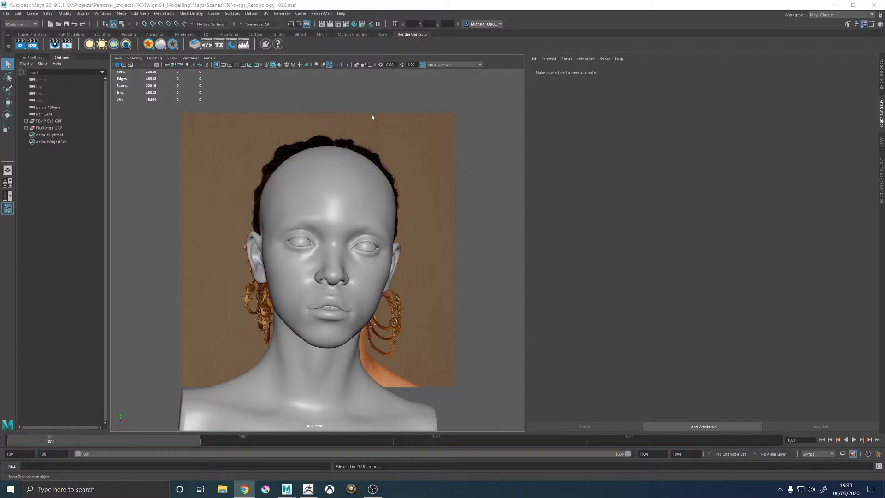
Step: Widen the viewport, look through Ref_CAM and go to frame 1004 for the side reference photo
left_click_drag(524, 186, 582, 186)
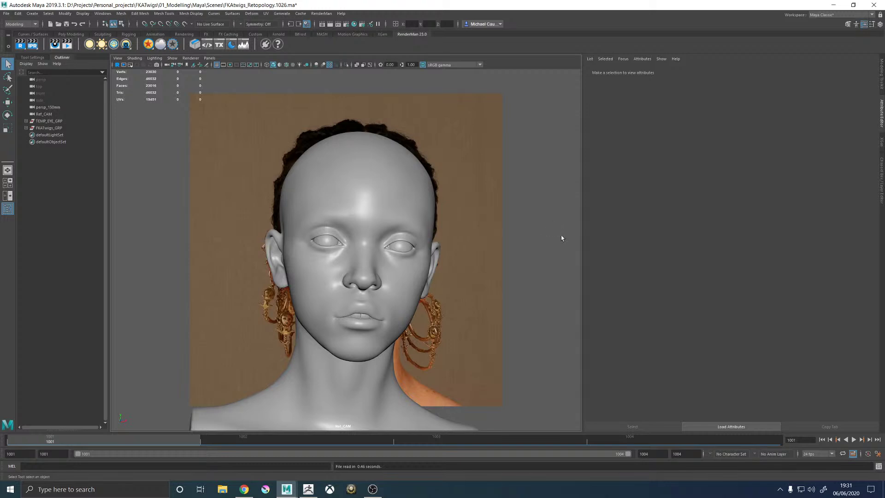
left_click(350, 195)
left_click(209, 59)
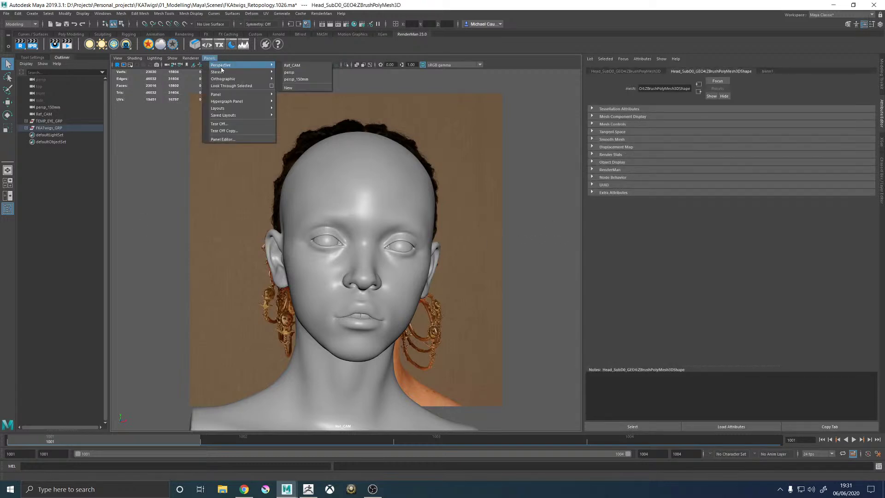
left_click(299, 66)
left_click_drag(228, 441, 661, 441)
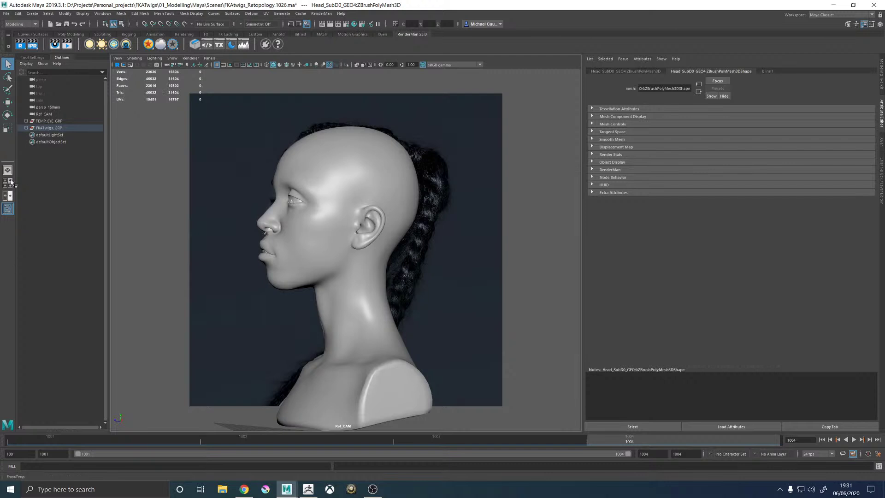
Step: Activate the 2D Pan/Zoom Tool for the reference camera view
left_click(117, 58)
mouse_move(125, 204)
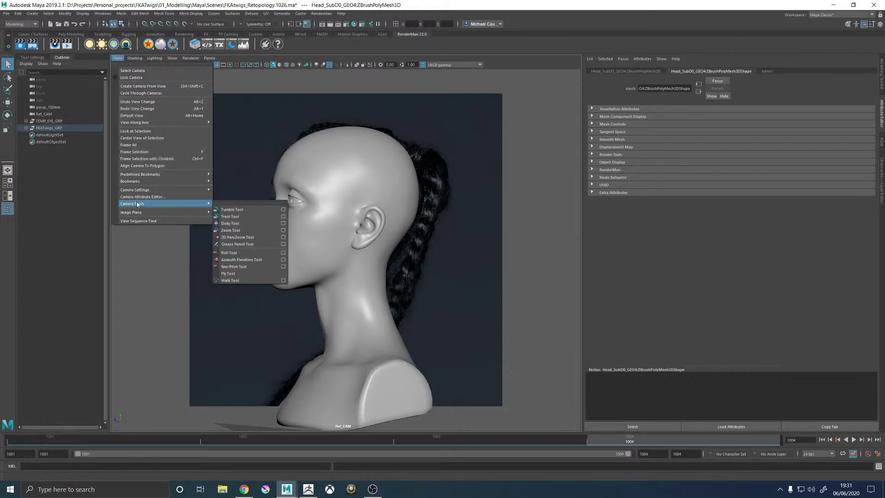
left_click(237, 237)
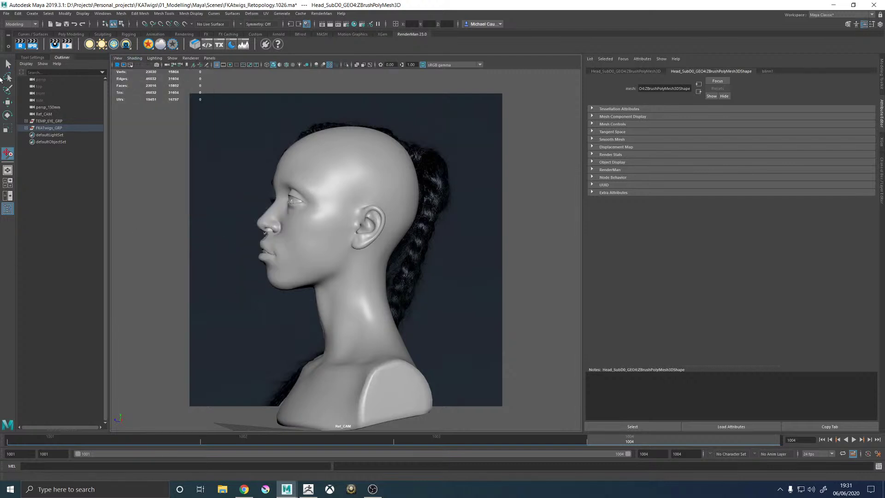
Step: Select FKATwigs_GRP and toggle its visibility repeatedly to compare the head's profile with the side reference photo
left_click(65, 128)
key("h")
key("h")
key("h")
key("h")
key("h")
key("h")
key("h")
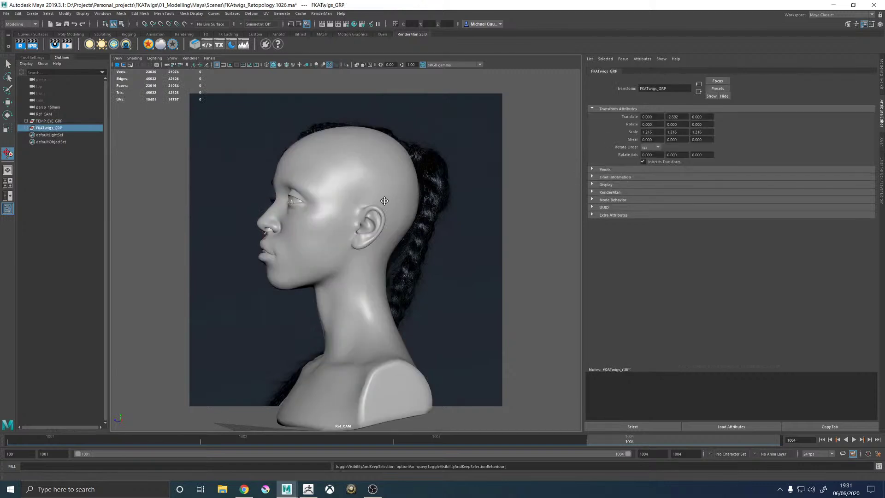
key("h")
key("h")
key("h")
key("h")
key("h")
key("h")
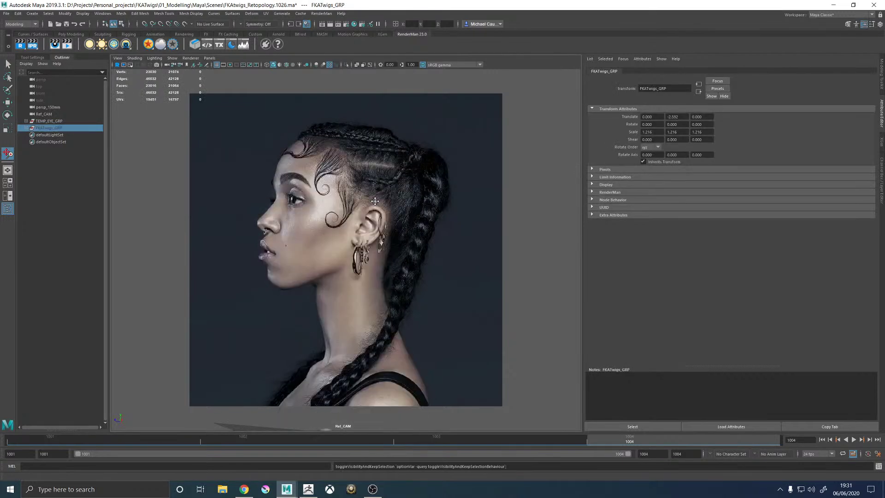
key("h")
key("h")
key("h")
key("h")
key("h")
key("h")
key("h")
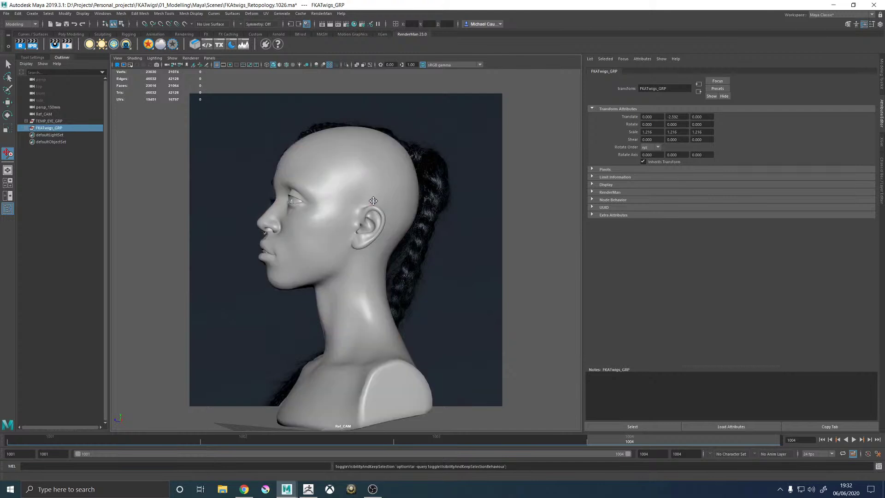
key("h")
key("h")
key("h")
key("h")
key("h")
Step: Compare the modelled ear closely with the side reference photo by toggling the head group's visibility
key("h")
key("h")
key("h")
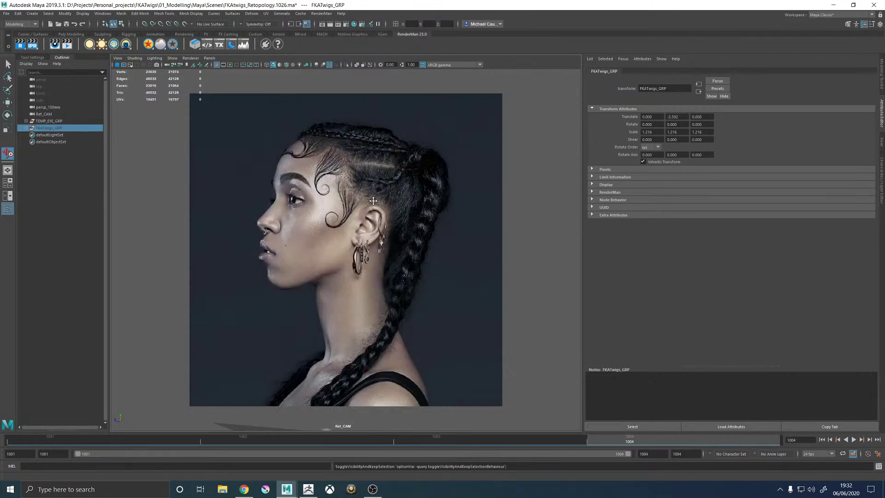
left_click_drag(222, 144, 439, 327, "ctrl")
left_click_drag(269, 200, 382, 319)
key("h")
key("h")
key("h")
key("h")
key("h")
key("h")
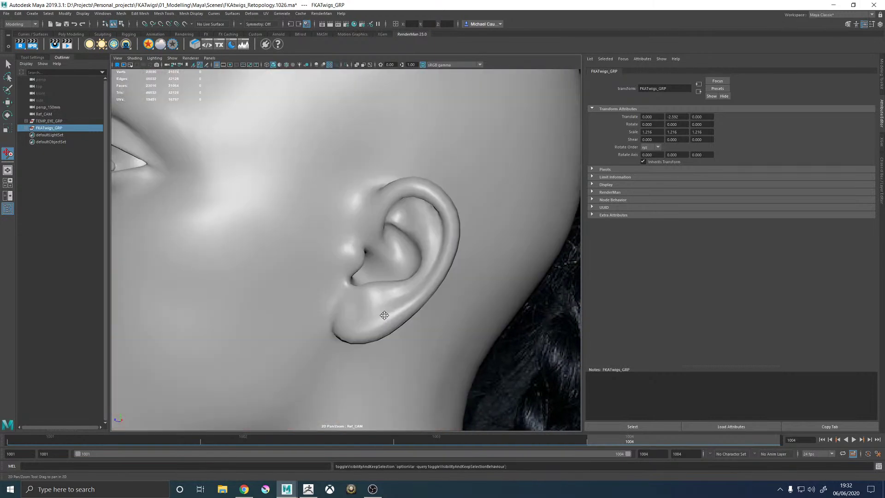
key("h")
key("h")
key("h")
key("h")
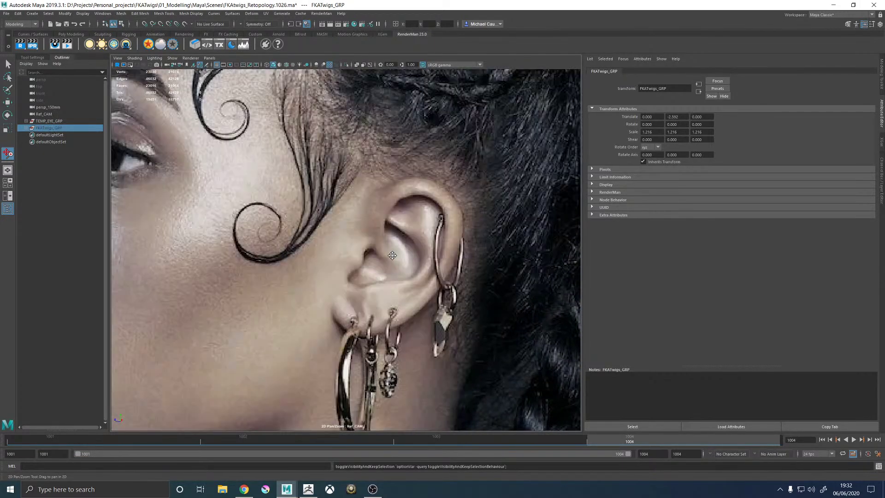
key("h")
key("h")
key("h")
key("h")
key("h")
key("h")
key("h")
key("h")
key("h")
key("h")
key("h")
key("h")
key("h")
key("h")
key("h")
key("h")
key("h")
left_click_drag(361, 235, 434, 238)
key("h")
key("h")
key("h")
key("h")
key("h")
key("h")
key("h")
key("h")
Step: Examine the ear in the front photo at frame 1001 and in the side photo at frame 1004 with the head group hidden
key("h")
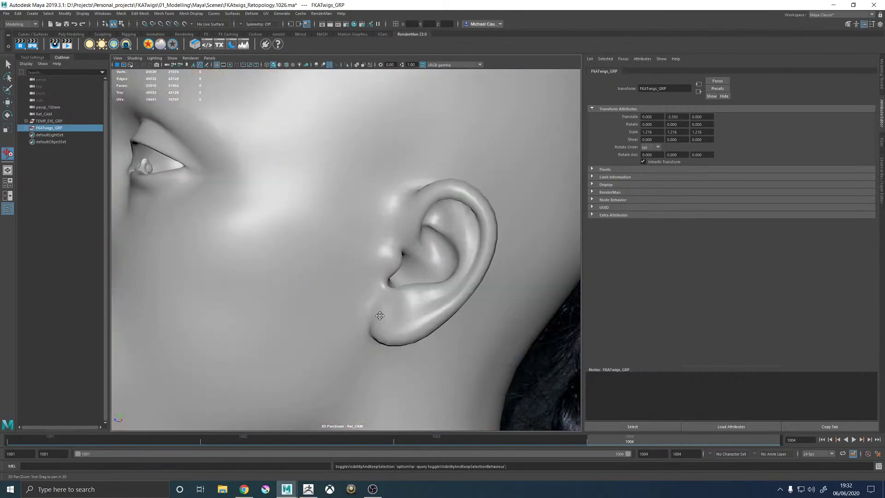
left_click(77, 439)
left_click_drag(300, 278, 402, 206)
key("h")
key("h")
key("h")
key("h")
key("h")
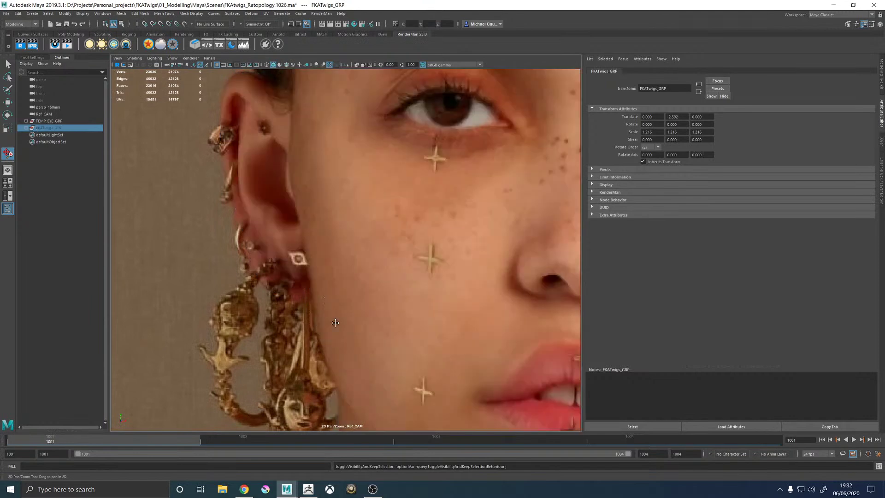
left_click(601, 441)
key("h")
left_click_drag(434, 216, 232, 347)
key("h")
Step: Return to frame 1001 and examine the earrings and earlobe in the front reference photo
key("h")
key("h")
key("h")
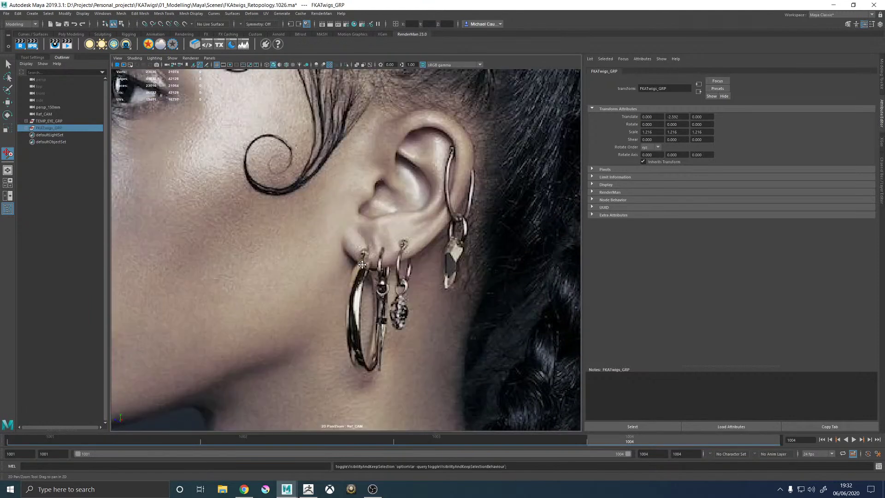
key("alt+period")
left_click_drag(366, 318, 615, 193)
key("h")
key("h")
key("h")
key("h")
key("h")
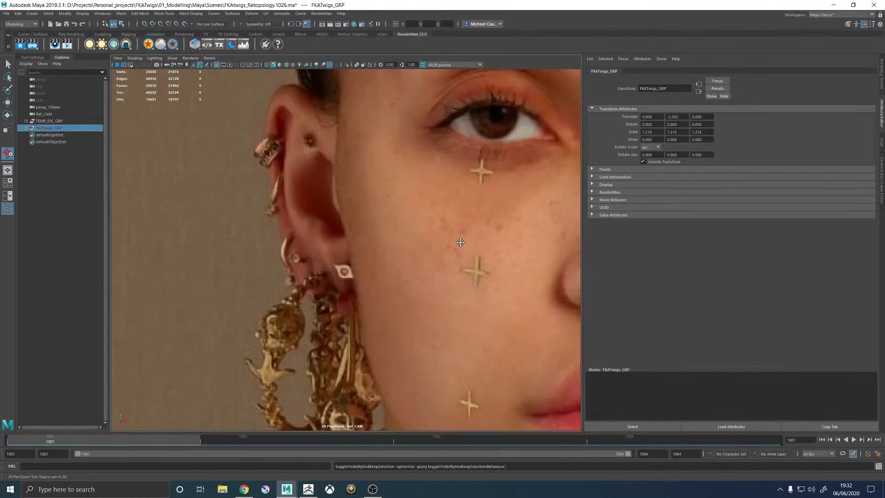
left_click_drag(460, 242, 425, 130)
left_click_drag(307, 284, 340, 256)
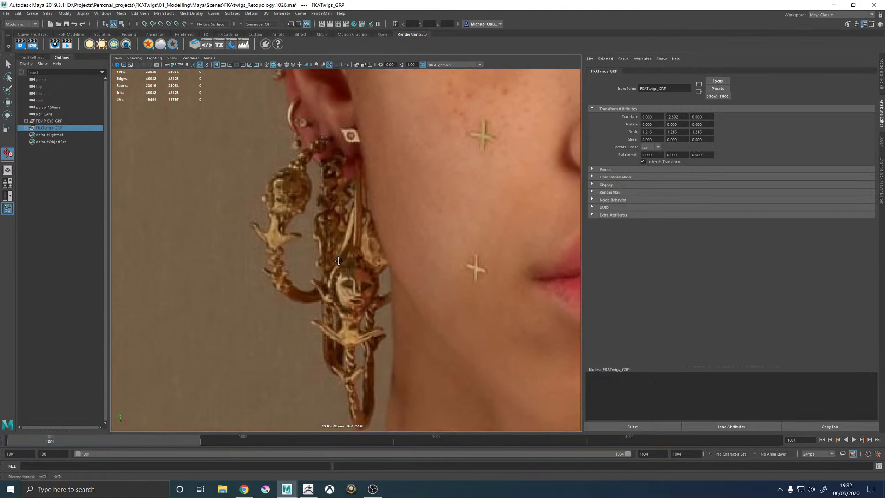
left_click_drag(388, 98, 371, 141)
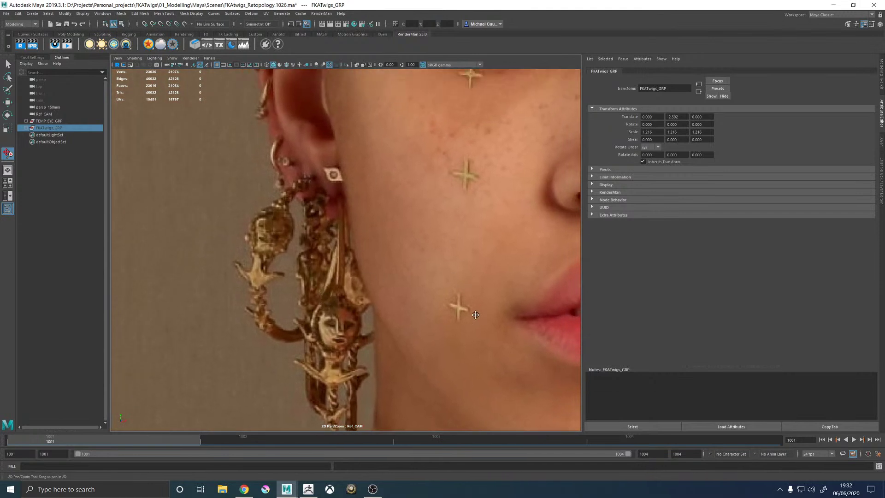
right_click_drag(476, 314, 348, 178)
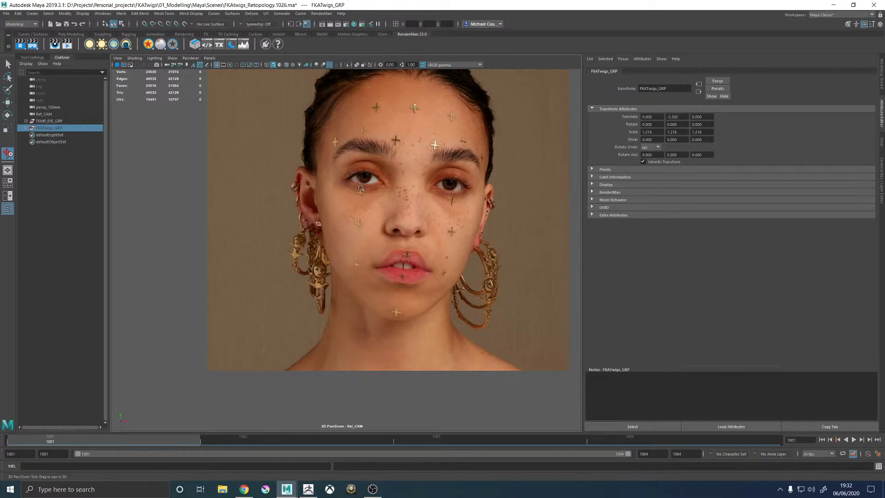
Step: Compare the nose and mouth with the front reference photo by toggling FKATwigs_GRP's visibility
left_click_drag(259, 195, 349, 340)
mouse_move(388, 229)
middle_mouse_down()
mouse_move(279, 319)
mouse_move(201, 291)
middle_mouse_up()
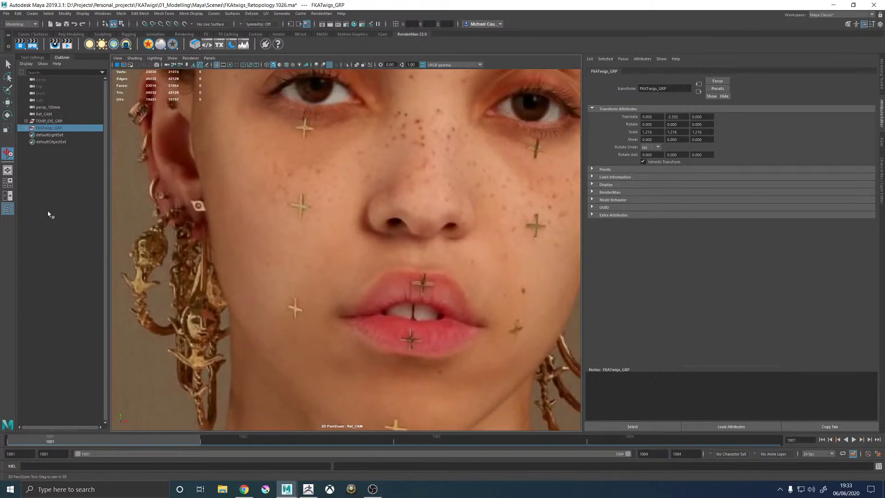
left_click(56, 128)
key("h")
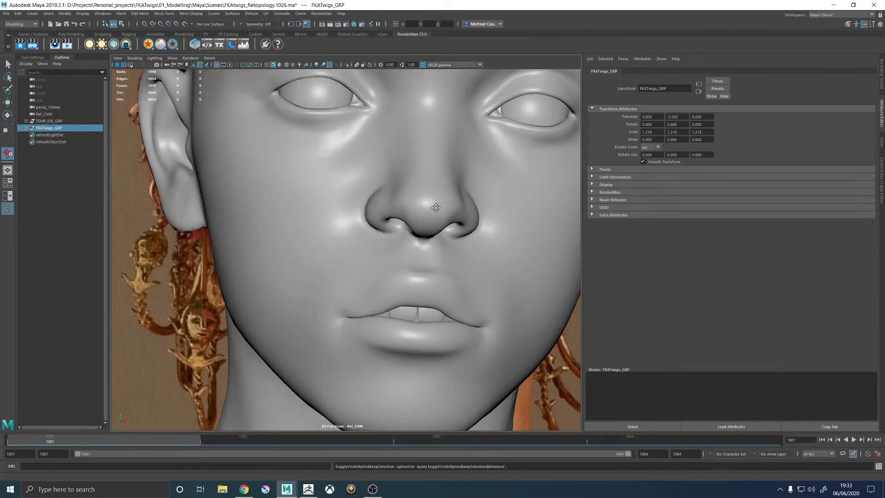
key("h")
key("h")
key("h")
key("h")
key("h")
key("h")
key("h")
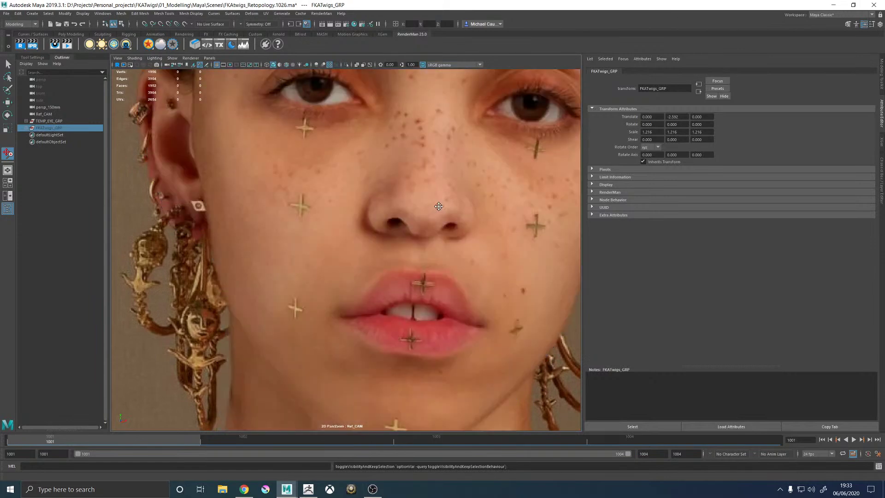
key("h")
key("h")
key("h")
key("h")
key("h")
key("h")
key("h")
key("h")
key("h")
key("h")
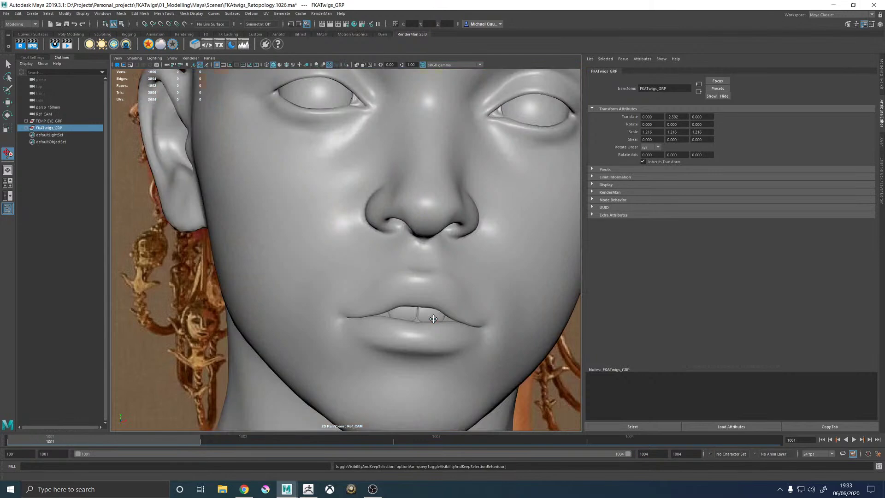
Step: Compare the eyes and upper nose with the front reference photo by toggling the head group's visibility
left_click_drag(408, 252, 397, 351)
key("h")
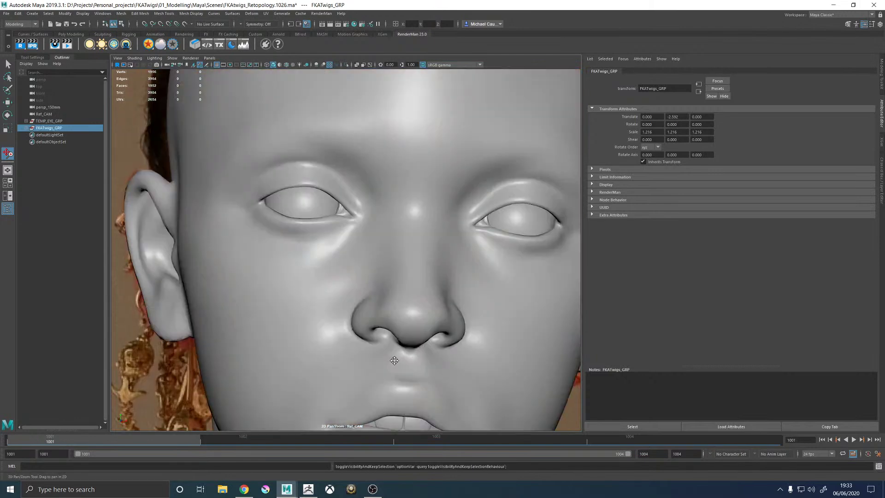
key("h")
key("h")
key("h")
key("h")
key("h")
key("h")
key("h")
key("h")
key("h")
key("h")
key("h")
key("h")
key("h")
key("h")
key("h")
key("h")
key("h")
key("h")
key("h")
key("h")
Step: Check both eyelid shapes against the front reference photo, toggling the head group on and off
left_click_drag(495, 219, 454, 220)
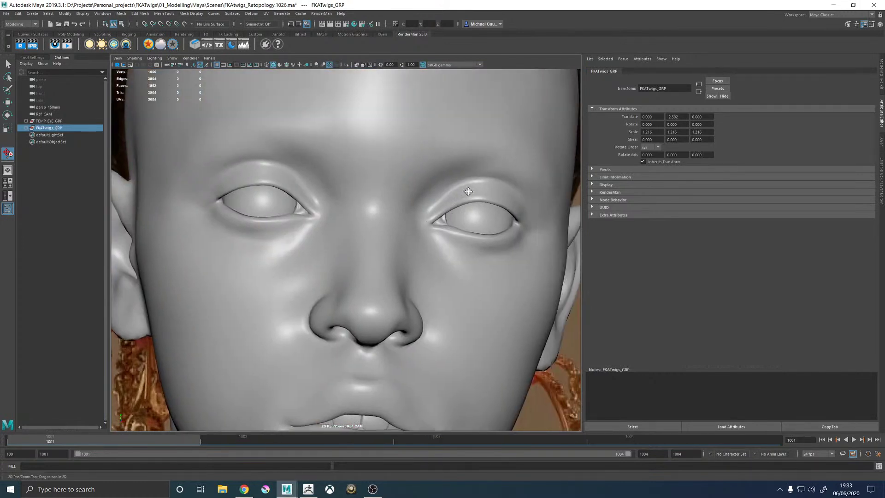
key("h")
key("h")
key("h")
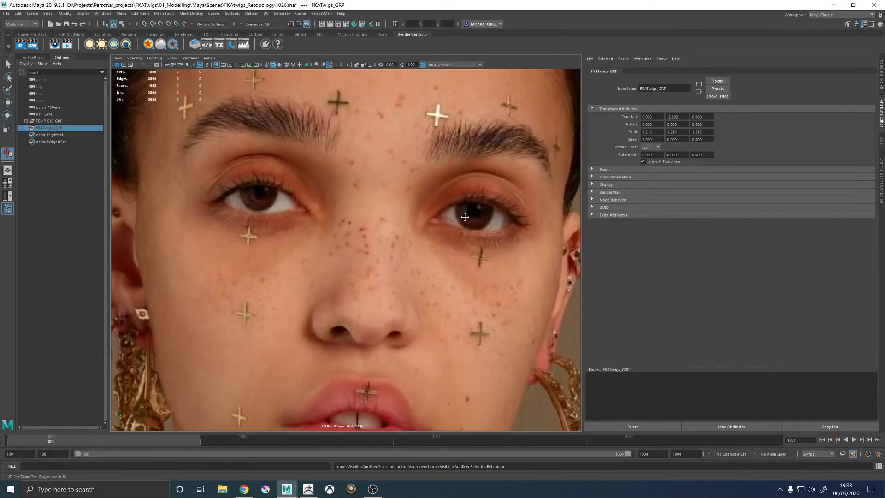
key("h")
key("h")
key("h")
key("h")
key("h")
key("h")
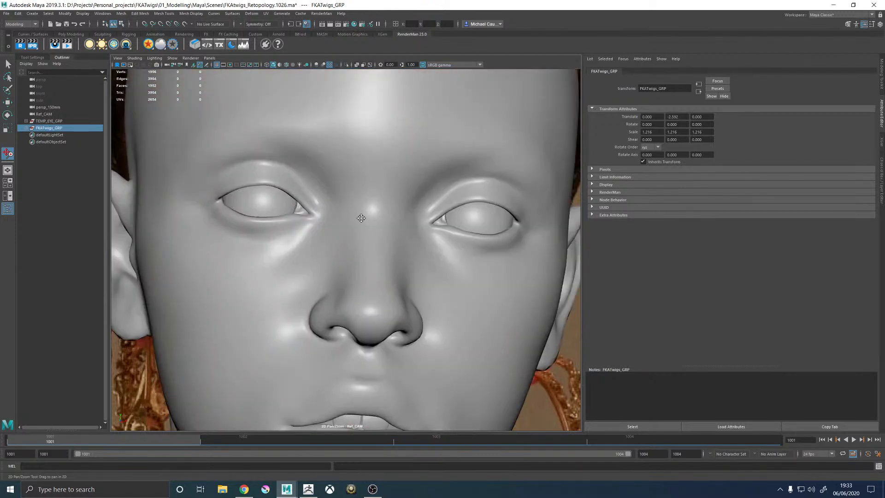
Step: Compare the lower face, the side of the face and the forehead with the front reference photo
left_click_drag(361, 218, 325, 162)
key("h")
key("h")
key("h")
left_click_drag(437, 220, 389, 275)
key("h")
key("h")
key("h")
left_click_drag(343, 215, 407, 333)
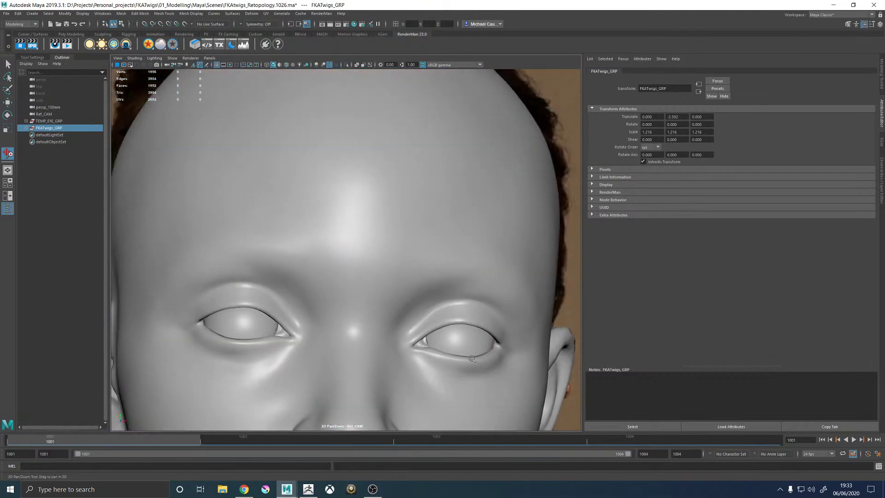
scroll(472, 363, "down", 5)
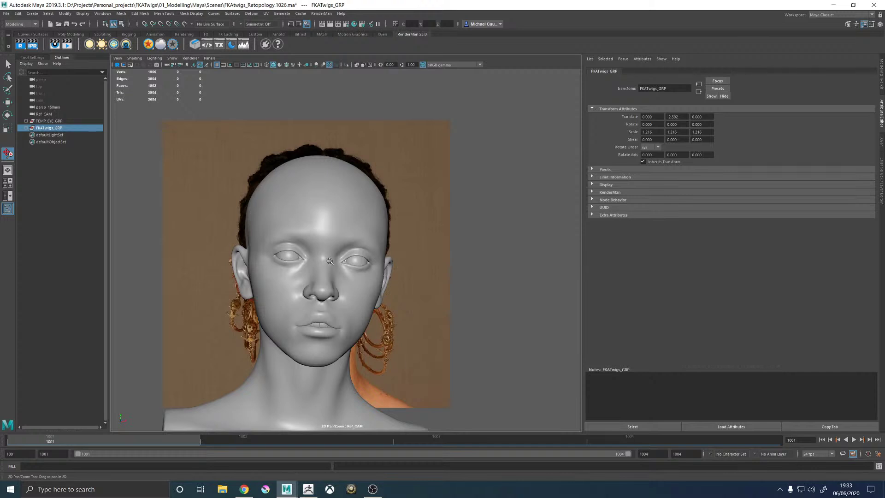
Step: Compare the whole head's silhouette with the front reference photo by toggling the head group's visibility
mouse_move(207, 144)
left_mouse_down("ctrl")
mouse_move(369, 370)
mouse_move(432, 416)
left_mouse_up("ctrl")
left_click_drag(319, 330, 323, 334)
key("h")
key("h")
key("h")
Step: Go to frame 1004 and compare the eye and brow area in profile with the side reference photo
key("h")
key("h")
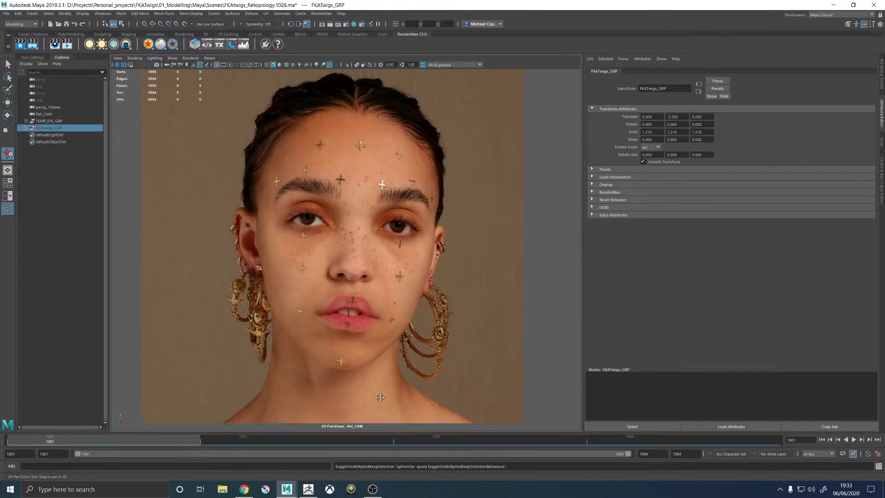
left_click(645, 441)
key("h")
left_click_drag(364, 207, 448, 351)
left_click_drag(153, 158, 422, 302)
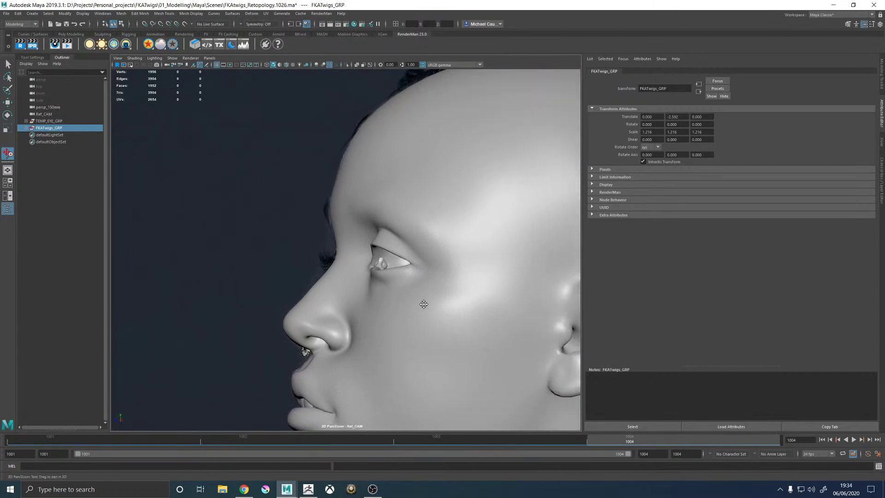
key("h")
key("h")
key("h")
key("h")
key("h")
key("h")
key("h")
key("h")
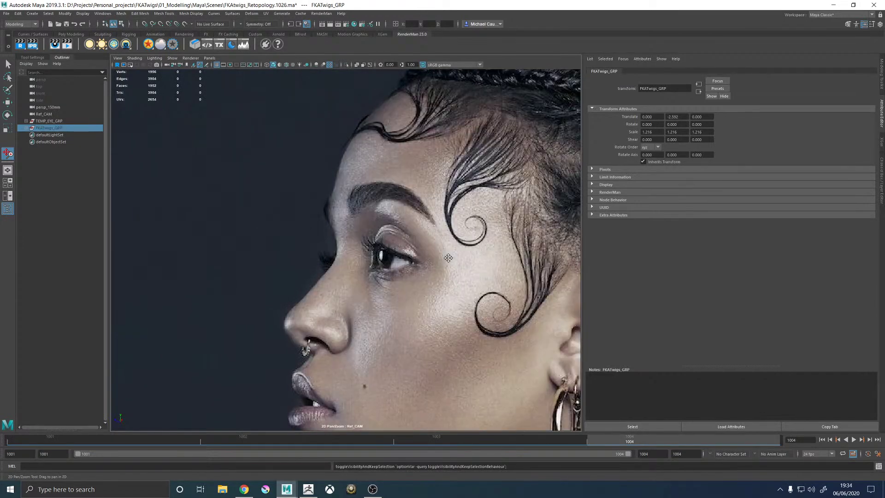
key("h")
key("h")
key("h")
key("h")
key("h")
key("h")
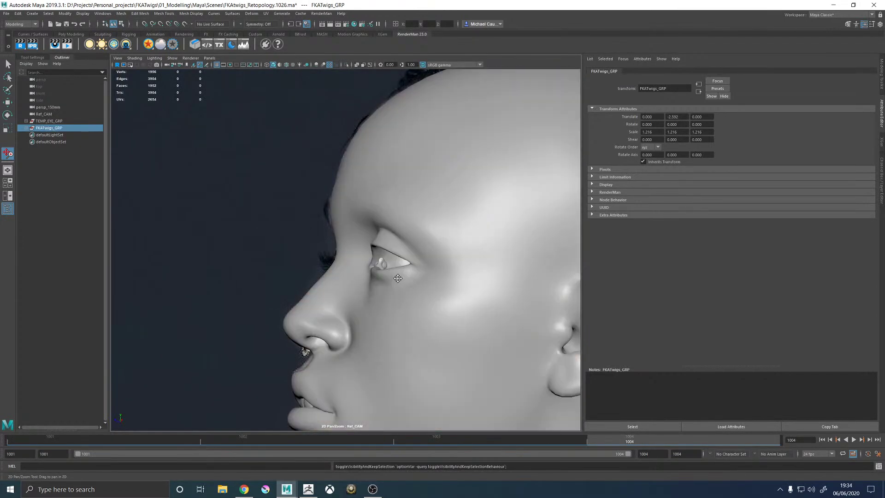
key("h")
key("h")
key("h")
key("h")
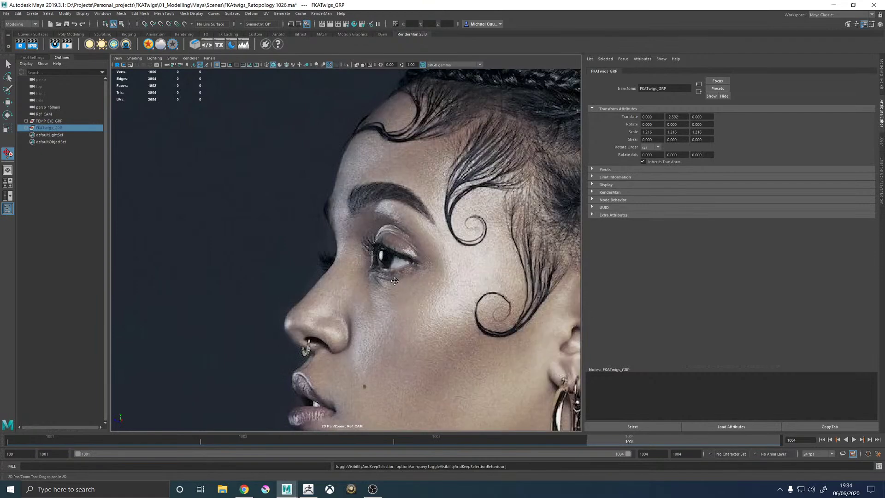
Step: Compare the eye, nose and mouth in profile with the side reference photo by toggling the head group's visibility
key("h")
key("h")
key("h")
left_click_drag(353, 342, 384, 263)
key("h")
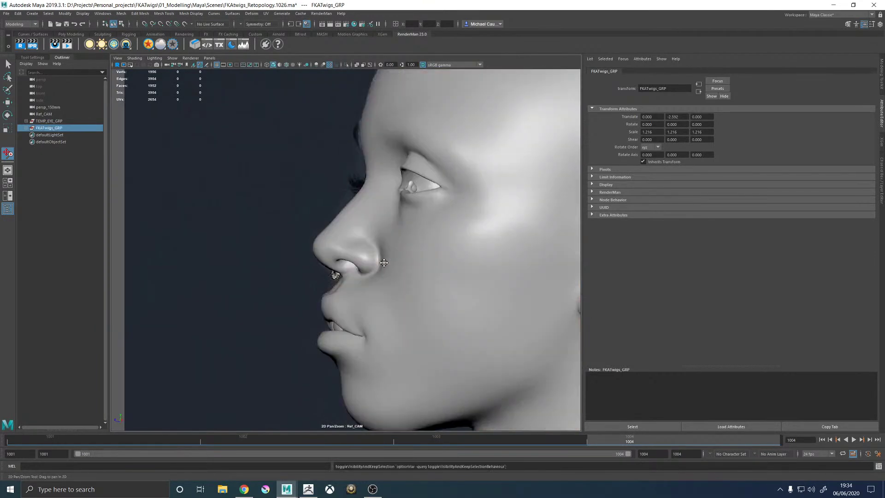
key("h")
key("h")
key("h")
key("h")
key("h")
key("h")
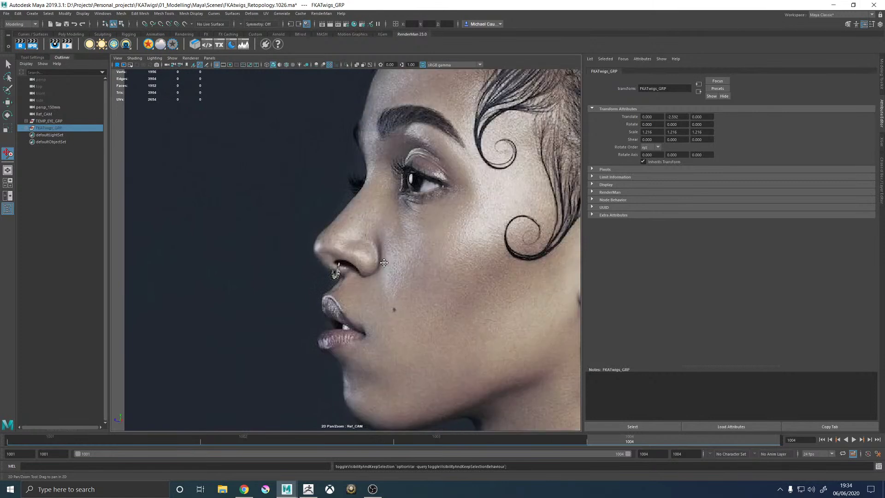
Step: Compare the lips and chin in profile with the side reference photo, hiding and showing the head group
key("h")
left_click_drag(382, 330, 382, 281)
key("h")
key("h")
key("h")
key("h")
key("h")
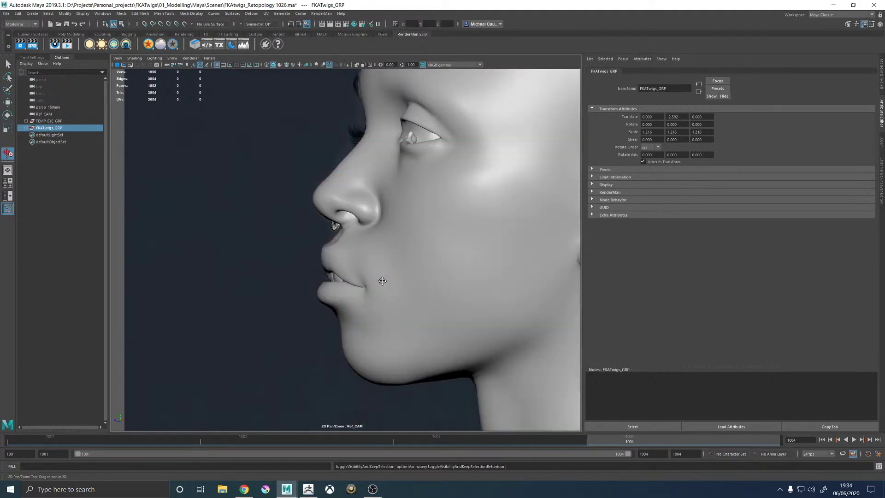
key("h")
key("h")
key("h")
Step: Compare the jawline and the front of the neck with the side reference photo
key("h")
left_click_drag(470, 312, 461, 242)
key("h")
key("h")
key("h")
key("h")
Step: Compare the ear and the side of the head with the side reference photo by toggling the head group
key("h")
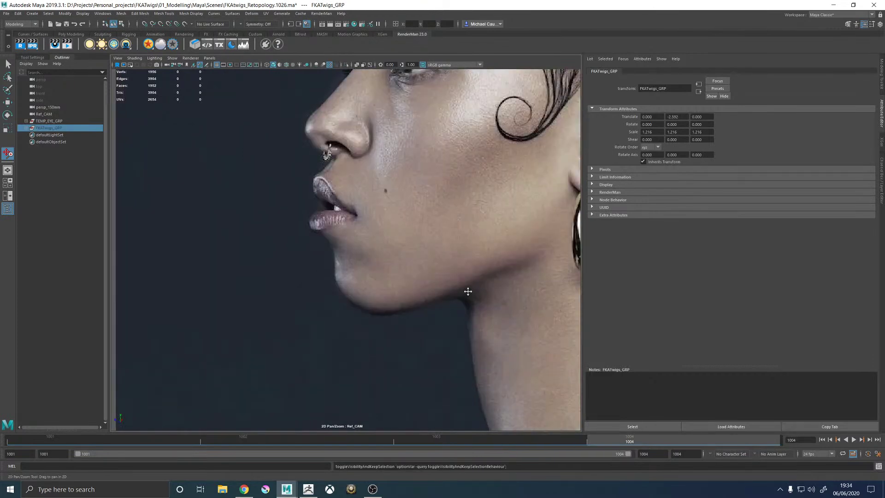
key("h")
key("h")
left_click_drag(482, 243, 515, 212)
key("h")
key("h")
key("h")
key("h")
key("h")
key("h")
key("h")
key("h")
key("h")
key("h")
Step: Switch to ZBrush and choose the Move brush with the head sculpt shown in profile
left_click(309, 489)
left_click_drag(557, 286, 576, 312, "alt")
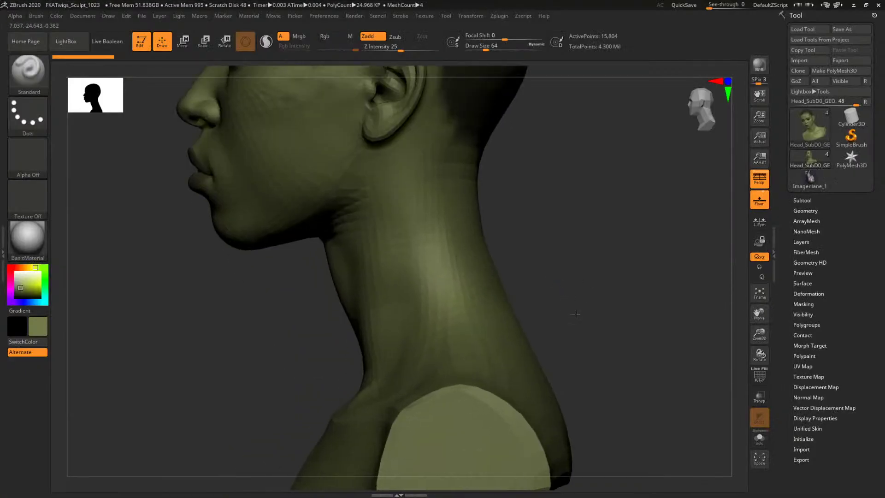
left_click_drag(585, 256, 588, 373, "alt")
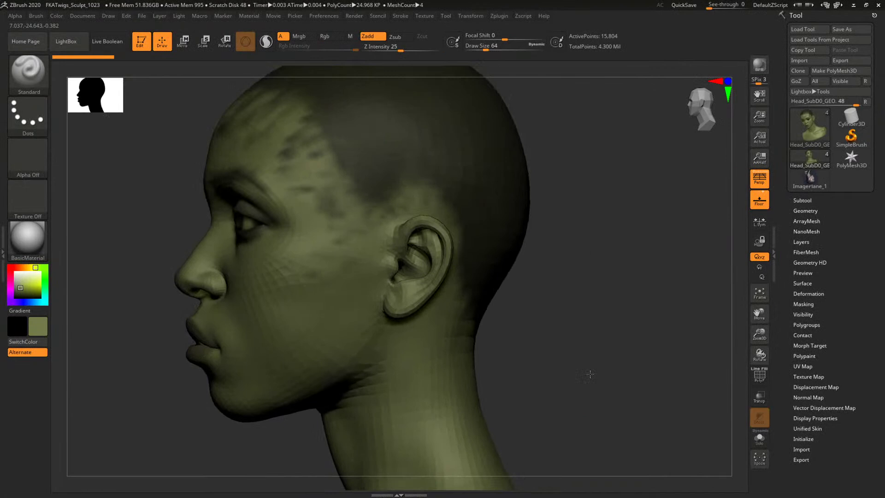
key("b")
key("m")
key("v")
Step: Lower the head's subdivision level and frame the ear for reshaping
mouse_move(565, 279)
left_mouse_down()
mouse_move(591, 233)
mouse_move(598, 254)
mouse_move(613, 258)
mouse_move(636, 261)
mouse_move(622, 247)
mouse_move(657, 249)
mouse_move(596, 346)
left_mouse_up()
key("shift+d")
key("shift+d")
key("shift+d")
key("shift+d")
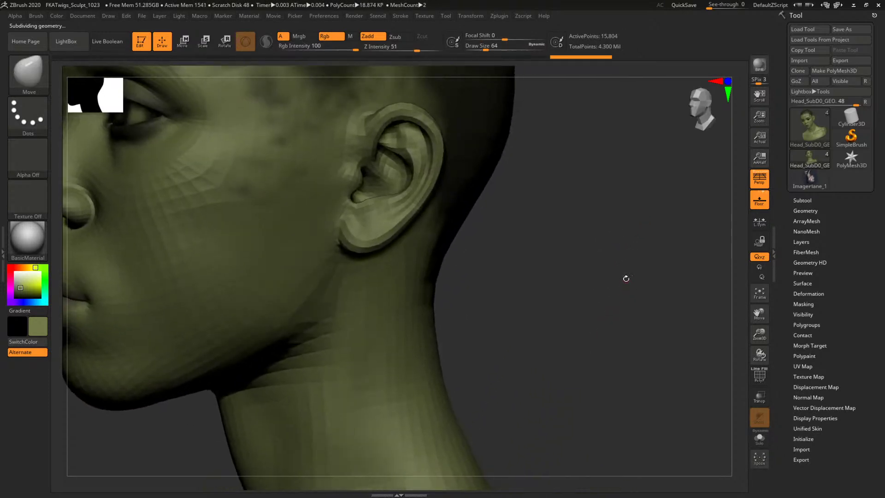
left_click_drag(624, 255, 626, 329, "alt")
key("b")
left_click(618, 330)
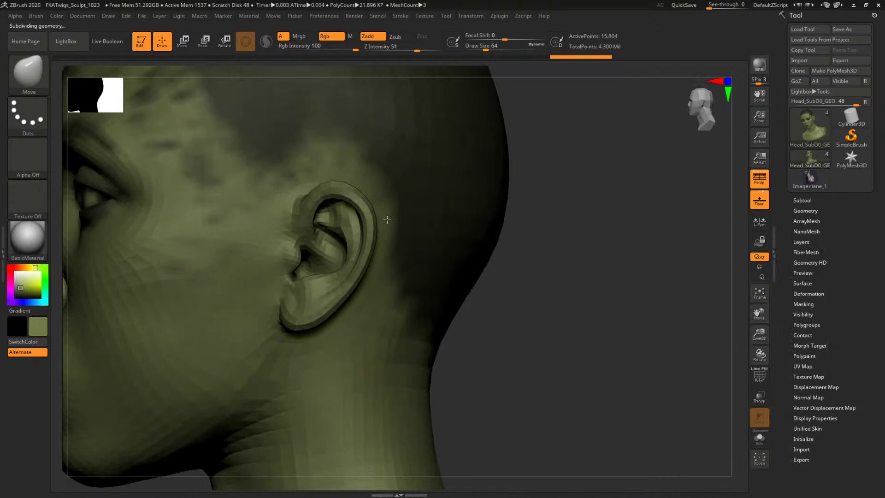
Step: Try to reshape the ear's upper rim with the Move brush at draw size 51
key("space")
mouse_move(387, 194)
left_mouse_down()
mouse_move(412, 195)
mouse_move(360, 198)
left_mouse_up()
left_click(412, 196, "shift")
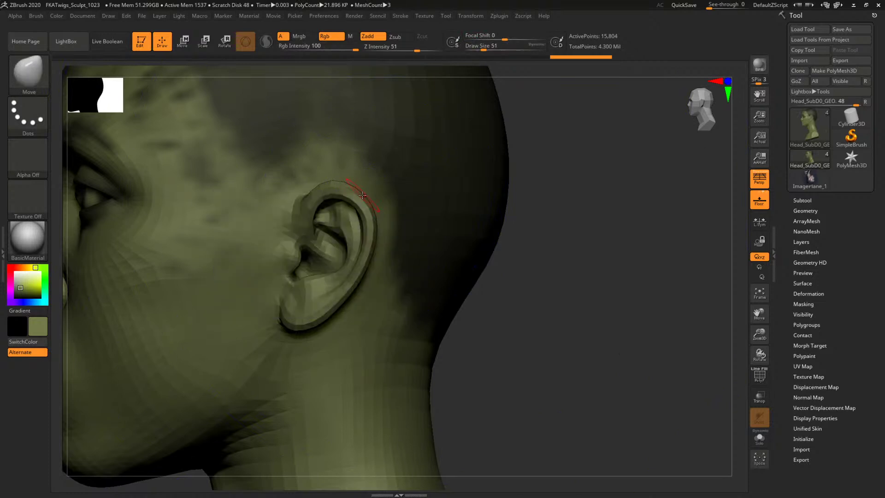
key("ctrl+z")
key("bracketleft")
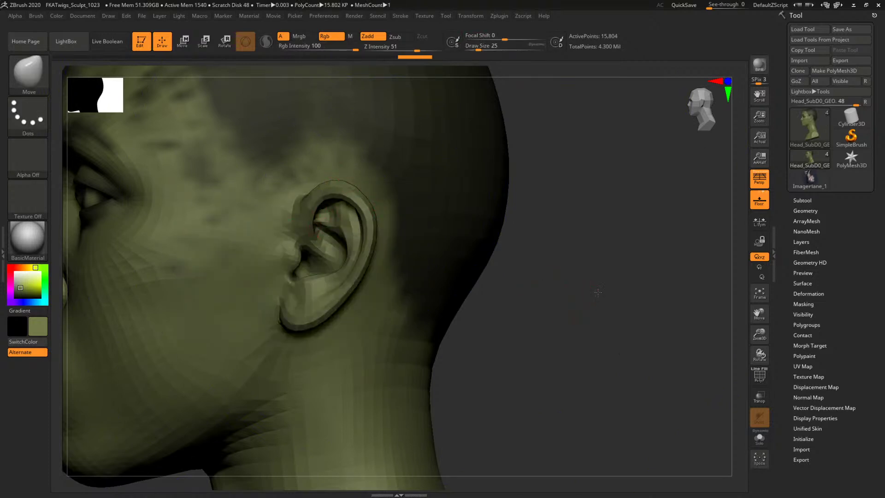
Step: Compare earlier and current states of the ear and face by stepping back and forth through the undo history
left_click_drag(598, 292, 672, 353, "alt")
left_click_drag(715, 394, 689, 385)
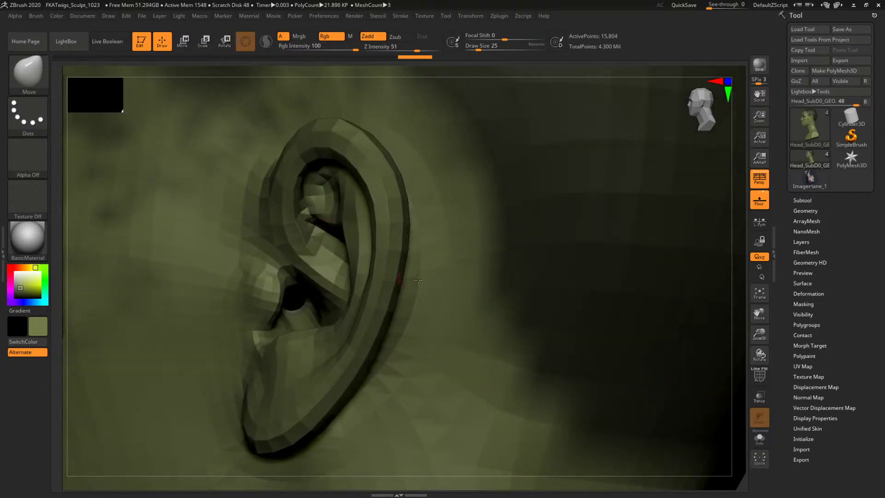
left_click_drag(740, 417, 528, 296, "alt")
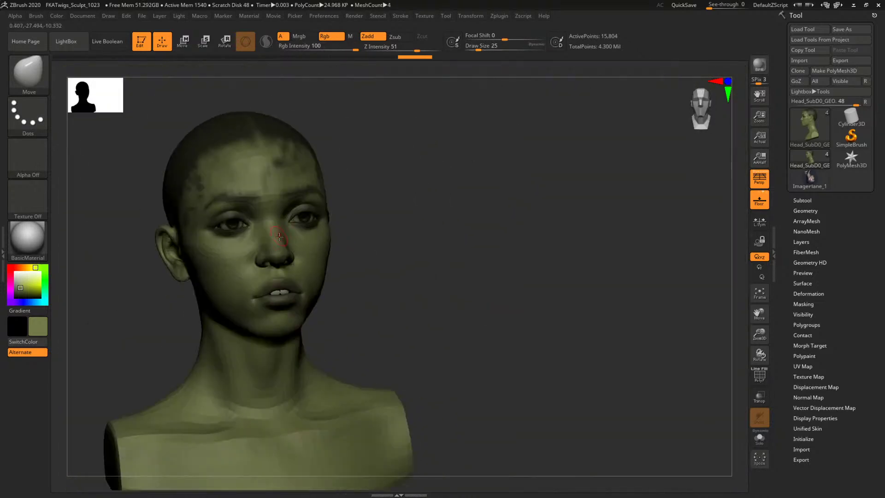
key("ctrl+z")
key("ctrl+z")
left_click_drag(505, 252, 424, 247)
key("ctrl+z")
key("ctrl+z")
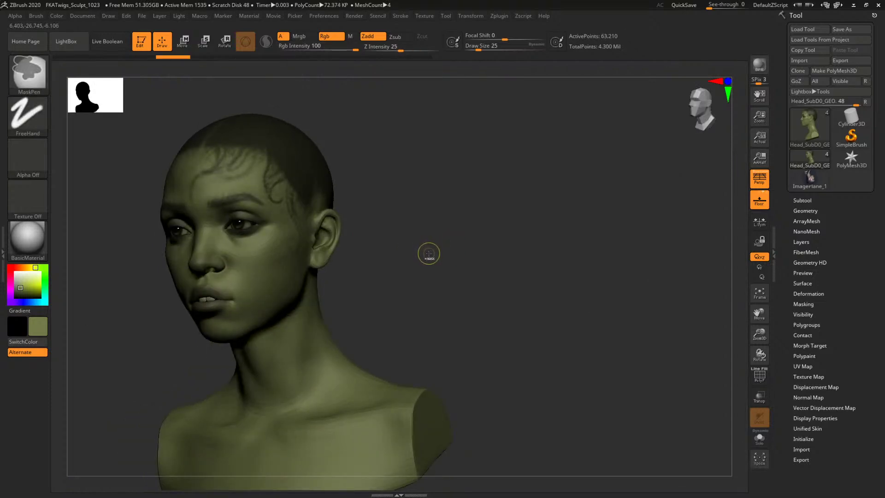
left_click_drag(407, 245, 291, 231)
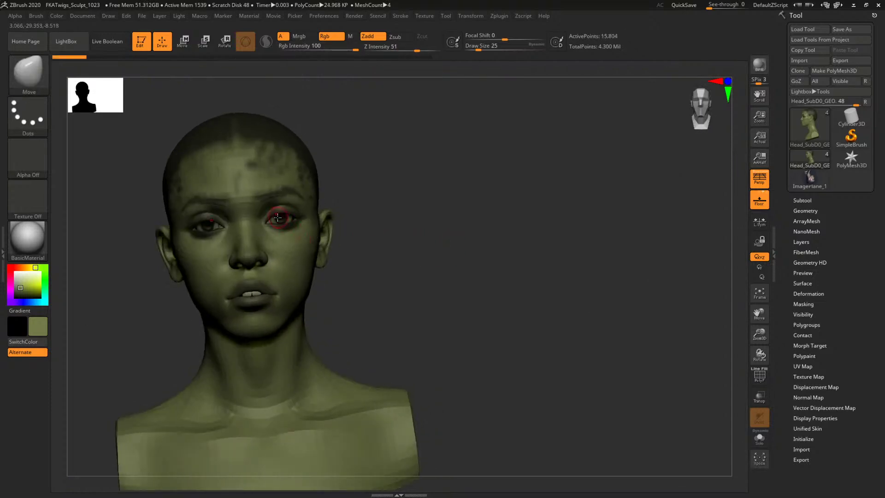
mouse_move(391, 250)
left_mouse_down()
mouse_move(381, 248)
mouse_move(467, 249)
mouse_move(582, 300)
left_mouse_up()
key("ctrl+shift+z")
Step: Lower the head's subdivision level again and adjust the ear's inner fold with the Move brush at draw size 51
key("shift+d")
key("shift+d")
key("shift+d")
key("shift+d")
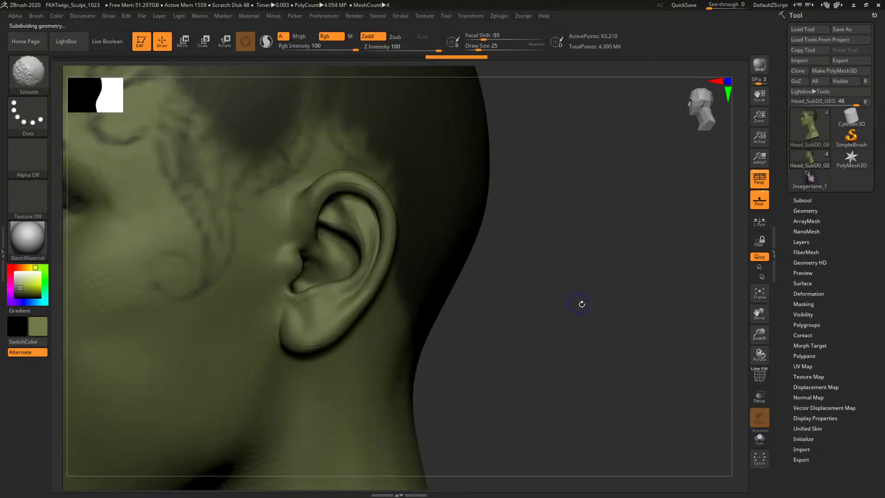
left_click_drag(632, 314, 625, 336)
key("space")
left_click_drag(313, 226, 309, 230)
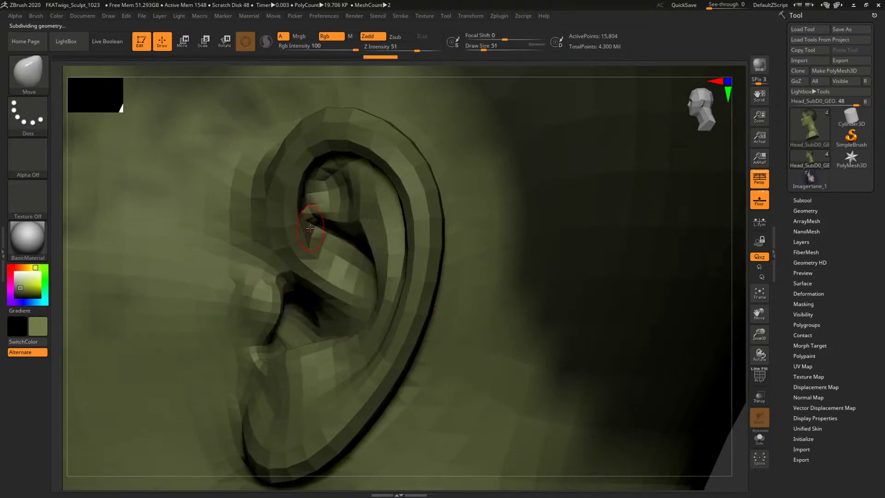
Step: Sculpt the inner ear with the ClayBuildup brush, turning its alpha off
left_click_drag(735, 455, 743, 421)
key("b")
key("c")
key("b")
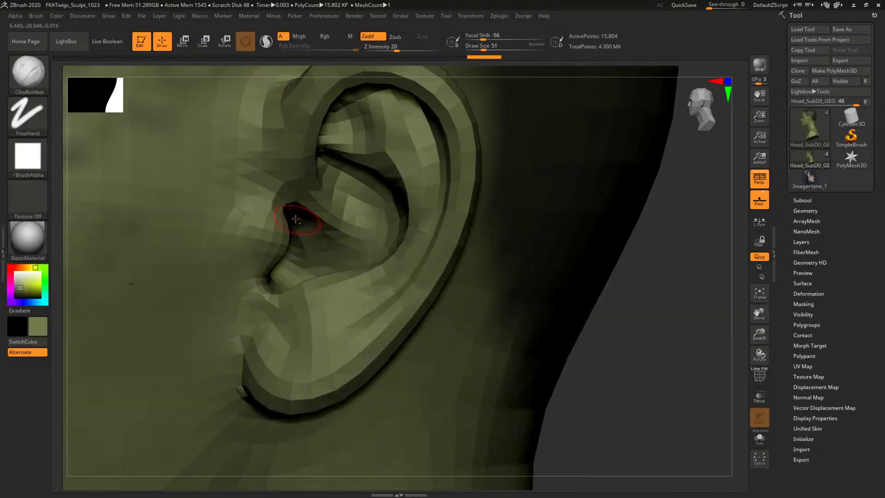
left_click_drag(643, 350, 630, 327)
left_click(28, 156)
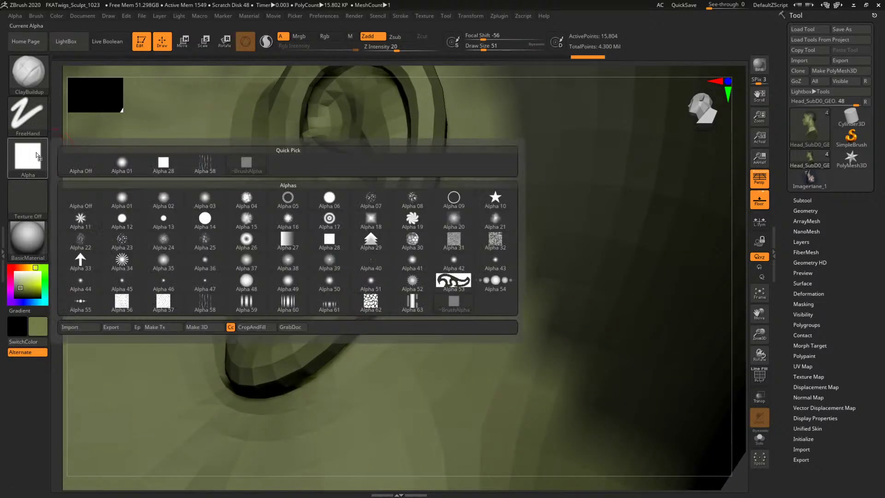
left_click(81, 199)
left_click_drag(745, 408, 741, 422)
left_click_drag(641, 364, 679, 327, "alt")
right_click_drag(678, 328, 590, 280)
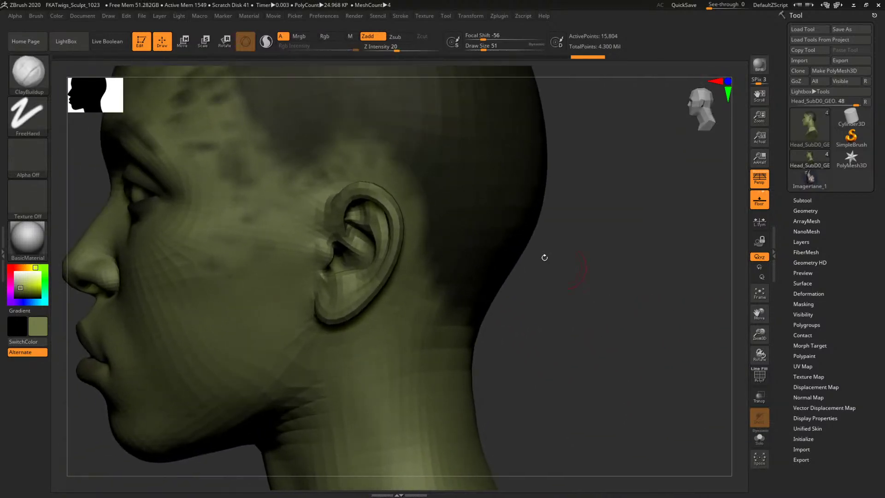
Step: Switch to Maya and recheck the ear's shape against the side reference photo, toggling the head group
left_click(853, 5)
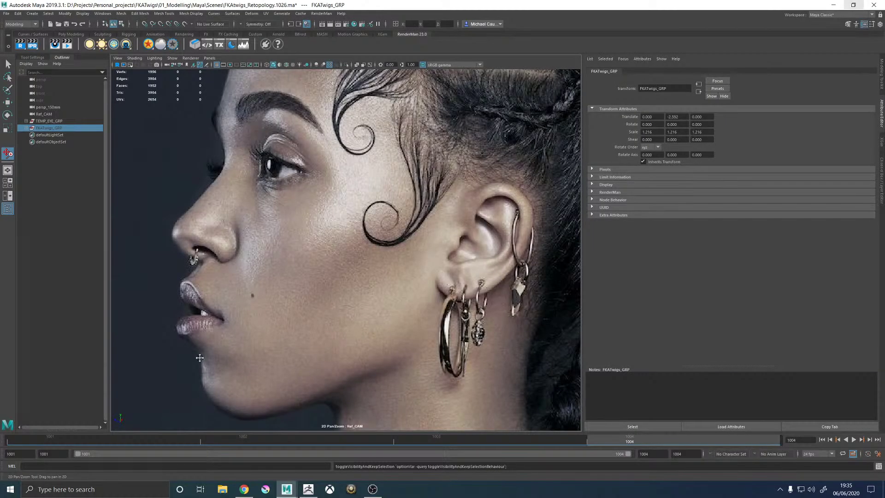
key("h")
key("h")
key("h")
key("h")
key("h")
key("h")
key("h")
key("h")
key("h")
key("h")
key("h")
key("h")
Step: Switch back to ZBrush and reshape the ear's upper and rear rim with the Move brush at draw sizes 59 and 49
left_click(308, 489)
key("b")
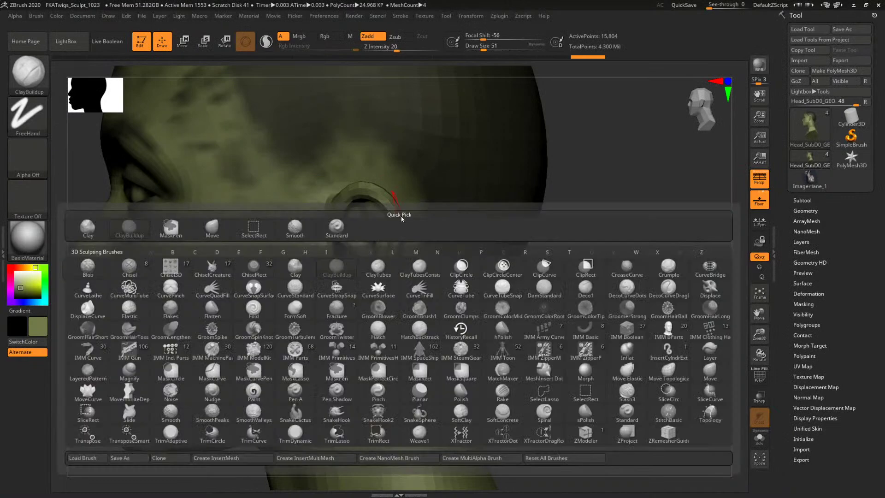
key("m")
key("v")
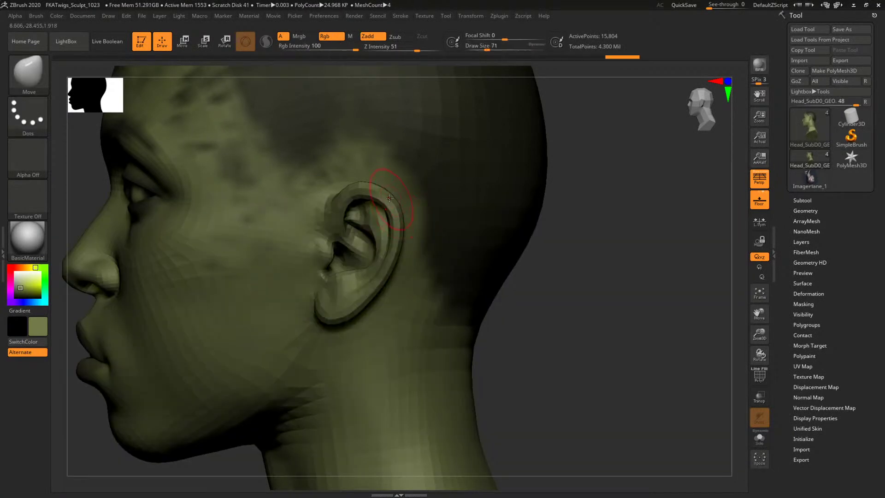
key("space")
left_click_drag(385, 194, 381, 192)
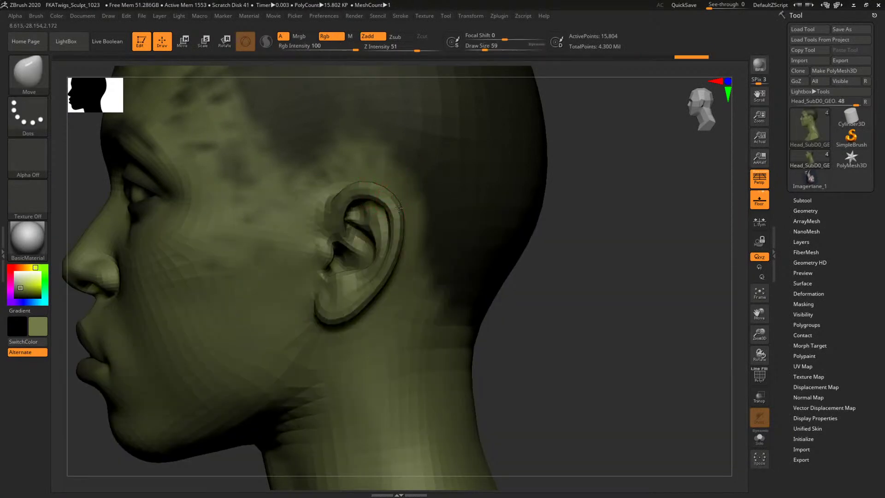
key("space")
key("[")
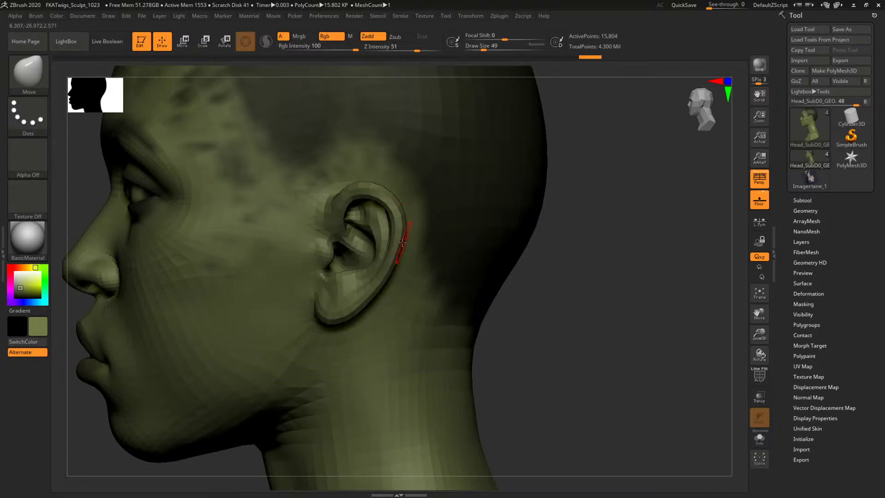
left_click_drag(398, 256, 399, 255)
Step: Undo the last two changes and nudge the lower back edge of the ear lobe with the Move brush
left_click_drag(553, 250, 653, 244)
mouse_move(616, 219)
left_mouse_down("alt")
mouse_move(628, 276)
mouse_move(612, 163)
mouse_move(630, 192)
mouse_move(620, 169)
left_mouse_up("alt")
left_click_drag(436, 140, 593, 247)
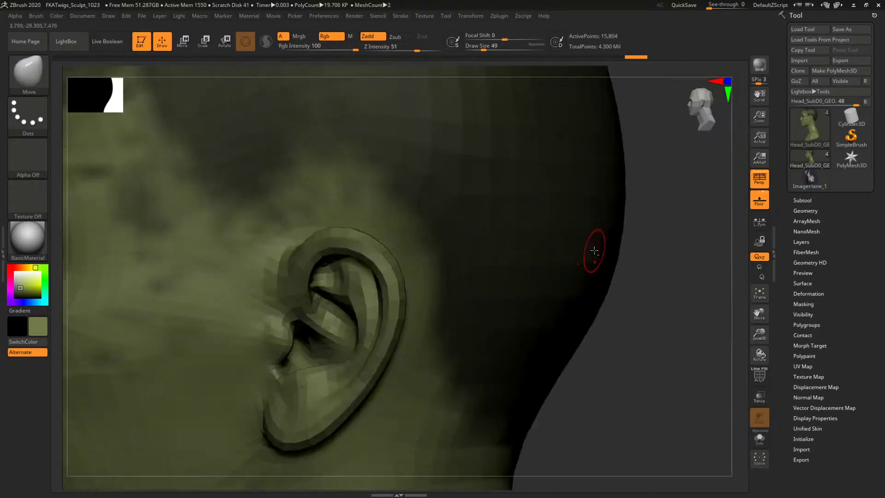
key("f")
mouse_move(554, 280)
left_mouse_down("alt")
mouse_move(557, 253)
mouse_move(541, 270)
mouse_move(575, 295)
mouse_move(661, 285)
mouse_move(711, 205)
left_mouse_up("alt")
key("b")
key("m")
key("v")
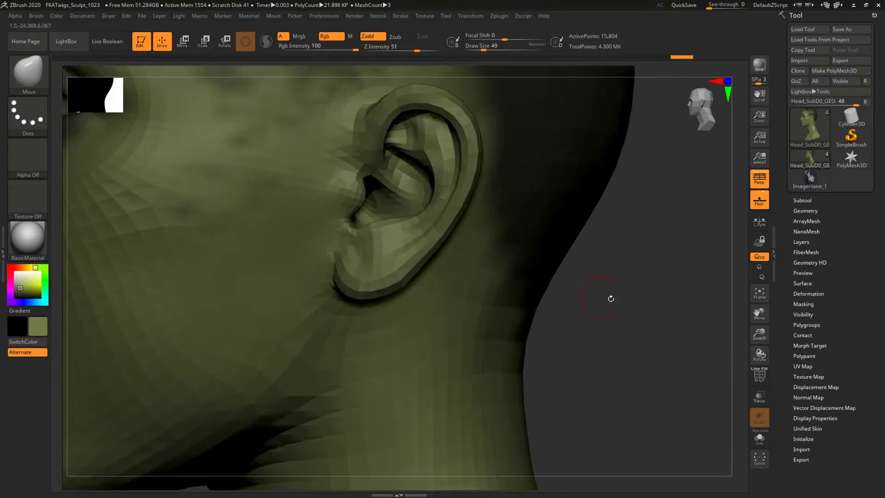
key("ctrl+z")
key("ctrl+z")
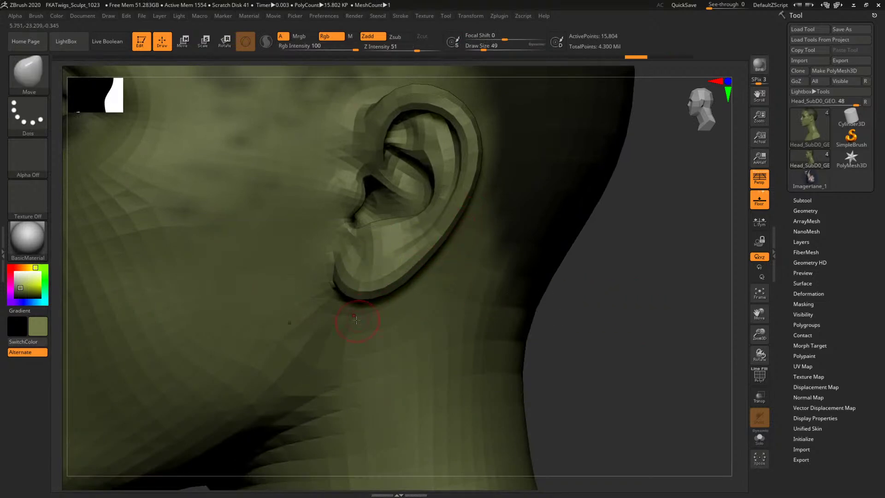
left_click_drag(409, 283, 405, 284)
Step: Raise the head's subdivision level by three and inspect the head from several angles
left_click_drag(626, 328, 511, 276)
key("d")
key("d")
key("d")
key("d")
left_click_drag(512, 277, 561, 328, "alt")
left_click_drag(524, 294, 609, 269, "alt")
mouse_move(609, 269)
left_mouse_down("alt")
mouse_move(602, 245)
mouse_move(632, 298)
mouse_move(719, 292)
left_mouse_up("alt")
Step: Choose the ClayBuildup brush, isolate the mouth area of the head and frame the lips from the front
key("b")
key("c")
key("b")
mouse_move(654, 360)
left_mouse_down()
mouse_move(648, 372)
mouse_move(693, 243)
mouse_move(650, 310)
mouse_move(666, 291)
mouse_move(691, 347)
mouse_move(691, 284)
mouse_move(662, 300)
left_mouse_up()
left_click_drag(384, 284, 115, 302, "alt")
mouse_move(678, 362)
left_mouse_down("alt")
mouse_move(504, 253)
mouse_move(518, 308)
mouse_move(417, 195)
mouse_move(420, 179)
left_mouse_up("alt")
key("f")
left_click_drag(649, 287, 597, 294)
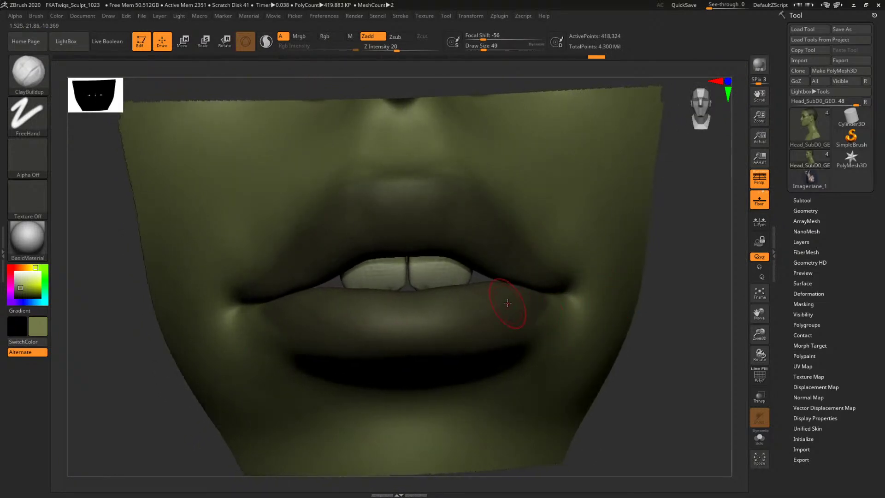
Step: Reshape the lip line beside the teeth with the Move Topological brush at draw size 71
key("b")
key("m")
key("t")
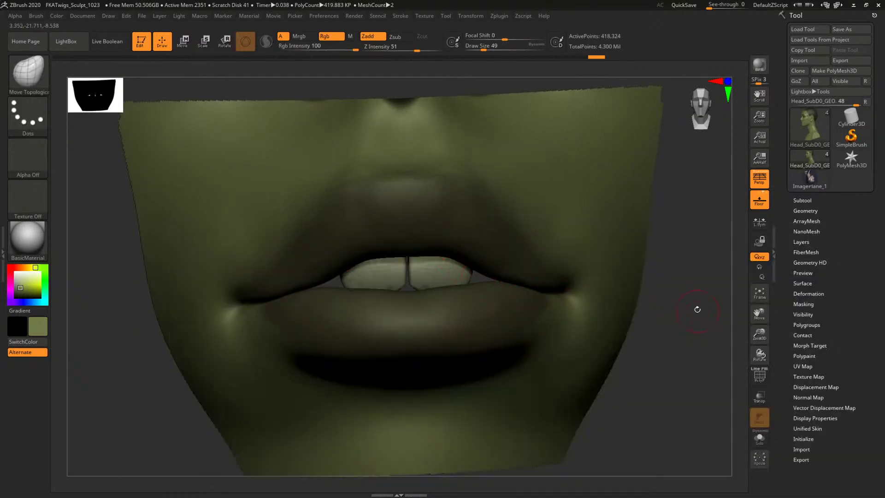
left_click_drag(698, 313, 684, 314)
key("space")
left_click_drag(489, 286, 493, 282)
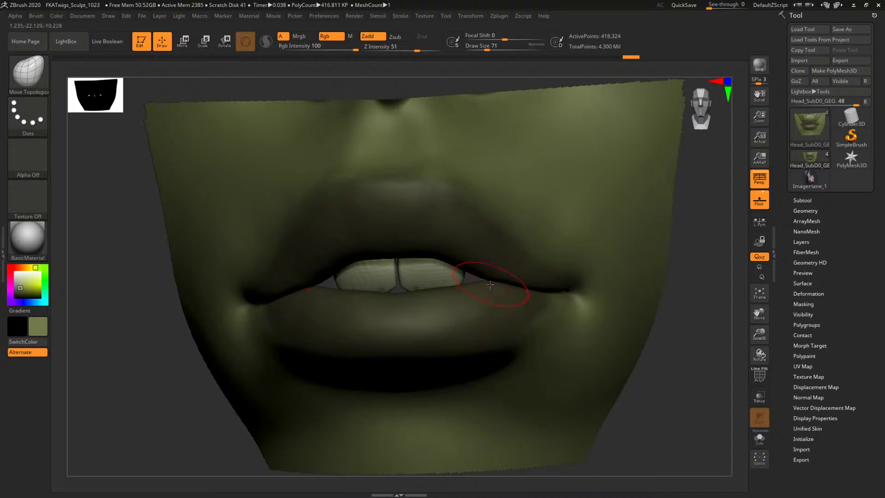
left_click_drag(489, 280, 490, 277)
mouse_move(721, 302)
left_mouse_down()
mouse_move(682, 310)
mouse_move(608, 286)
mouse_move(634, 283)
mouse_move(723, 371)
mouse_move(715, 342)
mouse_move(676, 343)
left_mouse_up()
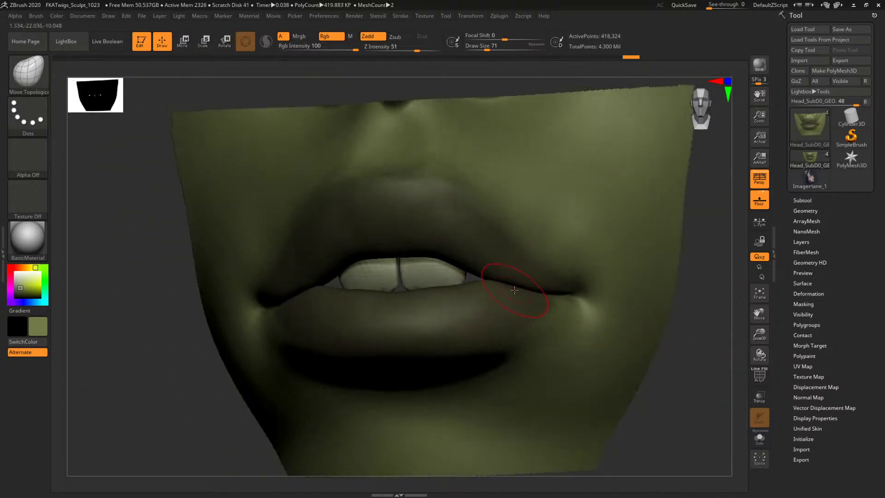
Step: Refine the inner edge of the lower lip with the Move Topological brush at draw size 37
left_click_drag(705, 369, 696, 384)
key("space")
left_click_drag(491, 293, 479, 291)
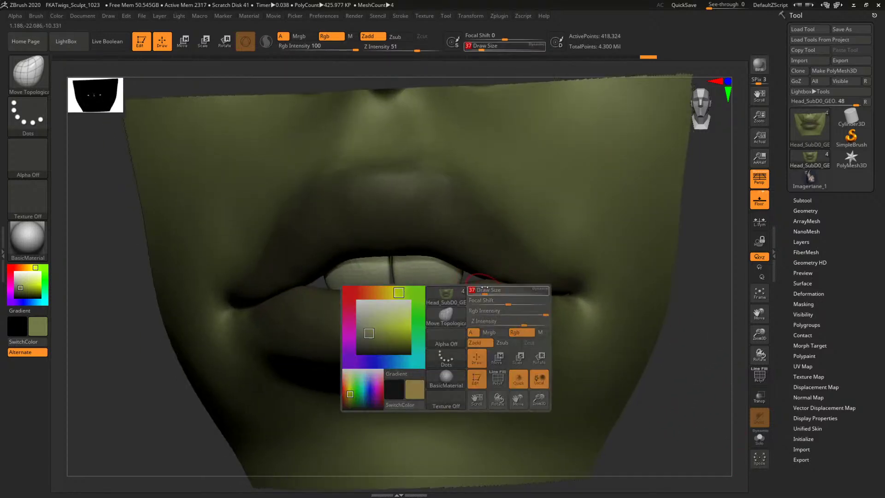
left_click_drag(689, 374, 705, 378)
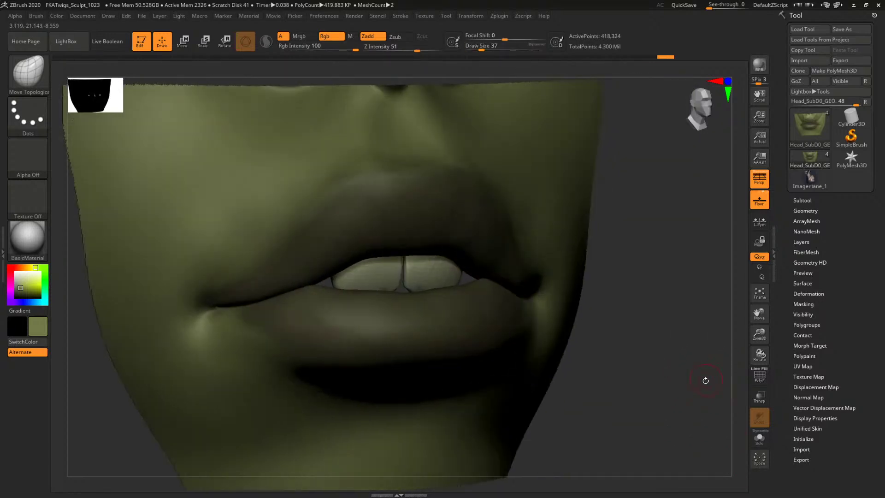
mouse_move(652, 386)
left_mouse_down()
mouse_move(715, 388)
mouse_move(698, 387)
left_mouse_up()
Step: Choose the Standard brush and hide the teeth subtool to expose the inner surface of the mouth
key("b")
key("s")
key("t")
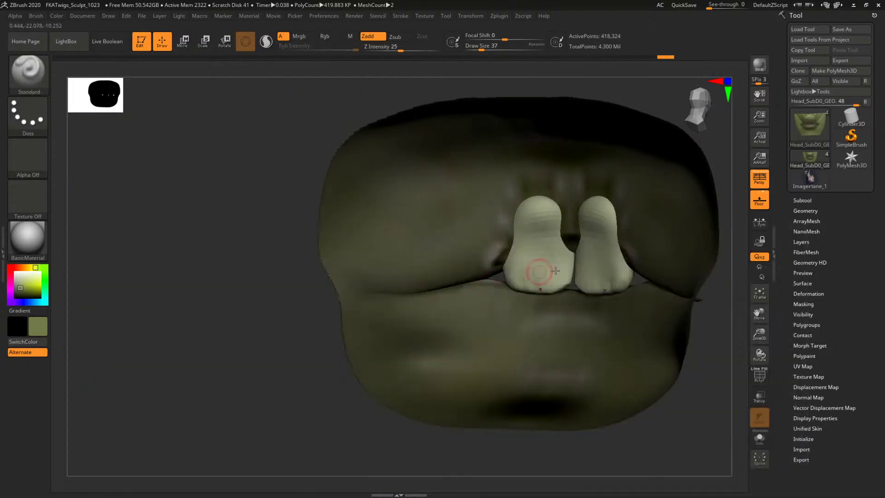
left_click_drag(236, 342, 277, 328)
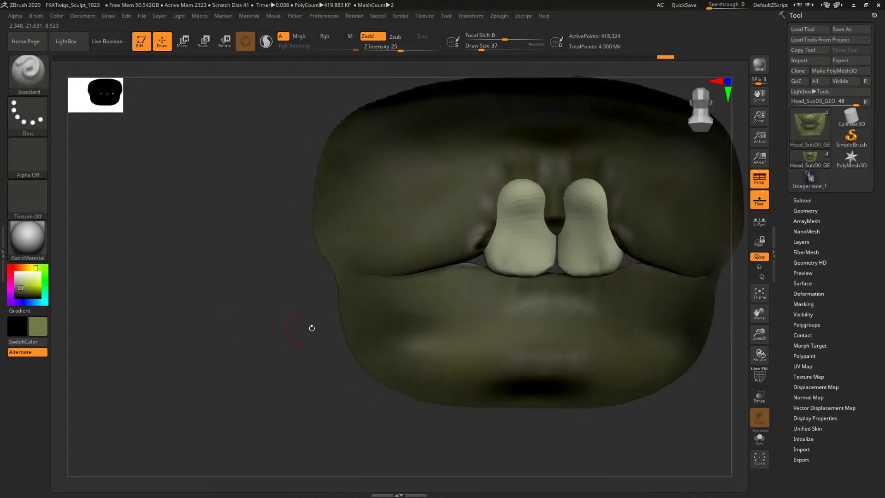
left_click(807, 200)
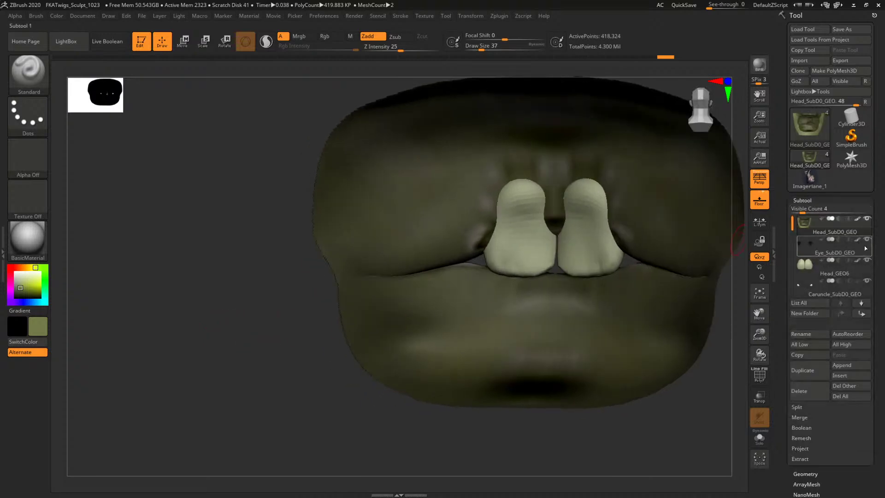
left_click(868, 261)
Step: Paint over the discoloured patches inside the lips with a sampled skin colour, using Rgb without Zadd at draw size 163
key("b")
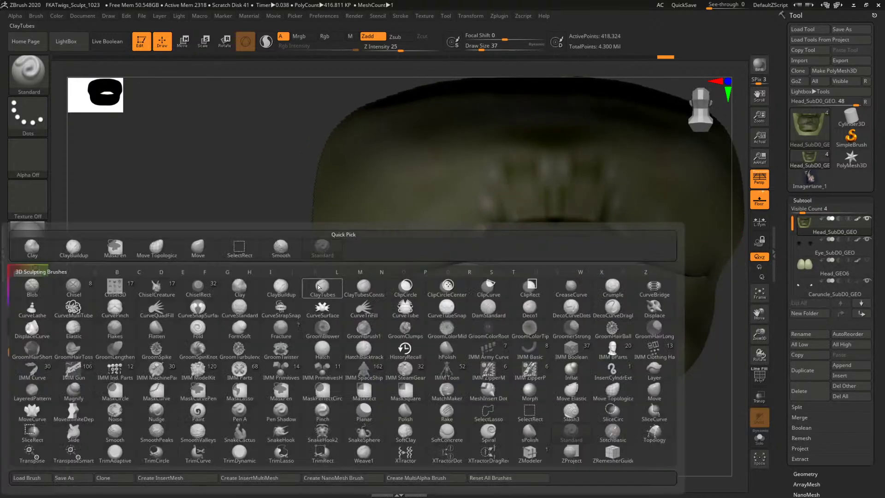
left_click(329, 36)
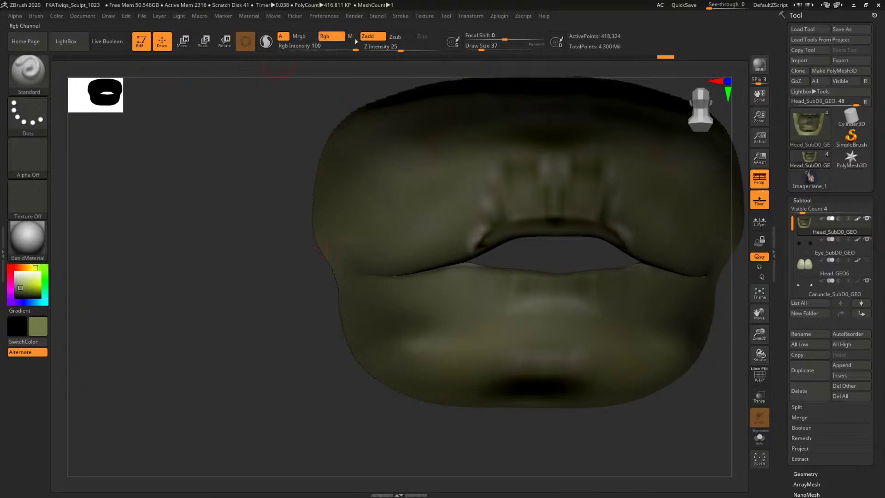
key("c")
key("space")
left_click_drag(379, 201, 391, 200)
left_click_drag(494, 178, 530, 188)
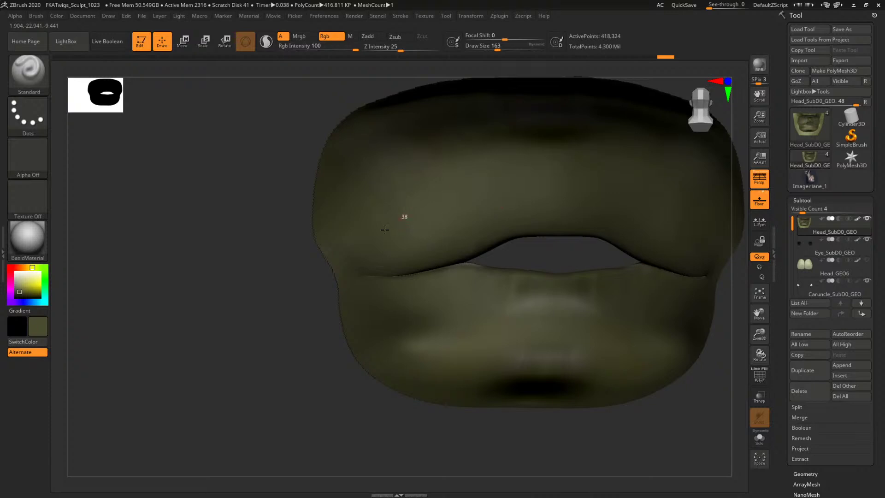
mouse_move(543, 357)
left_mouse_down()
mouse_move(571, 358)
mouse_move(537, 385)
mouse_move(539, 396)
mouse_move(559, 312)
left_mouse_up()
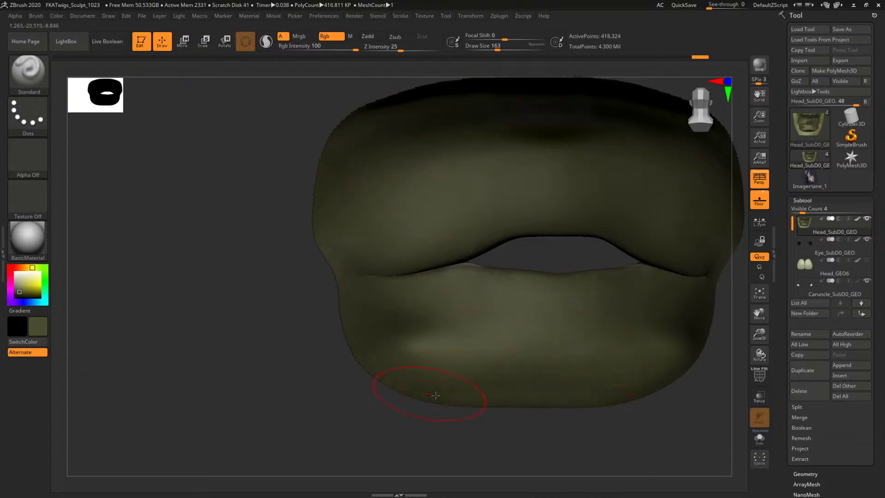
Step: Unhide the whole head, make the teeth subtool visible again and frame the face in three-quarter view
left_click(214, 408, "ctrl+shift")
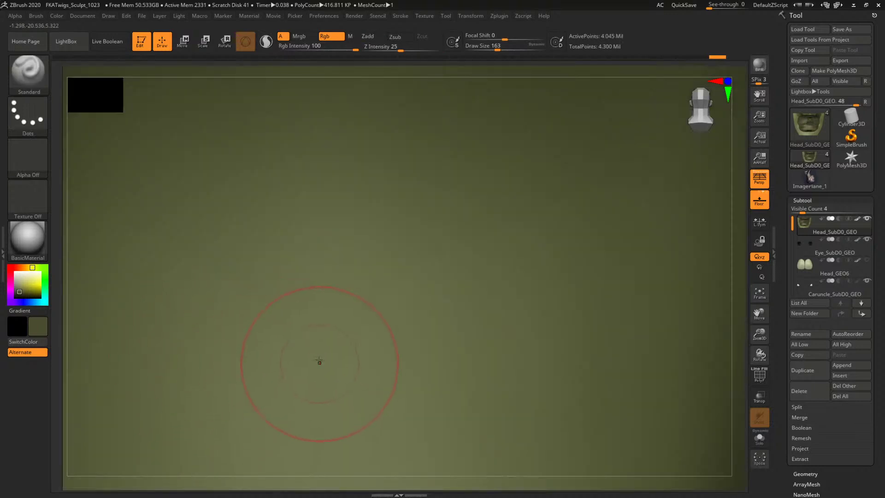
key("f")
left_click_drag(589, 276, 712, 302, "shift")
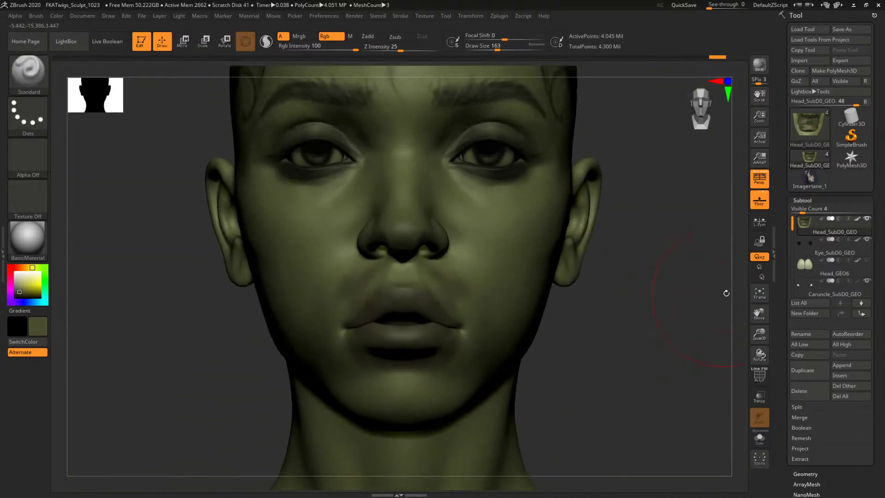
left_click(867, 260)
left_click_drag(623, 323, 572, 318)
left_click_drag(571, 318, 453, 288, "alt")
left_click_drag(507, 277, 651, 460)
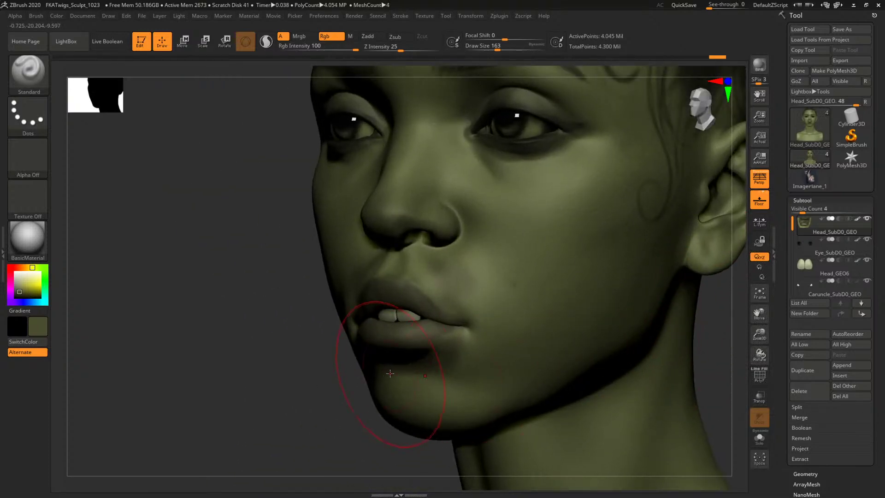
Step: Set the Standard brush's draw size to 62 and enable its BackfaceMask auto masking
key("space")
left_click_drag(454, 288, 442, 289)
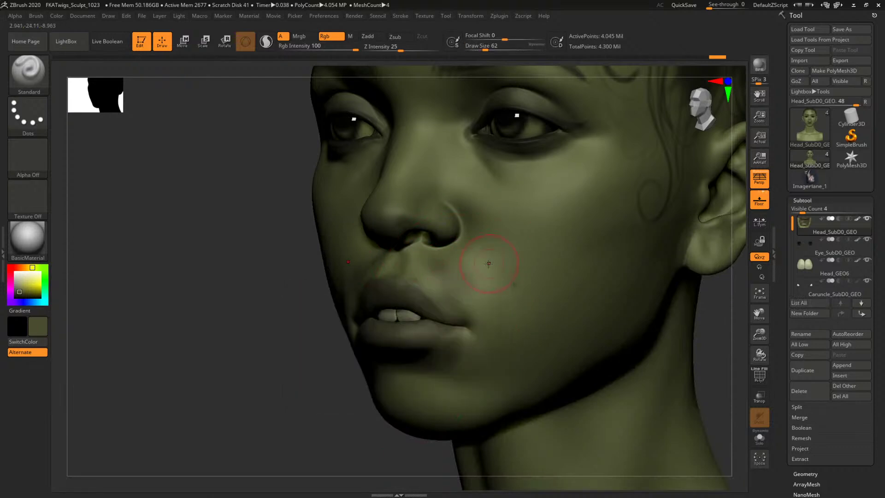
left_click(54, 16)
left_click(36, 16)
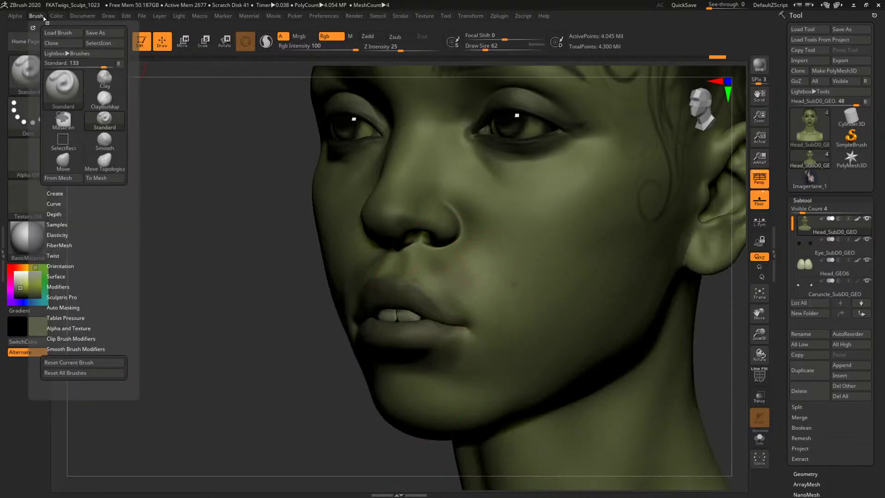
left_click(69, 307)
left_click(62, 441)
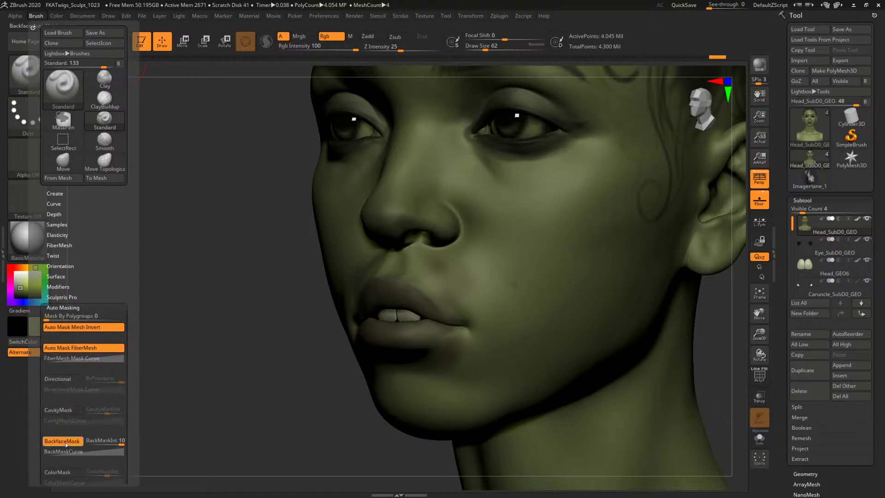
Step: Clean up the skin colour around the lips and mouth corners with lighter green paint at draw size 54
left_click_drag(265, 325, 281, 326, "alt")
mouse_move(434, 247)
left_mouse_down()
mouse_move(453, 256)
mouse_move(469, 249)
left_mouse_up()
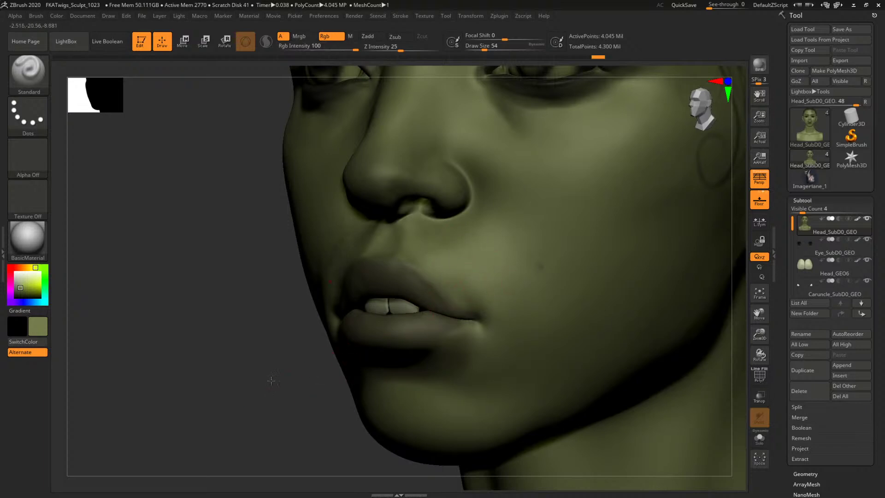
left_click_drag(271, 391, 273, 359)
mouse_move(456, 362)
left_mouse_down()
mouse_move(406, 371)
mouse_move(403, 363)
left_mouse_up()
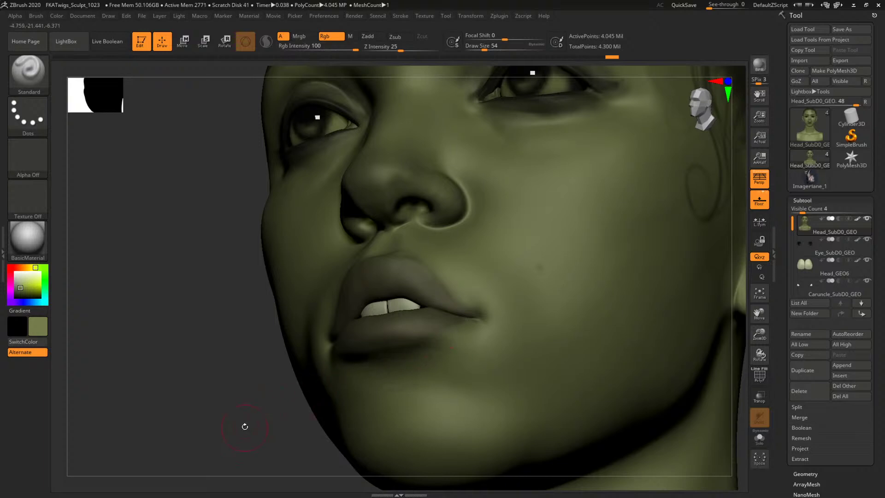
left_click_drag(245, 426, 385, 395)
mouse_move(717, 365)
left_mouse_down()
mouse_move(713, 419)
mouse_move(652, 379)
mouse_move(611, 318)
left_mouse_up()
mouse_move(611, 318)
left_mouse_down("shift")
mouse_move(604, 305)
mouse_move(671, 346)
left_mouse_up("shift")
mouse_move(690, 308)
left_mouse_down("alt")
mouse_move(665, 396)
mouse_move(698, 362)
mouse_move(557, 318)
mouse_move(587, 352)
mouse_move(595, 293)
mouse_move(654, 264)
mouse_move(527, 330)
left_mouse_up("alt")
Step: Reshape the lower eyelids with the Move brush at draw size 74 on a low subdivision level of the head
key("b")
key("m")
key("v")
left_click_drag(627, 297, 590, 300)
key("s")
left_click_drag(340, 295, 344, 295)
key("shift+d")
key("shift+d")
key("shift+d")
key("shift+d")
mouse_move(628, 257)
left_mouse_down()
mouse_move(341, 272)
mouse_move(352, 290)
left_mouse_up()
key("s")
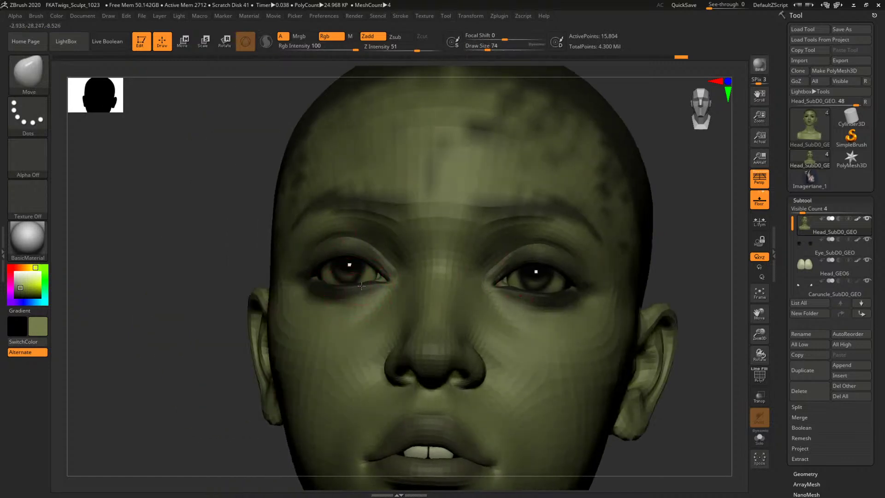
left_click_drag(189, 322, 366, 303)
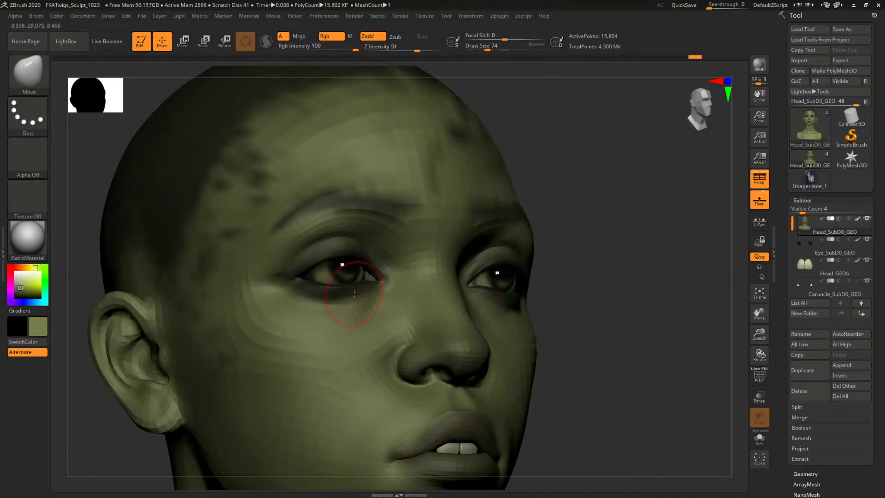
Step: Raise the head's subdivision level by four and check the reshaped eye area
left_click_drag(719, 299, 635, 348, "shift")
key("d")
key("d")
key("d")
Step: Fine-tune the eye area with the Move brush at draw size 44 on lower subdivision levels, then restore the highest level
key("d")
left_click_drag(635, 314, 651, 333)
key("shift+d")
key("space")
left_click_drag(367, 285, 346, 282)
key("shift+d")
key("shift+d")
key("space")
key("d")
key("d")
left_click_drag(677, 367, 683, 356)
key("d")
Step: Inspect the eyes and overall face shape from three-quarter and front angles
left_click_drag(715, 241, 626, 305, "alt")
left_click_drag(589, 355, 620, 293)
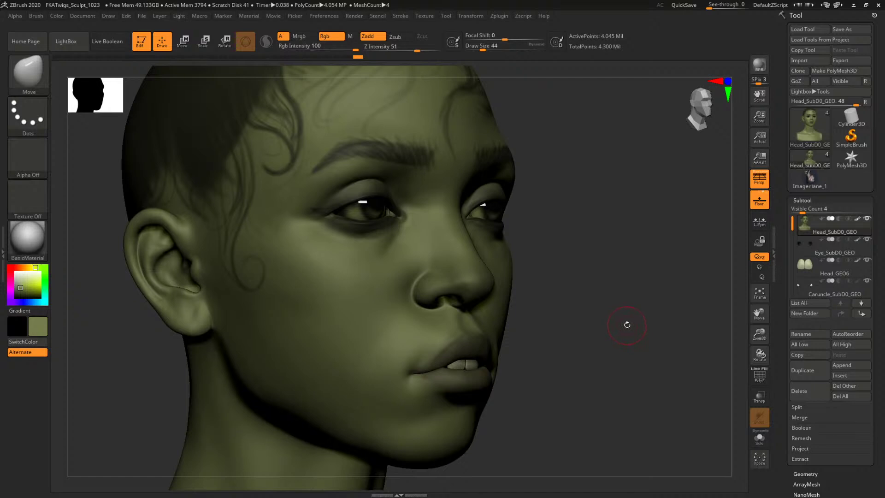
mouse_move(631, 322)
left_mouse_down()
mouse_move(594, 309)
mouse_move(607, 297)
mouse_move(619, 313)
left_mouse_up()
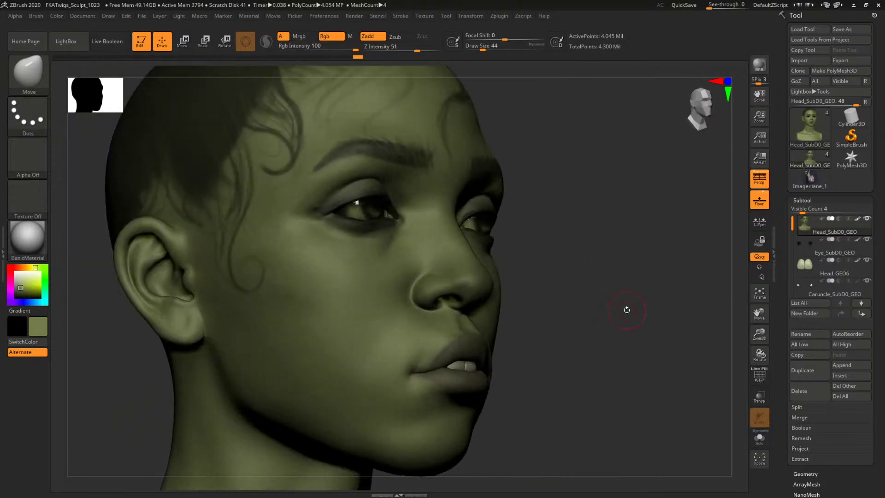
mouse_move(625, 310)
left_mouse_down()
mouse_move(668, 314)
mouse_move(660, 352)
left_mouse_up()
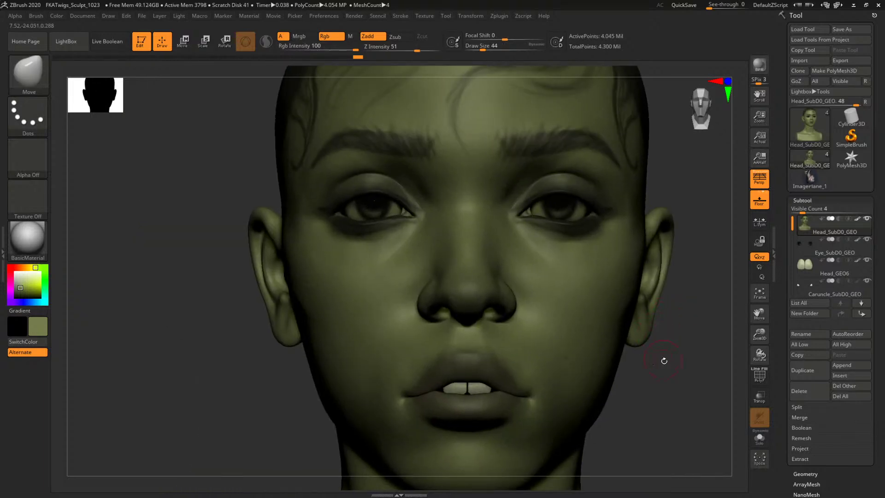
mouse_move(679, 385)
left_mouse_down("alt")
mouse_move(638, 354)
mouse_move(657, 374)
mouse_move(627, 376)
left_mouse_up("alt")
mouse_move(693, 364)
left_mouse_down("alt")
mouse_move(632, 415)
mouse_move(658, 397)
mouse_move(615, 405)
left_mouse_up("alt")
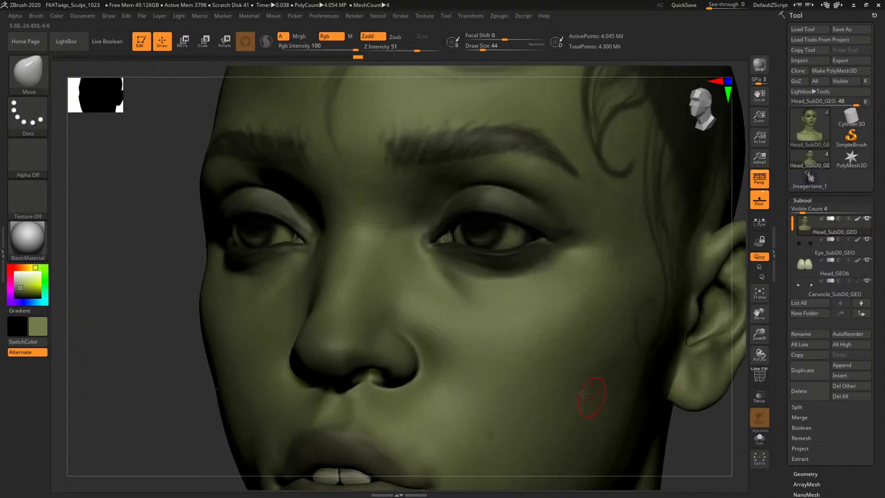
Step: Choose the ClayBuildup brush, try a stroke near the inner eye corner at draw size 23 and undo it
key("b")
key("c")
key("b")
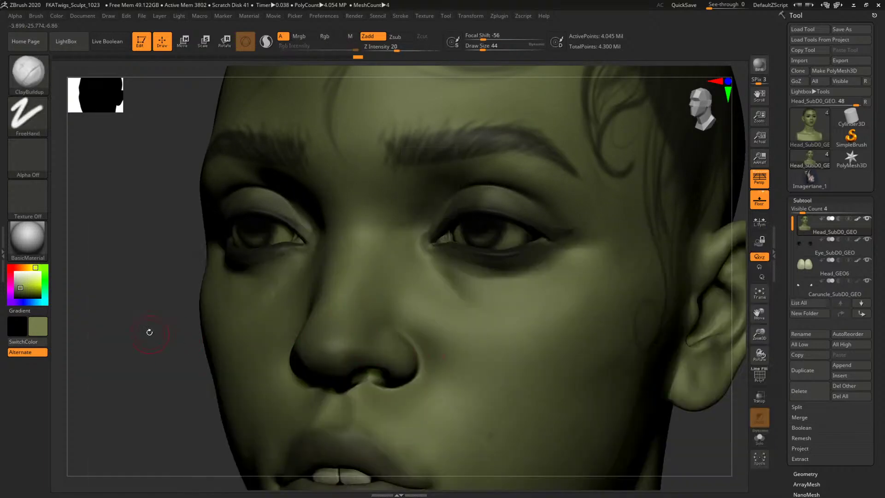
left_click_drag(154, 335, 221, 338, "shift")
key("space")
left_click_drag(456, 253, 449, 246)
key("space")
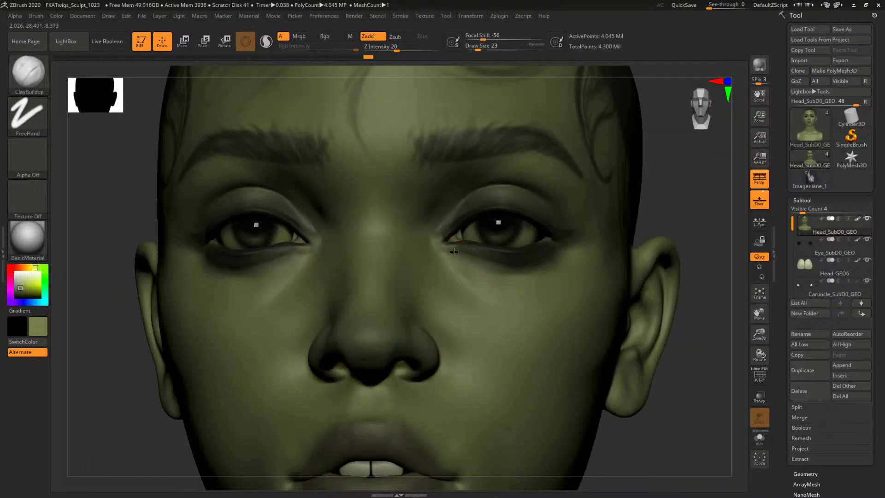
key("ctrl+z")
Step: Build up the skin below the eyes with the ClayBuildup brush at draw size 44 and Z Intensity 7
left_click_drag(692, 211, 627, 233)
key("space")
left_click_drag(431, 267, 415, 270)
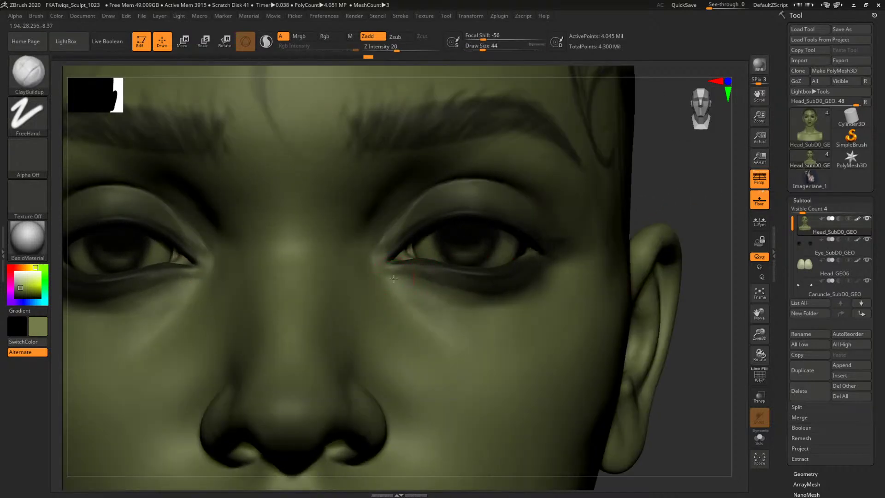
left_click_drag(394, 47, 384, 47)
left_click_drag(699, 211, 567, 297)
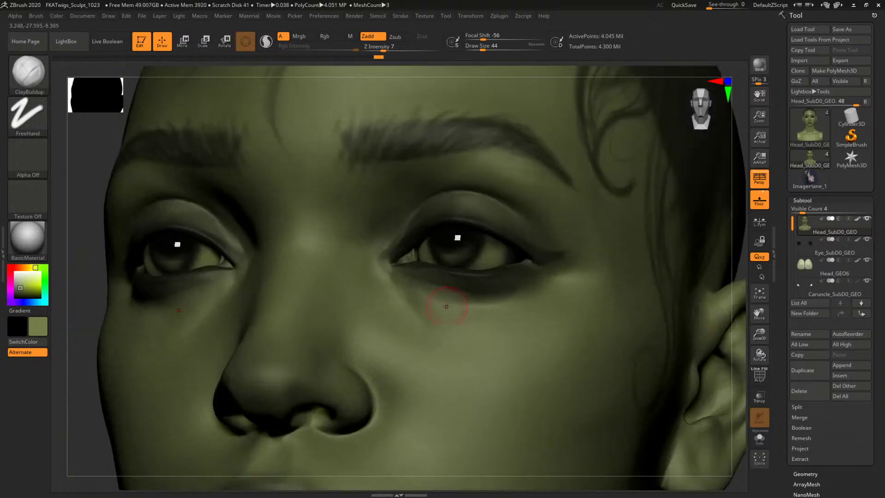
left_click_drag(85, 284, 69, 284)
left_click_drag(129, 260, 159, 266)
mouse_move(531, 233)
left_mouse_down()
mouse_move(540, 276)
mouse_move(579, 239)
mouse_move(567, 260)
mouse_move(551, 231)
mouse_move(573, 218)
mouse_move(581, 263)
mouse_move(608, 270)
mouse_move(638, 257)
left_mouse_up()
Step: Examine the ear's shape and inner folds up close and in relation to the whole face from several angles
mouse_move(683, 239)
left_mouse_down("alt")
mouse_move(565, 173)
mouse_move(592, 197)
left_mouse_up("alt")
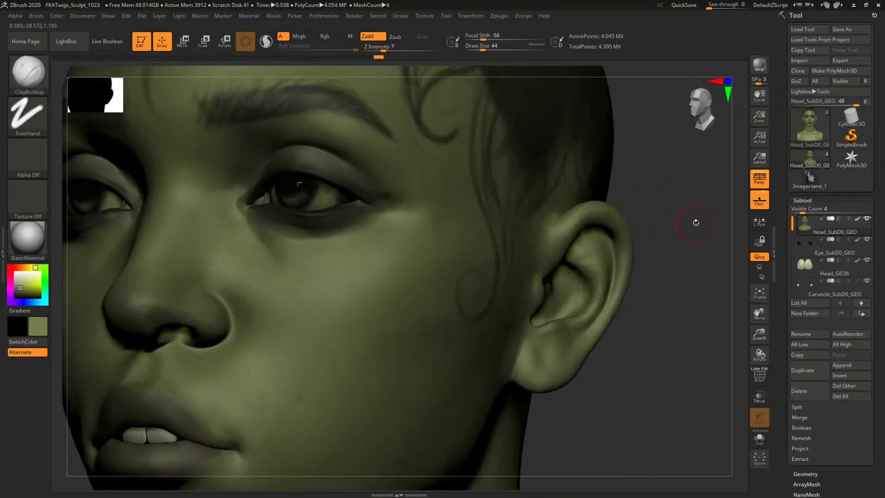
left_click_drag(691, 222, 639, 231)
left_click_drag(720, 450, 533, 292, "alt")
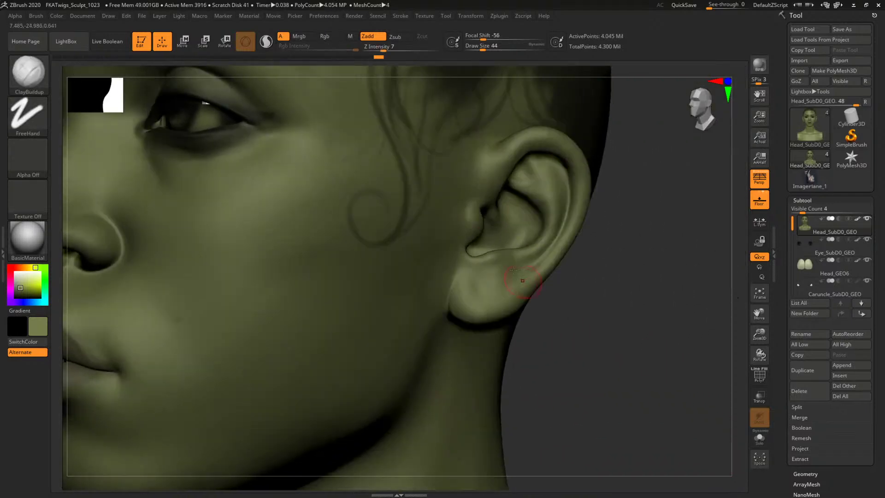
left_click_drag(669, 229, 717, 357, "alt")
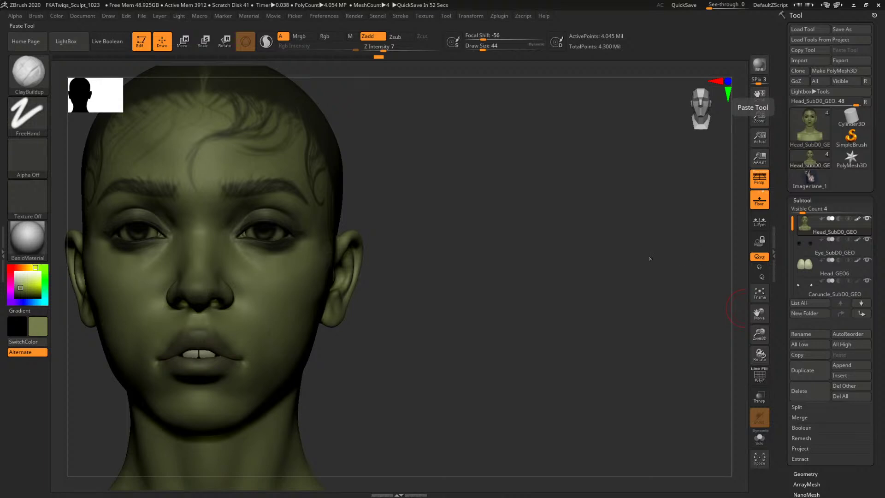
left_click_drag(560, 263, 508, 281)
left_click_drag(458, 253, 613, 356, "alt")
mouse_move(707, 383)
left_mouse_down("alt")
mouse_move(400, 421)
mouse_move(359, 154)
left_mouse_up("alt")
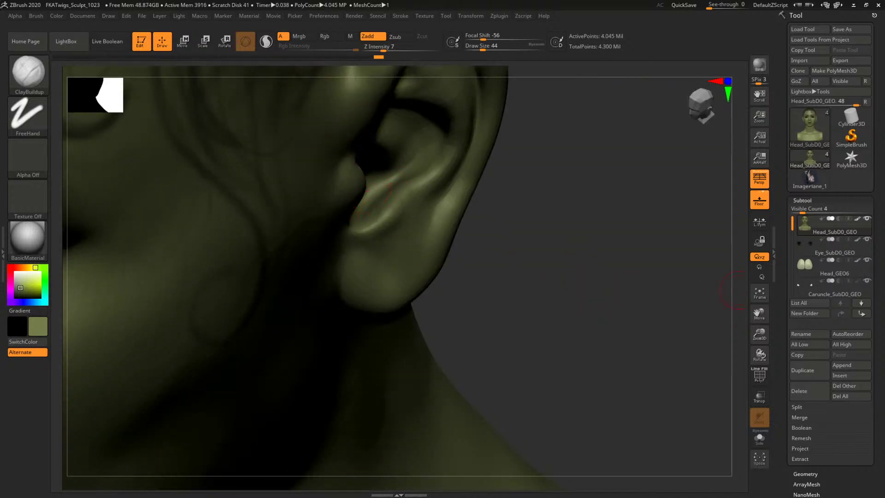
left_click(758, 241)
left_click(759, 241)
left_click_drag(733, 248, 639, 253)
left_click_drag(710, 154, 603, 315, "alt")
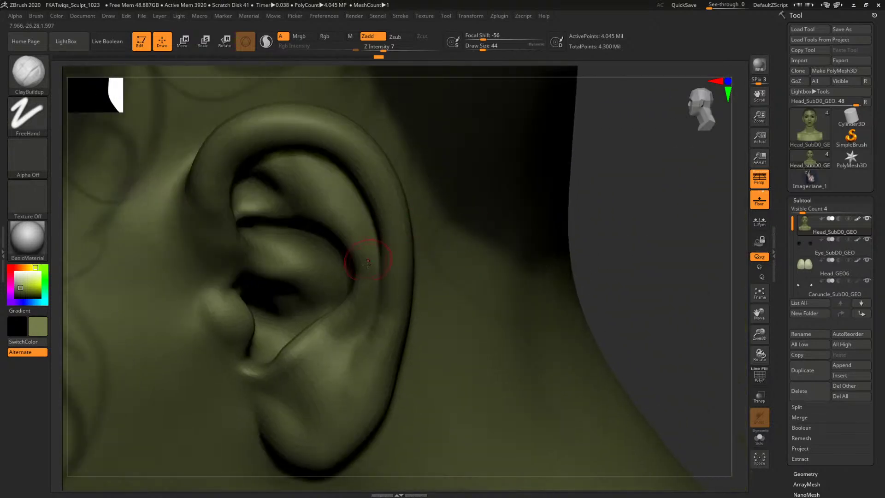
left_click_drag(674, 251, 622, 262)
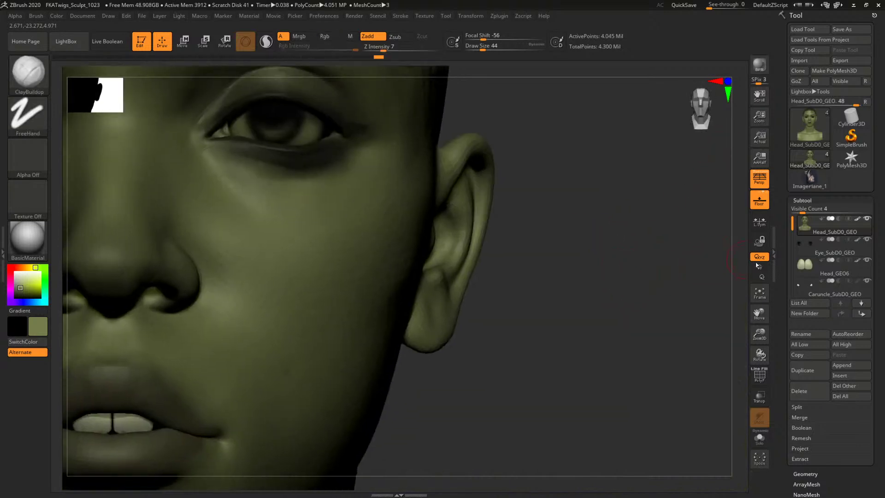
Step: Switch to Chrome, browse the human ear image results for a reference and open the PxHere ear photo
mouse_move(824, 267)
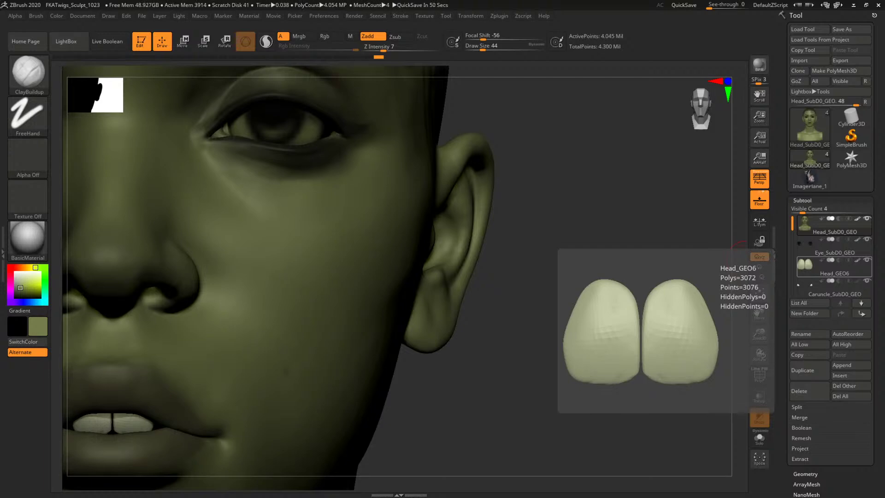
key("alt+Tab")
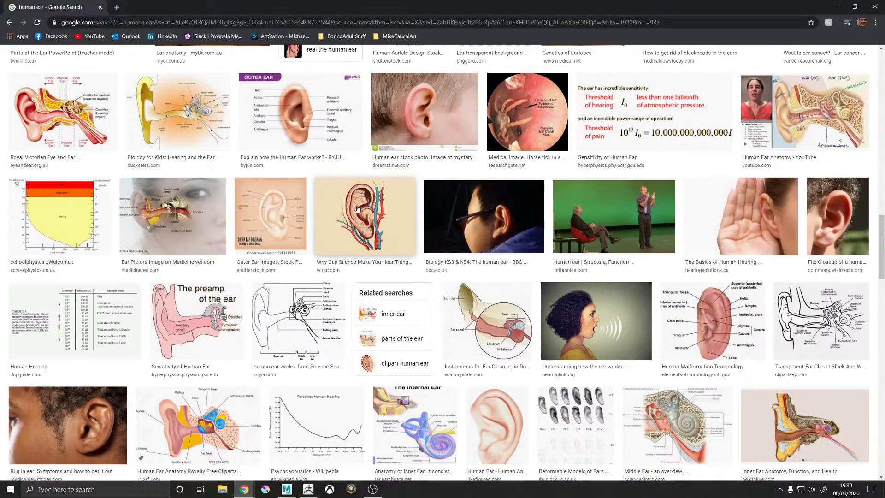
scroll(357, 209, "down", 5)
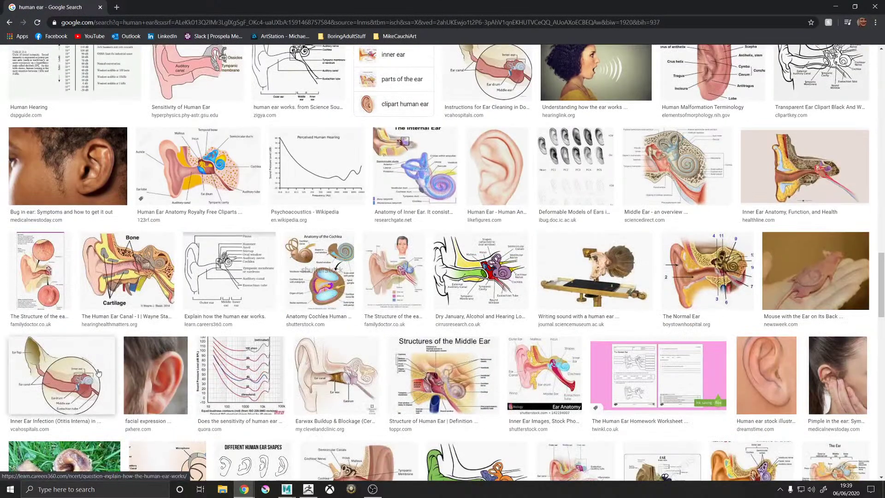
left_click(169, 410)
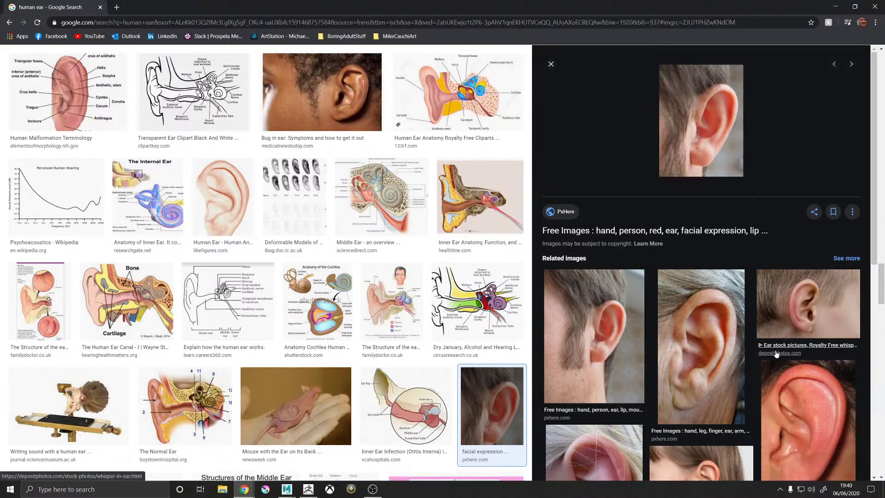
Step: Browse the related ear photos and the further human ear image results for more reference
scroll(787, 343, "down", 5)
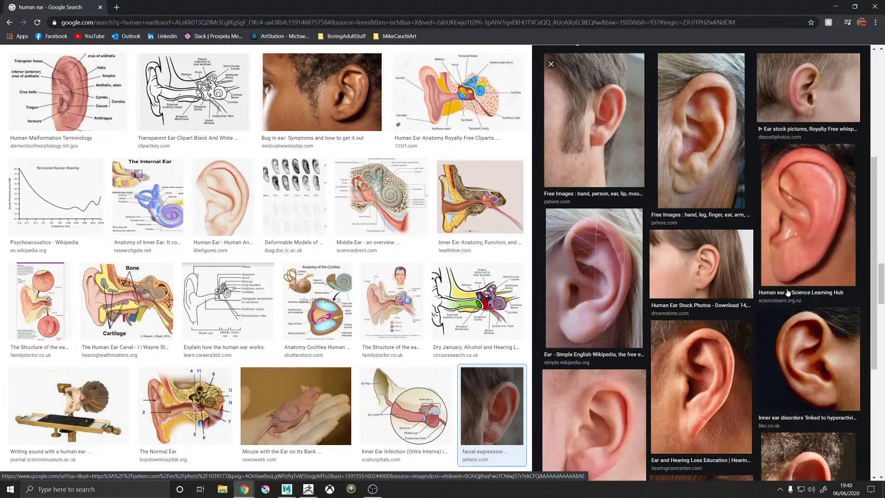
scroll(617, 300, "down", 5)
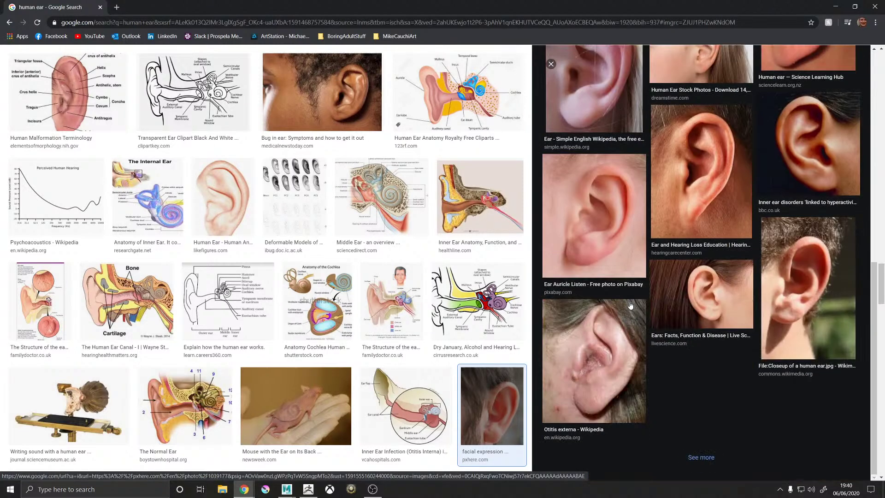
scroll(772, 282, "down", 7)
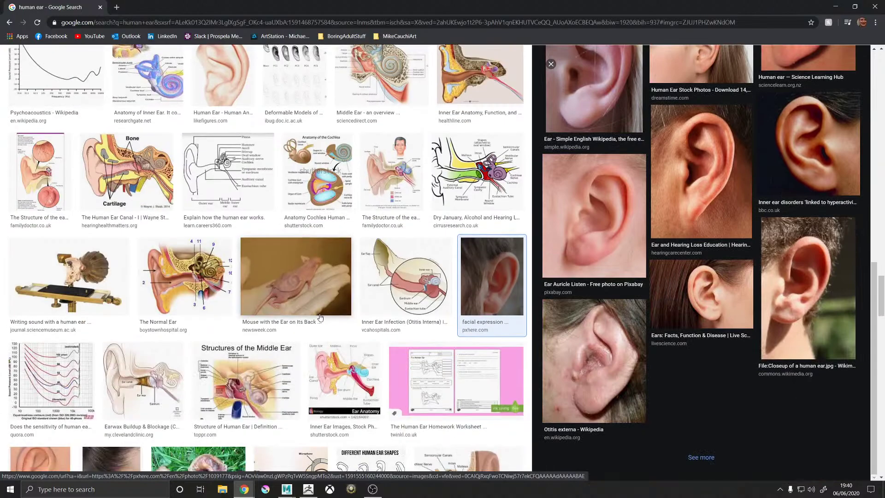
scroll(198, 323, "down", 5)
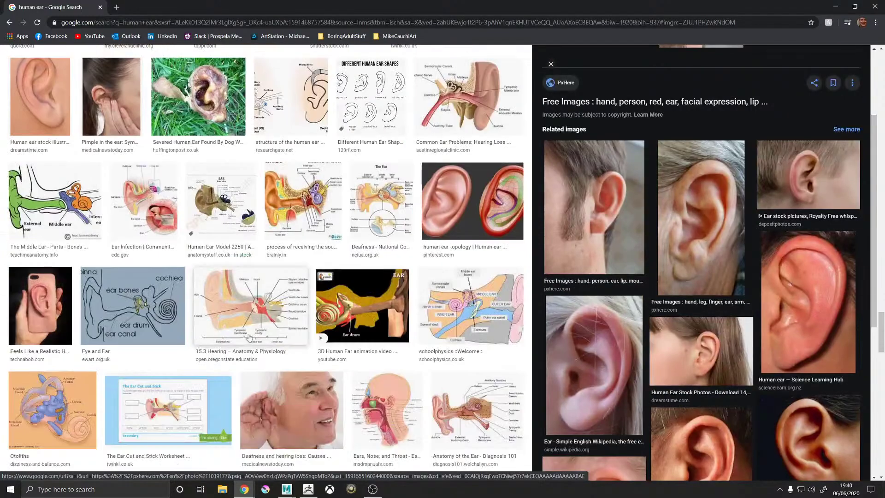
scroll(348, 337, "down", 5)
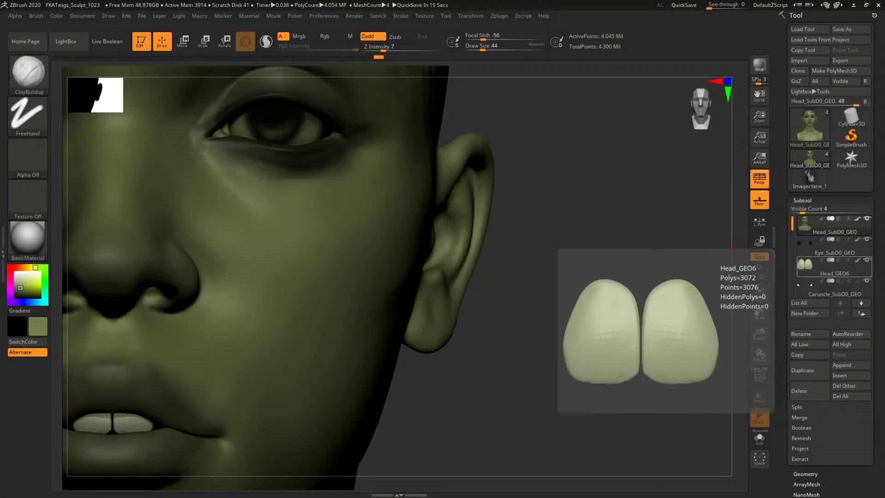
Step: Switch back to ZBrush and isolate the ear by hiding the rest of the head mesh
left_click_drag(566, 310, 602, 314)
left_click_drag(500, 374, 608, 375, "alt")
left_click_drag(666, 456, 351, 401)
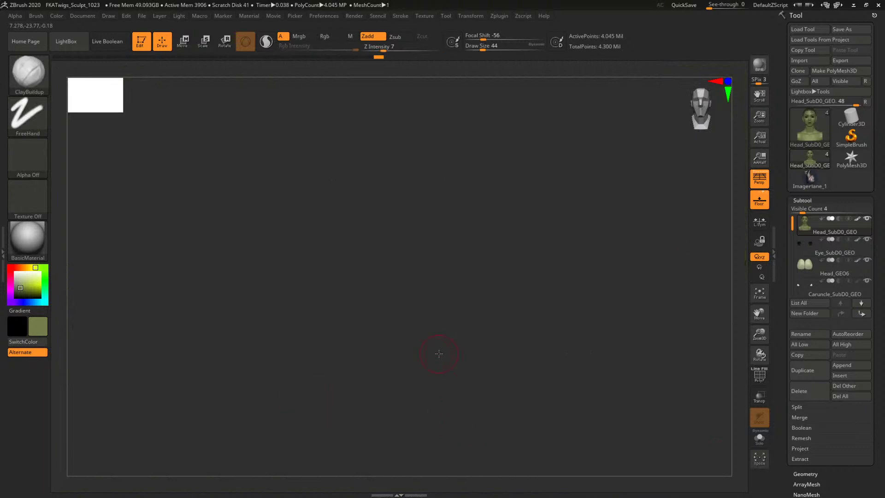
key("f")
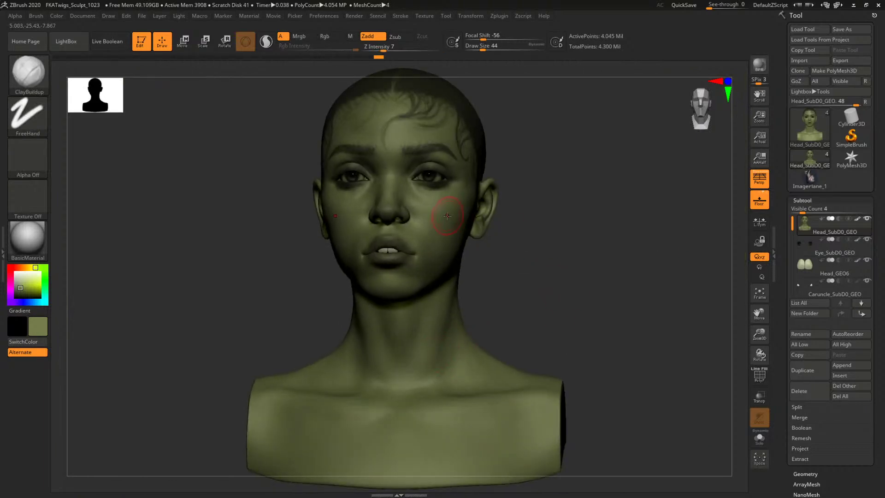
left_click_drag(541, 279, 462, 161, "ctrl+shift")
left_click_drag(558, 216, 494, 205)
key("ctrl+shift")
left_click_drag(382, 144, 444, 279, "ctrl+shift")
left_click_drag(510, 283, 508, 247)
key("f")
key("ctrl+shift")
key("f")
left_click_drag(681, 332, 361, 282)
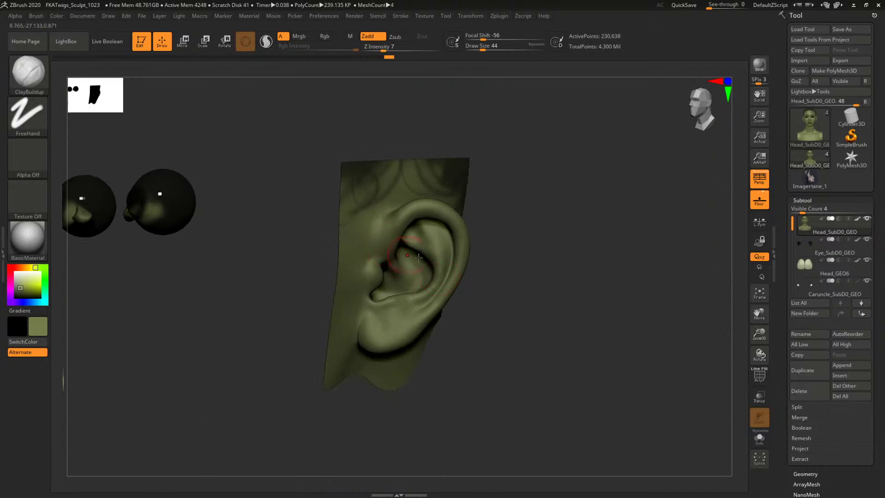
Step: Unhide the rest of the head and choose the ClayBuildup brush at draw size 65
key("ctrl+shift")
left_click(621, 306, "ctrl+shift")
left_click_drag(622, 306, 656, 347, "alt")
key("b")
key("c")
key("b")
mouse_move(671, 383)
left_mouse_down()
mouse_move(705, 428)
mouse_move(659, 297)
left_mouse_up()
key("space")
left_click_drag(355, 255, 362, 253)
Step: Lower the head by three subdivision levels and smooth the ear's inner bowl around the notch above the lobe, checking the wireframe
key("shift+d")
key("shift+d")
key("shift+d")
left_click_drag(721, 332, 483, 330)
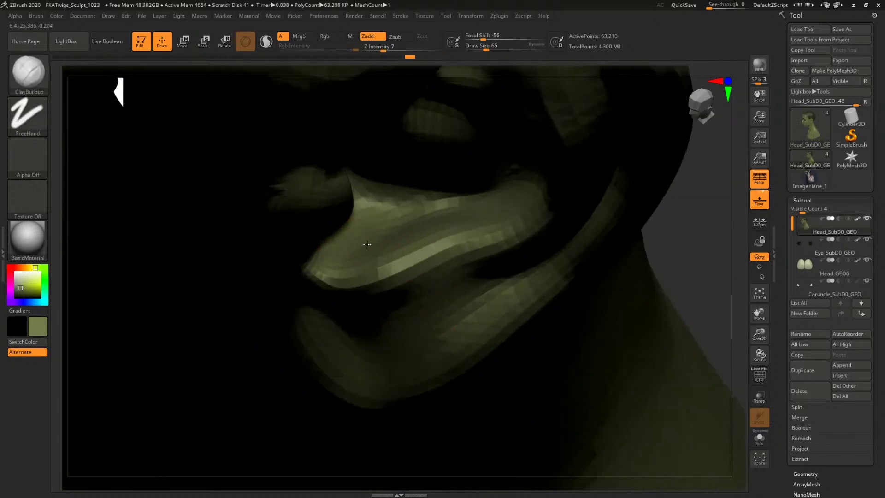
left_click_drag(709, 280, 342, 237)
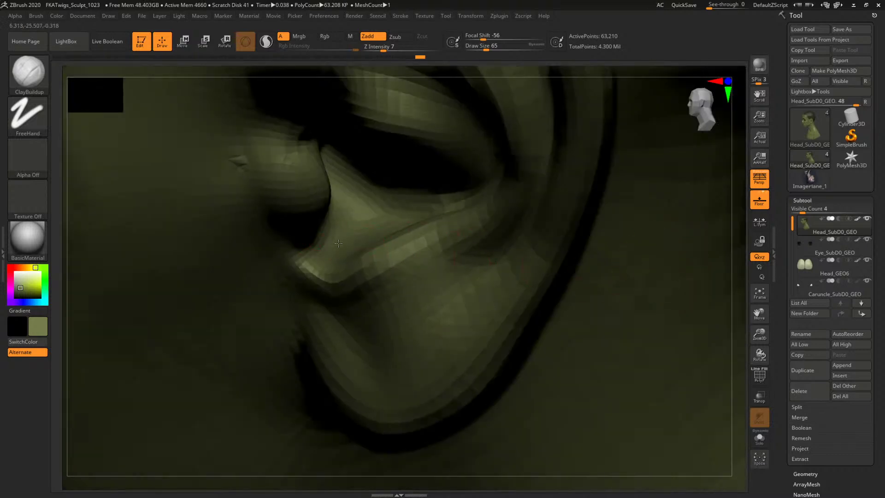
mouse_move(739, 344)
left_mouse_down()
mouse_move(669, 300)
mouse_move(636, 297)
mouse_move(644, 310)
mouse_move(687, 298)
mouse_move(553, 282)
mouse_move(549, 293)
mouse_move(554, 263)
mouse_move(668, 358)
mouse_move(496, 325)
left_mouse_up()
key("shift+f")
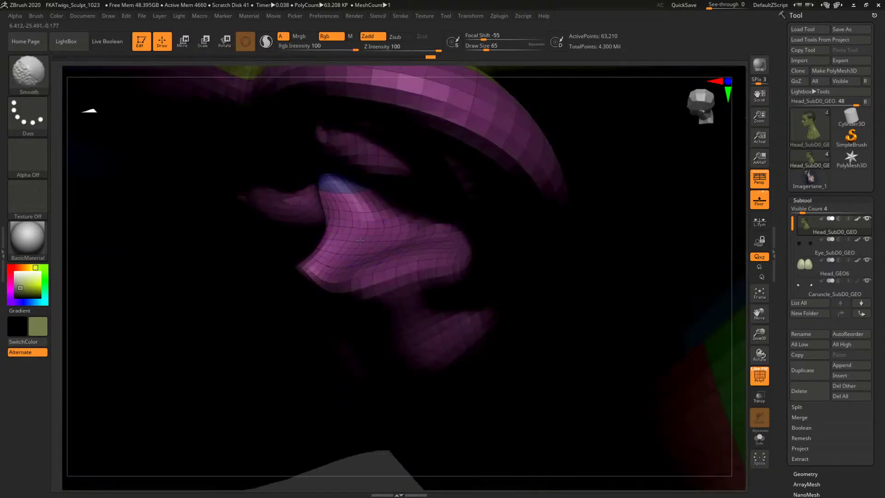
key("shift+f")
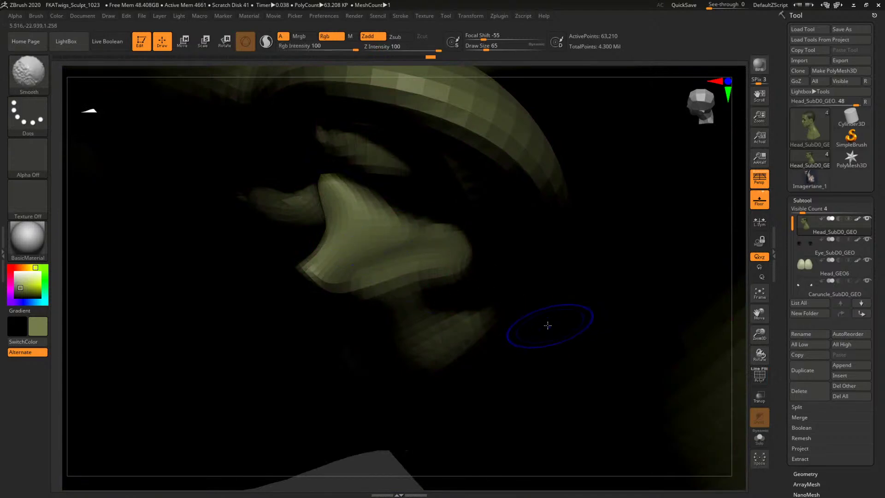
key("shift+f")
key("shift+f")
mouse_move(737, 382)
left_mouse_down()
mouse_move(753, 369)
mouse_move(672, 325)
mouse_move(632, 362)
left_mouse_up()
Step: Choose the Standard brush at draw size 41 and Z Intensity 25, with Rgb off and Zadd on
key("b")
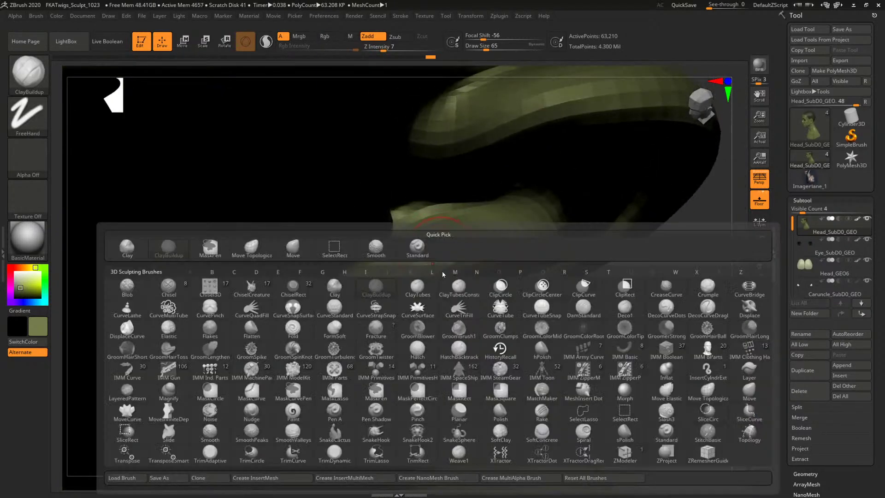
key("s")
key("t")
key("space")
left_click(427, 242)
left_click(333, 36)
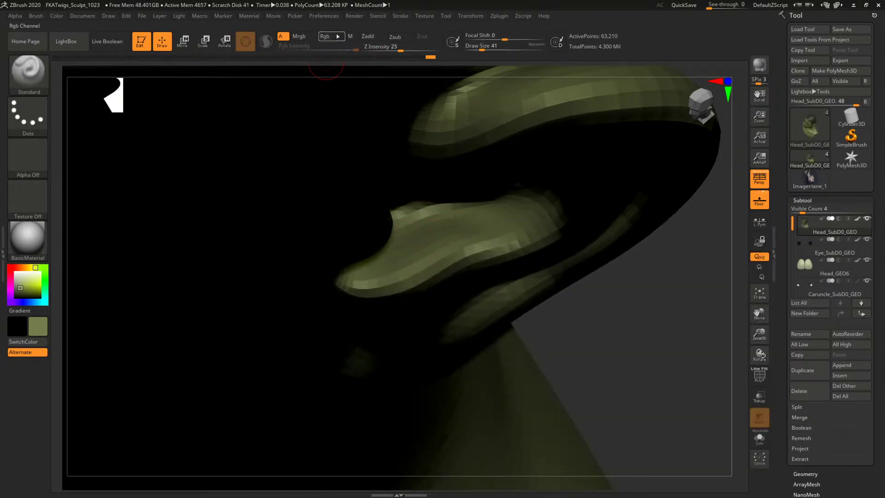
left_click(372, 39)
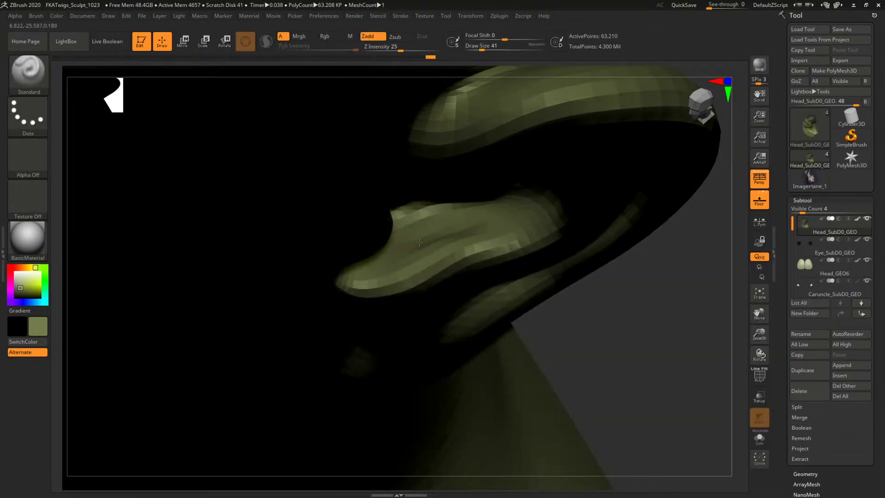
Step: Sculpt a shallow crease in the ear's inner bowl with the Standard brush at draw size 22 and smooth it
left_click_drag(670, 339, 489, 212)
key("space")
left_click_drag(540, 198, 477, 226, "alt")
left_click_drag(645, 334, 604, 327)
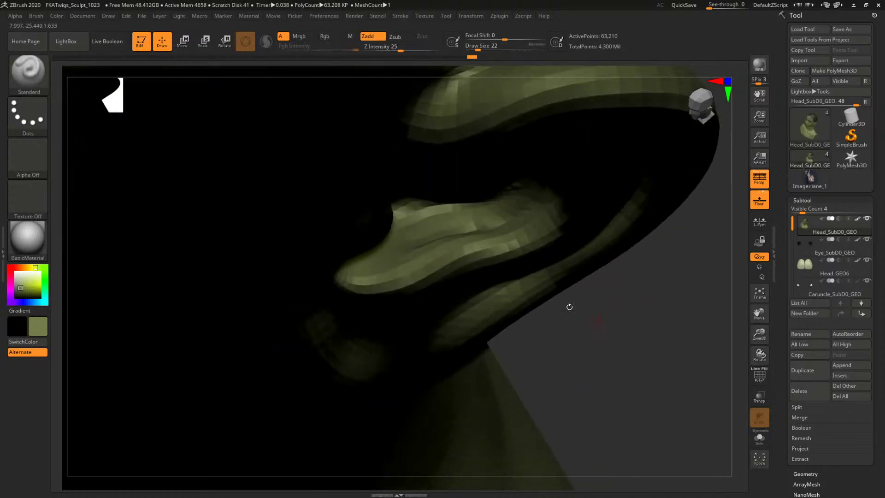
left_click_drag(445, 214, 467, 221, "shift")
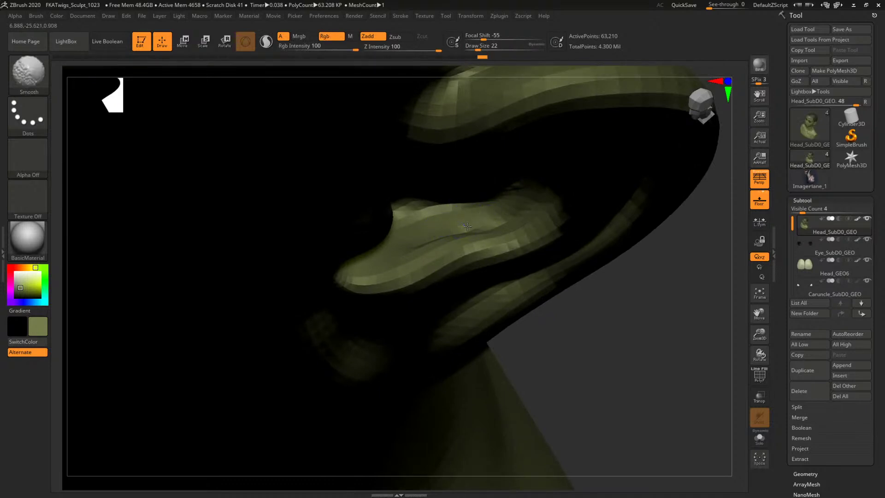
mouse_move(674, 357)
left_mouse_down()
mouse_move(671, 385)
mouse_move(675, 302)
mouse_move(590, 318)
mouse_move(584, 300)
mouse_move(556, 335)
left_mouse_up()
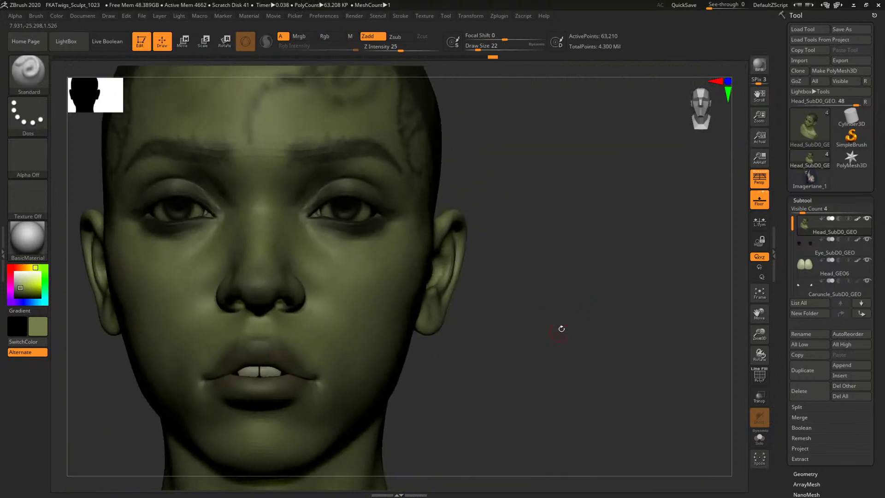
Step: Return the head to its highest subdivision level and choose the ClayBuildup brush
mouse_move(617, 294)
left_mouse_down()
mouse_move(659, 286)
mouse_move(634, 316)
mouse_move(591, 308)
mouse_move(626, 304)
mouse_move(614, 304)
left_mouse_up()
key("b")
key("c")
key("b")
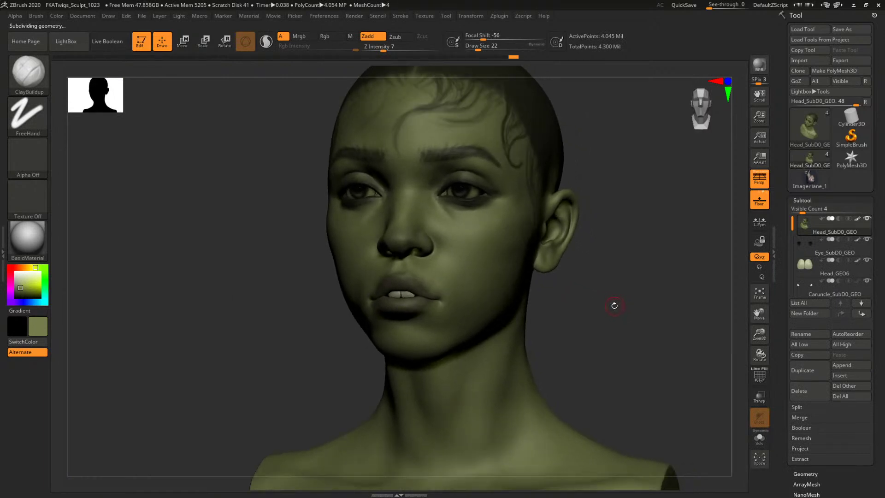
left_click_drag(622, 299, 591, 289)
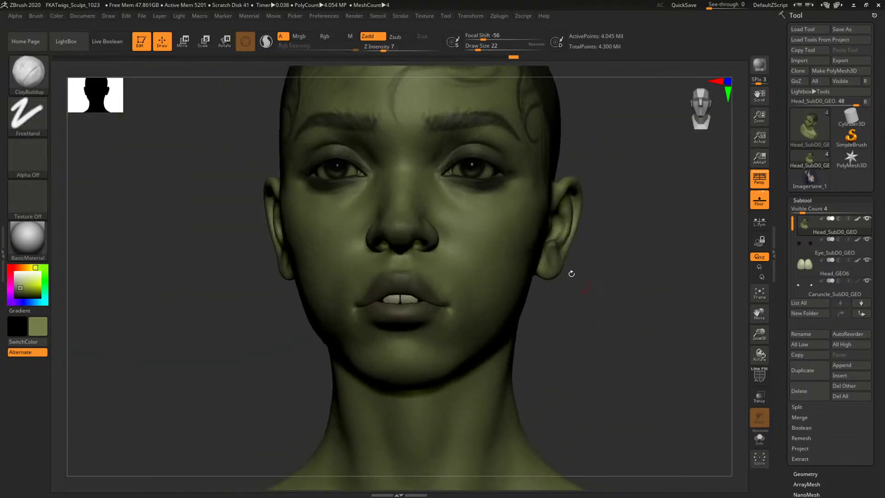
Step: Expand the Render Properties settings, turn off Shadows and check the face's shading
left_click(355, 16)
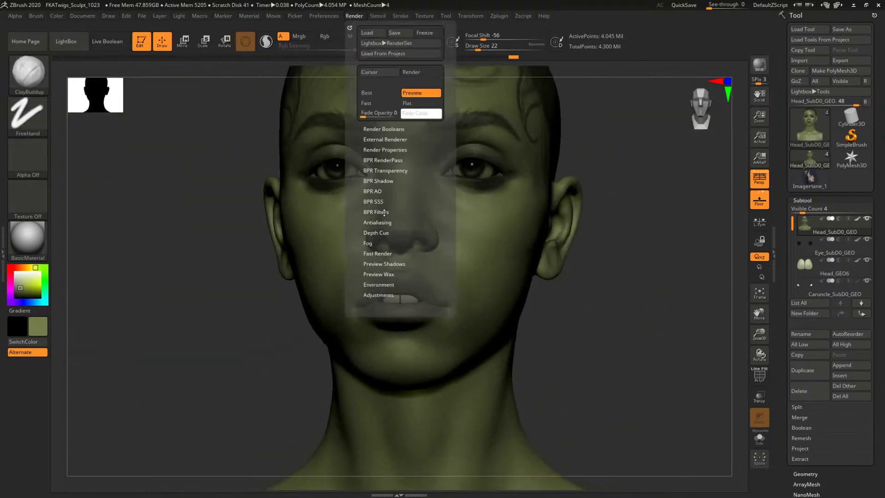
left_click(380, 130)
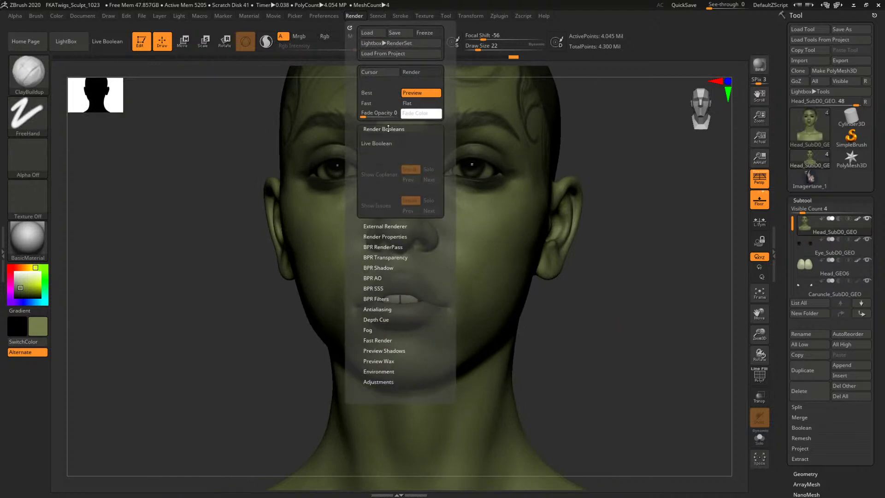
left_click(388, 130)
left_click(386, 138)
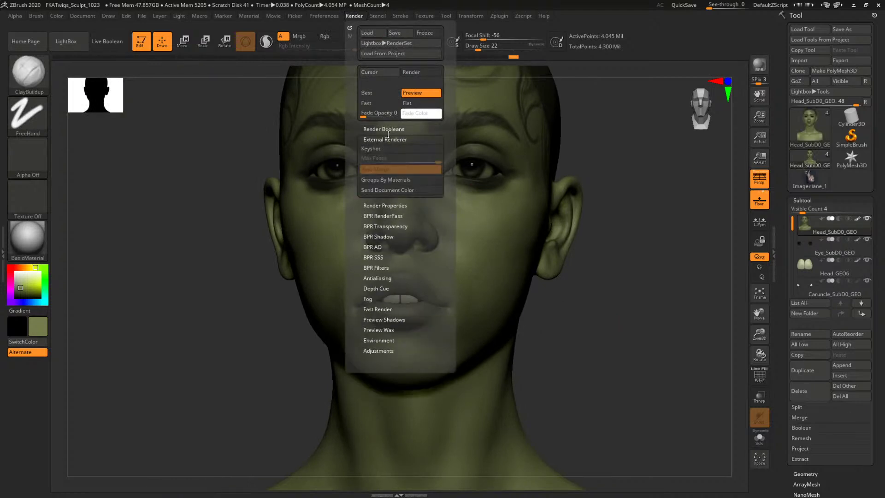
left_click(386, 139)
left_click(385, 149)
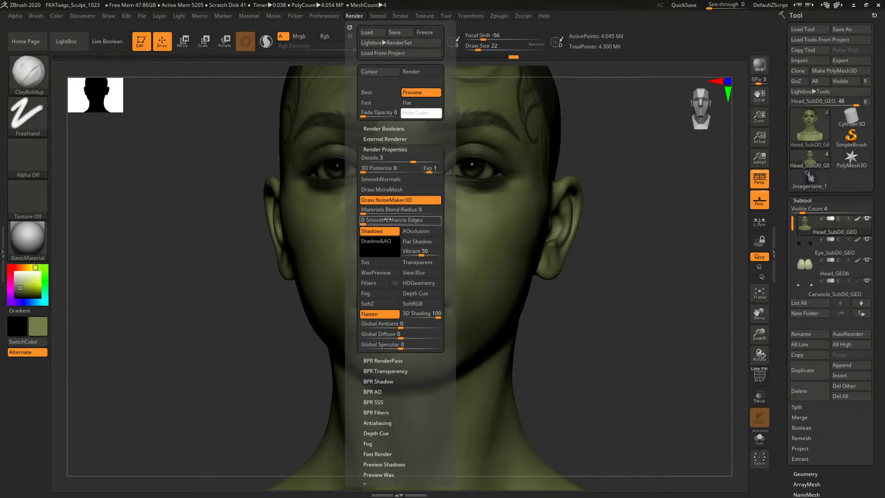
left_click_drag(652, 243, 634, 273)
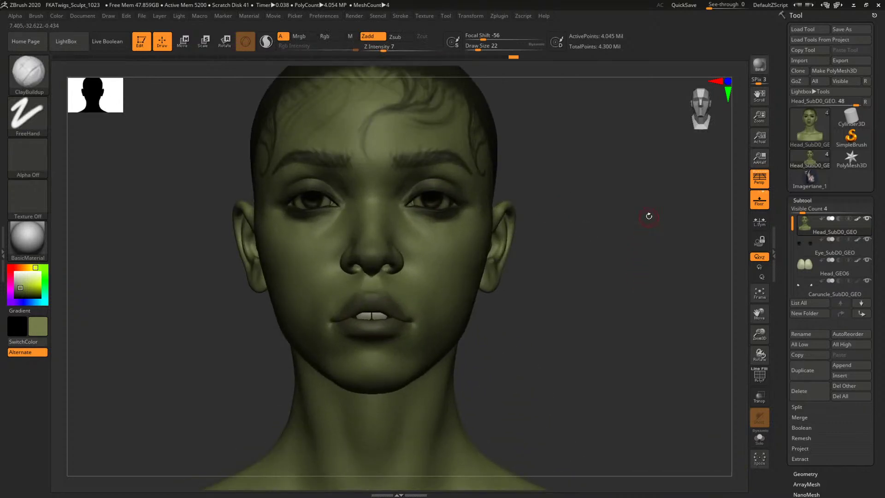
left_click_drag(646, 205, 604, 185)
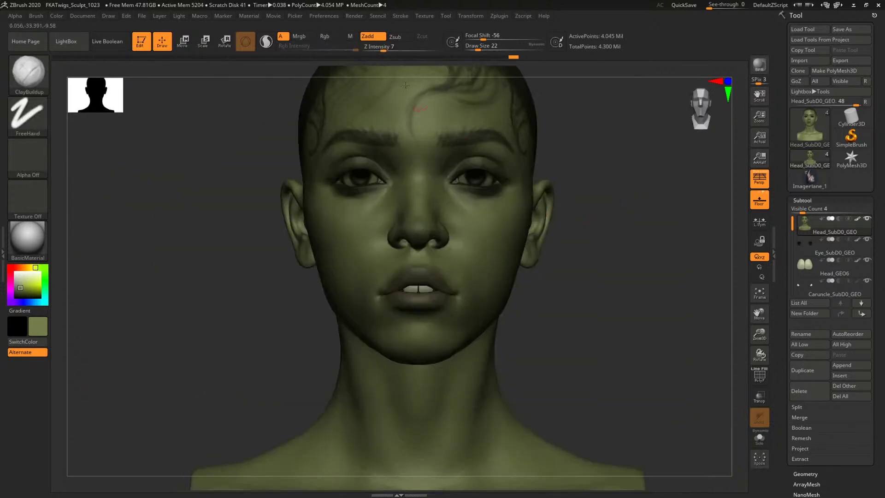
Step: Turn off WaxPreview and compare the face with Shadows on and off
left_click(355, 16)
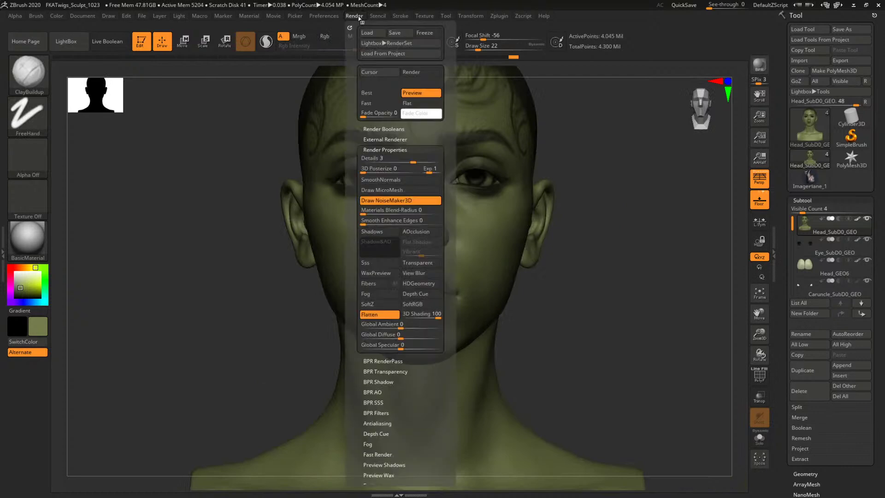
left_click(377, 273)
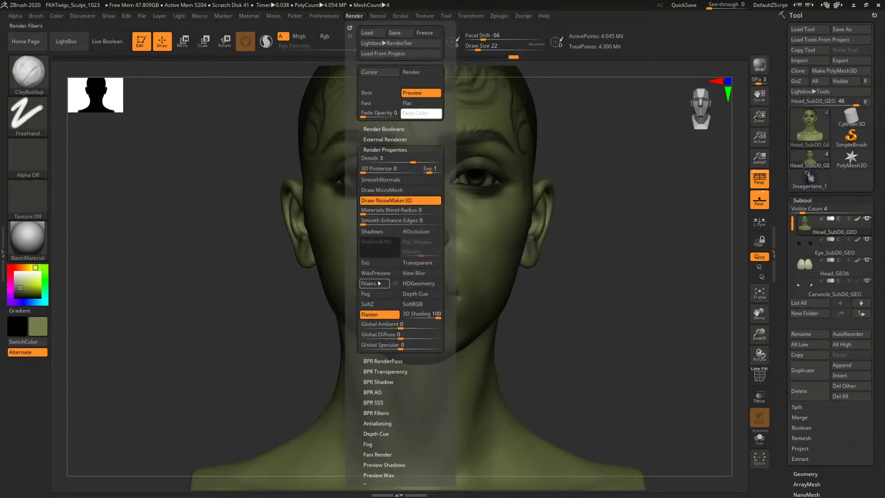
left_click(380, 231)
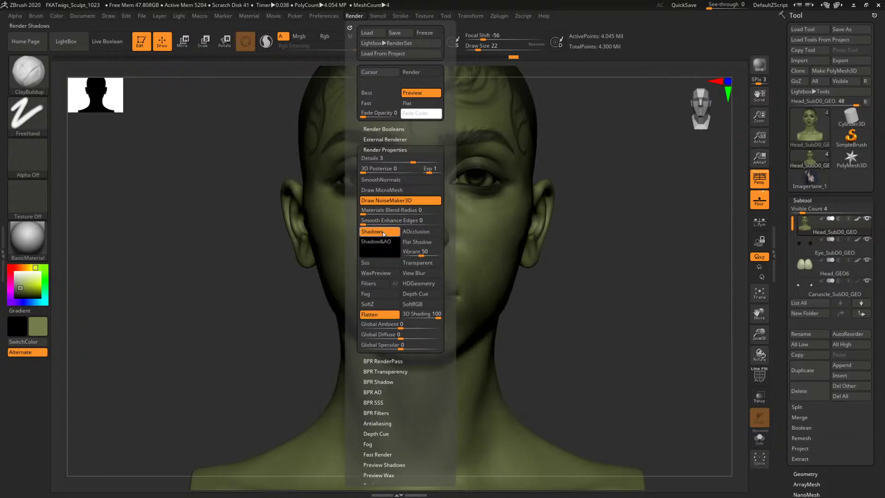
left_click(382, 234)
left_click_drag(613, 218, 540, 217)
left_click_drag(612, 203, 529, 213, "shift")
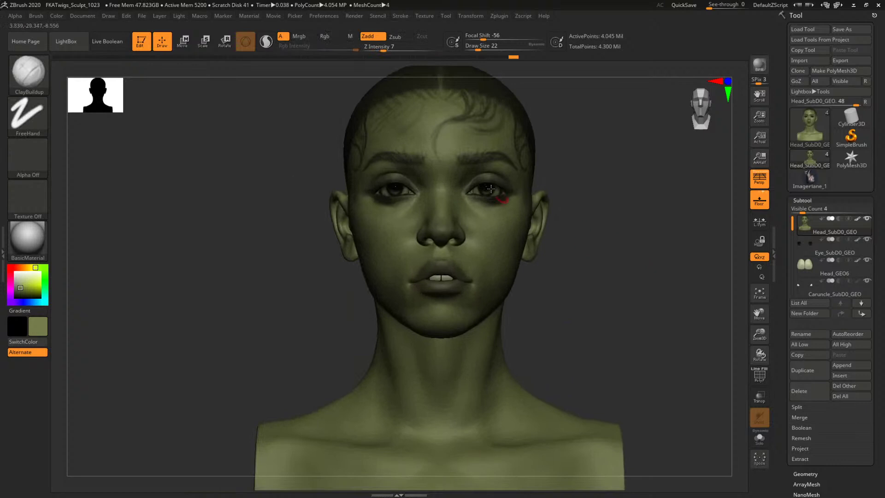
Step: Switch on the second light, switch off the first, and place the light slightly above and left of centre on the preview sphere
left_click(178, 17)
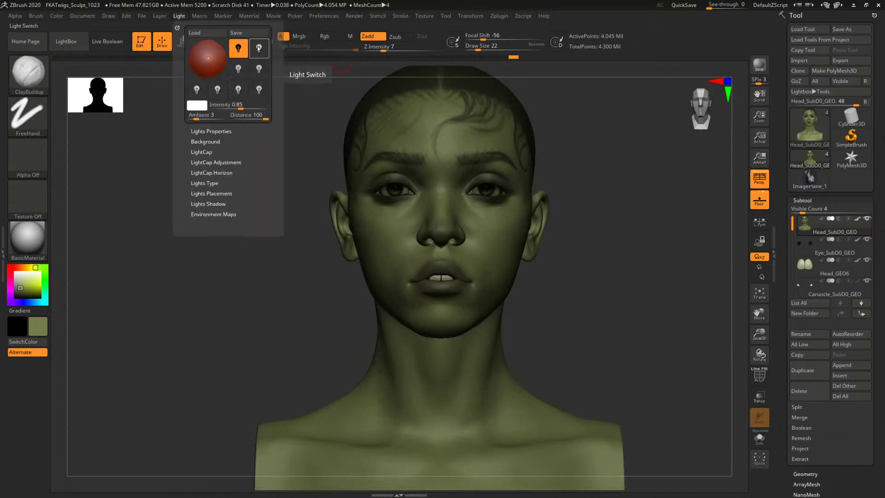
left_click(259, 48)
left_click(239, 49)
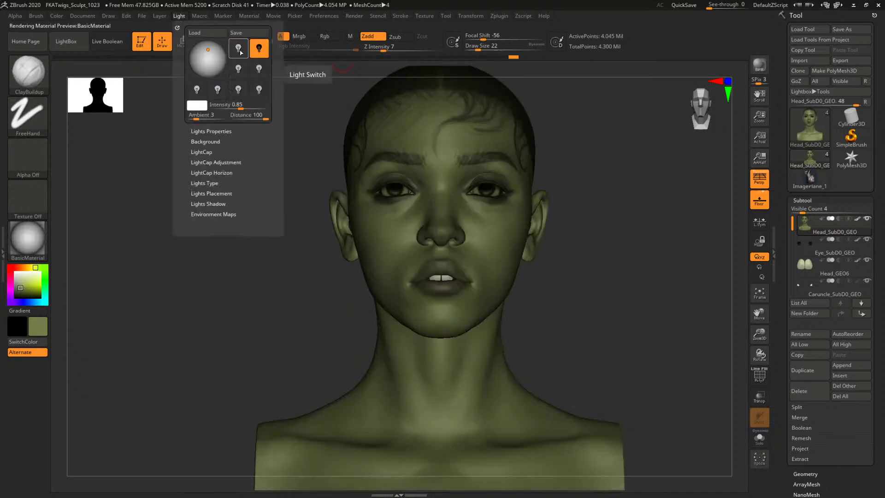
left_click(211, 63)
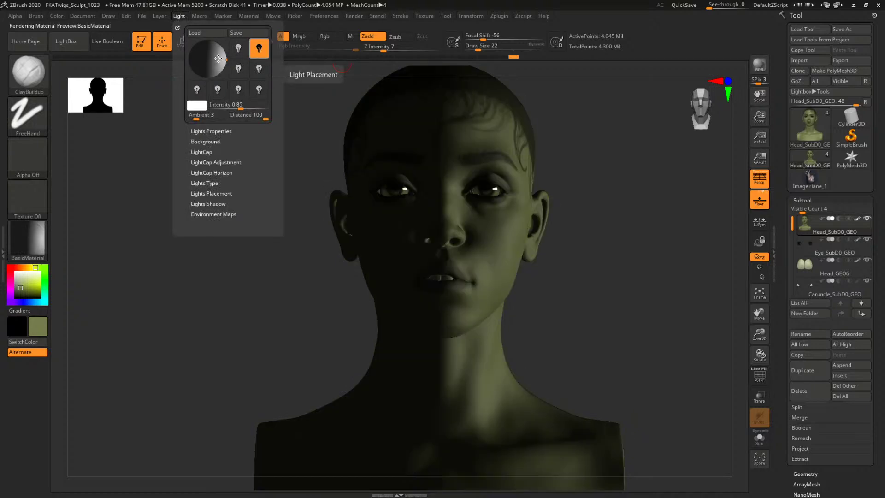
mouse_move(205, 61)
left_mouse_down()
mouse_move(206, 46)
mouse_move(209, 56)
left_mouse_up()
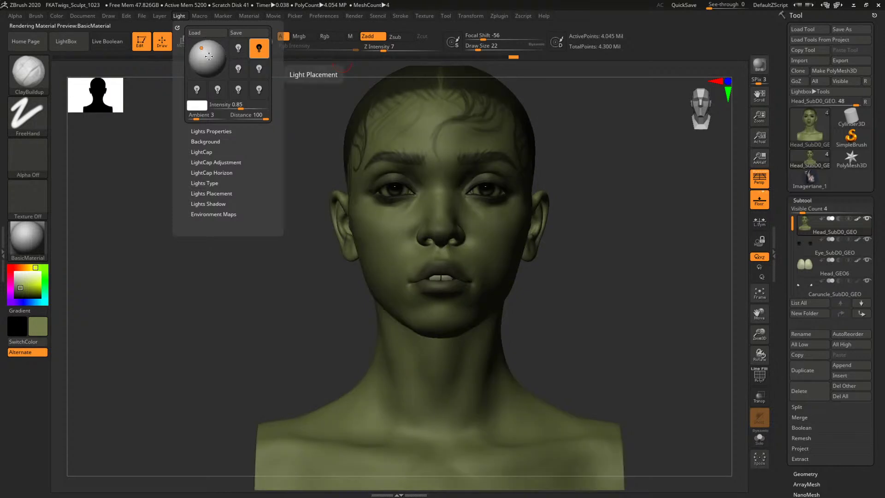
left_click_drag(582, 163, 635, 173)
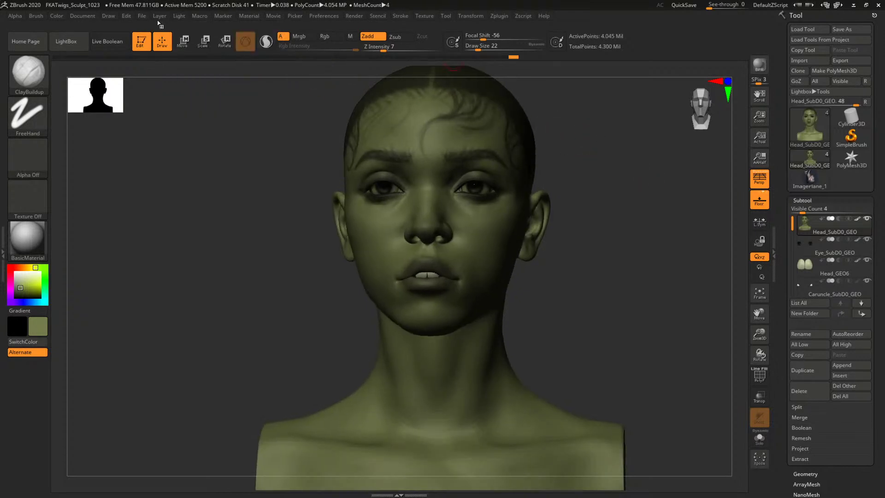
Step: Switch off the second light and switch the first light back on
left_click(179, 16)
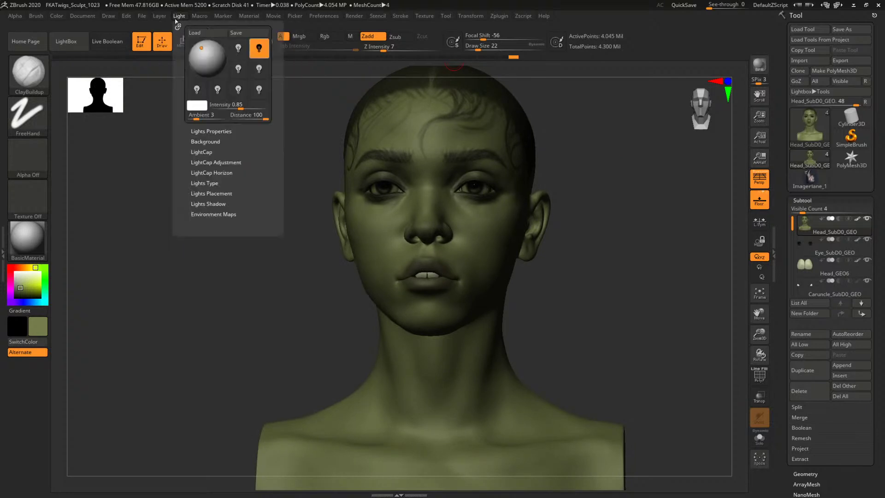
left_click(253, 54)
left_click(246, 51)
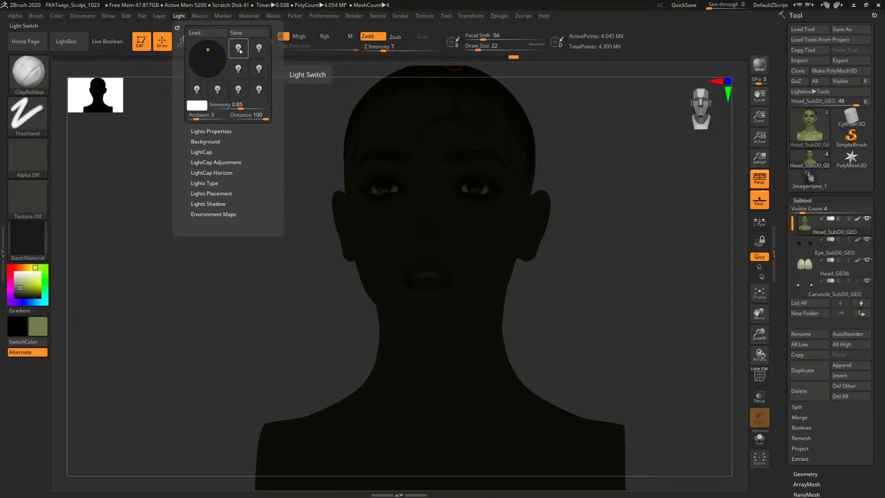
Step: Lower the head to its coarse subdivision level for reworking the underside of the jaw and the neck
left_click_drag(620, 174, 641, 182)
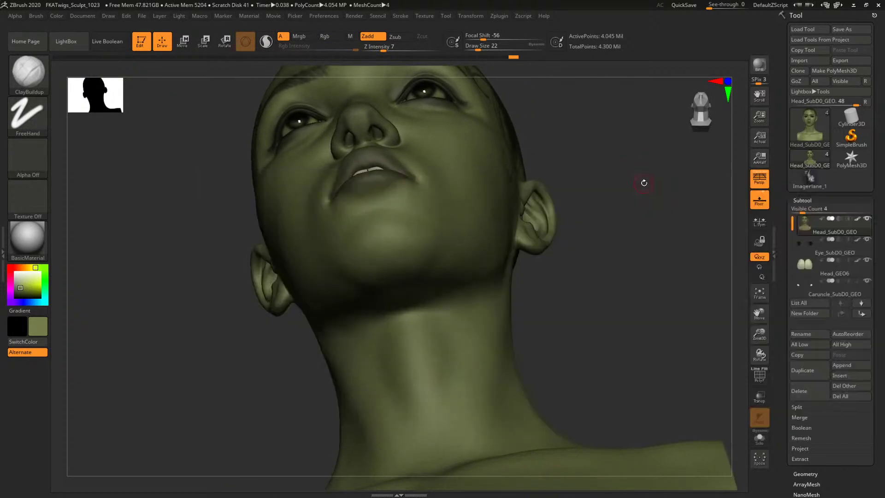
left_click_drag(652, 283, 524, 259)
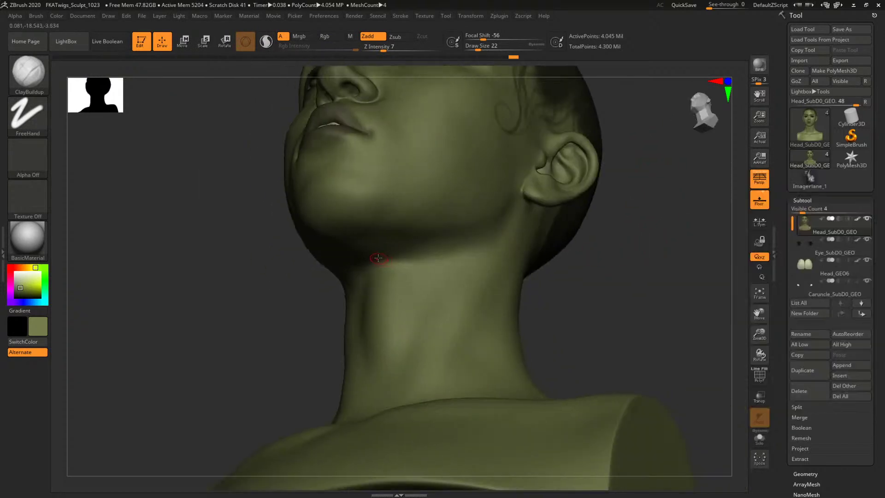
key("space")
key("shift")
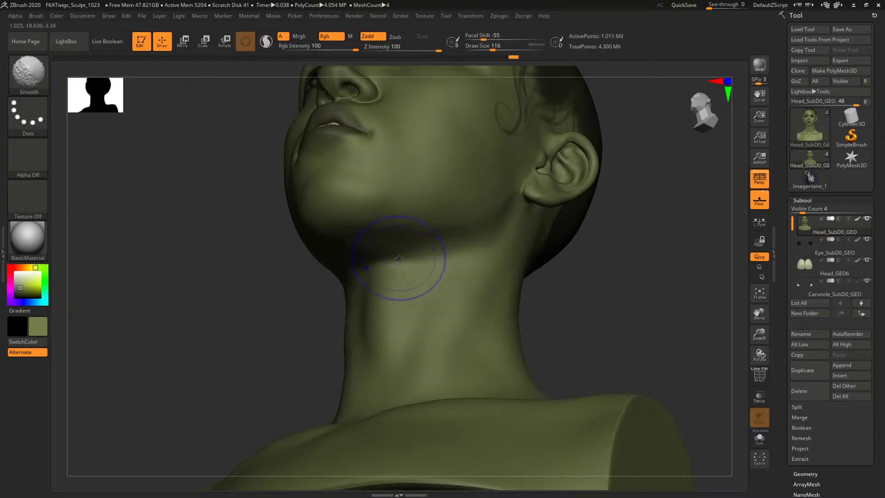
key("shift+d")
key("shift+d")
key("shift+d")
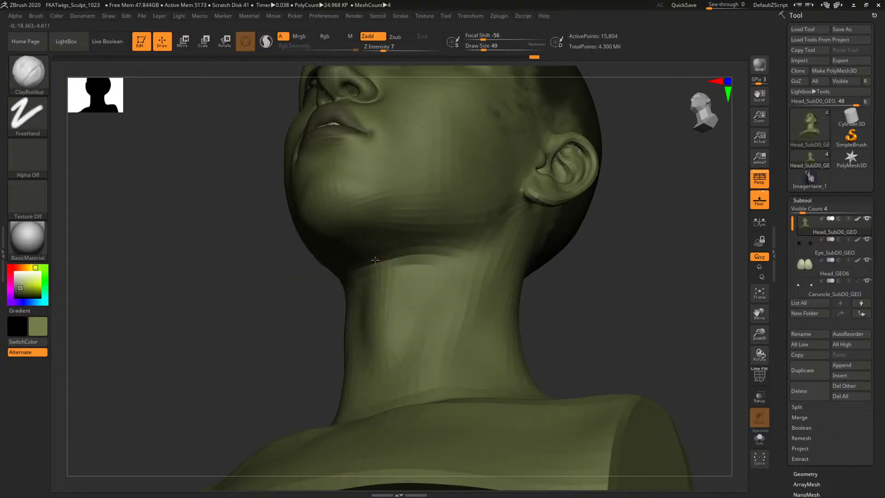
Step: Shape the jaw-to-neck transition with ClayBuildup at a draw size of about 65, and return the head to its highest subdivision level
key("space")
left_click_drag(370, 248, 374, 249)
left_click_drag(582, 286, 345, 257)
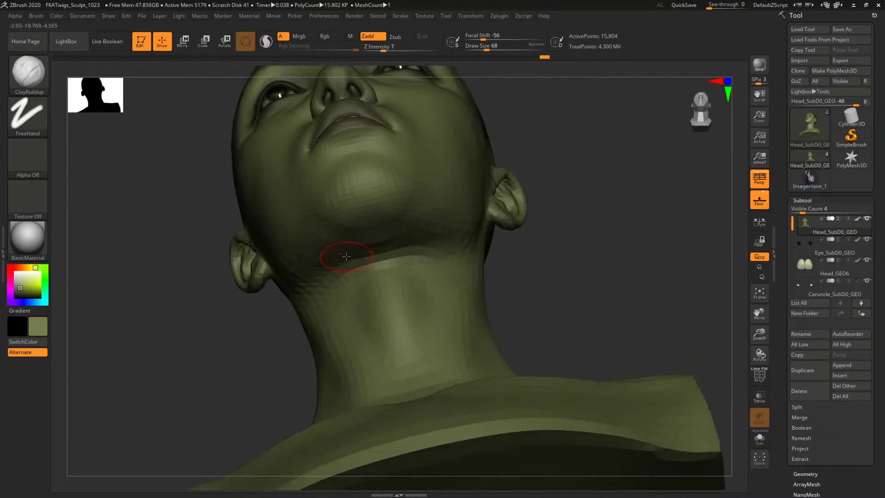
left_click_drag(544, 243, 520, 231)
key("space")
left_click_drag(287, 295, 290, 296)
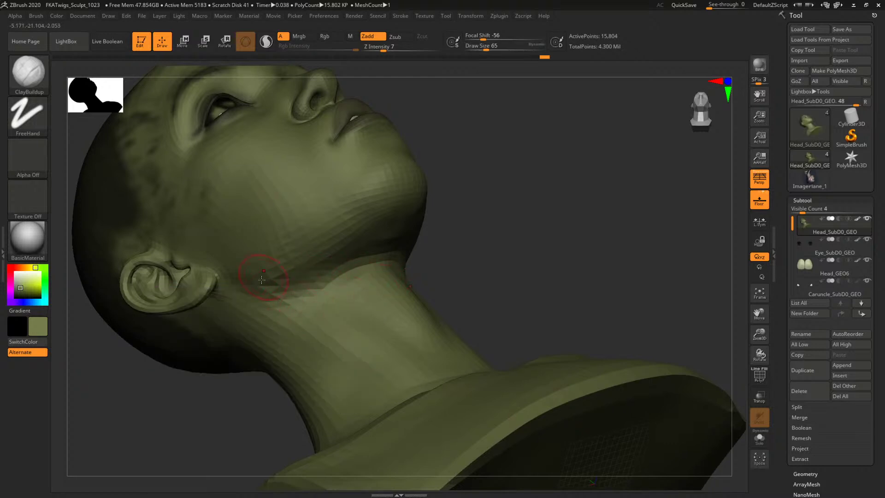
key("d")
key("d")
key("d")
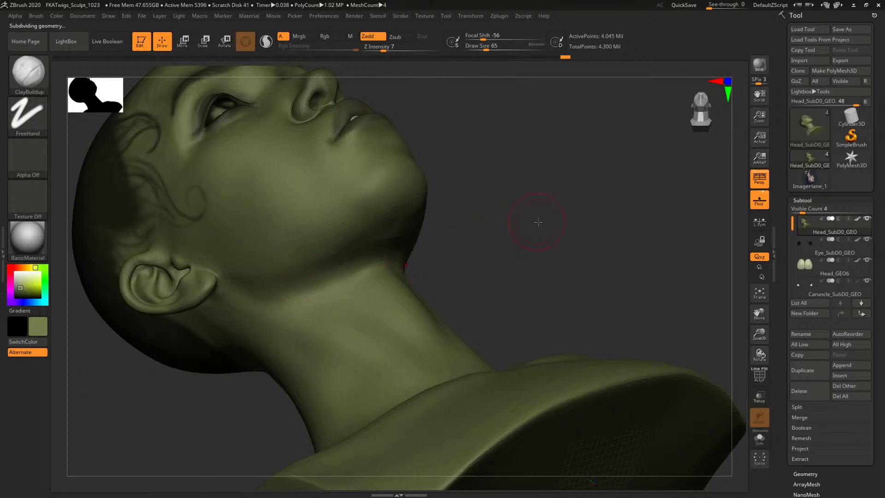
Step: Show PolyFrame and examine the edge flow across the jaw, neck, bust base and face
left_click_drag(483, 245, 378, 229)
key("shift+f")
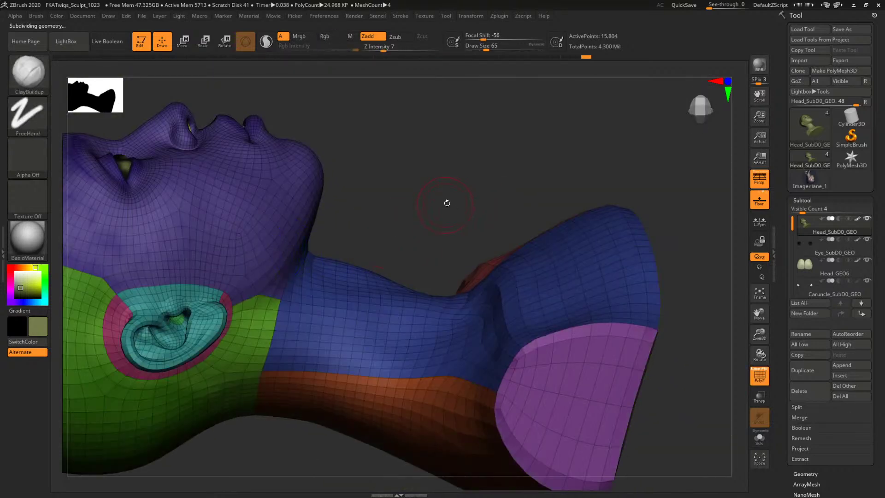
left_click_drag(444, 204, 311, 259)
key("shift")
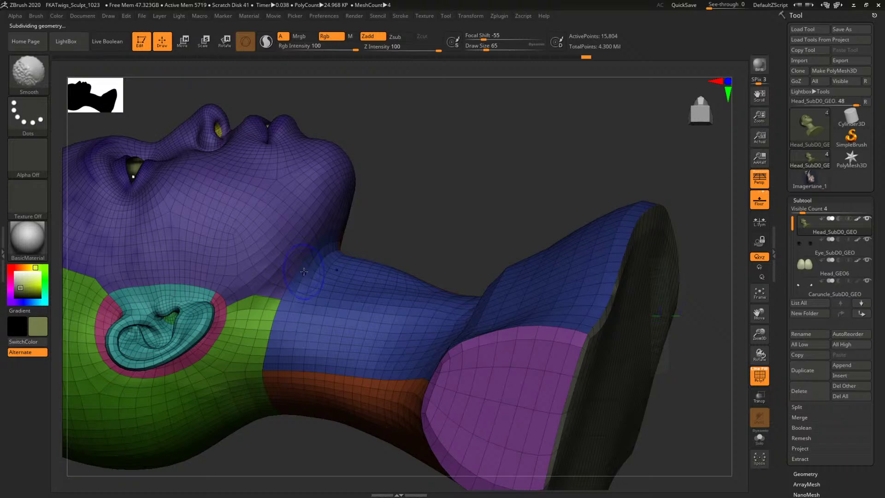
mouse_move(530, 169)
left_mouse_down()
mouse_move(475, 180)
mouse_move(482, 190)
left_mouse_up()
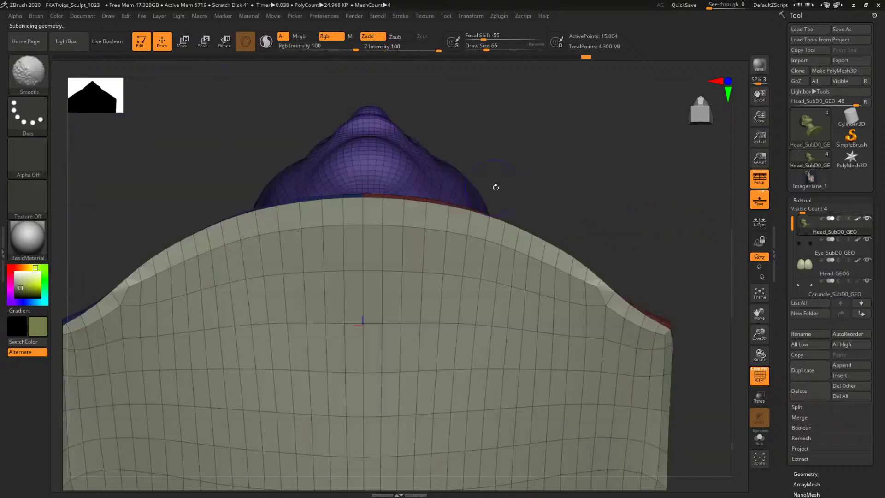
left_click_drag(553, 147, 561, 201)
left_click_drag(620, 221, 563, 220)
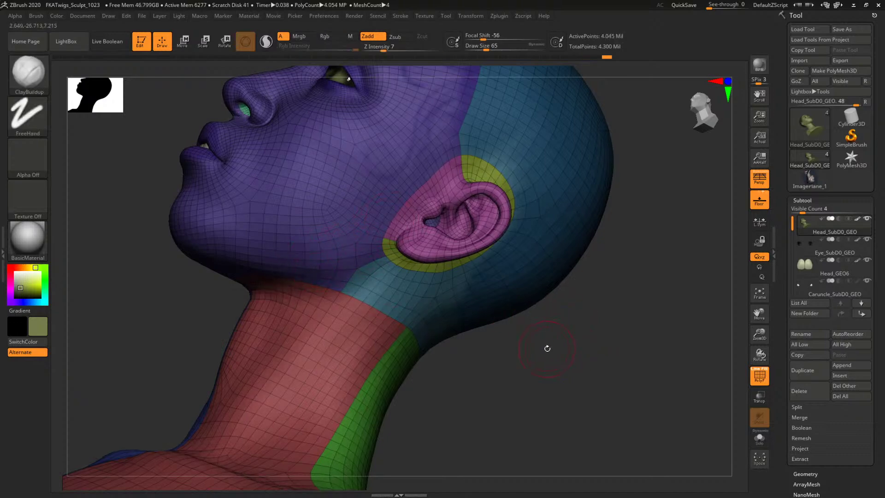
left_click_drag(545, 348, 609, 345, "shift")
left_click_drag(623, 282, 673, 301)
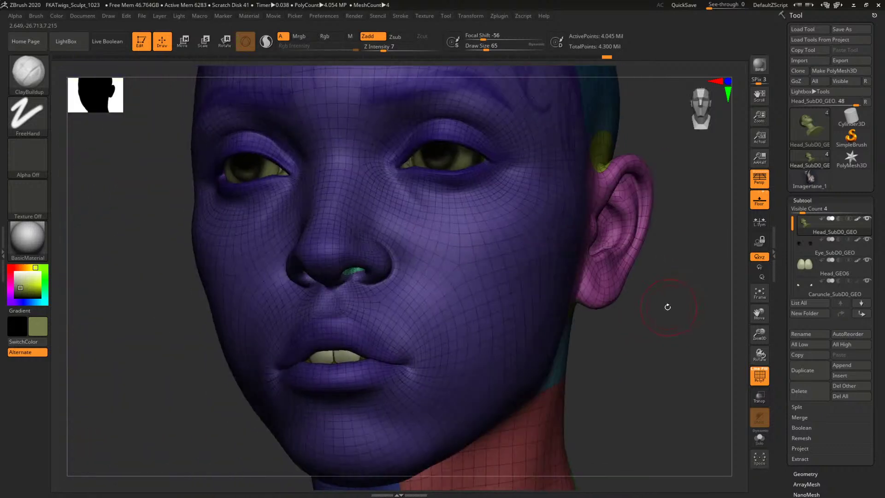
Step: Compare the front of the face at low and high subdivision levels, with PolyFrame on and off
key("shift+f")
key("shift+f")
left_click_drag(644, 321, 646, 317)
key("shift+d")
key("shift+d")
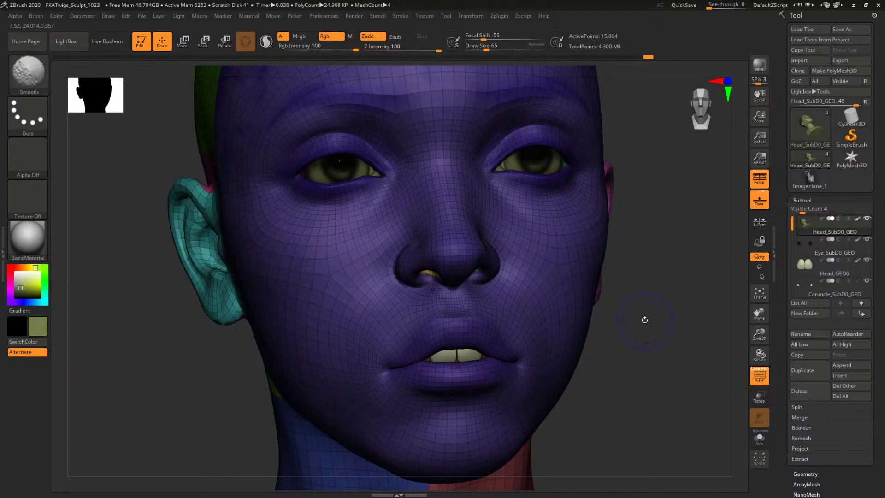
key("shift+d")
mouse_move(652, 311)
left_mouse_down()
mouse_move(636, 310)
mouse_move(654, 310)
left_mouse_up()
key("d")
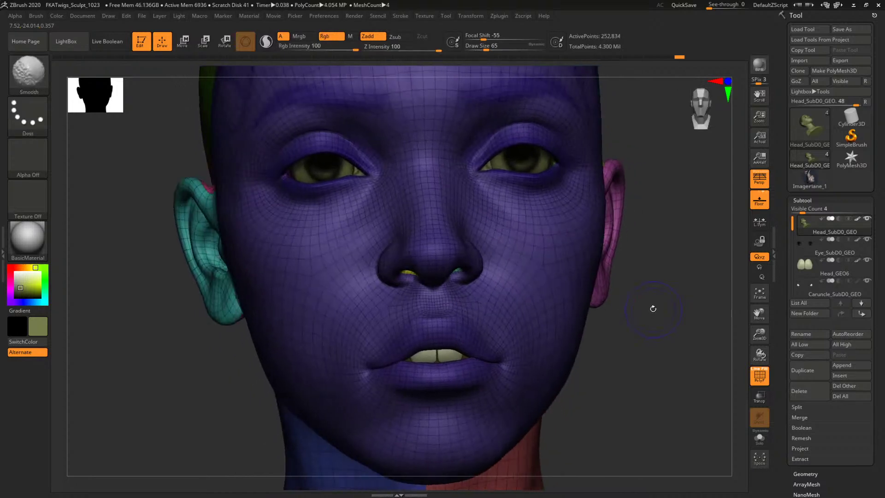
key("shift+d")
key("shift+d")
key("f")
key("shift+f")
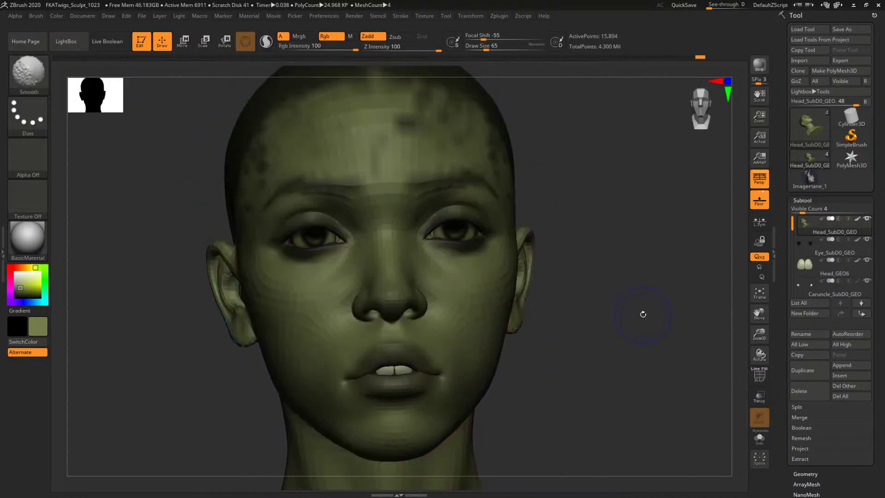
key("shift+f")
mouse_move(643, 311)
left_mouse_down()
mouse_move(632, 307)
mouse_move(646, 317)
left_mouse_up()
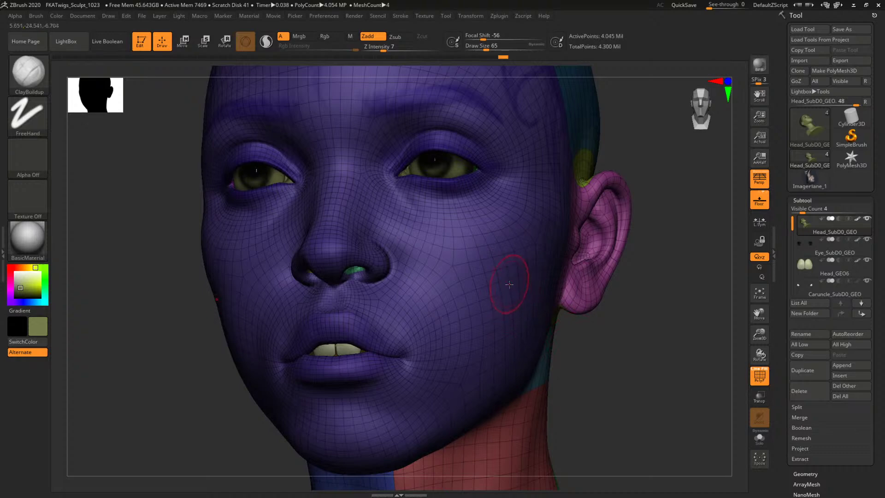
Step: Examine the cheek and the area in front of the ear up close as smooth shading and as wireframe
left_click_drag(656, 326, 665, 342)
left_click_drag(733, 343, 645, 405, "alt")
mouse_move(604, 348)
left_mouse_down()
mouse_move(678, 368)
mouse_move(670, 364)
left_mouse_up()
key("shift+f")
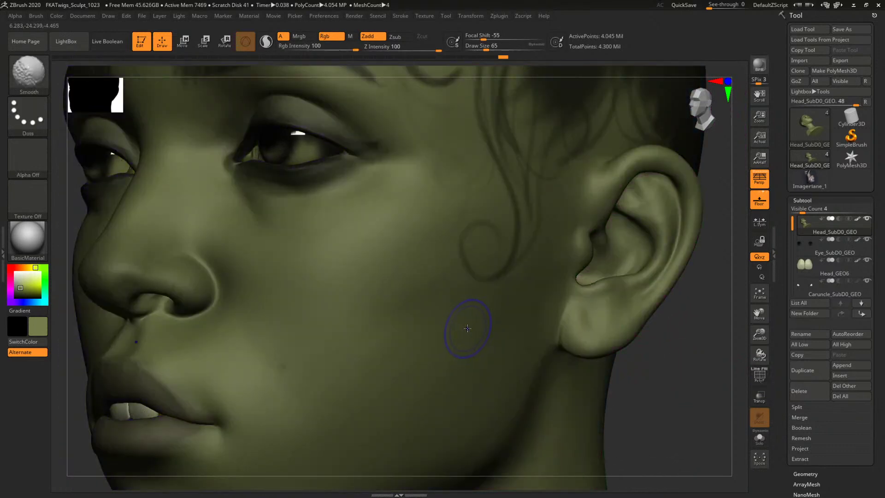
key("shift+f")
key("shift+d")
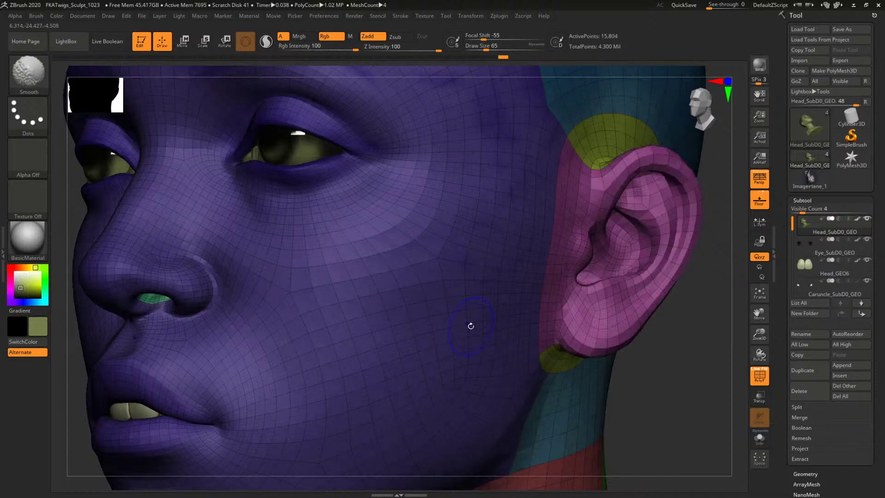
key("d")
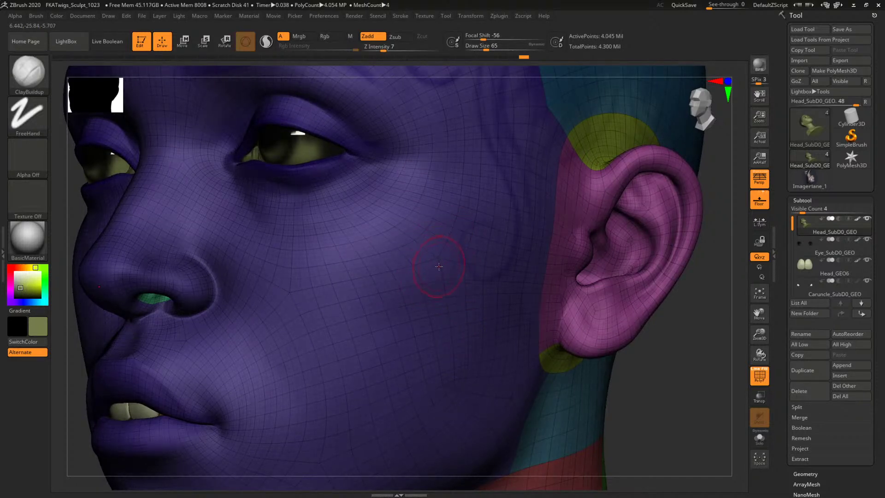
key("shift+d")
key("shift+f")
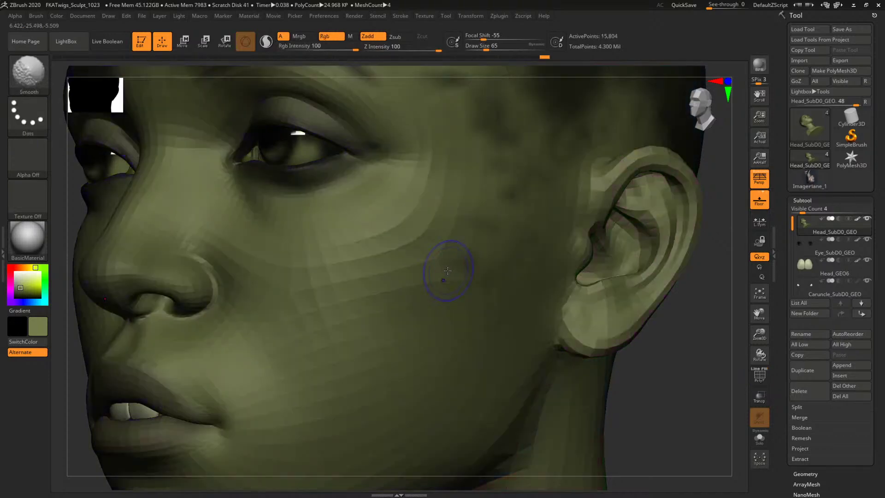
key("d")
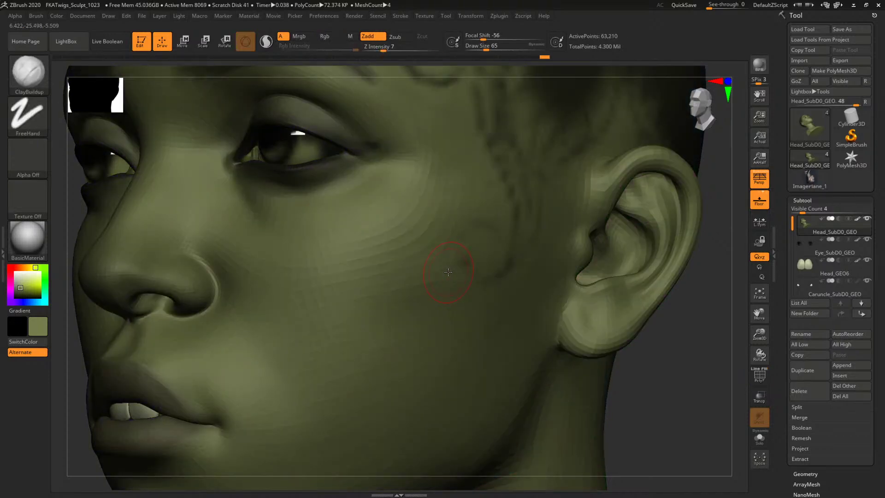
key("shift+f")
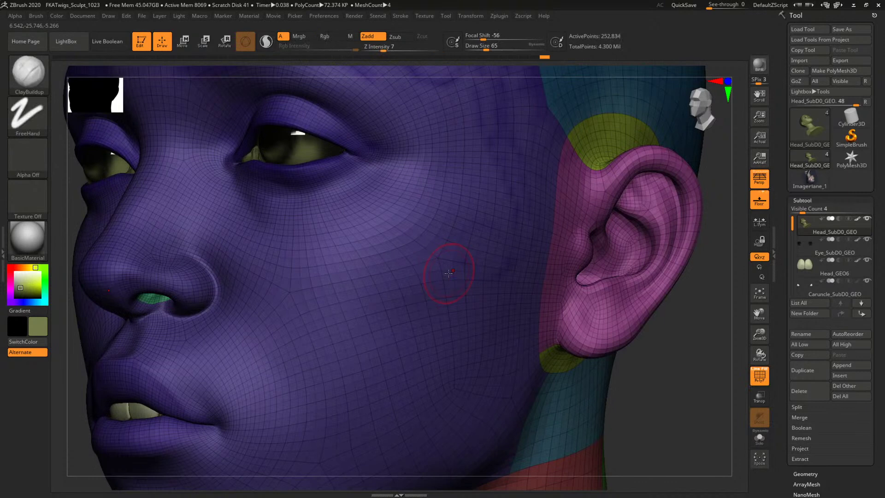
Step: Step the head down and up its subdivision levels to judge how the topology supports the cheekbone's form
key("shift+d")
key("shift+d")
key("shift+d")
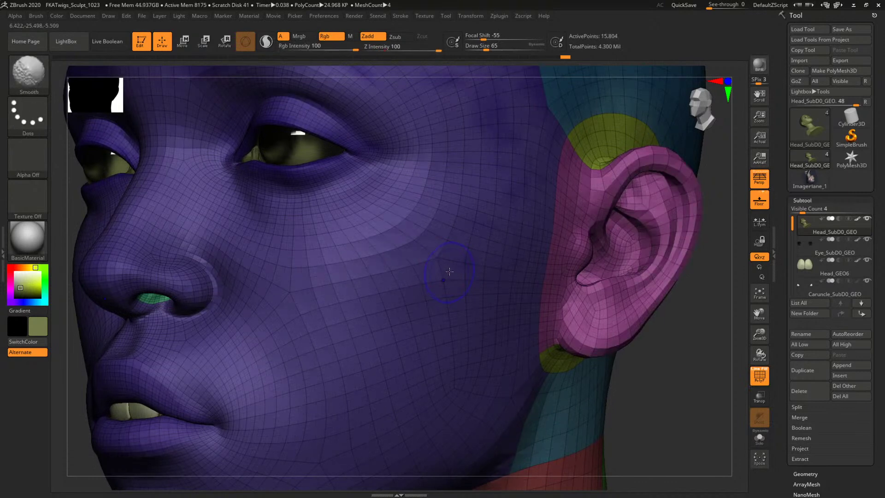
key("d")
key("d")
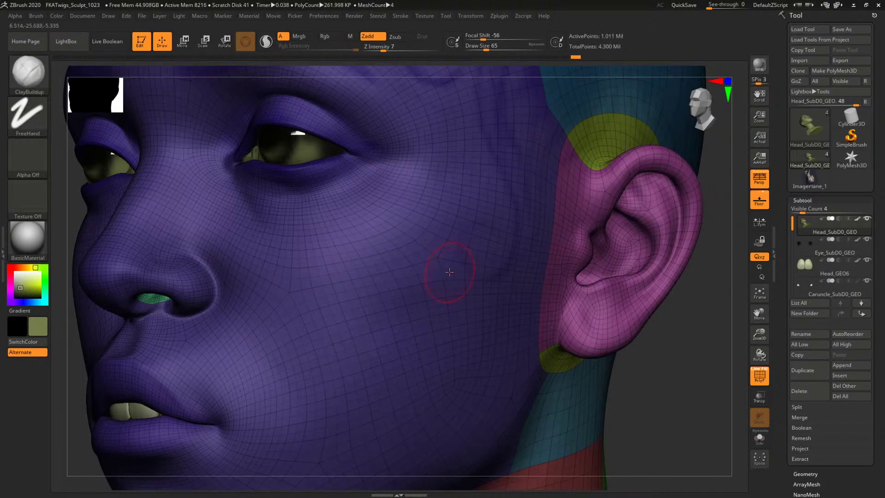
key("shift+d")
key("shift+d")
key("shift+d")
key("shift+d")
key("shift+f")
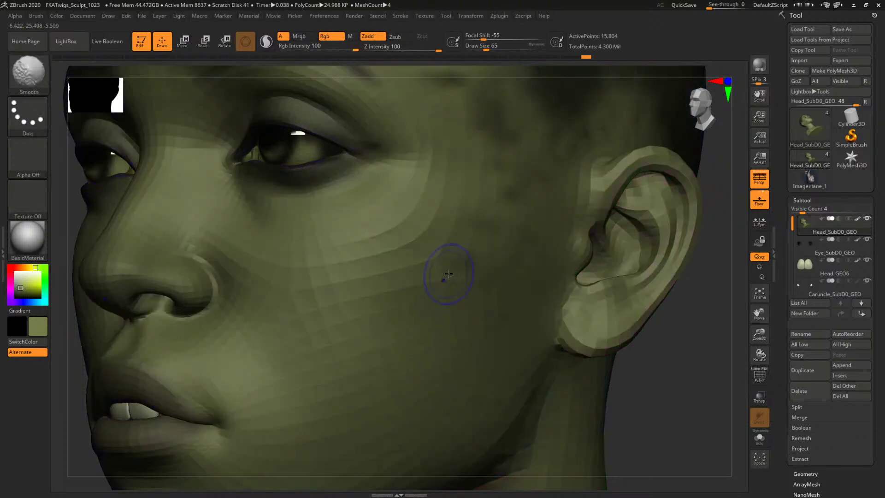
key("d")
key("d")
key("d")
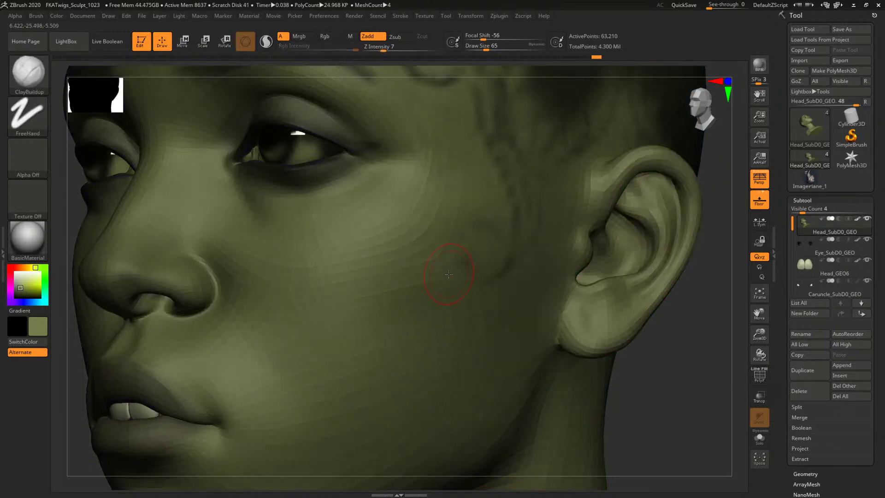
key("shift+f")
Step: Check the edge flow around the nose, mouth and cheek in three-quarter view at the coarse and fine subdivision levels
left_click_drag(623, 356, 673, 374, "shift")
key("shift+d")
key("shift+d")
key("shift+d")
key("shift+d")
key("shift+f")
key("shift+f")
key("d")
key("d")
key("d")
key("d")
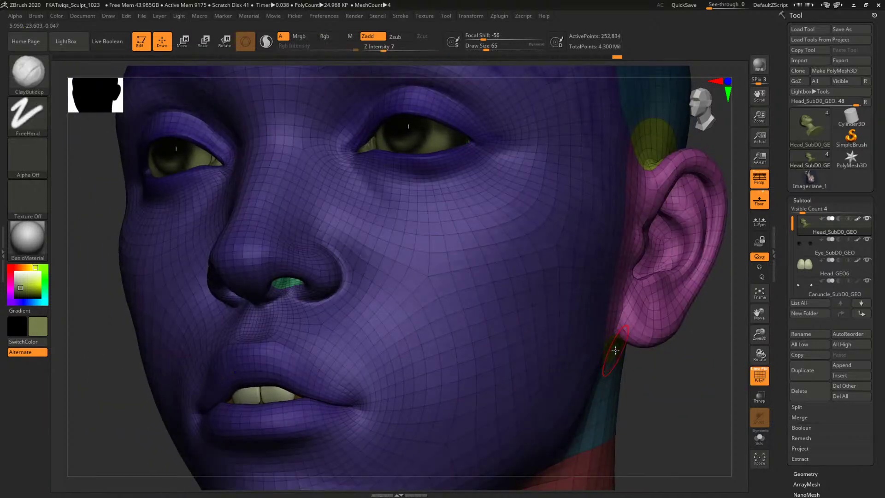
Step: Inspect the ear's topology from the side with PolyFrame on, and hide PolyFrame
mouse_move(689, 403)
left_mouse_down()
mouse_move(701, 401)
mouse_move(602, 388)
mouse_move(636, 375)
mouse_move(654, 392)
mouse_move(576, 372)
mouse_move(658, 387)
mouse_move(648, 388)
mouse_move(636, 367)
mouse_move(665, 405)
mouse_move(594, 354)
left_mouse_up()
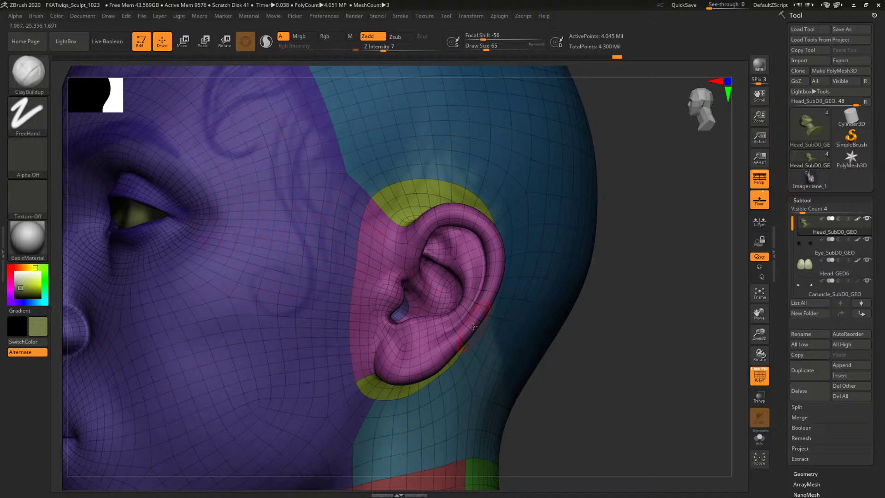
key("shift+f")
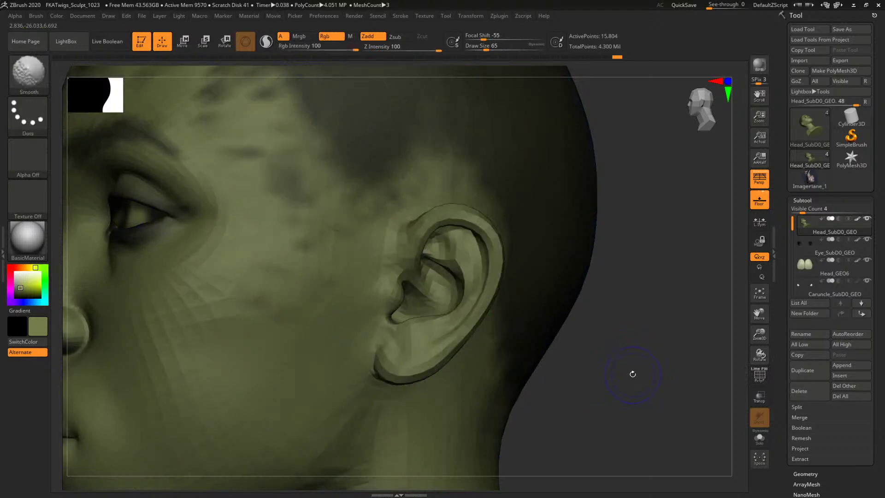
key("shift+f")
mouse_move(633, 374)
left_mouse_down("alt")
mouse_move(646, 332)
mouse_move(589, 336)
mouse_move(608, 351)
mouse_move(593, 326)
mouse_move(638, 347)
mouse_move(576, 346)
mouse_move(719, 302)
mouse_move(595, 394)
left_mouse_up("alt")
key("shift+f")
Step: Sculpt the notch below the tragus and the front of the earlobe with ClayBuildup at a draw size of about 31 to 35
key("b")
key("c")
key("b")
key("space")
left_click_drag(466, 271, 460, 252)
key("space")
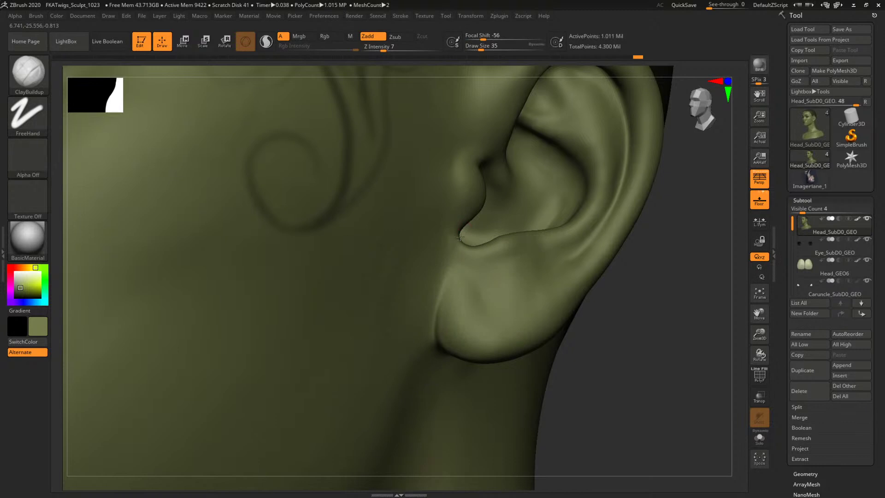
key("bracketleft")
key("bracketleft")
key("bracketright")
mouse_move(656, 341)
left_mouse_down("alt")
mouse_move(632, 368)
mouse_move(553, 368)
left_mouse_up("alt")
left_click_drag(439, 282, 427, 281)
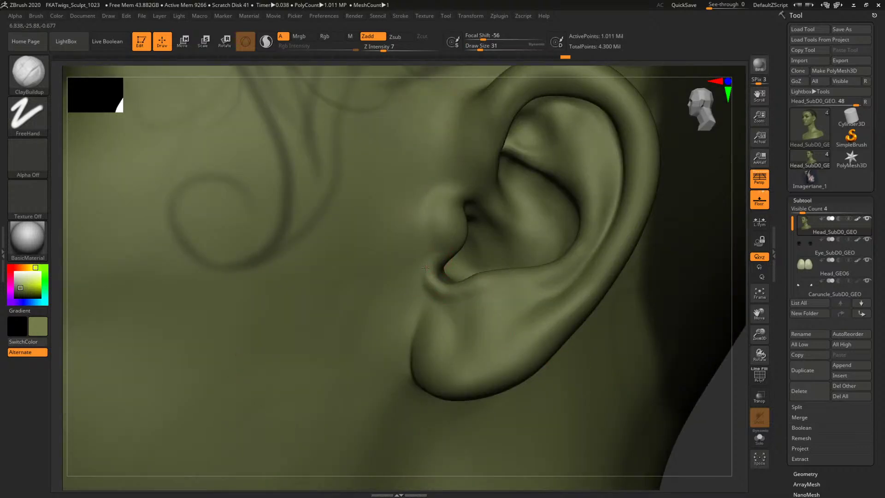
Step: Set the draw size to 44 and refine the area around the ear notch above the earlobe
key("space")
left_click_drag(425, 276, 434, 287)
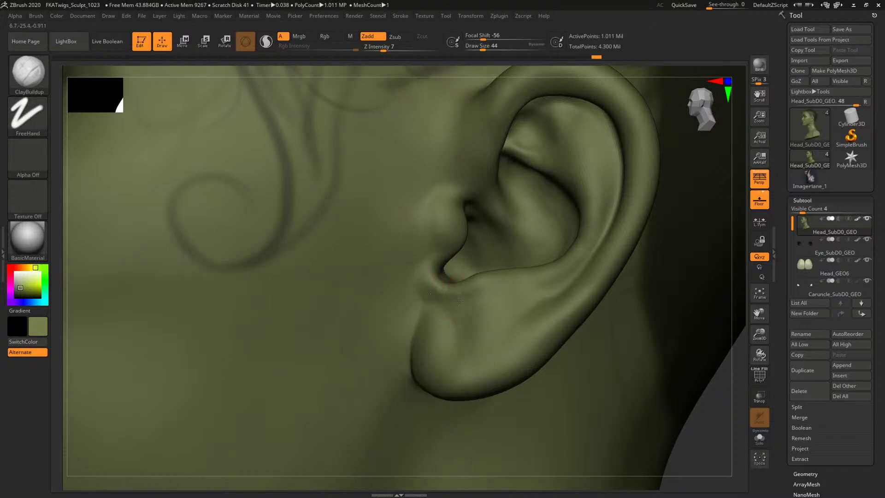
left_click_drag(498, 293, 509, 294)
left_click_drag(709, 430, 737, 429)
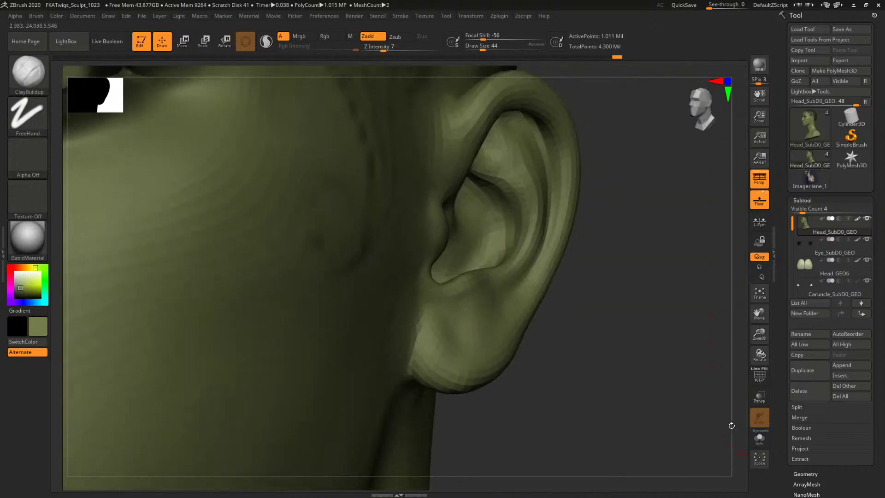
Step: Refine the area beside the tragus and ear notch with ClayBuildup and check the ear from three-quarter view
key("f")
mouse_move(539, 320)
left_mouse_down()
mouse_move(542, 328)
mouse_move(548, 314)
mouse_move(593, 369)
mouse_move(576, 369)
left_mouse_up()
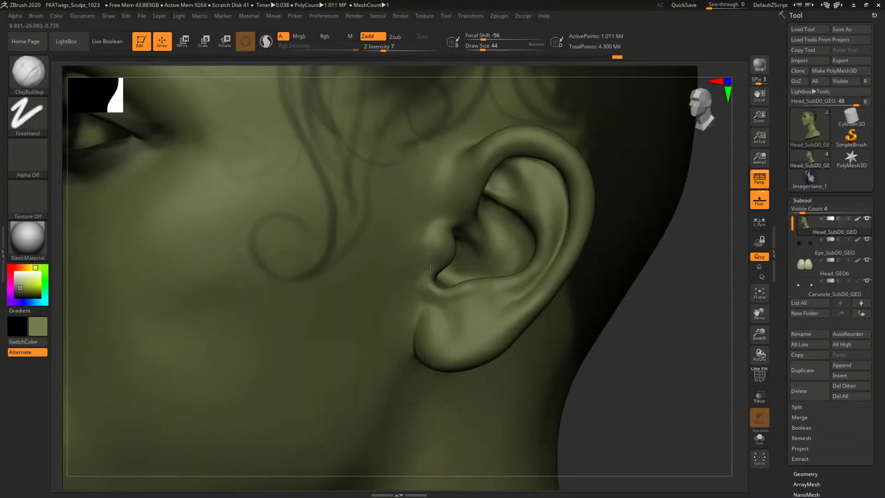
left_click_drag(432, 262, 443, 265)
left_click_drag(632, 341, 691, 375)
key("f")
mouse_move(519, 327)
left_mouse_down()
mouse_move(530, 325)
mouse_move(526, 316)
mouse_move(605, 306)
mouse_move(594, 303)
left_mouse_up()
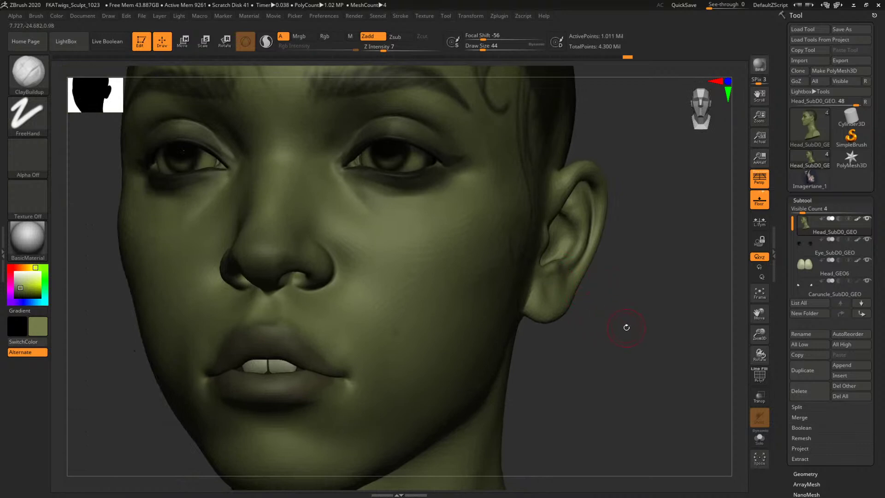
left_click_drag(678, 332, 742, 372)
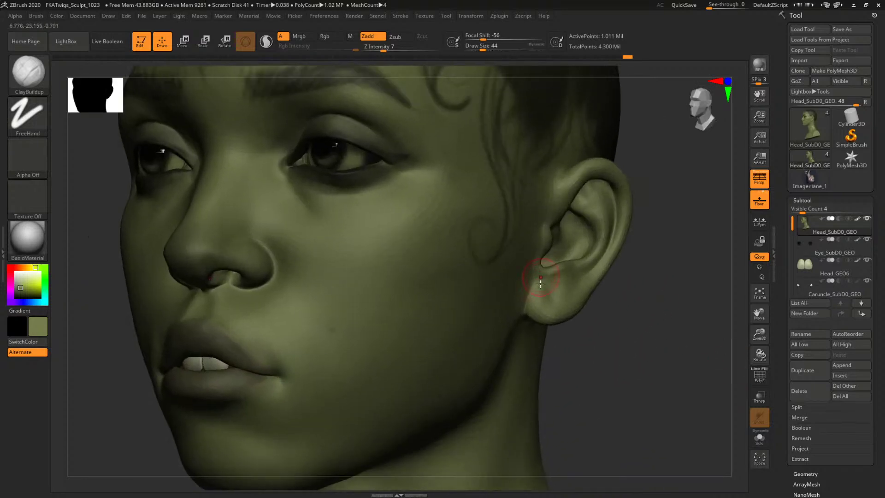
left_click_drag(656, 359, 642, 331)
Step: Sculpt the crease where the front of the earlobe meets the cheek with the Standard brush at a draw size of 71
key("b")
key("s")
key("t")
key("space")
left_click_drag(386, 265, 390, 267)
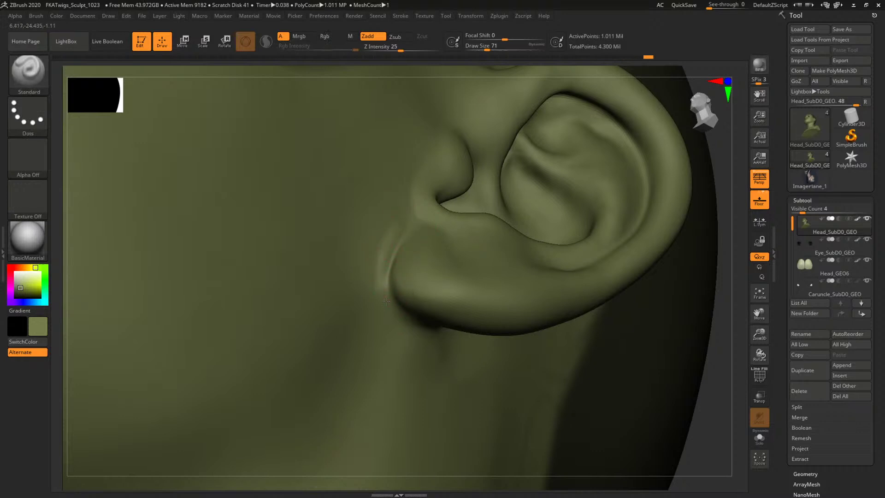
left_click_drag(713, 295, 687, 272)
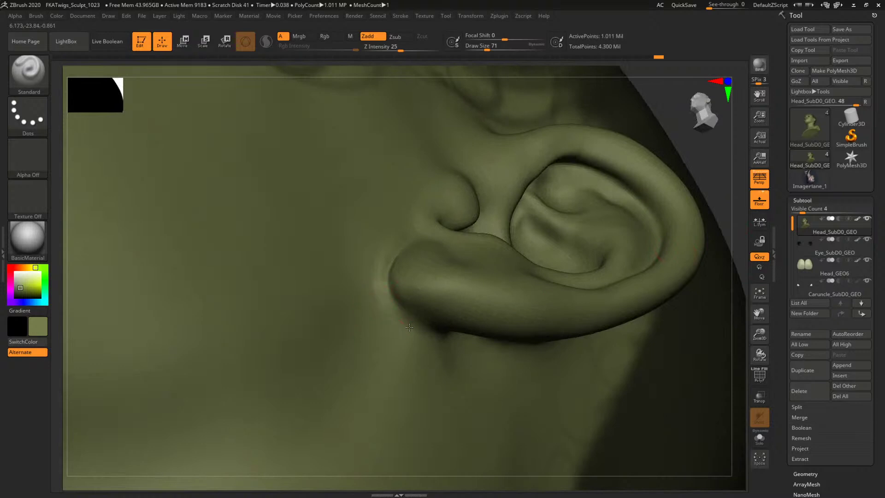
mouse_move(719, 118)
left_mouse_down()
mouse_move(713, 203)
mouse_move(692, 194)
left_mouse_up()
Step: Reduce the draw size to 54, then smooth and blend the crease between the earlobe and the cheek
key("bracketleft")
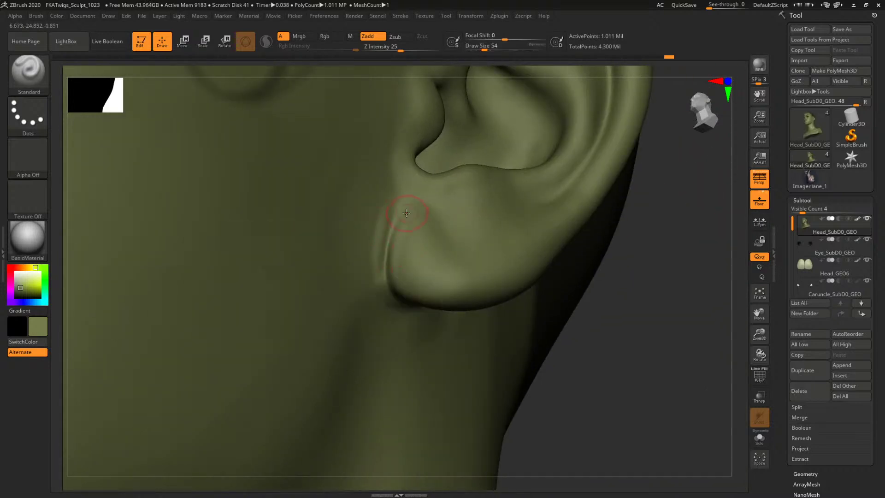
key("shift")
mouse_move(402, 281)
left_mouse_down("shift")
mouse_move(355, 264)
mouse_move(371, 216)
mouse_move(370, 237)
left_mouse_up("shift")
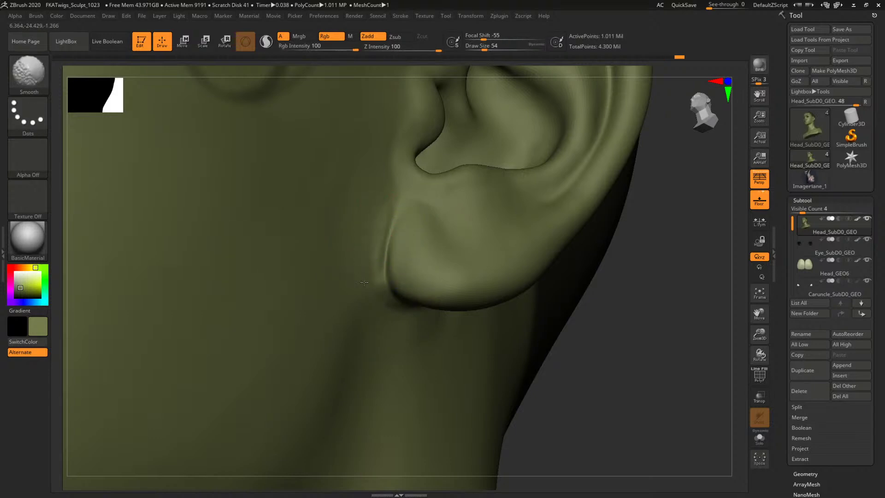
left_click_drag(368, 268, 379, 237, "shift")
mouse_move(623, 398)
left_mouse_down()
mouse_move(645, 341)
mouse_move(622, 272)
left_mouse_up()
left_click_drag(386, 254, 397, 278, "shift")
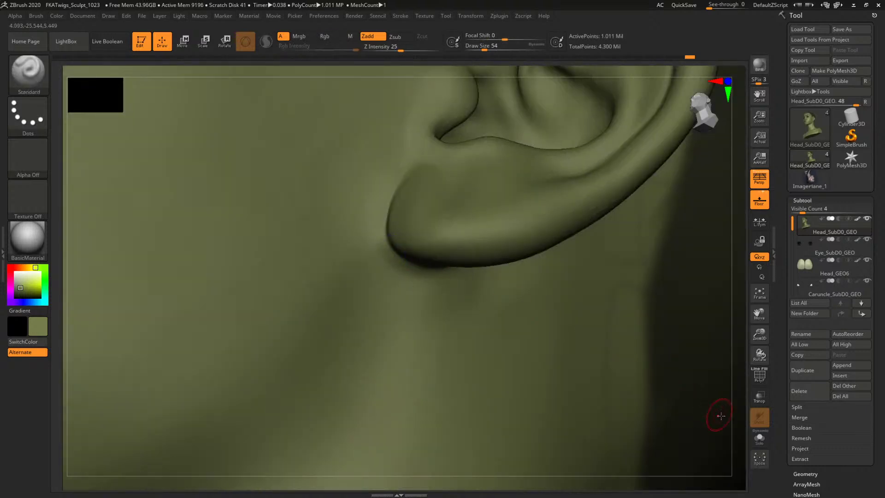
mouse_move(737, 417)
left_mouse_down("alt")
mouse_move(681, 395)
mouse_move(548, 294)
mouse_move(541, 278)
mouse_move(547, 271)
mouse_move(640, 344)
mouse_move(621, 338)
left_mouse_up("alt")
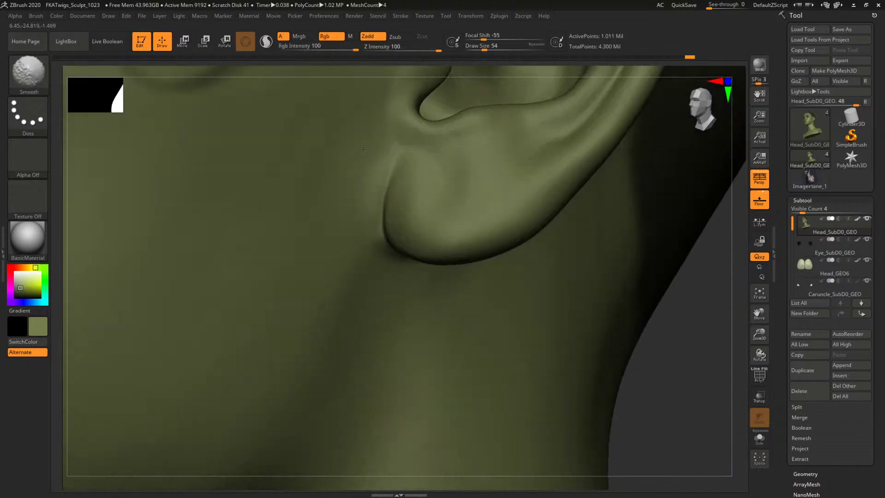
mouse_move(685, 387)
left_mouse_down()
mouse_move(673, 415)
mouse_move(607, 384)
left_mouse_up()
Step: Shape and smooth the earlobe surface below the ear notch with the Standard brush at a draw size of 49 to 54
key("space")
key("space")
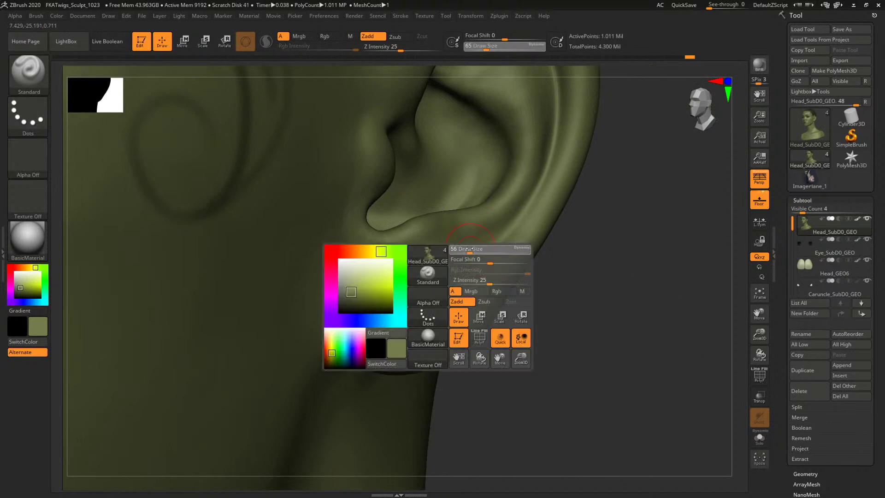
left_click_drag(471, 251, 469, 252)
key("shift")
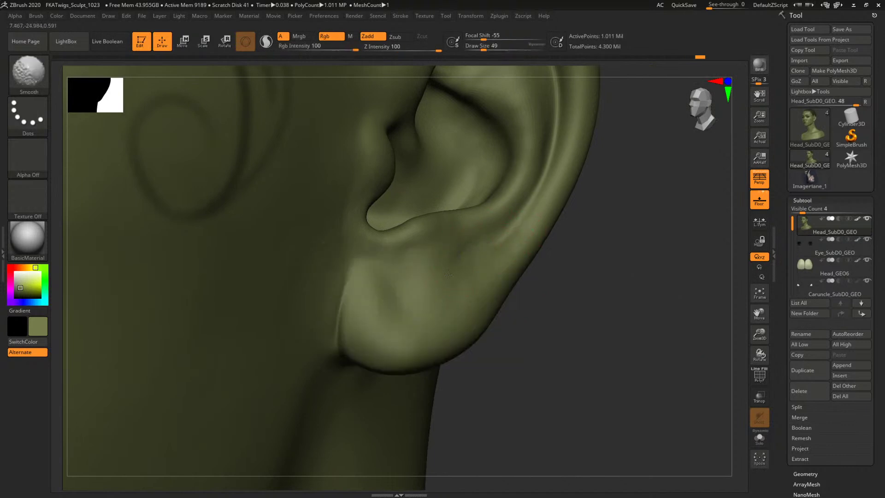
mouse_move(596, 273)
left_mouse_down()
mouse_move(606, 304)
mouse_move(614, 289)
mouse_move(667, 307)
mouse_move(530, 259)
mouse_move(545, 249)
mouse_move(572, 283)
mouse_move(570, 266)
mouse_move(634, 310)
mouse_move(636, 327)
left_mouse_up()
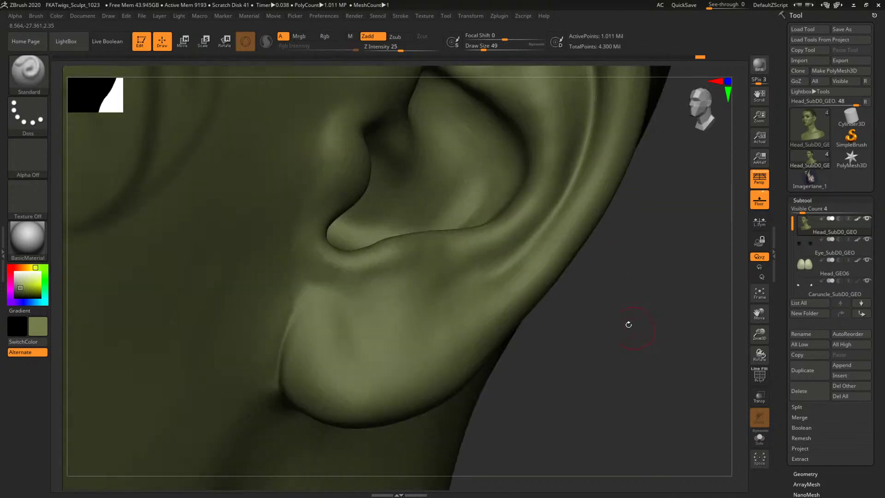
key("bracketright")
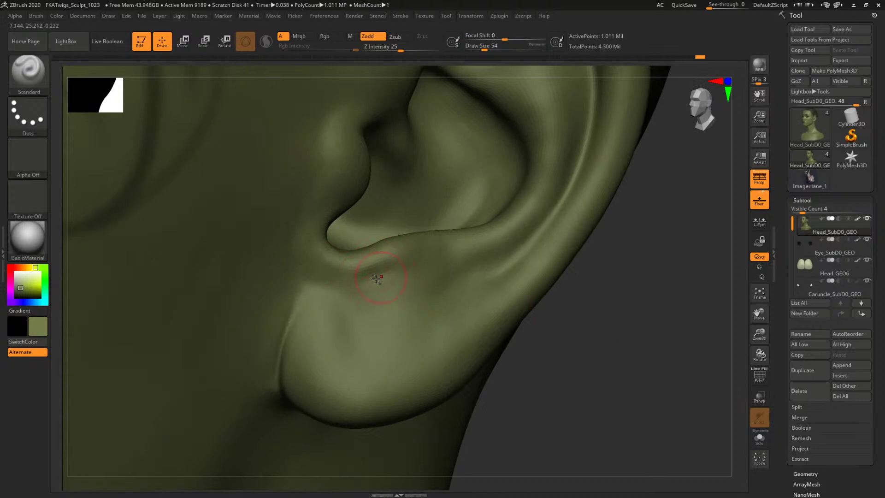
left_click_drag(397, 271, 371, 278, "shift")
mouse_move(633, 326)
left_mouse_down()
mouse_move(668, 336)
mouse_move(526, 285)
mouse_move(539, 277)
mouse_move(513, 286)
mouse_move(668, 295)
mouse_move(648, 297)
mouse_move(676, 274)
mouse_move(668, 288)
mouse_move(698, 308)
mouse_move(699, 345)
mouse_move(691, 345)
mouse_move(705, 344)
mouse_move(697, 372)
mouse_move(705, 400)
mouse_move(561, 237)
mouse_move(599, 257)
mouse_move(504, 292)
mouse_move(477, 277)
left_mouse_up()
Step: Sculpt the philtrum edge above the upper lip with ClayBuildup at a draw size of 29
key("b")
key("c")
key("b")
key("space")
left_click(372, 297)
key("space")
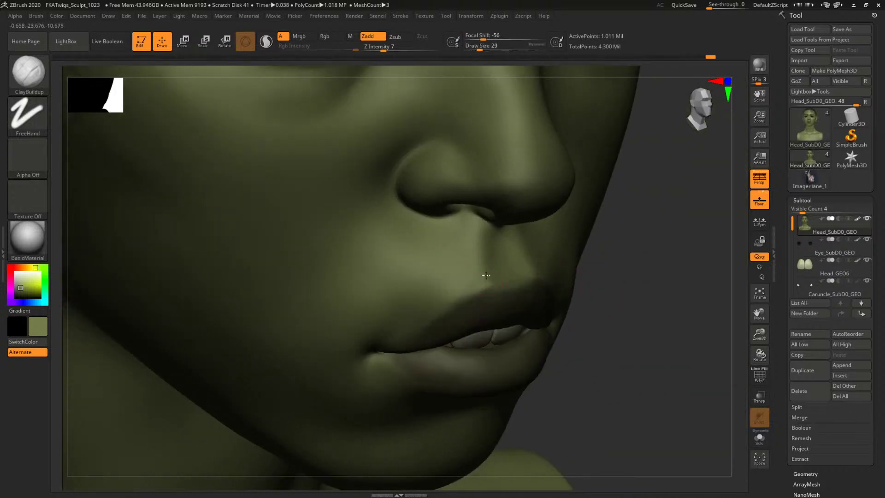
left_click_drag(635, 283, 588, 277)
Step: Set the draw size to 35 and refine the philtrum ridge between the nose and upper lip
key("space")
left_click_drag(476, 270, 492, 267)
key("space")
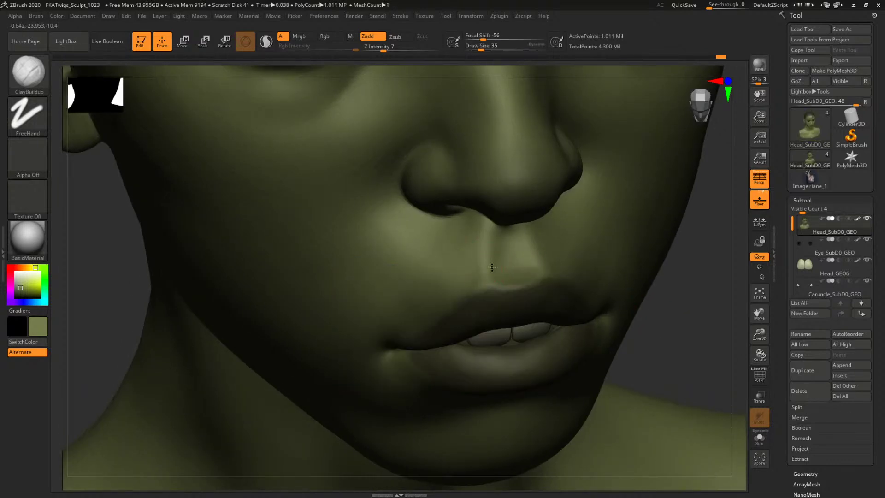
mouse_move(686, 329)
right_mouse_down()
mouse_move(707, 311)
mouse_move(517, 270)
right_mouse_up()
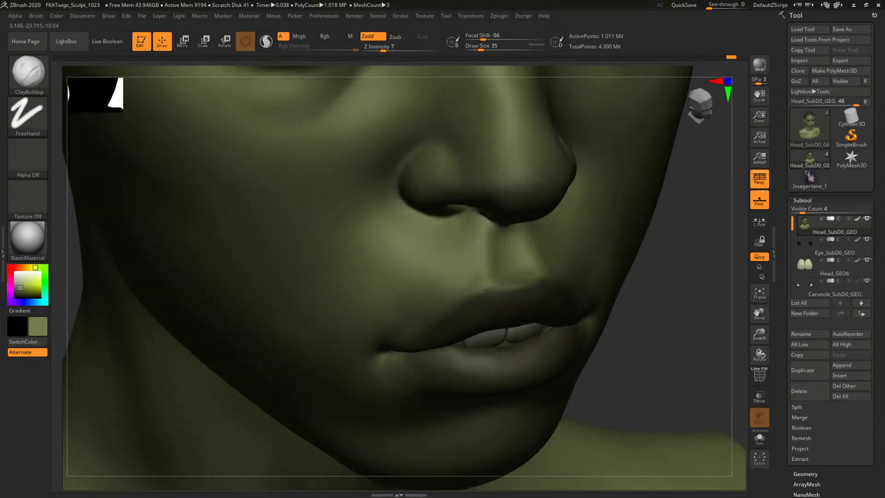
right_click_drag(689, 301, 509, 263, "shift")
mouse_move(717, 306)
left_mouse_down()
mouse_move(710, 313)
mouse_move(706, 306)
left_mouse_up()
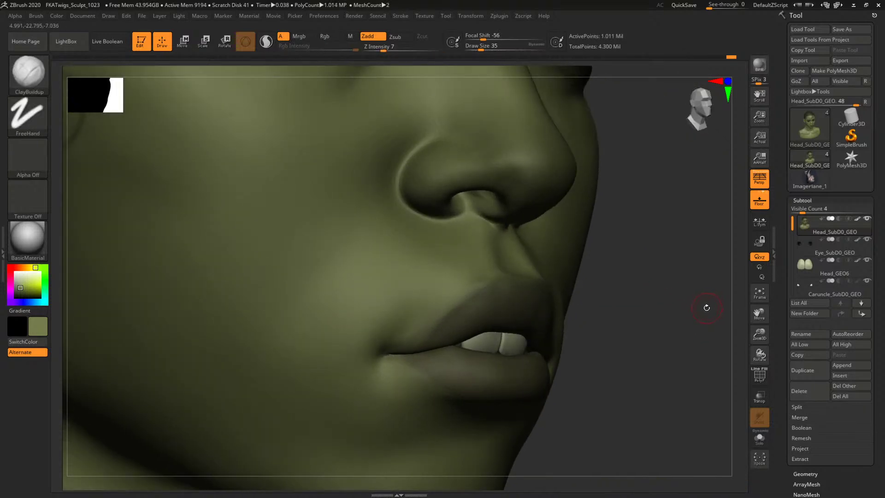
Step: Refine the nostril wing and its lower edge with ClayBuildup, ending at a draw size of 59
mouse_move(707, 306)
right_mouse_down("ctrl")
mouse_move(626, 282)
mouse_move(659, 275)
mouse_move(677, 303)
mouse_move(668, 333)
right_mouse_up("ctrl")
key("space")
mouse_move(394, 268)
left_mouse_down()
mouse_move(406, 272)
mouse_move(450, 234)
left_mouse_up()
key("space")
right_click_drag(449, 244, 412, 263)
key("space")
left_click_drag(411, 266, 433, 282)
key("space")
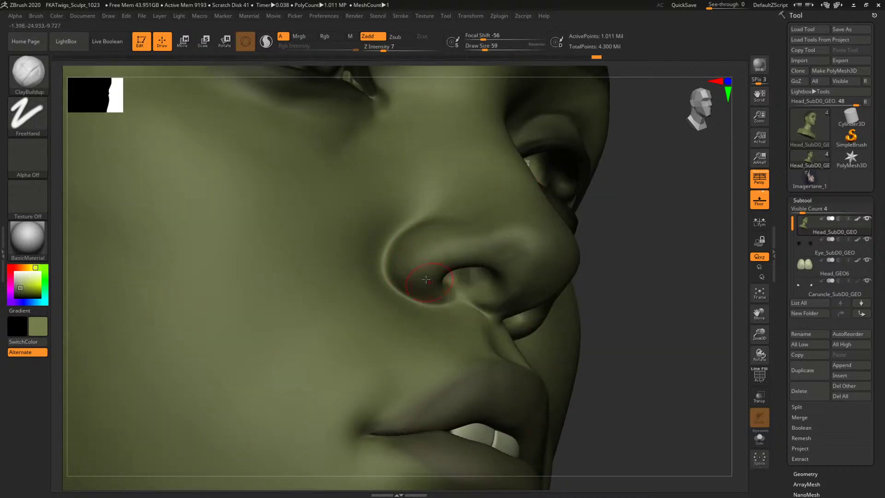
Step: Refine the mouth corner with the Standard brush at a draw size of 101 and check the whole head from the front
mouse_move(677, 237)
left_mouse_down()
mouse_move(675, 265)
mouse_move(590, 264)
mouse_move(591, 250)
mouse_move(653, 260)
mouse_move(629, 254)
mouse_move(628, 243)
mouse_move(670, 198)
mouse_move(654, 310)
mouse_move(644, 316)
mouse_move(695, 316)
mouse_move(629, 315)
mouse_move(652, 257)
mouse_move(640, 247)
mouse_move(581, 261)
mouse_move(667, 270)
mouse_move(650, 271)
left_mouse_up()
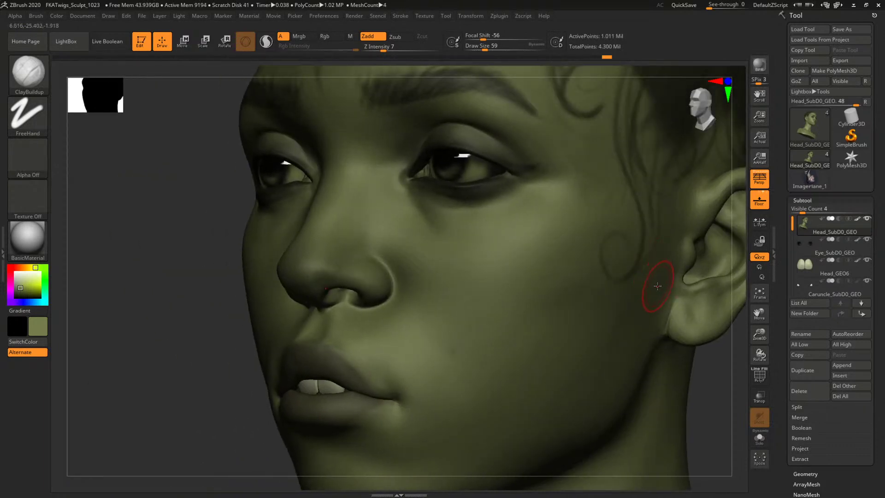
left_click_drag(717, 392, 695, 343)
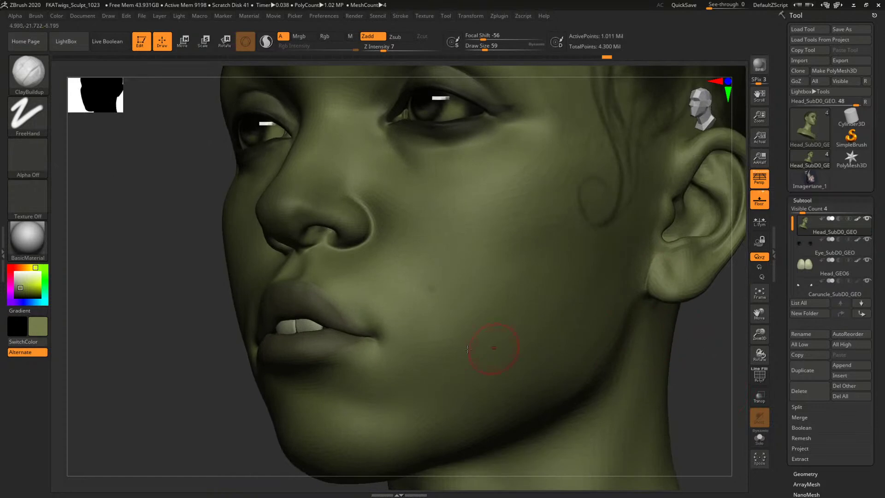
key("b")
key("s")
left_click_drag(371, 317, 376, 310)
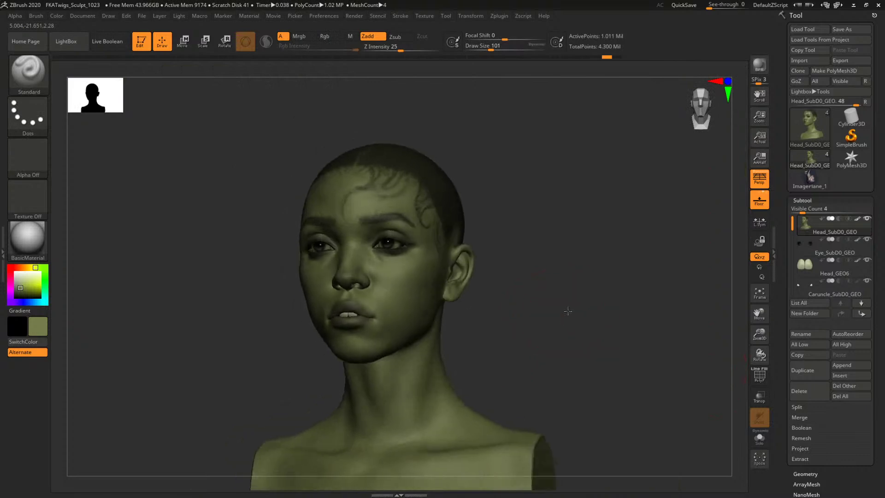
left_click_drag(567, 311, 656, 411, "alt")
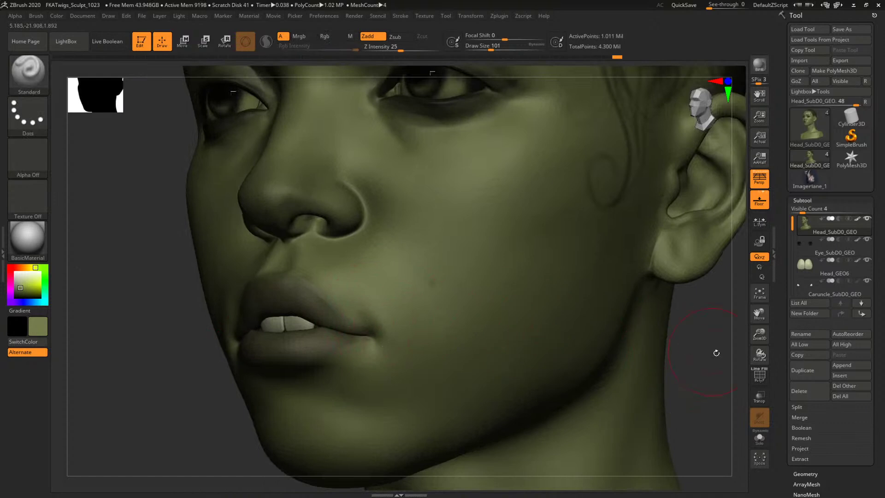
left_click_drag(716, 352, 635, 321)
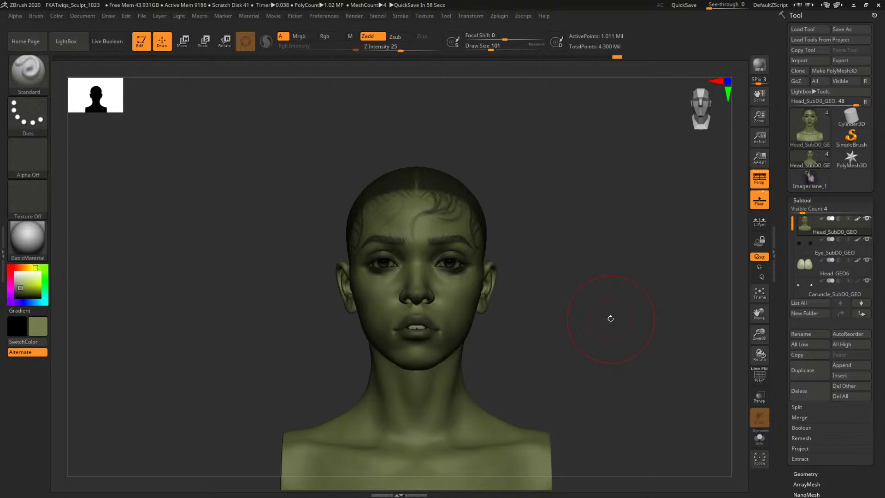
Step: Cancel saving for the moment and check the QuickSave preferences
key("ctrl")
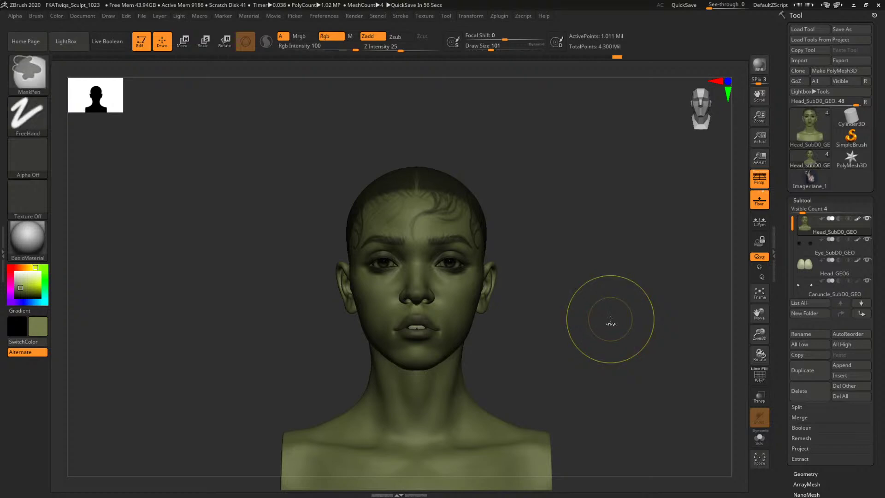
key("ctrl+s")
left_click(717, 337)
left_click(340, 16)
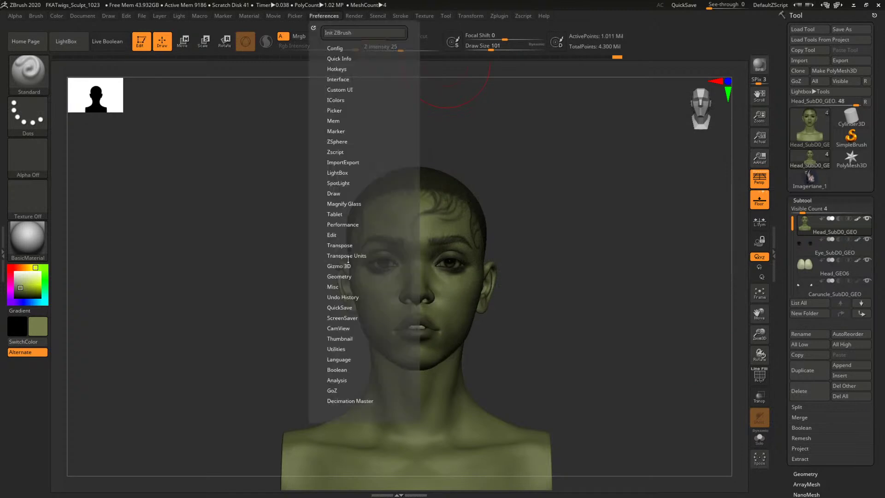
left_click(341, 308)
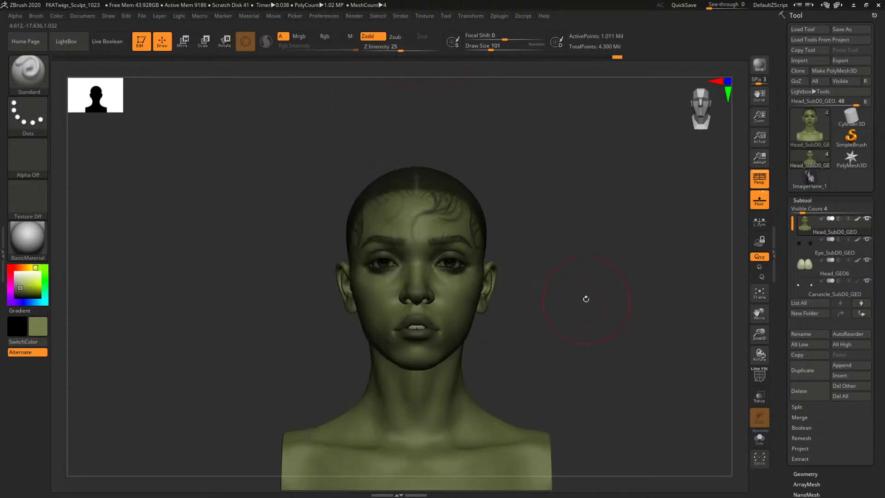
Step: Save the project as a new version named FKATwigs_Sculpt_1024 in the Scenes folder
key("ctrl+s")
scroll(530, 267, "down", 5)
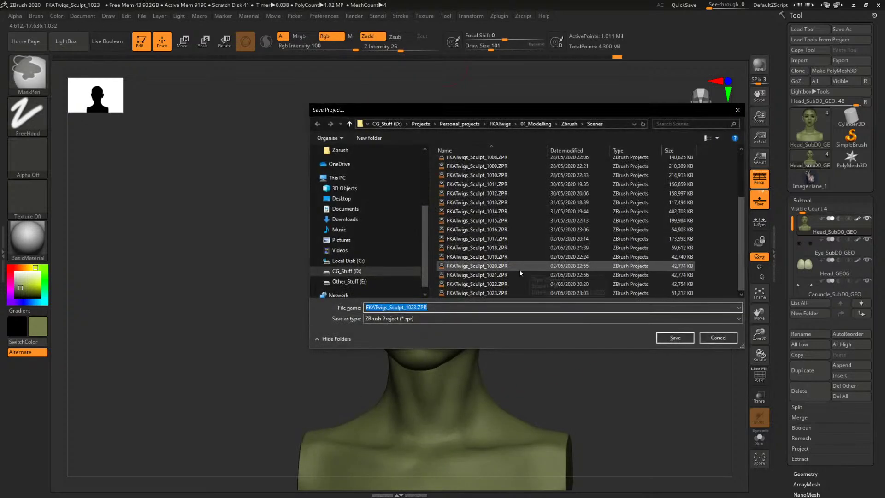
left_click(414, 307)
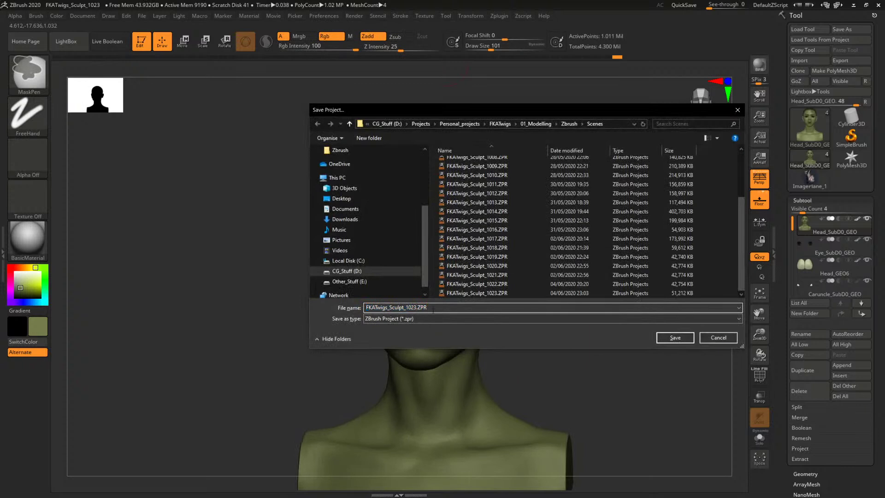
key("Return")
mouse_move(594, 263)
left_mouse_down("shift")
mouse_move(634, 308)
mouse_move(645, 298)
left_mouse_up("shift")
Step: Switch to Maya and compare the head with the side-view reference at frame 1004 by toggling the visibility of FKATwigs_GRP
left_click(853, 5)
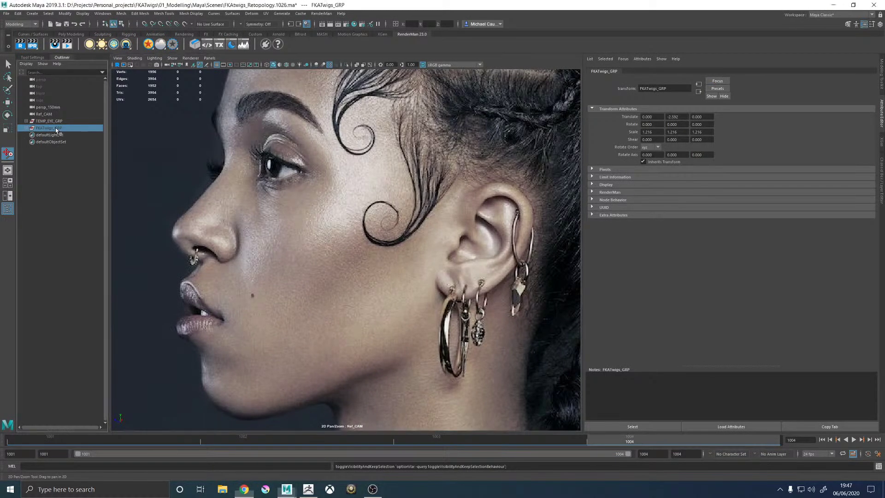
key("h")
key("h")
key("h")
key("h")
key("h")
key("h")
key("h")
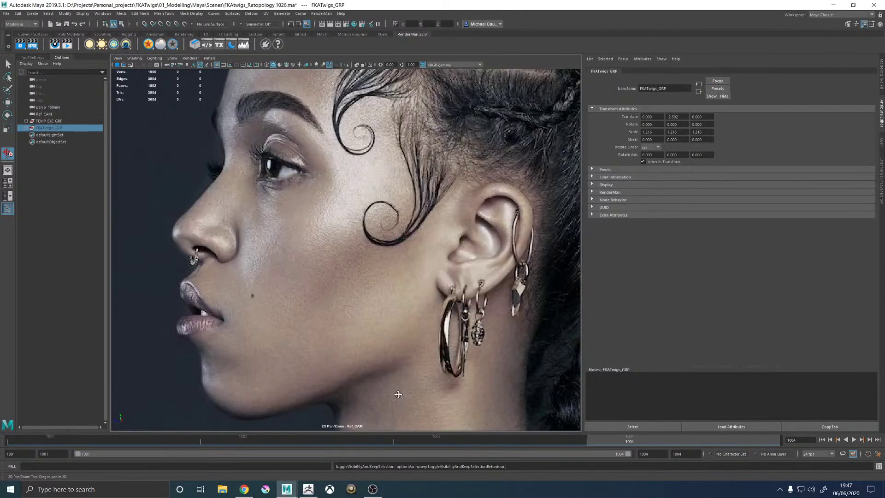
key("h")
key("h")
key("h")
key("h")
key("h")
key("h")
key("h")
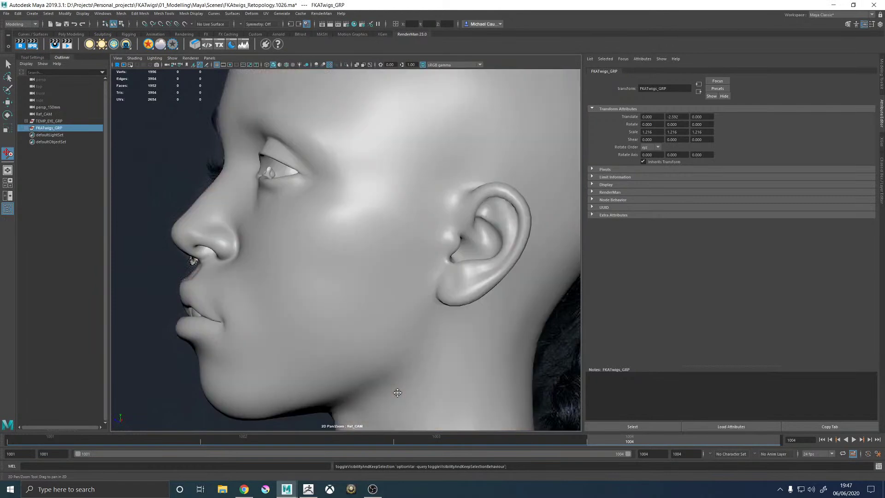
key("h")
key("h")
key("h")
key("h")
key("h")
key("h")
key("h")
key("h")
key("h")
key("h")
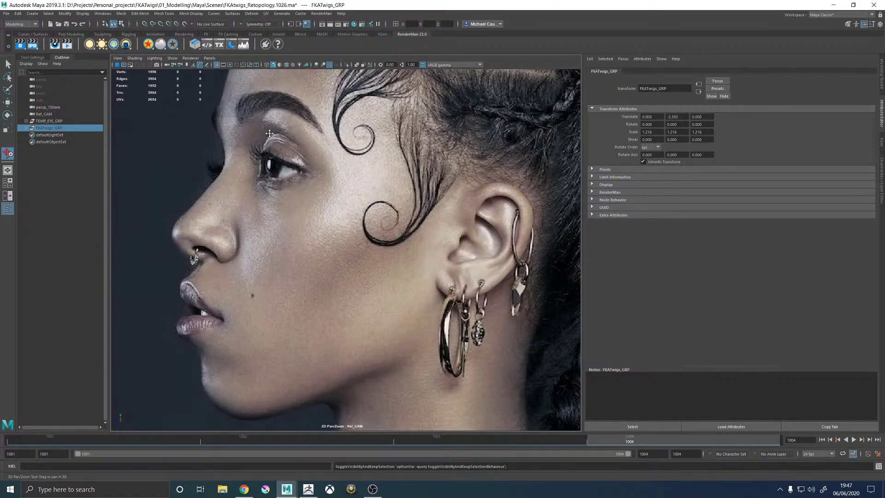
key("h")
key("h")
key("h")
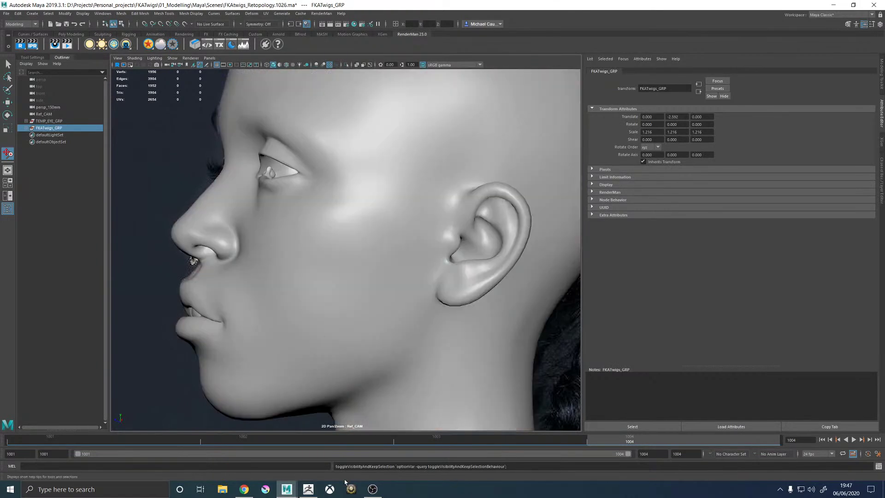
Step: Go to frame 1001 and compare the head with the front-view reference by toggling the visibility of FKATwigs_GRP
left_click(97, 442)
left_click_drag(345, 280, 296, 280)
key("h")
key("h")
key("h")
key("h")
key("h")
key("h")
key("h")
key("h")
key("h")
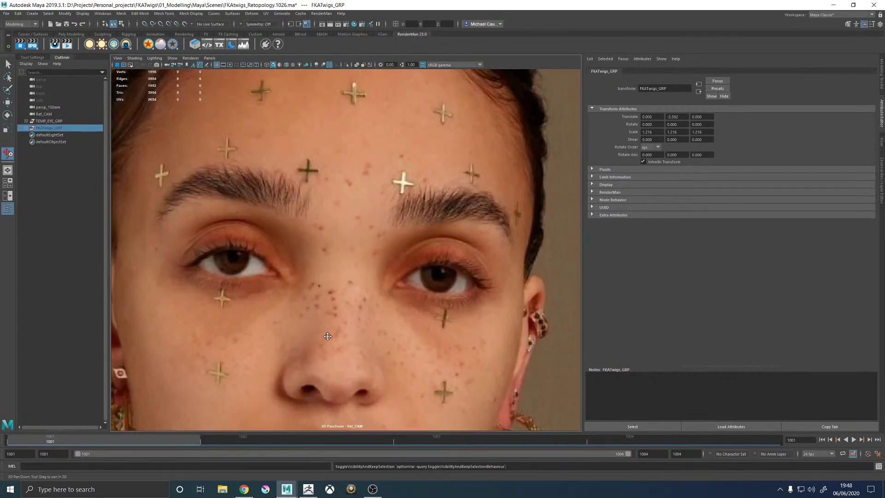
Step: Return to ZBrush, lower the head by three subdivision levels, and choose the Move brush with a draw size of about 71
key("alt+Tab")
key("shift+d")
key("shift+d")
key("shift+d")
left_click_drag(640, 264, 767, 475)
key("b")
key("m")
key("v")
key("space")
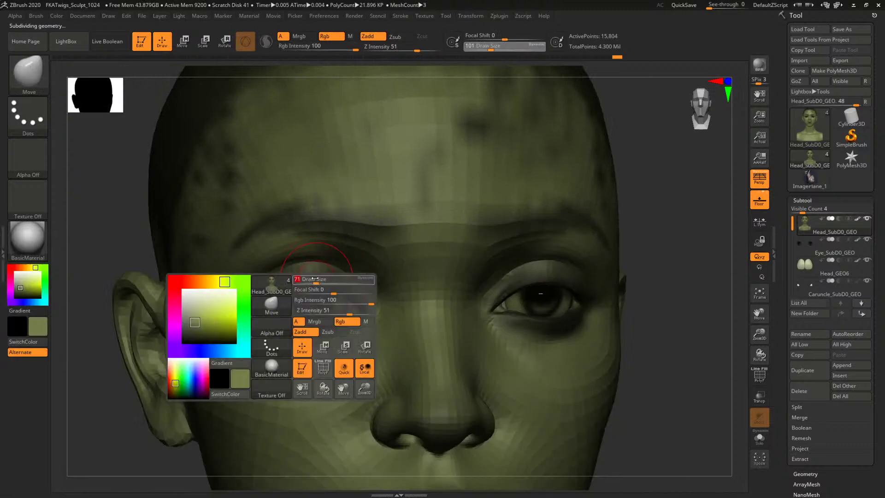
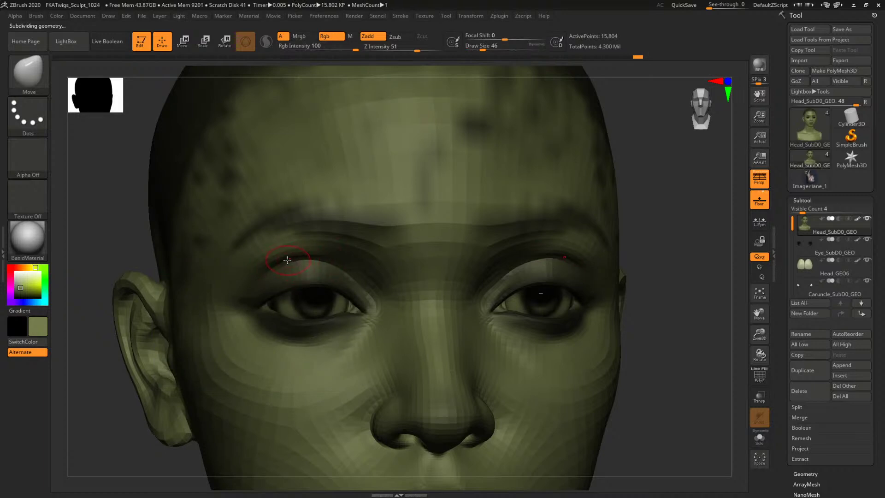
Step: Reshape the upper eyelids and outer eye area from front and side views with the Move brush at draw size 46
left_click_drag(673, 356, 658, 342, "shift")
left_click_drag(713, 278, 565, 202, "alt")
left_click_drag(604, 245, 691, 299)
mouse_move(727, 349)
left_mouse_down()
mouse_move(716, 373)
mouse_move(673, 364)
left_mouse_up()
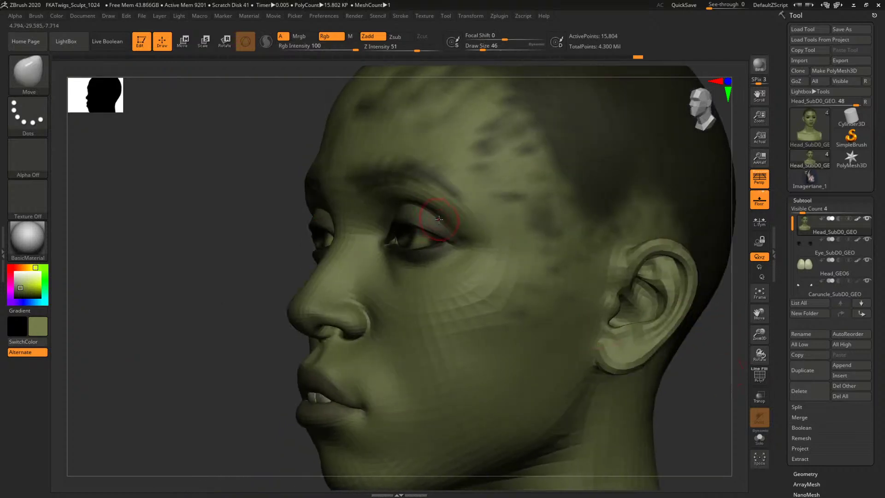
left_click_drag(215, 292, 295, 288)
mouse_move(636, 239)
left_mouse_down("shift")
mouse_move(662, 231)
mouse_move(668, 243)
mouse_move(570, 245)
mouse_move(593, 239)
mouse_move(581, 227)
mouse_move(632, 302)
mouse_move(602, 282)
mouse_move(624, 278)
mouse_move(653, 322)
mouse_move(641, 273)
mouse_move(588, 258)
left_mouse_up("shift")
Step: Raise the head four subdivision levels and refine the upper eyelid fold with the Standard brush at a draw size of about 22
key("d")
key("d")
key("d")
key("d")
key("b")
key("s")
key("t")
mouse_move(653, 252)
left_mouse_down()
mouse_move(671, 229)
mouse_move(685, 246)
mouse_move(659, 243)
left_mouse_up()
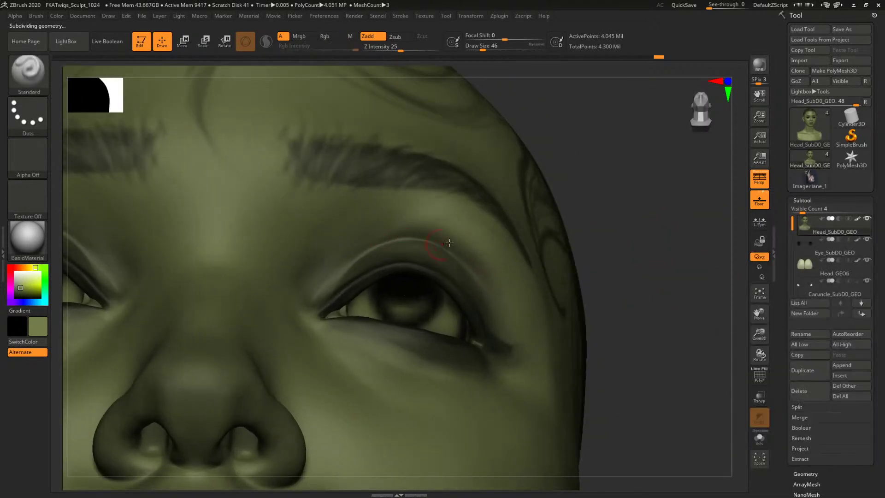
left_click_drag(639, 184, 632, 247)
key("space")
left_click_drag(400, 270, 390, 270)
left_click_drag(691, 201, 681, 170)
key("space")
left_click_drag(366, 268, 364, 269)
key("space")
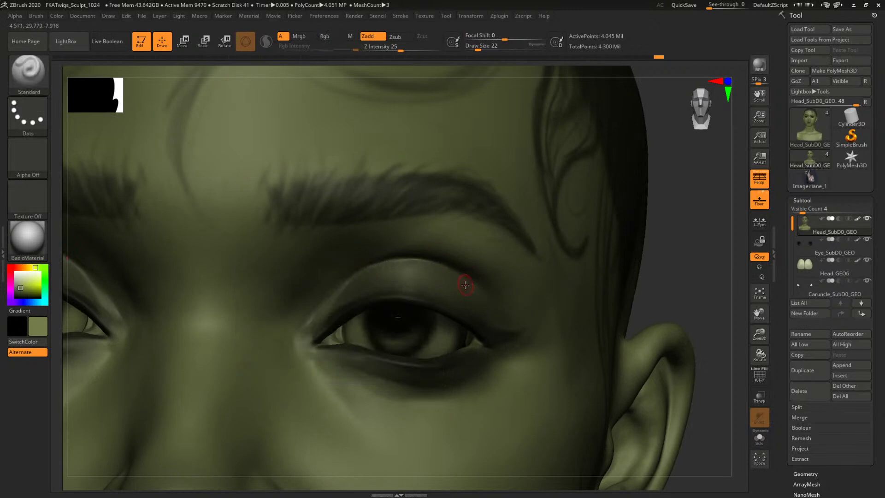
Step: Build up the upper eyelid just below the fold with the ClayBuildup brush at a draw size of about 39
left_click_drag(654, 266, 681, 295)
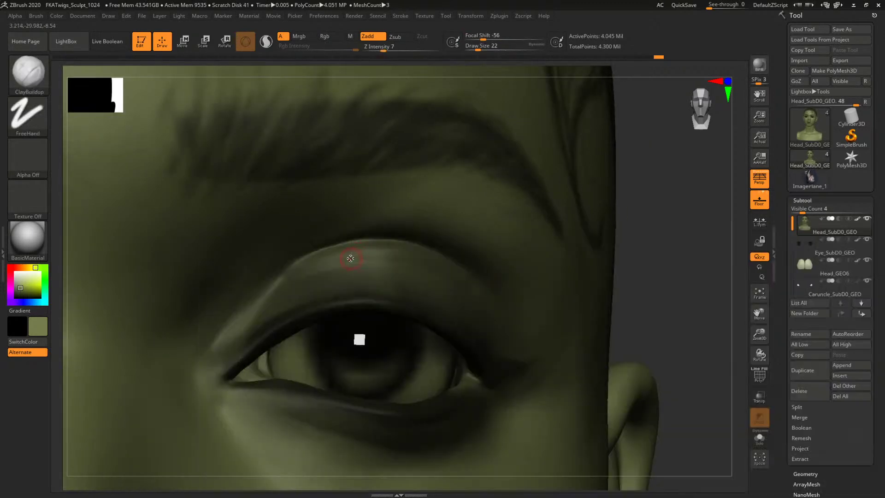
key("space")
left_click_drag(307, 268, 310, 268)
left_click_drag(304, 264, 373, 252)
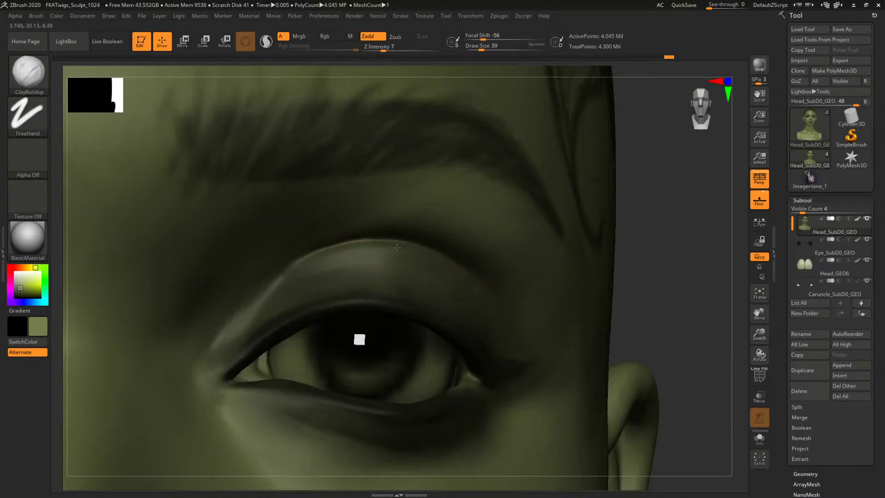
Step: Carve a finer crease across the upper eyelid with the DamStandard brush
key("b")
key("d")
key("s")
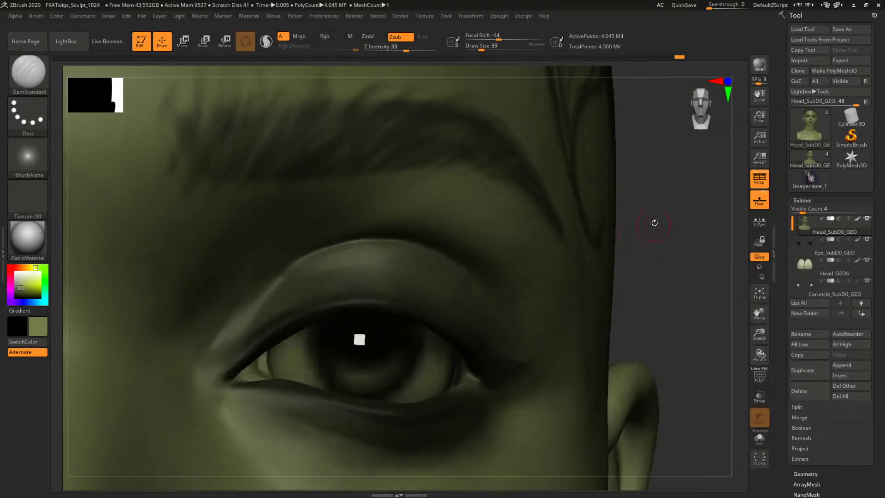
left_click_drag(645, 226, 342, 273)
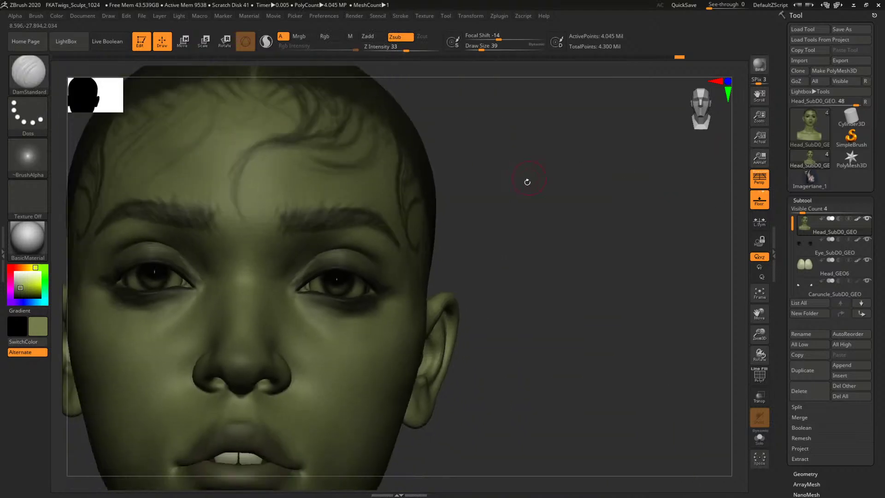
mouse_move(527, 182)
left_mouse_down()
mouse_move(586, 207)
mouse_move(585, 226)
left_mouse_up()
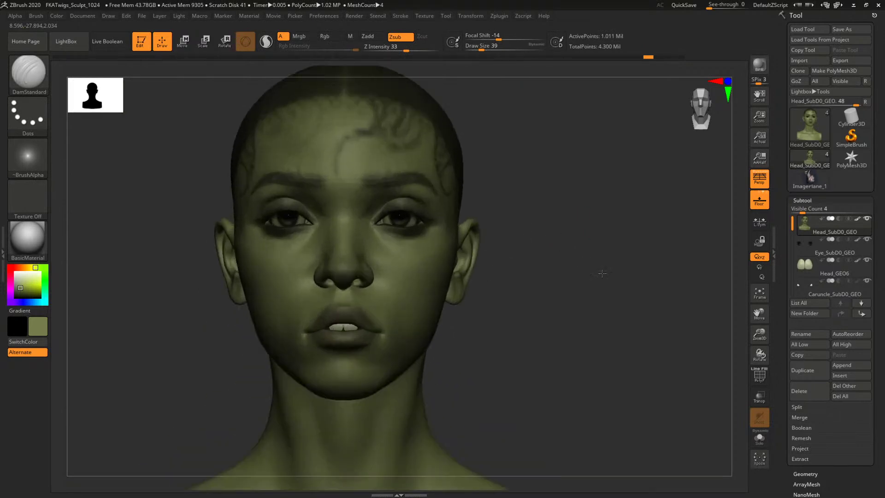
Step: Lower the head to its base subdivision level and reshape the lower eyelid from below with the Move brush at draw size 101
left_click_drag(602, 273, 631, 295)
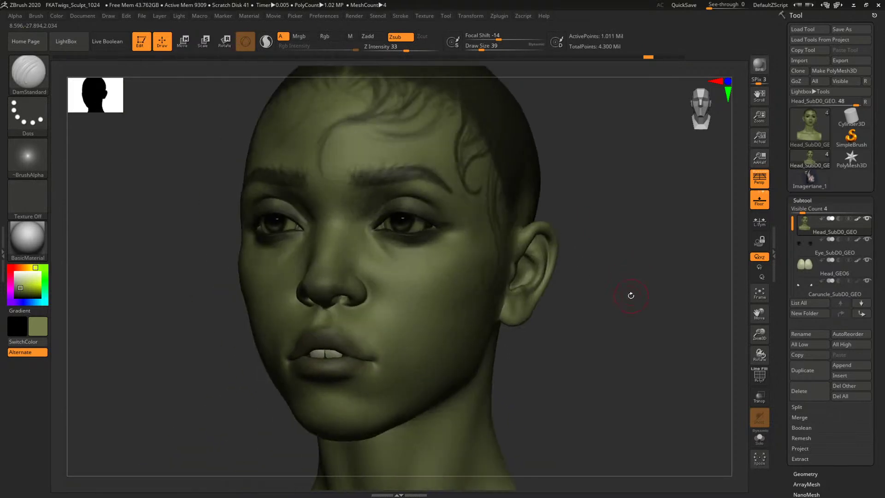
mouse_move(613, 230)
left_mouse_down()
mouse_move(642, 221)
mouse_move(681, 261)
mouse_move(680, 194)
mouse_move(678, 229)
mouse_move(692, 251)
mouse_move(628, 245)
mouse_move(659, 247)
mouse_move(642, 243)
mouse_move(651, 250)
mouse_move(652, 198)
mouse_move(659, 219)
mouse_move(658, 211)
mouse_move(648, 218)
left_mouse_up()
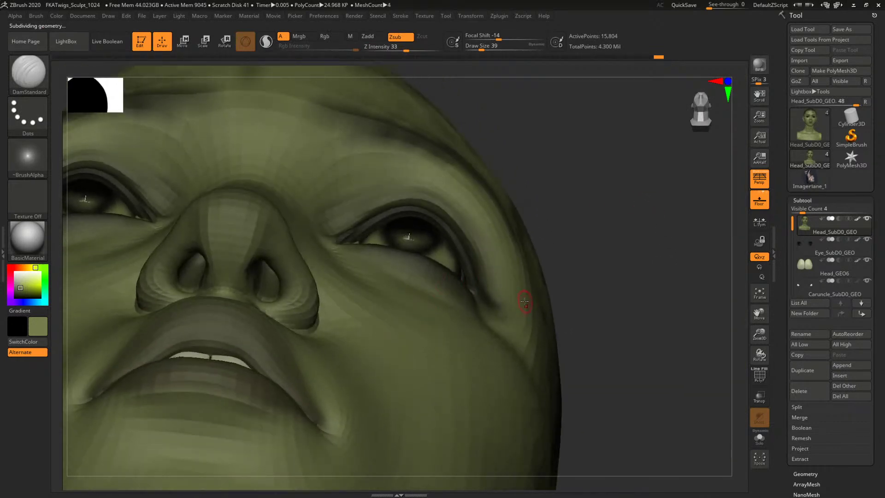
key("b")
key("m")
key("v")
right_click_drag(533, 292, 521, 242)
key("s")
left_click_drag(415, 269, 413, 268)
key("s")
key("space")
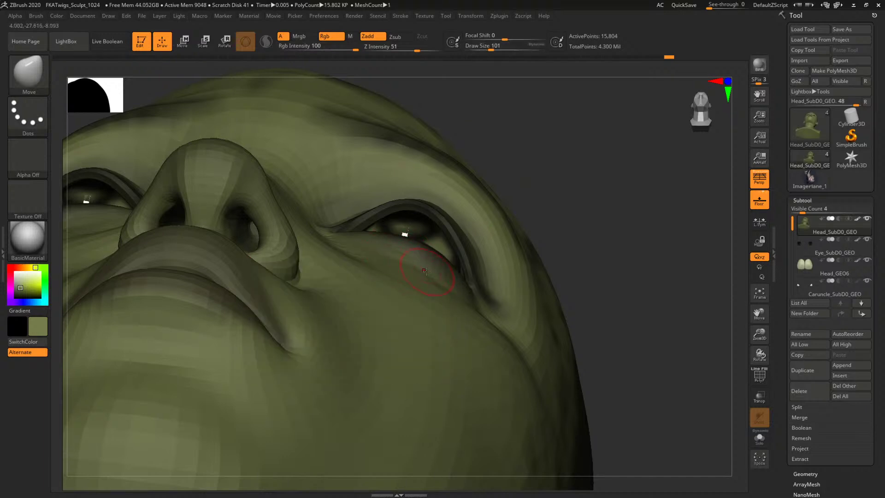
left_click_drag(575, 211, 626, 207)
Step: Raise the head four subdivision levels and build up the area under the eyes with ClayBuildup at a draw size of about 46
key("f")
key("d")
key("d")
key("d")
key("d")
mouse_move(654, 243)
left_mouse_down()
mouse_move(634, 241)
mouse_move(648, 239)
mouse_move(676, 298)
mouse_move(607, 279)
left_mouse_up()
key("b")
key("c")
key("b")
key("space")
key("space")
left_click_drag(388, 267, 383, 268)
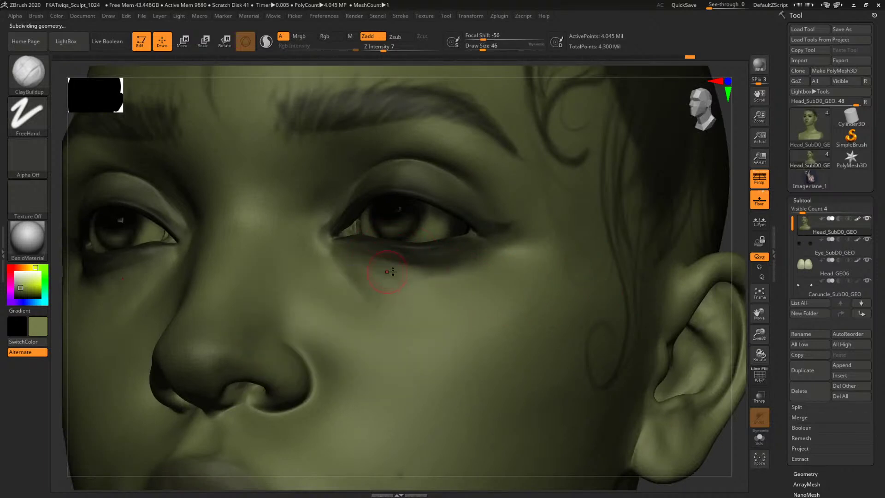
left_click_drag(736, 230, 656, 322)
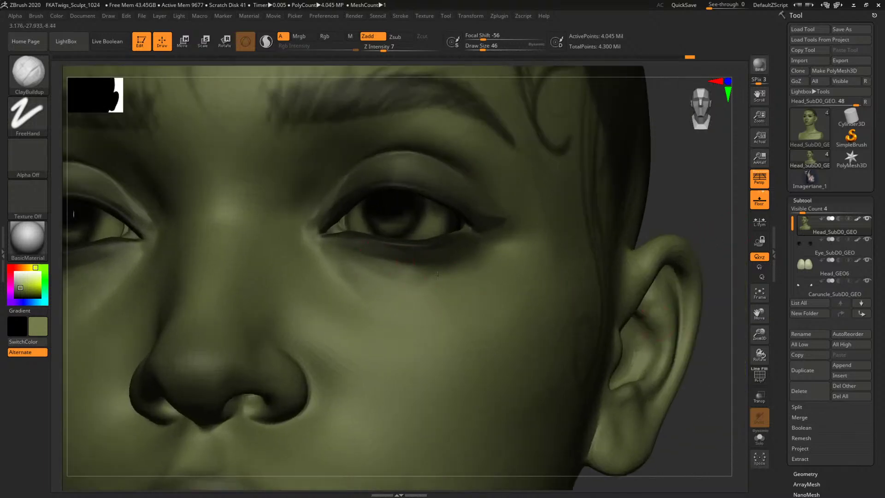
left_click_drag(441, 273, 428, 278, "shift")
Step: Carve the under-eye crease with DamStandard at a draw size of about 49, and soften it two subdivision levels lower
mouse_move(675, 207)
left_mouse_down()
mouse_move(718, 215)
mouse_move(484, 193)
left_mouse_up()
left_click_drag(601, 248, 687, 360)
key("b")
key("d")
key("s")
key("space")
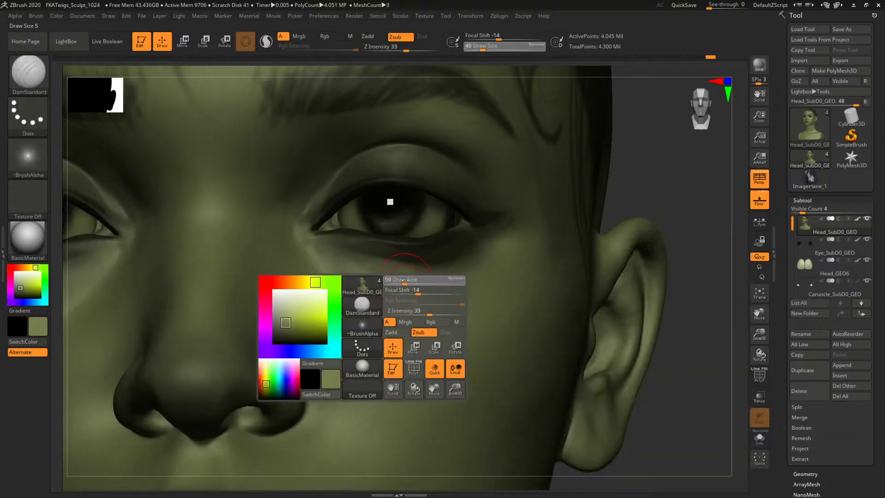
left_click_drag(487, 256, 588, 227, "alt")
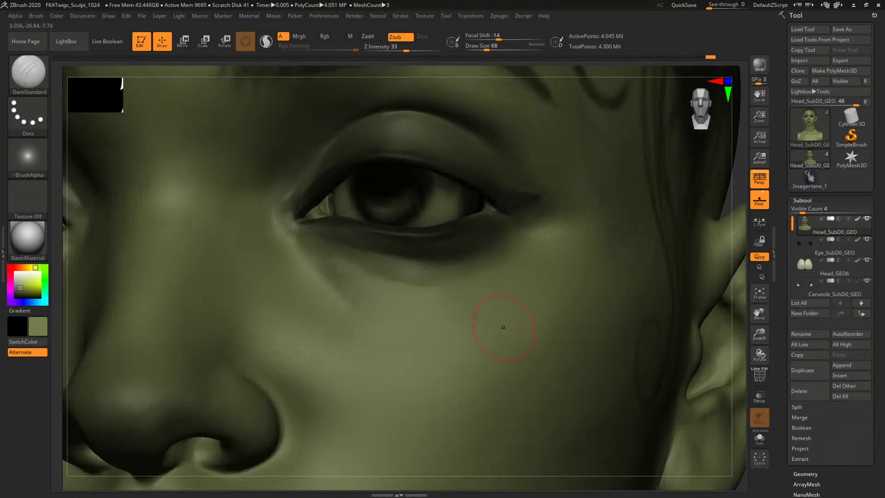
key("space")
key("shift")
left_click_drag(357, 274, 462, 289, "shift")
key("shift+d")
key("shift+d")
Step: Raise the Eye_SubD0_GEO subtool's subdivision level and make Head_SubD0_GEO the active subtool again
key("f")
left_click_drag(612, 257, 690, 375, "shift")
left_click(391, 177, "alt")
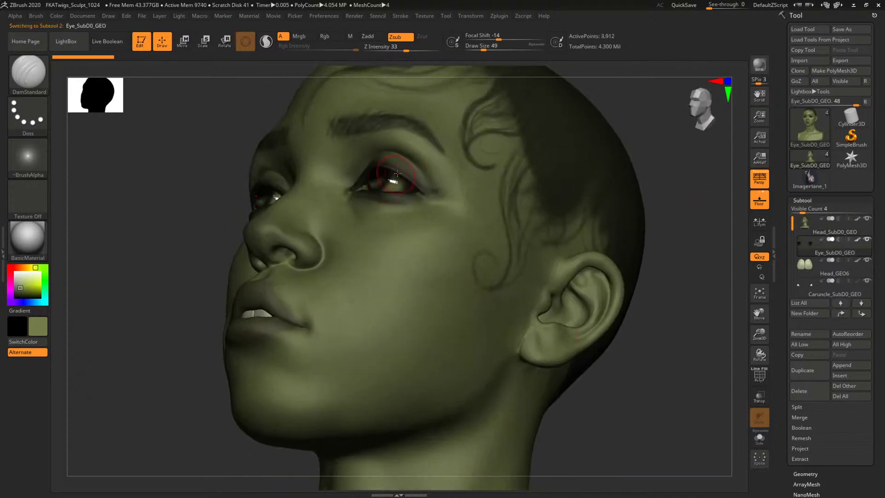
key("d")
left_click_drag(655, 140, 676, 166, "shift")
left_click_drag(587, 196, 500, 224, "alt")
left_click_drag(685, 193, 613, 265, "shift")
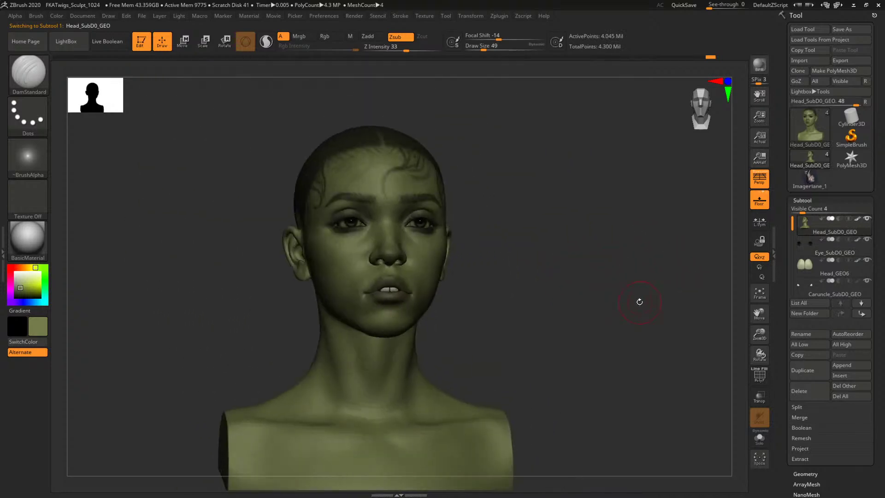
Step: Save the project over the existing FKATwigs_Sculpt_1024.ZPR file
key("ctrl+s")
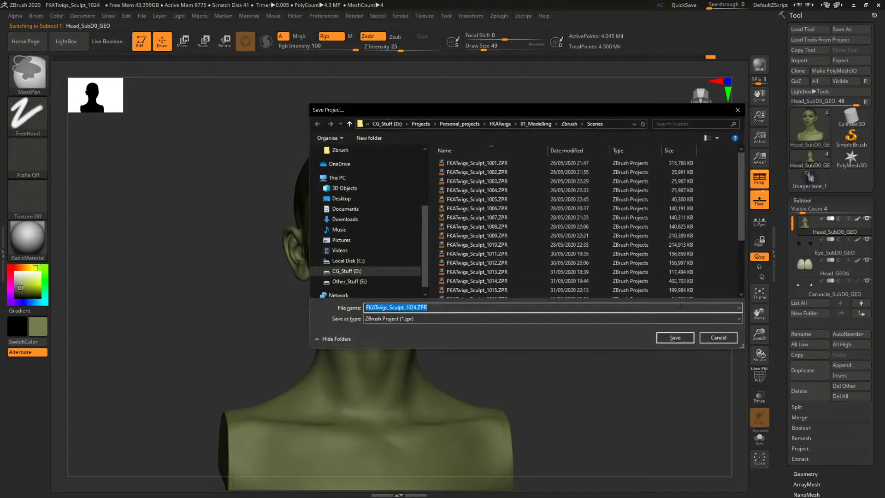
left_click(686, 338)
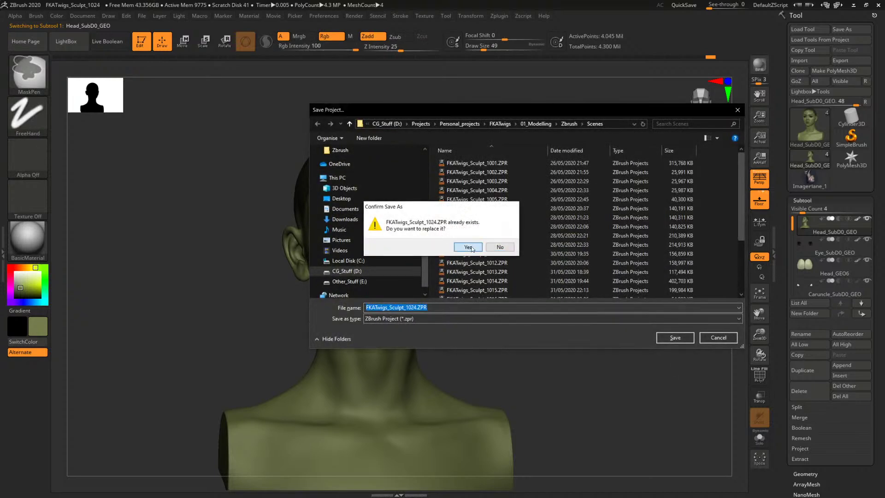
left_click(462, 251)
Step: Lower the head to its base subdivision level, and set the export options to Smooth Normals on and Grp off
left_click_drag(623, 242, 610, 239)
key("shift")
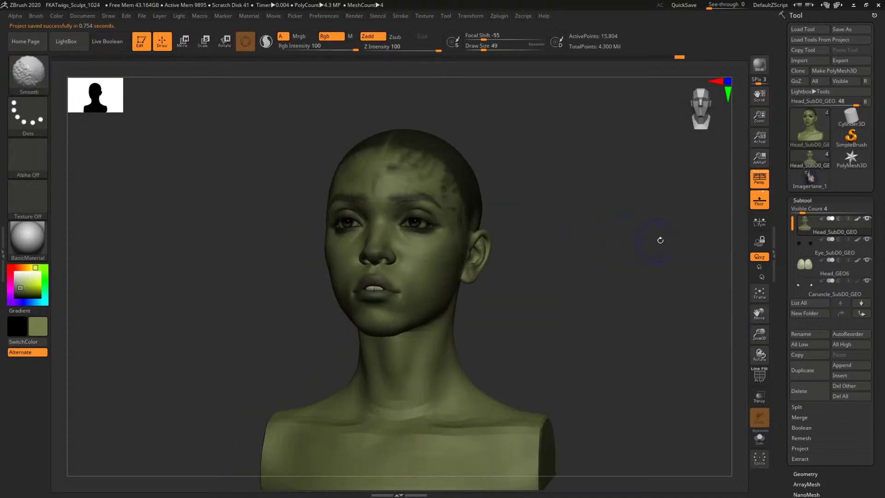
mouse_move(842, 445)
left_mouse_down()
mouse_move(855, 355)
mouse_move(832, 308)
mouse_move(804, 192)
mouse_move(804, 199)
mouse_move(845, 200)
left_mouse_up()
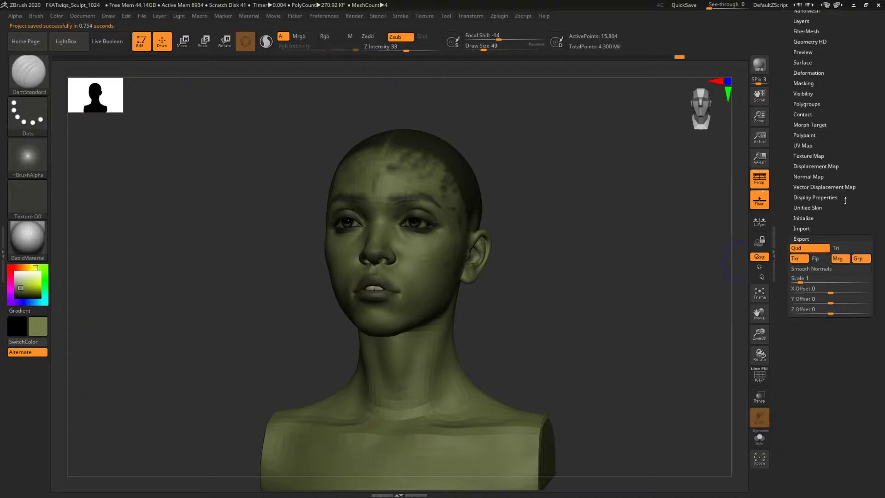
left_click(809, 269)
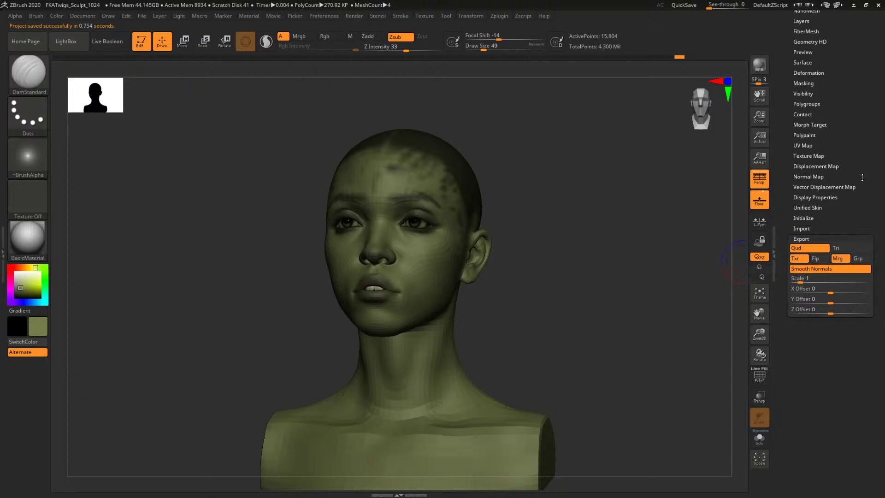
left_click_drag(860, 117, 860, 146)
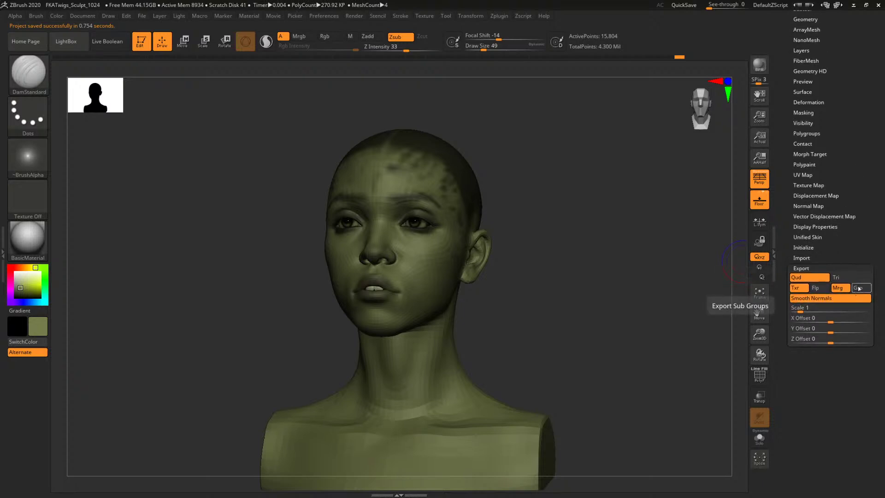
scroll(859, 288, "up", 5)
Step: Export the head as Head_SubD0_GEO.obj into a new folder named v007 inside the Zbrush Exports folder
left_click(850, 61)
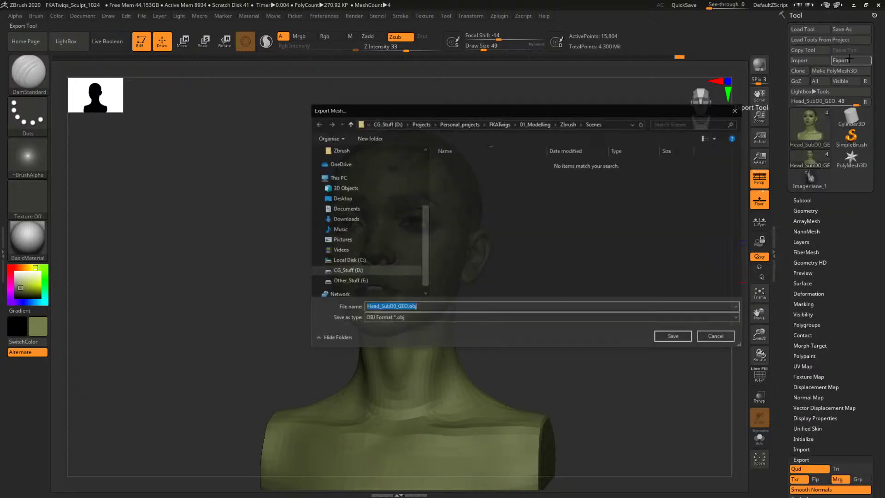
left_click(569, 123)
double_click(454, 163)
right_click(472, 237)
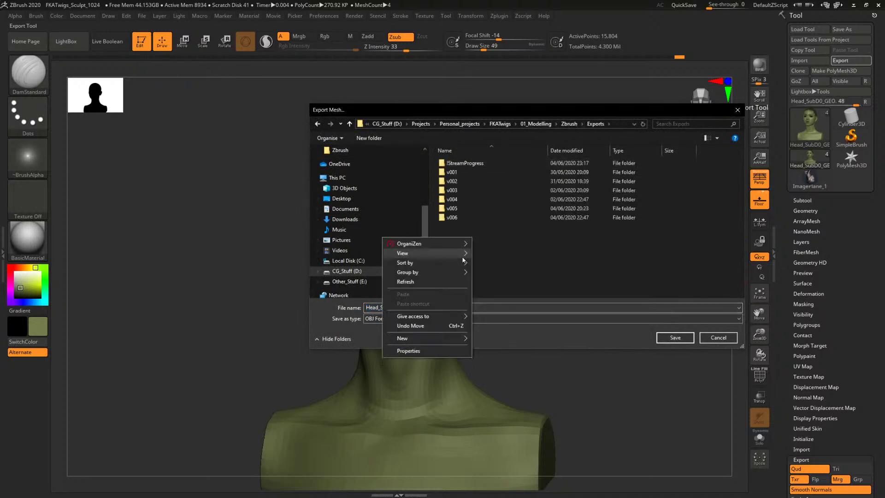
mouse_move(428, 338)
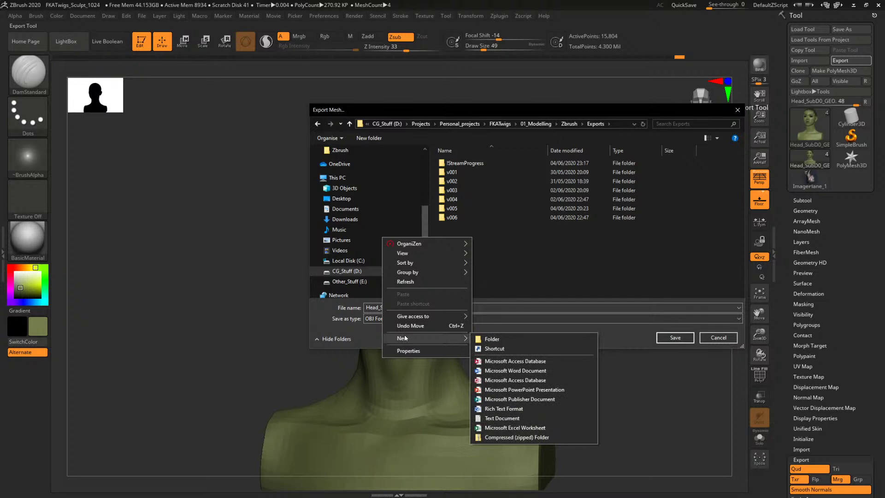
left_click(510, 339)
type("v007")
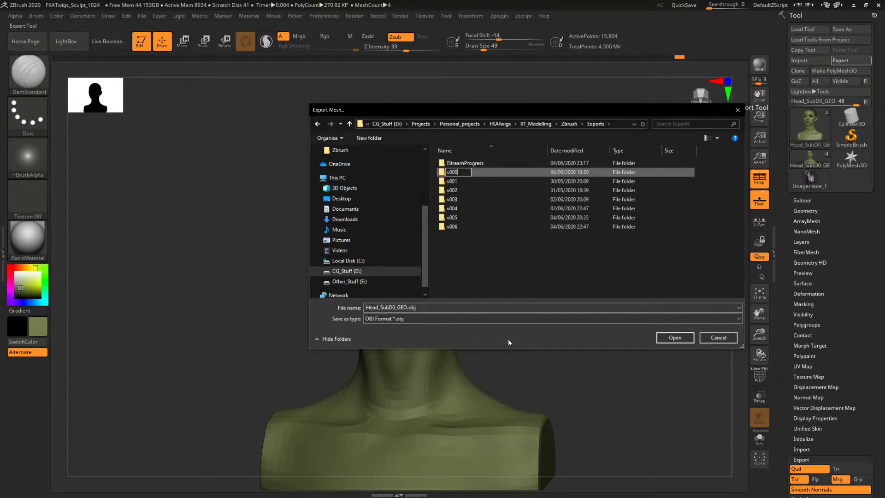
key("Return")
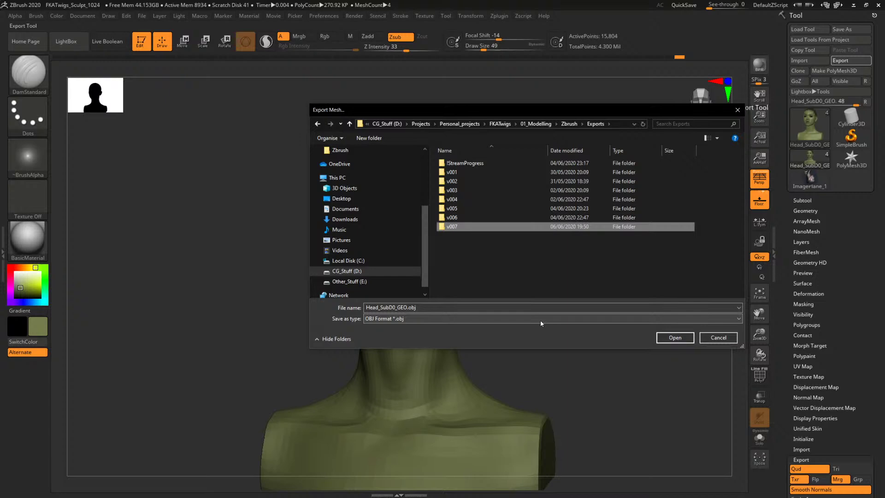
double_click(456, 227)
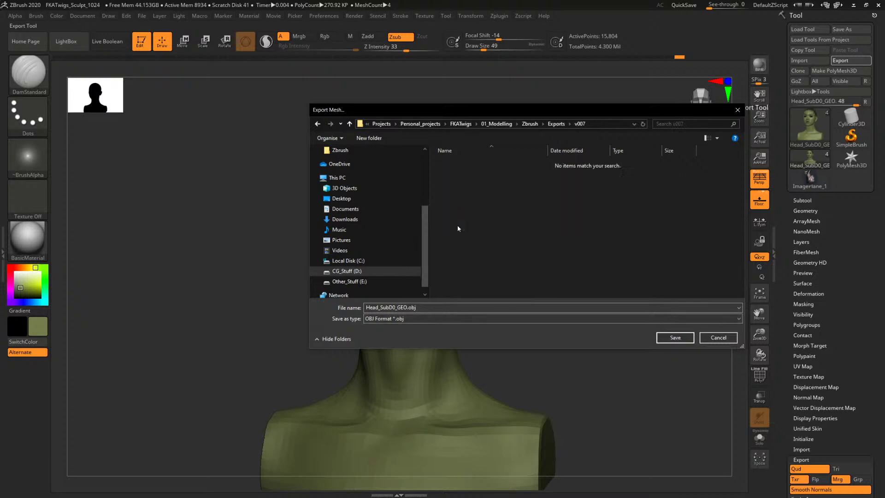
left_click(659, 338)
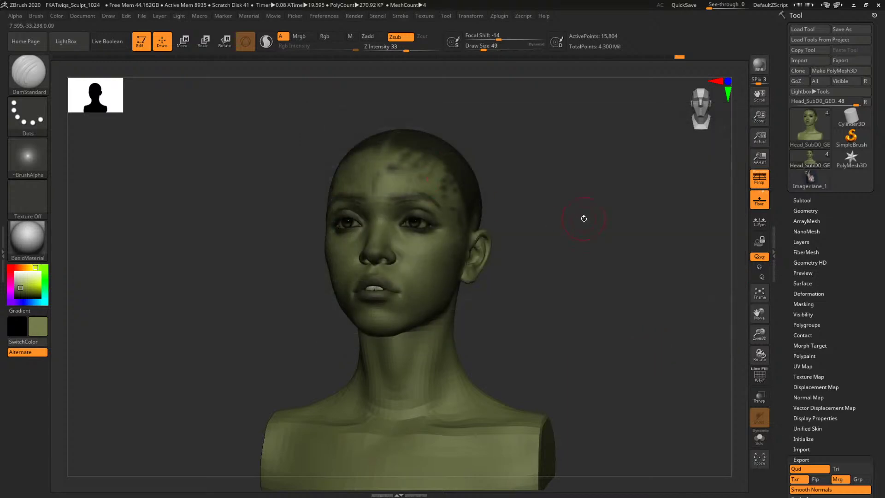
Step: Switch to Maya, expand FKATwigs_GRP in the scene hierarchy and make the group visible
left_click_drag(588, 233, 584, 282, "shift")
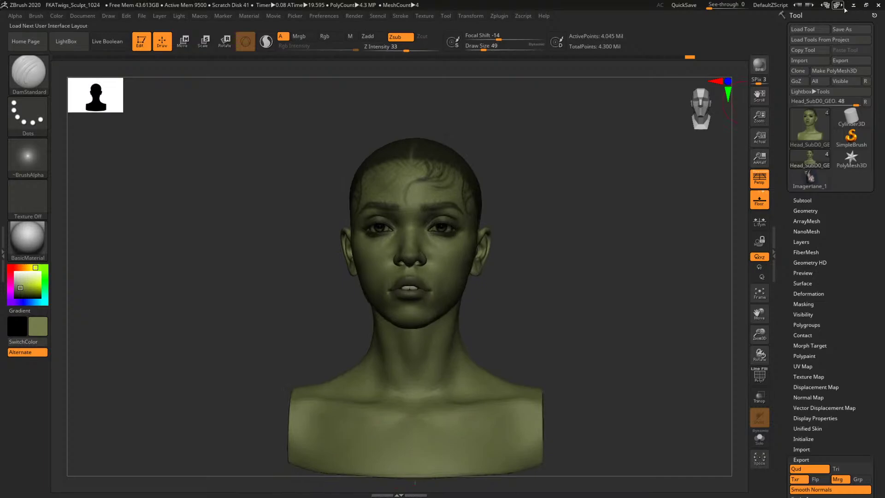
left_click(853, 6)
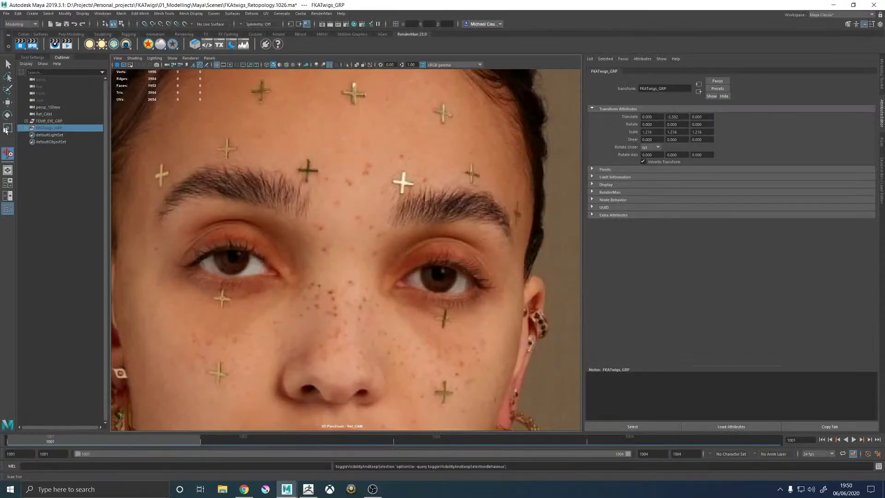
left_click(26, 127)
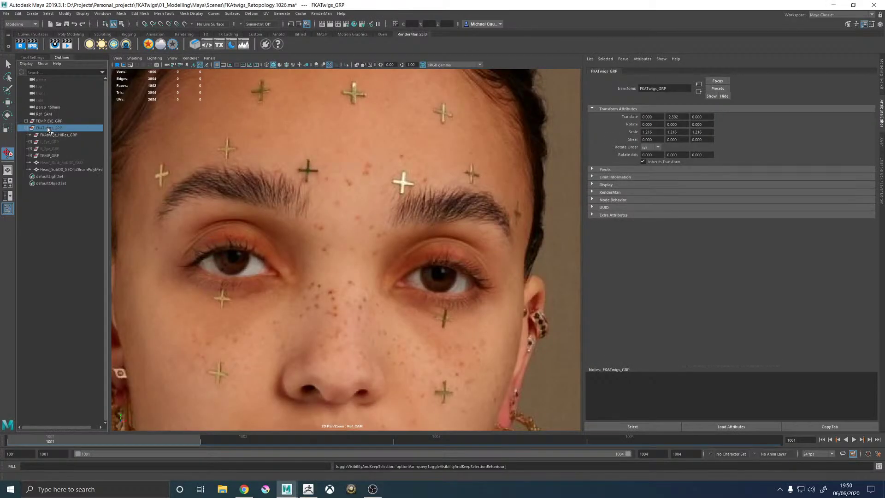
key("h")
key("w")
Step: Import Head_SubD0_GEO.obj into the scene from the v007 folder inside the Zbrush Exports folder
left_click(6, 13)
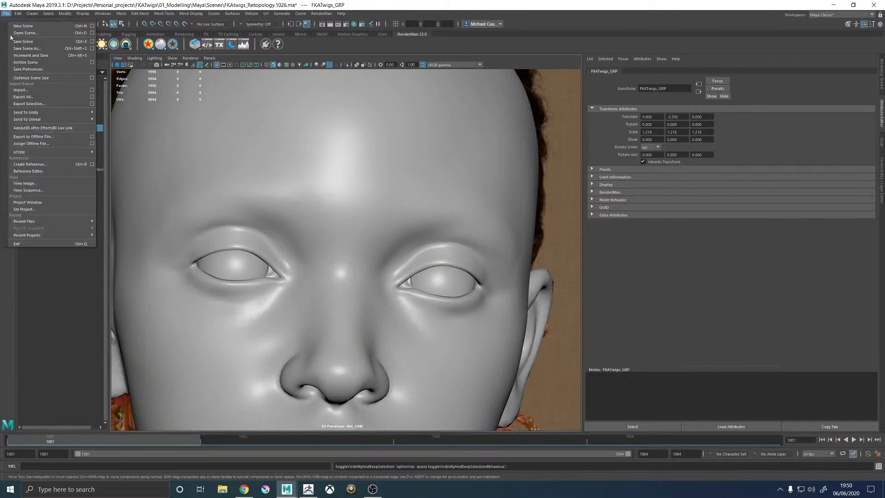
left_click(17, 89)
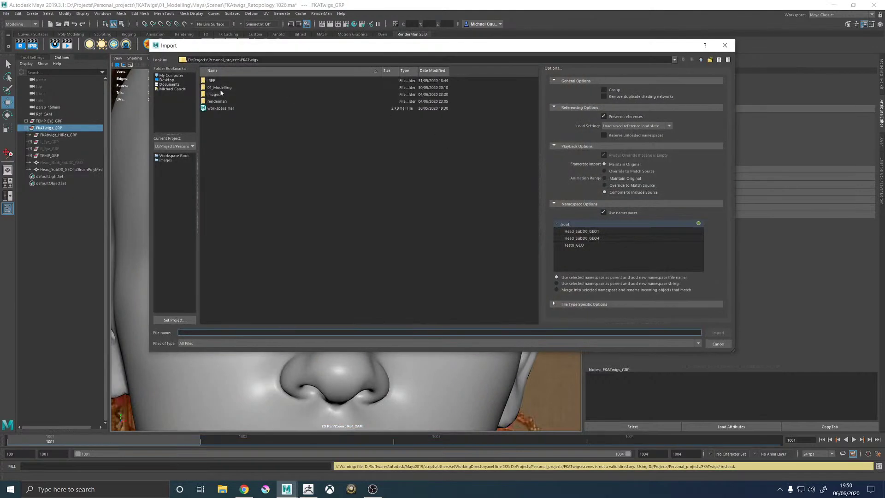
double_click(218, 88)
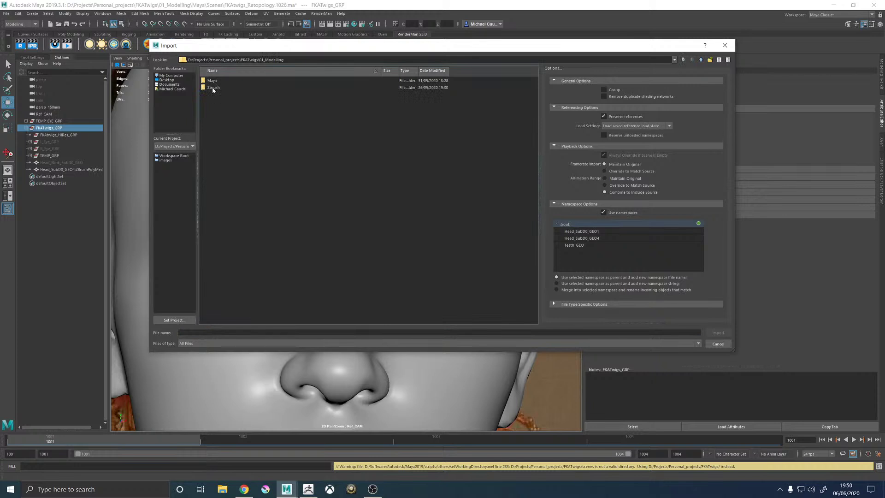
double_click(214, 81)
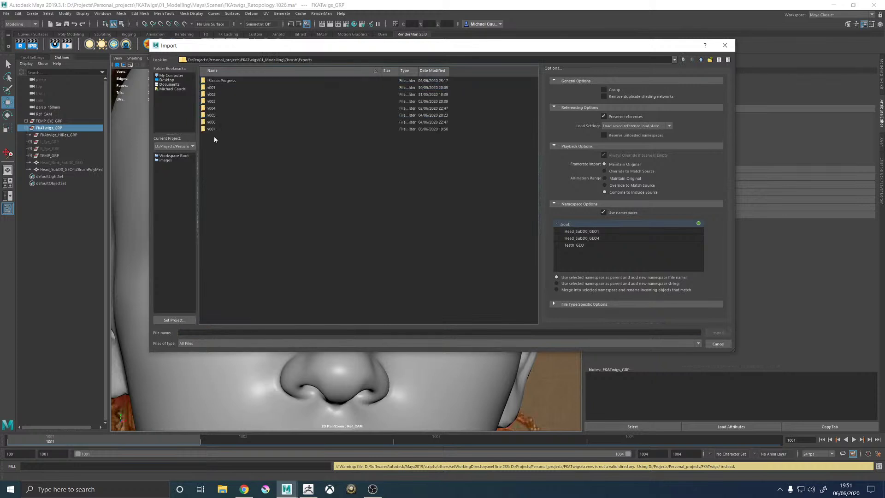
double_click(212, 129)
double_click(227, 87)
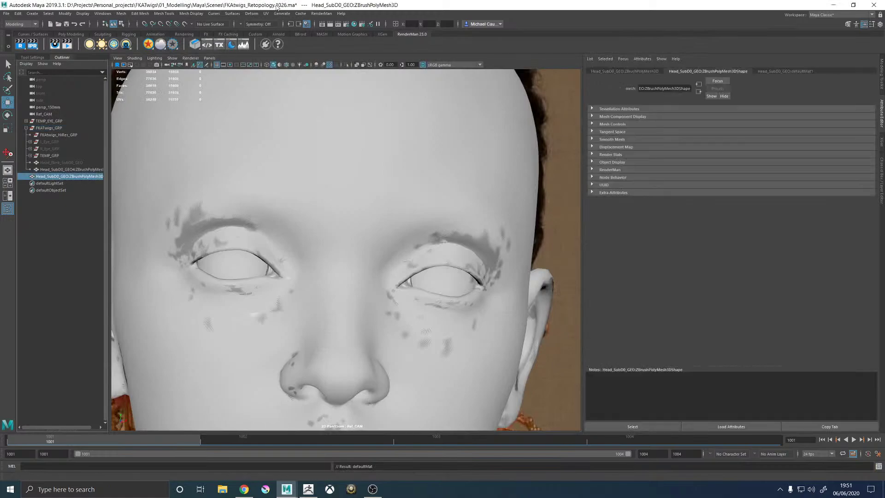
Step: Inspect the imported head's UV layout in the UV Editor, and close the editor
left_click(266, 13)
left_click(278, 20)
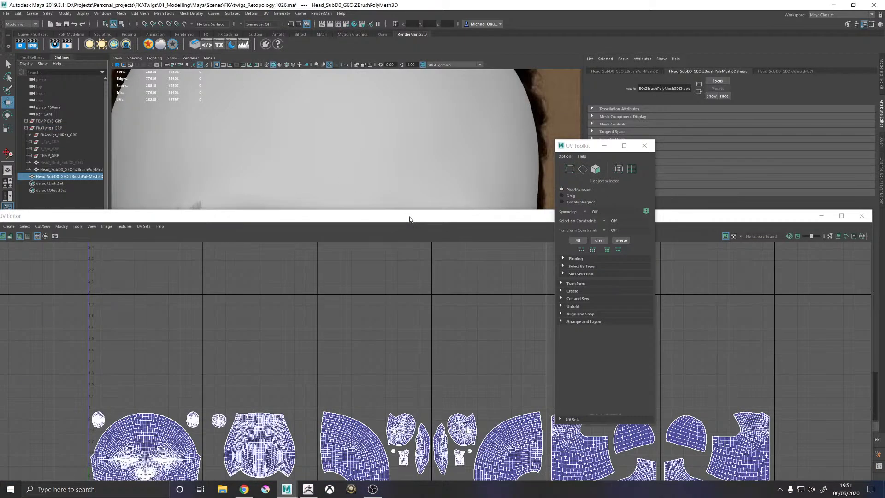
left_click_drag(410, 220, 404, 92)
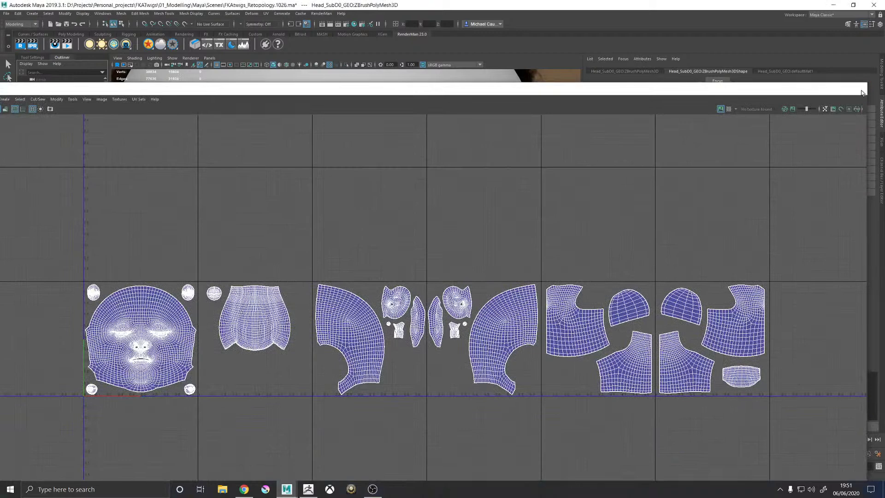
left_click(857, 88)
Step: Delete the previous Head_SubD0_GEO4 mesh from FKATwigs_GRP and parent the newly imported head under that group
left_click(62, 171)
key("Delete")
left_click(61, 170)
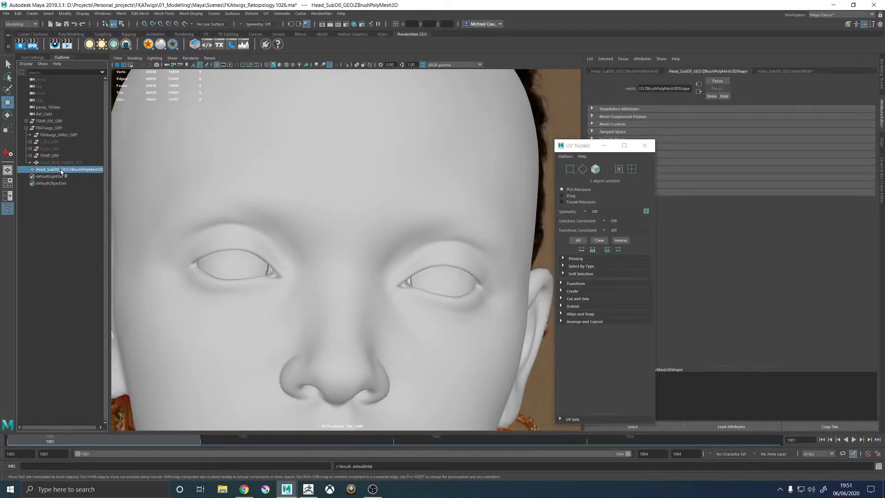
middle_click_drag(49, 130, 50, 131)
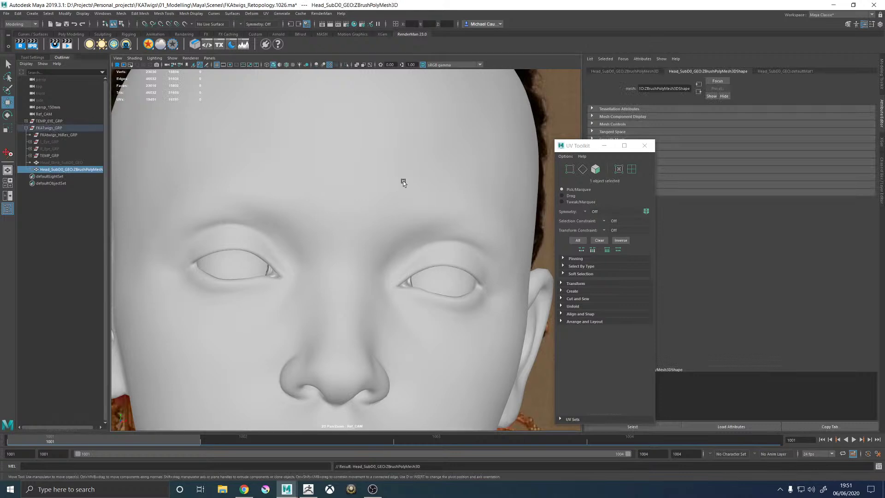
Step: Assign the existing blinn material to the imported head and minimise the UV Toolkit window
mouse_move(412, 173)
right_mouse_down()
mouse_move(401, 353)
mouse_move(473, 355)
right_mouse_up()
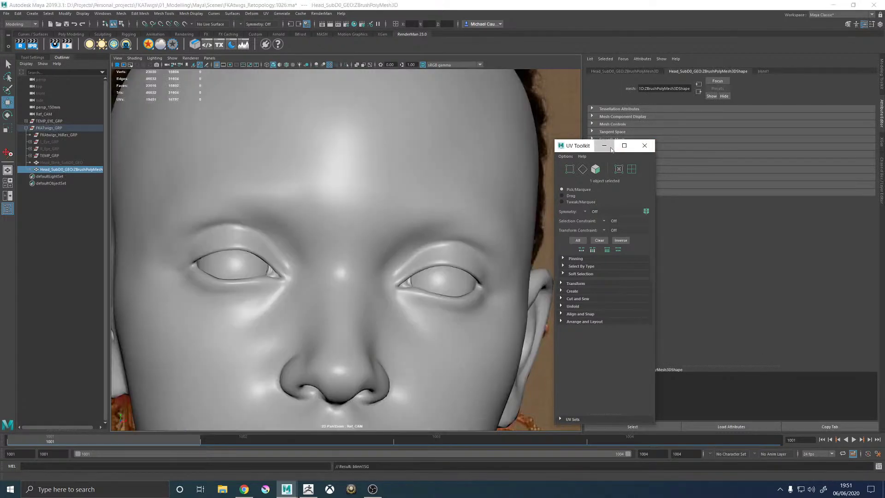
left_click(603, 146)
Step: Turn on Selection Highlighting to show the head's wireframe, and turn it off again
left_click(172, 58)
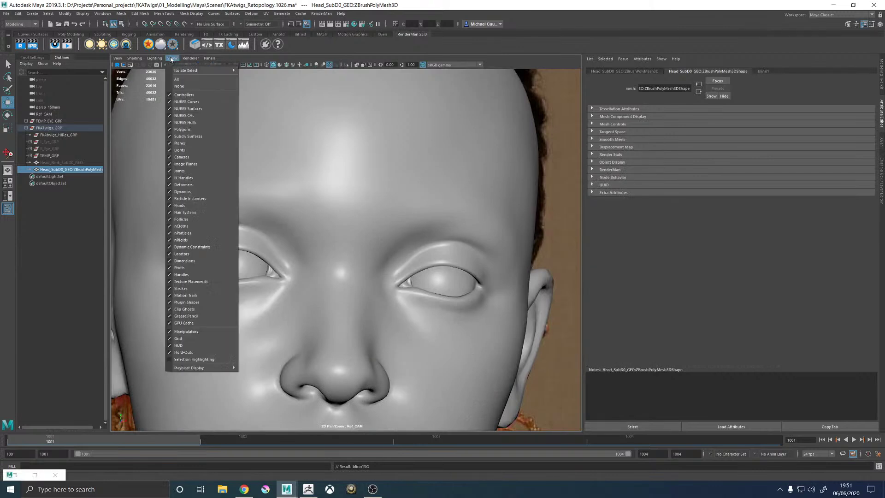
left_click(197, 360)
left_click(198, 360)
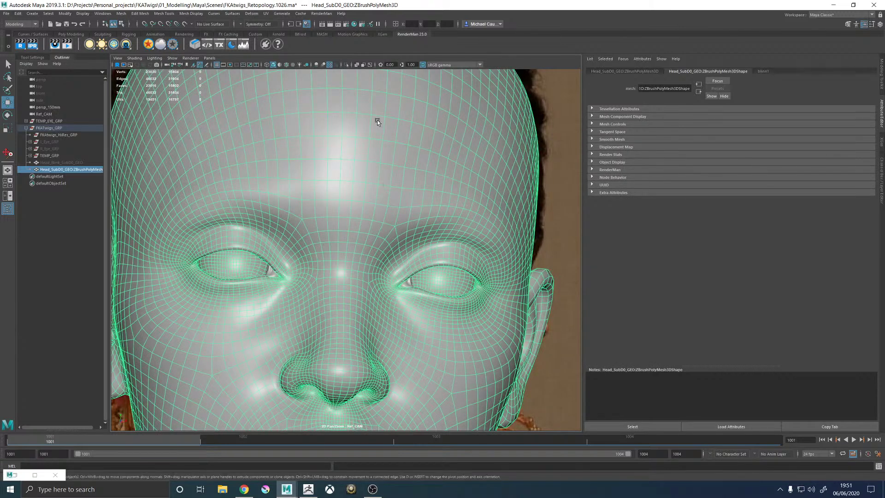
left_click(172, 58)
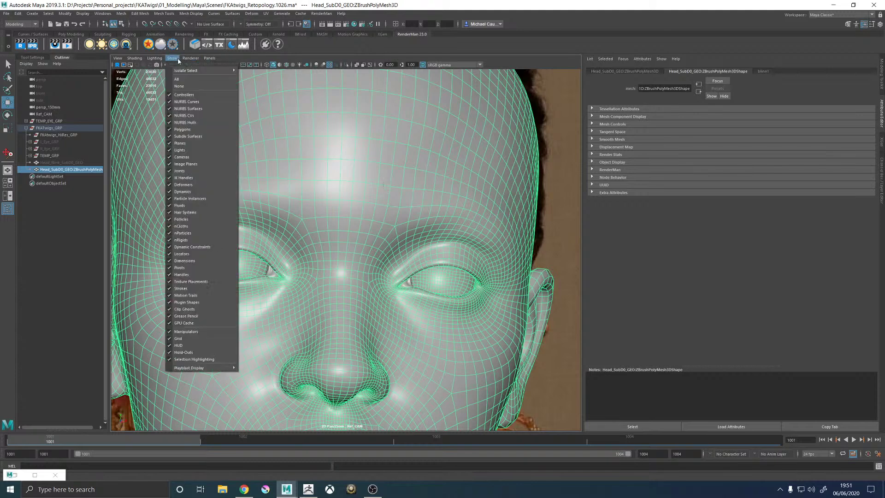
left_click(194, 359)
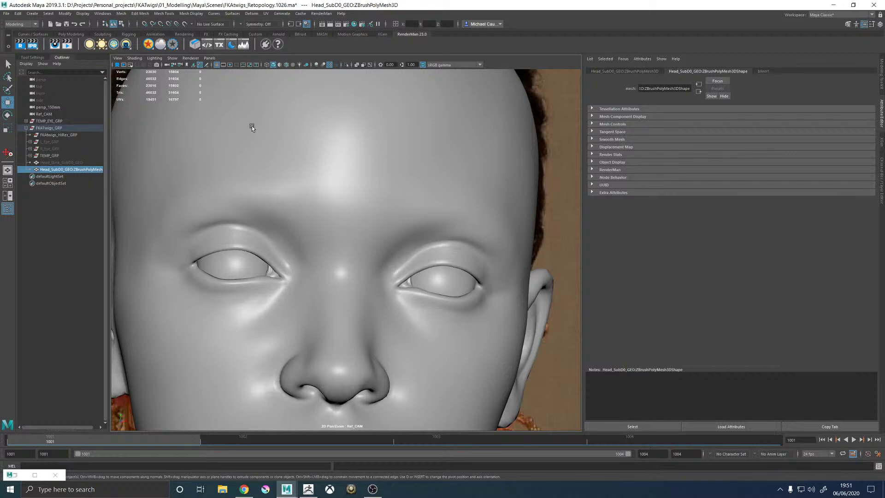
Step: Collapse FKATwigs_GRP and toggle its visibility to compare the head's eyes, brows and nose with the front reference photo
left_click(7, 152)
left_click_drag(459, 265, 338, 179)
left_click_drag(224, 186, 419, 332)
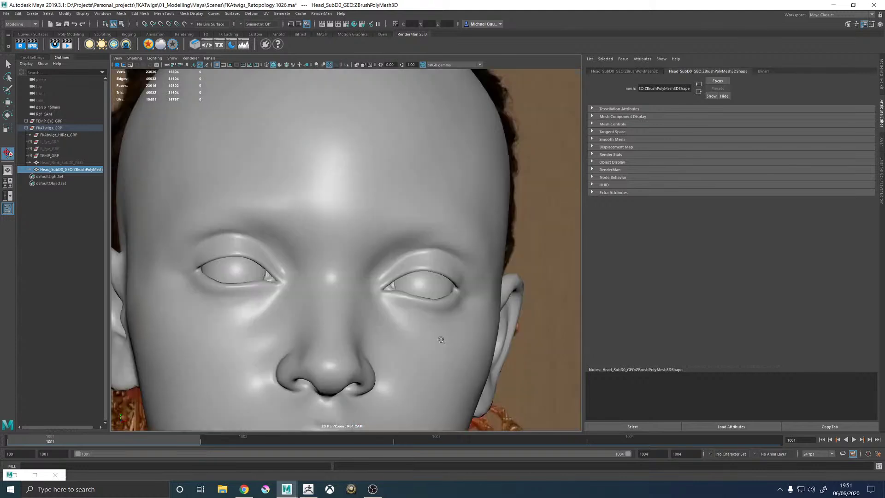
middle_click_drag(393, 307, 409, 288)
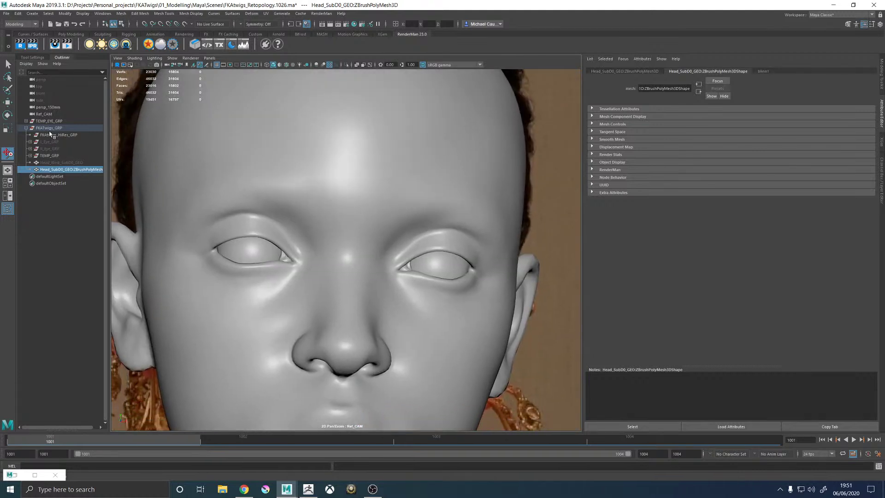
left_click(42, 128)
left_click(27, 129)
key("h")
key("h")
key("h")
key("h")
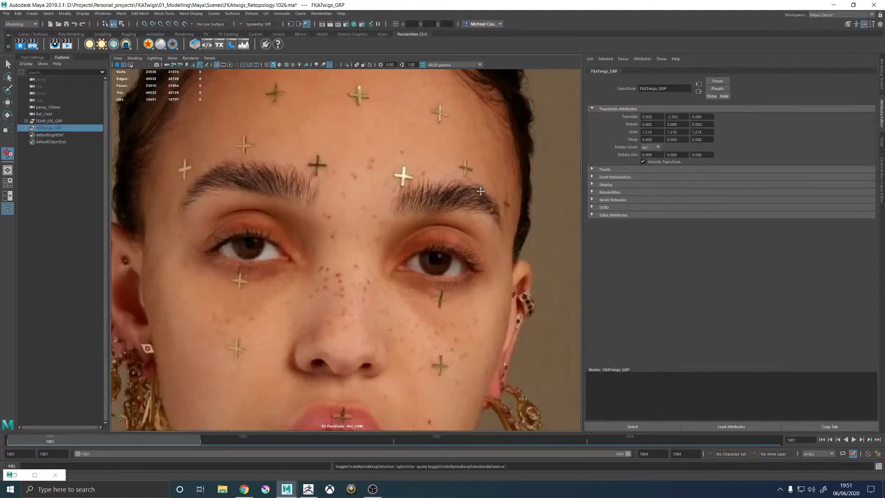
key("h")
key("h")
key("h")
key("h")
key("h")
key("h")
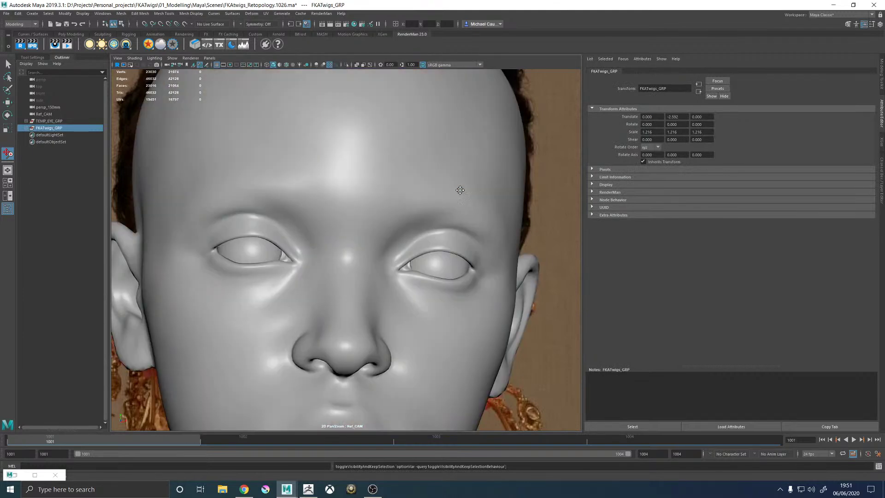
key("h")
key("h")
key("h")
key("h")
key("h")
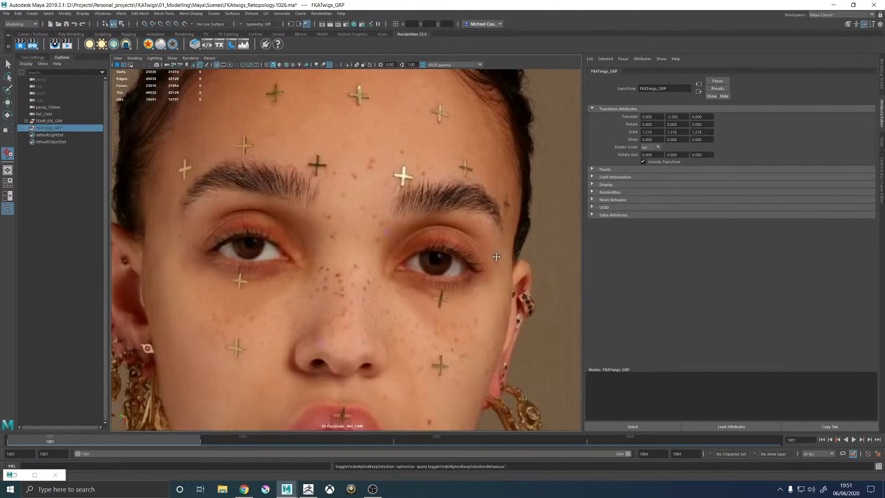
key("h")
key("h")
key("h")
key("h")
key("h")
key("h")
key("h")
key("h")
key("h")
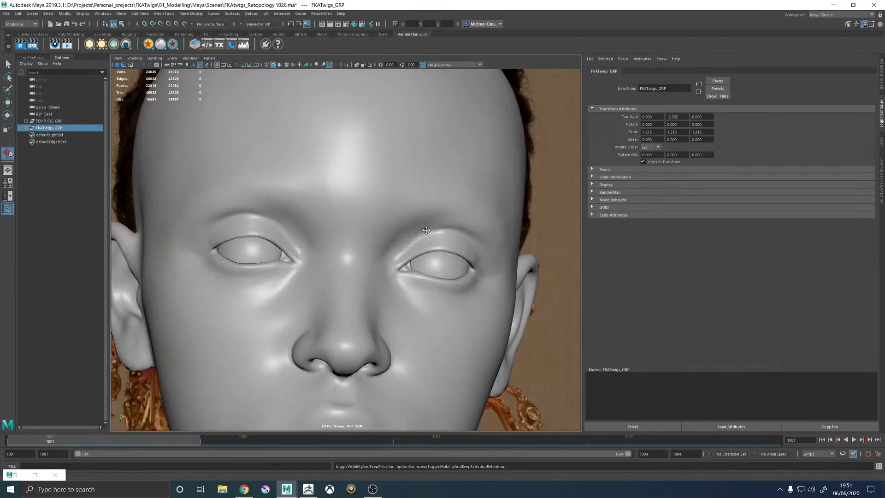
key("h")
key("h")
key("h")
key("h")
key("h")
Step: Go to frame 1004 and toggle FKATwigs_GRP's visibility to compare the head's overall profile with the side reference photo
left_click(622, 442)
left_click_drag(265, 221, 348, 183)
key("h")
key("h")
key("h")
key("h")
key("h")
key("h")
key("h")
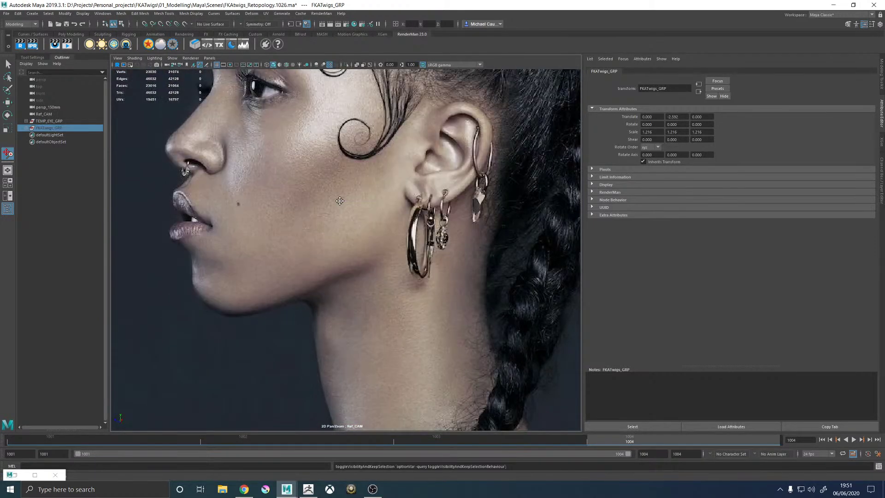
key("h")
key("h")
key("h")
key("h")
key("h")
key("h")
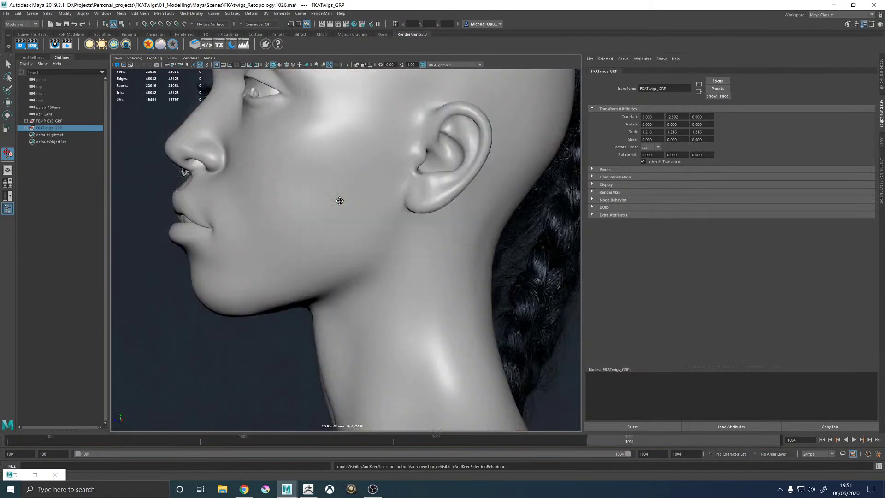
scroll(358, 300, "up", 3)
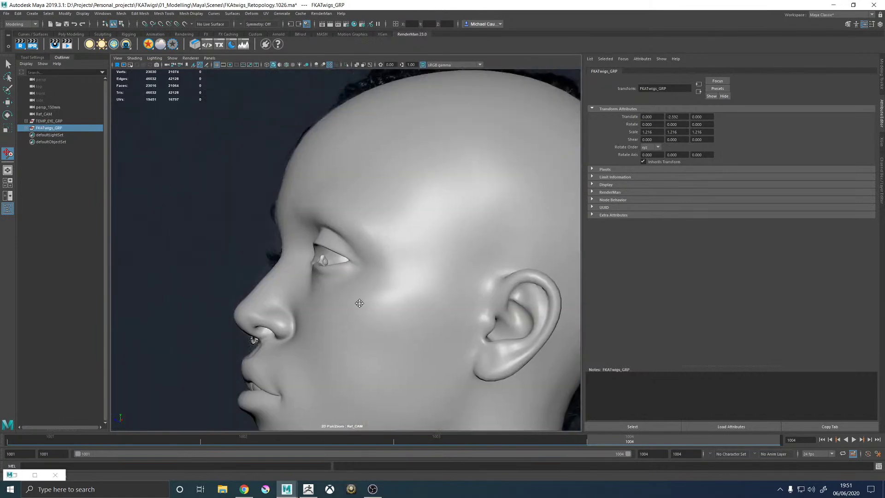
key("h")
Step: Compare the profile of the nose and lips with the side reference photo by toggling FKATwigs_GRP's visibility
key("h")
scroll(355, 286, "down", 2)
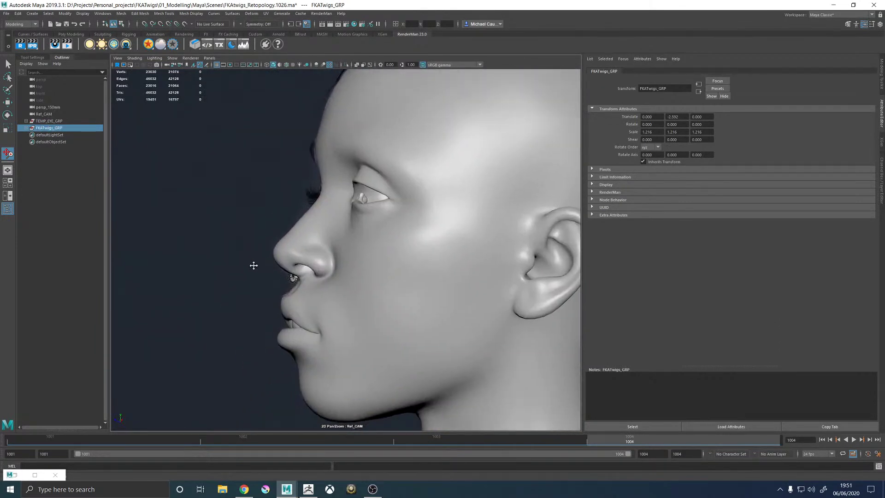
scroll(253, 263, "up", 6)
middle_click_drag(317, 360, 318, 363)
key("h")
key("h")
key("h")
key("h")
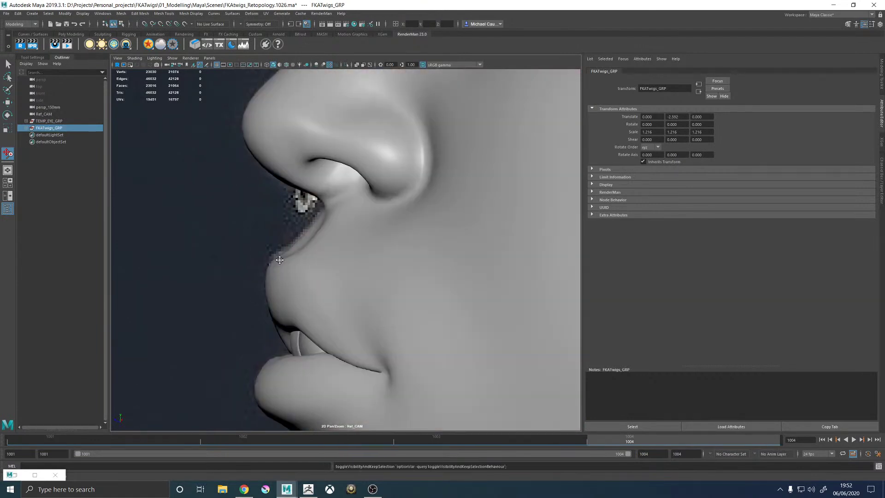
key("h")
key("h")
key("h")
key("h")
key("h")
key("h")
key("h")
key("h")
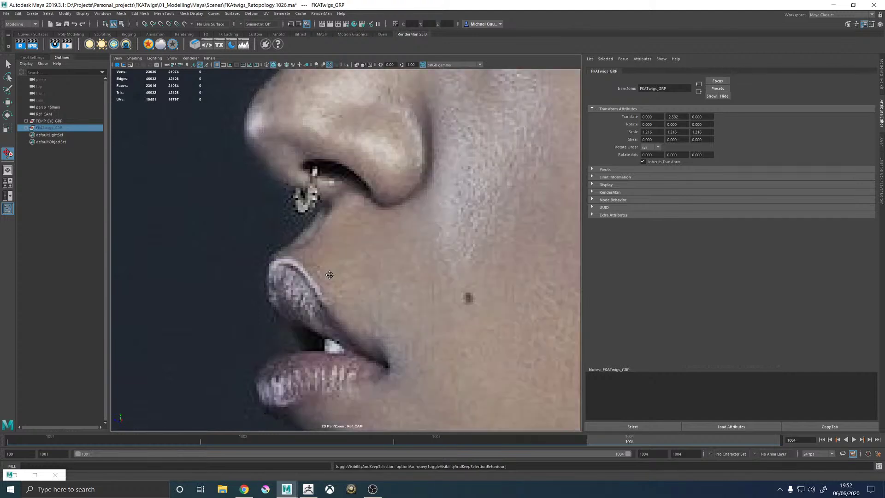
key("h")
key("h")
key("h")
scroll(332, 337, "up", 2)
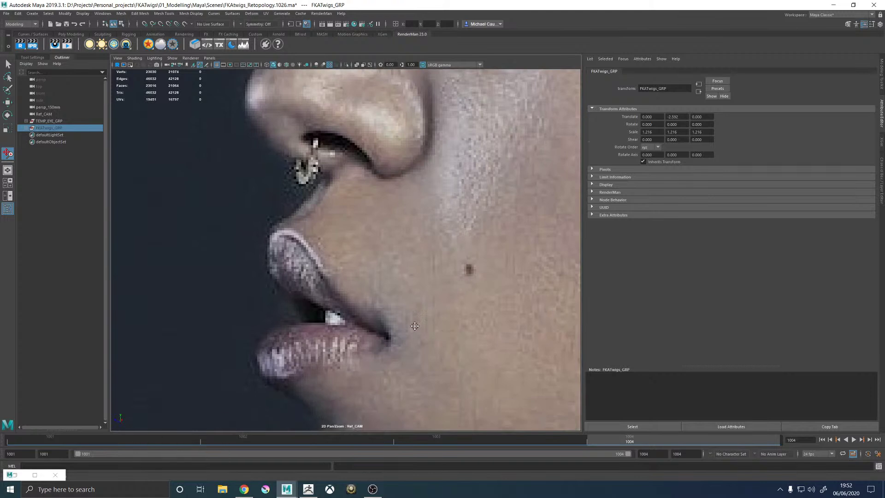
scroll(328, 154, "down", 3)
scroll(318, 199, "up", 3)
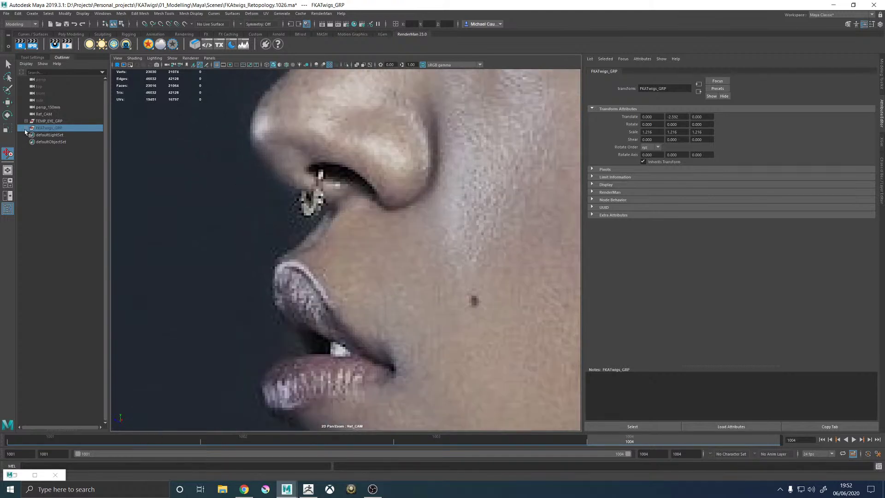
key("h")
key("h")
key("h")
key("h")
key("h")
key("h")
key("h")
key("h")
key("h")
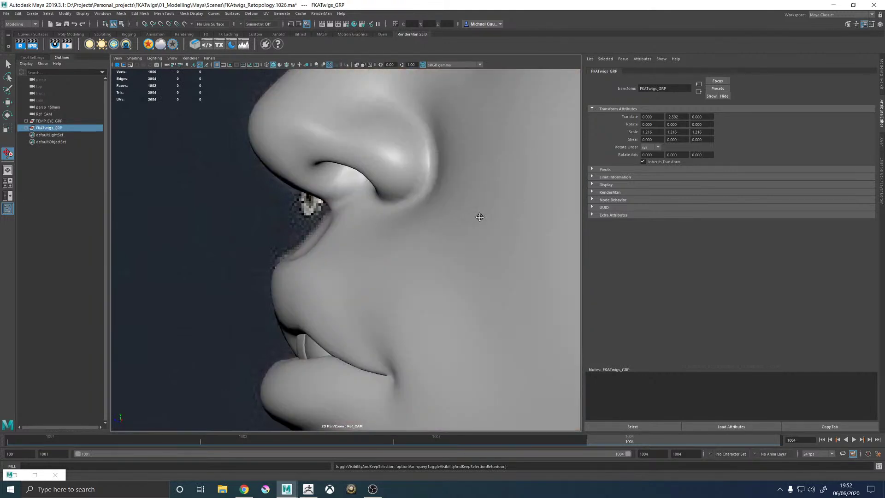
Step: Compare the jaw, neck and shoulder silhouette with the side reference photo by repeatedly hiding and showing FKATwigs_GRP
middle_click_drag(479, 217, 259, 143)
right_click_drag(510, 329, 261, 167)
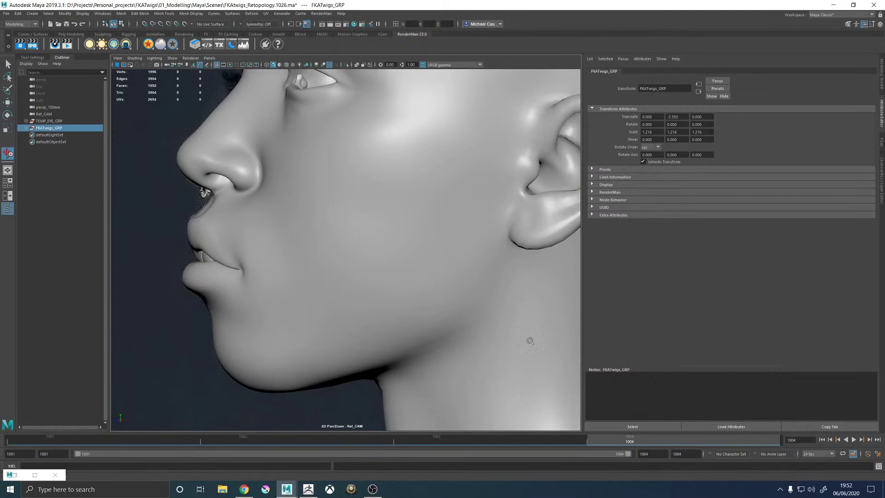
right_click_drag(520, 338, 372, 204)
middle_click_drag(376, 310, 382, 197)
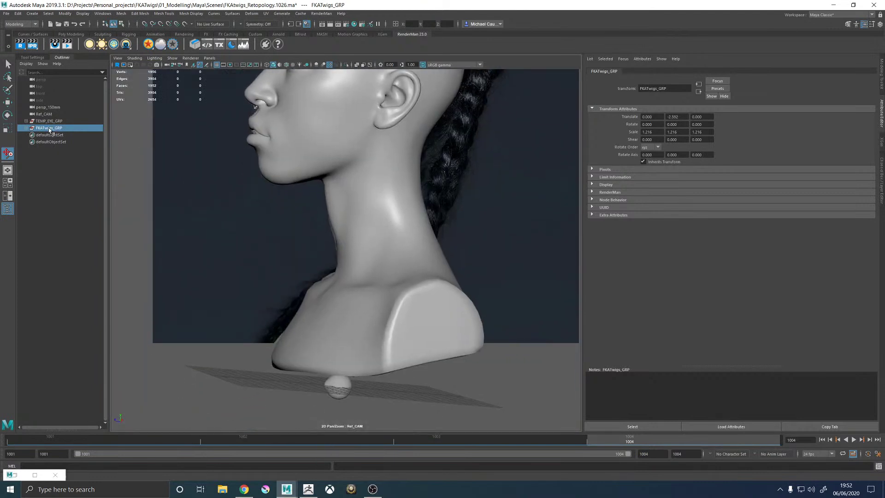
key("h")
key("h")
key("h")
key("h")
key("h")
key("h")
key("h")
key("h")
key("h")
key("h")
key("h")
key("h")
key("h")
key("h")
key("h")
key("h")
key("h")
key("h")
key("h")
key("h")
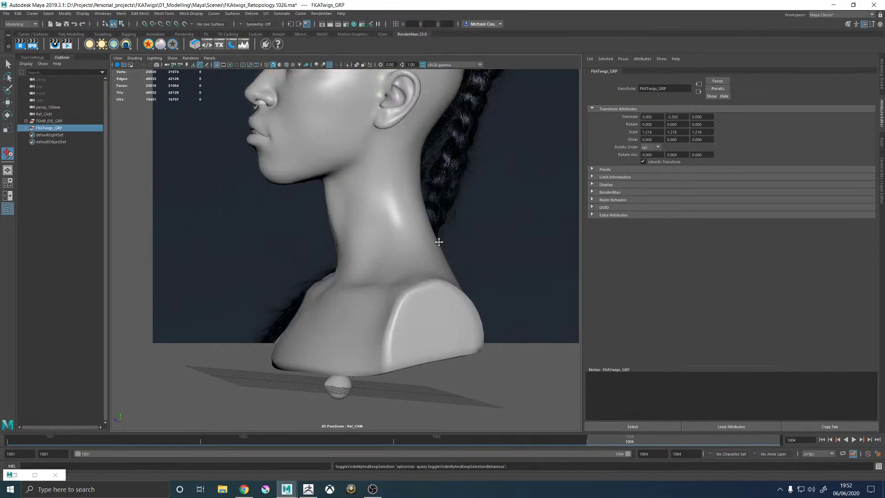
key("h")
Step: Examine the back of the neck up close against the side reference photo, toggling FKATwigs_GRP's visibility
right_click_drag(415, 216, 517, 330)
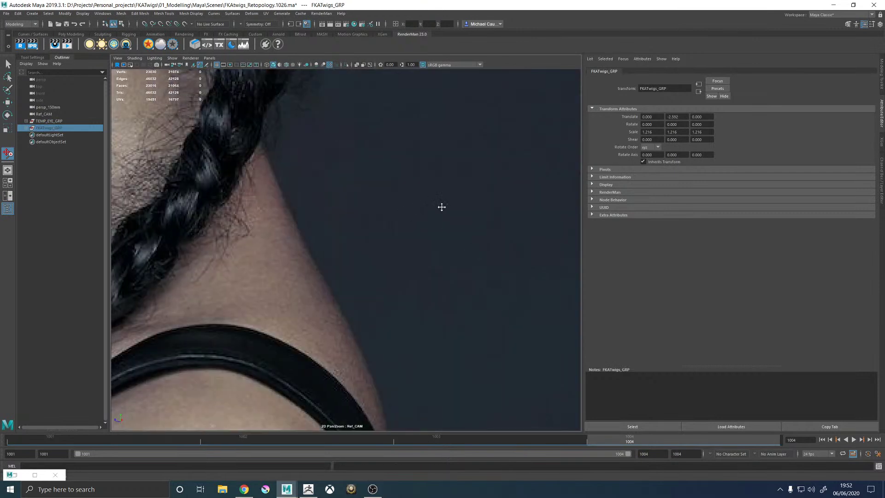
middle_click_drag(432, 206, 464, 228)
key("h")
key("h")
middle_click_drag(386, 196, 425, 258)
key("h")
key("h")
key("h")
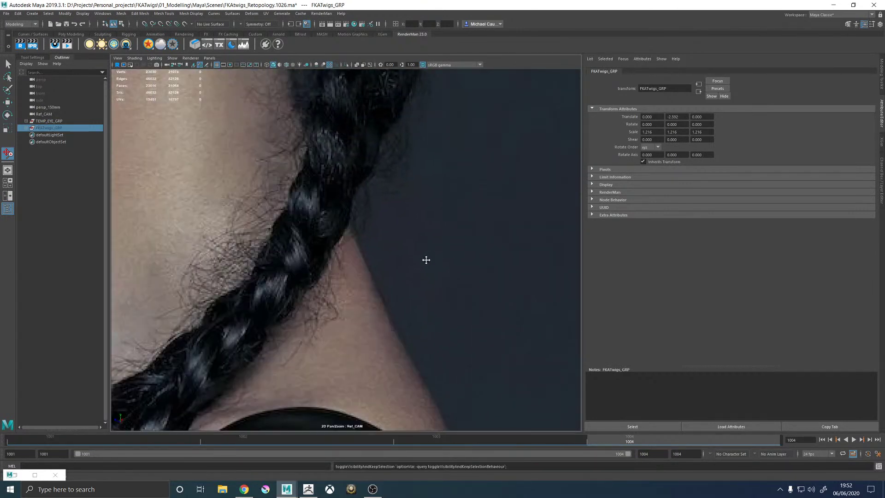
Step: Compare the back of the neck, from the shoulder up to behind the ear, with the side reference photo by toggling FKATwigs_GRP's visibility
key("h")
key("h")
key("h")
key("h")
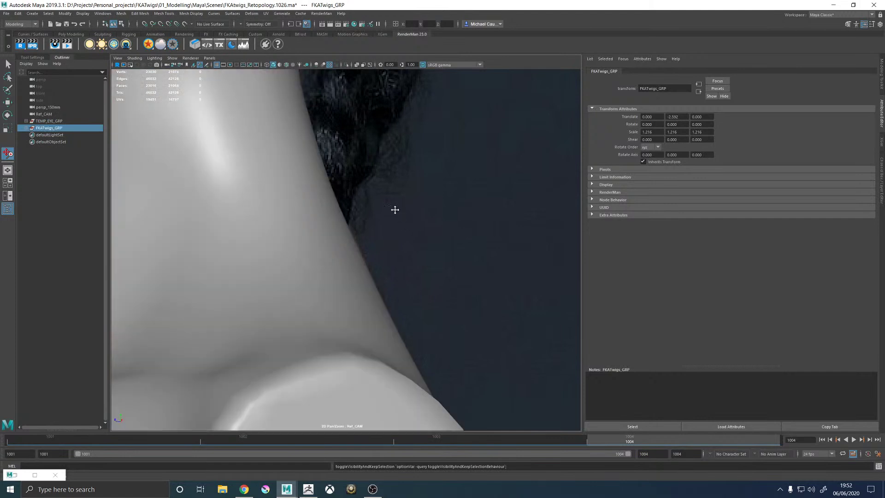
middle_click_drag(401, 216, 418, 330)
key("h")
key("h")
key("h")
key("h")
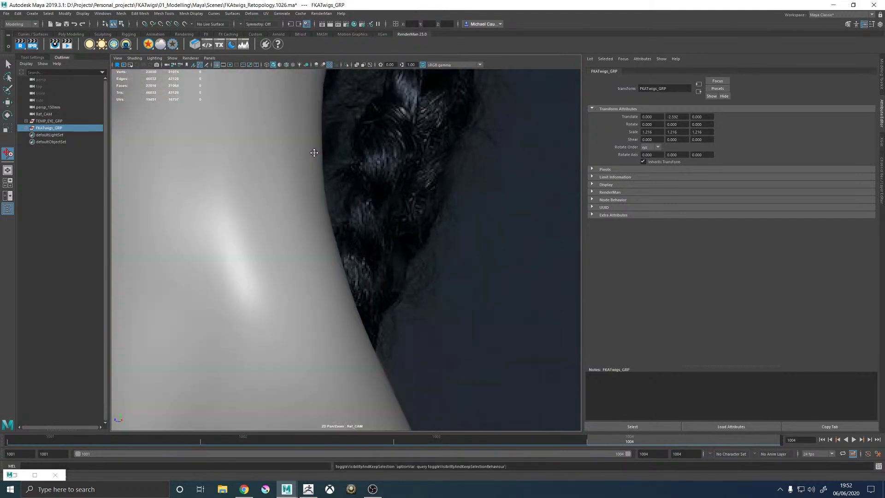
middle_click_drag(419, 143, 442, 269)
key("h")
key("h")
key("h")
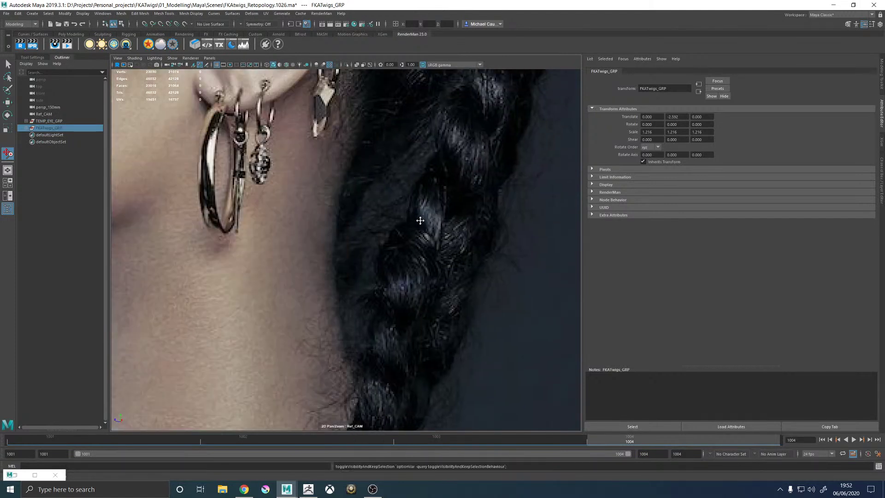
Step: Compare the full head profile with the side reference photo by hiding and showing FKATwigs_GRP
scroll(387, 194, "down", 6)
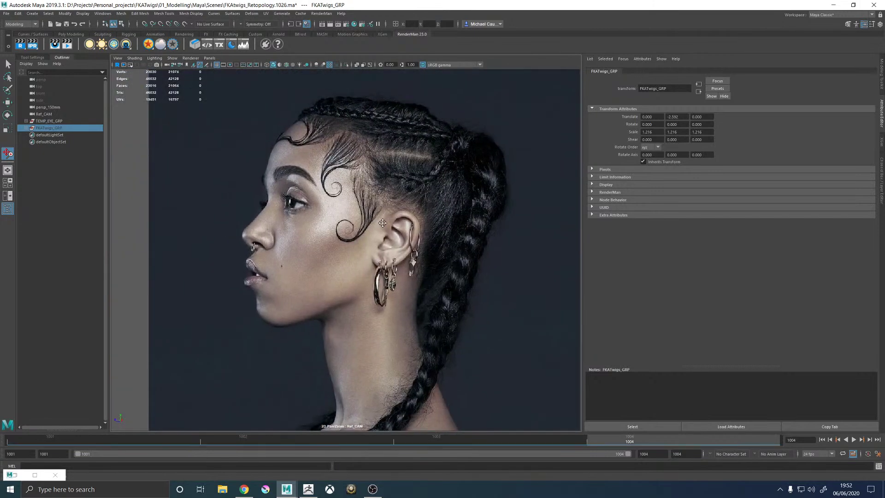
key("h")
key("h")
key("h")
key("h")
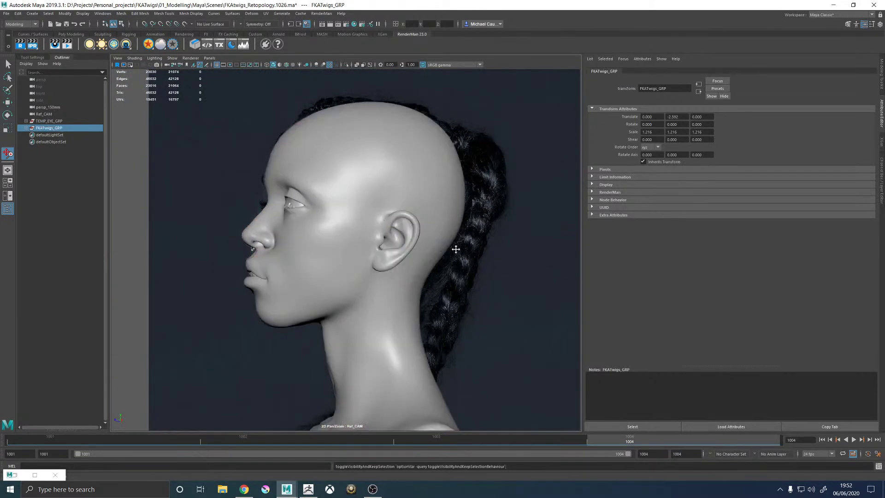
key("h")
key("h")
key("h")
key("h")
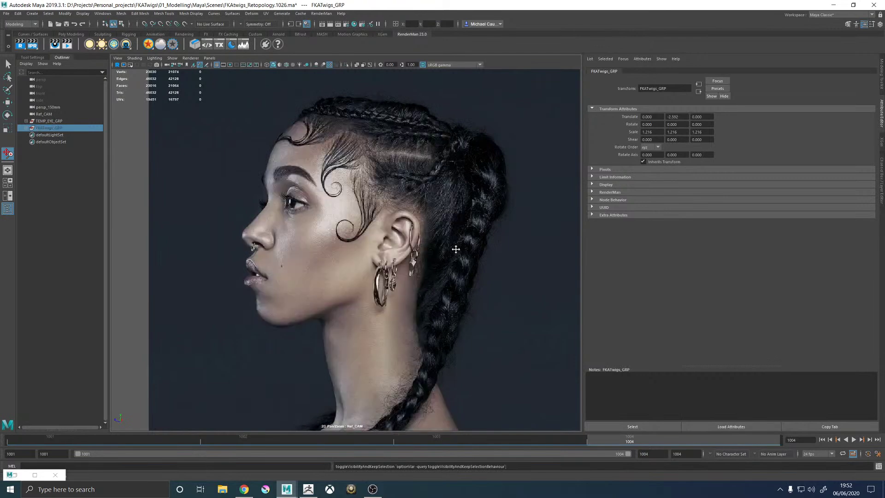
Step: Compare the lower neck, collarbone and chest silhouette with the side reference photo by repeatedly toggling FKATwigs_GRP
left_click_drag(452, 320, 453, 188)
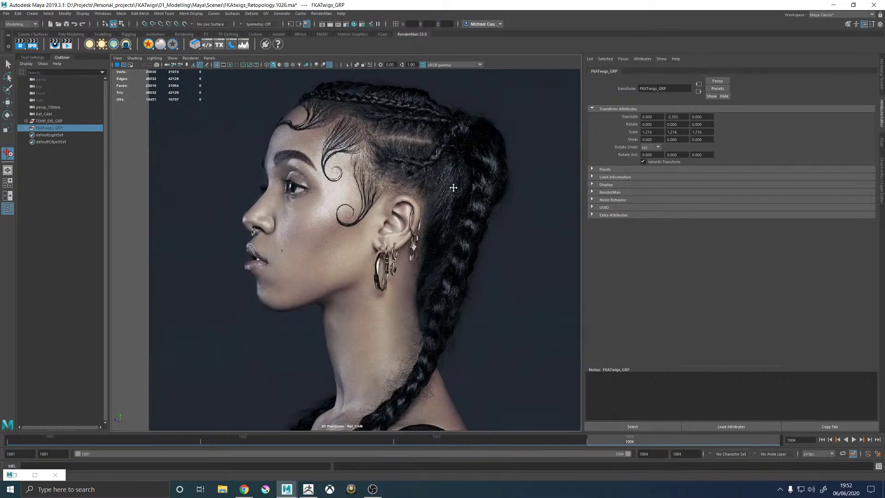
key("h")
key("h")
key("h")
key("h")
key("h")
key("h")
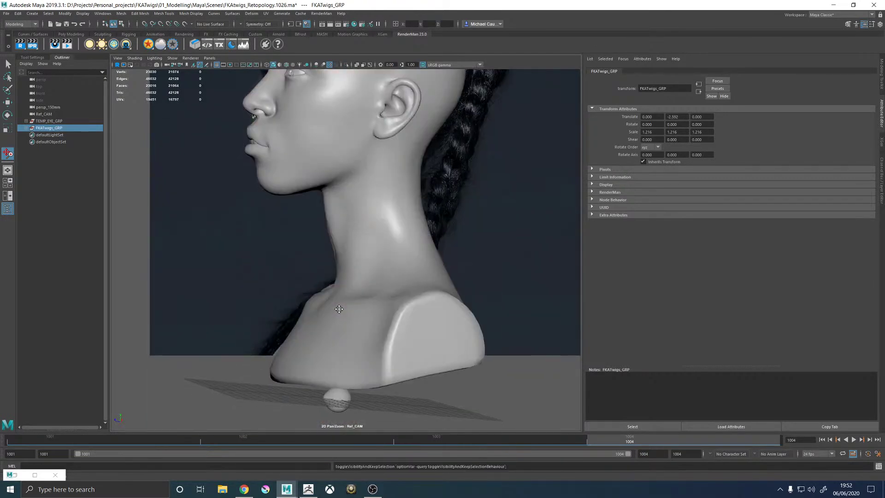
key("h")
key("h")
key("h")
key("h")
key("h")
key("h")
key("h")
key("h")
key("h")
key("h")
key("h")
key("h")
key("h")
key("h")
key("h")
key("h")
key("h")
key("h")
key("h")
key("h")
key("h")
key("h")
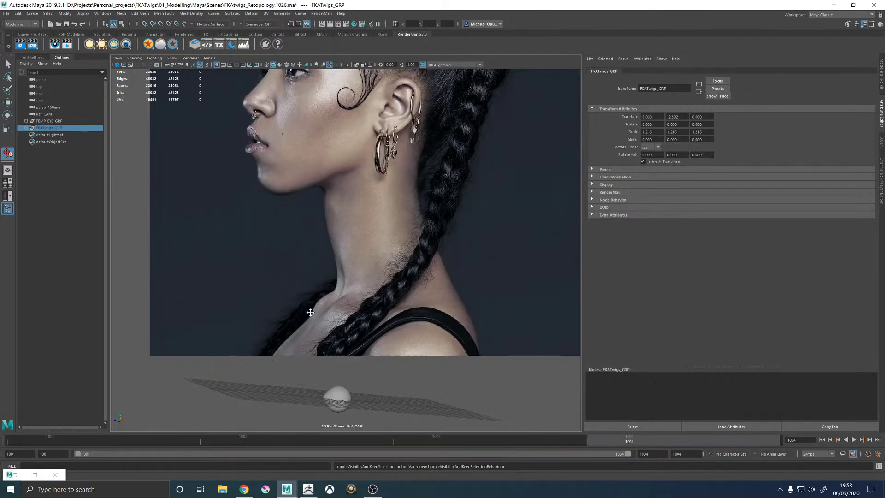
key("h")
key("h")
key("h")
key("h")
key("h")
key("h")
key("h")
key("h")
key("h")
key("h")
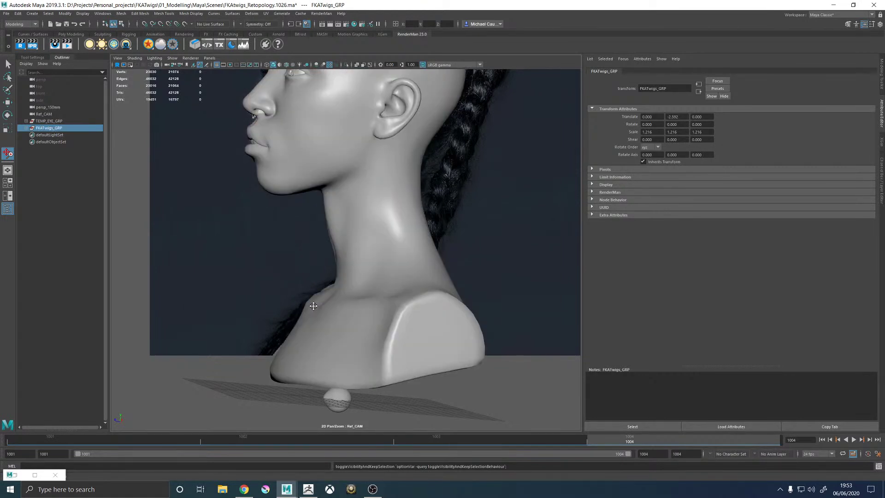
key("h")
key("h")
key("h")
key("h")
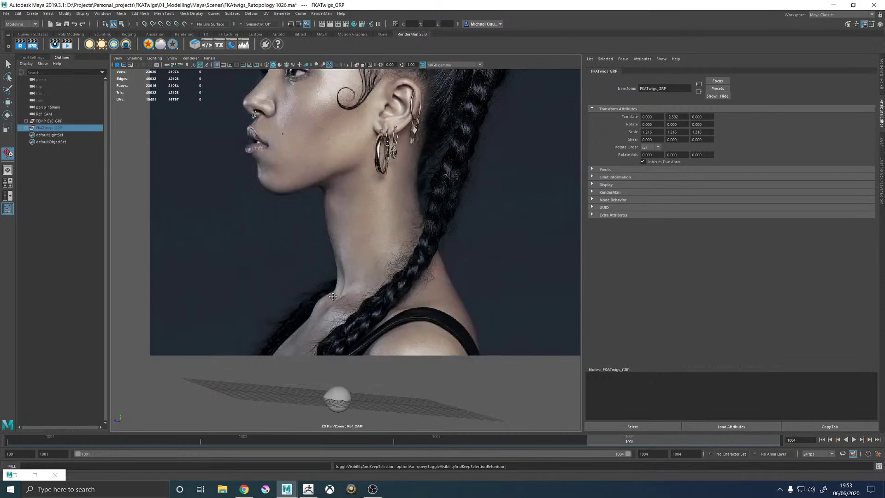
key("h")
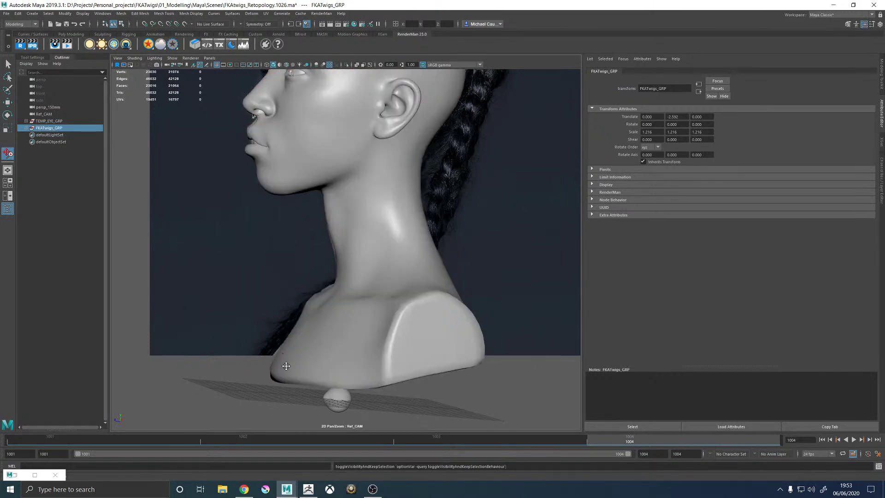
Step: Switch to ZBrush, lower the head sculpt by three subdivision levels and select the Move brush
left_click(316, 492)
left_click_drag(549, 275, 588, 271)
key("shift+d")
key("shift+d")
key("shift+d")
key("shift+d")
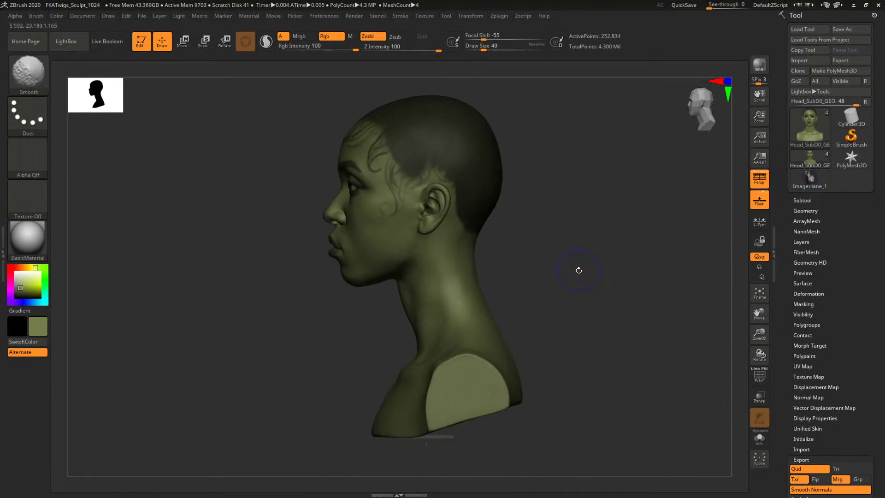
key("b")
key("m")
key("v")
Step: Reshape the front of the shoulder and upper chest with the Move brush, enlarging the draw size to 140
mouse_move(571, 295)
left_mouse_down("alt")
mouse_move(588, 308)
mouse_move(570, 303)
mouse_move(568, 283)
mouse_move(541, 302)
mouse_move(545, 290)
mouse_move(578, 282)
mouse_move(547, 300)
mouse_move(564, 324)
mouse_move(594, 331)
mouse_move(612, 312)
left_mouse_up("alt")
key("space")
key("space")
key("space")
key("bracketleft")
key("bracketleft")
key("bracketleft")
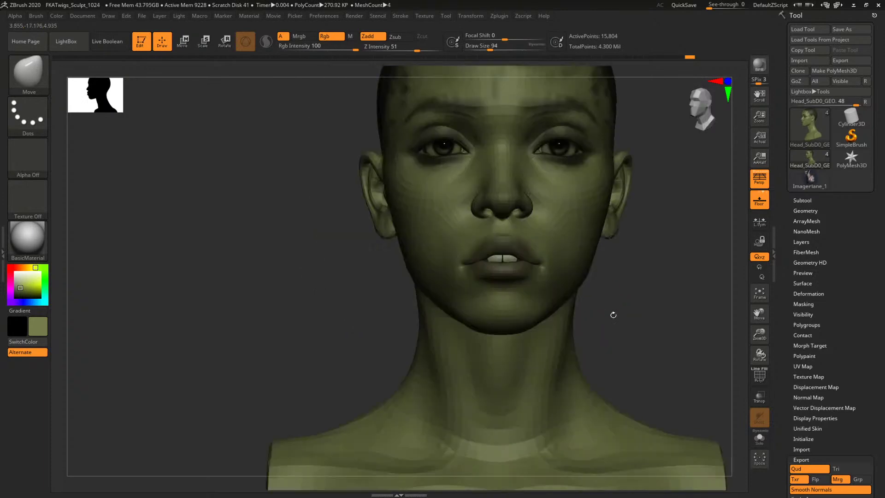
left_click_drag(645, 337, 628, 170, "alt")
left_click_drag(664, 221, 574, 251)
key("space")
left_click_drag(375, 318, 382, 318)
left_click_drag(355, 282, 350, 275)
key("space")
mouse_move(406, 317)
left_mouse_down()
mouse_move(389, 317)
mouse_move(443, 317)
left_mouse_up()
key("space")
left_click_drag(314, 303, 331, 302)
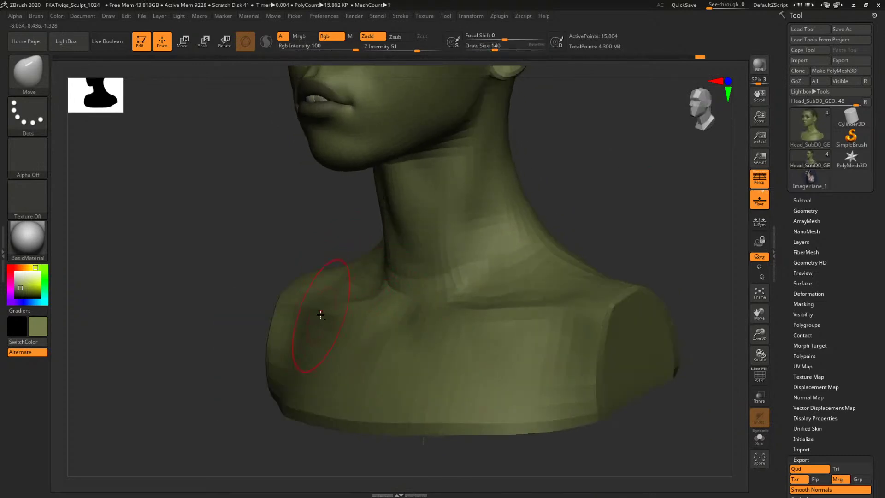
Step: Adjust the lower front edge of the chest with the Move brush and check the bust from the front
mouse_move(640, 240)
left_mouse_down()
mouse_move(654, 264)
mouse_move(653, 233)
left_mouse_up()
left_click_drag(405, 382, 406, 375)
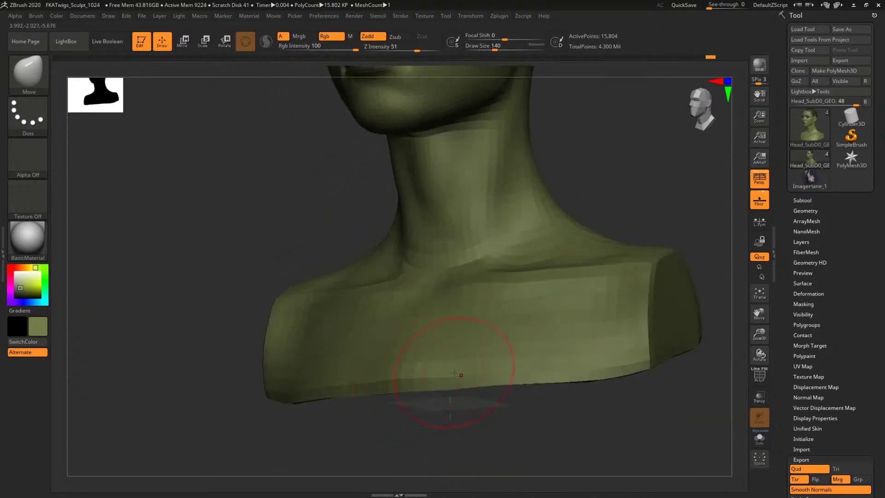
left_click_drag(484, 370, 576, 351)
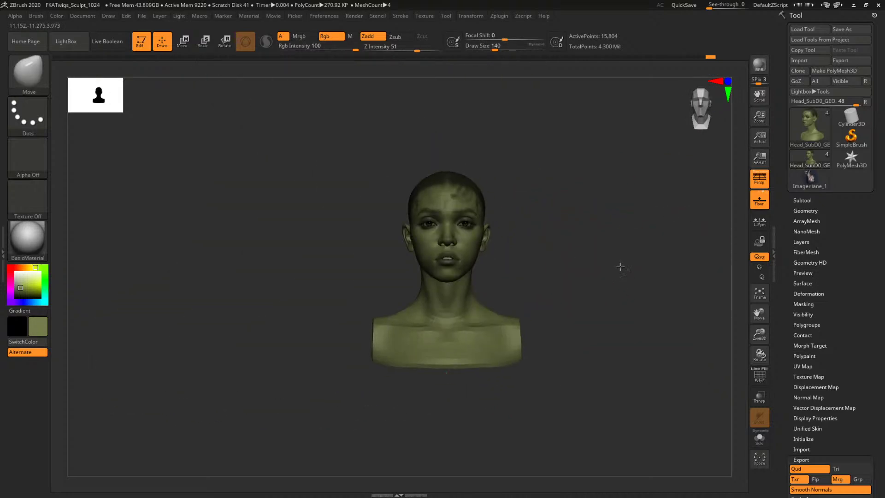
left_click_drag(620, 267, 648, 288, "alt")
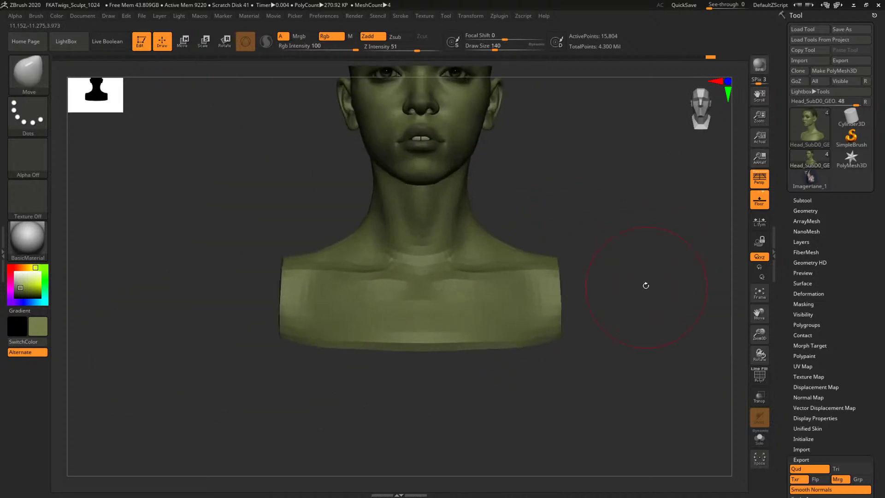
Step: Raise the head sculpt by three subdivision levels and select the ClayBuildup brush with draw size 68
key("d")
key("d")
key("d")
key("d")
left_click_drag(694, 263, 547, 247)
left_click_drag(618, 258, 710, 248)
left_click_drag(678, 192, 680, 205)
key("b")
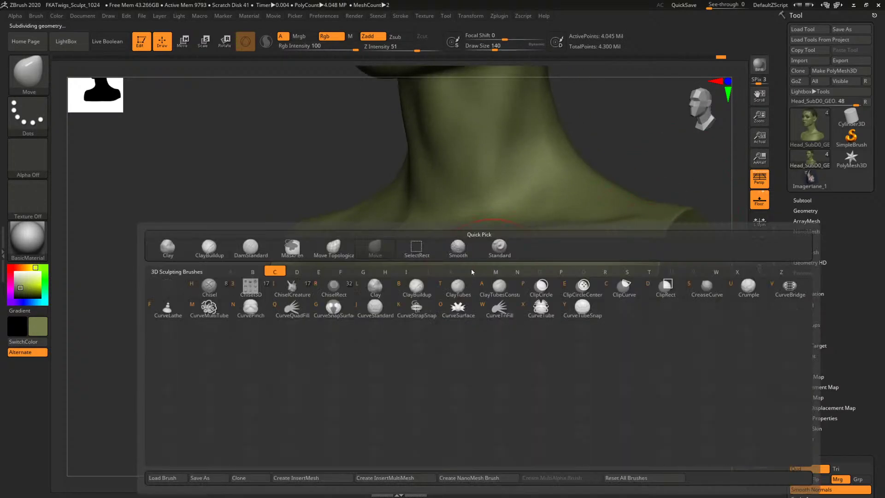
key("c")
key("b")
key("space")
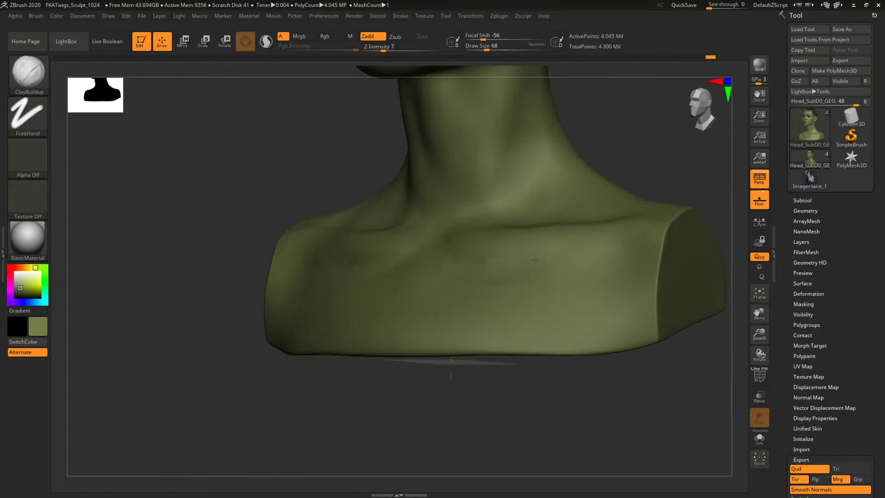
Step: Sculpt the hollows beneath the collarbones with ClayBuildup at Z intensity 7, using draw sizes of 54 and 71
left_click_drag(673, 148, 628, 206, "alt")
key("space")
left_click(507, 303)
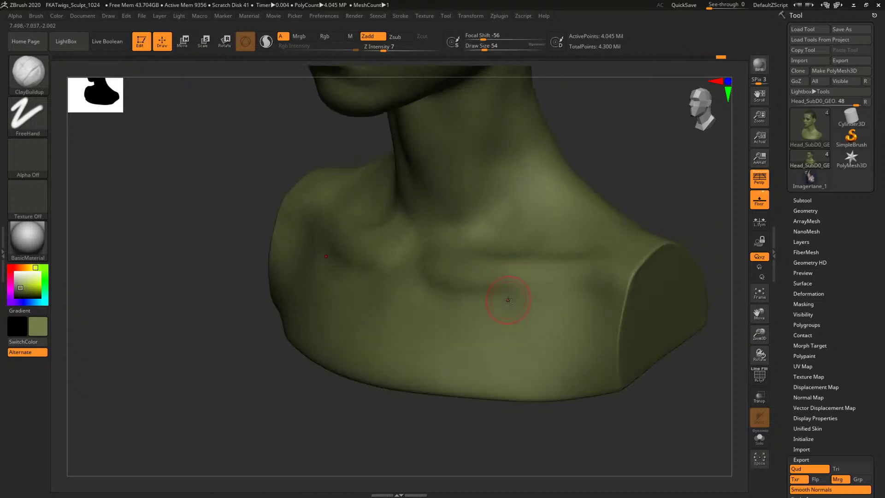
left_click_drag(657, 174, 553, 213)
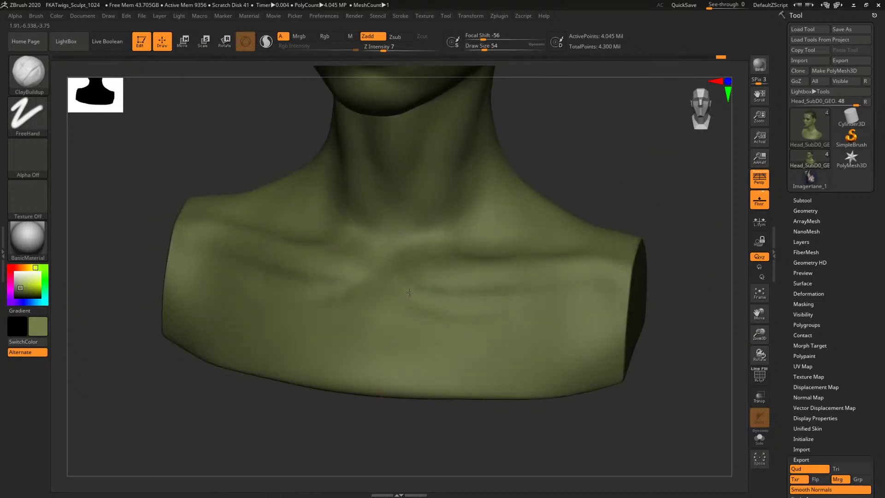
mouse_move(636, 169)
left_mouse_down()
mouse_move(614, 197)
mouse_move(438, 281)
left_mouse_up()
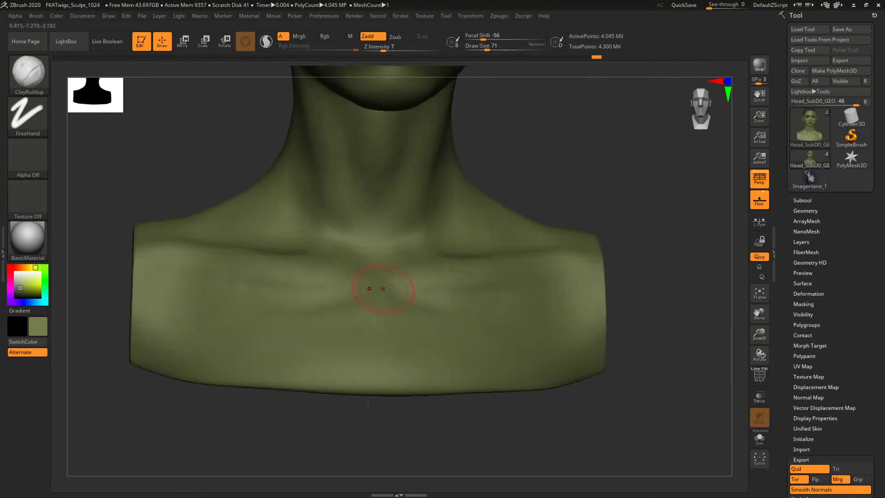
left_click_drag(632, 189, 590, 224)
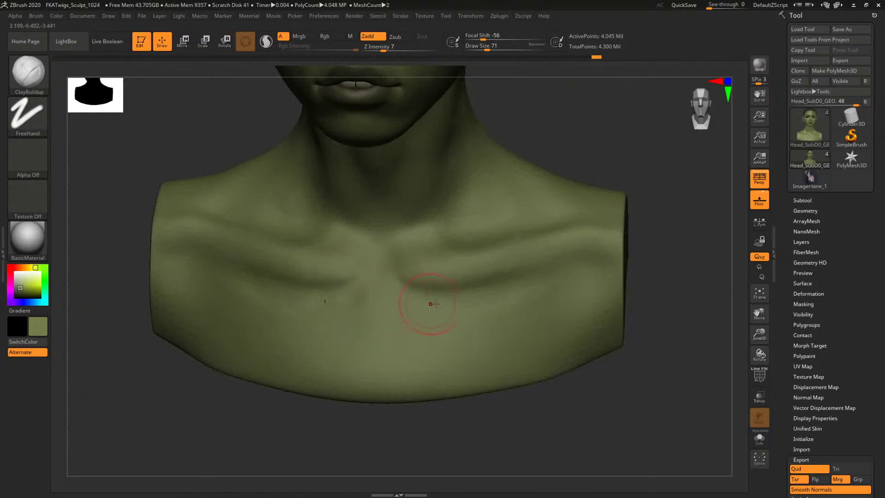
Step: Refine the inner ends of the collarbones with ClayBuildup at draw size 41, then set the draw size to 71
key("bracketleft")
key("bracketleft")
key("bracketleft")
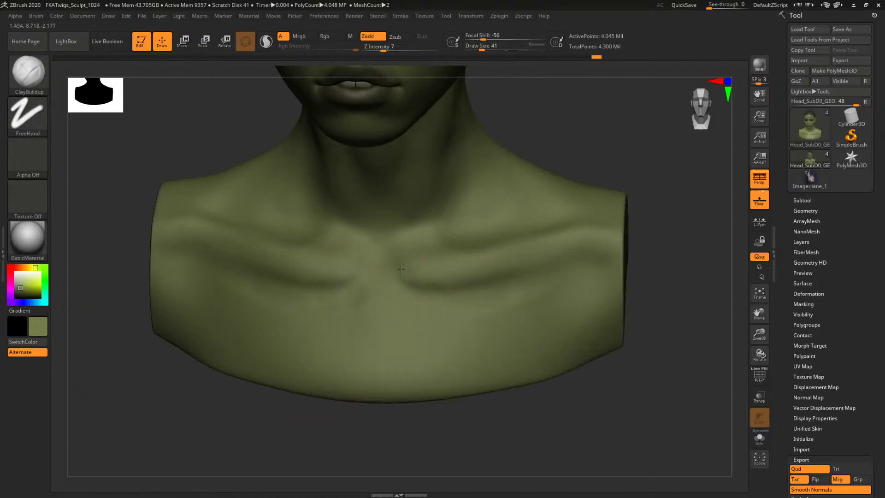
left_click_drag(612, 179, 444, 173)
mouse_move(622, 203)
left_mouse_down()
mouse_move(583, 217)
mouse_move(631, 256)
mouse_move(638, 282)
left_mouse_up()
key("space")
left_click_drag(381, 294, 389, 297)
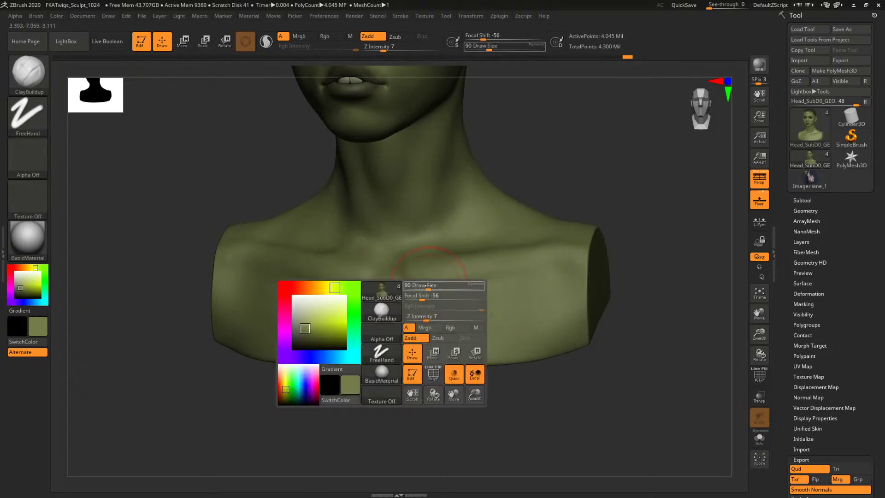
left_click_drag(428, 285, 412, 281, "shift")
Step: Lower the sculpt by two subdivision levels, check the bust from several angles and restore the subdivision level
key("shift+d")
key("shift+d")
left_click_drag(666, 192, 549, 200, "alt")
mouse_move(566, 223)
left_mouse_down("shift")
mouse_move(600, 241)
mouse_move(600, 222)
mouse_move(617, 289)
mouse_move(608, 241)
mouse_move(626, 265)
left_mouse_up("shift")
key("d")
key("d")
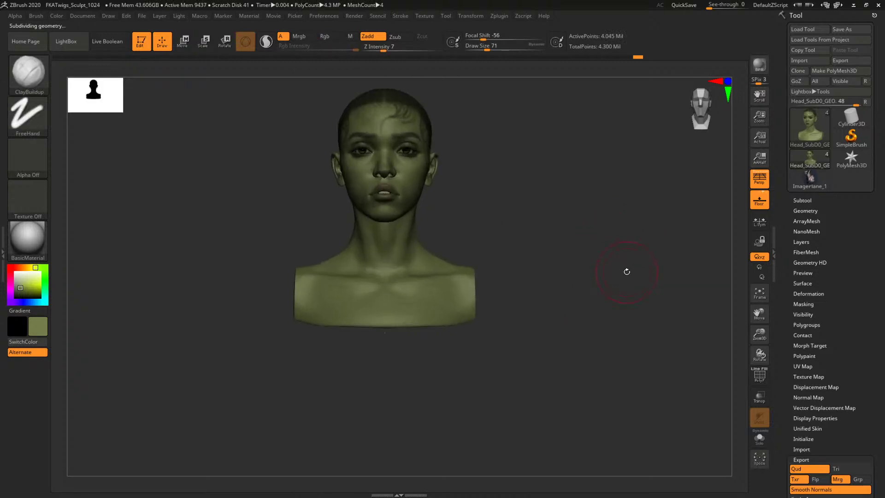
Step: Mask a thin guide line along both collarbones from the breastbone to the shoulder edge, using draw size 16
mouse_move(586, 267)
left_mouse_down("alt")
mouse_move(590, 243)
mouse_move(581, 267)
left_mouse_up("alt")
left_click_drag(595, 148, 593, 224, "alt")
key("space")
left_click_drag(417, 312, 402, 312)
key("space")
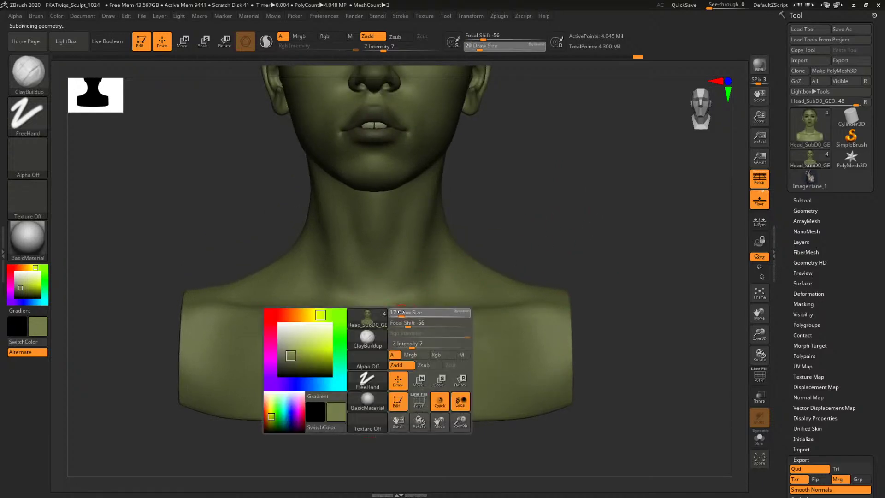
mouse_move(614, 251)
left_mouse_down("alt")
mouse_move(606, 204)
mouse_move(593, 203)
left_mouse_up("alt")
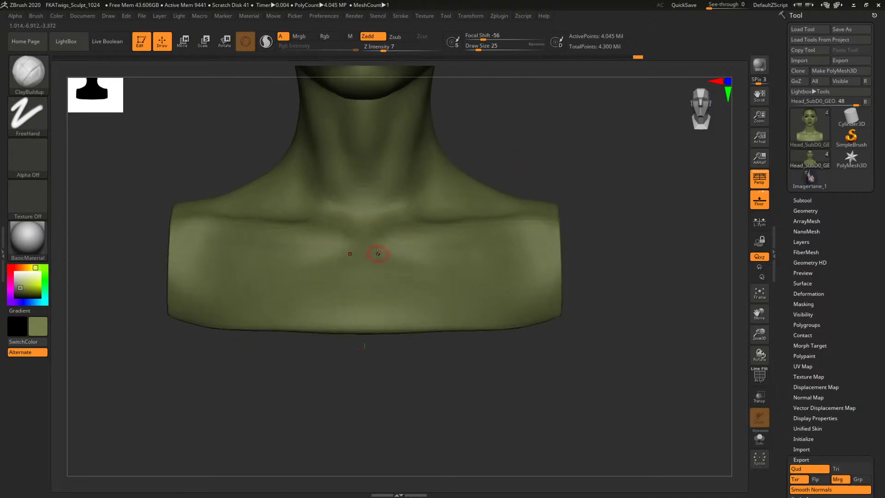
left_click_drag(391, 237, 543, 223, "ctrl")
key("ctrl+z")
key("space")
left_click_drag(382, 235, 548, 227)
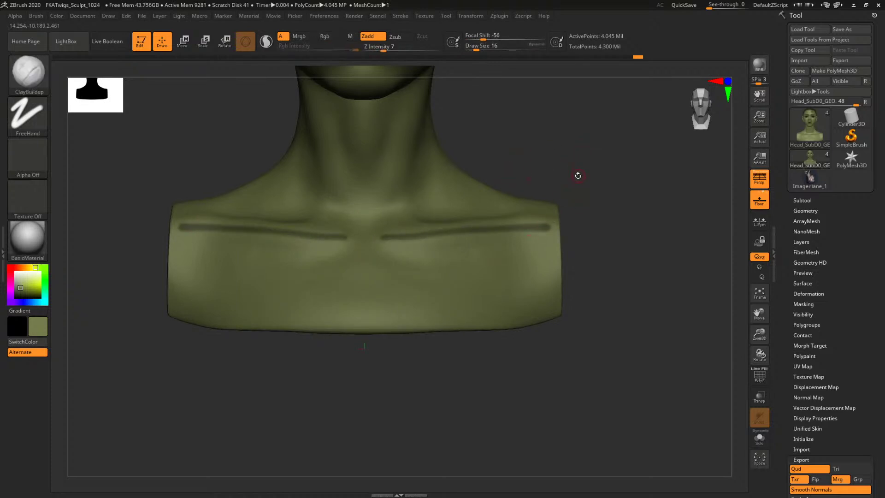
Step: Mask short cross marks at the ends and bends of each collarbone guide and redraw the connecting line from above
mouse_move(579, 159)
left_mouse_down()
mouse_move(586, 167)
mouse_move(599, 160)
mouse_move(535, 140)
left_mouse_up()
mouse_move(562, 198)
left_mouse_down()
mouse_move(575, 187)
mouse_move(585, 145)
mouse_move(624, 140)
left_mouse_up()
mouse_move(429, 223)
left_mouse_down("ctrl")
mouse_move(432, 233)
mouse_move(427, 219)
left_mouse_up("ctrl")
left_click_drag(480, 192, 478, 189, "ctrl")
left_click_drag(521, 164, 524, 176, "ctrl")
left_click_drag(386, 231, 386, 242, "ctrl")
mouse_move(610, 235)
left_mouse_down()
mouse_move(616, 200)
mouse_move(609, 204)
left_mouse_up()
left_click_drag(421, 225, 475, 193, "ctrl")
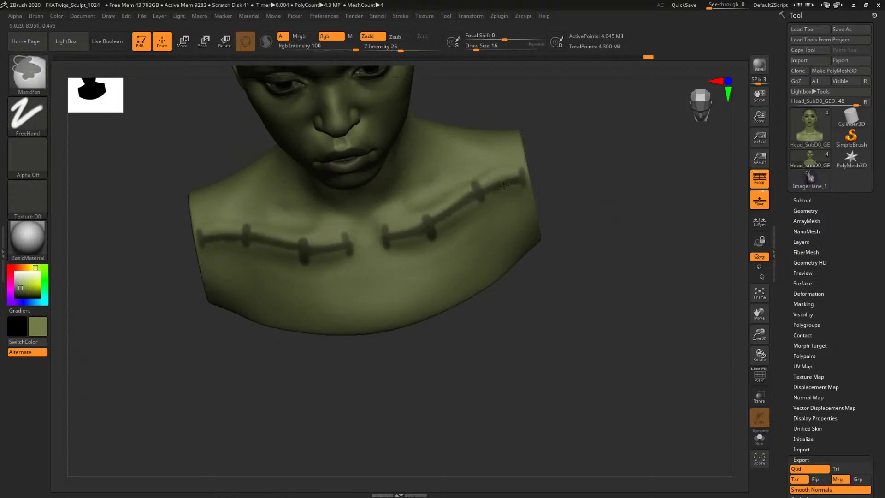
Step: Touch up the masked collarbone guides between the cross marks, checking their curve from above
mouse_move(613, 164)
left_mouse_down()
mouse_move(624, 148)
mouse_move(612, 187)
mouse_move(589, 188)
mouse_move(632, 158)
mouse_move(611, 141)
mouse_move(451, 232)
left_mouse_up()
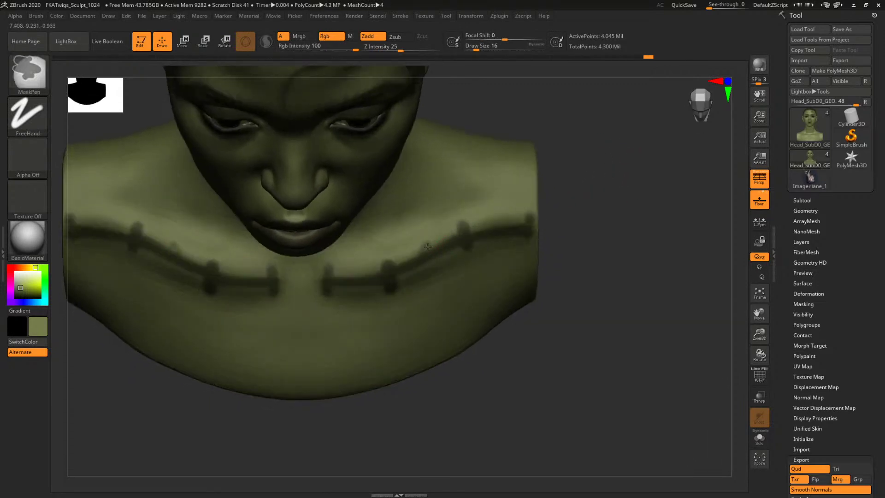
left_click_drag(630, 174, 624, 192)
key("ctrl")
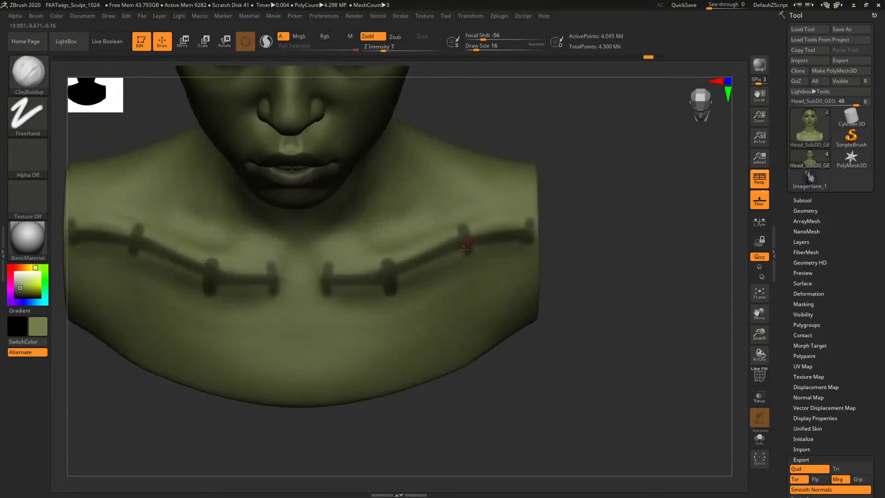
left_click_drag(416, 254, 425, 250, "ctrl")
left_click_drag(599, 170, 604, 153)
left_click_drag(532, 205, 579, 262)
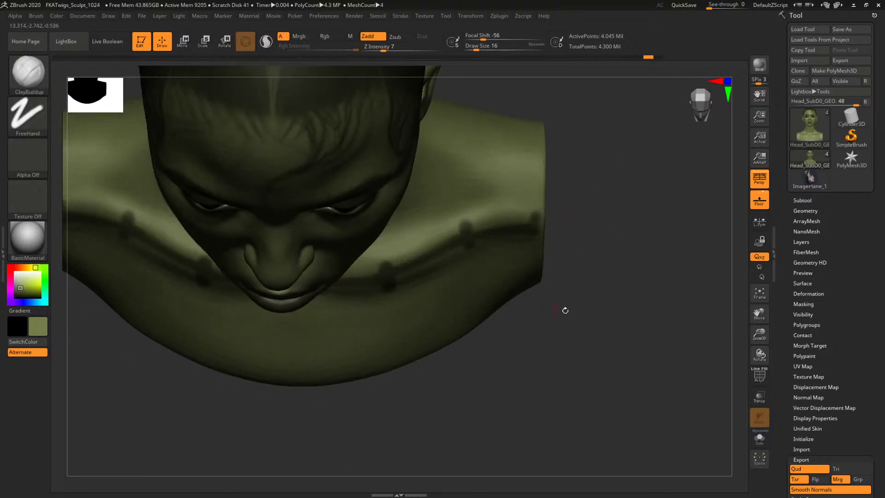
left_click_drag(542, 301, 403, 288)
key("ctrl")
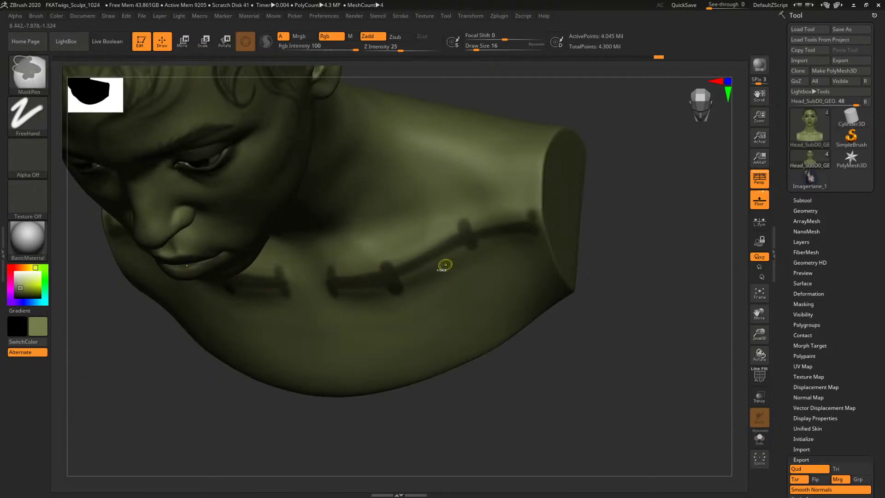
Step: Redraw the collarbone mask line from beside the breastbone out to the shoulder edge and check it from the front
left_click_drag(473, 226, 537, 219, "ctrl")
mouse_move(642, 208)
left_mouse_down("ctrl")
mouse_move(680, 265)
mouse_move(705, 274)
left_mouse_up("ctrl")
key("ctrl")
mouse_move(315, 278)
left_mouse_down("ctrl")
mouse_move(379, 266)
mouse_move(550, 203)
left_mouse_up("ctrl")
mouse_move(650, 249)
left_mouse_down()
mouse_move(654, 188)
mouse_move(651, 204)
left_mouse_up()
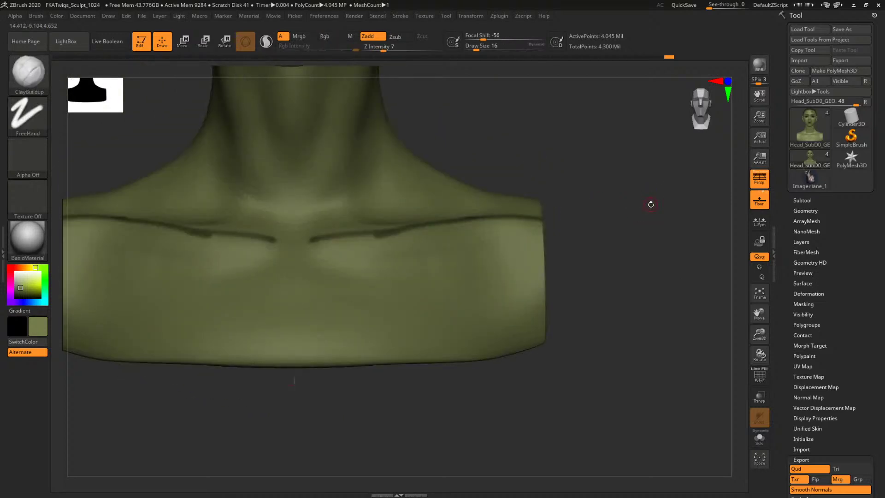
Step: Build up the inner collarbone ends beside the breastbone with the ClayBuildup brush at draw size 51
mouse_move(593, 185)
left_mouse_down("alt")
mouse_move(537, 188)
mouse_move(581, 194)
mouse_move(616, 184)
mouse_move(643, 197)
mouse_move(668, 229)
left_mouse_up("alt")
left_click_drag(624, 211, 660, 234)
key("b")
key("c")
key("b")
key("s")
left_click(348, 262)
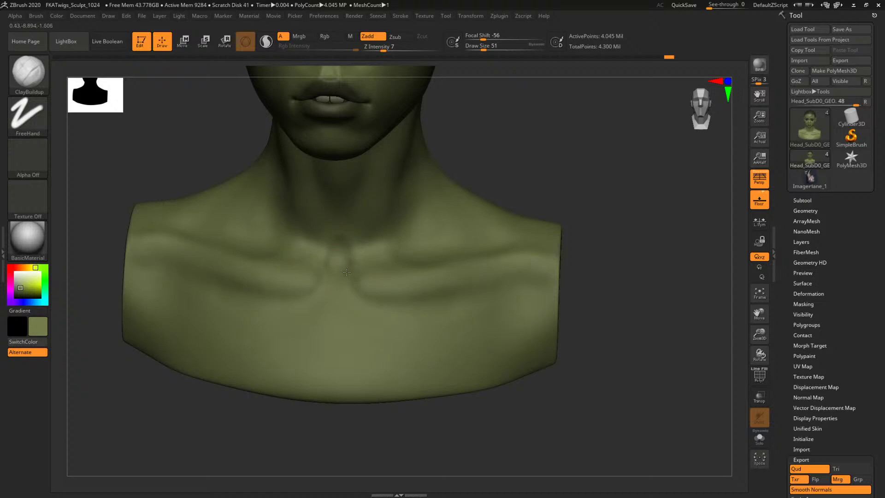
left_click_drag(553, 186, 334, 249)
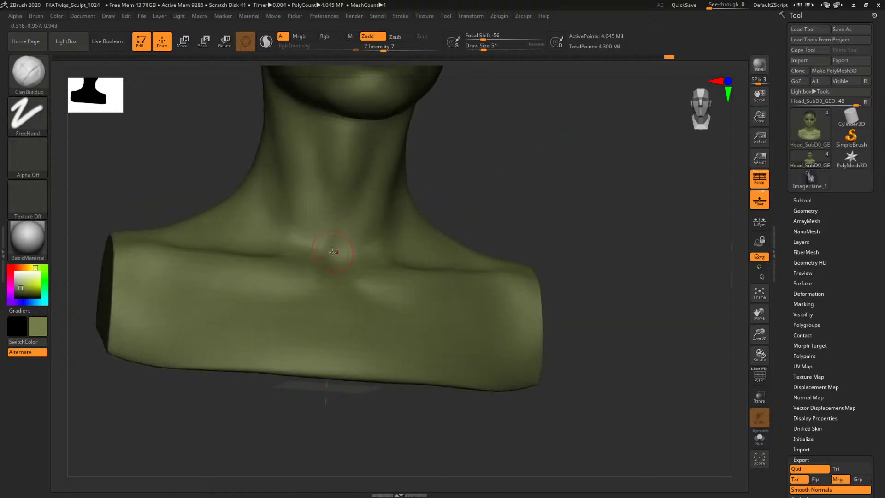
left_click_drag(478, 183, 330, 266)
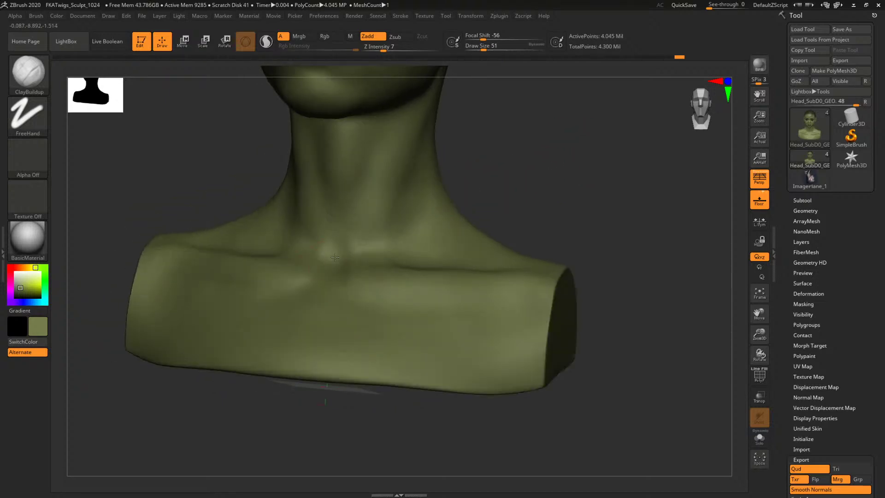
left_click_drag(553, 187, 474, 222)
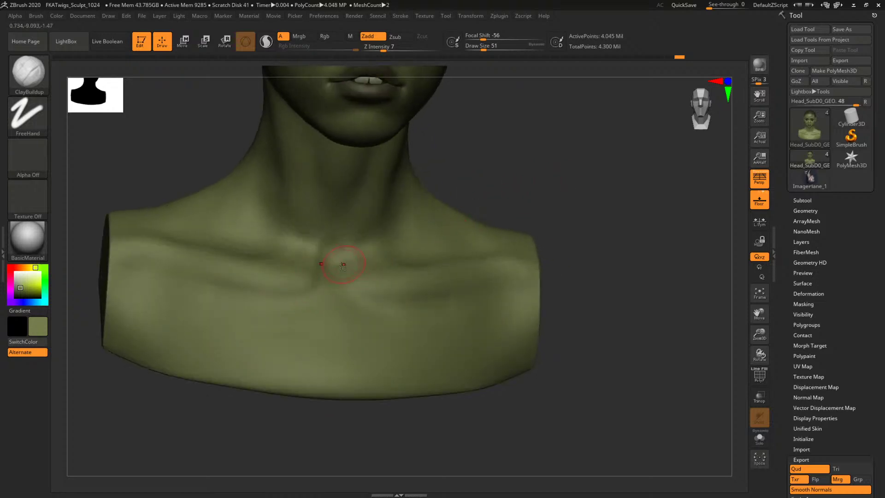
left_click_drag(548, 194, 428, 216)
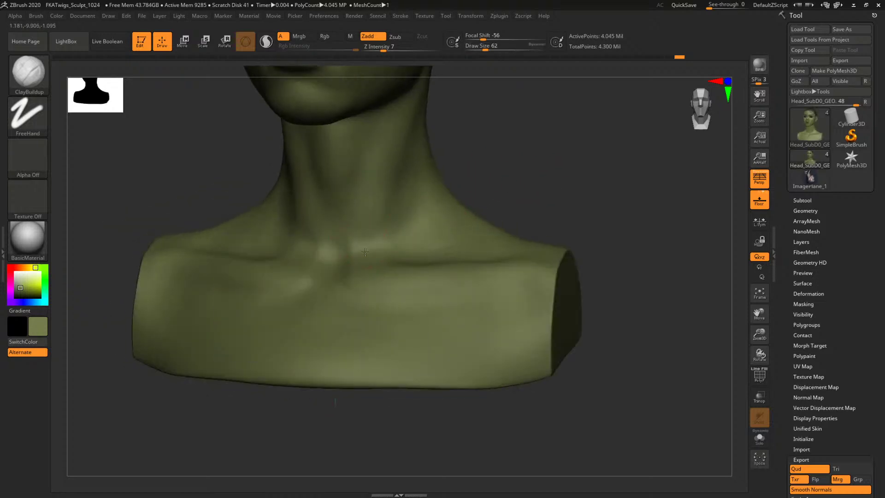
Step: Refine the throat pit and lower front of the neck with ClayBuildup at draw size 39
left_click_drag(504, 160, 560, 165)
key("space")
left_click(340, 232)
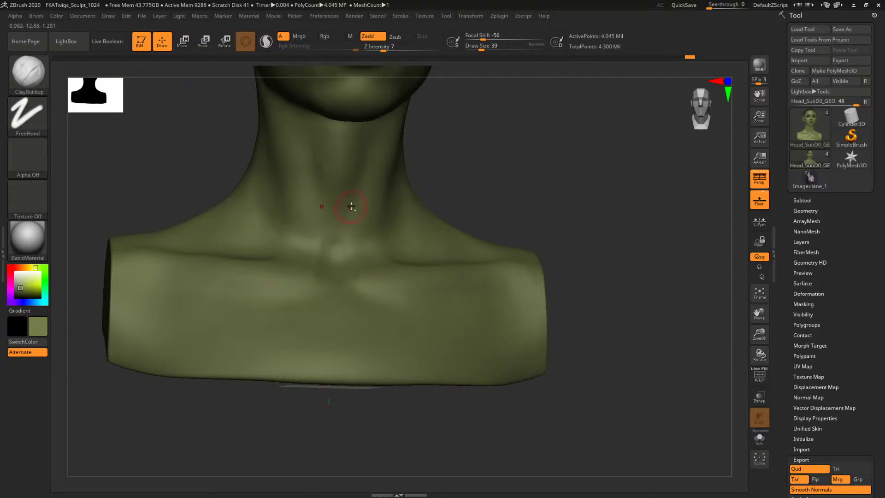
left_click_drag(527, 182, 562, 189)
left_click_drag(563, 189, 552, 154, "alt")
mouse_move(560, 198)
left_mouse_down()
mouse_move(502, 200)
mouse_move(532, 197)
mouse_move(591, 293)
left_mouse_up()
Step: Sculpt the lower neck tendons where they meet the inner collarbone ends, using draw size 23
key("space")
left_click_drag(349, 241, 345, 263)
key("space")
key("space")
left_click_drag(361, 218, 362, 213)
left_click_drag(352, 259, 358, 233, "shift")
left_click_drag(426, 178, 462, 172)
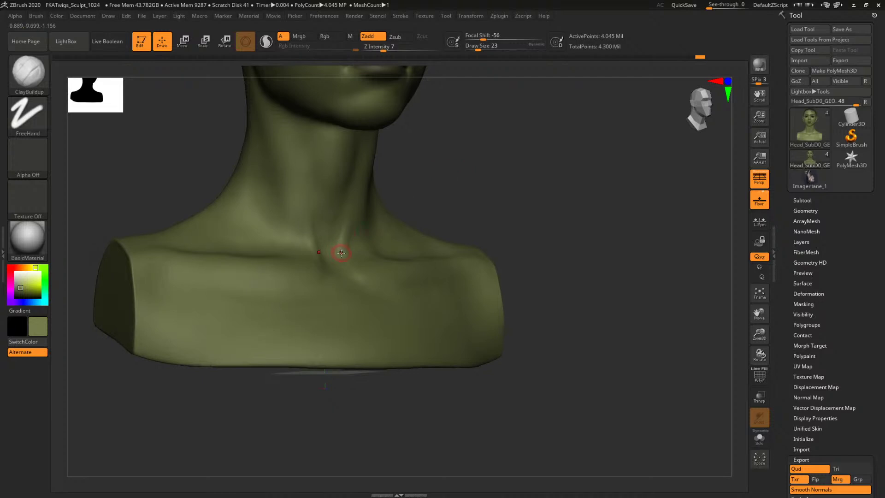
Step: Smooth the neck tendon attachments above the breastbone at lower subdivision levels
key("shift")
mouse_move(345, 243)
left_mouse_down("shift")
mouse_move(351, 233)
mouse_move(350, 240)
left_mouse_up("shift")
key("shift+d")
key("shift+d")
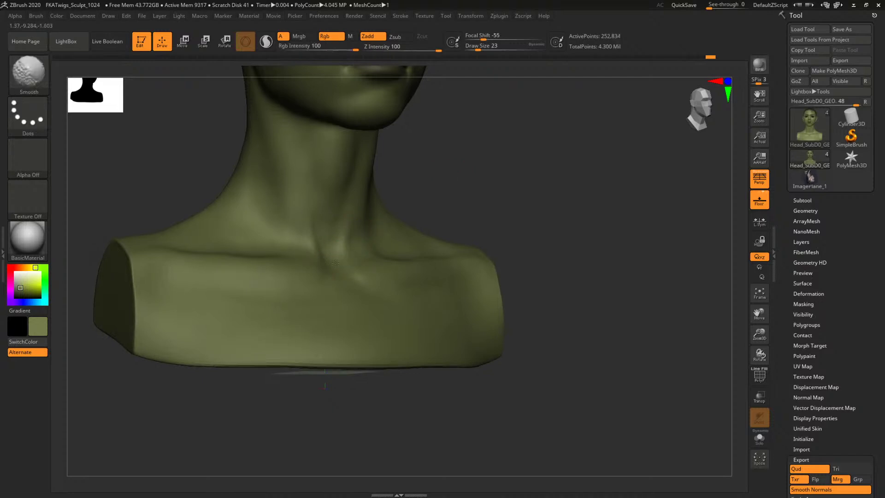
key("d")
key("shift")
Step: Add further strokes to the tendon beside the throat pit and check the shape from several angles
mouse_move(599, 179)
left_mouse_down()
mouse_move(492, 192)
mouse_move(613, 310)
left_mouse_up()
key("space")
left_click(345, 225)
left_click_drag(357, 228, 368, 205, "shift")
mouse_move(549, 120)
left_mouse_down("alt")
mouse_move(552, 241)
mouse_move(394, 264)
left_mouse_up("alt")
left_click_drag(467, 252, 585, 239, "alt")
Step: Reshape the upper lip and the area below the nose from the side using the Move brush at draw size 65
left_click_drag(576, 196, 582, 345, "shift")
mouse_move(581, 346)
left_mouse_down()
mouse_move(659, 312)
mouse_move(553, 327)
mouse_move(624, 300)
mouse_move(578, 300)
mouse_move(621, 272)
left_mouse_up()
key("b")
key("m")
key("v")
key("space")
left_click_drag(503, 215, 509, 213)
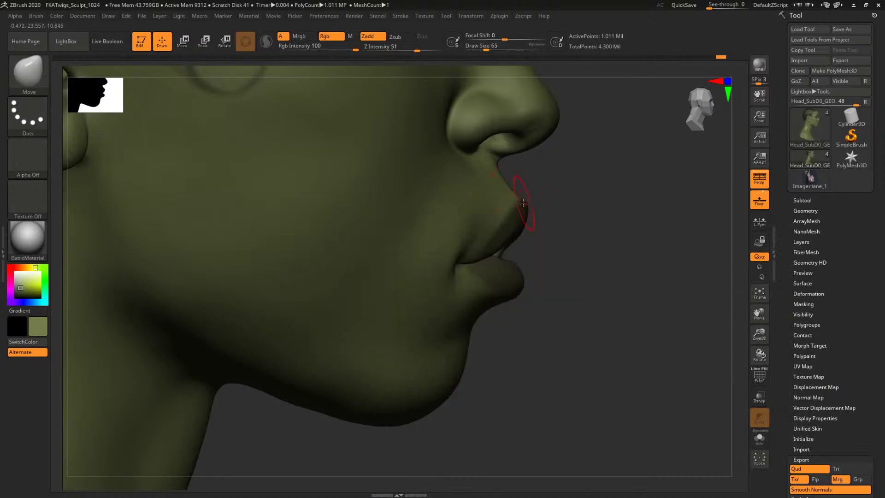
left_click_drag(542, 192, 511, 191)
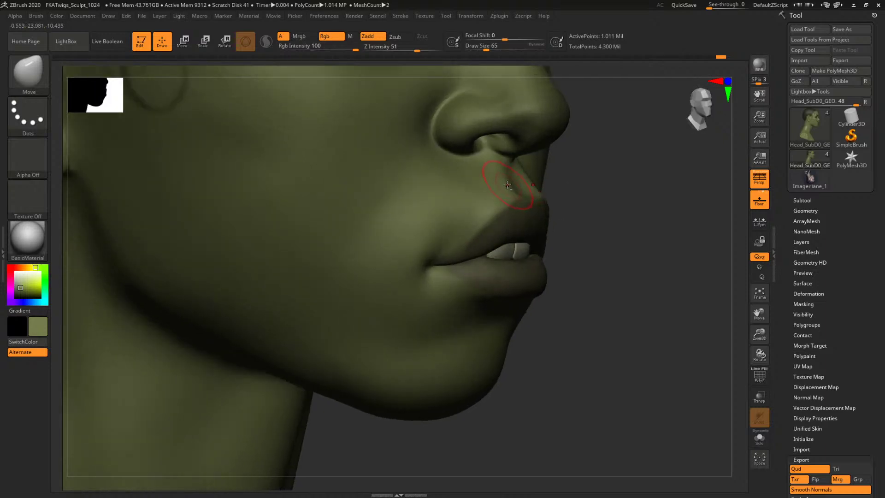
left_click_drag(614, 185, 482, 232)
mouse_move(302, 282)
left_mouse_down("alt")
mouse_move(261, 296)
mouse_move(611, 282)
left_mouse_up("alt")
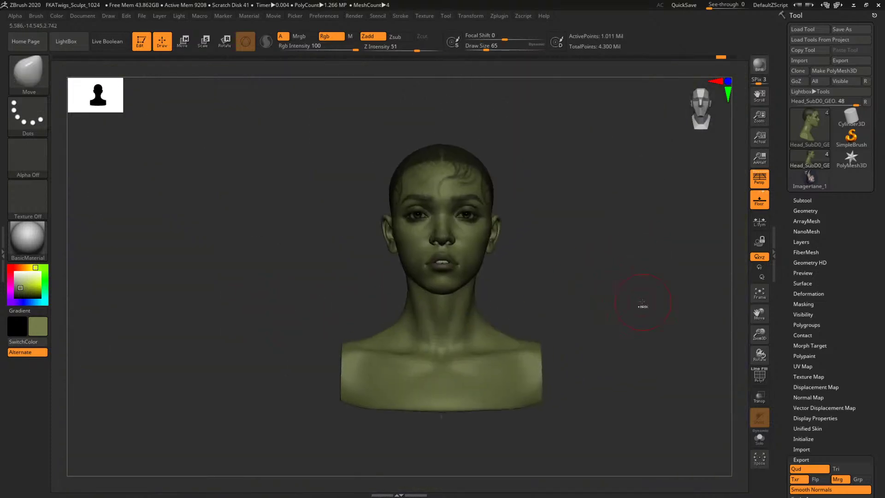
Step: Save the project in the Scenes folder, overwriting FKATwigs_Sculpt_1024.ZPR
key("ctrl+s")
left_click(529, 124)
double_click(456, 172)
left_click(674, 338)
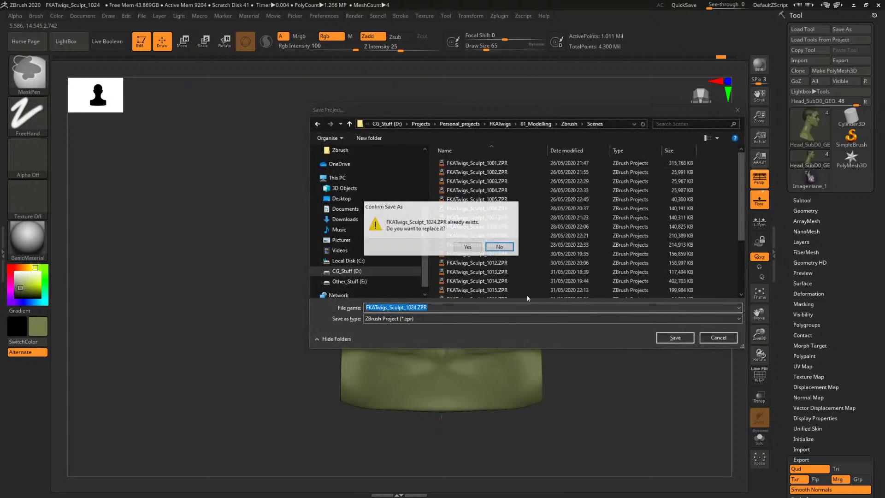
left_click(467, 247)
Step: Switch the head to its lowest subdivision level and export it over Head_SubD0_GEO.OBJ in the Exports v007 folder
key("shift+d")
key("shift+d")
key("shift+d")
left_click(852, 63)
left_click(567, 124)
double_click(451, 173)
left_click(568, 124)
double_click(478, 162)
left_click(454, 227)
double_click(454, 227)
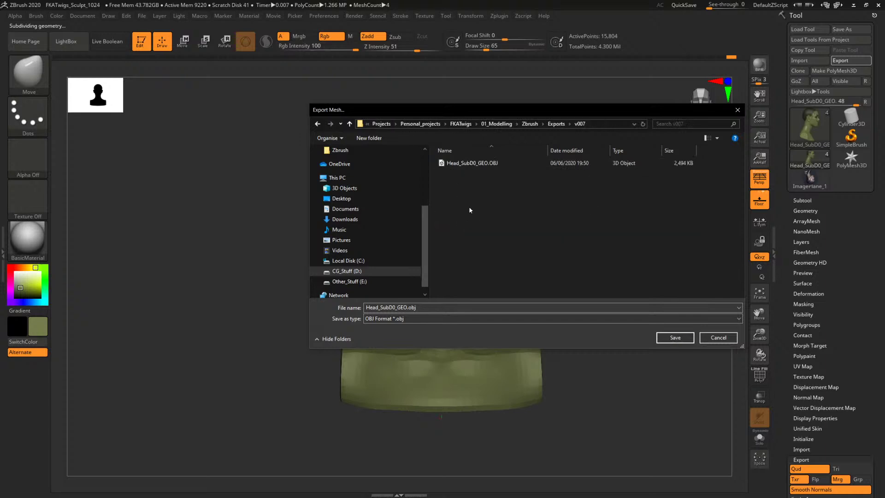
left_click(478, 163)
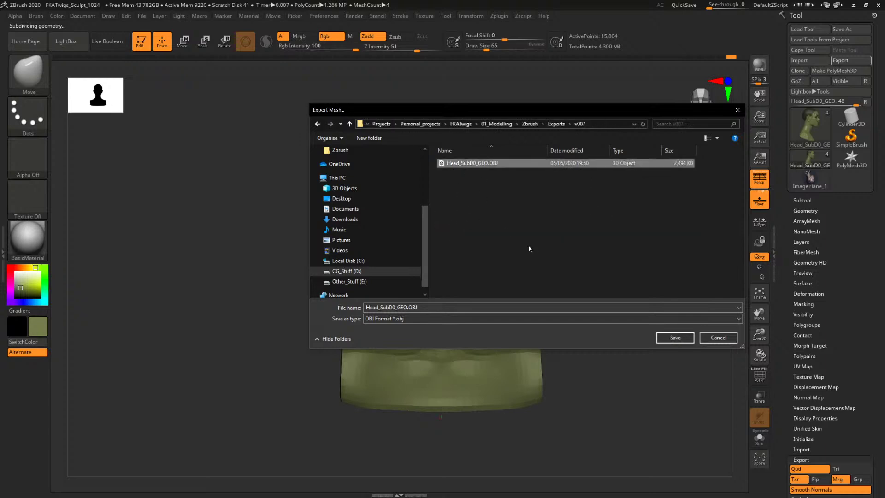
left_click(675, 337)
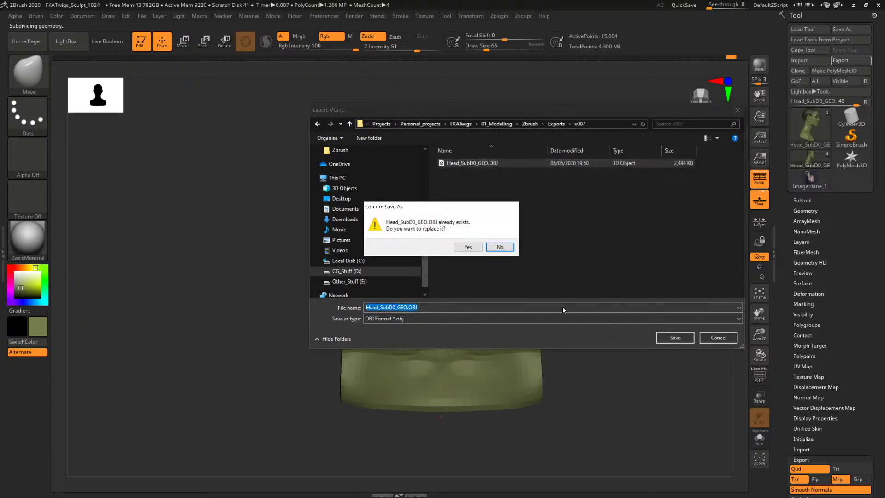
left_click(466, 247)
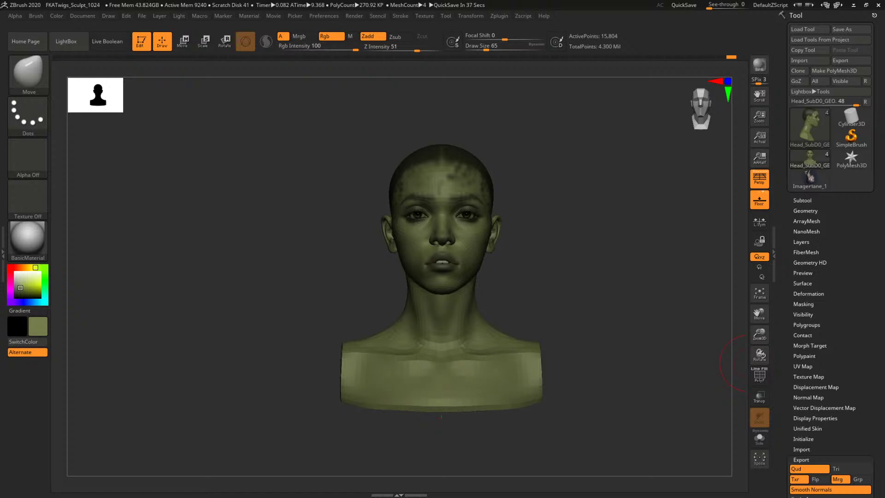
left_click_drag(884, 38, 546, 38)
key("alt+Tab")
mouse_move(593, 223)
left_mouse_down("alt")
mouse_move(646, 229)
mouse_move(608, 247)
mouse_move(623, 251)
mouse_move(580, 293)
mouse_move(582, 249)
left_mouse_up("alt")
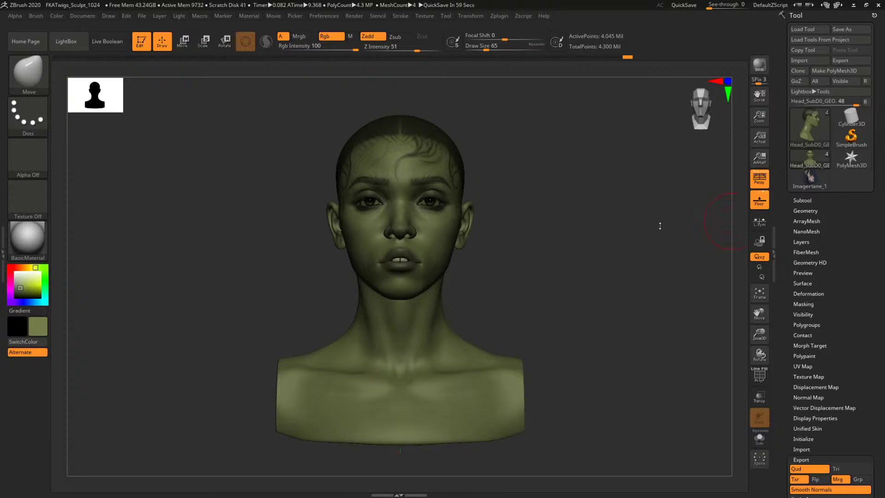
mouse_move(595, 220)
left_mouse_down()
mouse_move(608, 233)
mouse_move(604, 219)
left_mouse_up()
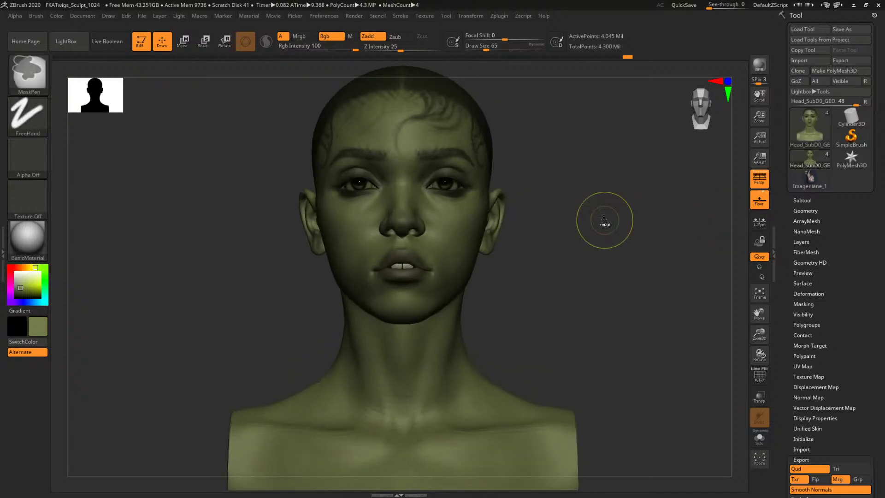
key("ctrl+s")
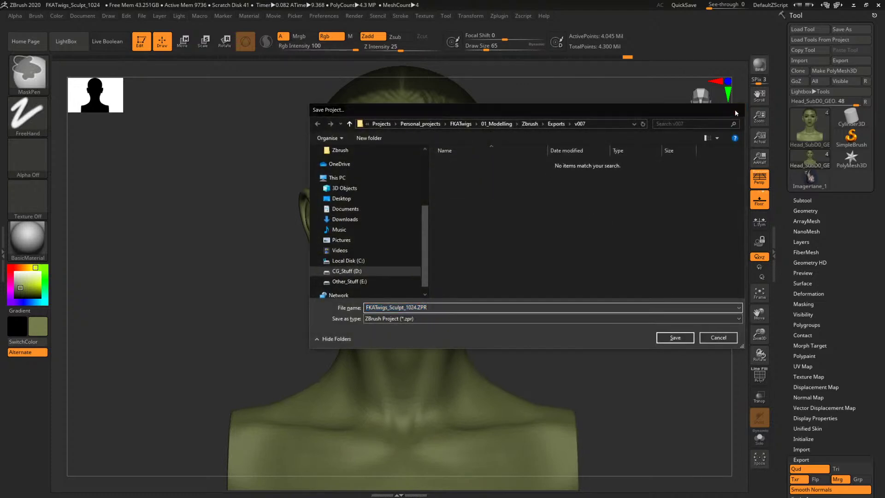
left_click(737, 110)
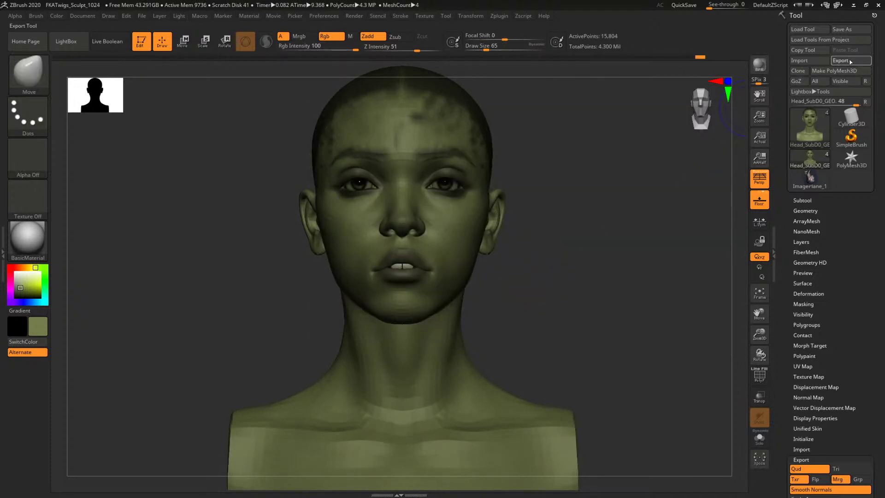
Step: Export the lowest-level head over Head_SubD0_GEO.OBJ again and return the sculpt to its highest subdivision level
left_click(840, 61)
left_click(474, 164)
left_click(675, 338)
left_click(477, 248)
left_click_drag(682, 292, 636, 286)
key("d")
key("d")
key("d")
key("d")
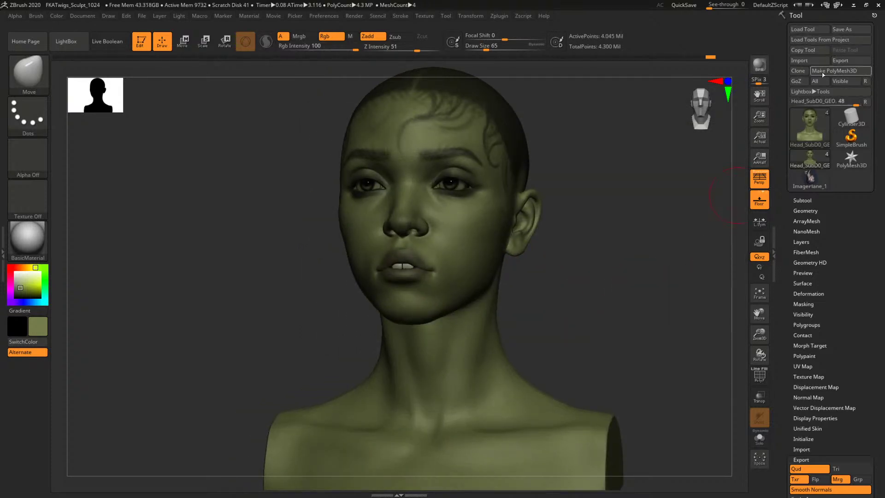
Step: Save the updated sculpt over FKATwigs_Sculpt_1024.ZPR in the Scenes folder and view the framed bust
key("ctrl+s")
left_click(525, 124)
double_click(451, 173)
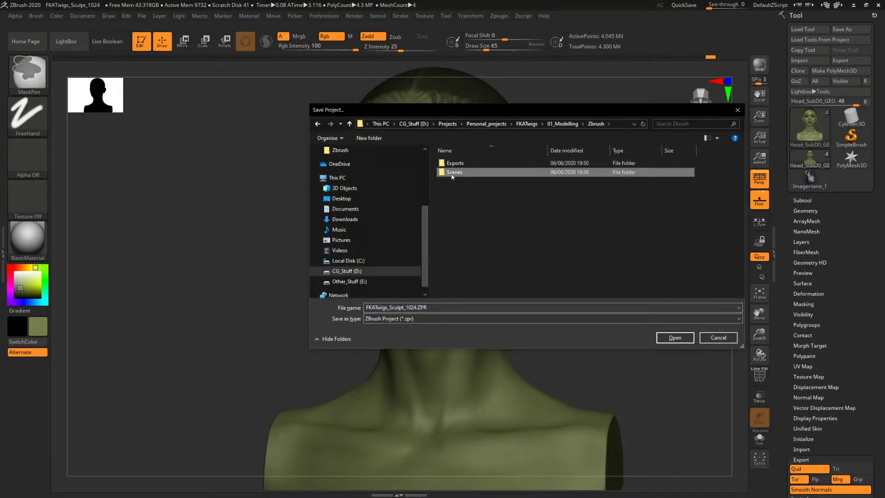
left_click(672, 337)
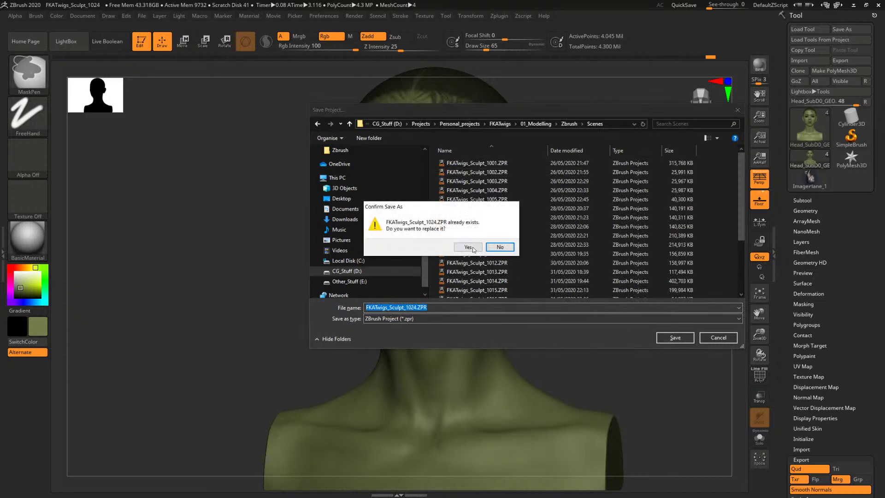
left_click(471, 247)
left_click_drag(607, 289, 642, 287)
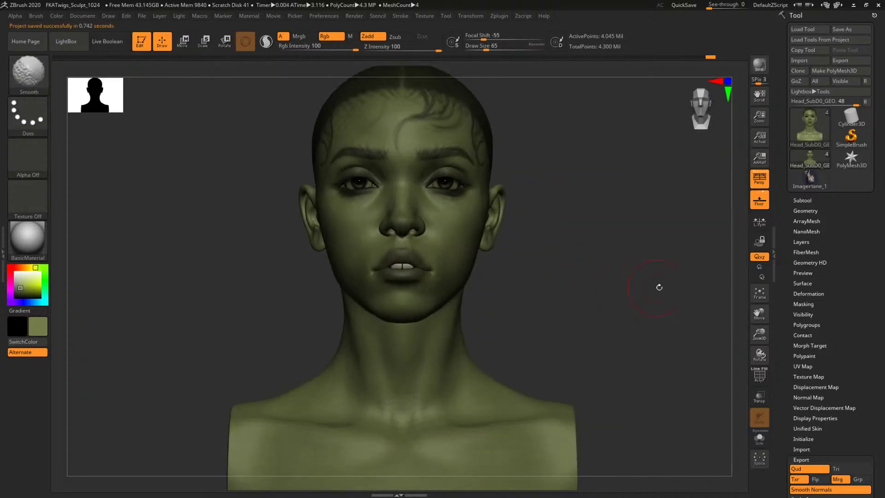
key("f")
left_click_drag(561, 292, 603, 310)
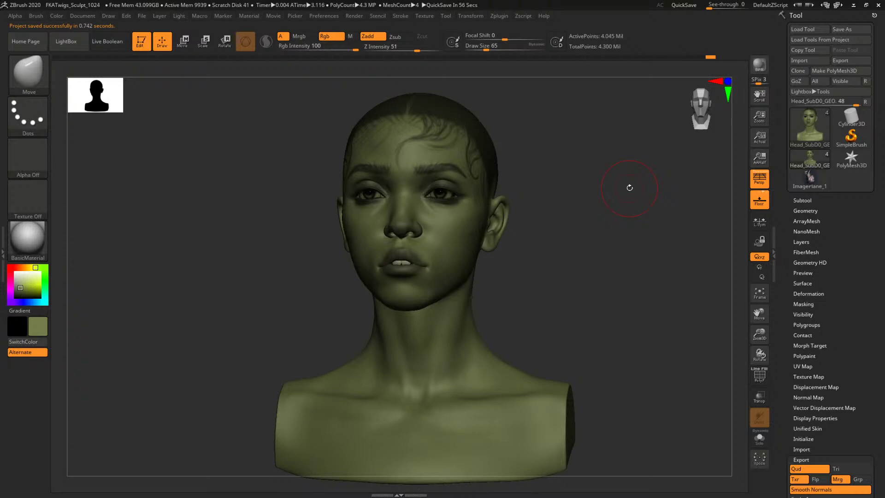
Step: Switch to Maya and delete the old Head_SubD0_GEO mesh from inside FKATwigs_GRP
left_click(853, 5)
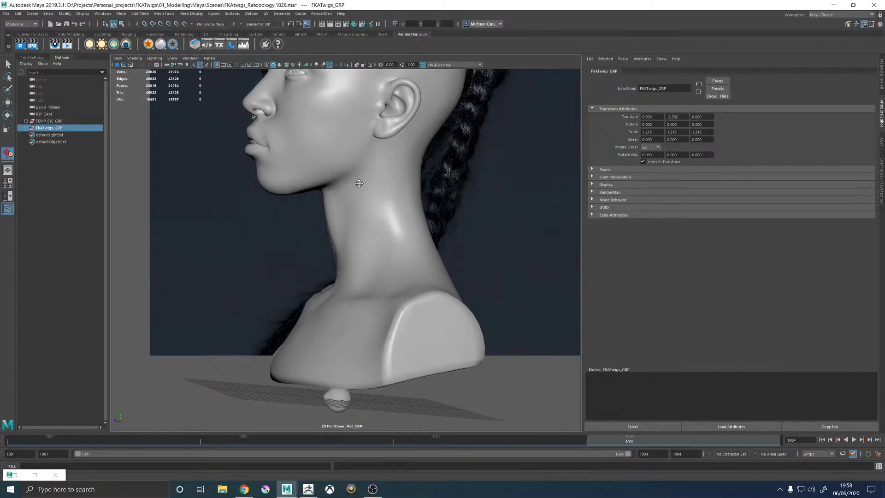
left_click(25, 128)
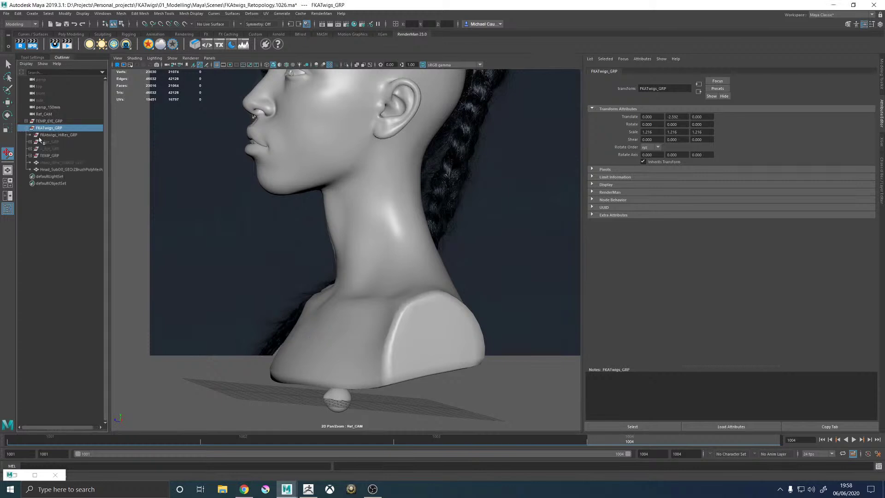
left_click(51, 170)
key("Delete")
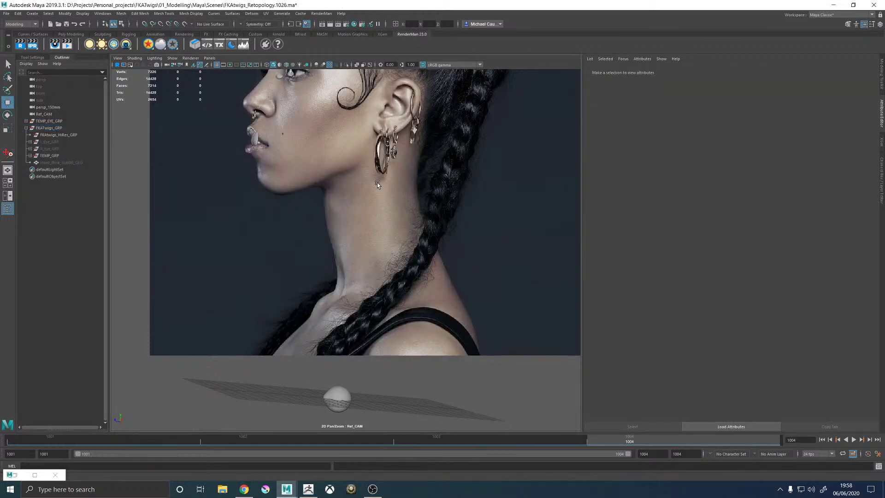
Step: Import Head_SubD0_GEO.OBJ from the v007 exports and assign the existing blinn1 material to it
left_click(7, 14)
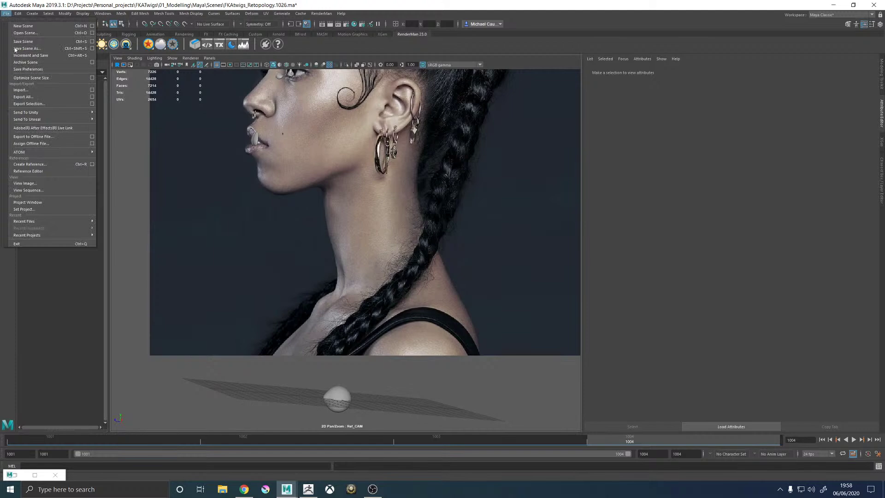
left_click(21, 90)
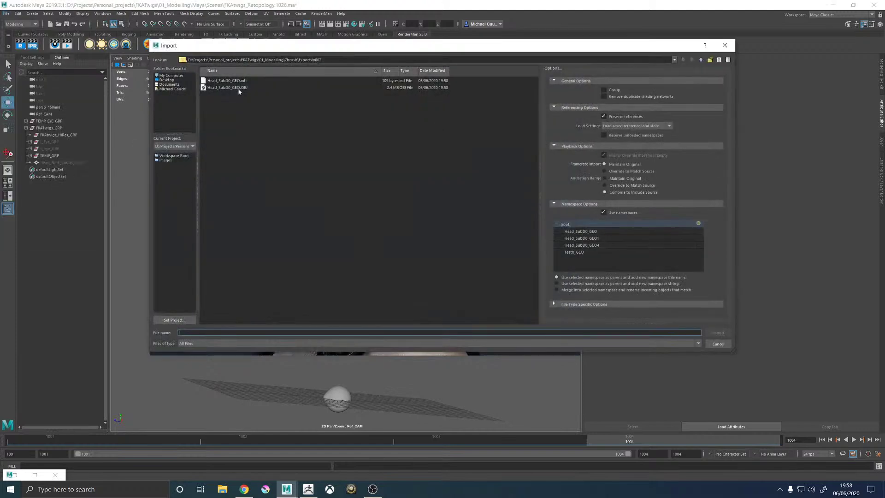
double_click(235, 88)
left_click(379, 184)
right_click(363, 150)
right_click_drag(363, 150, 440, 332)
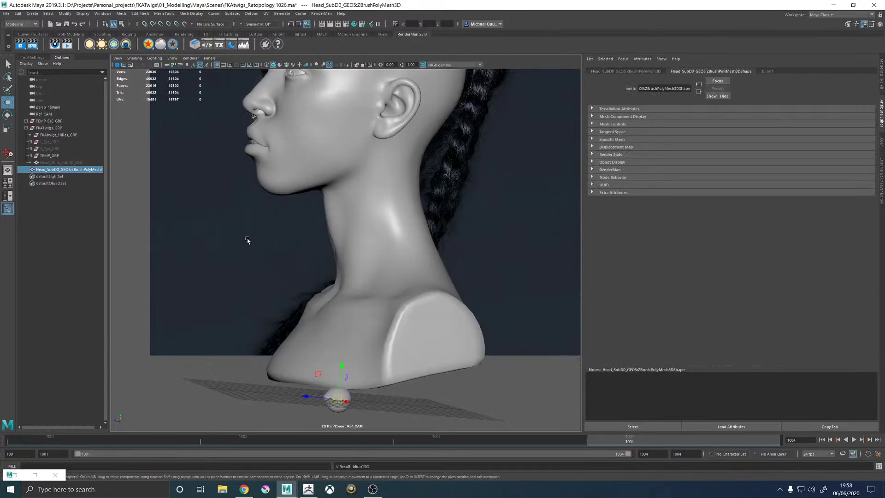
Step: Parent the imported head under FKATwigs_GRP and toggle the group's visibility to compare it with the side reference photo
middle_click_drag(47, 169, 54, 129)
left_click(53, 129)
key("h")
key("h")
key("h")
key("h")
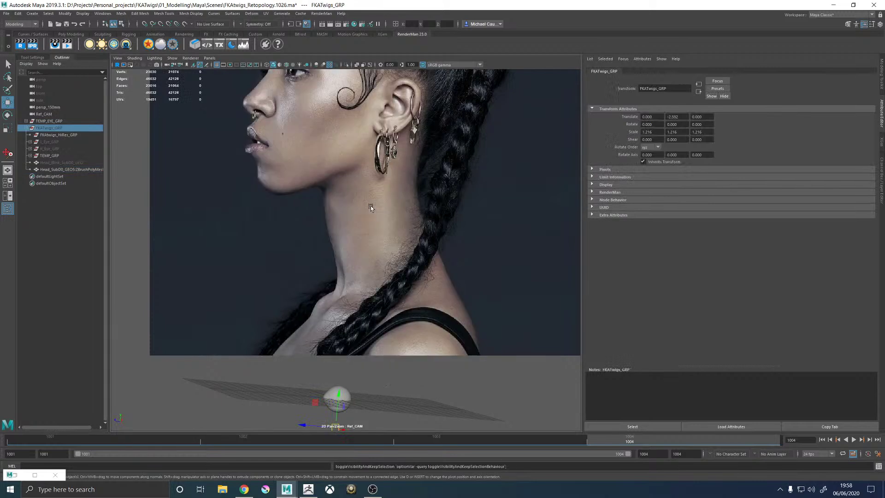
key("h")
key("h")
key("h")
key("h")
key("h")
key("h")
key("h")
key("h")
key("h")
key("h")
key("h")
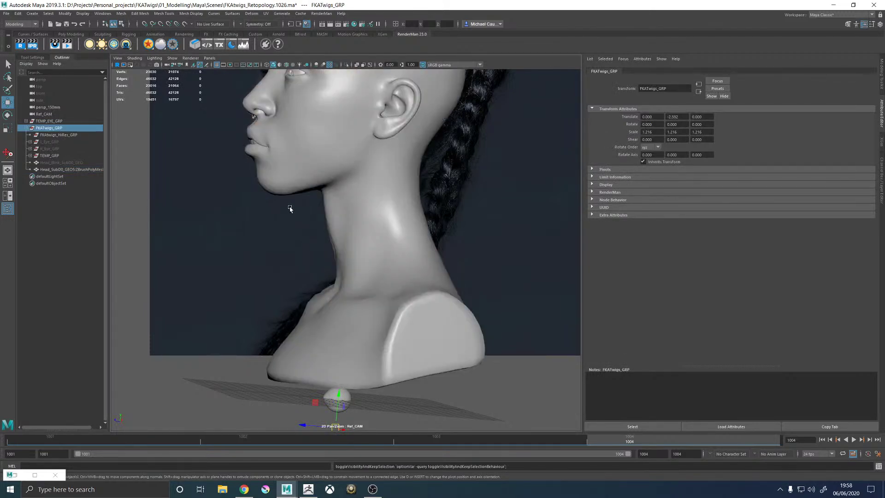
key("h")
Step: Toggle the visibility of FKATwigs_GRP to compare the nose and lips closely with the side reference photo
left_click(8, 152)
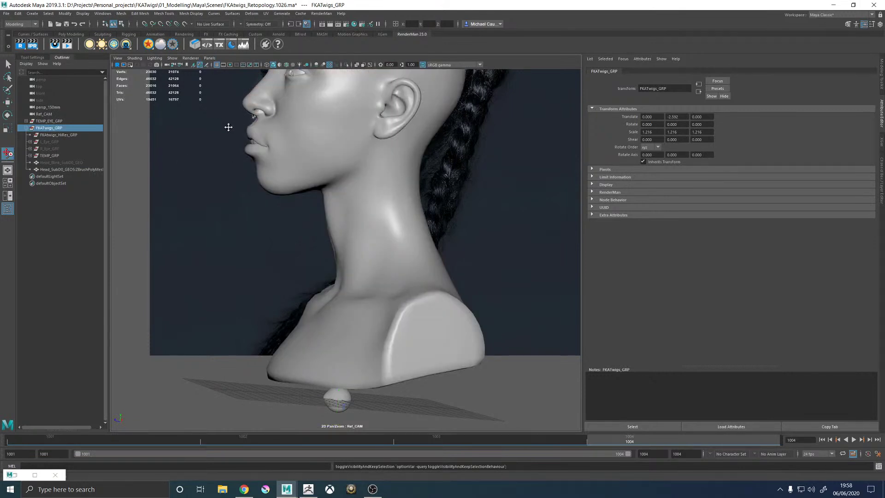
scroll(235, 122, "up", 5)
left_click_drag(282, 132, 292, 163)
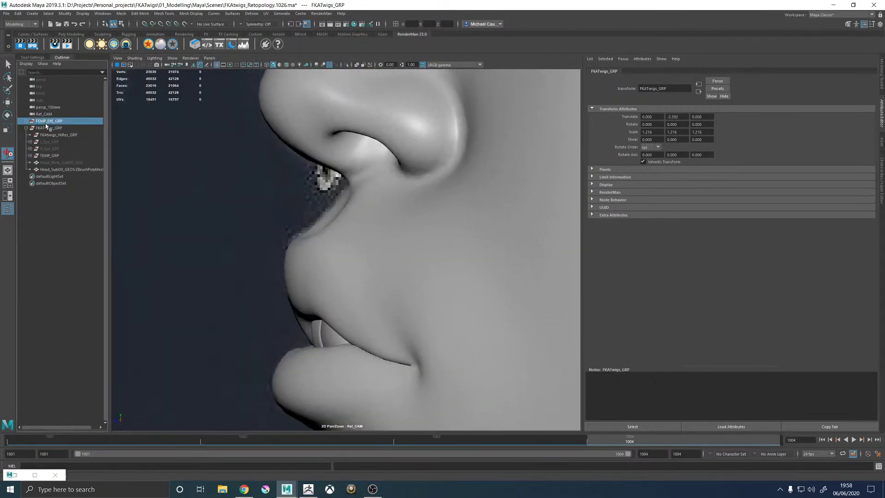
key("h")
key("h")
key("h")
key("h")
key("h")
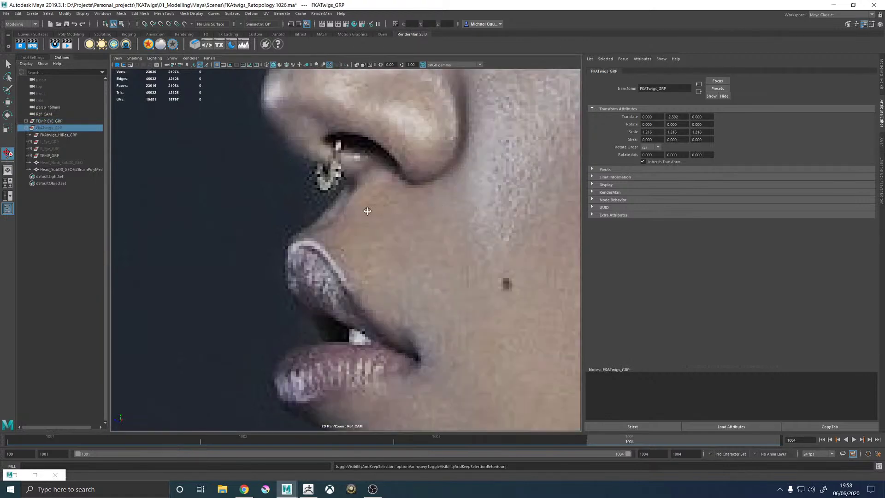
key("h")
key("h")
key("h")
key("h")
scroll(314, 198, "down", 5)
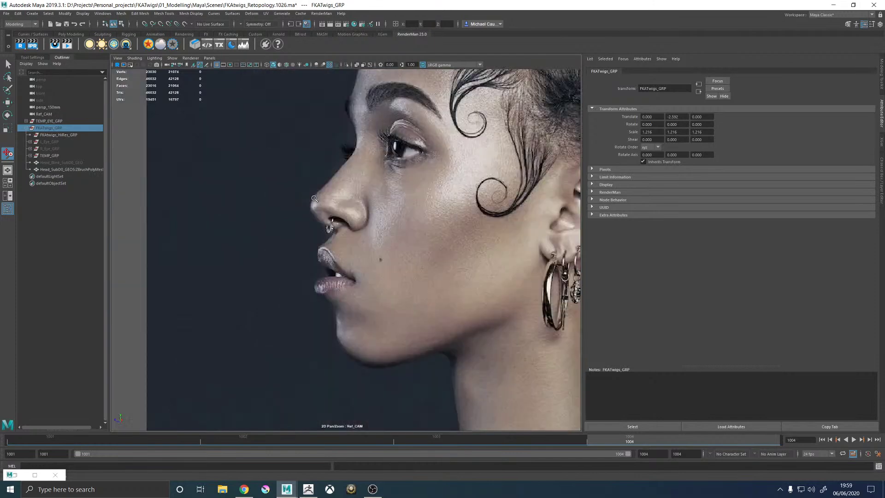
Step: Compare the chin, neck and shoulder profile with the side reference photo by hiding and showing FKATwigs_GRP
scroll(431, 286, "down", 3)
middle_click_drag(357, 217, 327, 193)
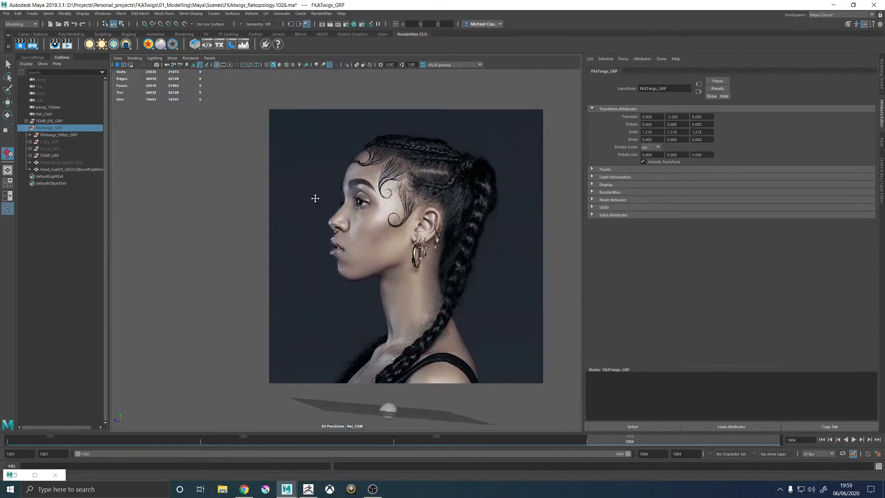
right_click_drag(415, 293, 464, 345)
right_click_drag(323, 244, 246, 262)
middle_click_drag(246, 262, 243, 237)
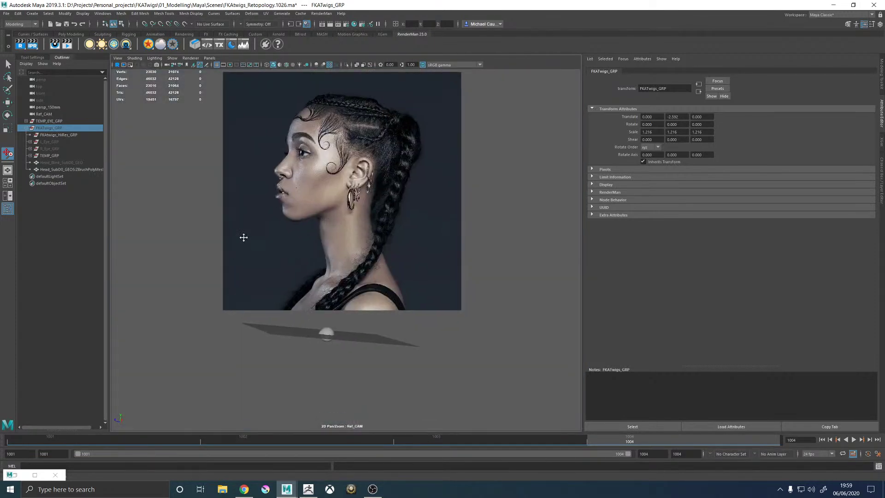
right_click_drag(322, 310, 410, 264)
middle_click_drag(406, 182, 435, 260)
left_click(57, 128)
key("h")
key("h")
key("h")
key("h")
key("h")
key("h")
key("h")
key("h")
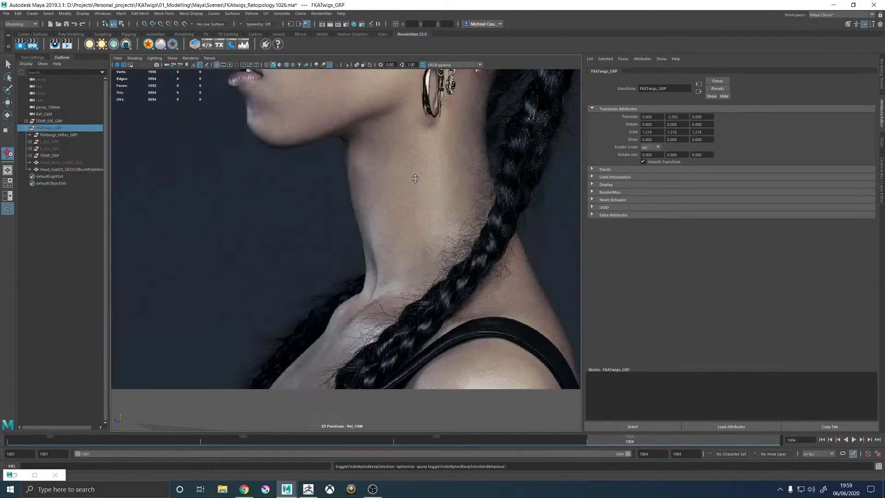
key("h")
key("h")
key("h")
key("h")
key("h")
key("h")
key("h")
key("h")
key("h")
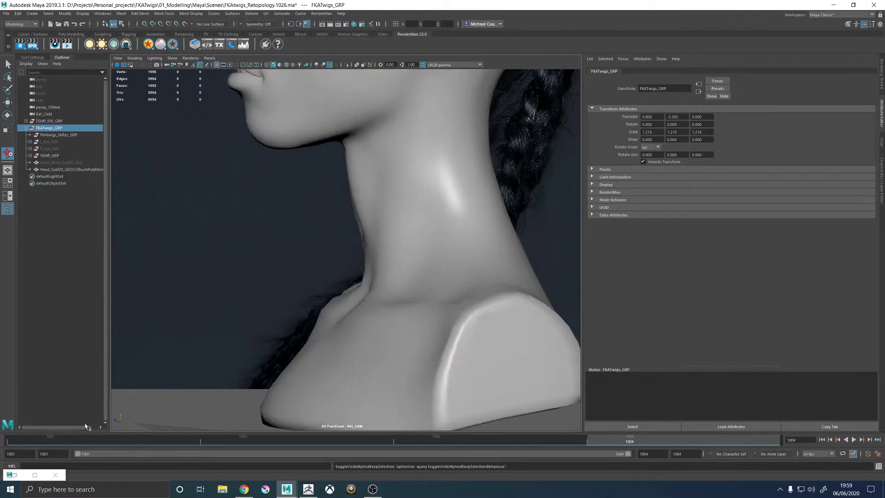
Step: Go to frame 1001 and toggle FKATwigs_GRP to compare the whole head with the front reference photo
left_click(138, 442)
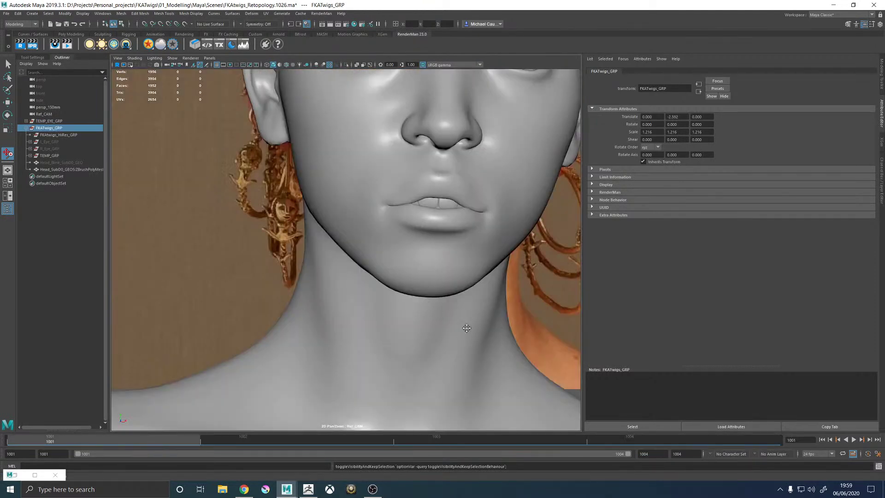
right_click_drag(458, 322, 374, 229)
middle_click_drag(295, 78, 266, 126)
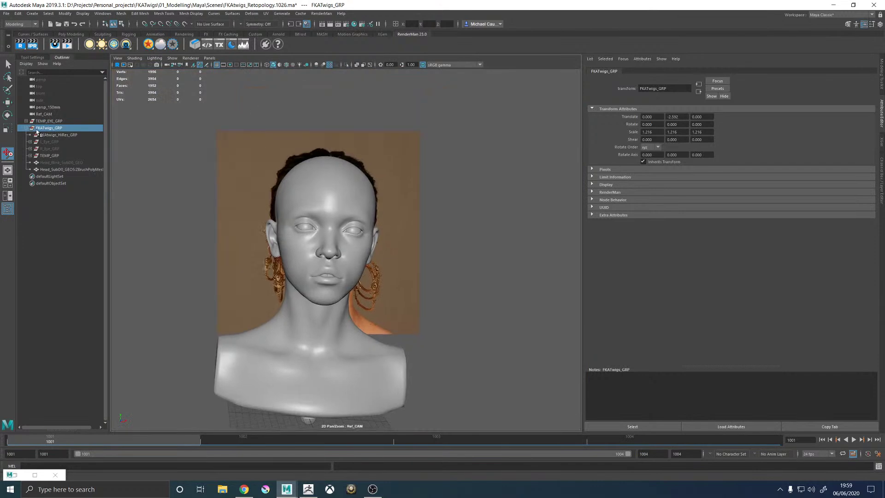
key("h")
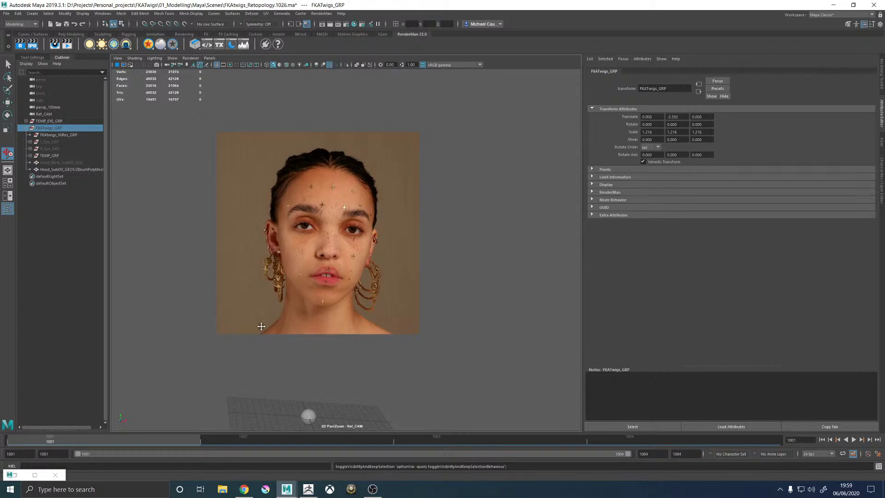
left_click(62, 128)
key("h")
key("h")
key("h")
key("h")
key("h")
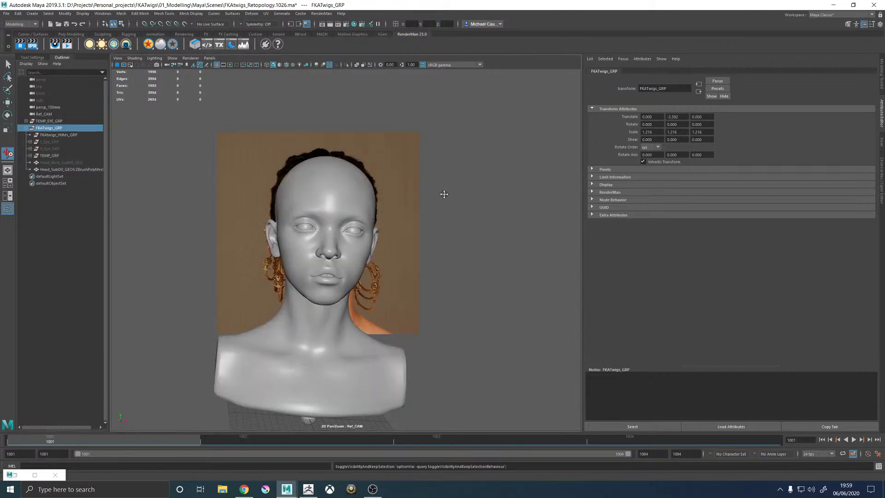
Step: Examine the ear and eye against the front reference photo at close range, toggling the head group's visibility
key("h")
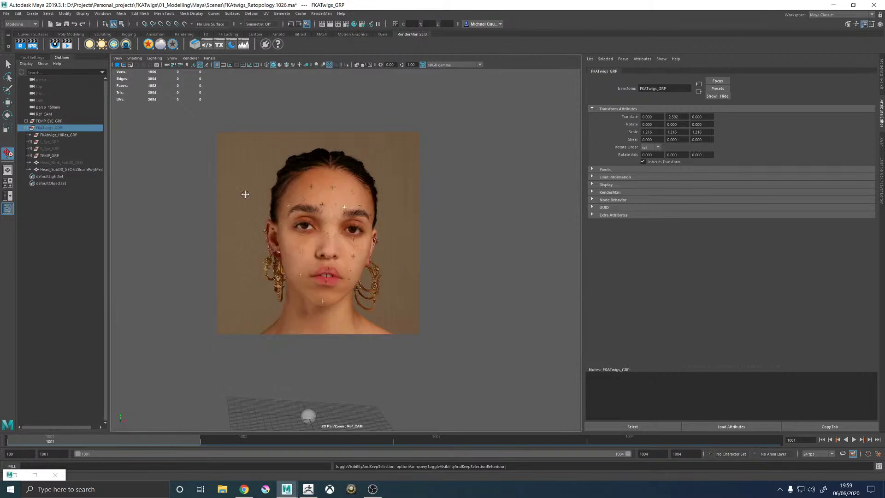
left_click_drag(260, 191, 365, 257, "ctrl")
key("h")
key("h")
key("h")
key("h")
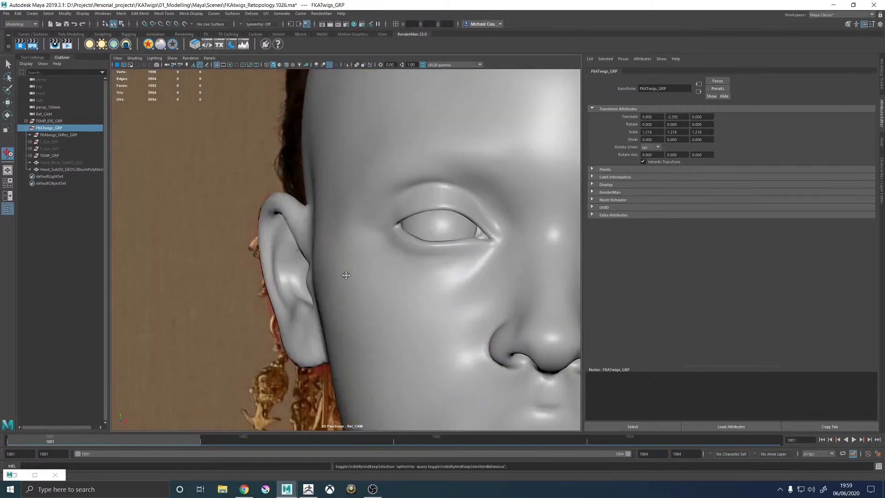
key("h")
key("h")
key("h")
key("h")
key("h")
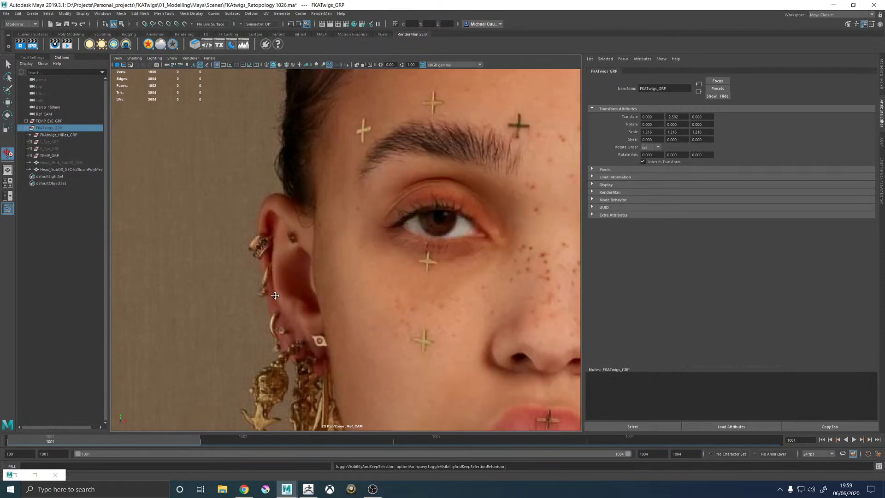
key("h")
key("h")
key("h")
key("h")
key("h")
key("h")
key("h")
key("h")
key("h")
key("h")
key("h")
key("h")
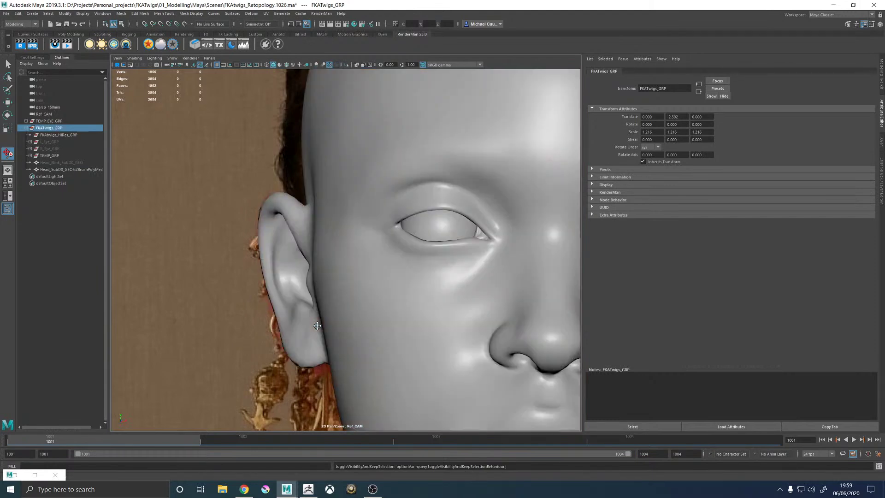
Step: Compare the nose, mouth and remaining face areas with the front reference photo by toggling the head group
key("h")
left_click_drag(539, 290, 31, 282)
left_click_drag(445, 324, 476, 277)
key("h")
key("h")
left_click_drag(231, 301, 636, 234)
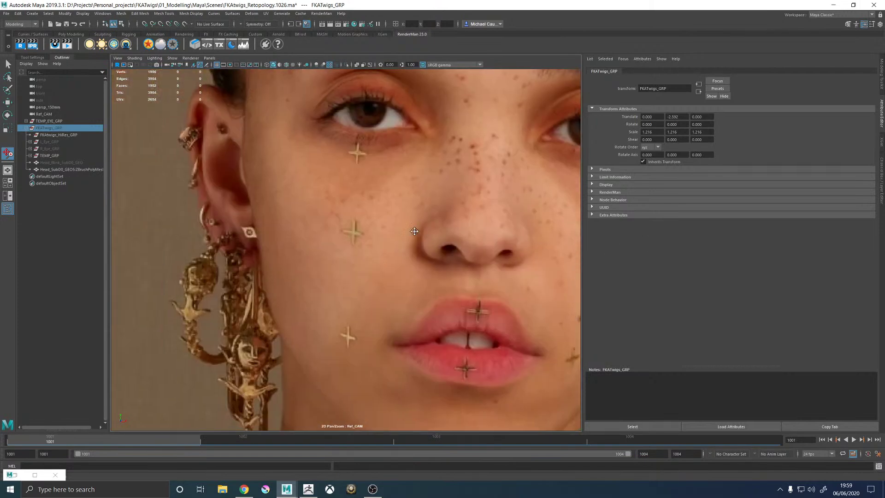
left_click_drag(248, 231, 330, 292)
key("h")
Step: Switch to ZBrush and lower the head mesh by three subdivision levels
left_click(308, 488)
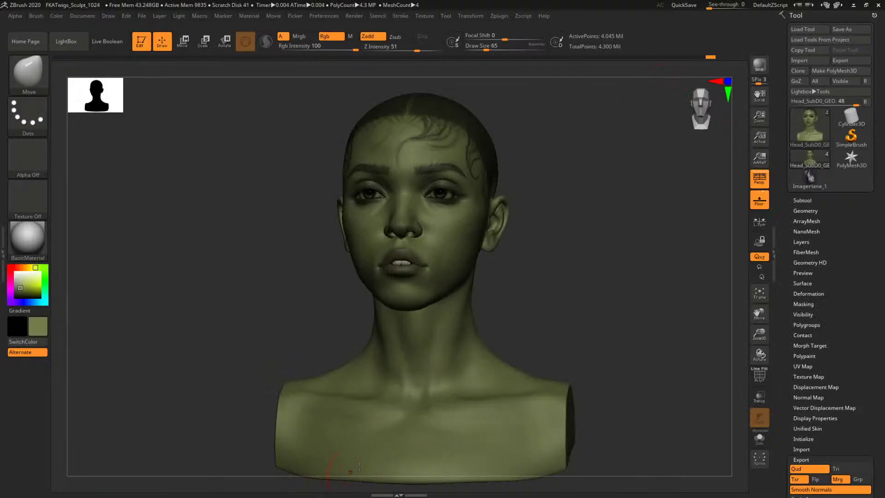
left_click_drag(601, 260, 793, 272, "alt")
key("shift+d")
key("shift+d")
key("shift+d")
key("shift+d")
Step: Try reshaping the ear from the front with the Move brush and undo the stroke
key("b")
key("m")
key("v")
mouse_move(359, 282)
left_mouse_down()
mouse_move(304, 267)
mouse_move(346, 273)
left_mouse_up()
left_click_drag(188, 322, 273, 379, "alt")
key("s")
left_click_drag(271, 220, 284, 217)
key("ctrl+z")
Step: Choose the Move Topological brush with a draw size of 87 and adjust the ear's shape from the front
key("b")
key("m")
key("t")
key("space")
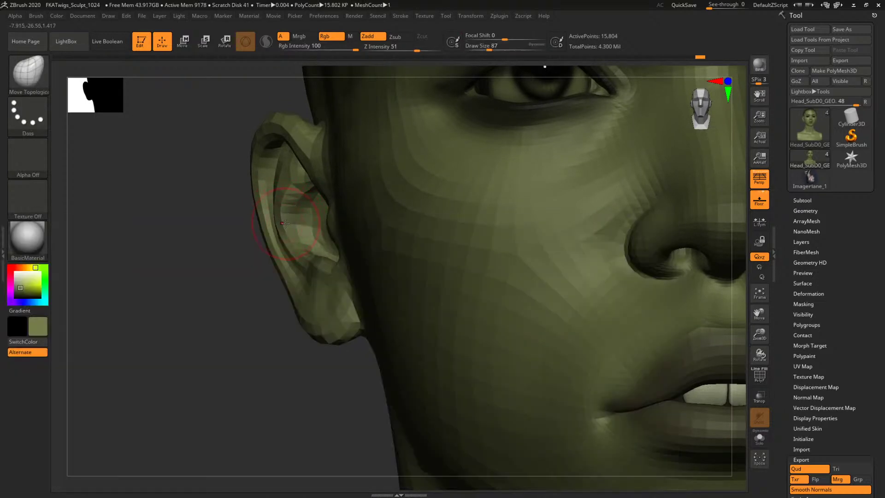
mouse_move(236, 265)
left_mouse_down()
mouse_move(313, 258)
mouse_move(280, 235)
left_mouse_up()
Step: Reduce the draw size to 41 and refine the ear's rear rim from the side
key("space")
left_click_drag(114, 422, 108, 428)
key("space")
left_click_drag(268, 234, 266, 246)
key("space")
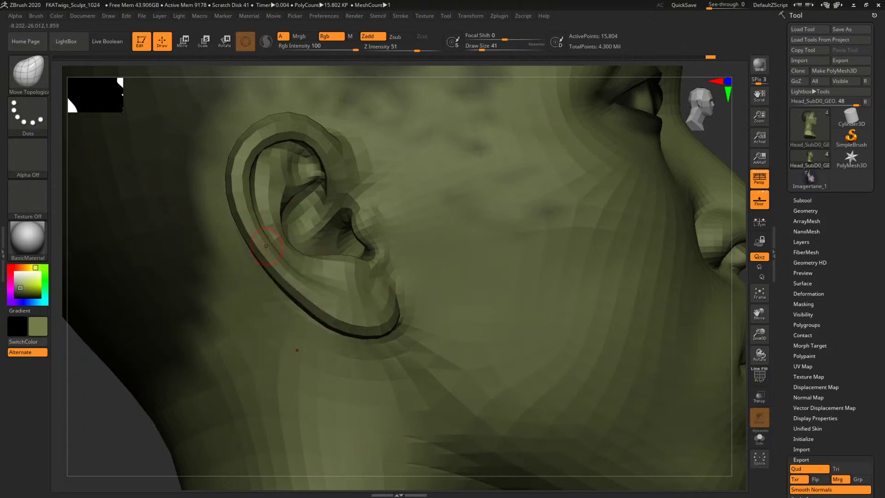
mouse_move(100, 449)
left_mouse_down()
mouse_move(246, 251)
mouse_move(239, 171)
mouse_move(238, 191)
left_mouse_up()
key("ctrl")
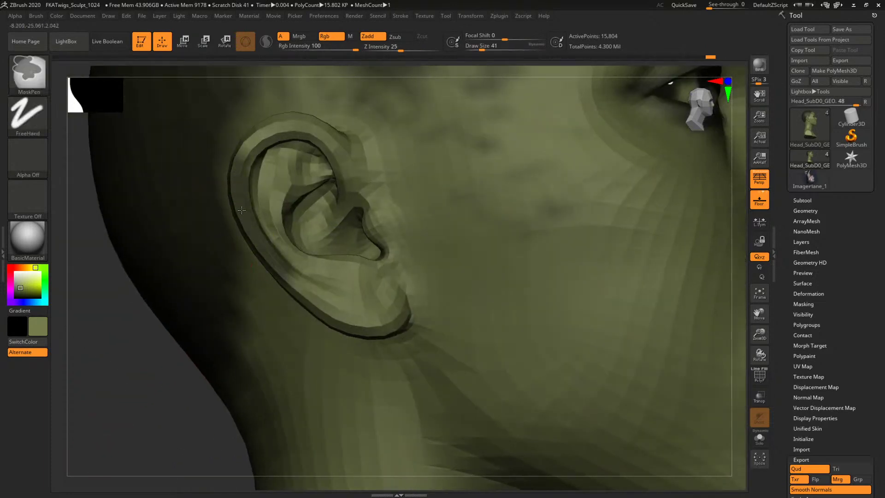
left_click_drag(277, 266, 296, 287, "ctrl")
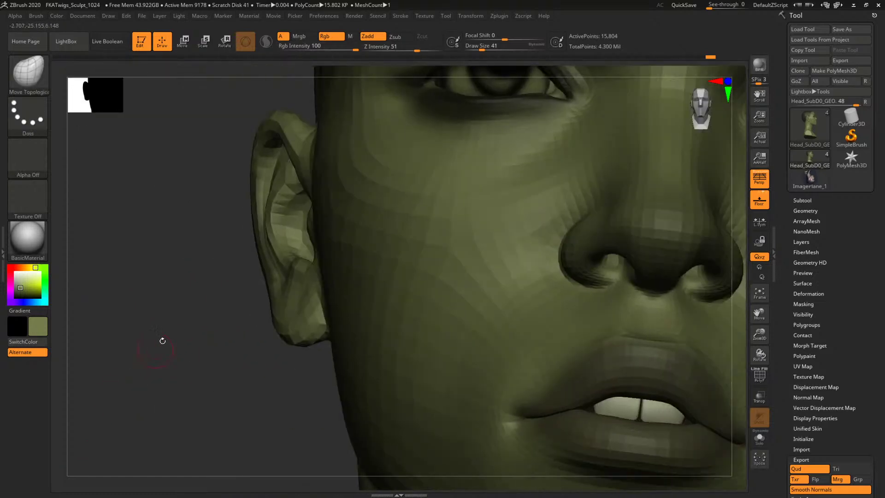
Step: Enlarge the Move Topological draw size to 97 and nudge the middle of the ear outward from the front
key("space")
left_click(265, 222)
key("space")
left_click(249, 224)
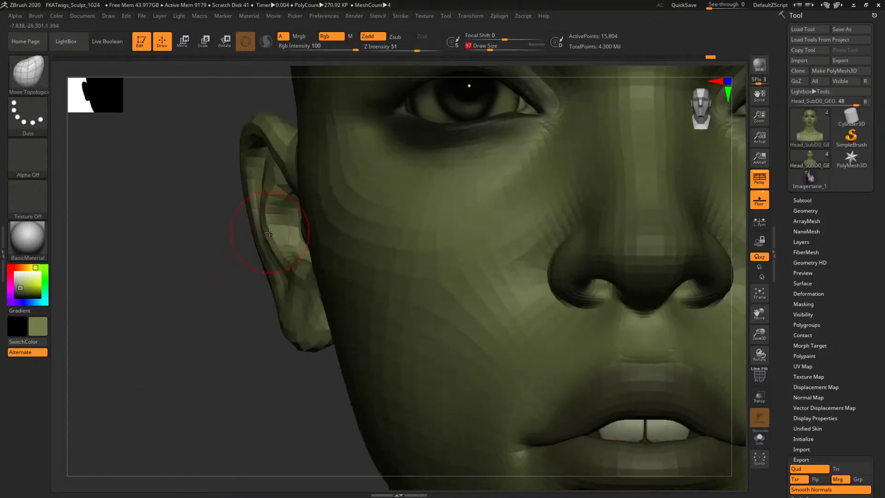
left_click_drag(272, 234, 266, 234)
left_click_drag(209, 294, 229, 374)
Step: Set the draw size to 56, adjust the inner ear from above and check the whole head from the front
key("space")
left_click_drag(324, 278, 314, 273)
key("ctrl")
key("space")
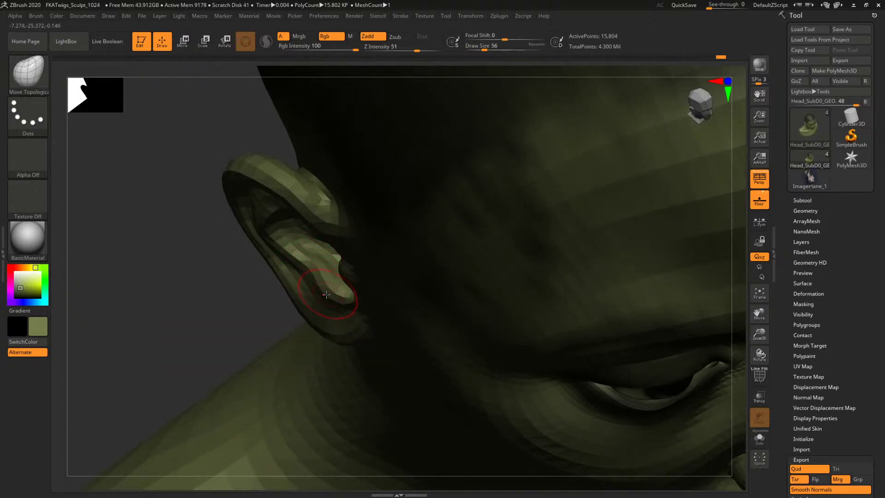
left_click_drag(218, 319, 203, 267)
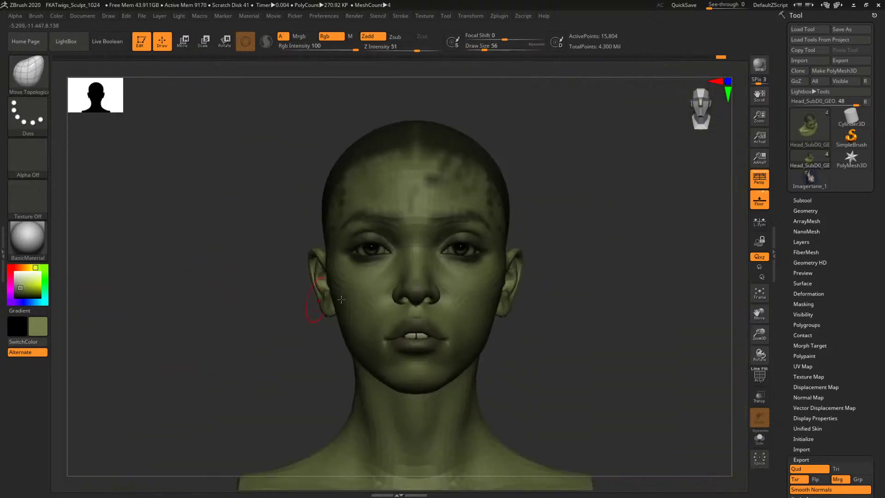
left_click_drag(609, 271, 632, 276)
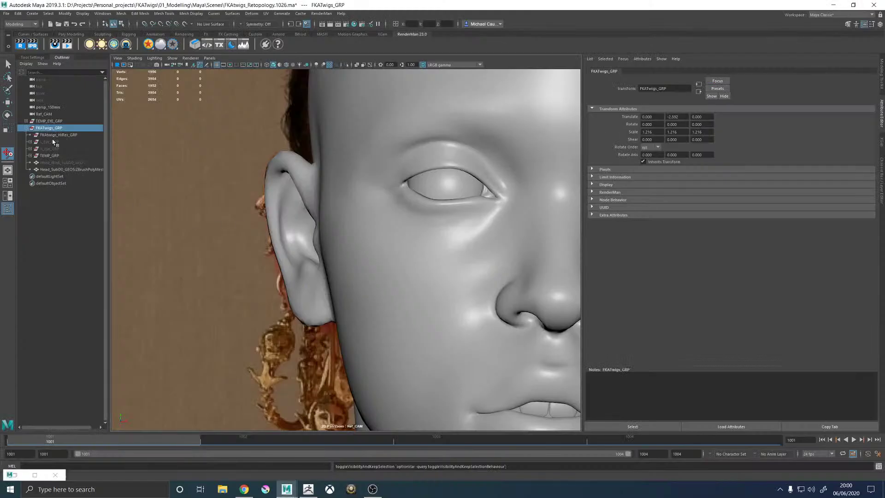
Step: Compare the ear with the front reference photo in Maya by toggling the head group's visibility
key("h")
key("h")
key("h")
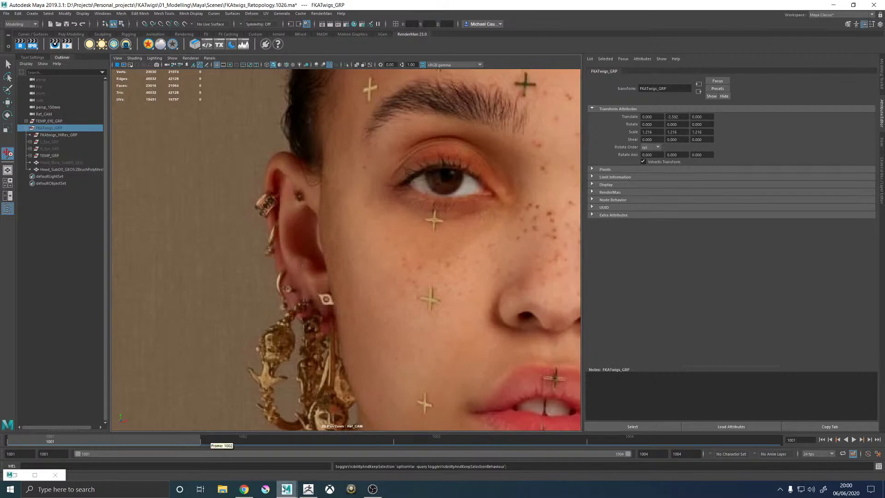
Step: Return to ZBrush, frame the ear and lower the head mesh by three subdivision levels
left_click(308, 489)
left_click_drag(560, 268, 361, 214, "alt")
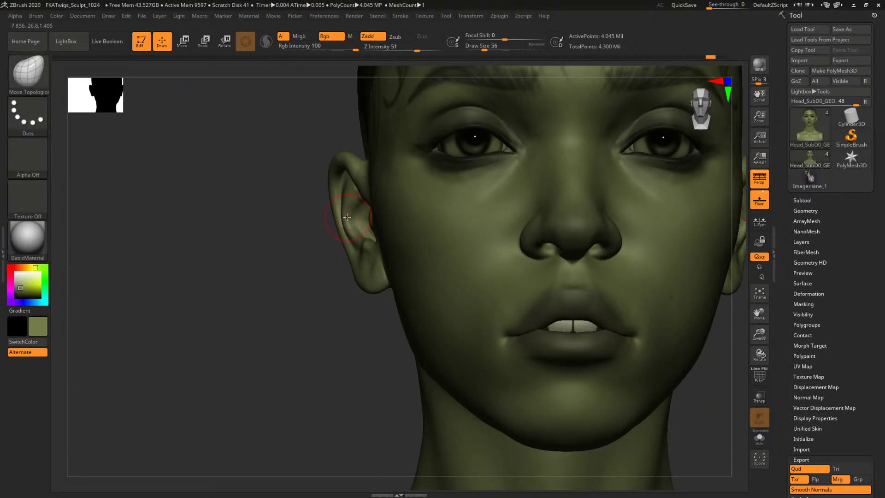
key("shift+d")
key("shift+d")
key("shift+d")
key("shift+d")
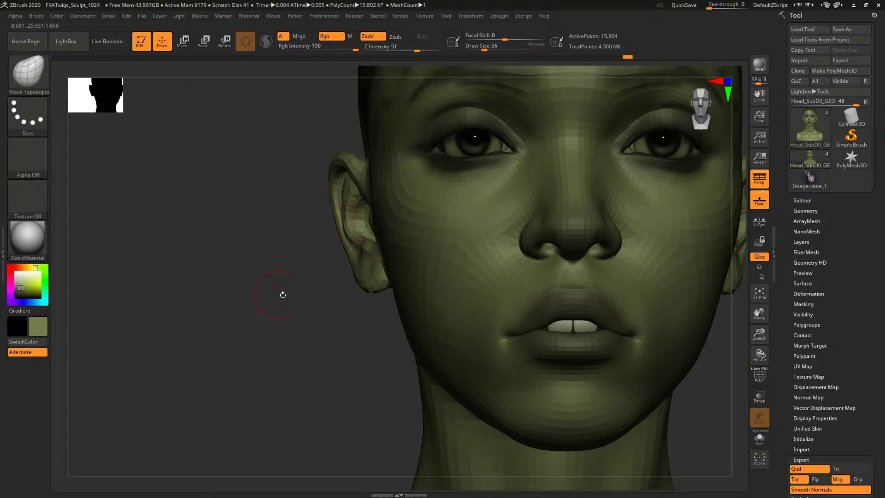
left_click_drag(273, 294, 316, 300)
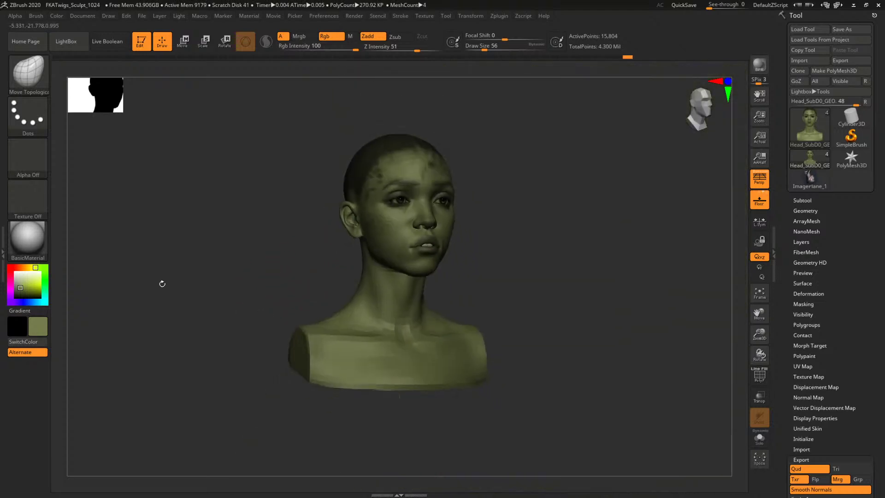
Step: Restore the head's highest subdivision level and save the project over FKATwigs_Sculpt_1024.ZPR in the Scenes folder
key("ctrl+d")
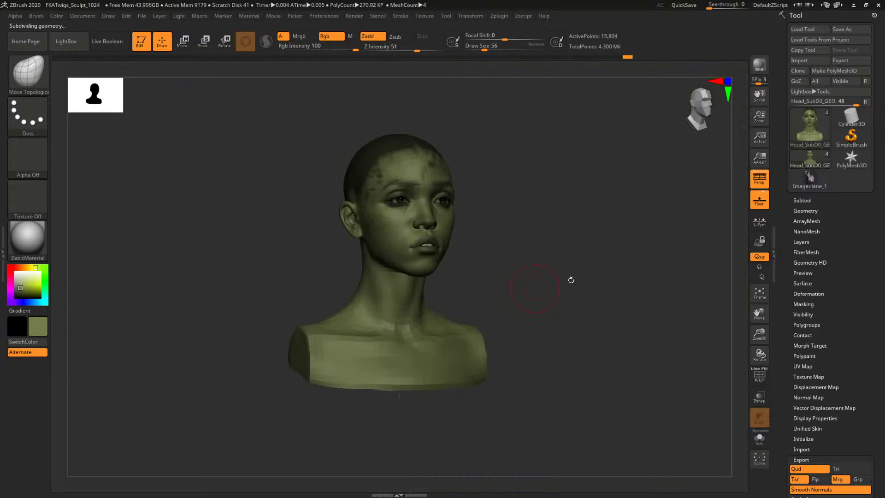
left_click_drag(597, 265, 621, 301)
key("ctrl+s")
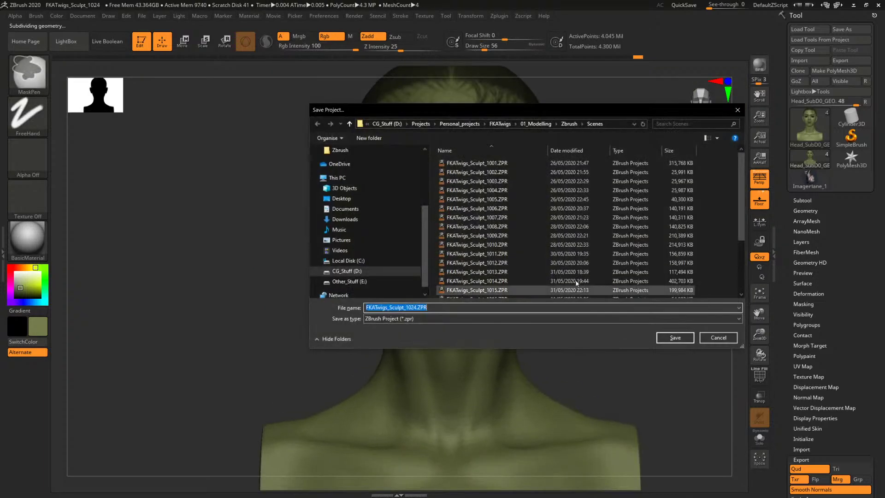
left_click(674, 338)
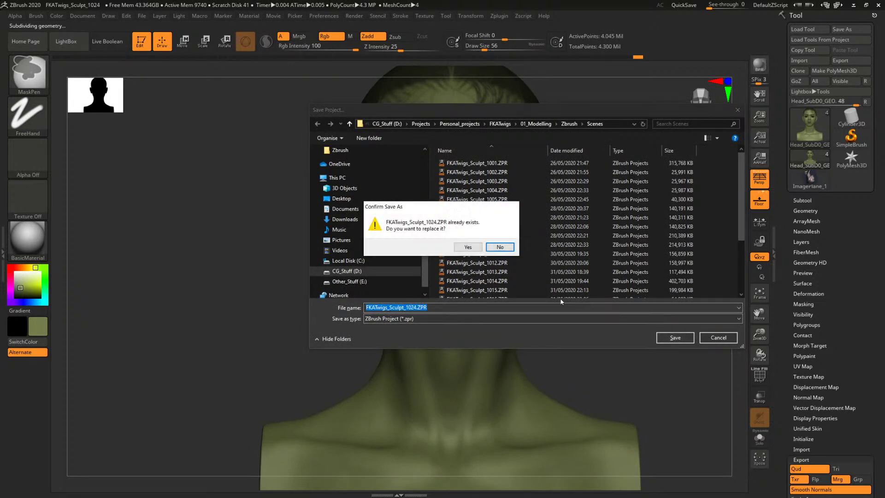
left_click(469, 247)
Step: Lower the head by three subdivision levels and export it over Head_SubD0_GEO.OBJ in the Exports v007 folder
key("shift+d")
key("shift+d")
key("shift+d")
key("shift+d")
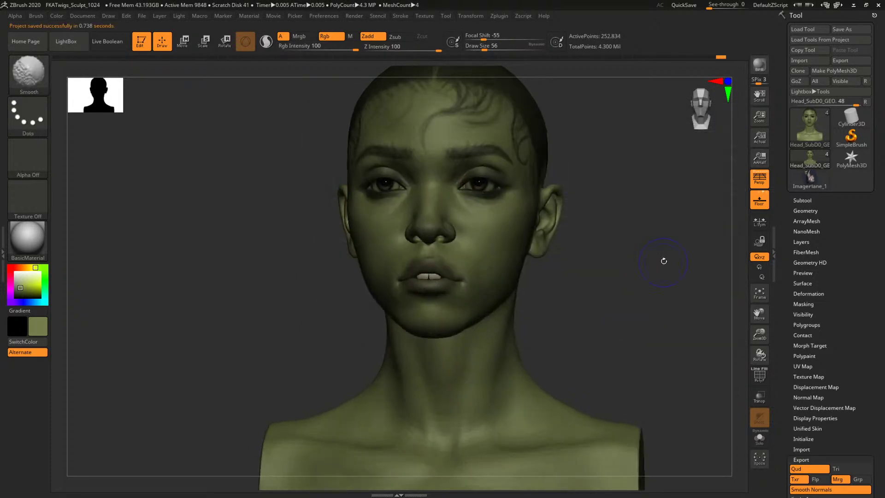
left_click(842, 61)
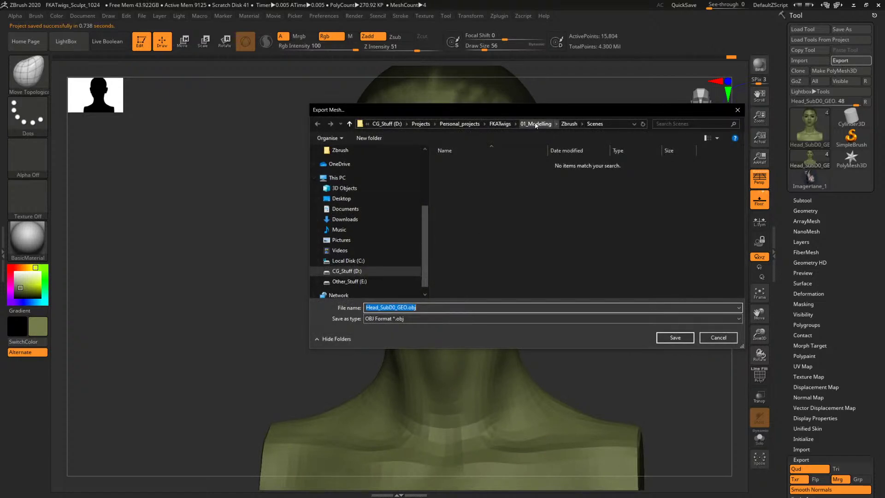
left_click(574, 124)
double_click(455, 164)
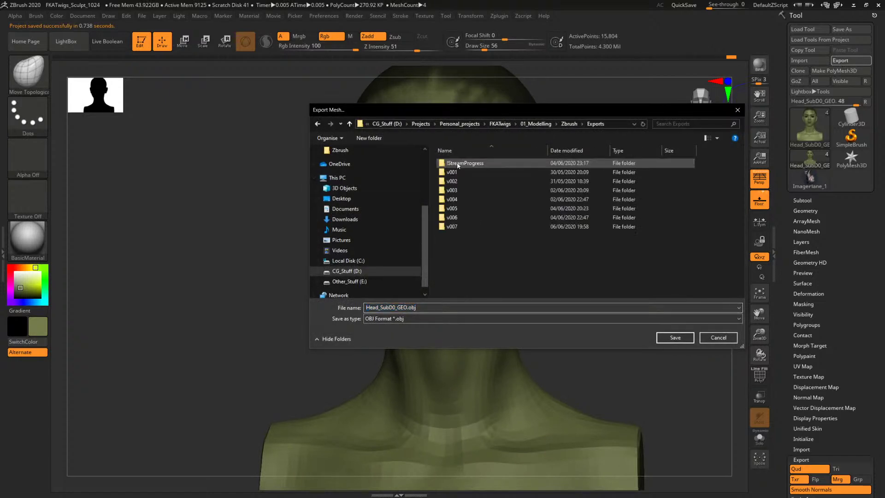
double_click(454, 227)
double_click(466, 163)
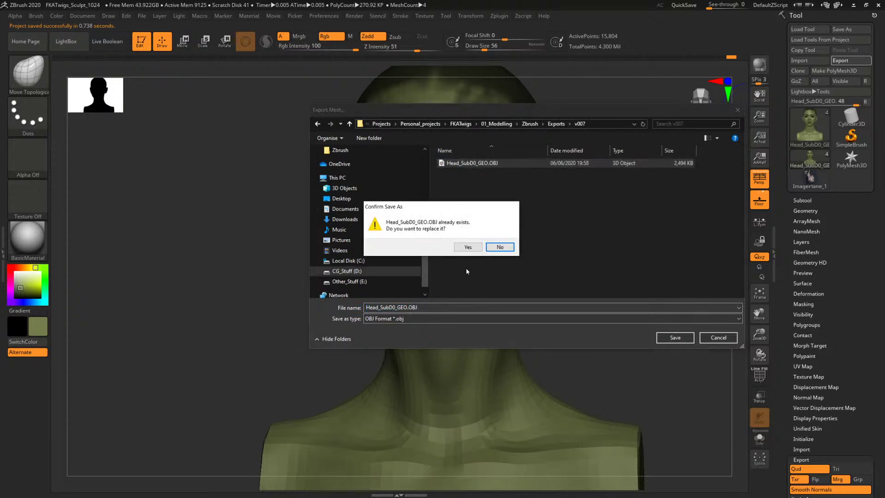
left_click(467, 247)
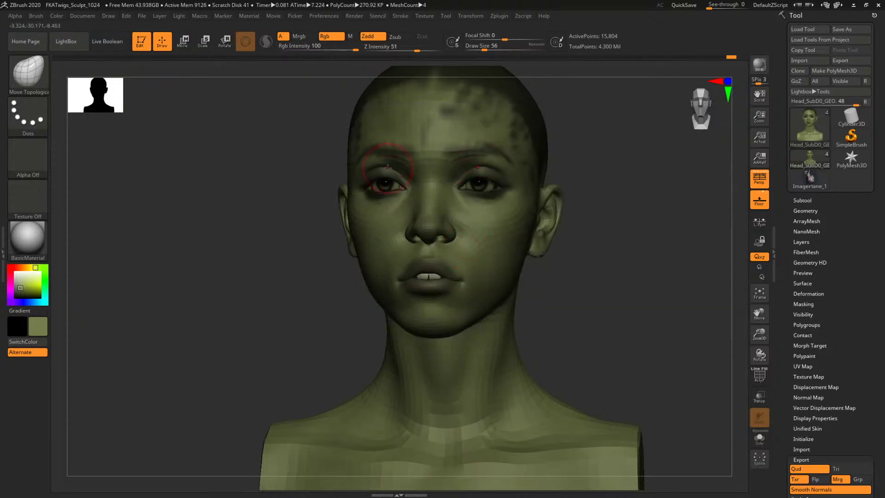
Step: Switch to Maya and compare the ear with the reference photo by toggling the visibility of FKATwigs_GRP
left_click(854, 6)
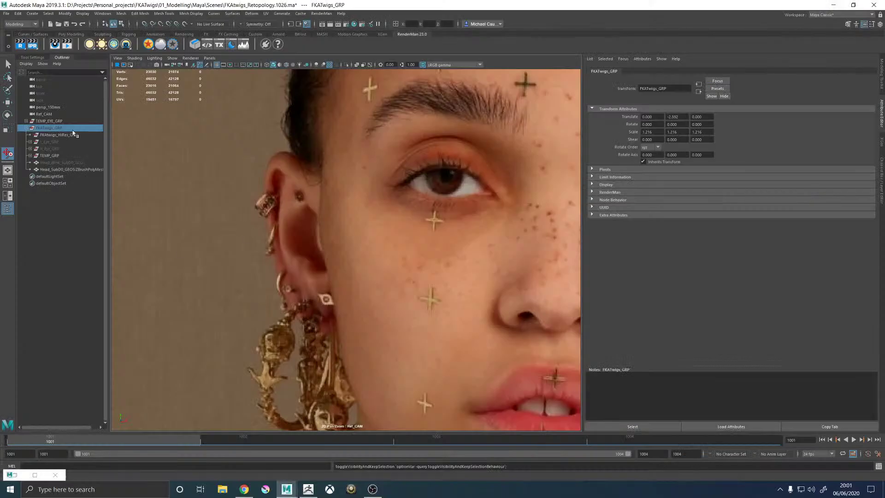
key("h")
key("h")
key("h")
key("h")
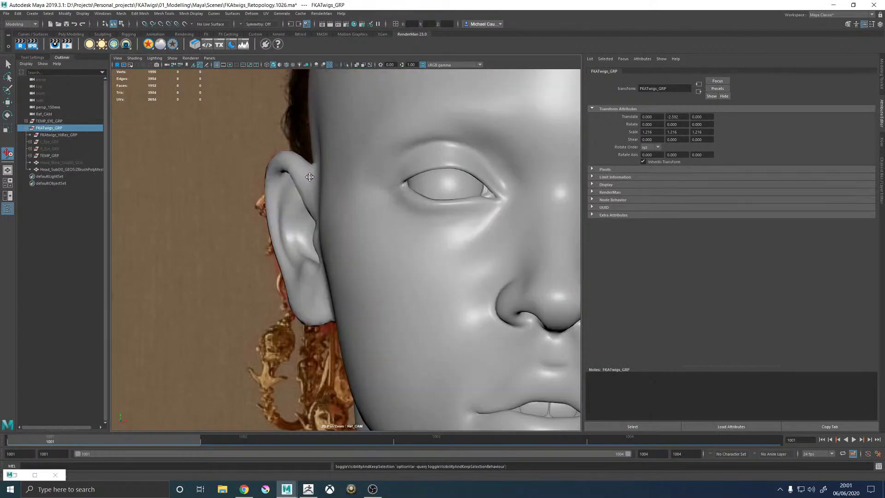
key("h")
Step: Compare the eyes, nose and opposite ear with the reference photo by toggling the head group's visibility
key("h")
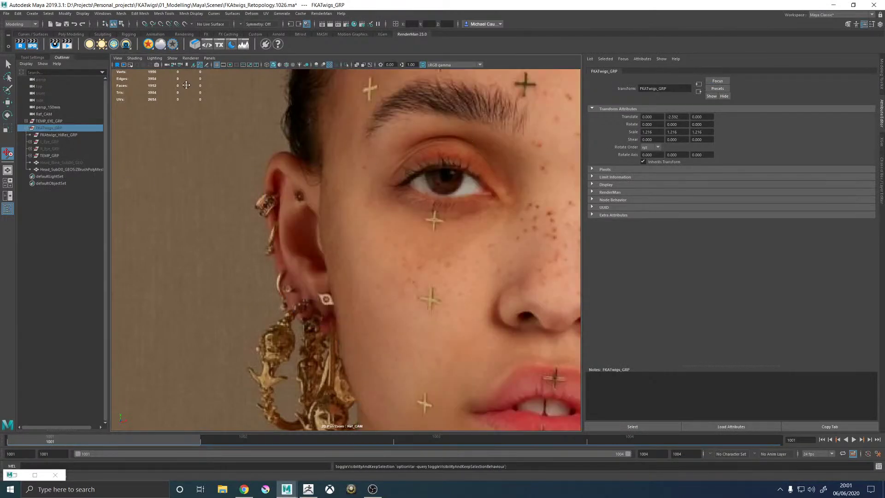
left_click_drag(513, 170, 242, 214)
key("h")
key("h")
key("h")
key("h")
key("h")
key("h")
key("h")
key("h")
key("h")
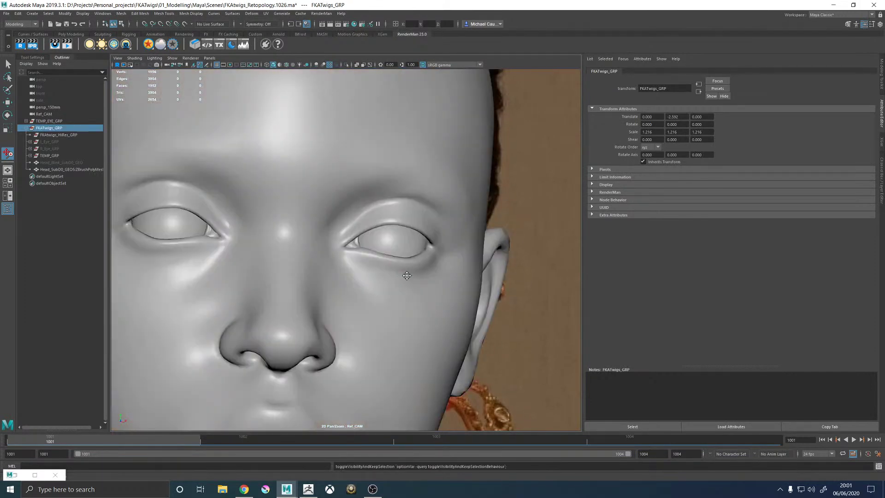
key("h")
key("h")
key("h")
key("h")
key("h")
key("h")
key("h")
key("h")
key("h")
key("h")
key("h")
key("h")
key("h")
Step: Return to ZBrush, choose the Move brush with draw size 41 and adjust the upper eyelids from several angles
left_click(308, 489)
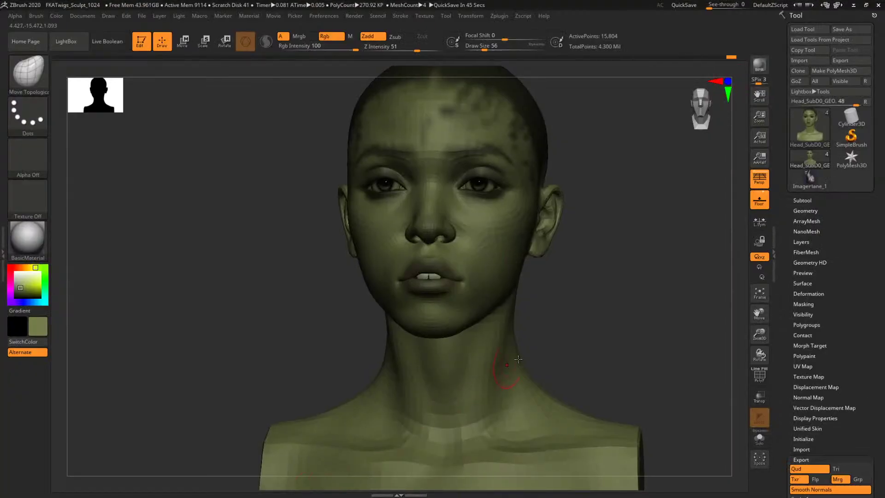
key("shift")
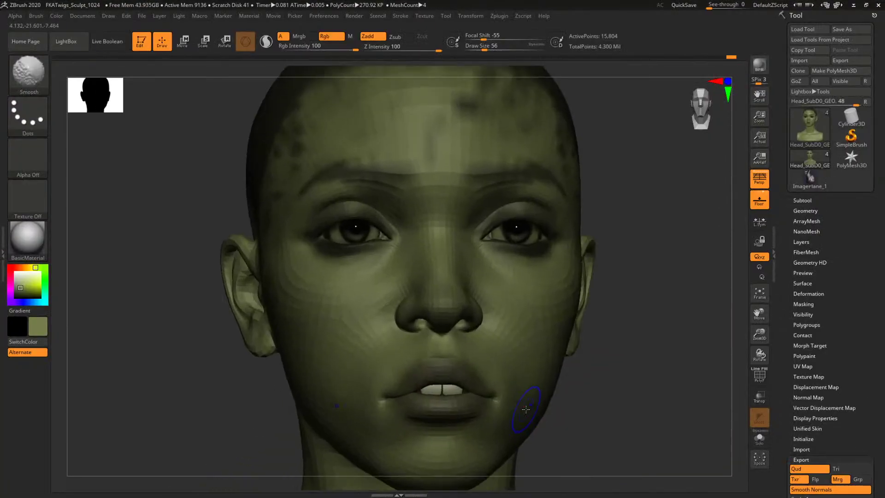
key("b")
key("m")
key("t")
left_click_drag(618, 161, 652, 203)
key("b")
key("m")
key("v")
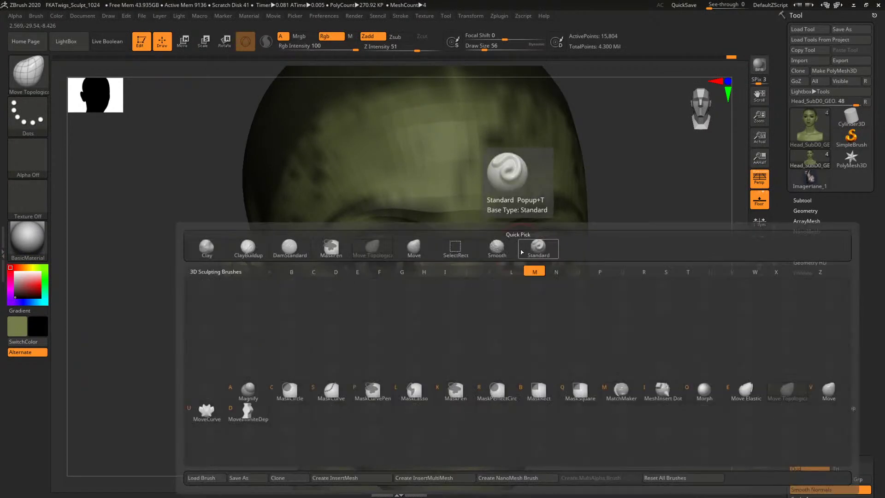
key("space")
left_click_drag(518, 244, 509, 245)
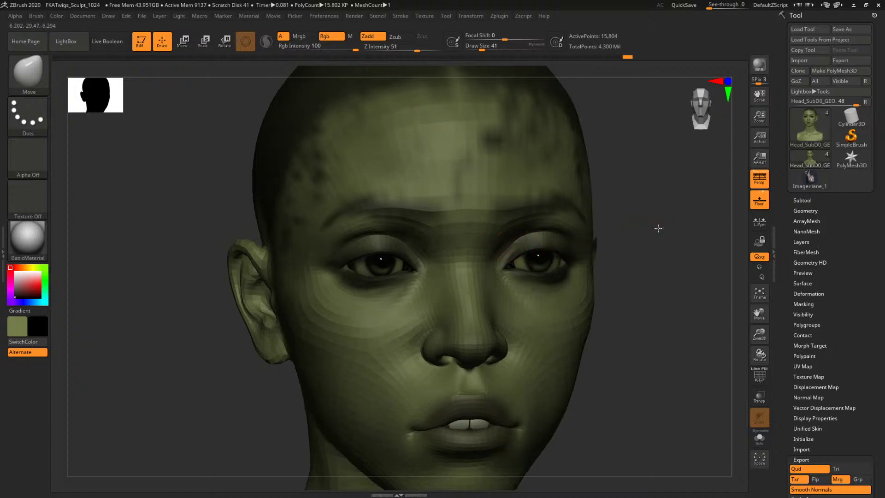
left_click_drag(660, 231, 658, 203)
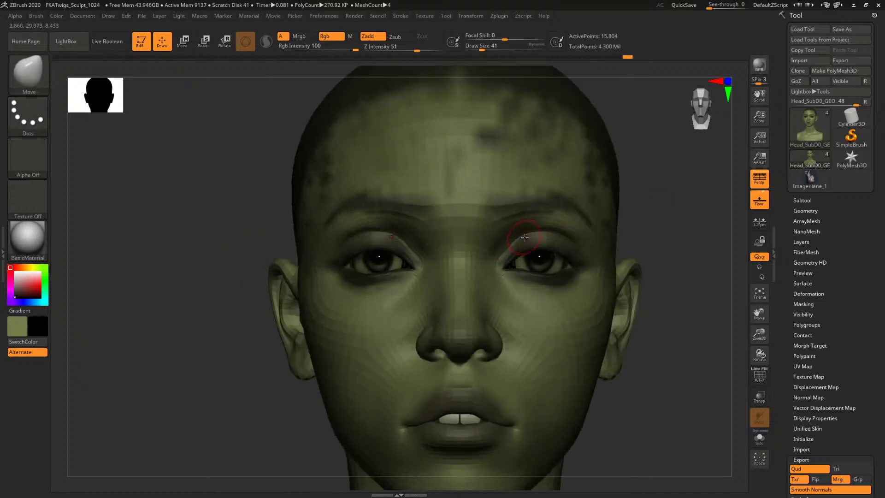
Step: Frame the whole bust at a higher subdivision level and check it from the front and at an angle
key("f")
key("d")
key("d")
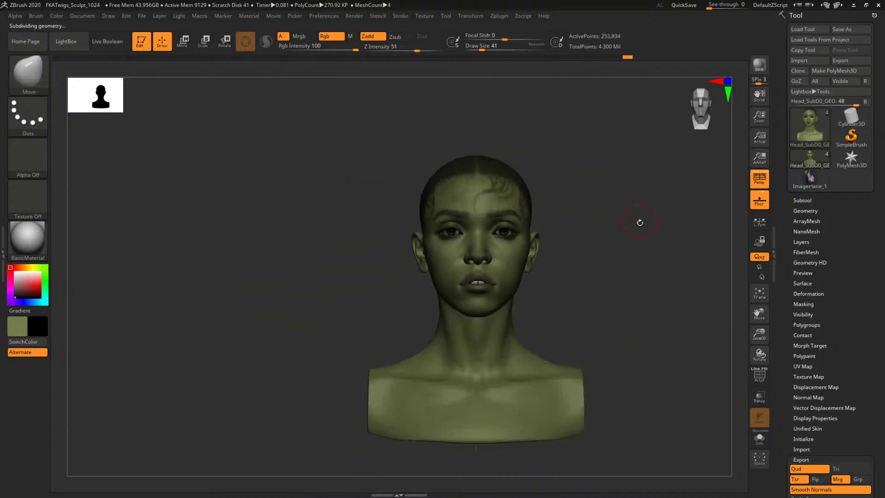
left_click_drag(635, 224, 632, 219)
Step: Lower the bust to its lowest subdivision level and re-export it over Head_SubD0_GEO.OBJ in the v007 folder
key("shift+d")
key("shift+d")
key("shift+d")
key("shift+d")
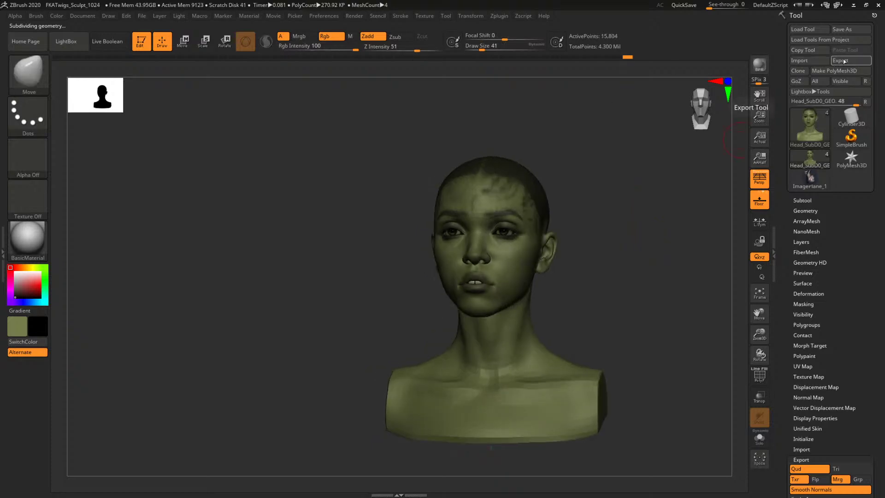
left_click(840, 60)
left_click(675, 337)
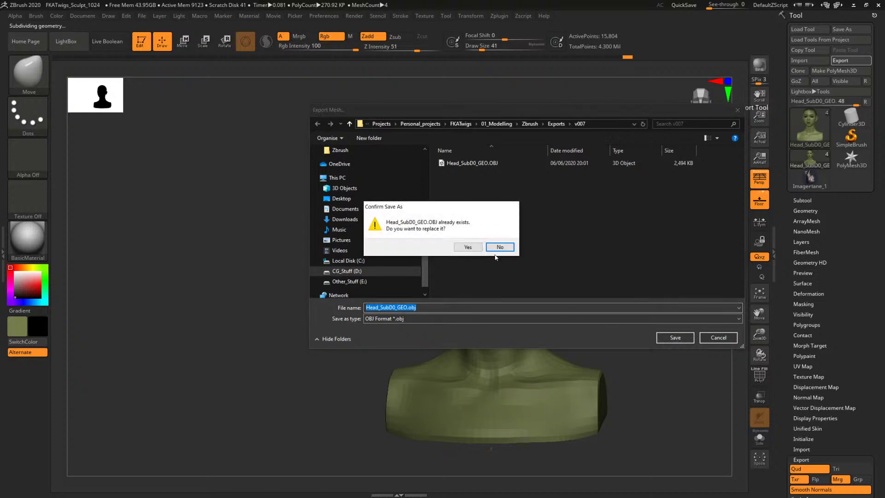
left_click(467, 245)
Step: Restore the bust's highest subdivision level and save the project over FKATwigs_Sculpt_1024.ZPR in the Scenes folder
key("d")
key("d")
key("d")
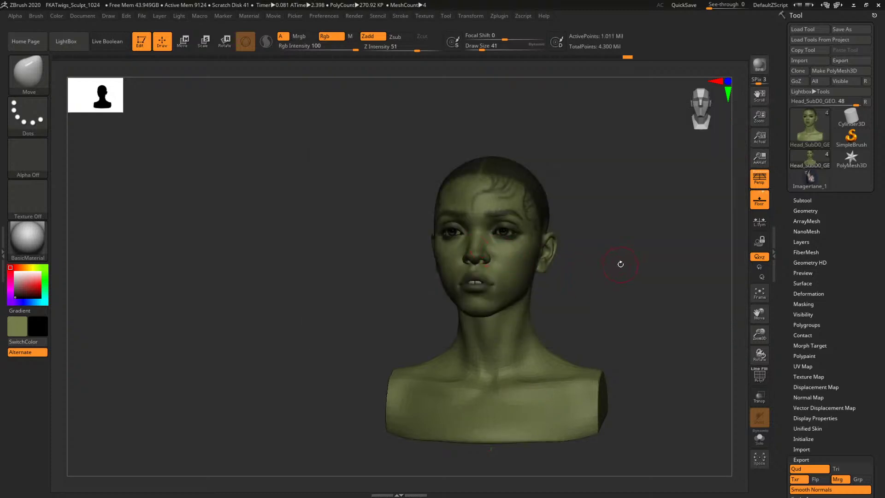
key("ctrl+s")
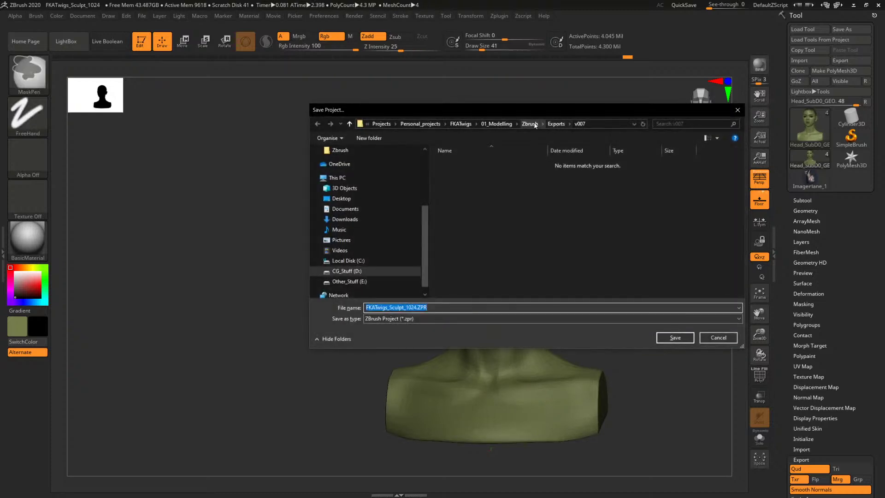
double_click(456, 172)
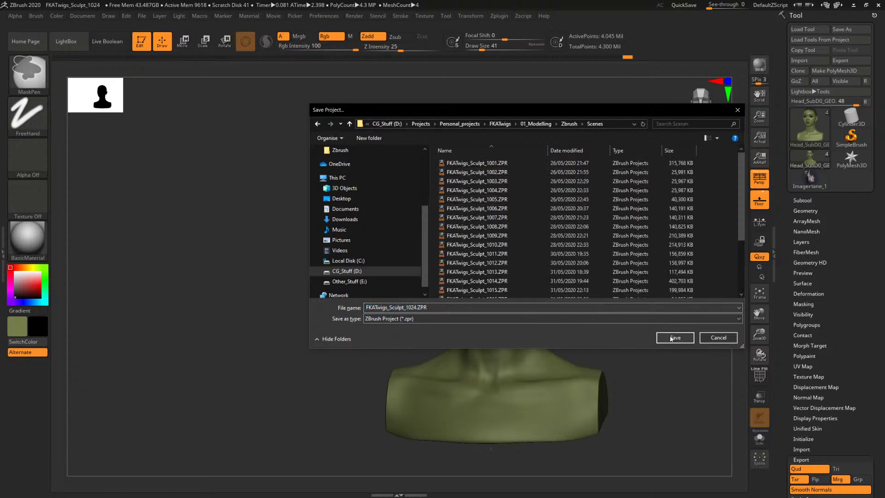
key("Return")
left_click(469, 247)
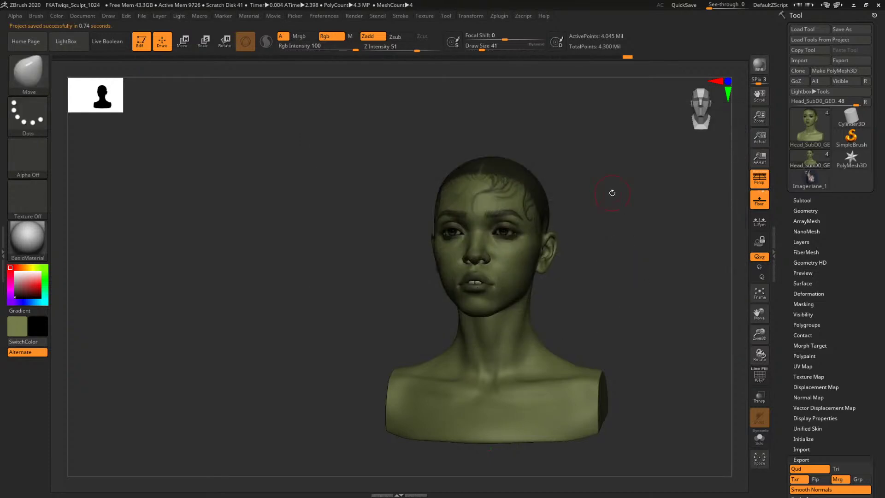
Step: Switch to Maya, delete the old ZBrush head mesh and import Head_SubD0_GEO.OBJ from the v007 folder
left_click_drag(606, 199, 607, 190, "shift")
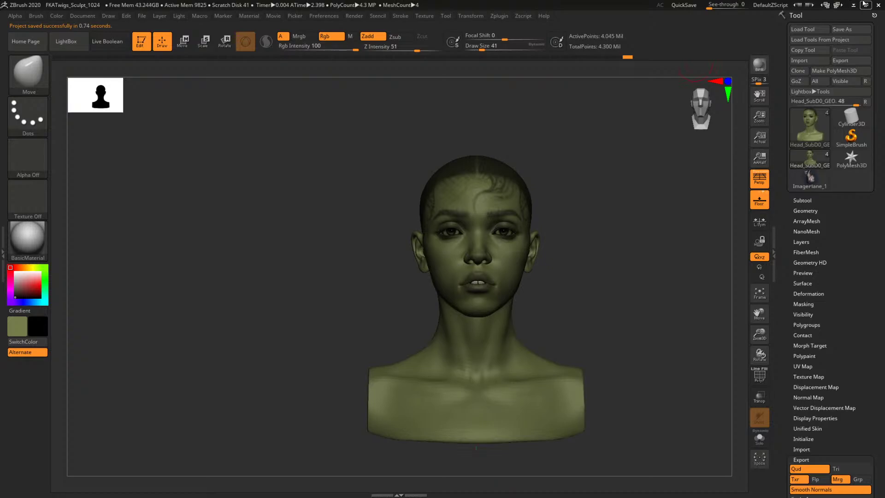
left_click(854, 5)
left_click(54, 169)
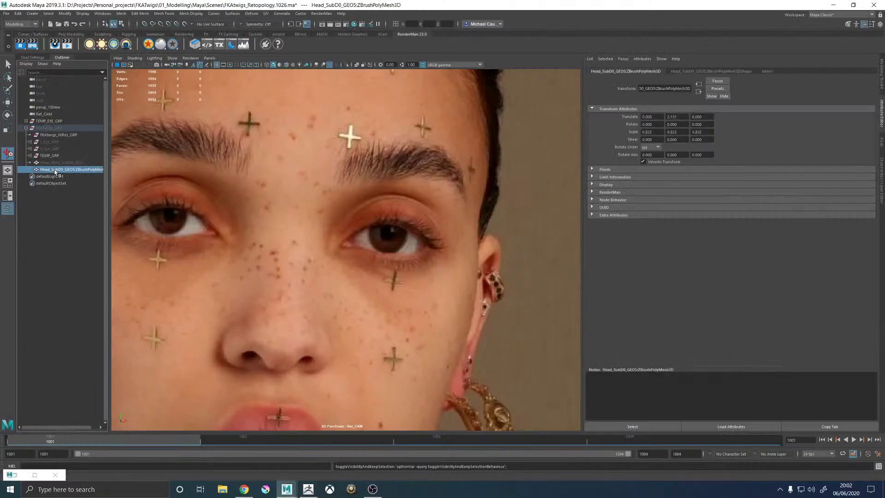
key("Delete")
left_click(6, 14)
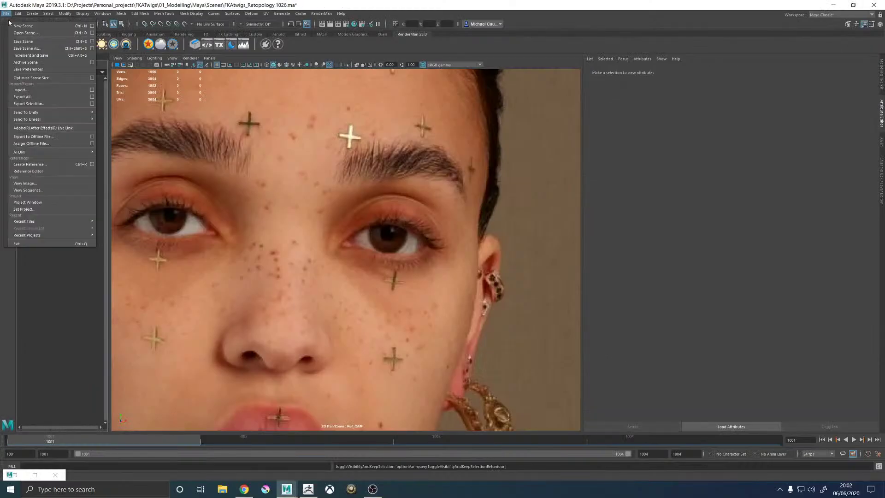
left_click(26, 90)
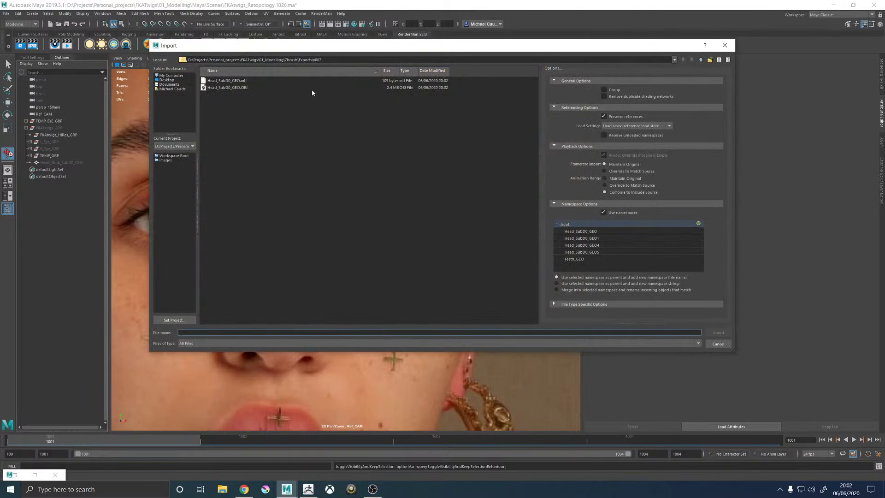
double_click(228, 88)
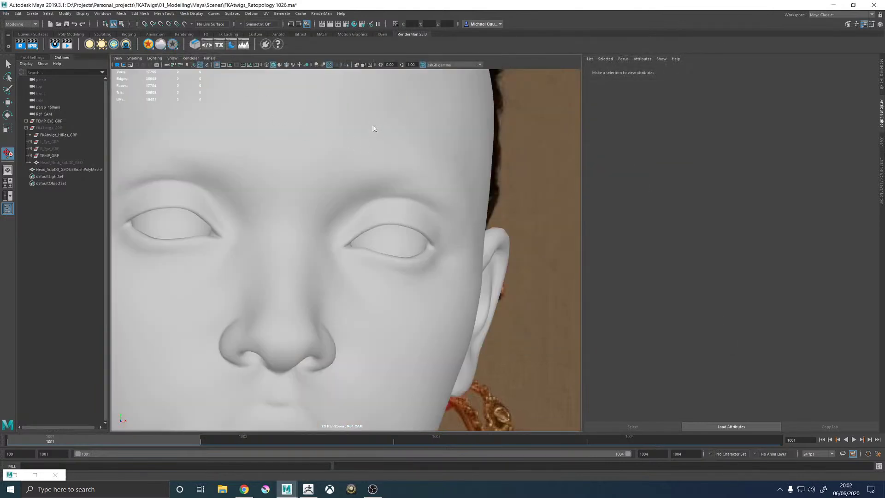
Step: Assign the existing blinn1 material to the imported head and parent the mesh under FKATwigs_GRP
right_click_drag(373, 125, 365, 231)
mouse_move(375, 308)
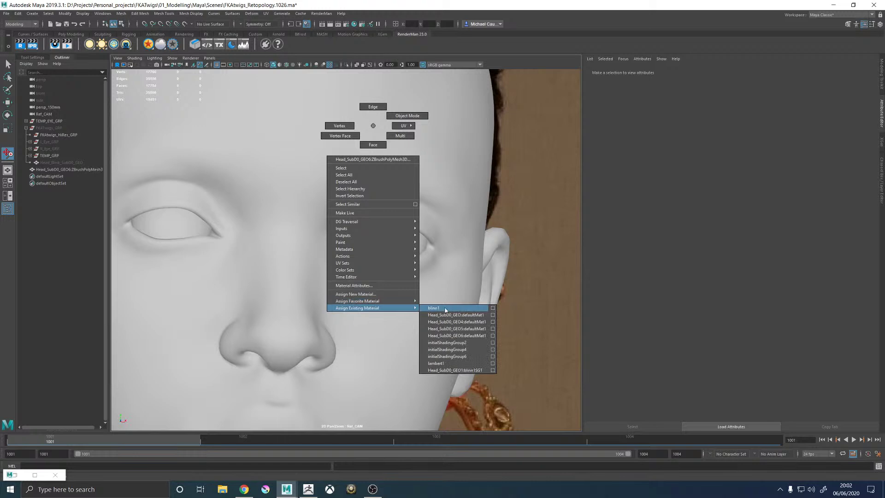
left_click(444, 309)
middle_click_drag(51, 170, 49, 128)
Step: Compare the imported head's eyelids and nose with the reference photo by toggling the visibility of FKATwigs_GRP
left_click(49, 127)
key("h")
key("h")
key("h")
key("h")
key("h")
key("h")
key("h")
key("h")
key("h")
key("h")
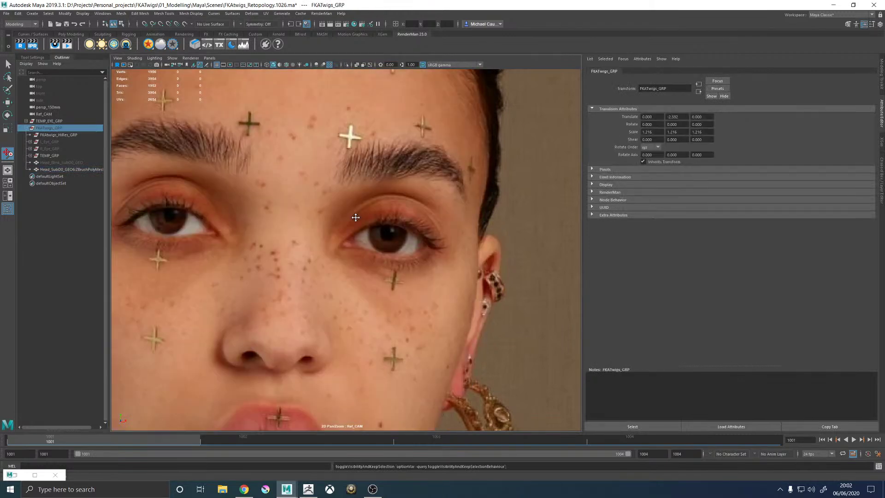
key("h")
key("h")
key("h")
key("h")
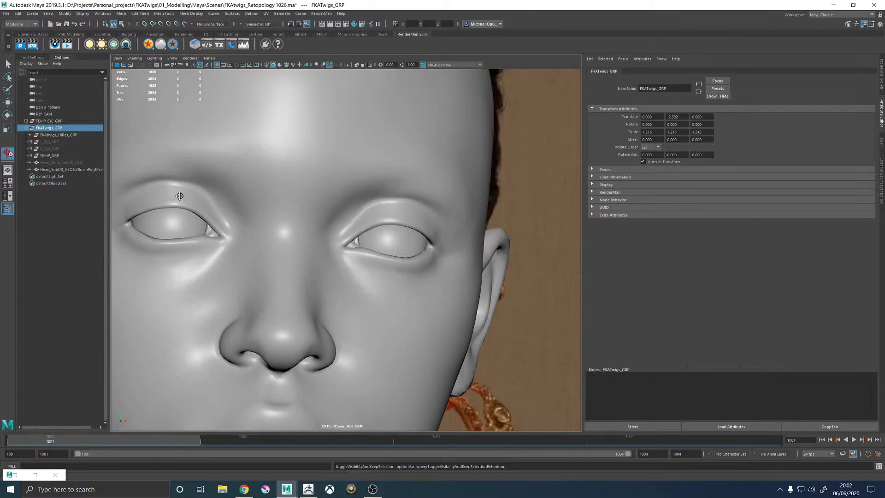
key("h")
key("h")
key("h")
key("h")
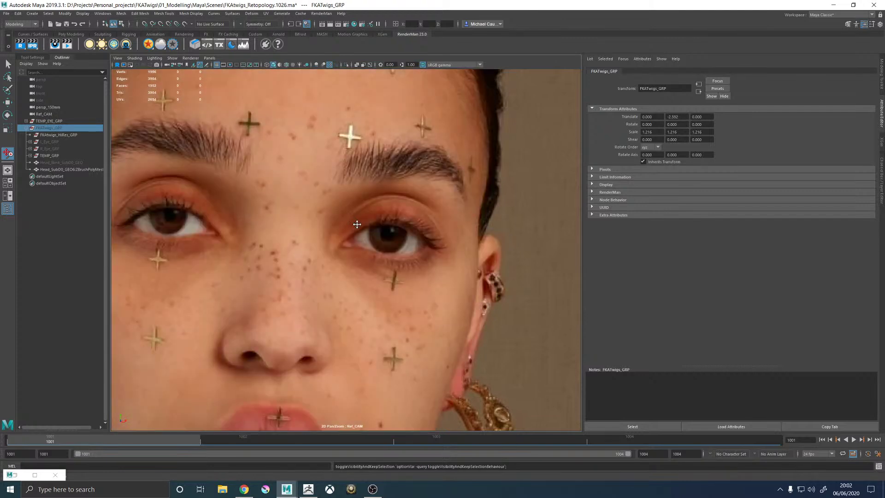
Step: Return to ZBrush, lower the head by three subdivision levels and adjust the upper eyelids with the Move brush
left_click(309, 489)
left_click_drag(614, 296, 678, 384, "alt")
key("shift+d")
key("shift+d")
key("shift+d")
key("shift+d")
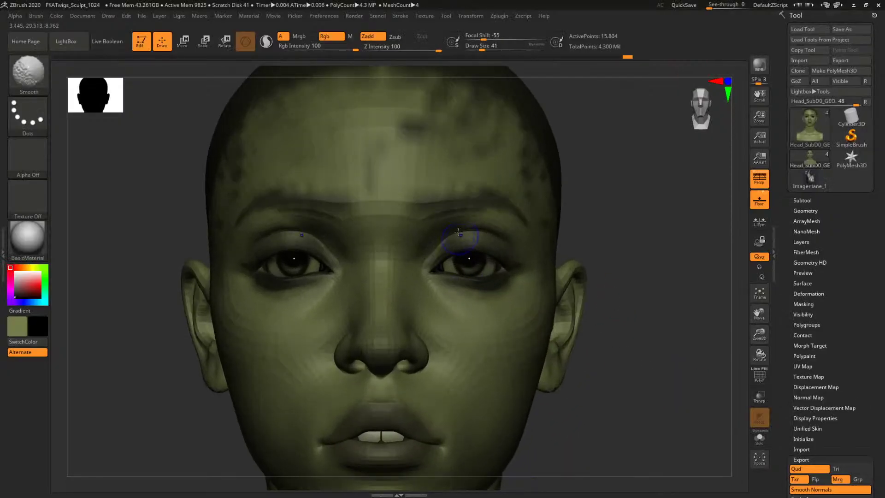
key("b")
key("m")
key("v")
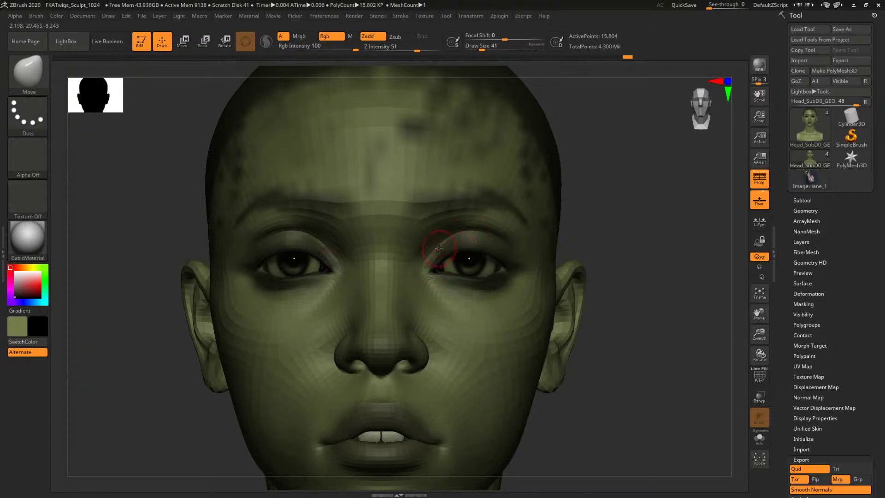
Step: Raise the head by three subdivision levels and check the whole bust
key("d")
key("d")
key("d")
mouse_move(620, 229)
left_mouse_down()
mouse_move(626, 225)
mouse_move(466, 182)
left_mouse_up()
key("shift+d")
key("shift+d")
key("shift+d")
left_click(843, 61)
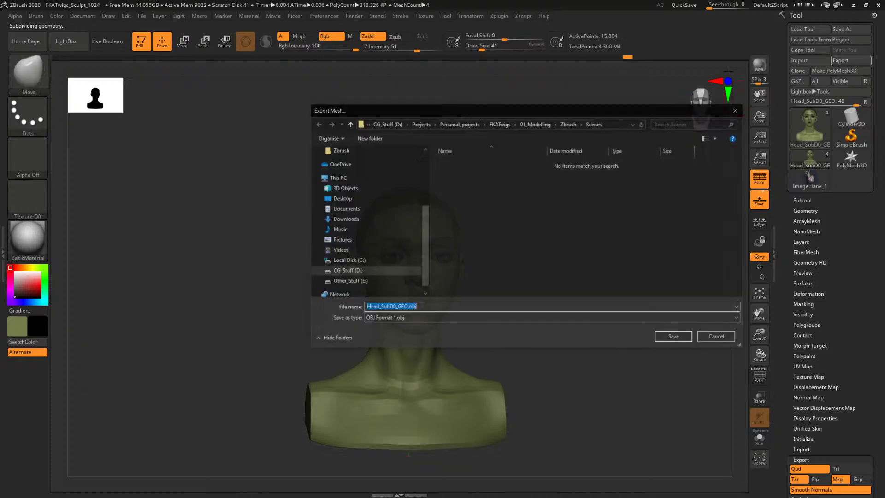
left_click(734, 111)
Step: Raise the head back to its highest subdivision level and save the project, overwriting FKATwigs_Sculpt_1024.ZPR
key("d")
key("d")
key("d")
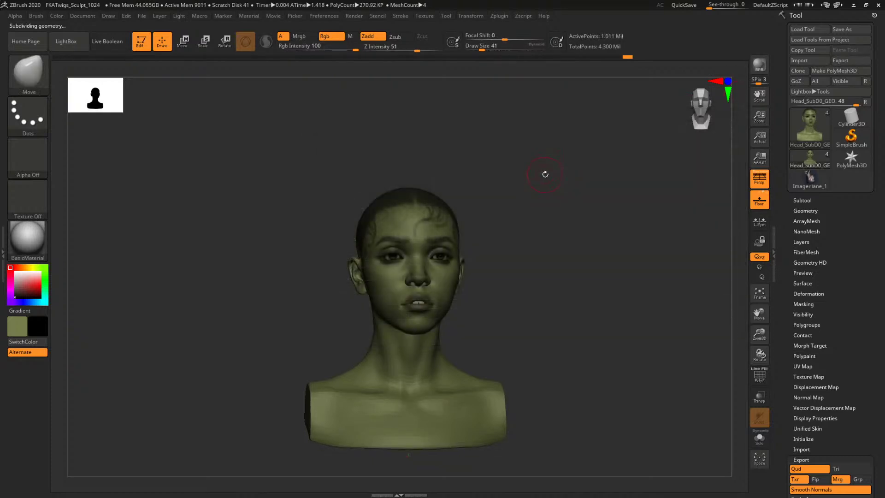
key("ctrl+s")
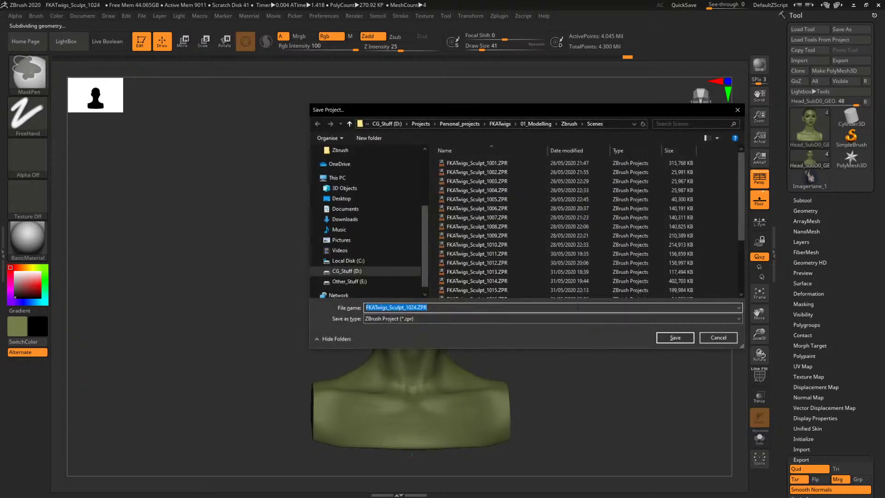
left_click(673, 337)
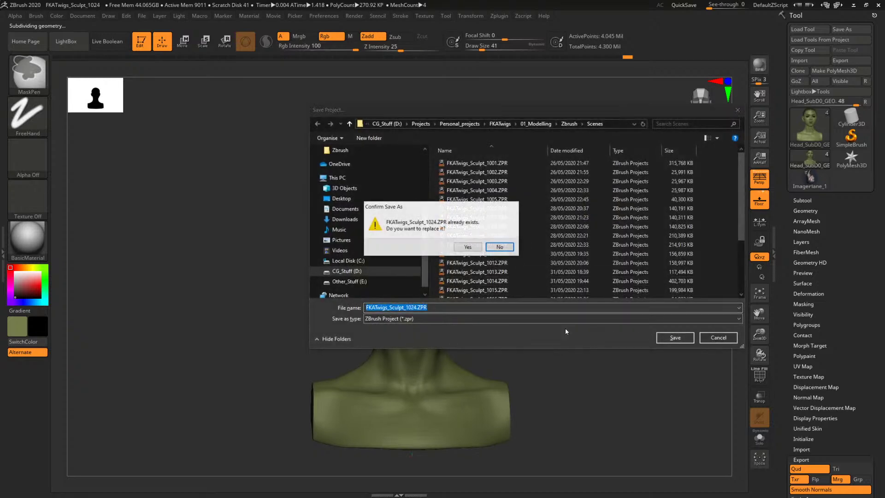
left_click(468, 247)
left_click_drag(561, 251, 562, 251, "shift")
Step: Lower the head by four subdivision levels and export it as Head_SubD0_GEO.obj to Exports/v007, replacing the existing file
key("shift+d")
key("shift+d")
key("shift+d")
key("shift+d")
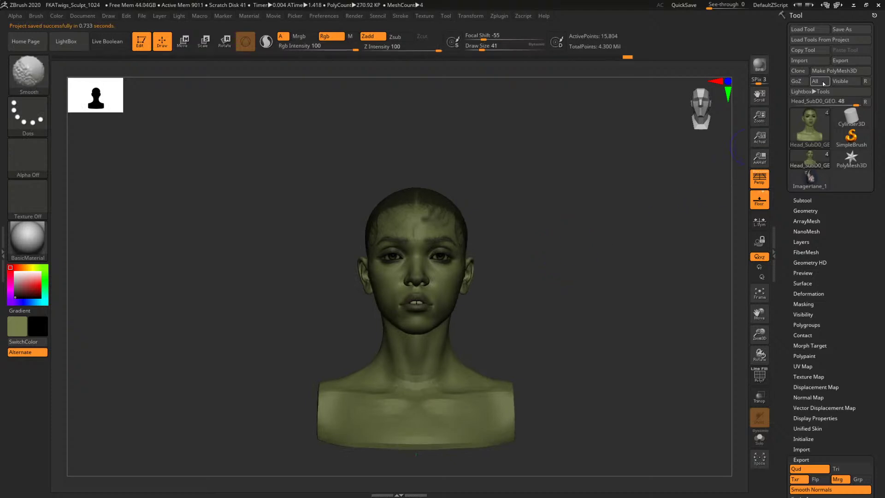
left_click(840, 60)
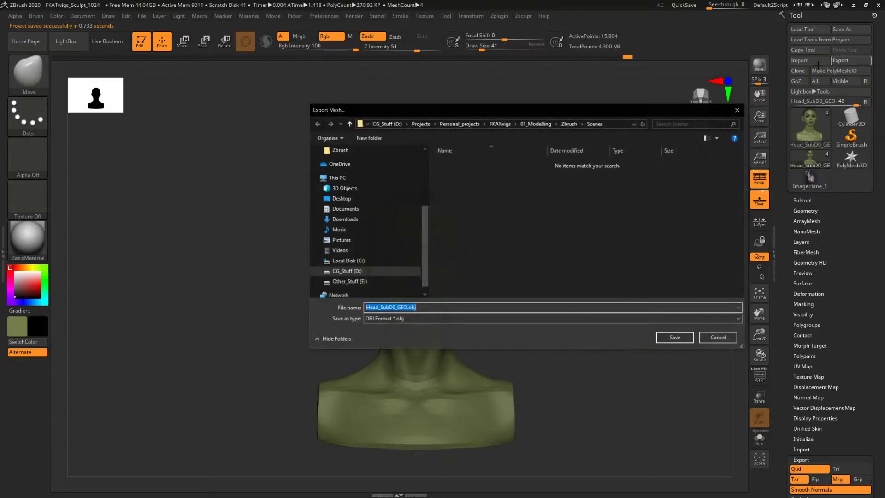
left_click(563, 125)
double_click(461, 163)
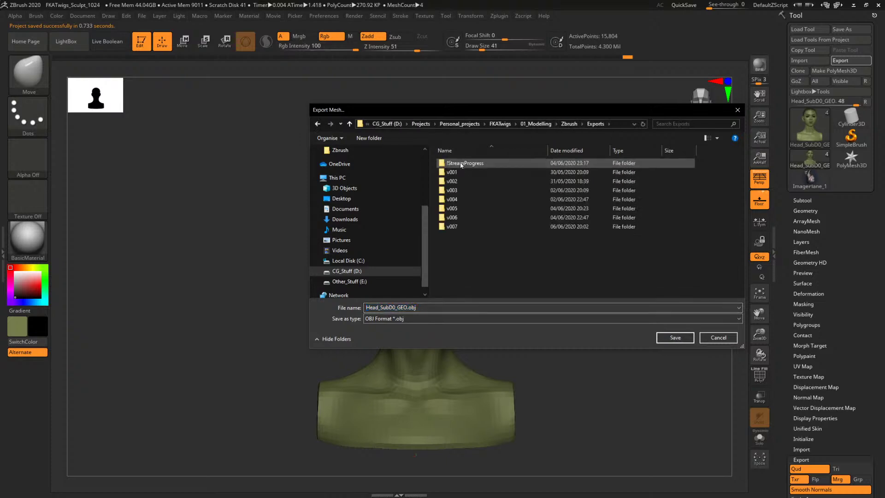
double_click(451, 226)
left_click(664, 341)
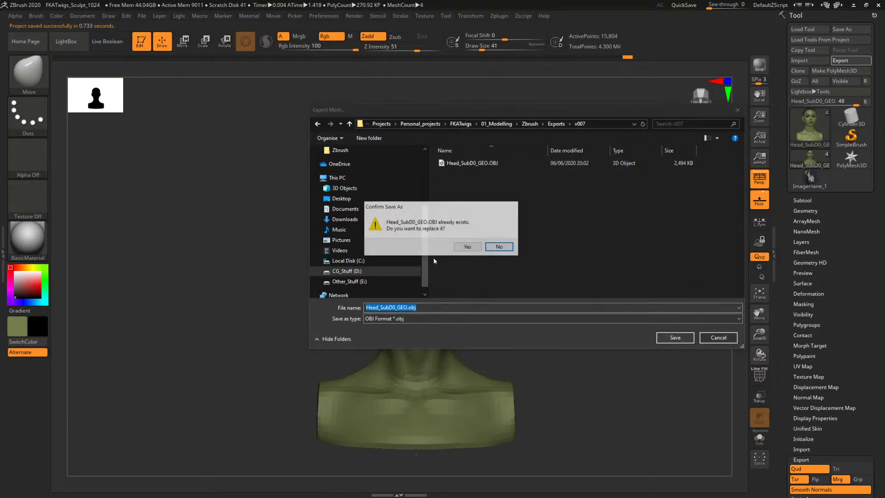
left_click(506, 244)
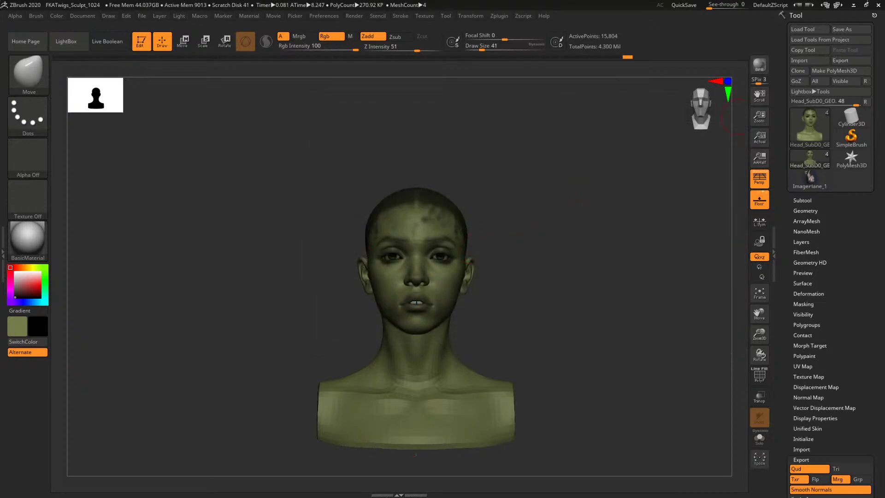
Step: Switch to Maya, delete the previously imported head and import the updated Head_SubD0_GEO.OBJ from the v007 folder
left_click(853, 5)
left_click(57, 169)
key("Delete")
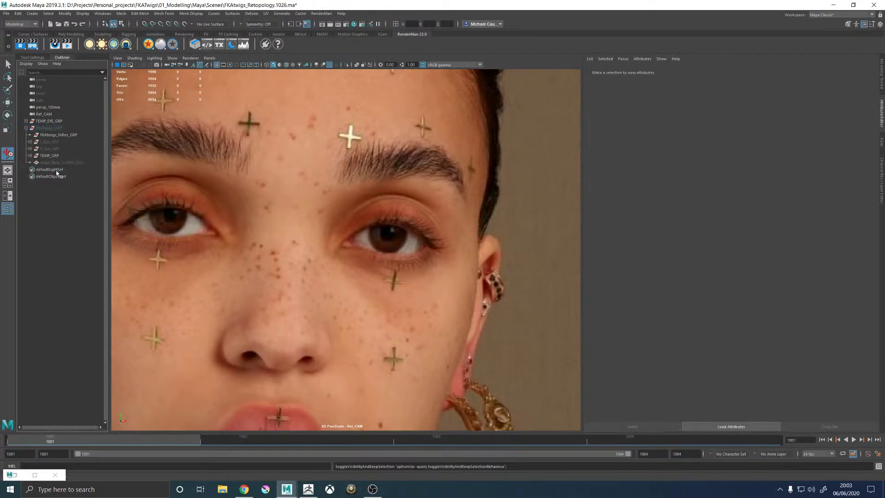
left_click(7, 14)
left_click(20, 90)
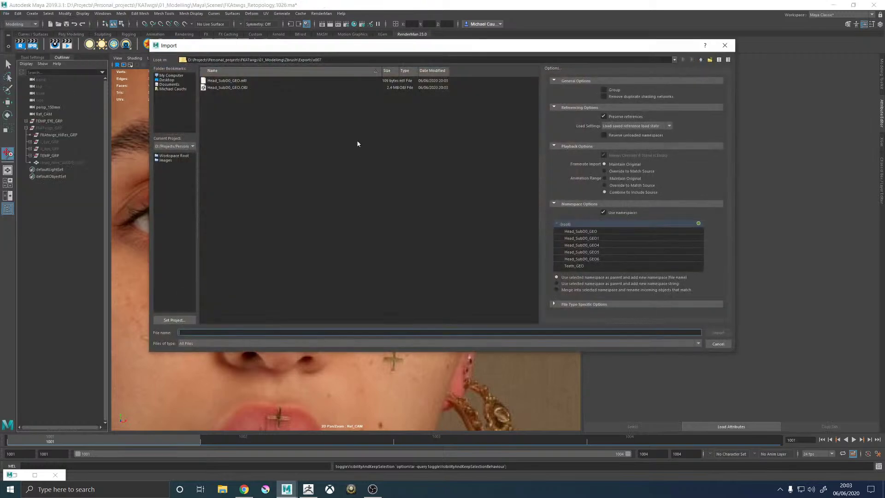
double_click(245, 88)
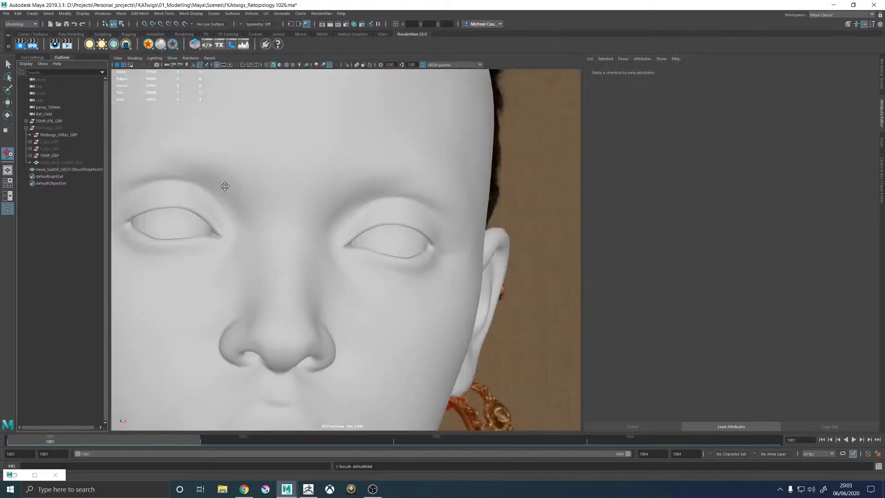
Step: Assign the existing blinn1 material to the newly imported head and parent the mesh under FKATwigs_GRP
left_click(46, 169)
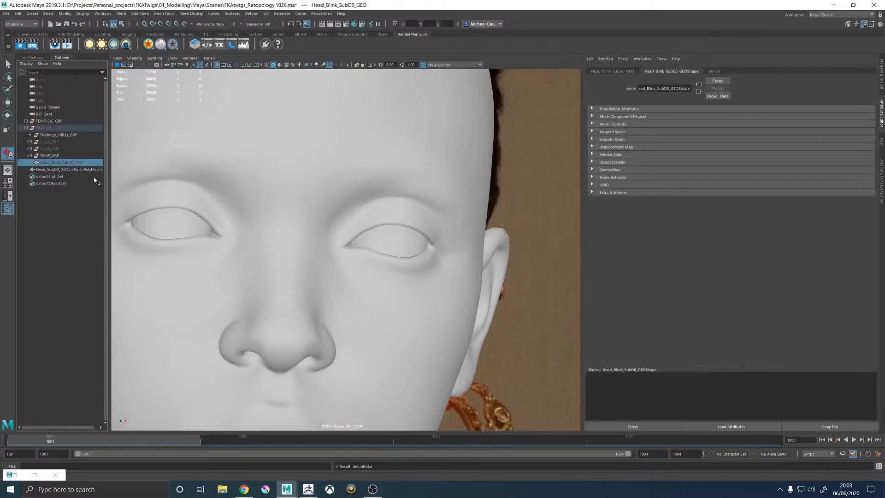
right_click(411, 144)
mouse_move(402, 326)
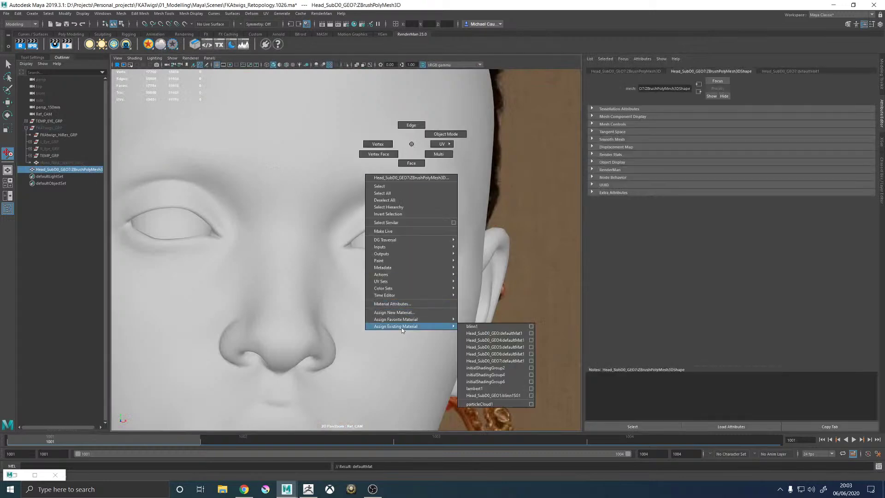
left_click(493, 328)
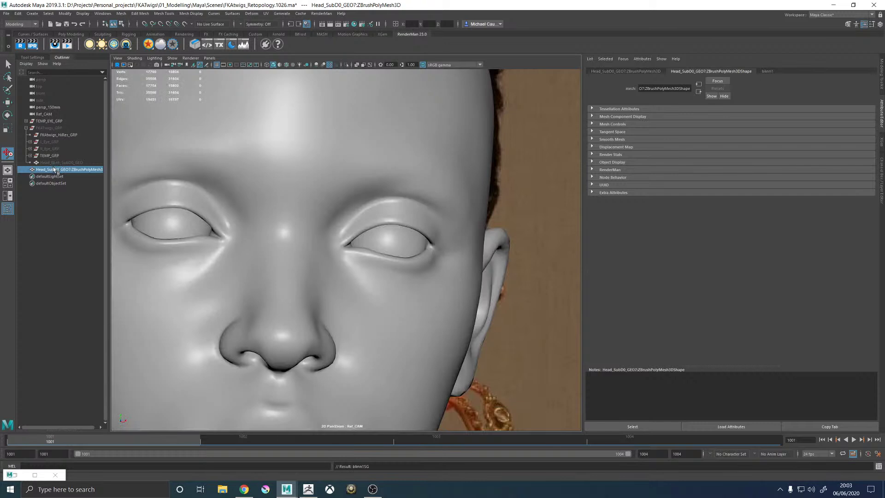
middle_click_drag(54, 169, 51, 129)
Step: Compare the updated head's eyes and nose with the reference photo by repeatedly toggling the visibility of FKATwigs_GRP
left_click(51, 129)
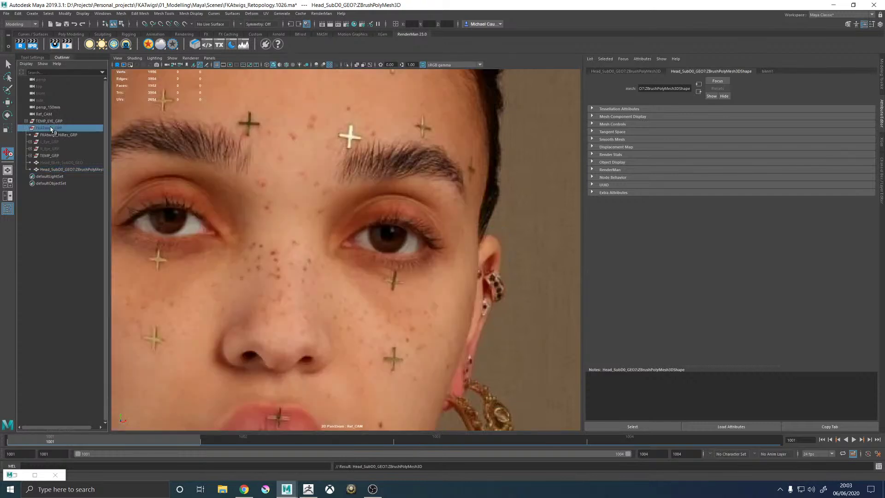
key("h")
key("h")
key("h")
key("h")
key("h")
key("h")
key("h")
key("h")
key("h")
key("h")
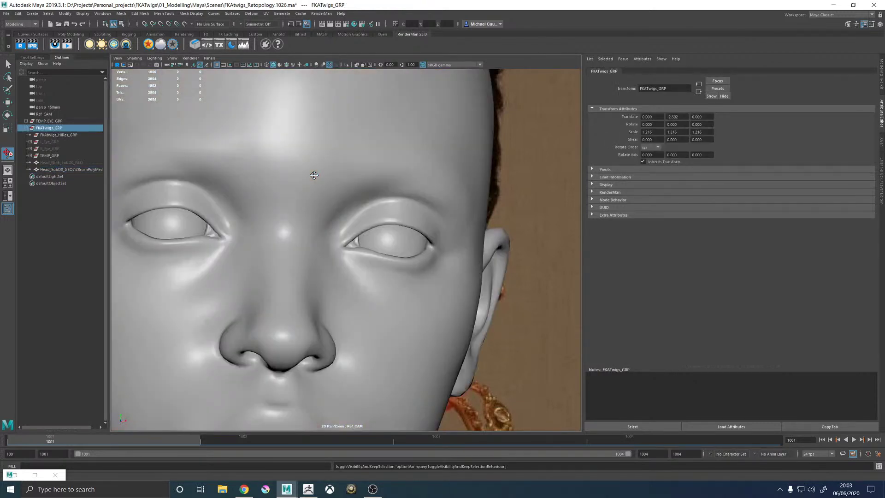
key("h")
key("h")
key("h")
key("h")
key("h")
key("h")
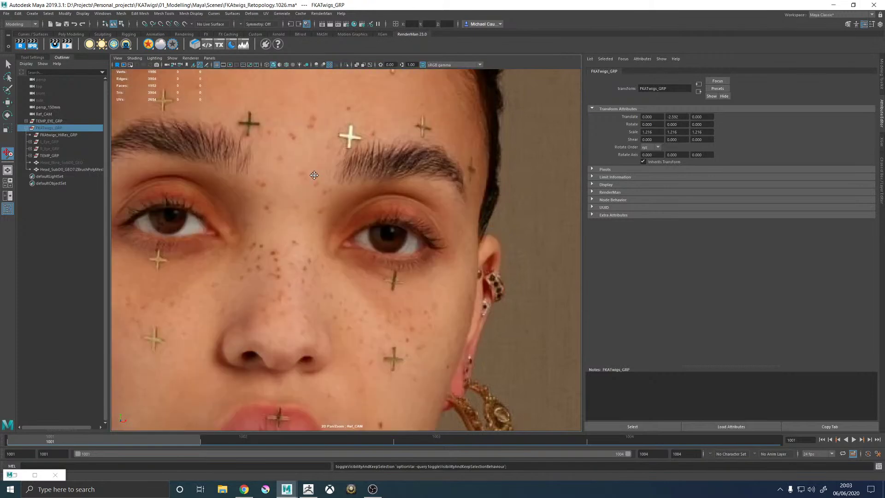
key("h")
key("h")
key("h")
key("h")
key("h")
key("h")
key("h")
key("h")
key("h")
key("h")
key("h")
key("h")
Step: Compare the head's nose, lips and jaw with the photo by toggling the visibility of FKATwigs_GRP, and switch to Chrome
left_click_drag(395, 259, 435, 123)
key("h")
key("h")
key("h")
key("h")
key("h")
key("h")
key("h")
key("h")
key("h")
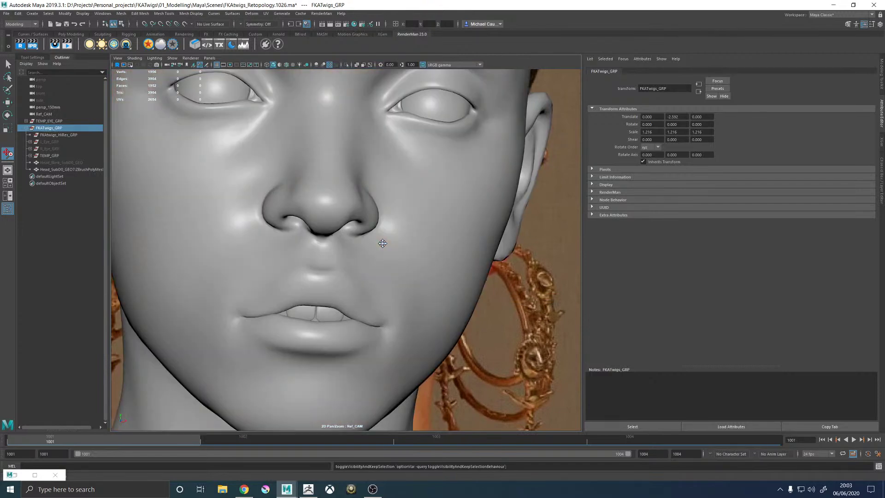
key("h")
key("h")
key("h")
key("h")
key("h")
key("h")
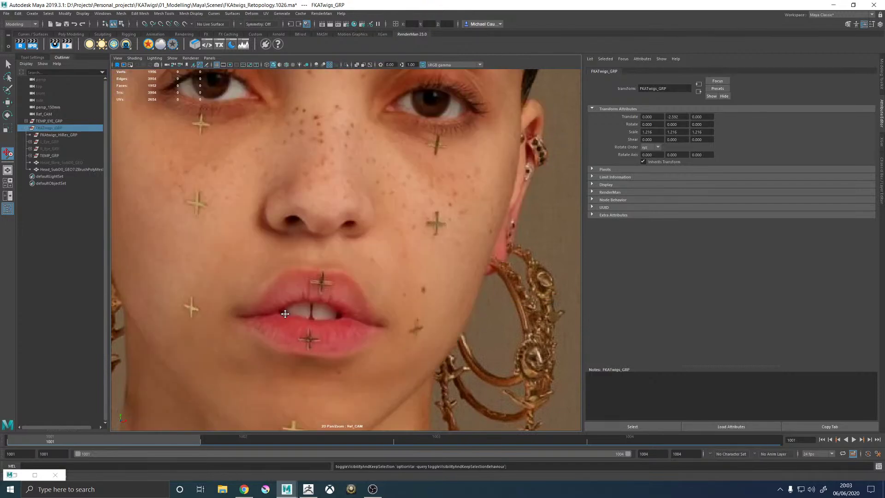
key("h")
key("h")
left_click_drag(286, 313, 320, 270)
key("h")
key("h")
key("h")
key("h")
key("h")
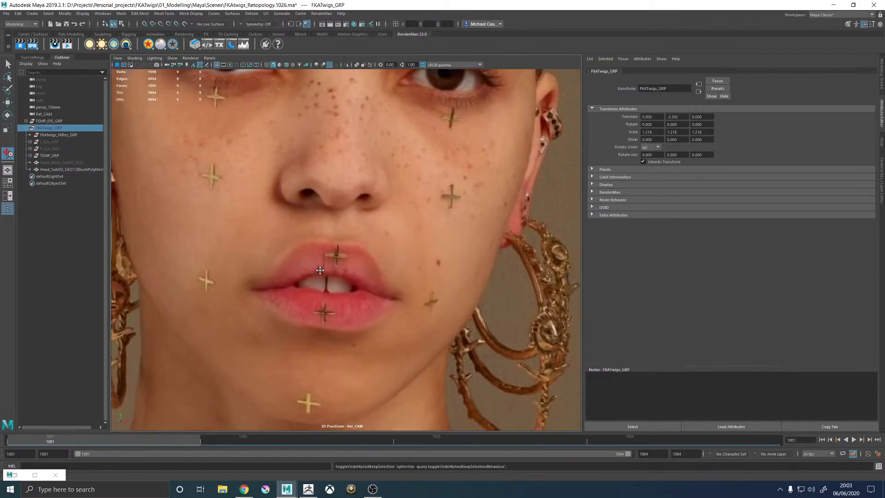
key("h")
left_click(244, 489)
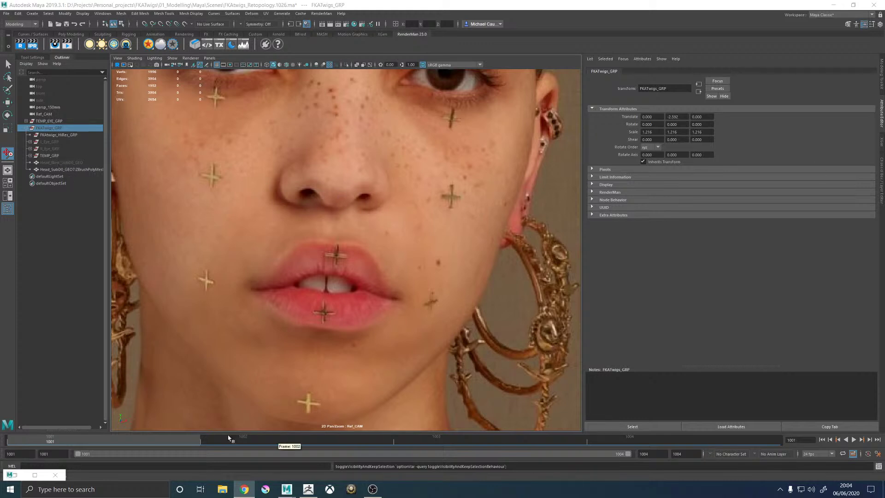
Step: Switch to frame 1002, frame the whole three-quarter reference photo in the camera view and select Ref_CAM
left_click(243, 441)
middle_click_drag(323, 232, 361, 235, "alt")
scroll(361, 235, "down", 3)
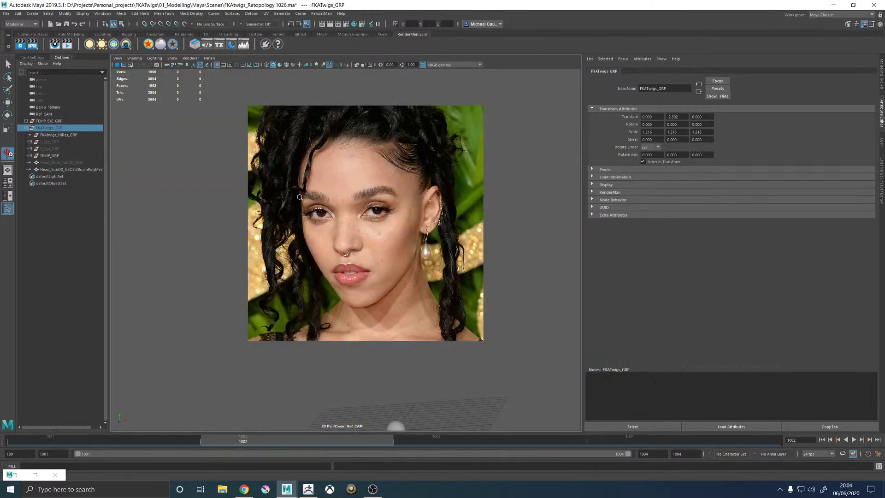
left_click_drag(239, 80, 511, 344)
middle_click_drag(340, 214, 365, 193)
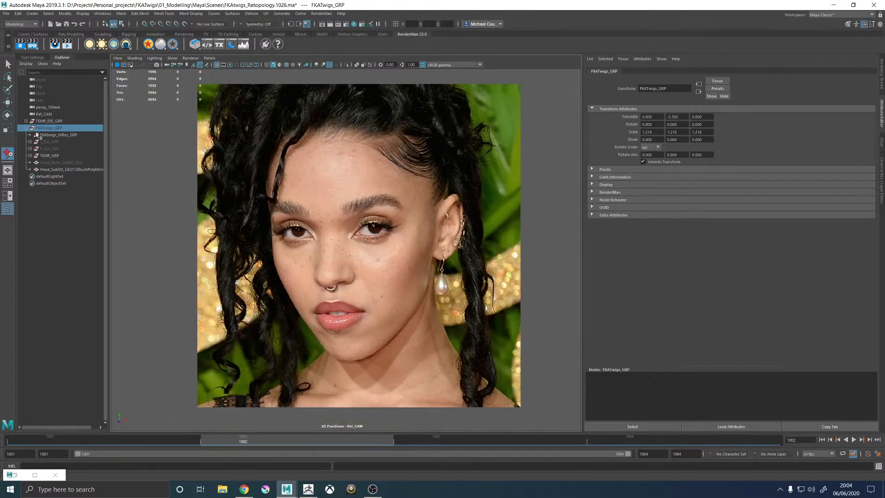
left_click(157, 65)
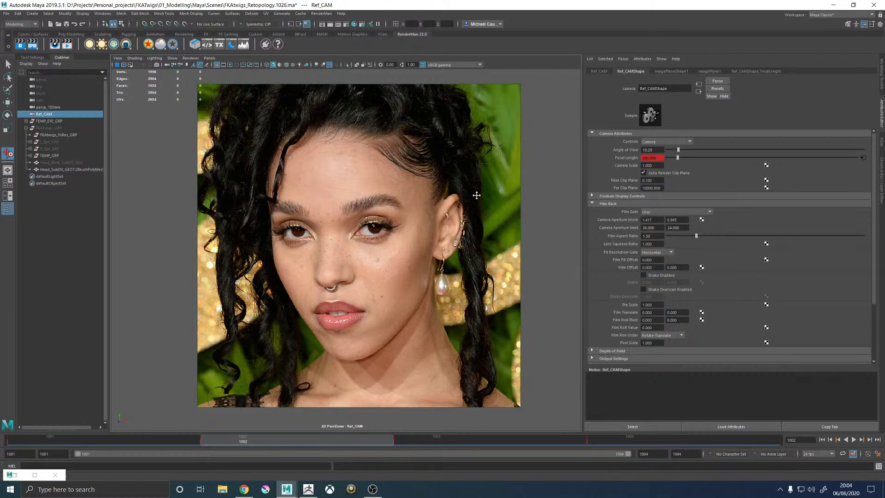
Step: Compare the head with the three-quarter reference photo by repeatedly toggling the visibility of FKATwigs_GRP
left_click(41, 128)
key("h")
key("h")
key("h")
key("h")
key("h")
key("h")
key("h")
key("h")
key("h")
key("h")
key("h")
key("h")
key("h")
key("h")
key("h")
key("h")
key("h")
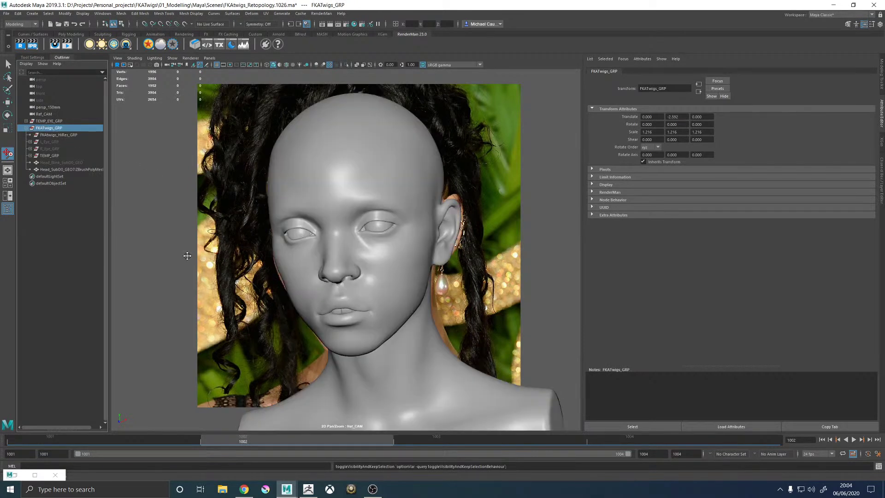
key("h")
key("h")
key("h")
key("h")
key("h")
key("h")
key("h")
key("h")
key("h")
key("h")
key("h")
key("h")
key("h")
key("h")
key("h")
key("h")
key("h")
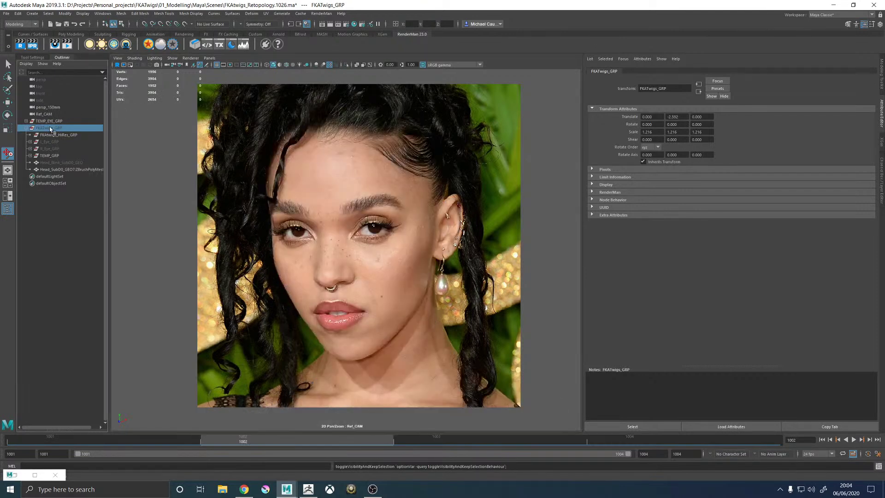
key("h")
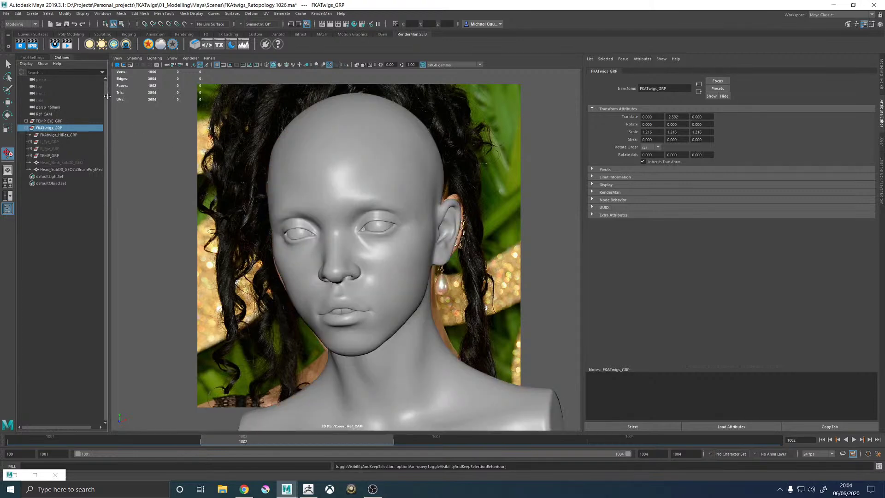
Step: With the head in wireframe, set Ref_CAM's Rotate Z to 714.348 and realign the camera to the photo, ending in shaded display
key("4")
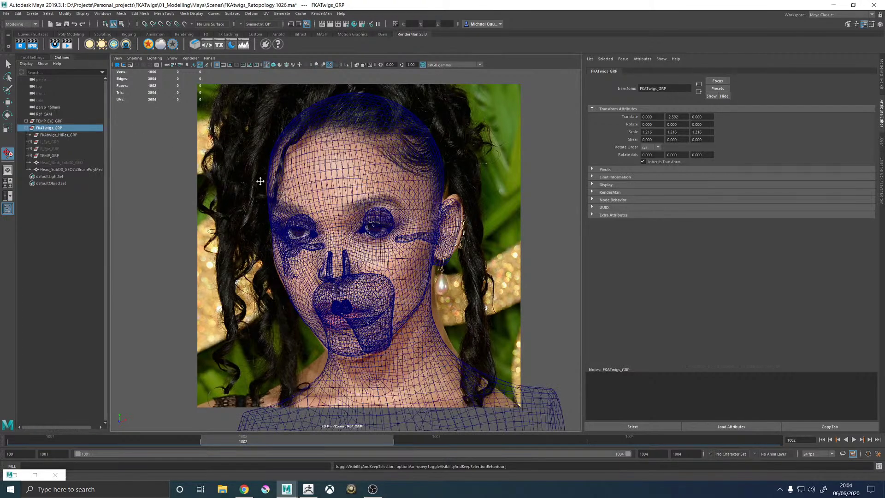
left_click(167, 67)
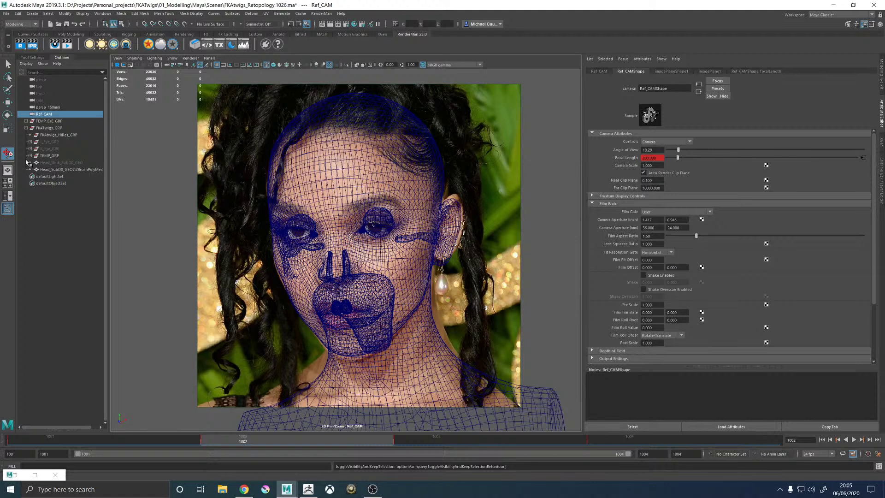
left_click(48, 114)
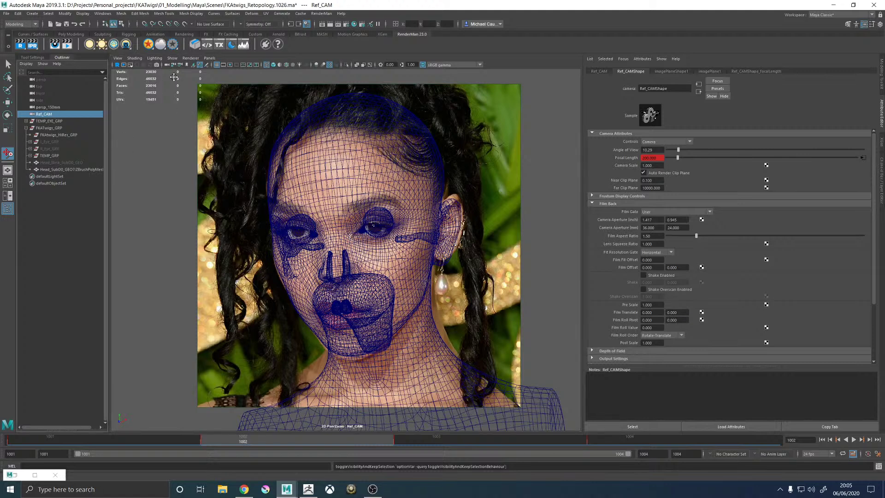
left_click(599, 71)
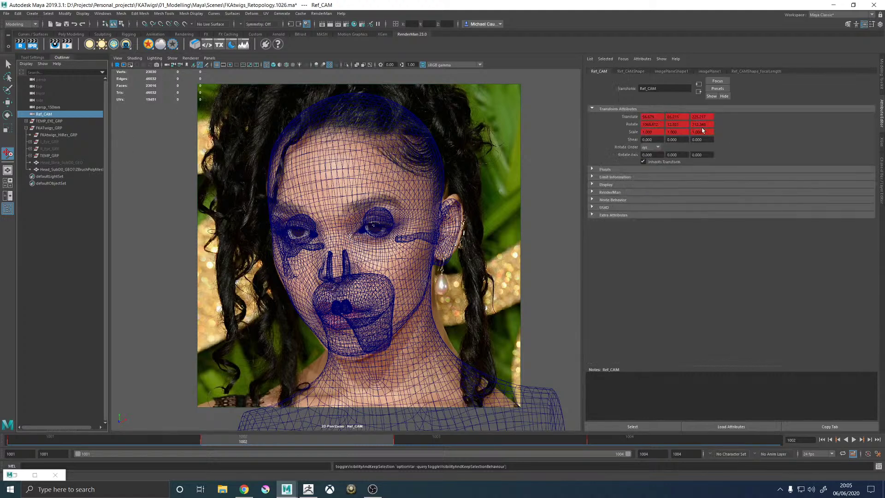
left_click_drag(701, 122, 708, 121, "ctrl")
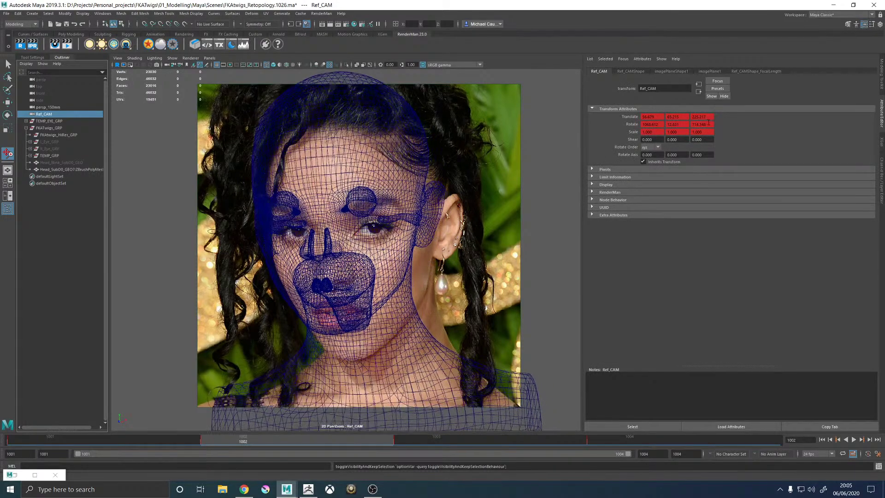
middle_click_drag(393, 177, 408, 205, "alt")
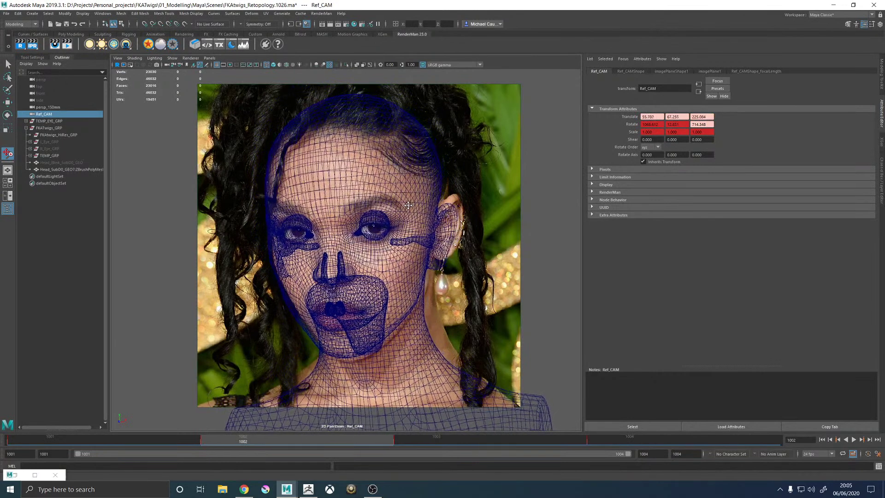
key("5")
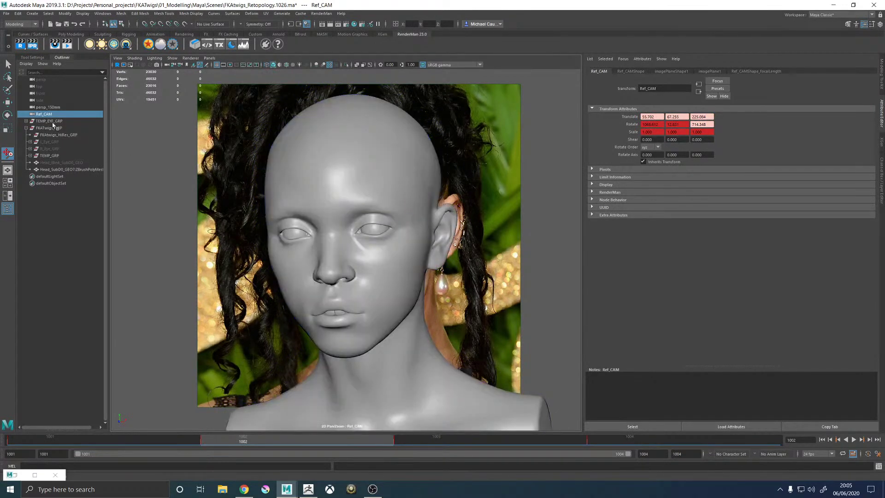
Step: Check the realigned head against the frame 1002 photo by toggling the visibility of FKATwigs_GRP
left_click(51, 121)
left_click(47, 129)
key("h")
key("h")
key("h")
key("h")
key("h")
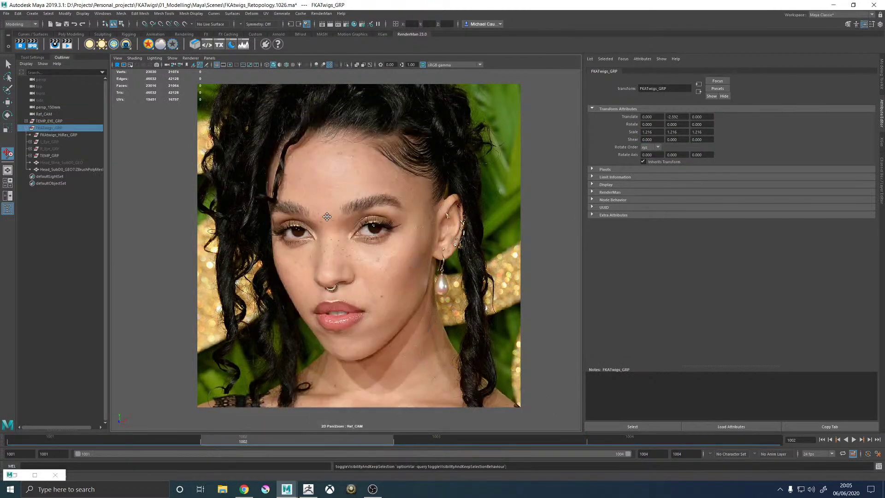
key("h")
key("h")
key("h")
key("h")
key("h")
key("h")
key("h")
key("h")
key("h")
key("h")
key("h")
Step: Nudge Ref_CAM to fit the head closer to the photo's face, checking the overlay by toggling FKATwigs_GRP
left_click_drag(335, 217, 335, 216, "alt")
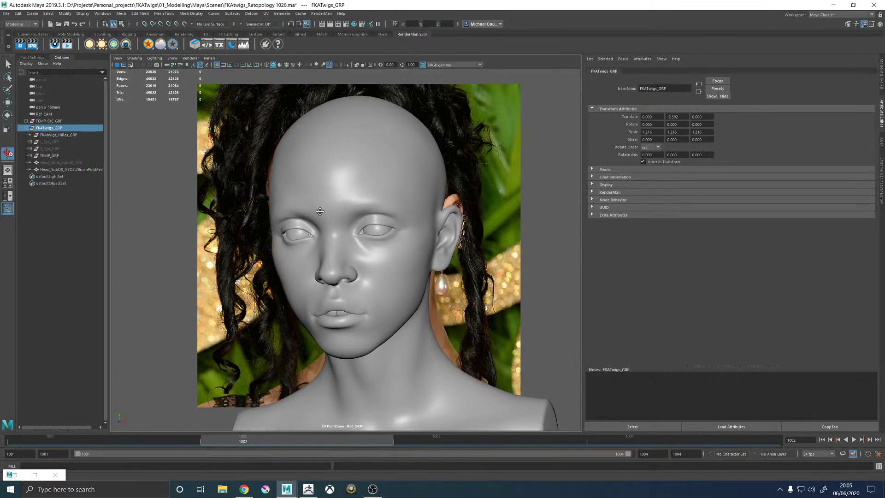
key("h")
key("h")
key("h")
key("h")
key("h")
key("h")
key("h")
key("h")
key("h")
key("h")
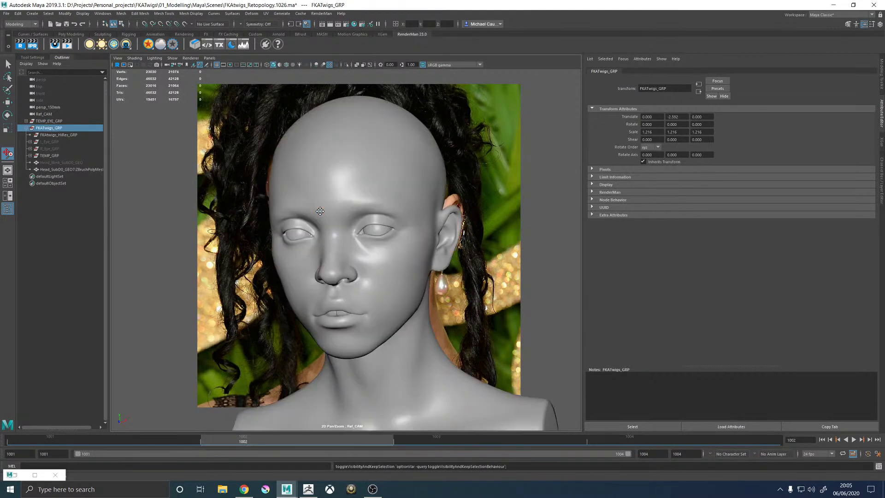
key("h")
key("h")
key("h")
key("h")
key("h")
key("h")
key("h")
key("h")
key("h")
key("h")
key("h")
key("h")
key("h")
key("h")
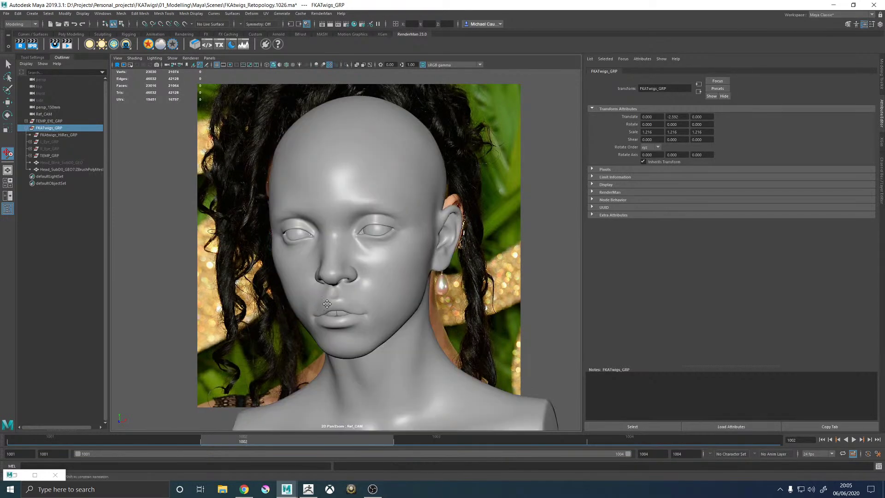
Step: Adjust Ref_CAM's viewing angle to match the face's tilt in the photo, checking the overlay by toggling FKATwigs_GRP
left_click_drag(319, 270, 312, 299, "alt")
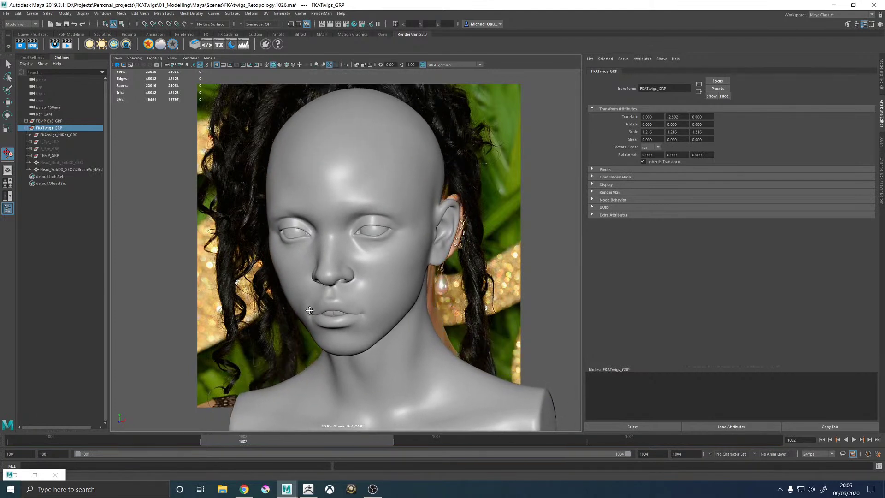
key("h")
key("h")
key("h")
key("h")
key("h")
key("h")
key("h")
key("h")
key("h")
key("h")
key("h")
key("h")
key("h")
key("h")
key("h")
key("h")
key("h")
key("h")
key("h")
key("h")
key("h")
key("h")
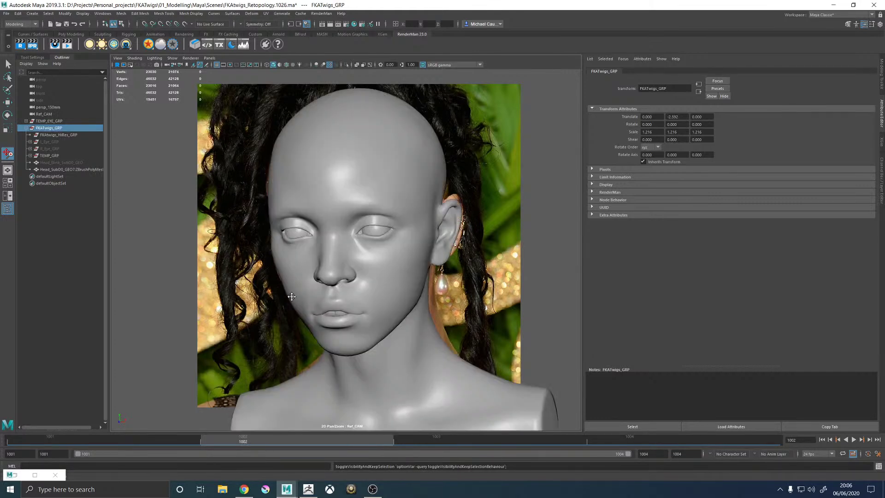
Step: Recheck the camera match by toggling FKATwigs_GRP, and keyframe Ref_CAM's adjusted placement at frame 1002
key("h")
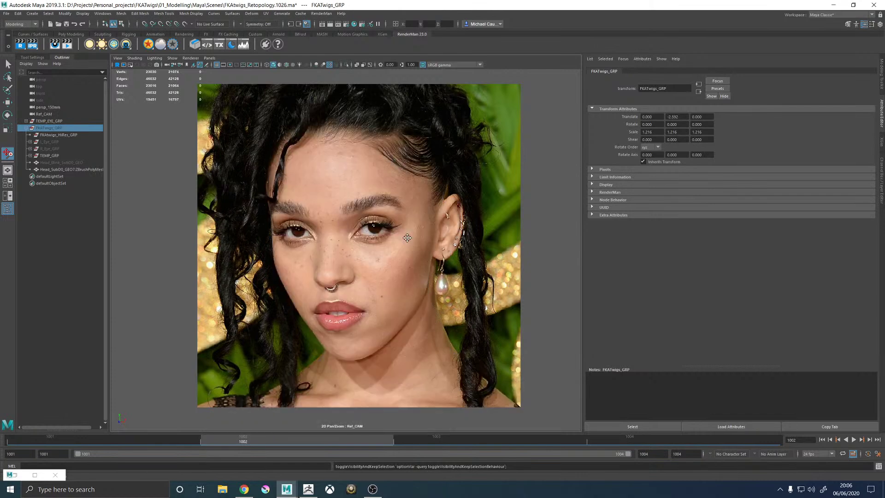
key("h")
key("h")
key("h")
key("h")
key("h")
key("h")
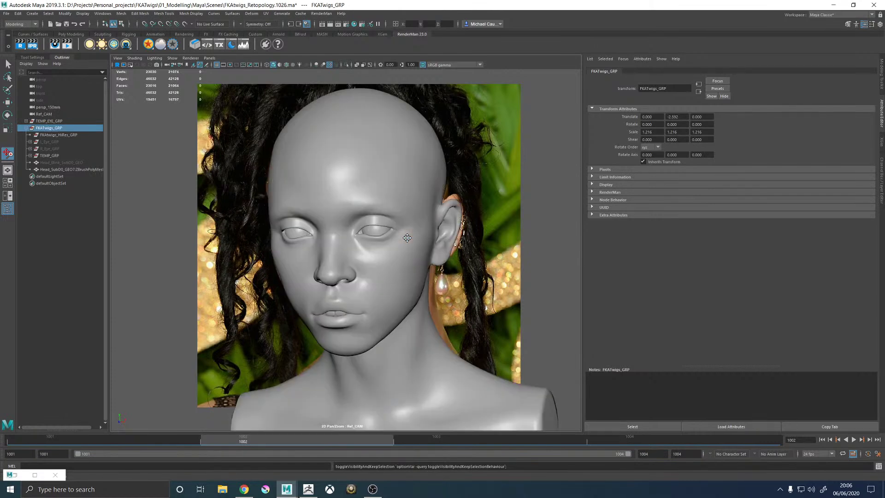
key("h")
key("h")
key("h")
key("h")
key("h")
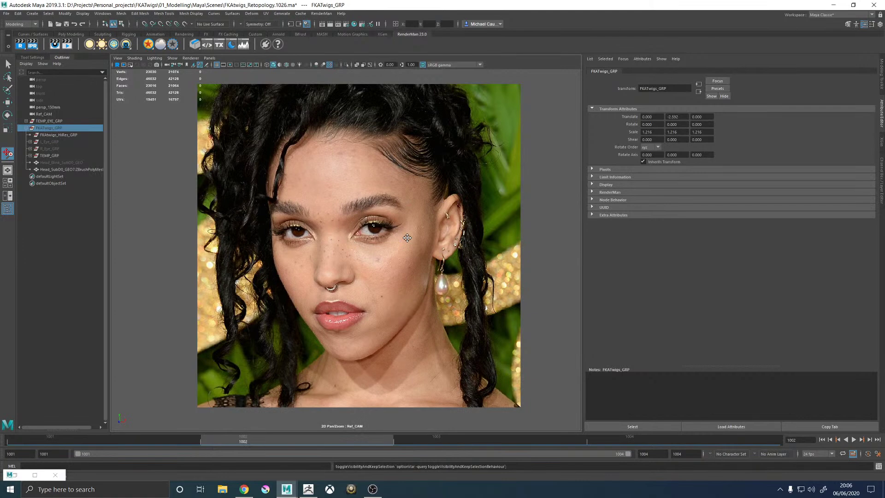
key("h")
key("h")
key("h")
key("h")
key("h")
key("h")
key("h")
key("h")
key("h")
key("h")
key("h")
left_click(167, 65)
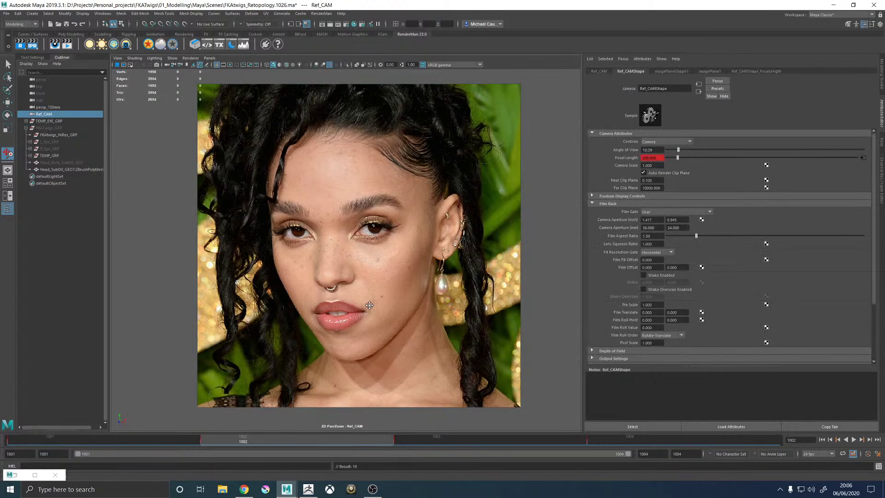
Step: Compare the head's eyes, cheek and chin with the three-quarter photo by toggling the visibility of FKATwigs_GRP
left_click(51, 128)
key("h")
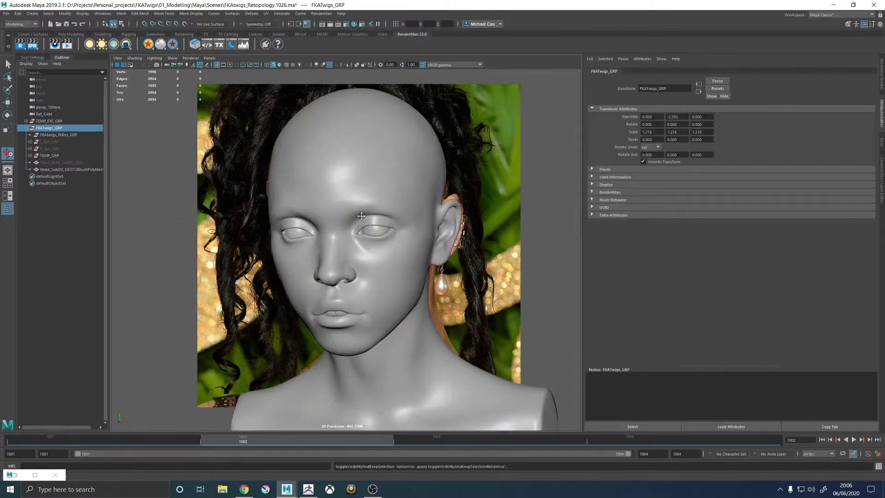
key("h")
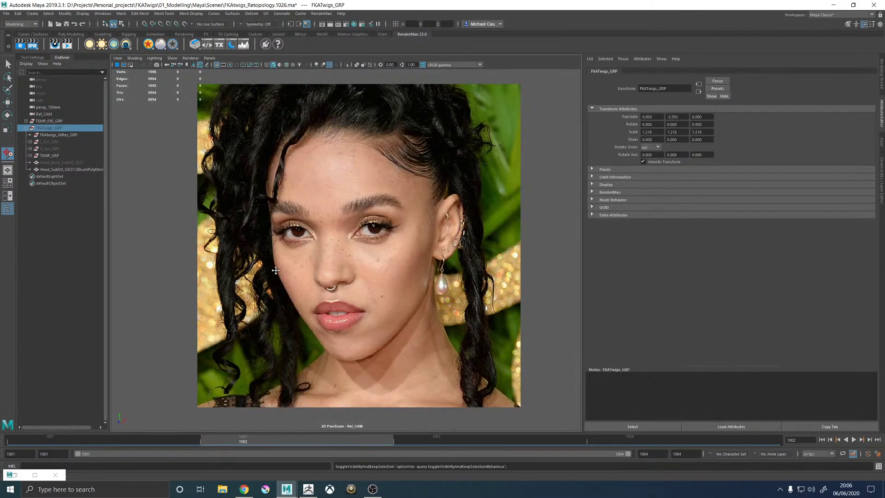
key("h")
key("h")
key("h")
key("h")
key("h")
key("h")
key("h")
key("h")
key("h")
key("h")
key("h")
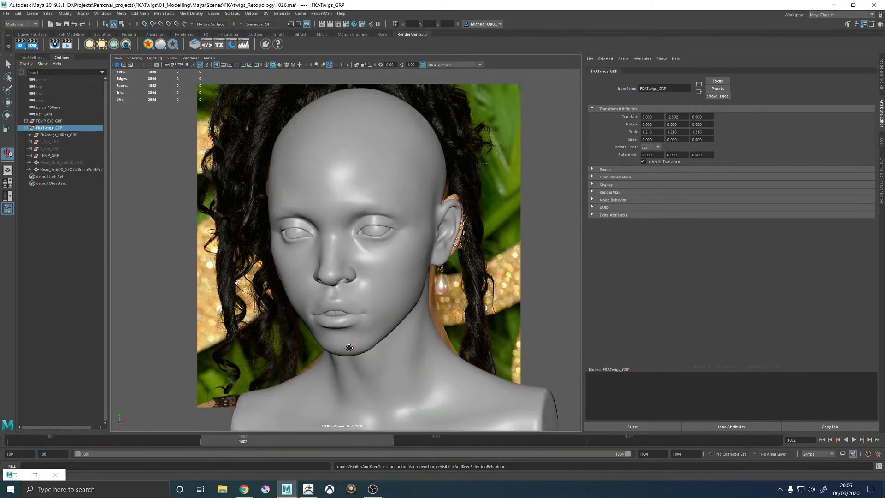
key("h")
key("h")
key("h")
key("h")
key("h")
key("h")
key("h")
key("h")
key("h")
key("h")
key("h")
Step: Return to frame 1001 and compare the whole head with the front reference photo by toggling FKATwigs_GRP
left_click(133, 441)
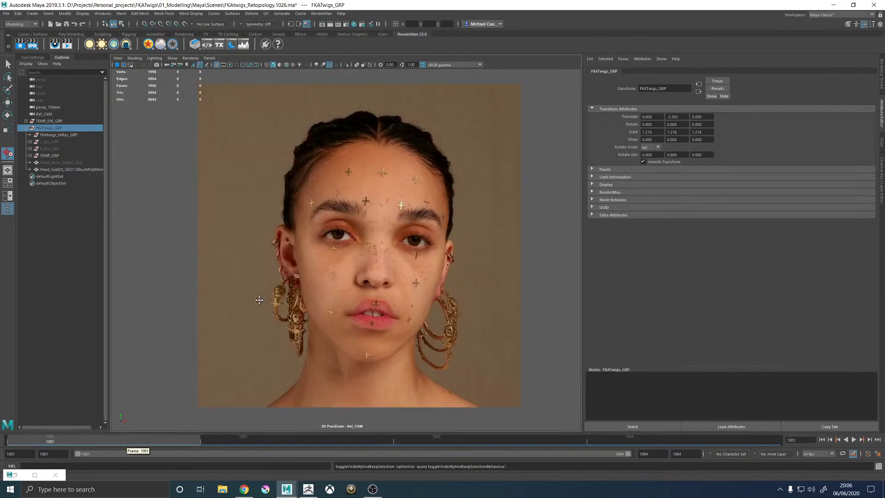
key("h")
key("h")
key("h")
key("h")
key("h")
key("h")
key("h")
key("h")
key("h")
key("h")
key("h")
key("h")
key("h")
key("h")
Step: Compare the eye, brow and ear beside the temple with the front photo close up by toggling FKATwigs_GRP
scroll(491, 271, "up", 5)
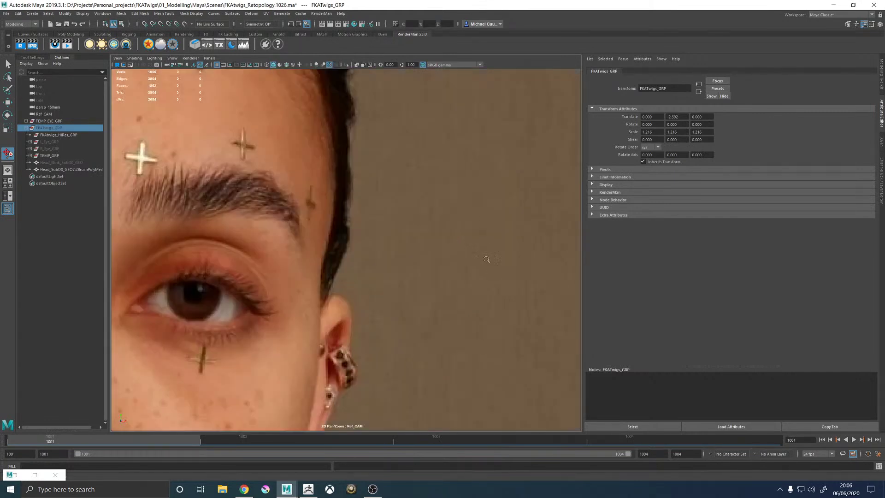
middle_click_drag(396, 192, 444, 182, "alt")
key("h")
key("h")
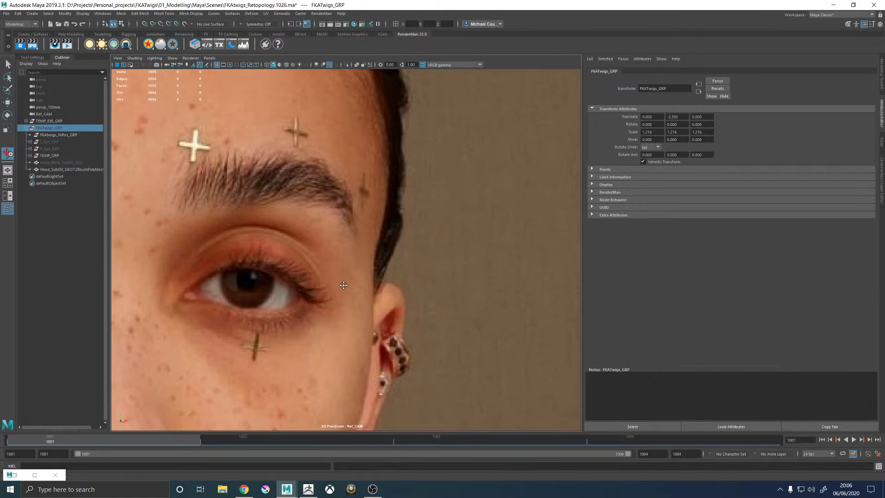
middle_click_drag(341, 287, 351, 283, "alt")
scroll(387, 333, "down", 4)
middle_click_drag(387, 333, 469, 306, "alt")
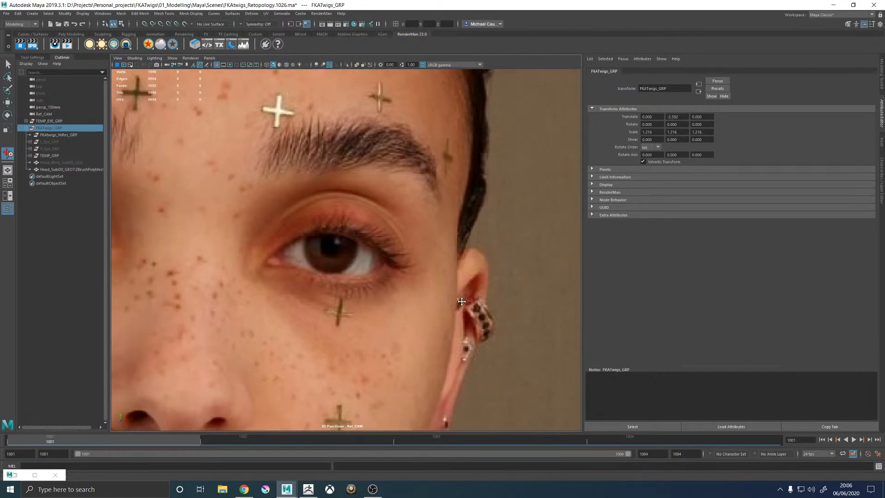
key("h")
key("h")
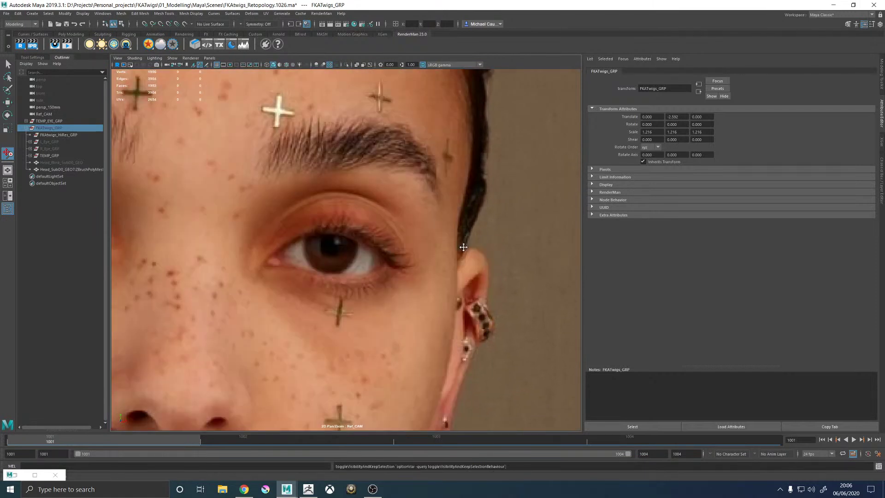
key("h")
Step: Compare the head's nose, lips, cheek and jaw contour with the front reference photo by toggling the visibility of FKATwigs_GRP
key("h")
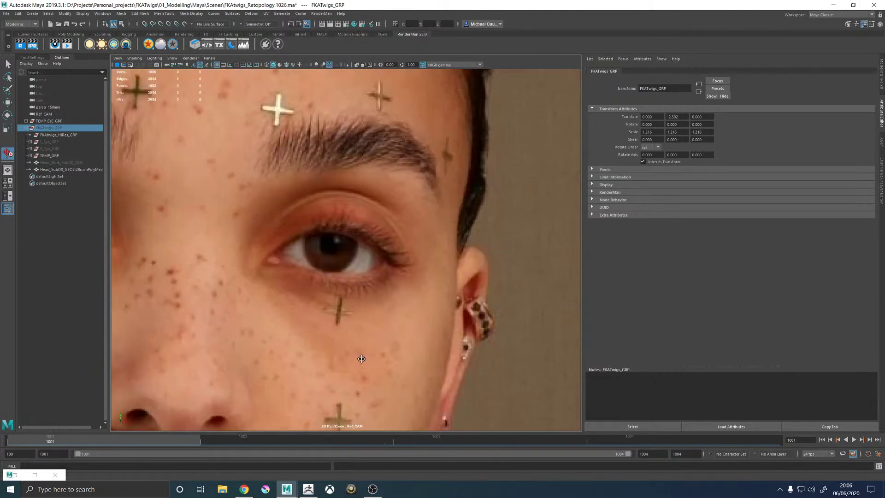
middle_click_drag(364, 368, 415, 114)
key("h")
key("h")
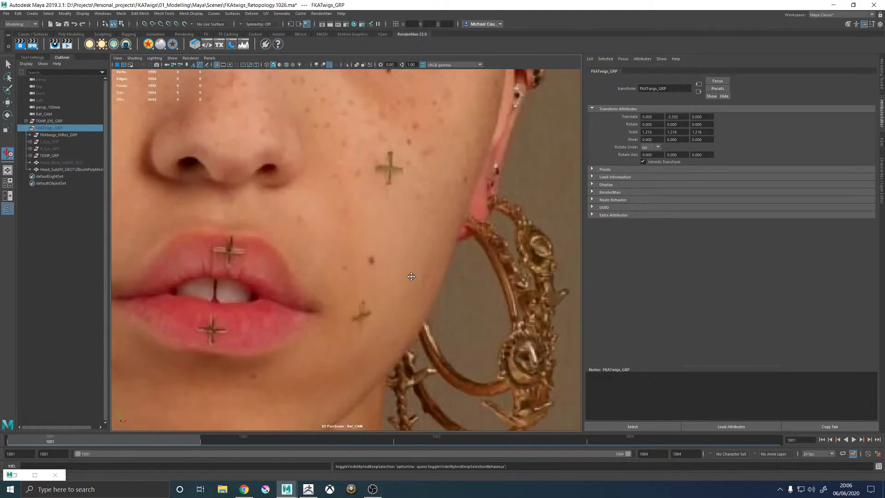
middle_click_drag(394, 199, 394, 301)
key("h")
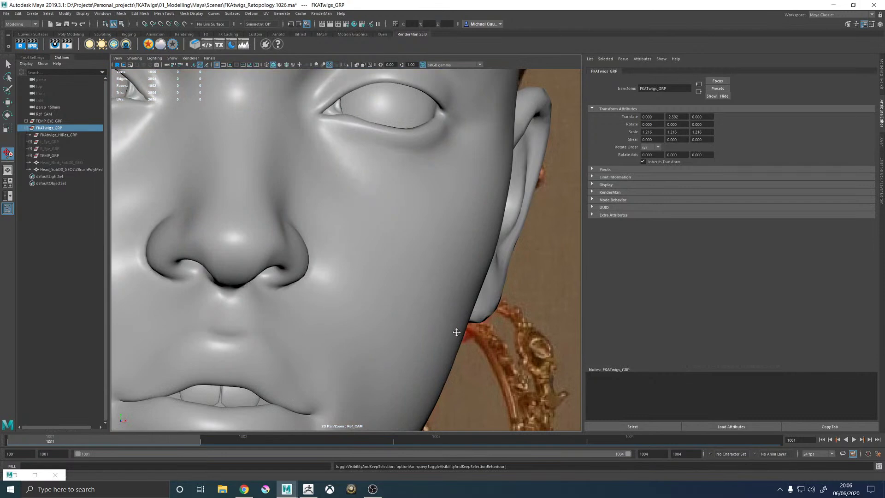
scroll(396, 295, "down", 5)
Step: Switch to ZBrush and activate the ClayBuildup brush with a Draw Size of 62
left_click(312, 492)
left_click_drag(544, 325, 600, 366)
key("b")
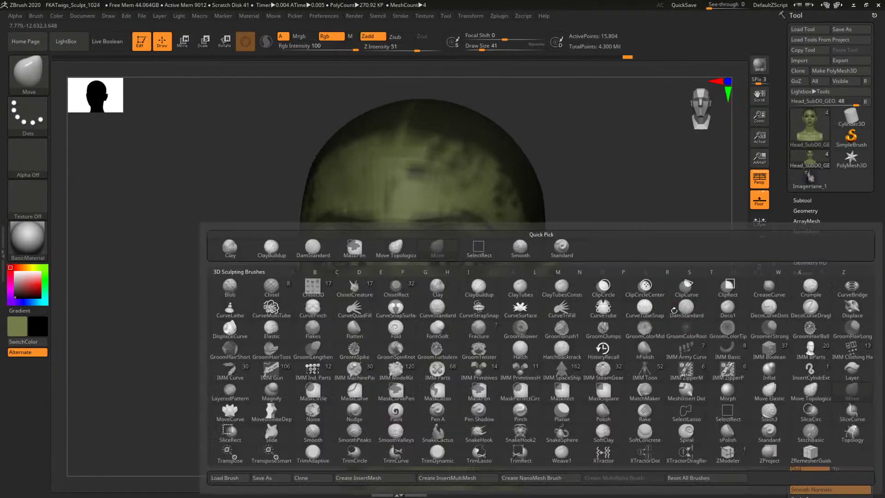
key("c")
key("b")
mouse_move(624, 233)
left_mouse_down()
mouse_move(640, 237)
mouse_move(581, 239)
mouse_move(602, 229)
mouse_move(574, 232)
left_mouse_up()
key("b")
key("c")
key("b")
key("space")
left_click_drag(513, 252, 518, 252)
Step: Build up the temple between the outer brow and the ear with light ClayBuildup strokes, reducing the Draw Size to 56
mouse_move(643, 199)
left_mouse_down()
mouse_move(664, 197)
mouse_move(520, 241)
left_mouse_up()
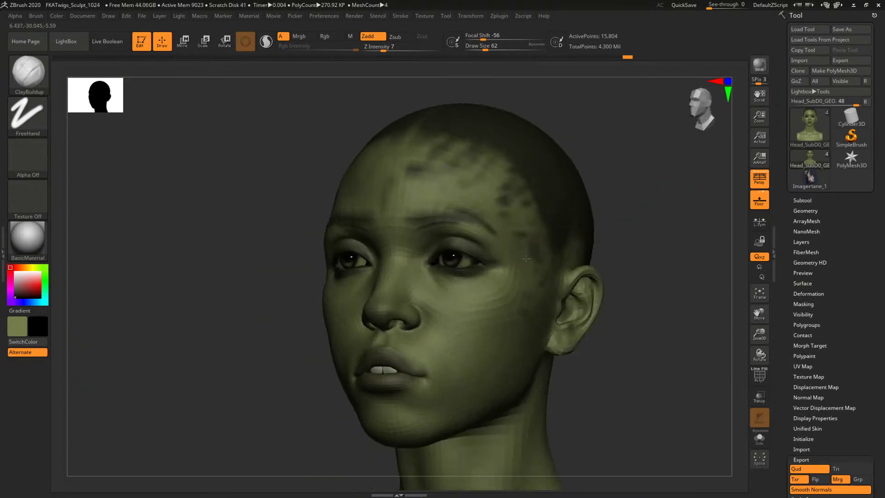
mouse_move(615, 231)
left_mouse_down()
mouse_move(659, 203)
mouse_move(638, 223)
mouse_move(566, 245)
left_mouse_up()
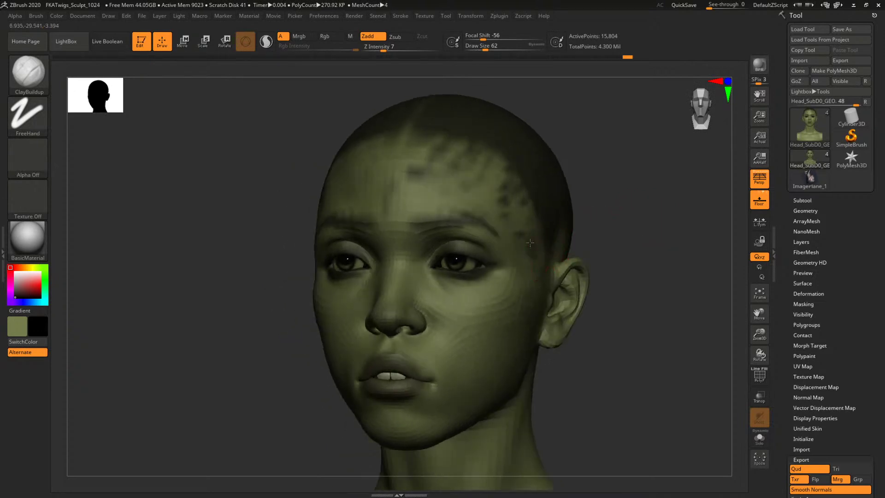
mouse_move(636, 245)
left_mouse_down("shift")
mouse_move(647, 241)
mouse_move(526, 241)
left_mouse_up("shift")
key("space")
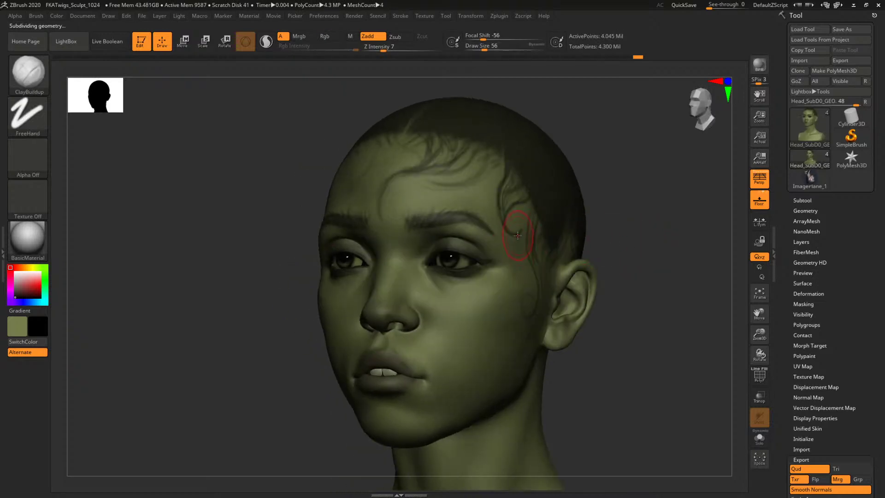
Step: Drop the head to the 63,210-point subdivision level and fill out the temple with ClayBuildup at Draw Size 87
key("shift")
key("shift+d")
key("shift+d")
key("shift+d")
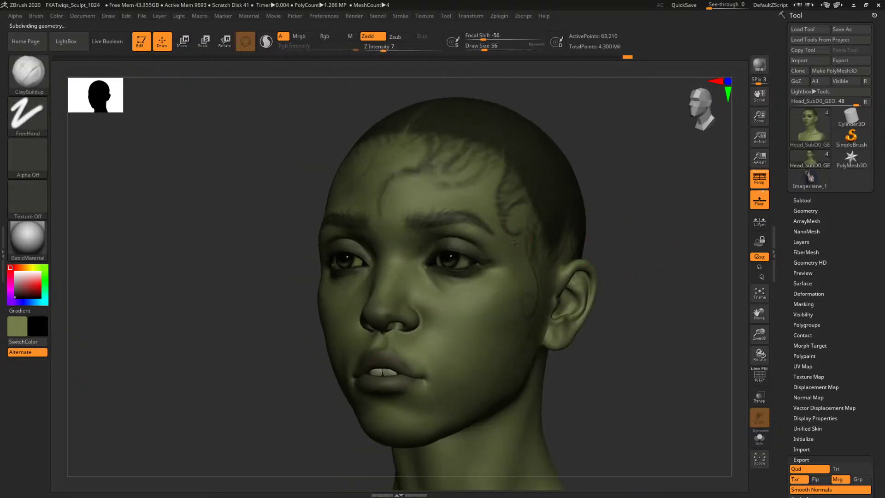
mouse_move(553, 238)
left_mouse_down()
mouse_move(623, 237)
mouse_move(508, 231)
mouse_move(520, 231)
mouse_move(518, 217)
left_mouse_up()
key("space")
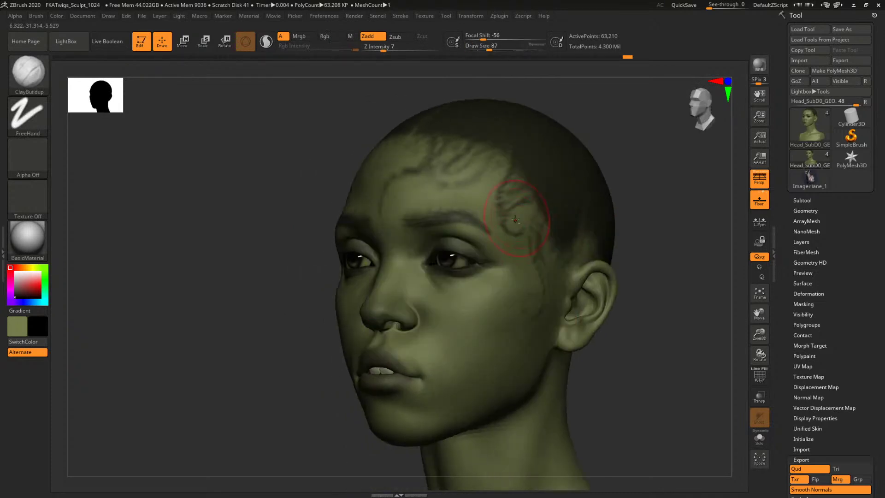
left_click_drag(644, 213, 666, 215, "shift")
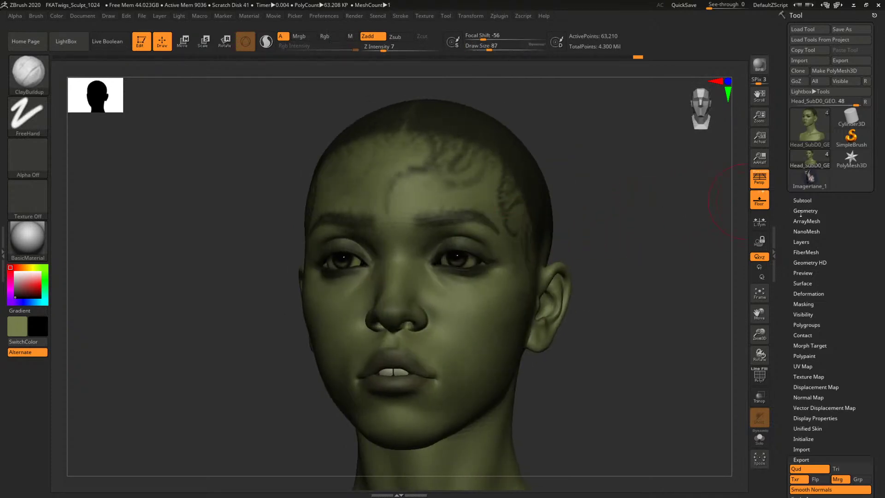
Step: Hide the polypaint of the Head_SubD0_GEO subtool, set the colour to mid grey and raise the head's subdivision level
left_click(802, 200)
left_click(856, 220)
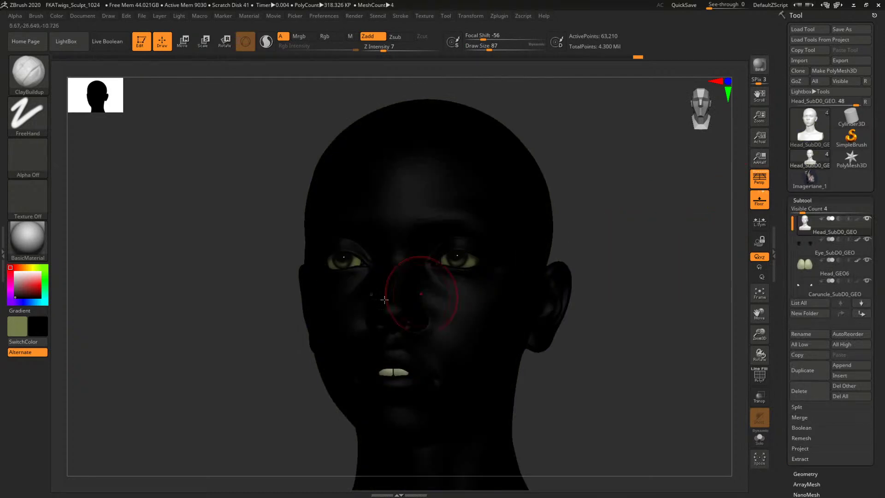
left_click(10, 285)
key("ctrl+d")
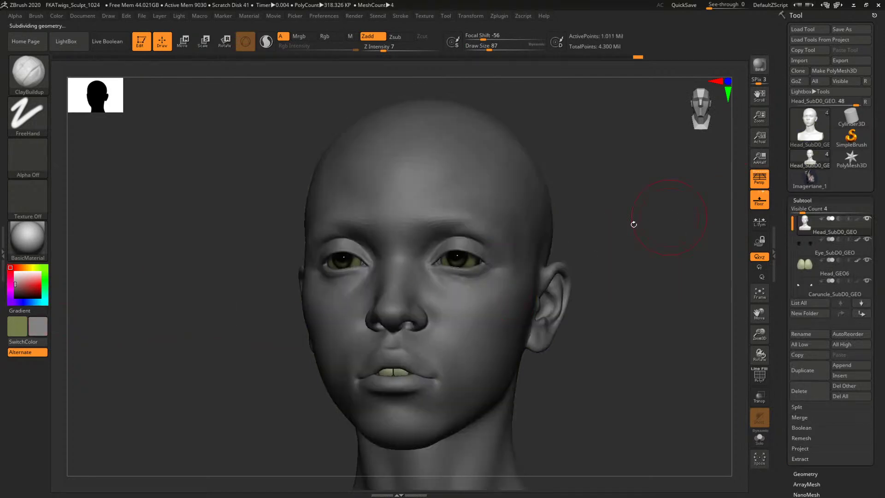
Step: Refine the temple and the area behind the outer eye with ClayBuildup at Draw Size 71, working from profile and three-quarter views
mouse_move(622, 229)
left_mouse_down()
mouse_move(533, 225)
mouse_move(533, 241)
left_mouse_up()
key("space")
key("space")
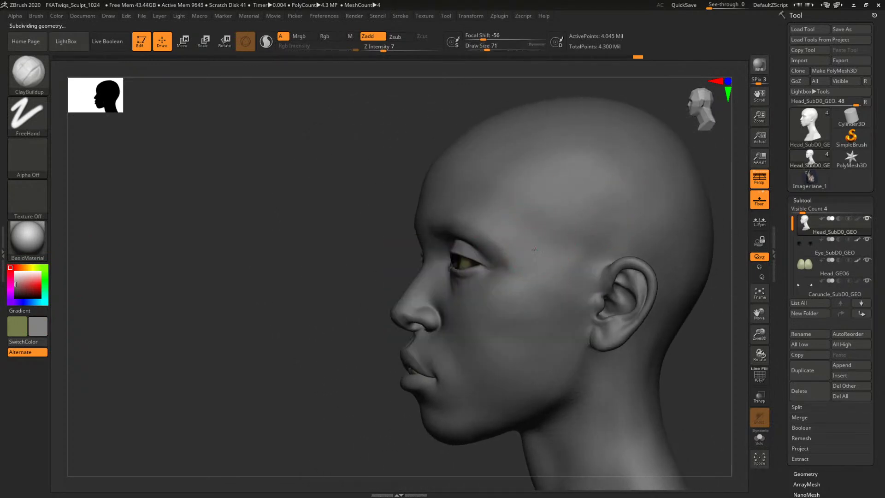
left_click_drag(404, 221, 491, 261)
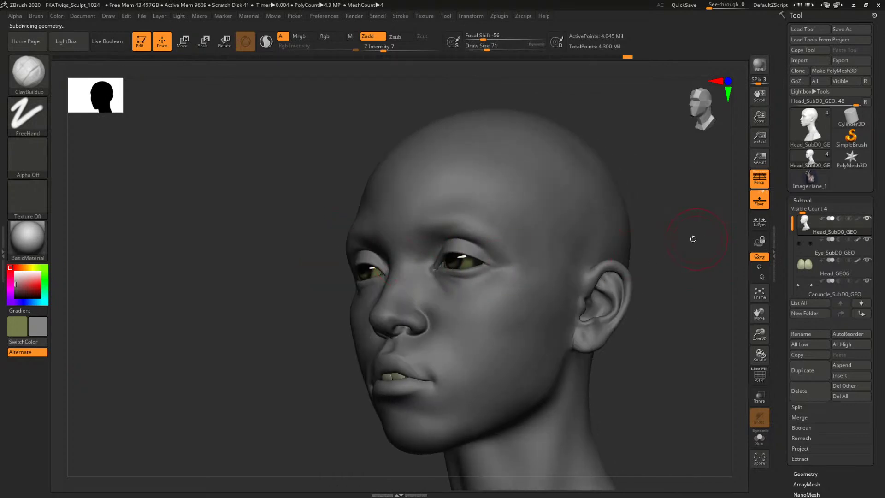
left_click_drag(697, 238, 580, 236)
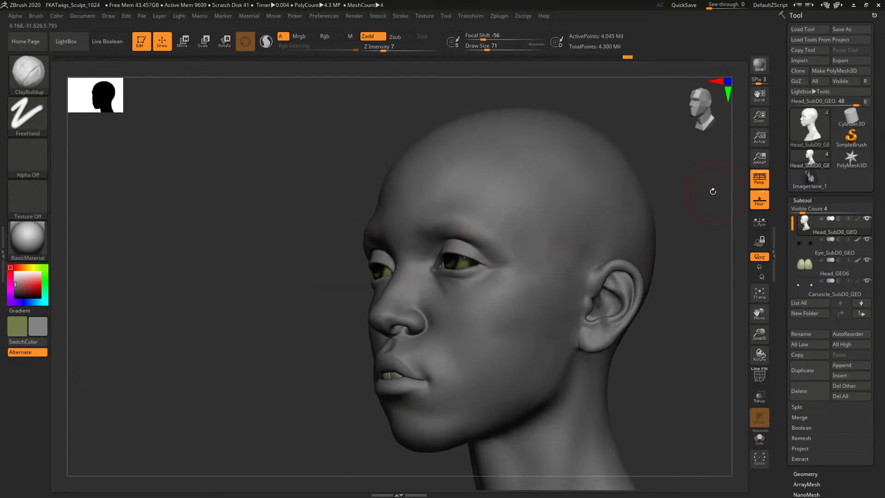
left_click_drag(718, 192, 539, 221)
Step: Try to mark the temple ridge and cheekbone planes with ClayBuildup strokes at Draw Sizes 49 and 83
key("bracketleft")
key("bracketleft")
key("bracketleft")
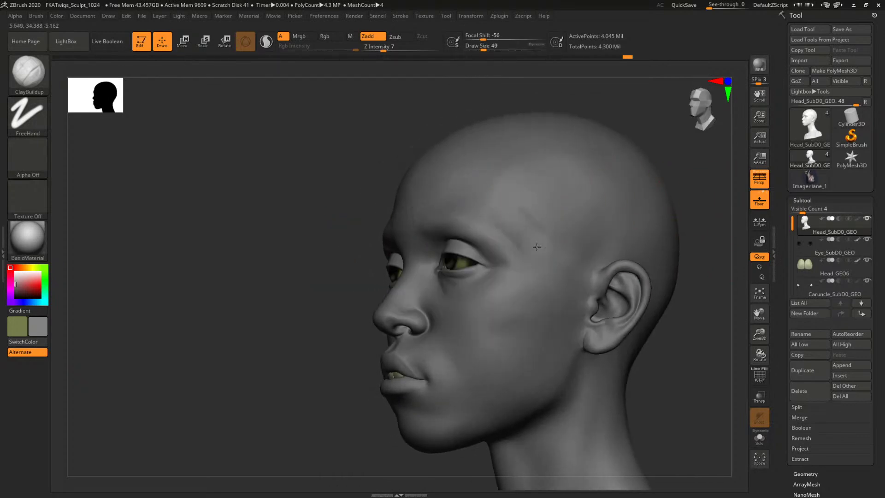
mouse_move(556, 265)
left_mouse_down()
mouse_move(500, 207)
mouse_move(526, 152)
left_mouse_up()
key("space")
left_click_drag(533, 210, 538, 209)
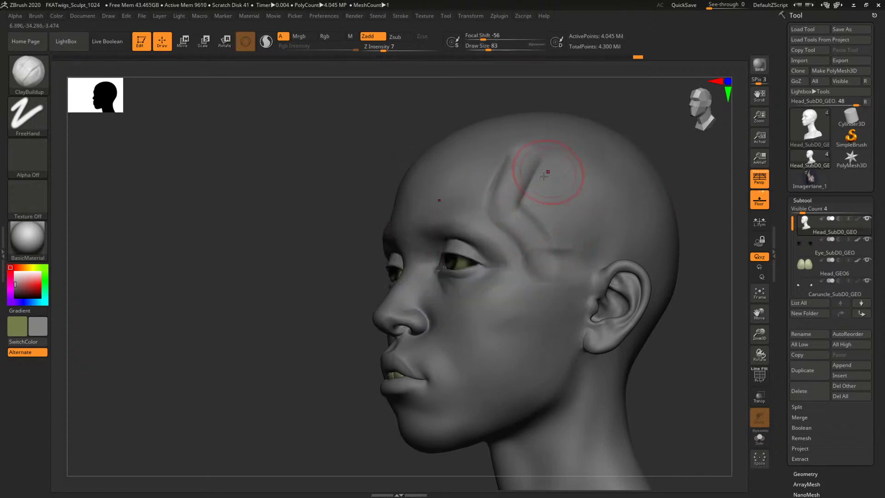
key("ctrl+z")
Step: Refine the cheek from below the cheekbone towards the jaw with ClayBuildup, using Draw Sizes 65 and 104
left_click_drag(305, 326, 312, 320)
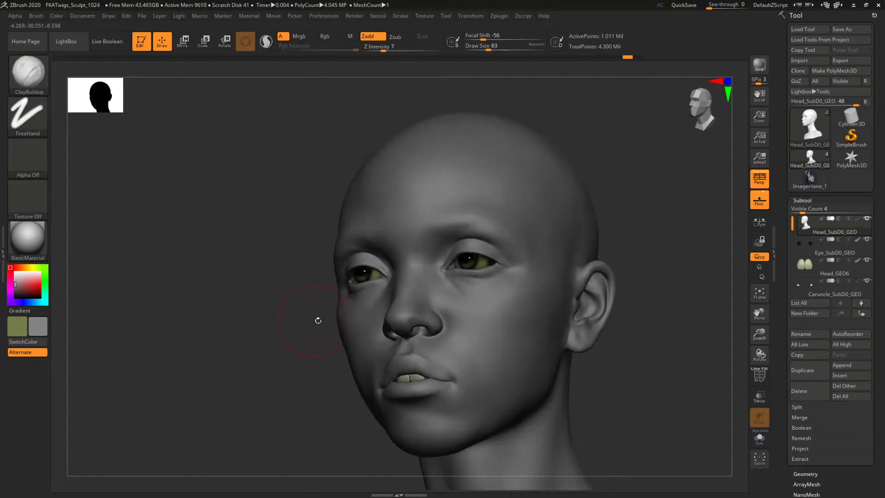
left_click_drag(659, 295, 670, 262)
key("space")
left_click_drag(531, 279, 522, 275)
key("space")
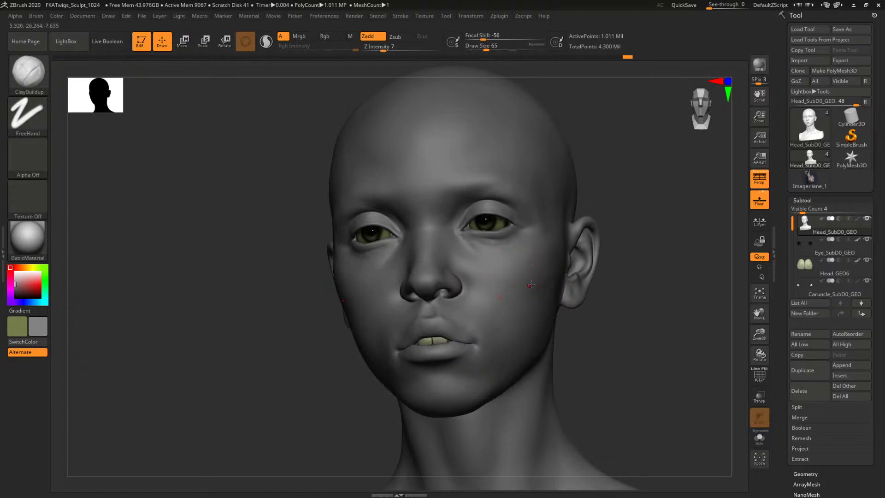
left_click_drag(528, 285, 610, 311)
key("space")
left_click_drag(504, 328, 505, 328)
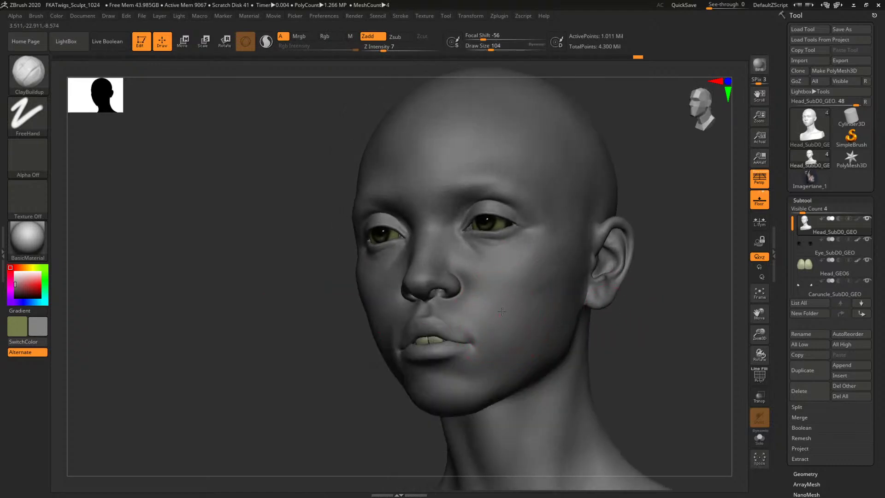
left_click_drag(513, 359, 558, 318)
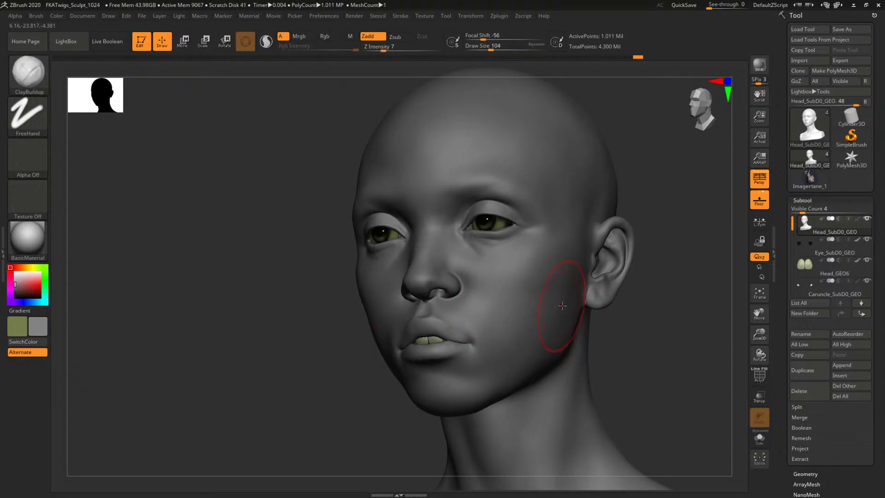
Step: Drop to the 63,210-point subdivision level and reshape the cheek and jaw area with ClayBuildup at Draw Size 104, undoing an unwanted stroke
key("shift+d")
key("shift+d")
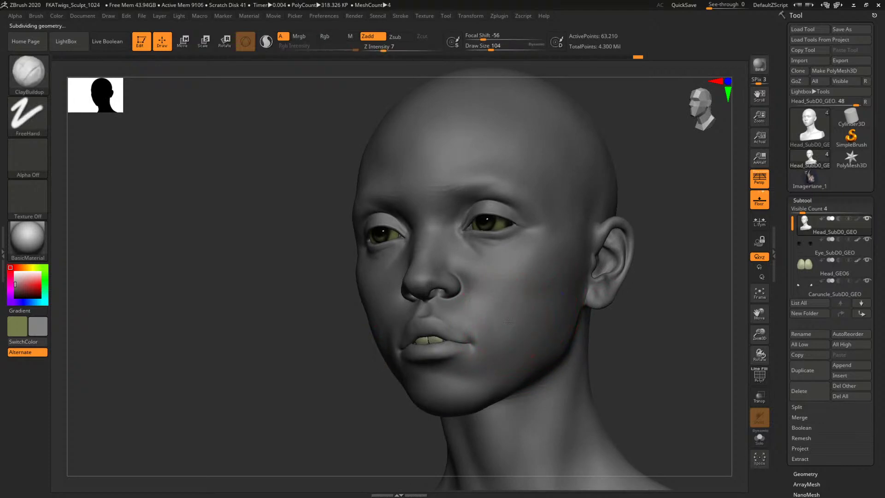
left_click_drag(541, 332, 515, 325)
key("ctrl+z")
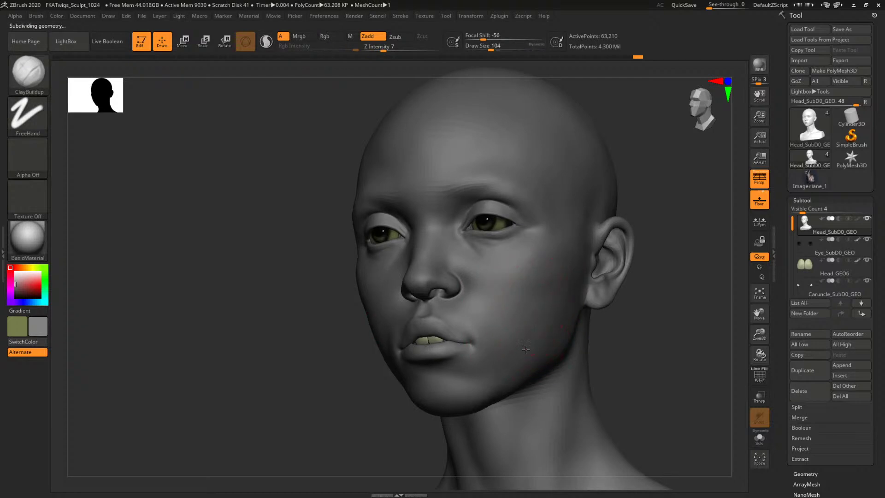
left_click_drag(643, 320, 617, 325)
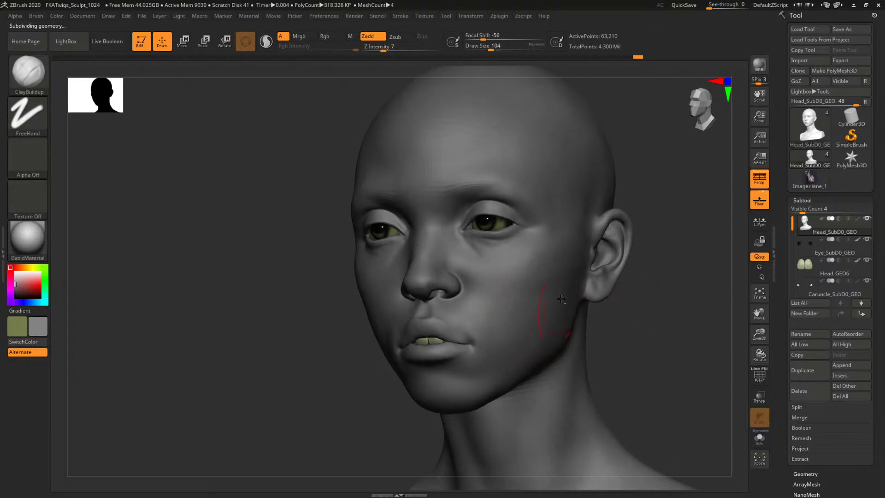
left_click_drag(511, 327, 592, 274)
mouse_move(671, 320)
left_mouse_down()
mouse_move(610, 311)
mouse_move(638, 303)
mouse_move(672, 323)
left_mouse_up()
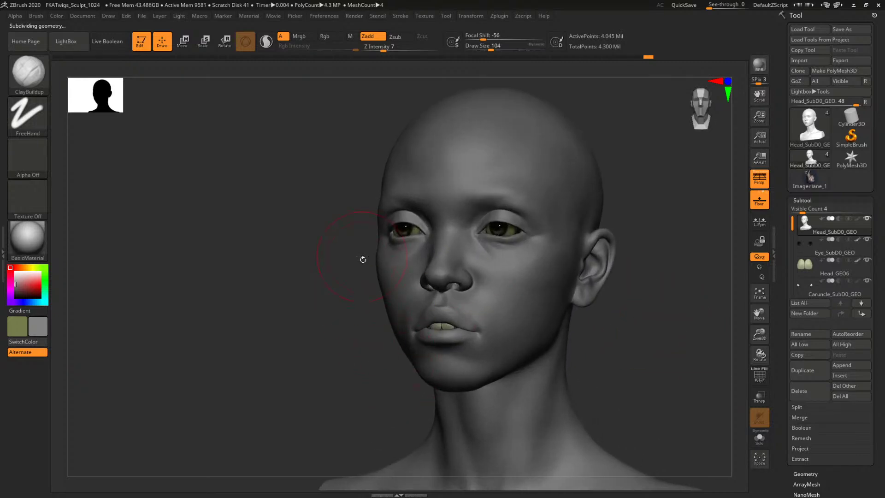
Step: Smooth out the cheek and jaw planes below the ear using the TrimDynamic brush at Draw Size 167
key("b")
key("t")
key("d")
key("s")
left_click_drag(501, 311, 520, 318)
key("s")
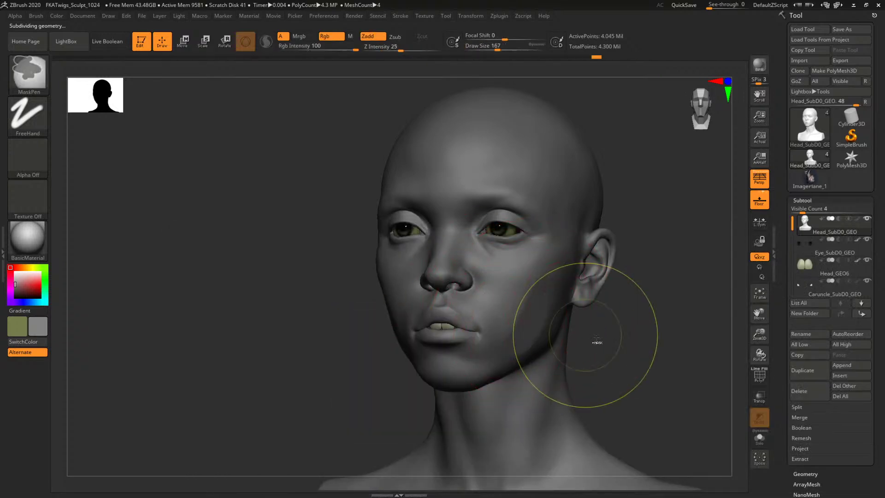
left_click_drag(589, 340, 522, 338)
left_click_drag(678, 317, 625, 328, "shift")
left_click_drag(523, 346, 541, 269)
mouse_move(661, 320)
left_mouse_down("alt")
mouse_move(624, 316)
mouse_move(670, 345)
mouse_move(662, 329)
left_mouse_up("alt")
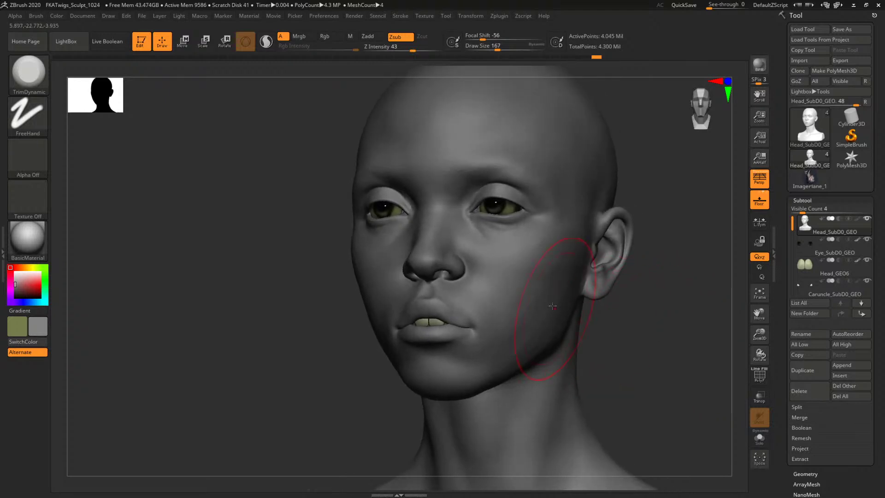
Step: Refine the cheek in front of the ear with the ClayBuildup brush at Draw Size 62
key("b")
key("c")
key("b")
key("space")
left_click_drag(543, 274, 536, 261)
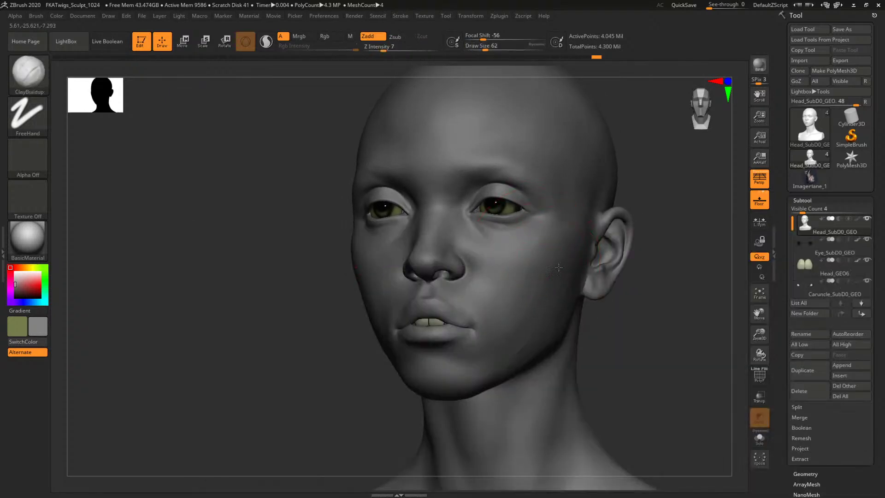
left_click_drag(656, 292, 696, 293)
Step: Review the face with Head_SubD0_GEO's polypaint temporarily shown, and return it to plain grey
left_click(857, 219)
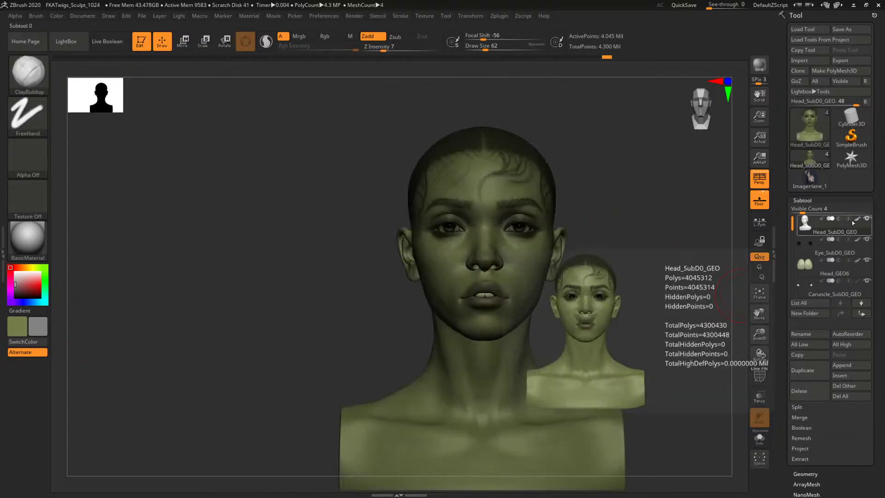
mouse_move(656, 244)
left_mouse_down()
mouse_move(650, 239)
mouse_move(678, 229)
mouse_move(719, 302)
left_mouse_up()
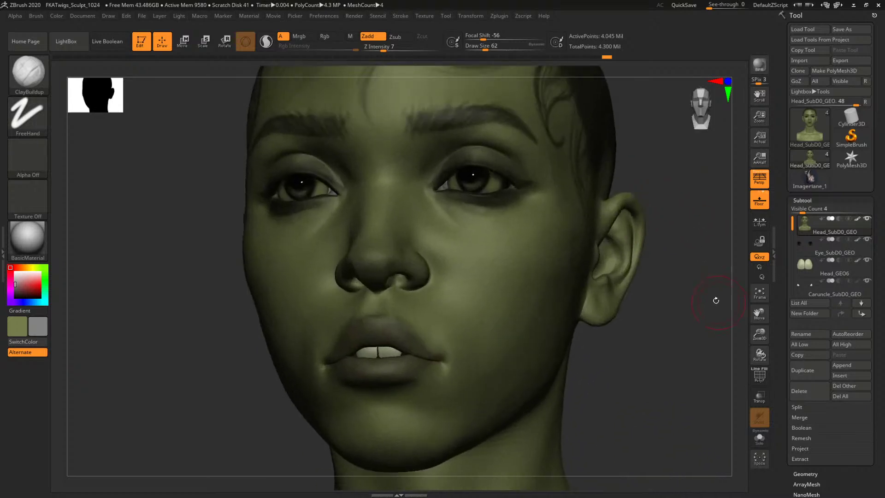
key("ctrl+z")
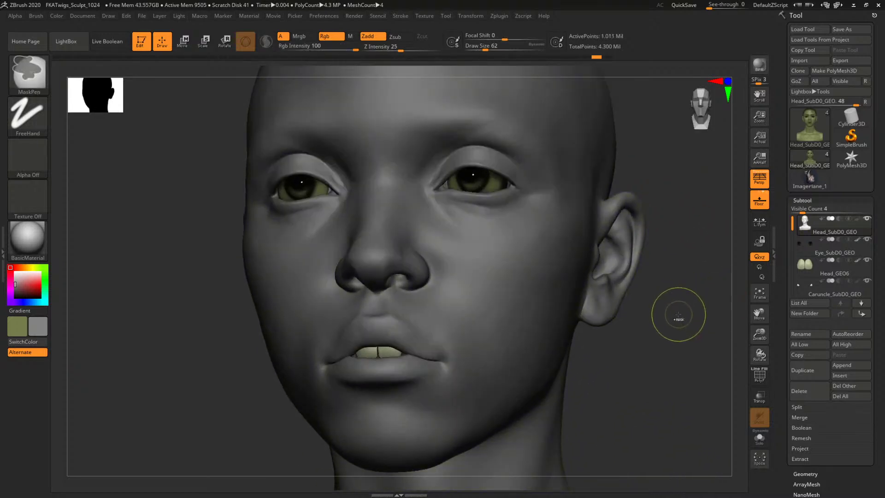
Step: Set ClayBuildup to Z Intensity 3 and Draw Size 163 for soft shaping of the cheek
mouse_move(673, 333)
left_mouse_down("alt")
mouse_move(664, 322)
mouse_move(612, 315)
left_mouse_up("alt")
key("b")
key("c")
key("b")
key("space")
left_click_drag(523, 309, 536, 308)
left_click(377, 48)
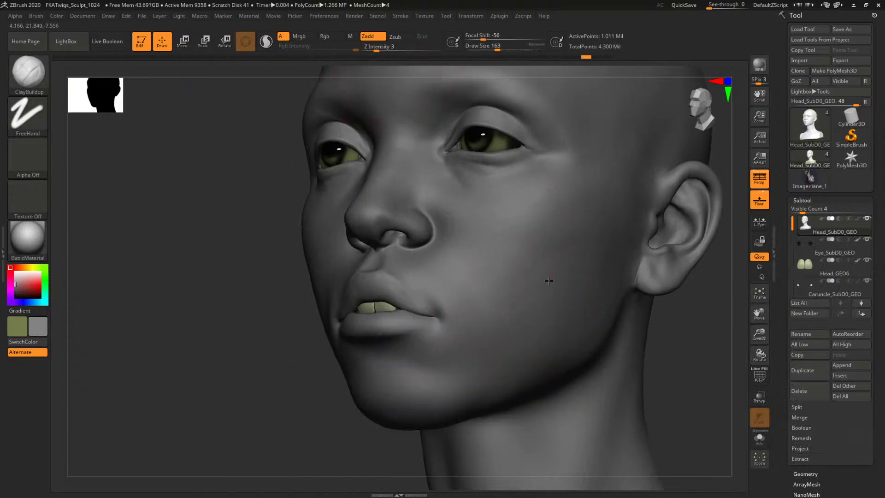
Step: Soften the cheek and cheekbone with low-intensity ClayBuildup strokes, reducing the Draw Size to 74, and check the whole bust
key("space")
left_click_drag(527, 336, 532, 335)
left_click_drag(738, 369, 623, 322)
key("space")
left_click_drag(556, 234, 544, 233)
left_click_drag(694, 335, 640, 282)
left_click_drag(641, 282, 651, 282)
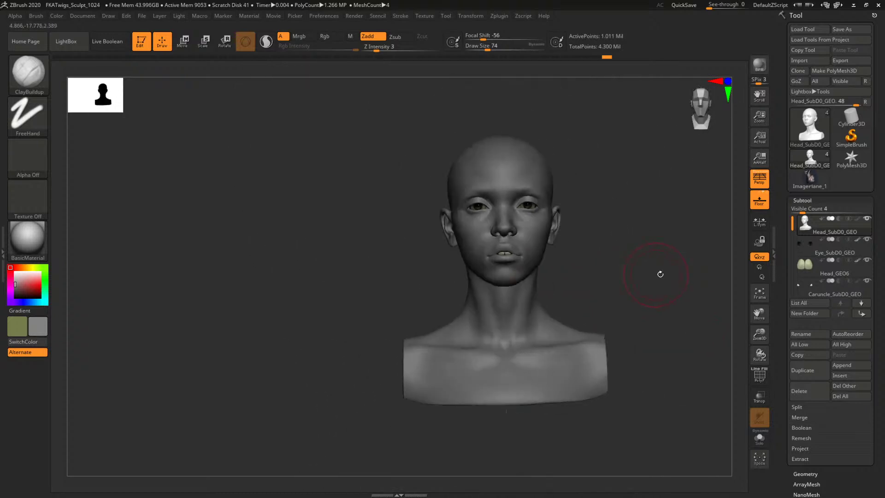
Step: Show the polypaint of Head_SubD0_GEO again and check the painted bust from the front
left_click(858, 218)
mouse_move(642, 221)
left_mouse_down("alt")
mouse_move(682, 298)
mouse_move(669, 284)
mouse_move(711, 298)
mouse_move(633, 284)
left_mouse_up("alt")
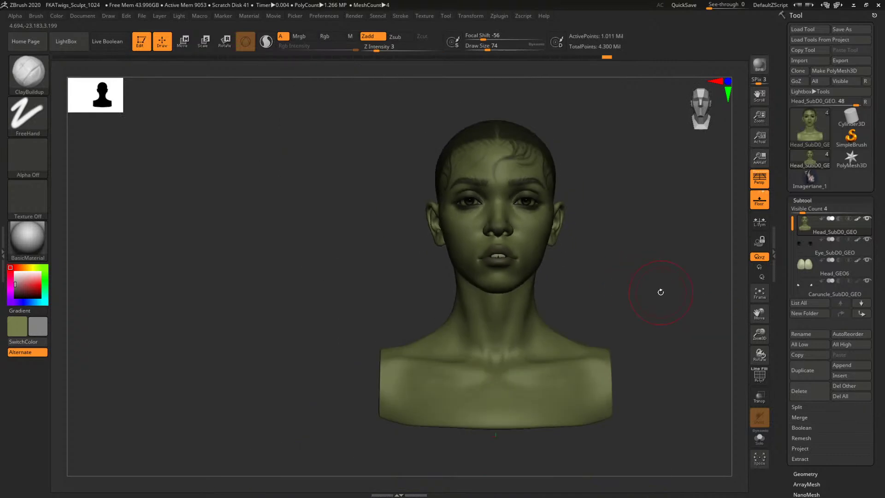
left_click_drag(672, 230, 668, 227)
Step: Save the project as FKATwigs_Sculpt_1025.ZPR in the Zbrush Scenes folder
key("ctrl+s")
left_click(557, 124)
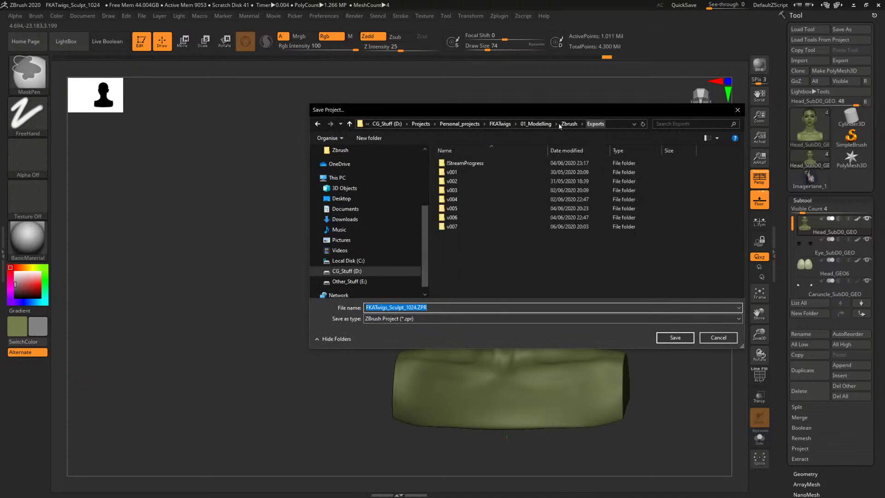
left_click(534, 123)
double_click(454, 172)
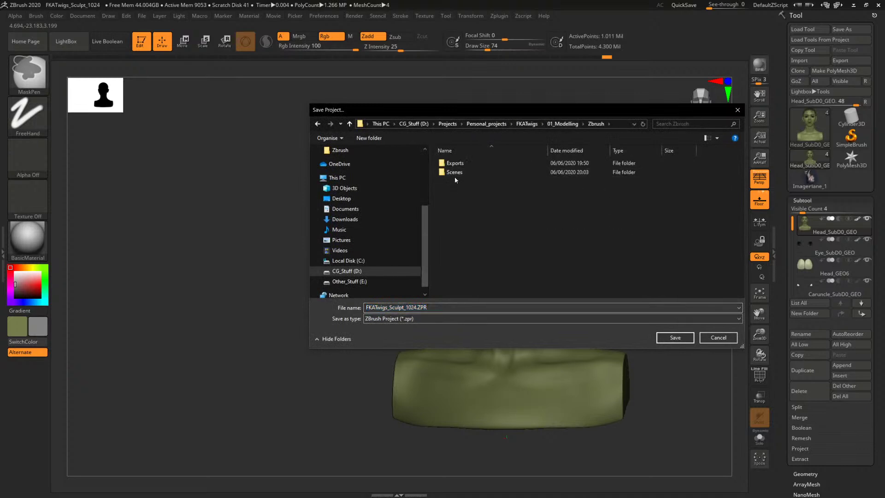
double_click(454, 173)
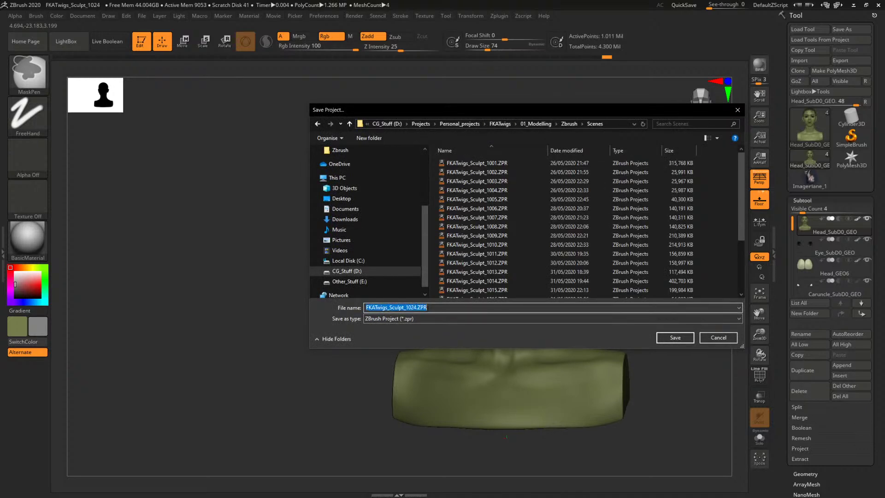
left_click(415, 306)
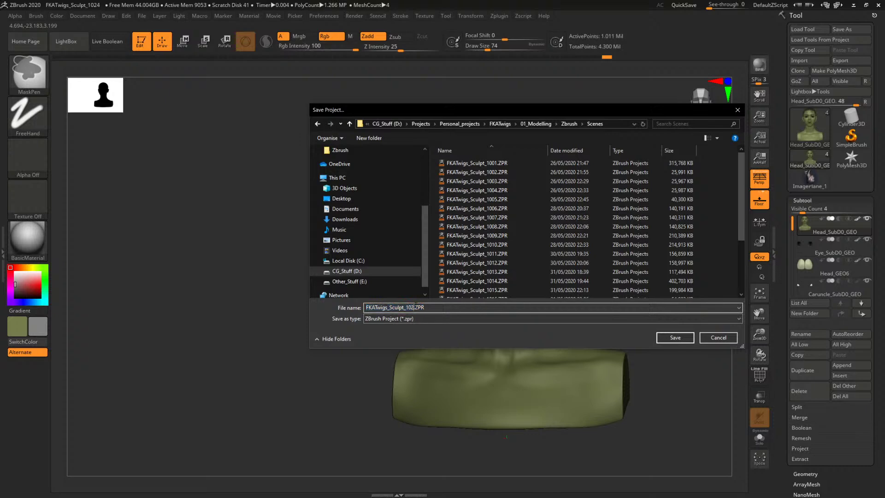
type("5")
key("Return")
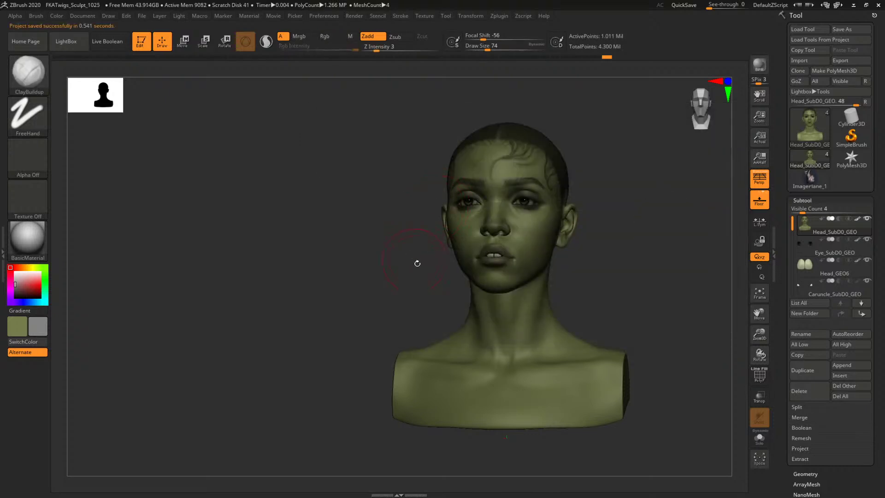
Step: Lower Head_SubD0_GEO by three subdivision levels and start its OBJ export in the Zbrush Exports folder
key("shift+d")
key("shift+d")
key("shift+d")
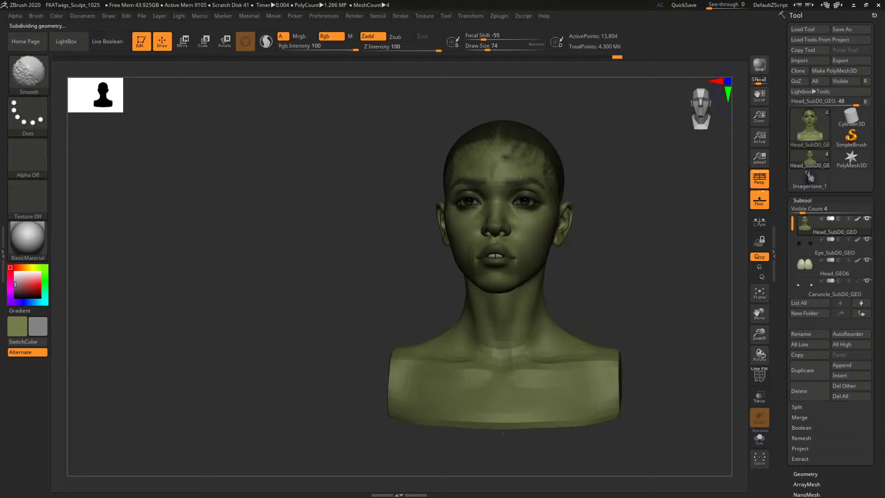
left_click(847, 61)
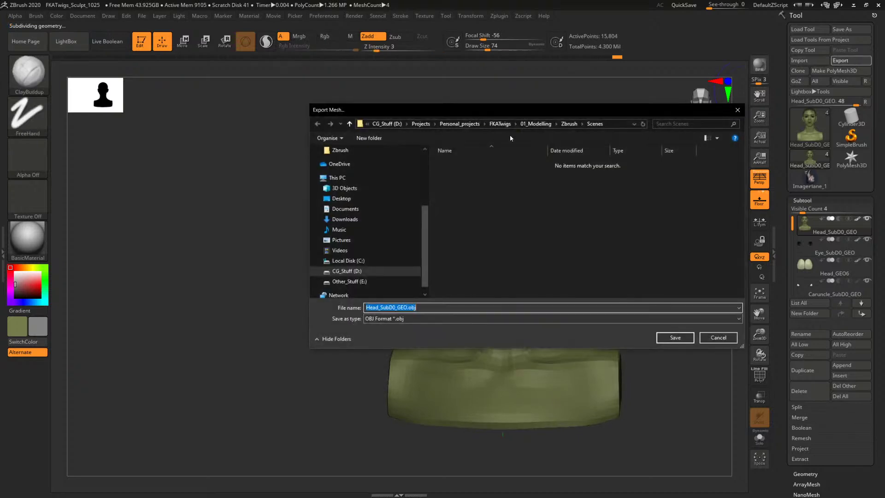
left_click(567, 124)
left_click(455, 166)
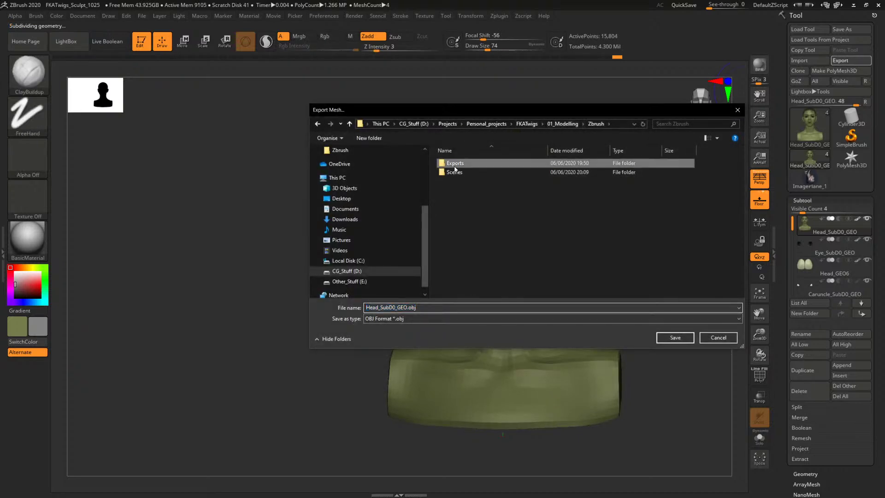
double_click(455, 165)
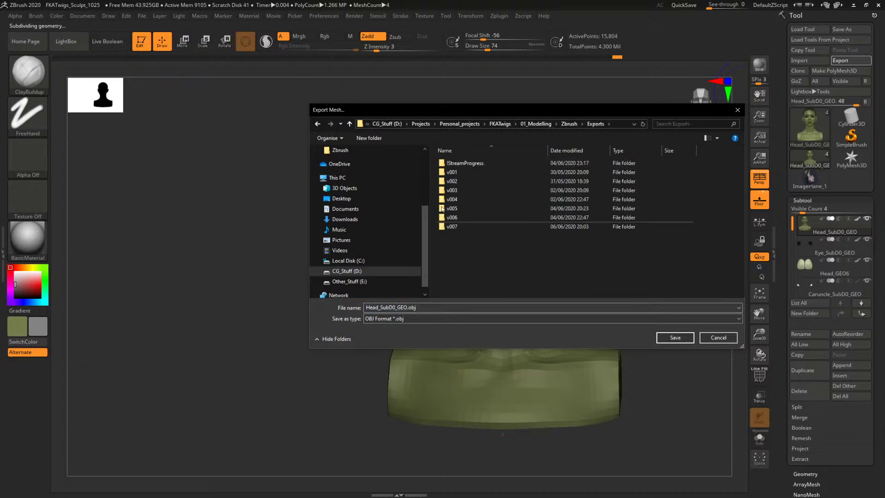
Step: Create a folder named v008 in Exports and export Head_SubD0_GEO.obj into it
right_click(446, 254)
mouse_move(384, 353)
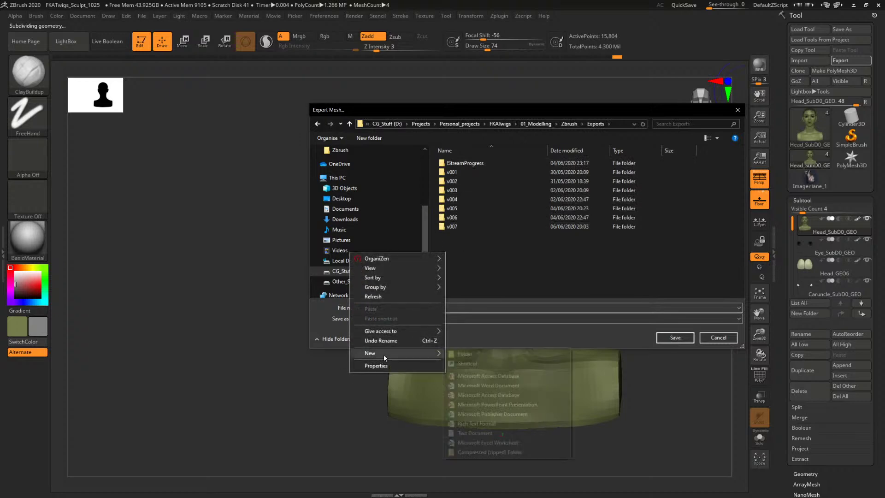
left_click(463, 354)
type("v008")
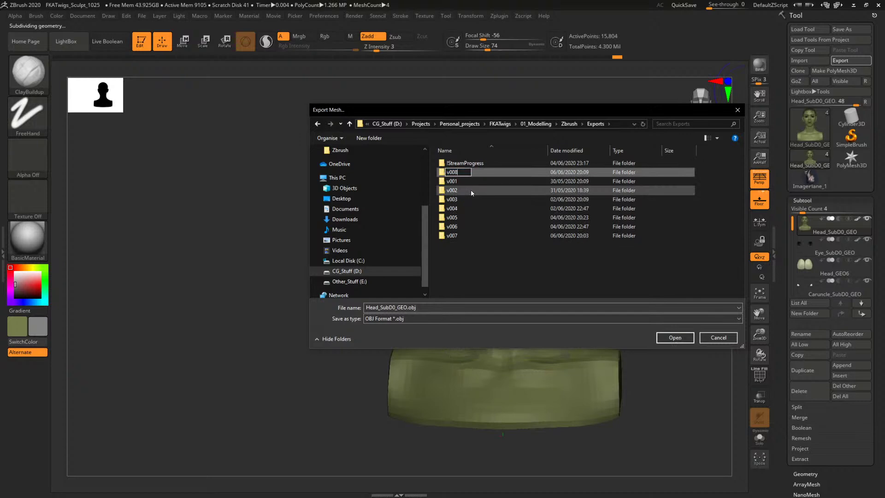
key("Return")
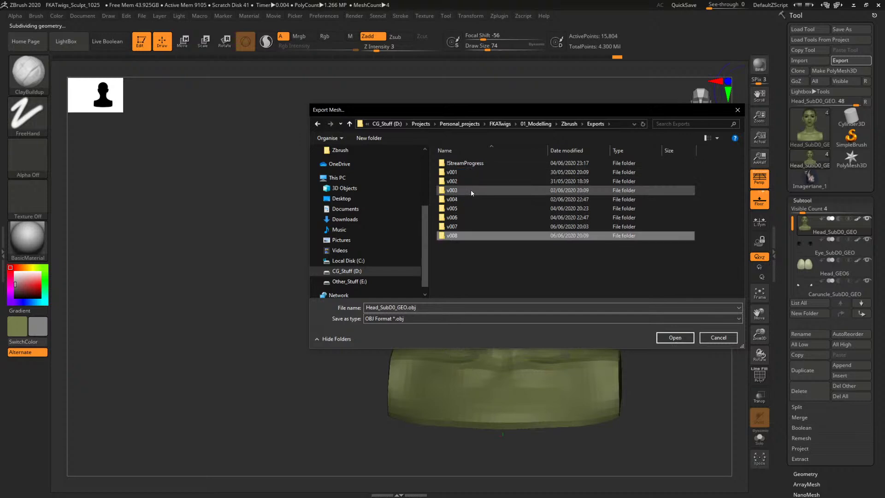
double_click(450, 236)
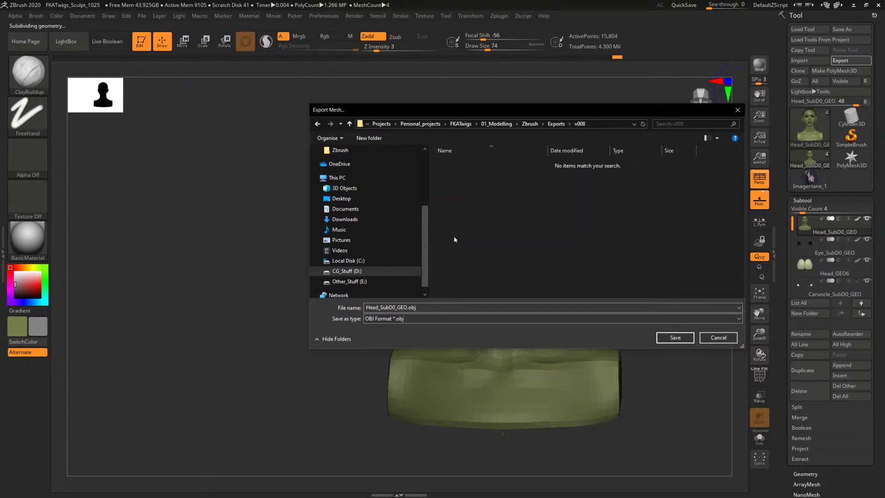
left_click(674, 337)
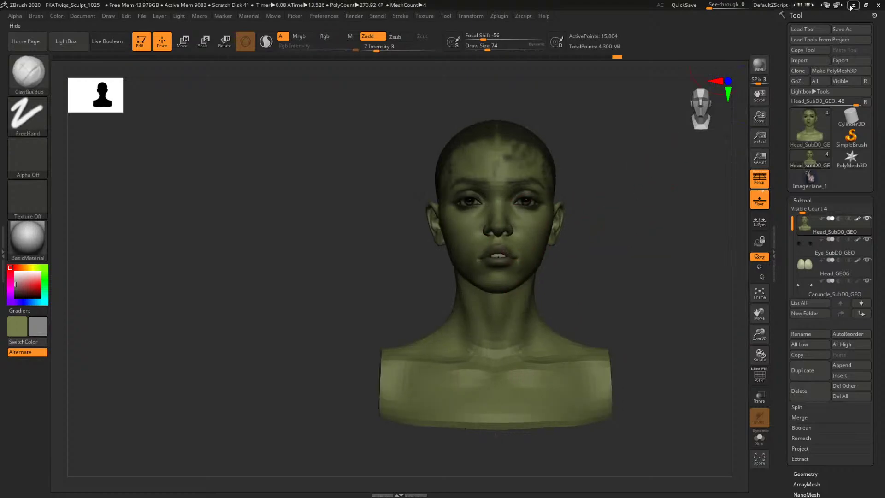
Step: Switch to Maya and delete the previously imported Head_SubD0_GEO mesh from FKATwigs_GRP
left_click(853, 5)
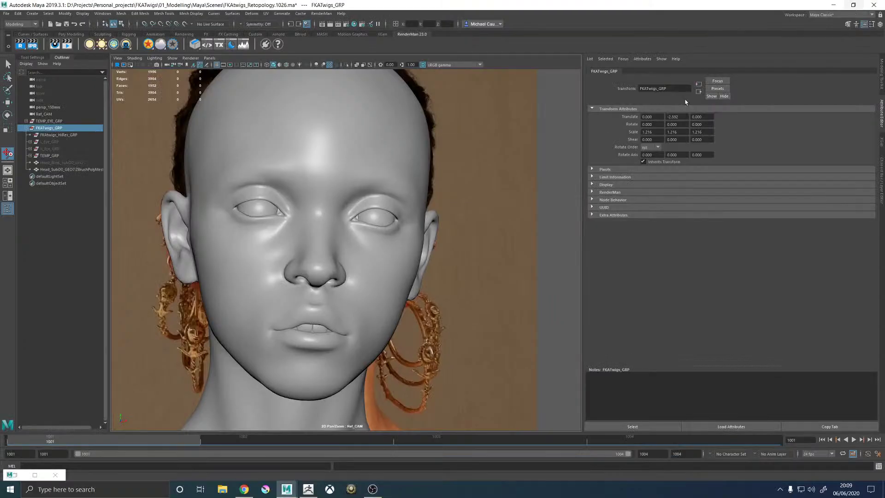
left_click(55, 169)
key("Delete")
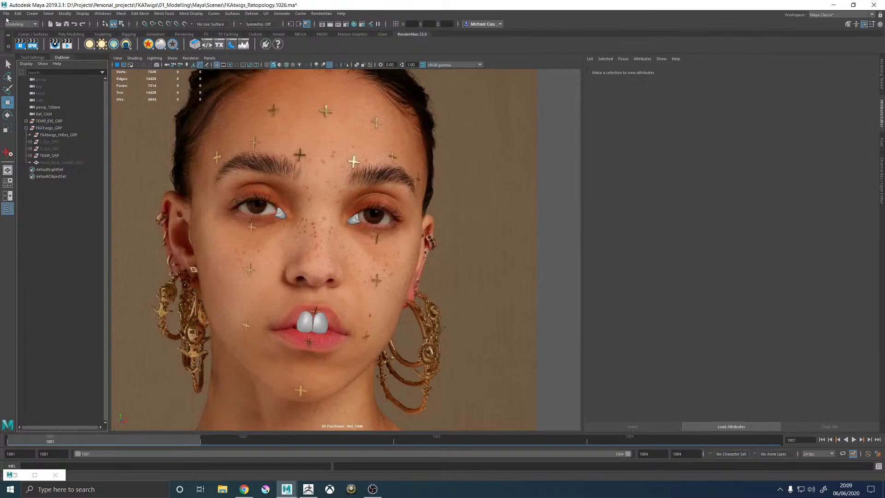
left_click(6, 14)
left_click(23, 92)
double_click(250, 90)
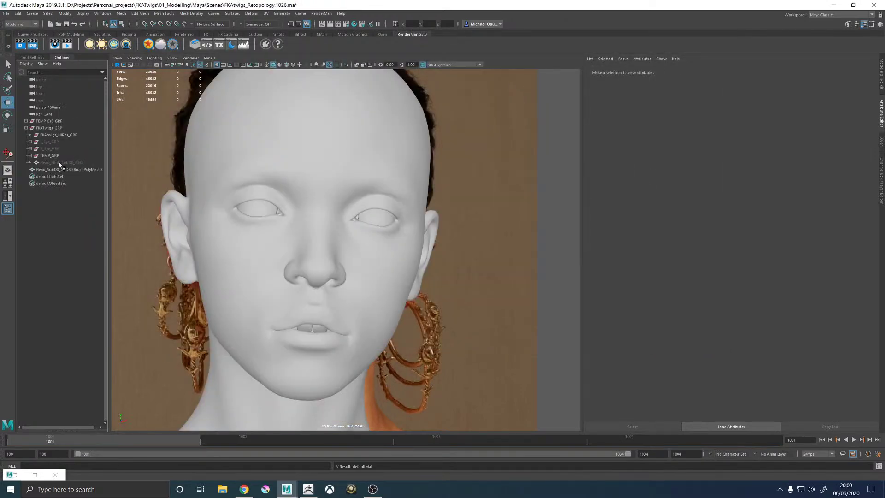
left_click(60, 169)
key("Delete")
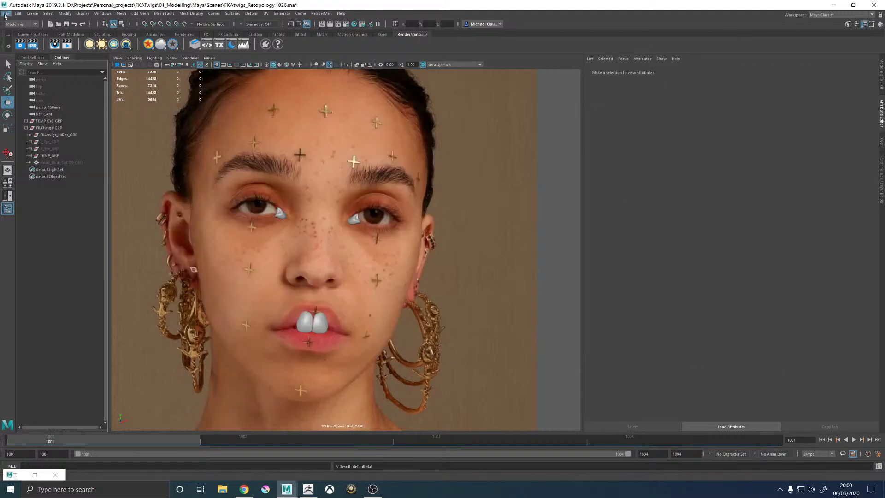
Step: Import Head_SubD0_GEO.OBJ from the v008 export folder into the Maya scene
left_click(7, 14)
left_click(23, 94)
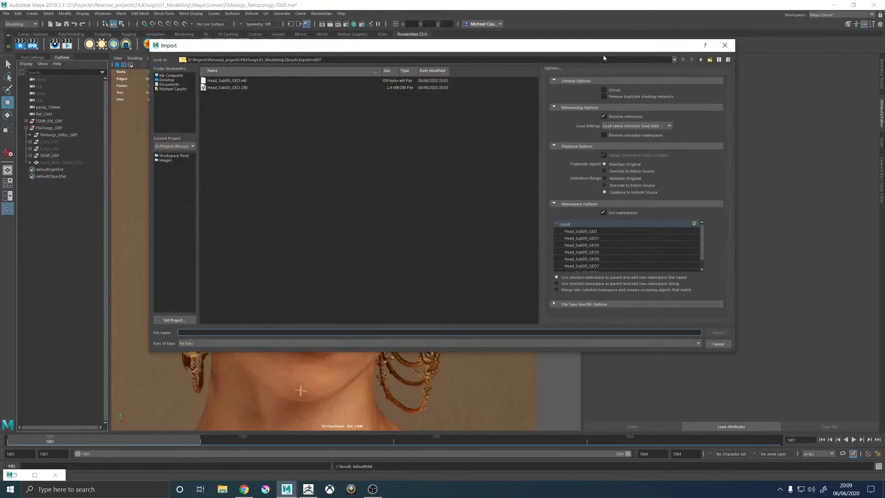
left_click(701, 60)
double_click(211, 135)
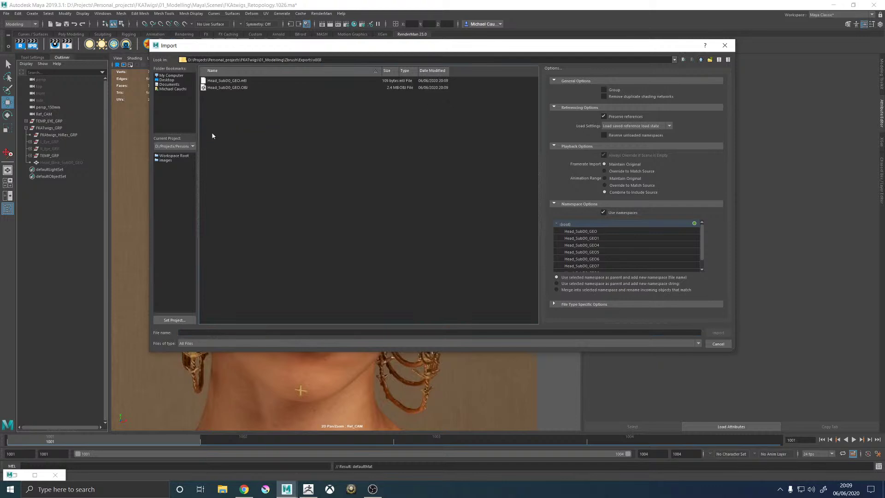
double_click(229, 88)
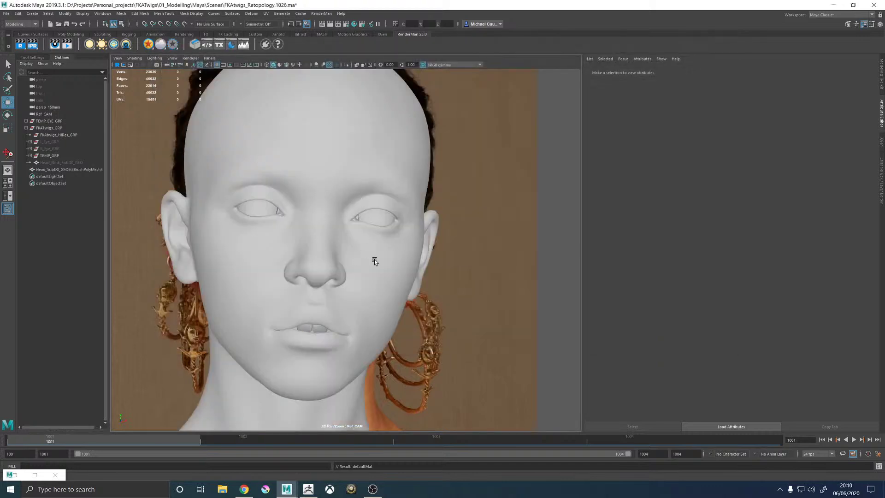
Step: Assign the grey blinn material to the imported head and parent the mesh under FKATwigs_GRP
right_click_drag(375, 250, 437, 399)
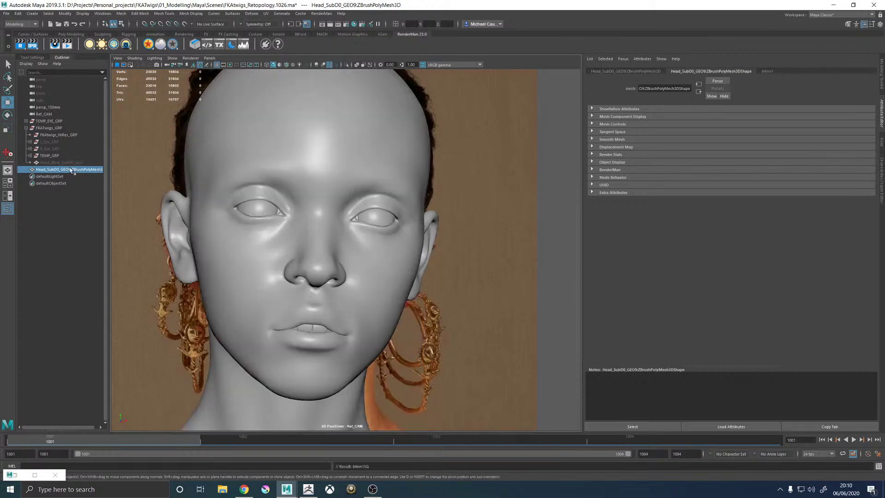
middle_click_drag(70, 170, 57, 129)
left_click(53, 129)
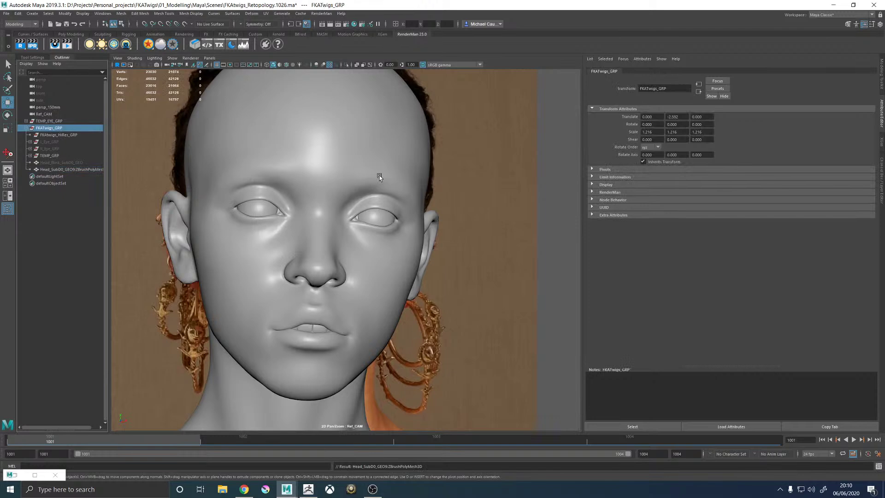
Step: Compare the head with the frontal reference photo at frame 1001 by toggling the visibility of FKATwigs_GRP
key("h")
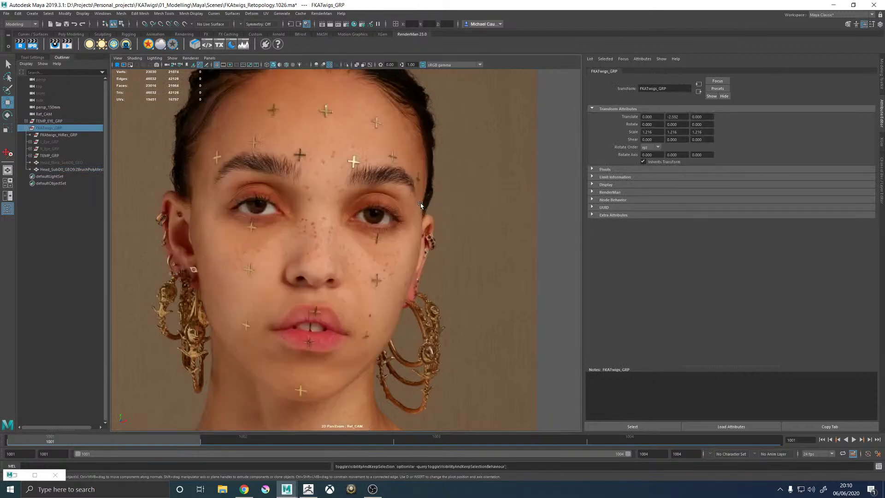
key("h")
key("h")
key("h")
key("h")
key("h")
key("h")
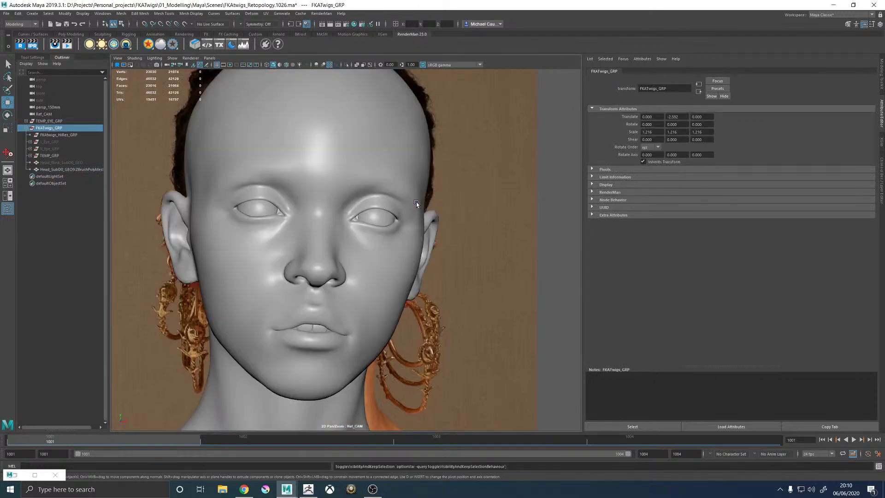
key("h")
key("h")
key("h")
key("h")
Step: Advance to frame 1004 and compare the head's profile with the side reference photo by toggling FKATwigs_GRP
key("h")
key("h")
key("alt+period")
key("alt+period")
key("alt+period")
key("h")
key("h")
key("h")
key("h")
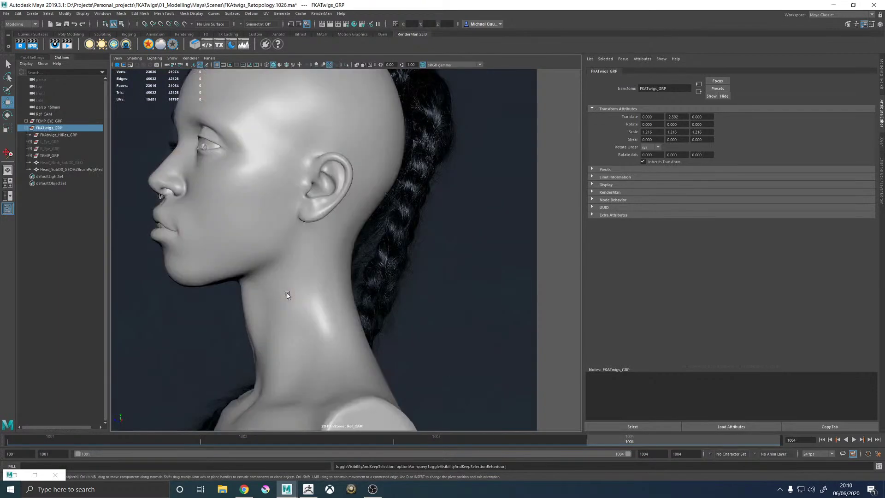
Step: Go to frame 1002 and compare the facial features with the three-quarter reference photo by toggling FKATwigs_GRP repeatedly
left_click(358, 441)
key("h")
key("h")
key("h")
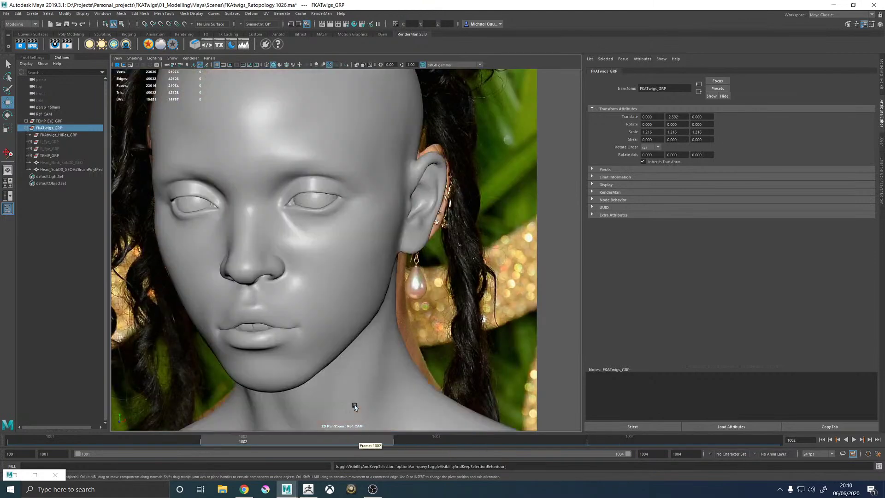
key("h")
key("h")
key("h")
key("h")
key("h")
key("h")
key("h")
key("h")
key("h")
key("h")
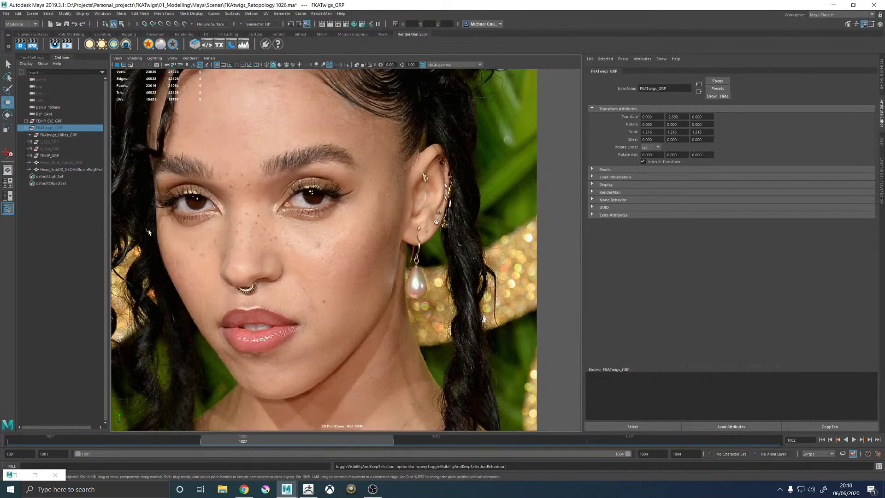
key("h")
key("h")
key("h")
key("h")
key("h")
key("h")
key("h")
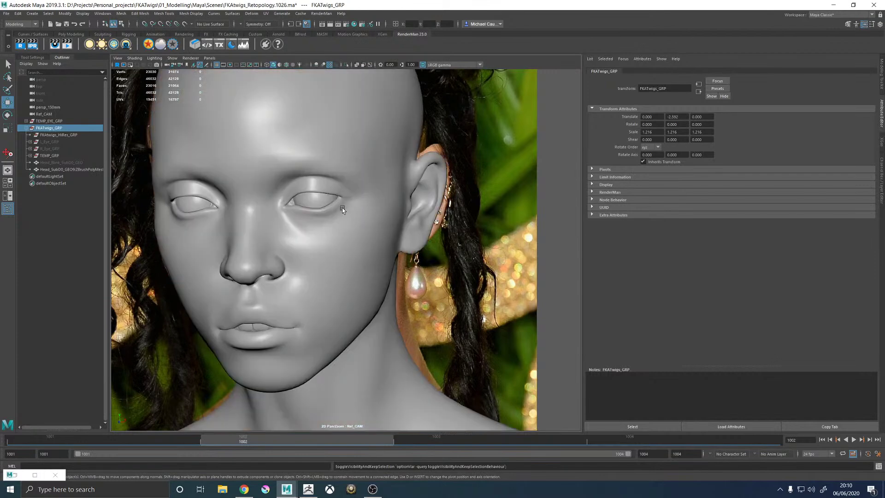
key("h")
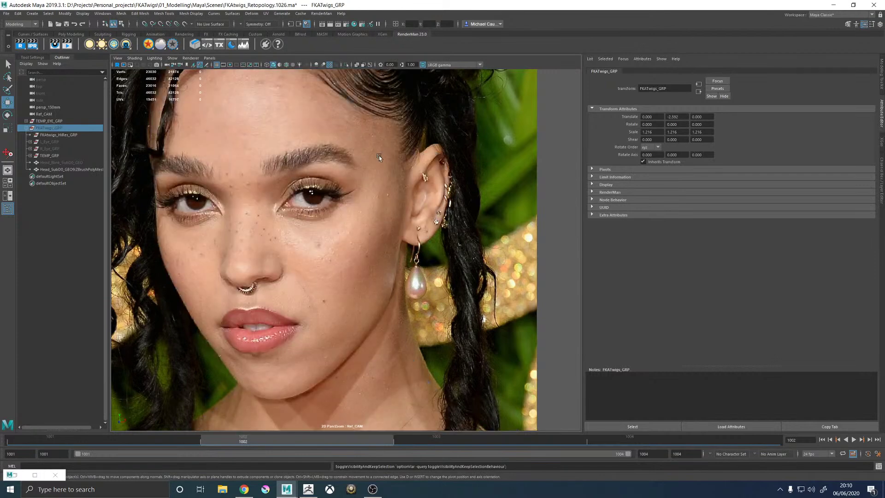
key("h")
key("h")
key("h")
key("h")
key("h")
key("h")
key("h")
key("h")
key("h")
key("h")
key("h")
key("h")
Step: Reselect FKATwigs_GRP and check the mouth, jaw and cheek outline against the photo at frame 1002
key("h")
key("h")
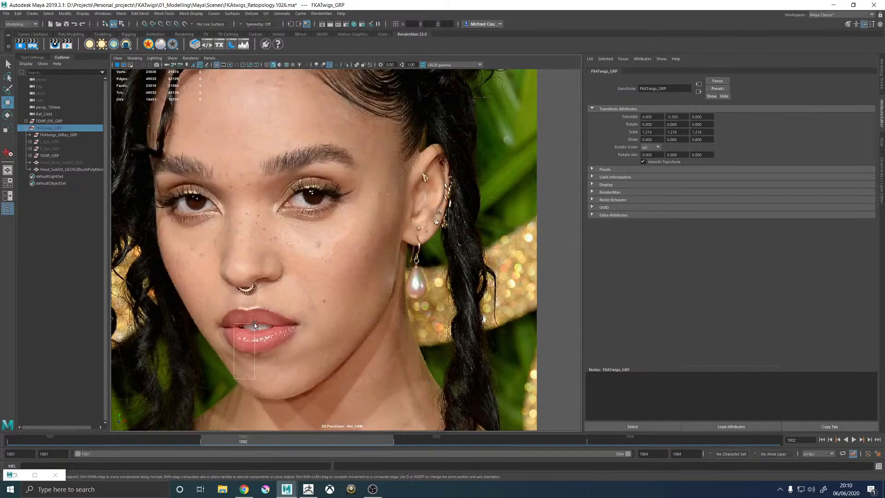
left_click(253, 323)
key("h")
key("h")
left_click(48, 128)
key("h")
key("h")
key("h")
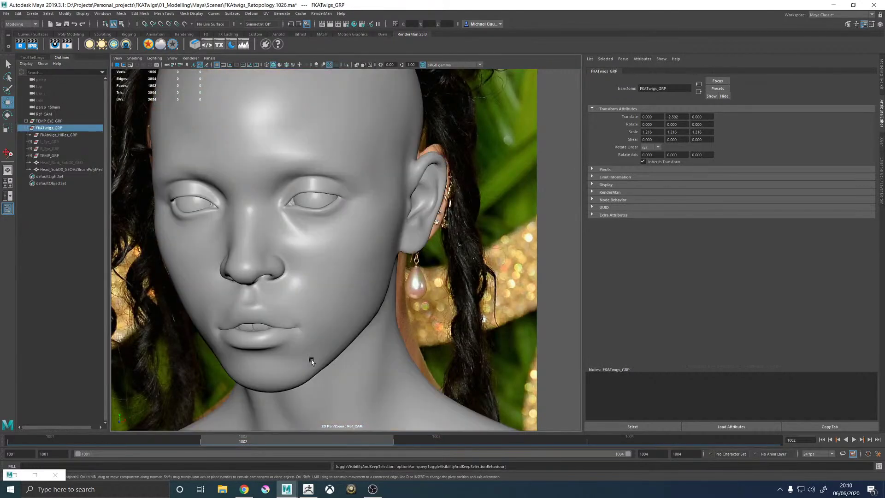
key("h")
key("h")
key("h")
key("h")
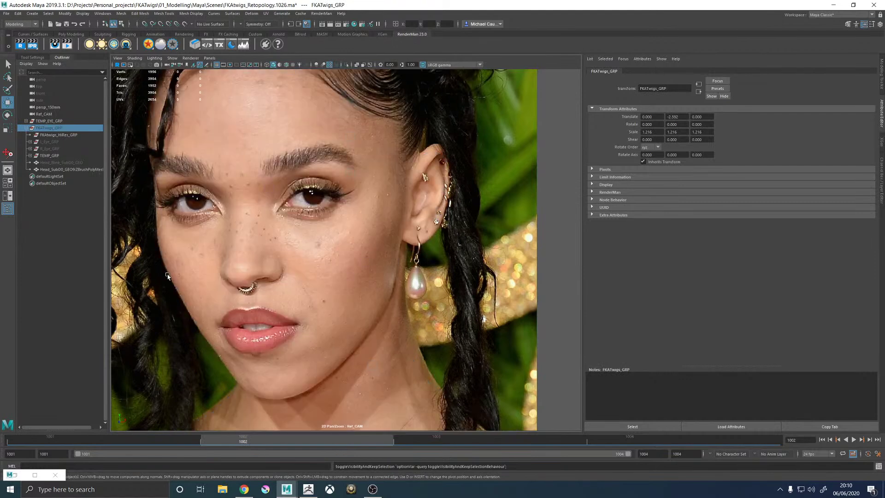
key("h")
Step: Switch to ZBrush and build up the cheekbone below the outer eye corner with ClayBuildup at draw size 68
left_click(308, 489)
left_click_drag(612, 273, 599, 281)
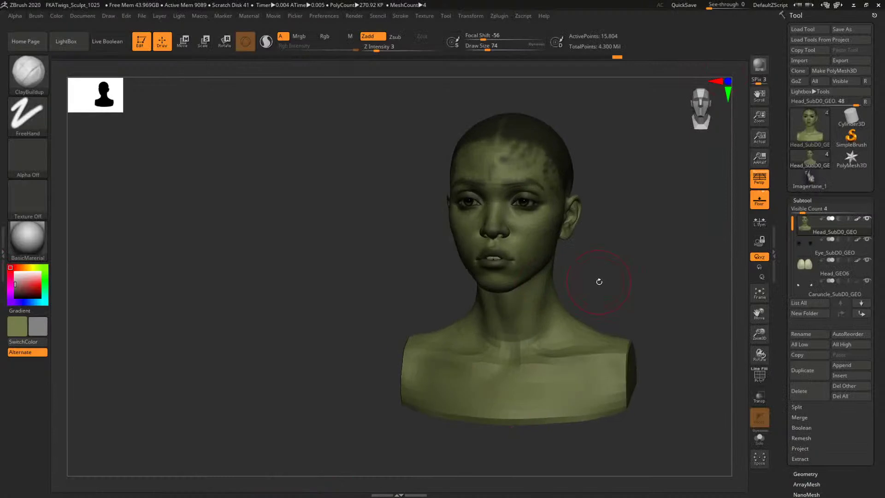
key("b")
key("c")
key("b")
mouse_move(663, 277)
left_mouse_down("alt")
mouse_move(620, 296)
mouse_move(666, 325)
mouse_move(642, 341)
left_mouse_up("alt")
key("s")
left_click(481, 259)
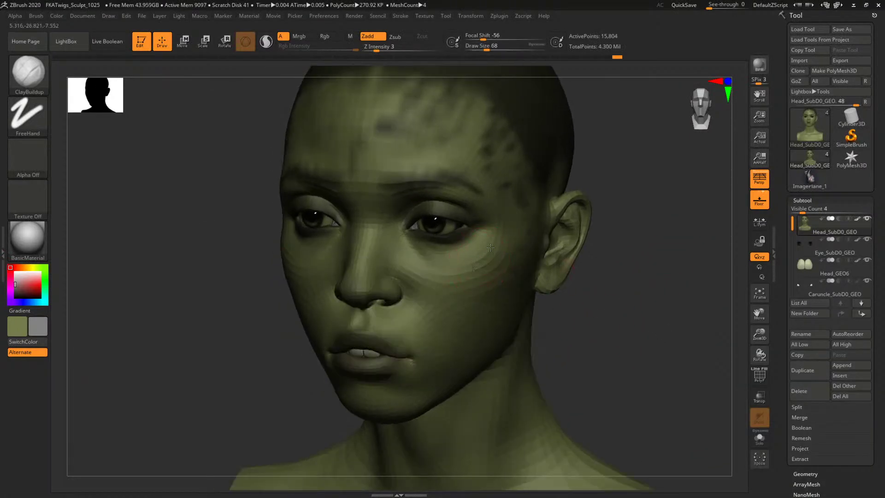
left_click_drag(477, 267, 480, 267, "alt")
left_click_drag(522, 234, 524, 233, "alt")
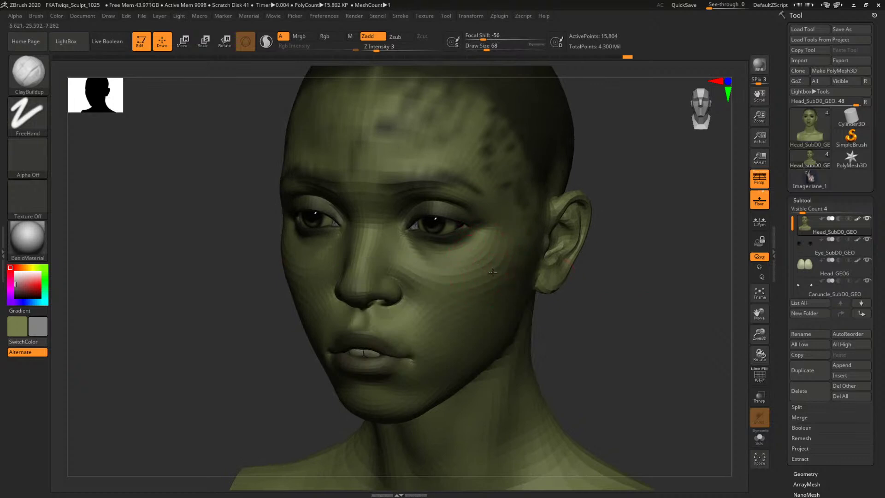
left_click_drag(477, 255, 484, 252, "alt")
Step: Refine the area between the outer eye corner, temple and upper cheek with ClayBuildup at draw size 49
left_click_drag(645, 267, 617, 258)
key("s")
left_click(582, 233)
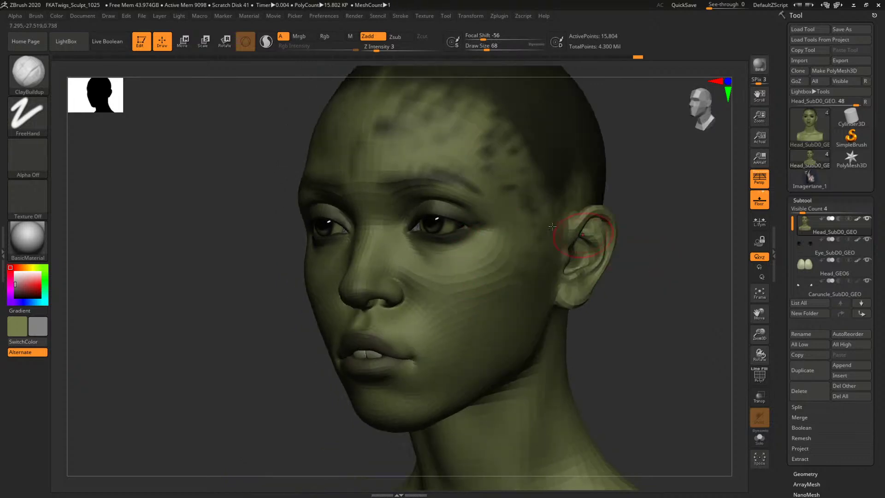
left_click_drag(675, 188, 525, 203)
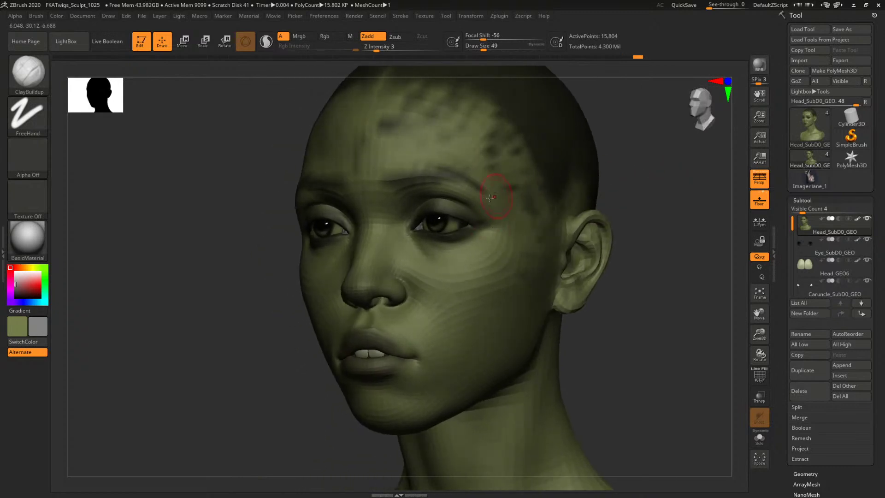
mouse_move(669, 194)
left_mouse_down()
mouse_move(668, 207)
mouse_move(493, 233)
left_mouse_up()
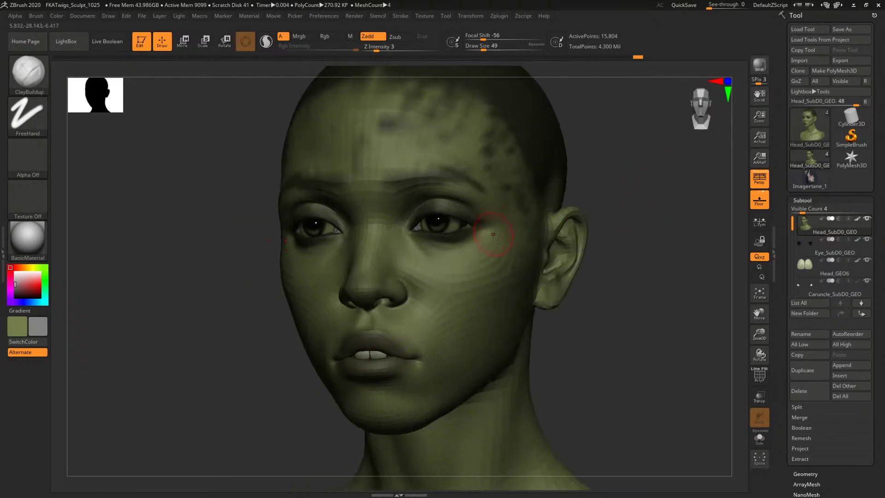
left_click_drag(645, 194, 687, 200)
Step: Shape the chin and front of the jaw with ClayBuildup, using draw sizes 124 and 87
mouse_move(636, 295)
left_mouse_down("alt")
mouse_move(656, 217)
mouse_move(627, 226)
left_mouse_up("alt")
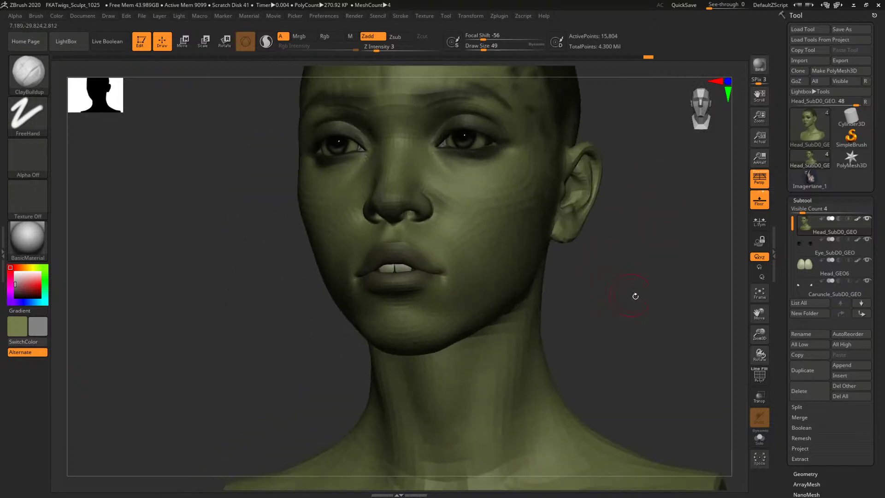
key("space")
left_click_drag(436, 331, 438, 329)
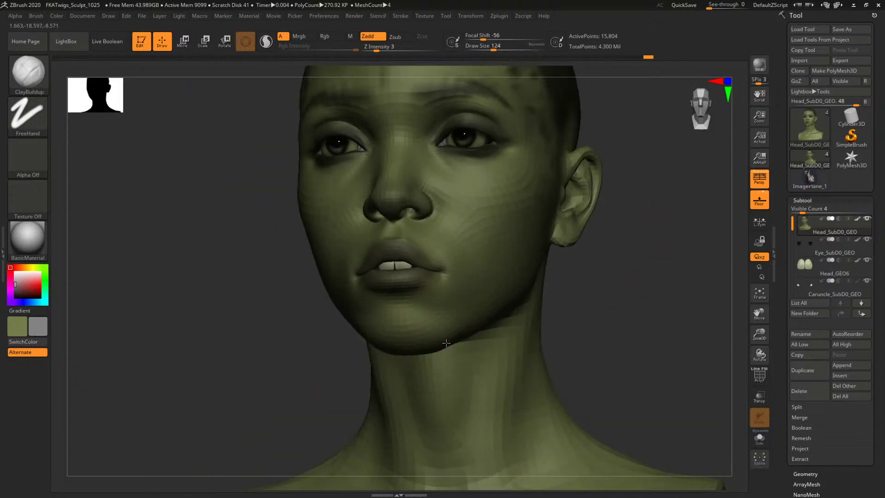
left_click_drag(650, 293, 562, 302)
key("space")
left_click_drag(460, 324, 455, 324)
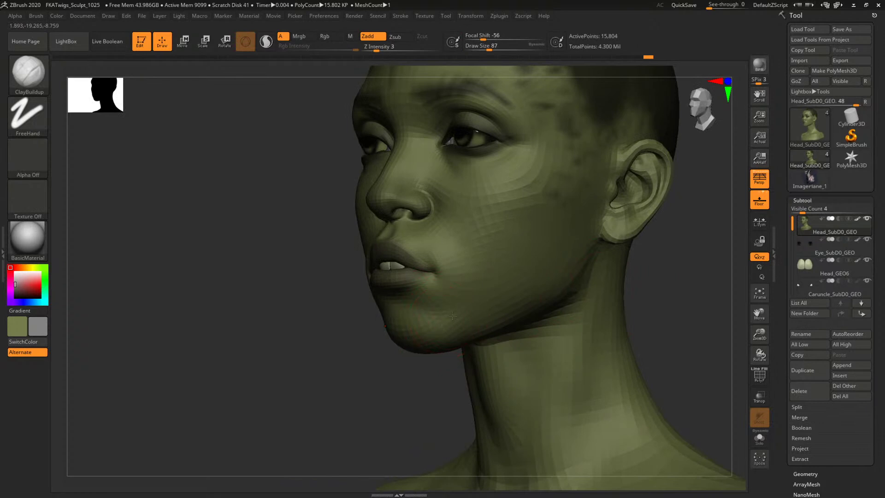
mouse_move(400, 371)
left_mouse_down()
mouse_move(547, 306)
mouse_move(430, 334)
left_mouse_up()
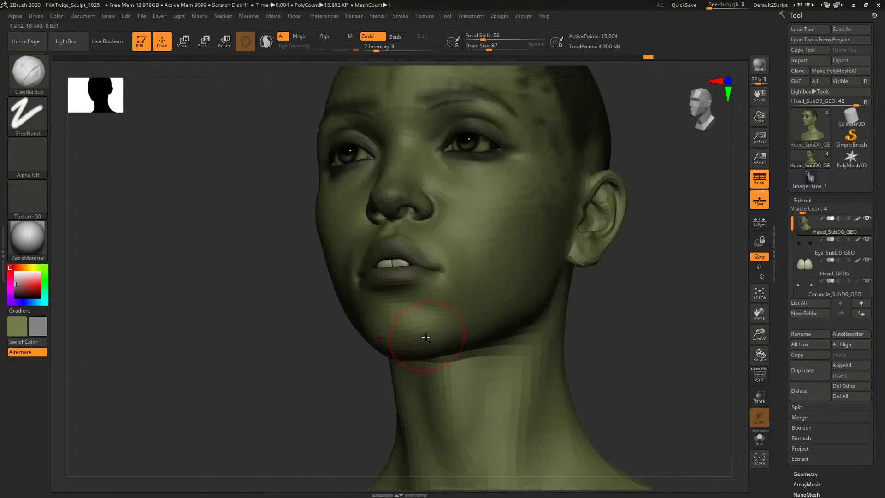
Step: Refine the side of the cheekbone with ClayBuildup at draw size 68
left_click_drag(661, 304, 623, 318)
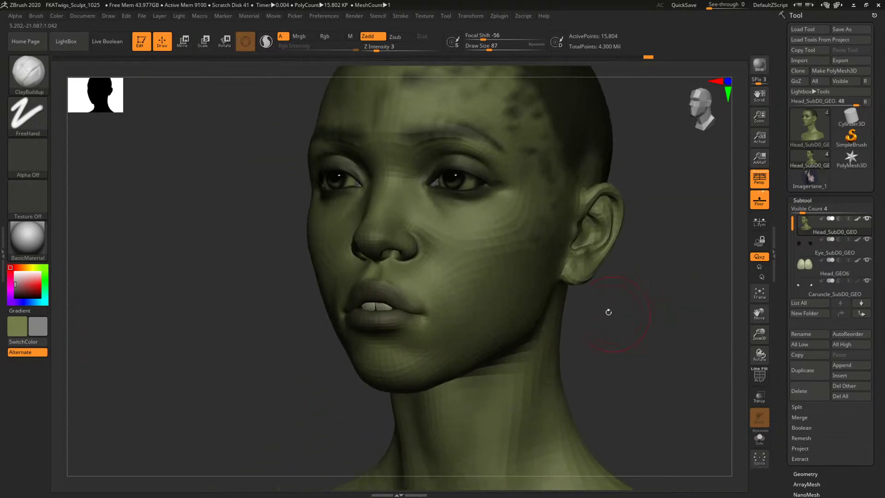
key("space")
left_click_drag(497, 252, 492, 252)
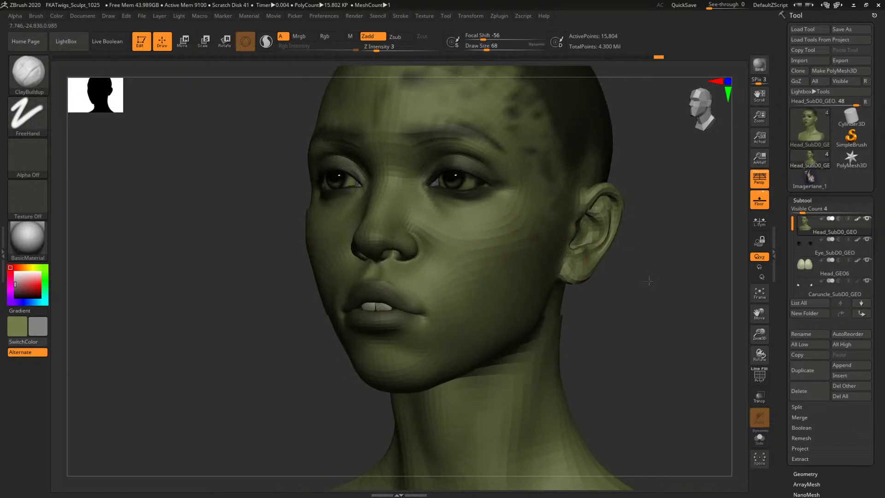
left_click_drag(646, 276, 509, 236)
mouse_move(616, 269)
left_mouse_down()
mouse_move(653, 275)
mouse_move(632, 290)
mouse_move(592, 288)
mouse_move(656, 344)
mouse_move(640, 319)
mouse_move(593, 300)
left_mouse_up()
Step: Raise the head to its highest subdivision level and save the project over FKATwigs_Sculpt_1025.ZPR in the Zbrush Scenes folder
key("d")
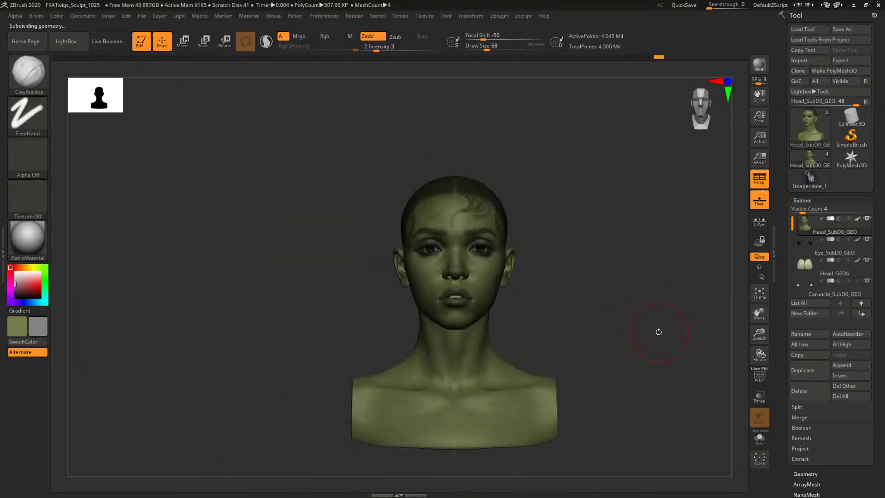
key("ctrl+s")
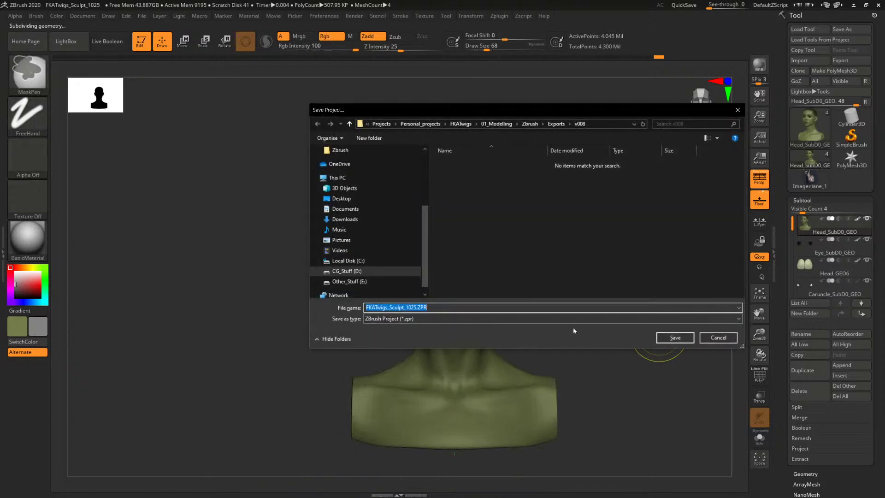
left_click(530, 124)
left_click(454, 174)
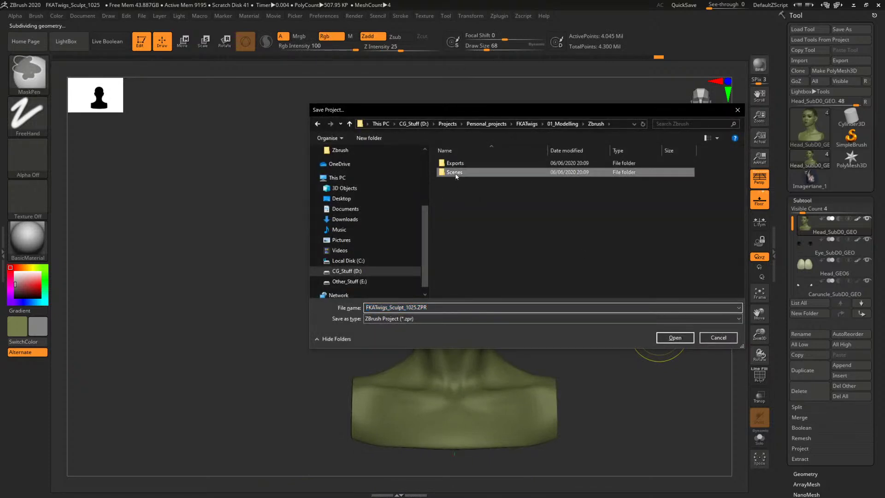
double_click(454, 172)
key("Return")
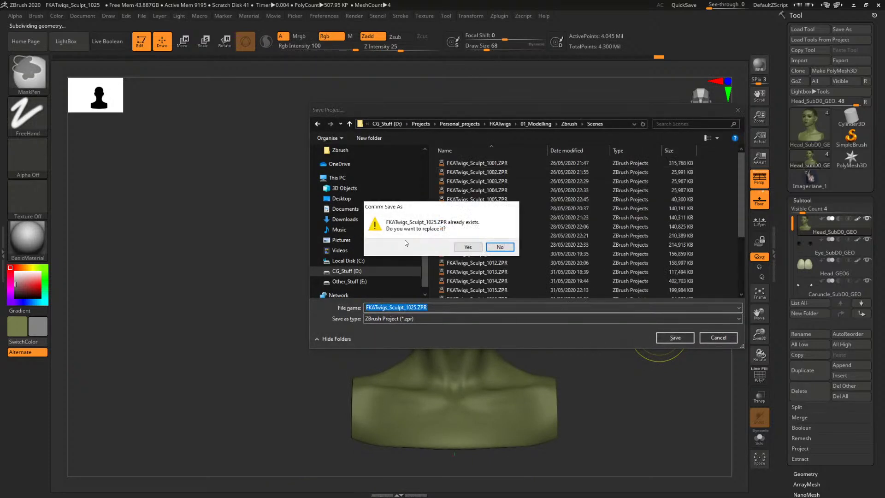
left_click(468, 247)
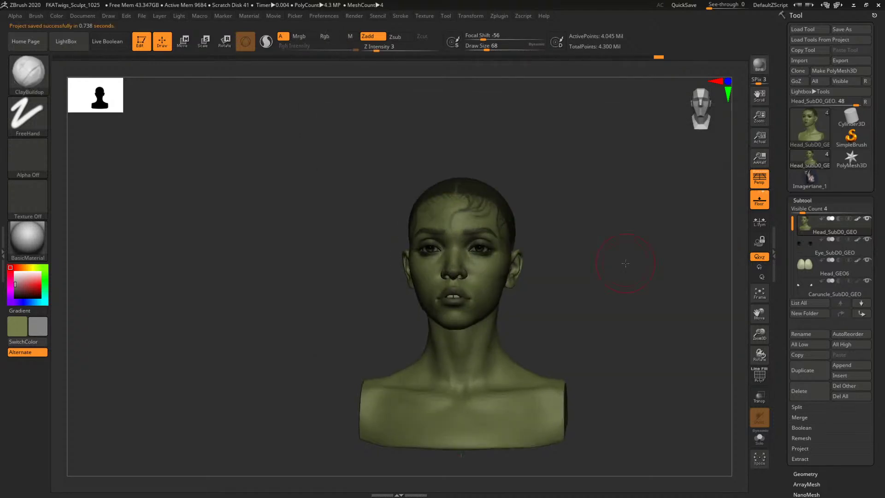
Step: Save the sculpt project once more, replacing FKATwigs_Sculpt_1025.ZPR
key("shift")
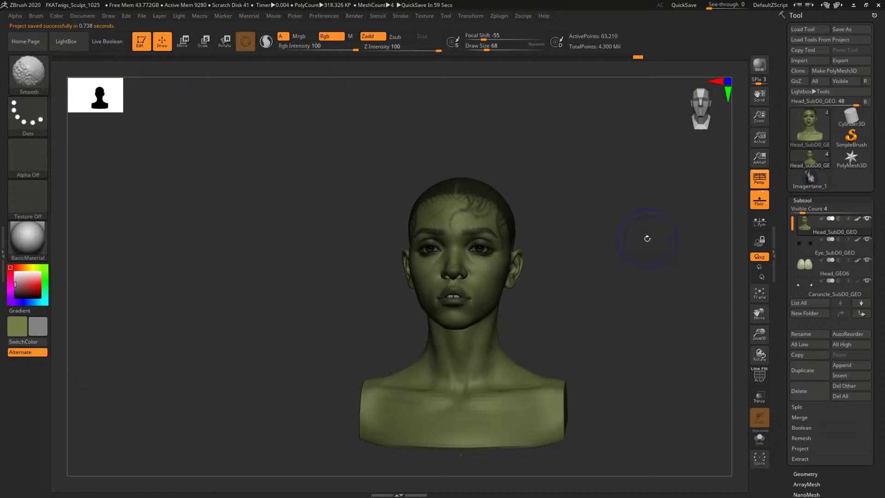
key("ctrl+s")
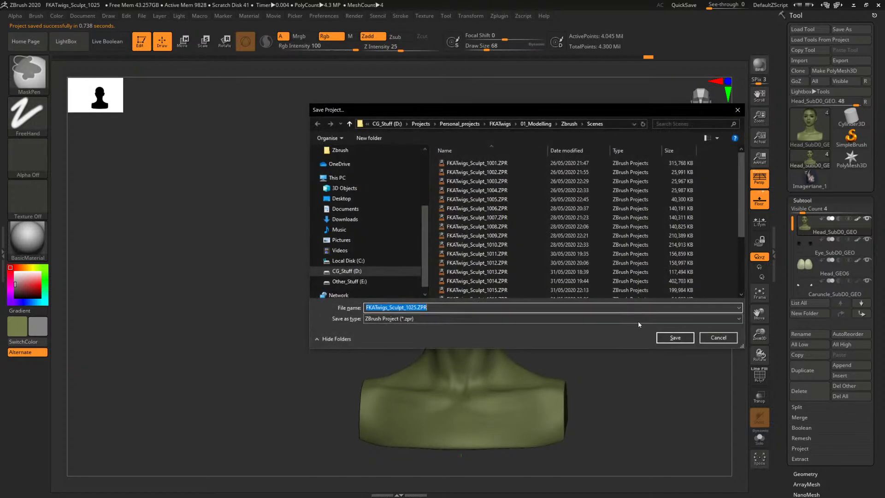
left_click(675, 337)
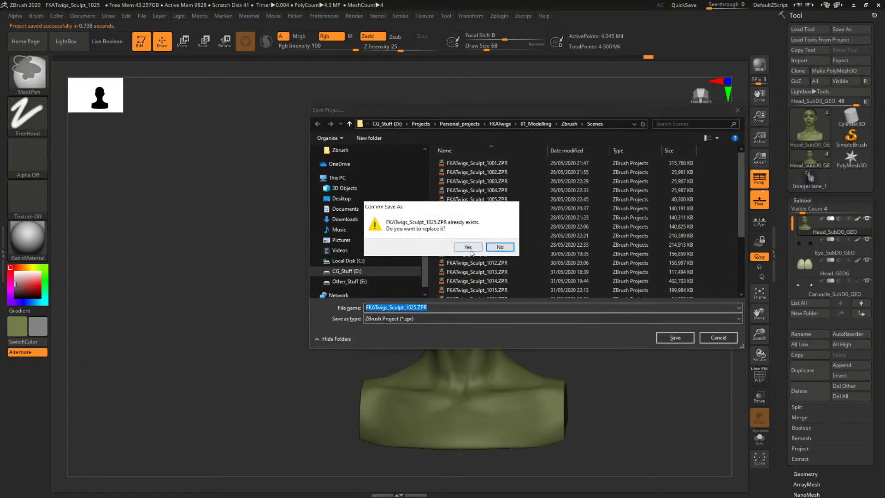
left_click(467, 247)
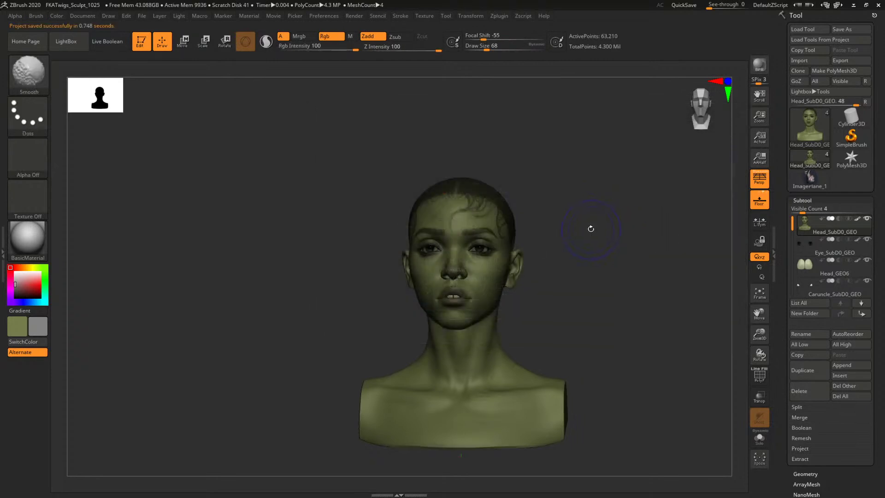
Step: Export the head at its lowest subdivision level as Head_SubD0_GEO.obj into Exports/v008, replacing the existing file
left_click(840, 61)
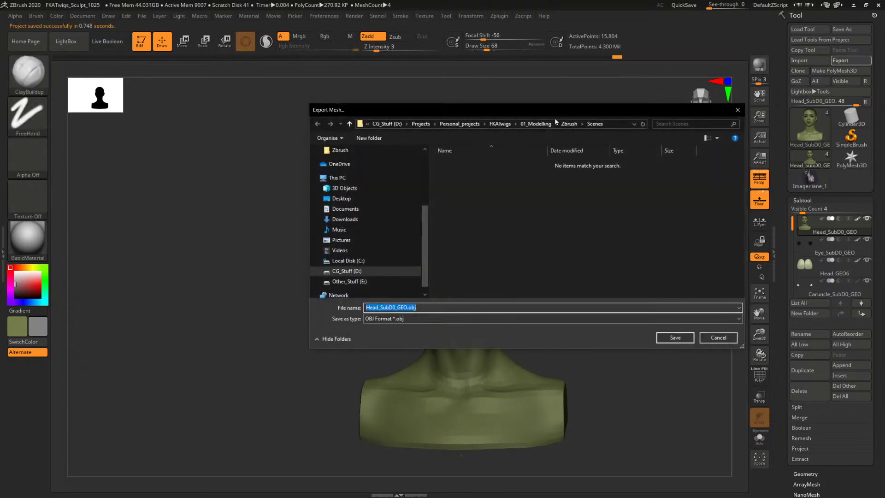
double_click(454, 164)
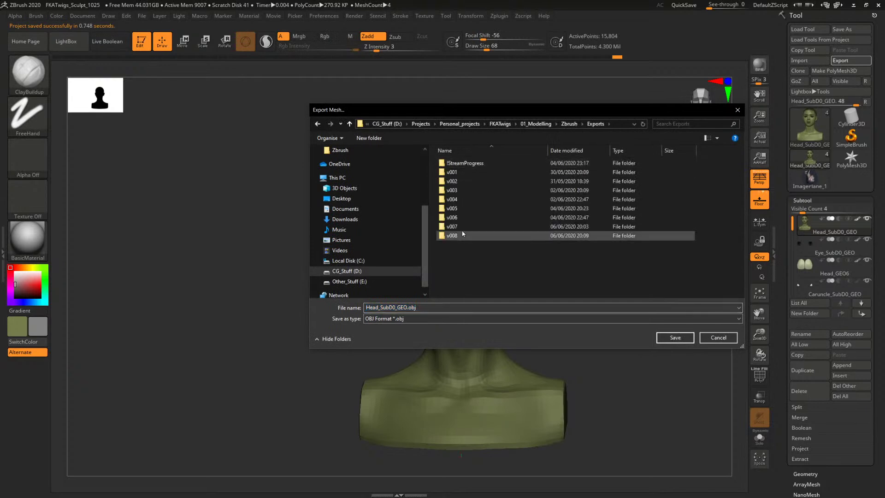
double_click(454, 235)
left_click(675, 338)
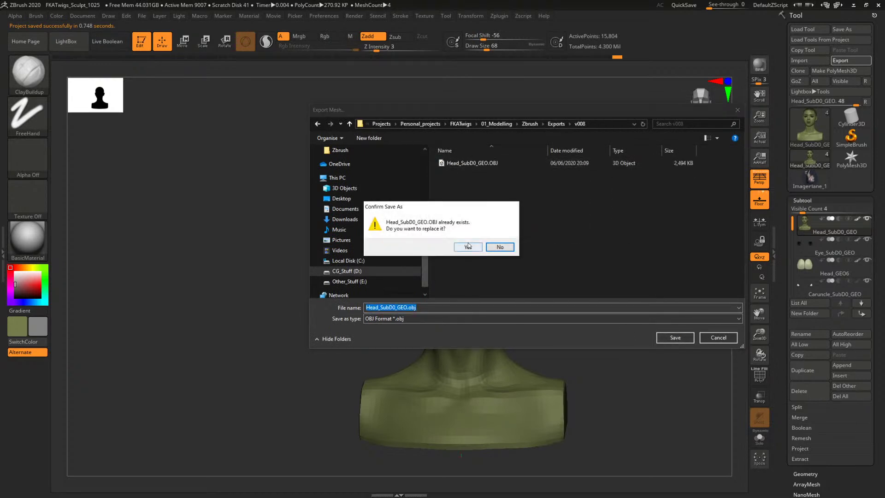
left_click(468, 246)
Step: Switch to Maya and delete the previously imported Head_SubD0_GEO mesh from FKATwigs_GRP
left_click(865, 5)
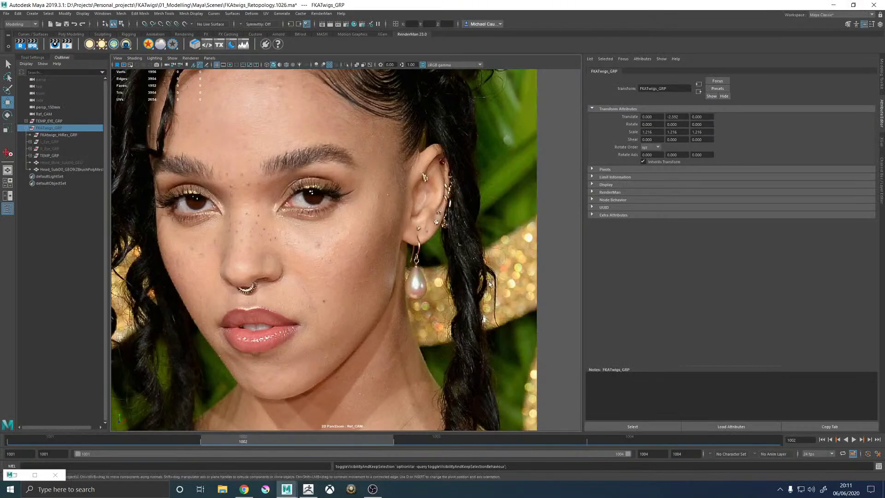
left_click(57, 170)
key("Delete")
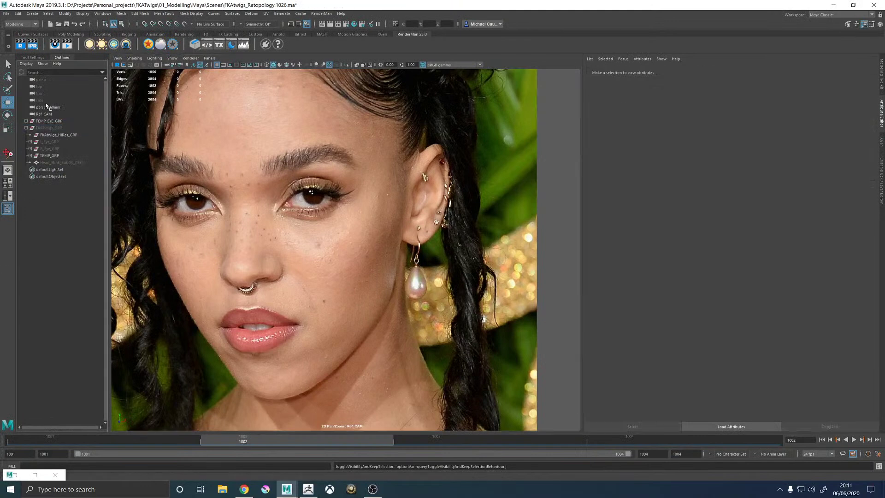
Step: Import the newly exported Head_SubD0_GEO.obj into the Maya scene
left_click(5, 14)
left_click(27, 89)
left_click(237, 87)
double_click(238, 87)
mouse_move(321, 249)
right_mouse_down()
mouse_move(322, 413)
mouse_move(364, 431)
mouse_move(389, 396)
right_mouse_up()
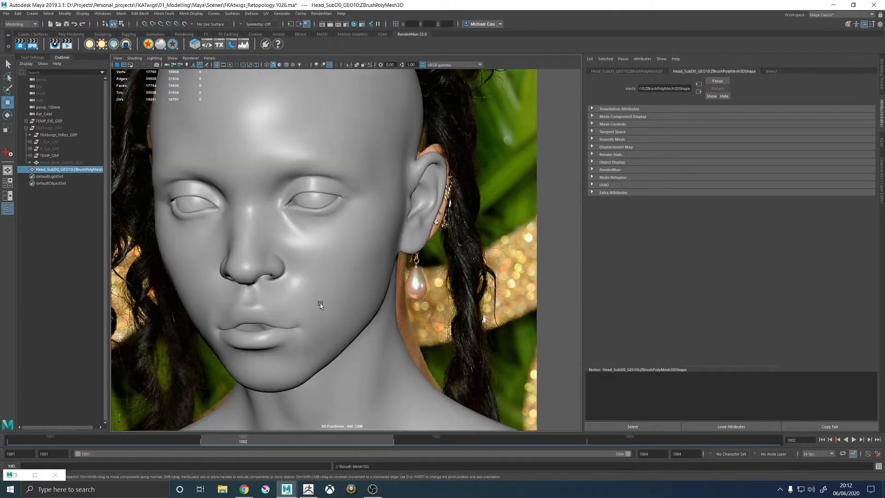
Step: Parent the imported head under FKATwigs_GRP and toggle the group's visibility against the reference photo at frame 1002
middle_click_drag(50, 144, 49, 128)
left_click(49, 127)
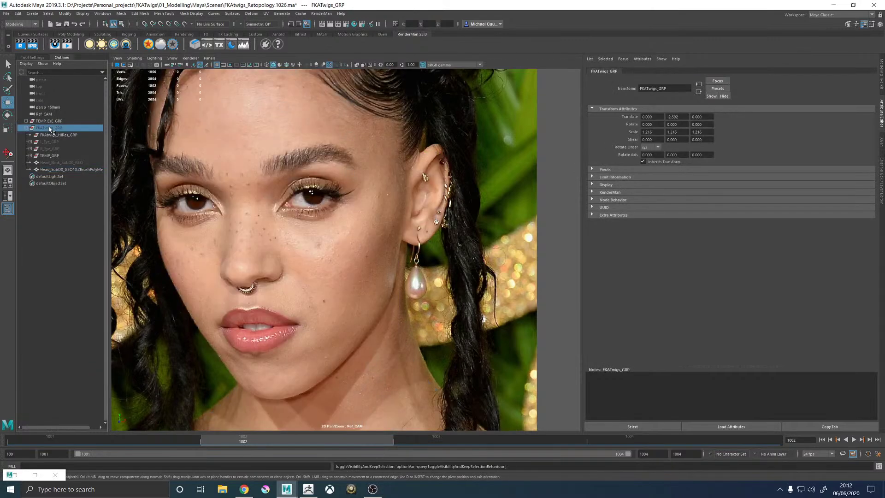
key("h")
key("h")
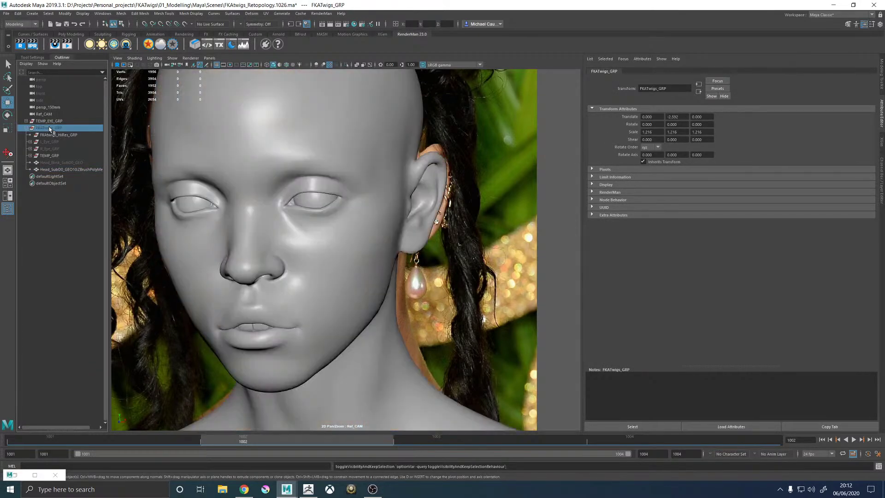
Step: Go to frame 1001 and compare the updated head with the frontal reference photo by repeatedly toggling FKATwigs_GRP's visibility
left_click(131, 445)
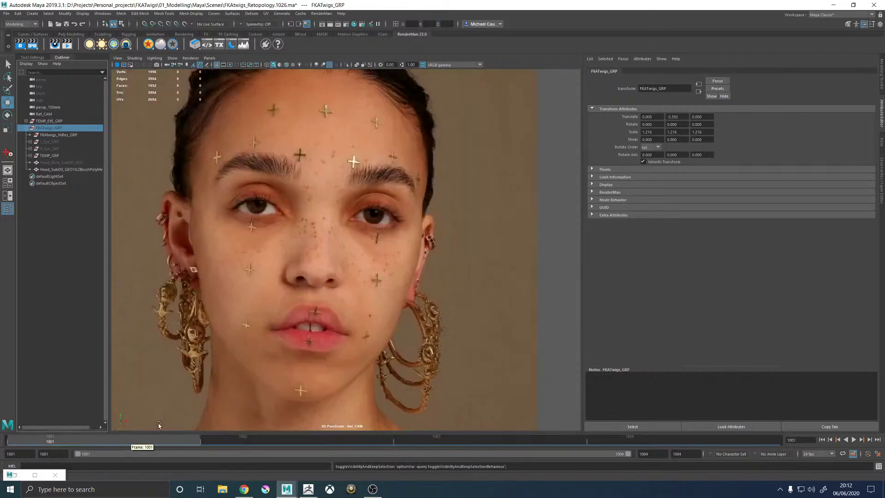
key("h")
key("h")
key("h")
key("h")
key("h")
key("h")
key("h")
key("h")
key("h")
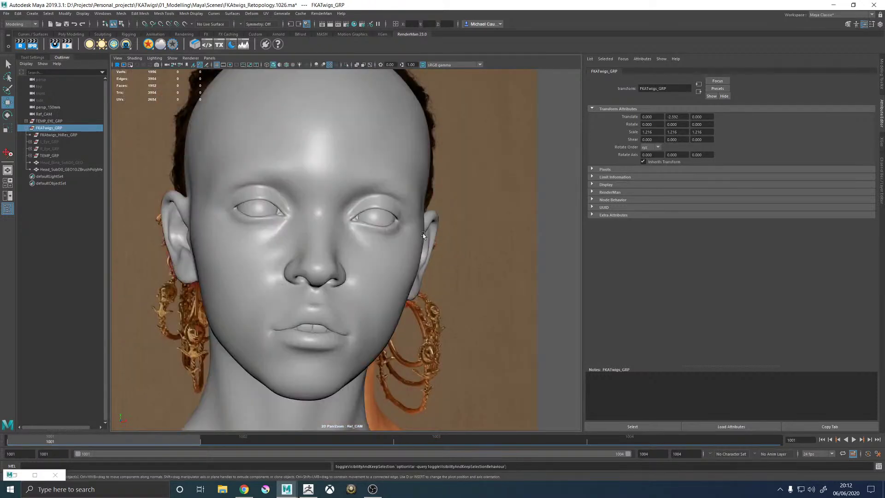
key("h")
key("h")
key("h")
key("h")
key("h")
key("h")
key("h")
key("h")
key("h")
key("h")
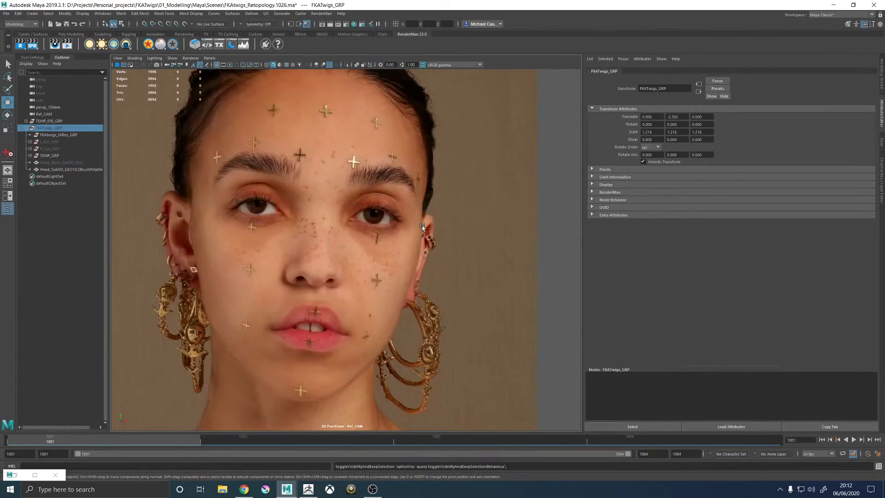
key("h")
key("h")
key("h")
key("h")
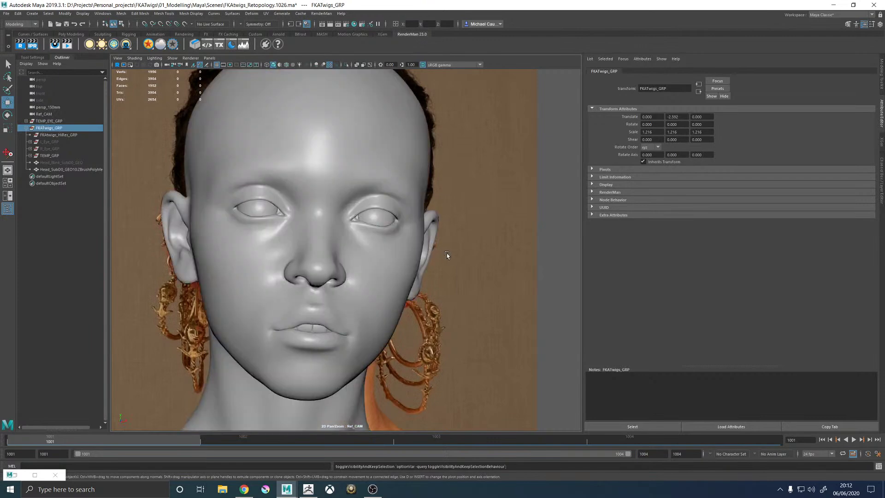
key("h")
key("h")
key("h")
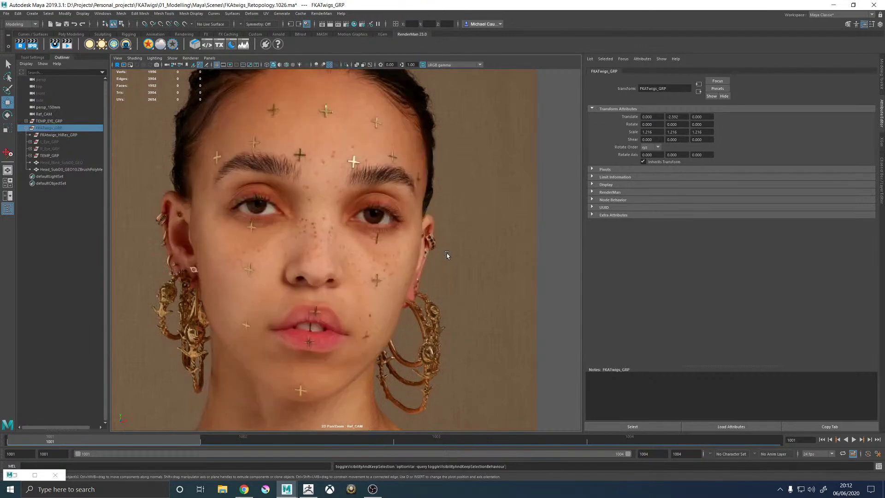
key("h")
key("h")
key("h")
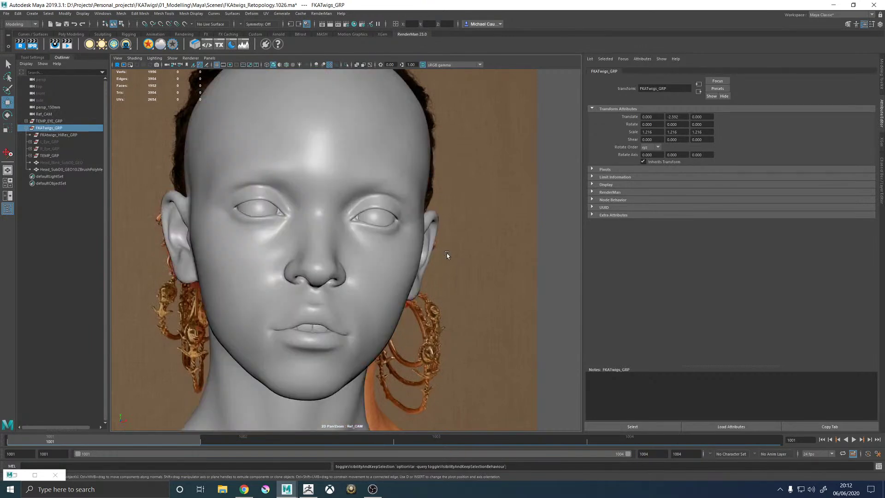
Step: Keep toggling FKATwigs_GRP's visibility at frame 1001 to check the head's features against the frontal reference photo
key("h")
key("h")
key("h")
key("h")
key("h")
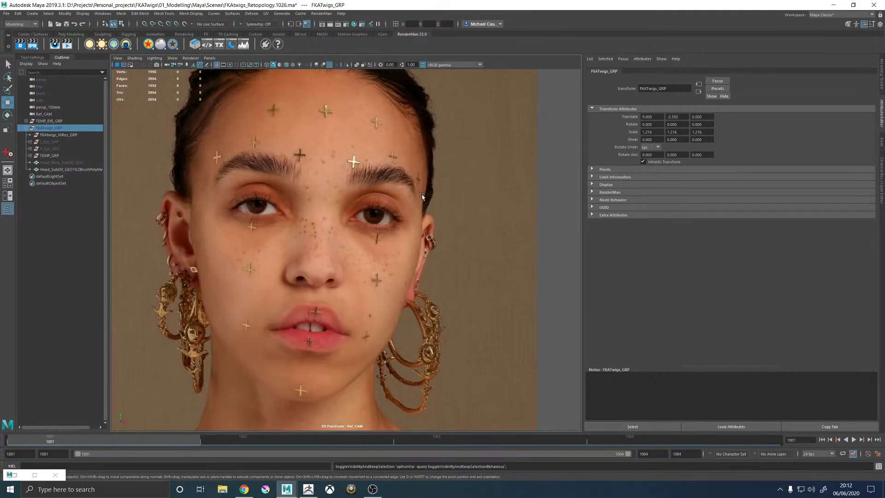
Step: Go to frame 1002 and compare the head with the three-quarter reference photo by repeatedly toggling FKATwigs_GRP's visibility
key("h")
key("h")
key("h")
key("h")
key("h")
key("h")
key("h")
key("h")
key("h")
key("h")
key("h")
key("h")
key("h")
key("h")
key("h")
key("h")
key("h")
key("h")
key("h")
key("h")
left_click(283, 436)
key("h")
key("h")
key("h")
key("h")
key("h")
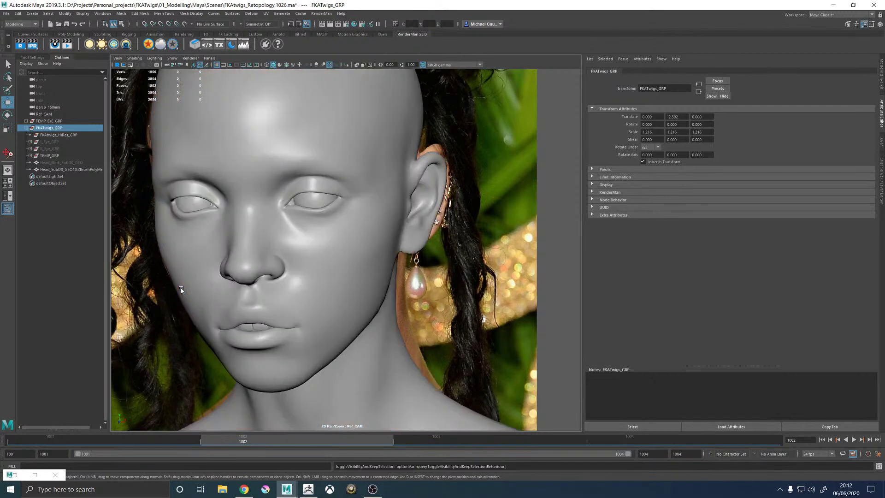
key("h")
key("h")
key("h")
key("h")
key("h")
key("h")
key("h")
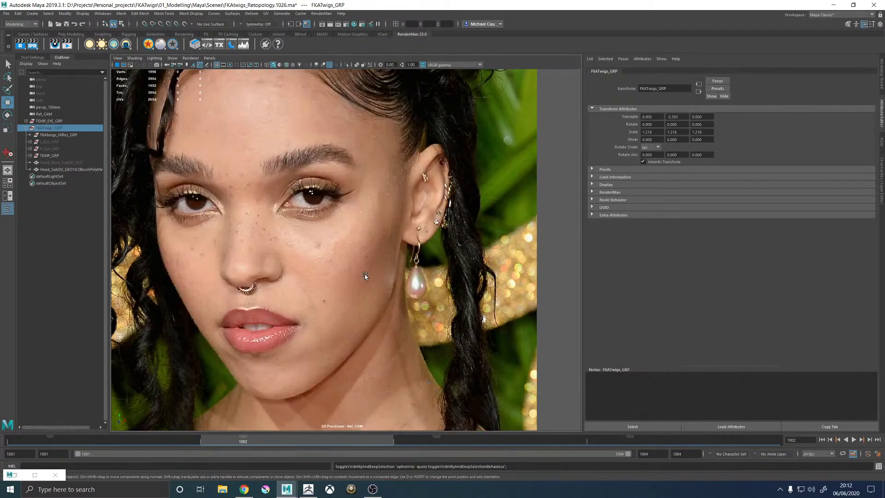
key("h")
key("h")
key("h")
key("h")
key("h")
key("h")
key("h")
key("h")
key("h")
key("h")
key("h")
key("h")
key("h")
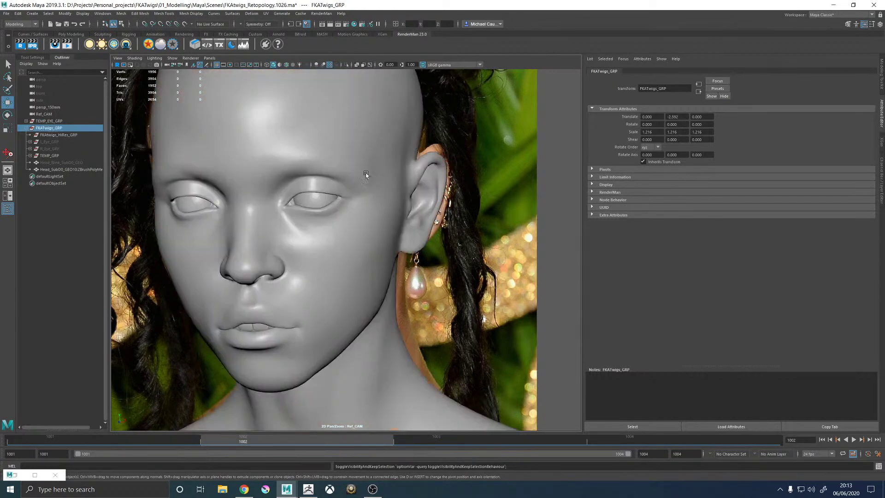
Step: Return to frame 1001 and recheck the head against the frontal photo by toggling the group's visibility
left_click(167, 441)
key("h")
key("h")
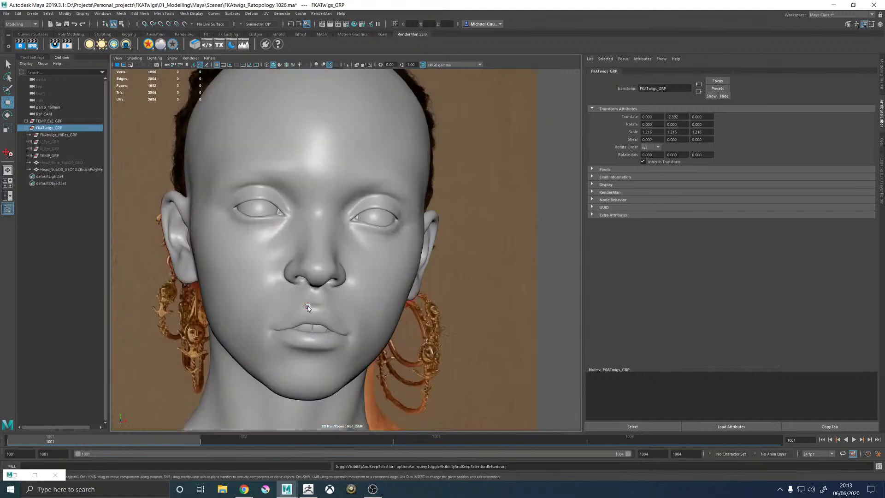
key("h")
key("h")
key("h")
key("h")
key("h")
key("h")
key("h")
key("h")
key("h")
key("h")
key("h")
key("h")
key("h")
key("h")
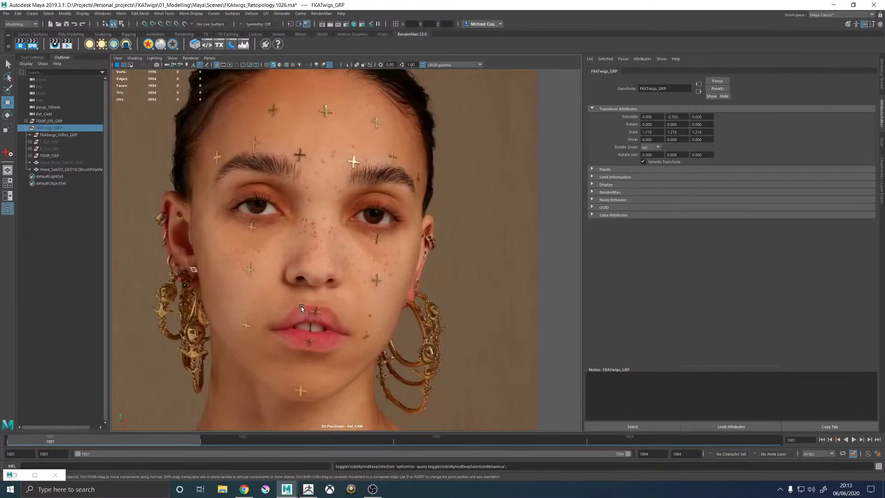
key("h")
key("h")
key("h")
key("h")
key("h")
key("h")
key("h")
key("h")
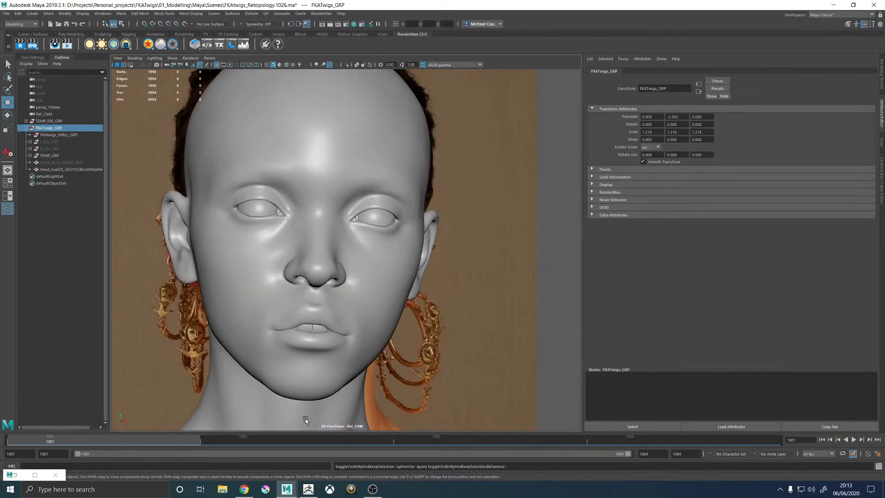
Step: Switch to ZBrush and save the project as FKATwigs_Sculpt_1025.ZPR in the Zbrush Scenes folder
left_click(308, 490)
left_click_drag(570, 282, 594, 302)
key("ctrl+s")
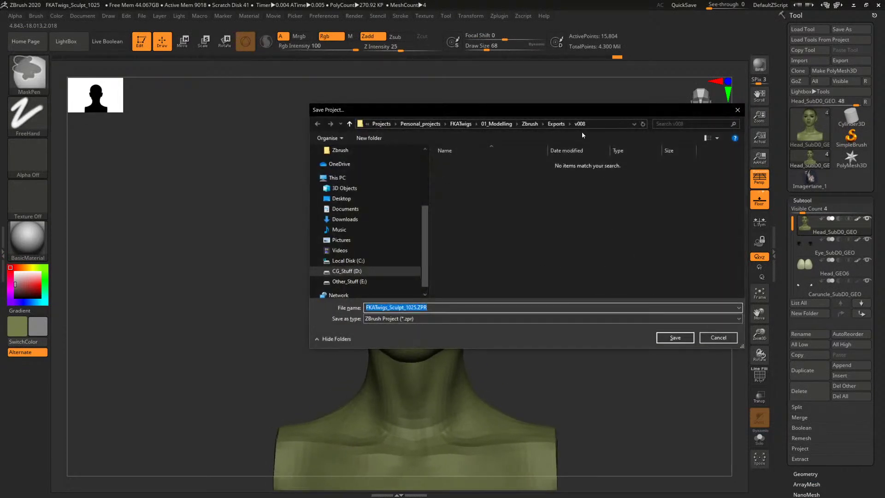
left_click(531, 124)
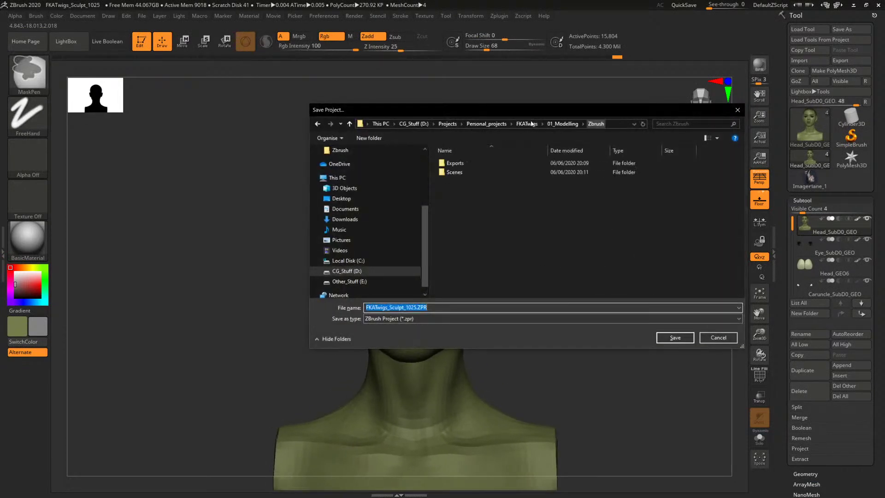
double_click(454, 173)
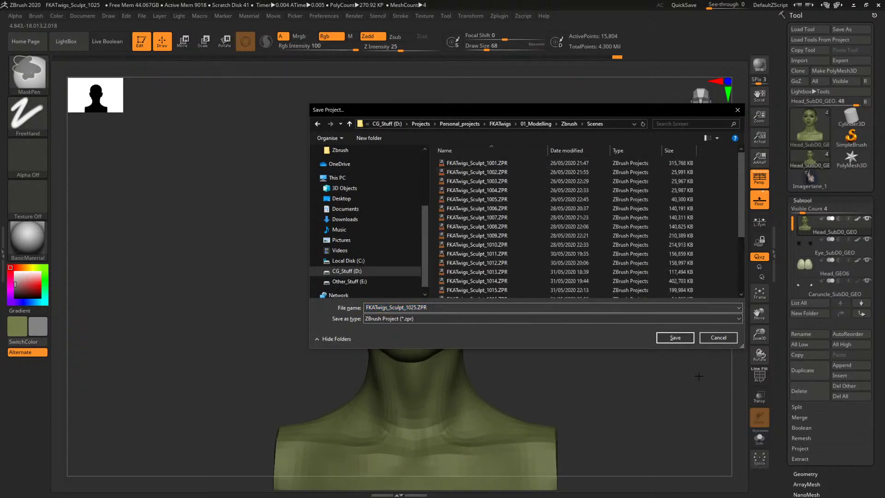
left_click(675, 337)
left_click(468, 249)
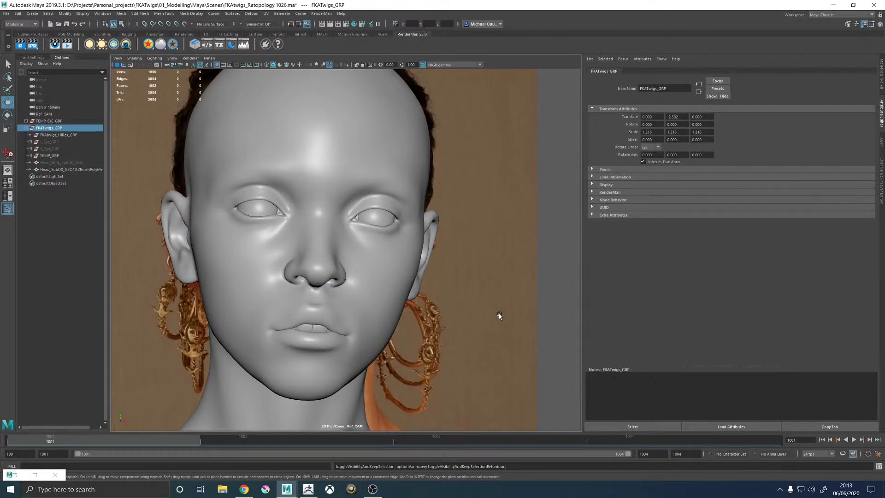
Step: In Maya, unhide and delete Head_Blink_SubD0_GEO from FKATwigs_GRP, and save the scene incrementally as FKATwigs_Retopology.1027.ma
left_click(372, 260)
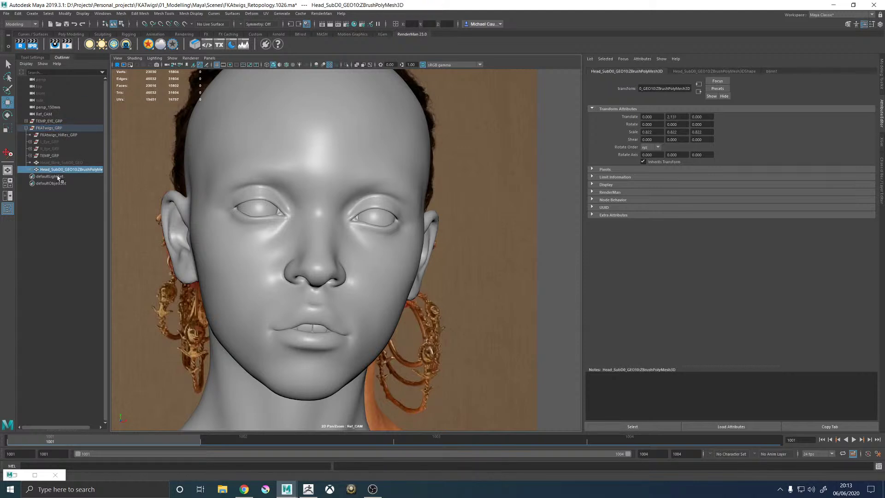
left_click(67, 163)
key("shift+h")
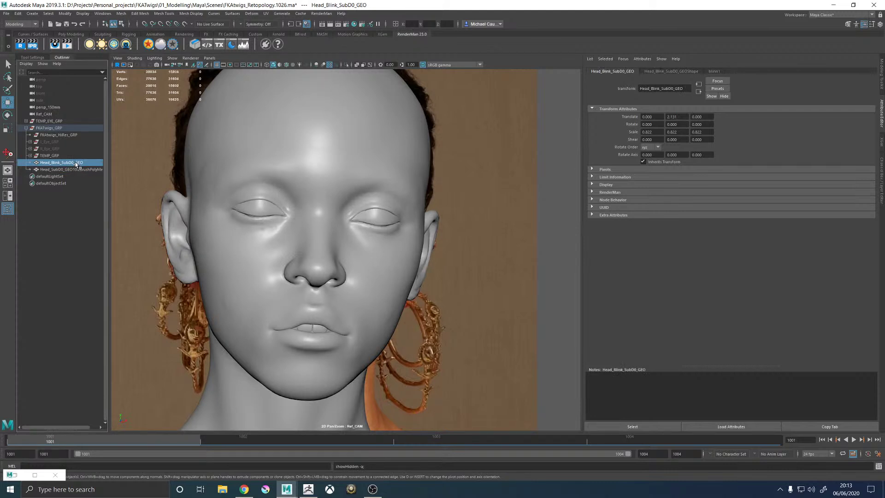
key("Delete")
left_click(251, 232)
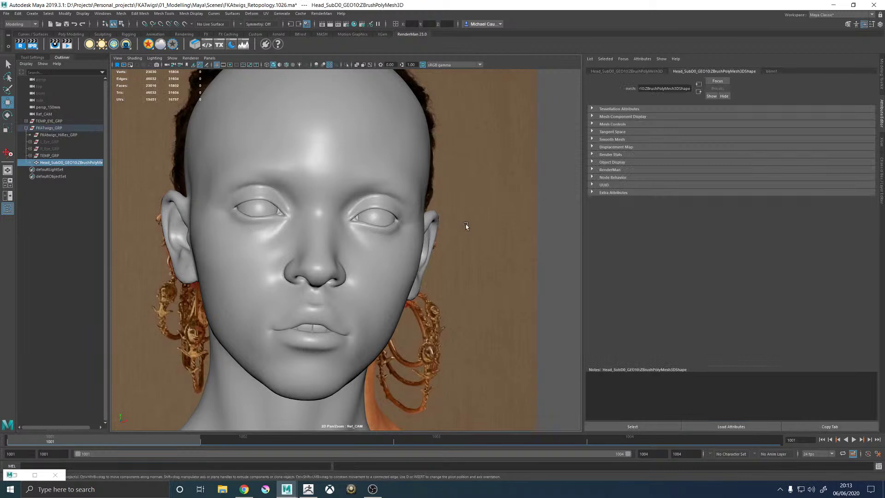
key("ctrl+alt+s")
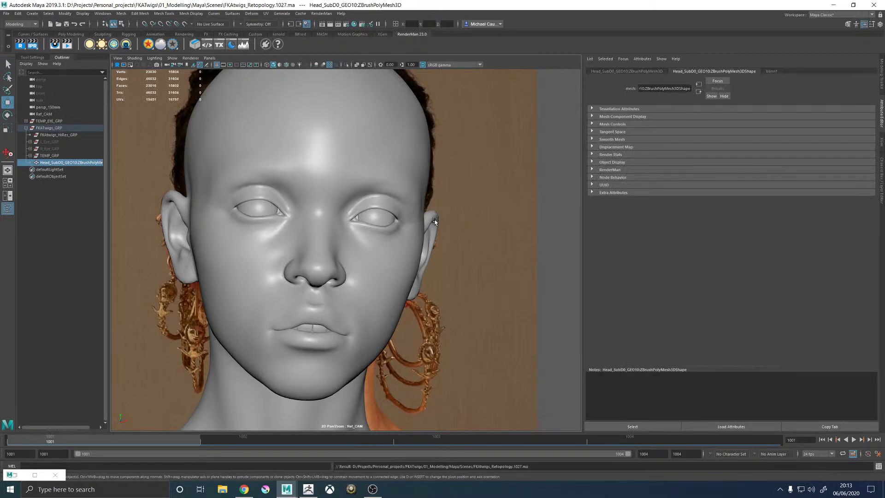
Step: Set up a two-pane layout with Ref_CAM beside persp, and disable selection highlighting in the Ref_CAM view
left_click(210, 57)
mouse_move(226, 68)
left_click(143, 159)
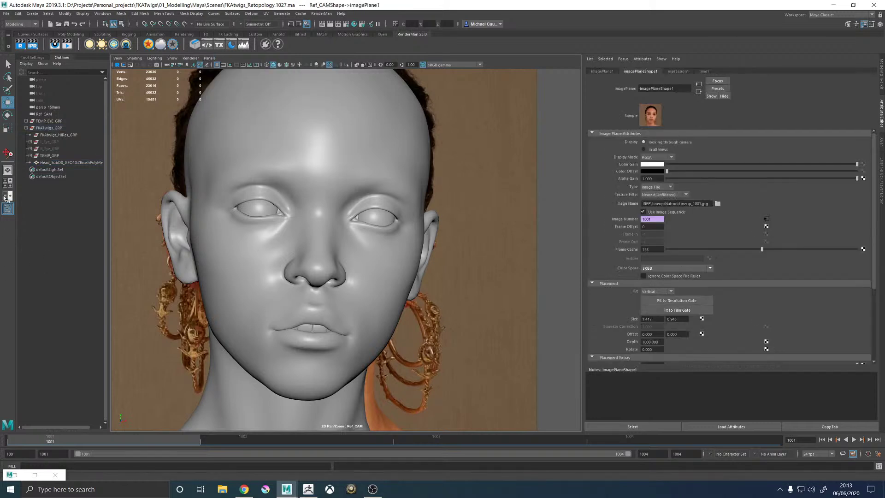
left_click(7, 196)
left_click(209, 58)
mouse_move(249, 65)
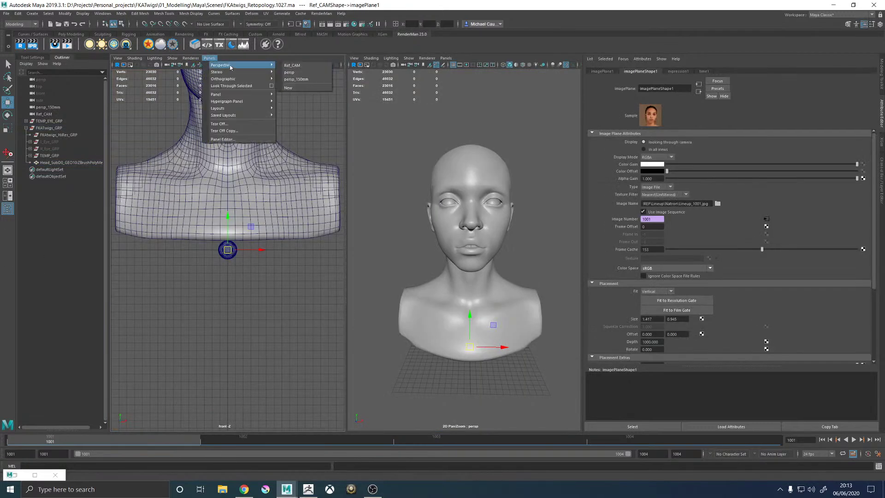
left_click(293, 66)
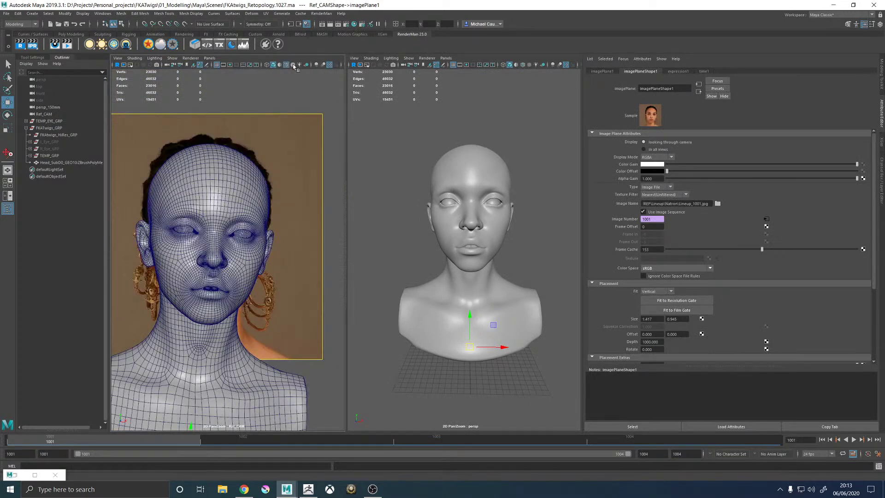
left_click(153, 59)
mouse_move(172, 58)
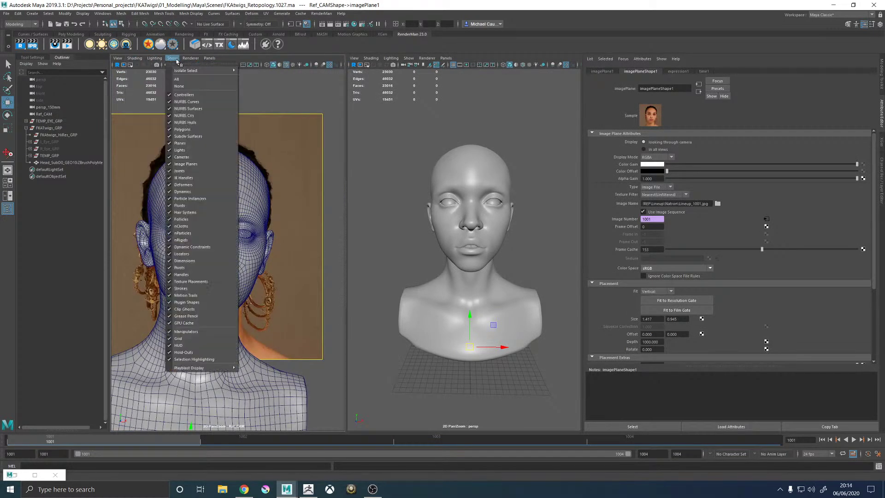
left_click(199, 361)
Step: Maximise the persp view and select the head mesh in it
key("space")
left_click_drag(521, 265, 393, 233, "alt")
left_click(292, 198)
middle_click_drag(395, 208, 420, 274, "alt")
left_click(271, 299)
left_click_drag(310, 298, 354, 292, "alt")
left_click(391, 287)
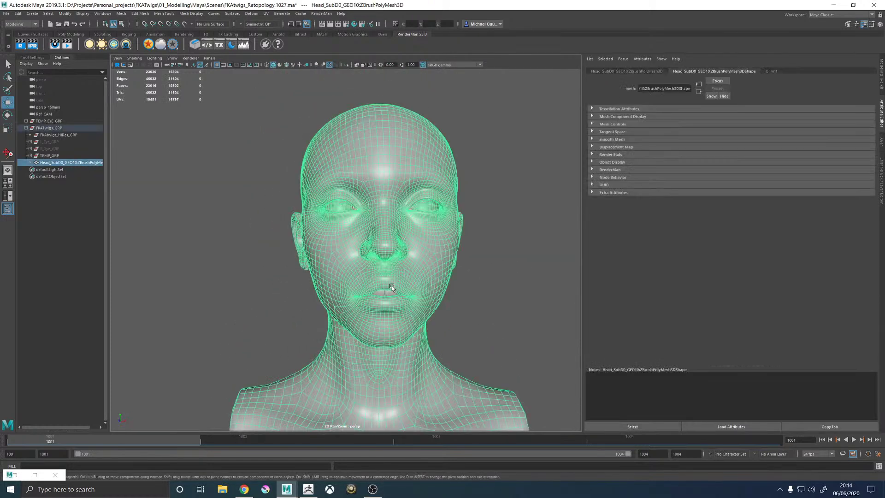
Step: Delete all the leftover namespaces from Head_SubD0_GEO through Teeth_GEO in the Namespace Editor, keeping their contents
left_click(102, 14)
mouse_move(124, 79)
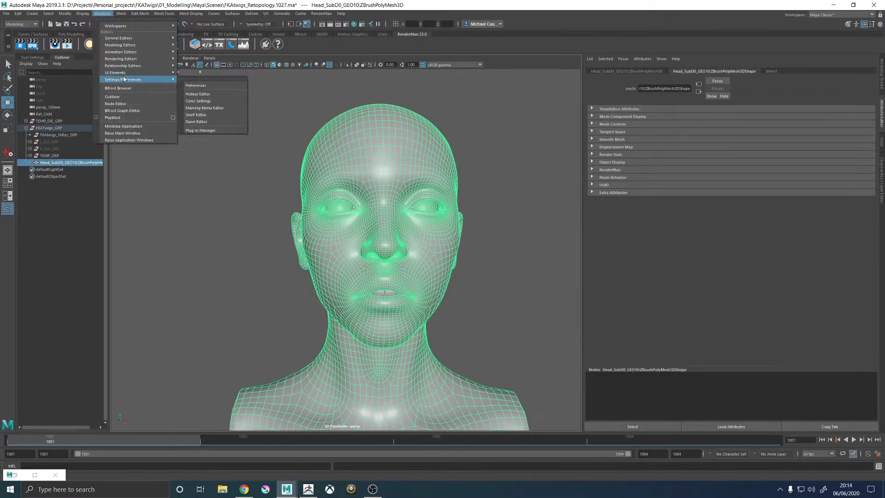
mouse_move(139, 38)
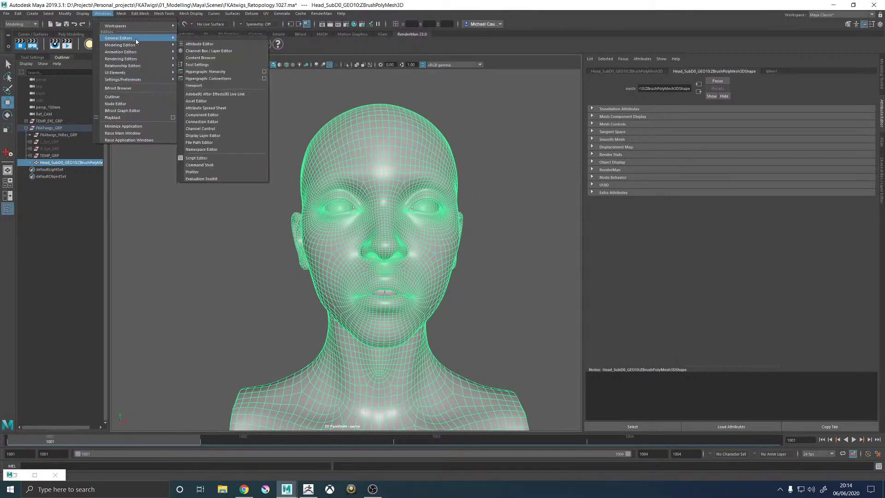
left_click(201, 149)
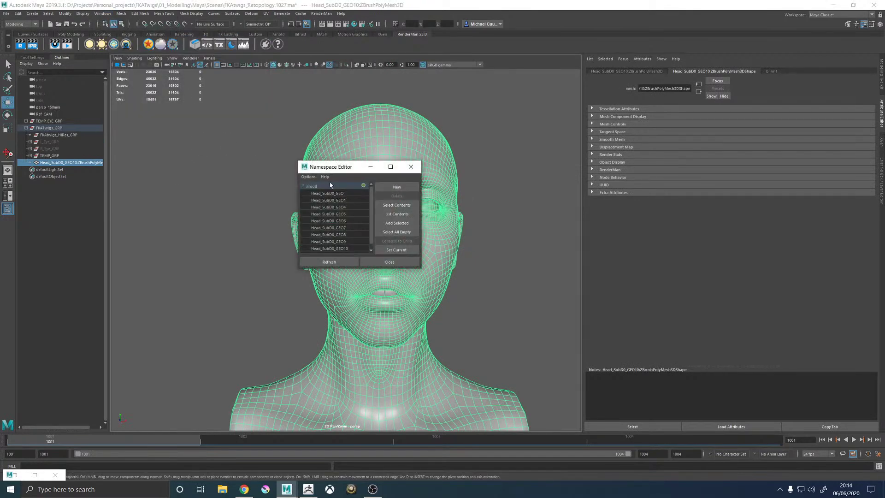
left_click(335, 193)
scroll(347, 232, "down", 1)
left_click(339, 251, "shift")
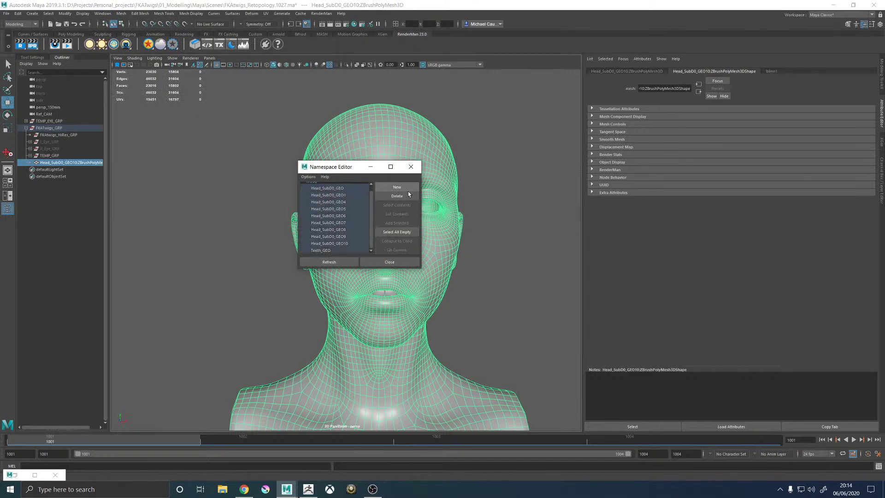
left_click(406, 196)
left_click(448, 245)
left_click(448, 245)
left_click(448, 245)
left_click(448, 245)
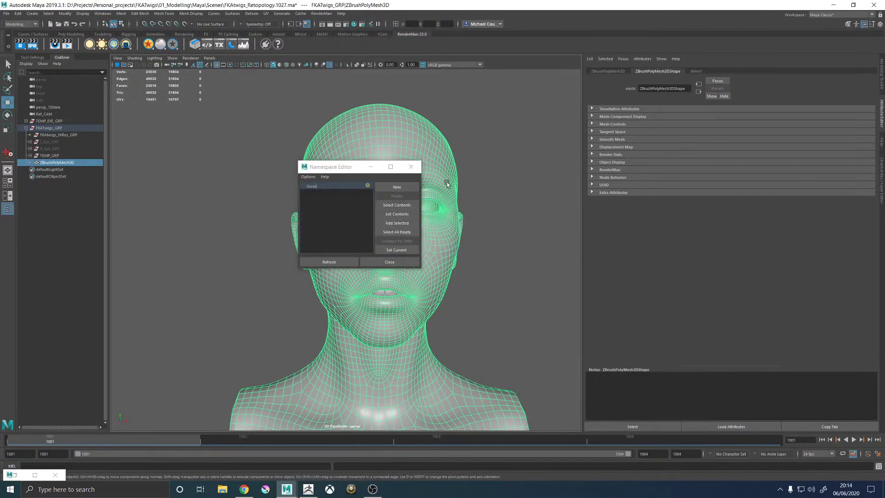
left_click(410, 166)
Step: Rename the imported head mesh under FKATwigs_GRP as head_SubD0_GEO
double_click(58, 163)
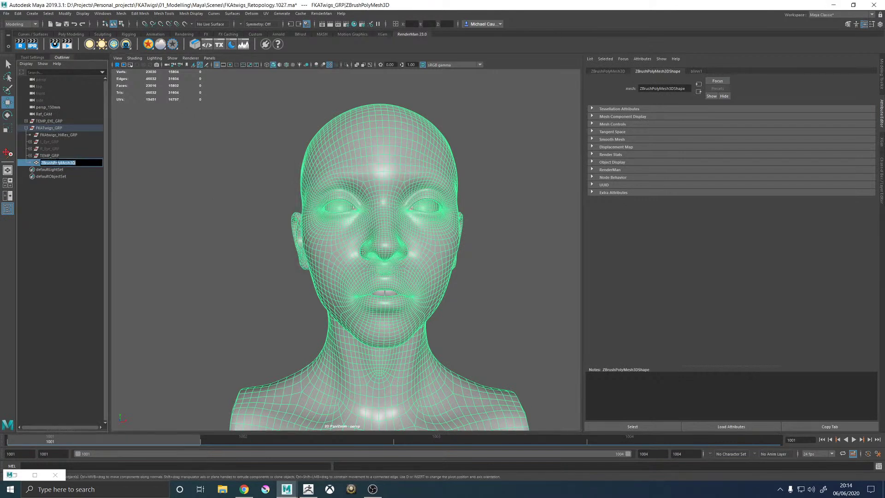
type("head_SubD0_GEO")
key("Return")
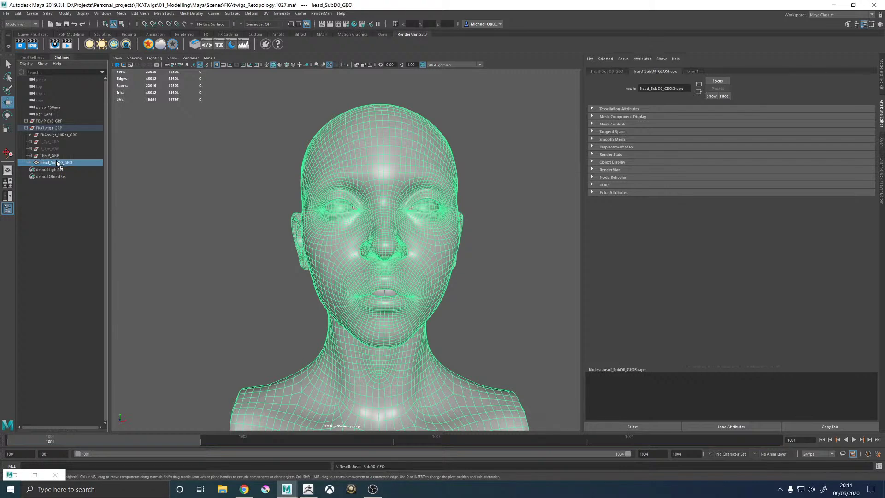
Step: Expand TEMP_GRP and rename its ZBrushPolyMesh3D teeth mesh as teeth_GEO
double_click(33, 156)
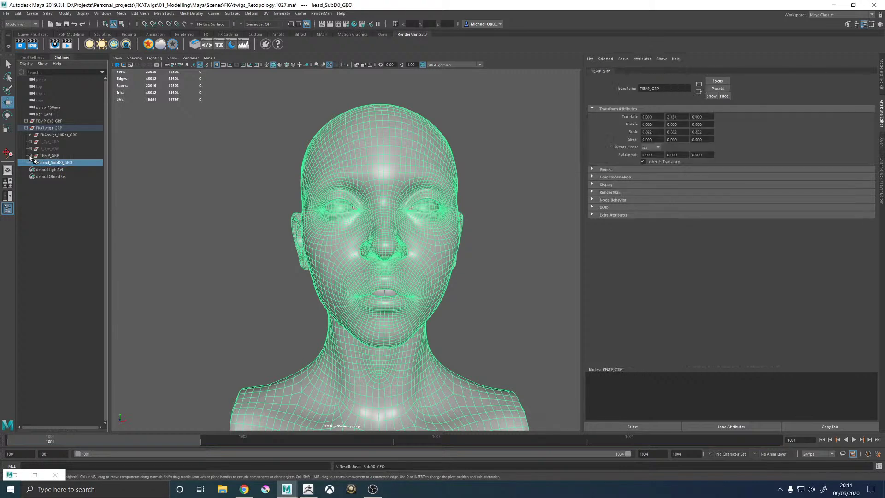
left_click(30, 156)
left_click(54, 169)
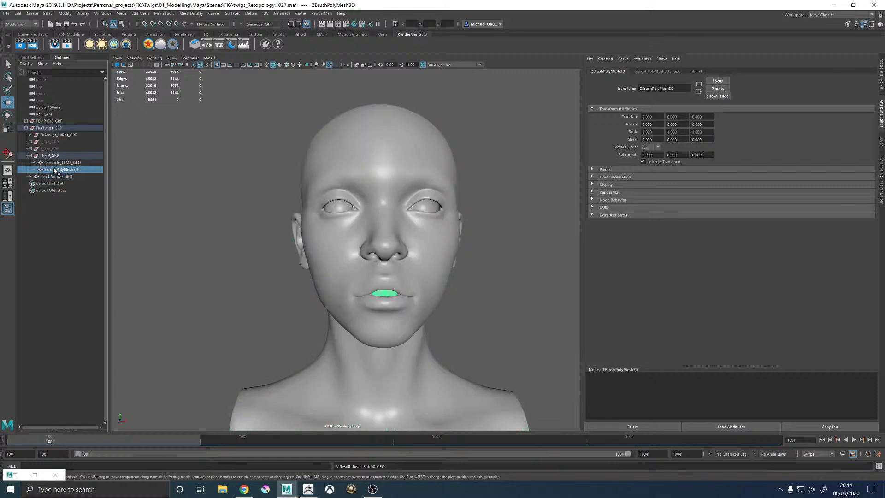
double_click(54, 170)
type("teeth_GEO")
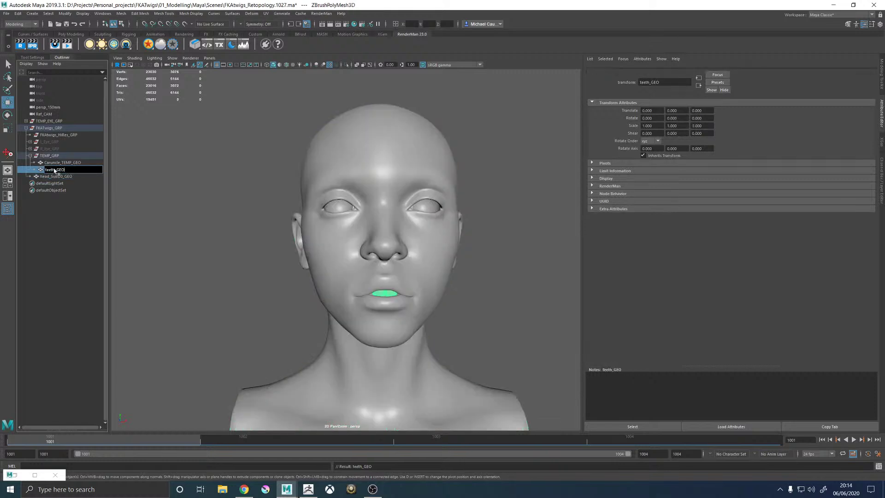
key("Return")
Step: Unhide R_Eye_GRP and L_Eye_GRP, and clear the selection
left_click(49, 148)
key("shift+h")
left_click(50, 142)
key("shift+h")
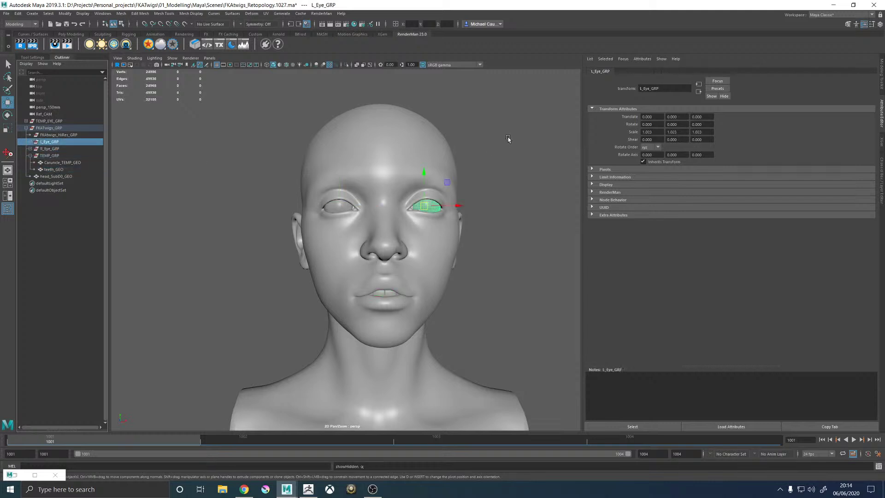
left_click(507, 141)
Step: Select the persp camera and expand the Display Options of its perspShape node
left_click_drag(530, 217, 503, 214, "alt")
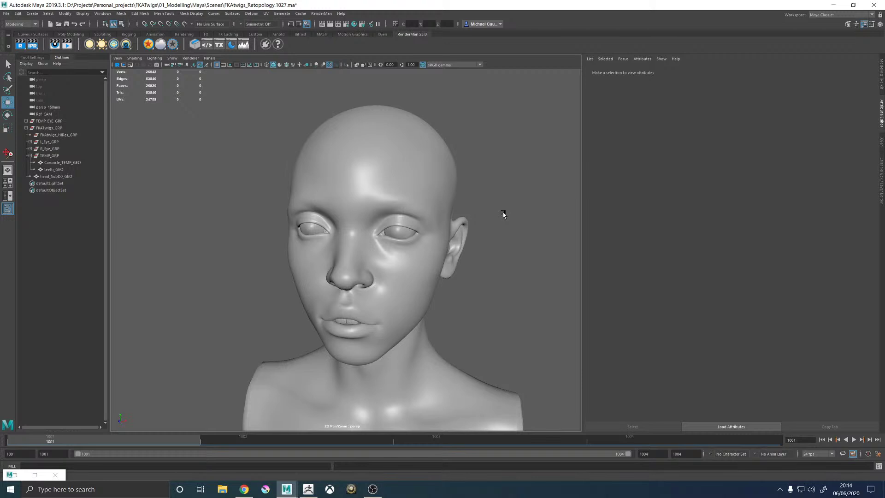
left_click_drag(460, 122, 460, 185, "alt")
right_click_drag(460, 186, 396, 195, "alt")
left_click_drag(396, 196, 331, 210, "alt")
right_click_drag(332, 210, 521, 258, "alt")
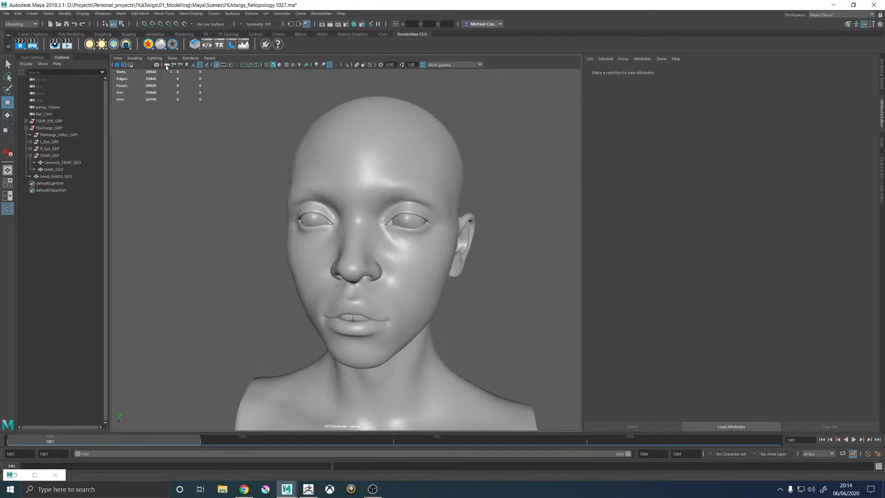
left_click(173, 69)
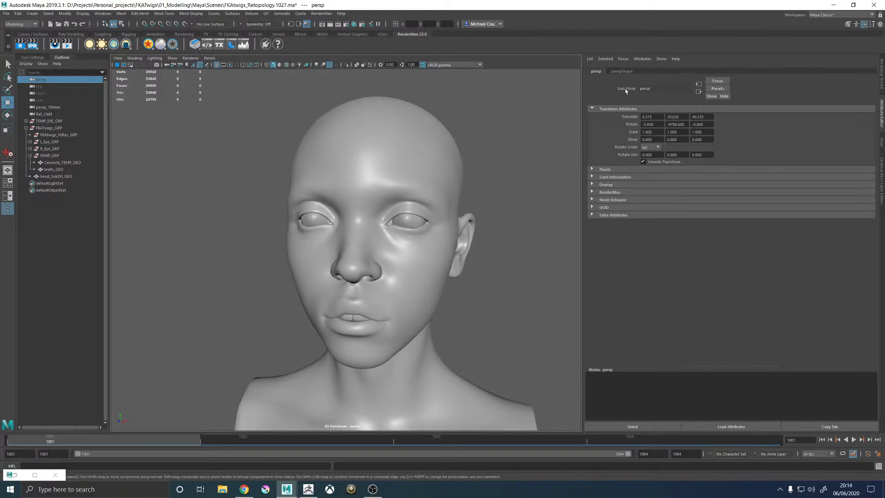
left_click(625, 72)
scroll(617, 339, "down", 3)
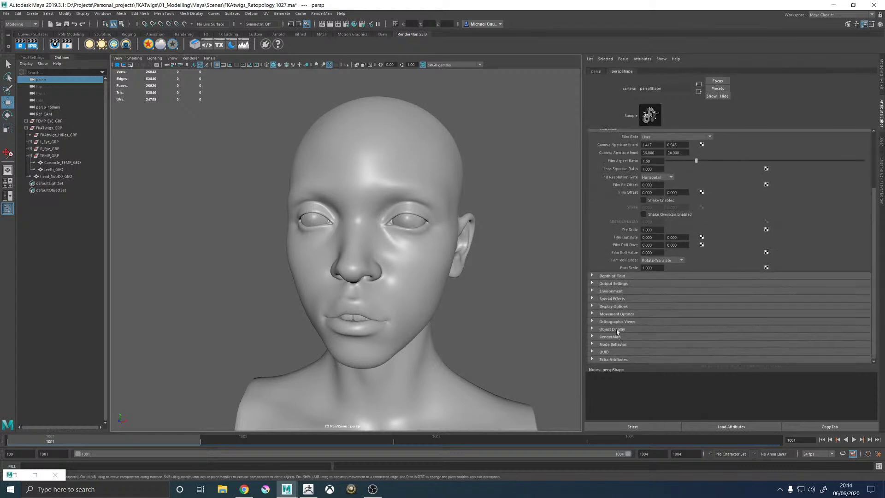
left_click(612, 306)
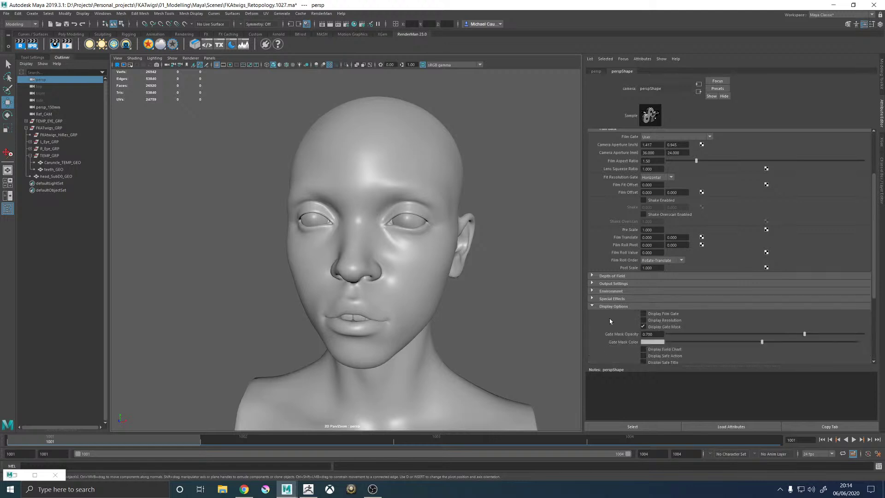
scroll(611, 330, "down", 4)
Step: Reset the persp camera's 2D pan to 0, 0 and disable Pan Zoom
left_click_drag(656, 301, 676, 301)
type("00")
key("Tab")
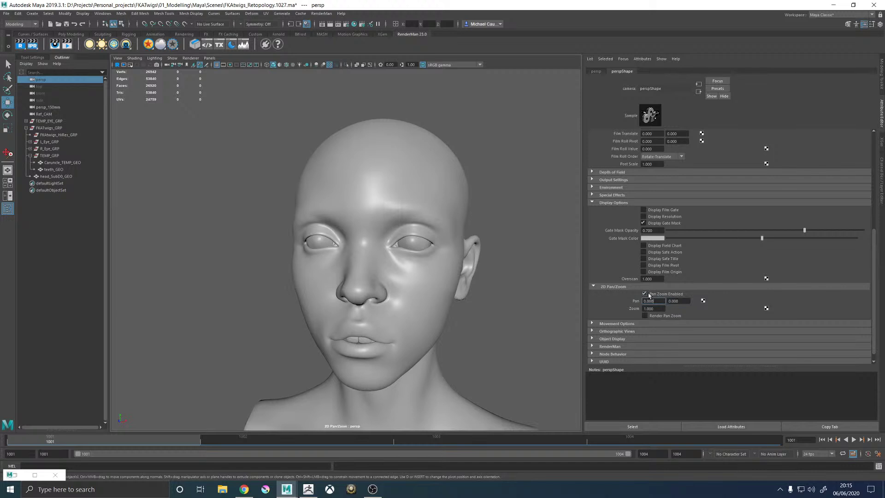
left_click(648, 294)
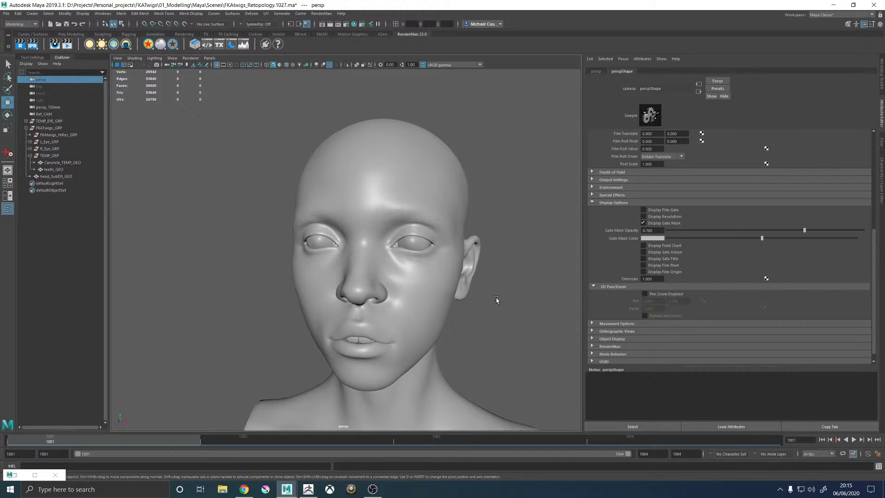
Step: Set the persp camera's focal length to 80
left_click_drag(405, 224, 474, 223, "alt")
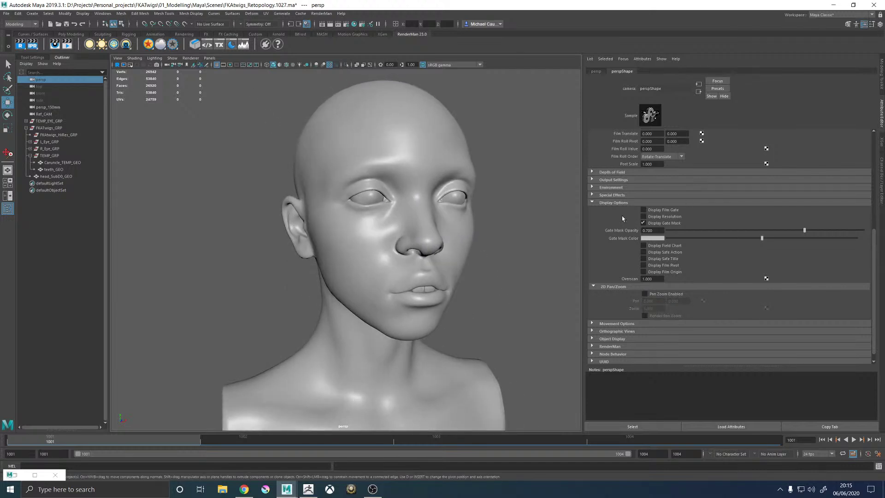
scroll(614, 215, "up", 5)
scroll(614, 215, "up", 3)
left_click_drag(656, 159, 633, 163)
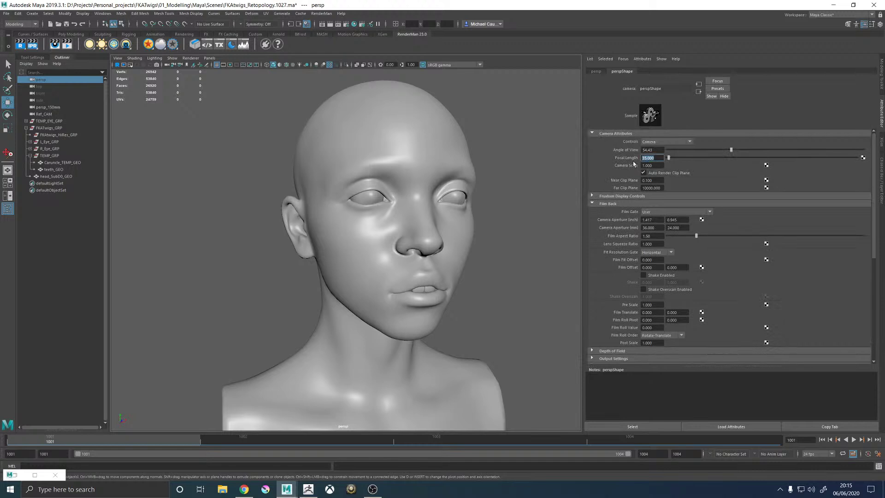
type("80")
key("Return")
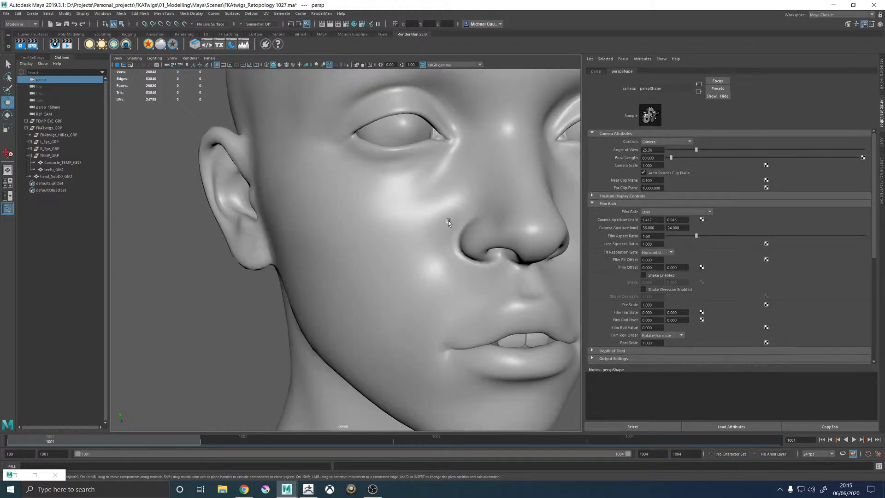
Step: Examine the head and its wireframe through the persp camera, clear the selection and save the scene
scroll(424, 244, "down", 5)
left_click_drag(424, 244, 338, 245, "alt")
left_click(490, 242)
scroll(433, 228, "up", 4)
left_click(429, 226)
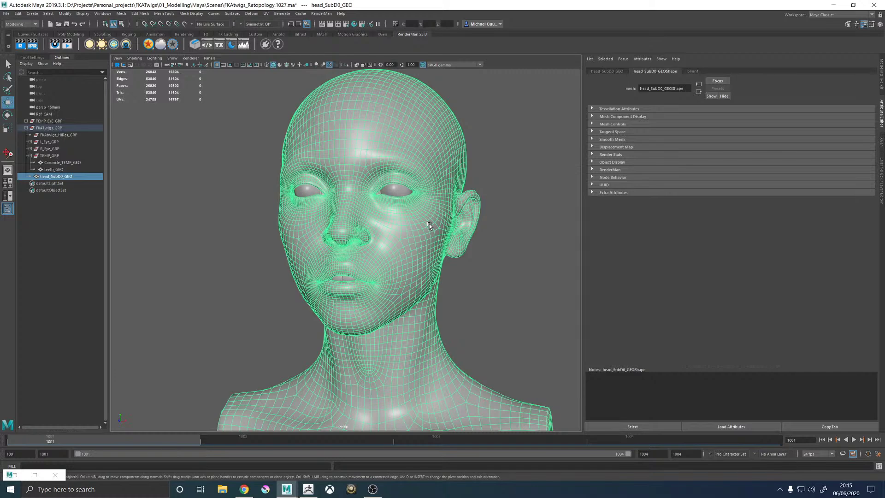
left_click_drag(381, 169, 405, 230, "alt")
left_click(538, 230)
scroll(470, 291, "down", 6)
left_click_drag(493, 299, 465, 305, "alt")
left_click_drag(483, 274, 480, 273, "alt")
key("ctrl+s")
middle_click_drag(475, 272, 467, 264, "alt")
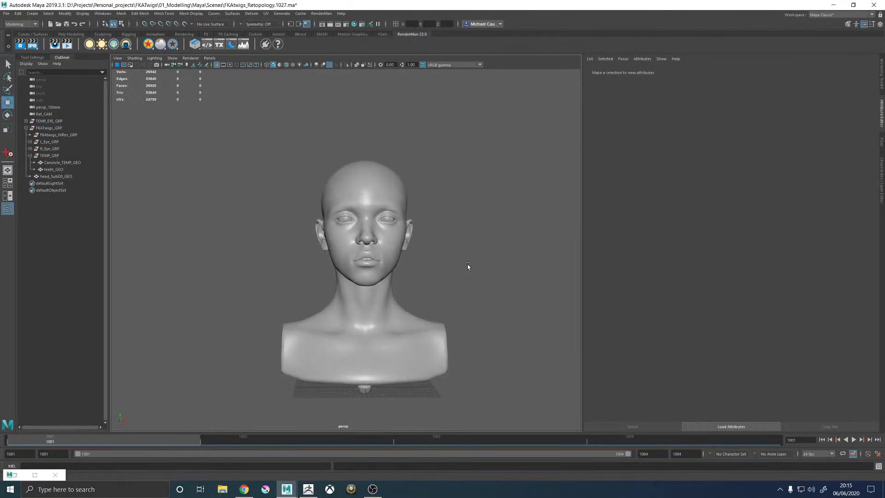
Step: Enlarge the Ref_CAM view and toggle the visibility of FKATwigs_GRP off and on to compare the head with the reference photo
key("space")
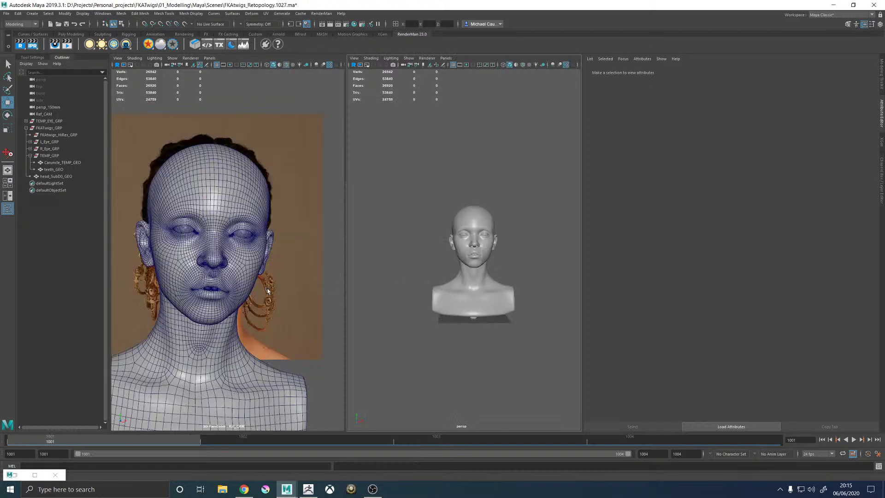
key("space")
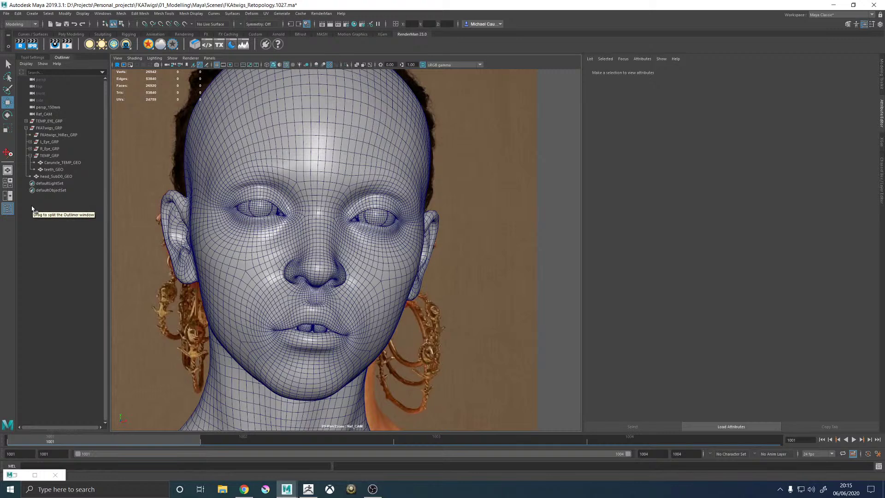
left_click(56, 128)
key("h")
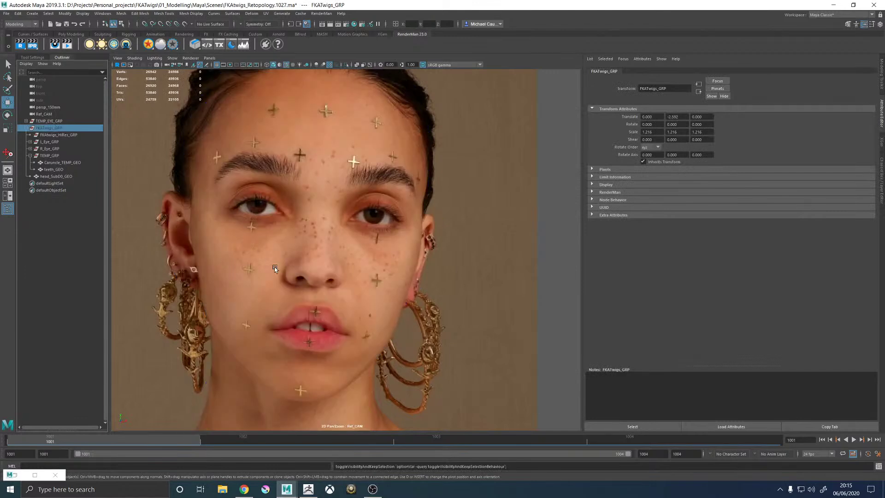
key("h")
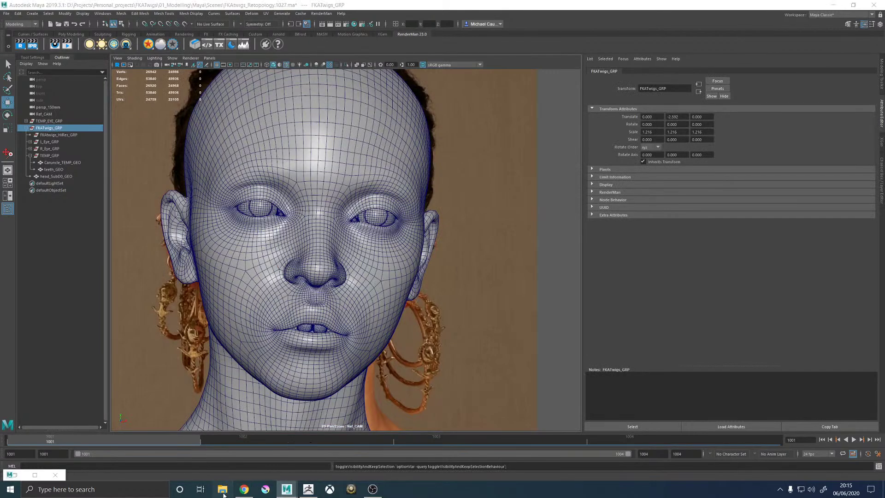
Step: Switch to File Explorer and open FKA-twigs_Primary_HiRes.jpg from the !REF folder of the FKATwigs project
left_click(222, 488)
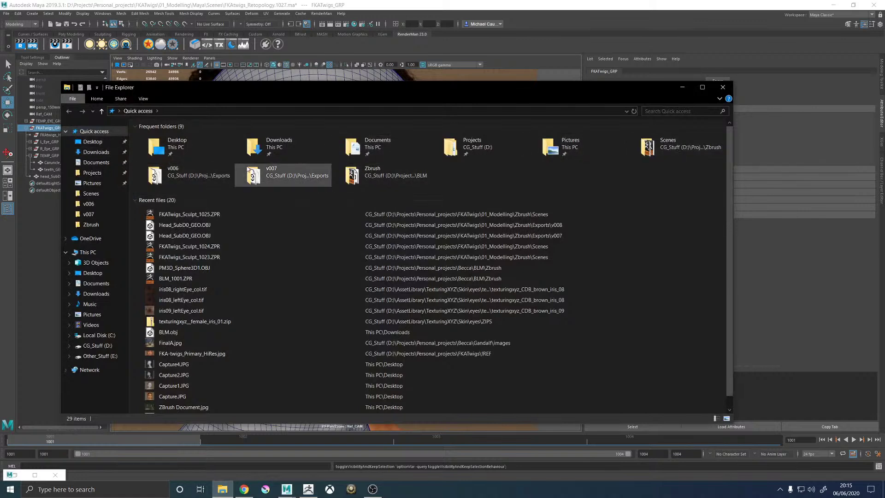
double_click(365, 176)
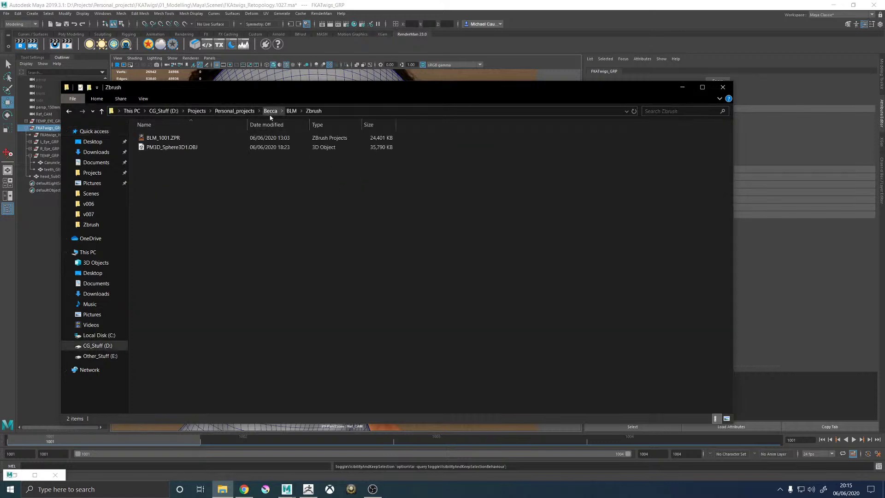
left_click(234, 110)
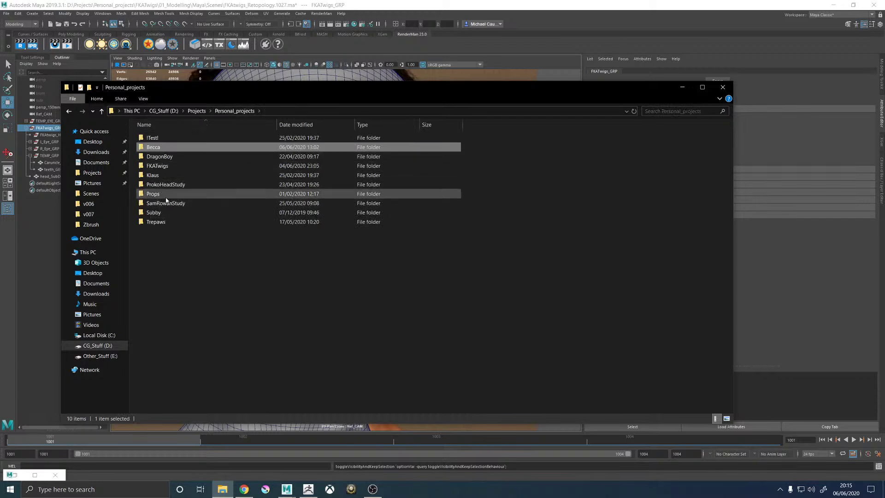
double_click(164, 167)
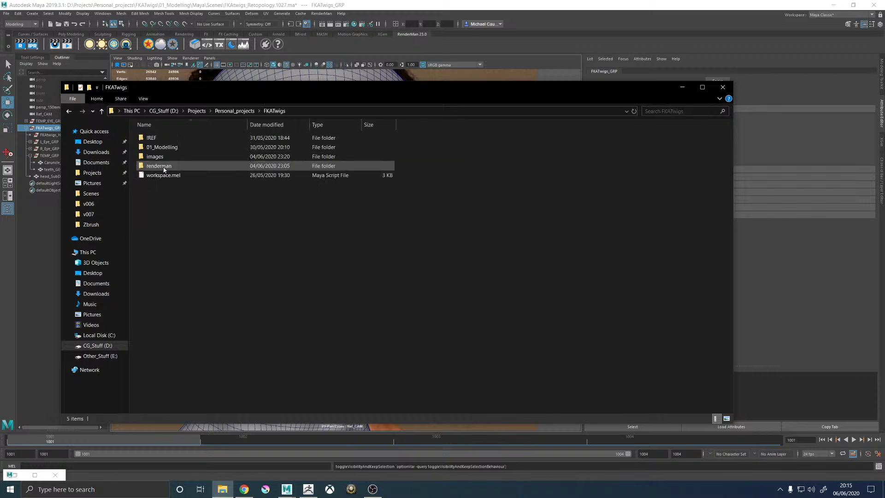
double_click(157, 138)
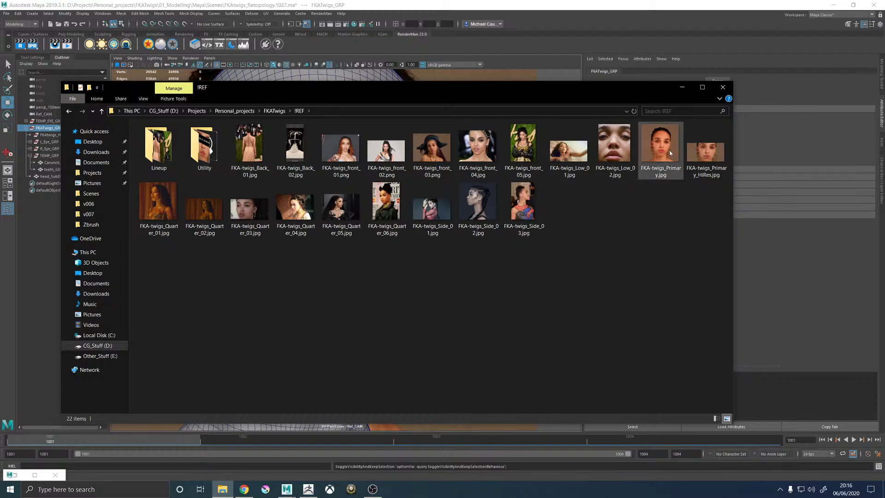
double_click(695, 150)
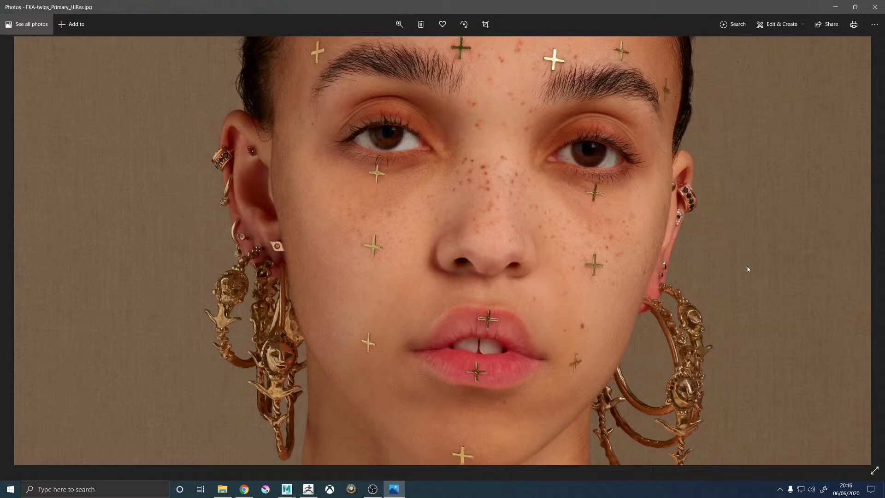
Step: Enlarge the photo and examine the studs, hoops and large gold earring on the ear at the image's left
left_click(397, 25)
left_click_drag(359, 46, 397, 49)
left_click_drag(199, 215, 375, 242)
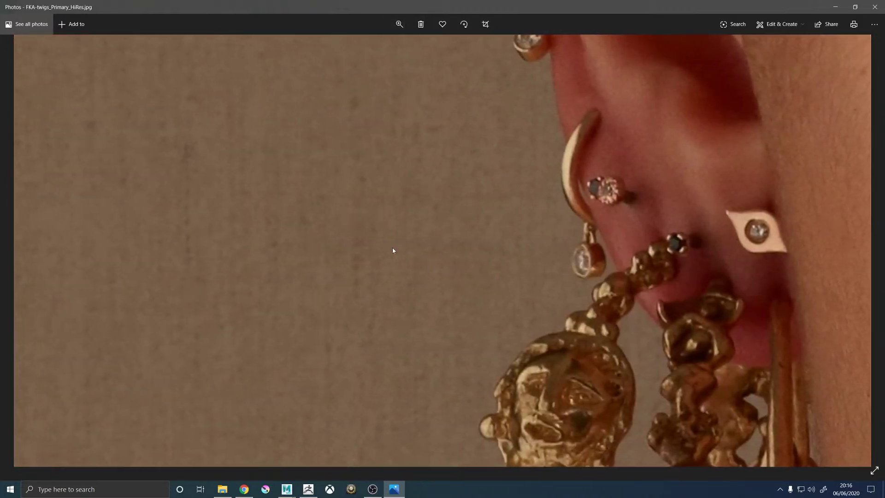
left_click_drag(631, 270, 565, 236)
scroll(565, 236, "up", 2)
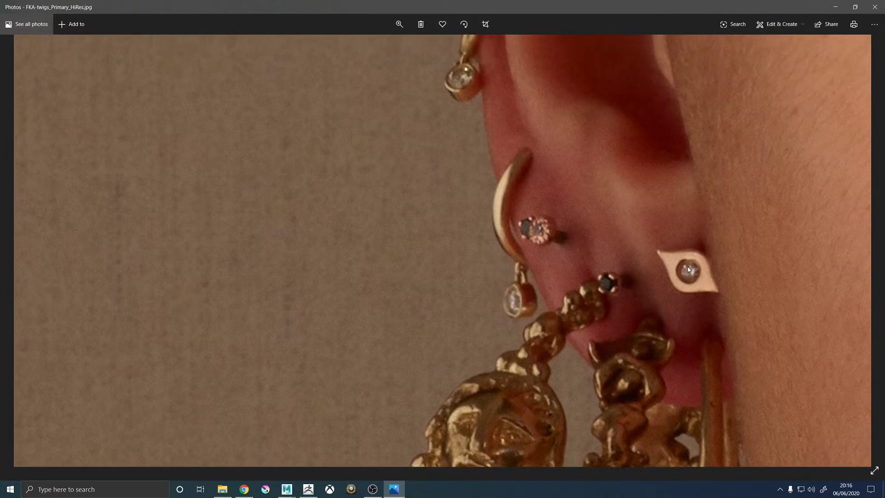
scroll(676, 262, "up", 1)
scroll(676, 262, "right", 1)
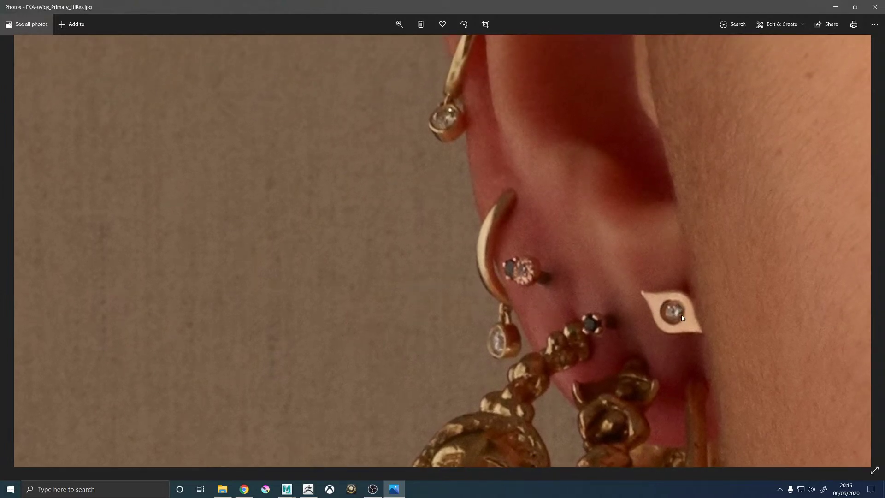
left_click_drag(564, 109, 561, 277)
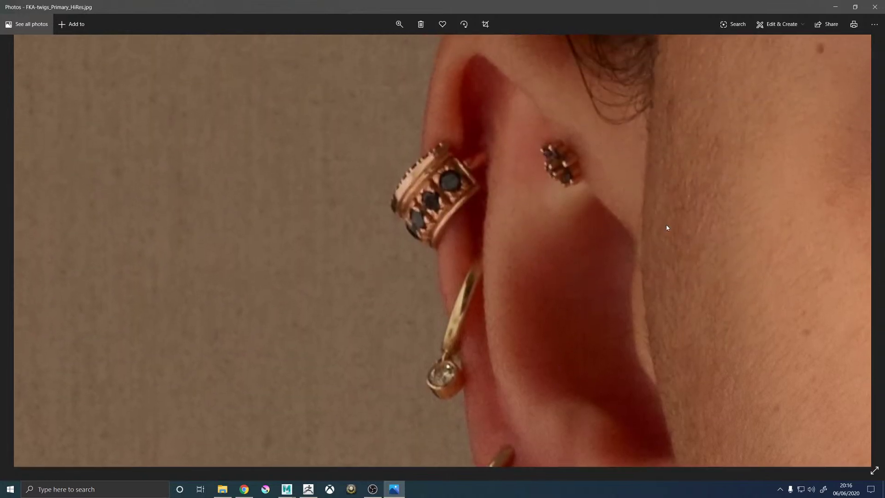
Step: Examine the piercings and gold earring on the ear at the image's right, along with the nearby cheek skin and cross
left_click_drag(682, 231, 359, 216)
left_click_drag(501, 306, 521, 204)
left_click_drag(682, 368, 350, 152)
left_click_drag(612, 265, 493, 262)
scroll(597, 254, "left", 1)
scroll(485, 163, "up", 2)
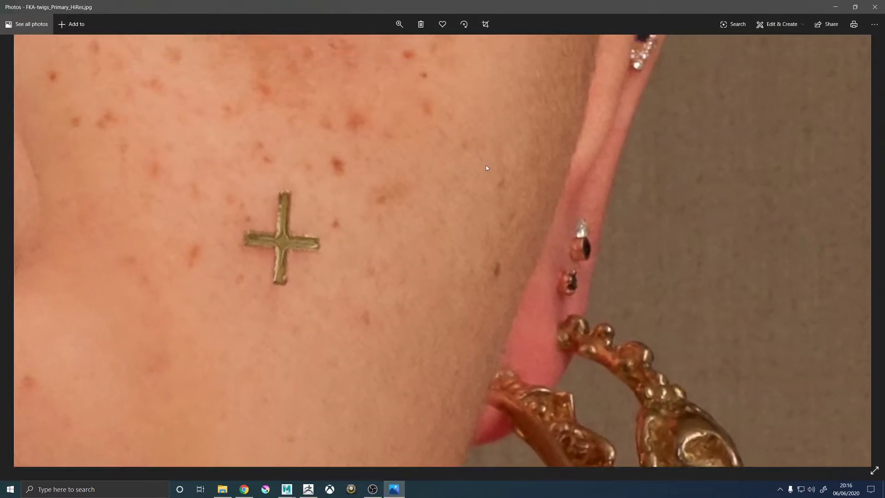
scroll(529, 139, "down", 5)
scroll(530, 138, "left", 2)
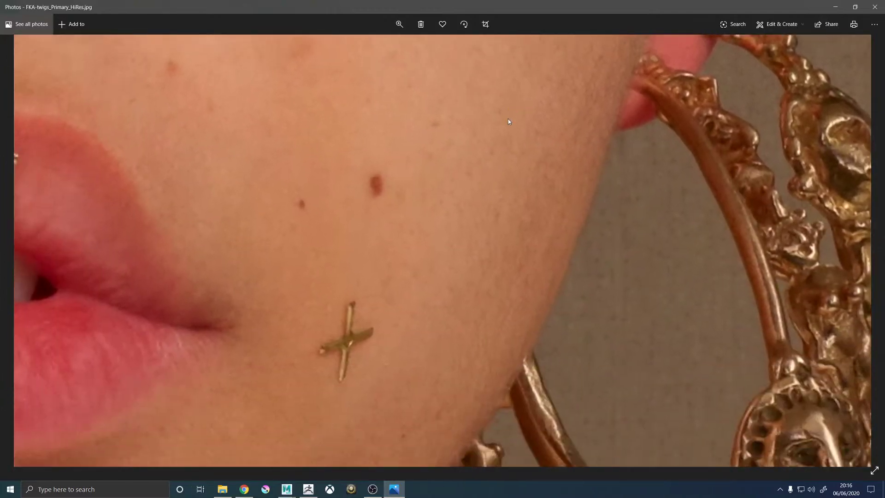
left_click_drag(508, 119, 519, 66)
Step: Examine the lips, the teeth gap and the gold crosses around the mouth in the photo
left_click_drag(322, 383, 451, 162)
left_click_drag(240, 246, 516, 359)
scroll(379, 212, "left", 1)
scroll(379, 211, "up", 3)
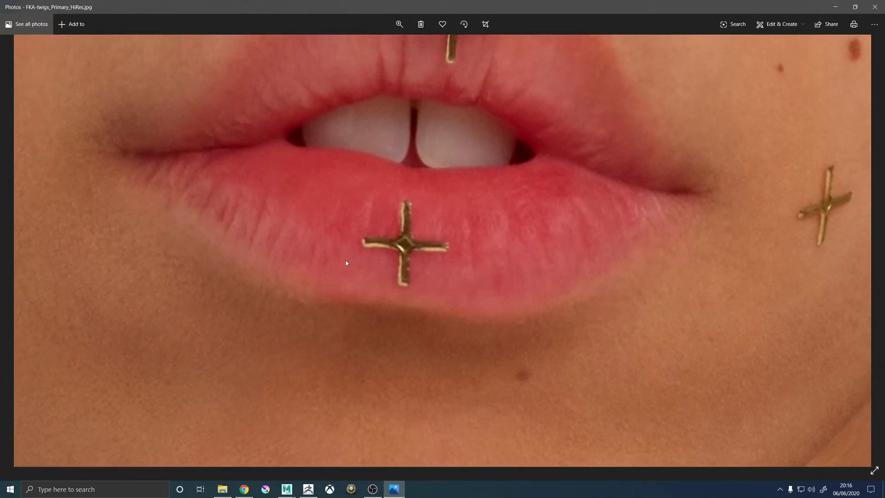
scroll(452, 217, "up", 3)
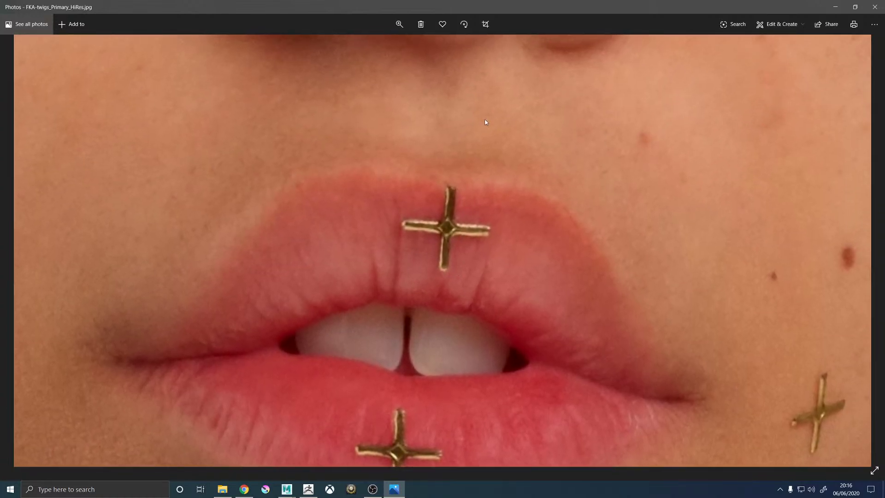
Step: Examine the eyelashes, freckles, both eyebrows and the gold crosses around the eyes and forehead in the photo
scroll(457, 256, "up", 5)
left_click_drag(580, 120, 501, 338)
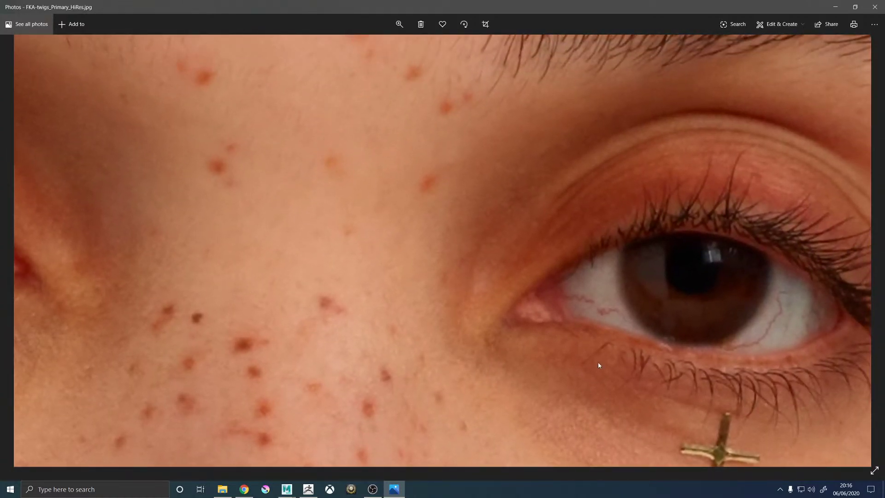
left_click_drag(566, 269, 365, 118)
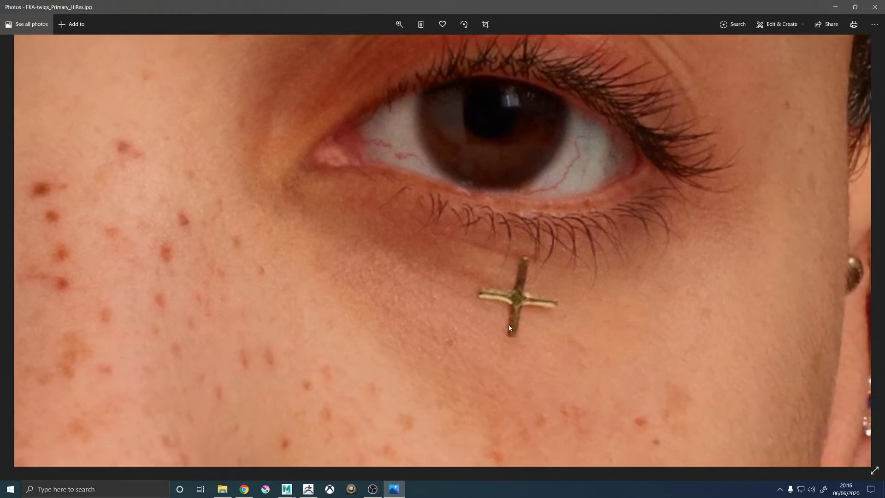
scroll(498, 314, "up", 8)
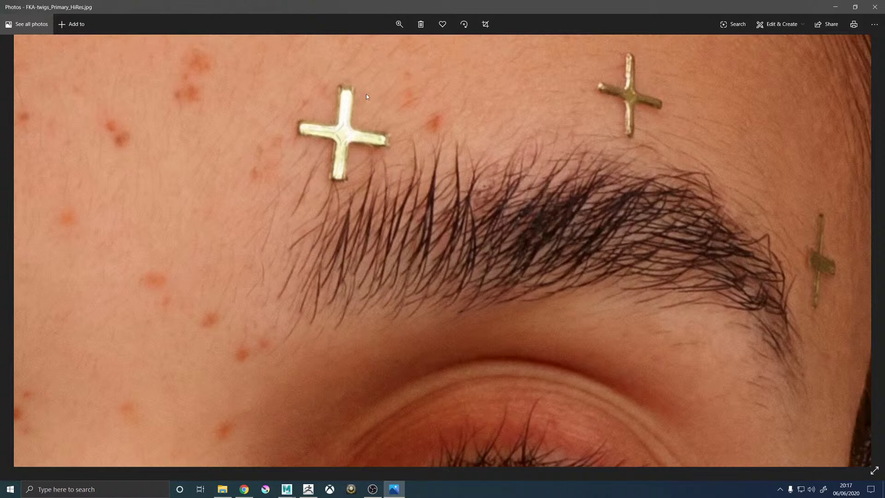
left_click_drag(827, 264, 751, 265)
left_click_drag(312, 201, 774, 203)
left_click_drag(324, 177, 354, 196)
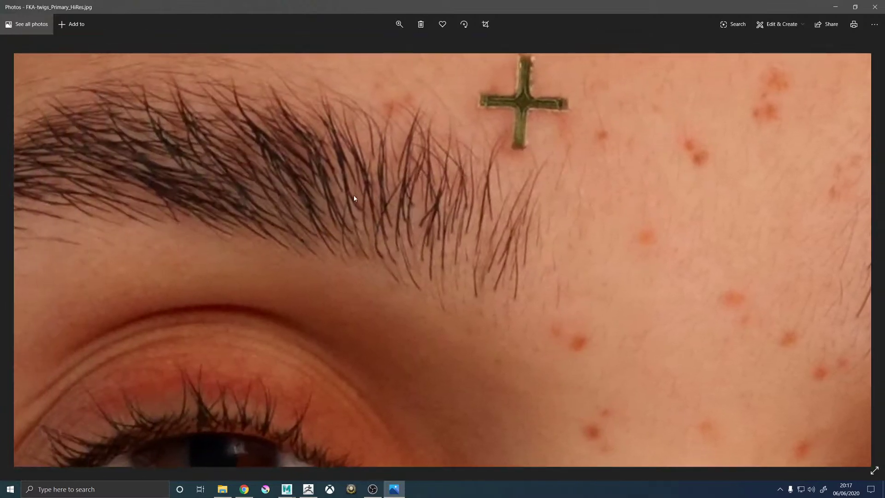
scroll(354, 198, "down", 1)
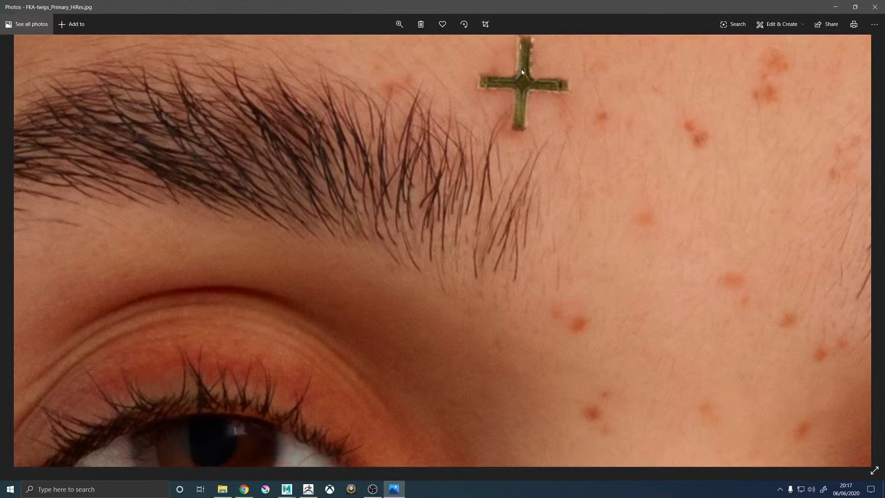
Step: Examine the freckles across the nose bridge, the lower lashes and the gold cross beneath the eye at the image's left
left_click_drag(492, 212, 414, 20)
left_click_drag(499, 401, 594, 145)
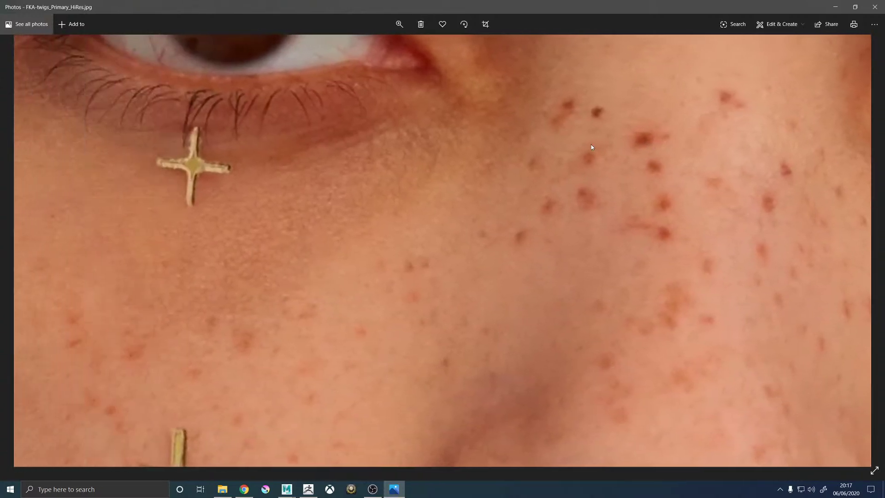
left_click_drag(388, 252, 412, 105)
left_click_drag(354, 290, 409, 139)
left_click_drag(443, 180, 120, 148)
mouse_move(645, 161)
left_mouse_down()
mouse_move(243, 167)
mouse_move(514, 59)
left_mouse_up()
Step: Examine the upper lip, the gold crosses around the mouth and the freckled cheek beside the nostril at the image's right
left_click_drag(298, 173, 615, 74)
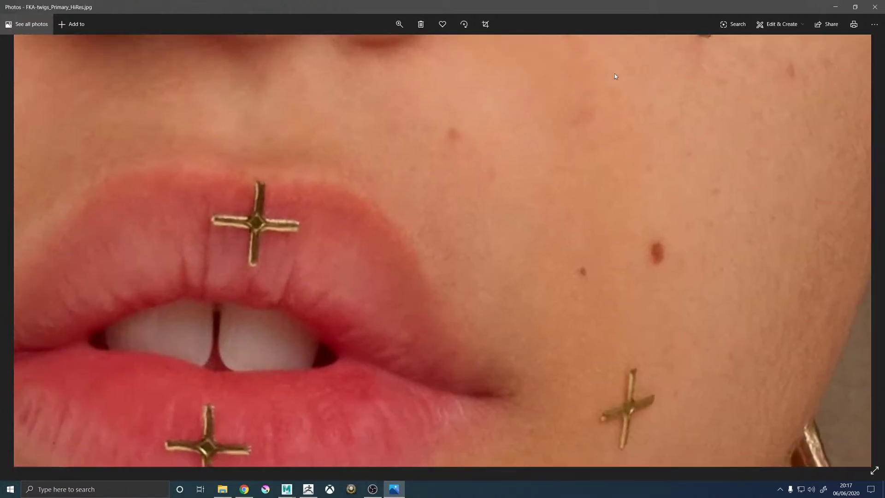
left_click_drag(304, 215, 315, 187)
left_click_drag(281, 336, 287, 225)
left_click_drag(466, 81, 548, 429)
left_click_drag(559, 147, 400, 93)
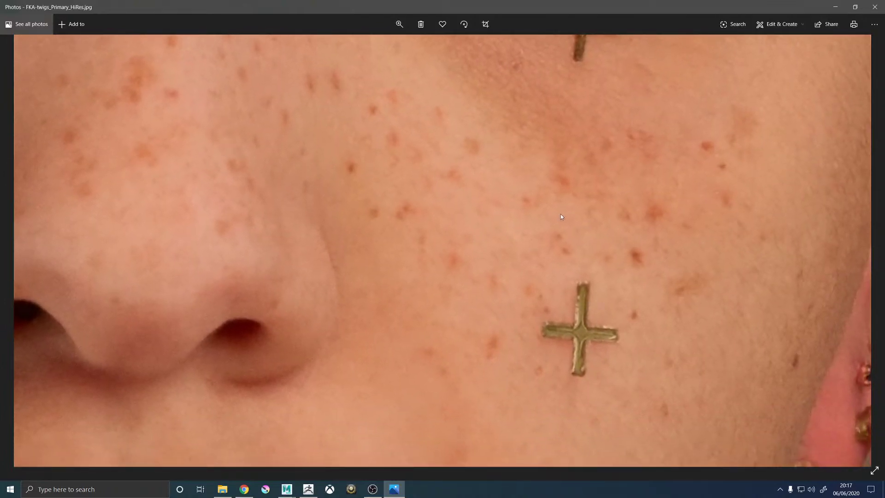
Step: Examine the under-eye skin, the forehead blemishes, and the eyebrow hairs and gold crosses at the image's right
left_click_drag(476, 151, 445, 285)
left_click_drag(406, 184, 719, 364)
scroll(394, 202, "down", 3)
scroll(476, 109, "left", 4)
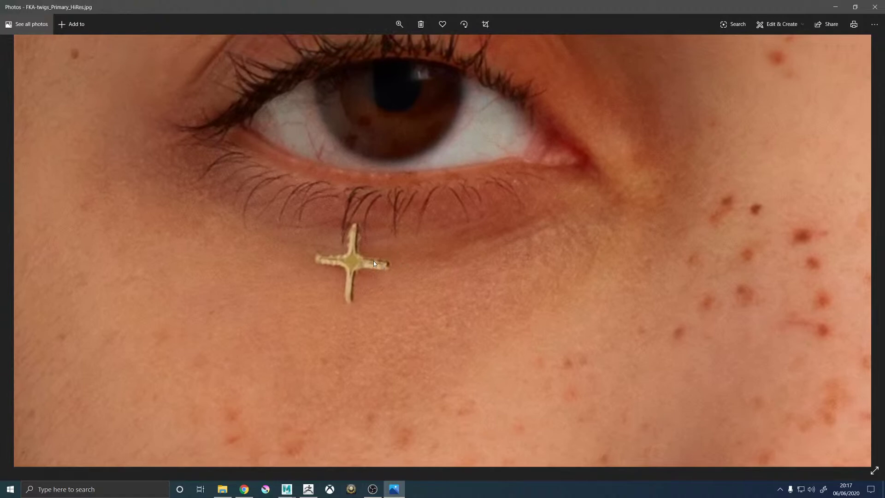
left_click_drag(662, 159, 460, 322)
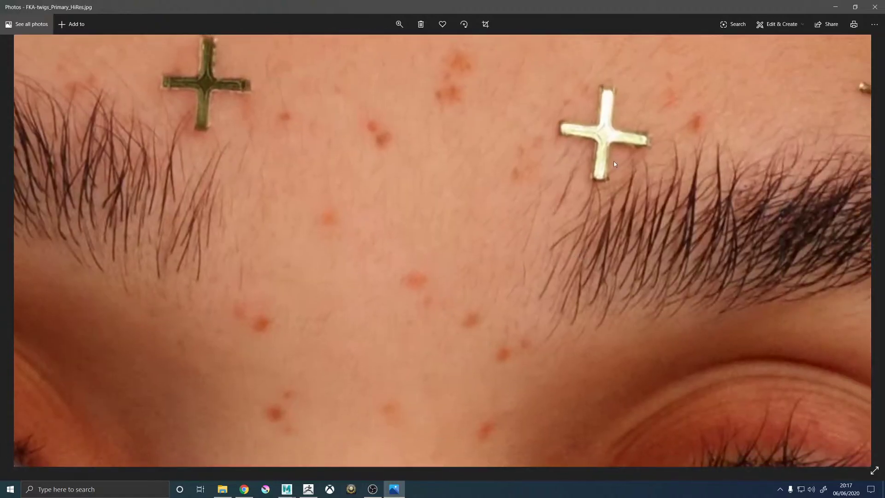
scroll(449, 159, "right", 5)
scroll(456, 158, "down", 1)
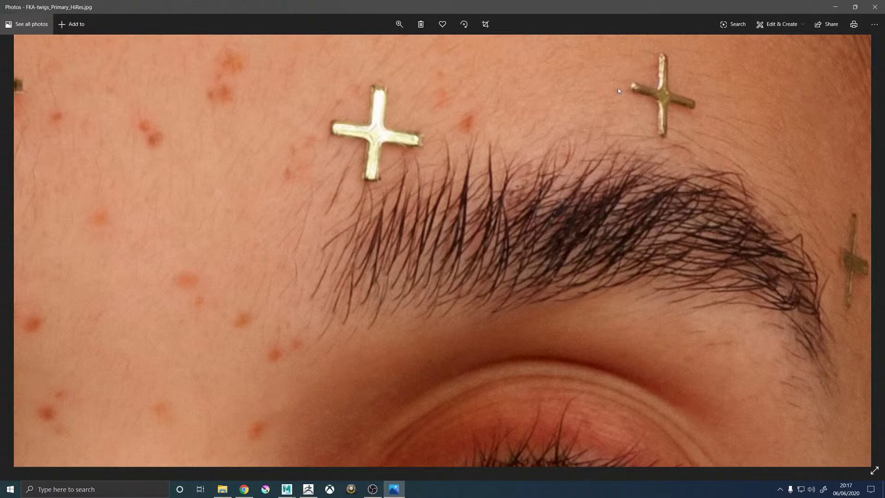
Step: Examine the temple hairline, ear stud and fine facial hair on the cheek at the image's left
left_click_drag(347, 147, 591, 140)
left_click_drag(123, 193, 636, 149)
left_click_drag(257, 239, 302, 139)
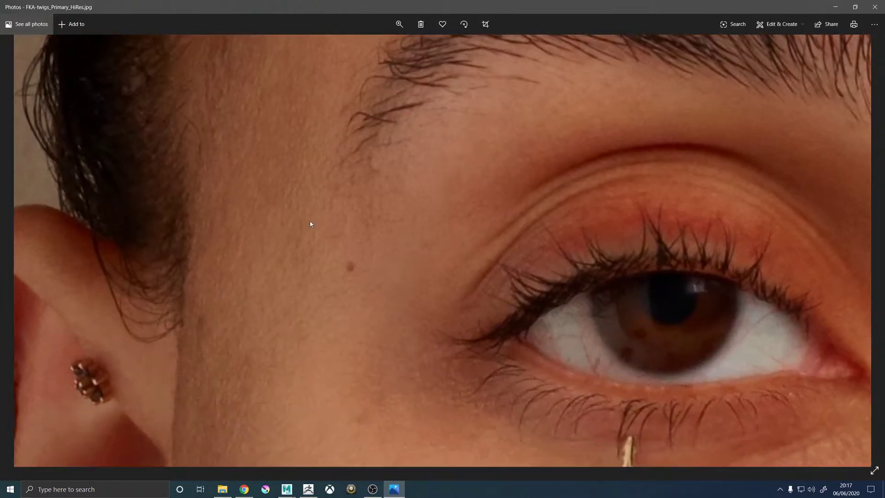
left_click_drag(278, 343, 253, 186)
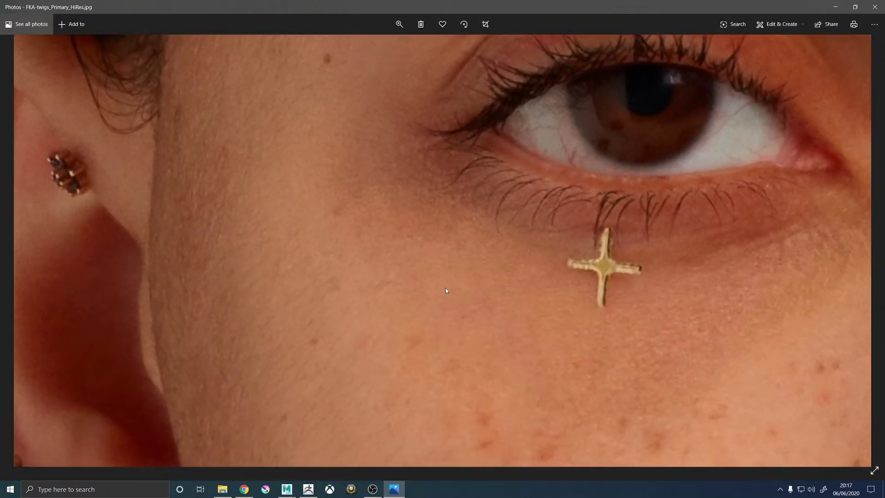
left_click_drag(636, 290, 587, 267)
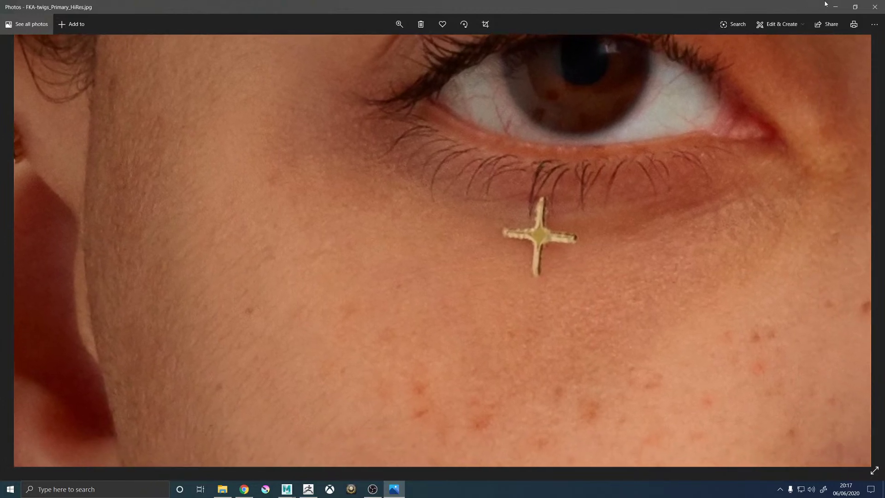
Step: Put away the photo and file browser, return to Maya and show the whole bust in the persp view with nothing selected
left_click(833, 7)
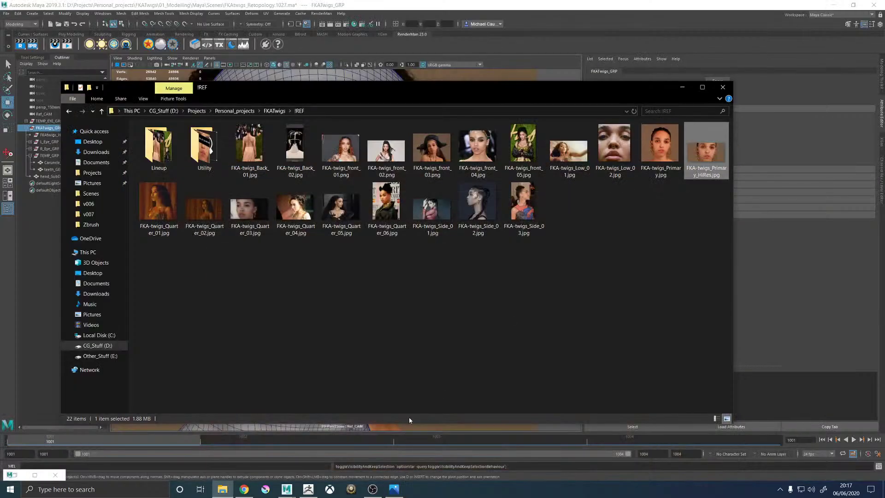
left_click(682, 91)
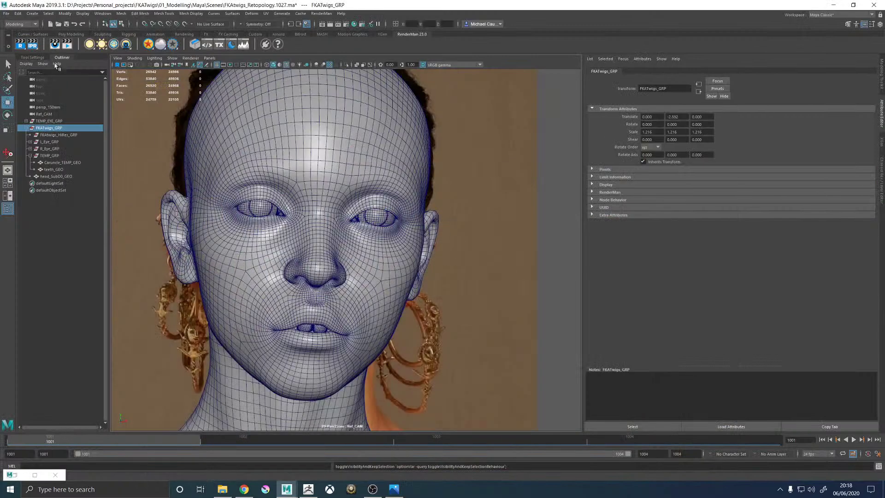
key("space")
key("space")
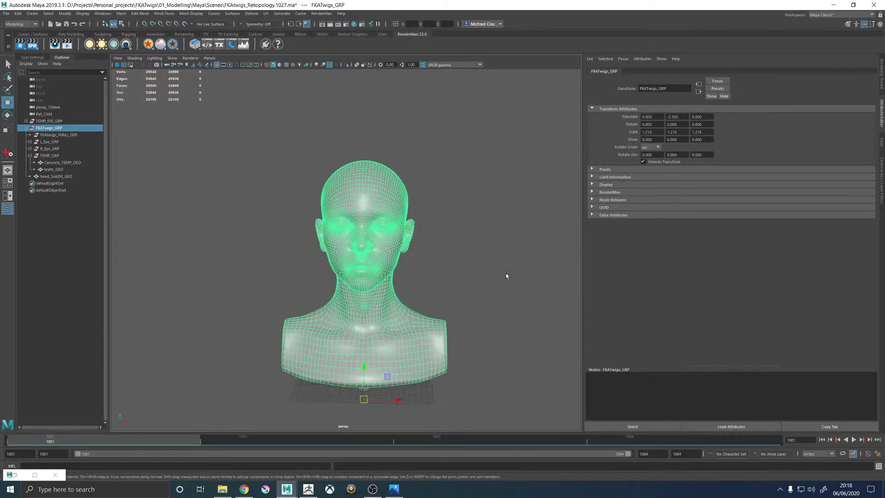
left_click(493, 292)
scroll(457, 226, "up", 4)
left_click_drag(457, 226, 480, 259, "alt")
left_click_drag(381, 261, 359, 227, "alt")
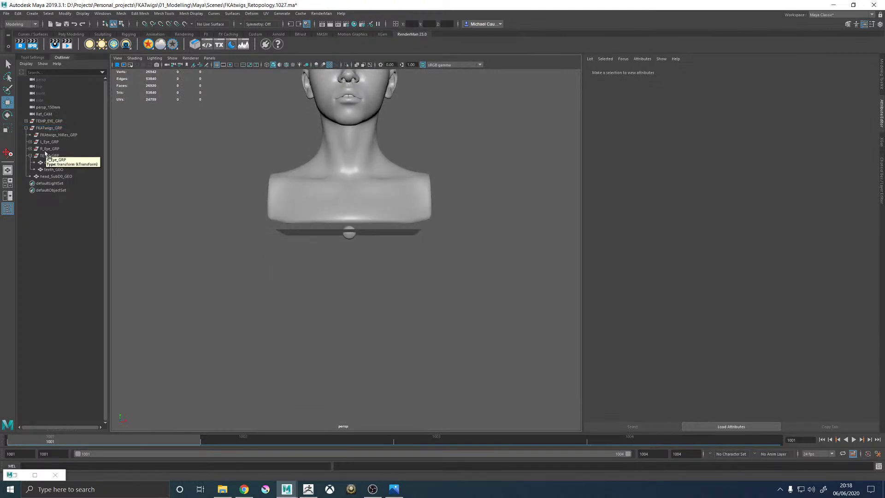
middle_click_drag(350, 187, 350, 210, "alt")
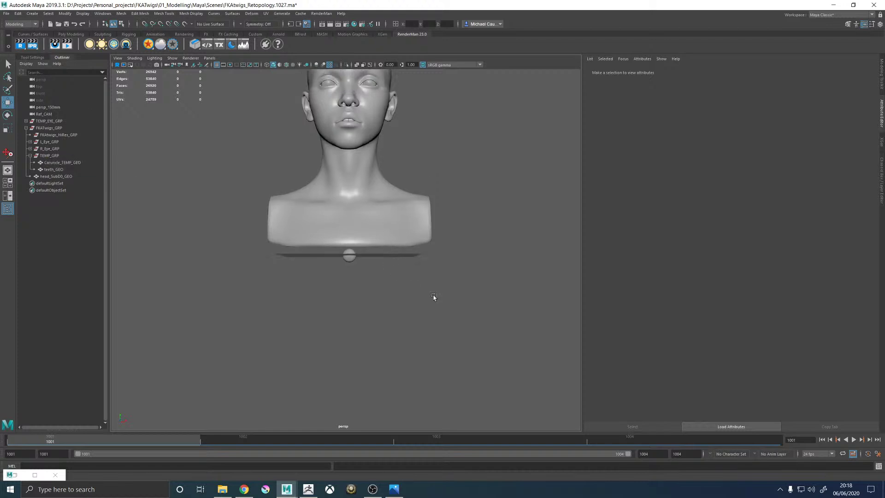
Step: Hide the FKATwigs_GRP and TEMP_EYE_GRP groups to leave an empty viewport grid
left_click(46, 129)
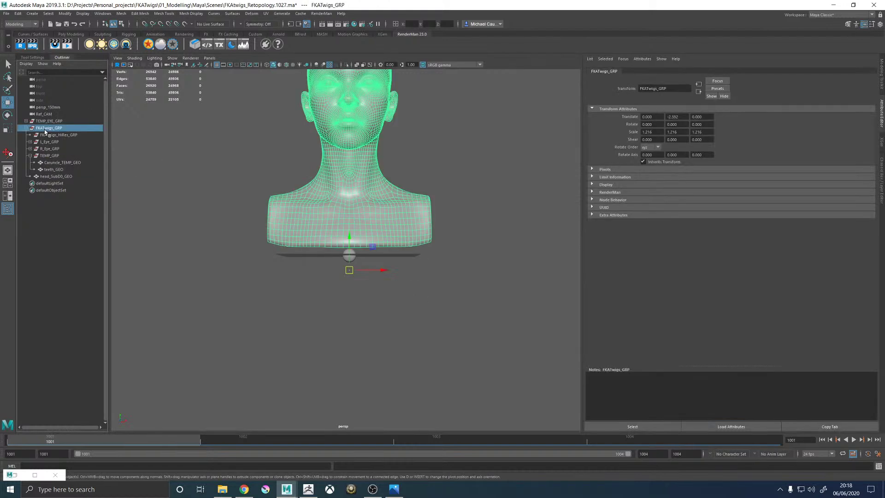
key("ctrl+h")
left_click(50, 122)
key("ctrl+h")
left_click_drag(431, 229, 381, 247, "alt")
right_click_drag(357, 228, 355, 241, "shift")
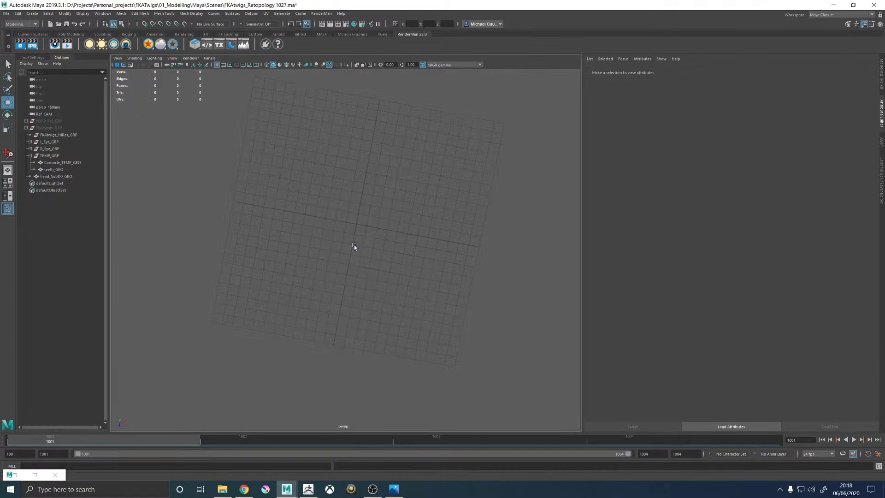
Step: Create a polygon cube at the origin and delete every face except its top one
key("f")
left_click_drag(357, 252, 367, 222, "alt")
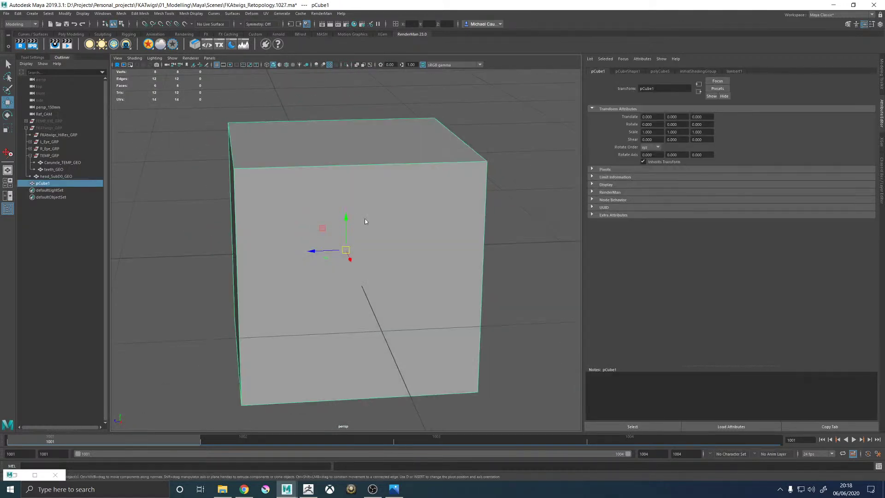
right_click_drag(367, 223, 368, 240)
left_click(377, 237)
left_click_drag(383, 256, 379, 247, "alt")
left_click_drag(140, 180, 538, 282)
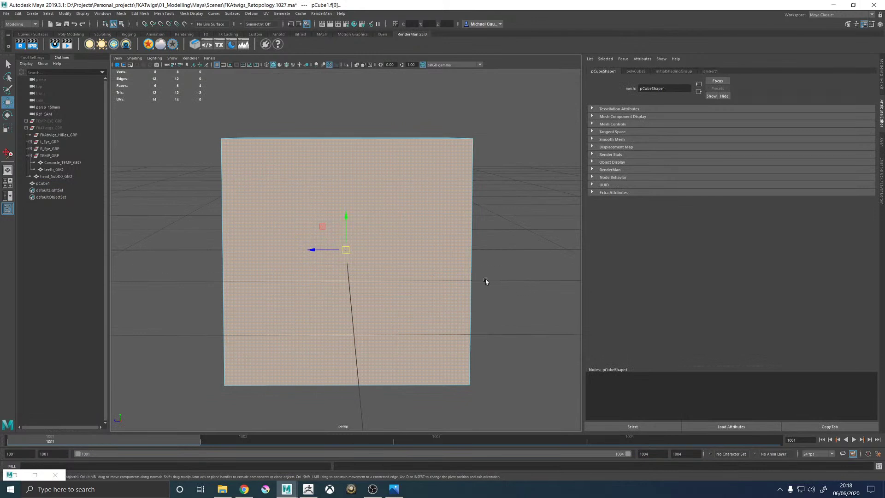
key("Delete")
left_click_drag(252, 258, 514, 441)
key("Delete")
left_click_drag(357, 256, 295, 306, "alt")
key("F8")
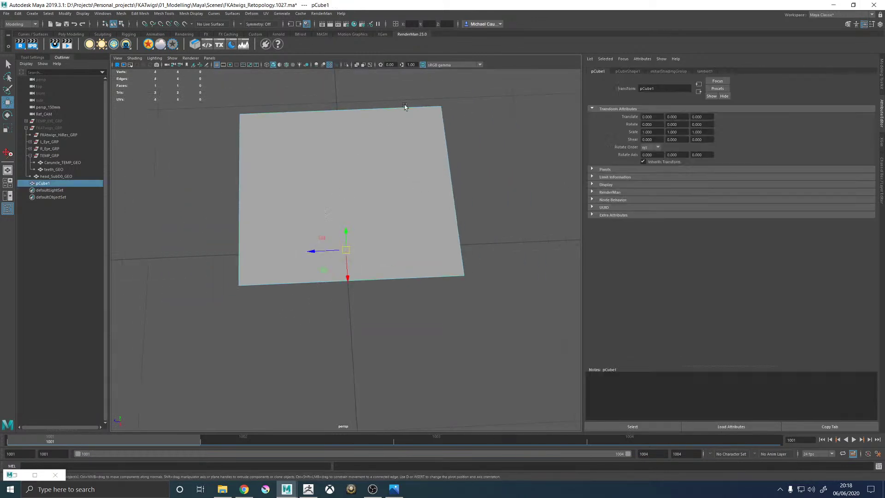
Step: Center the pivot of the remaining face and set its Y position to 0
left_click(65, 14)
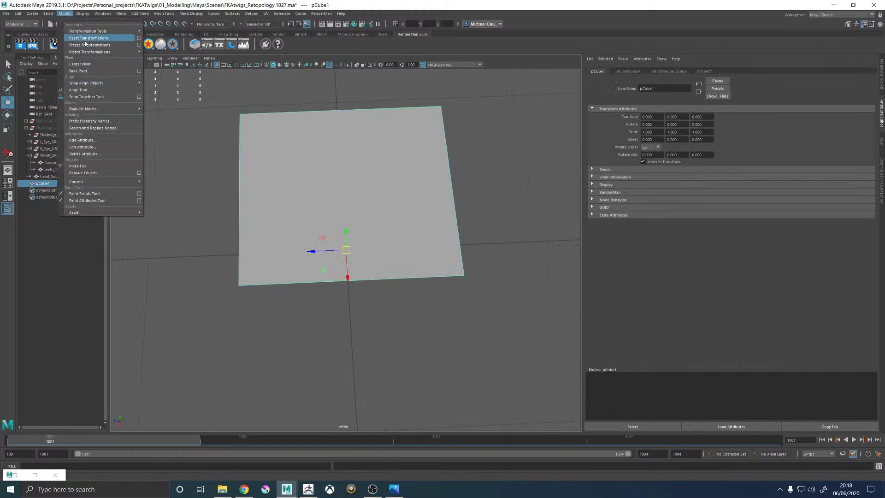
left_click(84, 64)
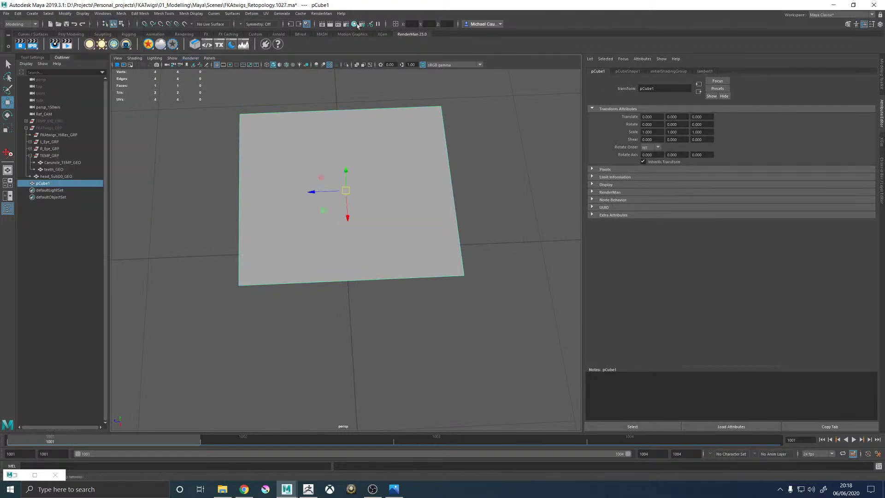
left_click(429, 24)
type("0")
key("Return")
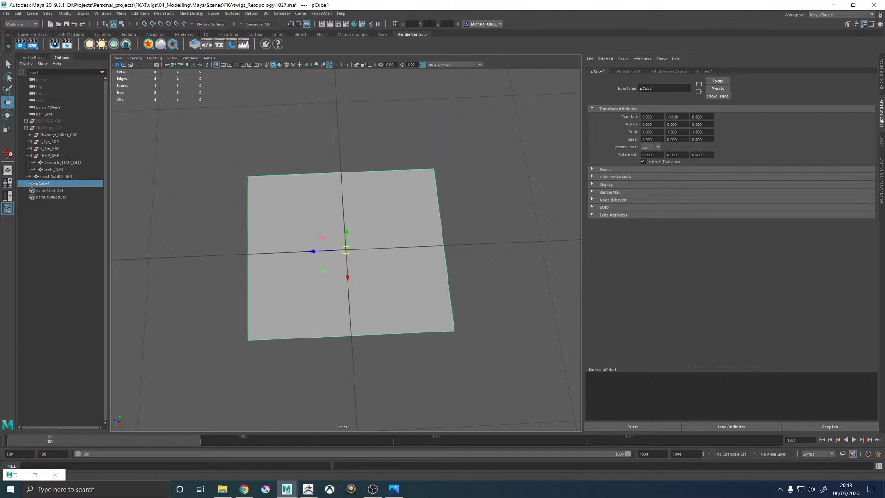
Step: Extrude the square's four edges outward into long cross arms with Keep Faces Together off
left_click_drag(322, 193, 399, 162, "alt")
right_click_drag(399, 162, 294, 201, "alt")
left_click_drag(295, 201, 304, 225, "alt")
right_click(317, 221)
left_click(317, 239)
left_click(331, 228)
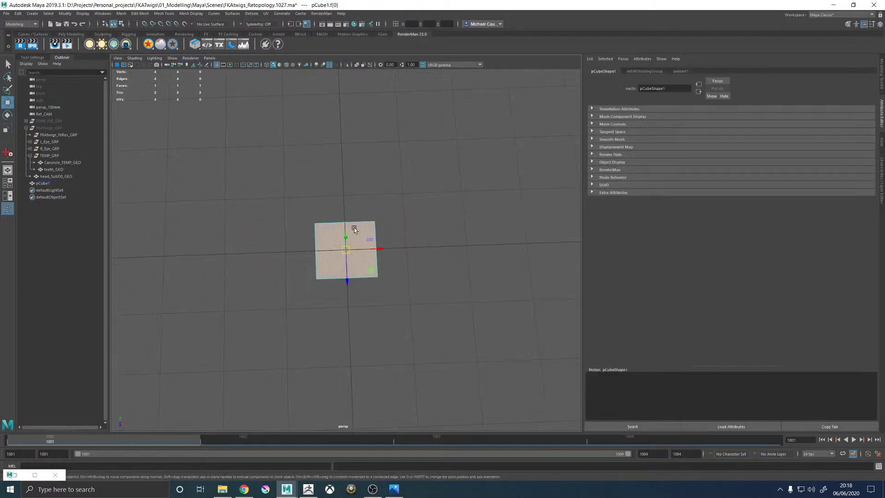
right_click_drag(332, 237, 334, 224)
double_click(335, 222)
right_click(346, 179, "shift")
left_click(345, 198)
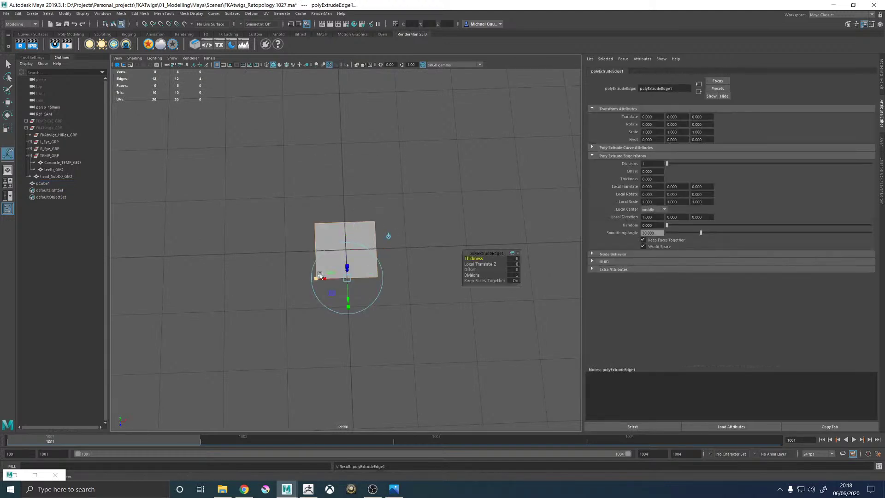
left_click(498, 281)
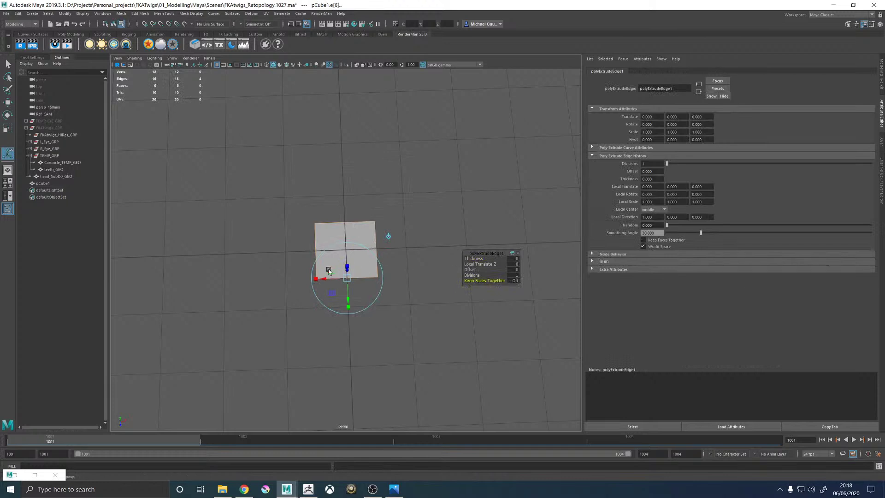
left_click_drag(321, 279, 378, 441)
Step: Extrude the cross's entire border edge outward into a narrow rim with Keep Faces Together on
scroll(416, 304, "down", 5)
left_click_drag(434, 249, 124, 239, "alt")
scroll(433, 298, "up", 8)
left_click_drag(369, 220, 357, 240, "alt")
key("q")
double_click(408, 221)
right_click_drag(427, 170, 424, 187, "shift")
left_click_drag(276, 367, 247, 370)
right_click_drag(258, 295, 193, 269, "alt")
left_click_drag(293, 270, 312, 266, "alt")
scroll(341, 249, "up", 5)
key("q")
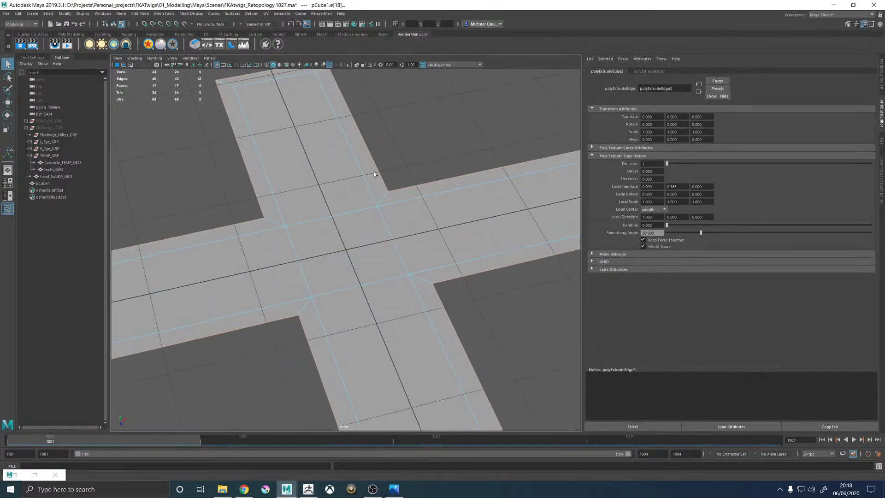
left_click_drag(366, 185, 338, 241, "alt")
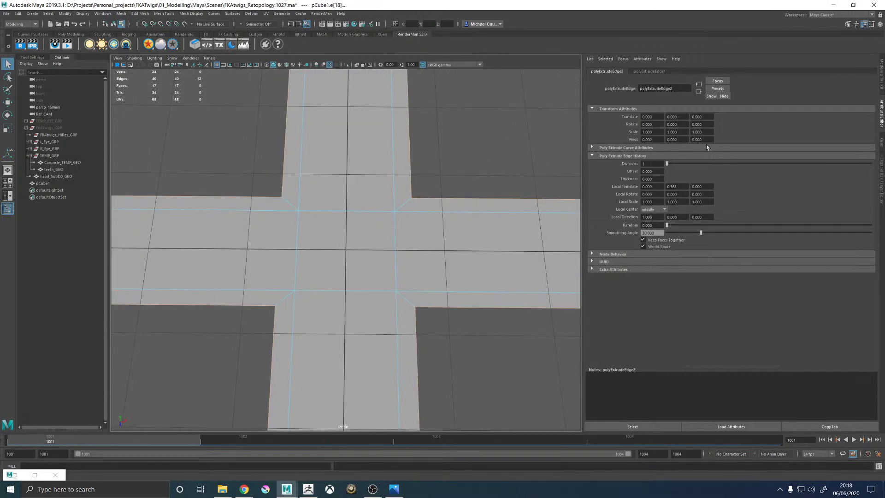
Step: Minimize Maya, bring up ZBrush and close it
left_click(833, 6)
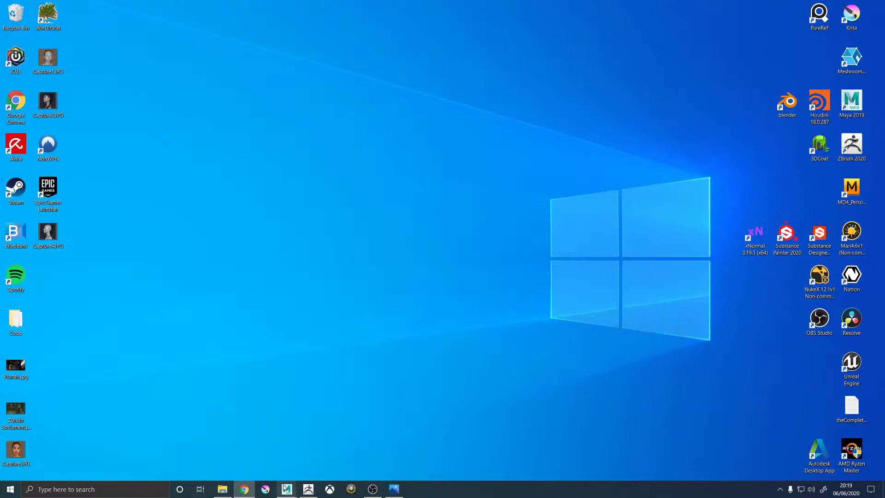
mouse_move(287, 488)
left_click(333, 451)
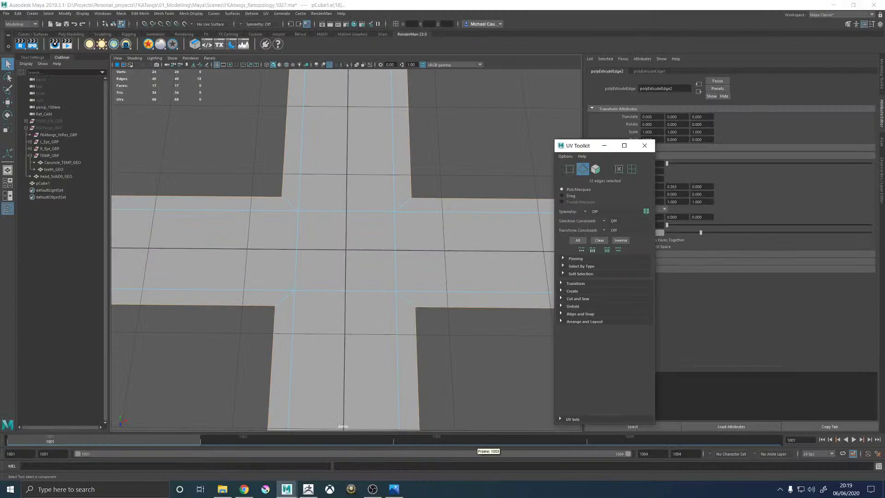
left_click(314, 488)
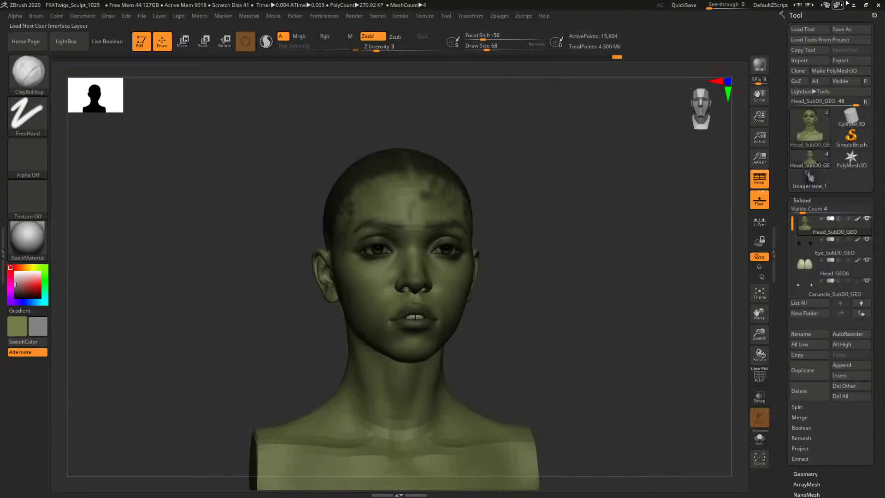
left_click(878, 4)
left_click(461, 274)
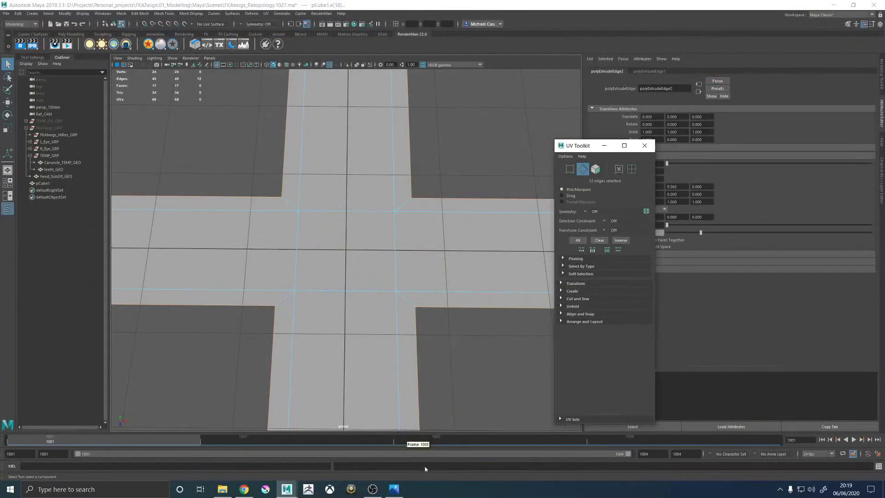
Step: Open the Windows Task Manager, and bring the high-resolution reference photo in Photos back to the front
right_click(444, 488)
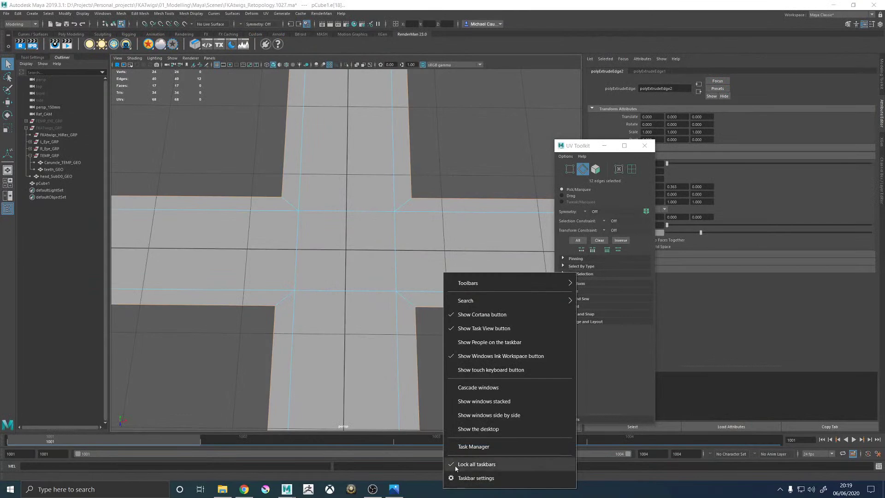
left_click(474, 446)
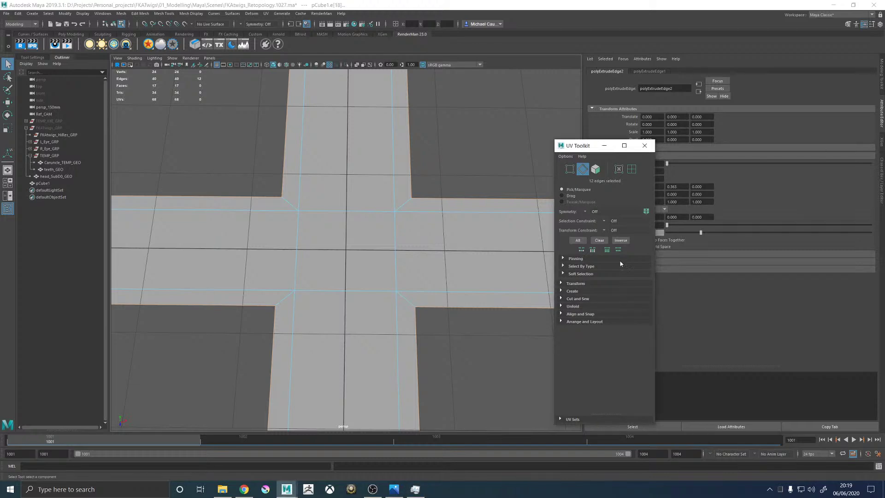
left_click(399, 488)
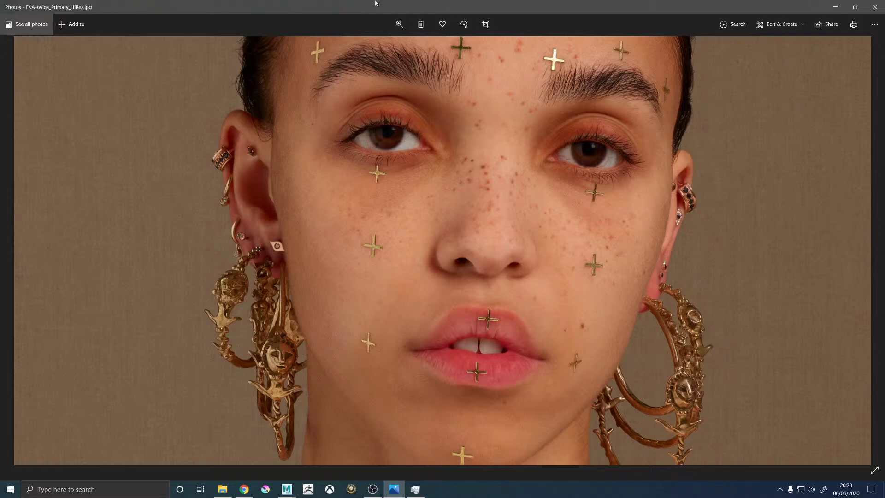
Step: Zoom in on the gold crosses on both cheeks in the reference photo and examine their shape and raised edges
left_click(399, 24)
left_click(399, 46)
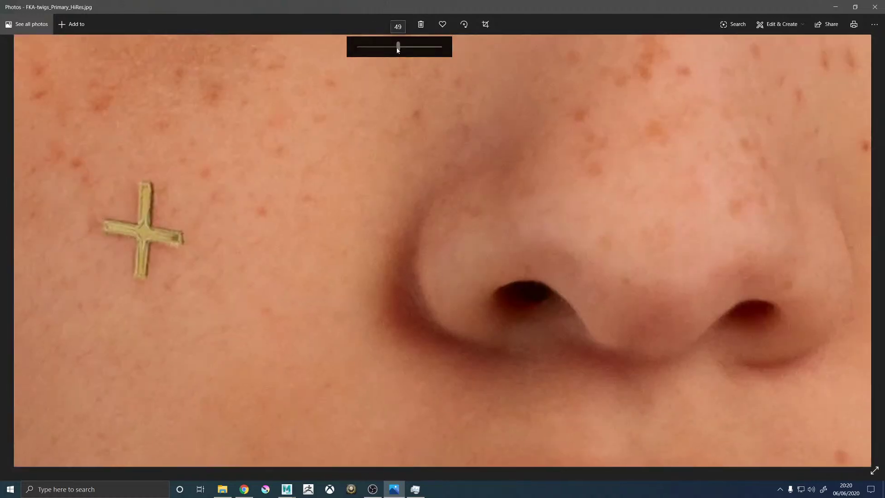
left_click_drag(399, 48, 391, 46)
left_click_drag(571, 218, 210, 178)
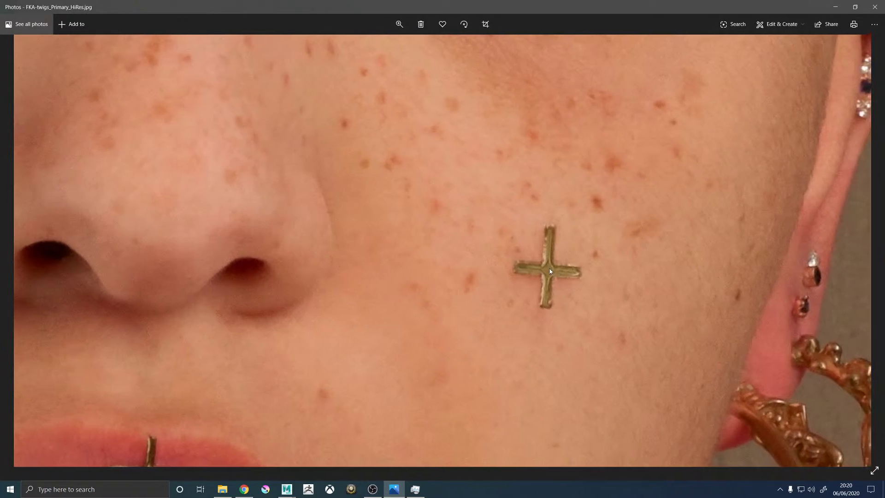
Step: Bring up ZBrush and close it again, returning to the cheek cross in the reference photo
left_click(309, 489)
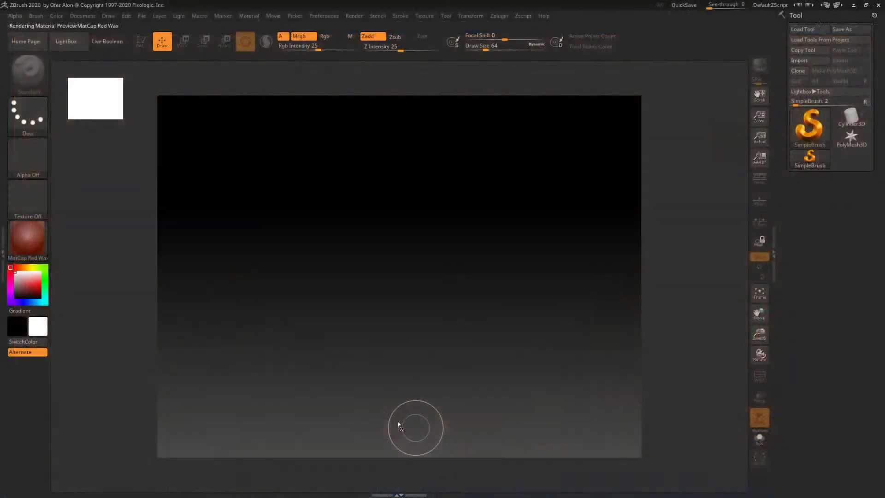
left_click(879, 6)
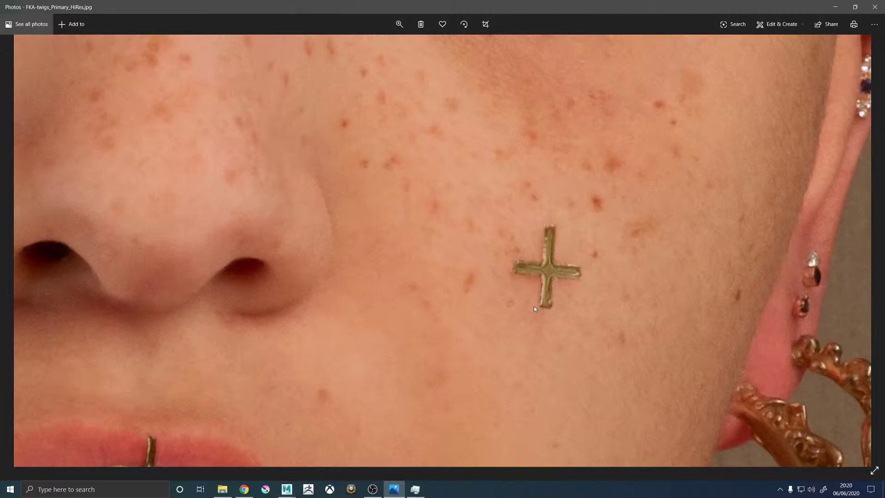
left_click_drag(534, 306, 506, 274)
Step: Switch back to Maya and undo the extrusion of the cross's narrow outer rim
mouse_move(286, 493)
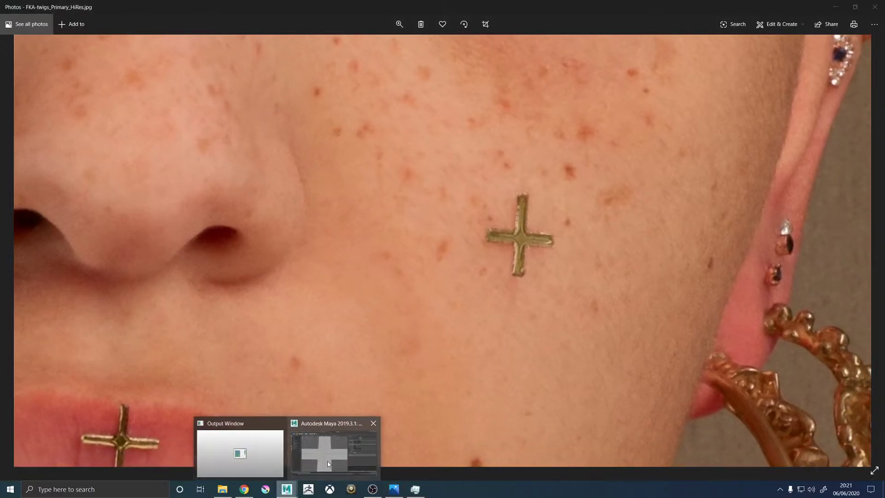
left_click(332, 450)
left_click_drag(396, 201, 402, 207, "alt")
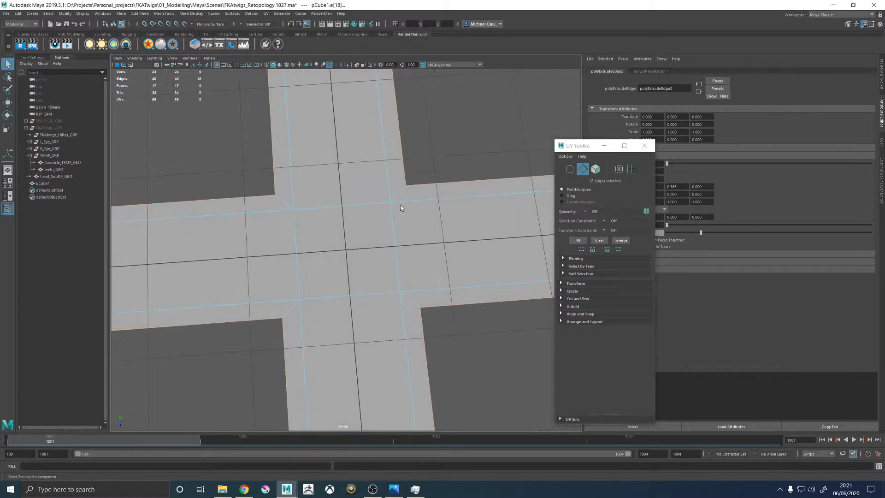
right_click_drag(402, 208, 257, 206, "alt")
left_click_drag(357, 205, 349, 211, "alt")
right_click_drag(350, 212, 427, 255, "alt")
key("w")
right_click_drag(368, 165, 370, 181)
left_click(375, 186)
key("ctrl+z")
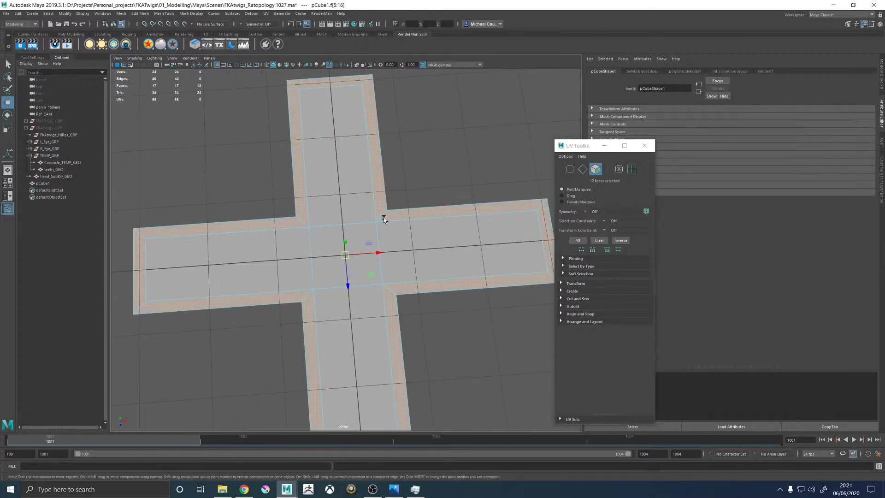
key("ctrl+z")
key("ctrl+z")
right_click_drag(371, 222, 366, 221)
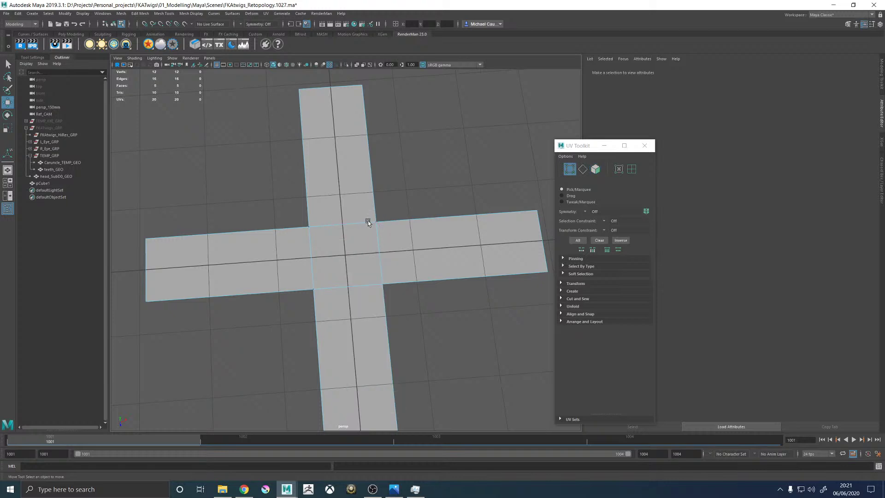
Step: Chamfer the four inner corner vertices where the cross arms meet, with a width of 0.25
left_click(376, 222)
left_click(309, 226, "shift")
left_click(313, 289, "shift")
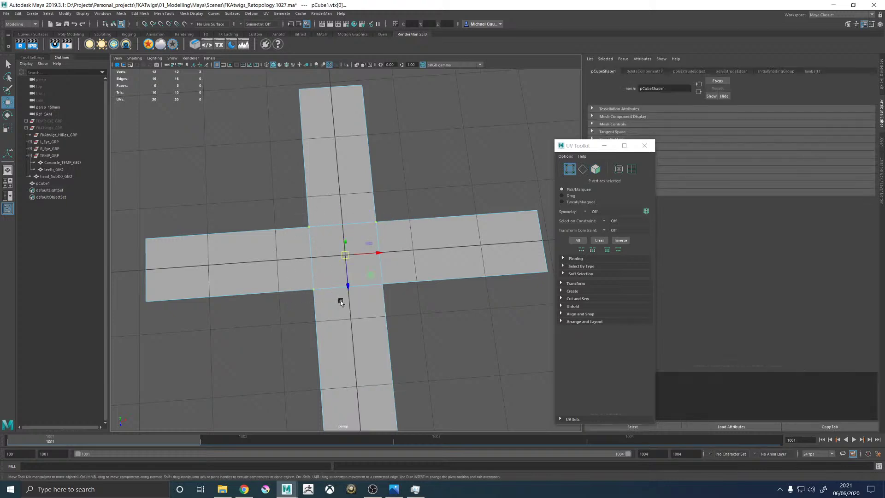
left_click(382, 283, "shift")
right_click_drag(436, 310, 466, 310)
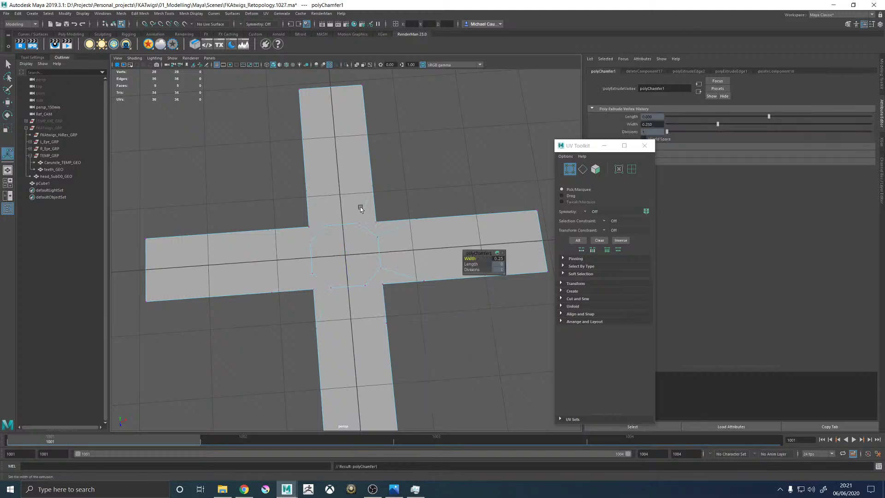
middle_click_drag(354, 182, 354, 210, "alt")
right_click_drag(353, 210, 358, 217, "alt")
middle_click_drag(341, 158, 342, 164, "alt")
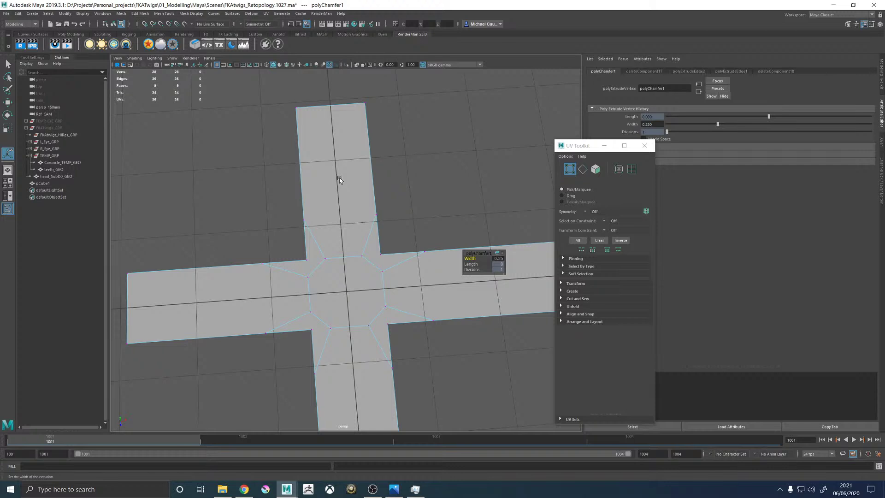
right_click_drag(344, 190, 371, 237, "alt")
right_click(372, 222, "shift")
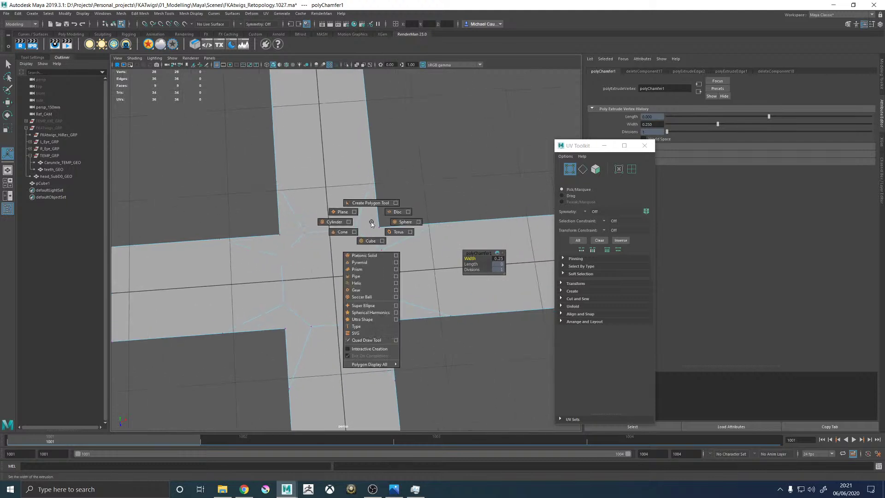
left_click(342, 232)
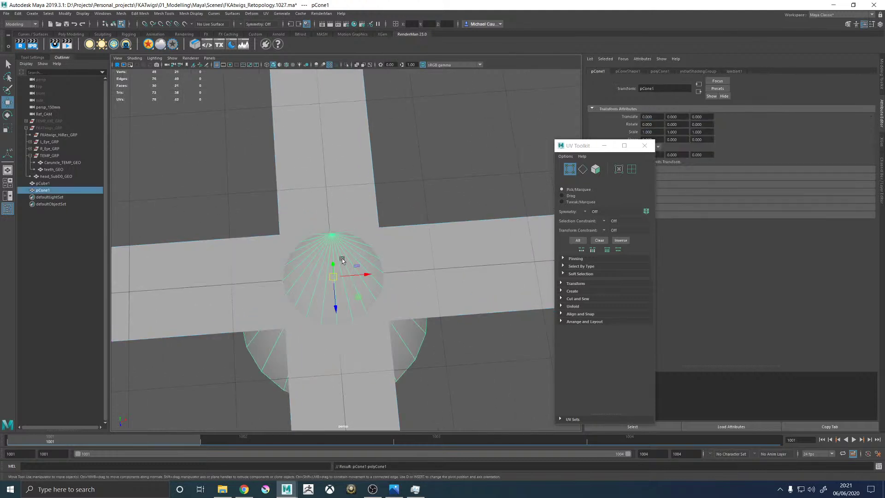
left_click(337, 248)
left_click(330, 254)
key("Delete")
Step: Cut an edge from the cross's upper-right inner corner to the chamfer's diagonal edge with Multi-Cut
left_click(357, 236)
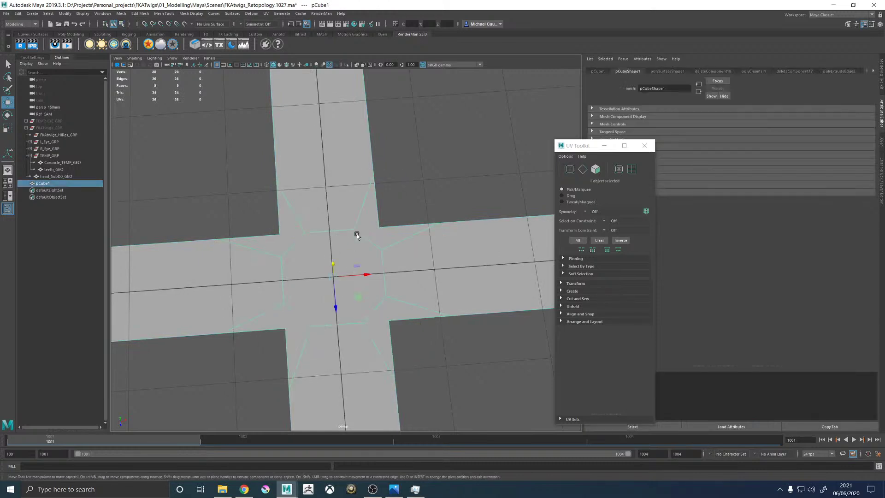
right_click_drag(355, 227, 323, 229)
right_click(375, 239, "shift")
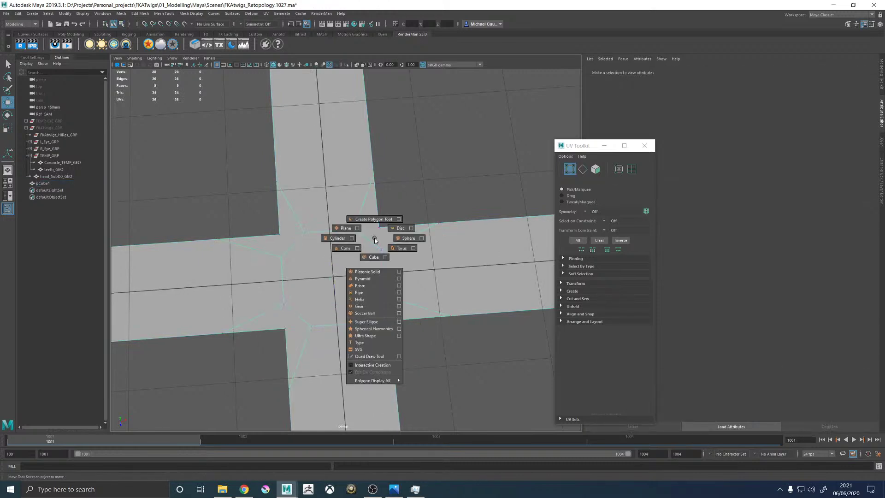
left_click(380, 252)
right_click(380, 254, "shift")
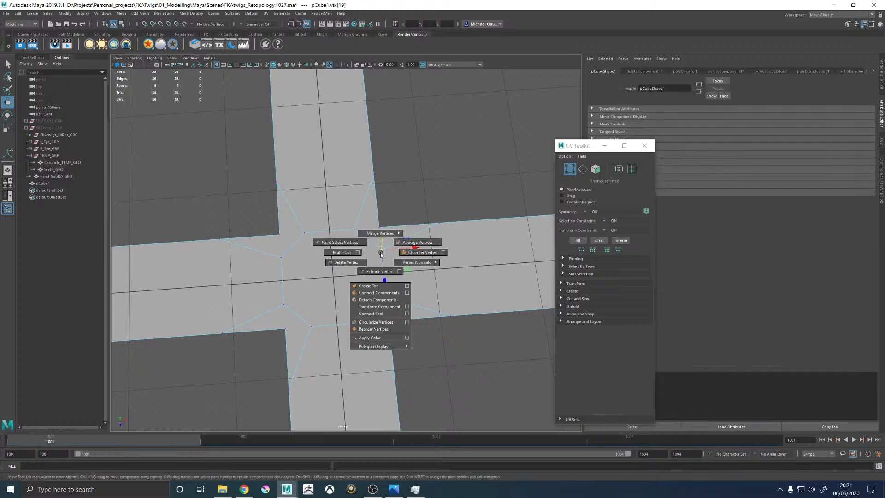
left_click(342, 253)
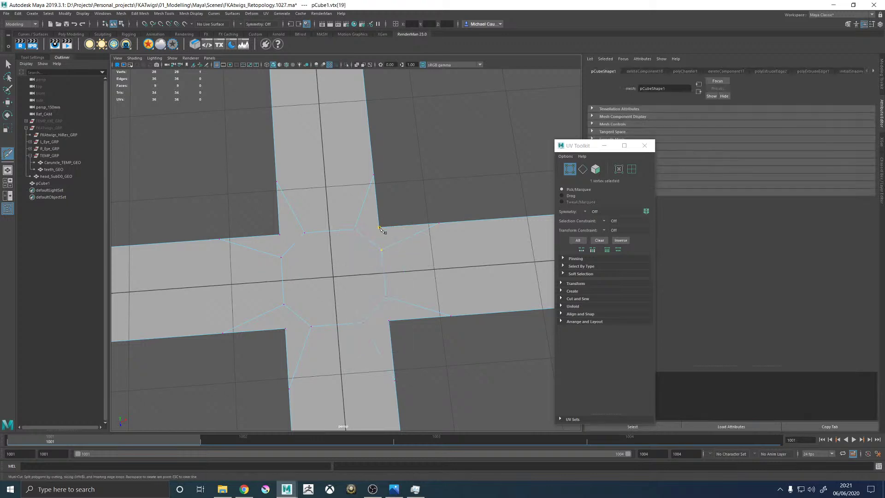
left_click(369, 240)
right_click(369, 240)
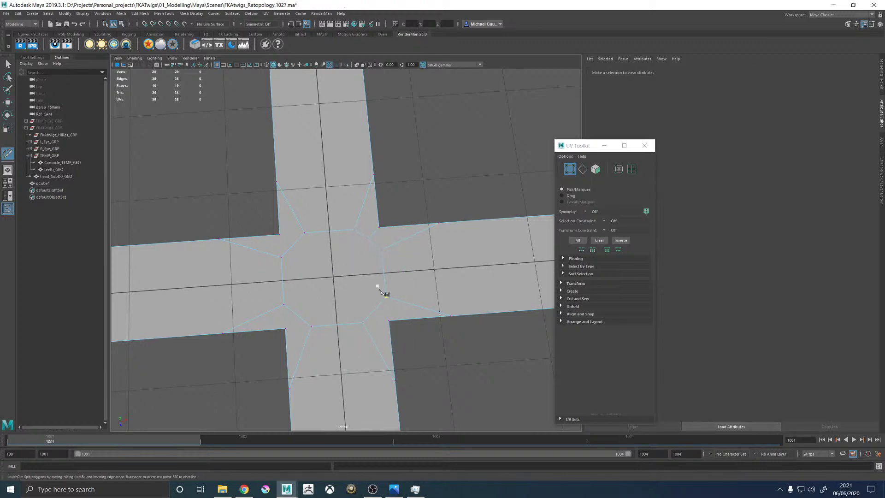
Step: Cut matching edges from the other three inner corners to their diagonal chamfer edges
left_click(389, 321)
left_click(280, 235)
left_click(294, 246, "shift")
left_click(294, 244)
right_click(293, 244)
left_click(299, 321)
left_click(298, 318)
right_click(299, 318)
Step: Cut a lengthwise centre edge across the cross from the end of the left arm to the end of the right arm
scroll(300, 308, "down", 5)
middle_click_drag(276, 298, 312, 280, "alt")
scroll(348, 295, "up", 3)
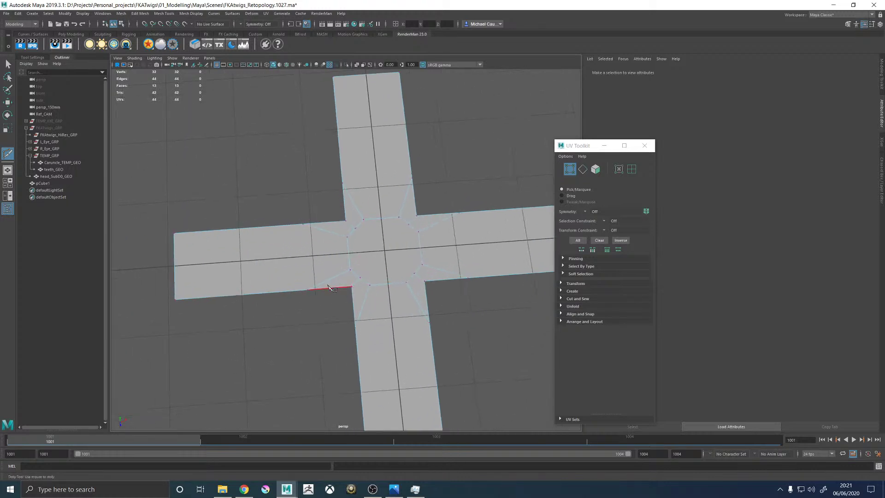
left_click(175, 266)
left_click(348, 253)
middle_click_drag(423, 252, 348, 259, "alt")
left_click(346, 259)
left_click(516, 247)
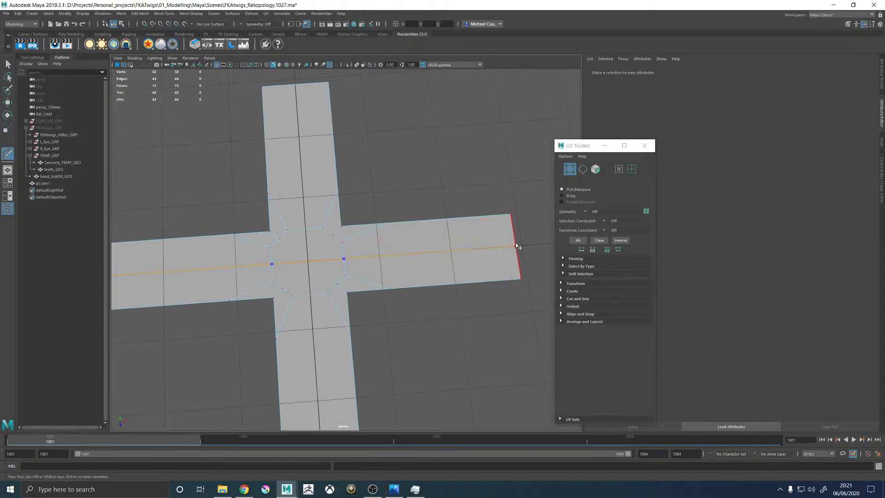
right_click(483, 261)
Step: Cut a lengthwise centre edge down the upper arm, through the middle and on to the end of the lower arm
left_click(306, 230)
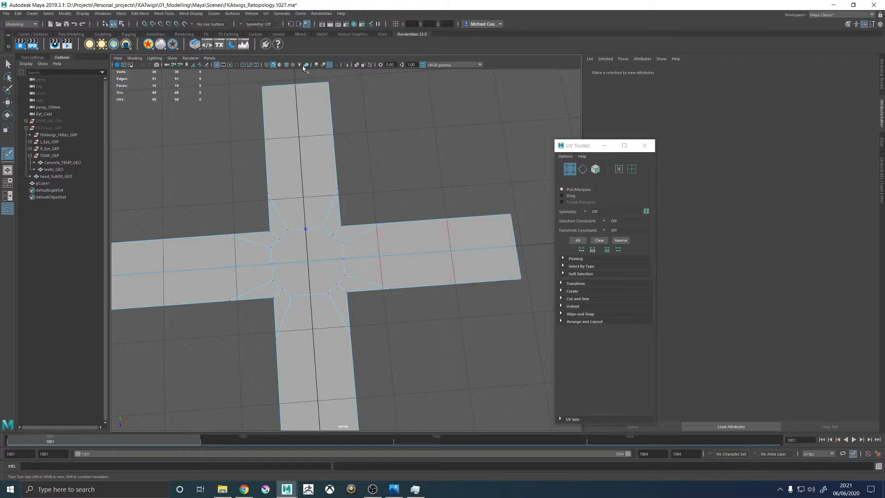
left_click(296, 85)
right_click(295, 86)
middle_click_drag(352, 214, 365, 149, "alt")
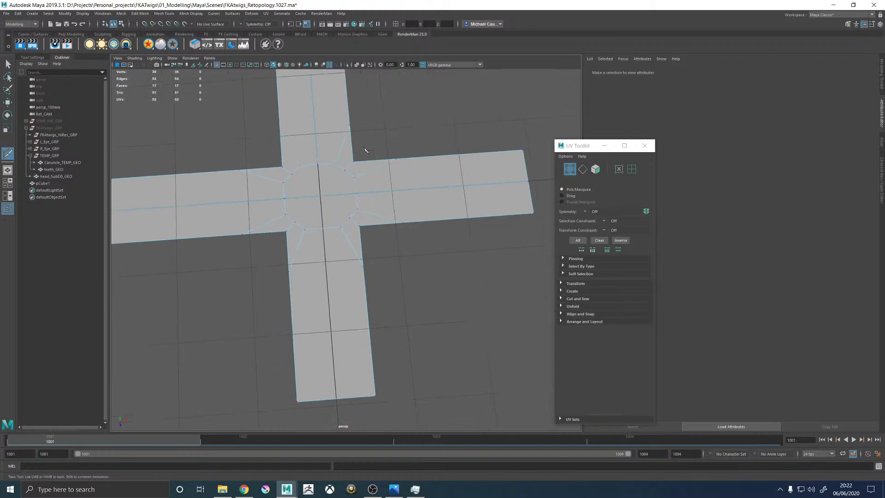
left_click(317, 165)
left_click(335, 395)
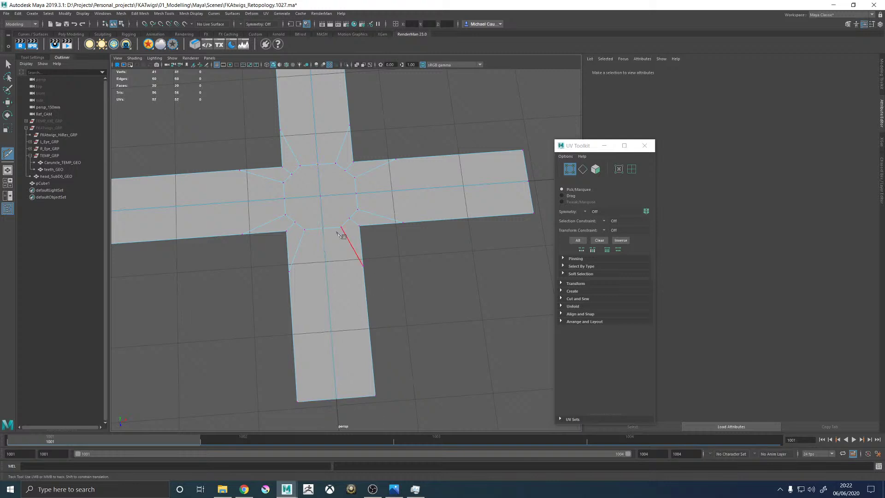
Step: Cut an edge from the chamfer's upper-right vertex up the upper arm and across to its centre line near the tip
middle_click_drag(327, 198, 367, 257, "alt")
right_click_drag(340, 254, 418, 283, "alt")
left_click_drag(398, 250, 398, 254, "alt")
middle_click_drag(409, 185, 395, 316, "alt")
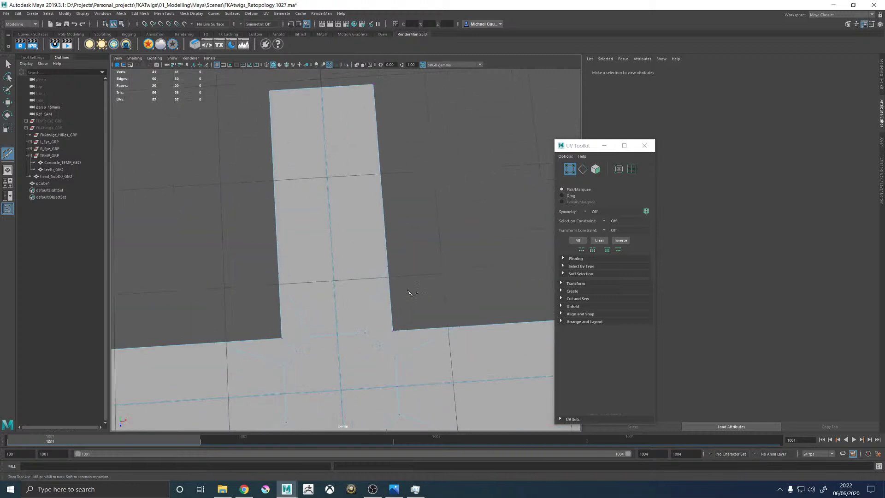
right_click_drag(394, 316, 374, 193, "alt")
middle_click_drag(372, 183, 378, 194, "alt")
right_click_drag(354, 161, 392, 267, "alt")
left_click(402, 290)
mouse_move(383, 262)
middle_mouse_down("alt")
mouse_move(374, 214)
mouse_move(378, 269)
mouse_move(403, 215)
mouse_move(396, 187)
mouse_move(379, 261)
middle_mouse_up("alt")
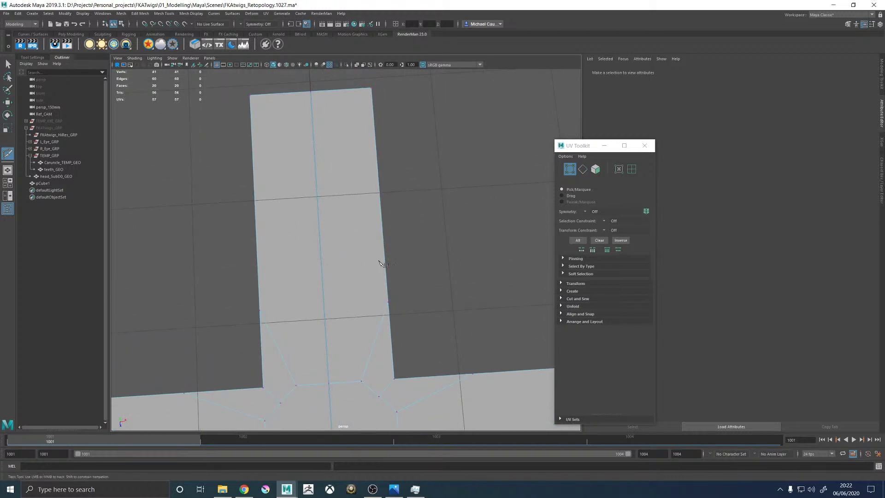
left_click(362, 382)
left_click(358, 106)
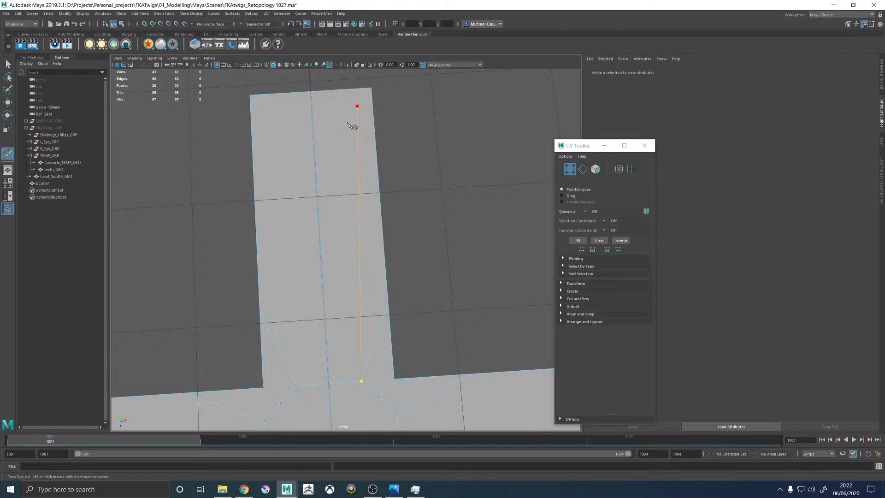
left_click(312, 109)
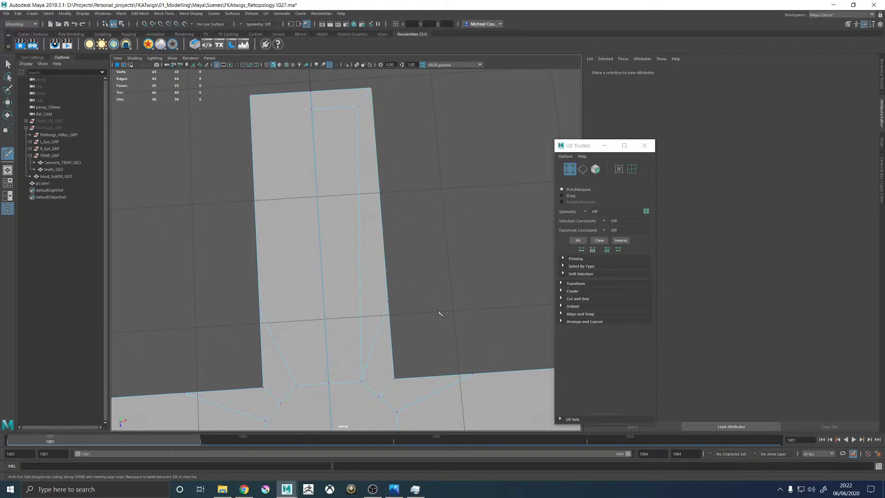
key("space")
key("space")
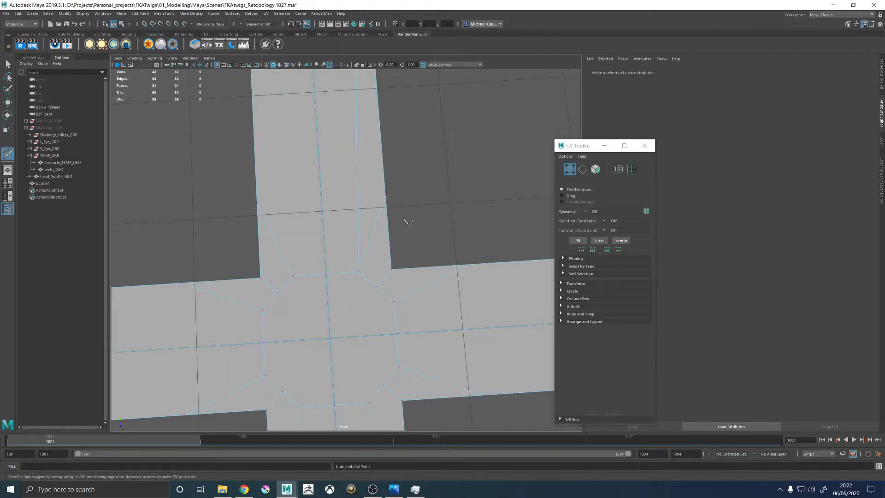
Step: Undo all the Multi-Cut edges on the cross and delete the restored cone
scroll(406, 218, "down", 3)
key("ctrl+z")
key("ctrl+z")
key("ctrl+z")
key("ctrl+z")
key("ctrl+z")
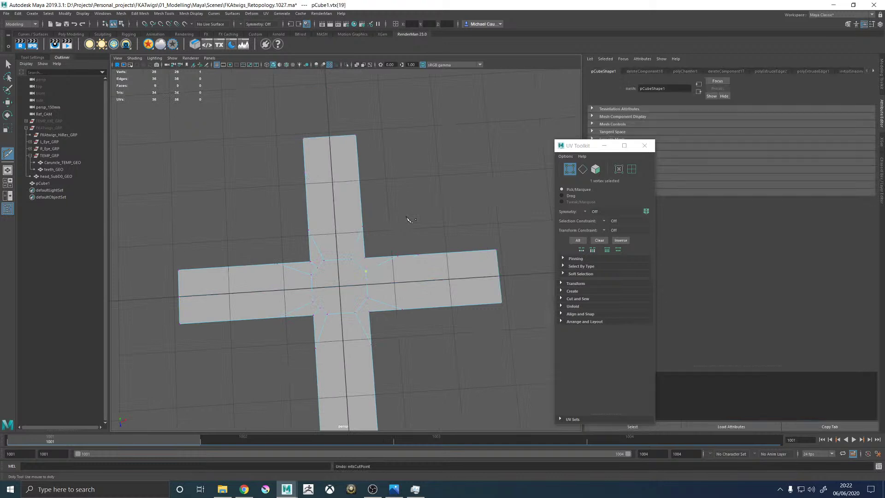
key("ctrl+z")
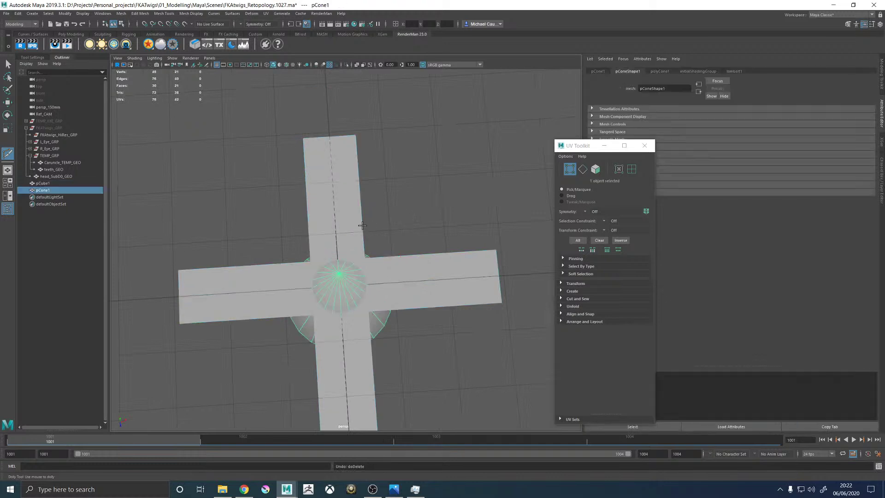
key("w")
key("Delete")
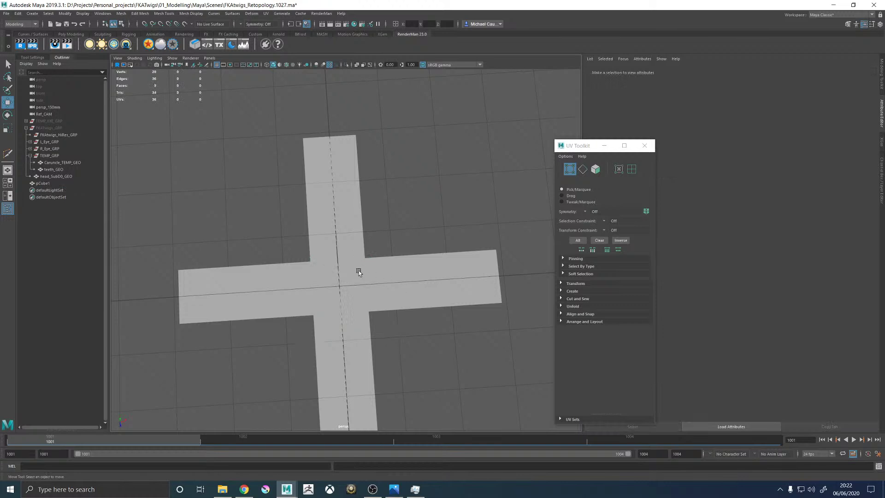
Step: Undo the chamfer on the four inner corners so the cross is back to its plain five faces
left_click(339, 237)
middle_click_drag(363, 278, 374, 256, "alt")
right_click_drag(374, 256, 432, 297, "alt")
left_click_drag(410, 261, 316, 225, "alt")
key("ctrl+z")
key("ctrl+z")
key("ctrl+z")
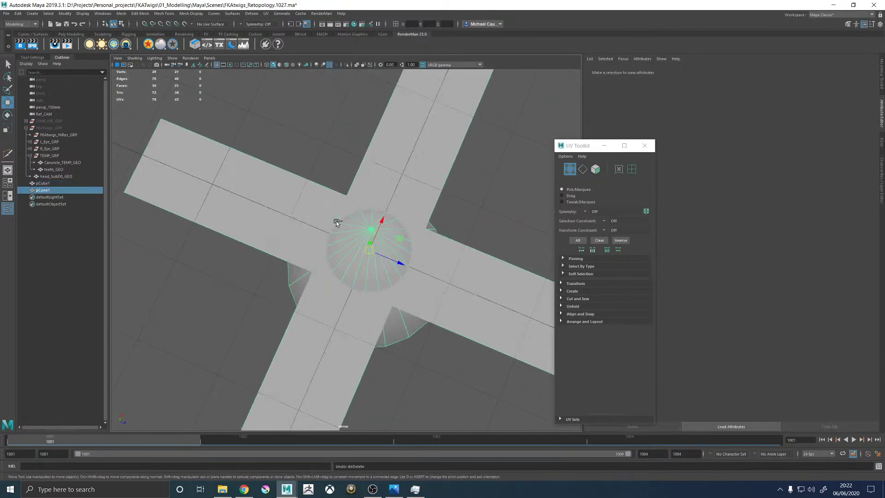
key("ctrl+z")
key("ctrl+z")
key("ctrl+z")
key("ctrl+z")
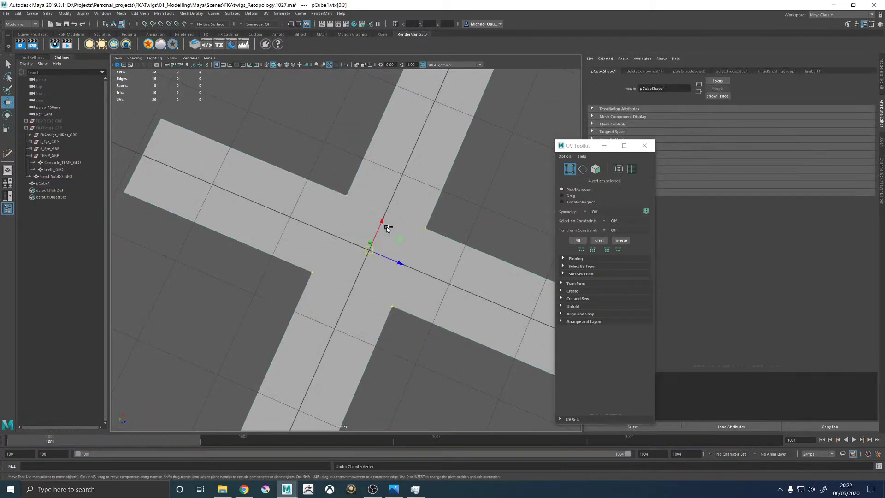
key("ctrl+z")
Step: Select all the vertices of the cross, including the arm ends, and chamfer them together
left_click_drag(405, 212, 331, 221, "alt")
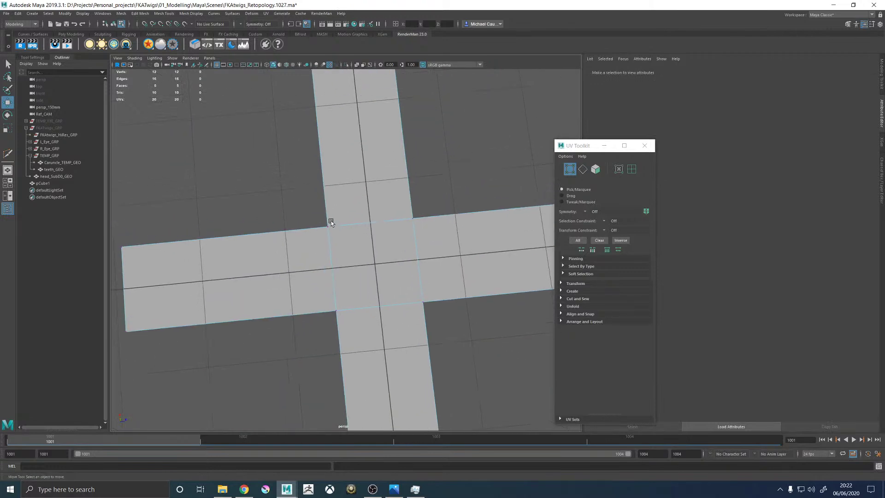
right_click_drag(325, 231, 304, 226)
scroll(294, 231, "down", 10)
left_click_drag(251, 159, 400, 332)
right_click_drag(402, 330, 579, 355, "alt")
right_click_drag(428, 233, 458, 238, "shift")
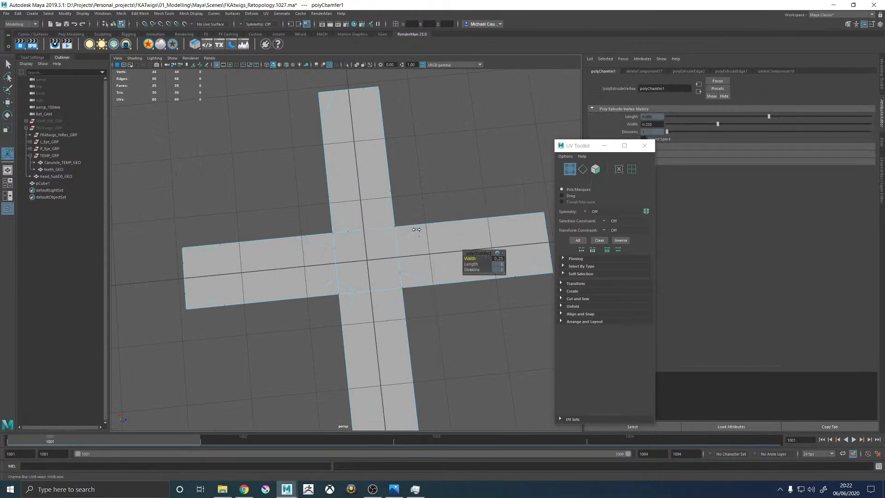
Step: Set the width of the cross's vertex chamfer to 0.15 and leave the chamfer adjustment
middle_click_drag(415, 230, 200, 252)
scroll(283, 267, "up", 5)
middle_click_drag(275, 238, 401, 229, "alt")
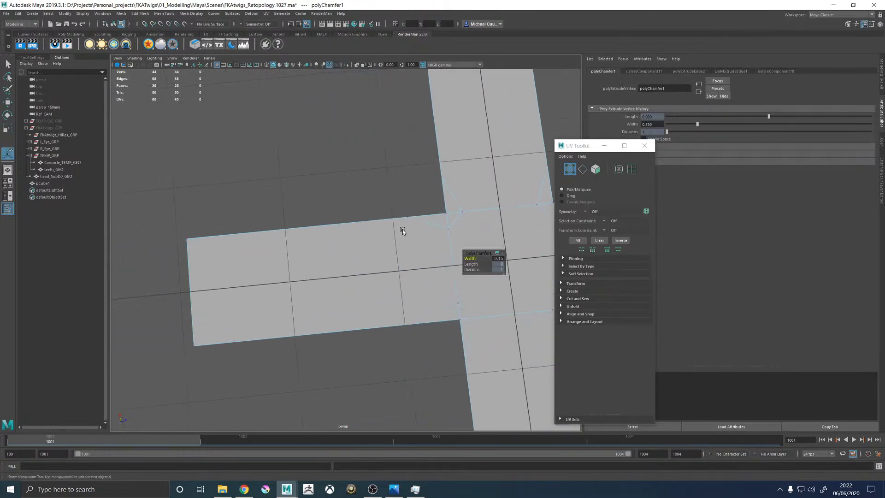
right_click_drag(403, 230, 356, 229, "alt")
middle_click_drag(376, 239, 328, 225, "alt")
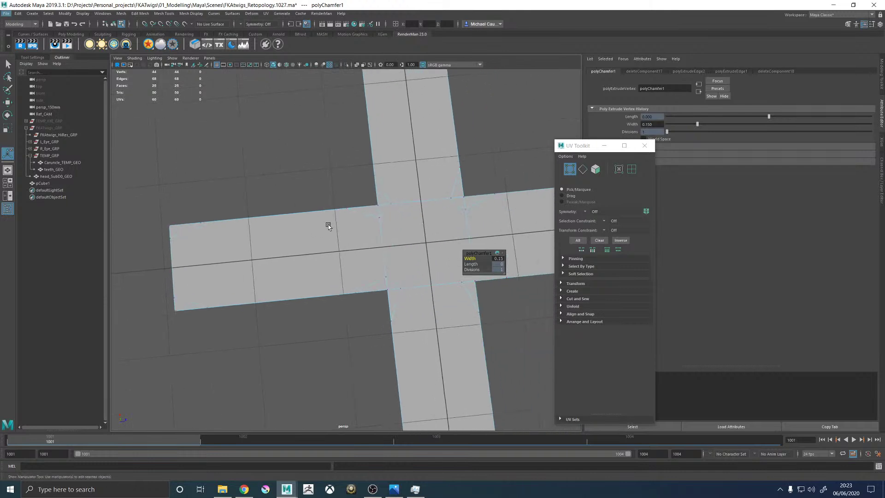
right_click_drag(352, 229, 357, 249, "alt")
key("w")
right_click_drag(294, 261, 397, 173)
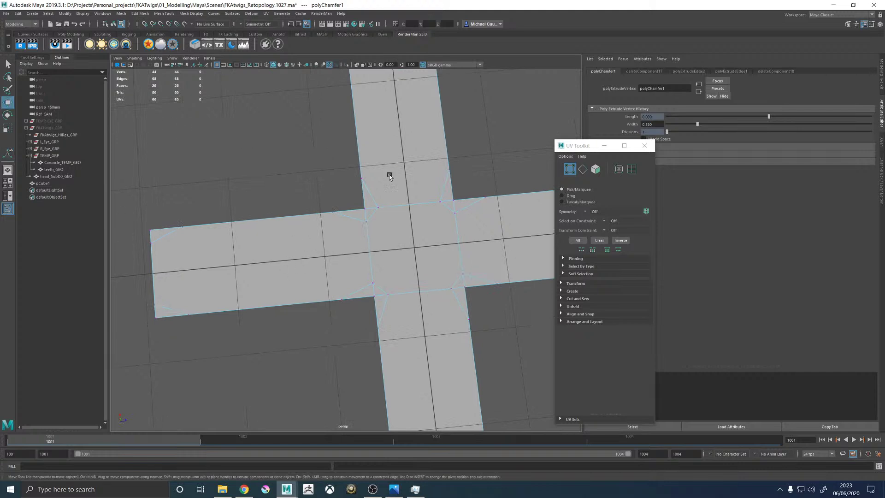
Step: Multi-cut an inset edge along the left arm's upper side, and another across its end between the corner chamfers
middle_click_drag(300, 245, 302, 299, "alt")
right_click_drag(302, 298, 298, 251, "alt")
scroll(297, 251, "down", 2)
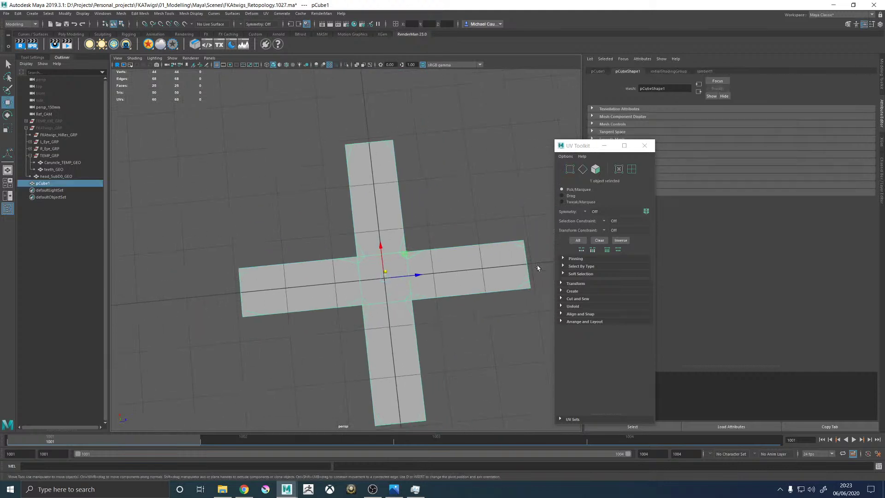
right_click_drag(223, 211, 318, 245, "alt")
left_click_drag(318, 245, 320, 256, "alt")
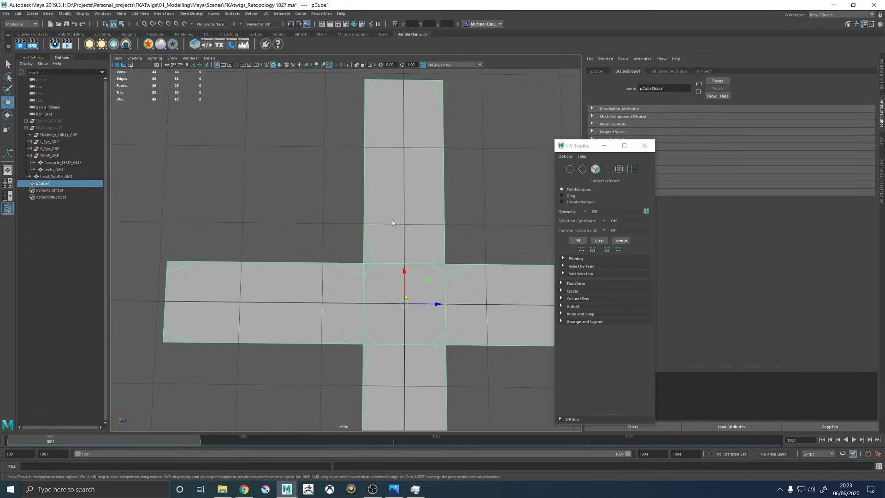
right_click_drag(392, 223, 356, 217)
scroll(376, 219, "down", 5)
left_click_drag(276, 167, 454, 339)
right_click_drag(369, 227, 329, 233, "shift")
scroll(379, 291, "up", 5)
middle_click_drag(369, 284, 375, 296, "alt")
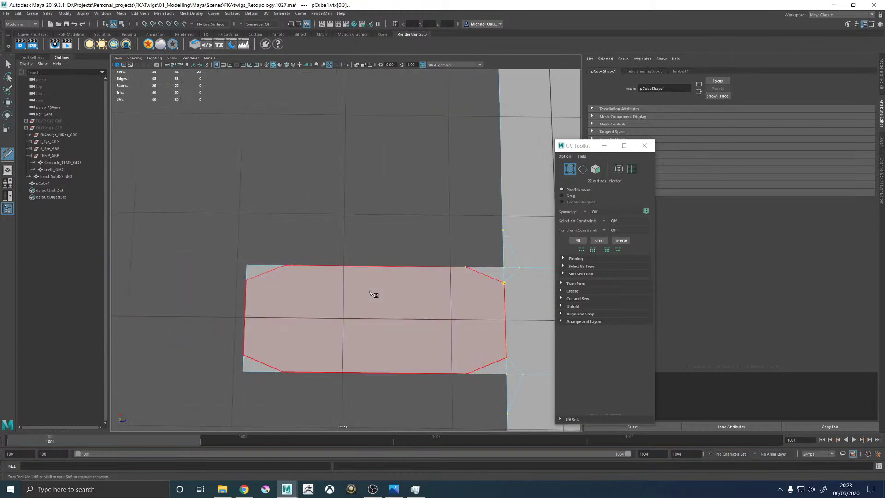
right_click(263, 279)
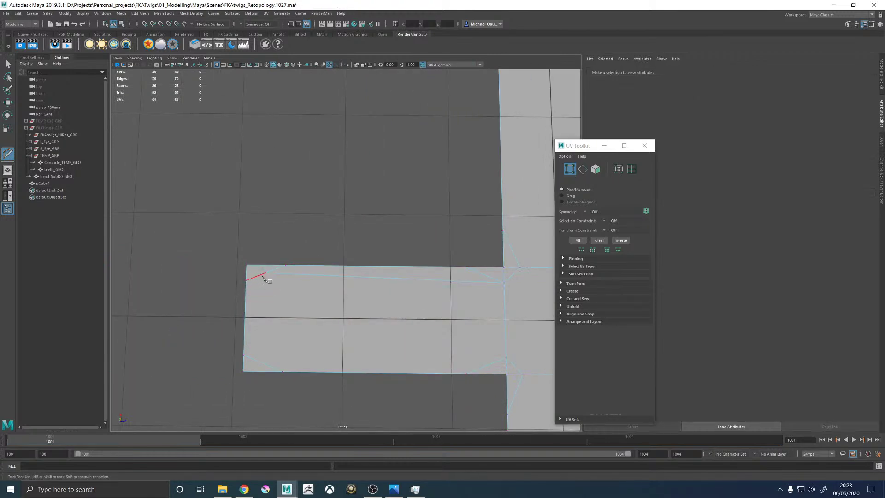
left_click(263, 363)
right_click(271, 355)
Step: Multi-cut inset edges along the upper arm's left side and across its end between the corner chamfers
middle_click_drag(355, 340, 181, 339, "alt")
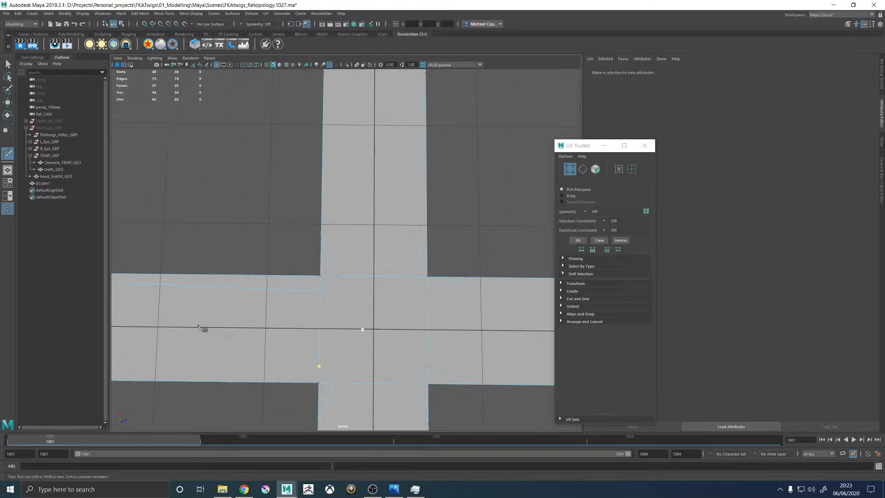
scroll(341, 279, "up", 2)
middle_click_drag(336, 276, 337, 367, "alt")
left_click(331, 212)
right_click(333, 211)
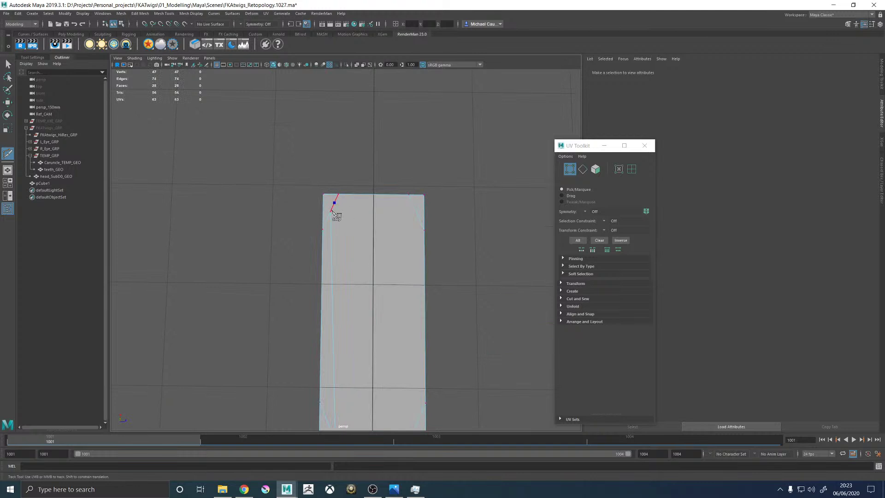
left_click(408, 214, "shift")
right_click(399, 216)
Step: Cut centre lines through the cross, one down the full vertical length and one across both horizontal arms
left_click(374, 195)
scroll(376, 199, "down", 5)
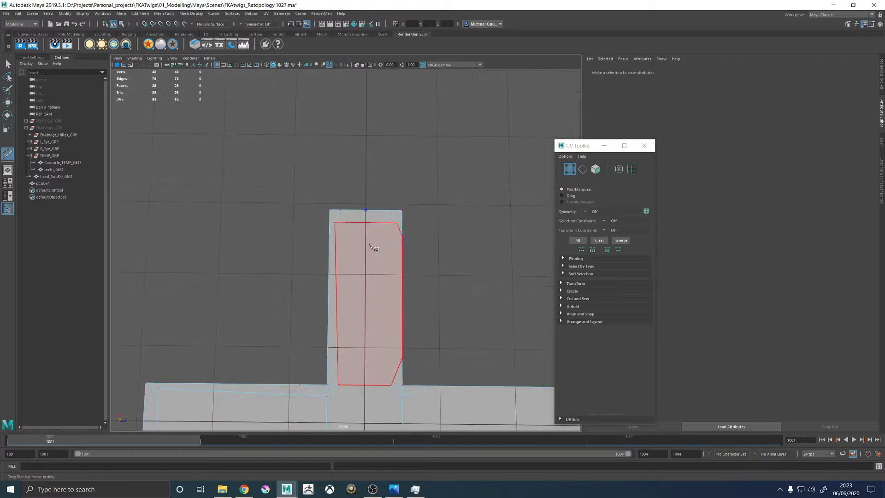
middle_click_drag(381, 107, 384, 76, "alt")
left_click(367, 266)
middle_click_drag(237, 154, 249, 221, "alt")
left_click(248, 208)
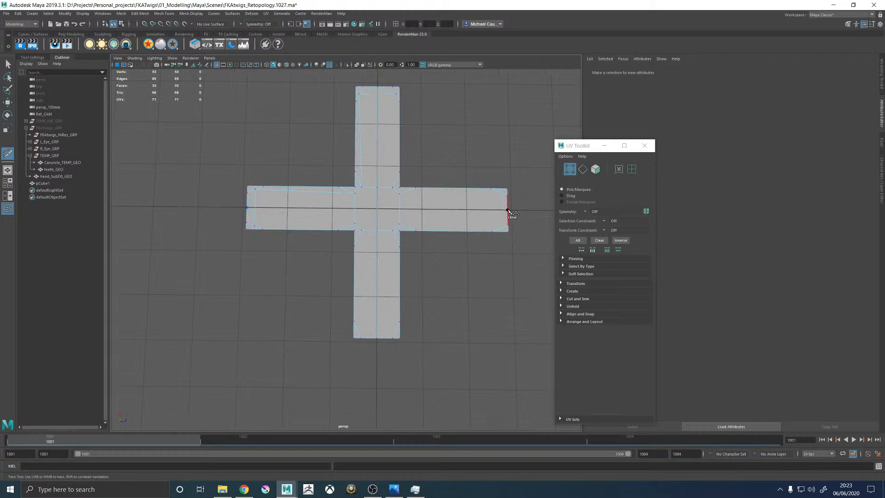
left_click(507, 210)
right_click(508, 210)
Step: Target-weld the chamfer vertices at the left arm's end onto its two outer corners
middle_click_drag(289, 190, 355, 233, "alt")
right_click_drag(355, 232, 498, 325, "alt")
middle_click_drag(248, 182, 284, 206, "alt")
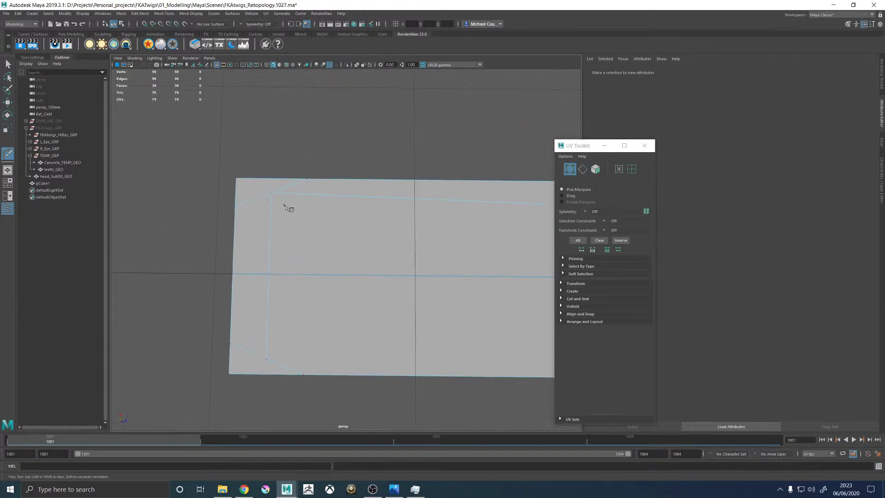
key("w")
right_click(294, 185, "shift")
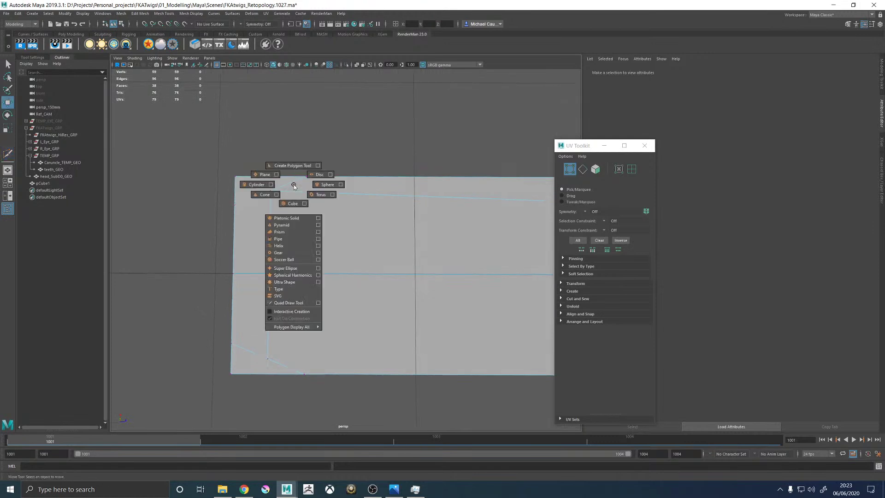
left_click_drag(285, 166, 331, 186)
mouse_move(330, 181)
right_mouse_down("shift")
mouse_move(330, 156)
mouse_move(327, 171)
right_mouse_up("shift")
left_click_drag(307, 177, 237, 172)
middle_click_drag(273, 313, 289, 281, "alt")
left_click_drag(249, 311, 313, 343)
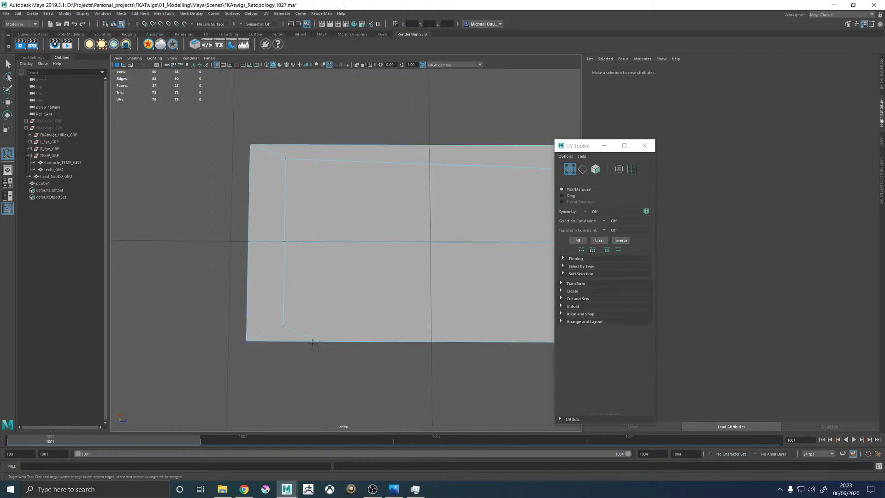
right_click_drag(325, 334, 330, 284, "alt")
Step: Weld the two chamfer vertices beside the upper-left inner corner of the cross onto that corner
middle_click_drag(385, 278, 355, 302, "alt")
middle_click_drag(460, 272, 314, 316, "alt")
right_click_drag(329, 272, 342, 264, "alt")
scroll(342, 264, "up", 3)
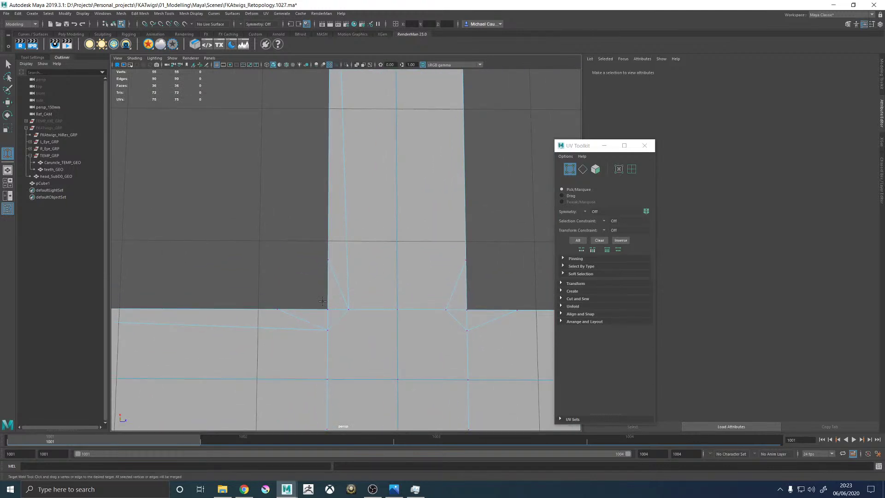
left_click_drag(280, 312, 331, 311)
left_click_drag(328, 261, 328, 308)
Step: Weld the chamfer vertices at the upper arm's end onto its two outer corners
middle_click_drag(350, 211, 337, 345, "alt")
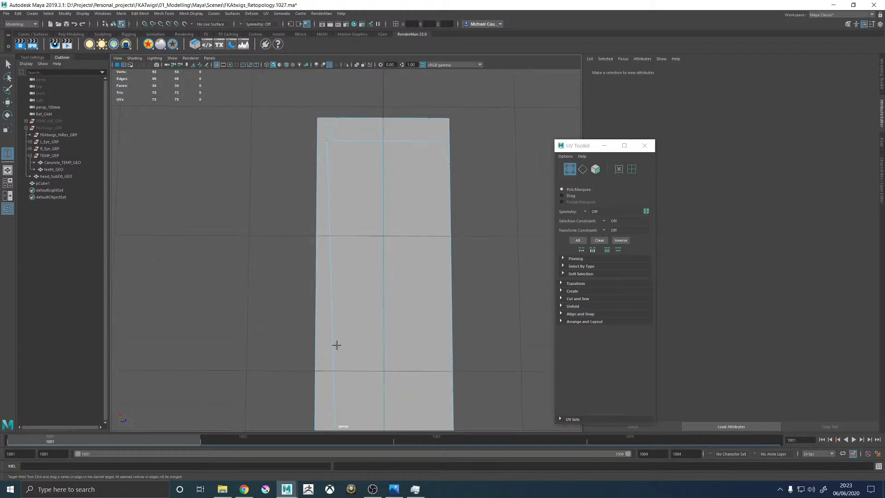
left_click_drag(314, 162, 318, 118)
left_click_drag(454, 116, 453, 118)
left_click_drag(449, 166, 450, 119)
right_click_drag(436, 226, 377, 276, "alt")
middle_click_drag(377, 277, 358, 190, "alt")
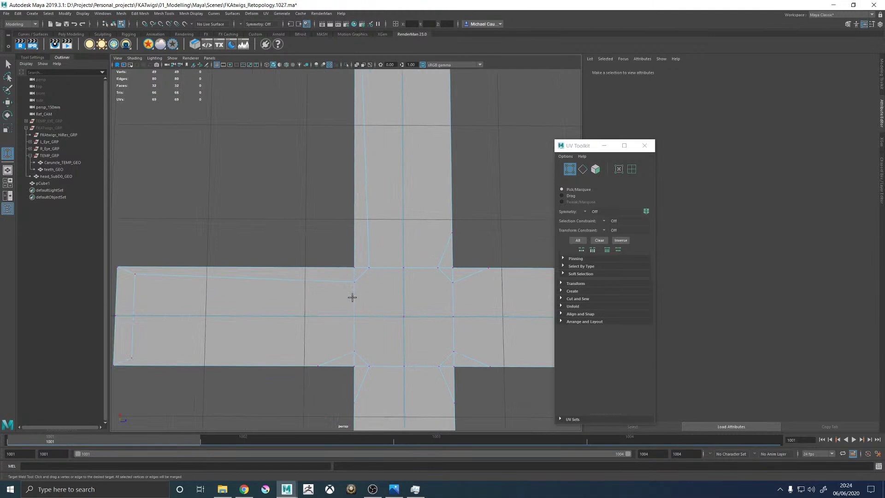
right_click_drag(356, 267, 361, 277, "alt")
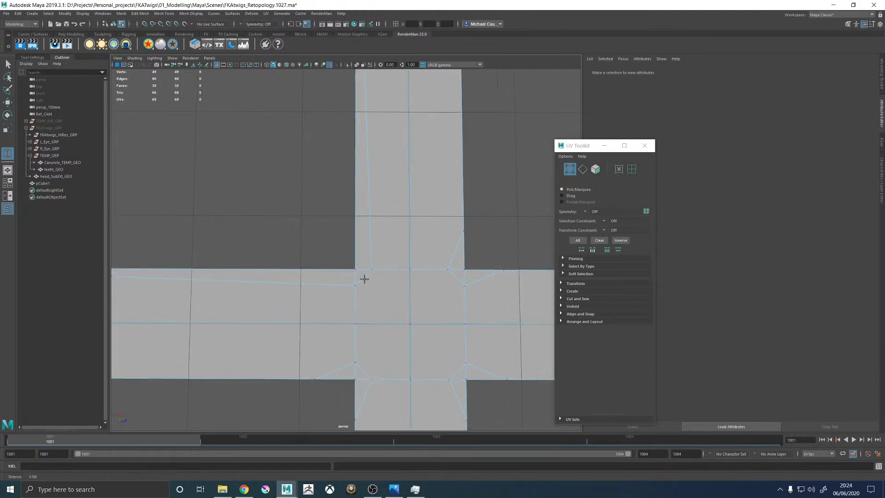
middle_click_drag(385, 288, 371, 274, "alt")
mouse_move(351, 250)
right_mouse_down("shift")
mouse_move(324, 252)
mouse_move(354, 249)
right_mouse_up("shift")
key("w")
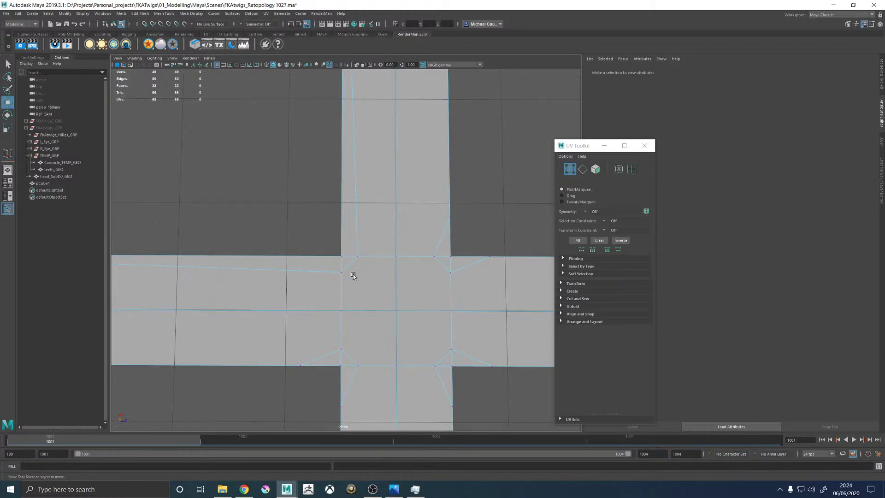
mouse_move(352, 266)
right_mouse_down()
mouse_move(342, 269)
mouse_move(367, 270)
right_mouse_up()
left_click(368, 281)
scroll(394, 286, "up", 2)
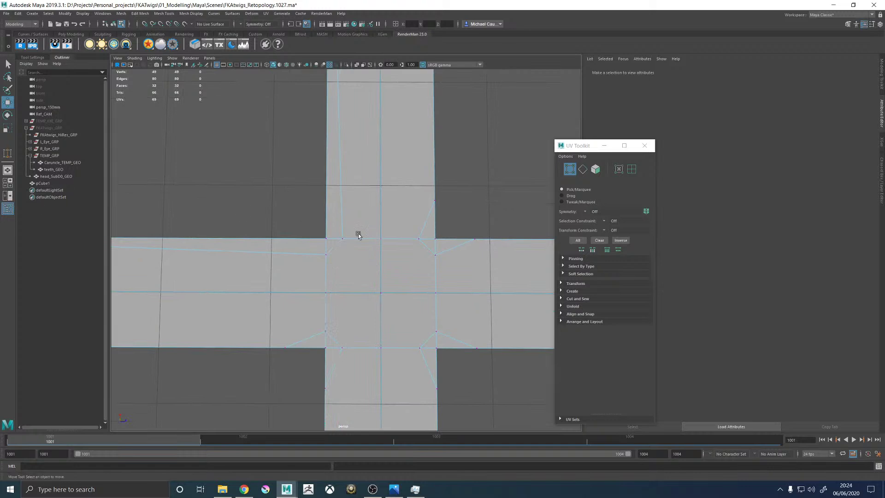
Step: Multi-cut a closed diamond around the centre point of the cross, through the midpoints of the central edges
right_click(375, 238, "shift")
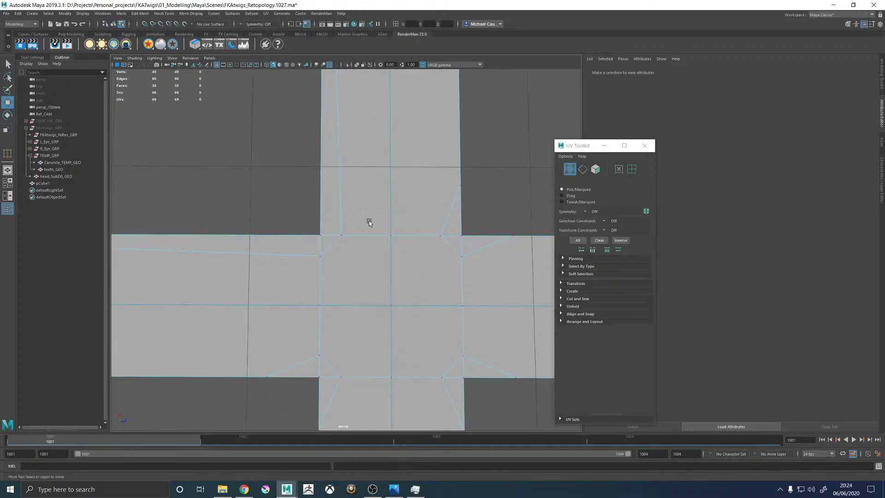
left_click_drag(375, 230, 448, 248)
right_click_drag(410, 250, 355, 253, "shift")
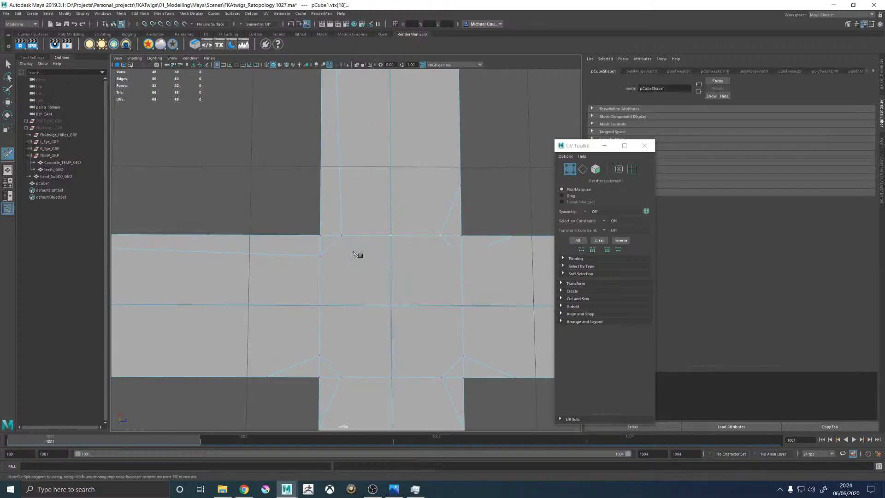
left_click(390, 271)
left_click(426, 306)
left_click(391, 341)
left_click(368, 306)
key("Return")
left_click(355, 305)
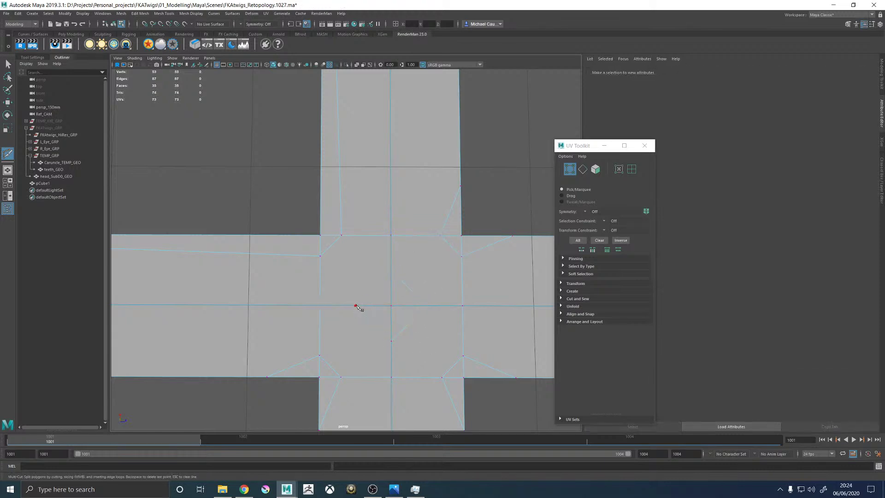
left_click(391, 271)
key("Return")
Step: Cut four diagonal edges from the sides of the central diamond to the chamfer edges at the inner corners
left_click(374, 285, "shift")
left_click(332, 247)
key("Return")
left_click(373, 323)
left_click(332, 364)
key("Return")
left_click(409, 288)
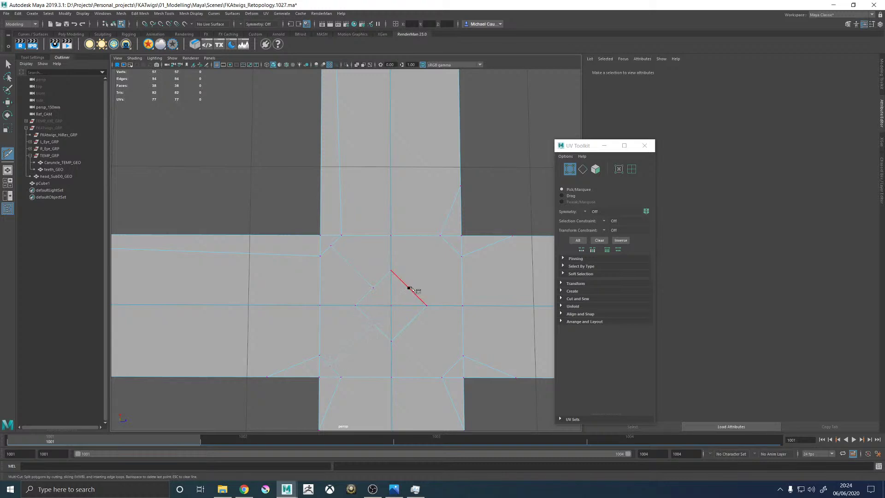
left_click(445, 244)
key("Return")
left_click(409, 323)
left_click(453, 366)
key("Return")
Step: Cut an inset edge along the upper arm's right side up to the end of its existing cross edge
middle_click_drag(400, 201, 401, 286, "alt")
middle_click_drag(422, 323, 423, 351, "alt")
middle_click_drag(441, 258, 438, 323, "alt")
middle_click_drag(441, 110, 433, 223, "alt")
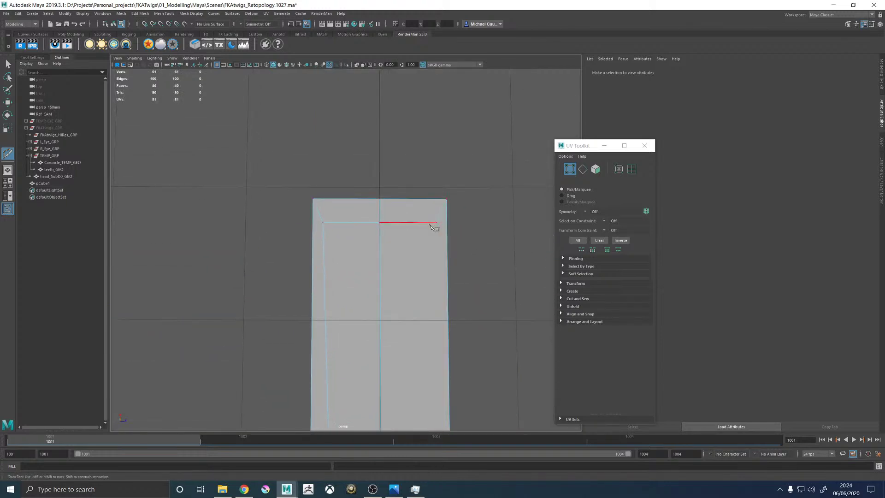
left_click(436, 224)
key("Return")
Step: Multi-cut inset edges along the right arm's sides and across its end between the corner chamfers
middle_click_drag(464, 256, 454, 171, "alt")
right_click_drag(454, 171, 444, 209, "alt")
middle_click_drag(444, 209, 385, 72, "alt")
middle_click_drag(369, 251, 320, 256, "alt")
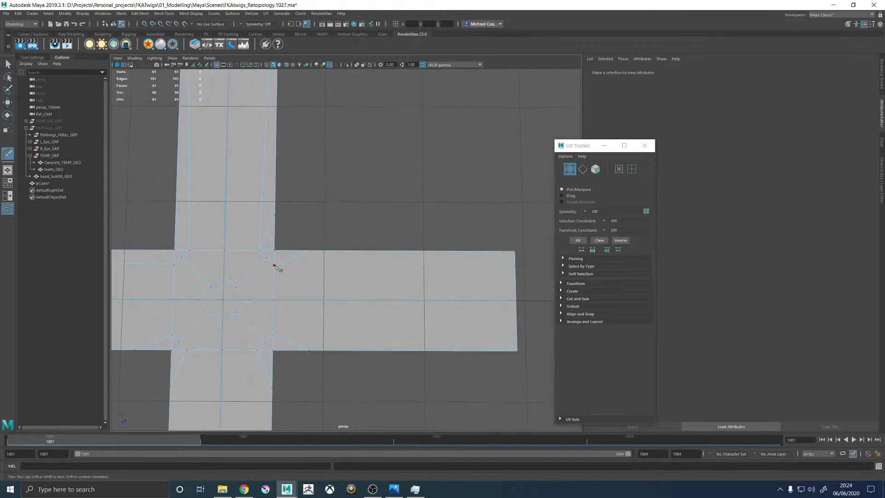
left_click(499, 261)
key("Return")
left_click(497, 258)
left_click(498, 344)
key("Return")
Step: Multi-cut inset edges down both sides of the lower arm and across its end between the corner chamfers
middle_click_drag(272, 300, 401, 245, "alt")
left_click_drag(393, 294, 389, 234, "alt")
middle_click_drag(388, 234, 383, 146, "alt")
left_click(390, 320)
key("Return")
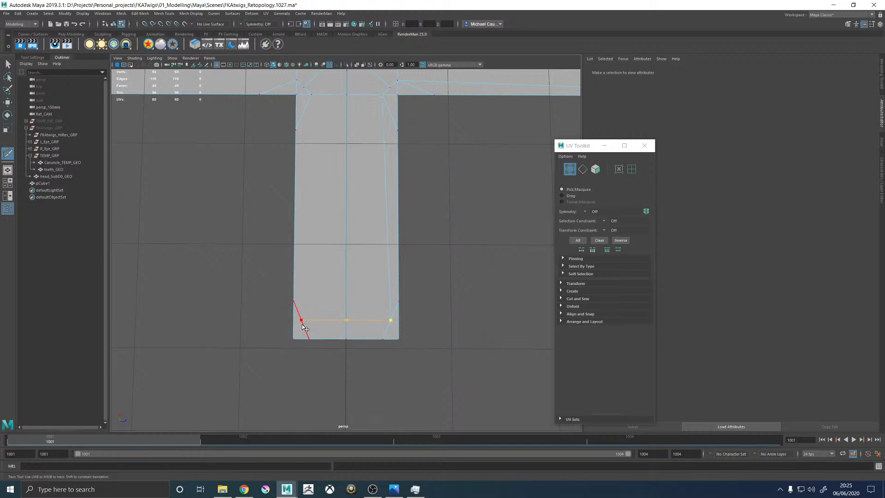
Step: Cut the missing inset edge along the left arm's lower side from the inner corner to the arm end
middle_click_drag(322, 156, 329, 276, "alt")
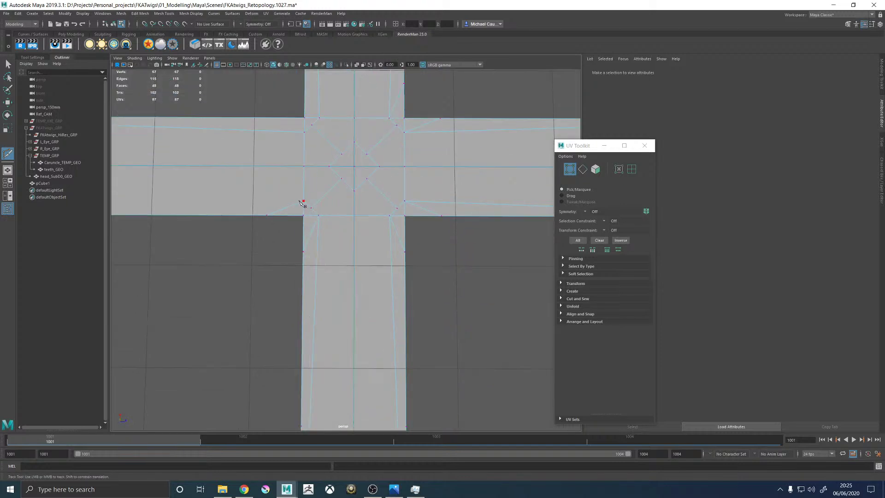
middle_click_drag(261, 217, 312, 276, "alt")
left_click(230, 235)
right_click(230, 237)
Step: Target-weld the chamfer vertices beside the lower-left inner corner of the cross onto that corner
key("w")
right_click(336, 286)
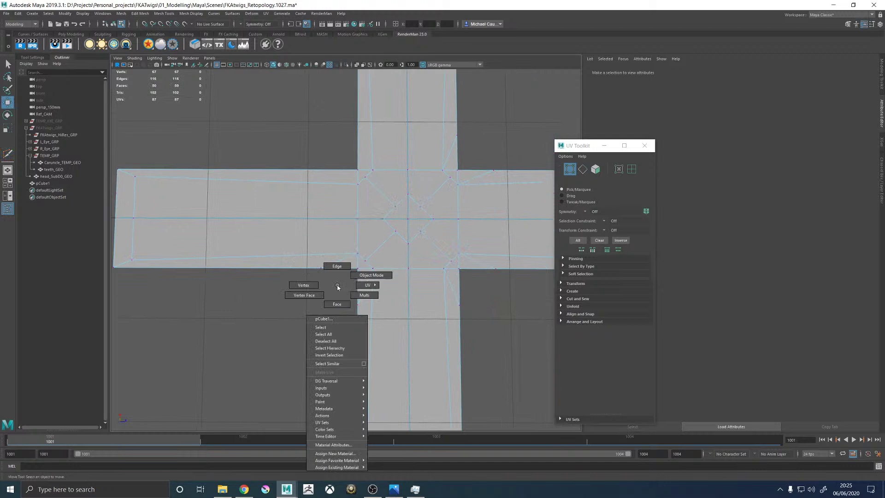
right_click_drag(351, 257, 311, 262)
left_click_drag(302, 264, 340, 281)
right_click_drag(337, 282, 339, 258, "shift")
left_click_drag(322, 269, 358, 268)
left_click_drag(358, 304, 358, 269)
Step: Weld the two chamfer vertices beside the lower-right inner corner of the cross onto that corner
middle_click_drag(441, 304, 358, 302, "alt")
right_click_drag(358, 303, 423, 330, "alt")
left_click_drag(391, 329, 390, 276)
left_click_drag(444, 277, 388, 277)
Step: Weld the chamfer vertices at the lower arm's end onto its two outer corners
right_click_drag(414, 321, 340, 335, "alt")
middle_click_drag(340, 336, 335, 187, "alt")
right_click_drag(347, 309, 439, 345, "alt")
left_click_drag(369, 359, 370, 391)
middle_click_drag(281, 348, 362, 294, "alt")
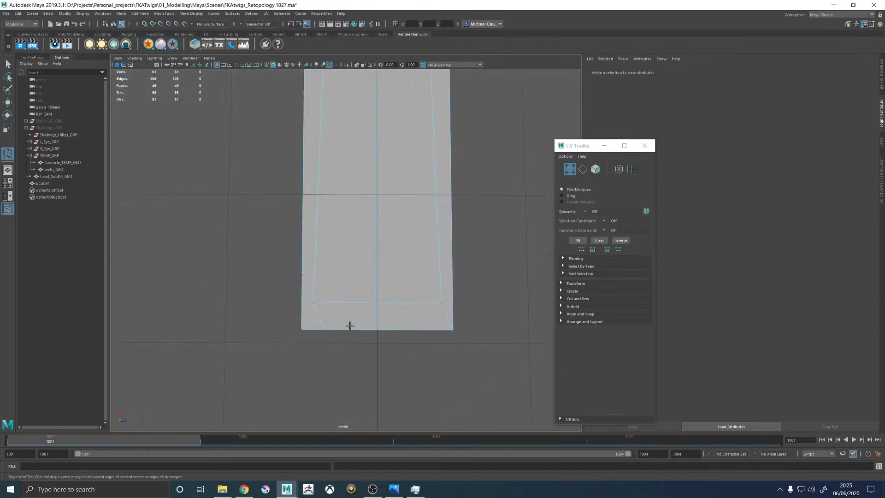
left_click_drag(300, 322, 299, 326)
middle_click_drag(327, 200, 330, 295, "alt")
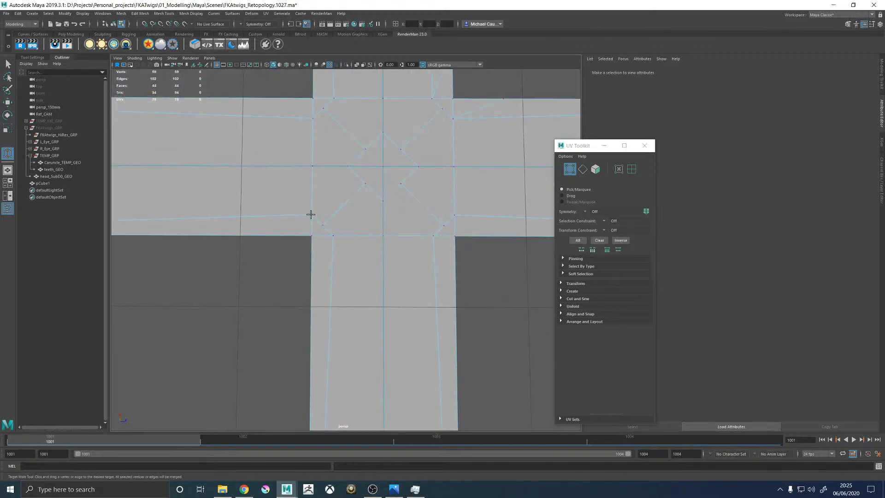
Step: Weld the remaining chamfer vertices at the upper-right inner corner and at the right arm's end onto their corners
middle_click_drag(327, 138, 242, 361, "alt")
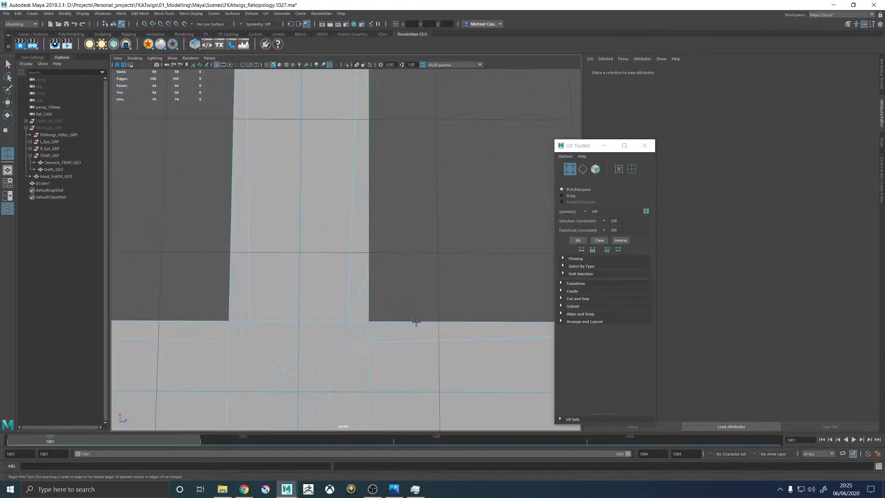
left_click_drag(418, 321, 368, 321)
left_click_drag(369, 272, 369, 322)
middle_click_drag(380, 324, 395, 125, "alt")
middle_click_drag(397, 250, 183, 313, "alt")
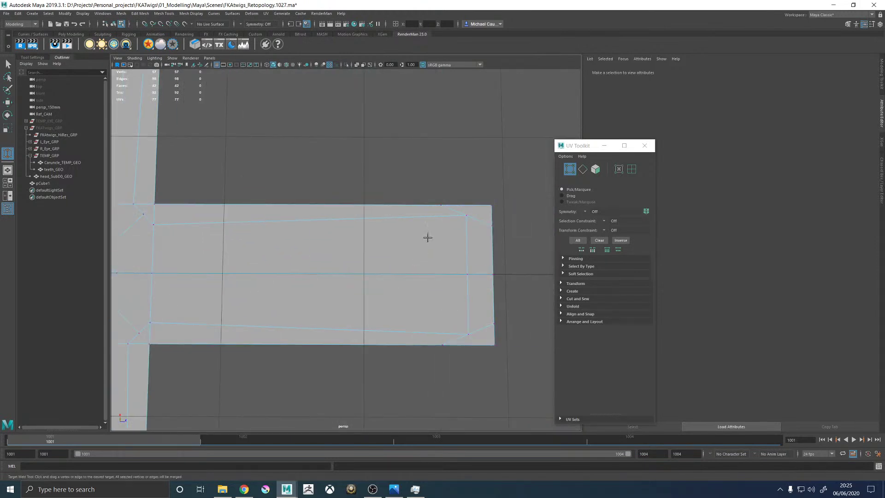
left_click_drag(440, 203, 492, 205)
left_click_drag(440, 345, 494, 355)
Step: Check the arm ends and the centre of the cross for leftover chamfer vertices and leave the Target Weld tool
middle_click_drag(300, 252, 387, 349, "alt")
middle_click_drag(253, 136, 388, 379, "alt")
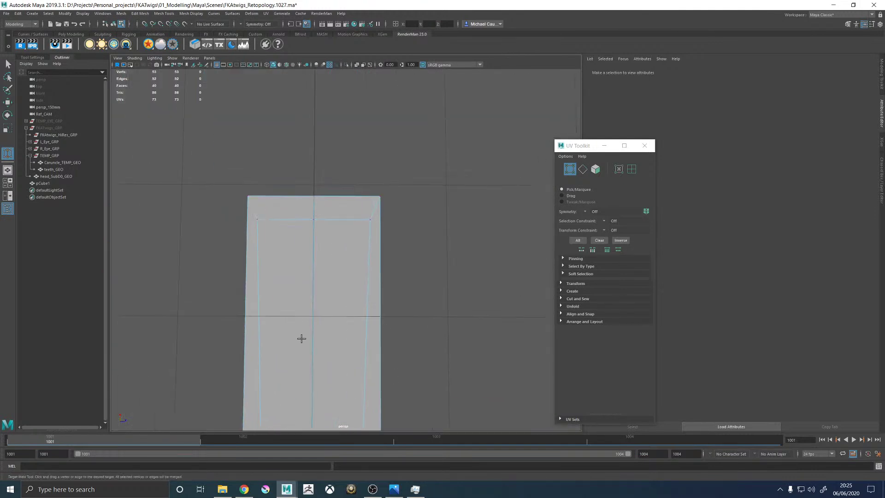
middle_click_drag(303, 336, 371, 81, "alt")
middle_click_drag(115, 358, 367, 225, "alt")
scroll(368, 225, "down", 2)
middle_click_drag(410, 280, 231, 161, "alt")
mouse_move(289, 194)
middle_mouse_down("alt")
mouse_move(263, 140)
mouse_move(316, 194)
mouse_move(291, 194)
middle_mouse_up("alt")
right_click_drag(291, 194, 351, 231, "alt")
key("w")
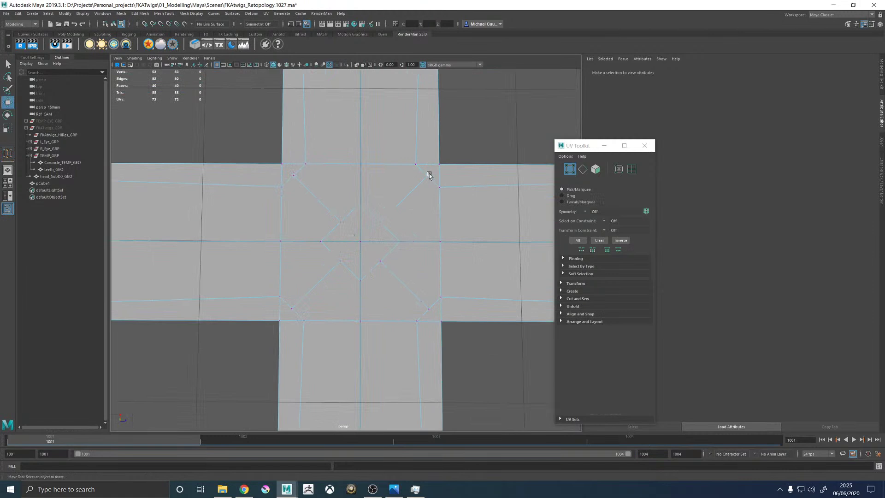
Step: Select the four vertices just inside the inner corners of the cross and average them with 10 iterations
left_click(428, 175)
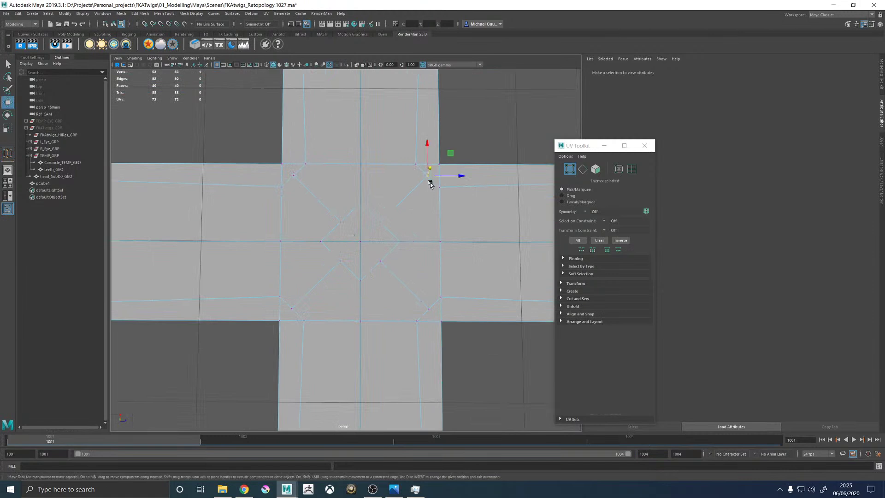
left_click(293, 175, "shift")
left_click(292, 308, "shift")
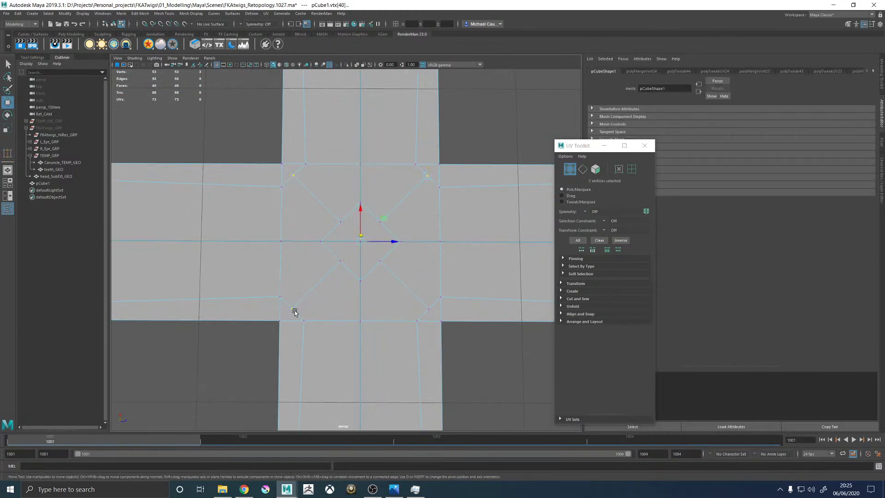
left_click(429, 308, "shift")
right_click(426, 299, "shift")
right_click_drag(427, 298, 457, 283, "shift")
middle_click_drag(375, 217, 343, 244, "alt")
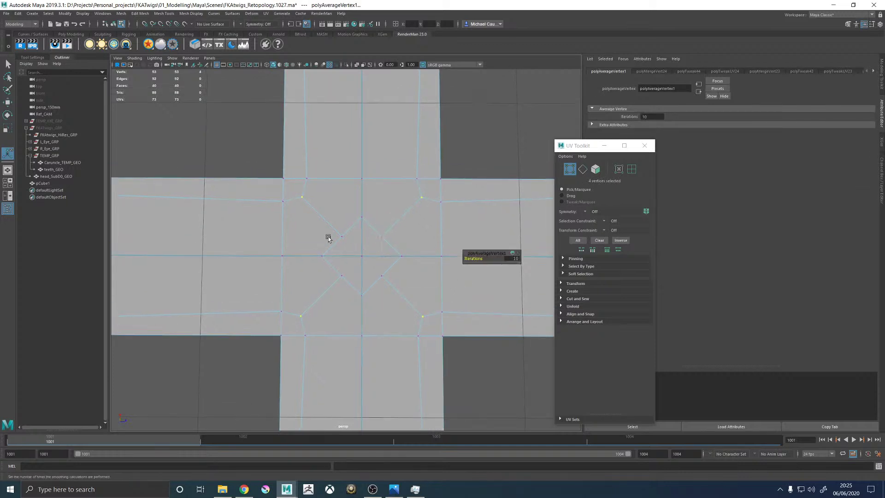
Step: Select the eight vertices around the centre of the cross and try circularizing them
left_click_drag(307, 206, 407, 300)
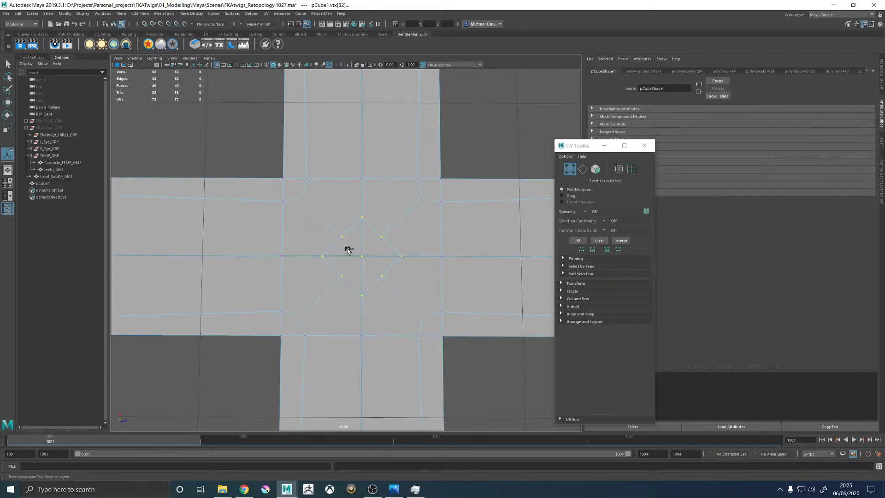
right_click(377, 251, "shift")
right_click_drag(377, 253, 373, 318, "shift")
key("w")
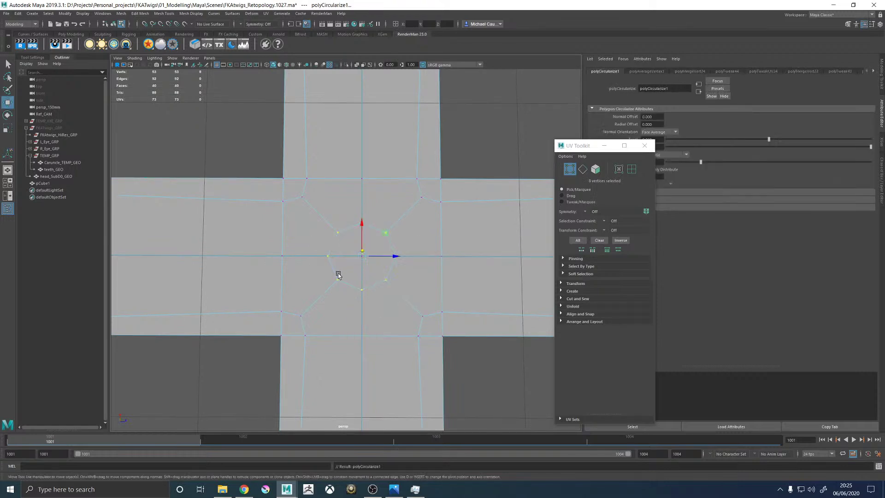
key("F8")
key("space")
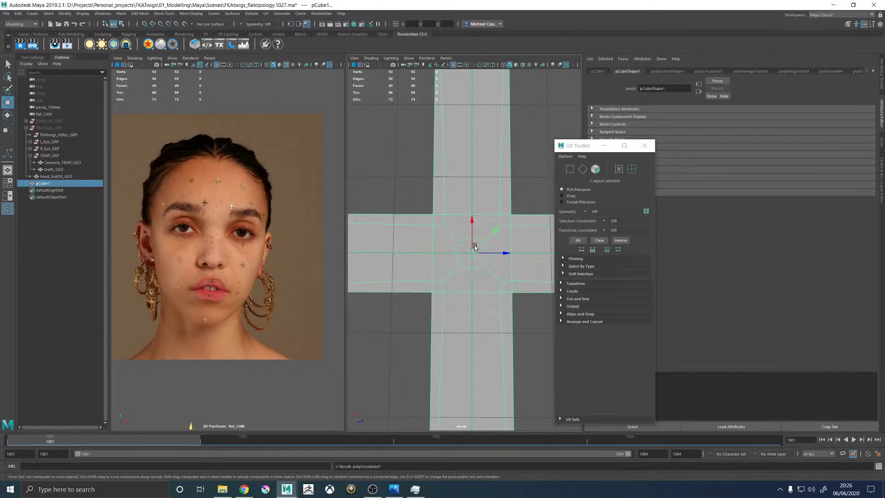
Step: Inspect the circularized centre of the cross and undo the circularize
key("space")
left_click_drag(405, 251, 223, 216, "alt")
right_click_drag(222, 216, 185, 213, "alt")
left_click_drag(341, 208, 363, 248, "alt")
right_click_drag(358, 246, 508, 333, "alt")
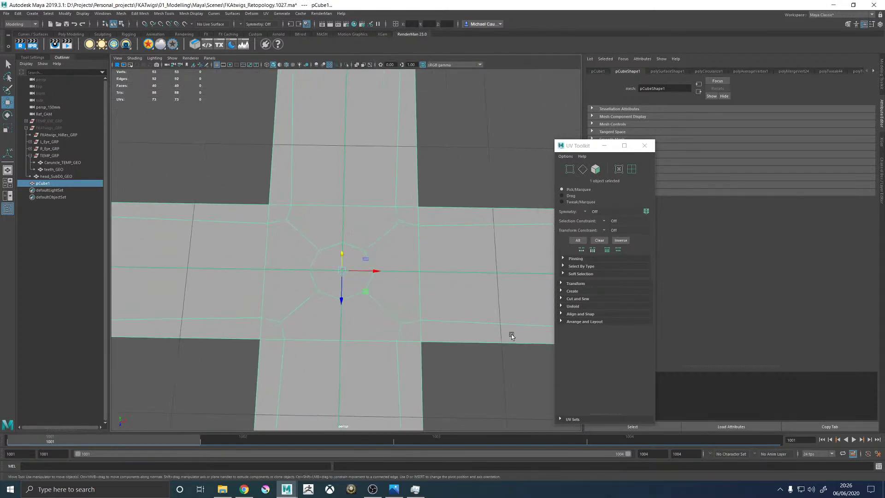
key("ctrl+z")
left_click_drag(393, 250, 390, 276, "alt")
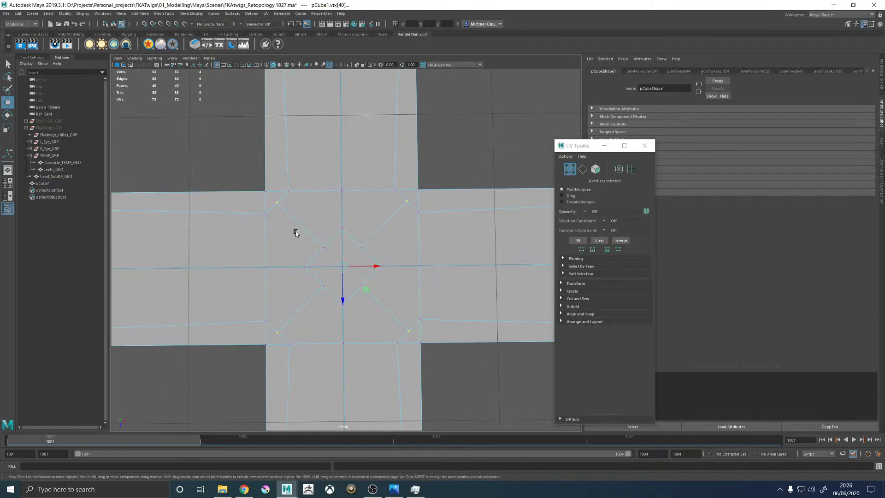
Step: Reselect the eight vertices around the centre of the cross and circularize them into a ring
left_click_drag(293, 213, 388, 306)
right_click(359, 252, "shift")
left_click_drag(330, 254, 354, 274, "ctrl")
right_click_drag(361, 241, 356, 311, "shift")
Step: Select the eight short edges just inside the four inner corners and scale them uniformly inward toward the cross's centre
right_click_drag(391, 212, 391, 180)
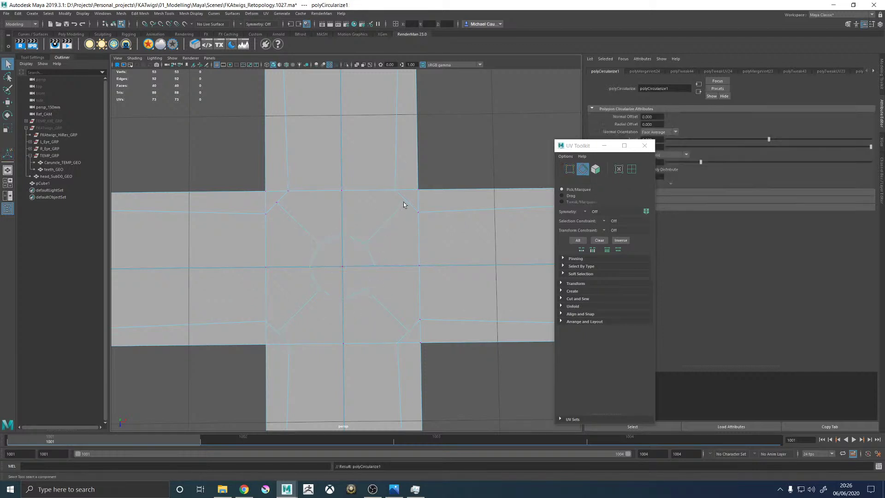
left_click(403, 204)
left_click(411, 332, "shift")
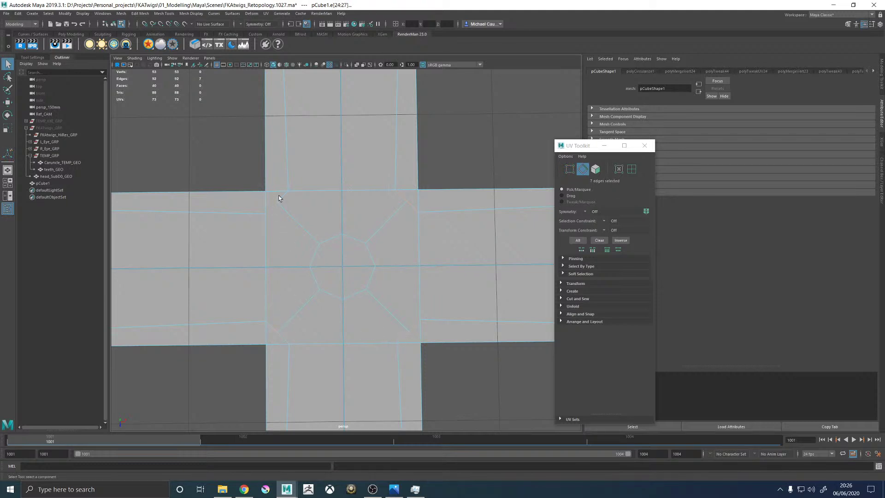
key("r")
left_click_drag(343, 267, 318, 273)
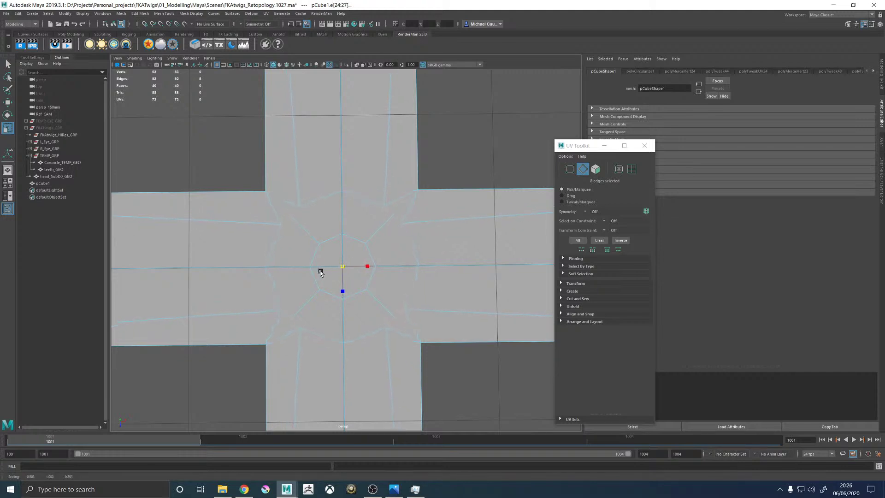
left_click_drag(321, 272, 322, 271)
scroll(393, 197, "down", 6)
left_click_drag(393, 261, 419, 255, "alt")
scroll(419, 255, "up", 6)
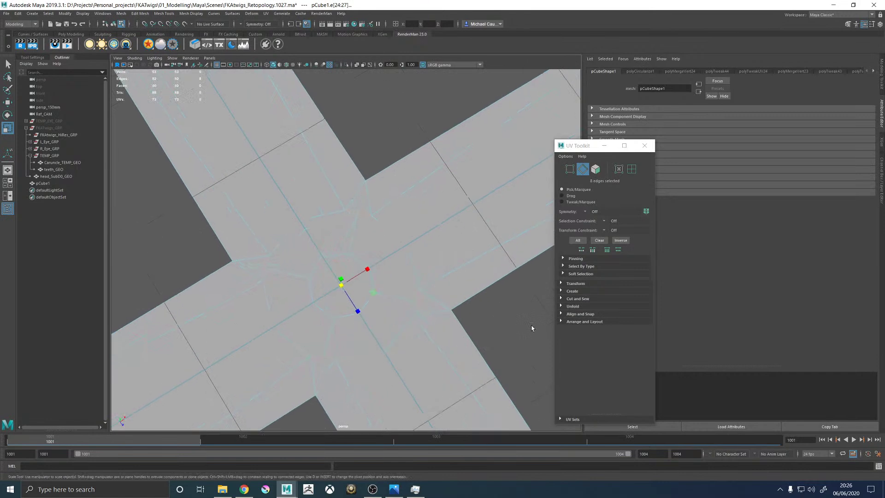
Step: Try scaling the two short edges at the upper-right inner corner about a custom pivot, and undo it
left_click(366, 215)
left_click(382, 220, "shift")
key("d")
left_click(366, 215)
left_click_drag(395, 220, 416, 238)
middle_click_drag(424, 245, 415, 246, "alt")
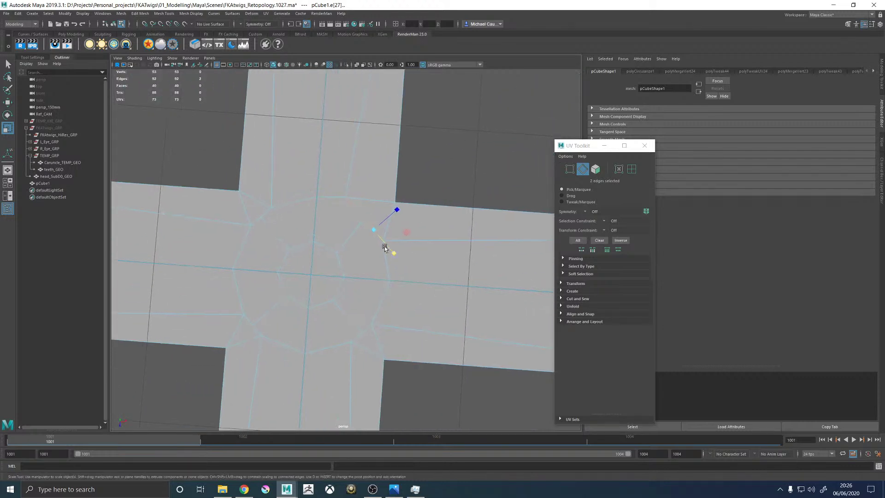
right_click_drag(367, 243, 355, 242)
key("ctrl+z")
right_click_drag(431, 241, 342, 229, "alt")
middle_click_drag(342, 229, 312, 234, "alt")
right_click_drag(312, 233, 340, 169, "alt")
key("w")
right_click(339, 187)
middle_click_drag(343, 177, 346, 276, "alt")
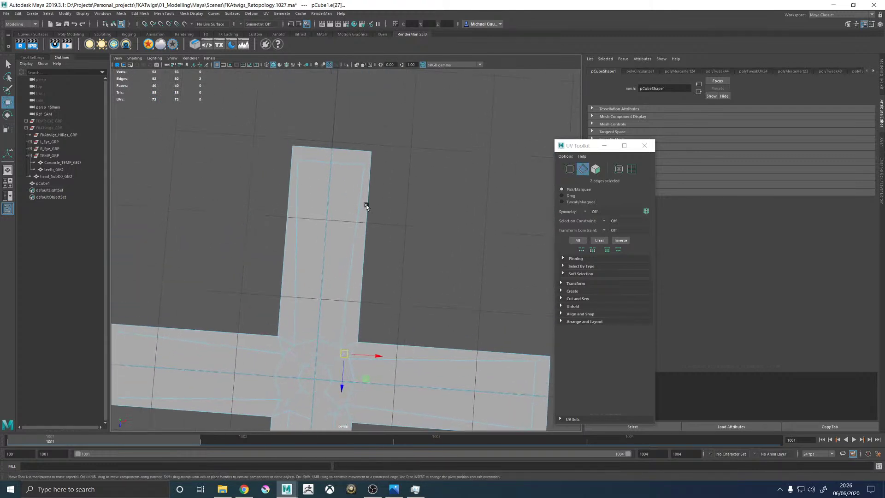
right_click_drag(358, 167, 357, 162)
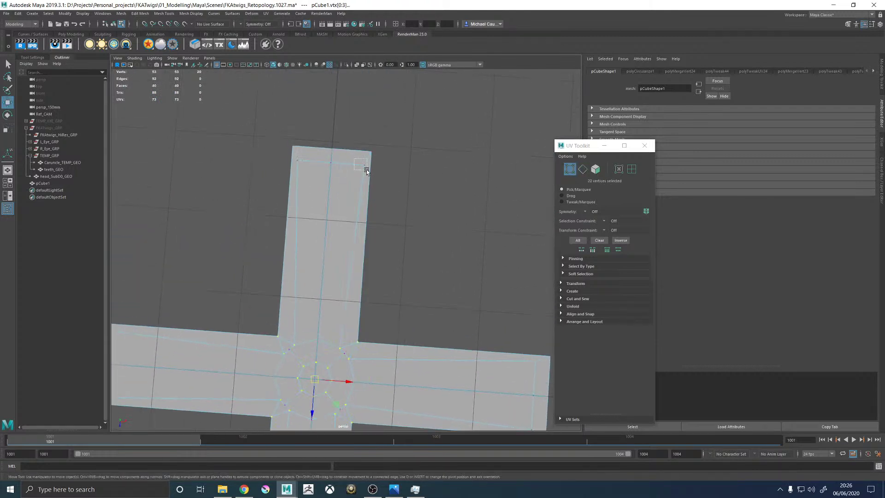
left_click_drag(366, 167, 368, 169)
Step: Insert an edge loop across the middle of each arm of the cross with Multi-Cut
left_click(374, 237)
mouse_move(374, 237)
right_mouse_down("shift")
mouse_move(309, 236)
mouse_move(377, 237)
mouse_move(330, 239)
right_mouse_up("shift")
left_click(359, 189)
middle_click_drag(406, 295, 373, 207, "alt")
middle_click(407, 304, "ctrl")
middle_click_drag(382, 331, 430, 222, "alt")
middle_click(331, 303, "ctrl")
middle_click_drag(311, 298, 374, 342, "alt")
middle_click(255, 240, "ctrl")
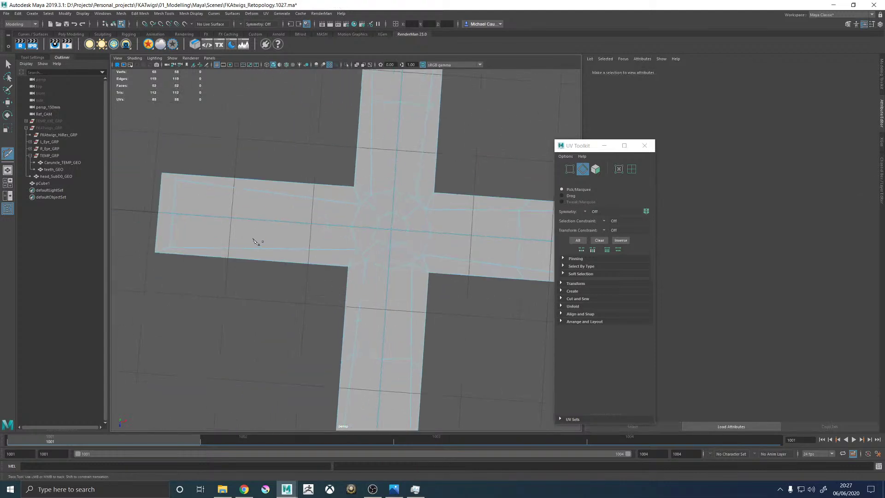
Step: Select the mid-arm loop vertices on the left and right arms and scale each row flat
key("w")
right_click_drag(326, 249, 363, 213, "alt")
left_click_drag(197, 141, 292, 306)
key("r")
left_click(269, 214)
middle_click_drag(391, 314, 182, 313, "alt")
left_click_drag(339, 163, 404, 355)
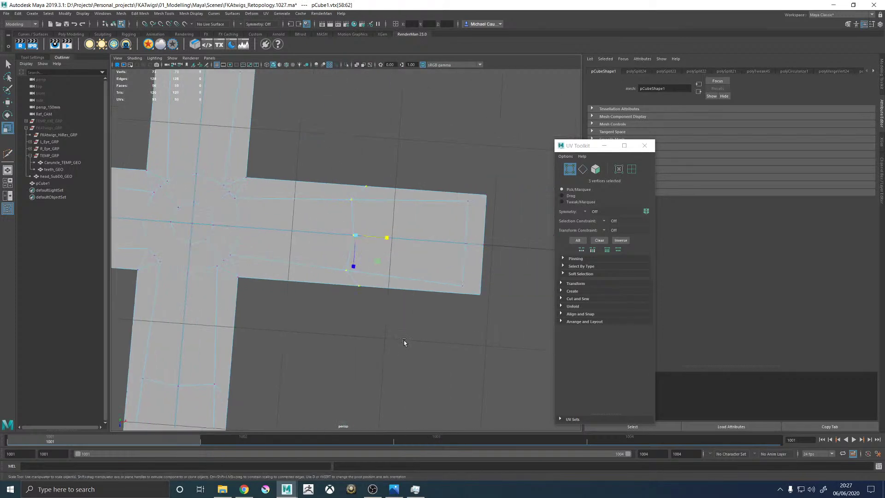
middle_click_drag(322, 237, 404, 396, "alt")
Step: Flatten the mid-arm vertex rows of the upper and lower arms by scaling them along the arm's length
left_click_drag(239, 248, 487, 358)
left_click_drag(322, 319, 328, 272)
right_click_drag(518, 351, 341, 352, "alt")
middle_click_drag(341, 352, 381, 232, "alt")
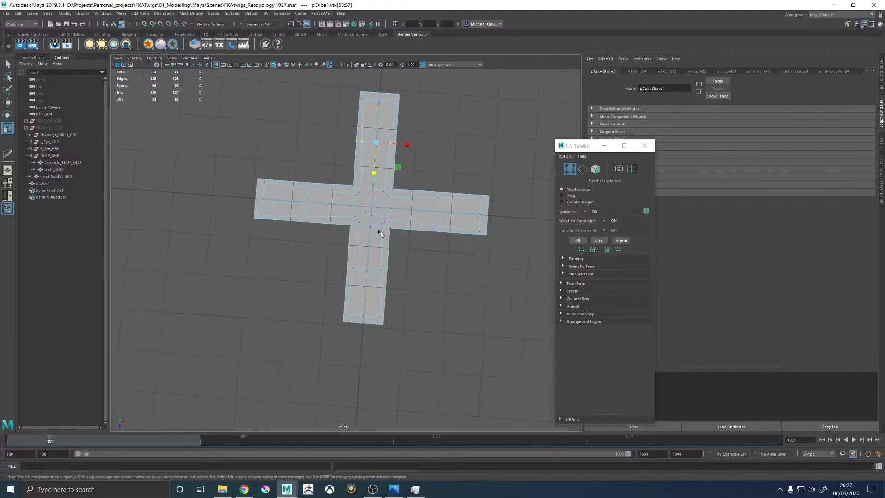
right_click_drag(348, 275, 475, 337, "alt")
left_click_drag(318, 247, 466, 340)
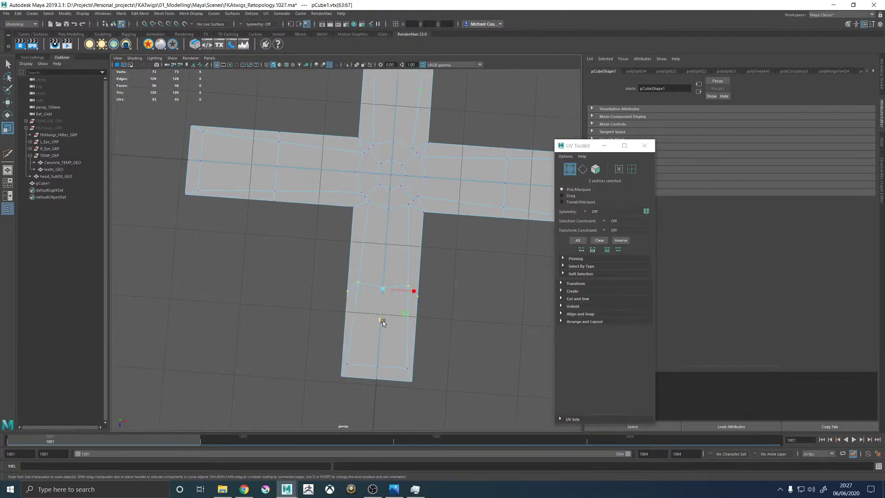
right_click_drag(405, 227, 399, 263, "alt")
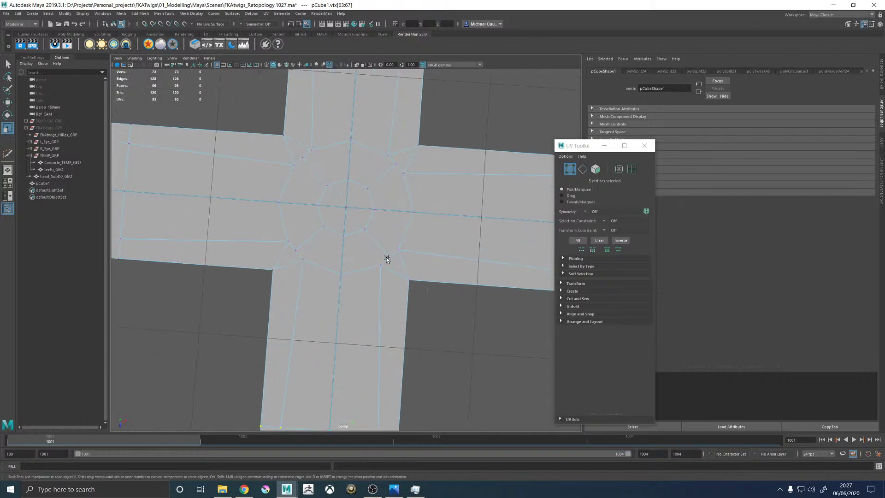
Step: Select the four upper and lower vertices beside the inner corners and scale them vertically outward to line up with the corners
key("w")
right_click(377, 268)
left_click(377, 264, "shift")
left_click(318, 267)
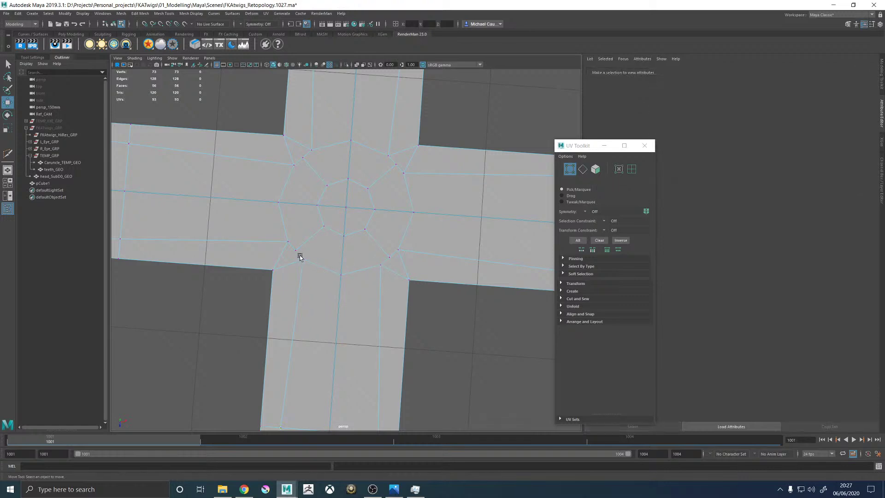
left_click(301, 259)
left_click(377, 263, "shift")
mouse_move(389, 217)
left_mouse_down("alt")
mouse_move(386, 198)
mouse_move(393, 211)
left_mouse_up("alt")
left_click_drag(318, 201, 319, 202, "shift")
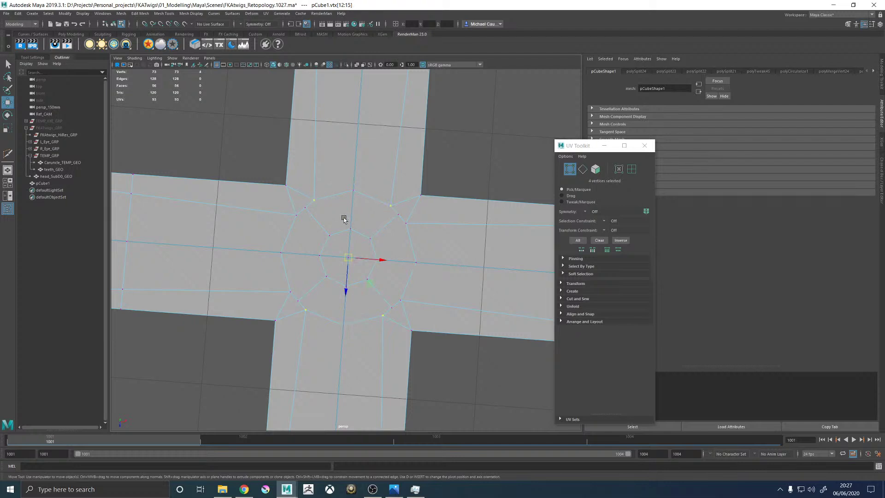
key("r")
left_click_drag(345, 293, 408, 304)
Step: Scale the four left and right vertices beside the inner corners horizontally outward to line up with the corners
left_click(405, 223)
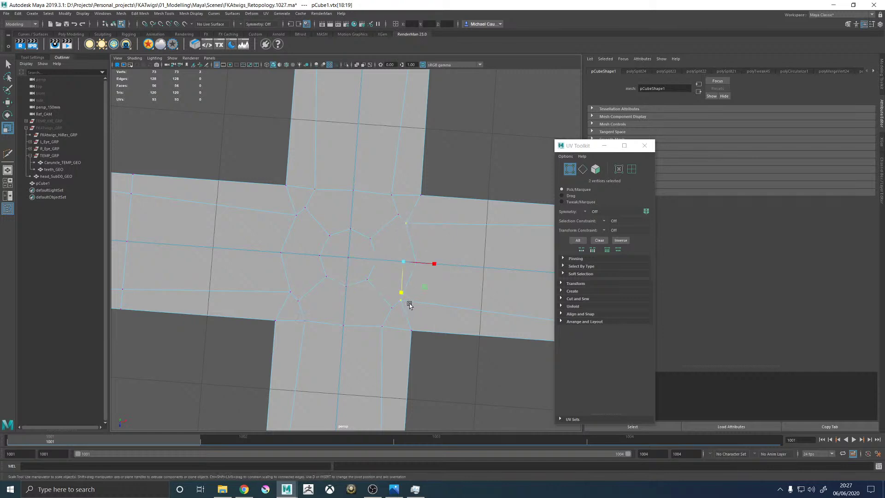
left_click(296, 216, "shift")
left_click_drag(379, 259, 386, 262)
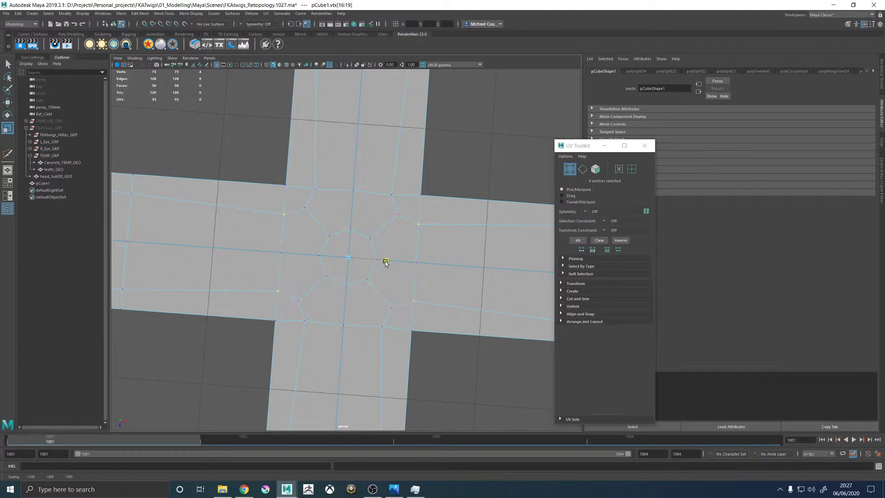
Step: Delete the construction history of the cross
right_click_drag(478, 277, 312, 282, "alt")
right_click_drag(375, 253, 414, 216)
left_click(475, 196)
right_click_drag(488, 196, 337, 230, "alt")
left_click(362, 248)
Step: Select the four inset corner vertices at the upper and lower arm ends and scale them across the arm width
key("f")
left_click_drag(366, 272, 300, 271, "alt")
middle_click_drag(310, 292, 306, 166, "alt")
left_click_drag(306, 166, 316, 196, "alt")
middle_click_drag(340, 184, 335, 215, "alt")
right_click_drag(359, 311, 328, 308)
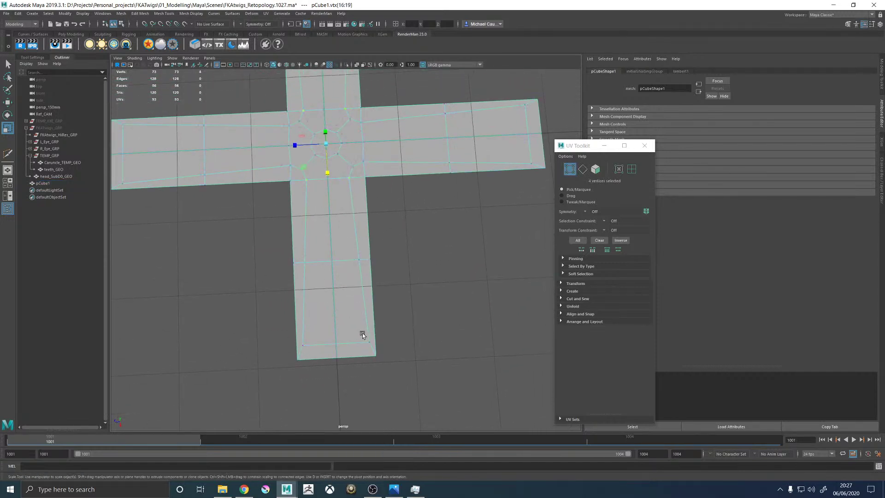
left_click(368, 341)
left_click(304, 351, "shift")
left_click_drag(303, 351, 314, 73, "alt")
left_click(303, 91, "shift")
right_click_drag(405, 120, 380, 139, "alt")
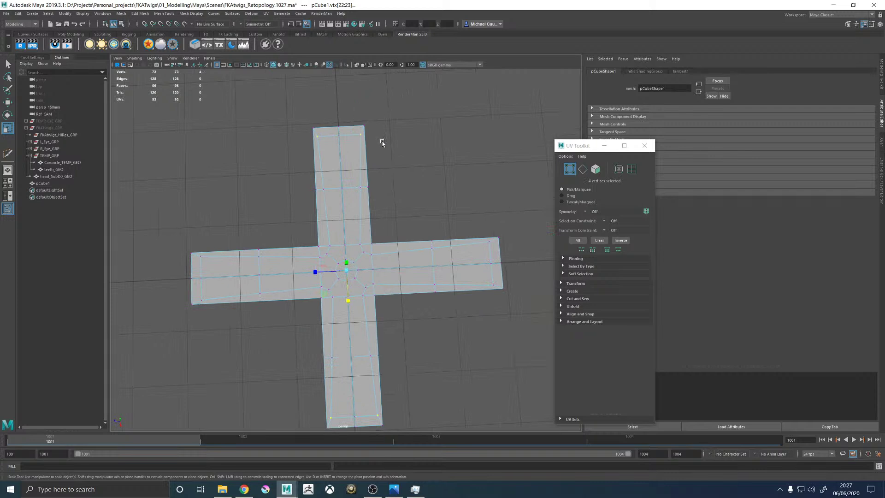
middle_click_drag(343, 345, 326, 272, "alt")
left_click_drag(300, 198, 300, 198)
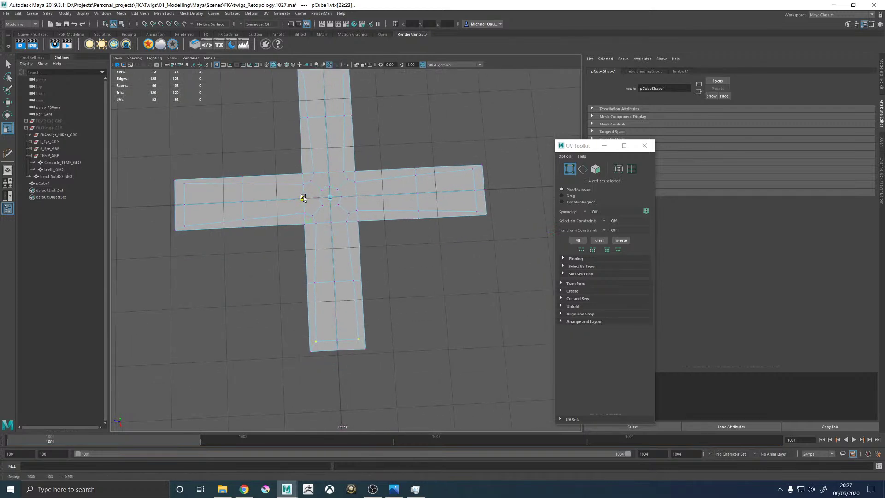
Step: Select the inset corner vertices at the left and right arm ends and scale them across the arm width
left_click_drag(382, 178, 444, 216, "alt")
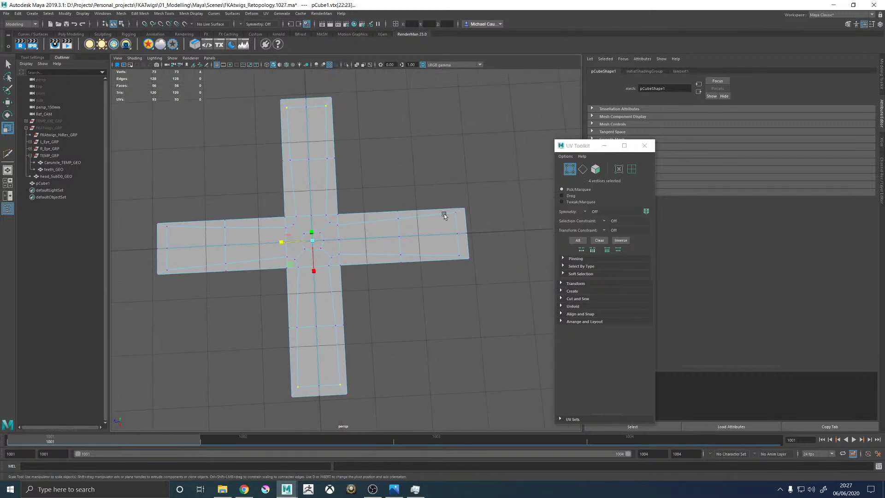
left_click(454, 212)
left_click_drag(462, 255, 462, 256, "shift")
left_click_drag(322, 240, 382, 232, "alt")
left_click(232, 221, "shift")
left_click_drag(423, 250, 382, 275, "alt")
Step: Delete the mid-arm edge loops on all four arms together with their vertices
key("w")
right_click_drag(293, 267, 286, 253)
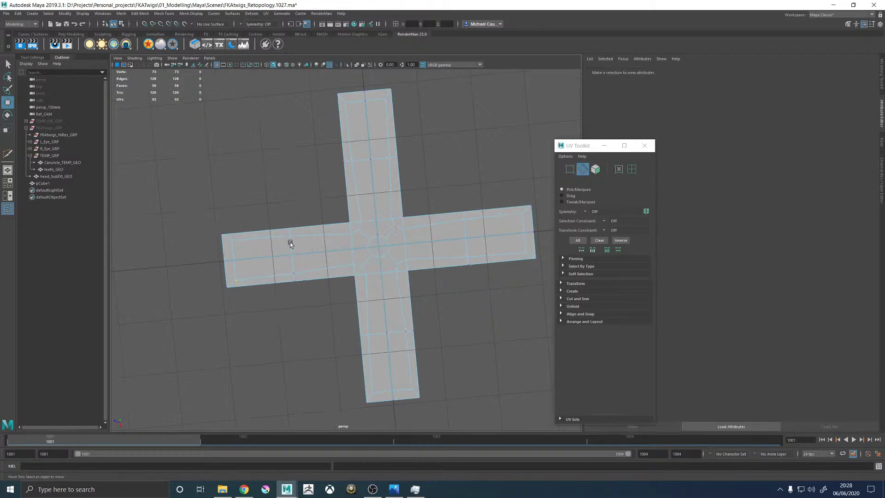
double_click(290, 244)
double_click(465, 228, "shift")
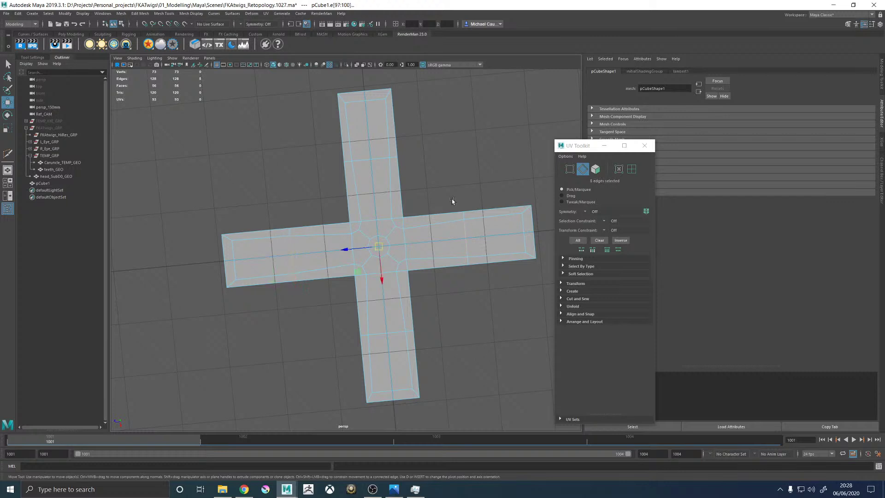
double_click(380, 160, "shift")
double_click(390, 333, "shift")
key("ctrl+Delete")
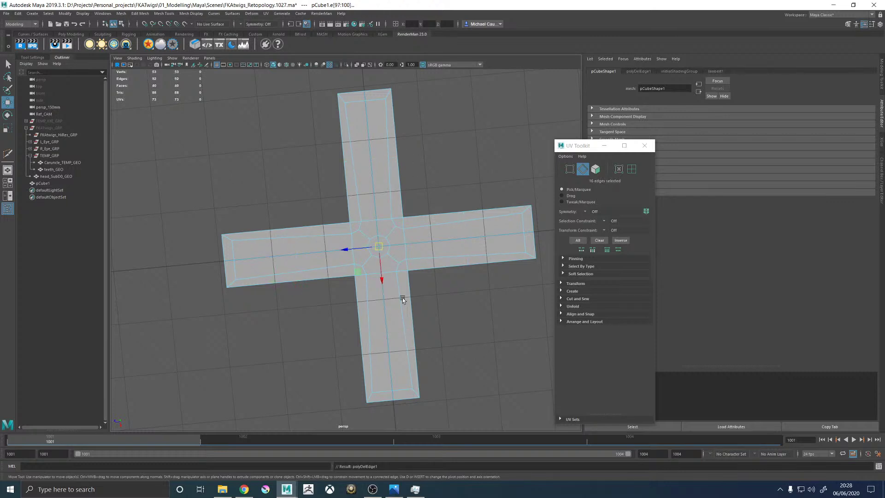
Step: Insert a fresh edge loop across the middle of each of the four arms with Multi-Cut
right_click(434, 213, "shift")
left_click(396, 212)
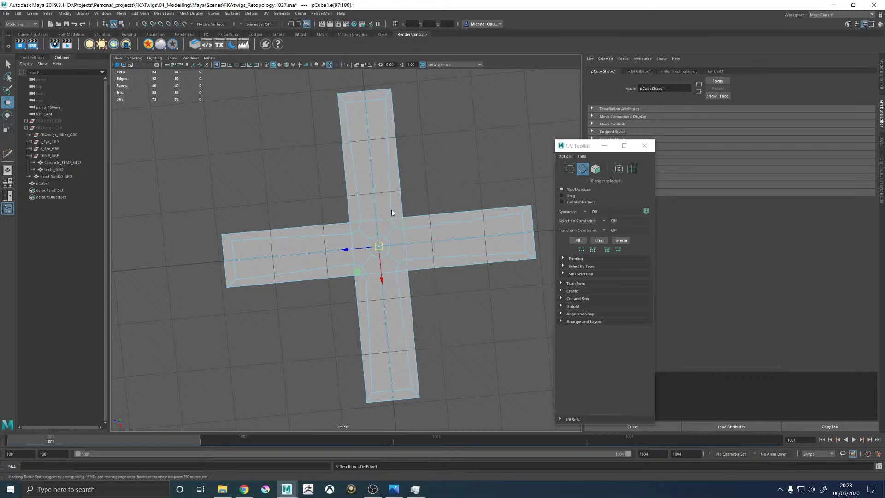
left_click(464, 231, "ctrl")
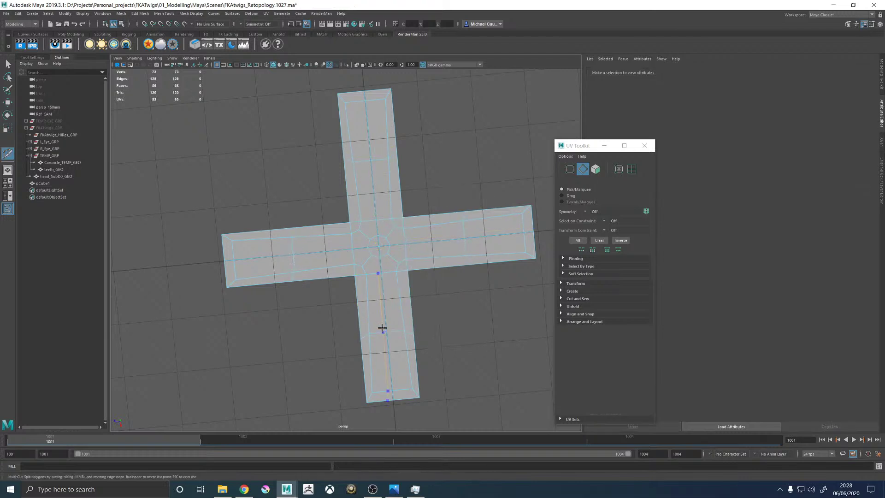
key("w")
Step: Straighten the new mid-arm loops on the left and right arms by scaling their vertices flat along the arm's length
right_click_drag(304, 309, 305, 335)
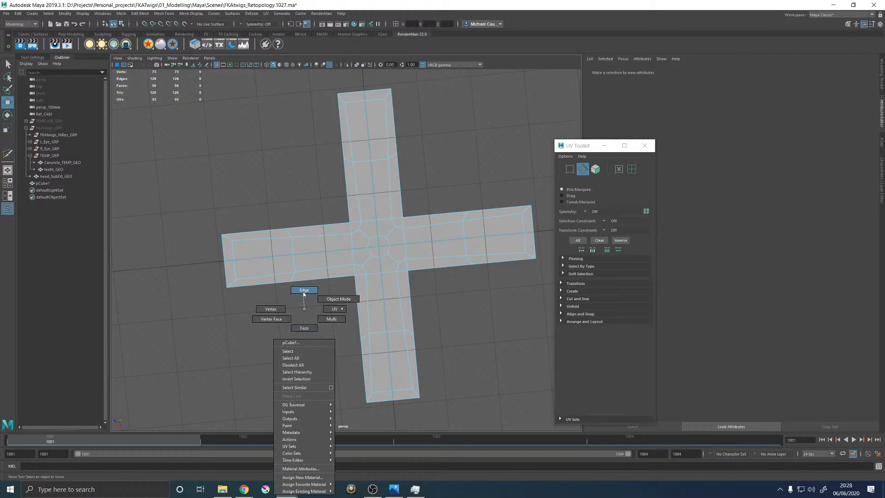
right_click_drag(299, 295, 298, 289)
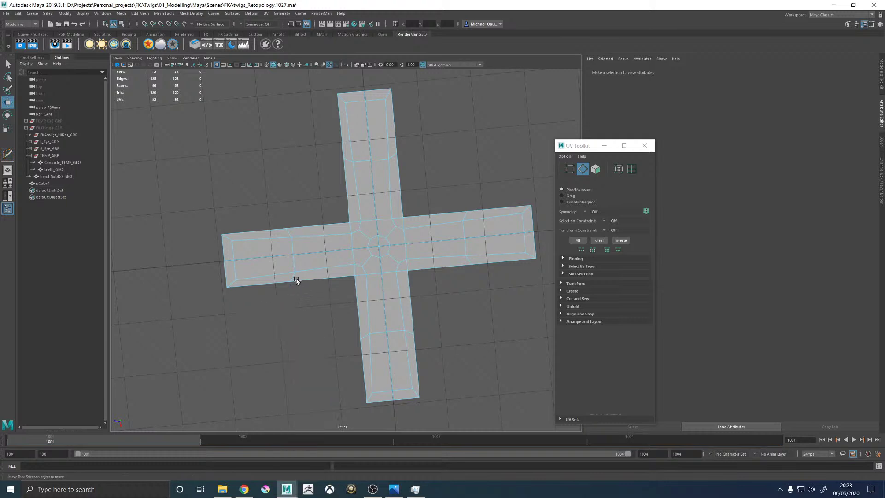
right_click_drag(280, 238, 265, 244)
left_click_drag(256, 203, 314, 303)
key("r")
left_click_drag(257, 255, 291, 258)
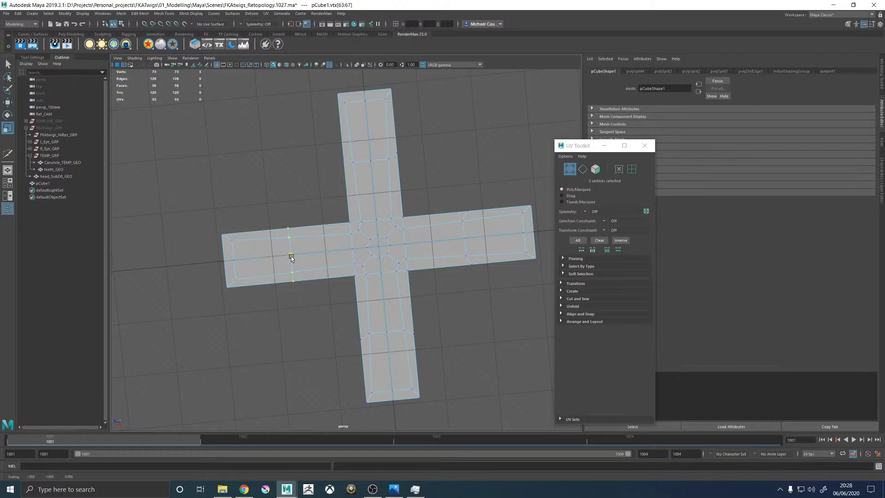
left_click_drag(430, 180, 499, 295)
left_click_drag(434, 239, 473, 239)
middle_click_drag(422, 175, 430, 218, "alt")
Step: Straighten the new mid-arm loops on the upper and lower arms by scaling their vertices flat
left_click_drag(343, 181, 378, 203)
middle_click_drag(358, 411, 355, 296, "alt")
mouse_move(413, 279)
left_mouse_down("alt")
mouse_move(402, 280)
mouse_move(412, 271)
left_mouse_up("alt")
left_click_drag(347, 243, 443, 286)
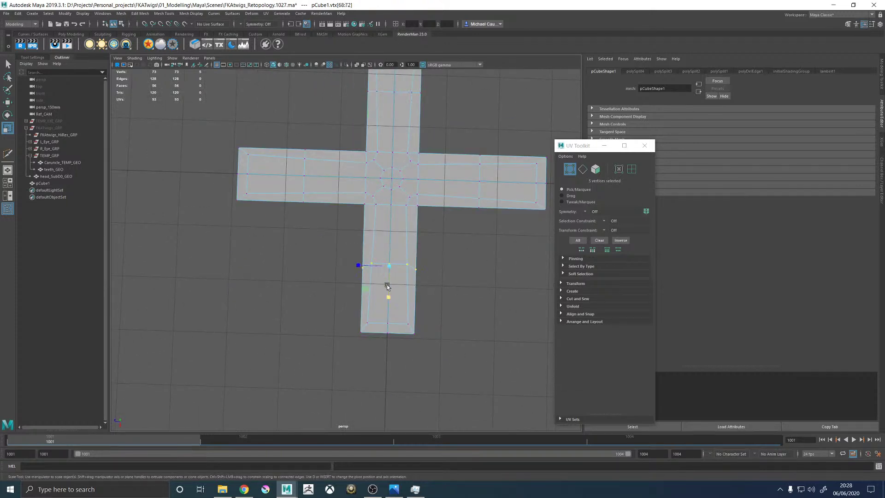
middle_click_drag(387, 247, 362, 256, "alt")
Step: Insert extra edge loops with Multi-Cut on both sides of the mid-arm loop on all four arms
right_click_drag(404, 222, 351, 223, "shift")
left_click(479, 228, "ctrl")
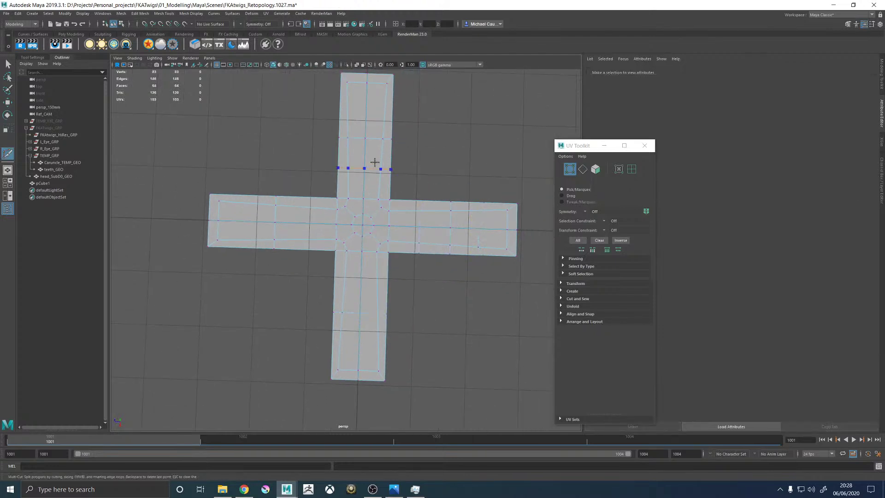
left_click(365, 282, "ctrl")
left_click(361, 340, "ctrl")
key("w")
right_click_drag(380, 308, 331, 310)
Step: Straighten the newly cut loops on the lower and right arms by scaling their vertices flat
left_click_drag(320, 331, 404, 358)
key("r")
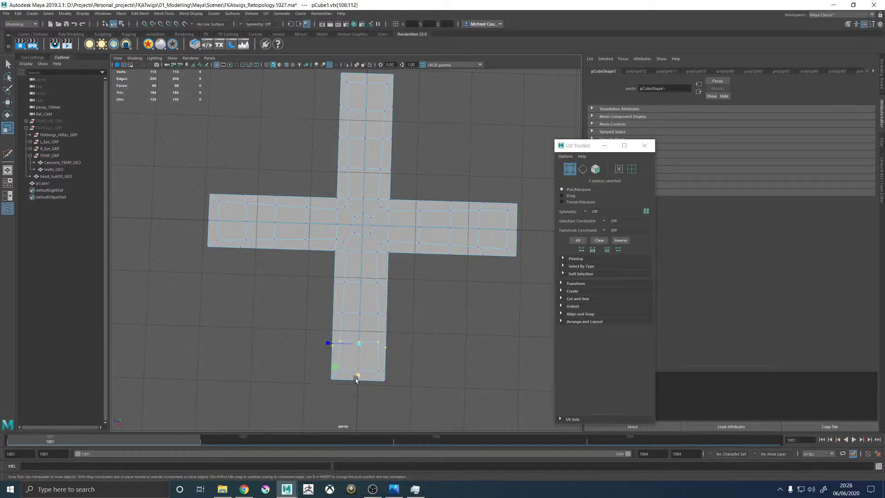
left_click_drag(318, 271, 416, 296)
middle_click_drag(361, 241, 371, 262, "alt")
left_click_drag(398, 225, 412, 307)
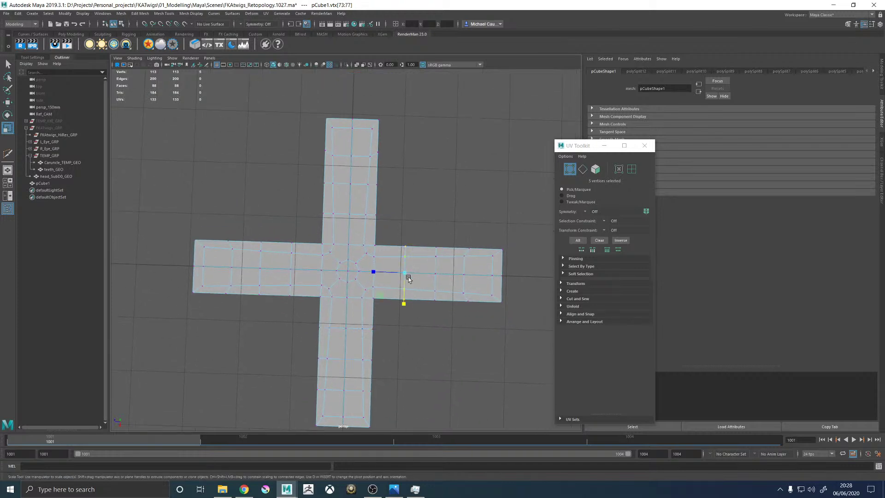
left_click_drag(452, 230, 469, 300)
left_click_drag(434, 273, 480, 276)
Step: Straighten the newly cut loops on the upper and left arms by scaling their vertices flat
middle_click_drag(364, 223, 418, 227, "alt")
middle_click_drag(397, 181, 389, 203, "alt")
left_click_drag(355, 226, 449, 260)
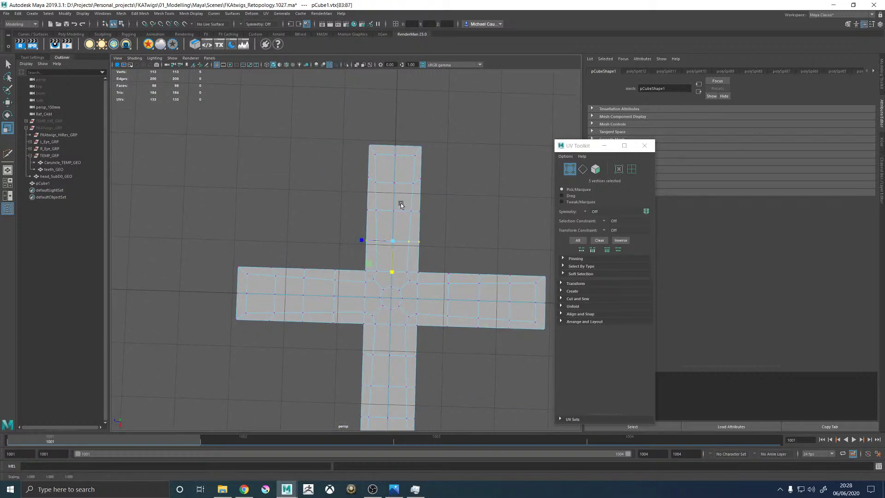
left_click_drag(357, 172, 398, 210)
left_click_drag(319, 259, 346, 346)
left_click(301, 295)
left_click_drag(284, 252, 254, 347)
left_click_drag(338, 297, 368, 275, "alt")
right_click_drag(367, 275, 406, 279, "alt")
key("w")
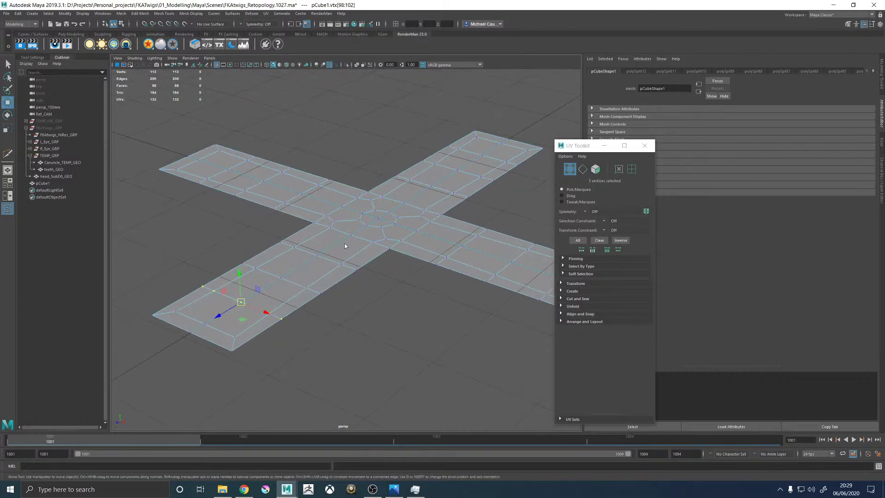
Step: Bevel the inset edge loop running around the whole cross with a fraction of 0.31 and two segments
right_click_drag(345, 245, 344, 220)
double_click(256, 321)
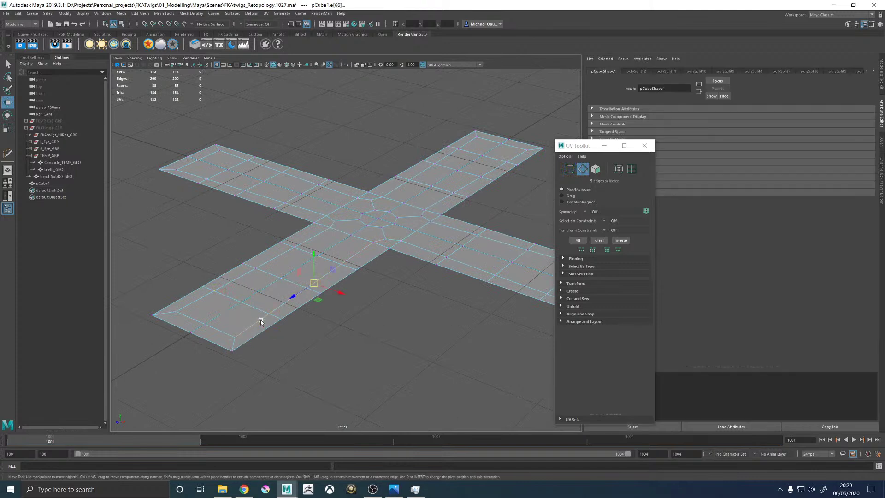
double_click(414, 225, "shift")
double_click(432, 205, "shift")
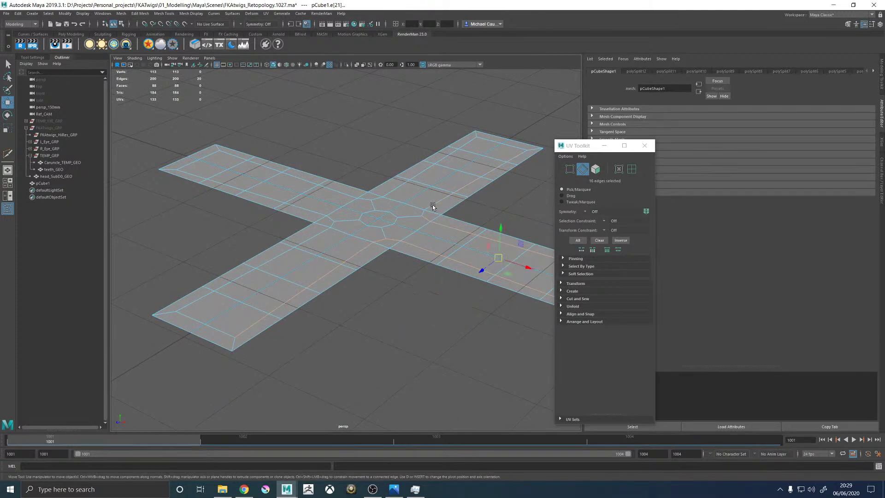
double_click(359, 199, "shift")
middle_click_drag(454, 212, 424, 223, "alt")
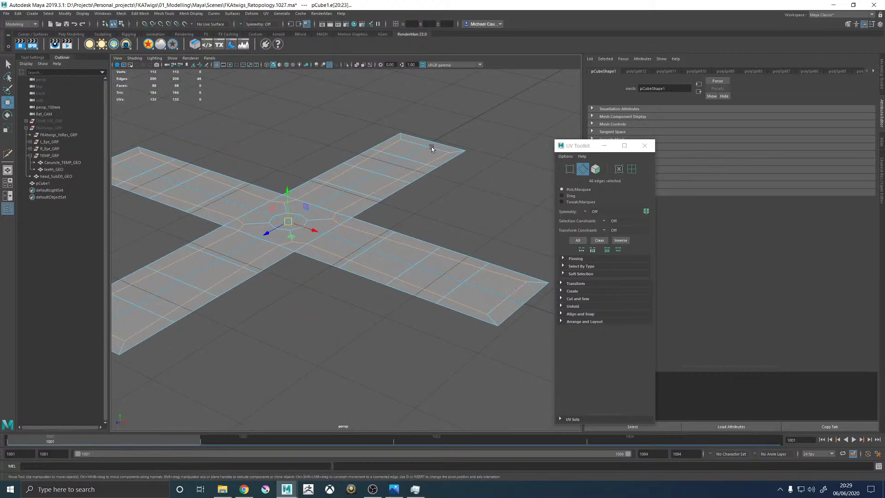
middle_click_drag(315, 167, 342, 165, "alt")
scroll(340, 161, "down", 1)
right_click_drag(334, 147, 367, 147, "shift")
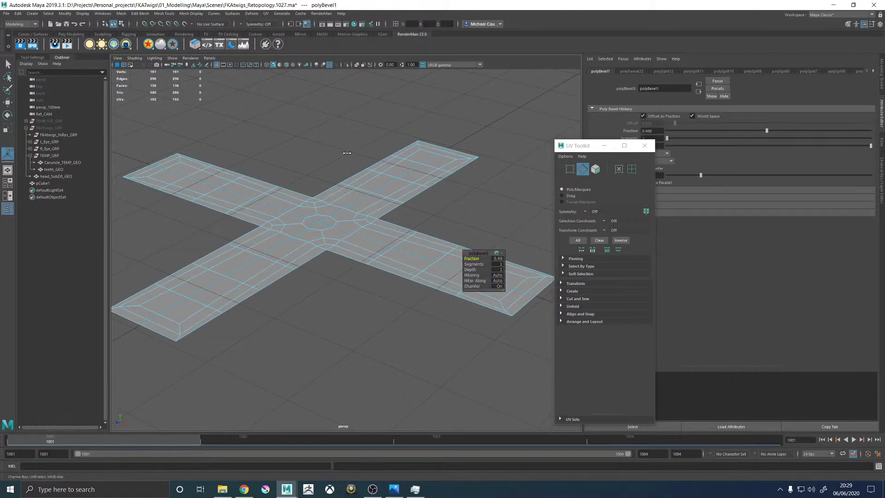
left_click(495, 264)
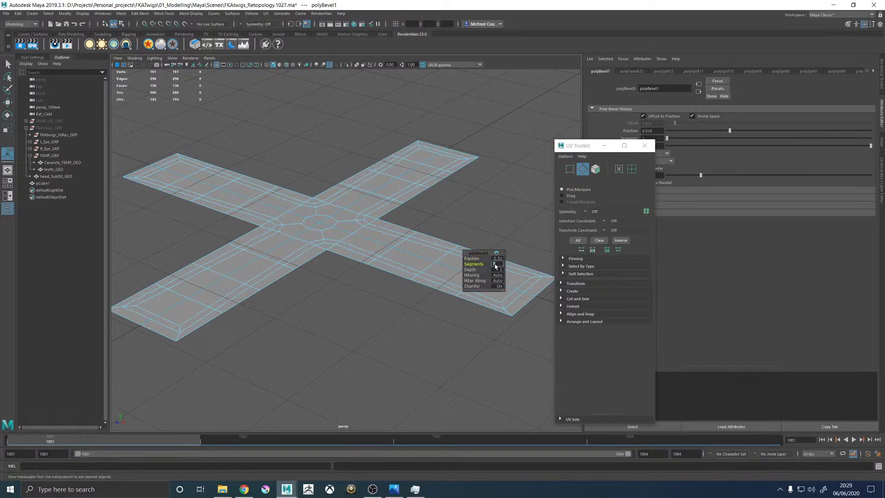
Step: Move the middle edge loop of the bevel vertically to form a groove around the cross
scroll(383, 259, "up", 4)
right_click_drag(362, 276, 361, 203)
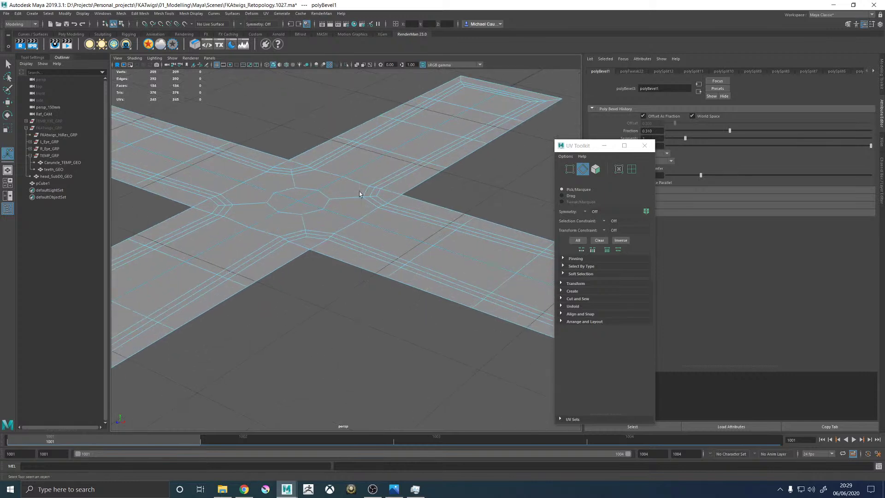
double_click(348, 242)
key("w")
middle_click_drag(480, 166, 480, 171)
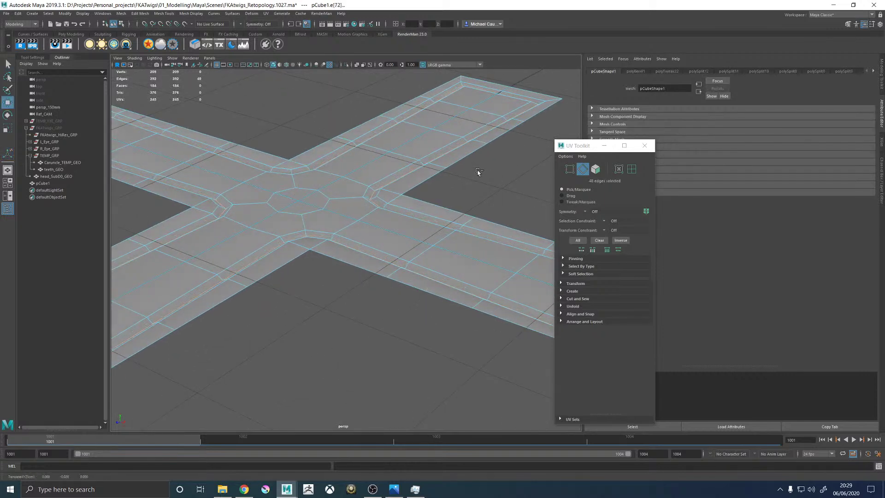
right_click_drag(429, 142, 458, 115)
scroll(422, 197, "down", 4)
left_click(487, 198)
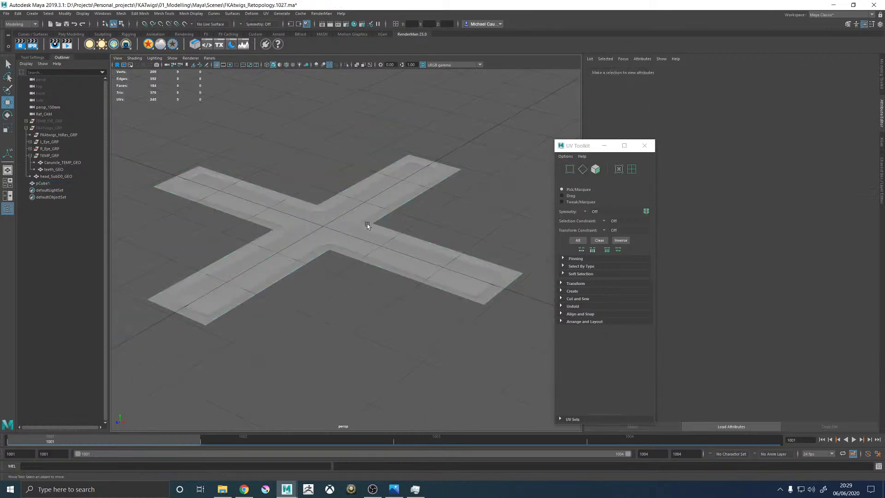
Step: Examine the grooved cross in smooth mesh preview, then return to the unsmoothed display
left_click_drag(299, 198, 334, 246, "alt")
left_click(335, 246)
key("3")
left_click(396, 312)
mouse_move(342, 287)
left_mouse_down("alt")
mouse_move(341, 235)
mouse_move(346, 276)
left_mouse_up("alt")
right_click_drag(346, 277, 453, 301, "alt")
left_click(394, 263)
key("1")
Step: Select the four faces of the octagon at the cross's centre and extrude them for a shallow recess
left_click_drag(394, 263, 320, 221, "alt")
key("F11")
left_click(318, 218)
key("q")
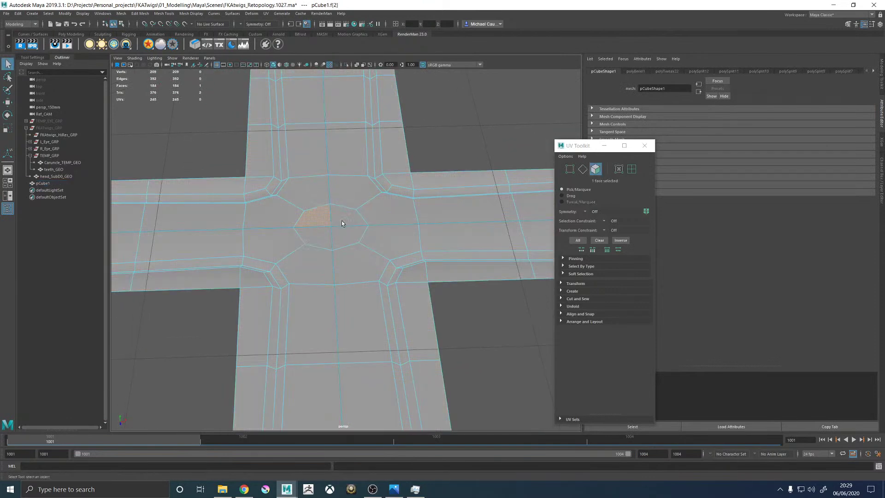
right_click_drag(327, 232, 329, 251, "shift")
left_click_drag(342, 250, 344, 222, "alt")
key("r")
key("w")
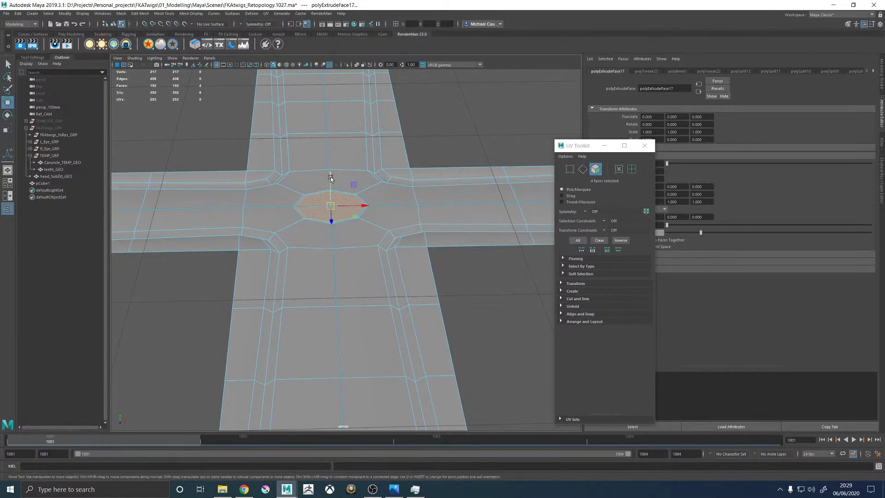
Step: Extrude the four central faces again, shrinking and raising them into a small dome
key("ctrl+e")
mouse_move(346, 196)
left_mouse_down()
mouse_move(343, 168)
mouse_move(331, 215)
mouse_move(352, 208)
left_mouse_up()
key("r")
key("w")
left_click_drag(359, 123, 314, 195)
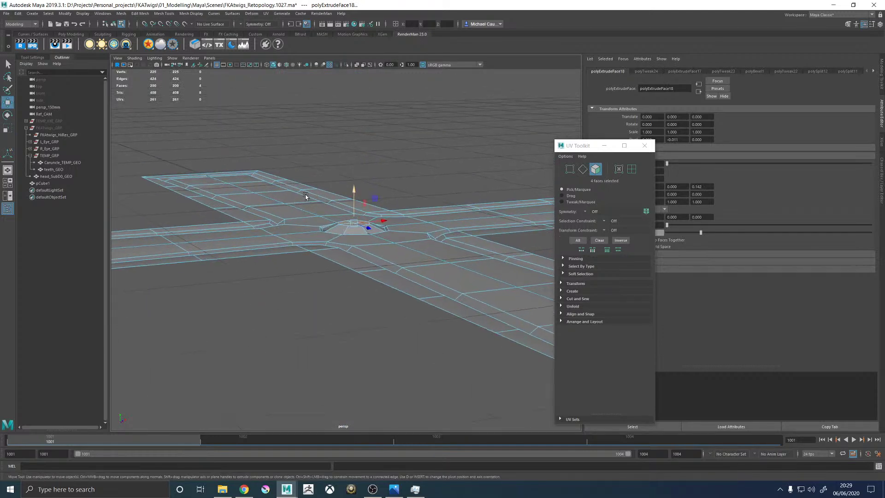
Step: Insert an edge loop around the central dome's side and adjust it to round the dome
right_click_drag(314, 195, 404, 233, "alt")
left_click_drag(405, 233, 400, 242, "alt")
right_click(343, 253, "shift")
right_click_drag(343, 253, 319, 252, "shift")
left_click(343, 265, "ctrl")
key("w")
double_click(316, 266)
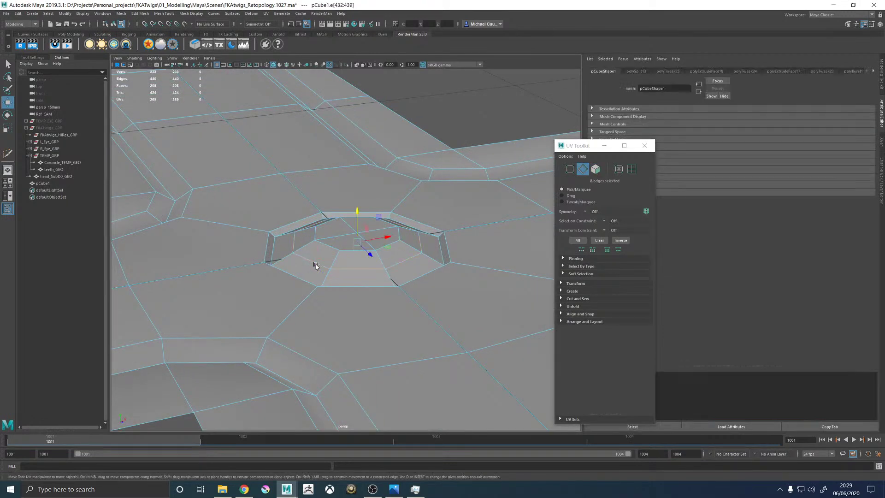
right_click_drag(390, 236, 341, 198)
Step: Examine the central dome and arms in smooth mesh preview, then return to the unsmoothed display
left_click(430, 116)
left_click_drag(430, 115, 359, 234, "alt")
left_click(359, 234)
key("3")
left_click(498, 182)
right_click_drag(498, 182, 445, 159, "alt")
left_click_drag(445, 159, 371, 242, "alt")
right_click_drag(371, 241, 464, 310, "alt")
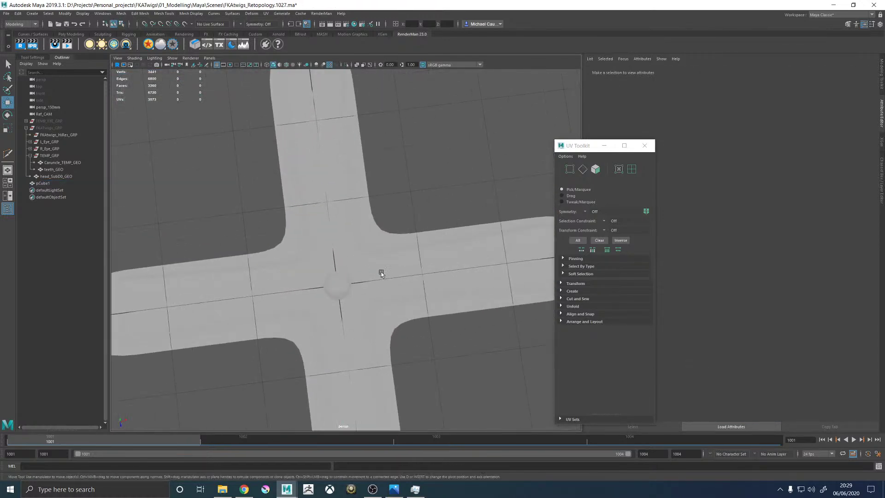
left_click(381, 273)
key("1")
Step: Straighten the vertex row where the right arm meets the cross's centre by scaling it flat
middle_click_drag(385, 278, 354, 201, "alt")
right_click_drag(354, 201, 365, 253, "alt")
middle_click_drag(368, 193, 375, 260, "alt")
middle_click_drag(305, 209, 313, 215, "alt")
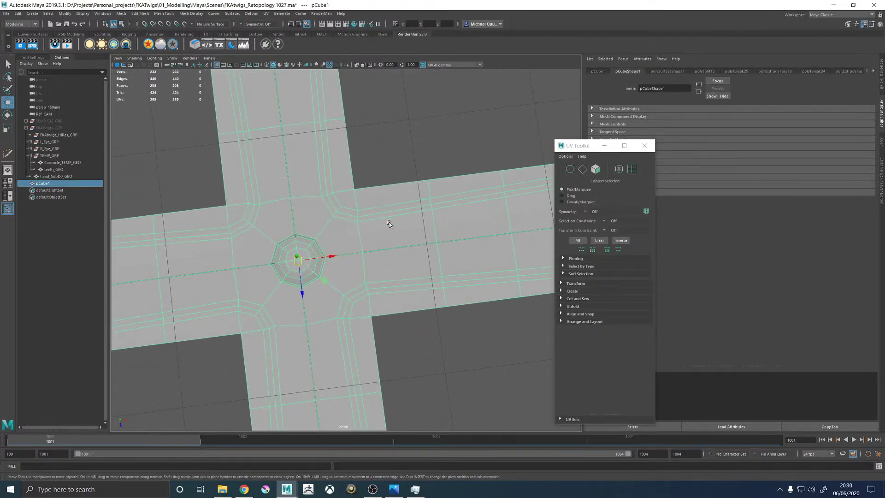
middle_click_drag(389, 223, 389, 190, "alt")
mouse_move(367, 187)
left_mouse_down("alt")
mouse_move(359, 191)
mouse_move(364, 182)
left_mouse_up("alt")
mouse_move(364, 181)
right_mouse_down()
mouse_move(348, 183)
mouse_move(355, 184)
right_mouse_up()
left_click_drag(371, 242, 387, 170)
middle_click_drag(387, 171, 385, 259, "alt")
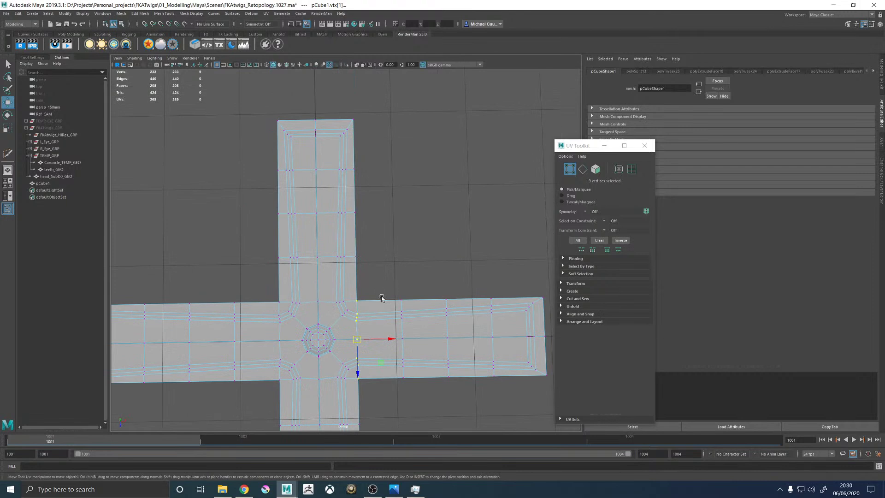
key("r")
left_click(394, 270)
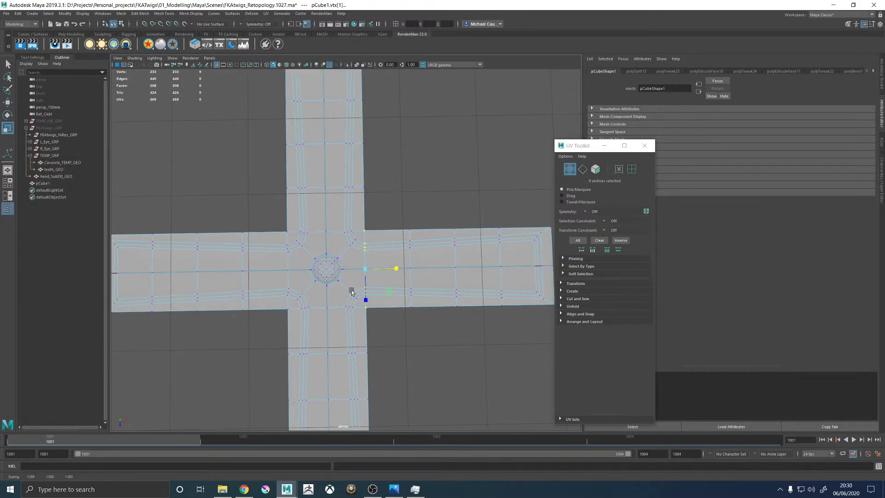
middle_click_drag(333, 273, 369, 256, "alt")
Step: Straighten the vertex rows at the base of two opposite arms by scaling them flat
left_click_drag(314, 204, 328, 305)
left_click_drag(401, 231, 308, 315, "alt")
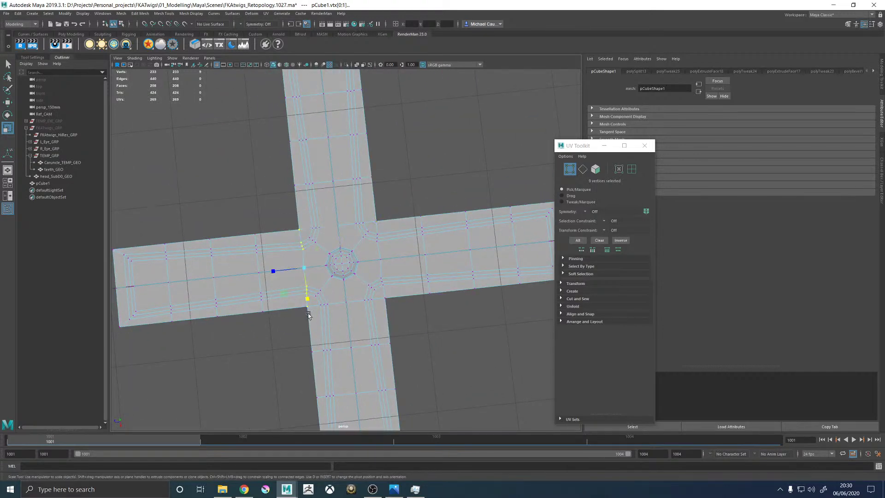
left_click_drag(277, 273, 348, 262, "alt")
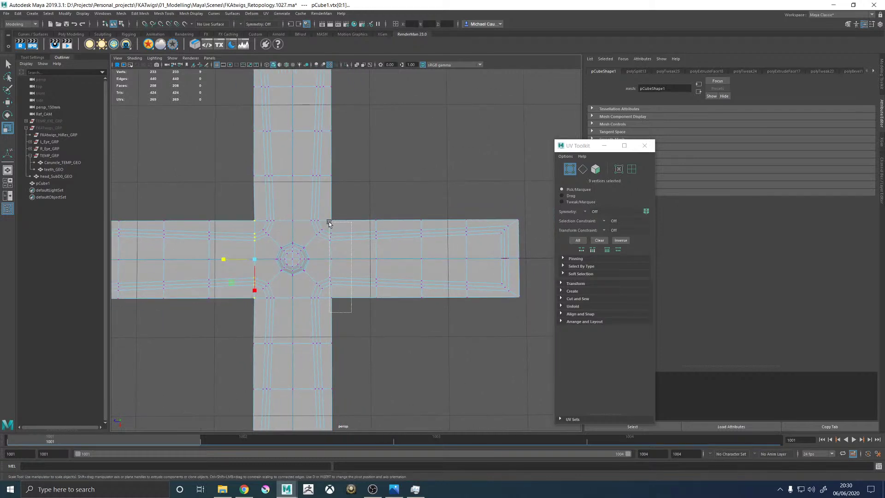
left_click_drag(328, 214, 328, 214)
left_click_drag(312, 261, 354, 251, "alt")
right_click_drag(354, 251, 505, 302, "alt")
key("w")
Step: Select the outer border edges around the whole cross and raise them vertically
left_click_drag(433, 260, 379, 241, "alt")
right_click_drag(378, 240, 389, 224)
double_click(381, 246)
scroll(381, 245, "down", 5)
double_click(389, 224)
left_click_drag(298, 241, 269, 183, "alt")
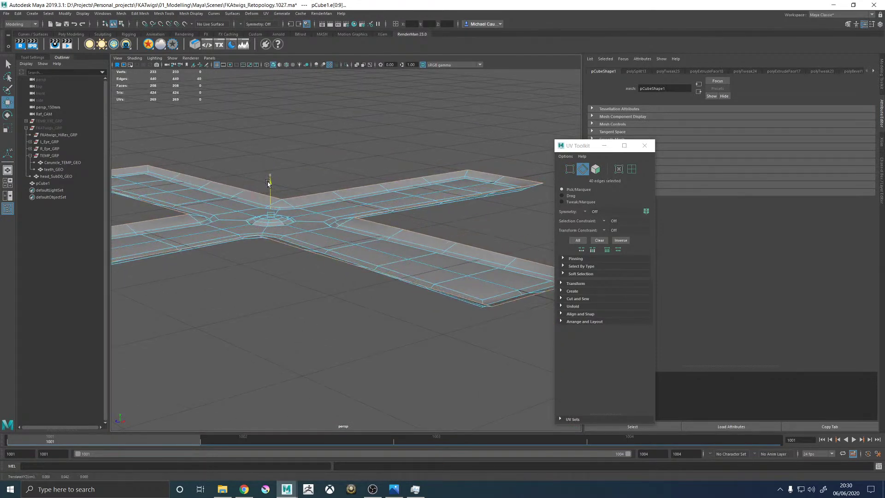
Step: Select the vertex row at the upper arm's base and scale it flat
key("F12")
left_click_drag(379, 140, 342, 242, "alt")
key("F8")
left_click(450, 181)
left_click_drag(285, 341, 329, 287, "alt")
left_click(333, 287)
right_click_drag(307, 286, 343, 297, "alt")
middle_click_drag(344, 298, 338, 229, "alt")
right_click_drag(326, 219, 308, 223)
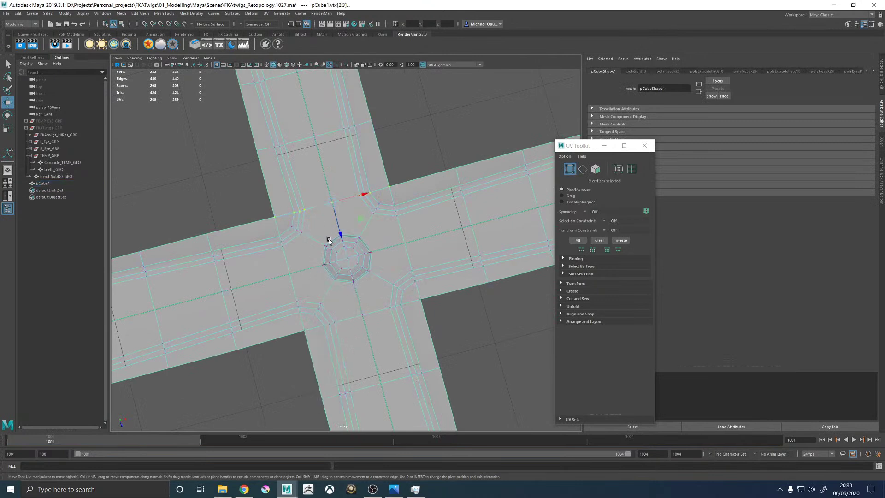
key("r")
left_click_drag(349, 259, 362, 210)
left_click(441, 192)
Step: Select the groove's edge loops around the central junction of the cross
right_click_drag(438, 193, 345, 259, "alt")
left_click(402, 208)
right_click_drag(360, 230, 620, 387)
left_click(306, 258)
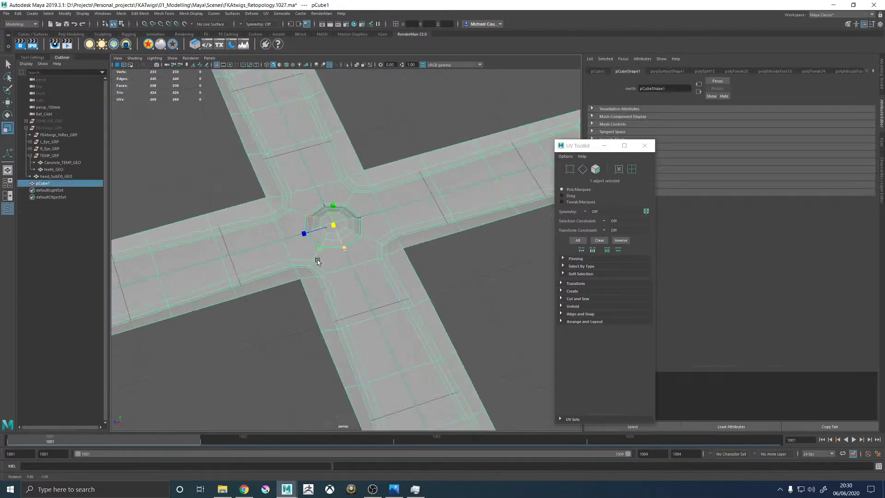
left_click_drag(306, 258, 371, 254, "alt")
right_click_drag(372, 214, 435, 243, "alt")
middle_click_drag(434, 243, 403, 284, "alt")
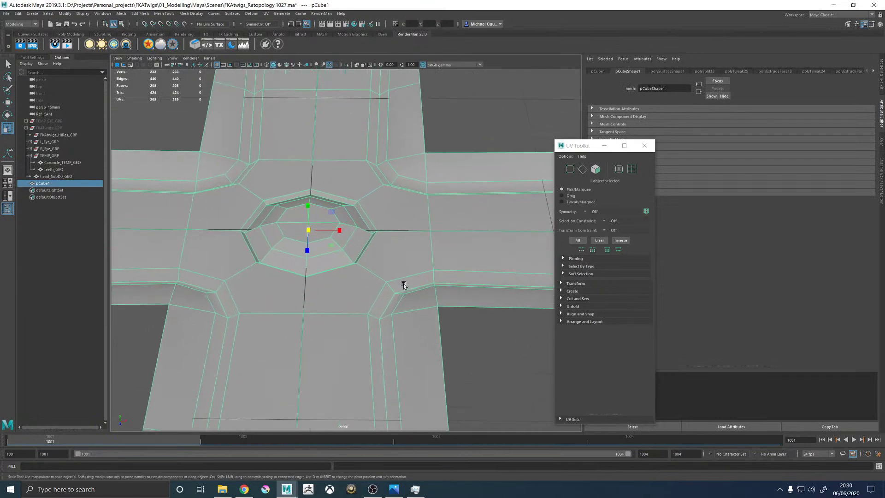
left_click_drag(403, 284, 396, 273, "alt")
right_click_drag(387, 251, 388, 228)
double_click(369, 248)
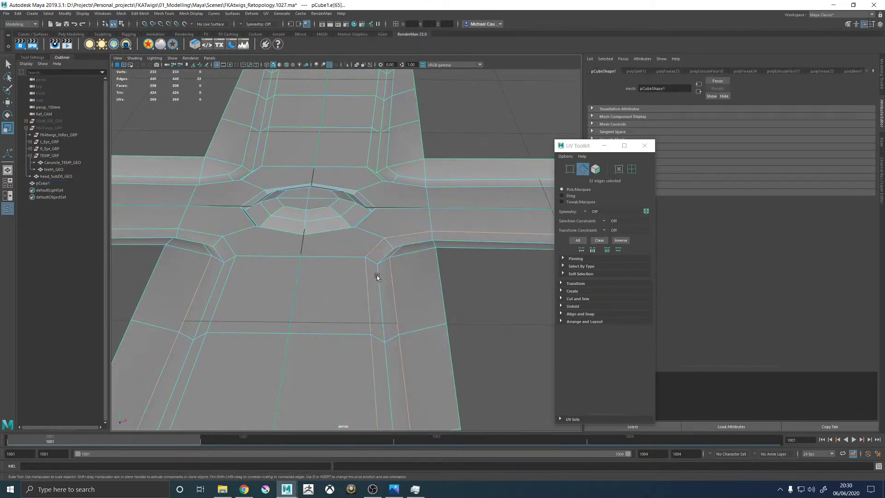
double_click(377, 276, "shift")
left_click_drag(373, 243, 387, 279, "alt")
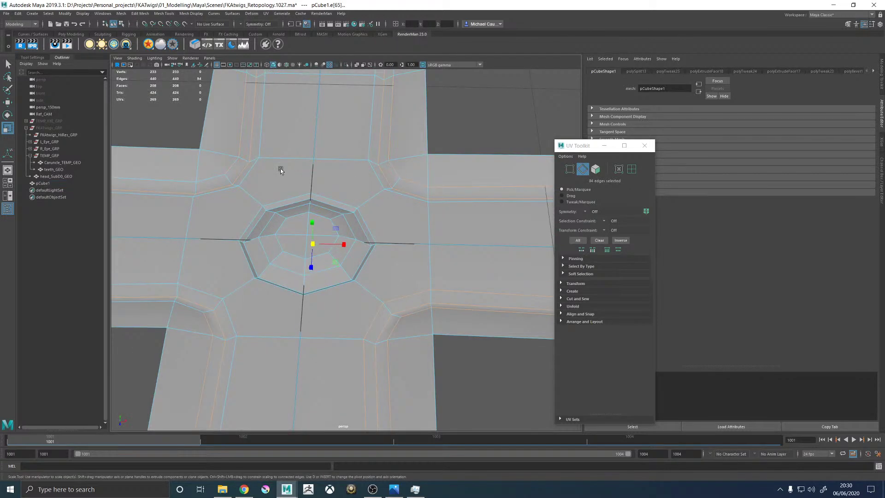
Step: Extend the selection to all three groove edge loops along the sides and ends of the four arms
right_click_drag(367, 190, 184, 193, "alt")
middle_click_drag(184, 193, 422, 196, "alt")
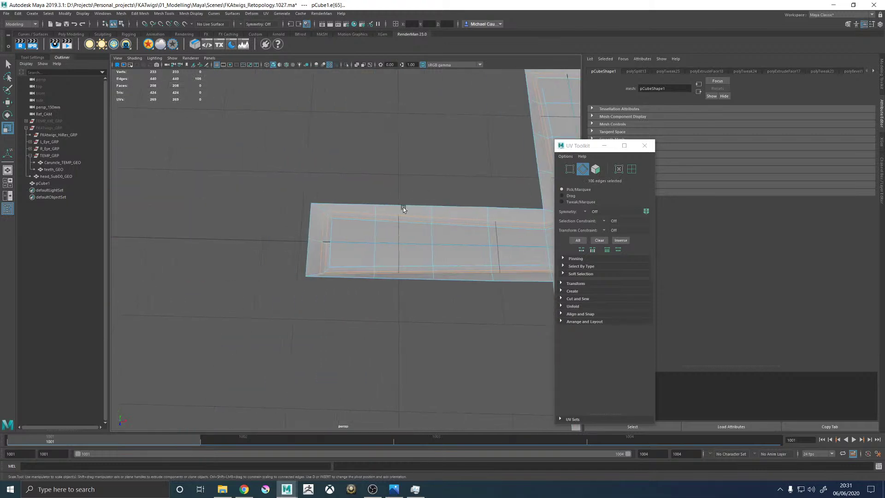
left_click_drag(331, 229, 368, 222, "alt")
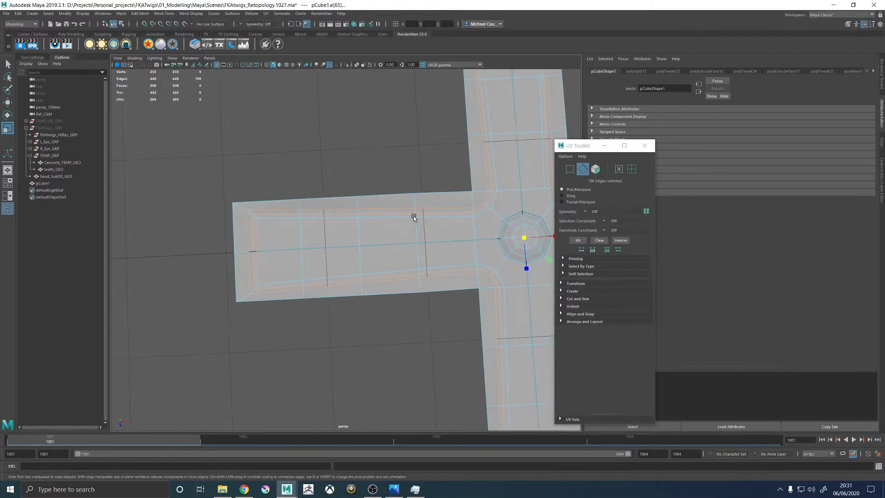
double_click(462, 266, "shift")
left_click_drag(479, 266, 376, 352, "alt")
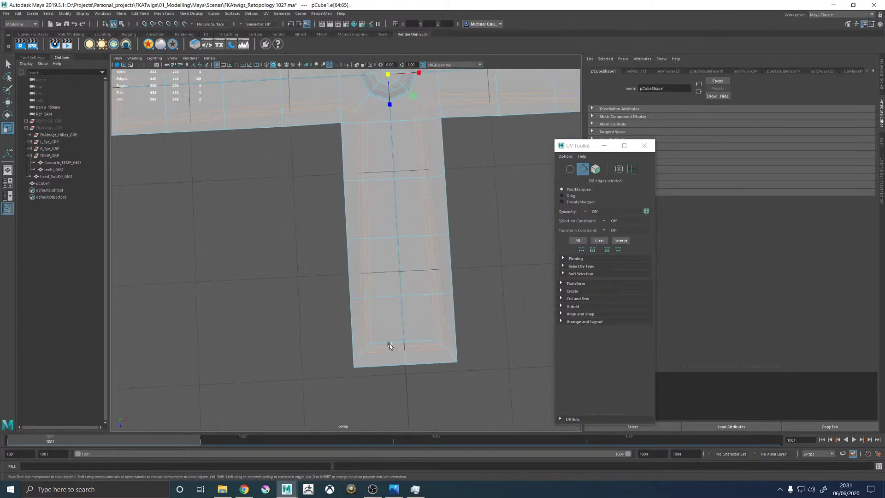
left_click_drag(425, 221, 258, 283, "alt")
middle_click_drag(258, 282, 256, 282, "alt")
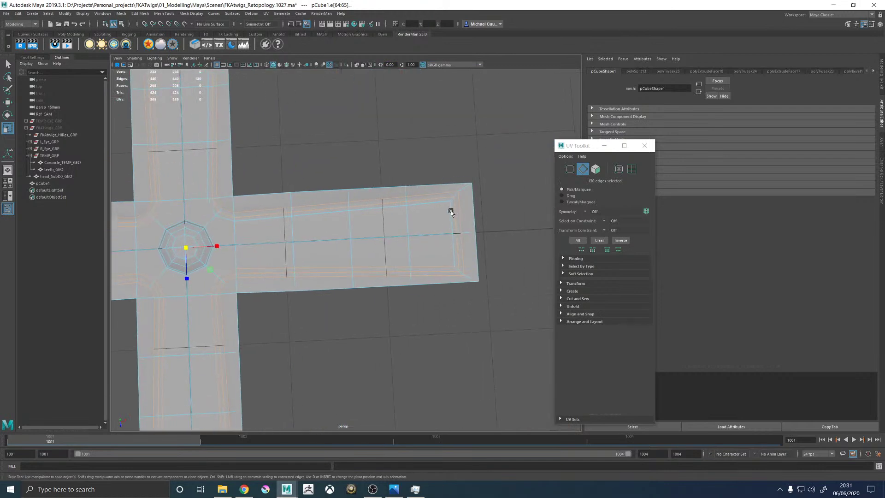
double_click(440, 205, "shift")
middle_click_drag(210, 140, 416, 321, "alt")
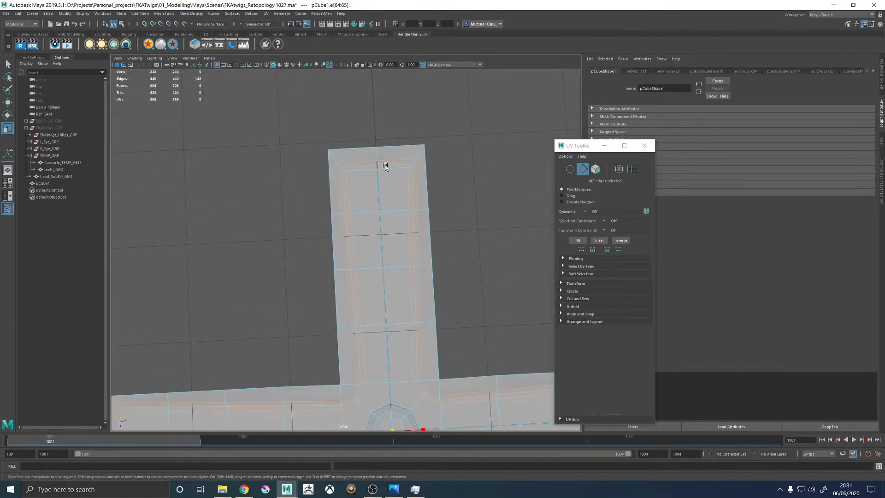
double_click(388, 169, "shift")
Step: Bevel the selected groove edge loops with a fraction of 0.23
middle_click_drag(405, 256, 366, 134, "alt")
left_click_drag(435, 396, 441, 280, "alt")
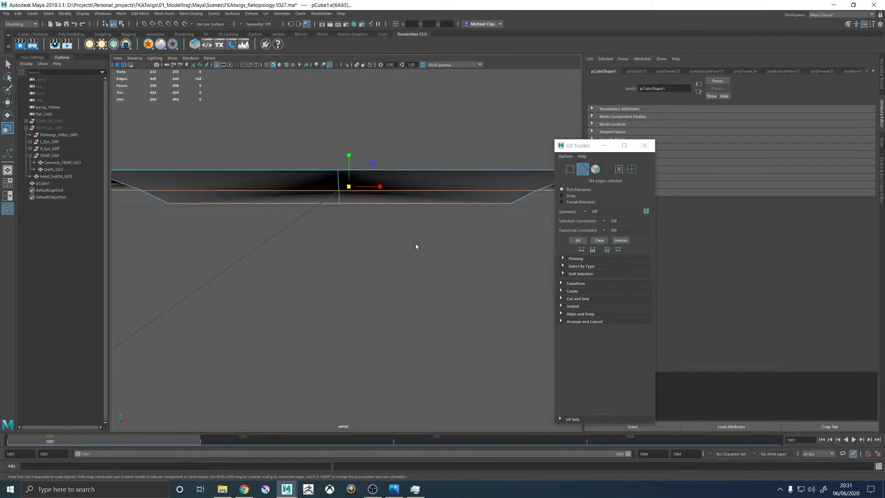
middle_click_drag(386, 156, 347, 253, "alt")
left_click_drag(348, 253, 412, 188, "alt")
right_click_drag(412, 188, 451, 182, "shift")
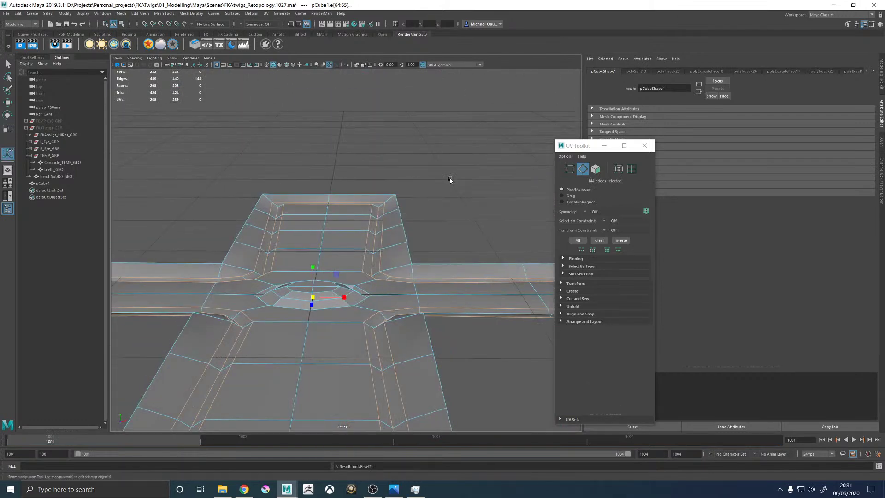
middle_click_drag(442, 195, 433, 193)
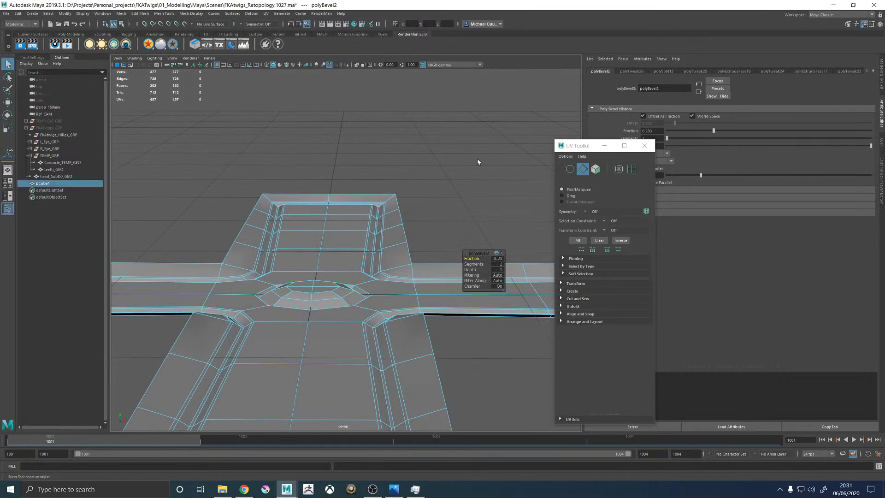
Step: Check the bevelled groove in smooth preview and delete the cross mesh's construction history
key("3")
left_click(454, 183)
left_click_drag(454, 184, 311, 253, "alt")
right_click_drag(311, 253, 352, 289, "alt")
left_click(352, 288)
key("1")
left_click_drag(353, 288, 379, 271, "alt")
key("alt+shift+d")
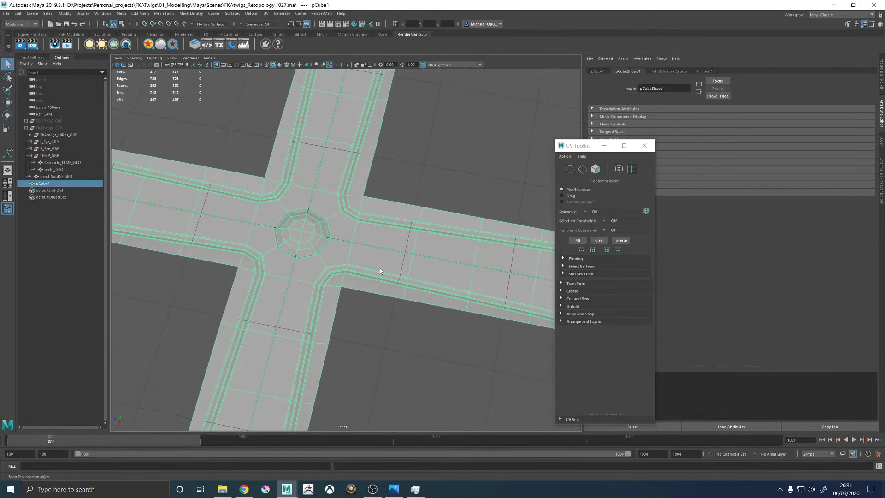
Step: Insert a supporting edge loop across the base of each of the four arms, close to the central junction
scroll(380, 271, "up", 2)
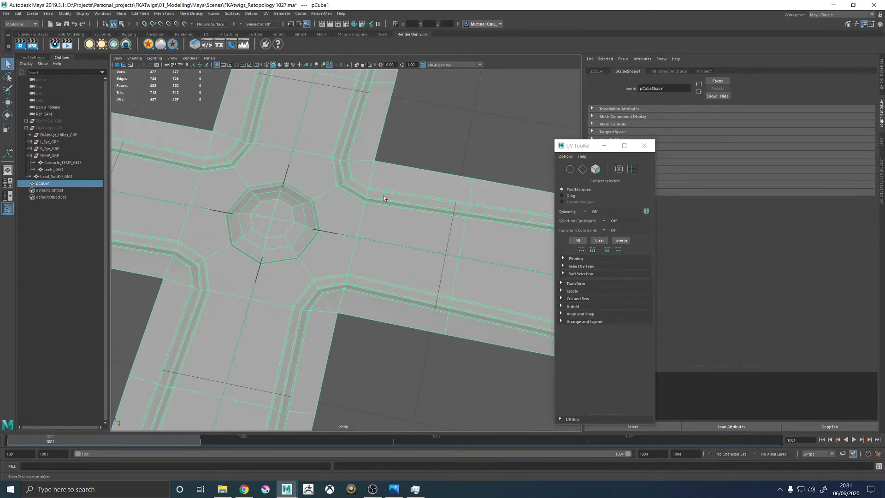
right_click_drag(383, 198, 402, 166, "shift")
left_click_drag(337, 193, 362, 192, "alt")
left_click(310, 162)
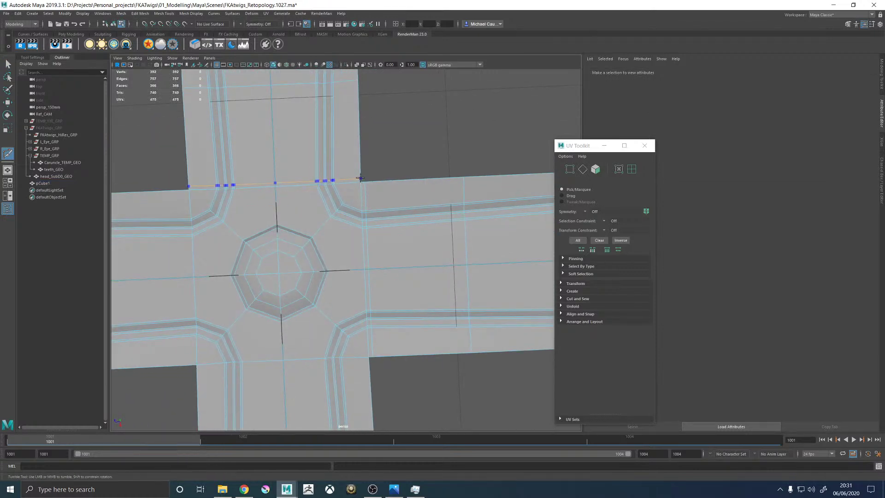
key("Return")
middle_click_drag(360, 177, 426, 165, "alt")
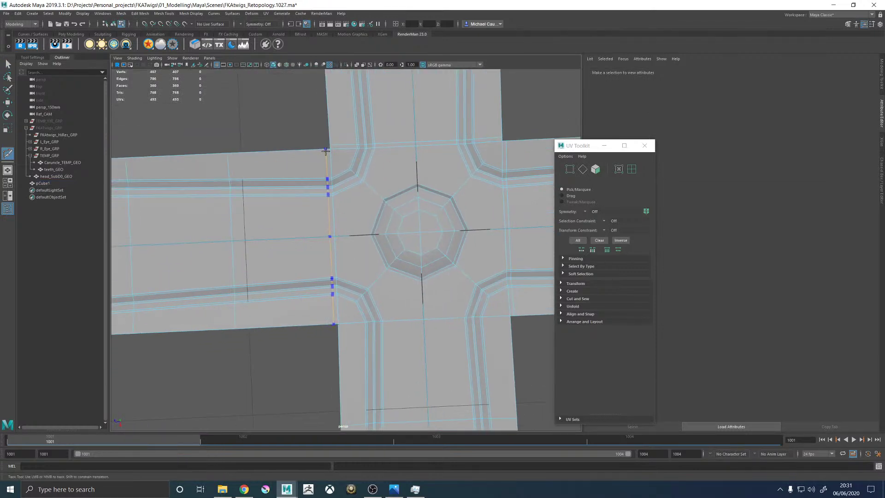
left_click(326, 151, "ctrl")
middle_click_drag(389, 244, 396, 155, "alt")
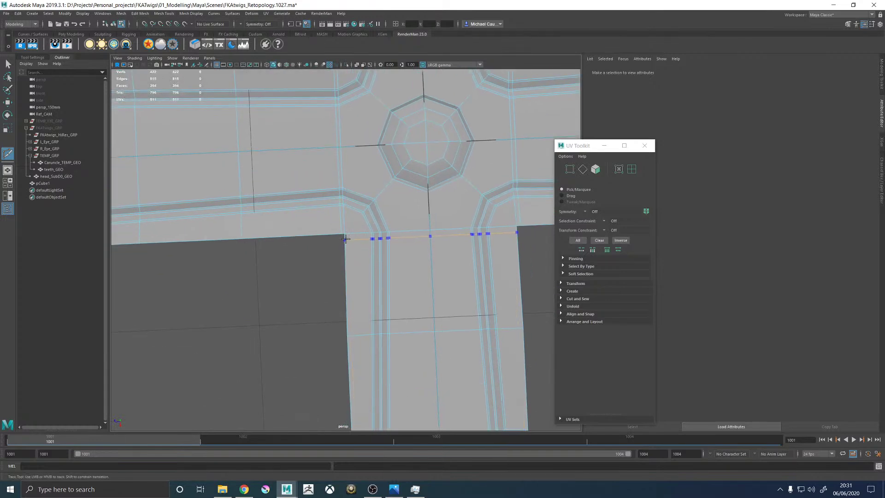
key("Return")
Step: Examine the whole cross in smooth preview to judge how the inner corners at the arm bases hold their shape
key("3")
scroll(430, 251, "down", 4)
key("w")
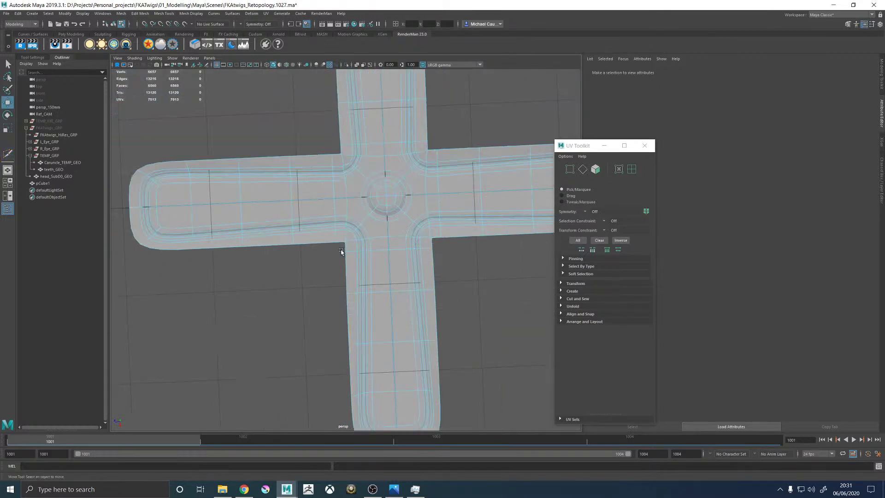
right_click_drag(343, 248, 373, 221)
scroll(481, 276, "down", 2)
scroll(481, 276, "down", 3)
left_click(427, 337)
left_click_drag(427, 337, 396, 286, "alt")
left_click(377, 277)
key("1")
Step: Insert an edge loop across the lower arm, close to its end and corner mitres
scroll(386, 300, "up", 5)
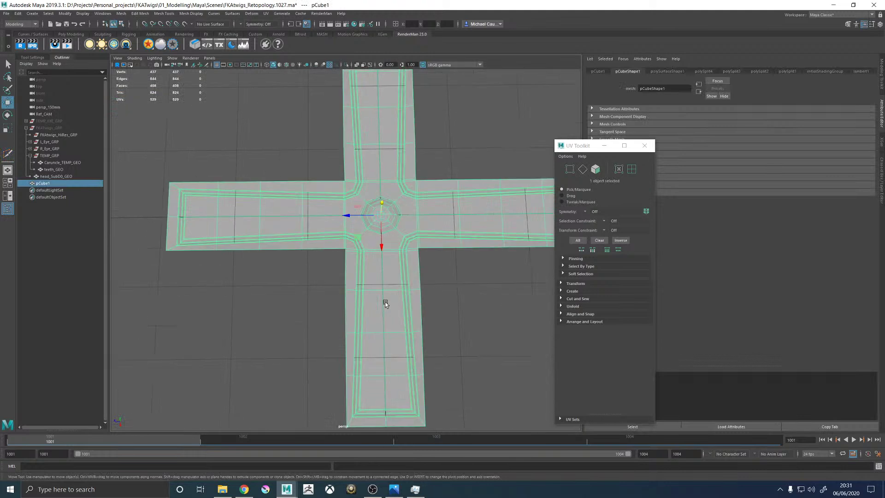
middle_click_drag(406, 341, 359, 118, "alt")
left_click_drag(359, 118, 316, 179, "alt")
right_click_drag(317, 179, 364, 152, "alt")
middle_click_drag(364, 151, 380, 172, "alt")
right_click_drag(380, 172, 340, 173, "shift")
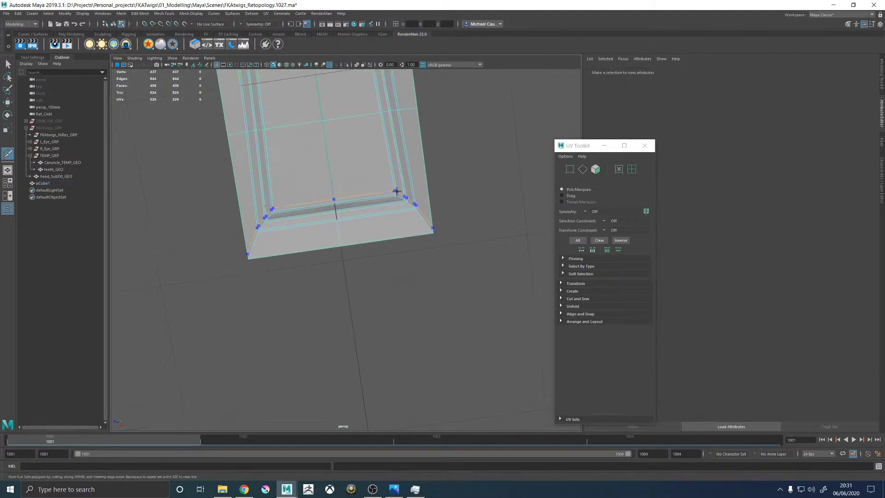
right_click_drag(520, 163, 453, 117, "alt")
middle_click_drag(451, 116, 154, 296, "alt")
Step: Insert an edge loop across the right arm near its end, undoing the unwanted extra cut
middle_click_drag(308, 177, 387, 189, "alt")
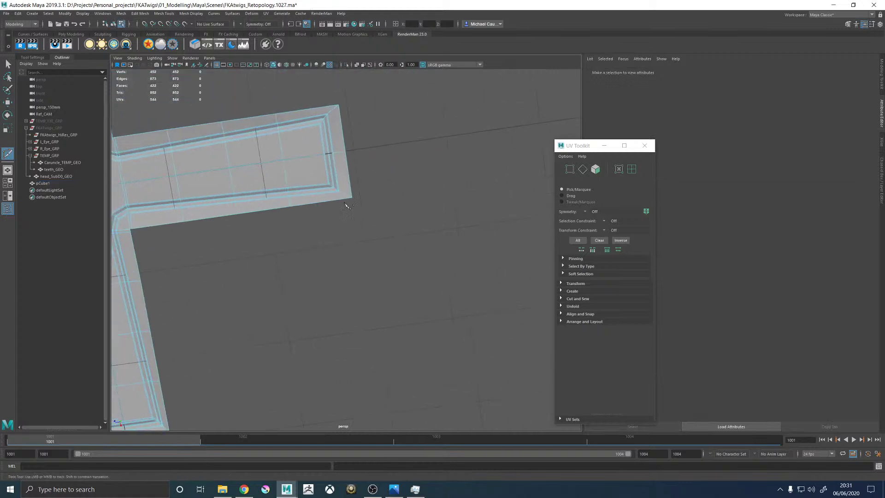
middle_click_drag(229, 180, 480, 196, "alt")
middle_click_drag(481, 138, 278, 154, "alt")
right_click_drag(389, 222, 437, 161, "alt")
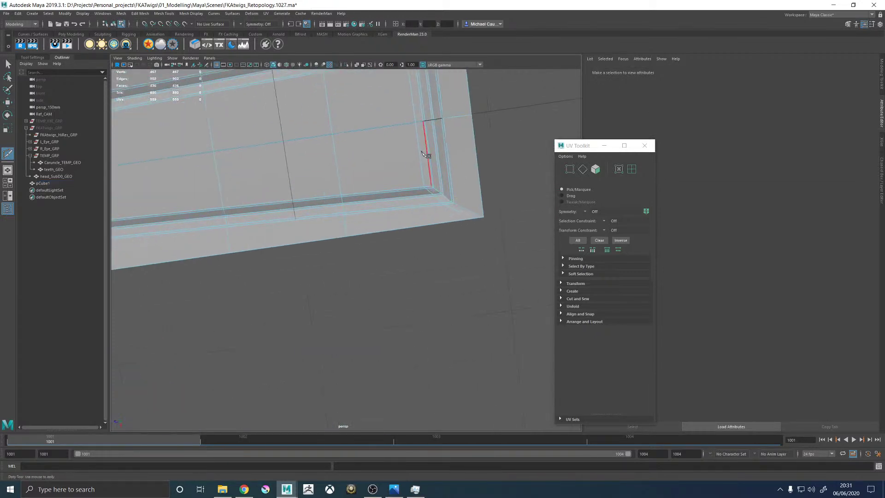
middle_click_drag(436, 161, 411, 226, "alt")
key("ctrl+z")
left_click(405, 253, "ctrl")
Step: Insert edge loops across the upper and left arms near their ends and check the cross in smooth preview
middle_click_drag(278, 162, 452, 392, "alt")
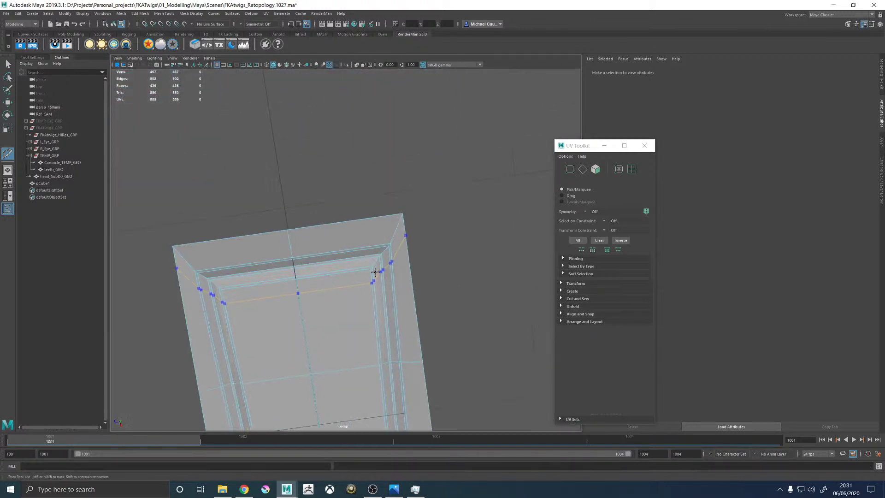
right_click_drag(469, 300, 295, 286, "alt")
middle_click_drag(272, 290, 369, 80, "alt")
right_click_drag(322, 304, 461, 277, "alt")
middle_click_drag(184, 286, 513, 233, "alt")
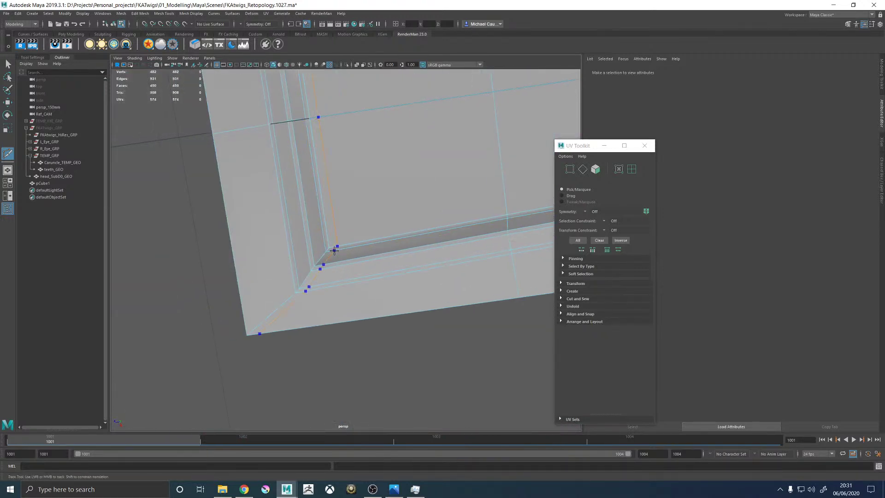
left_click(334, 250, "ctrl")
right_click_drag(345, 250, 225, 216, "alt")
middle_click_drag(493, 226, 249, 221, "alt")
key("3")
right_click_drag(354, 234, 279, 240, "alt")
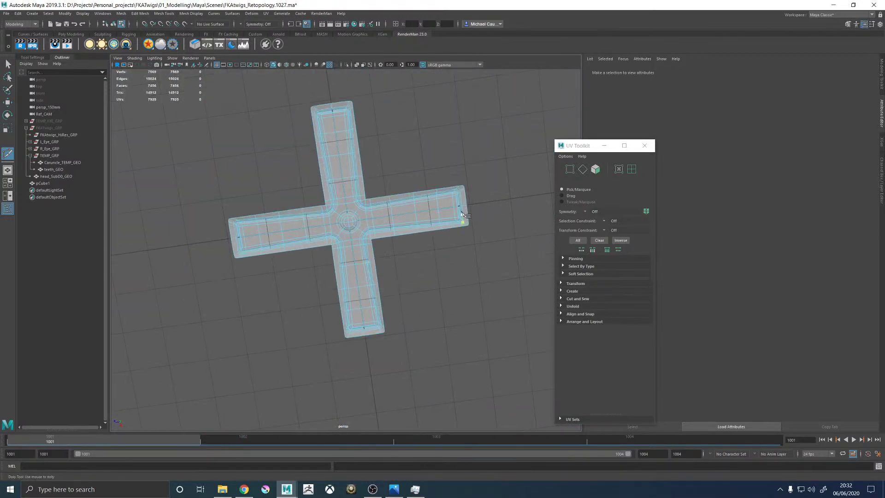
Step: Insert supporting edge loops lengthwise along the arms, beside the mitred corners at their ends
key("1")
middle_click_drag(237, 236, 354, 233, "alt")
right_click_drag(320, 256, 433, 230, "alt")
middle_click_drag(392, 158, 374, 186, "alt")
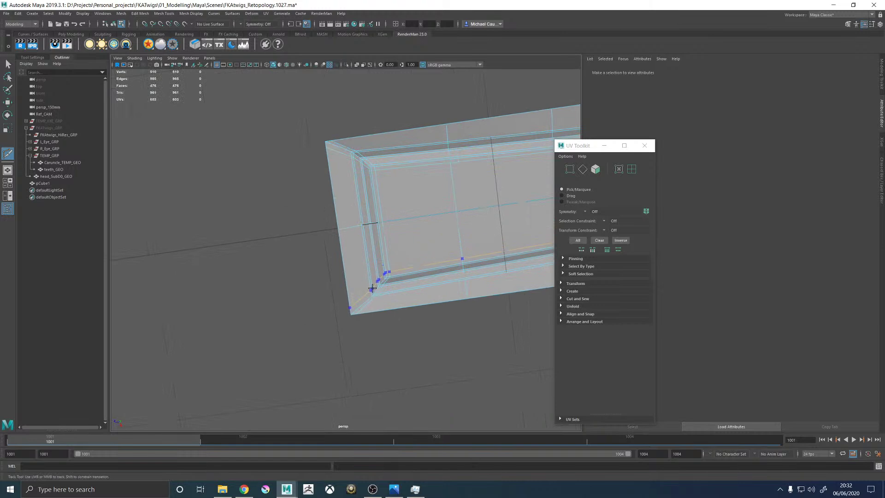
right_click_drag(372, 288, 281, 271, "alt")
middle_click_drag(424, 259, 254, 127, "alt")
right_click_drag(371, 240, 458, 230, "alt")
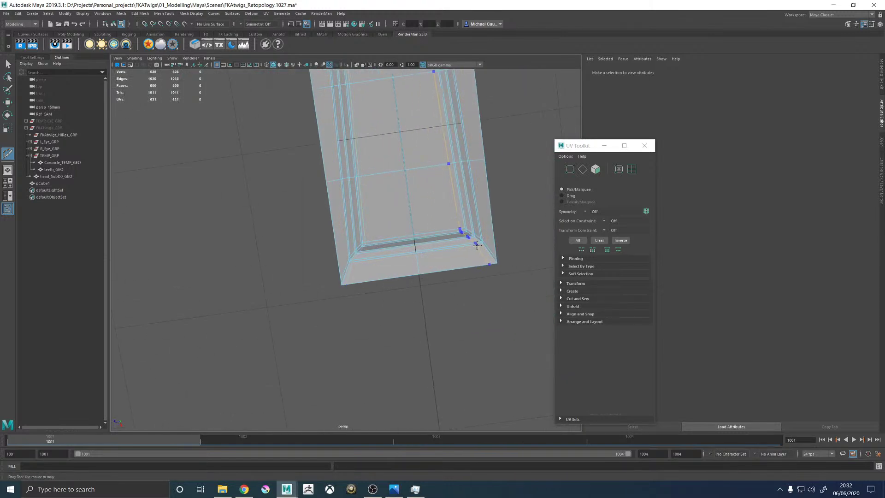
right_click_drag(504, 226, 341, 193, "alt")
middle_click_drag(336, 181, 329, 253, "alt")
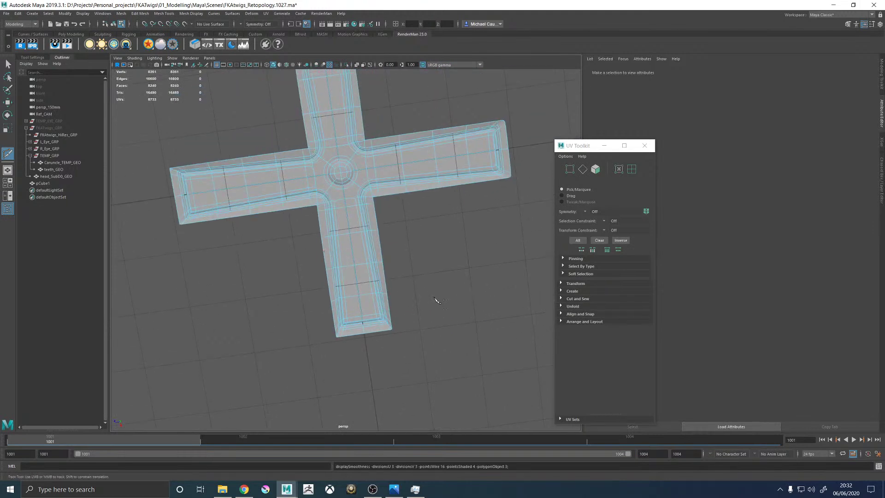
Step: Examine the cross in smooth preview to check the sharpness of the arm ends and corners
left_click_drag(435, 302, 474, 240, "alt")
key("w")
key("F8")
key("3")
left_click(456, 229)
right_click_drag(456, 229, 318, 222, "alt")
left_click_drag(318, 223, 385, 230, "alt")
right_click_drag(389, 267, 521, 300, "alt")
middle_click_drag(198, 198, 307, 272, "alt")
left_click_drag(307, 271, 364, 244, "alt")
left_click(363, 239)
key("1")
Step: Bevel the edge loops around the rim of the central dome with a fraction of 0.35
middle_click_drag(364, 229, 343, 278, "alt")
right_click_drag(343, 277, 366, 318, "alt")
left_click_drag(365, 318, 323, 287, "alt")
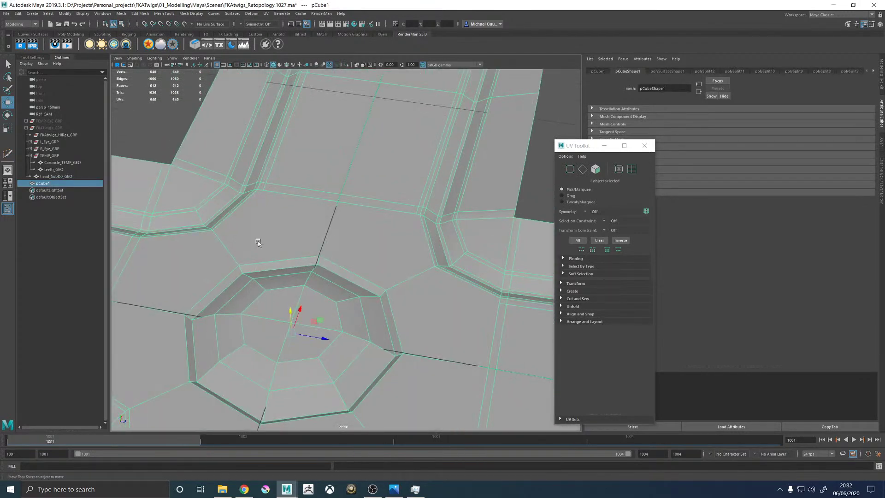
right_click_drag(262, 250, 262, 231)
double_click(230, 274)
double_click(233, 280, "shift")
right_click(234, 279, "shift")
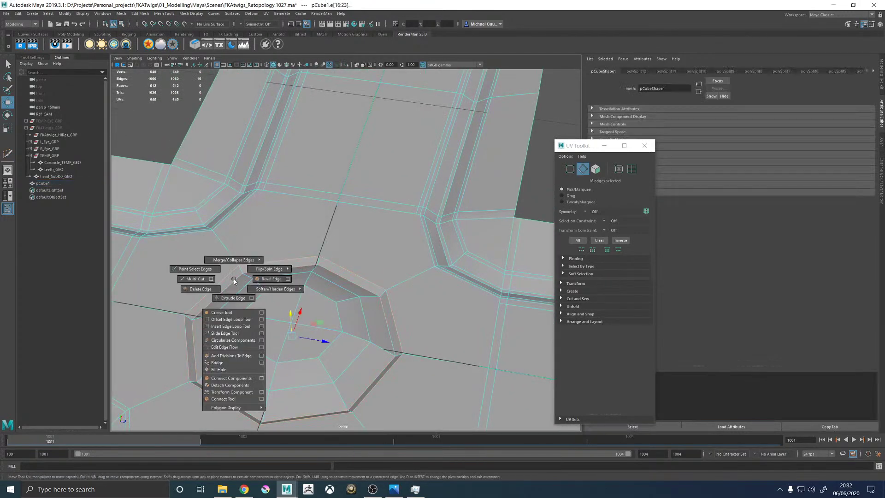
left_click(265, 279)
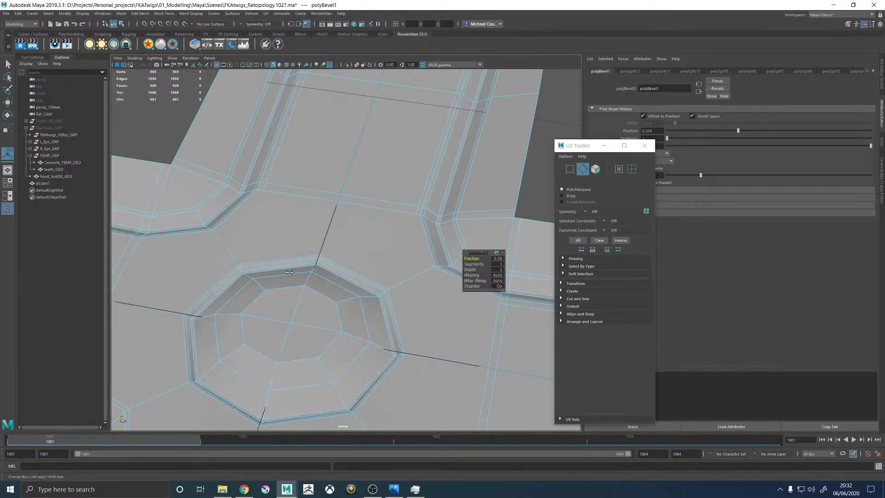
key("q")
Step: Examine the central dome and the whole cross in smooth preview to check the bevelled rim
right_click_drag(290, 318, 310, 305)
key("3")
right_click_drag(488, 295, 446, 238, "alt")
left_click(445, 238)
left_click_drag(369, 320, 374, 359, "alt")
right_click_drag(466, 313, 343, 267, "alt")
left_click_drag(330, 274, 277, 273, "alt")
left_click(357, 237)
left_click(451, 233)
scroll(334, 234, "up", 3)
left_click(333, 233)
key("1")
Step: Extrude all faces of the cross slightly along their local Z axis to give the flat mesh thickness
left_click_drag(361, 253, 346, 244, "alt")
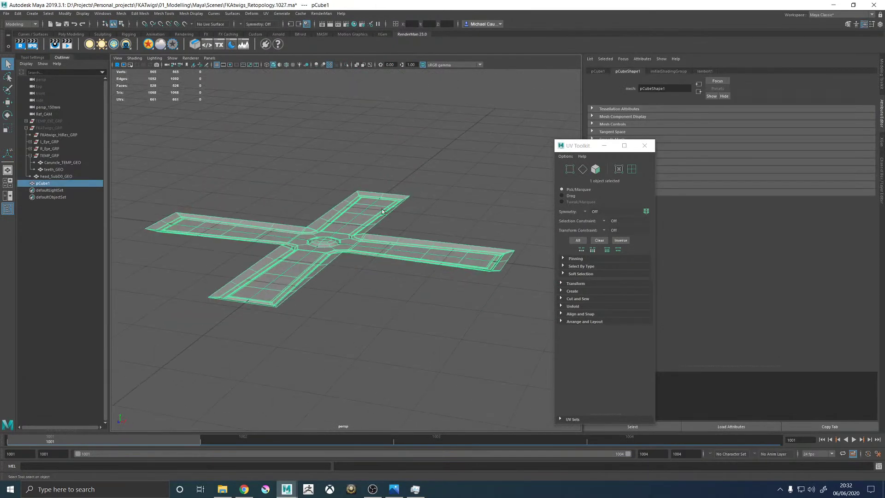
right_click(335, 210, "shift")
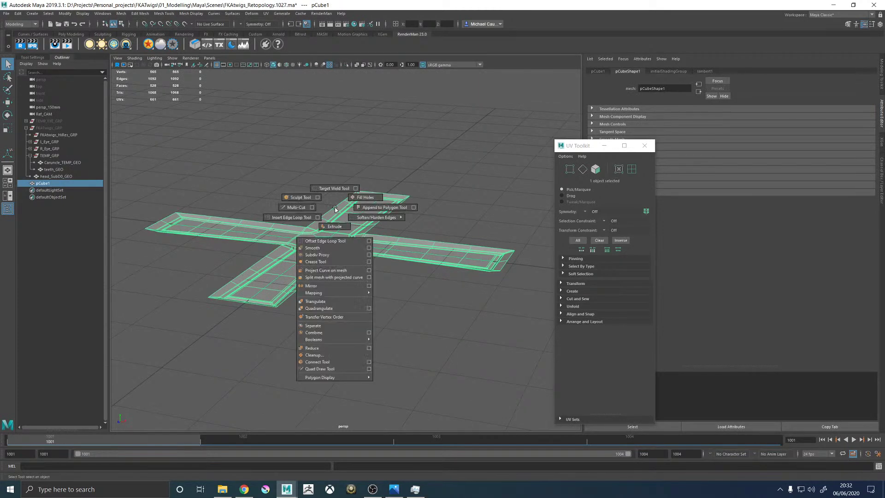
left_click(335, 228)
left_click_drag(357, 265, 350, 251, "alt")
right_click_drag(353, 254, 413, 281, "alt")
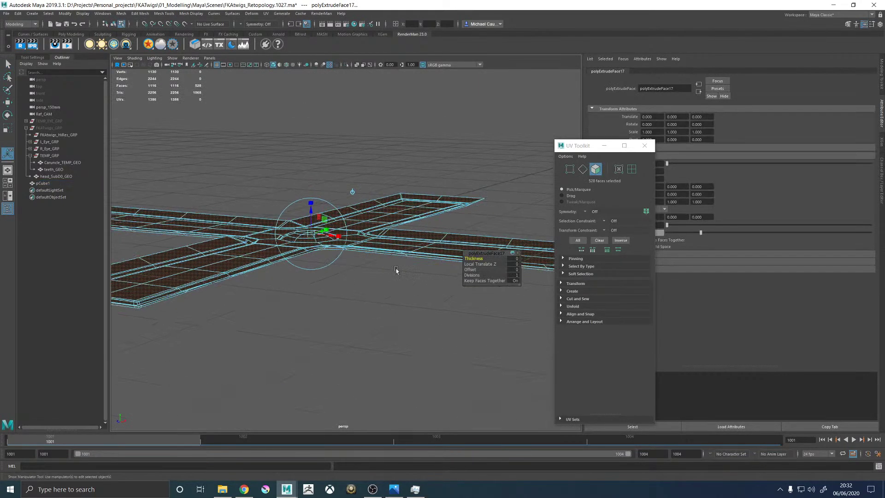
left_click_drag(310, 212, 310, 216)
left_click_drag(345, 239, 324, 154, "alt")
key("q")
key("F8")
left_click(324, 154)
scroll(326, 221, "down", 6)
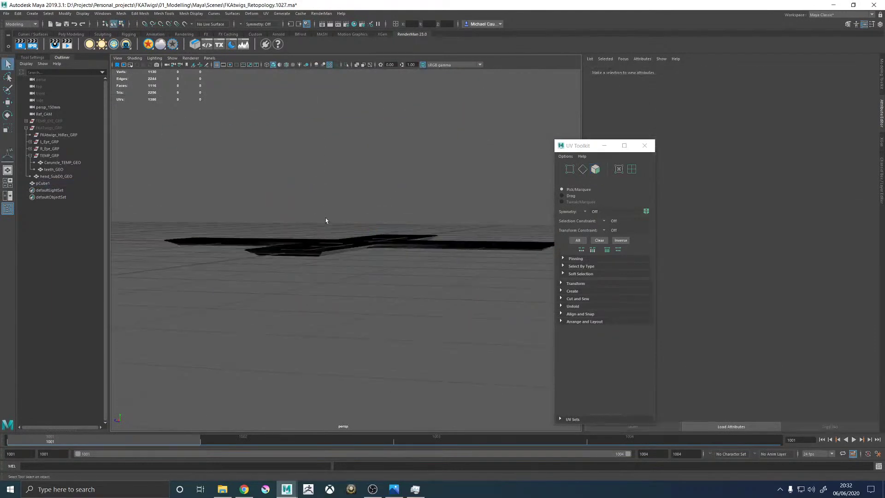
Step: Reverse the normals of the extruded cross
left_click_drag(326, 221, 324, 257, "alt")
left_click(325, 256)
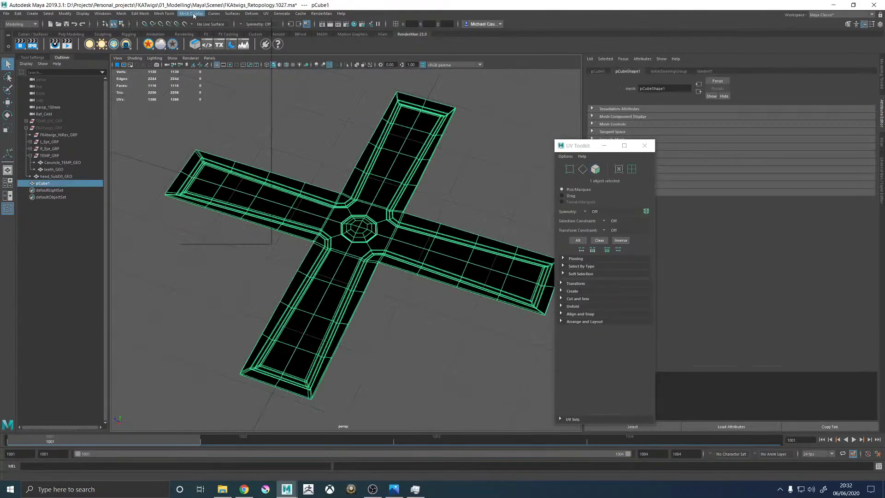
left_click(193, 15)
left_click(197, 44)
left_click(310, 122)
Step: Examine the thickened cross in smooth preview to check its surface shading and outer edges
scroll(271, 209, "down", 6)
left_click_drag(272, 209, 343, 224, "alt")
left_click(367, 222)
left_click(451, 210)
scroll(415, 244, "up", 6)
left_click(408, 272)
key("1")
Step: Insert supporting edge loops around the thin outer side wall of the cross to sharpen its border
left_click_drag(408, 273, 251, 239, "alt")
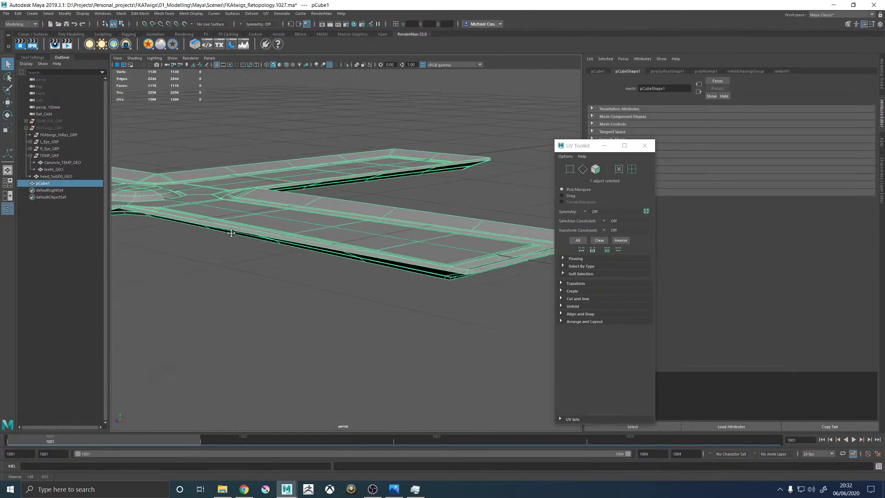
scroll(382, 227, "up", 5)
right_click(382, 227)
right_click_drag(381, 238, 414, 223)
left_click(361, 227)
double_click(389, 222, "shift")
middle_click_drag(415, 223, 405, 221)
key("q")
left_click(372, 225)
key("3")
key("1")
right_click_drag(377, 228, 332, 231, "shift")
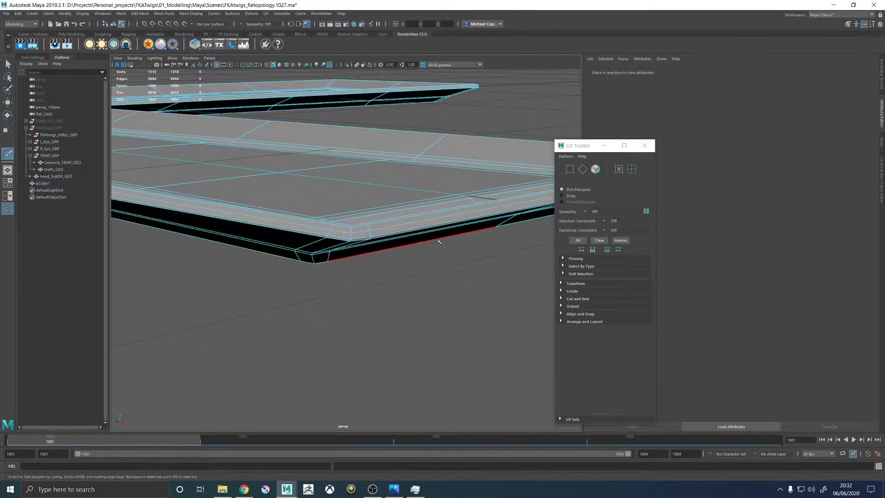
right_click_drag(436, 239, 328, 246, "alt")
left_click(325, 246, "ctrl")
key("w")
key("F8")
Step: Examine the thickened cross from several angles in smooth preview to check its sharpened outer border and overall shape
key("3")
left_click(468, 150)
scroll(468, 151, "down", 5)
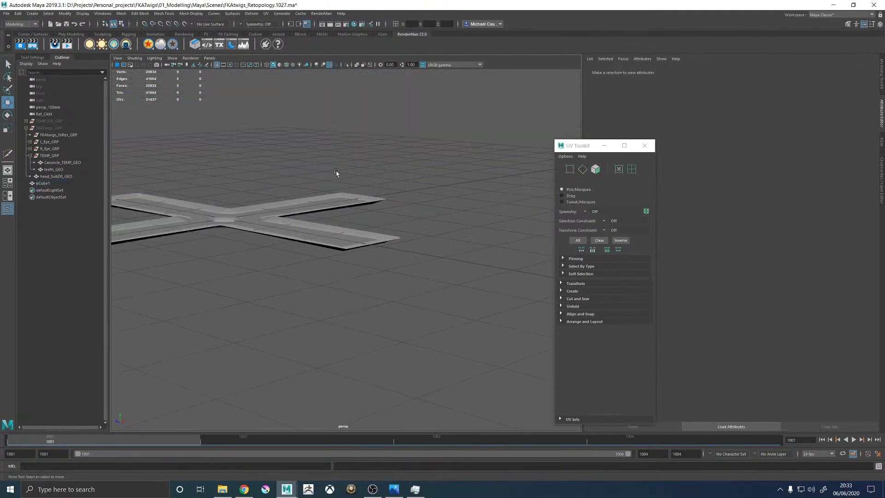
left_click_drag(380, 169, 300, 212, "alt")
middle_click_drag(300, 211, 406, 154, "alt")
right_click_drag(405, 154, 182, 233, "alt")
left_click_drag(184, 235, 355, 235, "alt")
left_click(327, 236)
key("1")
left_click(484, 181)
left_click(352, 222)
key("f")
left_click(496, 204)
left_click_drag(443, 236, 333, 222, "alt")
left_click(342, 219)
left_click(423, 153)
Step: Soften all the edge normals of the cross mesh
left_click(373, 205)
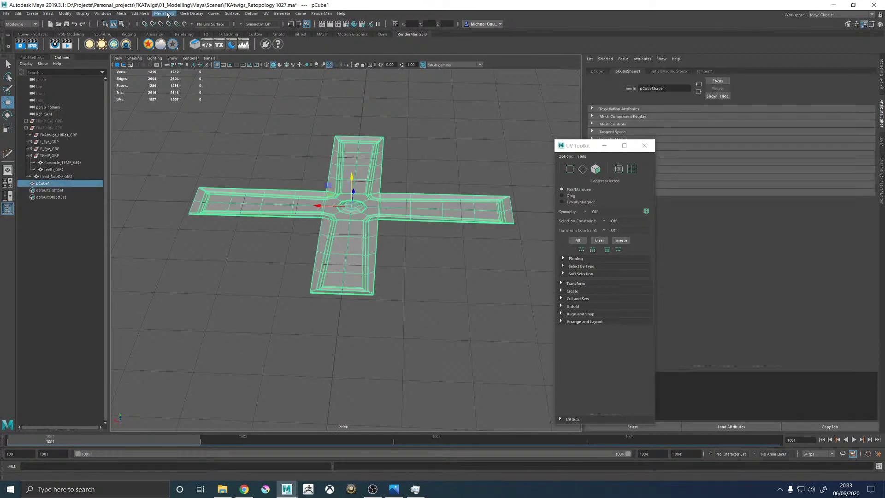
left_click(191, 13)
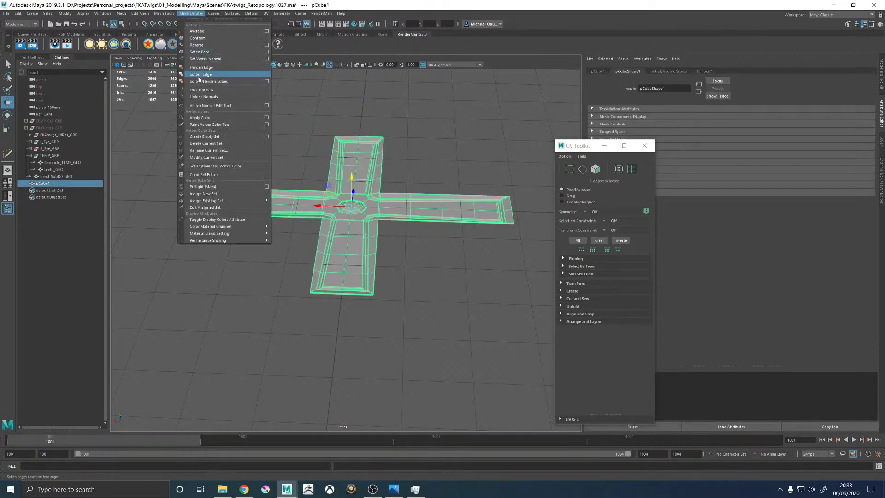
left_click(201, 21)
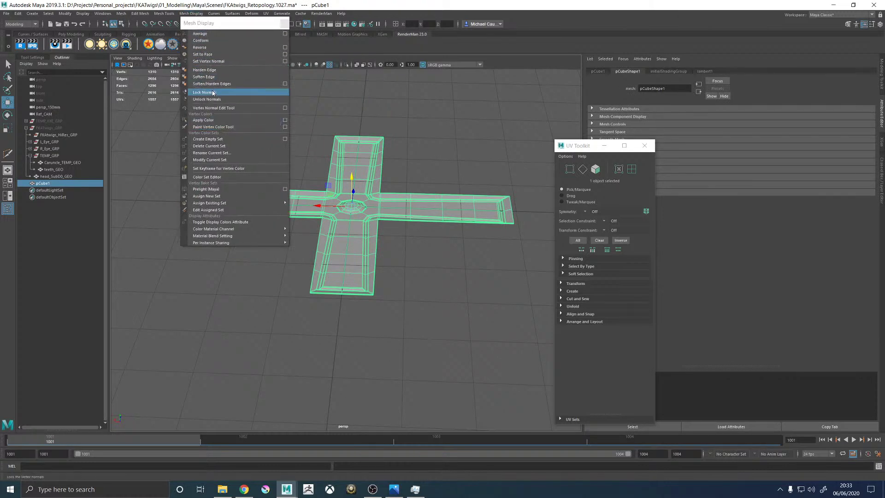
left_click(203, 54)
left_click(206, 79)
left_click(368, 111)
Step: Examine the softened cross in smooth preview to check the shading around its centre
left_click_drag(362, 172, 333, 179, "alt")
right_click_drag(334, 179, 364, 161, "alt")
middle_click_drag(364, 162, 372, 210, "alt")
left_click_drag(372, 210, 385, 207, "alt")
left_click(385, 207)
key("3")
key("1")
left_click_drag(397, 143, 356, 179, "alt")
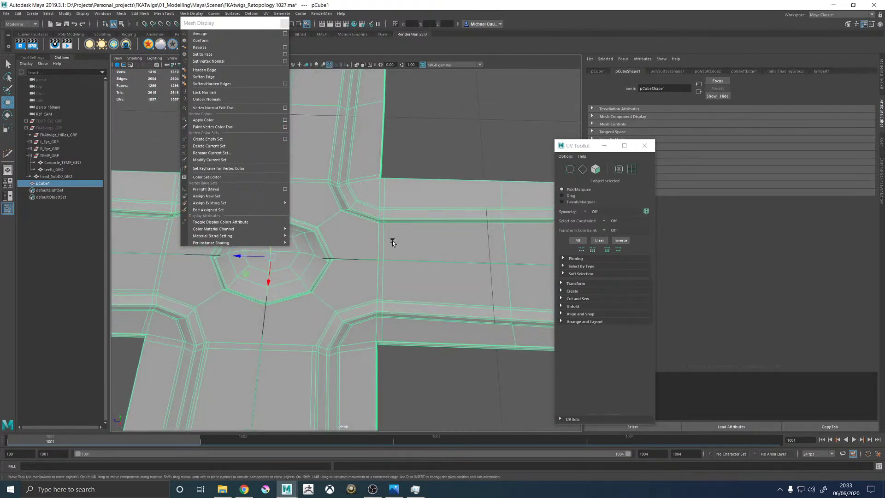
Step: Move the supporting-loop vertices nearest the centre outward along the first arm, leaving the cross's inner corner points in place
left_click_drag(396, 246, 394, 257, "alt")
right_click_drag(382, 172, 383, 173)
left_click(383, 197)
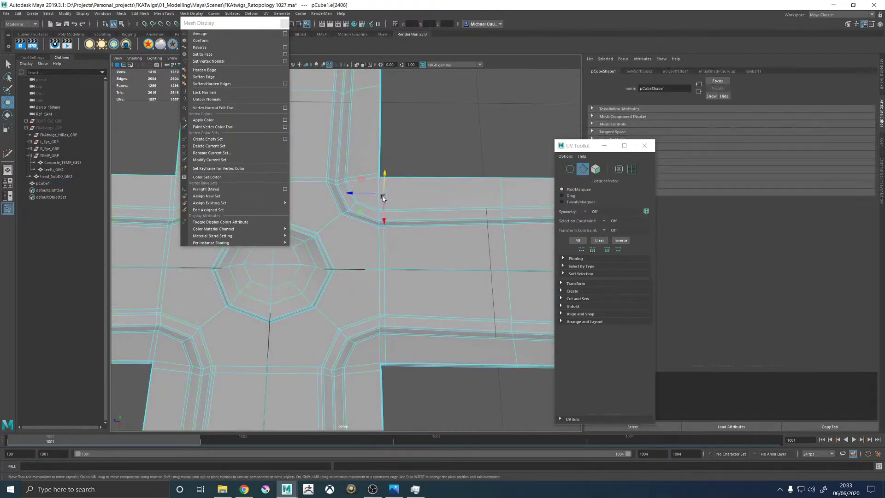
key("q")
right_click_drag(391, 243, 364, 239)
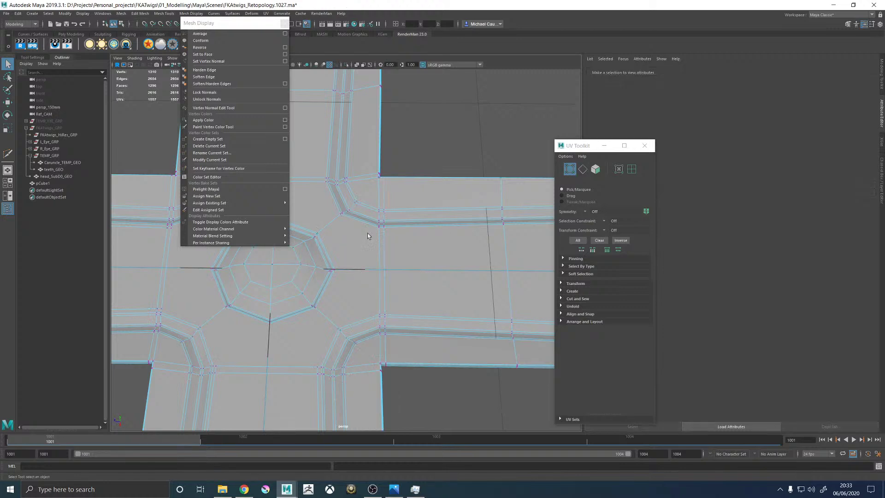
left_click_drag(383, 203, 404, 344)
key("4")
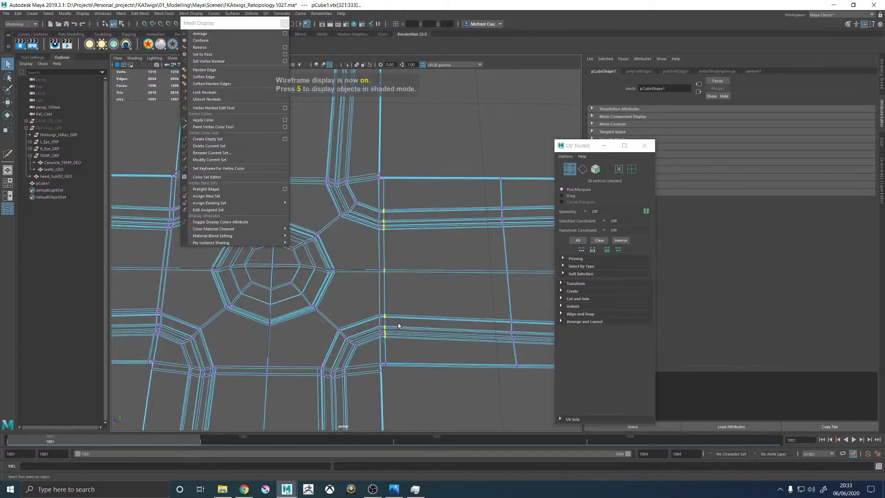
key("5")
key("2")
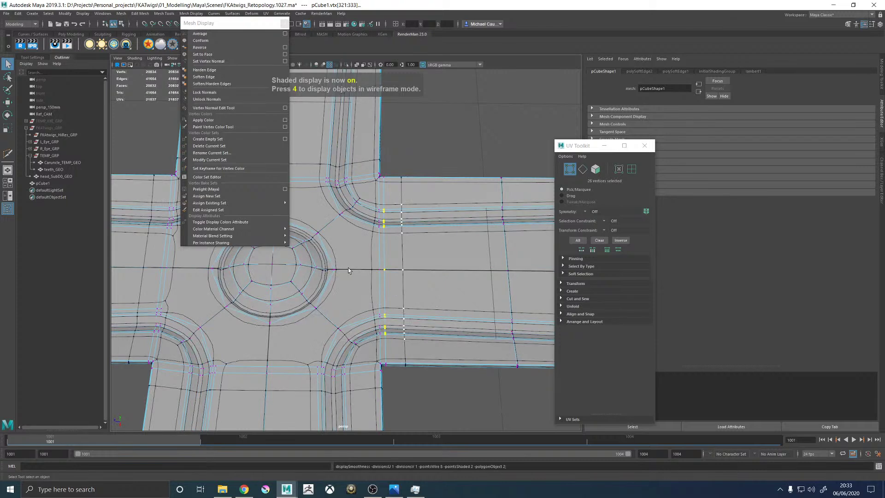
key("1")
key("w")
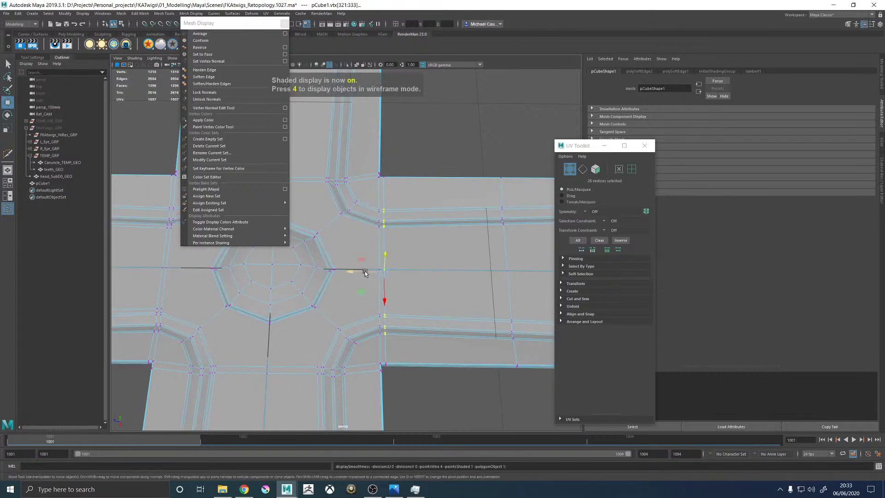
left_click_drag(350, 274, 382, 272)
right_click_drag(379, 279, 396, 259)
key("3")
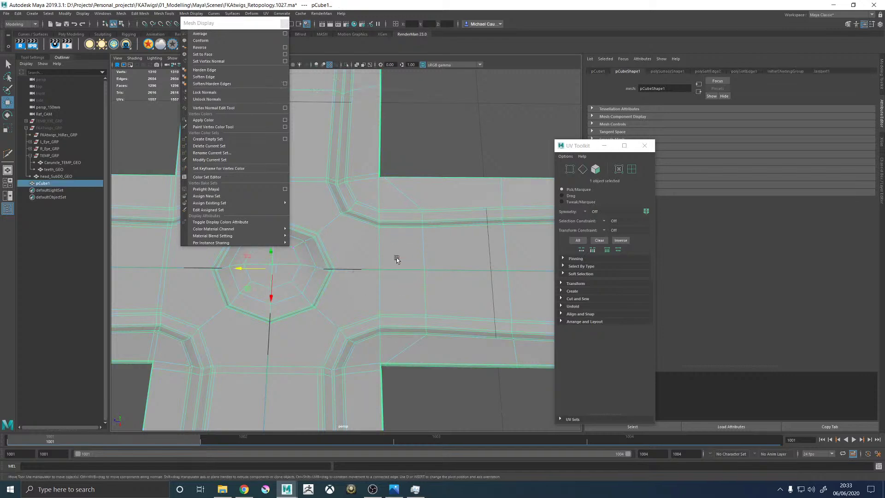
left_click(470, 93)
Step: Slide the matching row of supporting-loop vertices on the second arm outward, away from the central dome, without its corner points
right_click_drag(470, 92, 430, 192, "alt")
left_click_drag(430, 191, 369, 198, "alt")
right_click_drag(368, 198, 405, 243, "alt")
left_click(405, 244)
left_click_drag(354, 220, 314, 229, "alt")
right_click_drag(362, 211, 316, 212)
scroll(349, 225, "up", 3)
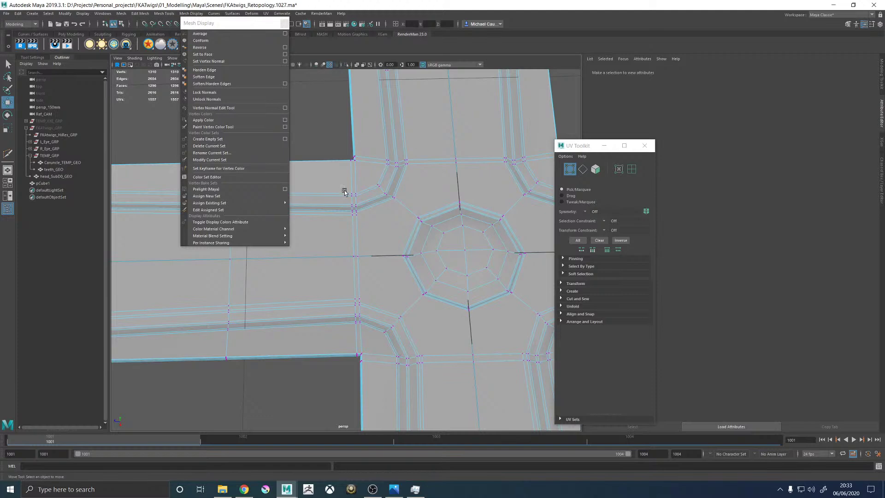
left_click_drag(355, 331, 358, 332)
key("4")
scroll(357, 290, "up", 3)
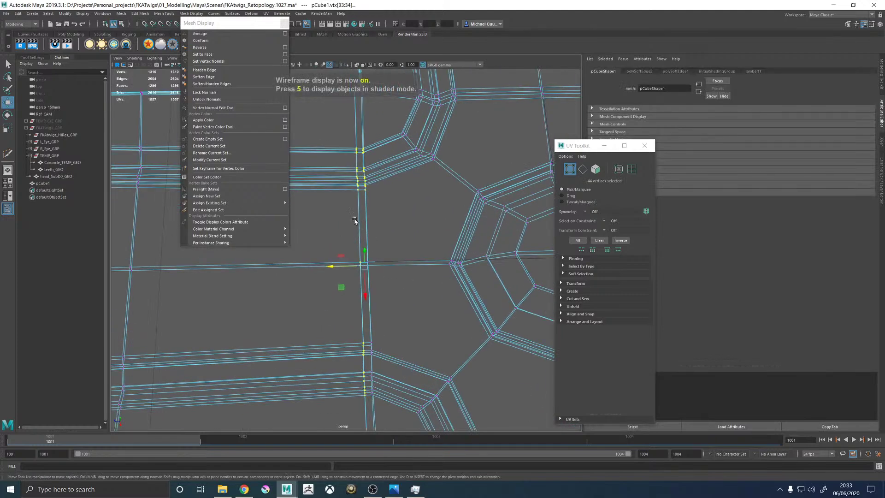
middle_click_drag(362, 226, 350, 213, "alt")
right_click_drag(350, 213, 300, 199)
right_click_drag(450, 277, 373, 297, "alt")
middle_click_drag(374, 297, 378, 219, "alt")
left_click_drag(368, 267, 375, 328, "alt")
middle_click_drag(370, 249, 378, 345, "alt")
left_click_drag(353, 142, 382, 172, "ctrl")
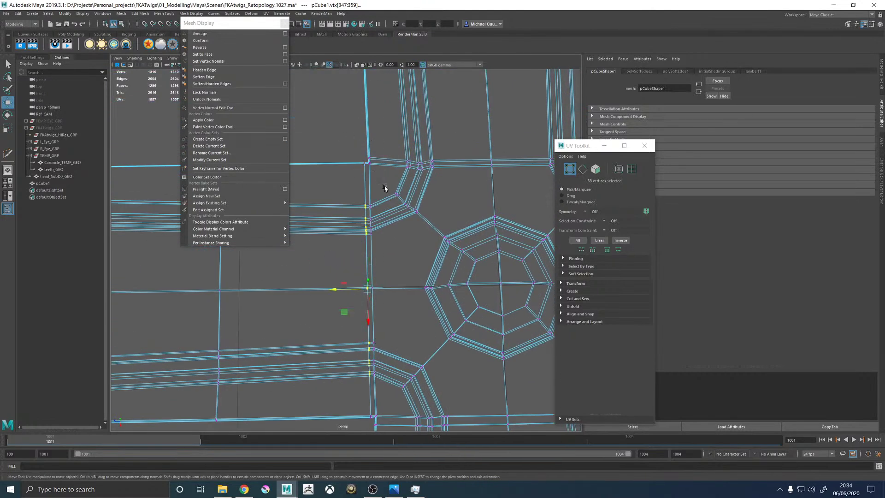
left_click_drag(333, 290, 298, 291)
Step: Move the inner supporting-loop vertices of the third arm outward along the arm, excluding those at its outer corners
right_click_drag(437, 272, 374, 276, "alt")
middle_click_drag(367, 278, 360, 277, "alt")
scroll(360, 275, "up", 2)
left_click_drag(299, 267, 486, 230)
middle_click_drag(408, 203, 451, 295, "alt")
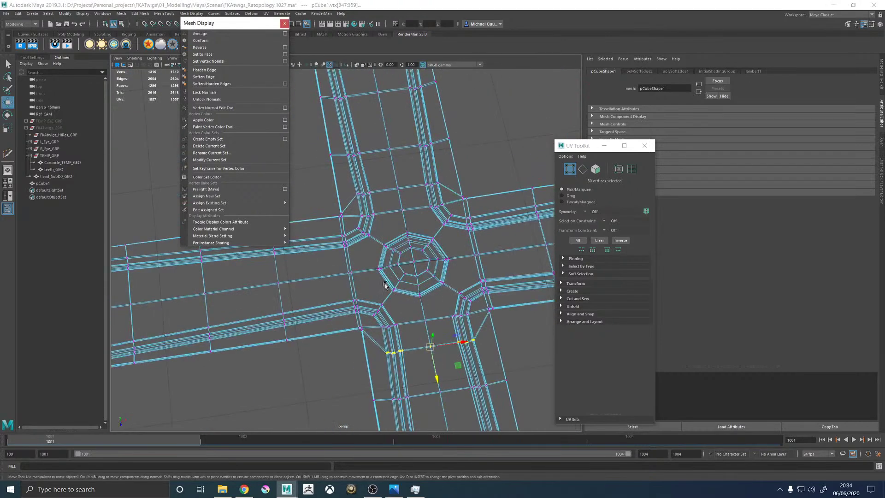
right_click_drag(299, 290, 359, 313, "alt")
middle_click_drag(362, 422, 372, 288, "alt")
left_click_drag(372, 288, 364, 242, "alt")
right_click_drag(369, 258, 422, 278, "alt")
left_click_drag(422, 277, 410, 252, "alt")
key("5")
left_click(375, 226)
key("q")
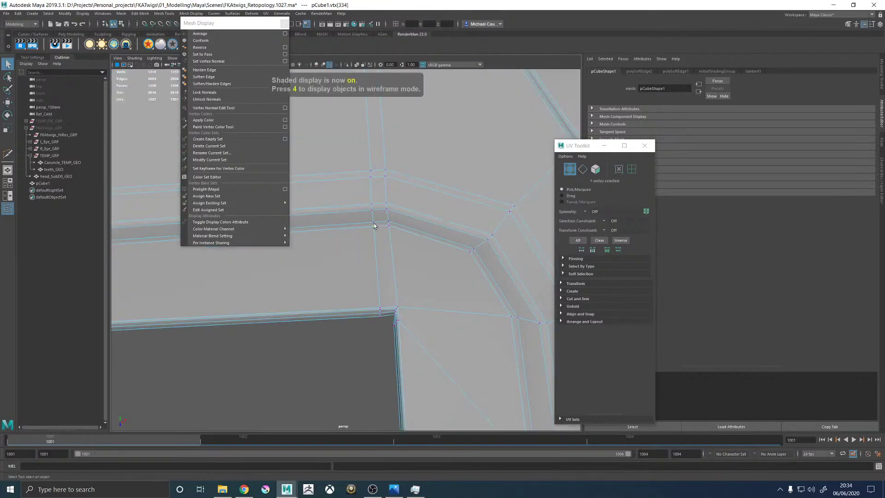
right_click_drag(280, 221, 244, 215, "alt")
left_click_drag(351, 270, 370, 284, "ctrl")
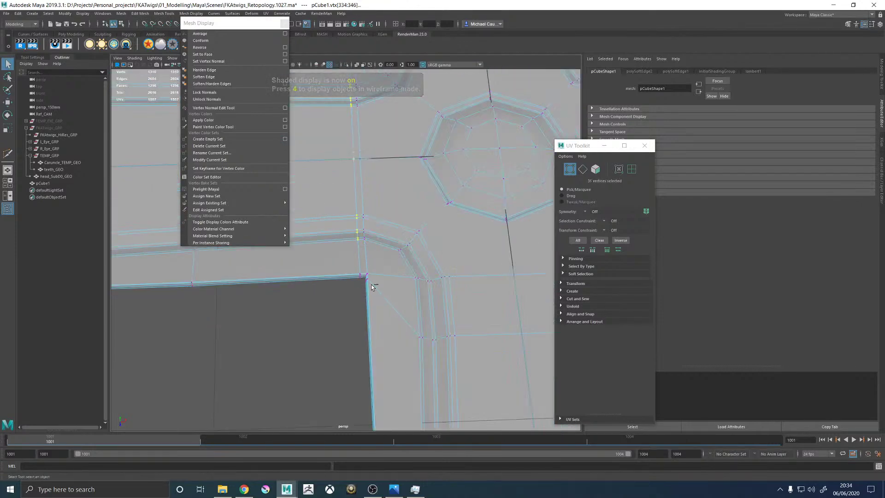
middle_click_drag(371, 285, 376, 363, "alt")
left_click_drag(342, 185, 363, 201, "ctrl")
right_click_drag(370, 215, 339, 218, "alt")
key("w")
left_click_drag(392, 295, 355, 296)
Step: Move the inner supporting-loop vertices of the fourth arm outward along the arm to match the other three
middle_click_drag(484, 284, 307, 265, "alt")
left_click(384, 214)
key("q")
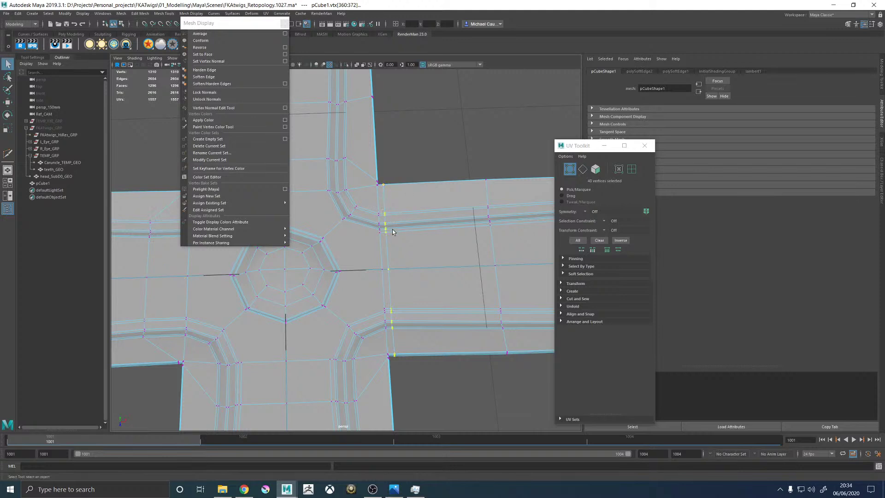
left_click_drag(416, 371, 414, 370, "ctrl")
key("w")
left_click_drag(415, 272, 450, 272)
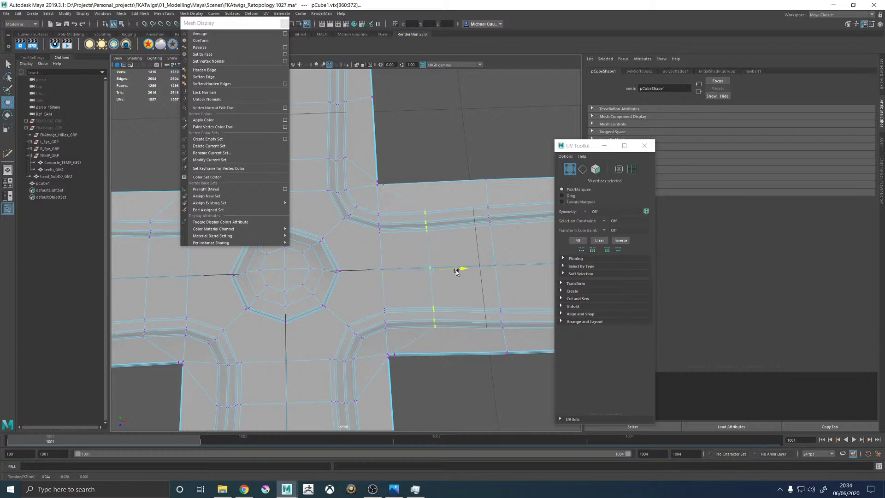
Step: Examine the cross with its spread-out supporting loops in smooth preview from several angles
right_click_drag(455, 272, 272, 269, "alt")
left_click_drag(410, 273, 309, 285, "alt")
right_click_drag(372, 265, 393, 248)
key("3")
left_click(429, 313)
scroll(429, 313, "down", 5)
left_click_drag(421, 326, 370, 309, "alt")
right_click_drag(370, 308, 502, 281, "alt")
left_click_drag(502, 281, 337, 255, "alt")
middle_click_drag(336, 255, 381, 276, "alt")
Step: Close the floating Mesh Display window and recheck the cross's centre with smoothing on and off
left_click(285, 23)
scroll(365, 168, "down", 3)
left_click(350, 244)
left_click(436, 130)
right_click_drag(436, 130, 409, 196, "alt")
left_click(408, 226)
left_click_drag(407, 230, 422, 294, "alt")
right_click_drag(369, 277, 413, 225, "alt")
key("1")
scroll(415, 231, "up", 4)
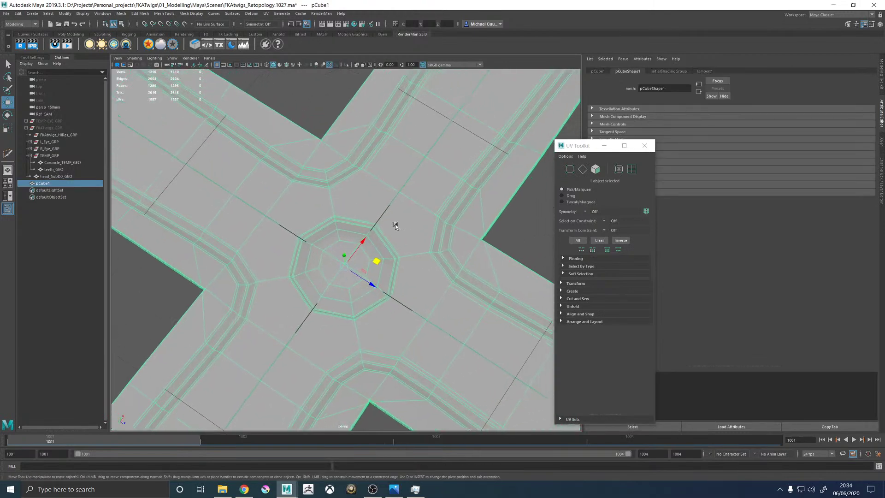
scroll(377, 158, "down", 3)
left_click_drag(377, 158, 275, 195, "alt")
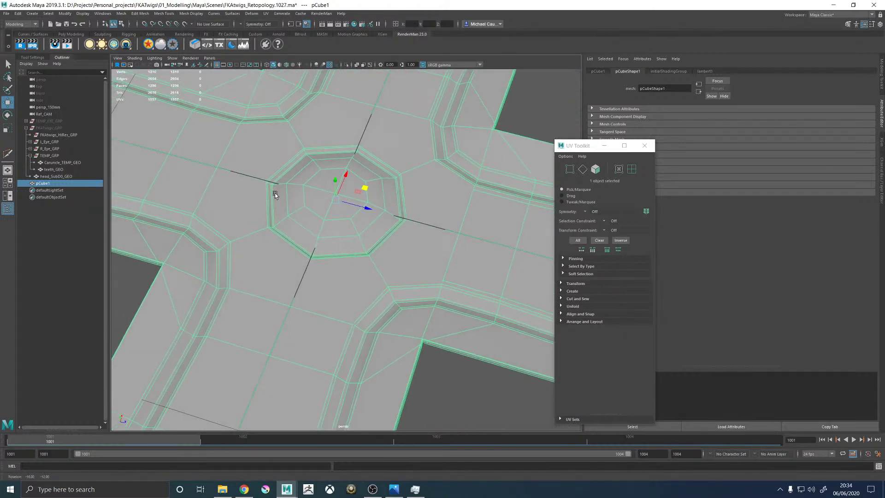
Step: Select the edge loop along the inner side of the groove and trace its path down the arm
key("F10")
double_click(468, 289)
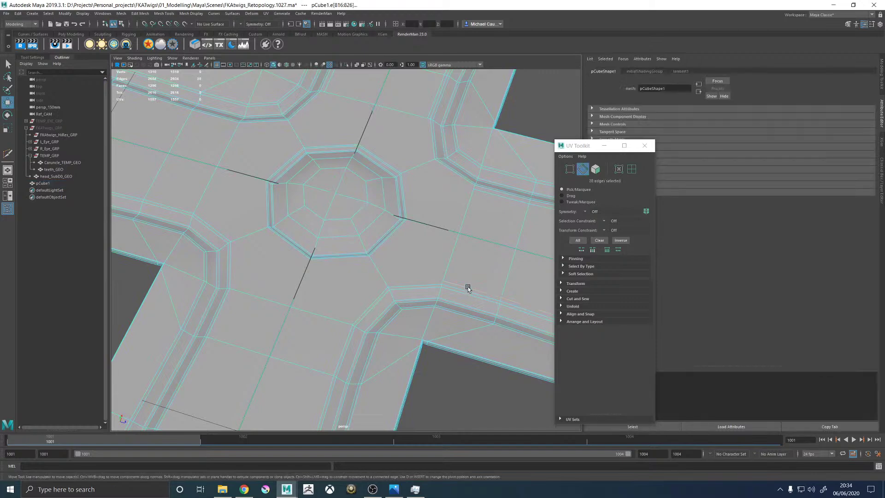
right_click_drag(468, 289, 324, 280, "alt")
middle_click_drag(407, 274, 201, 242, "alt")
right_click_drag(201, 243, 534, 324, "alt")
middle_click_drag(500, 295, 367, 271, "alt")
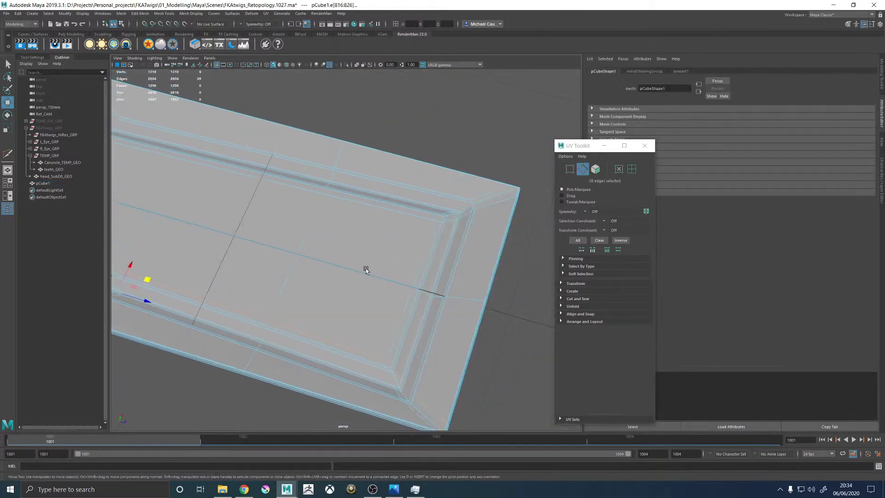
left_click_drag(353, 271, 496, 271, "alt")
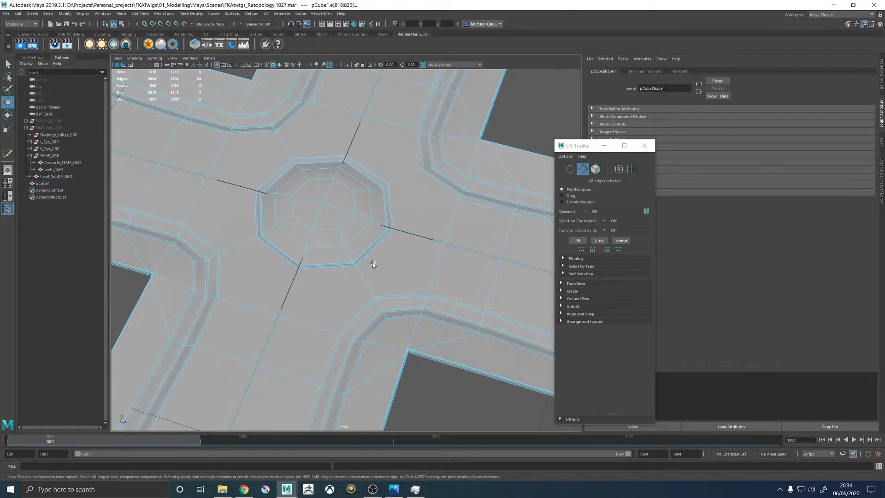
left_click_drag(367, 267, 308, 283, "alt")
right_click_drag(341, 287, 342, 306)
Step: Select the ring of faces surrounding the central dome and examine how its topology connects to the arms
left_click(342, 306)
left_click(280, 231, "shift")
left_click(293, 190, "shift")
left_click(352, 140, "shift")
left_click(438, 146, "shift")
left_click(477, 179, "shift")
left_click(483, 240, "shift")
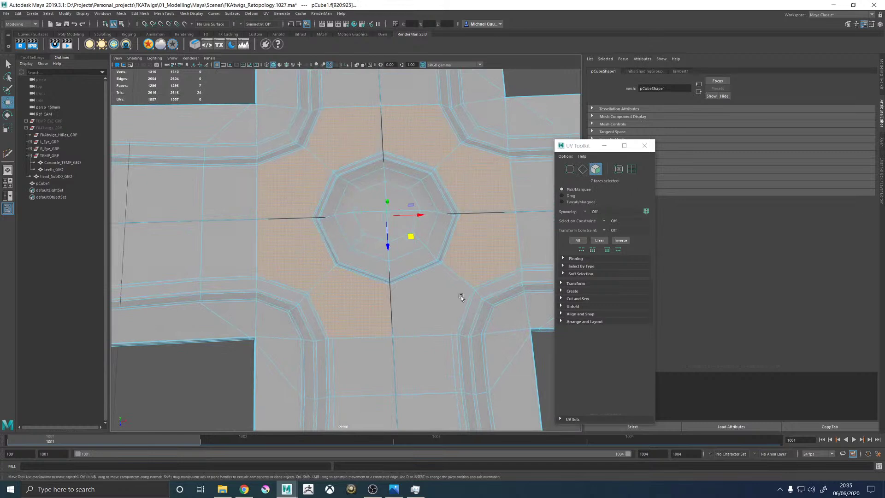
right_click_drag(484, 274, 398, 252, "alt")
middle_click_drag(398, 252, 523, 282, "alt")
left_click_drag(226, 240, 364, 225, "alt")
left_click_drag(302, 220, 430, 233, "alt")
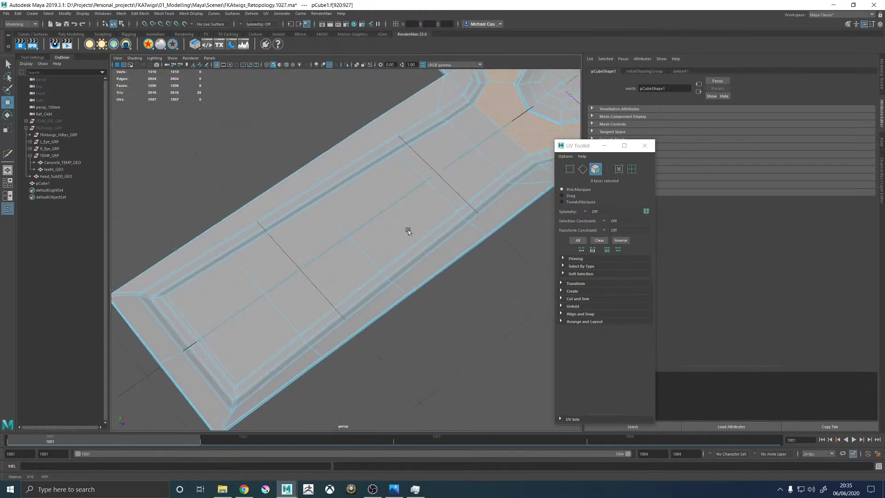
middle_click_drag(430, 233, 366, 238, "alt")
right_click_drag(366, 238, 391, 231, "alt")
middle_click_drag(369, 184, 371, 216, "alt")
Step: Delete the two extra edge loops running along the inner side of the groove on both sides of one arm
key("F10")
double_click(368, 221)
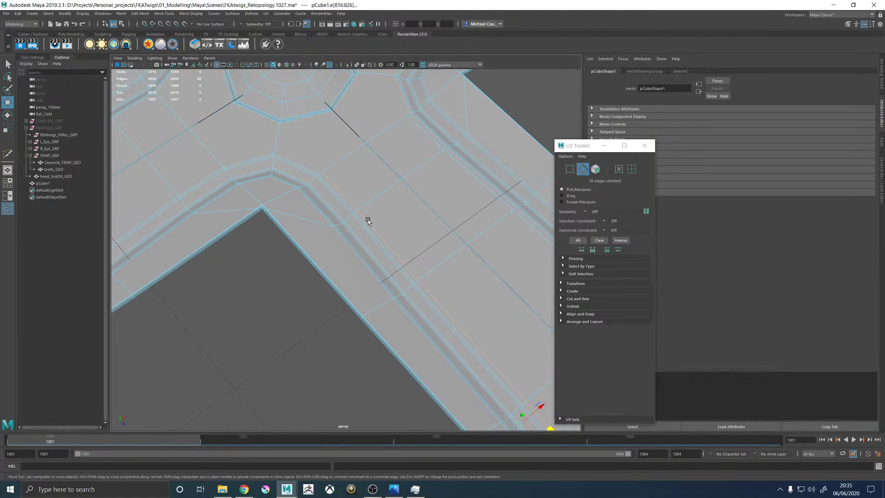
double_click(456, 161, "shift")
middle_click_drag(530, 313, 254, 128, "alt")
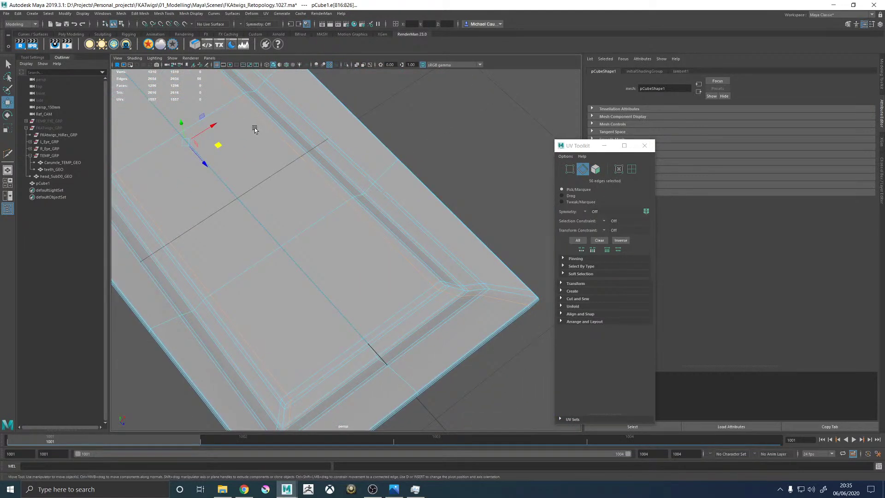
key("Delete")
left_click_drag(254, 129, 389, 205, "alt")
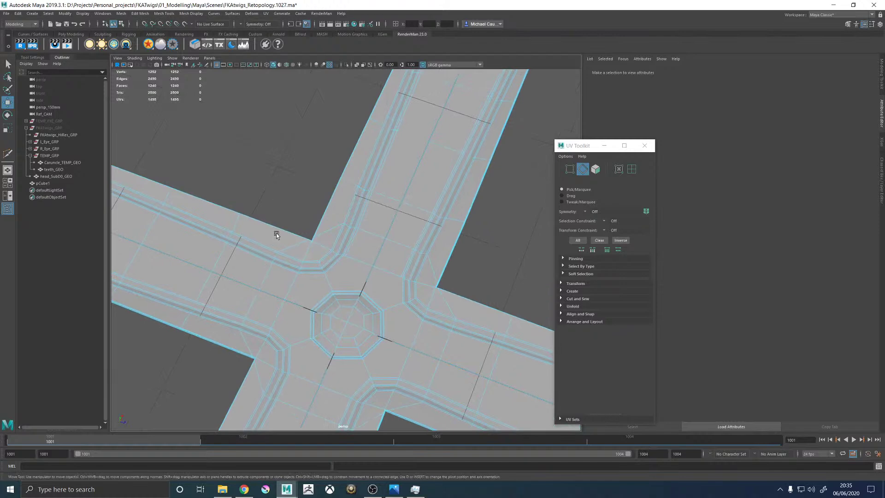
Step: Delete the matching extra edge loops along the groove at the remaining inner corners and check the result in smooth preview
right_click_drag(293, 302, 385, 264)
key("3")
left_click(483, 248)
scroll(477, 251, "down", 5)
left_click(389, 235)
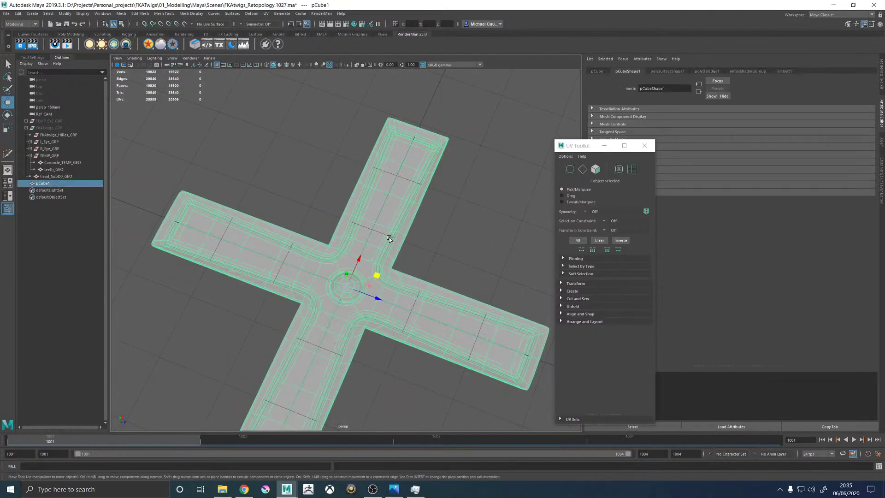
key("1")
scroll(356, 254, "up", 5)
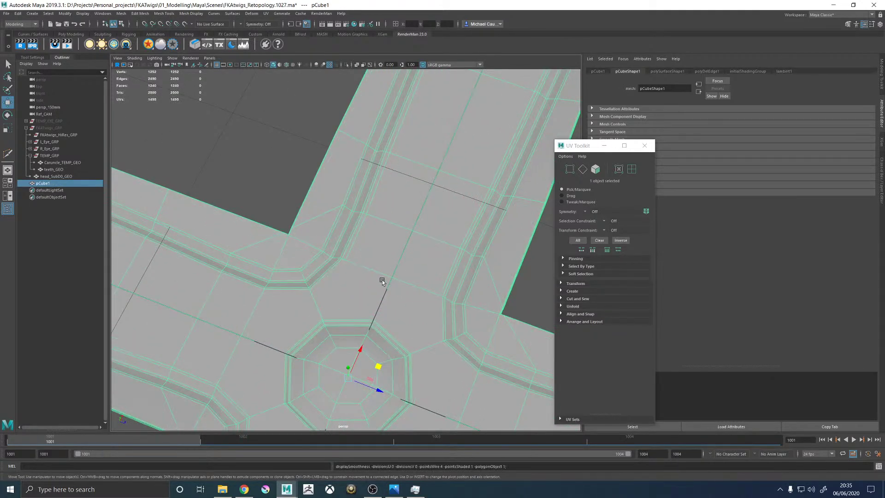
right_click_drag(382, 281, 357, 249)
double_click(351, 246)
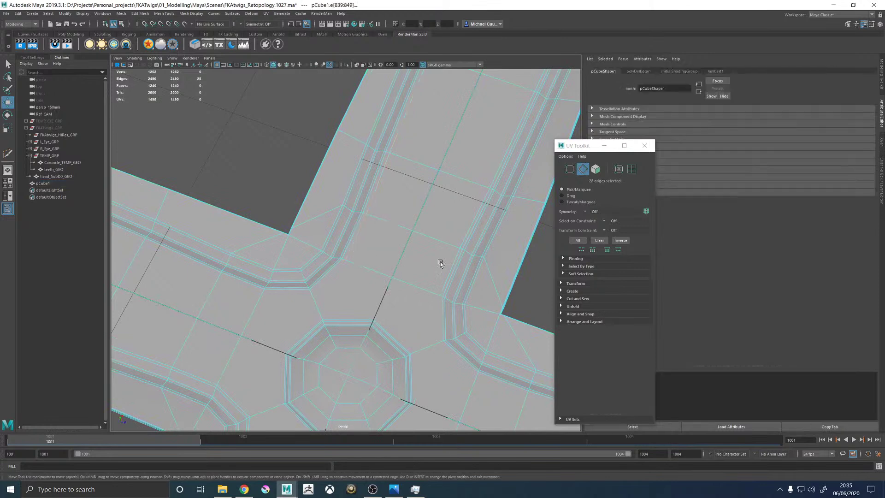
key("ctrl+Delete")
key("3")
key("1")
Step: Insert edge loops across the cross arms close to the central dome, near the inner corners of the groove
left_click_drag(399, 295, 385, 251, "alt")
left_click_drag(290, 189, 389, 212, "alt")
middle_click_drag(323, 183, 311, 181, "alt")
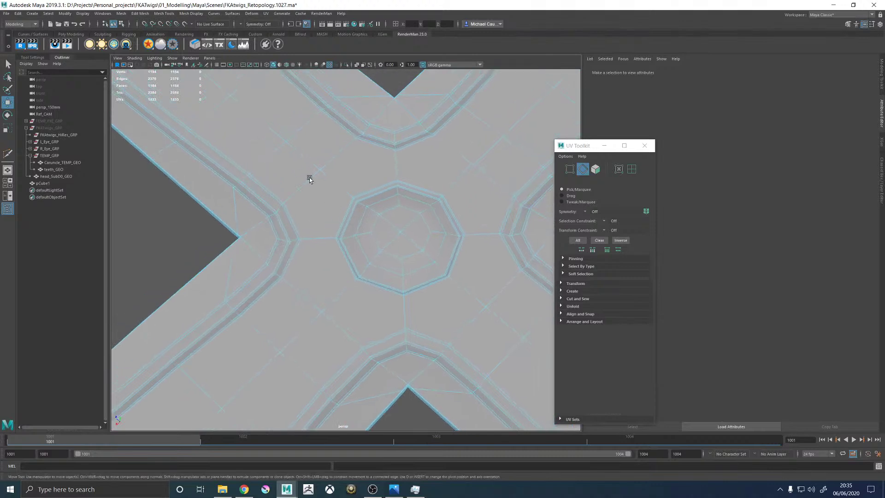
scroll(322, 193, "down", 5)
right_click_drag(318, 201, 290, 235, "shift")
left_click(318, 233)
scroll(377, 275, "up", 5)
left_click(328, 234, "ctrl")
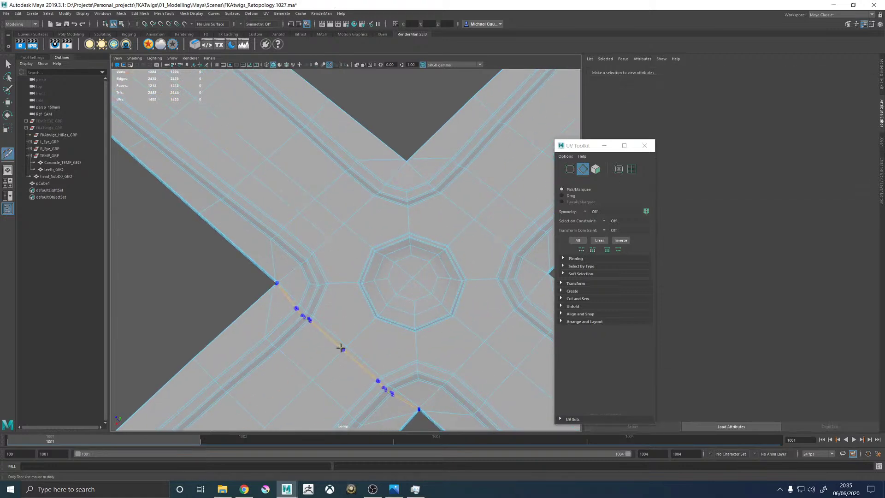
left_click(355, 365, "ctrl")
left_click(468, 204, "ctrl")
middle_click_drag(484, 253, 406, 246, "alt")
left_click(379, 304, "ctrl")
left_click_drag(335, 277, 295, 295, "alt")
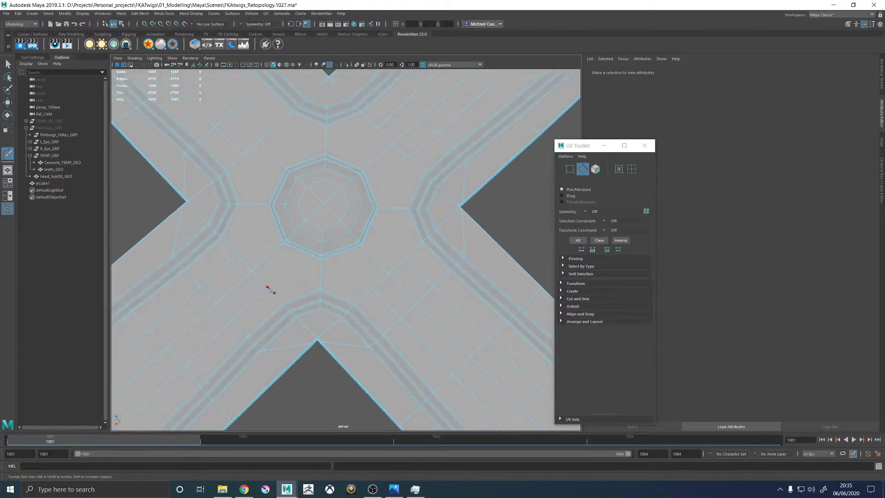
Step: Undo the last cut and cut edges from the dome's left outer vertex to the edge loops of the two adjacent arms
key("ctrl+z")
left_click(322, 261)
right_click(372, 269)
scroll(320, 263, "up", 8)
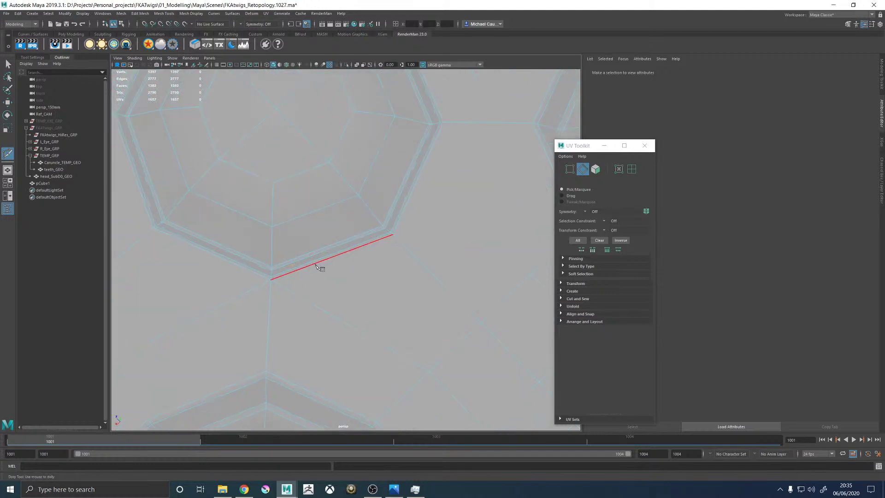
middle_click_drag(256, 220, 400, 219, "alt")
scroll(400, 219, "down", 3)
middle_click_drag(318, 228, 348, 245, "alt")
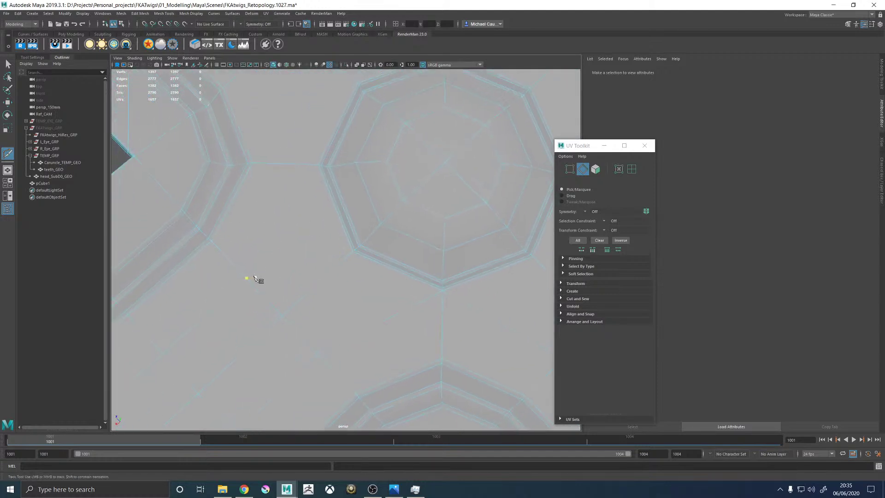
left_click(318, 163)
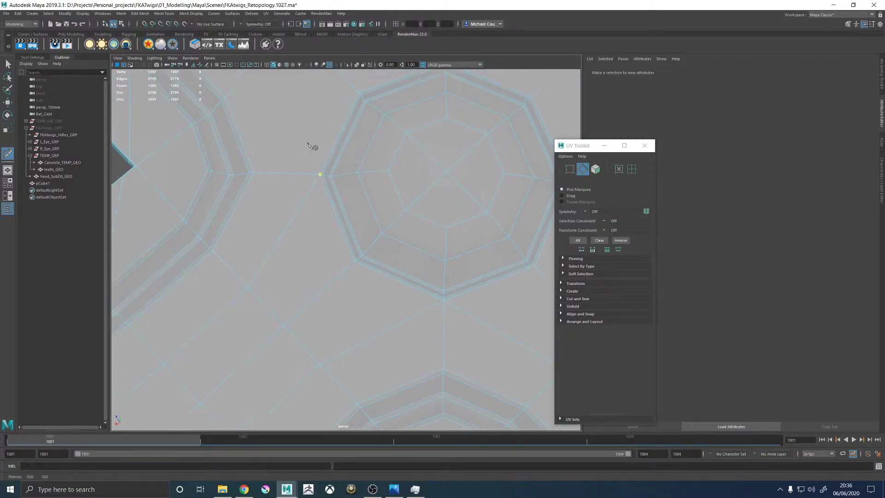
middle_click_drag(308, 138, 339, 237, "alt")
left_click(293, 151)
right_click(294, 152)
scroll(294, 152, "down", 5)
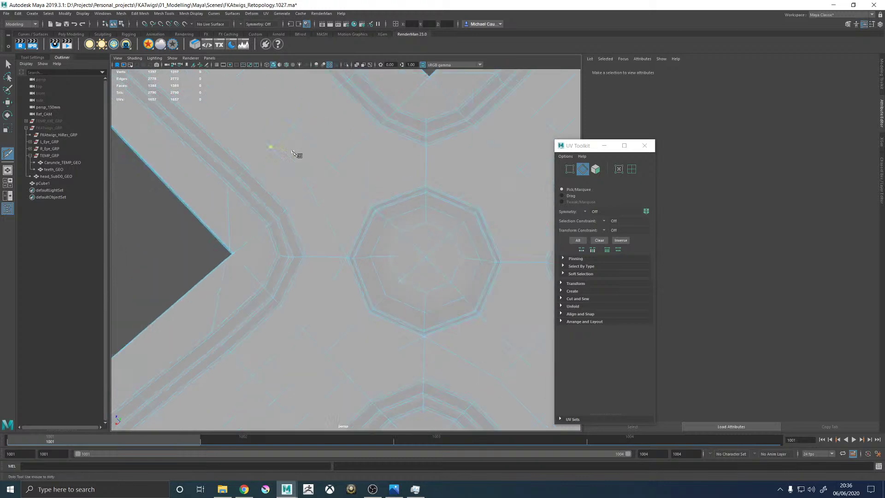
Step: Insert a matching edge loop across the upper-right arm beside the dome
left_click_drag(439, 182, 372, 181, "alt")
middle_click_drag(444, 188, 313, 156, "alt")
scroll(341, 216, "up", 1)
right_click_drag(341, 215, 352, 213, "alt")
middle_click_drag(333, 196, 369, 281, "alt")
right_click_drag(412, 260, 347, 236, "alt")
middle_click_drag(348, 236, 391, 179, "alt")
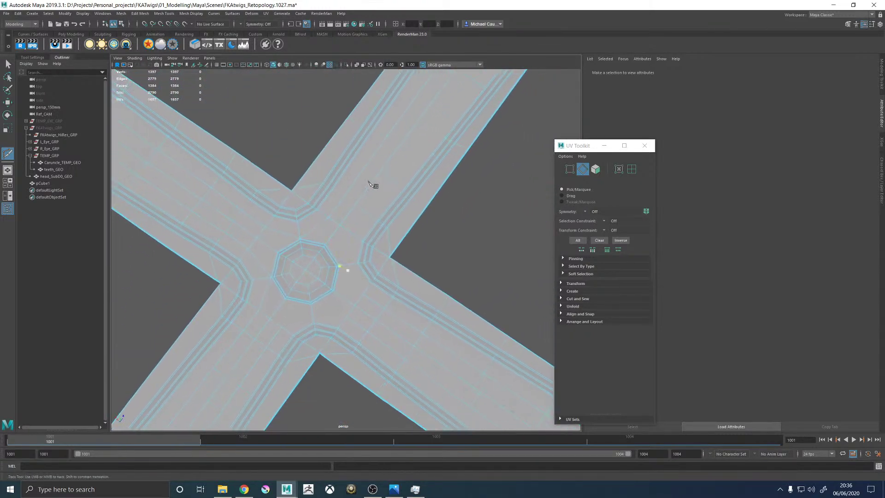
right_click_drag(391, 213, 425, 224, "alt")
left_click(377, 179, "ctrl")
right_click_drag(324, 219, 383, 233, "alt")
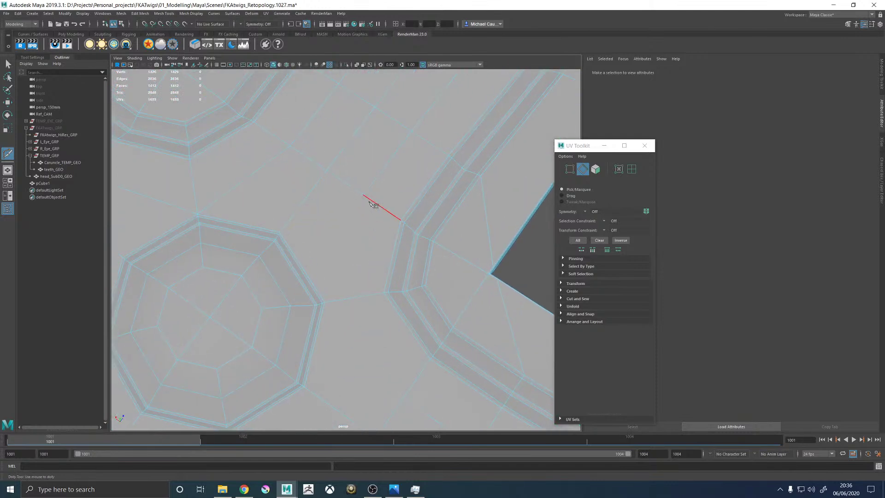
Step: Cut edges from the dome's right outer vertex to the edge loop vertices of the two adjacent arms
left_click(324, 303)
middle_click_drag(395, 395, 381, 308, "alt")
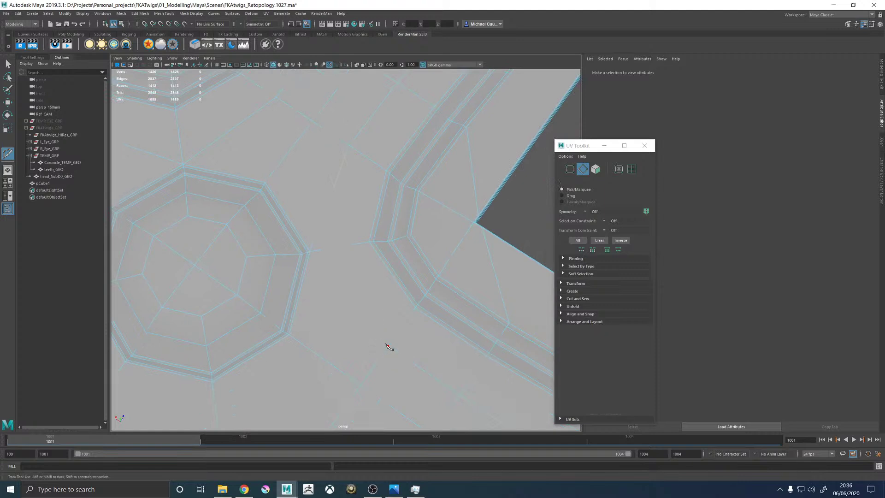
left_click(309, 251)
right_click(310, 252)
scroll(312, 252, "down", 5)
middle_click_drag(332, 313, 347, 238, "alt")
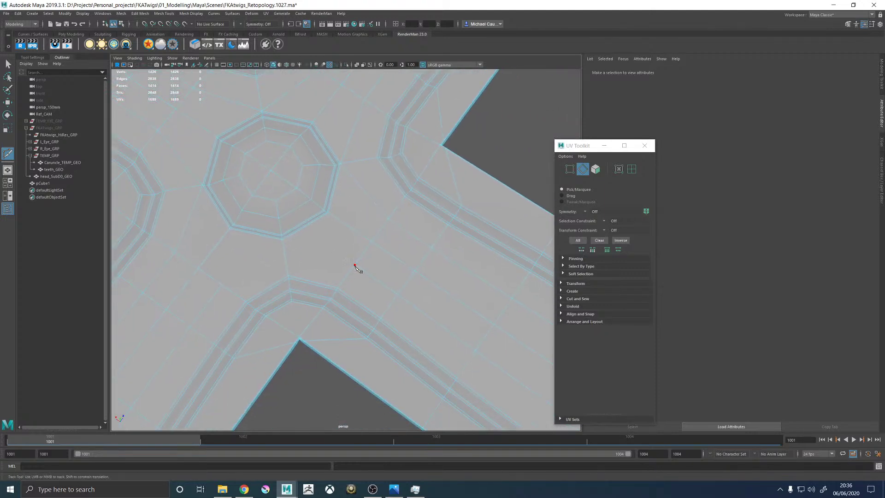
Step: Cut an edge from the dome's lower outer vertex to the edge loop of the adjacent arm
left_click(355, 265)
left_click(284, 241)
right_click(284, 243)
scroll(286, 243, "down", 4)
middle_click_drag(284, 220, 335, 244, "alt")
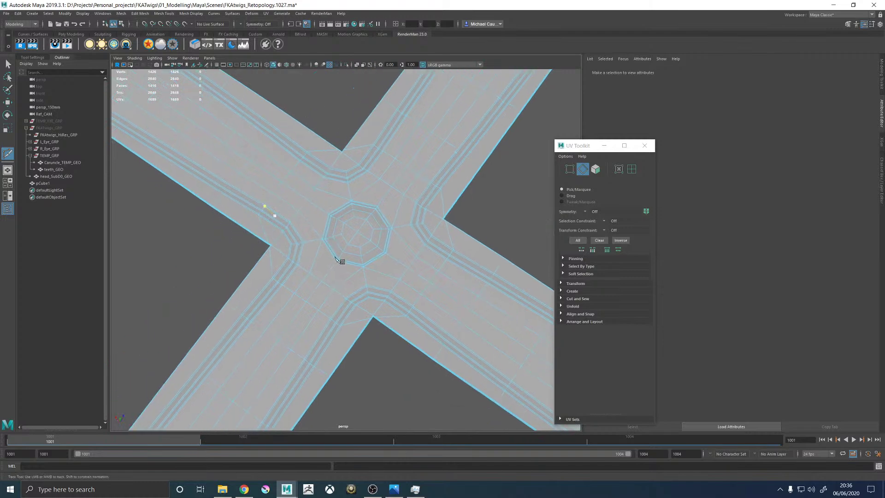
Step: Cut the remaining connecting edges between the dome's outer vertices and the edge loops of the upper arms
left_click_drag(335, 244, 348, 194, "alt")
left_click(329, 207)
right_click_drag(329, 205, 410, 245, "alt")
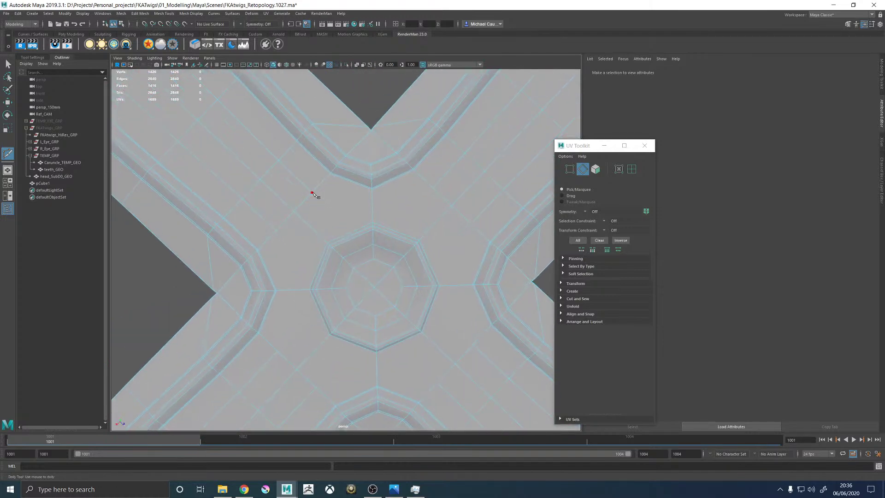
left_click(372, 223)
left_click(440, 286)
left_click(310, 290)
left_click(310, 291)
left_click(276, 232)
right_click(276, 233)
Step: Turn on smooth preview and examine the cross's dome and groove corners with and without the wireframe
left_click_drag(363, 198, 392, 157, "alt")
right_click_drag(414, 258, 345, 271, "alt")
left_click_drag(376, 268, 314, 290, "alt")
right_click_drag(314, 290, 399, 205)
key("3")
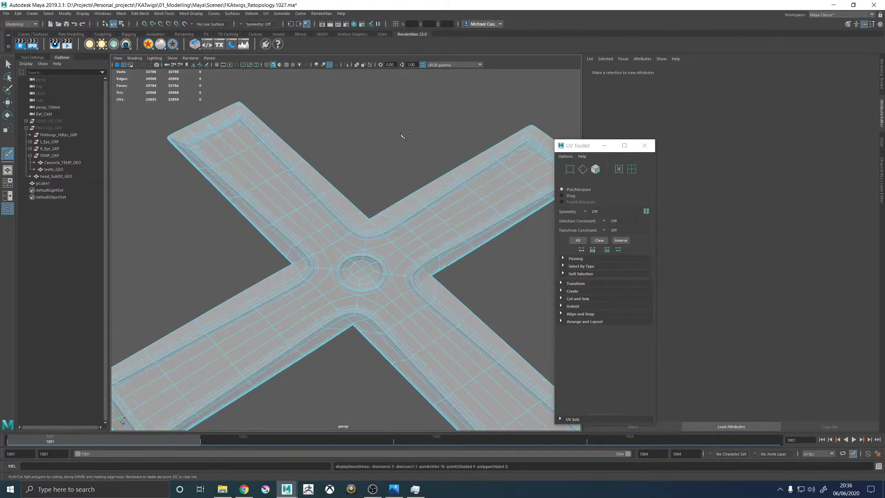
right_click_drag(460, 203, 411, 223, "alt")
left_click_drag(410, 223, 347, 238, "alt")
key("ctrl+z")
left_click_drag(449, 212, 402, 227, "alt")
key("w")
scroll(363, 249, "up", 5)
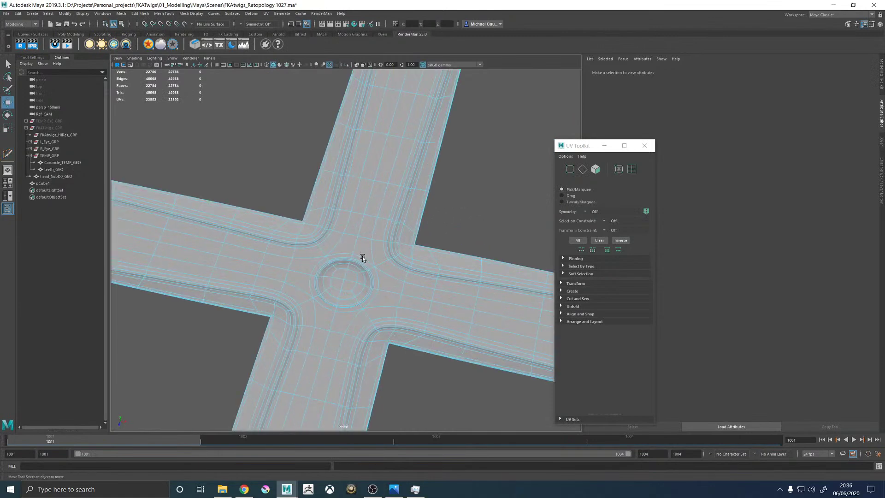
left_click_drag(439, 292, 365, 268, "alt")
left_click_drag(439, 217, 332, 241, "alt")
right_click_drag(331, 241, 411, 161)
left_click(471, 100)
left_click(471, 102)
left_click_drag(442, 198, 277, 217, "alt")
scroll(251, 227, "down", 5)
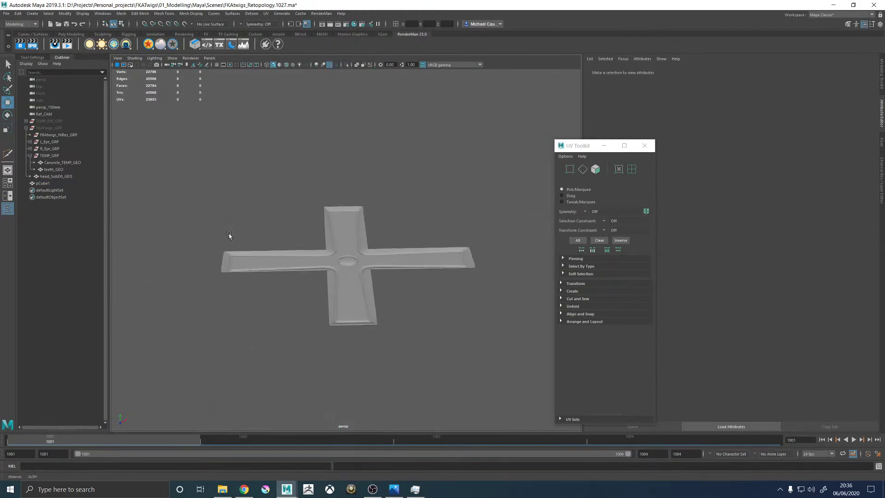
Step: Delete the cross mesh's construction history and return it to the unsmoothed display
left_click(364, 274)
key("alt+shift+d")
key("1")
left_click_drag(363, 216, 320, 215, "alt")
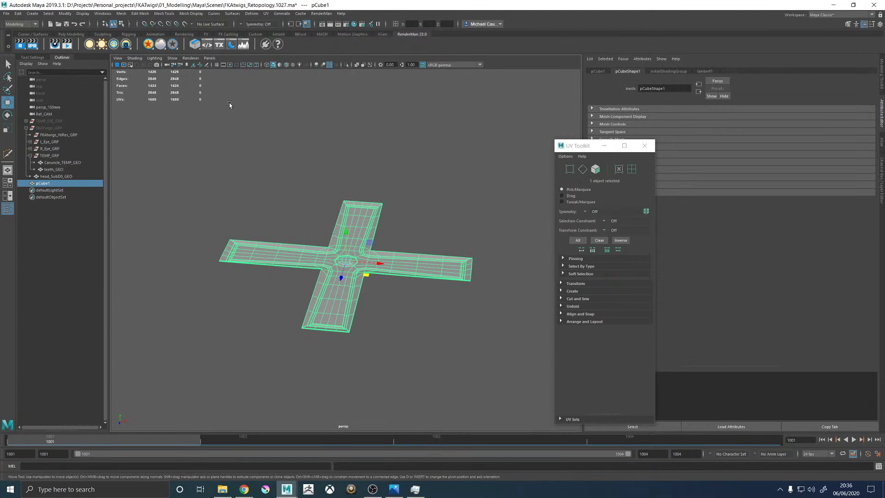
Step: Examine the cross from several angles, comparing the smooth preview with the unsmoothed mesh
left_click_drag(308, 130, 270, 156, "alt")
right_click_drag(271, 156, 370, 182, "alt")
left_click(344, 116)
left_click_drag(364, 189, 382, 185, "alt")
left_click(343, 235)
left_click_drag(384, 168, 437, 262, "alt")
right_click_drag(422, 251, 466, 224, "alt")
middle_click_drag(387, 184, 383, 334, "alt")
right_click_drag(401, 322, 456, 289, "alt")
right_click_drag(437, 236, 364, 244, "alt")
left_click(361, 239)
left_click_drag(360, 239, 386, 254, "alt")
left_click(355, 239)
key("3")
left_click(359, 205)
right_click_drag(360, 205, 347, 221, "alt")
left_click_drag(368, 221, 358, 242, "alt")
right_click_drag(304, 264, 345, 275, "alt")
left_click(345, 275)
key("1")
left_click(358, 302)
left_click_drag(358, 285, 374, 278, "alt")
left_click(375, 278)
left_click(425, 219)
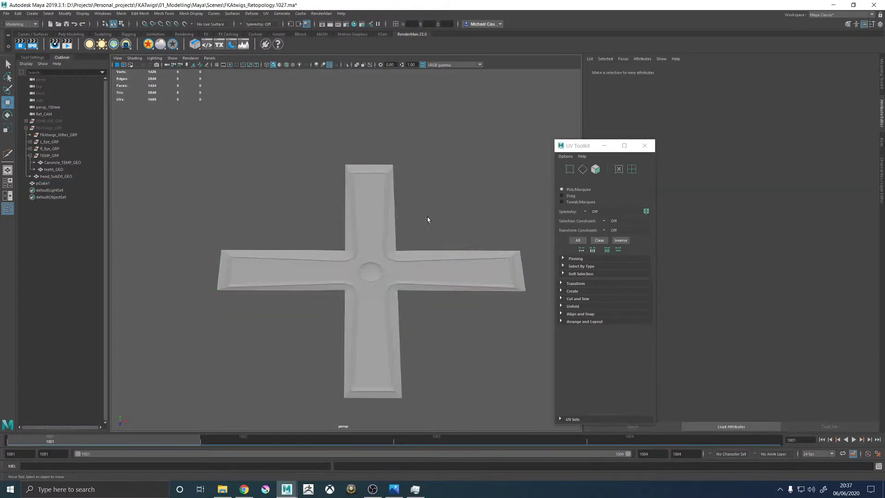
Step: Close the UV Toolkit and select the cross mesh
left_click(644, 145)
left_click(350, 269)
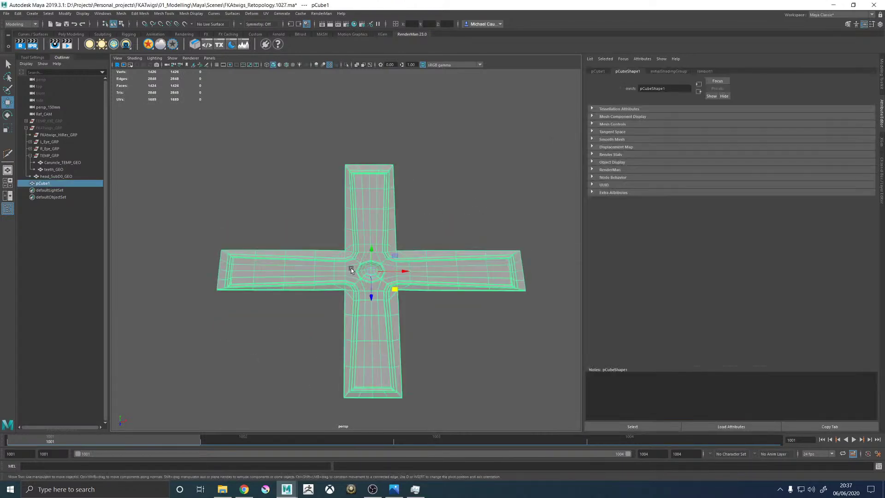
left_click_drag(350, 268, 323, 247, "alt")
right_click_drag(323, 246, 284, 230, "alt")
left_click_drag(295, 234, 283, 221, "alt")
key("r")
key("b")
key("ctrl+z")
key("w")
left_click_drag(322, 251, 312, 267, "alt")
right_click_drag(311, 266, 390, 192)
left_click(390, 193)
scroll(381, 243, "down", 5)
left_click_drag(381, 245, 335, 261, "alt")
key("ctrl+z")
key("ctrl+z")
key("ctrl+z")
key("ctrl+z")
key("ctrl+z")
key("ctrl+z")
left_click(286, 264)
left_click(329, 242)
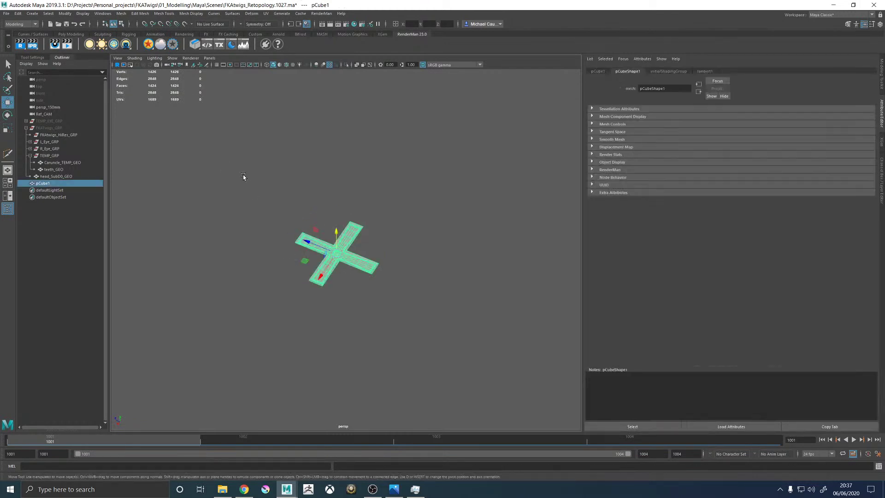
key("f")
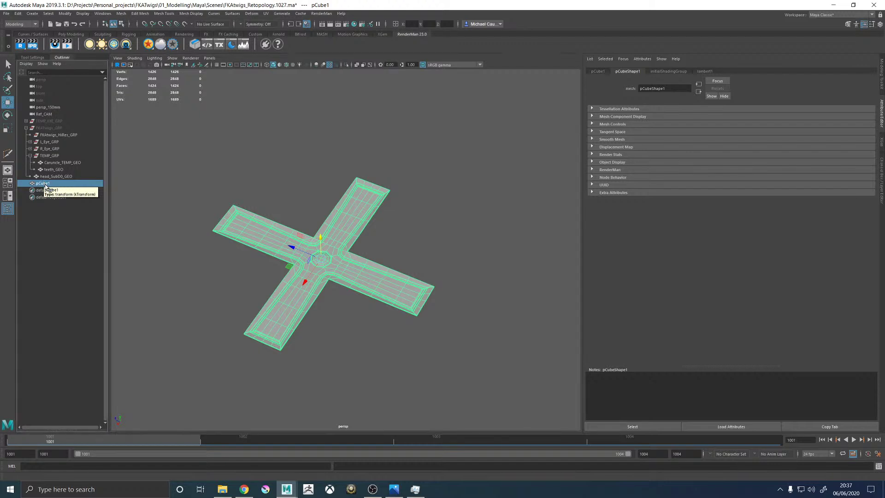
Step: Try to insert additional edge loops across one arm of the cross, and undo them
left_click_drag(161, 193, 231, 213, "alt")
right_click_drag(235, 214, 365, 264, "alt")
middle_click_drag(366, 264, 539, 210, "alt")
right_click_drag(295, 239, 257, 239, "shift")
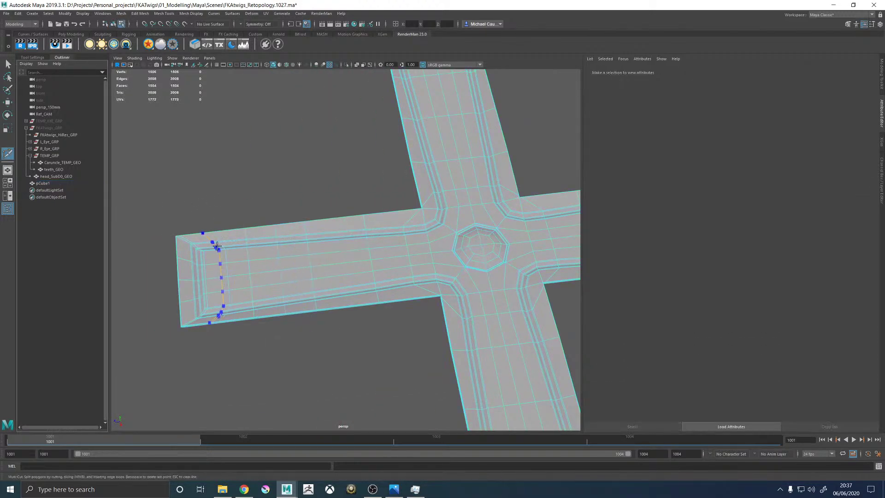
middle_click(341, 241, "ctrl")
middle_click(401, 299, "ctrl")
right_click_drag(400, 300, 308, 303, "alt")
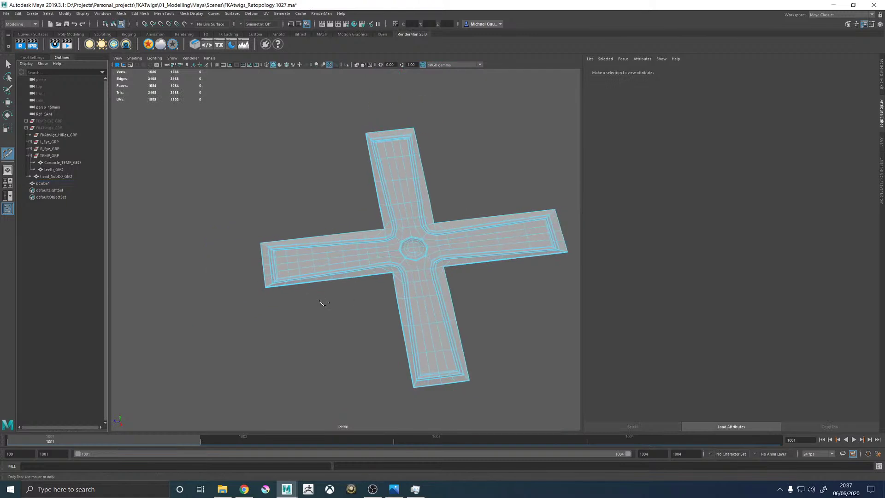
key("ctrl+z")
key("ctrl+z")
key("ctrl+z")
key("ctrl+z")
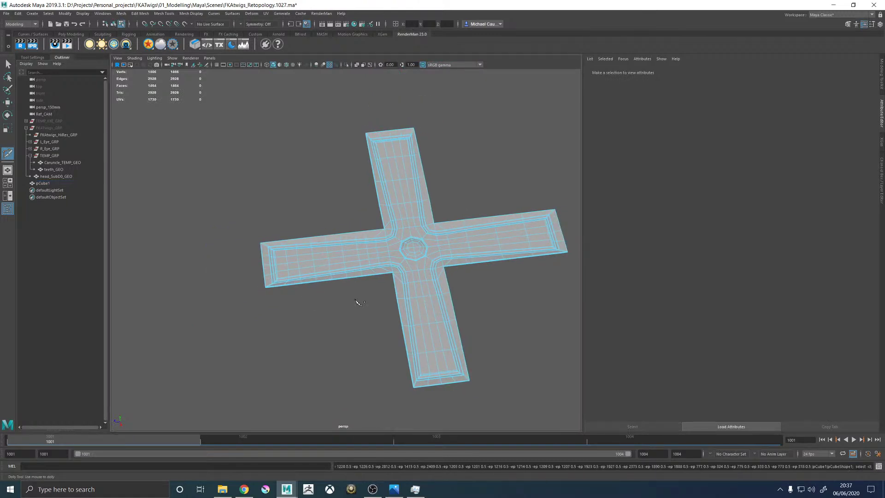
left_click_drag(357, 302, 336, 299, "alt")
key("w")
key("ctrl+z")
Step: Delete the three edge loops running across the middle of one arm
right_click_drag(328, 248, 305, 231, "alt")
left_click(297, 233)
double_click(298, 234)
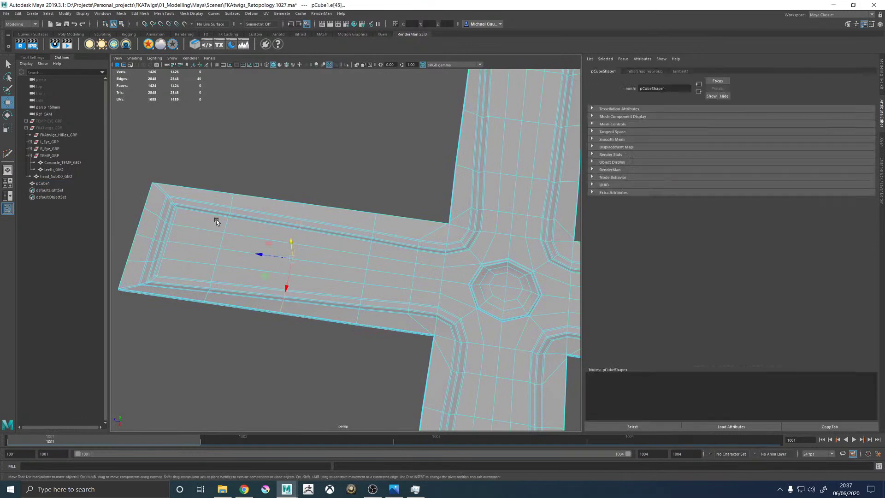
double_click(225, 221, "shift")
double_click(370, 247, "shift")
Step: Inspect the arm where the crosswise loops were deleted, comparing the smooth preview with the unsmoothed mesh
key("3")
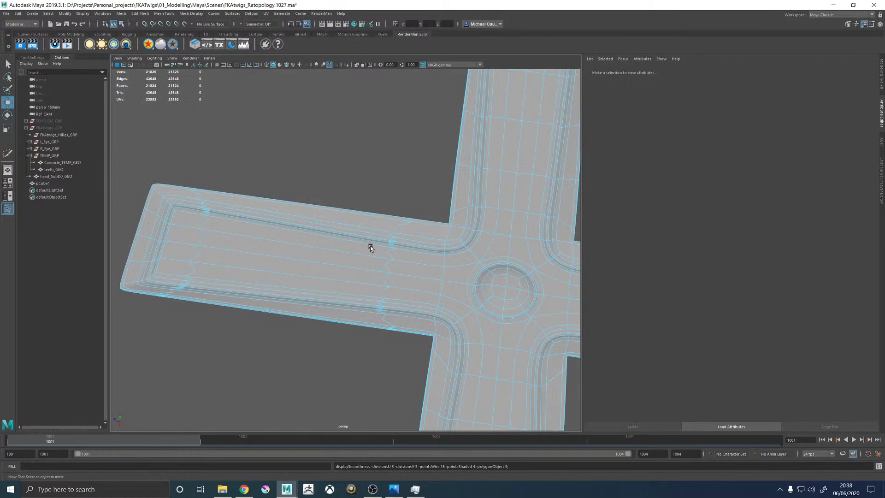
mouse_move(391, 244)
left_mouse_down("alt")
mouse_move(402, 227)
mouse_move(403, 236)
left_mouse_up("alt")
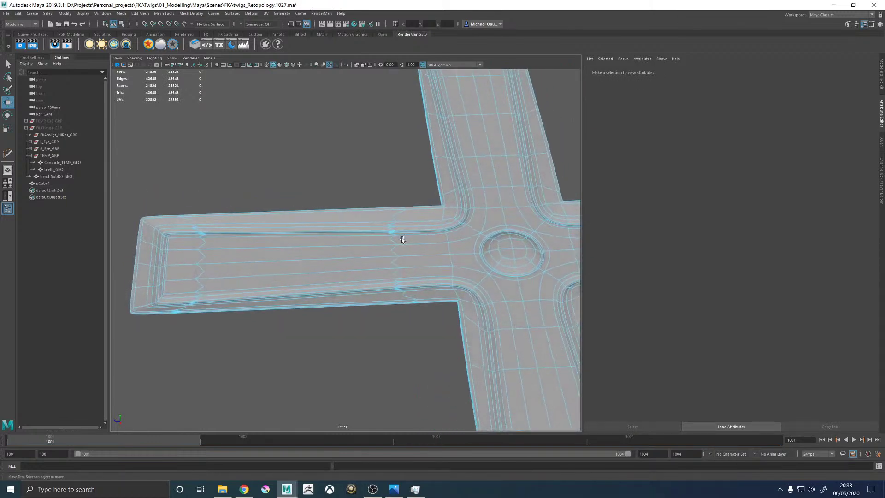
right_click_drag(403, 236, 477, 257, "alt")
middle_click_drag(477, 257, 394, 262, "alt")
key("1")
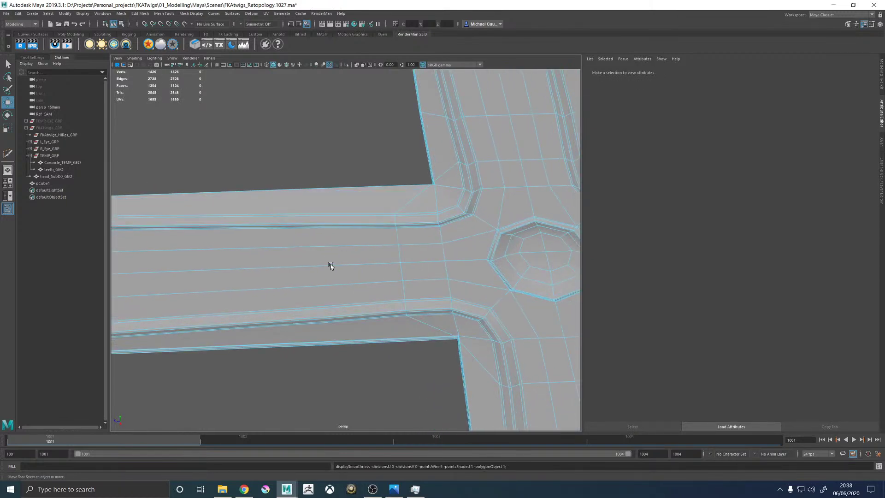
middle_click_drag(330, 265, 436, 269, "alt")
key("4")
key("5")
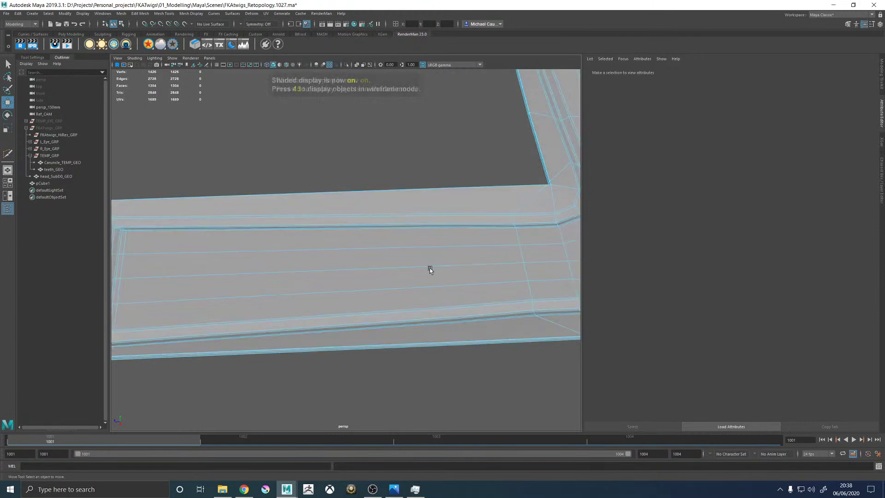
Step: Undo the deletion of the three crosswise edge loops on the cross arm and return to object mode
key("ctrl+z")
key("ctrl+z")
key("ctrl+z")
key("F8")
left_click(355, 165)
left_click(408, 262)
left_click(320, 143)
scroll(392, 245, "down", 6)
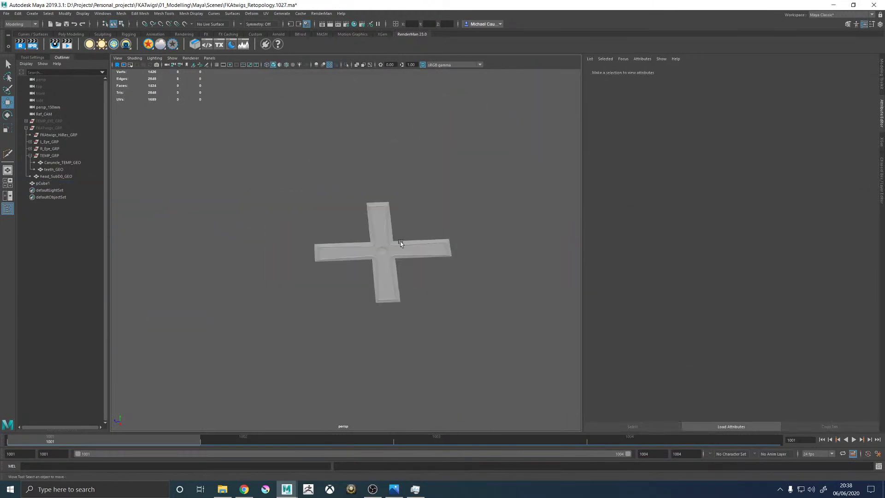
Step: Select the cross mesh, set the input line to Rename mode and open the cross's name for editing
left_click_drag(392, 245, 385, 260, "alt")
left_click(387, 264)
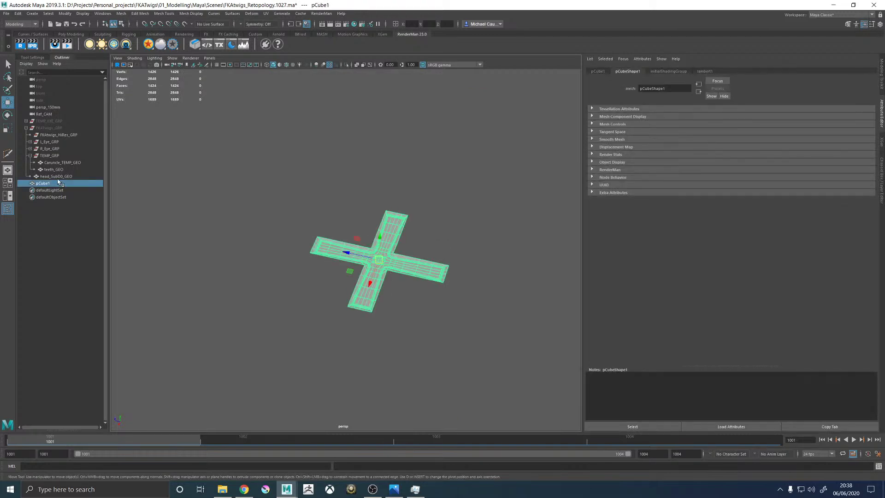
left_click(395, 24)
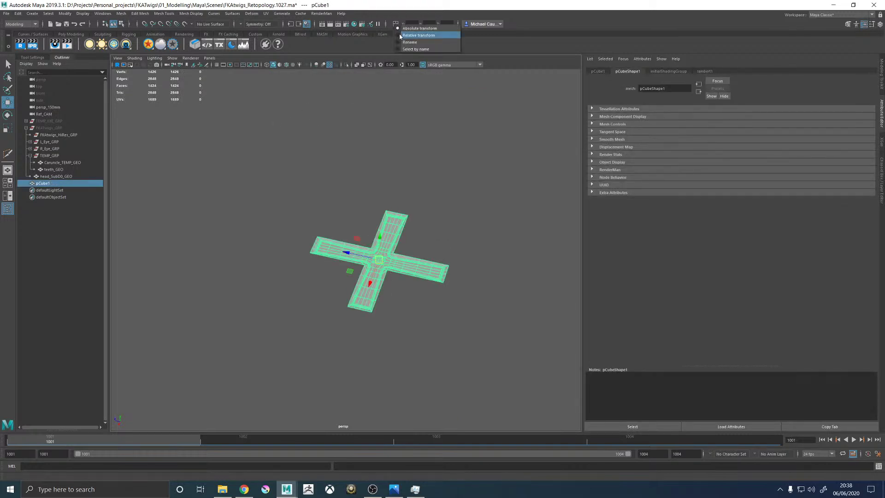
left_click(408, 42)
double_click(411, 24)
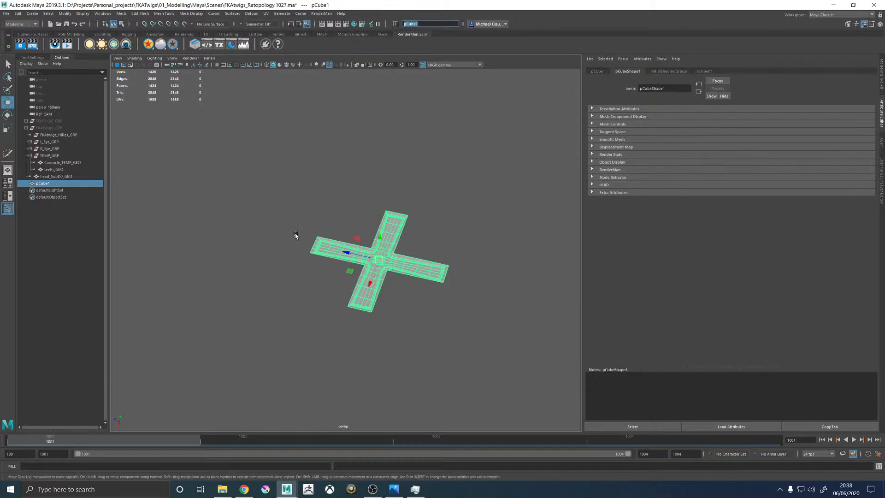
left_click_drag(357, 259, 355, 249, "alt")
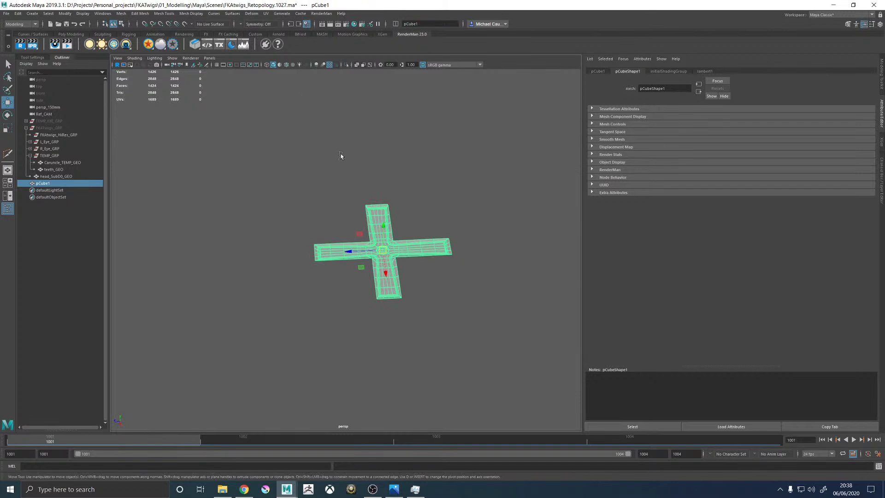
Step: Show the hidden FKATwigs_GRP and TEMP_EYE_GRP groups, and frame the cross in the viewport
left_click(50, 128)
key("h")
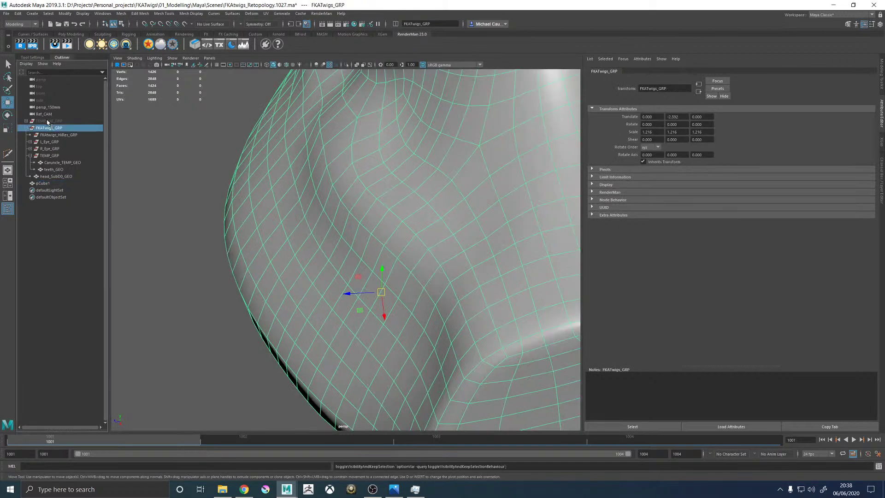
left_click(43, 183)
key("f")
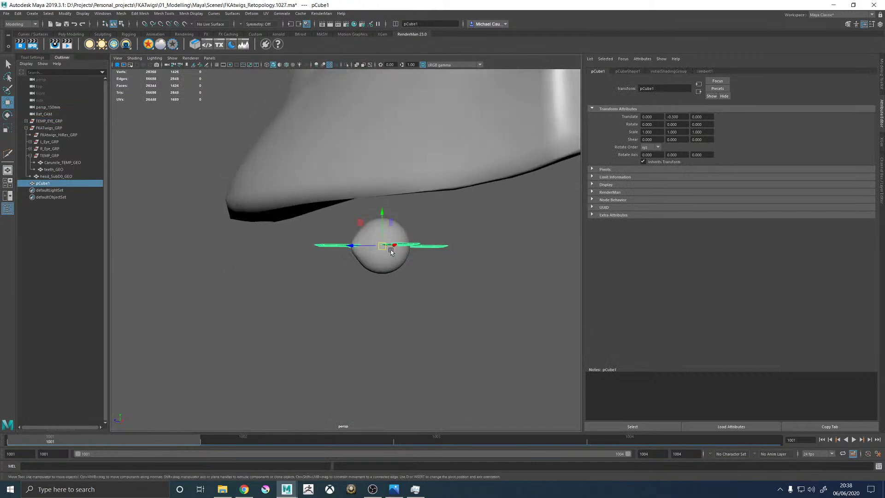
left_click_drag(362, 166, 258, 178, "alt")
right_click_drag(278, 203, 403, 217, "alt")
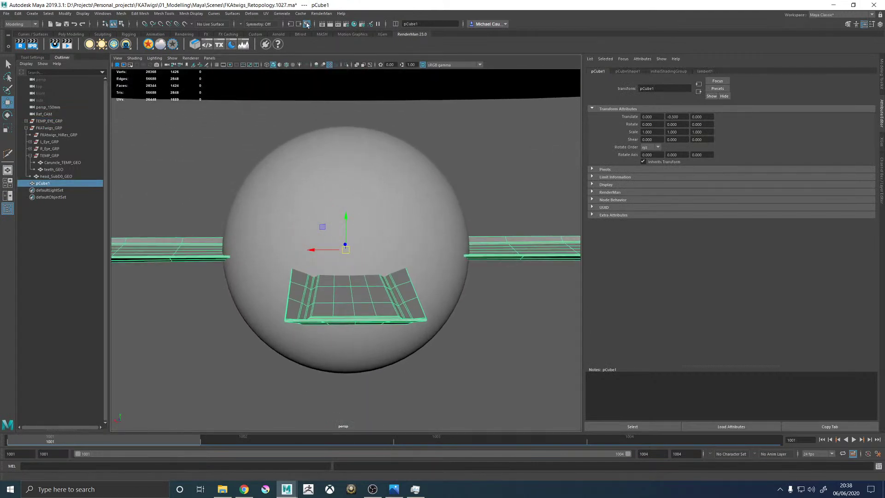
Step: Isolate the cross and apply a planar UV projection from the Y axis, keeping the image width/height ratio
left_click(346, 65)
left_click_drag(306, 113, 466, 222, "alt")
left_click(362, 176)
left_click(367, 211)
mouse_move(363, 207)
right_mouse_down("shift")
mouse_move(350, 365)
mouse_move(361, 303)
mouse_move(394, 289)
mouse_move(438, 315)
mouse_move(454, 311)
mouse_move(437, 293)
mouse_move(452, 311)
right_mouse_up("shift")
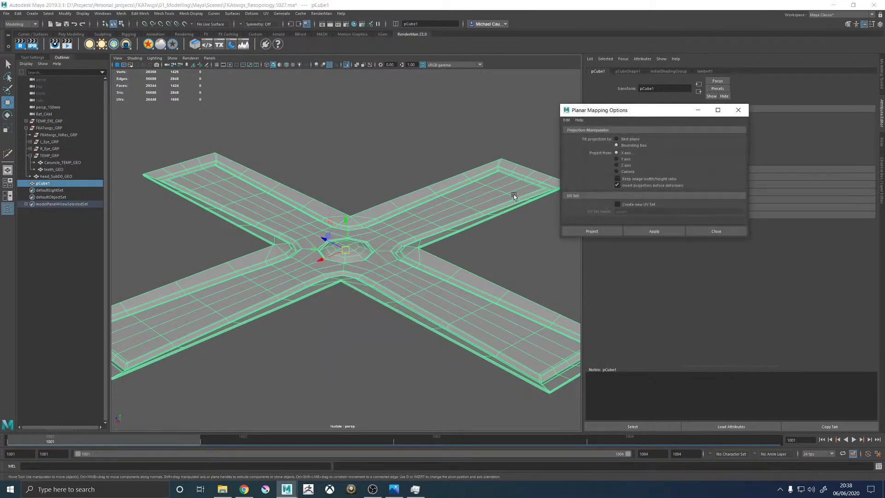
left_click(634, 178)
left_click(620, 159)
left_click(631, 229)
left_click_drag(356, 185, 428, 187, "alt")
key("q")
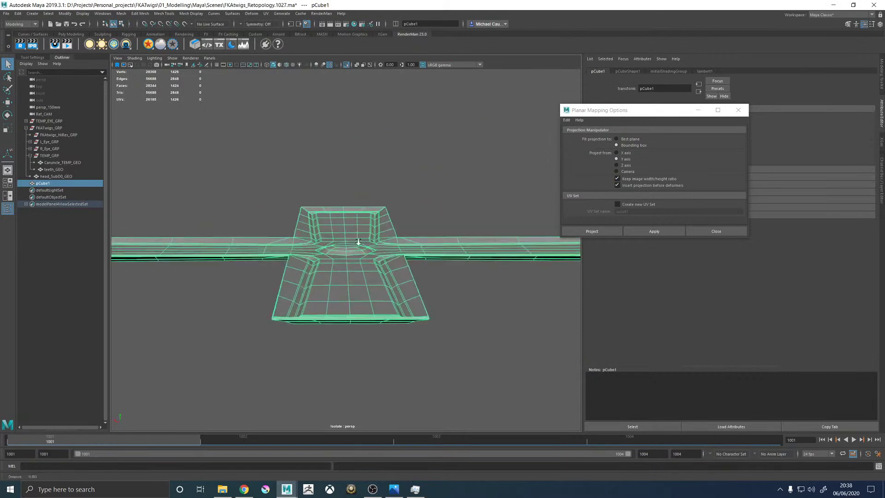
Step: Select the edge loop around the cross's outer rim and cut the UVs along it in the UV Editor
right_click_drag(346, 237, 416, 239, "alt")
middle_click_drag(193, 341, 277, 302, "alt")
right_click_drag(277, 301, 297, 332, "alt")
right_click_drag(388, 320, 388, 253)
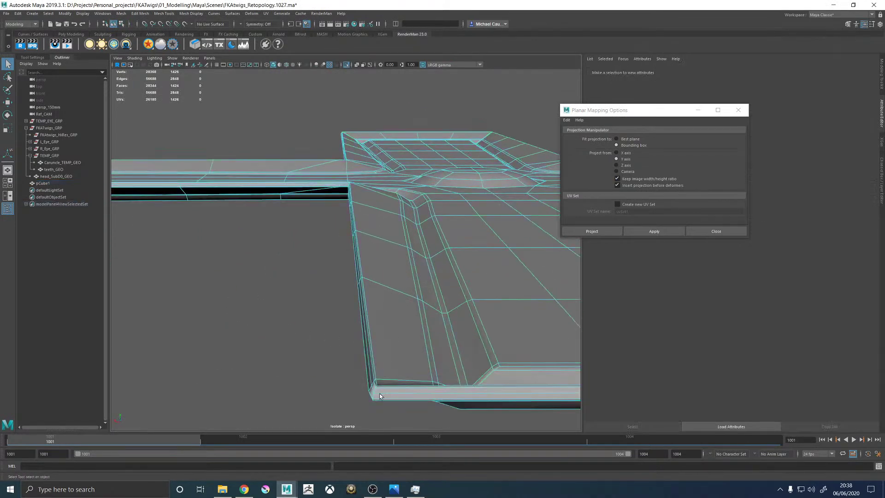
double_click(378, 393)
left_click(266, 14)
left_click(272, 25)
key("f")
right_click(399, 223, "shift")
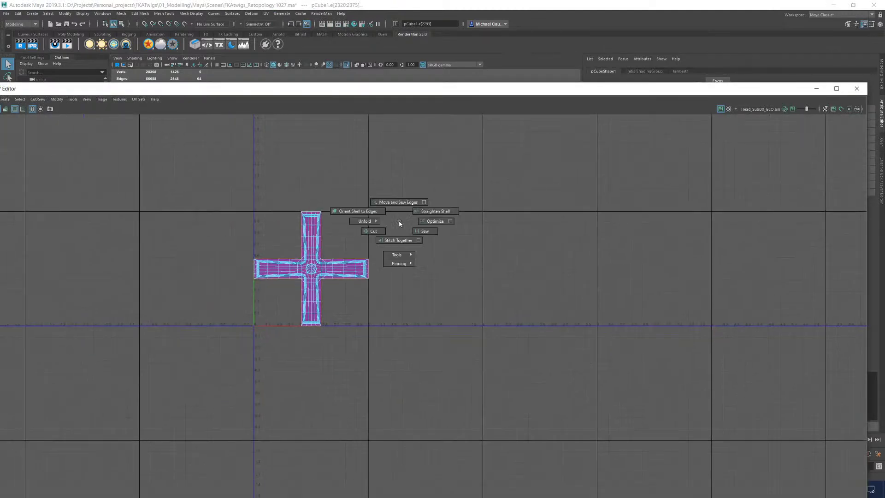
right_click_drag(399, 221, 368, 233, "shift")
Step: Select all the cross's UVs, unfold them and lay the two shells out side by side
right_click_drag(313, 245, 281, 226)
left_click_drag(226, 183, 408, 343)
right_click(433, 201, "shift")
left_click(355, 199)
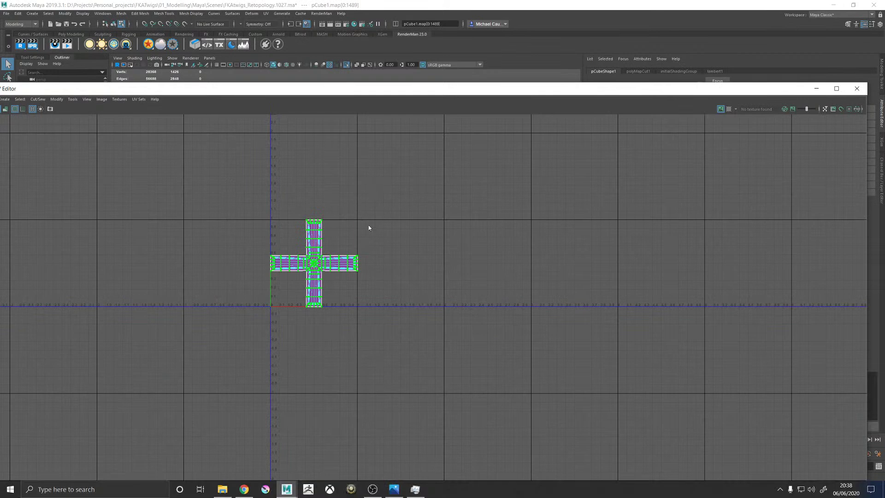
right_click_drag(368, 225, 602, 349, "alt")
right_click_drag(482, 204, 412, 228, "shift")
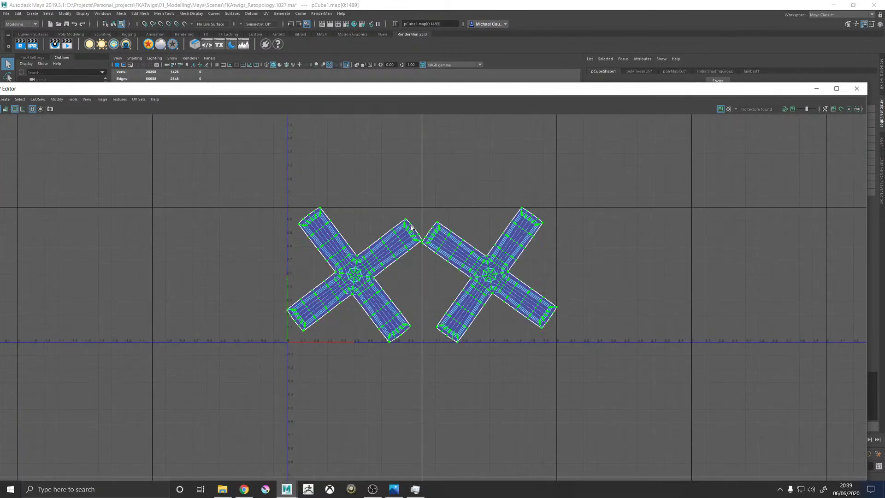
Step: Lay out the UV shells again with shell pre-rotation set to Vertical and 1 tile in U
right_click_drag(479, 193, 446, 205, "shift")
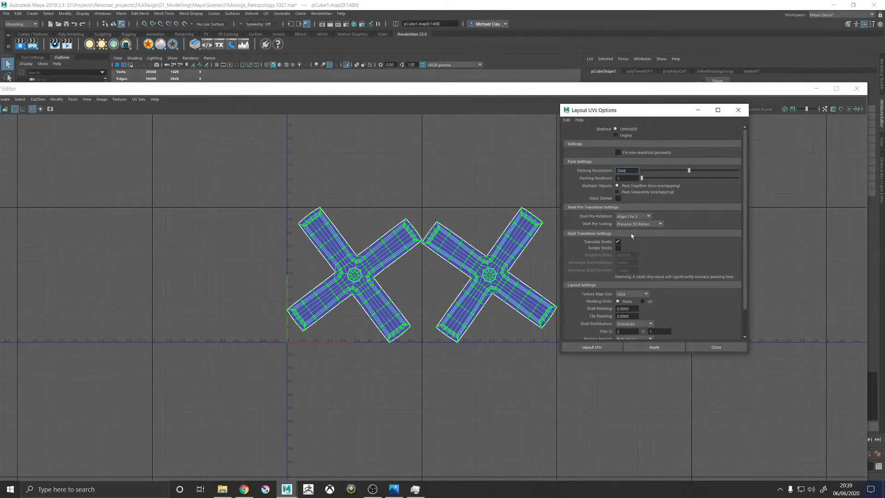
left_click(636, 217)
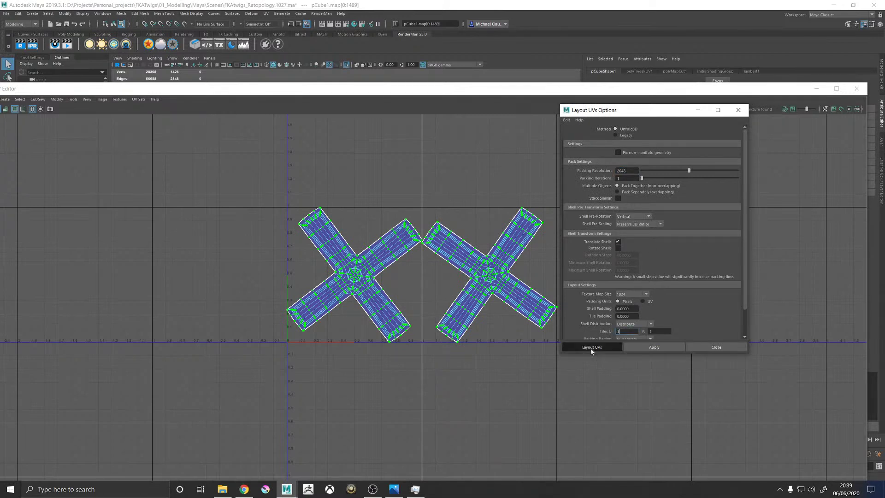
left_click(574, 347)
key("f")
Step: Rotate the upper UV shell about 45 degrees so its arms stand vertical and horizontal
middle_click_drag(460, 225, 470, 224, "alt")
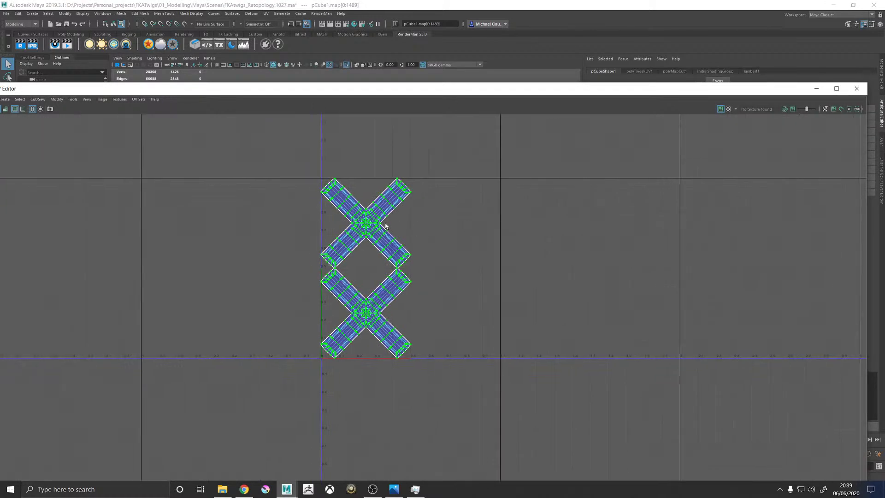
left_click(364, 214)
key("e")
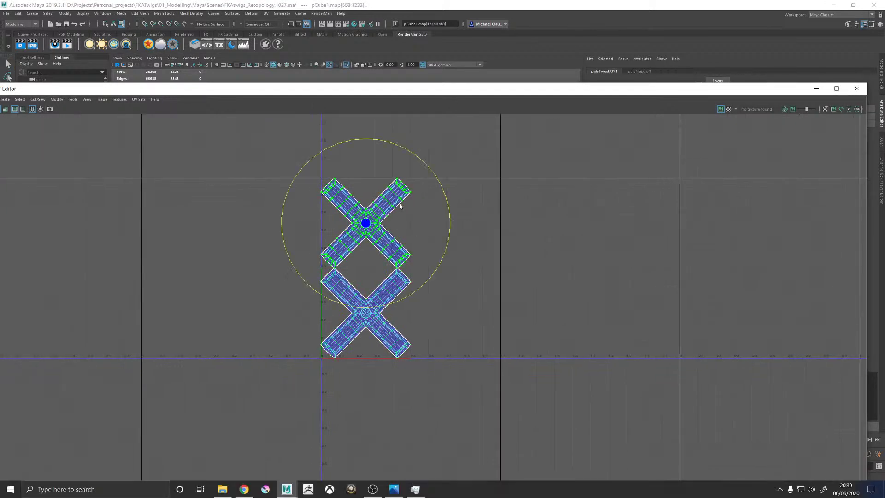
left_click_drag(447, 197, 406, 152)
key("w")
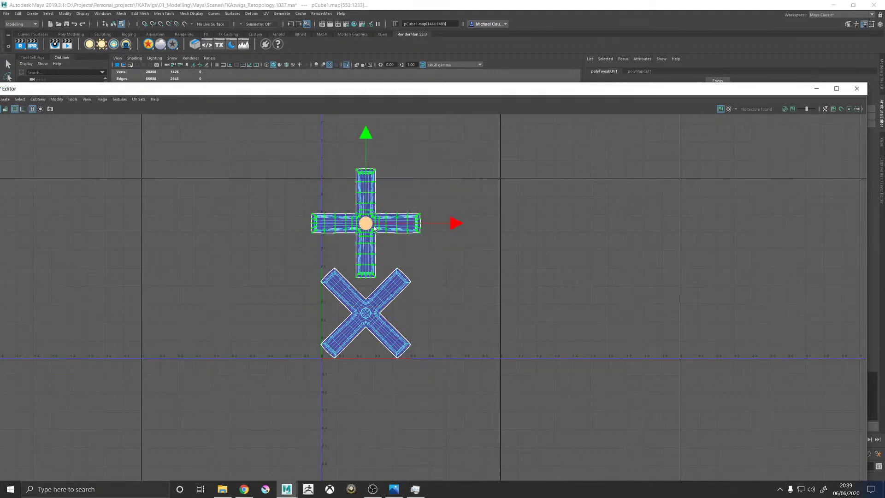
Step: Check the move tool's settings and shift the upright UV shell horizontally to the far edge of the UV tile
mouse_move(364, 223)
left_mouse_down()
mouse_move(583, 228)
mouse_move(378, 229)
left_mouse_up()
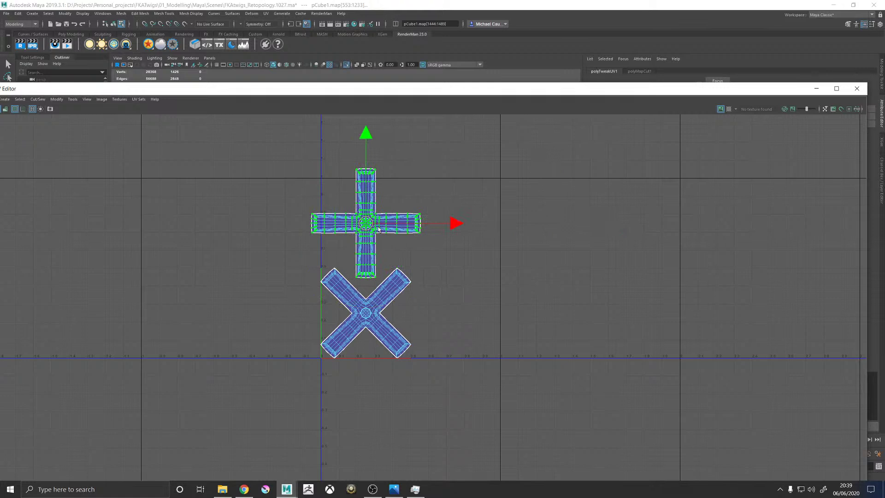
left_click(871, 24)
left_click_drag(538, 91, 610, 233)
left_click(65, 96)
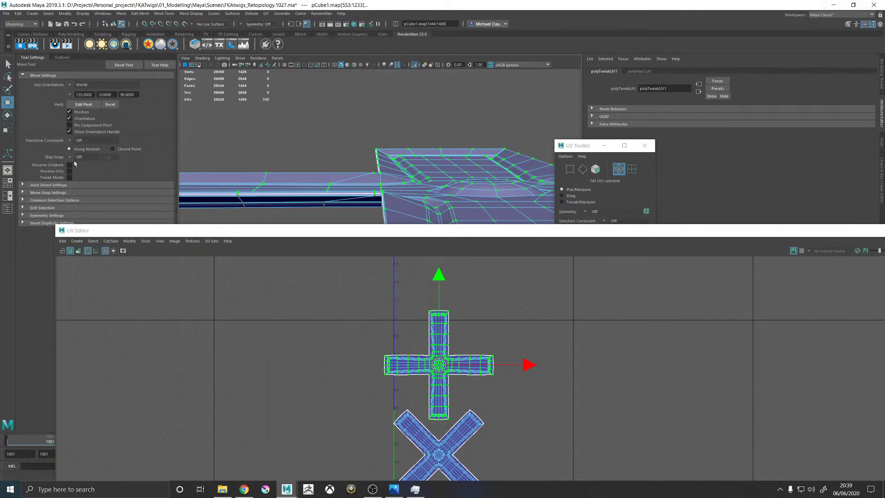
left_click(515, 368)
left_click(74, 94)
left_click(85, 101)
left_click_drag(529, 368, 608, 370)
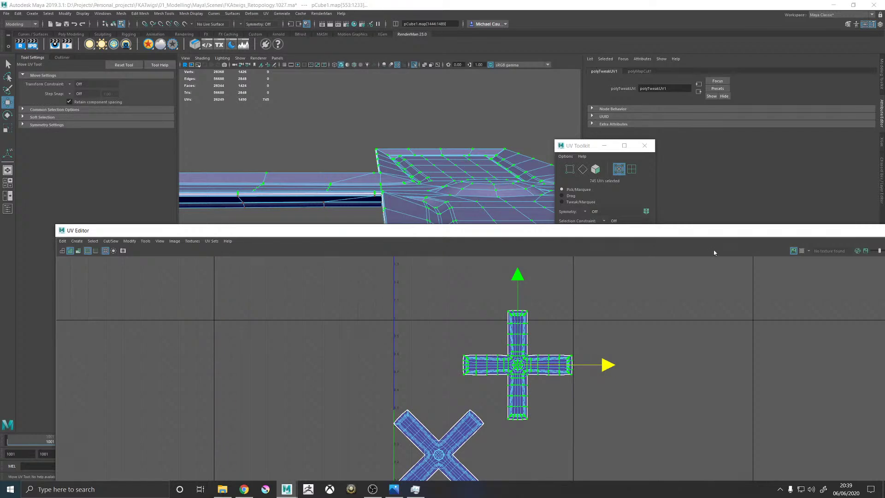
Step: Enlarge the UV Editor, rotate the second UV shell about 45 degrees upright and move it inside the tile's lower corner
double_click(661, 237)
left_click(382, 254)
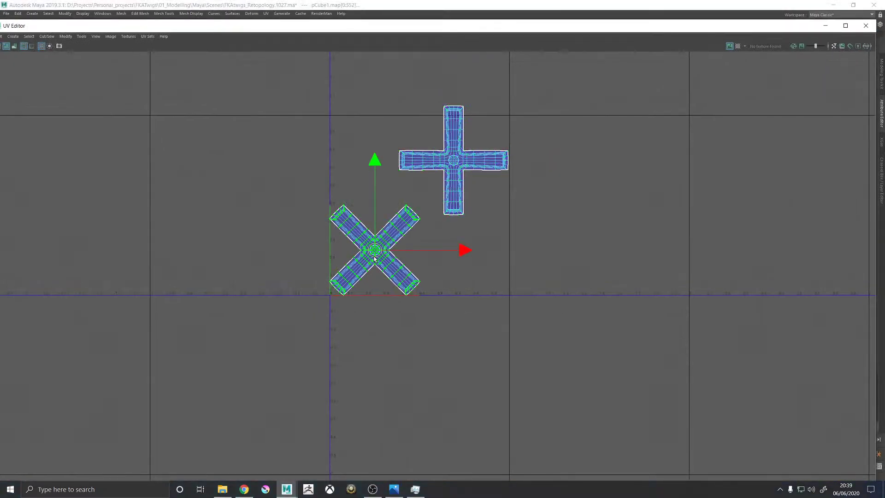
key("e")
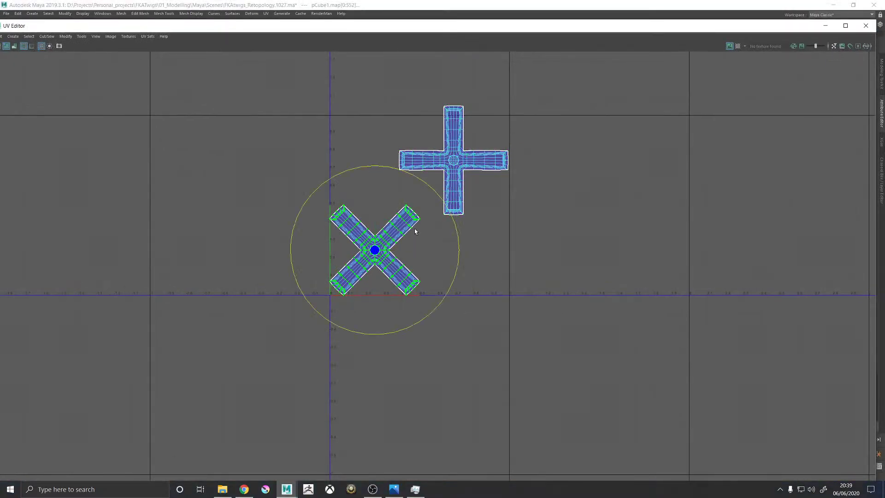
left_click_drag(417, 178, 367, 192)
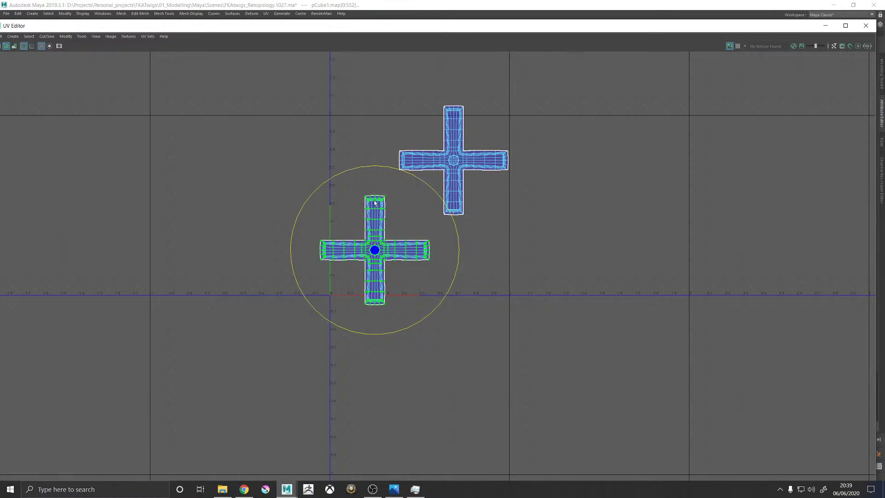
key("w")
left_click_drag(375, 250, 387, 234)
Step: Nudge the upper UV shell down so it sits inside the UV tile without overlapping the lower shell
left_click(452, 171)
left_click_drag(452, 159, 454, 171)
left_click(529, 146)
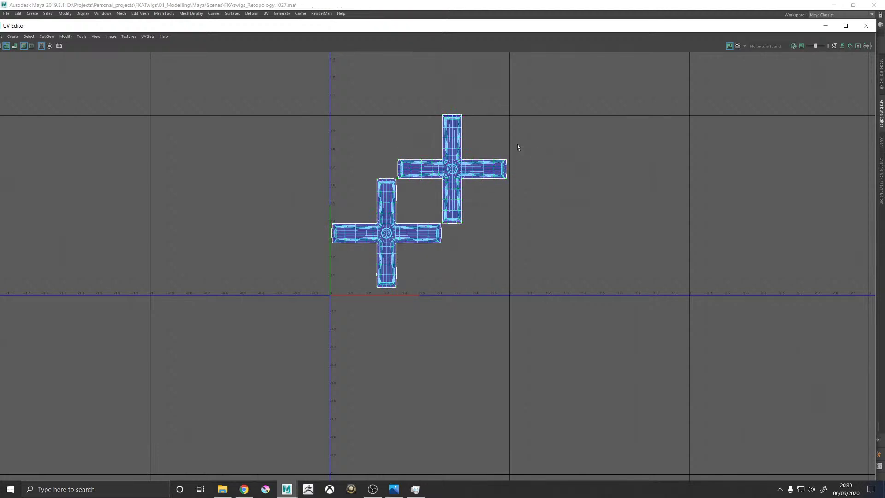
scroll(477, 146, "up", 3)
middle_click_drag(440, 171, 444, 242, "alt")
right_click_drag(444, 242, 573, 253, "alt")
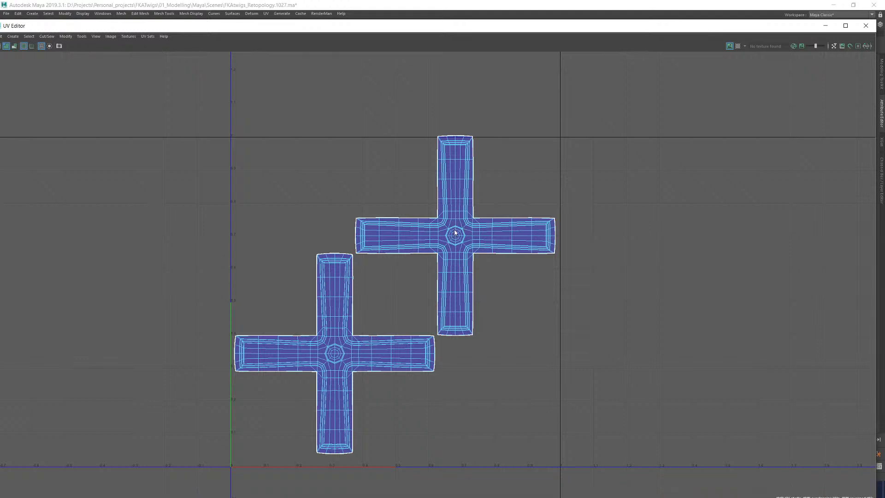
left_click(469, 224)
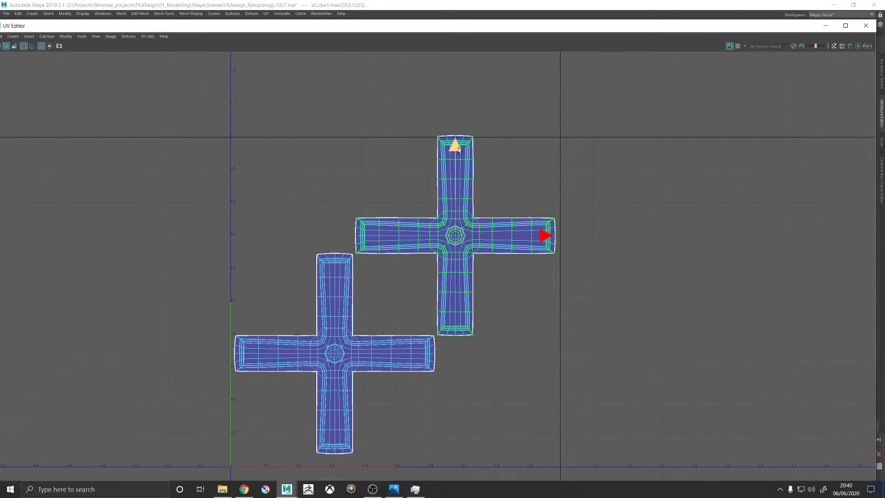
left_click_drag(455, 148, 456, 152)
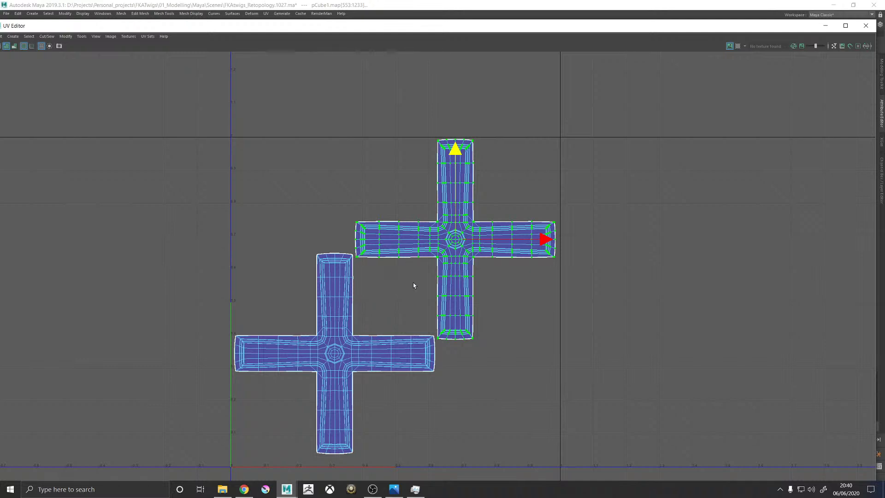
left_click(518, 193)
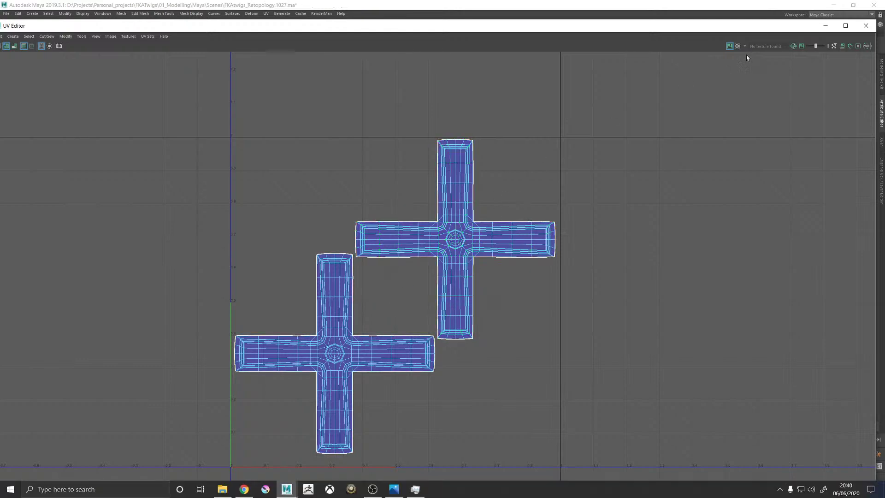
Step: Close the UV Editor and view the isolated cross as a whole object with nothing selected
left_click(865, 26)
left_click_drag(417, 232, 521, 178, "alt")
right_click_drag(489, 217, 241, 225, "alt")
right_click_drag(431, 226, 492, 177)
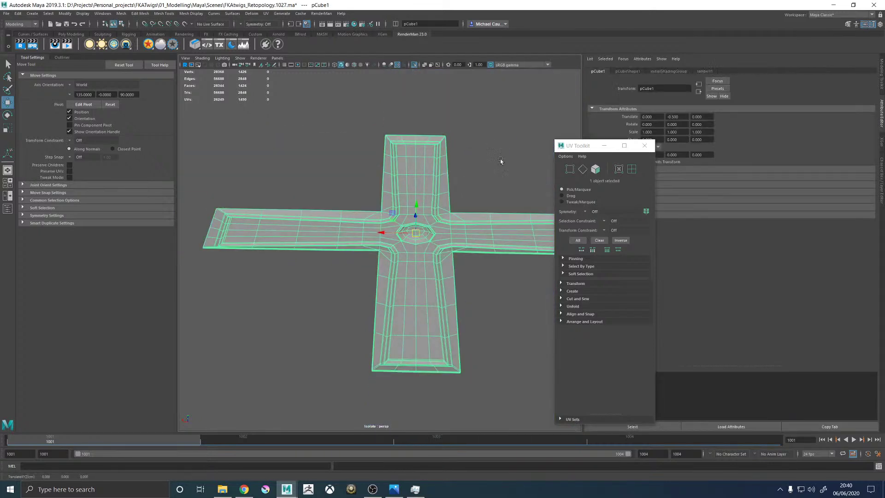
left_click(492, 176)
left_click_drag(472, 205, 221, 225, "alt")
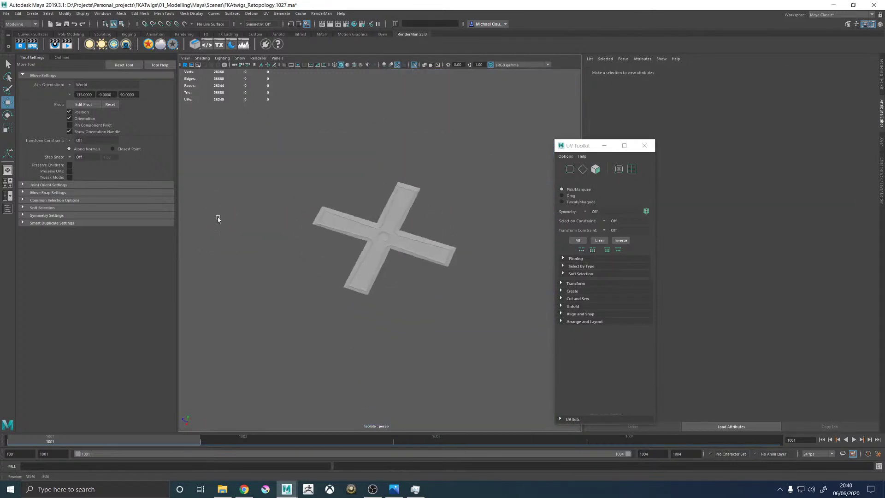
Step: Turn off the isolated view and select the cross beneath the head with the Scale tool
left_click(415, 65)
right_click_drag(441, 193, 193, 227, "alt")
left_click_drag(194, 227, 355, 209, "alt")
right_click_drag(355, 210, 461, 261, "alt")
left_click(425, 237)
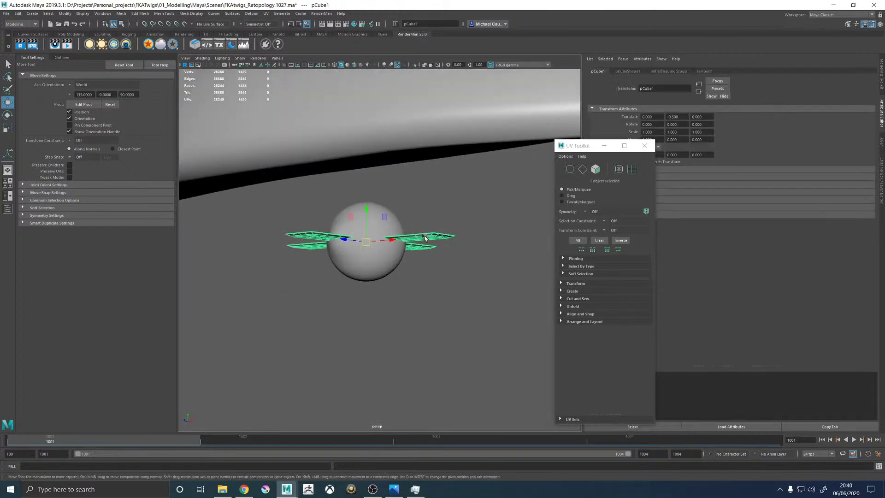
key("r")
left_click_drag(425, 237, 346, 237, "alt")
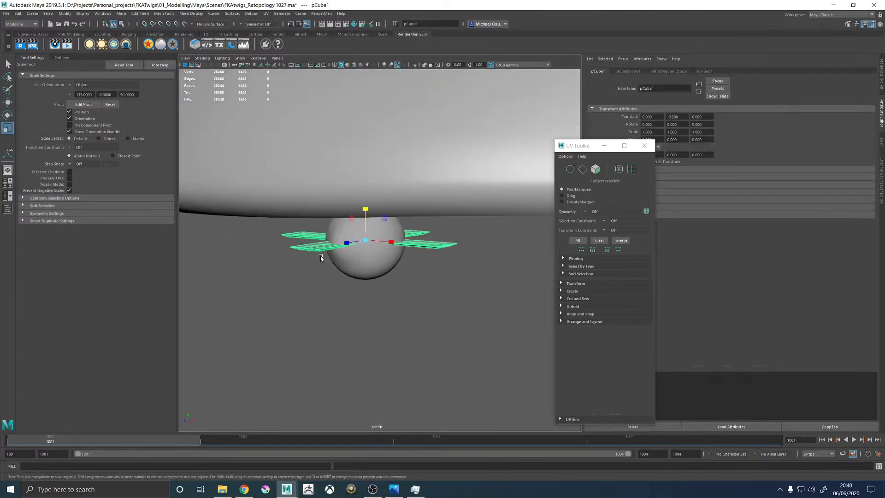
Step: Close the UV Toolkit and hide the TEMP_EYE_GRP group using the Outliner, leaving the cross selected
left_click(644, 146)
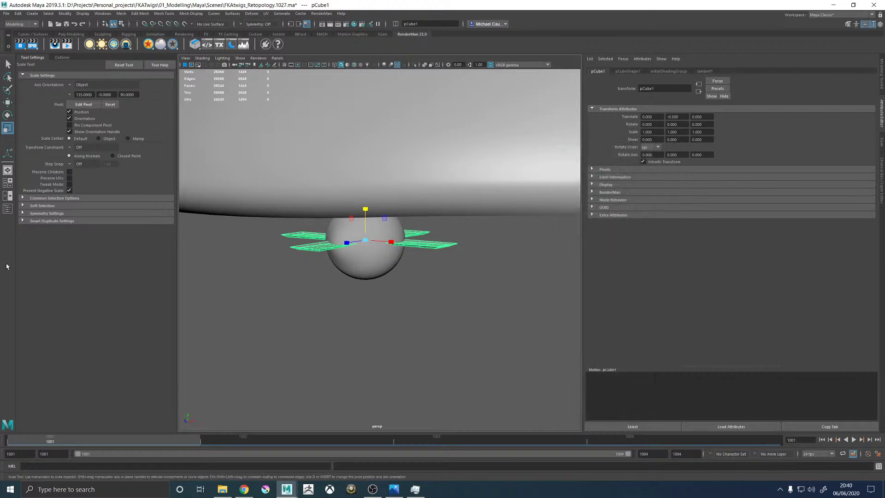
left_click(7, 209)
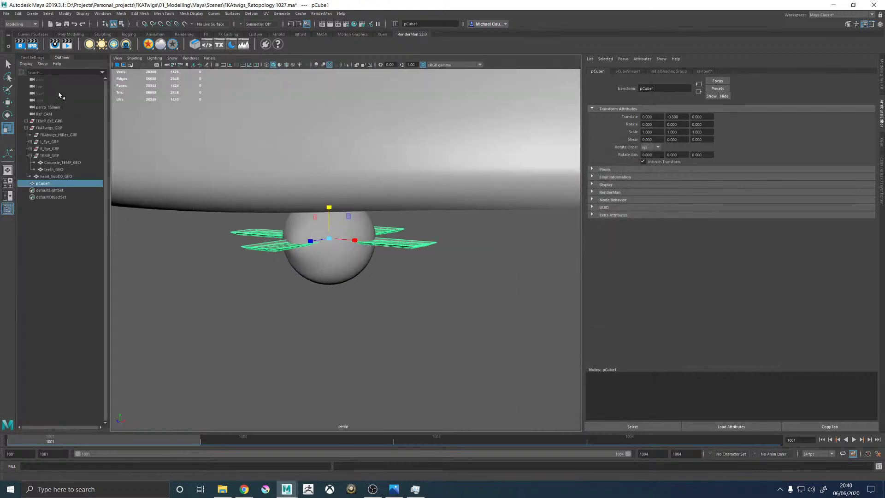
left_click(49, 121)
key("ctrl+h")
left_click(338, 241)
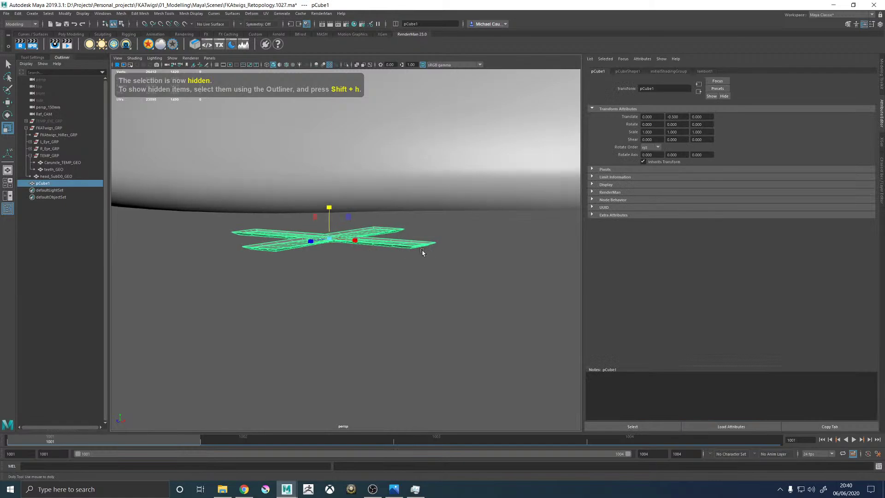
scroll(295, 246, "down", 3)
Step: Switch to the FKA-twigs_Primary_HiRes.jpg reference in Photos and examine the gold crosses on the cheek and under the eye
left_click(399, 492)
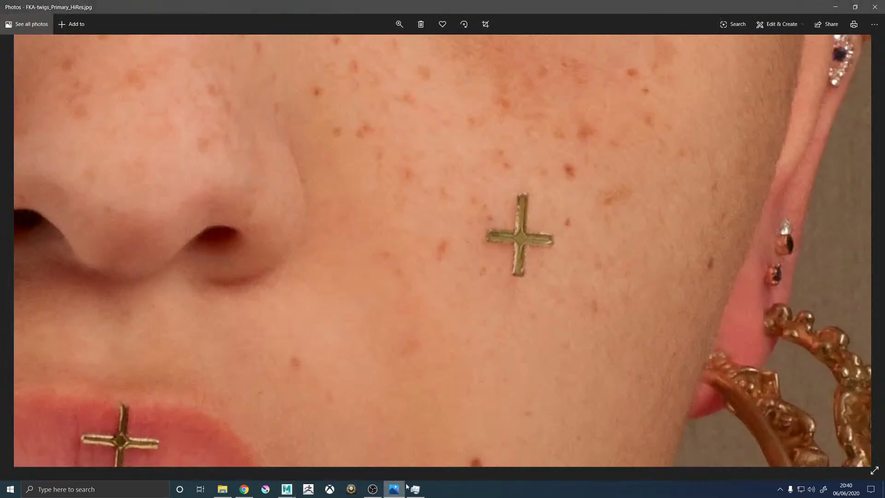
left_click_drag(251, 249, 367, 454)
left_click_drag(640, 64, 432, 243)
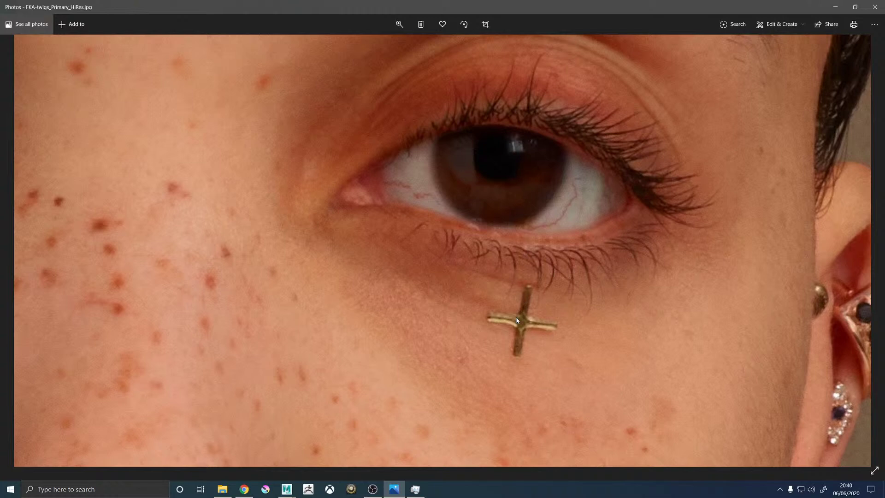
Step: Switch to Maya and create a polygon cube under the bust as a size reference, with its width set to 0.6
left_click(835, 7)
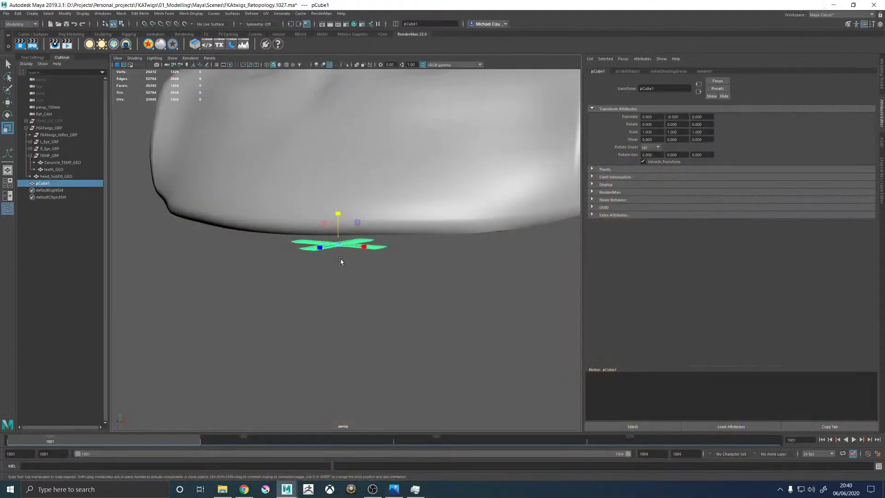
left_click_drag(344, 261, 328, 253, "alt")
right_click_drag(327, 252, 369, 269, "alt")
left_click_drag(369, 268, 399, 302, "alt")
left_click(404, 348)
left_click_drag(404, 348, 415, 272, "alt")
right_click_drag(406, 254, 409, 276, "shift")
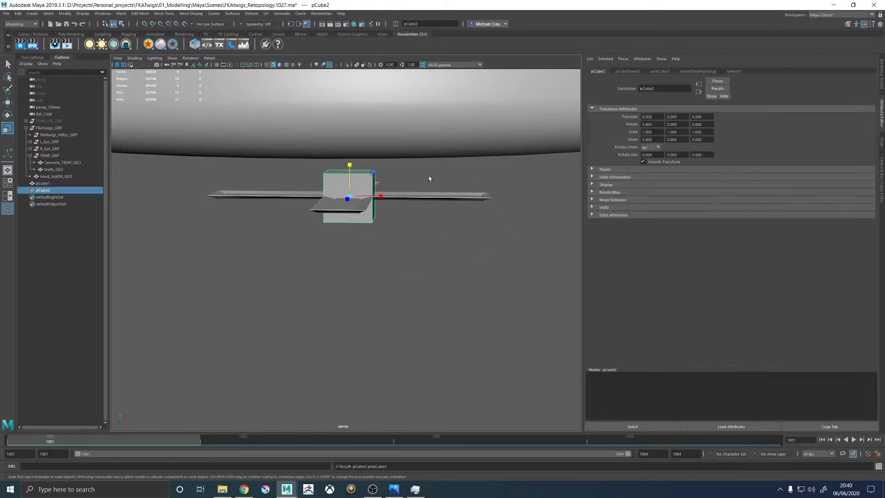
left_click(659, 72)
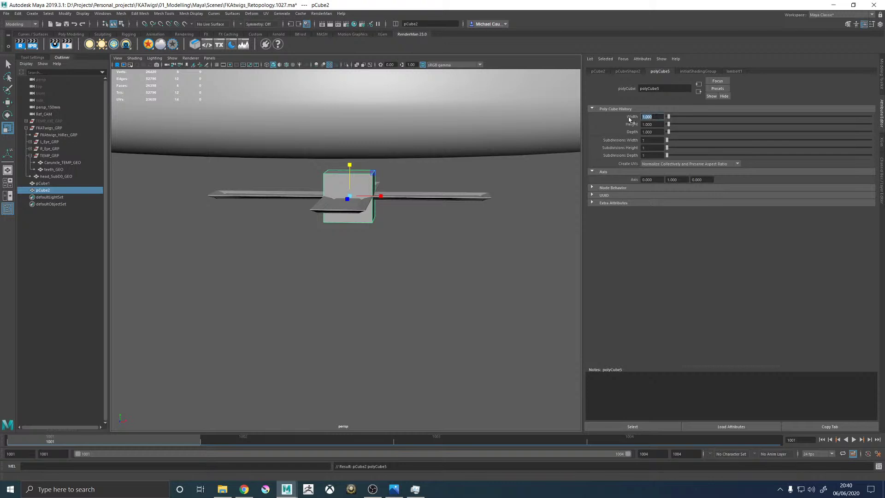
type("0.6")
key("Return")
Step: Scale the cross uniformly down until it fits the width of the reference cube
left_click_drag(454, 165, 414, 168, "alt")
left_click(390, 199)
left_click(393, 196)
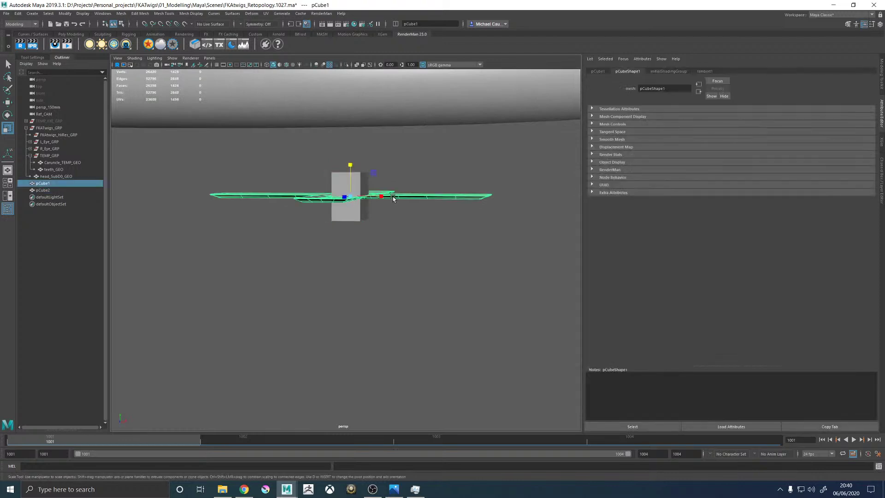
left_click_drag(374, 210, 175, 201, "alt")
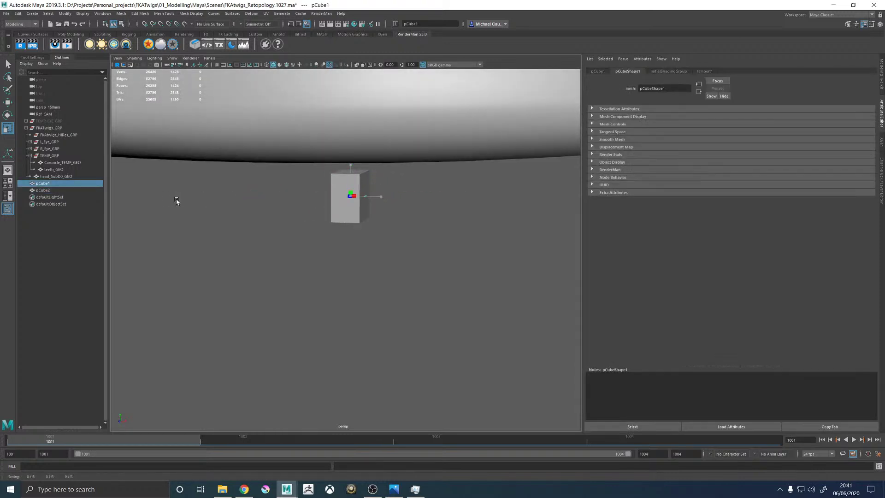
Step: Delete the reference cube and reselect the small cross
left_click_drag(272, 230, 304, 237, "alt")
key("w")
left_click(348, 197)
key("Delete")
left_click(348, 195)
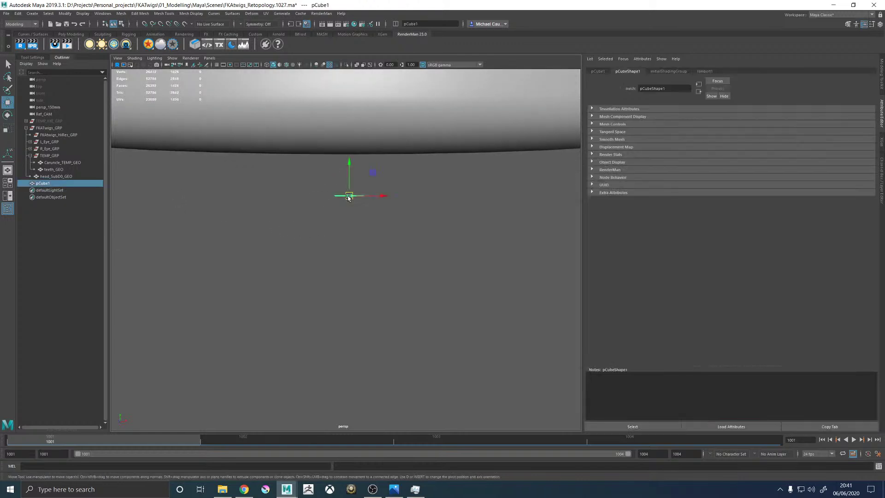
Step: Freeze the transformations of the scaled-down cross
left_click(83, 14)
mouse_move(106, 13)
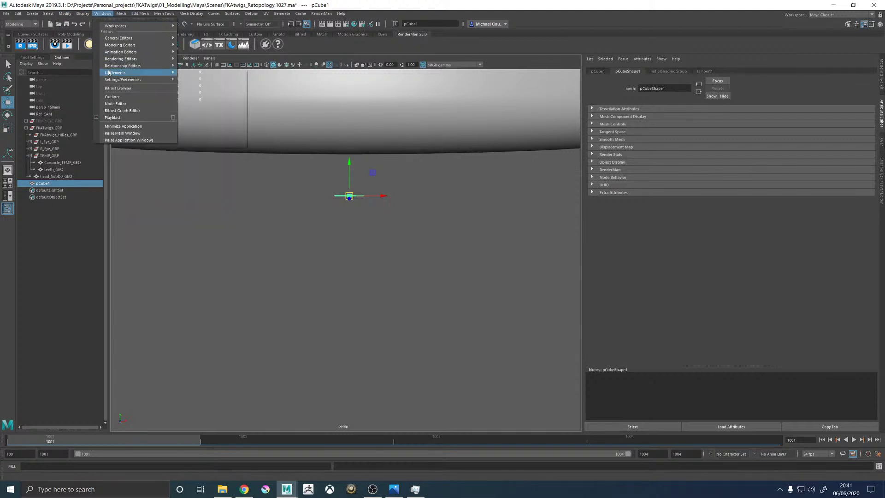
mouse_move(112, 57)
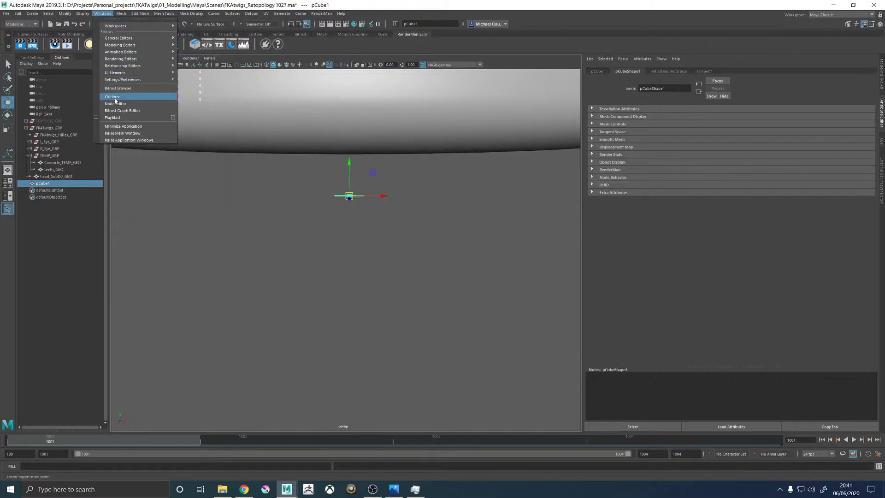
mouse_move(125, 79)
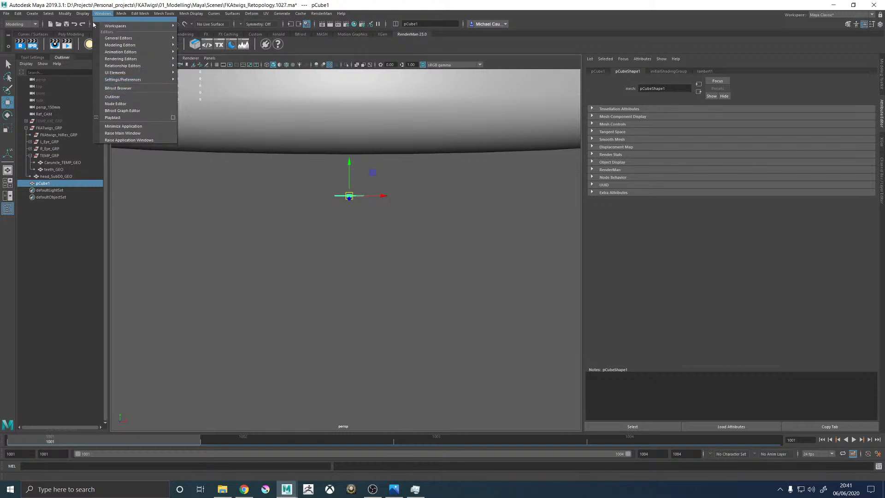
mouse_move(65, 14)
left_click(81, 45)
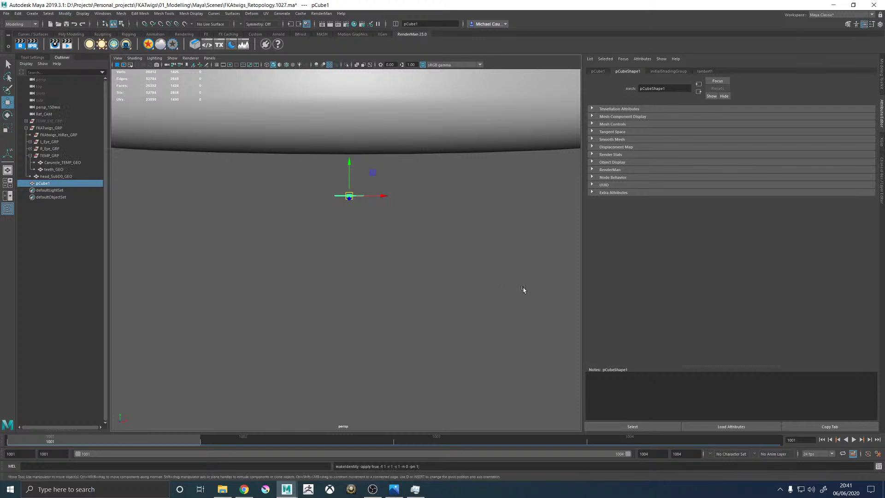
Step: Duplicate the cross and make the head mesh head_SubD0_GEO a live surface
key("ctrl+d")
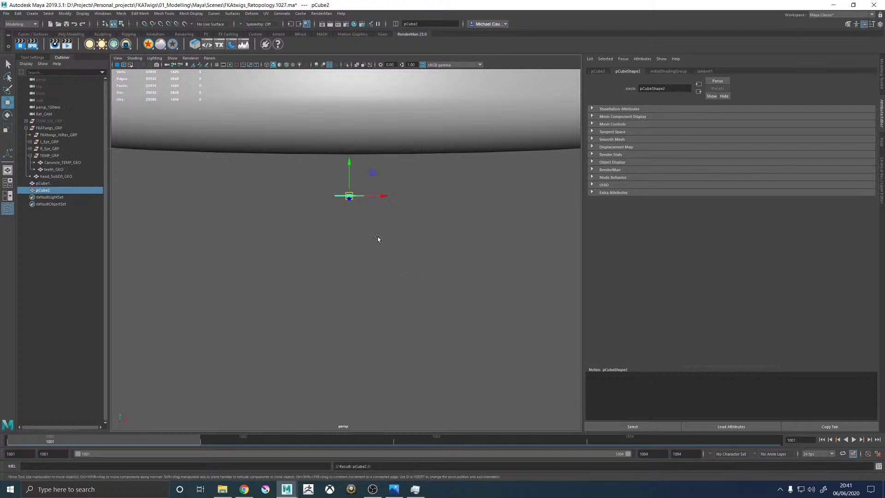
scroll(378, 238, "down", 6)
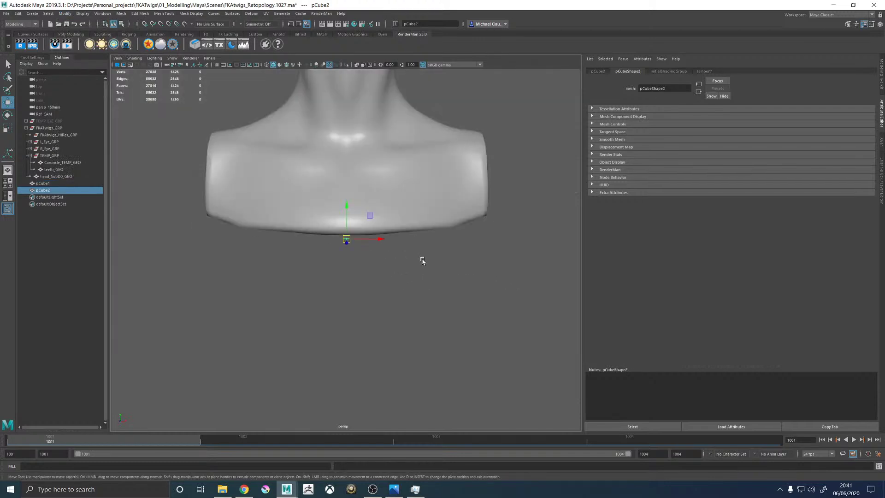
left_click(359, 133)
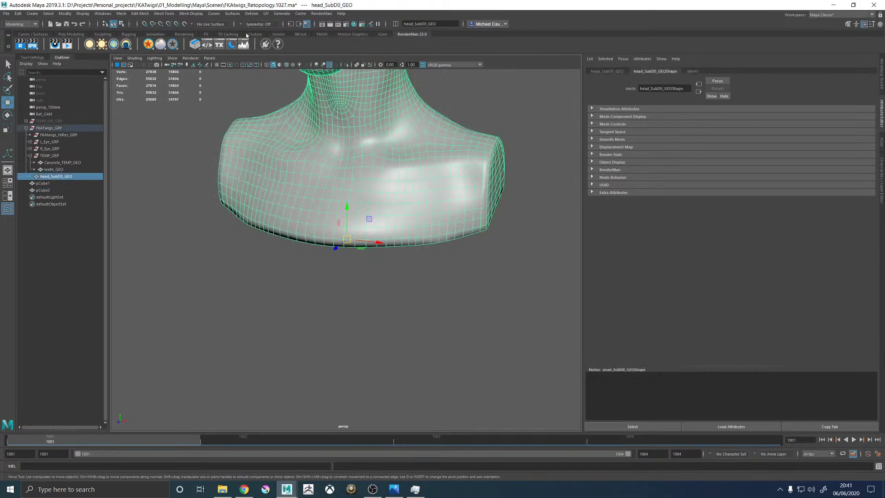
left_click(184, 24)
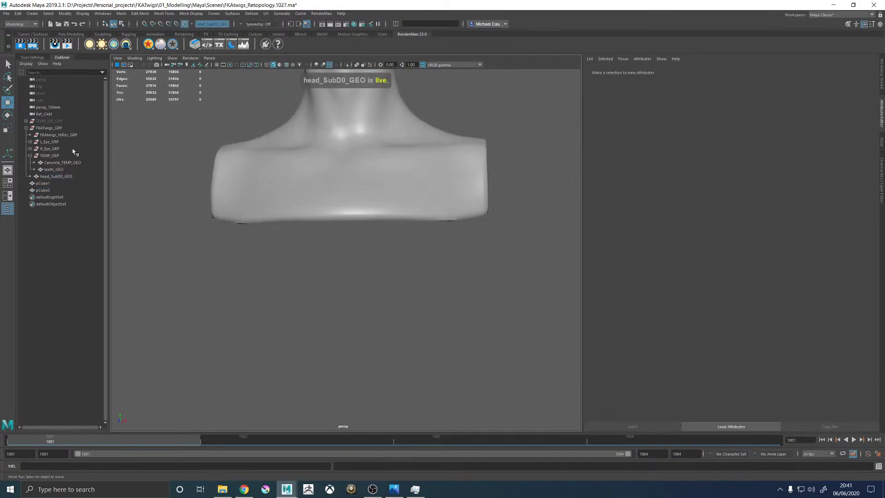
Step: Move the duplicated cross up onto the front of the neck, snapping it to the live head surface
left_click(43, 183)
left_click(37, 190)
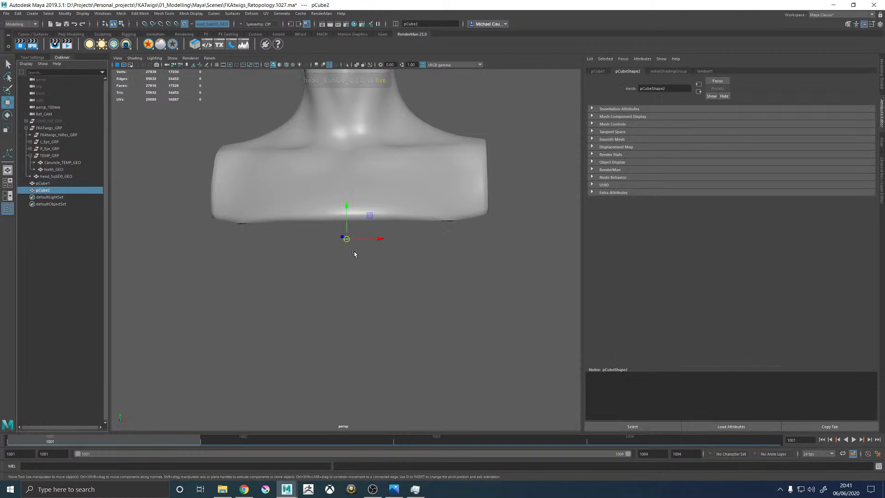
left_click_drag(348, 241, 351, 128)
middle_click_drag(351, 127, 382, 291, "alt")
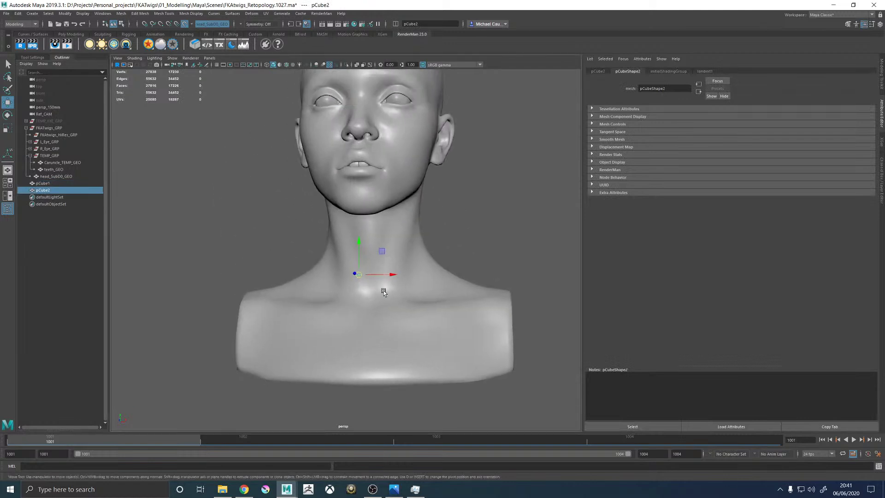
Step: Show the reference camera view in wireframe and move the duplicated cross onto the cheek near the cross in the photo
key("space")
key("space")
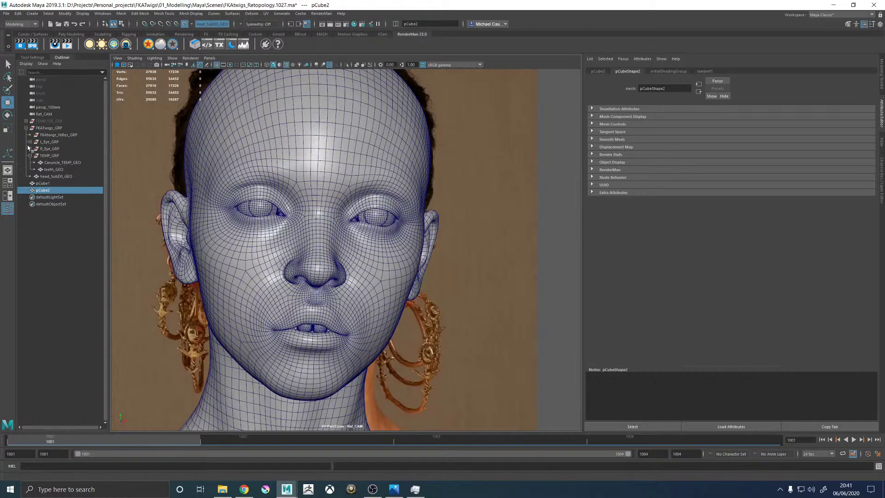
key("4")
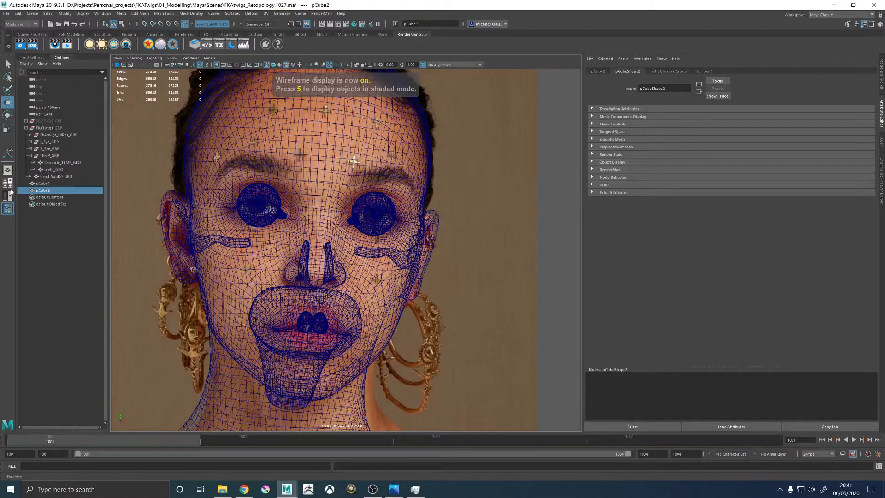
key("space")
left_click_drag(470, 255, 471, 262)
key("space")
key("space")
key("space")
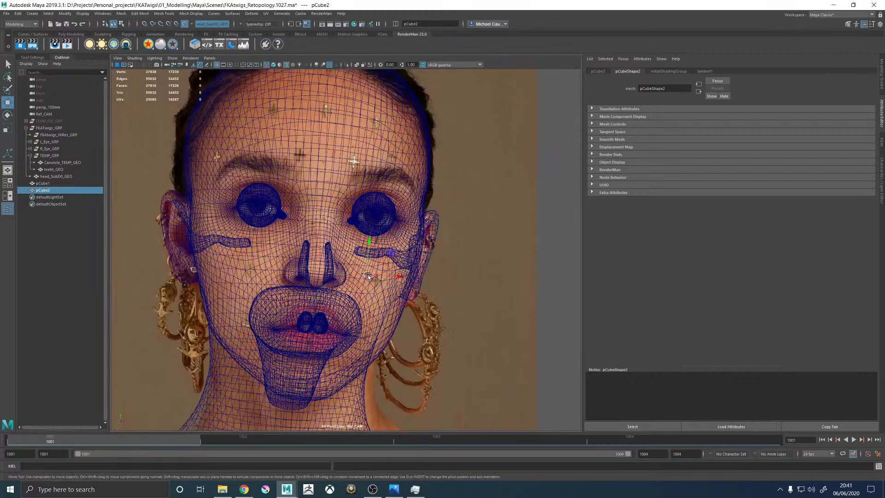
Step: Rotate the cheek cross in the perspective view so it lies flat against the face
key("space")
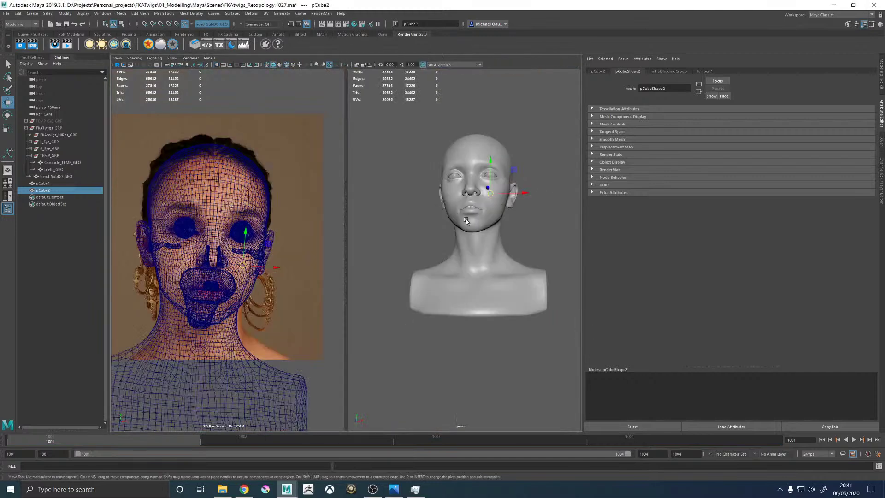
key("space")
scroll(463, 219, "up", 5)
middle_click_drag(463, 219, 395, 310, "alt")
key("e")
left_click_drag(402, 203, 356, 241)
key("ctrl+1")
scroll(404, 245, "down", 5)
key("w")
key("e")
Step: Match the cheek cross's position and size to the reference photo and freeze its transformations
key("space")
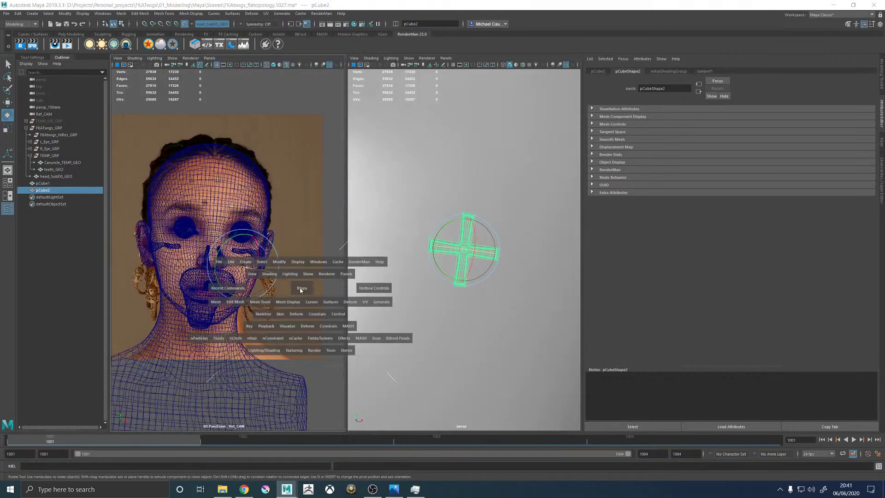
key("space")
left_click_drag(349, 273, 359, 256)
key("t")
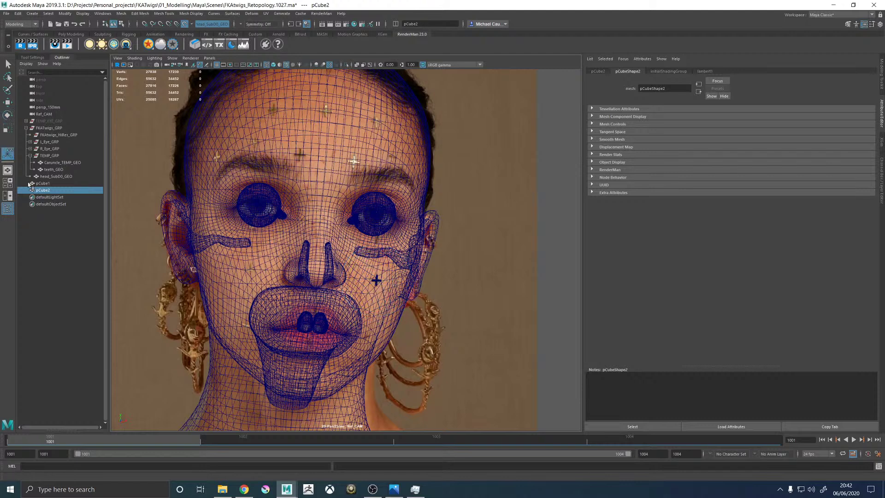
key("r")
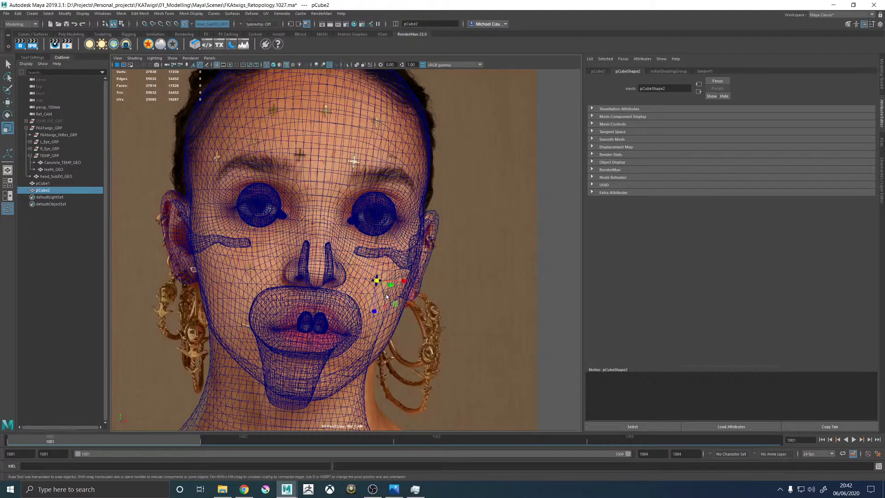
left_click(376, 281)
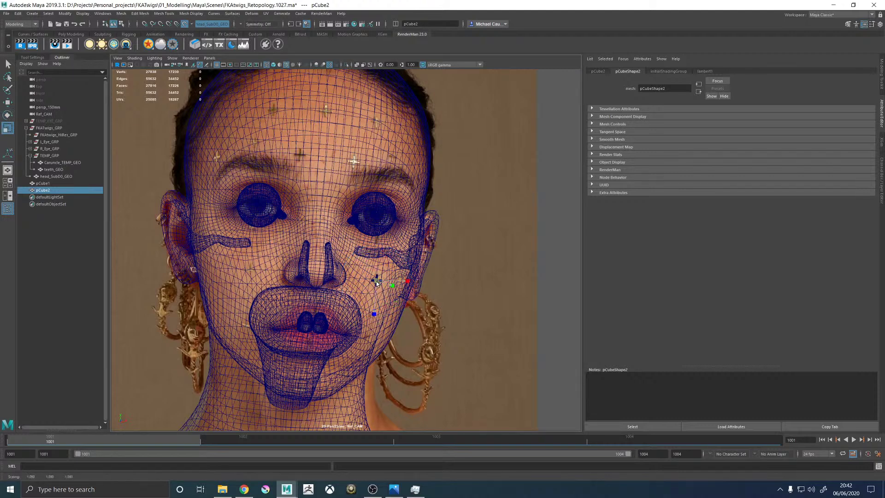
left_click_drag(377, 283, 377, 283)
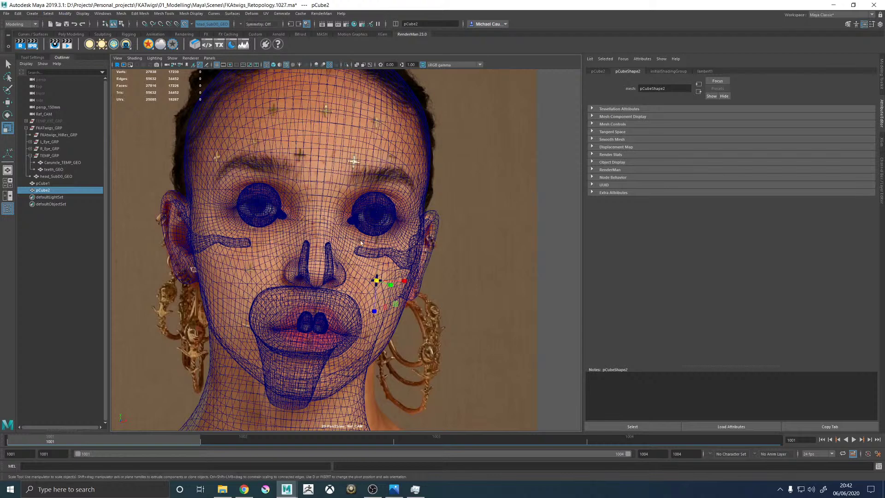
left_click(66, 14)
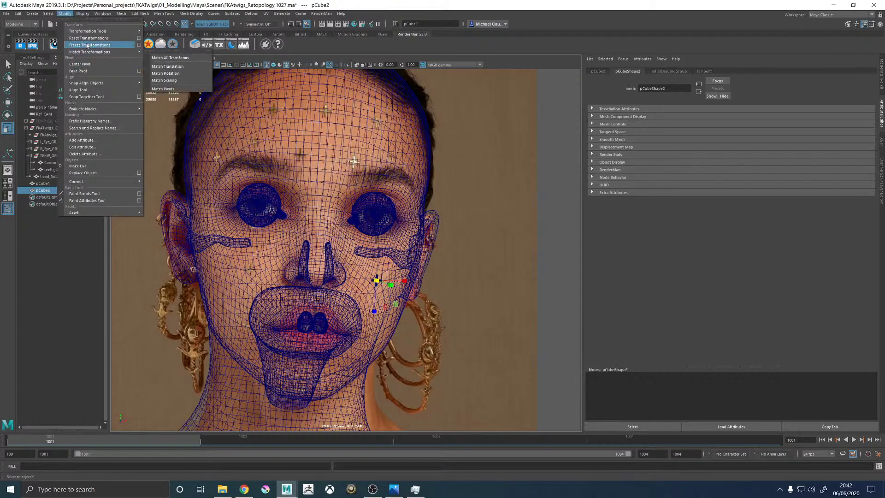
left_click(88, 46)
Step: Try to move the cheek cross onto the forehead cross of the photo and check how it sits on the head
key("w")
left_click_drag(377, 282, 347, 172)
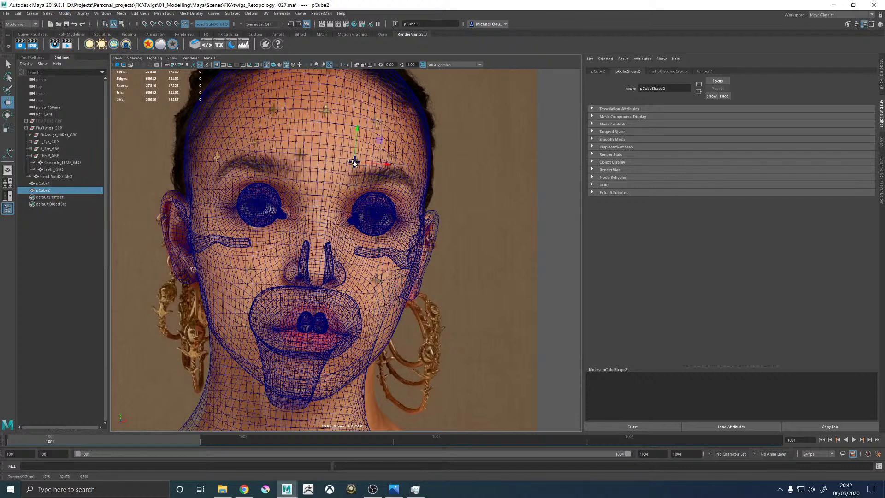
key("space")
key("space")
key("f")
right_click_drag(490, 216, 252, 265, "alt")
left_click_drag(428, 250, 318, 259, "alt")
right_click_drag(350, 272, 500, 316, "alt")
left_click_drag(379, 259, 370, 233, "alt")
left_click(397, 267)
Step: Preview the head mesh smoothed around the forehead cross and return it to the unsmoothed display
left_click(56, 176)
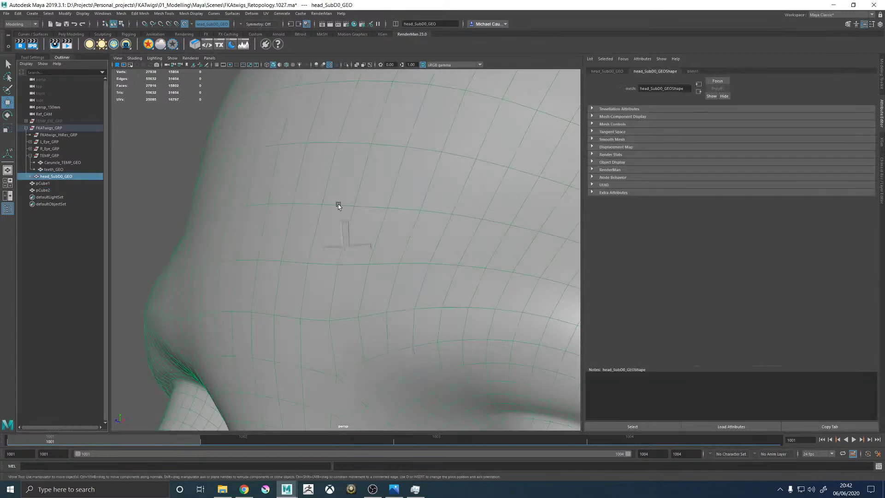
key("3")
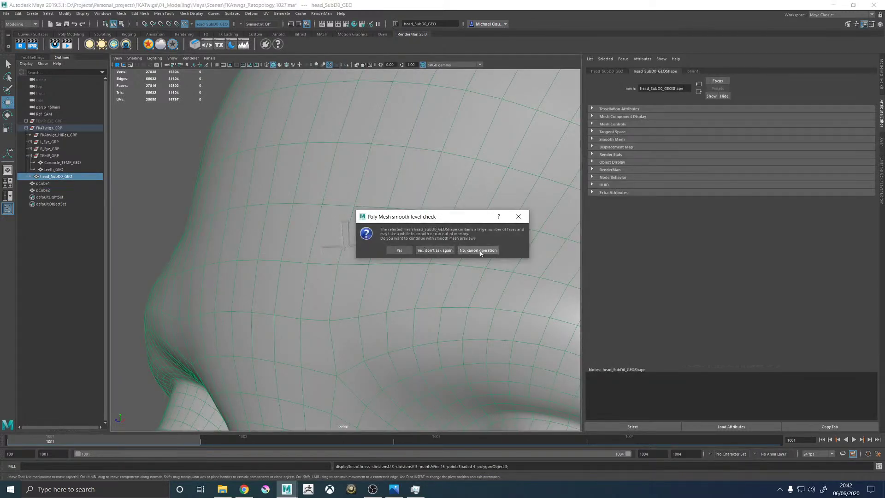
left_click(428, 253)
left_click_drag(432, 257, 302, 258, "alt")
key("1")
right_click_drag(301, 258, 414, 295, "alt")
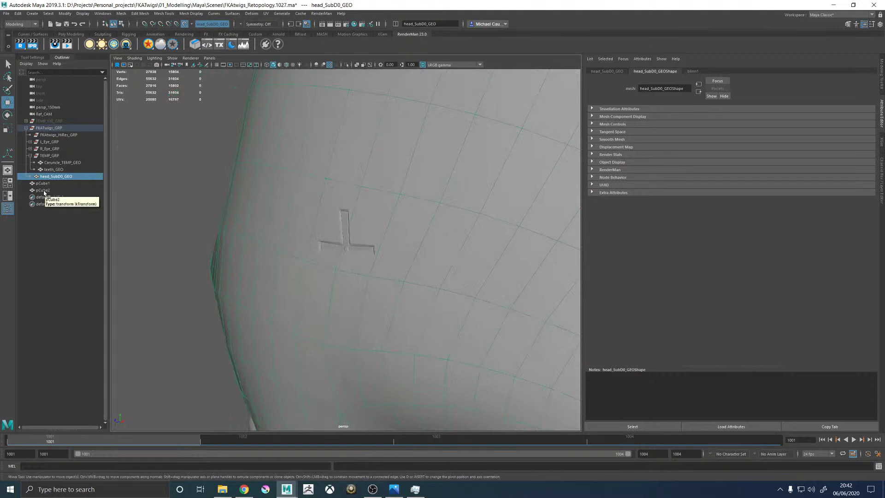
Step: Undo the cross's move from the cheek to the forehead
left_click(343, 225)
right_click_drag(452, 243, 314, 273, "alt")
middle_click_drag(314, 272, 242, 206, "alt")
left_click_drag(242, 206, 267, 201, "alt")
middle_click_drag(267, 201, 261, 245, "alt")
key("ctrl+z")
key("ctrl+z")
key("ctrl+z")
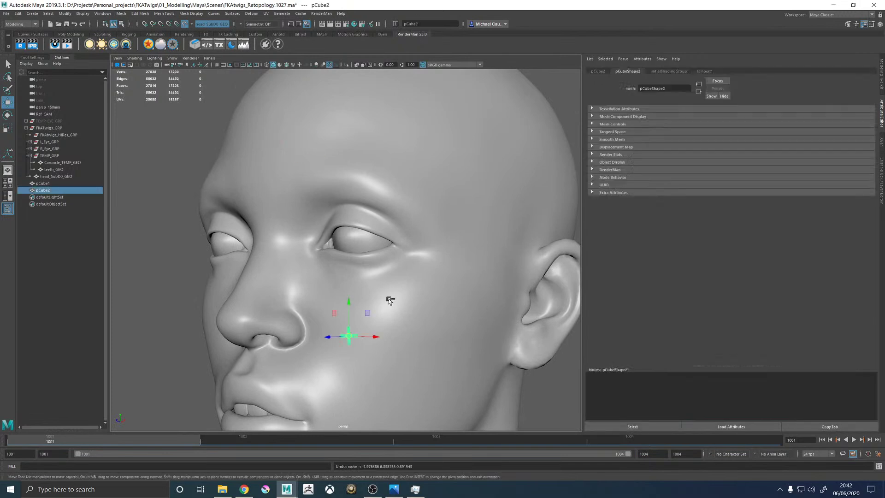
Step: Duplicate the cheek cross and move the copy onto the cross above the eyebrow in the reference photo
key("ctrl+d")
left_click_drag(349, 336, 312, 200)
key("space")
key("space")
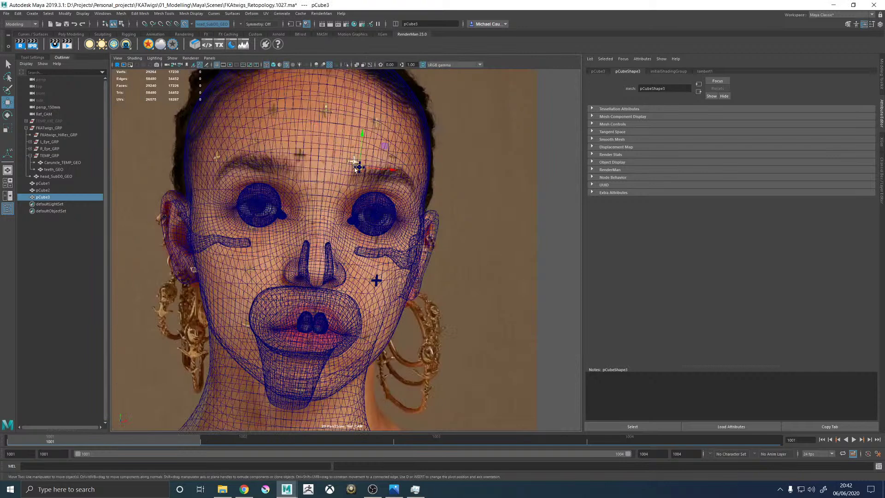
middle_click_drag(359, 169, 355, 163)
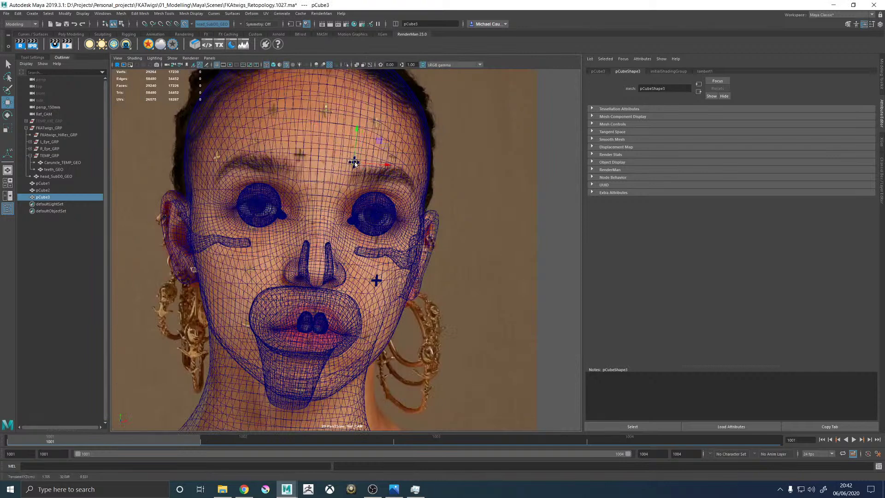
Step: Rotate the forehead cross to follow the curvature of the brow surface
key("space")
key("space")
scroll(306, 173, "up", 3)
middle_click_drag(306, 174, 341, 240, "alt")
key("e")
left_click_drag(310, 190, 317, 186)
left_click_drag(367, 234, 506, 209, "alt")
left_click(505, 209)
left_click_drag(434, 238, 426, 255, "alt")
scroll(424, 255, "up", 4)
scroll(423, 254, "up", 2)
middle_click_drag(423, 255, 427, 282, "alt")
left_click(323, 187)
middle_click_drag(284, 213, 282, 243, "alt")
scroll(290, 243, "up", 4)
left_click_drag(316, 243, 384, 236, "alt")
Step: Nudge the forehead cross into place on the head surface and deselect it
key("w")
left_click_drag(425, 199, 429, 200)
left_click(482, 263)
left_click_drag(484, 263, 392, 305, "alt")
right_click_drag(392, 305, 60, 228, "alt")
left_click_drag(292, 271, 336, 265, "alt")
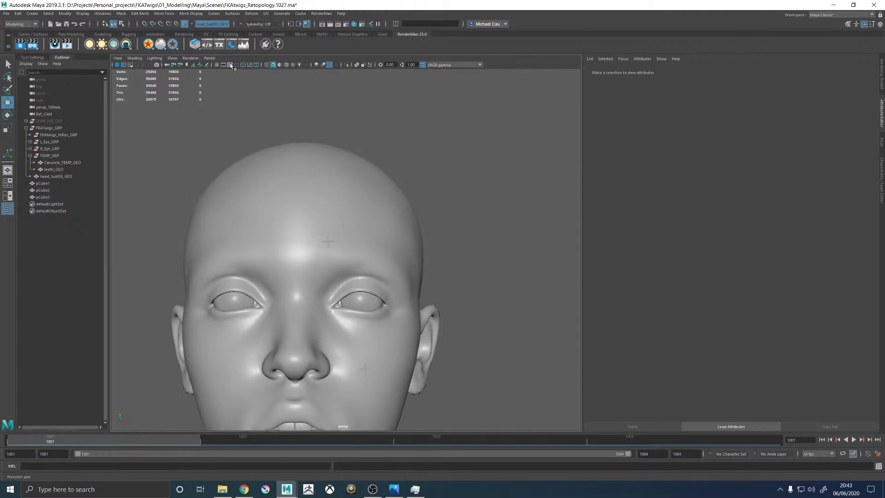
Step: Examine how the forehead and cheek crosses sit on the head from several angles and up close
left_click(289, 68)
left_click_drag(333, 151, 288, 157, "alt")
right_click_drag(289, 157, 382, 140, "alt")
middle_click_drag(308, 84, 336, 180, "alt")
right_click_drag(336, 180, 353, 151, "alt")
middle_click_drag(349, 150, 348, 197, "alt")
right_click_drag(484, 225, 322, 132, "alt")
left_click(286, 66)
mouse_move(353, 195)
right_mouse_down("alt")
mouse_move(300, 224)
mouse_move(426, 267)
mouse_move(423, 233)
mouse_move(435, 234)
right_mouse_up("alt")
middle_click_drag(404, 209, 403, 269, "alt")
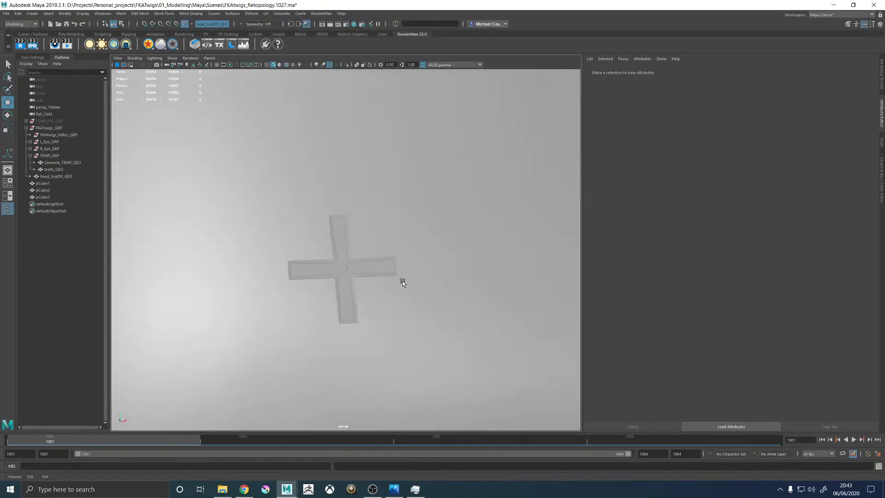
Step: Check the placement of the cheek and brow crosses on the head from several perspective angles
right_click_drag(402, 268, 458, 249, "alt")
left_click_drag(458, 249, 400, 245, "alt")
left_click(269, 319)
right_click_drag(456, 292, 392, 318, "alt")
left_click_drag(391, 318, 330, 322, "alt")
left_click(381, 263)
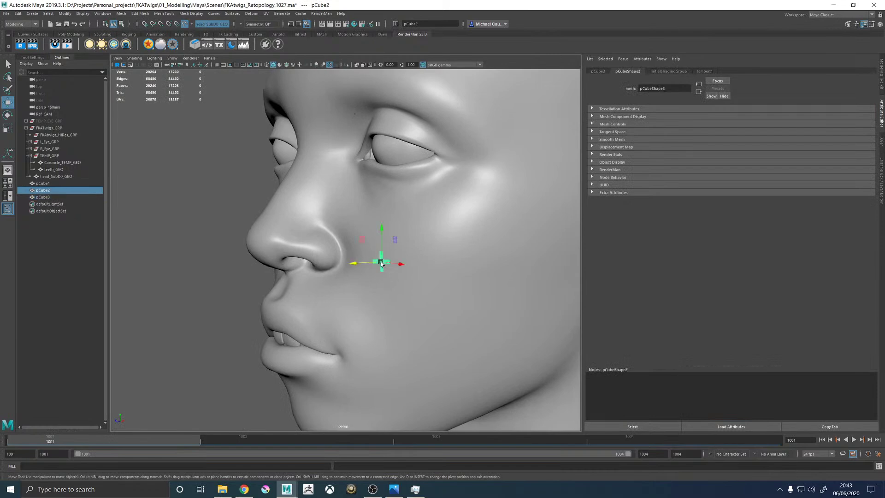
left_click_drag(258, 212, 291, 330, "alt")
right_click_drag(292, 331, 339, 256, "alt")
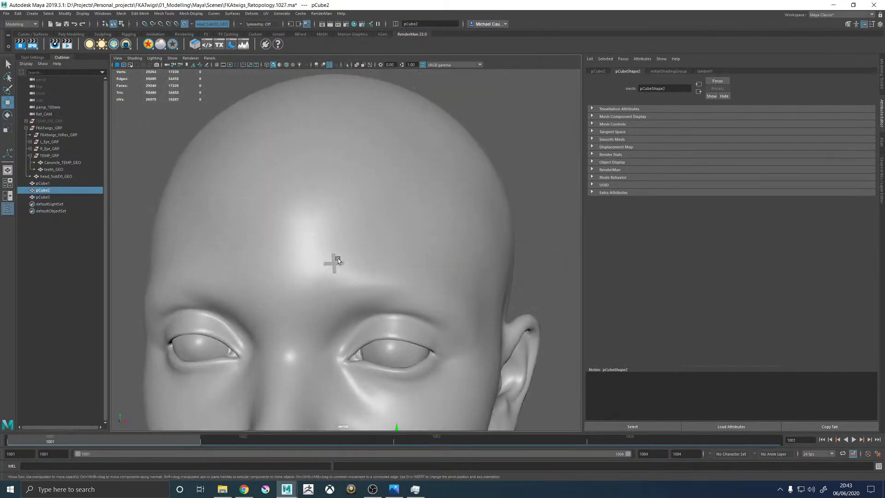
Step: Duplicate the cross above the inner eyebrow and move the copy onto the reference cross above the outer eyebrow
left_click(336, 262)
key("space")
key("space")
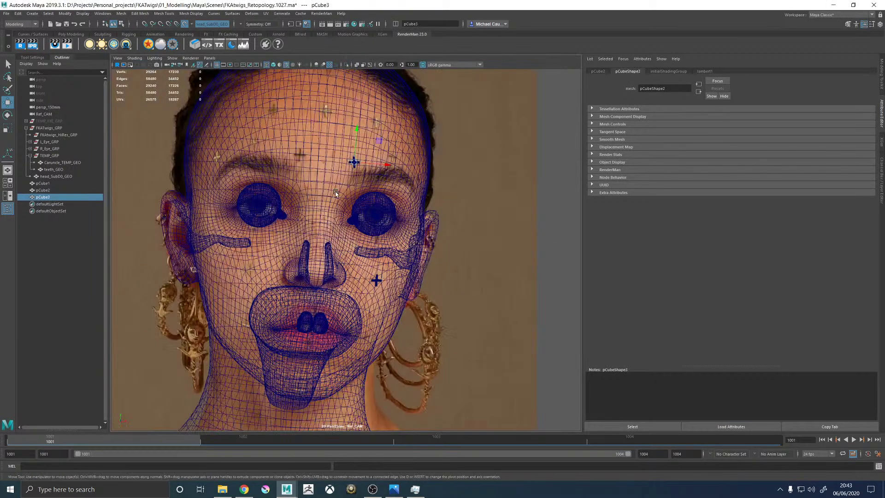
key("ctrl+d")
left_click_drag(354, 162, 381, 154)
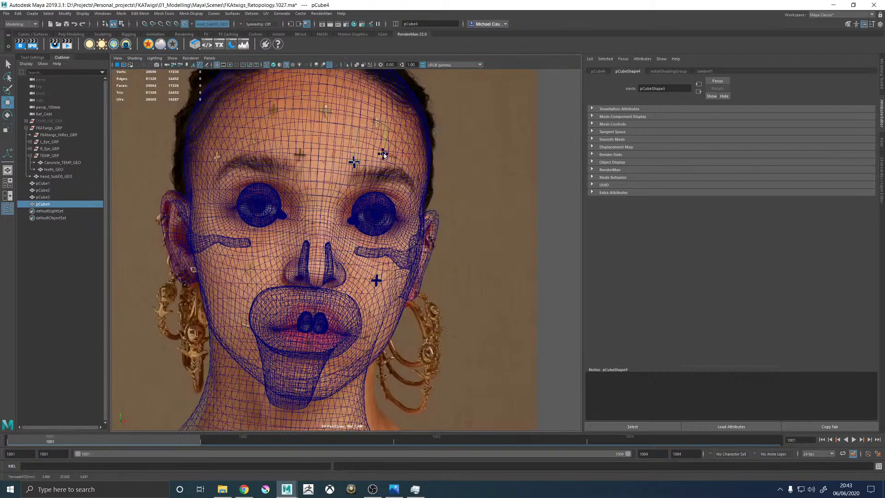
Step: Rotate the outer eyebrow cross to follow the curvature of the brow surface and deselect it
key("e")
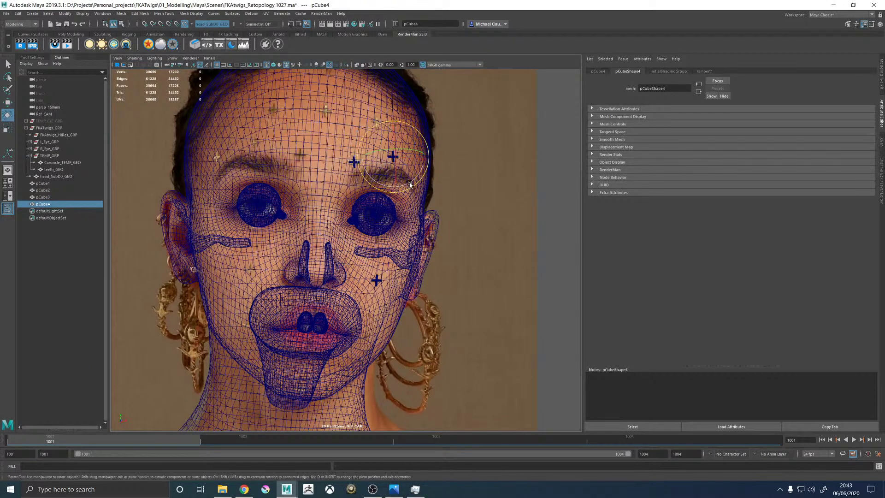
left_click_drag(407, 183, 410, 153)
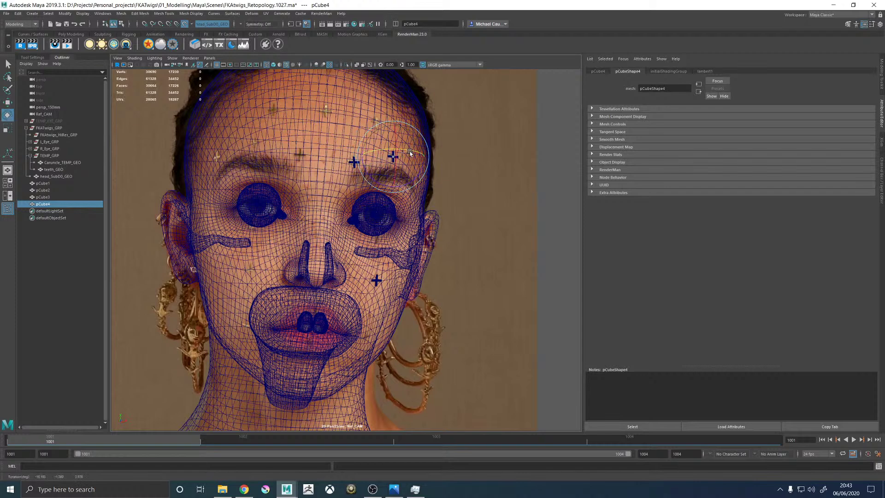
key("space")
key("space")
left_click_drag(453, 238, 444, 204, "alt")
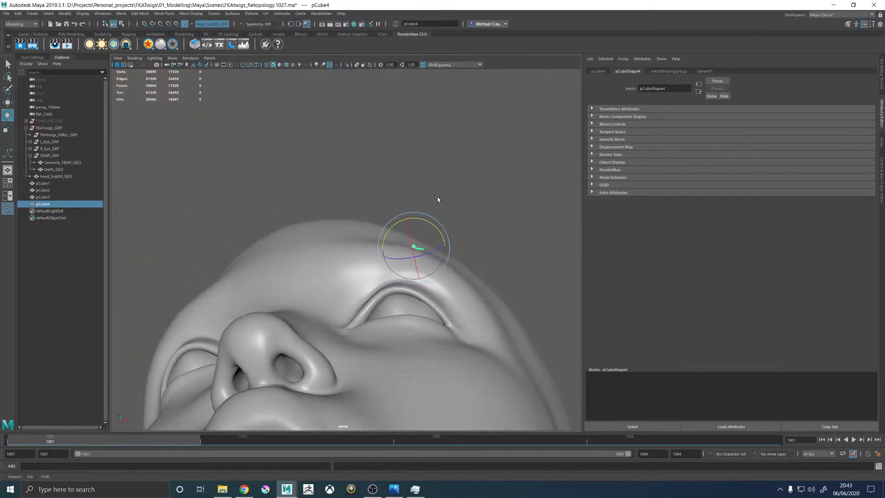
right_click_drag(443, 204, 508, 272, "alt")
left_click_drag(507, 272, 486, 270, "alt")
left_click_drag(532, 204, 476, 272)
key("w")
scroll(476, 273, "down", 5)
left_click_drag(386, 299, 334, 278, "alt")
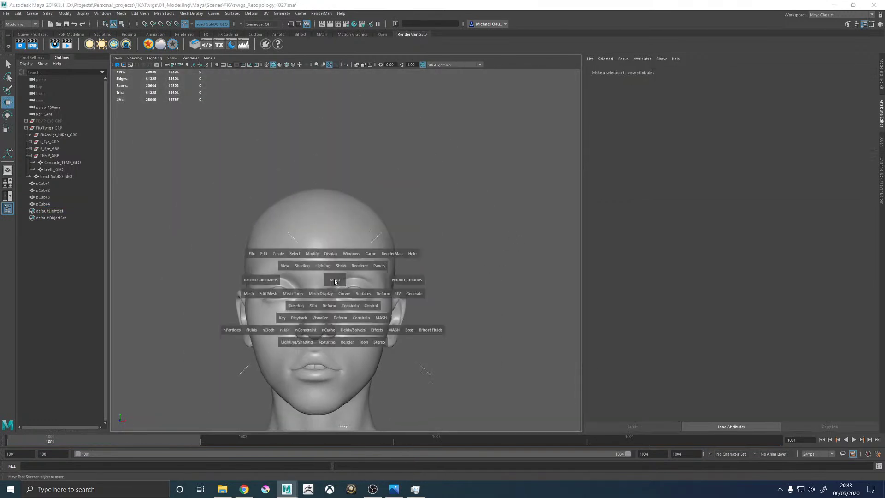
Step: Duplicate the inner eyebrow cross onto the reference cross in the middle of the upper forehead and scale it to match
key("space")
key("space")
left_click(354, 161)
key("e")
left_click_drag(373, 131, 373, 168)
key("ctrl+d")
key("w")
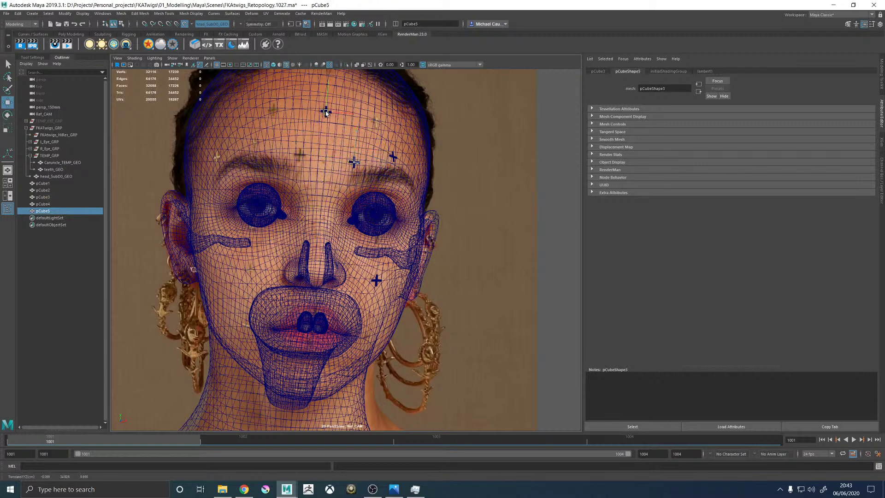
key("r")
left_click_drag(326, 113, 326, 110)
Step: Rotate the middle upper forehead cross to lie flush with the forehead surface and deselect it
key("space")
Step: Duplicate the middle upper forehead cross and move the copy onto the reference cross at the outer upper forehead
key("space")
scroll(361, 245, "up", 6)
left_click_drag(293, 224, 355, 229, "alt")
key("e")
left_click_drag(315, 152, 290, 164)
left_click_drag(235, 164, 234, 160)
left_click_drag(290, 189, 374, 145, "alt")
key("w")
left_click(458, 217)
left_click_drag(458, 217, 395, 259, "alt")
key("space")
key("space")
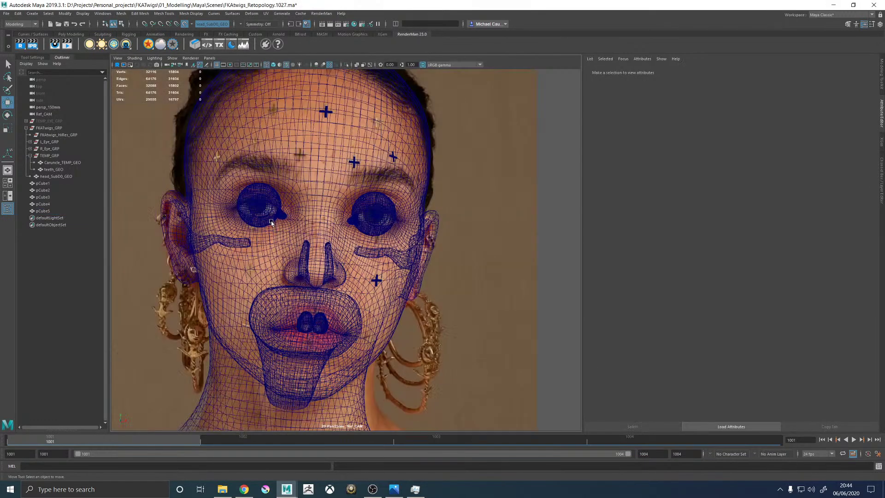
left_click(326, 112)
key("e")
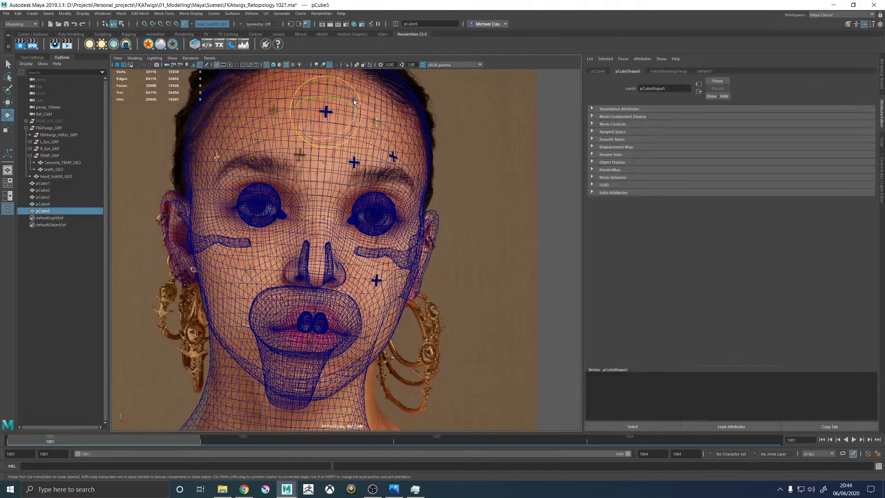
key("ctrl+d")
key("w")
left_click(327, 113)
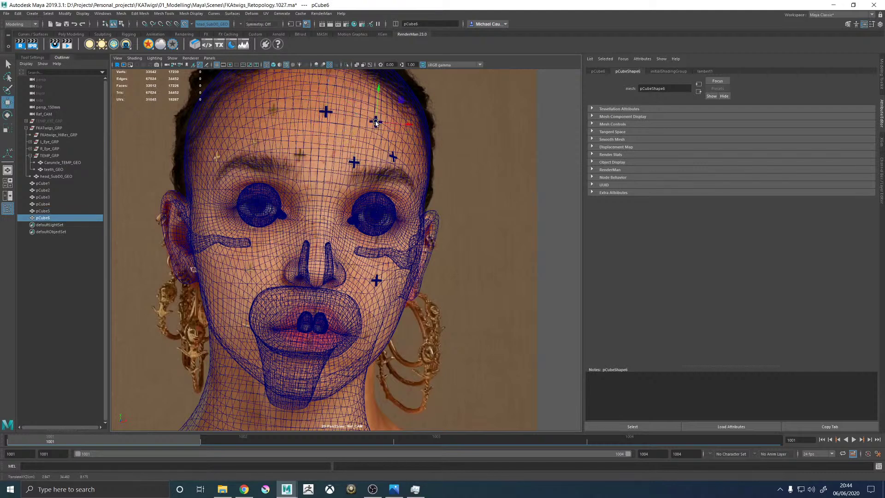
Step: Nudge the outer upper forehead cross to line up with its reference cross while checking it against the head surface
key("space")
key("space")
left_click_drag(350, 221, 326, 238, "alt")
key("d")
key("space")
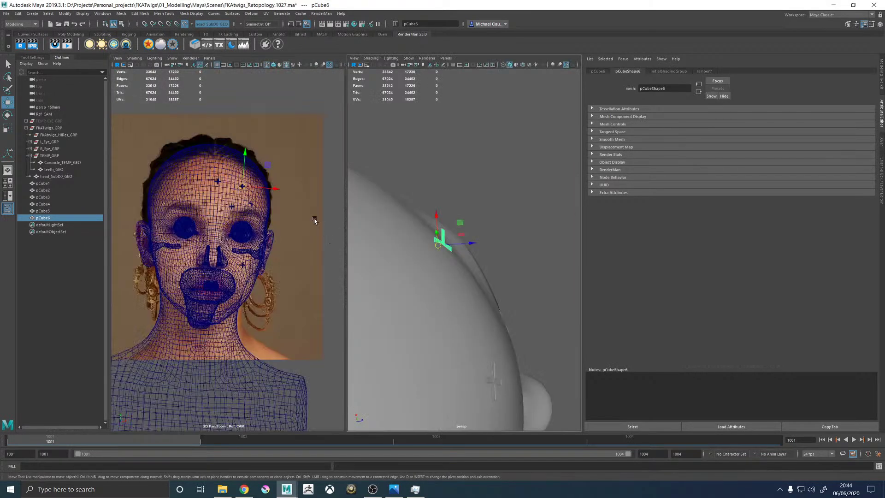
key("space")
left_click(376, 122)
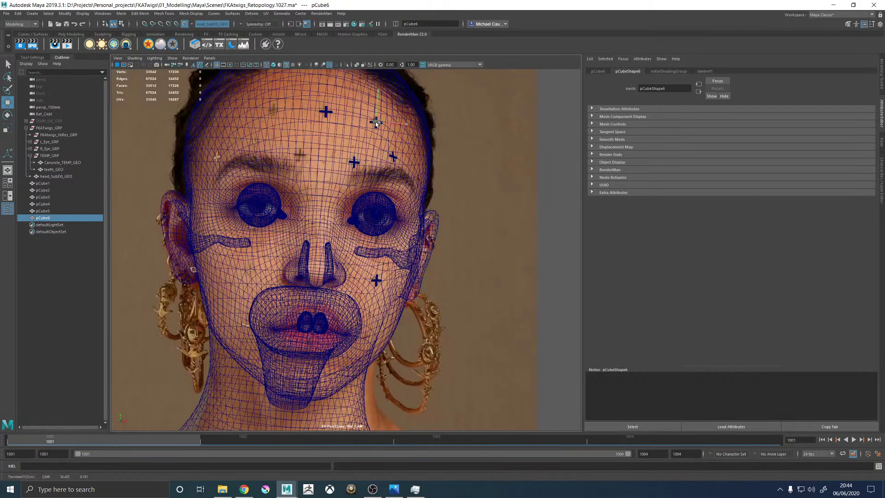
Step: Rotate the outer upper forehead cross to lie flat against the curved side of the forehead
key("space")
key("space")
left_click_drag(424, 230, 387, 231, "alt")
right_click_drag(387, 231, 415, 244, "alt")
middle_click_drag(334, 265, 383, 283, "alt")
left_click_drag(364, 276, 341, 212, "alt")
key("d")
key("space")
key("space")
key("e")
right_click_drag(405, 230, 206, 242, "alt")
left_click_drag(207, 242, 349, 201, "alt")
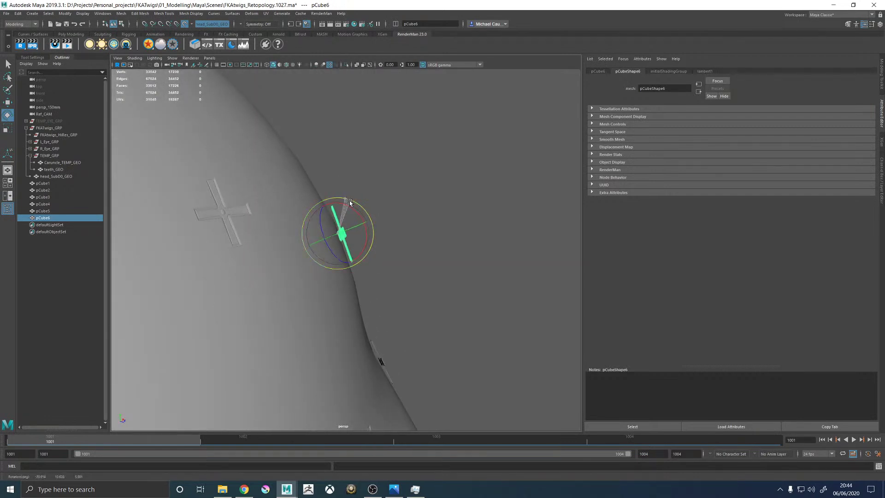
Step: Fine-tune the outer upper forehead cross's rotation against the reference portrait and deselect it
key("space")
key("space")
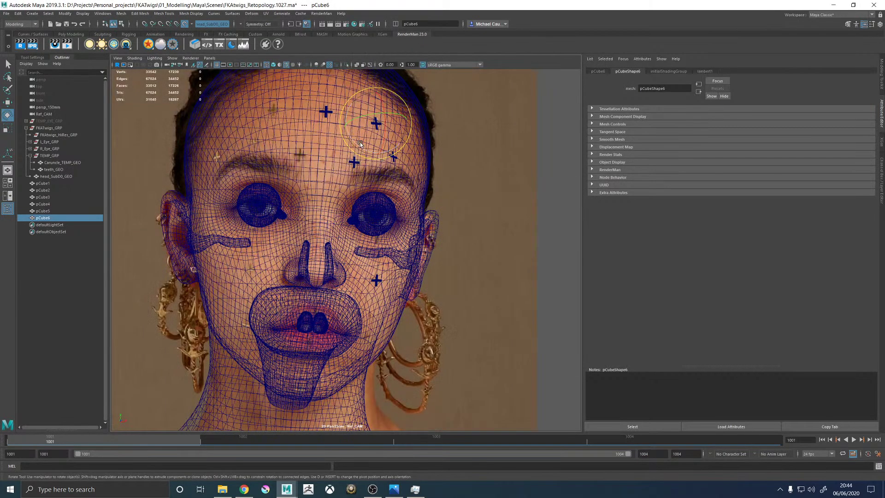
key("space")
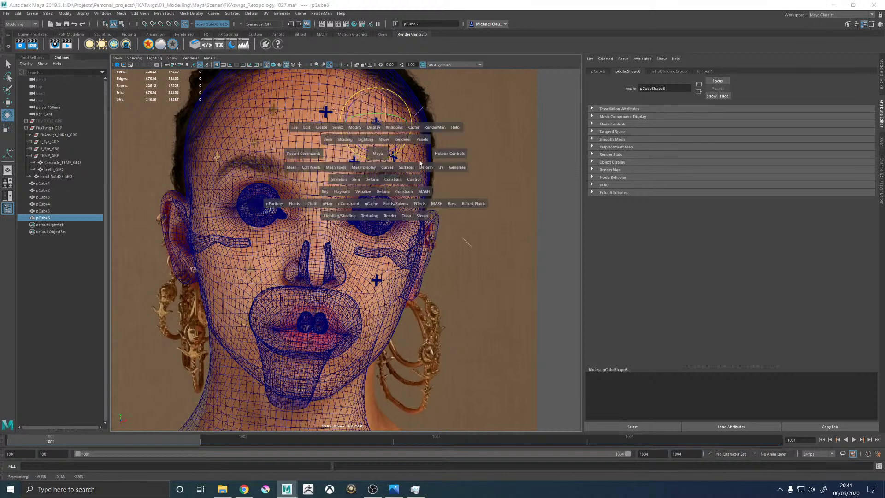
Step: Duplicate the outer upper forehead cross and move the copy onto the temple beside the eyebrow's outer end
key("space")
left_click_drag(386, 203, 375, 189, "alt")
left_click_drag(349, 224, 342, 266)
left_click(380, 235)
scroll(380, 237, "down", 3)
scroll(368, 274, "down", 6)
key("space")
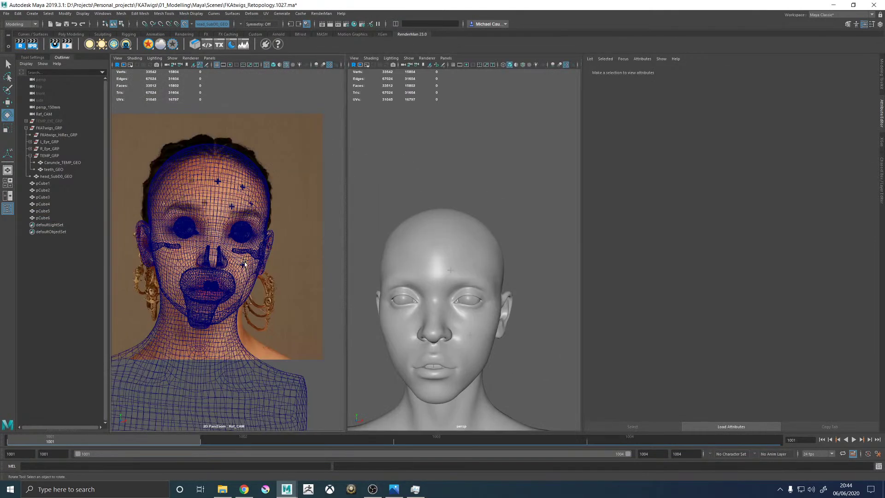
key("space")
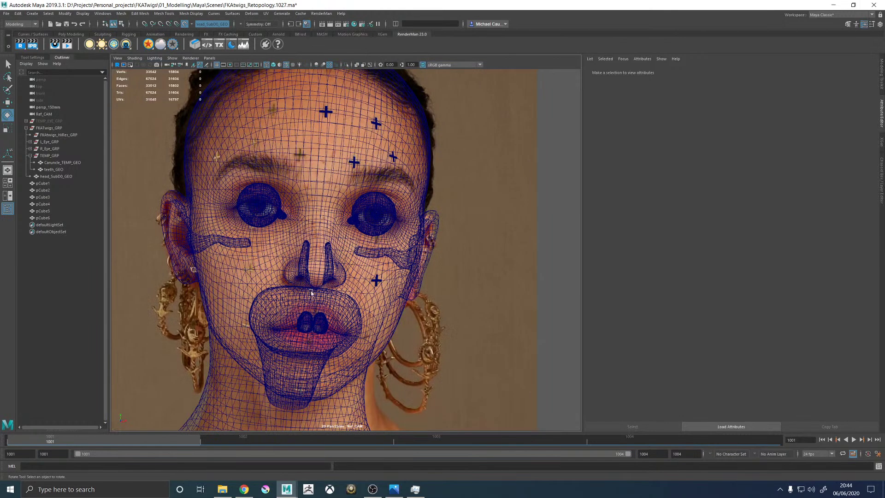
left_click(375, 122)
left_click_drag(356, 140, 276, 109)
key("ctrl+d")
key("w")
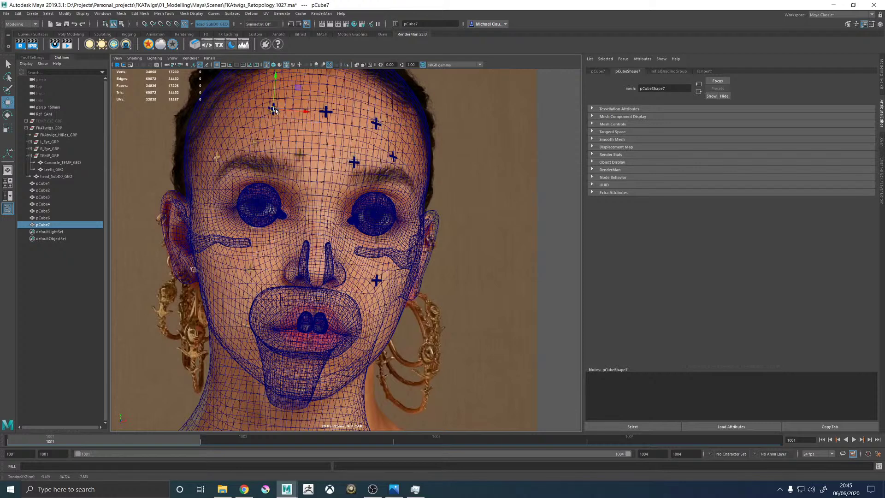
left_click(417, 178)
Step: Rotate the temple cross to follow the side of the head and deselect it
key("space")
key("space")
left_click_drag(489, 211, 419, 213, "alt")
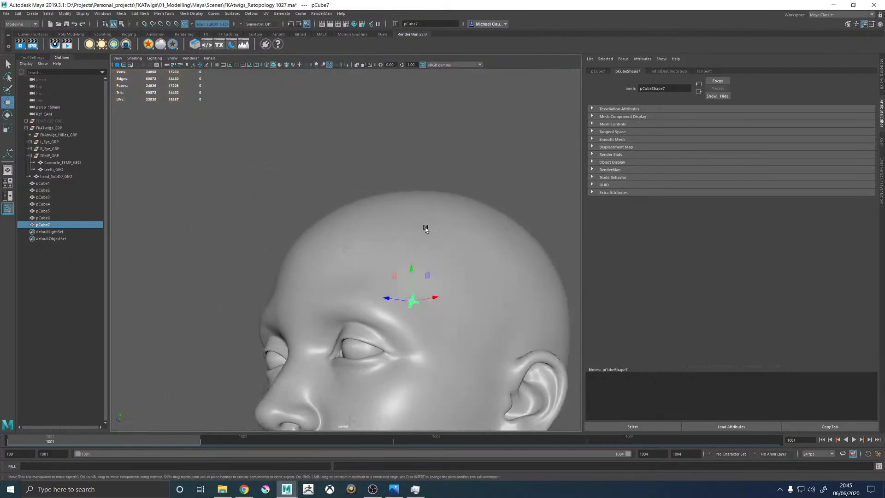
right_click_drag(419, 213, 394, 275, "alt")
key("f")
key("e")
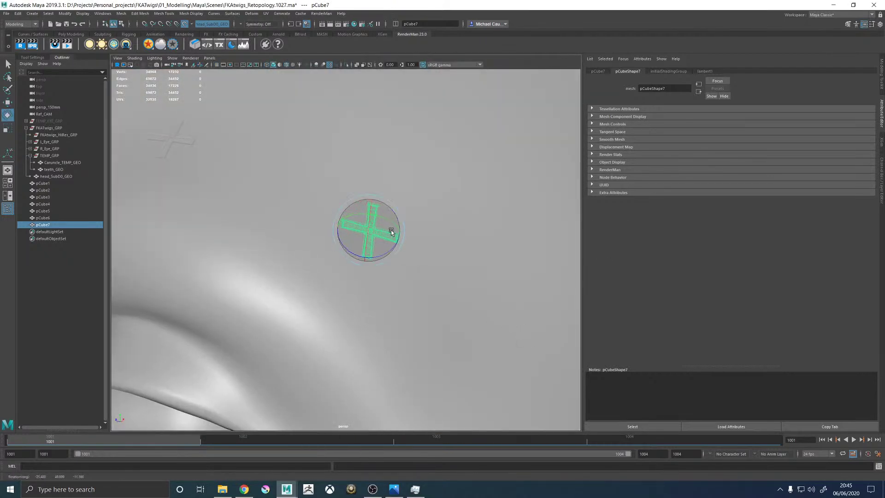
right_click_drag(388, 232, 113, 244, "alt")
left_click_drag(113, 243, 254, 252, "alt")
left_click(443, 224)
right_click_drag(498, 231, 417, 259, "alt")
left_click_drag(417, 259, 288, 271, "alt")
Step: Temporarily hide the head group FKATwigs_GRP to compare the placed crosses with the reference portrait, and show it again
key("space")
key("space")
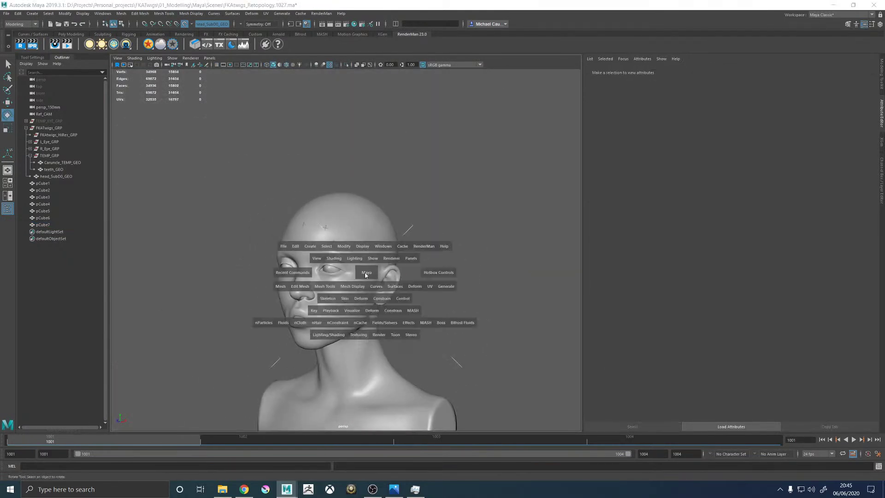
key("space")
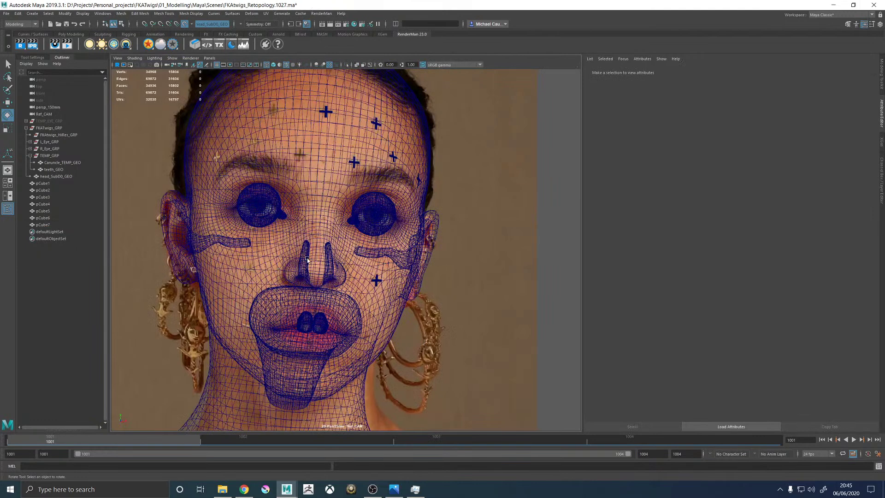
left_click(51, 129)
key("ctrl+h")
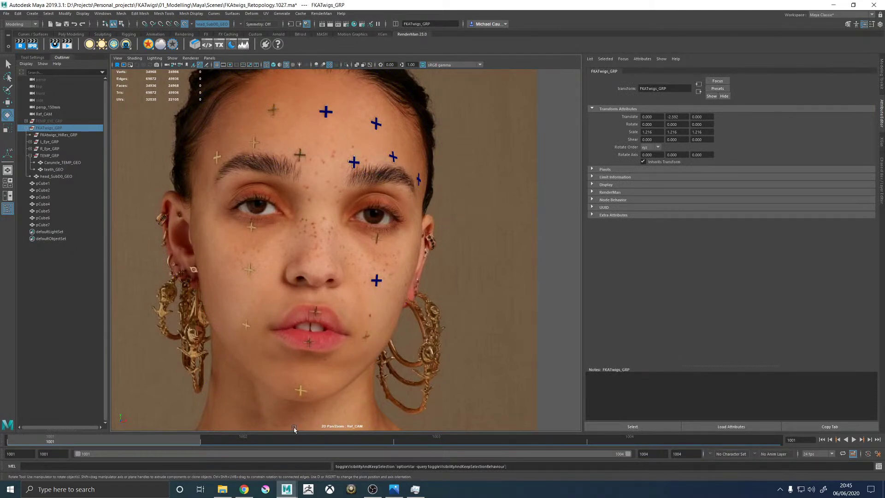
key("ctrl+h")
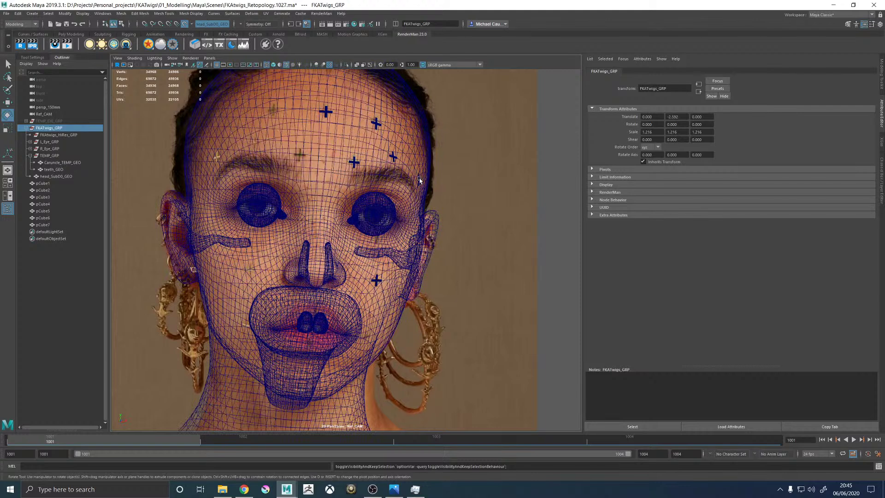
Step: Duplicate the temple cross, move the copy onto the reference cross below the eye, and turn it to face forward
left_click(429, 193)
key("ctrl+d")
key("w")
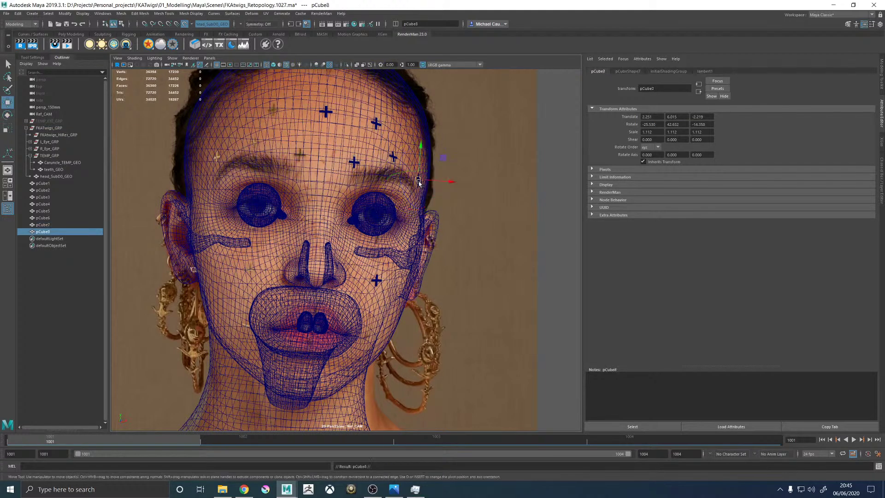
key("e")
left_click_drag(377, 240, 357, 234)
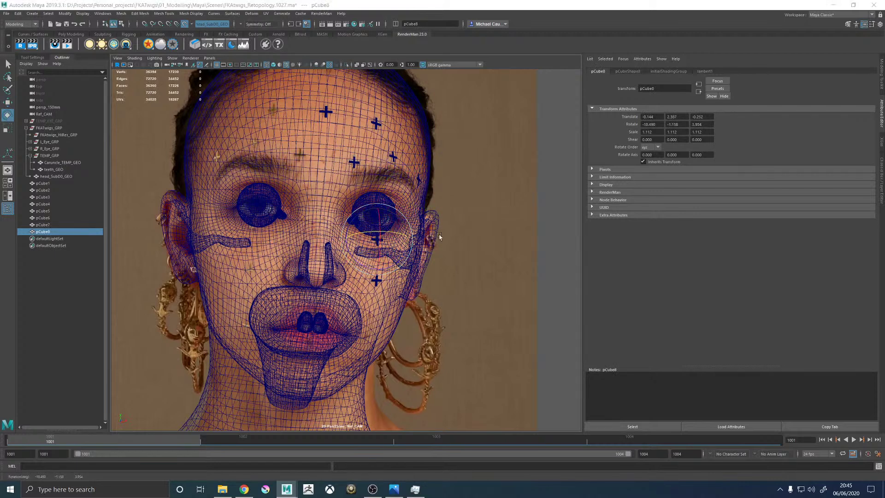
Step: Rotate the under-eye cross in the perspective view to follow the cheek surface
key("space")
key("space")
right_click_drag(498, 207, 502, 387, "alt")
middle_click_drag(382, 330, 390, 277, "alt")
left_click_drag(390, 277, 389, 242, "alt")
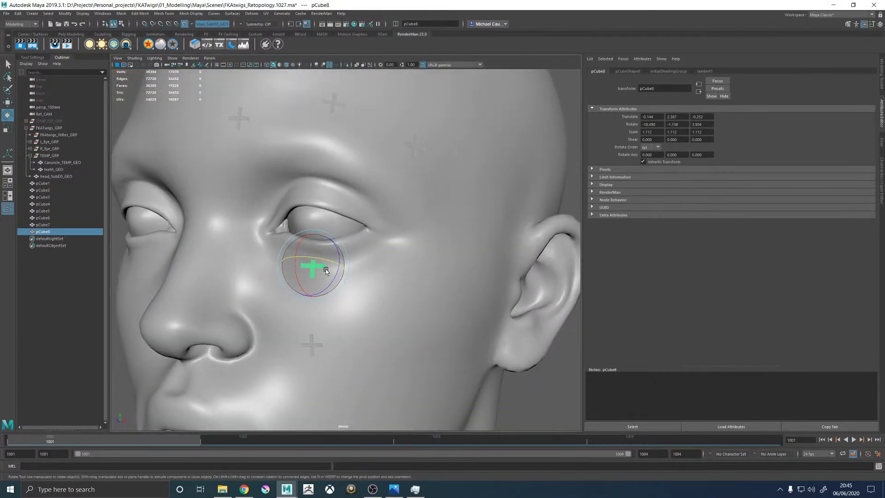
left_click_drag(311, 274, 311, 275)
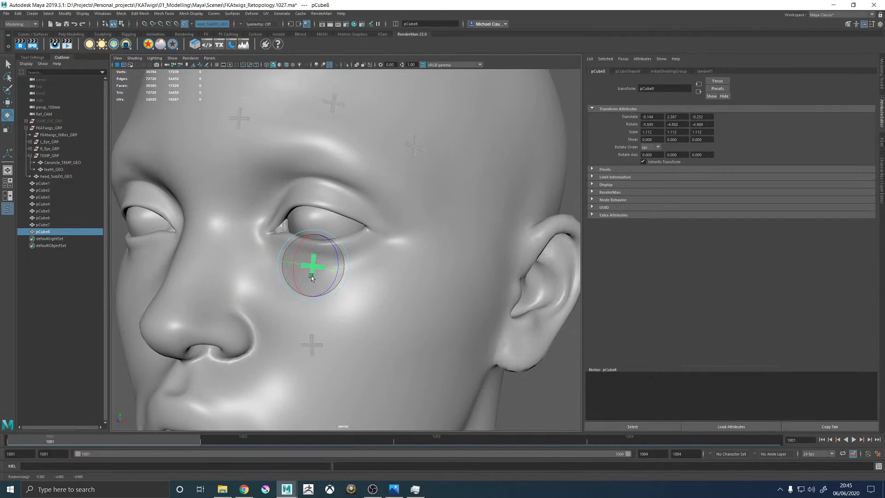
Step: Hide the head group FKATwigs_GRP and adjust the under-eye cross's rotation to match the reference portrait
key("space")
key("space")
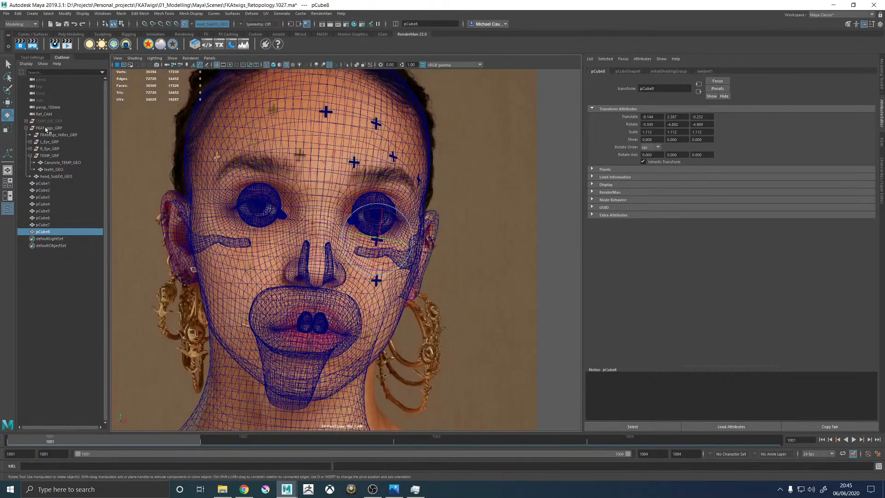
left_click(46, 129)
key("ctrl+h")
left_click(377, 241)
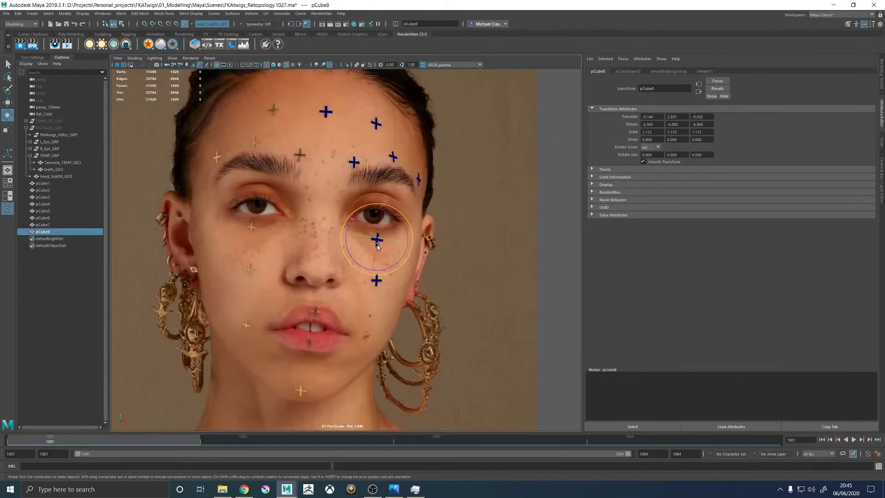
key("ctrl+h")
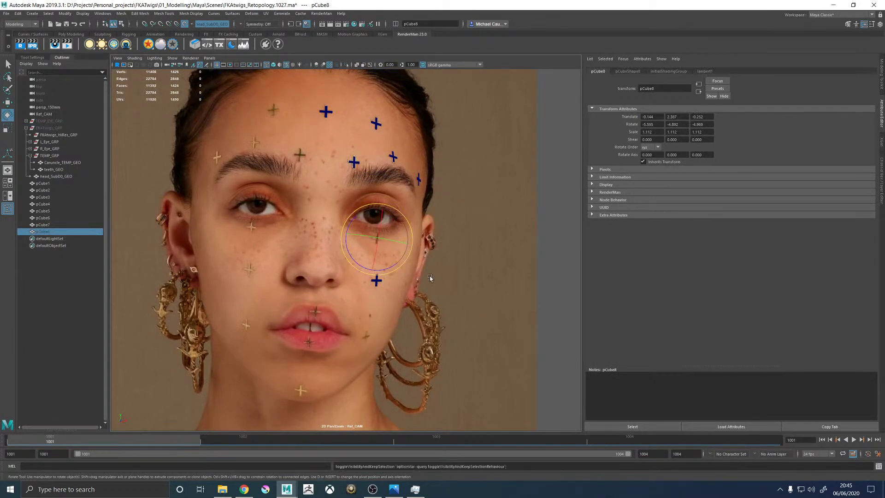
left_click(410, 227)
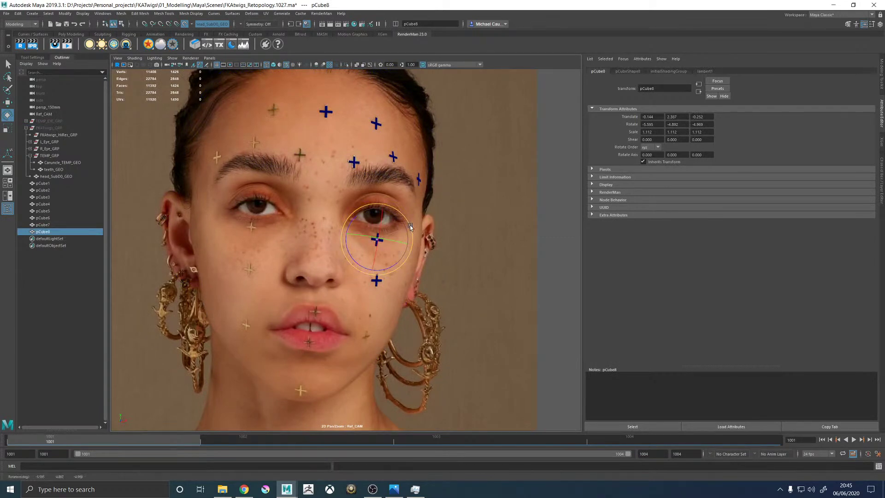
Step: Return to the perspective view and show the head group FKATwigs_GRP again
key("space")
key("space")
right_click_drag(362, 286, 417, 310, "alt")
left_click(78, 129)
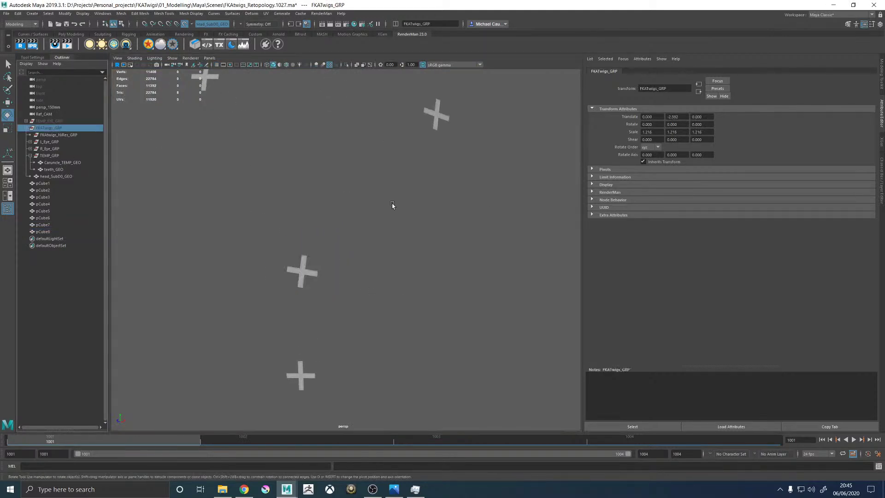
key("shift+h")
Step: Examine how the under-eye cross sits against the cheek surface from several angles
right_click_drag(333, 250, 411, 248, "alt")
left_click(494, 306)
right_click_drag(496, 307, 534, 307, "alt")
left_click_drag(534, 307, 349, 306, "alt")
middle_click_drag(276, 297, 414, 259, "alt")
left_click_drag(414, 260, 306, 260, "alt")
left_click(298, 266)
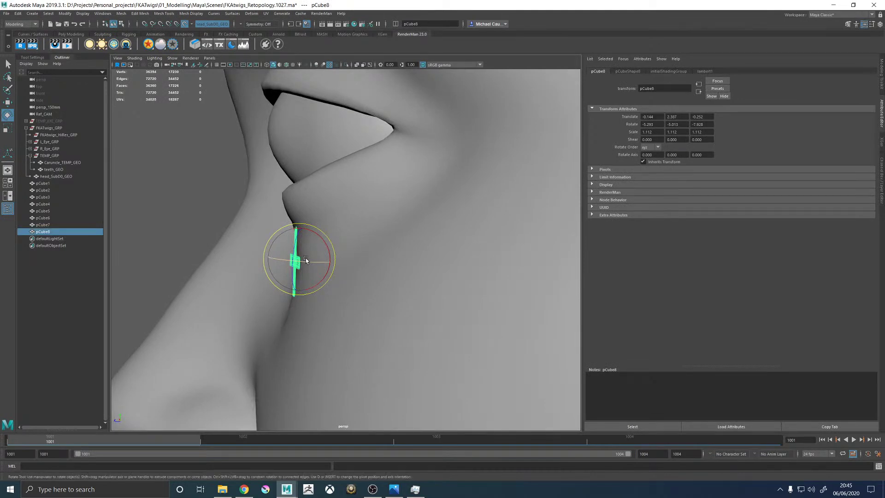
left_click_drag(293, 208, 423, 250, "alt")
right_click_drag(488, 257, 120, 230, "alt")
left_click_drag(120, 229, 355, 253, "alt")
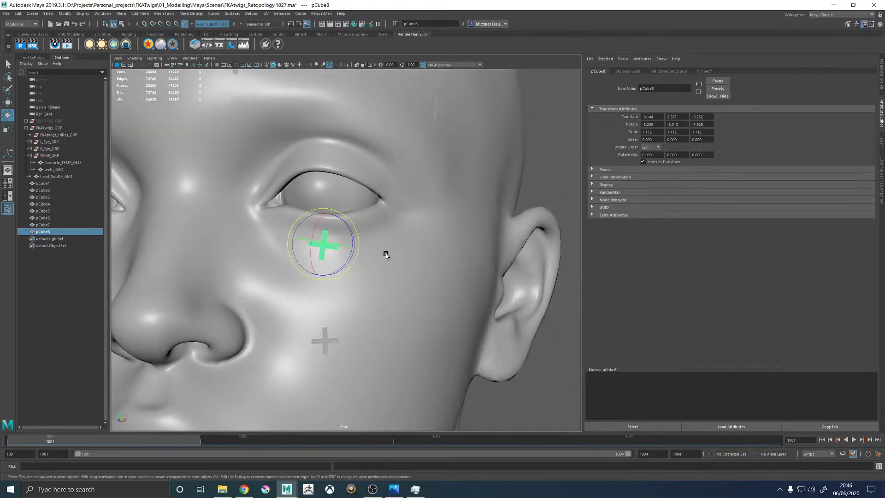
right_click_drag(355, 253, 247, 271, "alt")
middle_click_drag(247, 270, 296, 245, "alt")
key("space")
key("space")
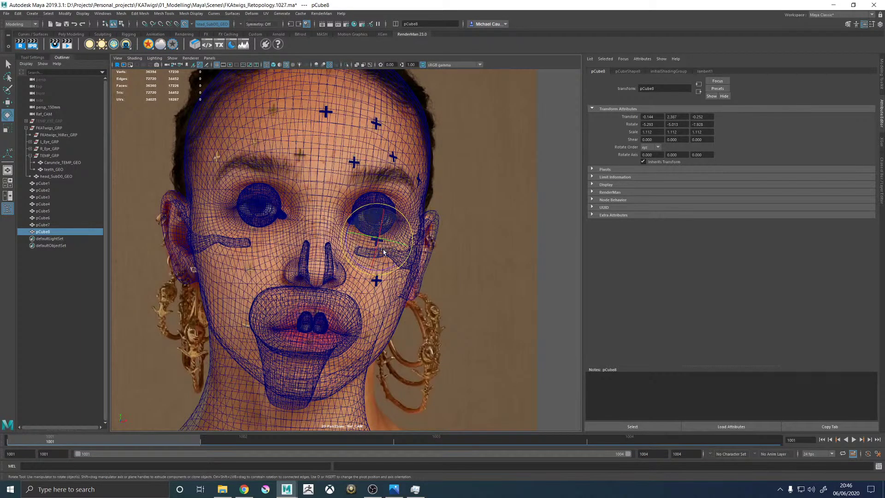
Step: Duplicate the under-eye cross and move the copy onto the reference cross beside the corner of the mouth
key("ctrl+d")
key("w")
left_click_drag(377, 243, 385, 340)
Step: Rotate the mouth-side cross in the perspective view so it lies along the curve of the lower cheek
key("e")
key("space")
key("space")
left_click_drag(473, 316, 433, 313, "alt")
right_click_drag(433, 311, 491, 345, "alt")
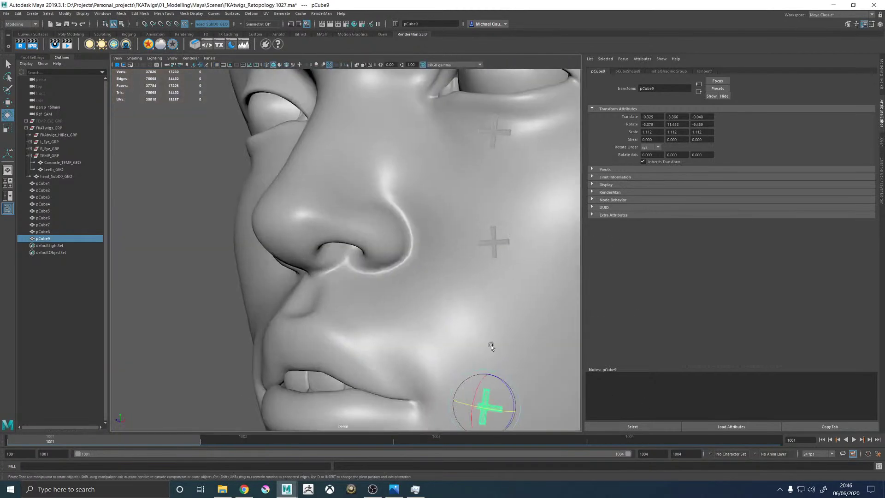
middle_click_drag(491, 345, 361, 223, "alt")
left_click_drag(358, 244, 394, 234)
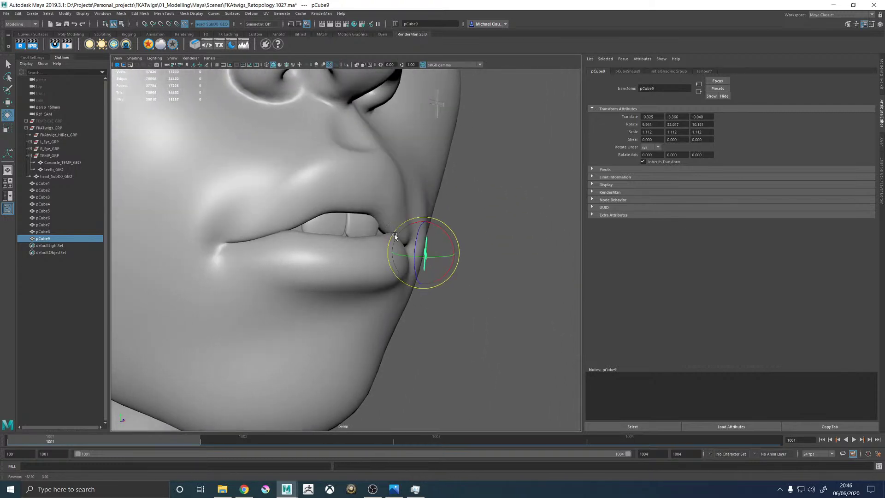
left_click_drag(461, 267, 426, 257)
mouse_move(478, 281)
left_mouse_down("alt")
mouse_move(413, 268)
mouse_move(409, 278)
mouse_move(448, 287)
left_mouse_up("alt")
right_click_drag(447, 287, 381, 289, "alt")
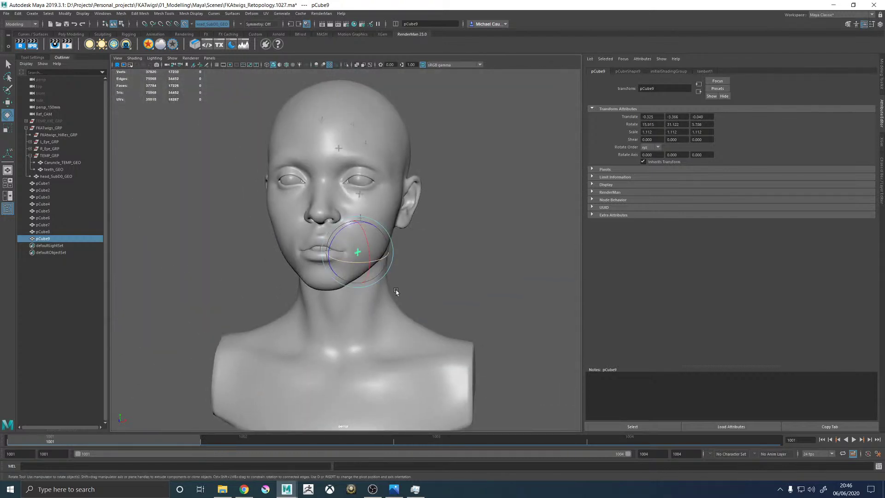
key("space")
key("space")
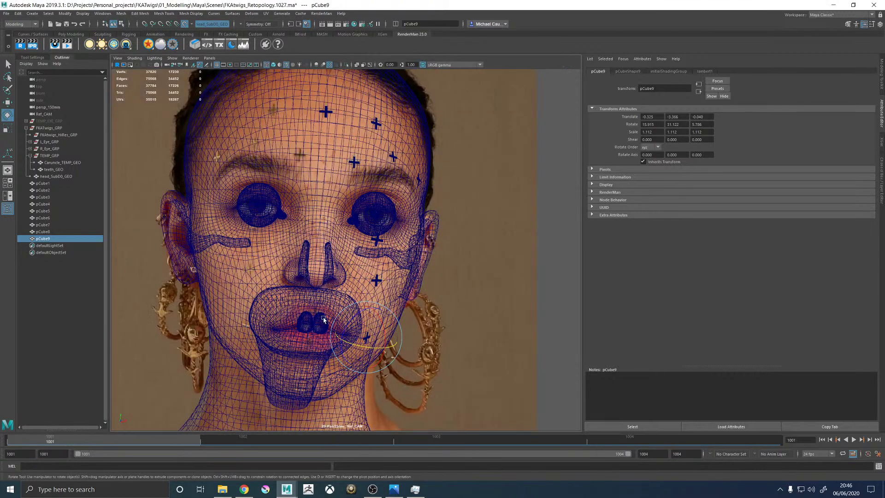
Step: Duplicate the mouth-side cross and move the copy onto the reference cross on the upper lip
key("ctrl+d")
key("w")
left_click_drag(367, 339, 314, 317)
Step: Rotate the upper-lip cross to face forward and scale it uniformly to about 1.001
key("e")
key("space")
key("space")
right_click_drag(265, 274, 350, 282, "alt")
middle_click_drag(247, 263, 342, 280, "alt")
left_click_drag(228, 258, 424, 275, "alt")
left_click_drag(464, 209, 396, 206)
key("r")
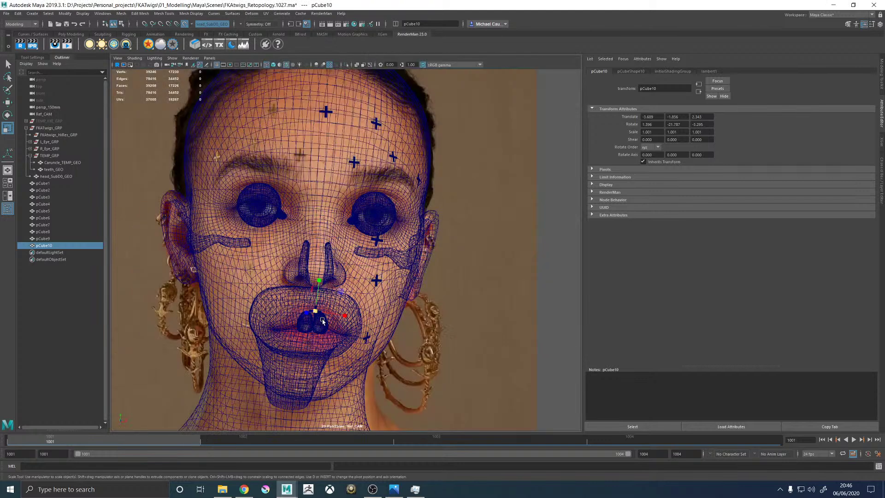
Step: Duplicate the upper-lip cross and move the copy down onto the reference cross on the lower lip
key("ctrl+d")
key("w")
left_click_drag(317, 318, 308, 343)
Step: Rotate the lower-lip cross to follow the lip and shift it back onto the lip surface in the perspective view
key("space")
key("space")
right_click_drag(421, 294, 424, 306, "alt")
left_click_drag(424, 306, 456, 304, "alt")
key("e")
left_click_drag(543, 287, 538, 285)
left_click_drag(516, 327, 414, 325, "alt")
key("w")
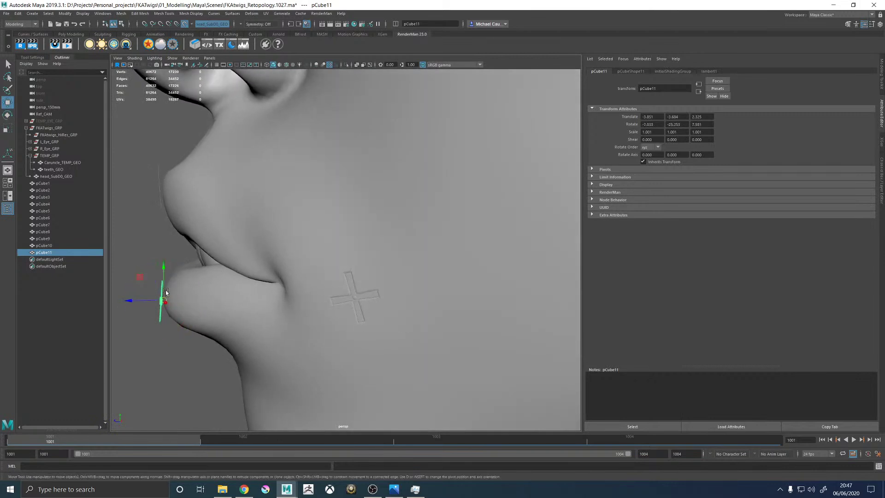
left_click_drag(163, 301, 226, 318)
right_click_drag(520, 336, 389, 312, "alt")
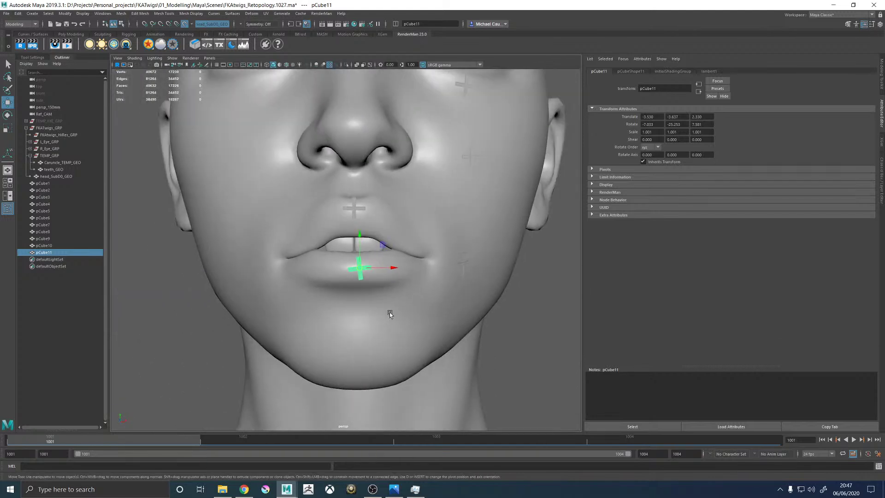
key("space")
key("space")
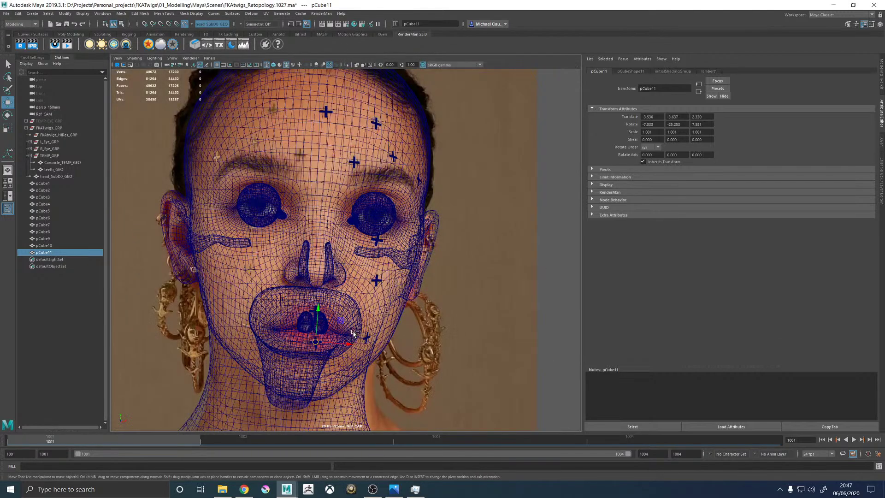
Step: Duplicate the lower-lip cross, move the copy onto the reference cross on the chin, and rotate it to follow the chin
key("ctrl+d")
left_click_drag(315, 341, 300, 391)
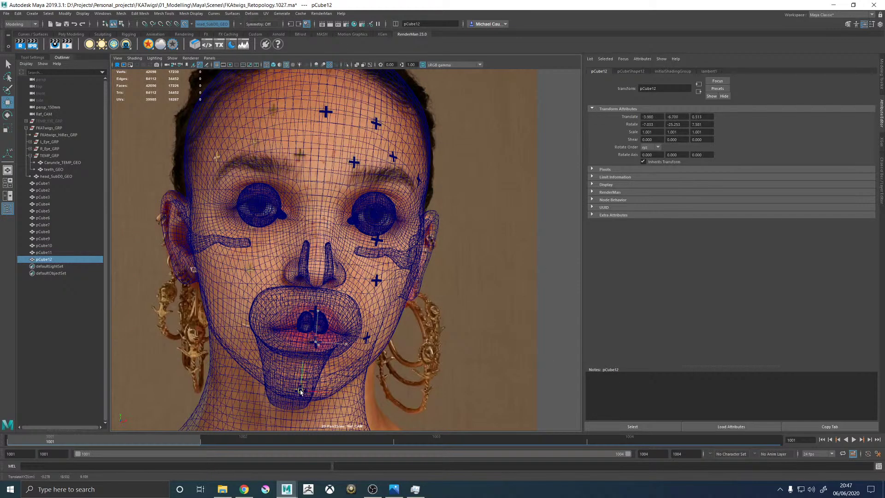
key("space")
key("space")
middle_click_drag(361, 291, 374, 197, "alt")
left_click_drag(374, 197, 393, 272, "alt")
key("e")
left_click_drag(407, 260, 324, 261, "alt")
Step: Select the seven off-centre crosses on the character's left side, without the eye mesh, and group them
left_click_drag(287, 226, 345, 85)
scroll(403, 247, "down", 8)
key("w")
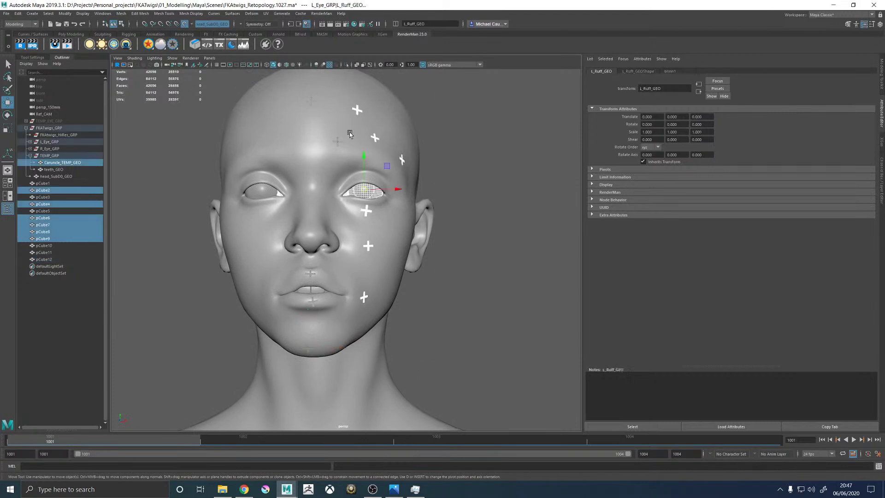
left_click_drag(334, 176, 388, 198, "ctrl")
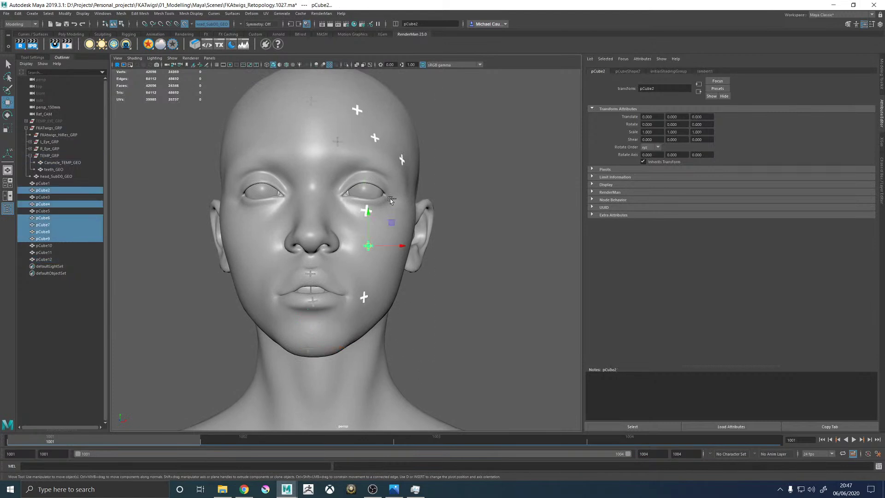
middle_click_drag(321, 191, 323, 227, "alt")
key("4")
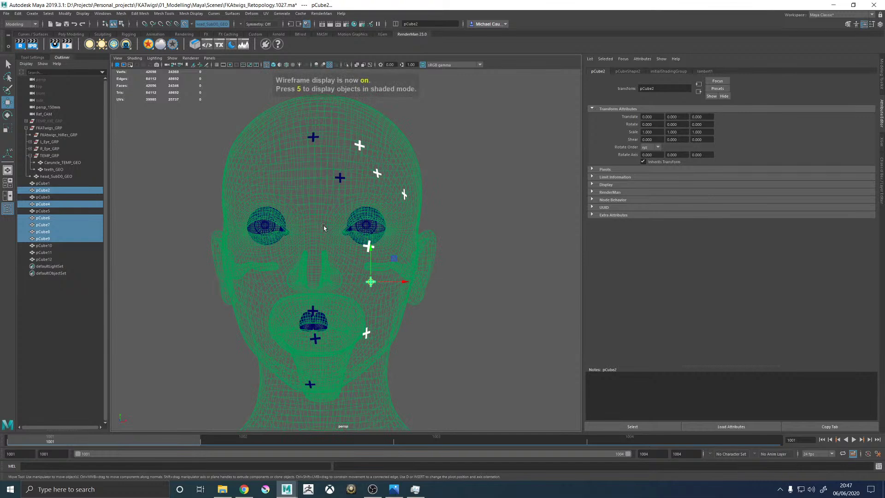
key("5")
left_click(340, 178, "shift")
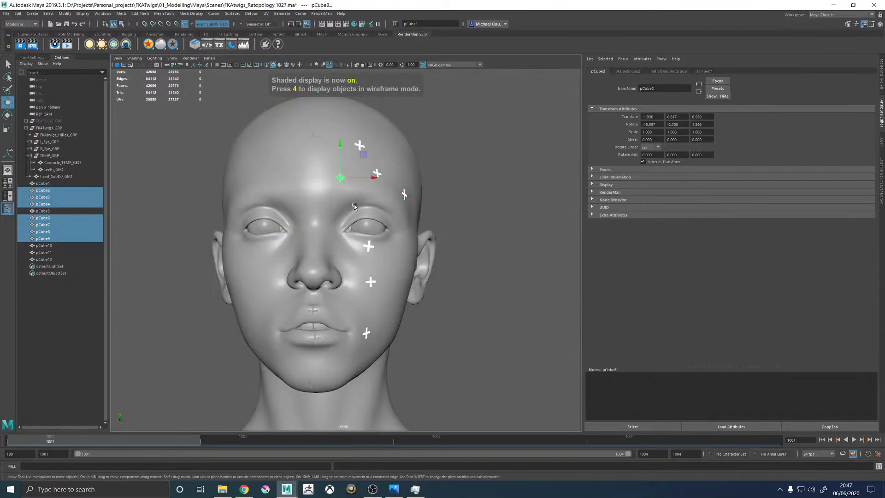
key("ctrl+g")
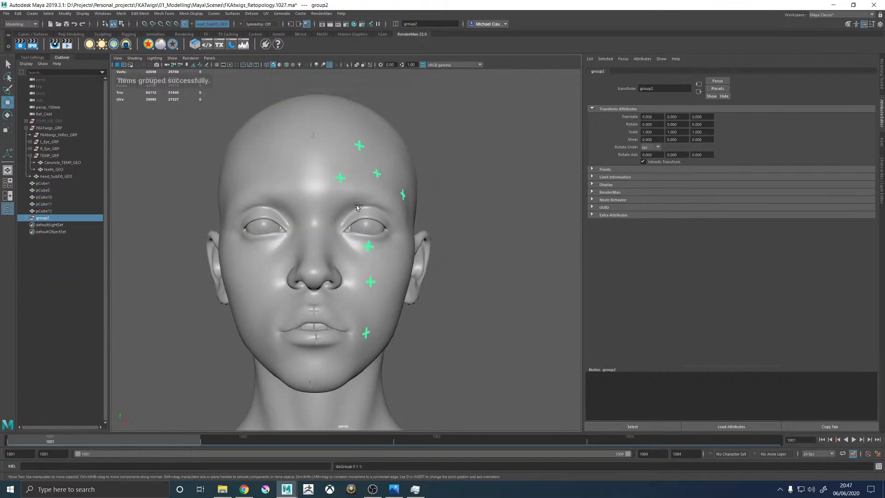
Step: Duplicate the cross group, mirror the copy with an X scale of -1, and freeze its transformations
key("ctrl+g")
left_click(657, 131)
type("-1")
key("Return")
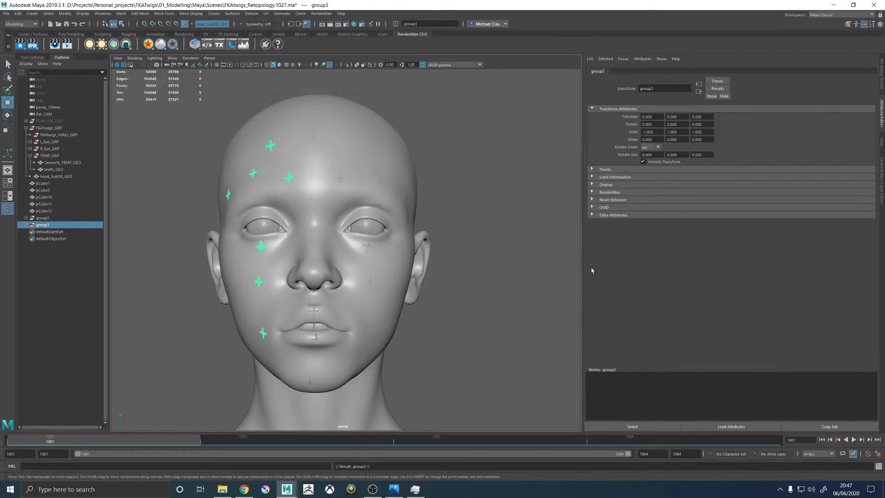
left_click(65, 13)
mouse_move(83, 52)
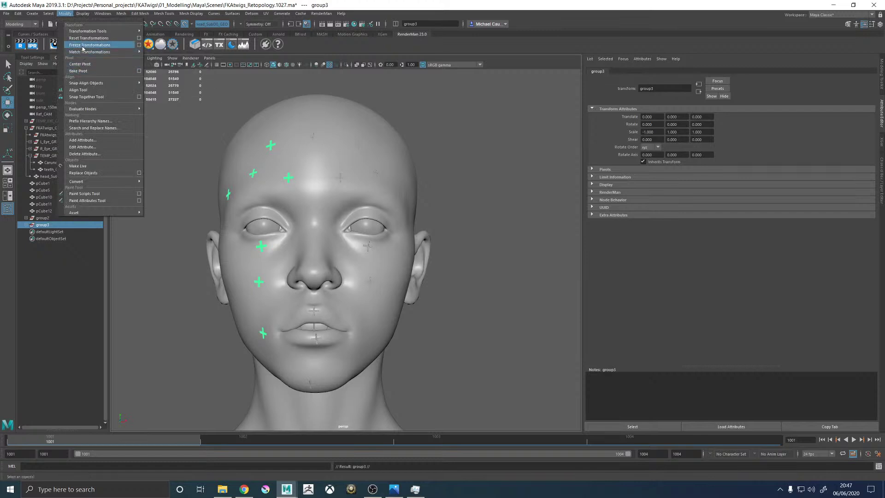
left_click(84, 45)
Step: With FKATwigs_GRP hidden, freeze the transformations of all the face crosses and gather them into one group
left_click(49, 128)
key("ctrl+h")
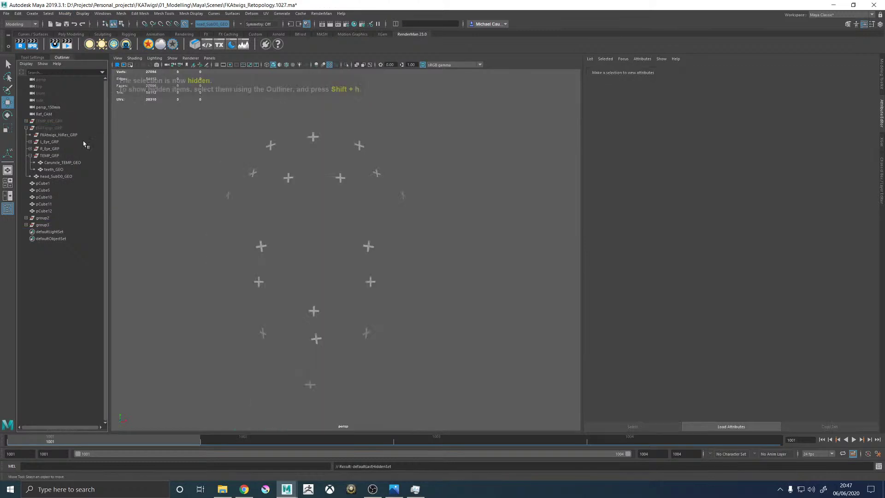
left_click_drag(195, 140, 513, 372)
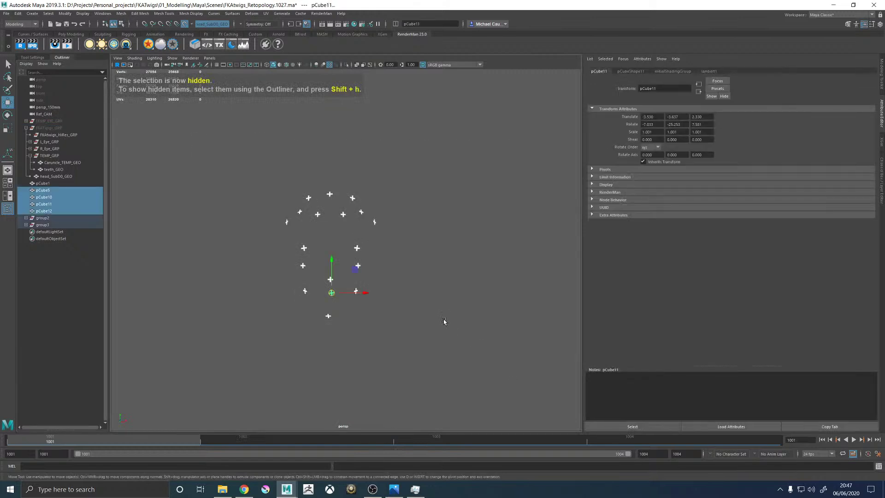
left_click(65, 13)
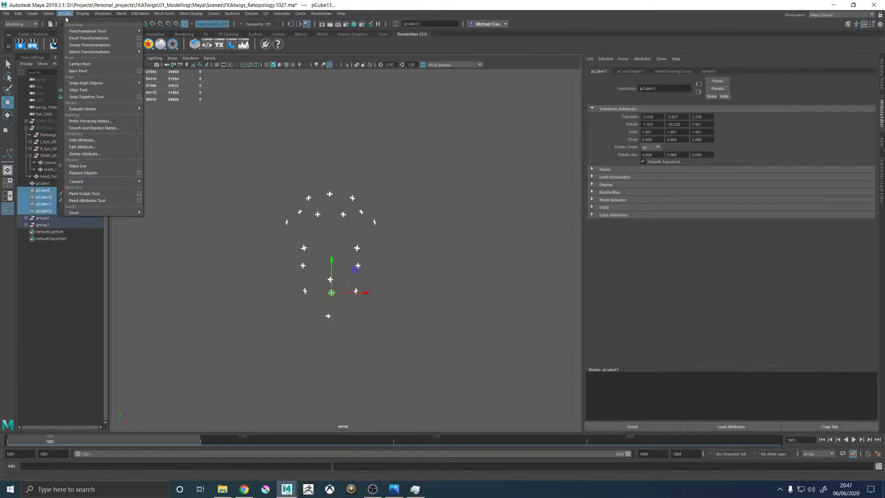
left_click(80, 44)
key("ctrl+g")
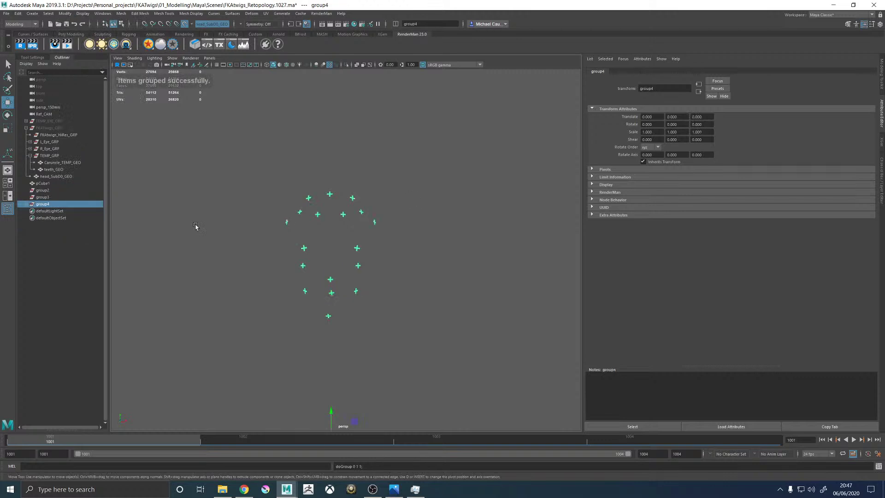
Step: Delete the emptied groups group2 and group3 and show the head group FKATwigs_GRP again
left_click(42, 197)
left_click(42, 190, "shift")
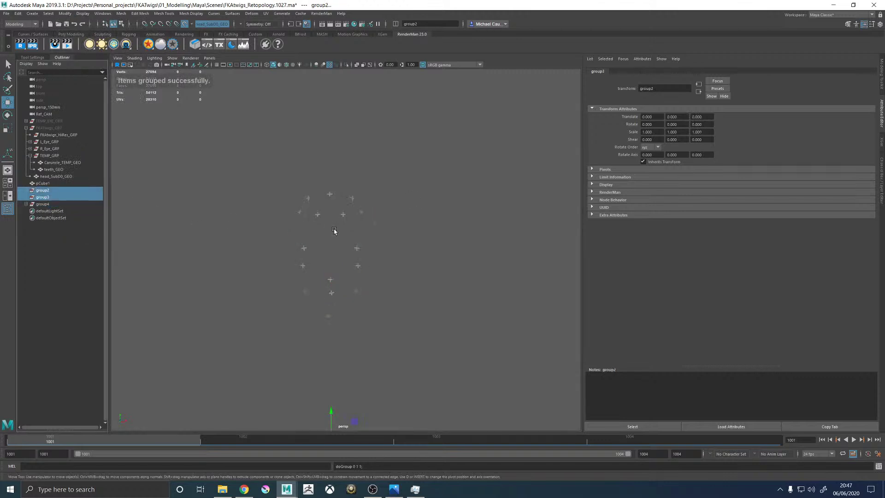
key("Delete")
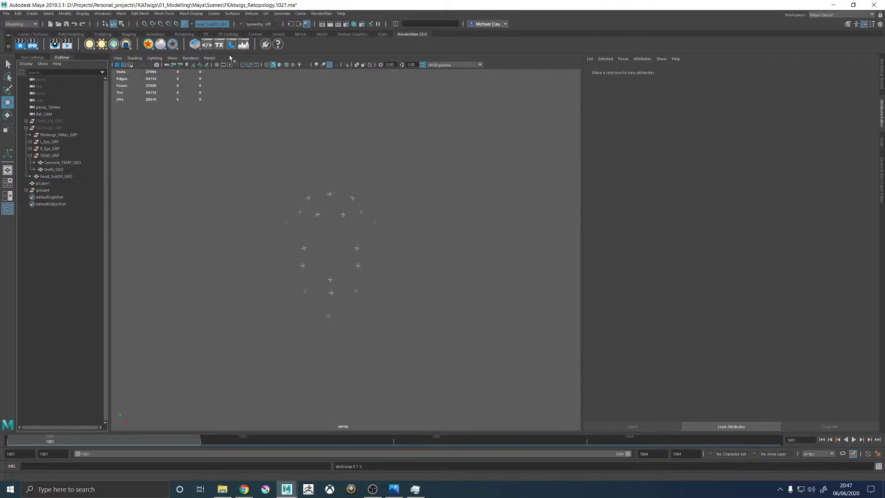
left_click(47, 127)
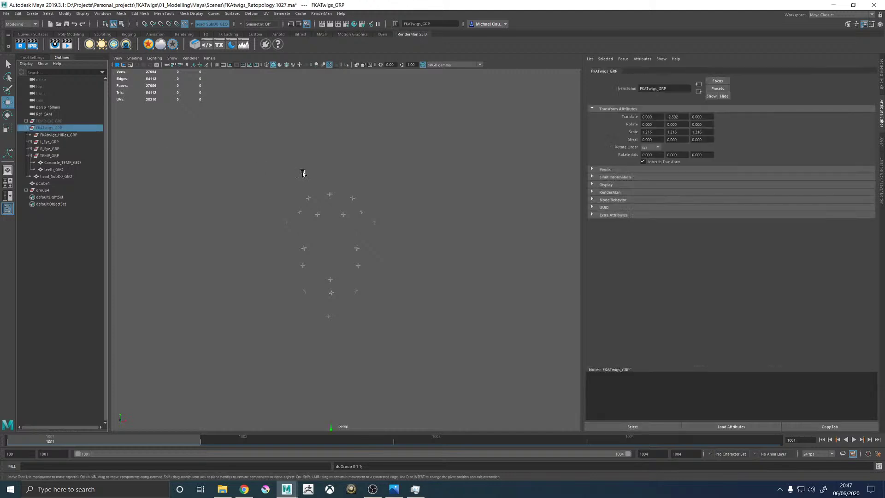
key("shift+h")
left_click(514, 235)
Step: Shift the lower-lip cross to the middle of the lip and rotate it to sit straighter
scroll(354, 256, "up", 5)
mouse_move(353, 257)
left_mouse_down("alt")
mouse_move(436, 261)
mouse_move(349, 257)
mouse_move(374, 256)
mouse_move(366, 259)
left_mouse_up("alt")
middle_click_drag(326, 330, 363, 263, "alt")
right_click_drag(363, 263, 615, 414, "alt")
left_click(409, 354)
middle_click_drag(408, 354, 403, 307, "alt")
left_click_drag(382, 303, 413, 322)
key("e")
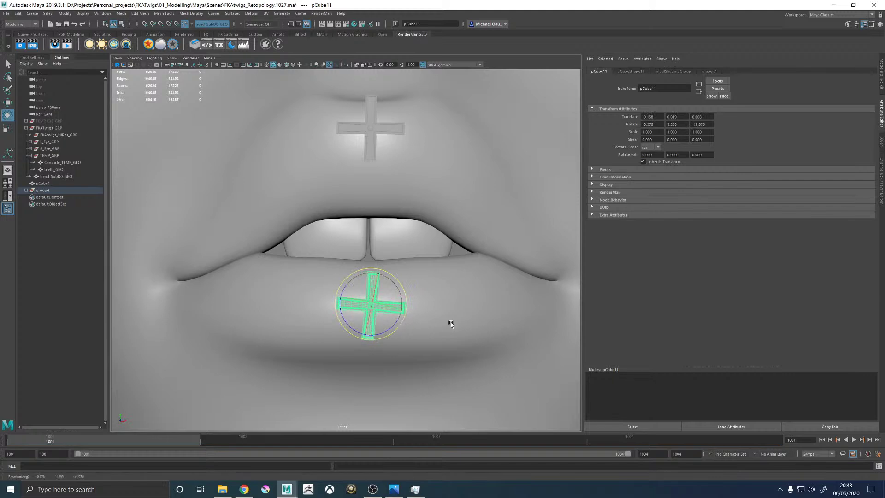
scroll(413, 322, "down", 10)
left_click(512, 330)
Step: In the reference camera view, move the mirrored cheek and under-eye crosses onto their marks in the portrait
left_click_drag(390, 290, 424, 292, "alt")
middle_click_drag(287, 263, 322, 247, "alt")
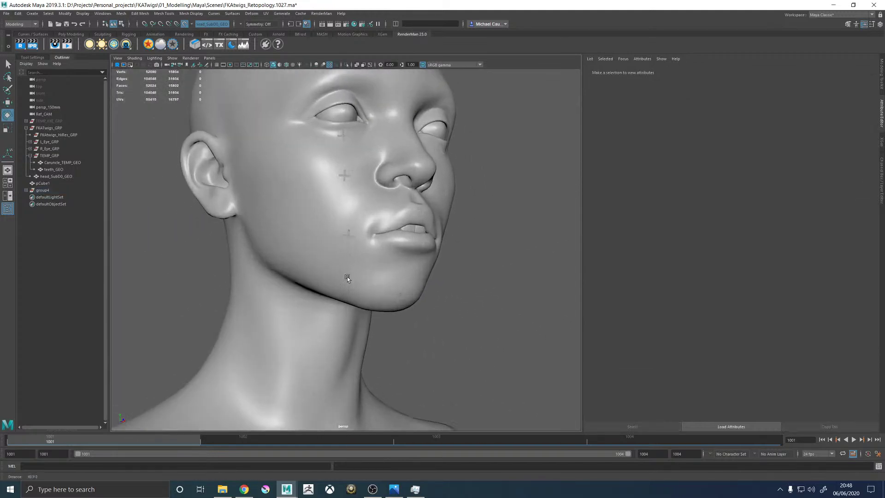
right_click_drag(322, 247, 526, 338, "alt")
key("space")
key("space")
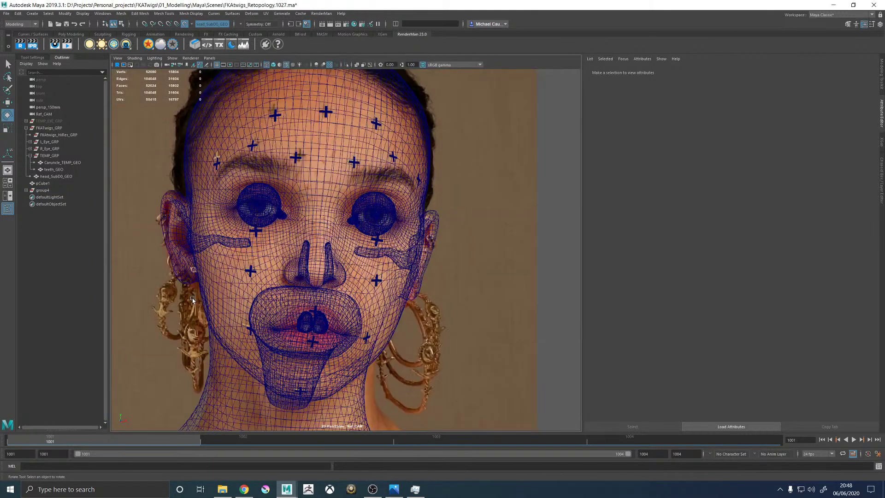
left_click(249, 271)
key("w")
left_click_drag(252, 272, 250, 270)
left_click(256, 233)
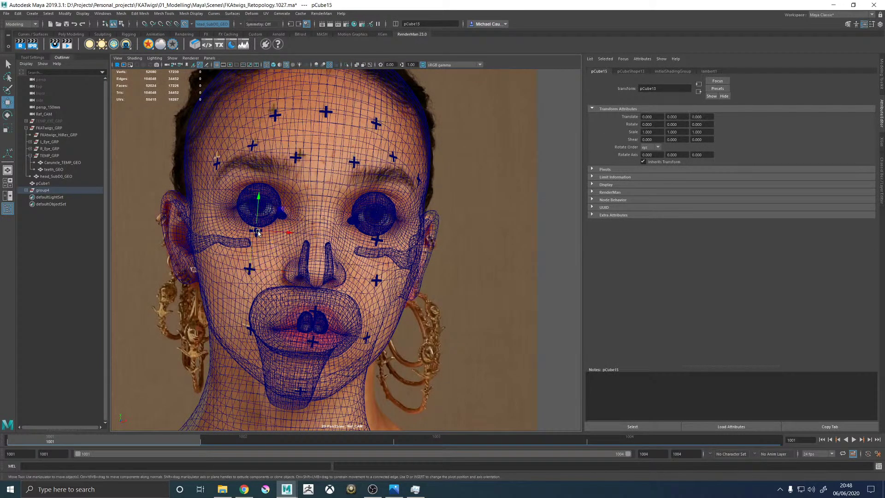
left_click_drag(258, 233, 251, 229)
key("e")
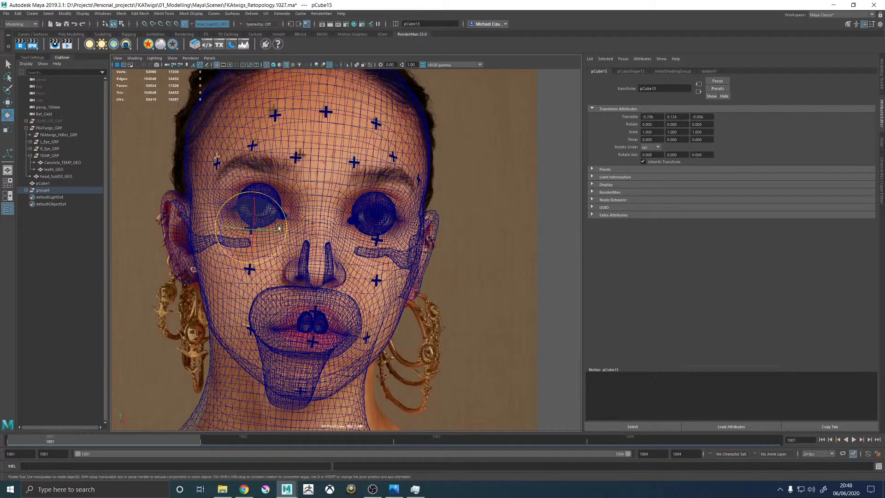
Step: Move the mirrored temple cross and the two mirrored crosses above the eyebrow onto their marks in the portrait
left_click(217, 164)
key("w")
left_click_drag(217, 165, 300, 155)
left_click(253, 145)
left_click(295, 158)
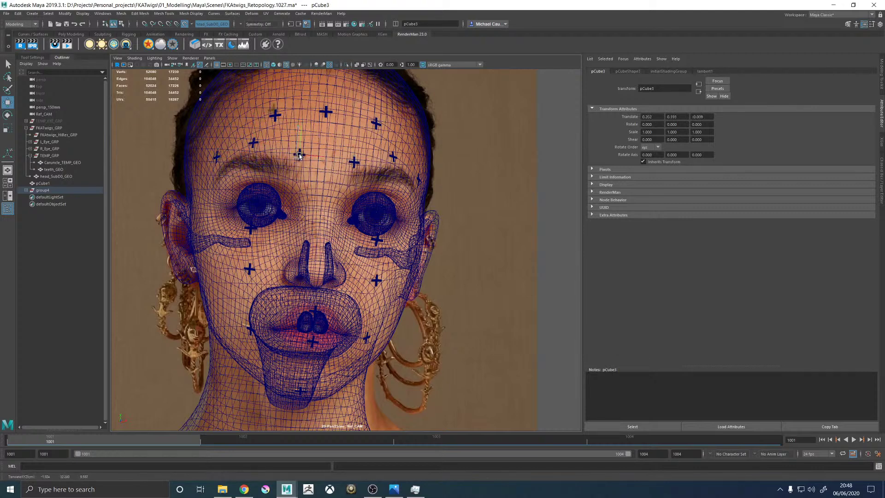
Step: Move the mirrored upper-forehead and mouth-side crosses onto their marks in the portrait
left_click(275, 116)
left_click_drag(275, 115, 273, 111)
left_click(249, 328)
left_click_drag(249, 328, 247, 326)
Step: Hide the FKATwigs_GRP head group so only the crosses show over the reference portrait
left_click(80, 128)
key("ctrl+h")
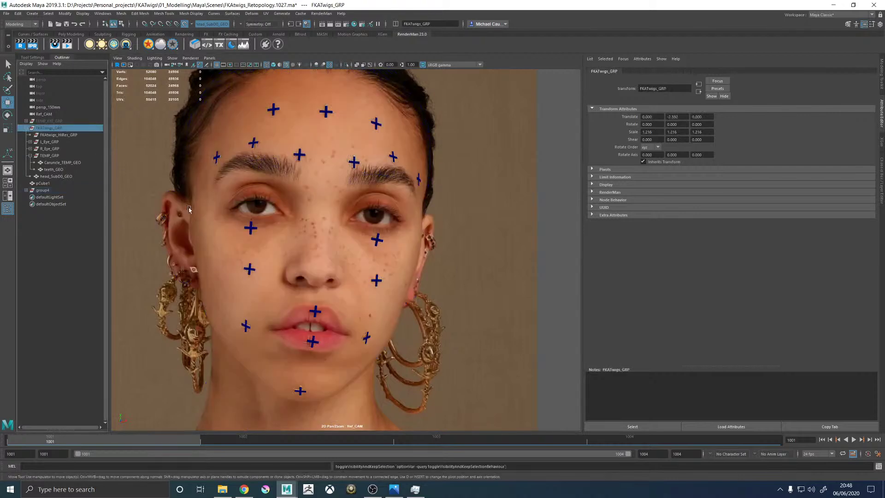
left_click(300, 391)
left_click_drag(300, 391, 402, 289)
key("space")
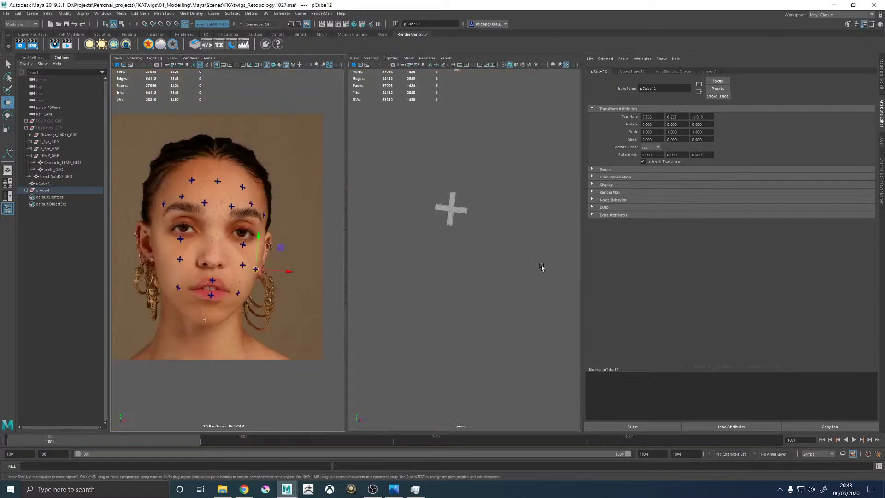
key("space")
left_click_drag(479, 273, 482, 274, "alt")
right_click_drag(481, 275, 433, 268, "alt")
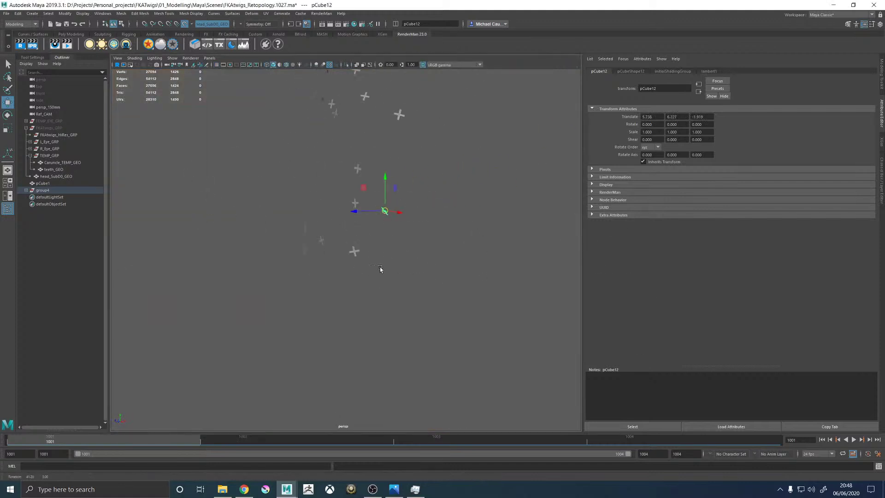
left_click_drag(433, 269, 438, 271, "alt")
key("ctrl+z")
key("space")
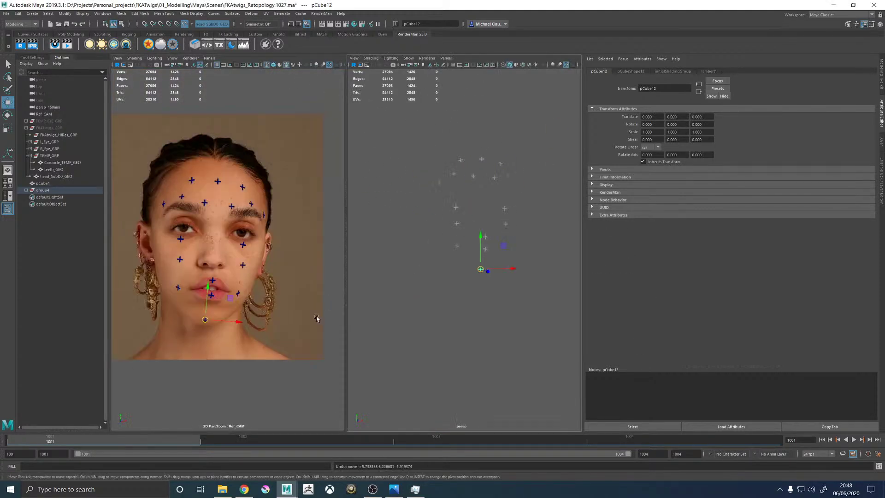
Step: Nudge the chin cross onto its mark, and rotate the lower-lip cross to sit straighter on its mark
key("space")
left_click_drag(300, 392, 301, 389)
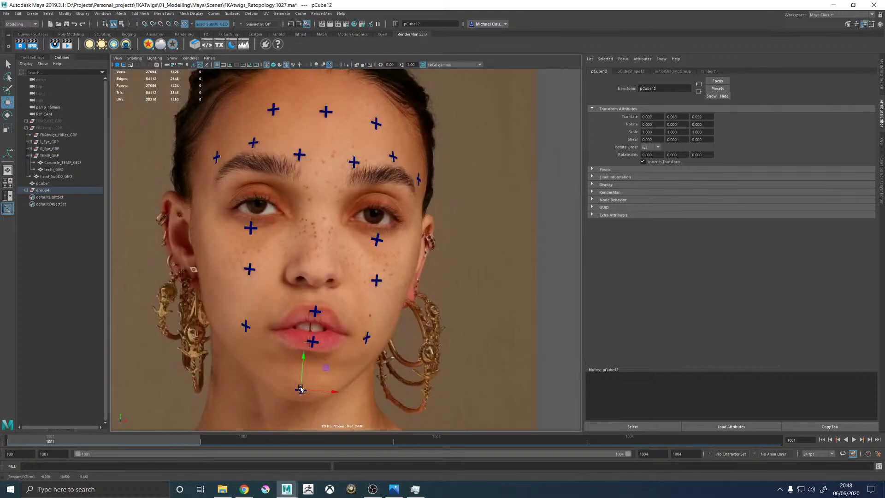
left_click(314, 344)
key("e")
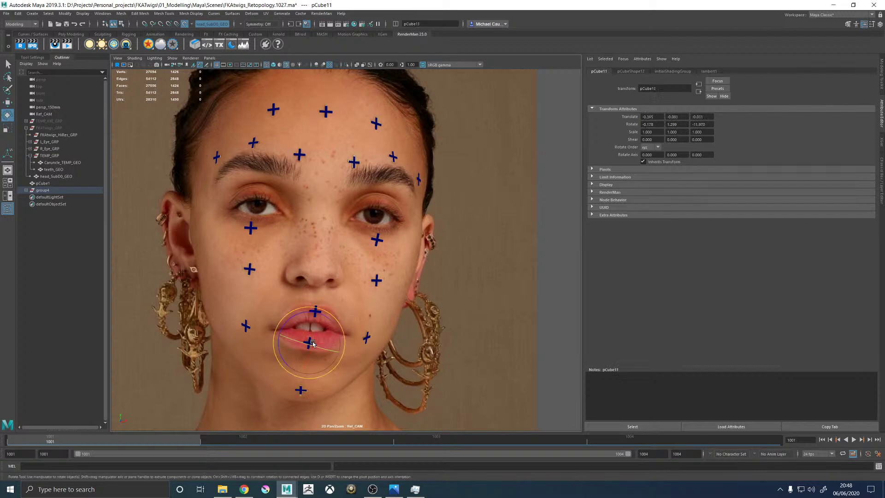
left_click_drag(332, 320, 325, 327)
Step: Shift the cross beside the right corner of the mouth onto its mark and rotate it to match the portrait
left_click(245, 326)
key("w")
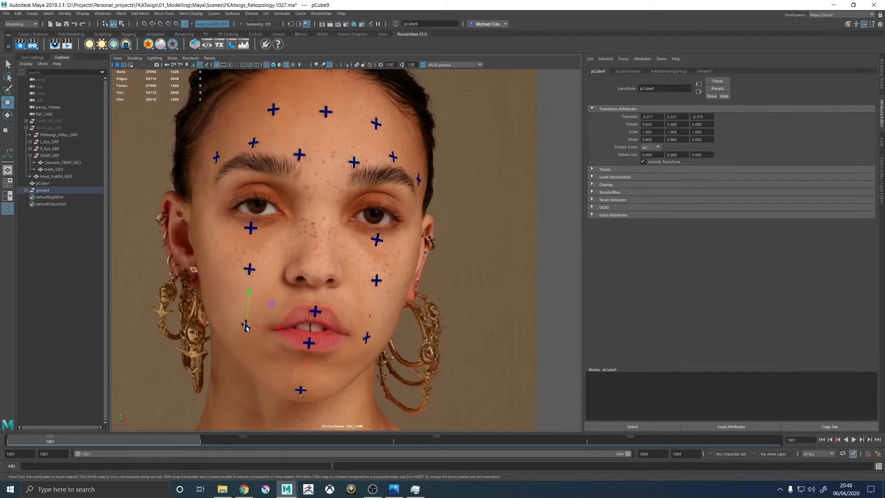
left_click_drag(246, 328, 263, 328)
key("e")
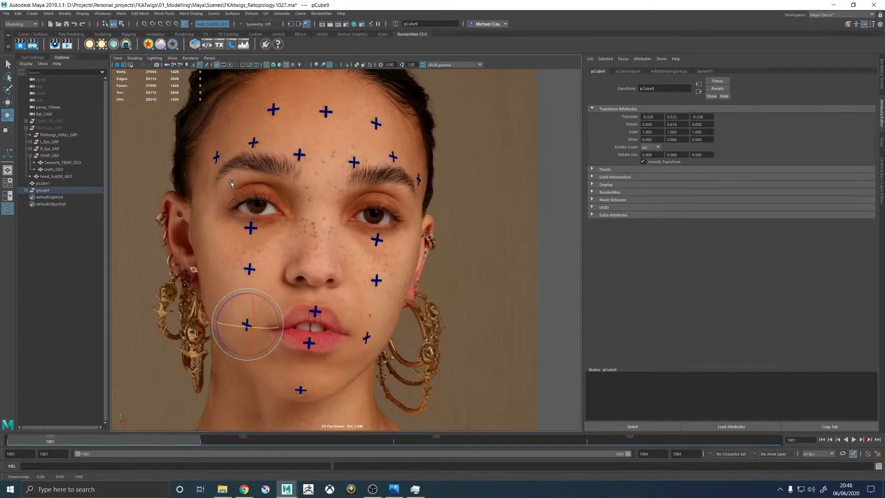
Step: Rotate and nudge the cross above the outer right eyebrow, and fine-tune the two upper-forehead crosses against their marks
left_click(253, 144)
left_click_drag(290, 134, 254, 142)
key("w")
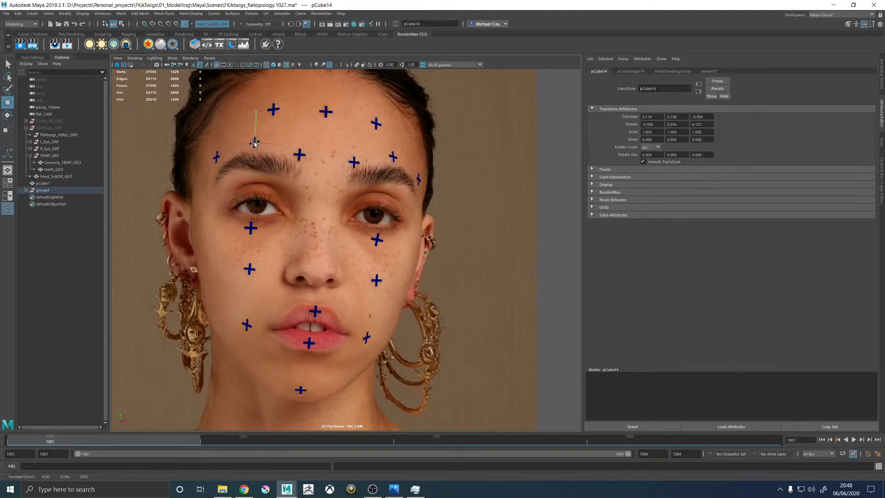
left_click(325, 111)
left_click(273, 109)
Step: Scale the cross above the inner left eyebrow to about 1.17 and reposition it on its mark
left_click(353, 161)
key("r")
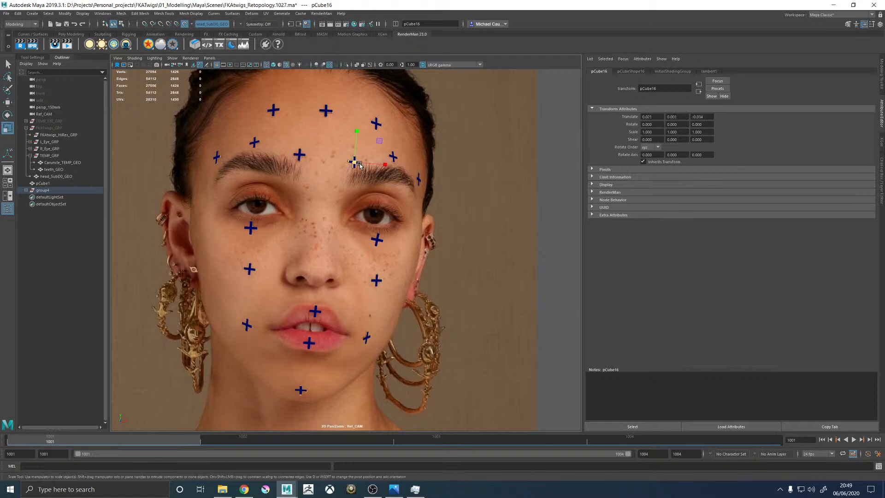
left_click_drag(354, 164, 353, 163)
key("w")
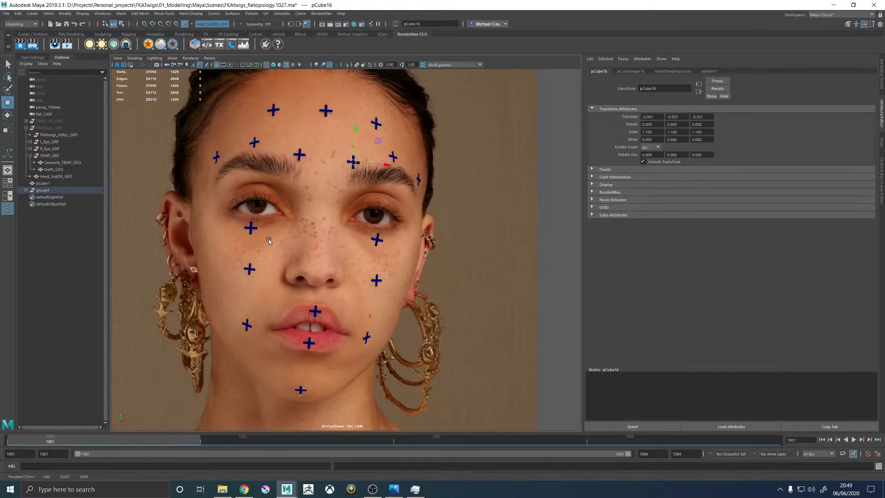
Step: Move the right temple cross onto its mark and return to the perspective view
left_click(217, 157)
left_click_drag(217, 158, 217, 156)
key("space")
key("space")
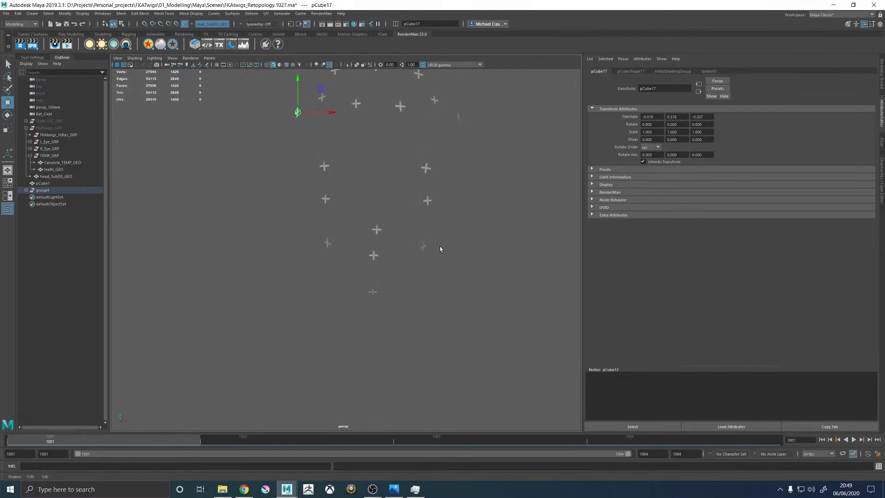
Step: Unhide the FKATwigs_GRP head group and inspect how the crosses sit against the face and forehead surface
left_click(49, 128)
key("h")
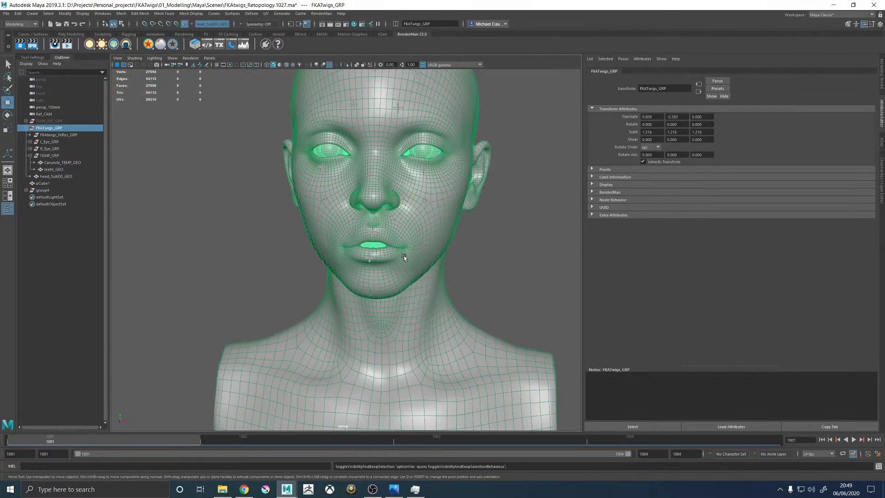
left_click(454, 265)
right_click_drag(449, 265, 338, 259, "alt")
left_click_drag(338, 259, 352, 248, "alt")
right_click_drag(351, 248, 356, 171, "alt")
middle_click_drag(356, 170, 352, 230, "alt")
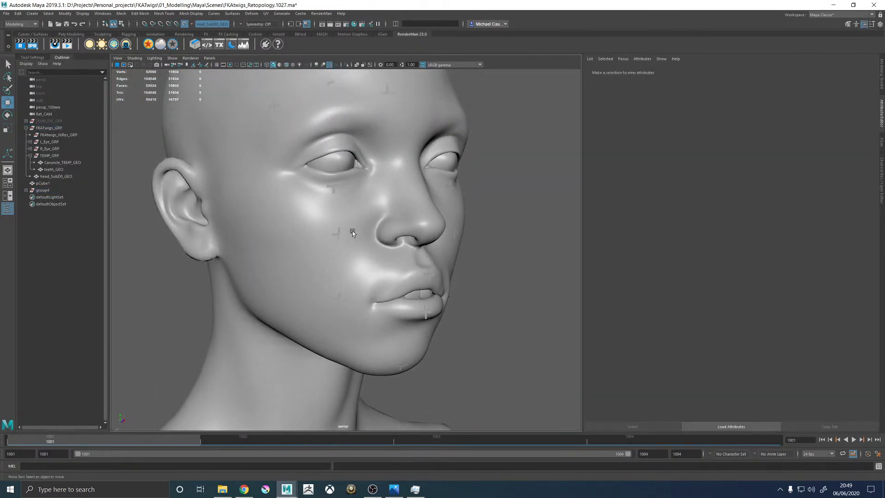
middle_click_drag(288, 129, 283, 274, "alt")
right_click_drag(283, 274, 360, 258, "alt")
left_click_drag(360, 258, 380, 251, "alt")
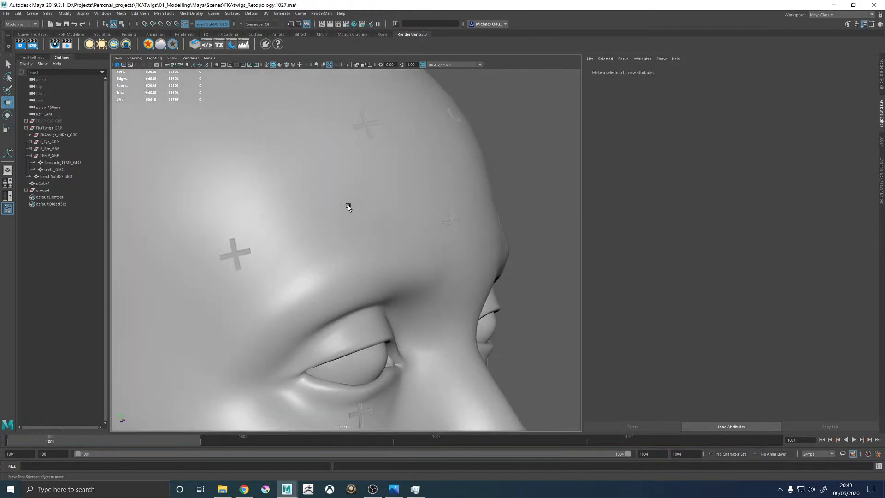
Step: Turn off the live surface and move the cross above the outer right eyebrow freely against the forehead surface
left_click(348, 204)
left_click_drag(377, 217, 270, 220, "alt")
middle_click_drag(270, 220, 411, 258, "alt")
right_click_drag(411, 258, 422, 275, "alt")
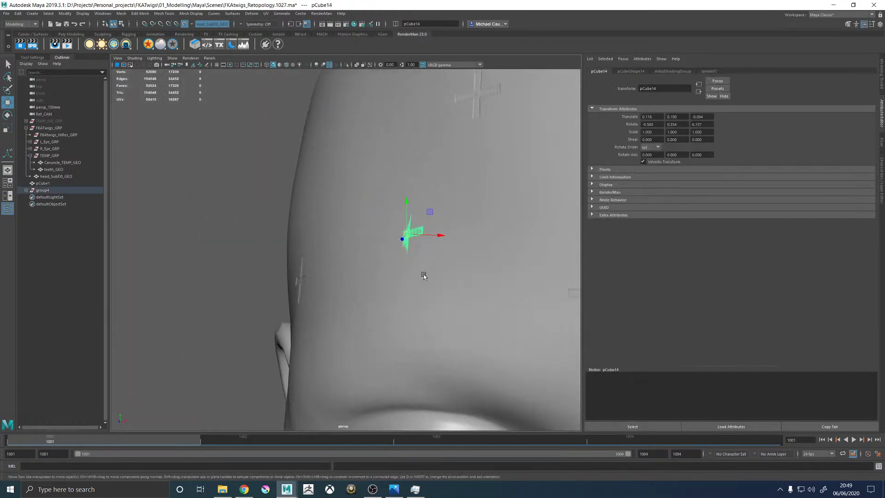
left_click(185, 24)
left_click_drag(452, 254, 397, 234, "alt")
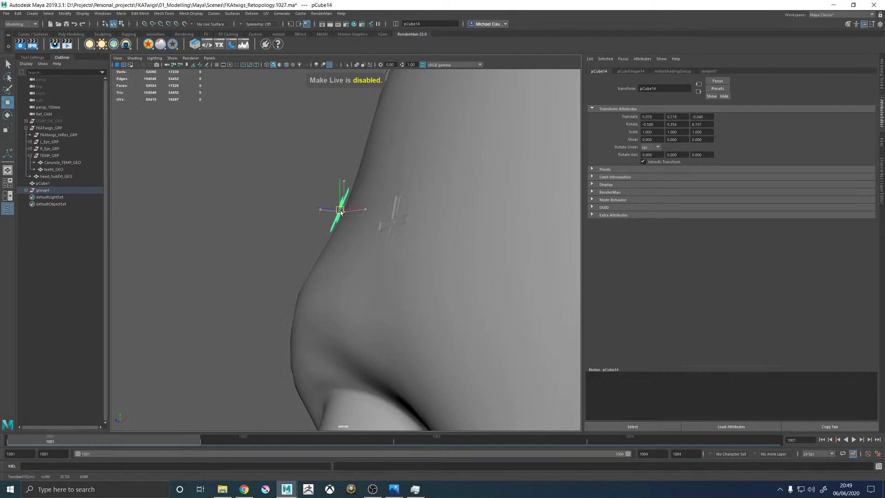
left_click(288, 198)
right_click_drag(288, 197, 249, 203, "alt")
left_click_drag(249, 203, 295, 217, "alt")
right_click_drag(295, 217, 134, 208, "alt")
left_click_drag(455, 261, 454, 261, "alt")
left_click_drag(278, 191, 466, 335)
Step: Move the original pCube1 cross into the group4 group
left_click(27, 190)
left_click(26, 190)
double_click(43, 190)
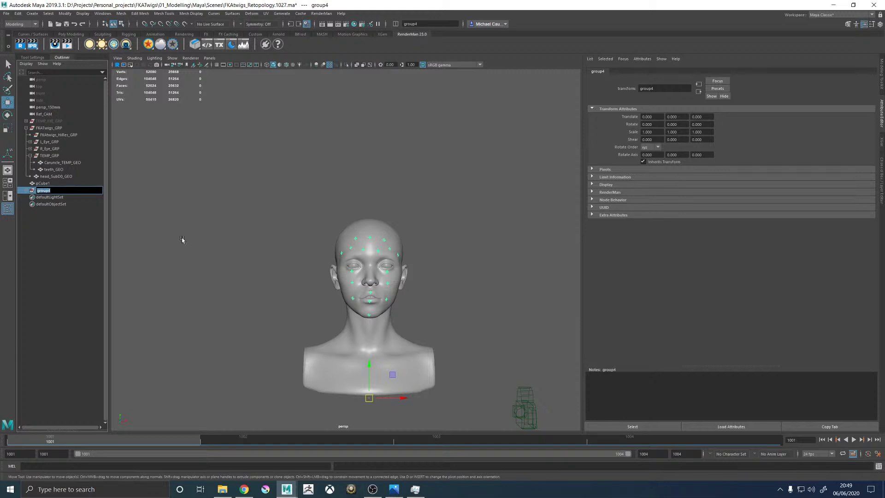
left_click(47, 184)
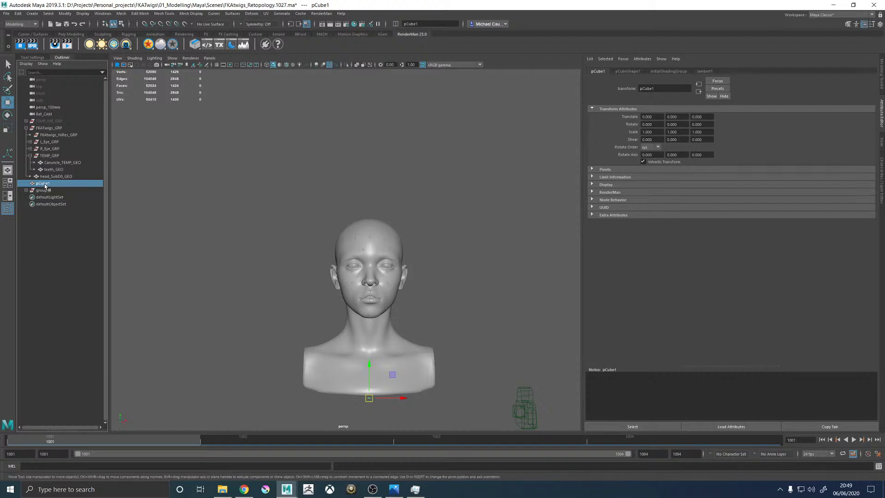
middle_click_drag(42, 185, 42, 191)
Step: Freeze the transformations of all the cross copies in group4, from pCube7 to pCube11, leaving out pCube1
left_click(26, 183)
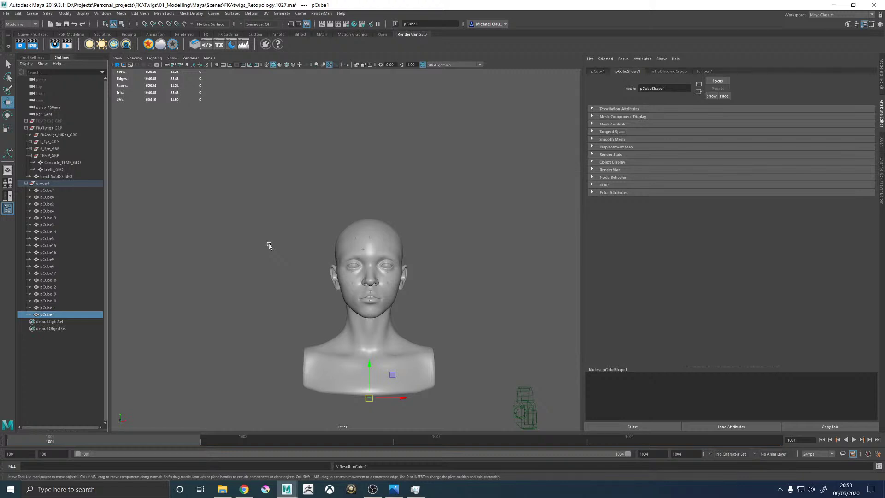
left_click(44, 183)
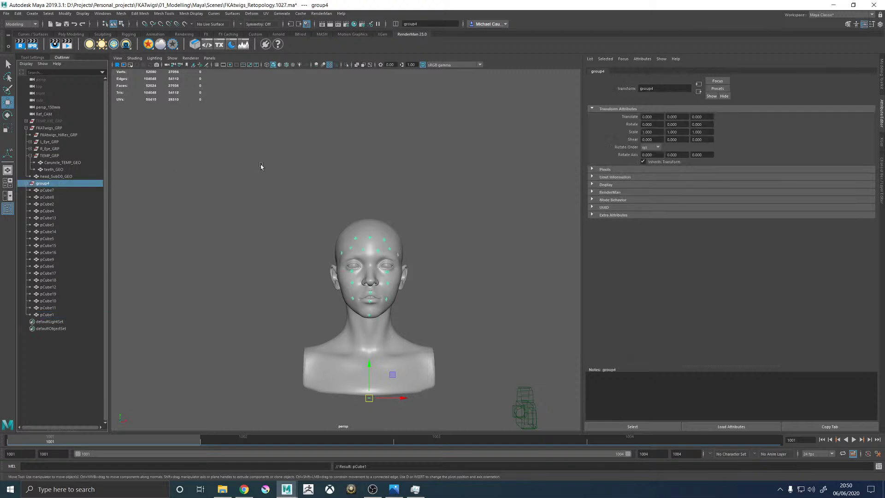
left_click(47, 190)
left_click(47, 315)
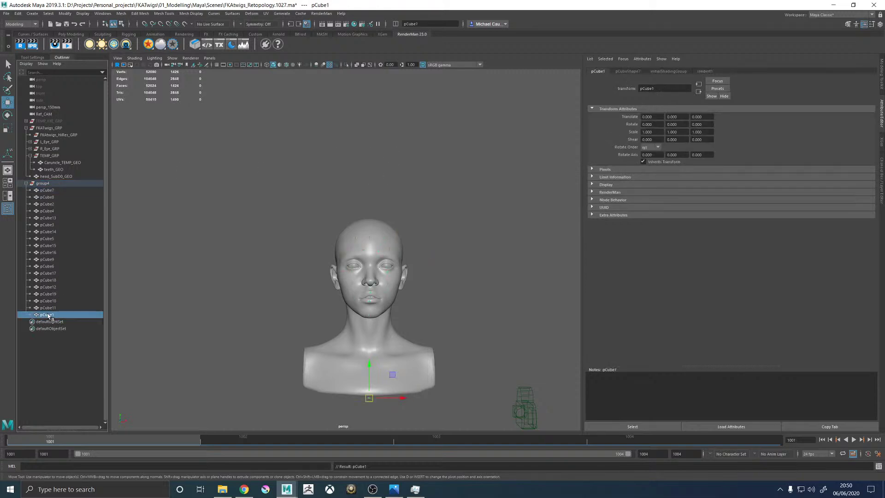
left_click(49, 309)
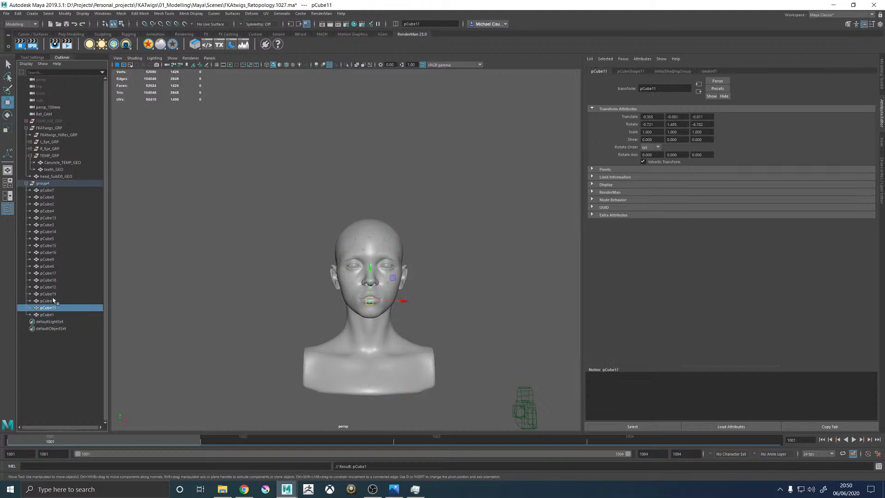
left_click(46, 190, "shift")
left_click(65, 13)
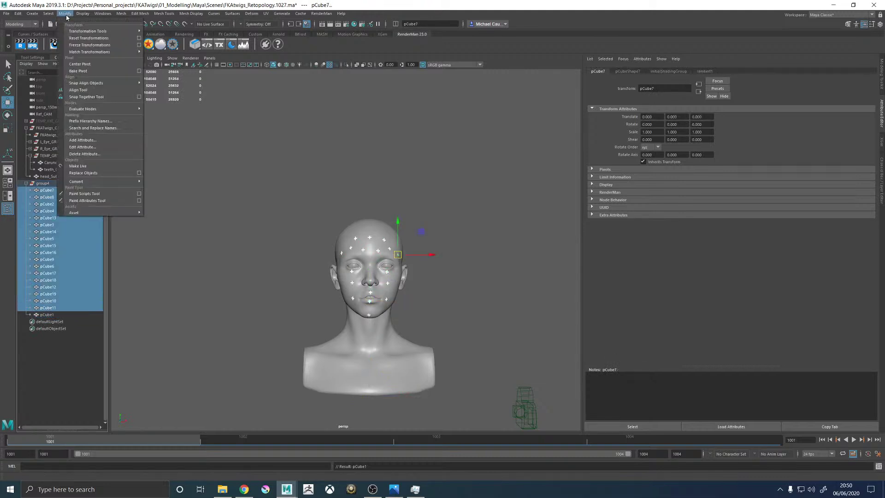
left_click(80, 46)
left_click(435, 126)
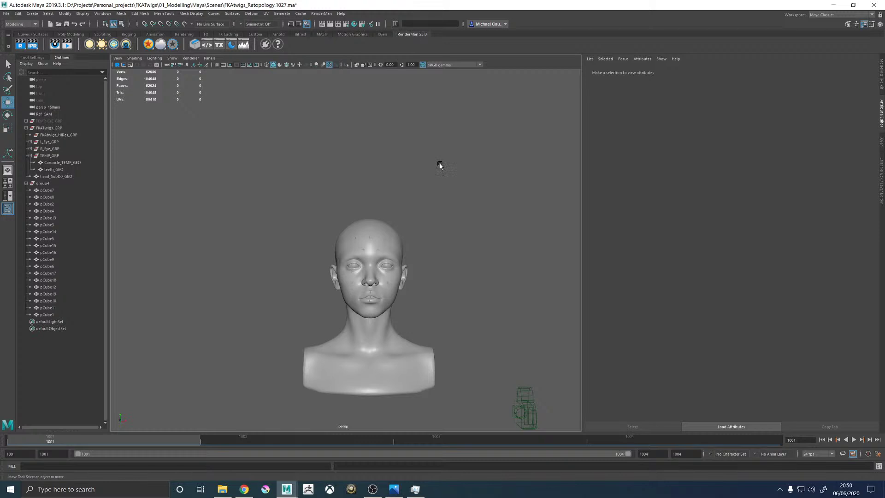
Step: Rename the group of crosses as faceTrackers_GRP
double_click(47, 184)
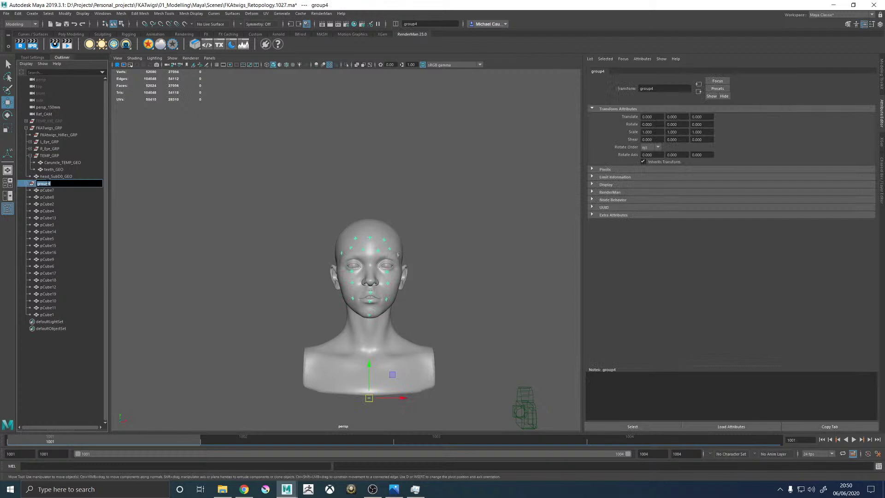
type("faceTrackers_GRP")
key("Return")
Step: Delete the original pCube1 cross from the faceTrackers_GRP group
left_click(47, 190)
left_click(51, 307, "shift")
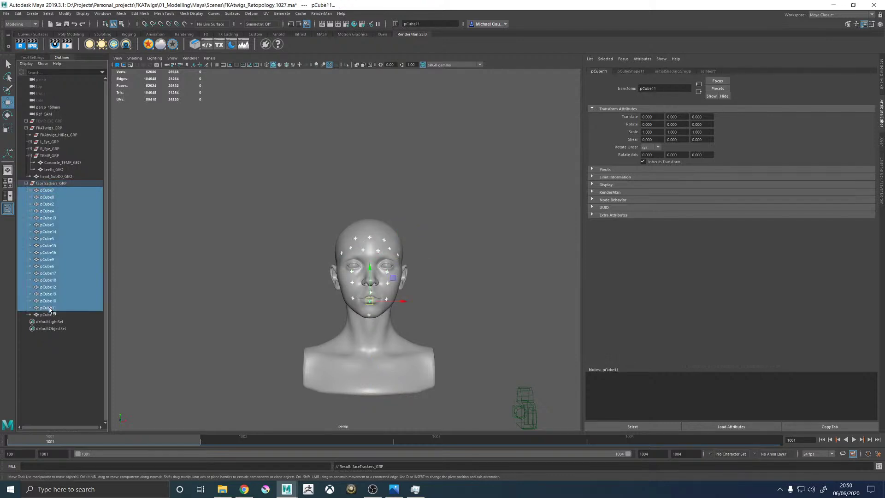
left_click(48, 315)
key("Delete")
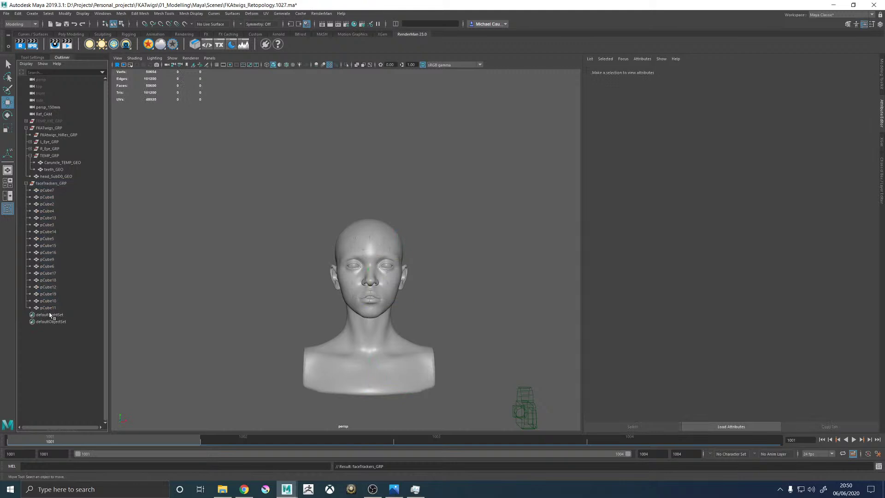
Step: Rename all the crosses in faceTrackers_GRP together as a numbered series with the prefix faceTrackers_
left_click(49, 307)
left_click(52, 191, "shift")
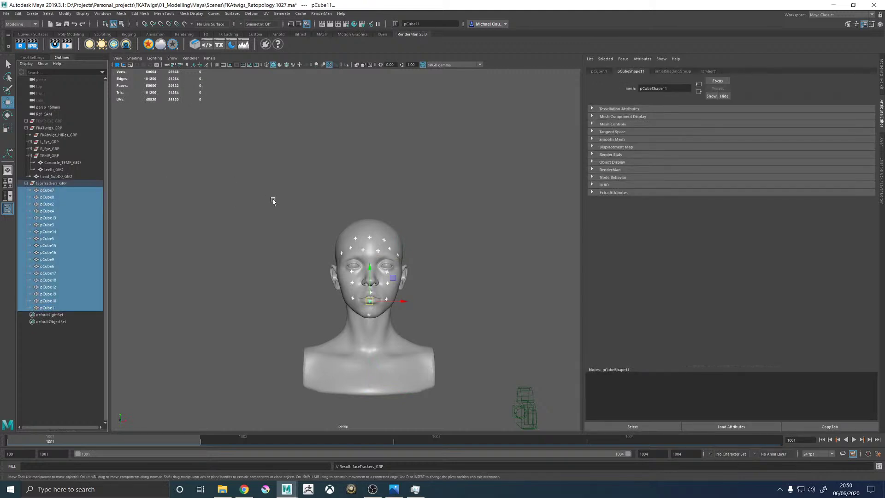
left_click_drag(426, 23, 385, 28)
type("faceTrackers")
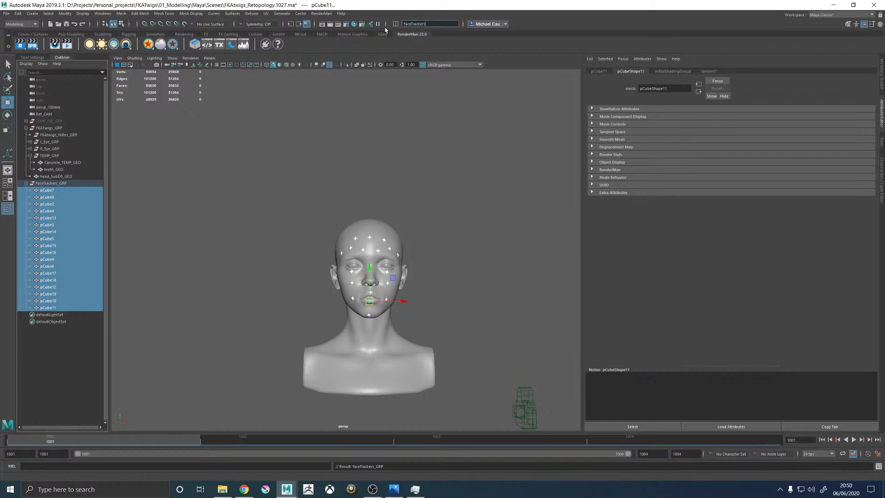
type("_")
key("Return")
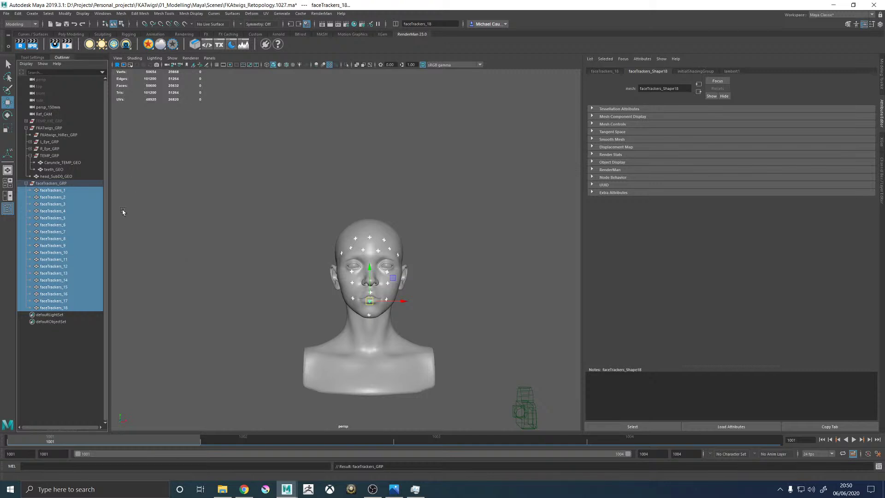
Step: Append the suffix _GEO to all the faceTrackers crosses by searching for $ and replacing it with _GEO on the selected objects
left_click(55, 191)
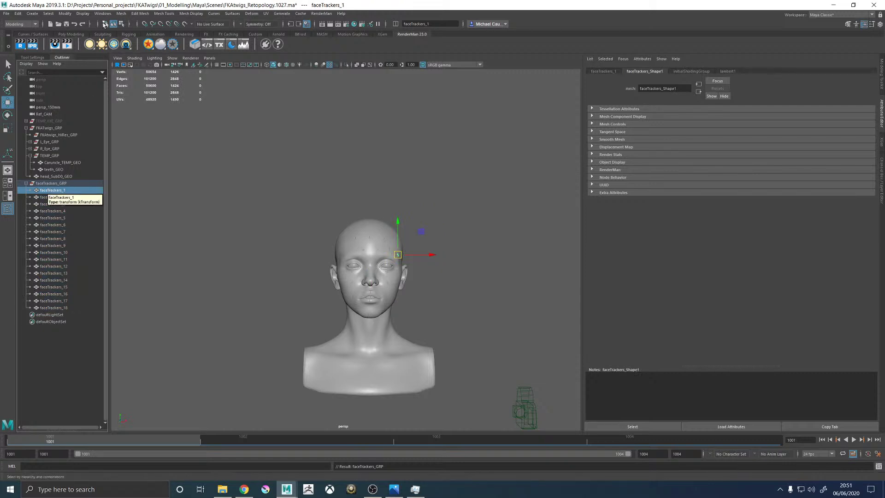
left_click(65, 14)
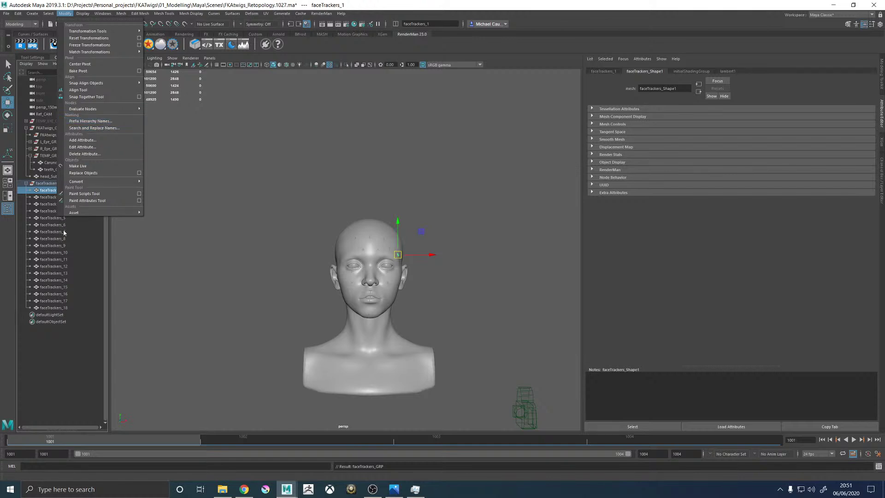
left_click(93, 128)
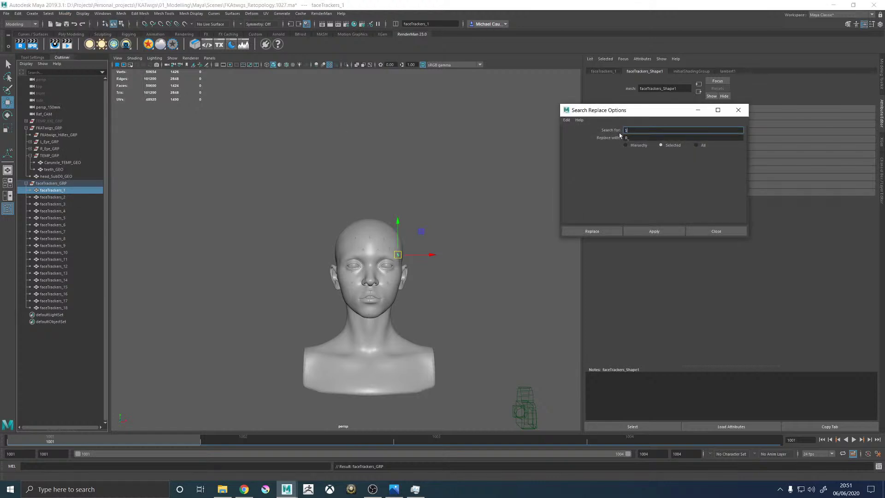
key("Tab")
type("_GEO")
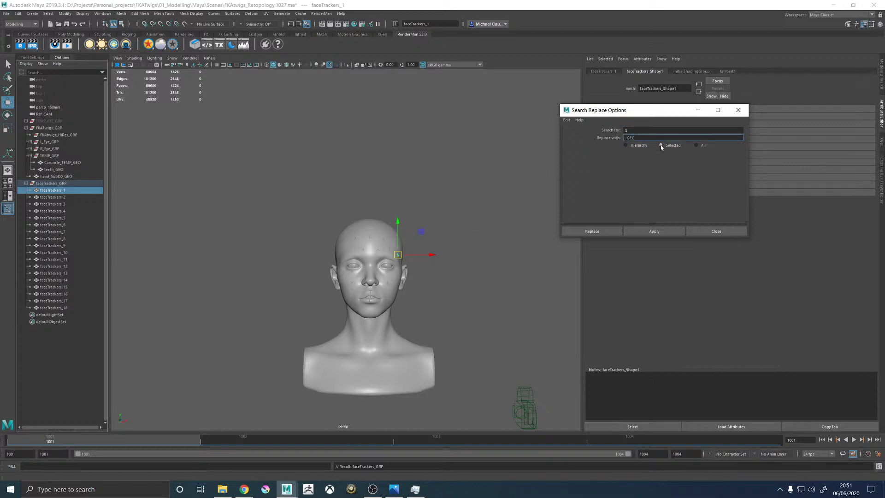
left_click(68, 307)
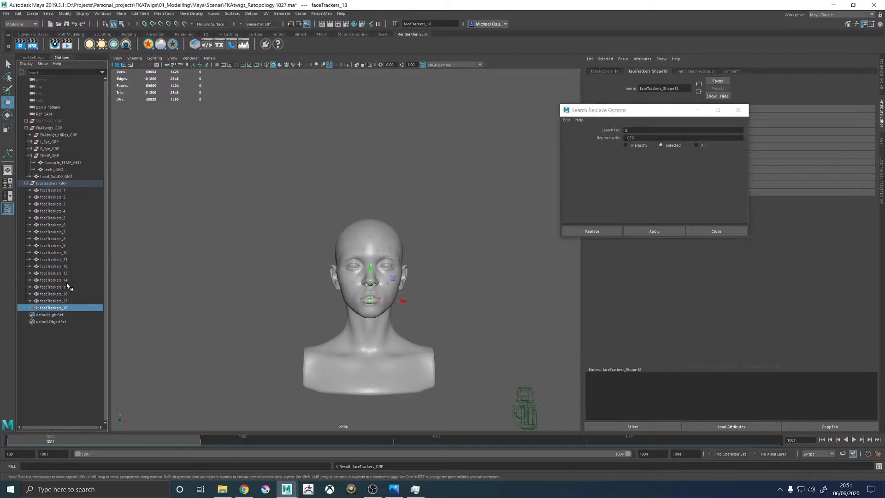
left_click(60, 190, "shift")
left_click(607, 230)
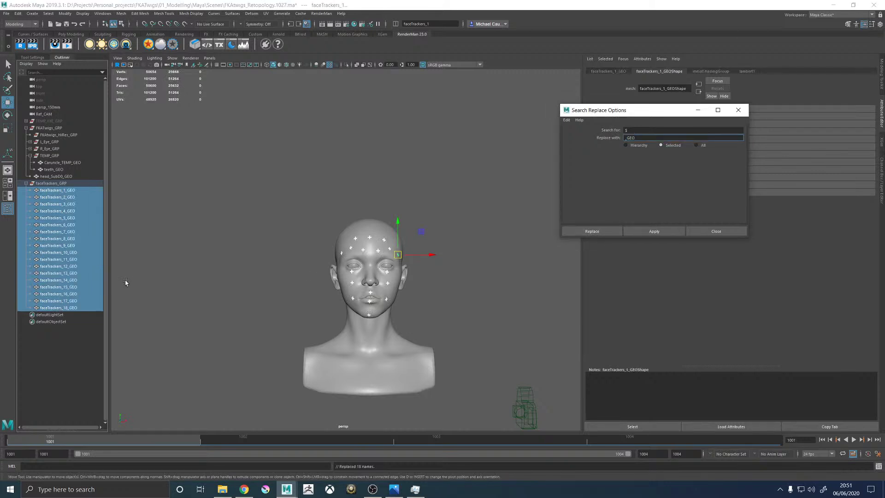
key("shift+Tab")
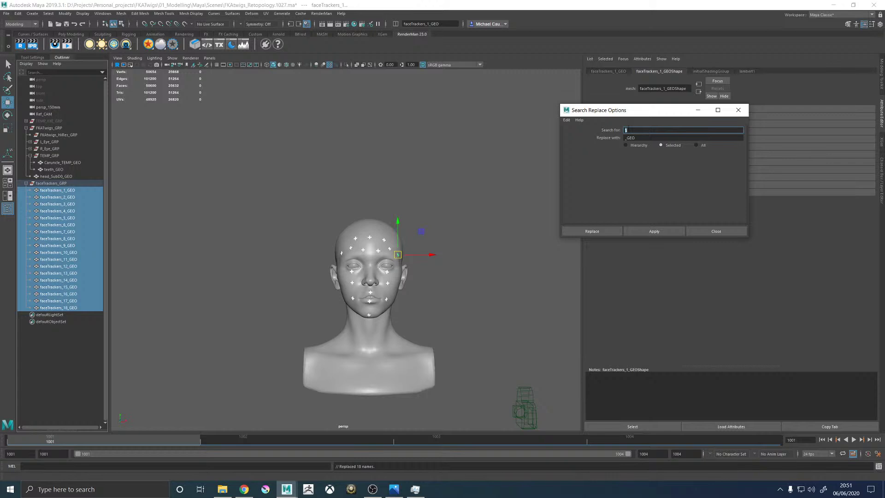
left_click_drag(629, 129, 624, 136)
left_click(738, 110)
Step: Try to move the faceTrackers_GRP group into FKATwigs_GRP
left_click(399, 226)
scroll(399, 227, "up", 5)
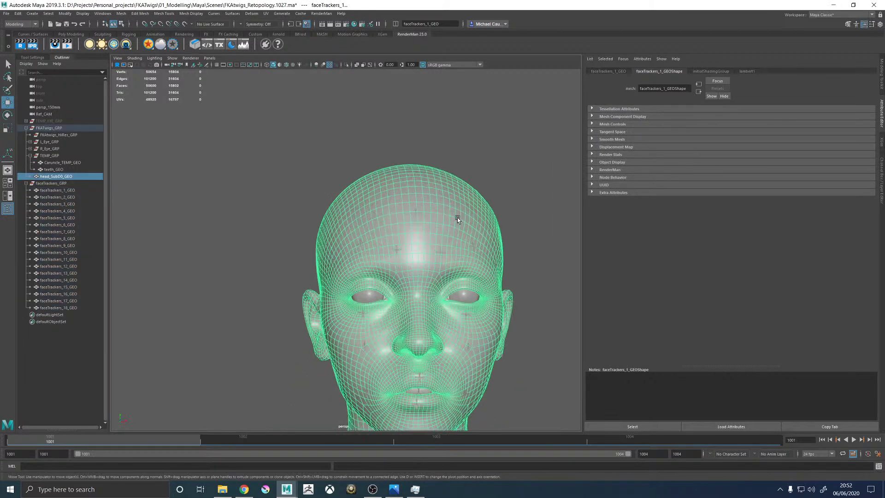
left_click(393, 247)
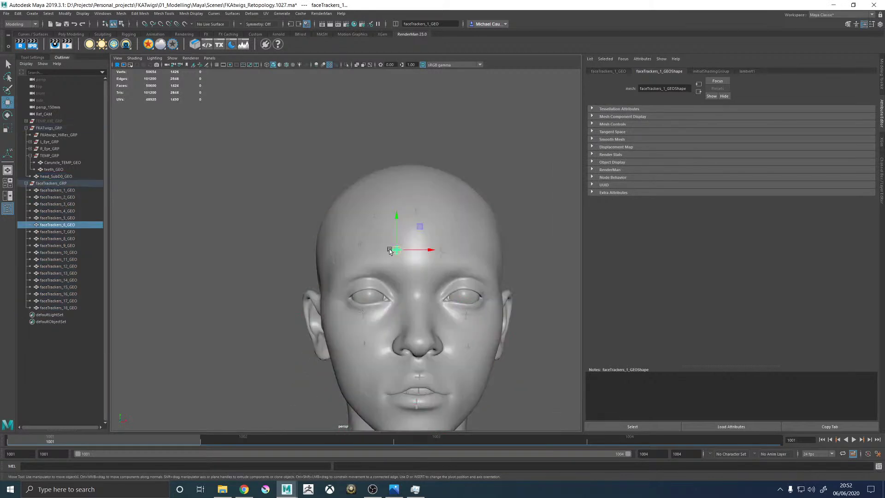
left_click(32, 183)
left_click(27, 182)
middle_click_drag(48, 184, 55, 130)
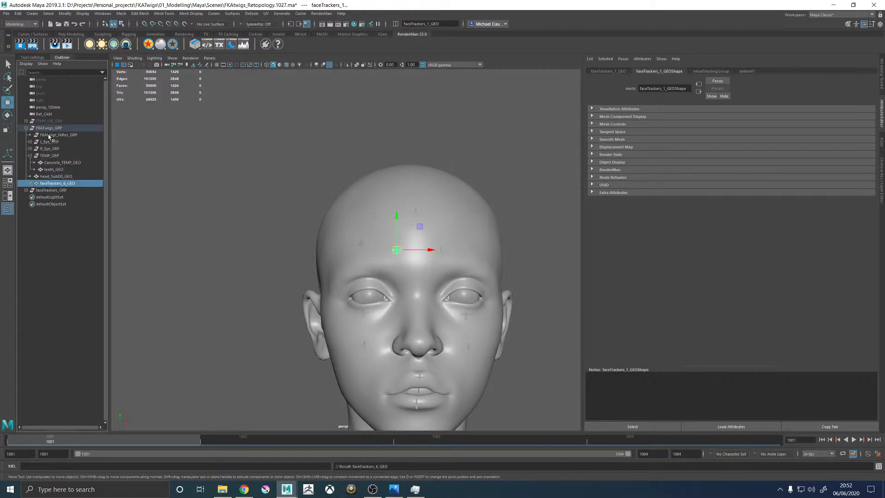
Step: Group L_Eye_GRP and R_Eye_GRP together inside FKATwigs_GRP and name the new group Eye_GRP
left_click(52, 134)
left_click(46, 141)
left_click(46, 149, "ctrl")
key("ctrl+g")
double_click(54, 177)
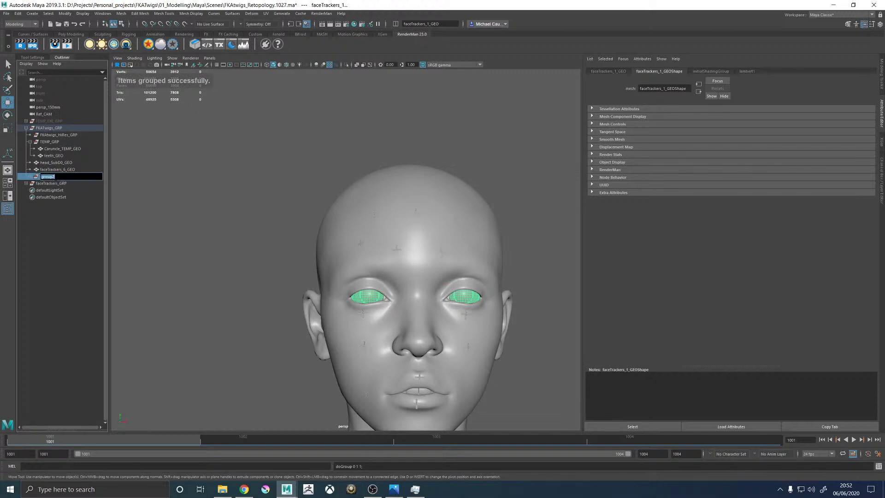
type("Eye_GRP")
key("Return")
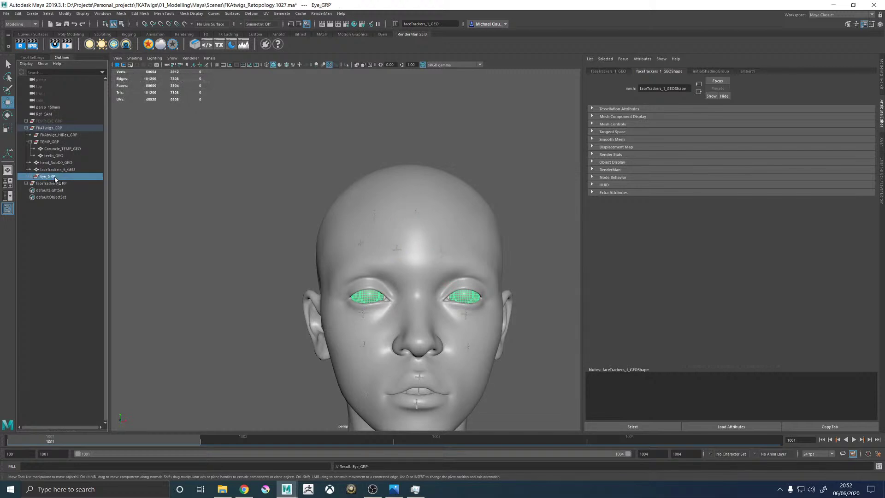
Step: Return faceTrackers_6_GEO to faceTrackers_GRP and place that whole group under FKATwigs_GRP
left_click(56, 169)
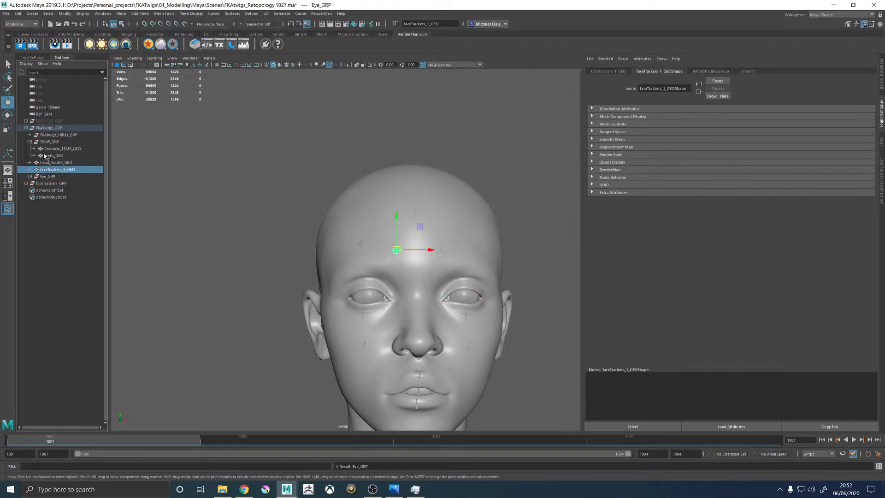
left_click(26, 183)
left_click_drag(50, 187, 50, 128)
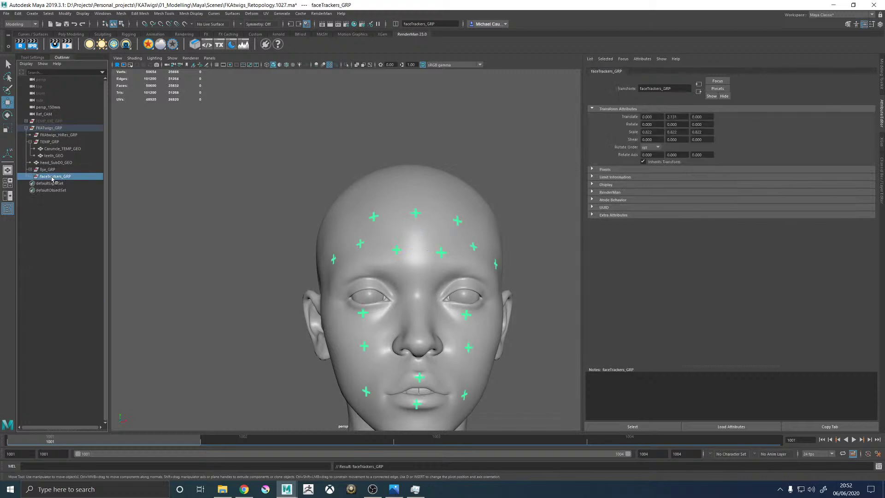
Step: Nest faceTrackers_GRP in a new parent group named Jewlery_GRP
key("ctrl+g")
double_click(48, 177)
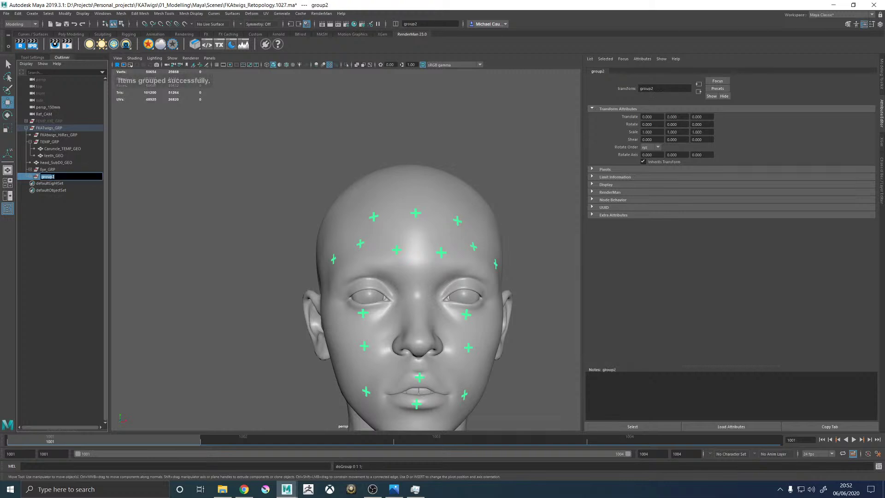
type("Jewlery")
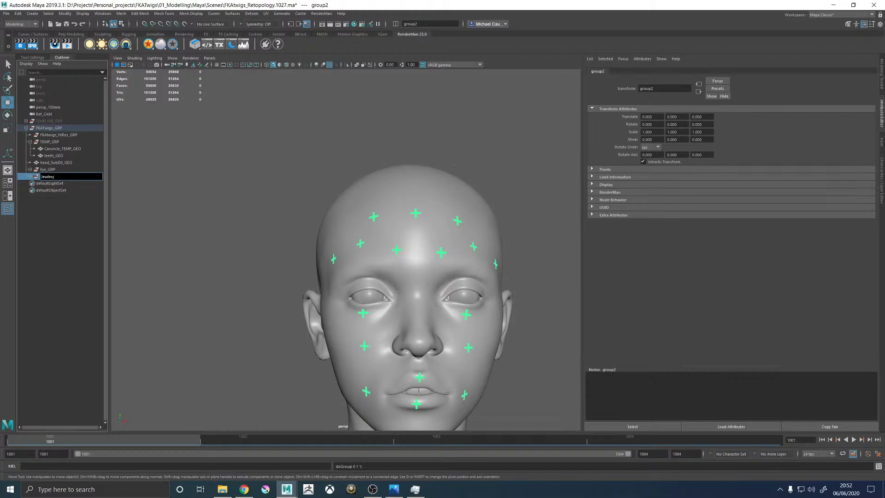
type("_GRP")
key("Return")
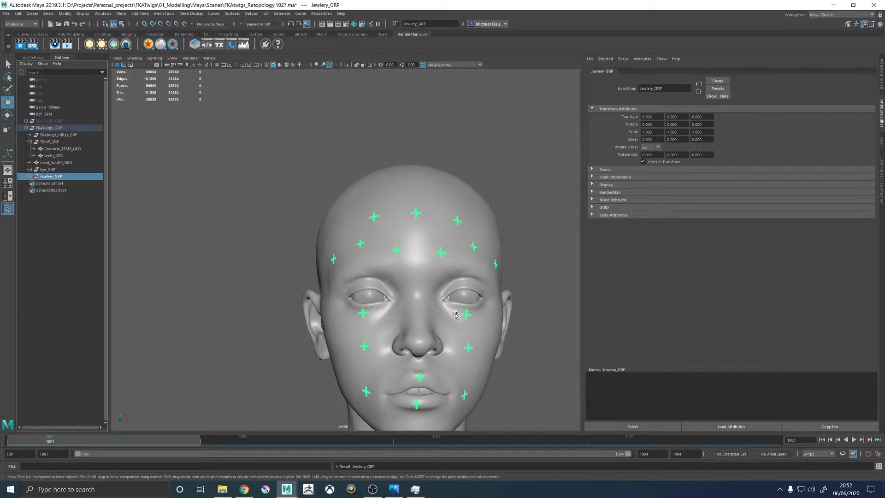
Step: Examine the shape of Caruncle_TEMP_GEO in isolation and how it sits in the inner corner of the eye
left_click(62, 149)
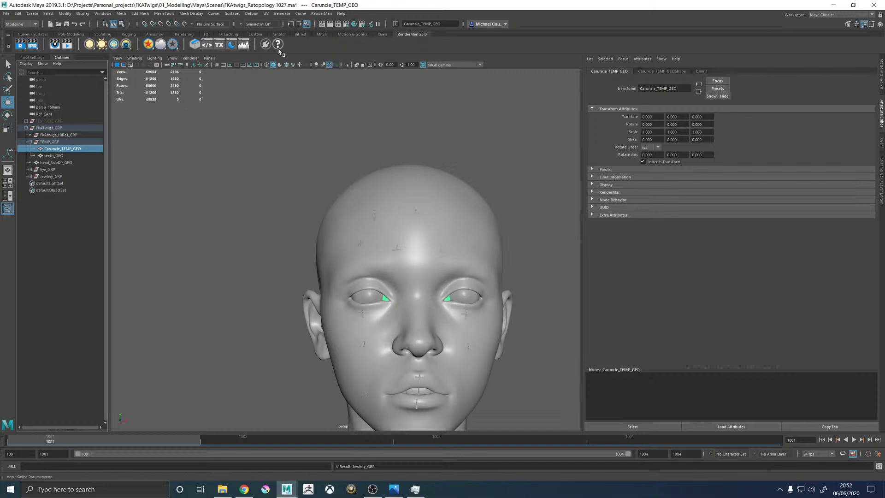
key("ctrl+1")
left_click(485, 254)
scroll(467, 312, "up", 5)
middle_click_drag(530, 326, 212, 184, "alt")
scroll(263, 244, "up", 3)
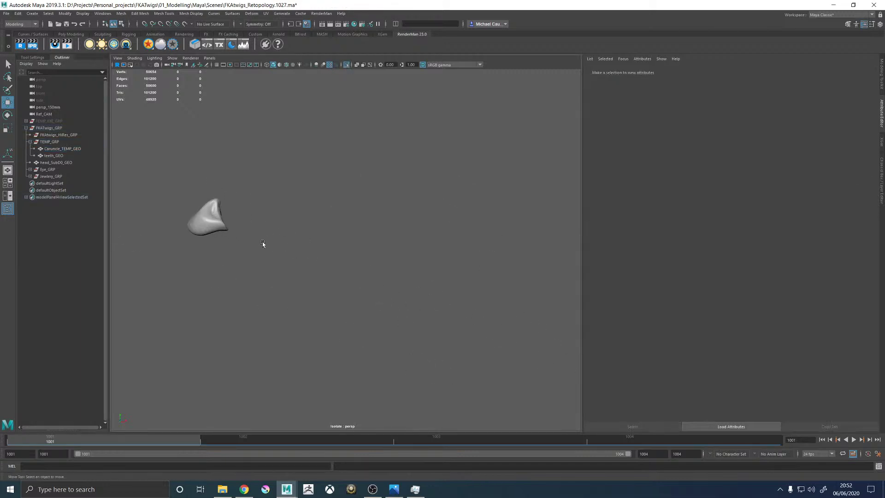
left_click(223, 224)
key("f")
left_click_drag(421, 247, 398, 254, "alt")
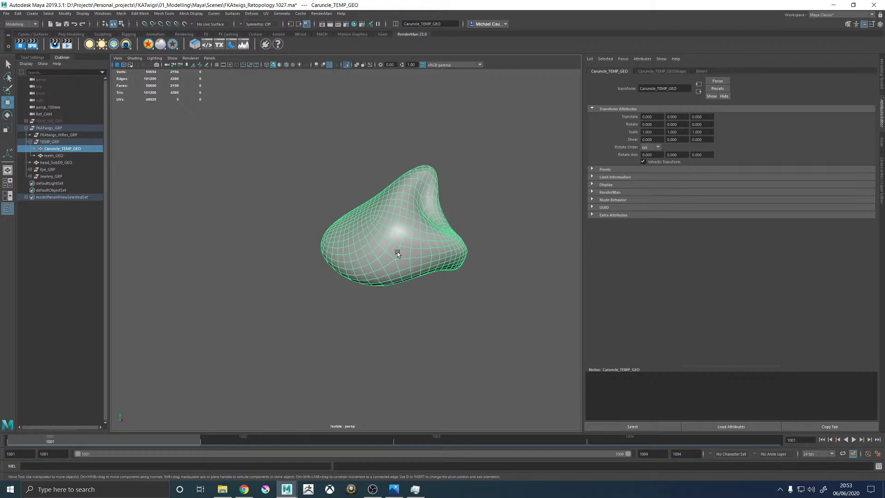
left_click(346, 65)
right_click_drag(341, 123, 520, 317, "alt")
left_click_drag(520, 317, 435, 284, "alt")
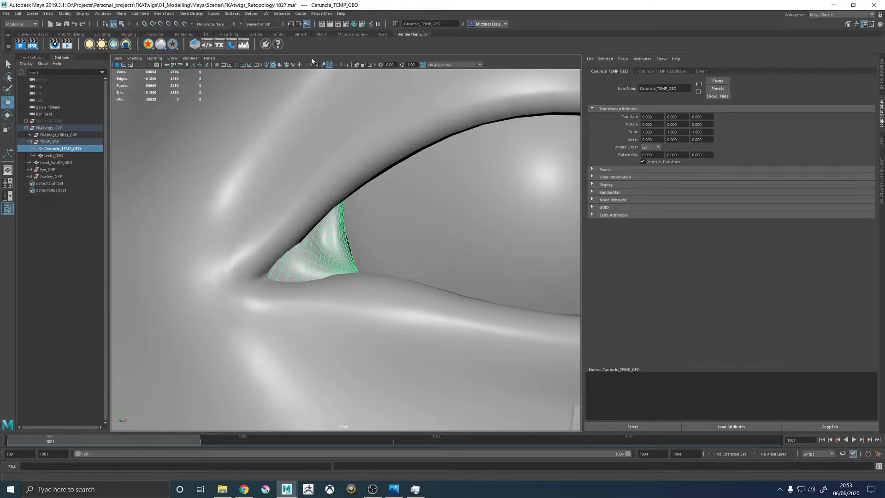
Step: Isolate Caruncle_TEMP_GEO in the viewport and bring one caruncle into close view
left_click(346, 65)
left_click(372, 227)
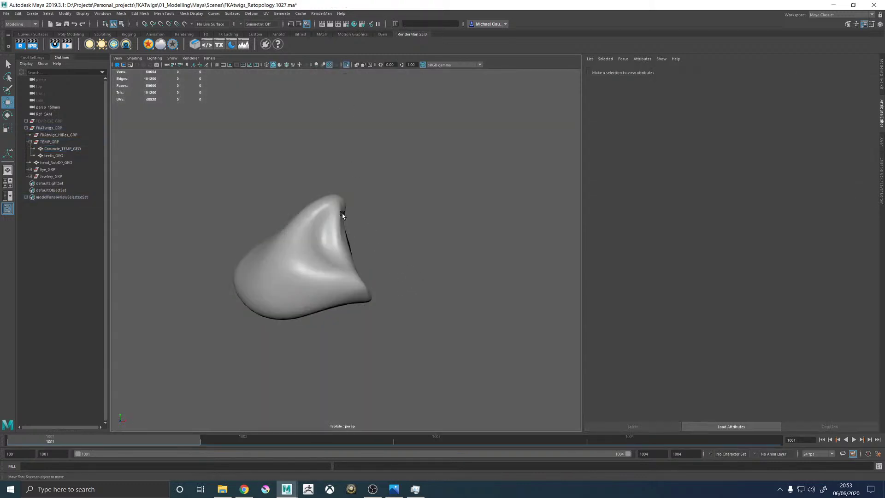
left_click_drag(343, 215, 326, 214, "alt")
right_click_drag(325, 214, 346, 211, "alt")
left_click(346, 211)
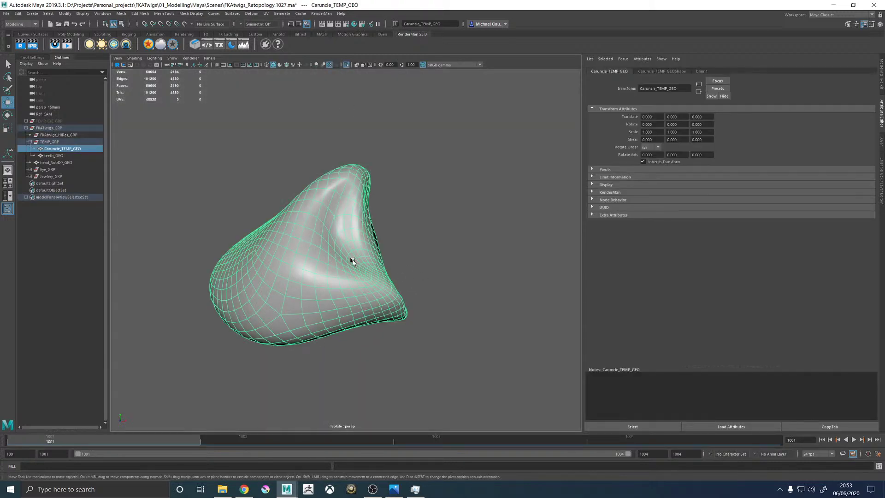
left_click_drag(318, 207, 358, 184, "alt")
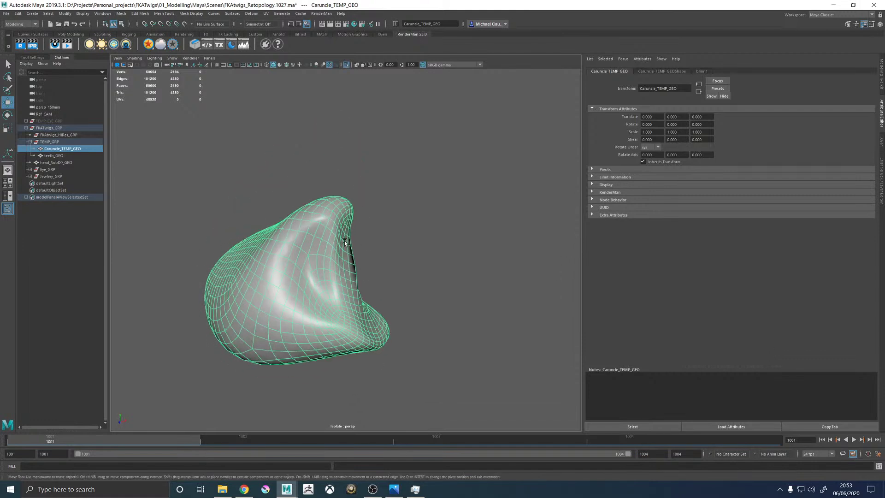
Step: Make Caruncle_TEMP_GEO the live surface and save the scene, including a new incremental version
left_click(185, 24)
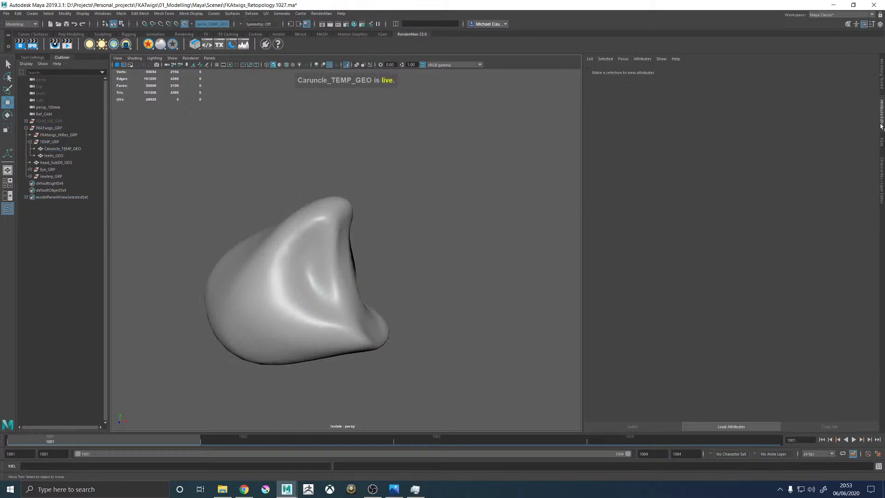
key("ctrl+s")
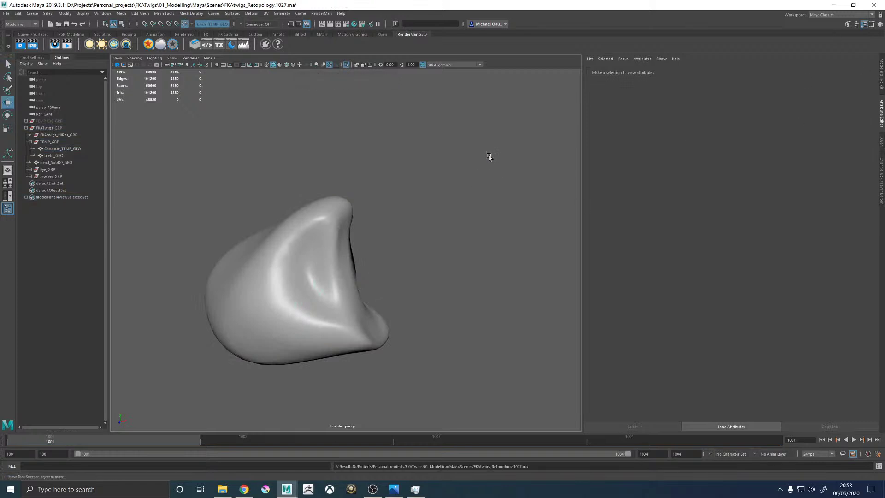
key("ctrl+alt+s")
Step: Start Quad Draw and fill two connected quads along the curved fold of the caruncle
left_click(877, 80)
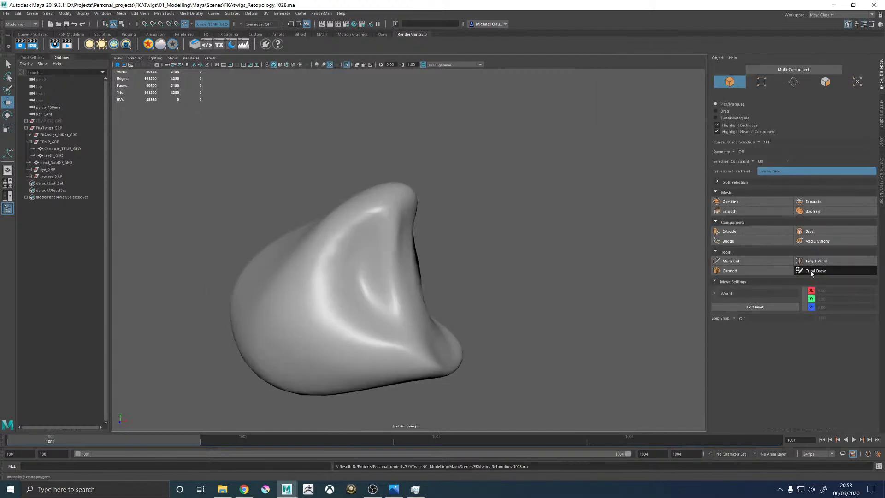
left_click(829, 269)
middle_click_drag(386, 268, 387, 261, "alt")
left_click_drag(370, 263, 340, 279, "alt")
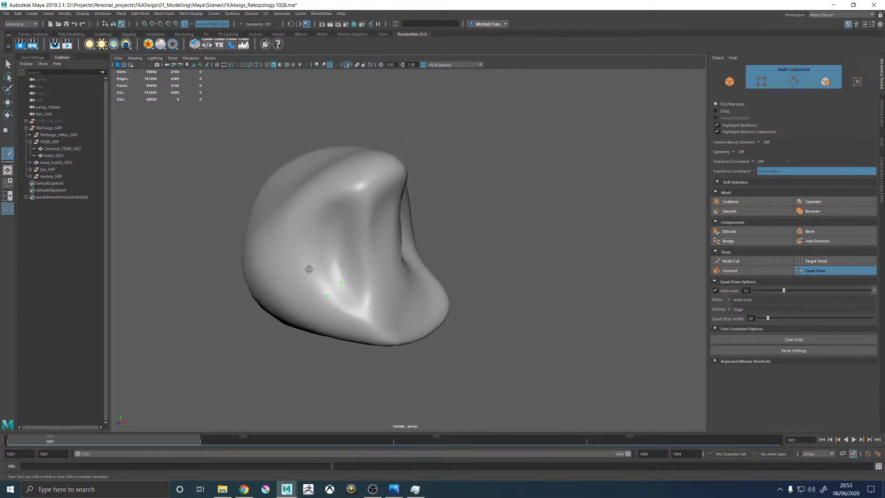
left_click(325, 276, "shift")
left_click(323, 234)
left_click(298, 239)
left_click(315, 249, "shift")
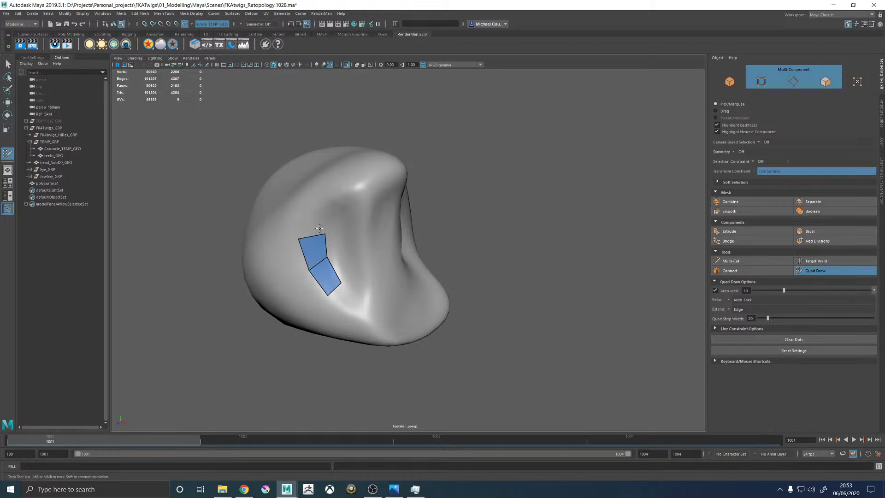
Step: Extend the quad strip upward along the caruncle's fold with two more quads
left_click_drag(316, 232, 328, 156, "alt")
left_click(325, 133)
left_click(323, 146, "shift")
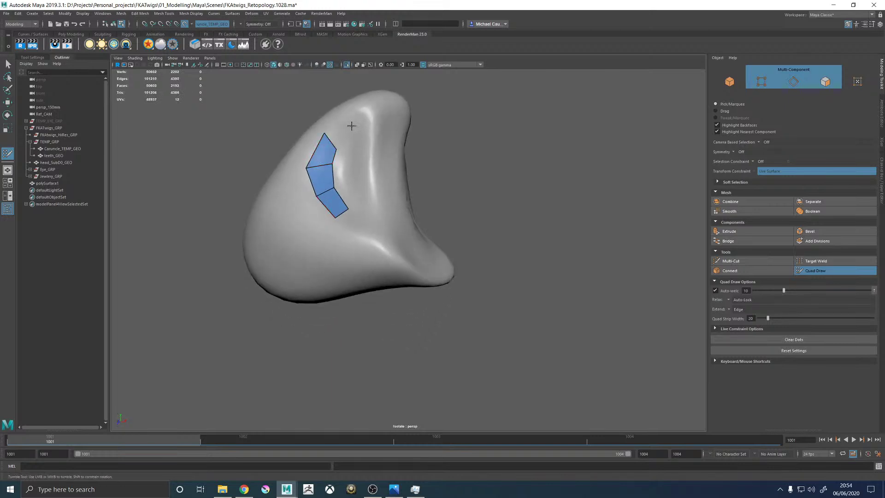
left_click(339, 131, "shift")
left_click_drag(340, 133, 351, 166, "alt")
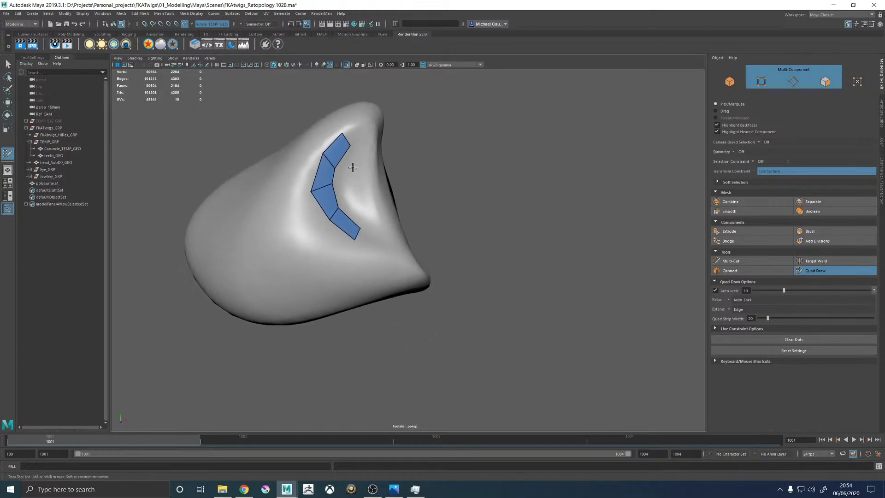
Step: Begin a second row beside the upper part of the strip with two quads in the caruncle's hollow
middle_click_drag(343, 174, 337, 196, "alt")
right_click_drag(338, 195, 346, 173, "alt")
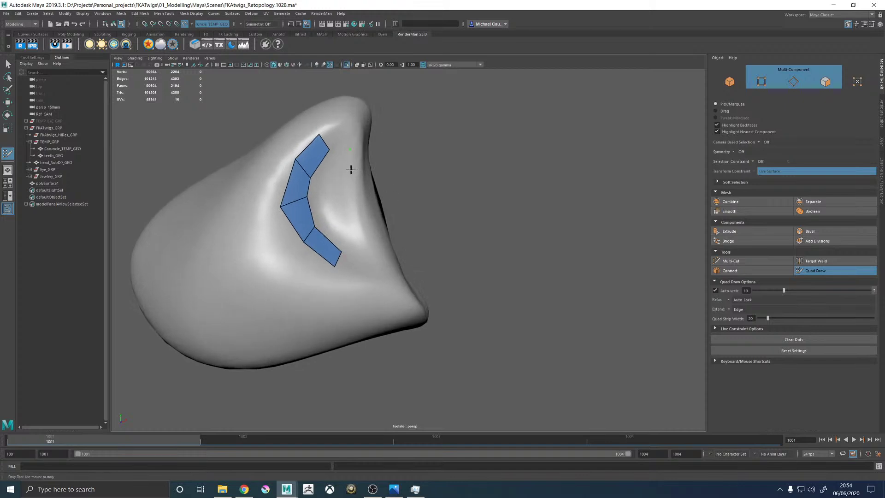
left_click(345, 164, "shift")
left_click(354, 195)
left_click(341, 185, "shift")
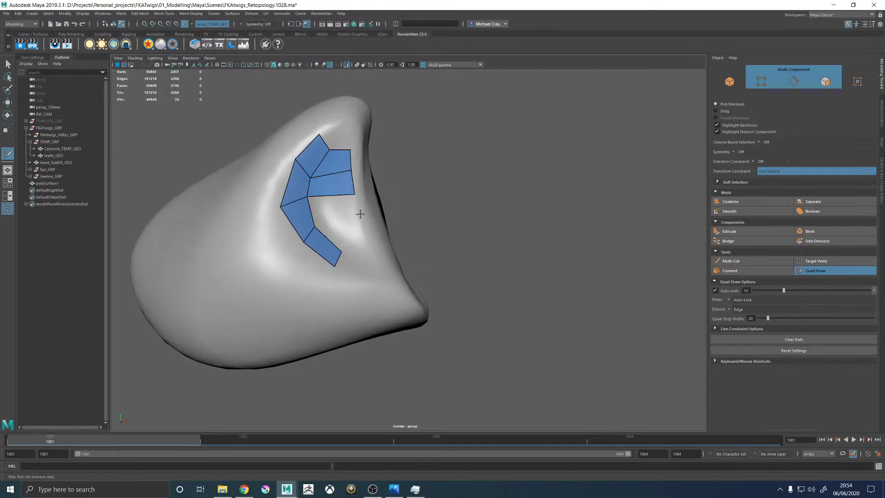
Step: Continue the second row with three more quads down to the strip's lower end and adjust its vertices
left_click(361, 215)
left_click(339, 209, "shift")
left_click(370, 242)
left_click(351, 235, "shift")
left_click(377, 273)
left_click(350, 254, "shift")
left_click_drag(353, 258, 366, 285, "alt")
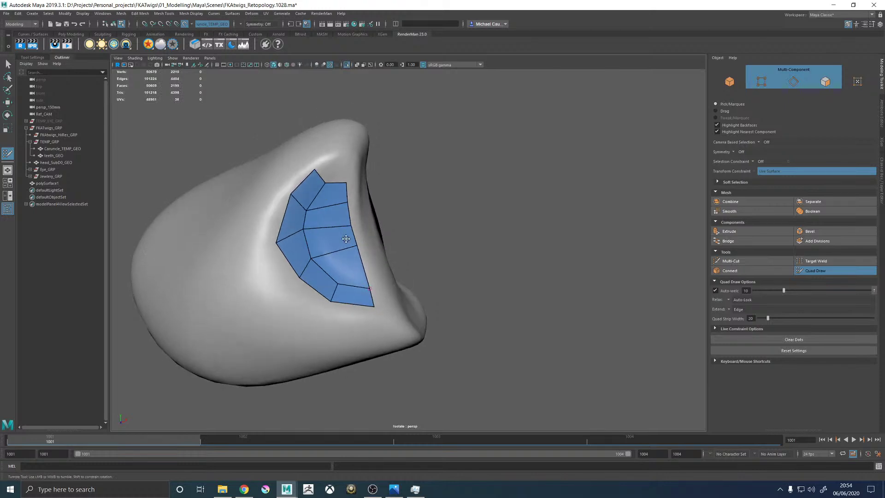
left_click_drag(347, 183, 335, 137)
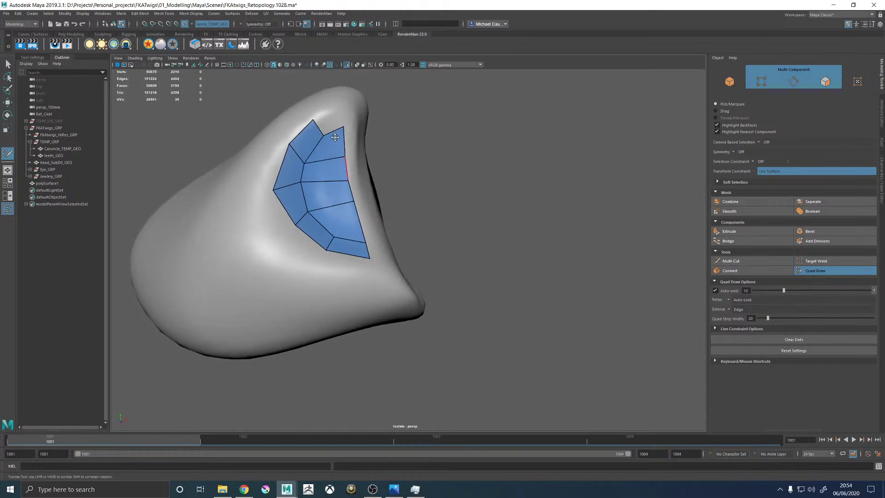
Step: Add quads around the upper end of the strip, a column along its inner edge and one quad at its lower end
left_click(338, 108)
left_click(332, 121, "shift")
left_click_drag(371, 253, 354, 244, "alt")
middle_click_drag(324, 165, 360, 236, "alt")
left_click_drag(360, 236, 368, 276, "alt")
left_click(313, 339)
left_click(318, 329, "shift")
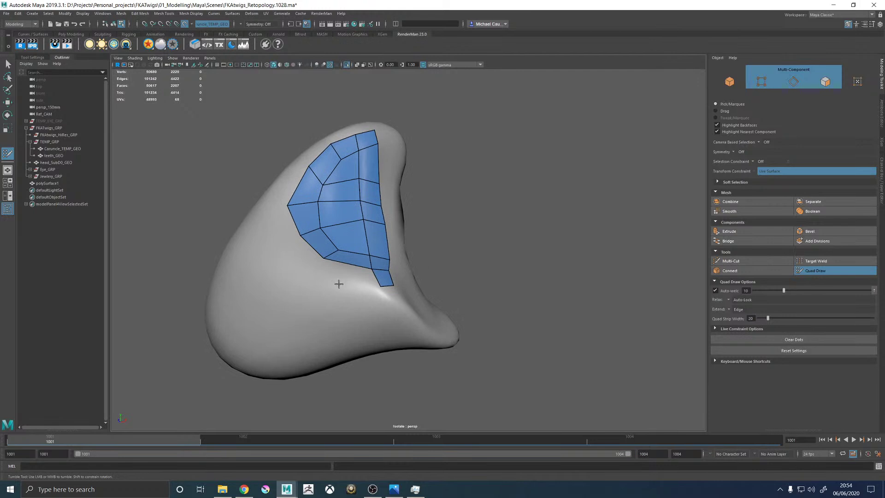
Step: Insert an edge loop along the hollow's quads and straighten the vertices on the patch's inner edge
left_click(341, 183, "ctrl")
left_click_drag(338, 185, 345, 169, "alt")
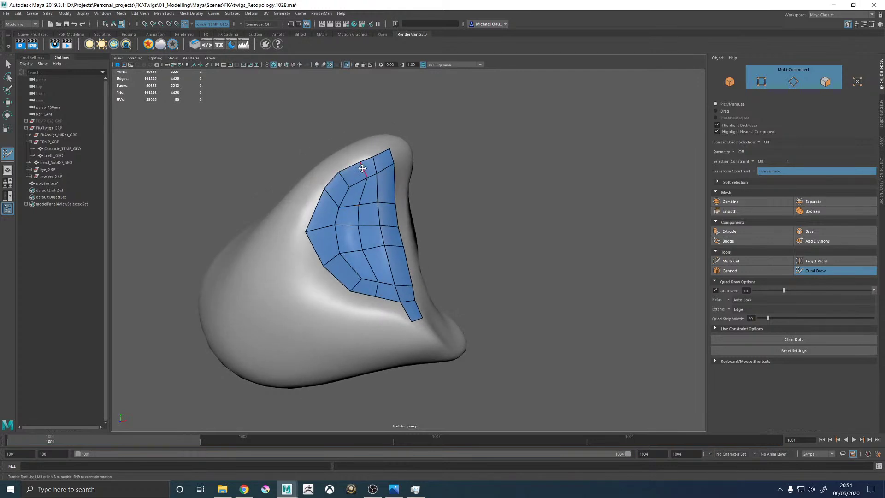
left_click_drag(355, 251, 346, 176, "alt")
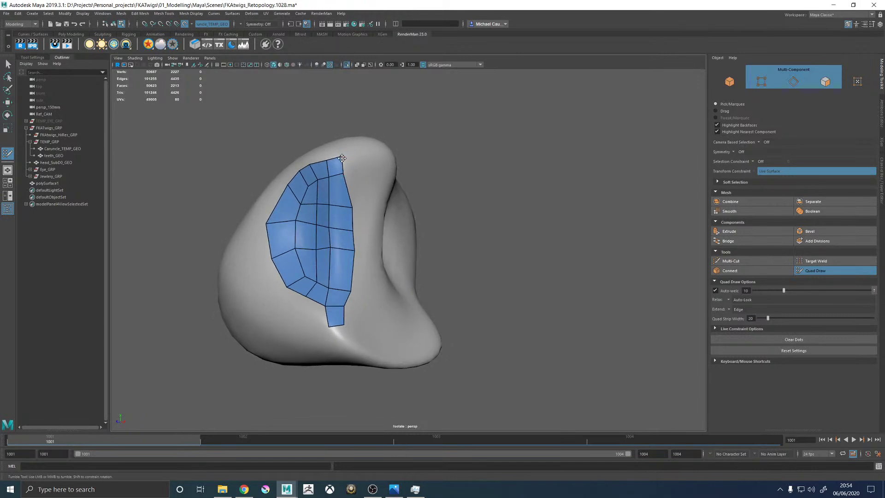
left_click_drag(351, 208, 345, 217)
left_click_drag(352, 260, 344, 260)
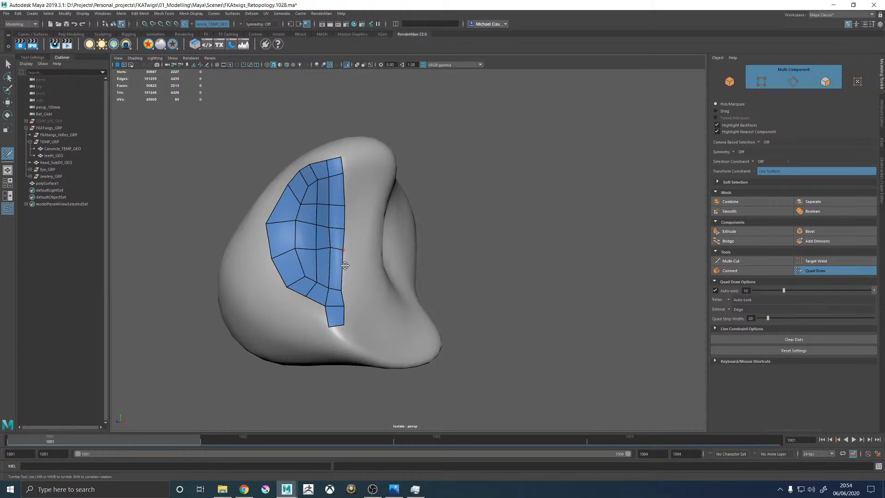
Step: Extend the patch's lower end with four quads curving along the bottom rim of the caruncle
middle_click_drag(344, 257, 358, 178, "alt")
right_click_drag(357, 179, 367, 231, "alt")
left_click_drag(367, 239, 302, 235, "alt")
middle_click_drag(298, 228, 338, 235, "alt")
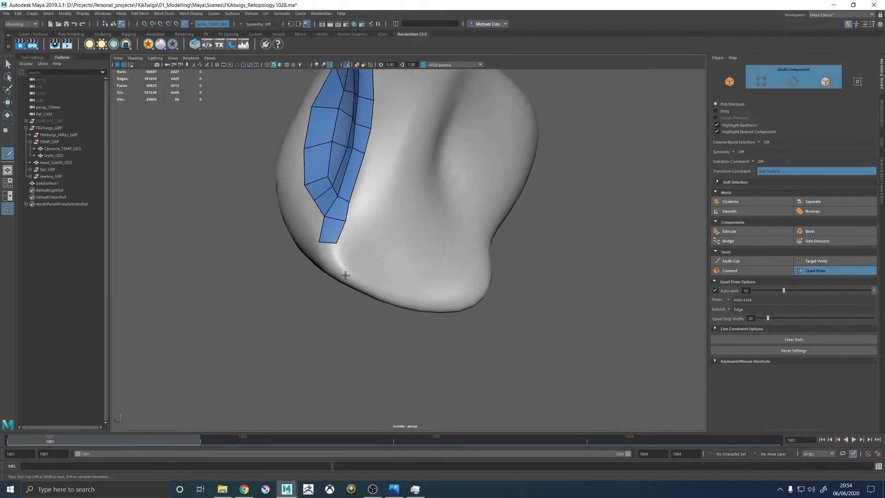
left_click(370, 287, "shift")
mouse_move(370, 287)
left_mouse_down("alt")
mouse_move(402, 285)
mouse_move(381, 192)
mouse_move(403, 198)
mouse_move(392, 211)
left_mouse_up("alt")
left_click(351, 270, "ctrl")
left_click(398, 298, "shift")
right_click_drag(377, 241, 359, 240, "alt")
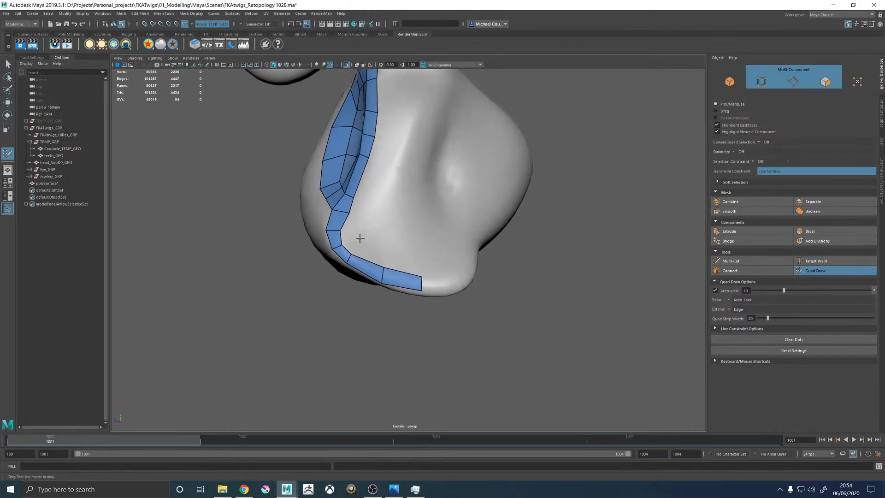
Step: Add a second row of three quads above the strip on the bottom rim
left_click(356, 240, "shift")
left_click(385, 250)
left_click(372, 257, "shift")
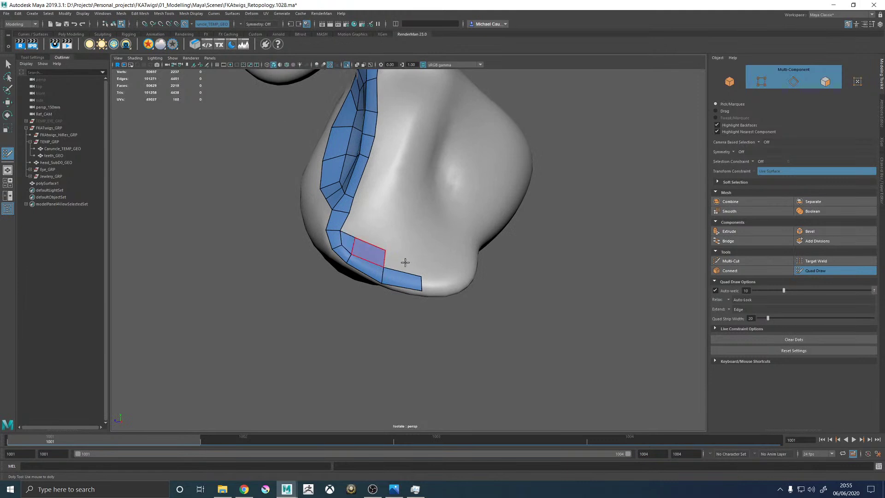
left_click(420, 262)
left_click_drag(412, 274, 406, 265, "shift")
left_click(408, 265, "shift")
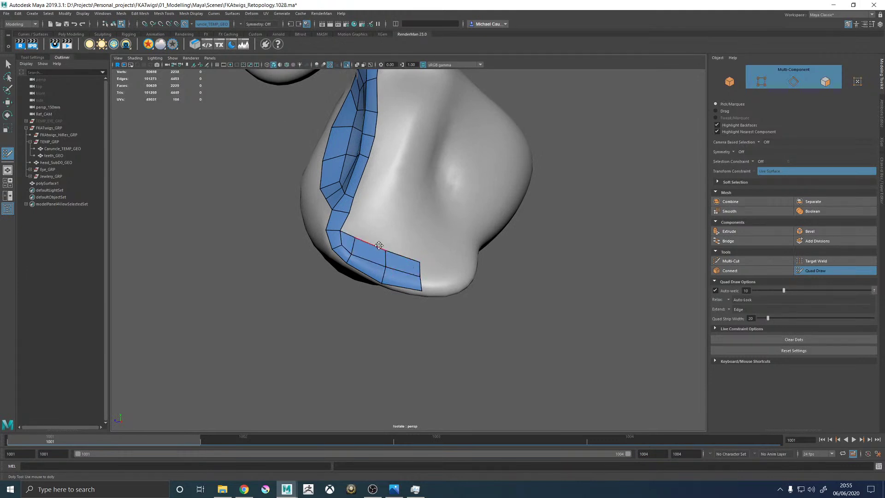
Step: Cover the caruncle's front ridge with further rows of quads from the bottom rim up to the top
middle_click_drag(373, 241, 383, 221)
left_click_drag(391, 216, 392, 225, "alt")
middle_click_drag(385, 235, 402, 179)
mouse_move(402, 181)
left_mouse_down("alt")
mouse_move(395, 204)
mouse_move(395, 189)
left_mouse_up("alt")
middle_click_drag(393, 208, 401, 184)
left_click_drag(401, 183, 384, 200, "alt")
middle_click_drag(391, 199, 403, 164)
left_click_drag(405, 162, 392, 168, "alt")
middle_click_drag(392, 167, 396, 153)
mouse_move(418, 175)
left_mouse_down("alt")
mouse_move(408, 169)
mouse_move(420, 154)
mouse_move(401, 149)
mouse_move(420, 193)
mouse_move(415, 218)
left_mouse_up("alt")
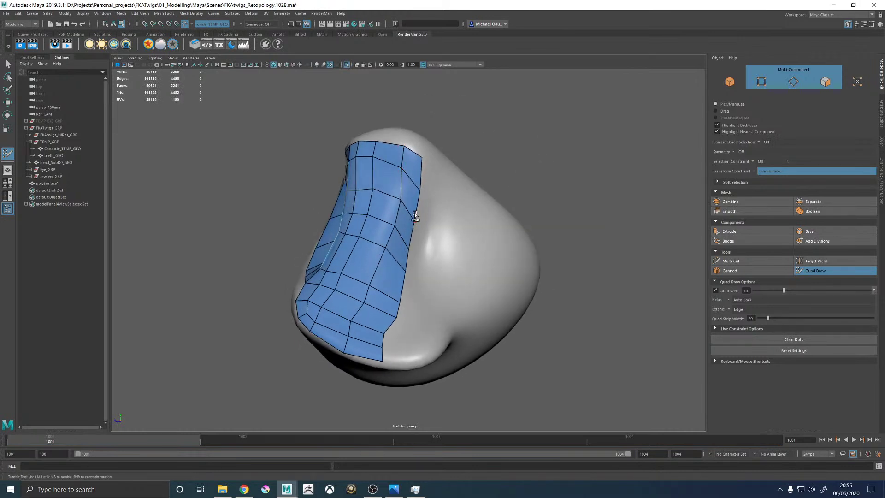
Step: Relax the ridge patch's vertices into even spacing and insert an edge loop across the lower part of the hollow and ridge
mouse_move(402, 170)
left_mouse_down("shift")
mouse_move(387, 190)
mouse_move(413, 199)
mouse_move(405, 207)
left_mouse_up("shift")
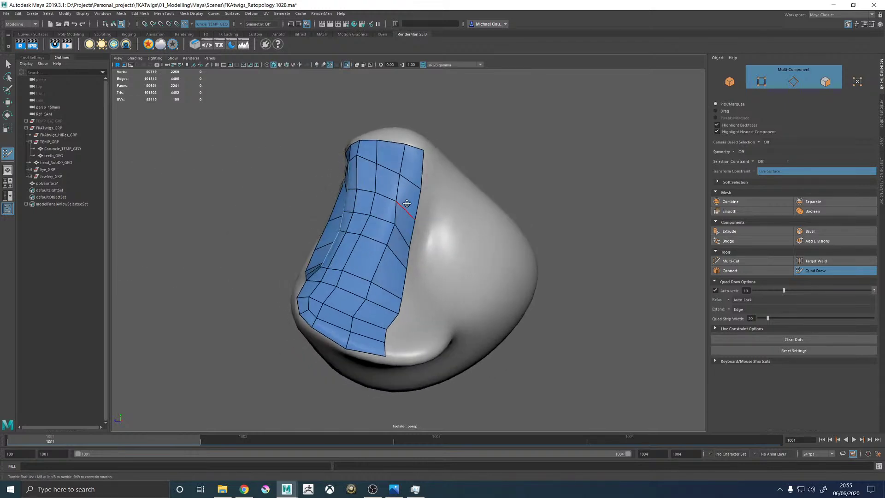
mouse_move(415, 167)
left_mouse_down("shift")
mouse_move(402, 164)
mouse_move(396, 226)
mouse_move(410, 203)
left_mouse_up("shift")
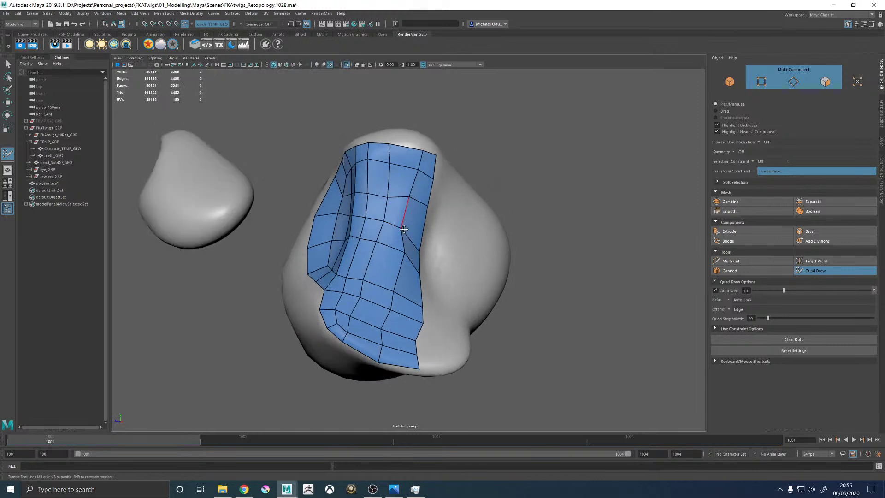
middle_click_drag(387, 298, 384, 251, "alt")
mouse_move(384, 251)
left_mouse_down("alt")
mouse_move(389, 260)
mouse_move(420, 234)
mouse_move(374, 246)
mouse_move(389, 146)
mouse_move(370, 270)
mouse_move(392, 277)
mouse_move(478, 248)
mouse_move(377, 248)
left_mouse_up("alt")
left_click(420, 233, "ctrl")
right_click_drag(378, 248, 435, 240, "alt")
left_click_drag(344, 210, 346, 226, "alt")
mouse_move(359, 275)
left_mouse_down()
mouse_move(414, 301)
mouse_move(380, 309)
left_mouse_up()
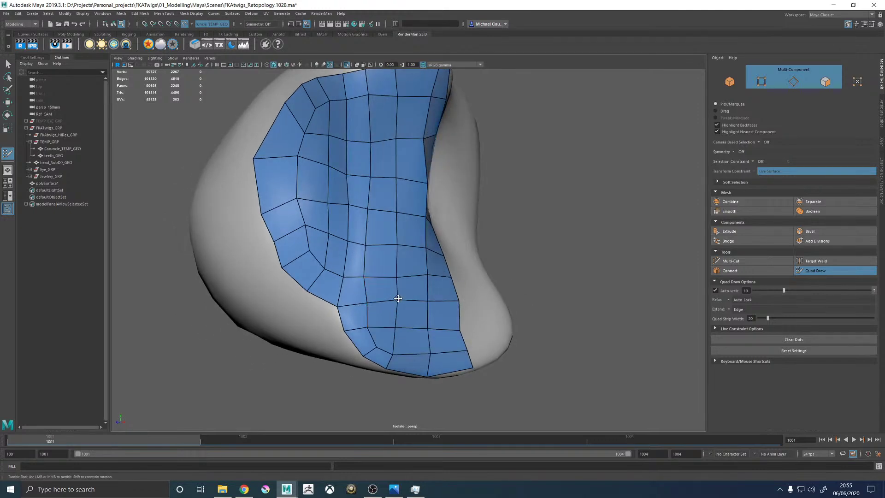
Step: Fill two quads on the caruncle's side, extending outward from the widest corner of the hollow
left_click_drag(401, 303, 308, 240, "alt")
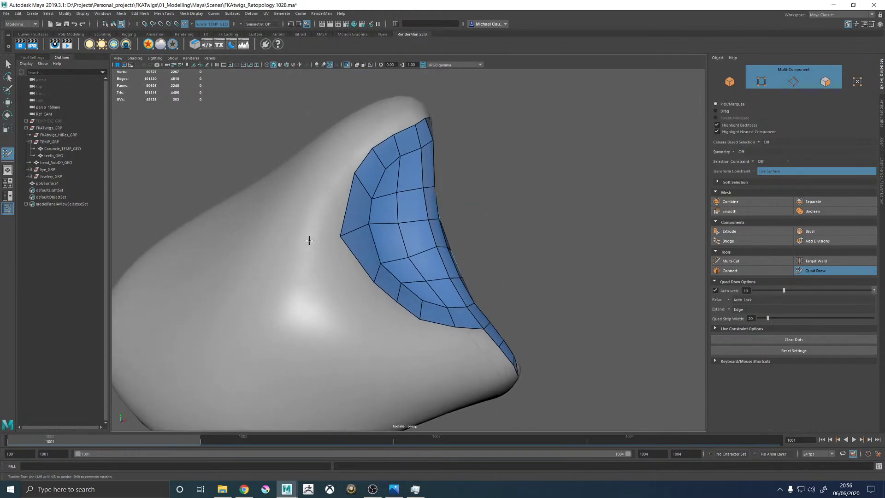
left_click(302, 277)
left_click(332, 259, "shift")
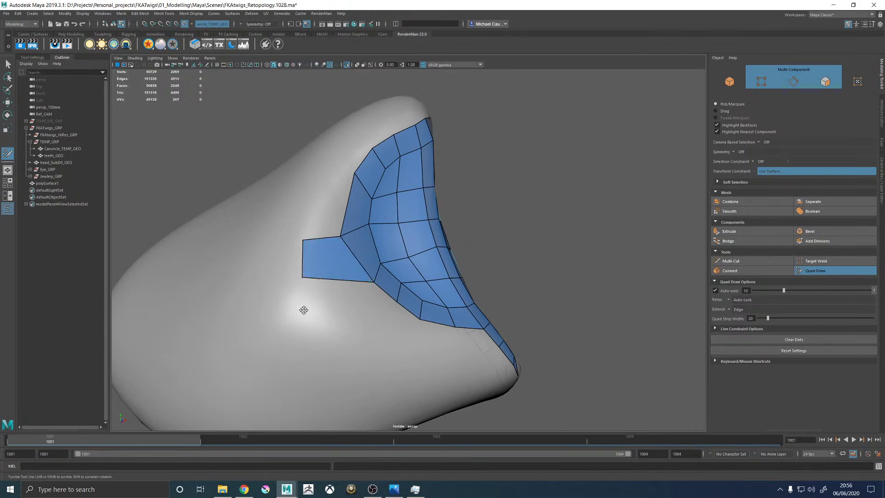
left_click_drag(352, 304, 309, 297, "alt")
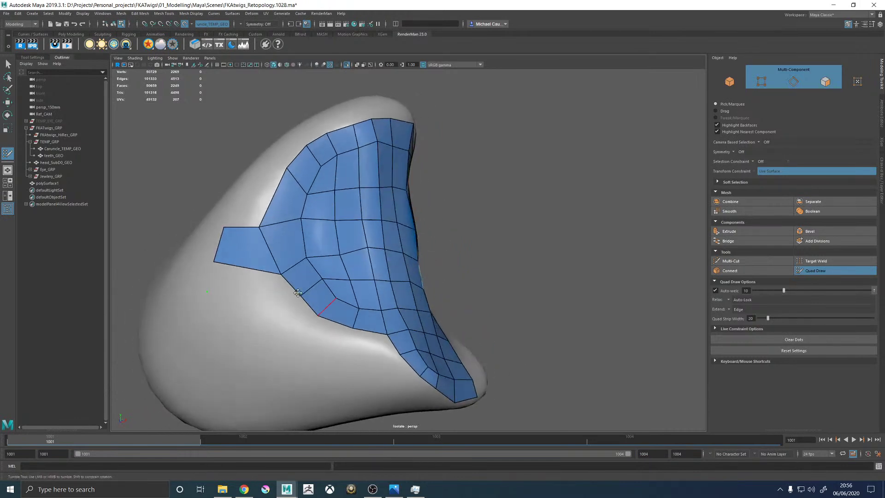
left_click(255, 290, "shift")
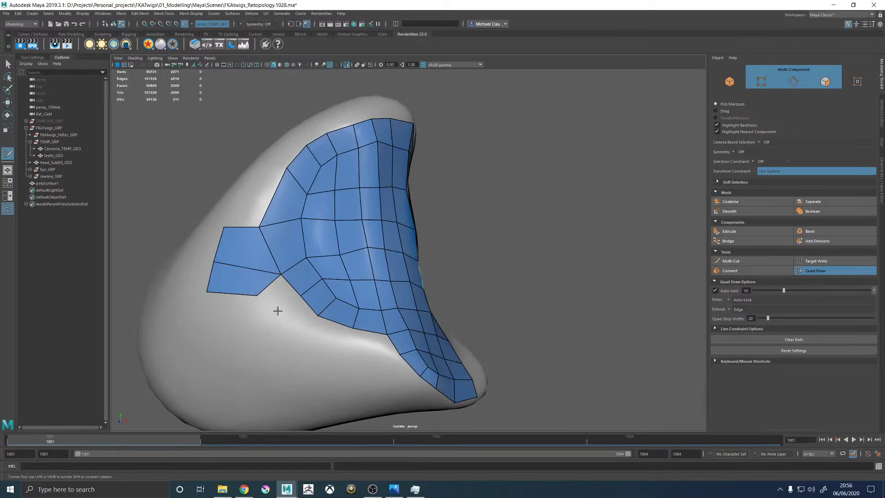
Step: Continue the outer row with four quads along the hollow's lower edge toward the bottom rim
left_click(282, 313, "shift")
left_click(323, 335, "shift")
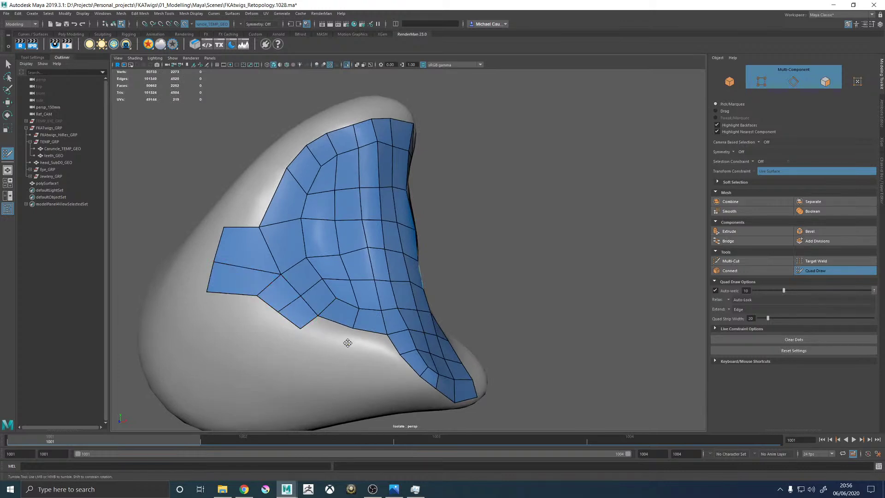
left_click(347, 342)
left_click(330, 331, "shift")
left_click(371, 339, "shift")
Step: Extend the side patch outward with two more quads at its free end
left_click_drag(272, 319, 309, 314, "alt")
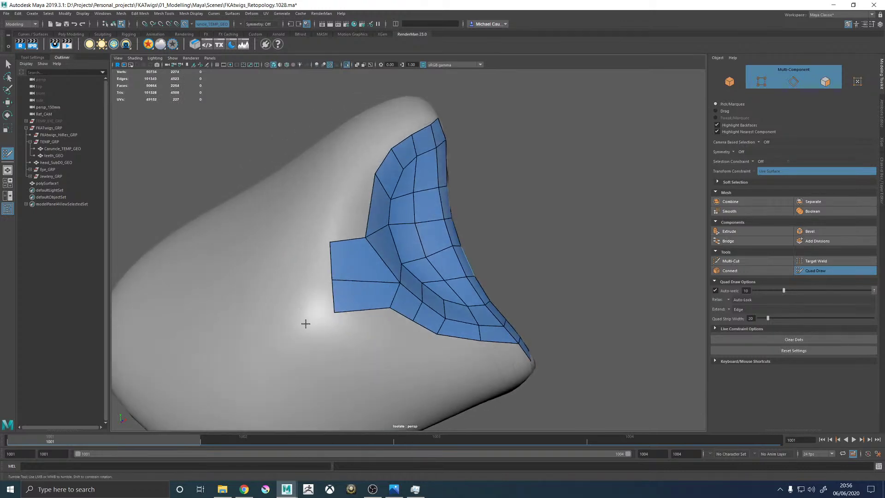
left_click(309, 306, "shift")
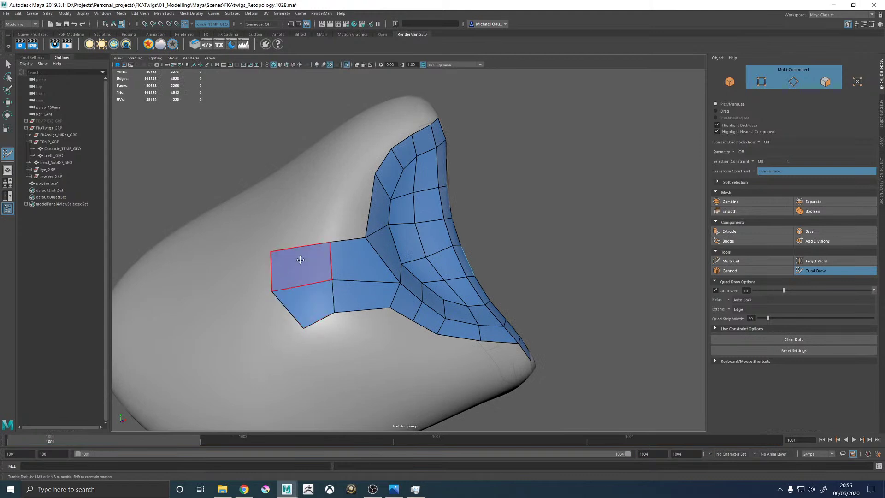
left_click(292, 262, "shift")
Step: Build an outer row of quads along the hollow's upper edge, from the side patch to the caruncle's tip
left_click_drag(292, 262, 300, 227, "alt")
middle_click_drag(300, 227, 312, 252, "alt")
left_click(313, 242, "shift")
mouse_move(314, 242)
left_mouse_down("alt")
mouse_move(375, 224)
mouse_move(361, 223)
left_mouse_up("alt")
left_click(368, 232, "shift")
middle_click_drag(370, 223, 374, 214)
left_click_drag(374, 214, 341, 221, "alt")
mouse_move(342, 221)
right_mouse_down("alt")
mouse_move(354, 222)
mouse_move(257, 205)
right_mouse_up("alt")
left_click_drag(256, 206, 380, 210, "alt")
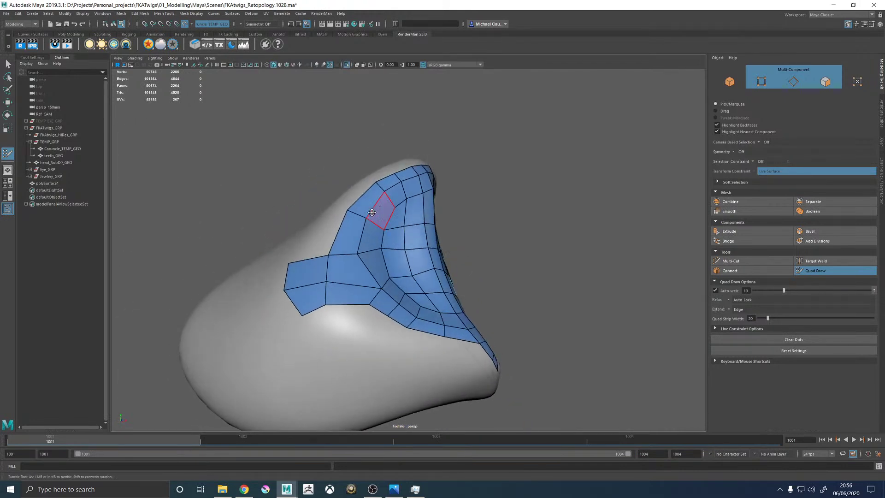
right_click_drag(380, 210, 389, 226, "alt")
middle_click_drag(336, 214, 353, 237, "alt")
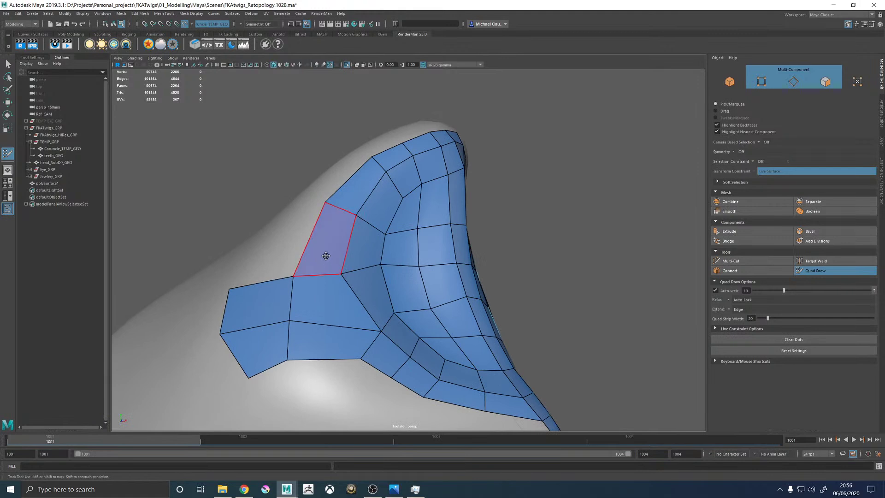
Step: Fill the corner between the upper outer row and the side patch with two quads and adjust the surrounding vertices
left_click_drag(331, 263, 362, 230, "alt")
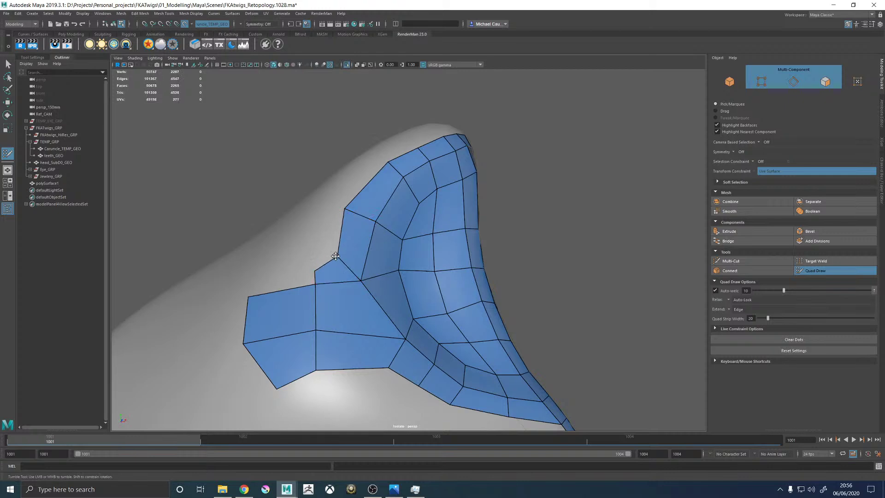
right_click_drag(335, 256, 220, 228, "alt")
mouse_move(326, 250)
left_mouse_down("alt")
mouse_move(268, 253)
mouse_move(321, 251)
left_mouse_up("alt")
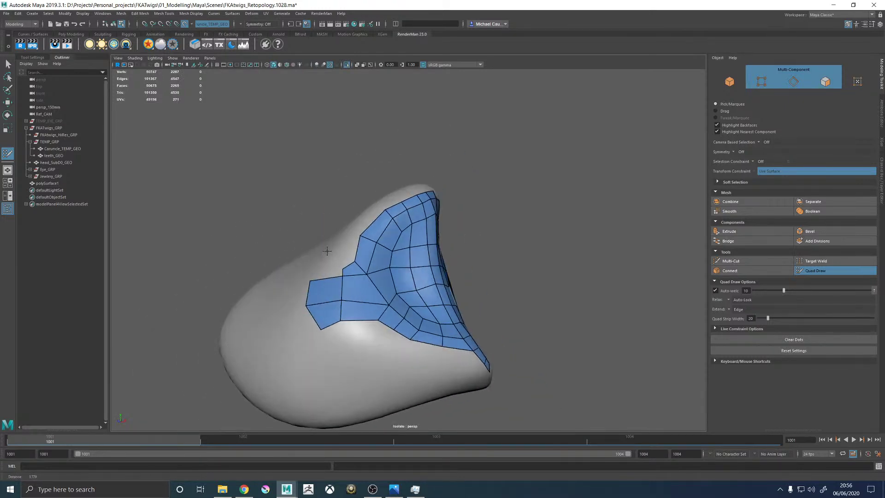
right_click_drag(321, 250, 322, 265, "alt")
left_click_drag(322, 264, 351, 275, "alt")
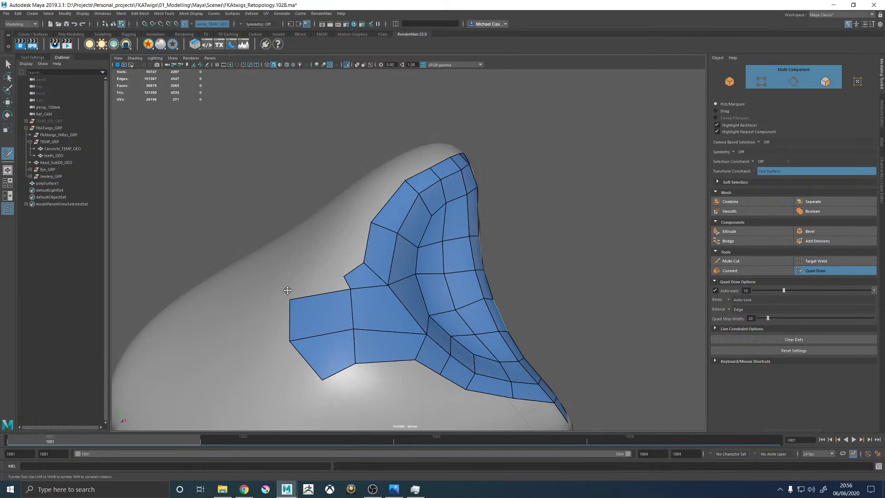
left_click_drag(290, 341, 298, 343)
right_click_drag(299, 339, 211, 258, "alt")
left_click_drag(431, 238, 400, 247, "alt")
right_click_drag(400, 247, 423, 275, "alt")
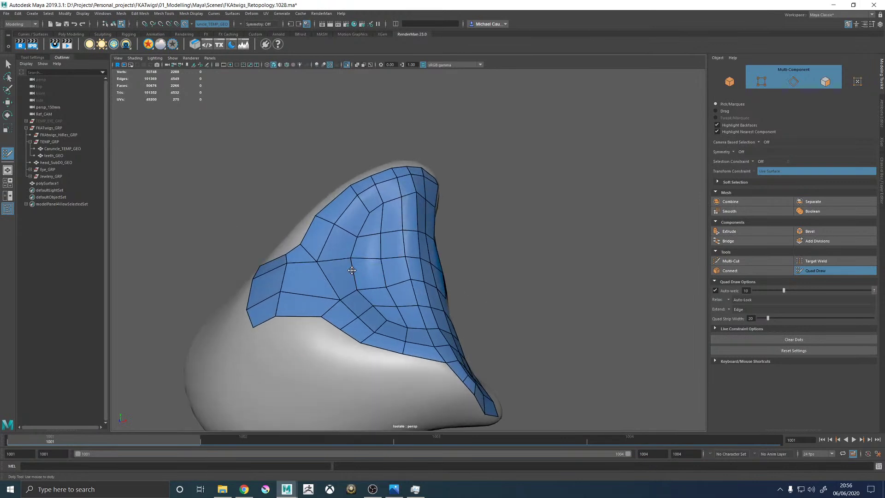
Step: Split the wide quads of the side patch with an edge loop and undo the last unwanted edit
left_click_drag(356, 272, 378, 277, "alt")
right_click_drag(378, 277, 381, 263, "alt")
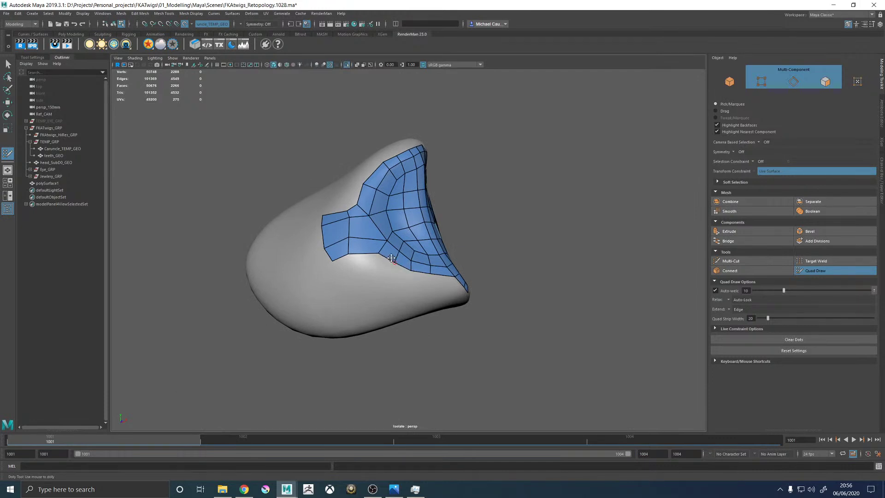
right_click_drag(368, 224, 394, 238, "alt")
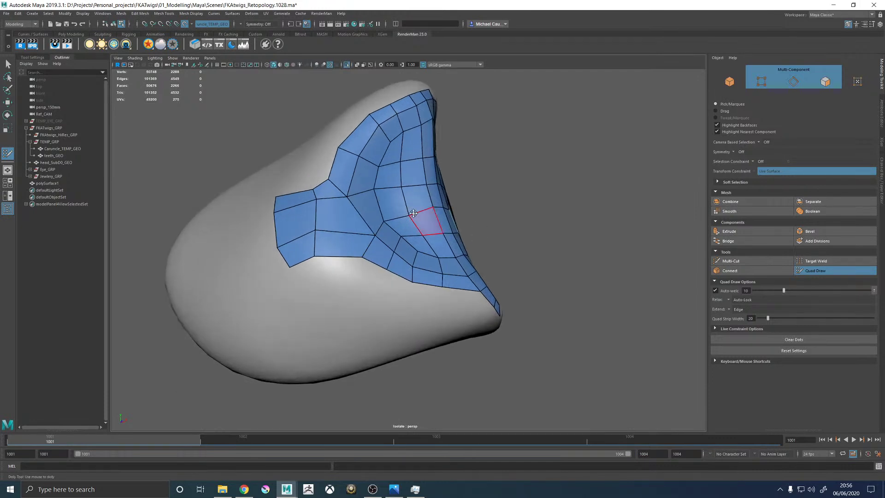
middle_click_drag(317, 198, 380, 219, "alt")
left_click_drag(382, 217, 373, 222)
left_click(393, 224, "ctrl")
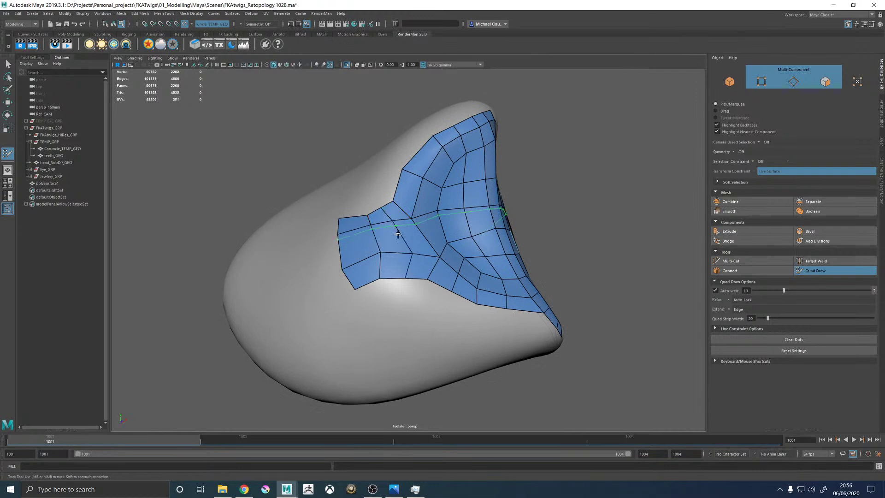
key("ctrl+z")
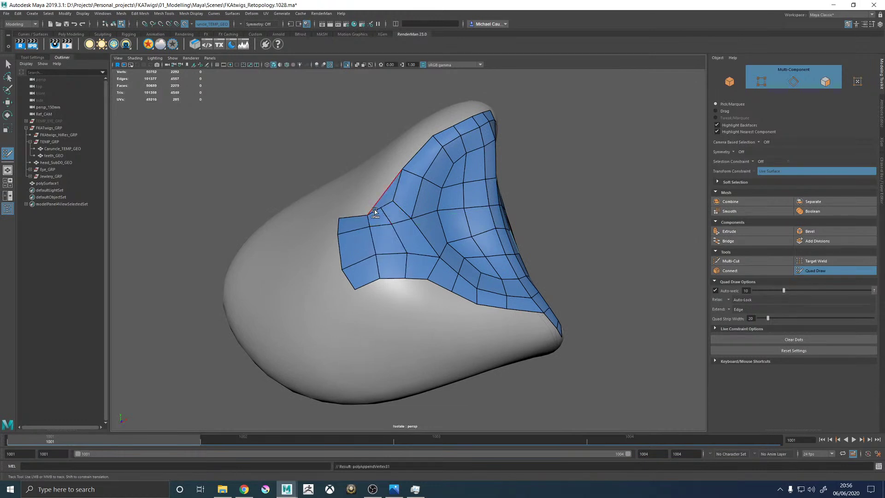
Step: Add a new row of four quads below the lower outer edge, from the bottom rim toward the side patch
middle_click_drag(391, 253, 397, 224, "alt")
right_click_drag(397, 224, 299, 229, "alt")
left_click_drag(362, 239, 405, 242, "alt")
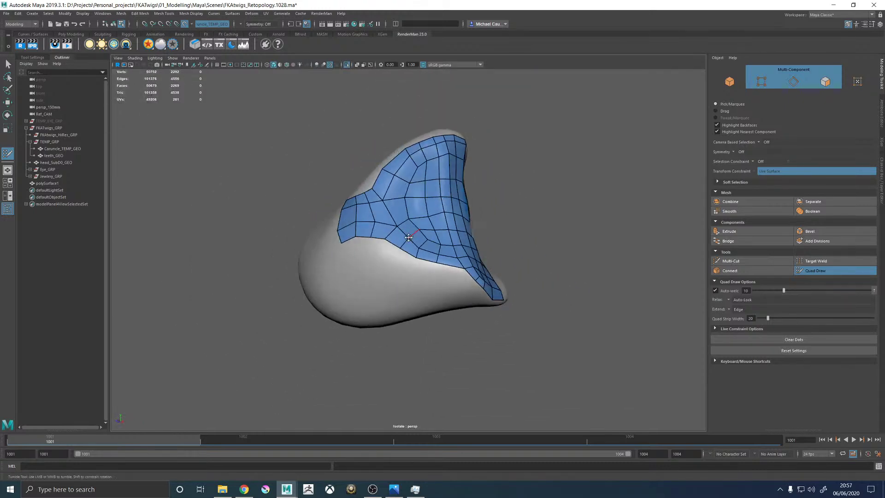
right_click_drag(405, 241, 438, 265, "alt")
mouse_move(439, 265)
left_mouse_down("alt")
mouse_move(381, 257)
mouse_move(402, 261)
left_mouse_up("alt")
left_click(422, 269)
left_click(437, 263, "shift")
left_click(399, 271, "shift")
left_click(384, 259, "shift")
left_click(402, 271)
left_click(411, 259, "shift")
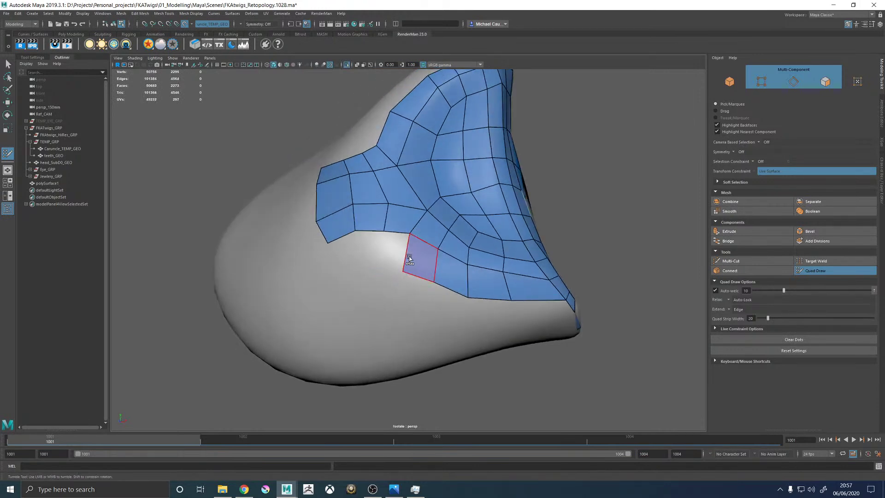
Step: Complete the new lower row with three quads beneath the side patch
left_click(380, 259, "shift")
left_click(365, 253, "shift")
left_click(336, 271)
left_click(350, 250, "shift")
Step: Start another row beneath it with four quads running from the bottom rim toward the caruncle's side
left_click_drag(414, 282, 471, 273, "alt")
left_click(447, 281)
left_click(457, 267, "shift")
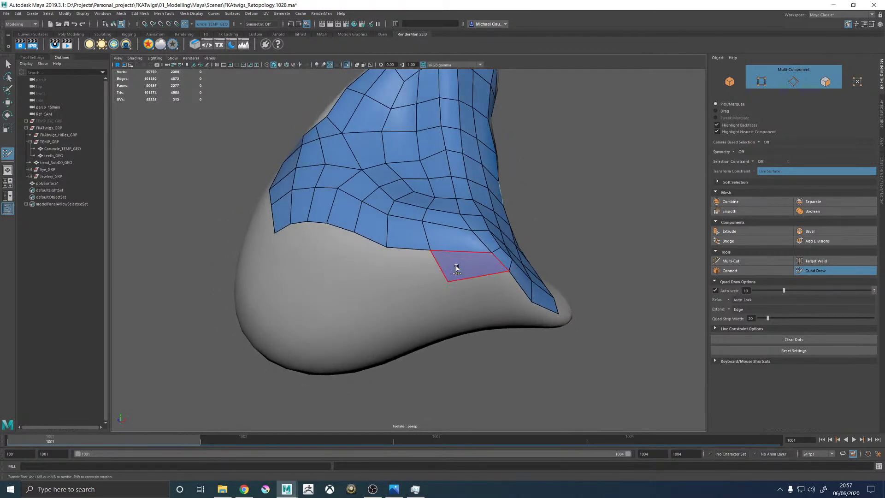
left_click(403, 282, "shift")
left_click_drag(404, 282, 434, 277, "alt")
left_click(443, 255, "shift")
left_click(403, 272, "shift")
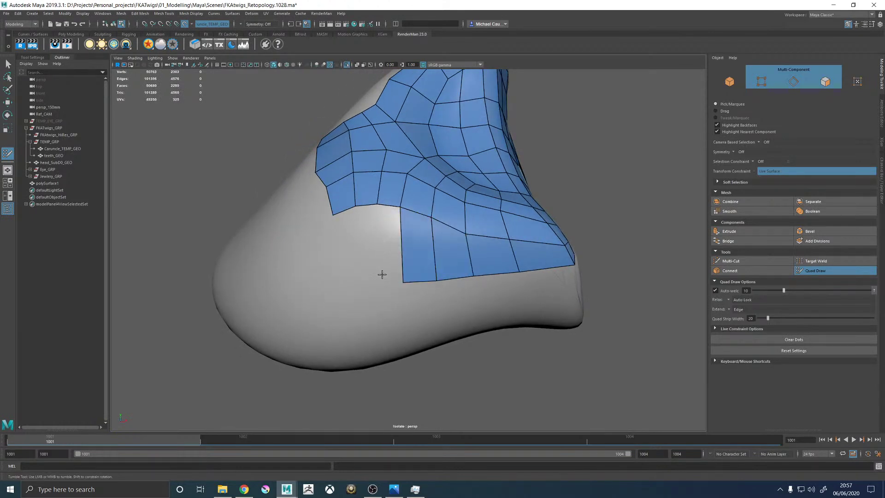
Step: Finish the lowest row with three quads under the side patch and smooth out its vertices
left_click(389, 239, "shift")
left_click(361, 253, "shift")
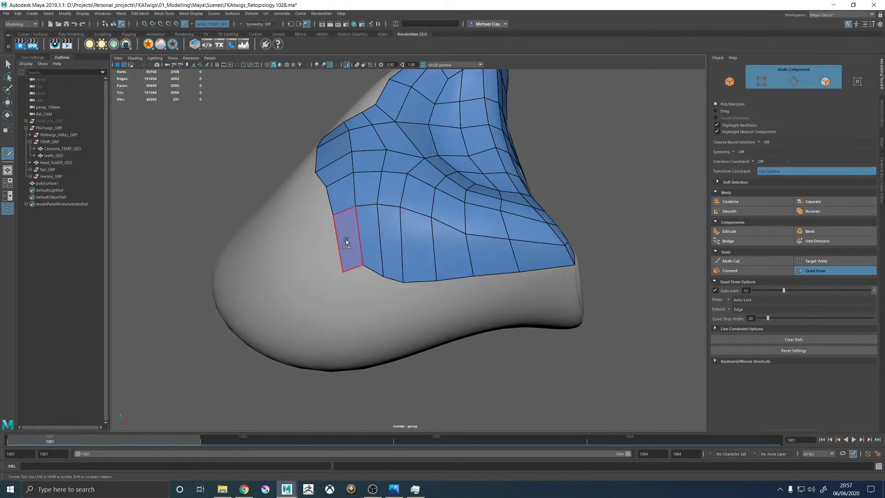
left_click_drag(346, 239, 362, 263, "alt")
left_click_drag(444, 274, 373, 279, "shift")
mouse_move(445, 290)
left_mouse_down("shift")
mouse_move(518, 287)
mouse_move(502, 290)
left_mouse_up("shift")
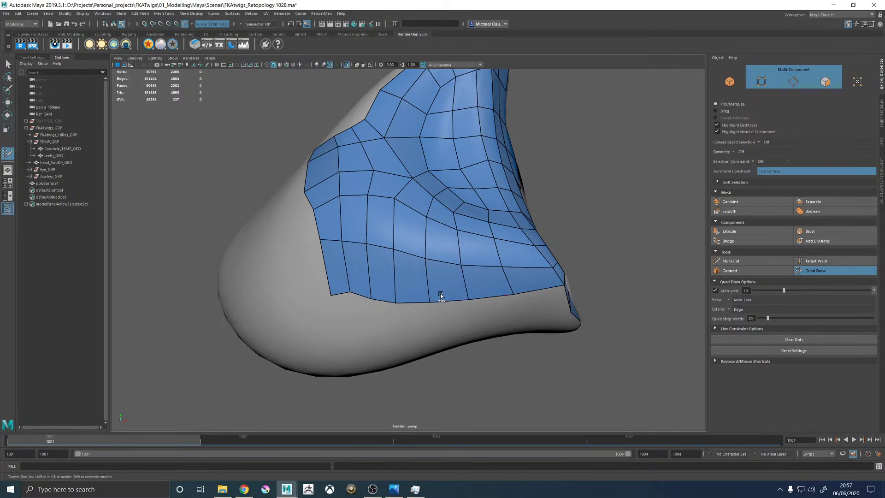
Step: Examine the caruncle patch from all around to judge its coverage and find the uncovered far side of the hollow
mouse_move(363, 285)
left_mouse_down("alt")
mouse_move(431, 280)
mouse_move(431, 256)
mouse_move(399, 273)
left_mouse_up("alt")
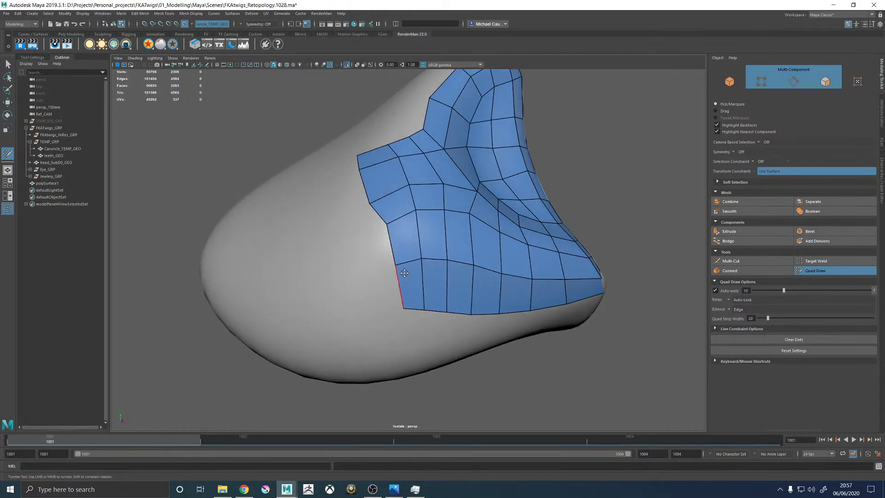
right_click_drag(494, 227, 255, 220, "alt")
left_click_drag(491, 234, 396, 231, "alt")
right_click_drag(493, 226, 383, 219, "alt")
left_click_drag(383, 219, 440, 222, "alt")
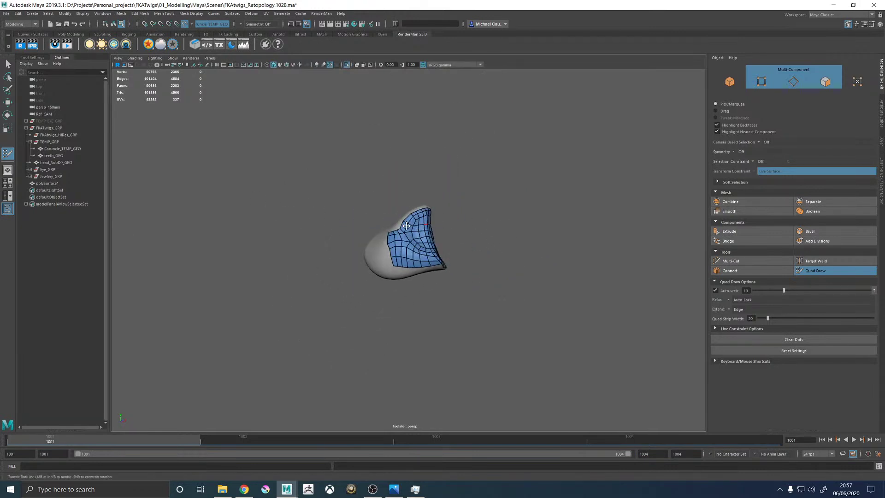
right_click_drag(392, 212, 450, 212, "alt")
middle_click_drag(451, 212, 452, 249, "alt")
right_click_drag(433, 258, 468, 272, "alt")
left_click_drag(468, 272, 398, 277, "alt")
middle_click_drag(398, 276, 438, 259, "alt")
right_click_drag(435, 263, 295, 205, "alt")
left_click_drag(387, 233, 438, 240, "alt")
right_click_drag(439, 230, 491, 214, "alt")
middle_click_drag(491, 215, 478, 218, "alt")
left_click_drag(478, 218, 473, 248, "alt")
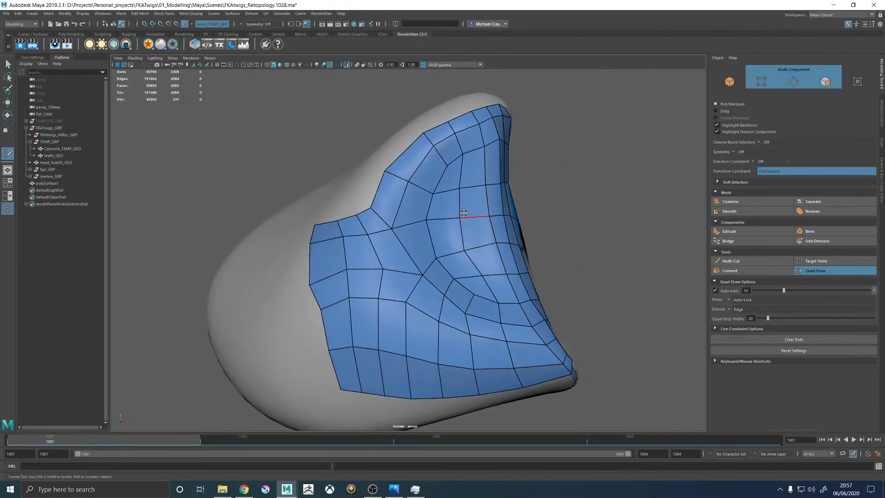
left_click_drag(485, 221, 425, 186, "alt")
middle_click_drag(415, 214, 430, 193, "alt")
left_click_drag(470, 216, 423, 213, "alt")
Step: Start a new column along the far side edge with three quads running down from the upper rim
middle_click_drag(435, 128, 438, 187, "alt")
left_click(434, 186)
left_click(421, 172, "shift")
mouse_move(432, 212)
left_mouse_down("alt")
mouse_move(399, 211)
mouse_move(427, 214)
left_mouse_up("alt")
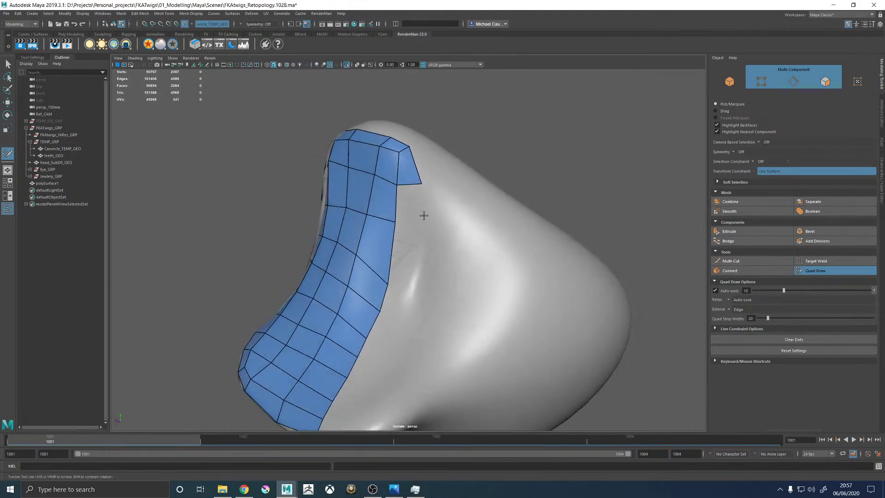
left_click(416, 214, "shift")
left_click(404, 250, "shift")
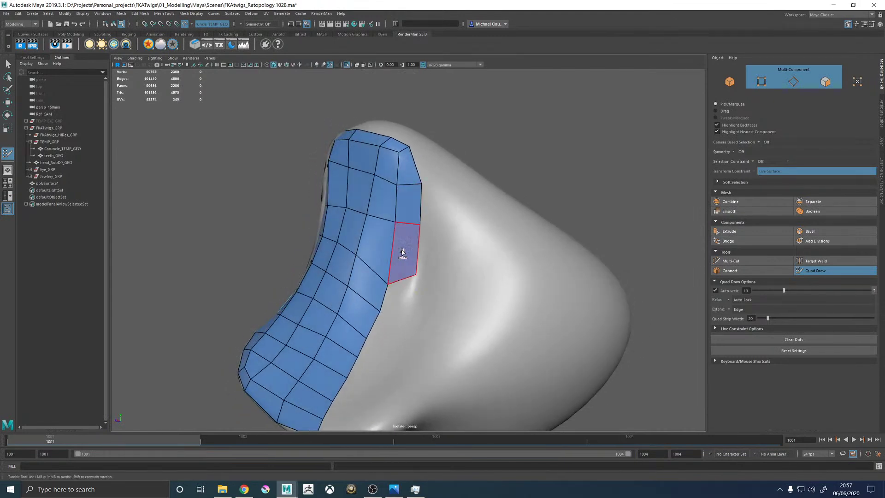
Step: Nudge the column's inner vertex and extend the far-side column with quads down to the bottom rim
left_click_drag(388, 283, 392, 273)
left_click(400, 295, "shift")
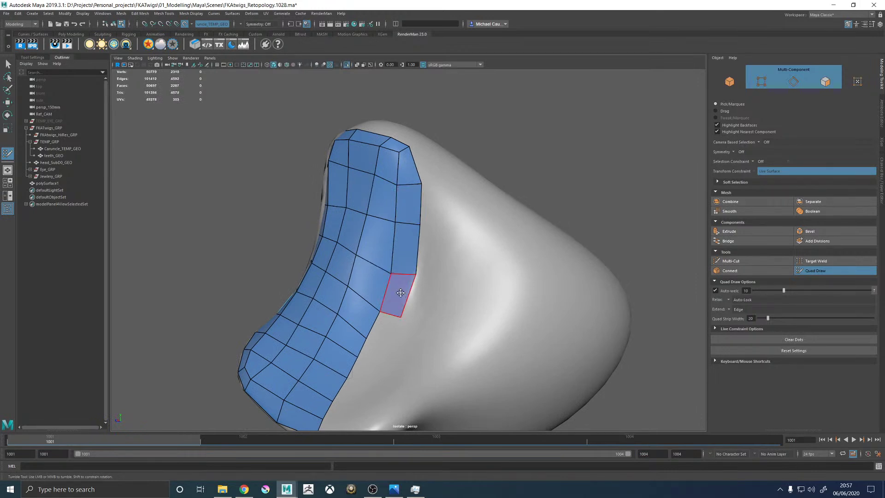
middle_click_drag(400, 295, 420, 275, "alt")
left_click(421, 247, "shift")
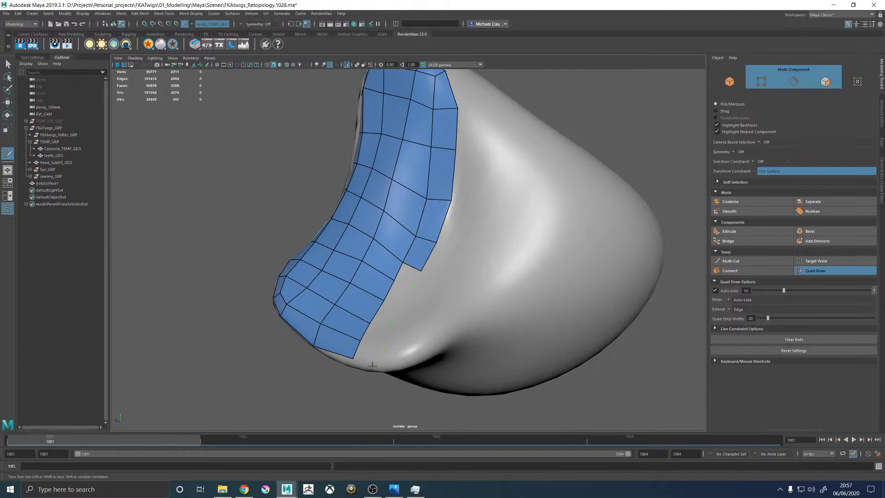
mouse_move(367, 357)
left_mouse_down("shift")
mouse_move(407, 274)
mouse_move(482, 281)
mouse_move(484, 290)
left_mouse_up("shift")
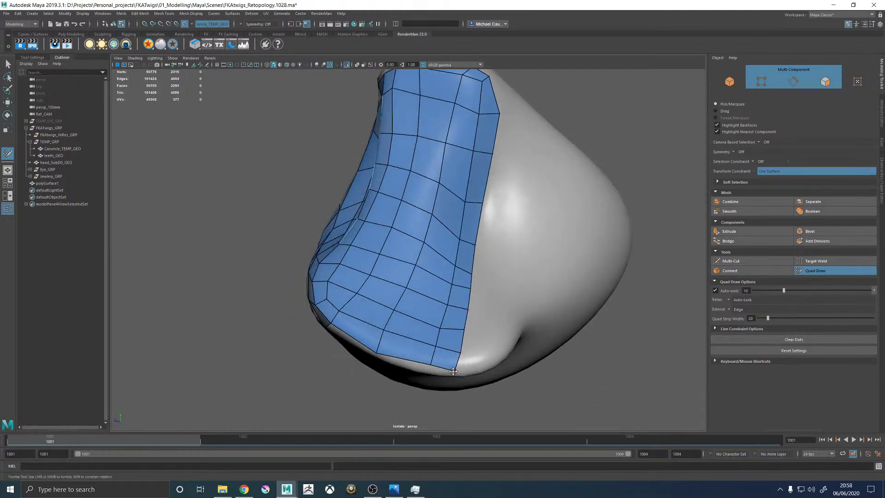
Step: Even out the vertices at the lower end of the new far-side column
middle_click_drag(443, 308, 446, 307, "alt")
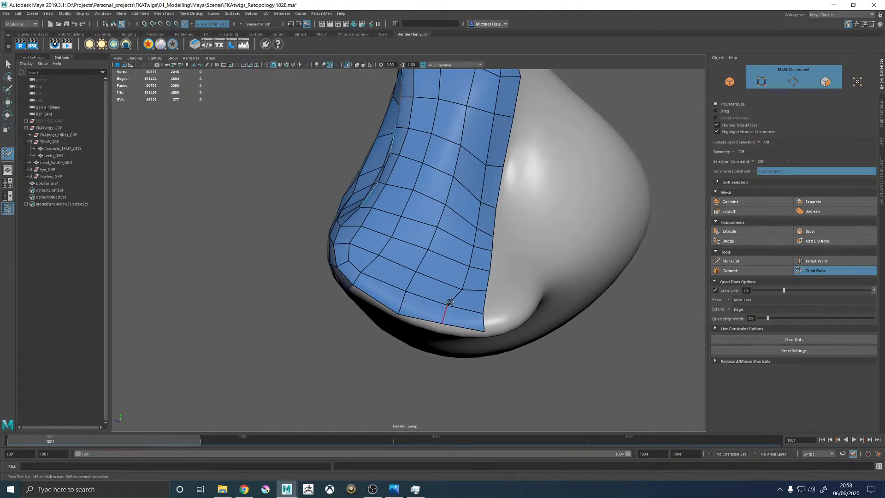
left_click_drag(463, 285, 455, 285)
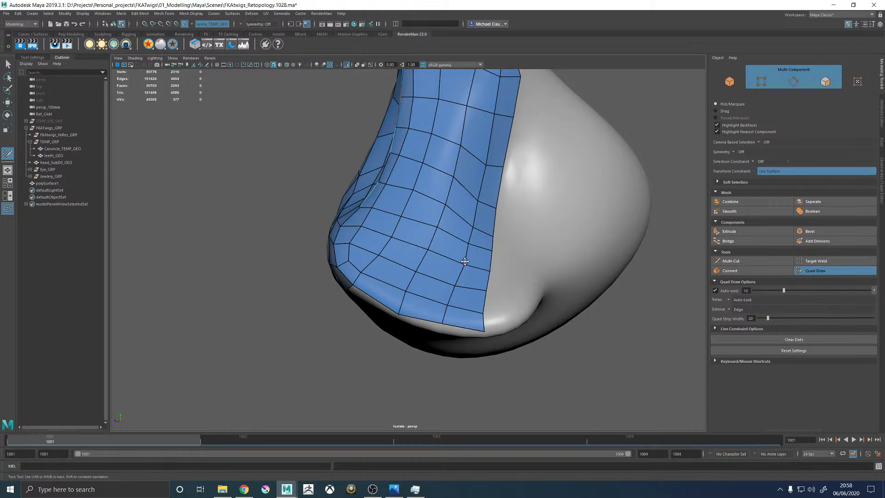
mouse_move(458, 262)
left_mouse_down("alt")
mouse_move(450, 271)
mouse_move(478, 273)
mouse_move(393, 230)
left_mouse_up("alt")
middle_click_drag(407, 212, 410, 267, "alt")
left_click_drag(410, 258, 411, 249)
middle_click_drag(386, 306, 405, 265, "alt")
left_click_drag(406, 264, 399, 295, "alt")
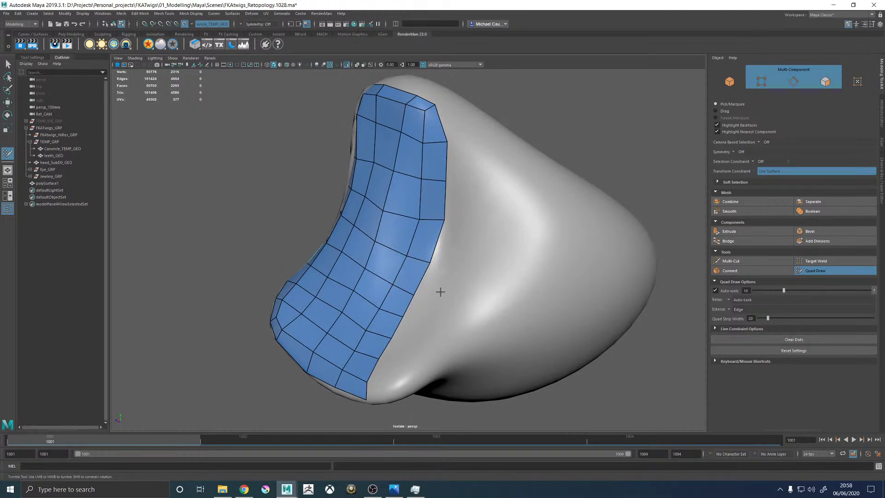
Step: Begin a second far-side column with two quads at the bottom corner beside the crease
left_click_drag(461, 279, 432, 286, "alt")
middle_click_drag(432, 287, 458, 225, "alt")
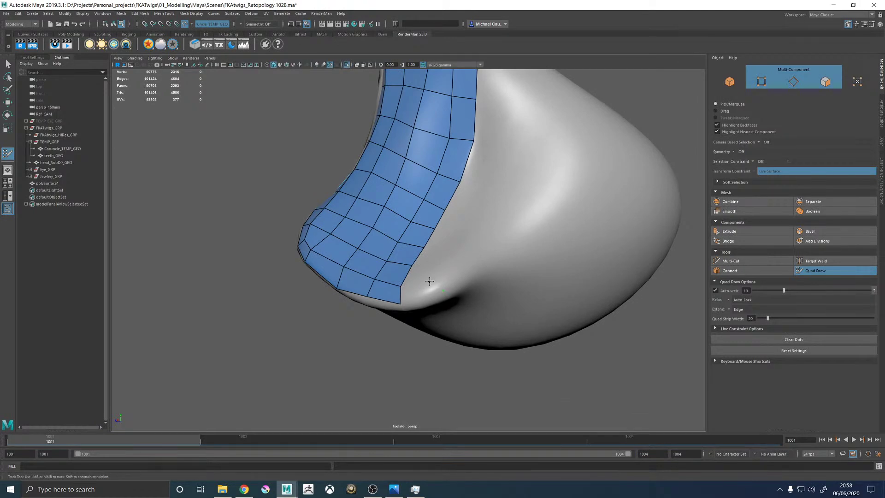
left_click_drag(420, 287, 457, 307, "alt")
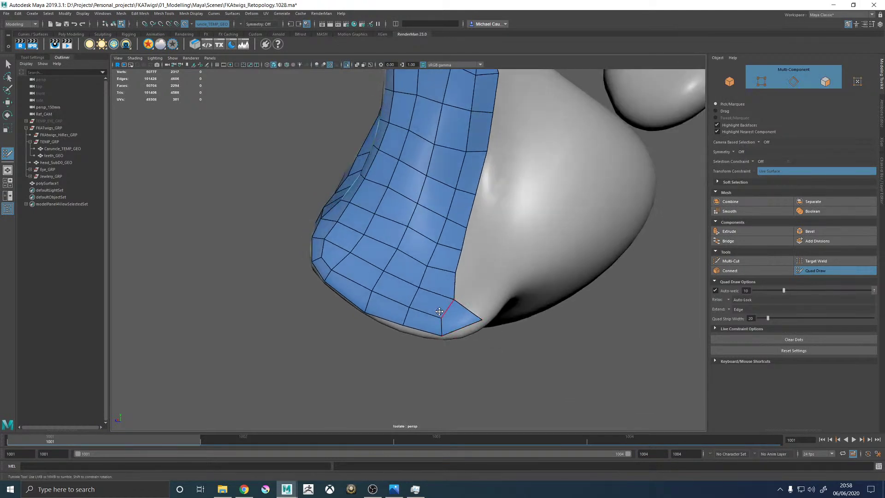
left_click_drag(458, 263, 463, 265)
left_click(494, 290)
left_click(476, 296, "shift")
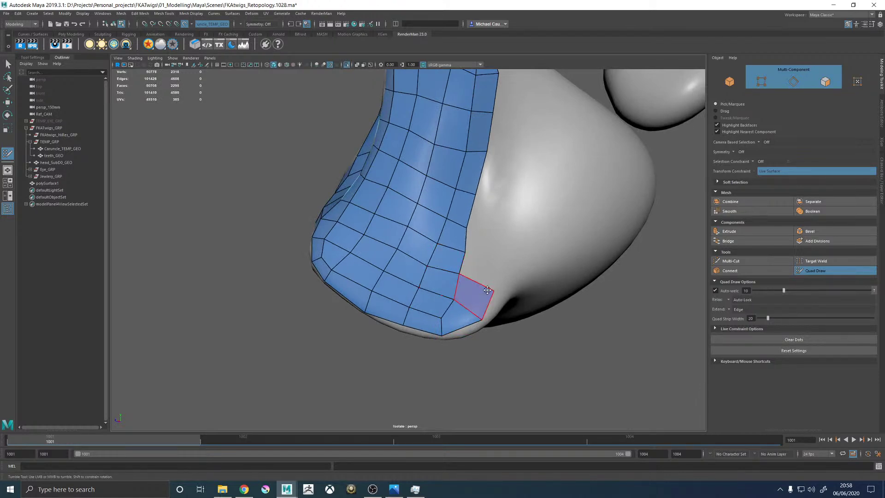
Step: Extend the second far-side column upward from the bottom corner with three quads
left_click(503, 264)
left_click(483, 271, "shift")
left_click(512, 237)
left_click(491, 245, "shift")
left_click(517, 213)
left_click(493, 222, "shift")
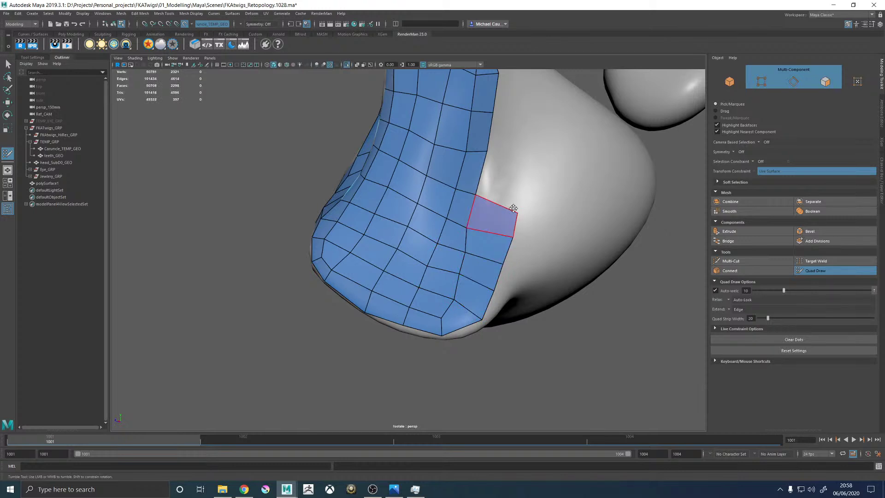
Step: Continue the second far-side column toward the upper rim with three more quads
middle_click_drag(523, 178, 487, 224, "alt")
left_click(474, 225, "shift")
left_click(505, 165)
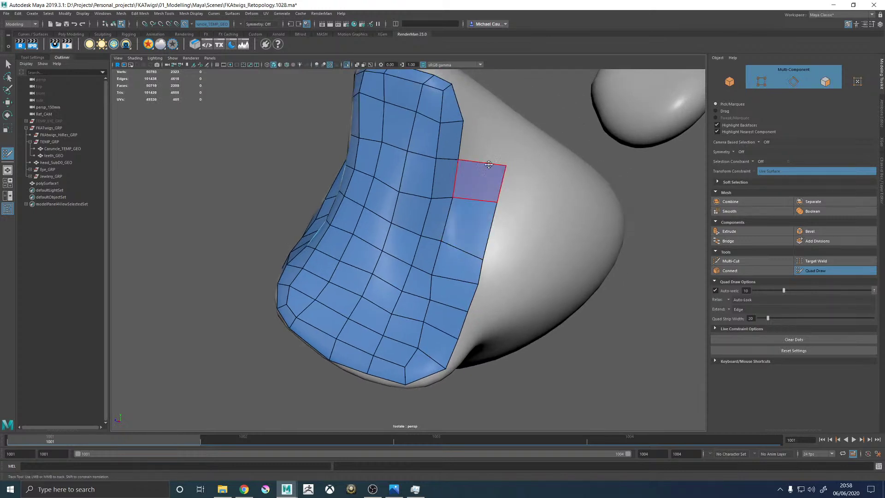
left_click(482, 174, "shift")
middle_click_drag(508, 141, 483, 198, "alt")
left_click(465, 202, "shift")
Step: Remove the three quads at the upper end of the two far-side columns and refill the gap's lower part with two quads
mouse_move(465, 201)
left_mouse_down("alt")
mouse_move(474, 184)
mouse_move(455, 205)
mouse_move(447, 252)
left_mouse_up("alt")
right_click_drag(448, 252, 478, 210, "alt")
left_click_drag(444, 135, 471, 176, "ctrl+shift")
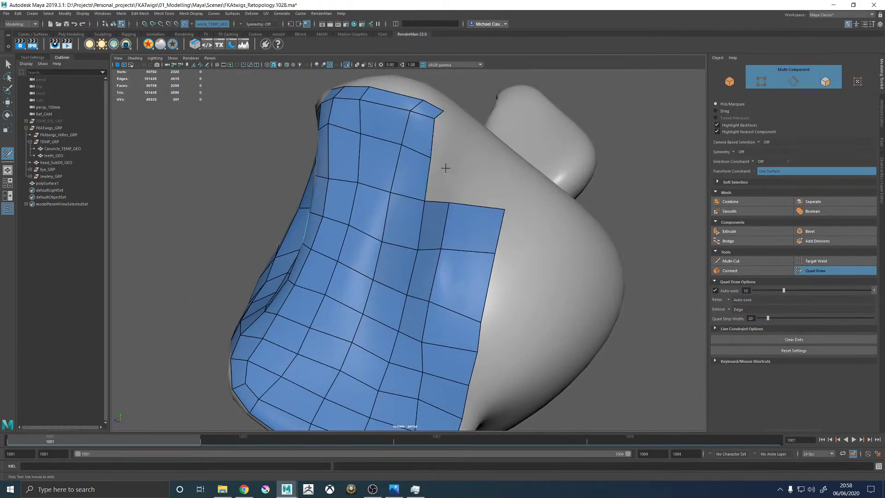
left_click(445, 167)
left_click(438, 186, "shift")
left_click(479, 155)
left_click(469, 179, "shift")
Step: Undo the oversized corner quad, reposition the corner vertices and close the upper corner with three smaller quads
left_click(455, 151, "shift")
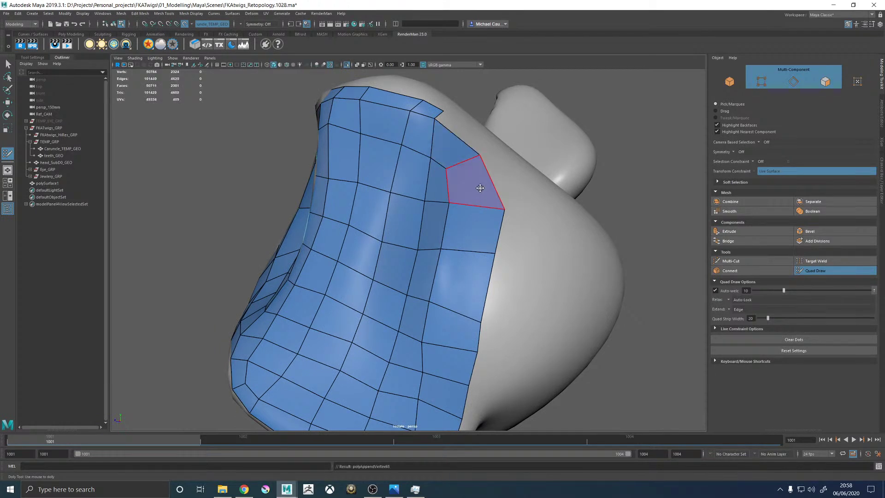
key("ctrl+z")
left_click_drag(466, 161, 466, 155)
left_click(446, 147, "shift")
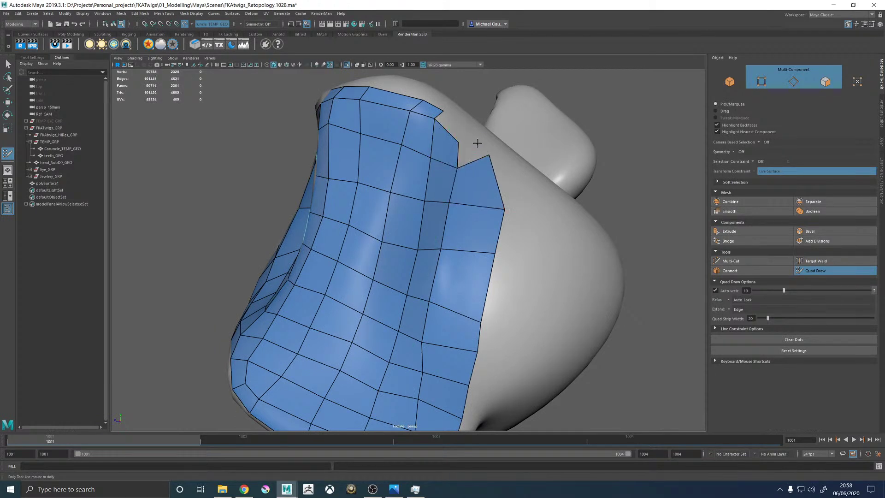
left_click(474, 150, "shift")
left_click(461, 132, "shift")
Step: Relax the vertices of the two far-side columns to even out their quads
mouse_move(489, 221)
left_mouse_down("alt")
mouse_move(478, 210)
mouse_move(430, 226)
left_mouse_up("alt")
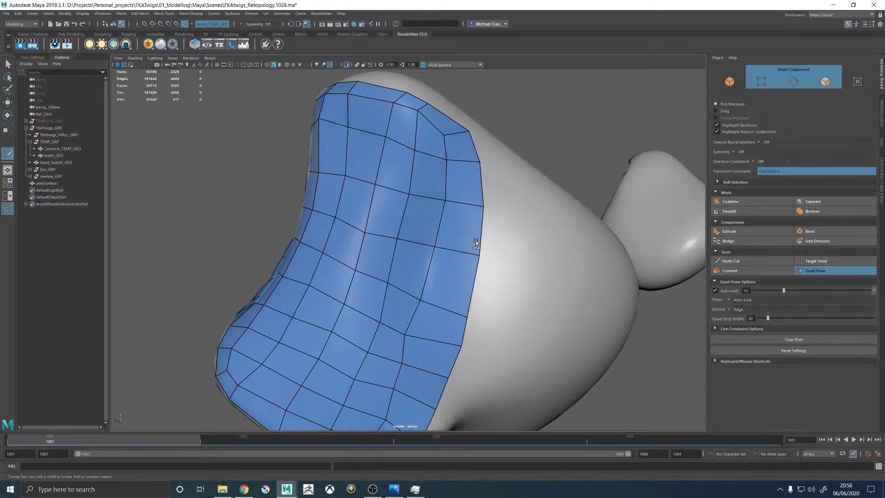
mouse_move(438, 319)
left_mouse_down("alt")
mouse_move(463, 242)
mouse_move(431, 352)
mouse_move(417, 253)
mouse_move(388, 288)
mouse_move(382, 275)
left_mouse_up("alt")
left_click_drag(395, 242, 388, 243)
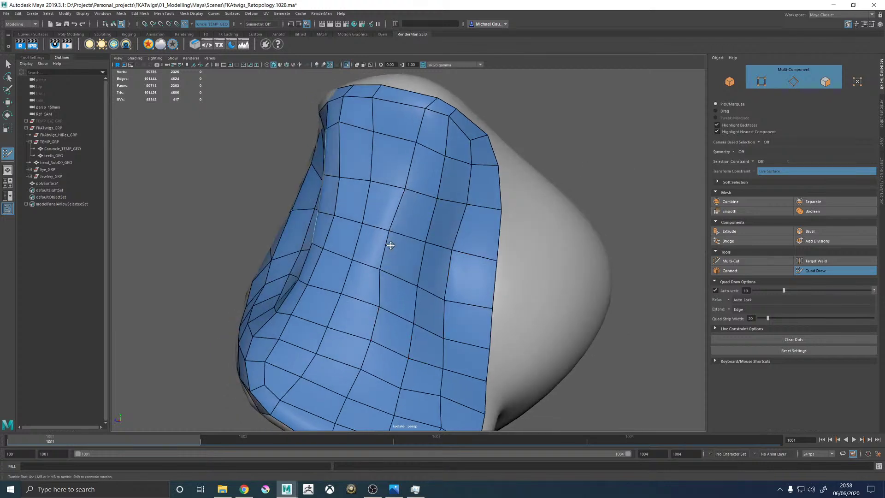
mouse_move(380, 300)
left_mouse_down()
mouse_move(379, 275)
mouse_move(374, 308)
left_mouse_up()
scroll(397, 314, "down", 5)
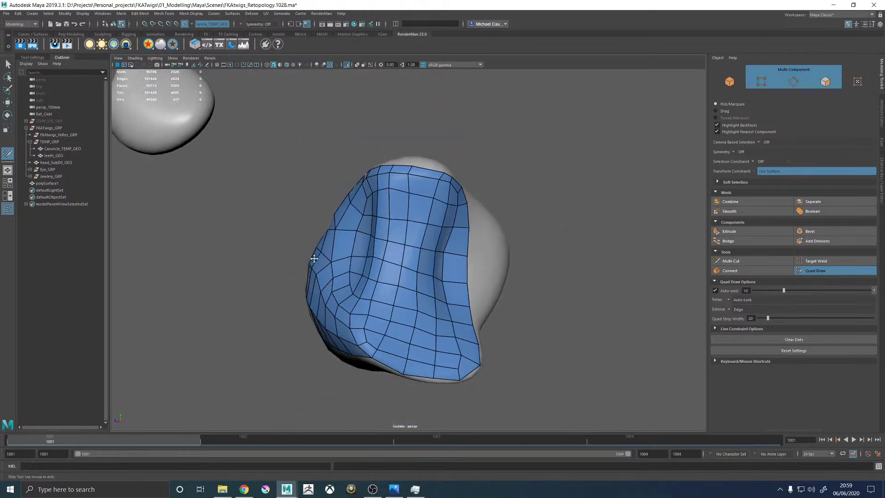
Step: Examine the edge flow over the hollow, ridge and both sides of the caruncle from several angles
left_click_drag(402, 190, 367, 249, "alt")
scroll(375, 299, "up", 4)
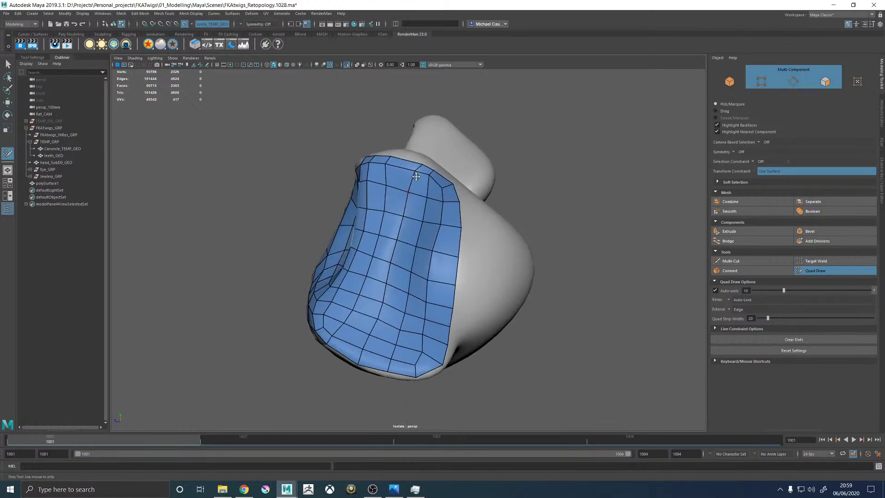
left_click_drag(414, 177, 424, 201, "alt")
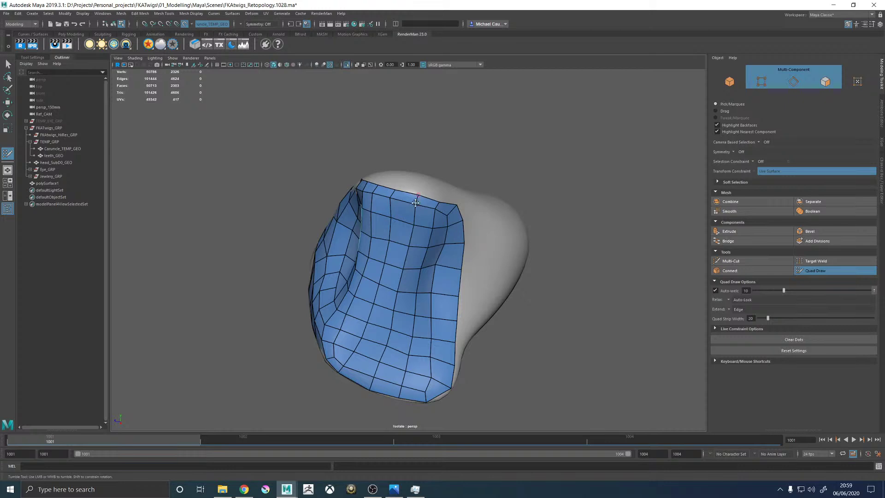
left_click_drag(414, 205, 414, 195, "alt")
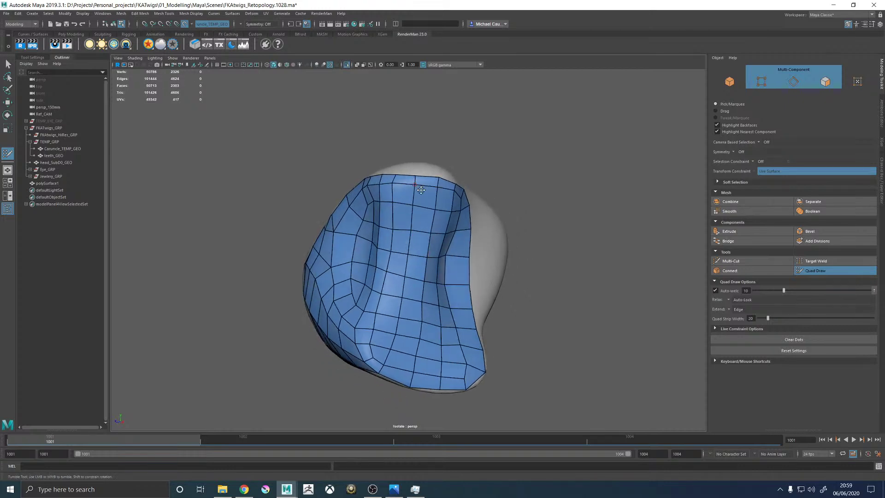
right_click_drag(461, 248, 336, 211, "alt")
left_click_drag(437, 255, 424, 237, "alt")
right_click_drag(397, 230, 462, 289, "alt")
left_click_drag(461, 289, 424, 296, "alt")
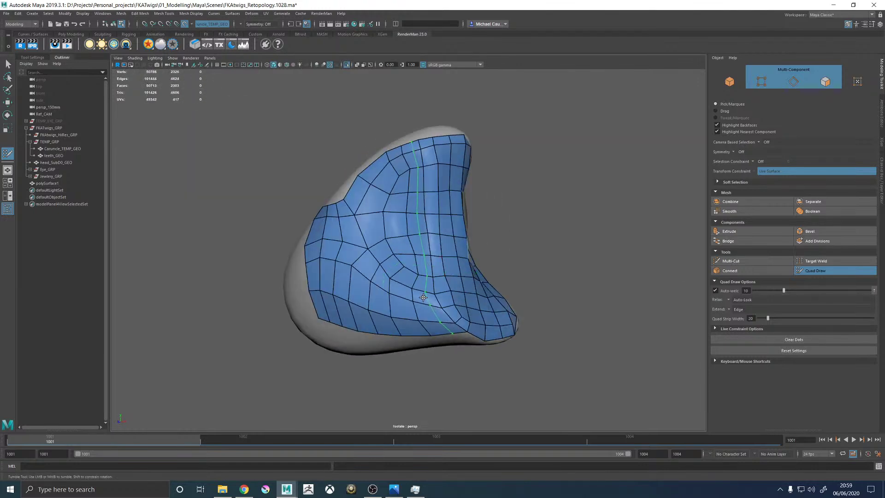
mouse_move(376, 214)
left_mouse_down("alt")
mouse_move(310, 198)
mouse_move(436, 171)
left_mouse_up("alt")
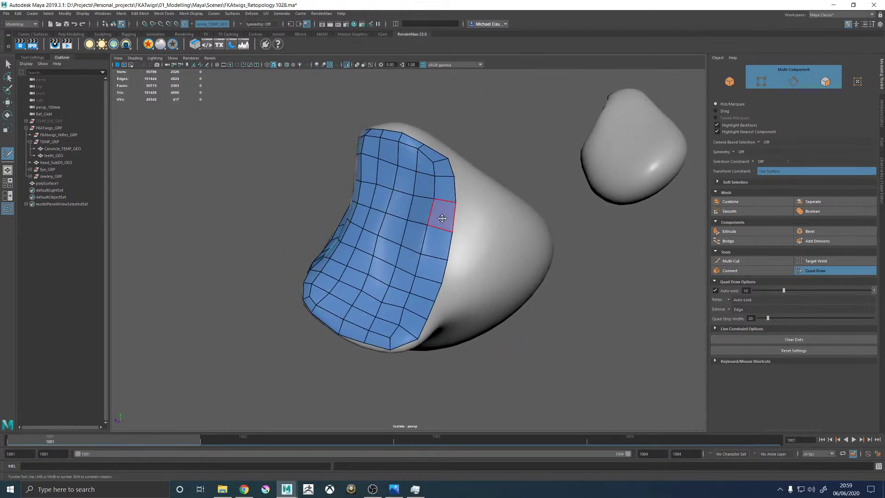
Step: Draw three quads curving from the far side's upper corner around the uncovered bulge
left_click_drag(438, 202, 430, 282, "alt")
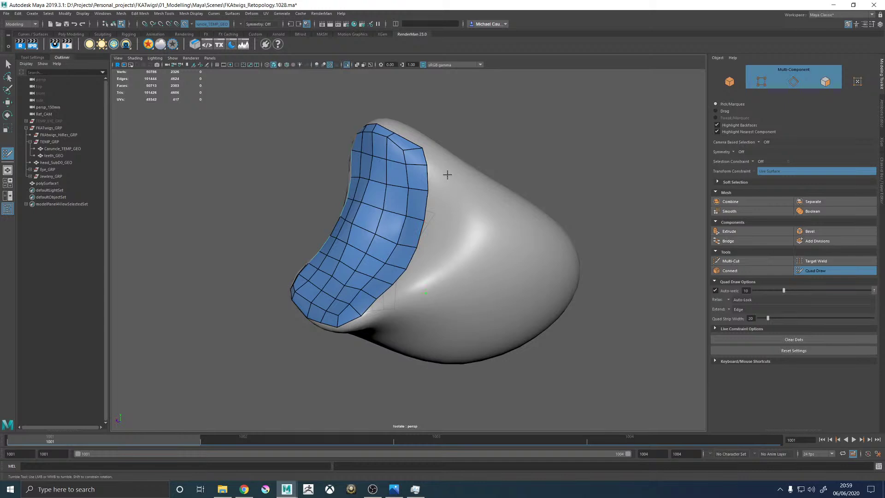
left_click(443, 157)
left_click(434, 159, "shift")
left_click(470, 181)
left_click(452, 173, "shift")
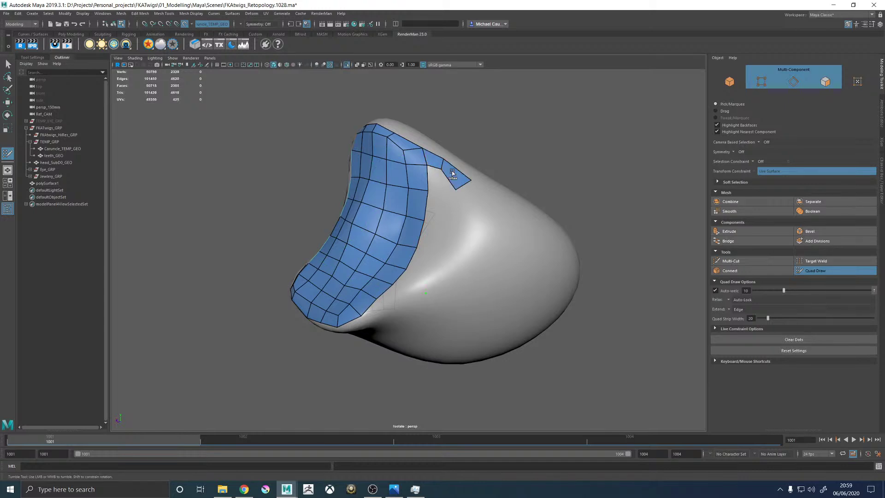
left_click(465, 214, "shift")
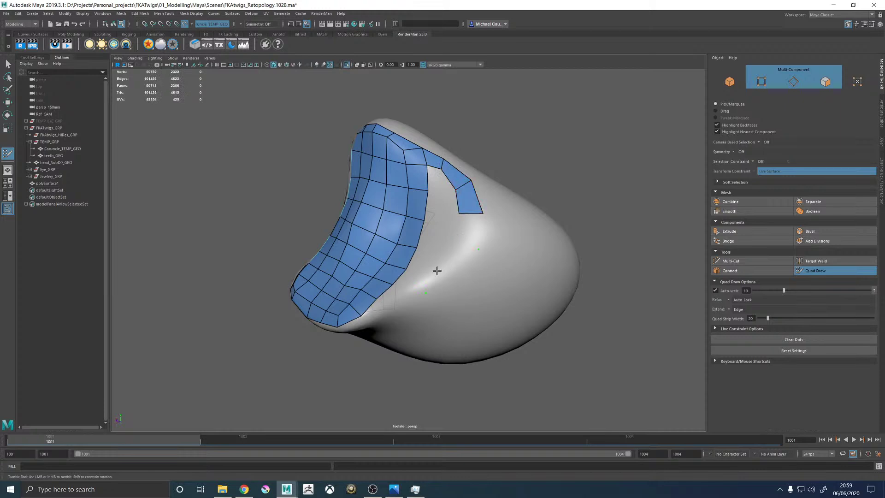
Step: Undo the stray edits and complete the arc with four quads joining the lower end of the far-side edge
left_click_drag(414, 288, 451, 312, "alt")
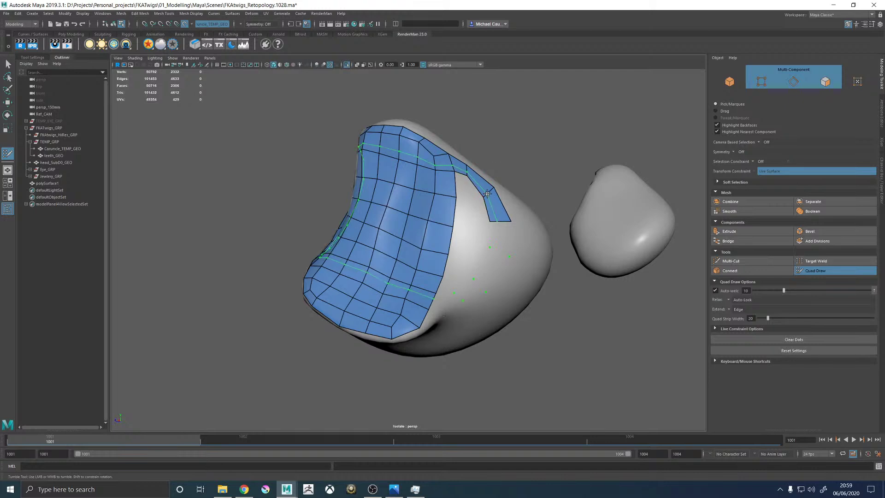
left_click_drag(445, 300, 499, 245, "shift")
key("ctrl+z")
key("ctrl+z")
Step: Fill the upper part of the gap inside the arc with three quads, undoing the wrongly connected face
key("ctrl+z")
left_click(473, 287, "shift")
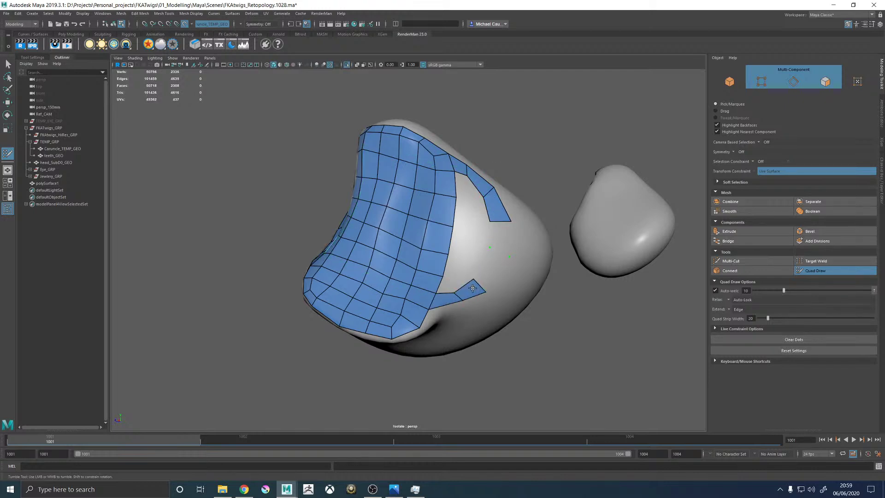
left_click(488, 275, "shift")
left_click(503, 234, "shift")
left_click_drag(502, 233, 485, 229, "alt")
left_click(456, 187, "shift")
left_click(455, 205, "shift")
left_click(454, 251, "shift")
key("ctrl+z")
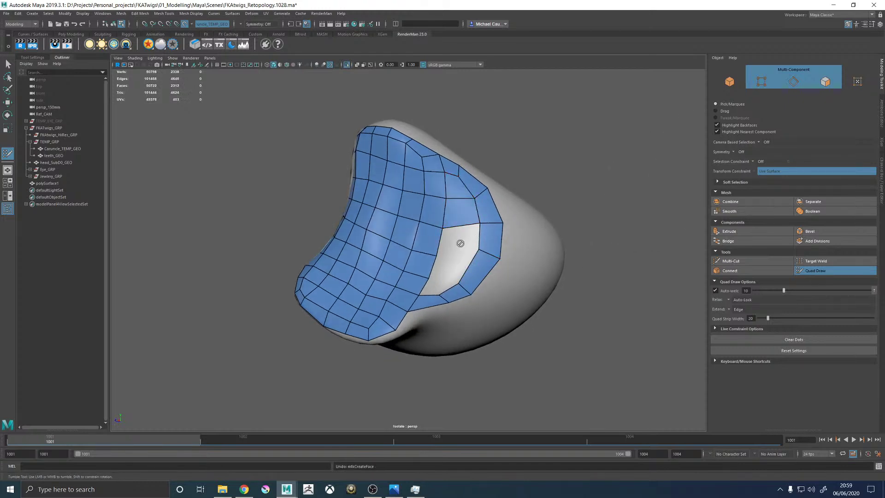
left_click(458, 238, "shift")
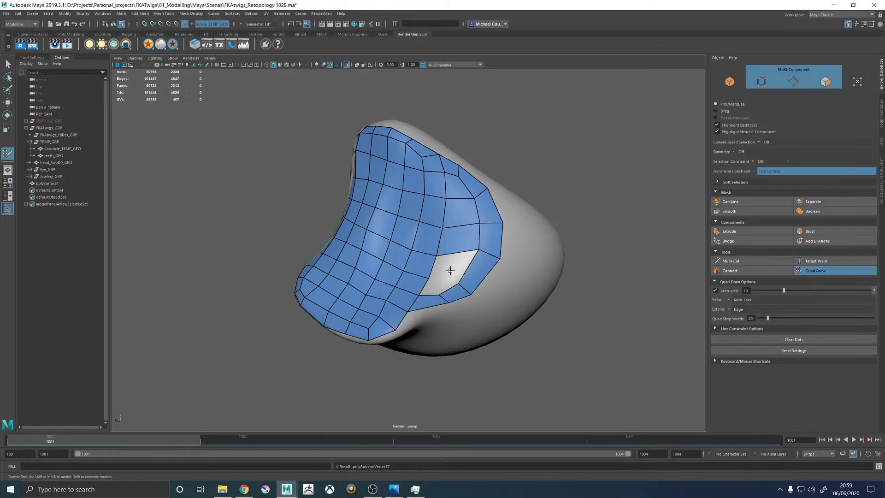
Step: Close the rest of the gap inside the arc with two quads and relax the surrounding vertices
left_click(452, 271, "shift")
left_click(440, 288, "shift")
left_click_drag(452, 261, 463, 257, "alt")
mouse_move(469, 216)
left_mouse_down("shift")
mouse_move(475, 223)
mouse_move(474, 214)
left_mouse_up("shift")
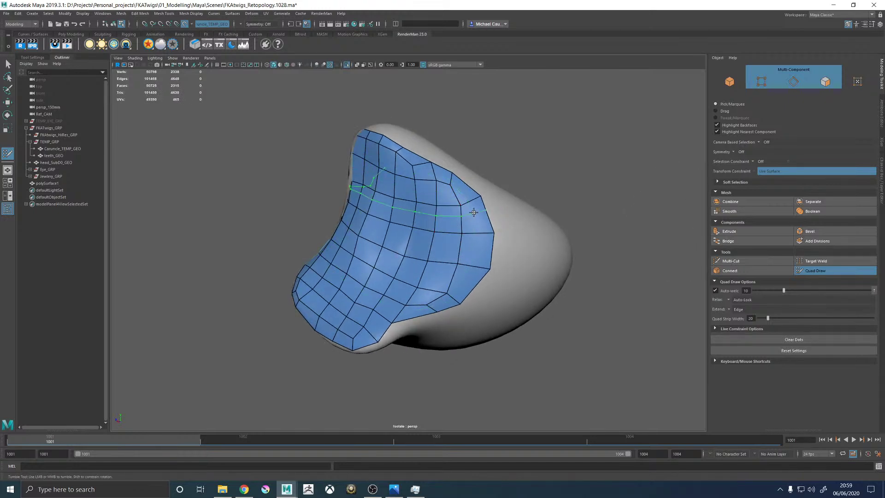
Step: Add three quads along the upper open border of the caruncle's near-side patch
left_click_drag(467, 253, 453, 279, "shift")
left_click_drag(454, 229, 398, 220, "alt")
middle_click_drag(397, 220, 394, 288, "alt")
scroll(393, 288, "up", 3)
left_click_drag(393, 288, 405, 286, "alt")
middle_click_drag(405, 286, 423, 232, "alt")
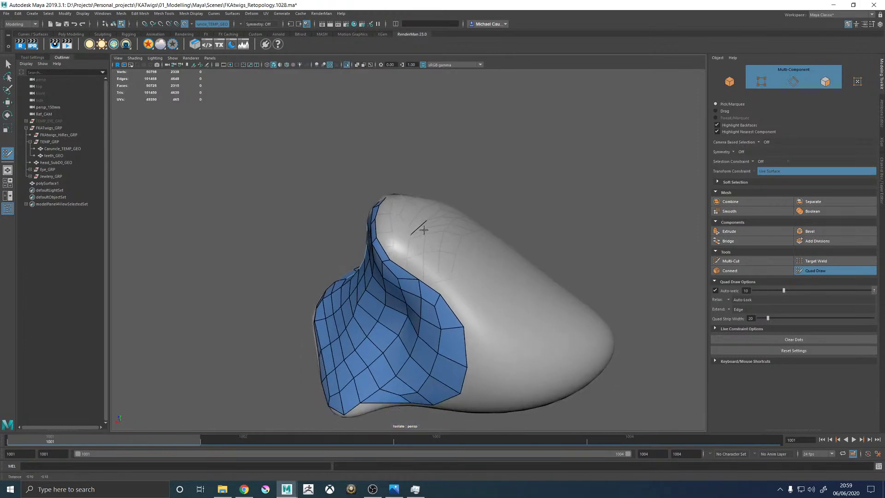
right_click_drag(423, 231, 406, 261, "alt")
left_click_drag(422, 267, 569, 249, "alt")
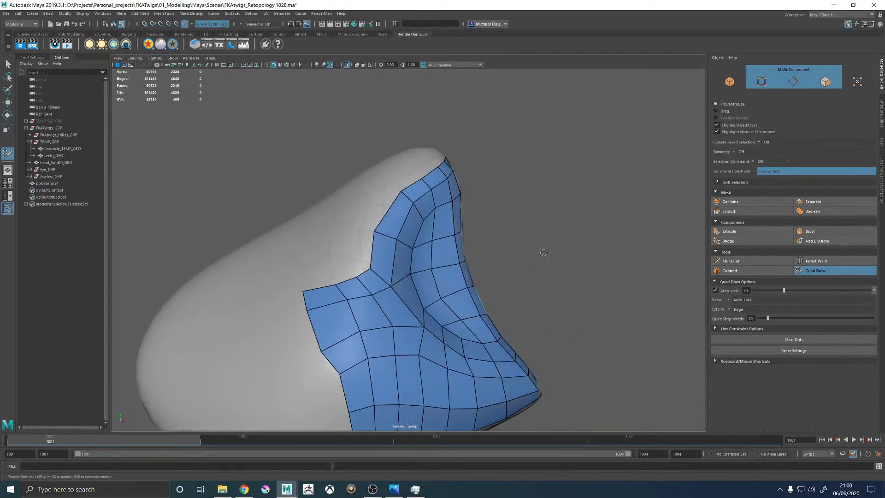
middle_click_drag(569, 249, 613, 170, "alt")
left_click_drag(382, 291, 387, 256, "alt")
right_click_drag(387, 257, 418, 259, "alt")
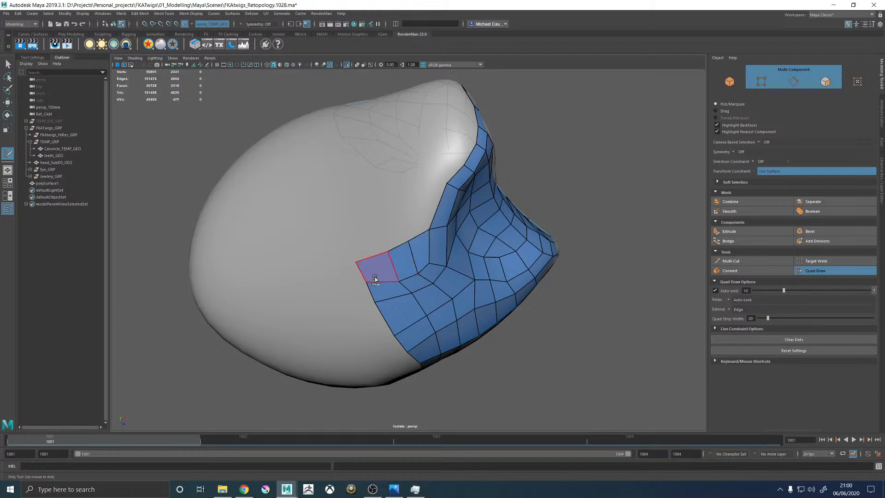
Step: Extend the near side's lower open edge around the caruncle's underside with further rows of quads
left_click_drag(379, 308, 431, 223, "alt")
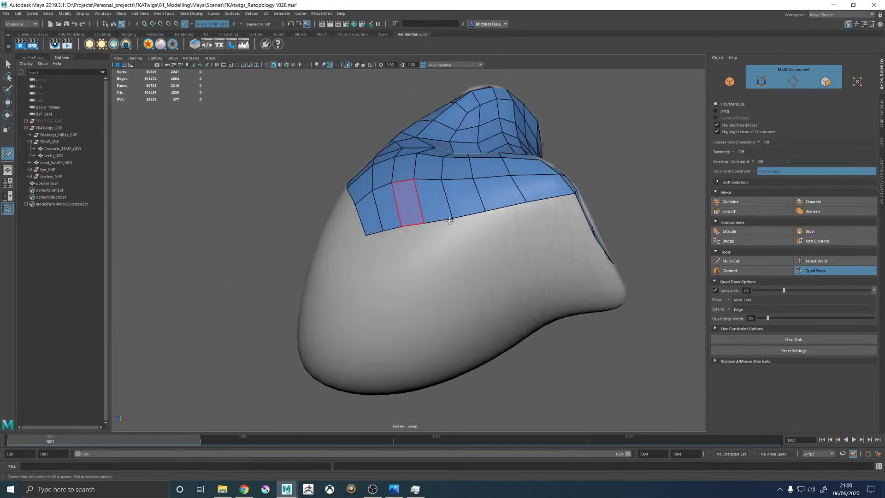
mouse_move(488, 211)
left_mouse_down()
mouse_move(512, 255)
mouse_move(452, 229)
mouse_move(430, 231)
mouse_move(423, 251)
left_mouse_up()
mouse_move(401, 240)
left_mouse_down()
mouse_move(445, 234)
mouse_move(478, 241)
mouse_move(477, 253)
mouse_move(470, 222)
mouse_move(430, 237)
mouse_move(441, 227)
mouse_move(470, 244)
mouse_move(431, 251)
left_mouse_up()
mouse_move(419, 291)
left_mouse_down("shift")
mouse_move(411, 240)
mouse_move(387, 253)
mouse_move(412, 263)
mouse_move(391, 269)
mouse_move(381, 306)
mouse_move(410, 308)
mouse_move(421, 298)
left_mouse_up("shift")
left_click_drag(368, 290, 361, 239, "shift")
middle_click_drag(384, 210, 440, 225, "alt")
left_click_drag(439, 225, 431, 266, "alt")
right_click_drag(431, 266, 409, 270, "alt")
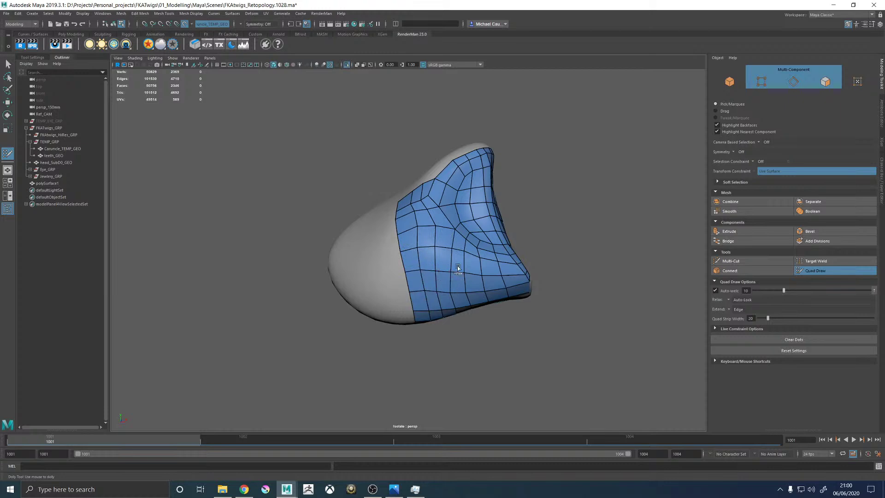
Step: Fill the corner between the far-side patch and the underside with two quads
left_click_drag(429, 274, 420, 248, "alt")
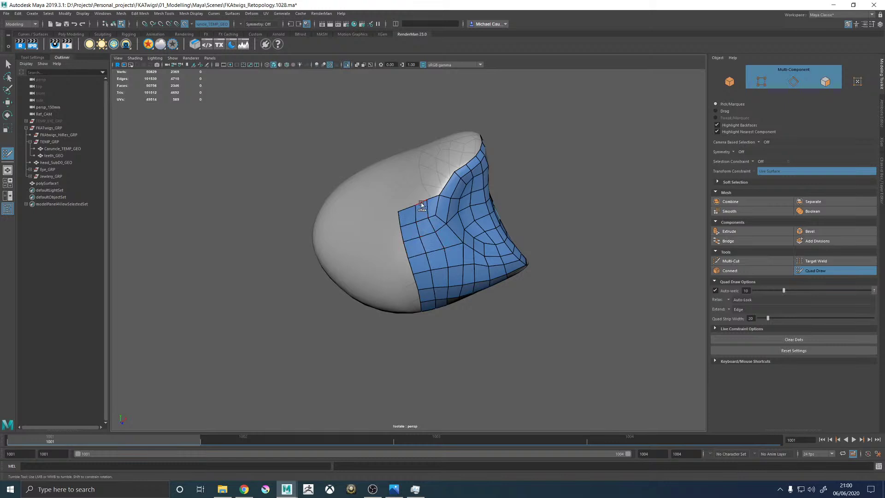
mouse_move(429, 247)
left_mouse_down("alt")
mouse_move(450, 233)
mouse_move(447, 280)
mouse_move(468, 263)
mouse_move(466, 254)
mouse_move(387, 263)
mouse_move(464, 227)
mouse_move(471, 277)
mouse_move(386, 257)
left_mouse_up("alt")
middle_click_drag(385, 256, 417, 258, "alt")
right_click_drag(416, 258, 502, 284, "alt")
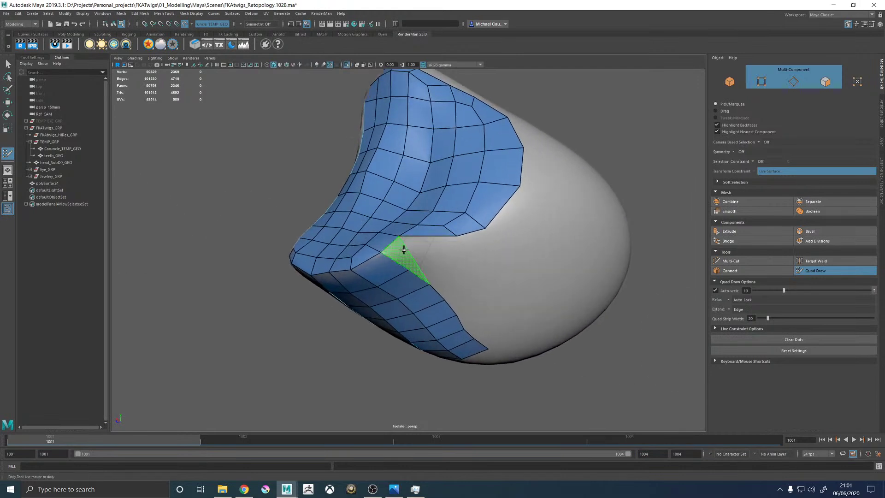
mouse_move(406, 251)
left_mouse_down("alt")
mouse_move(449, 266)
mouse_move(397, 275)
left_mouse_up("alt")
left_click(391, 275, "shift")
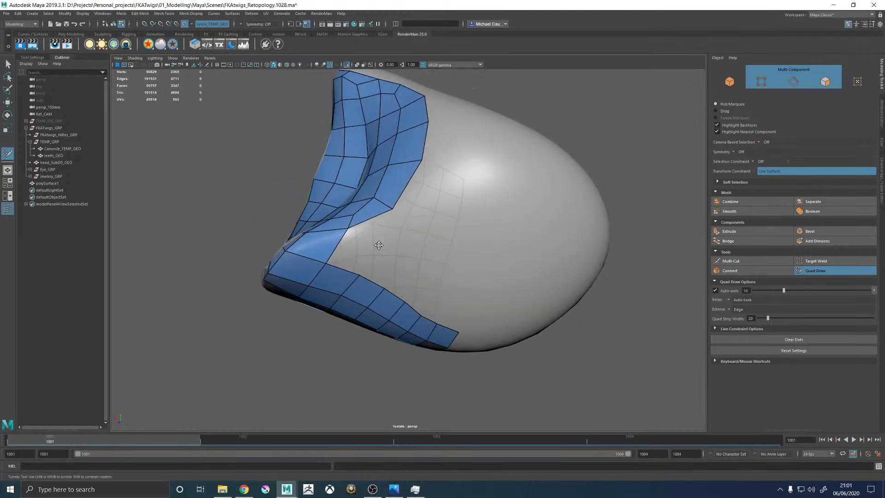
left_click(355, 251, "shift")
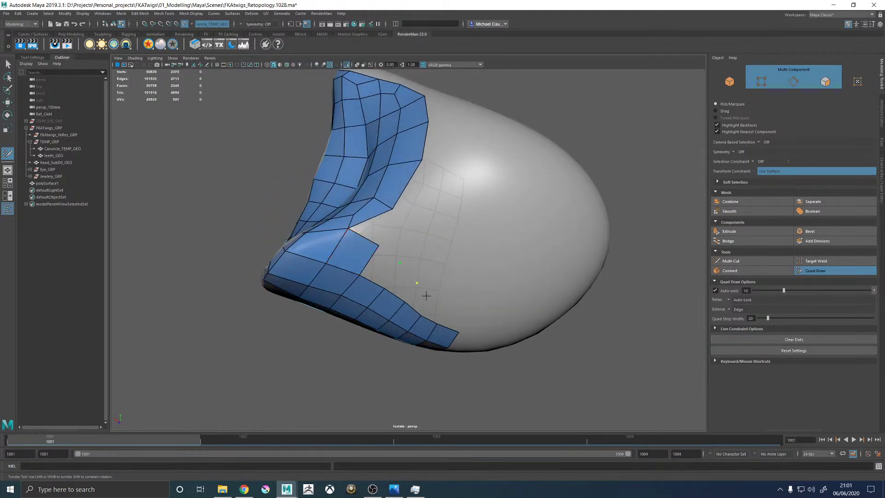
Step: Complete the row along the underside's open edge with five quads
left_click(453, 317, "shift")
left_click(435, 309, "shift")
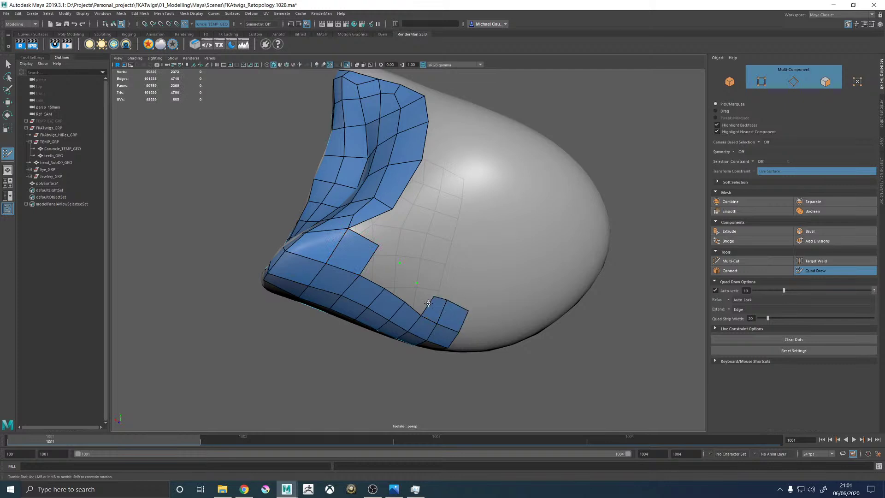
left_click(419, 299, "shift")
left_click(402, 285, "shift")
left_click(385, 271, "shift")
mouse_move(435, 278)
left_mouse_down("alt")
mouse_move(394, 224)
mouse_move(361, 215)
mouse_move(365, 206)
left_mouse_up("alt")
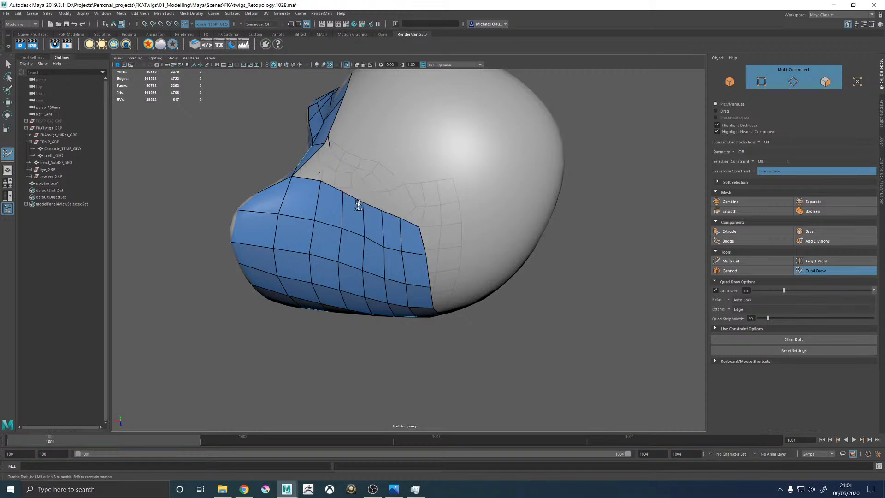
left_click_drag(419, 225, 482, 256, "alt")
right_click_drag(482, 257, 388, 237, "alt")
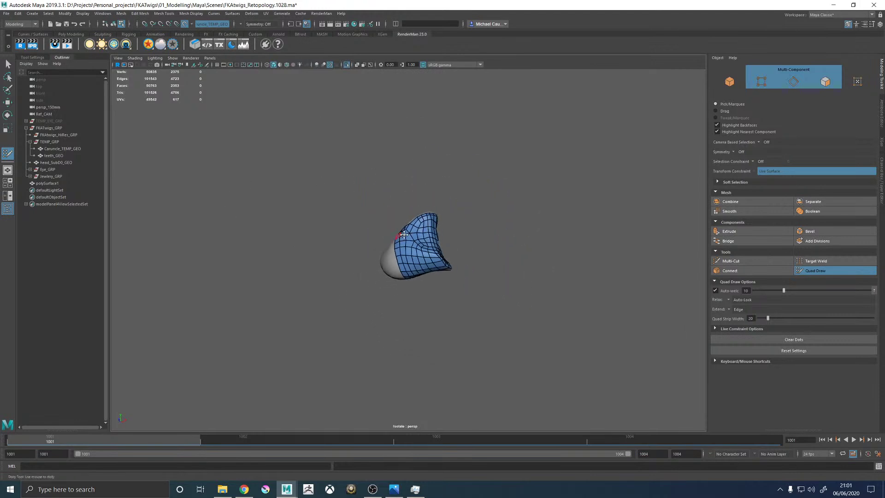
Step: Bring the head back into view and try rejoining the side patch's upper border to the strip above it
left_click(346, 65)
left_click_drag(444, 192, 437, 200, "alt")
right_click_drag(437, 200, 521, 245, "alt")
mouse_move(428, 217)
left_mouse_down("alt")
mouse_move(391, 222)
mouse_move(386, 213)
mouse_move(427, 226)
mouse_move(375, 223)
mouse_move(422, 221)
left_mouse_up("alt")
right_click_drag(421, 221, 572, 257, "alt")
middle_click_drag(412, 212, 445, 226, "alt")
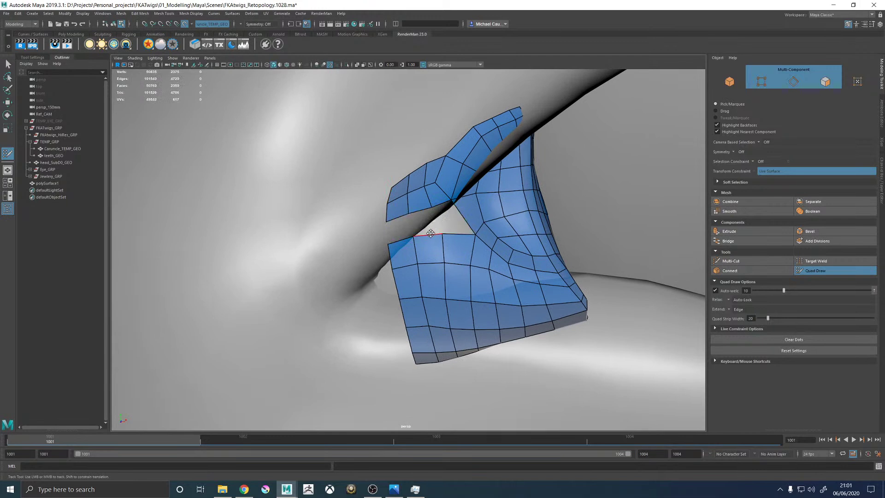
mouse_move(428, 231)
left_mouse_down()
mouse_move(425, 212)
mouse_move(431, 226)
mouse_move(388, 247)
mouse_move(413, 230)
mouse_move(438, 238)
left_mouse_up()
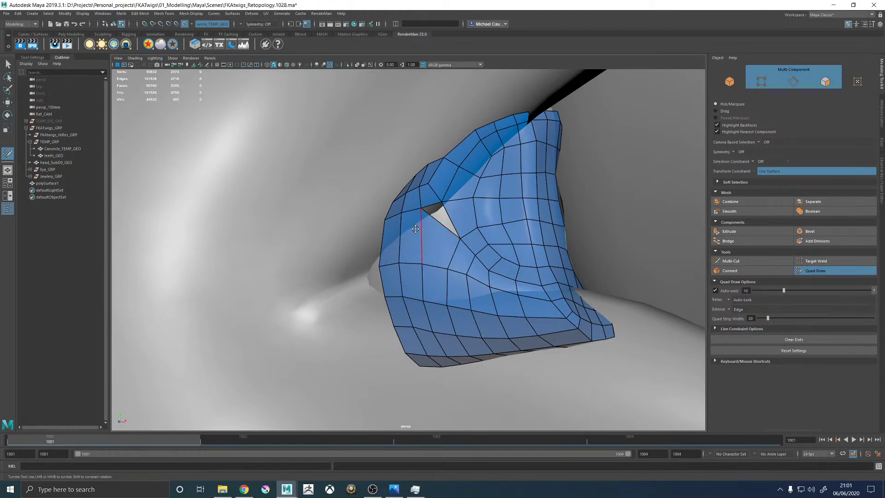
left_click_drag(388, 237, 413, 214, "alt")
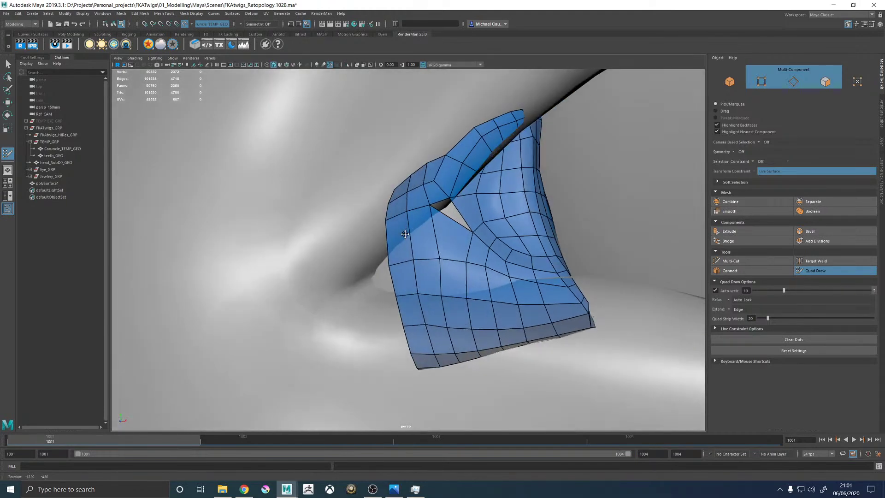
Step: Try closing the triangular hole in the side patch by deleting the adjoining face and filling in new quads
left_click(440, 241, "ctrl+shift")
left_click(406, 234, "ctrl")
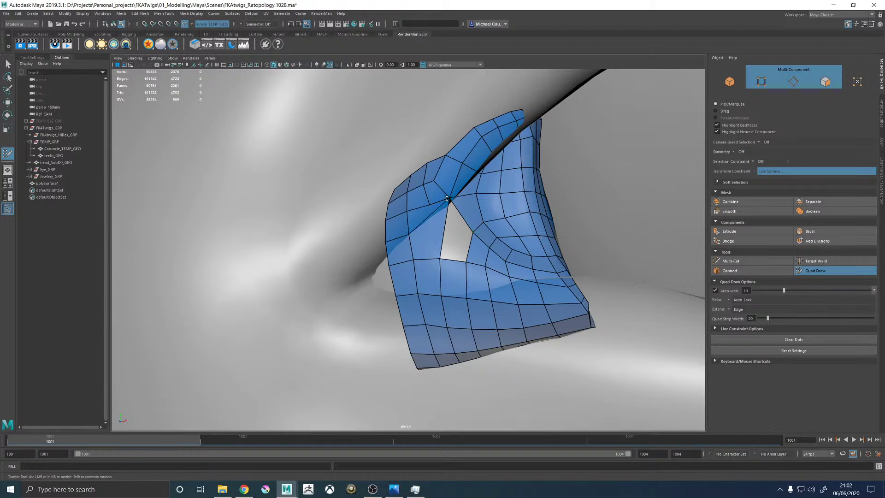
left_click(457, 235, "shift")
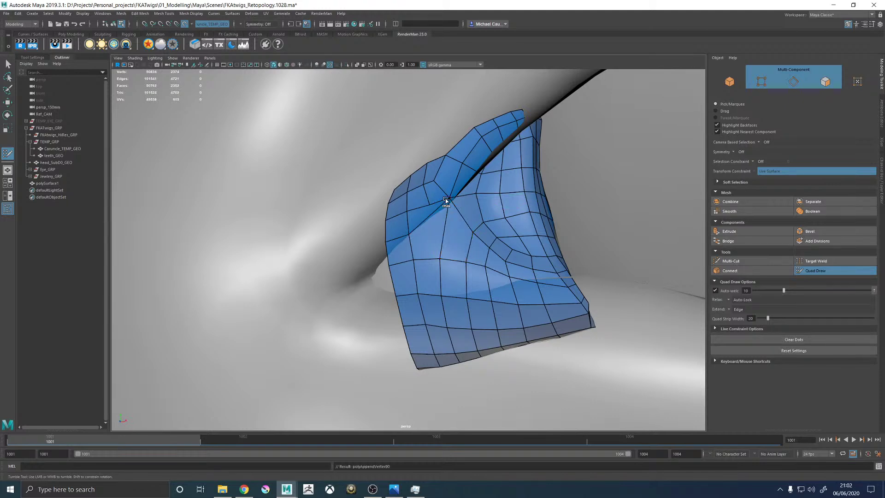
mouse_move(453, 231)
left_mouse_down("alt")
mouse_move(408, 217)
mouse_move(446, 221)
left_mouse_up("alt")
Step: Undo the side-patch rerouting and return to the isolated caruncle
key("ctrl+z")
key("ctrl+z")
key("ctrl+z")
key("ctrl+z")
key("ctrl+z")
key("ctrl+z")
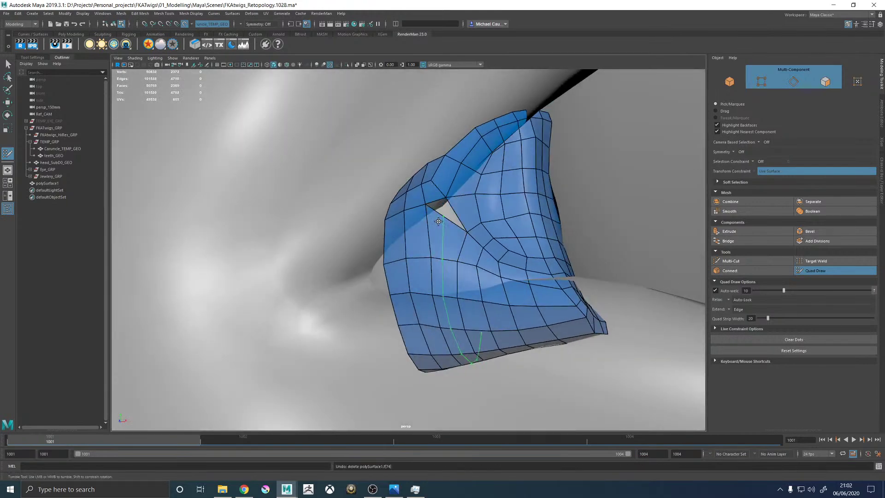
key("ctrl+z")
right_click_drag(464, 214, 395, 204, "alt")
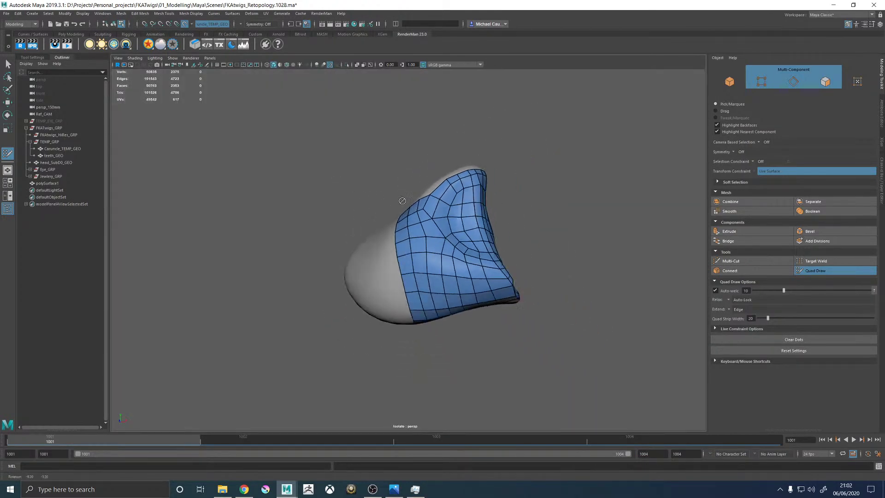
left_click_drag(396, 203, 435, 207, "alt")
right_click_drag(436, 206, 497, 211, "alt")
left_click_drag(497, 211, 481, 208, "alt")
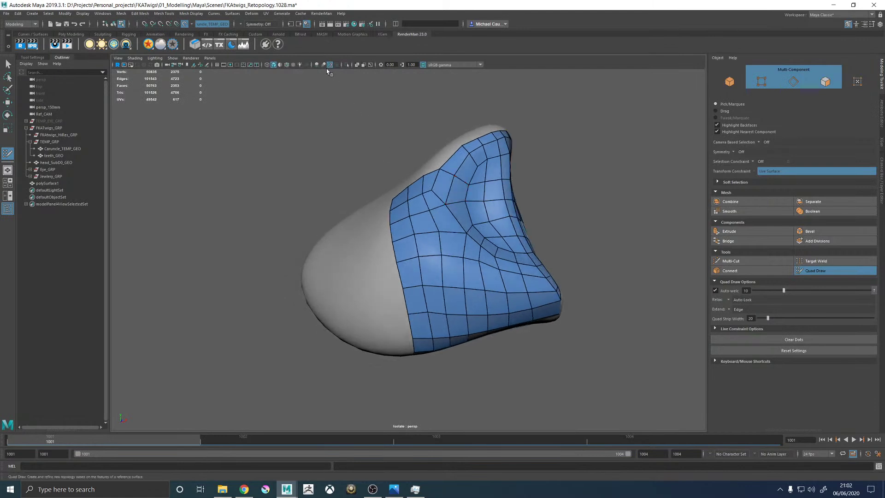
Step: Turn on wireframe on shaded and compare the reference caruncle's topology with the drawn quads
left_click(292, 66)
mouse_move(371, 174)
left_mouse_down("alt")
mouse_move(416, 169)
mouse_move(395, 134)
mouse_move(350, 171)
mouse_move(372, 168)
left_mouse_up("alt")
middle_click_drag(366, 168, 349, 174, "alt")
mouse_move(425, 191)
left_mouse_down("alt")
mouse_move(422, 215)
mouse_move(364, 182)
left_mouse_up("alt")
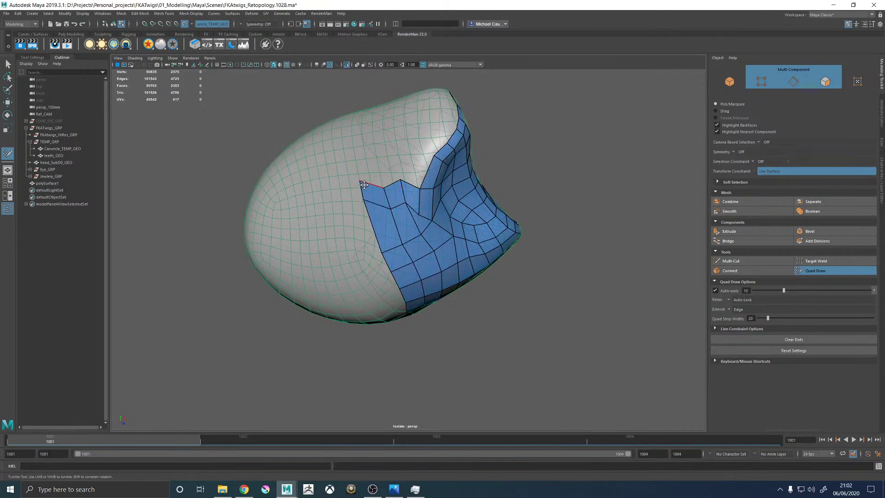
left_click_drag(397, 211, 417, 211, "shift")
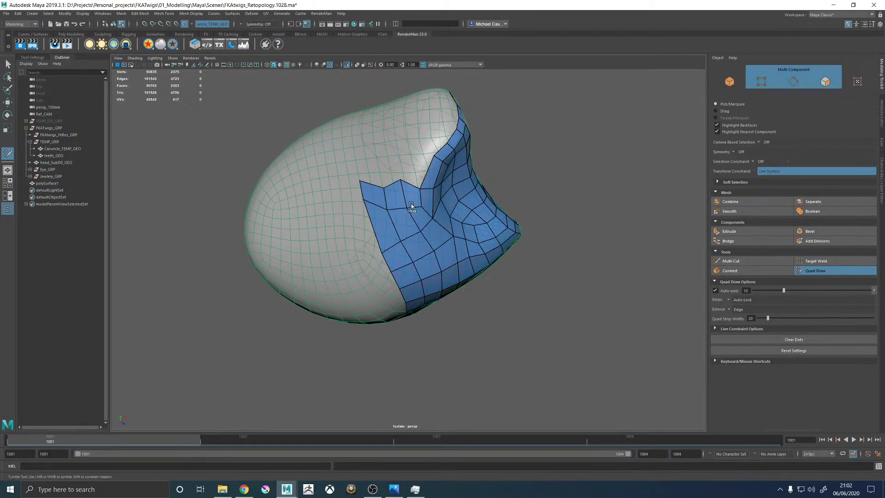
mouse_move(383, 250)
left_mouse_down("shift")
mouse_move(405, 219)
mouse_move(395, 212)
mouse_move(429, 240)
mouse_move(438, 196)
mouse_move(402, 239)
left_mouse_up("shift")
Step: Leave Quad Draw and delete the retopologized surface in object mode
key("w")
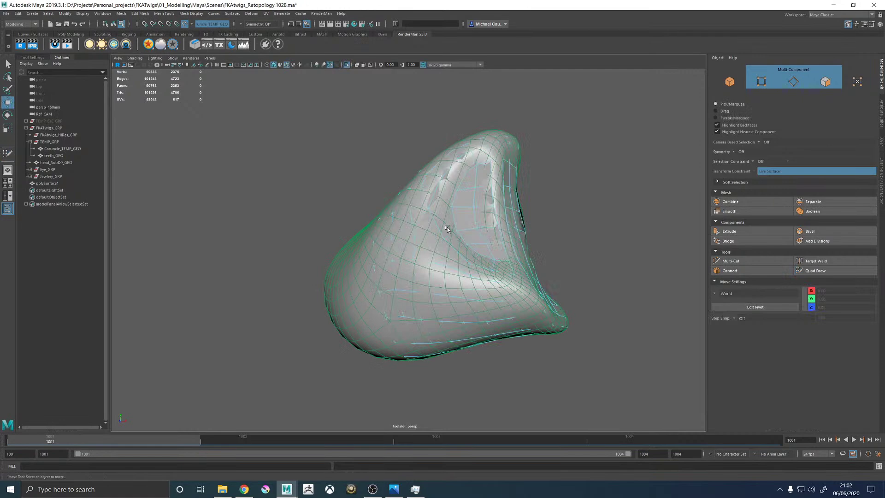
key("F8")
key("Delete")
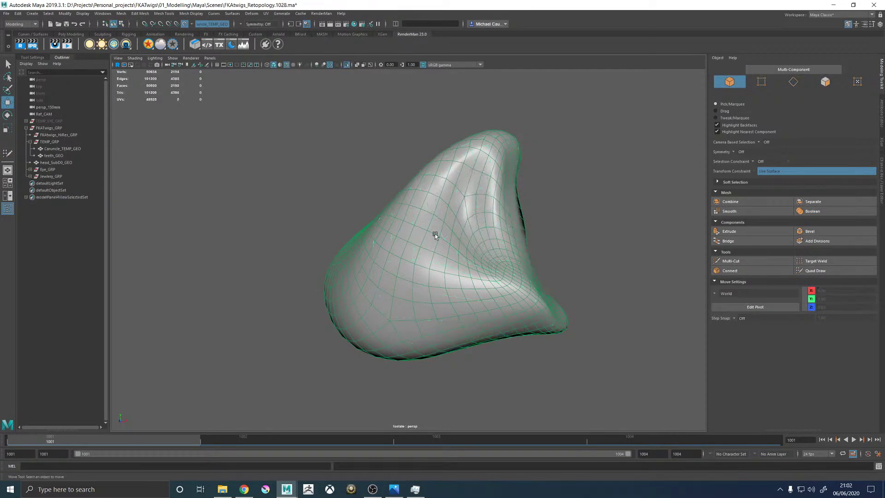
Step: Stop using the caruncle as a live surface and select Caruncle_TEMP_GEO
left_click_drag(444, 227, 453, 229, "alt")
left_click(185, 25)
left_click(499, 268)
left_click_drag(503, 270, 274, 272, "alt")
mouse_move(426, 191)
left_mouse_down("alt")
mouse_move(397, 192)
mouse_move(415, 190)
left_mouse_up("alt")
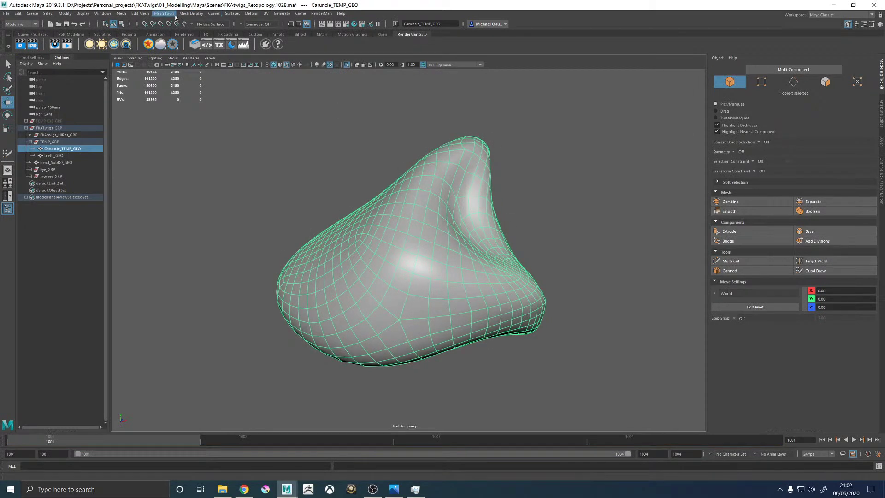
Step: Apply a percentage-based Reduce to the caruncle mesh and adjust the reduction percentage
left_click(199, 14)
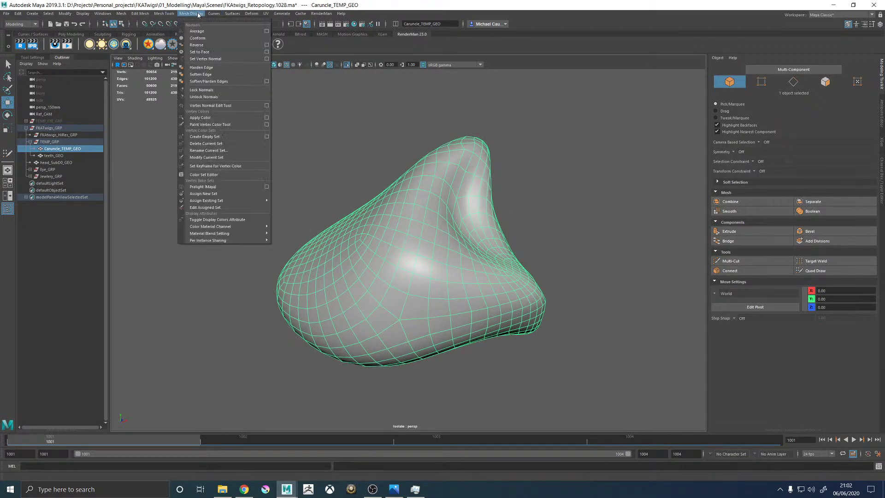
mouse_move(121, 13)
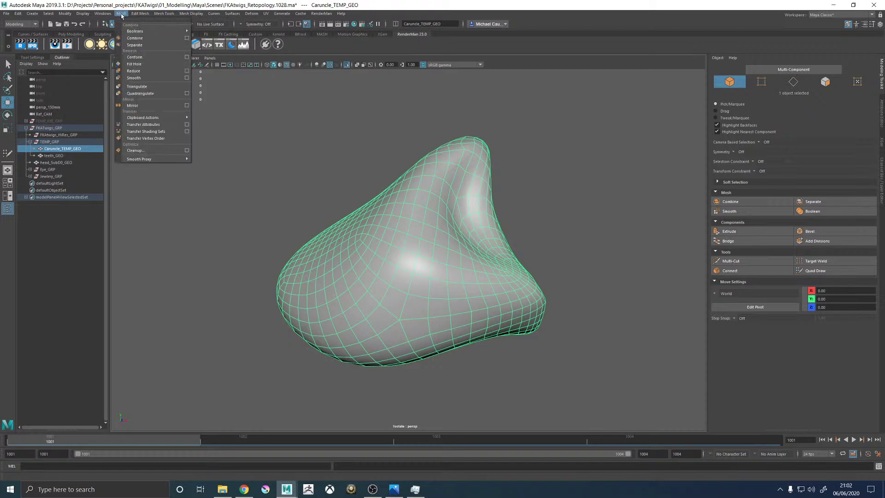
left_click(175, 74)
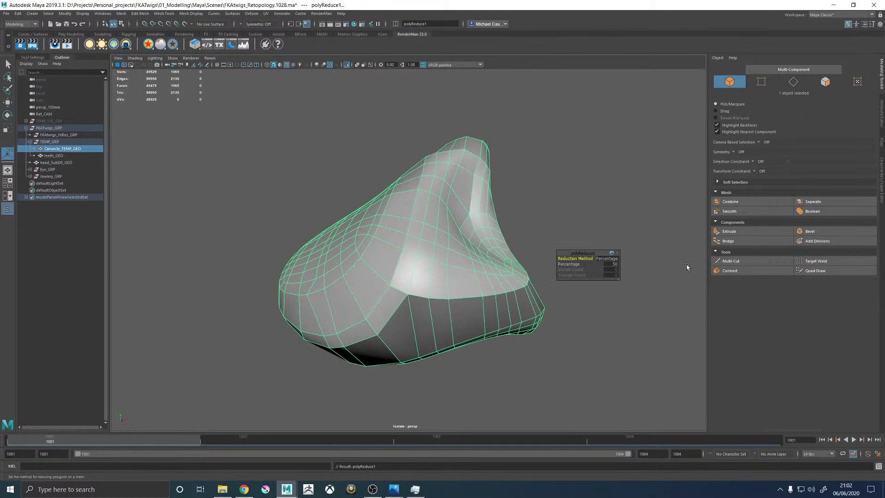
left_click(612, 260)
left_click(619, 263)
left_click(650, 231)
left_click(498, 233)
left_click_drag(606, 265, 526, 212)
right_click_drag(526, 212, 651, 144)
Step: Inspect the reduced caruncle mesh from several angles and undo the whole reduction
key("q")
left_click(645, 147)
scroll(512, 188, "down", 5)
left_click(444, 223)
left_click_drag(378, 221, 434, 212, "alt")
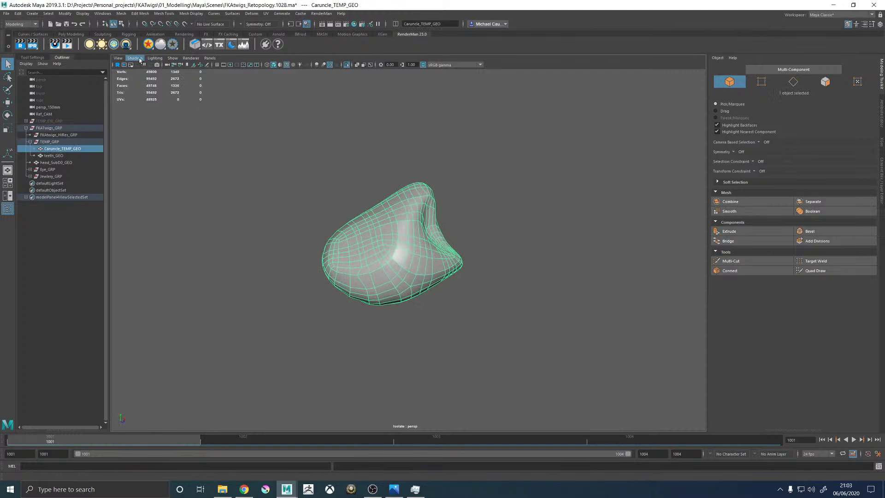
left_click_drag(249, 104, 279, 111, "alt")
key("ctrl+z")
key("ctrl+z")
key("ctrl+z")
key("ctrl+z")
key("ctrl+z")
key("ctrl+z")
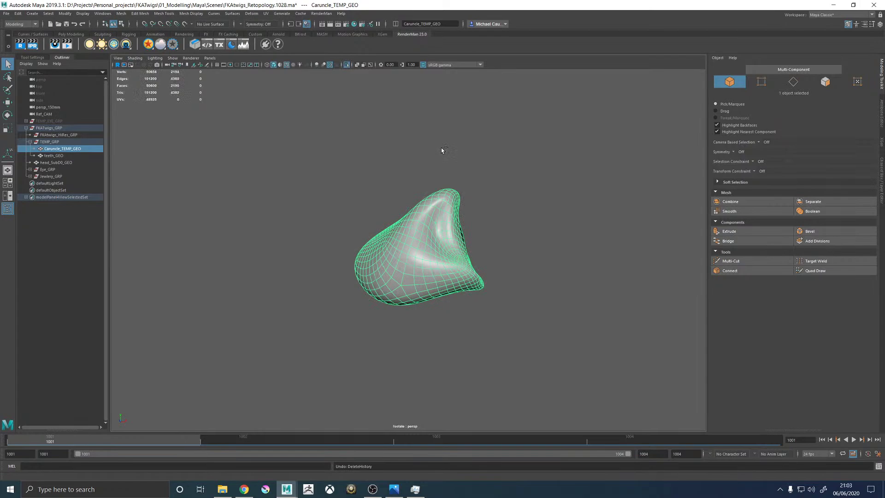
Step: Select the original caruncle mesh and turn off isolation to show it within the full head
left_click(522, 195)
left_click(415, 256)
left_click(349, 65)
scroll(374, 127, "down", 10)
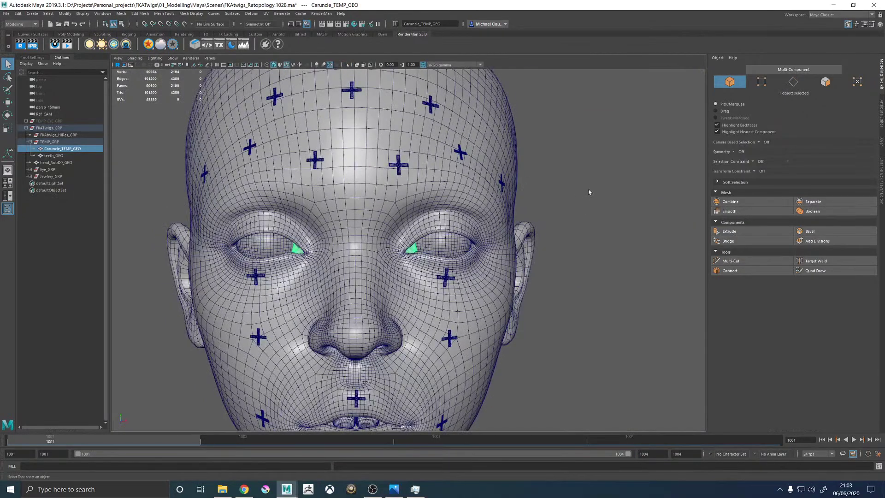
Step: Examine how the caruncle mesh fits between the eyelids and the eyeball at the inner eye corner, and select it
left_click(588, 189)
left_click_drag(530, 230, 500, 246, "alt")
right_click_drag(500, 246, 655, 373, "alt")
left_click_drag(510, 277, 466, 292, "alt")
right_click_drag(443, 288, 599, 332, "alt")
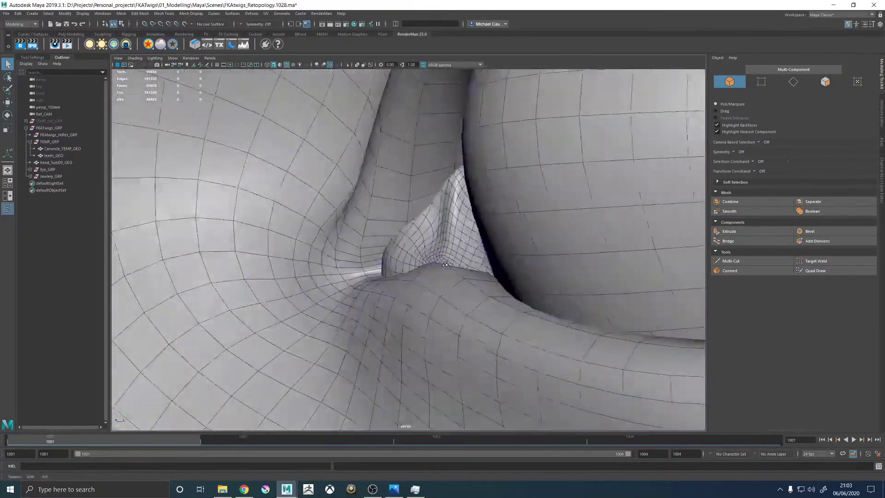
left_click_drag(489, 258, 467, 255, "alt")
left_click(519, 202)
left_click(483, 179)
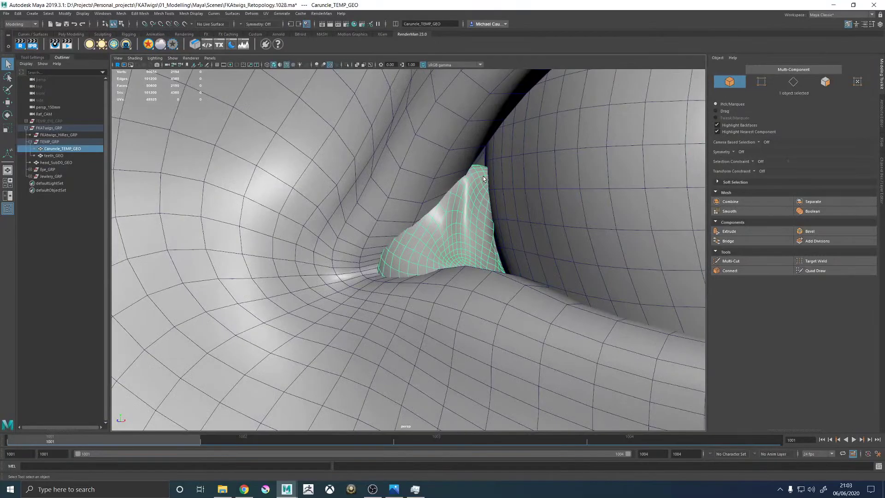
Step: Compare the caruncle's mesh density with the surrounding eyelid topology from farther away
right_click_drag(518, 200, 340, 205, "alt")
left_click_drag(350, 207, 385, 194, "alt")
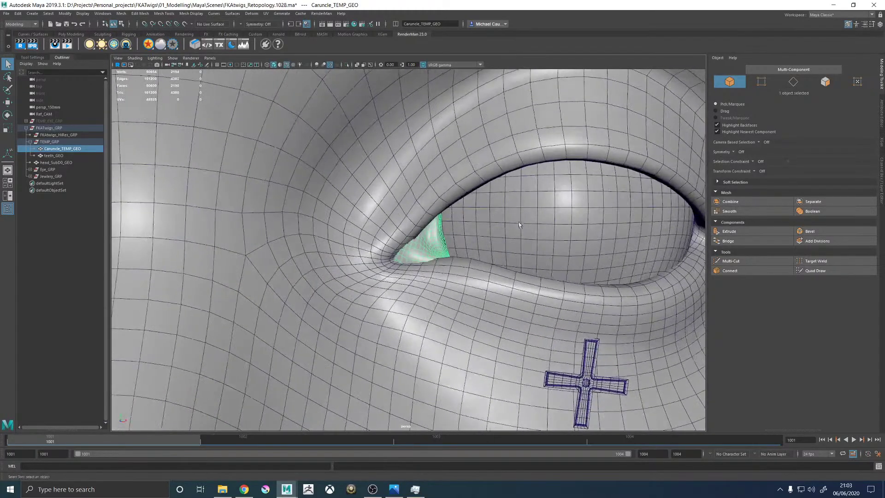
right_click_drag(385, 198, 201, 218, "alt")
left_click_drag(465, 251, 422, 253, "alt")
right_click_drag(391, 258, 530, 290, "alt")
left_click_drag(496, 271, 542, 302, "alt")
scroll(541, 301, "down", 12)
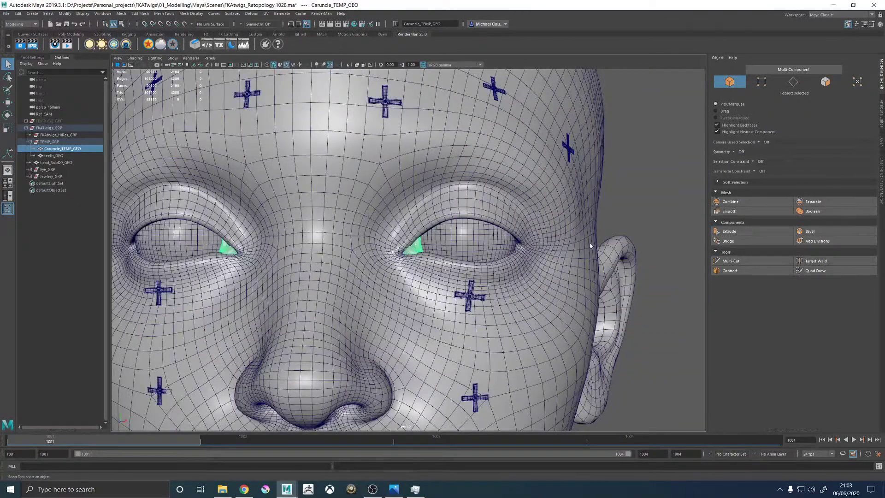
Step: Deselect the caruncle mesh and examine the head's overall topology around the eyes and face from near, far and a three-quarter angle
left_click(580, 221)
scroll(580, 221, "down", 5)
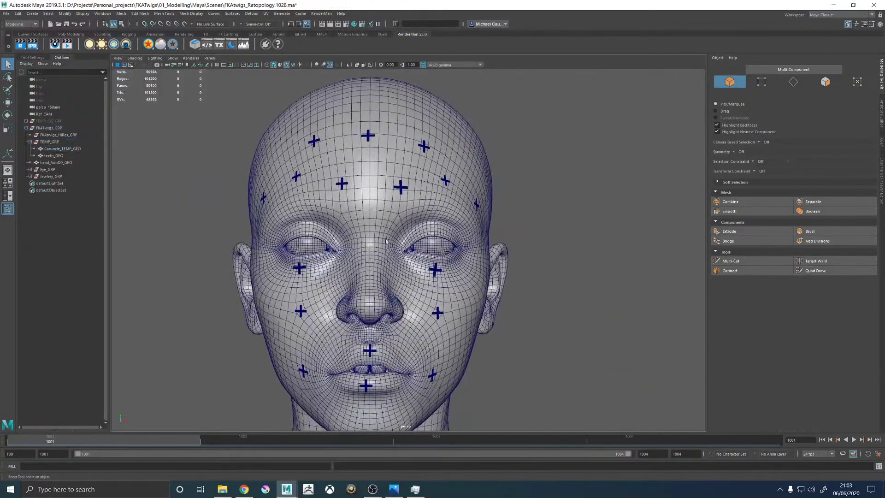
scroll(454, 212, "up", 3)
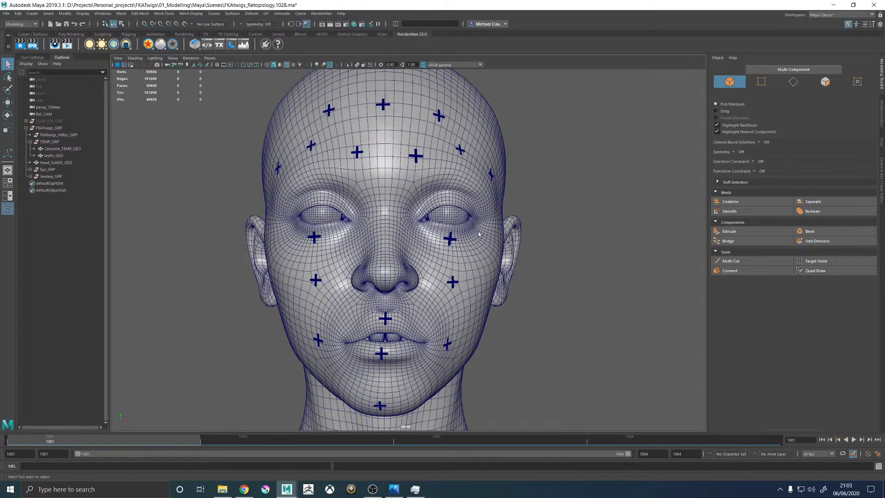
scroll(433, 220, "up", 4)
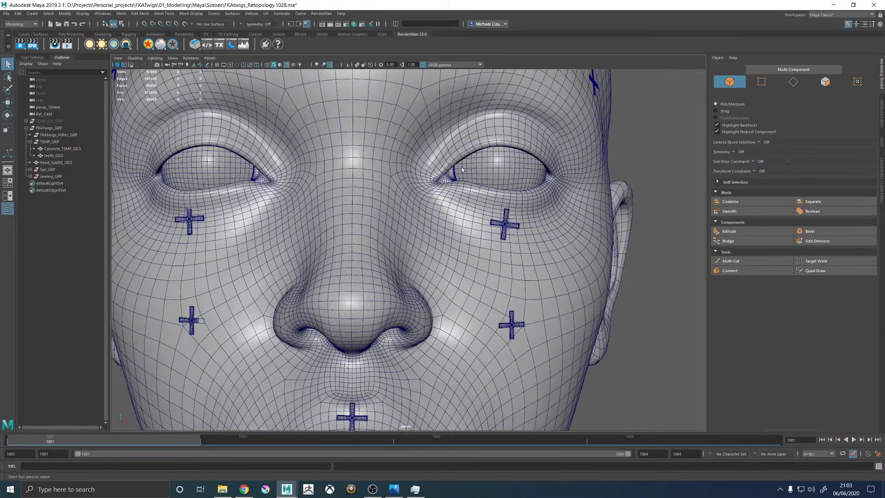
scroll(468, 168, "down", 4)
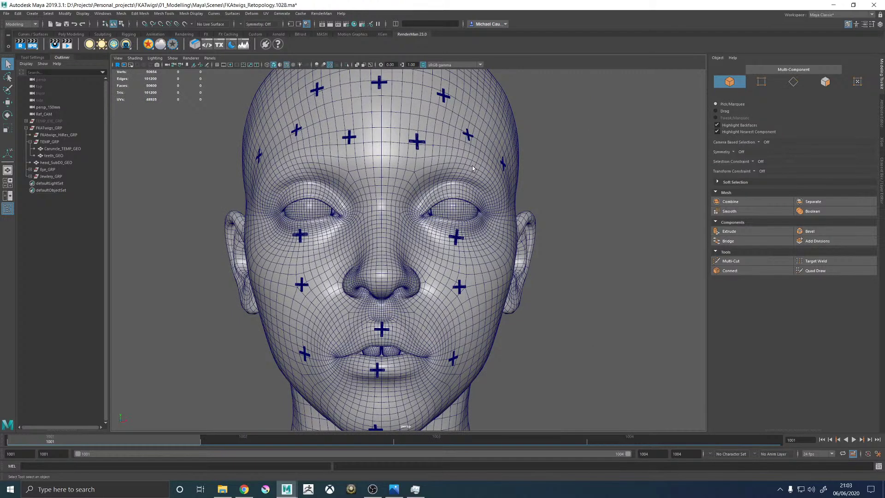
right_click_drag(407, 136, 327, 144, "alt")
left_click_drag(326, 143, 358, 149, "alt")
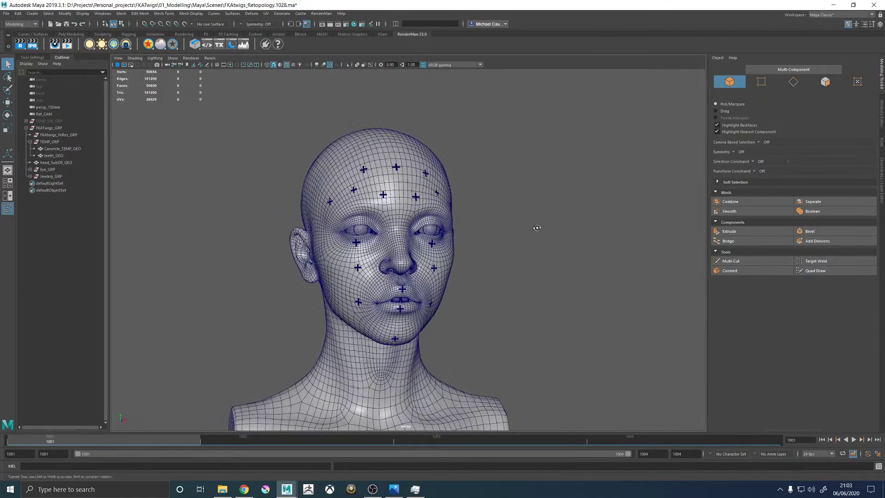
Step: Switch the viewport to the Ref_CAM camera and hide FKATwigs_GRP so only the reference photo shows
key("space")
key("space")
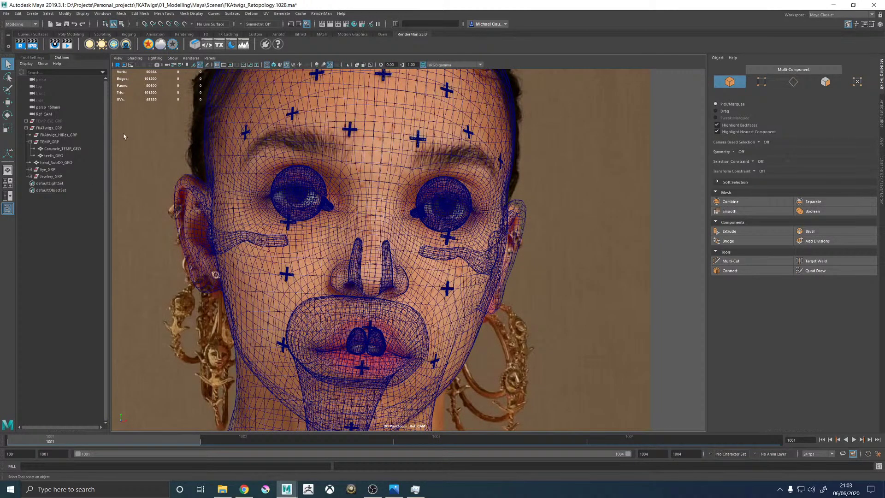
left_click(52, 129)
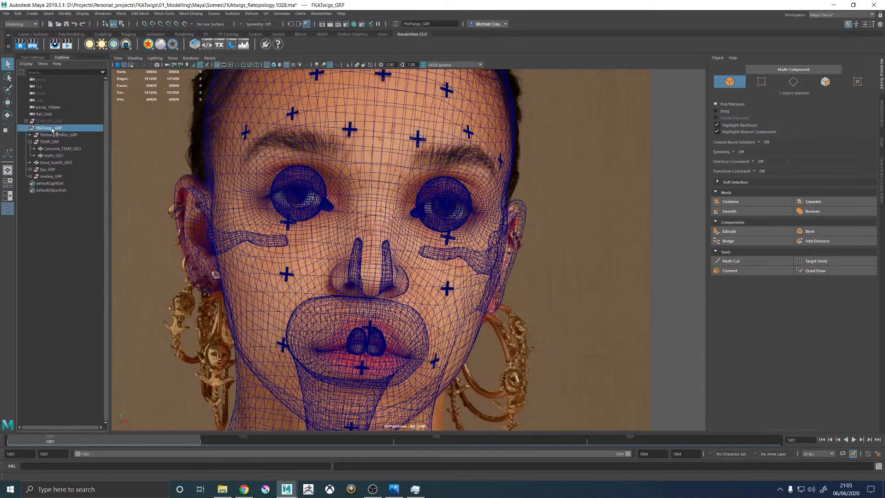
key("h")
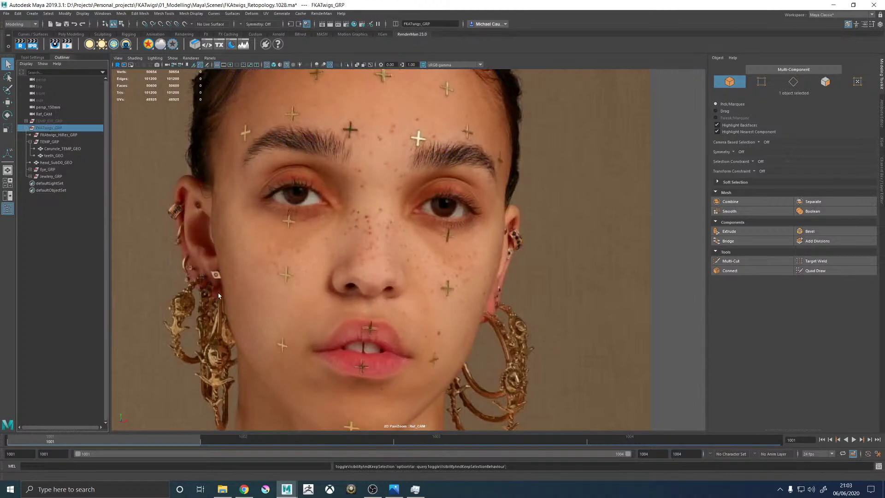
Step: Switch to the high-resolution reference image in Photos and zoom in on the small diamond-shaped ear stud and neighbouring earrings
left_click(394, 489)
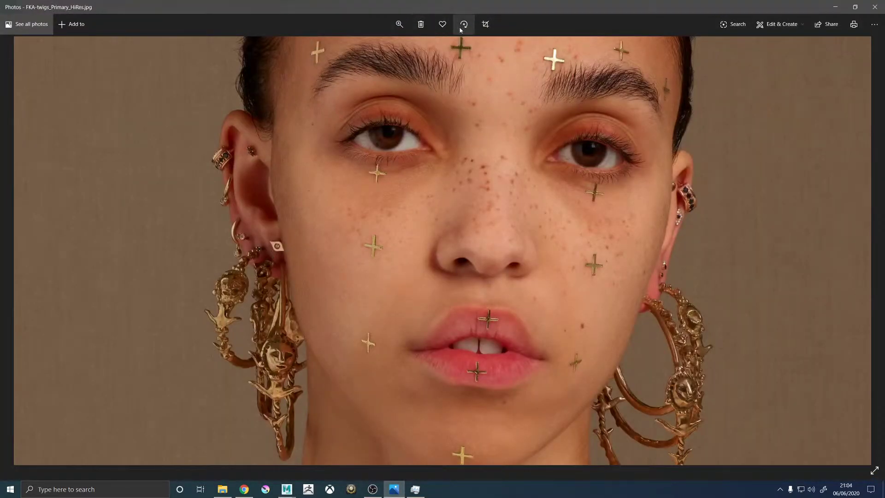
left_click(399, 23)
left_click_drag(359, 46, 402, 48)
left_click_drag(198, 235, 357, 230)
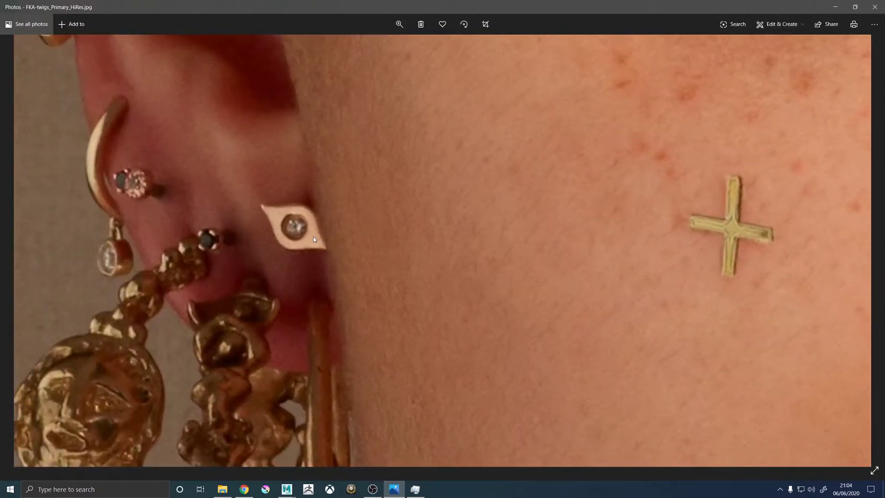
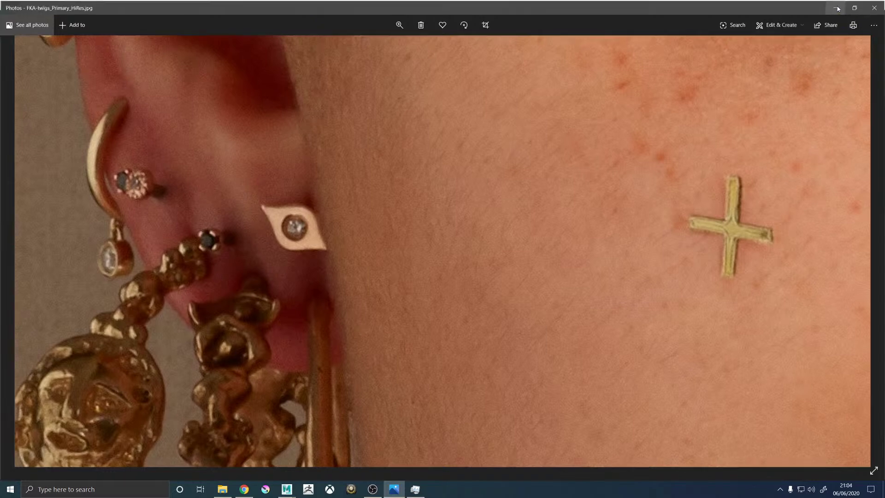
Step: Switch back to Maya's perspective view and create a polygon cube at the origin
left_click(836, 7)
key("space")
key("space")
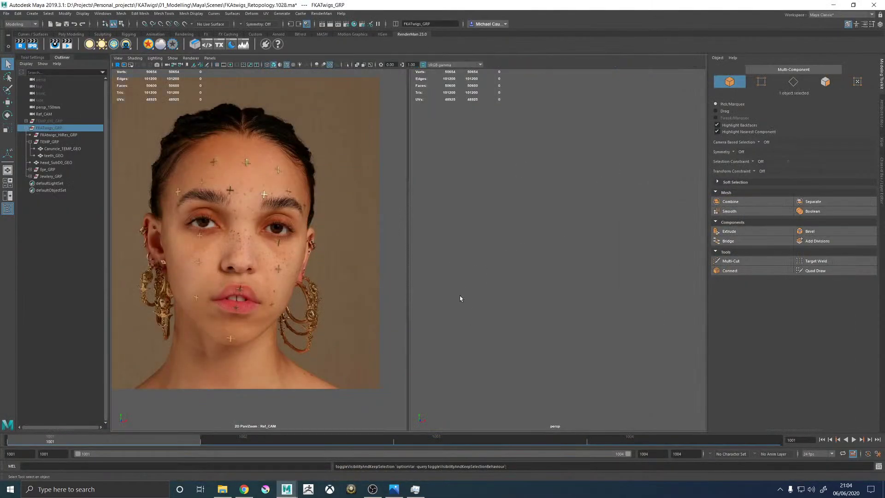
left_click(412, 276)
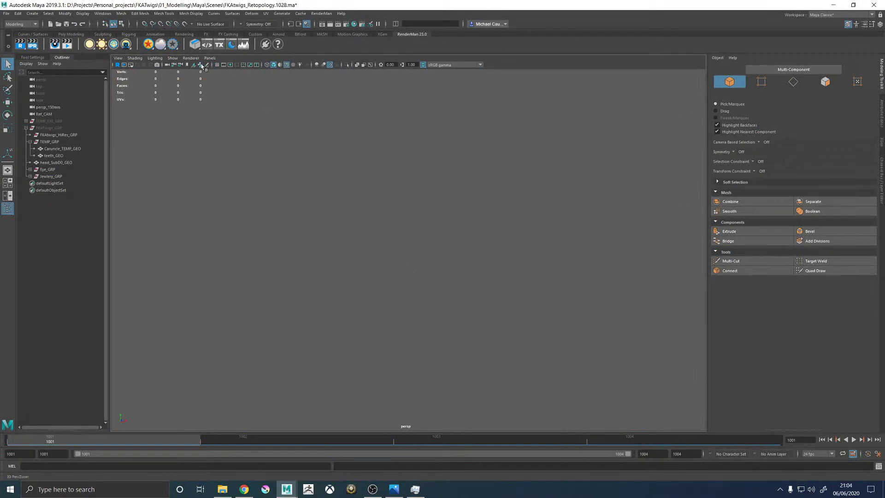
left_click_drag(483, 228, 435, 164, "alt")
right_click(433, 161, "shift")
left_click(432, 179)
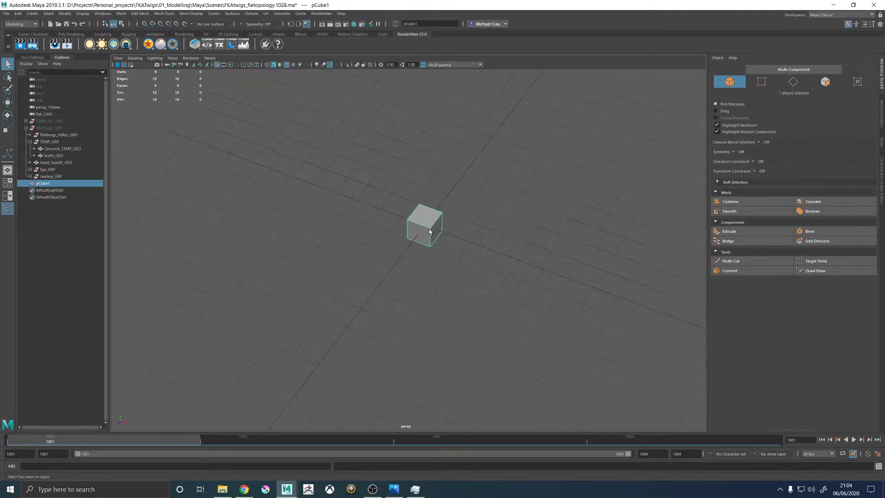
Step: Smooth the cube twice to turn it into a rounded, all-quad ball
right_click(482, 187, "shift")
left_click(474, 231)
left_click_drag(460, 245, 397, 235, "alt")
key("g")
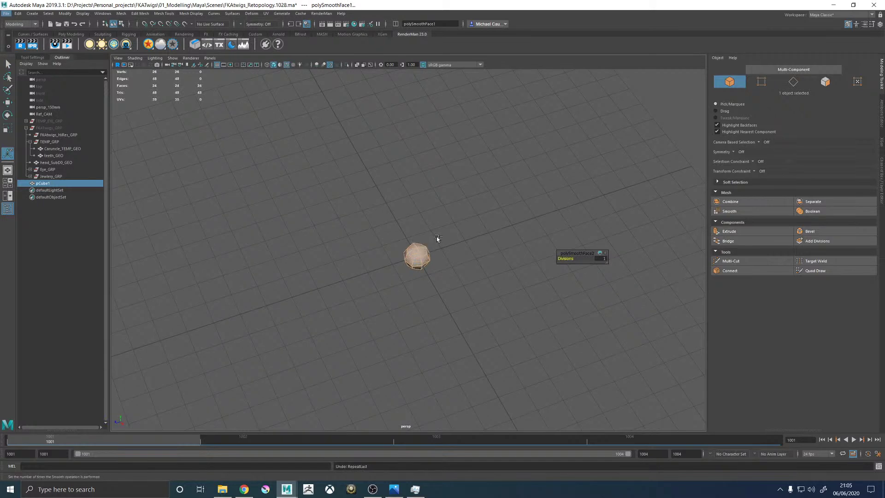
middle_click_drag(444, 243, 403, 248, "alt")
scroll(316, 261, "up", 5)
middle_click_drag(311, 298, 392, 281, "alt")
key("q")
left_click(373, 286)
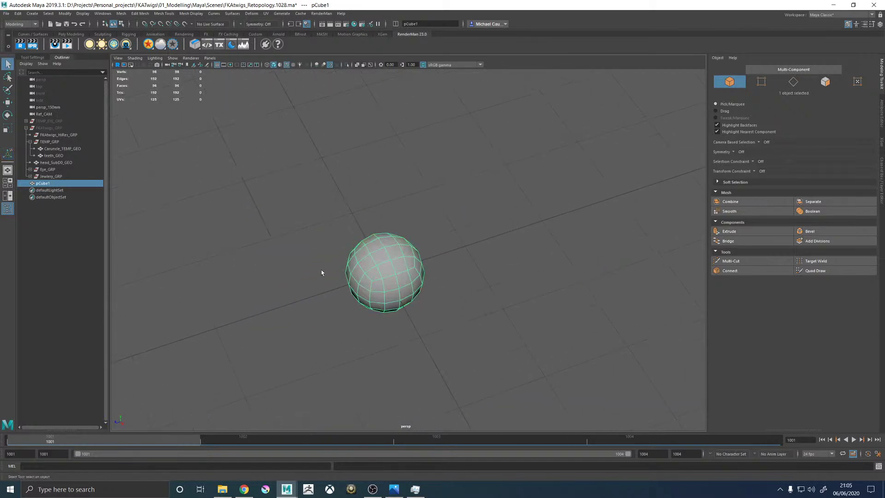
Step: Round the smoothed cube into a true sphere with an enlarged Sculpt deformer and delete its construction history
left_click_drag(336, 277, 299, 290, "alt")
middle_click_drag(298, 291, 413, 261, "alt")
key("f")
scroll(415, 257, "down", 3)
left_click_drag(414, 256, 413, 249, "alt")
right_click(399, 225, "shift")
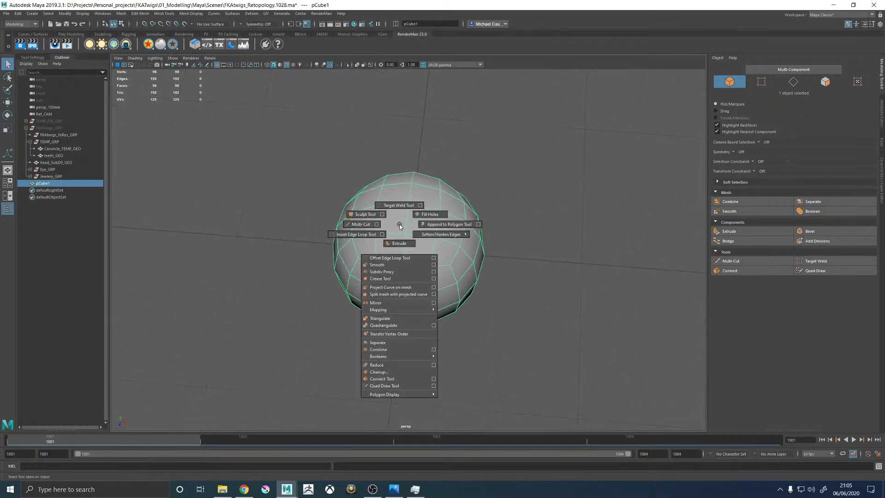
left_click(251, 13)
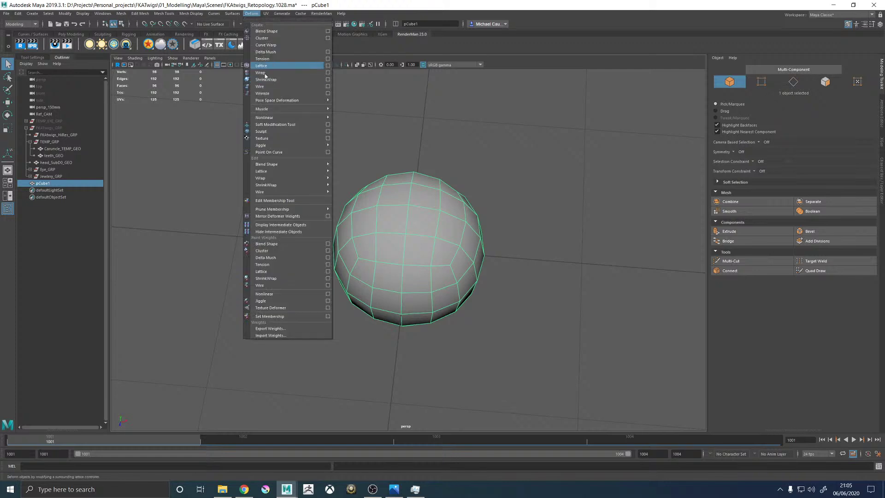
left_click(262, 132)
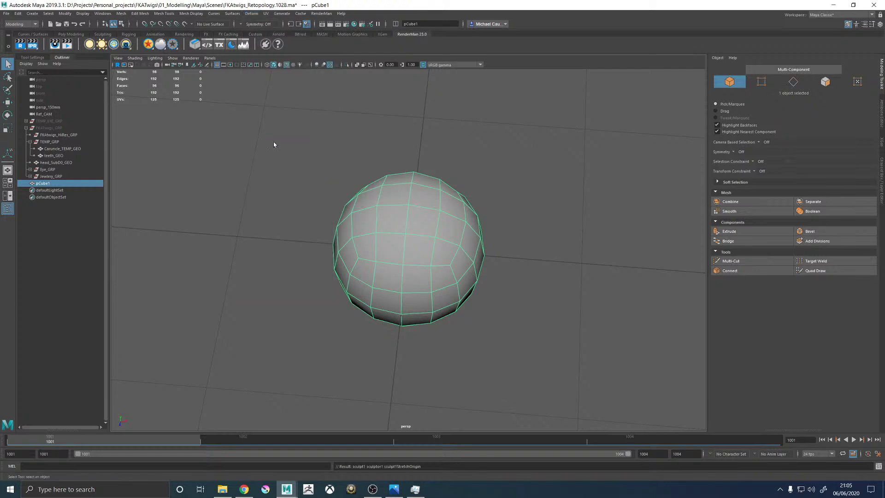
key("r")
left_click_drag(408, 251, 445, 249)
left_click(284, 223)
key("alt+shift+d")
key("f")
Step: Delete all faces of the sphere's lower half, leaving only the upper dome
left_click_drag(362, 265, 368, 231, "alt")
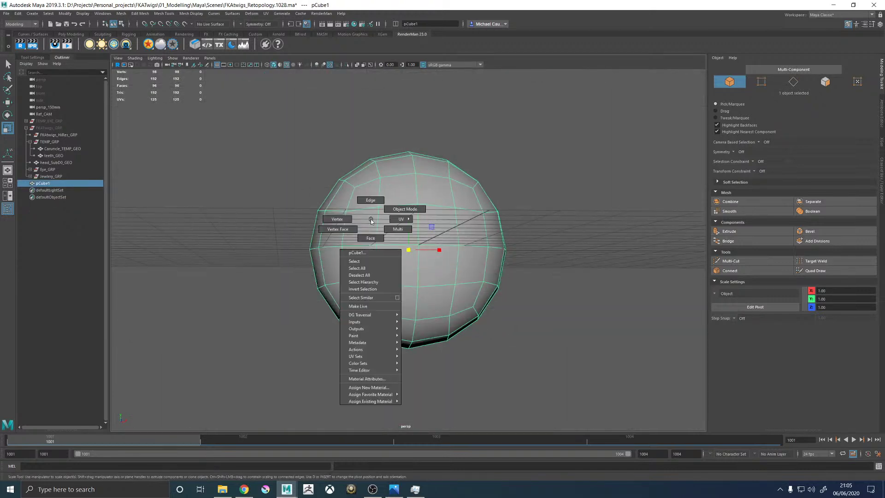
right_click_drag(371, 221, 369, 251)
left_click(356, 263)
left_click(390, 265, "shift")
double_click(402, 277, "shift")
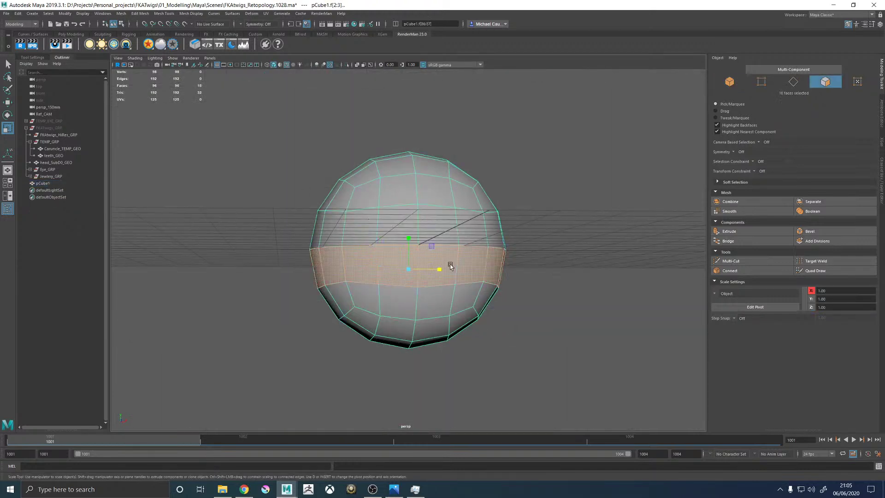
key("Delete")
double_click(438, 303)
key("Delete")
key("F8")
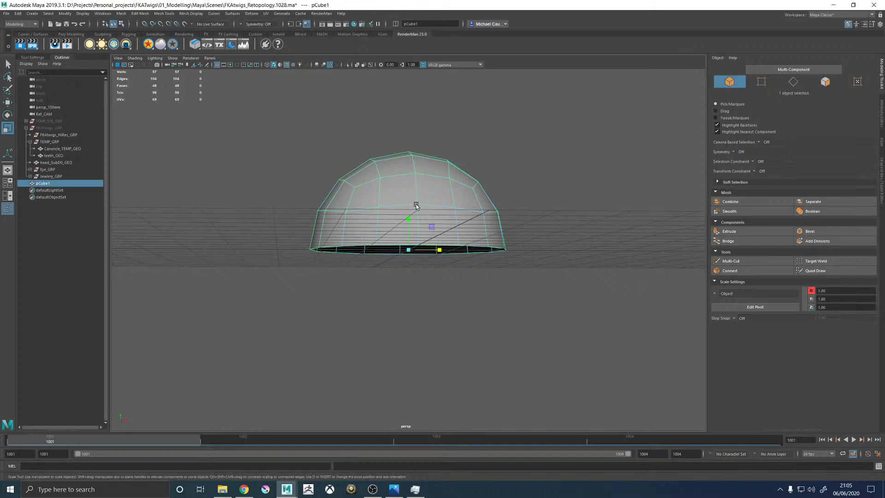
Step: Flatten the dome into a disc by setting its Y scale to 0 and freeze its transformations
left_click_drag(408, 219, 407, 279)
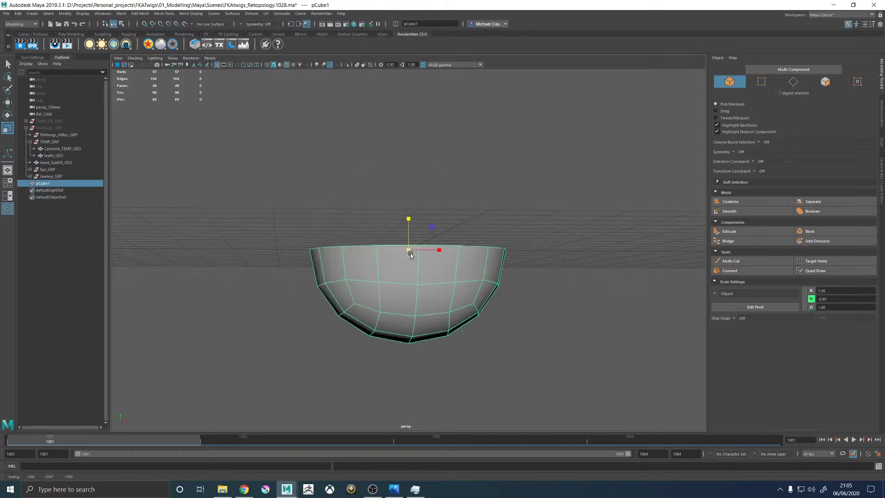
key("ctrl+z")
left_click_drag(408, 218, 408, 247)
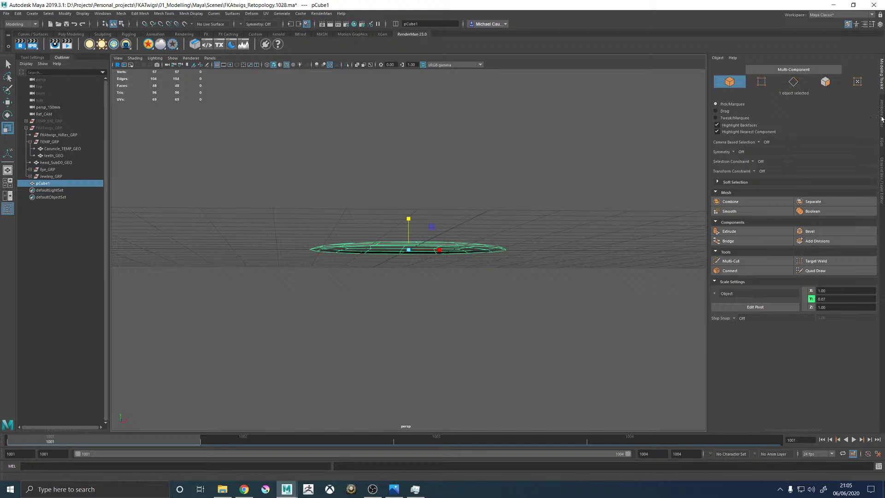
left_click(882, 119)
left_click(674, 132)
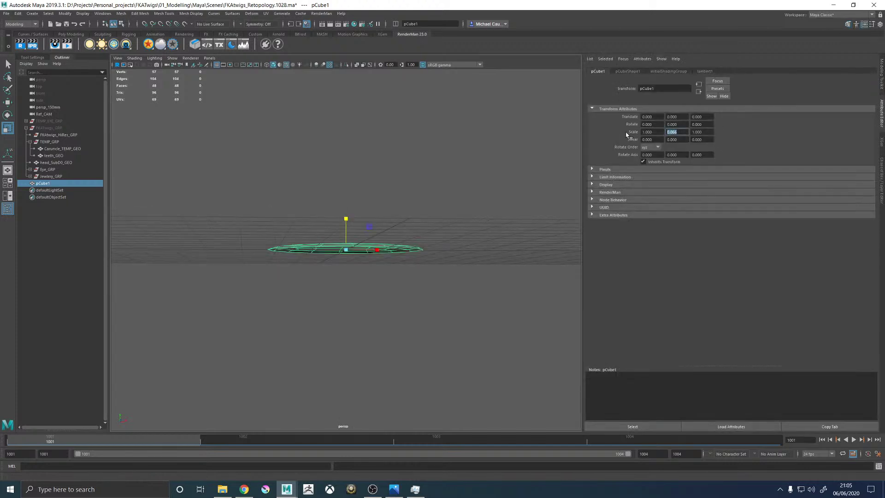
type("0")
key("Return")
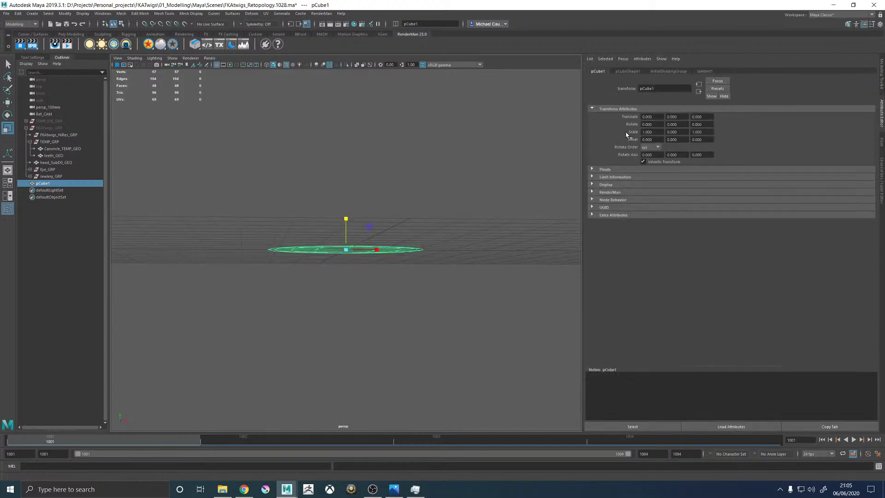
left_click(64, 13)
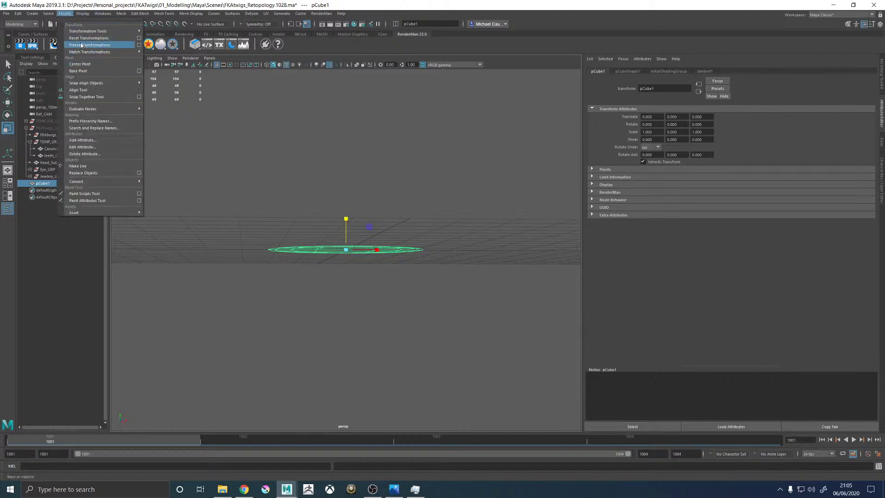
left_click(81, 45)
Step: Remove the edge loop just inside the flat disc's border
left_click_drag(355, 131, 413, 253, "alt")
right_click_drag(411, 221, 416, 193)
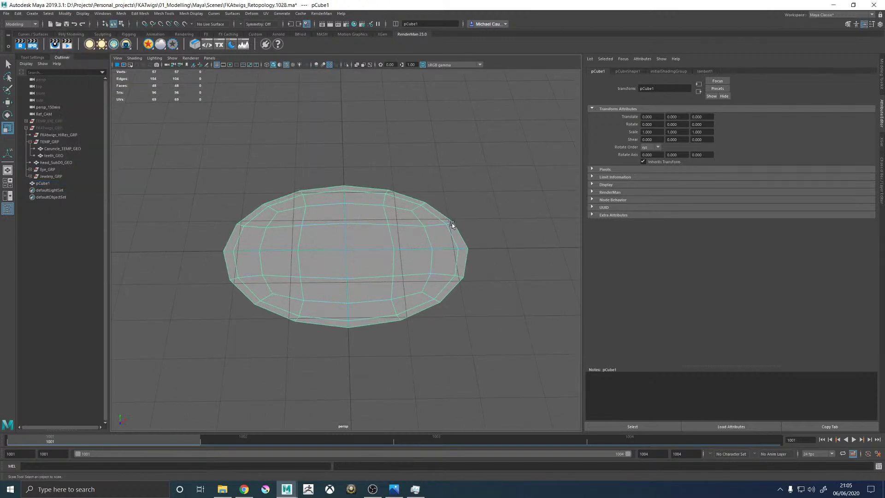
double_click(449, 235)
key("ctrl+Delete")
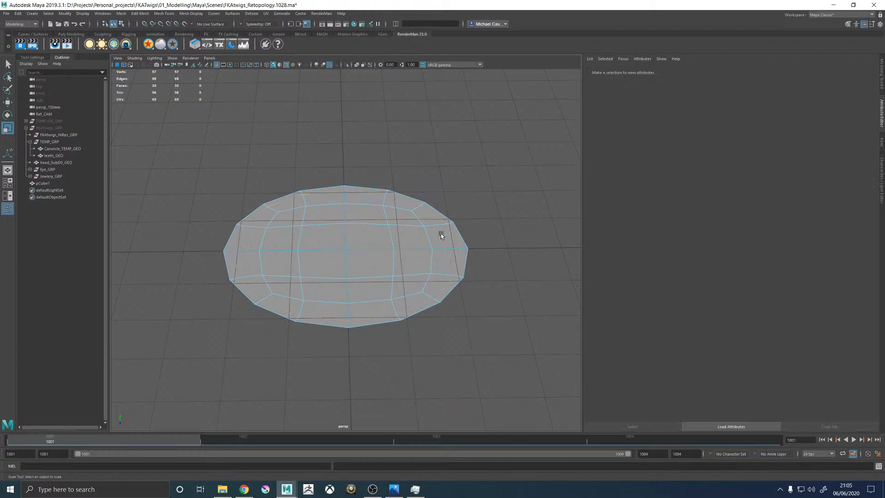
Step: Extrude the disc's border edge loop outward to form a wide ring around it
right_click_drag(356, 217, 357, 234)
double_click(361, 228)
left_click_drag(361, 228, 357, 241, "alt")
right_click_drag(418, 201, 419, 190)
double_click(419, 190)
left_click_drag(370, 214, 428, 192, "alt")
right_click_drag(428, 192, 385, 251, "shift")
left_click_drag(385, 251, 343, 271, "alt")
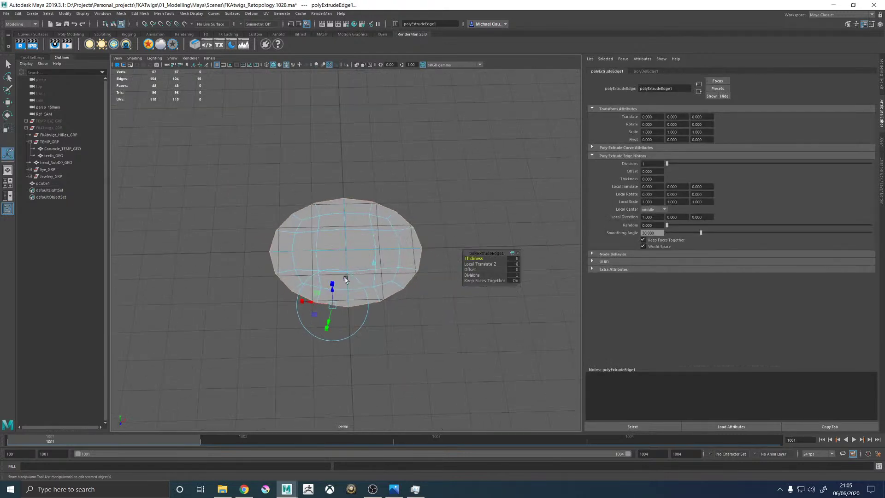
left_click_drag(329, 320, 332, 352)
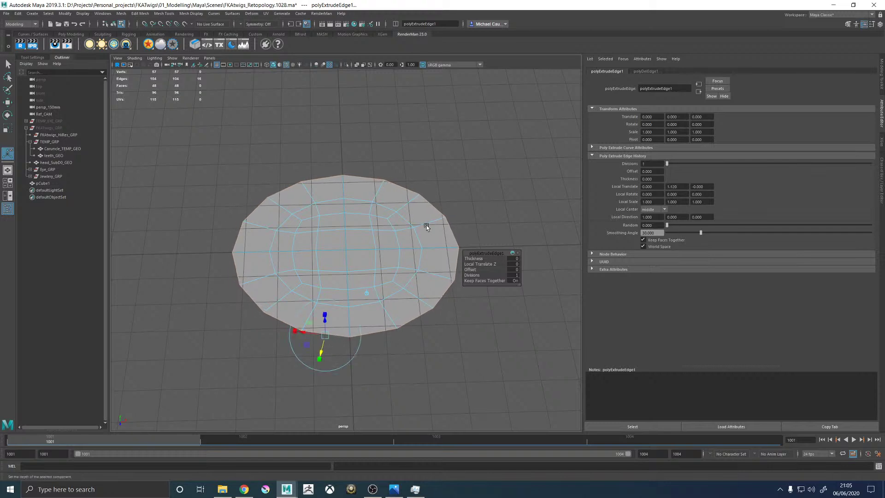
Step: Delete the extruded disc's construction history
right_click_drag(425, 227, 393, 211, "alt")
left_click_drag(393, 211, 341, 214, "alt")
right_click_drag(341, 214, 523, 298, "alt")
right_click_drag(424, 168, 436, 157)
key("alt+shift+d")
right_click_drag(450, 237, 457, 220)
left_click_drag(448, 267, 440, 184, "alt")
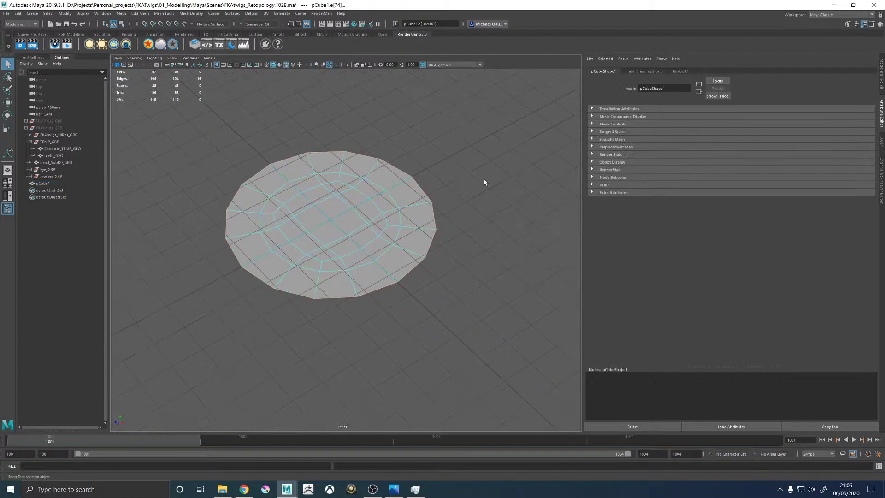
Step: Insert an edge loop around the middle of the disc's outer ring and return to object mode
left_click_drag(356, 245, 407, 212, "alt")
right_click(407, 211, "shift")
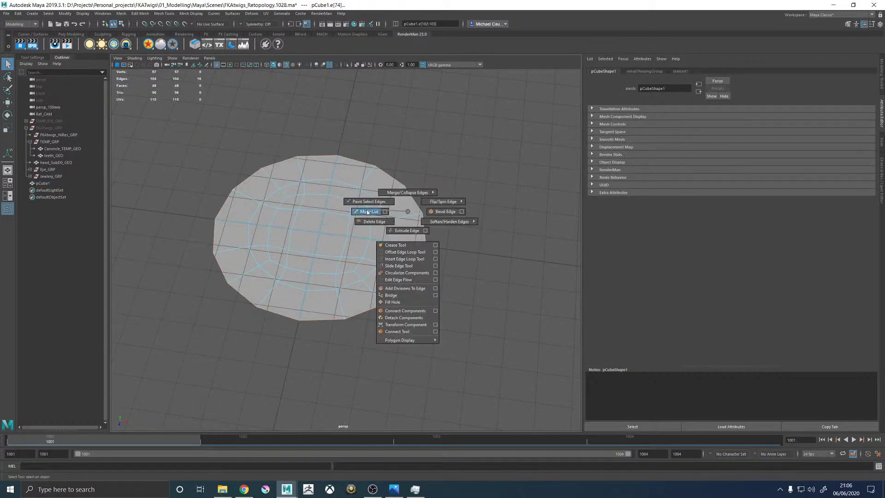
right_click_drag(404, 213, 407, 230, "shift")
key("w")
left_click(317, 237)
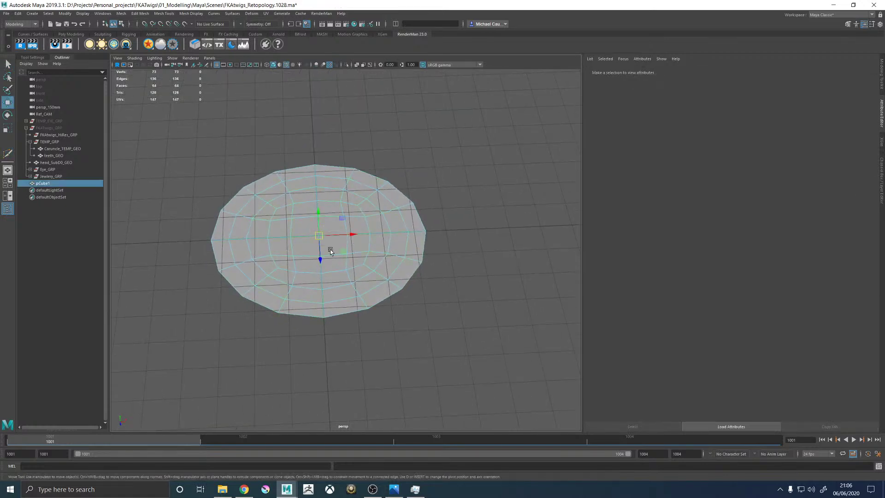
left_click_drag(317, 237, 307, 252, "alt")
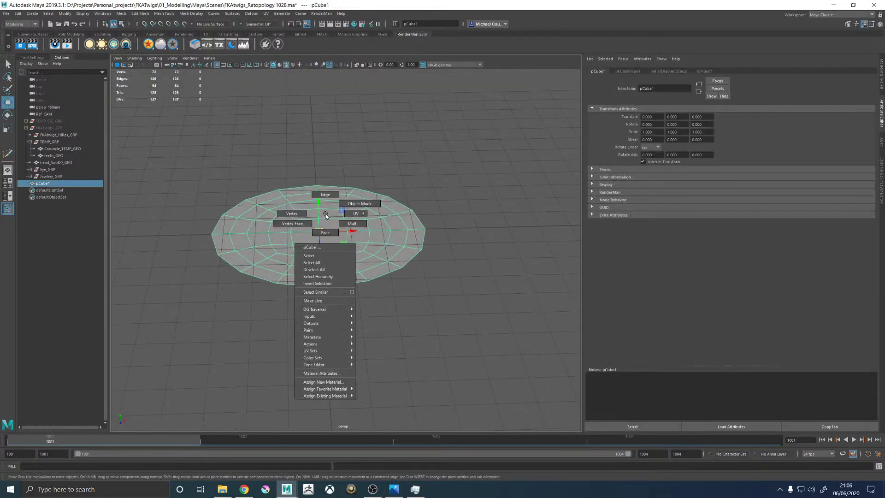
Step: Push the disc's centre vertex downward with soft selection to form a bowl
key("F9")
left_click(318, 232)
key("b")
left_click_drag(308, 234, 387, 236)
left_click_drag(319, 202, 335, 228)
right_click_drag(335, 228, 411, 177, "alt")
double_click(412, 175)
Step: Turn off soft selection and move the bowl's rim edge loop vertically
left_click_drag(417, 244, 393, 204, "alt")
key("b")
key("w")
left_click_drag(293, 183, 283, 167)
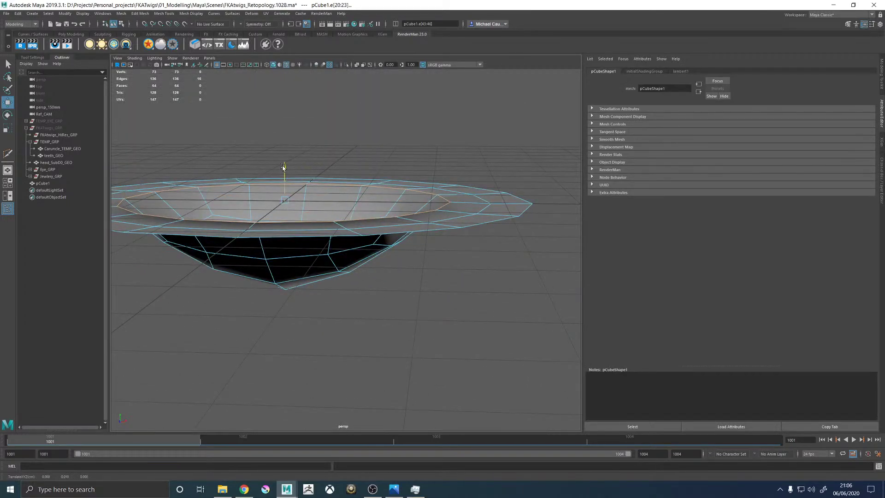
Step: Delete the edge loop in the middle of the bowl's flat outer ring
double_click(485, 209)
key("Delete")
key("r")
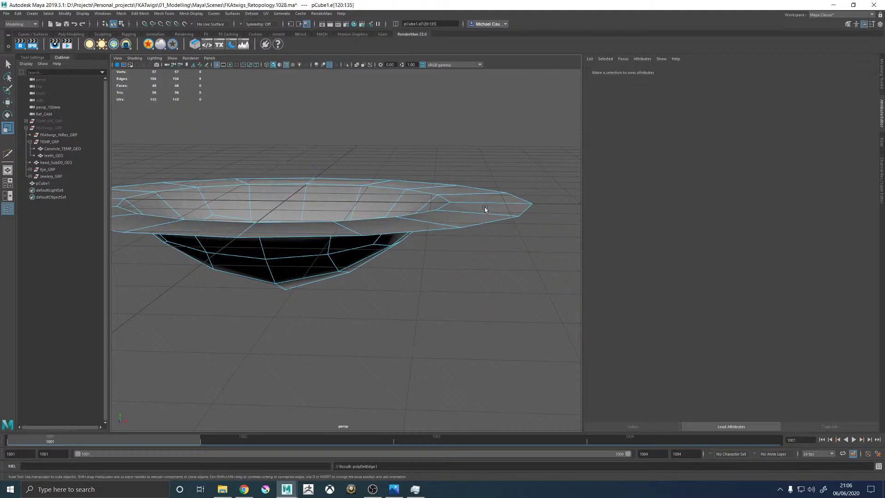
left_click_drag(488, 206, 478, 219, "alt")
right_click_drag(482, 181, 482, 200)
double_click(480, 190)
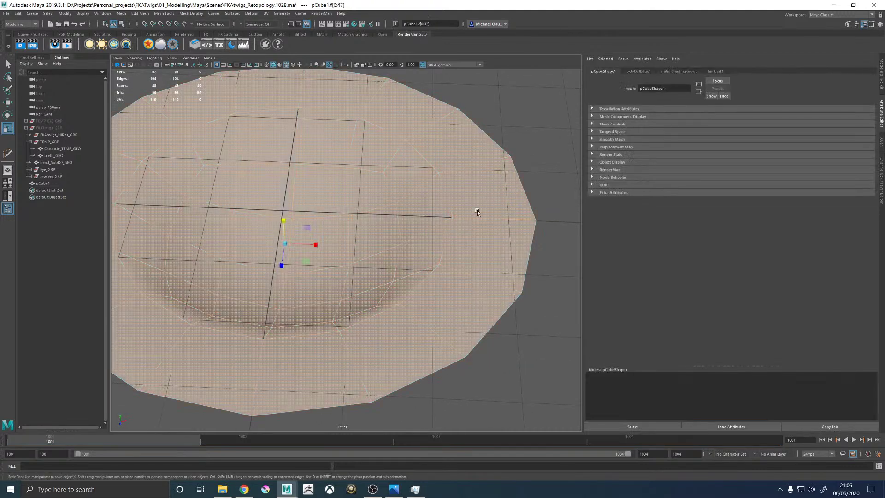
double_click(478, 183)
right_click(475, 231, "shift")
left_click_drag(470, 226, 448, 208, "alt")
left_click_drag(293, 172, 278, 209, "alt")
right_click_drag(389, 223, 479, 120)
left_click(479, 120)
Step: Select the bowl's faces inside the flat ring and scale them inward for a narrower opening
right_click_drag(441, 161, 339, 220, "alt")
left_click_drag(339, 220, 349, 258, "alt")
right_click_drag(295, 225, 362, 201, "alt")
left_click(356, 172)
right_click_drag(355, 171, 356, 192)
left_click(362, 184)
double_click(390, 205, "shift")
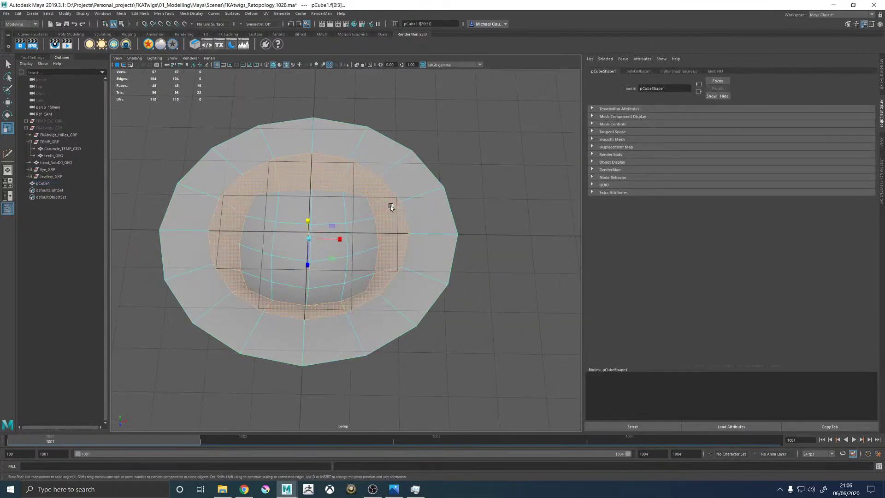
left_click_drag(346, 215, 328, 272, "alt")
right_click_drag(321, 271, 364, 236)
left_click(464, 160)
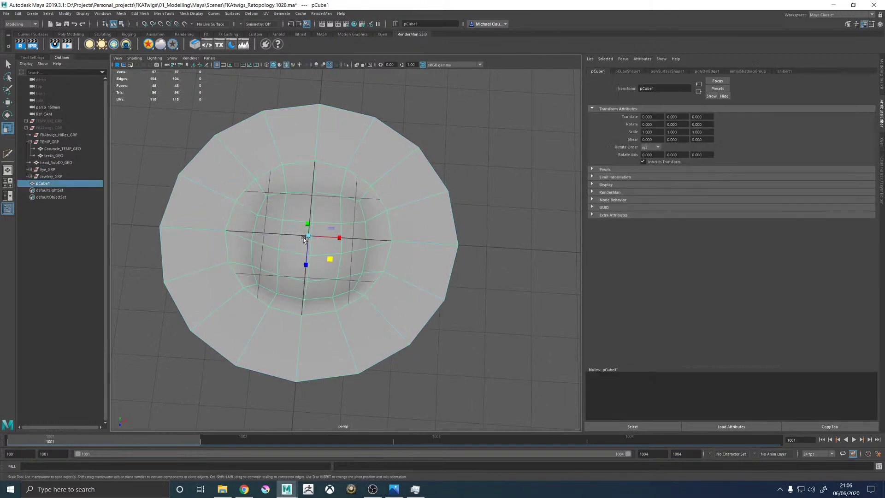
Step: Delete the bowl mesh's construction history and inspect its profile from the side
left_click(303, 237)
scroll(304, 237, "down", 5)
left_click(380, 335)
left_click_drag(379, 339, 284, 277, "alt")
scroll(323, 231, "up", 8)
left_click_drag(339, 209, 369, 205, "alt")
middle_click_drag(334, 201, 375, 175, "alt")
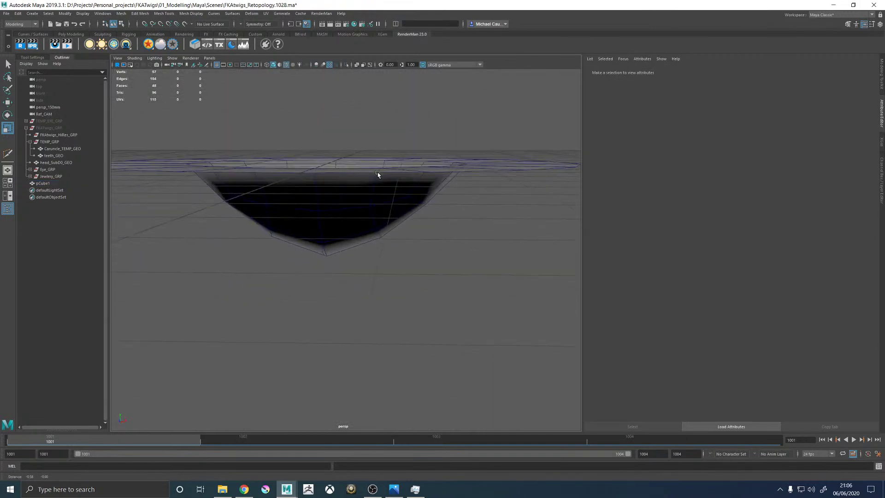
Step: Try to reduce the bowl's depth by scaling all its faces vertically
left_click_drag(375, 175, 342, 206, "alt")
right_click_drag(340, 184, 341, 199)
double_click(337, 185)
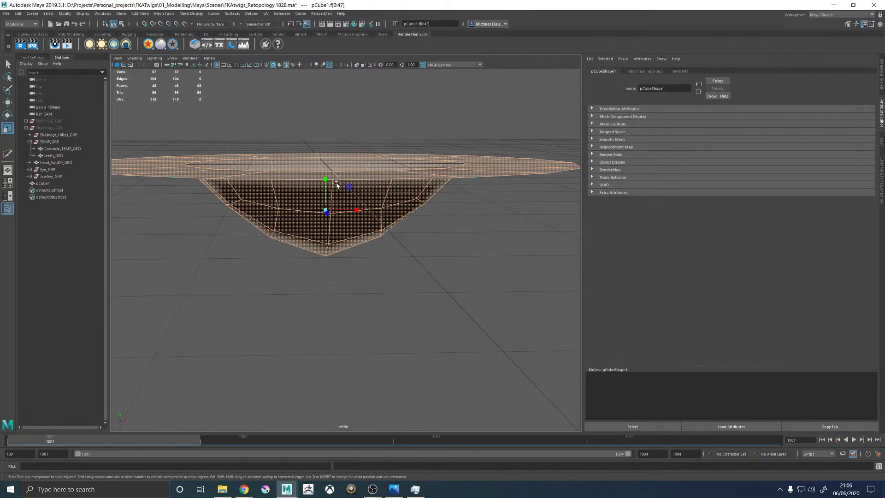
left_click_drag(326, 180, 326, 195)
right_click_drag(343, 181, 388, 103)
left_click_drag(388, 103, 334, 184, "alt")
key("ctrl+z")
right_click_drag(334, 185, 392, 172, "alt")
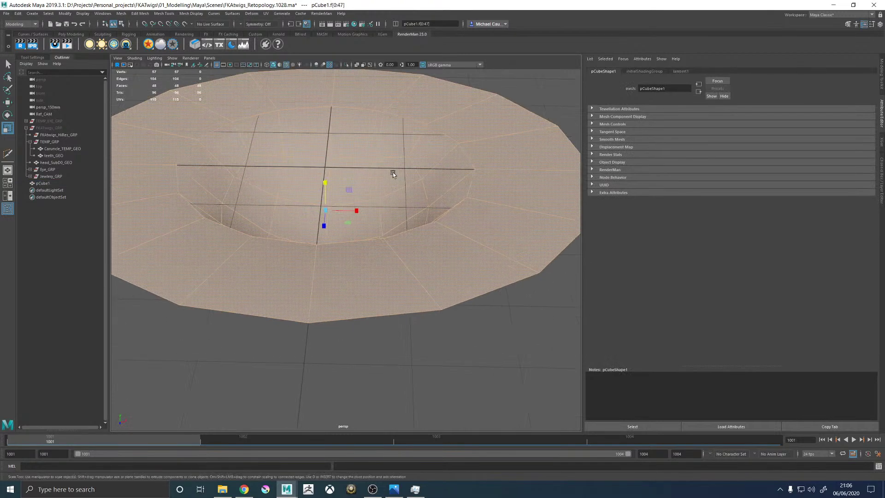
Step: Examine the bowl's edge flow by selecting edge loops across and around it from several angles
key("F10")
left_click(418, 181)
double_click(386, 156)
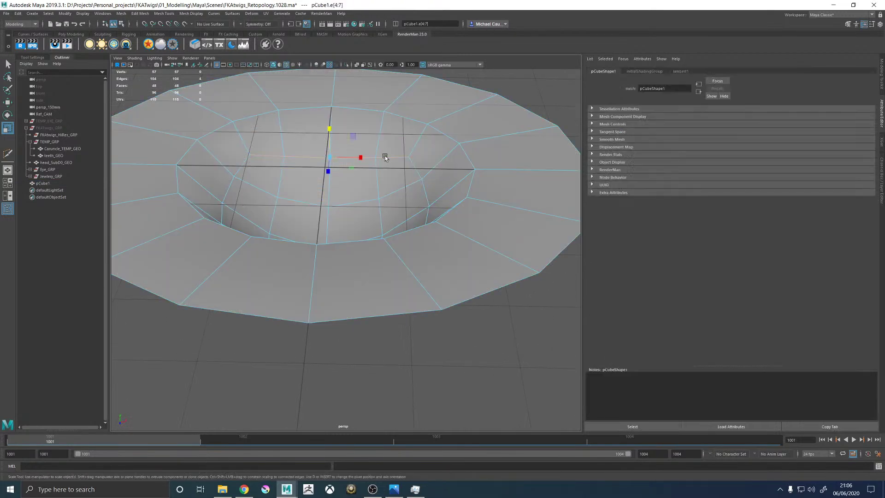
double_click(417, 168, "shift")
double_click(238, 169, "shift")
left_click_drag(238, 169, 261, 249, "alt")
double_click(251, 325, "shift")
right_click_drag(322, 317, 295, 258, "alt")
left_click_drag(295, 258, 341, 239, "alt")
left_click_drag(341, 231, 360, 241)
right_click_drag(360, 242, 433, 165)
left_click(434, 165)
left_click(362, 241)
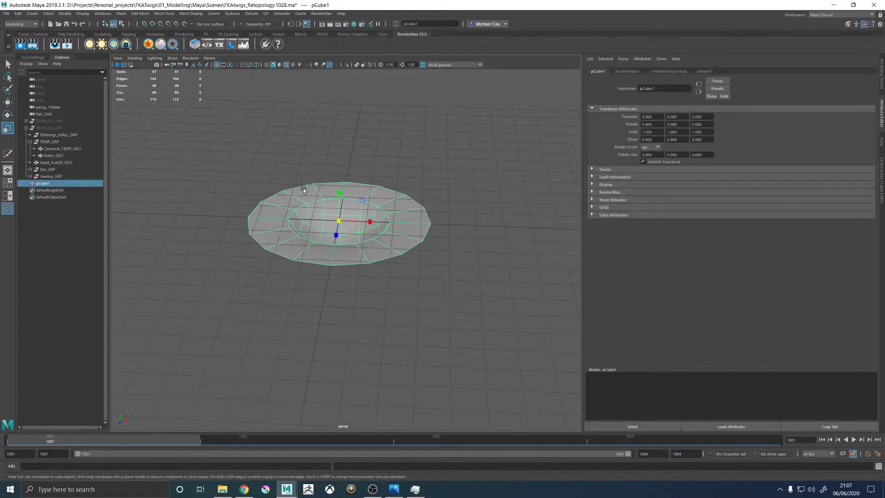
Step: Undo the last three actions on the bowl mesh
right_click_drag(305, 189, 472, 225, "alt")
key("ctrl+z")
key("ctrl+z")
key("ctrl+z")
Step: Select the whole mesh's components and flatten the bowl level with its ring using a vertical scale
left_click_drag(450, 215, 345, 171, "alt")
right_click_drag(346, 171, 297, 181, "alt")
left_click_drag(297, 181, 338, 181, "alt")
right_click_drag(326, 160, 324, 181)
right_click_drag(324, 181, 255, 182, "alt")
left_click_drag(208, 148, 520, 326)
left_click_drag(340, 212, 340, 242)
Step: Select the faces inside the disc's inner ring and extrude them downward to form a central recess
left_click_drag(287, 278, 311, 258, "alt")
right_click_drag(312, 257, 392, 259, "alt")
left_click(354, 261)
left_click_drag(353, 261, 355, 239, "alt")
double_click(359, 294)
left_click_drag(272, 188, 387, 281, "shift")
right_click_drag(386, 220, 385, 239, "shift")
left_click_drag(388, 270, 367, 236, "alt")
left_click_drag(347, 209, 305, 248)
Step: Scale the recess floor inward, then extrude it again to a deeper, narrower level
key("r")
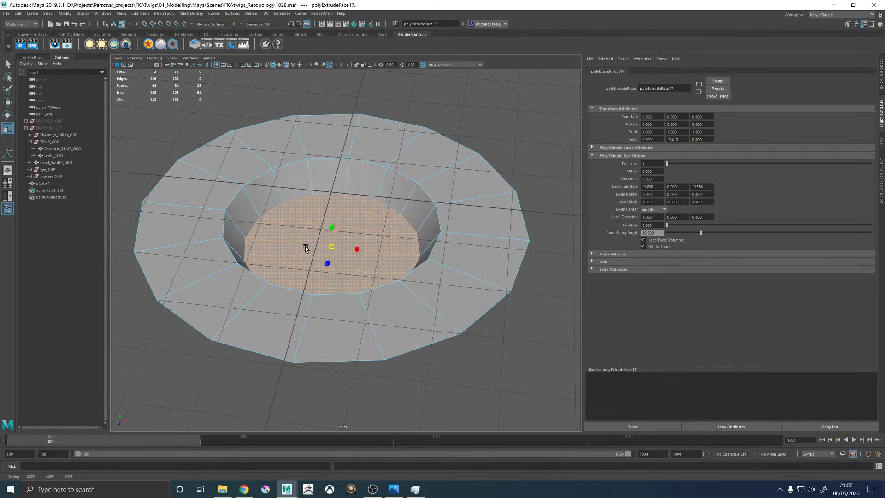
right_click_drag(306, 250, 339, 294, "shift")
key("w")
left_click_drag(330, 225, 350, 233)
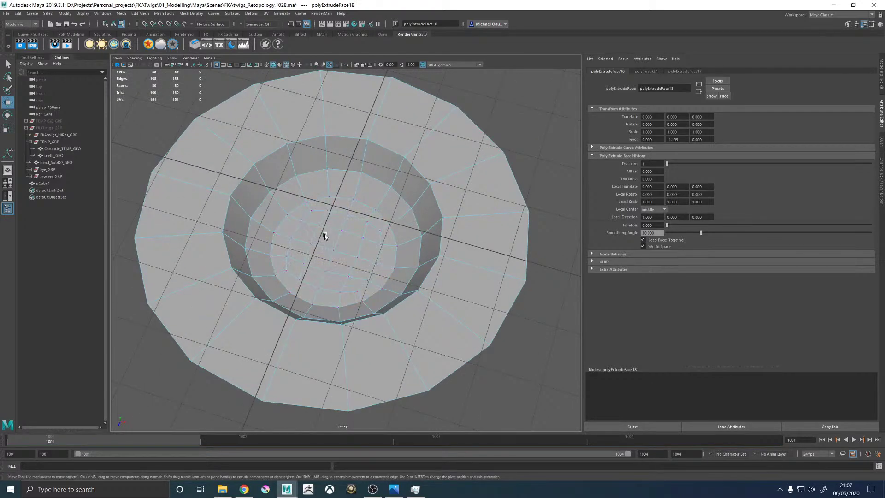
Step: Examine the recessed disc from above and at low angles, and compare it with the earring in the reference photo
left_click(335, 250)
left_click_drag(328, 242, 340, 290, "alt")
right_click_drag(396, 221, 325, 311)
left_click(322, 319)
left_click_drag(322, 319, 353, 303, "alt")
left_click(331, 253)
right_click_drag(281, 251, 325, 244, "alt")
left_click_drag(318, 235, 314, 246, "alt")
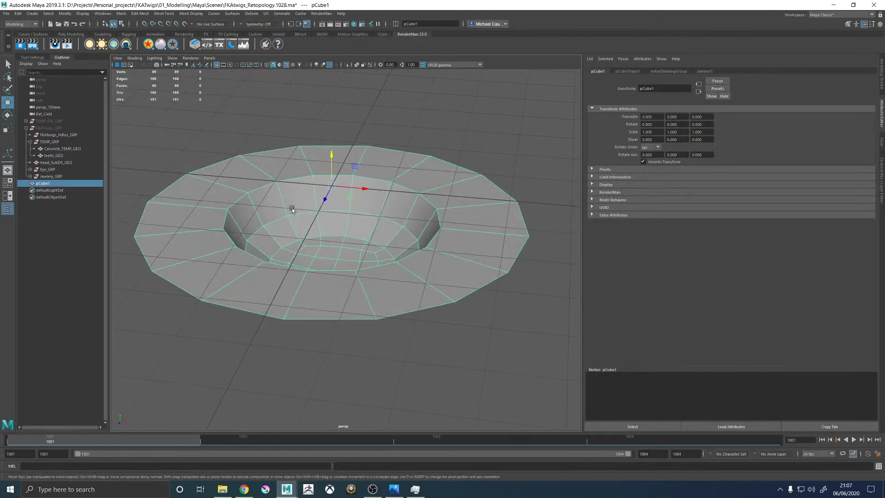
right_click_drag(292, 209, 290, 174)
left_click_drag(509, 230, 476, 239, "alt")
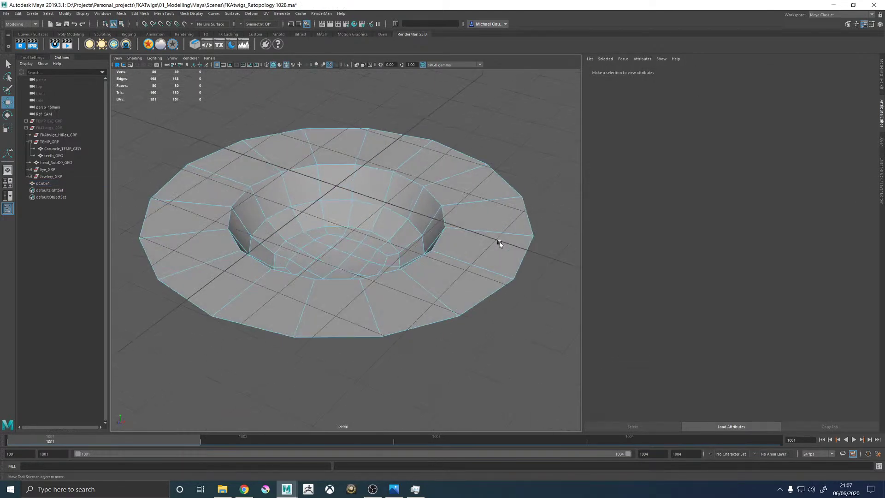
right_click_drag(476, 239, 375, 247, "alt")
left_click(395, 487)
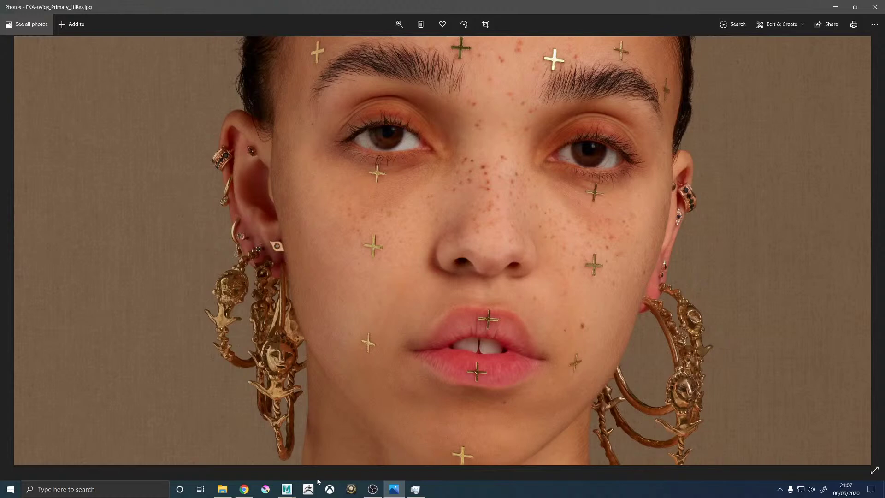
mouse_move(286, 488)
left_click(338, 444)
Step: Select the two opposite outermost rim vertices and scale them outward along X to form two pointed ends
right_click_drag(441, 232, 410, 232)
left_click(446, 253)
left_click_drag(219, 234, 264, 247, "shift")
key("b")
key("b")
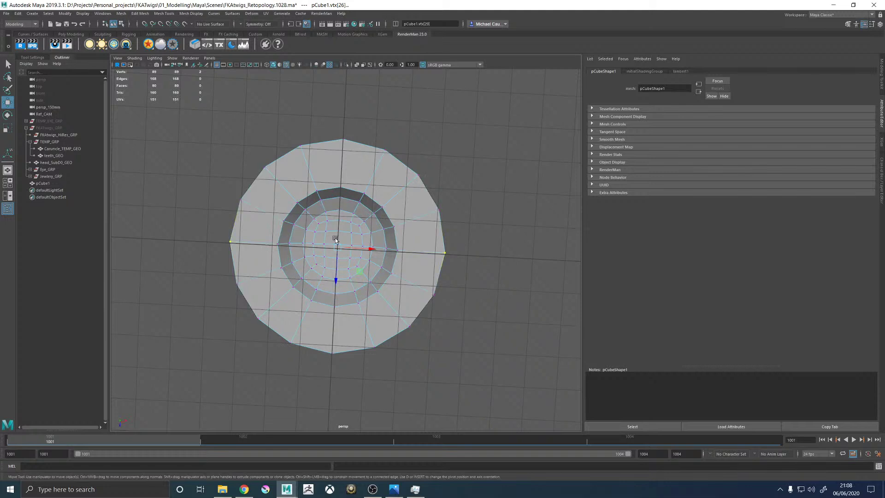
key("r")
left_click_drag(373, 248, 405, 256)
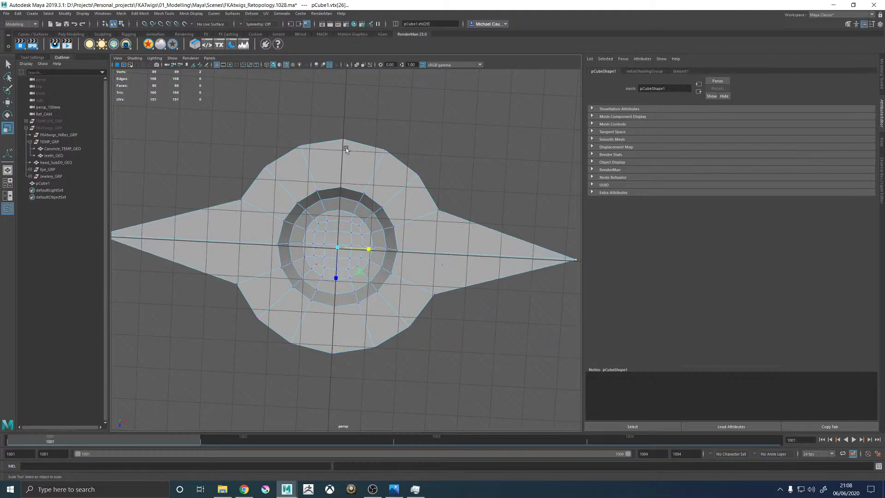
Step: Try to stretch the two pointed tips further outward along X
left_click(234, 147)
double_click(257, 178)
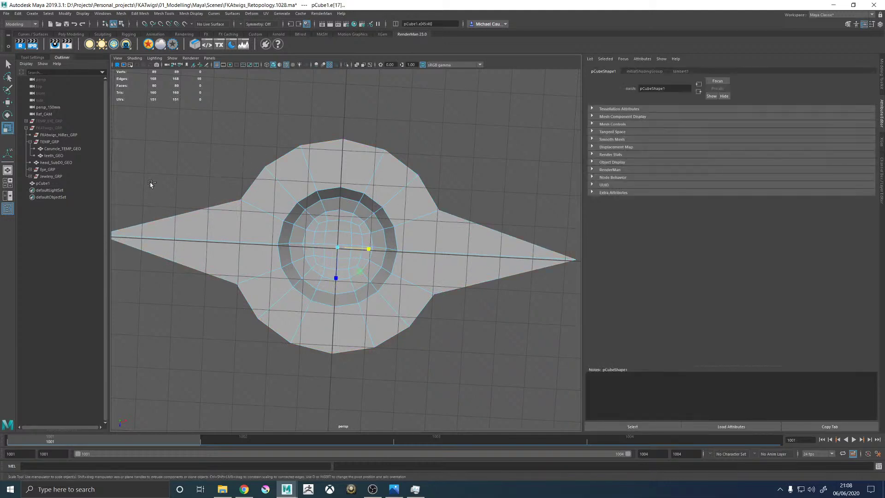
left_click_drag(341, 248, 324, 249)
right_click_drag(501, 223, 470, 224)
scroll(475, 229, "down", 4)
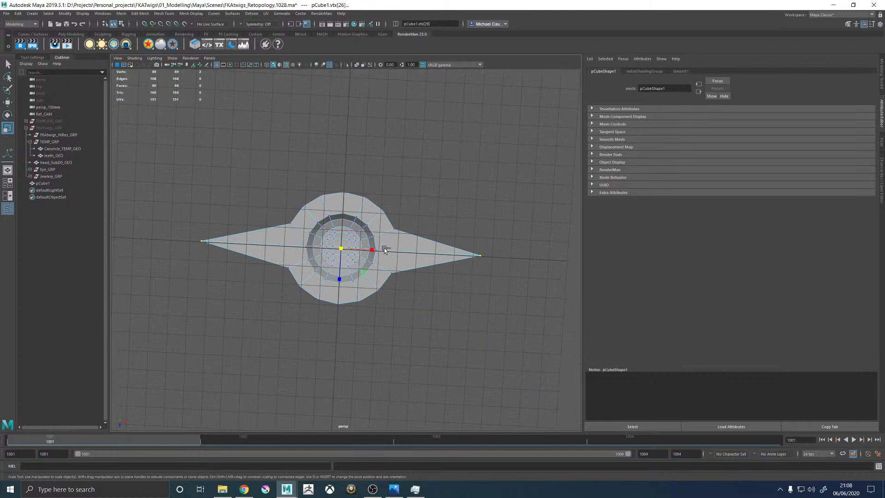
key("ctrl+z")
key("ctrl+z")
scroll(418, 256, "up", 3)
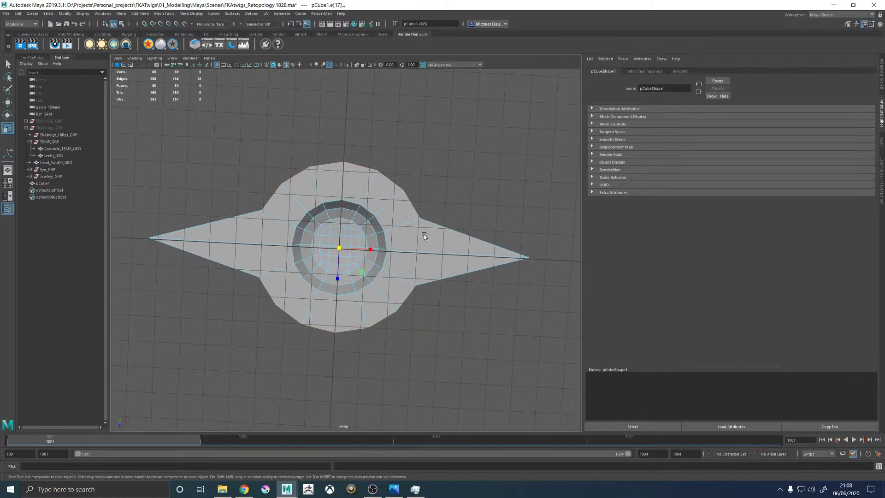
Step: Select the four rim vertices adjacent to the tips and scale them outward along X to soften the taper
left_click(418, 217)
left_click_drag(423, 294, 423, 293, "shift")
left_click_drag(254, 272, 267, 288, "shift")
left_click_drag(253, 202, 270, 223, "shift")
left_click_drag(370, 251, 380, 254)
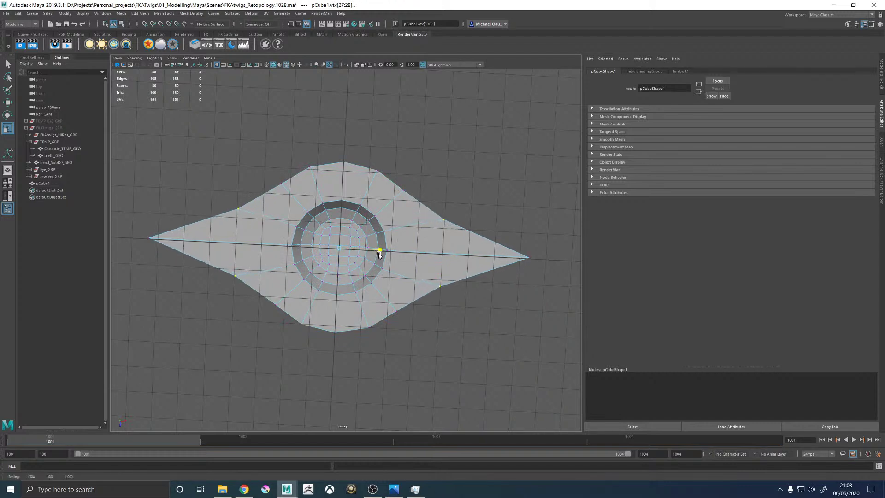
right_click_drag(385, 235, 421, 194)
Step: Return the mesh to object mode and hide the viewport grid
left_click(430, 151)
right_click_drag(456, 258, 405, 298, "alt")
left_click_drag(405, 298, 369, 256, "alt")
right_click_drag(369, 256, 542, 316, "alt")
left_click(421, 228)
left_click(346, 64)
left_click(346, 65)
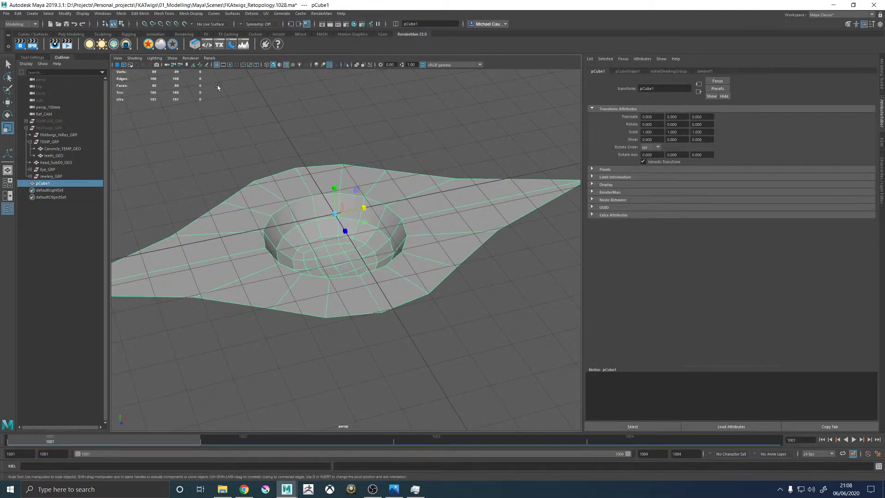
left_click(216, 65)
Step: Multi-Cut an edge across one pointed end, joining its two shoulder vertices through the centre edge
left_click_drag(424, 184, 410, 246, "alt")
right_click_drag(408, 247, 371, 249, "shift")
right_click(384, 295)
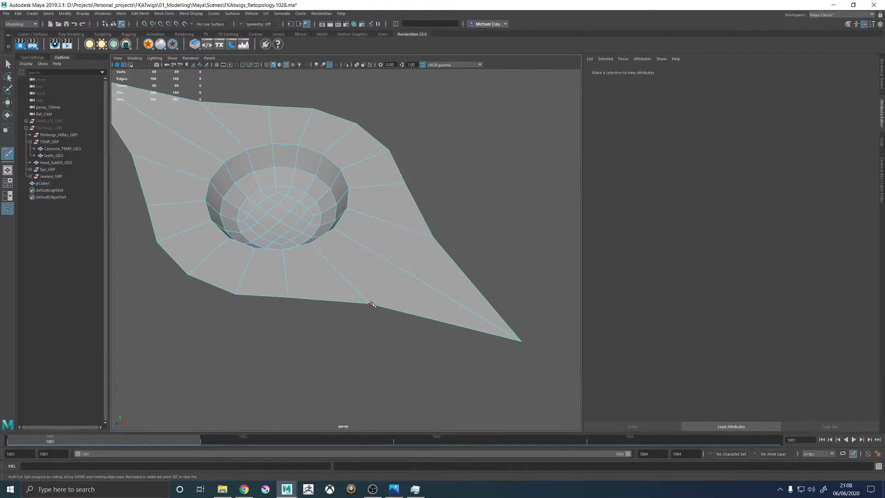
left_click(423, 282)
left_click(433, 237)
right_click(434, 239)
Step: Cut the matching edge across the opposite pointed end, from shoulder vertex to shoulder vertex through the centre edge
right_click_drag(434, 238, 410, 245, "alt")
left_click_drag(334, 251, 363, 261, "alt")
middle_click_drag(363, 260, 443, 262, "alt")
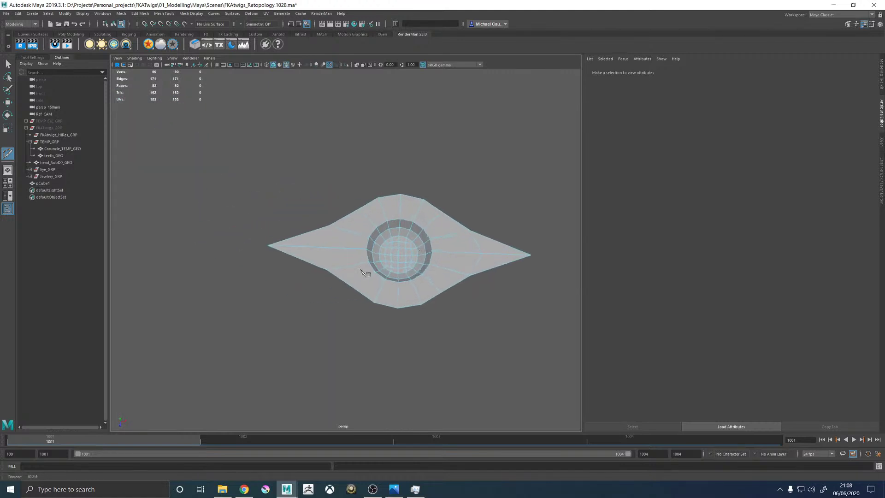
right_click_drag(340, 257, 349, 290, "alt")
left_click(298, 254, "shift")
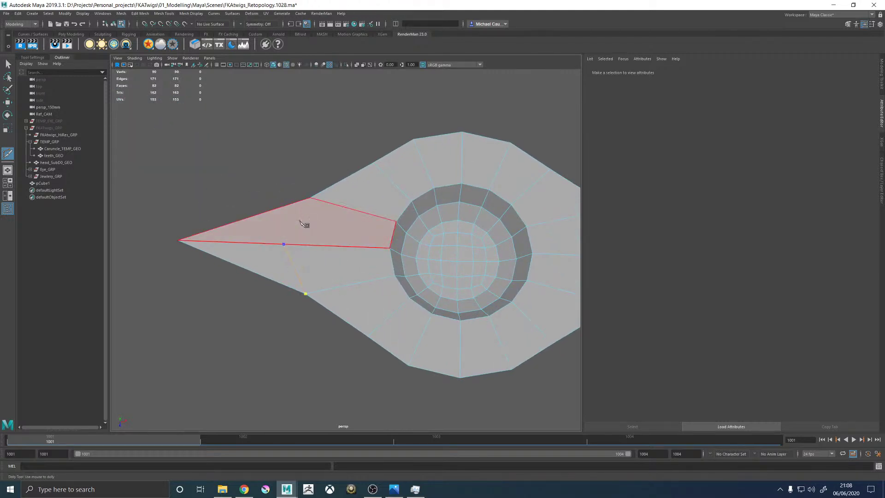
left_click(310, 202)
right_click(310, 203)
Step: Try to chamfer the two tip vertices with a width of 0.25
right_click_drag(328, 213, 316, 221, "alt")
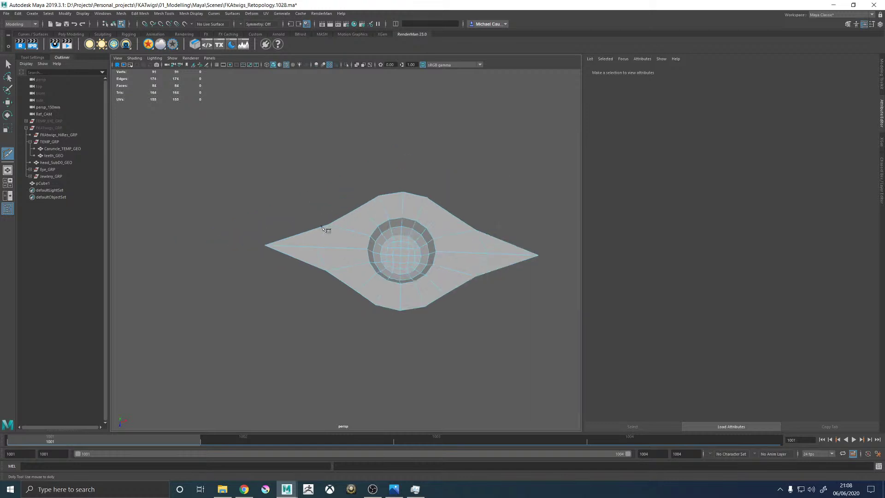
middle_click_drag(318, 221, 281, 222, "alt")
right_click_drag(286, 223, 330, 235, "alt")
middle_click_drag(484, 264, 446, 266, "alt")
key("w")
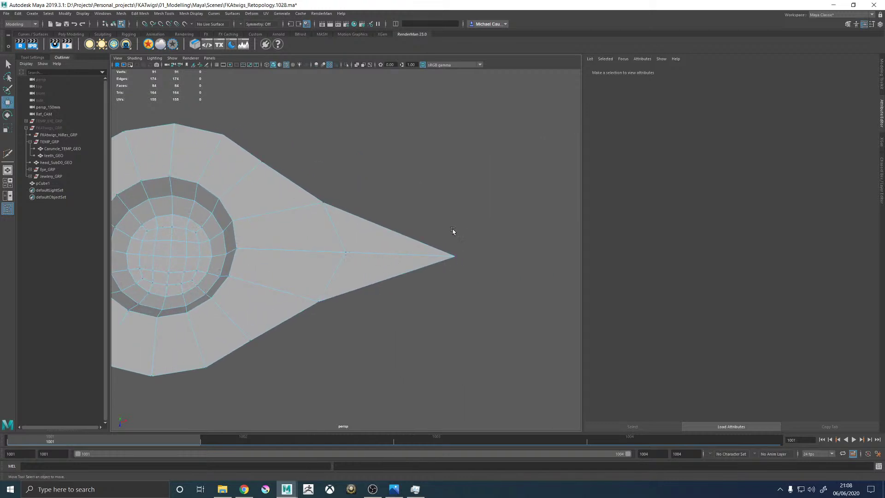
left_click_drag(446, 235, 477, 285)
middle_click_drag(322, 281, 565, 280, "alt")
right_click_drag(171, 221, 170, 208, "alt")
left_click_drag(162, 216, 202, 247, "shift")
right_click_drag(202, 181, 237, 180, "shift")
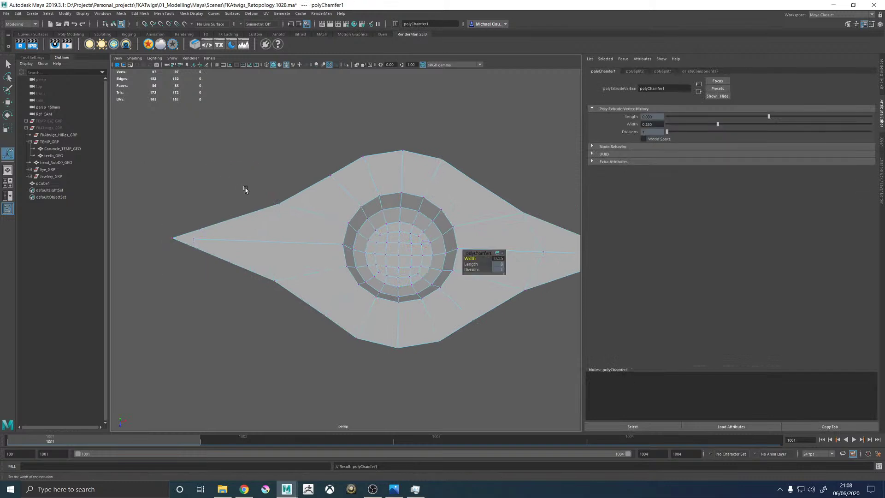
middle_click_drag(246, 191, 250, 189)
key("ctrl+z")
key("ctrl+z")
key("ctrl+z")
middle_click_drag(432, 223, 209, 213, "alt")
right_click_drag(210, 214, 360, 231, "alt")
right_click_drag(534, 273, 442, 260, "alt")
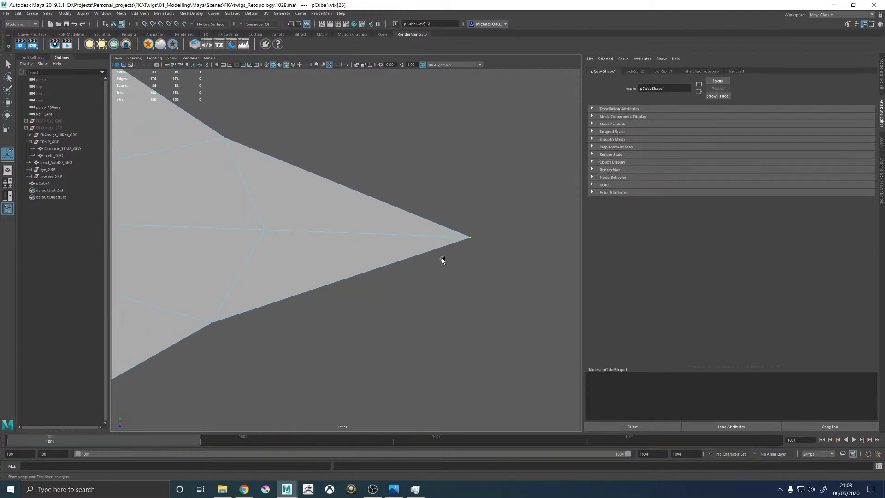
right_click(459, 293, "shift")
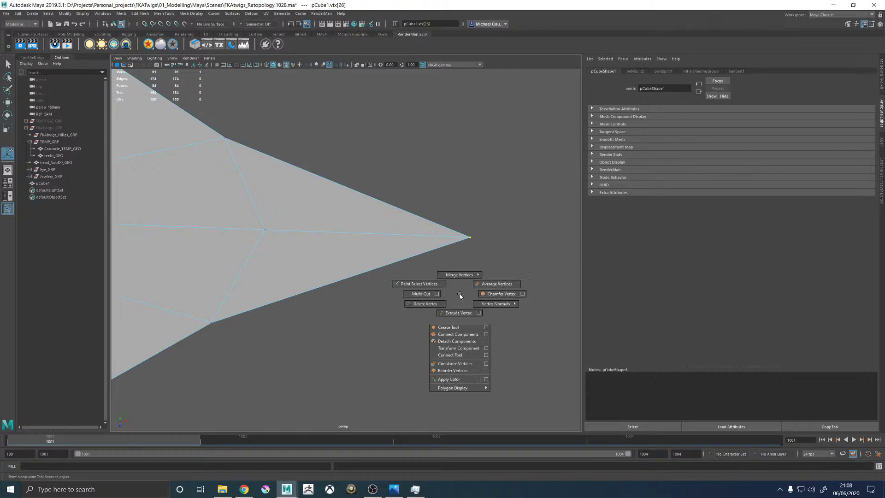
Step: Bevel the centre edges running to both tips with a fraction of 0.11
key("q")
right_click_drag(395, 241, 223, 239, "alt")
middle_click_drag(224, 239, 453, 239, "alt")
left_click(314, 234, "shift")
right_click(306, 197, "shift")
right_click_drag(306, 198, 332, 202, "shift")
middle_click_drag(327, 206, 302, 210, "alt")
middle_click_drag(305, 211, 292, 211)
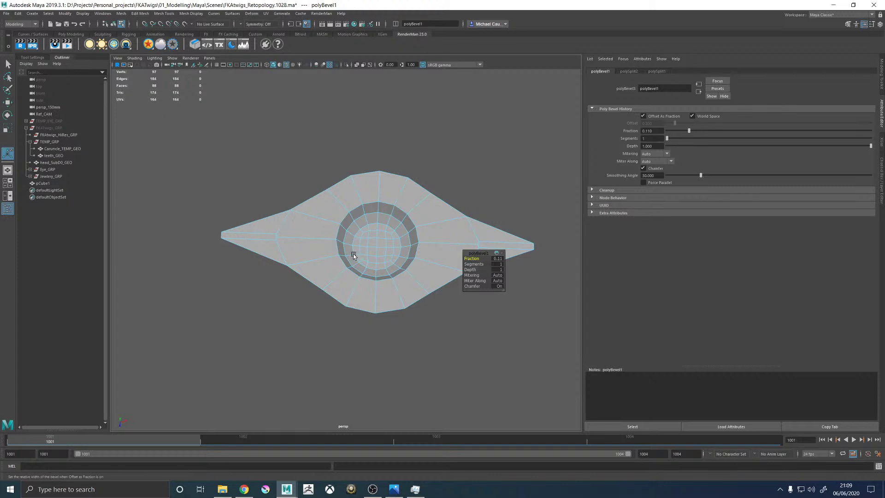
Step: Widen the bevel at the tips to a fraction of 0.14
scroll(353, 256, "up", 4)
middle_click_drag(282, 236, 359, 241, "alt")
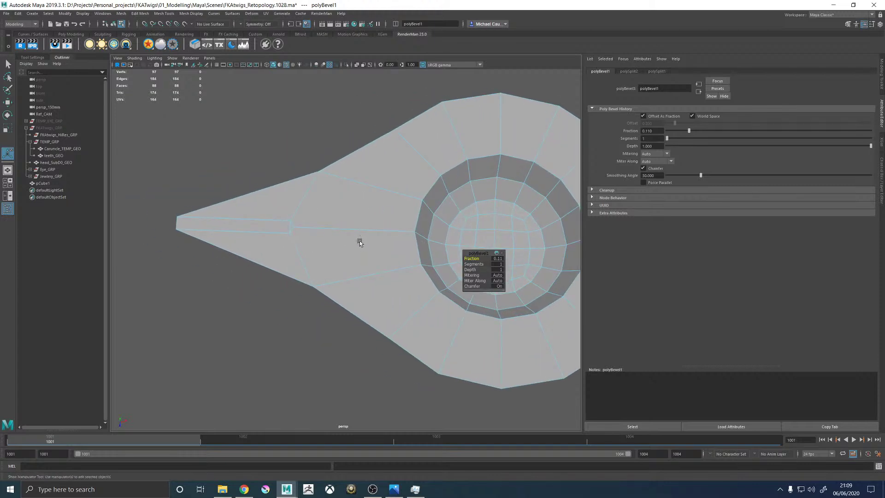
scroll(233, 225, "up", 4)
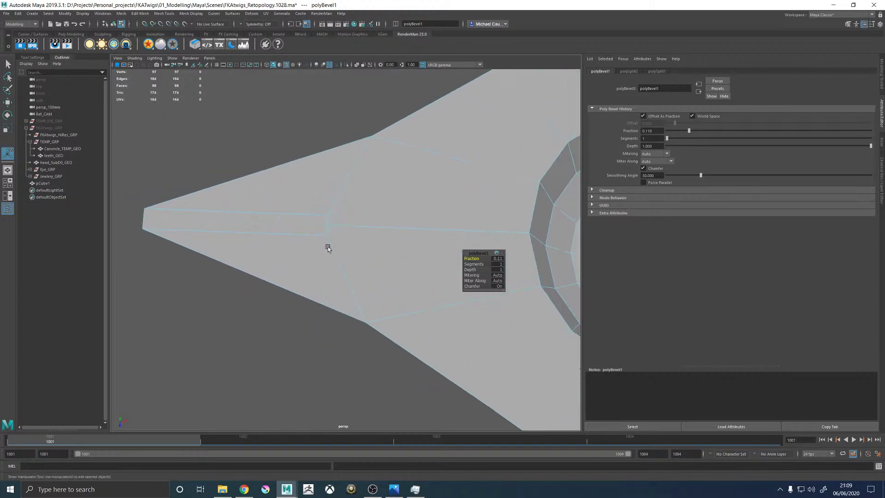
right_click_drag(316, 226, 314, 229)
scroll(338, 231, "down", 2)
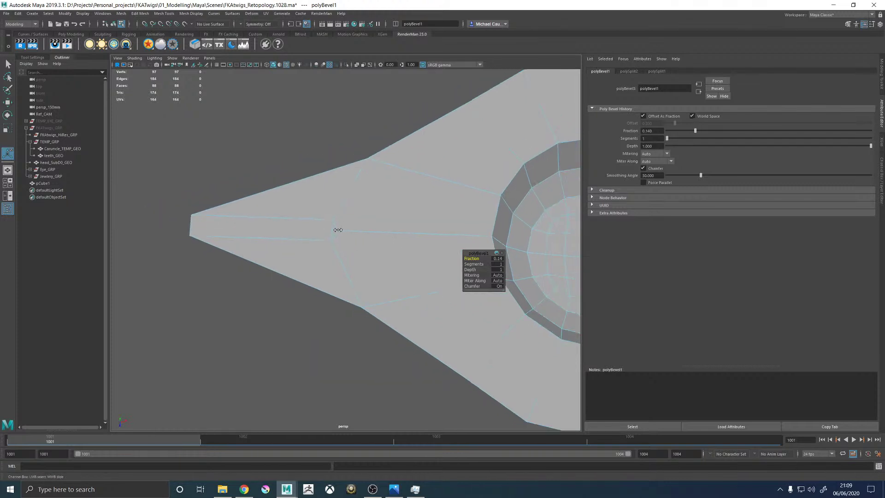
middle_click_drag(337, 230, 340, 230)
Step: Cut an edge lengthwise down the middle of the narrow bevelled strip on one pointed end
right_click_drag(391, 240, 70, 238, "alt")
middle_click_drag(386, 239, 301, 239, "alt")
right_click_drag(301, 239, 393, 225, "alt")
key("q")
middle_click_drag(164, 245, 330, 236, "alt")
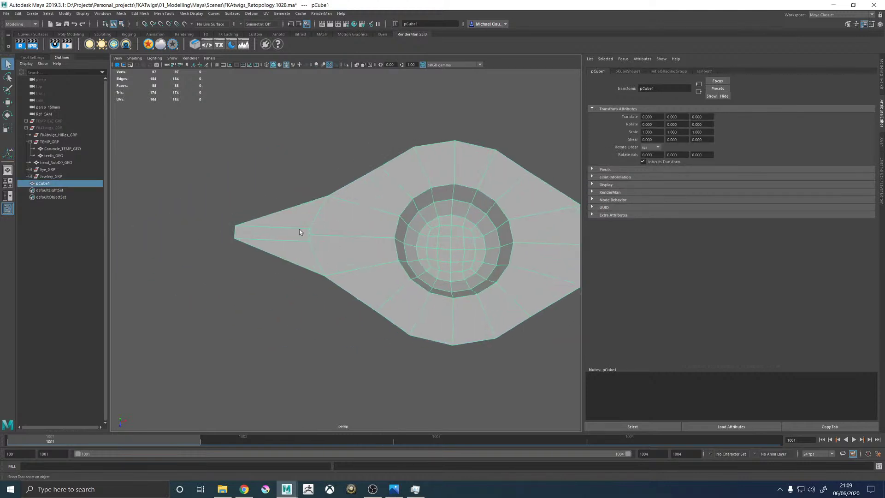
scroll(318, 232, "up", 3)
right_click_drag(304, 225, 299, 230, "shift")
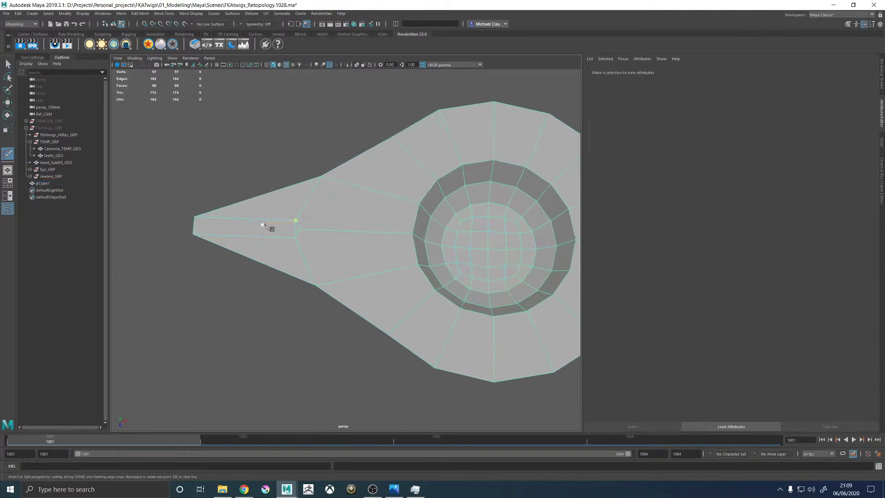
left_click(299, 229)
Step: Cut the same lengthwise centre edge through the bevelled strip on the opposite pointed end
middle_click_drag(487, 234, 243, 252, "alt")
left_click(435, 263)
left_click(543, 268)
right_click(542, 267)
Step: Try deleting the lengthwise edges of the bevelled strip on the pointed end
key("w")
left_click(458, 256)
key("q")
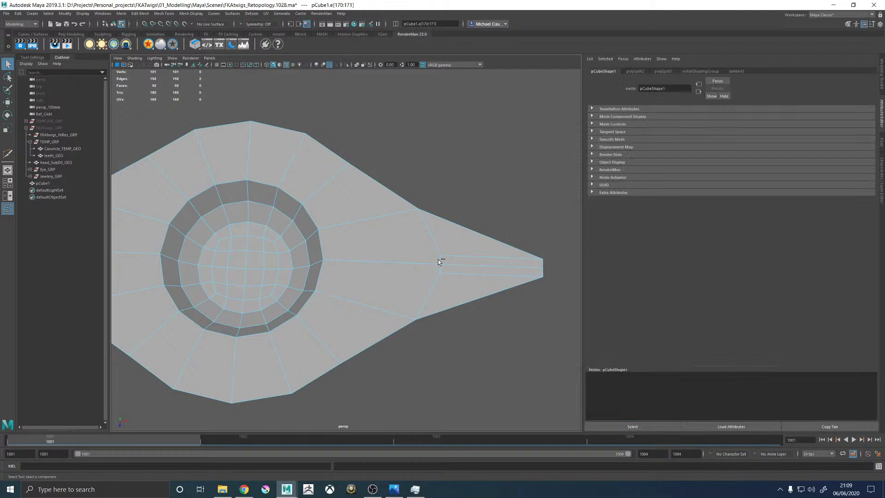
key("Delete")
left_click(479, 258)
key("Delete")
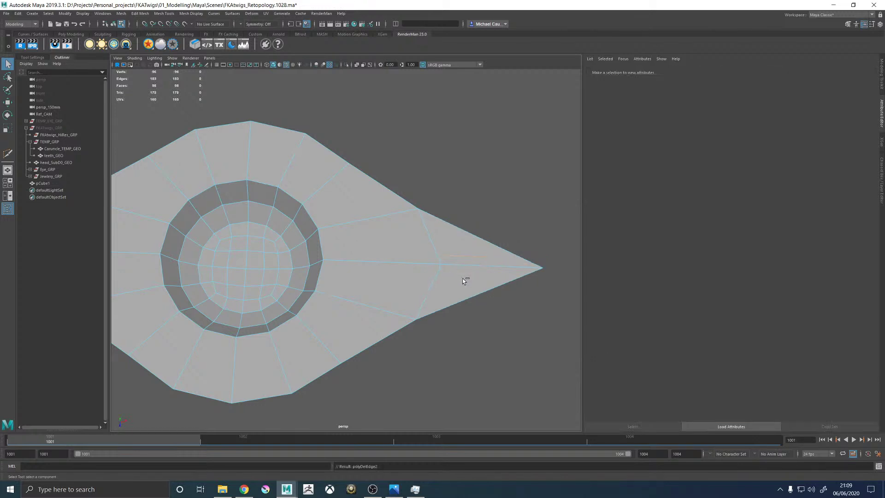
key("ctrl+z")
left_click(460, 255)
key("Delete")
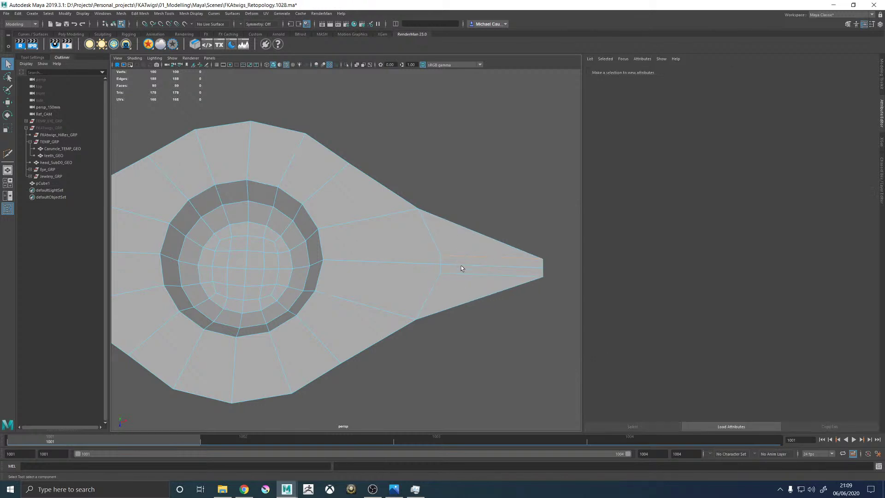
key("ctrl+z")
Step: Delete the redundant edges of the bevelled strip at the first pointed end of the plate
left_click_drag(433, 270, 433, 269)
key("Delete")
right_click_drag(440, 276, 336, 263, "alt")
middle_click_drag(335, 263, 529, 285, "alt")
right_click_drag(298, 260, 398, 292, "alt")
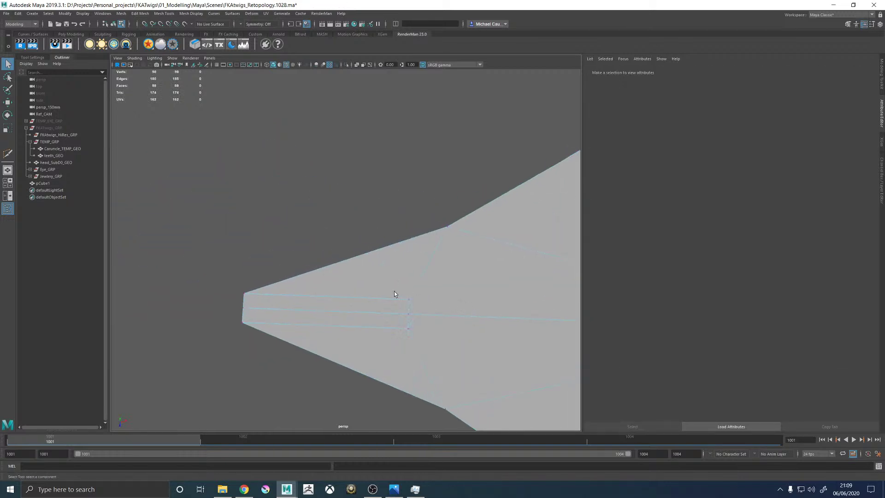
Step: Delete the two outer lengthwise edges on the opposite pointed end, leaving only the centre edge
left_click_drag(421, 309, 413, 308)
left_click(381, 301)
left_click(398, 300)
left_click(412, 305, "shift")
left_click(415, 319, "shift")
key("Delete")
left_click(421, 320)
left_click(410, 328, "shift")
Step: Insert edge loops around the seat and across both pointed ends of the plate
scroll(418, 332, "down", 9)
middle_click_drag(433, 310, 340, 307, "alt")
scroll(343, 306, "up", 6)
mouse_move(428, 298)
right_mouse_down("shift")
mouse_move(398, 301)
mouse_move(427, 304)
mouse_move(414, 290)
right_mouse_up("shift")
left_click(411, 293)
left_click(393, 291, "ctrl")
left_click(491, 296, "ctrl")
middle_click_drag(164, 281, 354, 273, "alt")
left_click(256, 275, "ctrl")
right_click_drag(530, 288, 275, 284, "alt")
left_click_drag(369, 305, 256, 262, "alt")
right_click_drag(329, 277, 403, 277, "alt")
Step: Extrude the plate's outer border edges into a thin rim strip and delete the plate's construction history
left_click_drag(378, 234, 290, 246, "alt")
key("w")
double_click(288, 261)
right_click_drag(254, 232, 253, 251, "shift")
middle_click_drag(531, 232, 465, 235, "alt")
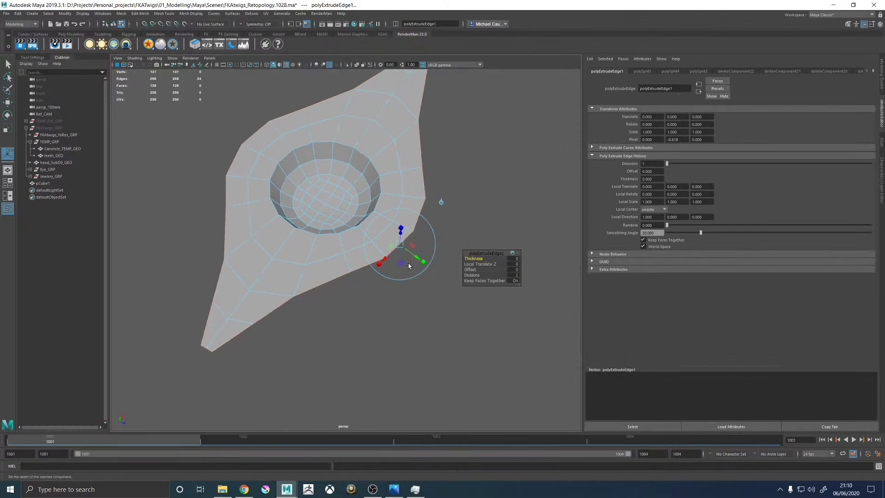
left_click_drag(417, 259, 422, 263)
key("q")
right_click_drag(424, 262, 462, 259)
key("alt+shift+d")
Step: Bevel the edge loop at the seat's rim with a fraction of 0.14 and 2 segments
middle_click_drag(424, 196, 422, 267, "alt")
right_click_drag(380, 178, 380, 158)
right_click_drag(527, 153, 563, 153, "shift")
middle_click_drag(481, 169, 465, 170)
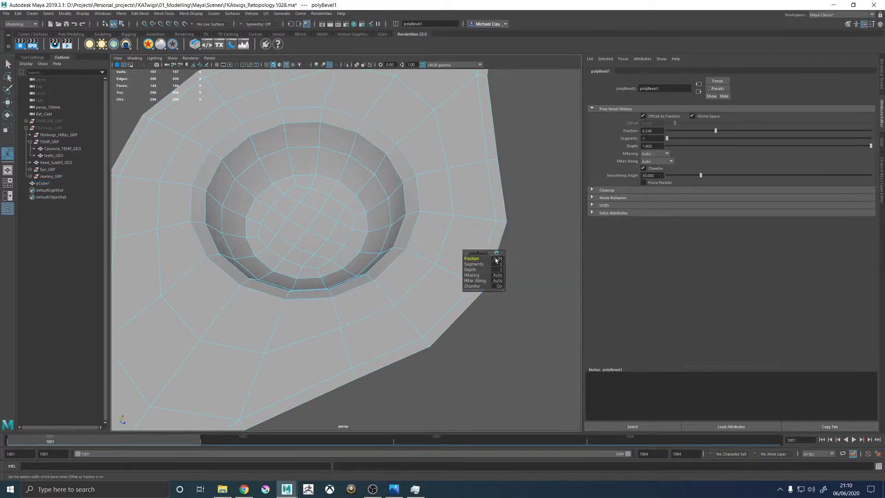
key("Return")
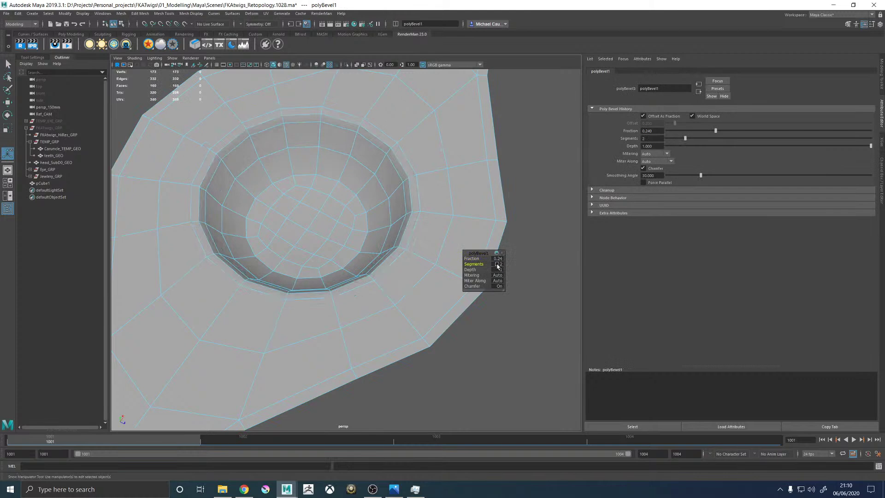
middle_click_drag(414, 192, 407, 192)
left_click_drag(373, 206, 339, 176, "alt")
key("q")
Step: Preview the plate smoothed, compare it with the reference photo in Photos, and return to Maya with the unsmoothed display
right_click_drag(362, 221, 387, 199)
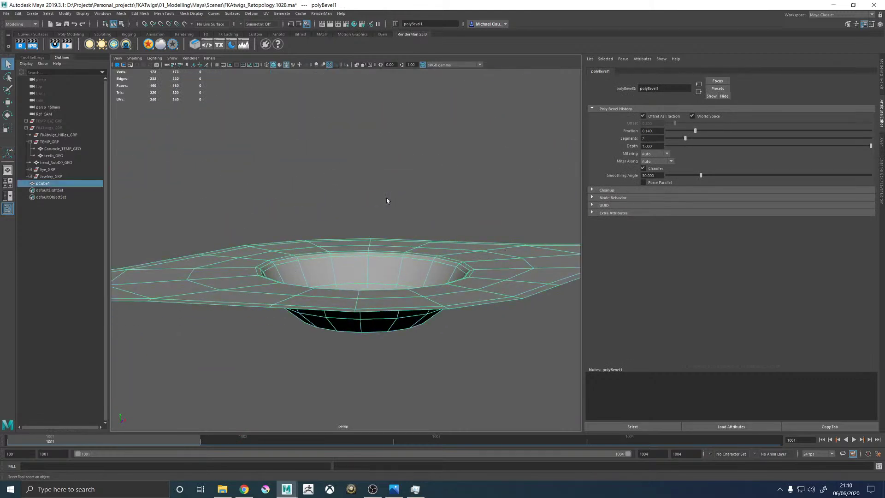
scroll(353, 269, "down", 5)
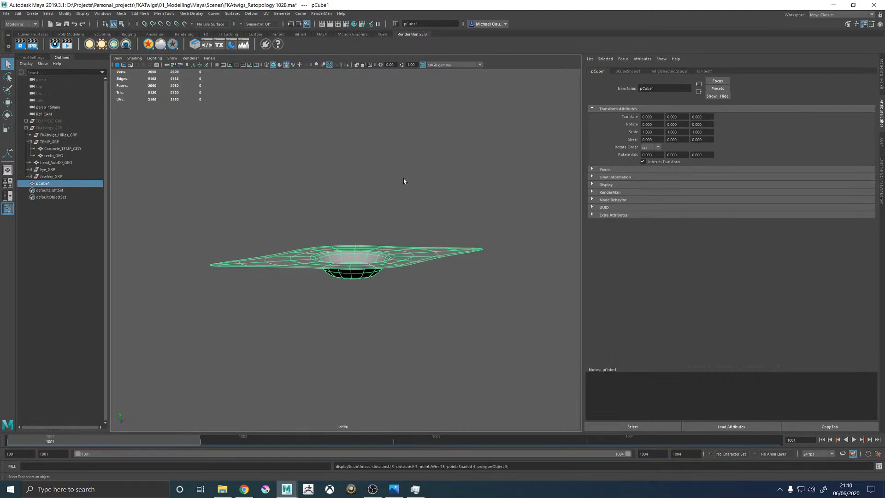
left_click(443, 206)
left_click_drag(443, 205, 298, 223, "alt")
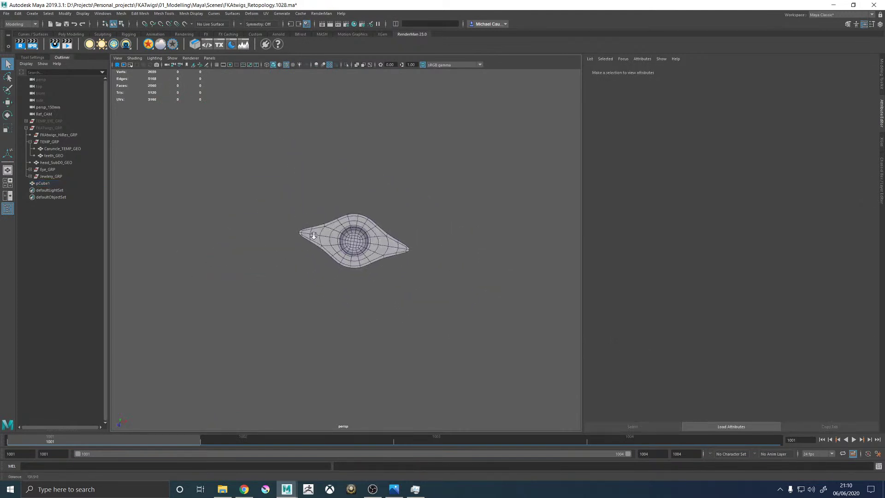
right_click_drag(298, 223, 609, 152, "alt")
left_click(394, 489)
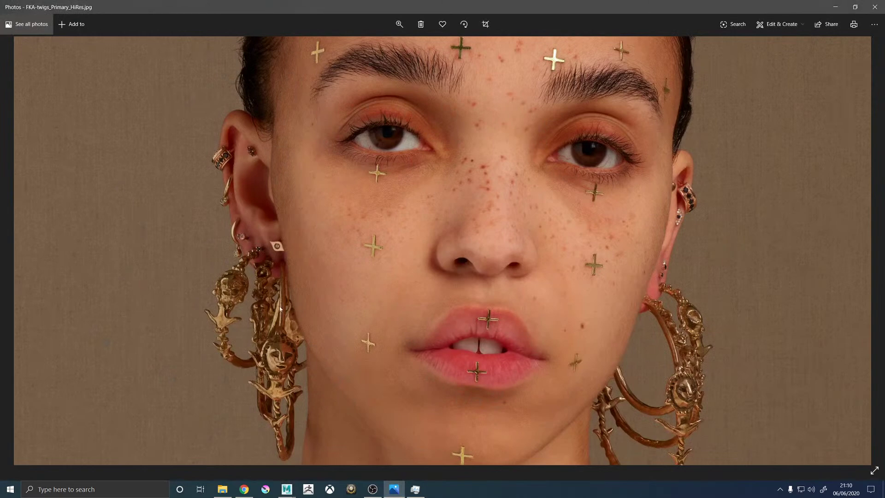
left_click(358, 488)
mouse_move(286, 487)
left_click(330, 443)
left_click_drag(432, 261, 411, 226, "alt")
left_click(440, 227)
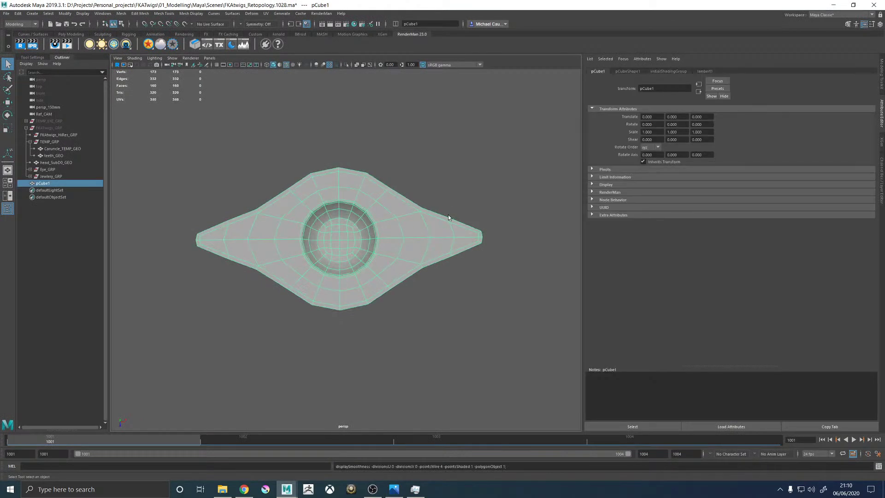
Step: Scale the vertex rows nearest both tips inward across the plate's width to slim the pointed ends
right_click_drag(444, 222, 430, 216)
left_click_drag(437, 199, 457, 264)
left_click_drag(214, 206, 236, 278, "shift")
key("r")
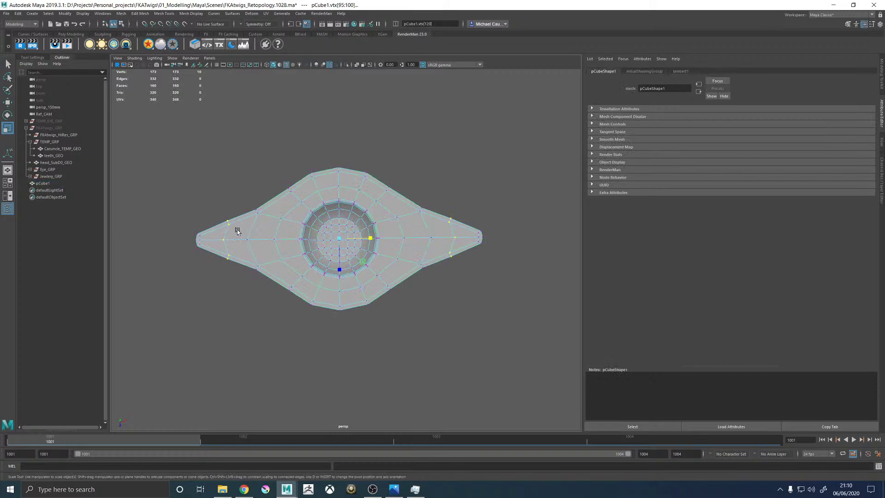
left_click_drag(336, 268, 340, 269)
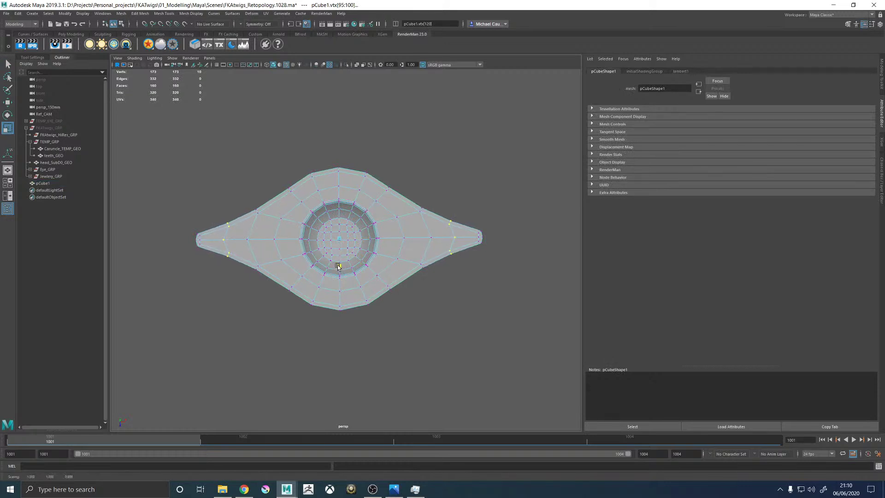
right_click_drag(337, 168, 357, 155)
left_click(429, 155)
Step: Scale the vertex rows at the base of both pointed ends along the plate's length towards the seat
right_click_drag(460, 157, 358, 162, "alt")
left_click_drag(364, 205, 290, 206, "alt")
right_click_drag(290, 206, 459, 266, "alt")
right_click_drag(320, 151, 321, 148)
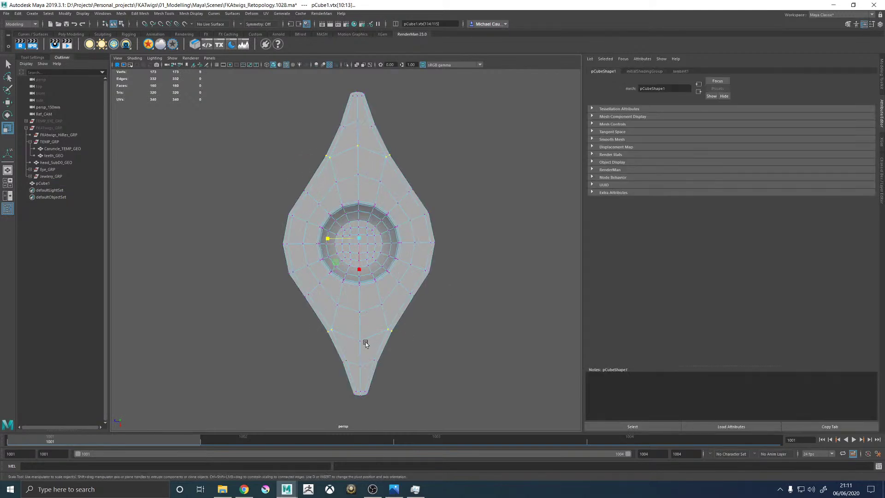
left_click_drag(359, 281, 358, 277)
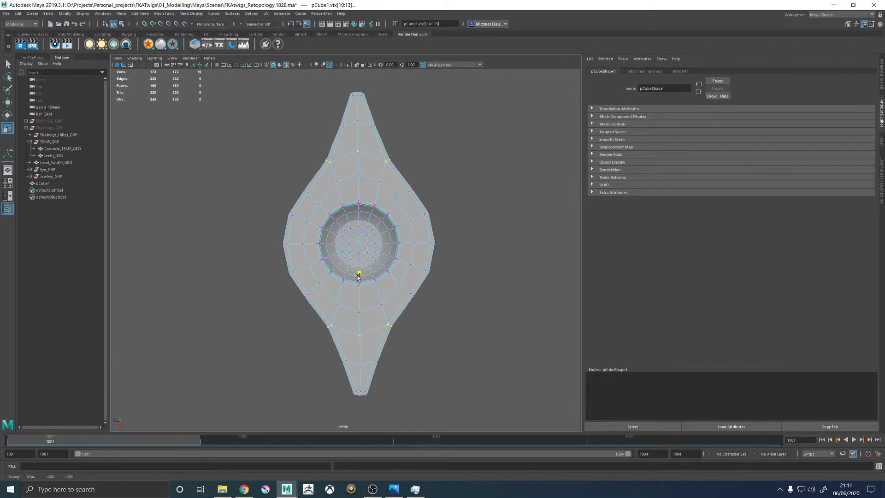
key("F8")
left_click(364, 306)
left_click_drag(351, 306, 442, 196, "alt")
left_click(442, 195)
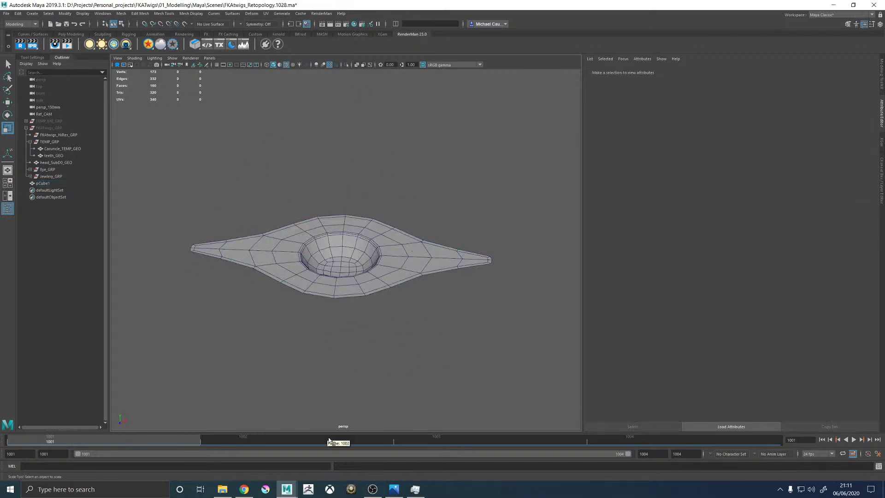
Step: Switch to Photos, examine the eye-shaped ear stud and its stone up close, and return to Maya
left_click(394, 489)
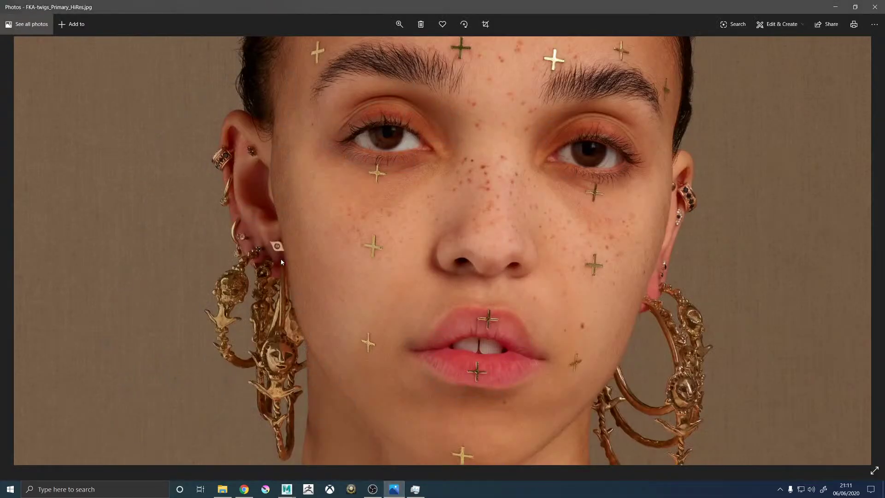
left_click(399, 25)
left_click_drag(359, 47, 416, 56)
left_click_drag(316, 268, 428, 194)
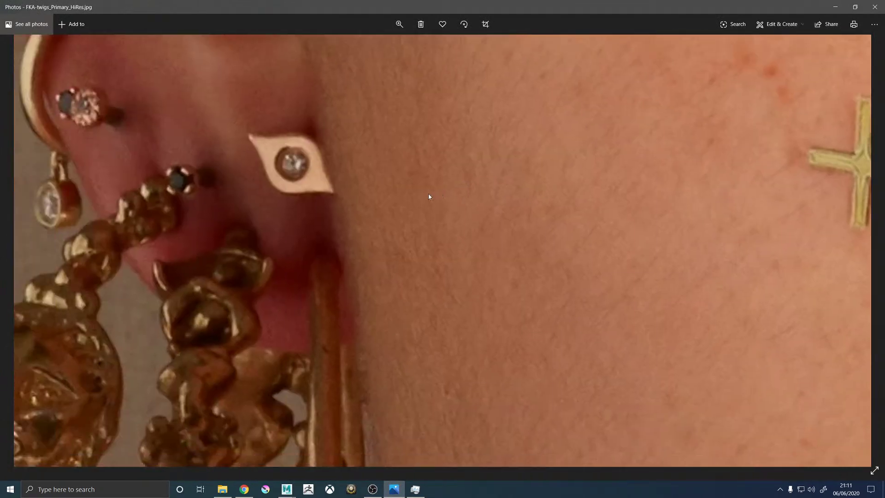
left_click(399, 25)
left_click_drag(417, 47, 358, 48)
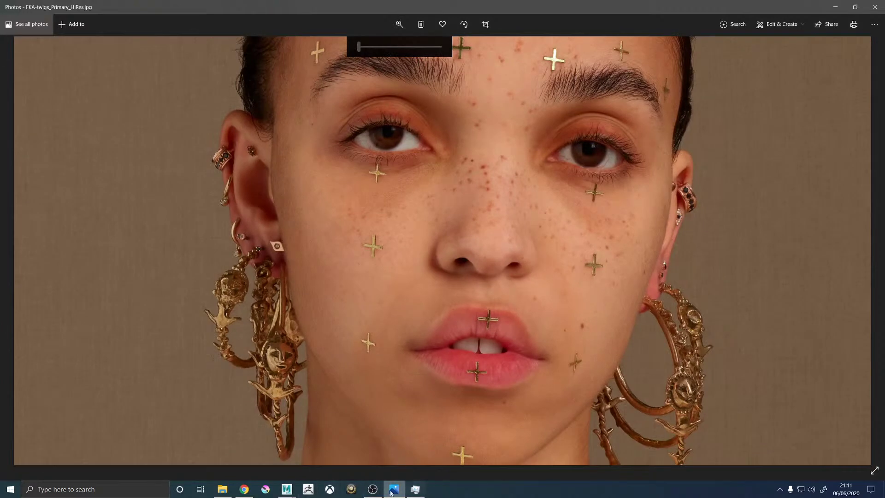
mouse_move(282, 490)
left_click(331, 456)
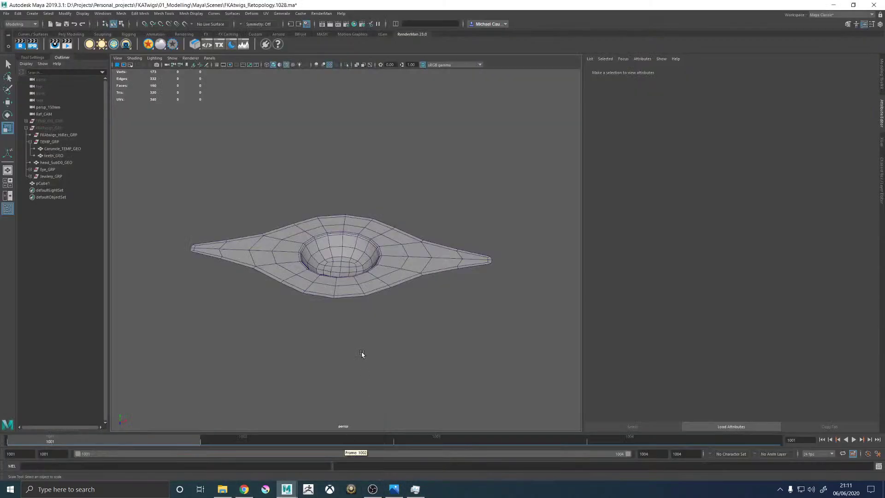
Step: Create a polygon cube for the stone, lower it into the seat and enlarge it uniformly to about 1.45
left_click_drag(382, 211, 468, 192, "alt")
right_click(455, 170, "shift")
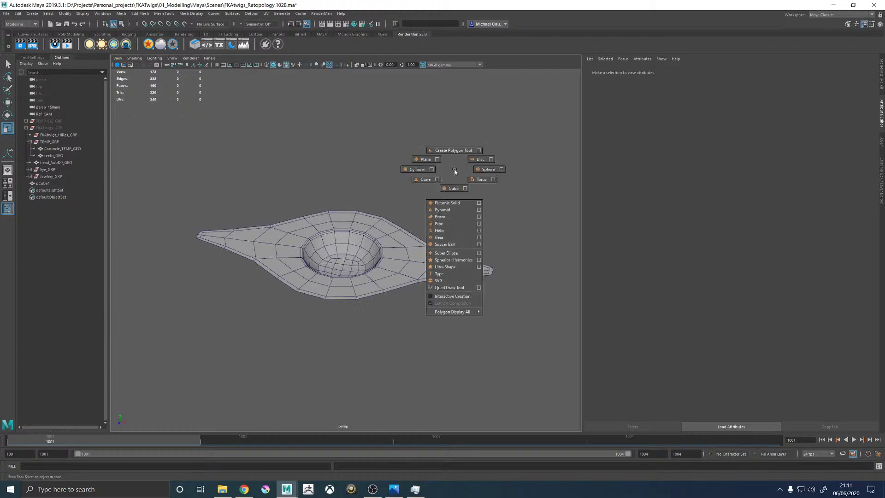
left_click(454, 188)
key("w")
left_click_drag(337, 219, 338, 230)
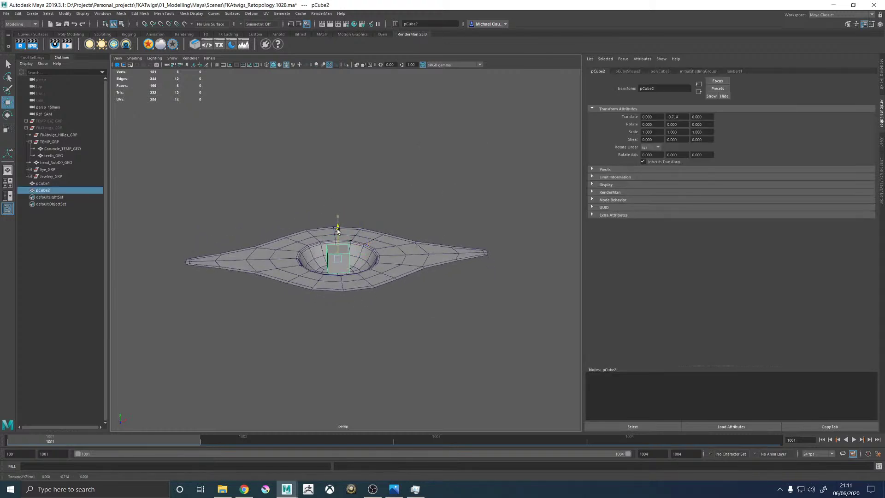
right_click_drag(317, 233, 447, 282, "alt")
left_click_drag(446, 282, 419, 261, "alt")
key("r")
left_click(406, 284)
right_click_drag(419, 261, 400, 264, "alt")
left_click_drag(400, 277, 413, 269, "alt")
right_click_drag(413, 275, 382, 276)
Step: Move the vertices of the seat's floor down to deepen the recess beneath the plate
middle_click_drag(430, 325, 443, 291, "alt")
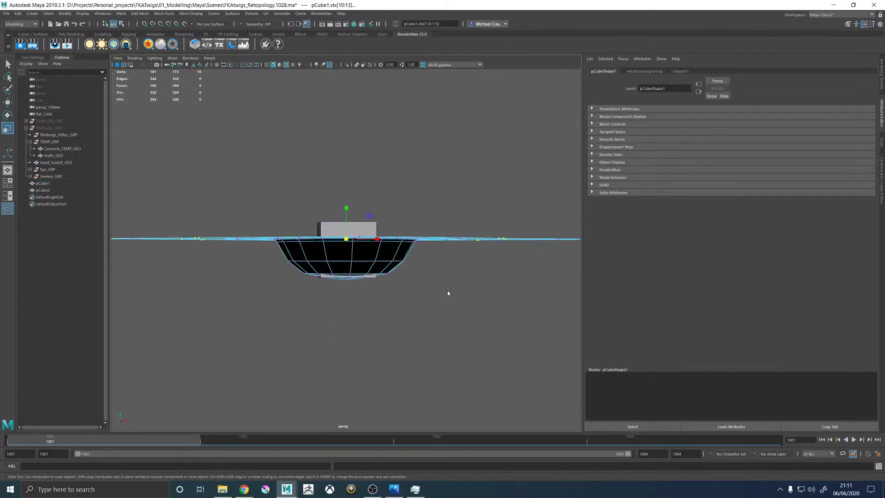
left_click_drag(298, 270, 298, 270)
key("w")
left_click_drag(347, 242, 346, 254)
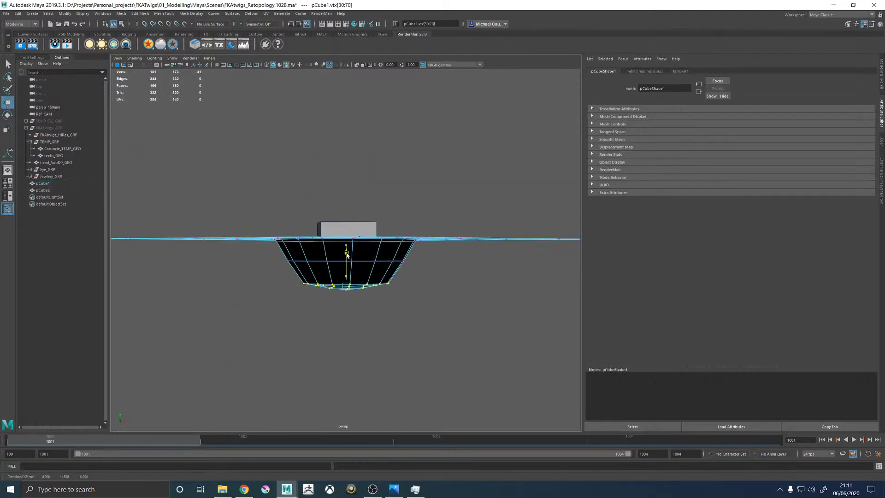
Step: Delete the horizontal edge loop around the middle of the seat's side wall
left_click(384, 257)
double_click(384, 262)
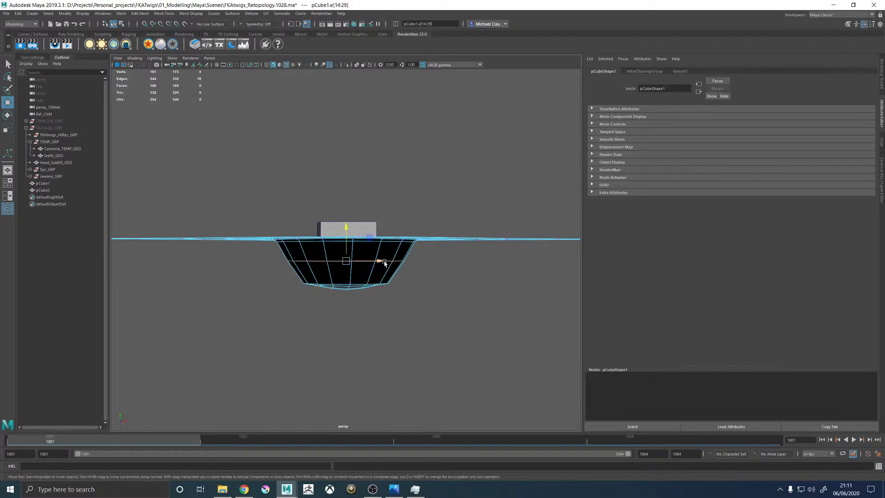
key("ctrl+Delete")
left_click_drag(456, 194, 397, 244, "alt")
right_click_drag(397, 243, 465, 196)
left_click(462, 193)
scroll(459, 191, "down", 5)
left_click_drag(459, 190, 361, 244, "alt")
right_click_drag(361, 245, 425, 238, "alt")
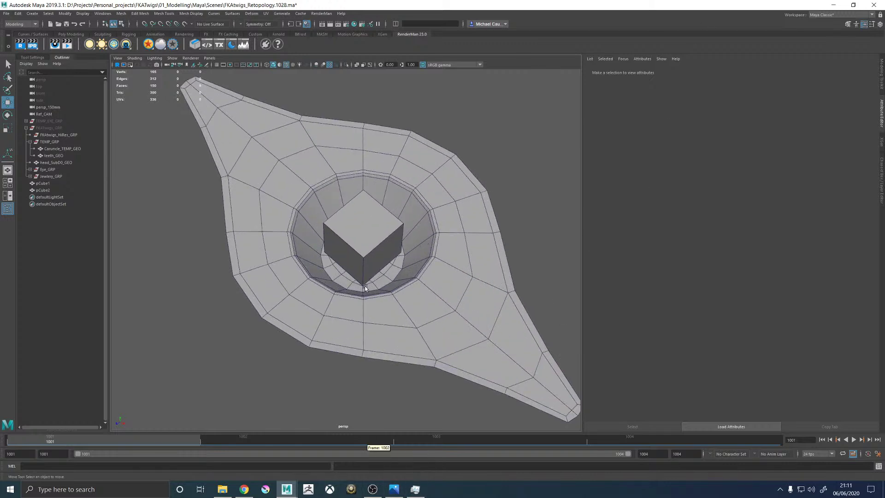
Step: Smooth the cube inside the seat into a rounded stone and delete its construction history
left_click(367, 266)
left_click_drag(367, 266, 482, 108, "alt")
right_click_drag(482, 109, 469, 152, "shift")
left_click_drag(423, 154, 311, 70, "alt")
key("q")
key("alt+shift+d")
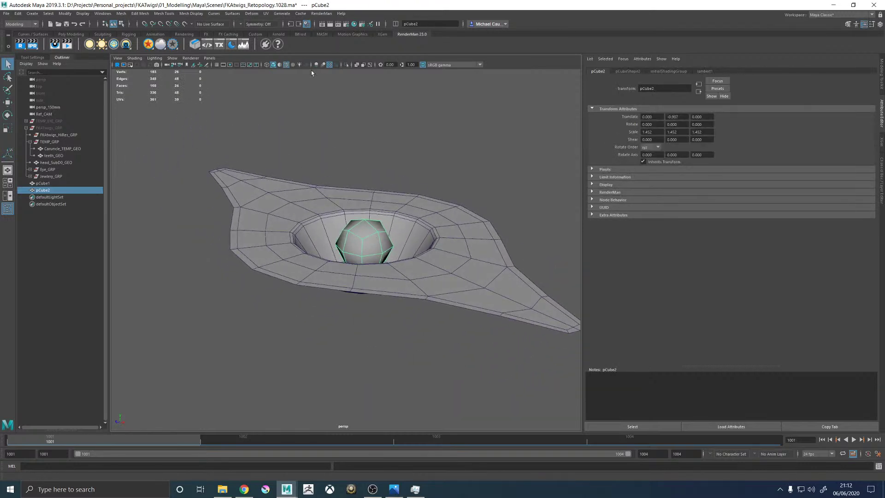
Step: Isolate the stone in the view and scale its bottom group of vertices inward horizontally
left_click(354, 64)
right_click_drag(383, 223, 400, 274)
left_click_drag(400, 275, 330, 259, "alt")
left_click(383, 283)
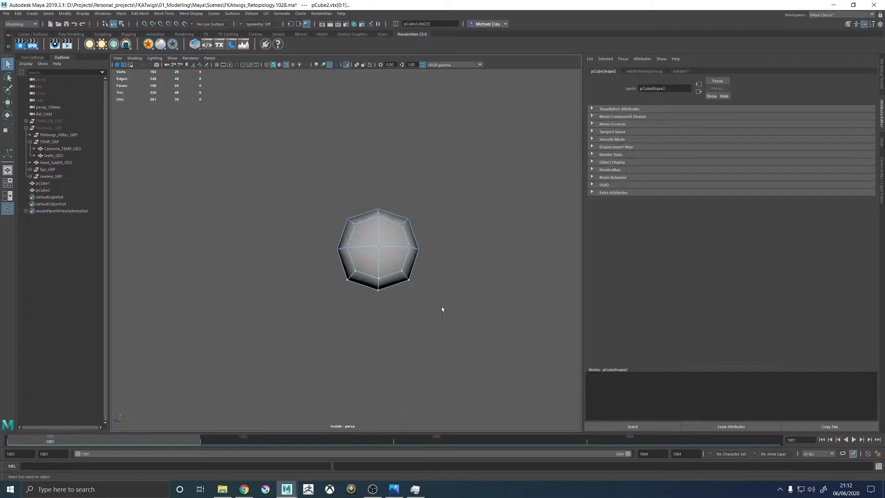
key("r")
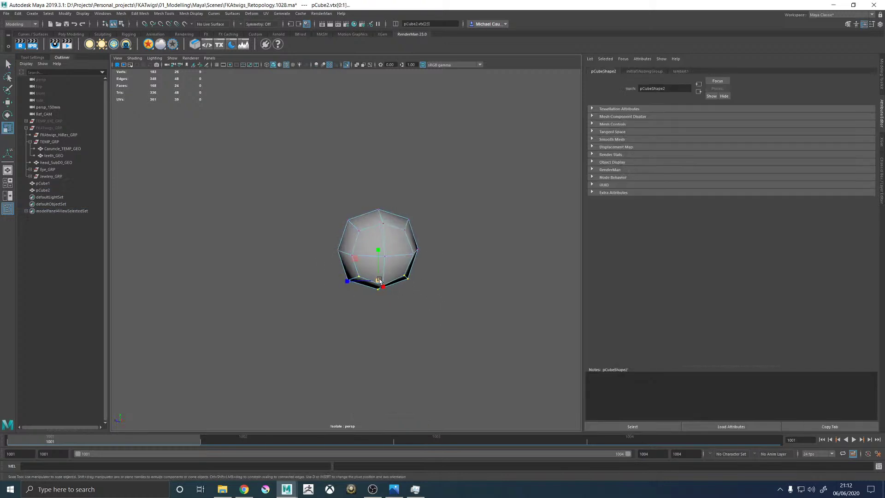
left_click_drag(383, 285, 383, 304, "alt")
middle_click_drag(361, 289, 367, 285)
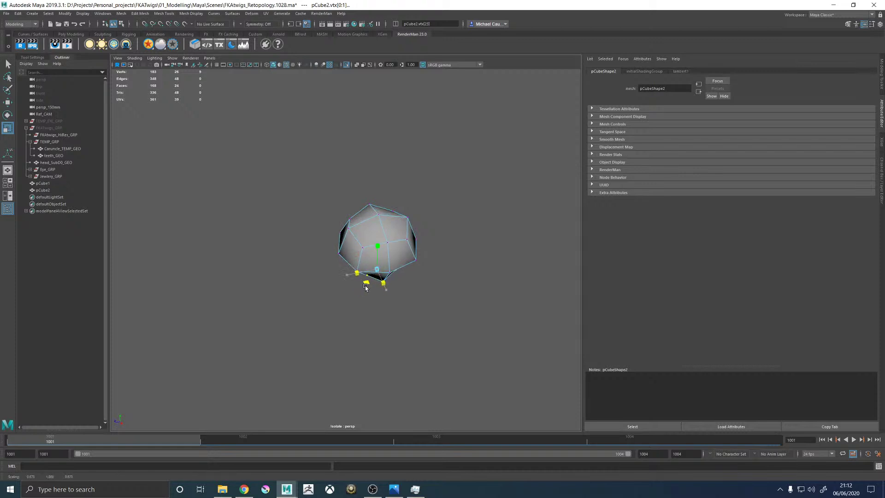
left_click_drag(363, 289, 355, 272, "alt")
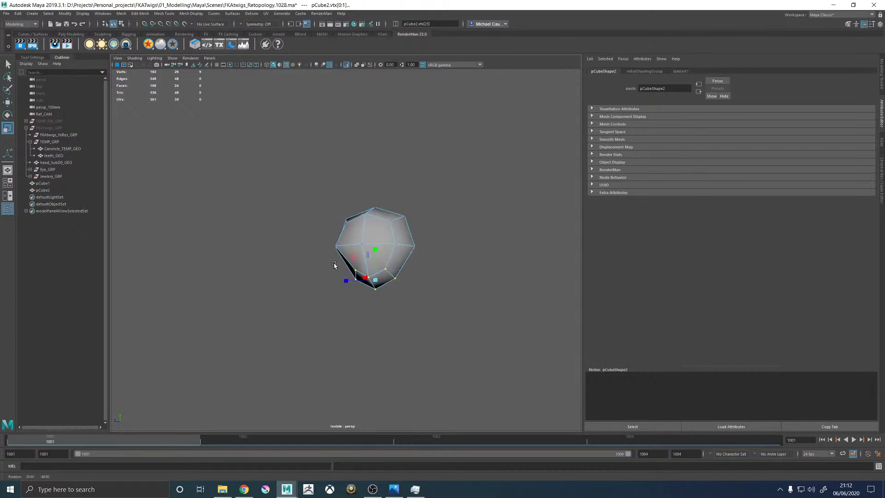
Step: Merge the stone's bottom vertices to their centre and pull the merged point down into a pointed base
right_click(455, 230, "shift")
mouse_move(460, 199)
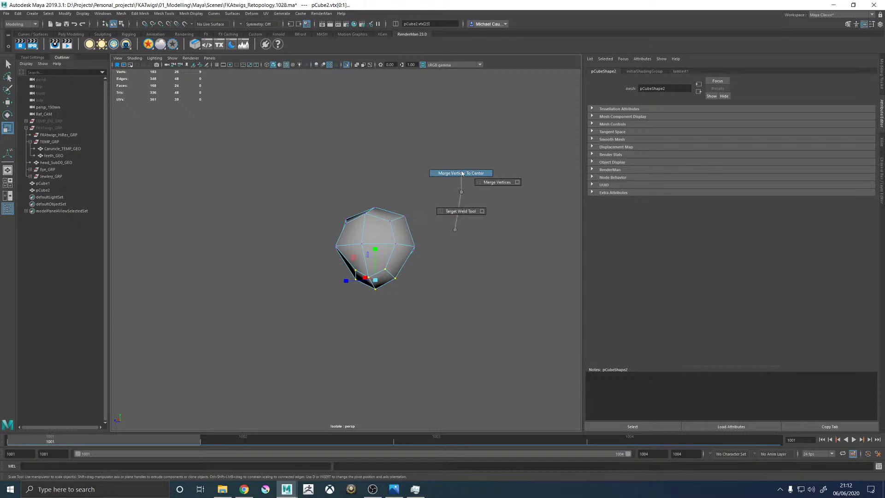
left_click(461, 172)
key("w")
left_click_drag(380, 238, 297, 253)
right_click_drag(371, 242, 370, 264)
Step: Bevel all the stone's edges with 2 segments and a narrow width for crisp facets
double_click(358, 242)
right_click_drag(409, 224, 438, 223, "shift")
middle_click_drag(413, 221, 402, 221)
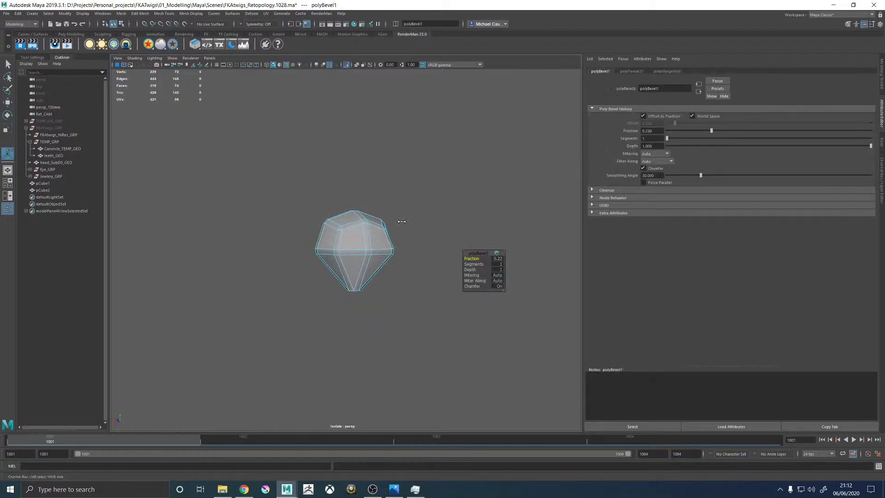
type("2")
key("Return")
scroll(390, 197, "up", 6)
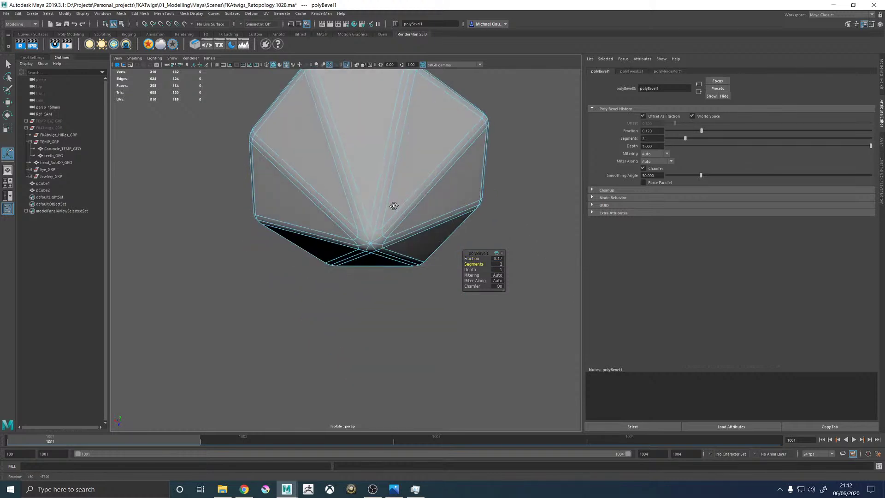
left_click_drag(395, 149, 415, 201, "alt")
left_click_drag(471, 259, 468, 260)
key("q")
left_click(474, 146)
scroll(355, 257, "down", 6)
Step: Leave the isolated view of the stone, inspect how it sits in the plate's seat, and select the stone
left_click(353, 256)
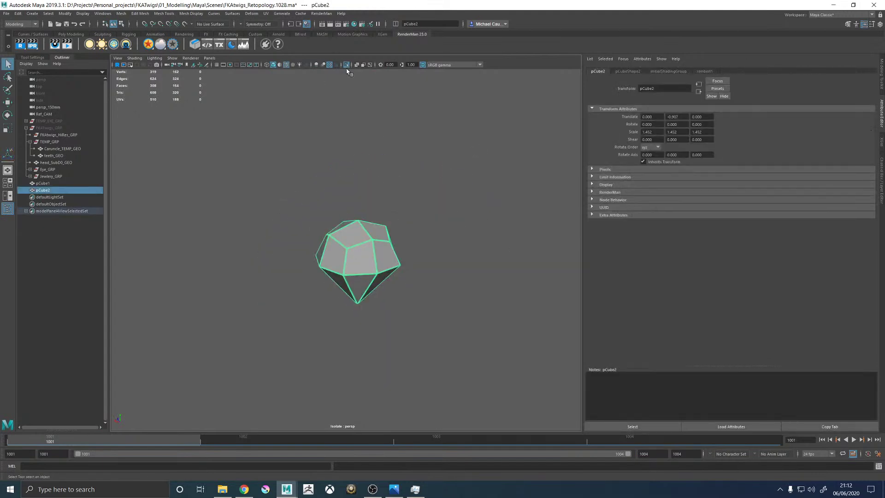
left_click(346, 65)
left_click_drag(347, 70, 489, 94, "alt")
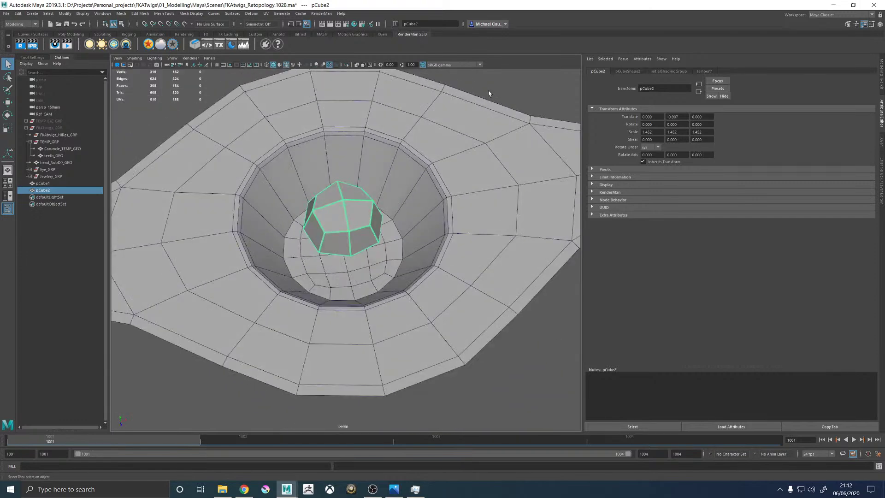
left_click(489, 93)
scroll(488, 92, "down", 6)
left_click_drag(401, 223, 452, 346, "alt")
scroll(452, 346, "up", 6)
left_click(346, 207)
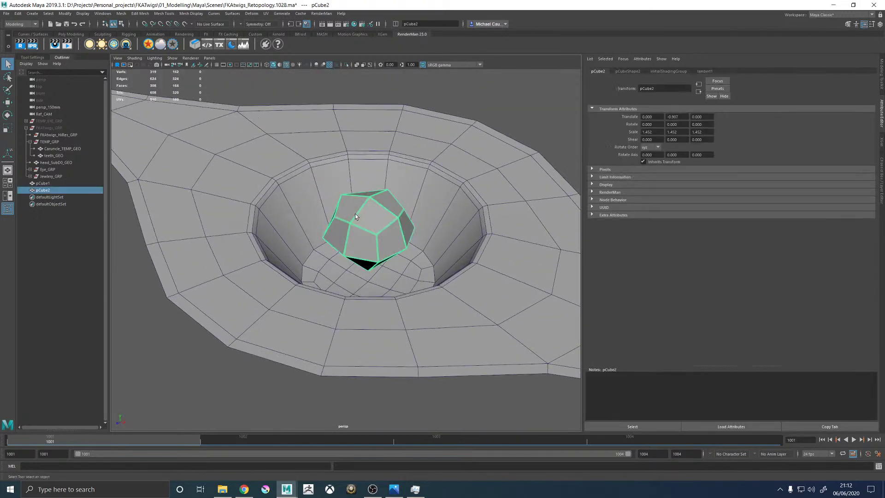
Step: Scale the stone wider horizontally to about 2.307 in X and Z, leaving its height scale at 1.452
key("r")
left_click_drag(375, 255, 313, 285)
right_click_drag(314, 285, 209, 261, "alt")
left_click(211, 260)
left_click_drag(219, 259, 469, 253, "alt")
right_click_drag(468, 252, 211, 253, "alt")
left_click_drag(319, 266, 257, 279, "alt")
scroll(391, 274, "up", 10)
left_click_drag(391, 274, 437, 253, "alt")
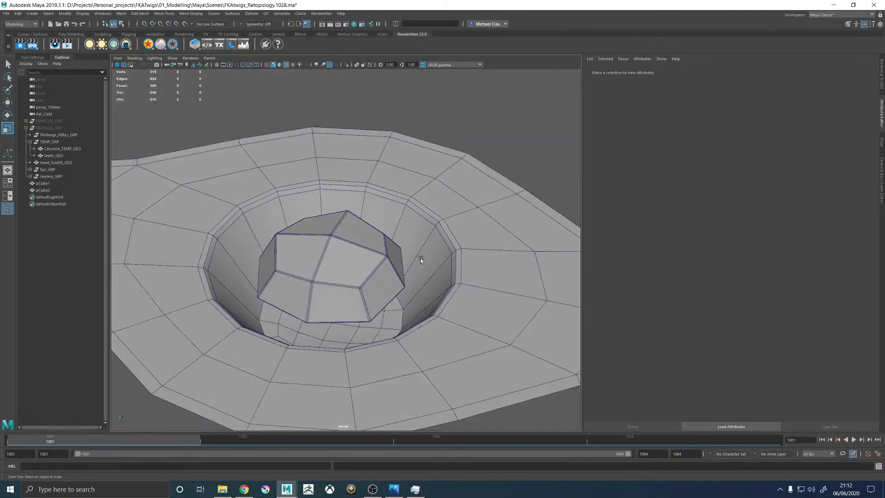
Step: Insert edge loops through the middle of the stone's upper facets with the Multi-Cut tool
left_click(359, 268)
right_click(359, 259, "shift")
left_click(316, 259)
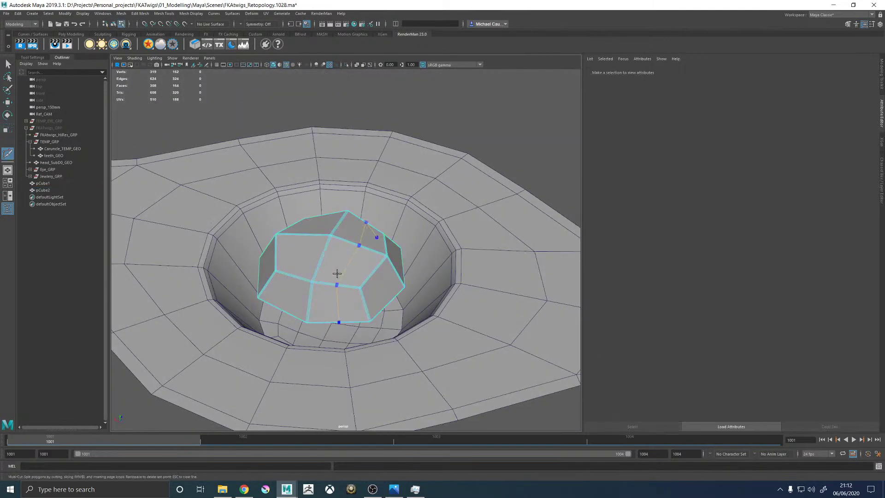
left_click(294, 280, "ctrl")
left_click(334, 227, "ctrl")
left_click_drag(334, 227, 286, 274, "alt")
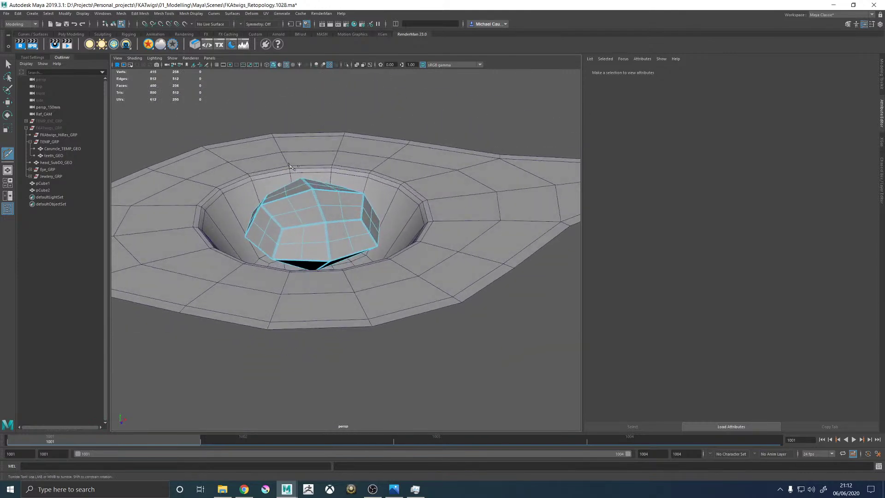
Step: Isolate the stone in the view and examine its underside and pointed base
right_click_drag(358, 194, 357, 194)
left_click(346, 65)
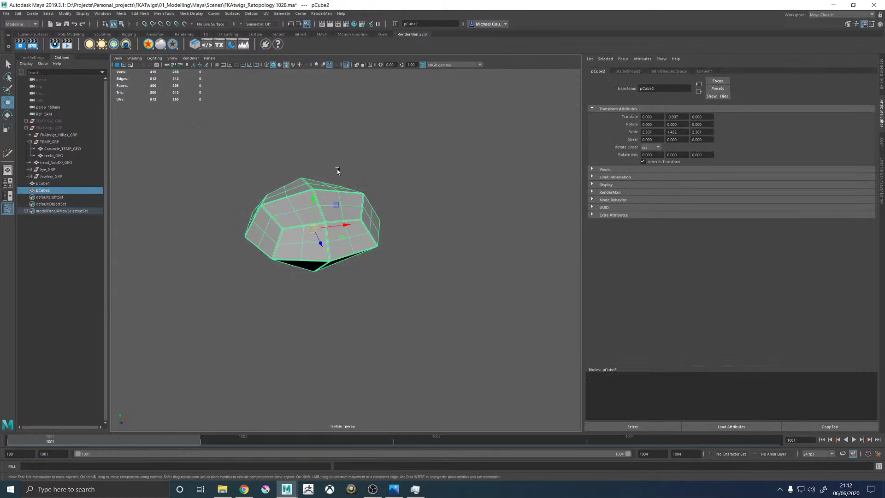
left_click_drag(339, 180, 344, 138, "alt")
left_click(345, 138)
middle_click_drag(306, 257, 352, 218, "alt")
right_click_drag(352, 217, 489, 311, "alt")
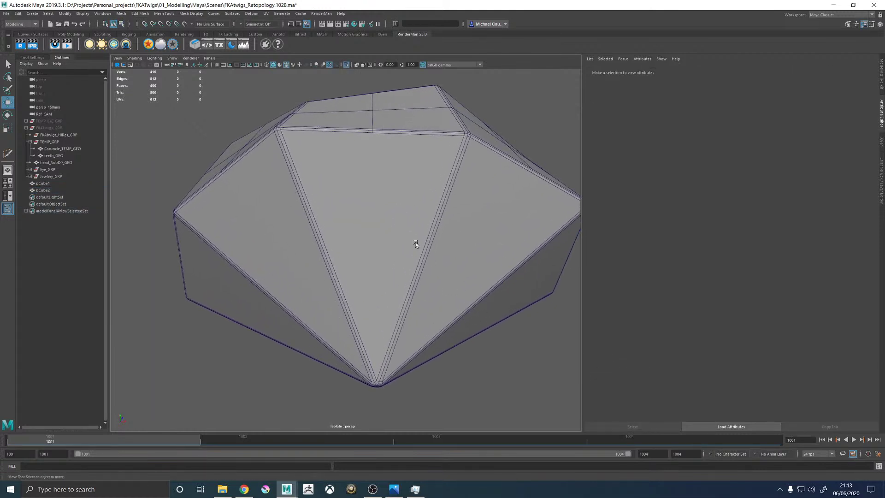
middle_click_drag(403, 228, 402, 236, "alt")
left_click_drag(360, 208, 362, 223, "alt")
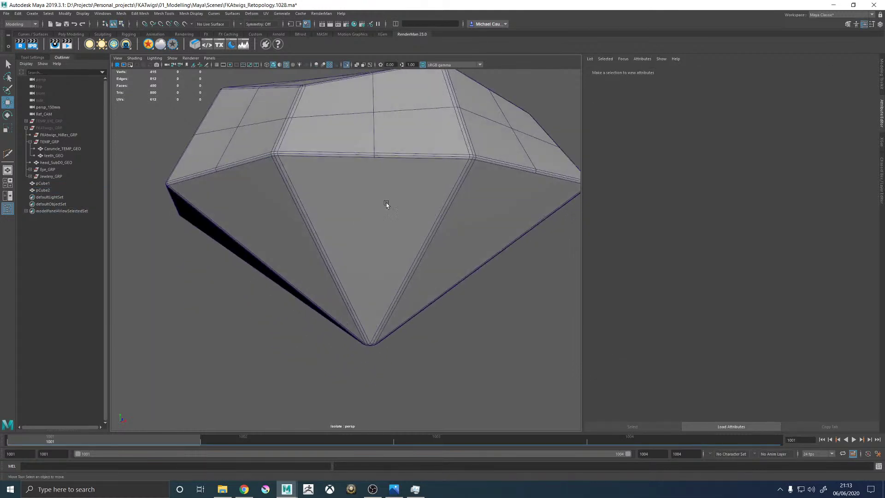
Step: Compare the stone's smoothed preview with its unsmoothed mesh to check how crisp the facets stay
left_click_drag(447, 243, 395, 237, "alt")
left_click(394, 237)
key("3")
left_click(473, 303)
right_click_drag(474, 302, 424, 320, "alt")
left_click_drag(424, 320, 372, 328, "alt")
left_click(380, 251)
key("1")
mouse_move(380, 250)
left_mouse_down("alt")
mouse_move(351, 266)
mouse_move(372, 262)
left_mouse_up("alt")
key("3")
left_click(417, 256)
right_click_drag(417, 256, 409, 259, "alt")
left_click_drag(409, 259, 413, 286, "alt")
right_click_drag(413, 286, 440, 300, "alt")
left_click(322, 237)
key("1")
left_click_drag(322, 237, 295, 198, "alt")
Step: Examine the edges meeting at the stone's pointed base, and leave the isolated view
middle_click_drag(261, 220, 341, 157, "alt")
right_click_drag(341, 156, 515, 278, "alt")
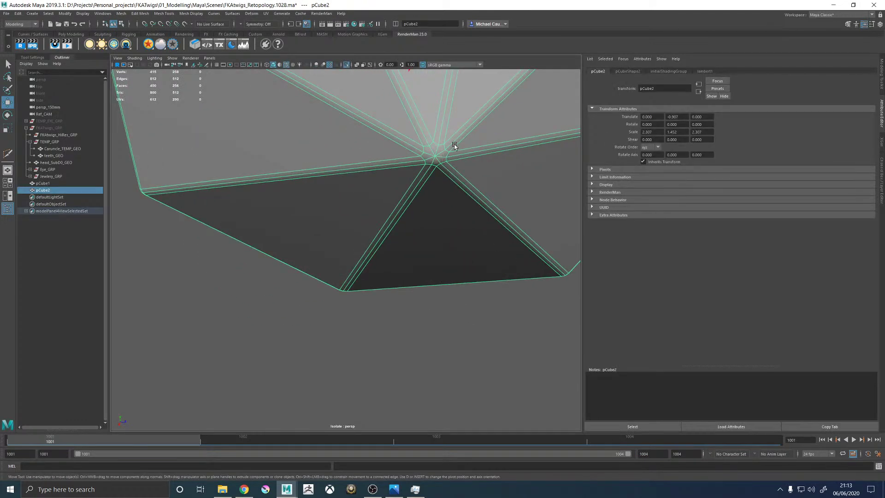
middle_click_drag(455, 146, 371, 388, "alt")
right_click_drag(372, 389, 322, 203, "alt")
left_click_drag(435, 199, 392, 259, "alt")
left_click(347, 66)
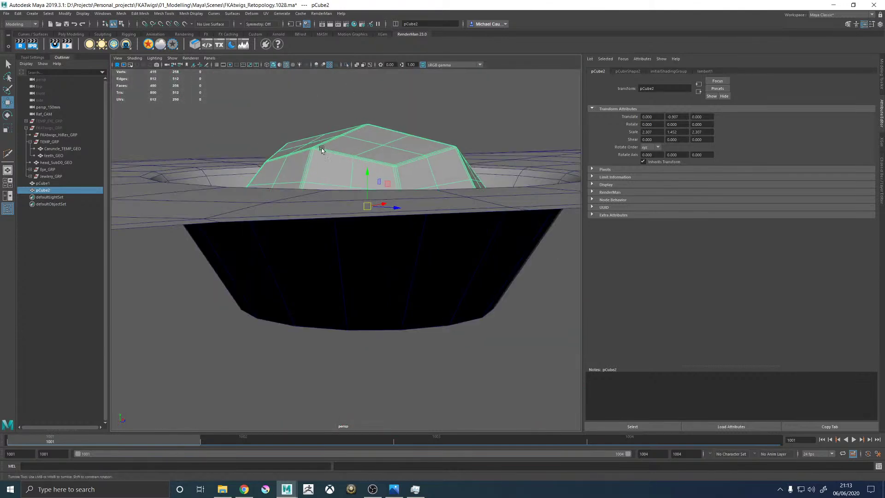
Step: Insert an edge loop around the plate's recessed seat
left_click_drag(323, 148, 304, 207, "alt")
right_click_drag(303, 207, 330, 200, "alt")
right_click_drag(416, 153, 273, 193, "alt")
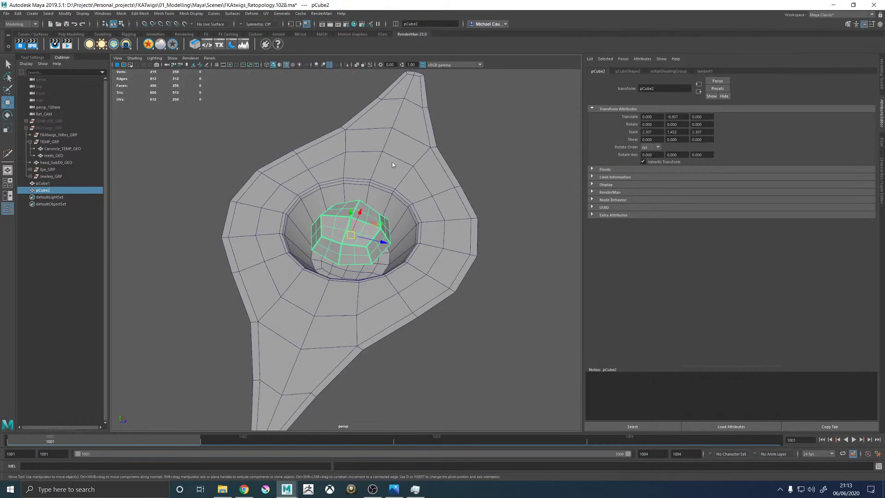
left_click(540, 93)
left_click(338, 219)
left_click(355, 234)
left_click(480, 199)
right_click_drag(480, 199, 419, 270, "alt")
left_click_drag(418, 271, 348, 256, "alt")
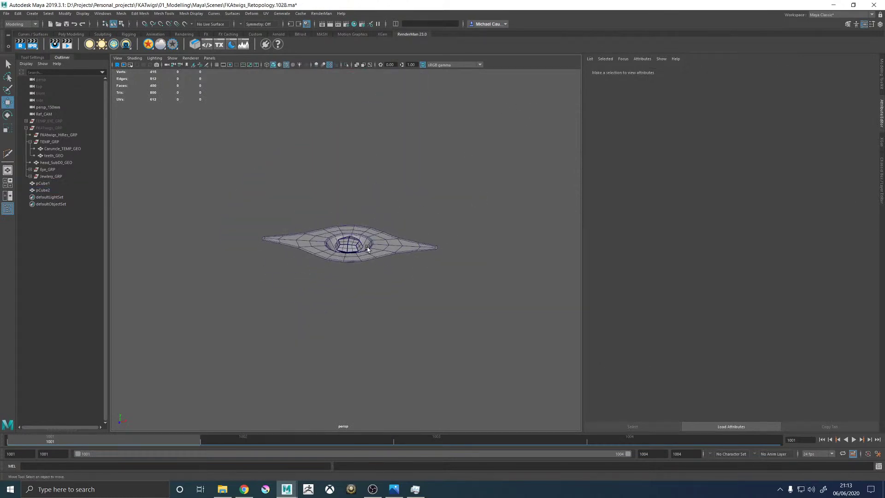
right_click_drag(367, 249, 405, 258, "alt")
left_click(474, 253)
left_click_drag(405, 258, 421, 235, "alt")
mouse_move(410, 234)
right_mouse_down("alt")
mouse_move(445, 217)
mouse_move(403, 218)
right_mouse_up("alt")
left_click_drag(403, 220, 421, 249, "alt")
left_click(415, 250, "ctrl")
key("w")
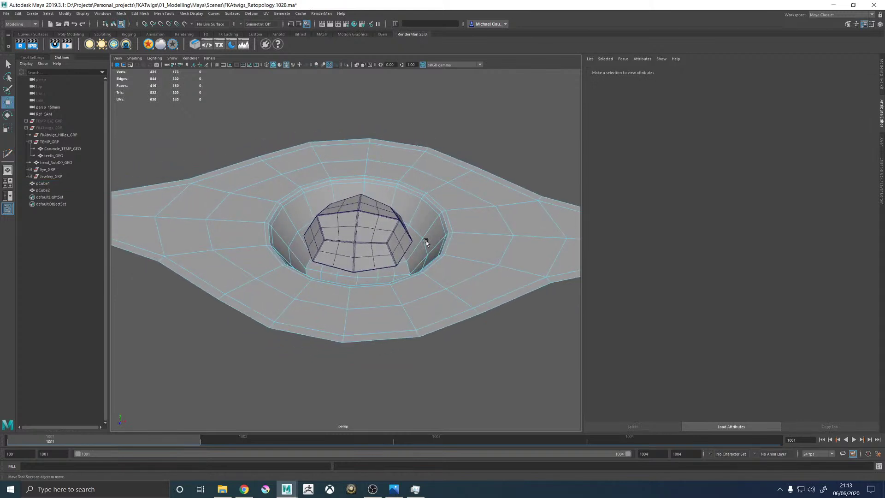
middle_click_drag(419, 243, 435, 249, "ctrl")
left_click_drag(436, 251, 389, 265, "alt")
right_click_drag(415, 239, 529, 129)
left_click(529, 128)
scroll(488, 185, "down", 7)
left_click_drag(470, 213, 422, 228, "alt")
key("ctrl+z")
key("ctrl+z")
key("ctrl+z")
Step: Scale the whole stone up uniformly to about 2.85 horizontally and 1.794 vertically so it fills more of the seat
right_click_drag(331, 239, 613, 319, "alt")
left_click(364, 234)
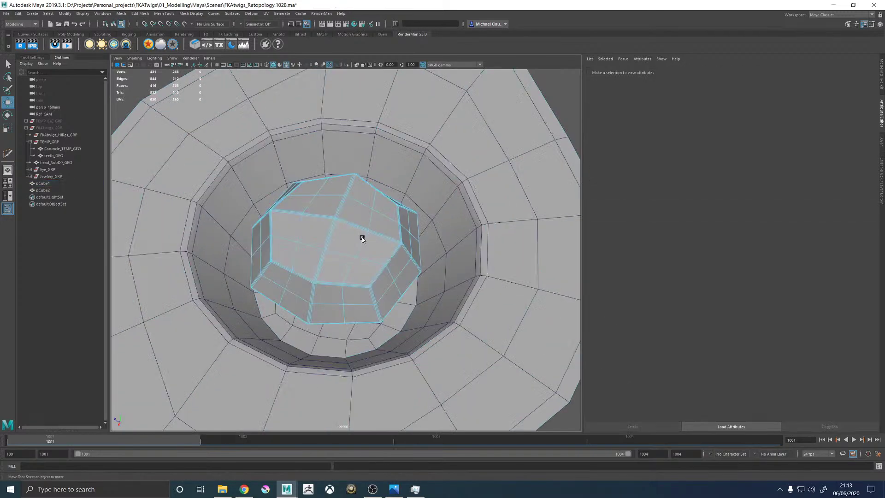
left_click(344, 236)
left_click_drag(337, 253, 369, 255)
scroll(438, 252, "down", 8)
left_click(431, 210)
left_click_drag(364, 286, 436, 270, "alt")
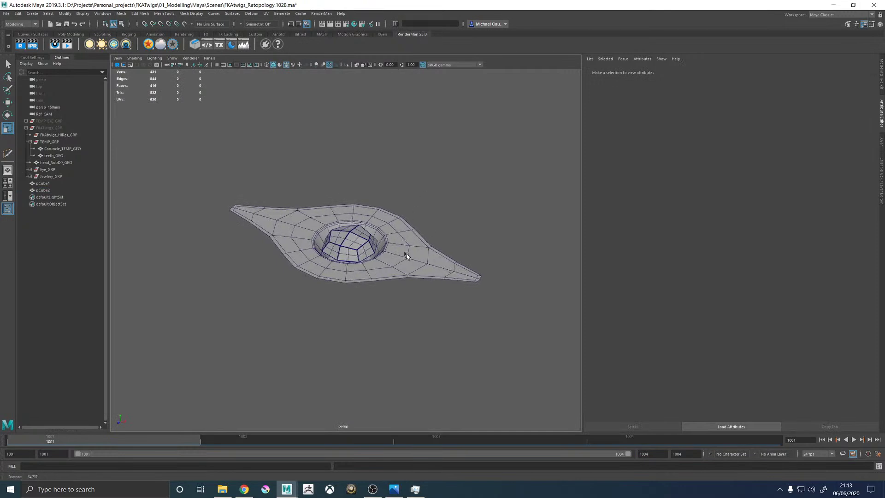
scroll(363, 247, "up", 5)
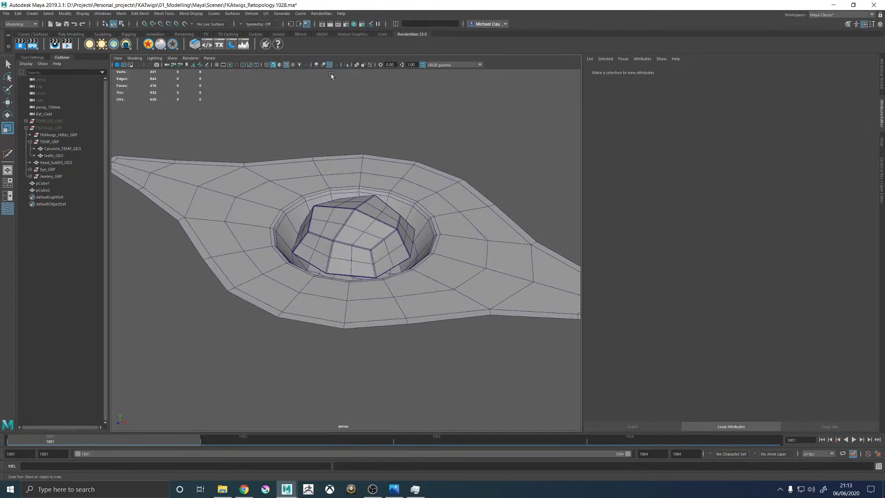
Step: Turn off the wireframe display on shaded objects and assign a new Blinn material to the plate and the stone
left_click(361, 212)
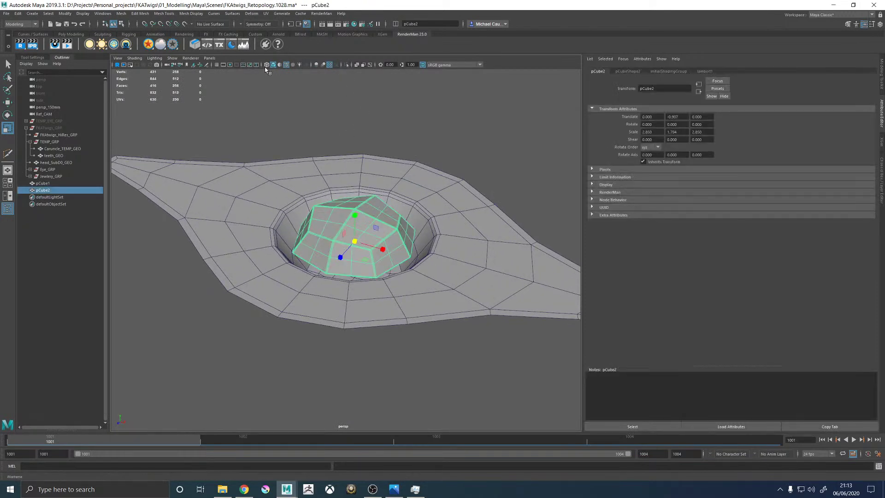
left_click(286, 65)
left_click_drag(445, 145, 454, 157, "alt")
left_click(416, 209)
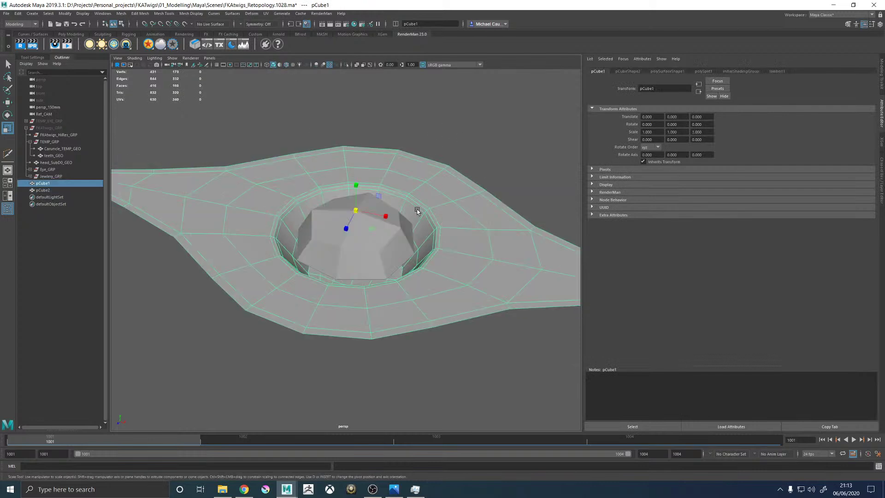
left_click(378, 218, "shift")
key("ctrl+z")
right_click_drag(467, 126, 525, 310)
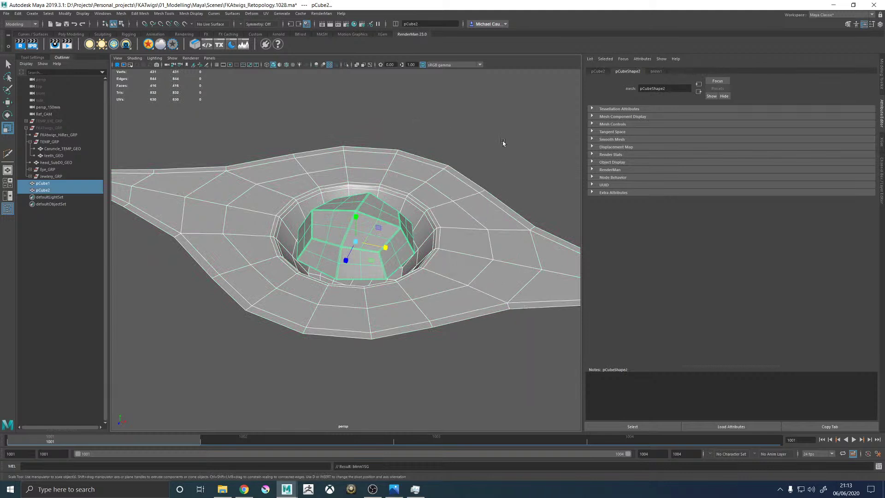
left_click(504, 142)
right_click_drag(503, 142, 455, 147, "alt")
left_click_drag(455, 147, 338, 164, "alt")
right_click_drag(338, 165, 528, 324, "alt")
Step: Duplicate the plate and move the copy below the original
left_click(438, 241)
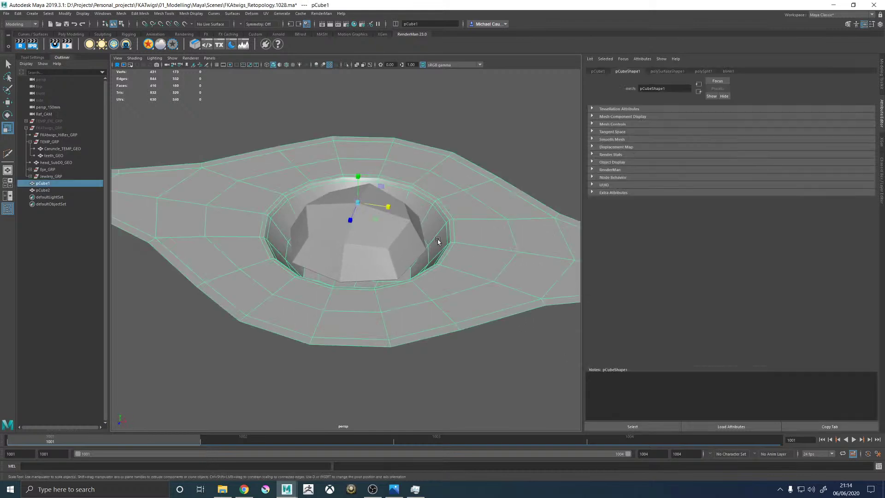
right_click_drag(437, 241, 327, 242, "alt")
key("ctrl+d")
left_click_drag(332, 240, 348, 226, "alt")
key("w")
middle_click_drag(330, 237, 336, 215, "alt")
right_click_drag(335, 215, 428, 269, "alt")
left_click_drag(429, 269, 289, 80, "alt")
Step: Isolate the plate's copy and scale it flat vertically, removing the depth of its seat
left_click(346, 65)
left_click_drag(346, 80, 334, 183, "alt")
scroll(334, 183, "up", 3)
right_click_drag(316, 153, 317, 173)
double_click(300, 208)
key("r")
left_click_drag(380, 217, 362, 263, "alt")
left_click_drag(336, 205, 318, 264, "alt")
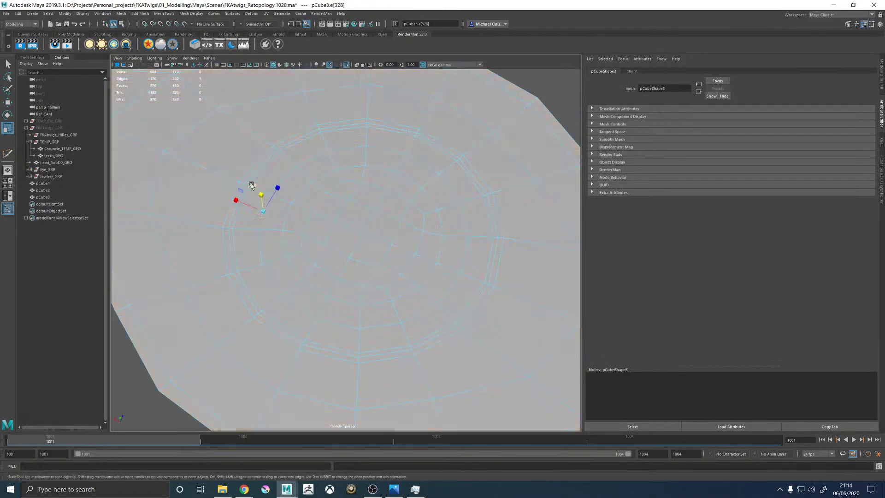
Step: Delete the redundant closely spaced edge loops around the seat rim on the flattened copy
key("q")
left_click(243, 192)
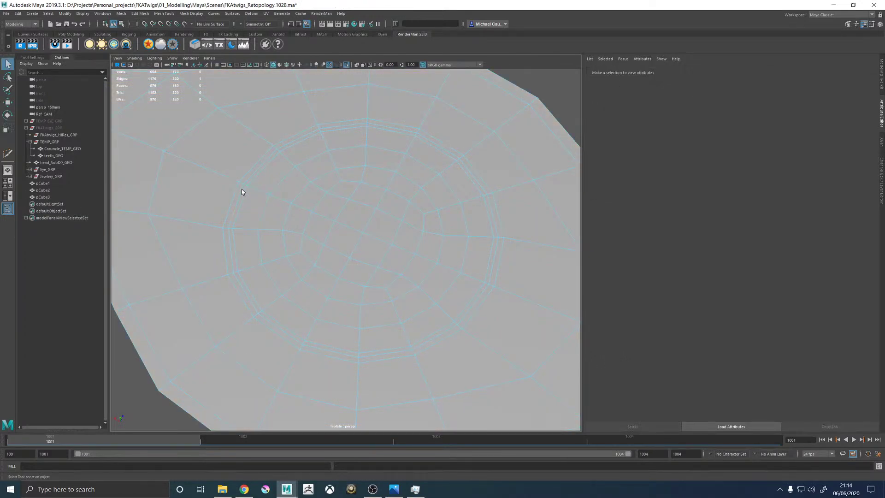
double_click(242, 189)
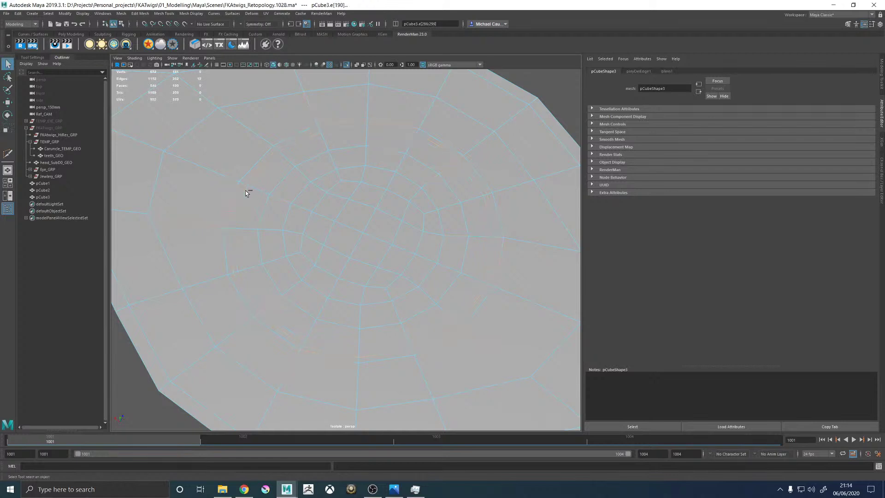
scroll(435, 167, "down", 5)
Step: Reverse the normals of the flattened copy so its faces point downward
left_click(458, 152)
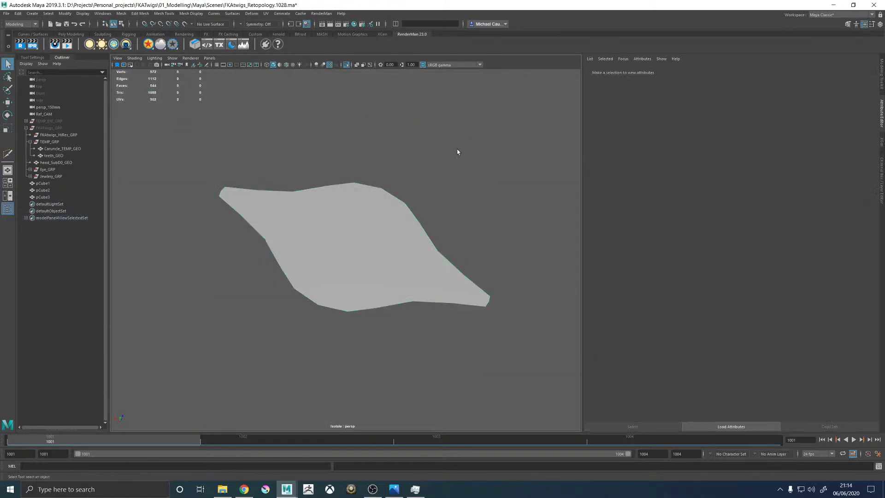
left_click(328, 244)
left_click_drag(327, 243, 255, 91, "alt")
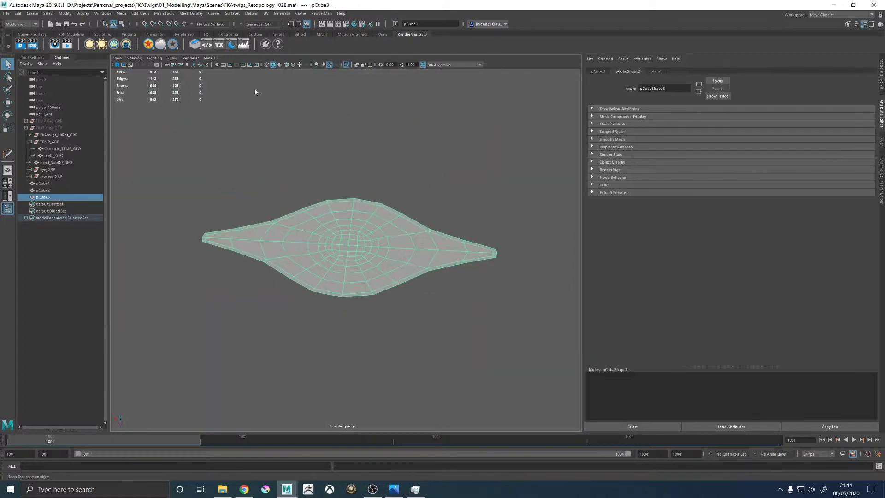
left_click(183, 13)
left_click(196, 46)
Step: Leave the isolated view, combine the flattened copy with the original plate, and delete the history
left_click_drag(334, 148, 350, 240, "alt")
key("F8")
left_click(346, 66)
left_click_drag(348, 186, 395, 215, "alt")
left_click(395, 216, "shift")
right_click_drag(443, 187, 425, 313, "shift")
key("alt+shift+d")
Step: Select all faces of the flat lower shell and move them up closer beneath the plate
right_click_drag(362, 253, 362, 274)
double_click(364, 259)
key("w")
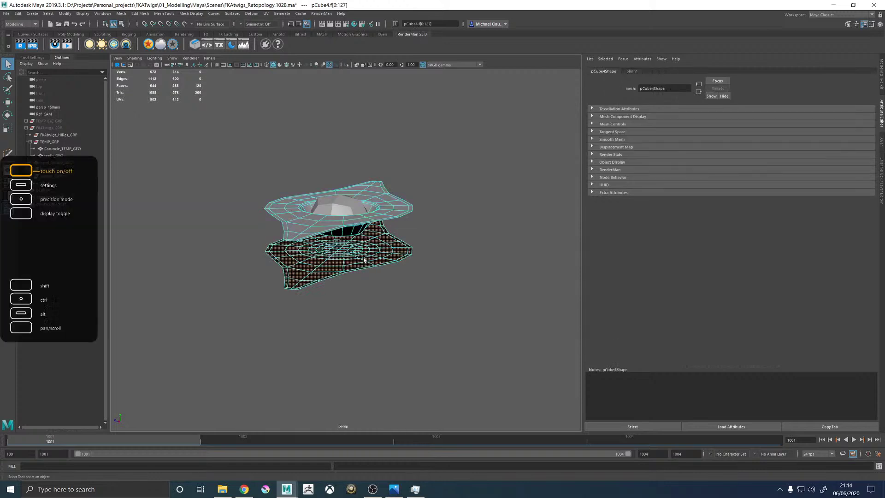
left_click_drag(331, 266, 387, 257, "alt")
left_click_drag(339, 222, 358, 262)
right_click_drag(417, 251, 502, 277, "alt")
Step: Bridge one outer border edge of the plate to the matching edge on the lower shell
left_click(402, 212)
left_click(422, 224)
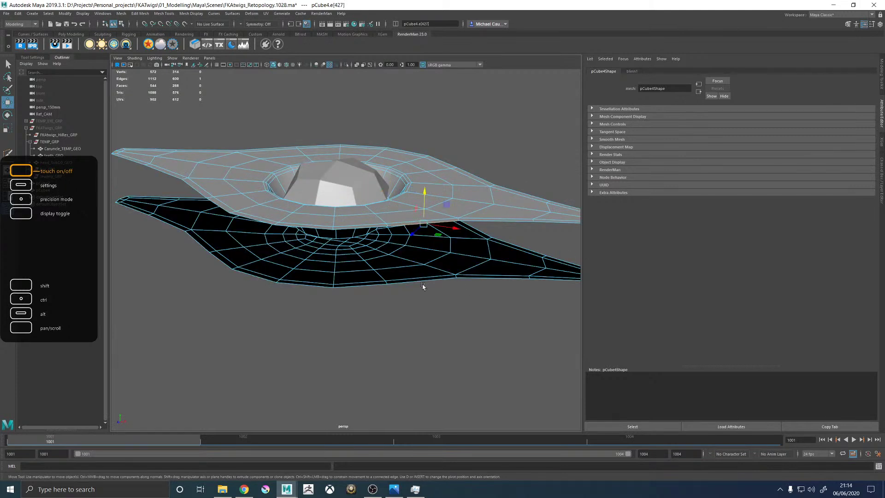
left_click(422, 282, "shift")
right_click(416, 313, "shift")
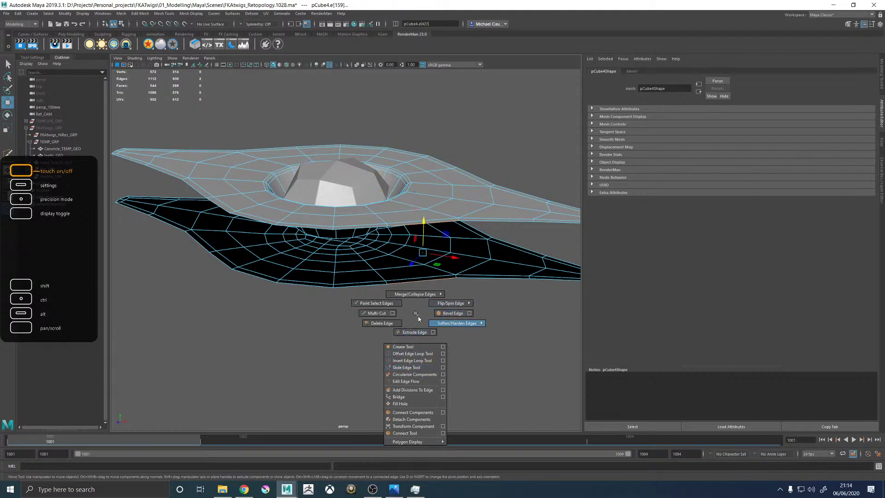
left_click(399, 397)
Step: Bridge the remaining upper and lower border edges with 0 divisions to close the plate's side wall
left_click_drag(373, 258, 345, 211, "alt")
double_click(370, 237)
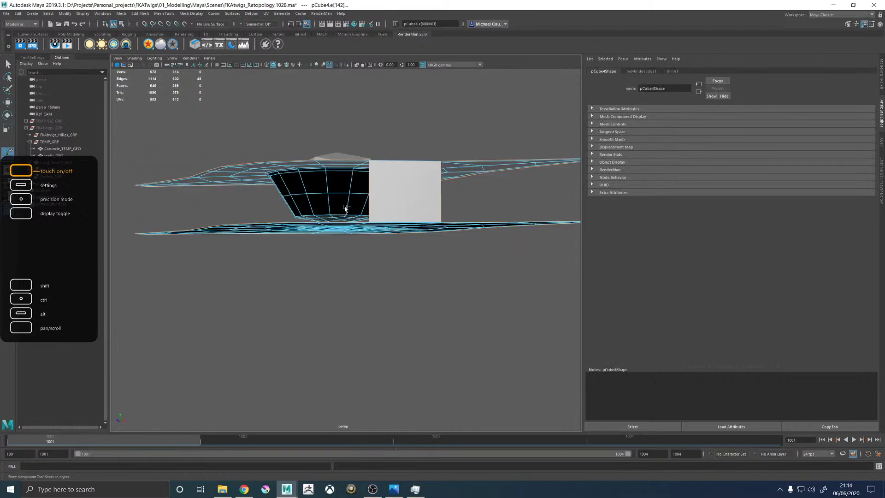
left_click_drag(412, 198, 305, 206, "alt")
key("g")
left_click_drag(409, 216, 350, 211, "alt")
right_click_drag(350, 211, 405, 207, "alt")
left_click_drag(405, 207, 344, 215, "alt")
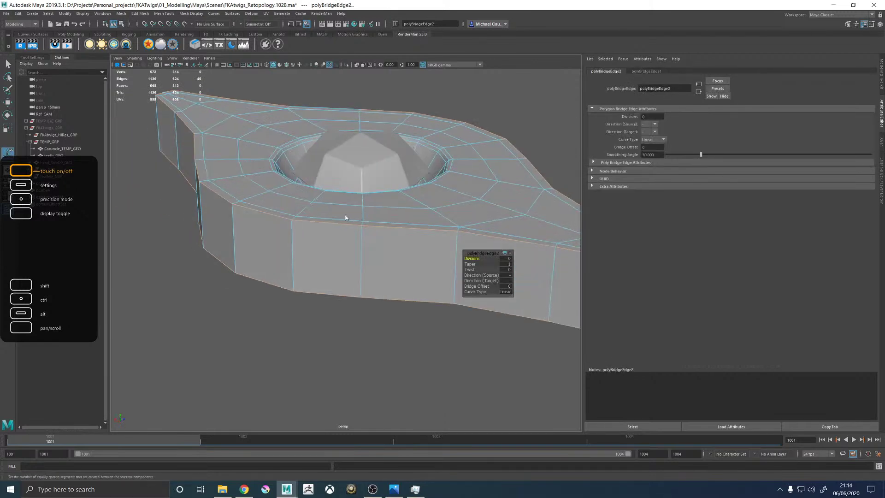
Step: Bevel the outer rim edge loops of the thickened plate with a fraction of 0.19 and 1 segment
right_click_drag(344, 215, 341, 241)
left_click(340, 252)
double_click(380, 256)
right_click(380, 256, "shift")
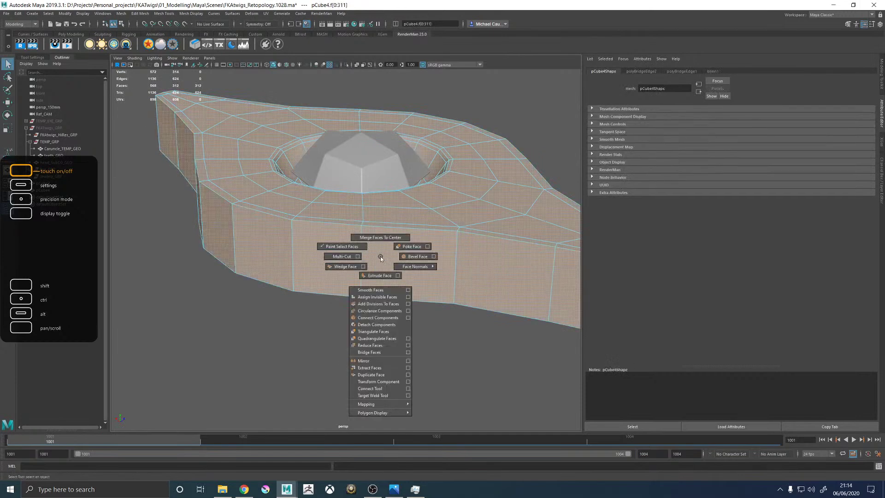
double_click(384, 248)
right_click_drag(383, 248, 411, 251, "shift")
middle_click_drag(411, 251, 385, 247)
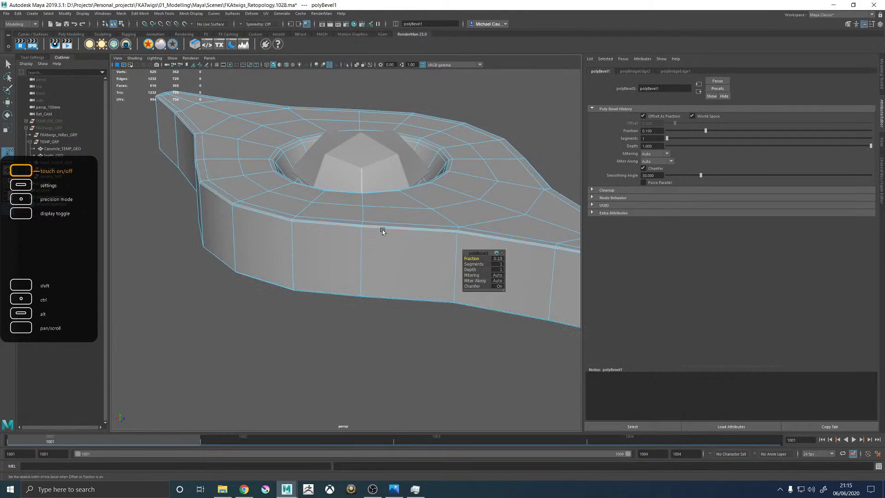
right_click_drag(382, 230, 353, 242, "shift")
key("w")
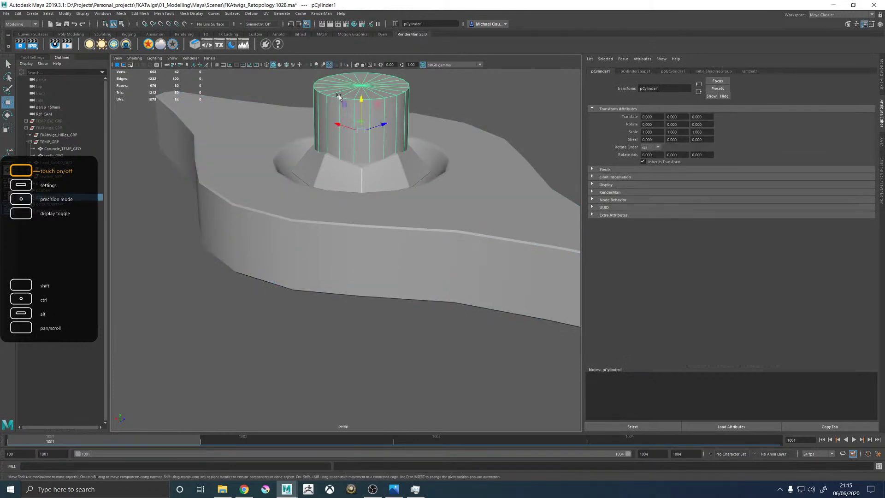
key("Delete")
Step: Insert an edge loop around the middle of the plate's side wall with Multi-Cut
left_click(386, 226)
right_click_drag(387, 226, 354, 237, "shift")
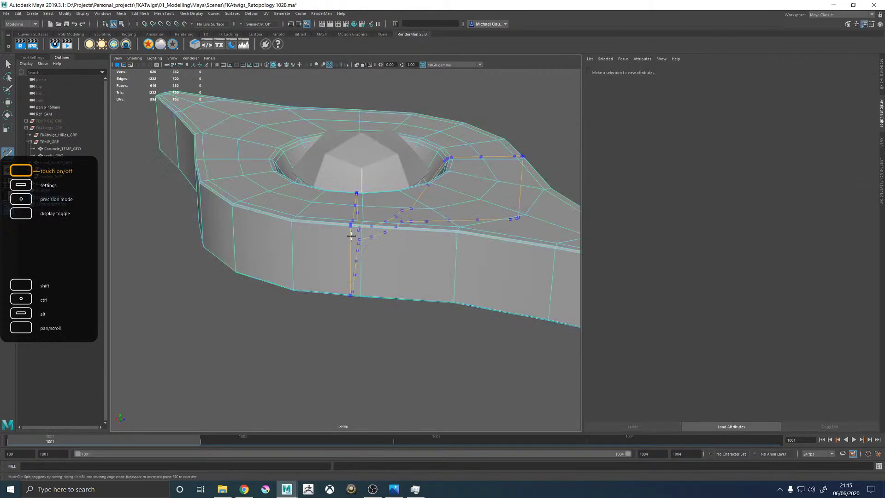
right_click_drag(469, 258, 384, 248, "alt")
Step: Preview the plate smoothed and examine its rim and side wall from several angles
key("3")
right_click_drag(497, 186, 438, 251, "alt")
left_click_drag(438, 251, 355, 259, "alt")
key("w")
right_click_drag(446, 176, 447, 176)
right_click_drag(375, 278, 385, 253, "alt")
left_click(385, 253)
left_click_drag(429, 246, 444, 211, "alt")
right_click_drag(436, 240, 475, 243, "alt")
key("1")
Step: Try adding supporting edge loops along the plate's upper and lower bevelled rims with Multi-Cut
left_click_drag(464, 212, 352, 208, "alt")
right_click_drag(352, 208, 491, 270, "alt")
left_click_drag(491, 270, 286, 193, "alt")
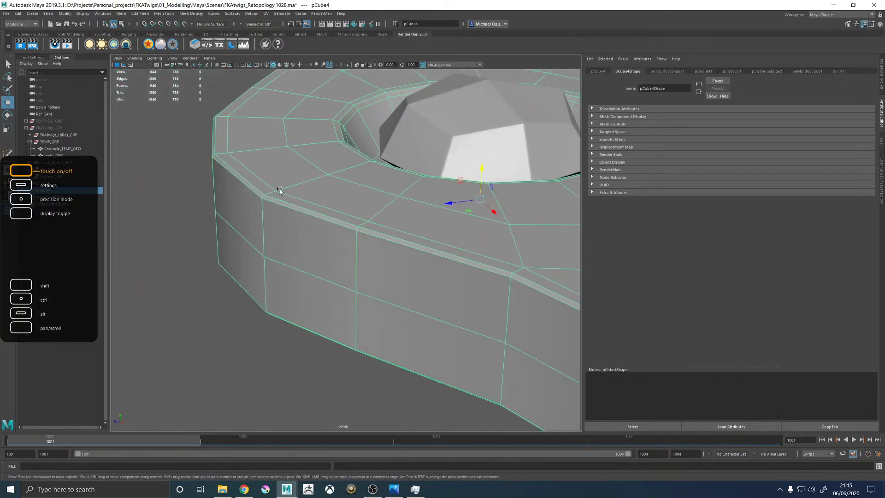
right_click(279, 189, "shift")
left_click(236, 187)
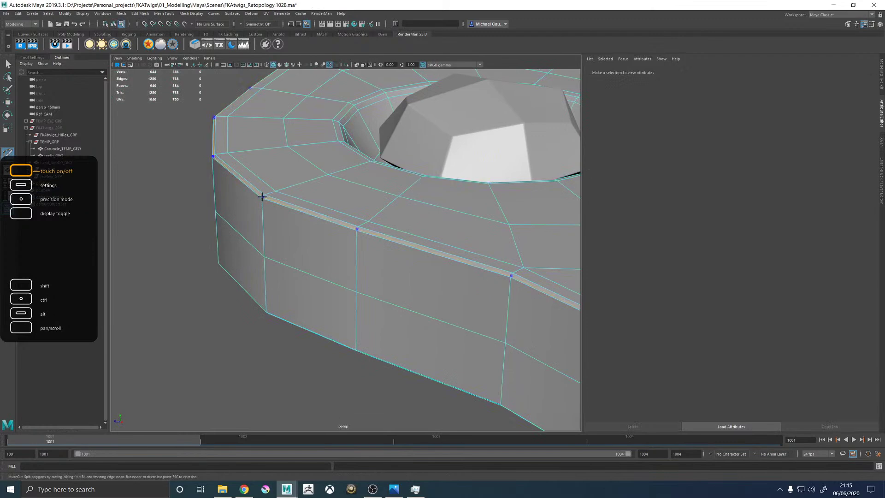
left_click(262, 197, "ctrl")
left_click_drag(277, 309, 302, 214, "alt")
left_click(312, 169, "ctrl")
left_click_drag(401, 175, 270, 280, "alt")
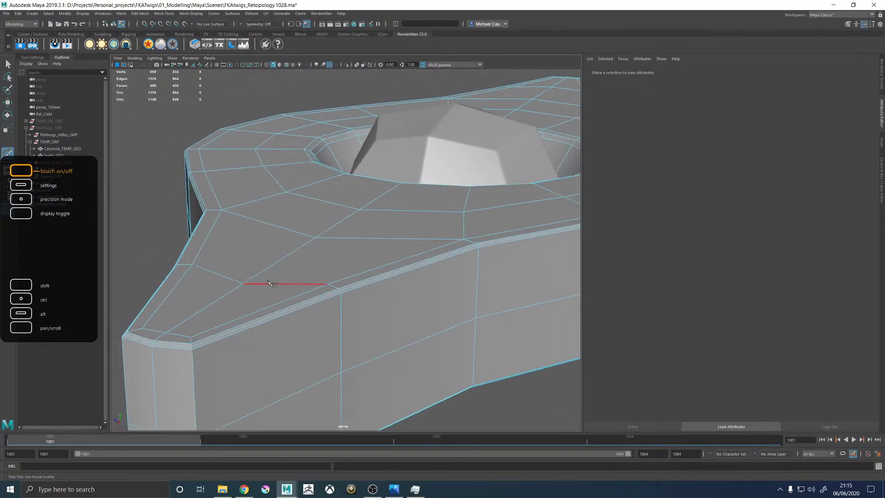
middle_click_drag(270, 280, 317, 263, "alt")
left_click_drag(339, 273, 501, 277, "alt")
right_click_drag(501, 278, 540, 301, "alt")
middle_click_drag(541, 302, 404, 238, "alt")
left_click(399, 232, "ctrl")
Step: Preview the smoothed plate, undo the edge loops added to its bevelled rims, and restore the unsmoothed display
right_click_drag(397, 233, 302, 259, "alt")
key("3")
key("w")
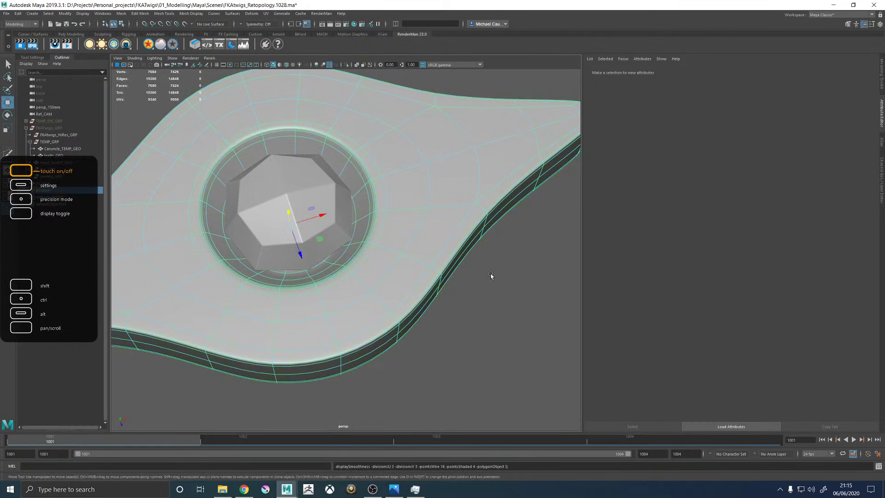
left_click(479, 253)
right_click_drag(525, 274, 478, 296, "alt")
left_click_drag(478, 296, 359, 253, "alt")
right_click_drag(359, 253, 459, 276, "alt")
key("ctrl+z")
key("ctrl+z")
key("ctrl+z")
key("1")
left_click_drag(440, 271, 393, 261, "alt")
key("1")
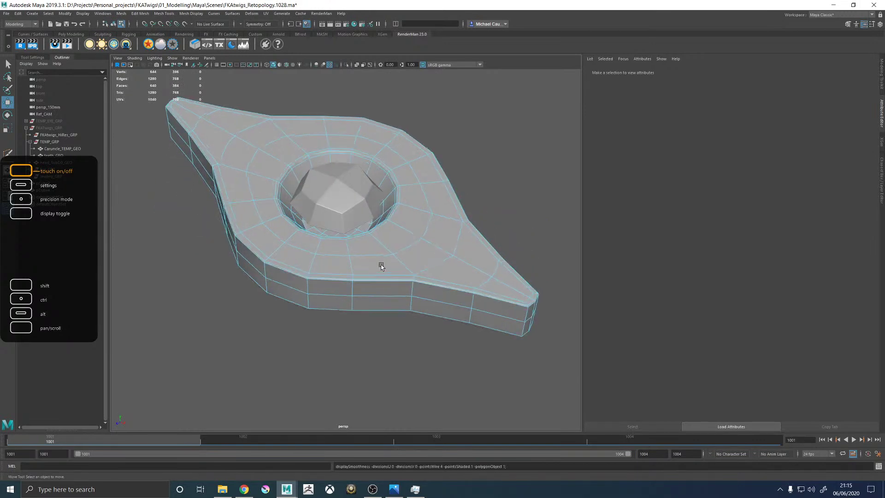
Step: Compare the smoothed and unsmoothed plate, examining the outer rim and the recessed seat around the stone
right_click_drag(369, 266, 392, 268, "alt")
left_click(456, 204)
left_click(433, 210)
key("3")
left_click(499, 213)
left_click_drag(385, 276, 415, 265, "alt")
right_click_drag(386, 295, 420, 279, "alt")
left_click_drag(421, 279, 356, 273, "alt")
left_click(356, 273)
key("1")
key("3")
left_click(395, 154)
right_click_drag(395, 155, 421, 196, "alt")
middle_click_drag(421, 196, 415, 258, "alt")
left_click_drag(414, 258, 402, 294, "alt")
right_click_drag(402, 294, 401, 269, "alt")
left_click(415, 252)
Step: Bevel the edge loop inside the stone's recessed seat and preview the plate smoothed
key("1")
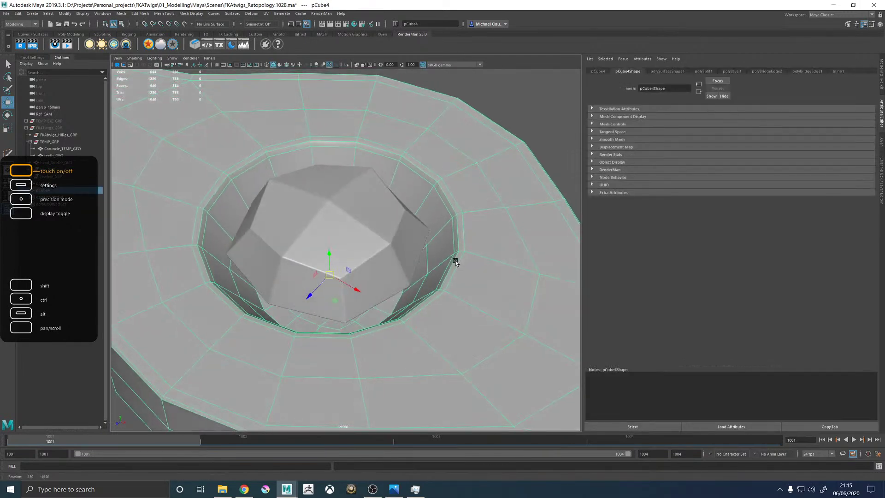
key("F10")
double_click(400, 297)
right_click_drag(431, 273, 473, 275, "shift")
middle_click_drag(438, 271, 424, 267)
right_click_drag(397, 319, 424, 286)
key("q")
key("3")
right_click_drag(491, 224, 477, 159, "alt")
left_click(477, 159)
left_click_drag(415, 247, 420, 242, "alt")
right_click_drag(452, 237, 332, 231, "alt")
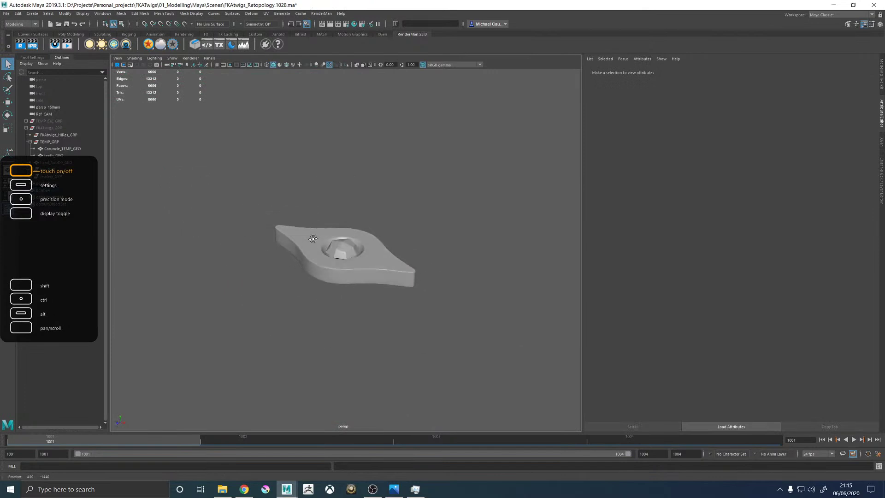
left_click_drag(316, 241, 299, 254, "alt")
Step: Delete the plate's construction history and preview its smoothed outline from above
left_click(340, 280)
key("alt+shift+d")
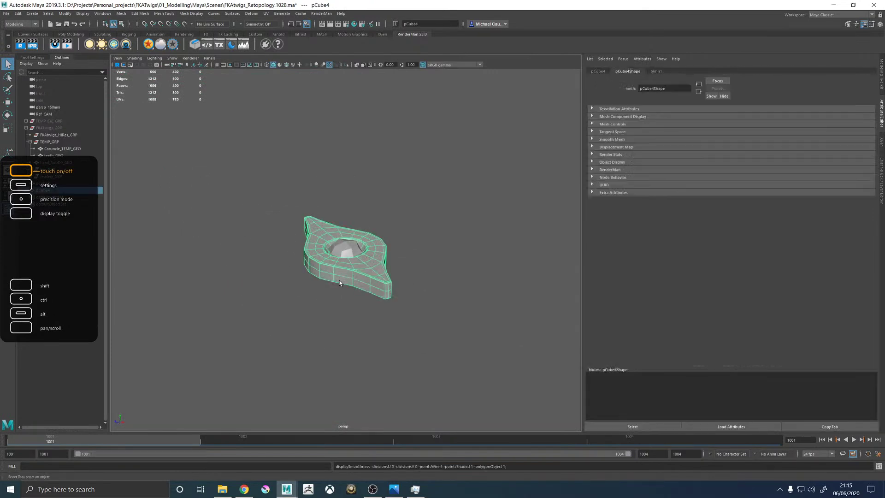
left_click_drag(340, 280, 381, 283, "alt")
key("1")
left_click(382, 283)
right_click_drag(372, 241, 441, 258, "alt")
left_click(441, 259)
key("3")
left_click(471, 213)
left_click_drag(464, 226, 411, 169, "alt")
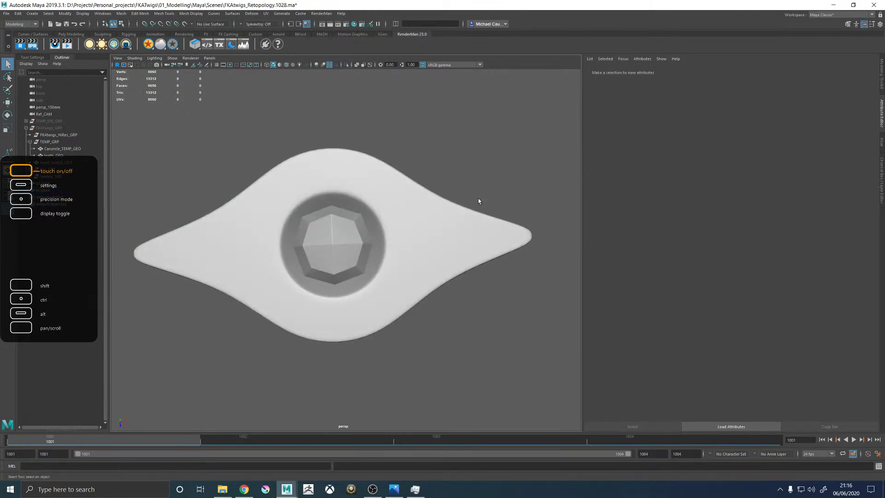
Step: Insert an edge loop across each pointed end of the plate with Multi-Cut and preview the smoothed shape
left_click(479, 234)
key("1")
left_click_drag(464, 231, 458, 207, "alt")
right_click(444, 197, "shift")
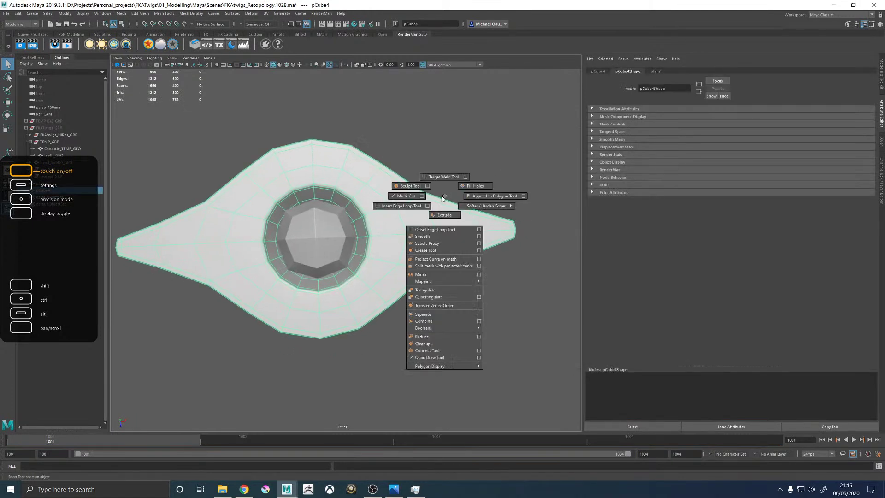
left_click(398, 196)
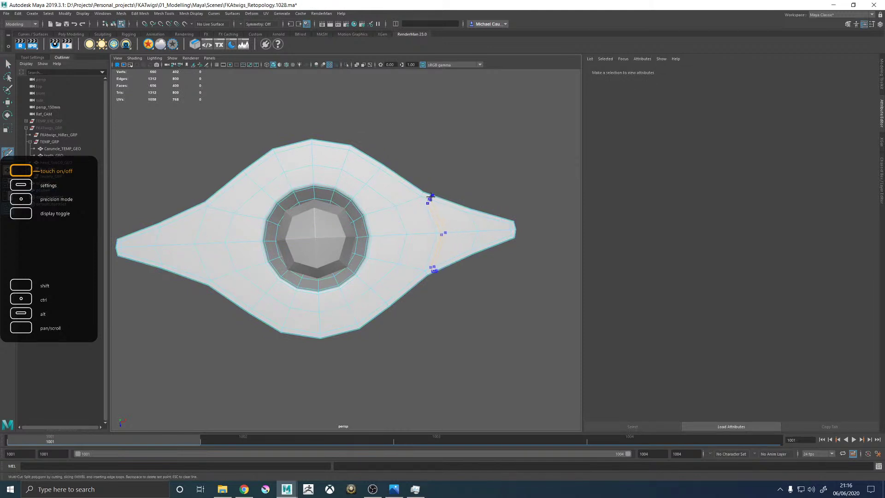
middle_click_drag(322, 235, 417, 235, "alt")
left_click(299, 277)
left_click(285, 242)
left_click(296, 204)
right_click(299, 217)
key("w")
key("F8")
key("3")
left_click(261, 113)
scroll(374, 249, "down", 8)
left_click_drag(375, 249, 303, 101, "alt")
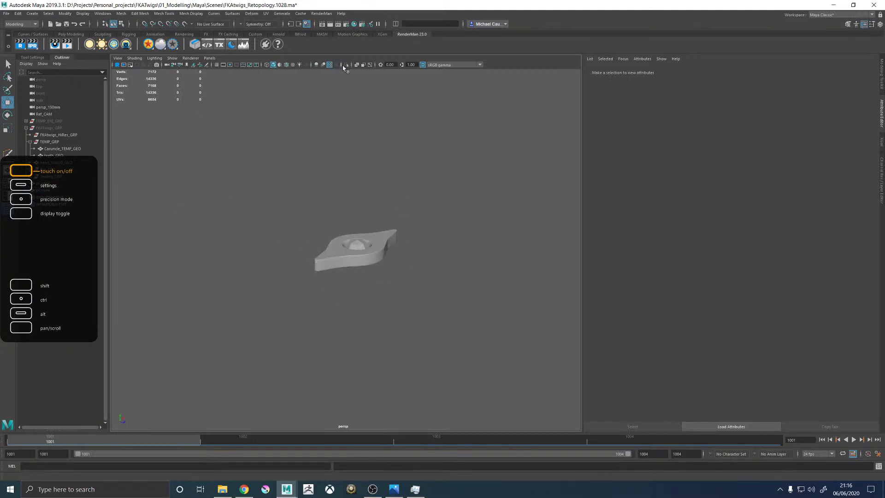
Step: Switch to Photos and zoom in on the eye-shaped ear stud in the reference photo to study its outline and stone
left_click(394, 488)
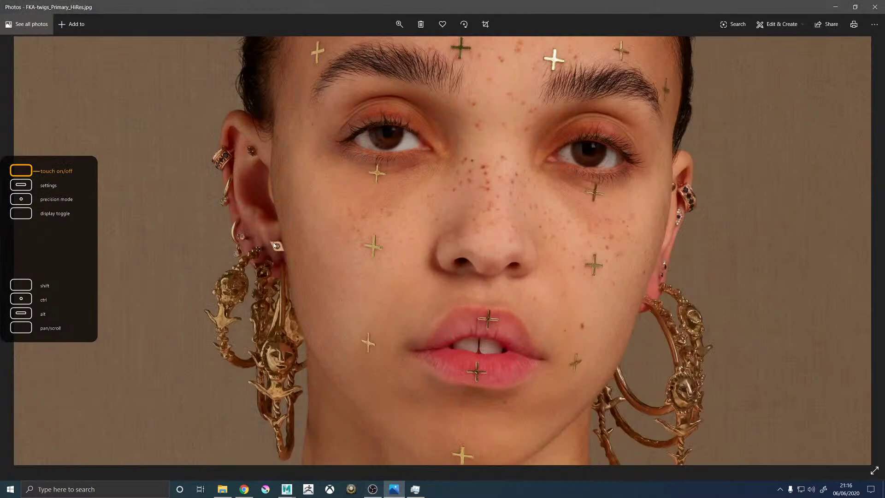
left_click(399, 24)
left_click_drag(400, 46, 413, 46)
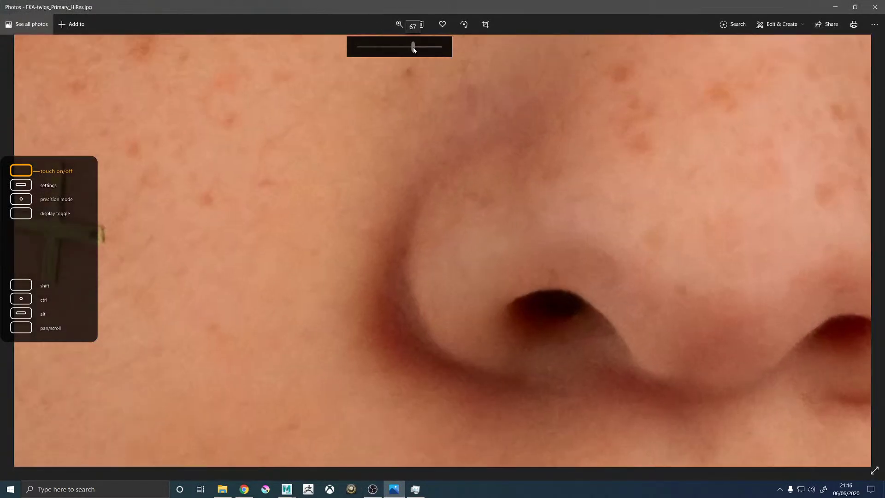
left_click_drag(461, 244, 645, 249)
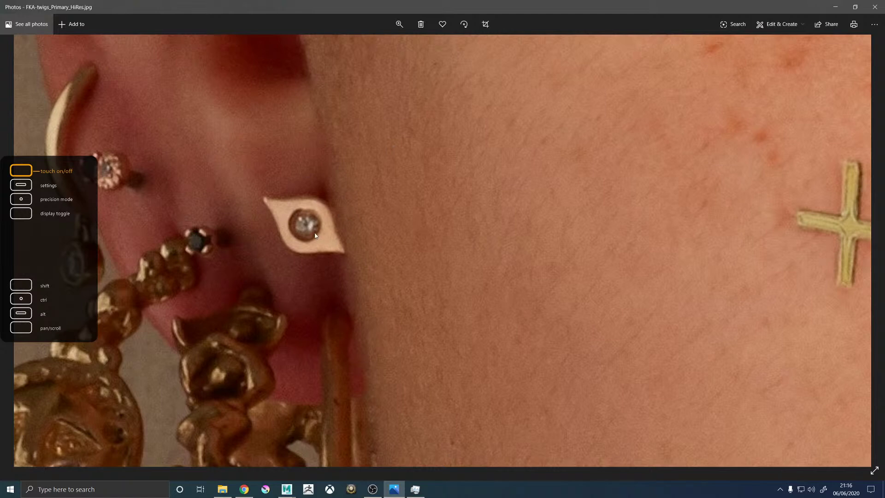
left_click(399, 27)
left_click_drag(413, 47, 444, 47)
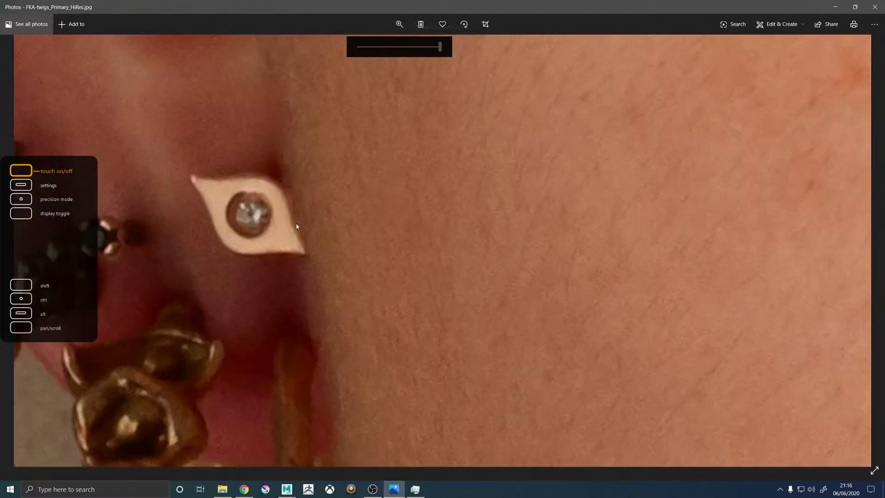
left_click_drag(301, 239, 409, 267)
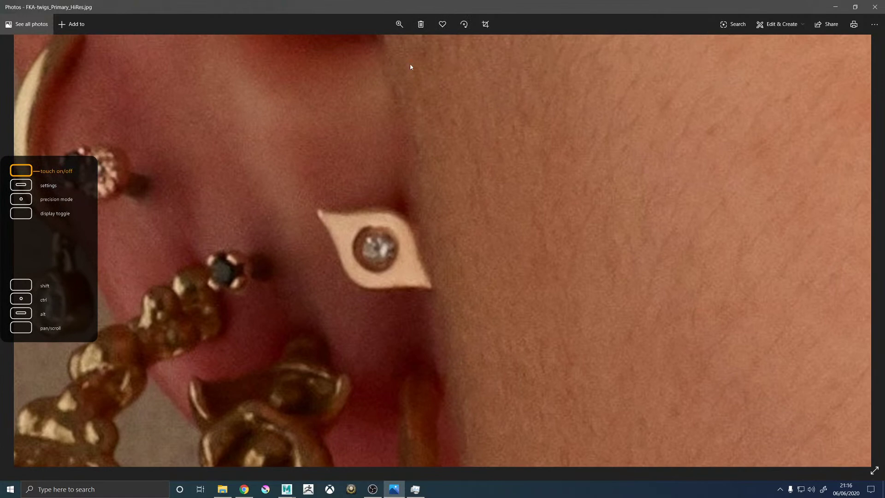
left_click(405, 24)
left_click_drag(430, 52, 247, 54)
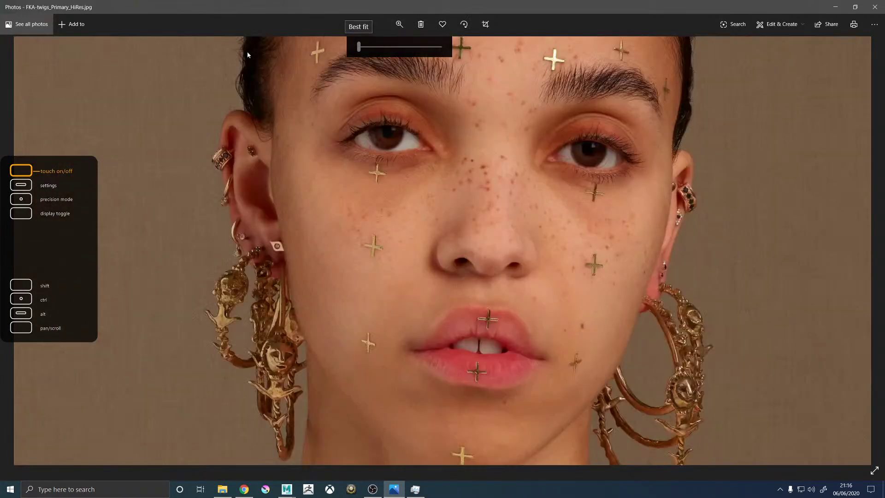
left_click_drag(375, 49, 440, 47)
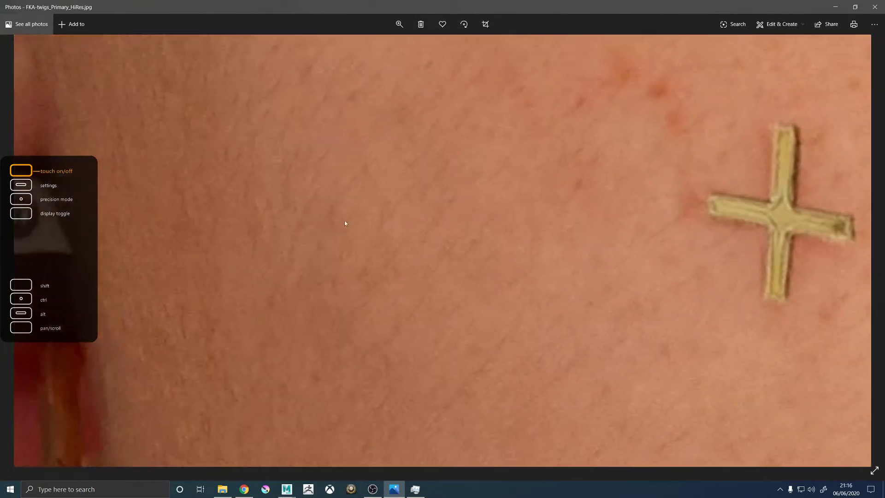
left_click_drag(289, 220, 640, 223)
left_click_drag(411, 203, 487, 186)
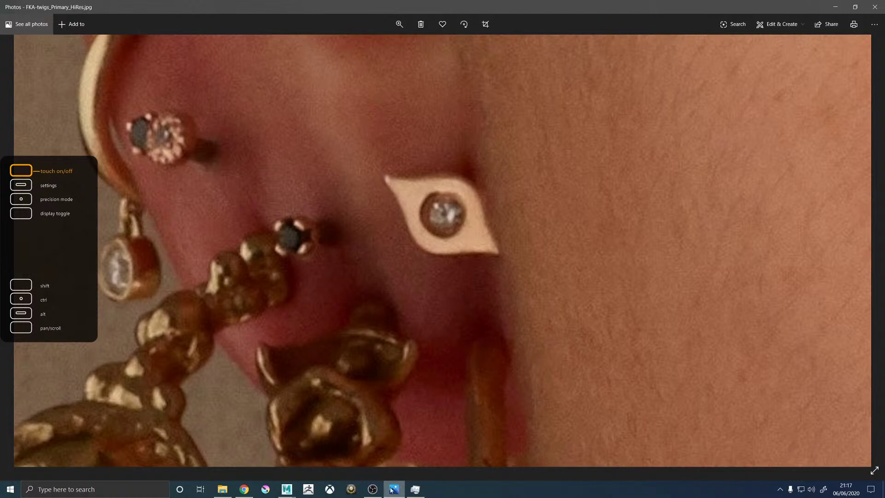
Step: Return to Maya and delete one bevel edge loop from each of the plate's upper and lower outer rims
left_click(416, 489)
mouse_move(286, 489)
left_click(325, 448)
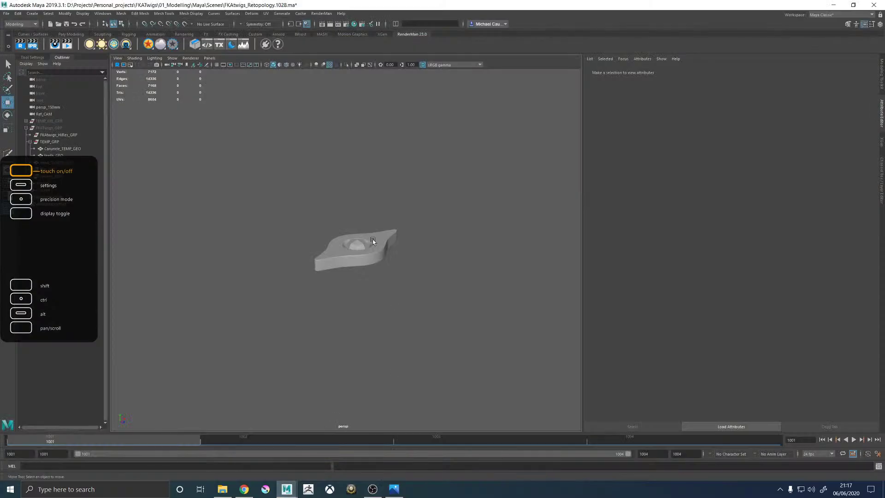
left_click(385, 273)
right_click_drag(348, 283, 448, 334, "alt")
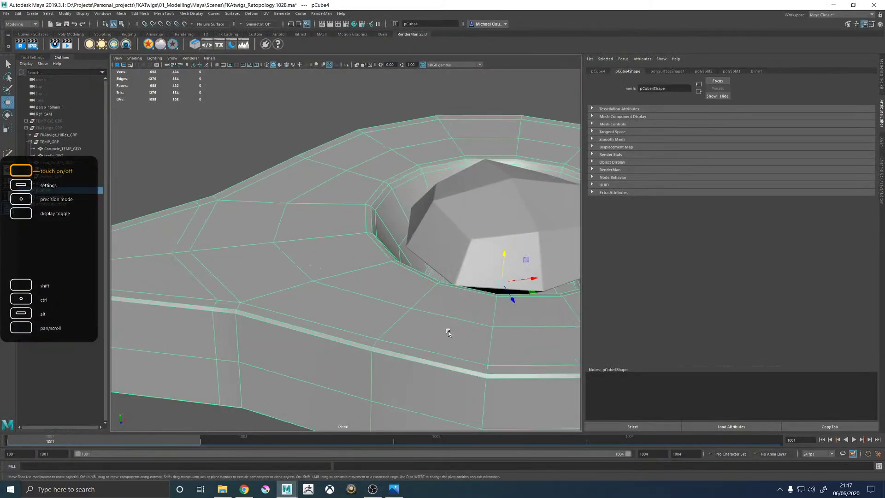
middle_click_drag(448, 334, 398, 285, "alt")
right_click_drag(365, 302, 385, 273)
left_click_drag(423, 311, 300, 277, "alt")
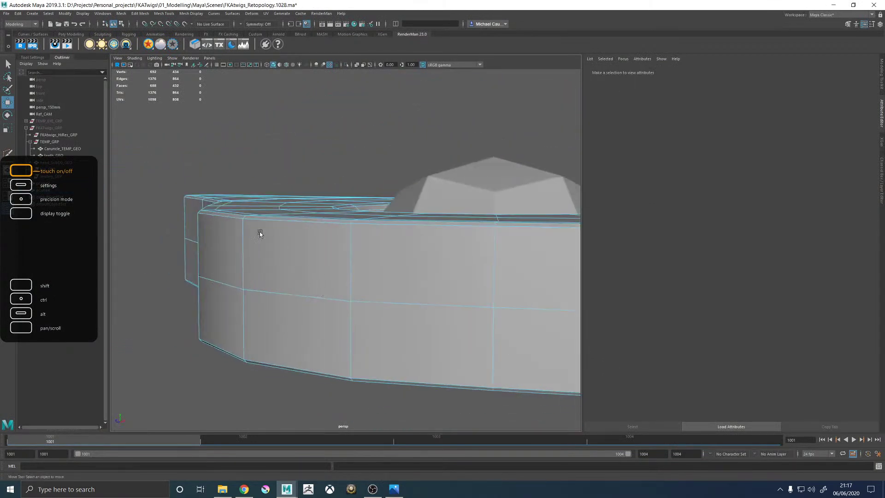
double_click(223, 216)
left_click_drag(229, 221, 235, 278, "alt")
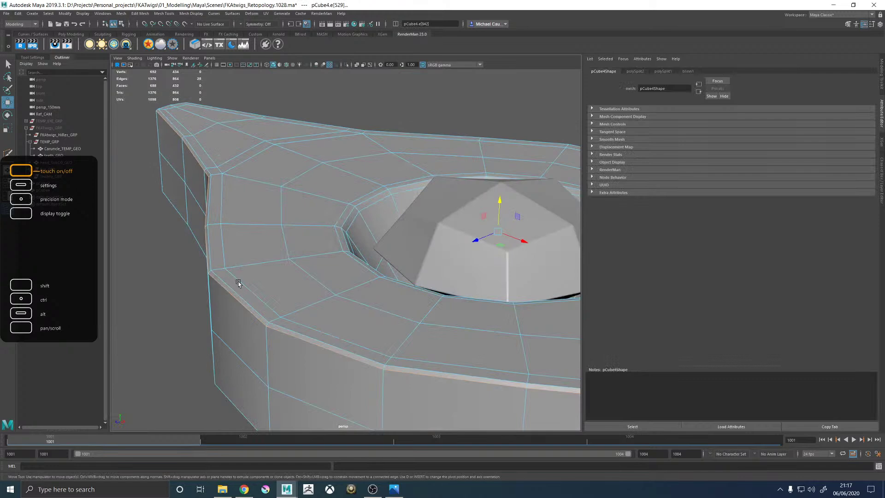
left_click_drag(240, 286, 282, 279, "alt")
double_click(295, 200, "shift")
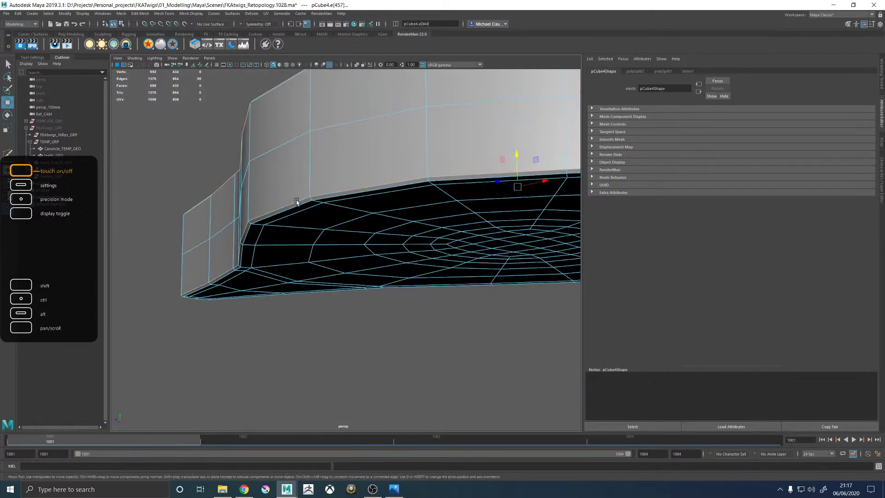
key("Delete")
left_click_drag(301, 220, 305, 239, "alt")
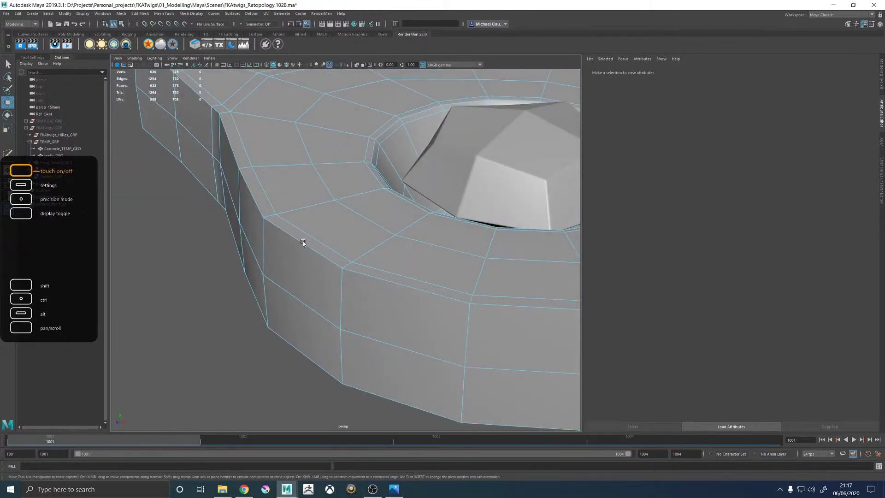
Step: Delete the plate's remaining outermost upper and lower rim edge loops together with the side wall's middle loop
double_click(303, 243)
double_click(291, 295, "shift")
left_click_drag(294, 310, 299, 287, "alt")
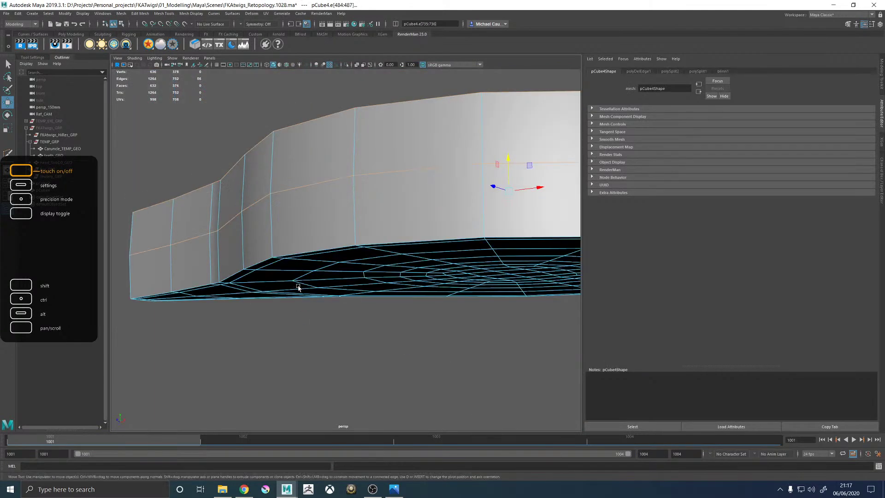
double_click(305, 252, "shift")
key("ctrl+Delete")
left_click_drag(379, 323, 356, 227, "alt")
left_click(386, 202)
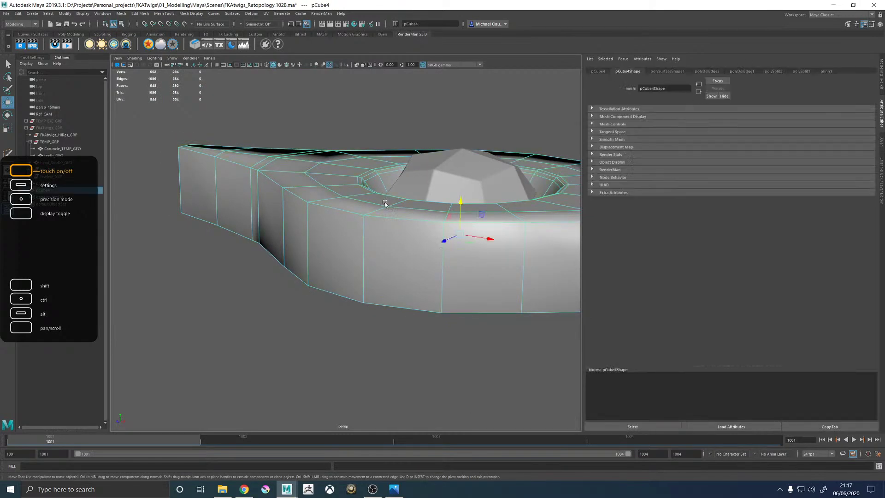
Step: Select the ring of side-wall faces around the plate and extrude it outward with a local Z translation of 0.362
right_click_drag(332, 217, 332, 236)
left_click(332, 237)
double_click(400, 247, "shift")
right_click_drag(401, 247, 403, 259, "shift")
left_click_drag(403, 258, 341, 245, "alt")
right_click_drag(341, 244, 403, 269, "alt")
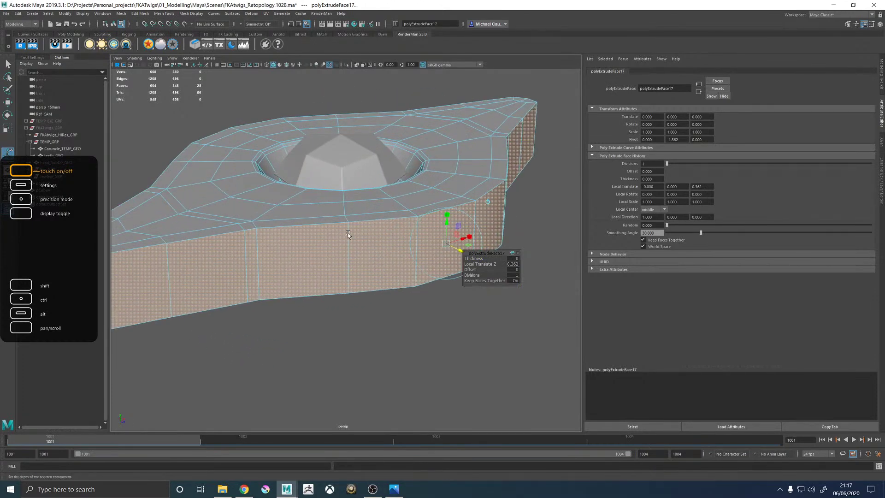
Step: Insert a centred edge loop around the plate's extruded side wall with Multi-Cut
right_click_drag(334, 252, 340, 184)
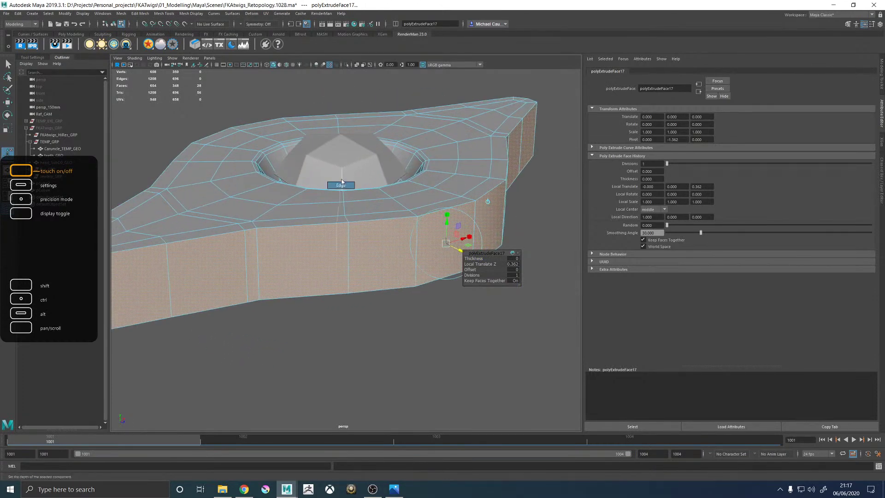
double_click(337, 223)
left_click_drag(329, 300, 367, 239, "alt")
right_click_drag(374, 228, 332, 229, "shift")
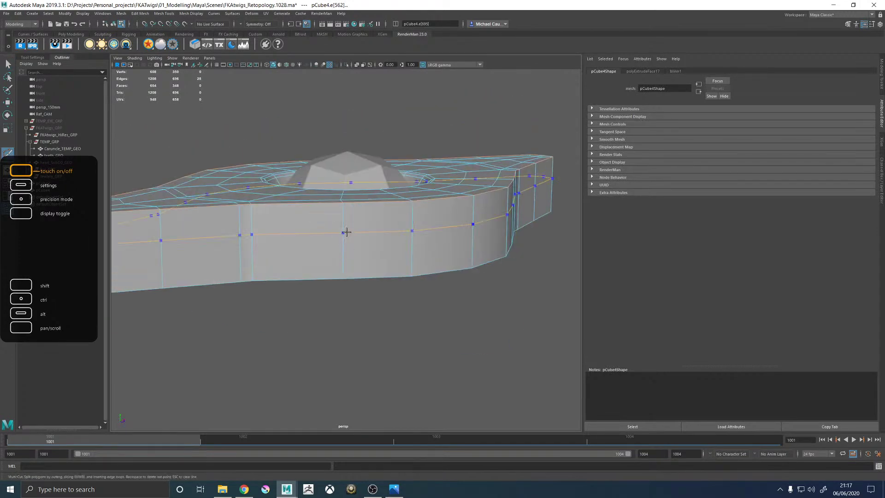
middle_click(345, 233, "ctrl")
key("w")
Step: Select the plate's upper and lower outer rim edge loops and bevel them
double_click(324, 206)
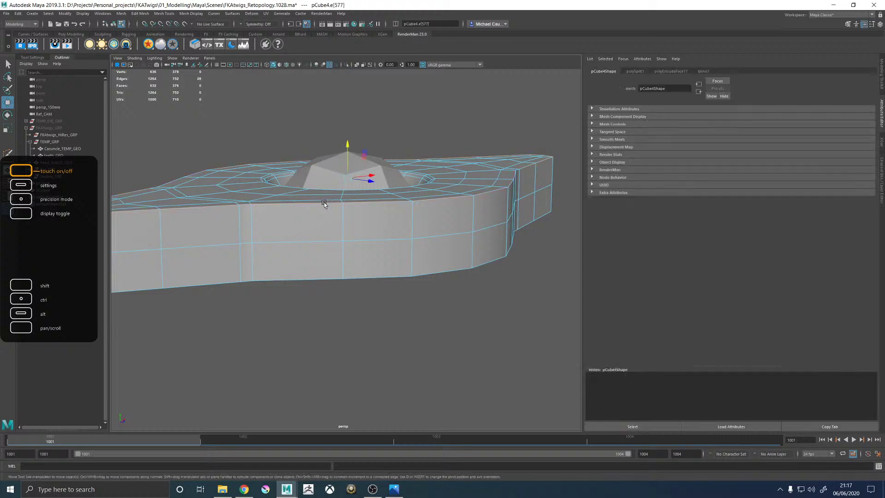
right_click_drag(325, 277, 344, 255, "shift")
middle_click_drag(344, 254, 346, 253)
left_click_drag(346, 255, 325, 246, "alt")
right_click_drag(354, 241, 353, 260)
left_click(361, 248)
double_click(328, 242, "shift")
left_click_drag(324, 278, 358, 212, "alt")
double_click(401, 187, "shift")
right_click_drag(397, 185, 414, 186, "shift")
middle_click_drag(395, 186, 379, 187)
Step: Preview the plate smoothed and examine the bevelled rim and the stone's seat up close
key("q")
key("3")
right_click_drag(322, 223, 354, 133)
left_click_drag(353, 132, 338, 235, "alt")
left_click(416, 179)
mouse_move(416, 179)
left_mouse_down("alt")
mouse_move(389, 189)
mouse_move(411, 188)
left_mouse_up("alt")
scroll(411, 188, "up", 5)
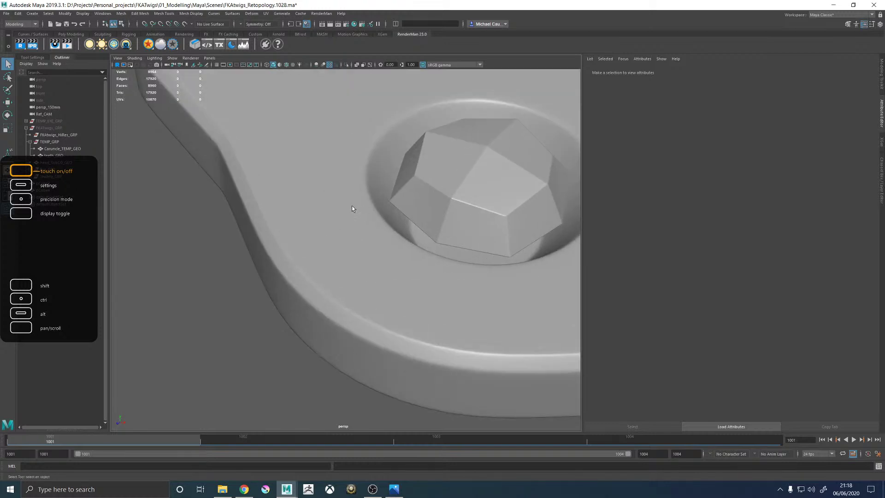
Step: Select the outer edge loop around the rim of the stone's seat and delete it
left_click(352, 206)
scroll(444, 252, "up", 4)
right_click_drag(328, 145, 329, 125)
double_click(314, 172)
key("ctrl+Delete")
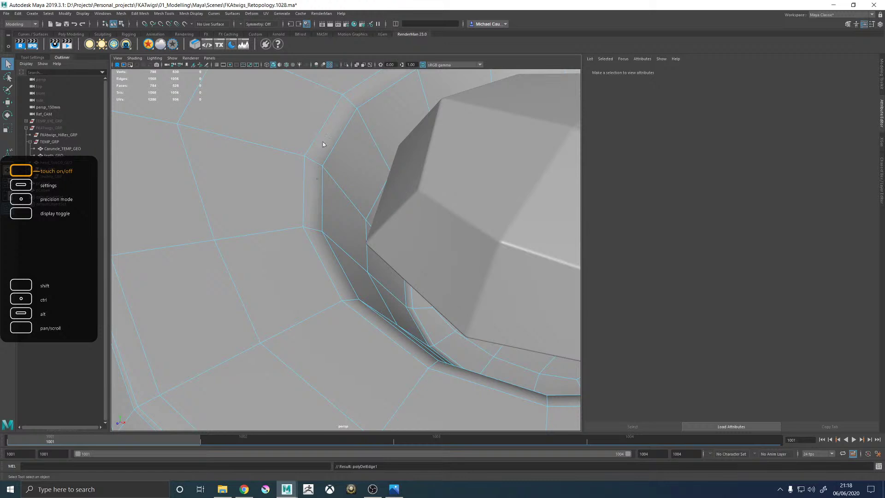
Step: Bevel the remaining edge loop around the seat's rim with a fraction of 0.5 and preview the plate smoothed
double_click(322, 180)
right_click_drag(316, 168, 337, 169, "shift")
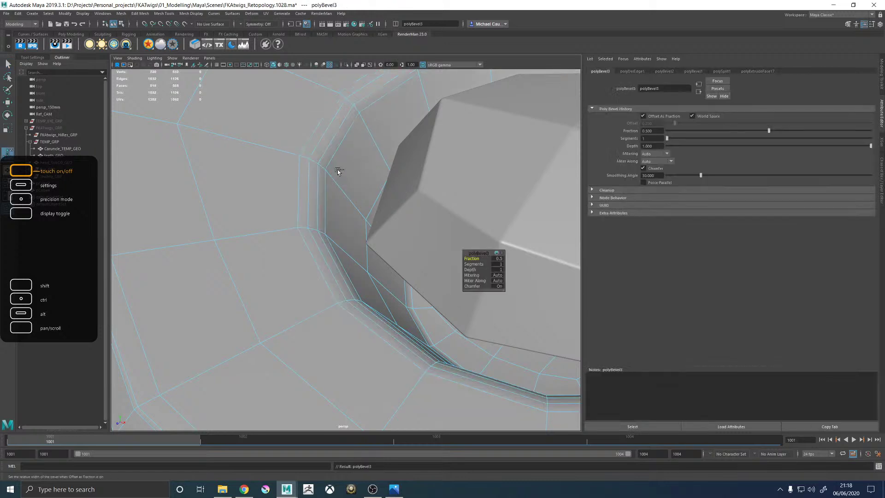
right_click_drag(338, 120, 353, 106)
key("q")
key("3")
scroll(286, 192, "down", 10)
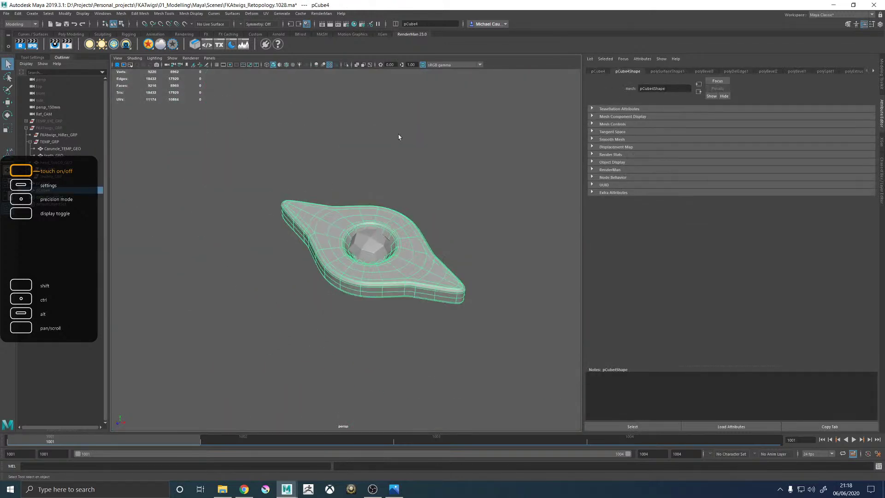
Step: Select all vertices on the plate's lower half and move them straight down to make the plate much thicker
left_click(390, 146)
key("w")
left_click_drag(390, 146, 354, 326, "alt")
left_click(354, 267)
left_click_drag(383, 282, 339, 253, "alt")
left_click(336, 220)
left_click(327, 247)
right_click_drag(339, 253, 302, 246)
left_click_drag(303, 245, 515, 296, "alt")
left_click_drag(401, 296, 559, 292, "alt")
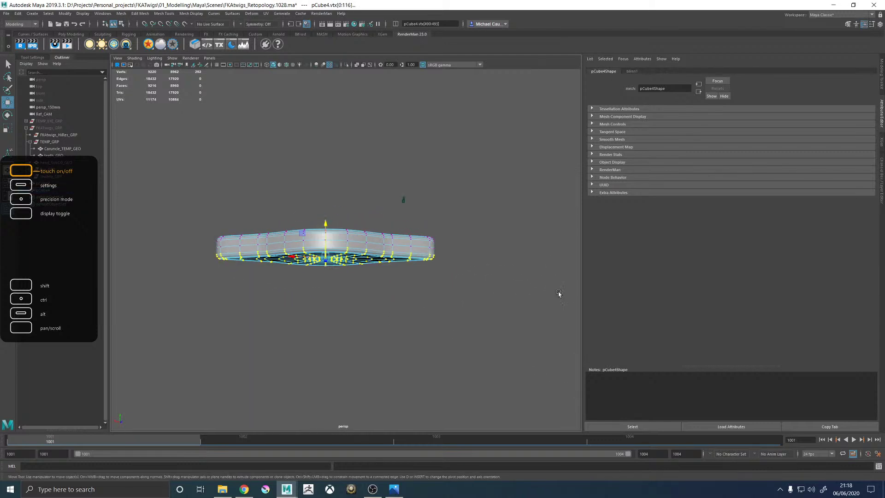
left_click_drag(326, 224, 356, 249)
right_click_drag(358, 261, 391, 257, "alt")
Step: Delete the middle edge loop on the unsmoothed side wall and insert a new centred loop with Multi-Cut
key("1")
double_click(390, 257)
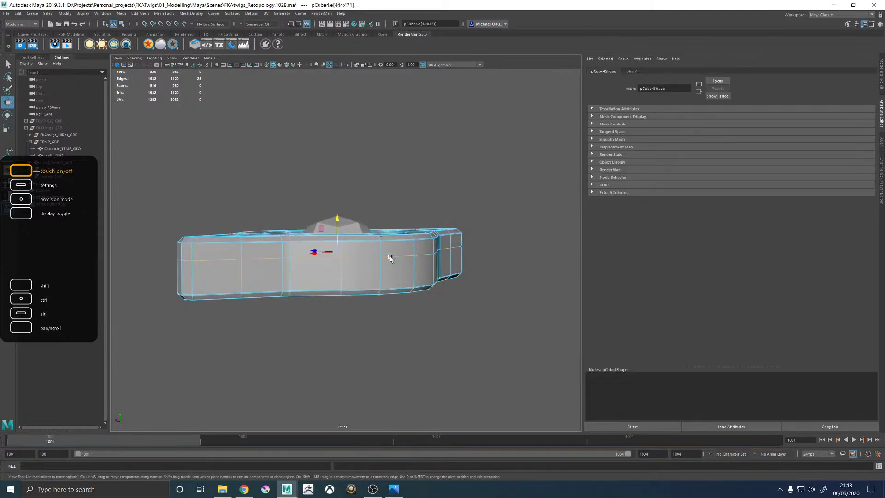
key("ctrl+Delete")
key("ctrl+shift+x")
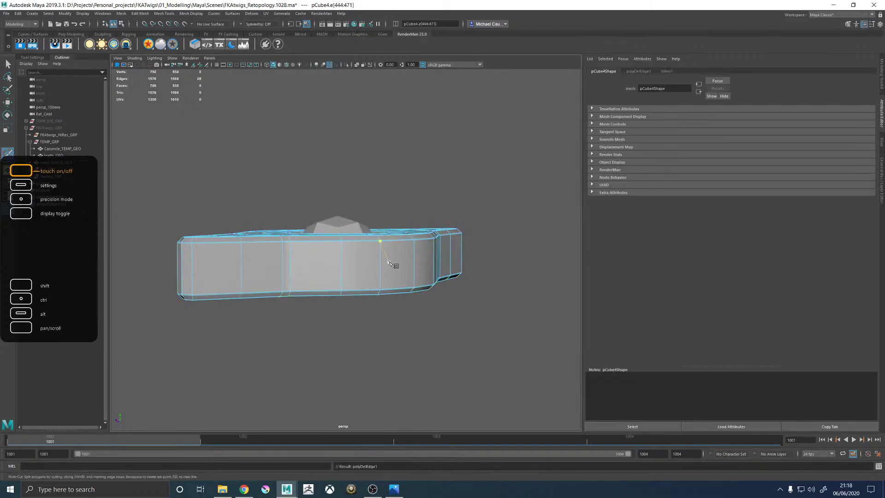
middle_click(380, 260, "ctrl")
key("w")
Step: Preview the thickened plate smoothed and examine its side wall and the stone from several angles
left_click_drag(401, 284, 391, 318, "alt")
right_click_drag(333, 287, 368, 262)
left_click(484, 269)
left_click(400, 284)
left_click(513, 286)
left_click(385, 299)
key("3")
left_click(499, 291)
scroll(499, 290, "down", 3)
left_click_drag(500, 293, 396, 281, "alt")
left_click(375, 271)
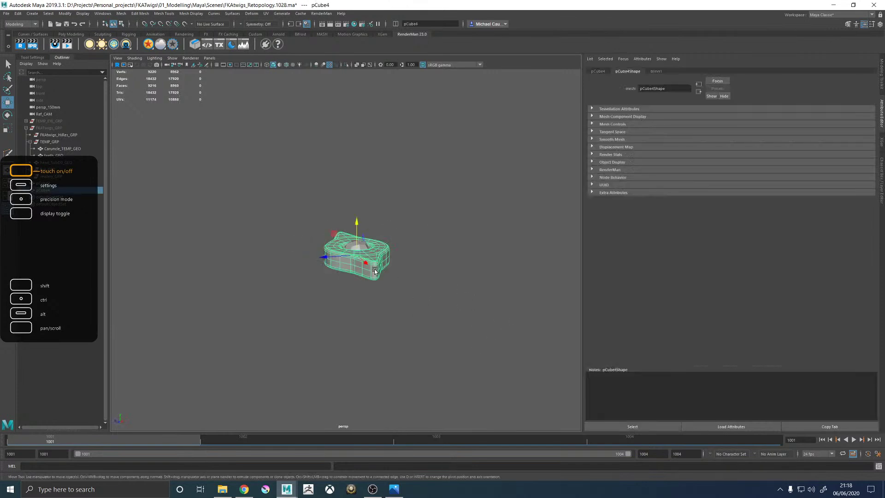
key("f")
left_click(376, 232)
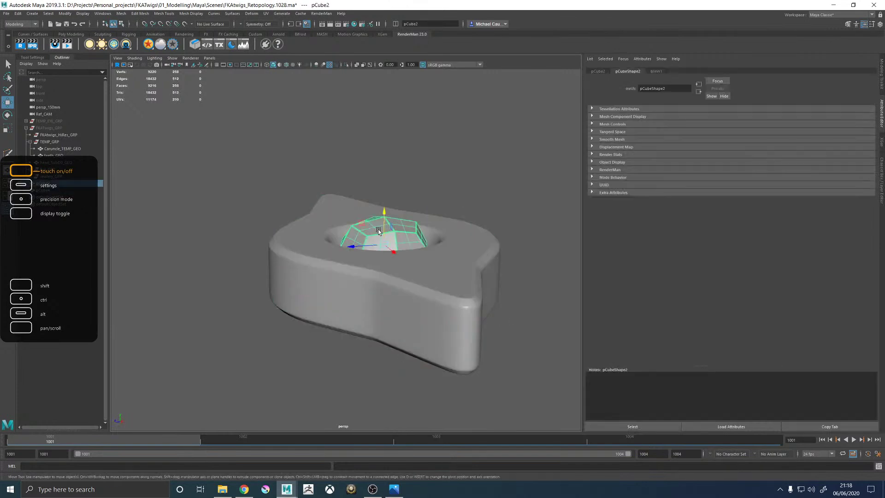
left_click(520, 277)
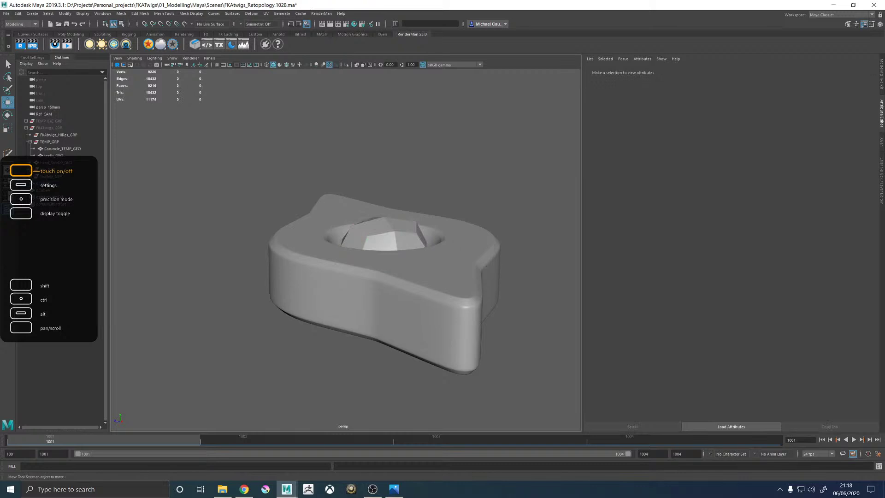
Step: Switch to the Chrome browser and look through the "ear ring pin" image results for how earring posts are attached
left_click(244, 489)
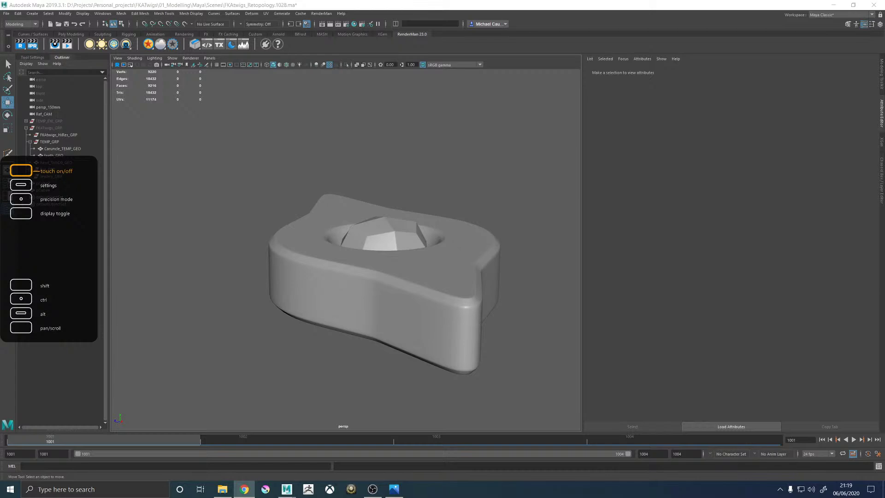
key("alt+Tab")
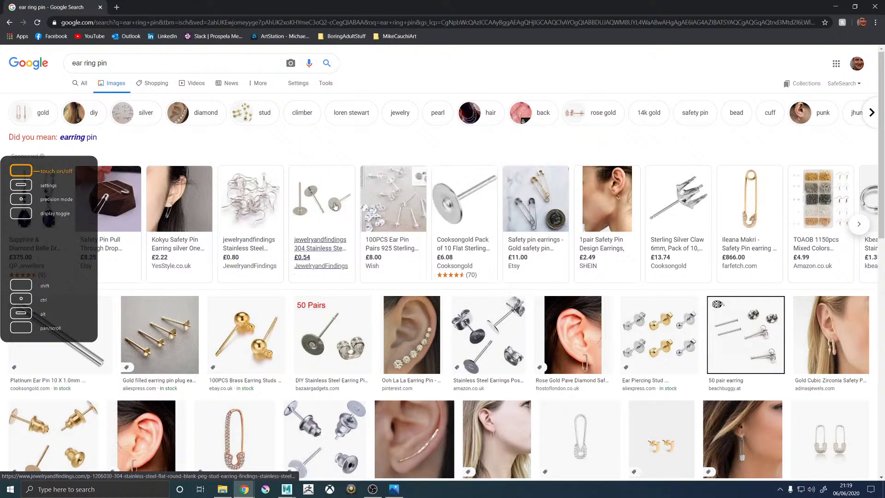
scroll(350, 195, "down", 6)
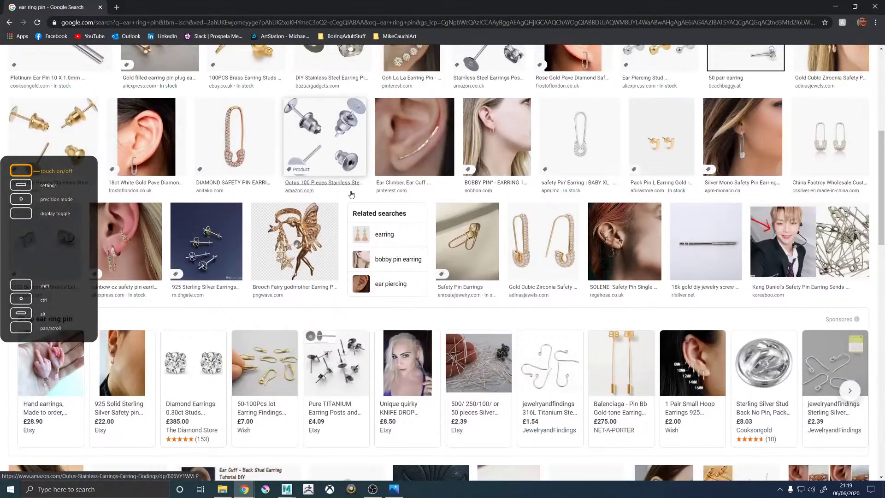
scroll(351, 194, "down", 4)
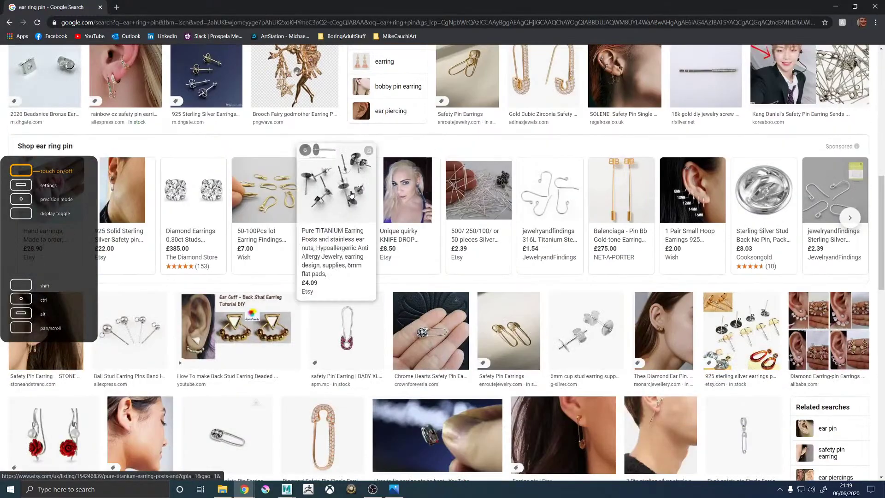
scroll(351, 195, "down", 5)
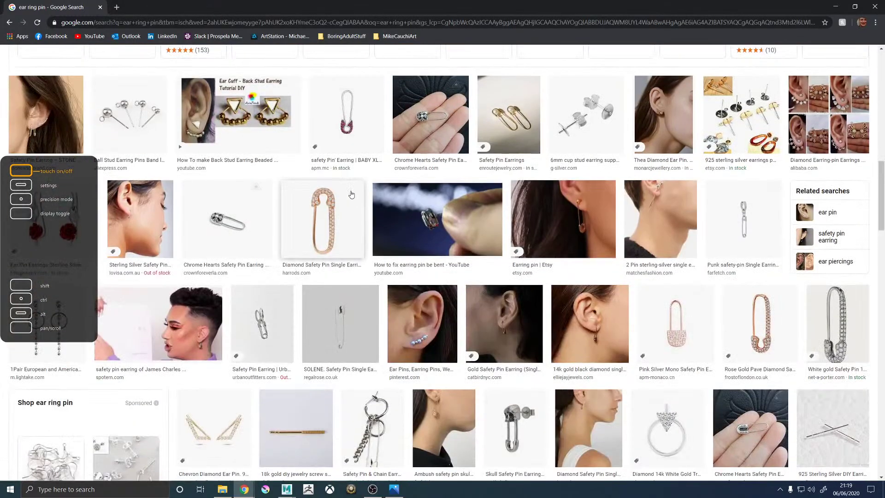
scroll(352, 195, "down", 5)
scroll(353, 194, "down", 4)
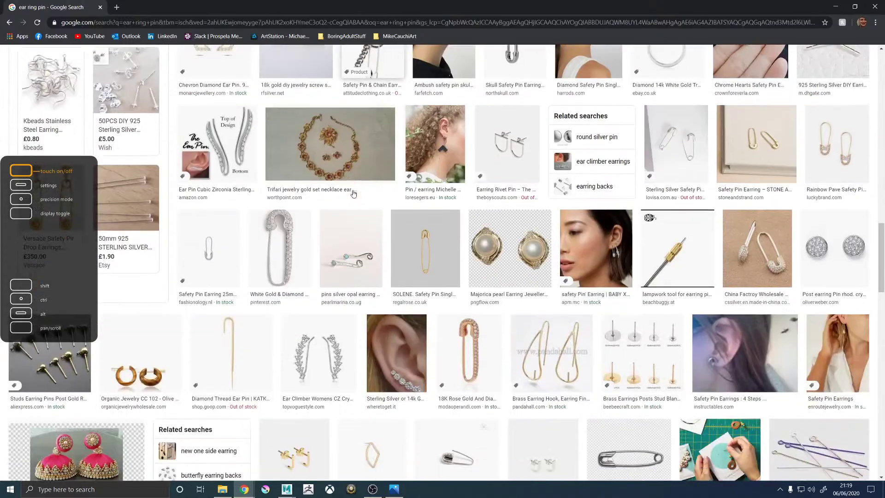
scroll(354, 193, "down", 15)
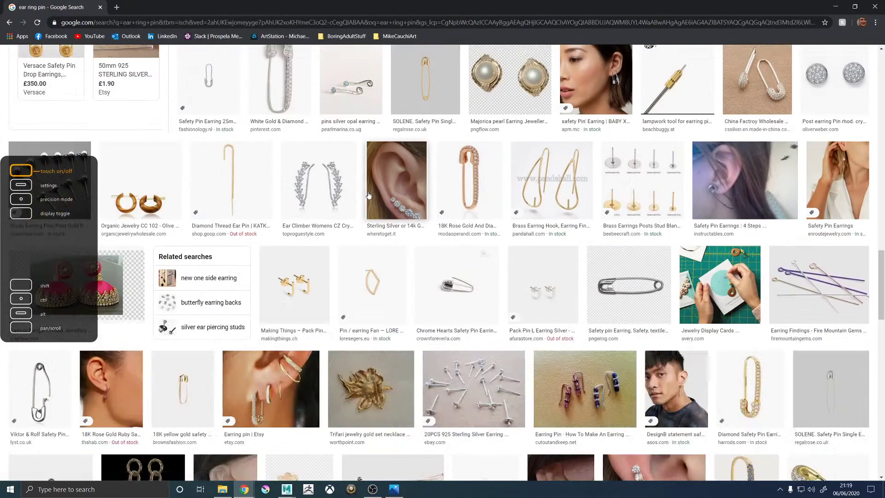
scroll(269, 188, "up", 20)
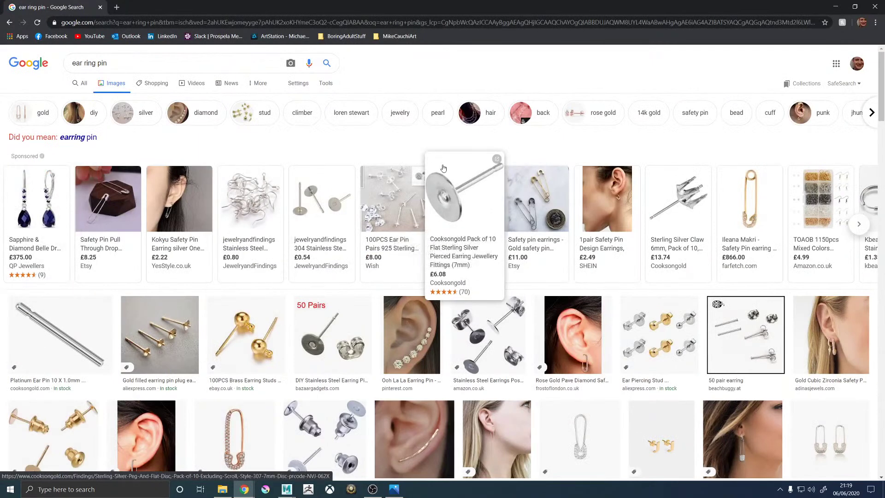
Step: Change the image search to "ear stud" and run it
left_click_drag(115, 63, 93, 64)
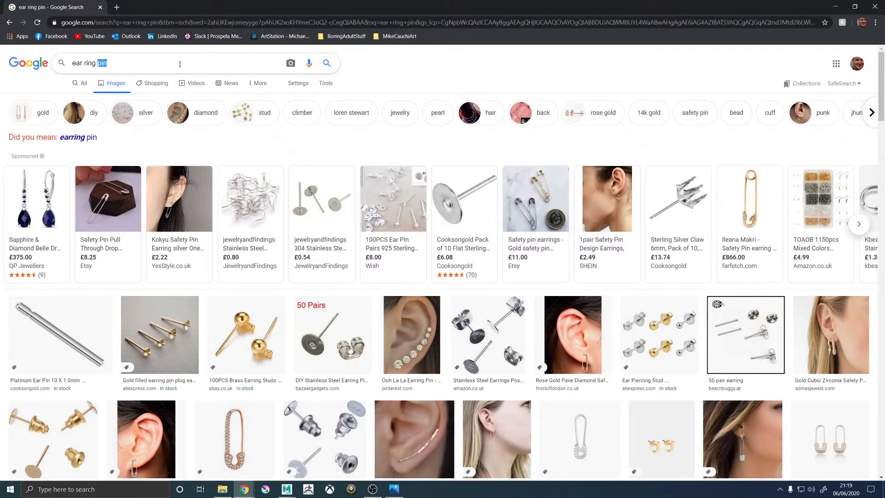
left_click_drag(142, 60, 87, 69)
key("BackSpace")
key("BackSpace")
type("stud")
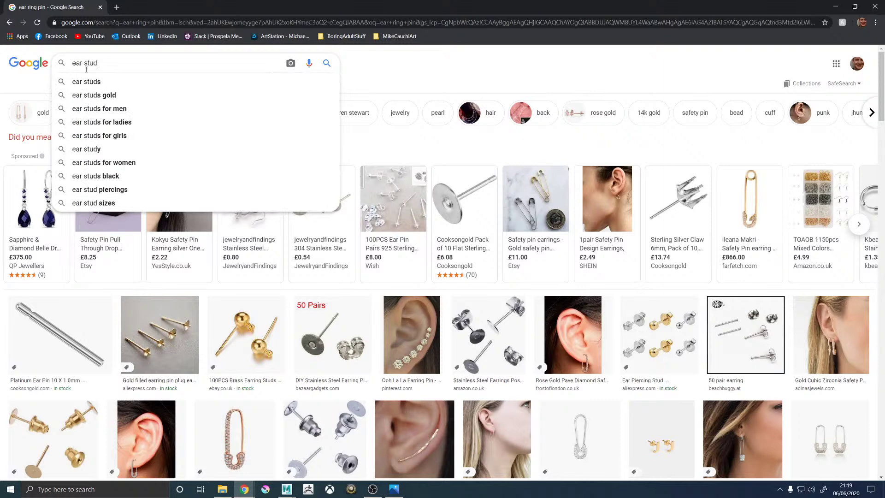
key("Return")
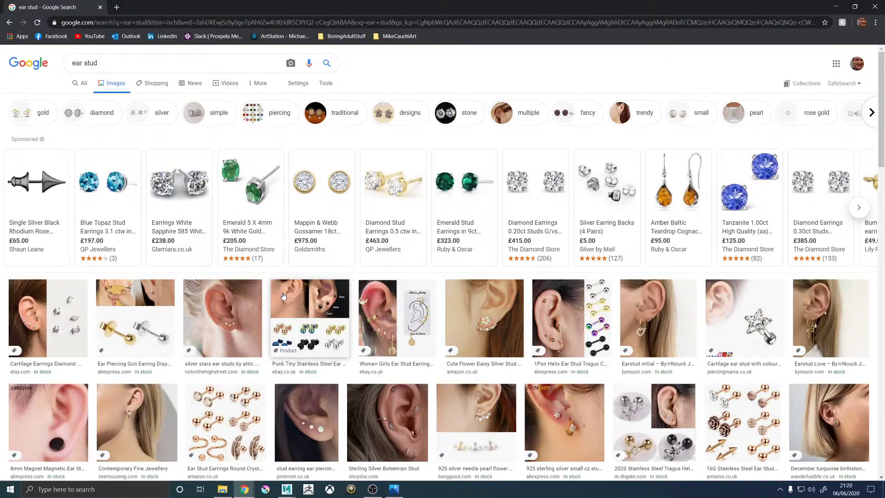
Step: Look through the ear stud images and open the Thomas Sabo Leaves Ear Stud picture showing the post from the side
scroll(283, 296, "down", 5)
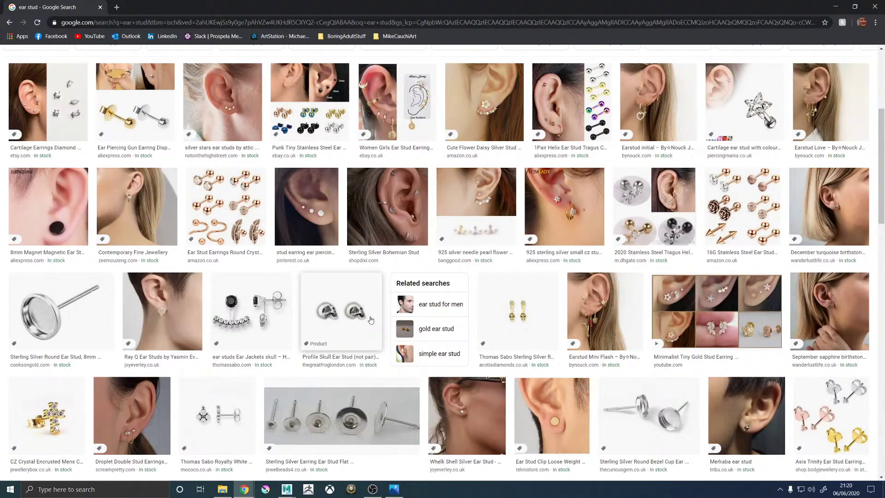
scroll(370, 320, "down", 4)
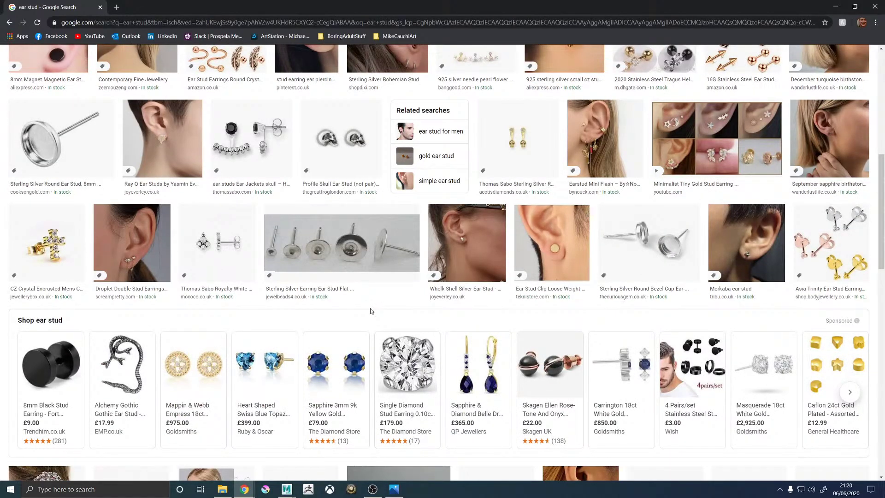
scroll(371, 310, "down", 5)
scroll(375, 302, "down", 5)
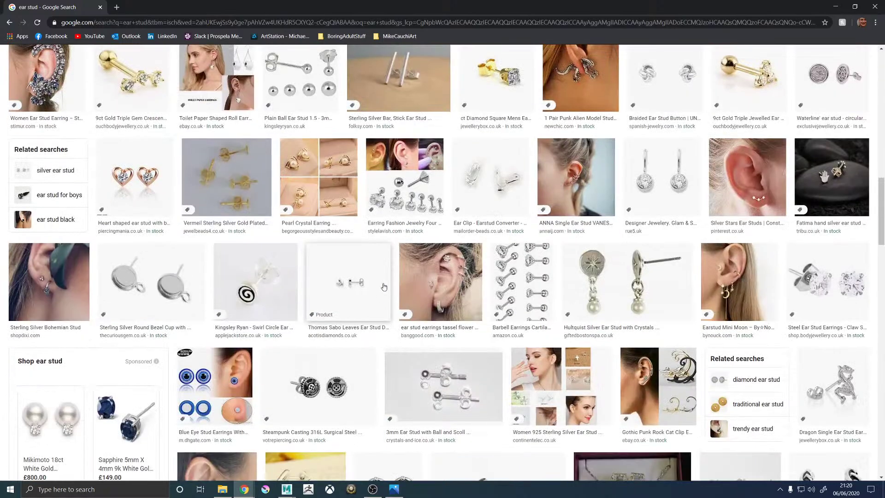
left_click(361, 287)
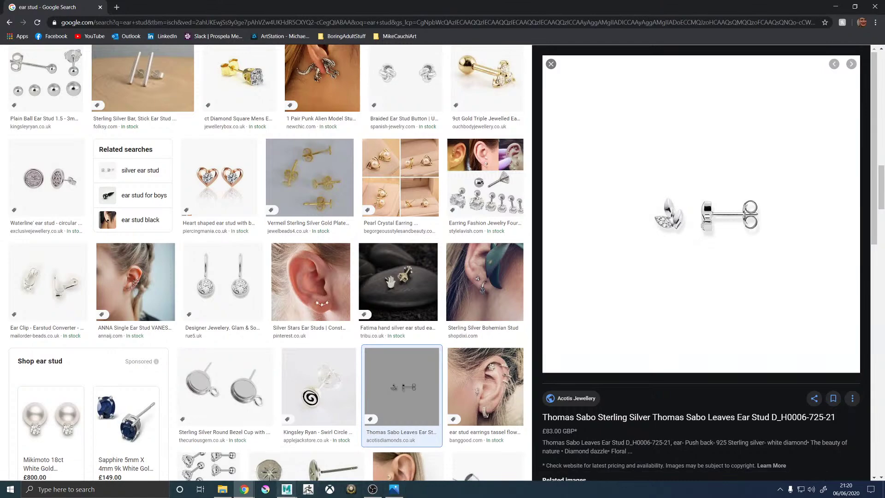
Step: Switch back to Maya and select a face near the centre of the plate's underside
left_click(286, 488)
left_click_drag(357, 274, 383, 230, "alt")
left_click(387, 270)
left_click_drag(387, 270, 401, 274, "alt")
middle_click_drag(350, 238, 343, 220, "alt")
right_click_drag(344, 221, 380, 243, "alt")
left_click(381, 242)
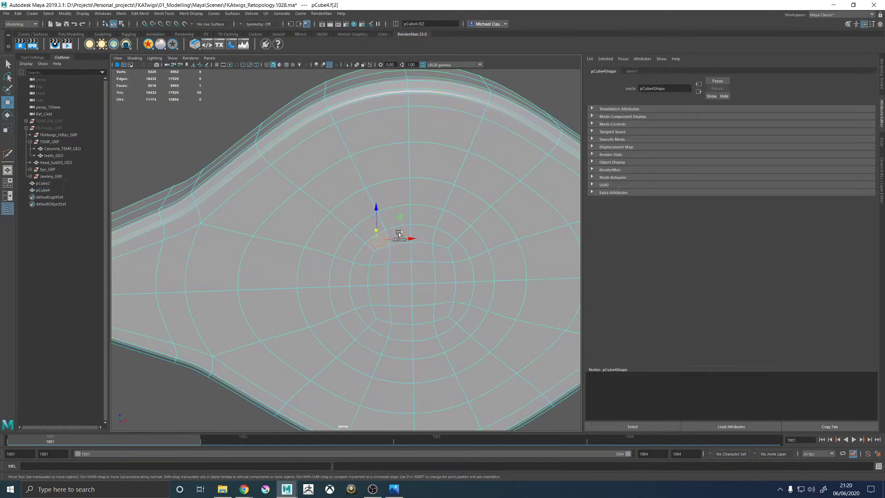
Step: Turn off the smooth preview and select the outer rings of faces in the circular patch on the plate's underside
key("1")
left_click(365, 230)
mouse_move(365, 230)
left_mouse_down("alt")
mouse_move(348, 263)
mouse_move(356, 266)
mouse_move(359, 244)
left_mouse_up("alt")
right_click_drag(360, 245, 436, 279, "alt")
double_click(420, 252, "shift")
left_click(448, 273, "shift")
double_click(464, 277, "shift")
left_click(467, 294, "shift")
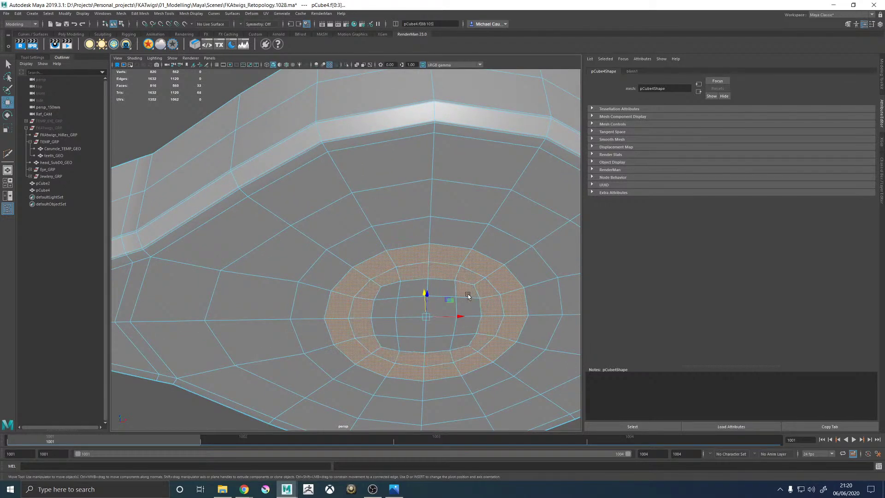
Step: Add the remaining inner faces to the selection until the whole circular patch on the underside is selected
double_click(464, 337, "shift")
double_click(390, 341, "shift")
left_click(393, 290, "shift")
double_click(392, 290, "shift")
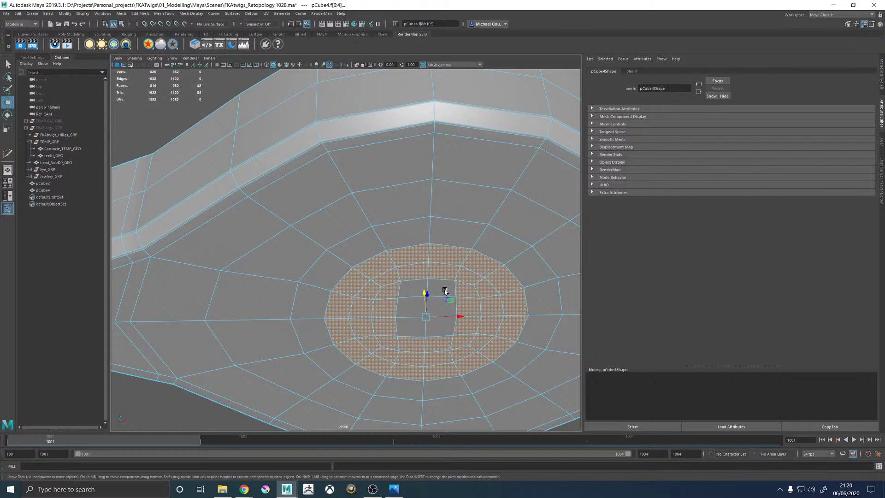
double_click(444, 292, "shift")
double_click(437, 327, "shift")
left_click(416, 325, "shift")
left_click(414, 308, "shift")
Step: Extrude the circular patch slightly downward from the underside to form a short collar
right_click_drag(490, 294, 341, 286, "alt")
left_click_drag(369, 267, 364, 292, "alt")
right_click_drag(354, 285, 349, 306, "shift")
right_click_drag(351, 307, 460, 346, "alt")
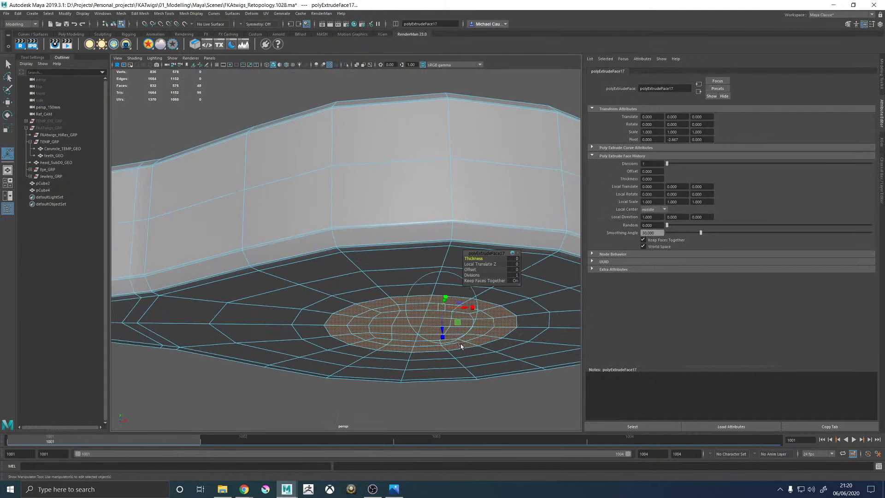
left_click_drag(441, 329, 443, 346)
Step: Extrude the collar's end faces again, moving them down and scaling them in to form a taper
key("g")
middle_click_drag(433, 337, 376, 278, "alt")
left_click_drag(389, 297, 341, 319)
key("r")
Step: Extrude the tapered end once more, move it down and scale it slightly narrower to start the earring's post
key("ctrl+e")
key("w")
left_click_drag(375, 286, 361, 369)
key("r")
left_click_drag(426, 313, 351, 323, "alt")
Step: Insert a centred edge loop around the post section with Multi-Cut and scale it inward to curve the profile
middle_click_drag(351, 323, 357, 282, "alt")
right_click_drag(352, 289, 307, 289, "shift")
middle_click(360, 304, "ctrl")
key("w")
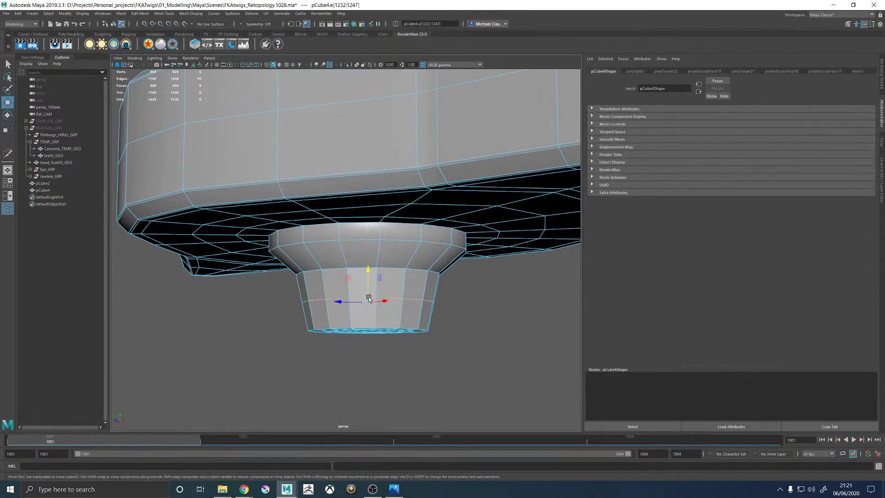
left_click_drag(477, 314, 418, 294, "alt")
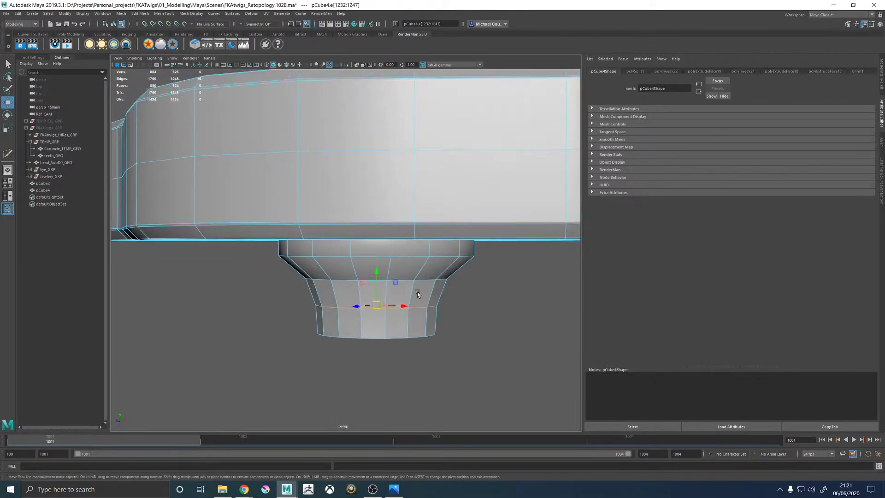
right_click_drag(381, 261, 381, 293)
left_click_drag(383, 293, 386, 253, "alt")
Step: Select the ring of side faces around the collar and bevel it with a fraction of 0.27
left_click(379, 212)
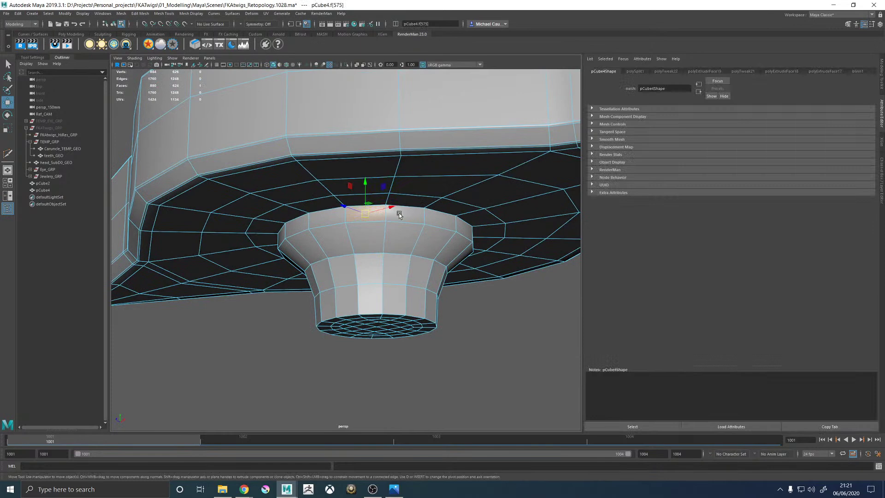
double_click(397, 213, "shift")
left_click_drag(470, 309, 474, 357, "alt")
right_click_drag(476, 334, 511, 340, "shift")
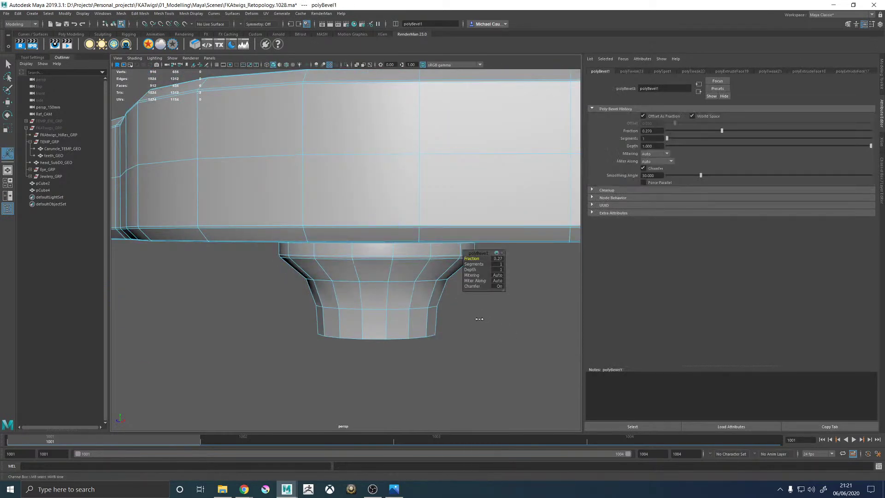
Step: Preview the post and bevelled collar smoothed, examine their profile, and return to the unsmoothed mesh
right_click_drag(348, 258, 374, 233)
key("q")
key("3")
left_click(445, 331)
scroll(442, 330, "down", 5)
left_click_drag(443, 330, 460, 336, "alt")
scroll(453, 311, "up", 5)
left_click(405, 331)
key("1")
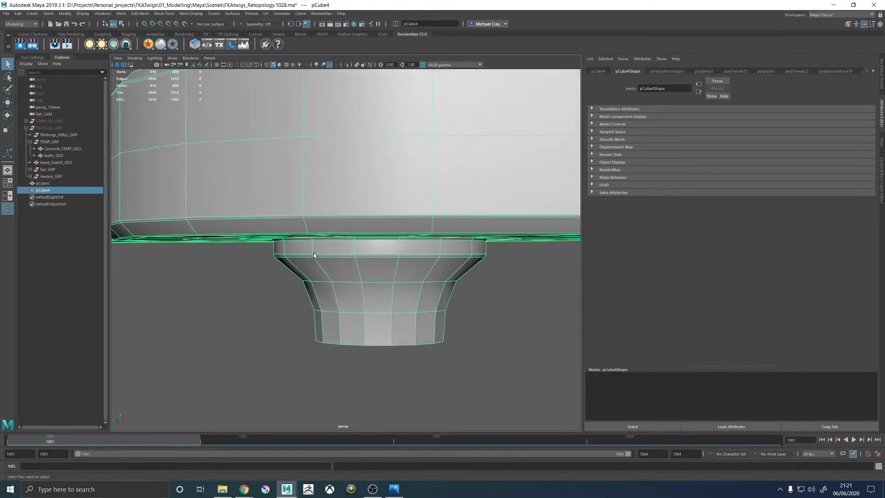
Step: Insert a centred edge loop around the collar's side wall with Multi-Cut and preview the result smoothed
scroll(399, 246, "up", 5)
right_click_drag(399, 246, 354, 251, "shift")
middle_click(367, 245, "ctrl")
right_click_drag(422, 272, 358, 281, "alt")
mouse_move(358, 281)
left_mouse_down("alt")
mouse_move(407, 264)
mouse_move(370, 281)
left_mouse_up("alt")
key("3")
key("w")
key("F8")
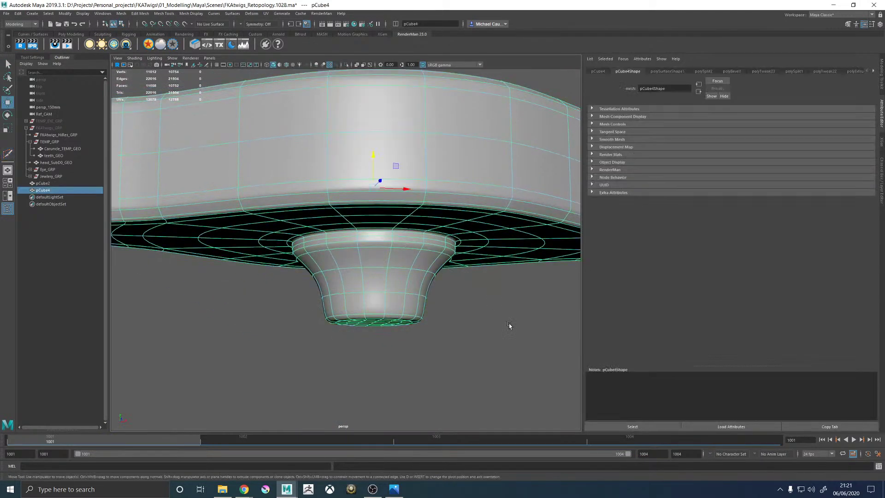
Step: Examine the smoothed flared post and collar from several angles and return to the unsmoothed mesh
left_click(510, 325)
right_click_drag(509, 325, 482, 349, "alt")
left_click_drag(482, 349, 454, 353, "alt")
right_click_drag(454, 353, 301, 314, "alt")
left_click_drag(300, 314, 293, 277, "alt")
right_click_drag(292, 277, 373, 189, "alt")
left_click(368, 217)
key("1")
Step: Select the faces capping the post's end, extrude them and scale them inward into a small central disc
left_click_drag(361, 249, 364, 210, "alt")
right_click_drag(364, 210, 453, 288, "alt")
right_click_drag(375, 235, 385, 267, "shift")
left_click(383, 242)
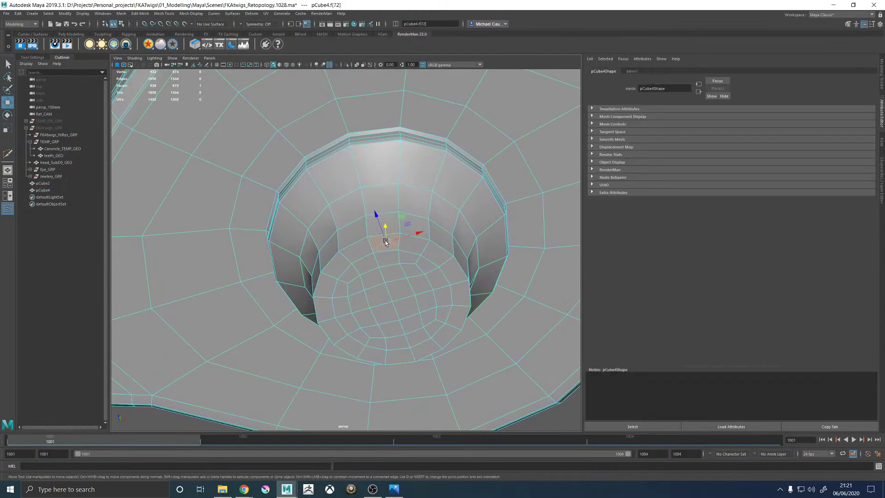
left_click_drag(404, 247, 398, 277, "alt")
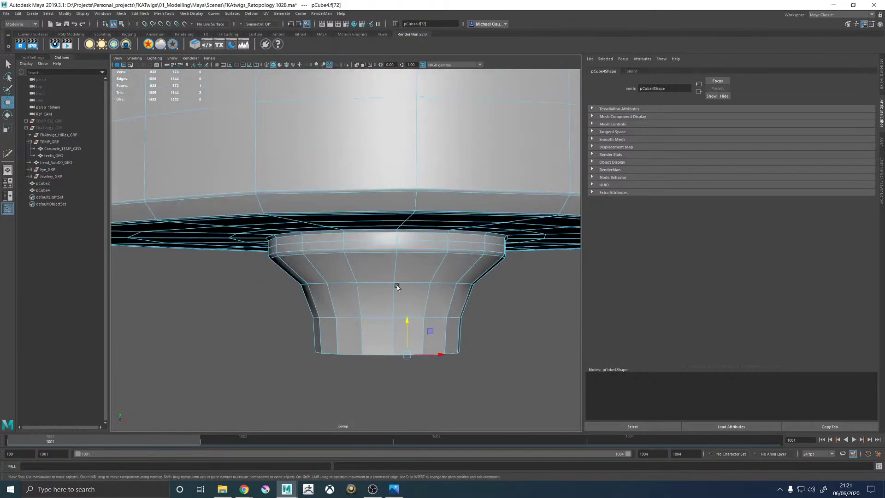
middle_click_drag(397, 276, 391, 248, "alt")
left_click_drag(288, 306, 481, 365)
left_click_drag(323, 300, 399, 289, "alt")
right_click_drag(367, 273, 370, 289, "shift")
left_click_drag(397, 283, 321, 312, "alt")
key("r")
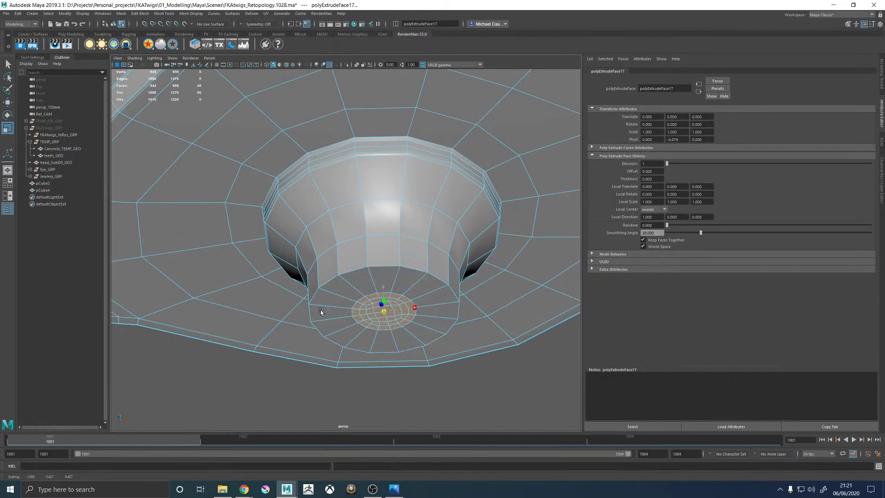
Step: Try to extrude the small central disc outward into a long thin pin along the post's axis
right_click_drag(344, 312, 128, 238, "alt")
left_click_drag(308, 282, 367, 307, "alt")
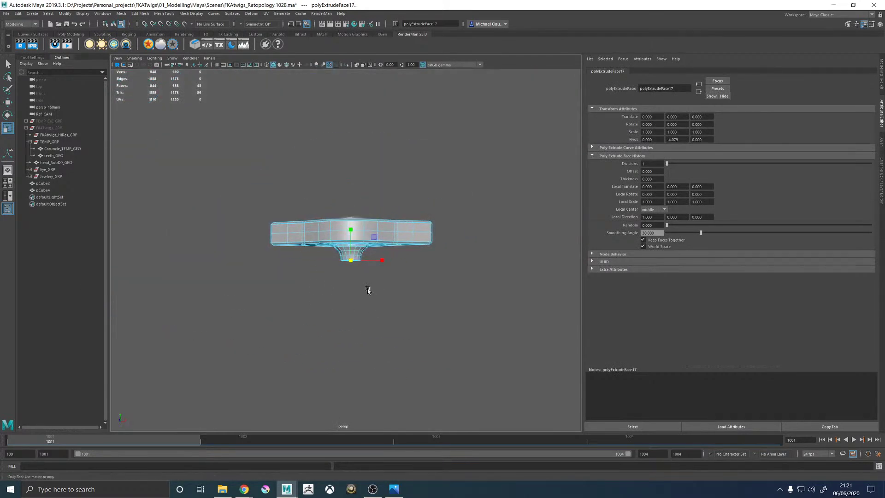
right_click_drag(367, 288, 493, 335, "alt")
right_click_drag(421, 296, 421, 317, "shift")
key("w")
left_click_drag(357, 240, 359, 427)
right_click_drag(432, 314, 357, 271, "alt")
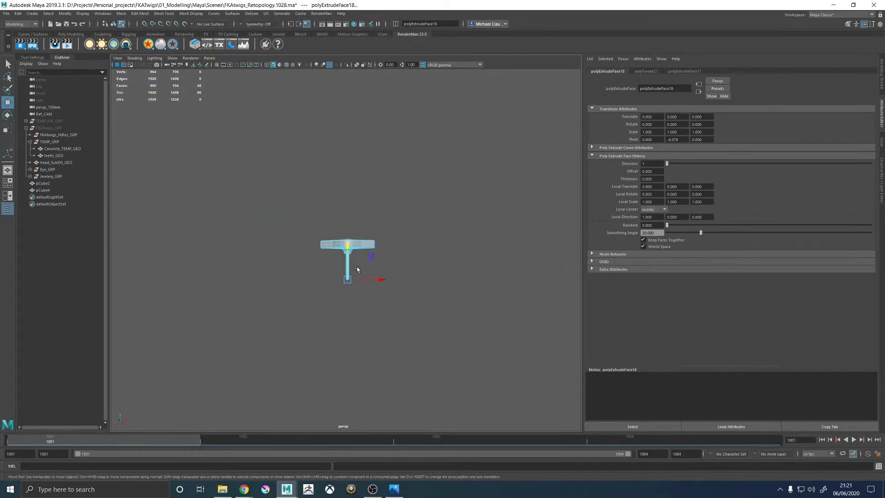
middle_click_drag(347, 245, 344, 298)
left_click(419, 283)
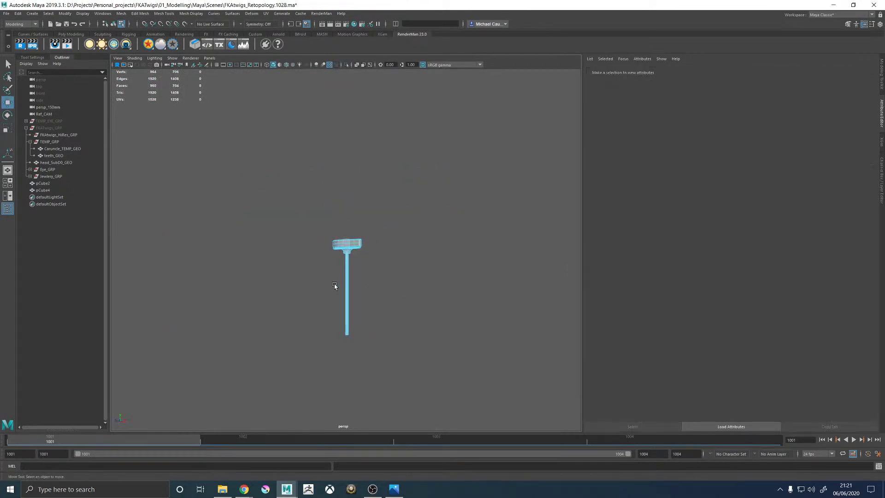
Step: Examine the pin's proportions against the plate and undo its extrusion
right_click_drag(419, 284, 512, 321, "alt")
left_click(457, 183)
right_click_drag(457, 183, 442, 219, "alt")
mouse_move(459, 248)
left_mouse_down("alt")
mouse_move(416, 231)
mouse_move(432, 233)
mouse_move(423, 246)
mouse_move(407, 244)
left_mouse_up("alt")
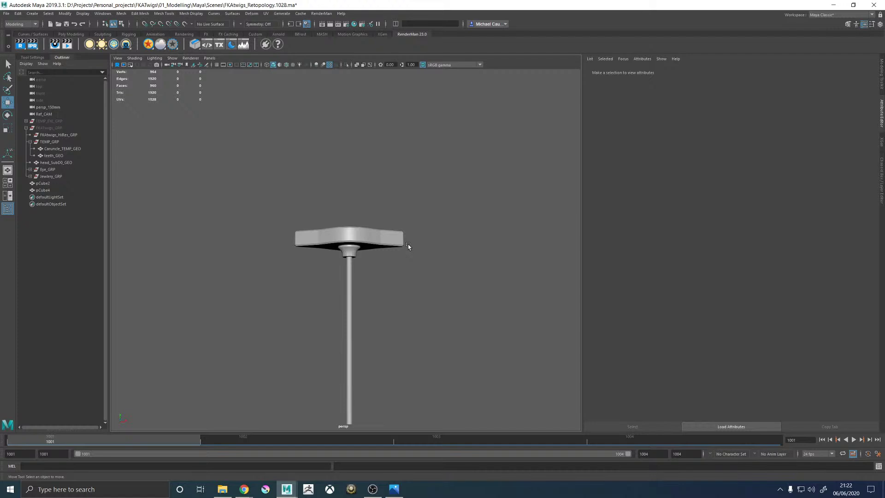
scroll(389, 304, "up", 5)
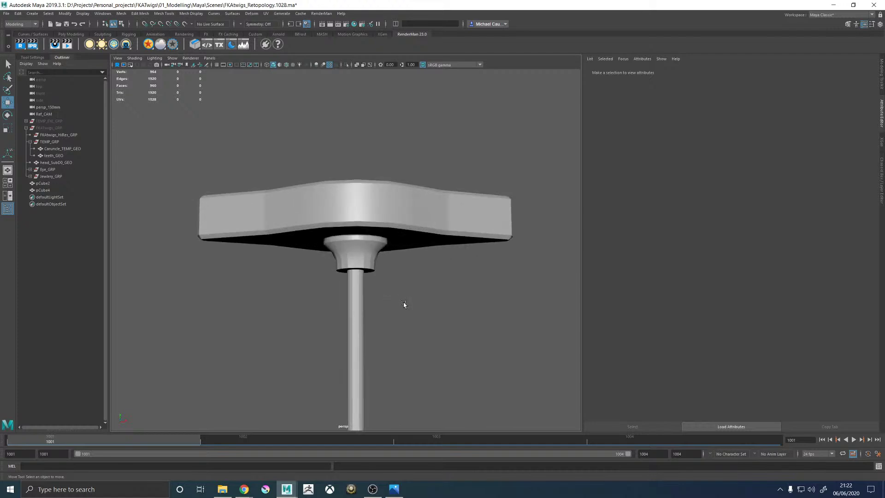
key("ctrl+z")
key("ctrl+z")
left_click_drag(389, 296, 389, 235, "alt")
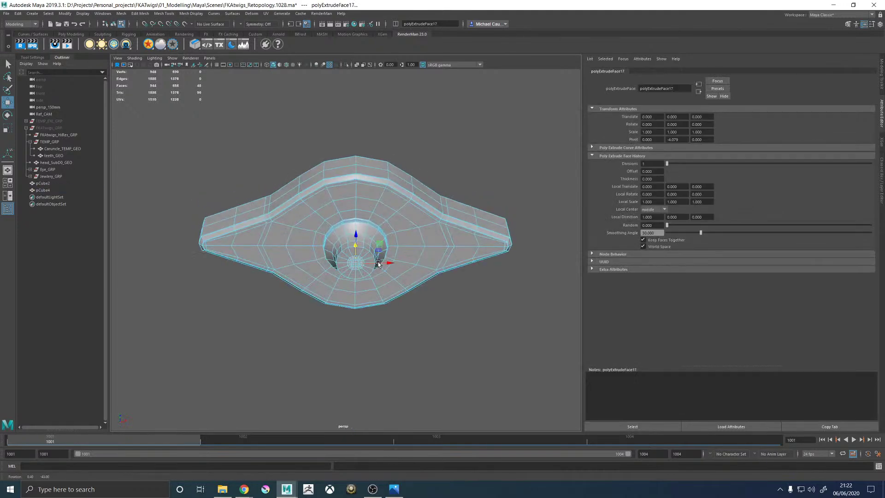
right_click_drag(390, 235, 486, 322, "alt")
key("ctrl+z")
Step: Extrude and scale the central end faces again and push them slightly into the post to form a shallow recess
key("ctrl+e")
key("r")
left_click_drag(395, 315, 310, 325)
right_click_drag(376, 306, 378, 323, "shift")
left_click_drag(378, 309, 346, 263, "alt")
key("w")
right_click_drag(334, 221, 334, 239)
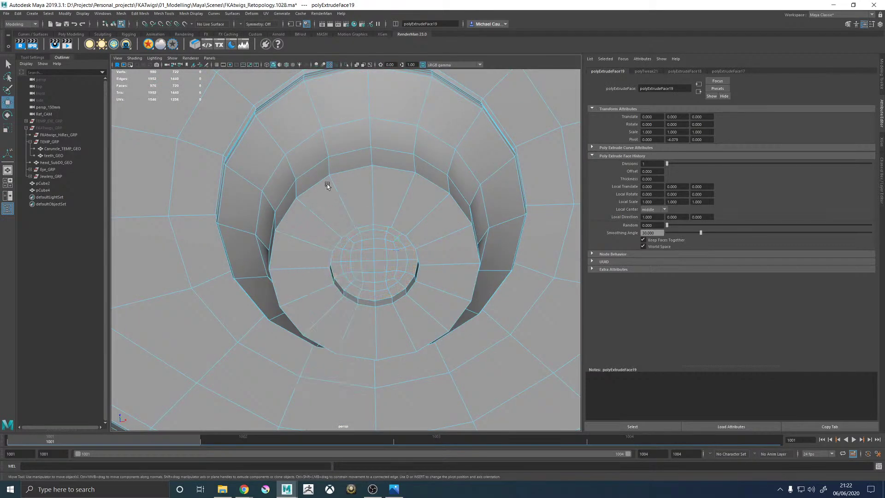
Step: Insert an edge loop with Multi-Cut on the flat end ring between the recess and the post's rim
double_click(342, 234)
right_click_drag(329, 207, 304, 208, "shift")
middle_click(320, 221, "ctrl")
left_click_drag(320, 224, 307, 206, "alt")
key("w")
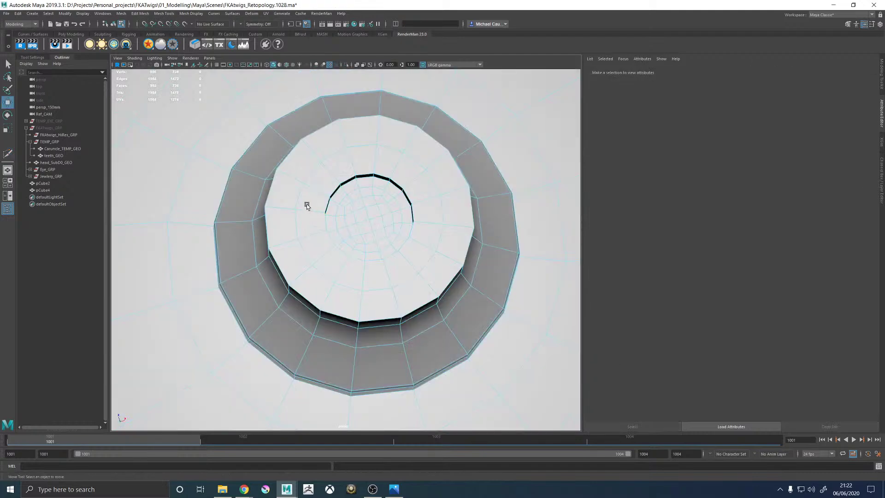
Step: Try to bevel the selected edges around the post's end and undo the bevel
left_click(351, 181)
key("q")
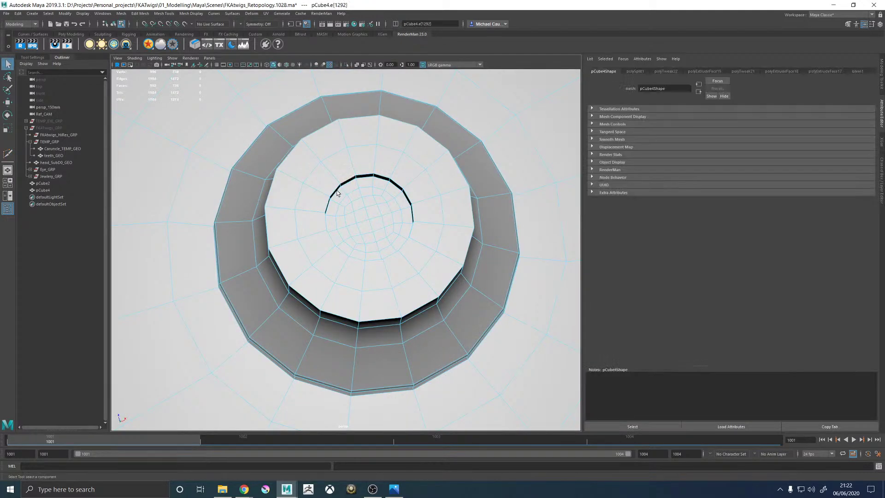
left_click(335, 192)
key("f")
right_click_drag(333, 193, 364, 196, "shift")
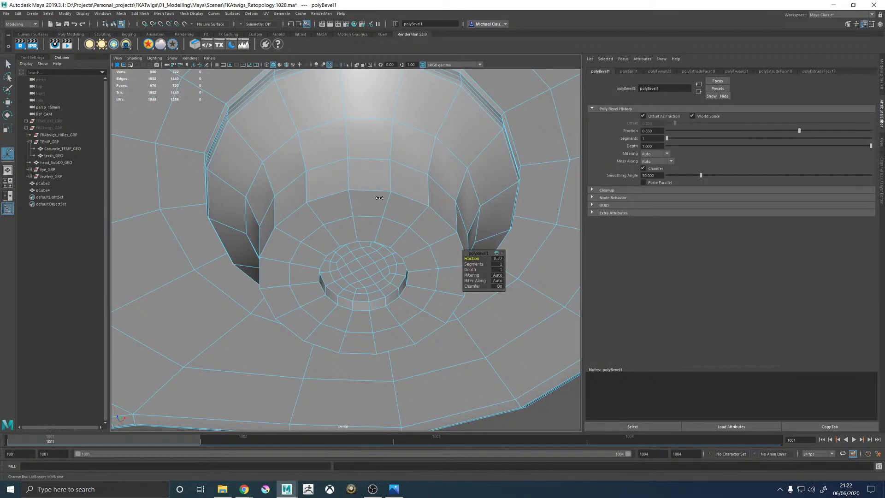
key("ctrl+z")
Step: Try the bevel on the post's rim edges again with a fraction of 1 and undo it
left_click_drag(369, 254, 344, 257, "alt")
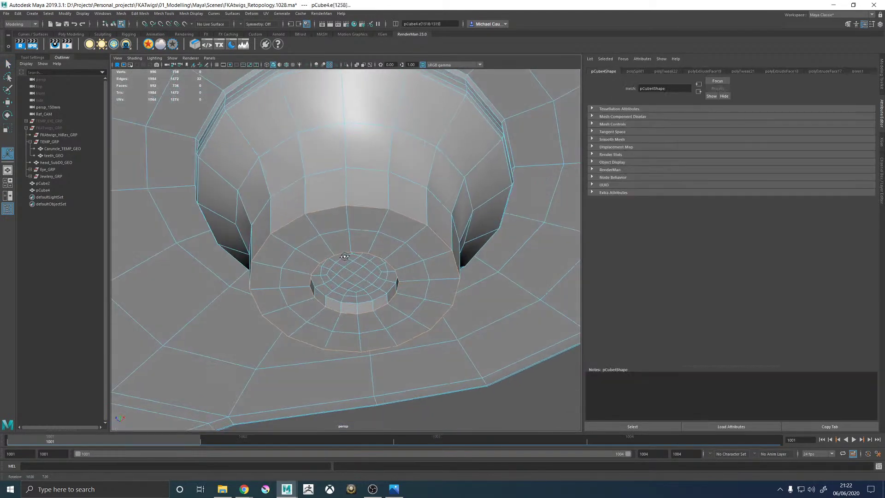
right_click_drag(343, 257, 408, 252, "alt")
right_click(315, 174, "shift")
right_click_drag(314, 173, 361, 173, "shift")
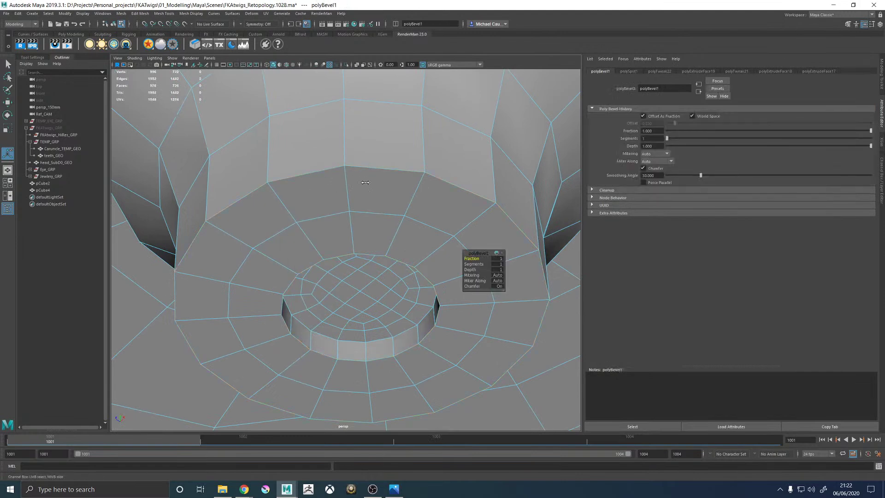
key("ctrl+z")
Step: Select the ring of faces forming the recess wall and bevel it with a fraction of about 0.26
left_click_drag(326, 194, 313, 215, "alt")
key("w")
key("F8")
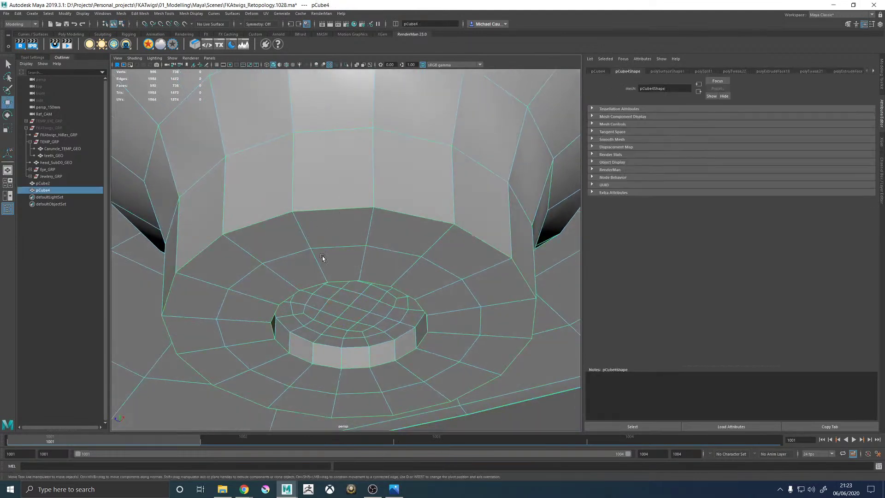
left_click_drag(322, 257, 322, 179, "alt")
right_click_drag(323, 191, 322, 239)
left_click(327, 328)
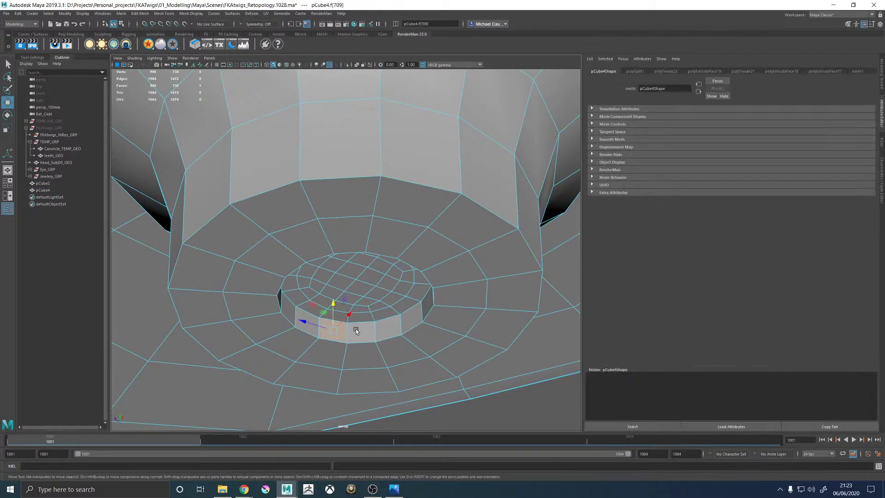
double_click(357, 328, "shift")
right_click_drag(357, 329, 394, 329, "shift")
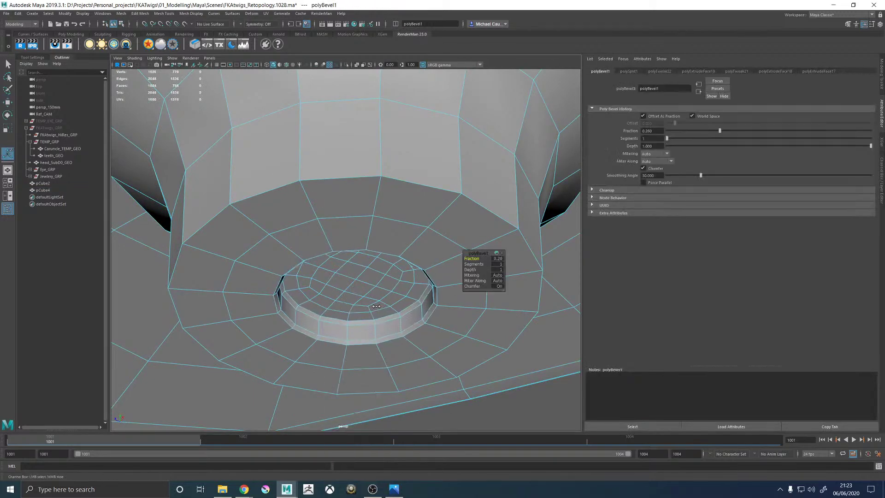
right_click_drag(446, 282, 392, 200, "alt")
key("q")
key("F10")
double_click(358, 196)
key("ctrl+z")
key("ctrl+z")
key("ctrl+z")
Step: Preview the post's end smoothed and return to the unsmoothed mesh
left_click_drag(286, 276, 437, 276, "alt")
key("3")
left_click_drag(300, 286, 425, 283, "alt")
key("1")
Step: Delete the redundant edge loop at the outer rim of the post's end
left_click_drag(351, 275, 359, 251, "alt")
right_click_drag(364, 258, 509, 306, "alt")
middle_click_drag(433, 305, 366, 252, "alt")
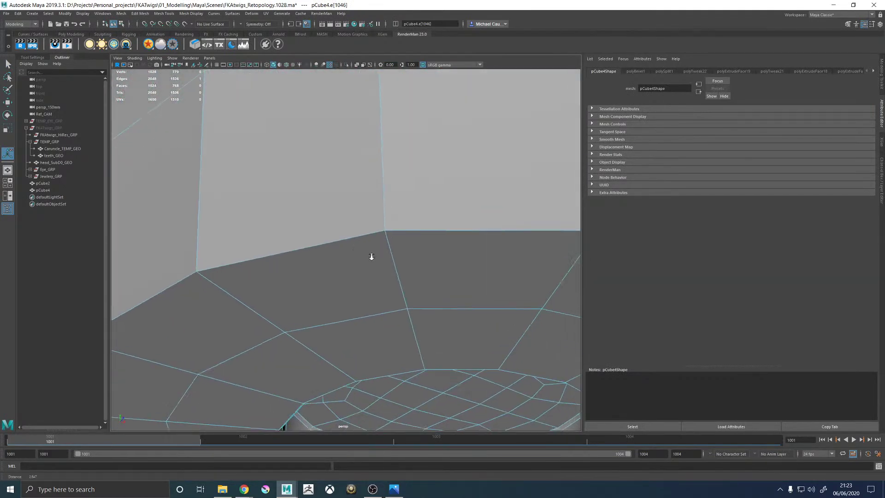
right_click_drag(366, 252, 470, 286, "alt")
key("w")
right_click_drag(413, 240, 416, 183)
key("Delete")
double_click(420, 189)
key("Delete")
key("ctrl+z")
Step: Select the edge loop around the post's outer end rim and bevel it with a fraction of about 0.08
mouse_move(507, 208)
right_mouse_down("alt")
mouse_move(435, 188)
mouse_move(288, 230)
right_mouse_up("alt")
middle_click_drag(349, 242, 329, 228, "alt")
right_click_drag(294, 241, 343, 265, "alt")
right_click(311, 225, "shift")
right_click_drag(344, 224, 345, 224, "shift")
mouse_move(342, 225)
middle_mouse_down()
mouse_move(352, 226)
mouse_move(326, 228)
middle_mouse_up()
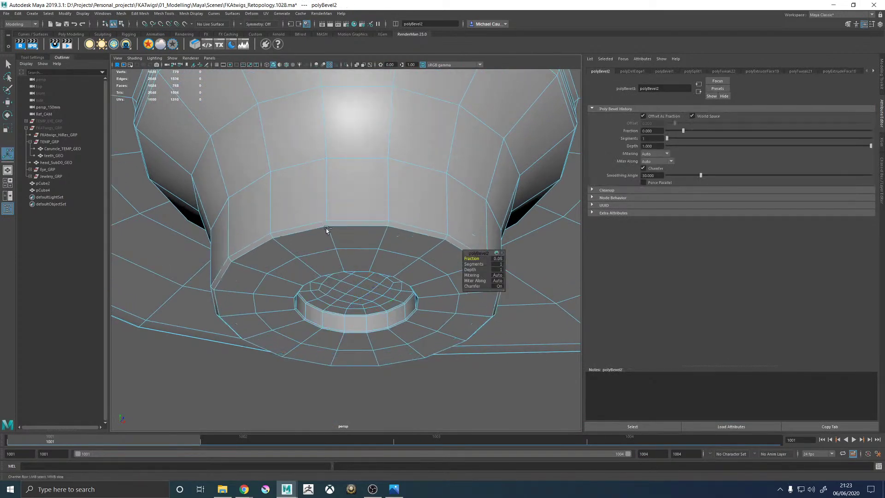
Step: Preview the bevelled rim smoothed and delete the stud mesh's construction history
key("q")
key("F8")
key("3")
right_click_drag(342, 240, 248, 245, "alt")
left_click(498, 309)
left_click_drag(497, 309, 548, 294, "alt")
right_click_drag(549, 295, 573, 357, "alt")
left_click(340, 255)
key("alt+shift+d")
Step: Insert supporting edge loops with Multi-Cut on both sides of the bevelled rim at the post's end
key("1")
left_click_drag(344, 293, 360, 272, "alt")
right_click_drag(360, 272, 391, 288, "alt")
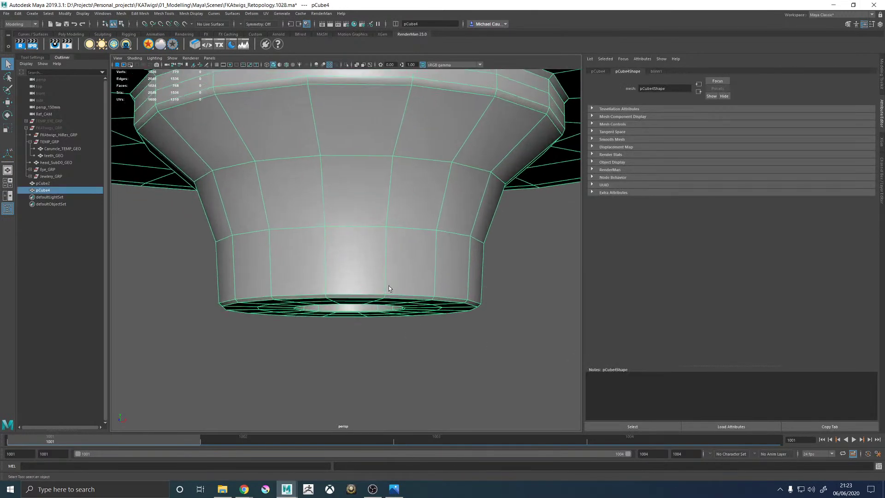
left_click_drag(391, 288, 350, 253, "alt")
right_click_drag(350, 253, 317, 176, "alt")
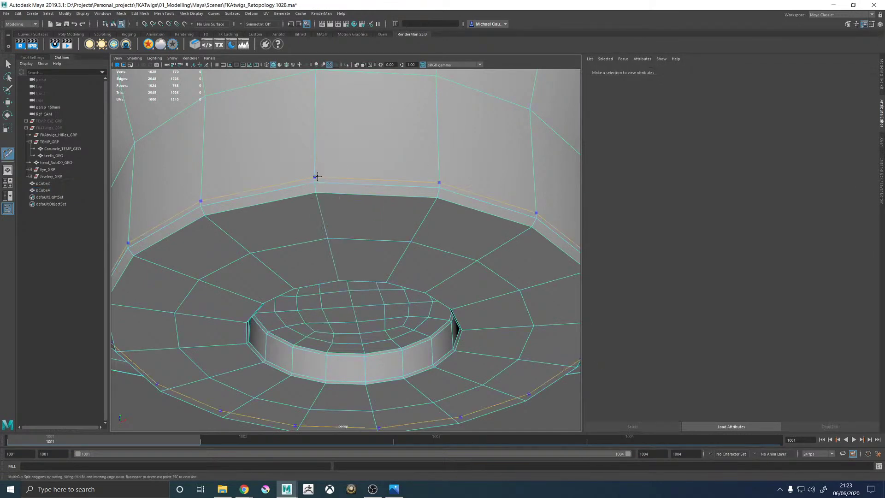
left_click(317, 176, "ctrl")
left_click(317, 195, "ctrl")
Step: Check the supported rim and recess in smooth preview and clear the stud mesh's construction history
key("3")
left_click(327, 239)
right_click_drag(397, 217, 267, 221, "alt")
key("w")
key("F8")
right_click_drag(512, 281, 430, 300, "alt")
key("alt+shift+d")
left_click_drag(429, 301, 392, 251, "alt")
right_click_drag(320, 242, 327, 221, "alt")
left_click_drag(327, 220, 328, 209, "alt")
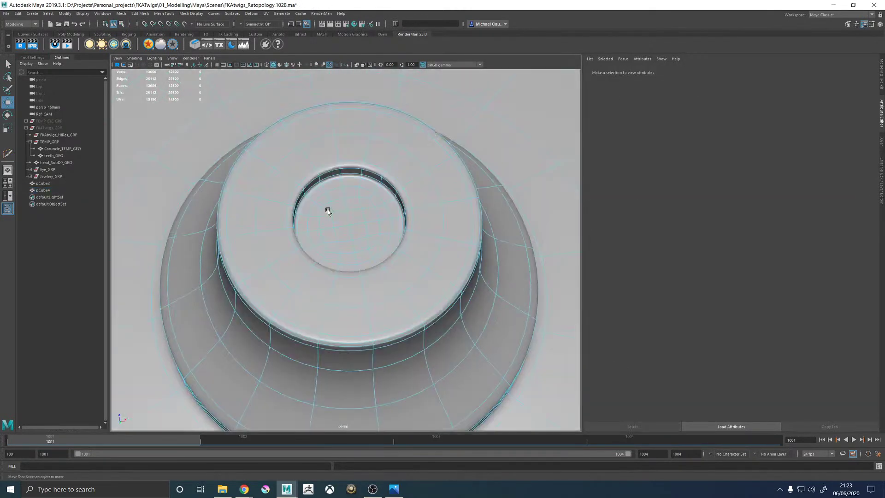
Step: Select all faces of the recess floor and move them deeper into the post to form a hole
key("1")
scroll(327, 193, "up", 3)
left_click_drag(322, 179, 370, 260, "alt")
right_click_drag(369, 260, 275, 257, "alt")
left_click_drag(275, 256, 276, 203, "alt")
right_click_drag(277, 204, 326, 173, "alt")
double_click(320, 152)
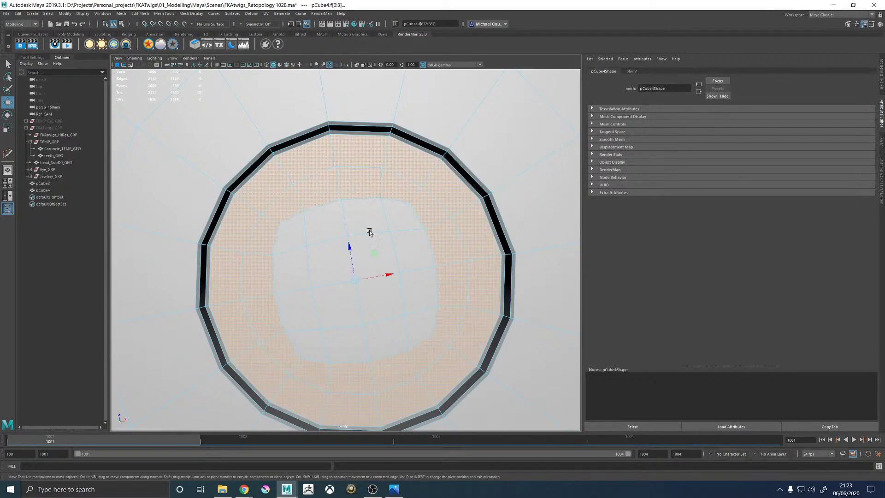
left_click(321, 263, "shift")
left_click_drag(374, 302, 324, 149, "alt")
left_click(327, 156, "shift")
double_click(342, 155, "shift")
scroll(344, 221, "down", 6)
left_click_drag(347, 251, 342, 207, "alt")
left_click_drag(346, 266, 353, 348)
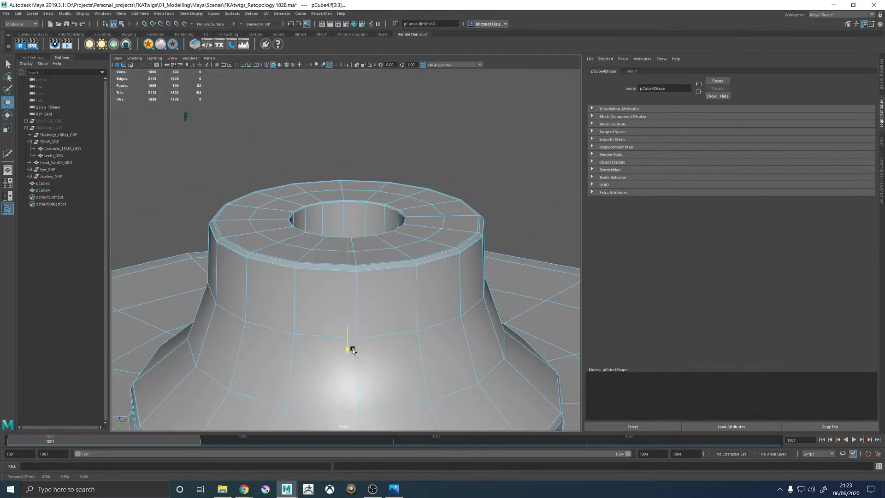
Step: Insert three edge loops with Multi-Cut around the inner wall of the deepened hole
mouse_move(366, 219)
left_mouse_down("alt")
mouse_move(368, 266)
mouse_move(357, 233)
left_mouse_up("alt")
right_click_drag(346, 218, 311, 218, "shift")
left_click(346, 231, "ctrl")
left_click(348, 218, "ctrl")
left_click(345, 269, "ctrl")
left_click_drag(344, 190, 333, 297, "alt")
Step: Preview the stud with its hollow post smoothed and delete the mesh's history again
key("3")
key("w")
right_click_drag(300, 300, 410, 179)
scroll(411, 180, "down", 10)
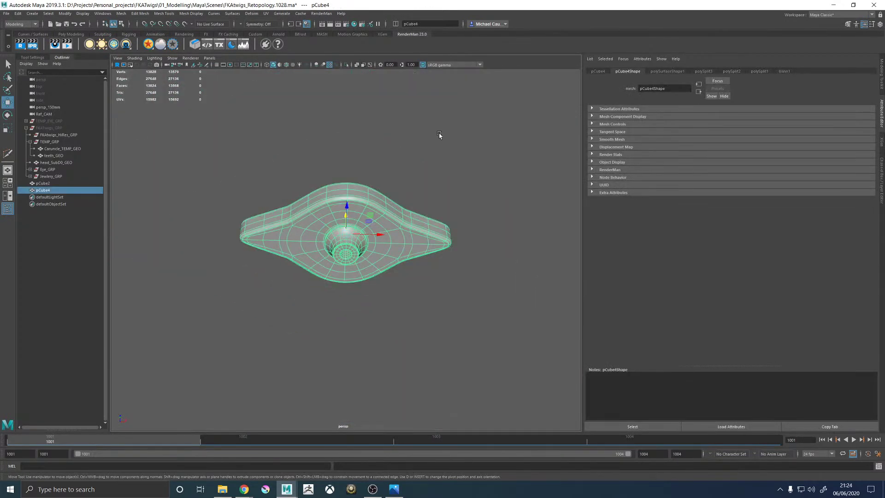
left_click(439, 135)
left_click_drag(439, 134, 356, 222, "alt")
left_click(353, 223)
key("alt+shift+d")
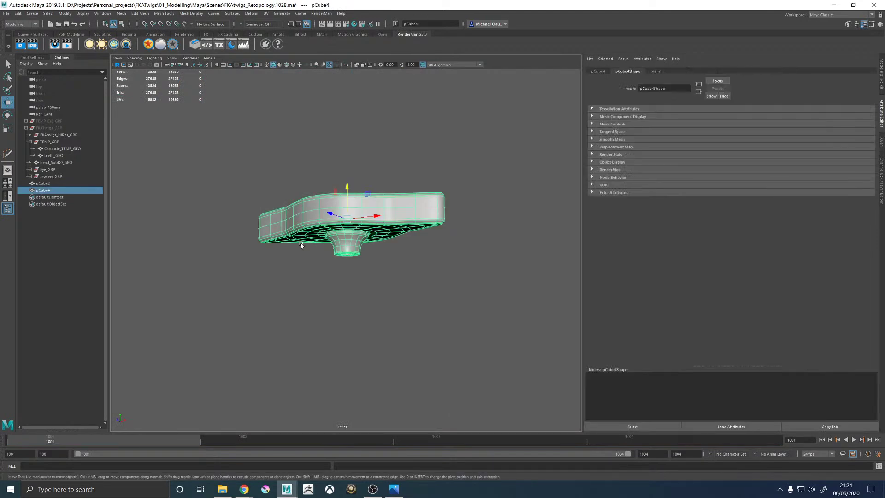
Step: Return to the unsmoothed mesh and delete two extra edge loops along the post's bevelled outer rim
right_click_drag(280, 234, 317, 273, "alt")
key("1")
left_click_drag(316, 274, 307, 250, "alt")
right_click_drag(308, 251, 457, 290, "alt")
right_click_drag(371, 207, 379, 122)
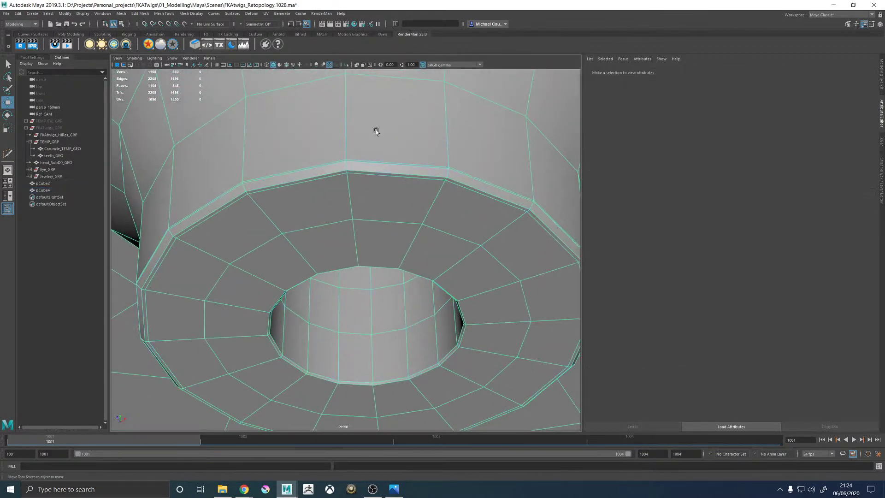
double_click(360, 171)
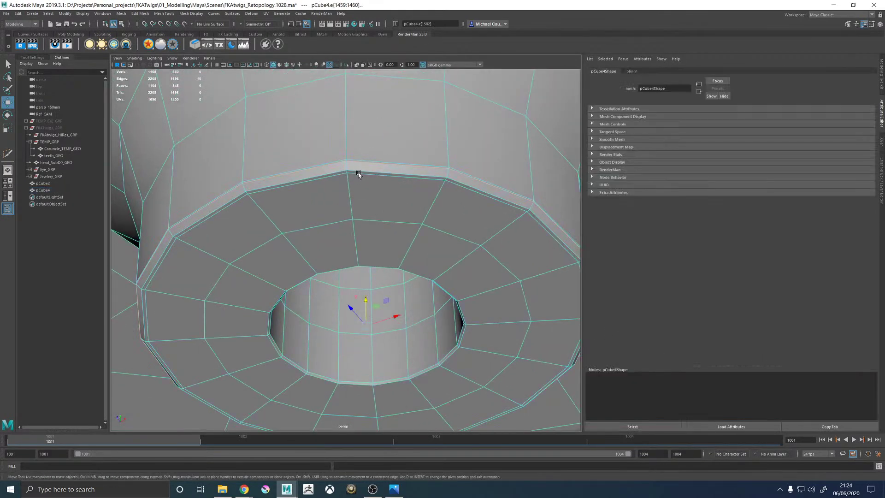
left_click_drag(359, 167, 351, 322, "alt")
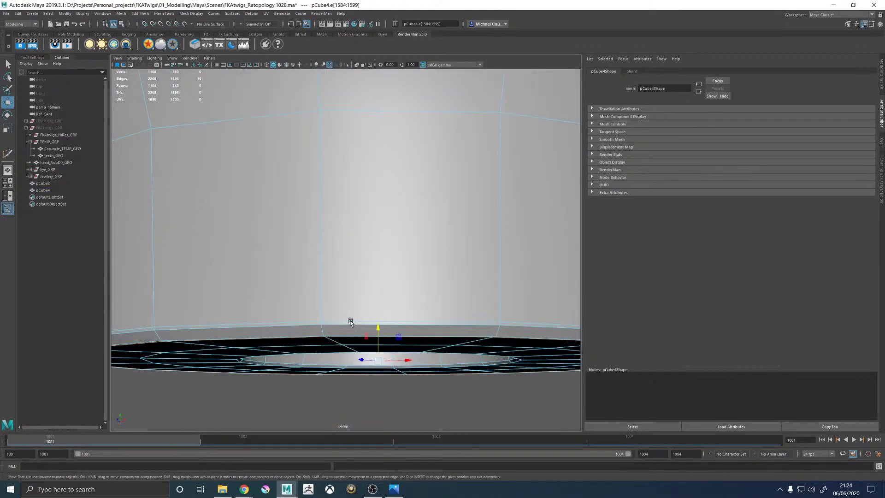
key("Delete")
Step: Delete the selected edge loop on the post's outer rim and collapse the remaining bevel band into a single hard corner
left_click_drag(348, 311, 329, 259, "alt")
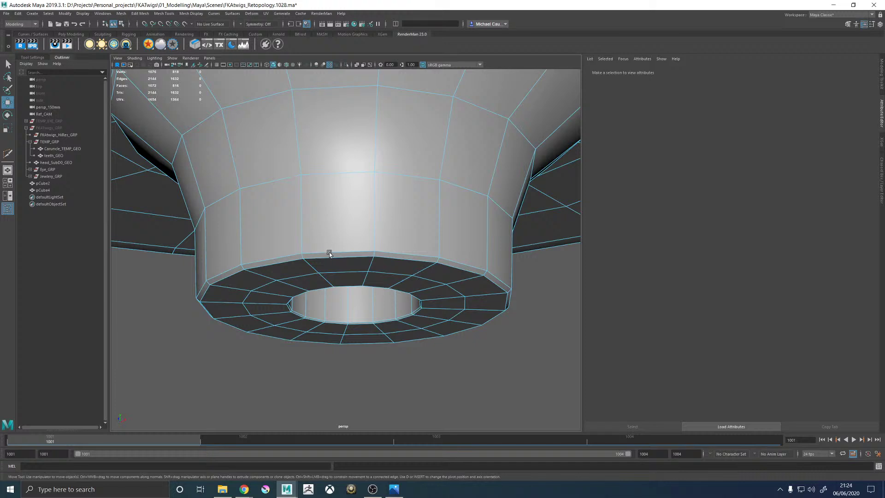
left_click(374, 254)
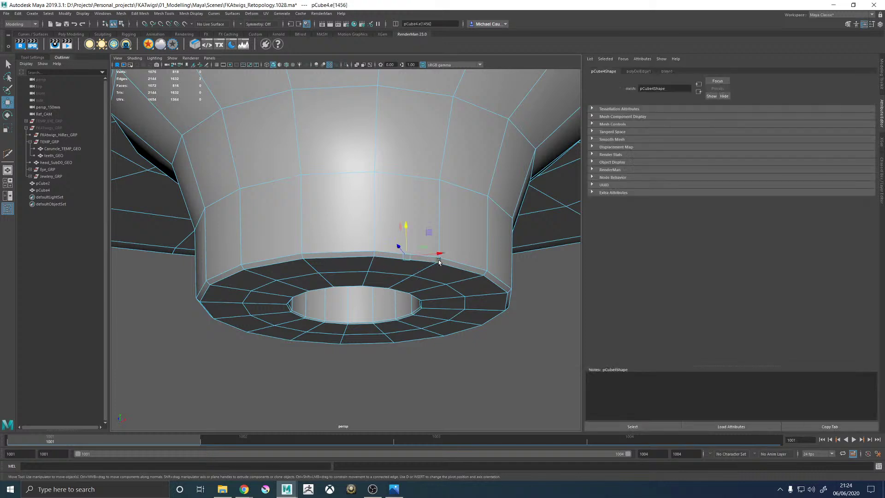
right_click_drag(439, 264, 466, 226, "shift")
left_click_drag(467, 225, 321, 259, "alt")
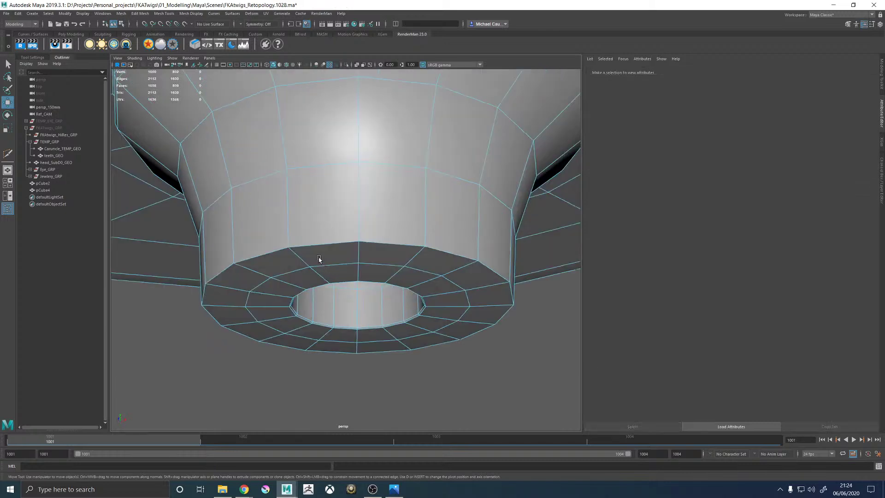
Step: Bevel the corner edge loop around the post's end with a fraction of 0.53 to form a wide chamfer
double_click(317, 245)
right_click_drag(317, 244, 226, 233, "shift")
left_click_drag(225, 233, 281, 243, "alt")
right_click_drag(280, 244, 336, 280, "alt")
left_click_drag(335, 280, 324, 263, "alt")
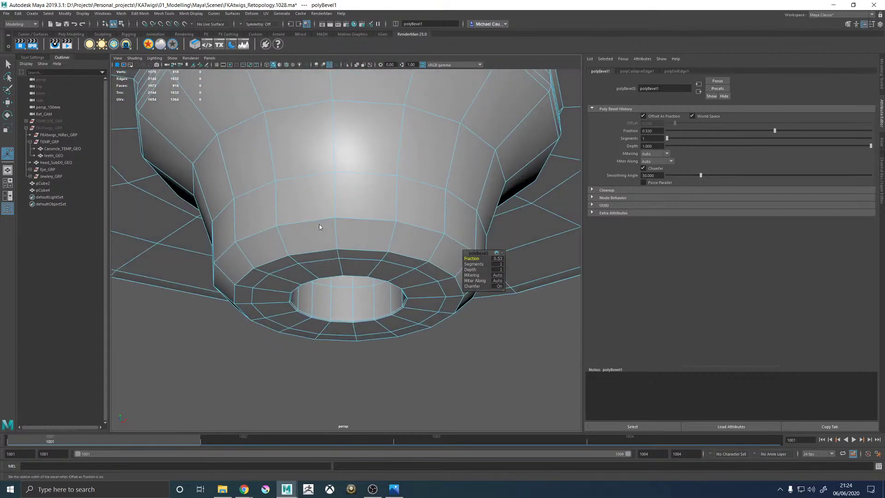
Step: Bevel both edge loops bordering the post's chamfer with a fraction of 0.06 to tighten them
double_click(320, 227)
right_click_drag(355, 230, 379, 231, "shift")
middle_click_drag(378, 231, 372, 231)
left_click_drag(344, 262, 346, 230, "alt")
key("w")
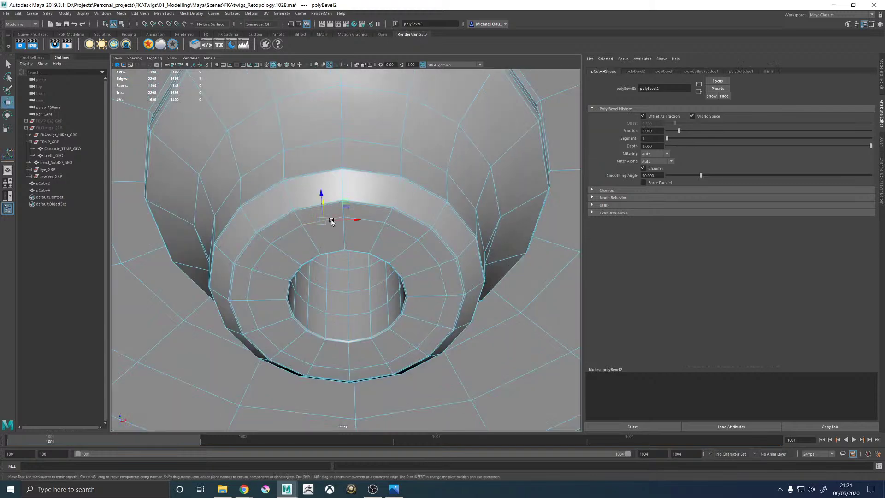
Step: Delete the edge loop on the post's ring-shaped end face and insert a replacement loop there with Multi-Cut
double_click(328, 220)
key("ctrl+Delete")
right_click_drag(337, 226, 308, 248, "shift")
left_click(341, 228)
middle_click(342, 230, "ctrl")
key("w")
right_click_drag(269, 279, 304, 253)
Step: Preview the post smoothed briefly and insert an edge loop around the middle of its chamfered rim with Multi-Cut
key("3")
scroll(368, 221, "down", 15)
left_click(384, 184)
left_click_drag(369, 203, 343, 229, "alt")
scroll(364, 246, "up", 12)
left_click(368, 241)
key("1")
right_click_drag(342, 229, 308, 230, "shift")
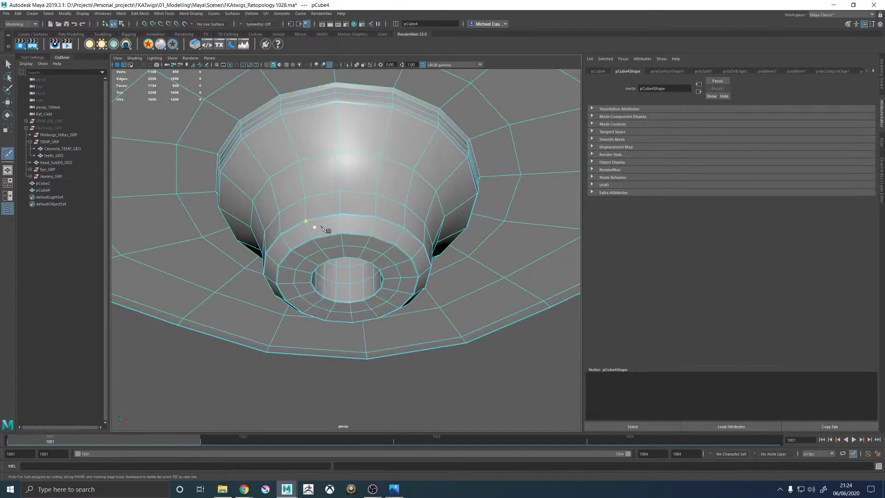
middle_click(334, 226, "ctrl")
Step: Preview the stud smoothed and examine the plate and its flared post from several sides
key("3")
scroll(360, 259, "down", 5)
key("w")
right_click_drag(305, 255, 341, 229)
scroll(392, 193, "down", 10)
left_click(419, 168)
left_click_drag(404, 204, 351, 164, "alt")
left_click(352, 241)
right_click_drag(351, 164, 487, 198, "alt")
left_click(515, 108)
left_click_drag(361, 216, 356, 258, "alt")
left_click(372, 235)
scroll(372, 236, "down", 6)
left_click(391, 197)
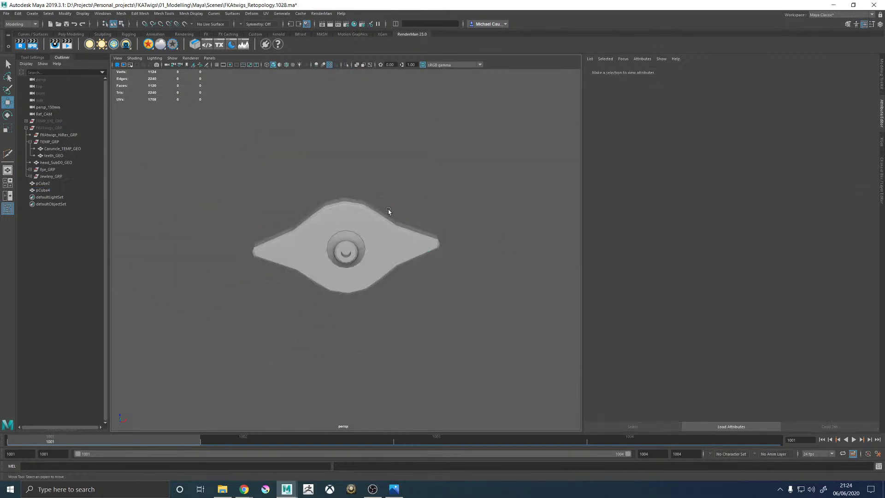
Step: Create a polygon cube at the stud's centre, smooth it with one division and delete its history
left_click_drag(401, 171, 401, 184, "alt")
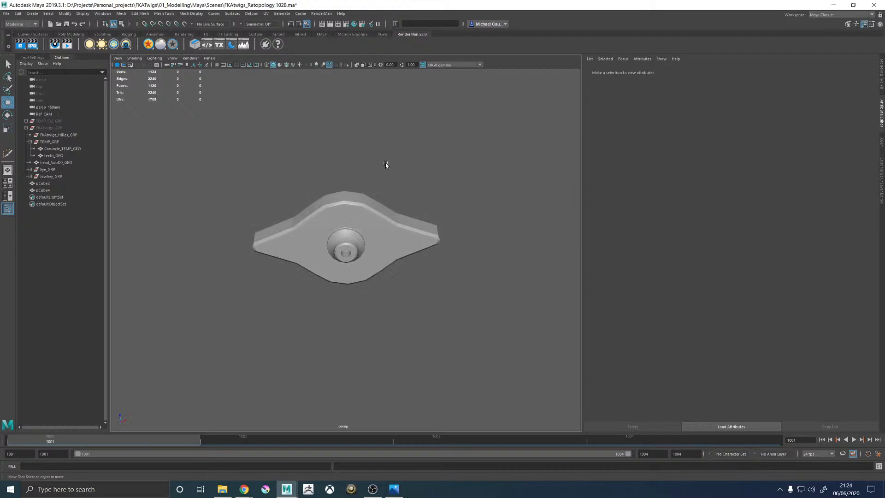
right_click_drag(385, 157, 385, 177, "shift")
left_click_drag(381, 184, 377, 215, "alt")
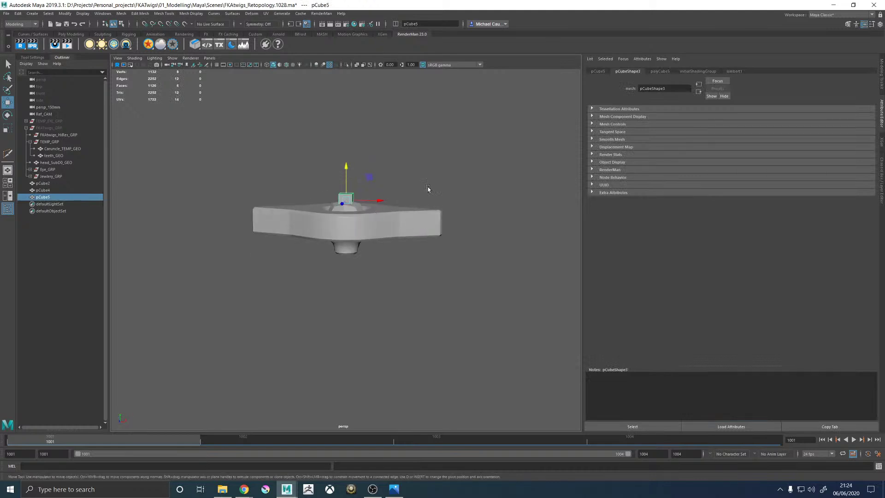
left_click_drag(429, 201, 427, 152, "alt")
right_click_drag(427, 152, 422, 197, "shift")
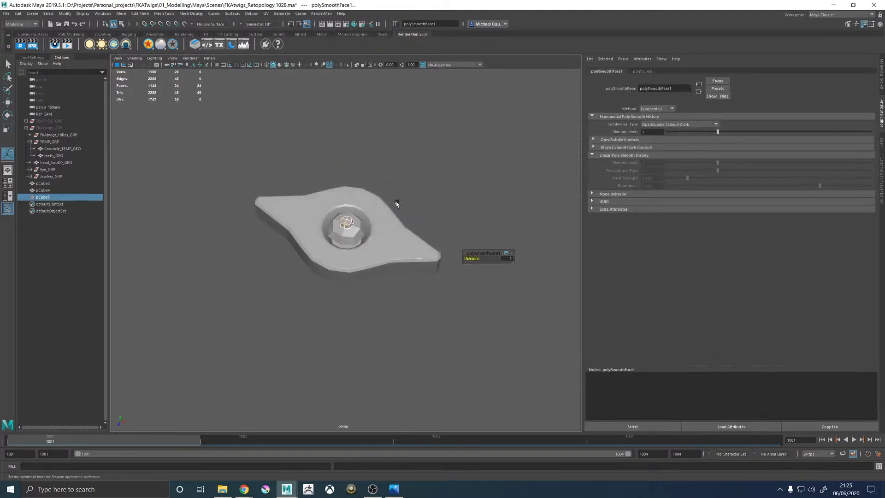
key("alt+shift+d")
Step: Apply a Sculpt deformer to the smoothed cube and scale the sculptor to round the cube into a sphere
key("q")
left_click(343, 220)
key("w")
right_click_drag(358, 224, 392, 160)
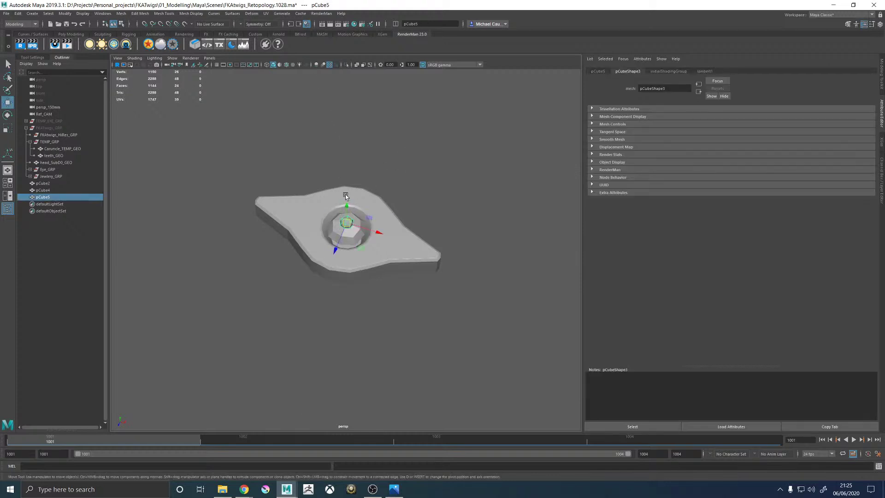
left_click(251, 13)
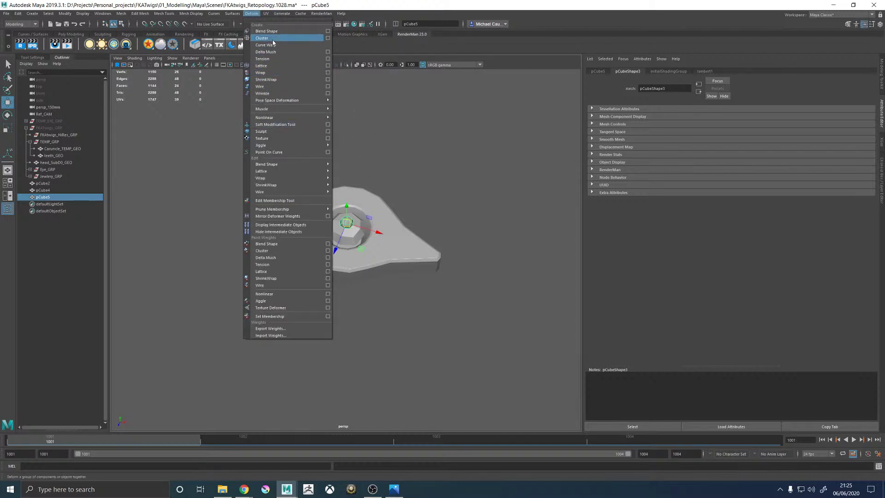
left_click(265, 133)
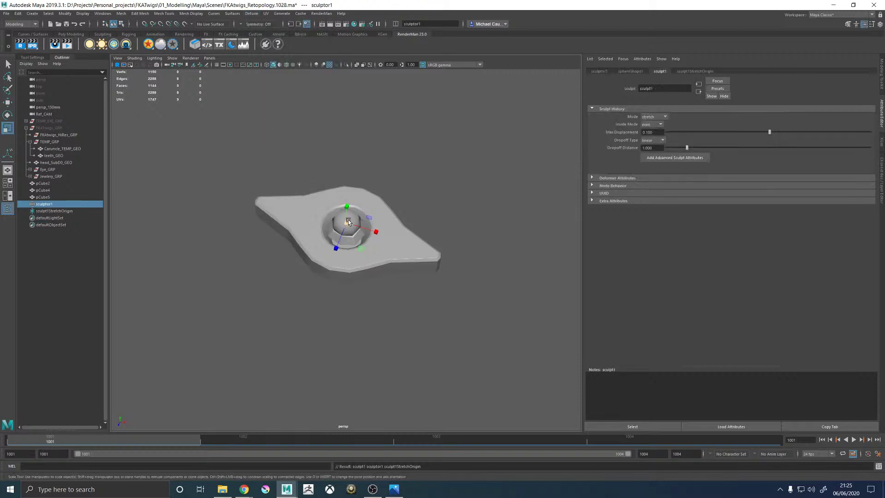
key("r")
left_click(372, 187)
left_click_drag(372, 187, 368, 164, "alt")
Step: Isolate the rounded mesh and delete half of its faces to leave a shallow dome
left_click(347, 65)
right_click_drag(329, 190, 329, 216)
left_click_drag(291, 217, 478, 288)
key("Delete")
left_click(351, 199)
double_click(336, 170)
left_click_drag(346, 146, 311, 233)
key("w")
key("F8")
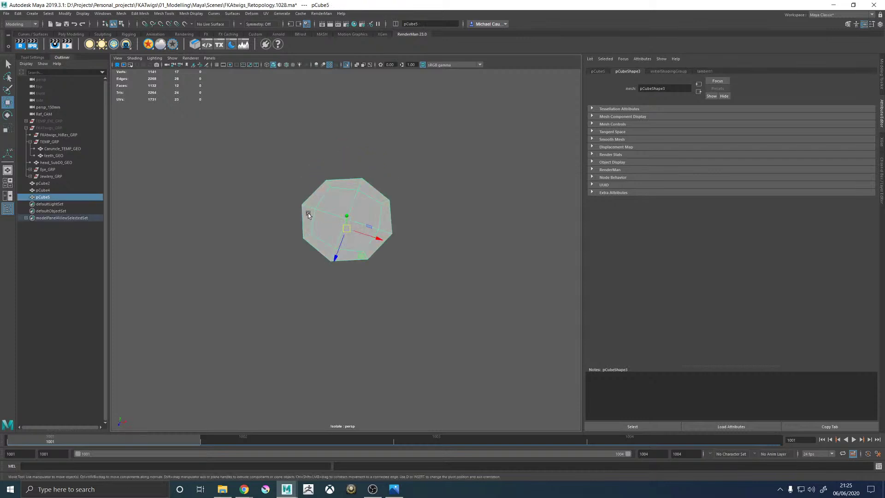
right_click_drag(317, 219, 317, 147)
left_click(321, 240)
left_click(320, 201)
right_click_drag(320, 203, 331, 227)
scroll(331, 228, "down", 3)
left_click_drag(336, 231, 366, 199, "alt")
key("w")
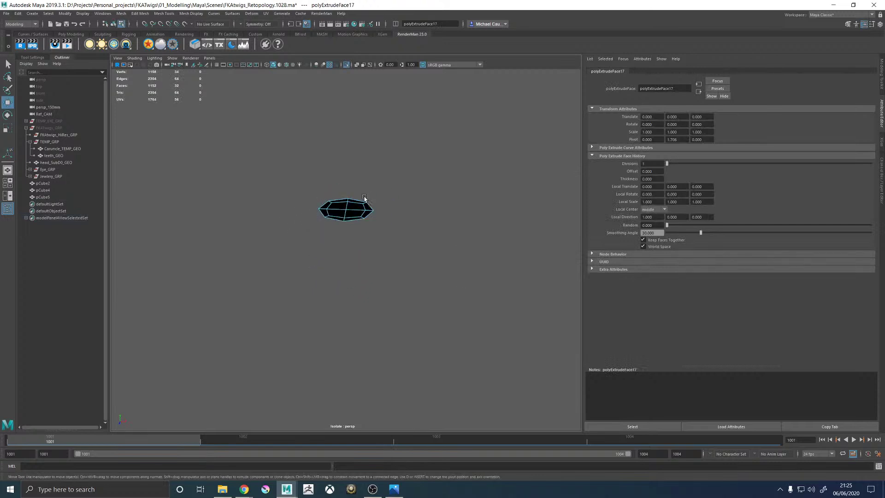
scroll(356, 210, "down", 3)
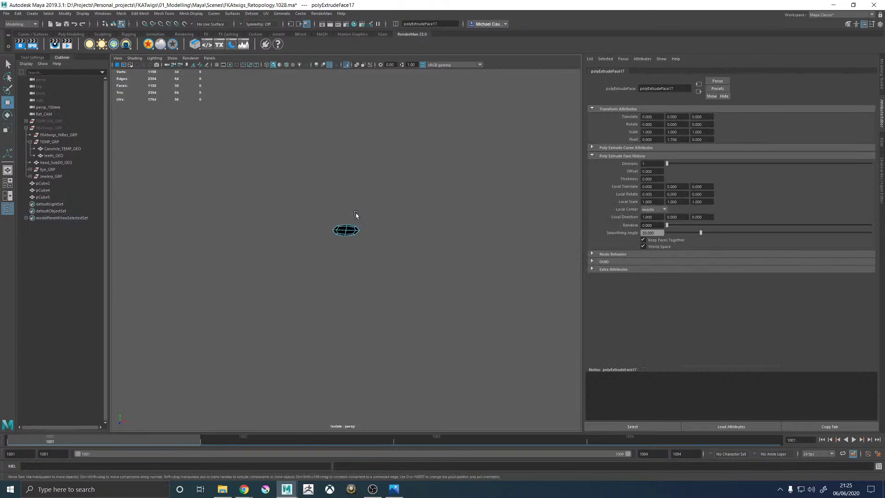
key("ctrl+z")
key("ctrl+z")
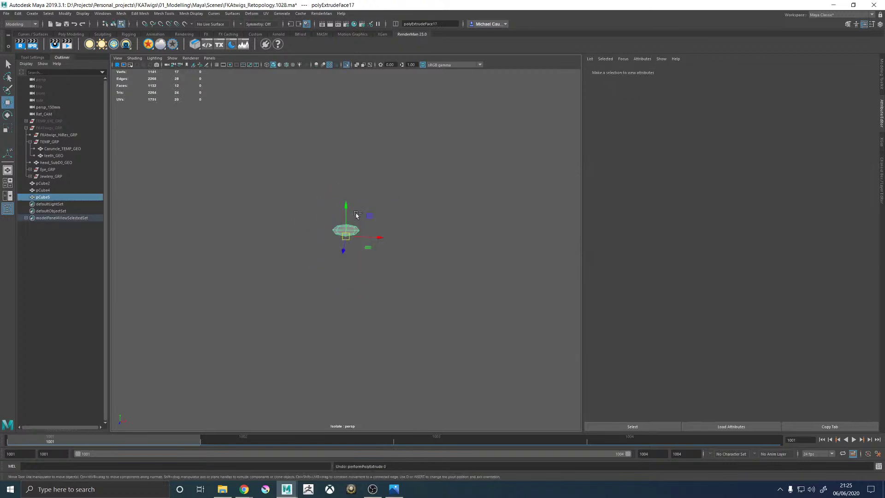
Step: Extrude all faces of the dome by about 15.07 units into a long octagonal pin and show the whole stud again
right_click_drag(349, 222, 487, 308, "alt")
right_click_drag(412, 186, 411, 205, "shift")
left_click_drag(356, 184, 368, 44)
scroll(361, 110, "down", 4)
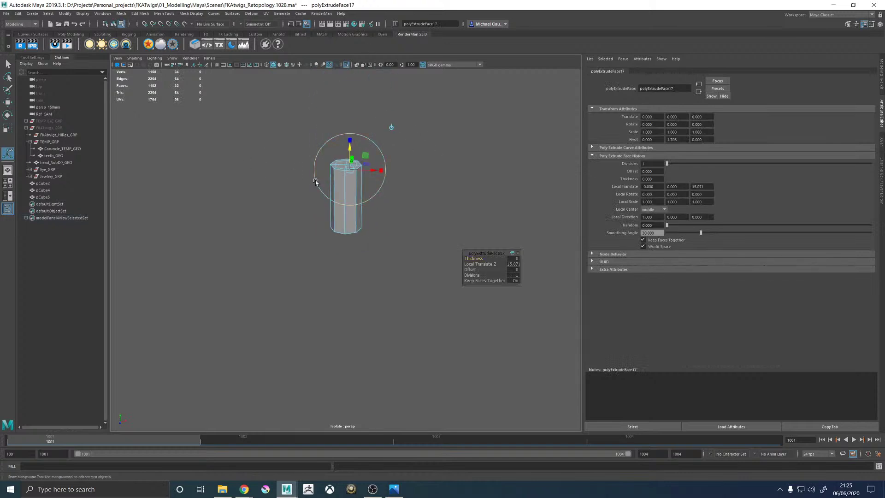
key("q")
key("F8")
left_click(346, 64)
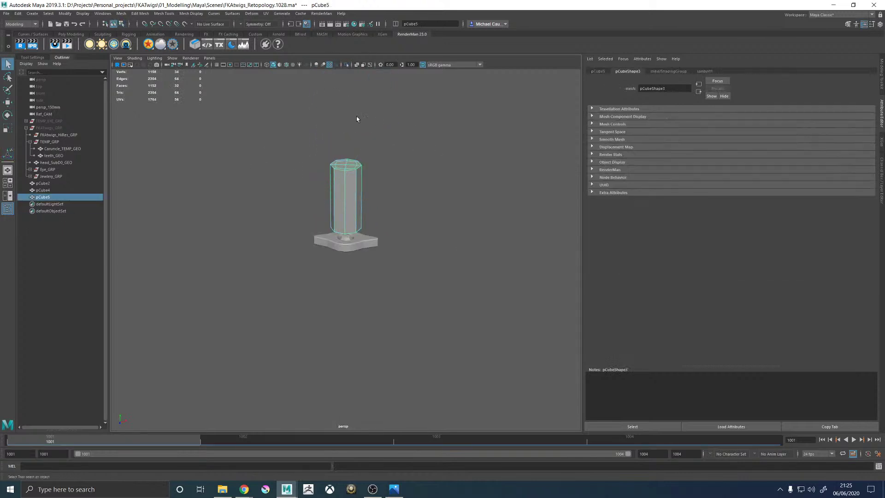
Step: Scale the pin down in width and move it beneath the plate so it extends from the hollow post
key("w")
key("r")
left_click_drag(355, 267, 337, 291)
key("w")
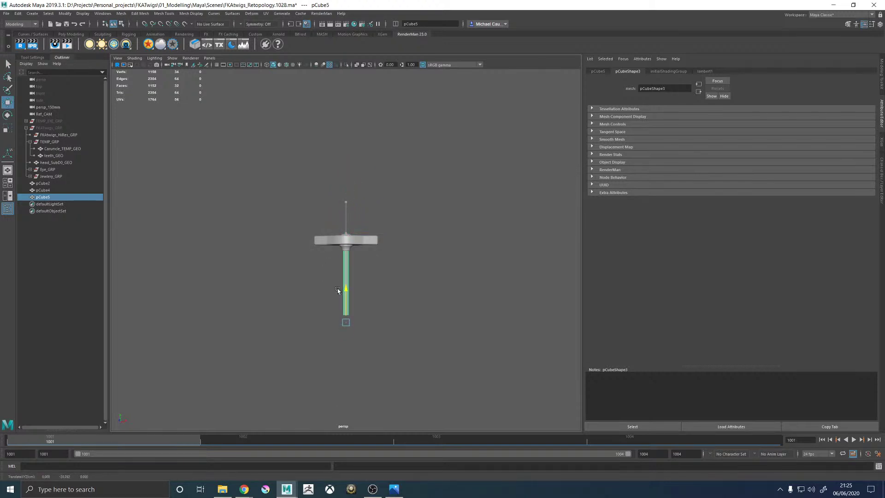
key("f")
left_click_drag(347, 251, 348, 237, "alt")
Step: Scale the pin thinner across its width to fit inside the post's hole
key("r")
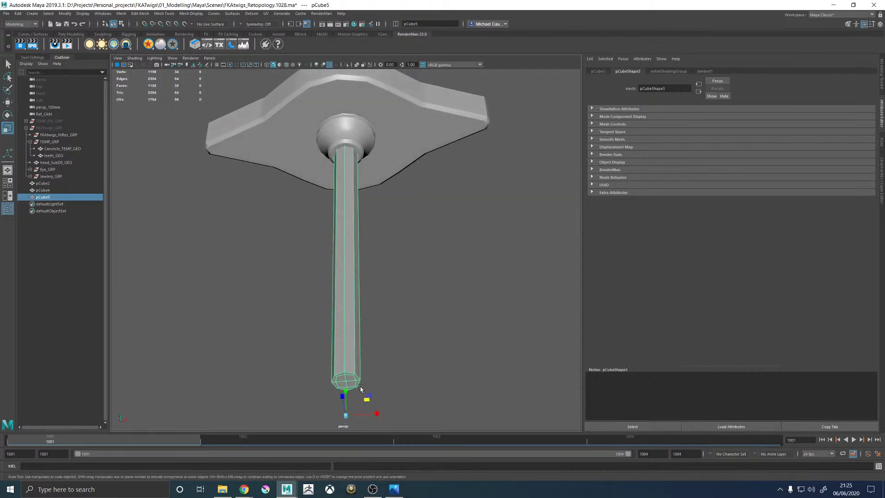
left_click_drag(382, 382, 378, 314, "alt")
left_click_drag(368, 284, 363, 297)
Step: Examine the stud with its pin from several sides and switch briefly to Chrome for a comparison
left_click(453, 271)
right_click_drag(454, 271, 413, 235, "alt")
left_click_drag(412, 236, 257, 300, "alt")
right_click_drag(257, 300, 548, 335, "alt")
left_click_drag(296, 275, 283, 247, "alt")
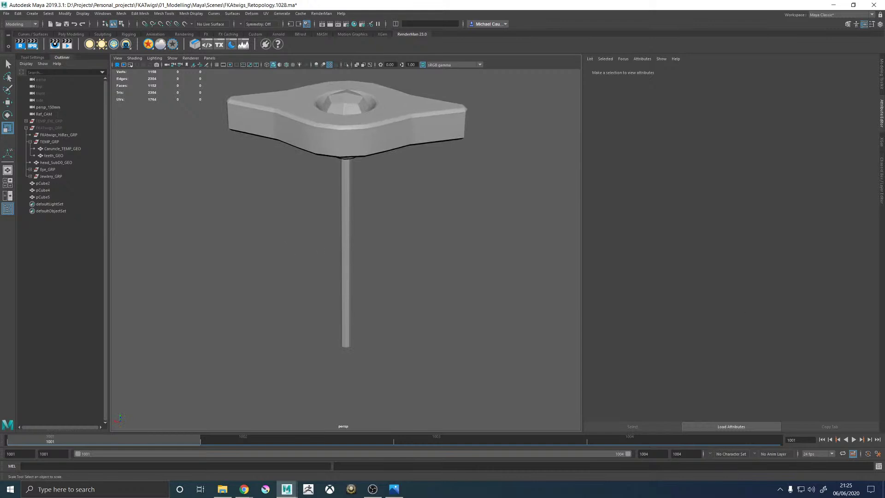
key("alt+Tab")
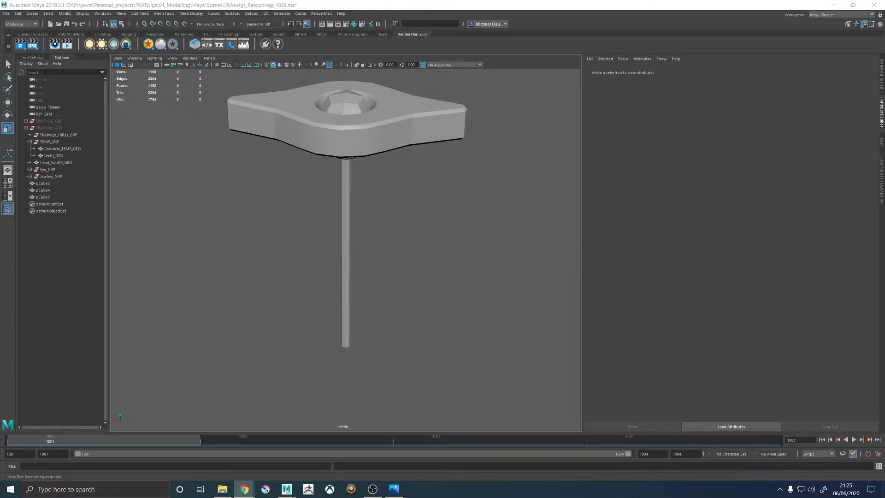
right_click_drag(476, 217, 366, 223, "alt")
left_click_drag(366, 223, 502, 208, "alt")
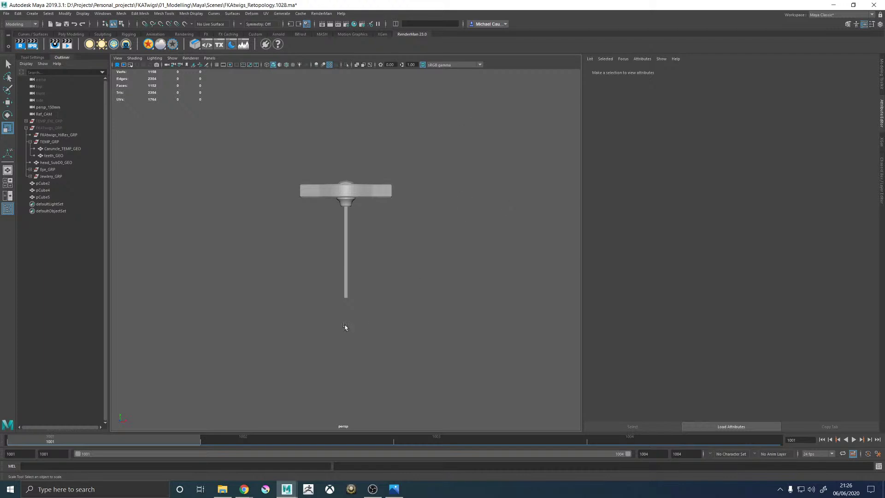
Step: Try to lengthen the pin by moving the vertices of its free end farther from the plate, and undo the move
left_click(344, 230)
right_click_drag(340, 230, 290, 229)
scroll(321, 240, "down", 4)
left_click_drag(316, 260, 369, 288)
key("w")
middle_click_drag(347, 240, 348, 276)
right_click_drag(346, 253, 425, 214)
left_click(425, 214)
scroll(423, 224, "down", 5)
left_click_drag(417, 248, 415, 249, "alt")
right_click_drag(293, 252, 601, 327, "alt")
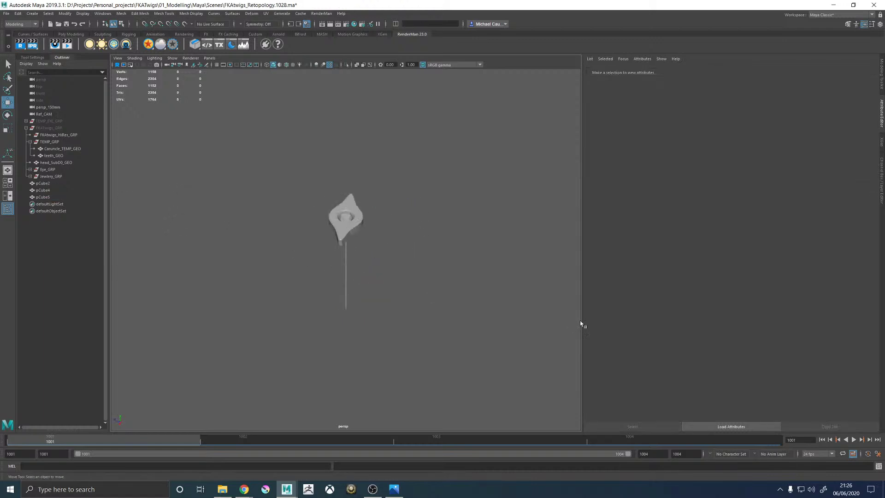
left_click_drag(374, 265, 433, 231, "alt")
key("ctrl+z")
key("ctrl+z")
key("ctrl+z")
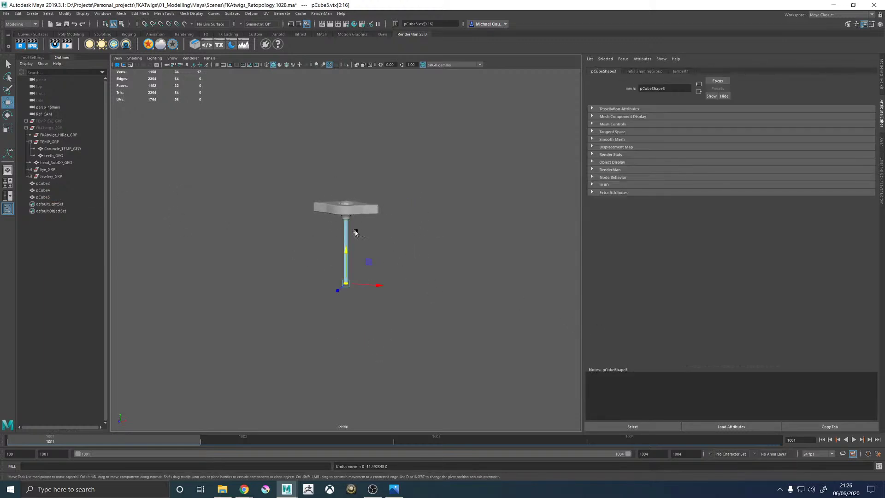
right_click_drag(395, 180, 396, 179)
left_click(395, 181)
Step: Insert evenly spaced edge loops along the pin's full length with Multi-Cut and return to object mode
left_click(345, 209)
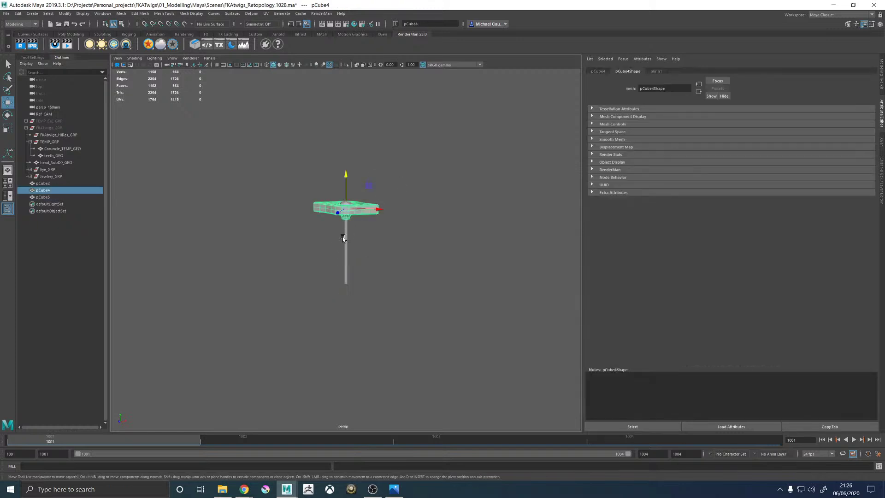
left_click(343, 239)
scroll(323, 253, "up", 6)
right_click_drag(366, 209, 319, 210, "shift")
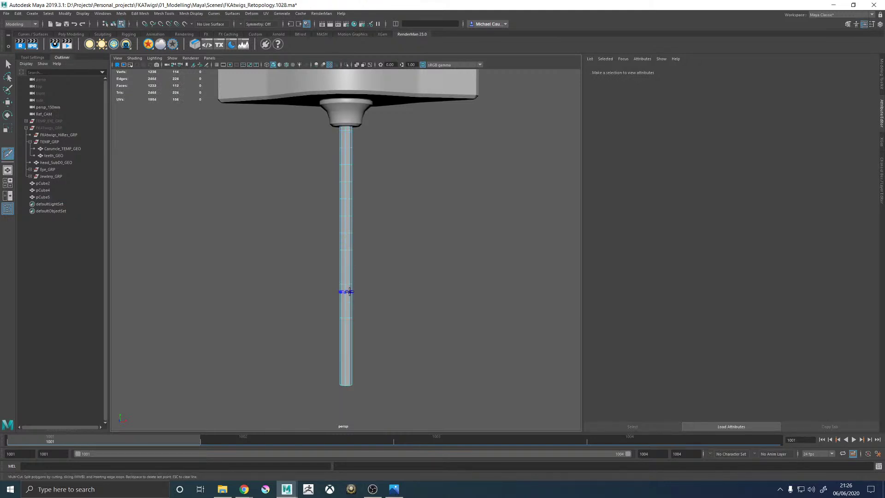
left_click(351, 368, "ctrl")
key("w")
key("F8")
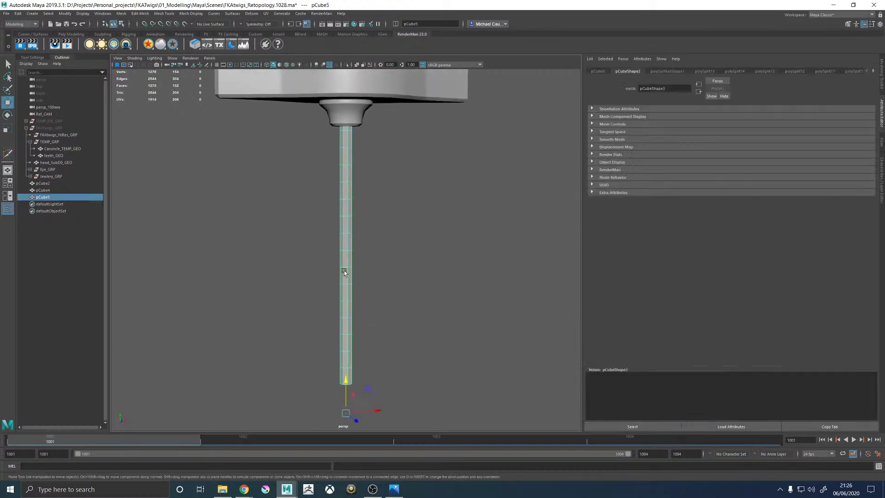
Step: Select the plate, stone and pin, set their normals to face and soften their edges
scroll(359, 266, "down", 8)
left_click(396, 274)
left_click_drag(397, 274, 334, 297, "alt")
left_click_drag(241, 139, 456, 320)
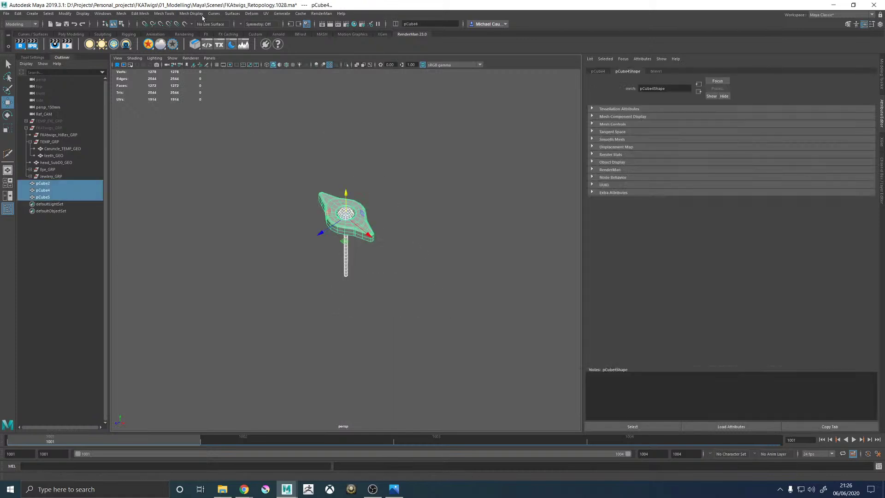
left_click(190, 13)
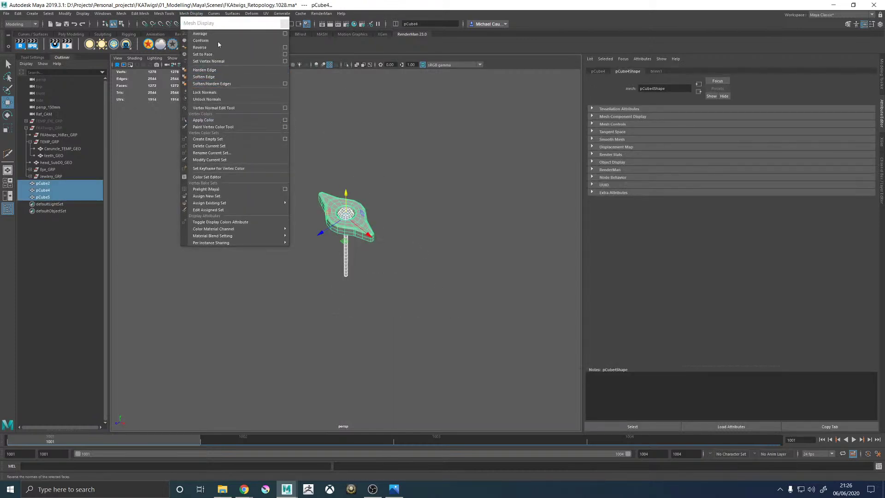
left_click(202, 54)
left_click(203, 77)
left_click(442, 142)
scroll(352, 227, "up", 5)
left_click_drag(320, 215, 367, 223, "alt")
left_click(284, 23)
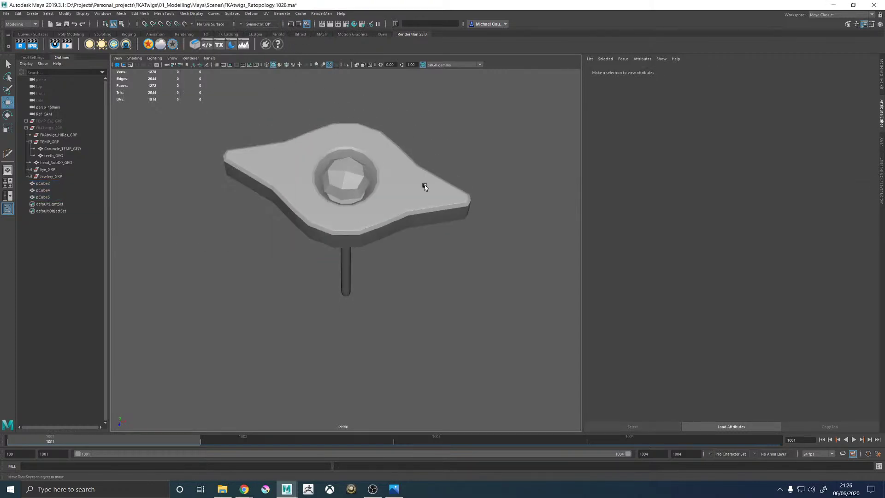
Step: Select the plate, stone and pin, delete their construction history and inspect the finished stud
left_click_drag(449, 300, 413, 278, "alt")
left_click_drag(262, 79, 501, 262)
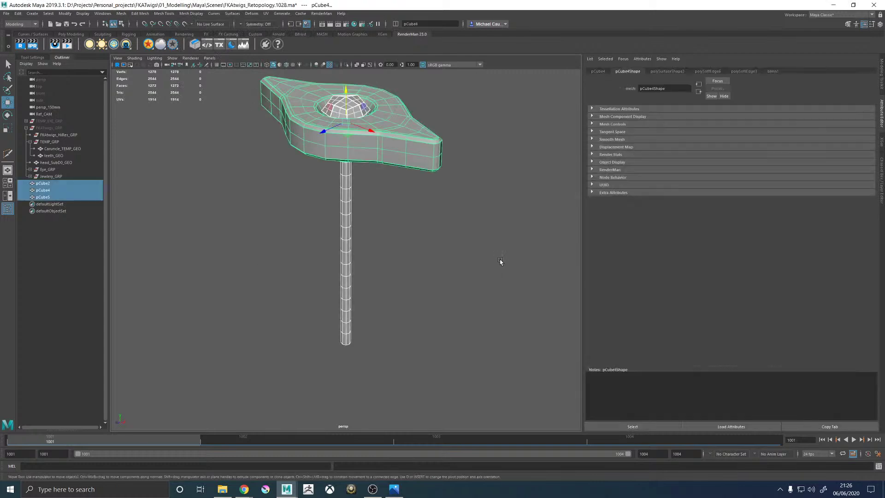
left_click(459, 242)
right_click_drag(459, 242, 376, 202, "alt")
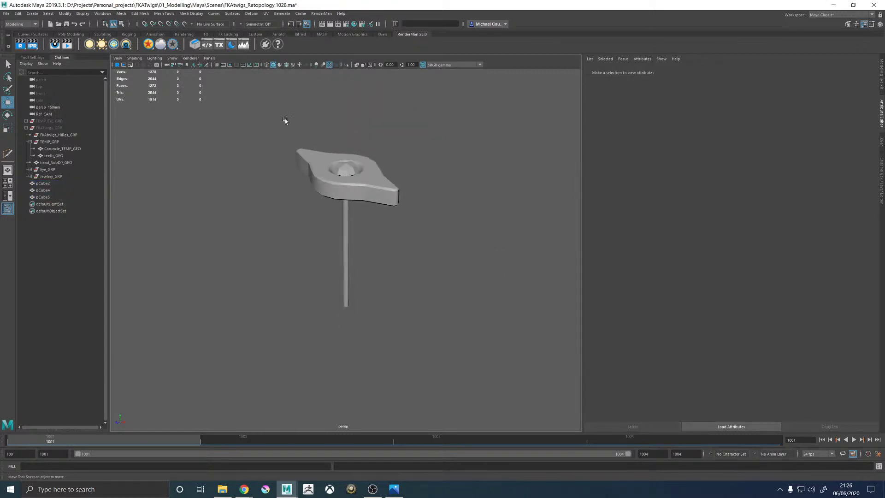
left_click_drag(285, 118, 451, 304)
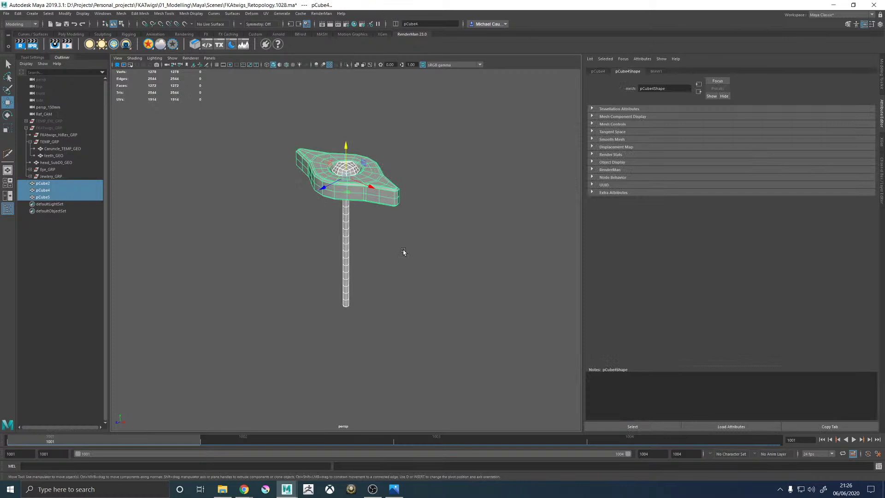
left_click_drag(453, 192, 466, 197, "alt")
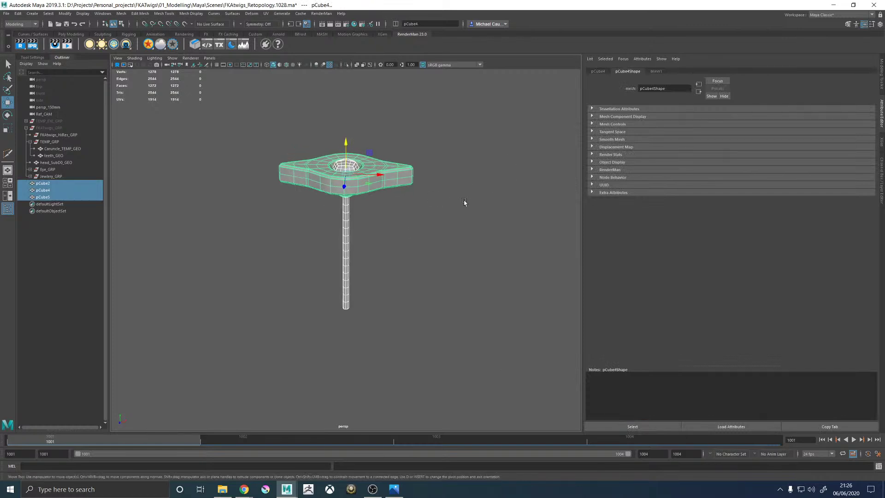
left_click(466, 199)
left_click_drag(458, 231, 425, 217, "alt")
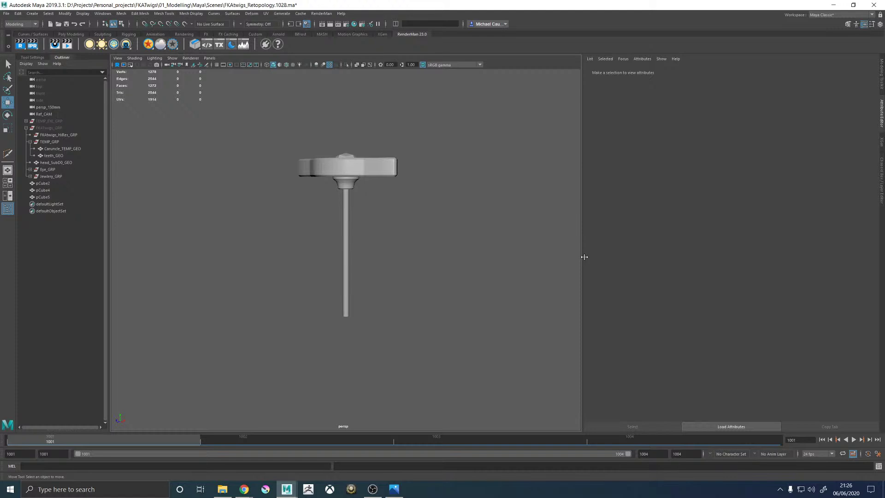
Step: Duplicate the pin and scale the copy up to make it thicker
left_click(343, 253)
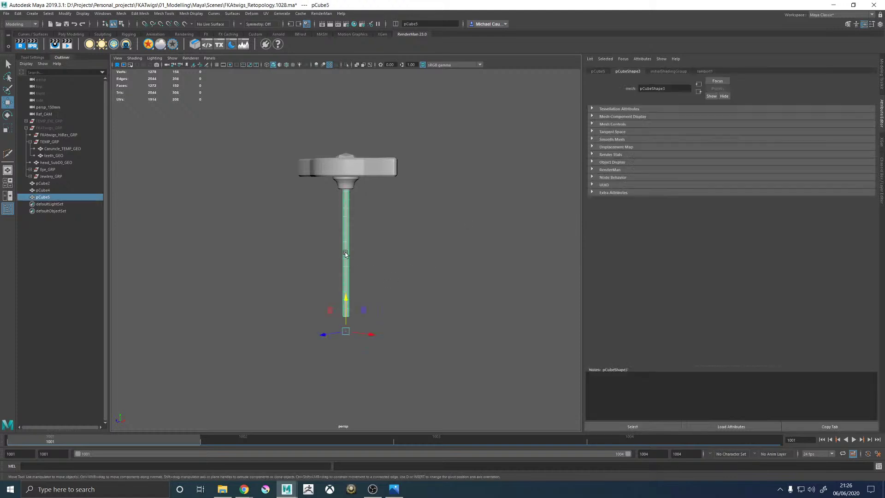
key("ctrl+d")
key("r")
left_click_drag(358, 335, 478, 316)
Step: Isolate the pin copy and delete all its faces except those of the cap at the plate end
left_click(346, 65)
right_click_drag(336, 191, 333, 214)
middle_click_drag(356, 213, 345, 327, "alt")
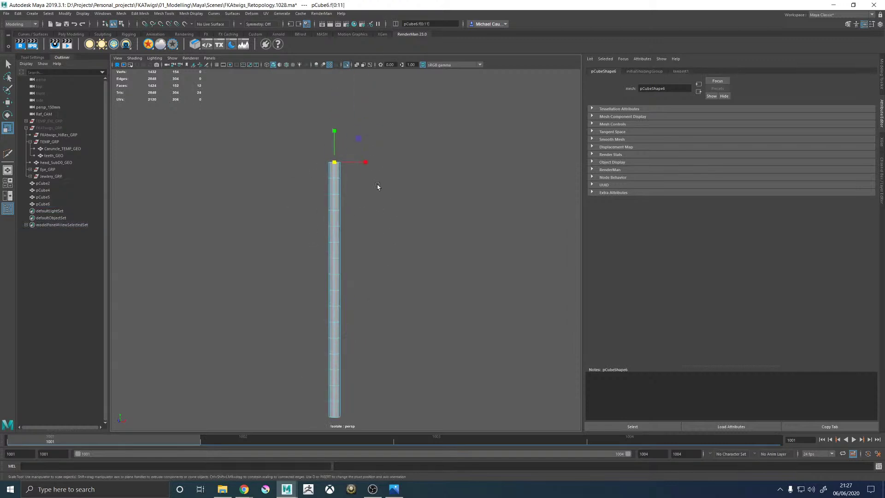
left_click_drag(306, 174, 461, 424)
key("Delete")
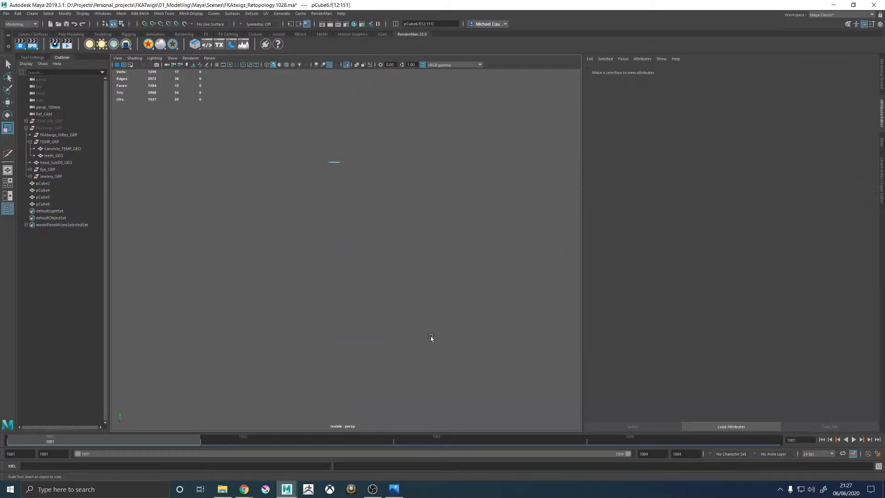
Step: Leave isolation and move the remaining cap down the pin to just above its free end
key("w")
left_click(346, 64)
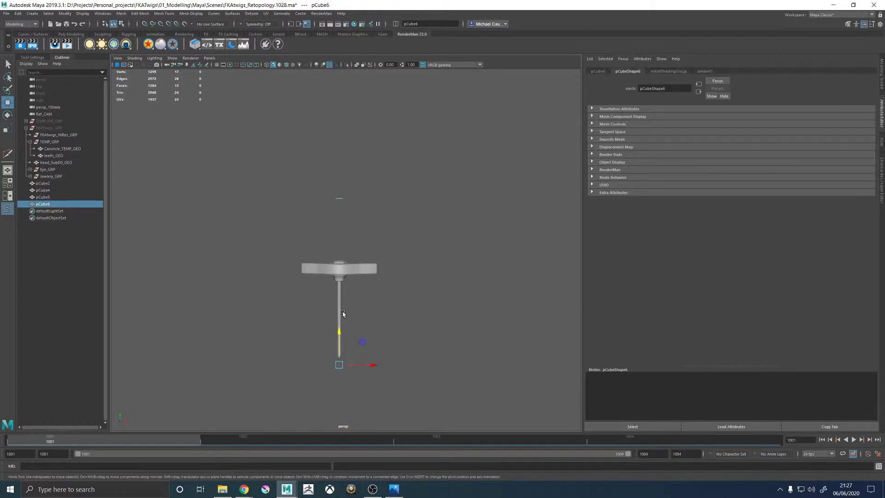
left_click_drag(341, 332, 351, 452)
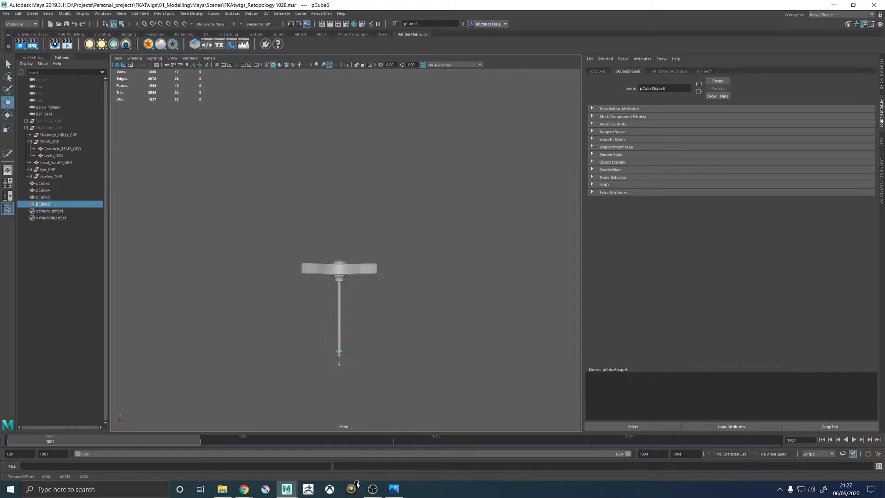
key("f")
middle_click_drag(368, 322, 368, 233, "alt")
right_click_drag(367, 233, 132, 251, "alt")
right_click_drag(454, 277, 385, 273, "alt")
left_click_drag(385, 272, 421, 269, "alt")
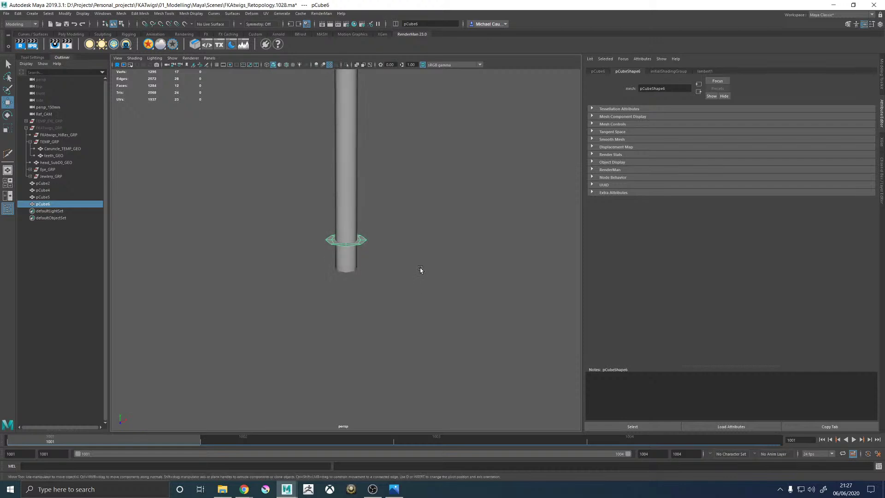
left_click_drag(354, 217, 413, 197, "alt")
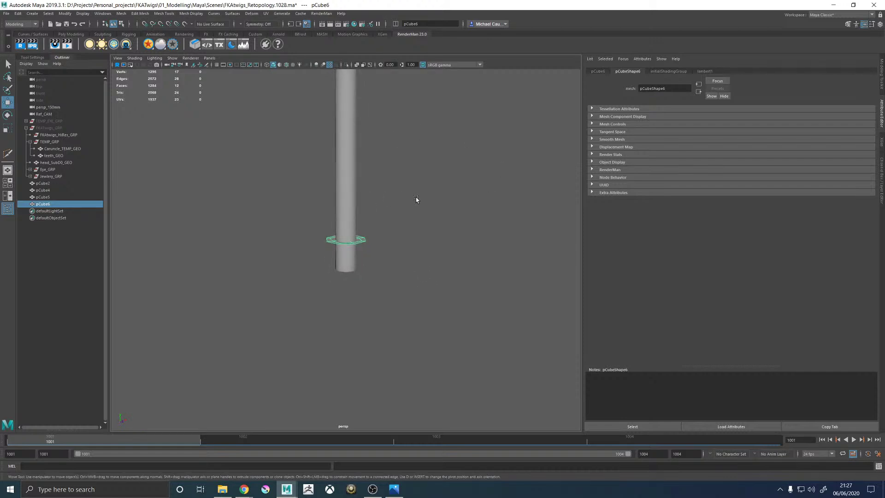
Step: Select the cap's border edge loop and extrude it outward into a flat octagonal flange around the pin
right_click(404, 180, "shift")
left_click(372, 254)
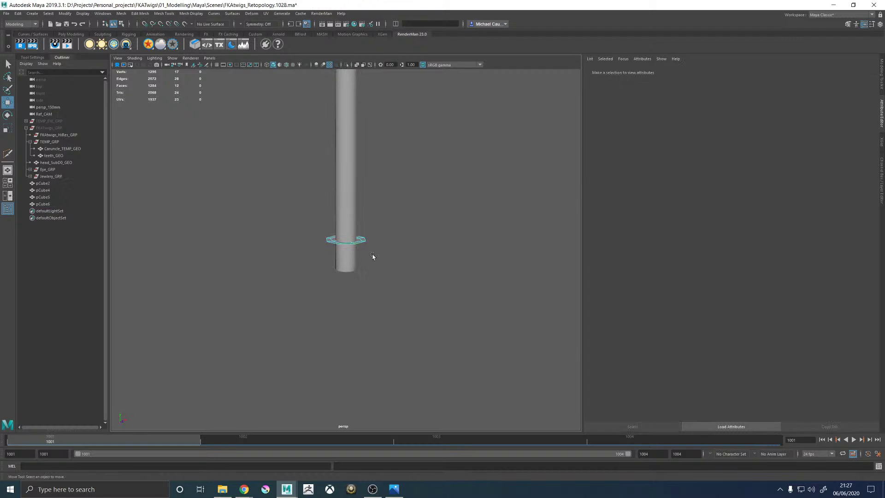
left_click(365, 240)
right_click(406, 206, "shift")
right_click_drag(405, 206, 576, 312, "alt")
right_click_drag(499, 220, 516, 225, "shift")
key("ctrl+z")
double_click(391, 225)
right_click_drag(450, 224, 359, 252, "shift")
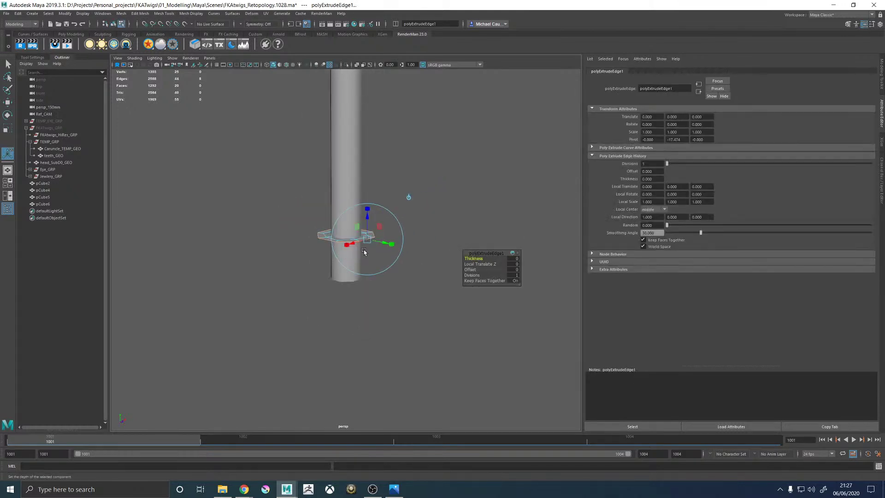
left_click_drag(380, 245, 528, 275)
right_click_drag(397, 198, 346, 185, "alt")
left_click_drag(346, 216, 336, 195, "alt")
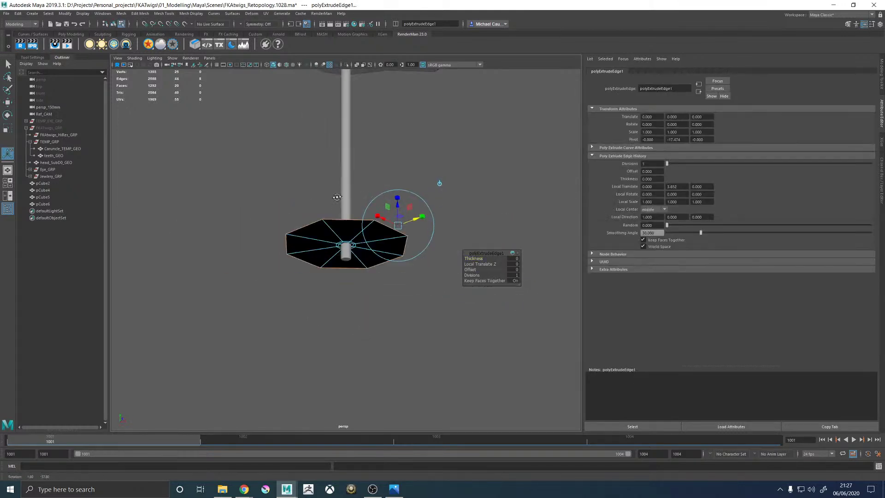
right_click_drag(339, 195, 309, 194, "alt")
left_click_drag(310, 194, 336, 220, "alt")
left_click_drag(362, 265, 356, 261)
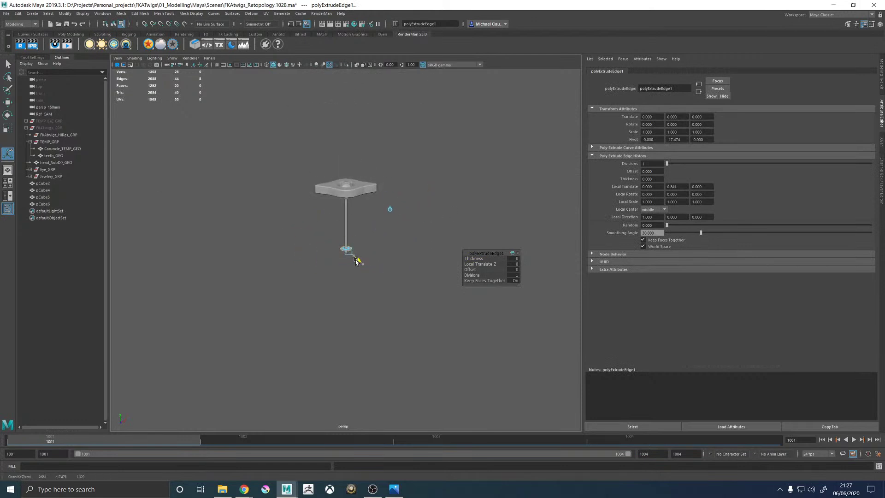
Step: Extrude the flange's outer border away from the plate to form a short vertical rim
left_click_drag(397, 295, 410, 271, "alt")
right_click_drag(410, 271, 484, 277, "alt")
right_click_drag(413, 216, 410, 234, "shift")
left_click_drag(394, 234, 368, 228, "alt")
Step: Extrude the rim's lower border again, scaling it inward and moving it down to form a sloped underside
key("g")
left_click_drag(369, 259, 334, 259, "alt")
key("r")
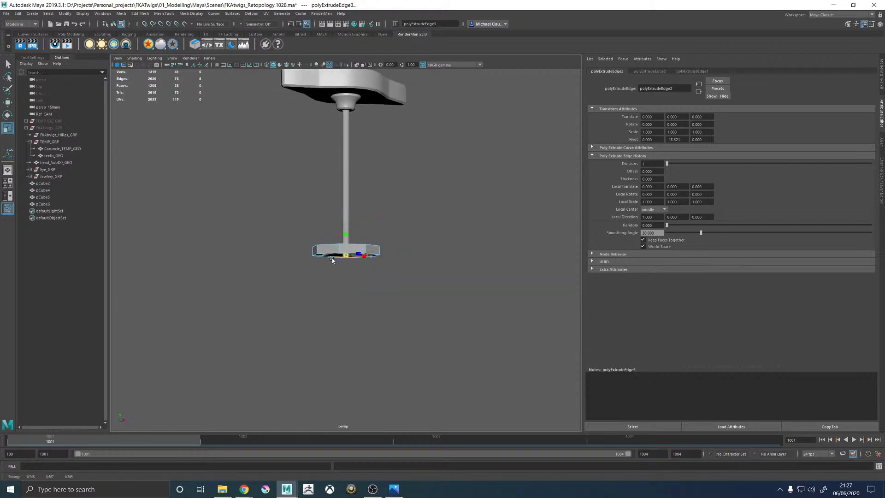
key("w")
left_click_drag(347, 223, 344, 235)
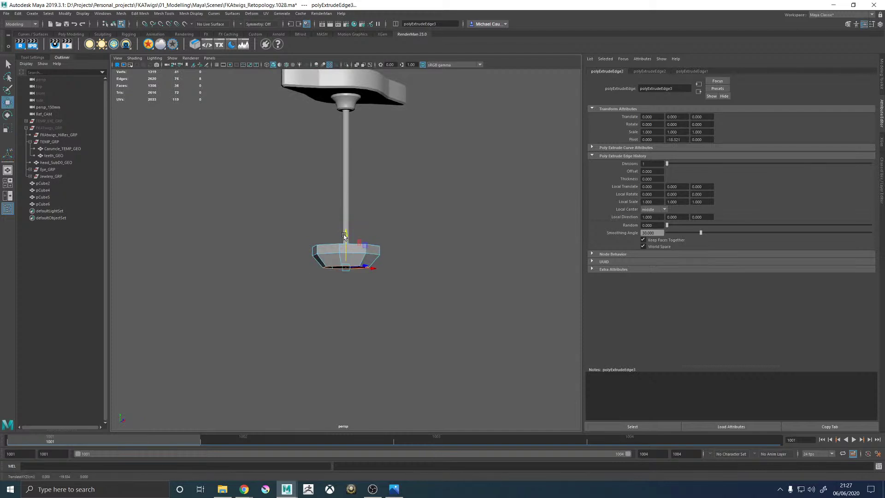
left_click_drag(347, 234, 345, 228)
Step: Extrude the lower border straight down to form the main body of the earring back
right_click_drag(393, 232, 393, 253, "shift")
key("w")
left_click_drag(349, 230, 344, 254)
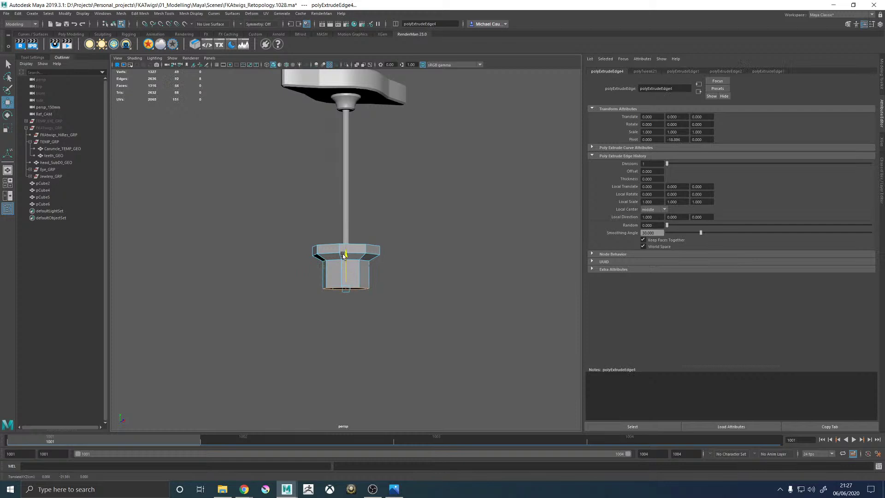
right_click_drag(344, 257, 380, 286, "shift")
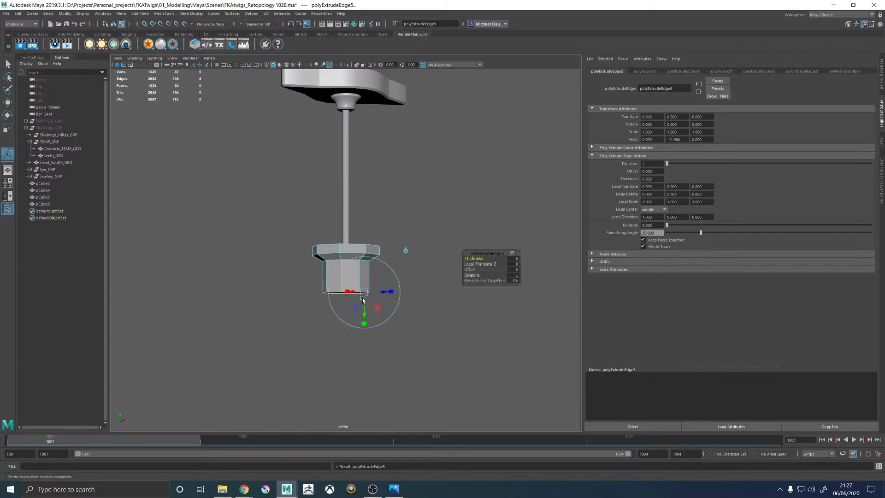
Step: Extrude the body's lower border inward as a small sloped step, and extrude it down into a narrower neck
key("w")
key("r")
left_click_drag(346, 292, 346, 266)
key("w")
right_click_drag(369, 285, 403, 251, "shift")
key("w")
left_click_drag(346, 265, 422, 288)
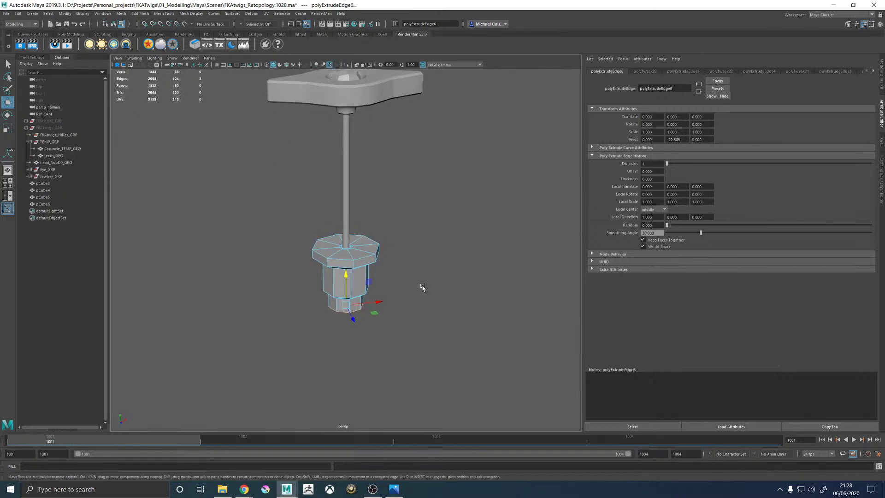
Step: Extrude the neck's lower border slightly outward, and extrude it down to form a wider end collar
right_click_drag(365, 217, 456, 269, "alt")
left_click_drag(456, 270, 397, 257, "alt")
right_click_drag(397, 257, 399, 272, "shift")
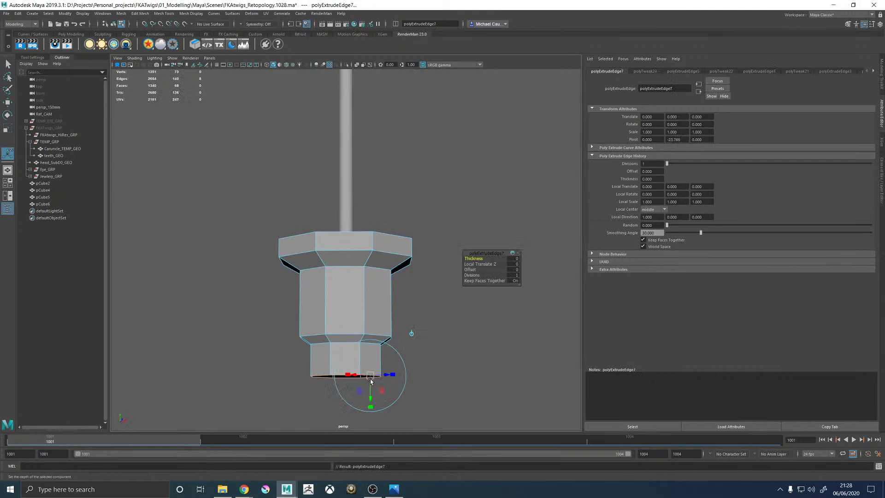
key("r")
mouse_move(351, 378)
left_mouse_down()
mouse_move(354, 392)
mouse_move(348, 378)
left_mouse_up()
key("ctrl+e")
key("w")
left_click_drag(347, 344, 346, 367)
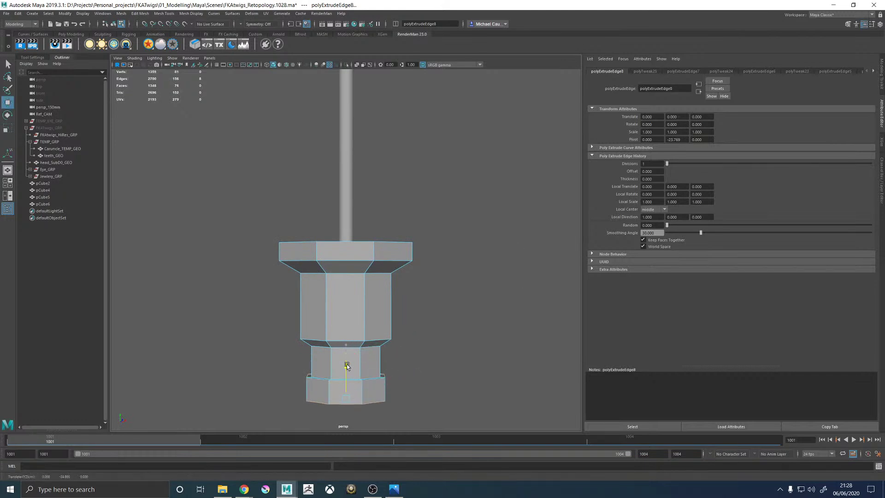
Step: Extrude the collar's lower border, scaling it inward and moving it down to form a tapered tip
left_click_drag(394, 343, 387, 269, "alt")
key("ctrl+e")
key("r")
key("w")
right_click_drag(348, 281, 397, 301, "alt")
Step: Extrude the border of the tip's opening inward to form a narrow ring around the hole
mouse_move(397, 300)
left_mouse_down("alt")
mouse_move(397, 291)
mouse_move(407, 295)
left_mouse_up("alt")
right_click_drag(407, 294, 423, 281, "shift")
key("r")
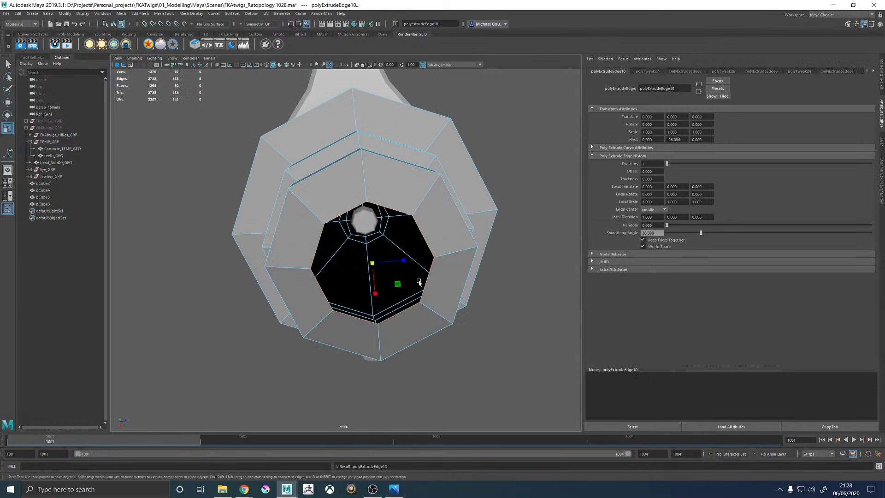
left_click_drag(376, 267, 395, 203)
right_click_drag(395, 203, 388, 274, "shift")
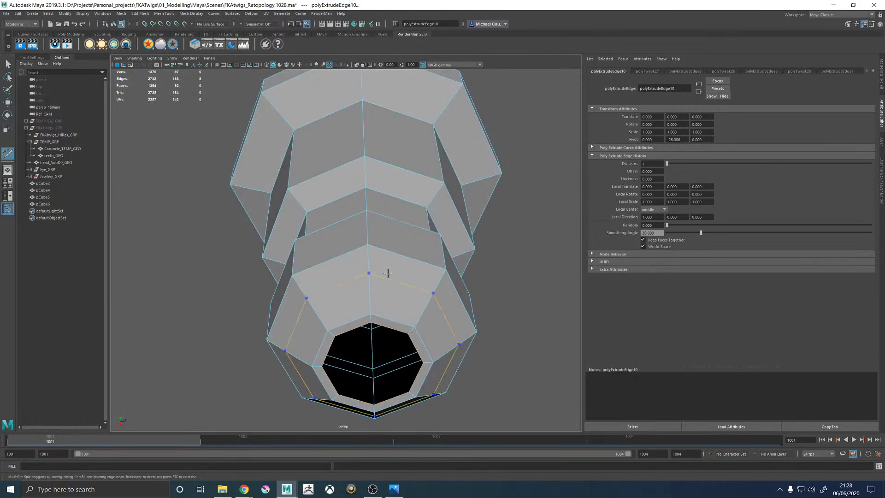
middle_click_drag(390, 325, 367, 313, "alt")
left_click_drag(367, 313, 364, 268, "alt")
Step: Fill the hole at the tip and divide the new cap face with Multi-Cut
key("w")
left_click(365, 217)
right_click_drag(515, 197, 503, 287, "shift")
right_click_drag(371, 210, 332, 207, "shift")
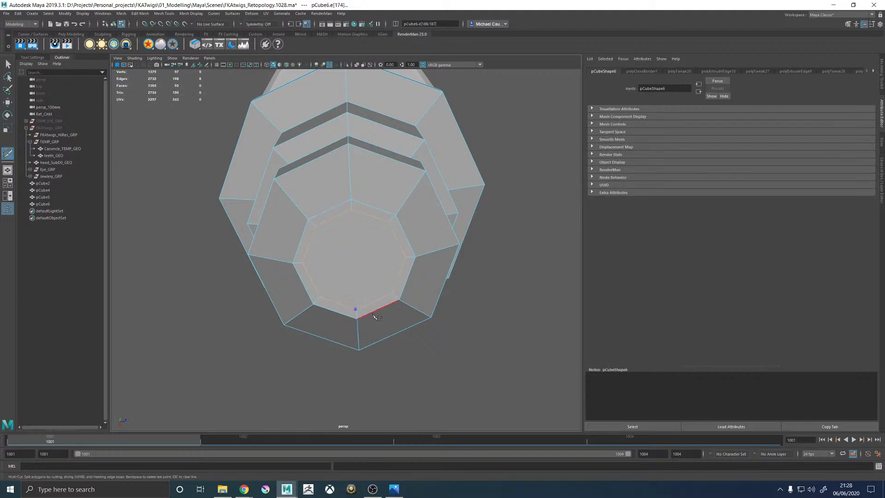
left_click(357, 310)
left_click(405, 258)
left_click(406, 257)
left_click_drag(383, 209, 386, 253, "alt")
right_click_drag(386, 253, 415, 287, "alt")
Step: Select the central faces on the flange's top and extrude them -0.876 in local Z to recess a hole around the pin
key("w")
left_click_drag(344, 198, 348, 253, "alt")
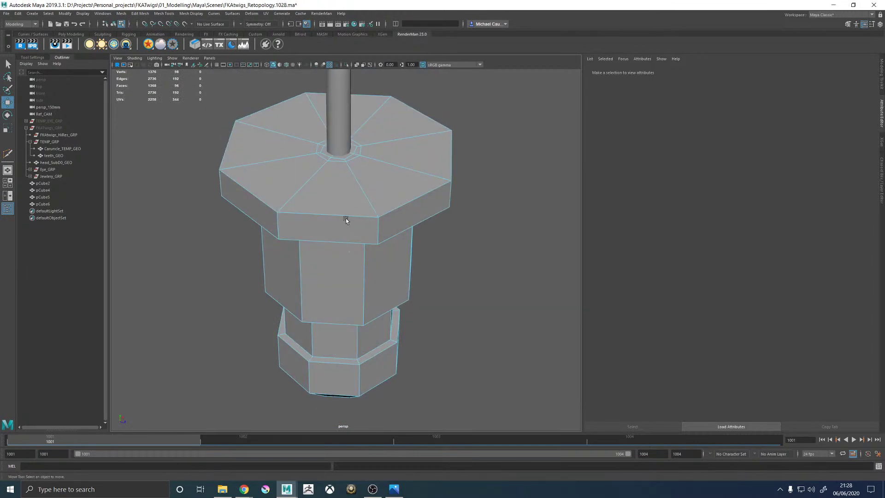
right_click_drag(358, 187, 320, 186, "shift")
middle_click_drag(358, 185, 364, 246, "alt")
right_click_drag(364, 246, 400, 254, "alt")
right_click_drag(404, 184, 404, 204)
left_click(384, 195)
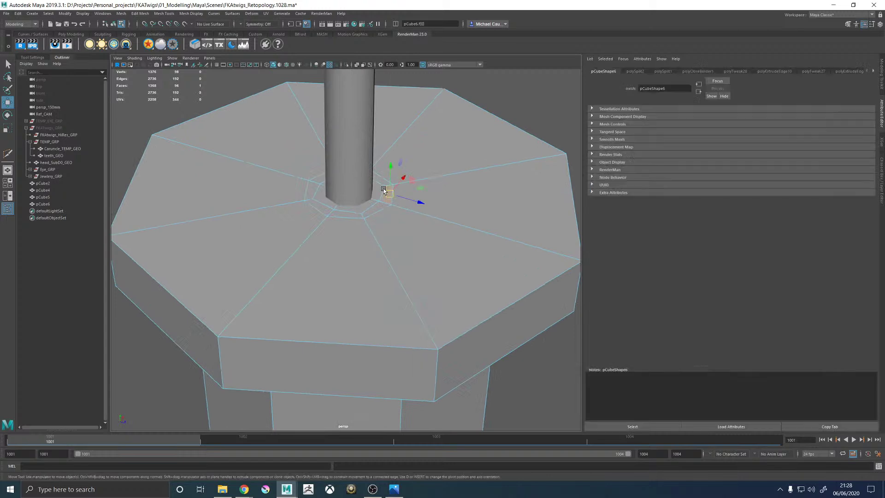
key("q")
double_click(372, 189)
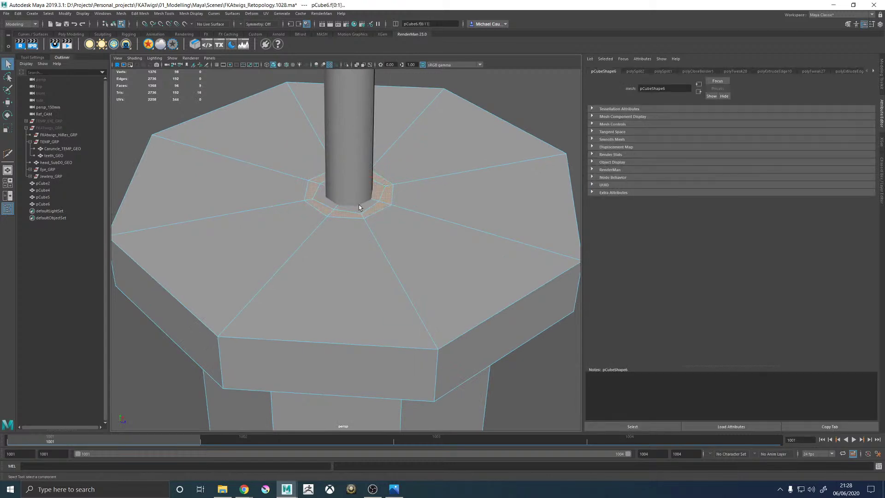
right_click_drag(342, 182, 342, 203, "shift")
left_click_drag(347, 206, 358, 166, "alt")
left_click_drag(394, 109, 342, 205)
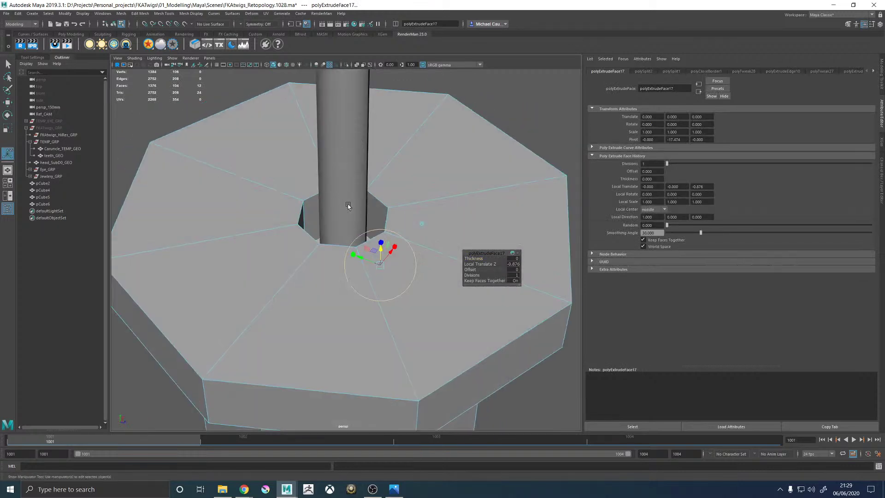
Step: Insert an edge loop midway around the flange's top face, the body, the neck and the end collar
key("q")
key("F8")
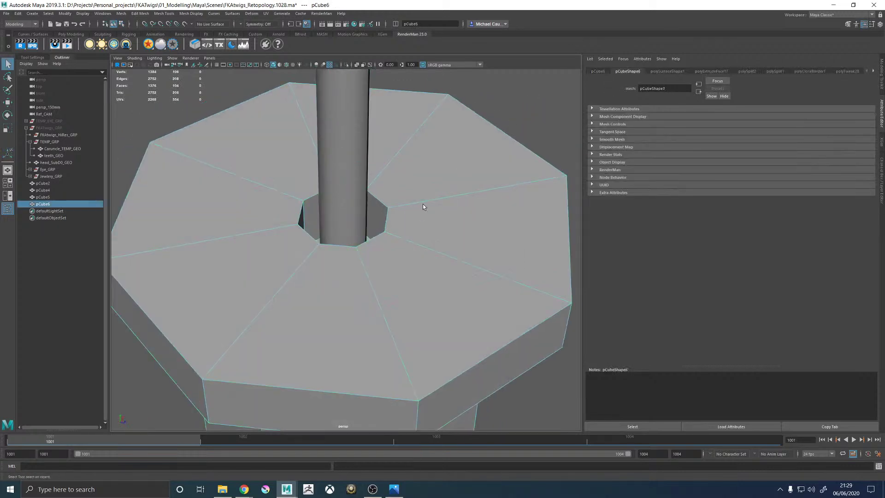
right_click_drag(427, 210, 360, 266, "shift")
left_click(446, 210, "ctrl")
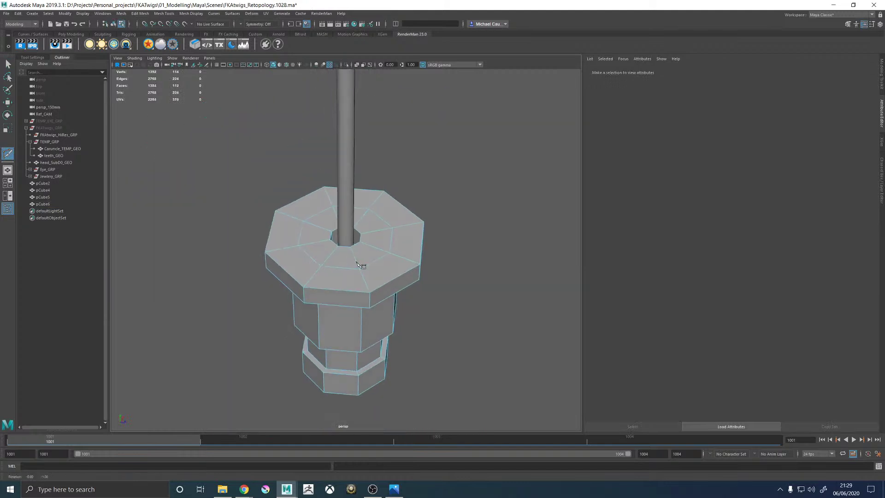
left_click_drag(360, 266, 341, 240, "alt")
left_click(358, 253, "ctrl")
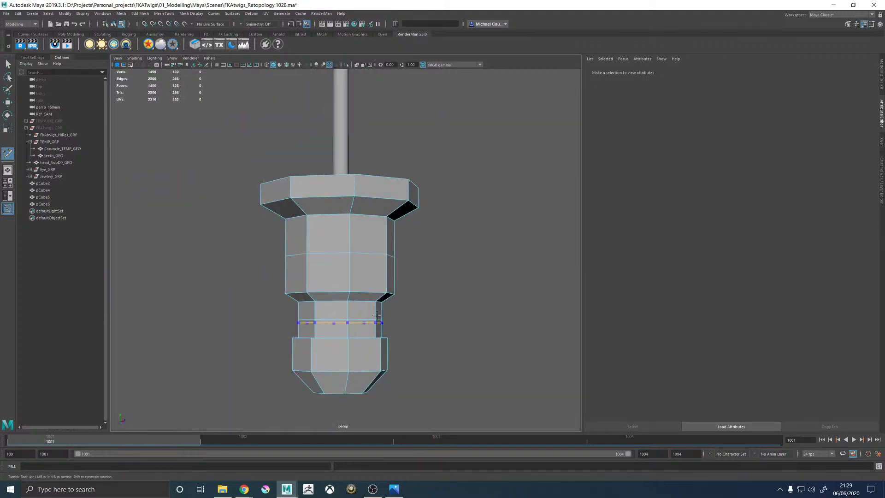
left_click(344, 351, "ctrl")
Step: Select the sharp edge loops around the hole, flange, body, neck, collar and tip, and bevel them
left_click_drag(349, 199, 361, 306, "alt")
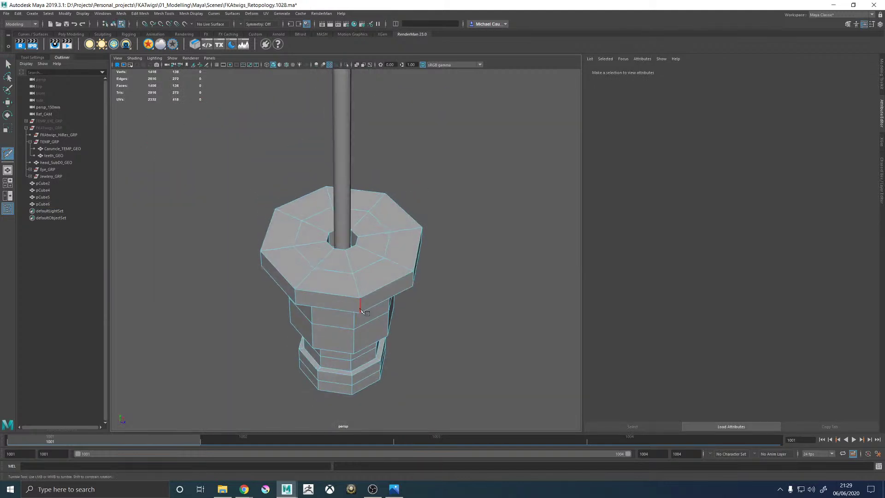
right_click_drag(361, 306, 430, 303, "alt")
key("w")
double_click(368, 228)
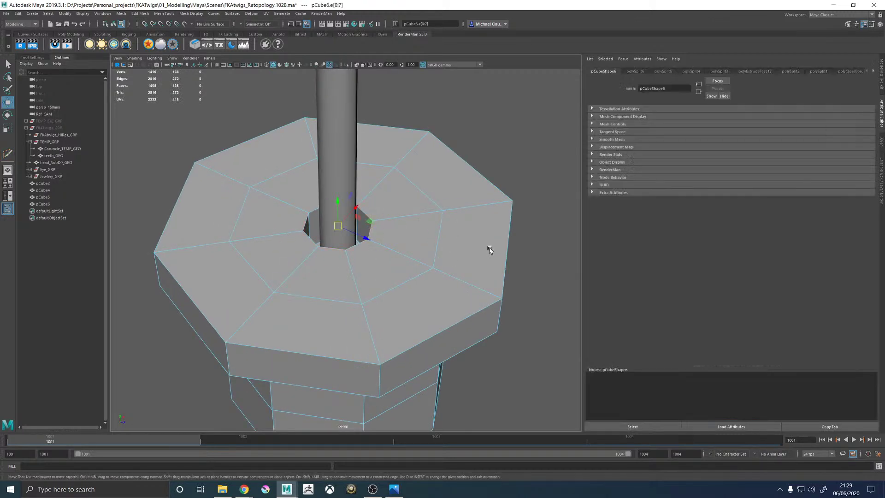
mouse_move(477, 299)
left_mouse_down("alt")
mouse_move(442, 209)
mouse_move(447, 229)
mouse_move(458, 201)
left_mouse_up("alt")
key("4")
mouse_move(406, 234)
left_mouse_down("alt")
mouse_move(414, 183)
mouse_move(407, 249)
left_mouse_up("alt")
double_click(409, 263, "shift")
middle_click_drag(397, 279, 402, 235, "alt")
right_click_drag(403, 235, 435, 261, "alt")
mouse_move(435, 261)
left_mouse_down("alt")
mouse_move(457, 348)
mouse_move(460, 292)
mouse_move(383, 261)
mouse_move(358, 182)
mouse_move(386, 214)
mouse_move(393, 249)
mouse_move(421, 256)
left_mouse_up("alt")
double_click(459, 359, "shift")
double_click(356, 177, "shift")
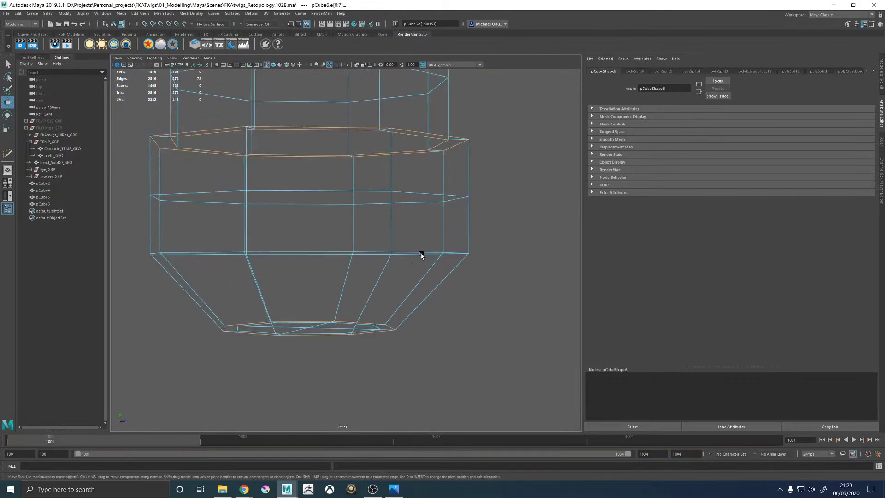
right_click_drag(436, 257, 407, 232, "alt")
right_click_drag(457, 213, 489, 212, "shift")
middle_click_drag(445, 208, 434, 209)
key("5")
right_click_drag(430, 201, 404, 178, "alt")
middle_click_drag(404, 178, 401, 255, "alt")
mouse_move(337, 222)
right_mouse_down("alt")
mouse_move(358, 232)
mouse_move(395, 210)
right_mouse_up("alt")
key("q")
Step: Inspect the earring back with smooth preview from several angles and return to the unsmoothed display
left_click(416, 205)
left_click(317, 194)
key("3")
left_click(452, 195)
scroll(428, 214, "down", 5)
left_click_drag(416, 222, 395, 247, "alt")
left_click(343, 236)
left_click_drag(393, 279, 399, 264, "alt")
key("2")
key("1")
scroll(381, 269, "down", 5)
key("w")
right_click_drag(412, 268, 405, 249)
left_click(418, 251)
Step: Select the earring back, freeze its transformations and centre its pivot
left_click(362, 294)
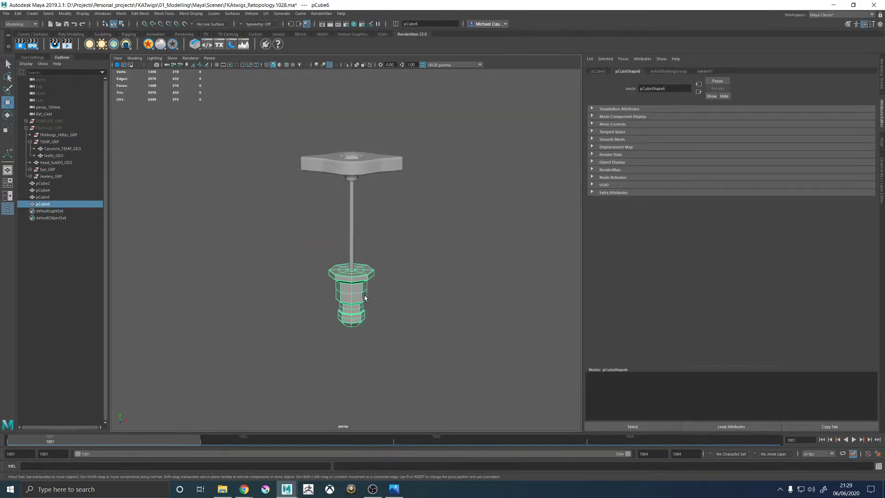
left_click(65, 13)
left_click(100, 45)
left_click(65, 13)
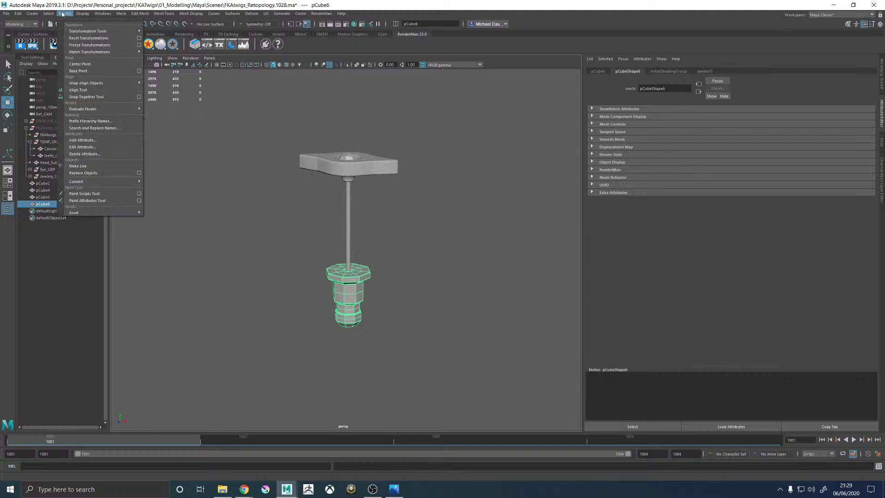
left_click(75, 64)
Step: Slide the earring back along the pin toward the plate and scale it shorter along the pin's axis
left_click_drag(349, 266, 349, 187)
left_click(452, 223)
right_click_drag(452, 223, 410, 290, "alt")
left_click_drag(410, 290, 494, 257, "alt")
right_click_drag(328, 238, 433, 219, "alt")
left_click(377, 183)
scroll(373, 160, "down", 3)
key("r")
left_click_drag(364, 212, 360, 273)
key("w")
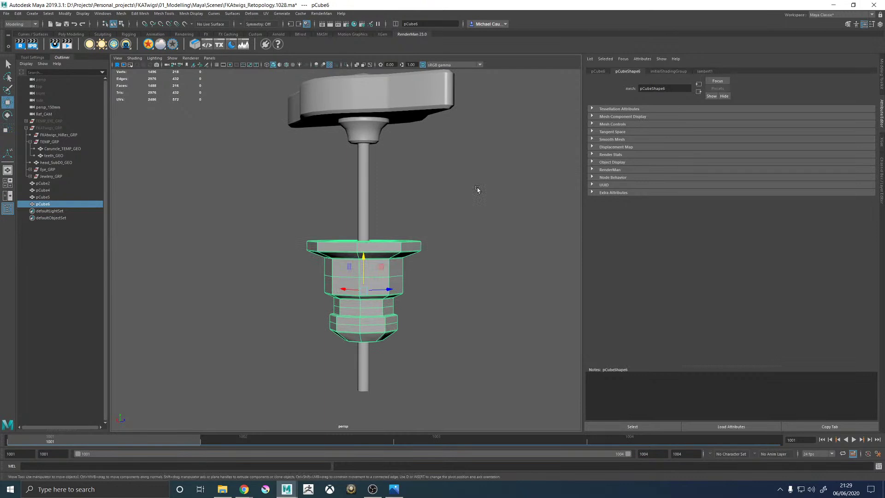
Step: Try to scale the earring back down evenly while checking its hole against the pin
left_click(481, 203)
scroll(484, 214, "down", 4)
left_click_drag(484, 214, 356, 230, "alt")
scroll(364, 259, "up", 2)
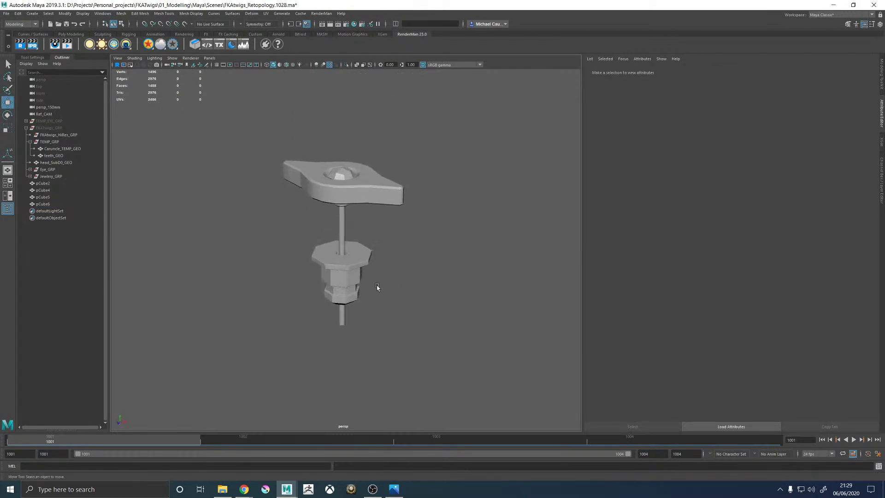
left_click(341, 276)
key("r")
left_click_drag(341, 278, 381, 260)
left_click(450, 262)
left_click(353, 283)
right_click_drag(381, 261, 509, 318, "alt")
left_click_drag(509, 318, 401, 219, "alt")
key("4")
right_click_drag(401, 218, 445, 261, "alt")
left_click_drag(445, 261, 369, 288, "alt")
right_click_drag(369, 288, 293, 189, "alt")
left_click_drag(292, 190, 295, 225, "alt")
right_click_drag(295, 226, 368, 239, "alt")
key("5")
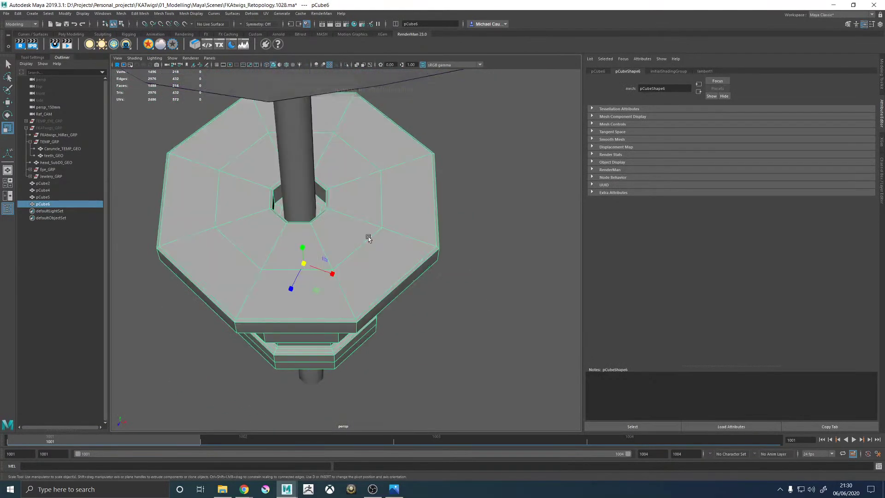
left_click_drag(303, 264, 226, 265)
left_click_drag(362, 309, 399, 261, "alt")
right_click_drag(400, 263, 316, 256, "alt")
left_click_drag(315, 256, 358, 240, "alt")
Step: Undo the scaling of the earring back, including its shortening along the pin's axis
key("ctrl+z")
key("ctrl+z")
key("ctrl+z")
key("ctrl+z")
key("ctrl+z")
key("ctrl+z")
key("ctrl+z")
key("ctrl+z")
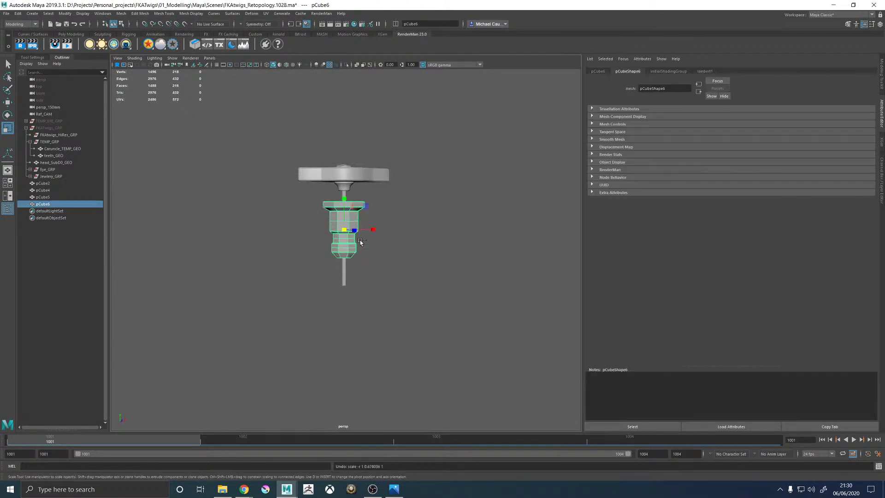
Step: Scale the earring back down uniformly to about 0.61
left_click_drag(356, 232, 371, 303, "alt")
right_click_drag(371, 302, 409, 231, "alt")
middle_click_drag(314, 169, 342, 216, "alt")
left_click_drag(342, 234, 261, 233)
left_click_drag(245, 233, 250, 235)
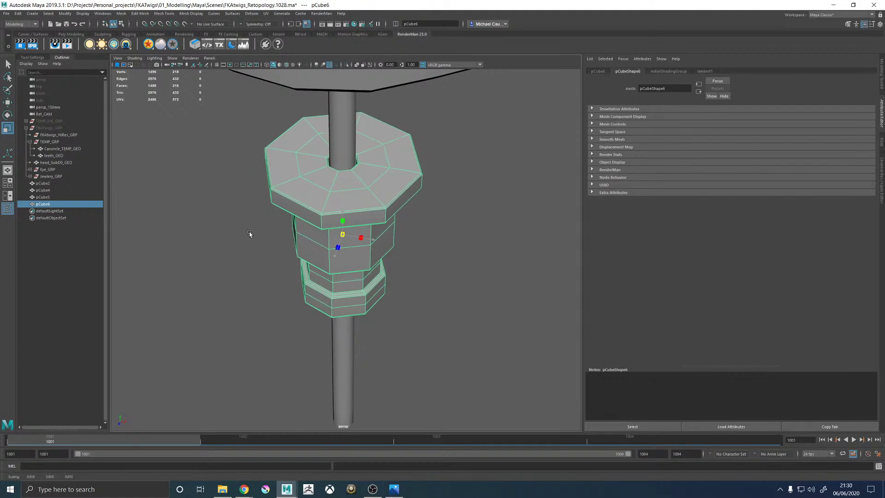
Step: Frame all the ear stud parts and inspect the whole assembly from several angles
left_click(474, 255)
scroll(468, 260, "down", 5)
left_click_drag(410, 302, 341, 257, "alt")
left_click(369, 215)
key("w")
scroll(415, 231, "down", 4)
left_click(451, 240)
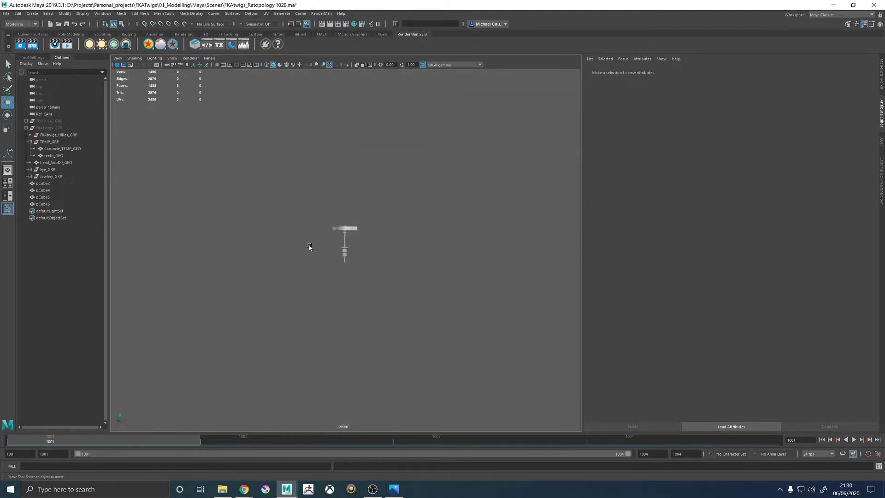
left_click_drag(271, 201, 467, 297)
key("f")
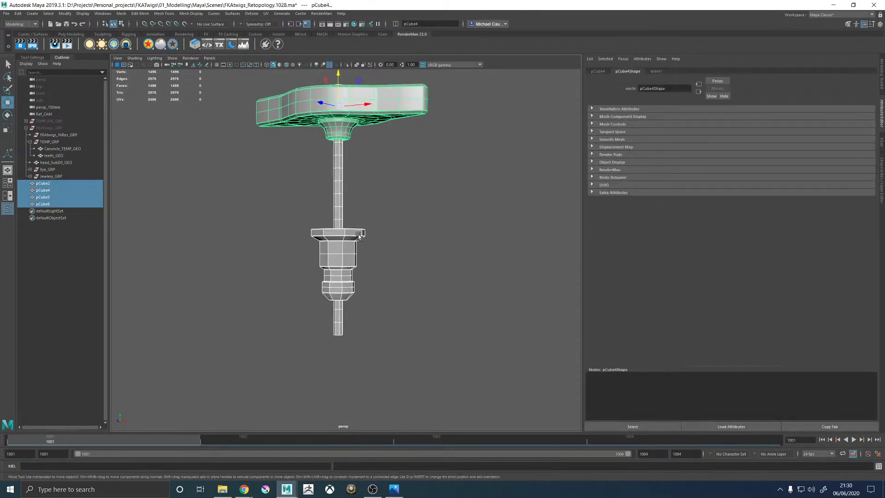
left_click(388, 110)
left_click_drag(391, 110, 374, 141, "alt")
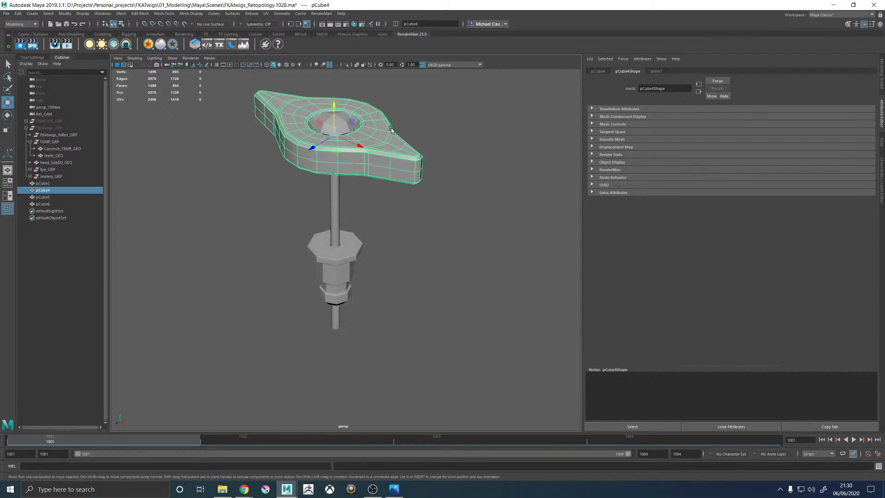
middle_click_drag(438, 174, 415, 244, "alt")
right_click_drag(415, 244, 280, 248, "alt")
left_click_drag(281, 248, 288, 259, "alt")
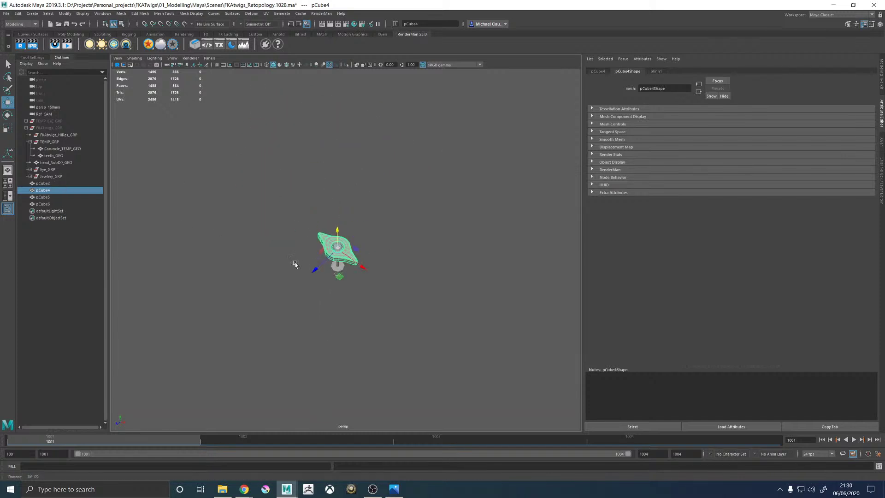
right_click_drag(288, 259, 356, 256, "alt")
left_click_drag(356, 255, 427, 230, "alt")
left_click(426, 229)
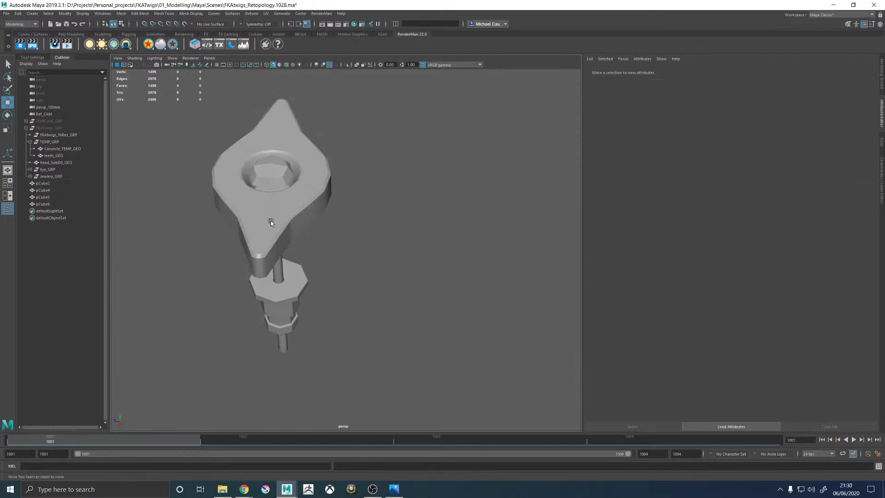
left_click_drag(272, 221, 366, 239, "alt")
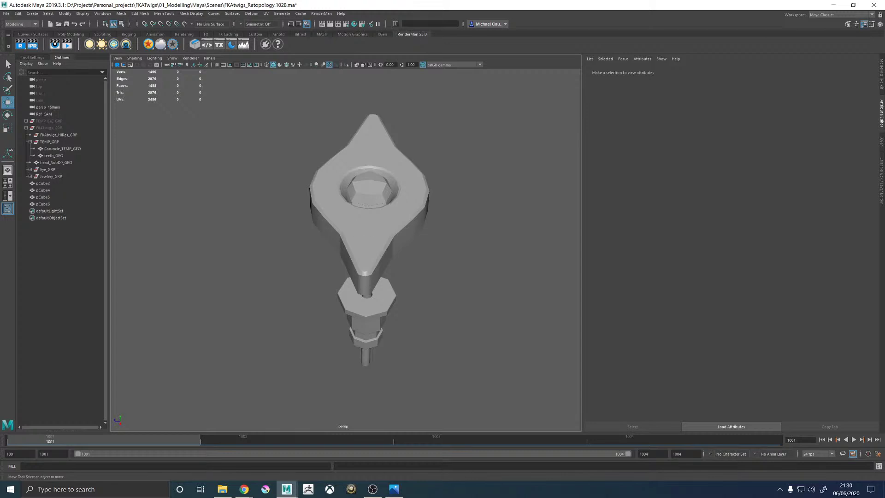
left_click(244, 489)
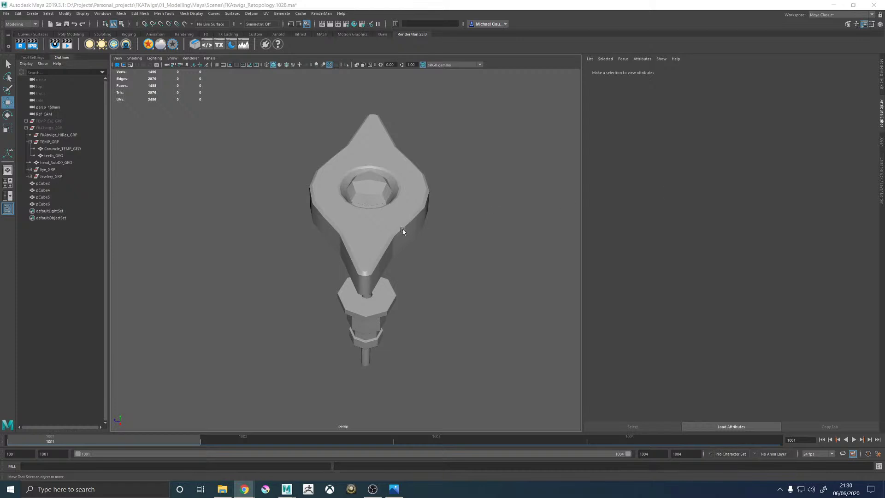
left_click_drag(338, 227, 395, 217, "alt")
Step: Rename the eye-shaped plate as earStud_Main_GEO
left_click(406, 208)
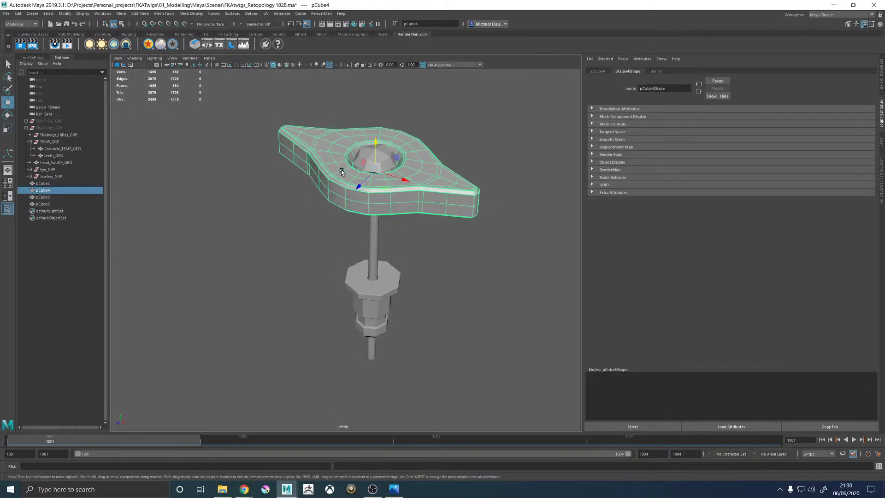
double_click(48, 190)
type("earStud_")
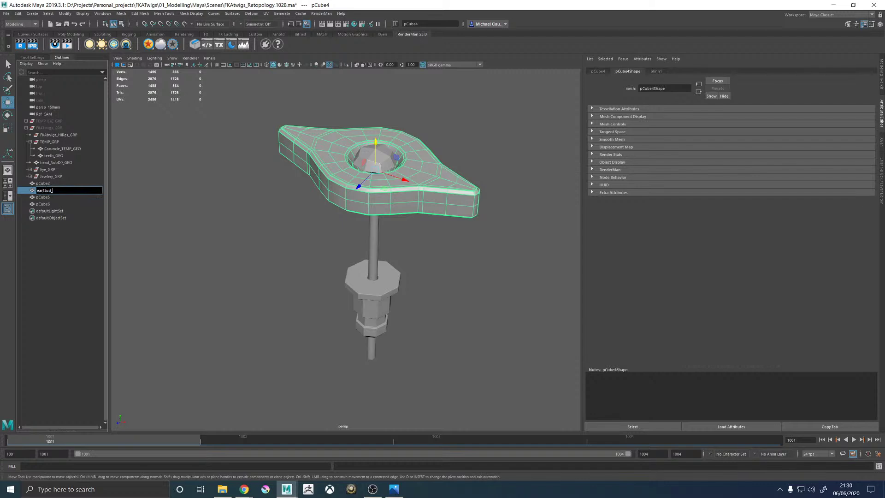
type("Main_GEO")
key("Return")
Step: Change the middle part of the plate's name so that it reads earStud_gold_GEO
double_click(48, 190)
left_click_drag(62, 190, 53, 191)
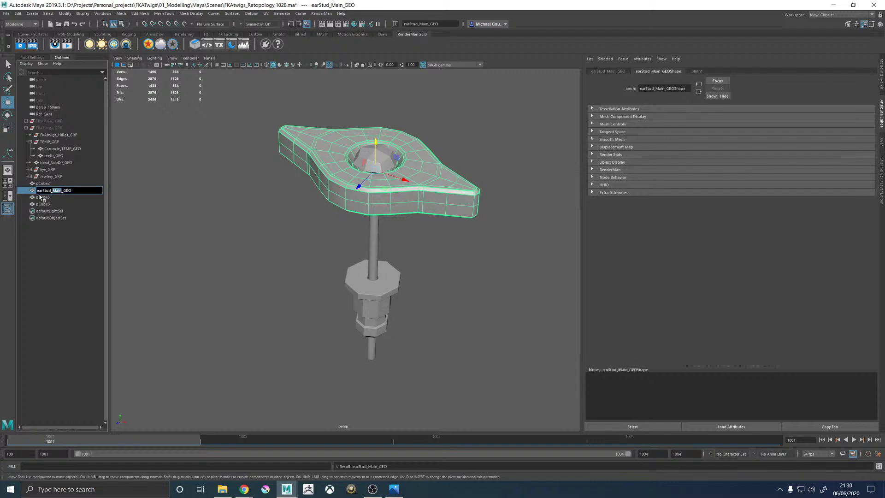
type("GOLD")
key("BackSpace")
key("BackSpace")
key("BackSpace")
key("BackSpace")
type("gold")
key("Return")
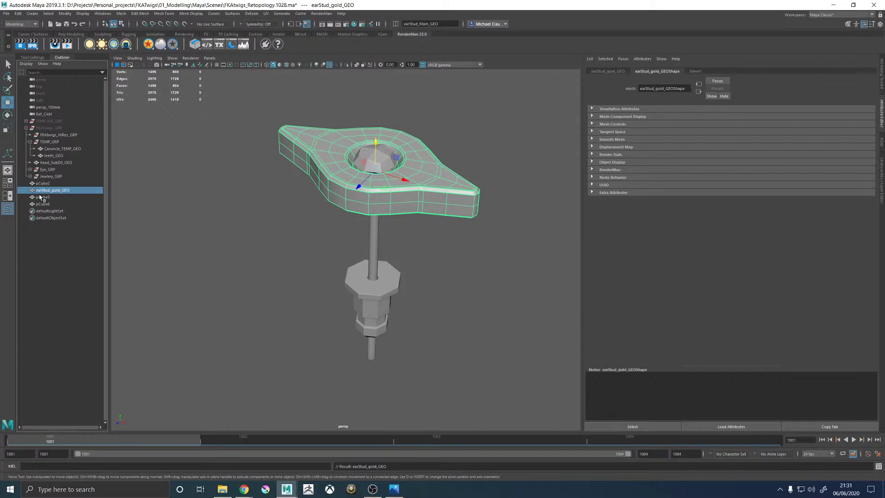
Step: Rename the faceted stone as earStud_Diamond_GEO
double_click(44, 184)
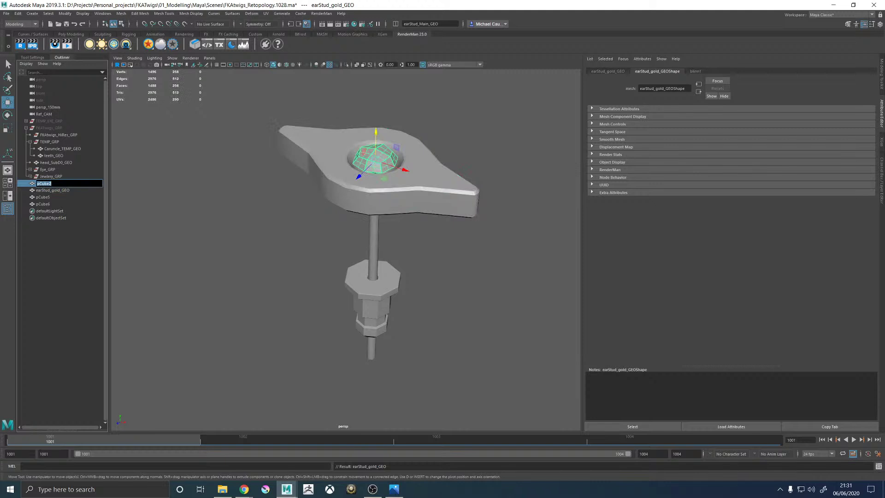
type("earStud_Diamond_GEO")
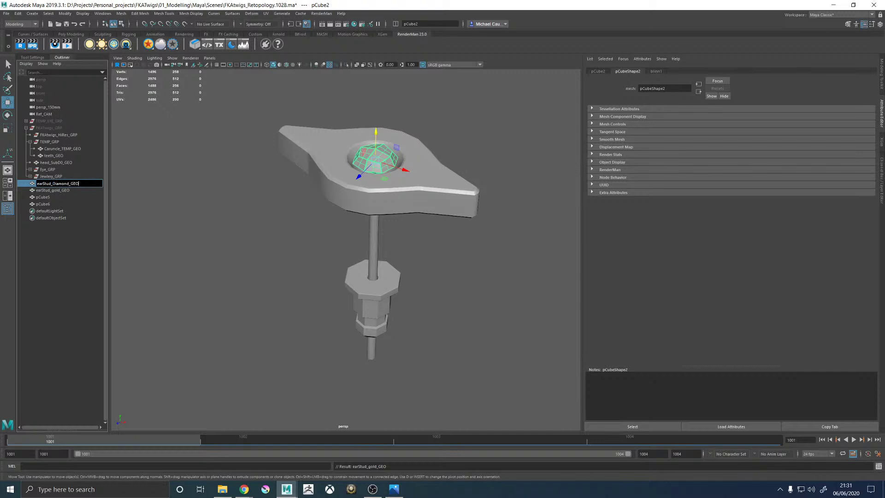
key("Return")
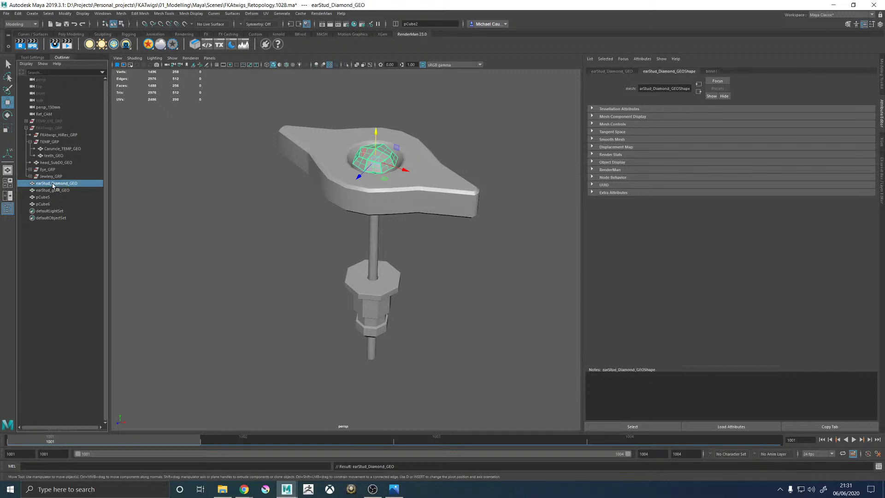
Step: Rename the thin pin as earStud_Pin_GEO, removing the leftover default text and number
double_click(44, 197)
type("arSt")
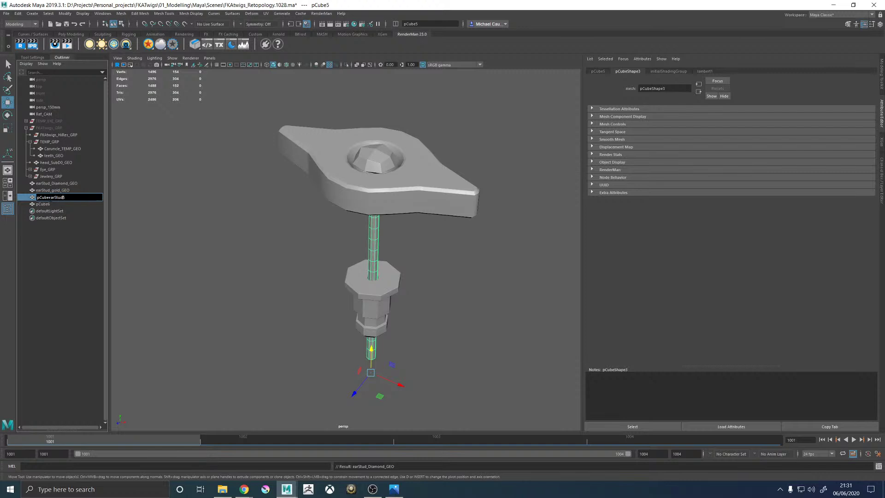
type("ud_Pin_GEO")
key("Return")
double_click(56, 197)
key("BackSpace")
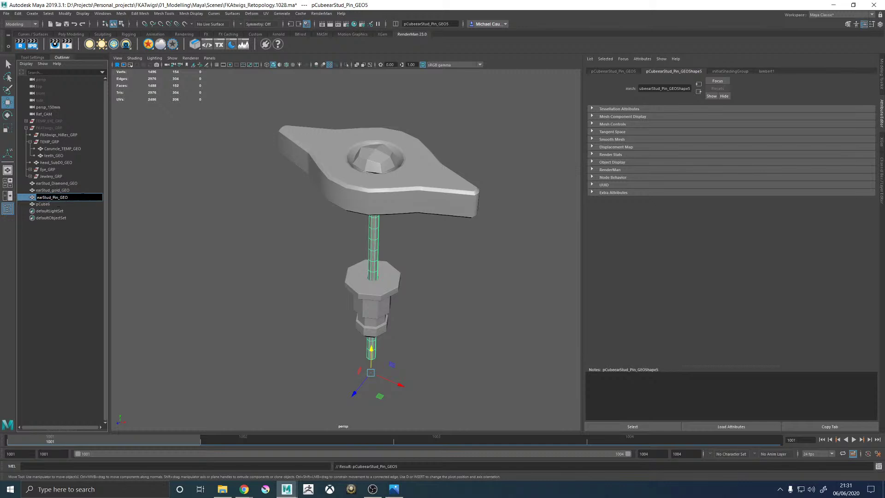
key("Return")
Step: Rename the stepped earring back as earStud_Retainer_GEO
left_click(56, 204)
double_click(57, 204)
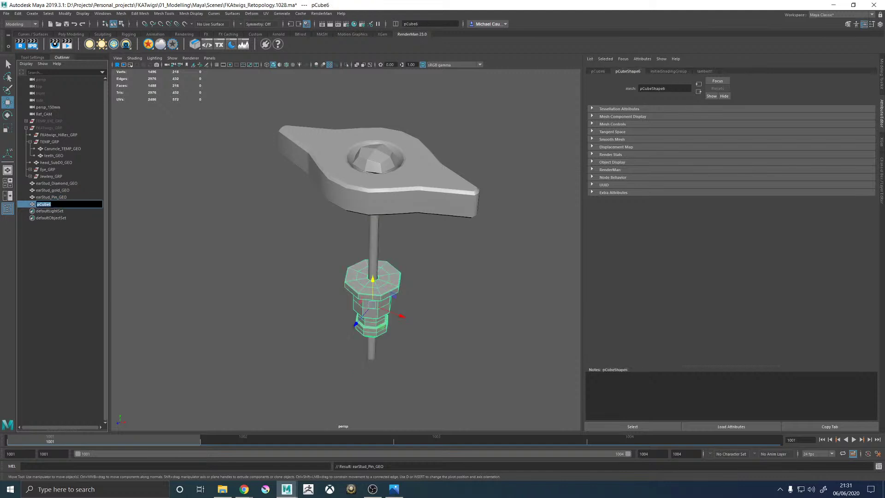
type("ear")
type("Retainer_GEO")
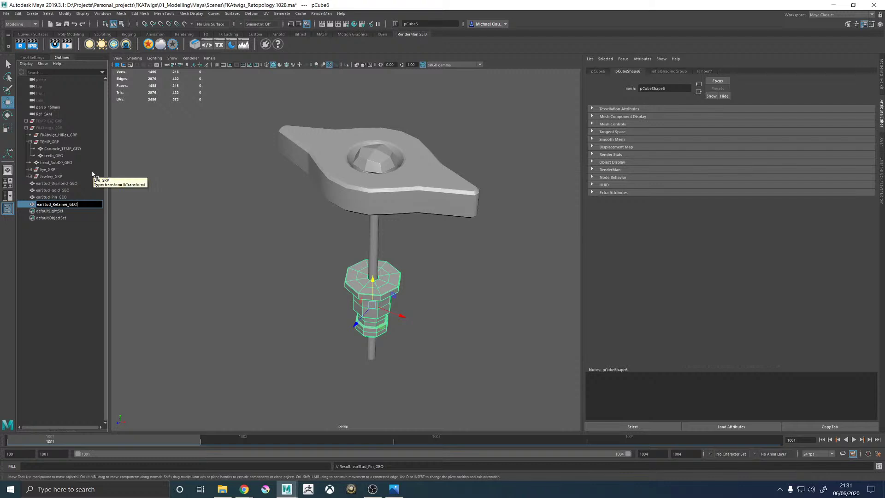
Step: Capitalise the material word in the plate's name to make it earStud_Gold_GEO
double_click(54, 190)
key("BackSpace")
type("G")
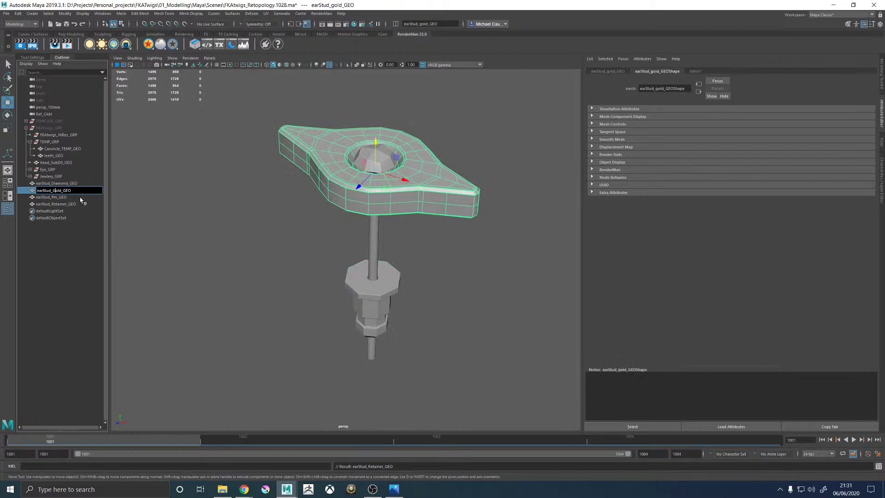
key("Return")
Step: Group the diamond, gold plate, pin and retainer, and name the group earStud_01_GRP
left_click(50, 183)
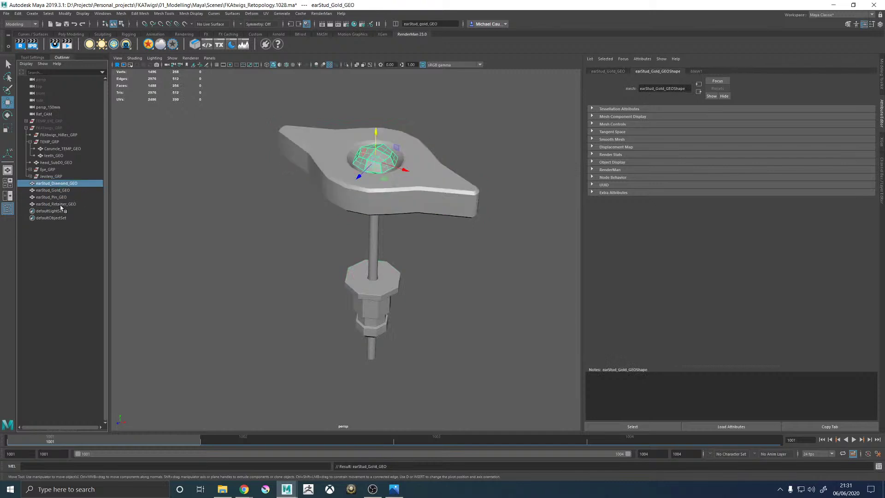
left_click(62, 205, "shift")
key("ctrl+g")
double_click(44, 184)
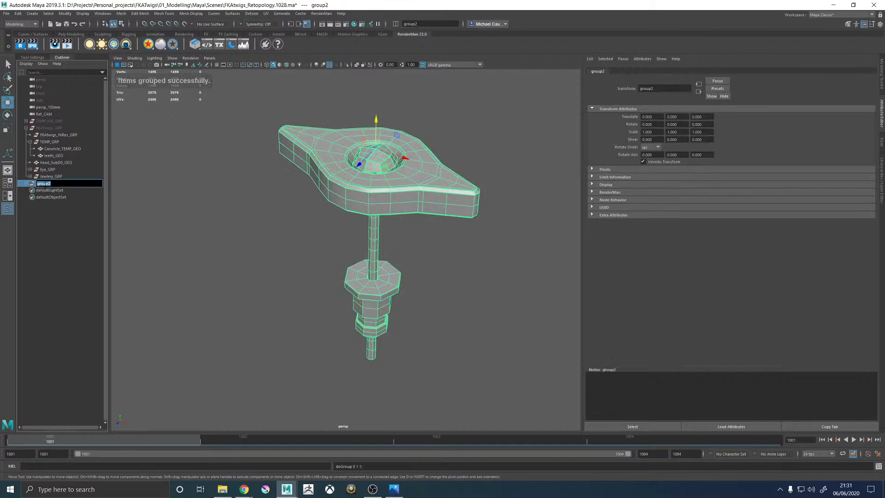
type("EarStud_01")
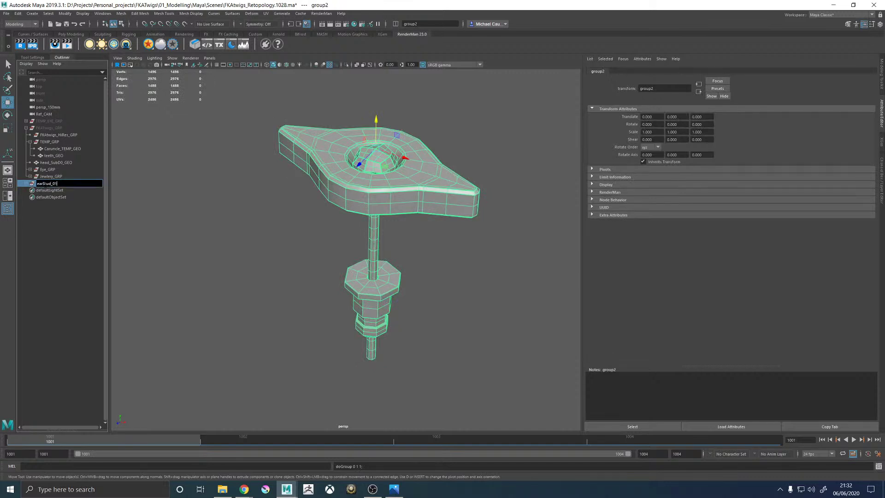
type("_GRP")
key("Return")
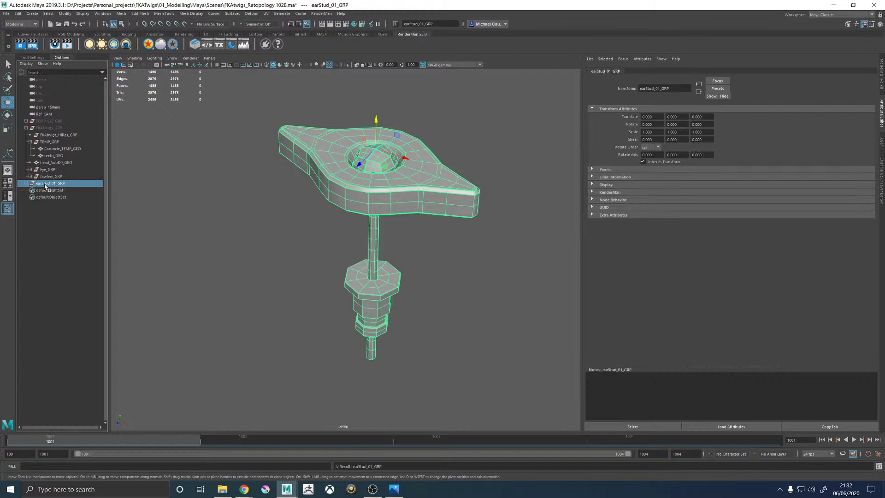
Step: Inspect the complete ear stud with smooth preview and return it to the unsmoothed display
scroll(451, 159, "down", 3)
left_click(453, 158)
left_click_drag(353, 208, 392, 199, "alt")
left_click(404, 214)
scroll(424, 205, "down", 3)
left_click_drag(203, 139, 478, 331)
key("3")
left_click(465, 295)
scroll(465, 296, "down", 4)
left_click_drag(465, 297, 381, 294, "alt")
left_click_drag(279, 206, 405, 285)
key("1")
Step: Look over the unsmoothed ear stud and select all of its parts together
scroll(368, 299, "up", 5)
left_click(368, 308)
left_click_drag(368, 307, 390, 217, "alt")
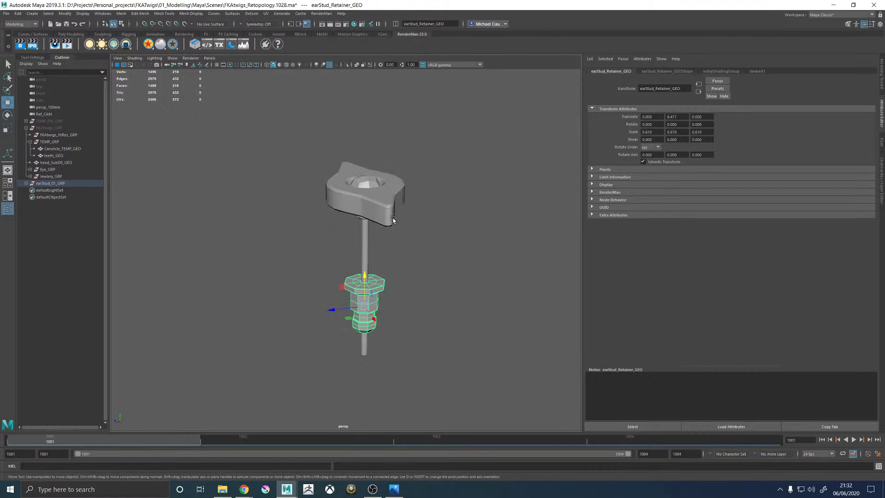
left_click_drag(413, 249, 362, 175, "alt")
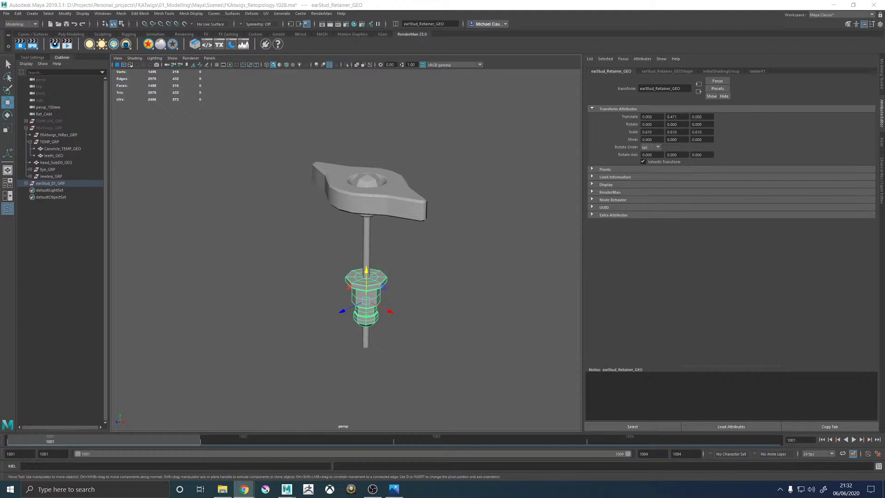
middle_click_drag(330, 183, 317, 206, "alt")
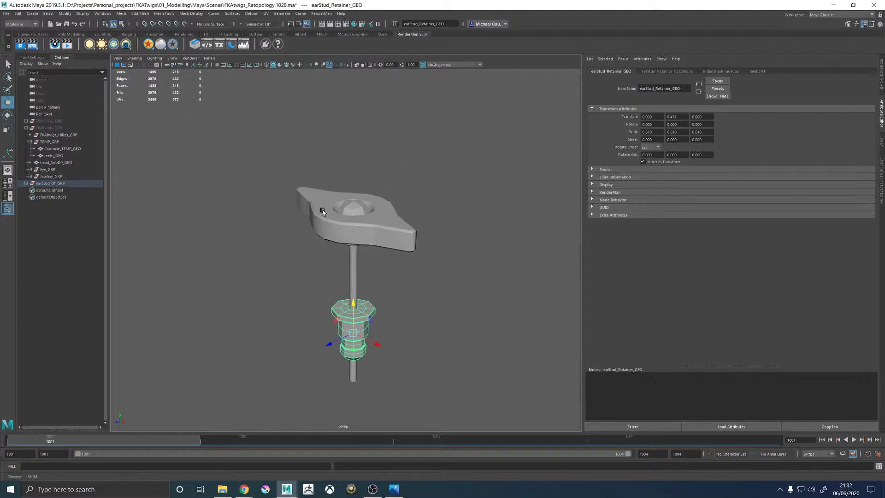
right_click_drag(317, 206, 367, 211, "alt")
left_click(360, 216)
left_click_drag(217, 150, 443, 404)
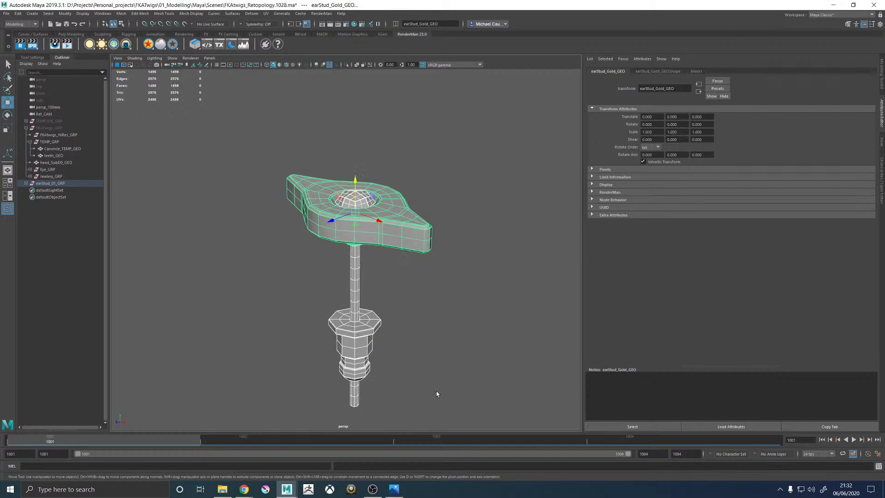
Step: Switch to the UV Editing workspace and split the view into two side-by-side viewports
left_click(826, 16)
left_click(818, 58)
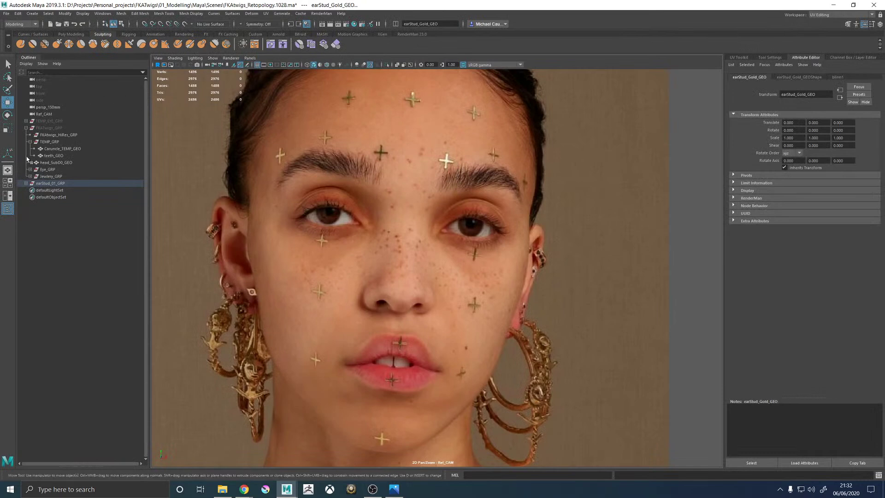
left_click(6, 197)
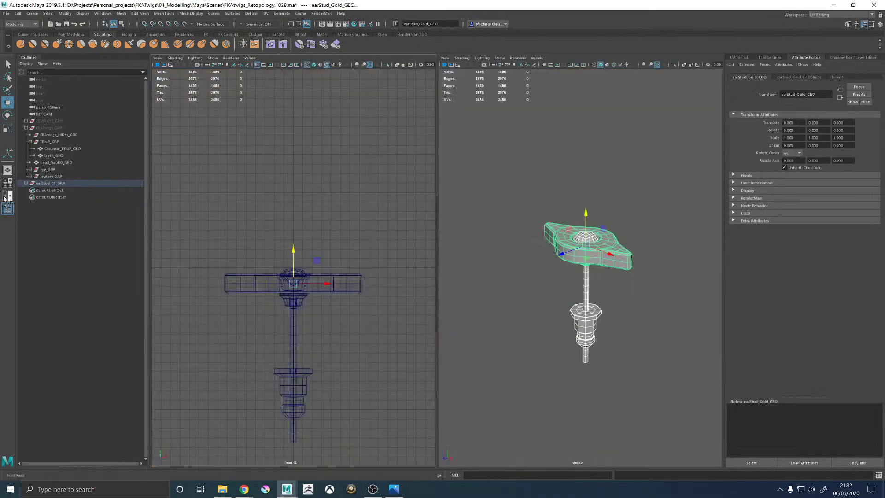
Step: Show the shaded persp camera view in one viewport and the UV Editor in the other
left_click(250, 58)
mouse_move(262, 66)
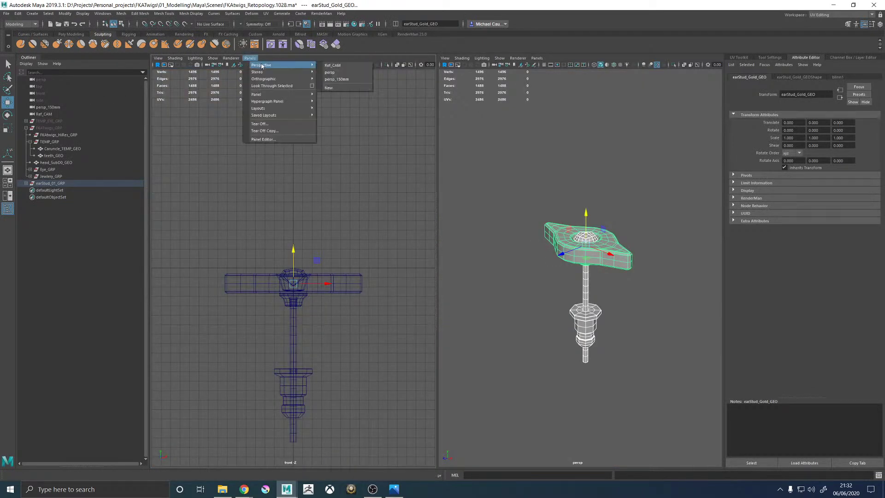
left_click(329, 72)
key("5")
left_click_drag(368, 182, 335, 181, "alt")
left_click(537, 58)
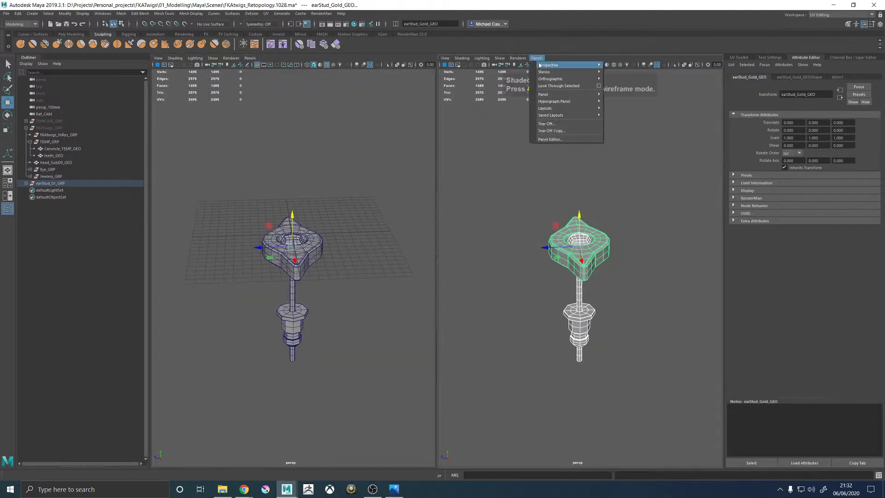
mouse_move(547, 94)
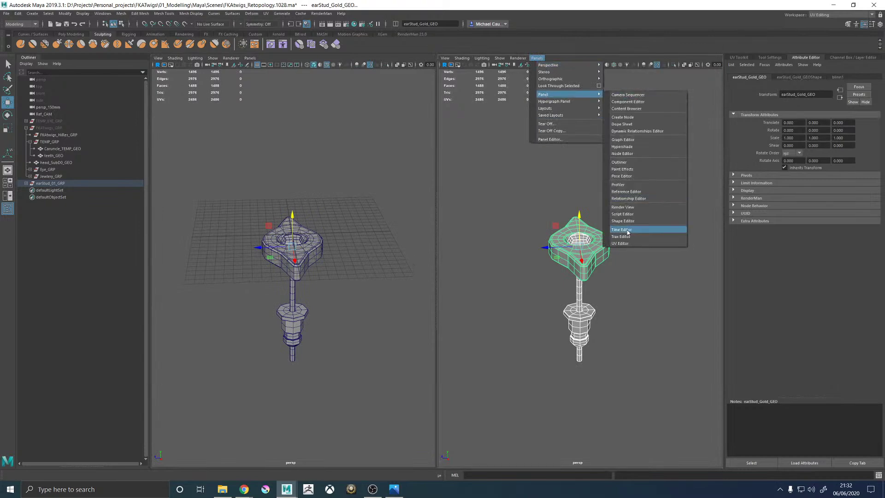
left_click(620, 243)
Step: Delete the extra edge loop in the upper rim of the gold collar beneath the plate and check the smoothed shape
right_click_drag(278, 253, 281, 271, "alt")
left_click_drag(280, 269, 367, 203, "alt")
left_click(322, 248)
right_click_drag(368, 203, 426, 292, "alt")
middle_click_drag(306, 231, 273, 279, "alt")
left_click_drag(273, 277, 283, 212, "alt")
key("F10")
double_click(316, 232)
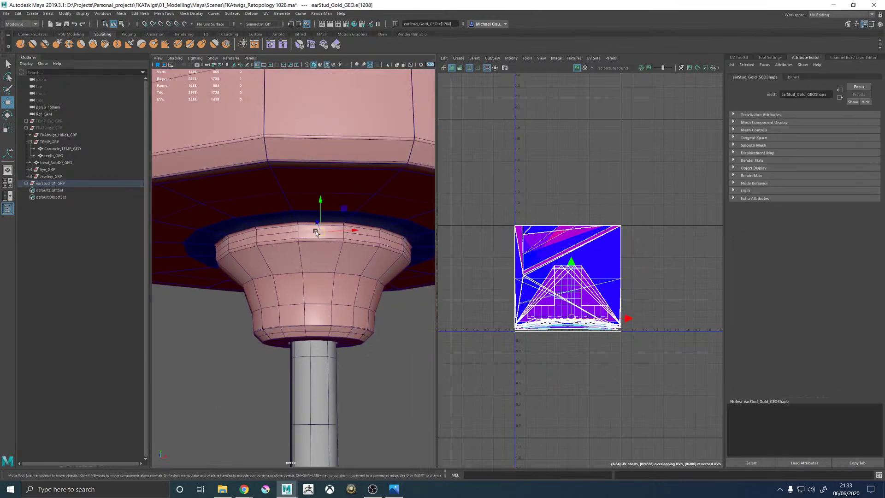
key("Delete")
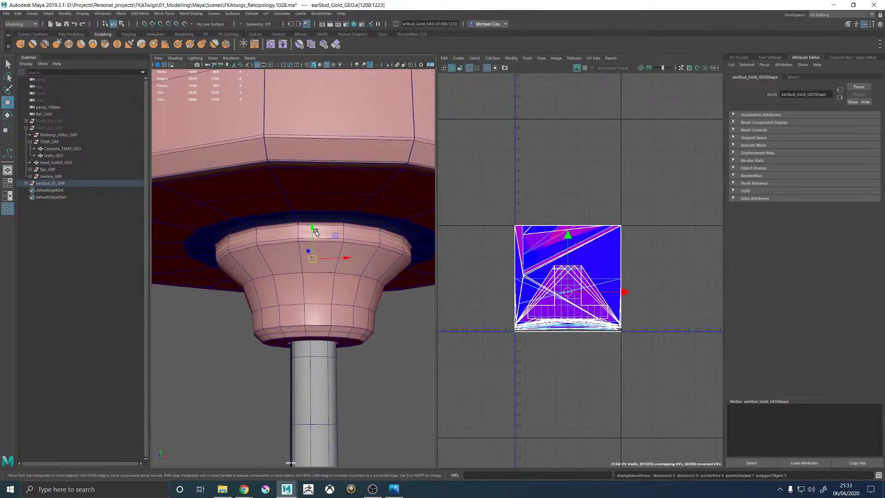
key("3")
right_click_drag(317, 230, 346, 186)
key("1")
Step: Delete the extra edge loop in the lower bevel of the gold collar and preview it smoothed
middle_click_drag(330, 322, 323, 253, "alt")
right_click_drag(322, 254, 354, 299, "alt")
left_click(338, 297)
left_click(320, 251)
right_click_drag(319, 251, 321, 218)
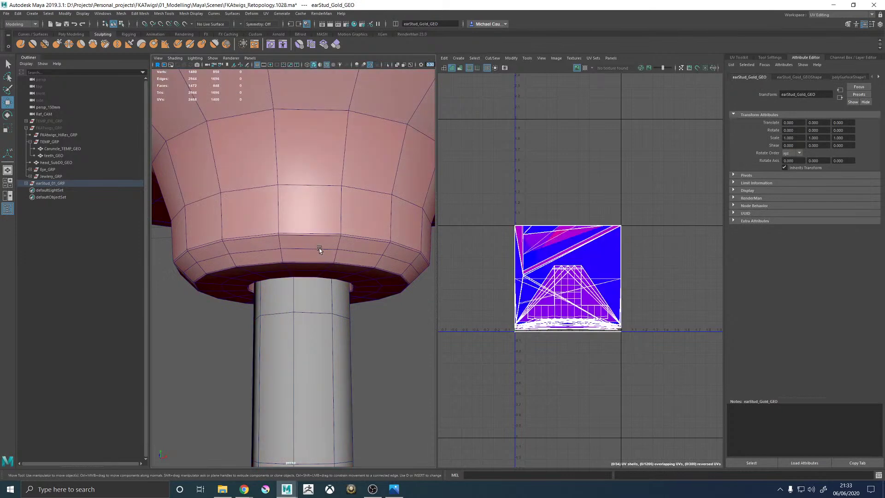
double_click(320, 249)
key("ctrl+Delete")
key("3")
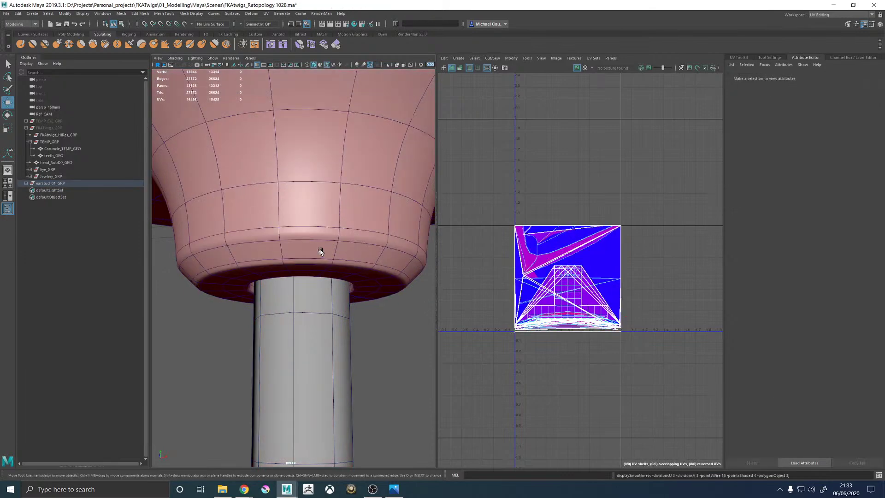
mouse_move(334, 217)
right_mouse_down("alt")
mouse_move(260, 240)
mouse_move(348, 211)
right_mouse_up("alt")
left_click(363, 326)
scroll(361, 328, "down", 6)
left_click_drag(358, 329, 331, 339, "alt")
Step: Apply planar UV projections to the gold plate, diamond, pin and earring back
left_click(300, 274)
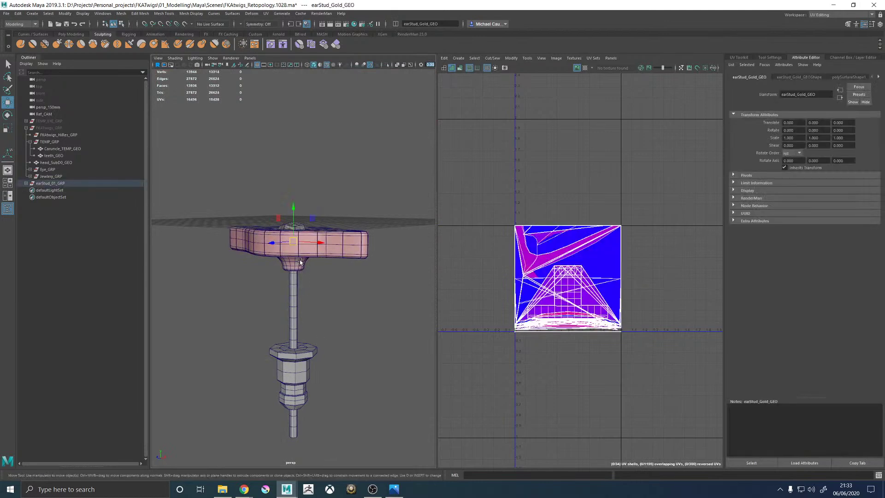
scroll(208, 201, "down", 3)
scroll(342, 296, "up", 5)
left_click_drag(330, 276, 326, 317, "alt")
right_click_drag(326, 317, 368, 202, "alt")
scroll(368, 202, "down", 6)
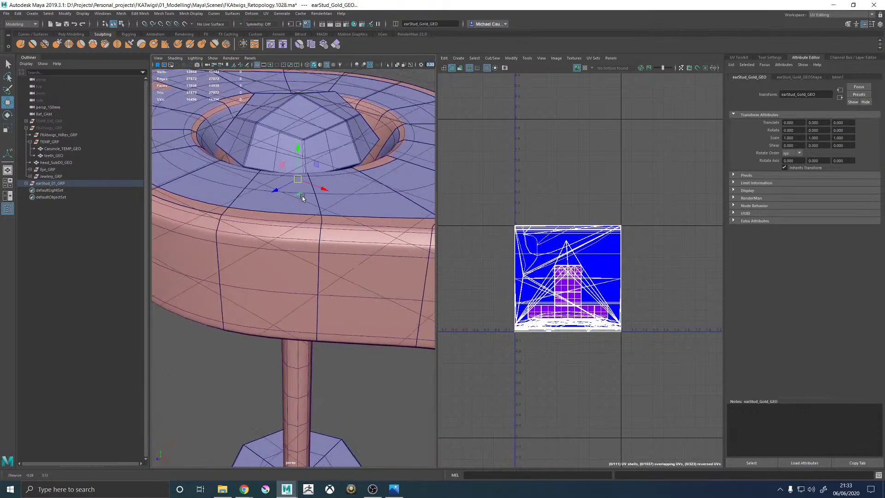
left_click(322, 183)
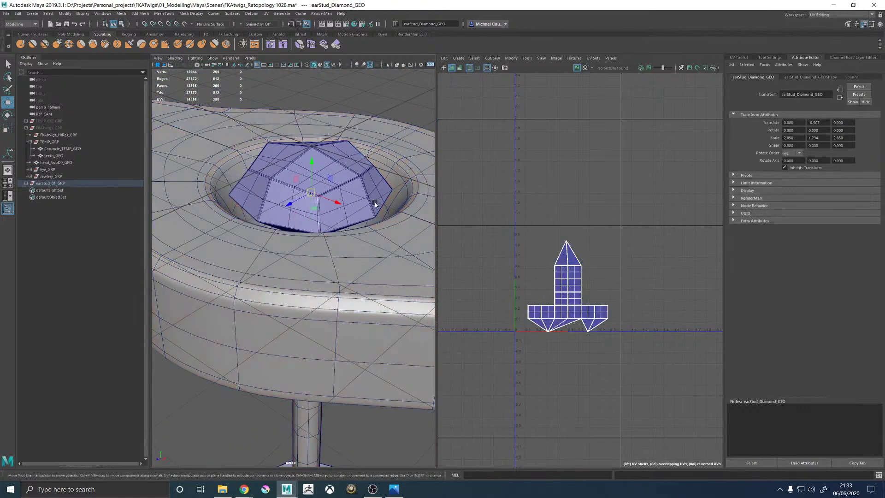
scroll(369, 203, "down", 5)
left_click(240, 219)
right_click_drag(356, 173, 412, 256, "shift")
key("q")
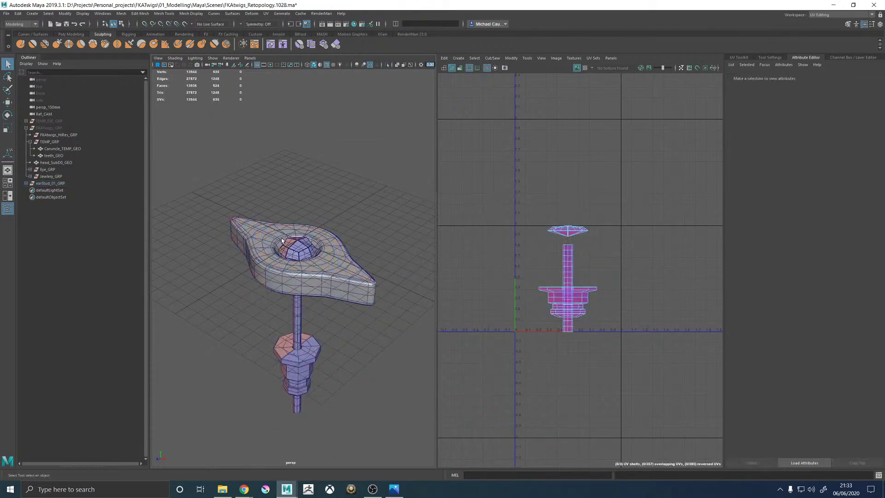
Step: Select the diamond, turn on Selection Highlighting in the perspective view and isolate the stone
scroll(283, 237, "up", 5)
left_click(331, 178)
left_click_drag(332, 178, 286, 222, "alt")
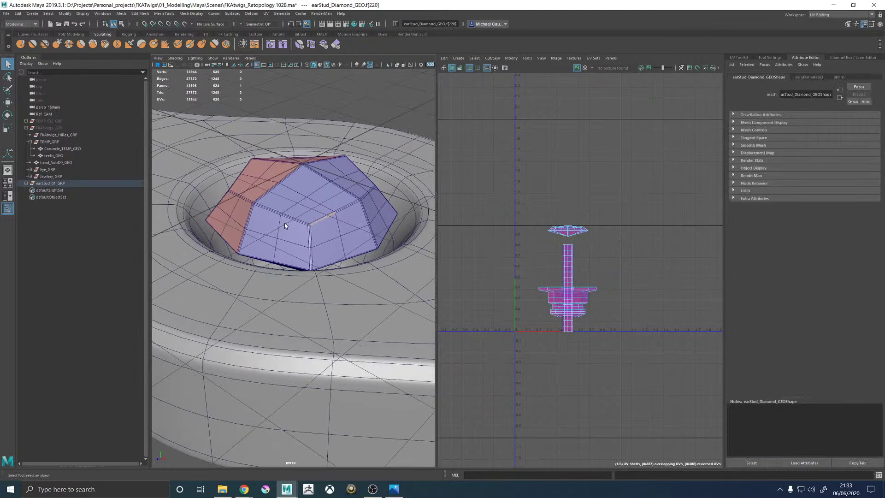
key("F8")
left_click(318, 205)
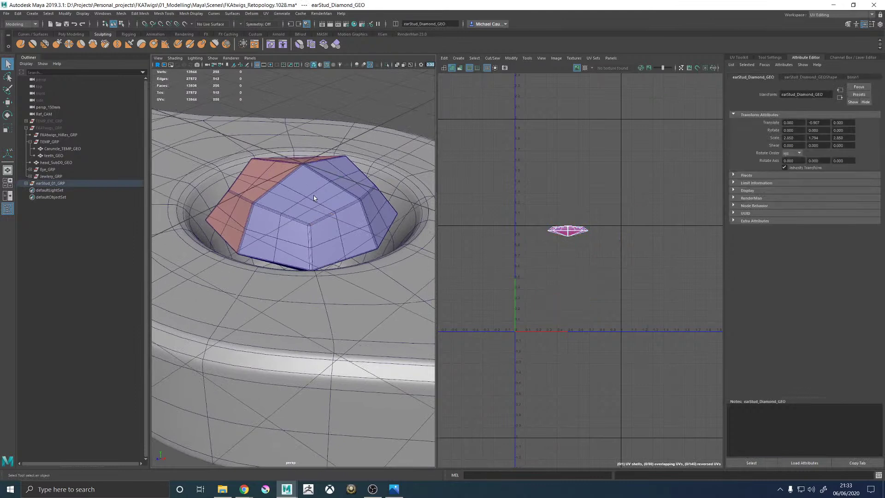
left_click(217, 59)
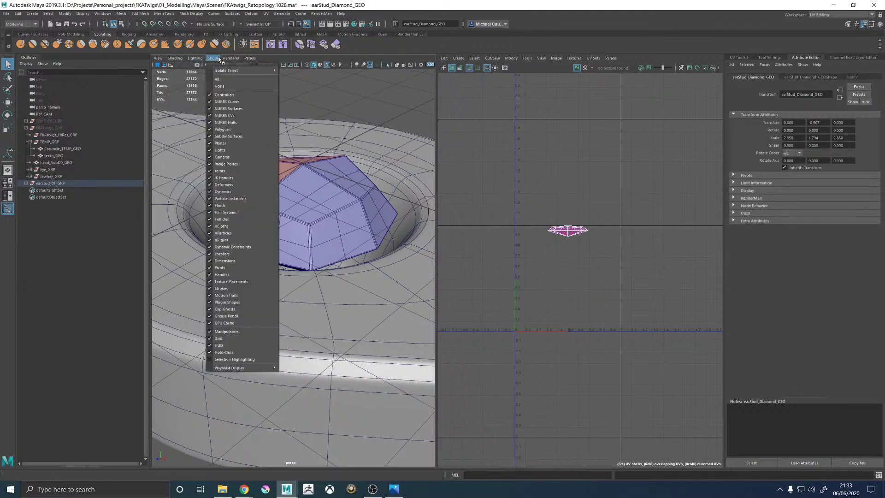
left_click(234, 359)
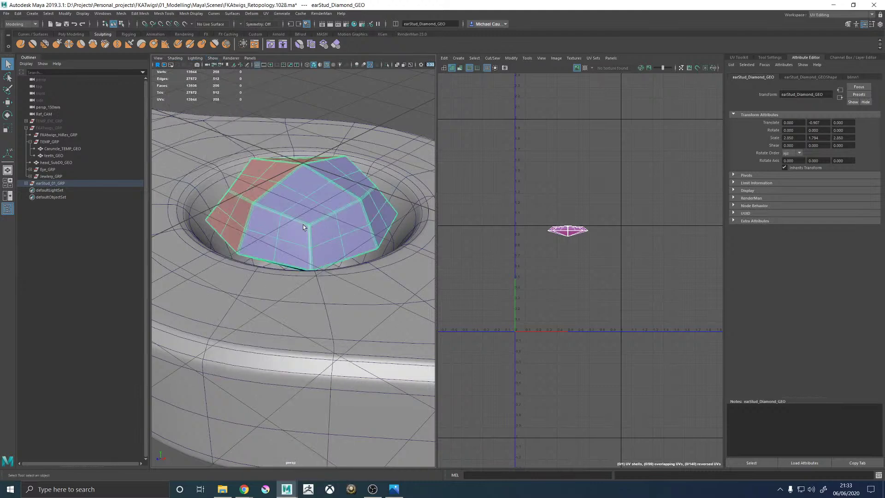
left_click_drag(303, 224, 306, 228, "alt")
left_click(388, 65)
Step: Cut the diamond's UVs along the edge loop around its widest part, separating the crown from the pointed base
left_click_drag(339, 249, 361, 215, "alt")
middle_click_drag(362, 215, 331, 293, "alt")
right_click_drag(331, 293, 342, 290, "alt")
left_click_drag(342, 291, 315, 269, "alt")
middle_click_drag(304, 228, 320, 244, "alt")
mouse_move(320, 245)
right_mouse_down("alt")
mouse_move(311, 244)
mouse_move(312, 134)
right_mouse_up("alt")
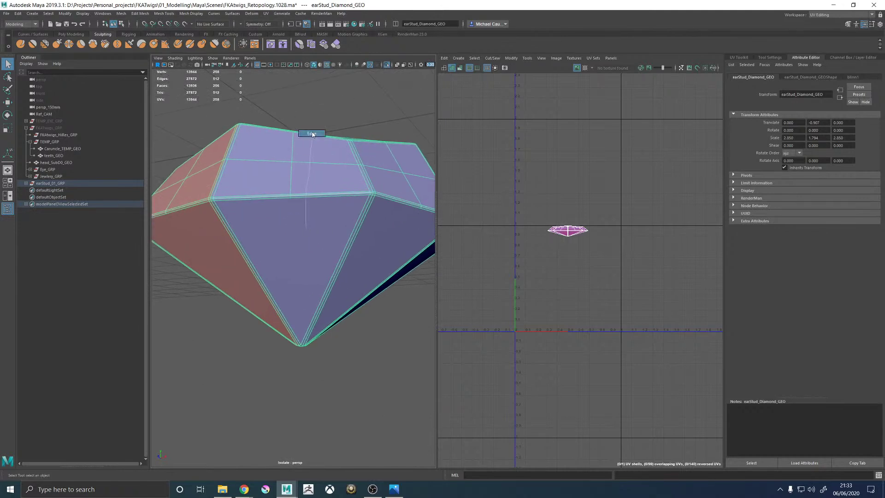
double_click(302, 198)
left_click_drag(304, 201, 306, 219, "alt")
right_click_drag(334, 236, 298, 281, "alt")
Step: Select all of the diamond's UVs and unfold them
right_click_drag(572, 167, 547, 178, "shift")
right_click_drag(511, 223, 629, 228)
left_click_drag(500, 168, 636, 272)
right_click_drag(607, 207, 250, 215)
right_click_drag(628, 232, 556, 234, "shift")
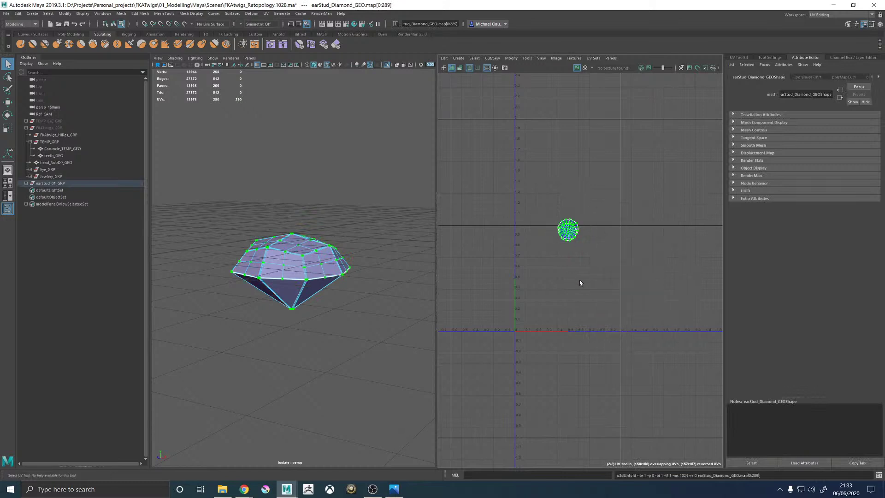
Step: Try laying out the diamond's two UV shells in the UV tile and unfolding them again
right_click_drag(618, 220, 619, 221, "shift")
left_click_drag(586, 234, 555, 236, "alt")
right_click_drag(579, 177, 451, 394, "shift")
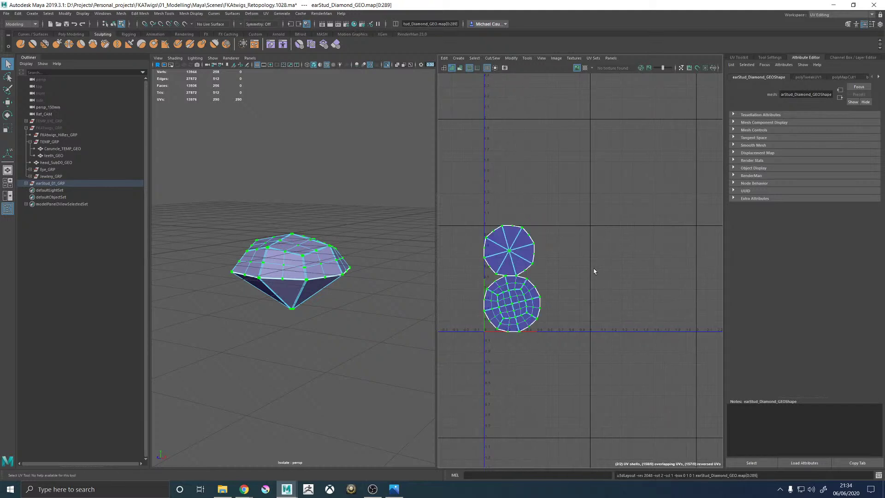
scroll(594, 271, "up", 3)
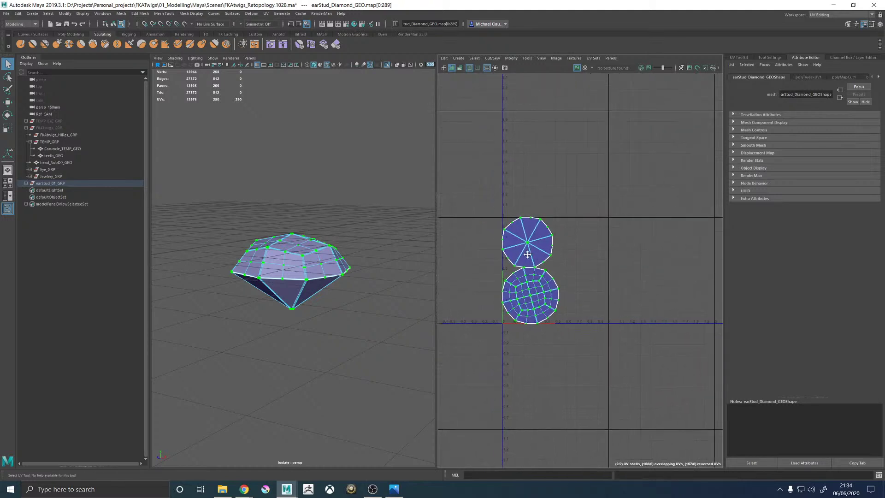
right_click_drag(623, 226, 567, 229, "shift")
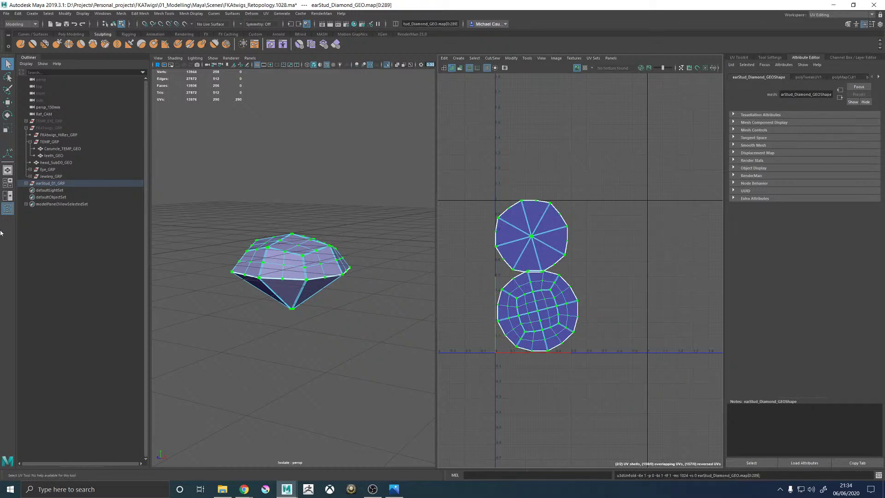
key("g")
key("g")
Step: Undo the layout and unfold operations on the diamond, back to its cut planar projection
key("ctrl+z")
key("ctrl+z")
key("ctrl+z")
key("ctrl+z")
key("ctrl+z")
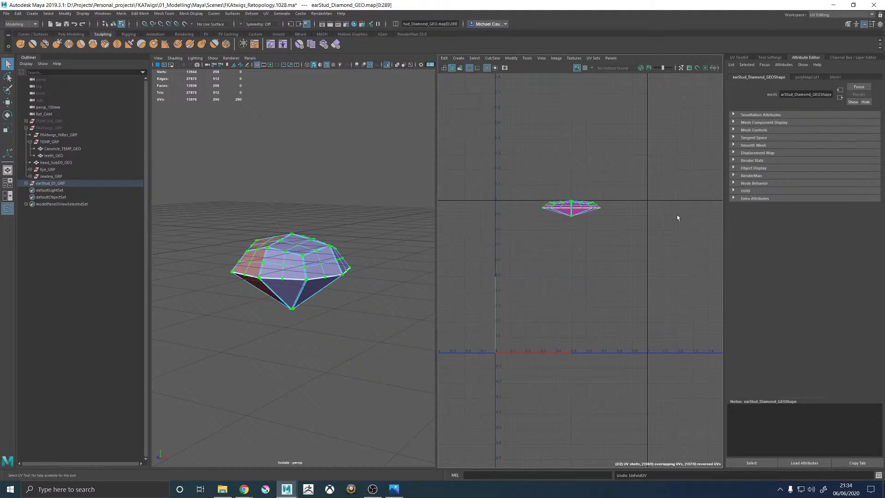
Step: Repeat the unfold and layout on the diamond's UVs, and undo both operations
key("g")
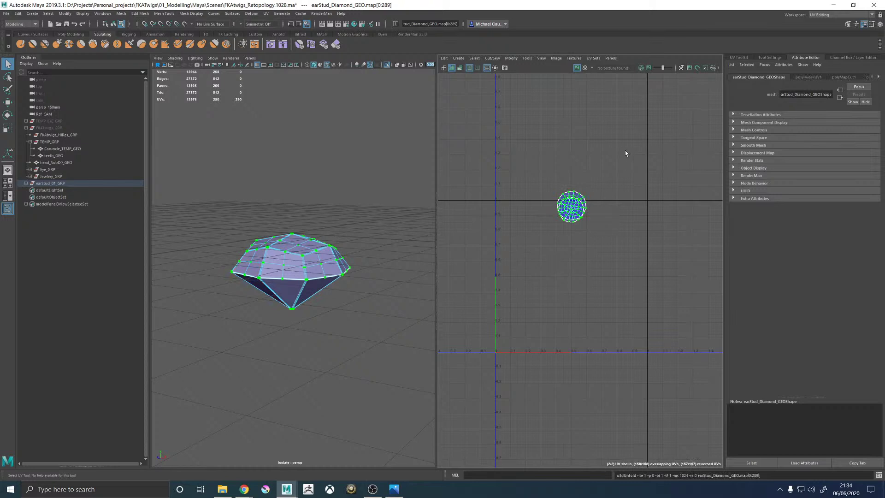
right_click_drag(631, 204, 461, 321, "shift")
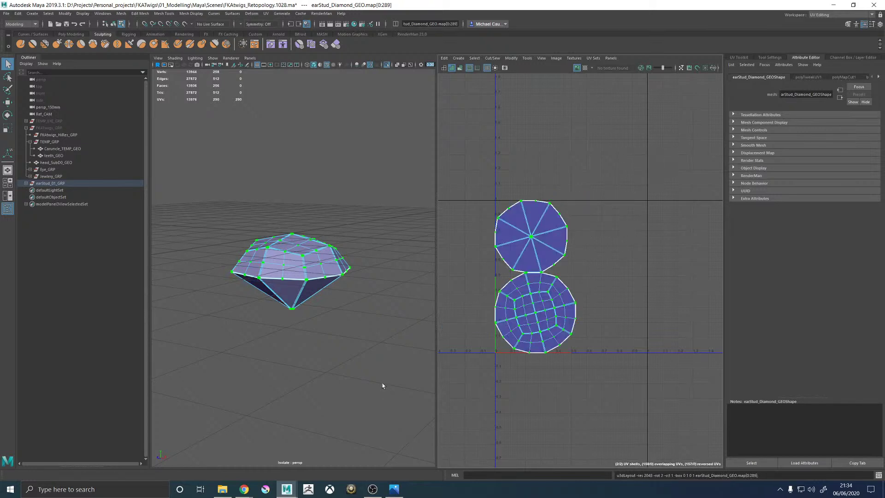
right_click_drag(506, 294, 604, 296, "alt")
middle_click_drag(605, 296, 589, 302, "alt")
key("ctrl+z")
key("ctrl+z")
Step: Unfold the diamond's cut UVs and lay out the crown and base shells without overlap in the first UV tile
right_click_drag(654, 279, 504, 274, "alt")
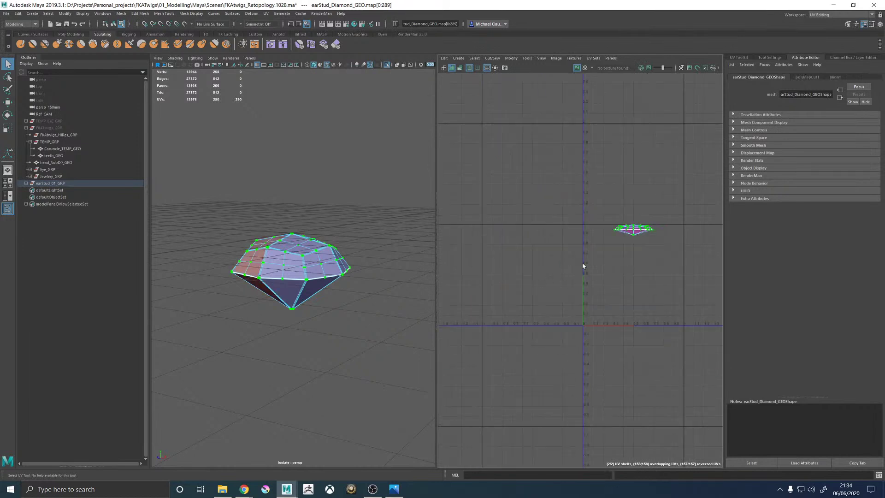
middle_click_drag(583, 266, 529, 272, "alt")
right_click_drag(579, 261, 694, 234, "shift")
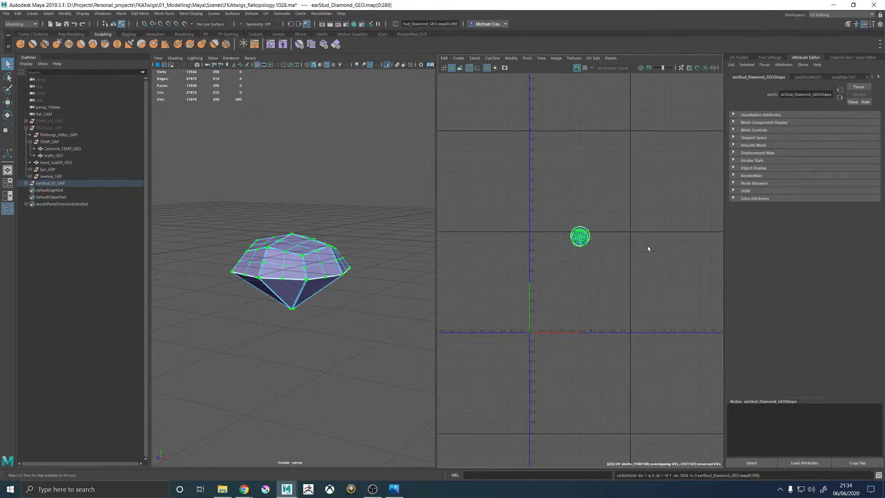
right_click_drag(608, 279, 742, 304, "shift")
middle_click_drag(550, 314, 566, 311, "alt")
left_click(531, 230)
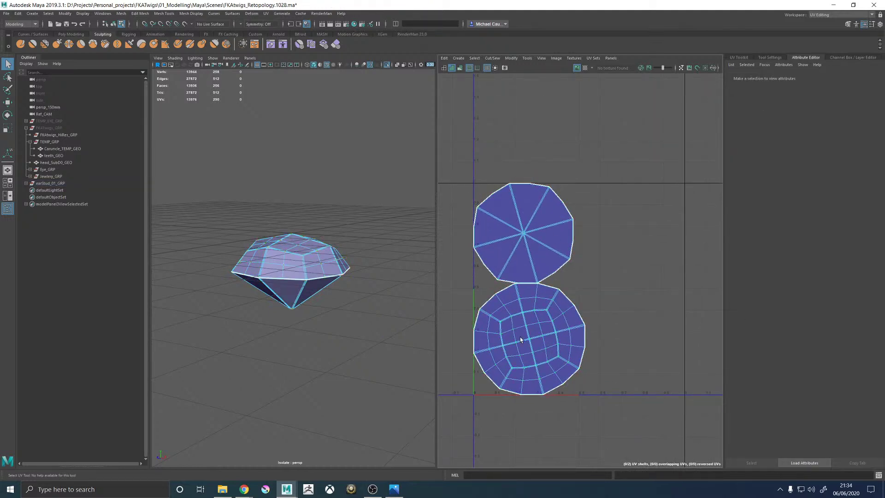
Step: Inspect the diamond's UV distortion with the checker map and turn the checker display off again
left_click(292, 261)
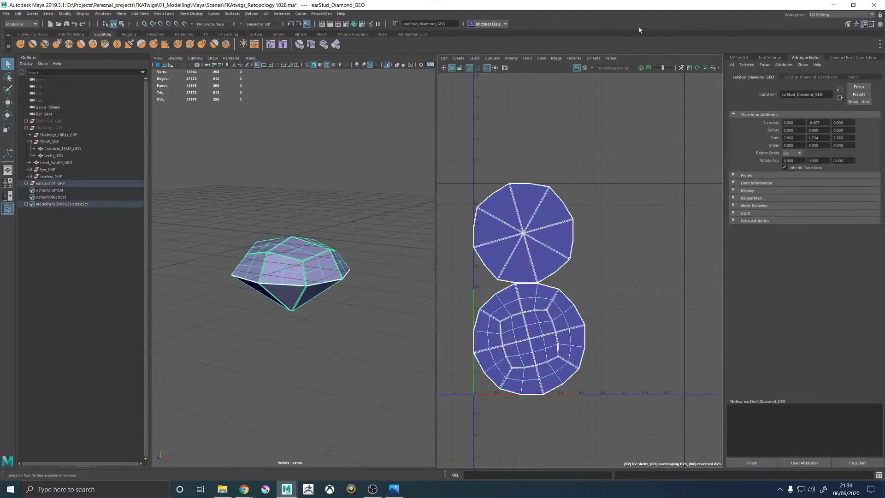
left_click_drag(325, 167, 305, 198, "alt")
right_click_drag(291, 231, 330, 265, "alt")
middle_click_drag(299, 267, 392, 208, "alt")
left_click_drag(294, 327, 318, 309, "alt")
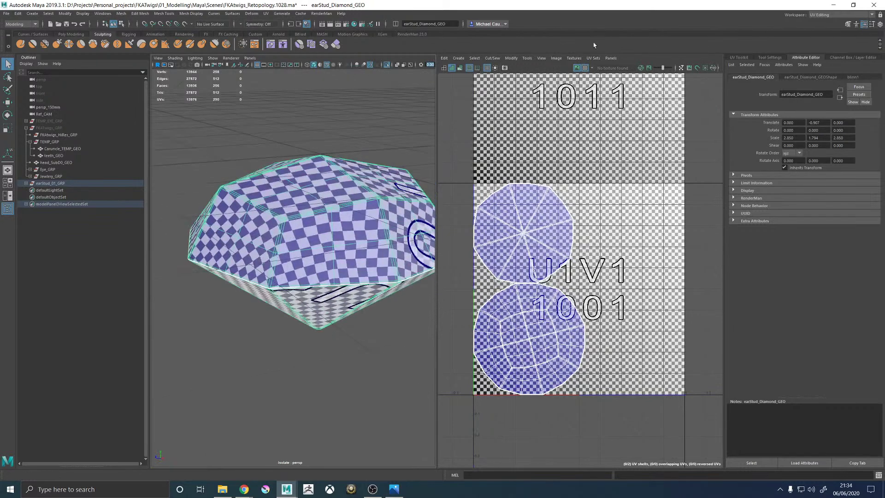
left_click(585, 68)
scroll(335, 195, "down", 5)
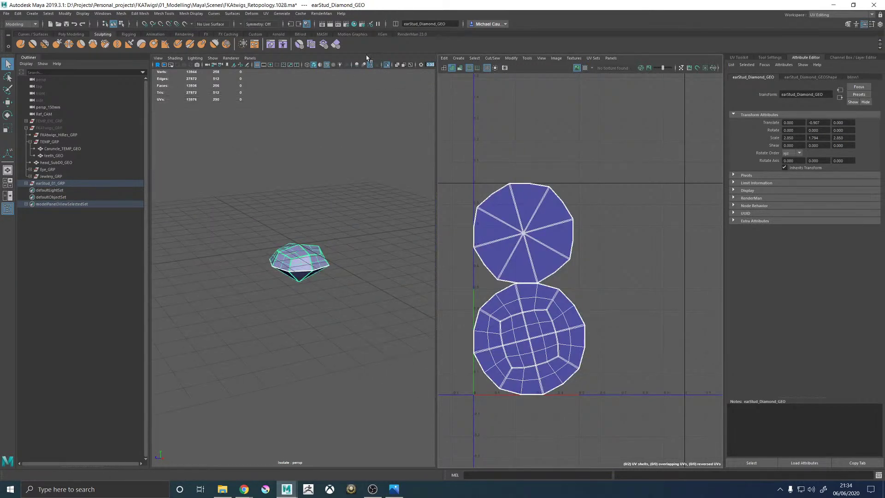
Step: Leave the isolated view and select the edge loop inside the gem recess of the gold plate as a UV seam
left_click(388, 67)
right_click_drag(272, 280, 328, 299, "alt")
left_click(327, 300)
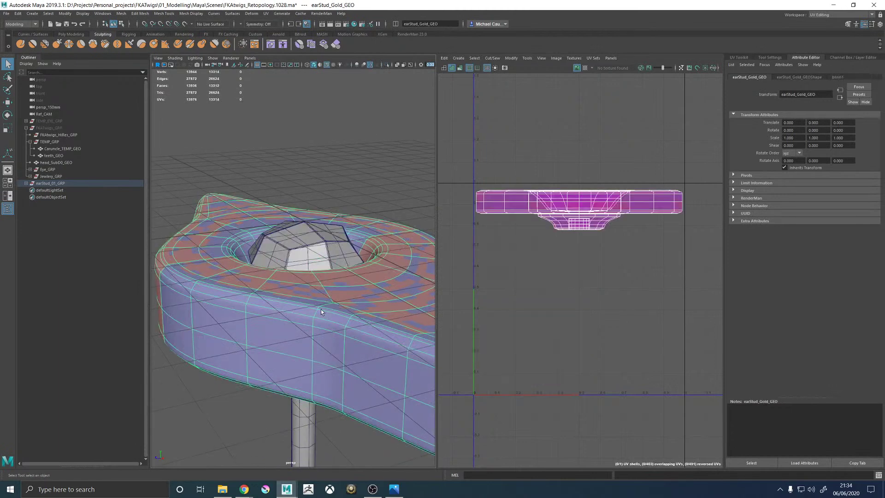
left_click_drag(326, 311, 310, 325, "alt")
middle_click_drag(309, 324, 275, 319, "alt")
left_click_drag(304, 317, 311, 327, "alt")
right_click_drag(311, 327, 350, 204)
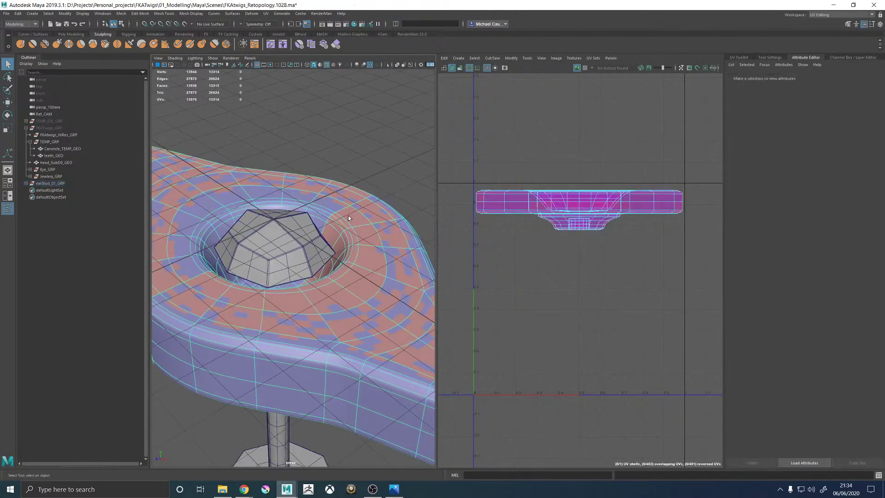
double_click(341, 230)
left_click_drag(331, 293, 330, 234, "alt")
Step: Add the edge loop around the lower outer rim of the gold plate to the seam selection
key("1")
scroll(309, 196, "up", 5)
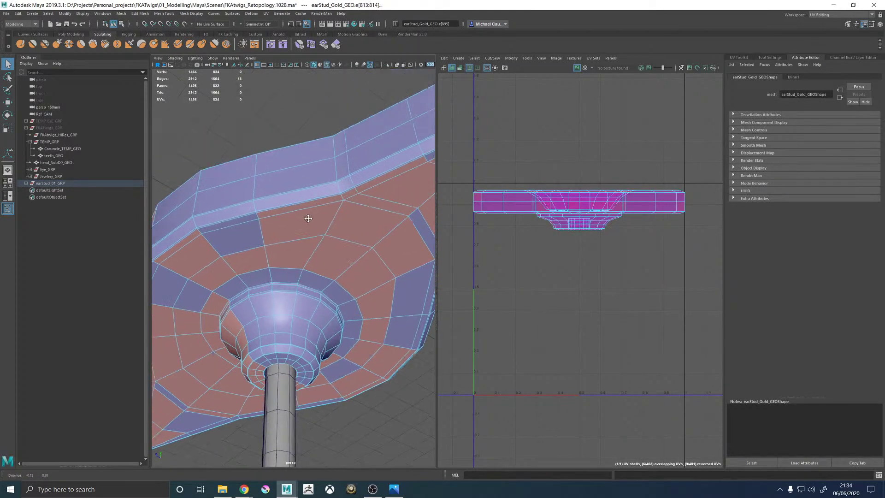
double_click(339, 197, "shift")
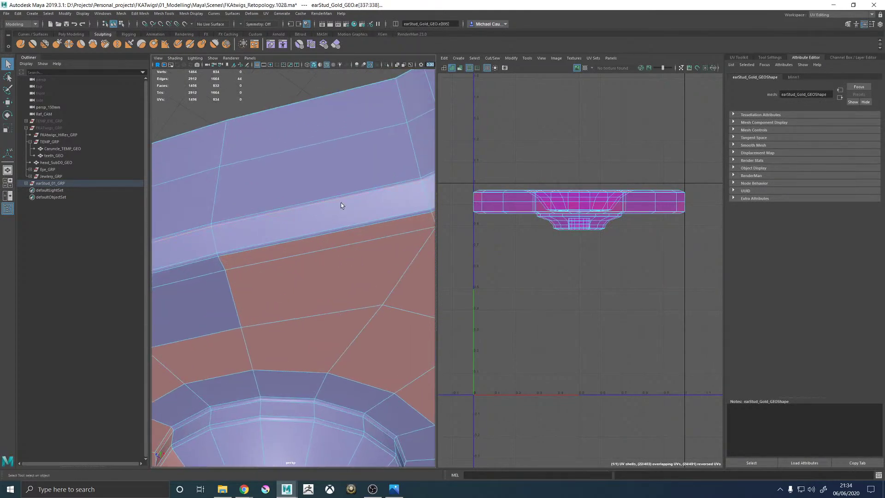
scroll(339, 198, "down", 7)
Step: Add the edge loops around the upper and lower rims of the boss beneath the gold plate to the seam selection
mouse_move(247, 224)
left_mouse_down("alt")
mouse_move(266, 253)
mouse_move(264, 225)
left_mouse_up("alt")
right_click_drag(249, 262, 336, 304, "alt")
middle_click_drag(336, 304, 328, 281, "alt")
right_click_drag(325, 302, 291, 300, "alt")
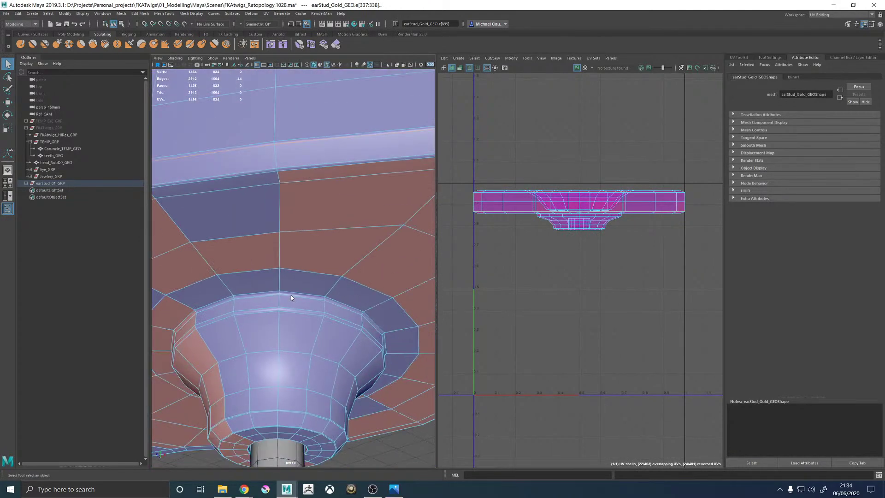
double_click(289, 296, "shift")
middle_click_drag(276, 409, 286, 274, "alt")
left_click_drag(277, 269, 293, 260, "alt")
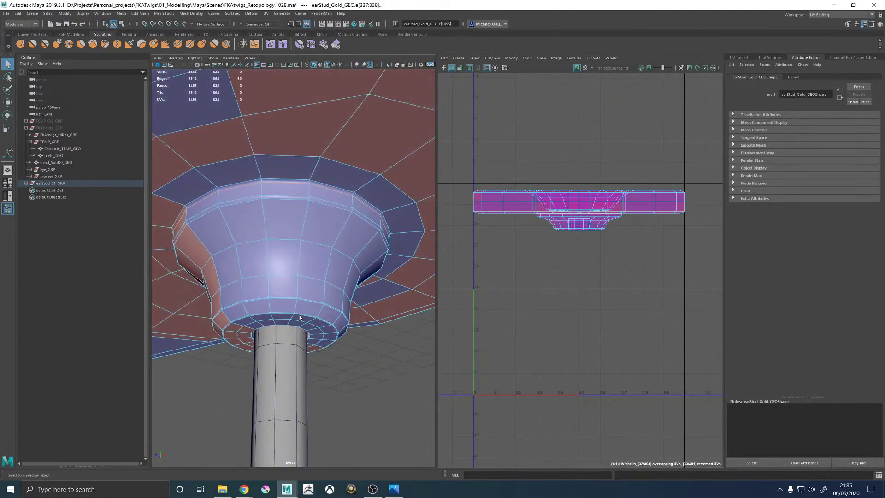
right_click_drag(296, 314, 313, 319, "alt")
left_click_drag(313, 320, 313, 310, "alt")
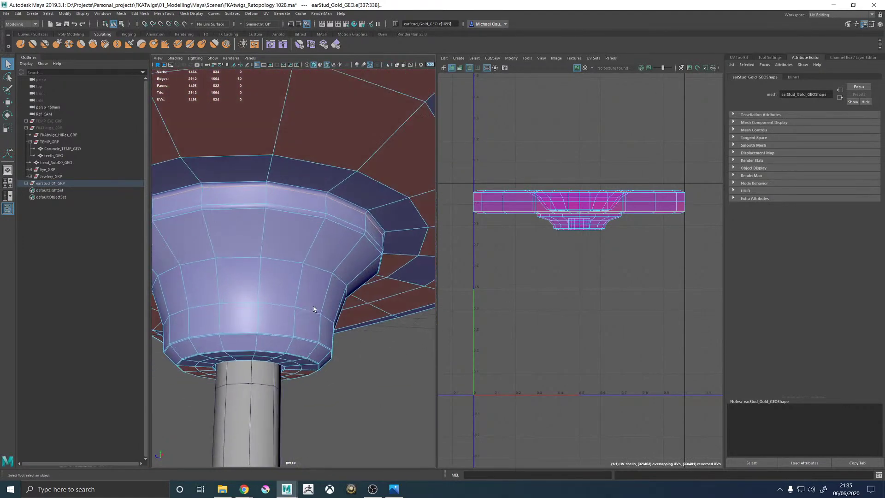
Step: Add a vertical line of edges down the side of the boss between its two rim loops to the seam selection
left_click(295, 335, "shift")
right_click_drag(298, 316, 300, 370, "alt")
left_click(282, 405, "ctrl")
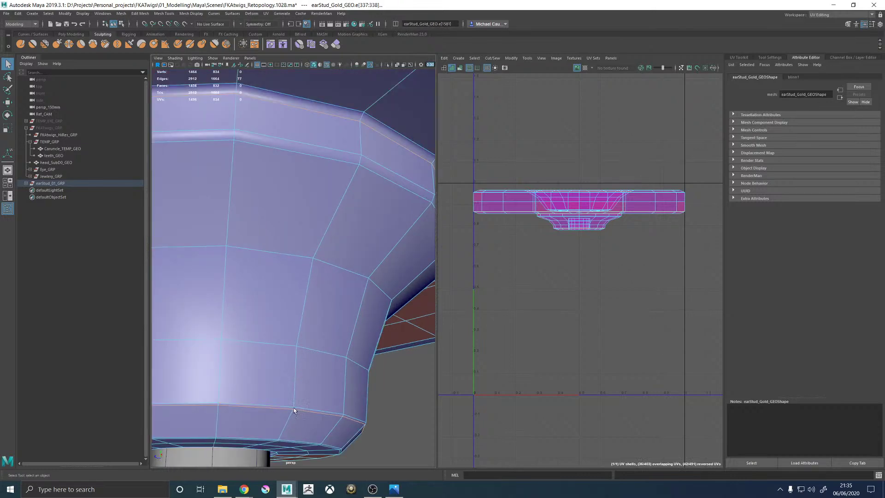
double_click(358, 131, "shift")
Step: Add the edge loop around the upper outer rim of the gold plate to the seam selection
right_click_drag(292, 259, 159, 267, "alt")
left_click_drag(159, 266, 324, 281, "alt")
right_click_drag(324, 282, 368, 291, "alt")
left_click_drag(367, 290, 277, 226, "alt")
middle_click_drag(276, 226, 278, 207, "alt")
left_click_drag(278, 208, 360, 233, "alt")
right_click_drag(360, 233, 314, 253, "alt")
left_click_drag(314, 253, 200, 275, "alt")
right_click_drag(201, 275, 306, 301, "alt")
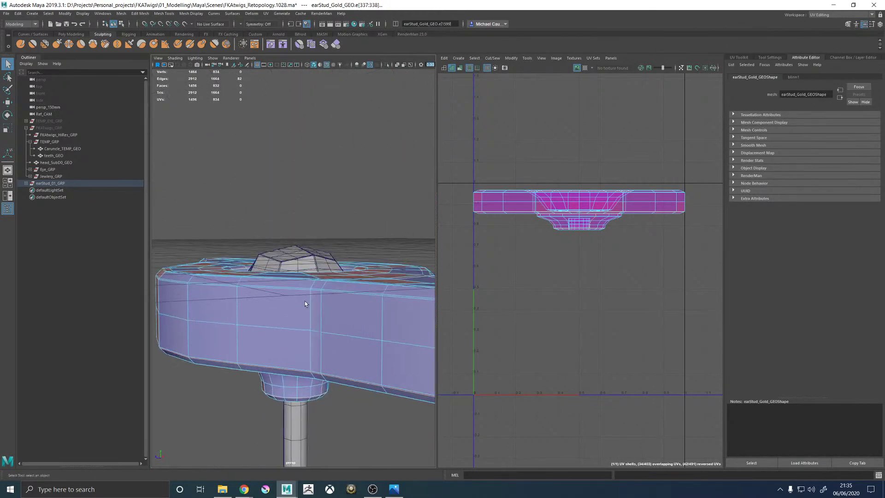
left_click_drag(305, 300, 286, 297, "alt")
mouse_move(307, 365)
left_mouse_down("alt")
mouse_move(304, 336)
mouse_move(322, 356)
mouse_move(316, 368)
left_mouse_up("alt")
right_click_drag(316, 368, 295, 322, "alt")
left_click_drag(295, 323, 302, 314, "alt")
right_click_drag(302, 314, 337, 312, "alt")
double_click(300, 326, "shift")
Step: Add the vertical edges of the side wall at one pointed tip of the gold plate to the seam selection
left_click_drag(304, 331, 307, 308, "alt")
left_click(311, 200, "shift")
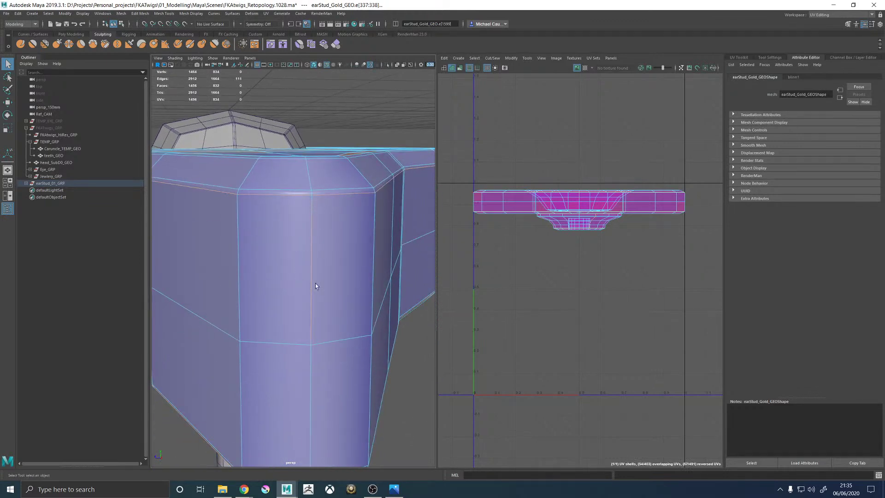
middle_click_drag(315, 354, 314, 232, "alt")
left_click(306, 177, "shift")
left_click_drag(305, 176, 291, 271, "alt")
right_click_drag(355, 266, 344, 285, "alt")
middle_click_drag(302, 133, 298, 249, "alt")
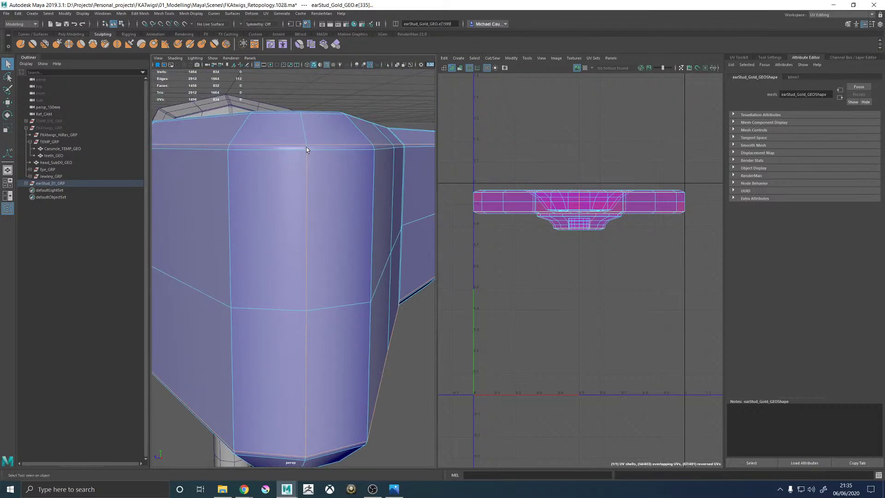
left_click_drag(276, 276, 304, 313, "alt")
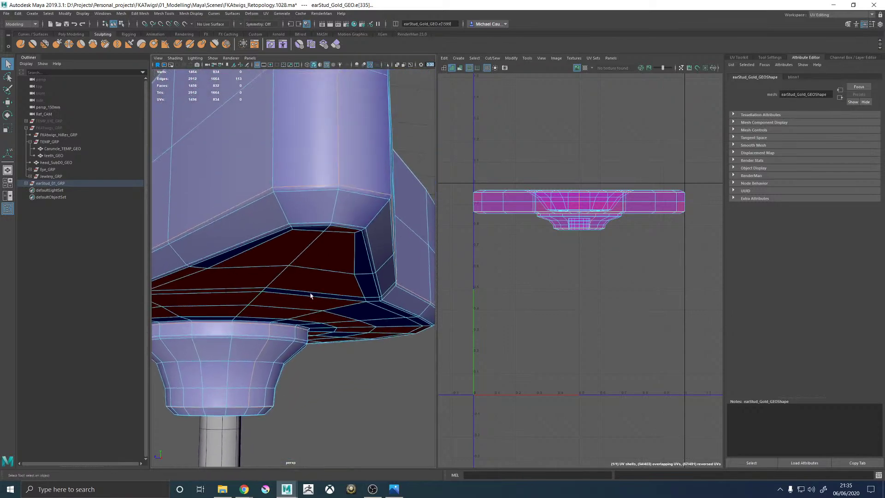
double_click(330, 186)
Step: Add the vertical side-wall edges at the gold plate's opposite tip to the seam selection
key("4")
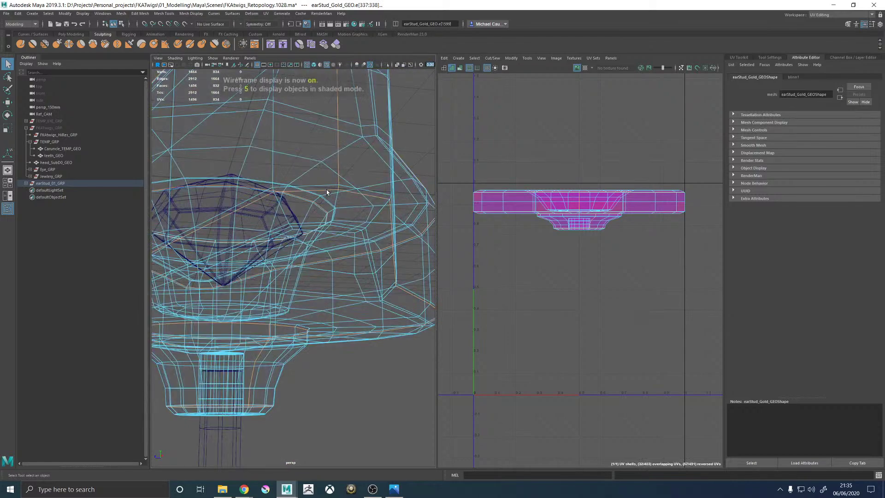
left_click_drag(339, 202, 330, 239, "alt")
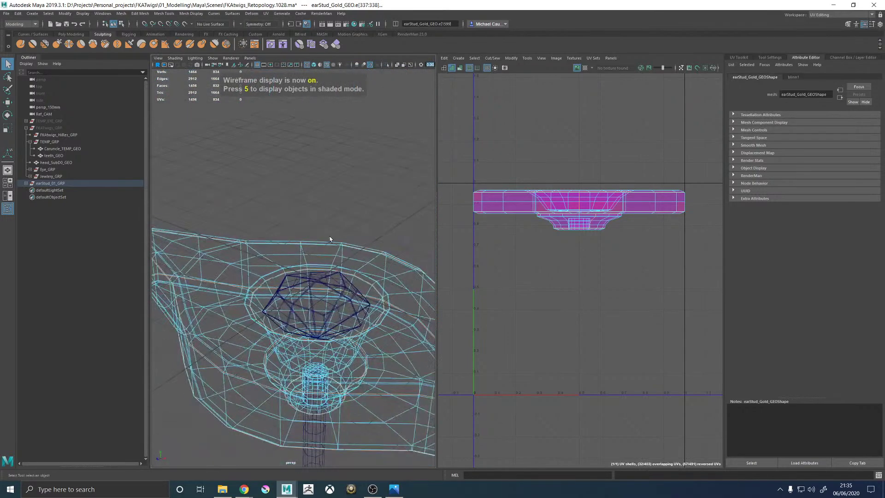
key("5")
right_click_drag(330, 239, 275, 271, "alt")
left_click_drag(275, 271, 302, 239, "alt")
right_click_drag(302, 240, 397, 314, "alt")
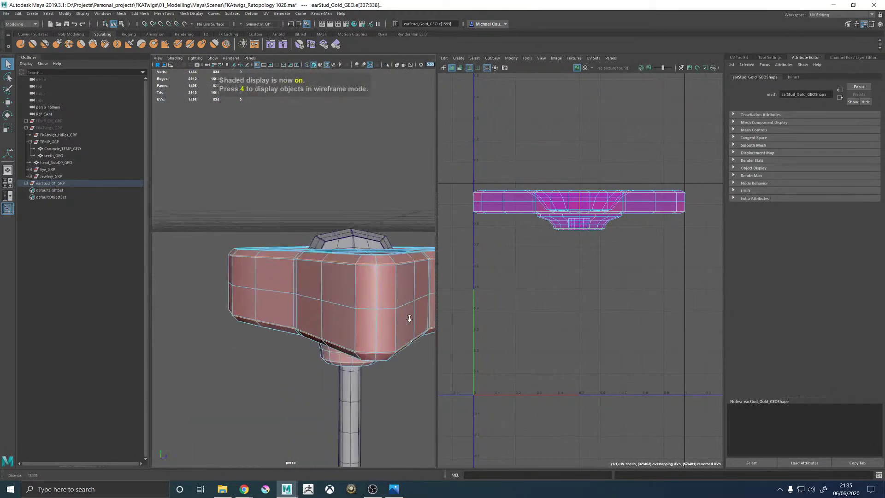
middle_click_drag(396, 314, 349, 293, "alt")
left_click_drag(349, 293, 330, 249, "alt")
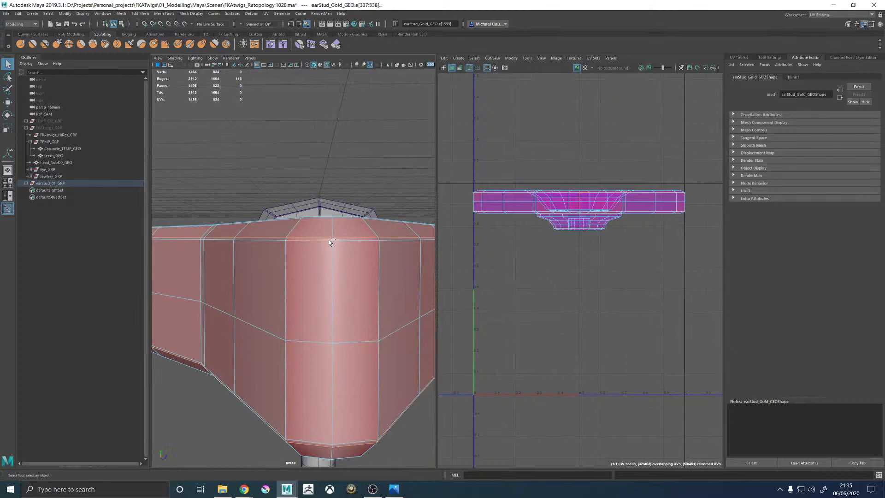
Step: Check the selected seams in wireframe display and cut the gold part's UVs along them
key("4")
middle_click_drag(331, 242, 311, 239, "alt")
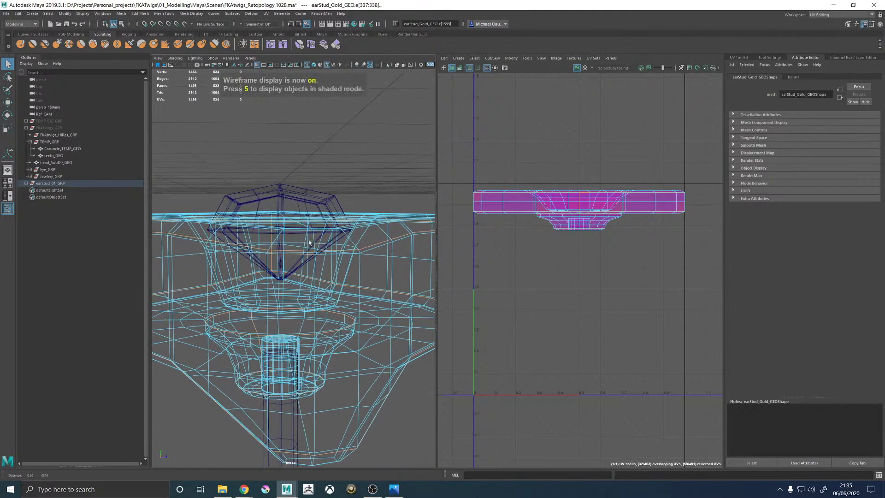
right_click_drag(311, 240, 323, 261, "alt")
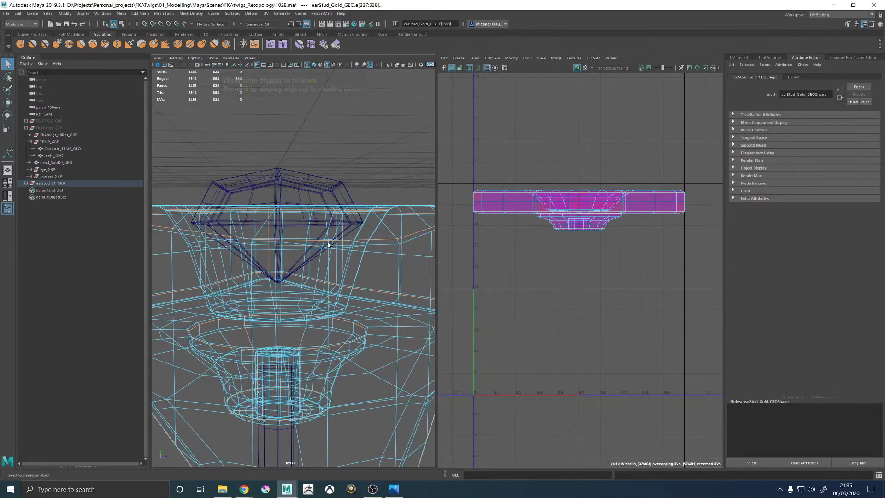
left_click_drag(329, 348, 293, 259, "alt")
mouse_move(374, 244)
left_mouse_down("alt")
mouse_move(369, 256)
mouse_move(363, 249)
left_mouse_up("alt")
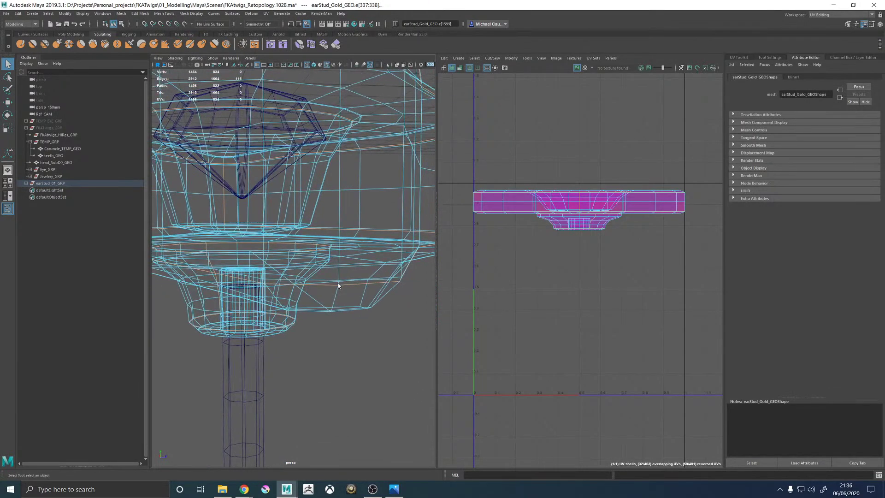
right_click_drag(359, 276, 312, 233, "alt")
right_click_drag(586, 248, 510, 255, "shift")
right_click_drag(624, 252, 367, 346, "shift")
right_click_drag(639, 247, 368, 279, "shift")
right_click_drag(640, 269, 395, 290, "shift")
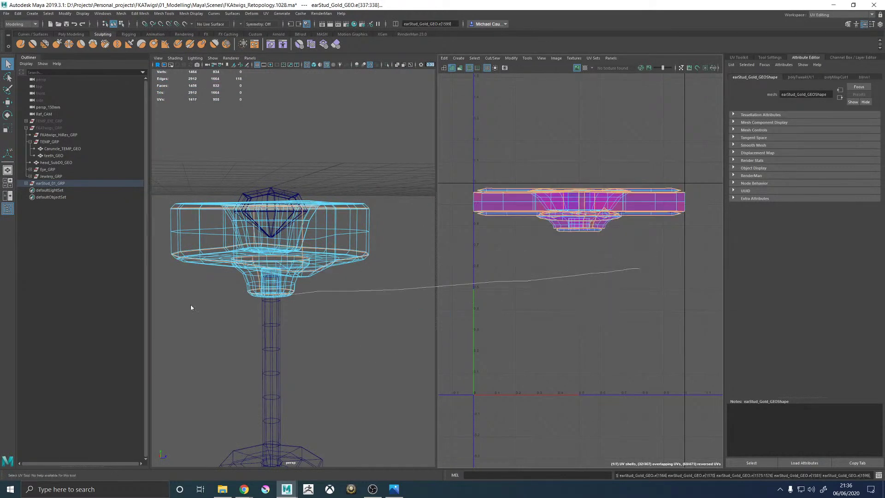
Step: Unfold all of the gold part's UVs and lay out the shells in the first UV tile
right_click_drag(561, 202, 571, 204)
scroll(553, 204, "down", 3)
left_click_drag(482, 172, 738, 293)
right_click_drag(624, 226, 408, 243, "shift")
right_click_drag(529, 259, 427, 365, "shift")
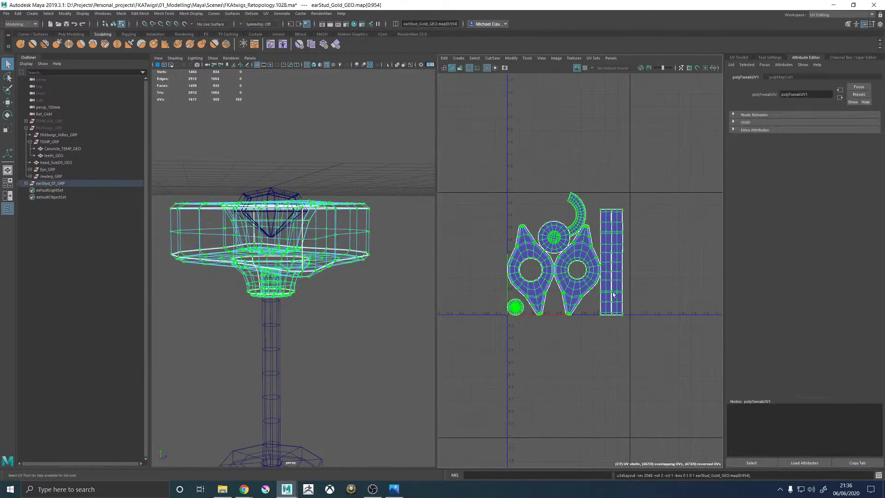
Step: Examine the gold part's UV shells and the vertical seam on the boss in shaded display
scroll(602, 283, "up", 5)
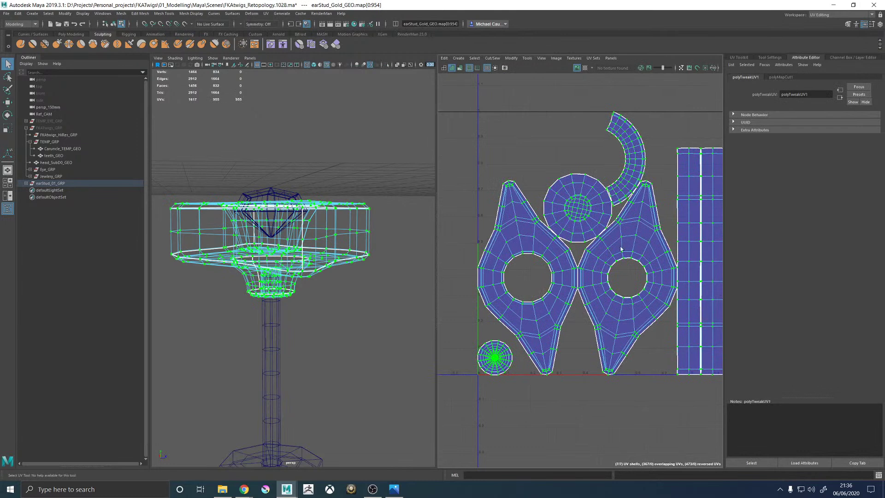
left_click(627, 180)
left_click_drag(319, 312, 219, 318, "alt")
middle_click_drag(219, 318, 291, 288, "alt")
right_click_drag(249, 294, 325, 277, "alt")
middle_click_drag(325, 276, 277, 294, "alt")
left_click_drag(277, 294, 330, 299, "alt")
middle_click_drag(377, 270, 267, 311, "alt")
scroll(336, 296, "down", 4)
mouse_move(336, 295)
left_mouse_down("alt")
mouse_move(325, 285)
mouse_move(315, 294)
mouse_move(392, 282)
mouse_move(351, 283)
left_mouse_up("alt")
scroll(339, 259, "up", 8)
key("5")
scroll(322, 266, "down", 6)
scroll(331, 288, "up", 6)
scroll(389, 282, "down", 4)
scroll(258, 283, "down", 4)
scroll(363, 318, "up", 8)
Step: Try to move and sew the vertical seam edges on the boss's side
double_click(363, 318)
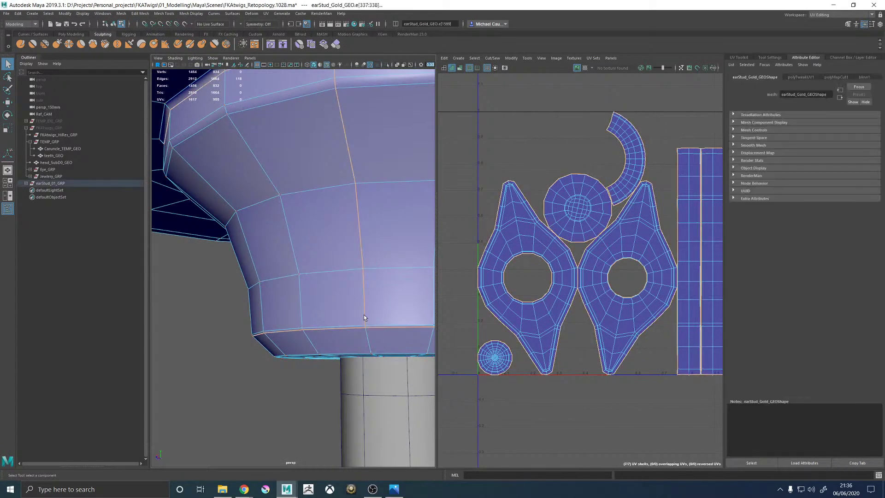
left_click(364, 328)
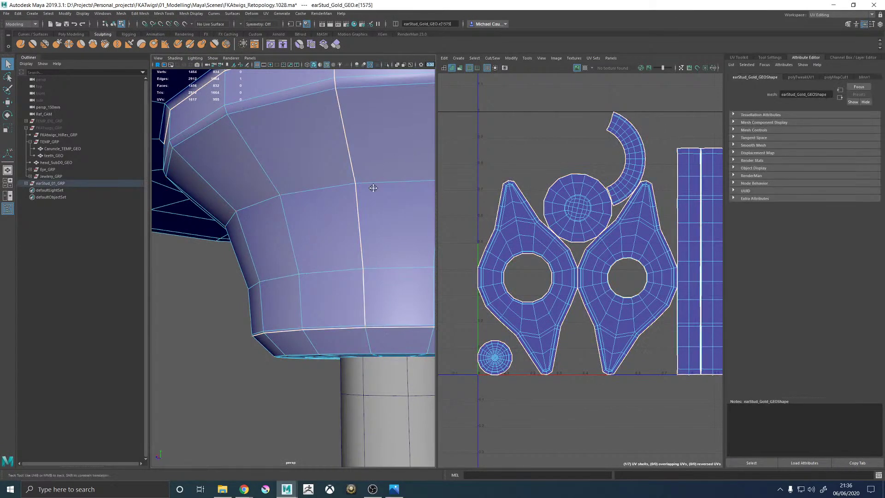
middle_click_drag(375, 179, 365, 272, "alt")
double_click(317, 185, "shift")
right_click(583, 162, "shift")
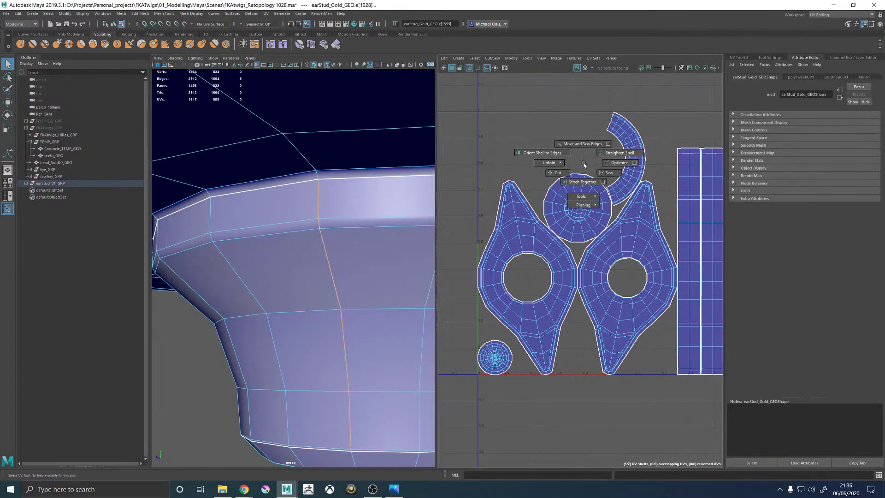
right_click_drag(582, 162, 584, 133)
left_click_drag(365, 244, 282, 259, "alt")
scroll(316, 293, "up", 3)
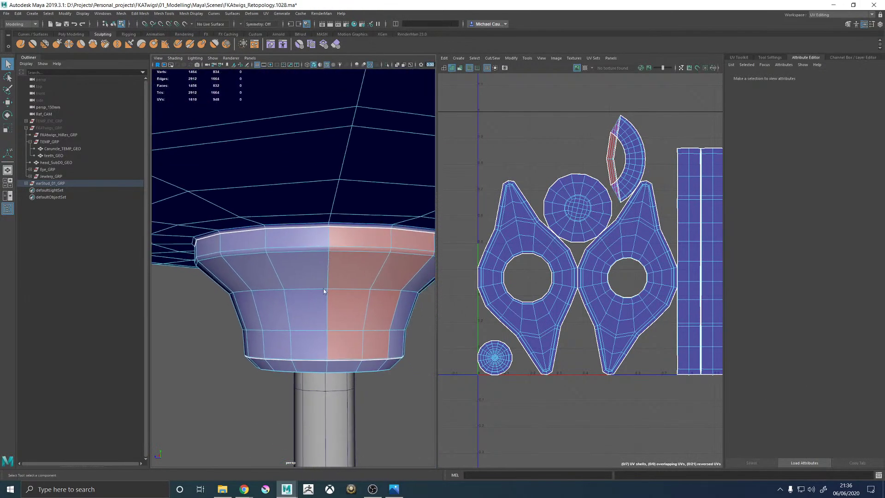
Step: Reselect the vertical edges on the boss's side and cut the UVs along them
key("ctrl+z")
left_click(329, 234)
scroll(341, 323, "up", 5)
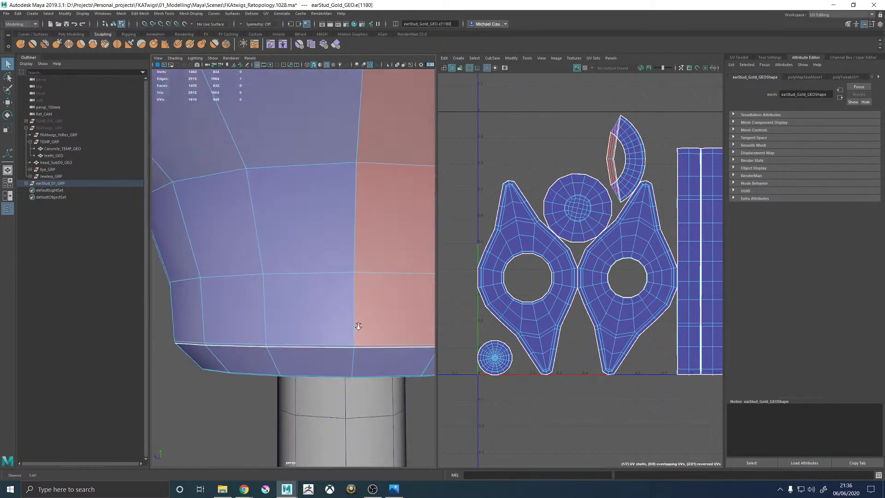
double_click(379, 378, "shift")
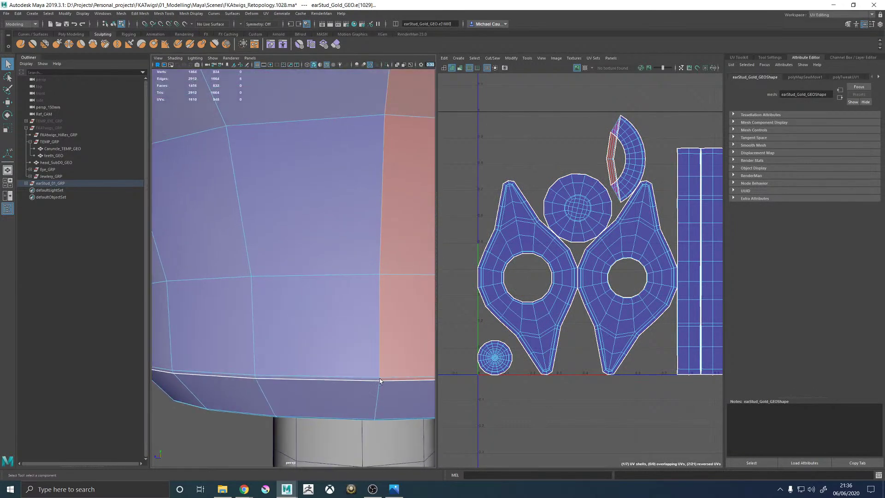
right_click_drag(379, 378, 93, 351, "alt")
right_click_drag(579, 156, 543, 166, "shift")
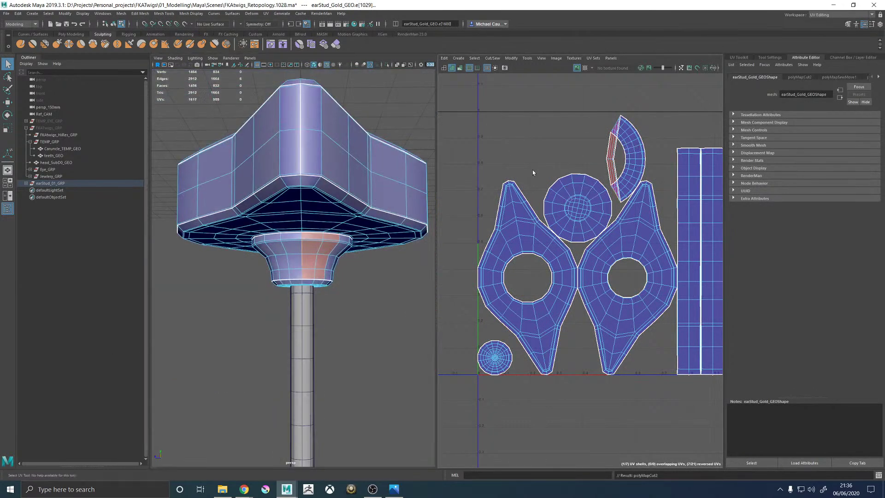
Step: Select the UVs around the boss's shell and unfold them back into a clean arc
right_click_drag(605, 141, 590, 154, "shift")
scroll(574, 154, "down", 3)
left_click_drag(556, 111, 667, 232)
key("ctrl+u")
key("ctrl+u")
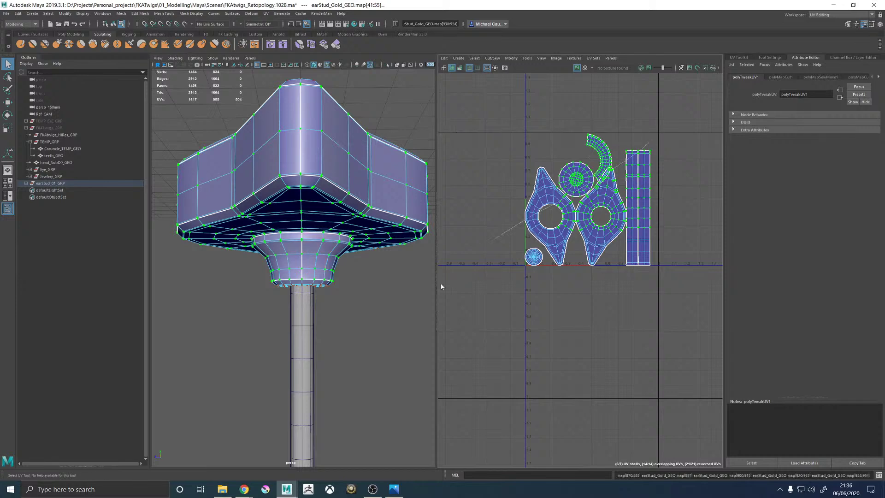
Step: Select the lengthwise edge loop of the boss's arc-shaped UV shell and straighten the shell into a strip
scroll(618, 169, "up", 8)
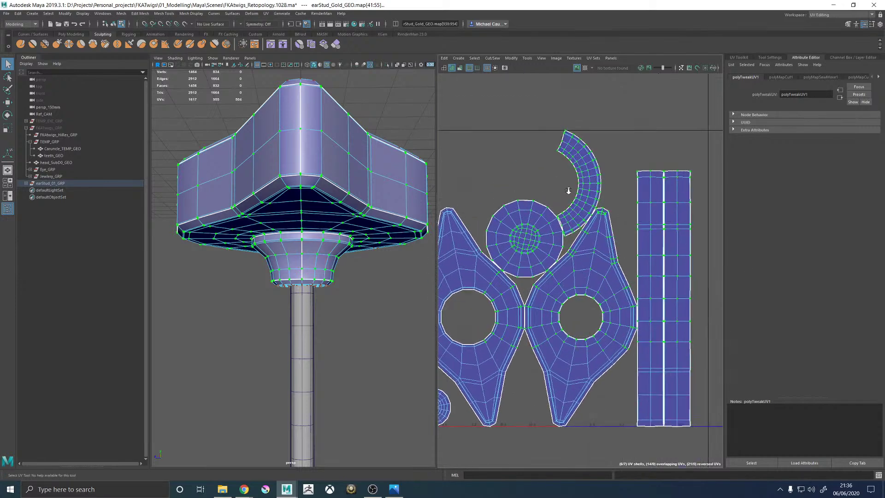
key("F10")
double_click(588, 229)
right_click(632, 158, "shift")
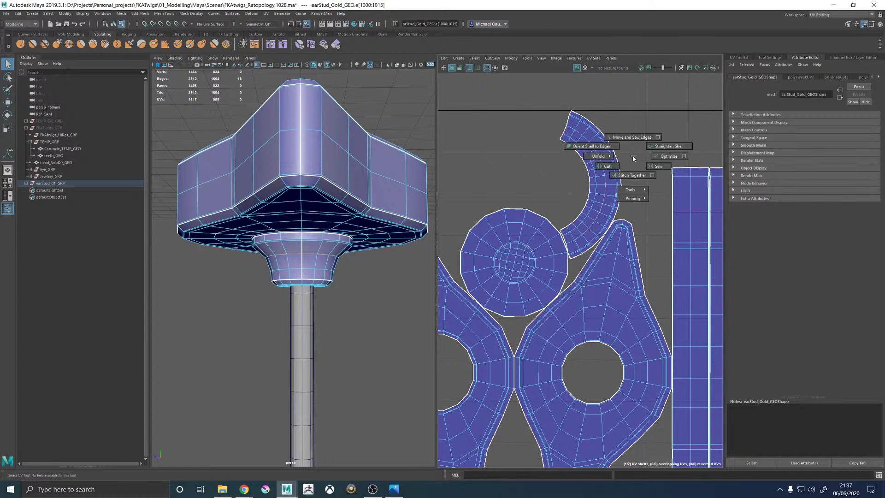
mouse_move(636, 191)
right_click_drag(632, 156, 665, 146)
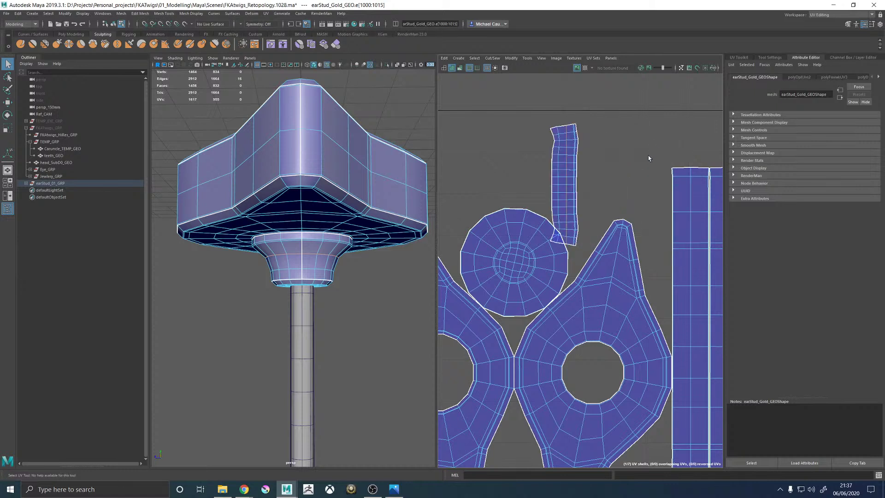
Step: Move the straightened boss shell clear of the round UV shell it overlaps
middle_click_drag(595, 154, 591, 206, "alt")
right_click_drag(552, 195, 605, 220, "alt")
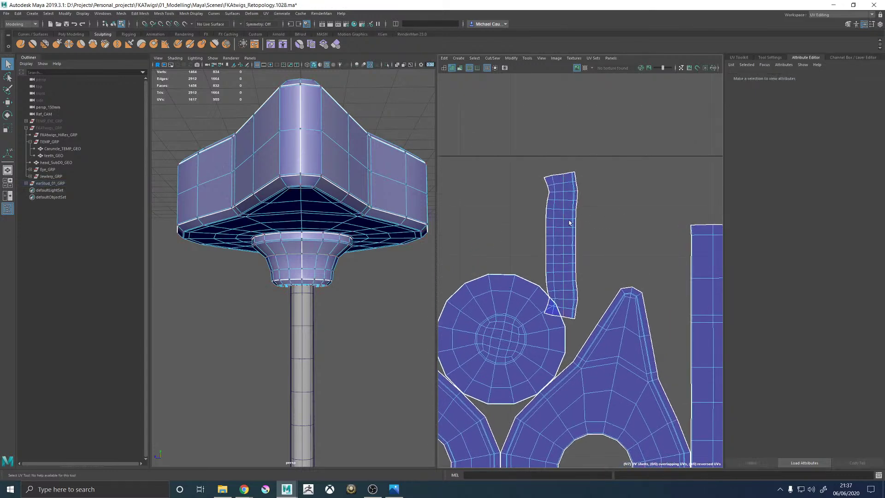
key("w")
double_click(565, 220)
left_click_drag(566, 216, 625, 297)
Step: Try to unfold the boss's straightened UV strip with one lengthwise row of UVs left out
left_click(598, 298, "ctrl")
double_click(596, 289, "ctrl")
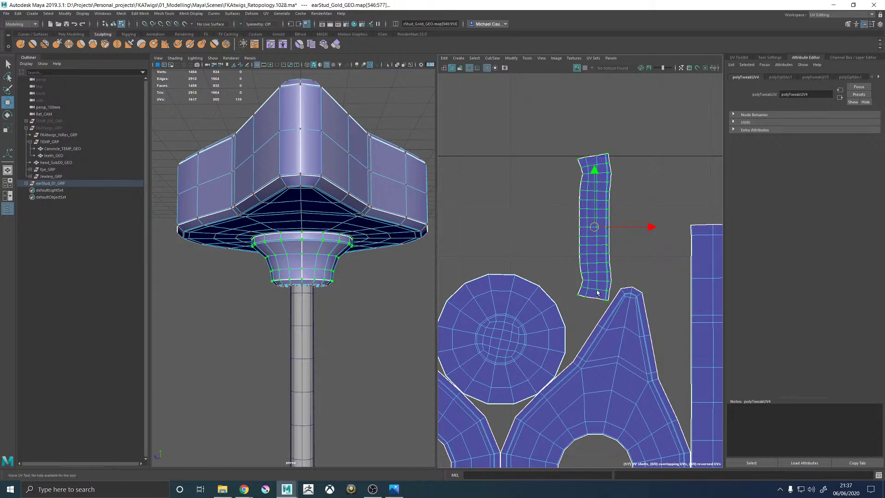
right_click_drag(596, 268, 436, 270, "shift")
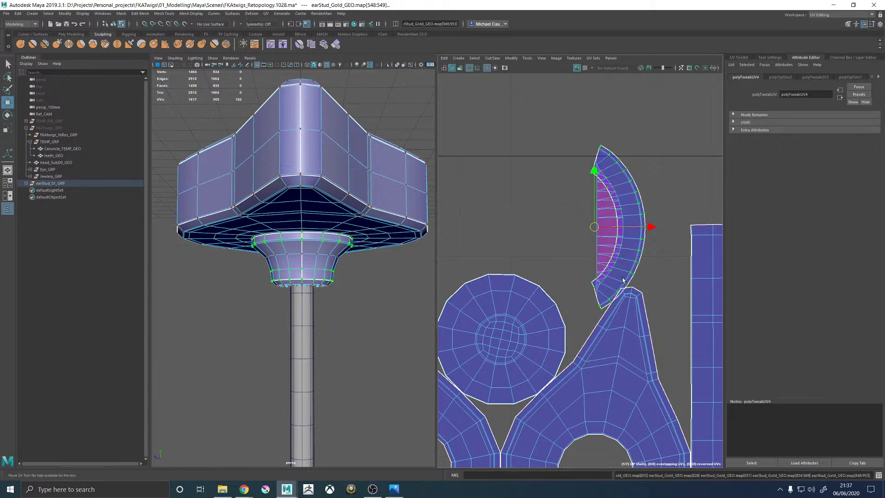
key("ctrl+z")
Step: Even out the boss's UV strip by unfolding it, and straighten all its UVs into a clean rectangle
right_click_drag(643, 234, 554, 228, "shift")
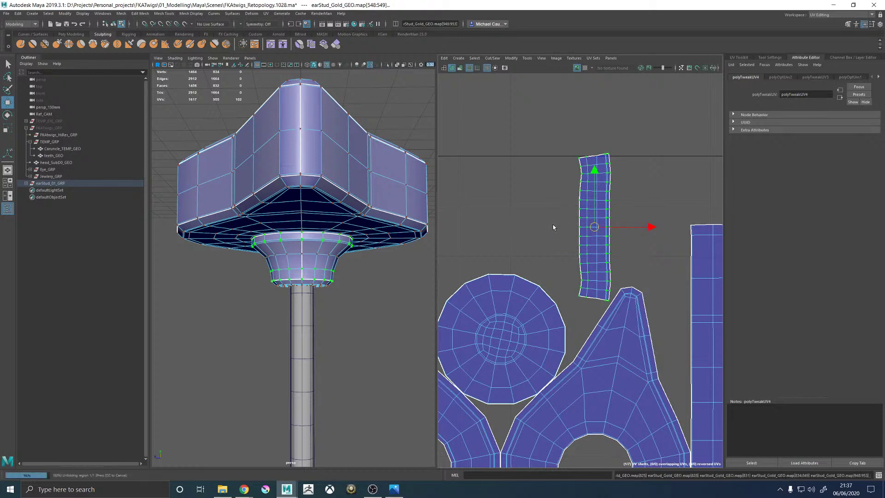
middle_click_drag(648, 225, 614, 242, "alt")
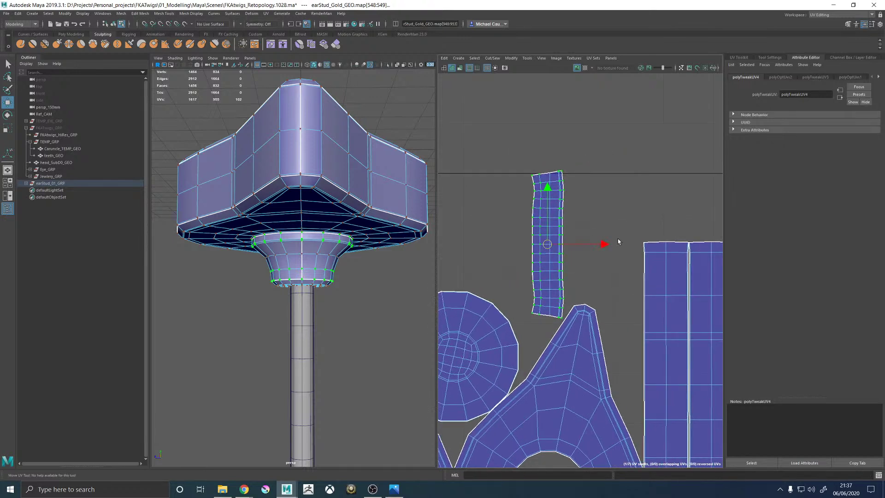
left_click(543, 219)
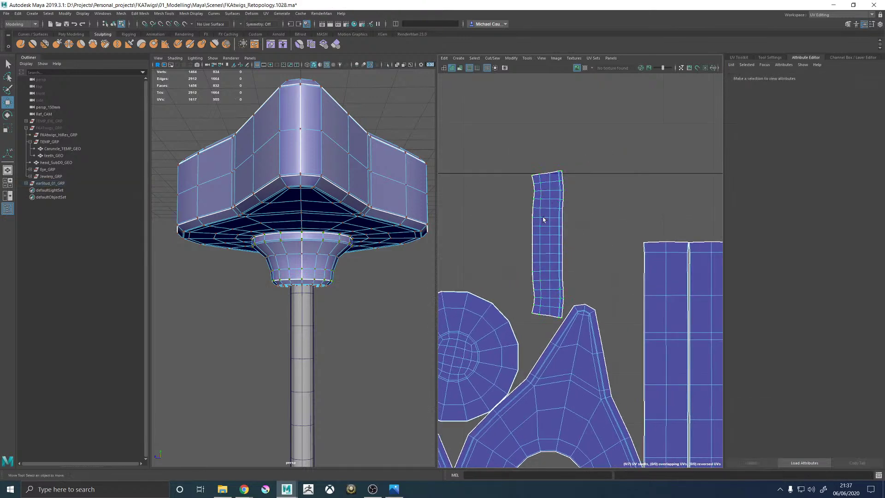
left_click(539, 177)
right_click(539, 177, "shift")
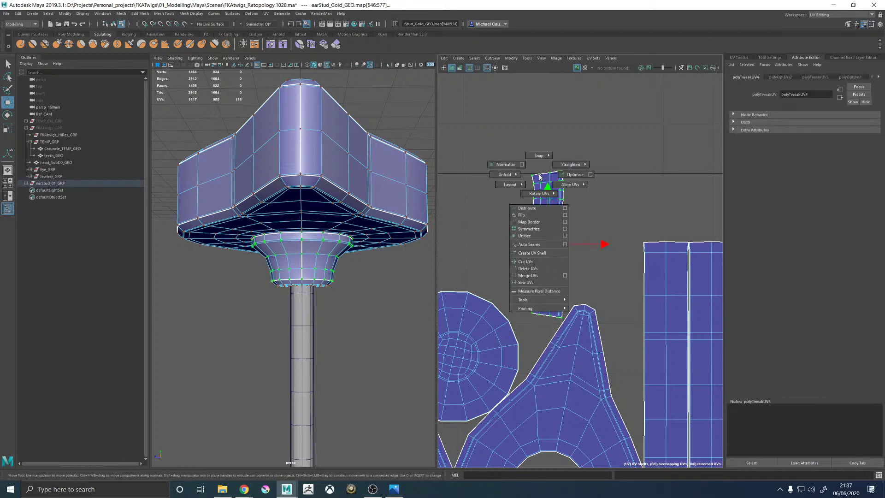
mouse_move(575, 166)
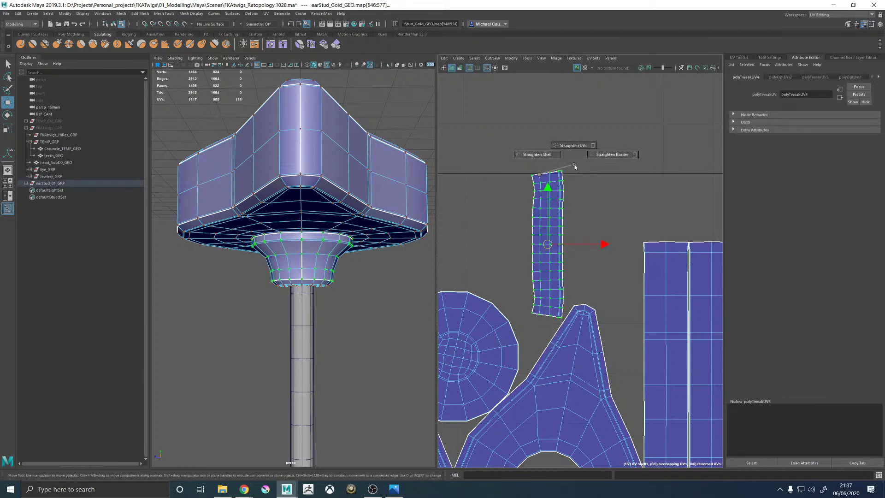
left_click(575, 146)
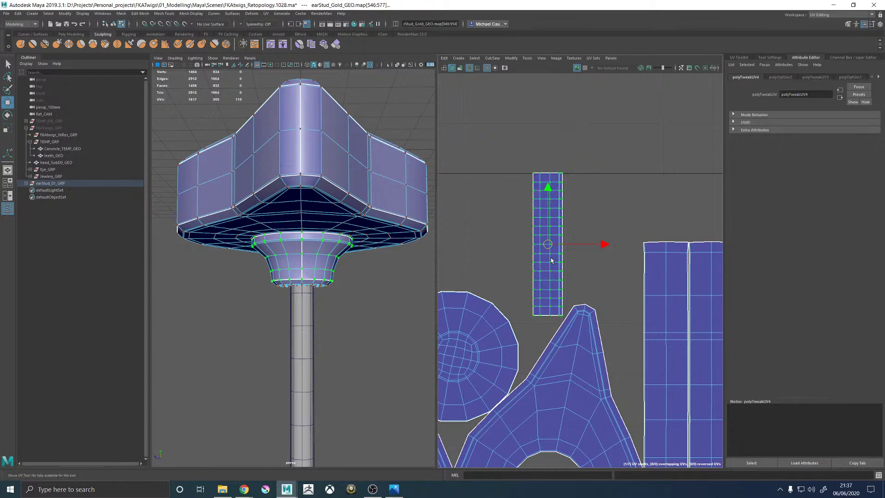
Step: Select the small round UV shell of the boss's underside and isolate the gold part so the pin is hidden
scroll(677, 272, "down", 2)
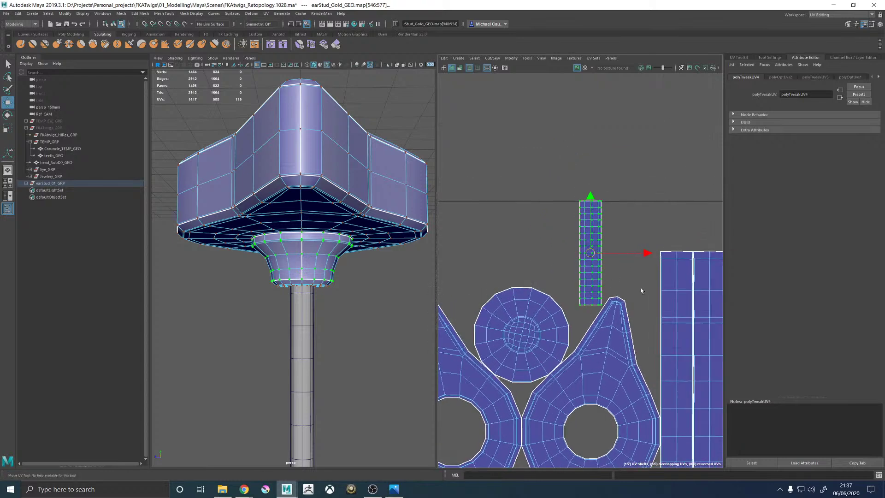
middle_click_drag(628, 286, 543, 178, "alt")
right_click_drag(576, 272, 475, 332, "alt")
middle_click_drag(476, 332, 521, 325, "alt")
scroll(495, 351, "up", 5)
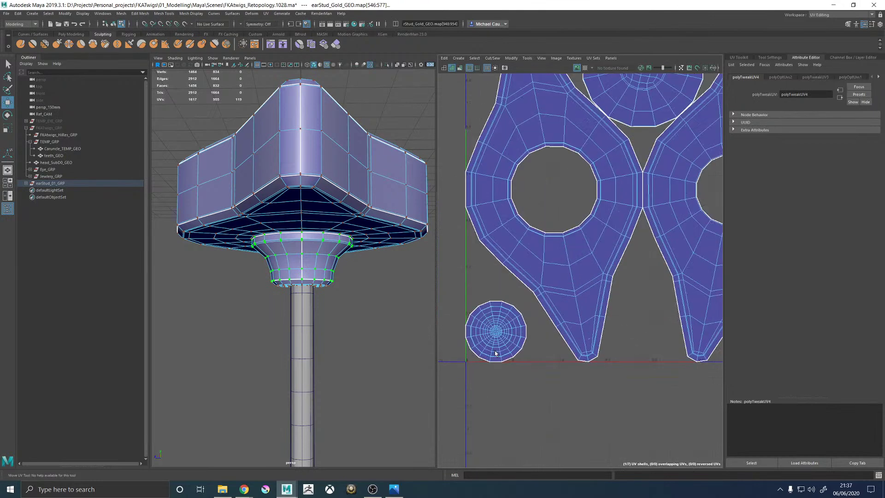
left_click(477, 325)
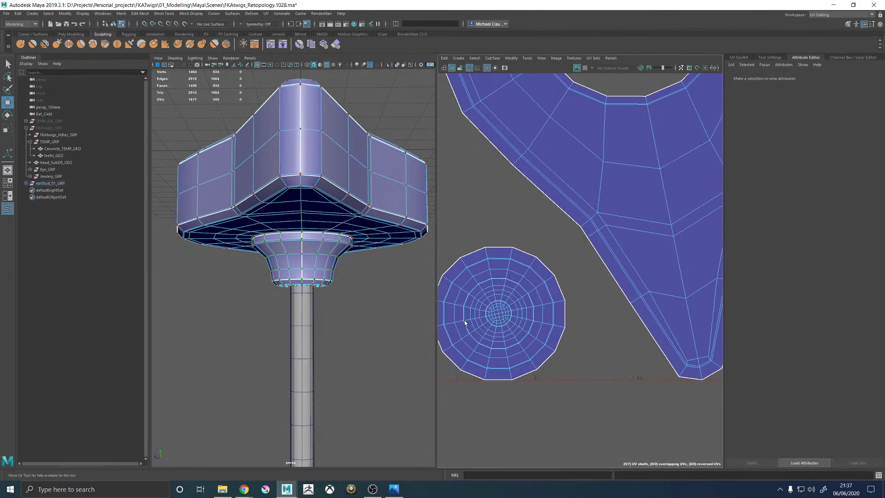
left_click(463, 321)
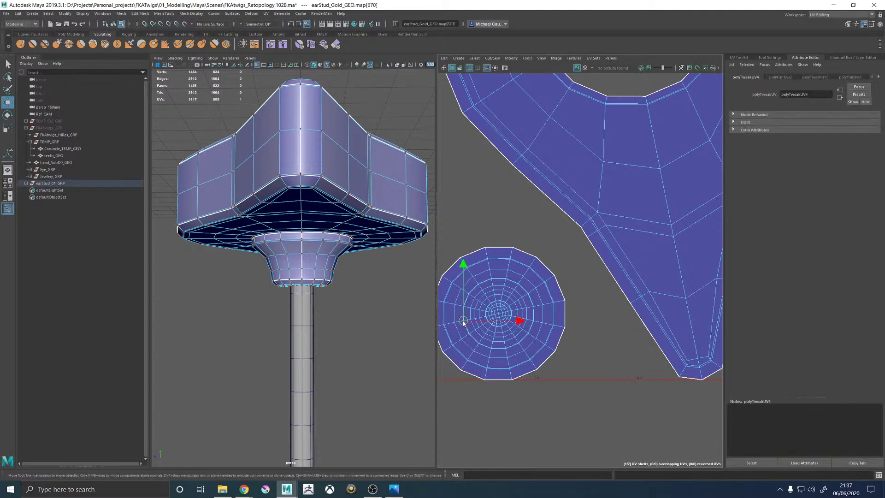
key("f")
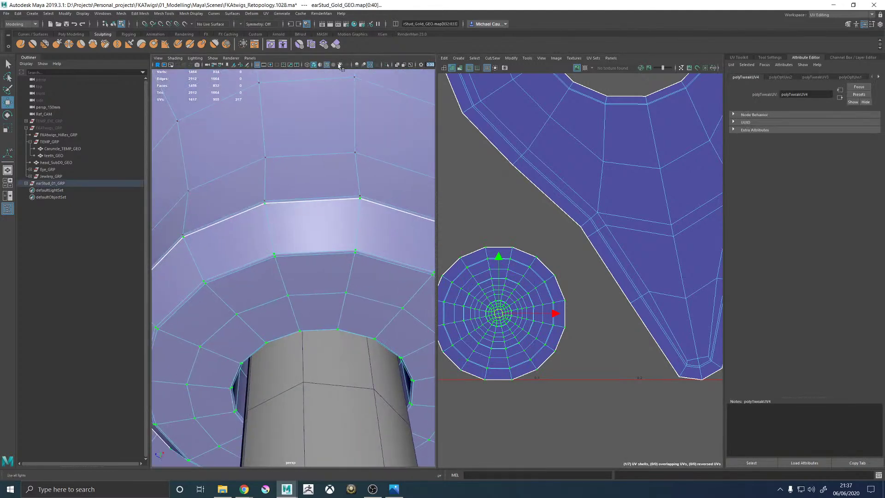
left_click(388, 65)
Step: Select the edge loops around the recess's opening and floor plus one line of wall edges, and cut the UVs along them
left_click_drag(292, 203, 298, 239, "alt")
right_click_drag(299, 240, 1, 256, "alt")
left_click_drag(351, 235, 405, 251, "alt")
right_click_drag(404, 250, 494, 371, "alt")
left_click_drag(287, 414, 267, 343, "alt")
right_click_drag(274, 362, 277, 334)
double_click(276, 340)
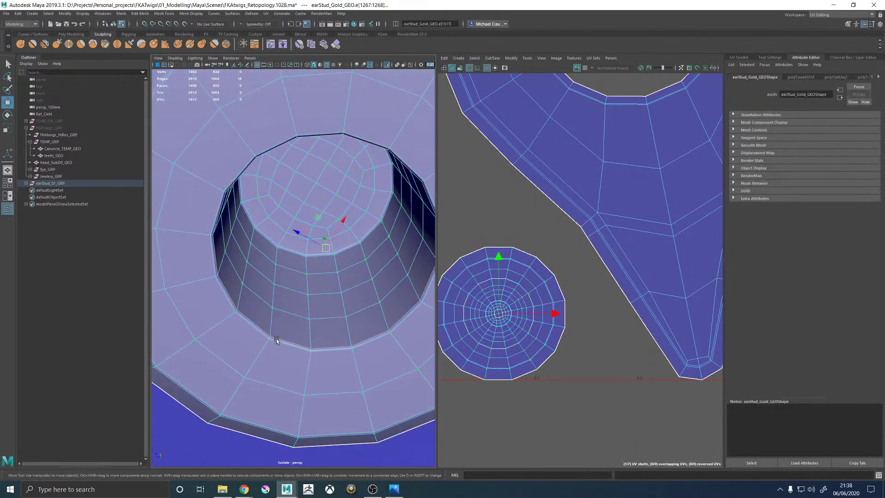
left_click_drag(306, 335, 286, 273, "alt")
double_click(296, 257, "shift")
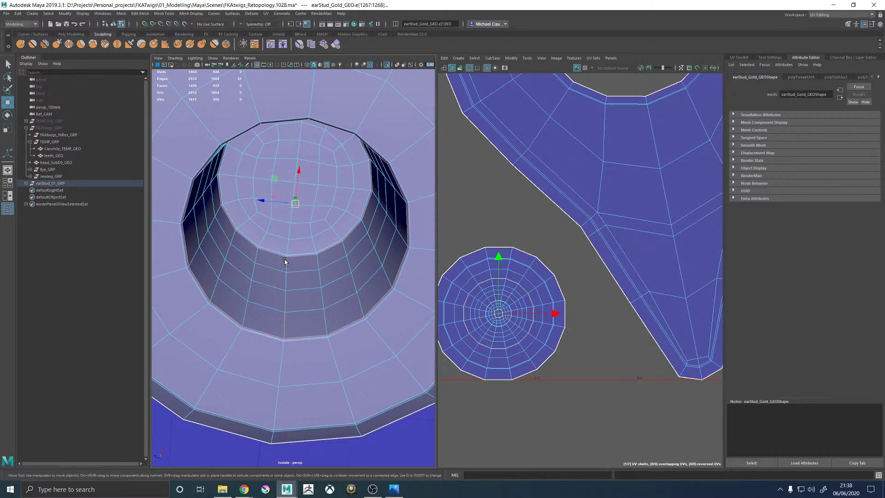
right_click_drag(301, 277, 318, 310, "alt")
left_click_drag(318, 311, 328, 331, "alt")
right_click_drag(328, 330, 225, 335, "alt")
left_click_drag(225, 335, 221, 338, "alt")
key("f")
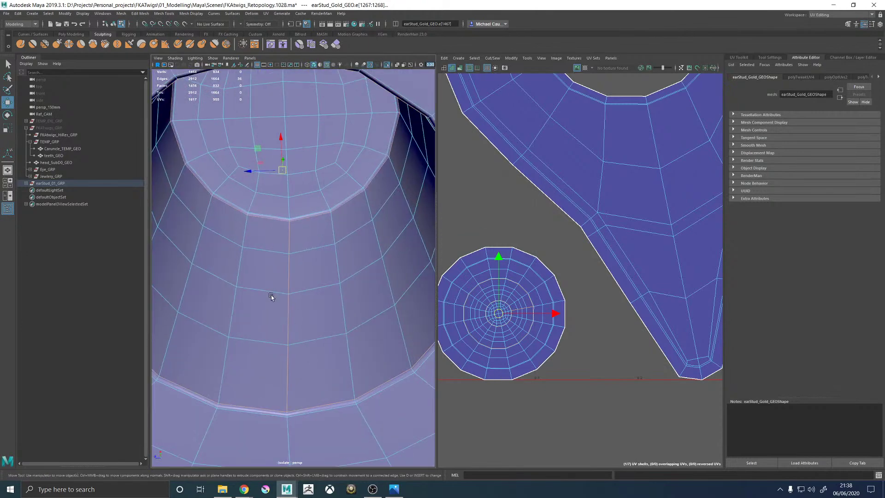
right_click_drag(542, 218, 563, 284, "shift")
Step: Select the UVs of the cut underside shells and unfold them into a ring, wall and floor
scroll(563, 284, "down", 3)
left_click_drag(475, 251, 559, 357)
right_click_drag(575, 269, 583, 315)
right_click_drag(627, 251, 430, 283, "shift")
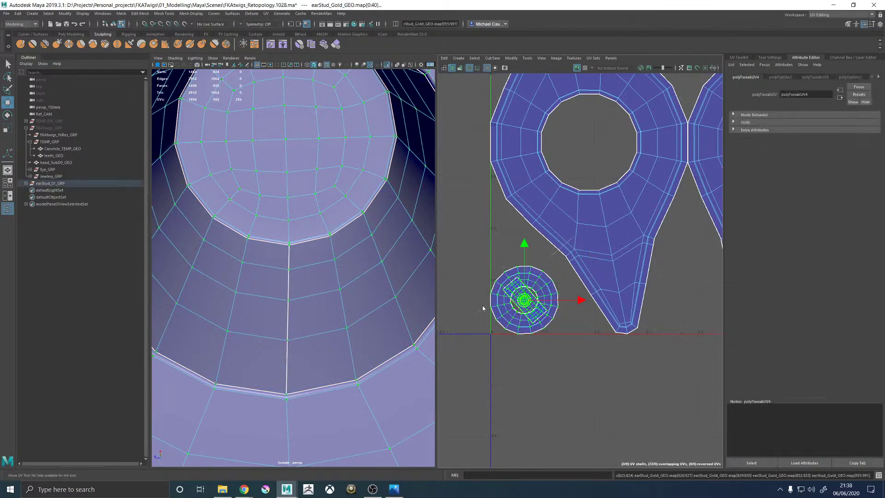
right_click_drag(542, 261, 409, 408, "shift")
scroll(572, 281, "down", 3)
middle_click_drag(589, 292, 526, 323, "alt")
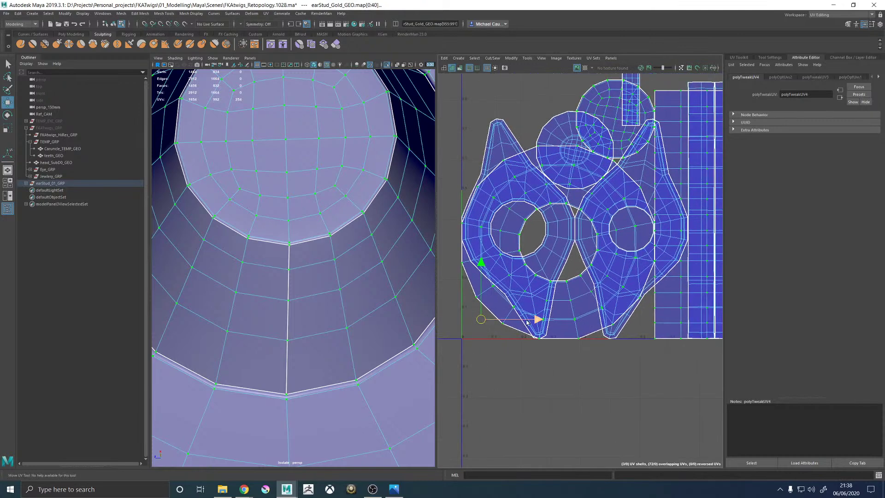
Step: Select all UVs of the gold part and lay the shells out within the 0 to 1 tile
scroll(577, 276, "down", 6)
left_click_drag(482, 146, 733, 407)
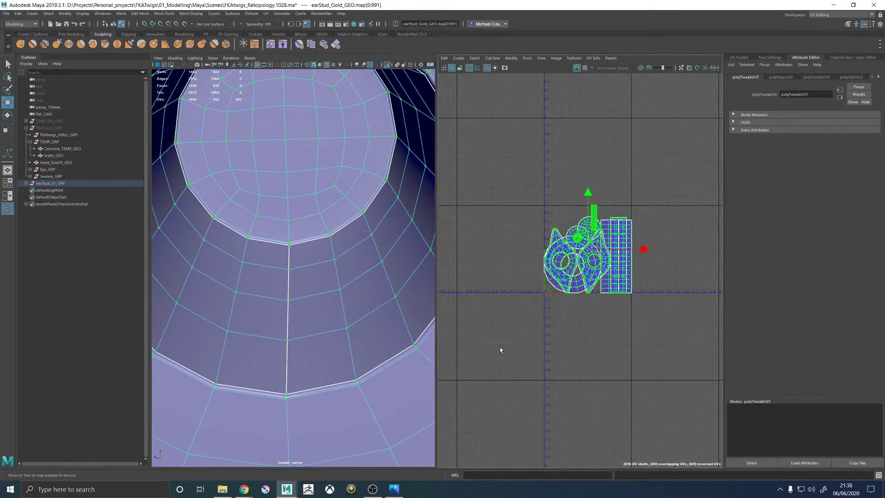
scroll(504, 246, "up", 2)
left_click_drag(529, 152, 700, 376)
right_click_drag(696, 274, 679, 283, "shift")
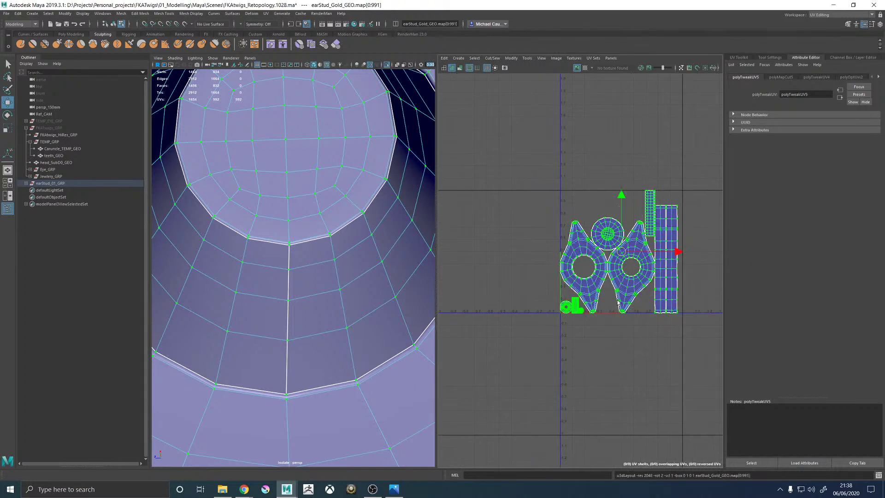
Step: Rotate both pointed plate shells so that their tips line up vertically
middle_click_drag(634, 297, 529, 301, "alt")
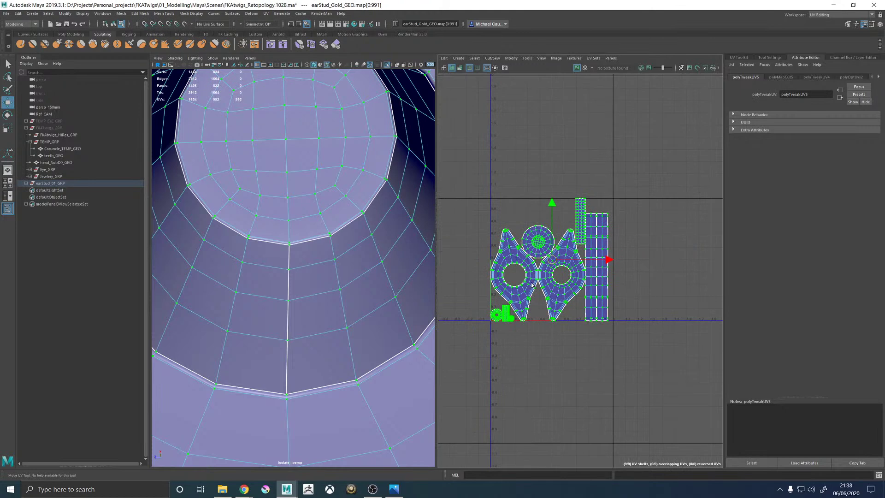
left_click(531, 285)
key("e")
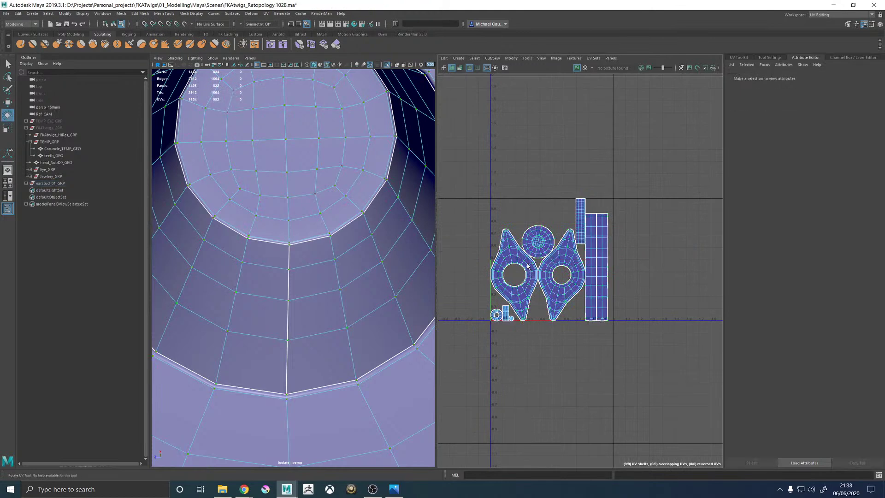
left_click(528, 267)
left_click_drag(557, 244, 560, 251)
left_click(573, 262)
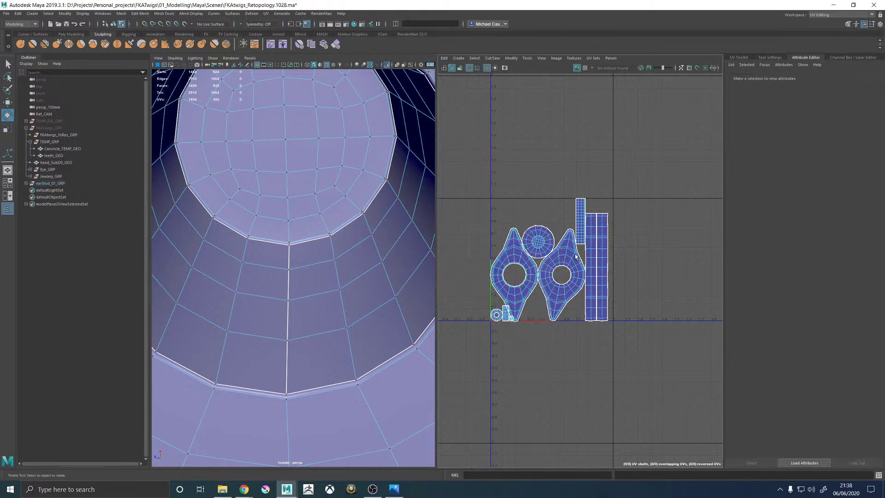
left_click(576, 252)
left_click_drag(591, 233, 581, 228)
scroll(494, 292, "up", 3)
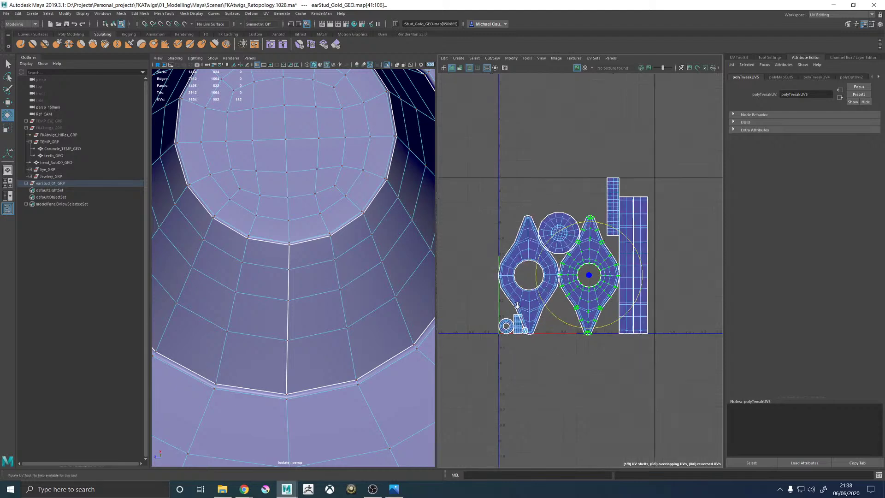
Step: Select the long side strip shells and shift them slightly away from the pointed plate shells
middle_click_drag(709, 227, 611, 236, "alt")
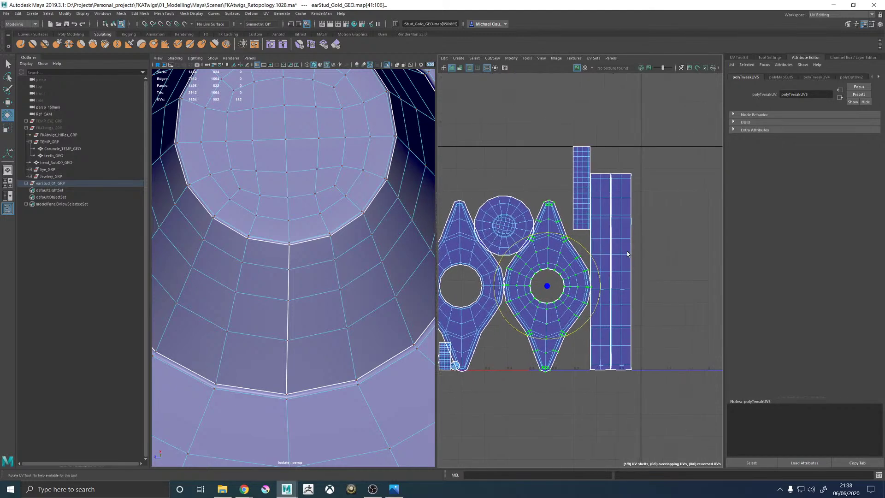
left_click(597, 246)
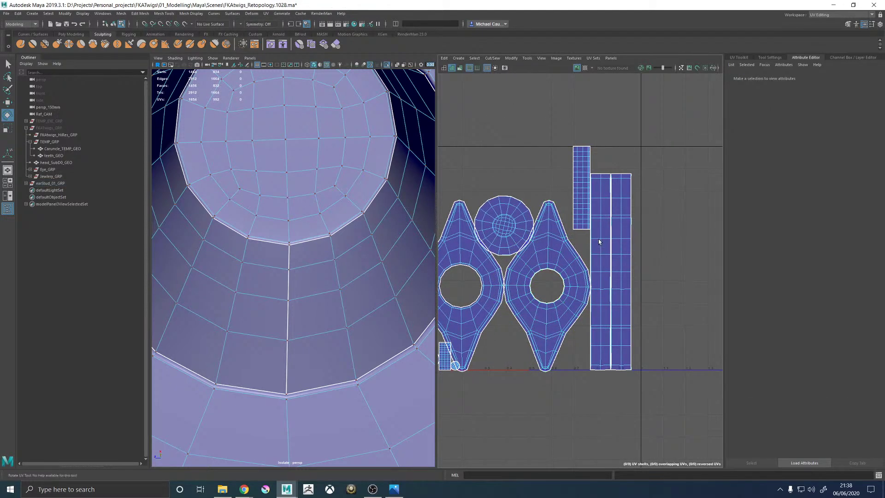
left_click(600, 236)
key("q")
key("w")
left_click_drag(645, 273, 655, 271)
left_click(635, 278)
left_click(632, 271)
Step: Move the small ring, rectangle and disc shells together into the gap between the pointed shells' lower tips
middle_click_drag(517, 313, 547, 287, "alt")
right_click_drag(547, 287, 625, 364, "alt")
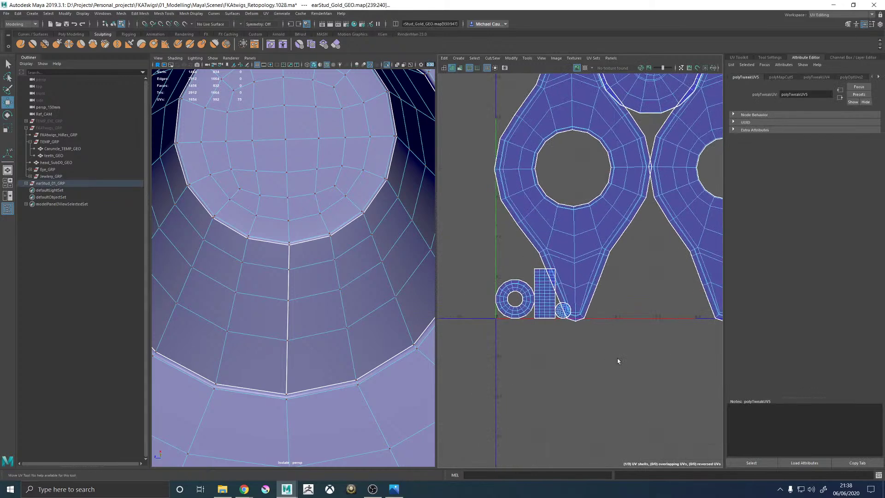
left_click(532, 305)
left_click(542, 315, "shift")
left_click(563, 317, "shift")
middle_click_drag(521, 338, 562, 340)
Step: Move the small ring shell and the small rectangular shell higher in the gap between the pointed shells
left_click(570, 287)
left_click(564, 288)
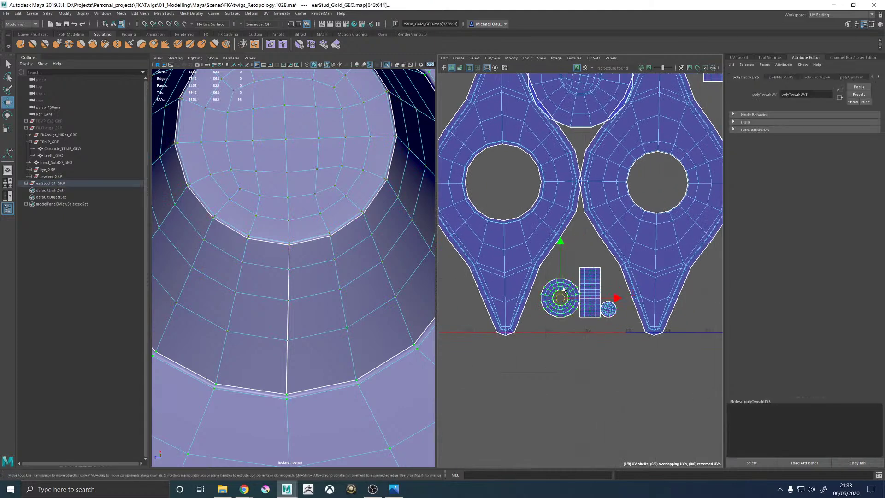
left_click_drag(560, 298, 580, 253)
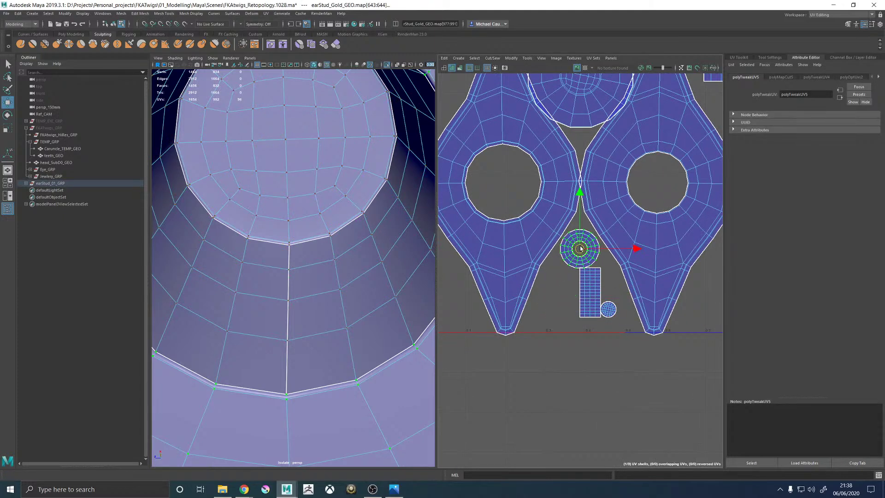
left_click(596, 280)
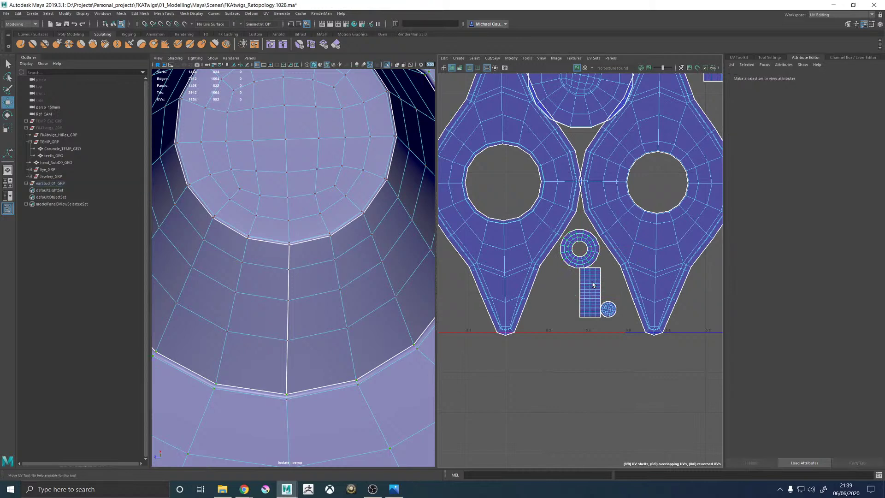
left_click(591, 286)
left_click_drag(590, 285, 586, 251)
middle_click_drag(587, 251, 577, 361, "alt")
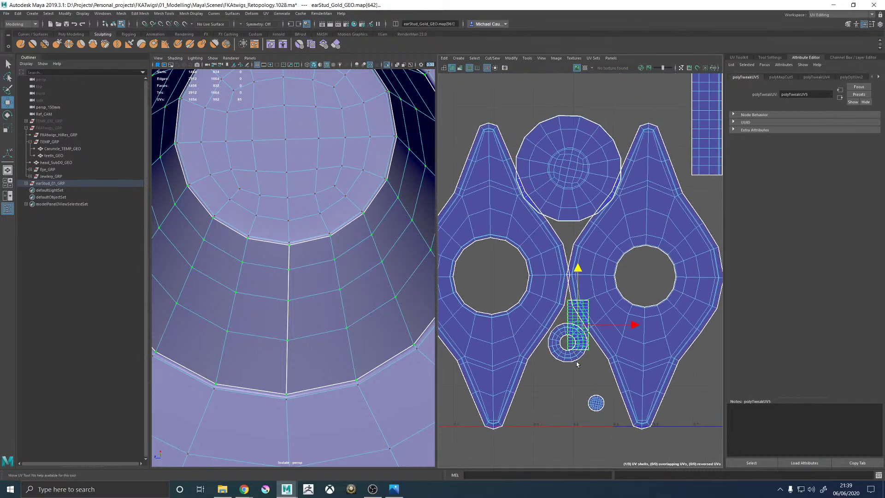
Step: Place the small ring shell inside the pointed shell's larger hole and the small rectangular shell between the pointed shells' lower halves
left_click(558, 355)
left_click(558, 355)
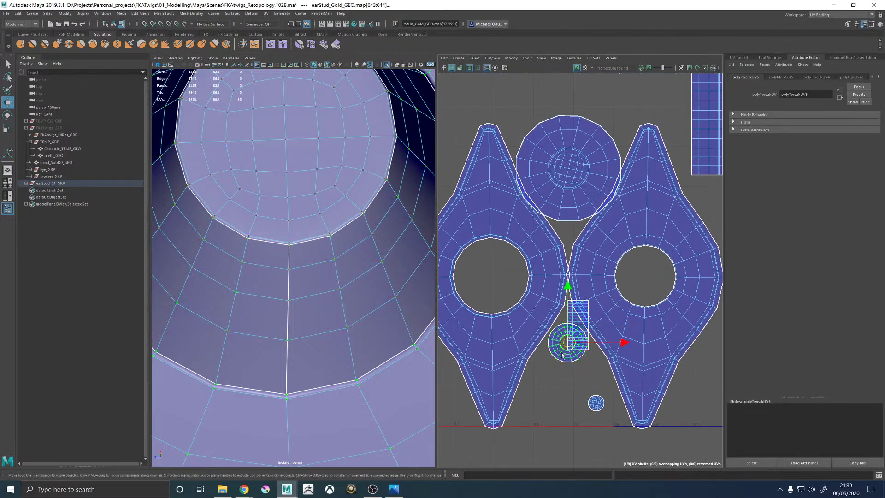
left_click_drag(568, 341, 493, 276)
left_click(559, 355)
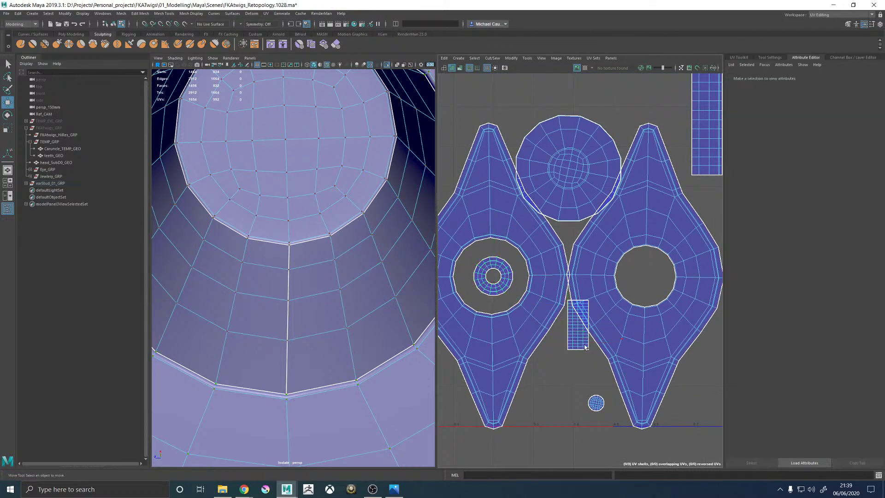
left_click(578, 330)
left_click_drag(579, 330, 569, 374)
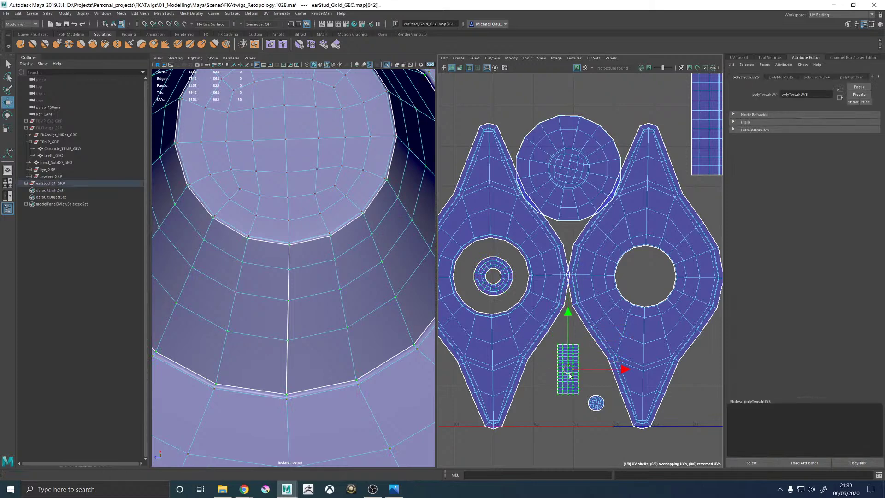
left_click(576, 159)
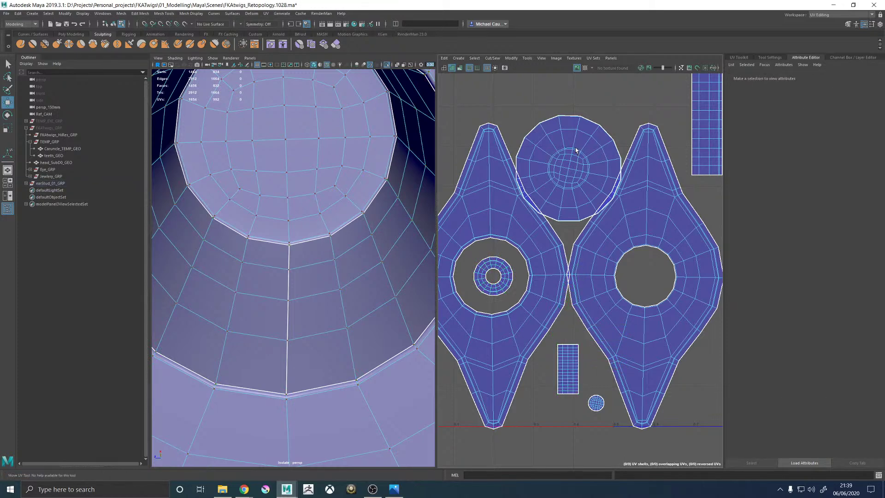
Step: Show the whole stud again, scale down the large round shell and move it to the first pointed shell's large hole
left_click(573, 152)
key("f")
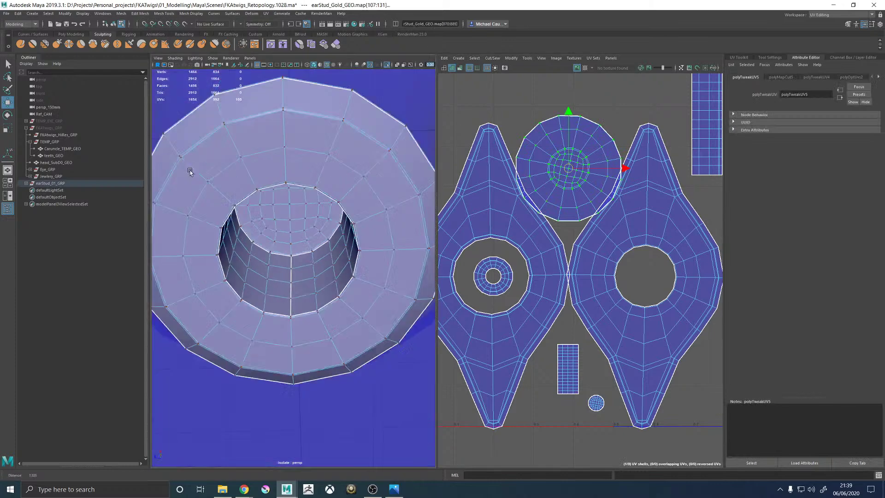
scroll(317, 221, "down", 6)
left_click(387, 66)
left_click_drag(318, 135, 349, 158, "alt")
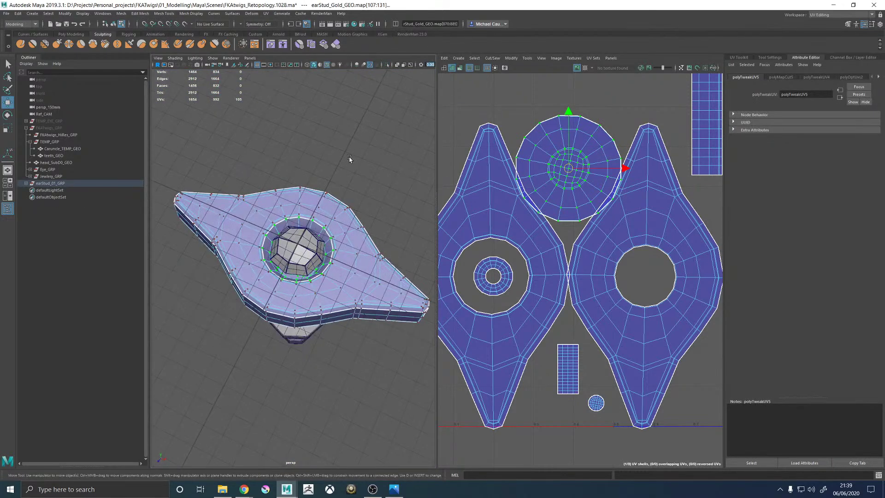
scroll(514, 190, "down", 2)
key("r")
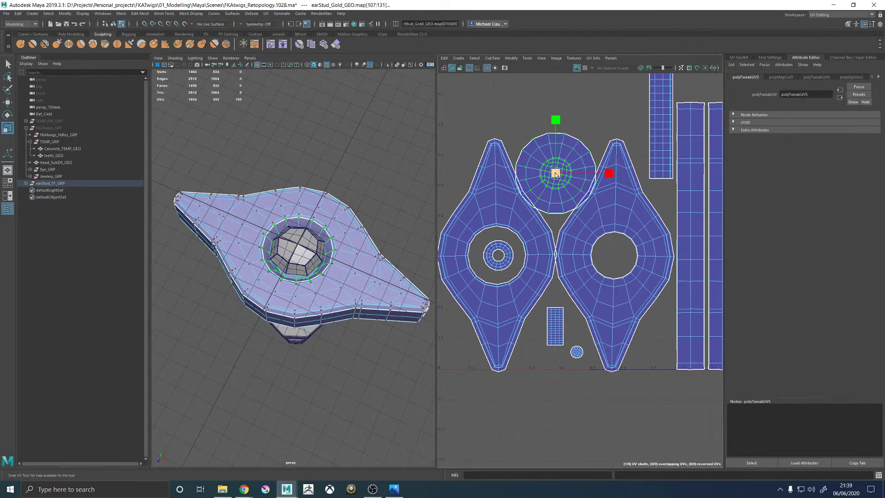
left_click_drag(555, 173, 536, 279)
key("w")
left_click(555, 186)
Step: Move the small ring shell into the centre of the second pointed shell's hole
double_click(504, 256)
double_click(497, 253)
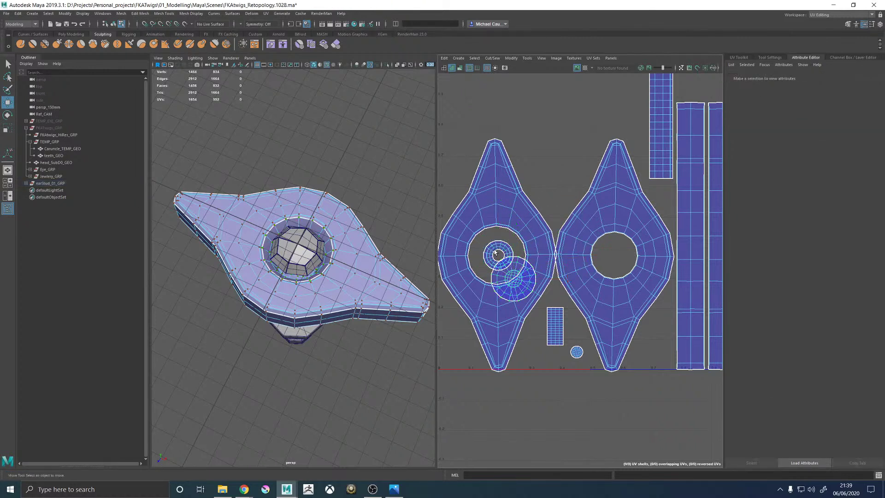
left_click_drag(497, 253, 613, 254)
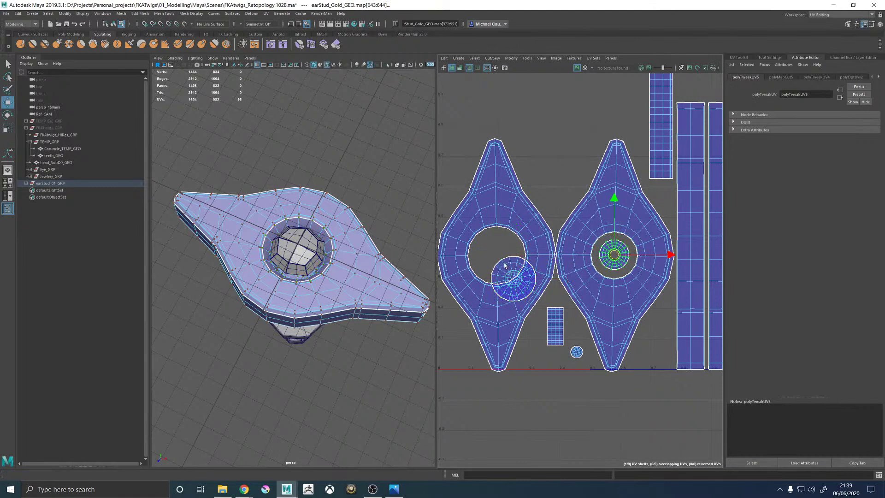
Step: Centre the round shell inside the first pointed shell's large hole and scale it up slightly to fill more of the hole
left_click(510, 270)
double_click(510, 275)
left_click_drag(514, 278, 497, 254)
key("e")
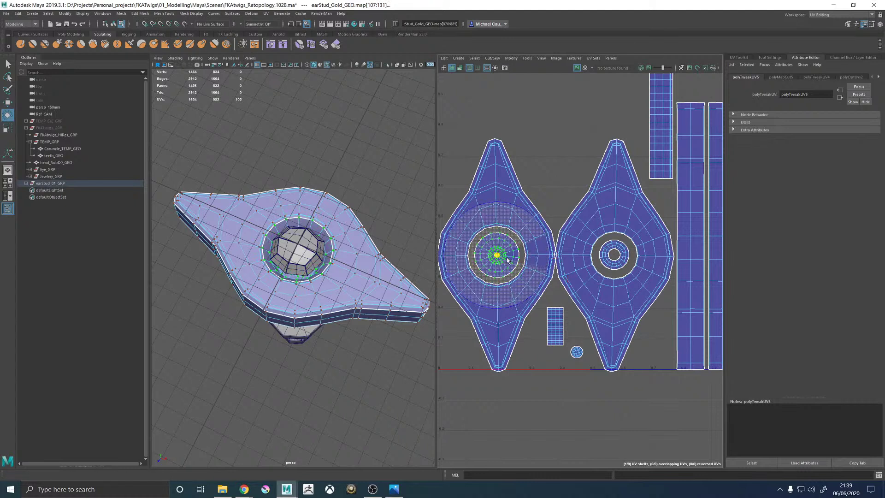
key("r")
left_click_drag(497, 255, 503, 256)
left_click(594, 233)
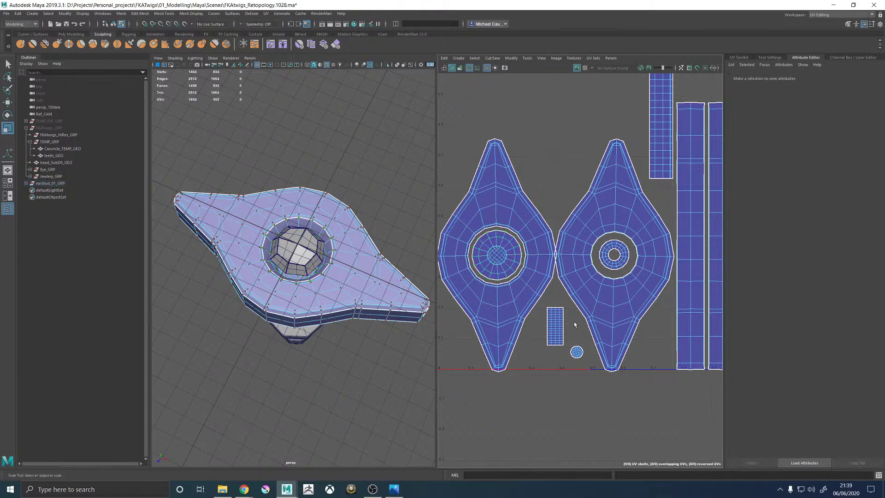
Step: Move the small disc shell above the small rectangular shell, in the gap between the pointed shells' lower halves
left_click(577, 351)
key("w")
left_click_drag(576, 350, 559, 294)
scroll(559, 295, "down", 2)
scroll(609, 184, "up", 4)
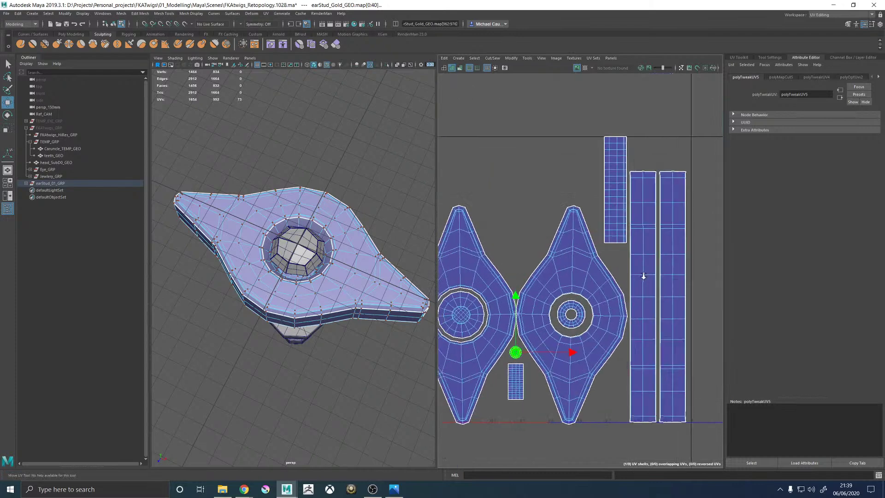
Step: Scale down the longer gridded rectangle, and place it and the small rectangular shell in the gaps between the pointed shell and long strips
left_click(618, 174)
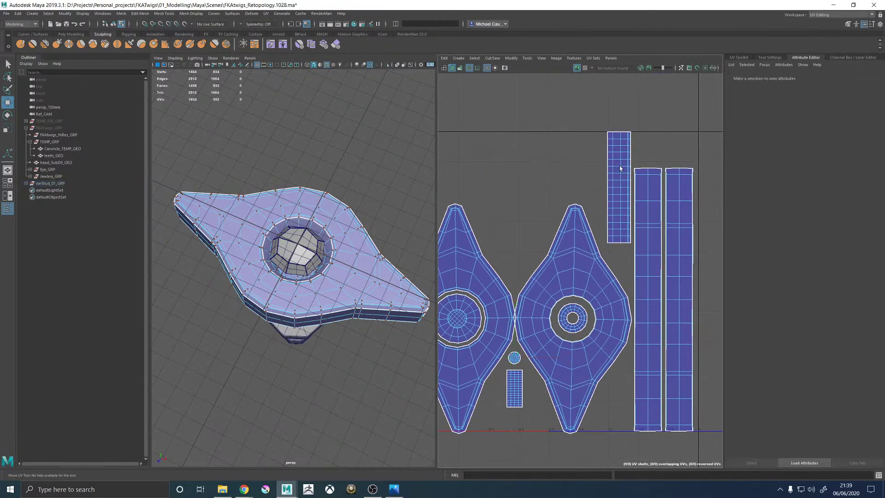
left_click(620, 169)
left_click_drag(620, 187, 515, 236)
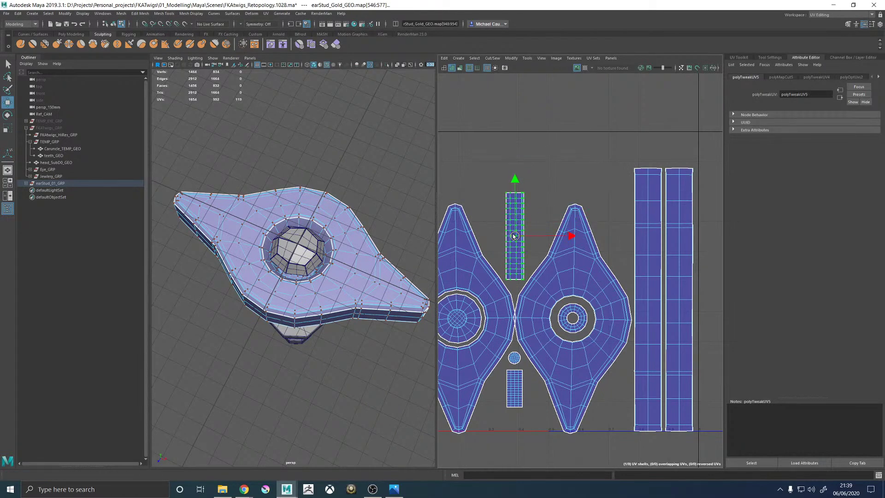
right_click_drag(638, 235, 498, 235, "alt")
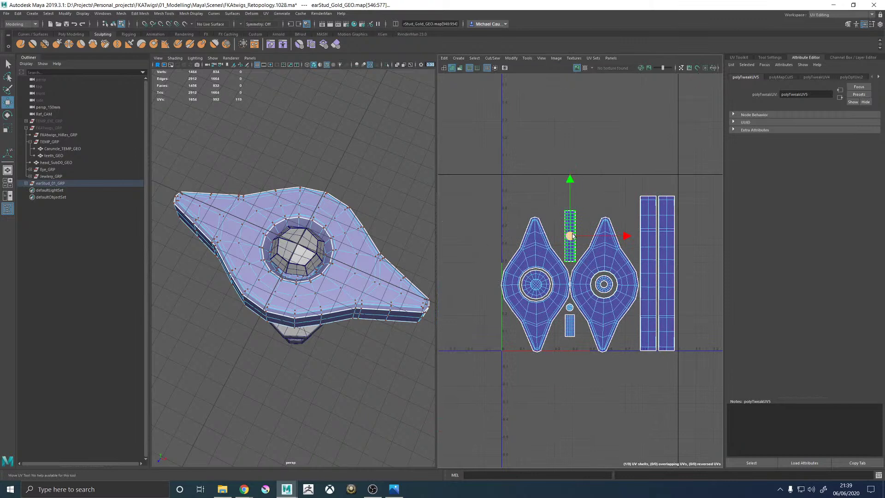
left_click_drag(572, 236, 633, 226)
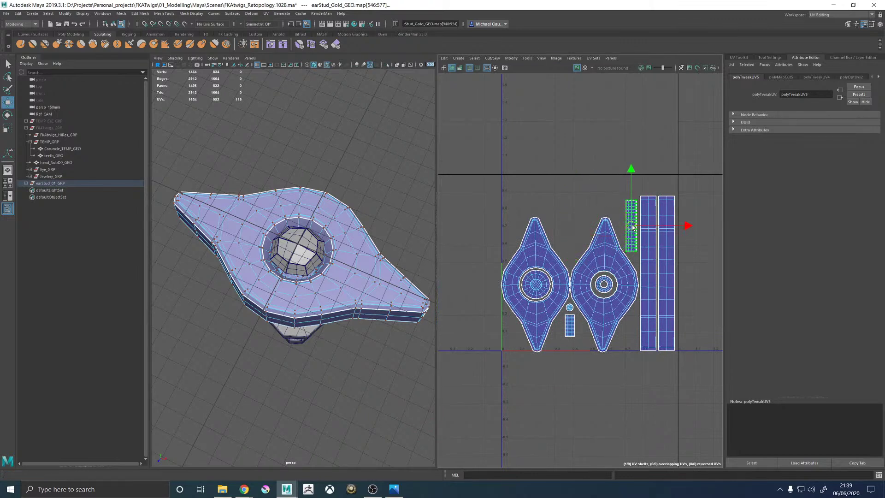
left_click(570, 325)
left_click_drag(569, 324, 630, 335)
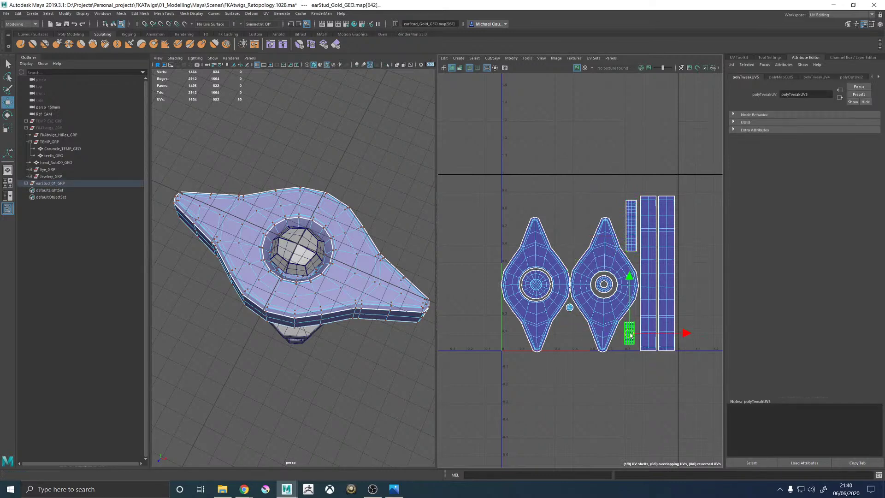
Step: Return the gold plate to object mode, select the earring pin, and isolate it in the viewport
scroll(578, 276, "down", 3)
left_click_drag(482, 222, 719, 390)
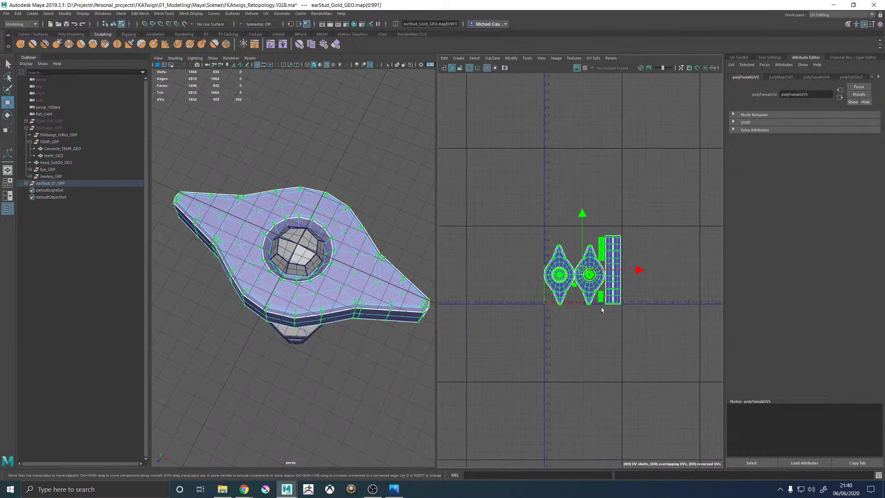
key("F8")
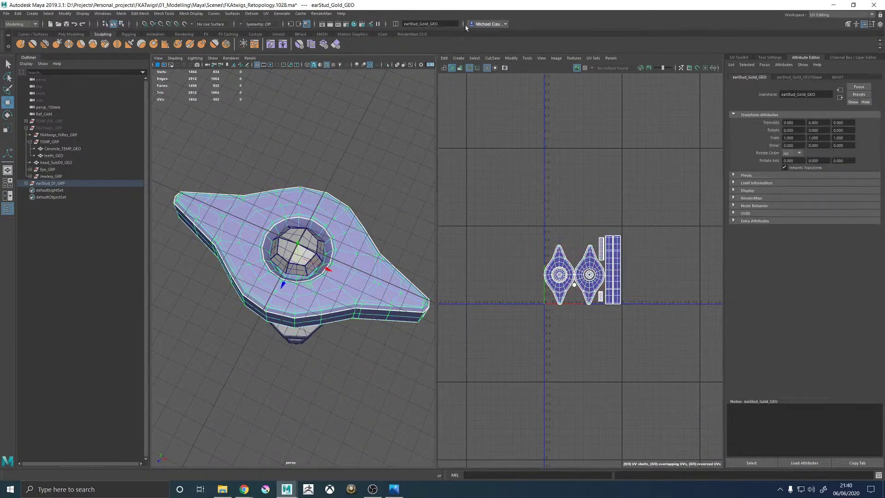
left_click_drag(318, 353, 306, 259, "alt")
left_click(304, 263)
key("f")
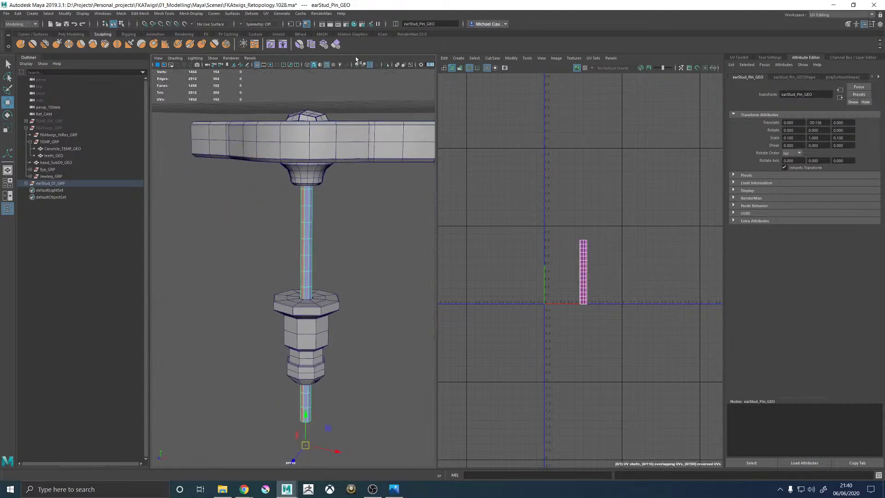
left_click(387, 65)
left_click_drag(323, 180, 303, 181, "alt")
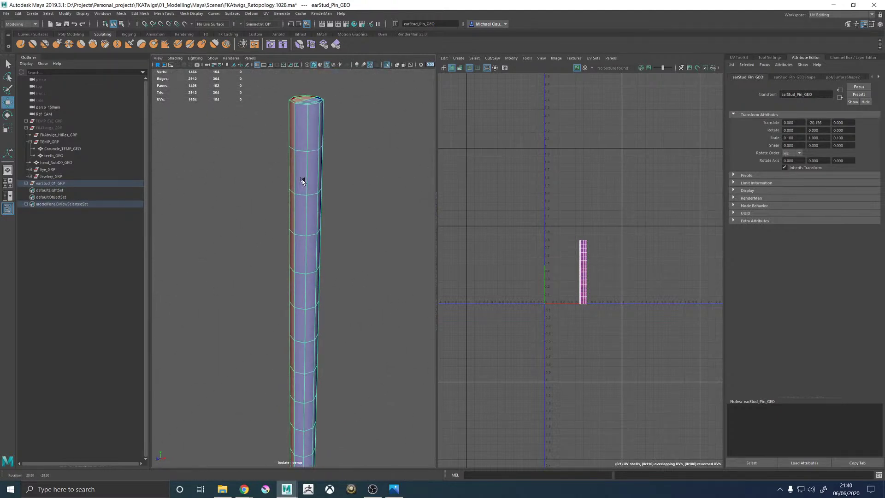
Step: Select a lengthwise edge line along the pin's shaft as a UV seam
key("F10")
left_click(315, 100)
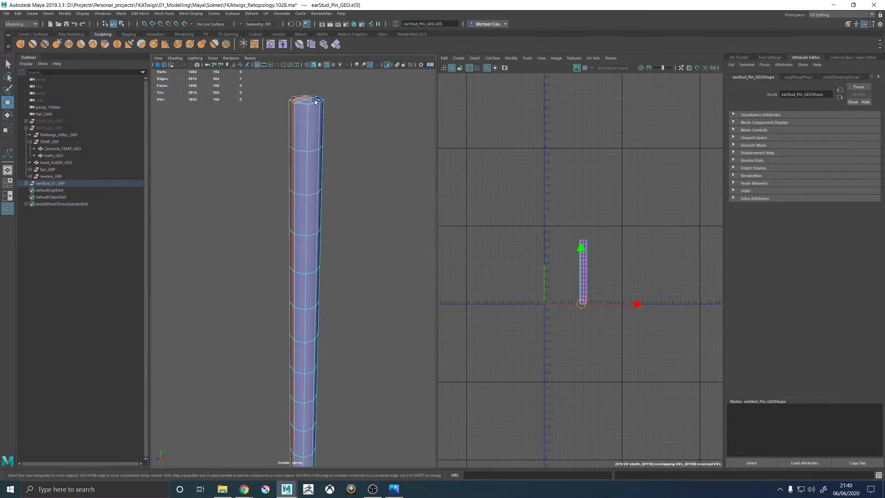
left_click(313, 106)
key("q")
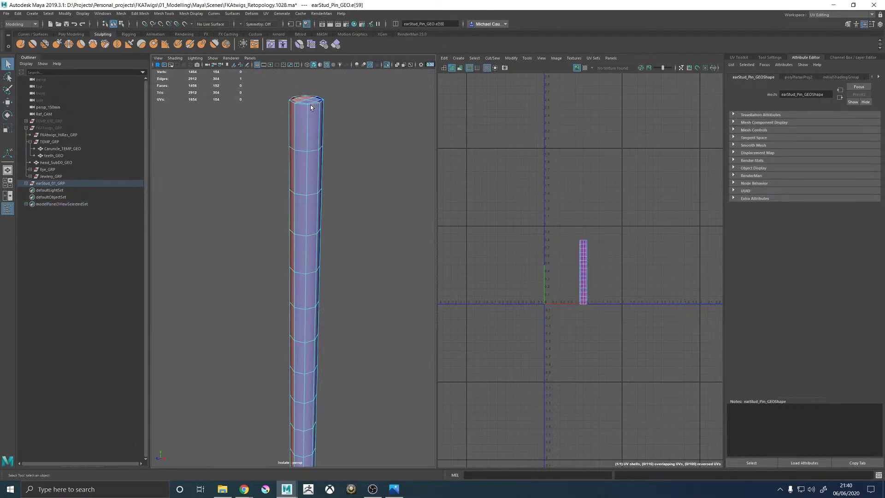
left_click_drag(330, 212, 276, 216, "alt")
double_click(269, 172, "shift")
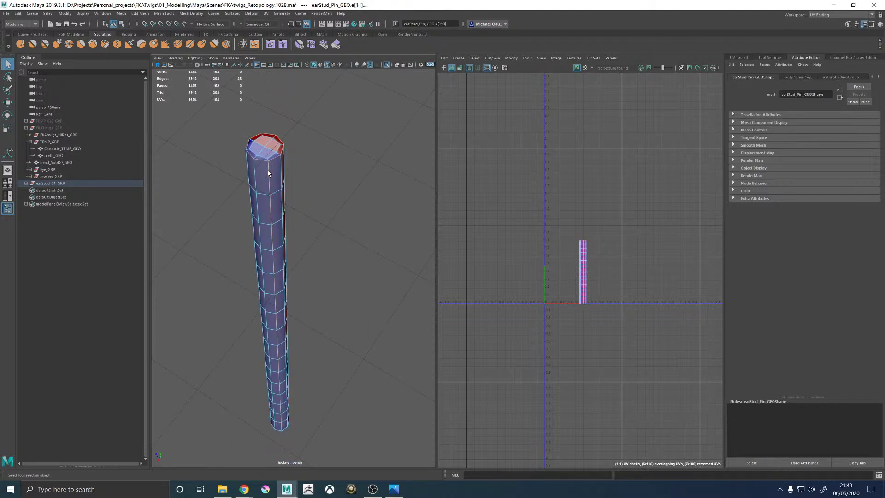
right_click_drag(282, 180, 322, 177, "alt")
middle_click_drag(277, 138, 316, 220, "alt")
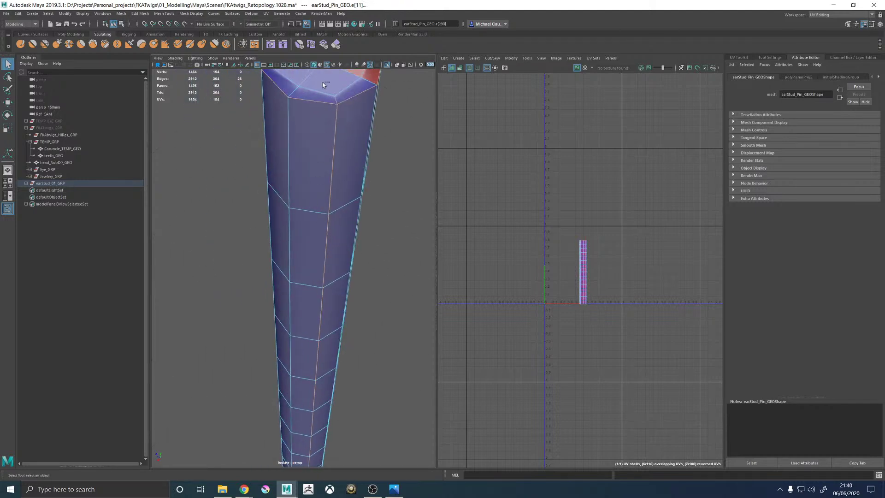
Step: Complete the seam selection with the edge loops around the pin's two ends, and cut the UVs along it
left_click_drag(338, 98, 341, 100, "ctrl")
right_click_drag(352, 239, 308, 263, "alt")
left_click_drag(308, 262, 283, 143, "alt")
middle_click_drag(317, 280, 256, 216, "alt")
right_click_drag(257, 217, 361, 270, "alt")
middle_click_drag(285, 212, 324, 254, "alt")
right_click_drag(324, 255, 291, 198, "alt")
double_click(264, 197, "shift")
left_click_drag(329, 206, 373, 228, "alt")
right_click_drag(374, 227, 264, 212, "alt")
left_click_drag(265, 212, 292, 271, "alt")
right_click_drag(633, 187, 600, 203, "shift")
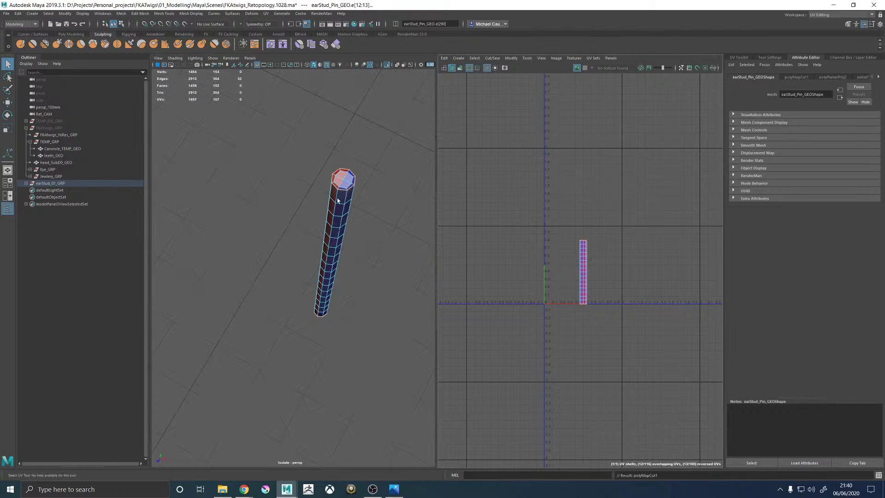
Step: Select all faces of the pin's shaft, convert the selection to edges, and cut the UVs along those edges
right_click(331, 211)
right_click_drag(332, 210, 363, 225)
left_click(343, 225)
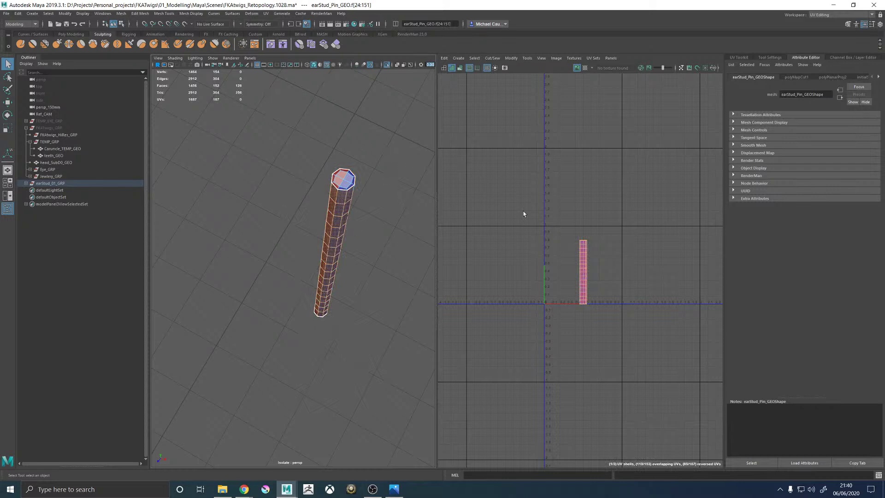
left_click_drag(387, 222, 327, 170, "alt")
right_click(333, 161, "shift")
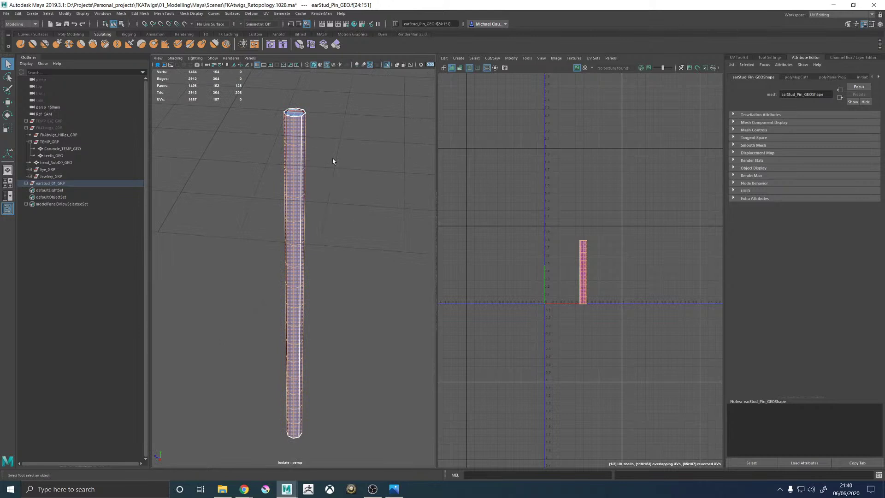
right_click(347, 170, "ctrl")
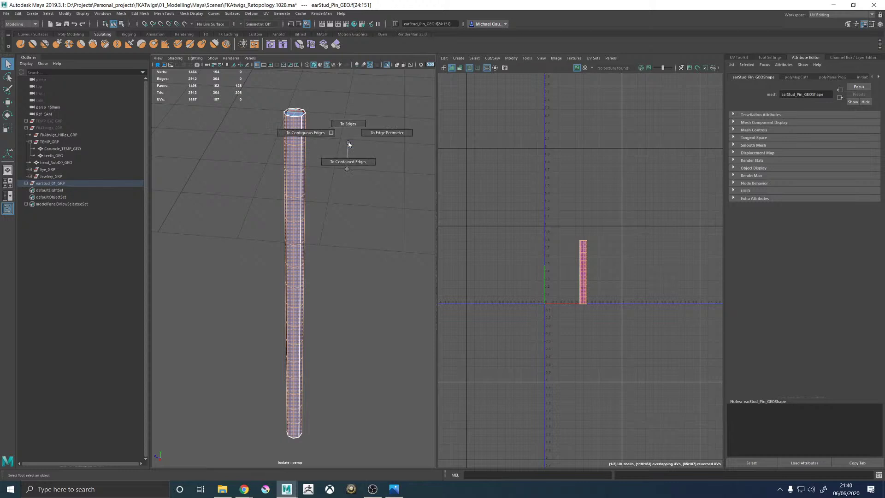
left_click(348, 143)
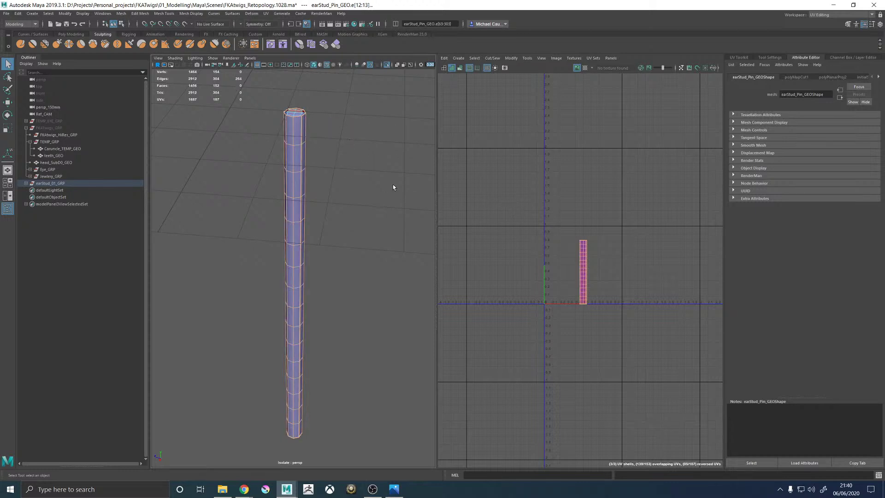
right_click_drag(534, 220, 505, 230, "shift")
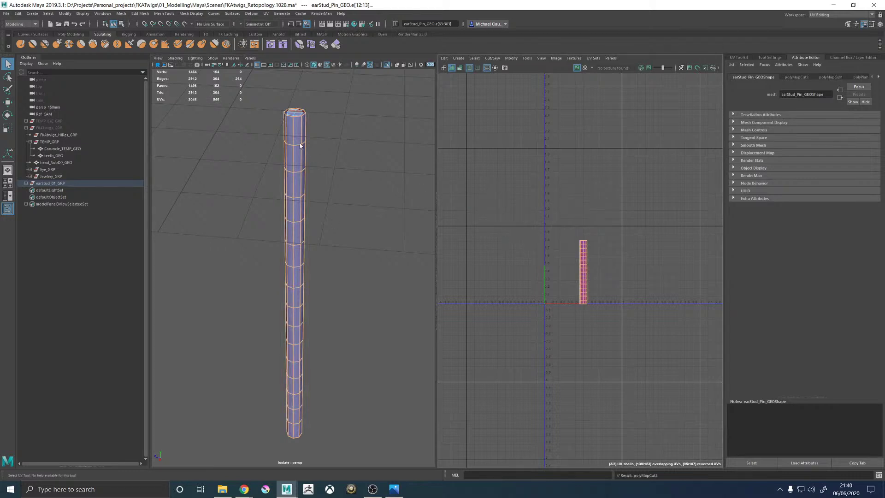
Step: Try to normalize the shaft faces' UVs collectively along U and V, and undo the normalization
mouse_move(347, 134)
right_mouse_down("shift")
mouse_move(349, 162)
mouse_move(348, 140)
right_mouse_up("shift")
right_click_drag(593, 230, 576, 218, "shift")
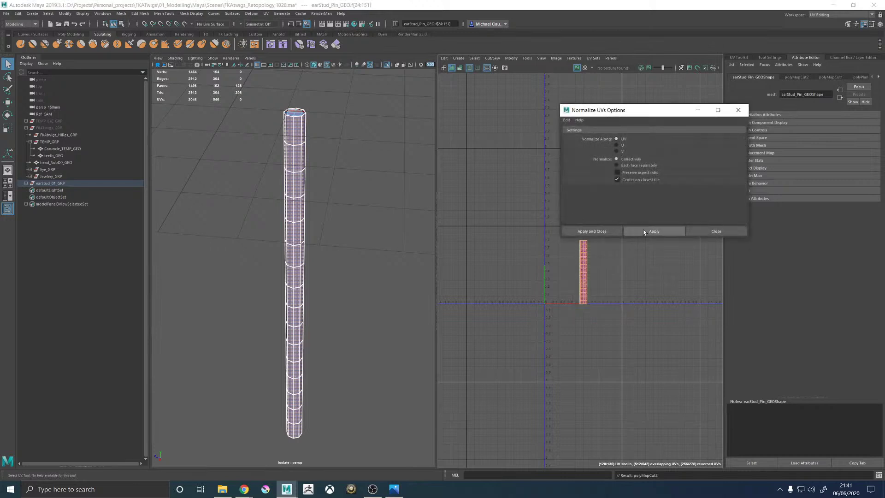
left_click(715, 232)
right_click_drag(678, 278, 644, 270, "shift")
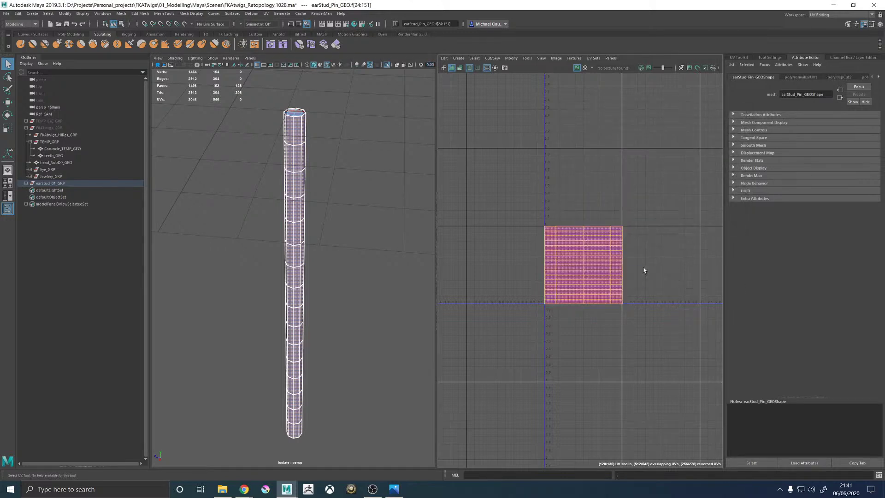
key("ctrl+z")
right_click_drag(630, 237, 632, 236, "shift")
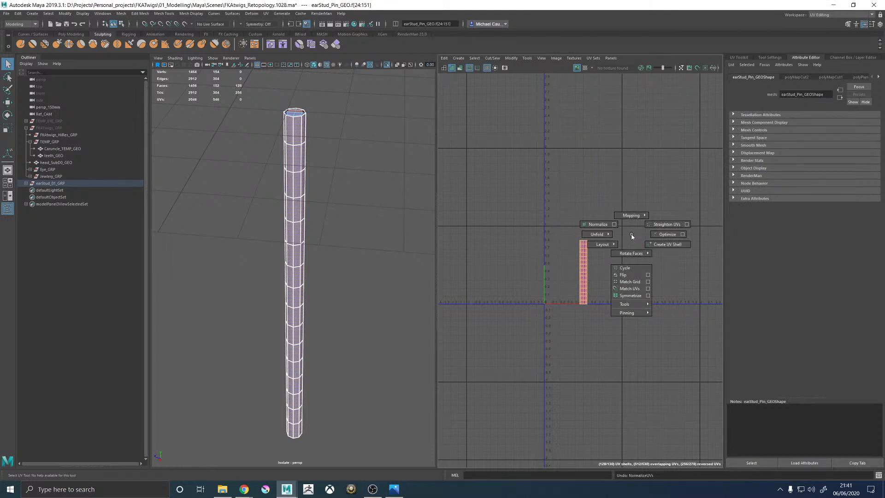
right_click_drag(631, 234, 632, 234, "shift")
left_click(474, 58)
mouse_move(487, 59)
mouse_move(519, 59)
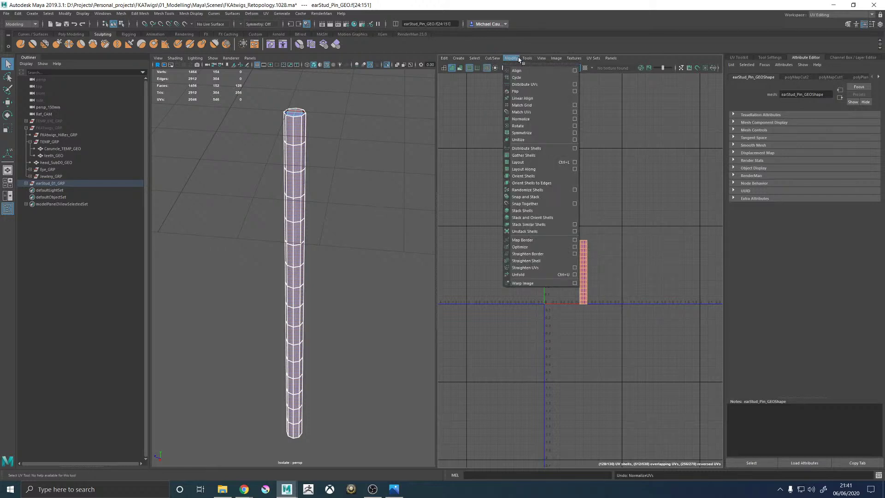
left_click(638, 221)
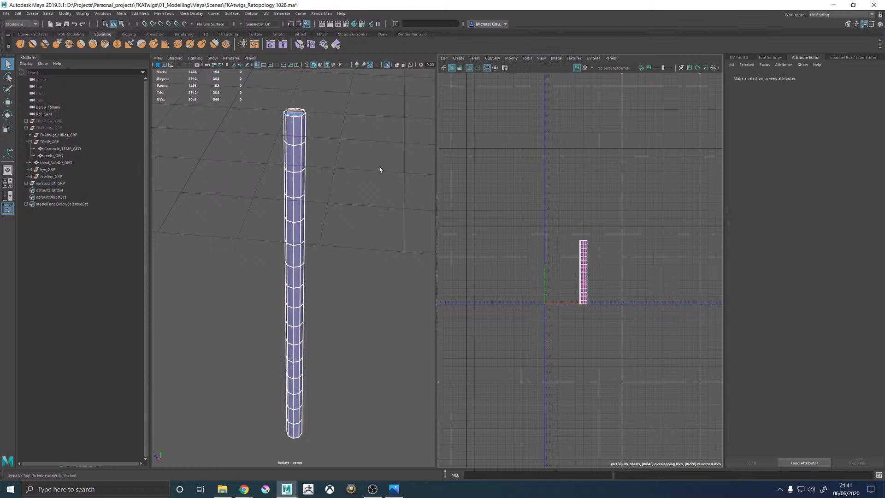
Step: Select the pin's top cap UV shell and move it away from the shaft shells into empty space beyond their upper end
right_click(295, 117)
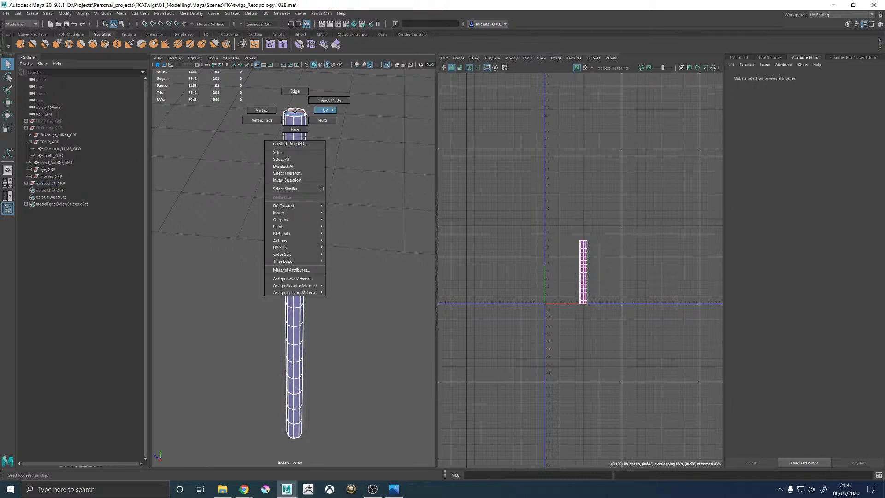
left_click(592, 235)
scroll(584, 215, "up", 5)
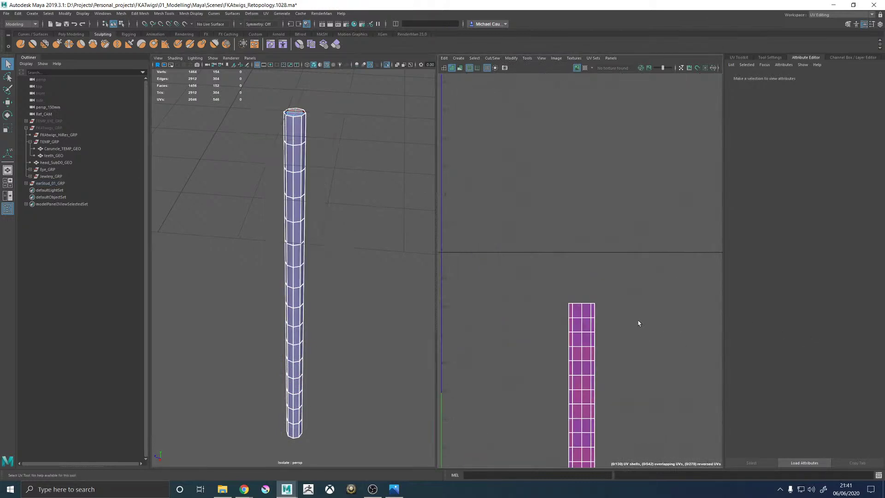
middle_click_drag(638, 322, 612, 285, "alt")
right_click(579, 279)
right_click_drag(580, 279, 548, 268)
left_click_drag(538, 260, 640, 237)
key("w")
right_click_drag(654, 272, 565, 282, "alt")
middle_click_drag(646, 346, 618, 251, "alt")
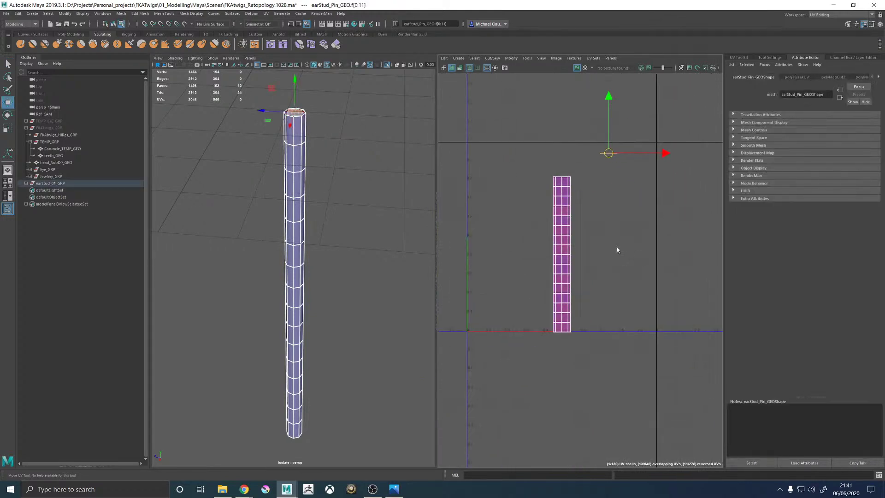
Step: Move the pin's top cap UV shell farther up, and place the bottom cap's shell beside it beyond the shaft shells
left_click_drag(608, 152, 596, 105)
left_click_drag(550, 331, 568, 106)
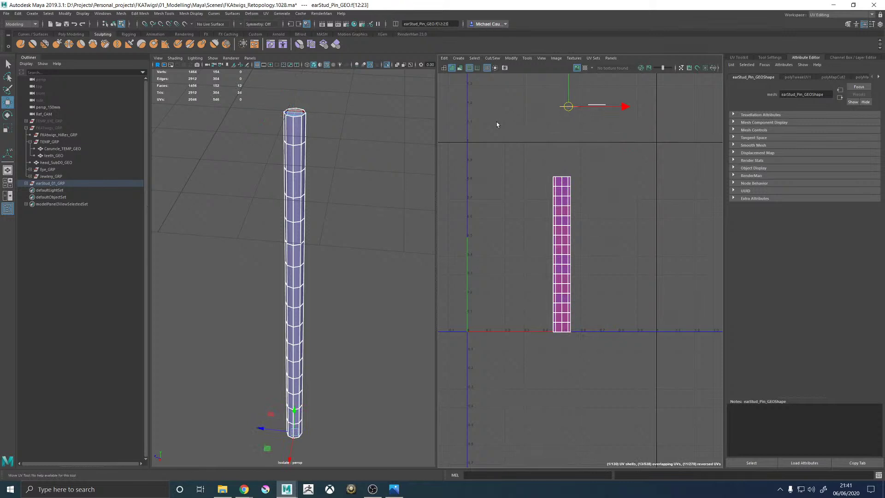
Step: Select all UV faces of the pin's shaft and unitize them to the 0–1 tile
right_click_drag(547, 181, 576, 182)
left_click_drag(532, 150, 648, 370)
right_click_drag(618, 249, 603, 310, "shift")
Step: Select one lengthwise edge loop of the shaft without its cap edge, and add the edge loop around the pin's upper end
scroll(553, 277, "down", 2)
middle_click_drag(290, 165, 292, 216, "alt")
right_click_drag(313, 240, 312, 208)
double_click(307, 205)
scroll(322, 250, "up", 6)
left_click_drag(352, 296, 291, 226, "alt")
middle_click_drag(291, 227, 313, 359, "alt")
scroll(314, 245, "up", 3)
left_click_drag(313, 245, 297, 231, "alt")
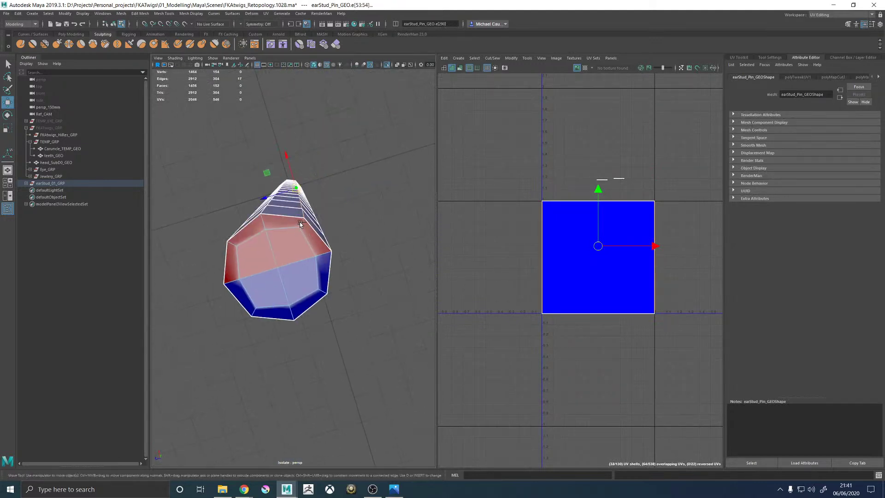
left_click_drag(308, 183, 314, 274, "alt")
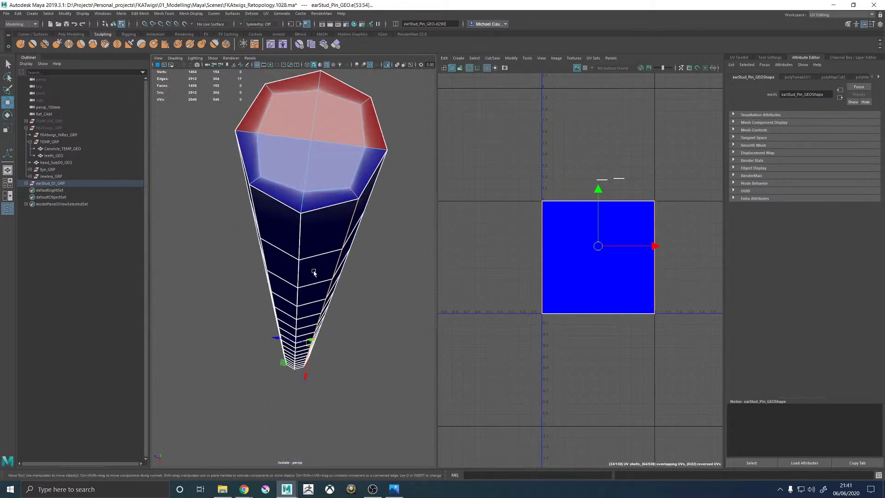
left_click(354, 192, "shift")
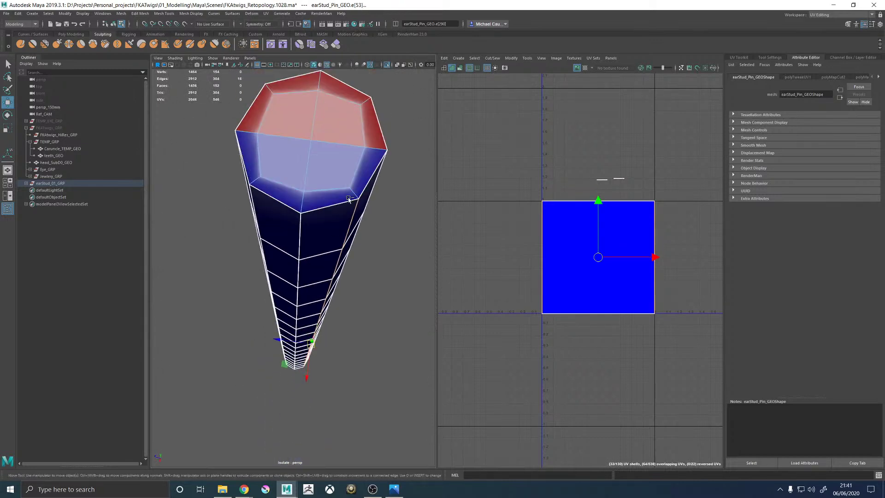
double_click(321, 209, "shift")
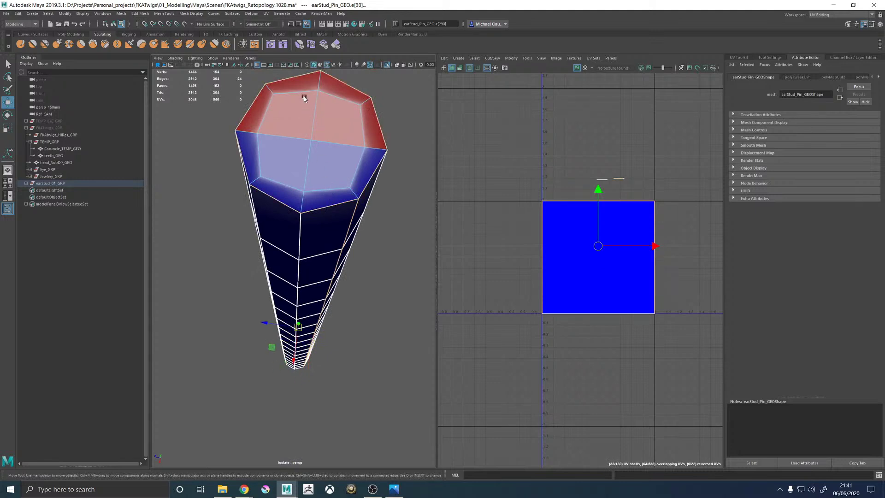
Step: Add all top cap edges to the seam selection, leaving out the extra lengthwise edges of the uppermost shaft row
left_click(319, 82, "shift")
left_click(373, 149, "shift")
left_click(357, 175, "shift")
double_click(351, 191, "shift")
left_click(361, 128, "shift")
left_click(346, 100, "shift")
left_click_drag(295, 166, 310, 111, "alt")
middle_click_drag(310, 110, 293, 309, "alt")
left_click_drag(292, 308, 281, 188, "alt")
left_click_drag(227, 116, 375, 192)
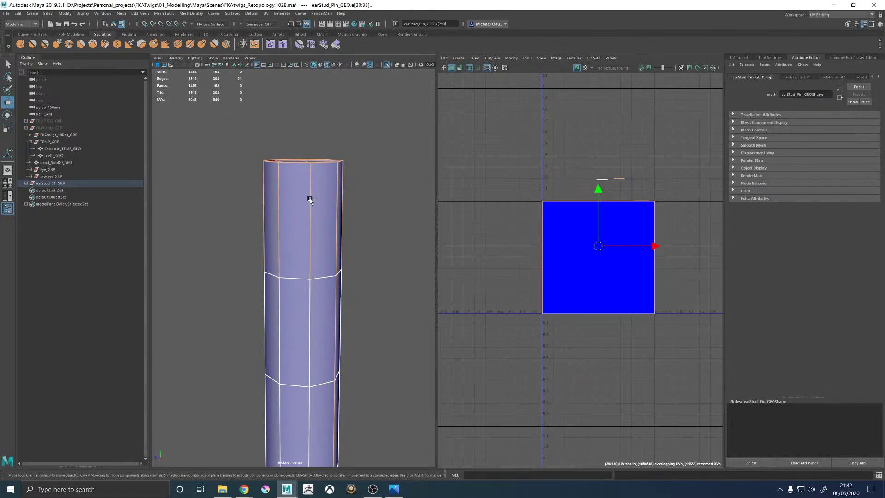
right_click_drag(280, 197, 279, 110, "alt")
middle_click_drag(281, 247, 275, 158, "alt")
right_click_drag(275, 158, 401, 227, "alt")
Step: Add the bottom end loop and cap edges to the selection, leaving out the extra lengthwise edges of the lowest shaft row
middle_click_drag(401, 227, 296, 350, "alt")
middle_click_drag(327, 88, 316, 205, "alt")
middle_click_drag(425, 201, 336, 203, "alt")
right_click_drag(336, 203, 268, 198, "alt")
left_click_drag(201, 205, 395, 328, "shift")
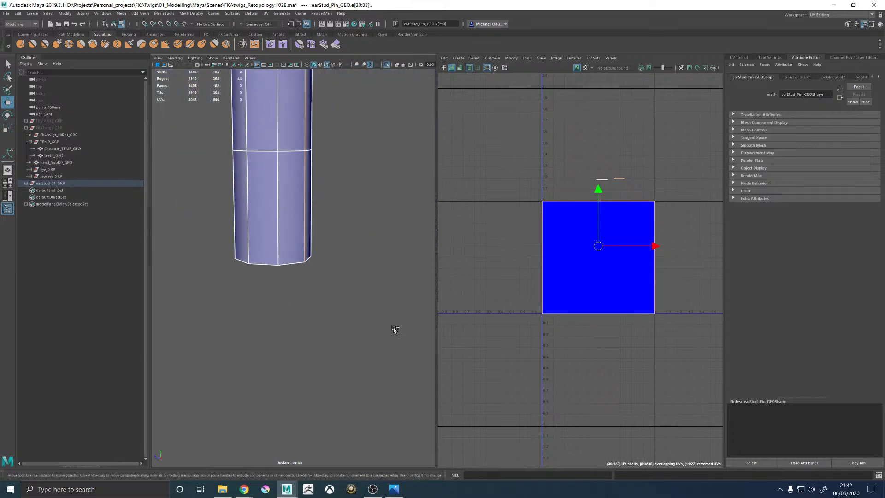
left_click(278, 199, "ctrl")
double_click(247, 197, "ctrl")
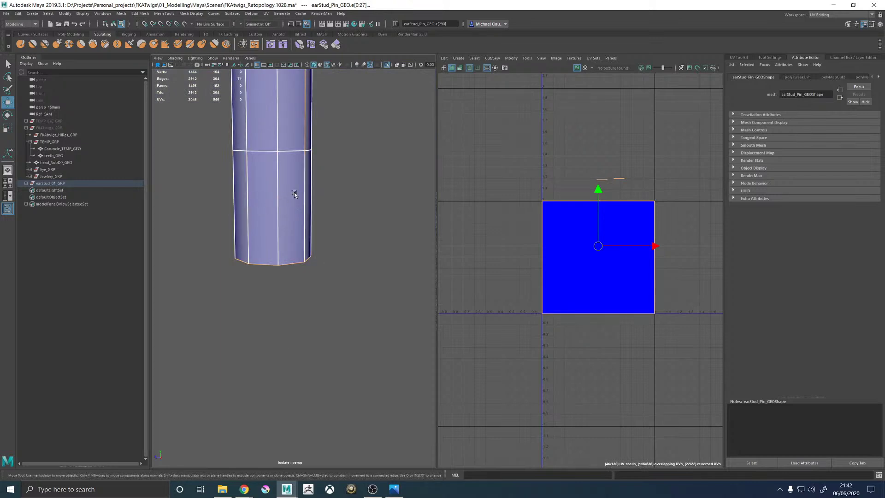
left_click(303, 185, "shift")
left_click_drag(323, 164, 316, 258, "alt")
Step: Invert the edge selection and move and sew the UVs along the shaft's remaining edges
right_click_drag(316, 259, 165, 279, "alt")
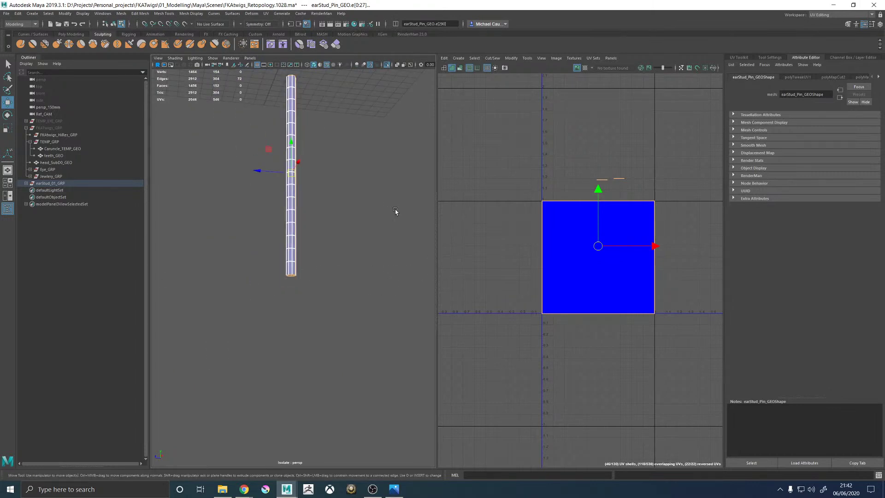
right_click_drag(358, 207, 278, 161, "alt")
left_click_drag(253, 158, 401, 353, "shift")
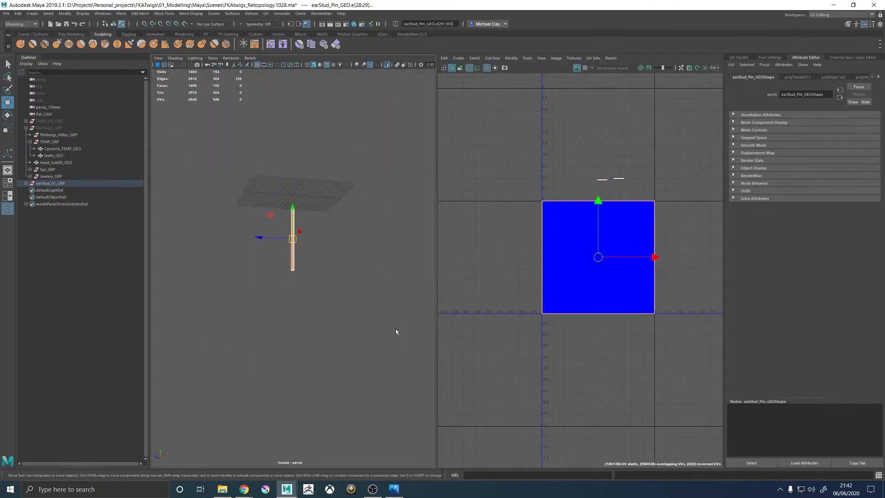
right_click_drag(484, 164, 479, 146, "shift")
right_click_drag(642, 235, 484, 242, "alt")
right_click_drag(681, 235, 610, 281, "alt")
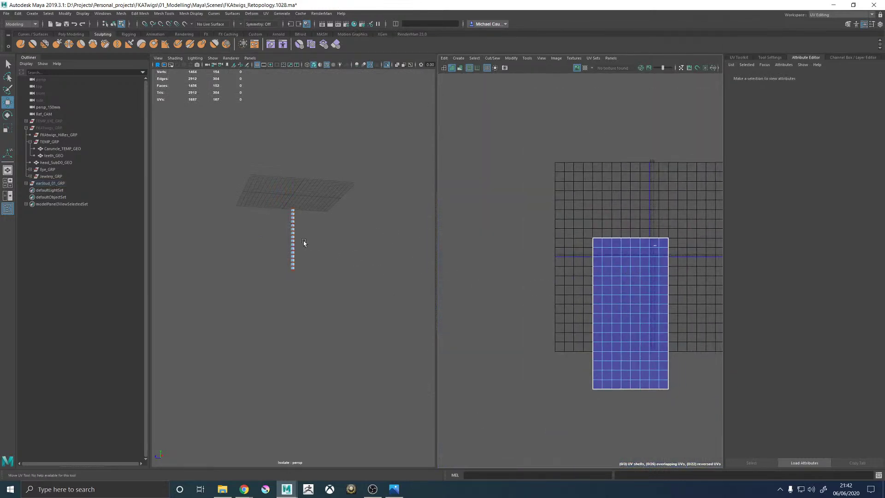
Step: Stretch the shaft's UV shell along V into a long narrow strip, and display the checker map on the pin
key("f")
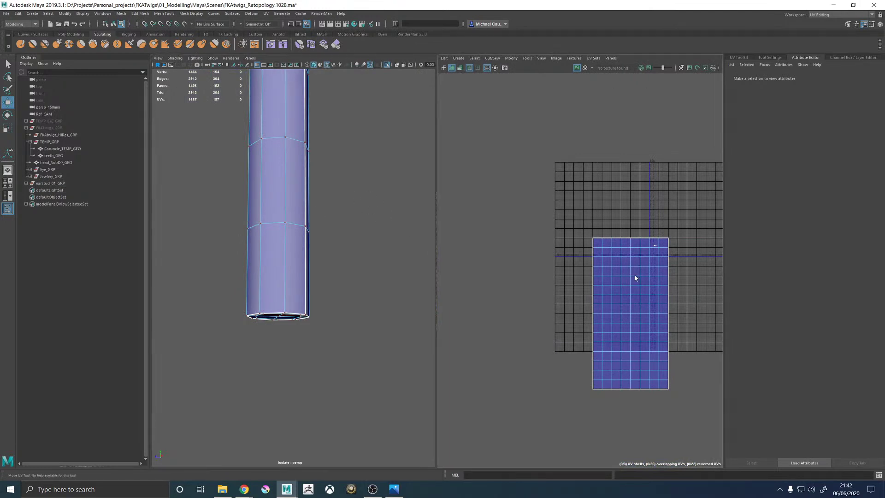
left_click(631, 279)
key("r")
left_click_drag(630, 257, 623, 115)
right_click_drag(652, 219, 582, 254, "alt")
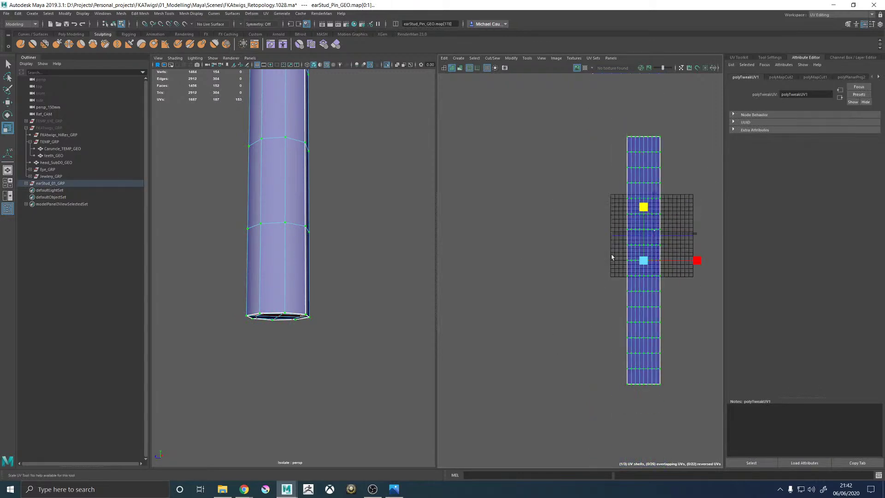
left_click(585, 68)
right_click_drag(226, 184, 290, 221, "alt")
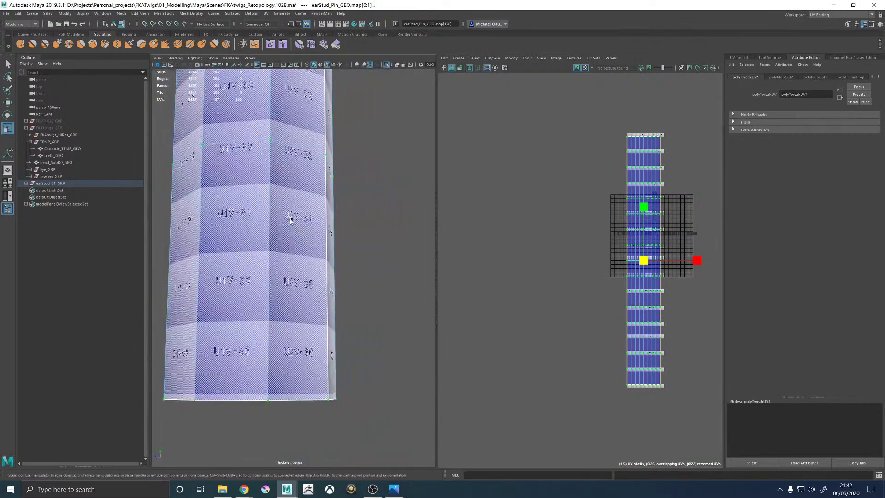
Step: Scale the shaft's UV shell down uniformly and move it toward the cap shells near the 0–1 tile
left_click_drag(643, 262, 587, 270)
middle_click_drag(645, 257, 612, 299, "alt")
key("w")
left_click_drag(613, 308, 626, 277)
key("f")
right_click_drag(649, 285, 341, 275, "alt")
right_click_drag(652, 259, 372, 255, "alt")
middle_click_drag(684, 235, 616, 248, "alt")
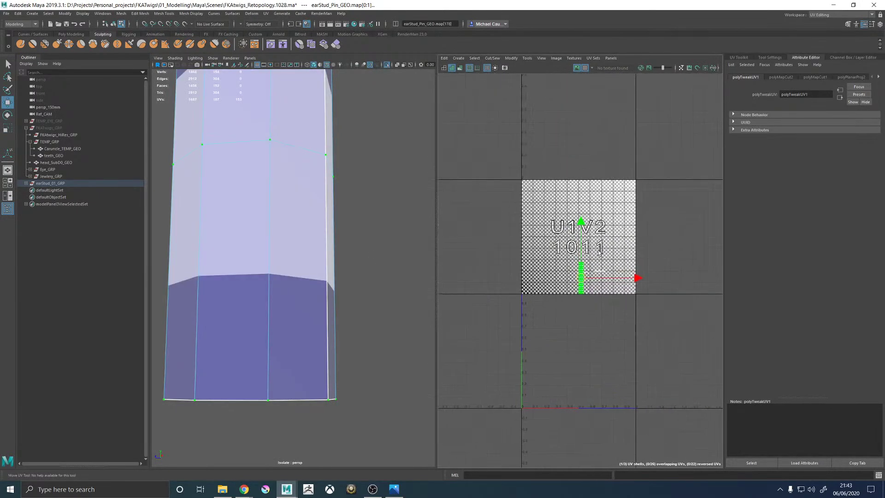
Step: Resize the shaft's UV shell to fit inside the 0–1 tile and place it upright near the tile's left edge
left_click_drag(581, 278, 693, 378)
key("r")
key("w")
key("r")
left_click_drag(560, 361, 537, 351)
key("w")
Step: Unfold the two cap UV shells into octagons and move them clear of the shaft's strip
left_click_drag(562, 251, 629, 282)
right_click_drag(624, 272, 594, 282, "shift")
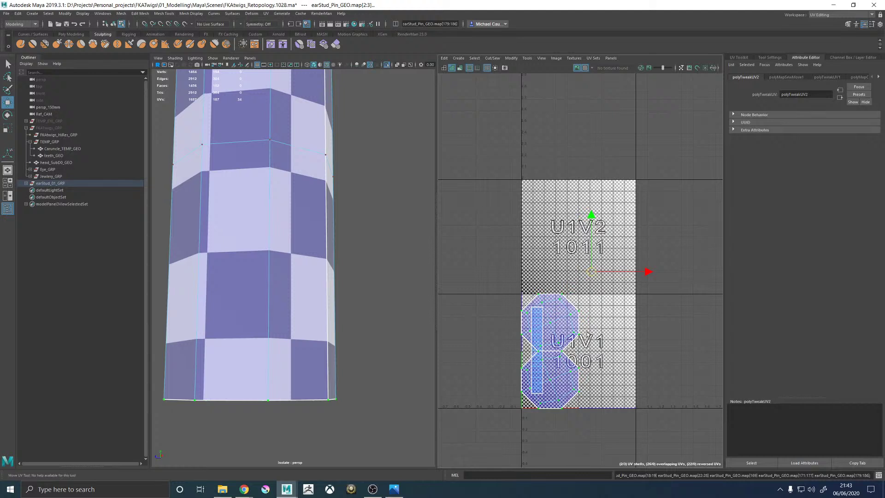
left_click_drag(585, 276, 608, 278)
Step: Scale both cap UV shells down together to about the shaft strip's width and move them above its upper end
key("r")
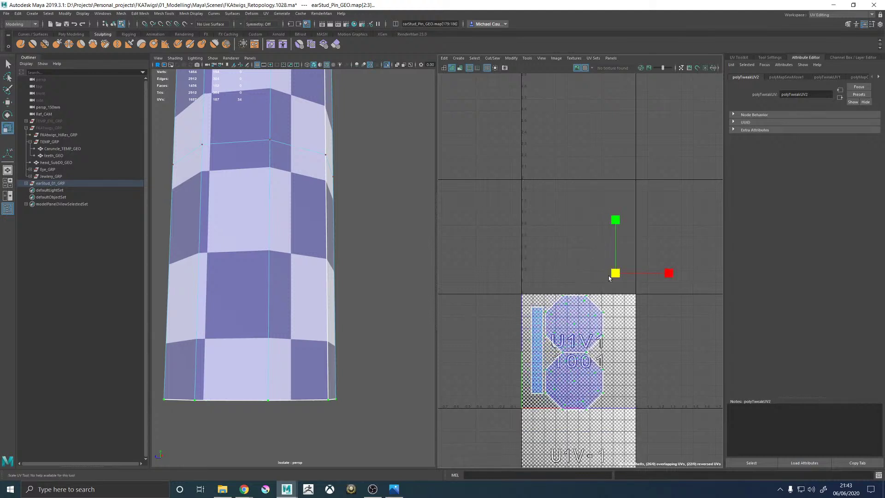
left_click(588, 318)
left_click(575, 327)
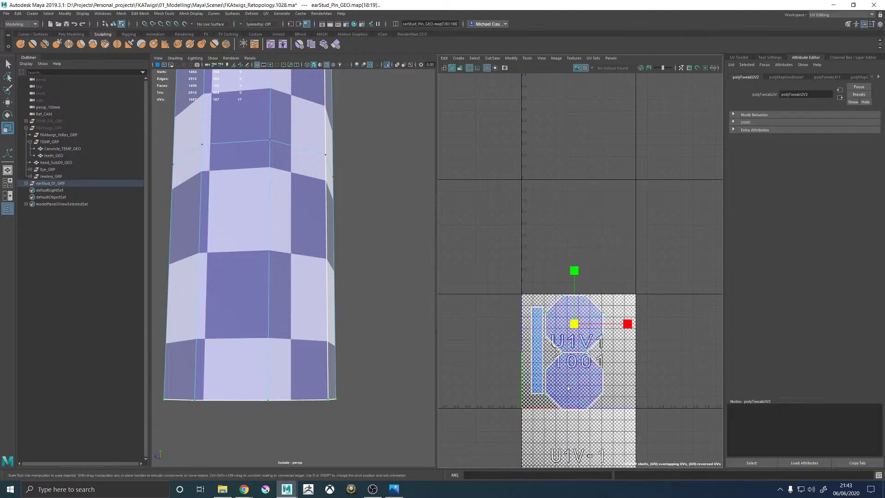
left_click(575, 384, "shift")
left_click_drag(574, 352, 540, 361)
scroll(518, 323, "up", 3)
key("w")
left_click_drag(606, 365, 538, 291)
scroll(540, 271, "up", 3)
key("r")
key("w")
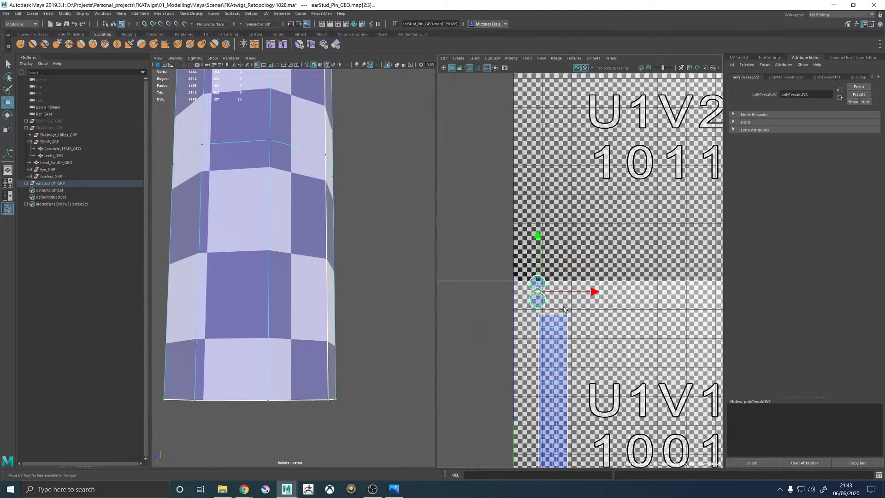
Step: Move the upper cap UV shell down beside the other cap shell, inside the 0–1 tile
left_click(563, 305)
left_click(537, 285)
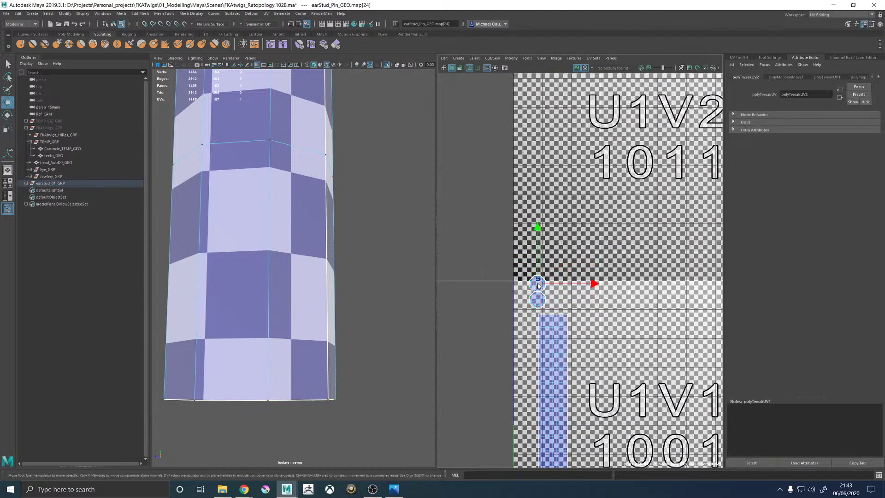
left_click_drag(538, 284, 560, 299)
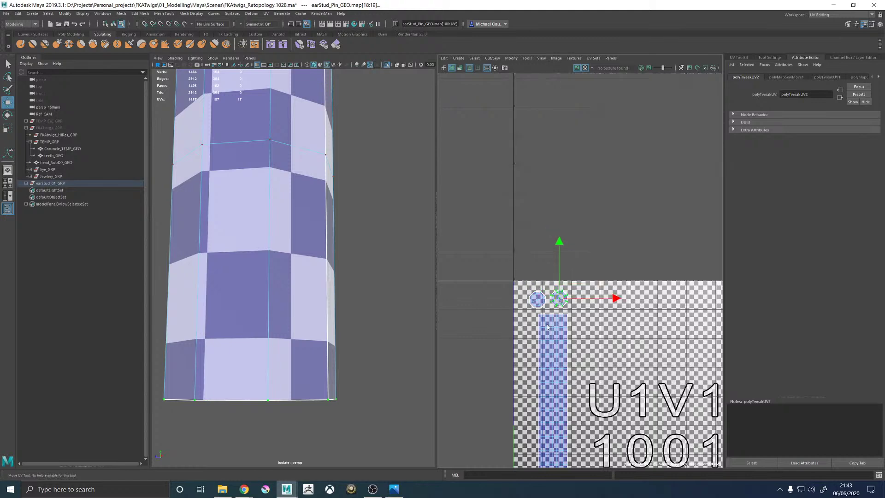
Step: Select the shaft's UV shell and shift it slightly closer to the left edge of the 0–1 tile
scroll(547, 326, "down", 3)
left_click(567, 364)
left_click_drag(566, 364, 557, 364)
right_click_drag(552, 314, 726, 378, "alt")
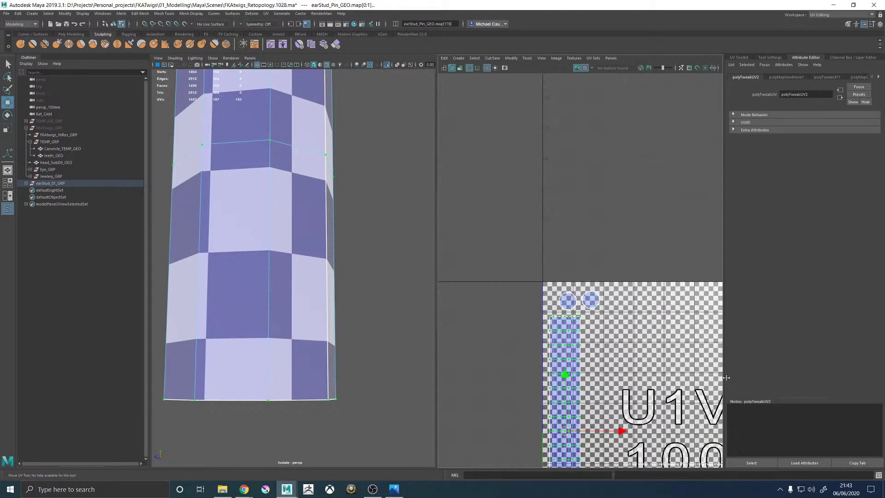
Step: Select both cap UV shells and move them together so they sit centred above the shaft's strip
left_click(567, 300)
left_click(591, 300, "shift")
left_click_drag(577, 300, 565, 299)
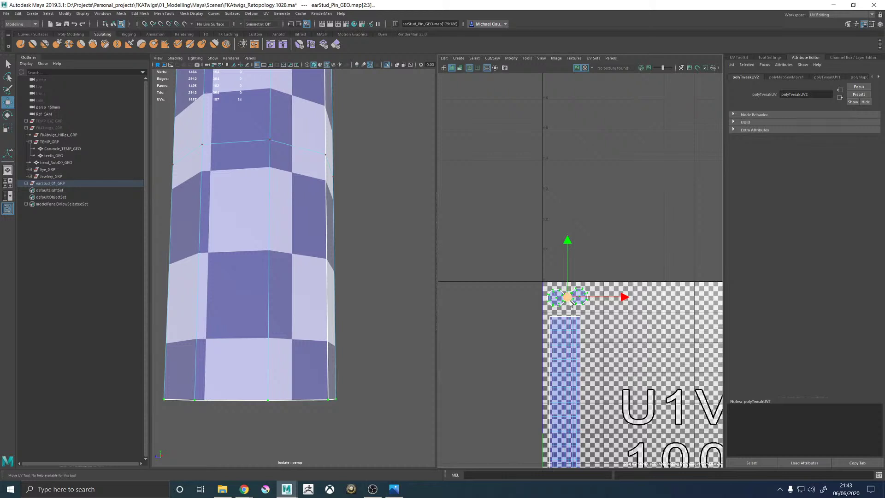
left_click(617, 250)
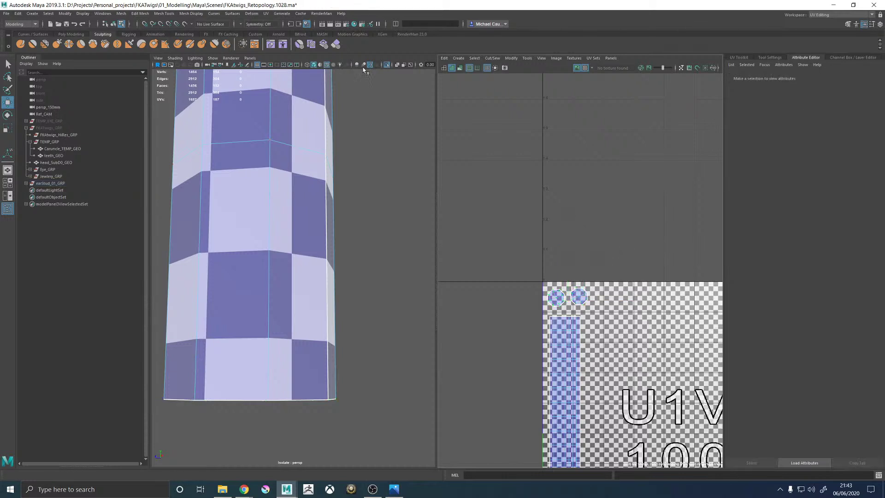
Step: End the pin's isolation to show the other ear stud parts, and select the earring back as an object
left_click(386, 65)
scroll(366, 143, "down", 8)
left_click_drag(317, 214, 335, 220, "alt")
left_click(304, 155)
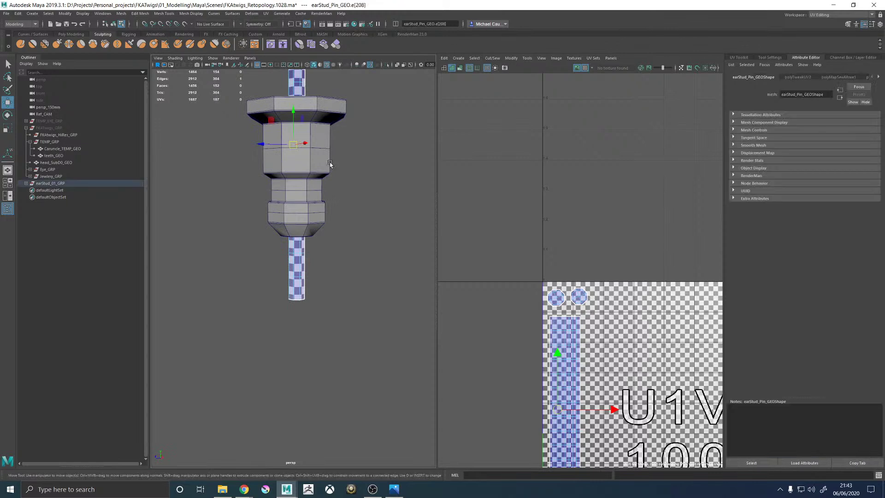
left_click_drag(347, 147, 287, 177, "alt")
right_click_drag(288, 177, 344, 130)
left_click(287, 224)
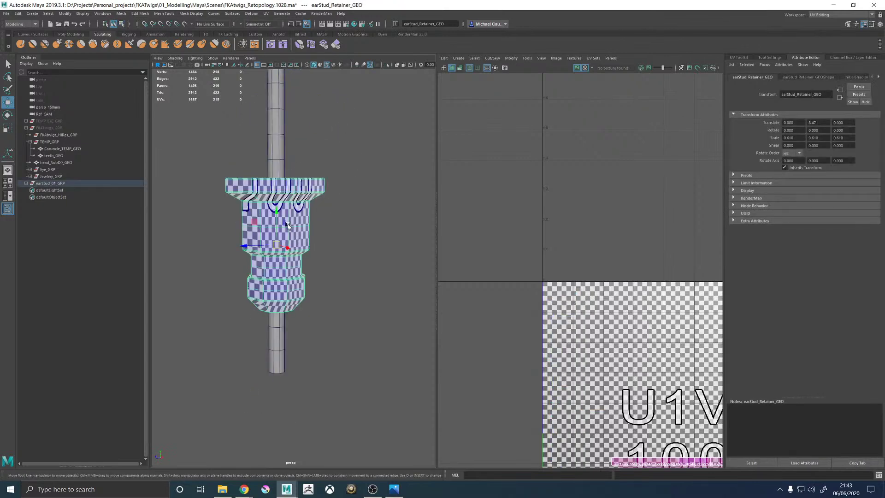
left_click_drag(293, 157, 293, 191, "alt")
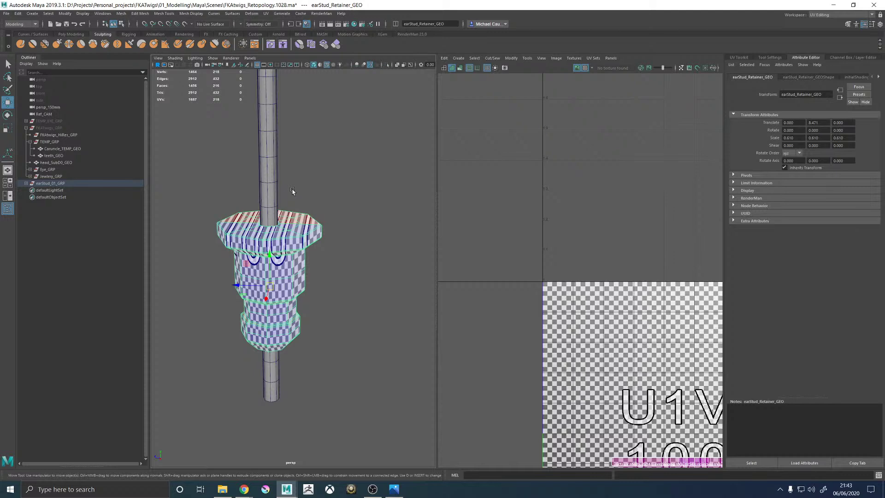
Step: Isolate the earring back in the viewport and inspect its flange, pin hole and body from all sides
scroll(282, 277, "up", 10)
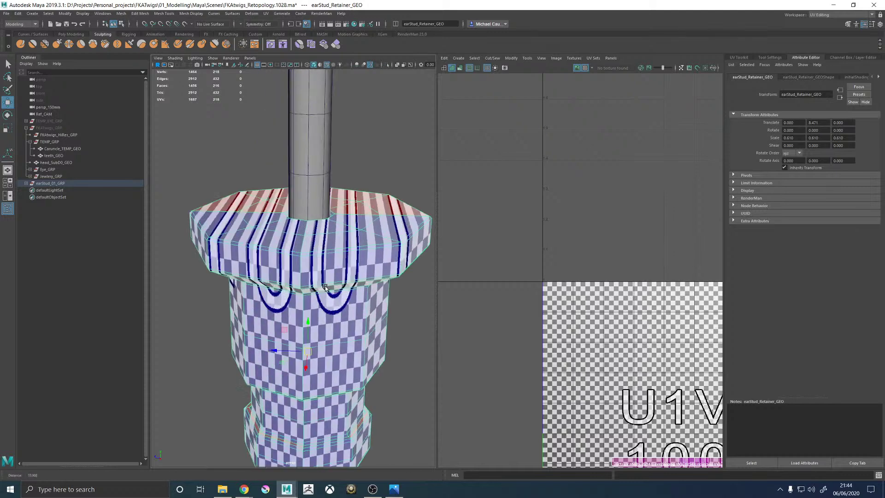
scroll(282, 241, "up", 5)
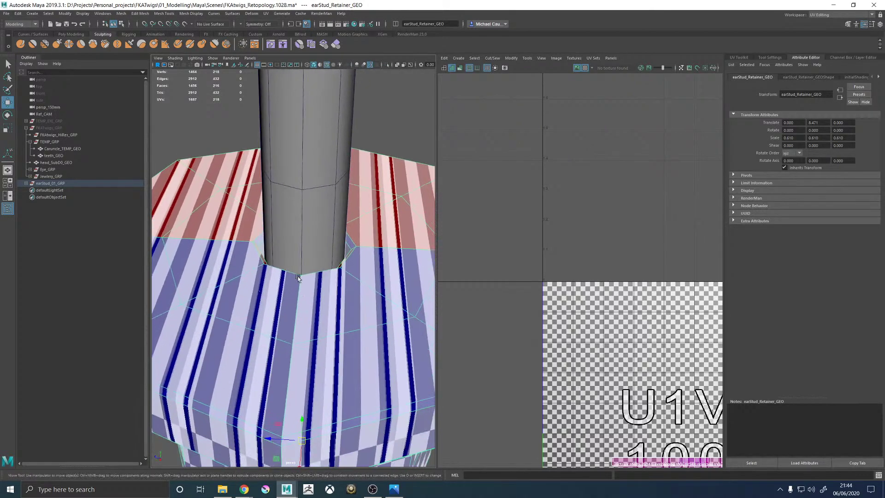
left_click(386, 66)
left_click_drag(341, 203, 292, 210, "alt")
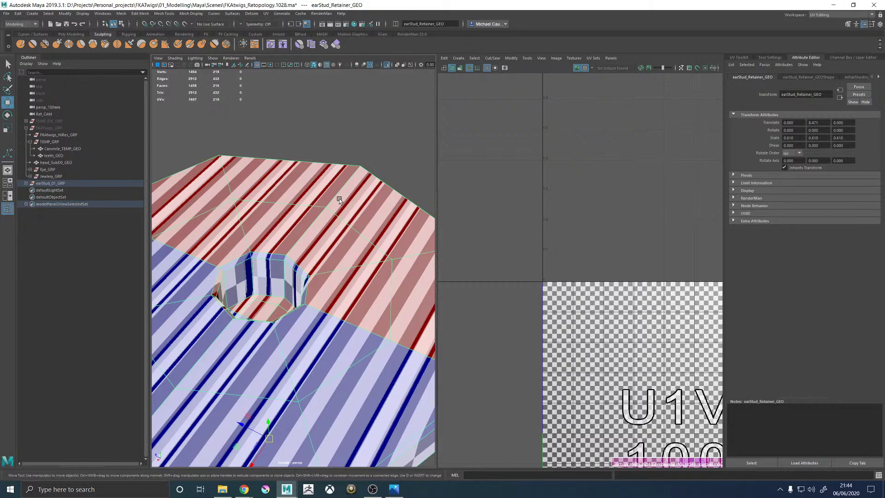
middle_click_drag(272, 243, 319, 225, "alt")
right_click_drag(360, 203, 305, 263, "alt")
left_click_drag(330, 298, 308, 254, "alt")
scroll(308, 256, "up", 8)
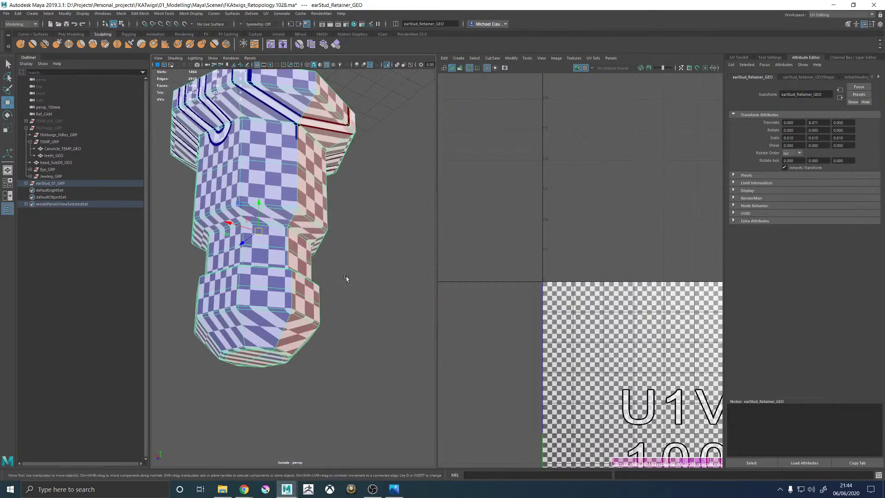
Step: Select seam edges running lengthwise along the earring back's body and around its rounded end cap
left_click_drag(271, 291, 300, 233, "alt")
right_click_drag(300, 232, 310, 272, "alt")
right_click_drag(273, 213, 276, 197)
double_click(276, 196)
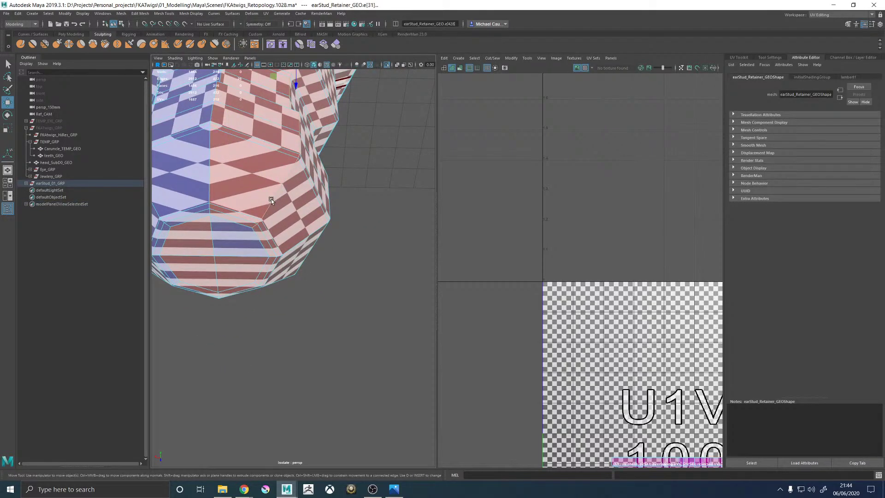
double_click(256, 225, "shift")
key("ctrl+z")
scroll(282, 266, "down", 8)
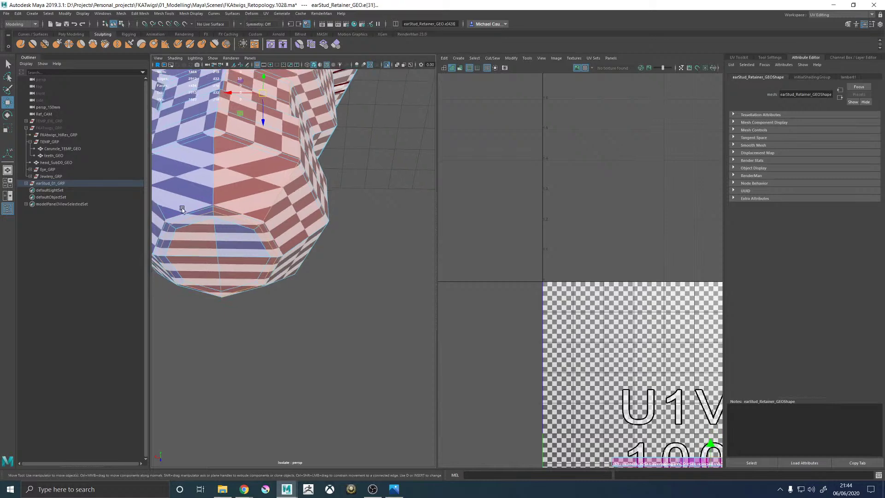
Step: Add the edge loop around the flange's top rim and the seam edges of the pin hole to the selection
right_click_drag(282, 276, 377, 181, "alt")
left_click_drag(378, 182, 340, 226, "alt")
middle_click_drag(292, 230, 321, 233, "alt")
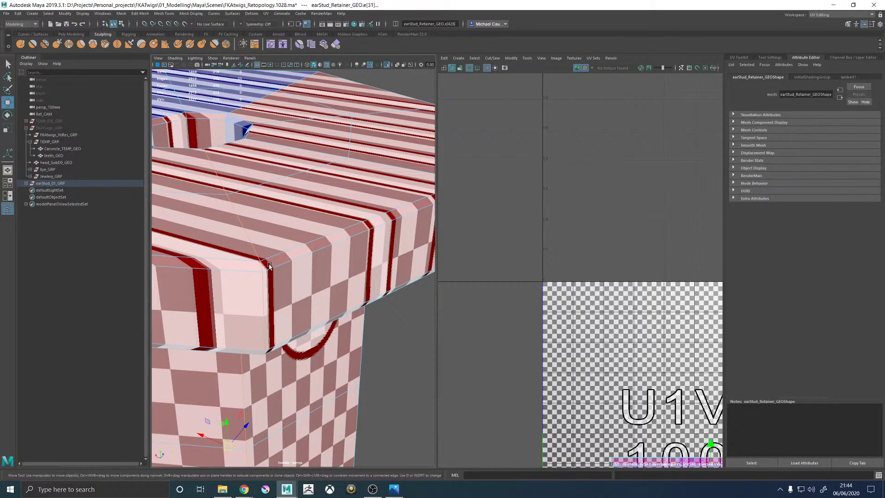
double_click(270, 270, "shift")
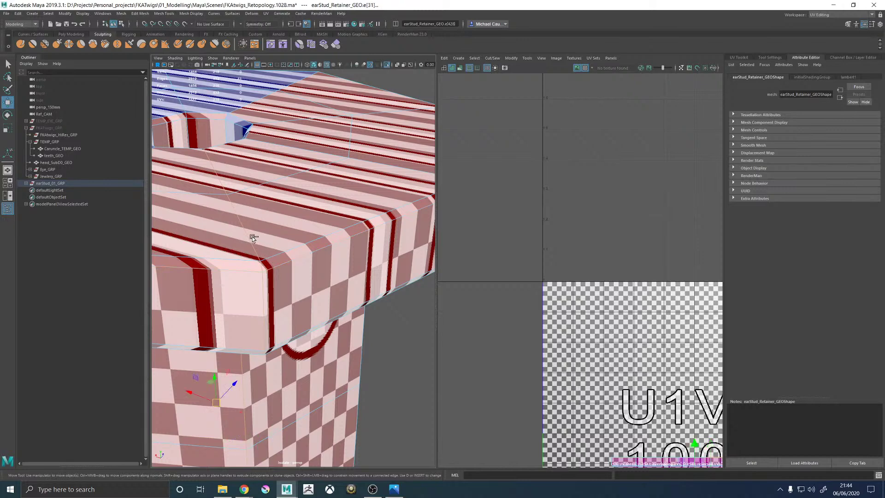
left_click_drag(231, 224, 377, 239, "alt")
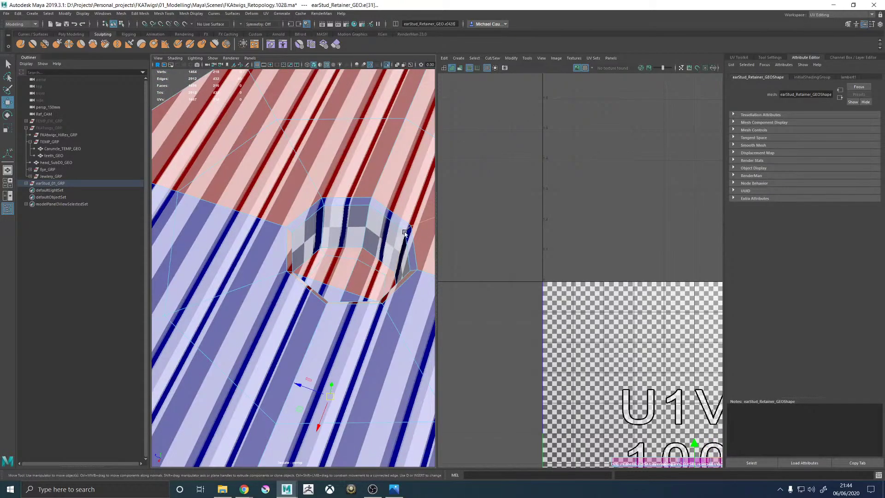
left_click(389, 273, "ctrl")
left_click(396, 222, "shift")
Step: Cut the earring back's UVs along the selected seam edges
key("f")
left_click_drag(371, 245, 268, 247, "alt")
middle_click_drag(267, 247, 261, 165, "alt")
right_click_drag(261, 165, 320, 319, "alt")
left_click_drag(320, 319, 315, 300, "alt")
right_click_drag(300, 242, 273, 244, "alt")
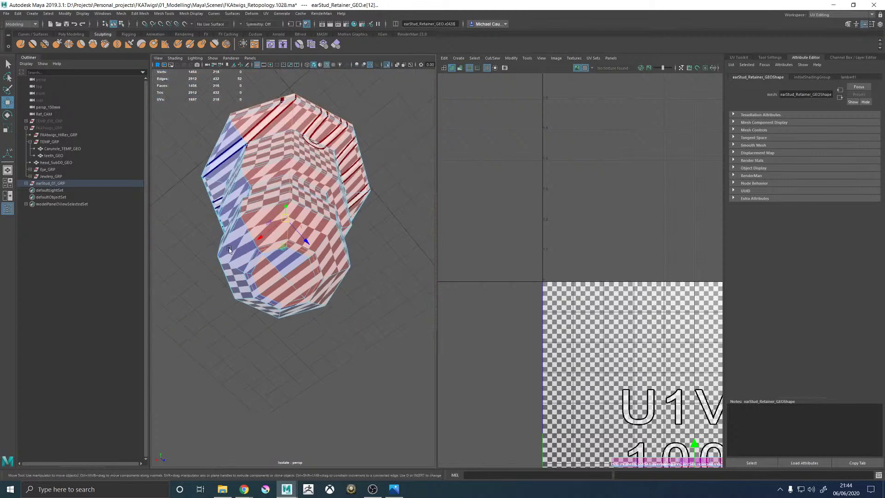
right_click(600, 334, "shift")
left_click(574, 343)
Step: Unfold all of the earring back's UVs into separate shells
scroll(536, 330, "down", 5)
right_click(537, 330, "shift")
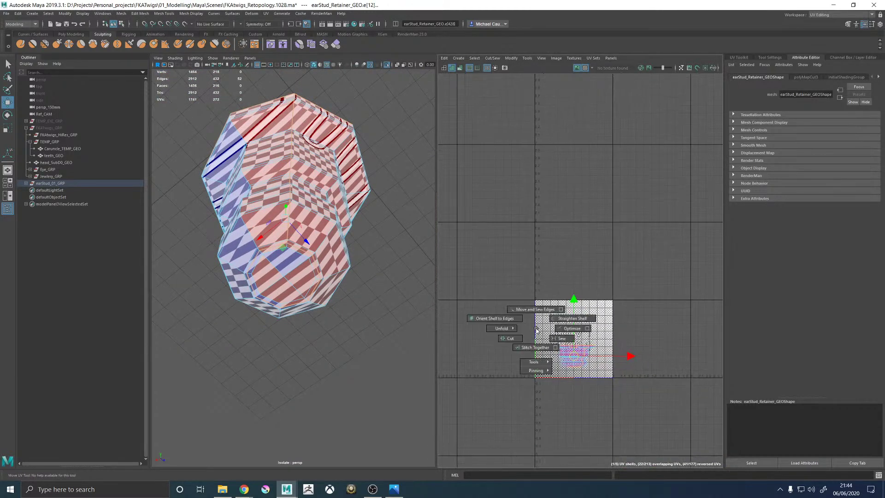
right_click_drag(528, 331, 397, 327, "shift")
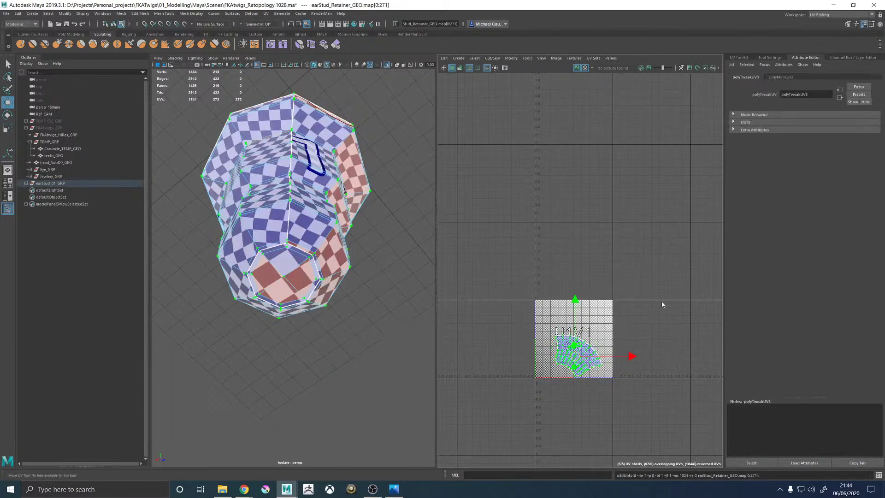
scroll(615, 318, "up", 5)
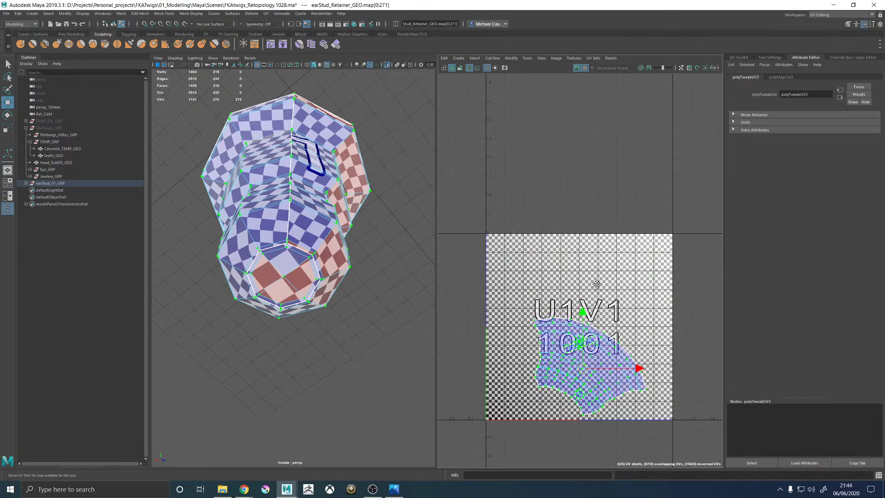
middle_click_drag(597, 287, 577, 240, "alt")
left_click_drag(268, 135, 350, 220, "alt")
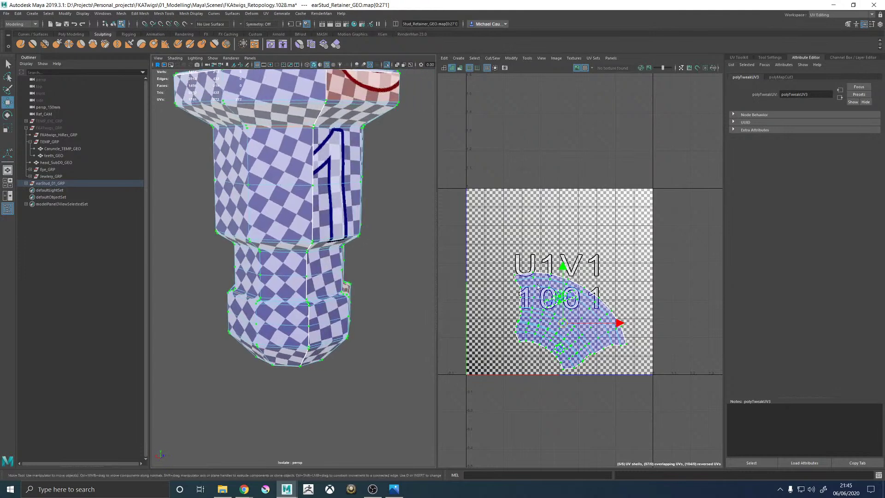
Step: Select the faces of the earring back's outer side wall and apply a cylindrical UV projection to them
right_click(539, 287)
left_click(536, 303)
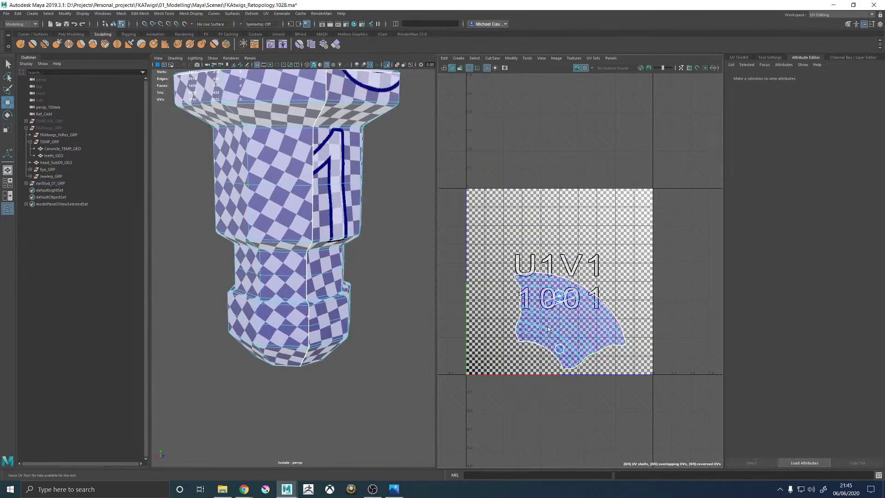
right_click(378, 202, "shift")
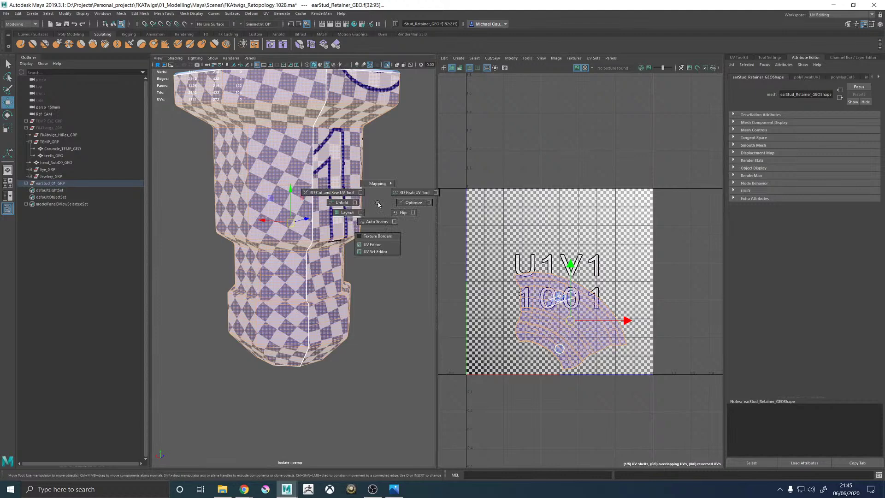
right_click_drag(378, 205, 410, 184, "shift")
left_click_drag(318, 227, 208, 307, "alt")
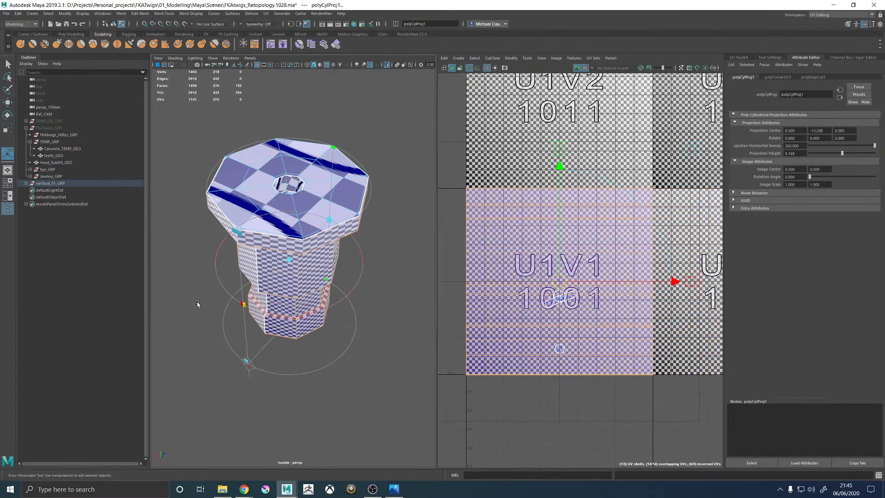
left_click_drag(287, 326, 299, 276, "alt")
left_click_drag(330, 193, 320, 210, "alt")
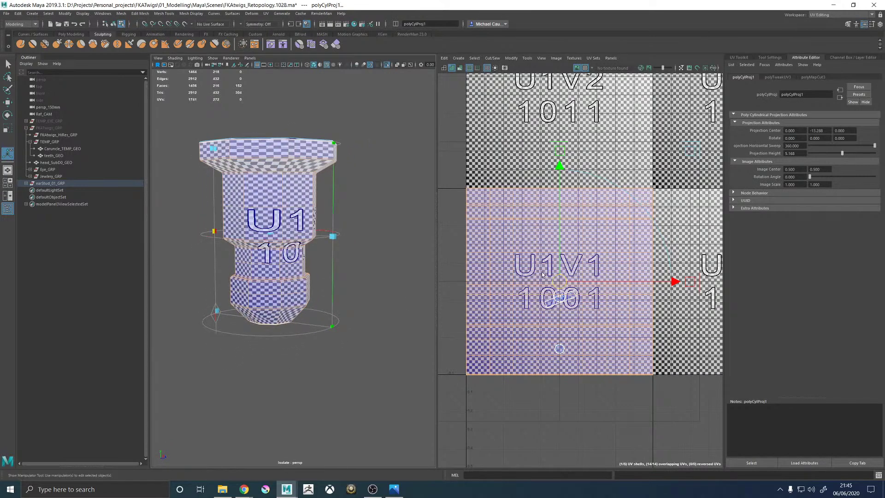
Step: Unfold the side wall's projected UV shell and scale it down inside the 0–1 tile
left_click(653, 184)
key("q")
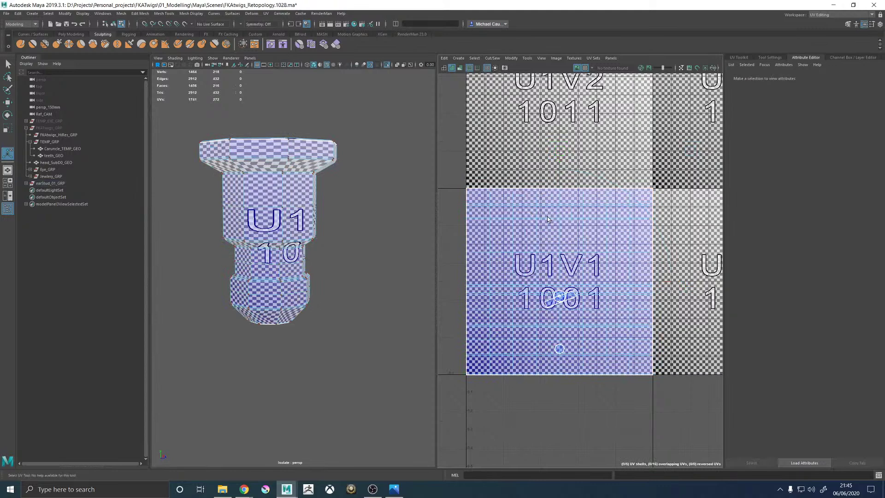
left_click(536, 220)
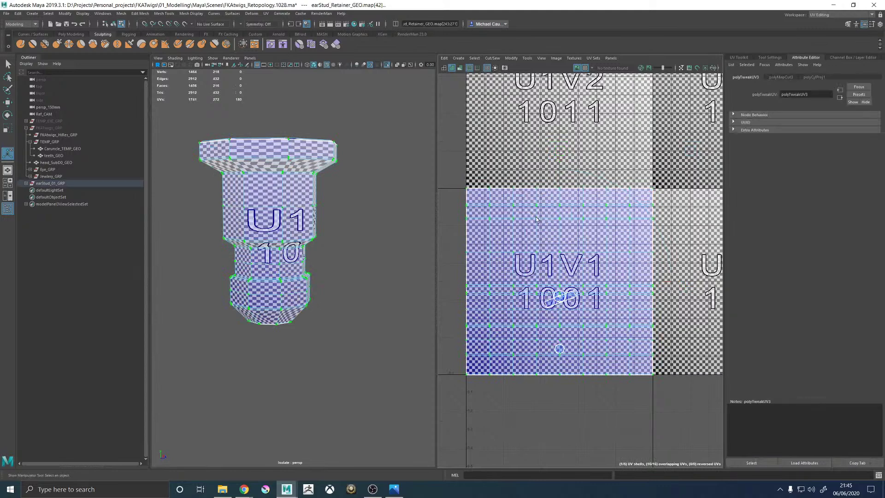
right_click_drag(547, 219, 459, 231, "shift")
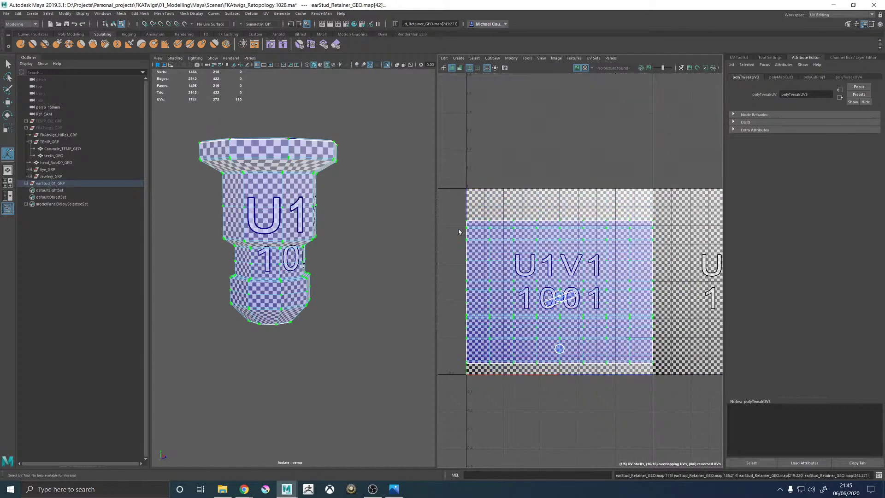
key("r")
left_click_drag(558, 295, 537, 295)
Step: Unfold the scaled side-wall shell again and move it into the upper-right part of the 0–1 tile
left_click_drag(286, 224, 315, 234, "alt")
right_click(525, 235, "shift")
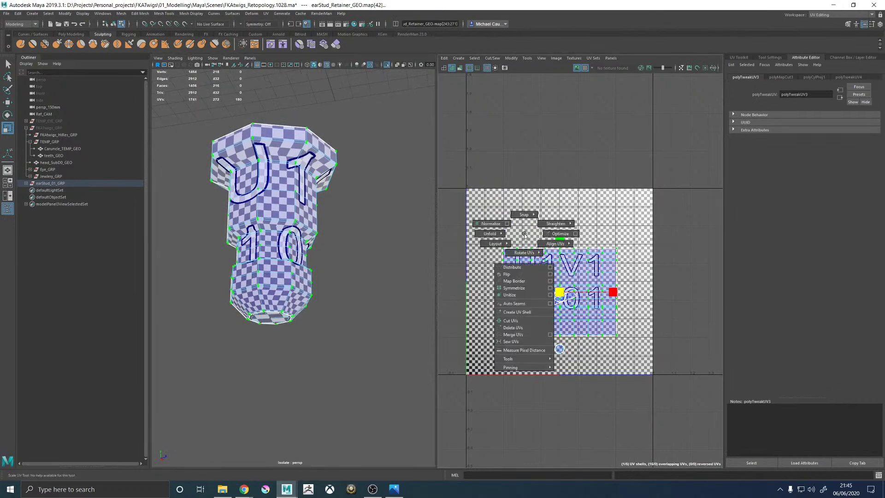
left_click(489, 233)
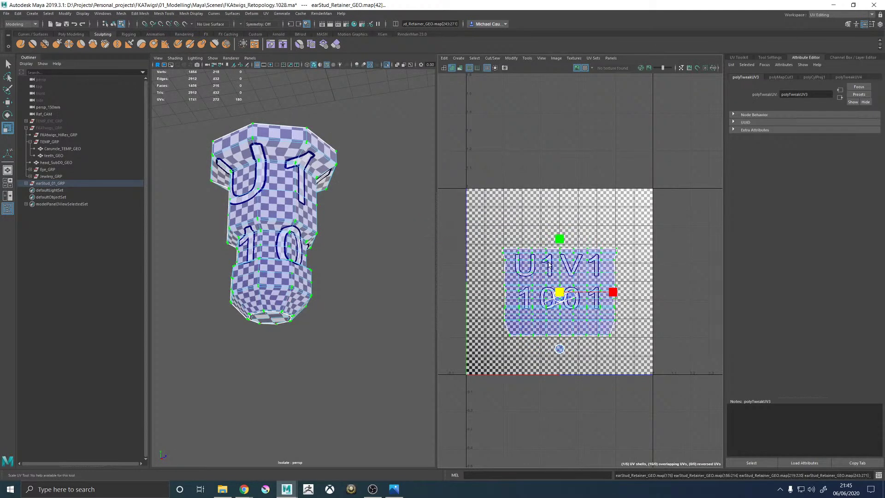
key("w")
left_click_drag(561, 293, 580, 239)
Step: Rotate the pin hole wall's UV strip until it lies level, and turn off the checker map display
key("r")
left_click(572, 300)
key("e")
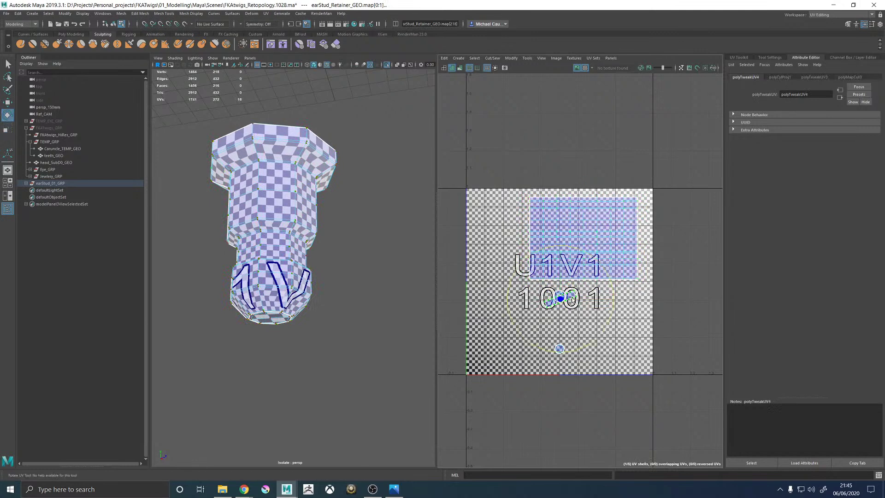
left_click_drag(606, 283, 614, 298)
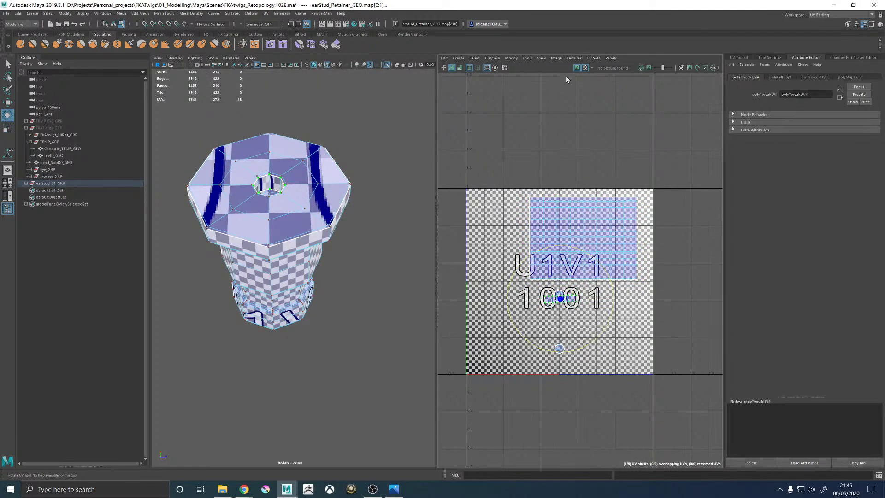
left_click(585, 68)
right_click_drag(574, 321, 655, 348, "alt")
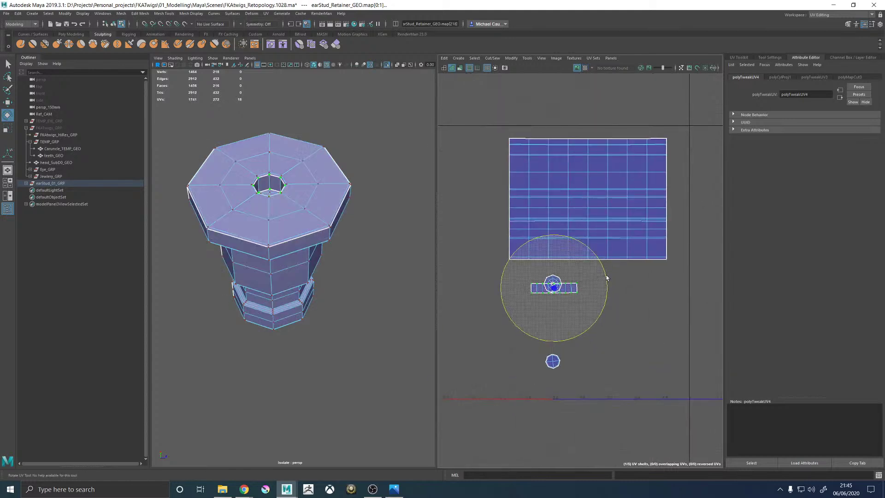
Step: Turn the hole wall's UV strip upright and place it beside the upper right edge of the side-wall shell
key("w")
left_click_drag(554, 288, 643, 268)
key("e")
left_click_drag(687, 241, 672, 317)
key("w")
left_click_drag(643, 267, 678, 161)
Step: Move the flange-top shell and the pin hole's floor shell into a column below the upright strip
double_click(553, 284)
left_click_drag(553, 284, 677, 199)
double_click(553, 291)
key("r")
left_click_drag(552, 292, 607, 296)
left_click(563, 295)
double_click(554, 293)
left_click_drag(553, 292, 678, 223)
key("w")
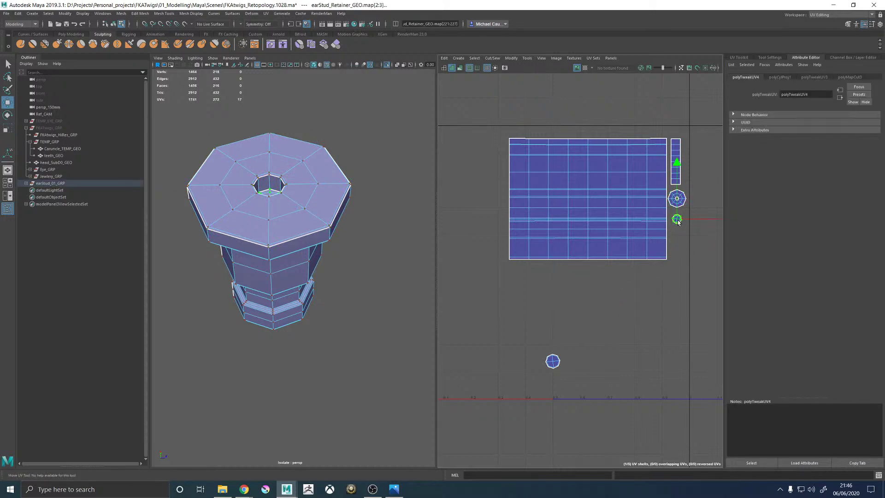
Step: Move the remaining end-cap UV shell to the bottom of the column beside the side-wall shell
left_click(538, 386)
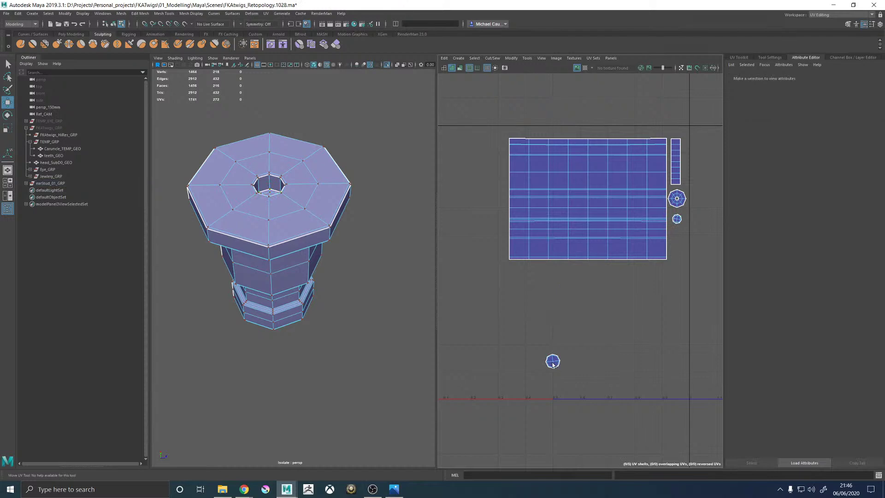
left_click(553, 363)
left_click_drag(553, 363, 679, 238)
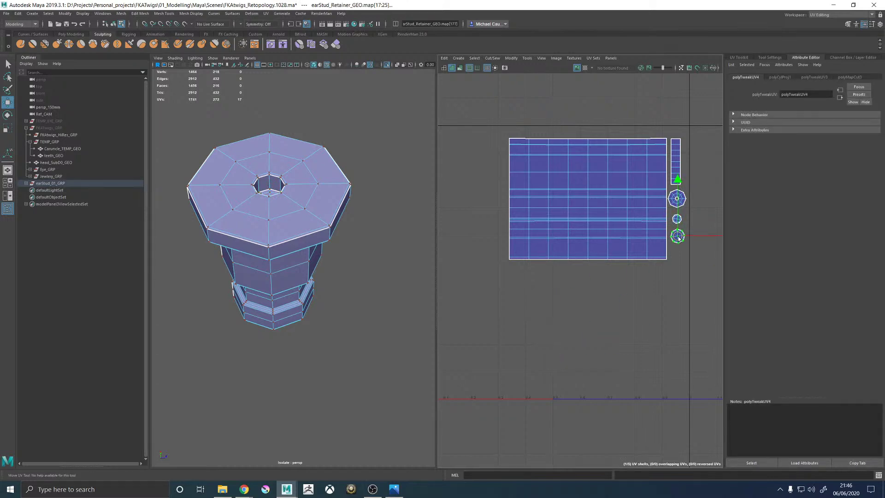
Step: End the earring back's isolation and select all ear stud parts to show their UVs together
key("F8")
left_click(388, 65)
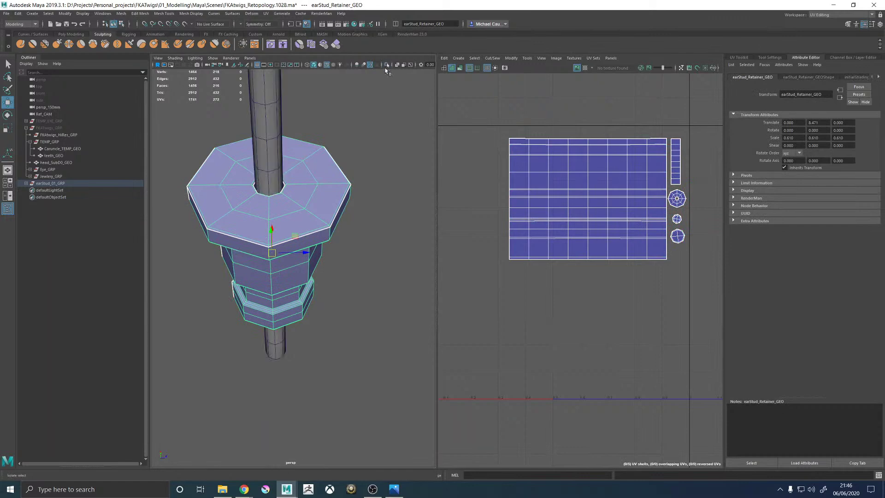
right_click_drag(359, 152, 258, 193, "alt")
left_click_drag(251, 194, 267, 159, "alt")
left_click_drag(232, 122, 373, 325)
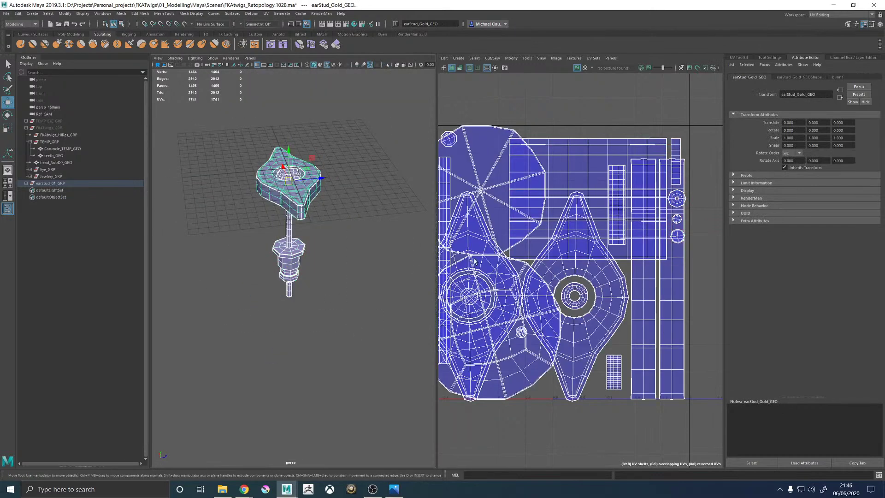
Step: Examine the UV layouts of the gold plate and the earring back one after the other
left_click(300, 195)
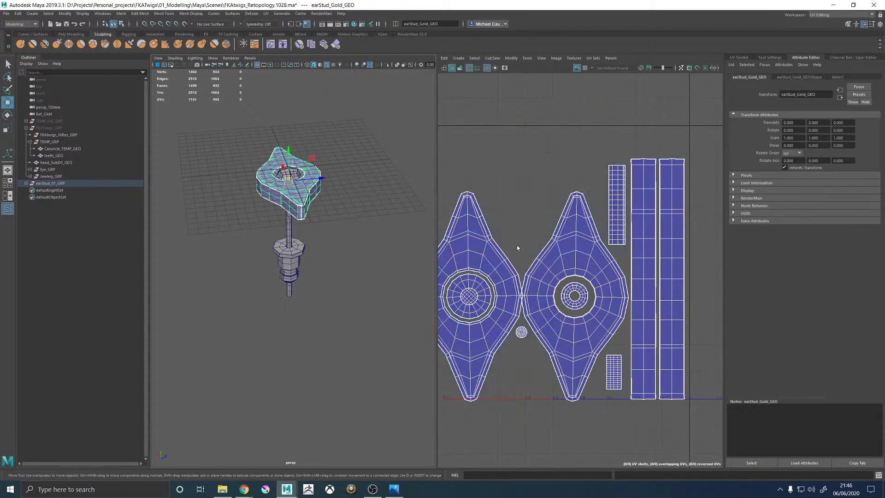
left_click(291, 260)
scroll(636, 239, "down", 2)
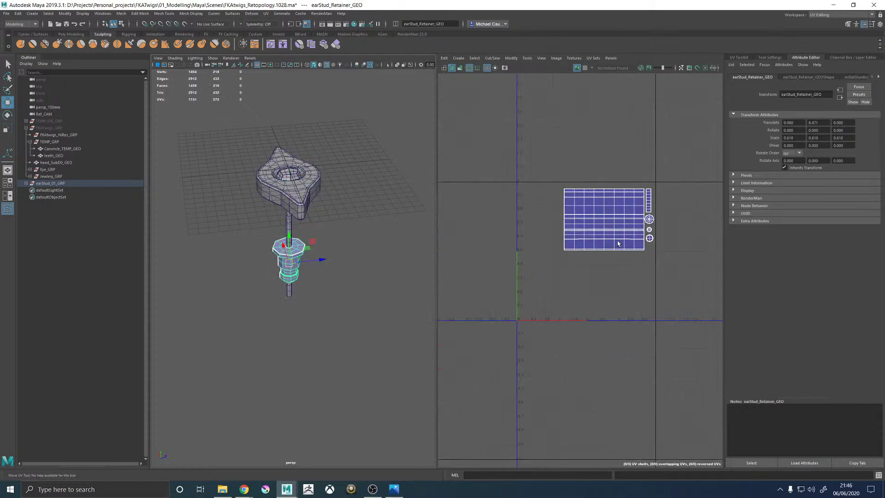
Step: Select all of the pin's UVs and sample their texel density for a map size of 512
left_click(289, 220)
right_click_drag(542, 212, 571, 212)
left_click(576, 215)
left_click(532, 221)
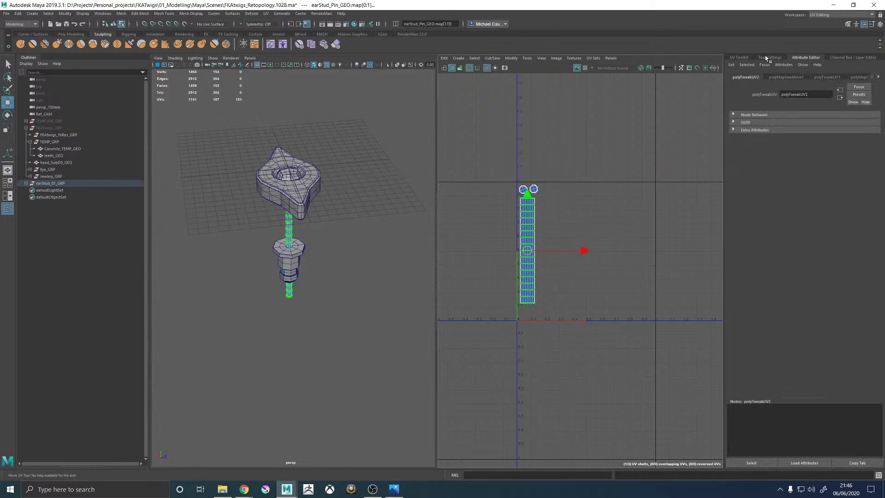
left_click(744, 58)
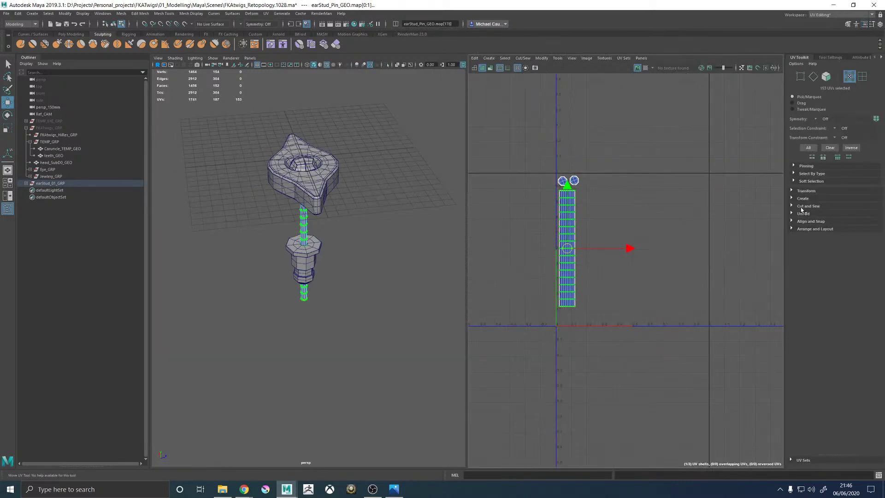
left_click(805, 191)
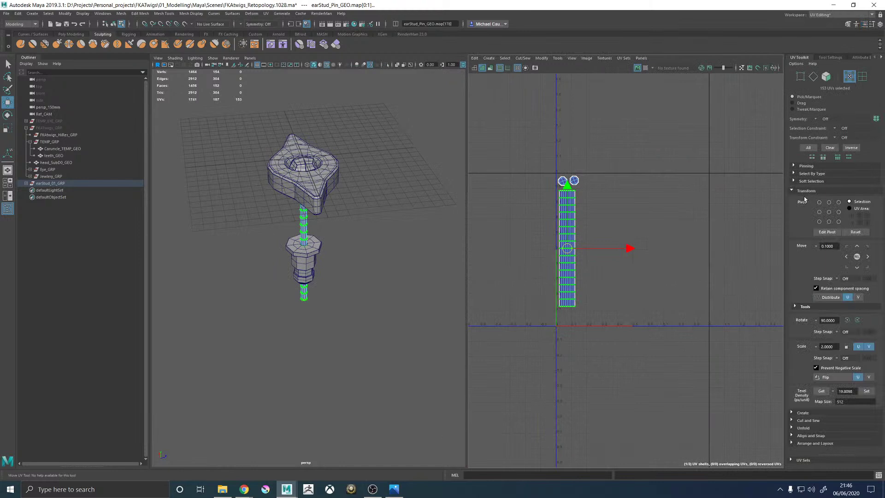
left_click(820, 391)
Step: Set the texel density of all the earring back's UV shells to 25.1691 px/unit
left_click(298, 253)
key("F12")
left_click_drag(588, 156, 740, 287)
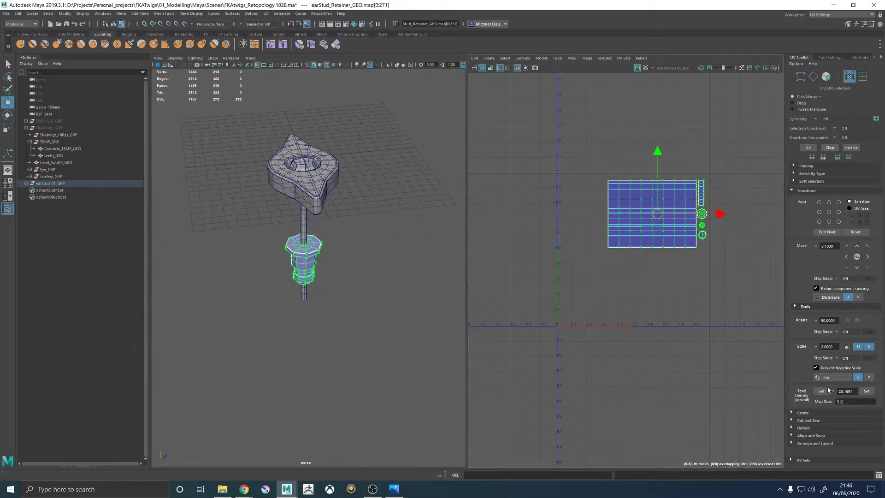
left_click(867, 391)
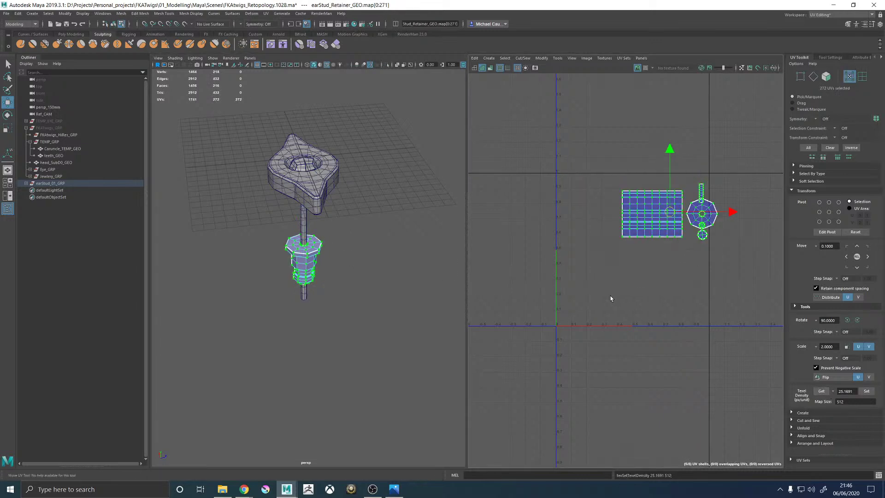
Step: Set the texel density of all the gold plate's UV shells to 25.1691 px/unit
left_click(326, 184)
right_click_drag(623, 231, 648, 232)
left_click_drag(493, 143, 737, 391)
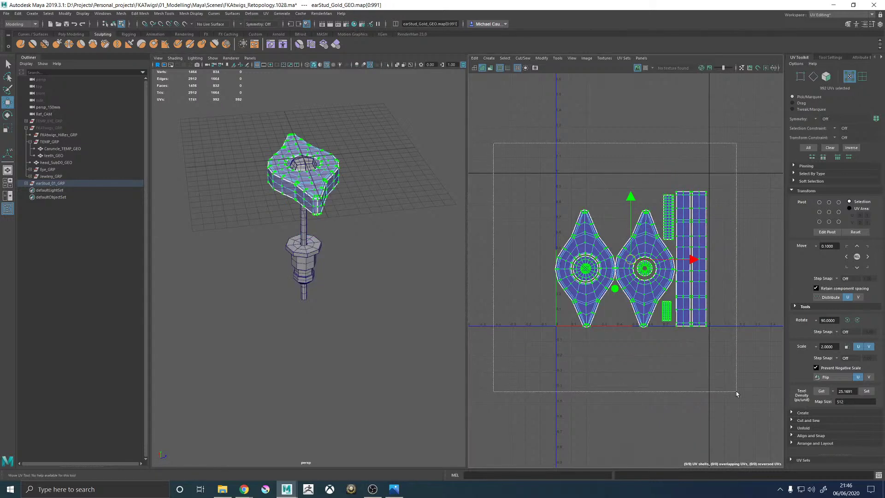
left_click(866, 391)
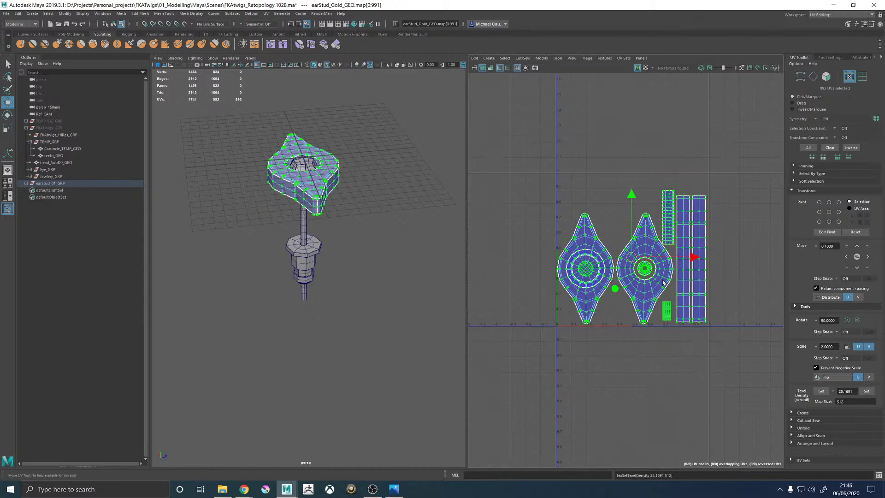
Step: Set the texel density of both diamond UV shells to 25.1691 px/unit
left_click(302, 160)
right_click_drag(537, 188, 562, 188)
left_click_drag(507, 137, 659, 350)
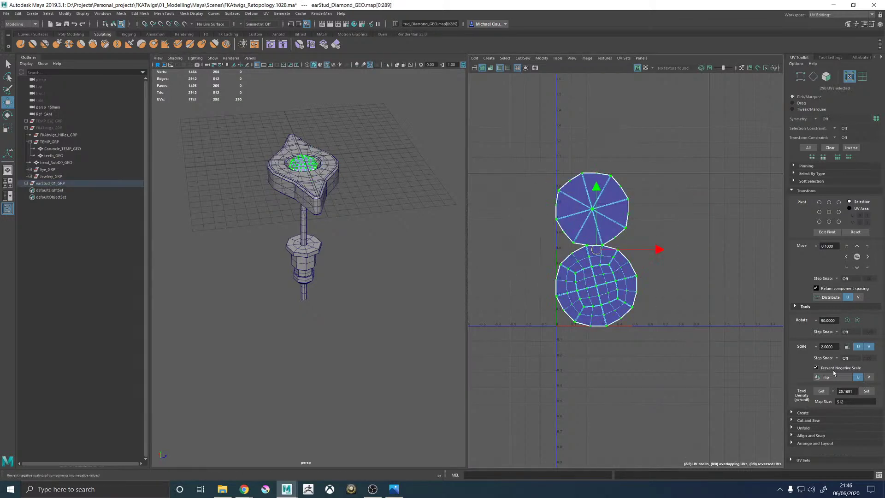
left_click(866, 391)
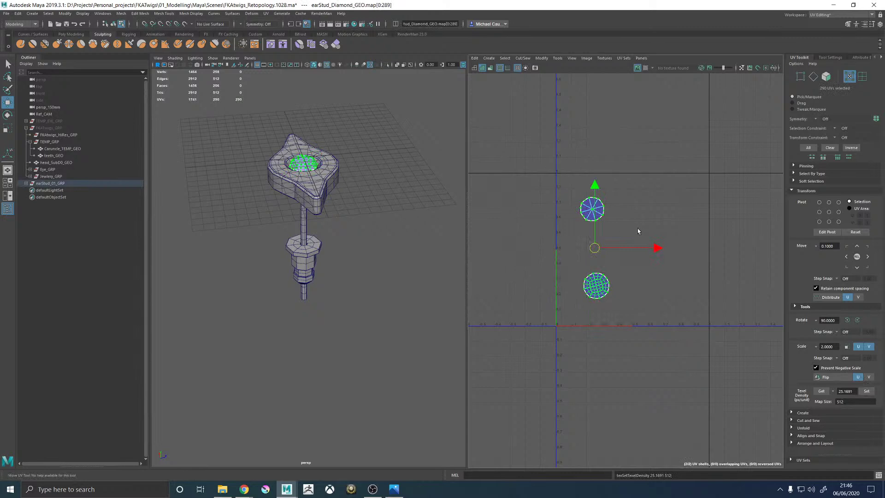
Step: Stack the diamond's two round UV shells just above the UV tile's upper-left corner, the gridded shell uppermost
left_click(595, 207)
double_click(593, 211)
left_click_drag(592, 211, 576, 159)
double_click(599, 286)
left_click_drag(599, 285, 573, 130)
Step: Rotate the diamond's gridded UV shell so its central grid sits straight, and return to object selection
key("e")
left_click_drag(632, 122, 633, 135)
right_click_drag(578, 134, 589, 112)
right_click_drag(303, 162, 352, 136)
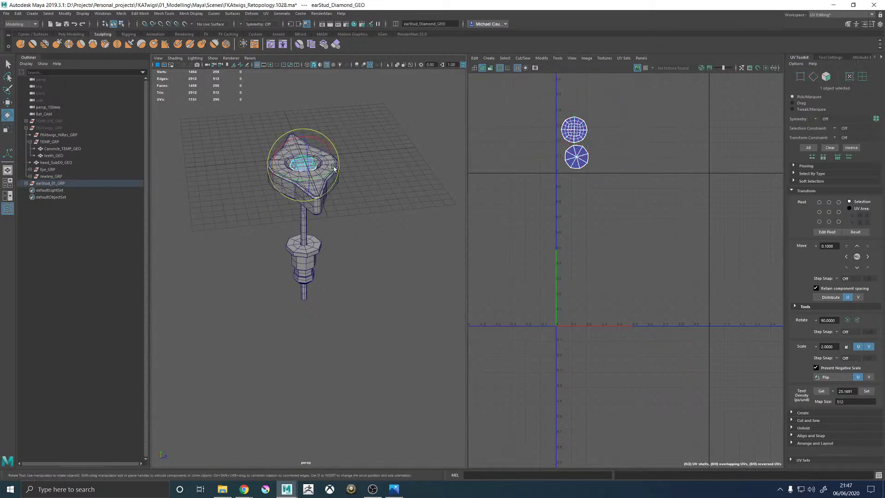
Step: Select the pin, earring back and gold plate together to examine how their UV shells overlap
key("q")
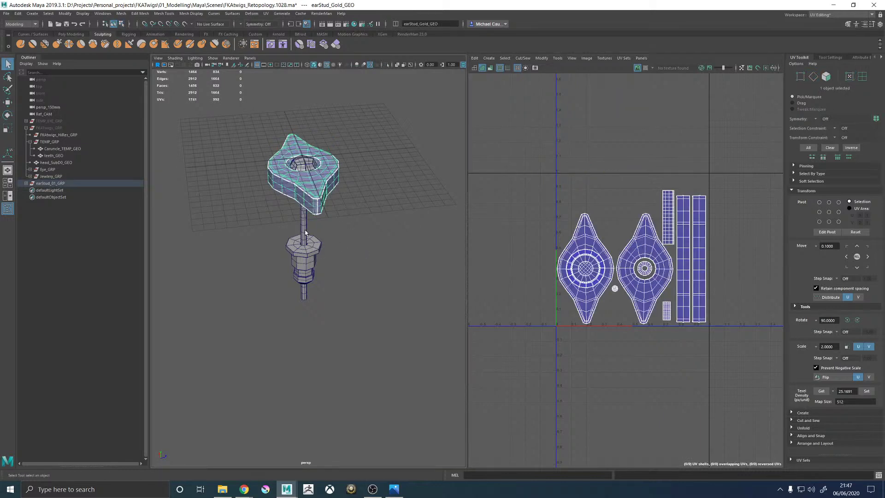
left_click(297, 229)
left_click(302, 225)
left_click(302, 260, "shift")
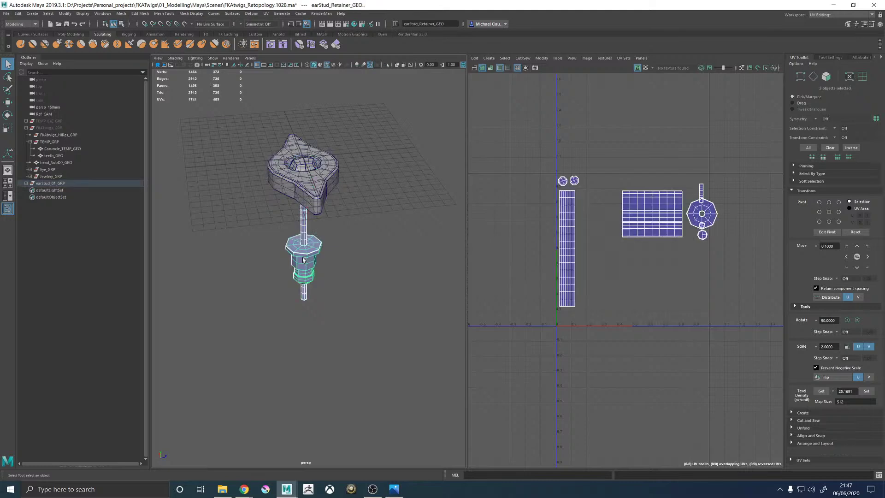
left_click(308, 190, "shift")
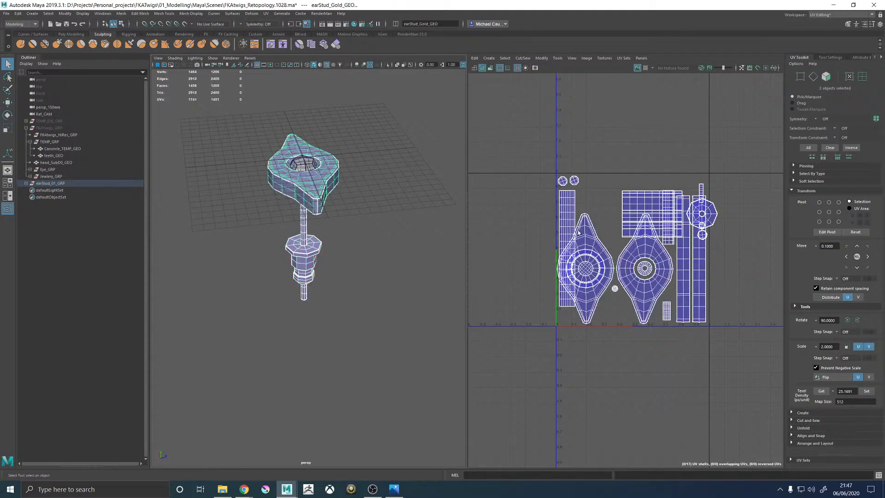
scroll(599, 207, "up", 2)
middle_click_drag(650, 218, 623, 217, "alt")
right_click_drag(630, 187, 671, 197)
Step: Move all of the earring back's UV shells out of the tile, diagonally beyond its upper-right corner
left_click(304, 184)
left_click(310, 257)
left_click_drag(550, 145, 734, 291)
scroll(749, 273, "down", 1)
scroll(749, 273, "down", 3)
key("w")
left_click_drag(703, 245, 768, 189)
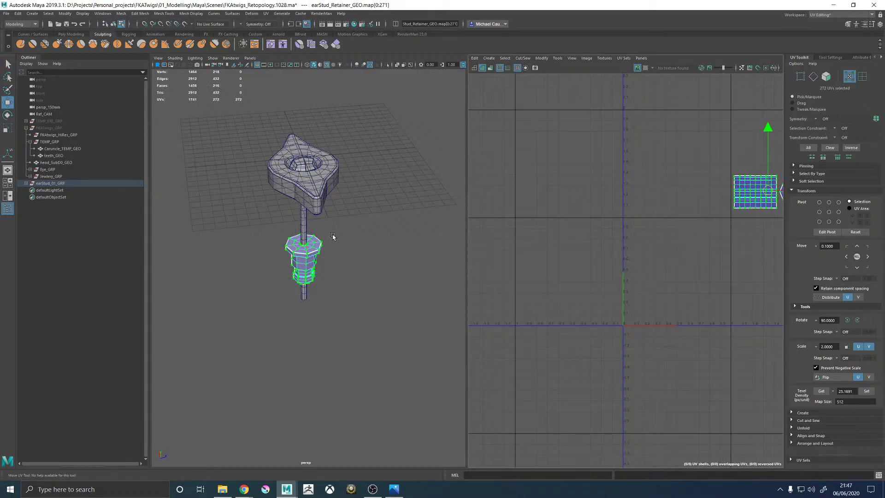
Step: Show the gold plate's and the pin's UVs together and examine where they overlap
left_click(327, 193)
left_click(311, 260, "shift")
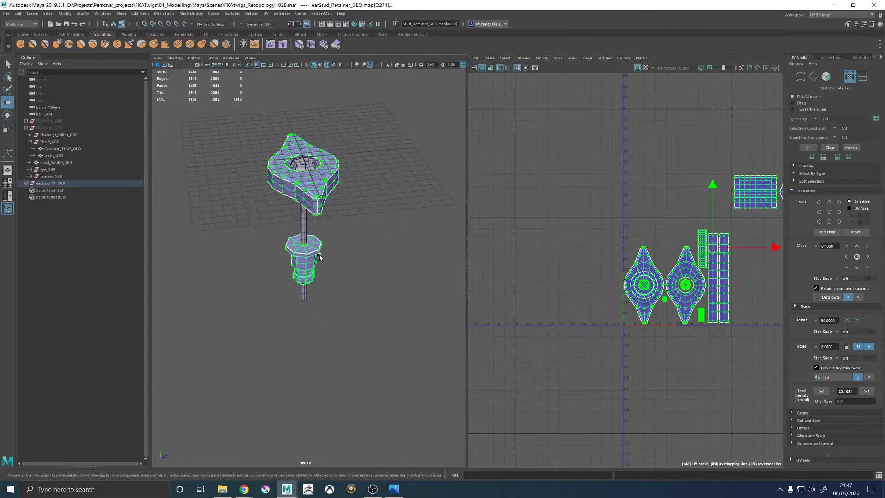
left_click(304, 226)
left_click(315, 195, "shift")
key("f")
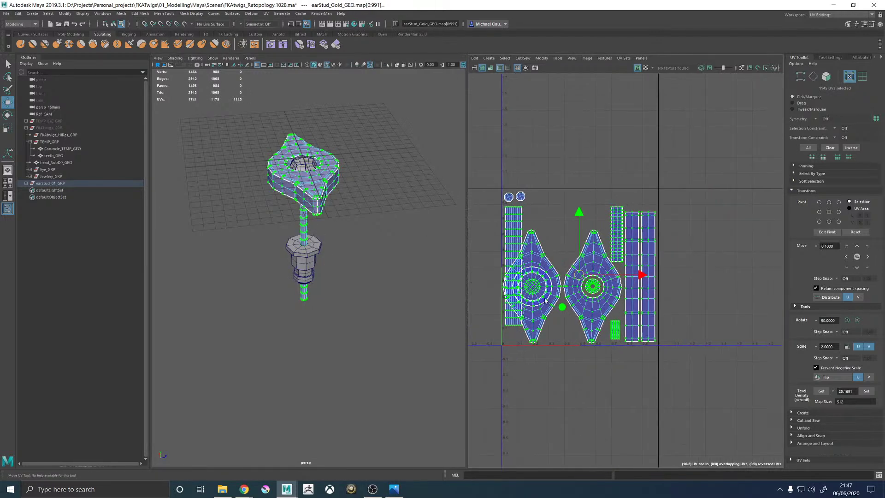
left_click(630, 251)
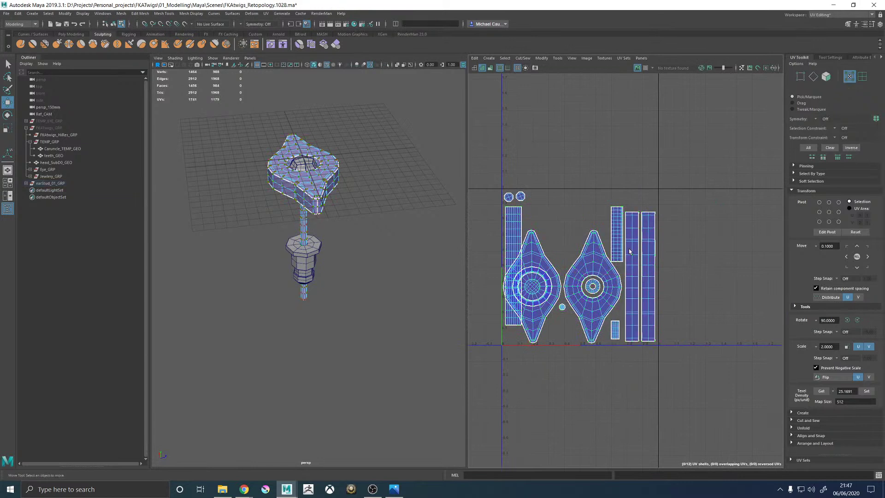
left_click(632, 239)
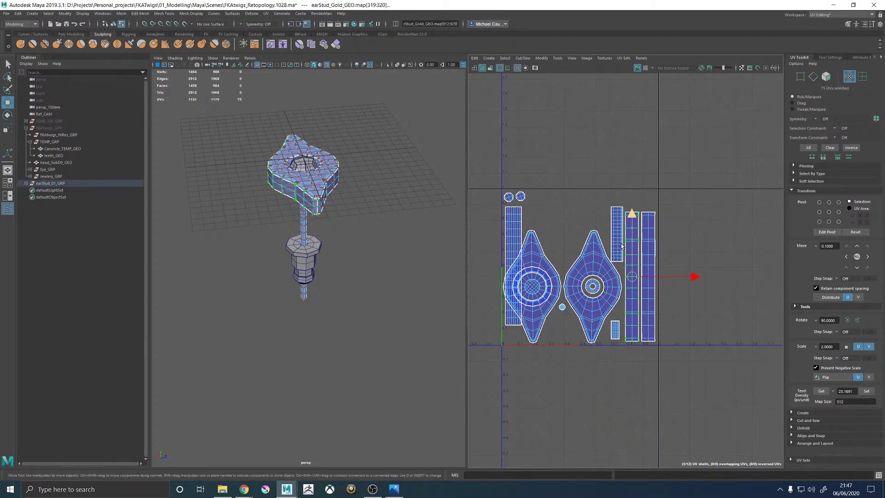
left_click(551, 266)
left_click_drag(554, 267, 555, 268)
left_click(558, 277)
double_click(558, 277)
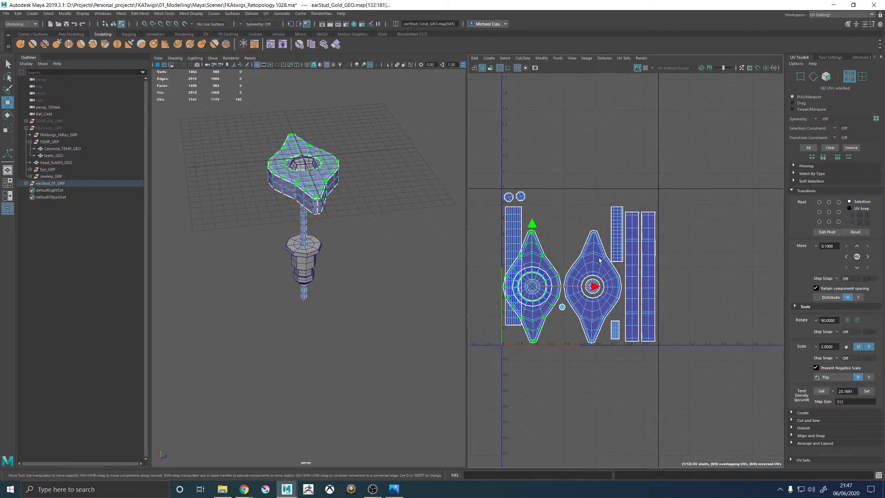
Step: Scale all of the gold plate's UV shells down uniformly and fit them into the tile's lower-right corner, clear of the pin's strip
right_click_drag(281, 186, 308, 158)
left_click(310, 181)
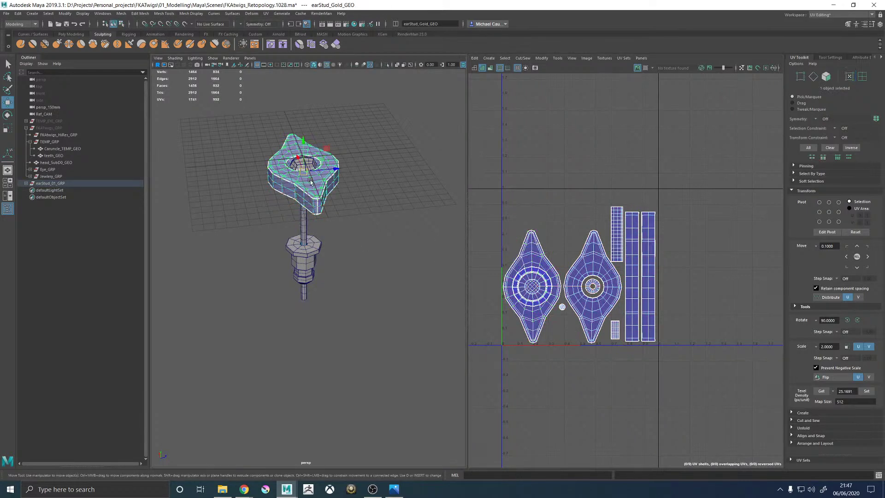
right_click_drag(550, 266, 586, 267)
scroll(561, 240, "down", 3)
left_click_drag(501, 199, 661, 354)
key("r")
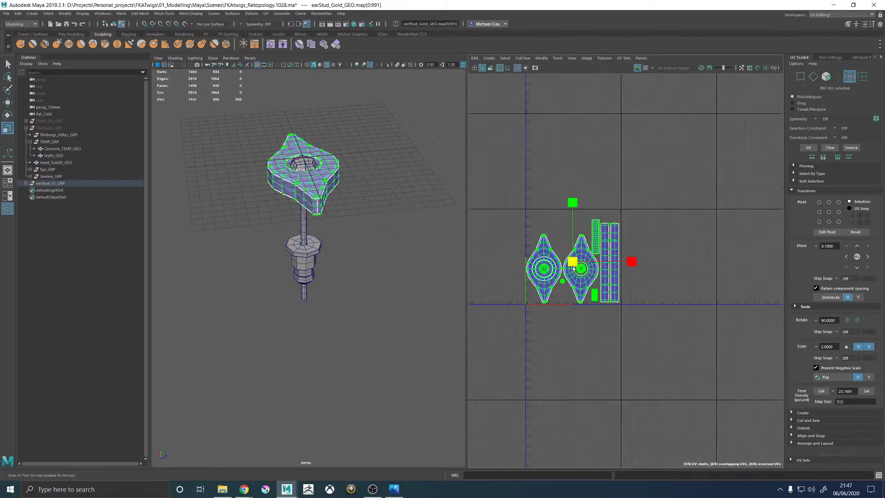
left_click_drag(573, 263, 585, 277)
key("w")
right_click_drag(516, 303, 737, 258, "alt")
middle_click_drag(737, 249, 502, 355, "alt")
double_click(576, 255)
key("r")
left_click_drag(573, 261, 553, 261)
scroll(630, 252, "down", 2)
Step: Select the gold plate, pin, earring back and diamond to show all their UV layouts together
left_click(386, 179)
left_click(293, 174)
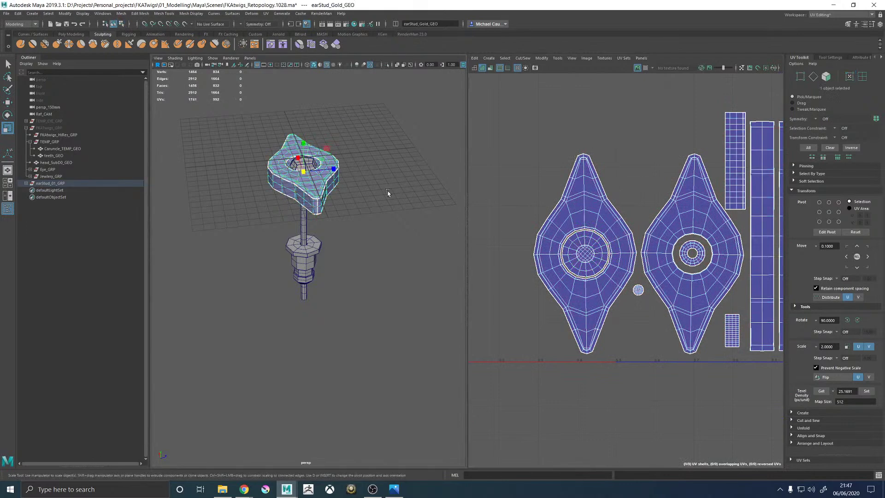
left_click(302, 226, "shift")
scroll(546, 219, "down", 4)
scroll(506, 190, "up", 1)
middle_click_drag(507, 196, 508, 205, "alt")
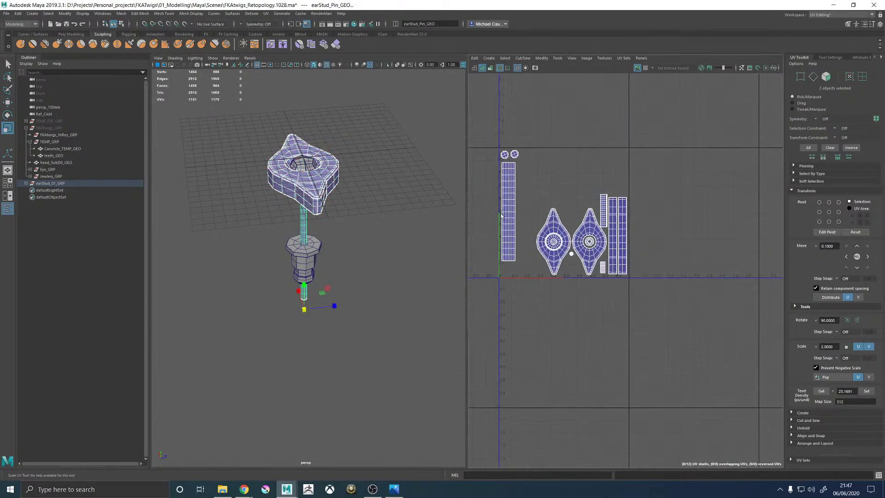
left_click(307, 257, "shift")
middle_click_drag(551, 161, 538, 206, "alt")
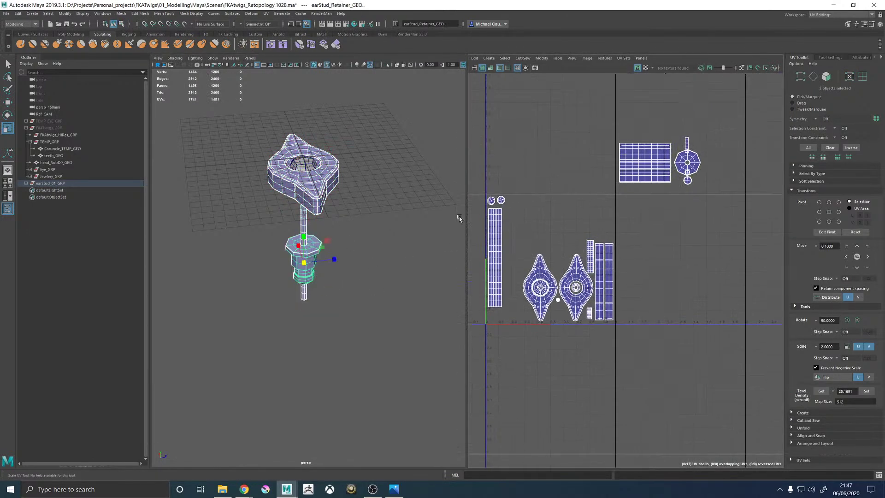
left_click(297, 169, "shift")
middle_click_drag(502, 148, 516, 162, "alt")
Step: Select all of the earring back's UVs and move them into the tile, directly above the gold plate's shells
right_click(516, 162)
right_click_drag(516, 162, 574, 155)
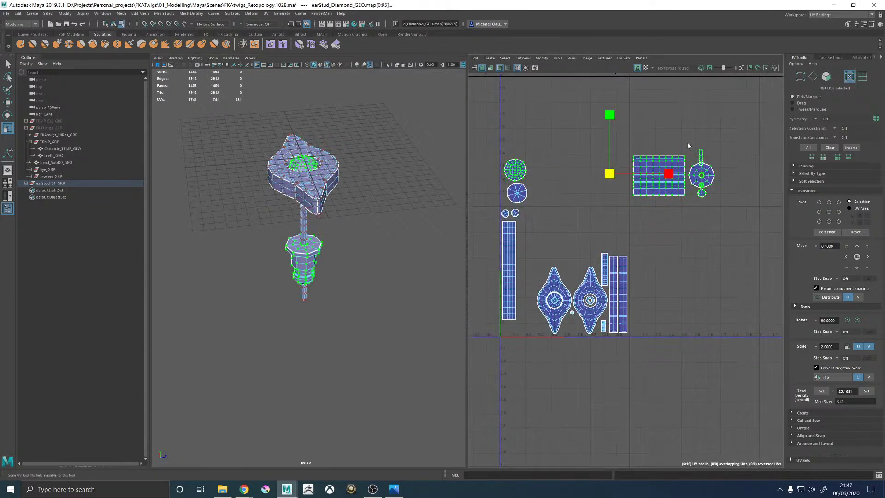
left_click(644, 142)
key("w")
left_click_drag(611, 124, 743, 228)
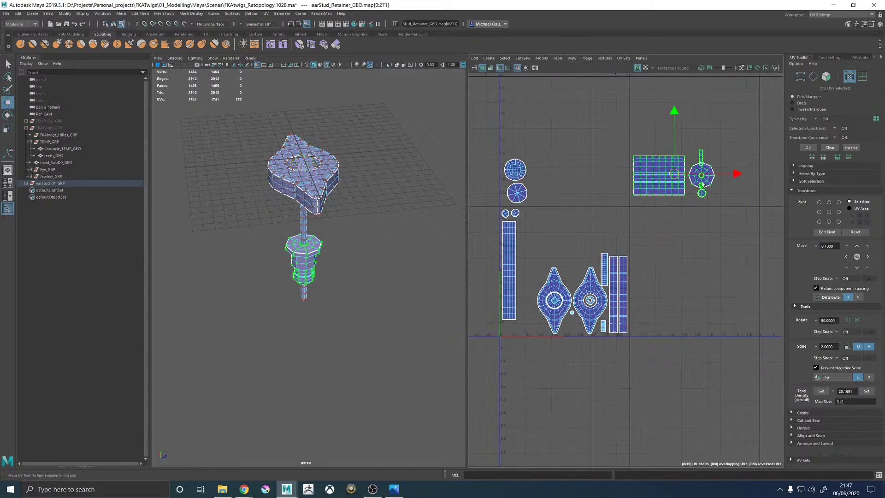
left_click_drag(670, 175, 584, 223)
scroll(583, 222, "up", 4)
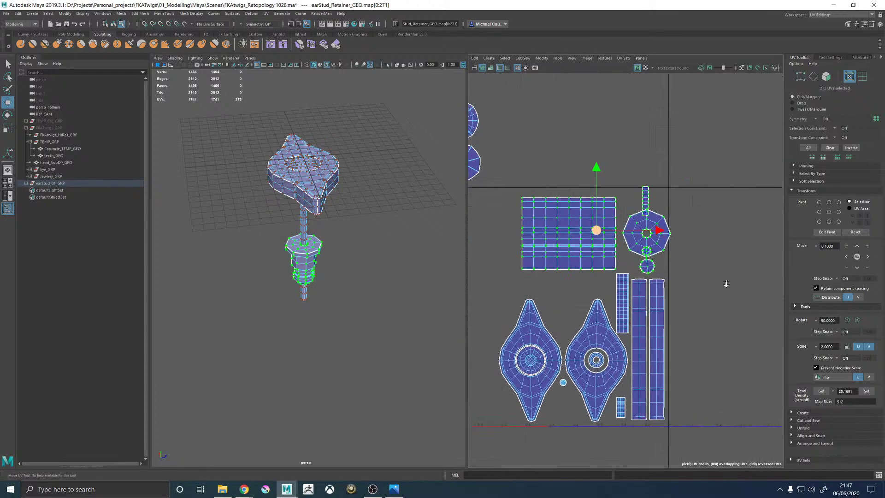
Step: Scale the earring back's octagonal flange-top UV shell down until it no longer overlaps the neighbouring shells
left_click(643, 226)
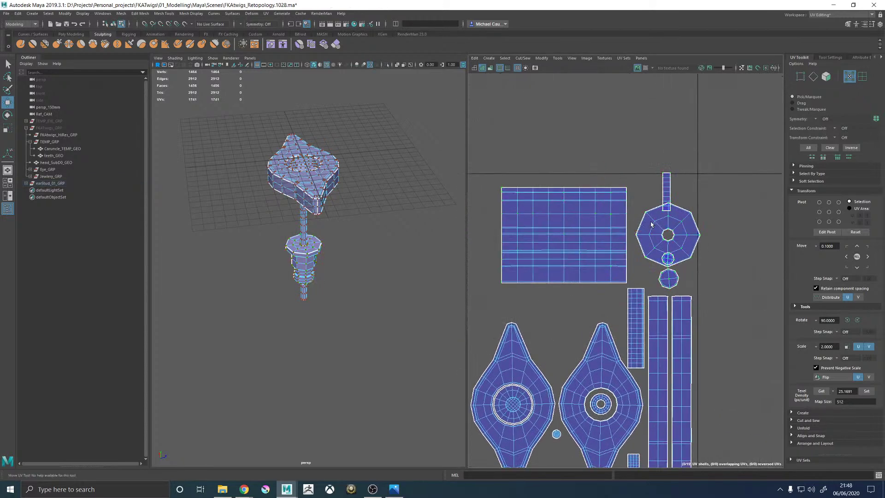
left_click(656, 223)
key("r")
left_click_drag(668, 235, 630, 239)
key("w")
Step: Move the earring back's side-wall shell and its narrow strip shell closer to the tile's upper-right corner
left_click(660, 194)
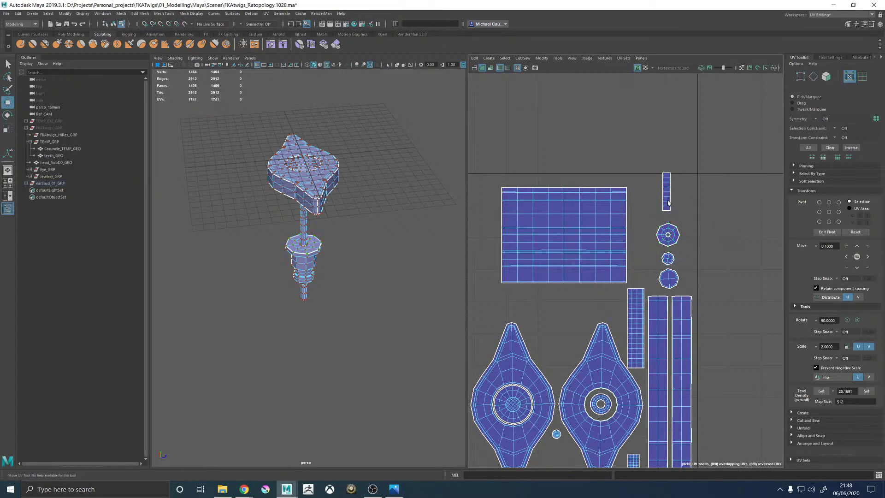
left_click(597, 236)
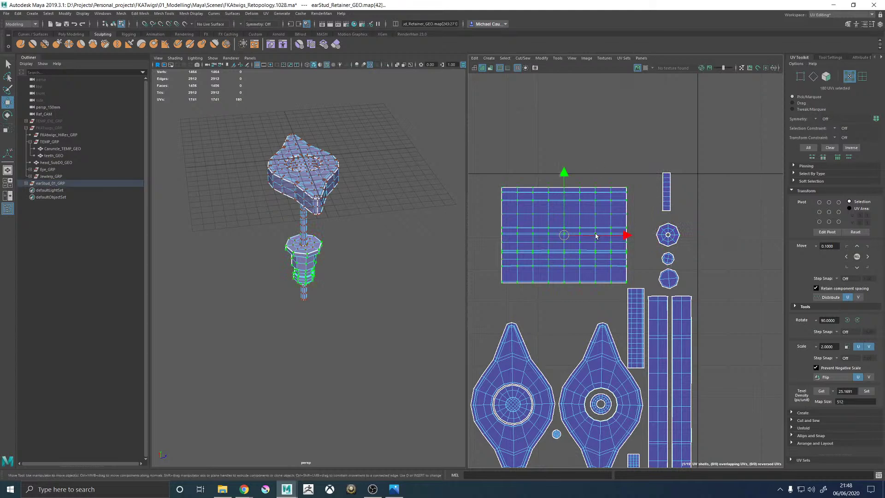
left_click_drag(569, 238, 593, 229)
left_click(660, 197)
left_click(669, 203)
left_click_drag(667, 194, 691, 197)
Step: Shift the earring back's three round UV shells toward the tile's right edge, lining them up below the narrow strip
left_click(677, 234)
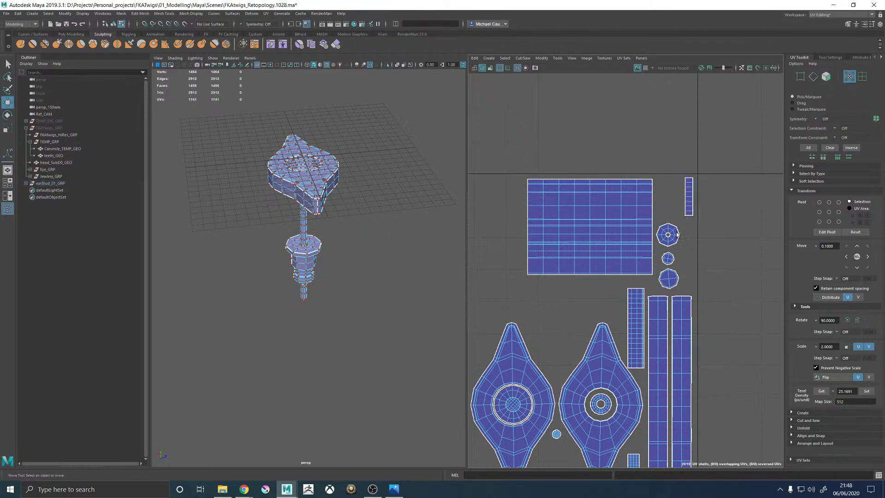
left_click(678, 235)
left_click_drag(658, 251, 683, 254, "shift")
left_click(713, 266)
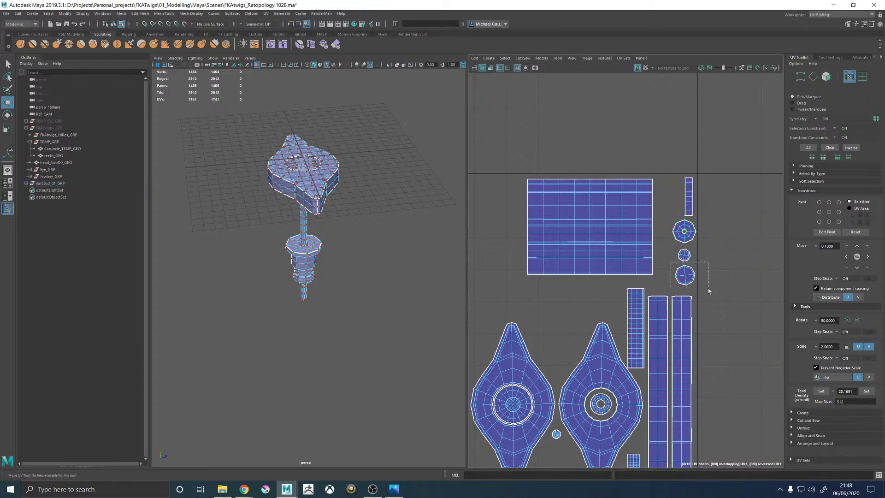
Step: Move the earring back's side-wall UV shell closer to the column of small shells beside it
left_click(636, 243)
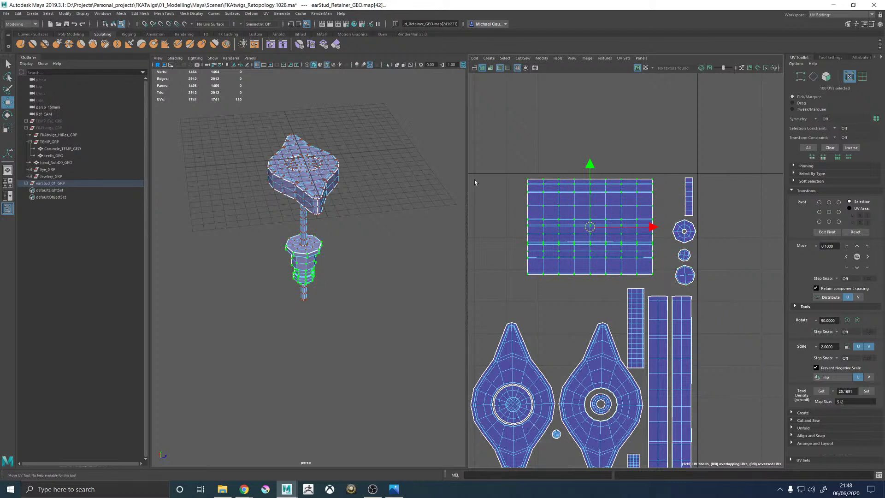
left_click_drag(590, 227, 607, 234)
key("r")
middle_click_drag(593, 253, 635, 142, "alt")
middle_click_drag(633, 198, 699, 234, "alt")
right_click_drag(699, 233, 520, 142, "alt")
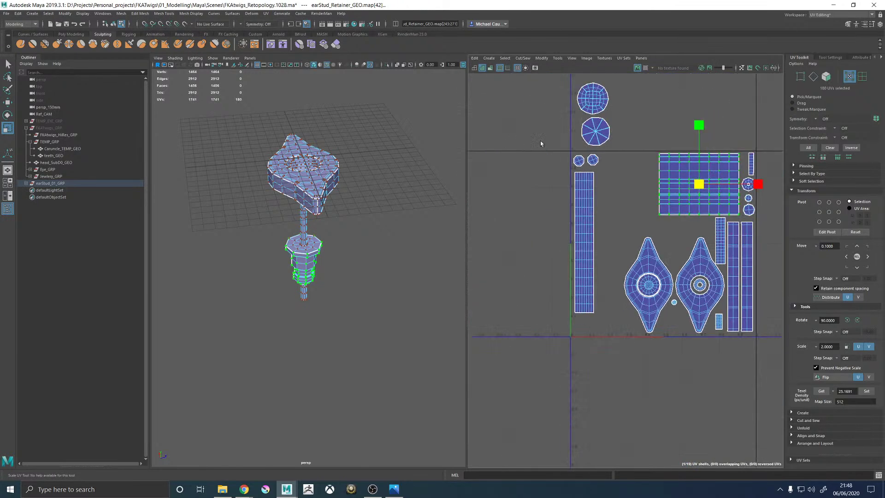
Step: Move the diamond's two round UV shells down into the tile, between the tall strip and the earring back's side-wall shell
middle_click_drag(581, 147, 547, 198, "alt")
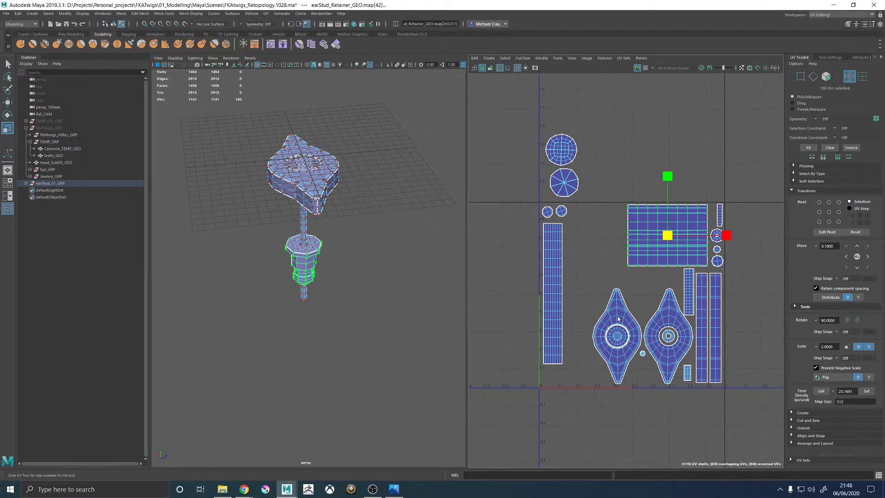
left_click_drag(534, 122, 594, 205)
key("w")
left_click_drag(562, 167, 594, 243)
middle_click_drag(604, 295, 585, 260, "alt")
right_click_drag(585, 259, 629, 269, "alt")
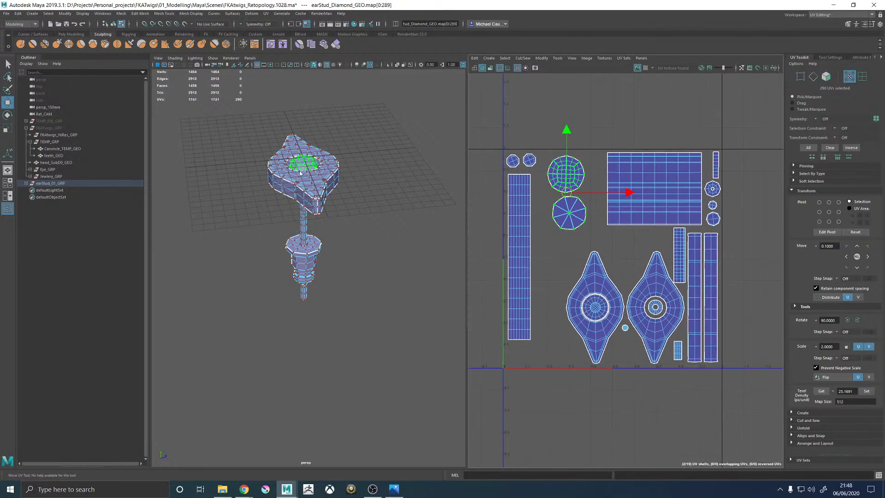
Step: Scale up all of the gold plate's UV shells together
left_click(315, 190)
right_click_drag(628, 261, 629, 262)
mouse_move(567, 184)
left_mouse_down()
mouse_move(646, 276)
mouse_move(736, 419)
left_mouse_up()
left_click_drag(518, 184, 742, 460)
key("r")
left_click_drag(644, 298, 677, 298)
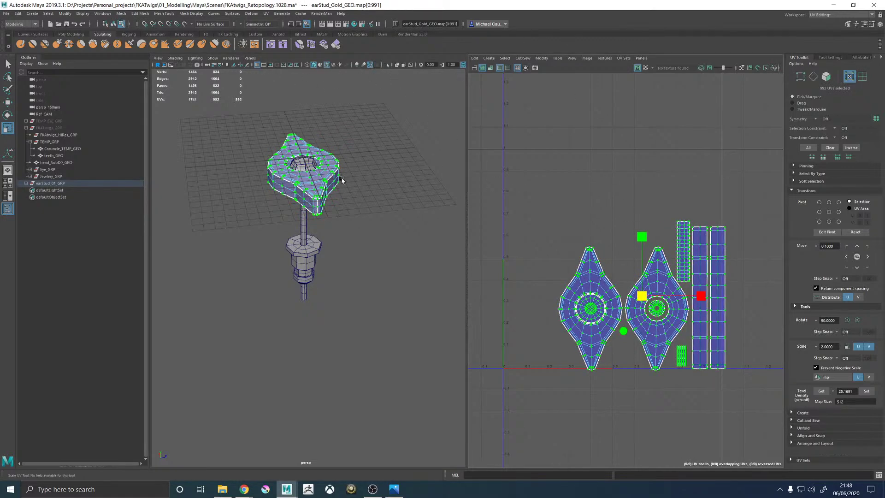
Step: Move the gold plate's enlarged UV shells out of the tile to the empty space below it
key("w")
left_click_drag(641, 295, 623, 443)
middle_click_drag(614, 432, 622, 328, "alt")
left_click_drag(629, 342, 630, 355)
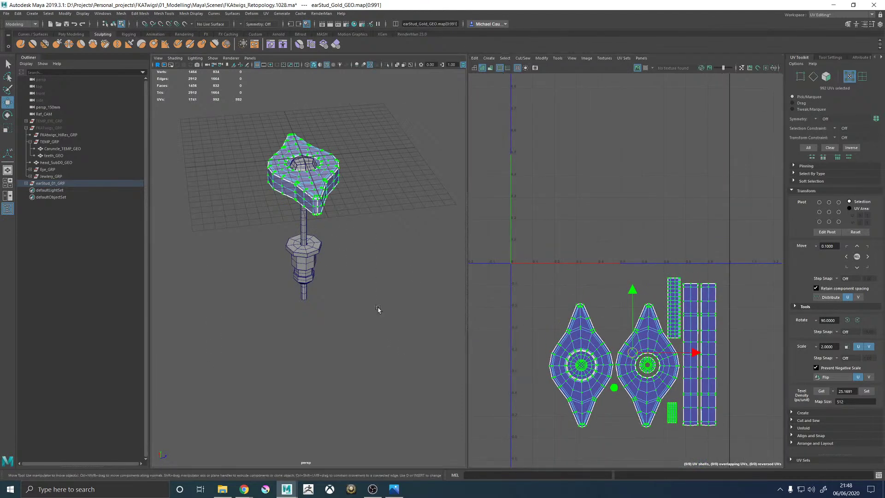
Step: Display the UVs of all ear stud parts together and move the gold plate's shells back up into the tile's lower part
left_click_drag(240, 103, 368, 348)
right_click_drag(303, 182, 345, 163)
left_click_drag(225, 109, 306, 246)
right_click_drag(651, 328, 656, 307)
left_click_drag(510, 253, 742, 439)
middle_click_drag(661, 312, 656, 341, "alt")
left_click_drag(627, 382, 618, 222)
scroll(660, 213, "up", 3)
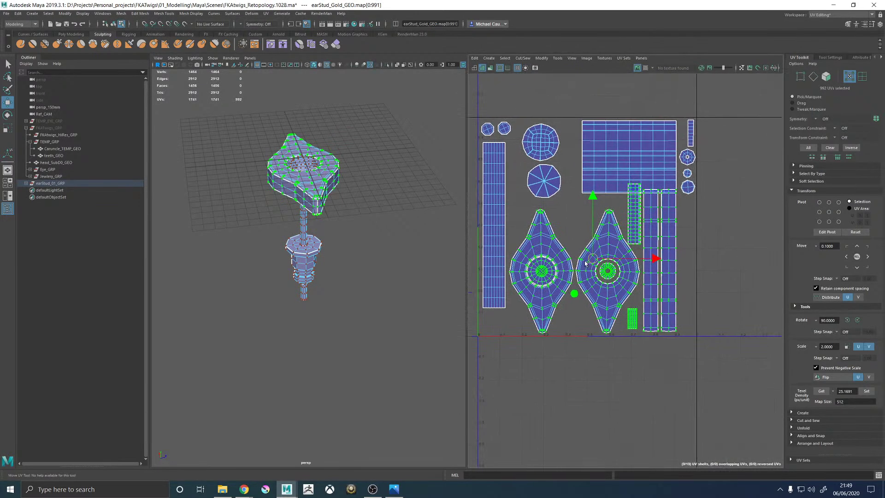
Step: Shift the gold plate's two long side-strip UV shells toward the tile's right edge
left_click(702, 221)
left_click(705, 223)
left_click_drag(705, 259, 732, 268)
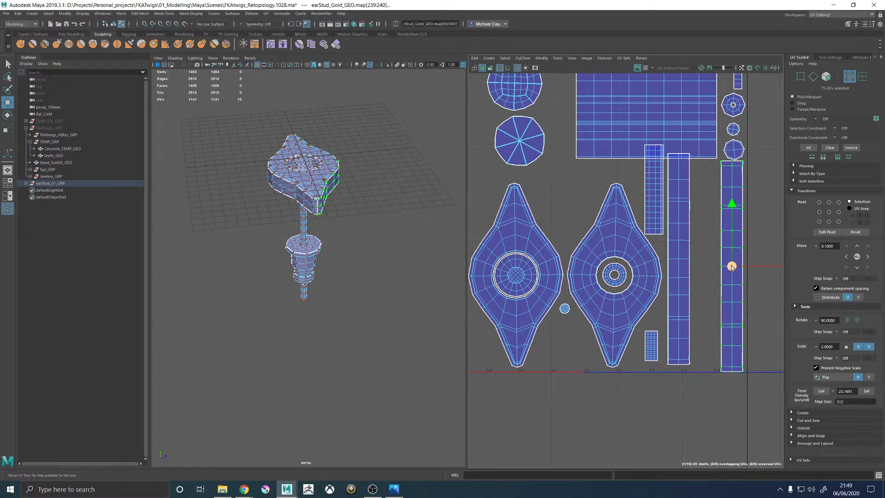
left_click(678, 244)
left_click_drag(679, 266, 705, 267)
Step: Move the gold plate's narrow gridded strip shell clear of the side-wall shell, into the gap beside the long strips
left_click(660, 216)
left_click(660, 215)
left_click_drag(656, 197, 713, 265)
Step: Scale the gold plate's two long side-strip UV shells down slightly so they clear the small round shells above
left_click(706, 233)
double_click(706, 232)
double_click(732, 234, "shift")
key("r")
right_click_drag(681, 243, 509, 215, "alt")
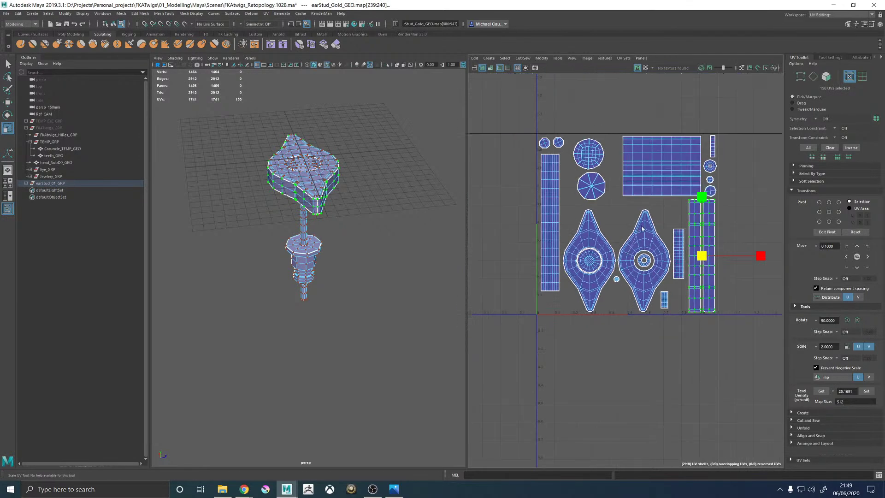
Step: Return the ear stud parts to object selection and save the scene incrementally as FKATwigs_Retopology.1029.ma
right_click_drag(635, 242, 640, 203)
middle_click_drag(680, 182, 669, 220, "alt")
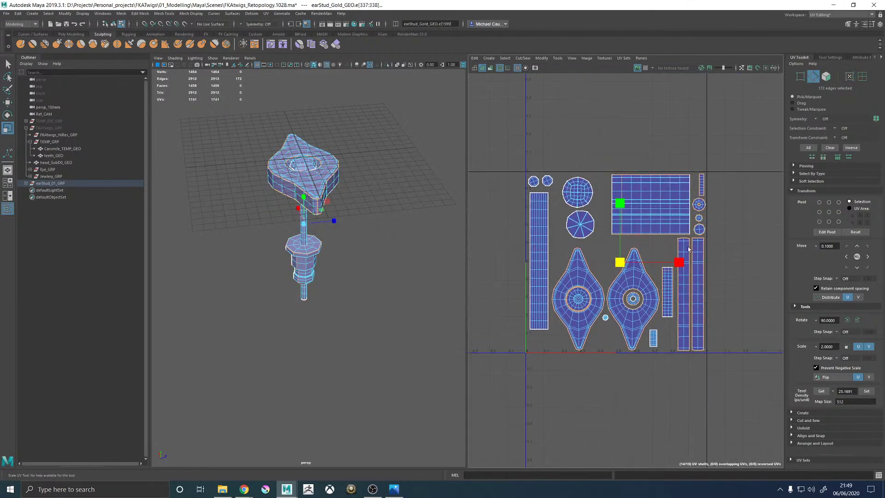
key("w")
right_click_drag(320, 185, 343, 159)
left_click(345, 159)
left_click(321, 172)
left_click_drag(233, 130, 356, 347)
left_click_drag(301, 251, 344, 226, "alt")
key("ctrl+alt+s")
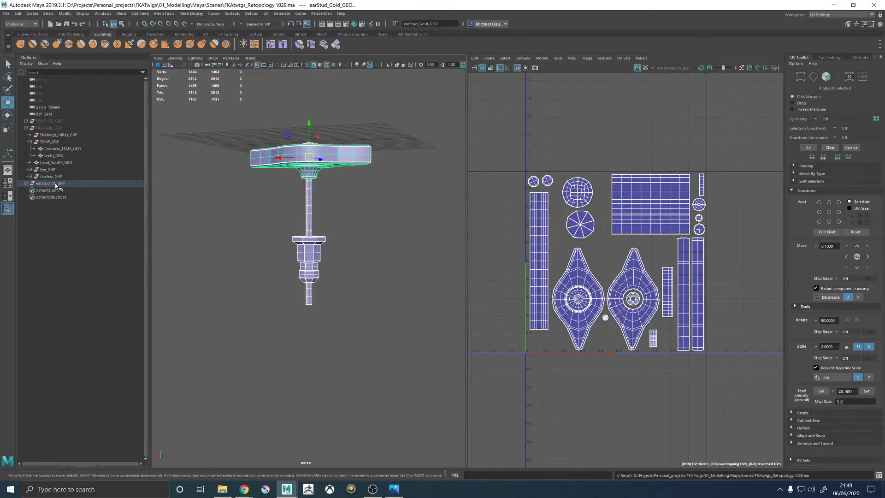
Step: Unhide the FKATwigs_GRP head group
left_click(56, 184)
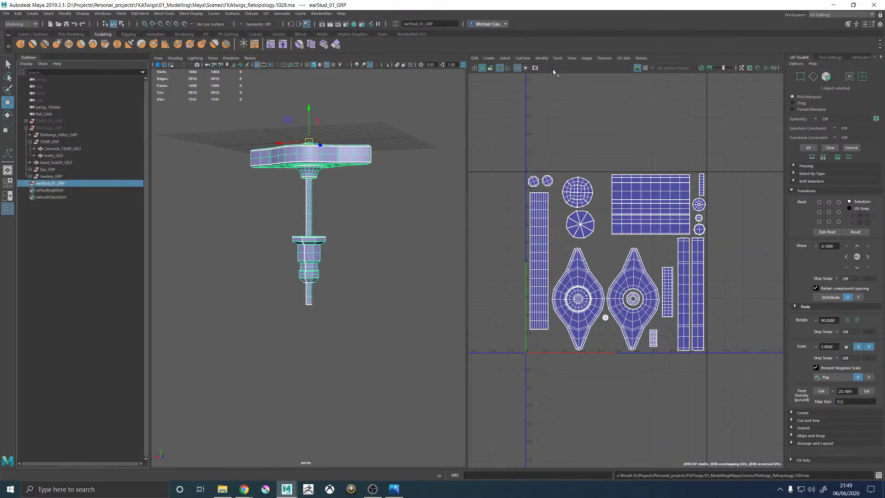
left_click(370, 65)
left_click(370, 66)
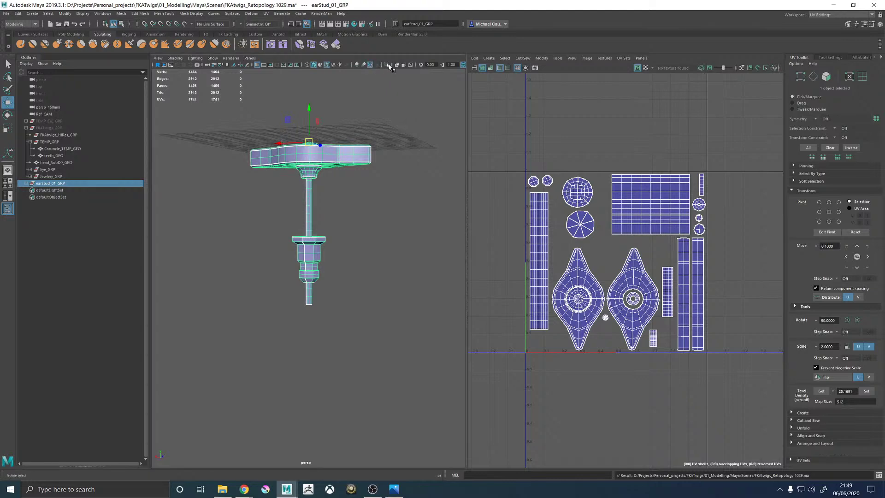
left_click(48, 128)
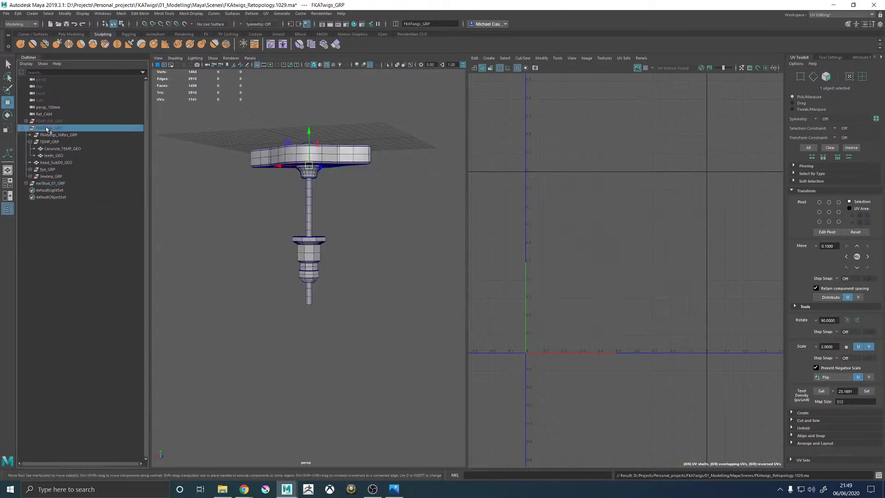
key("shift+h")
Step: Move the earStud_01_GRP pivot down to the top of the pin, just beneath the gold plate
left_click(46, 184)
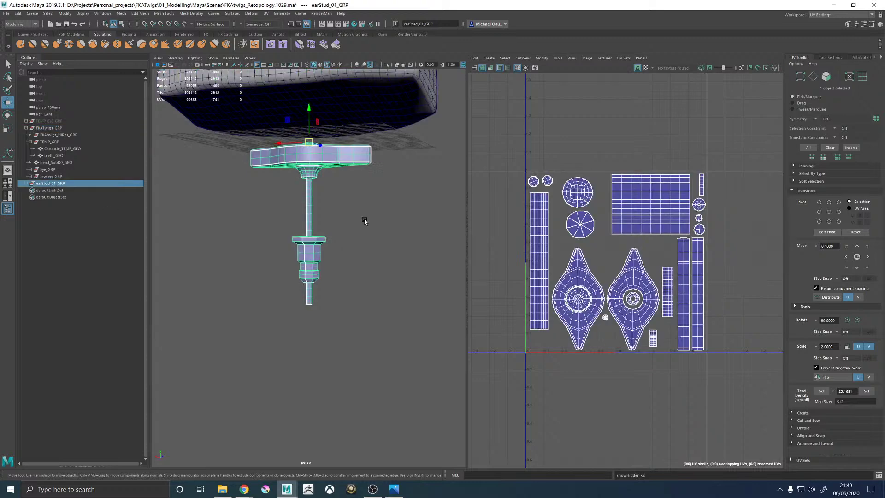
scroll(383, 237, "down", 6)
left_click_drag(390, 241, 335, 226, "alt")
scroll(317, 290, "up", 6)
key("d")
scroll(303, 279, "down", 5)
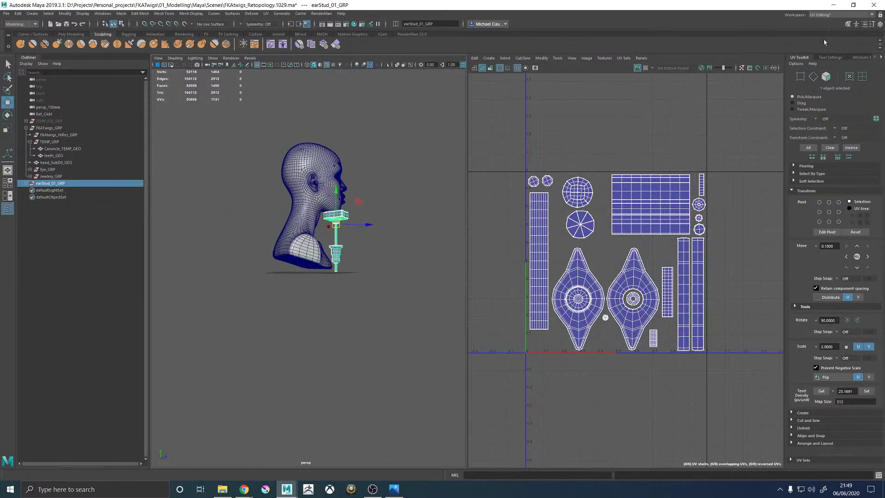
Step: Switch to the Maya Classic workspace and show the Ref_CAM view beside the perspective view
left_click(841, 15)
left_click(830, 23)
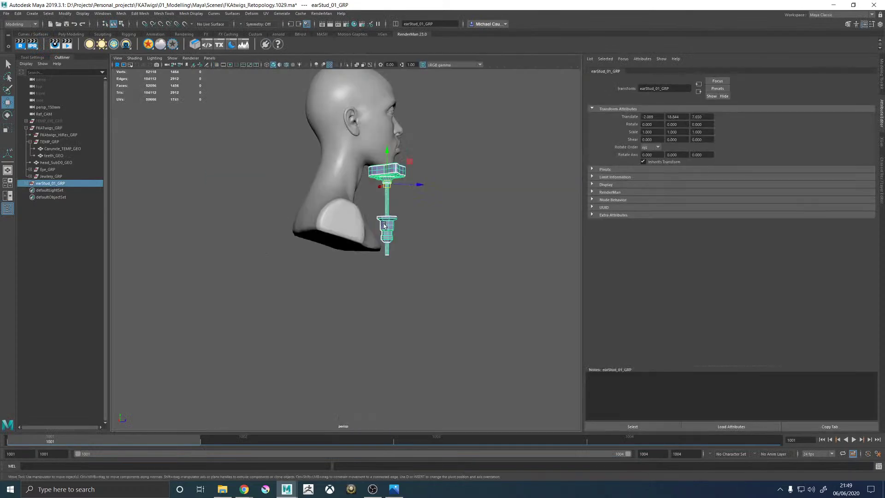
key("space")
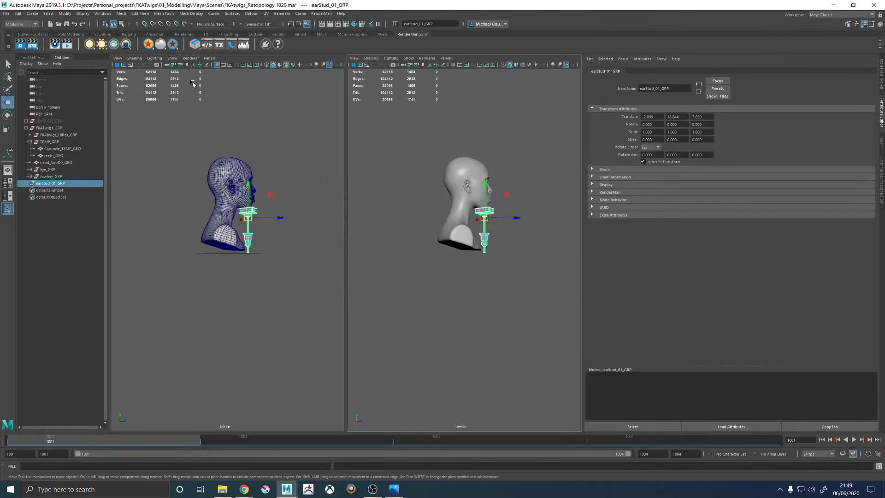
left_click(209, 58)
mouse_move(231, 65)
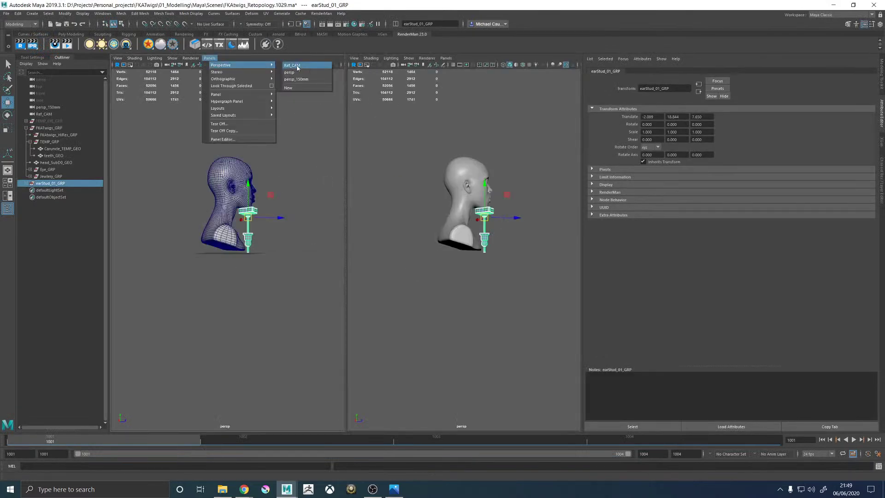
left_click(297, 67)
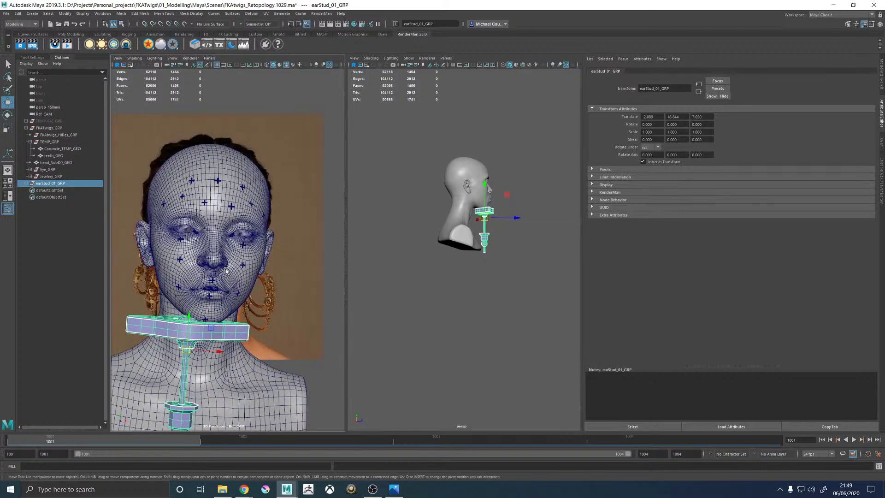
Step: Scale the ear stud group down to about 0.118 and move it to the ear beside the reference earrings
middle_click_drag(482, 219, 482, 241, "alt")
right_click_drag(483, 241, 528, 211, "alt")
left_click_drag(527, 211, 513, 218, "alt")
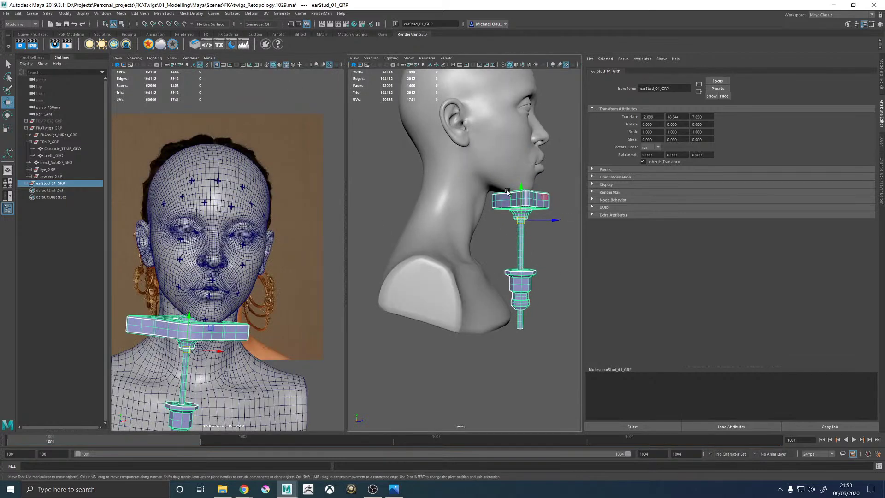
left_click(49, 129)
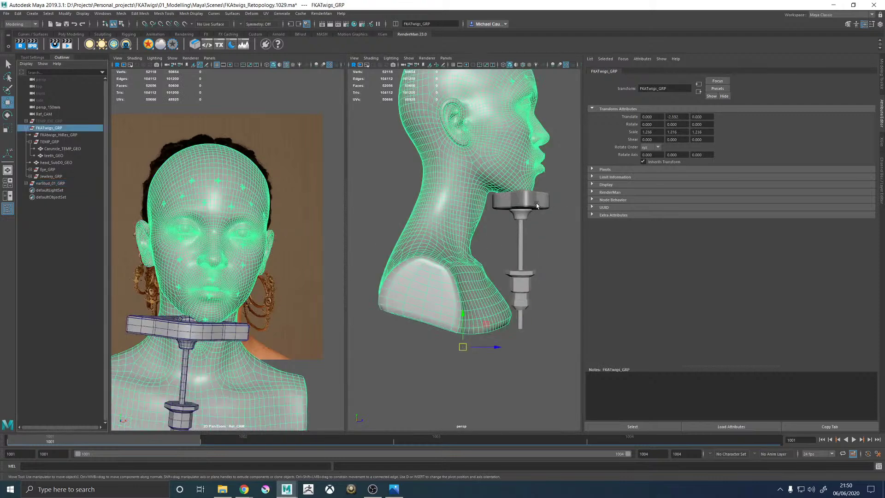
left_click(54, 183)
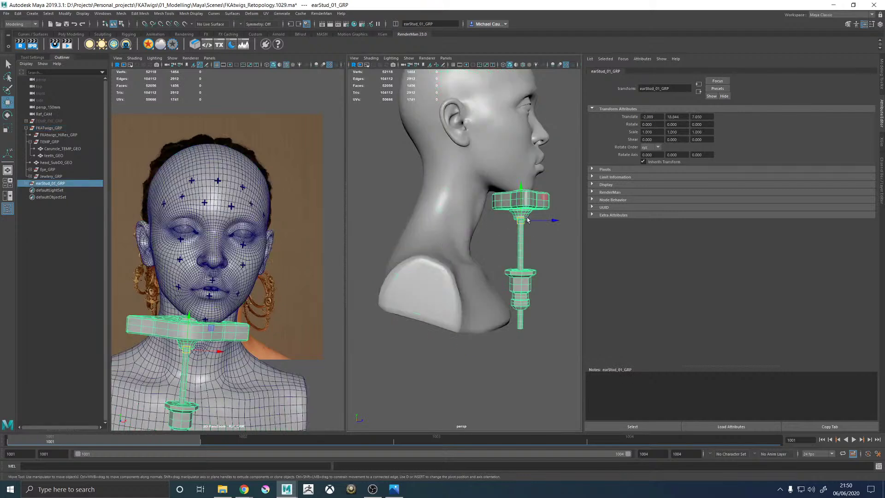
left_click_drag(523, 220, 275, 166)
key("r")
Step: Rotate the ear stud group so its gold plate faces outward from the earlobe
key("e")
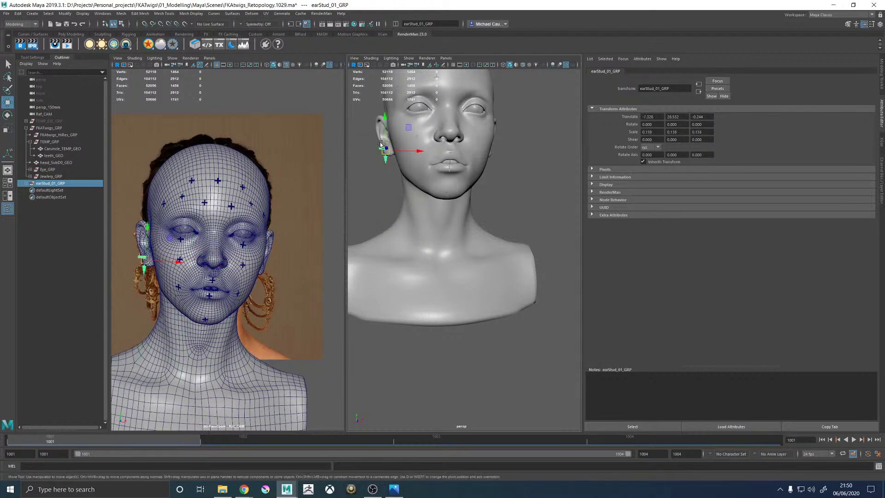
left_click_drag(373, 139, 334, 124)
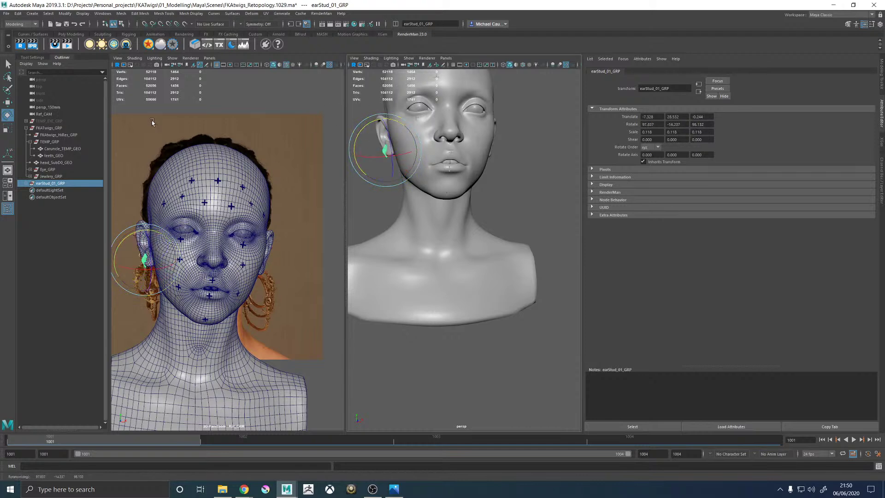
Step: Enlarge the Ref_CAM viewport and use the 2D Pan/Zoom Tool to frame the ear with the stud closely
left_click_drag(583, 210, 719, 210)
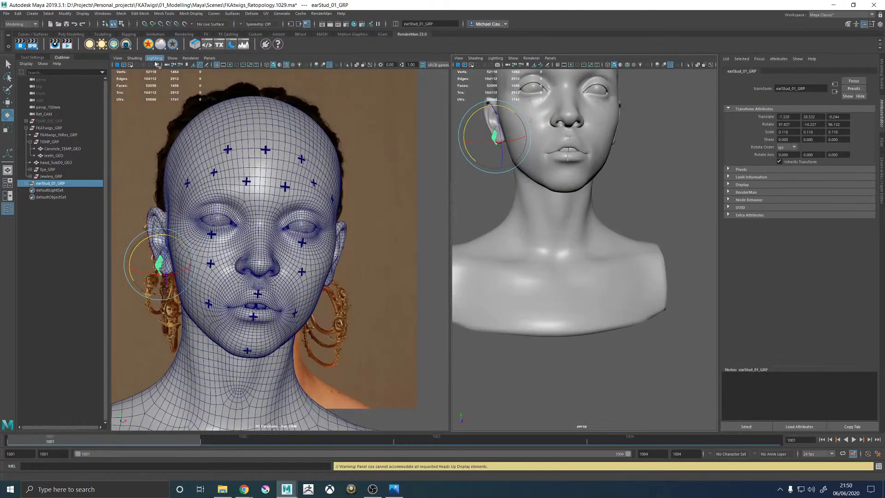
left_click(117, 58)
mouse_move(135, 204)
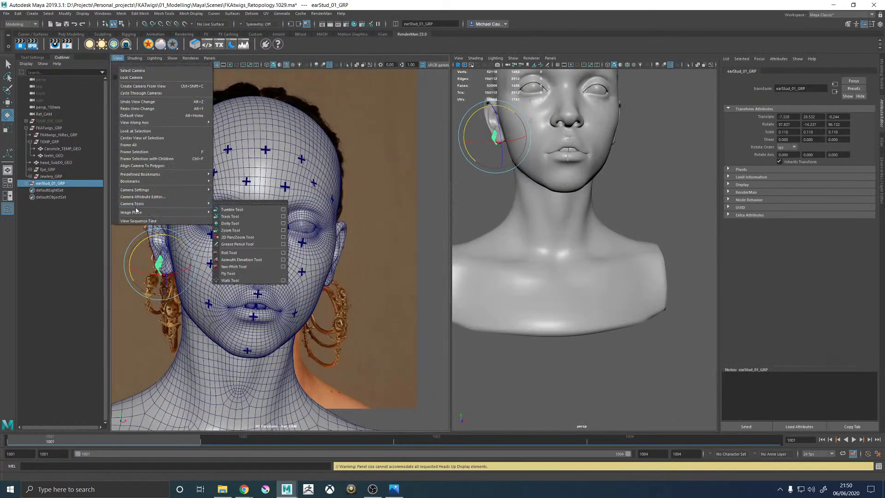
left_click(238, 238)
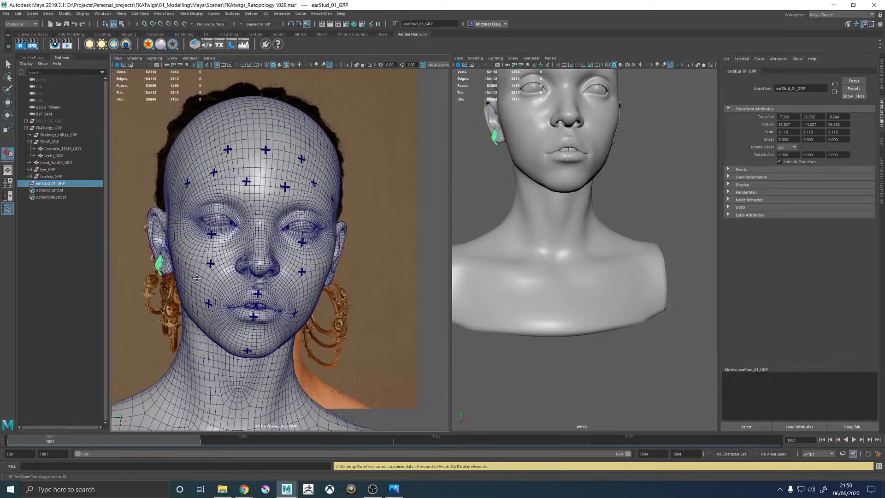
left_click_drag(123, 216, 226, 322, "ctrl")
left_click_drag(213, 261, 239, 264)
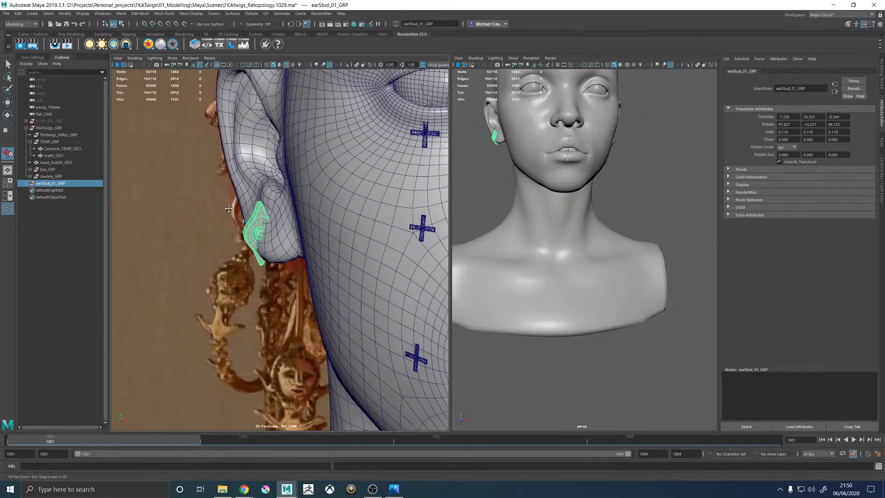
Step: Hide FKATwigs_GRP and fit the ear stud group over the small stud in the reference photo, scaled to about 0.052
left_click(48, 128)
key("h")
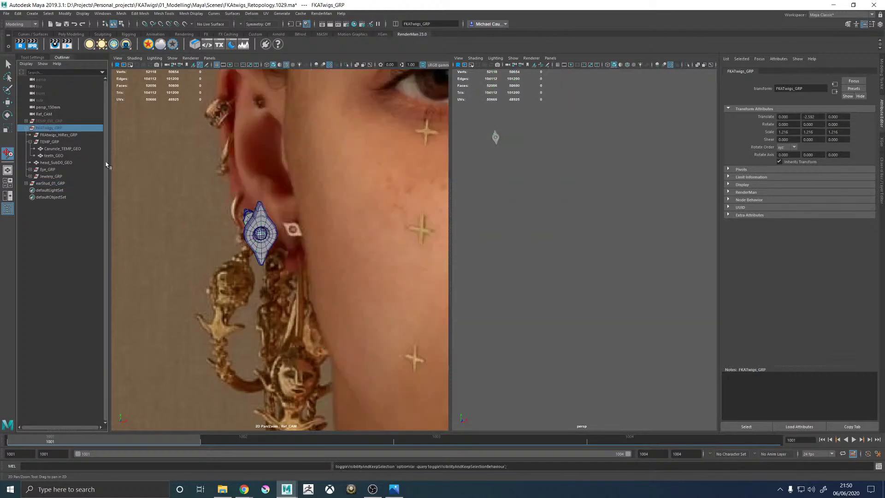
key("w")
left_click(48, 183)
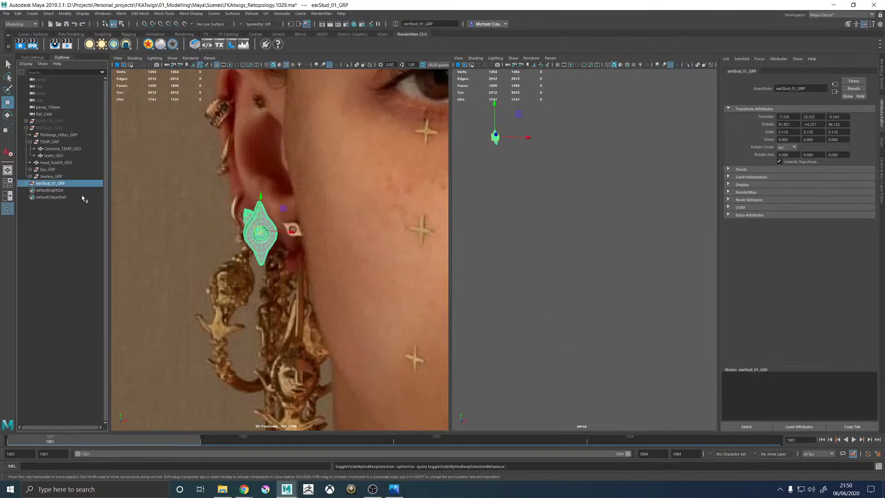
left_click_drag(260, 234, 200, 210)
key("r")
key("e")
left_click_drag(290, 219, 316, 203)
Step: Toggle the ear stud group's visibility against the photo and refine its fit, with rotation about 89, -1, 157 and scale about 0.046
key("h")
key("h")
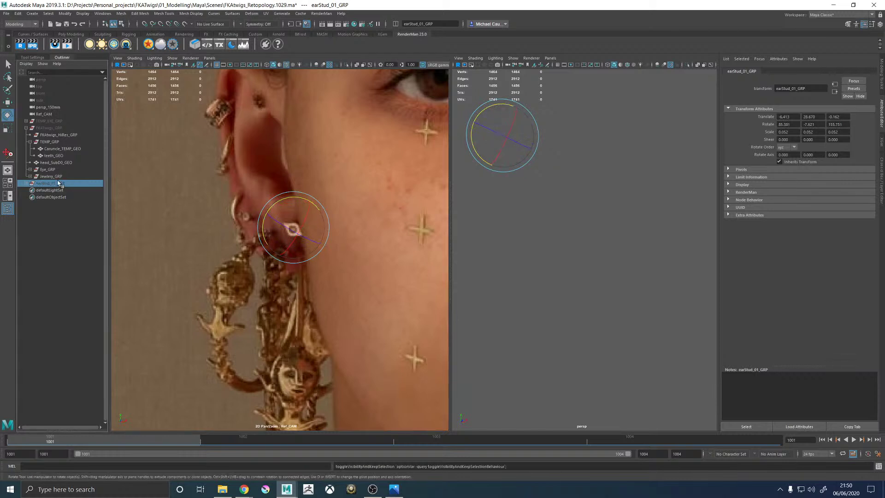
left_click_drag(295, 221, 291, 230)
key("r")
key("w")
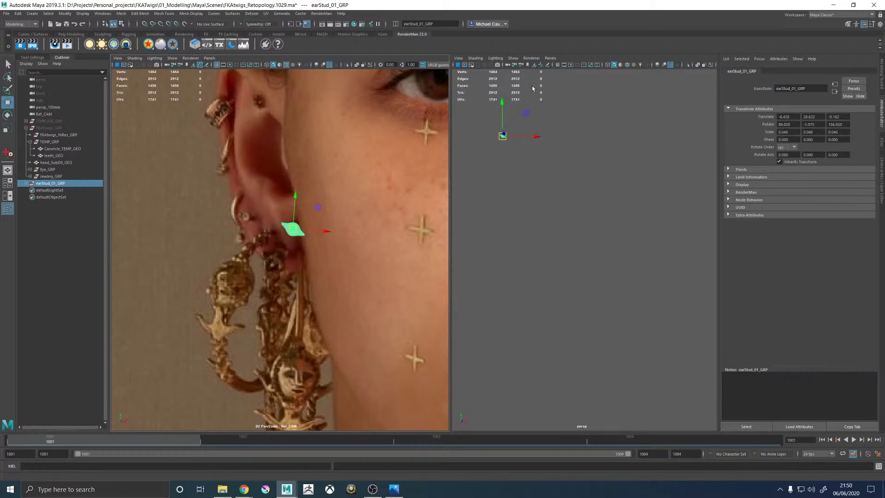
Step: Unhide FKATwigs_GRP and bring up a full-size perspective side view of the ear
left_click(46, 128)
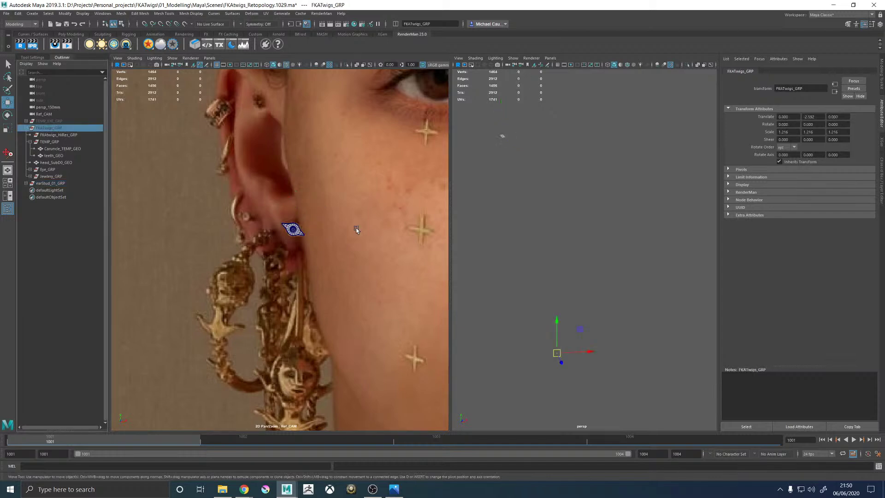
key("shift+h")
key("space")
left_click_drag(295, 156, 387, 150, "alt")
middle_click_drag(387, 150, 403, 213, "alt")
Step: Move the ear stud group forward along Z to about 0.93 so it comes out of the earlobe
left_click(47, 183)
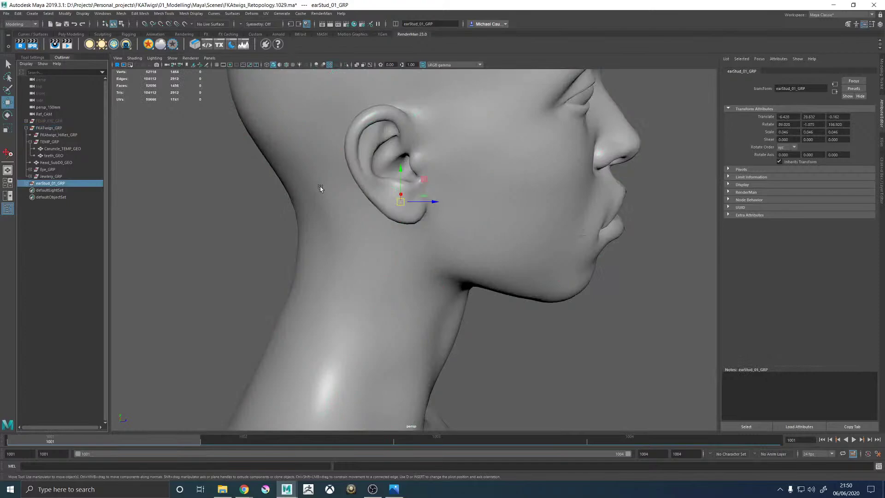
key("4")
mouse_move(345, 204)
left_mouse_down("alt")
mouse_move(406, 213)
mouse_move(464, 199)
mouse_move(336, 221)
mouse_move(507, 231)
mouse_move(347, 201)
mouse_move(244, 210)
left_mouse_up("alt")
key("5")
right_click_drag(244, 210, 389, 244, "alt")
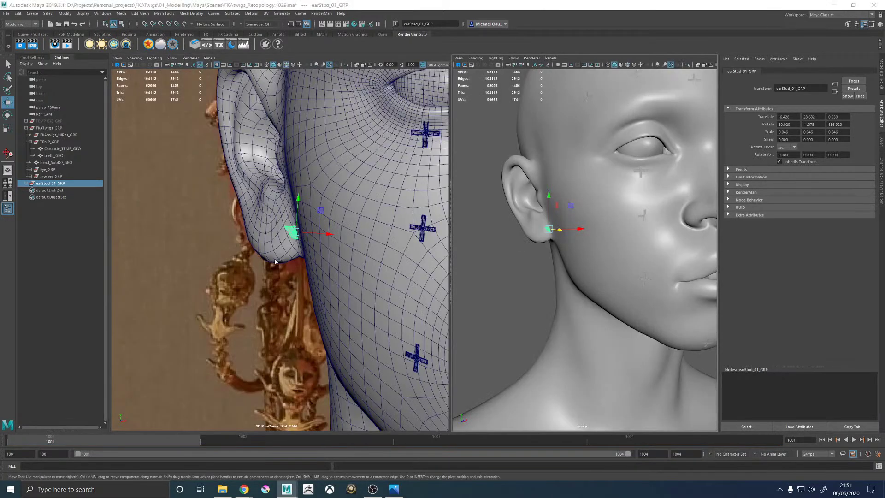
Step: Toggle the FKATwigs_GRP head in the full-size Ref_CAM view to compare the stud's placement with the reference photo
key("space")
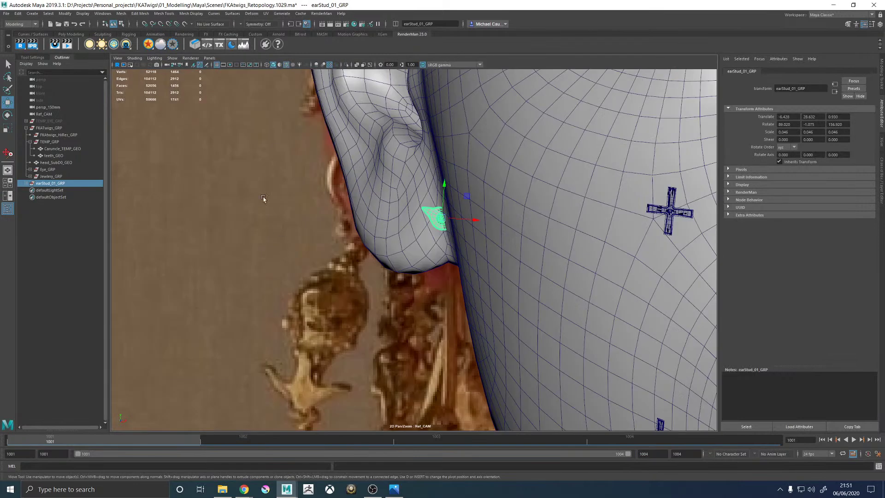
left_click(45, 129)
key("h")
key("h")
key("h")
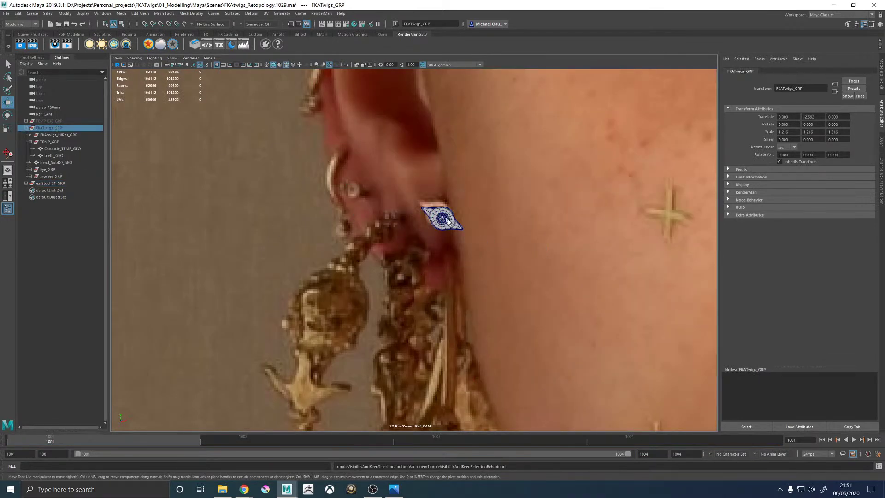
Step: Move and scale the ear stud group to match the photo, with translation about -6.524, 28.705, 0.917 and scale about 0.049
left_click(45, 183)
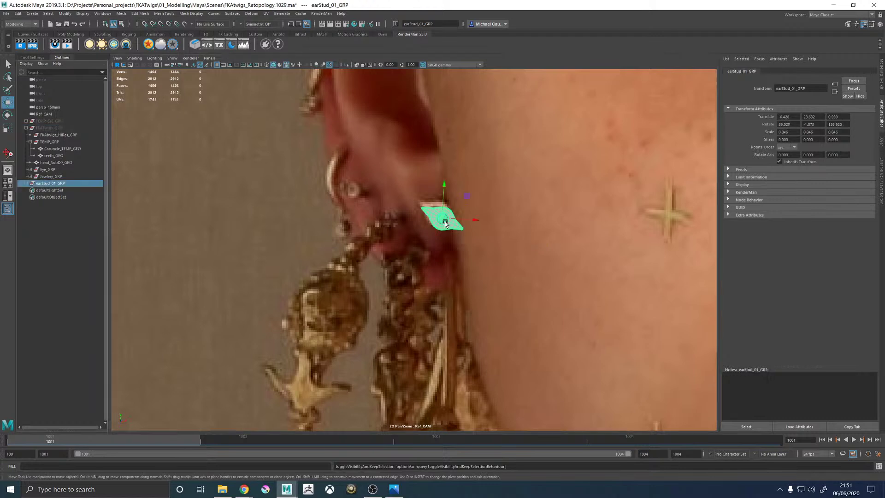
left_click_drag(445, 216, 435, 213)
key("r")
key("w")
key("space")
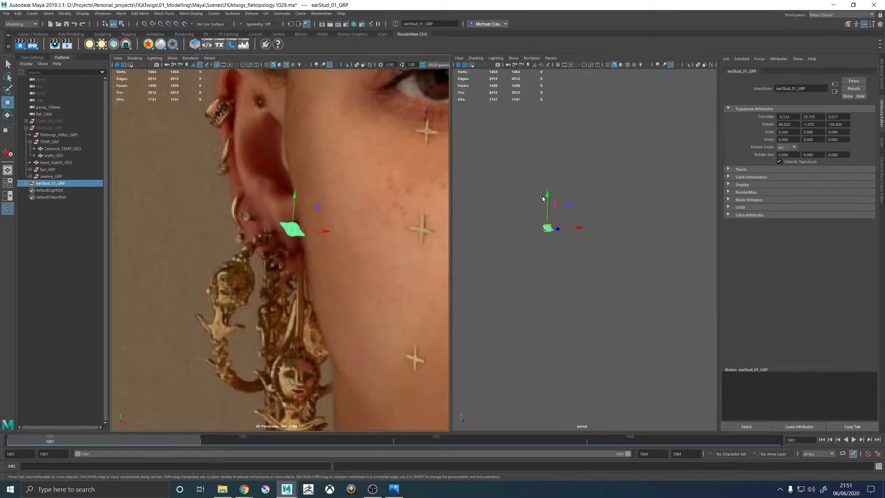
Step: Unhide FKATwigs_GRP in the full-size perspective view and check the ear stud's seating on the earlobe
key("space")
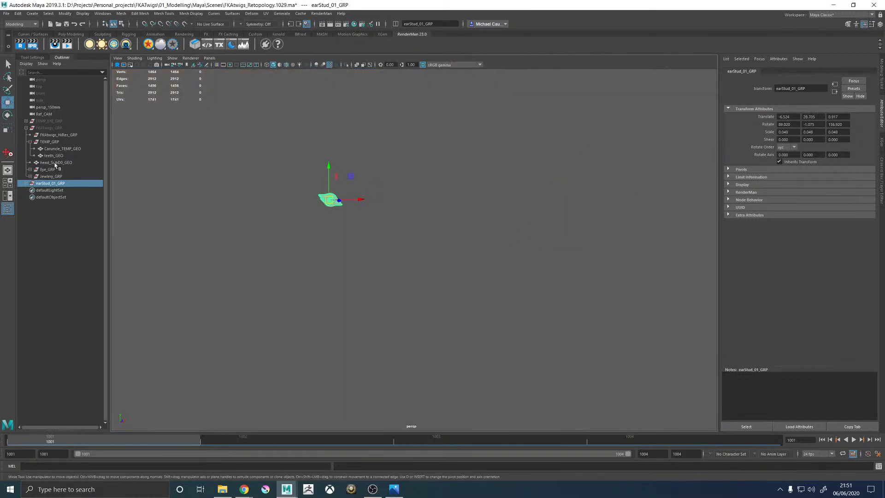
left_click(48, 128)
key("h")
left_click_drag(342, 212, 349, 224, "alt")
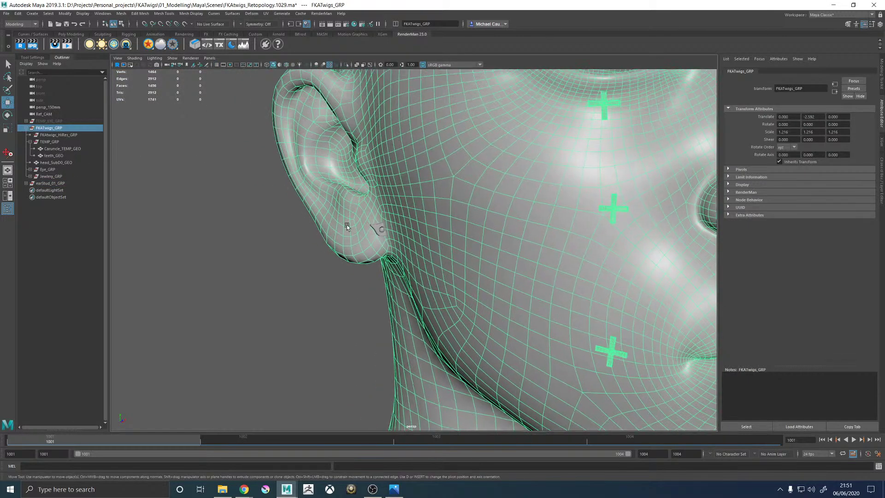
right_click_drag(349, 224, 413, 239, "alt")
left_click_drag(413, 239, 407, 213, "alt")
middle_click_drag(407, 214, 449, 377, "alt")
left_click_drag(450, 377, 390, 306, "alt")
left_click(282, 261)
right_click_drag(350, 270, 286, 277, "alt")
left_click_drag(286, 276, 335, 286, "alt")
right_click_drag(496, 280, 571, 300, "alt")
middle_click_drag(479, 277, 461, 221, "alt")
right_click_drag(461, 221, 624, 365, "alt")
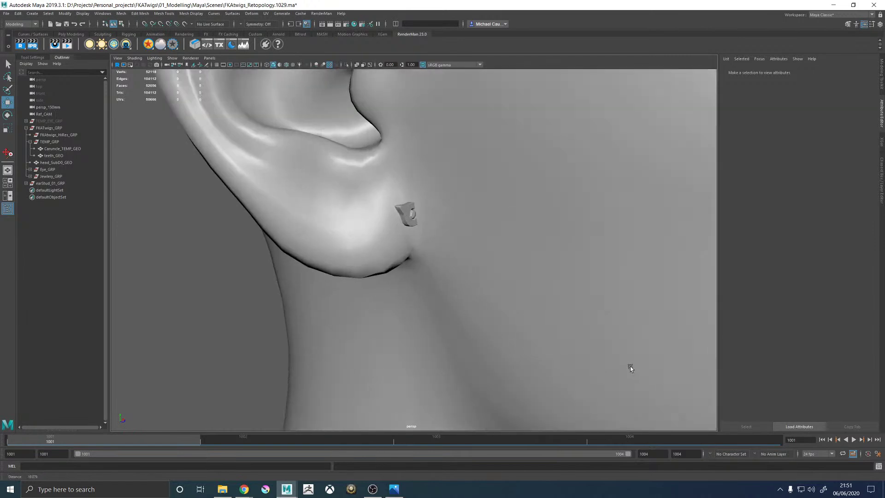
left_click_drag(497, 290, 444, 276, "alt")
Step: Freeze the transformations of earStud_01_GRP
left_click(434, 241)
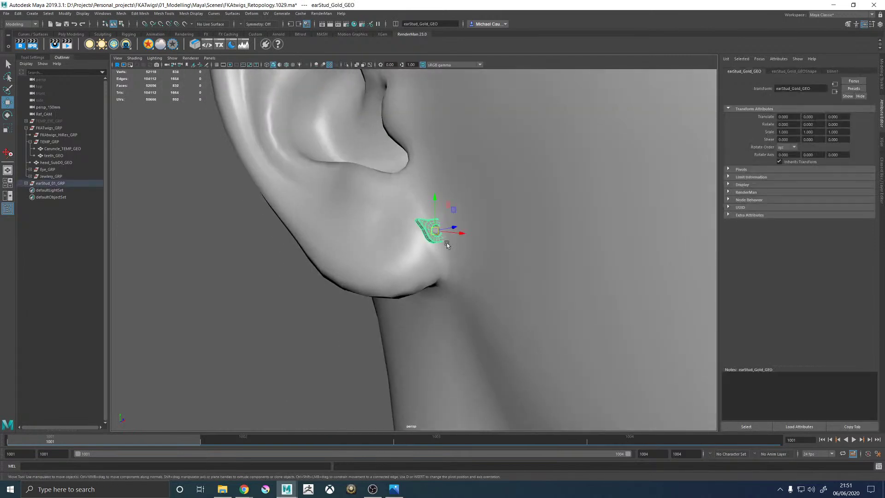
left_click(49, 183)
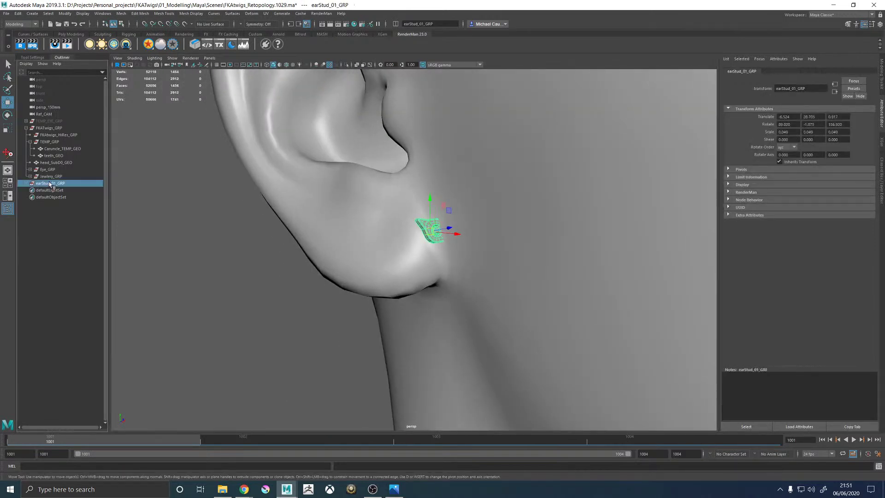
left_click(76, 15)
mouse_move(65, 14)
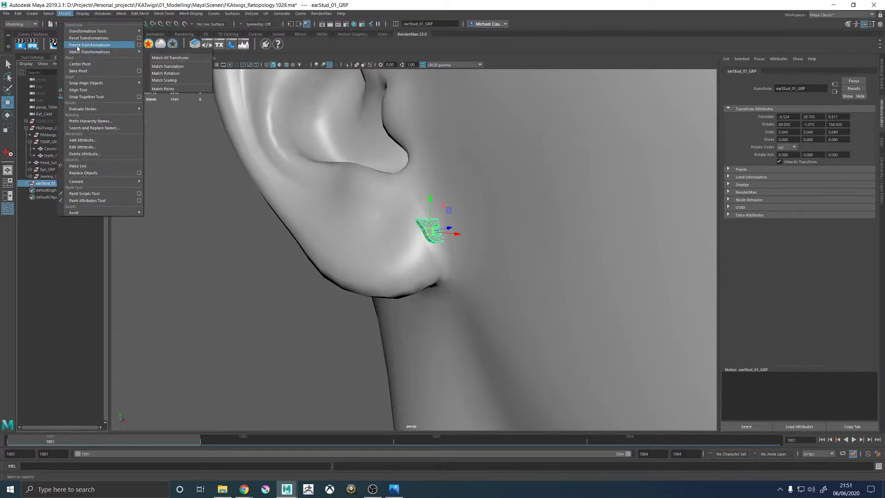
left_click(109, 45)
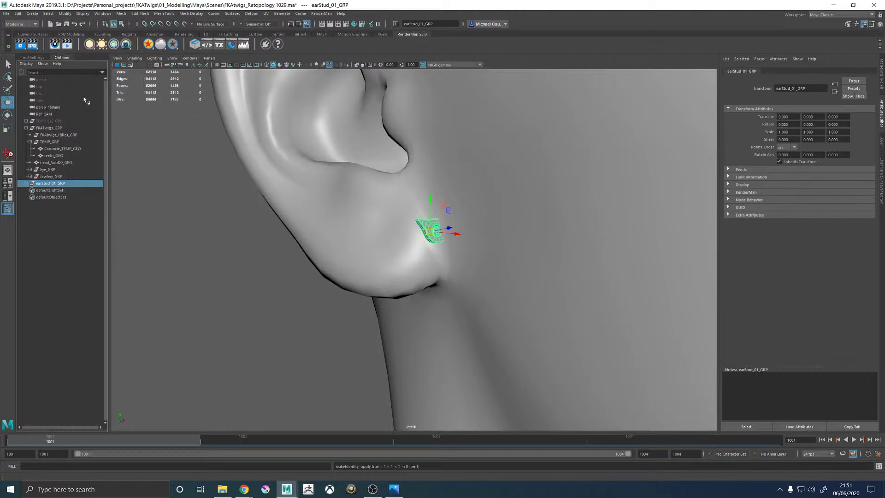
Step: Parent earStud_01_GRP under the jewelry group inside FKATwigs_GRP
left_click_drag(44, 183, 46, 177)
left_click(29, 177)
left_click(30, 176)
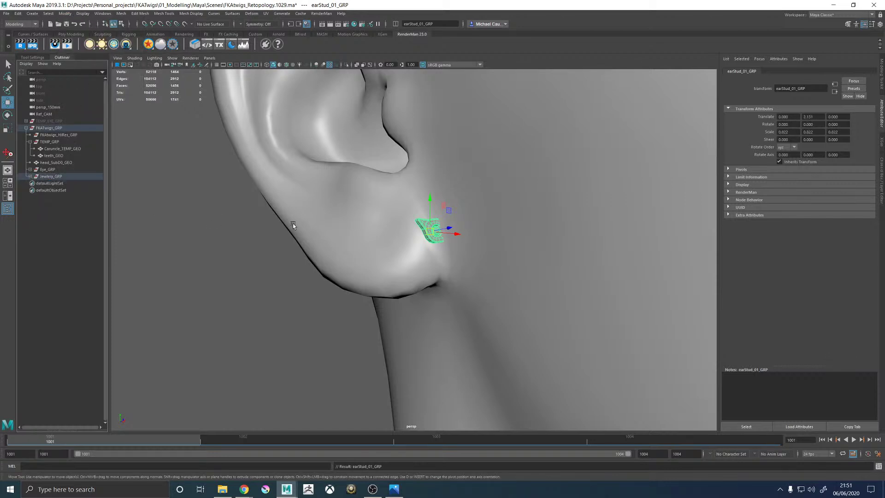
Step: Examine the ear stud's placement on the head, from the earlobe out to the whole bust
right_click_drag(359, 247, 282, 253, "alt")
left_click(283, 253)
left_click_drag(428, 316, 385, 300, "alt")
right_click_drag(385, 300, 317, 269, "alt")
left_click_drag(317, 269, 355, 263, "alt")
right_click_drag(356, 263, 480, 270, "alt")
left_click(435, 257)
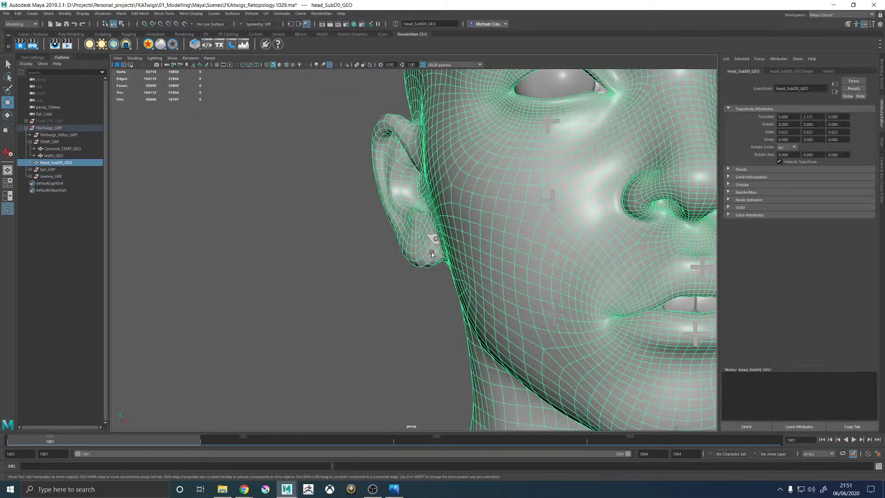
scroll(358, 286, "down", 5)
left_click(297, 273)
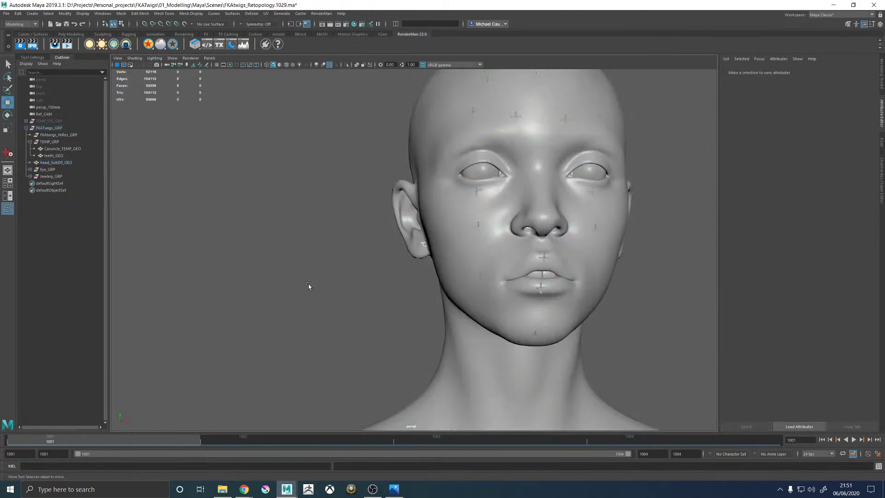
scroll(312, 286, "down", 3)
mouse_move(470, 262)
left_mouse_down("alt")
mouse_move(480, 265)
mouse_move(458, 262)
left_mouse_up("alt")
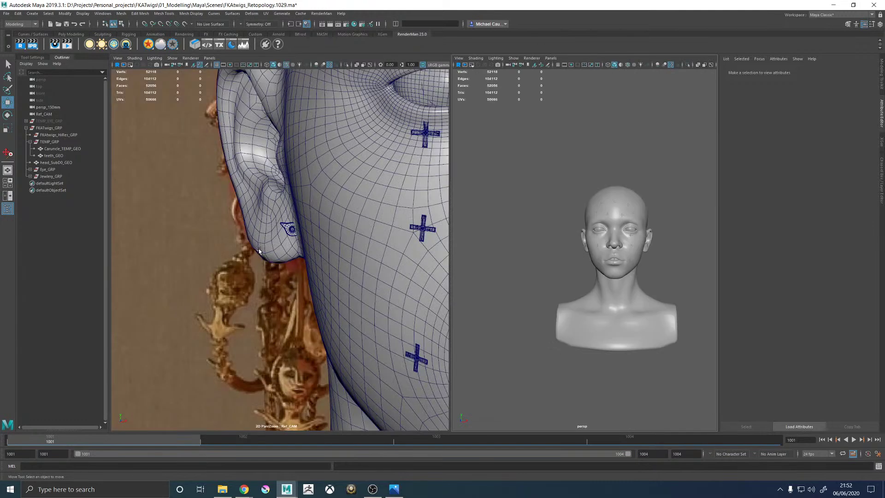
Step: Hide FKATwigs_GRP and view the ear and hanging earrings in the Ref_CAM reference photo
left_click(48, 127)
key("h")
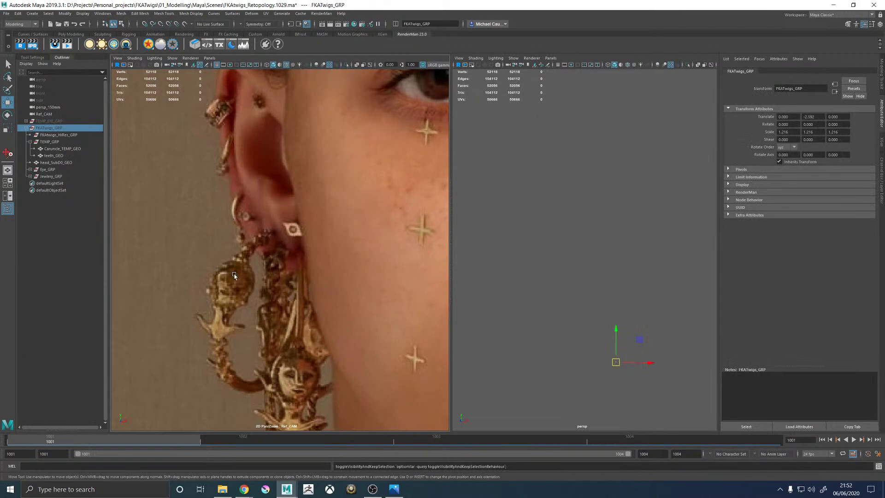
key("space")
key("space")
left_click(8, 153)
left_click_drag(317, 328, 322, 227)
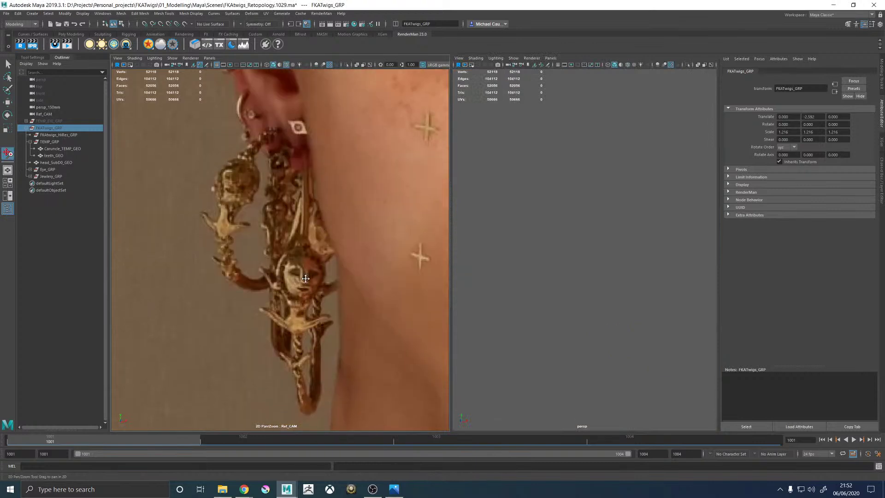
left_click_drag(291, 158, 336, 363)
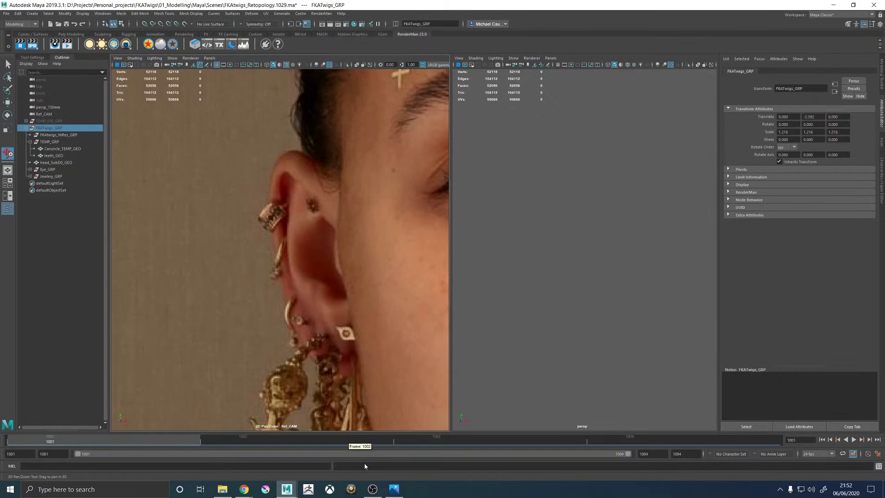
Step: Switch to the high-resolution reference in Photos and examine the studs, cuffs and hoops on both ears
left_click(393, 489)
left_click_drag(245, 385, 324, 444)
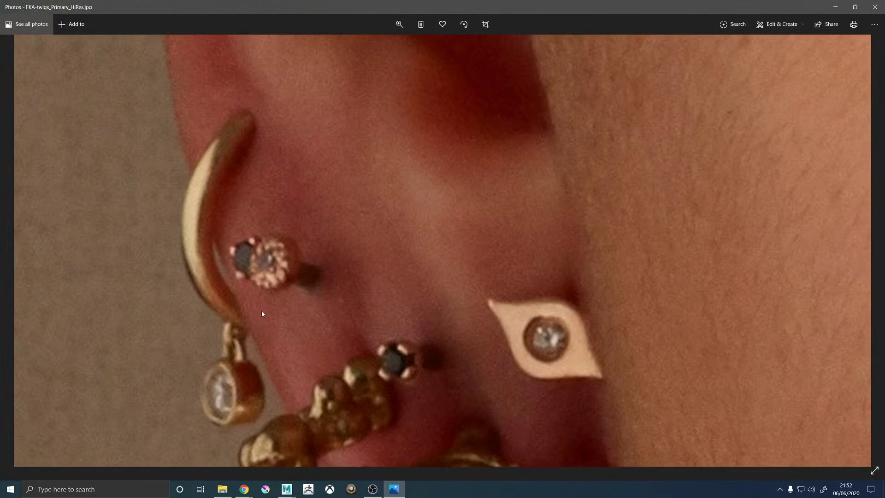
left_click_drag(300, 198, 367, 359)
left_click_drag(332, 275, 378, 378)
left_click_drag(353, 281, 386, 303)
left_click_drag(380, 164, 391, 257)
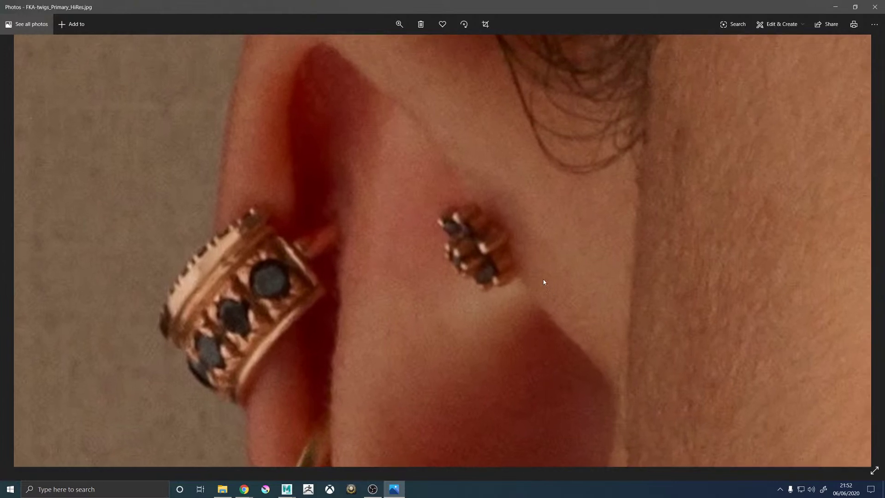
scroll(550, 290, "down", 2)
left_click(399, 24)
left_click_drag(406, 46, 358, 60)
left_click_drag(543, 211, 483, 215)
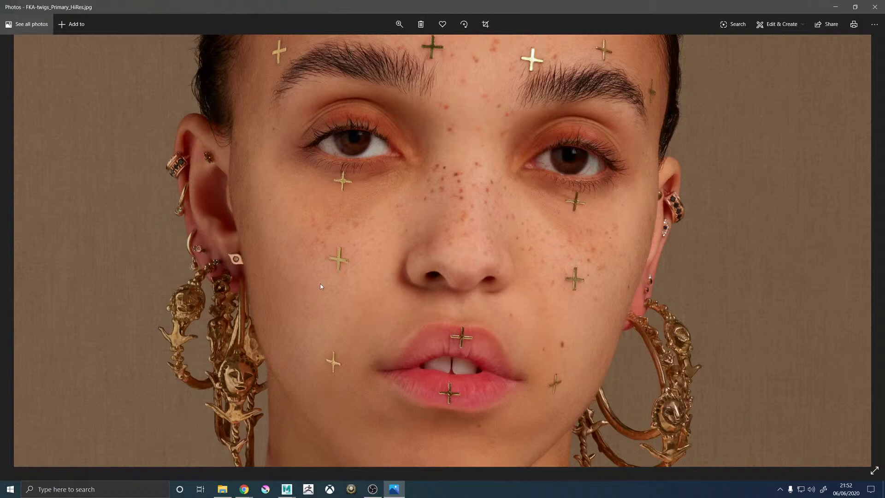
left_click_drag(216, 264, 270, 249)
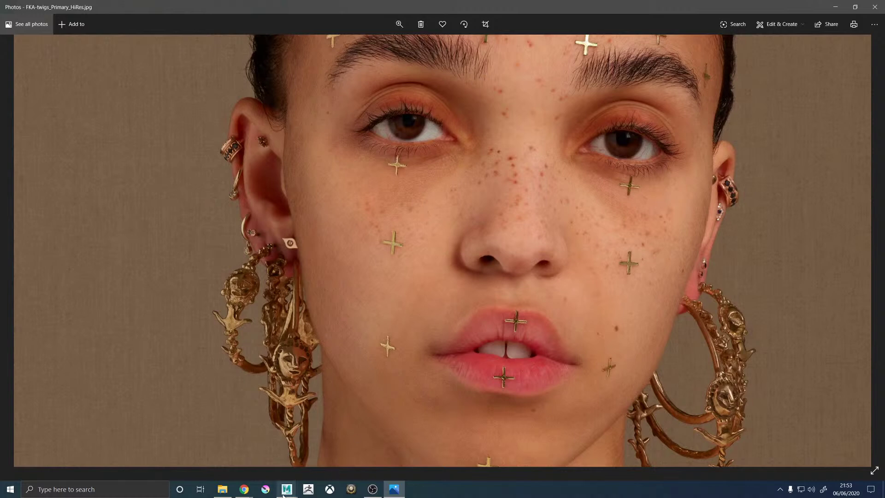
Step: Switch back to Maya, unhide FKATwigs_GRP in the full-size perspective view and view the face from the front
left_click(341, 448)
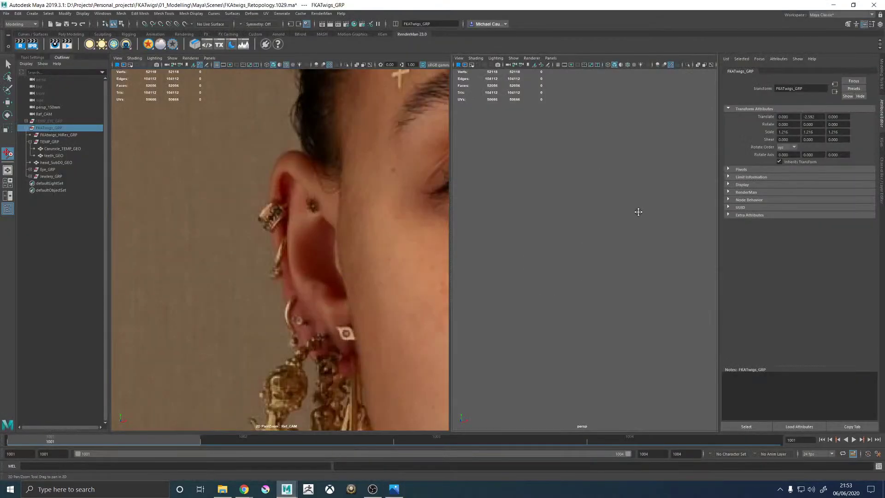
key("space")
key("h")
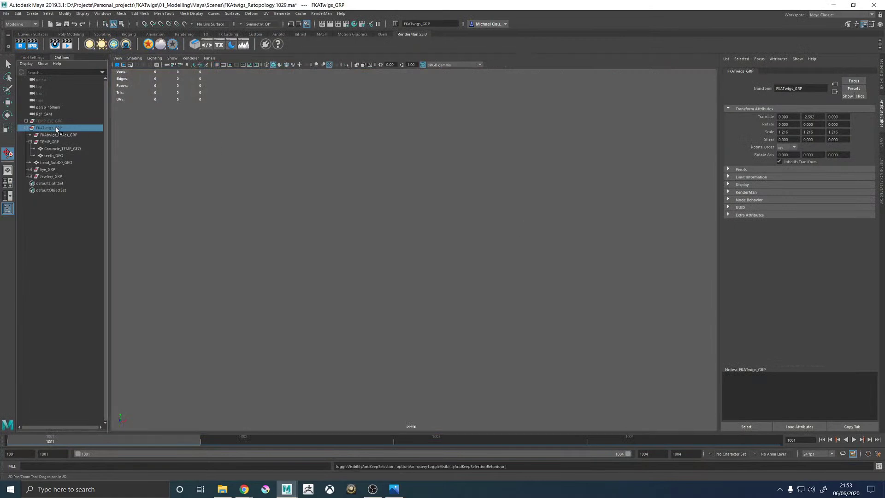
scroll(592, 267, "down", 4)
left_click_drag(430, 299, 348, 276, "alt")
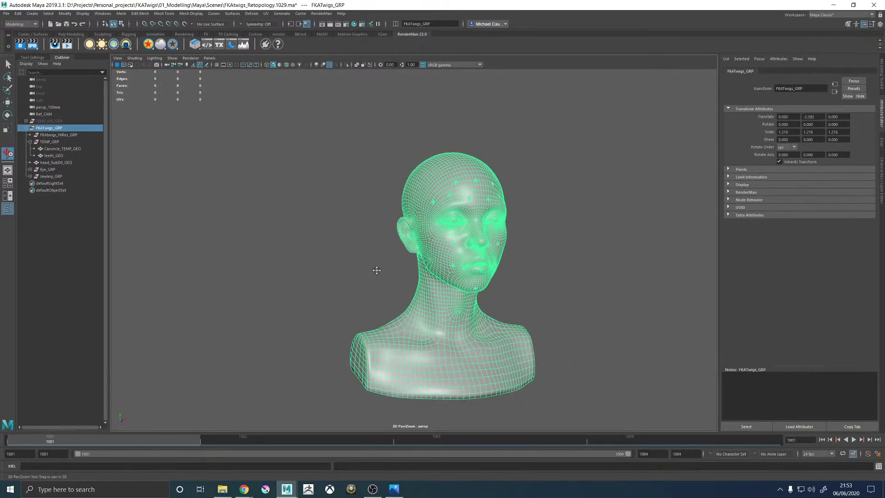
left_click(75, 135)
key("w")
left_click(320, 221)
scroll(458, 274, "up", 3)
middle_click_drag(463, 274, 410, 274, "alt")
right_click_drag(410, 275, 500, 311, "alt")
left_click_drag(500, 311, 485, 307, "alt")
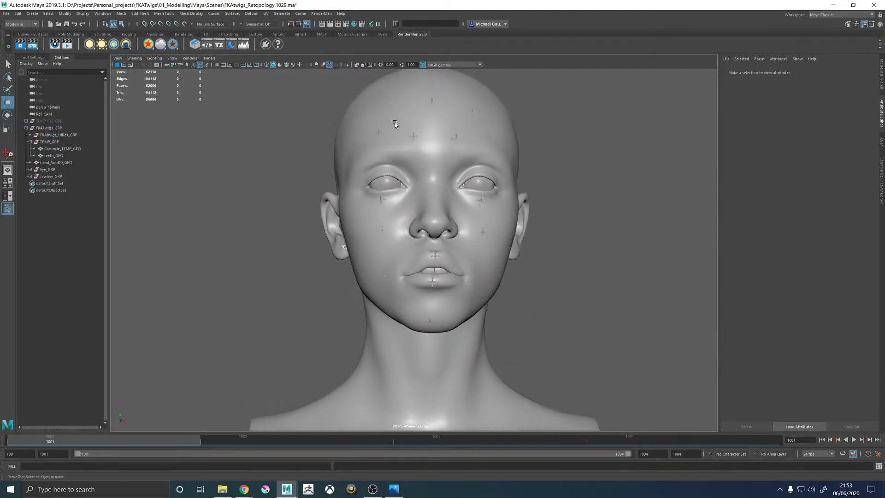
Step: Turn on wireframe over the shaded model and examine the face trackers across the head
left_click(286, 64)
left_click_drag(291, 133, 291, 134, "alt")
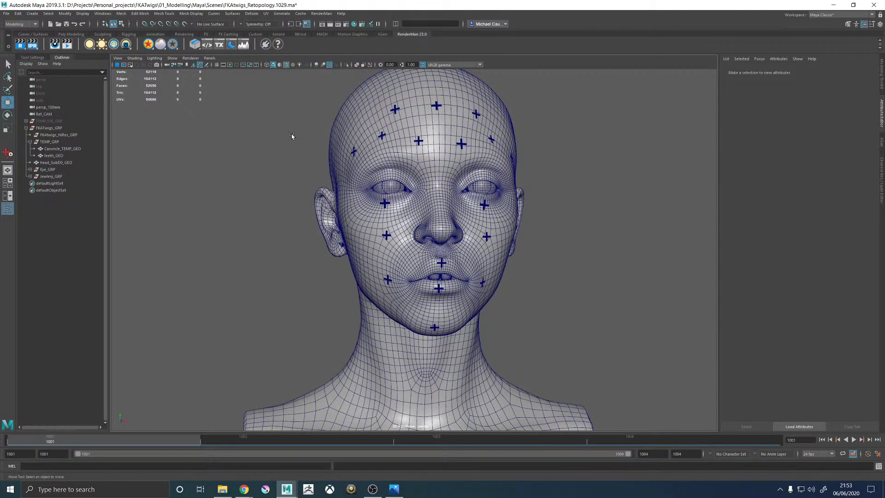
mouse_move(368, 172)
left_mouse_down("alt")
mouse_move(412, 172)
mouse_move(368, 169)
left_mouse_up("alt")
right_click_drag(479, 186, 91, 220, "alt")
left_click_drag(433, 238, 479, 247, "alt")
left_click_drag(499, 292, 417, 288, "alt")
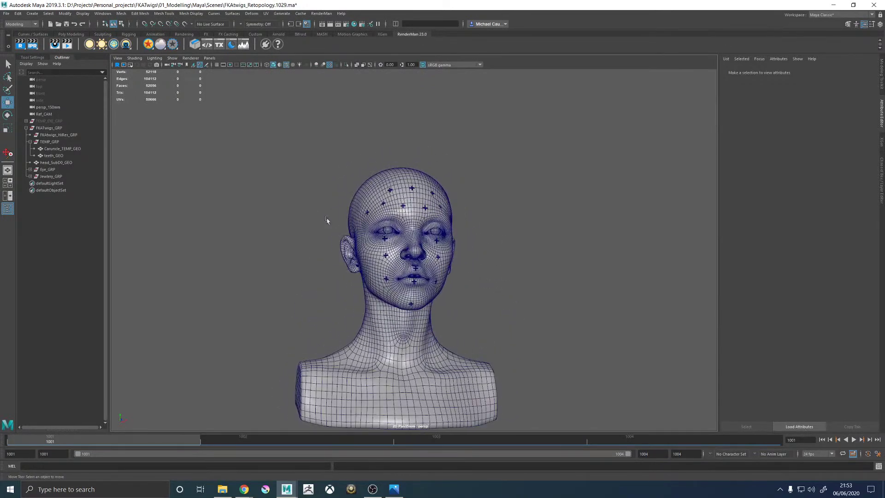
right_click_drag(392, 276, 449, 272, "alt")
left_click_drag(450, 272, 481, 269, "alt")
middle_click_drag(346, 253, 357, 250, "alt")
Step: Nudge the cross-shaped face tracker under the eye beside the studded ear and rotate it to about 2.2, -9, 22.6
right_click_drag(357, 250, 625, 331, "alt")
middle_click_drag(360, 234, 479, 313, "alt")
right_click_drag(341, 286, 413, 294, "alt")
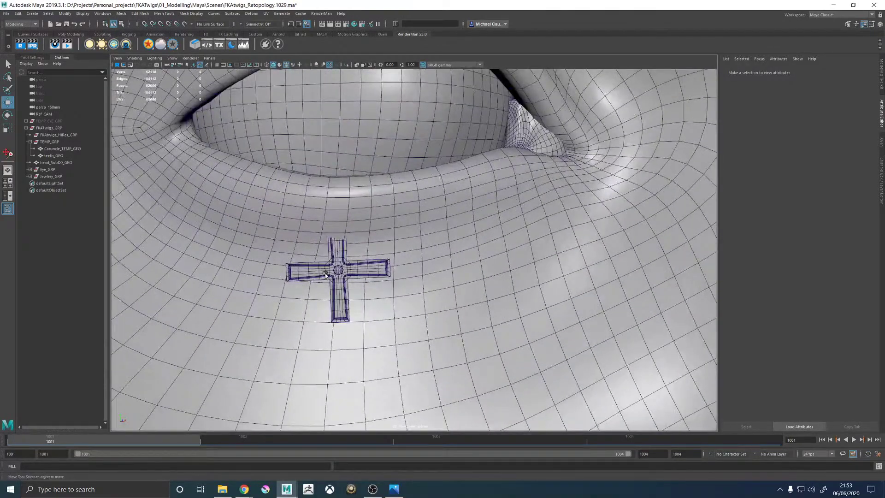
left_click(325, 275)
left_click_drag(325, 275, 485, 257, "alt")
key("f")
right_click_drag(485, 257, 509, 254, "alt")
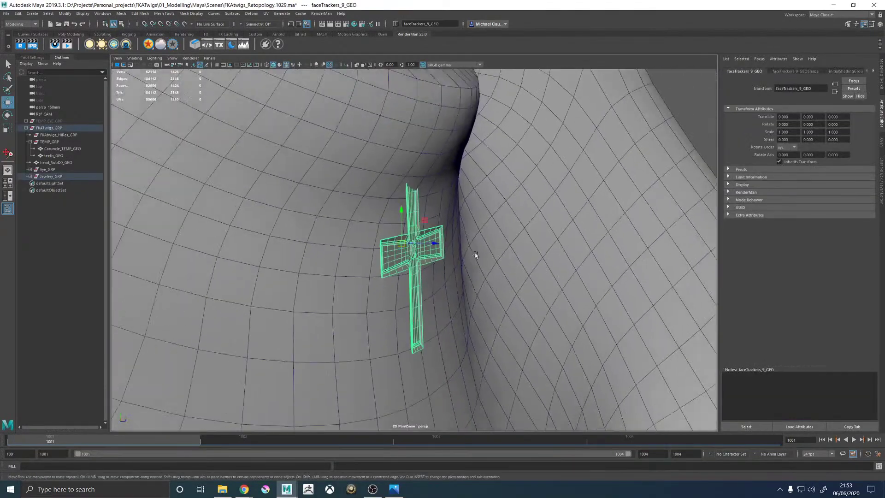
left_click_drag(509, 255, 461, 254, "alt")
left_click_drag(407, 248, 433, 225)
key("e")
left_click_drag(492, 234, 428, 229, "alt")
right_click_drag(428, 229, 177, 232, "alt")
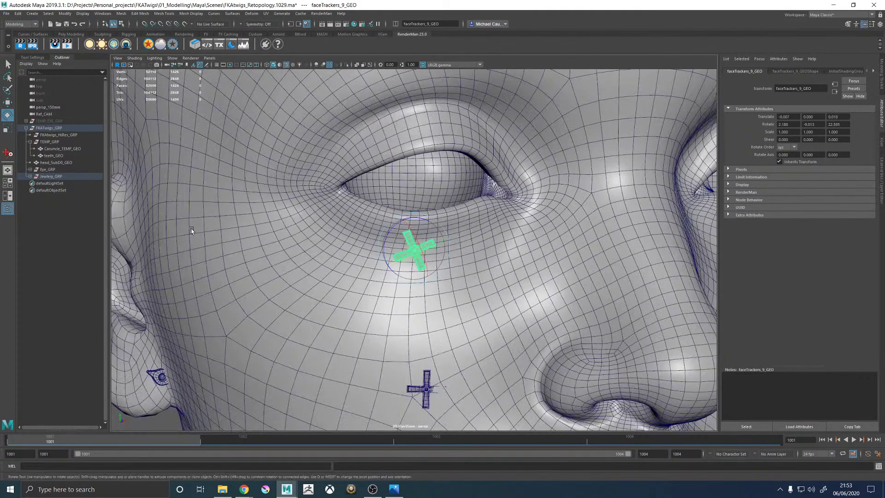
Step: Examine the face trackers and ear stud on the wireframed head from the front and side
scroll(200, 305, "down", 5)
left_click(666, 282)
scroll(666, 287, "down", 4)
left_click_drag(625, 297, 596, 291, "alt")
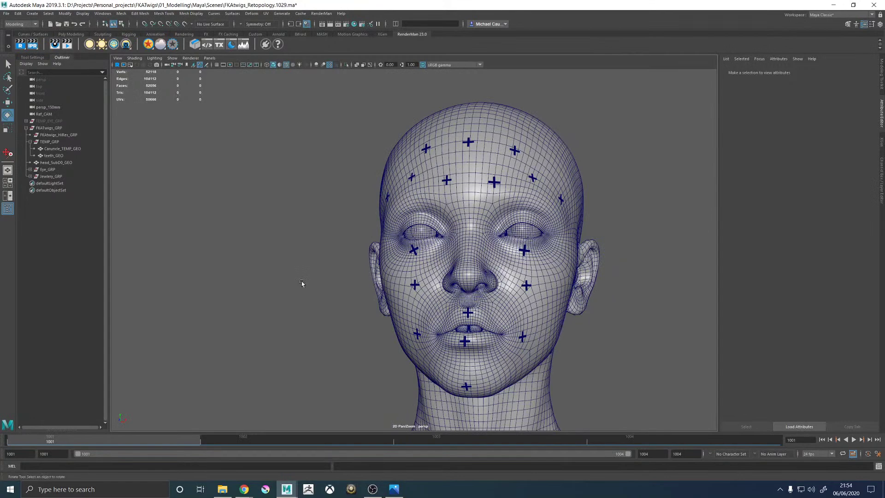
scroll(386, 293, "up", 5)
middle_click_drag(333, 281, 361, 231, "alt")
left_click_drag(333, 231, 391, 237, "alt")
left_click_drag(285, 221, 287, 222, "alt")
middle_click_drag(287, 222, 342, 224, "alt")
left_click_drag(374, 250, 388, 250, "alt")
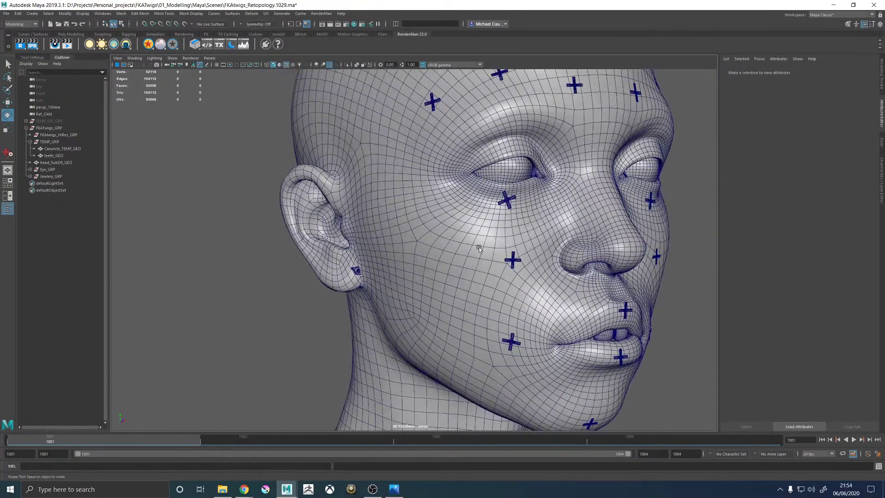
right_click_drag(474, 249, 375, 243, "alt")
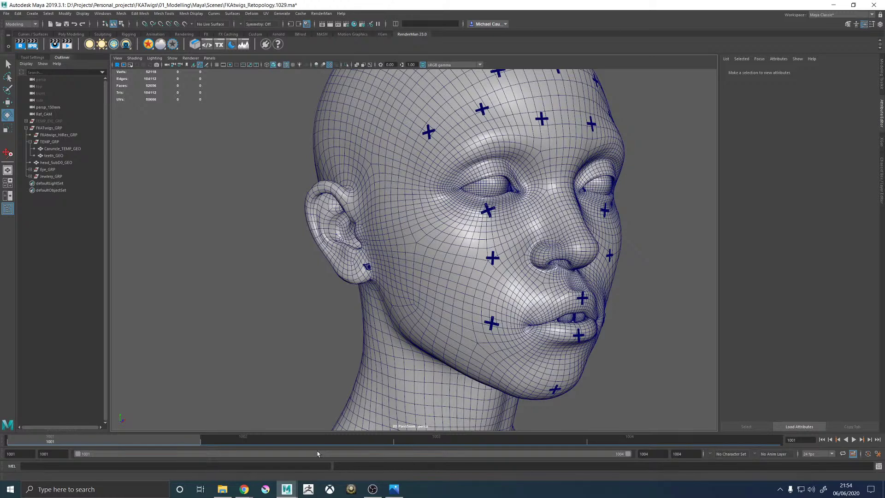
Step: Frame the gold ear stud for a close look at its fit against the earlobe, then deselect it
left_click(367, 268)
key("f")
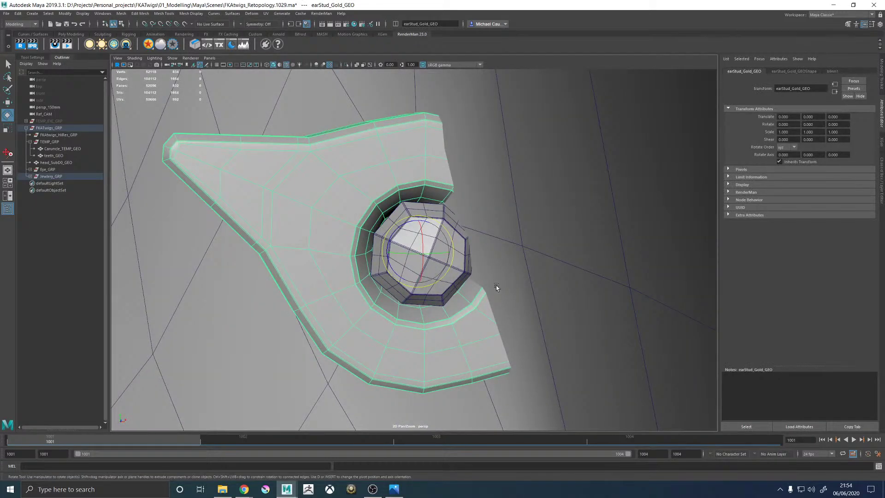
scroll(403, 283, "down", 10)
left_click(181, 300)
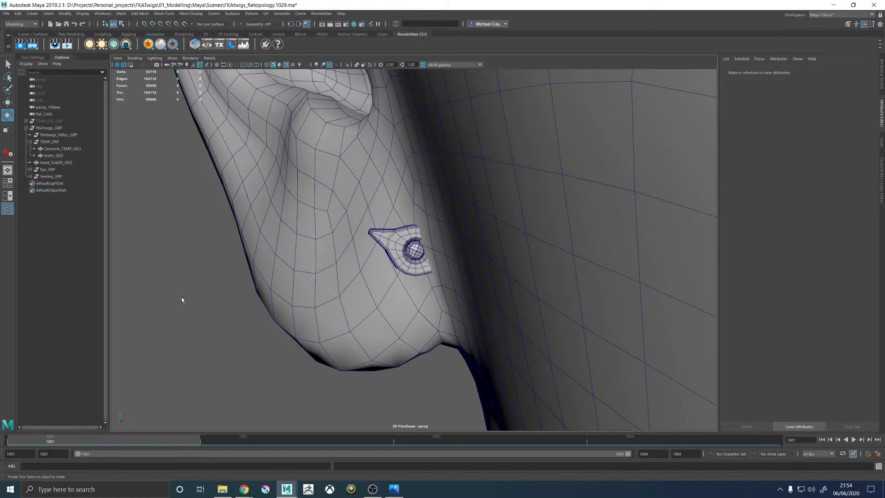
scroll(330, 214, "down", 10)
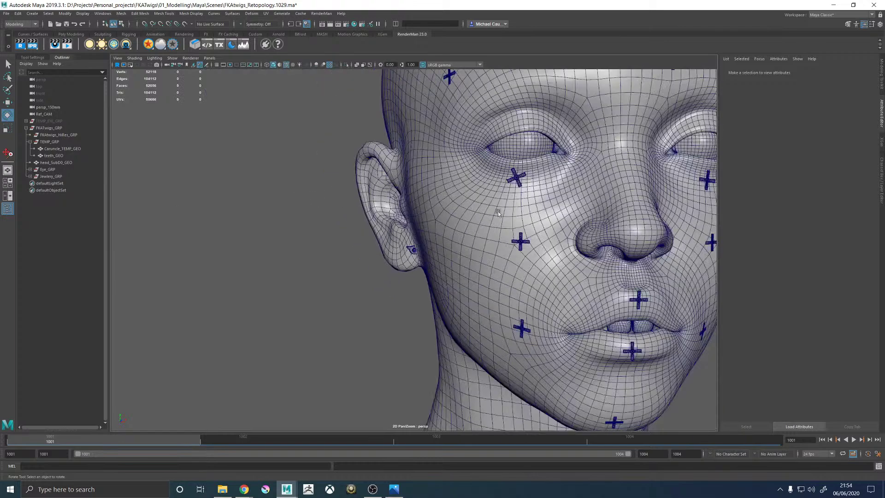
Step: Undo the last rotation of the face tracker under the eye beside the studded ear and deselect it
scroll(519, 213, "down", 10)
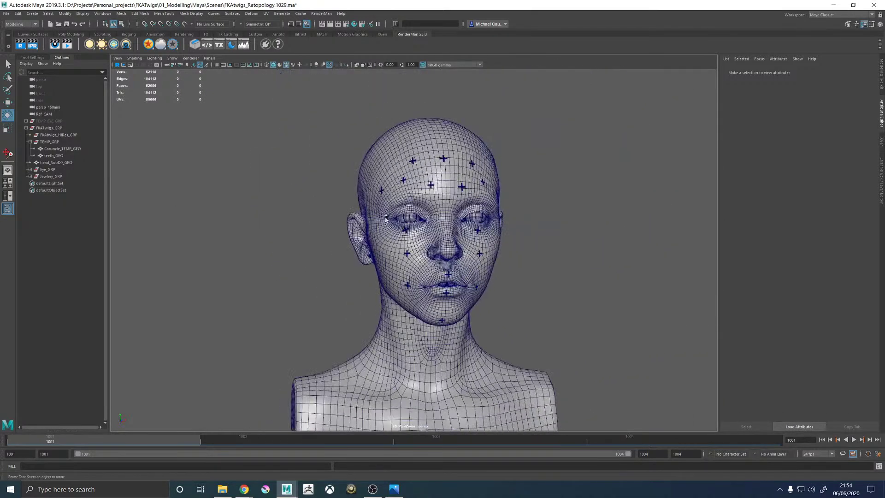
right_click_drag(437, 216, 557, 274, "alt")
key("ctrl+z")
key("ctrl+z")
key("ctrl+z")
key("ctrl+z")
key("ctrl+z")
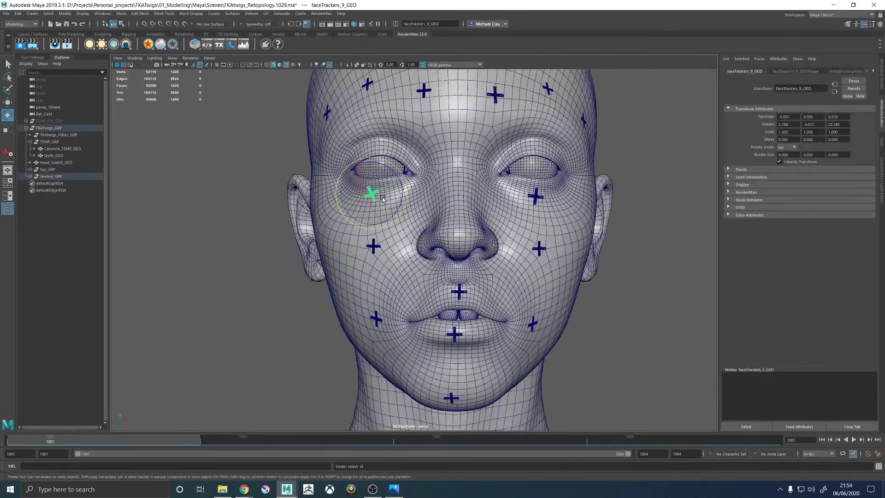
left_click(679, 324)
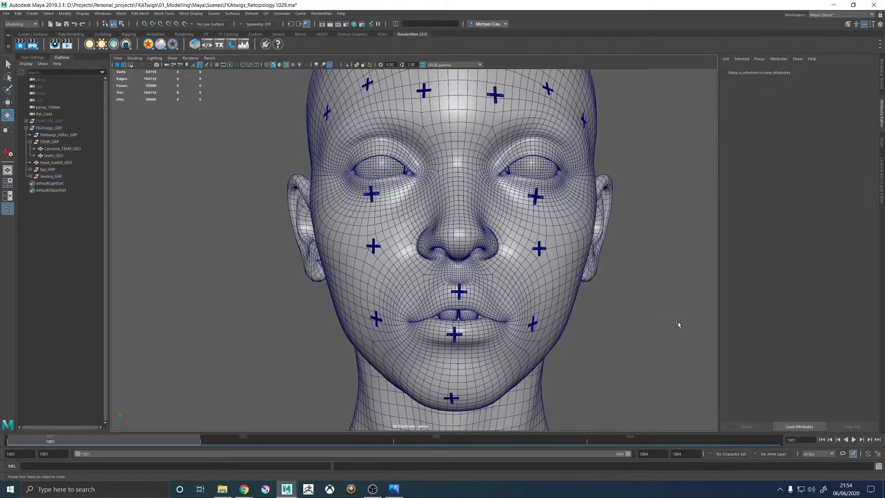
Step: Examine the cheek trackers and the ear stud's fit against the earlobe up close from several angles
scroll(528, 294, "down", 3)
scroll(526, 293, "down", 2)
scroll(460, 248, "up", 12)
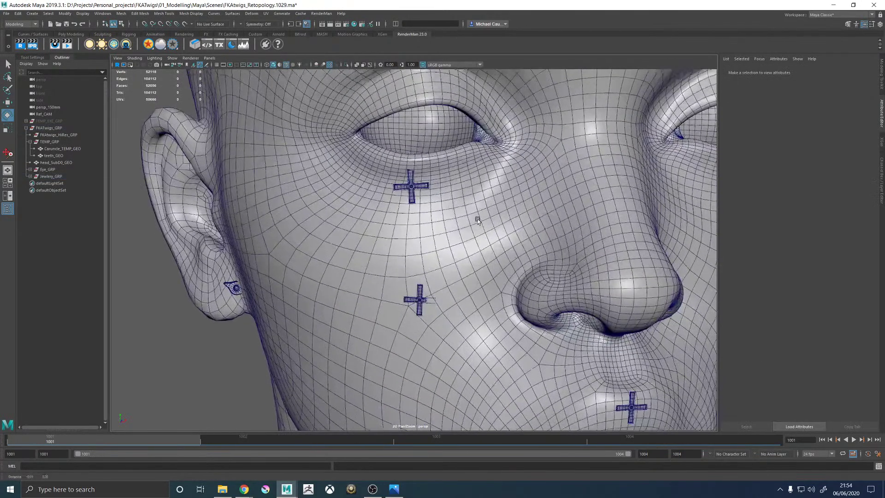
scroll(428, 233, "down", 8)
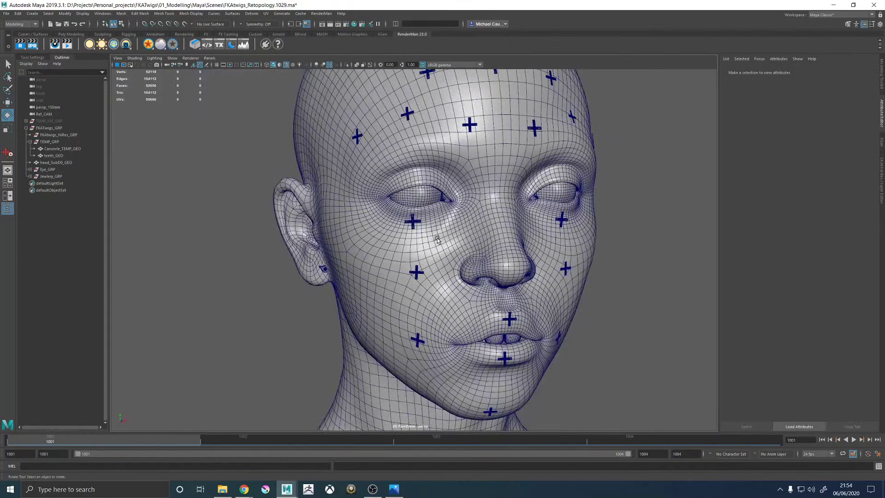
left_click_drag(325, 263, 380, 278, "alt")
scroll(419, 286, "up", 10)
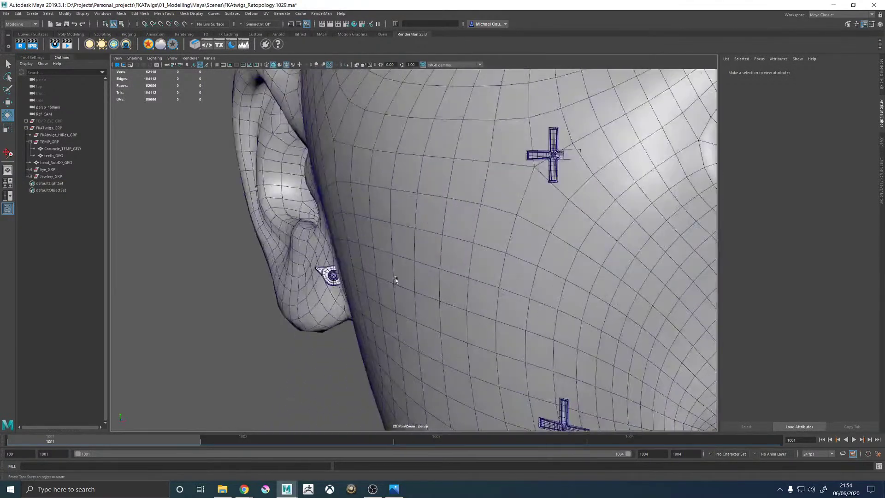
middle_click_drag(418, 286, 525, 249, "alt")
right_click_drag(354, 273, 493, 285, "alt")
left_click_drag(494, 284, 512, 275, "alt")
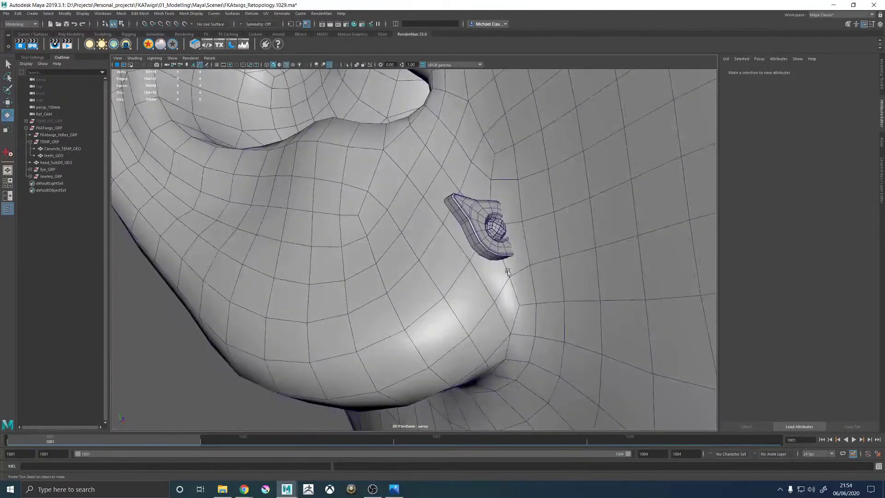
Step: Expand Jewelry_GRP, pick earStud_01_GRP to check the stud on the earlobe, and clear the selection
left_click(46, 176)
left_click(31, 176)
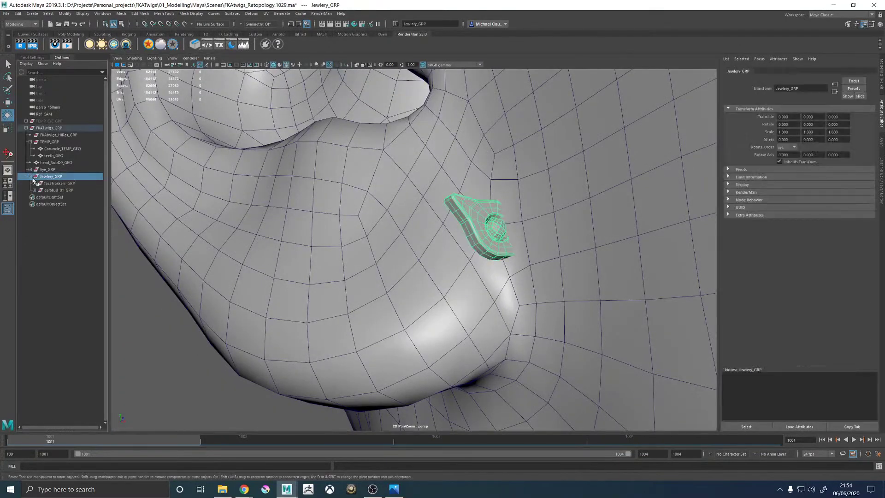
left_click(51, 190)
left_click_drag(479, 223, 463, 222)
right_click_drag(588, 235, 272, 258, "alt")
left_click(310, 305)
right_click_drag(497, 309, 405, 316, "alt")
left_click_drag(427, 296, 421, 314, "alt")
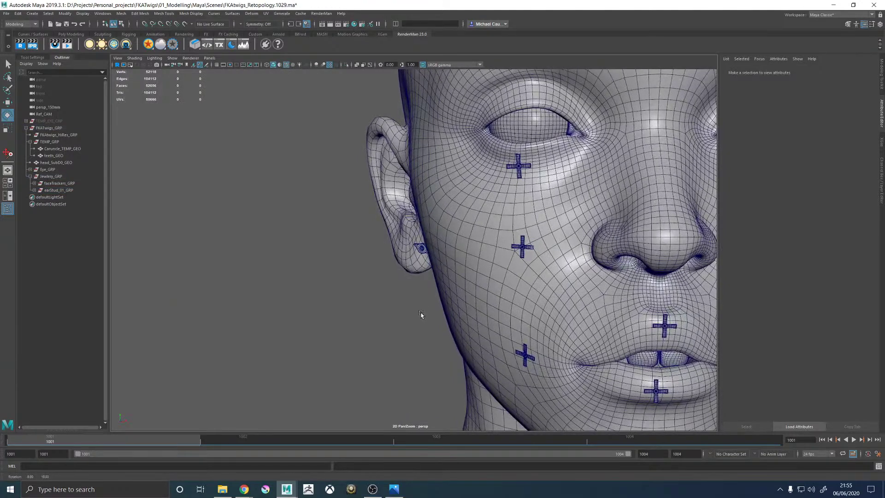
Step: Compare the ear stud with the reference photo through Ref_CAM by toggling the visibility of FKATwigs_GRP
key("space")
key("space")
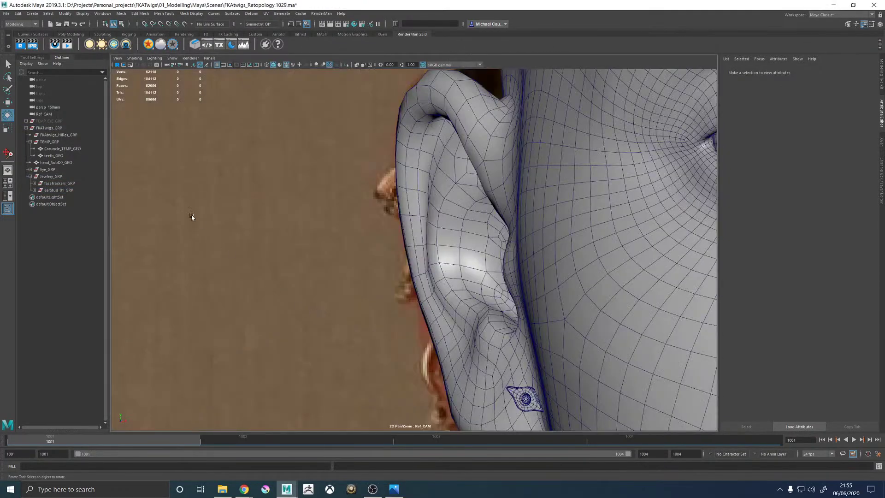
left_click(52, 177)
key("ctrl+h")
left_click(49, 128)
key("ctrl+h")
key("ctrl+h")
key("ctrl+h")
key("ctrl+h")
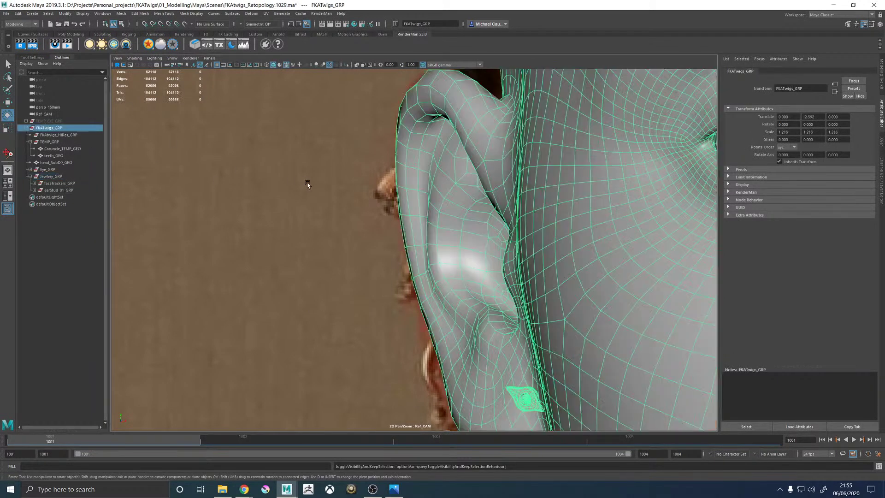
key("ctrl+h")
Step: Move earStud_01_GRP slightly toward the face and toggle FKATwigs_GRP to check its position against the photo
key("ctrl+h")
left_click(64, 190)
key("w")
left_click_drag(531, 400, 537, 400)
left_click(60, 129)
key("ctrl+h")
key("ctrl+h")
Step: Return to the perspective view, unhide FKATwigs_GRP and clear the selection
key("ctrl+h")
key("space")
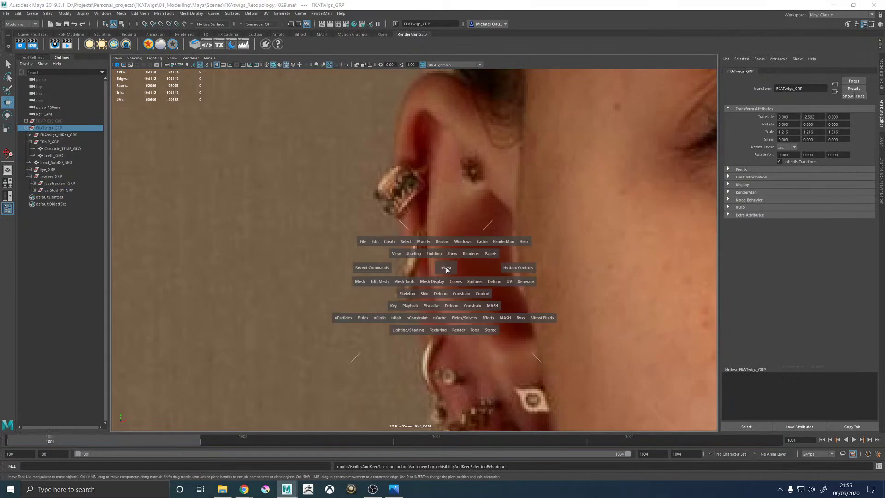
key("space")
key("ctrl+h")
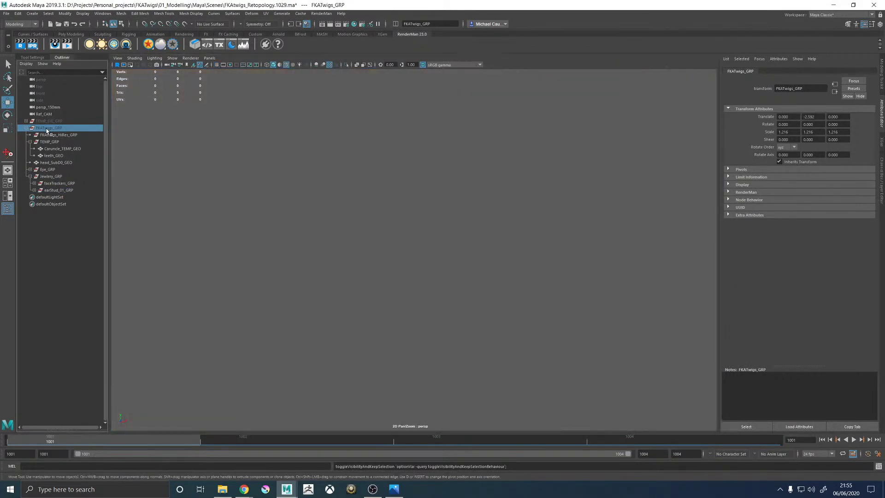
left_click(364, 282)
scroll(323, 286, "up", 10)
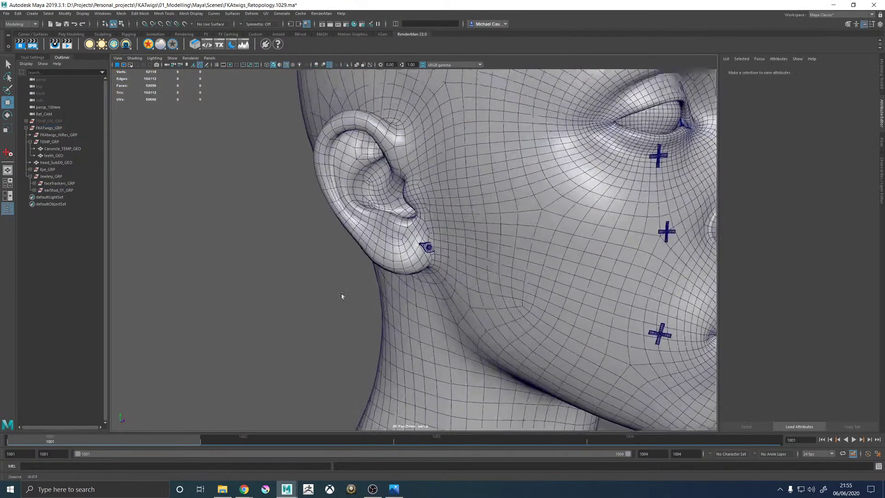
Step: Inspect the ear stud through the earlobe in wireframe display and restore the shaded display
left_click_drag(508, 231, 417, 249, "alt")
key("4")
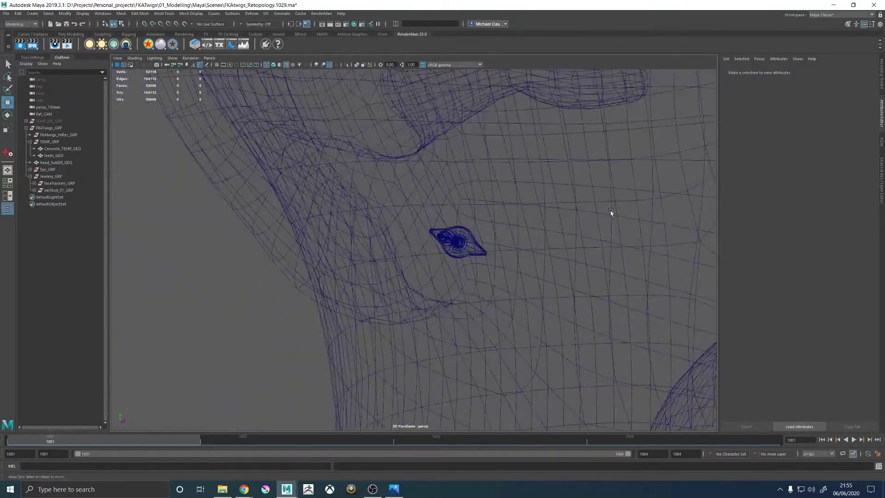
key("5")
scroll(451, 254, "down", 5)
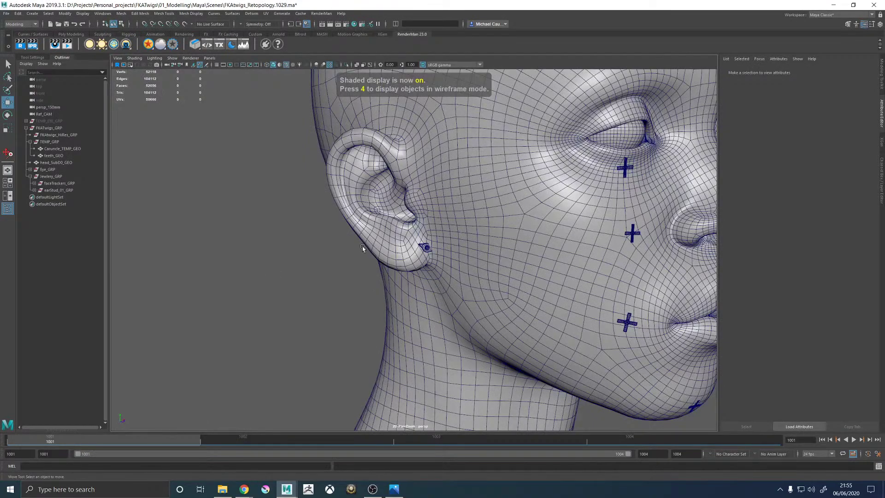
left_click_drag(539, 256, 513, 252, "alt")
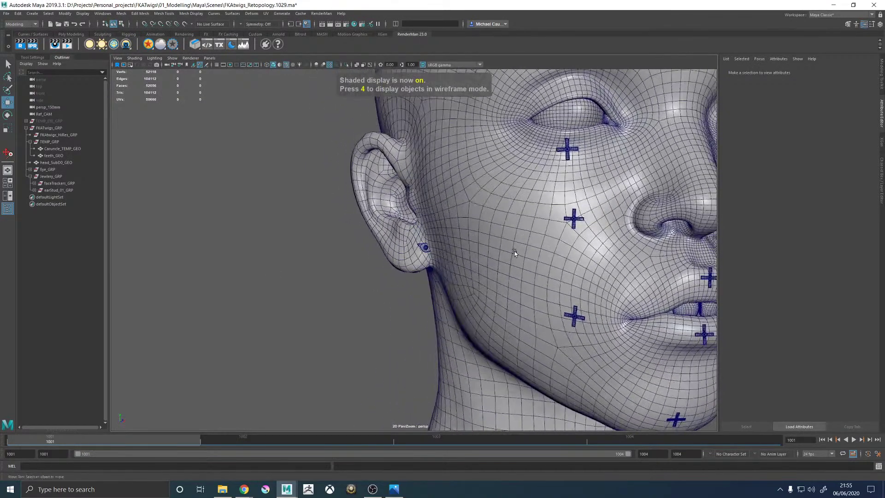
Step: Examine the face trackers on the cheek and around the mouth from close angles
right_click_drag(513, 253, 451, 247, "alt")
middle_click_drag(516, 237, 477, 269, "alt")
right_click_drag(471, 252, 713, 366, "alt")
middle_click_drag(613, 300, 489, 268, "alt")
left_click_drag(488, 268, 464, 261, "alt")
right_click_drag(464, 261, 654, 332, "alt")
middle_click_drag(691, 330, 551, 306, "alt")
mouse_move(593, 284)
left_mouse_down("alt")
mouse_move(606, 292)
mouse_move(527, 221)
mouse_move(643, 419)
left_mouse_up("alt")
middle_click_drag(642, 419, 444, 195, "alt")
right_click_drag(443, 195, 343, 193, "alt")
Step: Preview head_SubD0_GEO smoothed to check how the trackers sit on its surface, restore the unsmoothed display and deselect
left_click(520, 148)
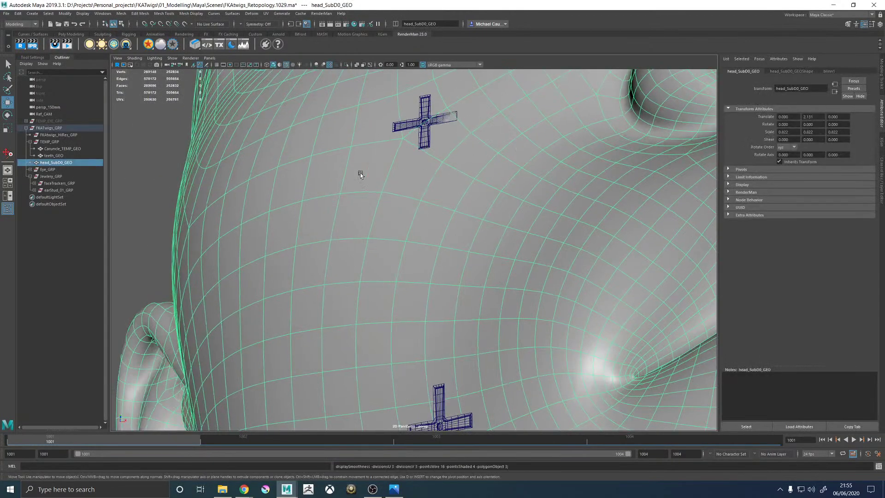
left_click(150, 183)
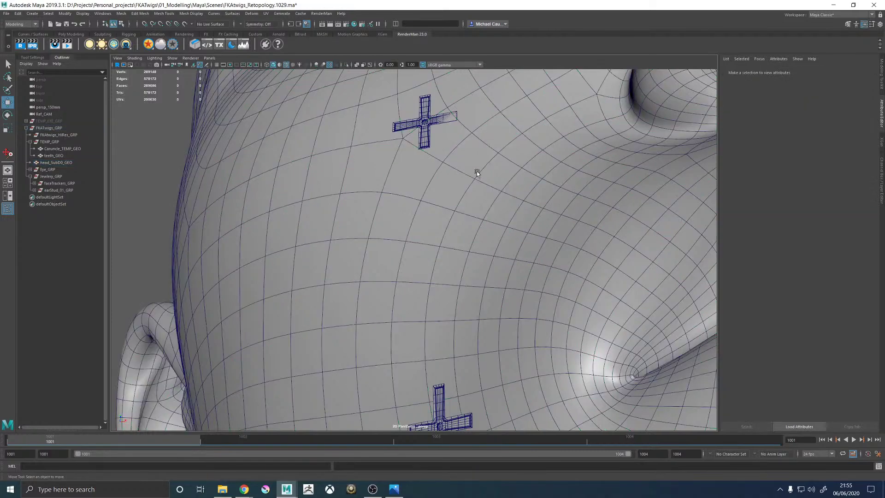
left_click(424, 123)
left_click_drag(425, 124, 467, 278, "alt")
left_click_drag(433, 190, 431, 185)
left_click(362, 194)
left_click(489, 220)
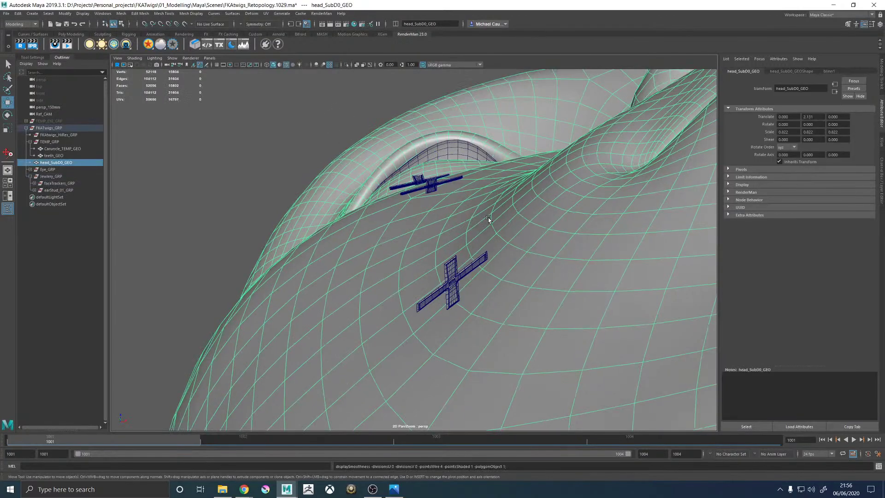
left_click_drag(480, 206, 481, 240, "alt")
right_click_drag(481, 239, 240, 241, "alt")
left_click(240, 241)
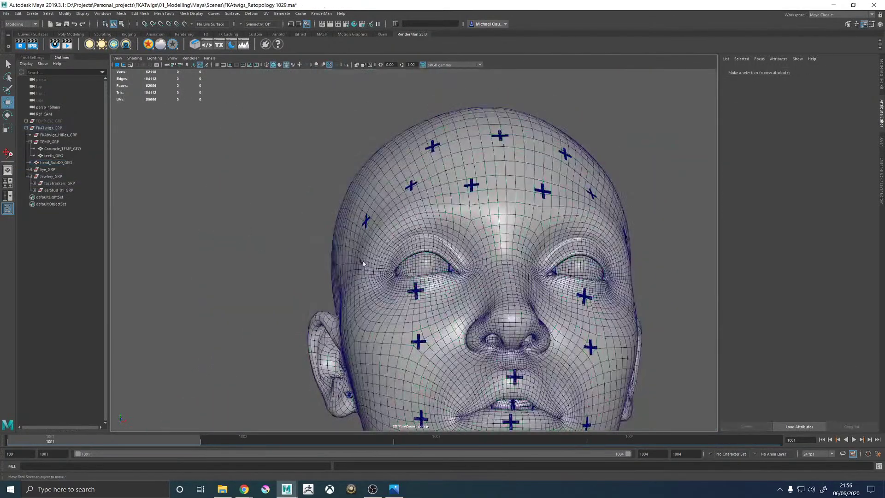
Step: Examine the remaining face trackers around the forehead and sides of the head for contact with the skin
left_click_drag(361, 263, 403, 290, "alt")
middle_click_drag(403, 290, 253, 197, "alt")
right_click_drag(252, 197, 364, 230, "alt")
middle_click_drag(365, 230, 544, 115, "alt")
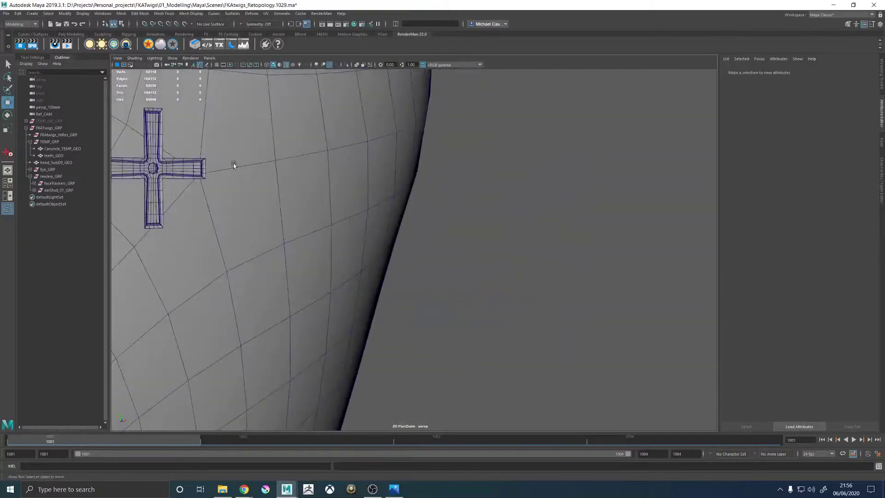
middle_click_drag(237, 164, 561, 211, "alt")
middle_click_drag(475, 87, 476, 226, "alt")
middle_click_drag(431, 87, 453, 223, "alt")
right_click_drag(453, 223, 367, 165, "alt")
left_click_drag(368, 165, 430, 249, "alt")
middle_click_drag(431, 249, 548, 161, "alt")
left_click_drag(286, 218, 424, 251, "alt")
middle_click_drag(252, 223, 399, 212, "alt")
left_click_drag(399, 212, 402, 212, "alt")
Step: Switch to the Ref_CAM view, toggle isolate select on and off, and pan in 2D to show the whole earlobe
key("space")
key("space")
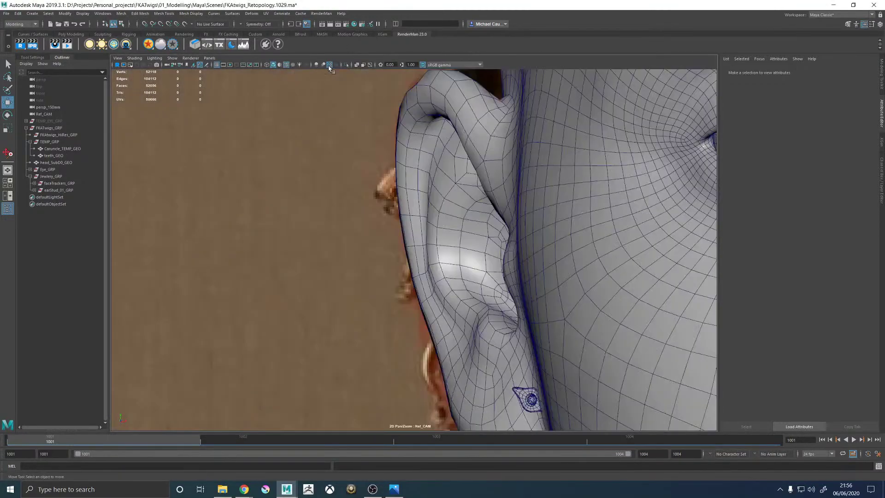
left_click(347, 64)
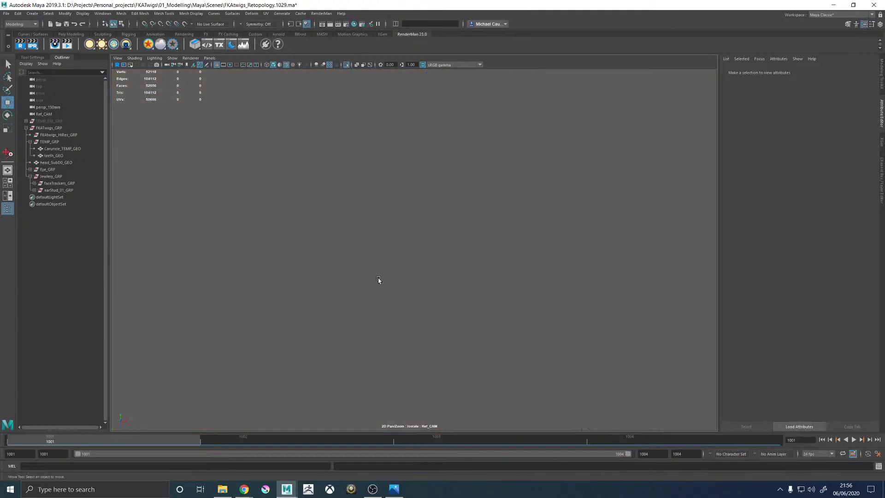
left_click(349, 65)
left_click(7, 153)
left_click_drag(375, 259, 343, 222)
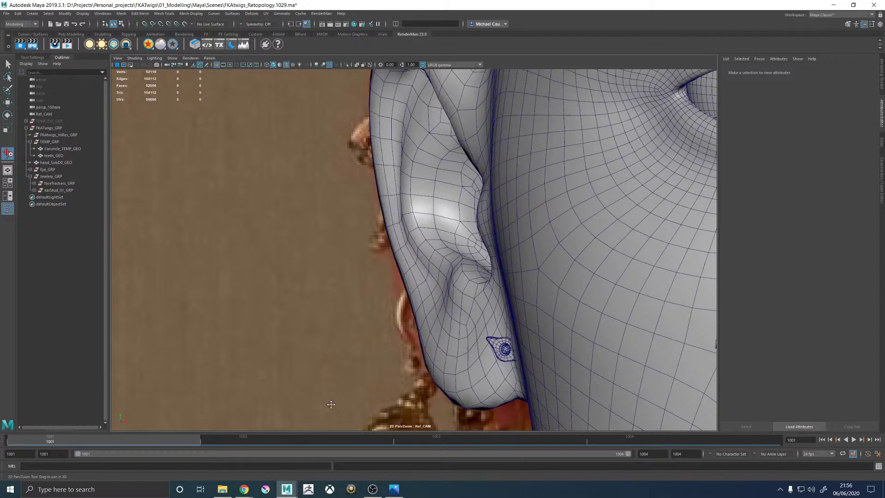
Step: Switch to the reference photo in Photos and magnify the ear cuff, small hoop and stud on the upper ear
left_click(394, 489)
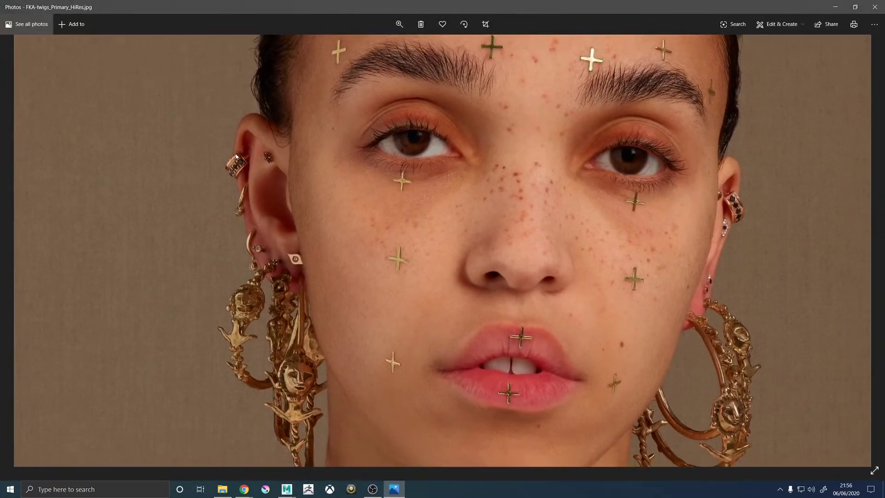
left_click(399, 24)
left_click_drag(359, 46, 397, 50)
left_click_drag(206, 170, 348, 230)
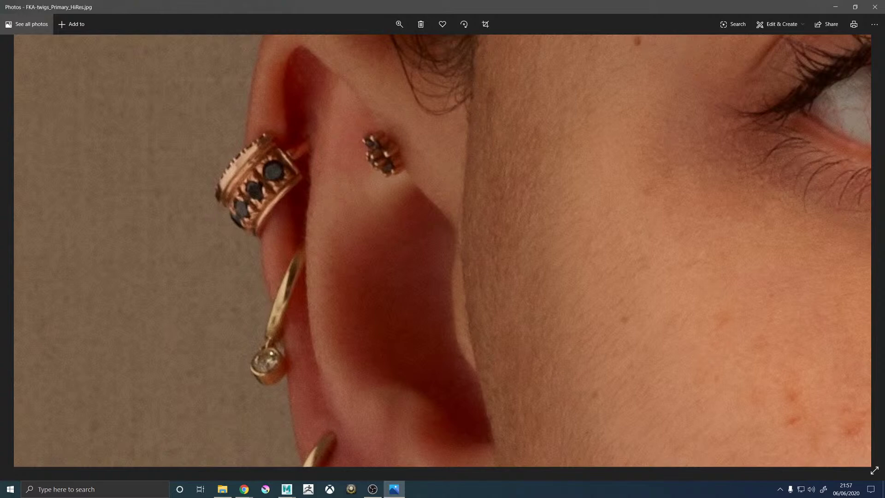
left_click_drag(291, 210, 352, 233)
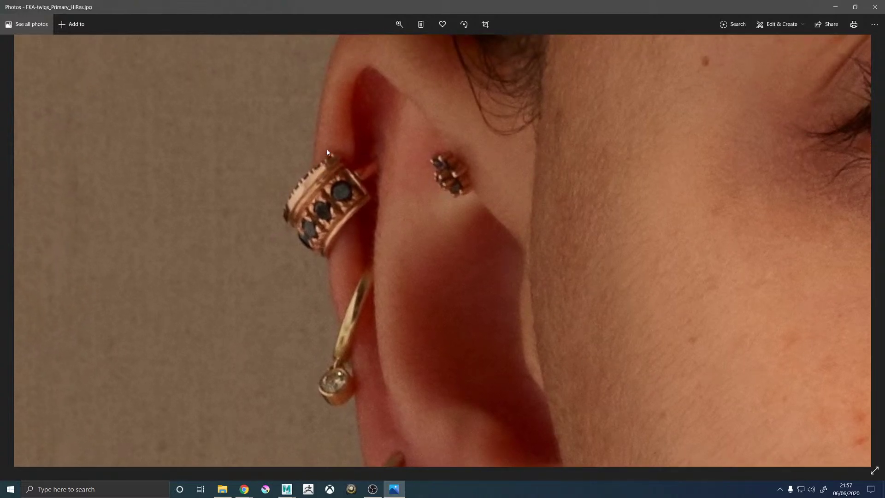
left_click_drag(314, 173, 324, 165)
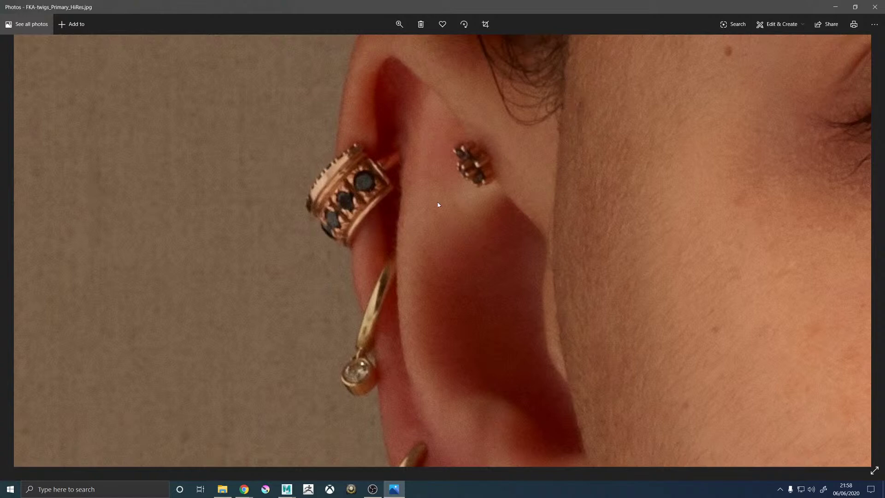
Step: Examine the sculpted gold earrings hanging below the earlobe in the magnified reference photo
mouse_move(408, 322)
left_mouse_down()
mouse_move(410, 262)
mouse_move(385, 222)
mouse_move(372, 143)
left_mouse_up()
left_click_drag(389, 275, 392, 104)
left_click_drag(437, 283, 424, 181)
mouse_move(540, 338)
left_mouse_down()
mouse_move(508, 221)
mouse_move(494, 307)
left_mouse_up()
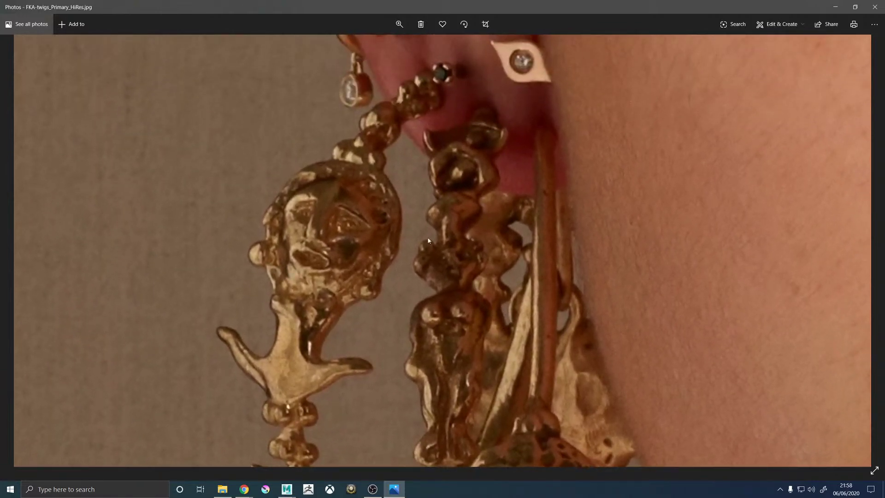
left_click_drag(457, 346, 461, 276)
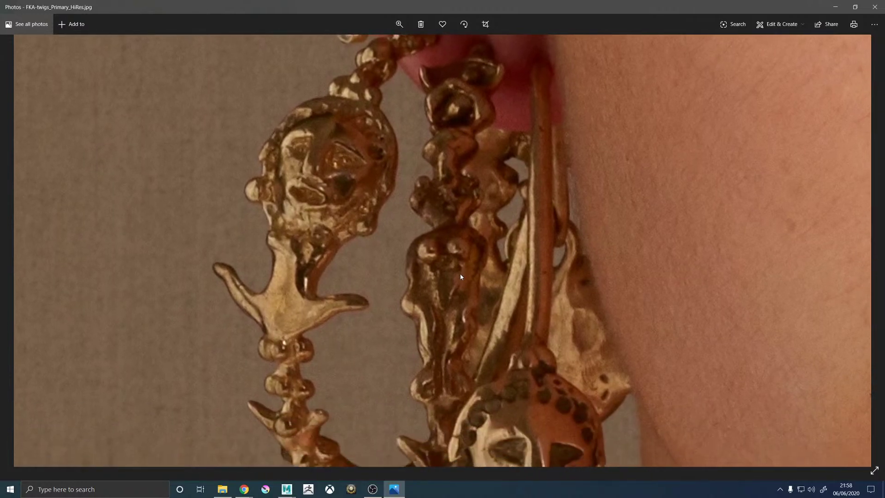
left_click_drag(478, 343, 457, 198)
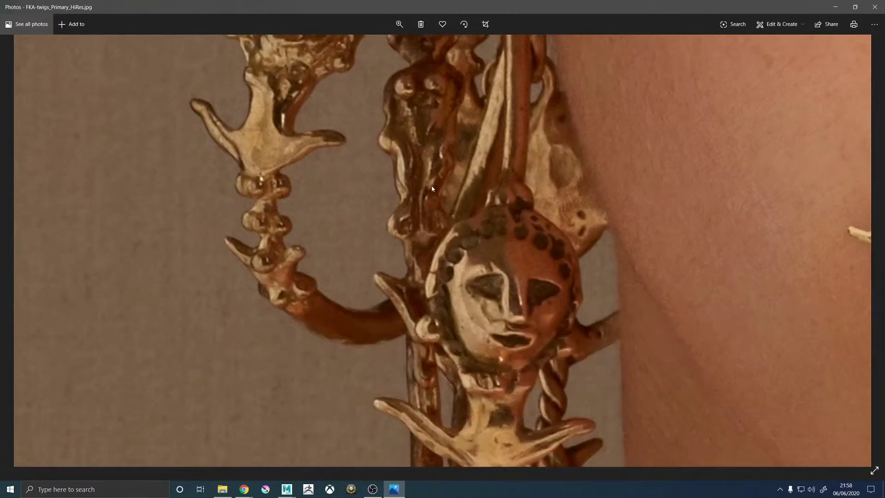
left_click_drag(481, 323, 465, 386)
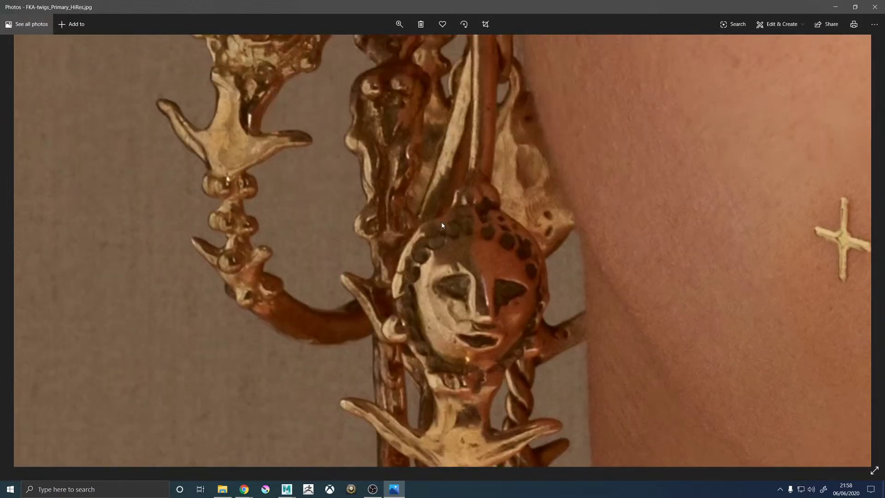
Step: Zoom the photo out to compare the jewelry on both ears, and magnify the upper ear's jeweled cuff again
left_click(401, 30)
left_click_drag(396, 47, 359, 47)
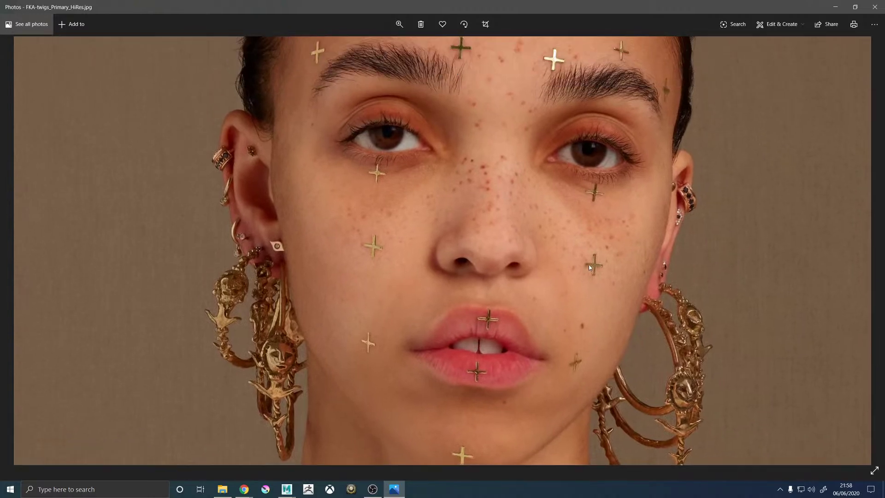
left_click_drag(269, 345, 345, 331)
left_click(399, 25)
left_click(399, 47)
left_click_drag(255, 135, 645, 328)
left_click_drag(270, 159, 309, 197)
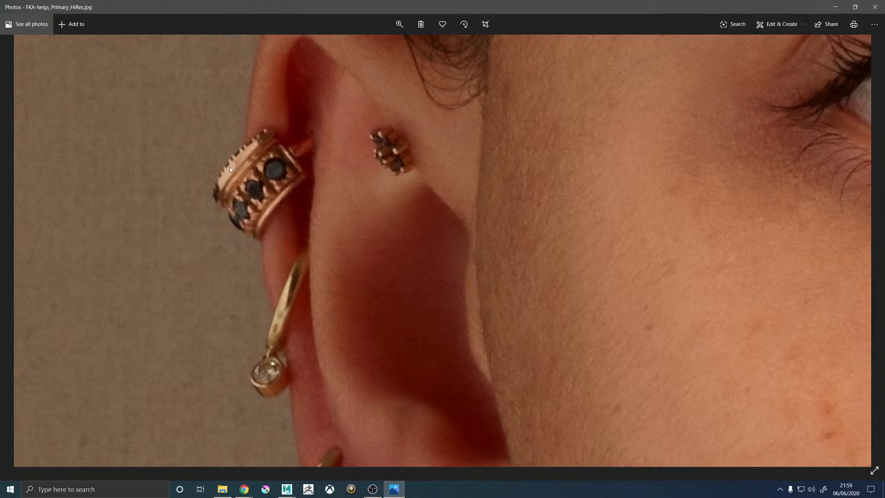
Step: Switch back to Maya's perspective view, create a default polygon cylinder and isolate it in the viewport
left_click(286, 489)
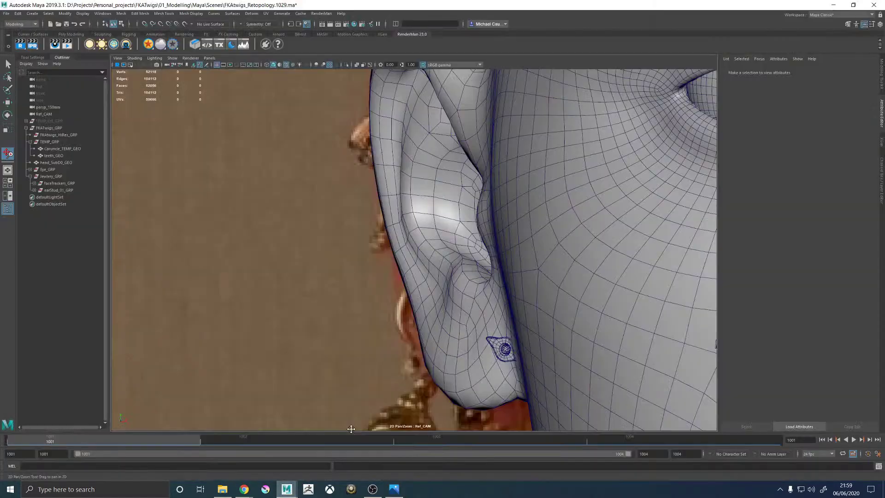
key("space")
key("space")
middle_click_drag(491, 226, 466, 106, "alt")
middle_click_drag(488, 295, 412, 87, "alt")
left_click_drag(401, 384, 382, 388, "alt")
middle_click_drag(382, 387, 447, 290, "alt")
right_click_drag(436, 260, 399, 256, "shift")
left_click_drag(399, 256, 421, 256)
key("f")
left_click_drag(498, 263, 414, 280, "alt")
right_click_drag(469, 255, 286, 232, "alt")
left_click(346, 65)
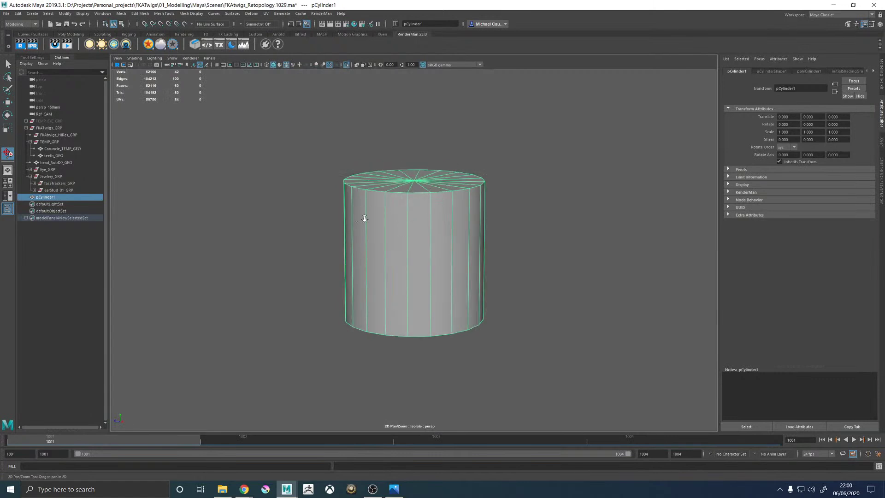
Step: Select the cylinder's top and bottom cap faces, leaving out the side faces, and delete them
left_click_drag(364, 209, 326, 182, "alt")
key("w")
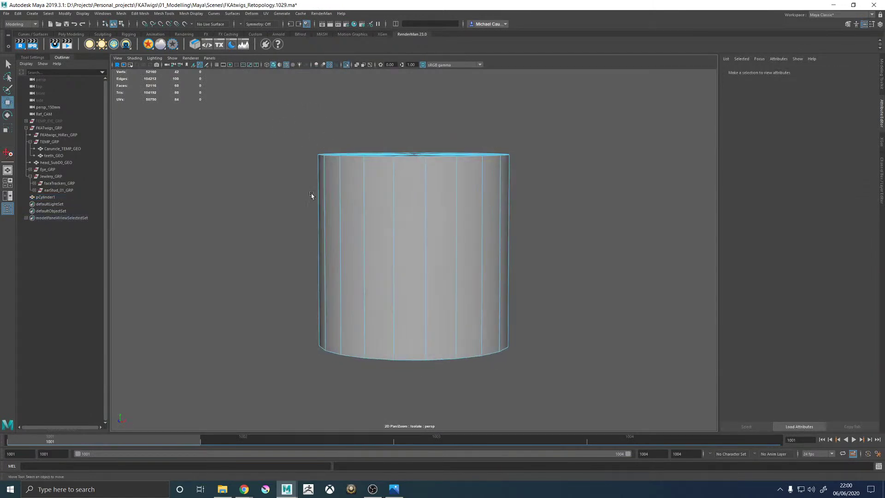
left_click_drag(254, 191, 631, 293)
left_click_drag(267, 98, 529, 373)
key("Delete")
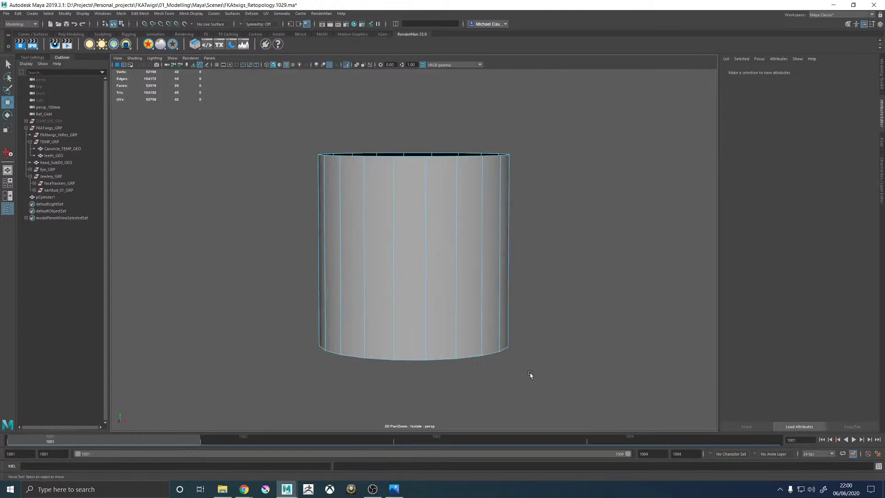
Step: Try deleting one half of the cylinder's side faces and scaling the remaining half down in height
left_click_drag(491, 261, 433, 156, "alt")
left_click_drag(424, 110, 524, 333)
key("Delete")
left_click_drag(547, 370, 366, 264)
key("r")
left_click_drag(392, 218, 393, 237)
Step: Show the bust to compare the flattened half cylinder's size, isolate the cylinder again and undo the height scaling
left_click(347, 65)
left_click_drag(199, 221, 288, 206, "alt")
scroll(289, 206, "down", 5)
scroll(358, 243, "down", 5)
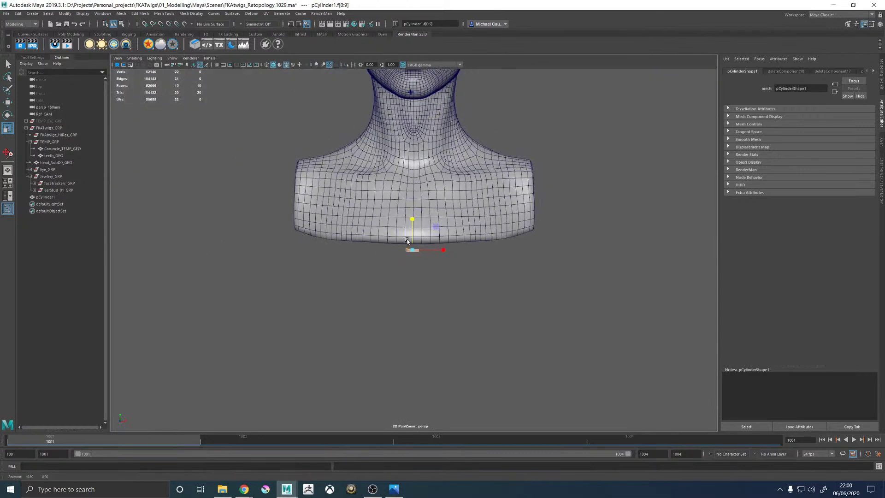
key("ctrl+1")
key("ctrl+z")
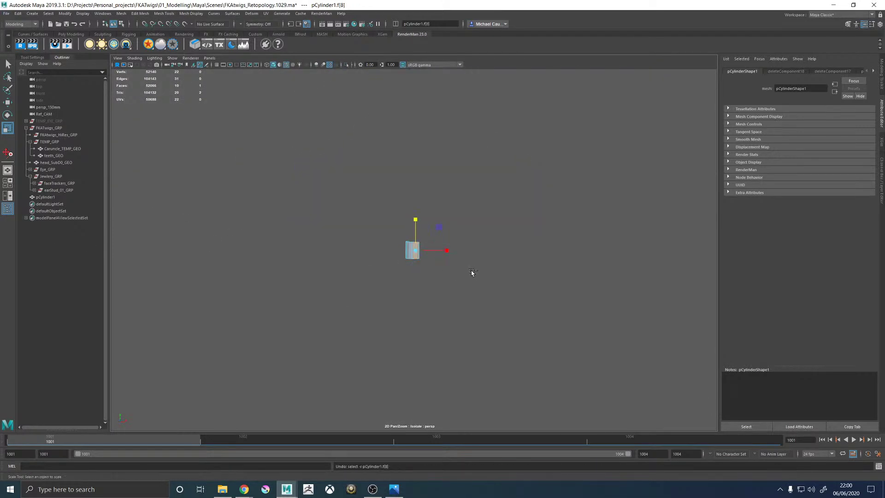
Step: Show the viewport grid and undo the half deletion to restore the full open-ended cylinder
left_click(217, 65)
left_click_drag(446, 204, 417, 240, "alt")
right_click_drag(416, 239, 656, 324, "alt")
left_click_drag(464, 222, 441, 234, "alt")
left_click(436, 226)
right_click_drag(431, 218, 448, 202)
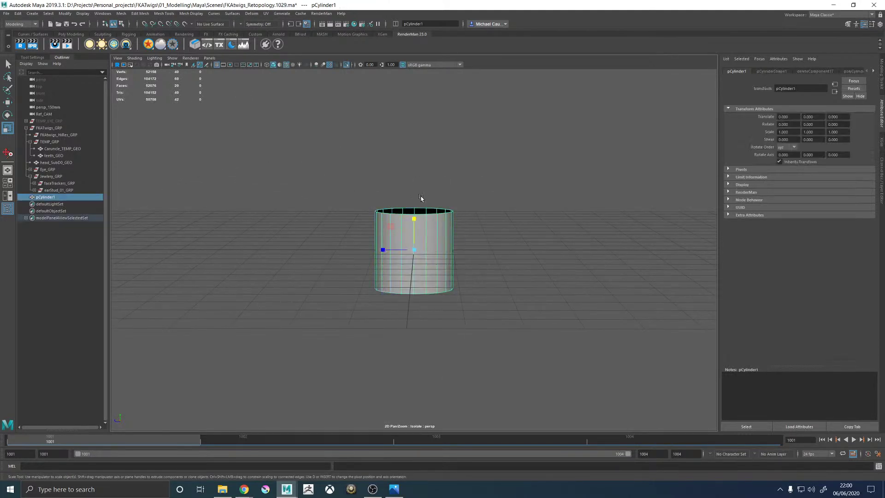
Step: Delete the side faces on one half of the cylinder, split at its centre, and reselect the remaining mesh
key("F8")
left_click_drag(417, 194, 489, 306)
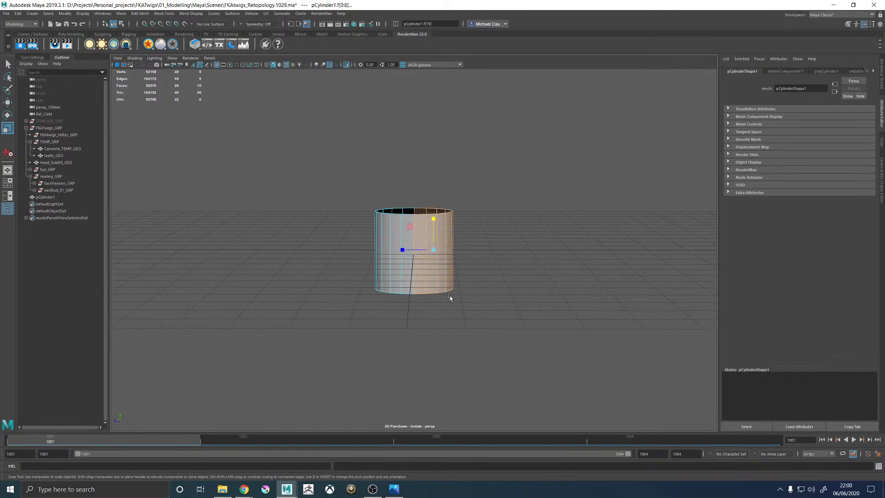
key("Delete")
left_click(379, 255)
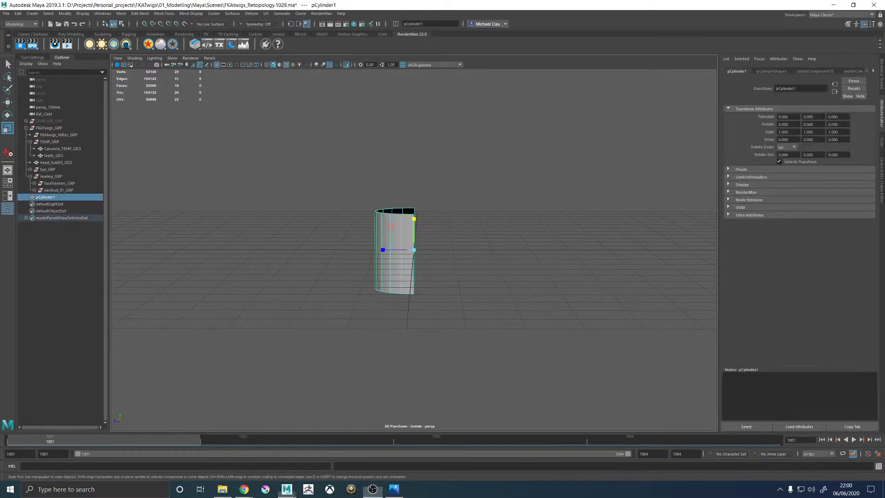
Step: Check the shape of the jeweled ear cuff in the reference photo and return to Maya
left_click(394, 489)
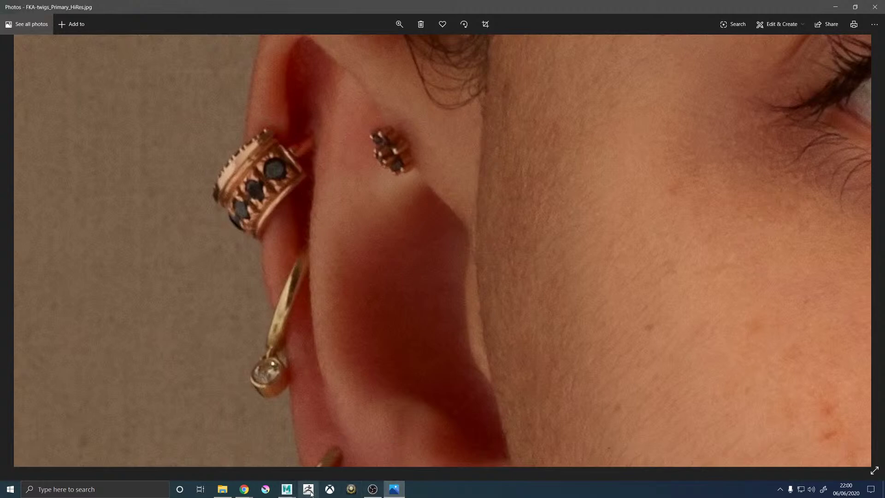
mouse_move(290, 494)
left_click(332, 445)
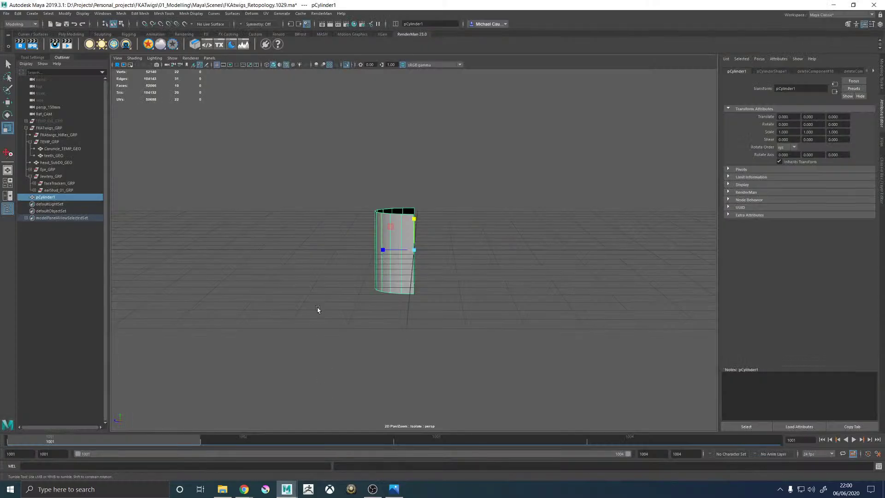
Step: Delete the outermost side face at each open end of the half cylinder to shorten its arc
mouse_move(409, 212)
left_mouse_down("alt")
mouse_move(414, 188)
mouse_move(413, 220)
left_mouse_up("alt")
key("Delete")
key("ctrl+z")
key("F11")
left_click_drag(406, 177, 436, 293)
key("Delete")
Step: Scale all remaining faces down to about half their height and compare the band with the ear cuff photo
left_click_drag(373, 310, 425, 313, "alt")
scroll(418, 274, "up", 5)
double_click(397, 254)
left_click_drag(387, 242, 402, 212, "alt")
left_click(394, 489)
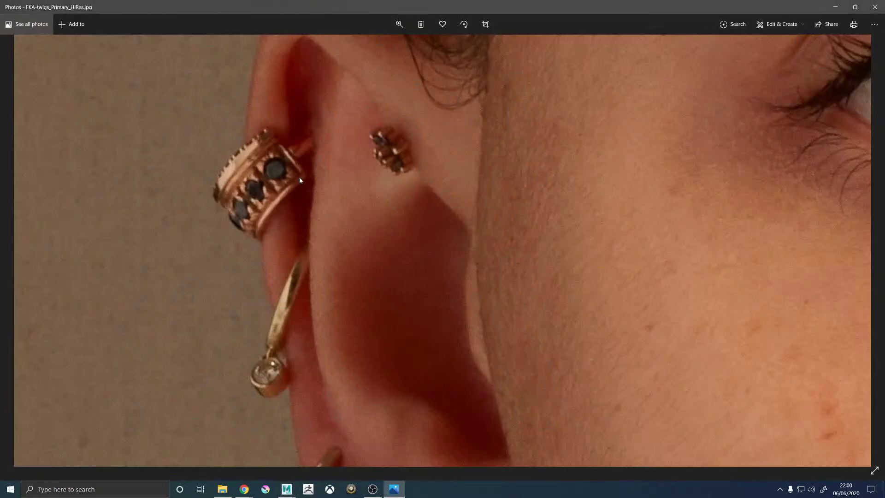
left_click(834, 8)
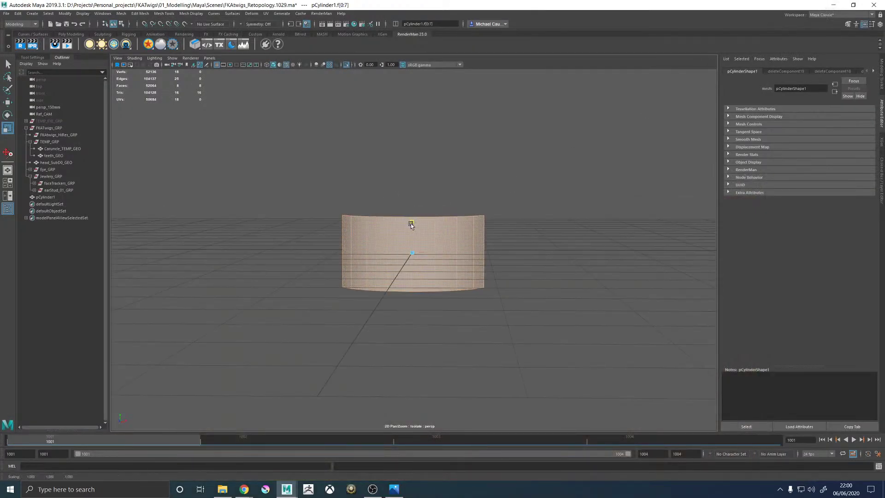
Step: Insert three closely spaced edge loops across the upper part of the band with the Multi-Cut tool
key("r")
scroll(409, 226, "up", 3)
right_click(482, 217, "shift")
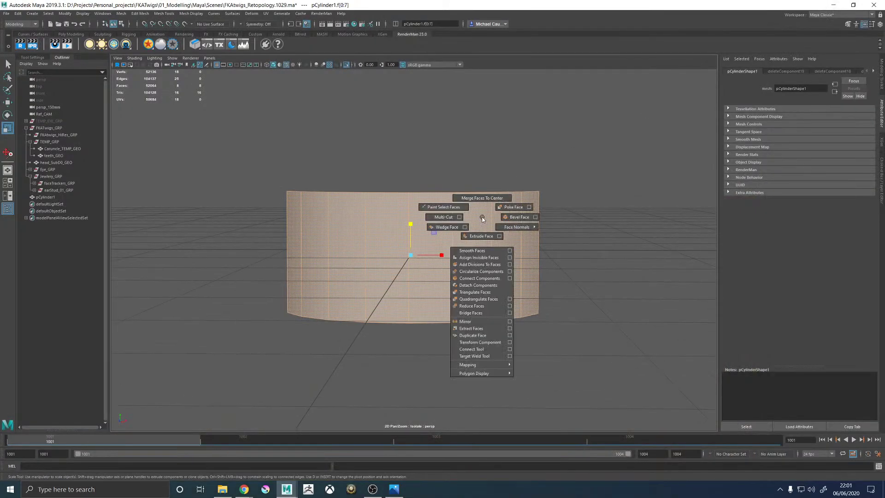
left_click_drag(482, 217, 477, 225, "alt")
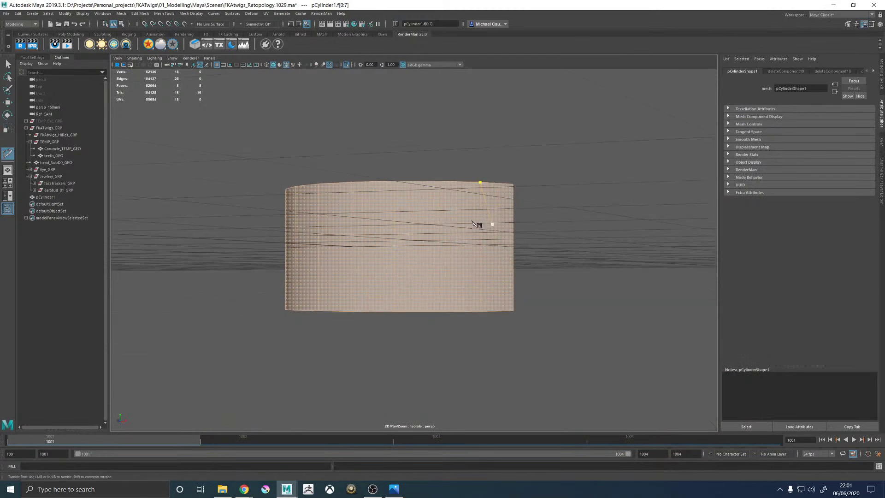
left_click(506, 205, "ctrl")
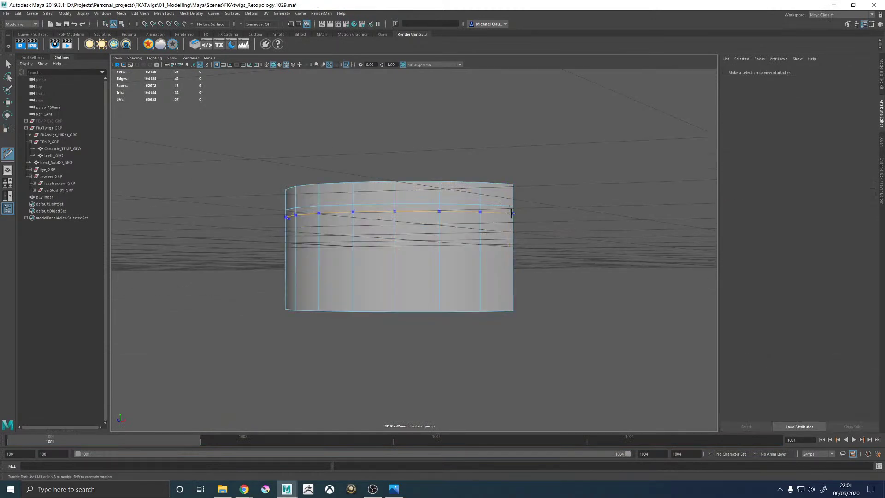
left_click(511, 214, "ctrl")
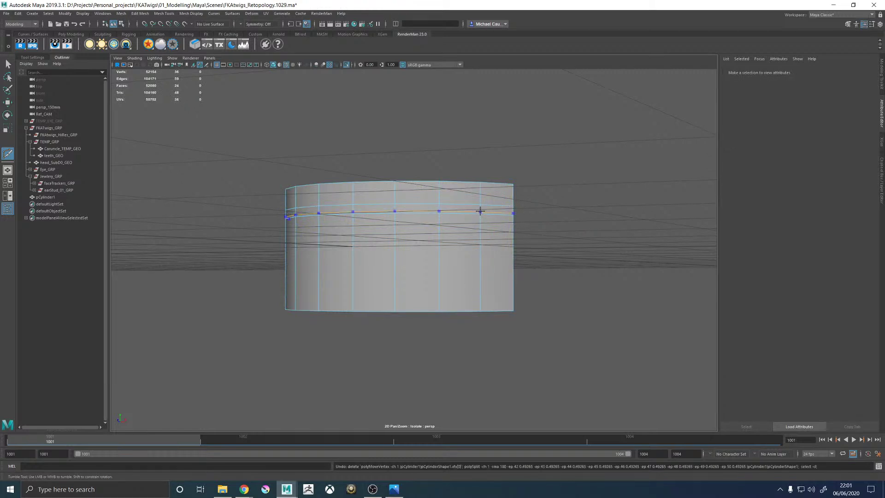
Step: Switch to the reference photo and magnify the upper ear's jeweled cuff to study its rim and gem setting
left_click(393, 489)
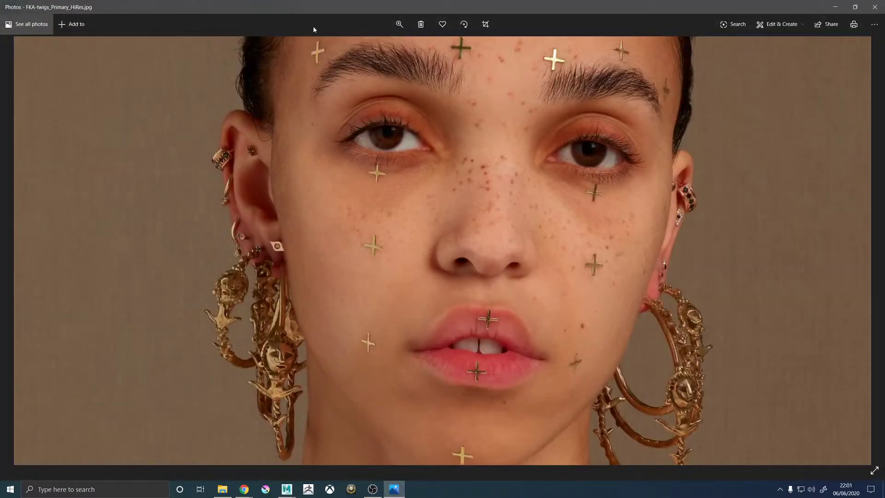
left_click(397, 24)
left_click(420, 46)
left_click_drag(306, 130, 553, 258)
left_click_drag(204, 215, 376, 264)
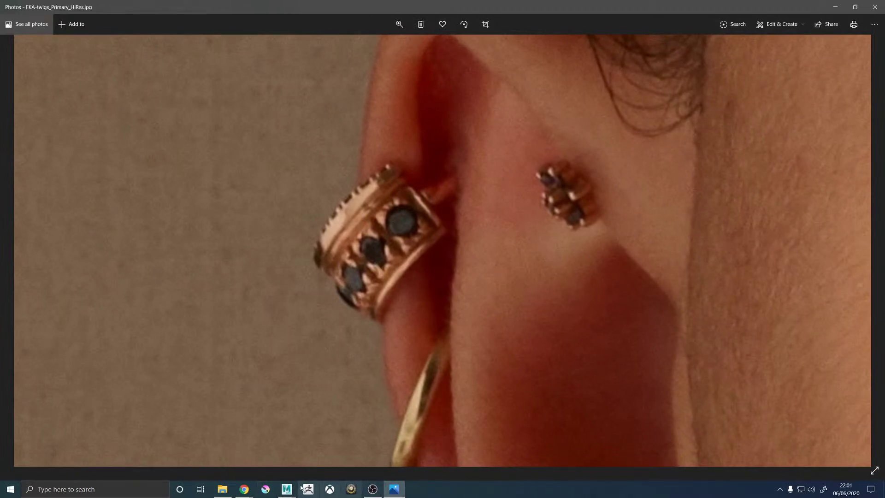
Step: Return to Maya and insert one edge loop near the band's lower rim and another just below the upper loops
left_click(286, 489)
left_click(329, 457)
mouse_move(318, 199)
left_mouse_down("alt")
mouse_move(312, 221)
mouse_move(311, 205)
left_mouse_up("alt")
right_click_drag(362, 217, 400, 225, "alt")
right_click(401, 220, "shift")
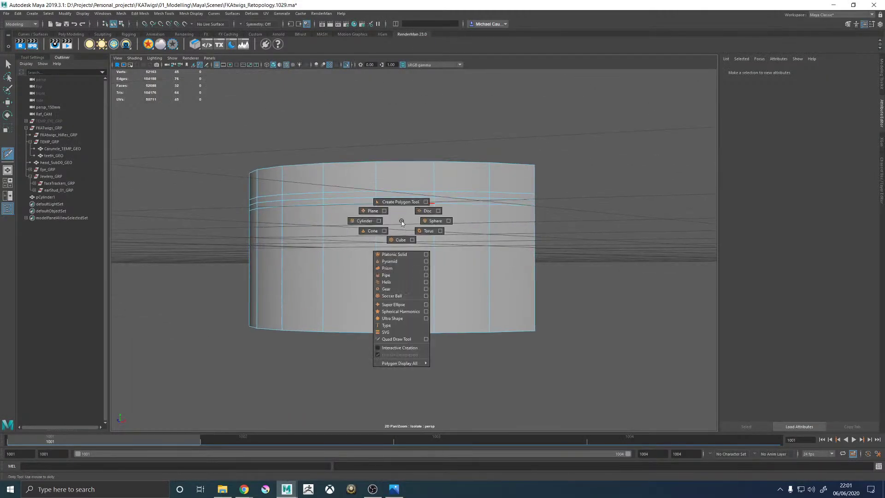
left_click(532, 321, "ctrl")
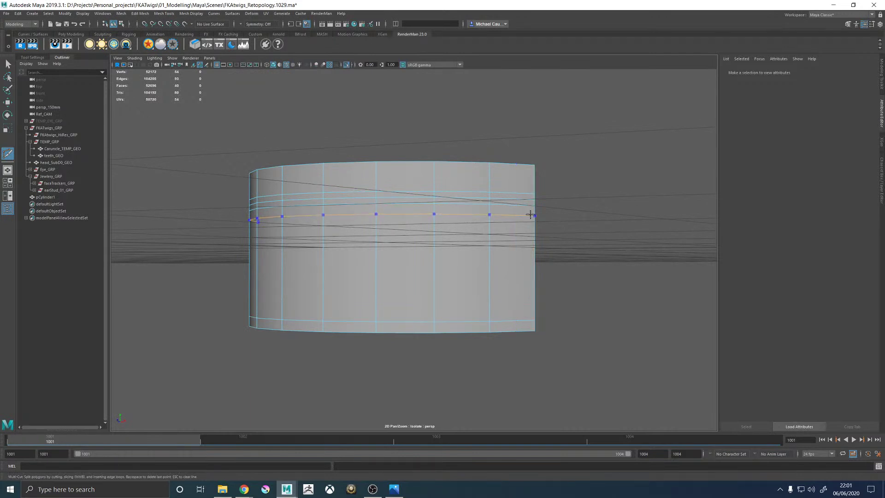
right_click_drag(595, 228, 323, 229, "alt")
left_click_drag(322, 228, 397, 252, "alt")
right_click_drag(397, 253, 434, 275, "alt")
Step: Compare the gem row and rims of the photographed ear cuff with the divided band from several angles
left_click(394, 489)
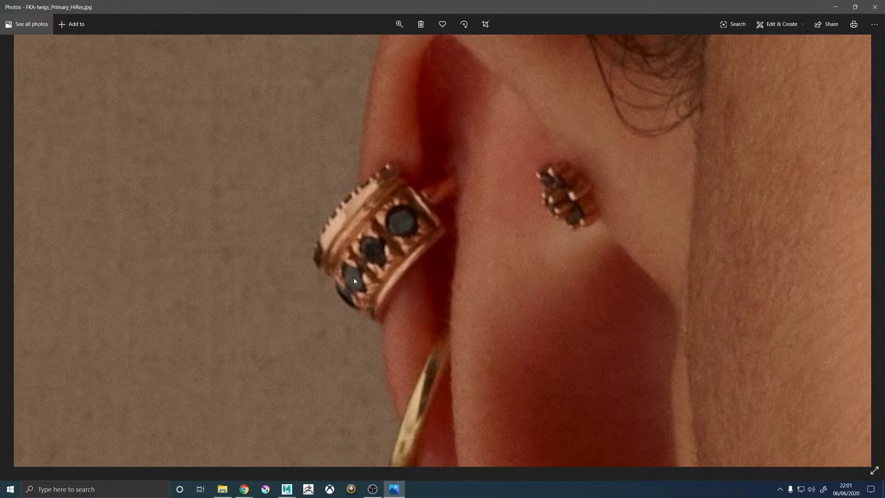
mouse_move(287, 488)
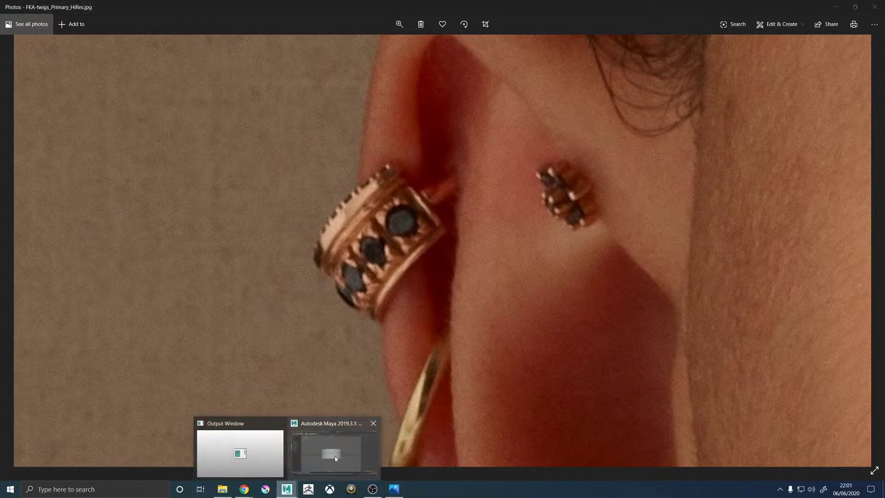
left_click(335, 455)
left_click_drag(454, 257, 450, 263, "alt")
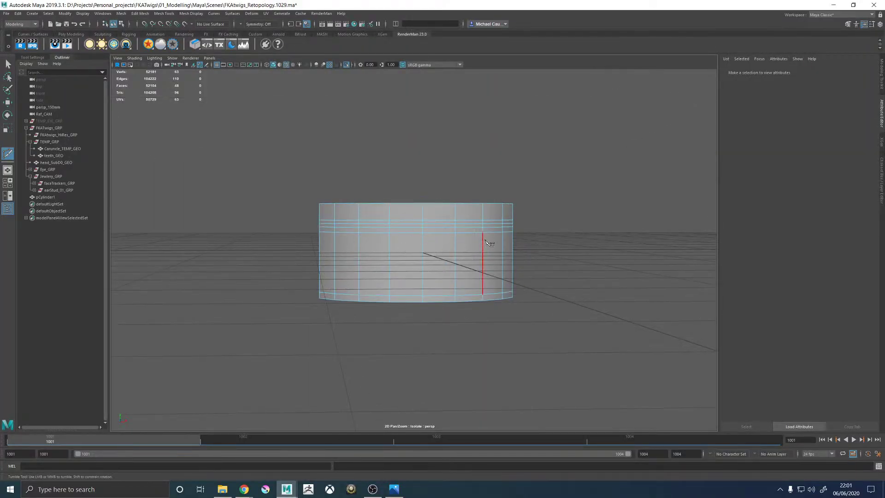
left_click_drag(507, 244, 444, 248, "alt")
right_click_drag(444, 248, 452, 258, "alt")
left_click_drag(456, 261, 503, 287, "alt")
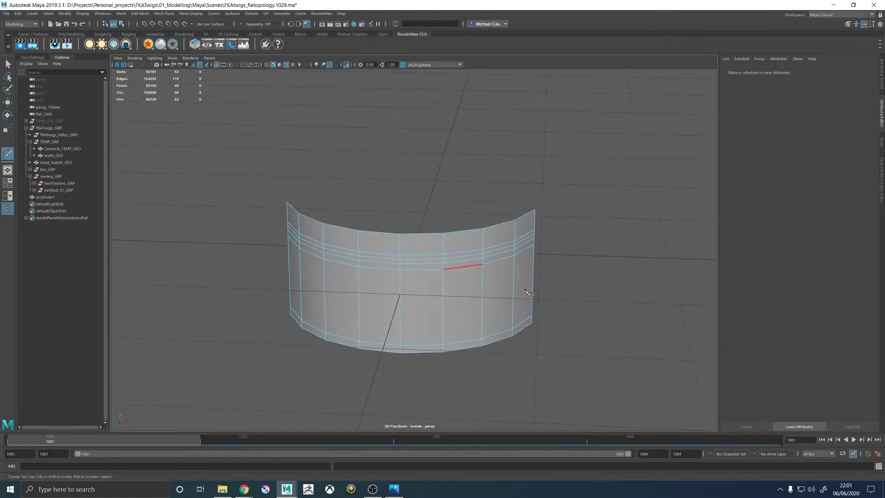
right_click_drag(503, 287, 367, 290, "alt")
left_click_drag(420, 302, 426, 313, "alt")
Step: Leave Multi-Cut, deselect the band and create a second default polygon cylinder
key("w")
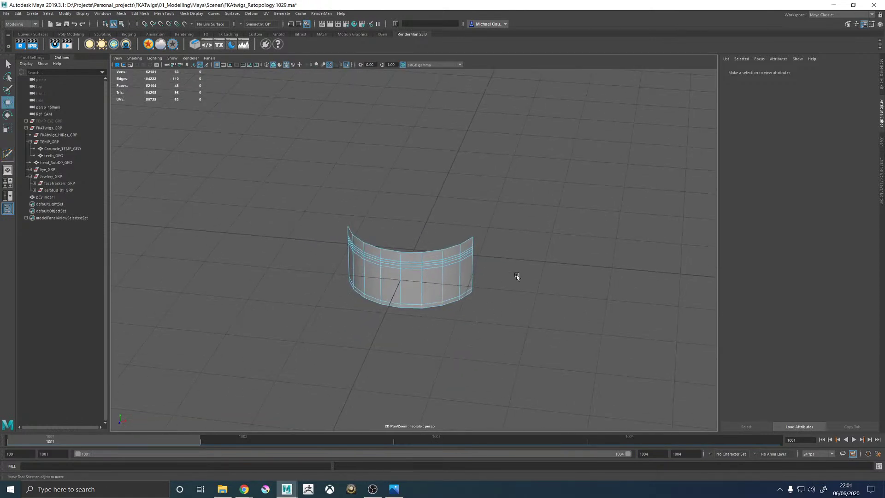
left_click(408, 277)
right_click(537, 269, "shift")
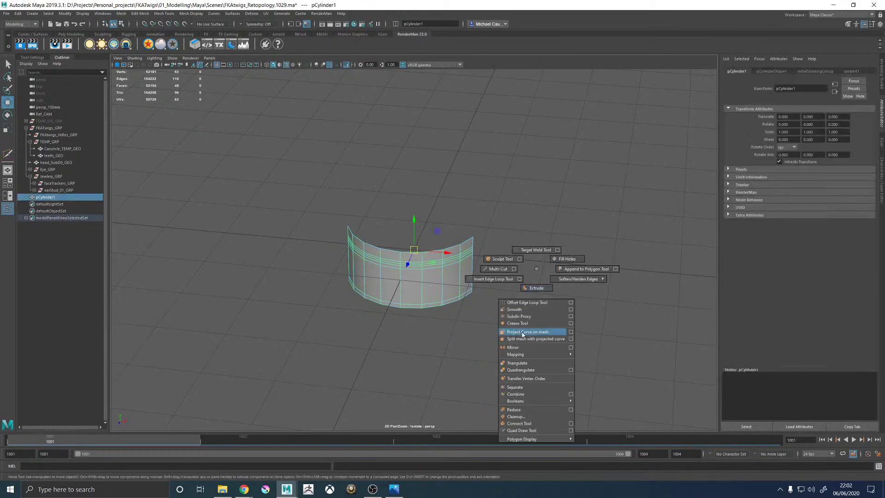
left_click(525, 280)
left_click(528, 240)
right_click(528, 241, "shift")
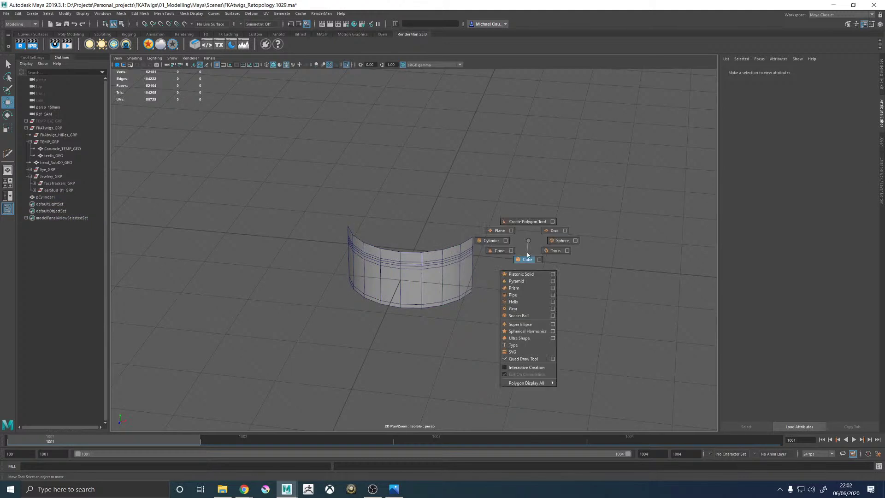
left_click(494, 243)
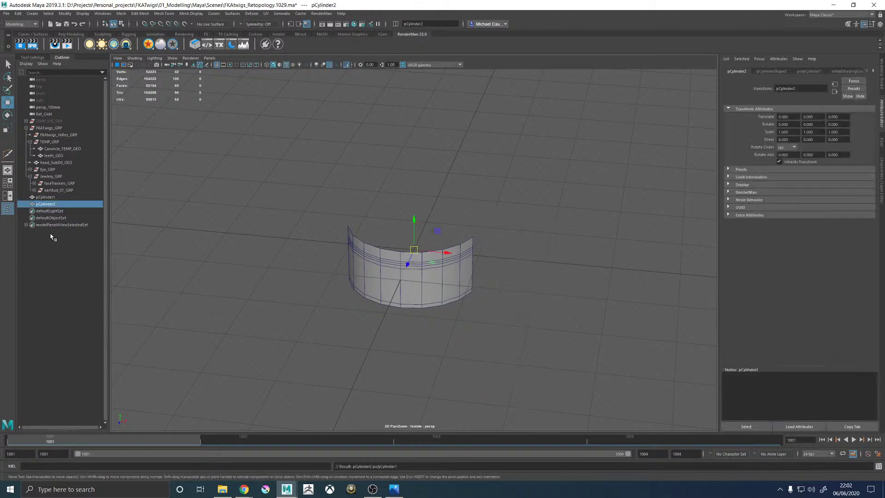
Step: Refresh isolate select to show the curved band together with the new cylinder, and select the new cylinder
left_click(46, 197, "ctrl")
left_click(347, 65)
left_click(346, 65)
left_click_drag(520, 271, 515, 255, "alt")
left_click(469, 193)
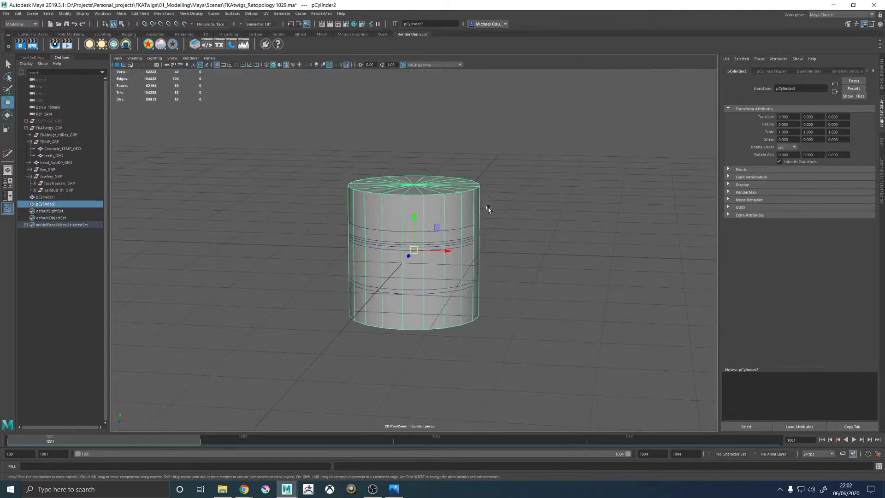
Step: Move the new cylinder slightly back along Z, to about -0.05, so it sits just behind the band
right_click_drag(488, 209, 517, 225, "alt")
left_click_drag(518, 224, 566, 237, "alt")
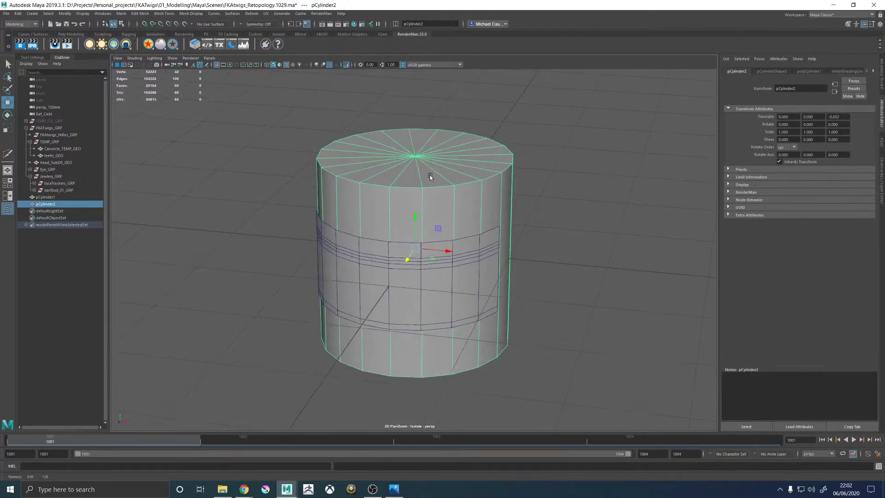
left_click_drag(428, 175, 439, 179, "alt")
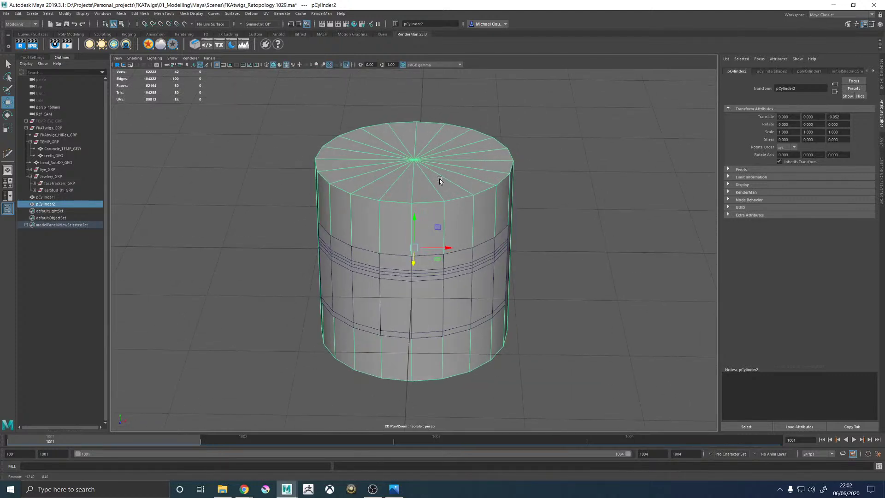
Step: Set the new cylinder's Subdivisions Axis to 29 and inspect its segments against the band
left_click(778, 72)
left_click(810, 72)
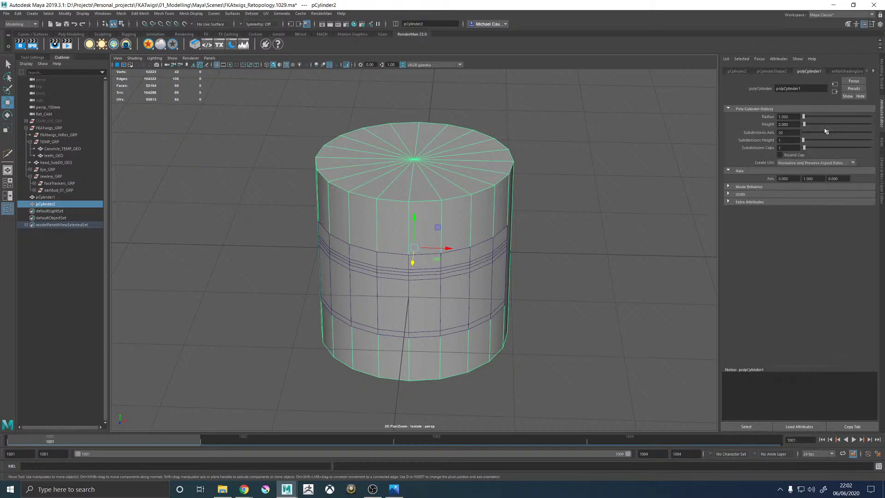
left_click_drag(828, 133, 836, 133)
left_click_drag(383, 203, 414, 182, "alt")
left_click_drag(318, 229, 406, 204, "alt")
left_click_drag(476, 200, 430, 208, "alt")
left_click_drag(663, 142, 703, 143, "alt")
left_click_drag(836, 133, 840, 134)
left_click_drag(550, 176, 424, 192, "alt")
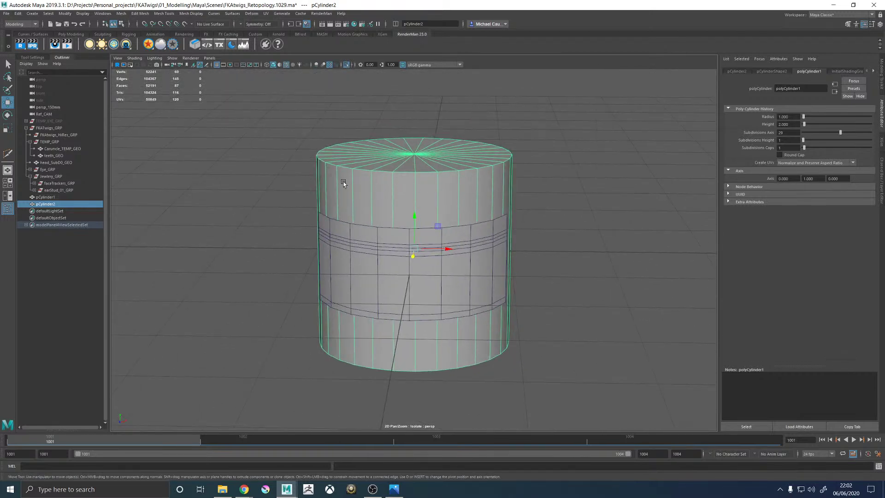
left_click_drag(335, 185, 374, 182, "alt")
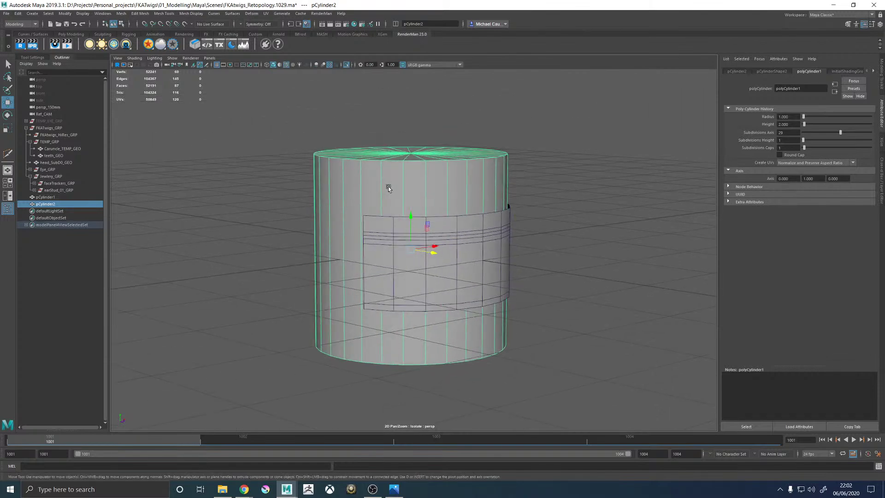
Step: Delete the 15 rear segments of the new cylinder, including their cap faces, on the side away from the band
left_click_drag(389, 186, 409, 191, "alt")
right_click_drag(394, 179, 394, 190)
left_click_drag(372, 186, 407, 195, "alt")
left_click_drag(269, 100, 405, 403)
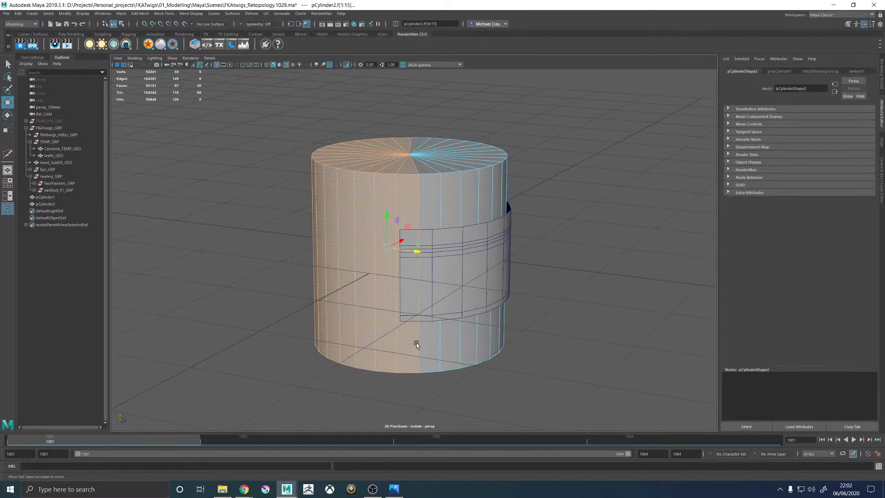
key("Delete")
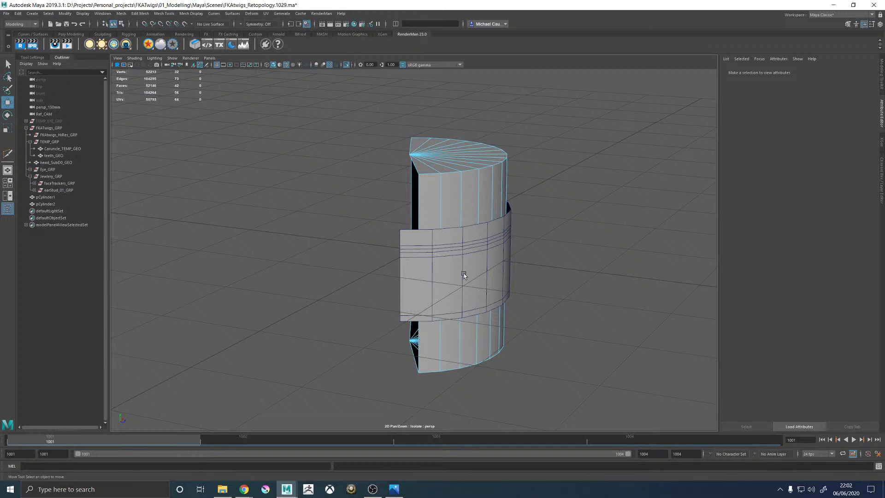
Step: Delete three more cylinder segments with their cap faces at the end that extends past the band's arc
left_click_drag(502, 152, 542, 379, "alt")
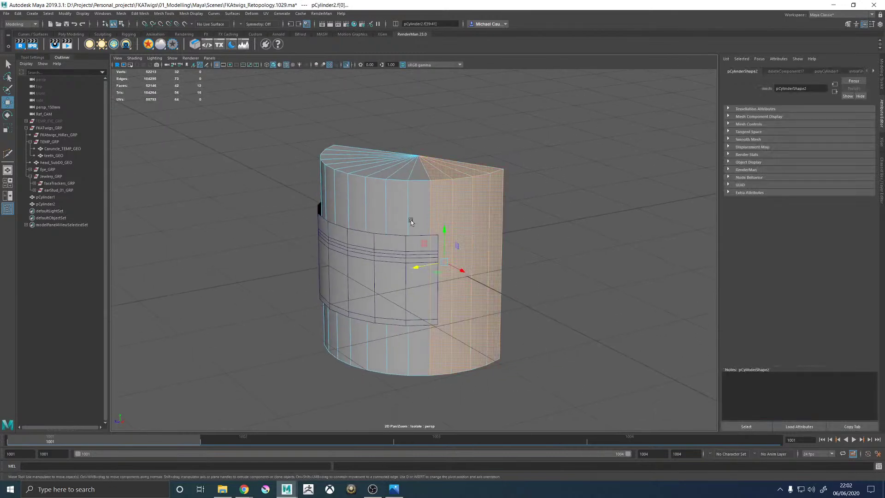
left_click_drag(462, 118, 559, 347)
key("Delete")
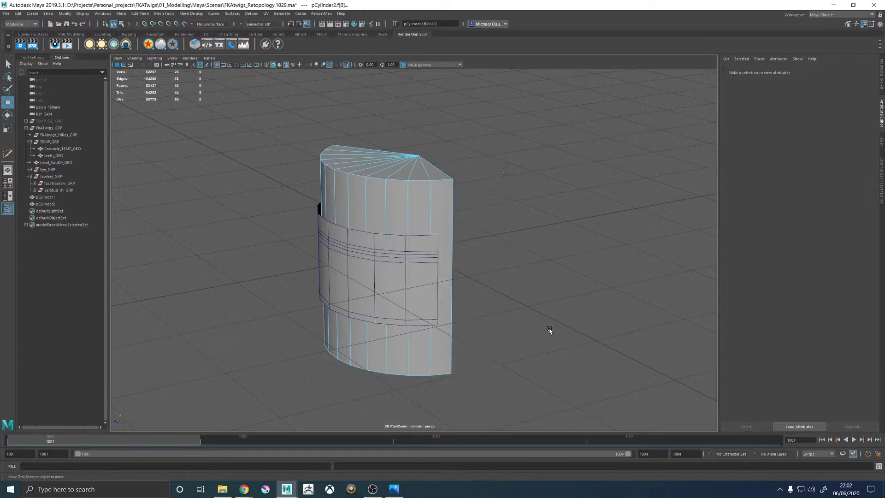
Step: Delete the remaining top and bottom cap faces so only the cylinder's curved wall is left
left_click_drag(440, 217, 458, 235, "alt")
left_click_drag(405, 177, 424, 200)
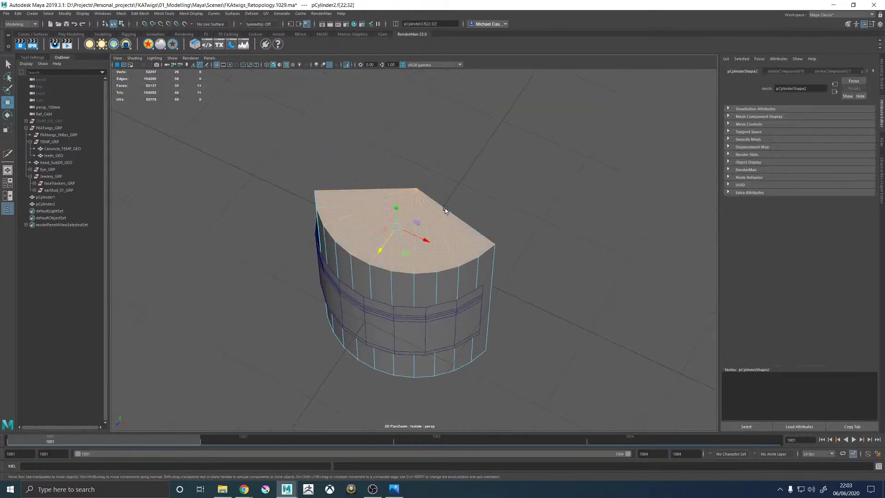
key("Delete")
left_click_drag(411, 338, 477, 329, "alt")
key("Delete")
Step: Undo back to the bottom cap selection and delete those cap faces again
double_click(443, 203)
left_click_drag(451, 199, 410, 314, "alt")
key("e")
left_click(410, 314)
key("ctrl+z")
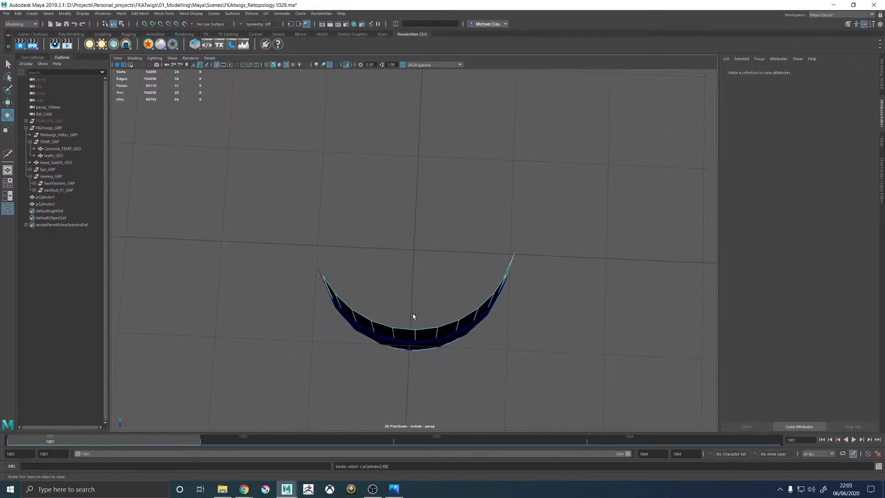
key("ctrl+z")
left_click_drag(414, 316, 416, 271, "alt")
key("d")
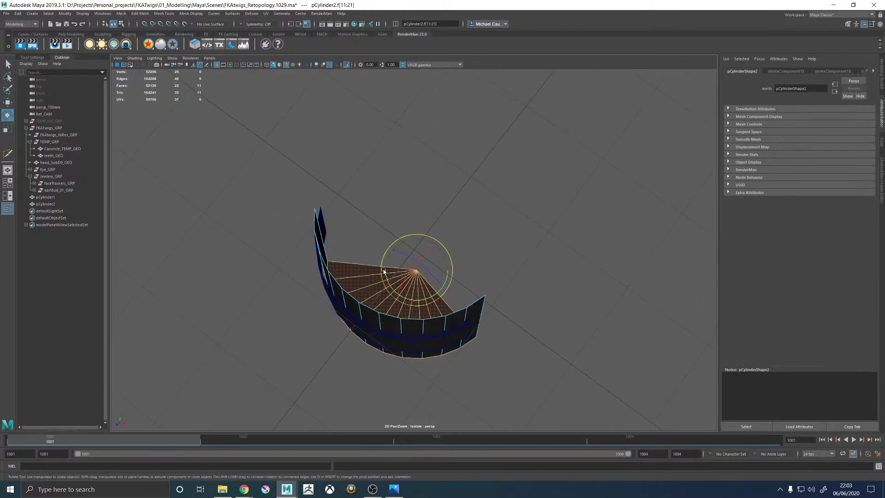
key("Delete")
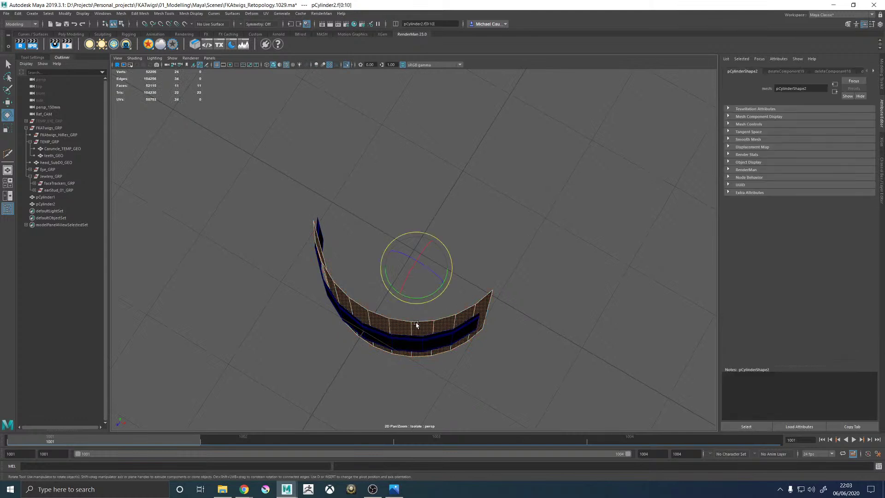
Step: Return to object mode and scale the trimmed cylinder uniformly to about 1.018
key("F8")
left_click_drag(391, 328, 419, 283, "alt")
key("r")
left_click_drag(411, 250, 550, 275)
left_click(575, 255)
left_click_drag(443, 197, 464, 164, "alt")
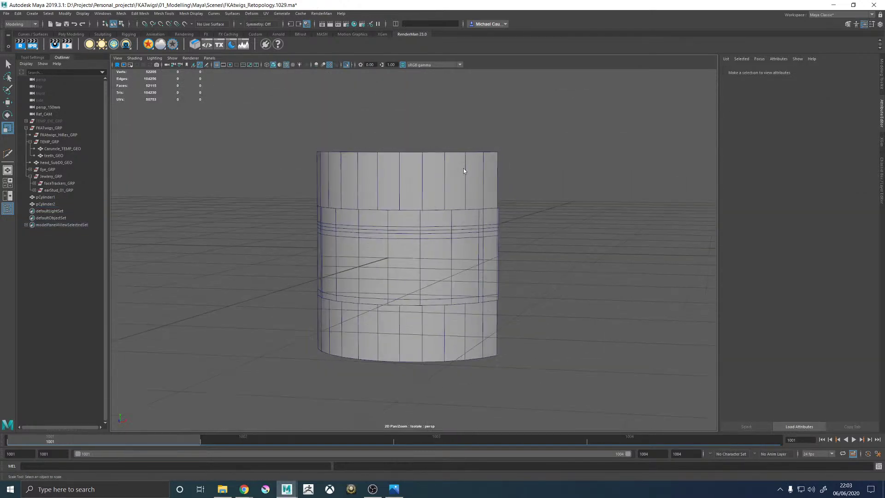
Step: Delete the single end segment of the cylinder wall on the overhanging side of the band
left_click(490, 175)
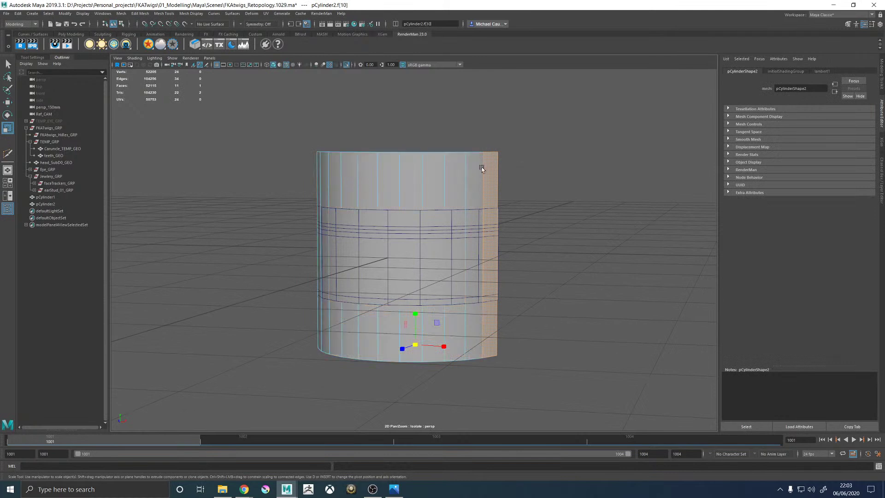
left_click_drag(414, 173, 428, 171, "alt")
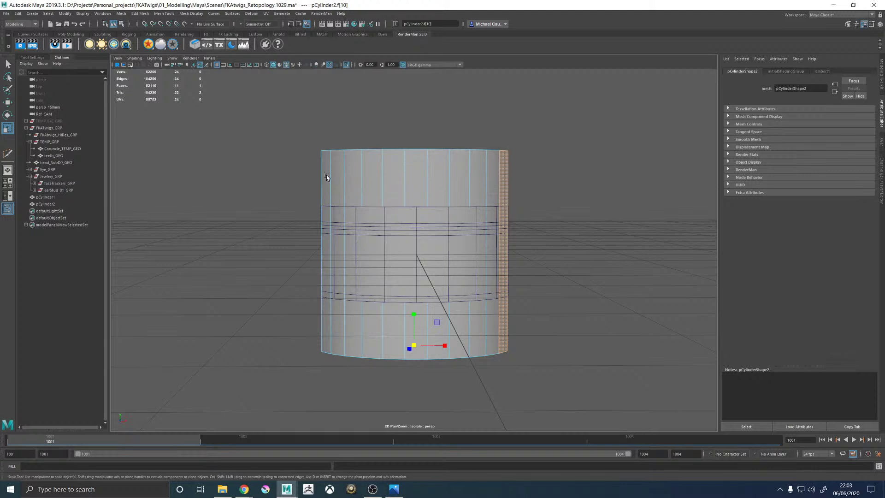
left_click_drag(327, 177, 480, 195, "alt")
key("Delete")
Step: Select all remaining faces of the cylinder wall and rotate them slightly about the vertical axis
double_click(401, 194)
left_click_drag(401, 194, 411, 193, "alt")
key("e")
left_click_drag(422, 349, 426, 350)
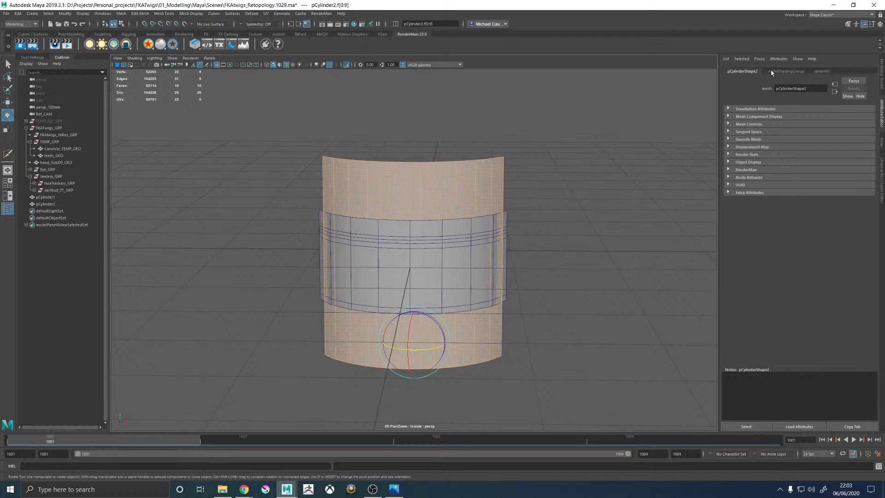
Step: Return to object mode and set the cylinder's Rotate Y to 0 in its transform attributes
left_click(881, 81)
left_click(882, 103)
left_click(789, 72)
left_click(740, 72)
left_click(747, 109)
left_click(746, 110)
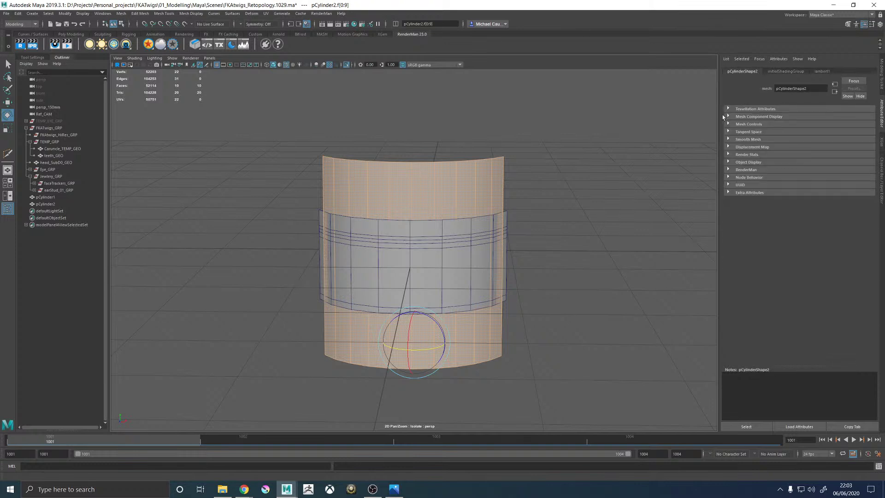
key("F8")
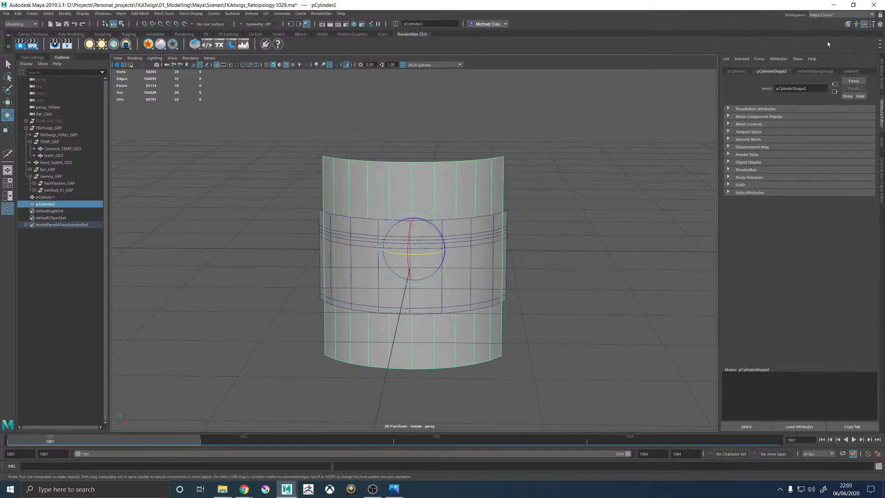
left_click(737, 71)
left_click(815, 125)
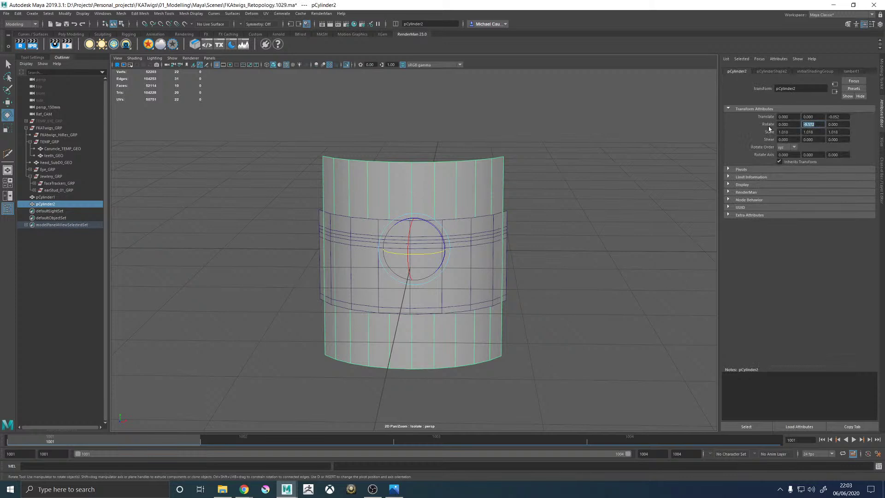
type("0")
key("Return")
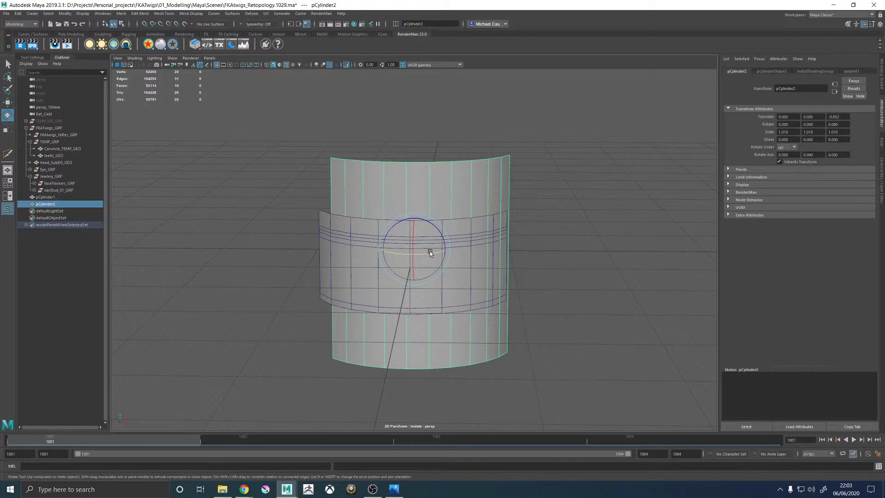
Step: Rotate the cylinder wall about Y to about -10.3 degrees and scale its height down to match the band
left_click_drag(430, 253, 424, 256)
left_click_drag(485, 259, 468, 291, "alt")
key("ctrl+z")
left_click_drag(417, 266, 418, 269)
left_click_drag(423, 318, 419, 236, "alt")
key("r")
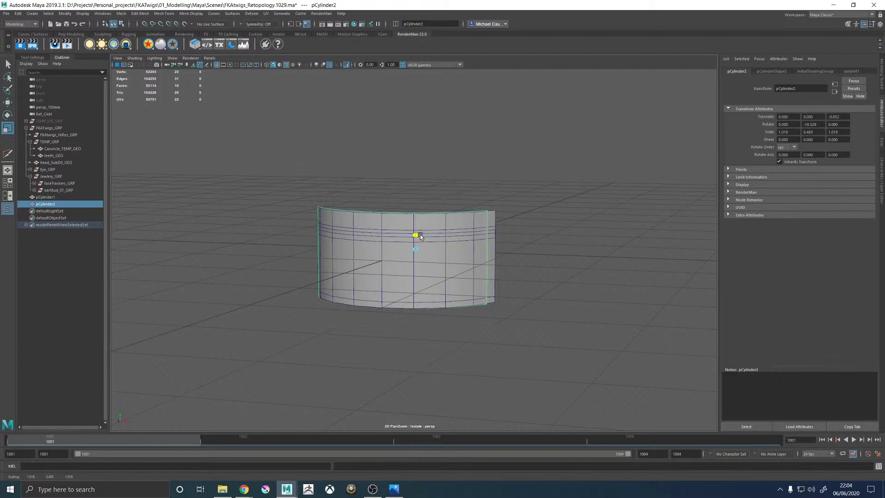
Step: Insert four upper edge loops and one lower edge loop around the new cylinder with Multi-Cut, matching the old band's loops
left_click(498, 226)
right_click_drag(491, 240, 553, 203, "alt")
left_click_drag(543, 176, 558, 192, "shift")
right_click_drag(595, 162, 582, 181, "shift")
middle_click_drag(581, 180, 516, 196, "alt")
left_click_drag(526, 269, 558, 234, "alt")
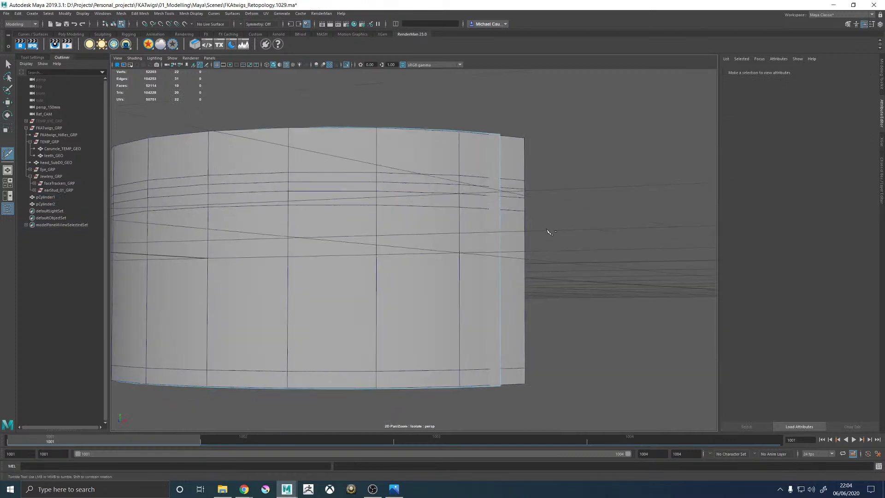
left_click(499, 177, "ctrl")
left_click(498, 187, "ctrl")
left_click(497, 208, "ctrl")
middle_click_drag(492, 297, 493, 241, "alt")
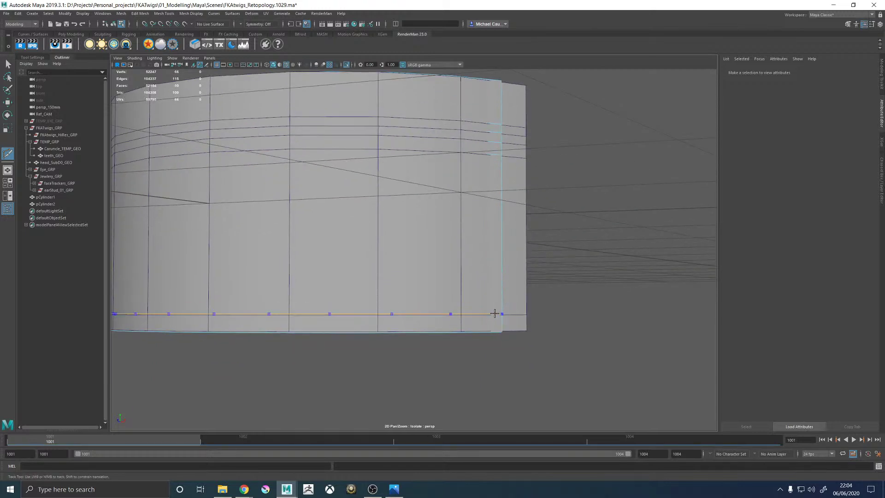
left_click(496, 314, "ctrl")
Step: Leave Multi-Cut and delete the original band, keeping only the new denser one
right_click_drag(551, 302, 507, 184, "alt")
left_click_drag(507, 185, 490, 206, "alt")
key("w")
left_click(481, 200)
left_click(490, 170)
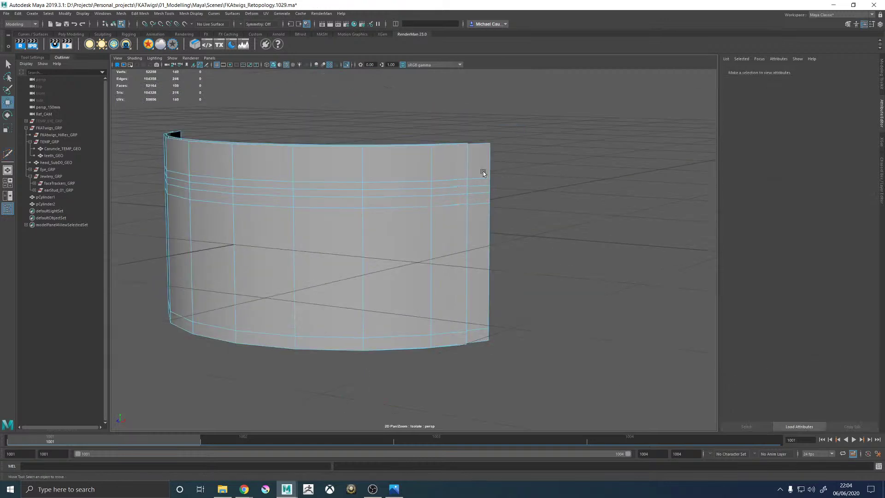
left_click(479, 192)
key("Delete")
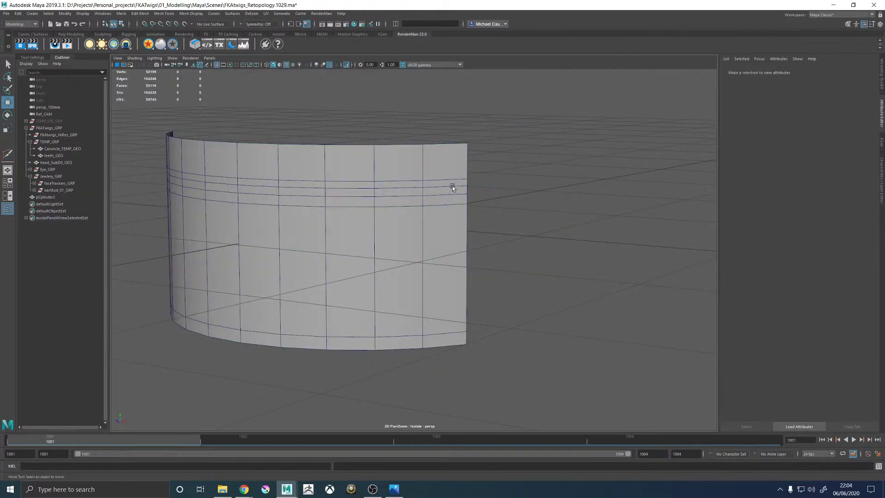
Step: Select the new band and examine its edge layout from several angles
left_click(452, 187)
left_click_drag(442, 200, 468, 198, "alt")
left_click_drag(402, 212, 394, 207, "alt")
right_click_drag(394, 207, 336, 201, "alt")
left_click_drag(336, 201, 344, 203, "alt")
right_click_drag(344, 204, 384, 219, "alt")
middle_click_drag(383, 218, 395, 217, "alt")
left_click_drag(396, 217, 411, 230, "alt")
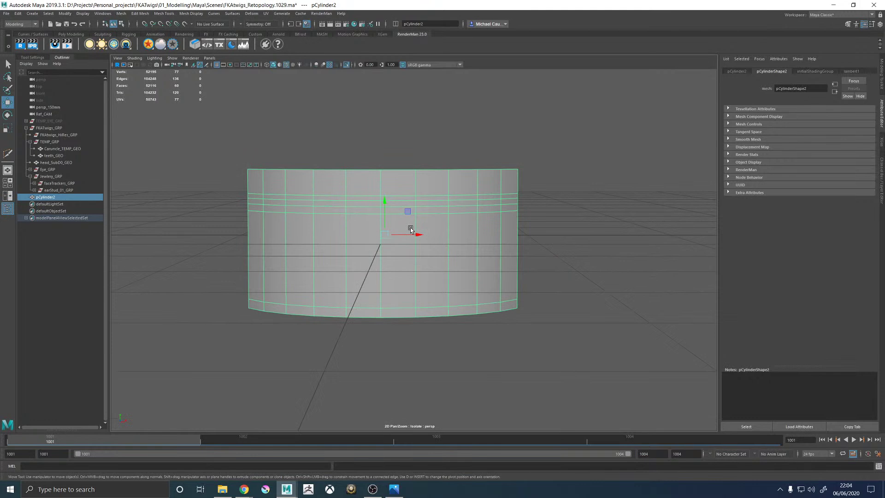
right_click_drag(388, 198, 391, 229)
left_click_drag(362, 226, 581, 265)
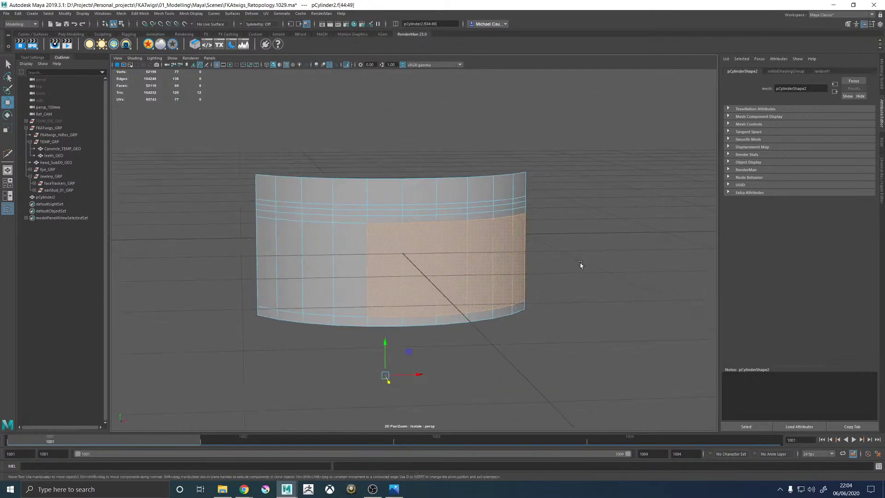
right_click_drag(417, 235, 417, 246)
key("ctrl+z")
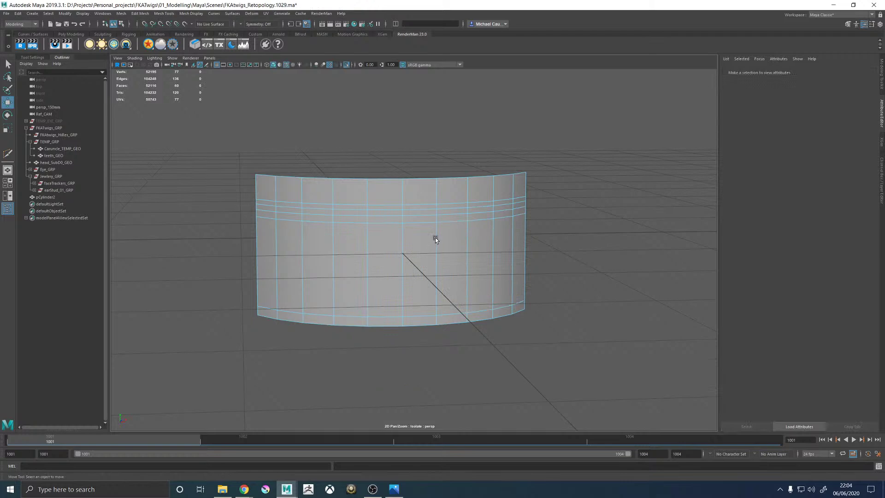
Step: Bevel the lowest of the upper edge loops, the bottom edge loop and alternate vertical edges between them
left_click(435, 240)
double_click(379, 223)
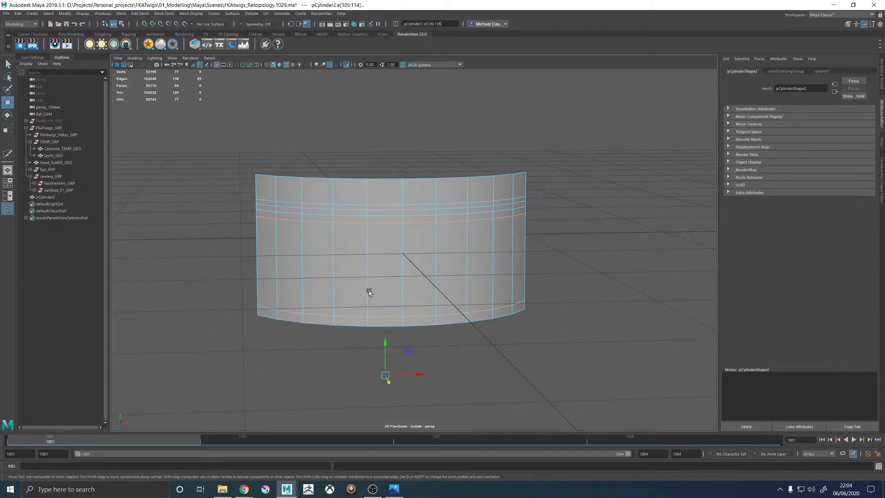
left_click(493, 243, "shift")
left_click_drag(303, 252, 420, 250, "alt")
right_click_drag(586, 212, 609, 212, "shift")
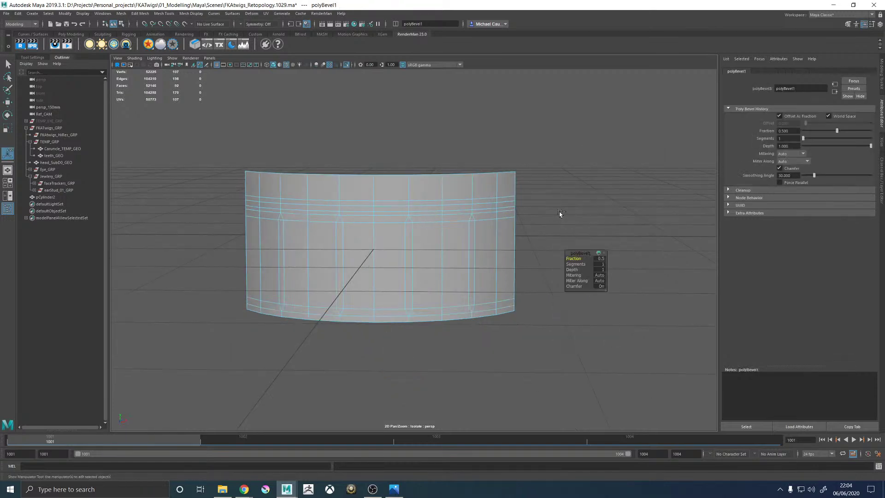
Step: Set the bevel to 2 segments and a fraction of 0.24
left_click(598, 265)
type("2")
key("Return")
left_click_drag(579, 259, 570, 259)
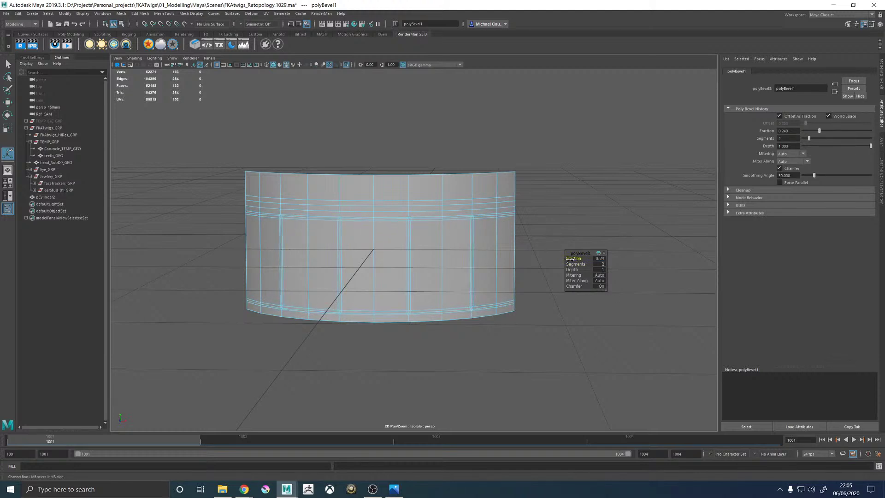
Step: Select the middle edges of the bevelled upper loop along the full length of the band
mouse_move(424, 201)
left_mouse_down("alt")
mouse_move(434, 198)
mouse_move(419, 196)
left_mouse_up("alt")
right_click_drag(424, 200, 532, 258, "alt")
middle_click_drag(419, 147, 413, 211, "alt")
right_click_drag(413, 211, 463, 245, "alt")
key("q")
left_click(390, 202)
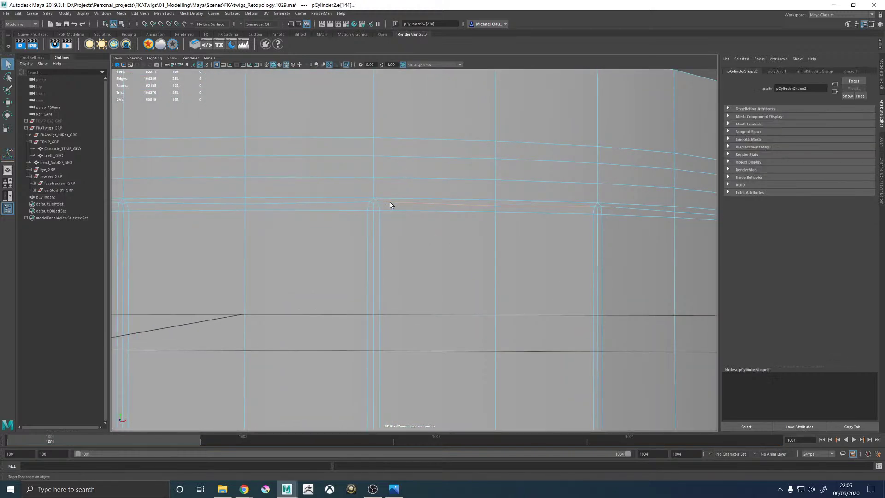
left_click(625, 208, "shift")
scroll(206, 207, "down", 6)
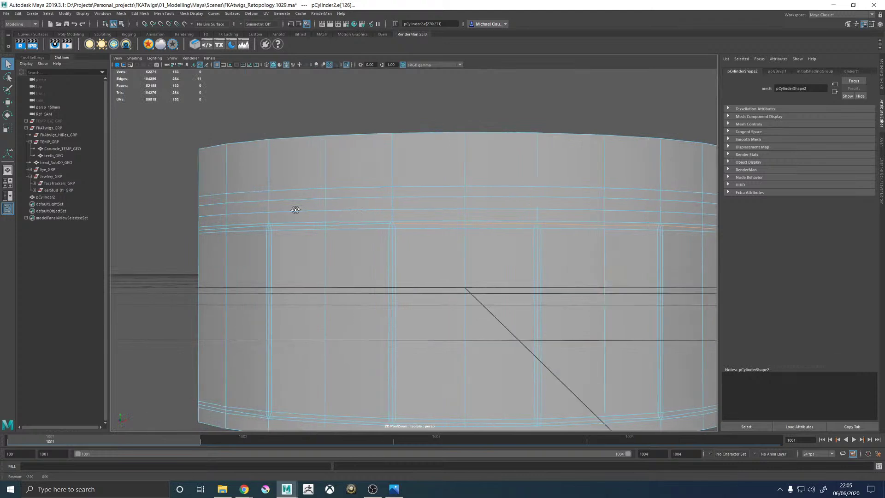
left_click(407, 238, "shift")
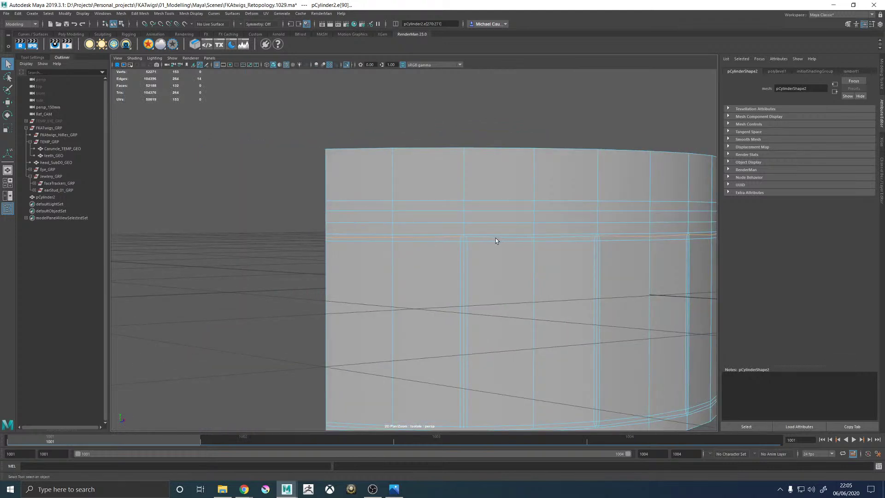
middle_click_drag(539, 275, 393, 258)
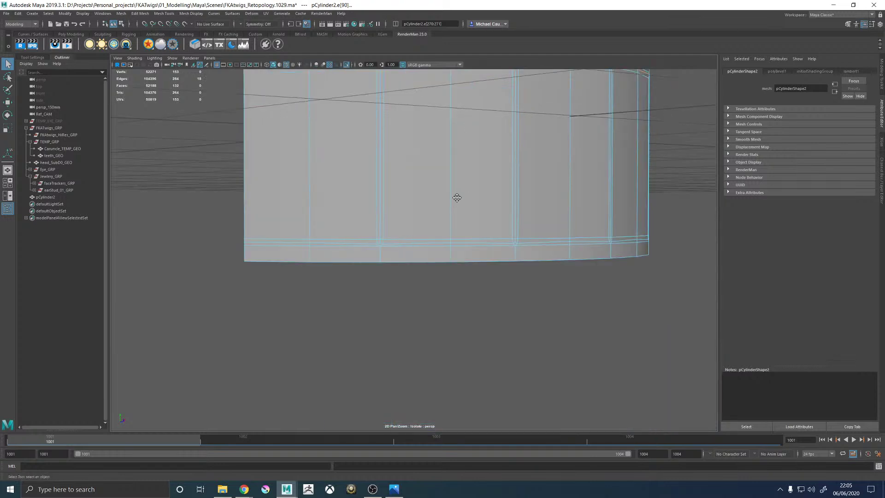
middle_click_drag(459, 194, 458, 237)
Step: Switch to the Move tool and restore the middle edge selection along the bevelled upper loop
key("r")
scroll(507, 255, "down", 5)
left_click_drag(395, 167, 347, 183, "alt")
key("w")
right_click_drag(328, 253, 394, 225)
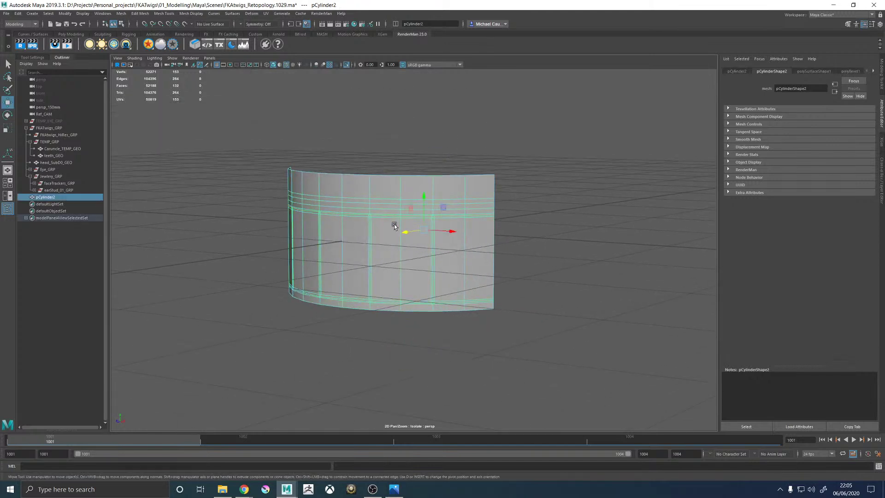
scroll(345, 195, "up", 3)
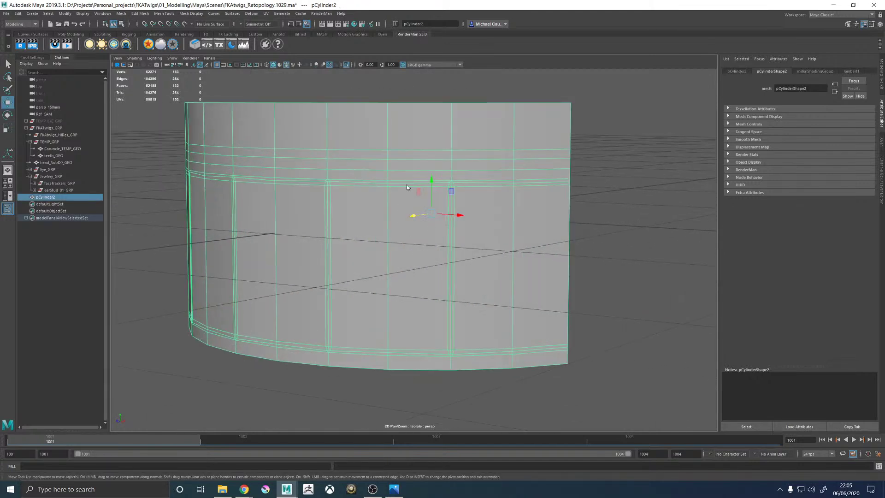
key("F10")
double_click(374, 184)
key("ctrl+z")
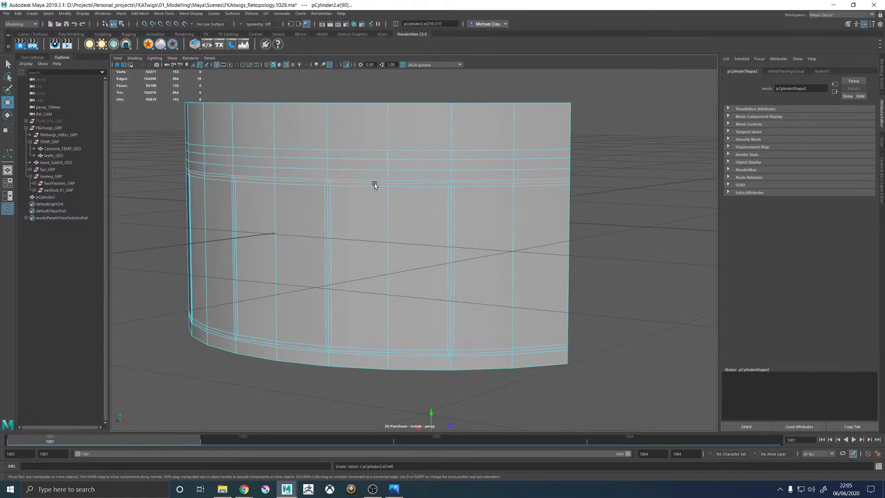
Step: Try the Component and Object axis orientations of the Move tool on the selected upper-loop edges
left_click(872, 25)
left_click(70, 85)
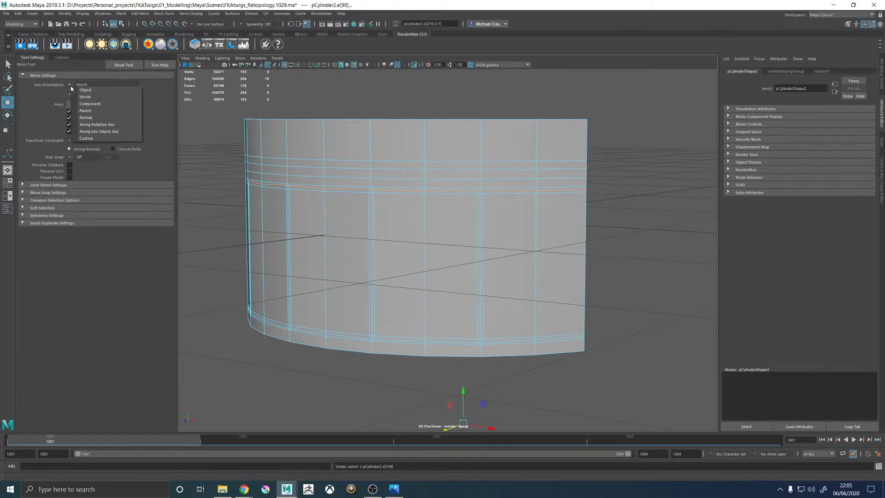
left_click(90, 103)
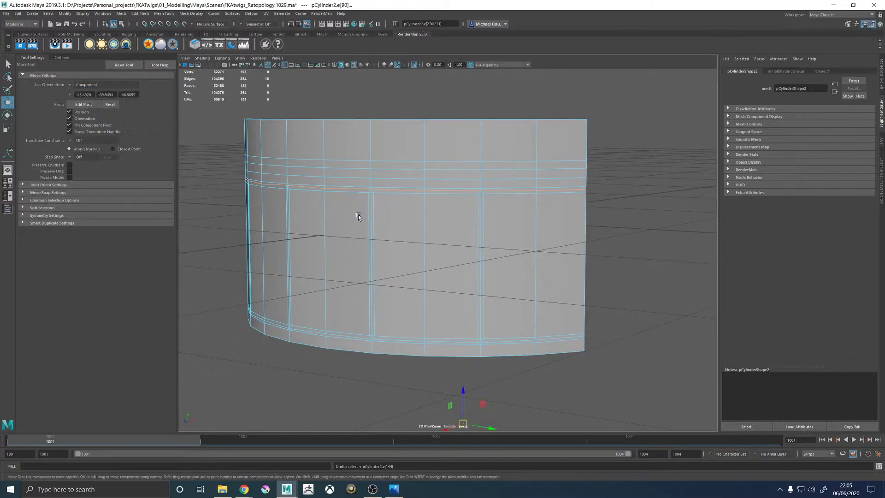
left_click(74, 85)
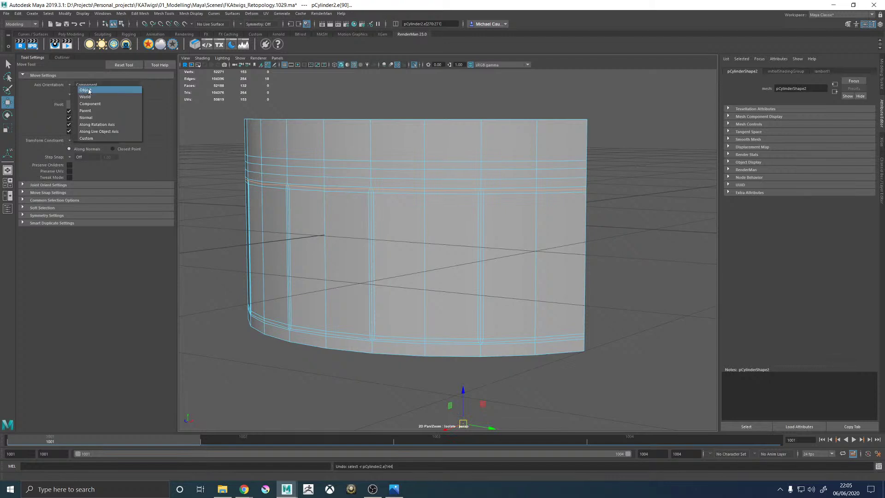
left_click(88, 91)
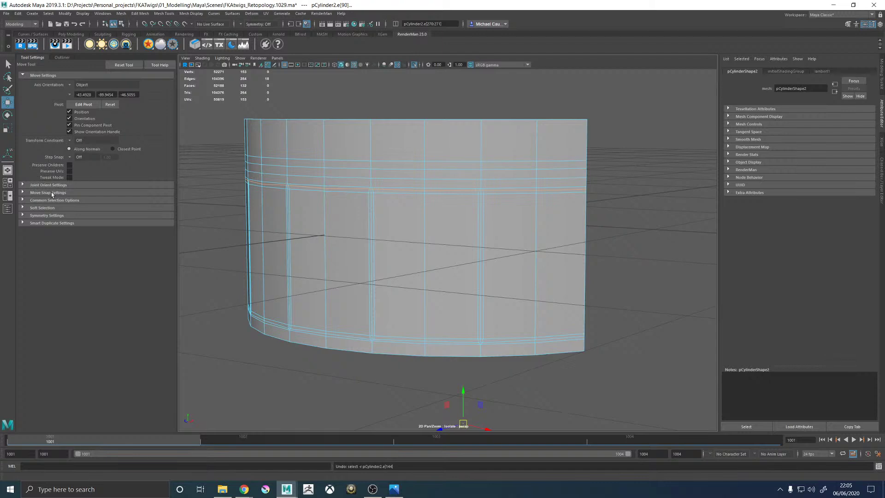
left_click_drag(431, 199, 406, 202, "alt")
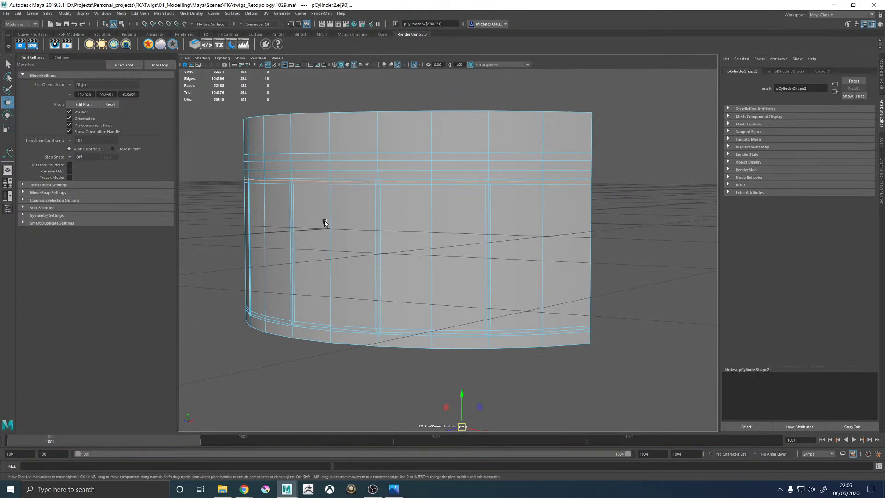
Step: Set a custom Move pivot aligned to the band's geometry at the centre of the selected upper-loop edges
left_click_drag(405, 209, 409, 166, "alt")
key("d")
left_click(388, 162)
key("d")
right_click_drag(409, 166, 426, 214, "alt")
middle_click_drag(378, 175, 401, 212, "alt")
right_click_drag(401, 212, 441, 170, "alt")
key("d")
key("q")
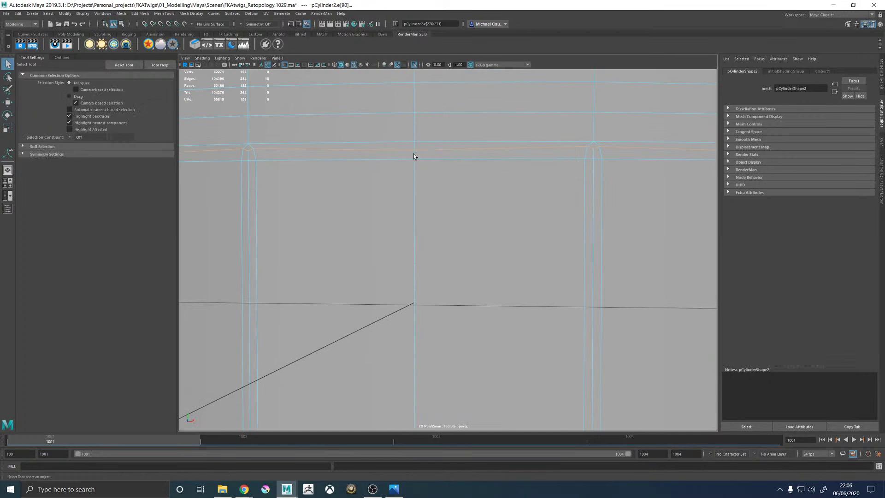
key("w")
key("d")
left_click(590, 124)
left_click(418, 154)
key("d")
Step: Scale the selected upper-loop middle edges flat vertically and nudge them slightly upward
scroll(482, 172, "down", 5)
key("r")
left_click_drag(434, 180, 436, 217)
key("w")
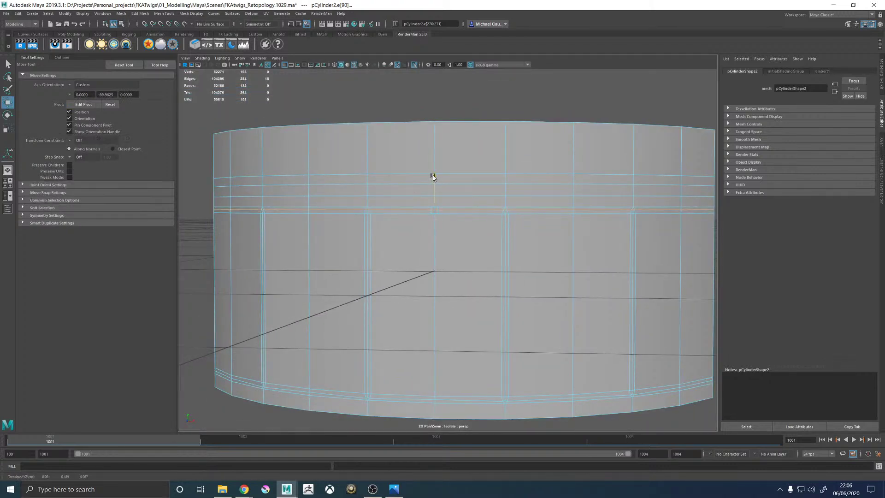
Step: Select the middle edges of the bevelled bottom loop along the full length of the band
right_click_drag(558, 204, 355, 197, "alt")
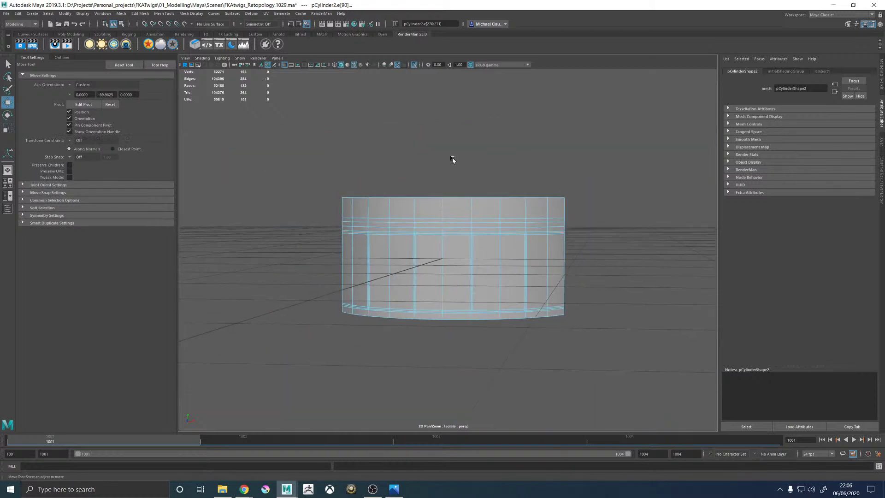
left_click(451, 158)
left_click_drag(339, 204, 394, 228, "alt")
middle_click_drag(395, 227, 388, 188, "alt")
right_click_drag(388, 189, 409, 223, "alt")
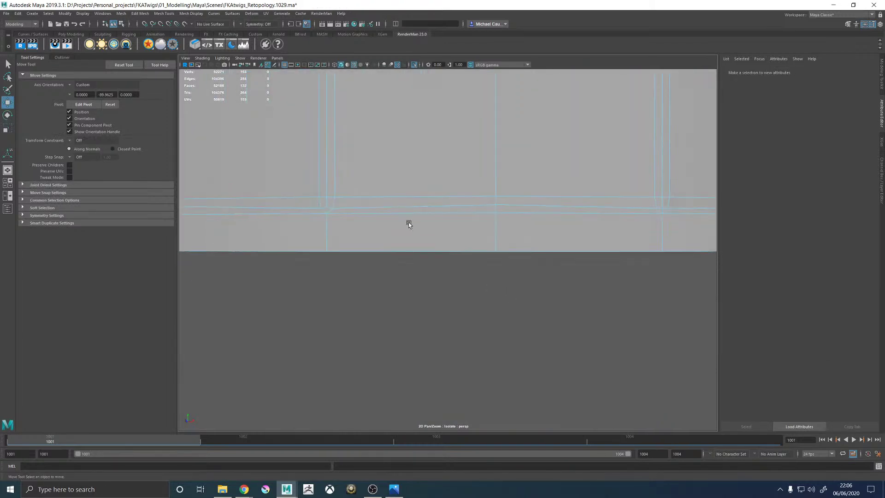
left_click(398, 208)
left_click_drag(682, 213, 636, 217, "alt")
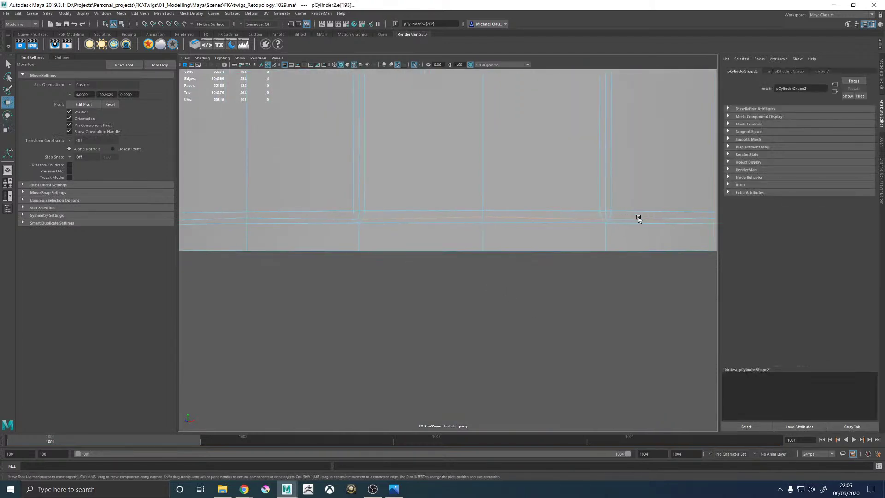
double_click(345, 220, "shift")
right_click_drag(346, 221, 244, 217, "alt")
left_click_drag(244, 217, 302, 214, "alt")
right_click_drag(302, 213, 390, 254, "alt")
double_click(317, 229, "shift")
left_click_drag(251, 226, 350, 236, "alt")
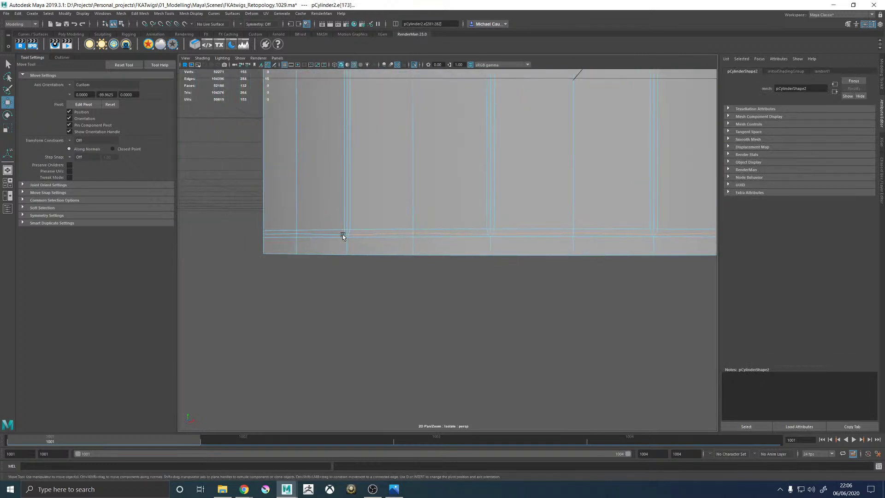
Step: Reset the Move tool settings and set a custom pivot at the centre vertex of the selected bottom-loop edges
left_click(133, 66)
right_click_drag(356, 159, 287, 199, "alt")
middle_click_drag(523, 182, 486, 192, "alt")
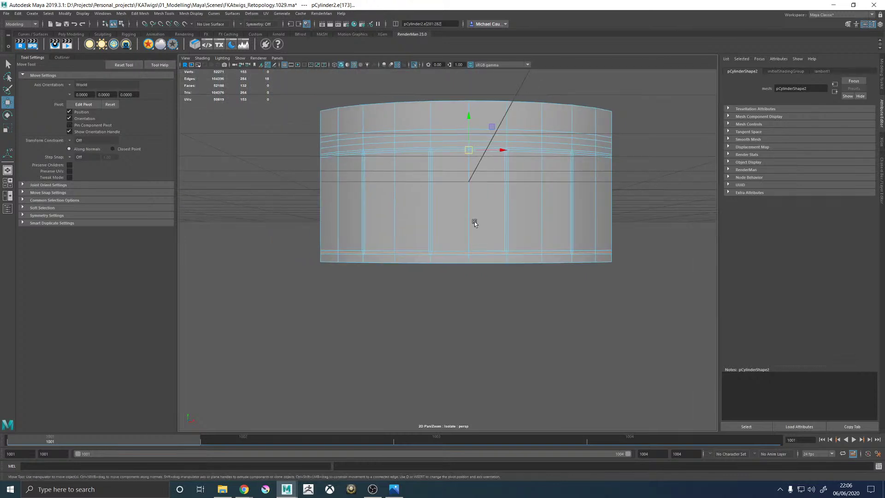
right_click_drag(474, 222, 629, 314, "alt")
middle_click_drag(531, 283, 509, 273, "alt")
key("d")
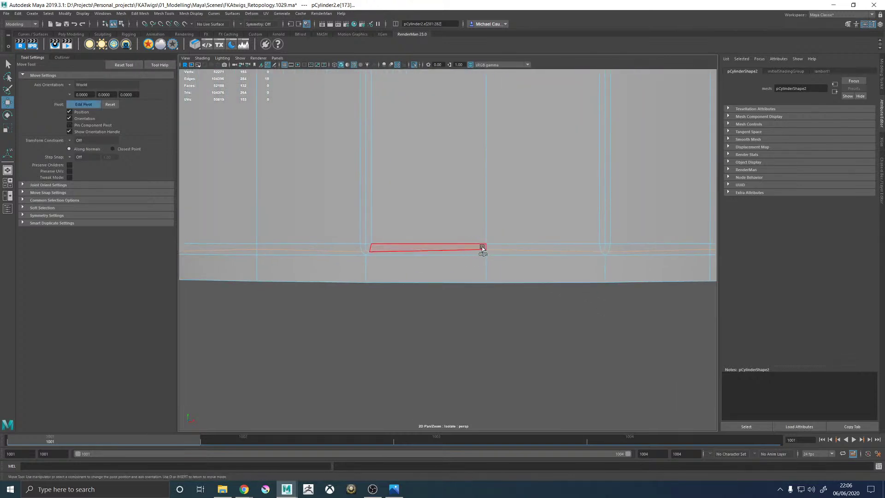
left_click(485, 251)
key("d")
left_click(486, 270)
Step: Scale the selected bottom-loop middle edges flat vertically and adjust their height between the bevel edges
key("r")
left_click_drag(486, 237, 491, 285)
key("w")
left_click_drag(483, 235, 486, 219)
Step: Select the centre vertices where the vertical panel dividers meet the bevelled bottom loop
middle_click_drag(443, 222, 476, 224, "alt")
right_click_drag(393, 227, 351, 231)
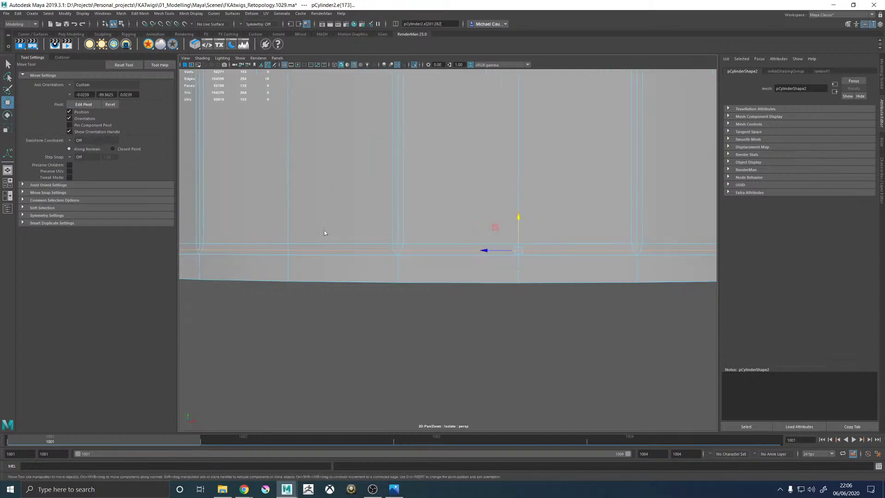
key("q")
left_click(398, 249)
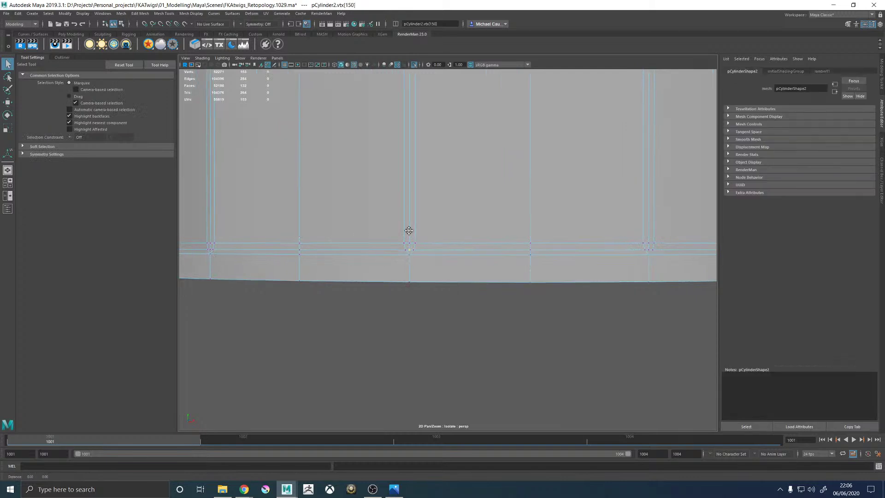
middle_click_drag(364, 239, 444, 231, "alt")
left_click(487, 251, "shift")
left_click_drag(557, 229, 455, 252, "alt")
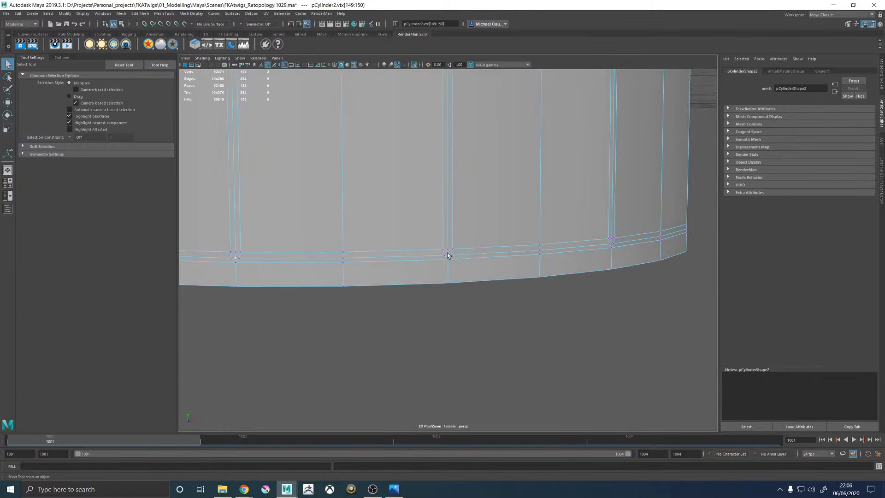
left_click_drag(546, 220, 506, 218, "alt")
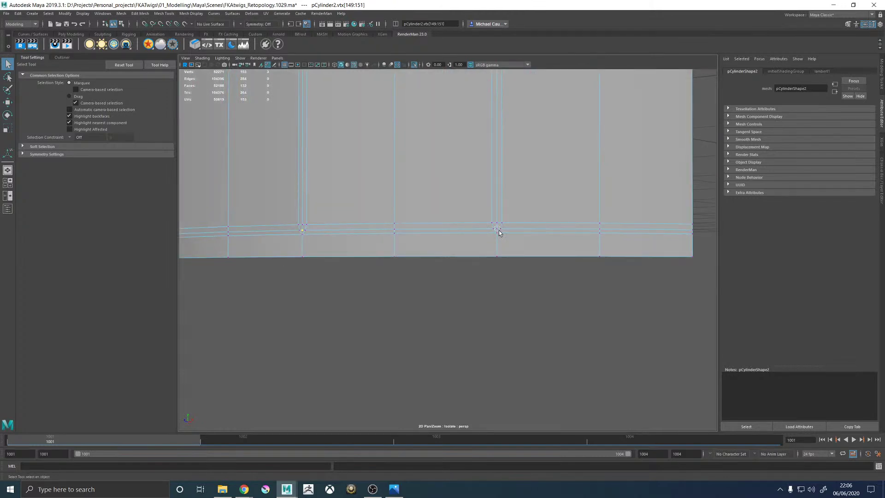
left_click(498, 229, "shift")
Step: Add the matching divider vertices on the bevelled upper loop and average the selected vertices with 10 iterations
left_click_drag(480, 347, 490, 141, "alt")
left_click(477, 177, "shift")
mouse_move(477, 177)
left_mouse_down("alt")
mouse_move(445, 174)
mouse_move(461, 192)
mouse_move(463, 182)
left_mouse_up("alt")
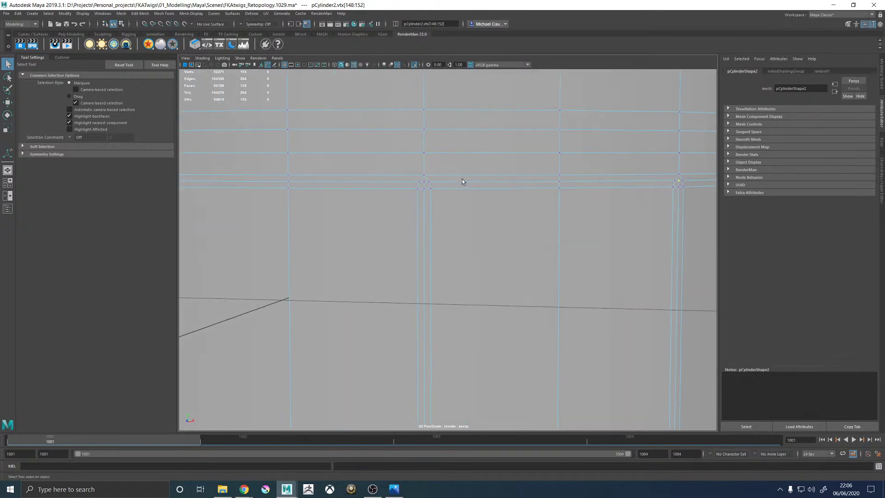
left_click_drag(395, 174, 493, 182, "alt")
left_click(405, 188, "shift")
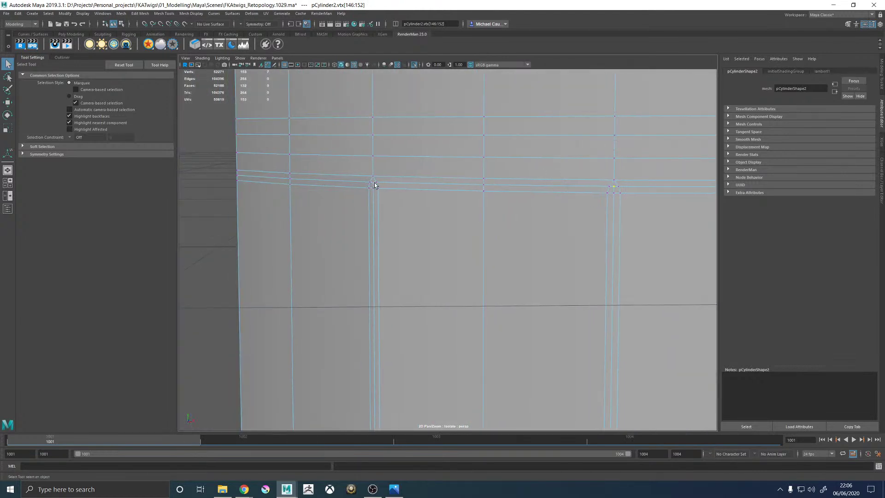
right_click(446, 188, "shift")
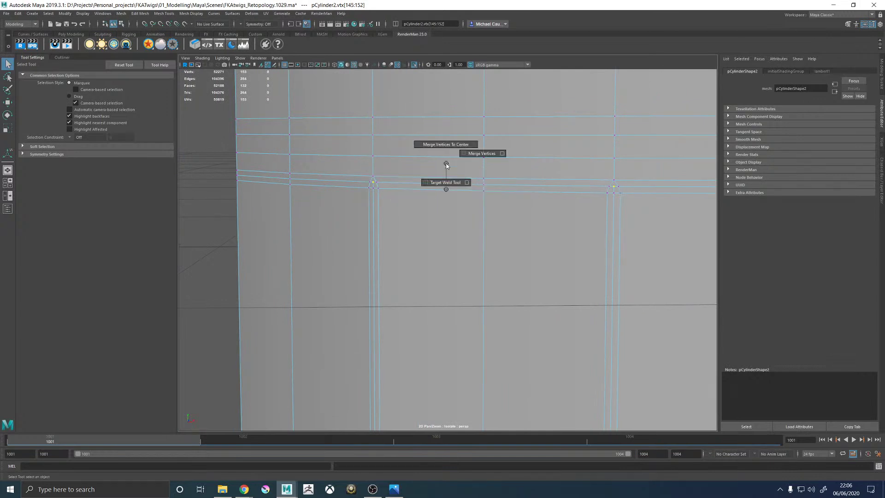
right_click_drag(432, 184, 469, 169, "shift")
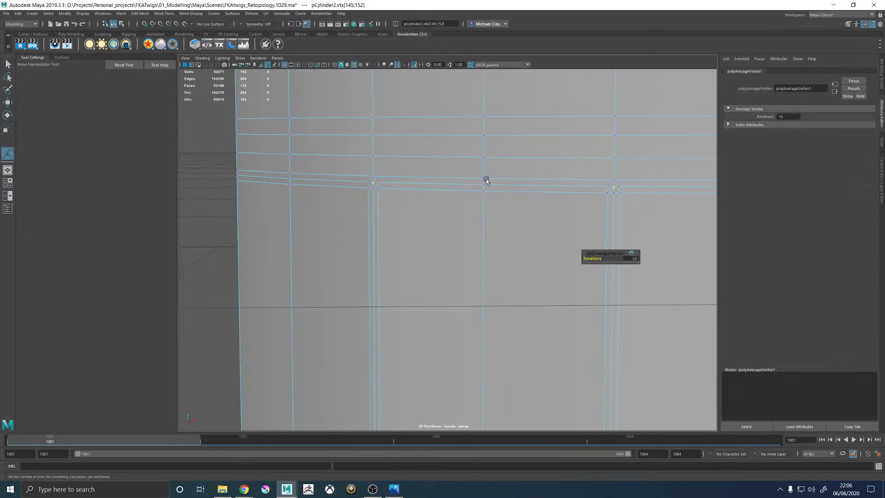
Step: Return to the whole band, frame it, and switch to Photos to examine the ear cuff in the reference image
right_click_drag(442, 220, 538, 122)
scroll(464, 195, "down", 5)
key("f")
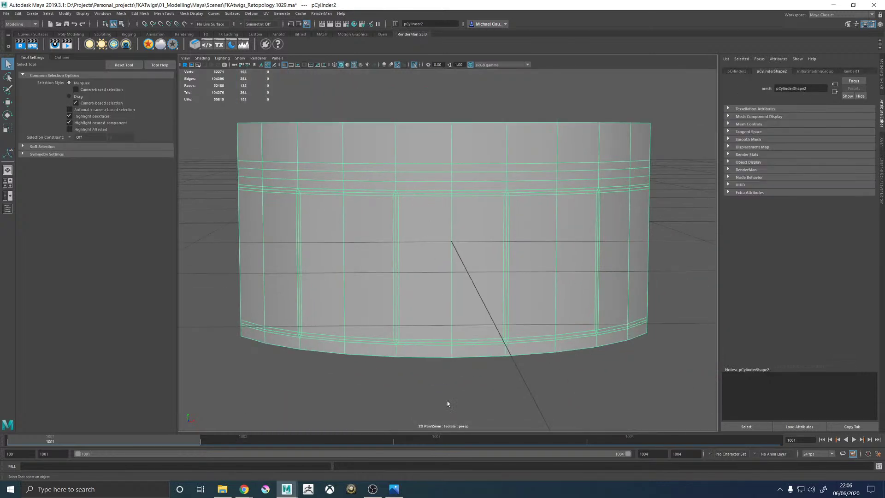
left_click(389, 490)
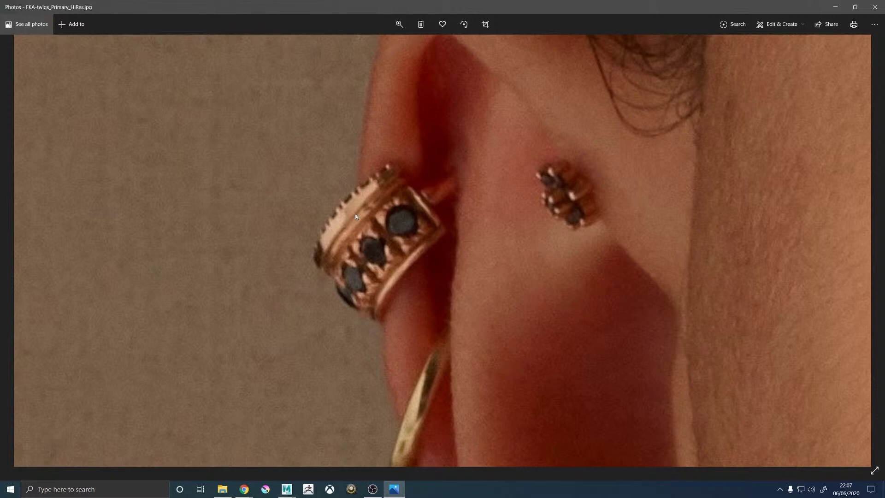
Step: Switch to Maya and pull the horizontal edge loop above the band's panels outward into a ridge
mouse_move(287, 489)
left_click(335, 456)
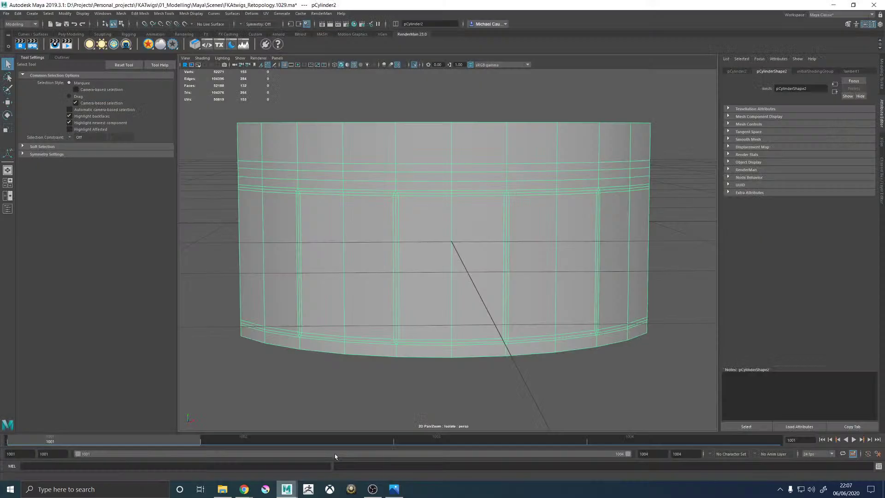
left_click_drag(457, 246, 430, 244, "alt")
middle_click_drag(407, 192, 402, 217, "alt")
left_click_drag(403, 218, 379, 217, "alt")
right_click_drag(379, 218, 374, 186)
double_click(366, 196)
key("w")
middle_click_drag(302, 189, 306, 188, "ctrl+shift")
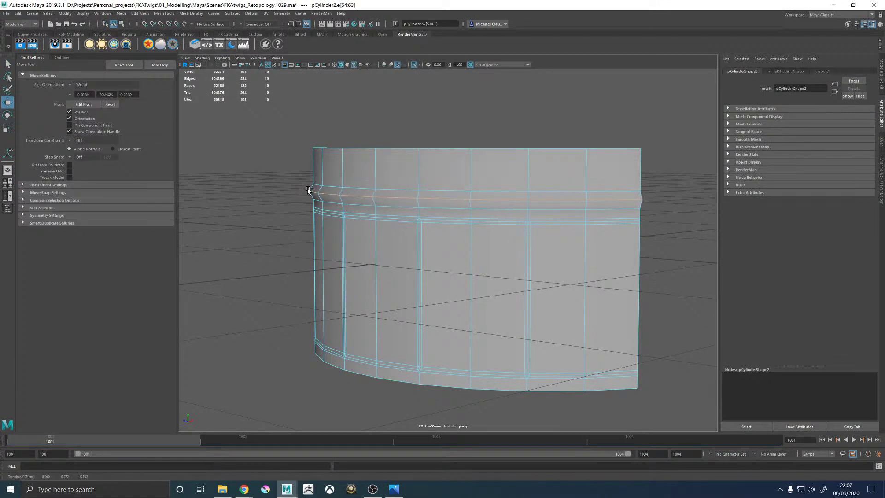
Step: Bevel the ridge's edge loop with a fraction of 0.17 and 2 segments
left_click_drag(308, 190, 377, 197, "alt")
left_click(351, 189)
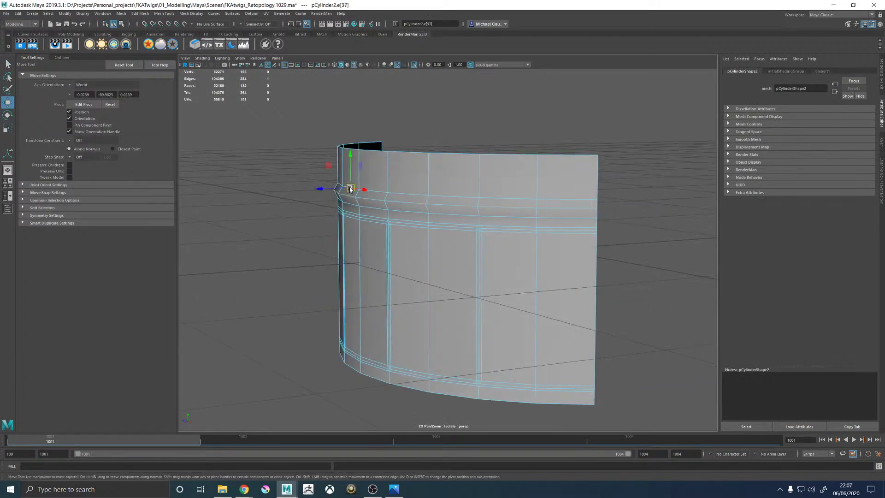
right_click_drag(299, 198, 337, 198, "shift")
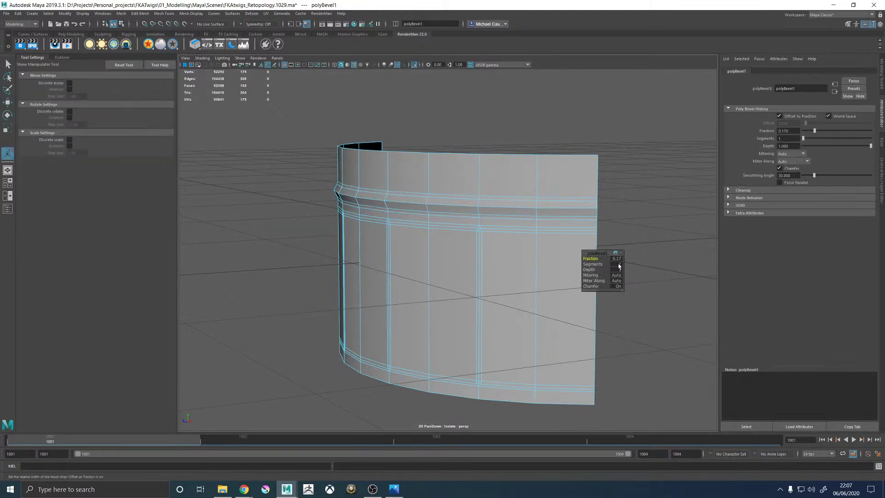
type("2")
key("Return")
Step: Select the edge loop at the underside of the ridge and nudge it to refine the ridge profile
key("q")
left_click(467, 196)
double_click(469, 216, "shift")
key("w")
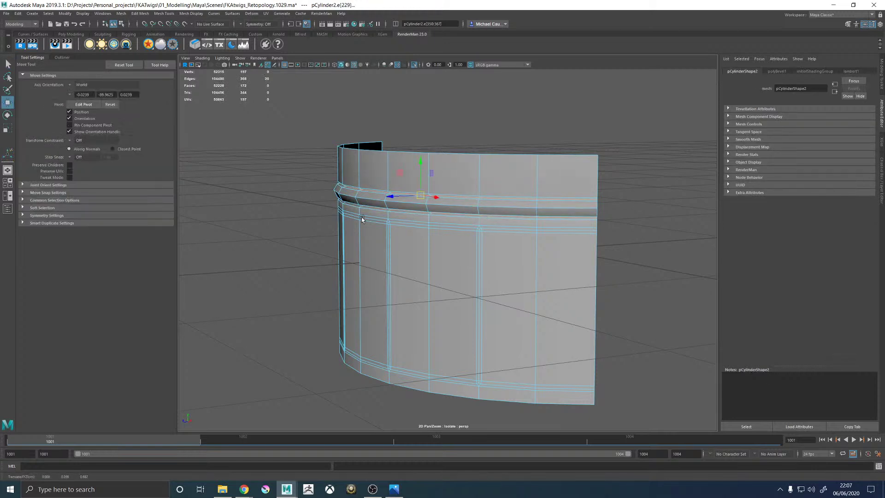
right_click_drag(362, 219, 415, 184)
Step: Return to whole-object selection and check the band against the earring reference photo, ending back in Maya
left_click(499, 124)
right_click_drag(500, 124, 341, 228, "alt")
left_click_drag(341, 228, 387, 217, "alt")
left_click(474, 231)
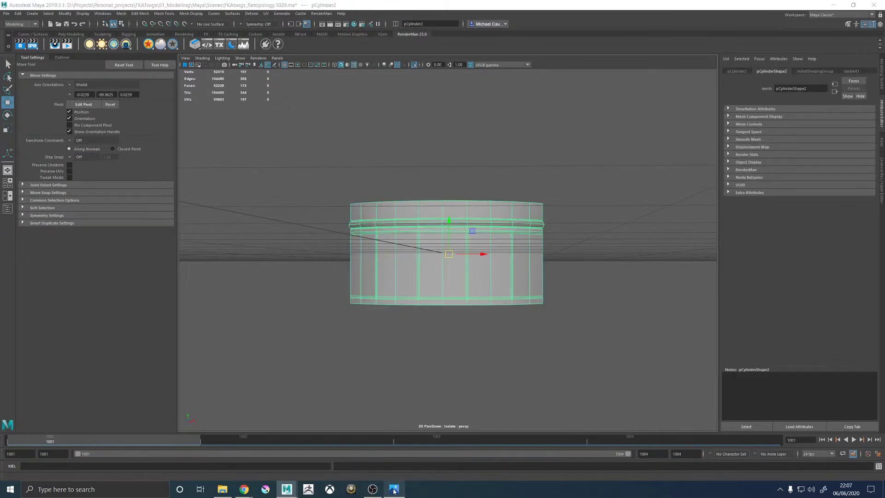
left_click(393, 489)
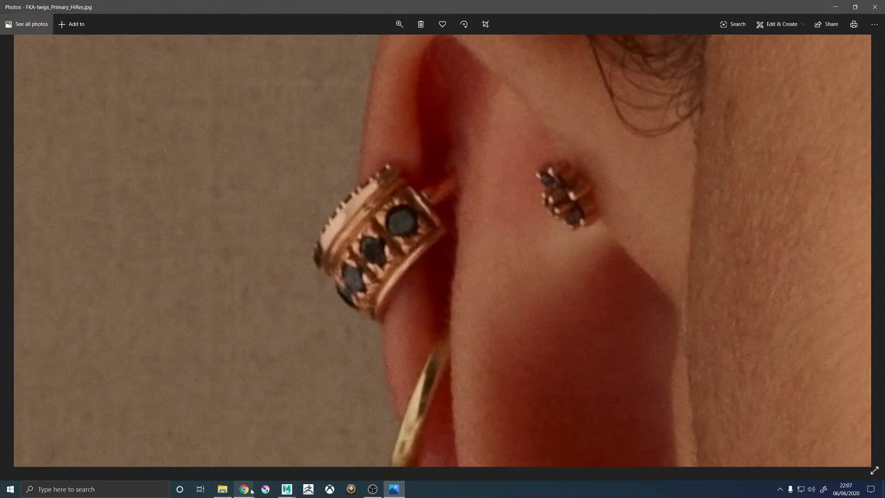
mouse_move(295, 491)
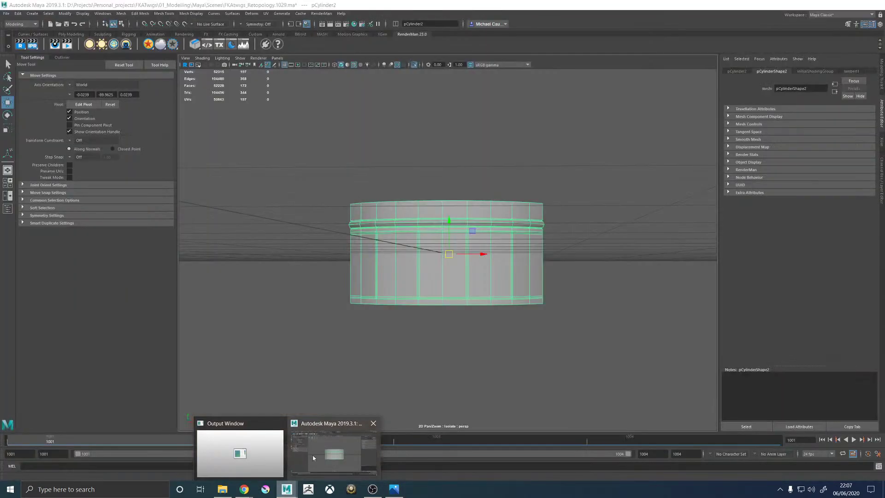
left_click(313, 455)
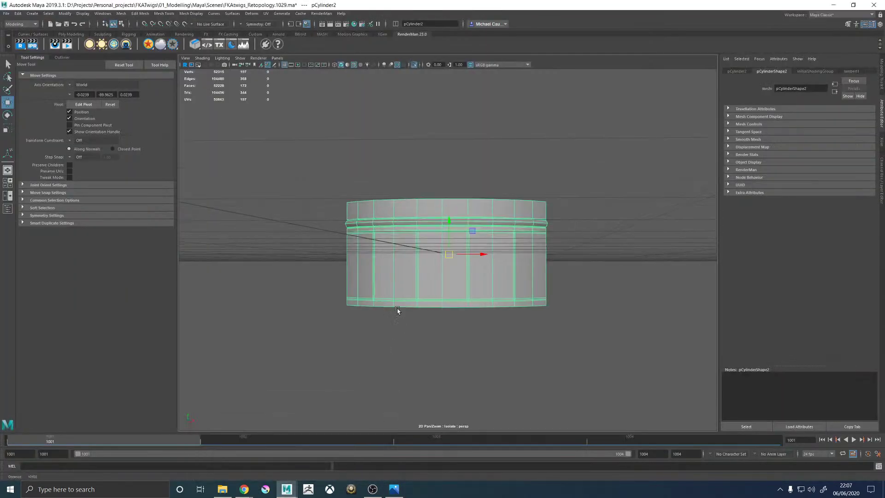
Step: Extrude the faces of all panels between the vertical dividers outward by 0.017 and scale them slightly inward
right_click_drag(403, 235, 403, 251)
left_click(407, 255)
left_click(461, 270, "shift")
left_click(508, 288, "shift")
left_click(557, 282, "shift")
left_click(612, 275, "shift")
left_click(593, 277, "shift")
left_click_drag(378, 273, 407, 275, "alt")
left_click(400, 268, "shift")
left_click(310, 268, "shift")
left_click(274, 268, "shift")
right_click_drag(217, 243, 214, 262, "shift")
left_click_drag(221, 269, 341, 279, "alt")
left_click_drag(526, 319, 401, 239)
left_click_drag(402, 240, 378, 290, "alt")
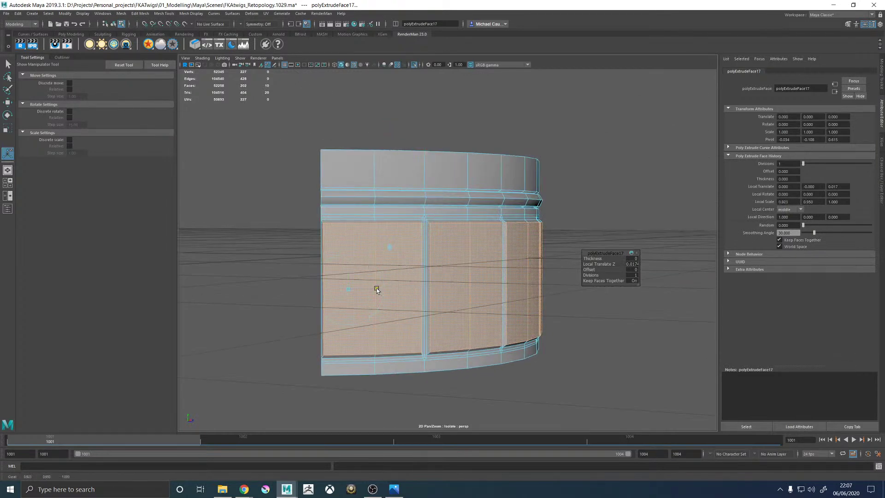
Step: Extrude the panel faces again and scale the new faces inward to a small patch at each panel's centre
key("ctrl+e")
left_click_drag(458, 234, 311, 276, "alt")
key("ctrl+z")
Step: Circularize the small central faces of the panels and scale the resulting hexagons up
right_click(228, 248, "shift")
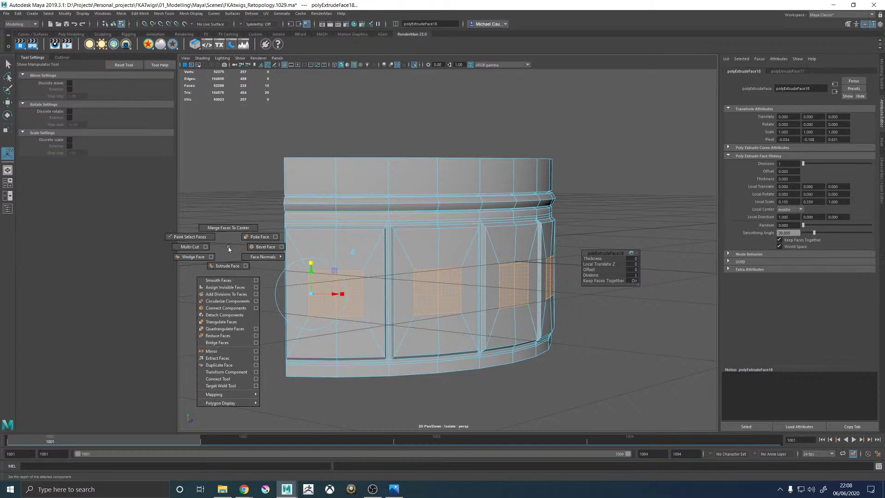
left_click(227, 300)
left_click_drag(422, 297, 403, 294, "alt")
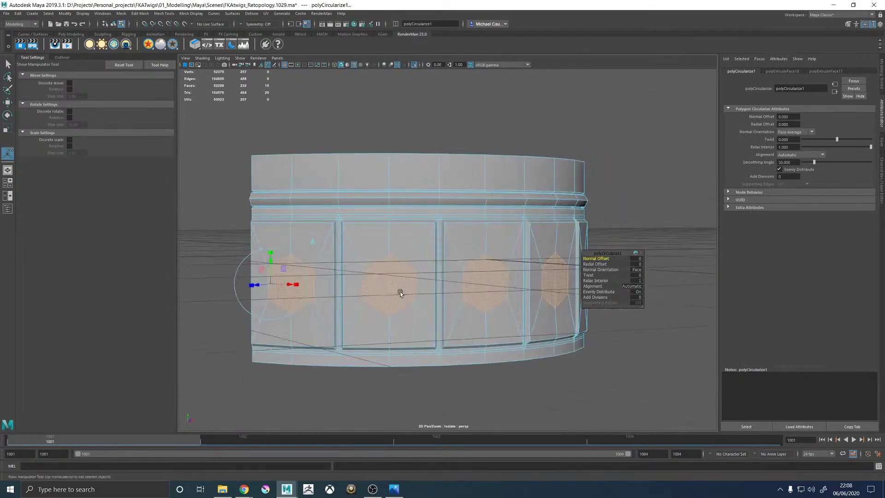
left_click(298, 285)
left_click_drag(323, 286, 395, 286)
left_click(270, 251)
left_click_drag(271, 253, 261, 284)
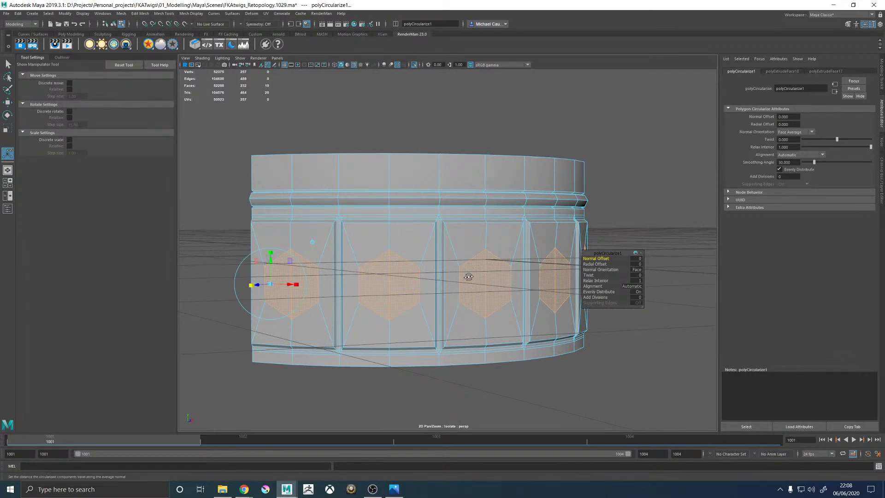
left_click_drag(469, 277, 441, 277, "alt")
right_click_drag(440, 276, 312, 272, "alt")
Step: Insert a horizontal edge loop around the band through the middle of the hexagons with Multi-Cut
scroll(467, 284, "up", 5)
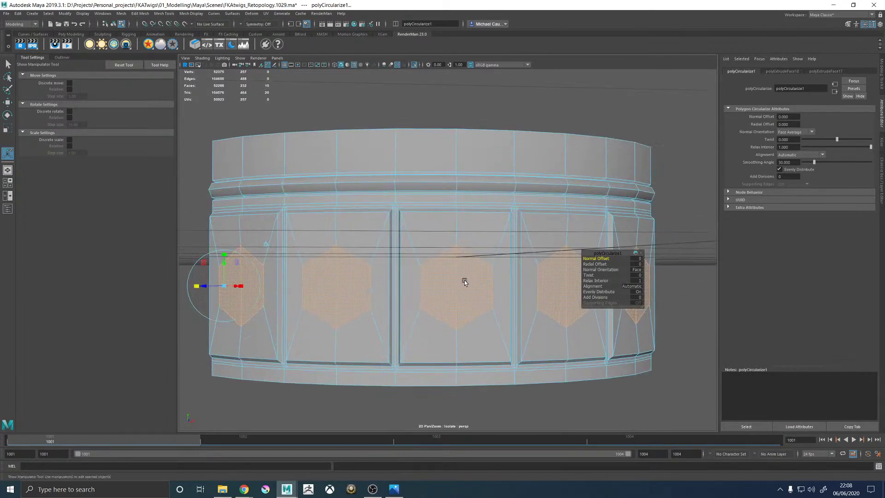
right_click_drag(464, 277, 422, 282, "shift")
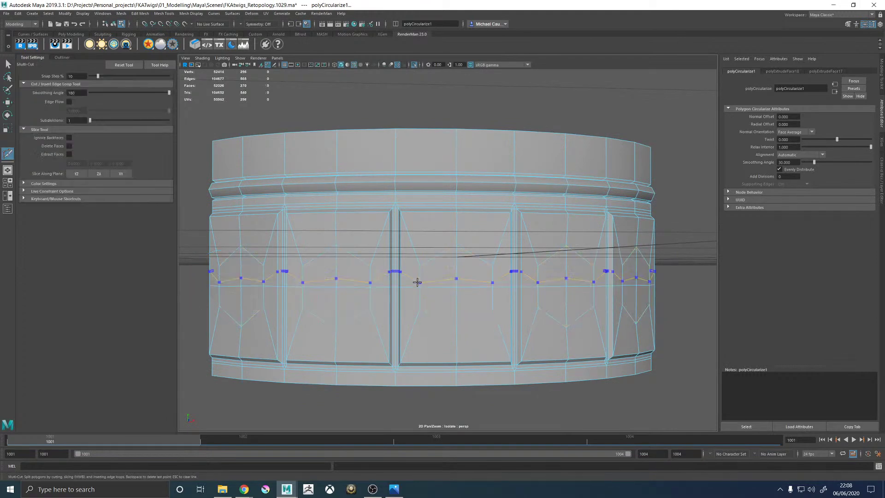
right_click_drag(559, 289, 536, 303, "alt")
key("w")
Step: Select the hexagonal faces on all panels, save the scene, and circularize the selection into rounder shapes
right_click_drag(424, 259, 435, 277)
left_click(434, 286)
left_click_drag(452, 269, 466, 281)
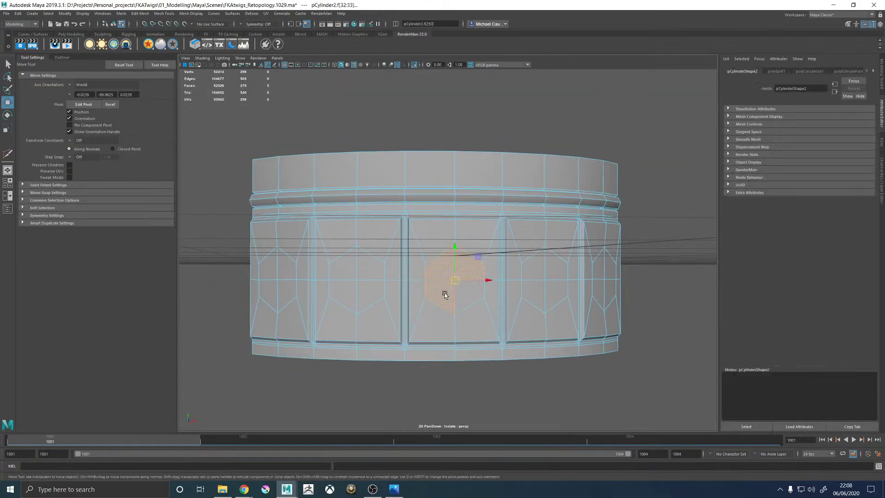
left_click(538, 270, "shift")
left_click_drag(543, 296, 362, 298, "alt")
left_click(556, 271, "shift")
left_click(381, 288, "shift")
left_click(333, 262, "shift")
mouse_move(239, 247)
right_mouse_down("shift")
mouse_move(234, 360)
mouse_move(245, 248)
right_mouse_up("shift")
key("ctrl+s")
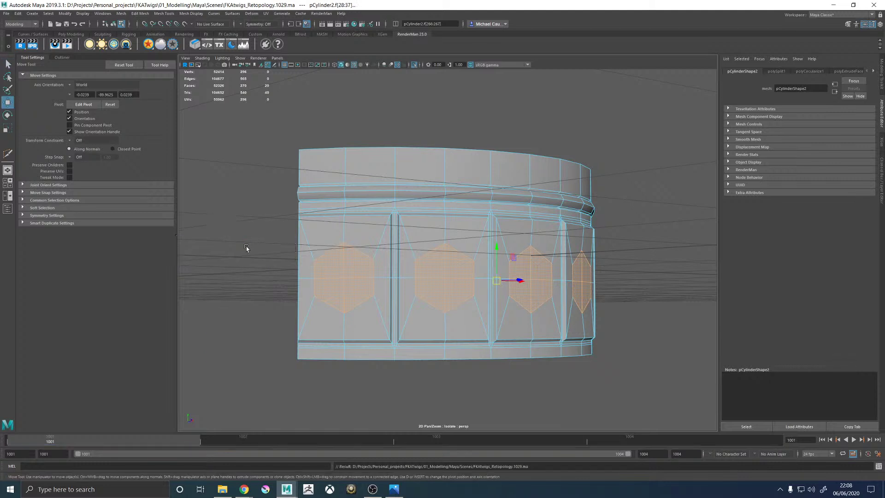
right_click_drag(343, 264, 344, 265, "shift")
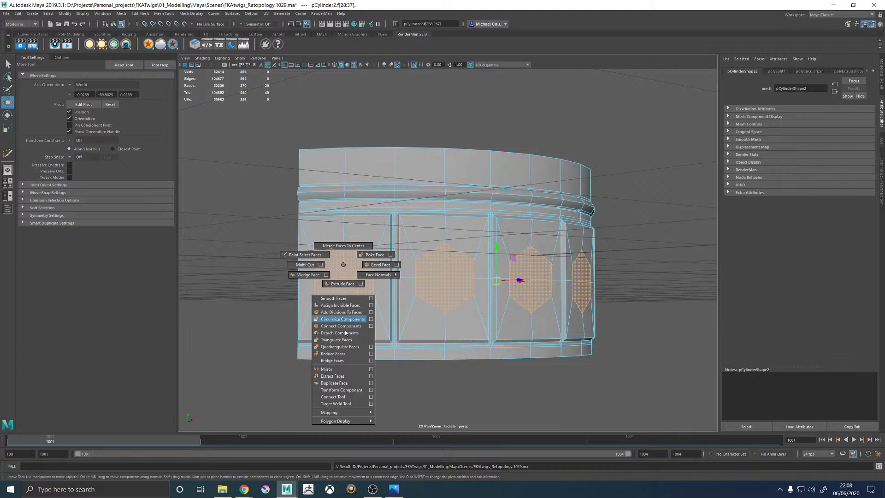
right_click_drag(347, 339, 343, 319, "shift")
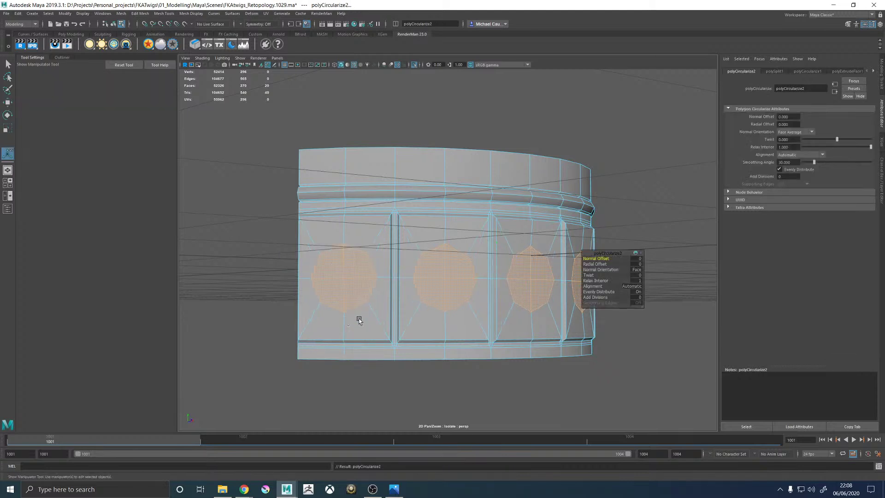
Step: Return to whole-object selection and compare the circular panel shapes with the earring reference photo, ending back in Maya
scroll(276, 300, "down", 5)
scroll(449, 302, "up", 3)
right_click_drag(450, 302, 521, 225)
left_click(573, 166)
right_click_drag(573, 166, 599, 338, "alt")
left_click(450, 259)
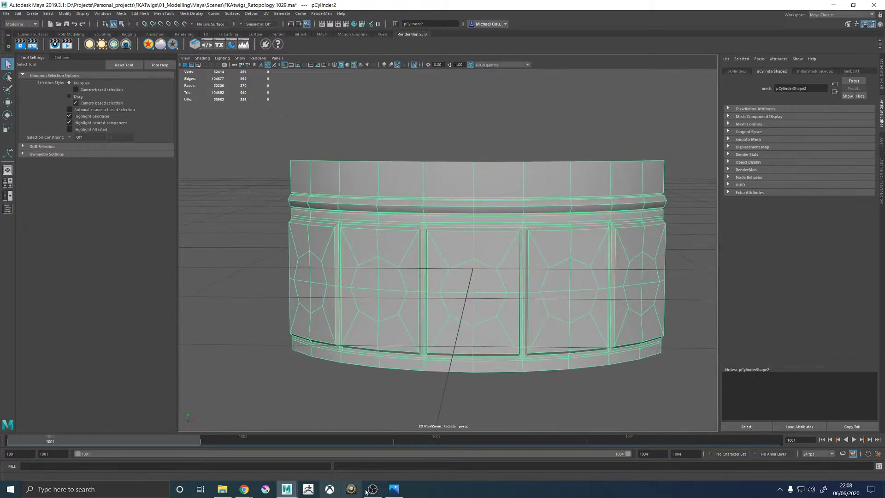
left_click(394, 488)
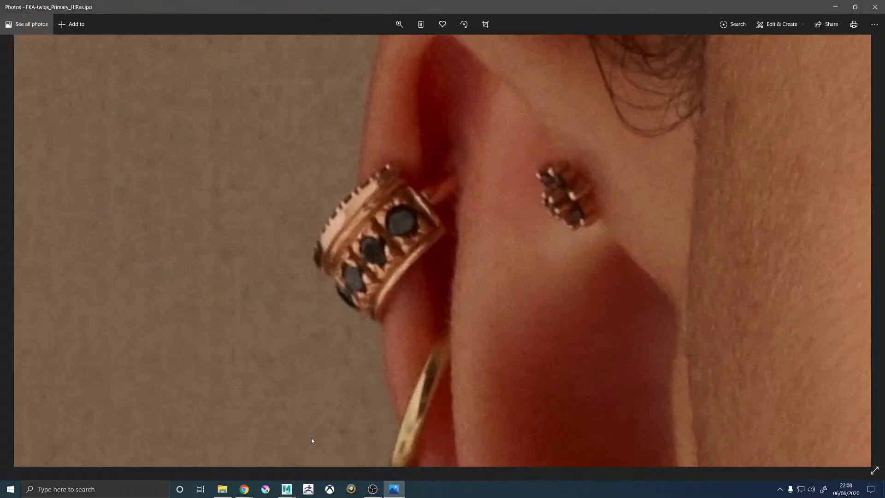
mouse_move(287, 489)
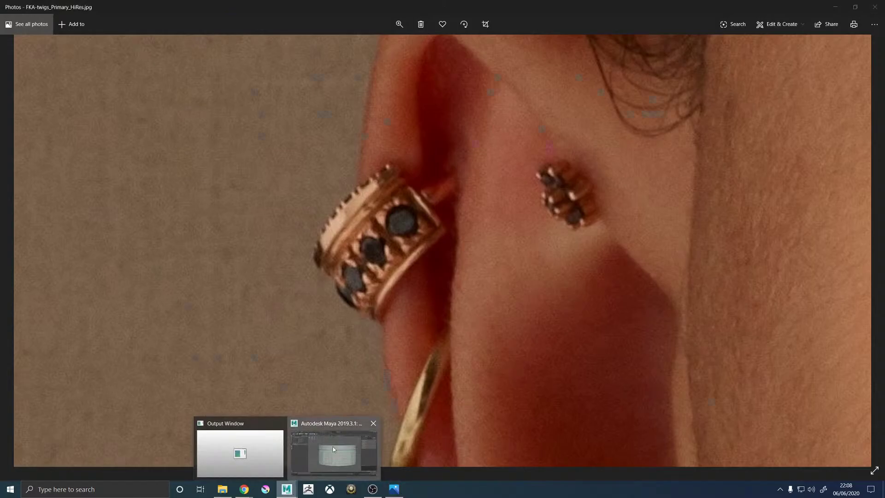
left_click(334, 450)
Step: Try extruding the circular panel faces and scaling the new faces inward
left_click_drag(346, 336, 379, 263, "alt")
right_click_drag(379, 262, 379, 281)
left_click_drag(379, 280, 397, 278, "alt")
right_click_drag(418, 275, 415, 292, "shift")
left_click_drag(322, 283, 346, 276, "alt")
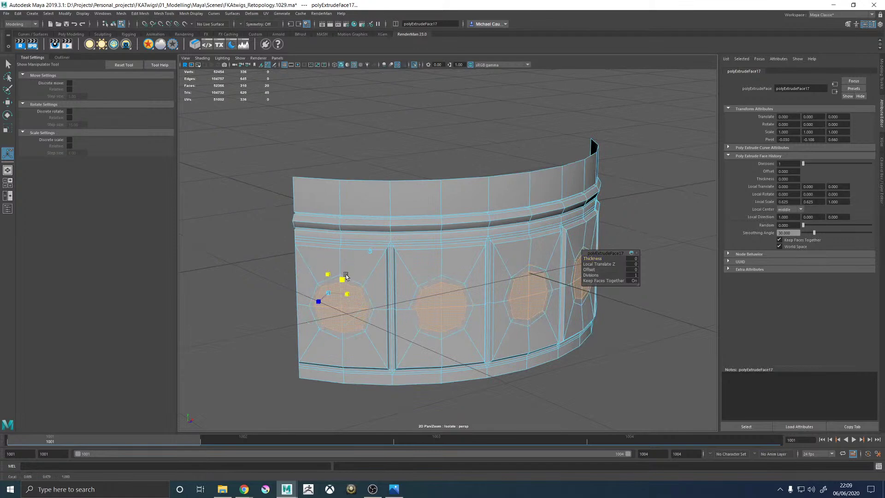
left_click_drag(450, 310, 314, 271, "alt")
key("w")
key("ctrl+z")
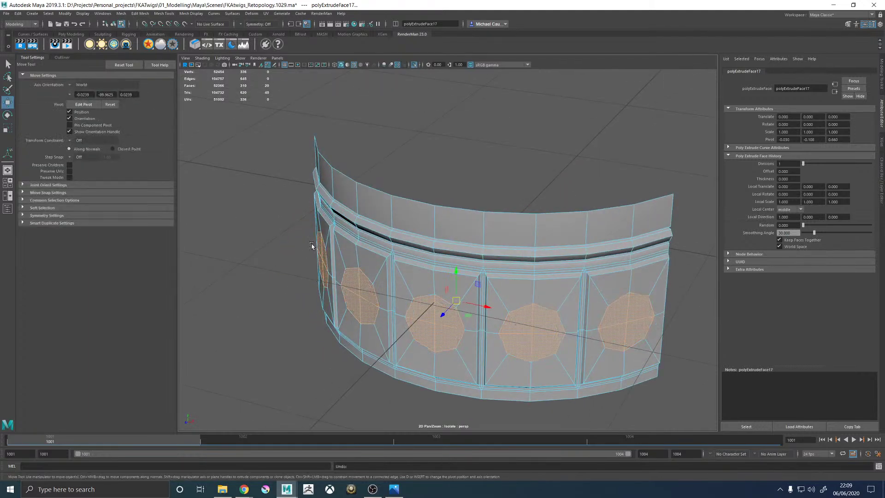
key("ctrl+z")
left_click_drag(293, 278, 312, 272, "alt")
key("ctrl+z")
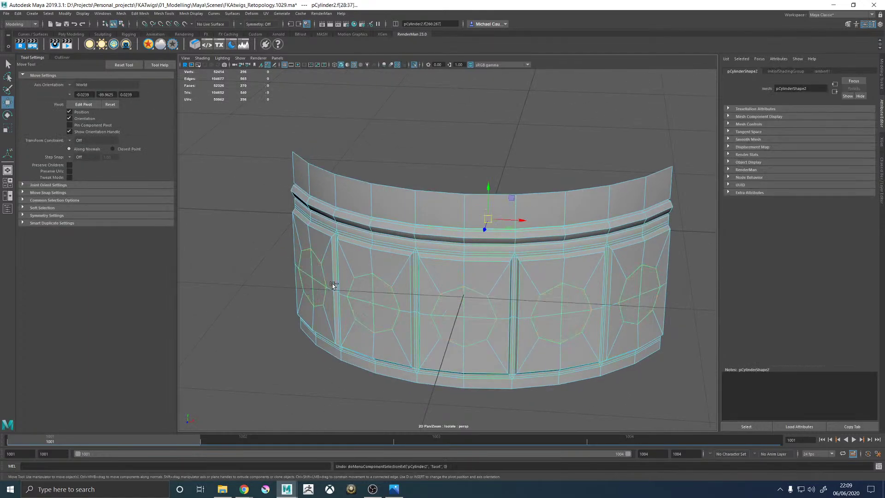
key("ctrl+y")
key("ctrl+y")
key("ctrl+y")
left_click_drag(341, 306, 359, 298, "alt")
right_click_drag(253, 218, 253, 240, "shift")
left_click_drag(313, 259, 345, 266)
key("ctrl+z")
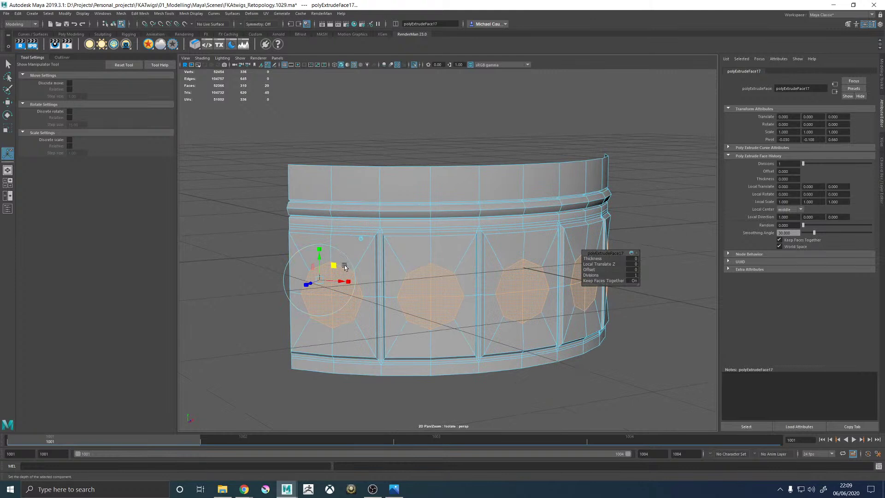
key("ctrl+z")
key("ctrl+z")
key("ctrl+z")
key("ctrl+z")
Step: Extrude the circular panel faces, scale them inward and sink them into the band as recesses
right_click_drag(344, 286, 343, 302, "shift")
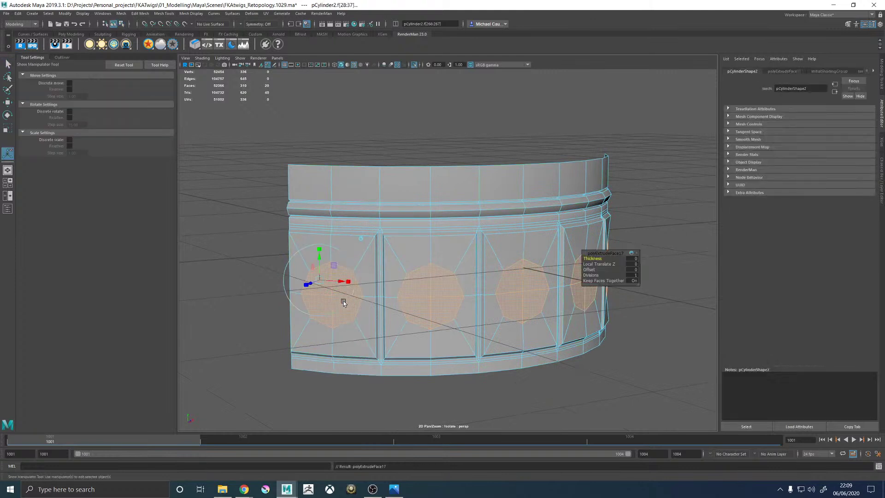
left_click_drag(345, 282, 364, 295)
left_click_drag(286, 263, 293, 263)
left_click_drag(310, 295, 403, 278, "alt")
right_click_drag(403, 278, 424, 248, "alt")
Step: Select the ring of faces around every circular recess and bevel them with a fraction of 0.5 and 1 segment
key("q")
double_click(432, 269)
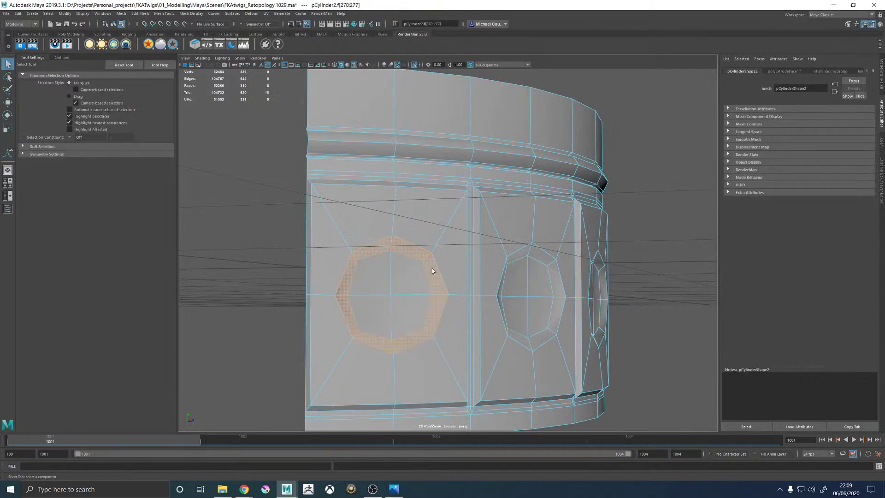
double_click(551, 272, "shift")
left_click_drag(551, 272, 546, 251, "alt")
double_click(589, 256, "shift")
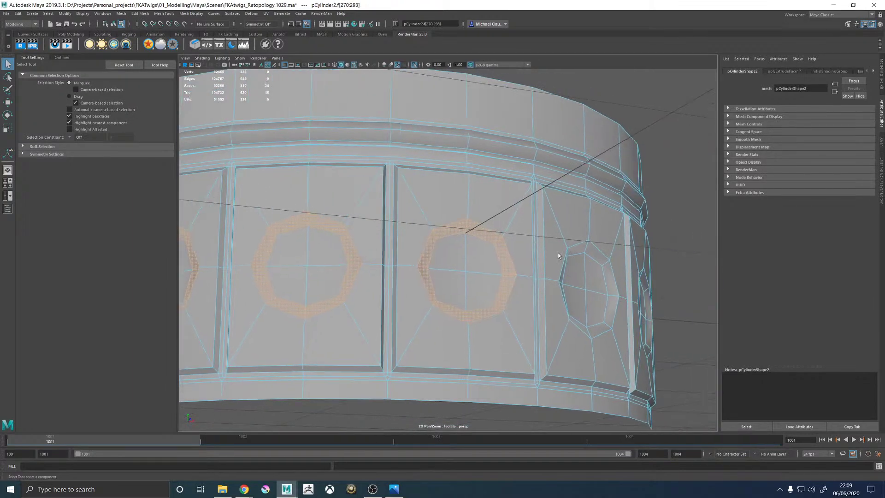
left_click(593, 253, "shift")
left_click(609, 273, "shift")
double_click(609, 273, "shift")
left_click_drag(608, 272, 678, 222, "alt")
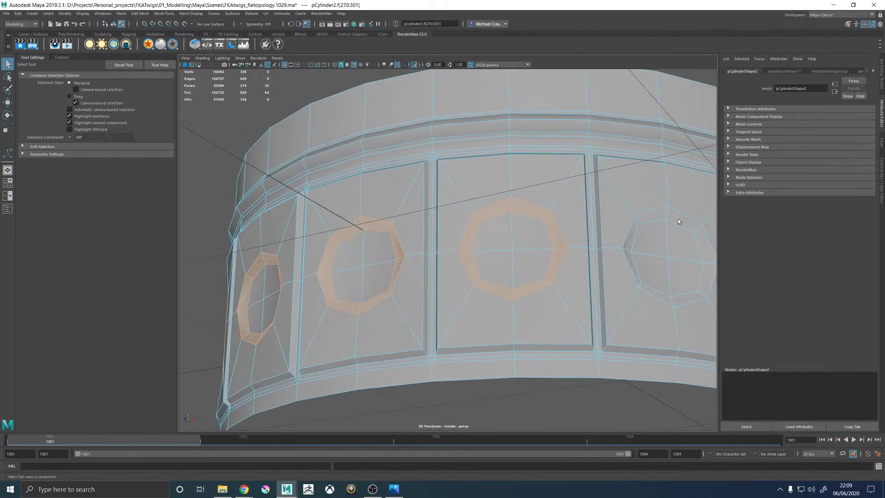
right_click_drag(680, 236, 696, 235, "shift")
left_click_drag(696, 235, 535, 260, "alt")
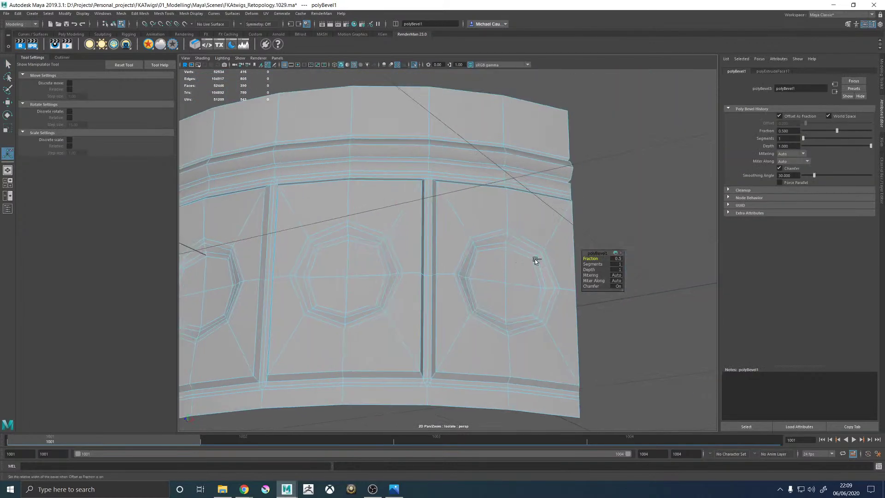
Step: Preview the whole band in smoothed display and examine the ridge, panels and circular recesses
key("q")
key("F8")
left_click(652, 199)
right_click_drag(651, 198, 553, 231, "alt")
left_click(489, 244)
key("3")
left_click(573, 219)
right_click_drag(513, 272, 453, 282, "alt")
left_click(433, 252)
key("1")
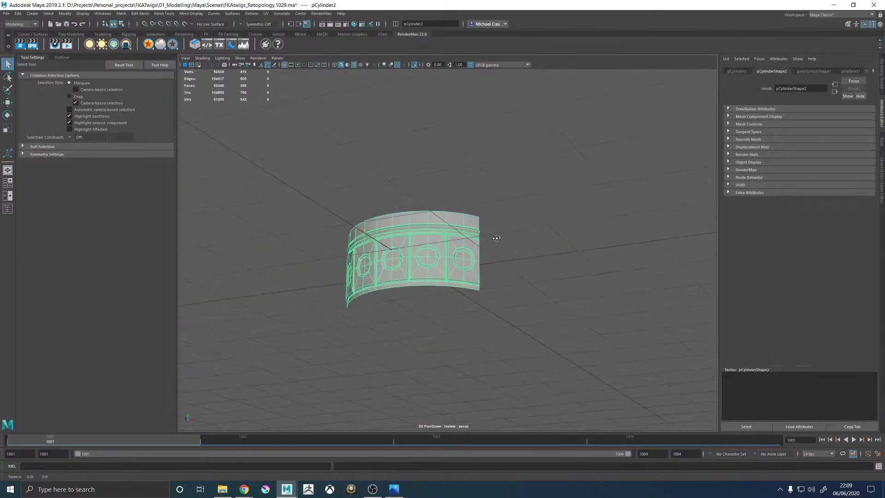
left_click_drag(494, 236, 567, 235, "alt")
key("3")
left_click(566, 235)
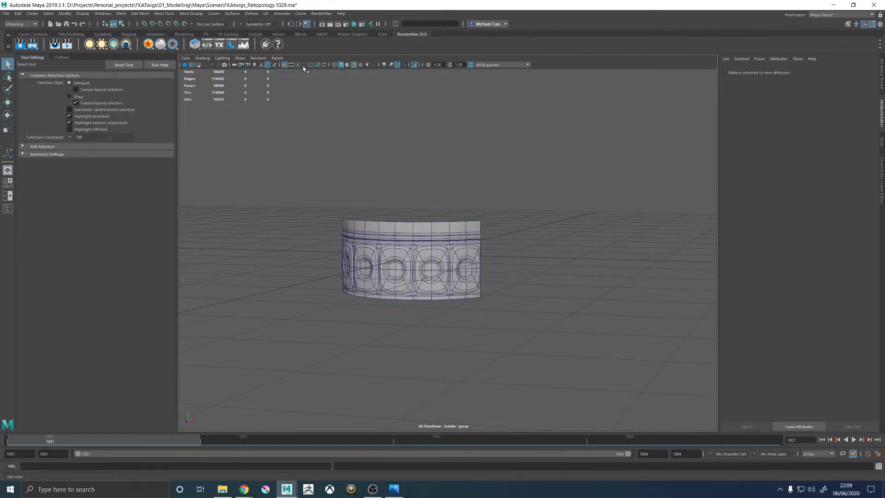
left_click(352, 64)
scroll(456, 263, "up", 5)
left_click(455, 263)
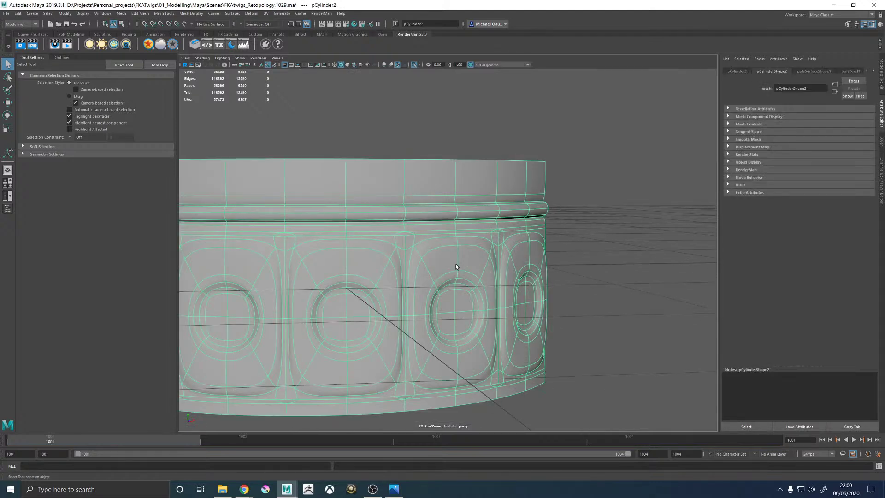
Step: Undo the smooth preview and selection changes, going back to the unsmoothed band with the recess bevel
key("ctrl+z")
key("ctrl+z")
key("ctrl+z")
Step: Undo the recess bevel and insert a Multi-Cut edge loop around the circular recesses within their panels
key("ctrl+z")
key("ctrl+z")
key("ctrl+z")
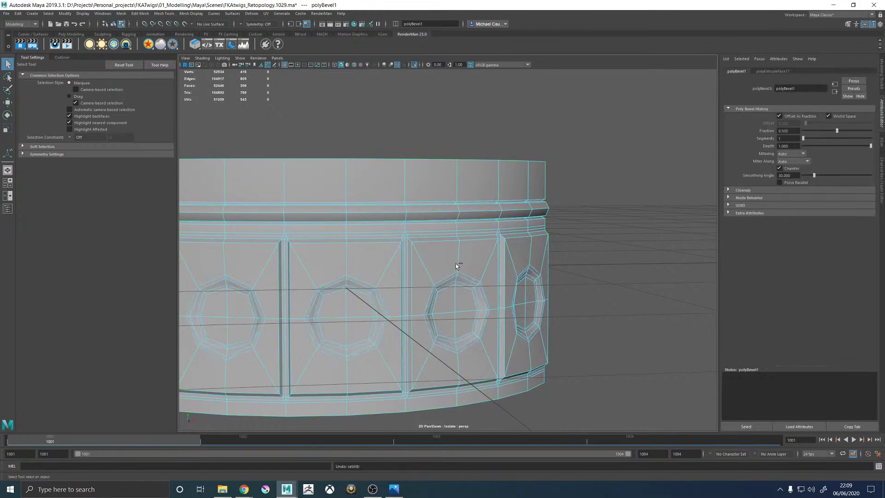
key("ctrl+z")
left_click_drag(457, 266, 424, 269, "alt")
right_click_drag(423, 265, 404, 260, "shift")
left_click(384, 271, "ctrl")
left_click(489, 262, "ctrl")
middle_click_drag(372, 278, 460, 280, "alt")
left_click(456, 268, "ctrl")
left_click(345, 265, "ctrl")
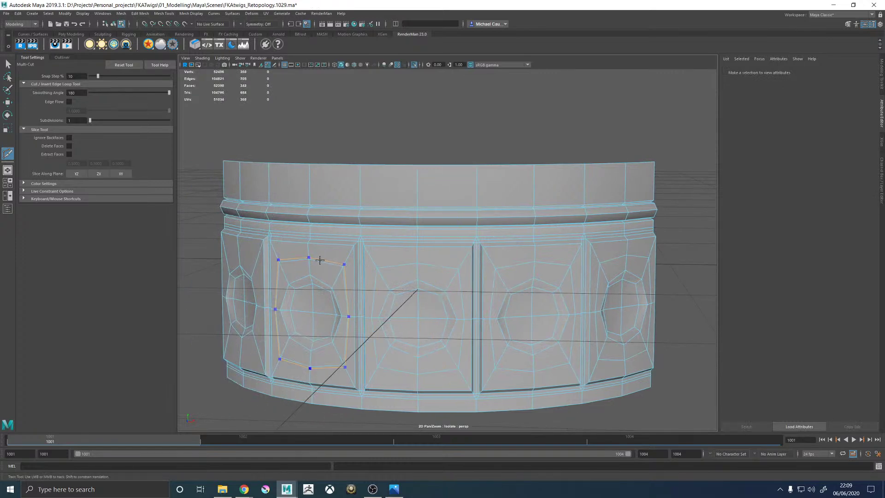
left_click_drag(325, 261, 314, 260, "alt")
scroll(339, 293, "down", 4)
key("w")
right_click_drag(346, 296, 415, 251)
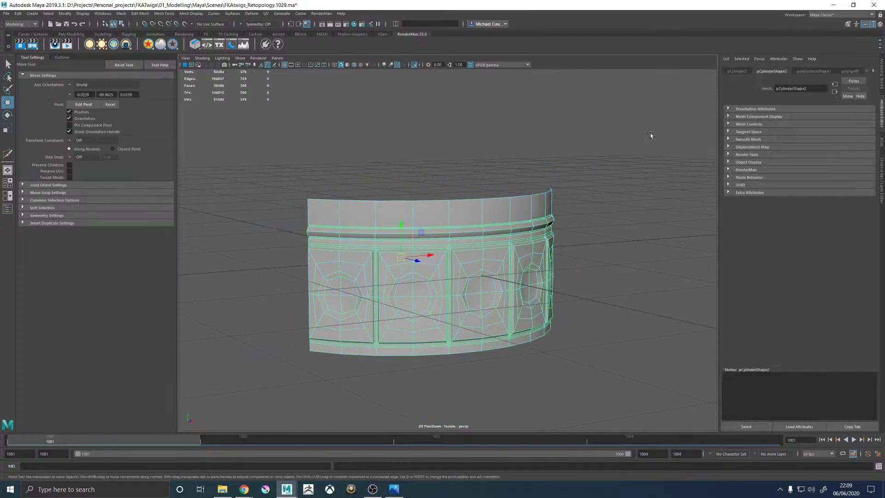
Step: Examine the upper panel corners and the tops of the dividers between panels for where supporting edges are needed
left_click(650, 135)
scroll(613, 221, "down", 7)
left_click_drag(595, 255, 509, 241, "alt")
scroll(462, 254, "up", 5)
left_click(463, 253)
scroll(479, 247, "up", 5)
right_click_drag(475, 242, 457, 243, "shift")
left_click(468, 233, "ctrl")
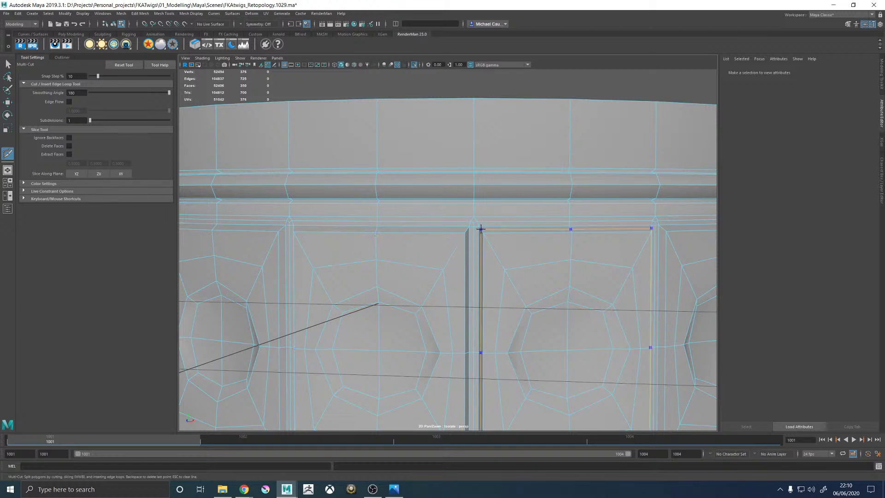
right_click_drag(481, 229, 571, 278, "alt")
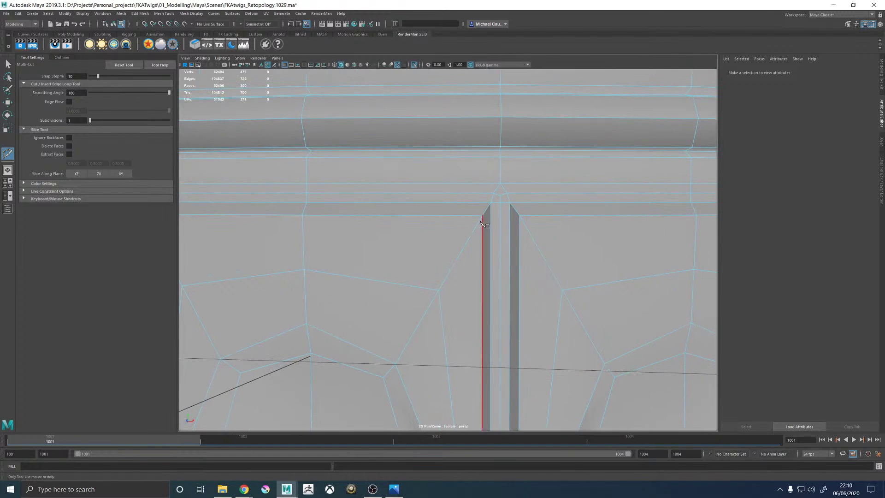
right_click_drag(573, 236, 463, 263, "alt")
right_click_drag(386, 255, 548, 242, "alt")
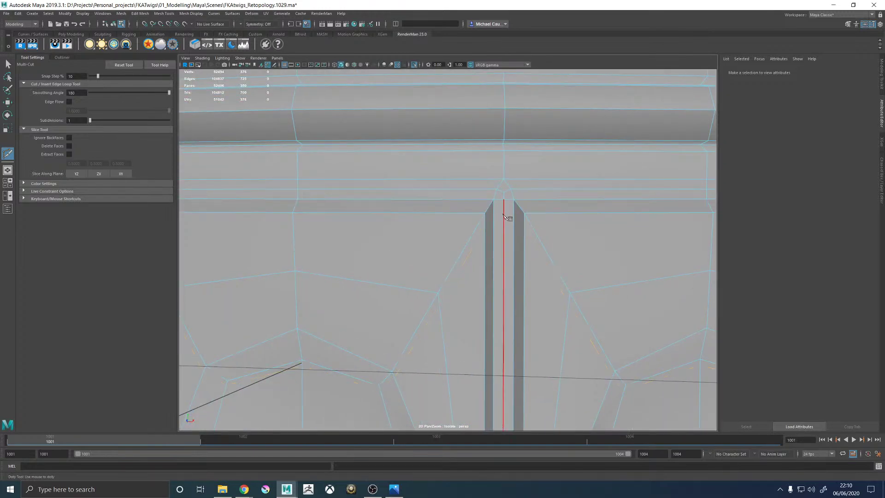
left_click(524, 213)
right_click_drag(597, 206, 502, 216, "alt")
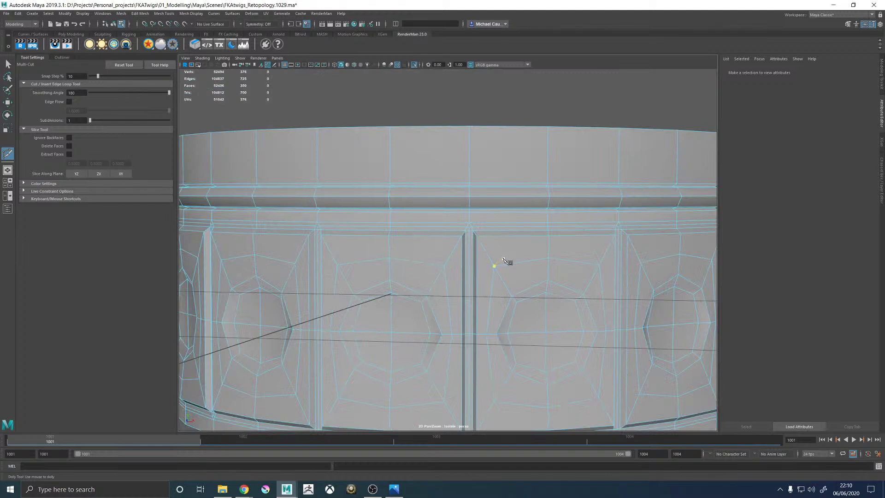
right_click_drag(519, 222, 576, 233, "alt")
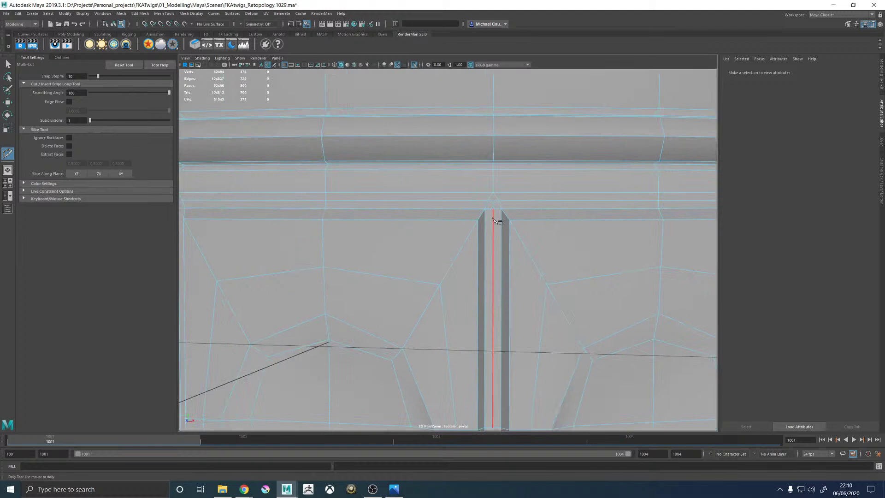
right_click_drag(601, 223, 406, 234, "alt")
mouse_move(407, 234)
left_mouse_down("alt")
mouse_move(419, 232)
mouse_move(411, 230)
left_mouse_up("alt")
left_click_drag(398, 229, 412, 253, "alt")
right_click_drag(413, 253, 444, 253, "alt")
left_click_drag(444, 253, 535, 261, "alt")
right_click_drag(535, 261, 549, 287, "alt")
middle_click_drag(418, 213, 433, 237, "alt")
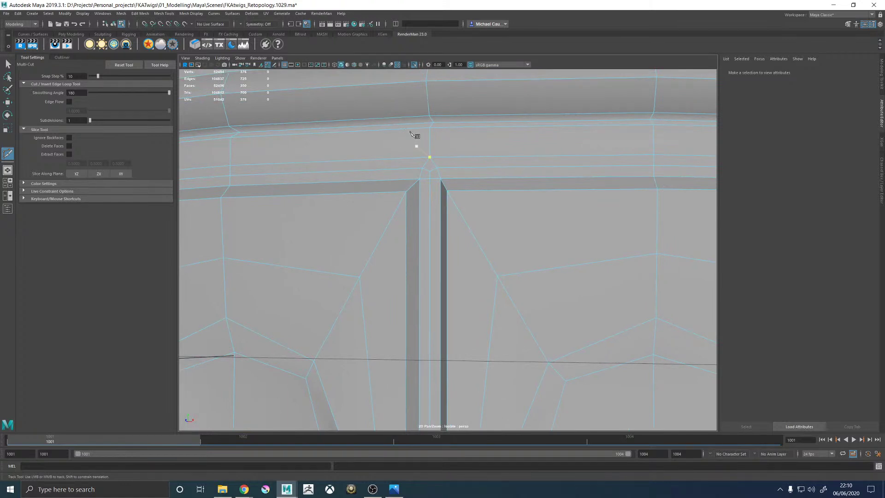
Step: Start a Multi-Cut from the divider's centre edge, crossing its side and the panel corner to the middle edge just below the panel's top
left_click(430, 193)
left_click(441, 195)
left_click_drag(442, 196, 545, 224, "alt")
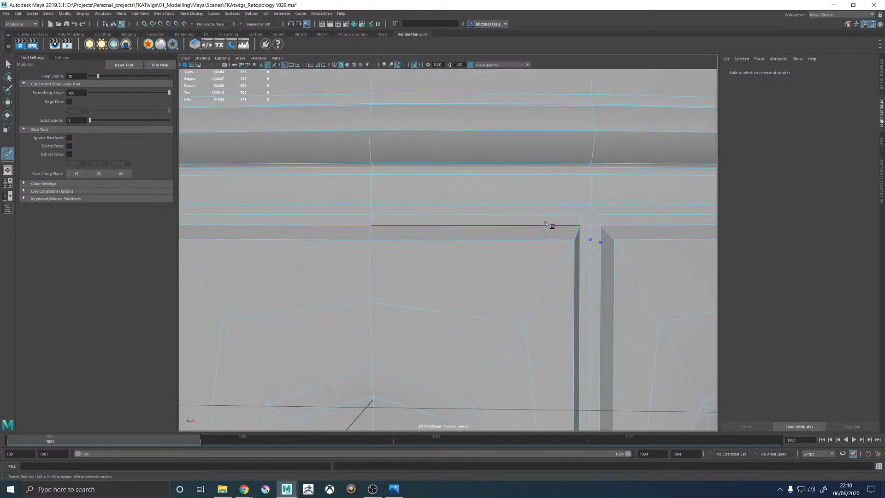
middle_click_drag(545, 224, 496, 205, "alt")
left_click(523, 218)
left_click(533, 222)
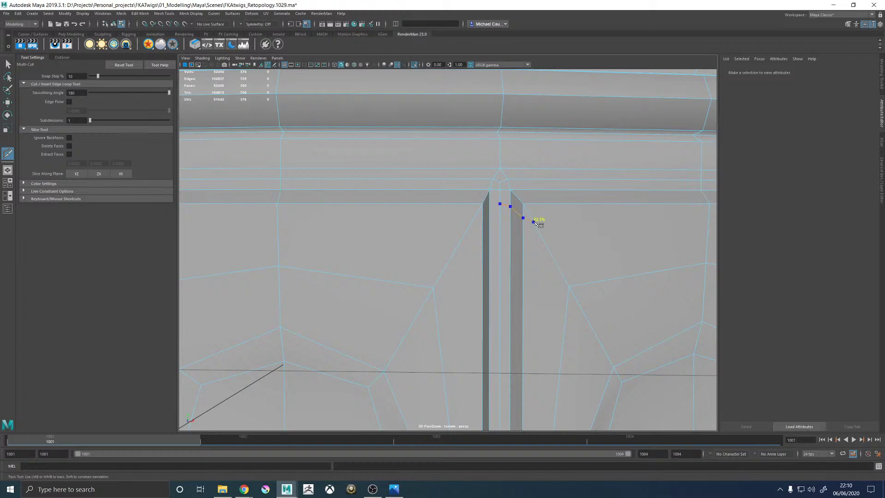
middle_click_drag(588, 223, 478, 223, "alt")
left_click(542, 215)
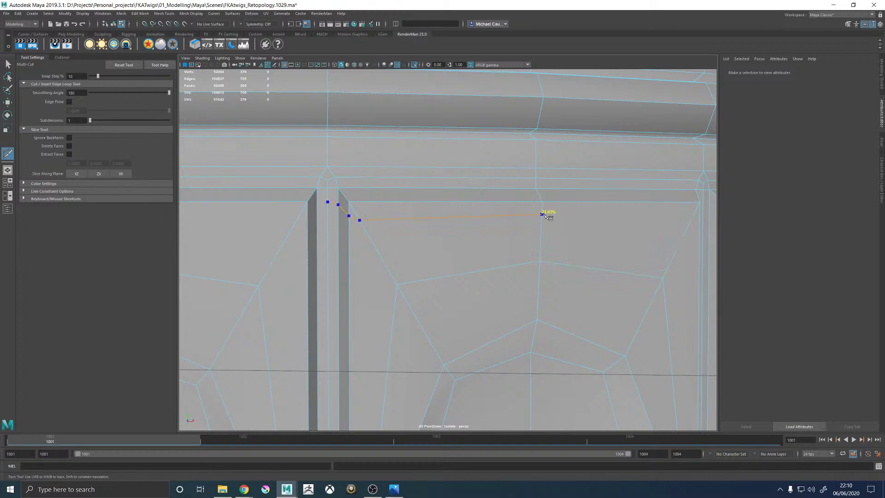
Step: Continue the cut along the rest of the panel's top and across both sides of the next divider
middle_click_drag(567, 213, 380, 215, "alt")
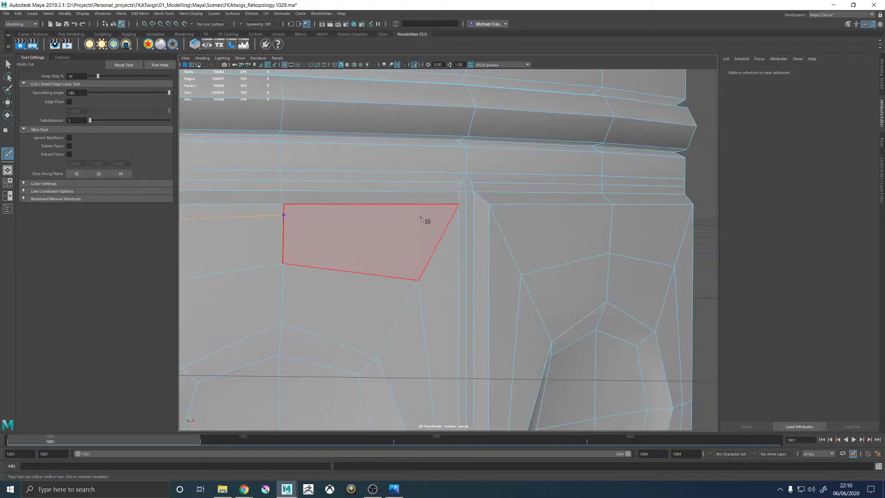
left_click_drag(463, 217, 413, 218, "alt")
middle_click_drag(368, 219, 474, 203, "alt")
left_click(446, 197)
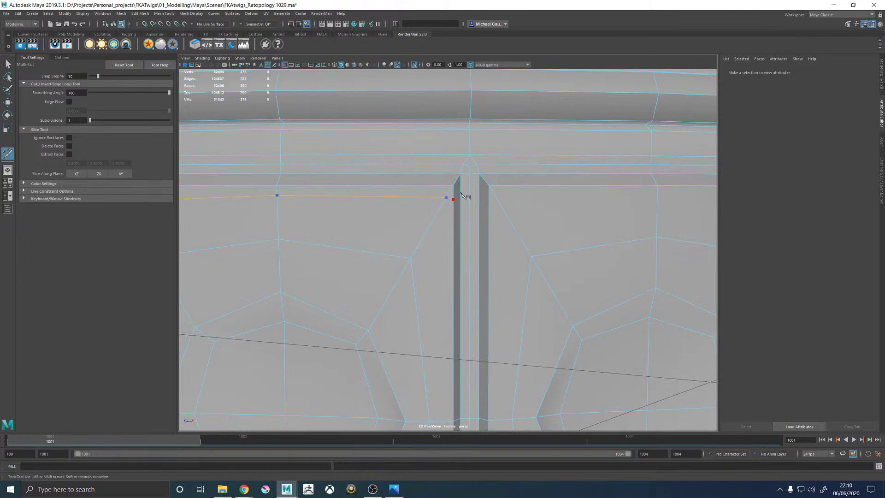
left_click(460, 193)
left_click(470, 185)
left_click(479, 186)
Step: Carry the cut across the last panel to the band's open end and apply it
middle_click_drag(510, 202, 411, 200, "alt")
left_click(561, 193)
middle_click_drag(595, 194, 363, 202, "alt")
left_click(487, 201)
left_click(492, 200)
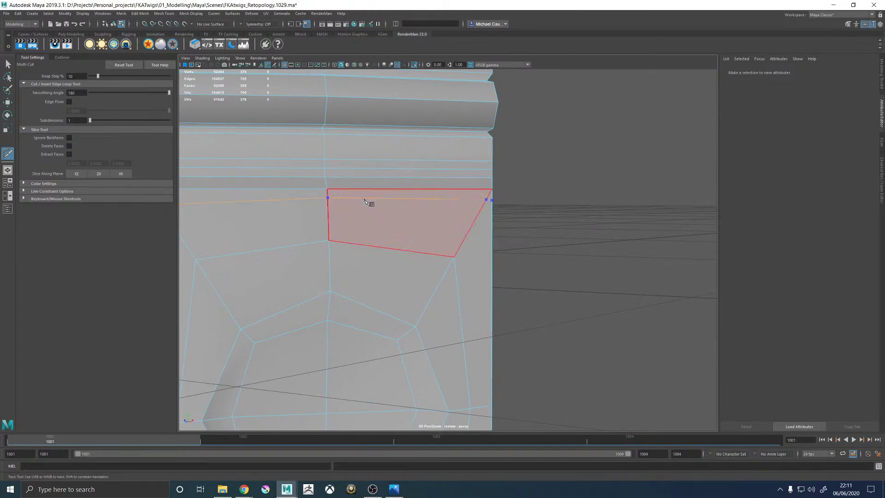
middle_click_drag(332, 201, 710, 200, "alt")
middle_click_drag(414, 200, 582, 203, "alt")
left_click_drag(410, 203, 482, 173, "alt")
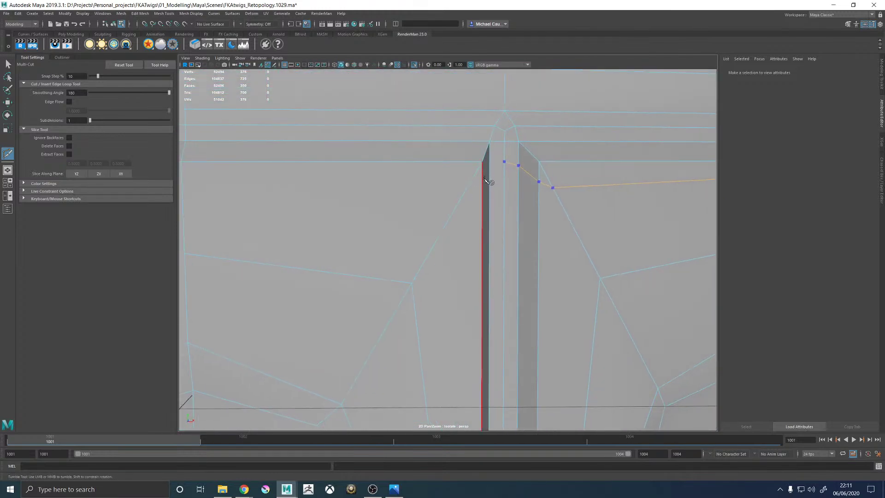
left_click(489, 170)
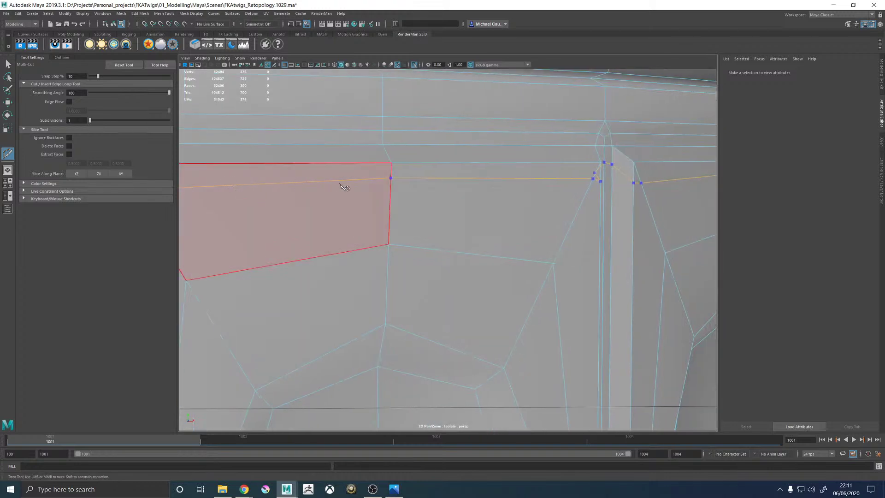
middle_click_drag(341, 186, 542, 186, "alt")
key("Return")
Step: Start a second cut from the first cut's starting vertex, crossing the divider's uncut side to the adjoining panel's middle edge
left_click(339, 165)
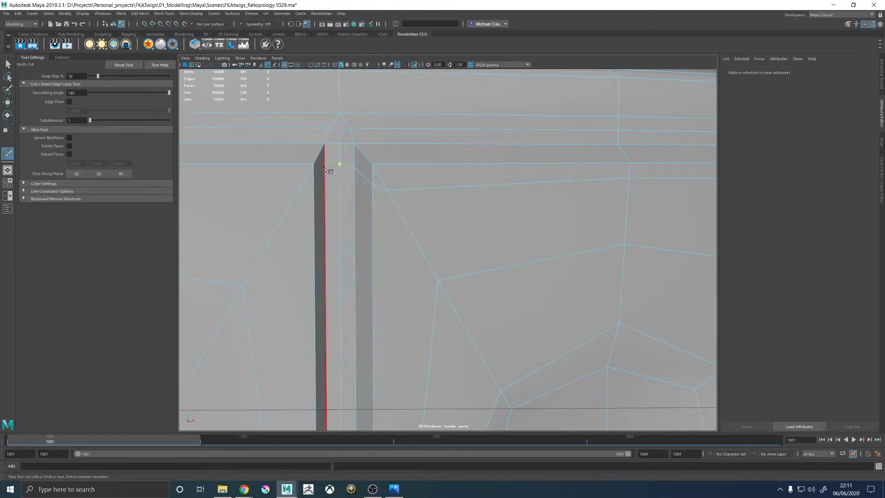
left_click(325, 165)
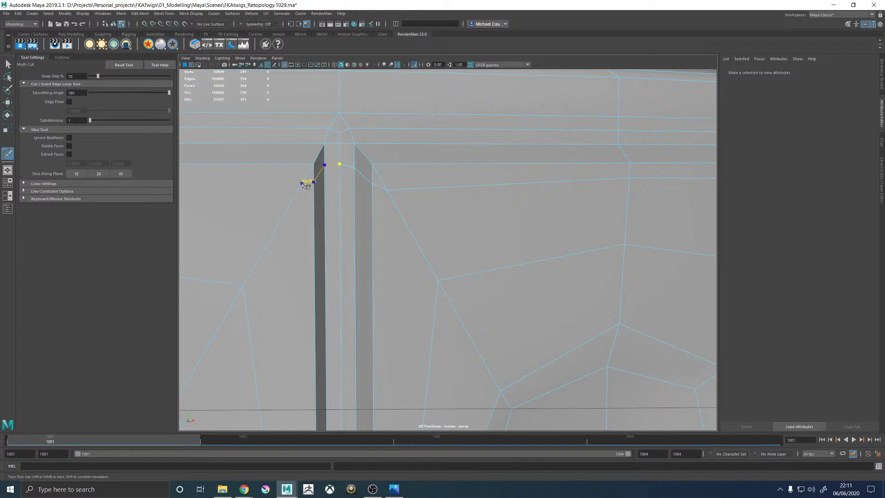
scroll(363, 181, "down", 3)
middle_click_drag(363, 181, 532, 180, "alt")
left_click(356, 211)
middle_click_drag(288, 206, 475, 206, "alt")
right_click_drag(474, 206, 520, 219, "alt")
Step: Extend the second cut through the panel's far corner and across the next divider into the neighbouring panel
left_click(496, 190)
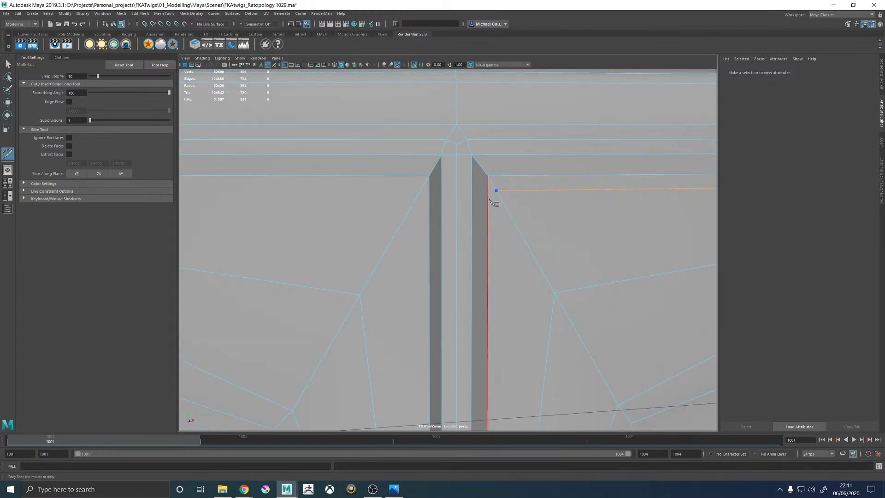
left_click(488, 191)
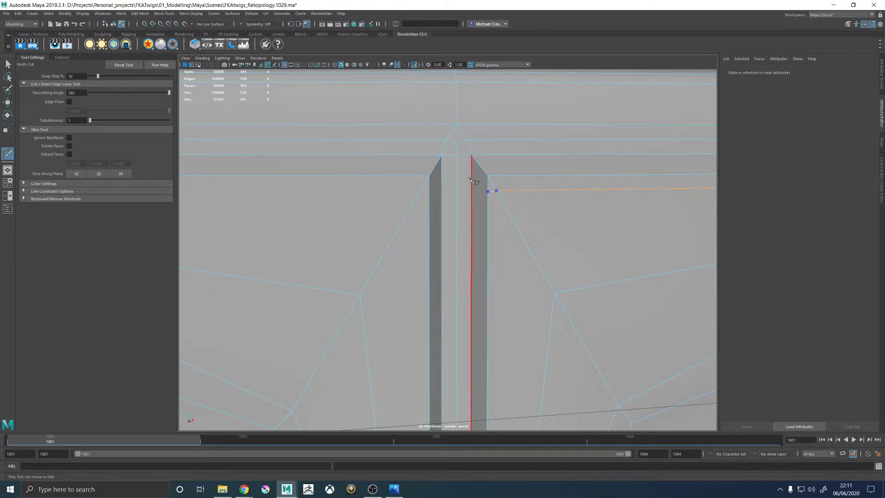
left_click(471, 173)
left_click(456, 172)
left_click(442, 175)
left_click(429, 197)
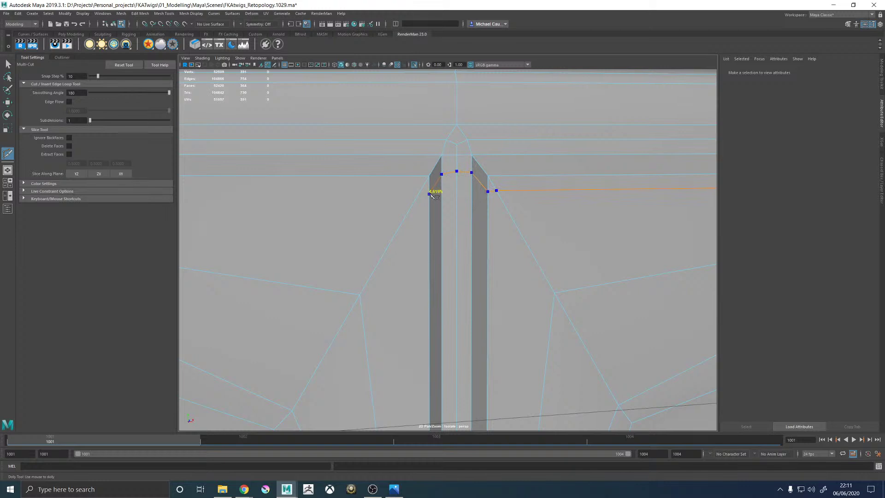
left_click(418, 197)
Step: Continue the second cut below the top of the following panel and over its far divider into the next panel's corner
middle_click_drag(457, 194, 537, 184, "alt")
scroll(432, 175, "down", 5)
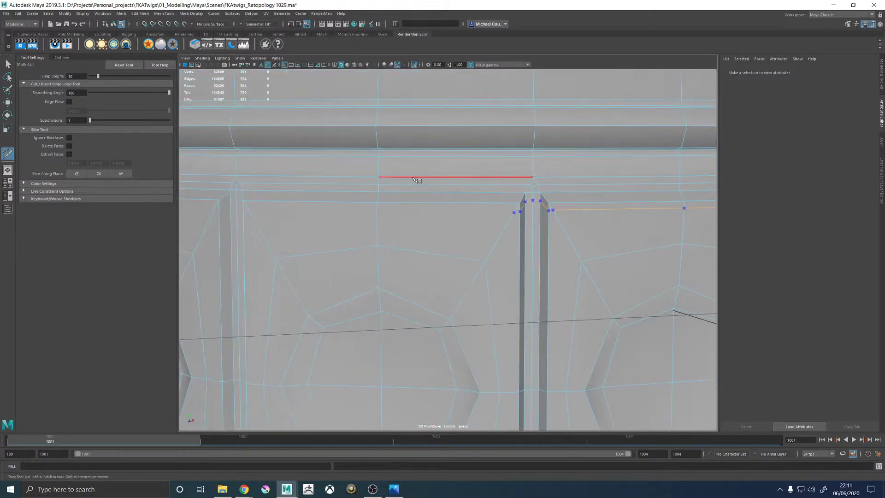
scroll(392, 184, "up", 4)
left_click(332, 185)
middle_click_drag(282, 190, 458, 191, "alt")
scroll(473, 197, "up", 2)
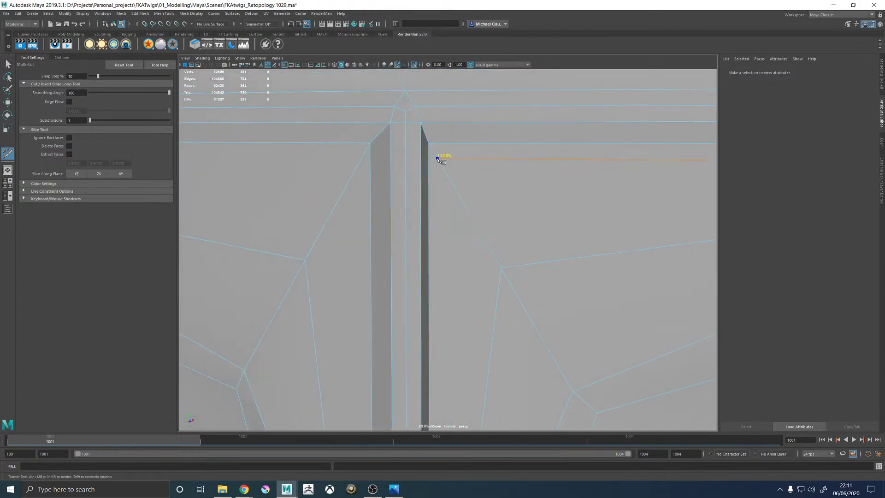
left_click_drag(425, 159, 457, 159, "alt")
left_click(504, 146)
left_click(489, 145)
left_click(473, 148)
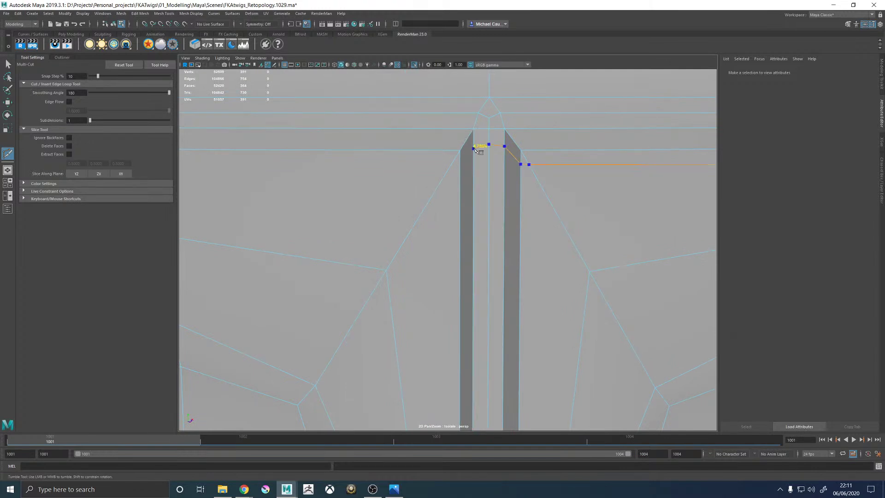
left_click(460, 170)
left_click(448, 170)
Step: Run the second cut across the final panel to the band's opposite open end and apply it
left_click_drag(387, 173, 489, 191, "alt")
left_click(490, 183)
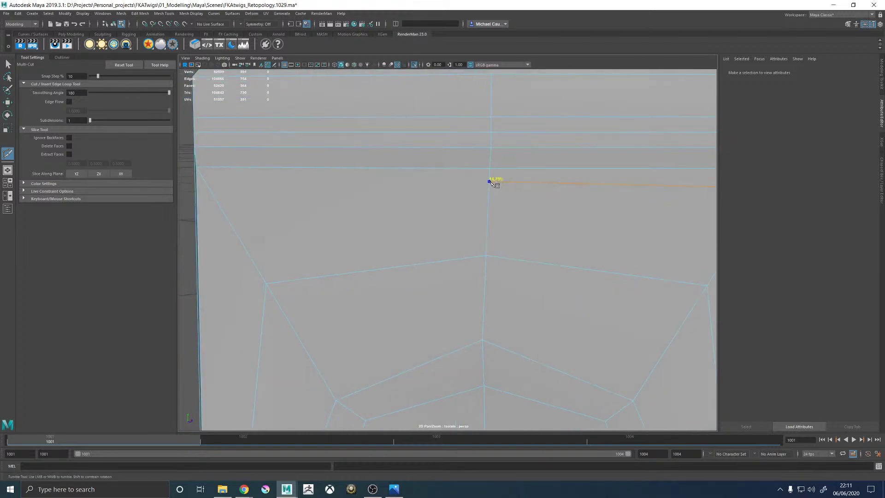
left_click_drag(382, 188, 421, 178, "alt")
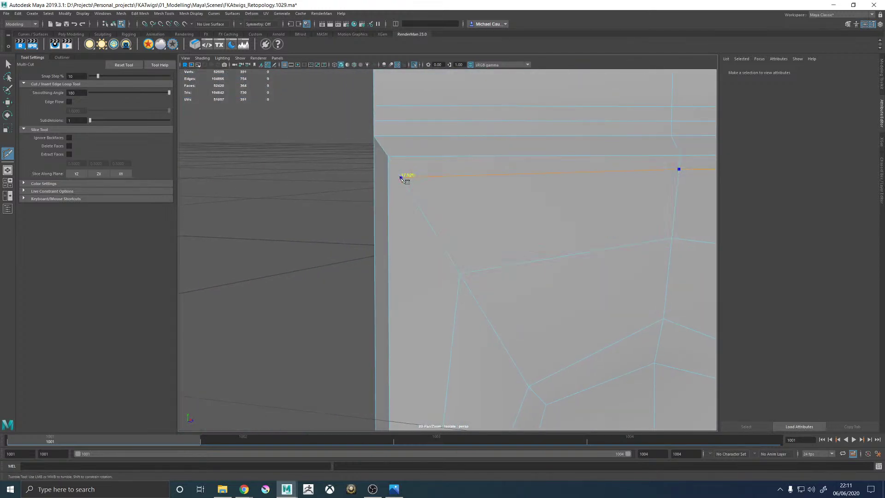
left_click(401, 177)
left_click(380, 155)
scroll(479, 176, "down", 5)
middle_click_drag(608, 178, 530, 199, "alt")
left_click_drag(529, 202, 555, 205, "alt")
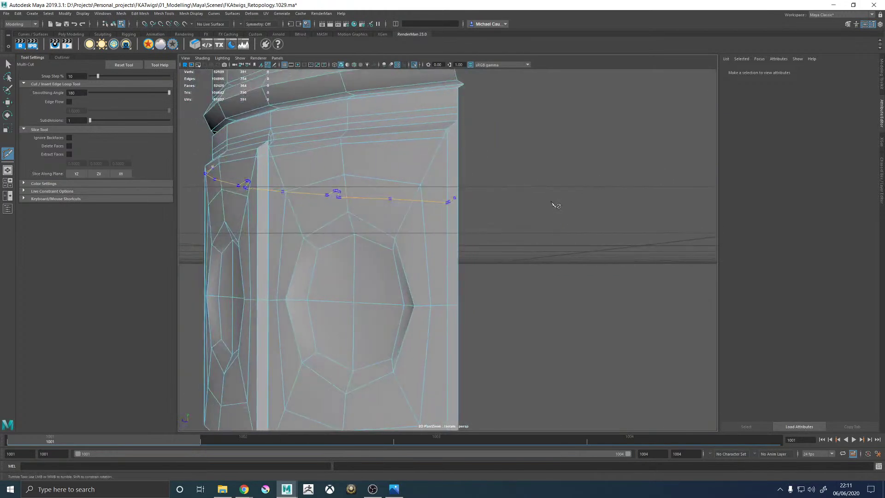
right_click(551, 202)
key("q")
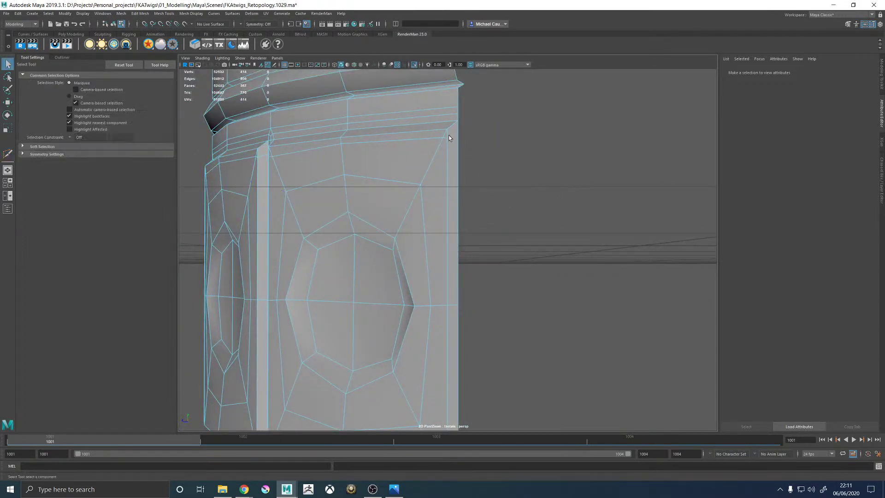
Step: Complete the cut at the end panel's upper corner by joining it across the angled side face to the band's border
scroll(448, 141, "up", 10)
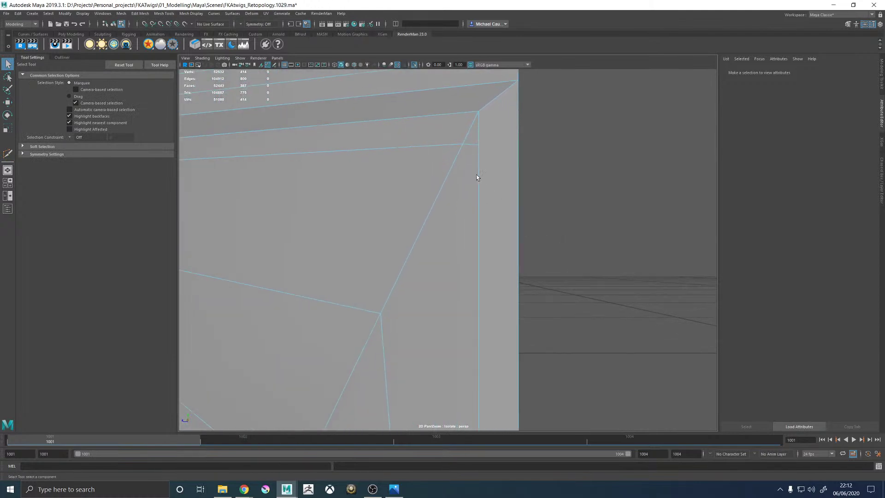
left_click(478, 165)
key("w")
key("F8")
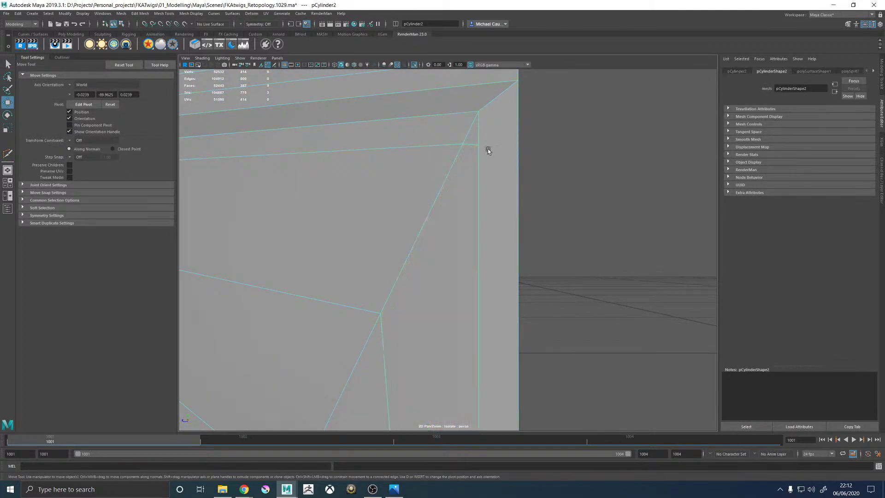
right_click_drag(487, 143, 431, 145, "shift")
left_click(479, 145)
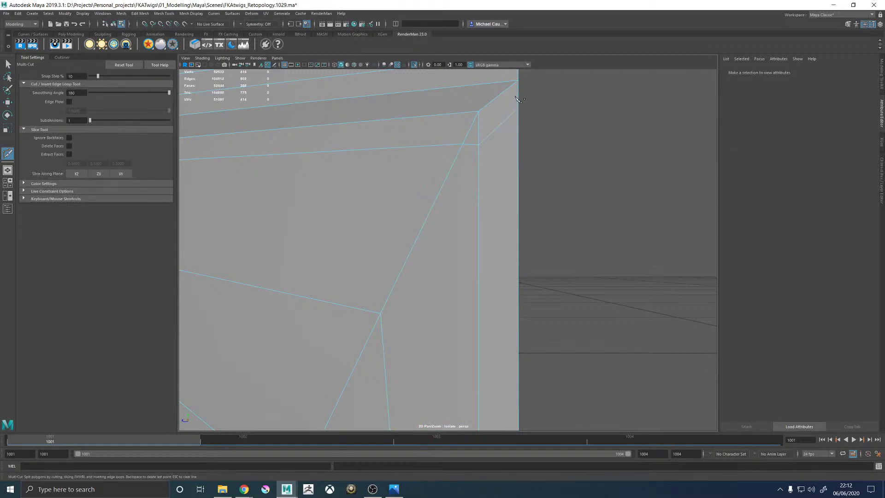
left_click(517, 94, "ctrl")
right_click_drag(545, 138, 361, 134, "alt")
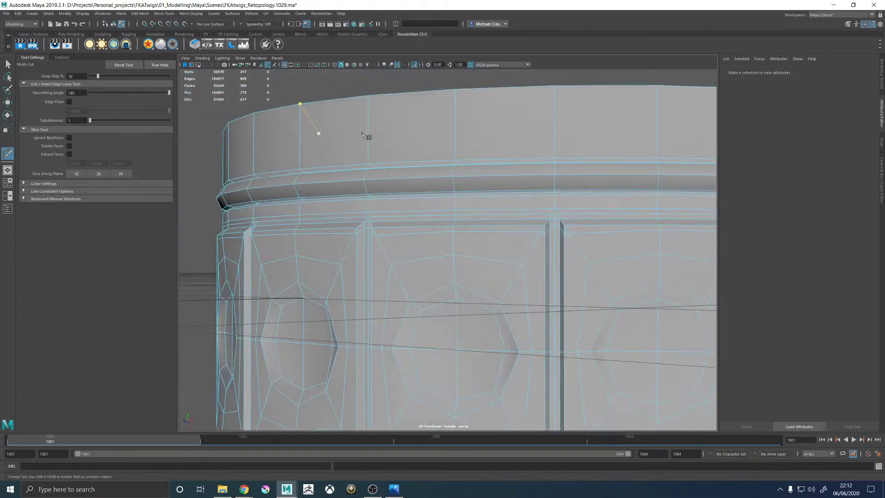
Step: Try inserting an extra supporting edge loop across the top of a panel divider
middle_click_drag(521, 174, 461, 173, "alt")
right_click_drag(461, 174, 491, 177, "alt")
left_click(489, 146, "ctrl")
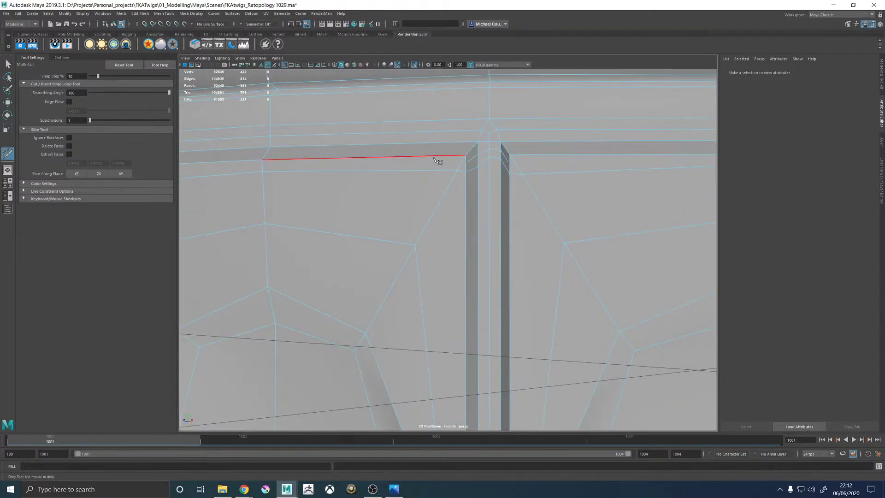
Step: Preview the divider tops and panel corners in smoothed display, then return to the unsmoothed mesh
middle_click_drag(584, 147, 457, 162, "alt")
middle_click_drag(553, 163, 507, 173, "alt")
key("3")
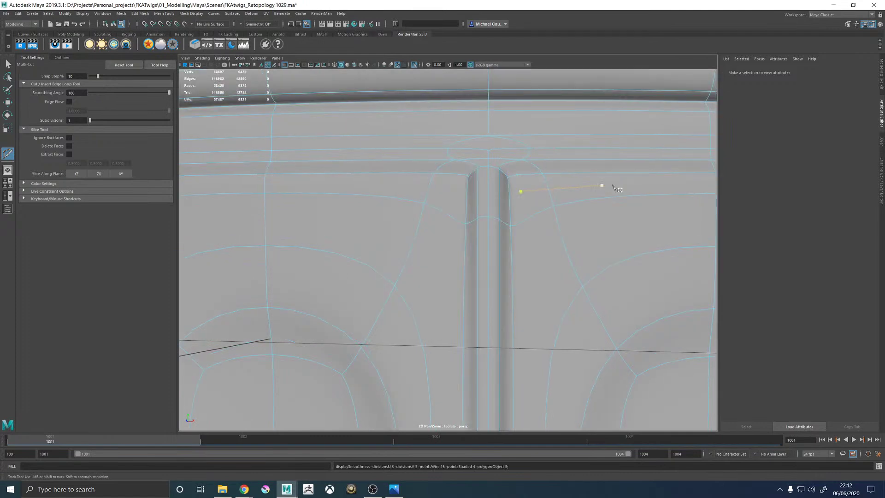
right_click_drag(601, 185, 422, 199, "alt")
left_click_drag(423, 204, 438, 207, "alt")
key("1")
Step: Undo the latest supporting cuts at the tops of the panel dividers
right_click_drag(417, 209, 549, 258, "alt")
middle_click_drag(549, 228, 473, 224, "alt")
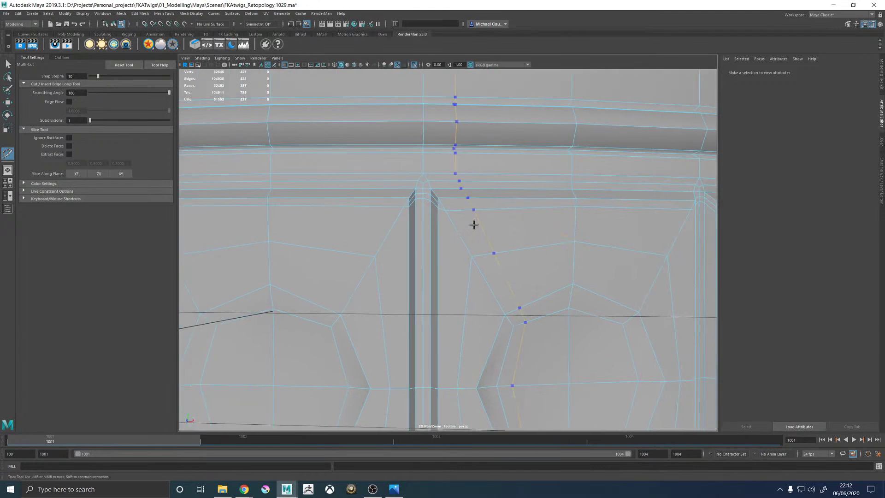
key("ctrl+z")
key("ctrl+z")
key("ctrl+z")
key("ctrl+z")
key("ctrl+z")
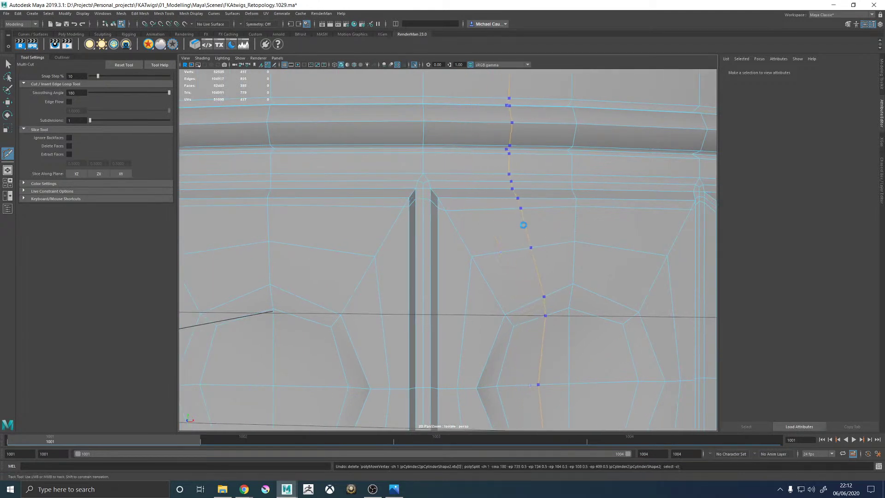
Step: Raise the supporting-loop vertices on the edges of a panel divider's top to the height of its centre vertex
middle_click_drag(611, 216, 566, 216, "alt")
left_click_drag(566, 216, 541, 247, "alt")
right_click_drag(541, 247, 496, 235, "alt")
left_click_drag(496, 235, 553, 236, "alt")
left_click(567, 224)
right_click_drag(475, 236, 497, 259, "alt")
middle_click_drag(497, 259, 441, 282, "alt")
key("w")
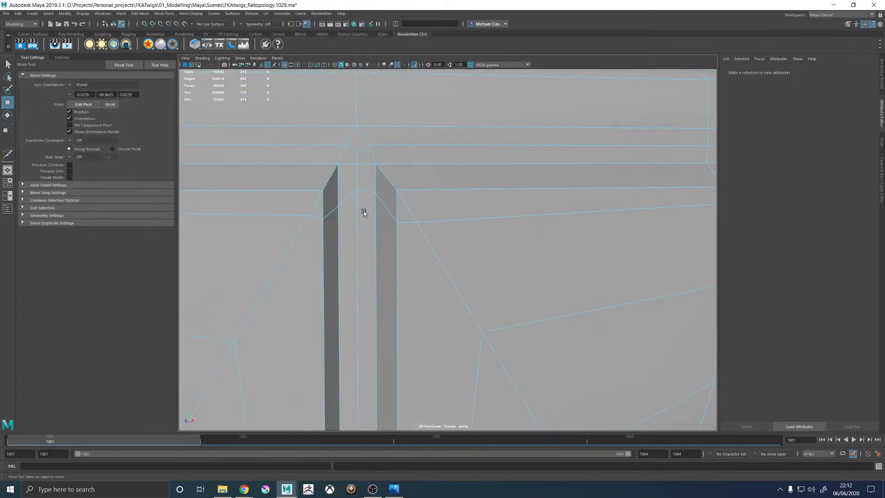
key("ctrl+z")
right_click_drag(466, 223, 456, 211, "alt")
left_click_drag(456, 211, 466, 179, "alt")
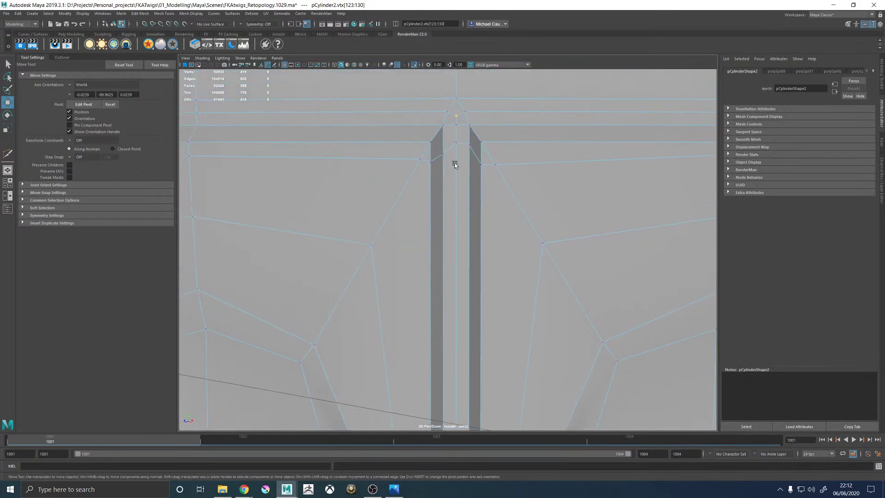
left_click(442, 153)
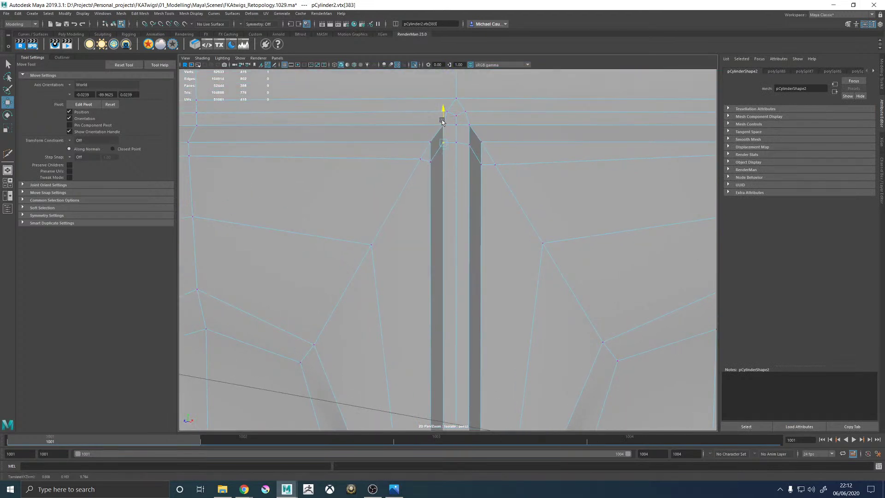
left_click_drag(476, 155, 438, 137)
Step: Select the supporting-loop vertices at the tops of the panel dividers around the band and flatten them vertically to one height
mouse_move(567, 134)
left_mouse_down("alt")
mouse_move(477, 134)
mouse_move(528, 133)
mouse_move(574, 149)
left_mouse_up("alt")
right_click_drag(575, 150, 352, 134, "alt")
left_click_drag(352, 134, 398, 132, "alt")
left_click_drag(282, 131, 494, 175, "alt")
left_click_drag(348, 172, 501, 151, "alt")
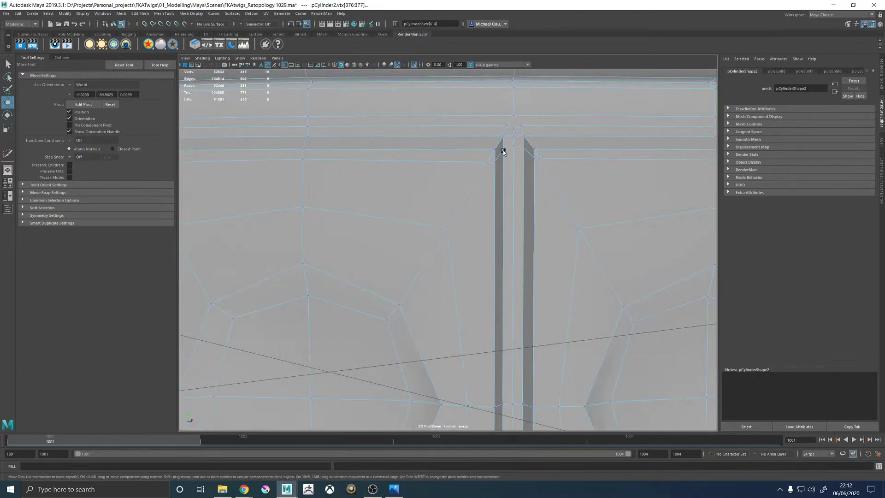
left_click_drag(366, 157, 549, 162, "alt")
left_click_drag(491, 146, 499, 154, "shift")
right_click_drag(497, 153, 415, 150, "alt")
scroll(595, 183, "down", 5)
key("r")
left_click_drag(561, 207, 561, 206)
right_click_drag(561, 207, 647, 249, "alt")
middle_click_drag(580, 161, 396, 194, "alt")
right_click_drag(396, 193, 545, 225, "alt")
left_click_drag(544, 225, 478, 253, "alt")
Step: Select the upper supporting-loop vertices at the corners and centres of all panels and flatten them vertically to one height
key("w")
right_click_drag(407, 215, 357, 218)
left_click(371, 220)
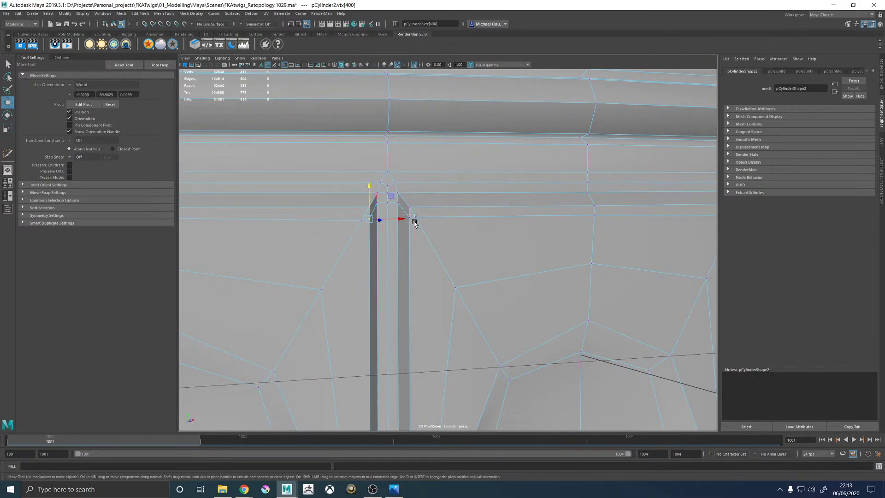
left_click(422, 223)
left_click_drag(361, 222, 364, 223, "shift")
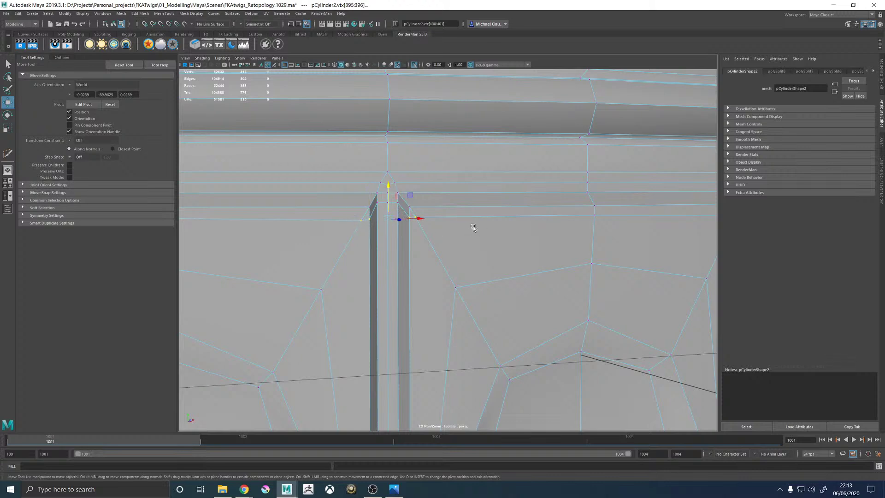
middle_click_drag(471, 226, 330, 204, "alt")
left_click_drag(411, 214, 399, 210, "alt")
left_click_drag(439, 190, 459, 199, "shift")
middle_click_drag(481, 205, 480, 205, "alt")
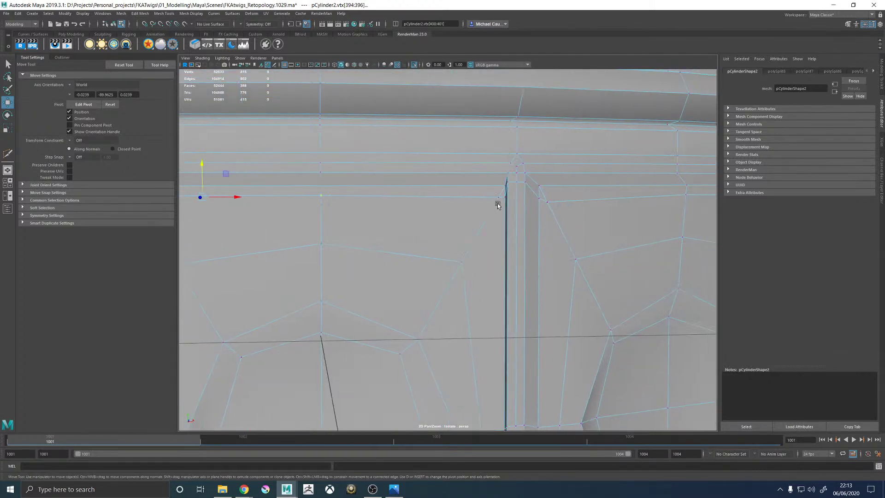
left_click_drag(489, 192, 560, 209, "shift")
middle_click_drag(581, 195, 433, 195, "alt")
left_click_drag(606, 207, 570, 208, "alt")
middle_click_drag(622, 200, 463, 198, "alt")
left_click_drag(521, 192, 591, 210, "shift")
middle_click_drag(629, 199, 431, 201, "alt")
left_click_drag(563, 203, 530, 200, "alt")
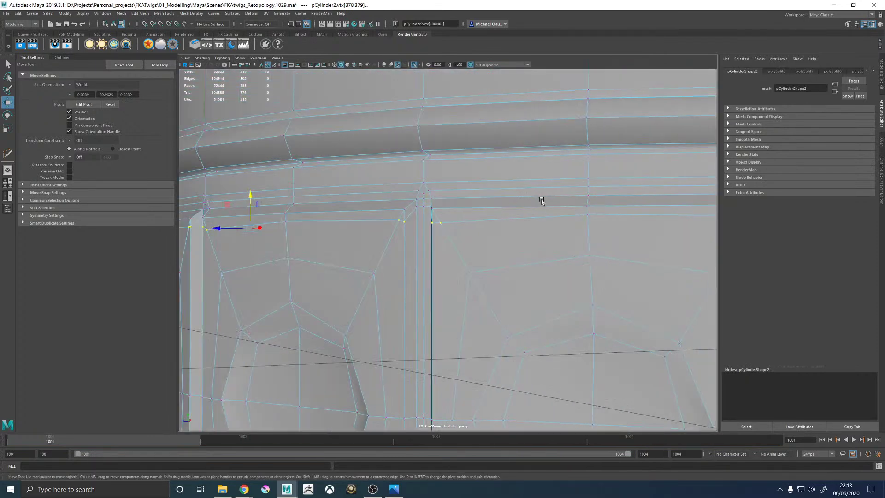
middle_click_drag(597, 198, 307, 208, "alt")
left_click_drag(471, 223, 473, 224, "shift")
scroll(351, 211, "down", 4)
left_click_drag(342, 212, 310, 220, "alt")
scroll(318, 224, "up", 5)
middle_click_drag(352, 239, 509, 239, "alt")
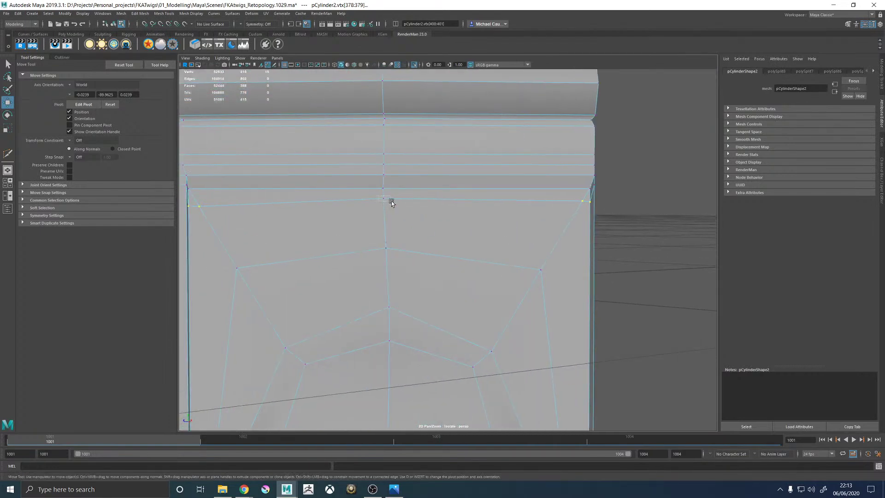
left_click_drag(387, 200, 439, 201, "shift")
scroll(332, 196, "down", 5)
middle_click_drag(275, 192, 487, 217, "alt")
left_click_drag(487, 217, 605, 205, "alt")
key("q")
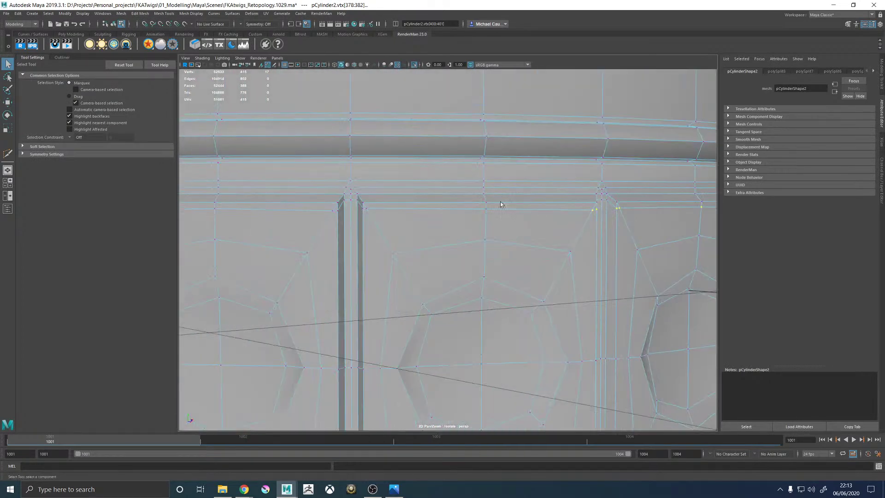
left_click(486, 209, "shift")
middle_click_drag(312, 212, 537, 213, "alt")
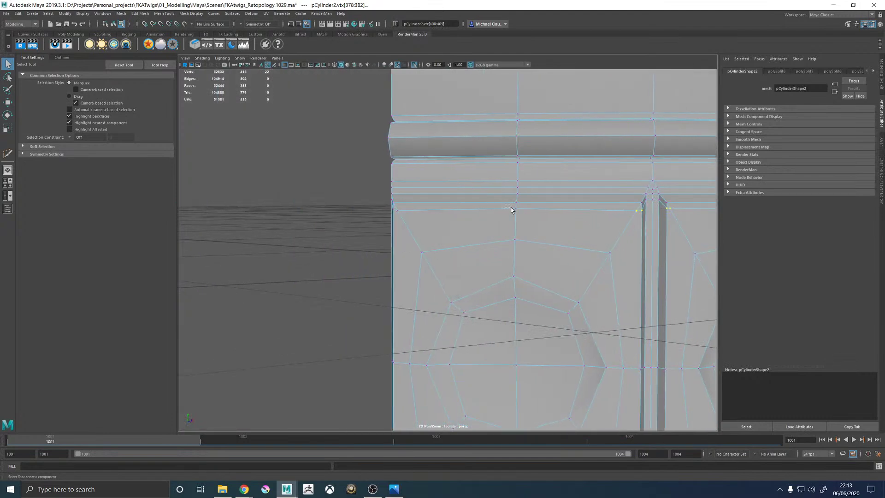
scroll(506, 222, "down", 6)
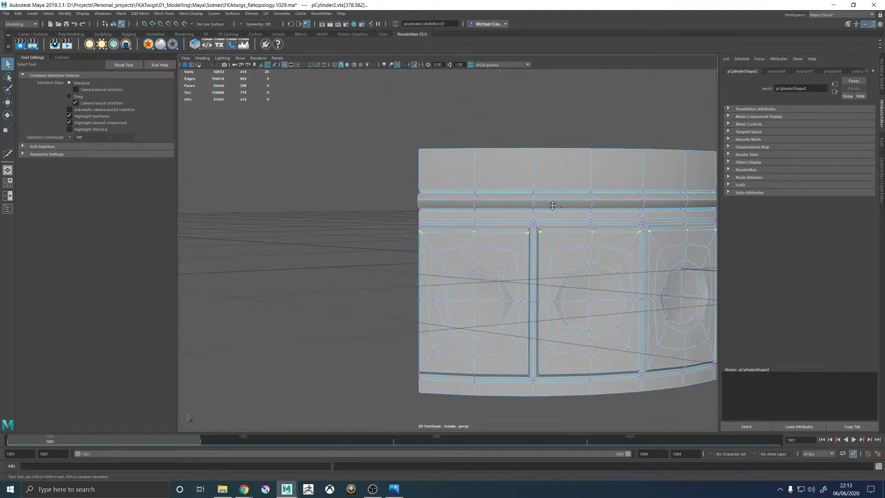
key("r")
left_click_drag(483, 194, 487, 217)
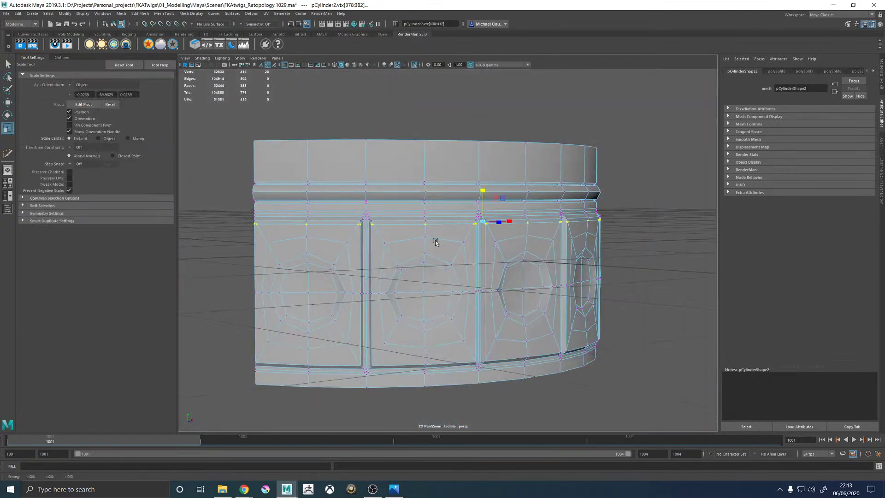
Step: Fine-tune the height of the levelled supporting-loop vertices just beneath the panels' upper edges
scroll(462, 252, "up", 6)
key("w")
left_click_drag(561, 125, 562, 127)
scroll(545, 212, "down", 5)
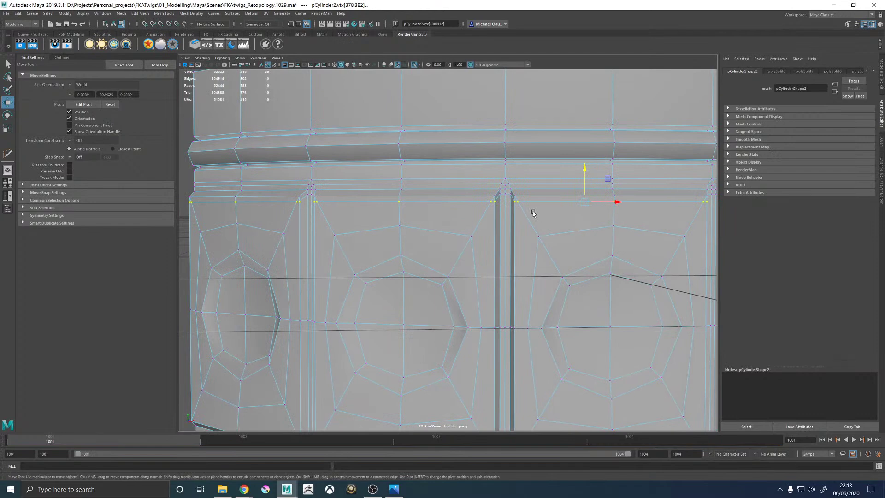
scroll(532, 205, "up", 3)
scroll(543, 192, "down", 3)
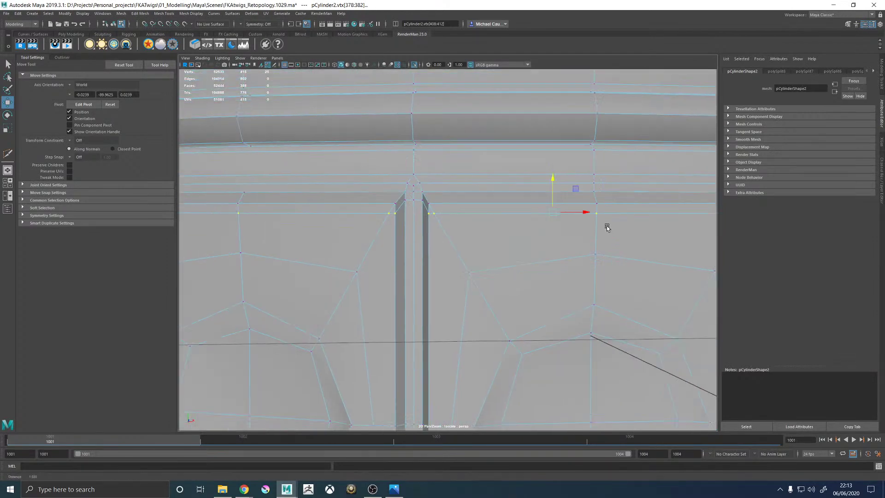
scroll(662, 223, "down", 5)
scroll(636, 264, "up", 5)
Step: Examine the panel corners and divider tops in smoothed display, then return to the unsmoothed mesh
key("F8")
key("3")
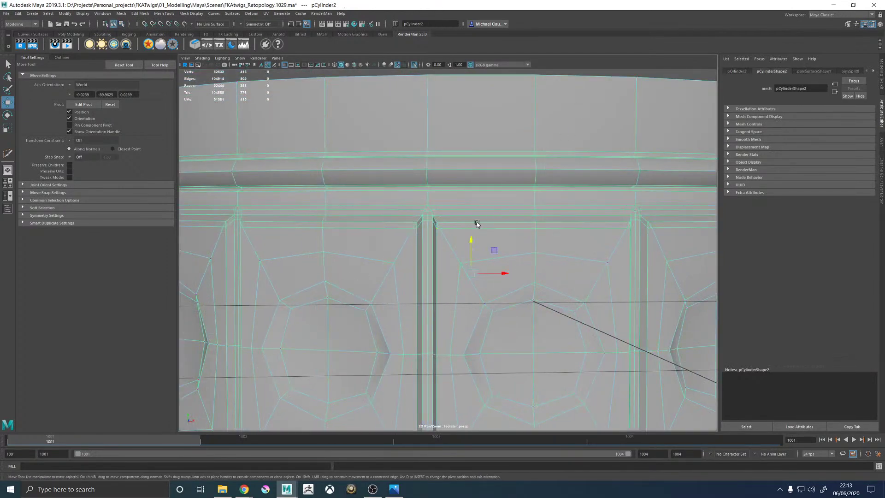
scroll(485, 223, "down", 5)
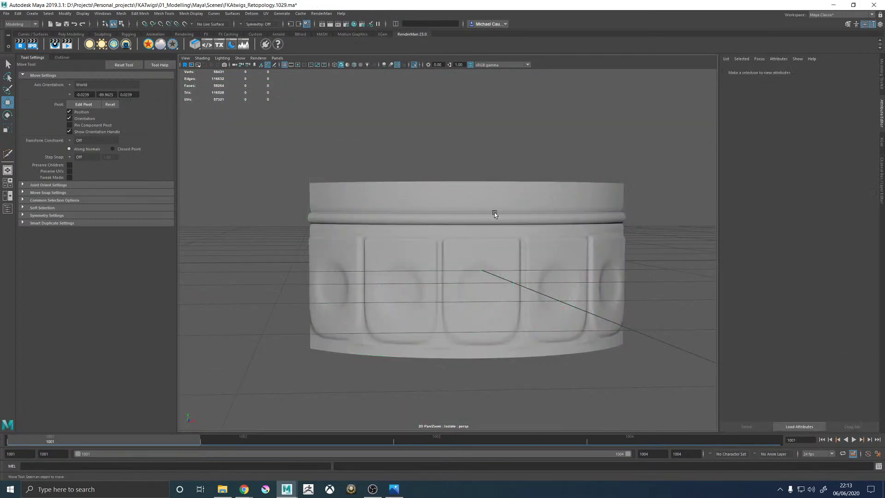
left_click_drag(487, 212, 464, 212, "alt")
right_click_drag(464, 212, 311, 223, "alt")
left_click_drag(310, 223, 322, 236, "alt")
right_click_drag(322, 237, 399, 198, "alt")
left_click(399, 198)
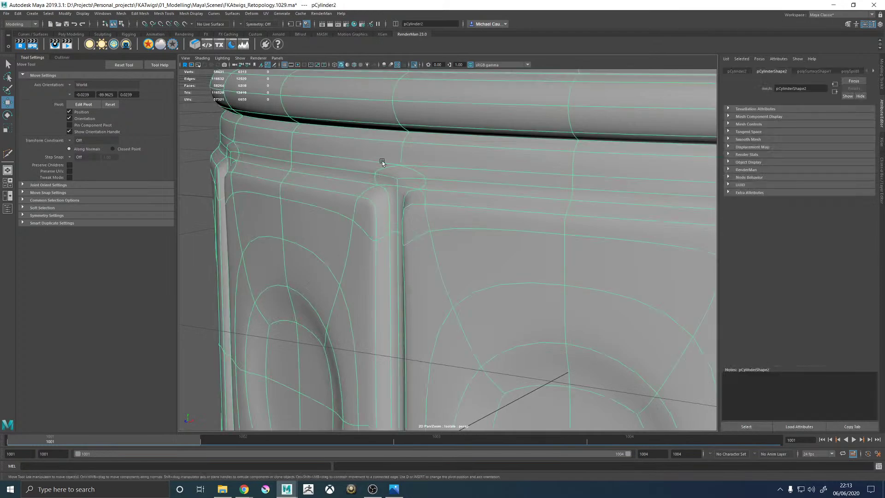
key("1")
left_click_drag(443, 182, 532, 185, "alt")
key("3")
key("1")
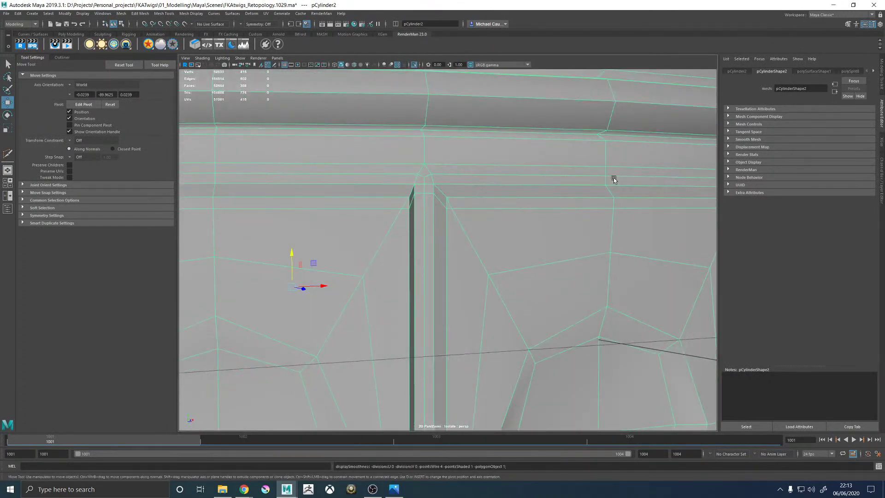
Step: Cut a supporting edge along the angled upper face of the end panel, continuing around onto its side face
right_click_drag(596, 179, 251, 188, "alt")
left_click_drag(251, 187, 419, 212, "alt")
right_click_drag(419, 211, 579, 204, "alt")
left_click_drag(579, 203, 566, 243, "alt")
middle_click_drag(433, 165, 460, 243, "alt")
right_click_drag(391, 233, 160, 237, "alt")
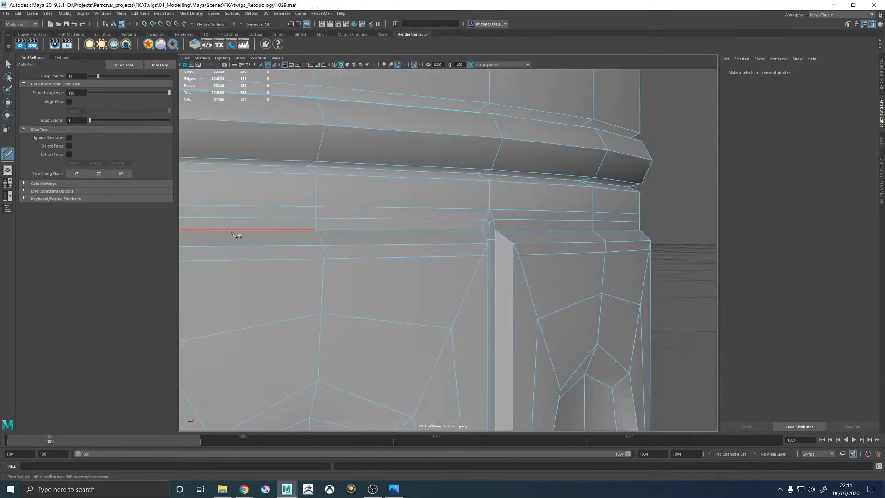
right_click_drag(495, 223, 602, 237, "alt")
middle_click_drag(603, 237, 399, 232, "alt")
middle_click_drag(217, 239, 560, 216, "alt")
left_click(445, 207, "ctrl")
middle_click_drag(685, 207, 494, 214, "alt")
left_click_drag(636, 217, 399, 235, "alt")
middle_click_drag(364, 237, 645, 234, "alt")
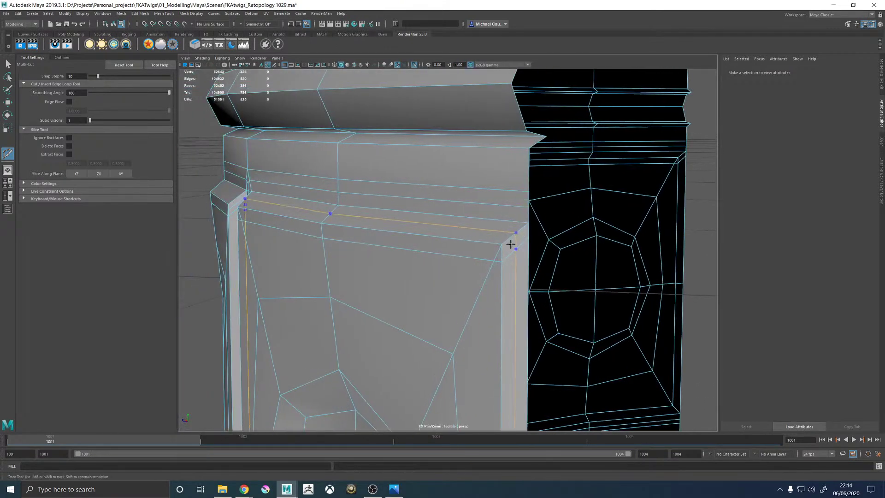
left_click_drag(417, 270, 474, 273, "alt")
Step: Add matching supporting edges along the angled upper faces of the remaining panels around the band
right_click_drag(474, 274, 295, 243, "alt")
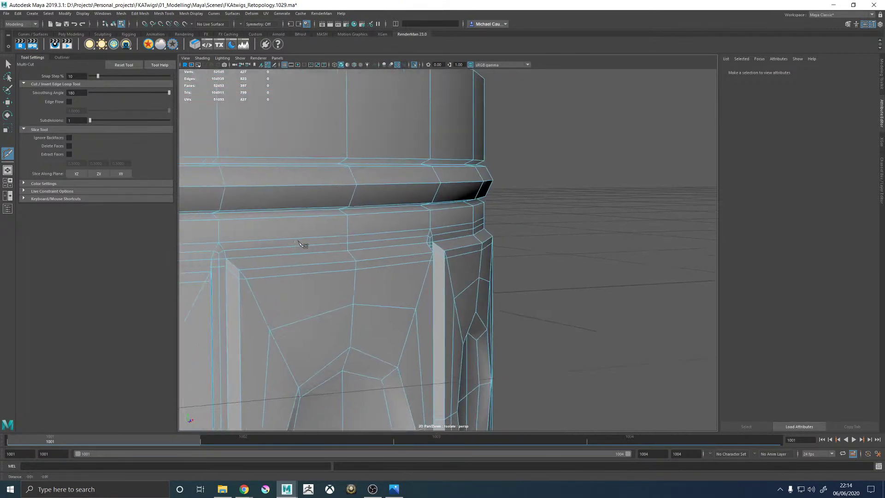
middle_click_drag(292, 243, 504, 224, "alt")
middle_click_drag(323, 229, 542, 226, "alt")
mouse_move(396, 237)
left_mouse_down("alt")
mouse_move(583, 232)
mouse_move(411, 231)
mouse_move(491, 246)
left_mouse_up("alt")
right_click_drag(495, 248, 446, 231, "alt")
right_click_drag(615, 232, 530, 230, "alt")
left_click_drag(530, 235, 595, 260, "alt")
Step: Inspect the whole band and its new panel edges in smoothed display, then return to the unsmoothed mesh
key("w")
key("3")
scroll(449, 279, "down", 5)
scroll(448, 279, "down", 2)
right_click_drag(407, 276, 513, 187)
left_click(529, 183)
scroll(530, 186, "down", 5)
left_click_drag(568, 204, 513, 242, "alt")
right_click_drag(513, 243, 246, 271, "alt")
left_click_drag(503, 299, 505, 253, "alt")
right_click_drag(505, 253, 441, 314, "alt")
key("f")
left_click(491, 286)
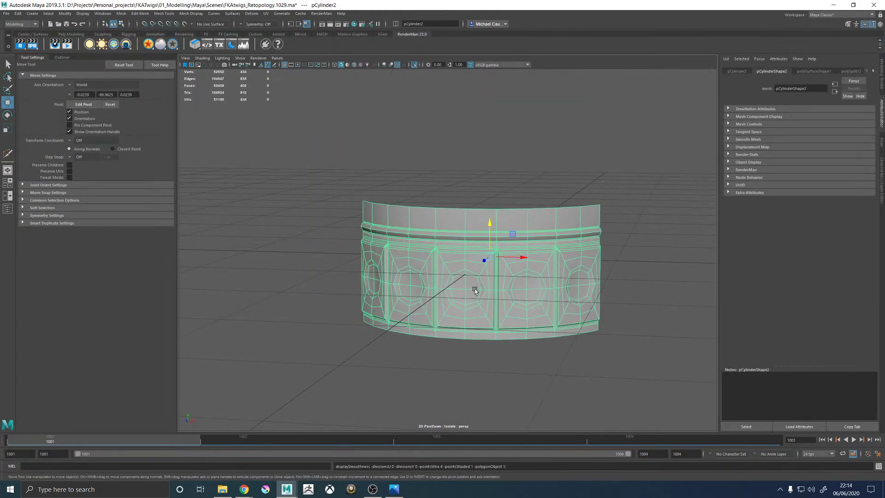
Step: Delete all faces of the band below the horizontal centre line of the gem recesses
middle_click_drag(493, 287, 488, 258, "alt")
right_click_drag(451, 248, 451, 270)
left_click_drag(443, 275, 459, 267, "alt")
left_click_drag(340, 254, 603, 327)
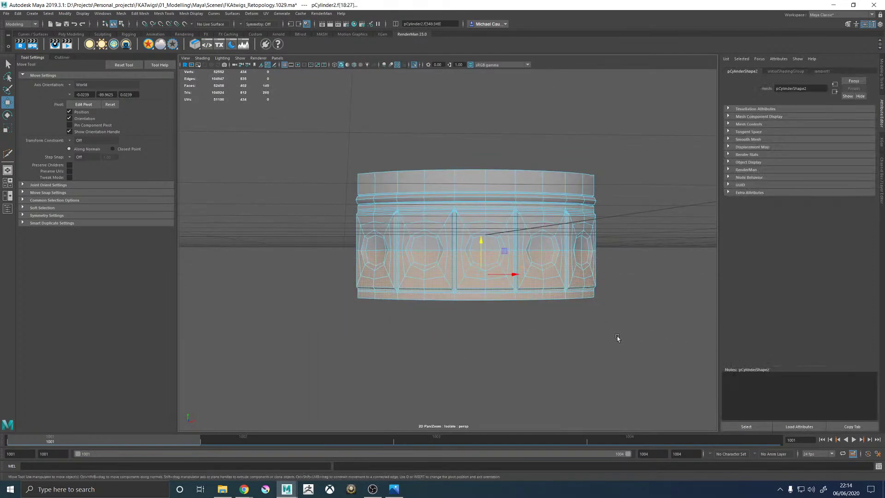
key("Delete")
key("F8")
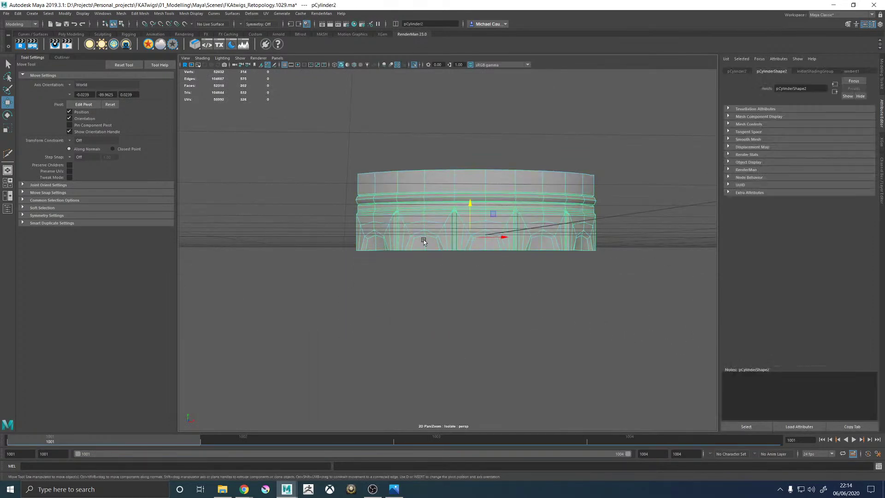
Step: Try to mirror the remaining upper half across the world Y axis with border vertices merged
right_click_drag(430, 231, 463, 309, "shift")
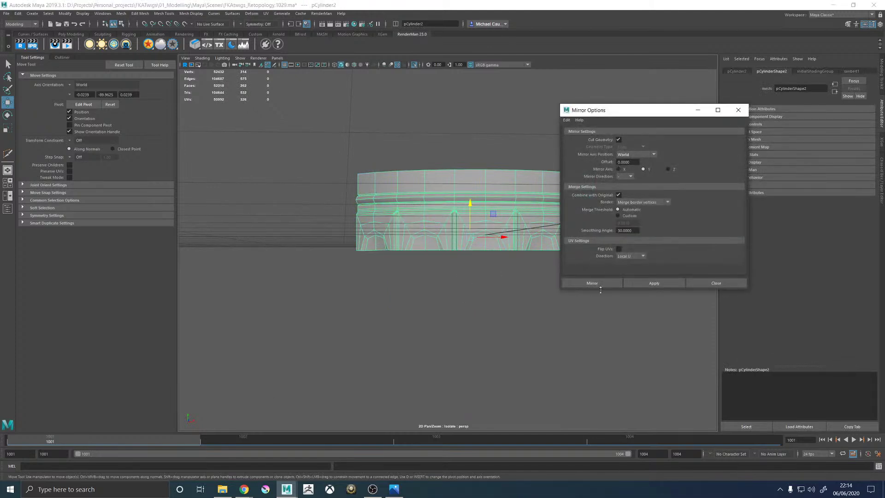
left_click(590, 283)
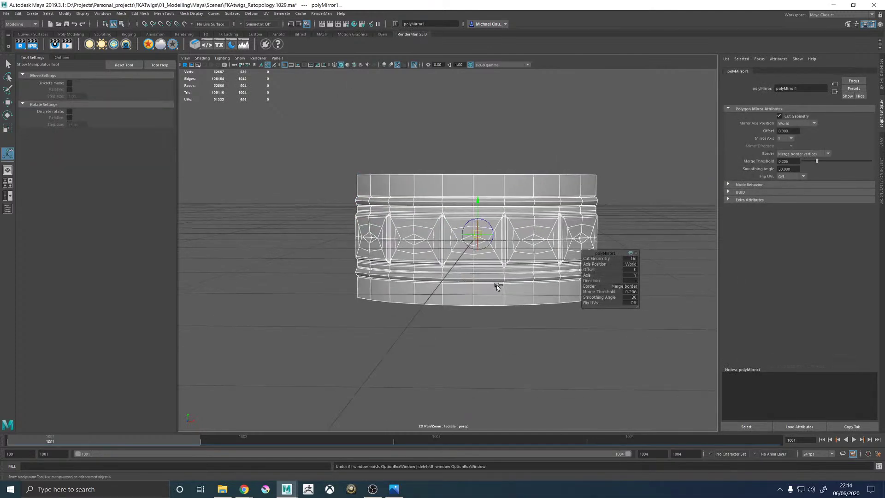
key("ctrl+z")
key("w")
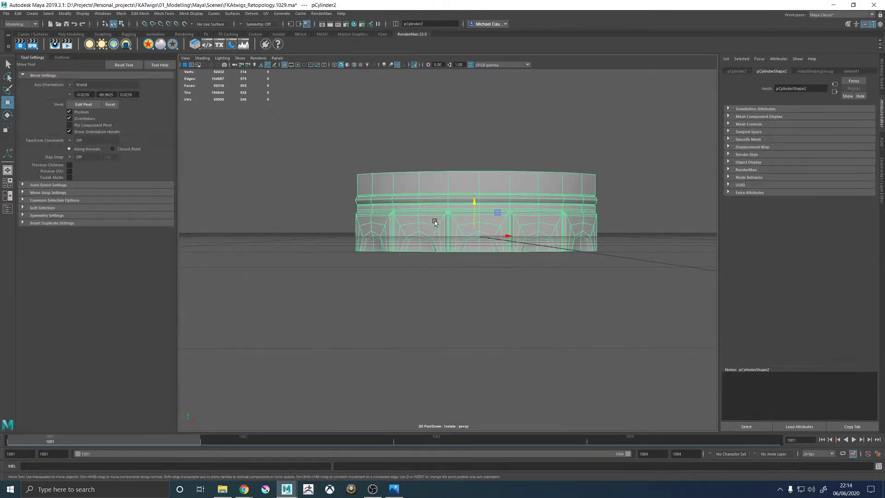
Step: Snap the band's pivot to the centre vertex of its lower border and set its absolute Y position to 0
key("f")
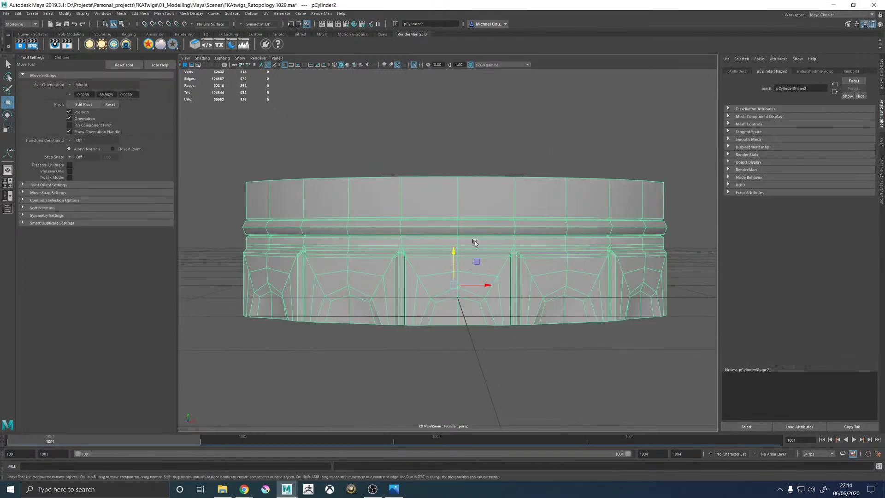
key("d")
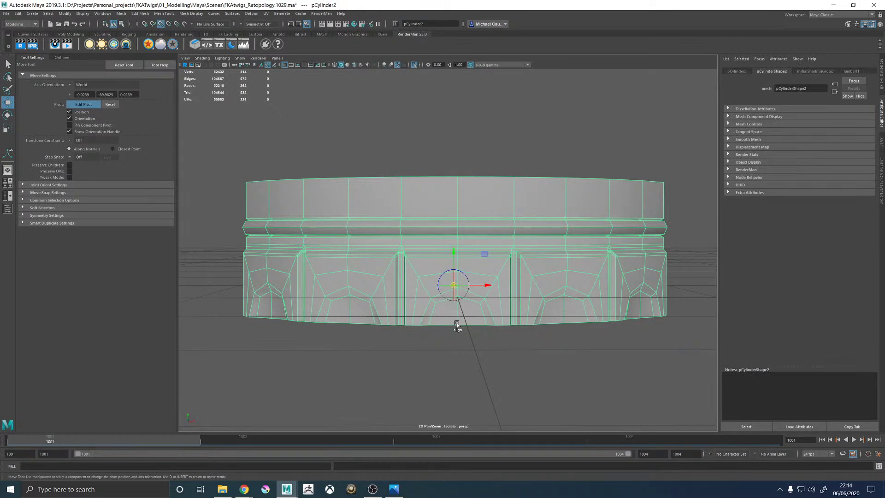
left_click(457, 325)
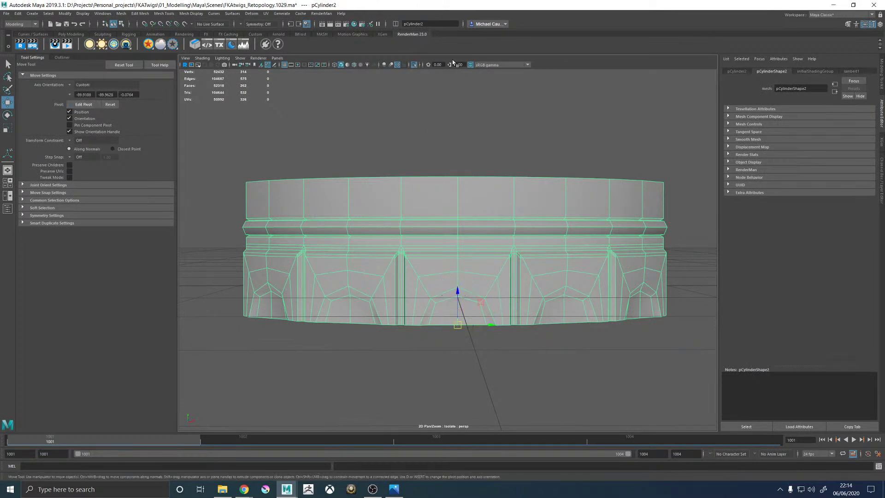
left_click(385, 24)
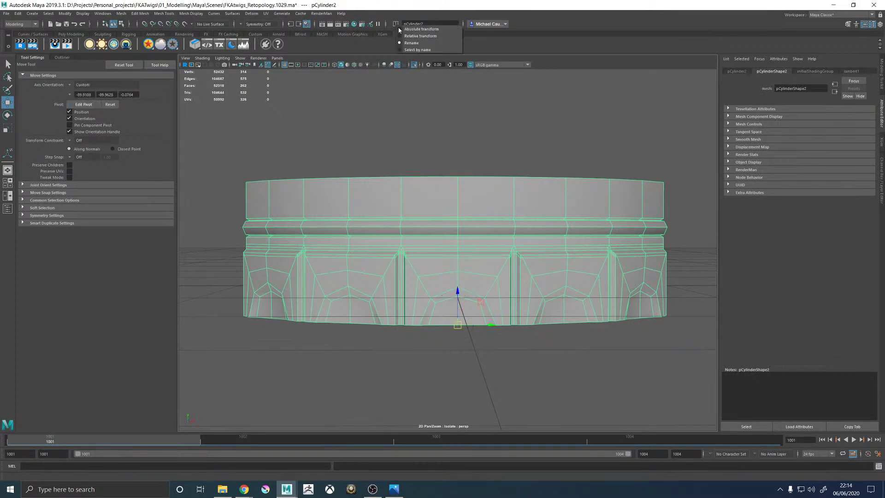
left_click(428, 36)
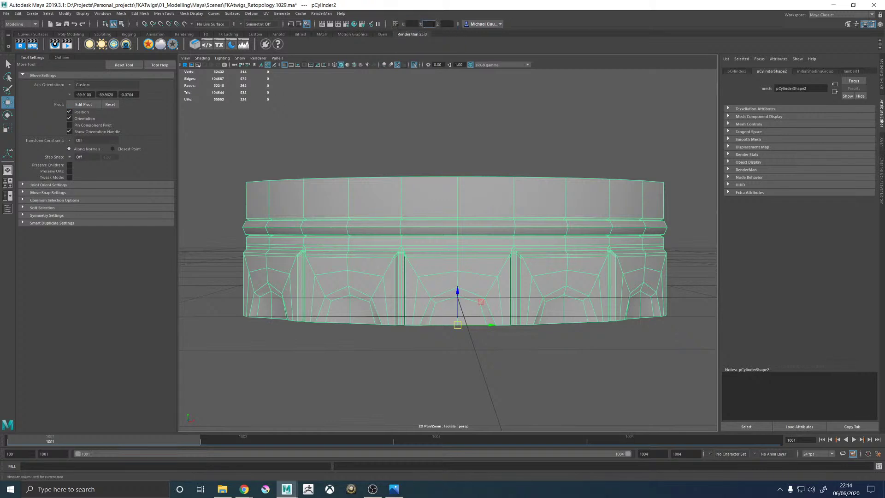
type("0")
key("Return")
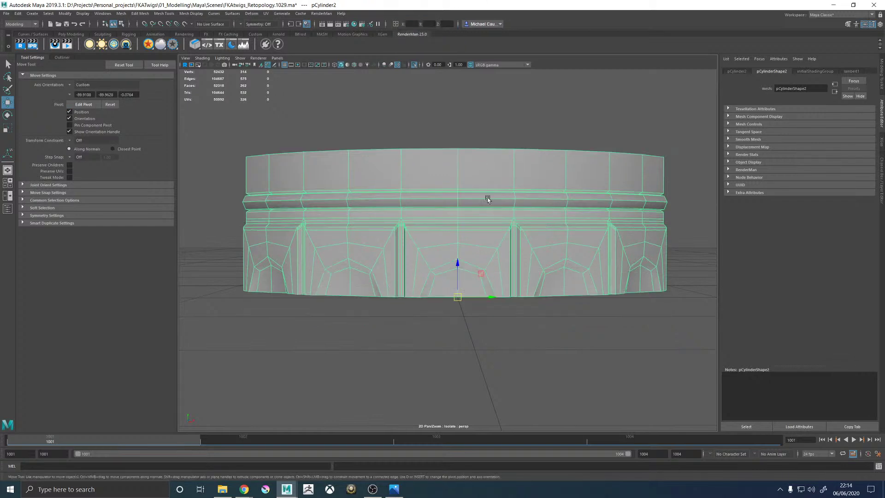
Step: Mirror the upper half of the band downward to rebuild its lower half, and check the joined mesh from the front
right_click(469, 204, "shift")
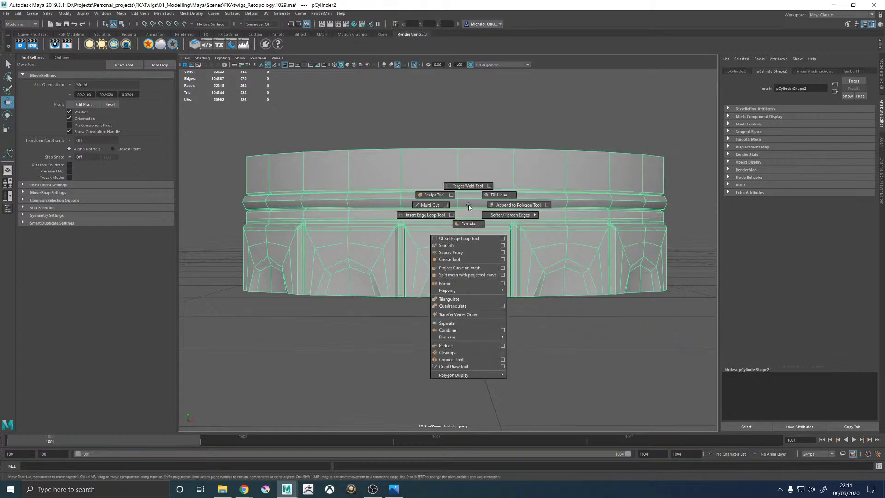
left_click(454, 285)
right_click_drag(454, 285, 387, 275, "alt")
left_click_drag(387, 275, 413, 265, "alt")
left_click(396, 253)
left_click_drag(309, 218, 408, 242, "alt")
right_click_drag(407, 242, 408, 263)
middle_click_drag(420, 294, 421, 248, "alt")
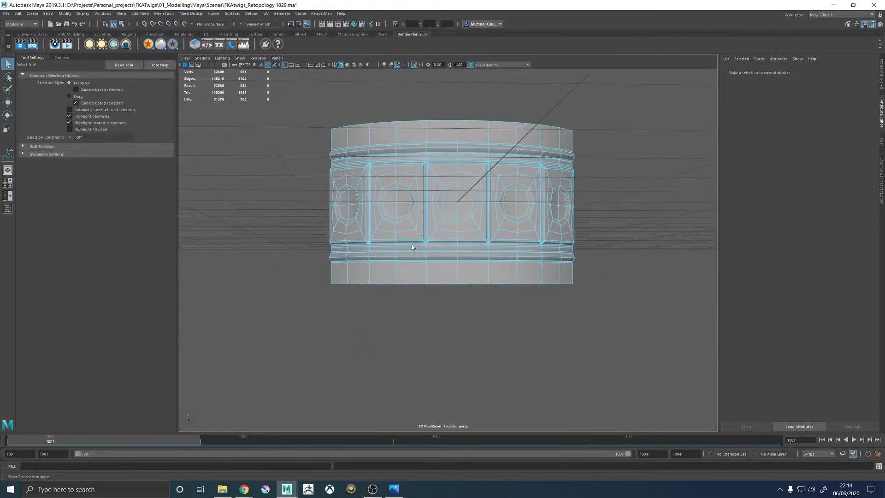
Step: Delete the loop of plain faces below the lower ridge of the mirrored band
scroll(475, 279, "up", 5)
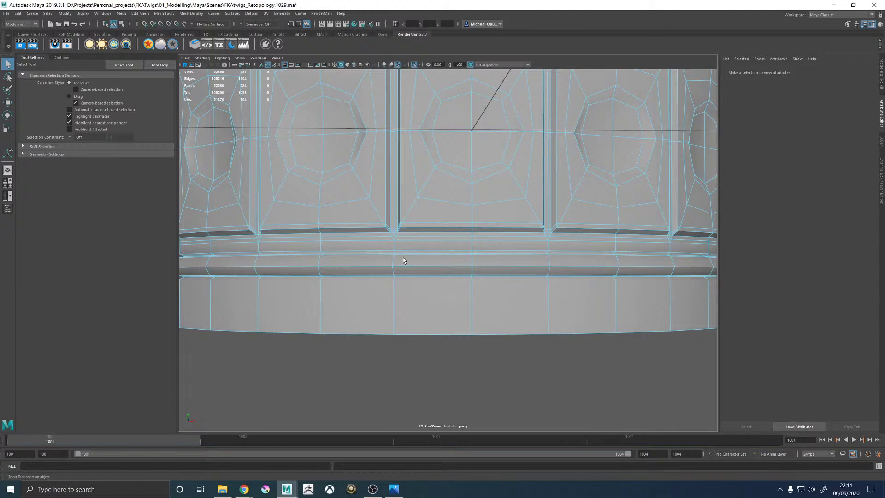
left_click(407, 282)
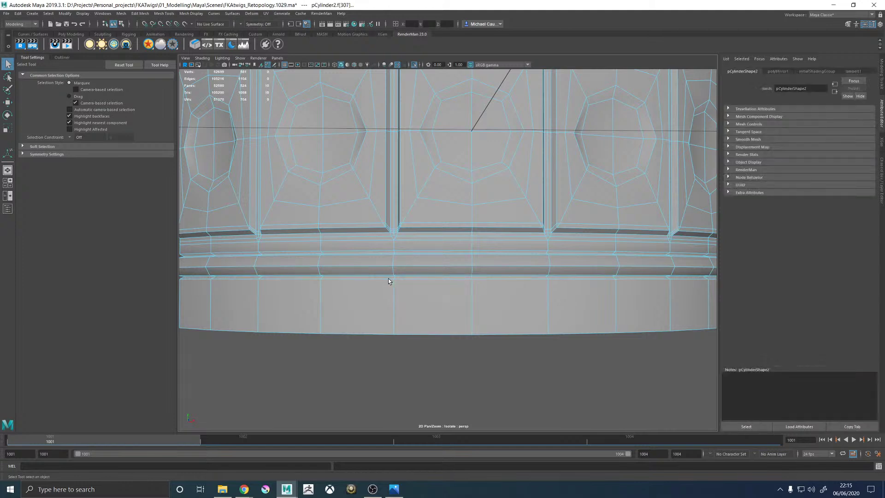
double_click(389, 281)
key("Delete")
scroll(437, 307, "down", 5)
left_click(582, 155)
scroll(359, 223, "down", 5)
scroll(519, 234, "up", 6)
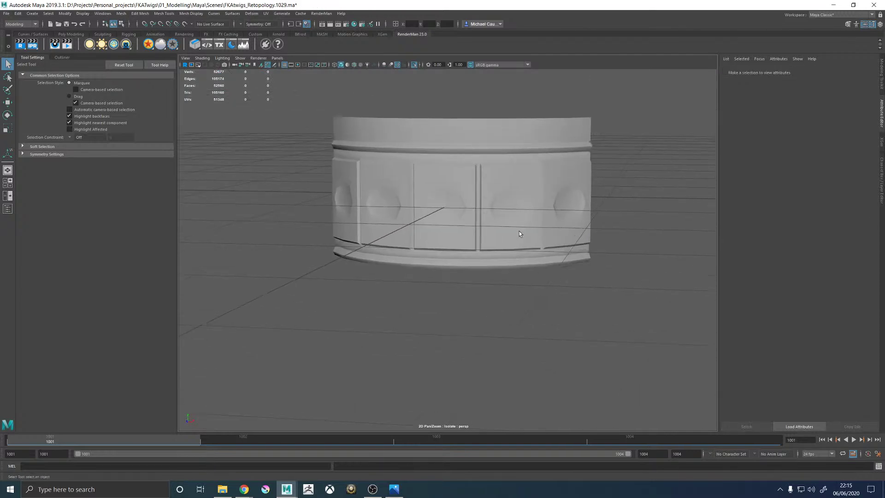
Step: Select the narrow face rings around the gem recesses along the band and bevel them with a fraction of 0.15
left_click(519, 233)
left_click_drag(480, 241, 507, 239, "alt")
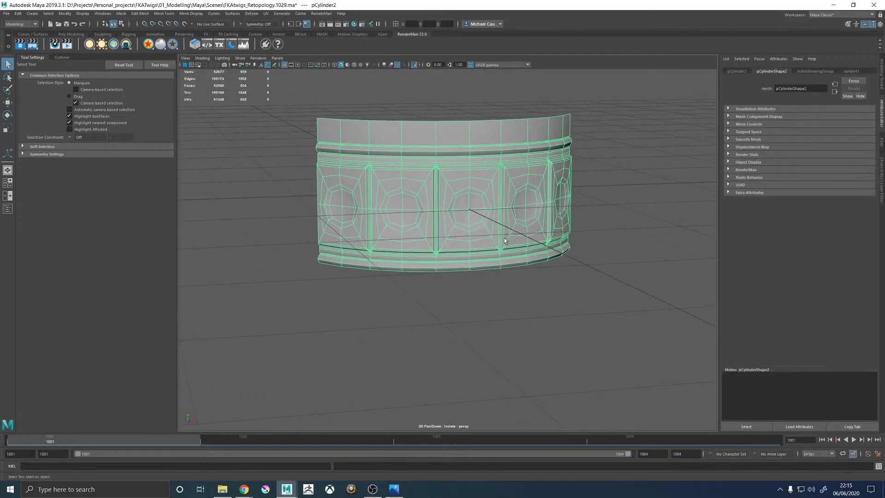
right_click_drag(506, 239, 592, 247, "alt")
middle_click_drag(593, 247, 593, 341, "alt")
right_click_drag(484, 177, 491, 195)
left_click(491, 198)
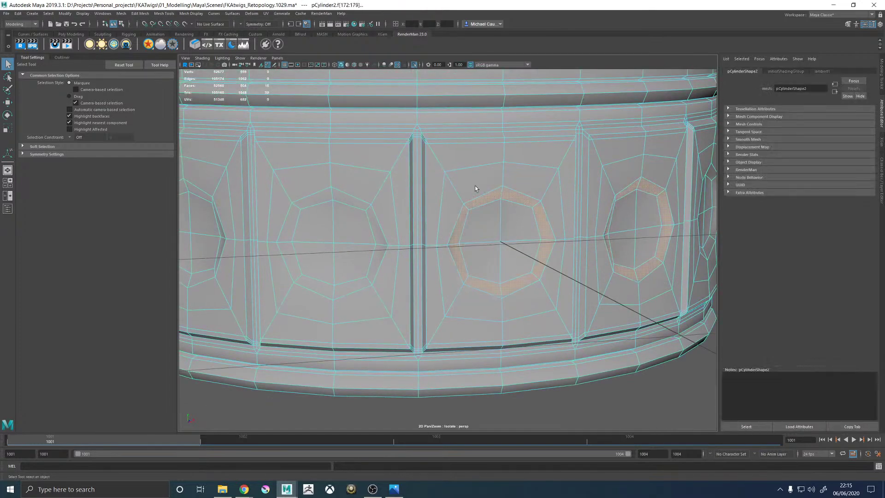
left_click_drag(289, 198, 472, 153, "alt")
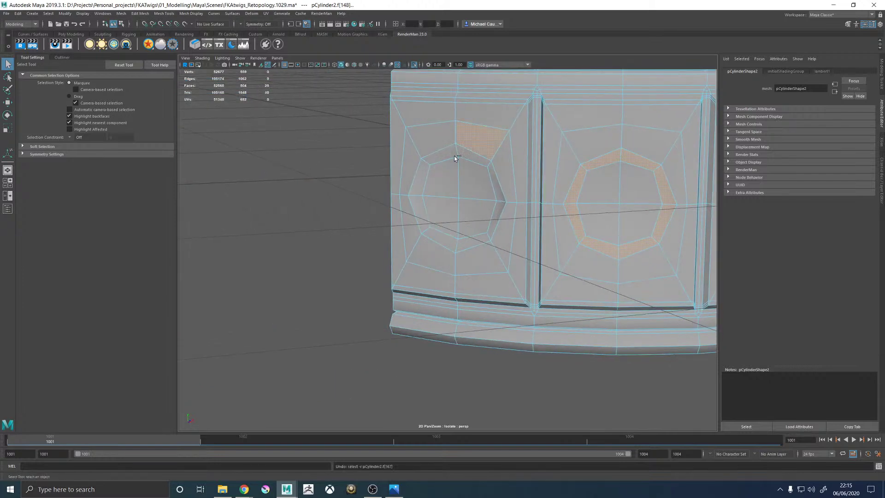
double_click(441, 156, "shift")
left_click_drag(582, 143, 294, 207, "alt")
middle_click_drag(341, 217, 550, 190, "alt")
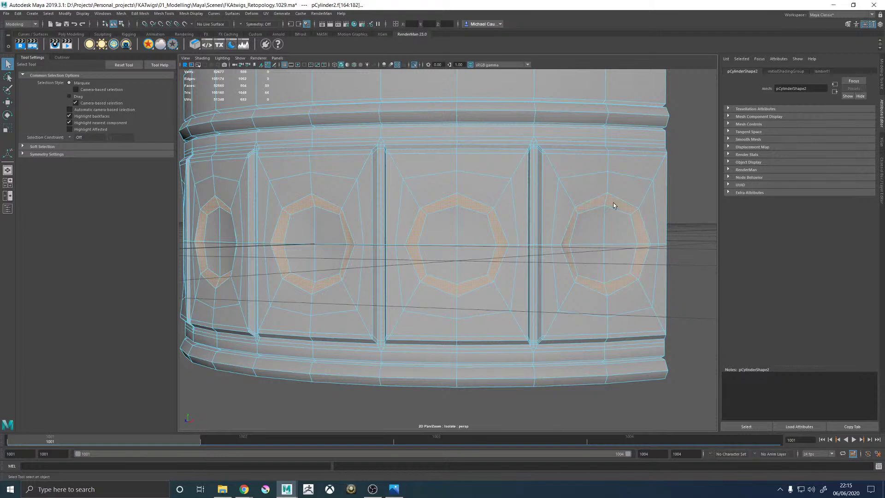
right_click_drag(686, 186, 710, 189, "shift")
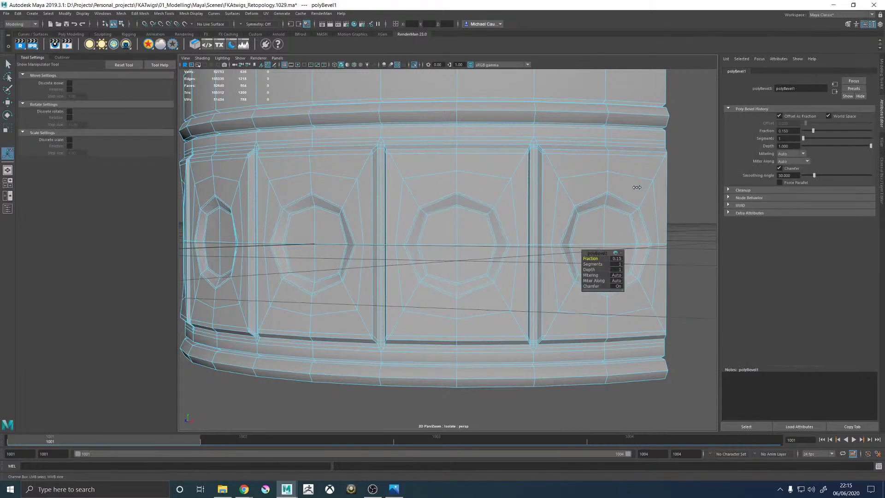
right_click_drag(588, 162, 587, 162)
Step: Inspect the bevelled recesses in smoothed display and compare the band with the ear cuff reference photo in Photos
key("3")
right_click_drag(549, 186, 391, 188, "alt")
right_click_drag(640, 190, 459, 191, "alt")
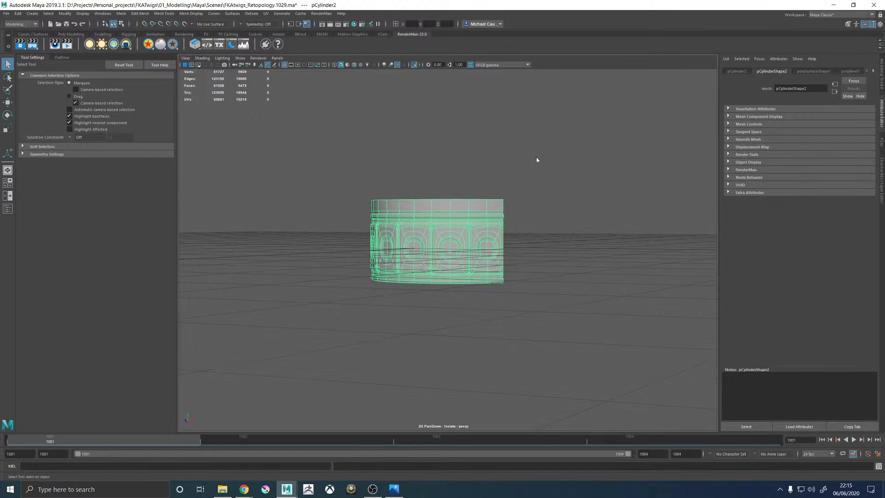
left_click(565, 197)
left_click_drag(566, 197, 330, 206, "alt")
right_click_drag(330, 205, 389, 438, "alt")
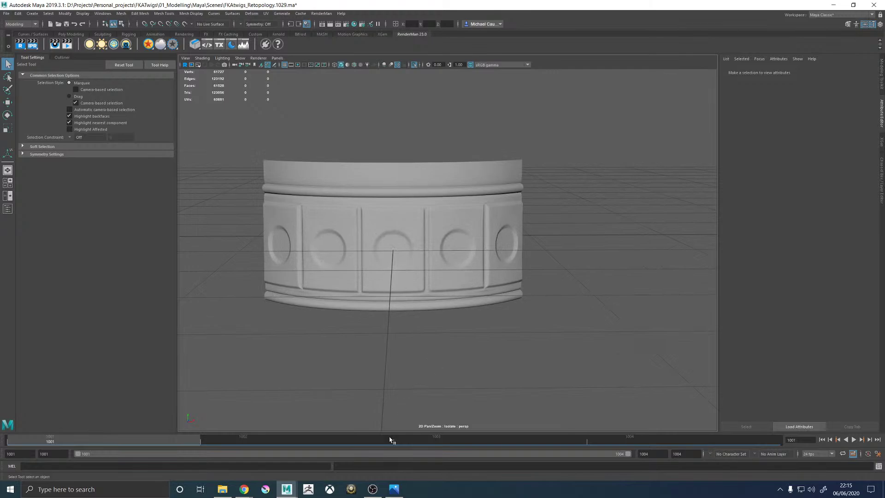
left_click(394, 490)
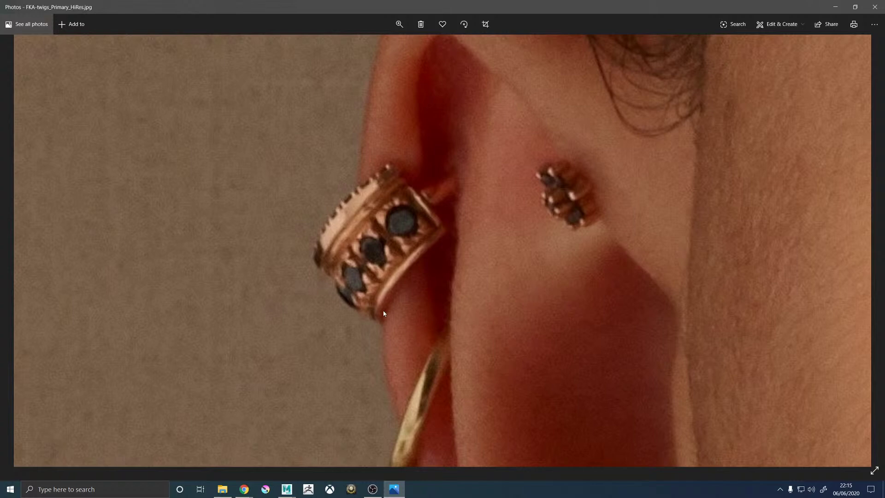
left_click(298, 488)
left_click(333, 454)
Step: Examine the whole band from several sides in both unsmoothed and smoothed display
left_click(409, 232)
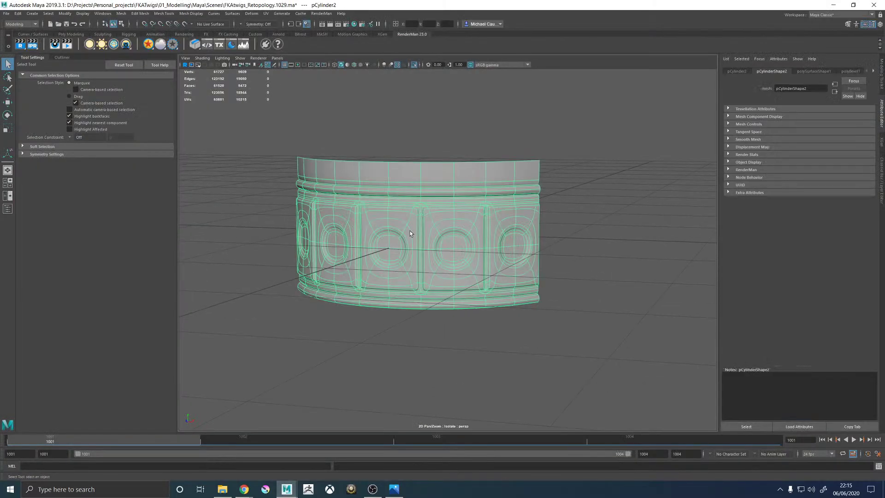
left_click_drag(408, 230, 468, 228, "alt")
left_click(535, 196)
scroll(529, 205, "down", 5)
left_click(451, 218)
right_click_drag(364, 222, 517, 261, "alt")
key("1")
left_click_drag(460, 262, 509, 240, "alt")
key("3")
left_click(632, 202)
right_click_drag(628, 204, 516, 239, "alt")
left_click_drag(516, 239, 618, 239, "alt")
Step: Examine the upper end of a panel divider up close, comparing its smoothed and unsmoothed edge flow
left_click(390, 239)
right_click_drag(390, 239, 498, 258, "alt")
middle_click_drag(295, 139, 391, 271, "alt")
right_click_drag(391, 271, 593, 326, "alt")
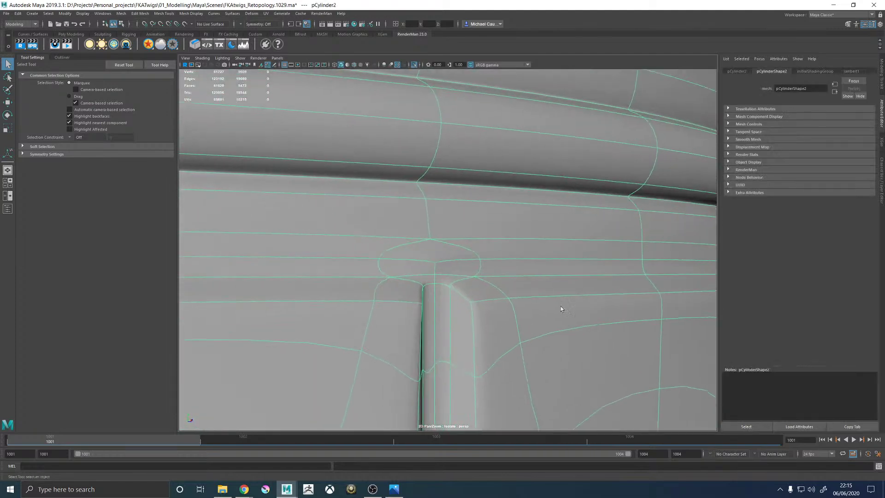
key("1")
left_click_drag(475, 267, 488, 268, "alt")
mouse_move(488, 267)
right_mouse_down("alt")
mouse_move(572, 262)
mouse_move(474, 268)
right_mouse_up("alt")
left_click_drag(340, 271, 409, 272, "alt")
key("3")
key("1")
key("3")
key("1")
Step: Try Edit Edge Flow at a value of 1 on the horizontal edges beside the upper end of the divider
left_click_drag(562, 275, 340, 256, "alt")
middle_click_drag(258, 258, 394, 218, "alt")
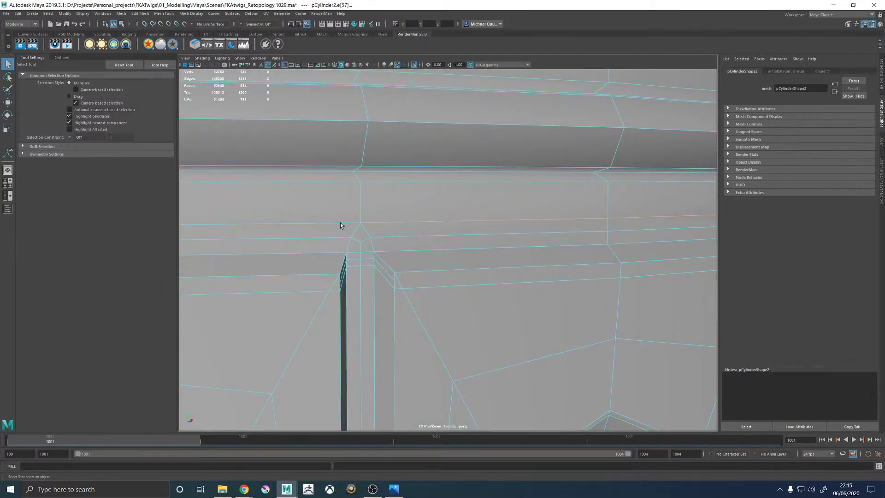
right_click_drag(344, 227, 343, 293)
left_click(396, 236)
key("g")
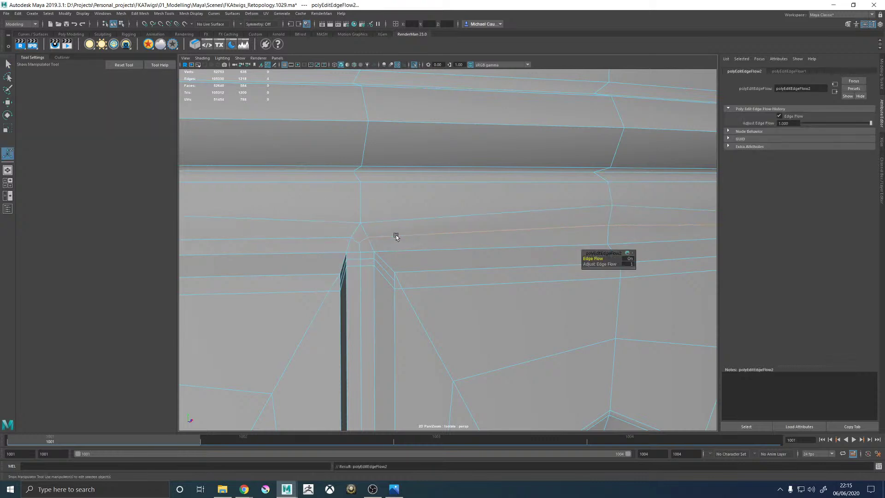
double_click(332, 240)
key("g")
double_click(331, 240)
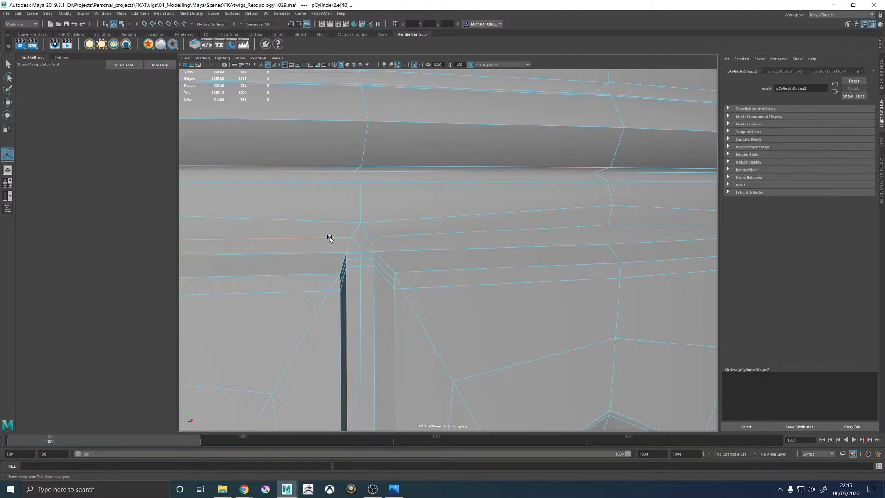
key("g")
key("4")
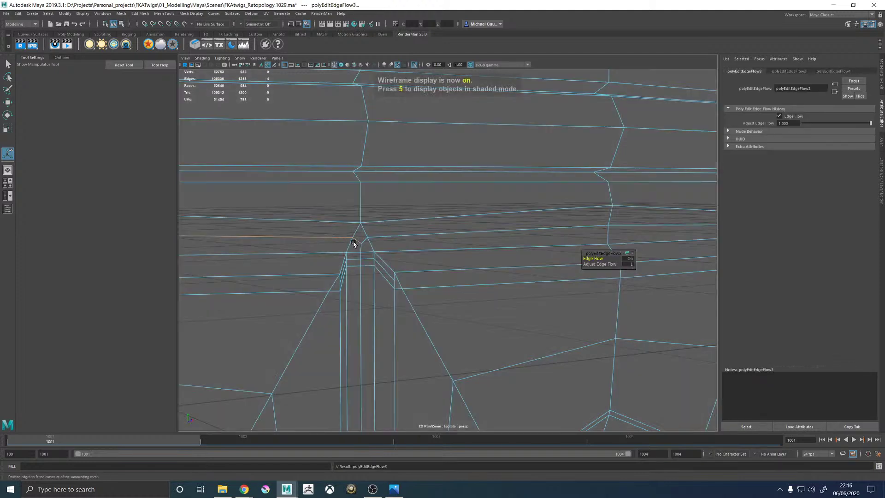
Step: Check the adjusted edges in wireframe and smoothed display, and undo the edge flow changes
key("5")
key("3")
mouse_move(365, 250)
left_mouse_down("alt")
mouse_move(444, 244)
mouse_move(368, 250)
left_mouse_up("alt")
scroll(369, 250, "up", 3)
key("1")
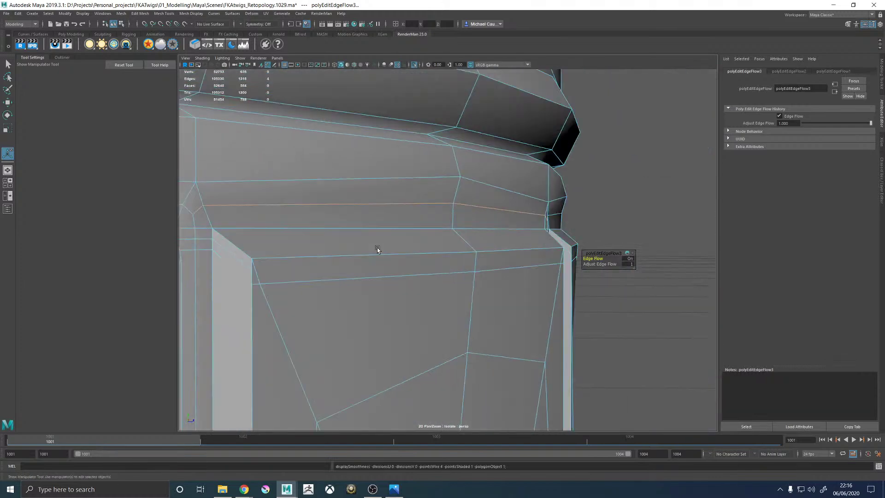
scroll(375, 248, "up", 3)
key("ctrl+z")
key("ctrl+z")
key("ctrl+z")
key("ctrl+z")
key("ctrl+z")
key("ctrl+z")
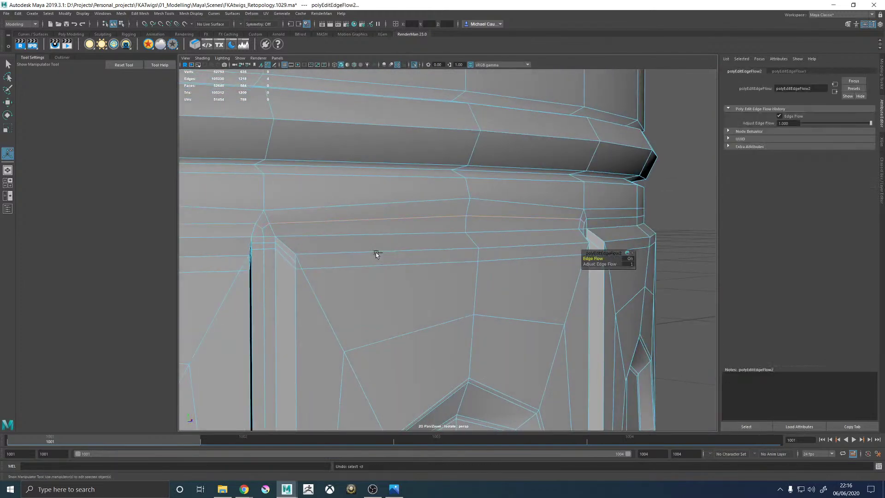
key("ctrl+z")
Step: Look over the whole unsmoothed band with nothing selected, checking its panels and ridges
right_click_drag(533, 250, 269, 256, "alt")
right_click_drag(397, 266, 461, 230)
key("q")
left_click(622, 138)
right_click_drag(620, 175, 549, 215, "alt")
left_click_drag(389, 238, 598, 253, "alt")
right_click_drag(598, 253, 409, 253, "alt")
left_click_drag(408, 253, 461, 263, "alt")
right_click_drag(461, 262, 658, 346, "alt")
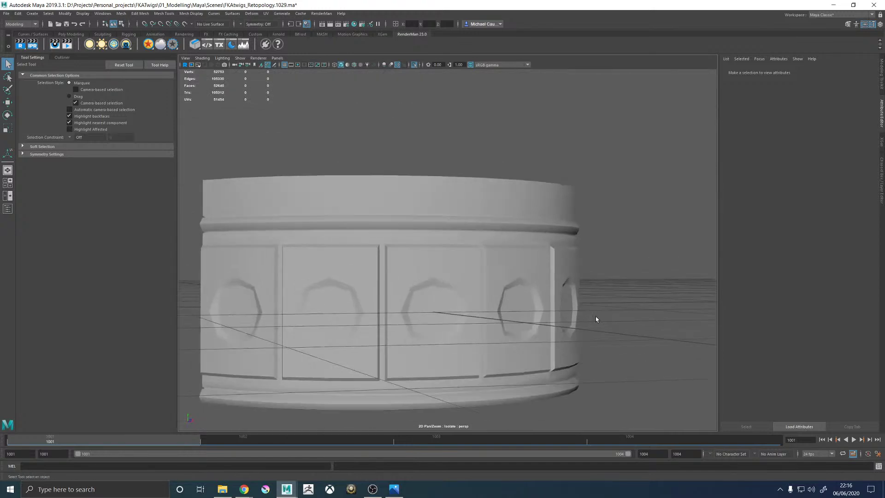
Step: Select the band and examine the edges where a panel divider meets the upper ridge
left_click(474, 265)
right_click_drag(368, 195, 331, 199, "alt")
left_click_drag(545, 193, 506, 196, "alt")
left_click_drag(427, 172, 448, 185, "alt")
left_click(452, 202)
scroll(454, 207, "down", 10)
right_click_drag(448, 185, 641, 381, "alt")
left_click(448, 258)
right_click_drag(448, 258, 572, 273, "alt")
middle_click_drag(468, 222, 430, 234, "alt")
right_click_drag(430, 234, 623, 286, "alt")
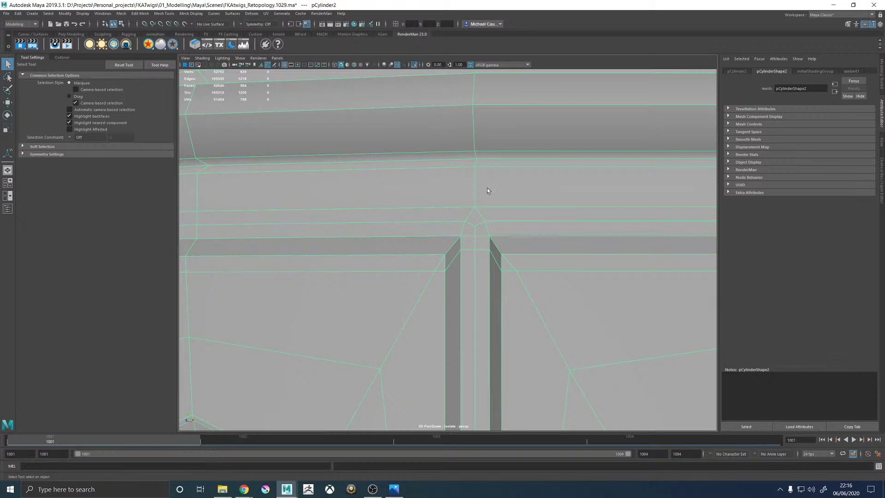
Step: Compare the pointed upper tip of the divider with its smoothed preview and the neighbouring panels
middle_click_drag(479, 210, 463, 216, "alt")
right_click_drag(537, 239, 439, 241, "alt")
left_click_drag(438, 241, 464, 246, "alt")
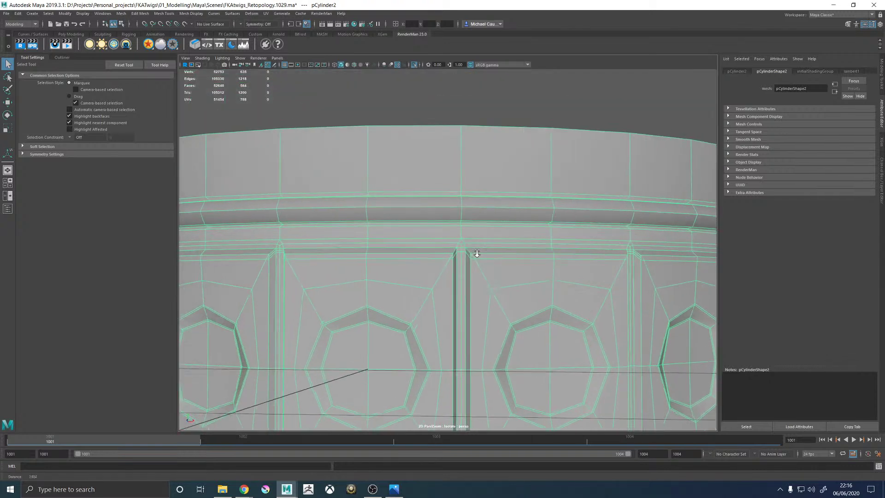
right_click_drag(463, 247, 593, 256, "alt")
middle_click_drag(549, 213, 449, 219, "alt")
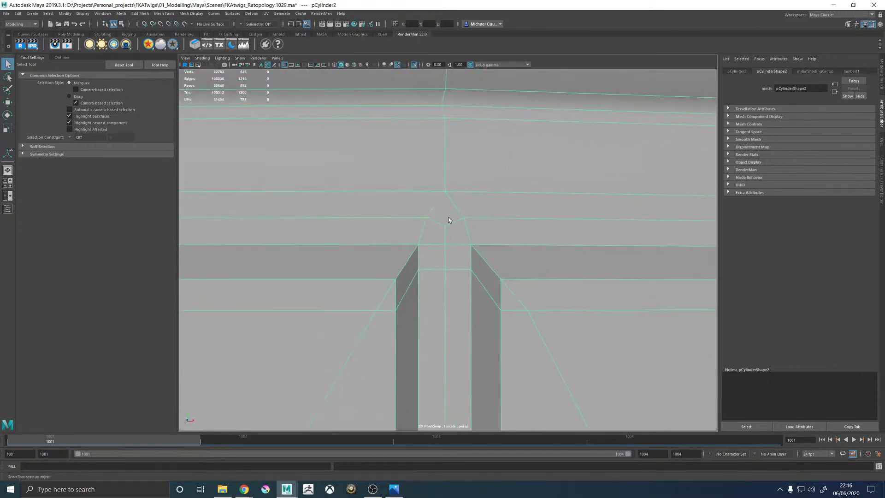
key("3")
left_click_drag(449, 224, 491, 243, "alt")
key("1")
right_click_drag(492, 243, 355, 224, "alt")
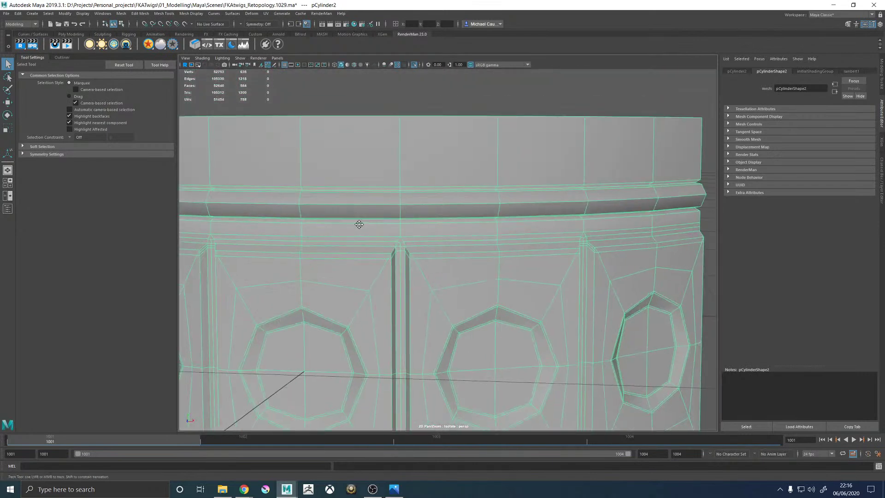
Step: Select an edge at the divider's upper tip for moving, and clear the selection to view the band
left_click_drag(355, 224, 441, 207, "alt")
right_click_drag(441, 207, 591, 244, "alt")
middle_click_drag(519, 182, 482, 196, "alt")
right_click_drag(483, 196, 499, 155, "alt")
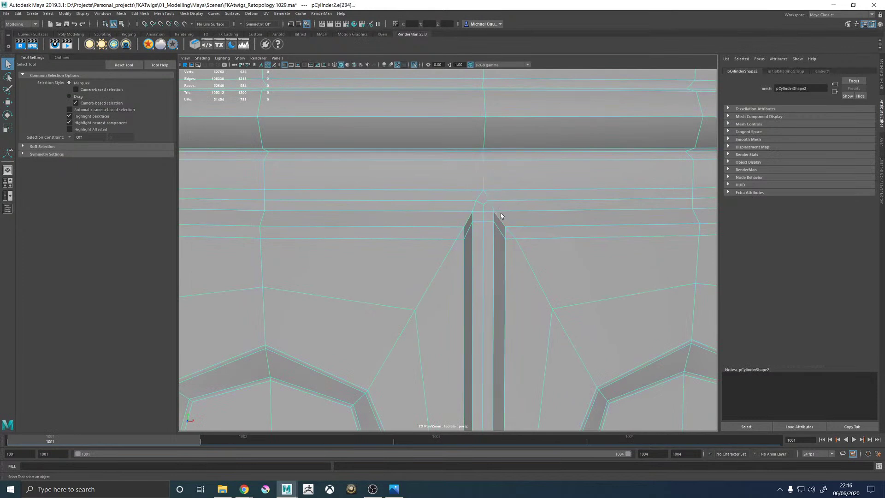
right_click_drag(547, 183, 438, 233, "alt")
key("w")
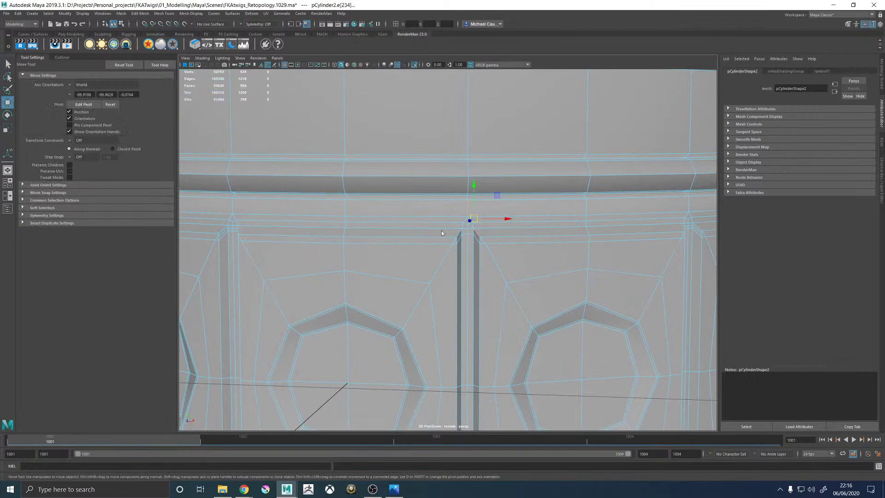
right_click_drag(496, 195, 415, 221, "alt")
right_click_drag(495, 203, 527, 183)
left_click(528, 171)
left_click_drag(462, 203, 468, 204, "alt")
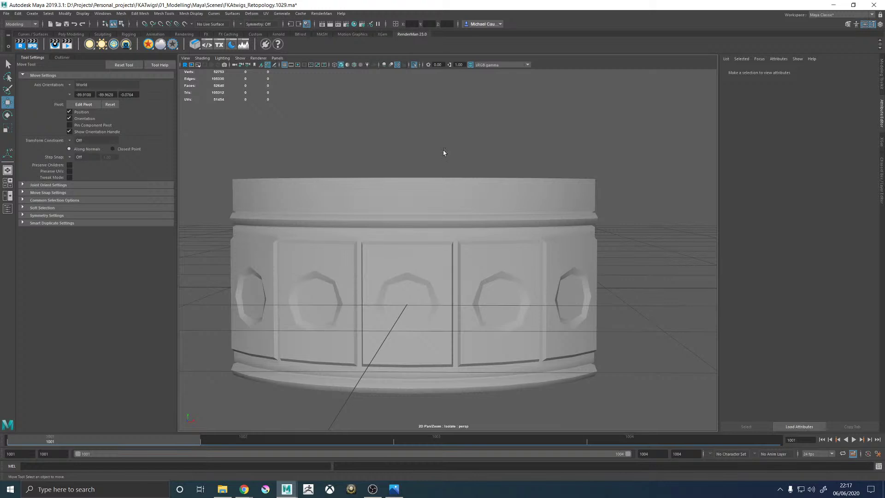
Step: Undo the recent operations back to before the bevel on the face rings around the gem recesses
scroll(449, 249, "up", 3)
left_click(517, 323)
middle_click_drag(521, 314, 359, 214, "alt")
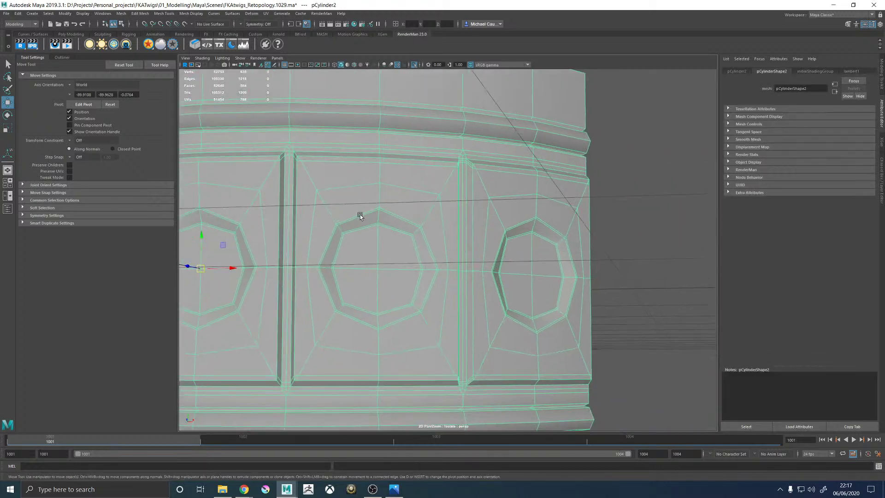
right_click_drag(359, 213, 438, 263, "alt")
key("ctrl+z")
key("ctrl+z")
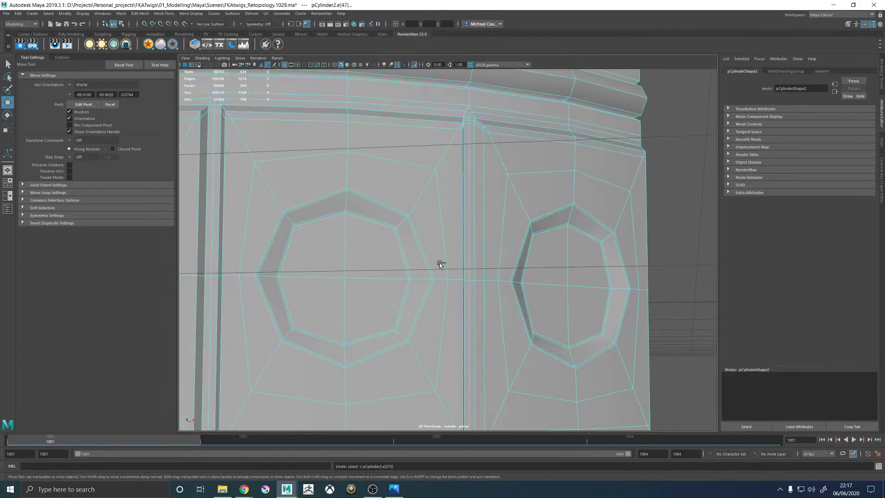
key("ctrl+z")
key("ctrl+z")
key("ctrl+z")
key("ctrl+z")
key("ctrl+z")
key("ctrl+z")
key("ctrl+z")
key("ctrl+z")
key("ctrl+z")
key("ctrl+z")
key("ctrl+z")
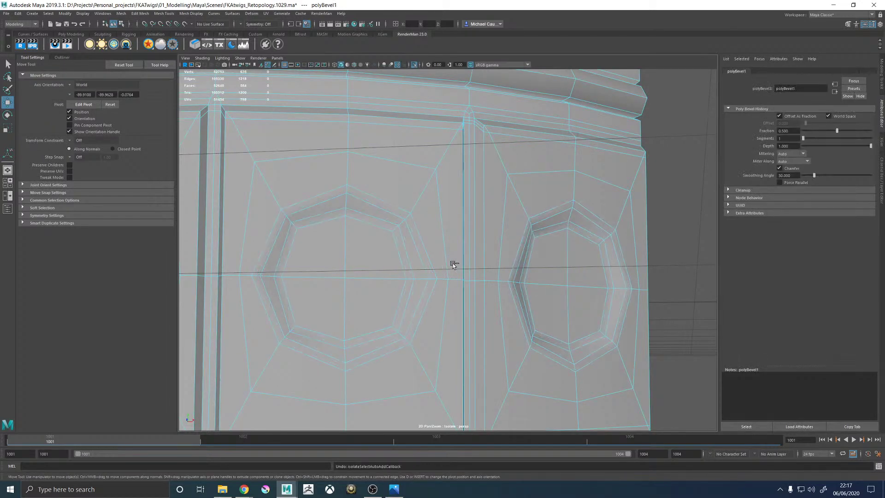
key("ctrl+z")
key("ctrl+z")
Step: Examine the unbevelled gem recesses on the selected band, from the whole shape to a close view
right_click_drag(495, 149, 513, 140)
scroll(571, 173, "down", 5)
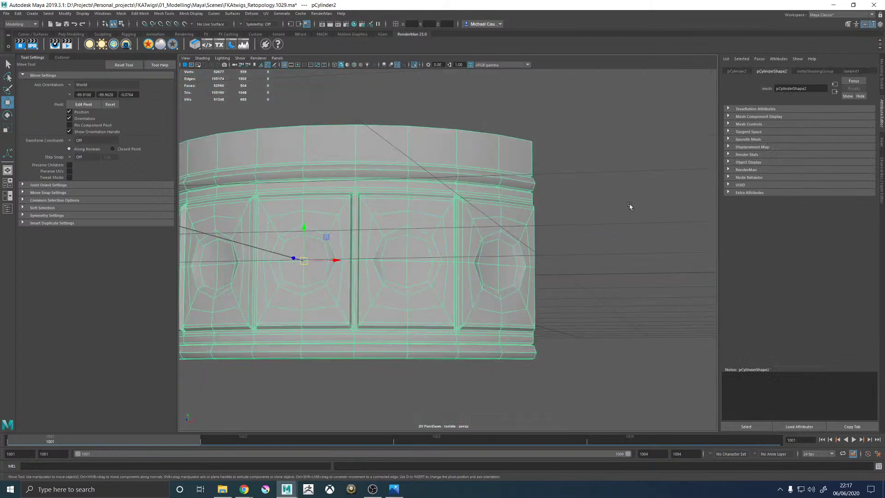
left_click(630, 205)
scroll(532, 254, "down", 6)
left_click_drag(369, 247, 376, 268, "alt")
left_click(386, 229)
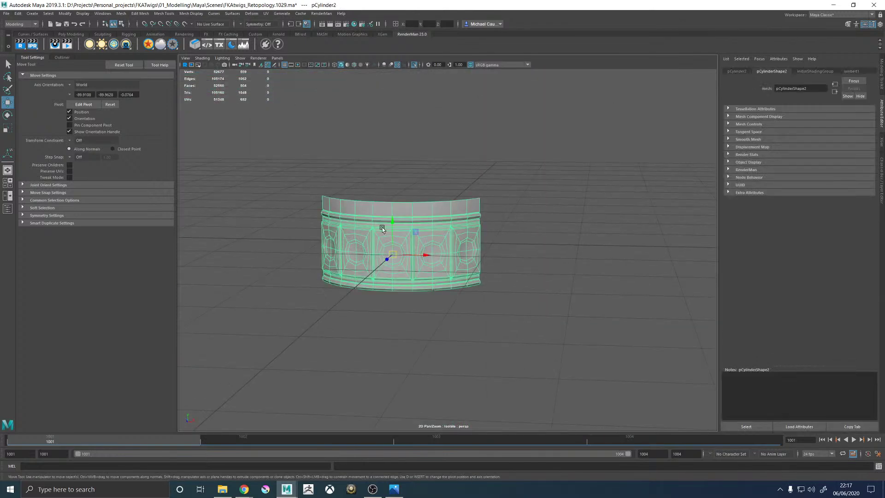
scroll(386, 230, "up", 8)
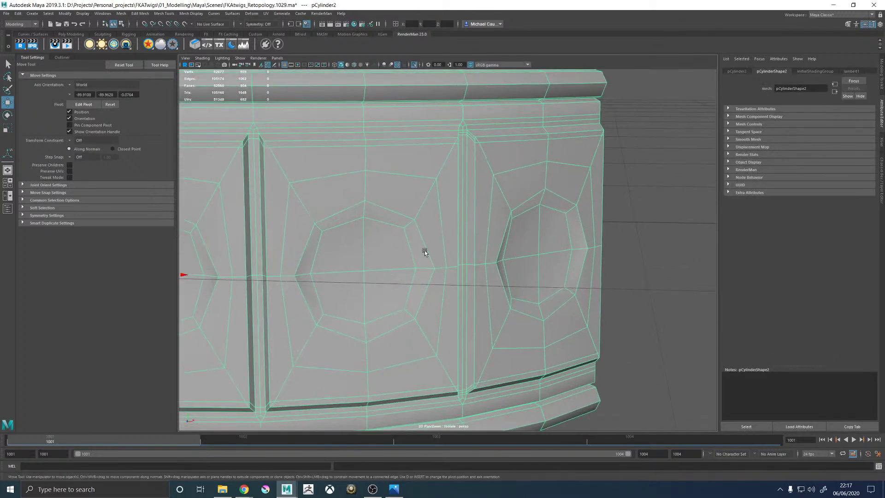
Step: Soften the edges of the whole band mesh
left_click(188, 15)
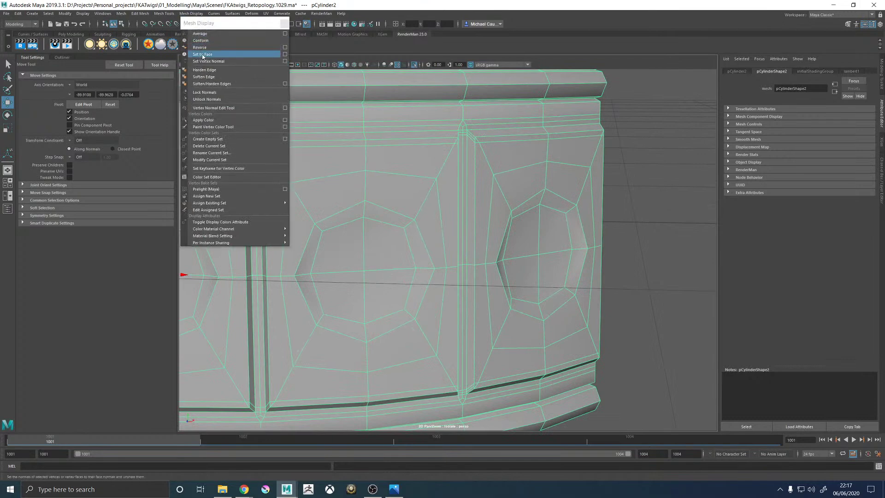
left_click(204, 76)
scroll(371, 176, "up", 4)
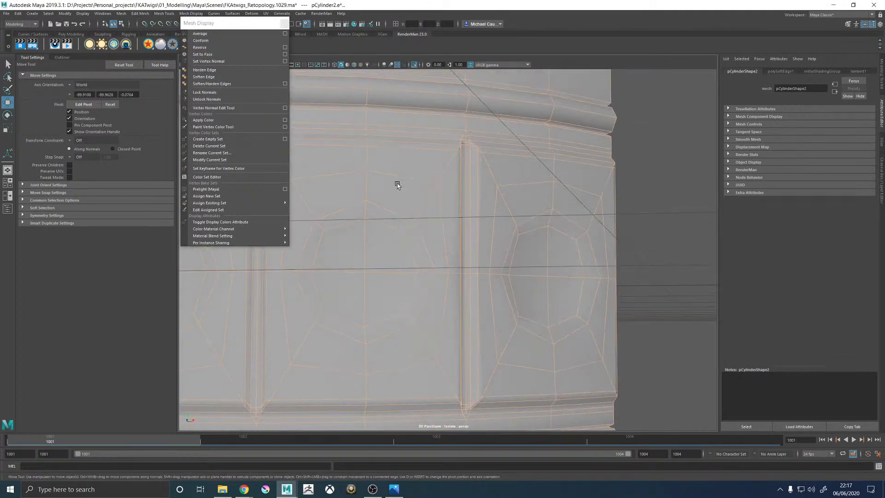
left_click(391, 215)
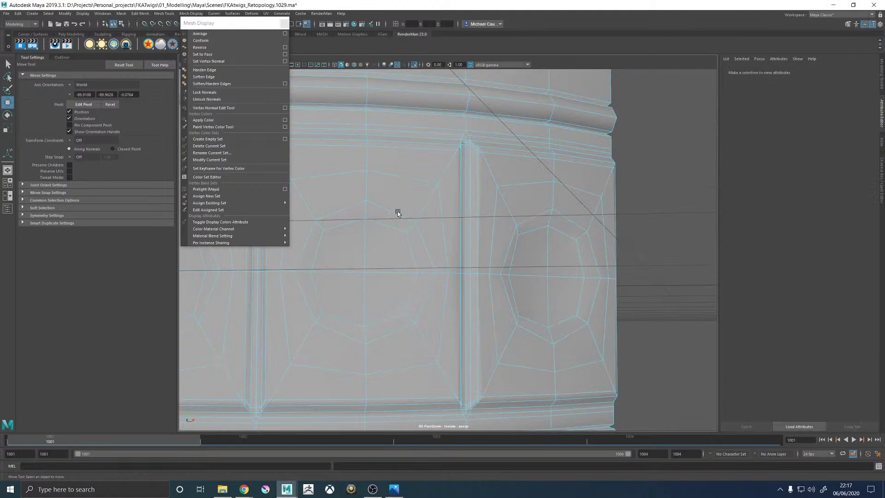
Step: Select the face rings that form the sloped rims of the gem recesses along the band
left_click(397, 213)
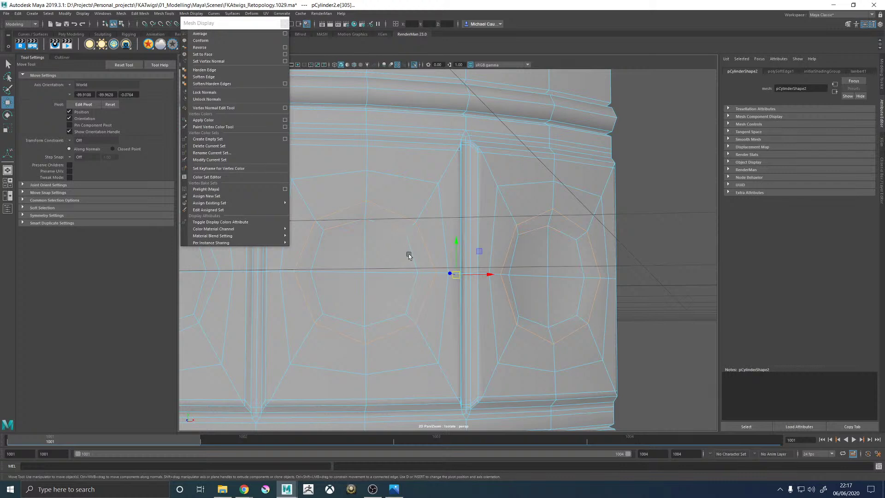
left_click(390, 215)
double_click(416, 245, "shift")
left_click(543, 222, "shift")
double_click(554, 221, "shift")
left_click_drag(555, 221, 615, 219, "alt")
middle_click_drag(425, 216, 471, 215, "alt")
middle_click_drag(376, 223, 454, 201, "alt")
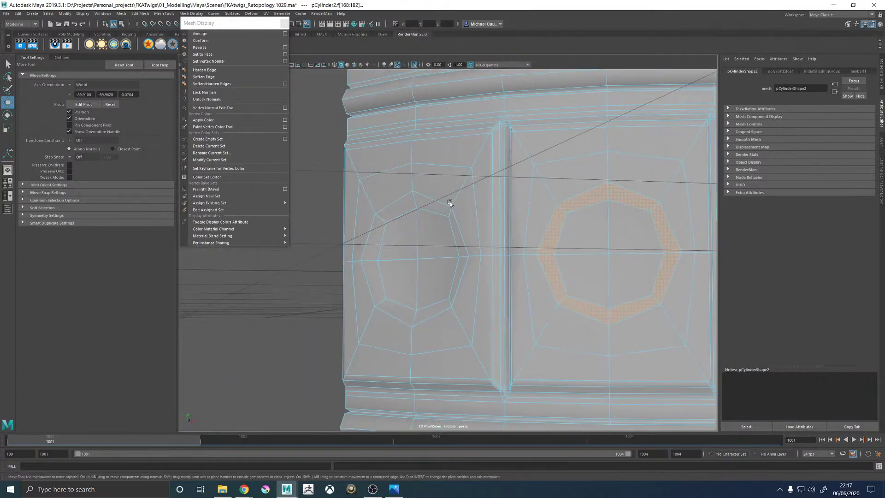
Step: Convert the selected rim faces to edges and harden those edges
right_click(309, 267, "shift")
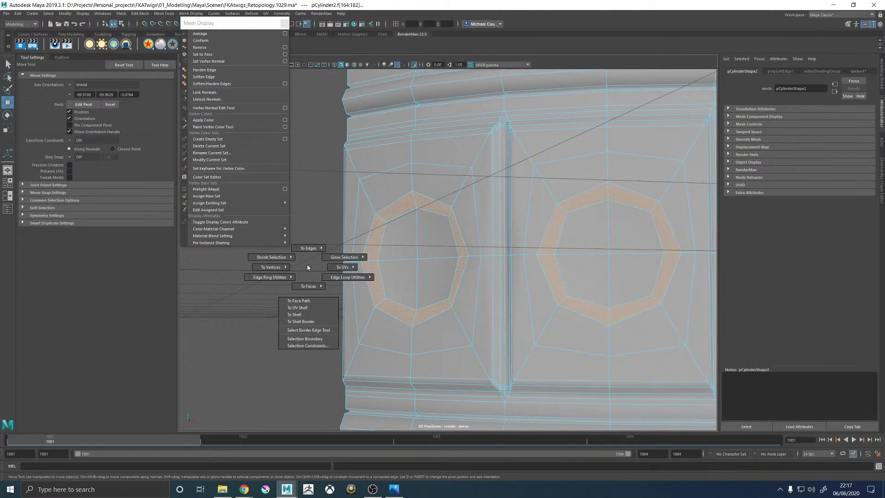
right_click_drag(307, 264, 323, 239, "shift")
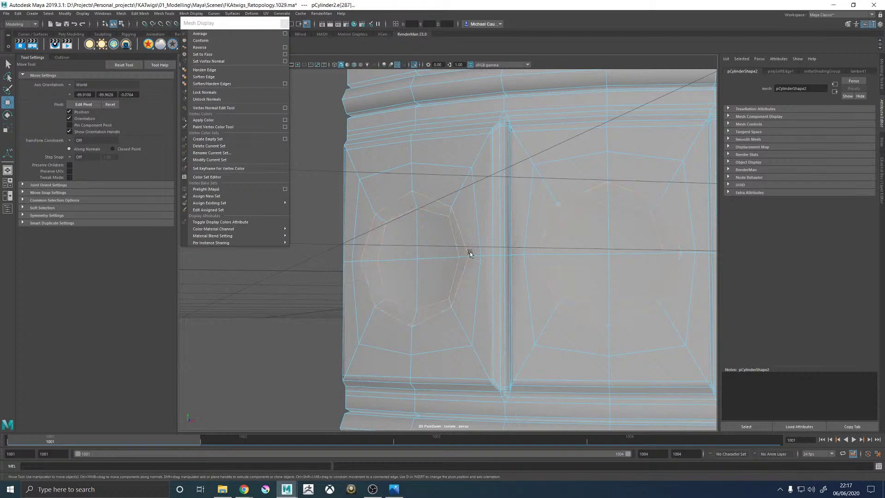
left_click(204, 69)
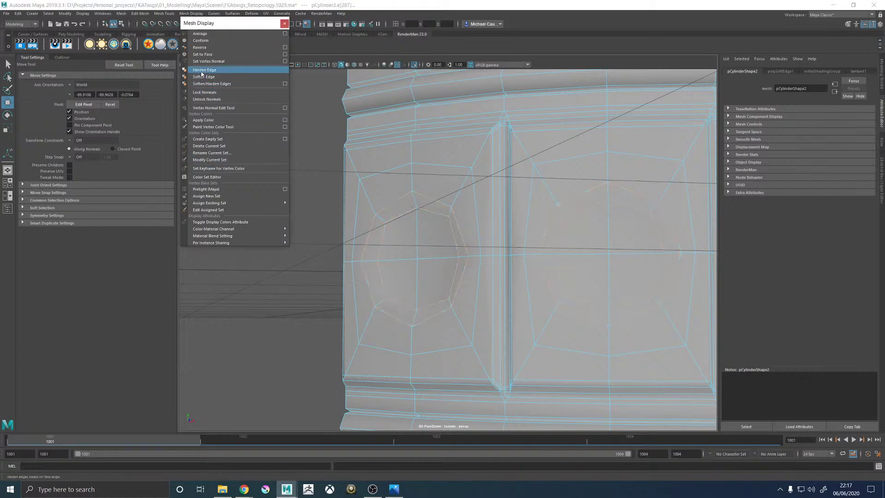
scroll(466, 214, "down", 6)
left_click(342, 283)
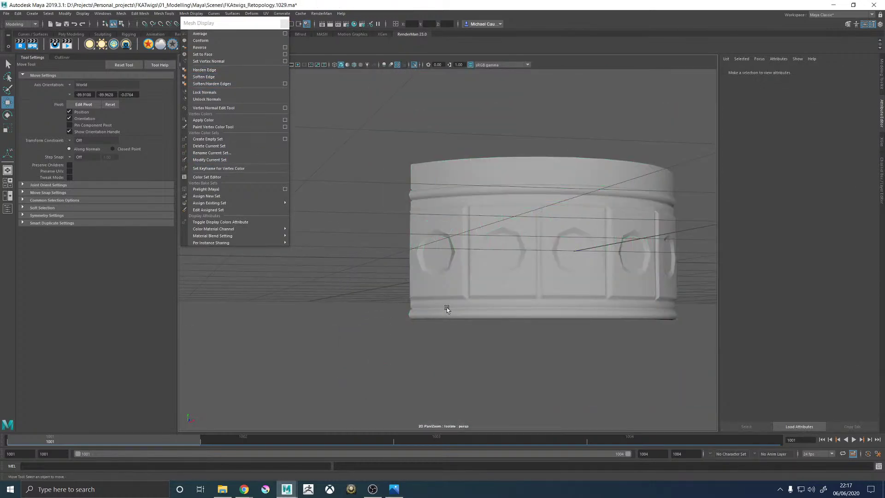
Step: Examine the band with its hardened recess rims from several sides, both with the smoothed preview and without it
left_click_drag(447, 309, 542, 268, "alt")
right_click_drag(543, 268, 555, 254, "alt")
left_click_drag(548, 248, 437, 249, "alt")
left_click(502, 222)
key("3")
left_click(574, 237)
right_click_drag(436, 249, 532, 231, "alt")
left_click(532, 231)
key("1")
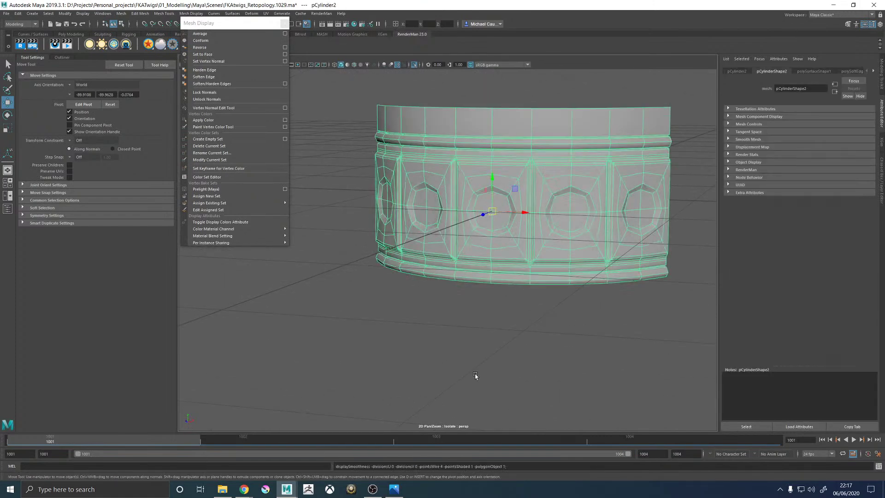
Step: Switch to Photos to check the cuff's gem settings, and compare them with the band's profile from the side and above in Maya
left_click(394, 489)
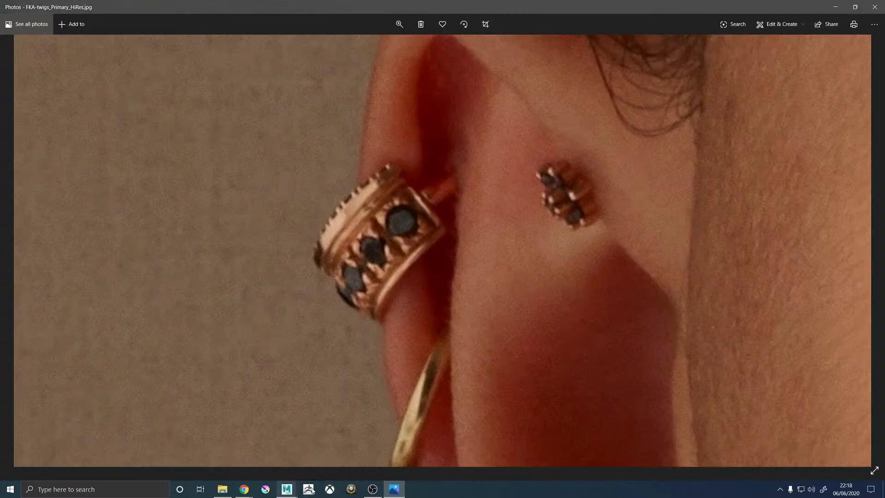
left_click(287, 488)
left_click(342, 456)
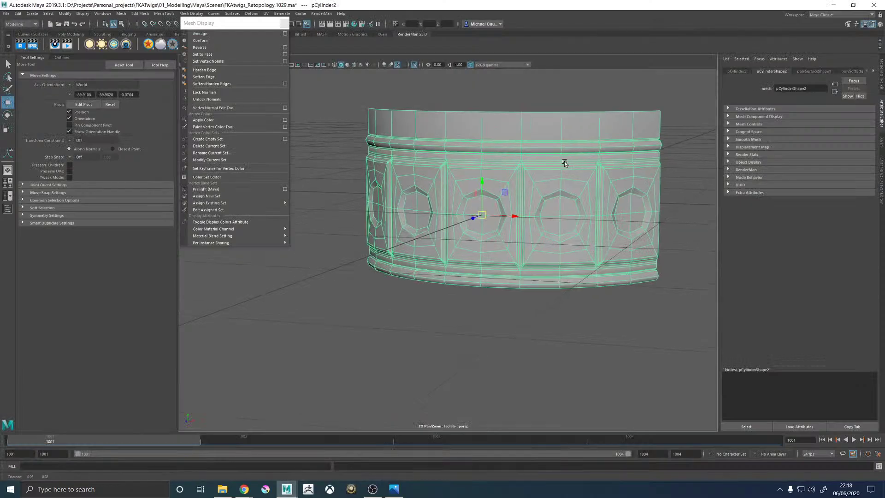
left_click_drag(491, 168, 432, 166, "alt")
scroll(432, 165, "up", 8)
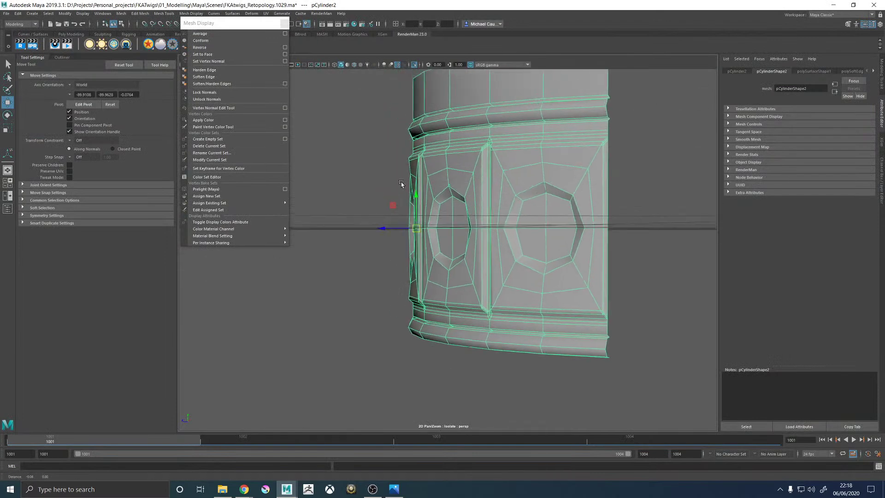
middle_click_drag(436, 183, 435, 221, "alt")
left_click_drag(438, 221, 493, 186, "alt")
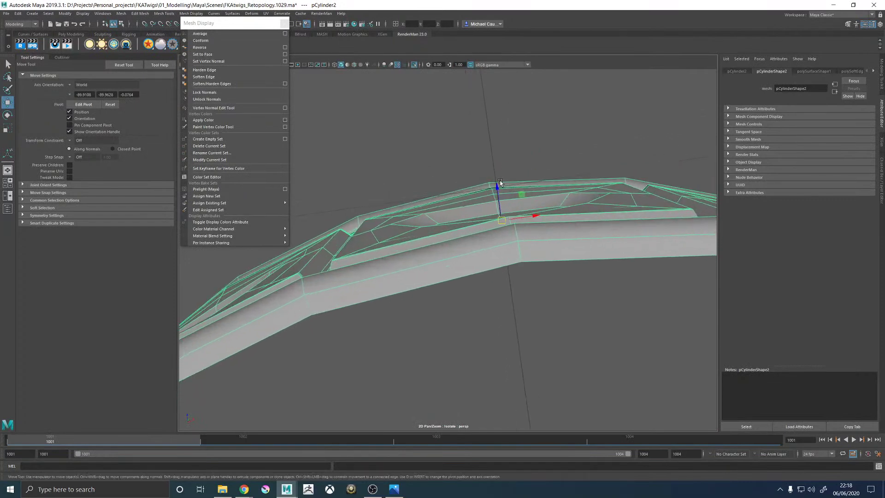
middle_click_drag(491, 187, 481, 219, "alt")
left_click_drag(486, 184, 530, 240, "alt")
Step: Select the edge loops lying between each gem recess and its panel border, and delete them
double_click(452, 216)
middle_click_drag(601, 207, 553, 233, "alt")
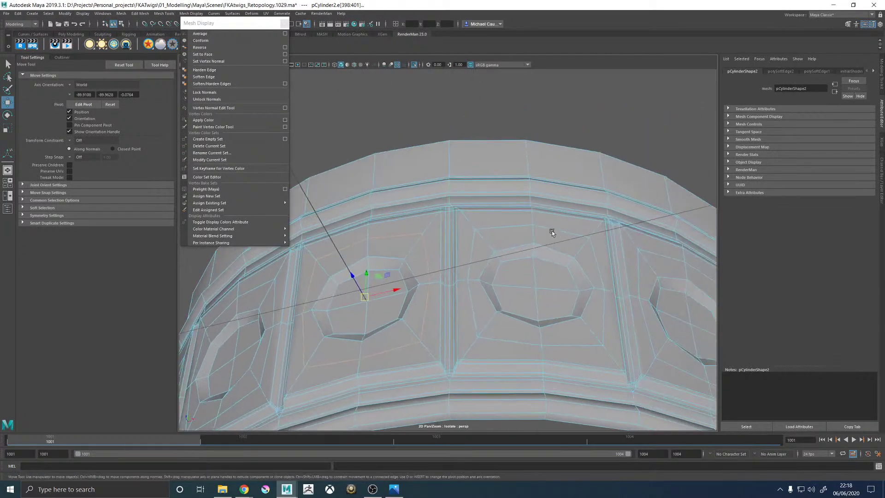
left_click(517, 226, "shift")
left_click_drag(517, 226, 470, 212, "alt")
double_click(528, 244, "shift")
left_click_drag(517, 245, 493, 237, "alt")
middle_click_drag(383, 240, 450, 244, "alt")
left_click_drag(450, 244, 514, 210, "alt")
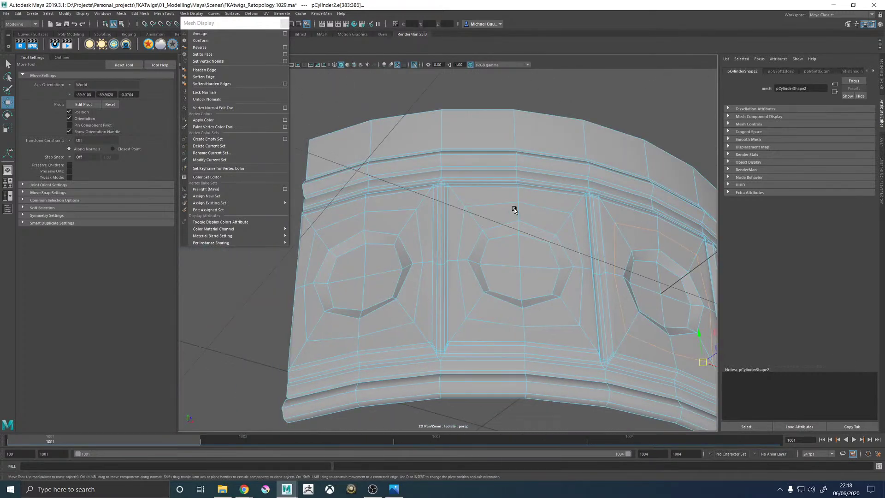
left_click(404, 209)
left_click_drag(405, 209, 595, 229, "alt")
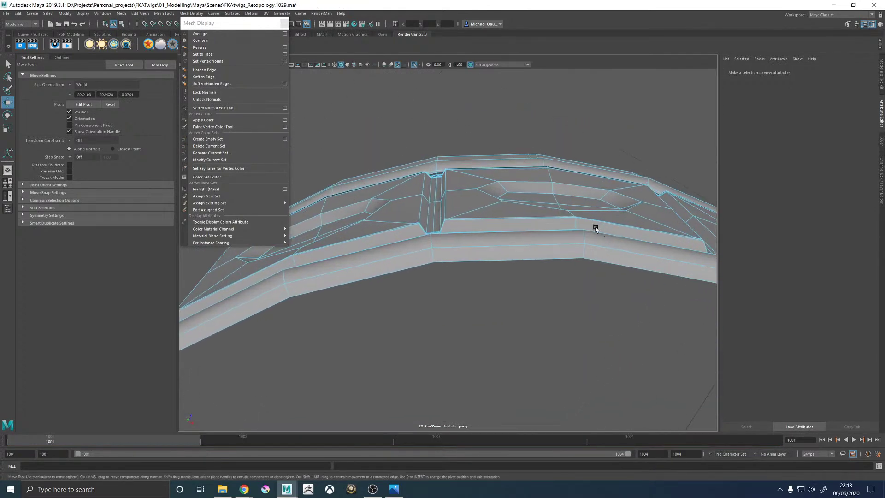
Step: Examine the gem recess rims and the simplified panel topology up close across several panels
left_click(551, 188)
left_click_drag(552, 188, 563, 400, "alt")
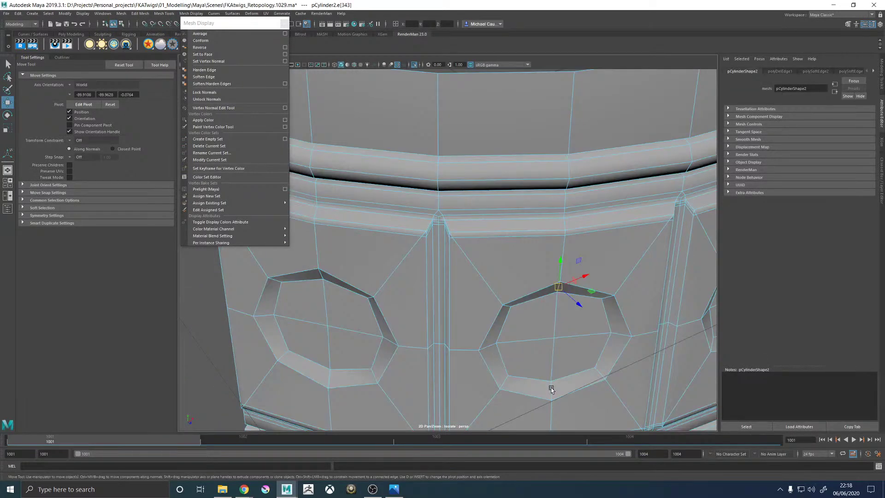
left_click_drag(457, 372, 477, 346, "alt")
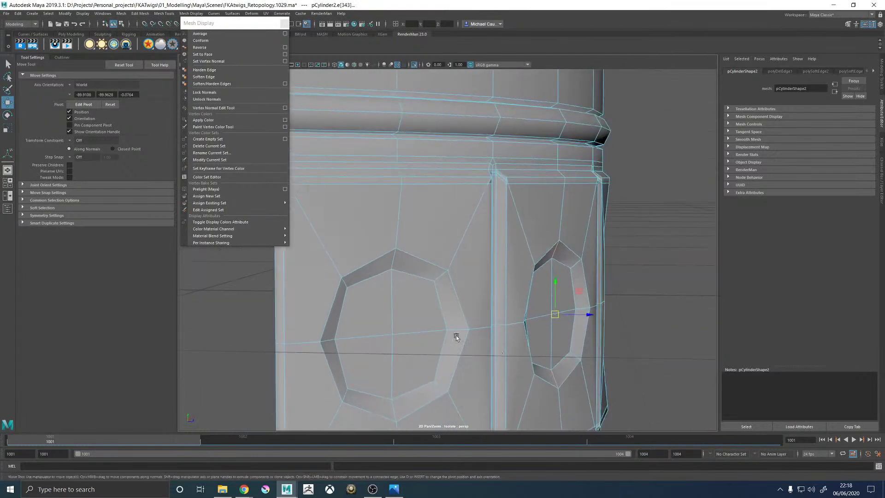
key("Left")
left_click_drag(394, 255, 434, 293, "alt")
left_click_drag(426, 357, 588, 140, "alt")
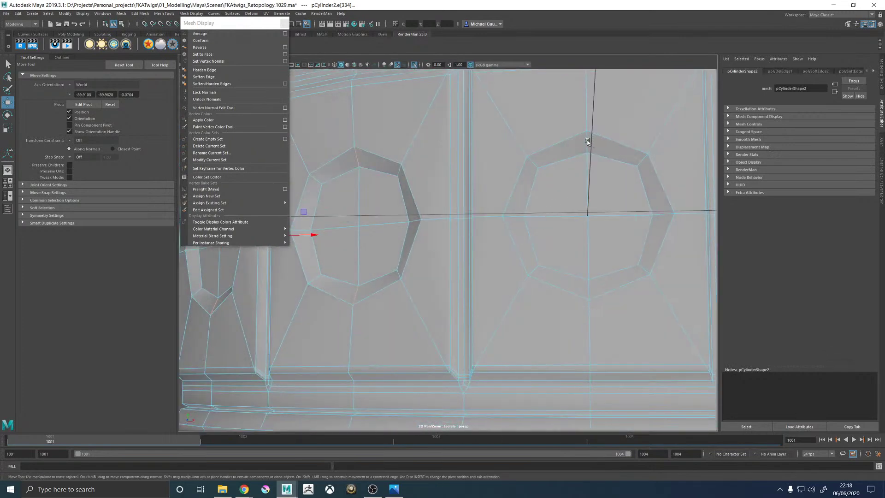
left_click_drag(622, 266, 570, 213, "alt")
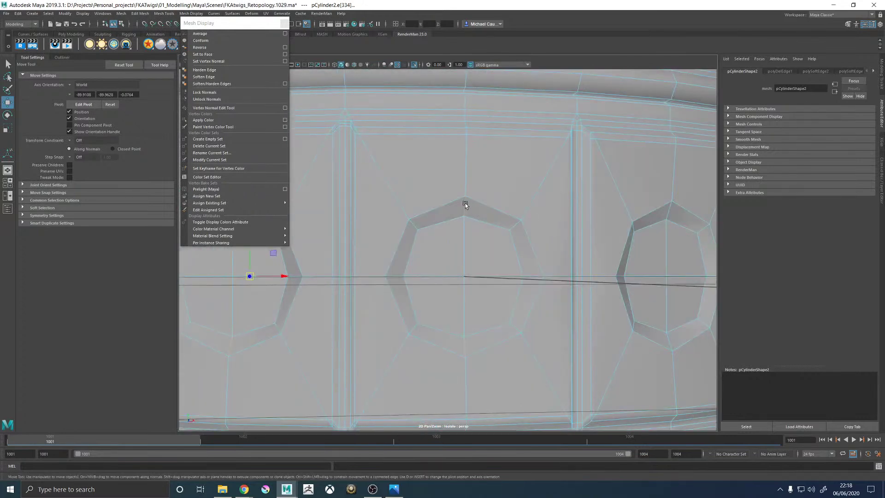
left_click_drag(463, 344, 493, 265, "alt")
Step: Return to object mode and compare the whole band with its smoothed preview
scroll(511, 230, "down", 5)
key("F8")
left_click(540, 150)
left_click_drag(496, 179, 474, 227, "alt")
right_click_drag(475, 227, 599, 364, "alt")
left_click(460, 245)
key("1")
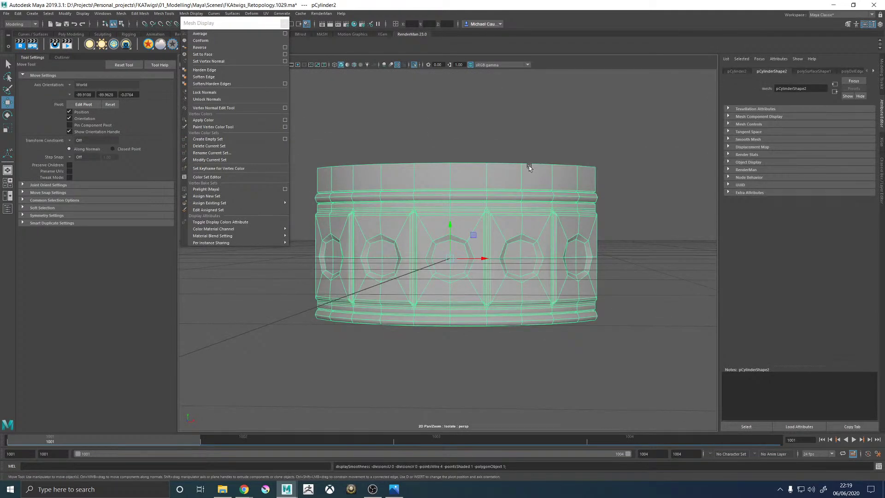
Step: Try to cut an edge across the central panel above its gem recess with Multi-Cut
left_click_drag(490, 153, 480, 240, "alt")
left_click(476, 122)
scroll(476, 123, "down", 5)
left_click(479, 239)
left_click(590, 224)
scroll(591, 224, "up", 8)
left_click(510, 217)
right_click_drag(510, 216, 371, 223, "shift")
left_click(491, 222, "ctrl")
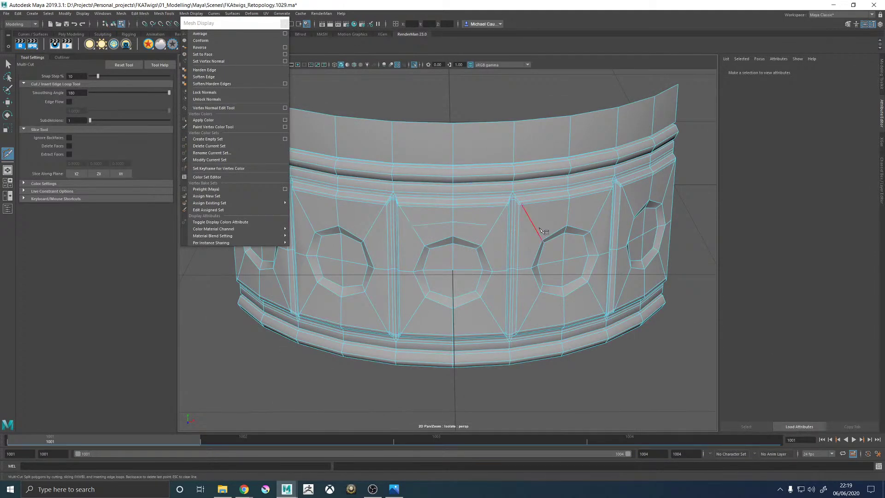
left_click_drag(540, 230, 507, 213, "alt")
scroll(544, 228, "up", 5)
left_click_drag(584, 242, 570, 231, "alt")
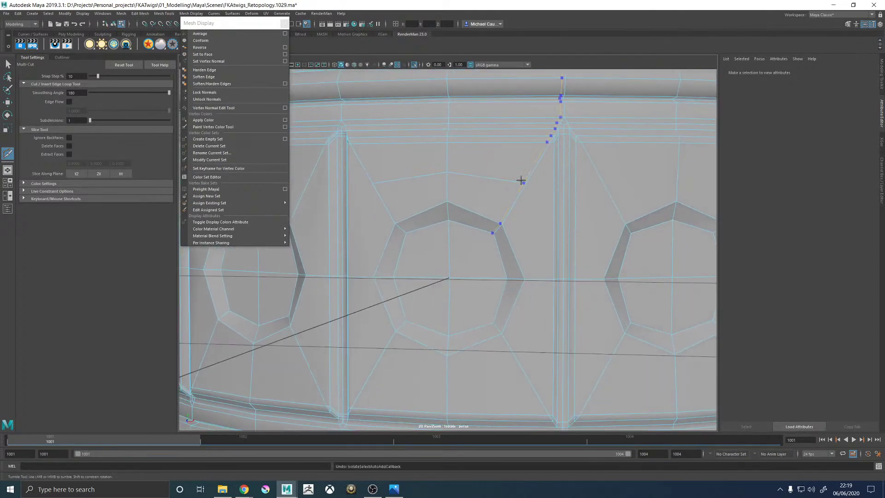
key("ctrl+z")
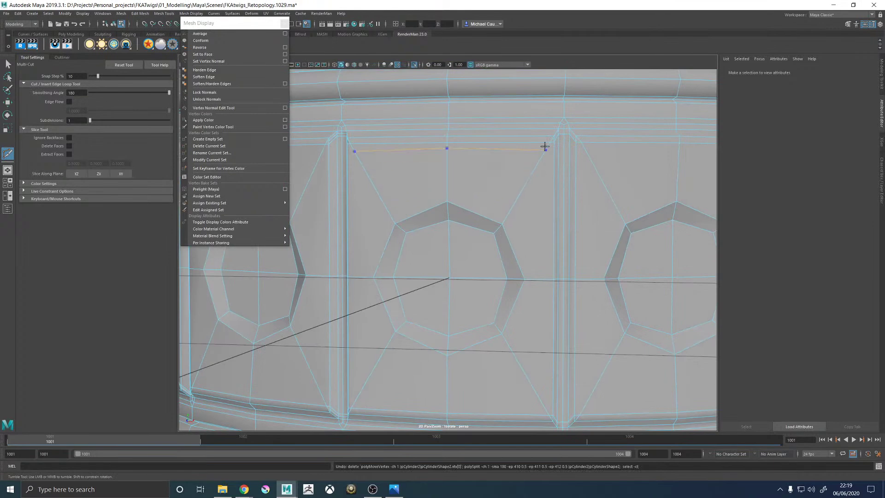
Step: Cut supporting edges across the central panel above and below its gem recess
middle_click_drag(557, 144, 492, 201, "alt")
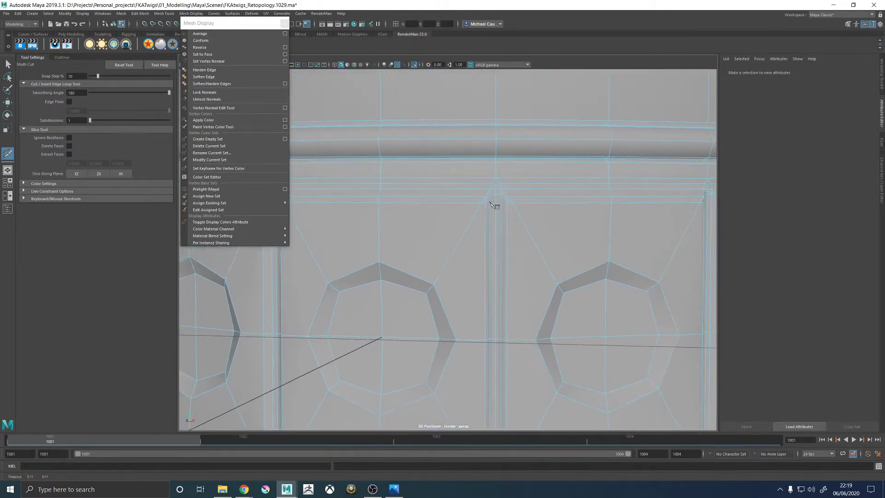
right_click_drag(494, 194, 503, 219, "alt")
middle_click_drag(431, 213, 641, 215, "alt")
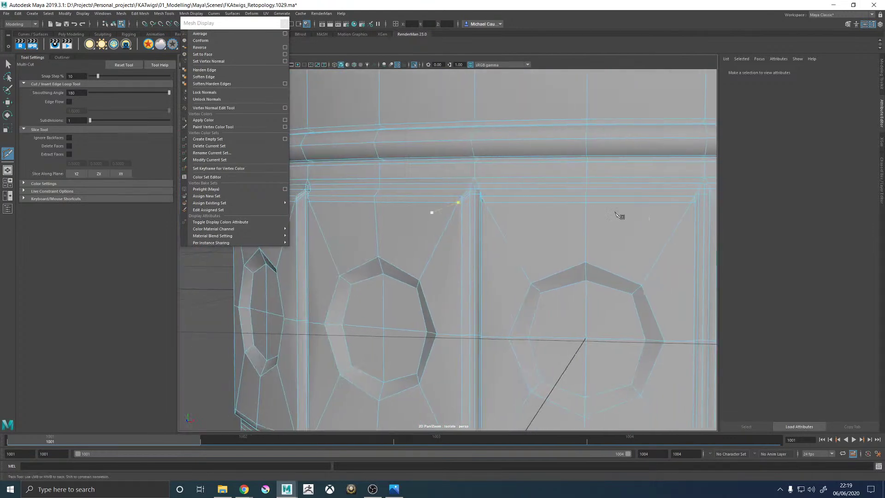
scroll(530, 213, "up", 10)
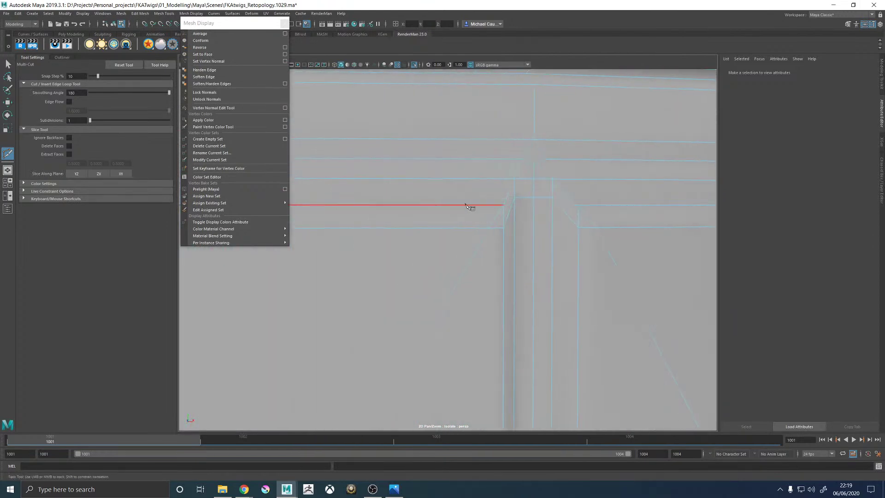
right_click_drag(588, 230, 512, 270, "alt")
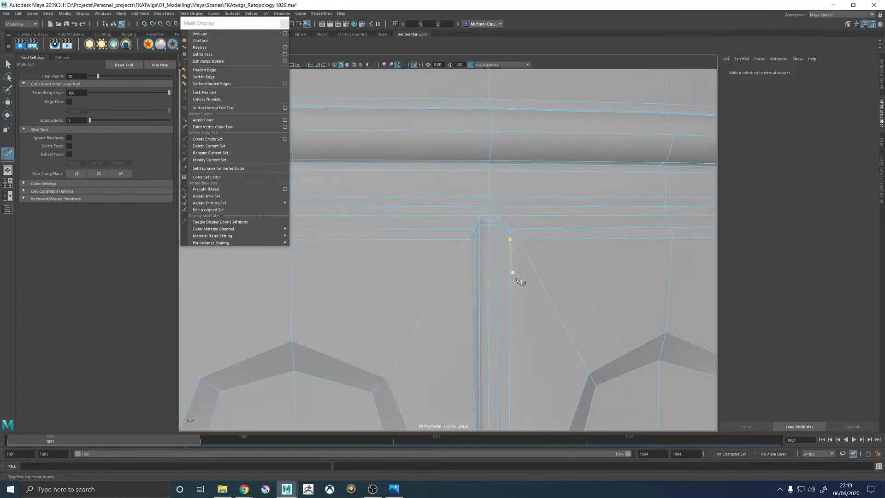
middle_click_drag(562, 302, 535, 222, "alt")
right_click_drag(615, 249, 424, 253, "alt")
left_click_drag(443, 253, 408, 250, "alt")
right_click_drag(408, 250, 543, 282, "alt")
right_click_drag(585, 261, 516, 271, "alt")
middle_click_drag(480, 269, 471, 211, "alt")
left_click_drag(421, 228, 443, 223, "alt")
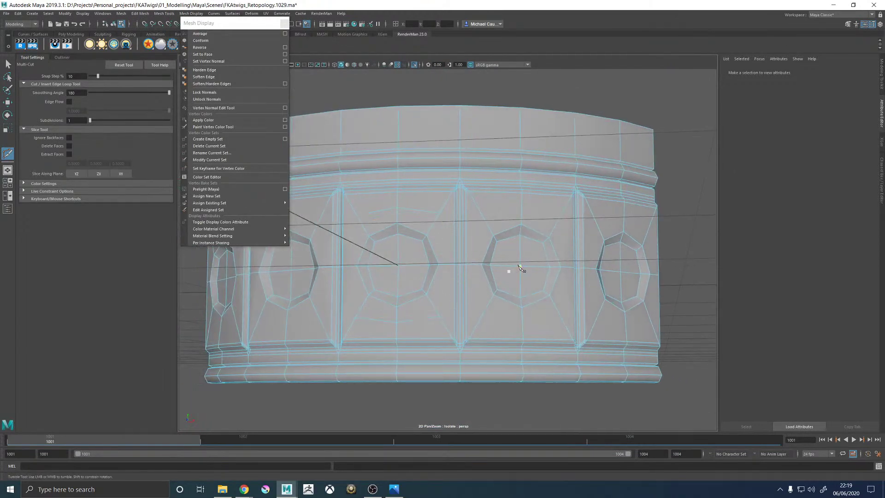
Step: Compare the central panel's new supporting edges with the smoothed preview
key("3")
right_click_drag(576, 260, 511, 258, "alt")
mouse_move(368, 253)
left_mouse_down("alt")
mouse_move(378, 268)
mouse_move(361, 252)
left_mouse_up("alt")
right_click_drag(362, 252, 548, 295, "alt")
key("1")
Step: Examine the rim of the recess beside the central panel, and check both panels in the smoothed preview
left_click(524, 323)
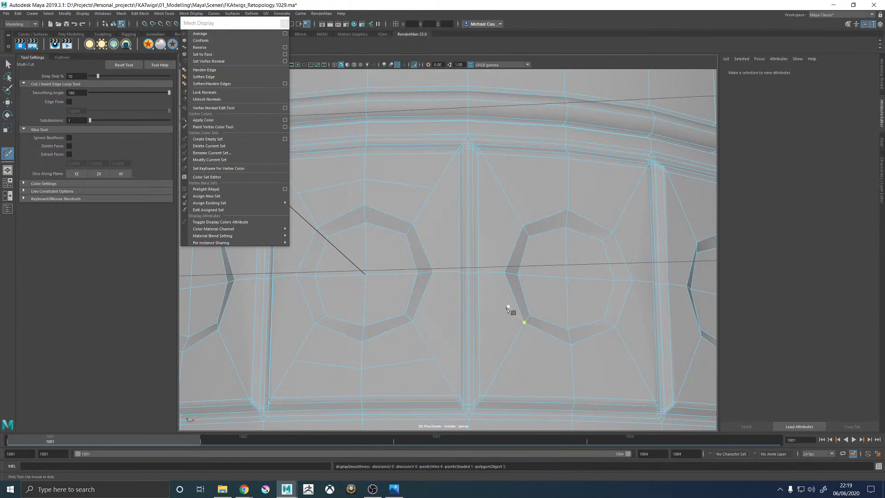
left_click(434, 359)
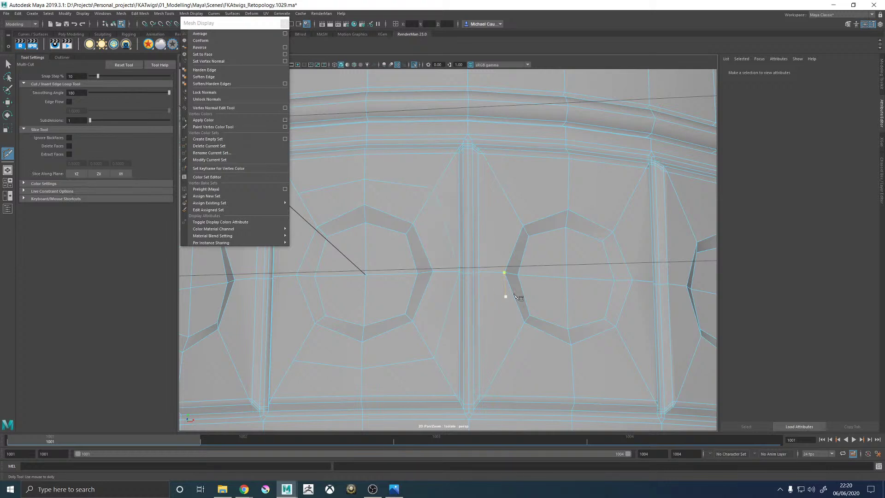
scroll(438, 271, "down", 4)
key("3")
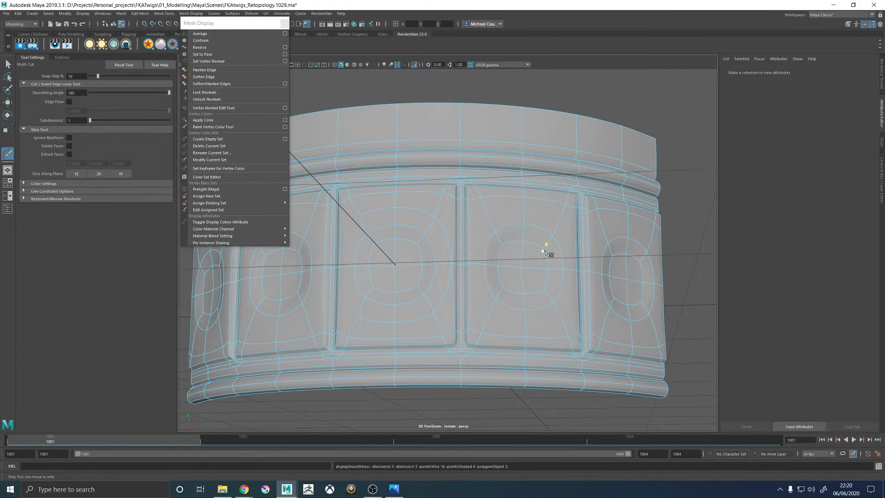
right_click_drag(543, 252, 369, 230, "alt")
left_click_drag(369, 231, 363, 269, "alt")
key("1")
Step: Leave Multi-Cut for the Move tool, return to object mode and select the whole band
key("w")
right_click_drag(422, 251, 494, 154)
left_click(494, 154)
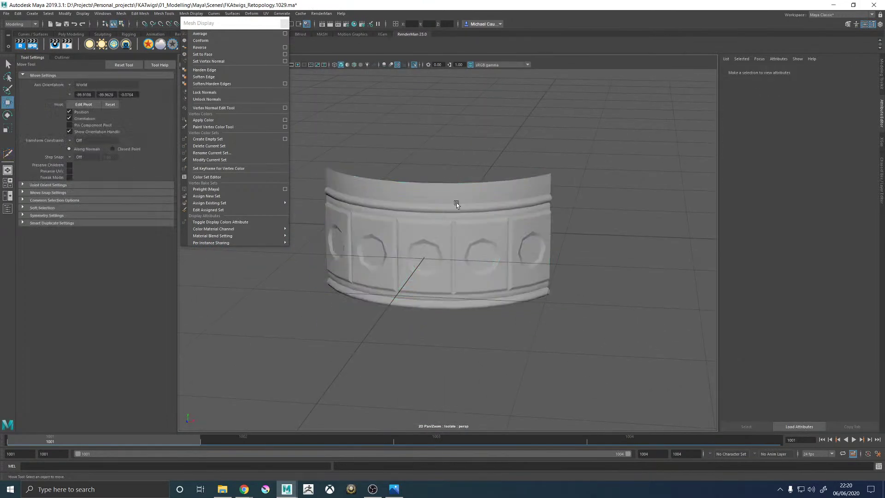
right_click_drag(456, 203, 434, 238, "alt")
mouse_move(434, 237)
left_mouse_down("alt")
mouse_move(466, 231)
mouse_move(444, 233)
left_mouse_up("alt")
left_click(443, 233)
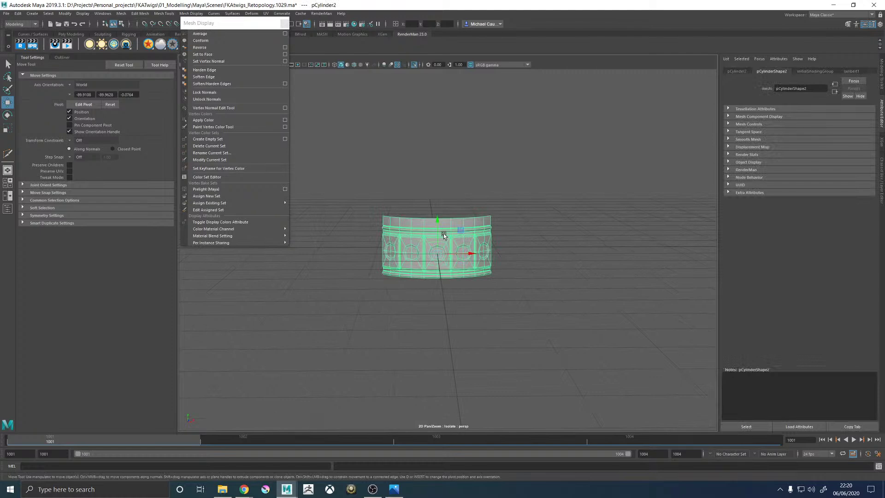
Step: Check the whole band from several angles, delete it from the scene and close the detached Mesh Display menu
scroll(533, 242, "up", 5)
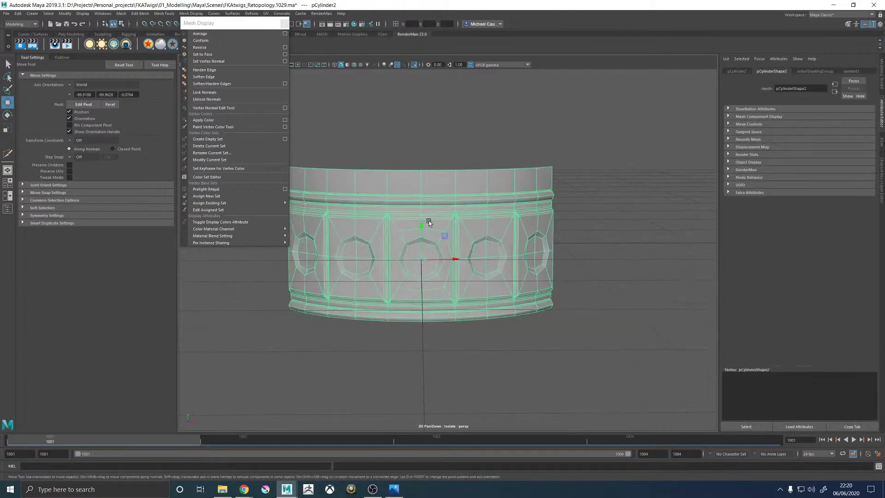
left_click_drag(438, 247, 458, 229, "alt")
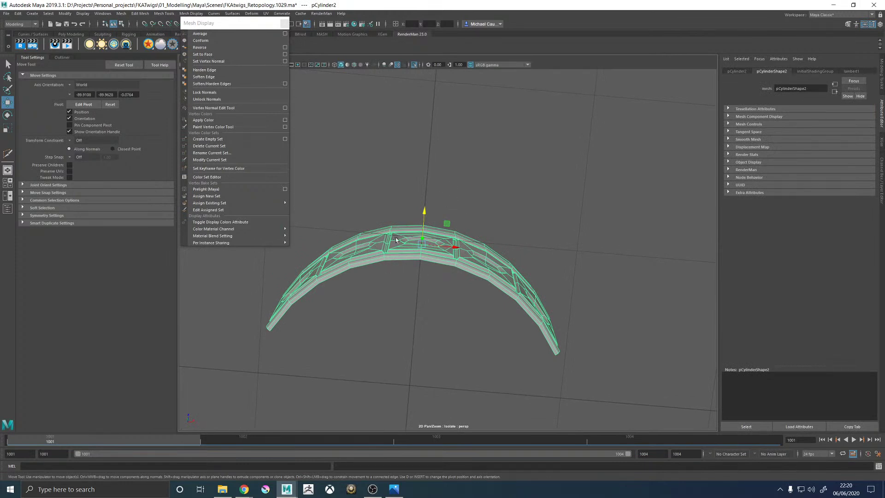
left_click_drag(524, 296, 493, 266, "alt")
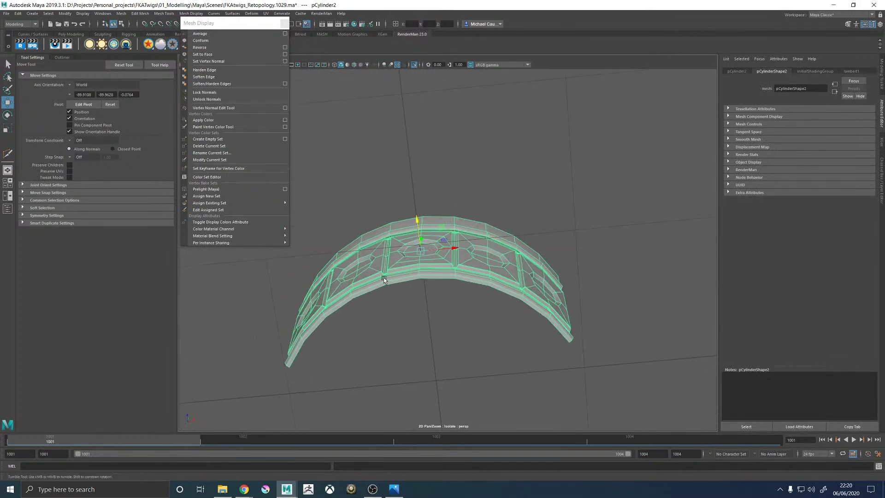
left_click_drag(384, 279, 387, 230, "alt")
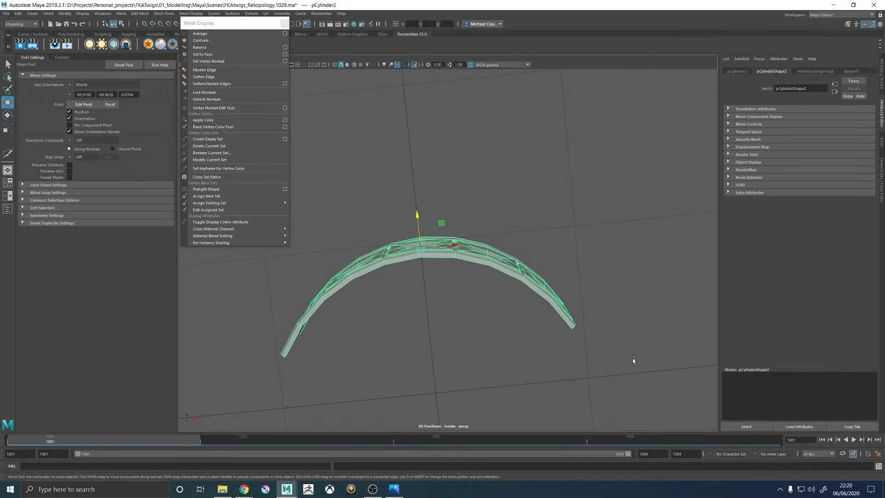
left_click_drag(470, 286, 487, 300, "alt")
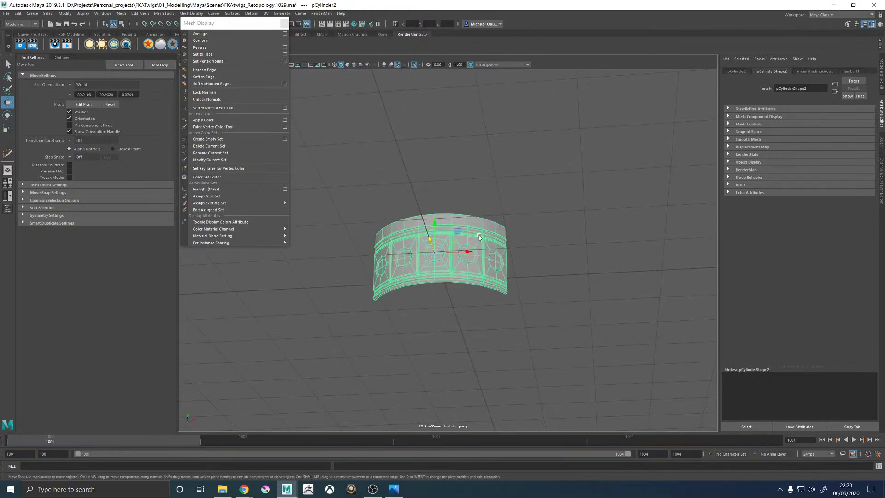
key("Delete")
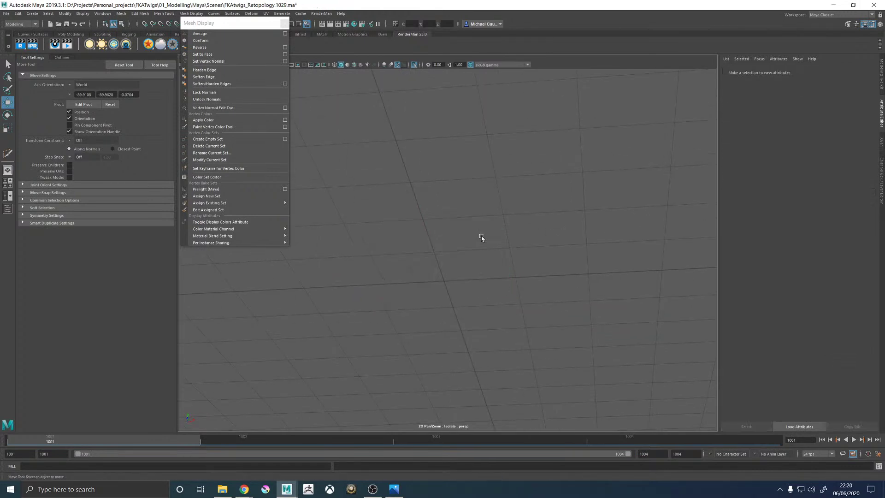
left_click(284, 23)
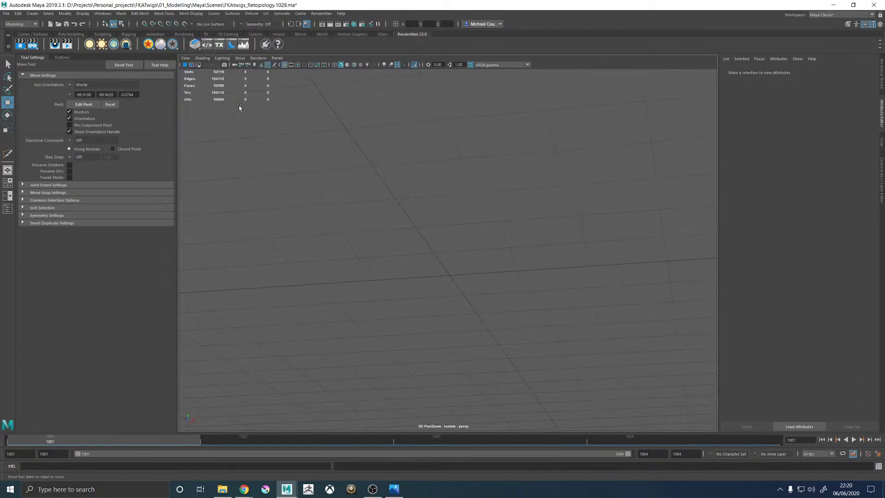
Step: Study the gold hoop with its gem drop in the reference photo and create a polygon torus in Maya
left_click(395, 490)
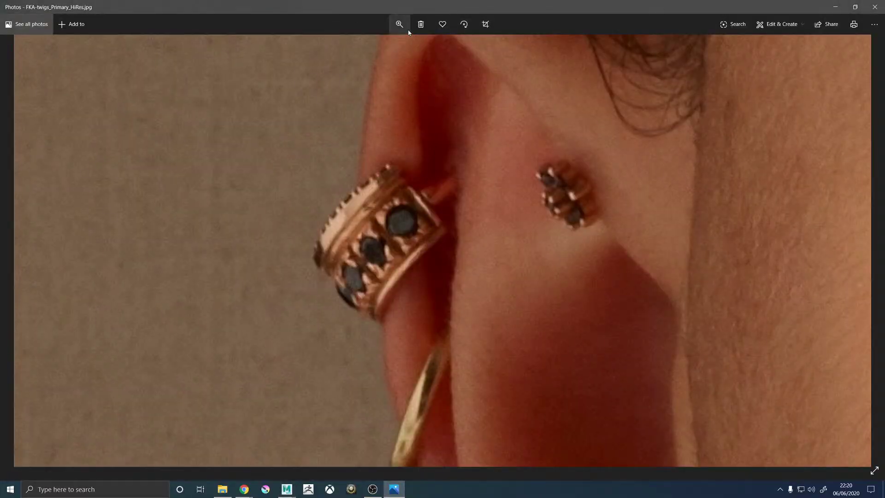
scroll(450, 95, "down", 5)
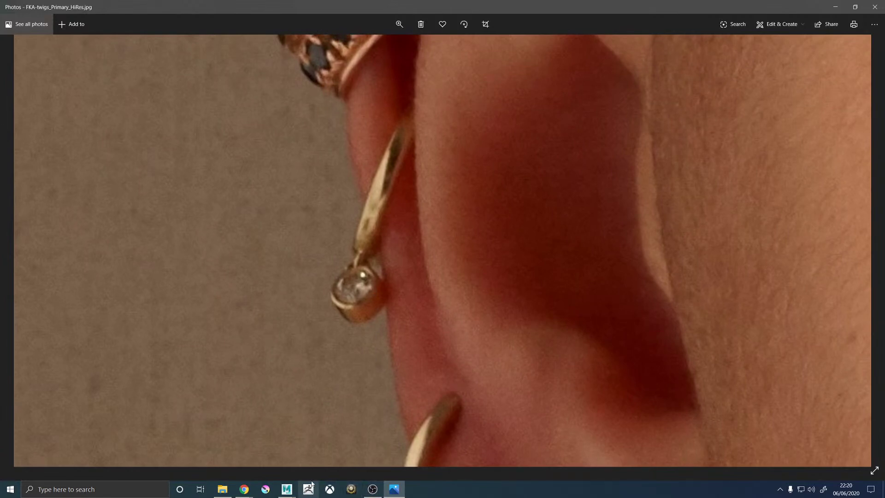
left_click(286, 489)
left_click(329, 432)
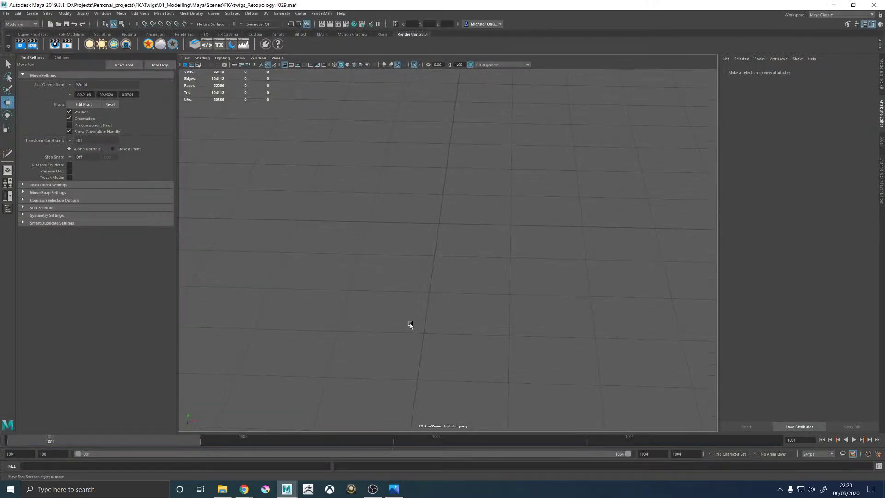
right_click(427, 213, "shift")
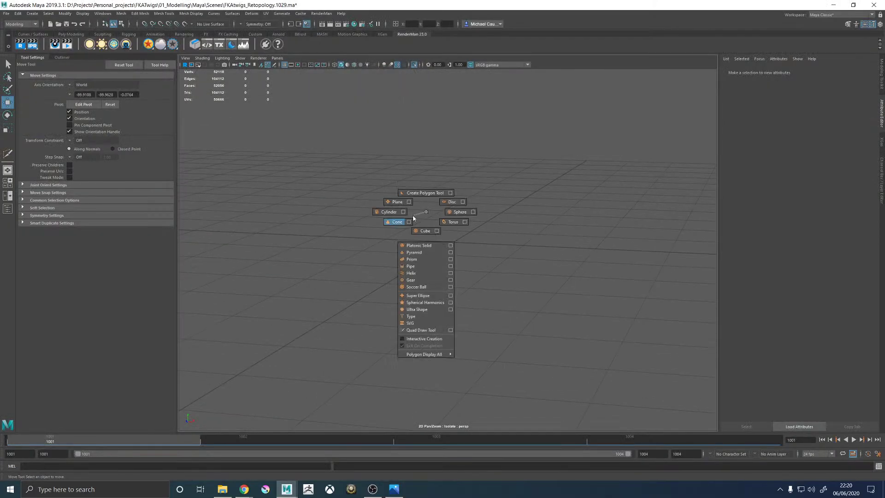
right_click_drag(415, 206, 460, 224, "shift")
left_click_drag(484, 232, 433, 264, "alt")
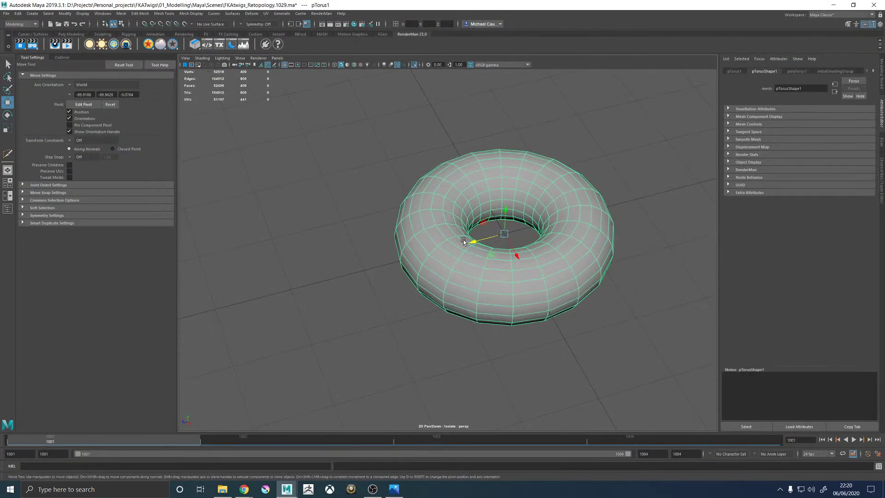
Step: Rotate the torus with snapping so that the ring stands upright on the grid
key("e")
left_click_drag(480, 247, 503, 238, "alt")
key("d")
left_click_drag(514, 249, 515, 230)
key("d")
key("d")
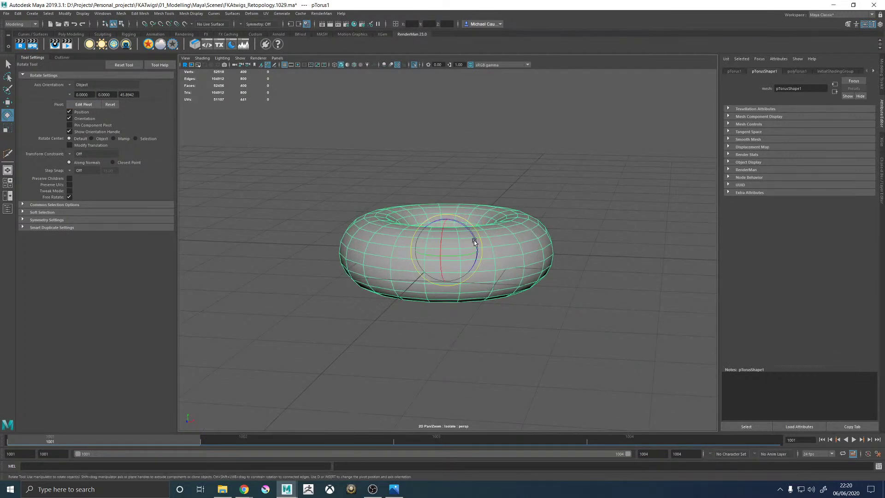
key("j")
left_click_drag(468, 223, 290, 220)
left_click_drag(559, 243, 510, 237, "alt")
Step: Keep the torus radius at 1 and reduce its section radius to 0.09
left_click(795, 72)
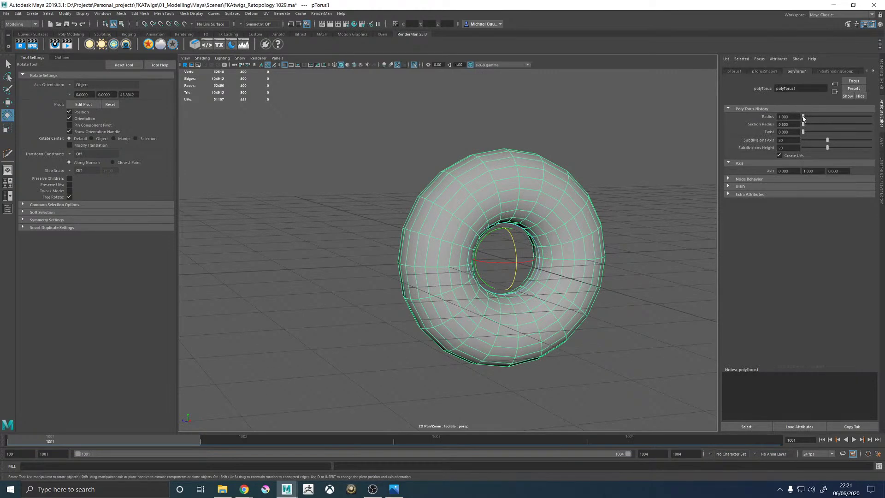
left_click_drag(803, 118, 805, 117)
key("ctrl+z")
key("ctrl+z")
left_click_drag(803, 124, 786, 128)
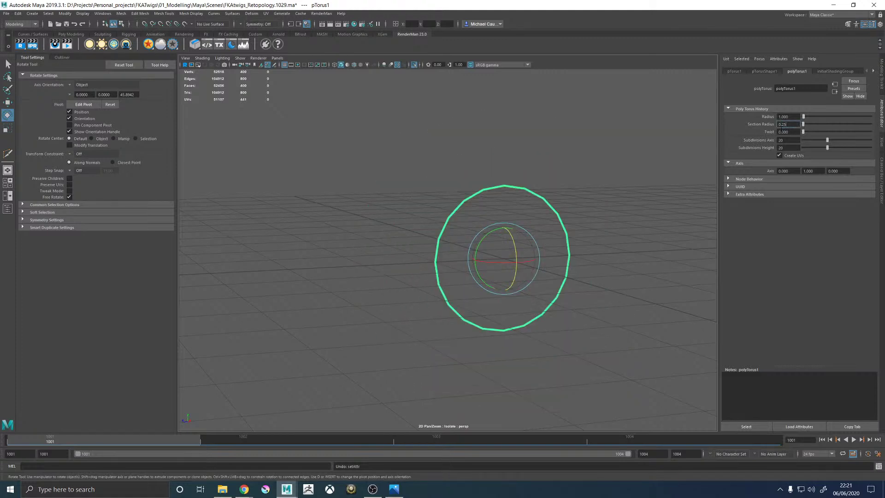
type("0.25")
key("Return")
left_click_drag(786, 125, 780, 125, "ctrl")
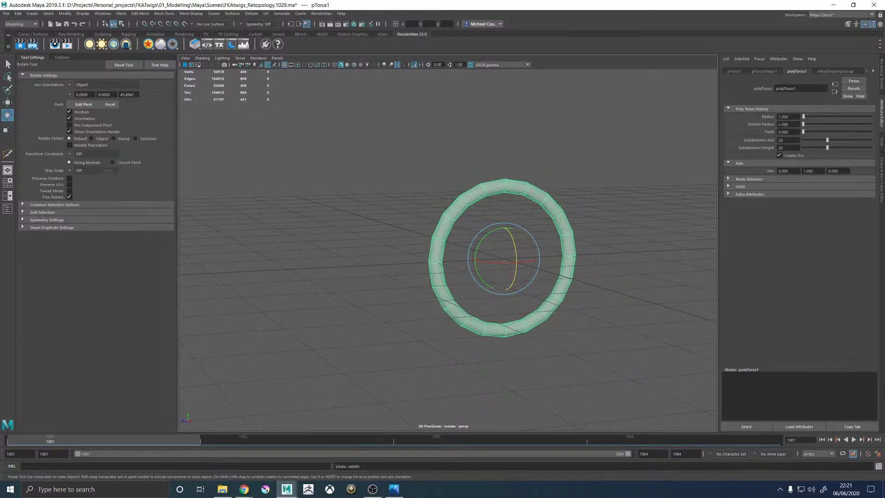
Step: Compare with the reference hoop, and set the torus's section radius to 0.11, axis subdivisions to 27 and height subdivisions to 8
left_click(394, 489)
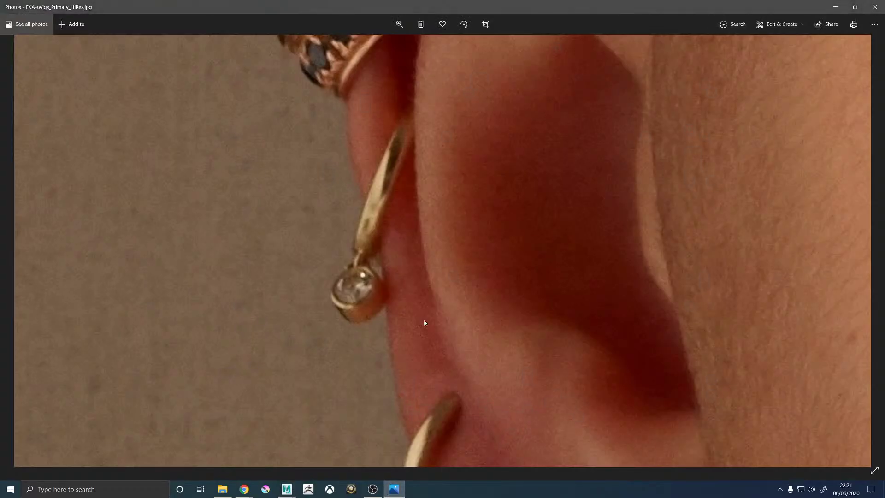
left_click(287, 488)
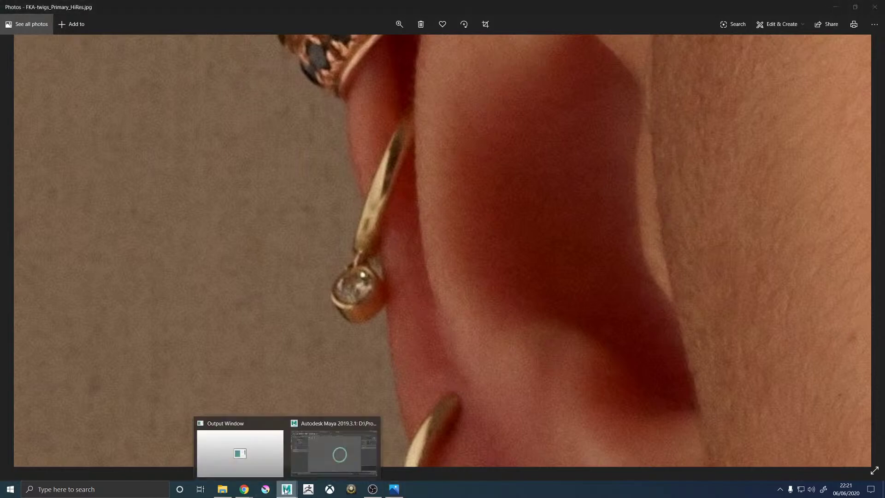
left_click(338, 448)
left_click_drag(409, 313, 466, 302)
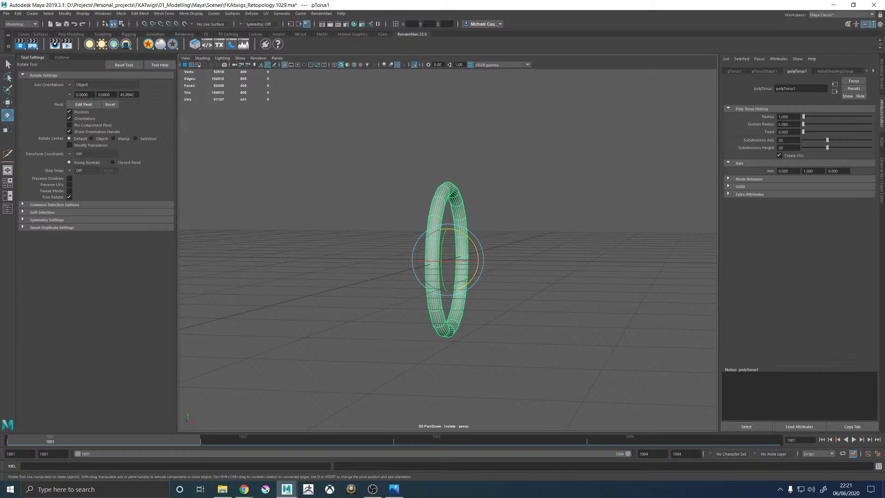
left_click_drag(780, 124, 833, 117, "ctrl")
left_click_drag(773, 151, 352, 201, "ctrl")
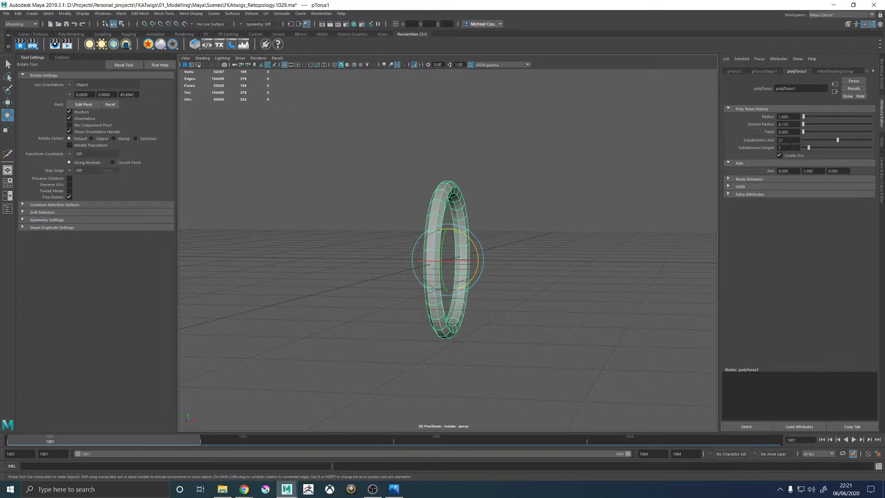
left_click_drag(798, 146, 809, 146, "ctrl")
left_click_drag(485, 178, 580, 180, "alt")
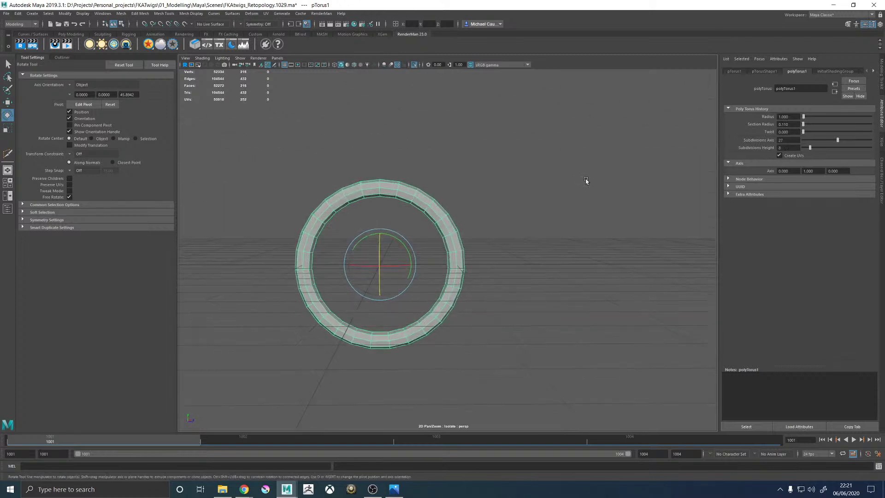
Step: Increase the torus's axis subdivisions further and inspect the ring's roundness up close without smoothing
mouse_move(773, 139)
left_mouse_down("ctrl")
mouse_move(758, 140)
mouse_move(782, 140)
left_mouse_up("ctrl")
left_click_drag(558, 199, 410, 197, "alt")
left_click(524, 138)
right_click_drag(506, 145, 439, 238, "alt")
left_click(472, 216)
left_click(506, 181)
left_click(475, 221)
left_click(506, 176)
right_click_drag(506, 177, 434, 214, "alt")
mouse_move(435, 213)
left_mouse_down("alt")
mouse_move(494, 209)
mouse_move(431, 215)
left_mouse_up("alt")
key("f")
left_click(424, 203)
key("1")
Step: Review the gold hoop's shape in the reference photo and return to the ring in Maya
left_click(394, 488)
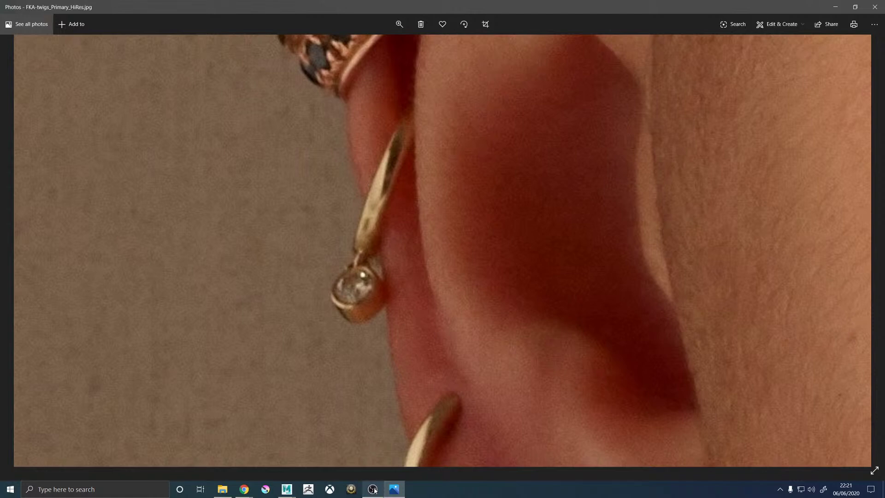
left_click(308, 489)
left_click(286, 488)
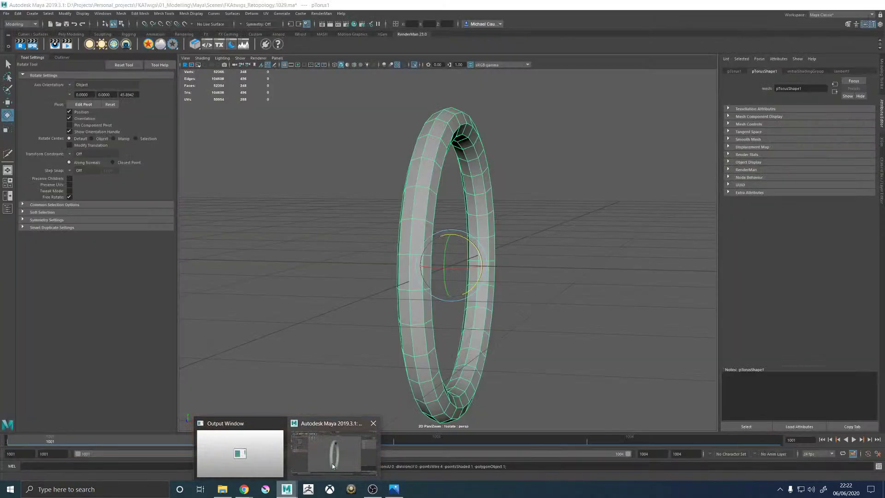
left_click(332, 463)
Step: Select the ring's outermost edge loop and scale it with soft selection to reshape the band's profile
left_click_drag(341, 253, 415, 197, "alt")
left_click_drag(380, 240, 404, 223, "alt")
right_click_drag(415, 186, 416, 167)
double_click(416, 194)
key("w")
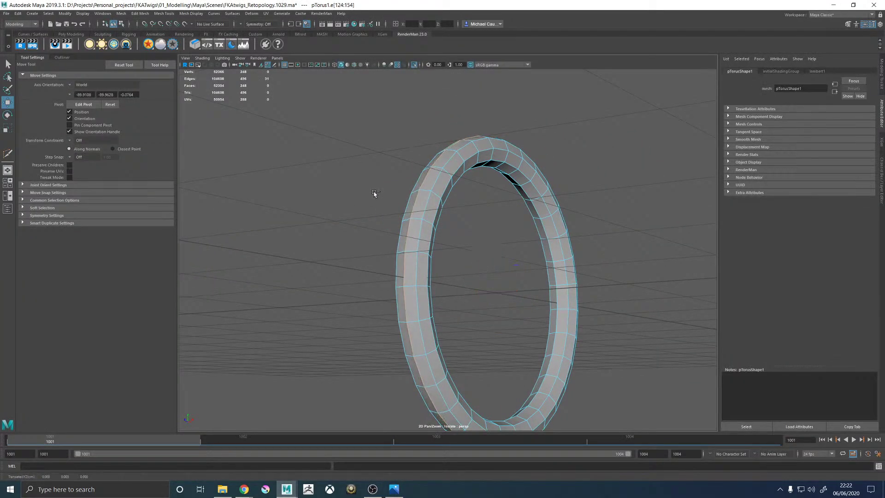
left_click_drag(375, 193, 484, 207, "alt")
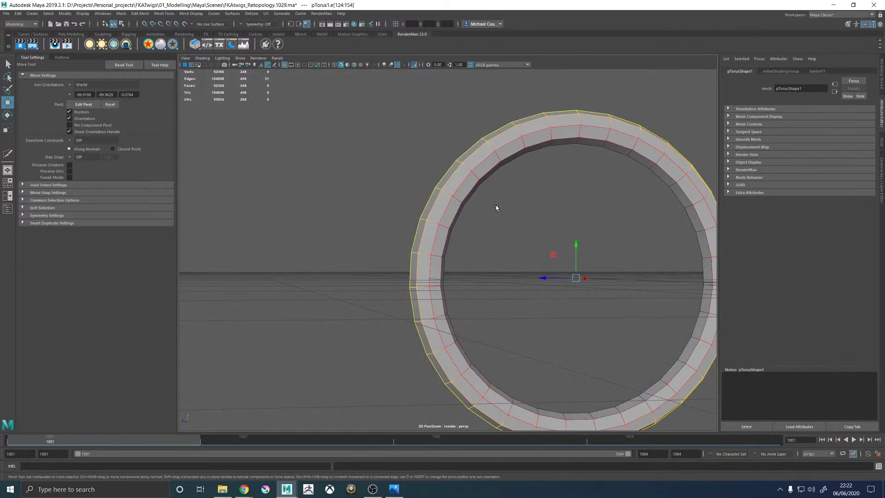
key("r")
left_click_drag(553, 254, 446, 221)
right_click_drag(501, 150, 502, 152)
left_click_drag(524, 236, 469, 205, "alt")
left_click(421, 190)
right_click_drag(421, 193, 357, 280, "alt")
Step: Check the reshaped ring in the smoothed preview and return to the unsmoothed mesh
left_click(451, 223)
key("3")
left_click(408, 212)
mouse_move(357, 280)
left_mouse_down("alt")
mouse_move(438, 239)
mouse_move(447, 214)
mouse_move(397, 220)
mouse_move(365, 266)
left_mouse_up("alt")
right_click_drag(365, 266, 669, 345, "alt")
left_click(461, 192)
key("1")
Step: Try bevelling the middle edge loops on both sides of the ring, and undo the bevel
left_click_drag(454, 203, 431, 266, "alt")
right_click_drag(431, 266, 440, 214)
double_click(436, 244)
left_click_drag(391, 233, 355, 222, "alt")
double_click(465, 226, "shift")
right_click_drag(301, 193, 327, 196, "shift")
left_click_drag(348, 194, 353, 196)
left_click_drag(492, 213, 460, 215, "alt")
key("ctrl+z")
key("ctrl+z")
key("ctrl+z")
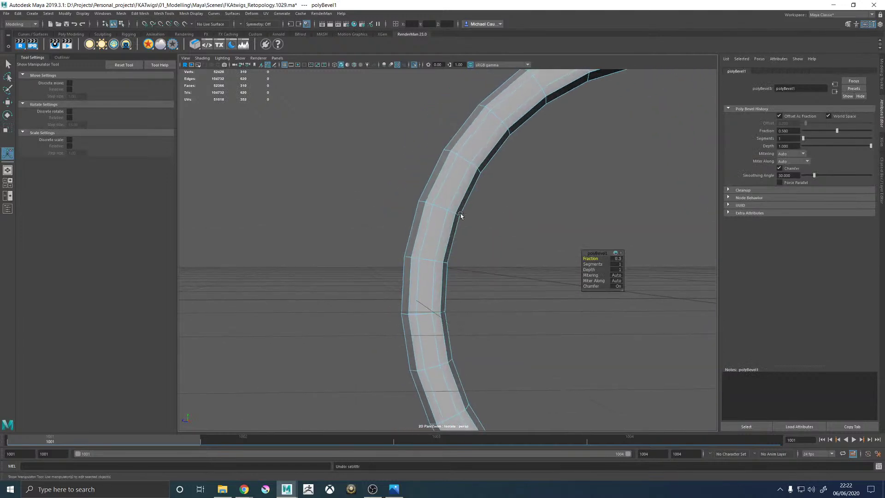
key("ctrl+z")
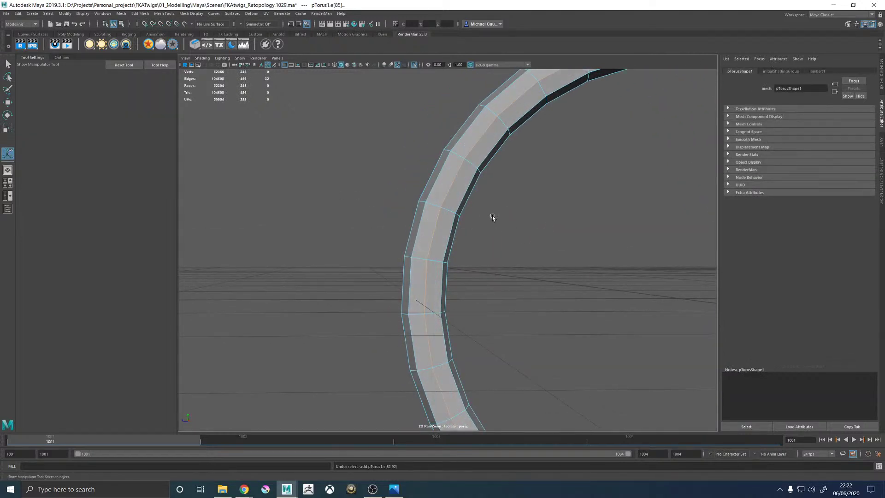
Step: Try bevelling the currently selected side edges again with a smaller fraction
right_click_drag(494, 215, 525, 213, "shift")
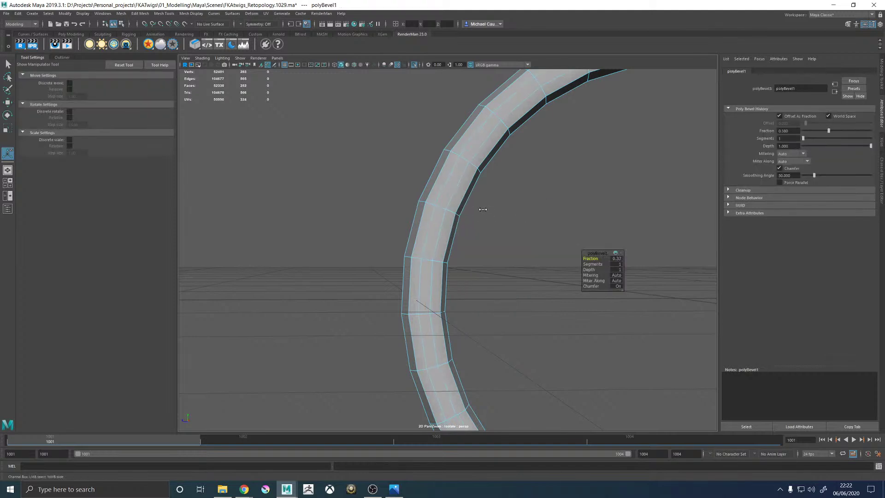
middle_click_drag(481, 209, 484, 210)
right_click_drag(447, 218, 451, 201)
key("q")
left_click(402, 237)
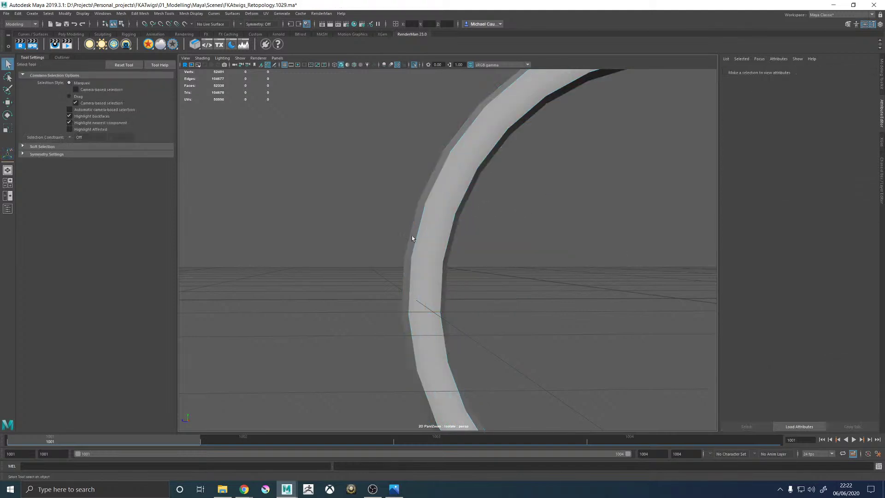
scroll(452, 248, "down", 4)
Step: Examine the bevelled ring in the smoothed preview and inspect the unsmoothed edges along its sides
left_click(445, 247)
key("3")
left_click(470, 241)
scroll(470, 241, "down", 5)
left_click_drag(470, 241, 509, 300, "alt")
right_click_drag(509, 300, 612, 349, "alt")
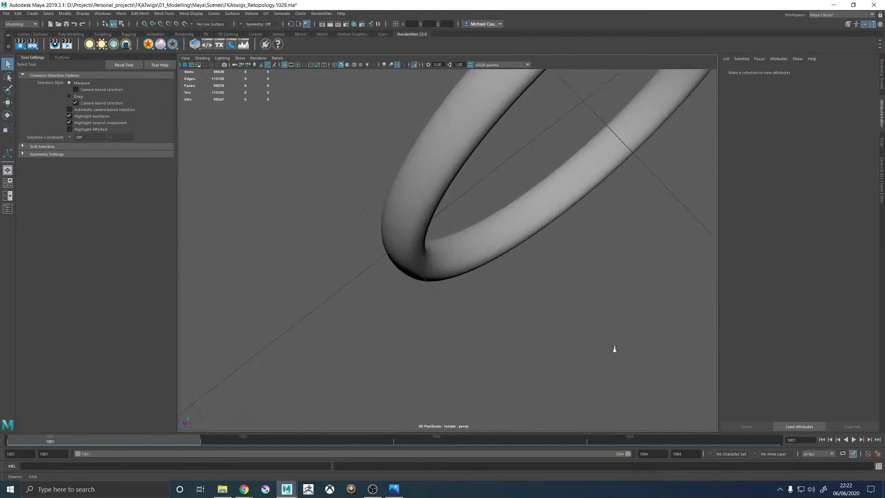
left_click(418, 219)
key("1")
left_click_drag(484, 250, 455, 161, "alt")
key("3")
left_click_drag(455, 217, 529, 275, "alt")
key("1")
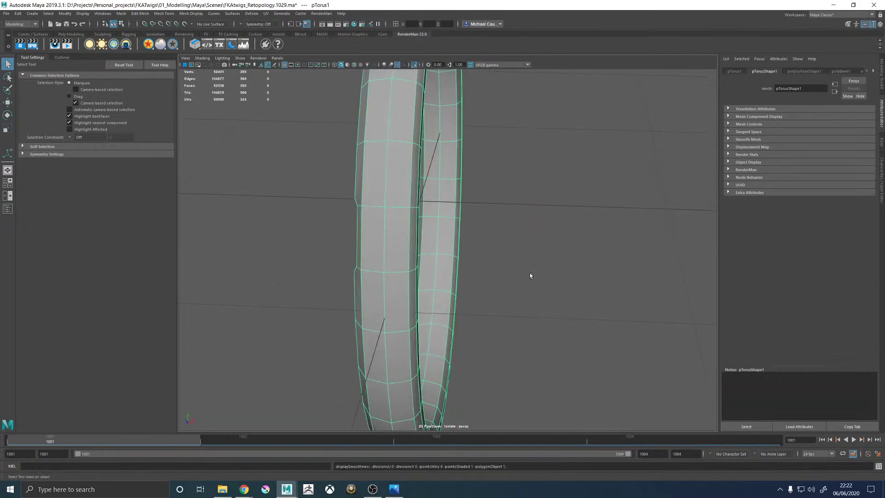
right_click_drag(617, 268, 501, 264, "alt")
left_click_drag(501, 264, 541, 260, "alt")
right_click_drag(541, 261, 529, 300, "alt")
left_click_drag(529, 300, 496, 297, "alt")
Step: Undo the last bevel on the ring's side edges
key("ctrl+z")
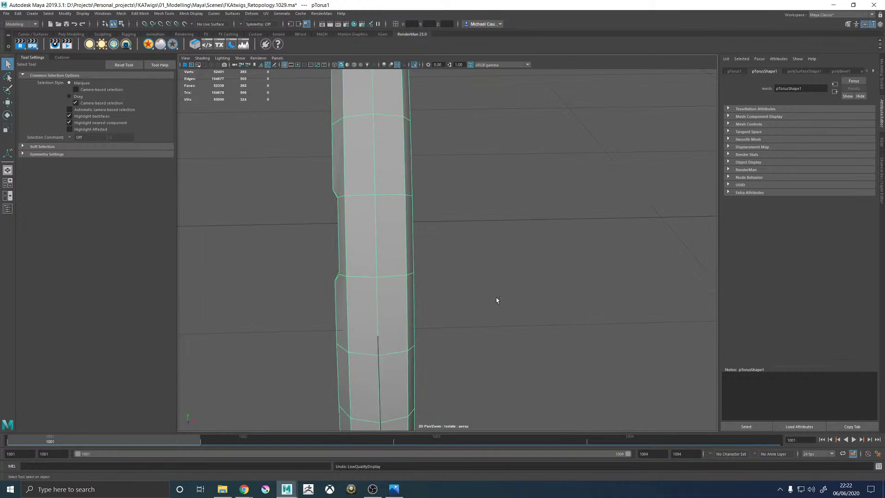
key("ctrl+z")
key("ctrl+z")
key("ctrl+z")
key("ctrl+z")
key("ctrl+z")
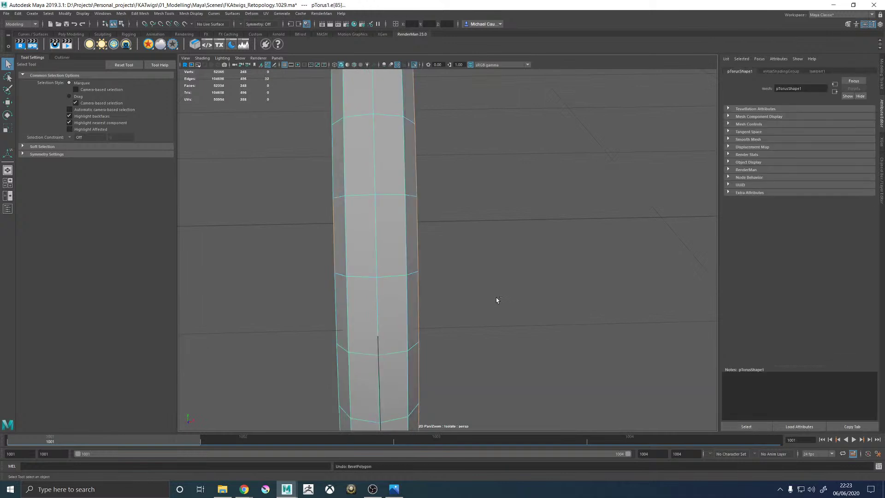
Step: Complete the edge-loop selection on both sides of the ring and bevel the two full loops
left_click_drag(343, 214, 293, 191, "alt")
right_click_drag(292, 192, 335, 195, "shift")
middle_click_drag(335, 196, 339, 193)
left_click_drag(317, 215, 374, 223, "alt")
Step: Check the bevelled ring in the smoothed preview from several angles, and turn smoothing off again
key("3")
right_click_drag(373, 233, 473, 165)
scroll(477, 184, "down", 5)
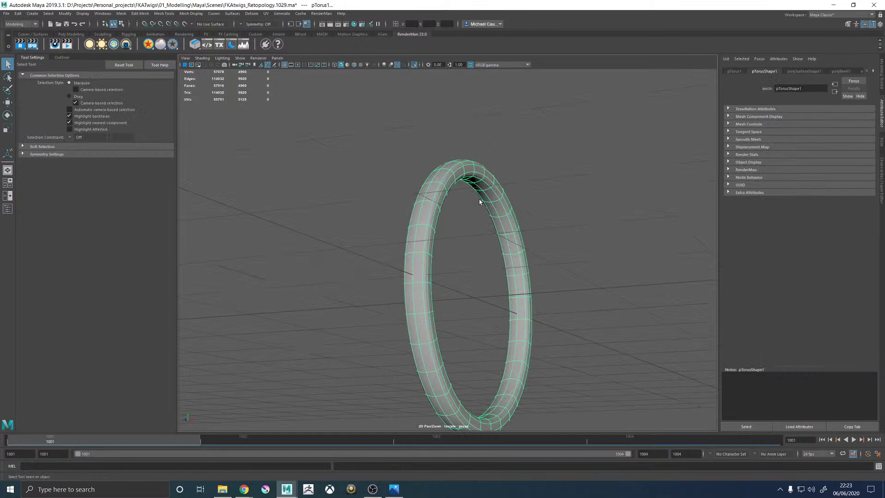
left_click(582, 183)
scroll(584, 182, "down", 4)
left_click_drag(577, 216, 507, 258, "alt")
right_click_drag(507, 258, 559, 341, "alt")
left_click(434, 228)
left_click_drag(434, 228, 538, 248, "alt")
key("1")
right_click_drag(538, 248, 389, 235, "alt")
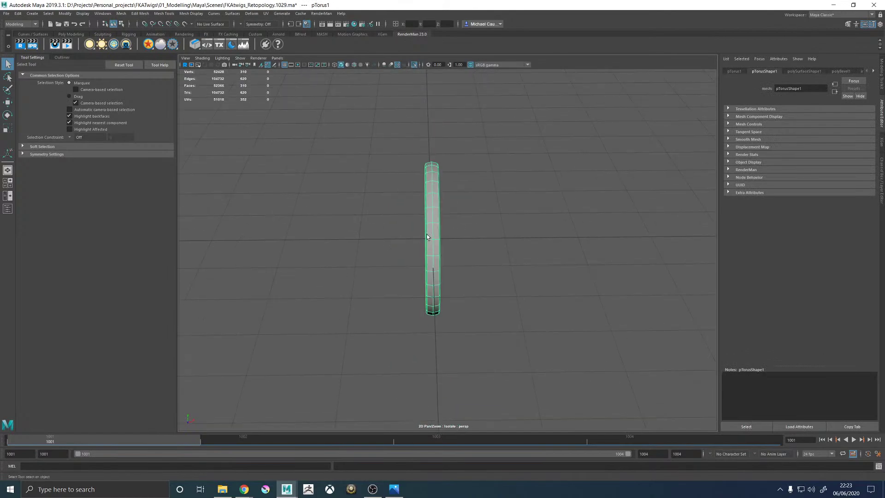
Step: Compare the ring with the earring in the reference photo and examine it from several angles with nothing selected
left_click(394, 489)
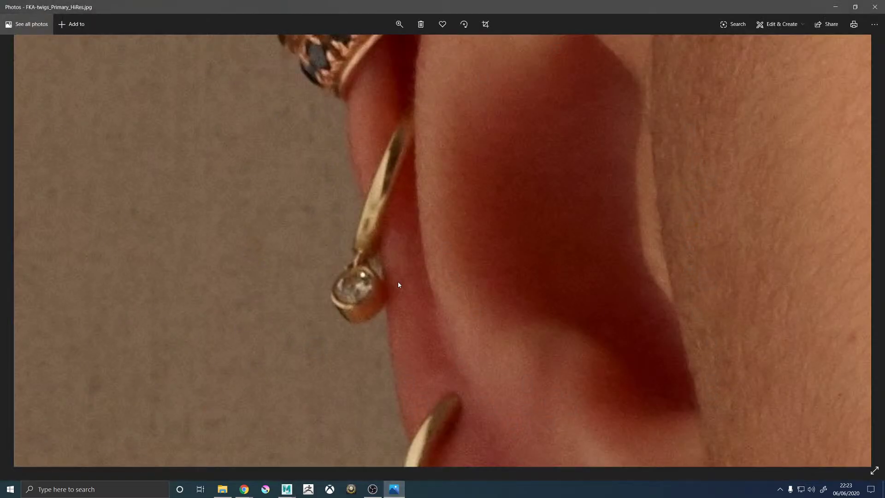
mouse_move(377, 492)
mouse_move(294, 491)
left_click(317, 448)
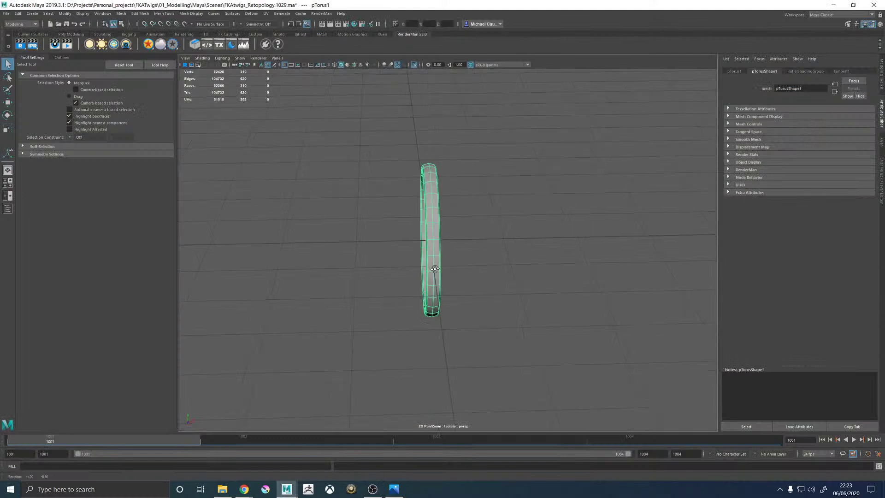
left_click_drag(431, 270, 498, 253, "alt")
left_click(459, 316)
left_click_drag(458, 316, 480, 284, "alt")
left_click(429, 307)
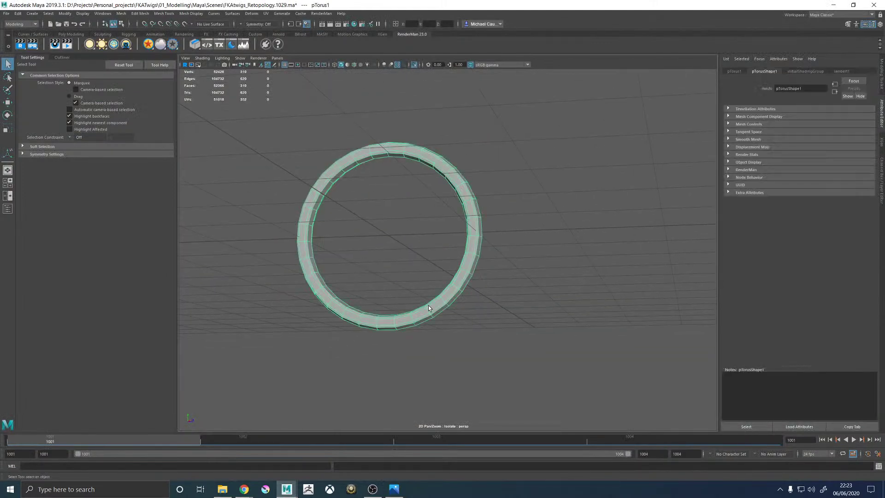
left_click_drag(415, 302, 517, 316, "alt")
left_click(511, 291)
mouse_move(524, 274)
left_mouse_down("alt")
mouse_move(448, 272)
mouse_move(518, 286)
left_mouse_up("alt")
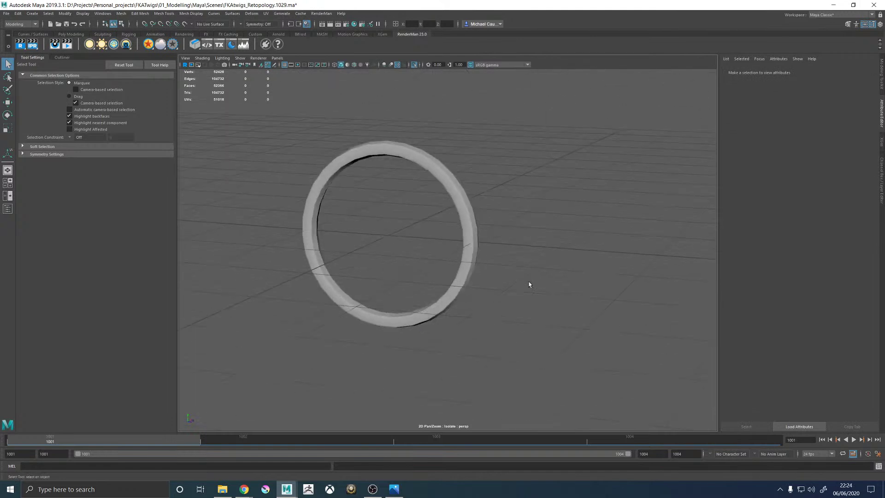
Step: Create a new polygon torus at the centre of the hoop and rotate it upright into the hoop's plane
right_click(556, 216, "shift")
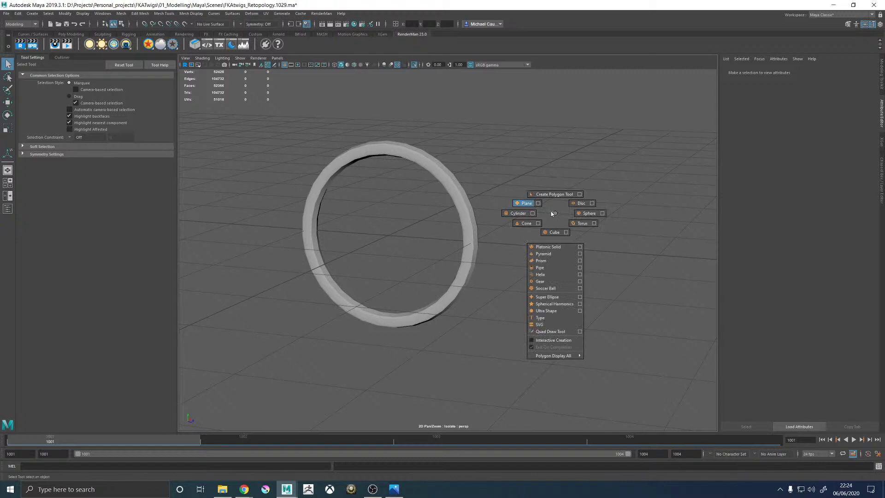
left_click(576, 222)
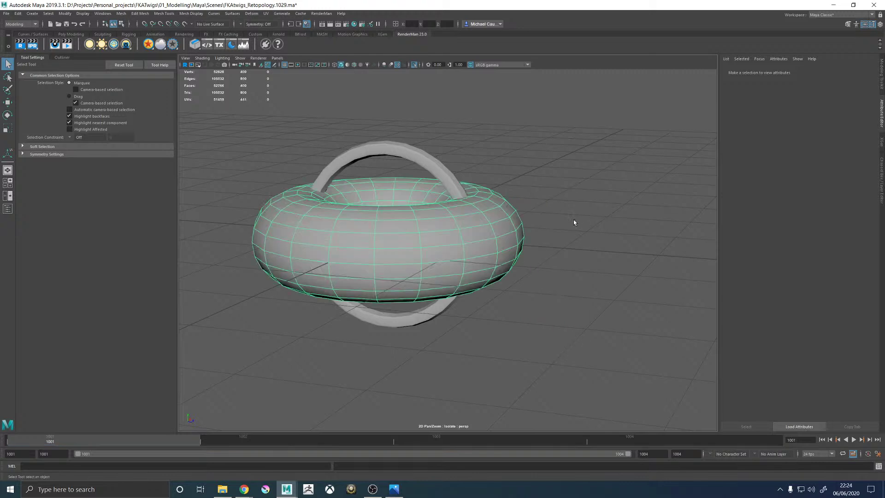
left_click_drag(507, 238, 448, 242, "alt")
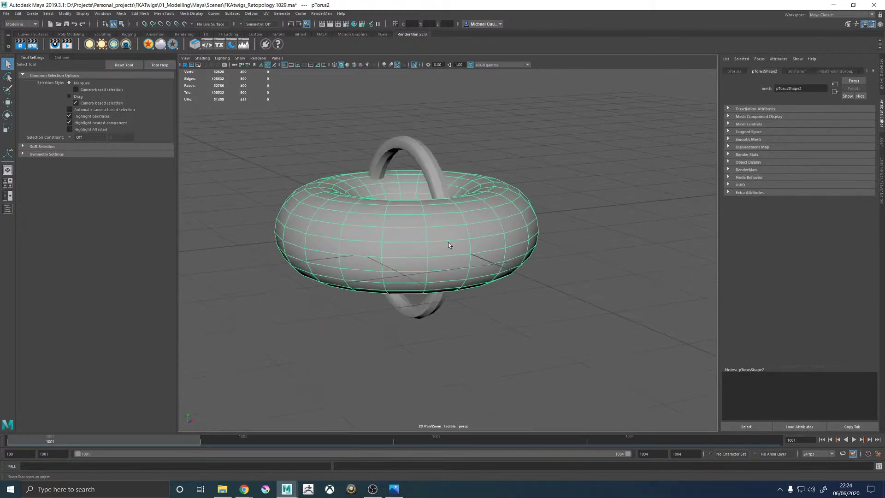
key("e")
left_click_drag(399, 202, 444, 223)
Step: Scale the new torus down to a small ring and move it down onto the bottom of the hoop
key("r")
left_click_drag(390, 237, 232, 258)
key("w")
left_click_drag(389, 203, 401, 295)
middle_click_drag(409, 289, 447, 236, "alt")
right_click_drag(447, 236, 665, 396, "alt")
left_click_drag(665, 396, 493, 272, "alt")
Step: Set the small torus's Section Radius to 0.25
key("r")
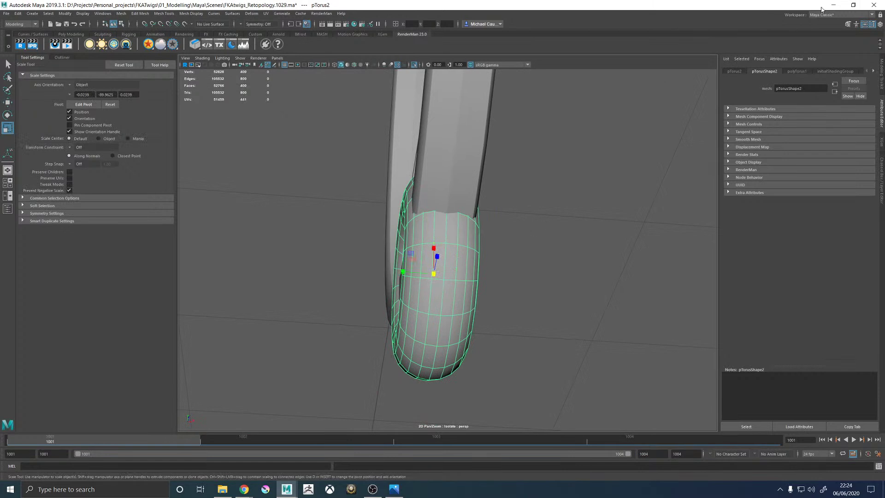
left_click(800, 71)
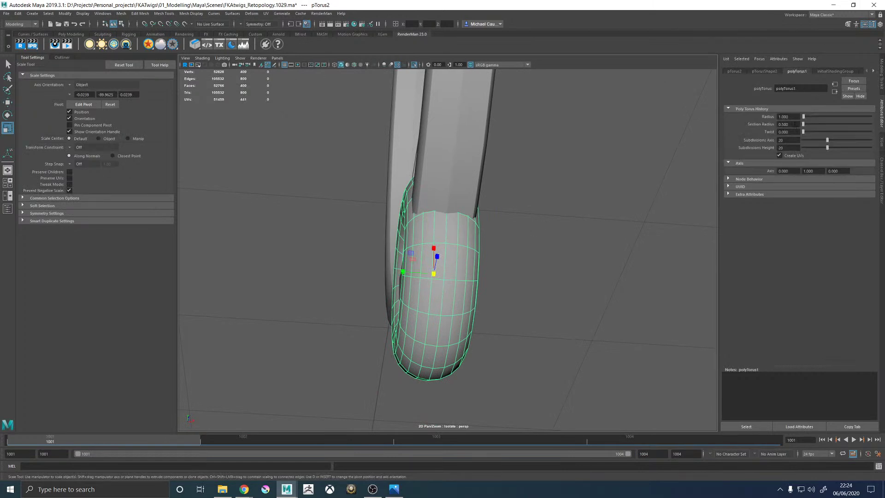
type("0.25")
key("Return")
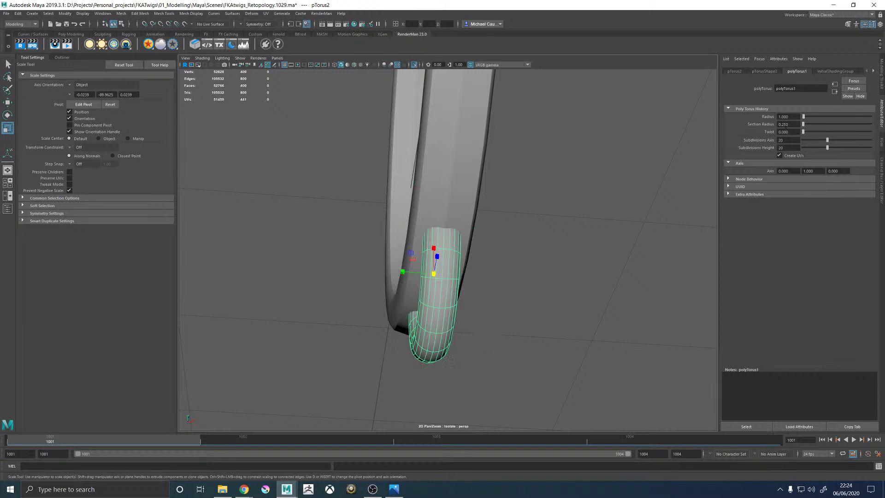
Step: Lower the small ring slightly on the hoop and compare its placement with the earring in the reference photo
left_click_drag(460, 175, 491, 225, "alt")
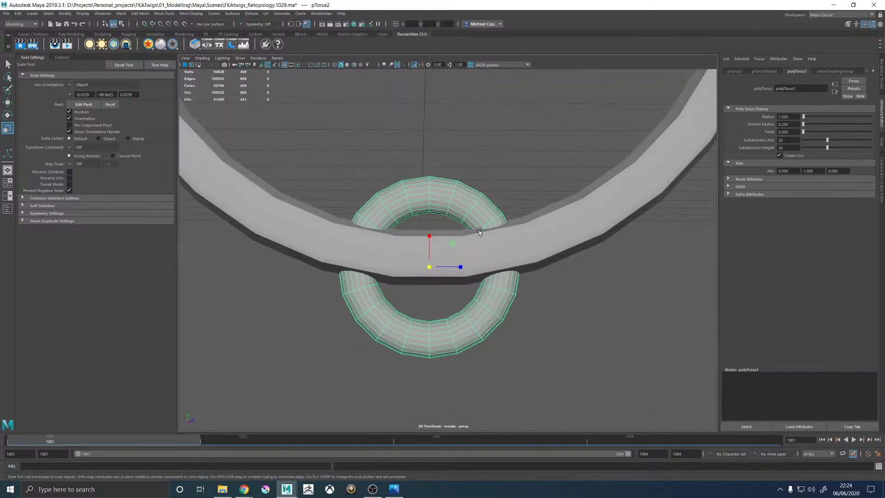
key("w")
left_click_drag(431, 232, 430, 241)
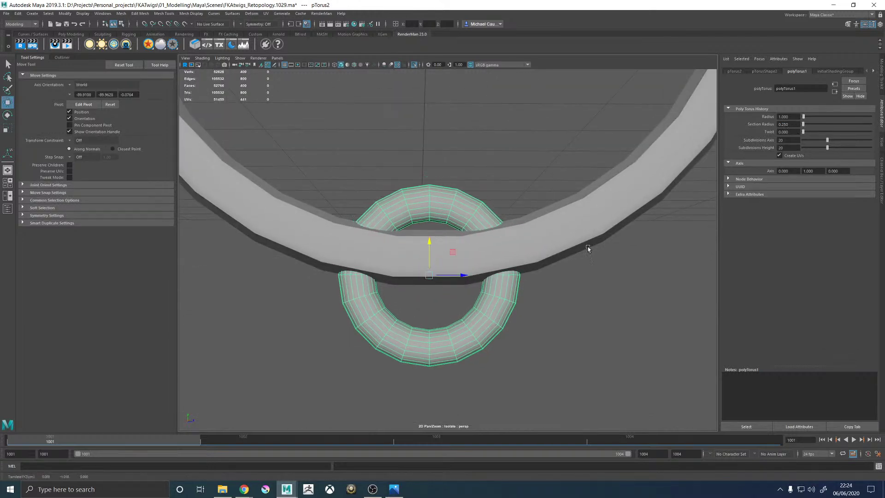
right_click_drag(589, 249, 507, 242, "alt")
left_click(394, 489)
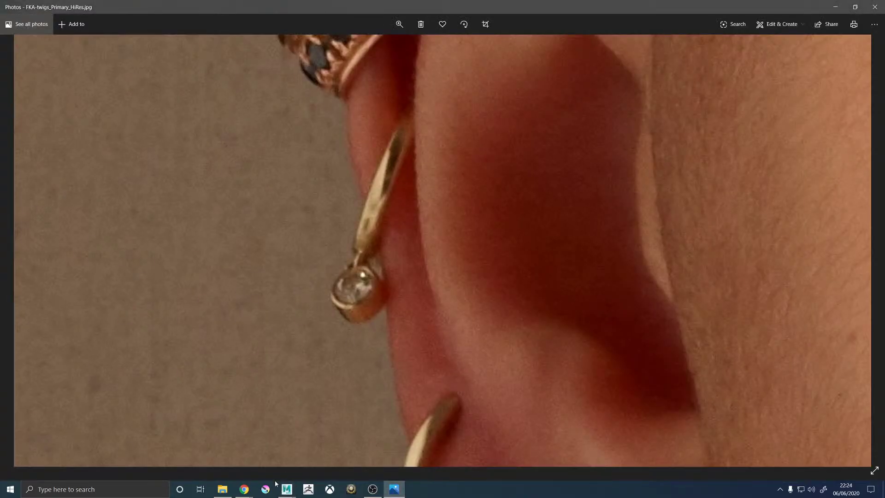
mouse_move(287, 487)
left_click(335, 454)
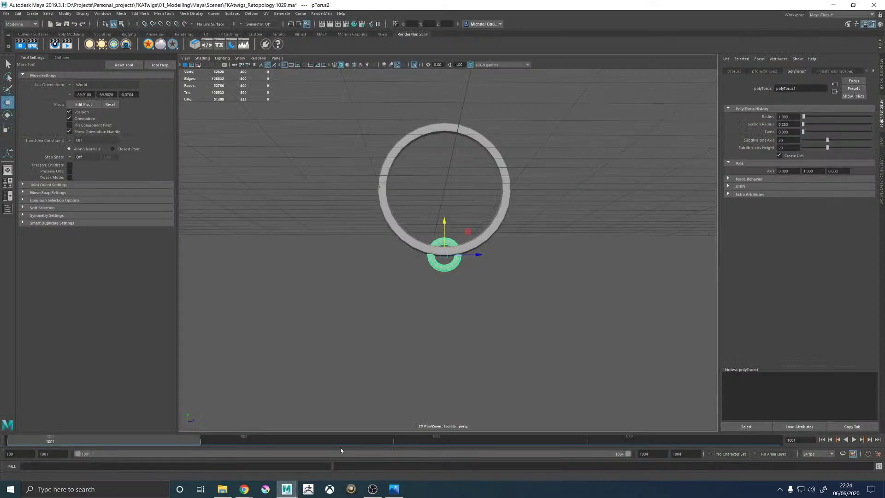
Step: Try scaling the small ring into a narrow oval at the hoop's bottom, and undo the scaling
scroll(531, 342, "up", 5)
key("r")
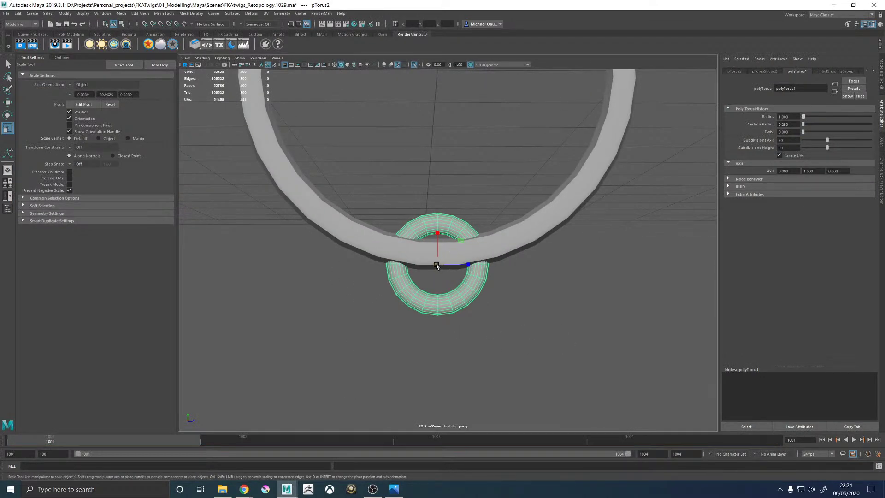
left_click_drag(444, 260, 379, 269, "alt")
left_click_drag(415, 241, 510, 292)
key("ctrl+z")
left_click(509, 292)
right_click_drag(510, 292, 468, 306, "alt")
left_click_drag(468, 306, 410, 292, "alt")
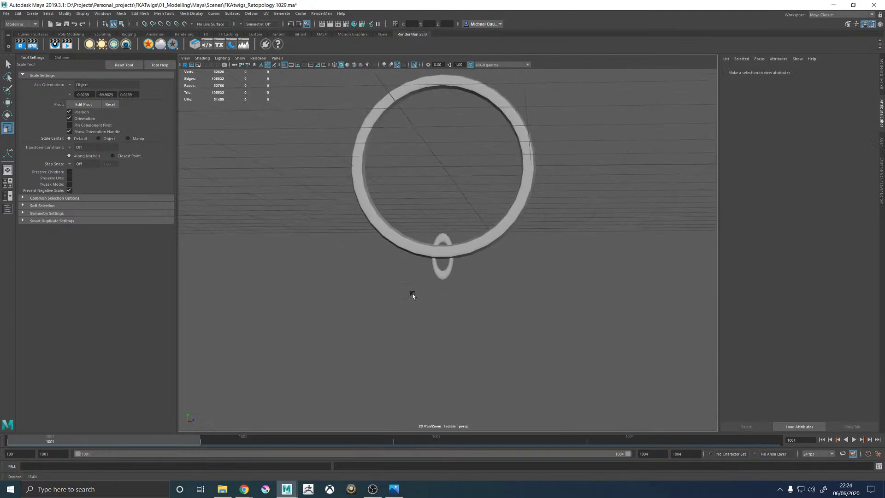
right_click_drag(410, 292, 517, 342, "alt")
key("ctrl+z")
key("ctrl+z")
Step: Scale the small ring down evenly and lower it so that it hangs from the bottom of the hoop
left_click_drag(463, 313, 358, 278, "alt")
right_click_drag(517, 290, 488, 283, "alt")
key("w")
left_click_drag(429, 237, 429, 254)
left_click(529, 339)
left_click_drag(530, 338, 304, 317, "alt")
right_click_drag(304, 318, 501, 356, "alt")
Step: Set the small ring's Subdivisions Height to 8 and scale the ring down slightly
left_click(455, 363)
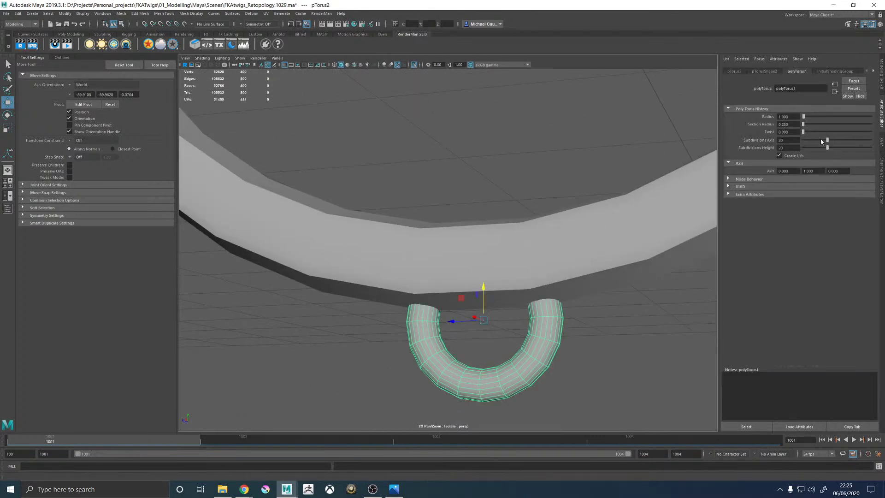
type("8")
key("Return")
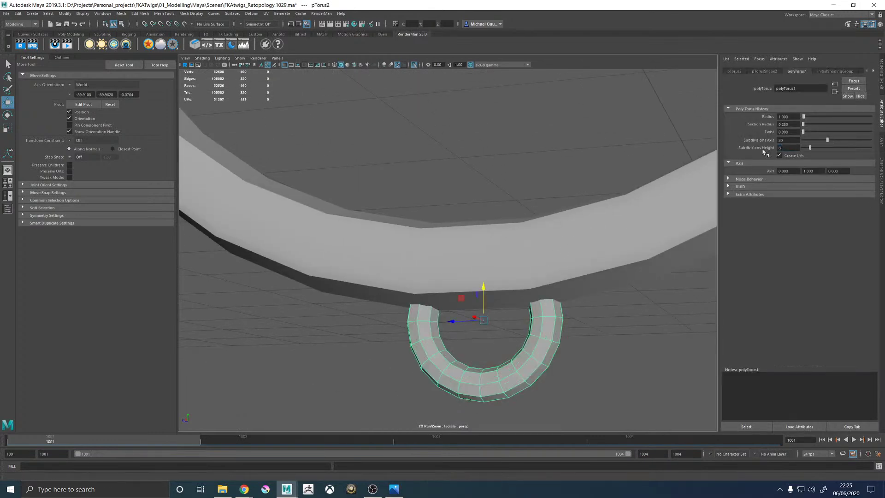
left_click_drag(365, 278, 391, 250, "alt")
left_click(440, 253)
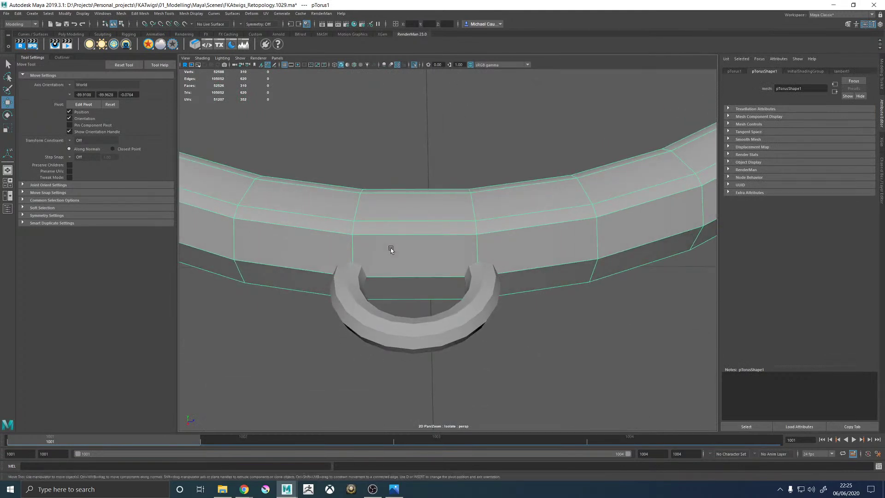
left_click(474, 302)
key("r")
left_click_drag(414, 285, 413, 286)
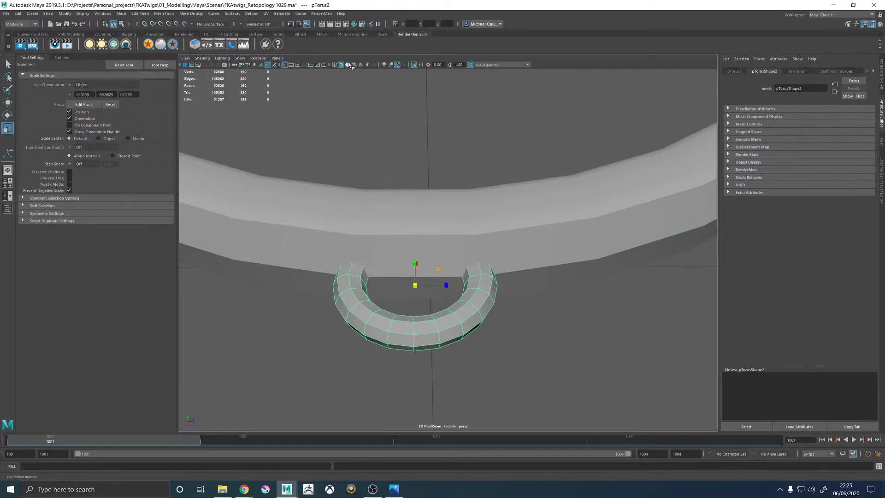
Step: Switch to wireframe display and lower the small ring further so only its upper part overlaps the hoop
left_click_drag(368, 205, 352, 243, "alt")
right_click_drag(352, 243, 480, 288, "alt")
middle_click_drag(480, 288, 458, 211, "alt")
left_click_drag(458, 212, 403, 278, "alt")
key("4")
key("w")
right_click_drag(414, 311, 413, 332)
Step: Delete the small ring's face loops inside the hoop, leaving an open U-shaped loop, and leave component mode
left_click(362, 267)
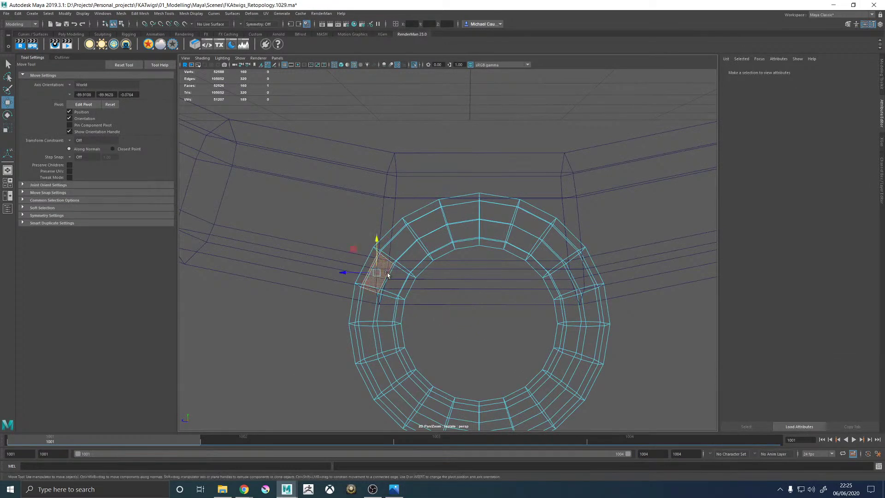
key("Delete")
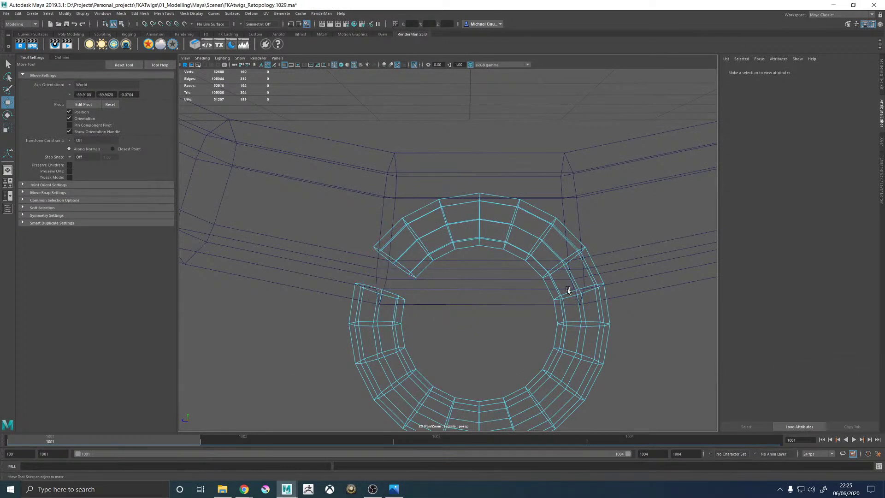
left_click(567, 287)
double_click(579, 273, "shift")
key("Delete")
double_click(545, 237)
key("Delete")
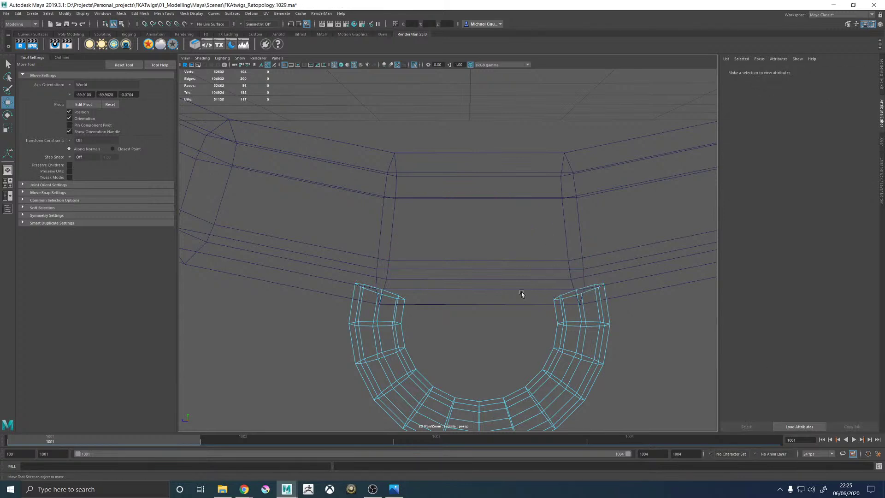
left_click(372, 325)
left_click(391, 96)
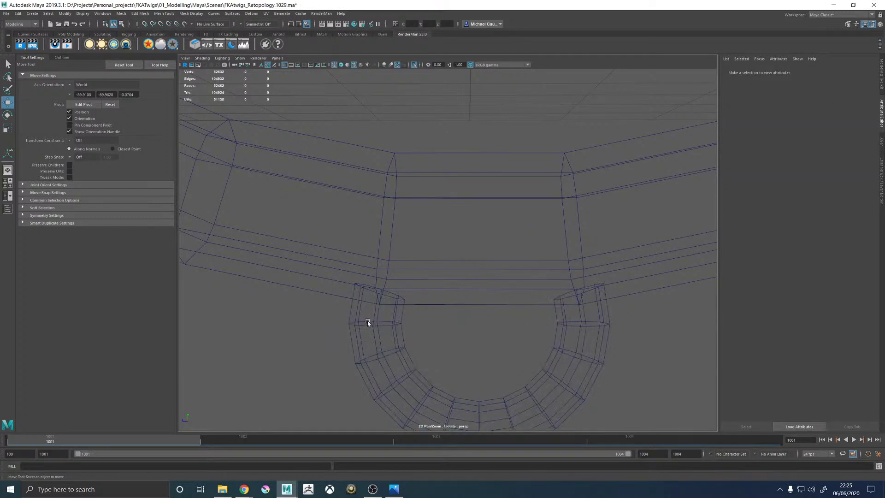
Step: Examine in shaded display where the open ends of the small loop meet the hoop
left_click(369, 325)
key("5")
left_click_drag(370, 325, 368, 305, "alt")
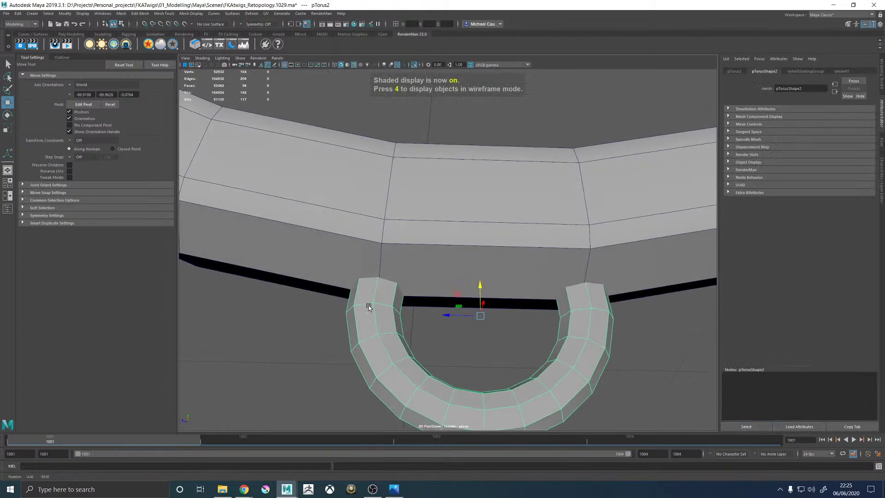
left_click(381, 231)
left_click_drag(363, 265, 533, 277, "alt")
mouse_move(493, 266)
right_mouse_down("shift")
mouse_move(480, 313)
mouse_move(492, 270)
right_mouse_up("shift")
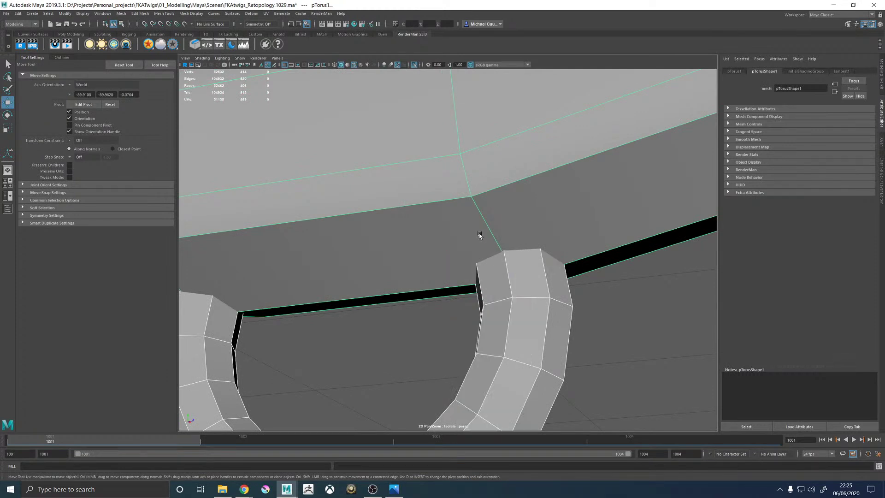
Step: Chamfer the two vertices on the hoop's underside where the loop's ends attach, with a width of 0.25
mouse_move(482, 206)
right_mouse_down()
mouse_move(501, 209)
mouse_move(441, 210)
mouse_move(487, 206)
right_mouse_up()
key("4")
mouse_move(520, 265)
left_mouse_down("alt")
mouse_move(522, 256)
mouse_move(523, 276)
left_mouse_up("alt")
left_click_drag(523, 276, 358, 259, "alt")
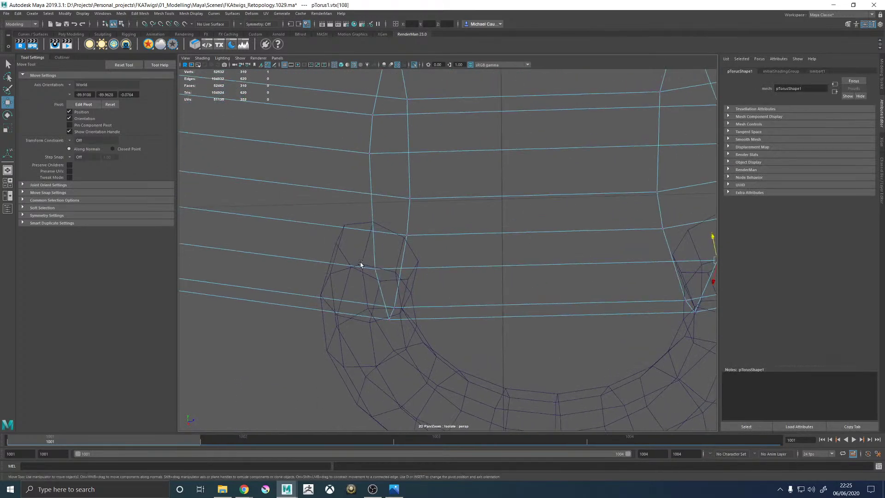
scroll(514, 261, "down", 5)
right_click_drag(445, 250, 469, 250, "shift")
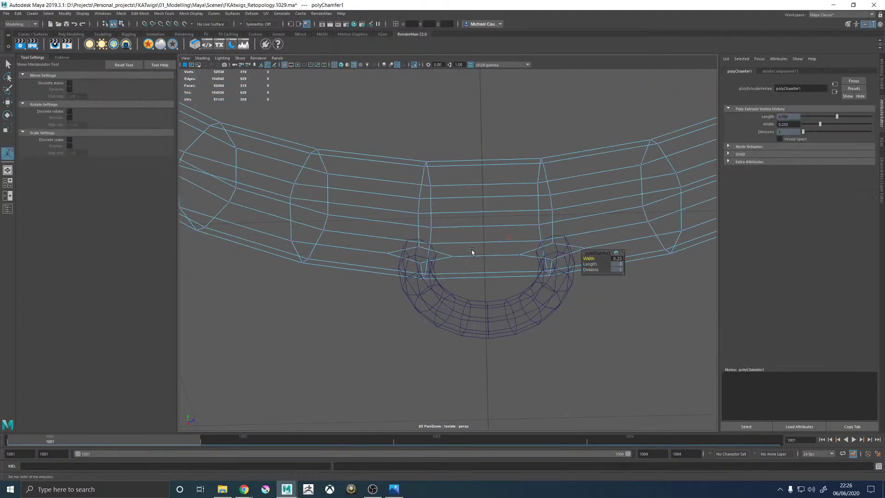
Step: Inspect the chamfered corners around the loop's ends in shaded display and open the vertex-editing commands for the selected hoop vertex
left_click_drag(461, 248, 453, 236, "alt")
middle_click_drag(453, 235, 456, 236)
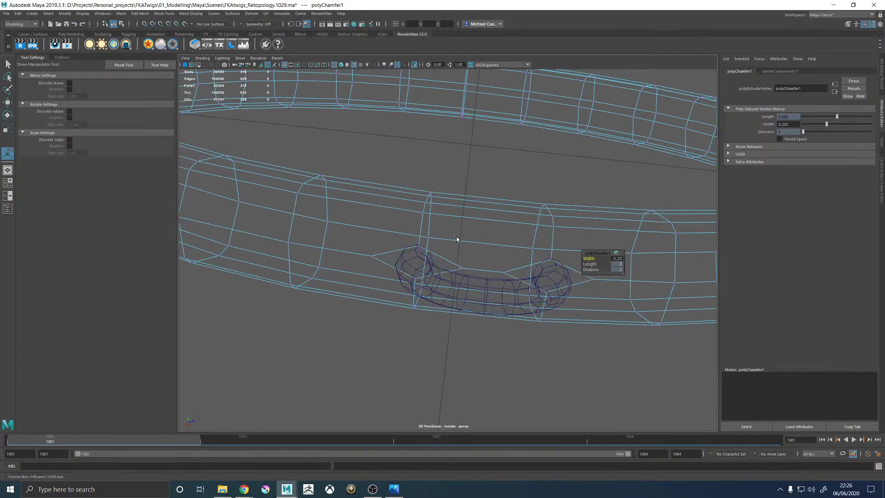
key("5")
mouse_move(460, 316)
left_mouse_down("alt")
mouse_move(410, 276)
mouse_move(446, 209)
mouse_move(525, 341)
left_mouse_up("alt")
left_click(442, 213)
right_click(526, 339, "shift")
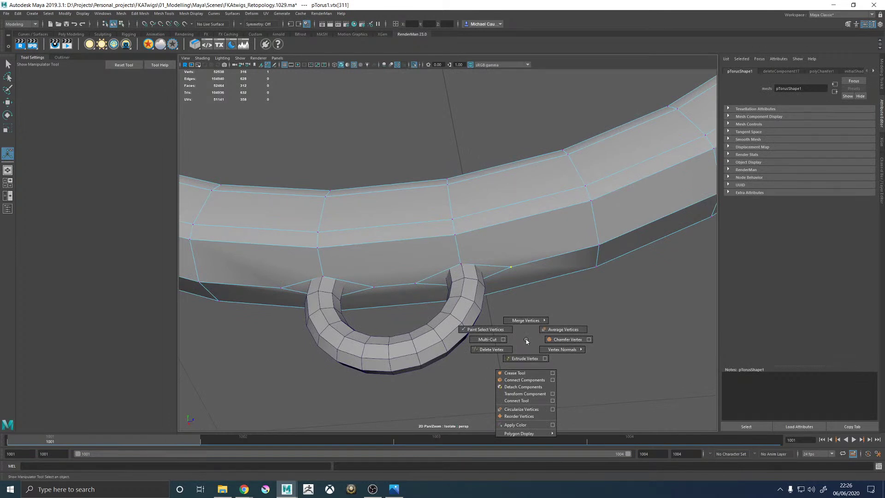
Step: Align the move axis with the hoop's underside edge and slide the outer chamfer vertex beside one loop end in toward the loop
middle_click_drag(553, 315, 506, 300, "alt")
scroll(506, 300, "up", 5)
left_click_drag(505, 302, 497, 283, "alt")
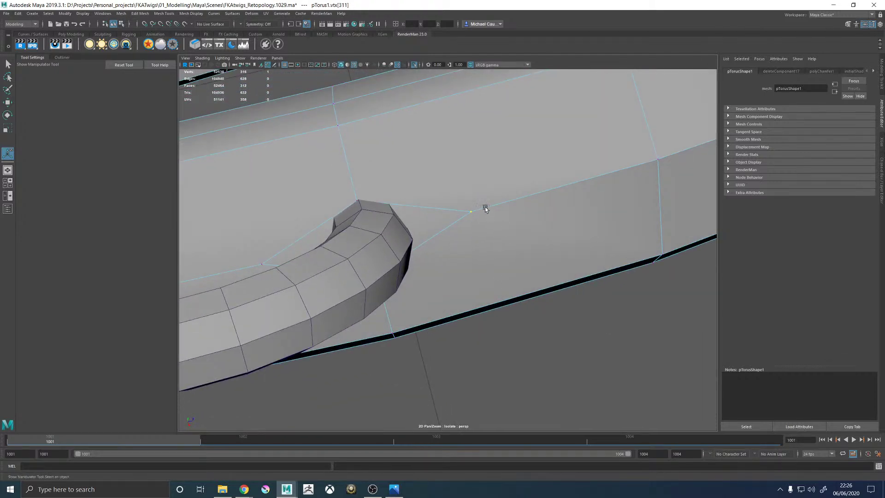
key("w")
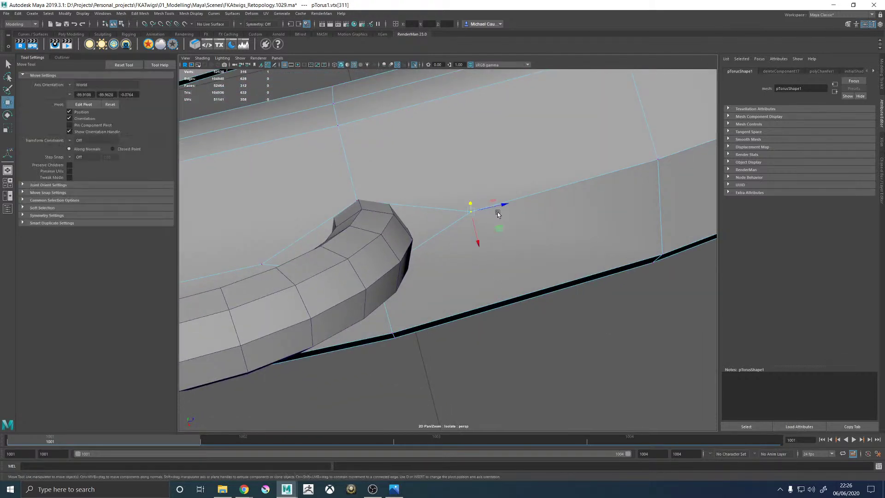
key("d")
left_click(517, 201)
left_click_drag(597, 176, 595, 177)
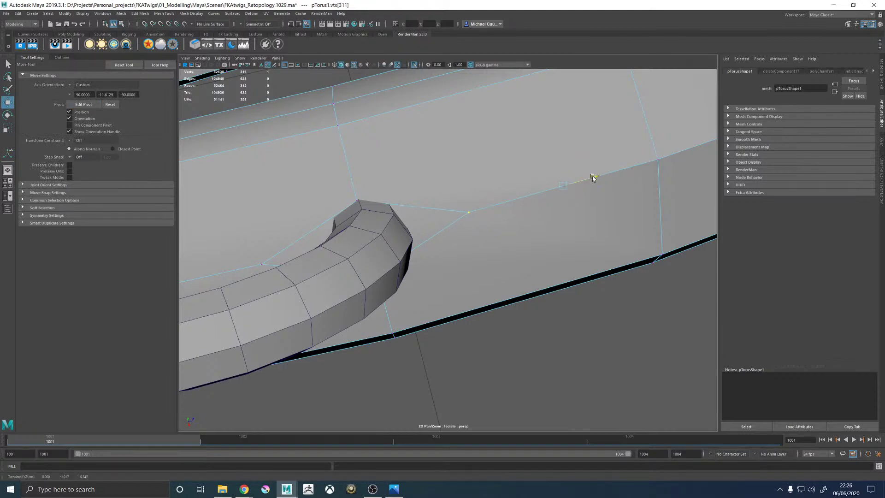
Step: Slide the inner chamfer vertex at that same loop end along the hoop's edge until it meets the loop's side
left_click_drag(533, 201, 393, 199, "alt")
right_click_drag(383, 186, 399, 262, "alt")
left_click(399, 251)
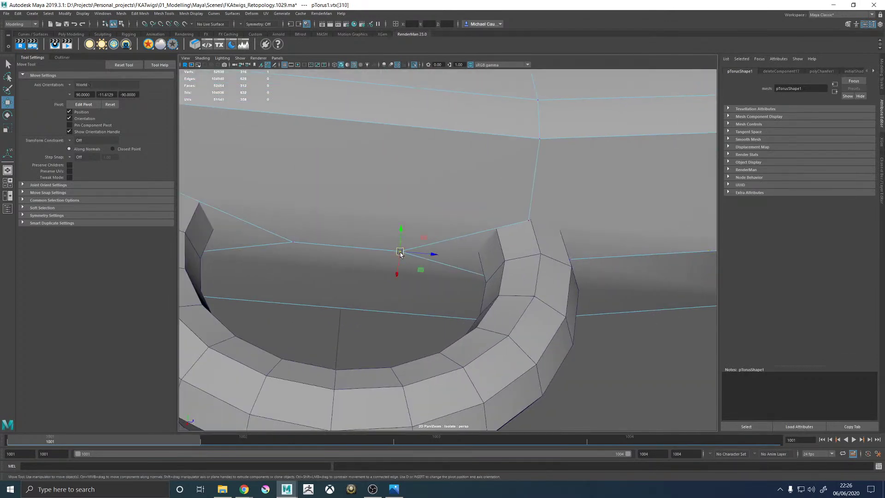
middle_click_drag(430, 253, 502, 261)
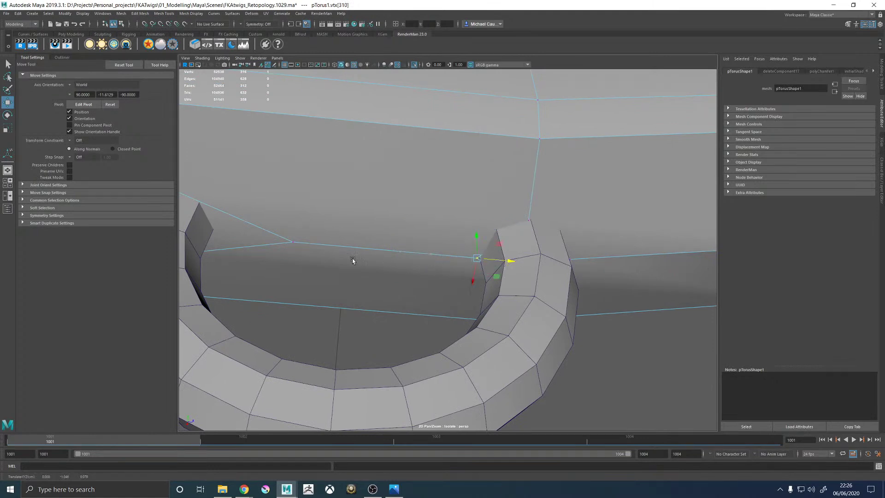
Step: Slide the inner and outer chamfer vertices at the loop's other end along the hoop's edge, in against the loop
left_click_drag(386, 260, 448, 266, "alt")
left_click(484, 257)
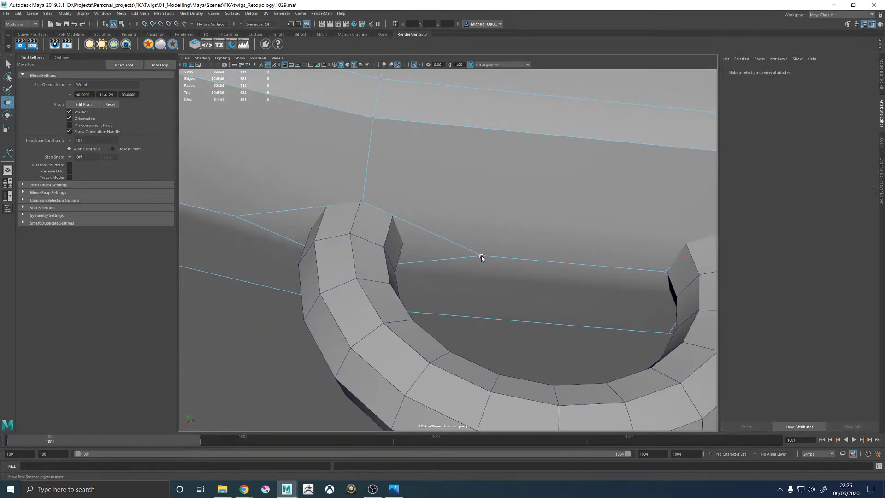
left_click(482, 257)
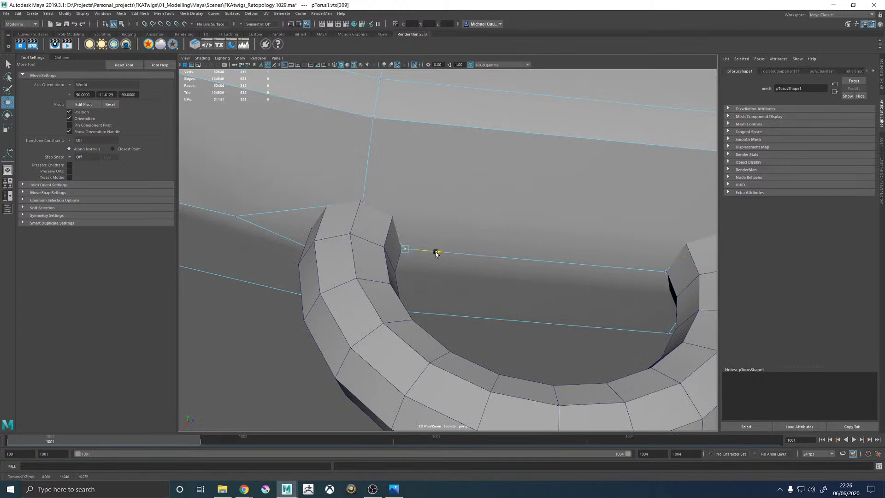
left_click_drag(421, 254, 438, 250, "alt")
left_click(331, 233)
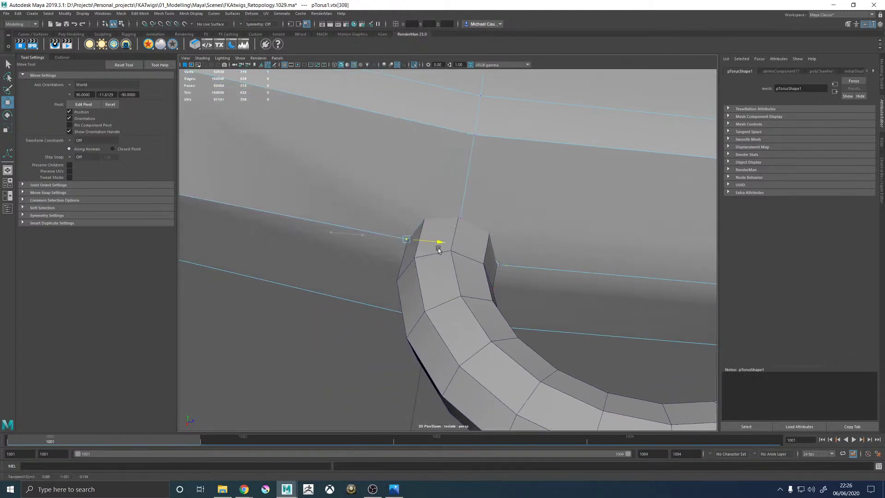
Step: Try a Multi-Cut across the hoop's underside between the inner sides of the loop's two ends
right_click_drag(456, 259, 415, 244, "alt")
left_click_drag(415, 244, 427, 221, "alt")
right_click_drag(427, 221, 537, 287, "alt")
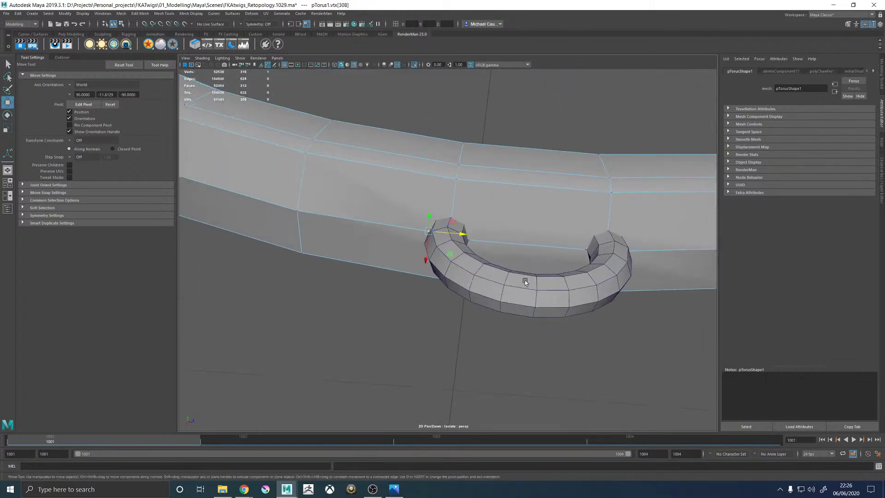
middle_click_drag(482, 230, 458, 232, "alt")
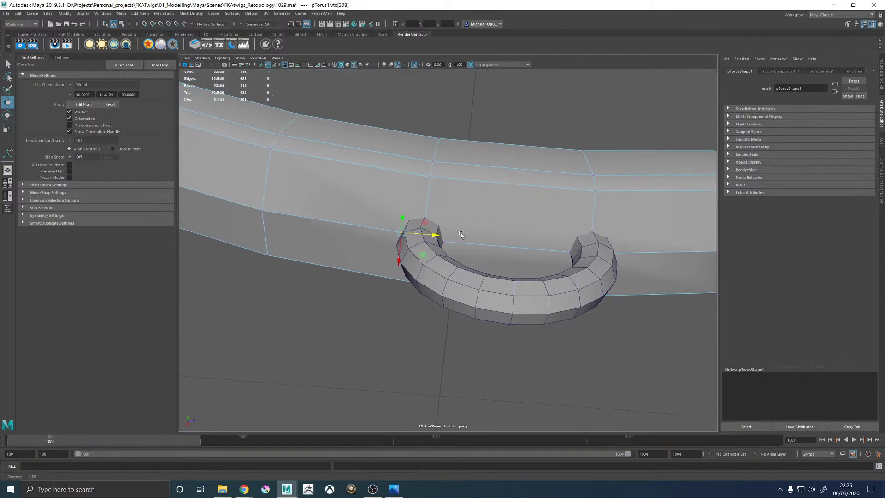
right_click_drag(459, 233, 495, 251, "alt")
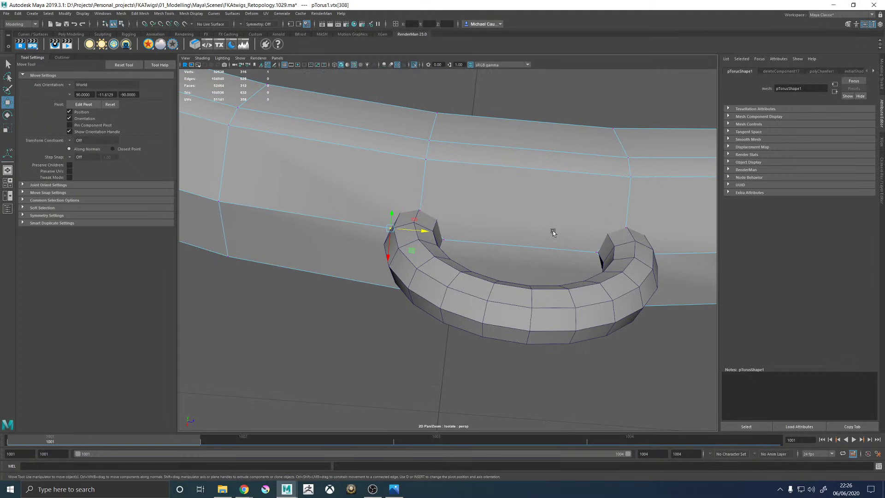
middle_click_drag(545, 233, 501, 232, "alt")
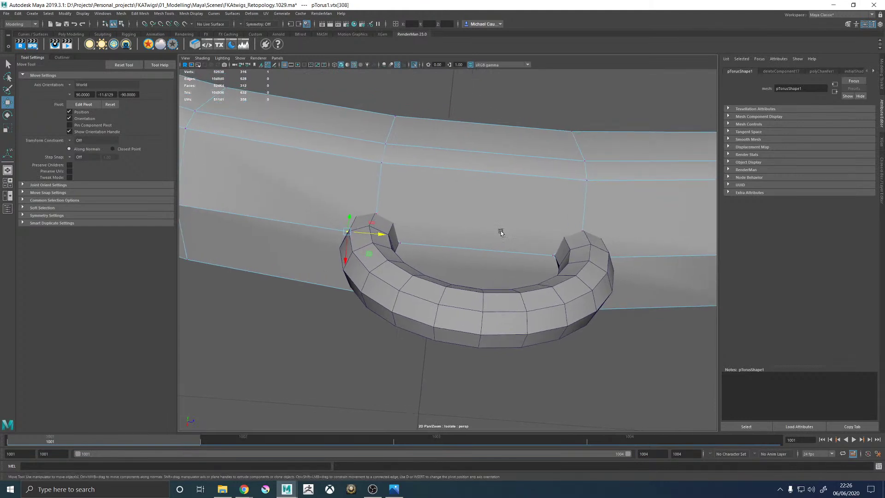
right_click_drag(472, 196, 425, 196, "shift")
left_click(349, 233)
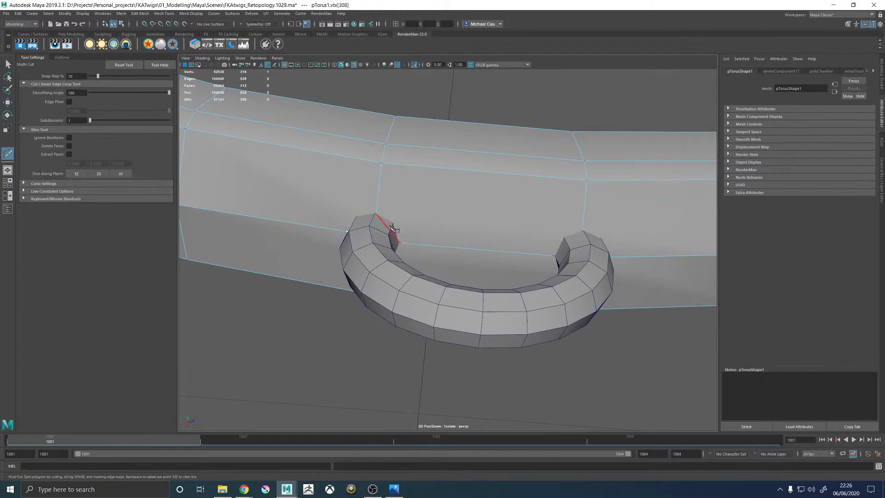
left_click(389, 228)
left_click(573, 245)
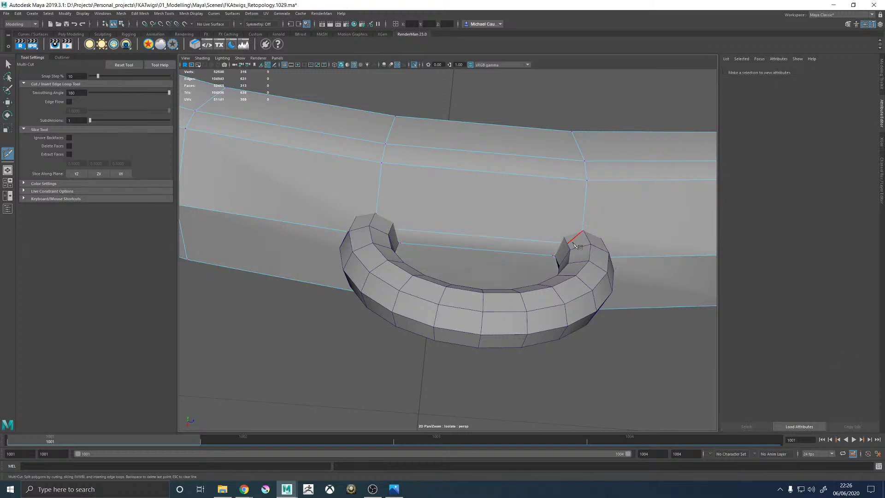
Step: Examine the hoop's underside between the loop's two open ends from below
key("w")
right_click(390, 230)
right_click_drag(389, 230, 373, 226)
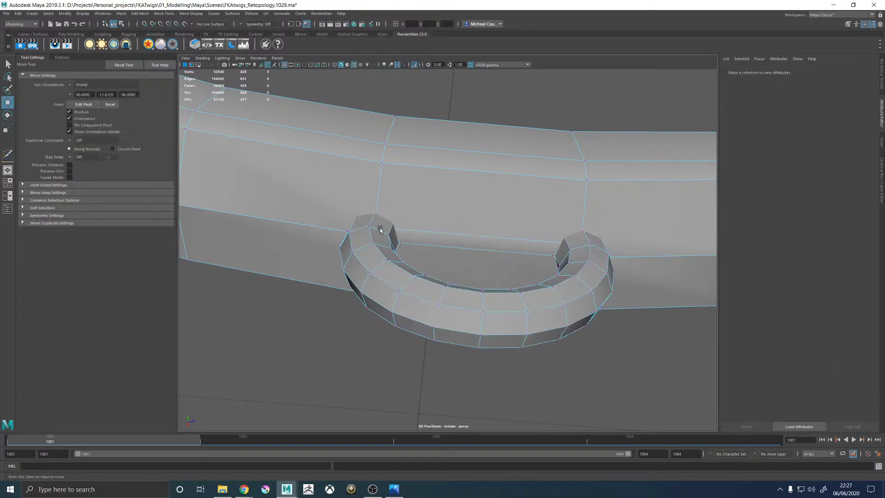
left_click(393, 229)
left_click_drag(416, 218, 428, 217, "alt")
scroll(427, 217, "up", 4)
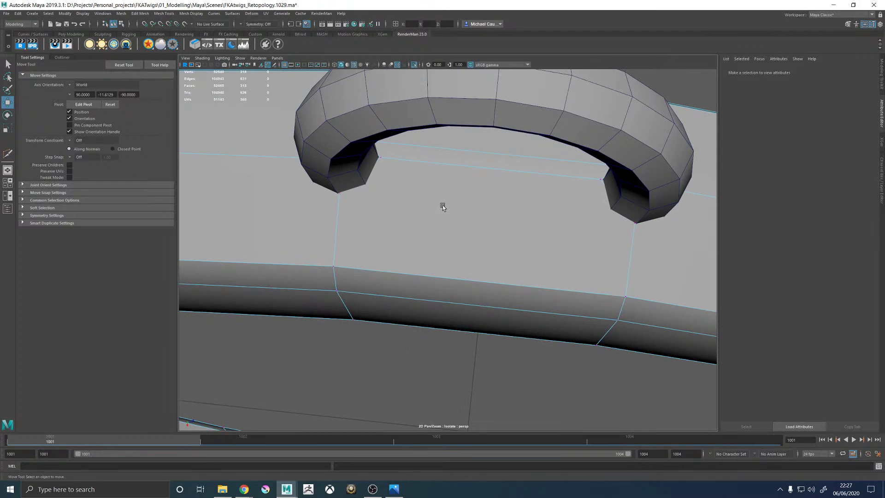
left_click_drag(448, 207, 518, 198, "alt")
key("ctrl+z")
Step: Cut a centre edge around the hoop segment between the loop's two ends with Multi-Cut, closing it across the underside
right_click_drag(518, 198, 558, 209, "shift")
left_click_drag(559, 209, 474, 251, "alt")
right_click_drag(475, 251, 491, 210, "alt")
left_click(480, 196)
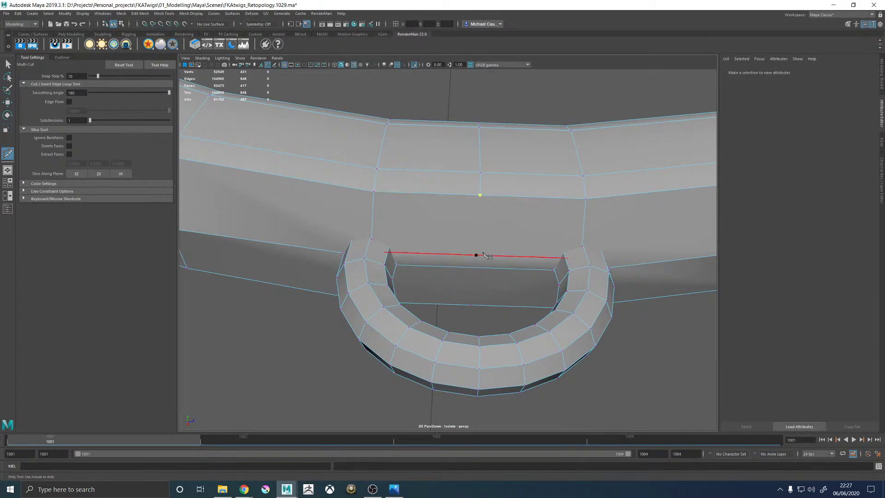
left_click(476, 267)
left_click_drag(473, 301, 467, 272, "alt")
left_click(471, 273)
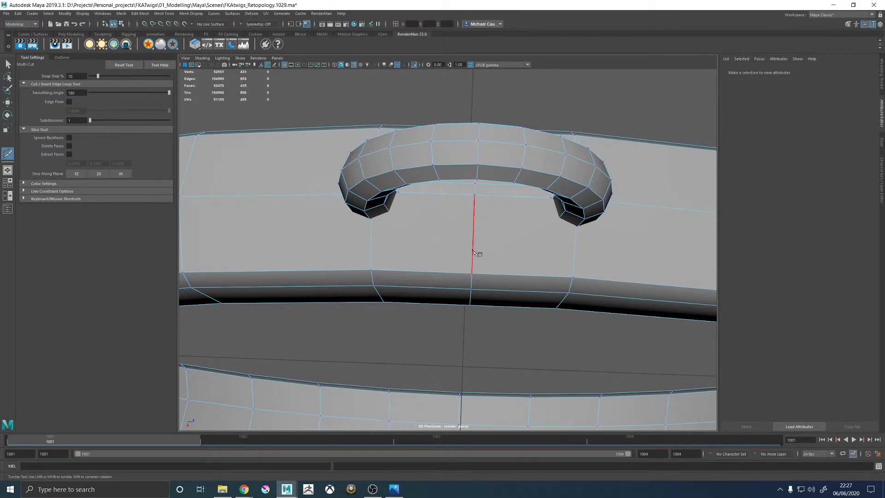
left_click_drag(481, 192, 489, 231, "alt")
Step: Delete the extra lengthwise edges that run between the loop's two ends on the hoop
key("w")
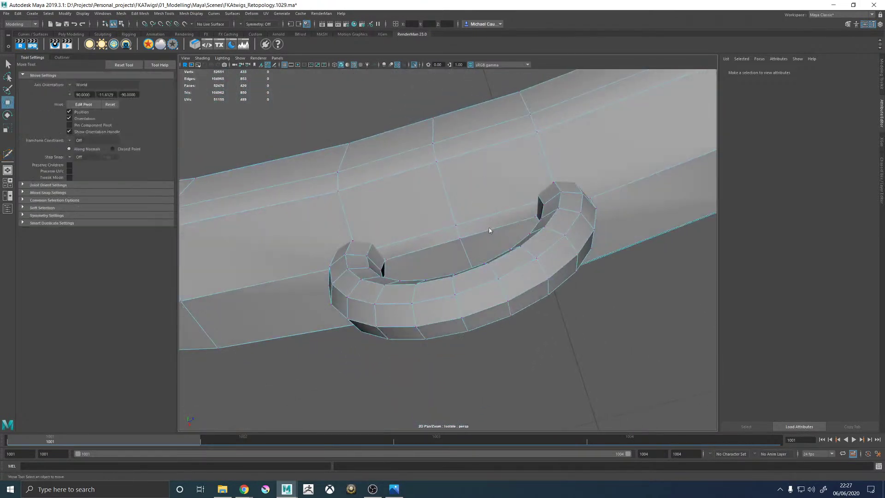
left_click(479, 215)
double_click(479, 217)
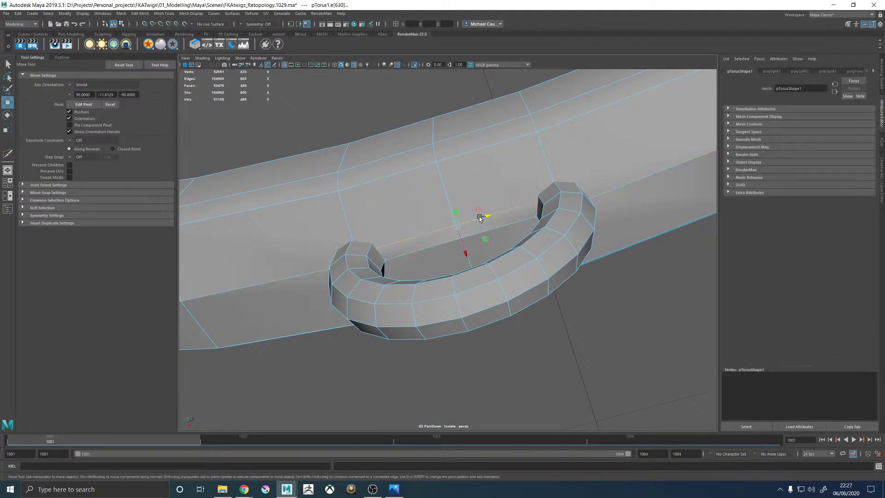
key("Delete")
Step: Select the hoop's centre edge loop between the loop's ends and apply Edit Edge Flow to it
left_click_drag(479, 219, 458, 274, "alt")
right_click_drag(458, 275, 463, 214)
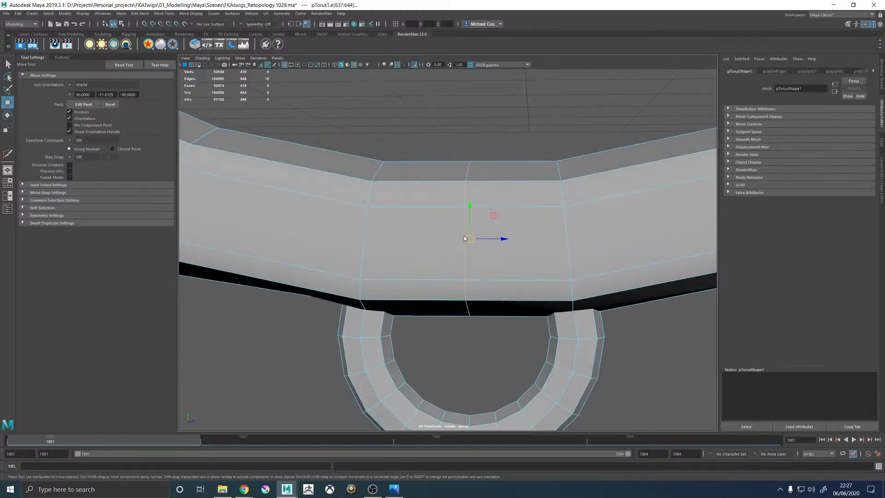
right_click(464, 237, "shift")
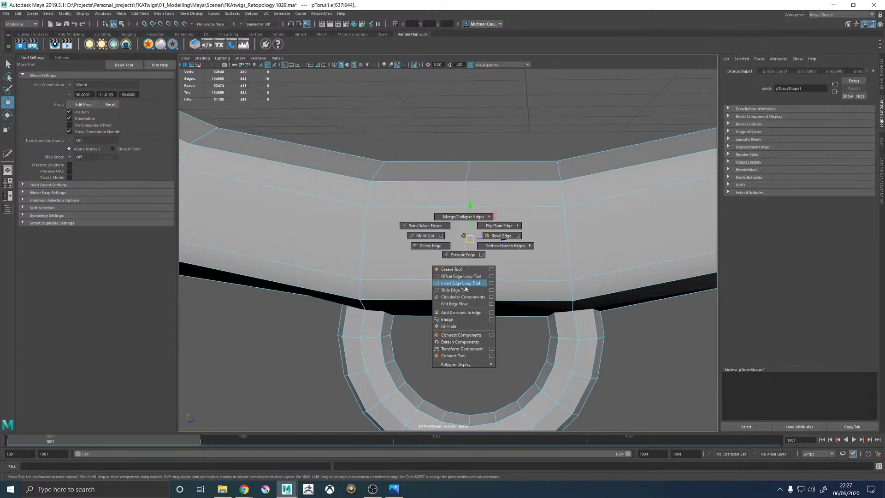
left_click(454, 303)
left_click_drag(452, 277, 452, 245, "alt")
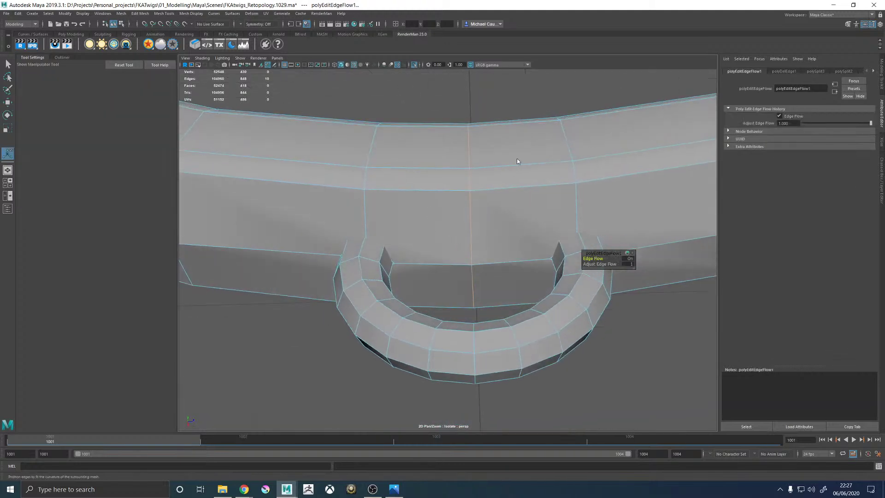
Step: Return to object mode and combine the hoop and the small loop into one mesh
key("q")
right_click_drag(427, 231, 551, 138)
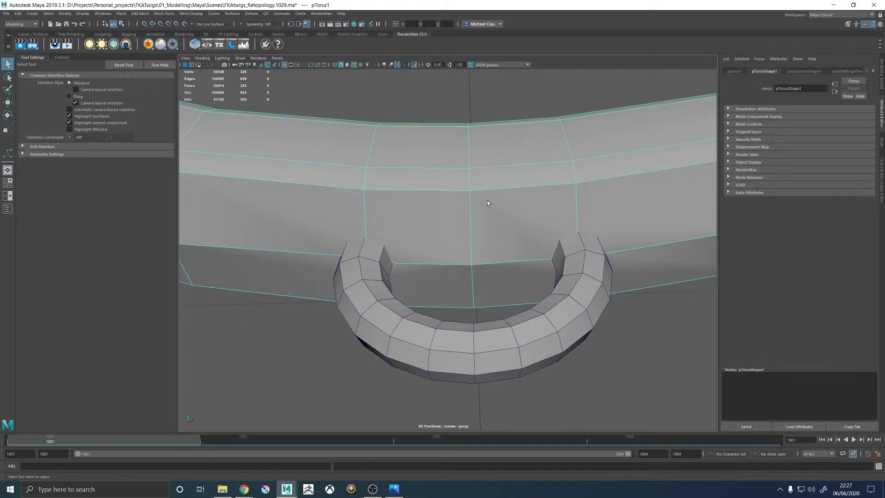
left_click(575, 279)
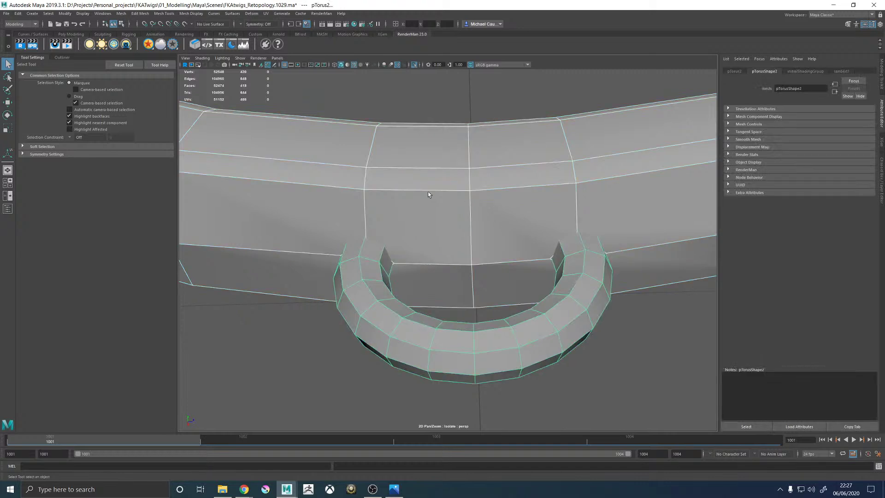
left_click_drag(454, 205, 452, 214, "alt")
mouse_move(452, 215)
right_mouse_down("shift")
mouse_move(438, 310)
mouse_move(437, 259)
mouse_move(445, 216)
mouse_move(453, 214)
right_mouse_up("shift")
left_click_drag(401, 251, 370, 264, "alt")
right_click_drag(369, 263, 465, 195, "alt")
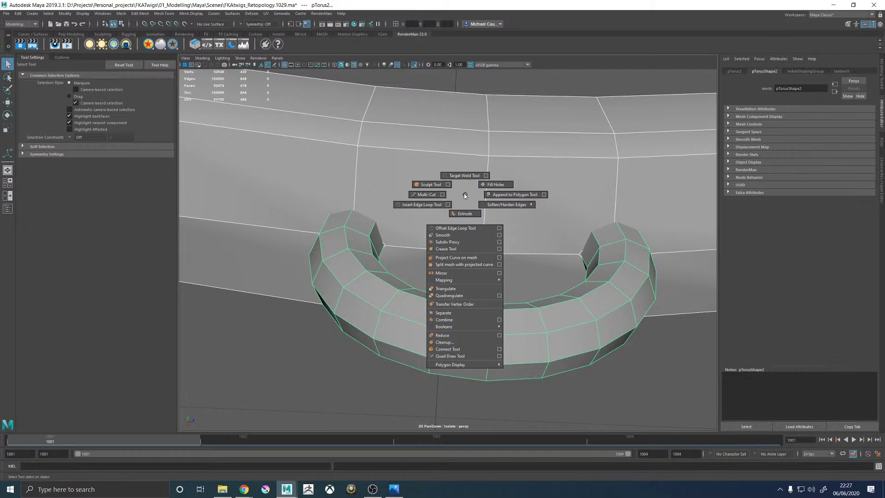
right_click_drag(465, 195, 453, 320, "shift")
Step: Cut a new edge loop across the hoop in the segment just outside one end of the small loop
left_click_drag(380, 212, 427, 216, "alt")
scroll(376, 229, "down", 5)
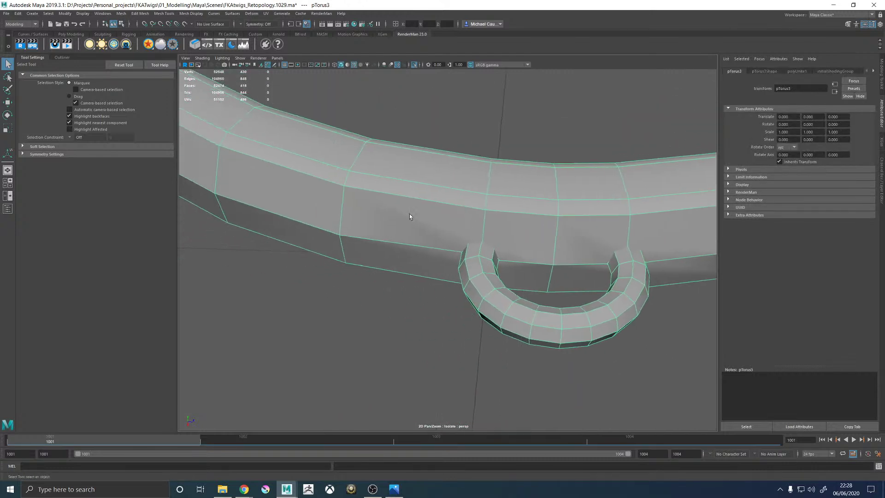
scroll(432, 206, "up", 2)
right_click_drag(437, 198, 393, 198, "shift")
middle_click(434, 188, "ctrl")
middle_click_drag(580, 191, 569, 192, "alt")
left_click_drag(390, 190, 471, 207, "alt")
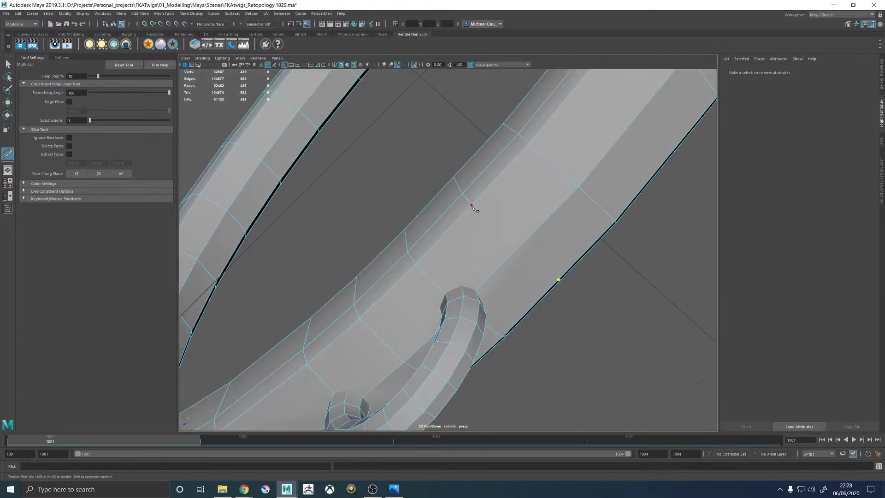
left_click(471, 205)
right_click(472, 205)
Step: Cut a matching edge loop across the hoop in the segment outside the small loop's opposite end
left_click_drag(433, 229, 363, 238, "alt")
middle_click_drag(363, 238, 401, 201, "alt")
left_click(372, 201, "ctrl")
left_click_drag(353, 238, 549, 259, "alt")
left_click(482, 187)
left_click_drag(408, 212, 486, 253, "alt")
Step: Select the two new edge loops flanking the small loop and apply Edit Edge Flow to them
key("w")
left_click(519, 232)
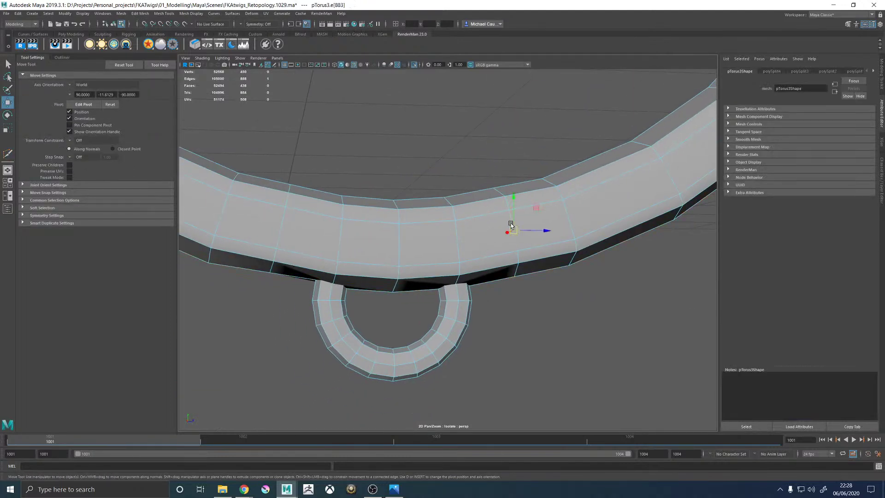
right_click_drag(326, 162, 314, 225, "shift")
left_click_drag(314, 225, 376, 196, "alt")
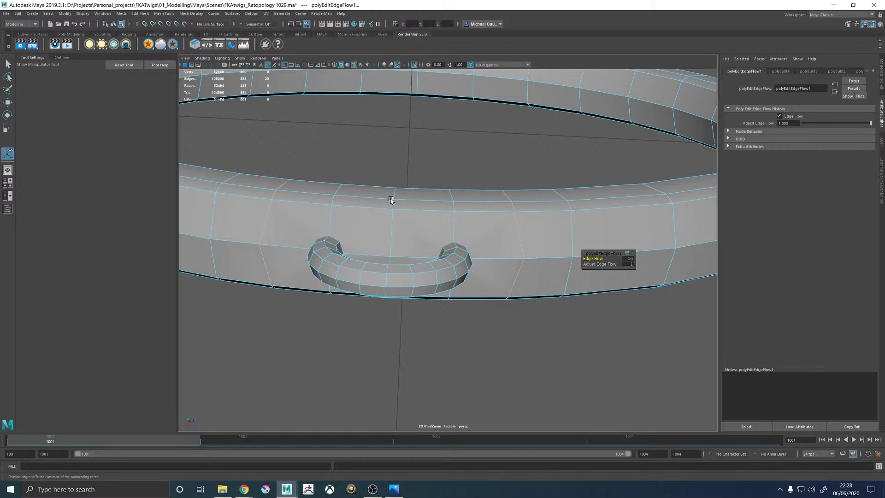
key("ctrl+z")
Step: Align the move axis with the hoop's underside edge and slide one flanking edge loop's middle vertex back to straighten the loop
left_click_drag(464, 221, 291, 233, "alt")
right_click_drag(341, 124, 340, 192, "shift")
left_click_drag(339, 210, 335, 213, "alt")
right_click_drag(335, 213, 282, 216, "alt")
left_click_drag(282, 215, 396, 237, "alt")
right_click_drag(397, 237, 535, 327, "alt")
left_click_drag(535, 328, 419, 231, "alt")
key("w")
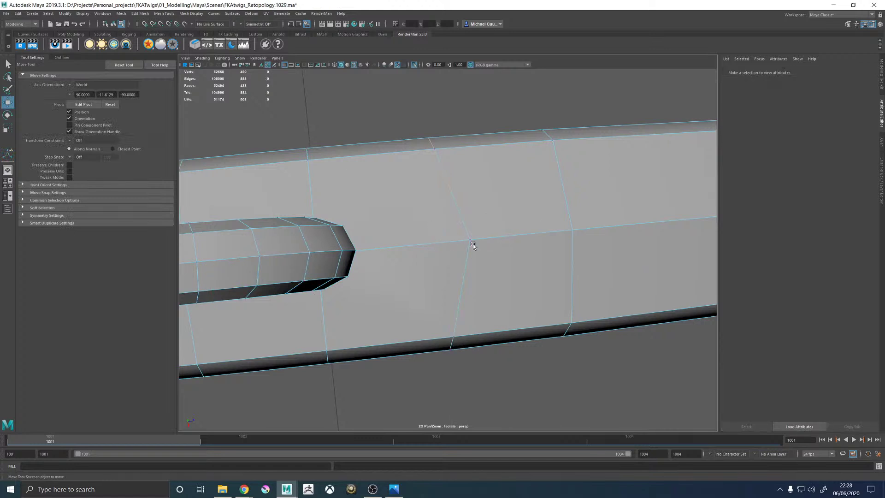
left_click(469, 238)
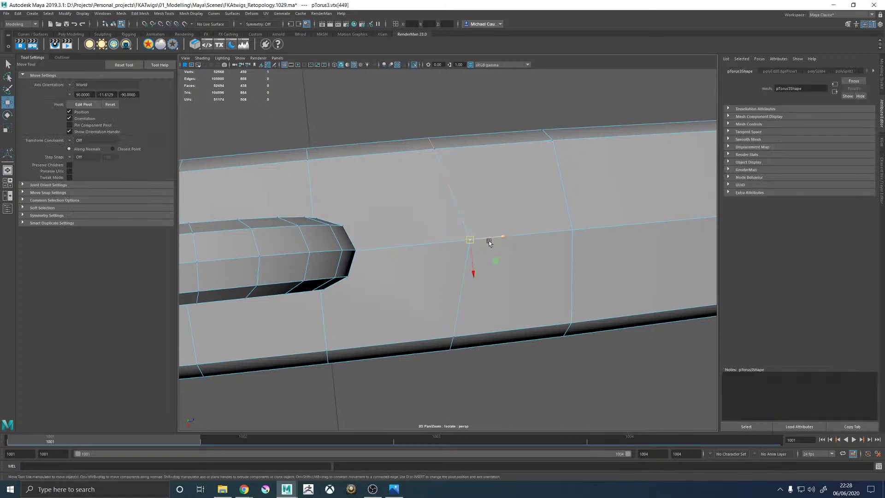
key("d")
left_click(523, 236)
left_click_drag(551, 235, 523, 242)
Step: Slide the other flanking edge loop's underside middle vertex along its aligned edge to straighten that loop as well
right_click_drag(469, 250, 355, 245, "alt")
middle_click_drag(355, 244, 520, 225, "alt")
left_click_drag(520, 226, 430, 271, "alt")
left_click(416, 278)
key("d")
left_click(392, 289)
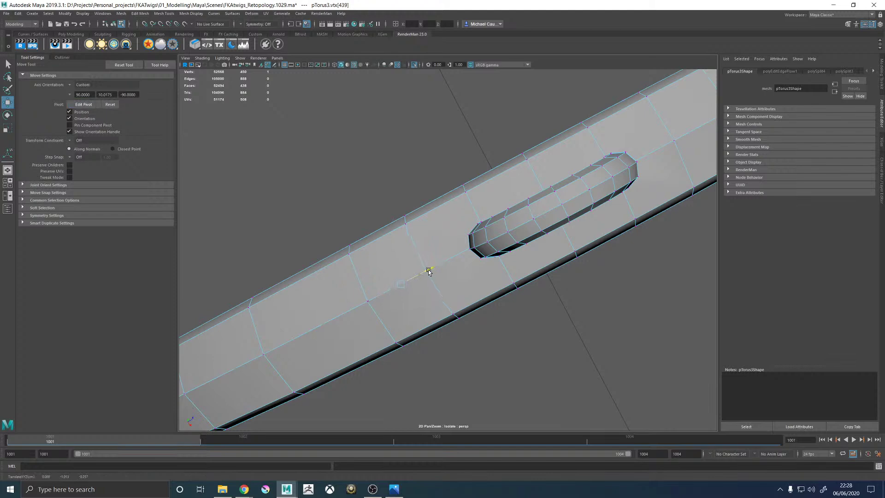
left_click_drag(448, 241, 477, 228, "alt")
Step: Return to object mode and show the combined mesh in wireframe around the small loop's ends
key("F8")
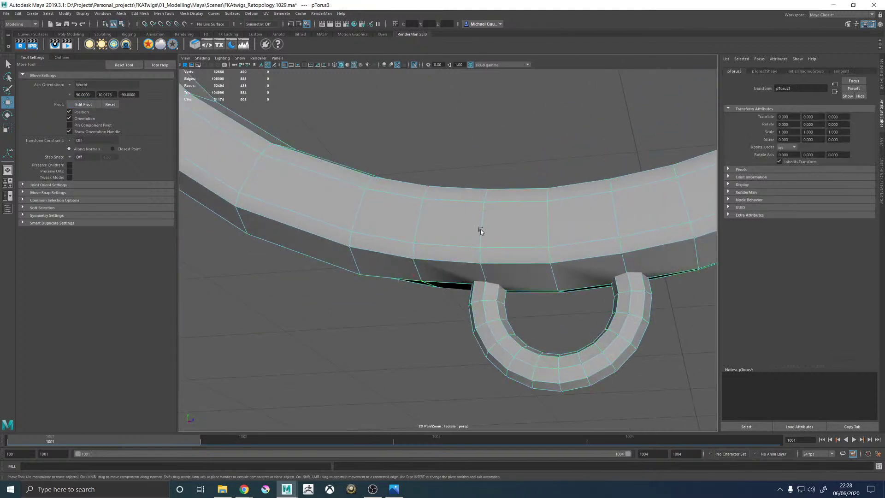
key("4")
scroll(482, 237, "up", 10)
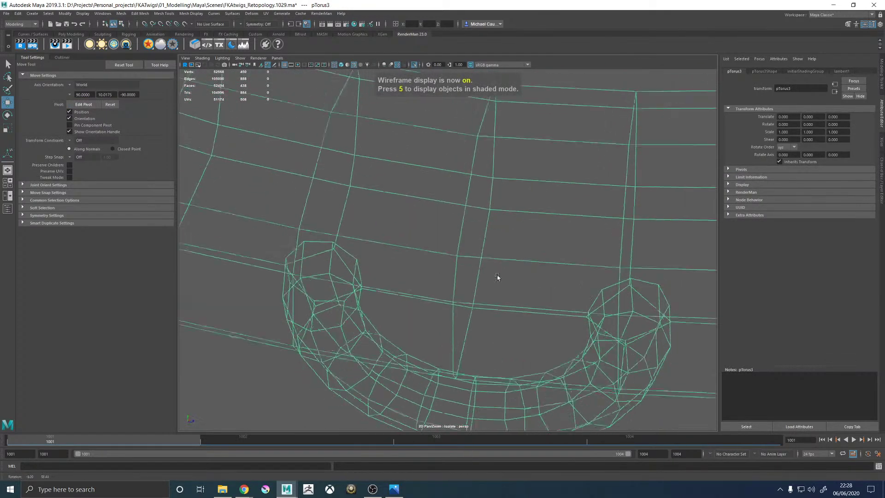
Step: Delete the cap faces closing one end of the small loop
right_click_drag(438, 239, 368, 281)
left_click(343, 299)
left_click_drag(344, 299, 363, 197, "alt")
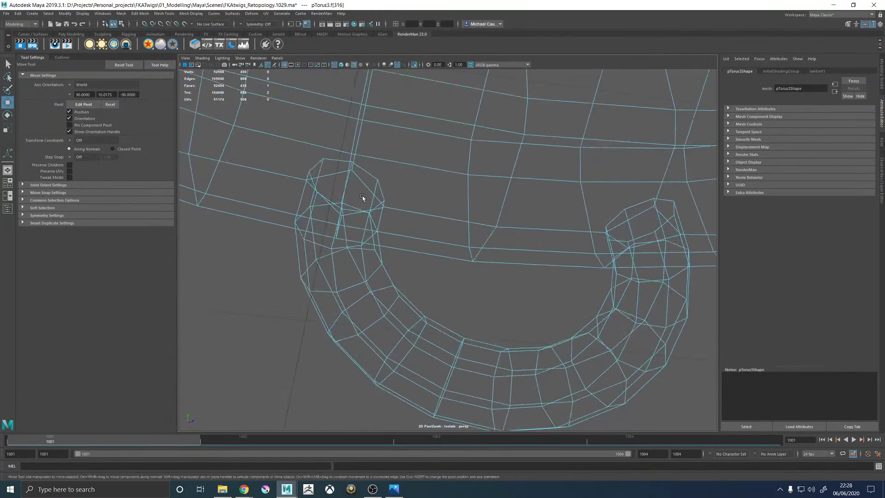
left_click(337, 189)
left_click_drag(321, 217, 364, 253, "alt")
left_click_drag(329, 121, 410, 133, "alt")
key("Delete")
Step: Delete the cap faces closing the small loop's opposite end so both ends are open
left_click_drag(576, 197, 355, 230, "alt")
left_click(290, 130, "ctrl")
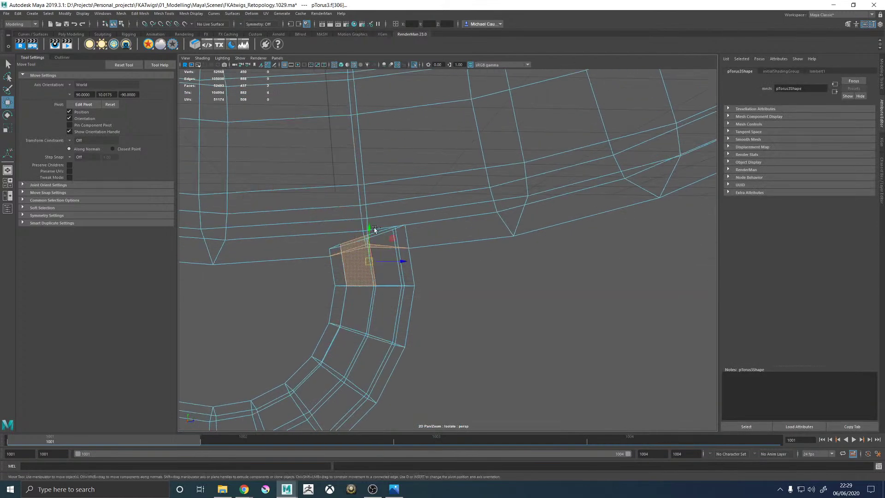
mouse_move(350, 276)
left_mouse_down("alt")
mouse_move(410, 276)
mouse_move(415, 286)
mouse_move(358, 265)
left_mouse_up("alt")
key("Delete")
Step: Select all of the hoop's connected faces, isolate them from the small loop and switch to shaded display
right_click_drag(358, 265, 417, 240)
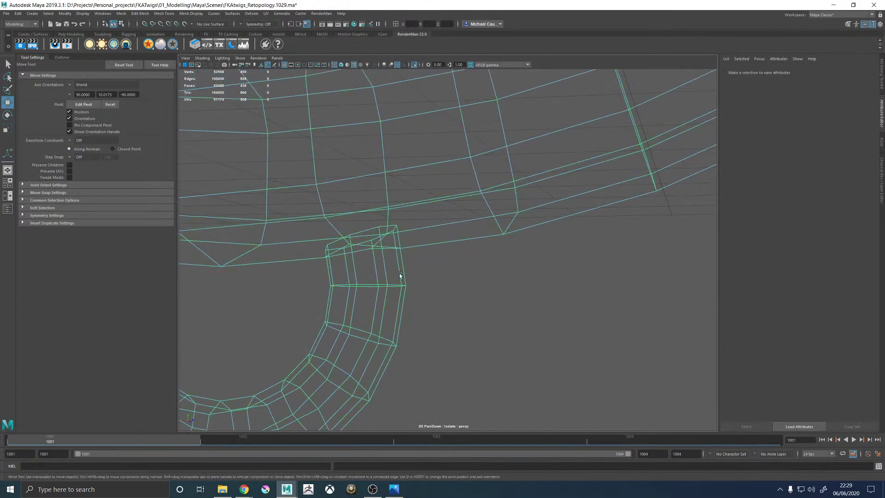
left_click(423, 252)
left_click(358, 285)
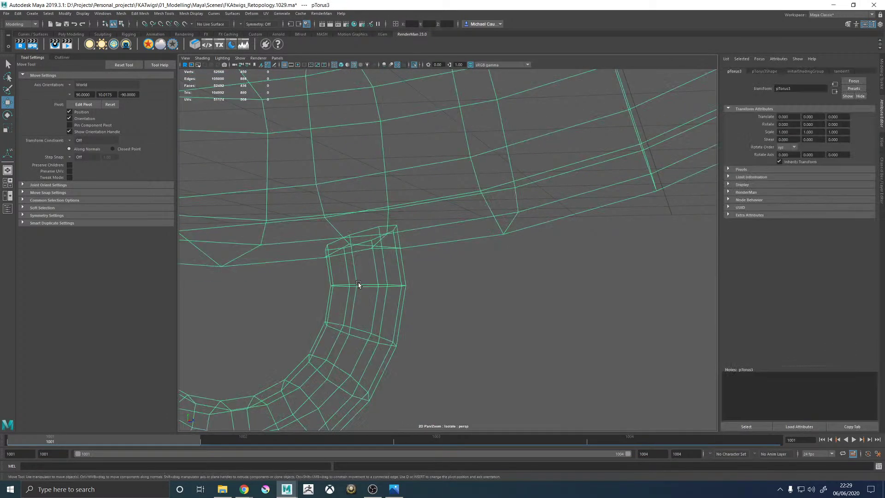
right_click_drag(436, 155, 443, 182)
left_click(440, 167)
double_click(439, 165)
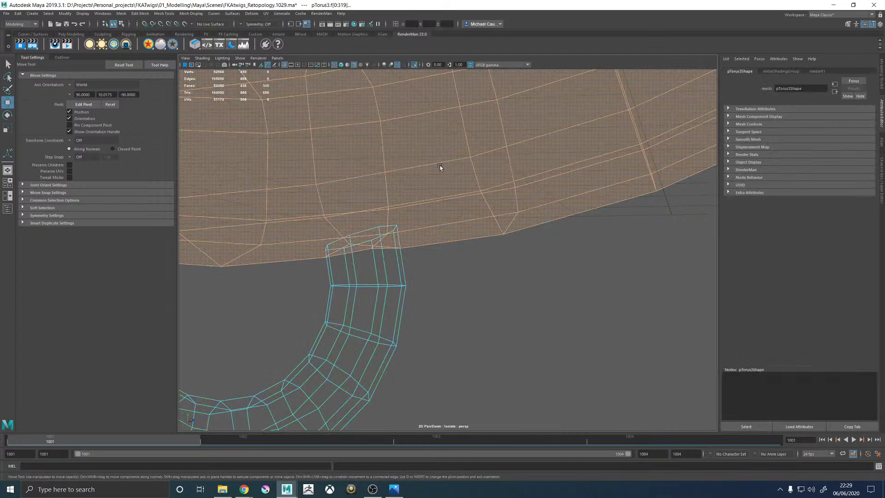
left_click(414, 66)
key("5")
Step: Multi-cut an edge from one diamond hole's inner upper side to the upper border vertex midway between the two holes
mouse_move(421, 261)
left_mouse_down("alt")
mouse_move(388, 286)
mouse_move(381, 215)
mouse_move(479, 257)
mouse_move(432, 206)
left_mouse_up("alt")
right_click(432, 206, "shift")
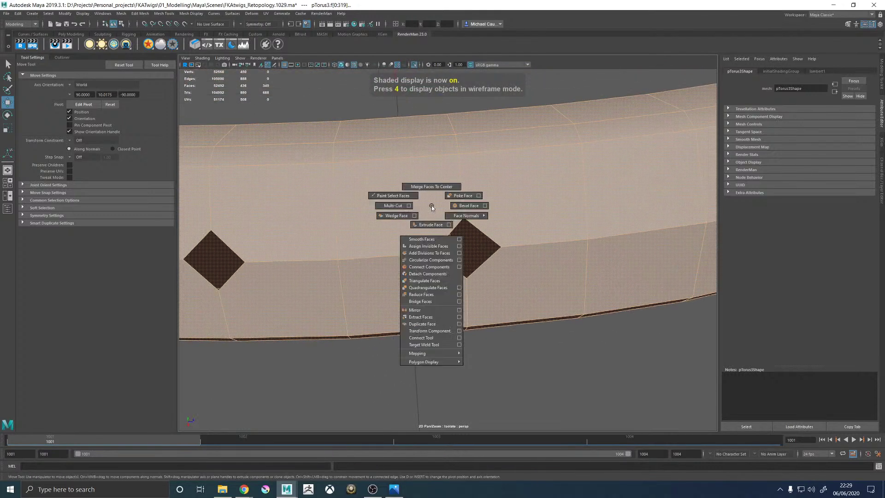
left_click(393, 206)
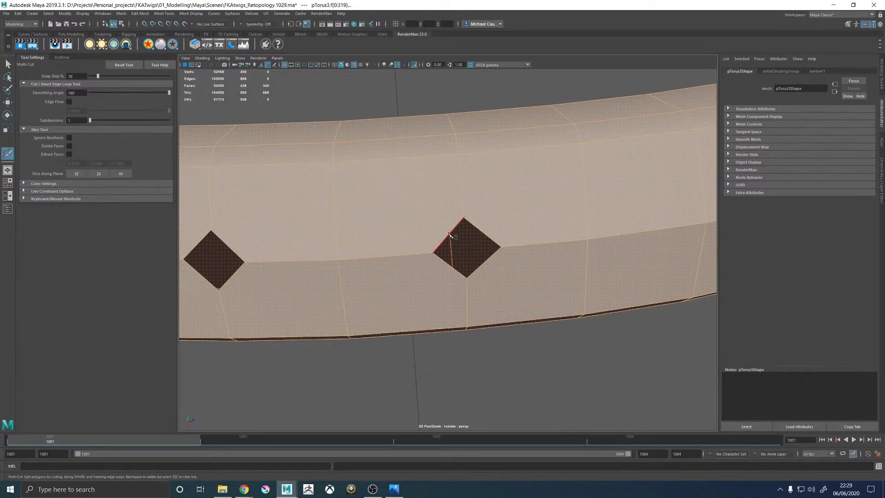
key("w")
key("F8")
right_click(435, 225, "shift")
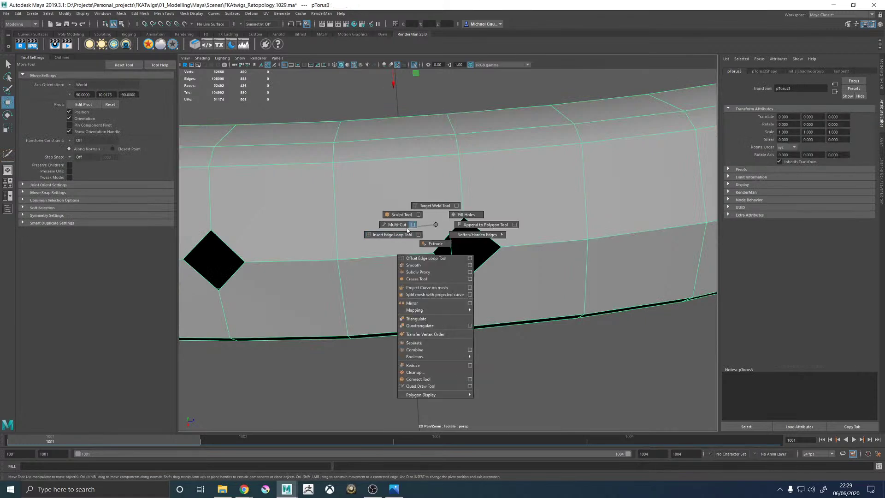
left_click(397, 232)
left_click(448, 235)
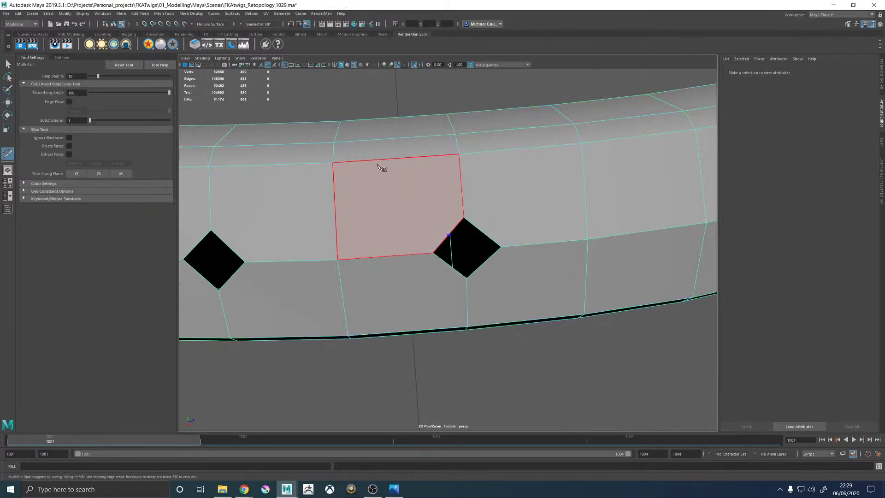
left_click(333, 163)
right_click(333, 163)
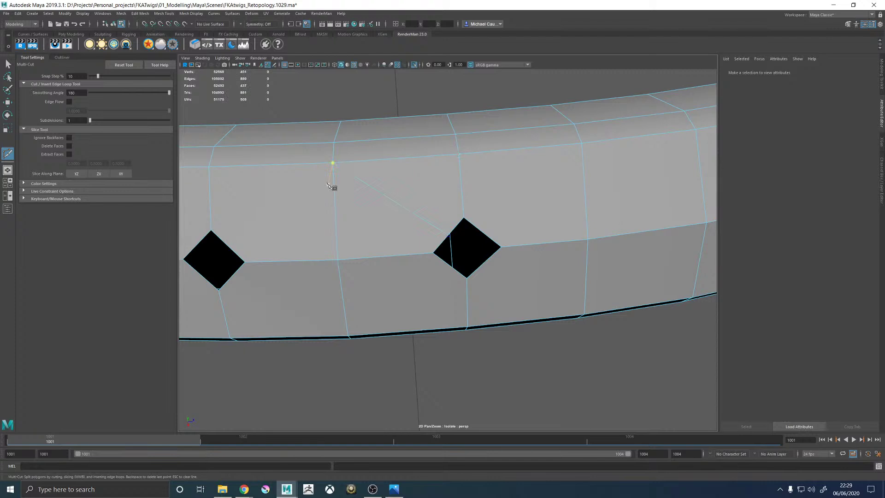
middle_click_drag(307, 225, 425, 221, "alt")
left_click(452, 159)
left_click(566, 229)
right_click(566, 230)
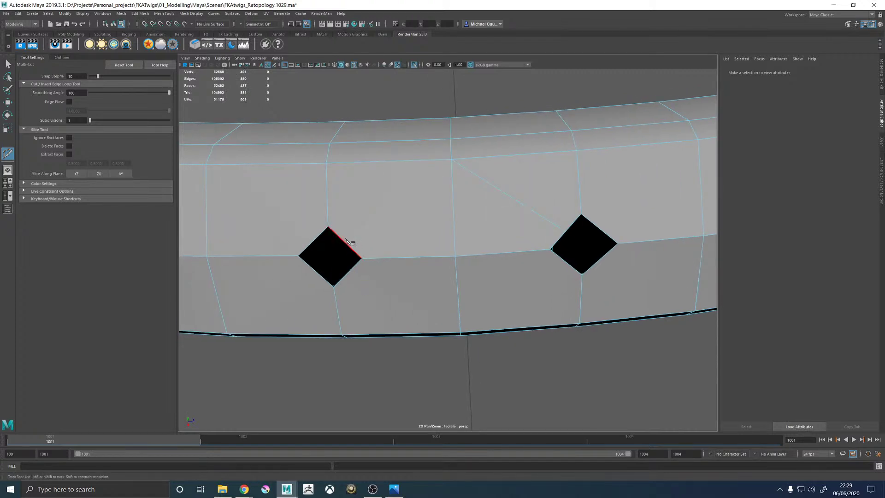
Step: Cut the matching upper edge from the other hole, and connect both holes' inner lower sides to the lower vertex between them
left_click(346, 241)
left_click(452, 161)
right_click(452, 162)
left_click_drag(435, 247, 441, 229, "alt")
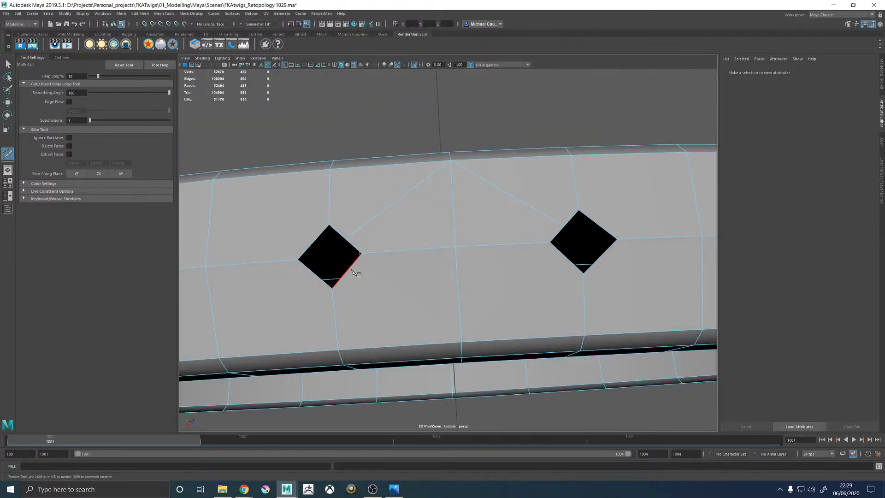
left_click(347, 271)
left_click(461, 342)
left_click(571, 265)
Step: Cut edges from the first hole's two outer sides to the neighbouring upper and lower border vertices of the hoop
middle_click_drag(578, 276, 406, 278, "alt")
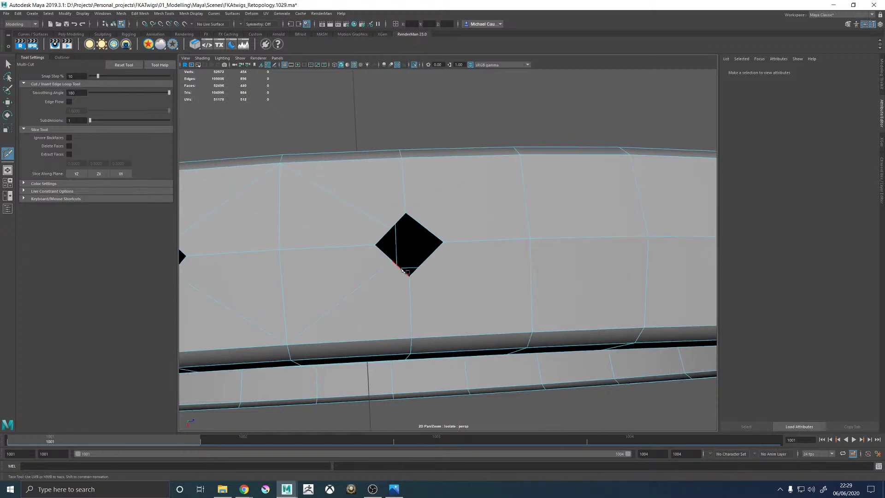
left_click(533, 332)
left_click(424, 227)
left_click(521, 155)
right_click(522, 155)
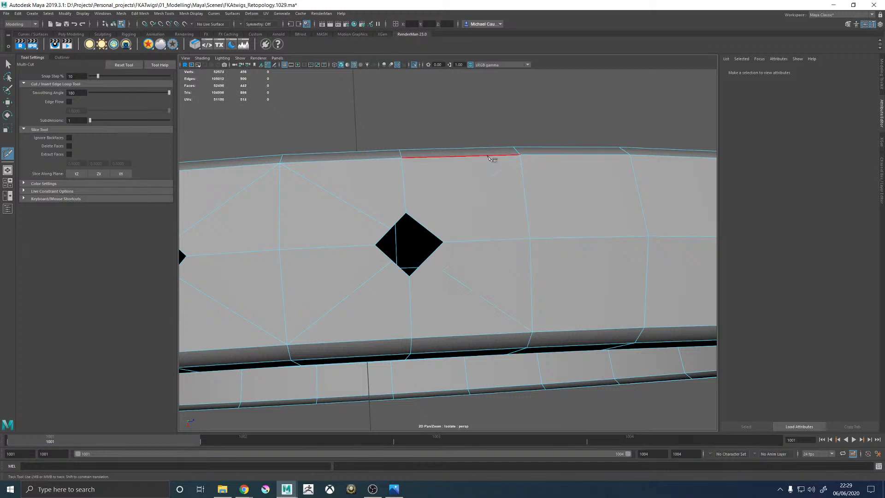
Step: Cut edges from the second hole's two outer sides to its neighbouring upper and lower vertices, redoing the misplaced lower cut
middle_click_drag(338, 195, 553, 208, "alt")
left_click(435, 261)
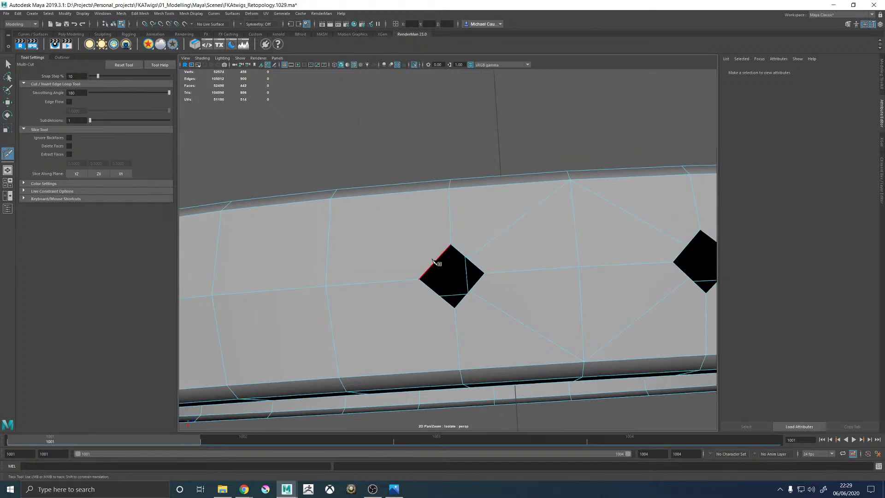
left_click(330, 199)
right_click(331, 199)
left_click(439, 303)
left_click(339, 379)
key("ctrl+z")
left_click(436, 294)
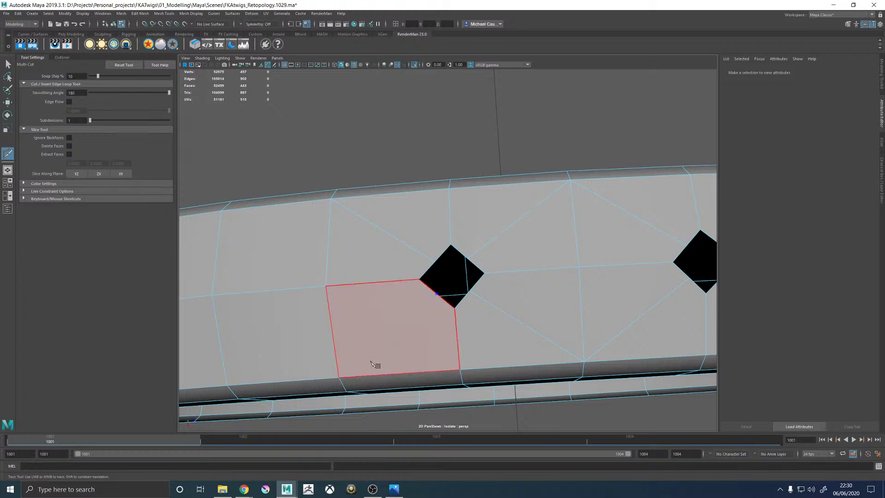
left_click(338, 378)
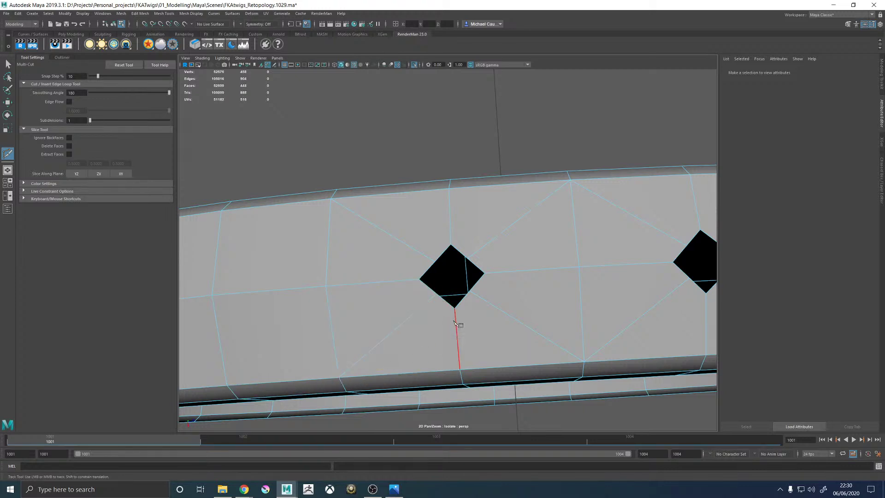
Step: Select each hole's border edges and apply Circularize Components to make both holes round
key("w")
double_click(465, 298)
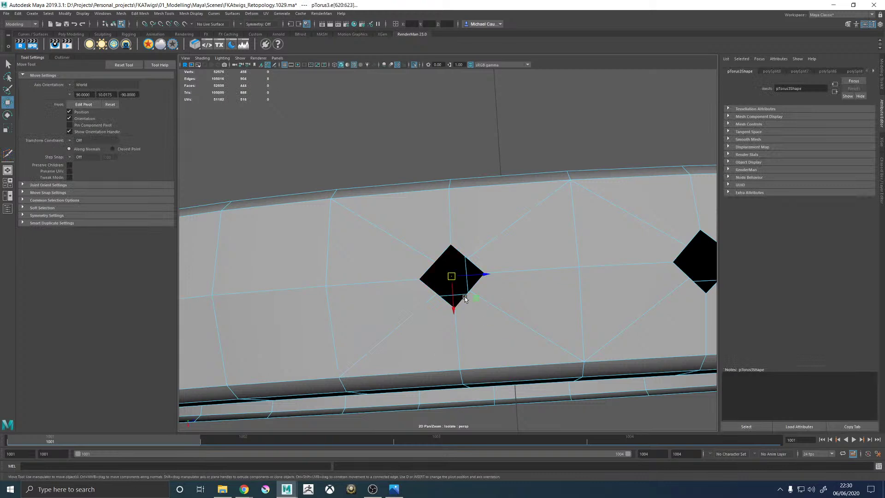
right_click(434, 154, "shift")
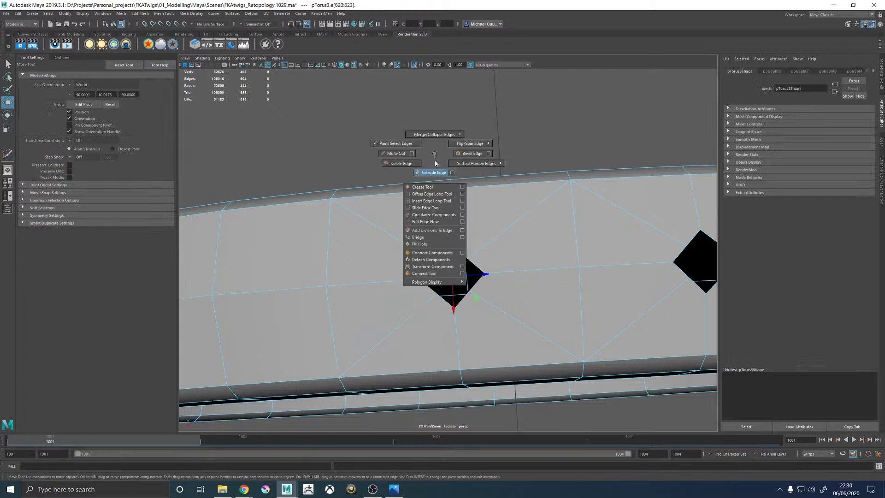
left_click(434, 215)
middle_click_drag(490, 224, 289, 223, "alt")
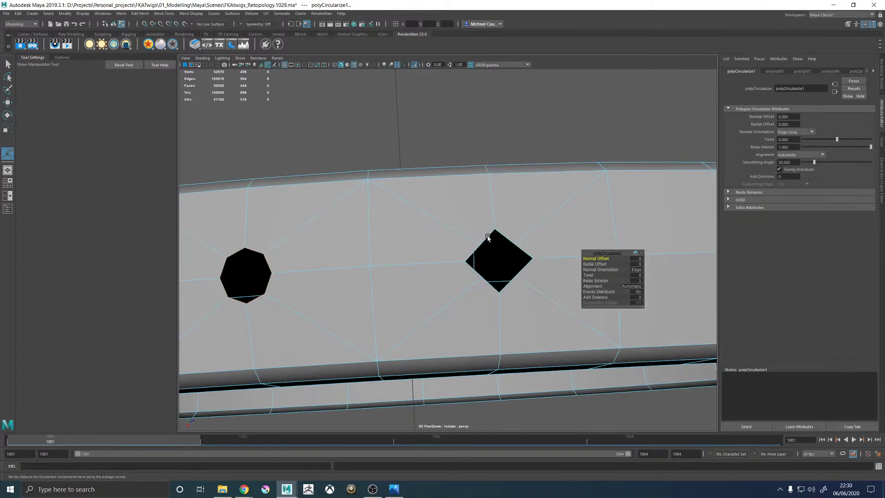
double_click(488, 237)
key("g")
right_click_drag(512, 246, 361, 251, "alt")
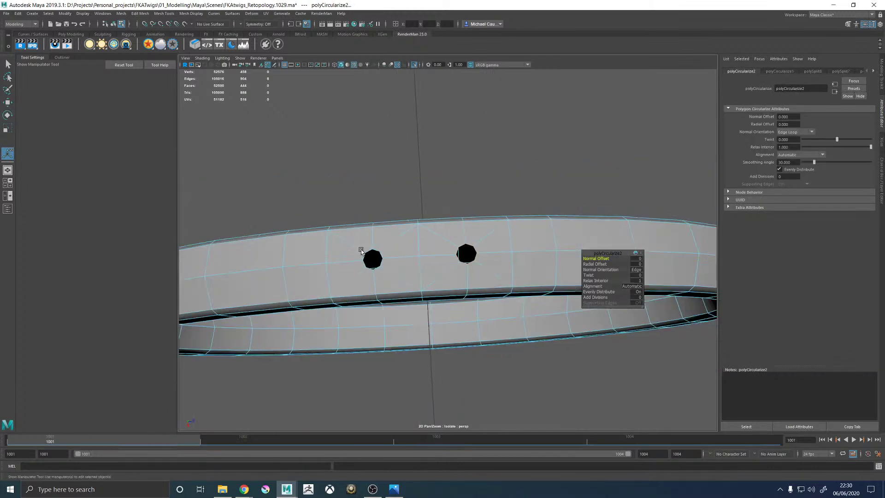
Step: Return to object mode, end the isolation to bring back the small loop, and show the mesh in wireframe
left_click_drag(361, 251, 389, 263, "alt")
key("q")
right_click_drag(391, 263, 422, 249)
key("ctrl+1")
left_click_drag(421, 248, 398, 202, "alt")
right_click_drag(397, 202, 615, 311, "alt")
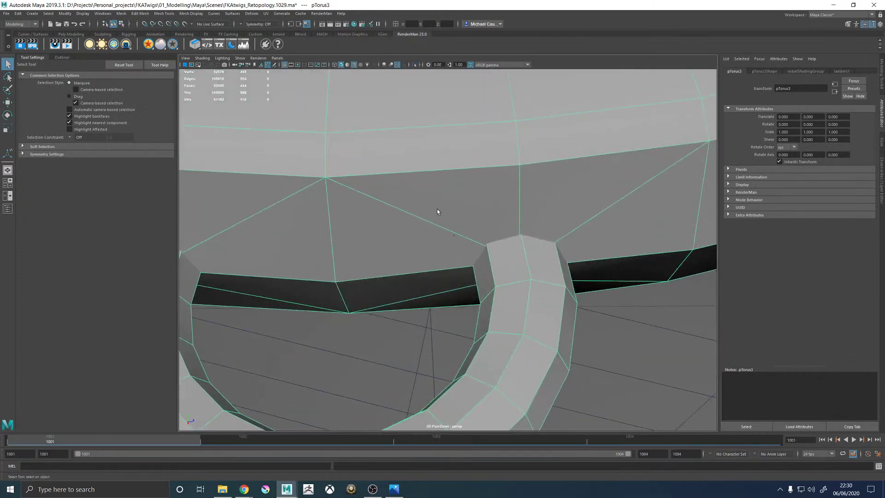
left_click_drag(438, 245, 437, 198, "alt")
key("4")
Step: Switch the mesh to vertex editing and start Target Weld at one end of the small loop
right_click_drag(437, 196, 425, 198)
left_click(429, 231)
right_click(429, 231, "shift")
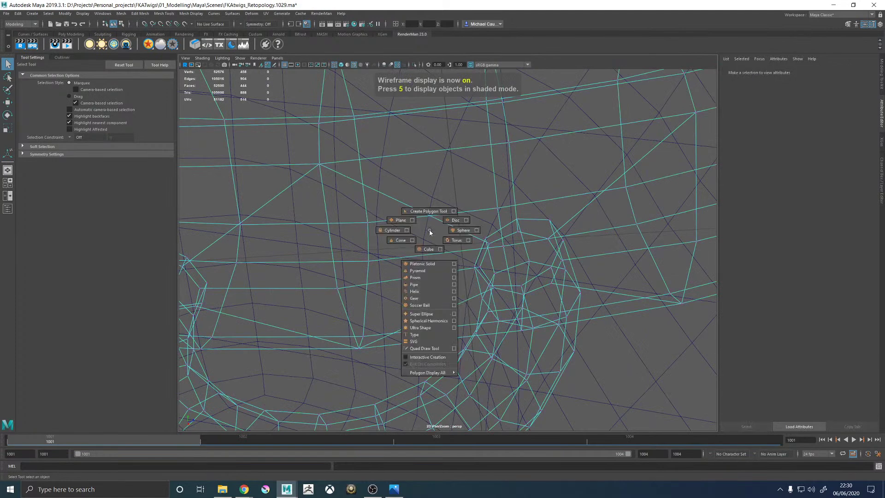
left_click(488, 245)
right_click_drag(494, 246, 489, 228, "shift")
scroll(381, 181, "up", 5)
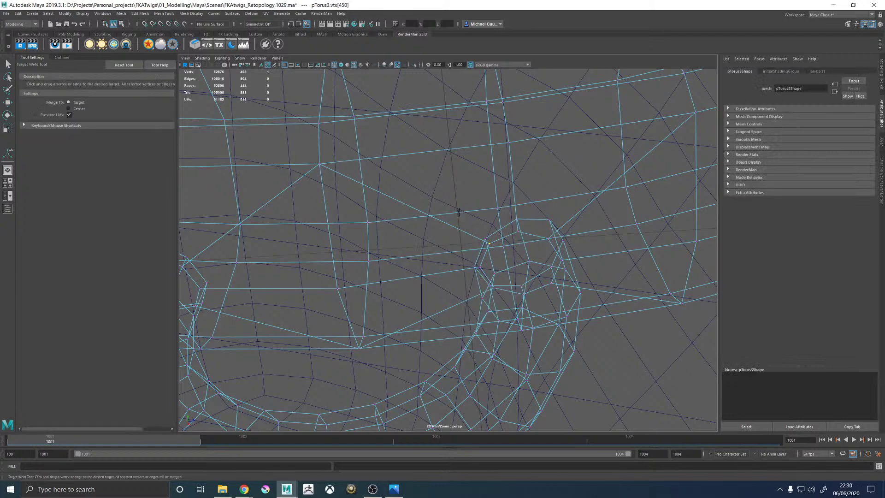
scroll(382, 181, "down", 6)
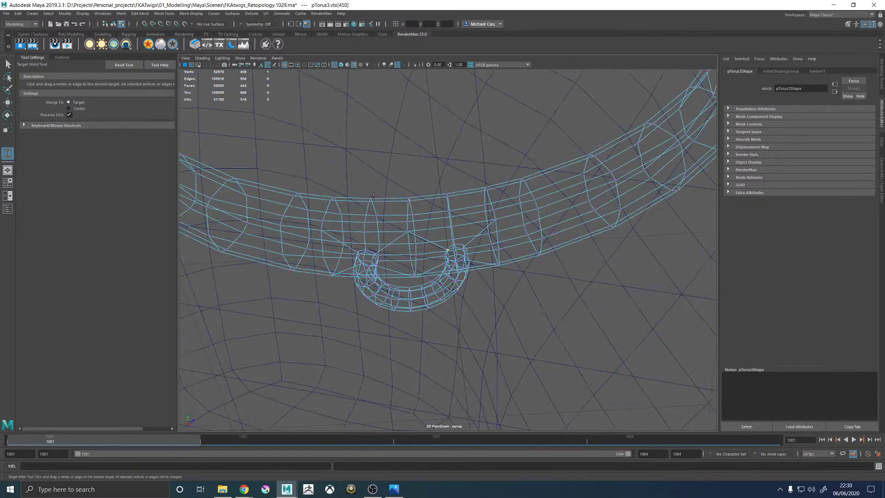
scroll(445, 249, "up", 5)
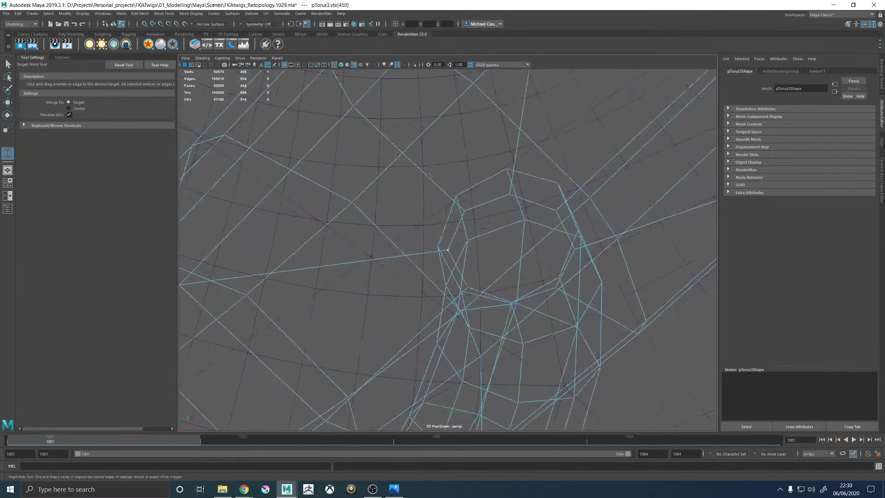
Step: Try to target-weld the hoop's hole vertices to the matching vertices around the small loop's open end
left_click_drag(446, 250, 438, 247)
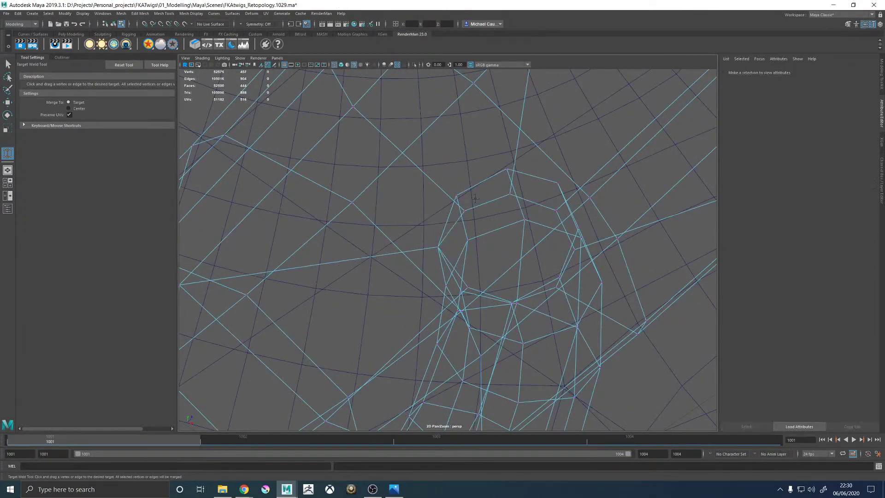
left_click_drag(464, 210, 456, 196)
left_click_drag(510, 194, 475, 198)
left_click_drag(369, 210, 436, 187, "alt")
scroll(459, 248, "down", 5)
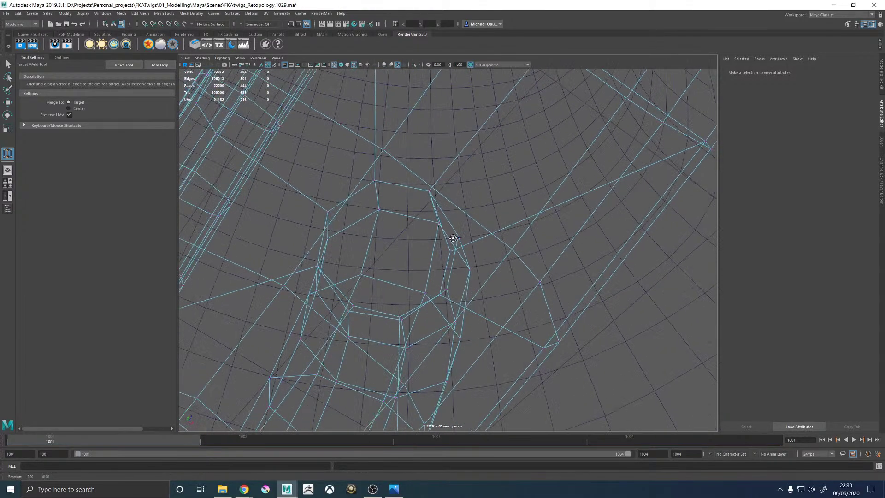
left_click_drag(449, 247, 459, 241)
mouse_move(458, 300)
left_mouse_down("alt")
mouse_move(467, 248)
mouse_move(454, 292)
left_mouse_up("alt")
left_click_drag(453, 293, 464, 276, "alt")
Step: Undo all of the vertex welds made at this end of the small loop
key("ctrl+z")
key("ctrl+z")
key("ctrl+z")
key("ctrl+z")
key("ctrl+z")
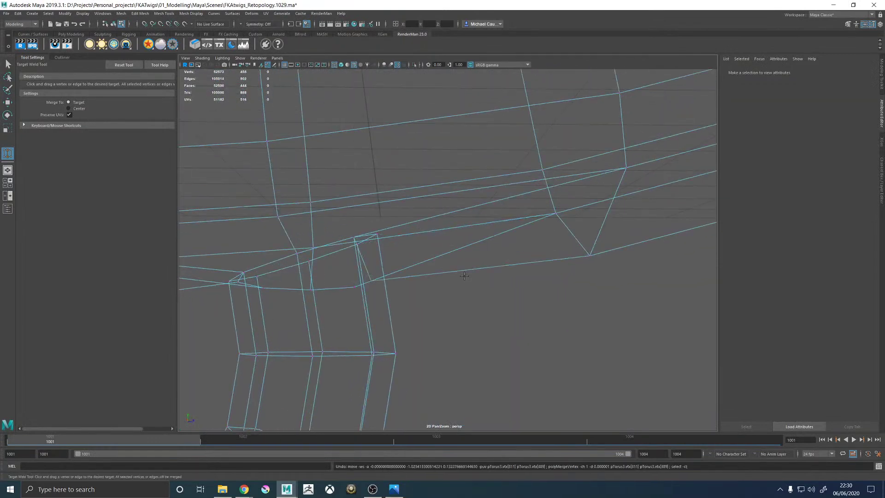
left_click_drag(322, 256, 379, 239, "alt")
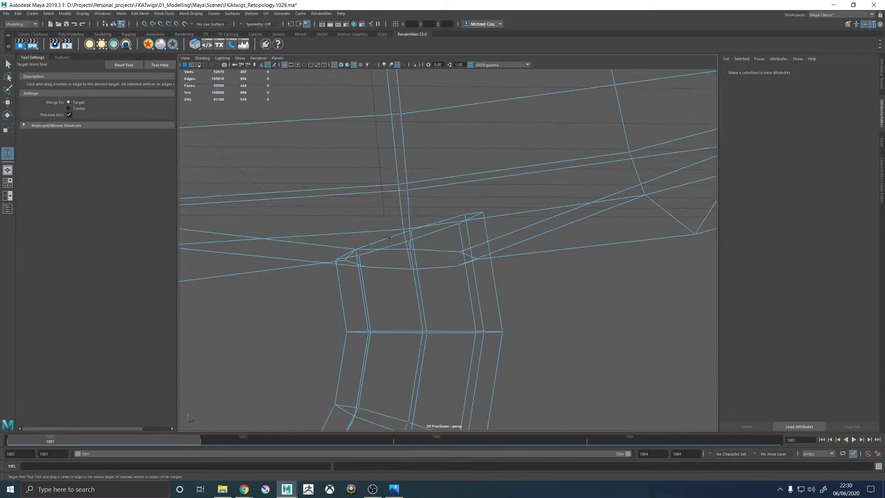
key("ctrl+z")
Step: Target-weld the small loop's end vertices and the hoop's hole vertices together around this joint, undoing any wrong weld
key("ctrl+z")
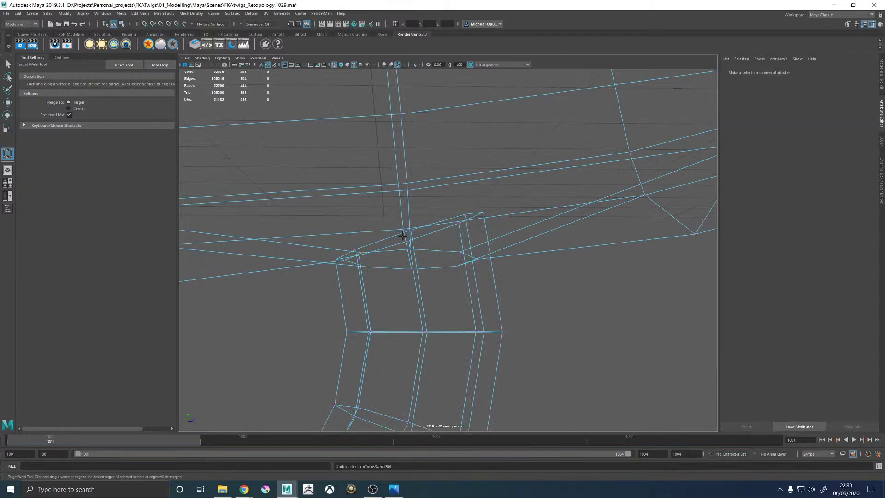
left_click_drag(389, 243, 509, 194, "alt")
left_click_drag(509, 194, 490, 210, "alt")
key("ctrl+z")
left_click_drag(480, 177, 424, 232)
left_click_drag(424, 232, 436, 227, "alt")
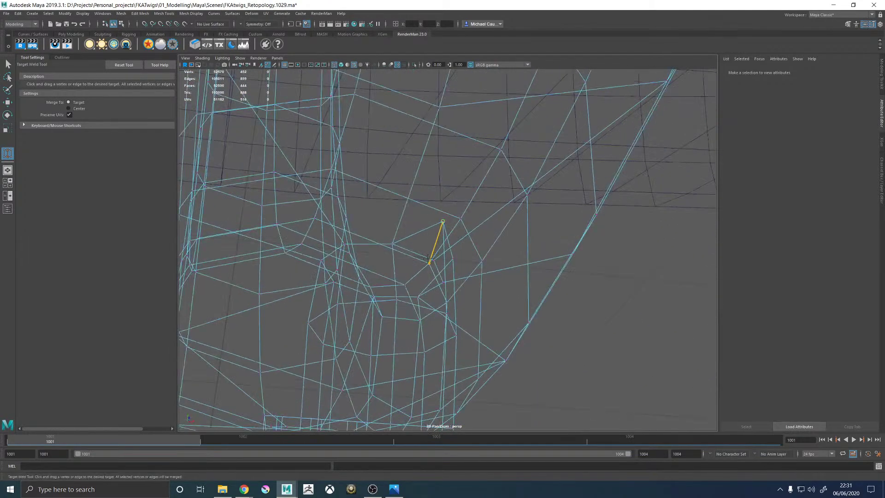
left_click_drag(452, 257, 432, 267, "alt")
key("ctrl+z")
left_click_drag(431, 268, 484, 270, "alt")
left_click_drag(485, 270, 464, 256, "alt")
middle_click_drag(464, 257, 521, 279, "alt")
Step: Target-weld the remaining unjoined vertices between the small loop's end and the hoop's hole, working around the joint
scroll(489, 277, "up", 5)
left_click_drag(475, 291, 480, 263, "alt")
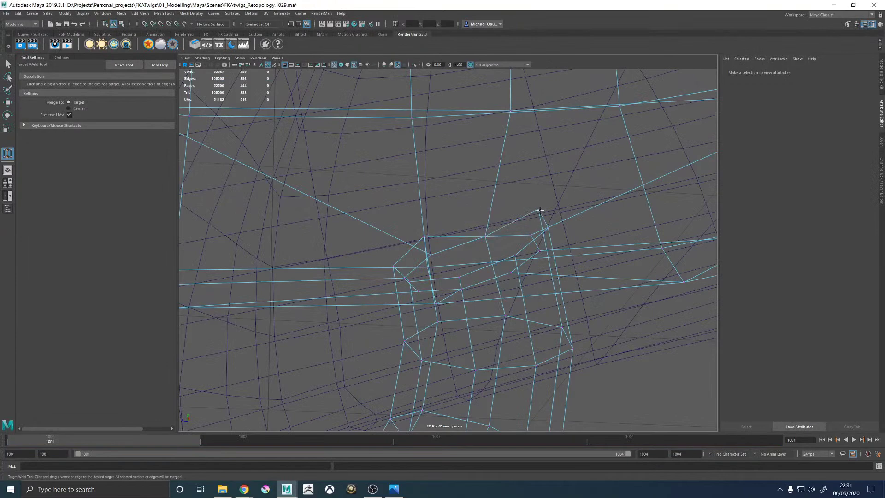
left_click_drag(526, 230, 531, 234)
left_click_drag(531, 234, 525, 218, "alt")
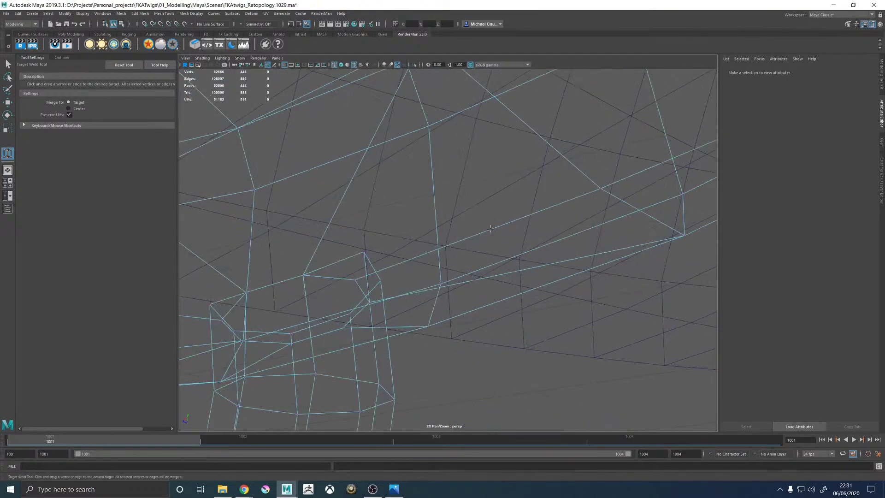
left_click_drag(360, 262, 368, 299)
left_click_drag(368, 298, 534, 271, "alt")
right_click_drag(534, 271, 465, 243, "alt")
left_click_drag(466, 242, 470, 221, "alt")
right_click_drag(470, 222, 473, 257, "alt")
left_click_drag(448, 245, 452, 268)
left_click_drag(523, 266, 517, 285)
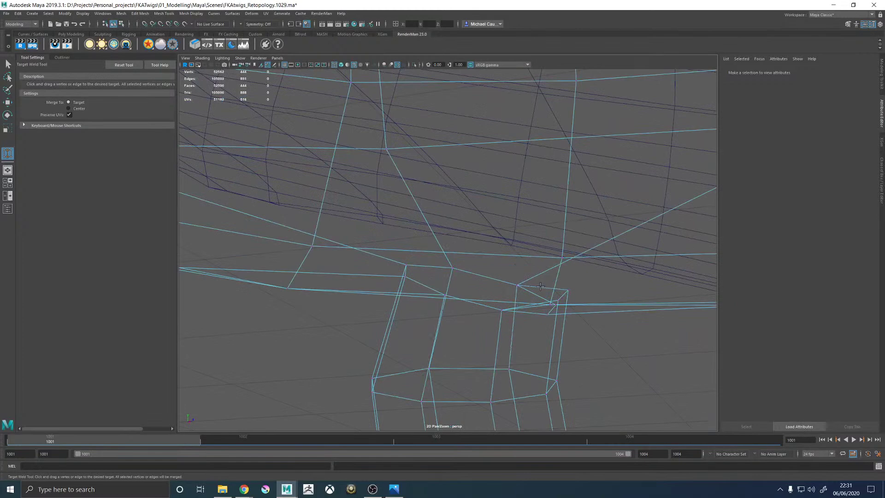
middle_click_drag(520, 279, 488, 248, "alt")
left_click_drag(396, 152, 476, 231)
Step: Return to shaded display and inspect both welded joints with smooth mesh preview
scroll(512, 206, "down", 6)
key("w")
key("5")
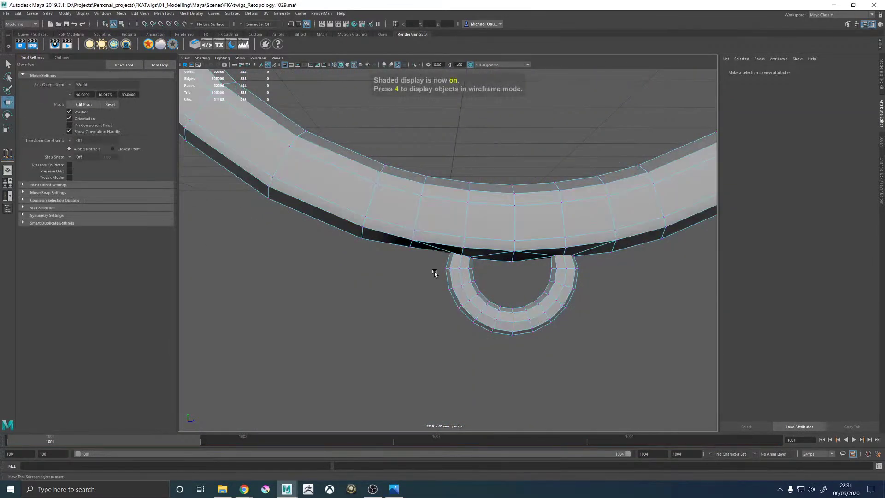
right_click_drag(434, 273, 460, 265)
key("3")
left_click(362, 307)
scroll(366, 306, "down", 6)
mouse_move(401, 301)
left_mouse_down("alt")
mouse_move(423, 308)
mouse_move(412, 306)
left_mouse_up("alt")
right_click_drag(413, 306, 600, 316, "alt")
Step: Turn off the smooth preview, insert an edge loop near each end of the small loop with Multi-Cut, and preview it smoothed
left_click(449, 271)
key("1")
right_click_drag(449, 271, 484, 258, "alt")
left_click_drag(484, 258, 640, 262, "alt")
scroll(441, 230, "up", 3)
middle_click_drag(415, 233, 442, 209, "alt")
right_click_drag(441, 209, 391, 209, "shift")
scroll(392, 208, "down", 10)
key("3")
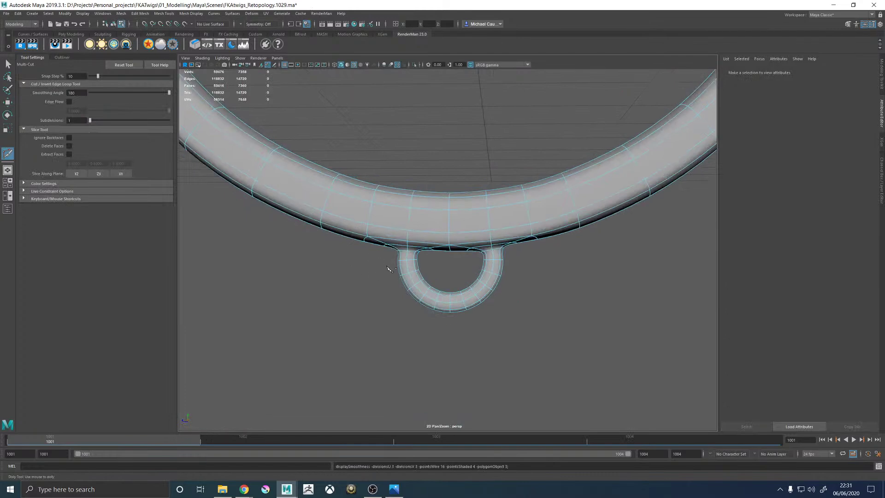
Step: Return to object mode and select the welded hoop with its small loop
key("w")
key("F8")
scroll(522, 261, "down", 6)
left_click(508, 270)
left_click_drag(498, 277, 512, 247, "alt")
right_click(460, 237)
left_click(463, 231)
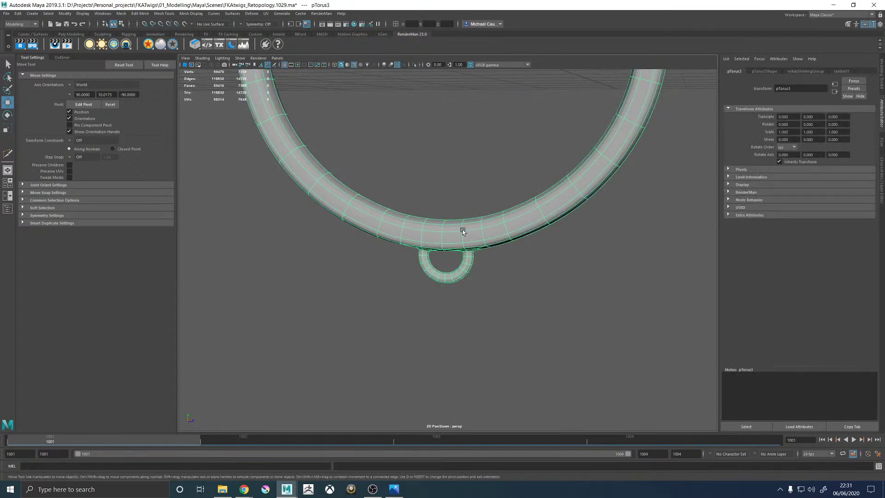
left_click(244, 489)
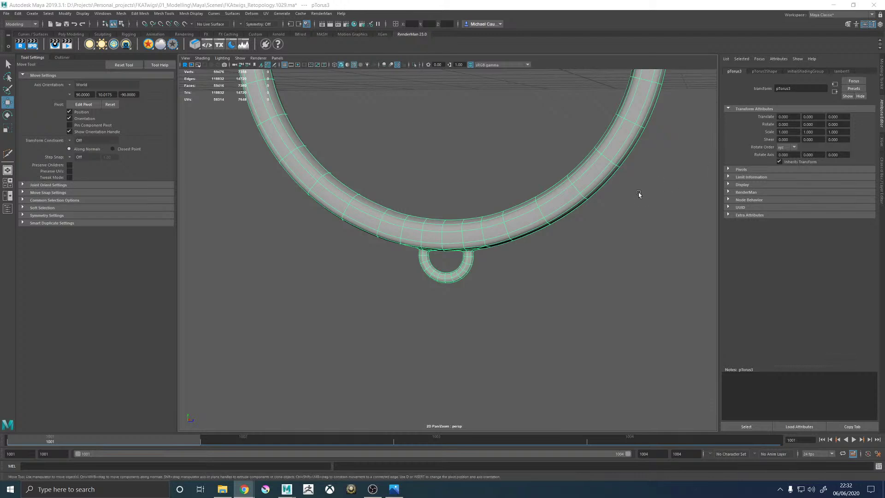
Step: Turn off the smooth preview, select the edge loops near both ends of the small loop, and apply Edit Edge Flow
left_click_drag(404, 259, 417, 244, "alt")
right_click_drag(417, 249, 620, 346, "alt")
key("1")
left_click_drag(561, 302, 482, 288, "alt")
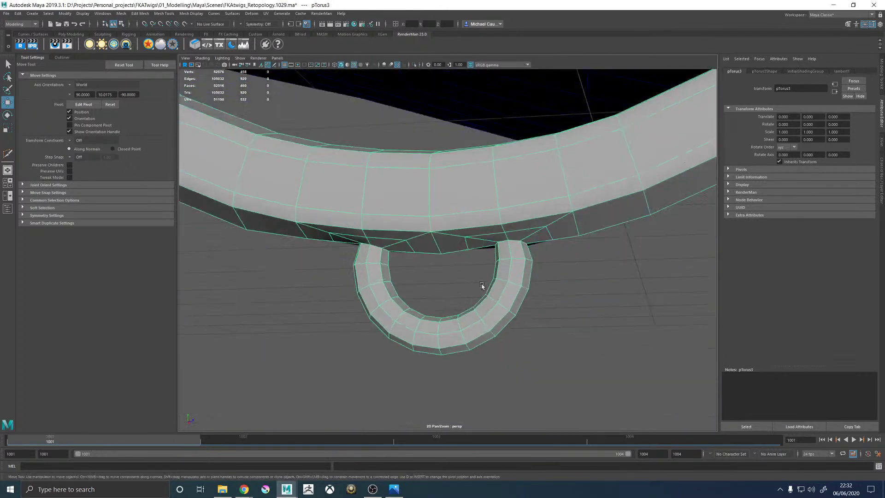
right_click_drag(482, 288, 548, 278, "alt")
left_click_drag(548, 277, 574, 290, "alt")
middle_click_drag(574, 288, 546, 247, "alt")
right_click_drag(575, 298, 579, 231)
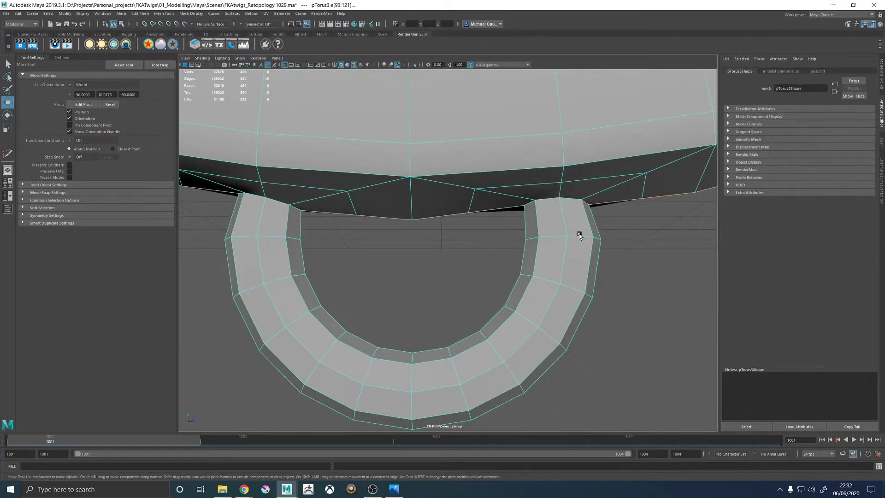
left_click(578, 234)
left_click(559, 236)
double_click(261, 237)
right_click_drag(351, 243, 338, 307, "shift")
right_click_drag(381, 244, 323, 272, "alt")
left_click(322, 272)
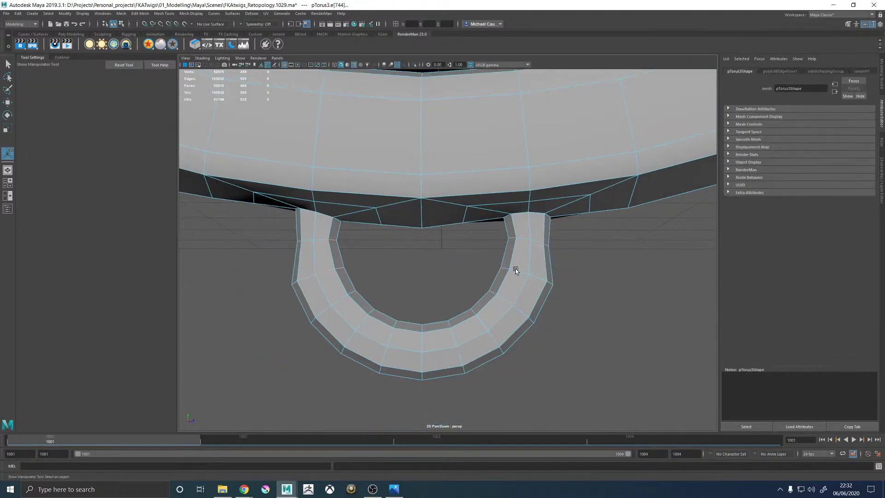
Step: Repeat Edit Edge Flow on the neighbouring edge loops down both sides of the small loop and return to object mode
key("g")
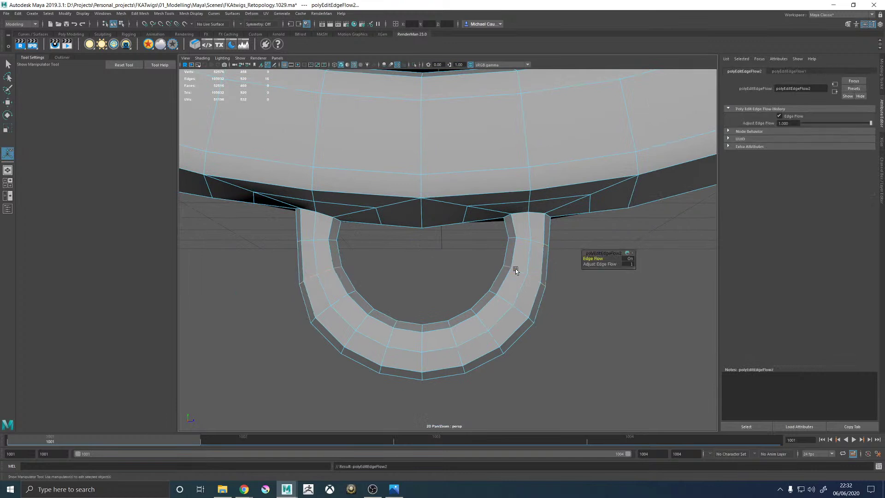
left_click(506, 301)
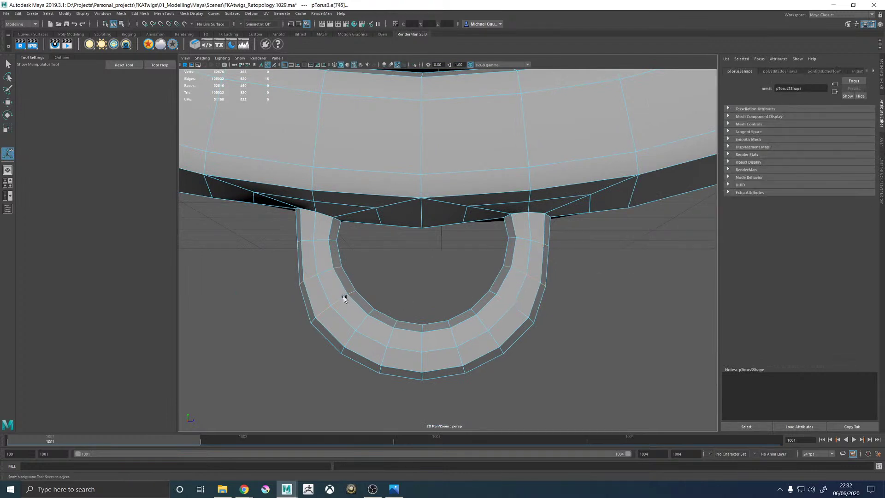
key("g")
left_click(362, 321)
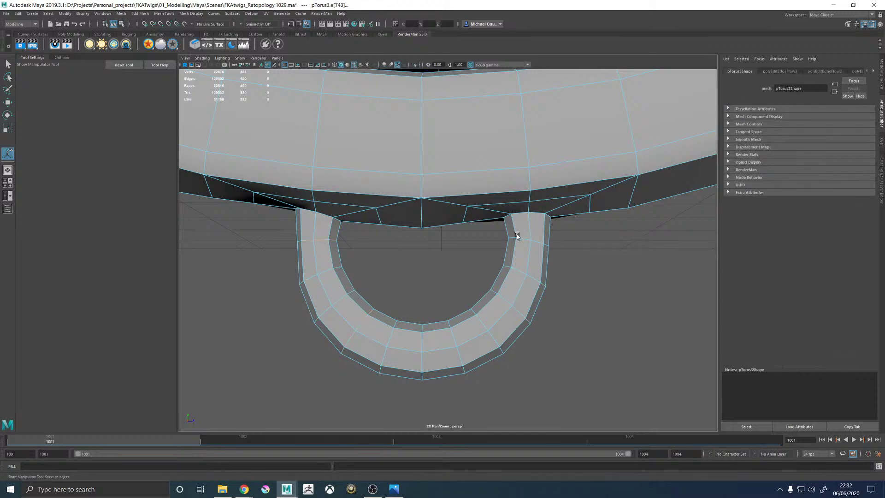
key("g")
key("w")
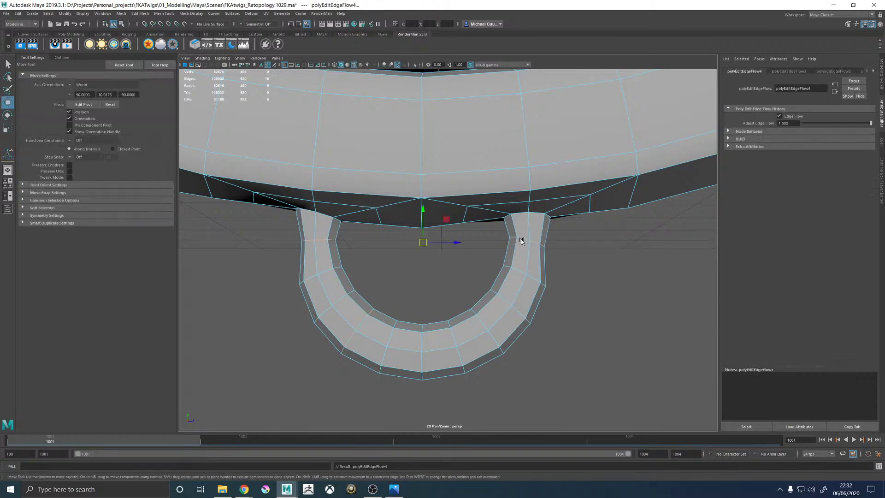
key("F8")
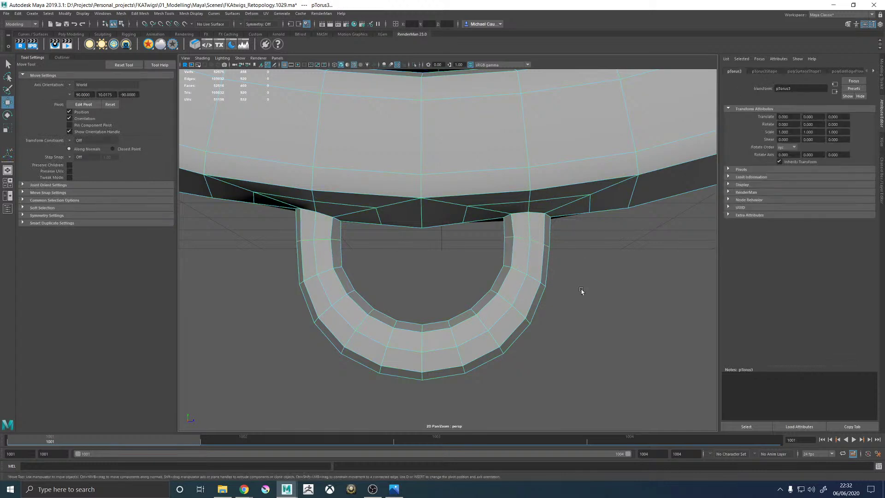
Step: Frame the welded hoop and examine its overall shape with the small loop from several angles
right_click_drag(579, 286, 562, 318, "alt")
left_click(561, 318)
left_click_drag(483, 313, 475, 312, "alt")
left_click(454, 228)
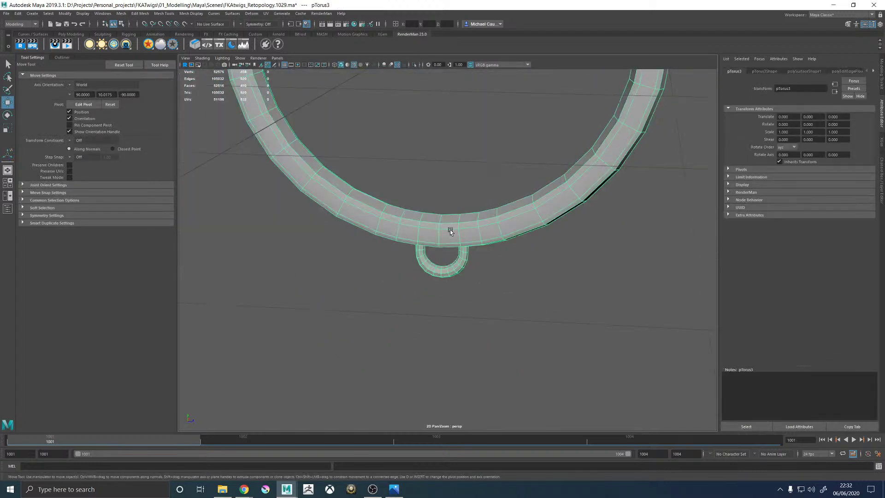
key("3")
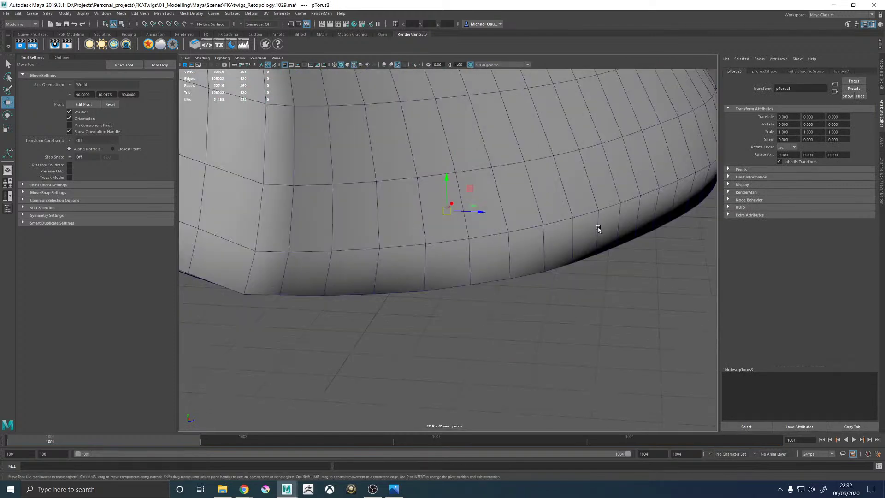
scroll(486, 227, "down", 5)
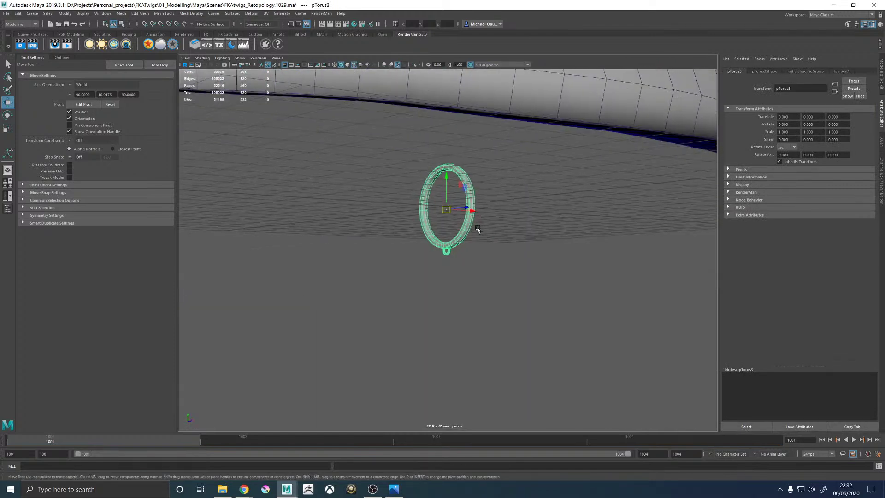
key("f")
left_click(602, 237)
left_click_drag(599, 318, 421, 322, "alt")
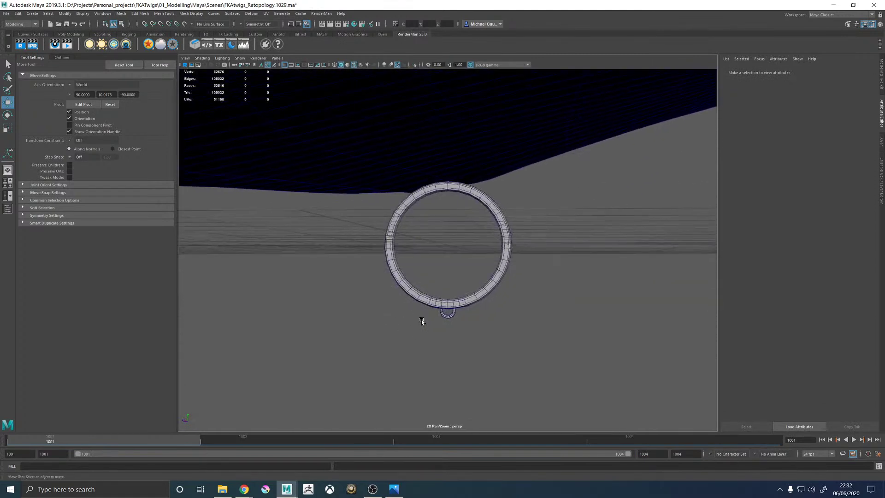
Step: Switch to Photos to study how the stone pendant hangs from the gold hoop, and return to Maya
left_click(371, 489)
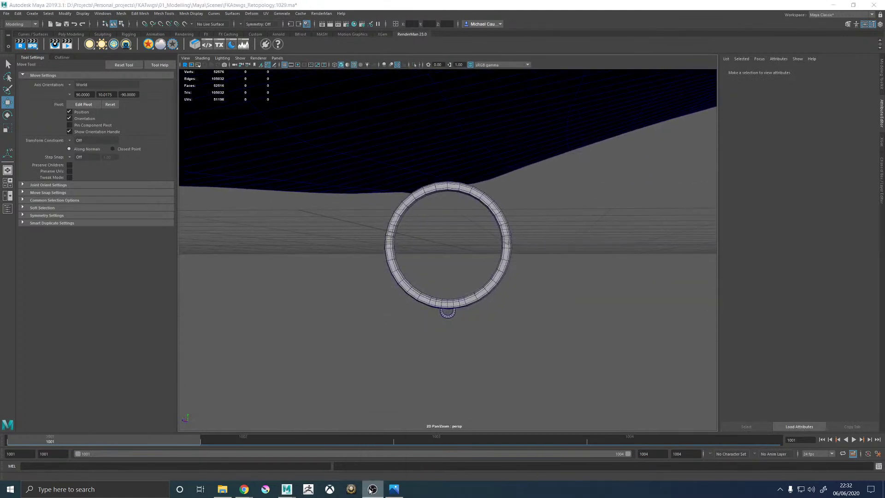
left_click(374, 491)
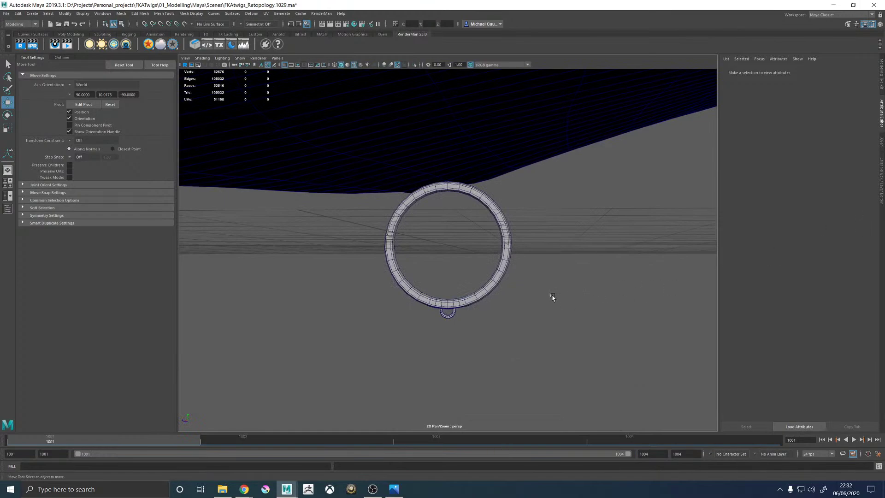
left_click(394, 489)
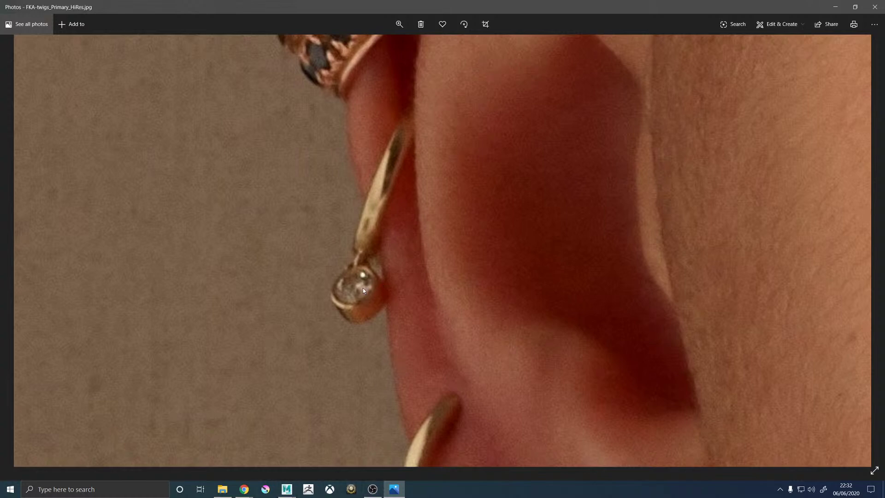
mouse_move(373, 489)
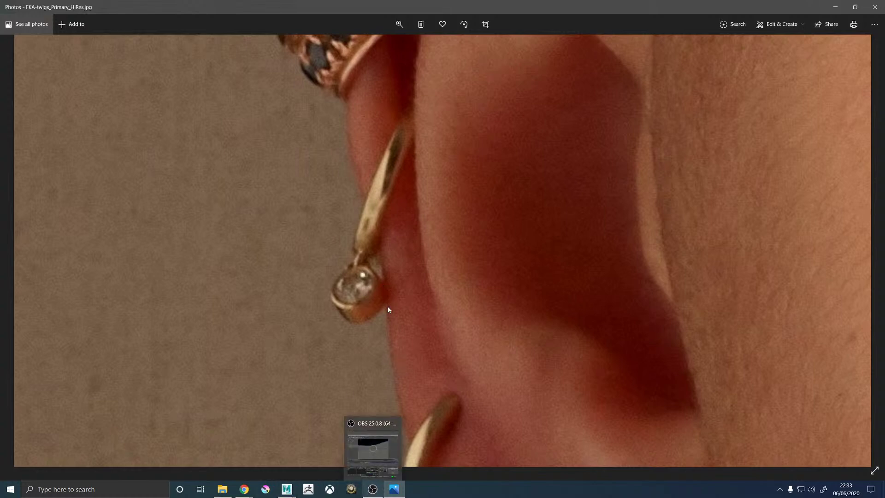
left_click(290, 491)
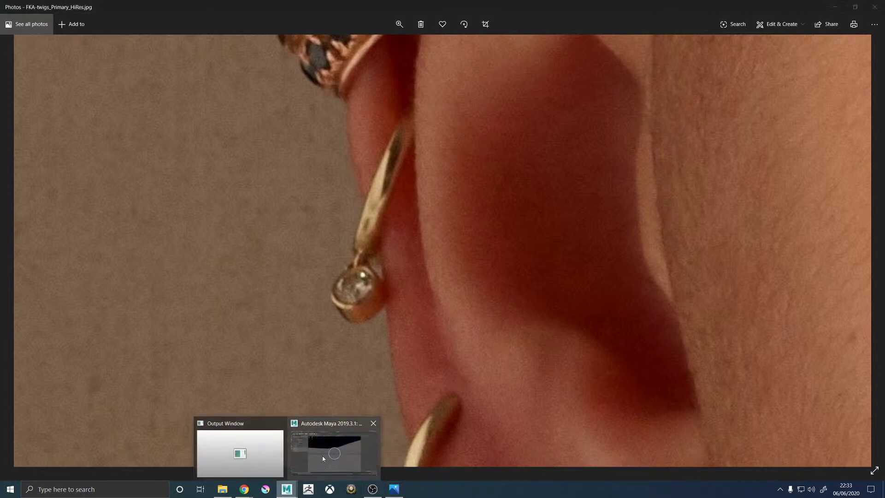
left_click(324, 454)
Step: Select the hoop and compare its small attachment loop with the pendant connection in the reference photo
left_click_drag(367, 312, 357, 306, "alt")
right_click_drag(358, 306, 433, 327, "alt")
left_click(484, 377)
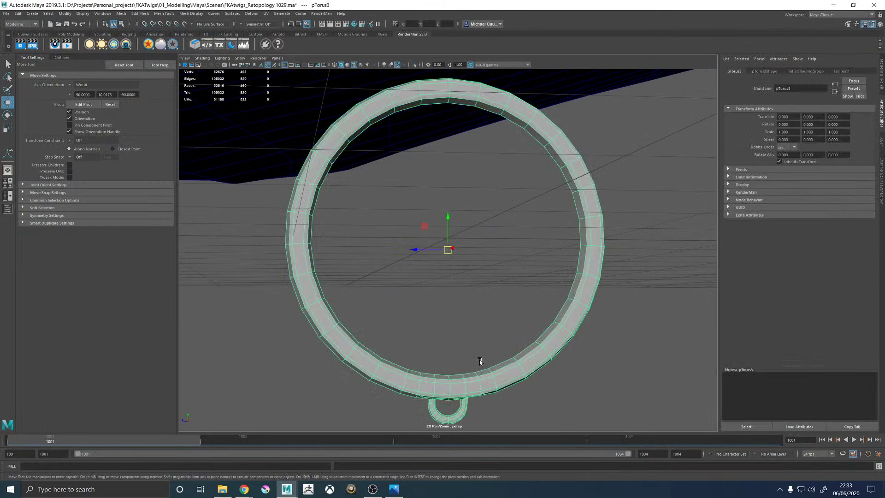
middle_click_drag(479, 364, 499, 143, "alt")
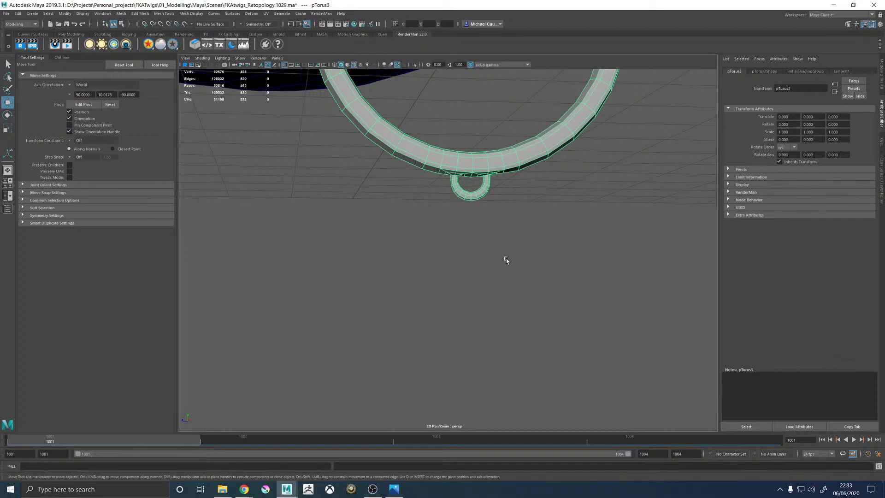
middle_click_drag(490, 197, 500, 270, "alt")
left_click_drag(500, 269, 378, 430, "alt")
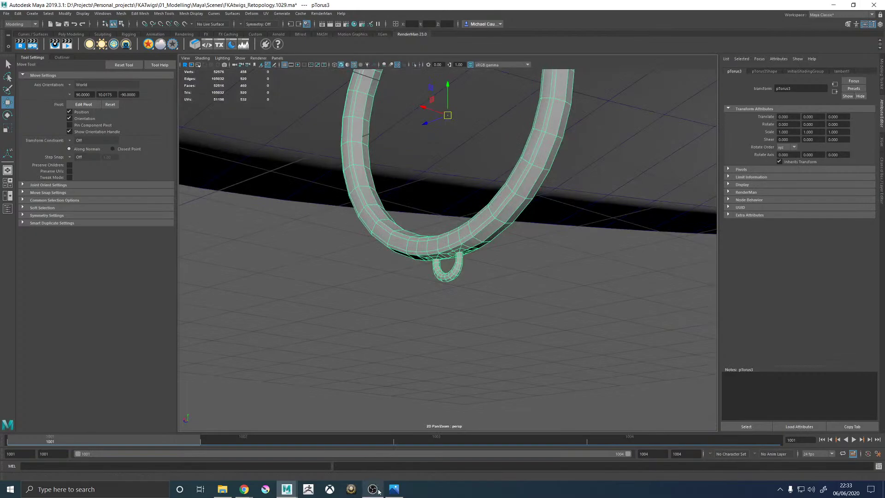
left_click(394, 489)
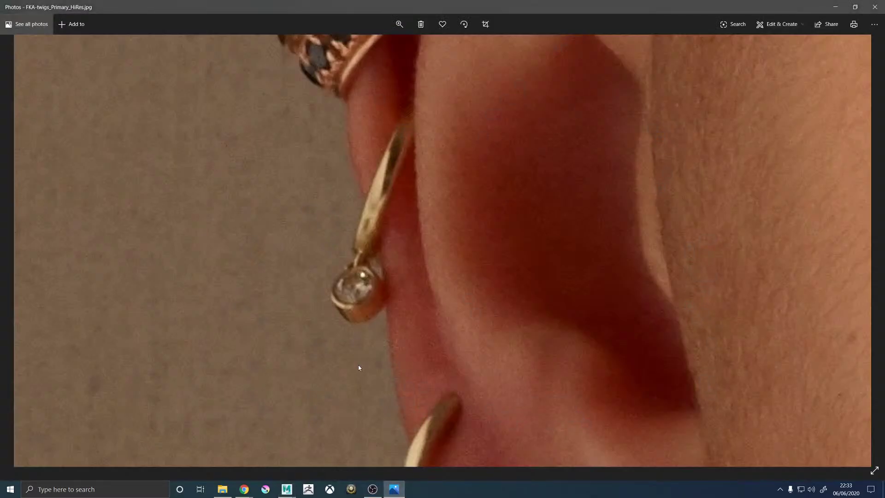
mouse_move(287, 489)
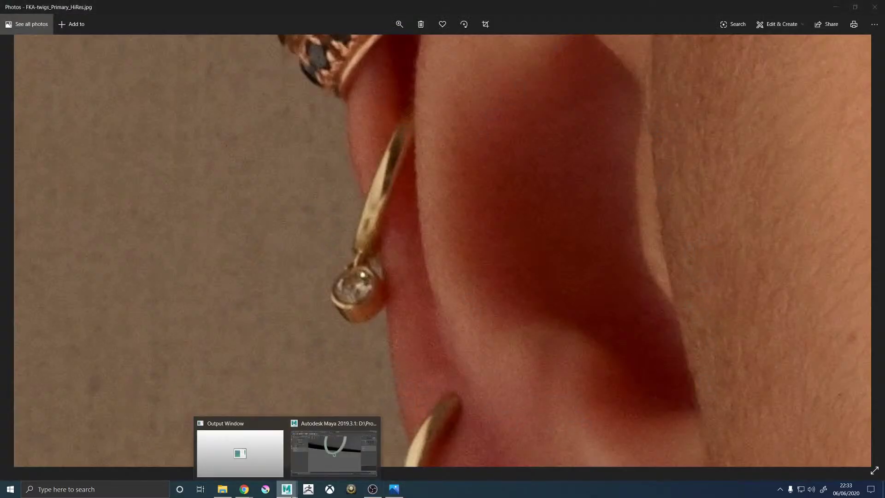
left_click(322, 461)
Step: Duplicate the hoop with its small loop and move the copy down, to about -0.595 in Translate Y
key("ctrl+d")
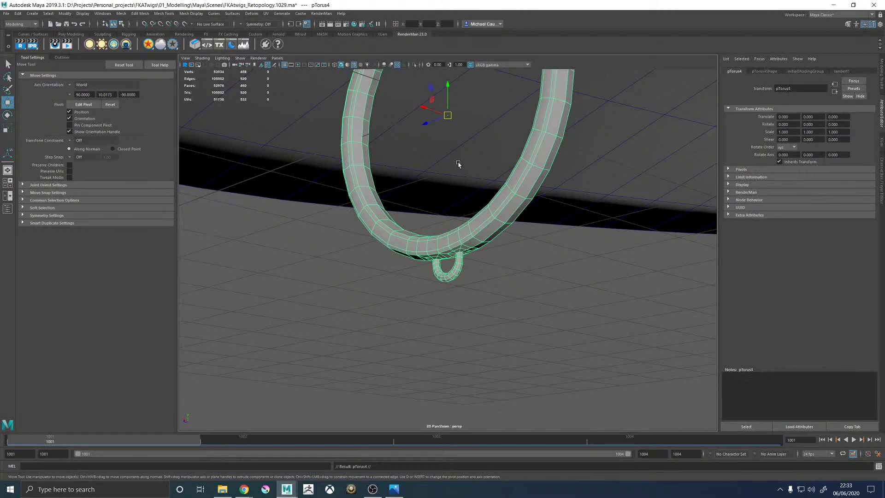
middle_click_drag(455, 158, 450, 264)
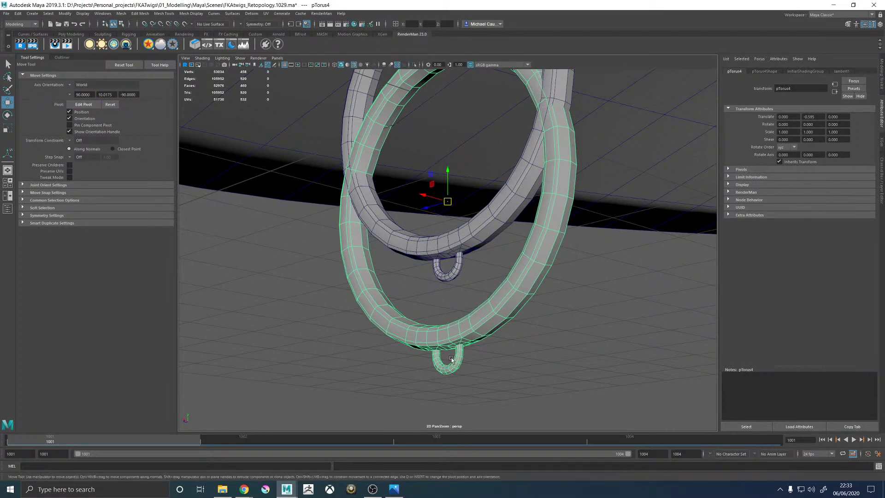
left_click_drag(445, 371, 465, 367, "alt")
middle_click_drag(465, 366, 464, 301, "alt")
Step: Relocate the duplicate's pivot onto its small attachment loop
right_click_drag(425, 311, 492, 396, "alt")
key("d")
left_click(465, 411)
key("d")
scroll(540, 331, "down", 5)
Step: Rotate the duplicate around its small loop to 180, 90 and 360 degrees so it hangs upside down, perpendicular to the original
key("e")
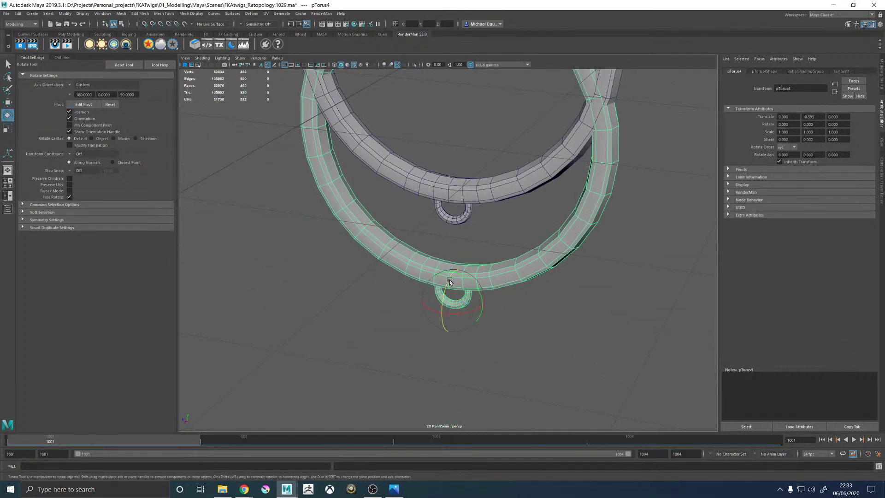
left_click_drag(450, 282, 424, 363)
mouse_move(484, 311)
left_mouse_down("alt")
mouse_move(433, 302)
mouse_move(501, 313)
left_mouse_up("alt")
left_click_drag(492, 314, 484, 314)
left_click_drag(370, 281, 405, 241, "alt")
Step: Move the rotated duplicate up so its small loop interlocks with the original hoop's small loop
key("w")
right_click_drag(405, 241, 544, 335, "alt")
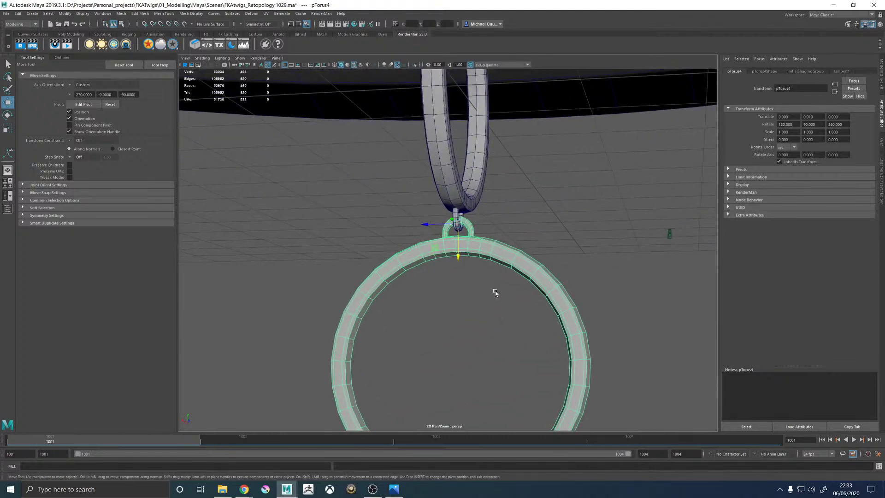
scroll(483, 267, "down", 9)
scroll(480, 267, "up", 6)
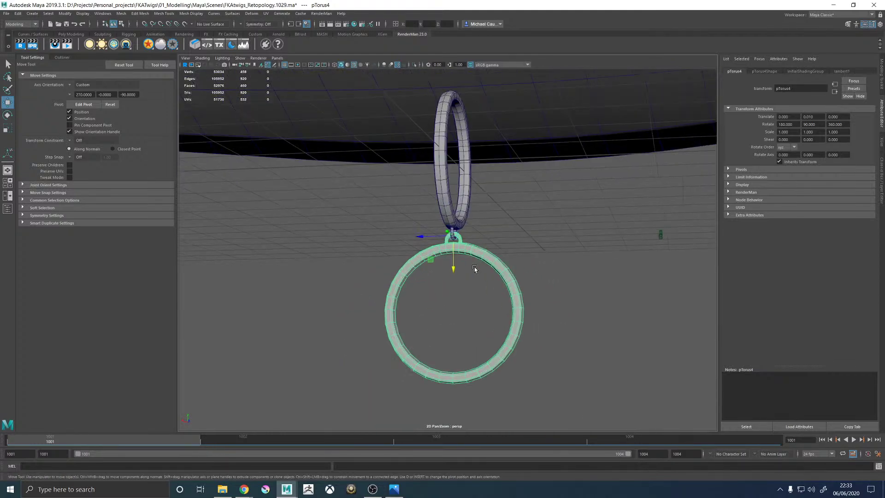
Step: Scale the hanging duplicate down uniformly to about 0.435
scroll(475, 269, "up", 4)
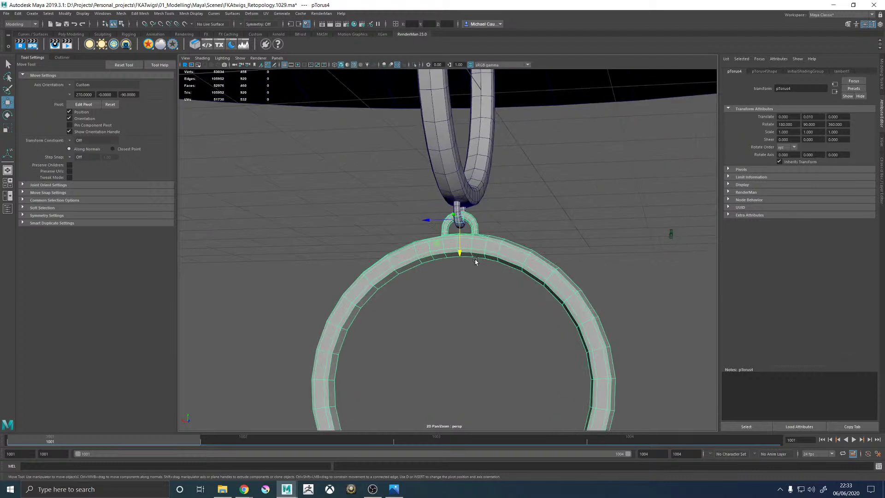
key("r")
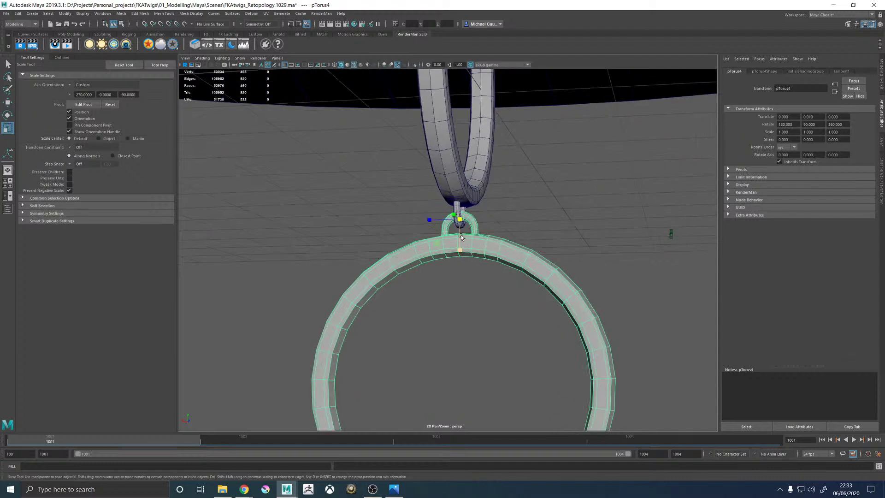
left_click_drag(461, 220, 260, 233)
left_click_drag(465, 240, 392, 244, "alt")
right_click_drag(438, 258, 609, 304, "alt")
Step: Reposition the scaled duplicate so the two small loops link closely, and check the joint from several angles
key("w")
left_click_drag(449, 202, 507, 198)
left_click(594, 180)
right_click_drag(594, 180, 509, 218, "alt")
left_click_drag(509, 219, 441, 240, "alt")
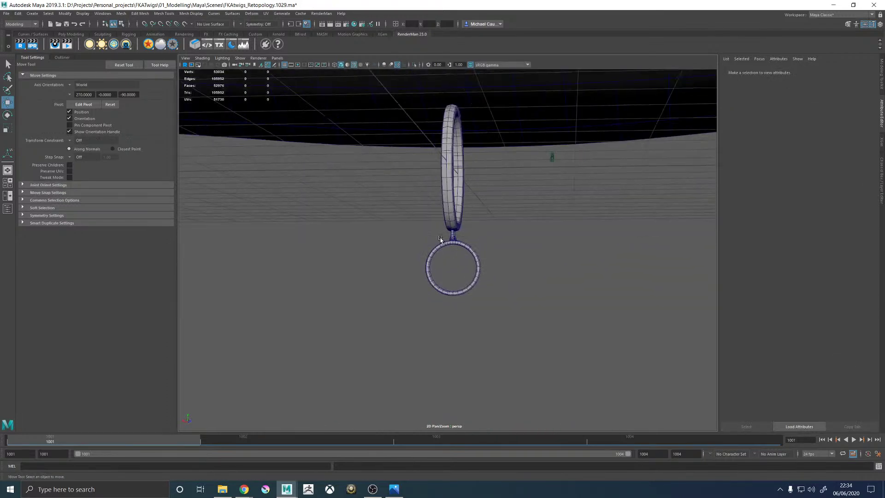
right_click_drag(441, 241, 552, 208, "alt")
left_click(542, 219)
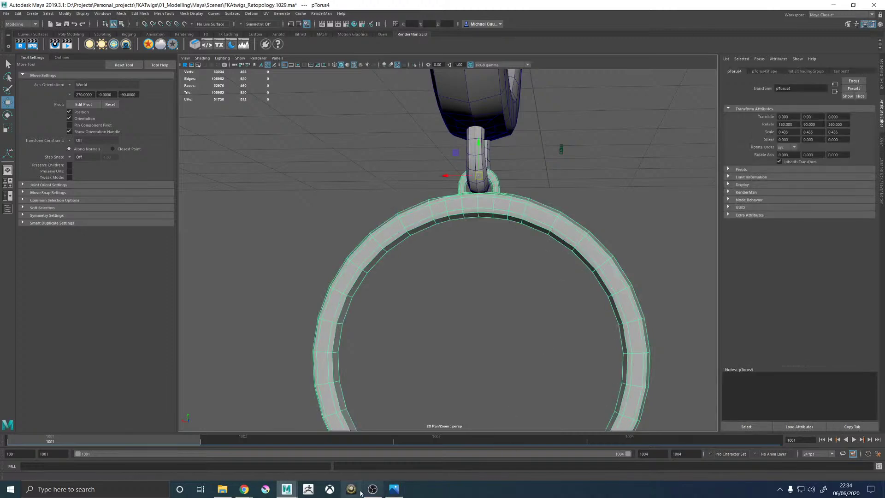
Step: Check the stone pendant in the reference photo, and select the front, inner and back face loops of the hanging ring
left_click(394, 488)
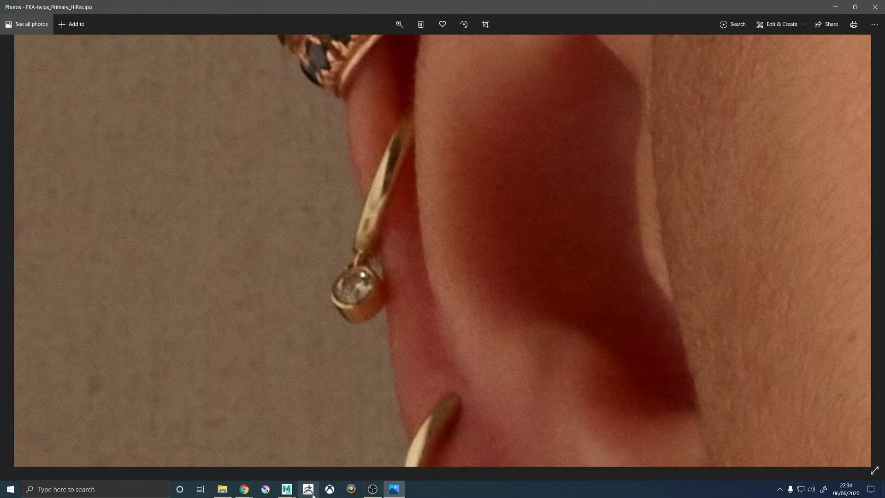
left_click(334, 445)
middle_click_drag(463, 234, 450, 226, "alt")
scroll(451, 225, "up", 5)
left_click_drag(512, 192, 484, 204, "alt")
right_click_drag(485, 203, 486, 219)
left_click(465, 203)
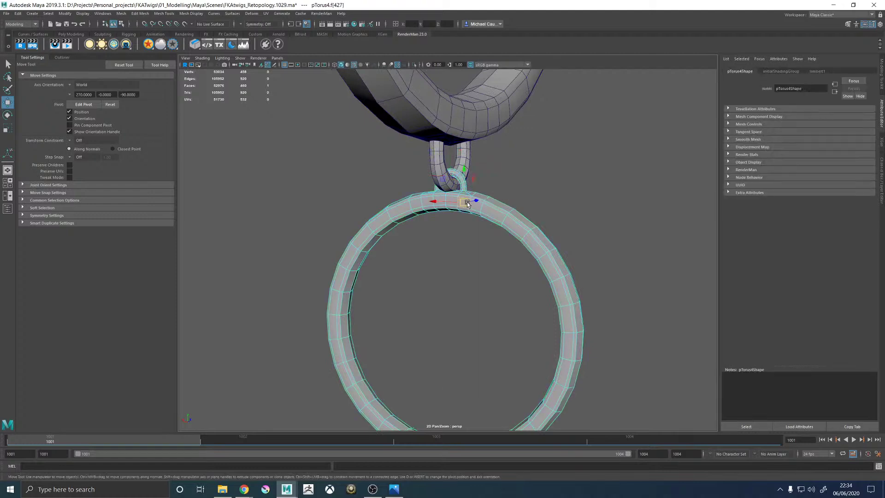
key("q")
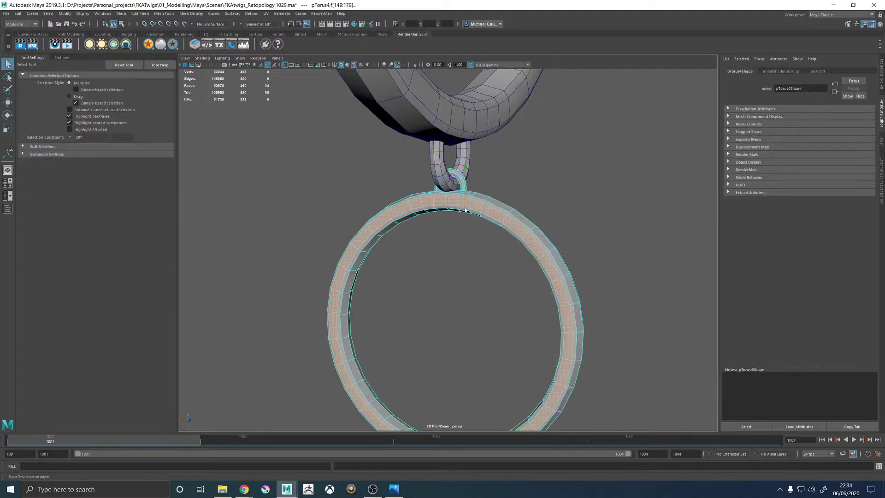
left_click_drag(460, 218, 575, 240, "alt")
double_click(479, 213, "shift")
double_click(482, 229, "shift")
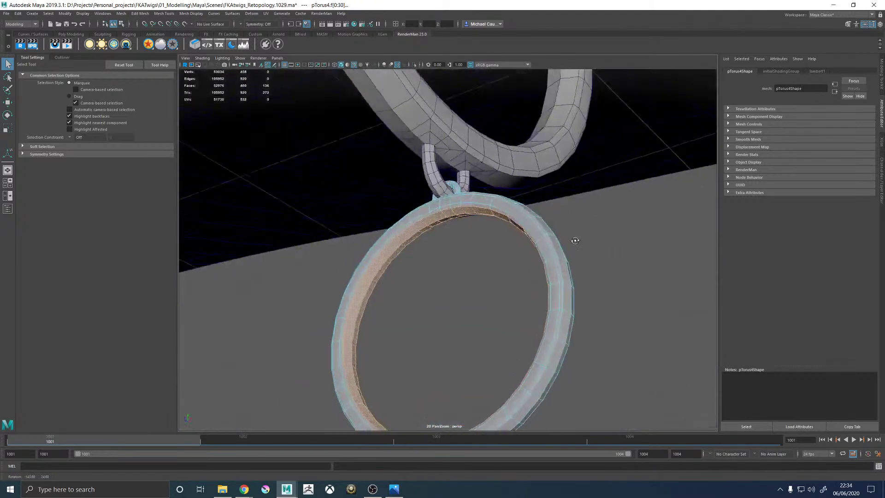
double_click(501, 206, "shift")
left_click_drag(501, 206, 415, 218, "alt")
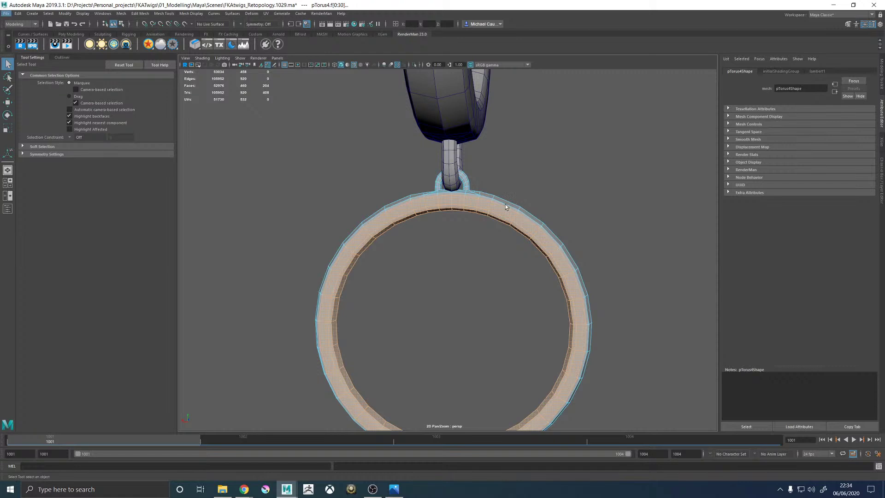
Step: Add the hanging ring's remaining outer faces to the selection, leaving out the small loop and the faces around its feet
right_click_drag(476, 190, 501, 206, "alt")
left_click_drag(495, 162, 668, 384, "ctrl+shift")
right_click_drag(634, 346, 526, 304, "alt")
middle_click_drag(496, 287, 502, 274, "alt")
left_click_drag(368, 181, 433, 245, "shift")
left_click_drag(347, 237, 519, 386, "shift")
left_click_drag(521, 306, 680, 303, "alt")
right_click_drag(521, 274, 620, 290, "alt")
middle_click_drag(463, 165, 465, 212, "alt")
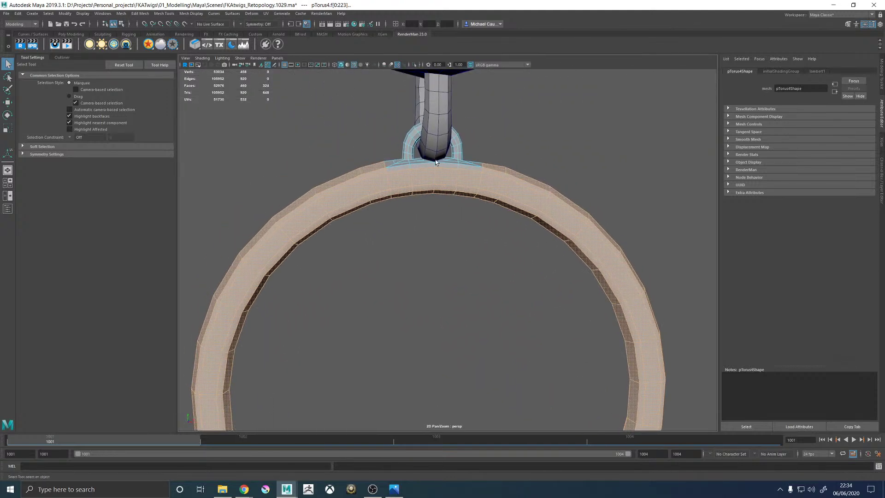
Step: Place the selection's pivot at the base of the small loop and scale the ring faces down uniformly
key("w")
left_click_drag(432, 167, 511, 180, "alt")
key("d")
left_click_drag(463, 392, 546, 164)
key("r")
right_click_drag(547, 165, 416, 163, "alt")
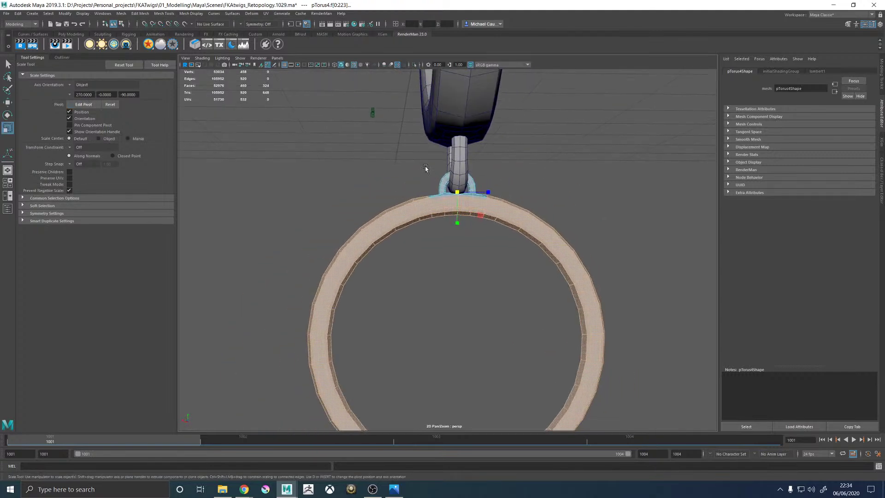
middle_click_drag(504, 201, 318, 199)
left_click_drag(318, 200, 360, 212, "alt")
right_click_drag(361, 212, 424, 195, "alt")
middle_click_drag(424, 195, 418, 275, "alt")
right_click_drag(418, 275, 481, 257, "alt")
left_click_drag(393, 232, 498, 189, "alt")
Step: Move the reduced ring faces vertically so the ring meets the base of its small loop
key("w")
left_click_drag(500, 159, 527, 187)
right_click_drag(527, 188, 136, 216, "alt")
left_click_drag(493, 276, 367, 232, "alt")
right_click_drag(367, 232, 548, 305, "alt")
middle_click_drag(457, 262, 447, 198, "alt")
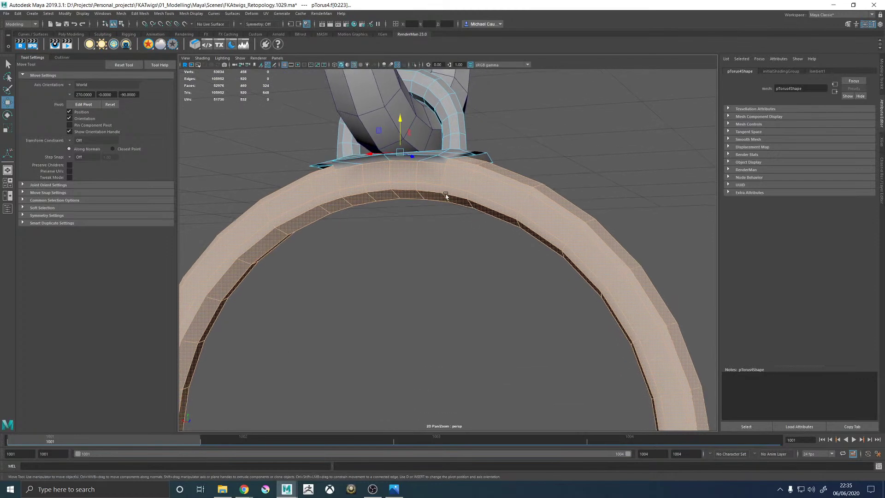
Step: Try scaling the hanging ring's inner face loops inward, compare with the reference photo, and undo the scaling
double_click(434, 189)
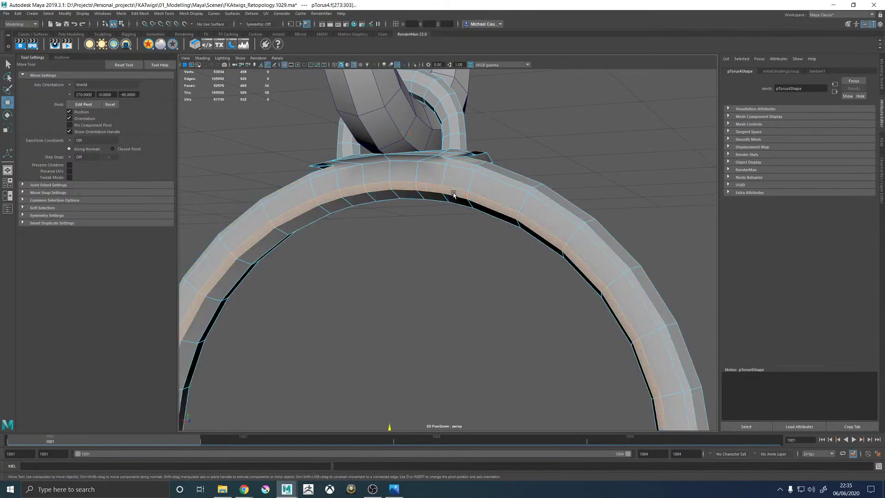
double_click(428, 200, "shift")
left_click_drag(429, 200, 444, 193, "alt")
left_click(445, 192, "shift")
double_click(462, 193, "shift")
left_click(460, 178, "shift")
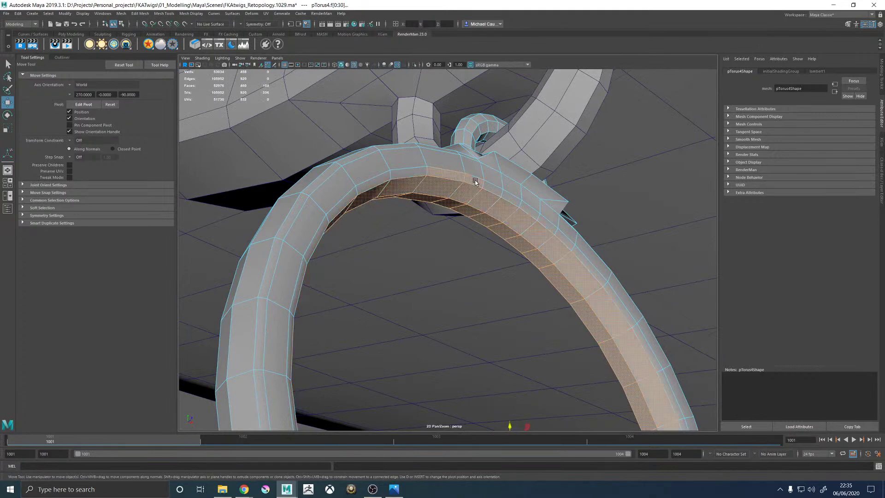
double_click(476, 181, "shift")
right_click_drag(476, 180, 279, 214, "alt")
left_click_drag(279, 214, 455, 261, "alt")
key("r")
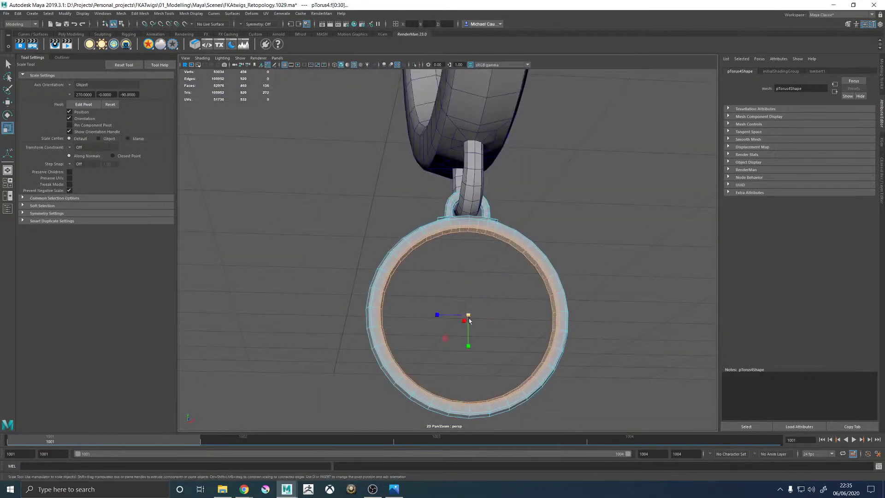
left_click_drag(476, 327, 483, 320, "alt")
left_click_drag(443, 340, 561, 342)
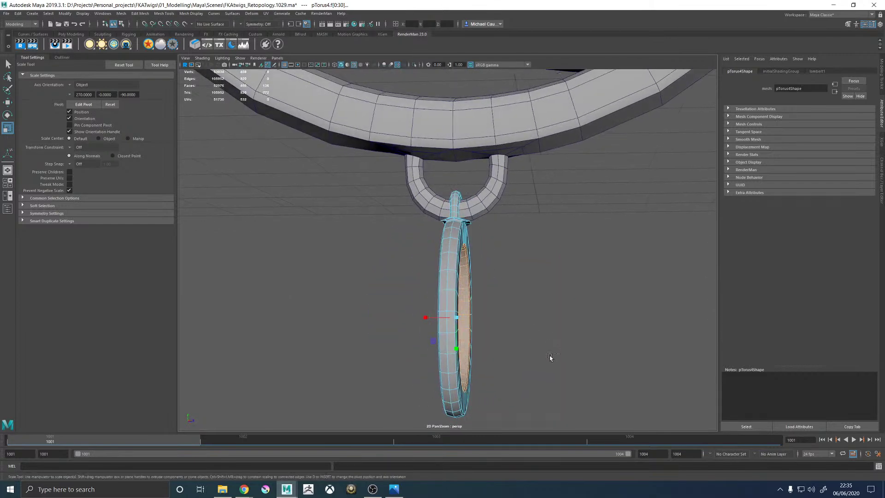
left_click(393, 487)
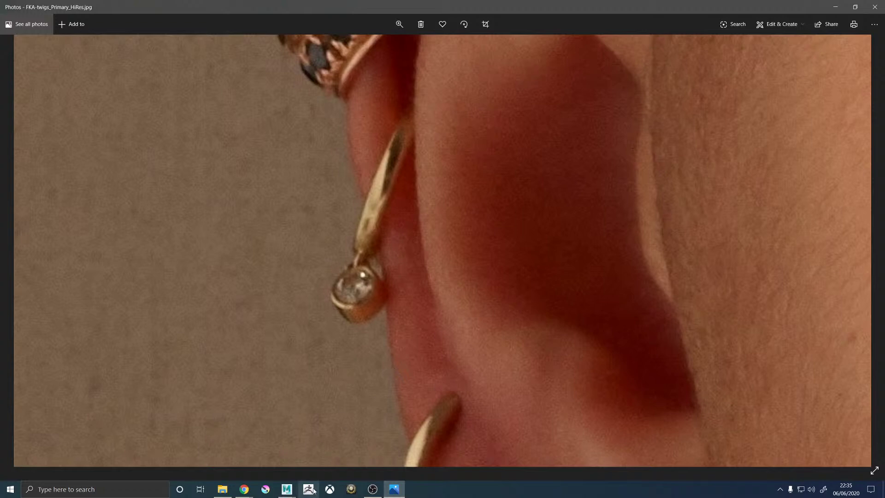
left_click(289, 489)
left_click(322, 463)
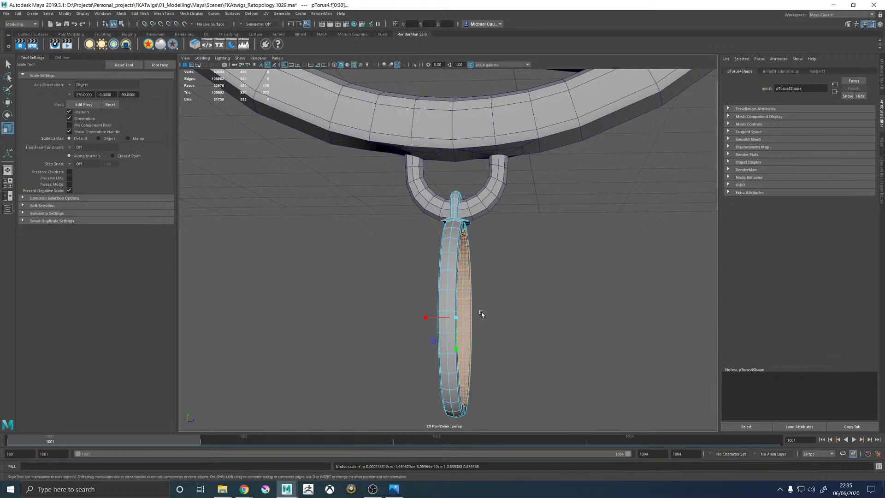
Step: Select the face loops along one side of the hanging ring and widen it along its axis into a broad band
left_click_drag(516, 261, 442, 263, "alt")
right_click_drag(442, 263, 512, 271, "alt")
left_click_drag(512, 273, 445, 212, "alt")
double_click(466, 205)
left_click(454, 210, "shift")
double_click(464, 220, "shift")
double_click(467, 216, "shift")
double_click(477, 217, "shift")
double_click(445, 198, "shift")
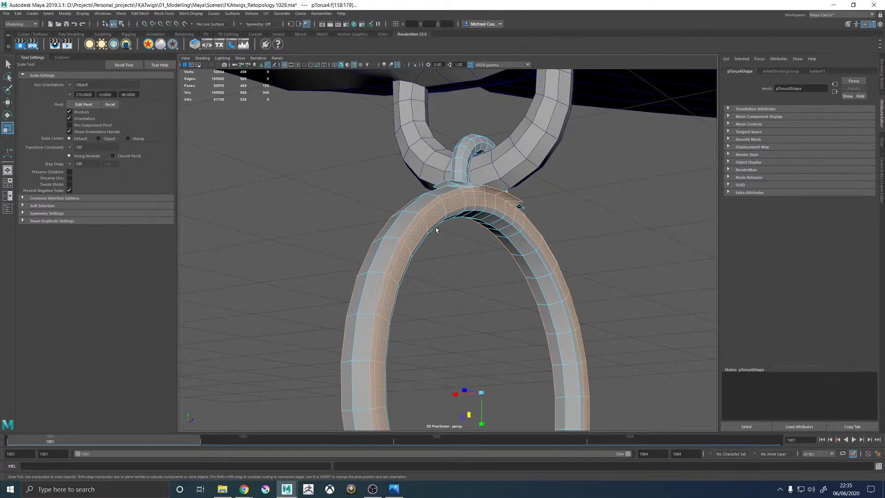
double_click(524, 216, "shift")
left_click_drag(526, 218, 479, 297, "alt")
left_click_drag(427, 342, 334, 341)
right_click_drag(435, 322, 336, 304, "alt")
left_click_drag(336, 305, 430, 302, "alt")
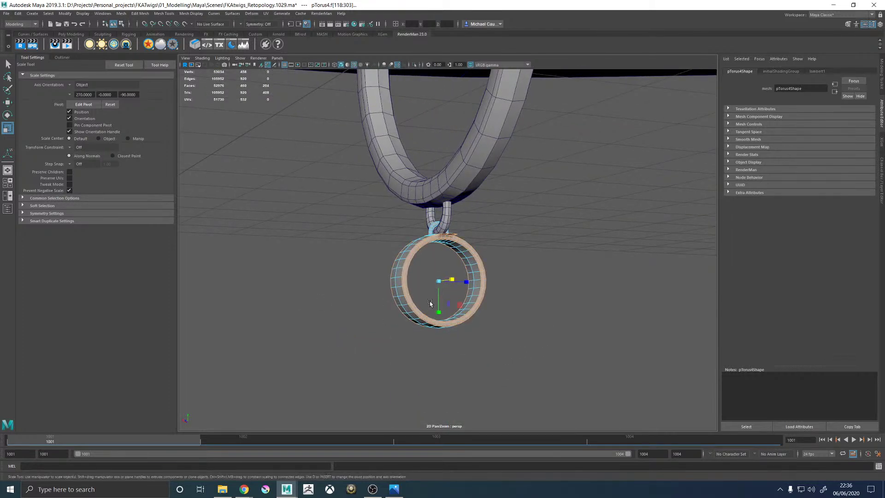
Step: Select the protruding outer edges of the faces around the small loop's feet on both sides of the band
right_click_drag(364, 250, 459, 187, "alt")
left_click_drag(415, 159, 426, 198, "alt")
right_click_drag(425, 198, 426, 171)
left_click(475, 228)
left_click_drag(475, 228, 437, 242, "alt")
left_click(411, 270, "shift")
left_click_drag(587, 280, 398, 235, "alt")
left_click_drag(636, 269, 584, 270, "alt")
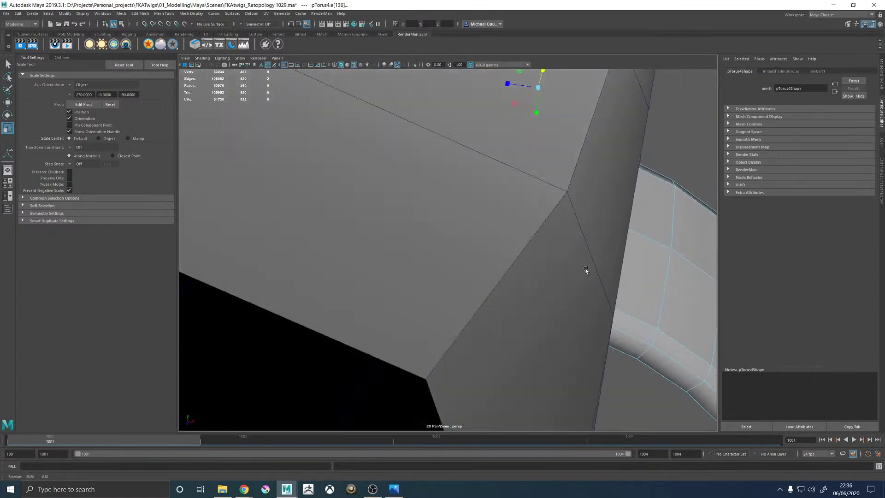
scroll(585, 271, "down", 5)
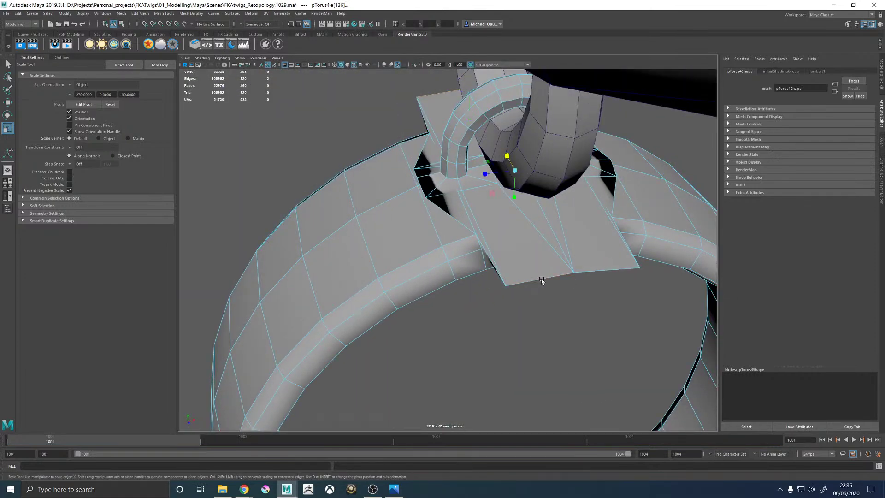
left_click(585, 271, "shift")
scroll(592, 279, "down", 2)
left_click_drag(591, 297, 573, 264, "alt")
Step: Try smoothing the protruding edges with Edit Edge Flow, and undo it together with the first conversion to vertices
right_click(609, 145, "shift")
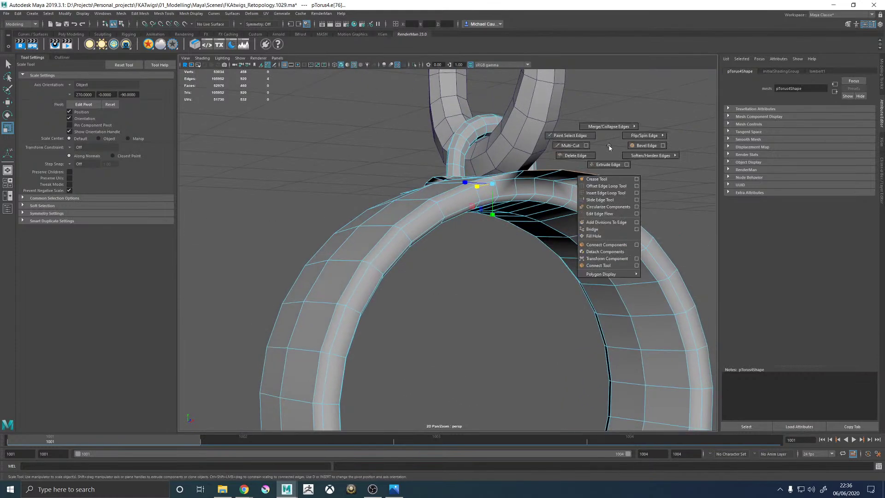
left_click(599, 213)
left_click_drag(560, 180, 539, 211, "alt")
right_click_drag(539, 212, 598, 226, "alt")
key("ctrl+z")
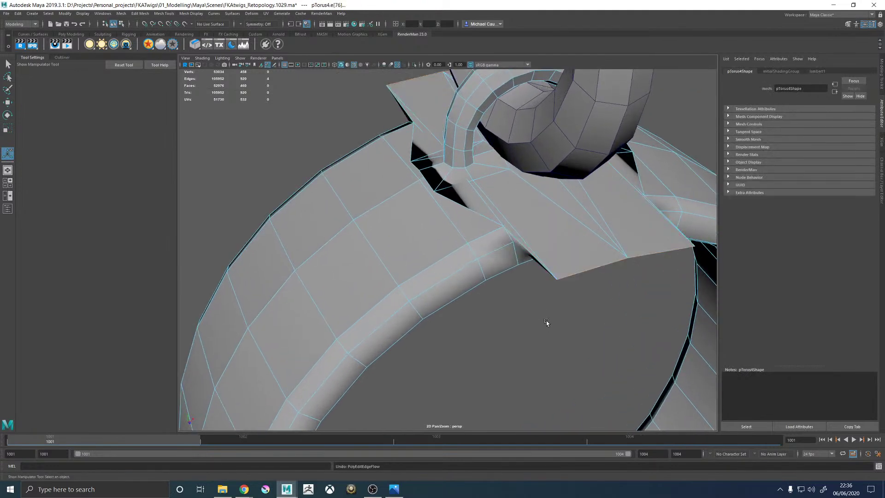
right_click(546, 312, "ctrl")
right_click_drag(547, 314, 457, 310, "ctrl")
key("ctrl+z")
Step: Convert the protruding edges to vertices and average them repeatedly with 10 iterations until they follow the band
right_click(553, 314, "ctrl")
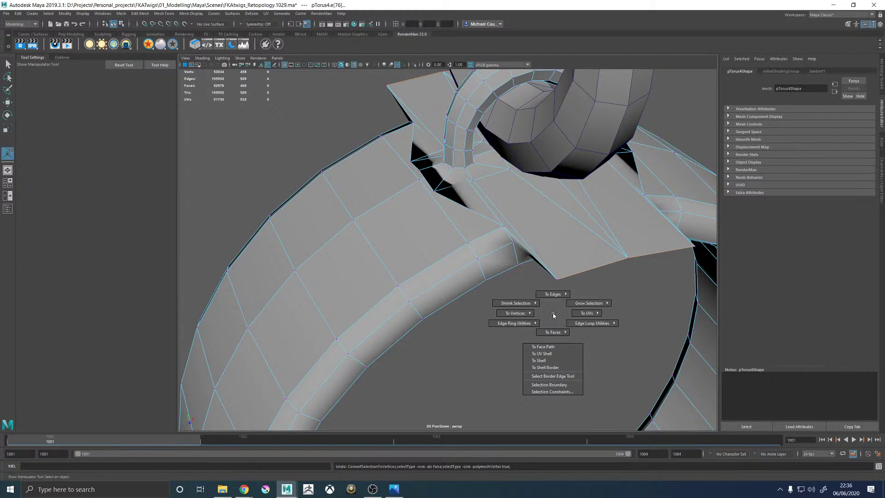
right_click_drag(523, 315, 469, 312)
right_click_drag(516, 326, 545, 311, "shift")
key("g")
key("g")
key("g")
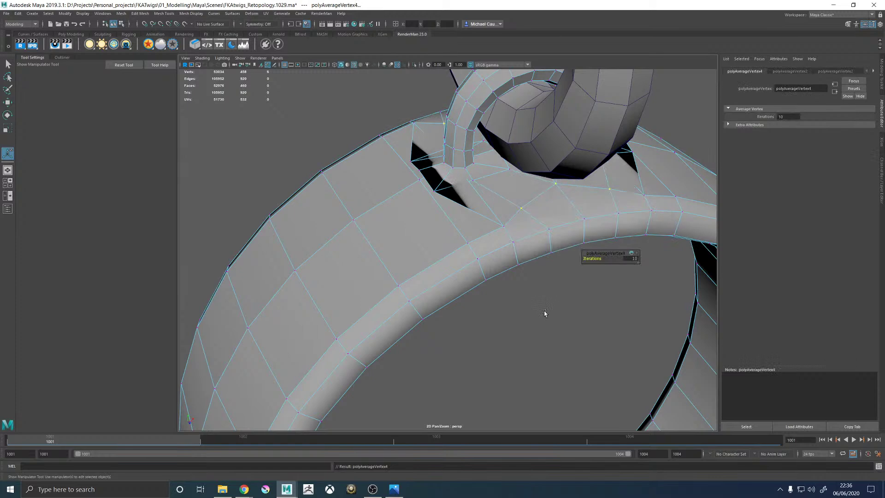
Step: Delete the surplus edge loops, including their vertices, around both feet of the pendant's small loop
left_click_drag(522, 274, 528, 269, "alt")
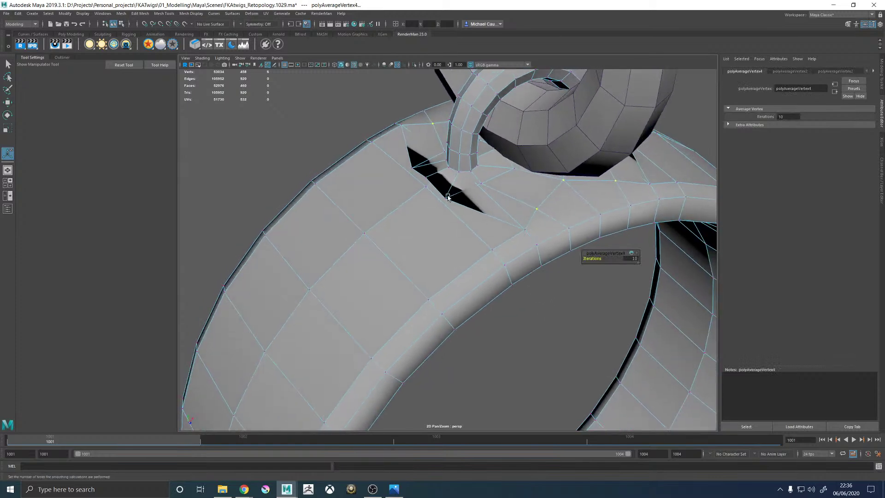
left_click_drag(435, 184, 429, 158, "alt")
middle_click_drag(429, 158, 437, 203, "alt")
right_click_drag(436, 203, 486, 276, "alt")
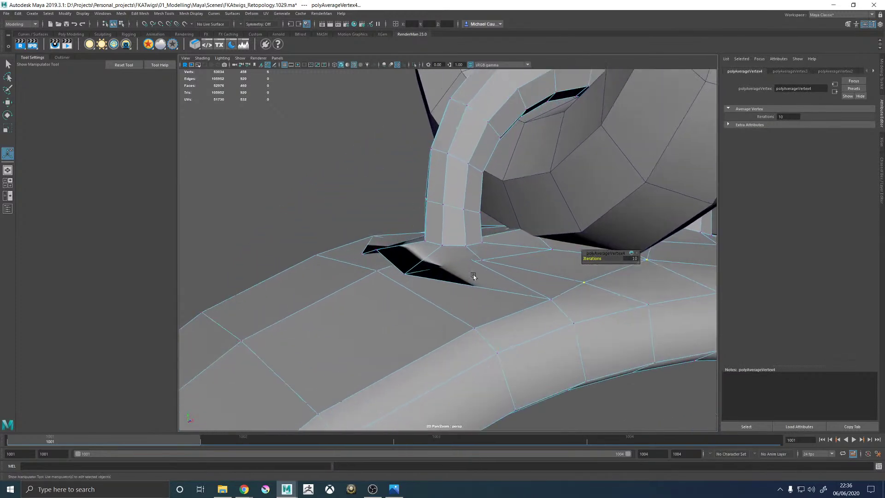
key("q")
left_click(503, 257)
double_click(504, 258)
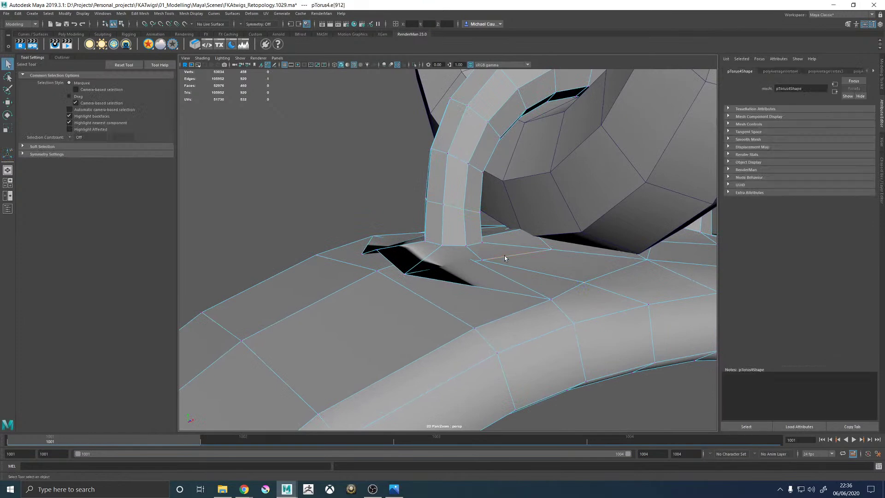
left_click_drag(505, 258, 518, 289, "alt")
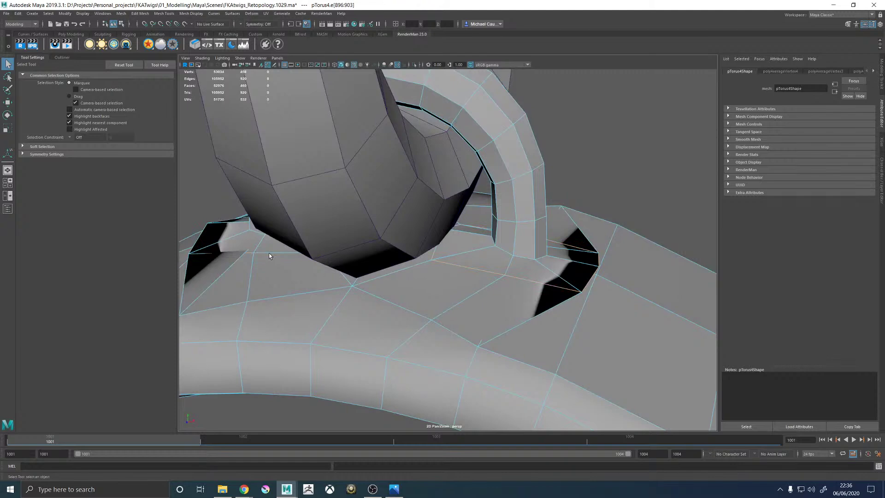
key("ctrl+Delete")
Step: Adjust the vertices around the small loop's feet with the Scale tool, and return to object mode
left_click_drag(324, 159, 421, 244, "alt")
right_click_drag(421, 247, 383, 240)
left_click_drag(397, 236, 579, 226, "alt")
left_click(392, 227)
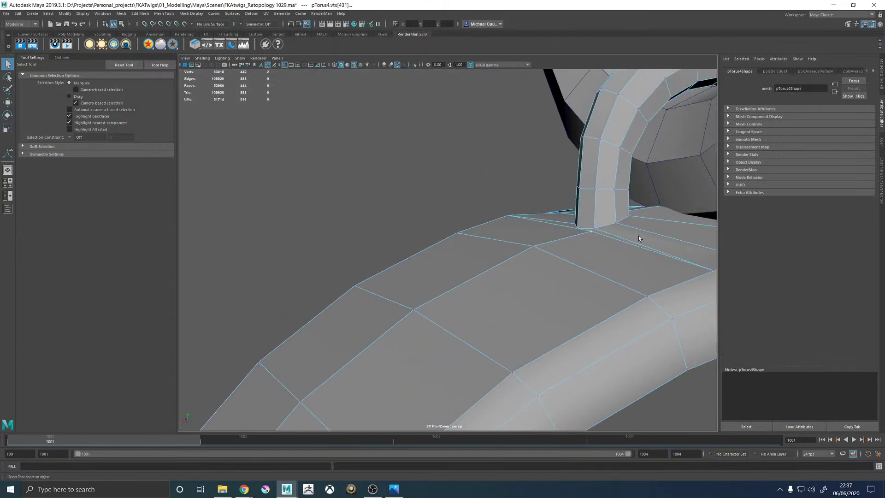
right_click_drag(637, 239, 530, 231, "alt")
key("r")
left_click_drag(530, 231, 565, 250, "alt")
key("F8")
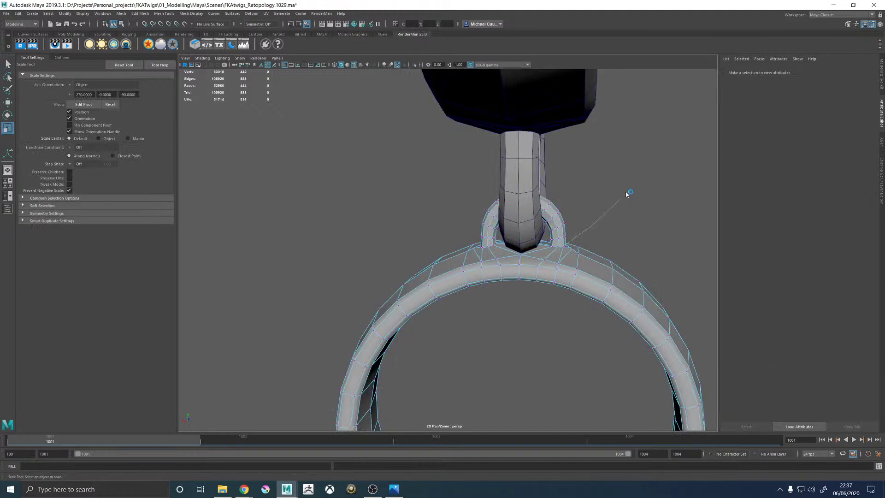
Step: Preview the pendant smoothed, examine it from the front and side, and return it to the unsmoothed display
key("3")
left_click(619, 222)
right_click_drag(620, 221, 592, 235, "alt")
left_click_drag(592, 235, 564, 272, "alt")
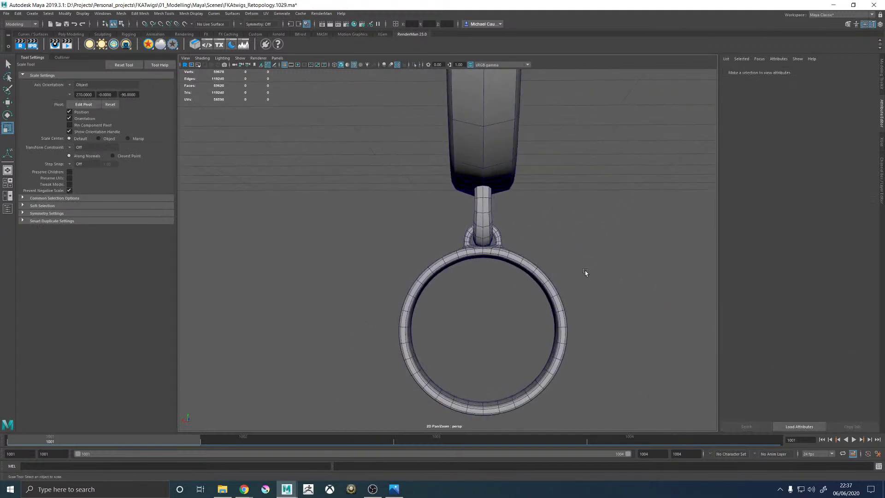
right_click_drag(564, 272, 529, 278, "alt")
left_click_drag(529, 278, 417, 297, "alt")
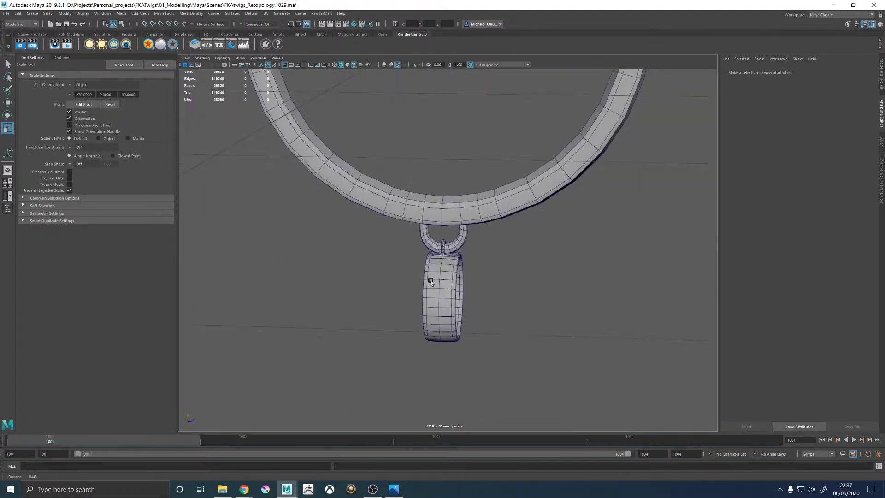
right_click_drag(417, 298, 454, 313, "alt")
left_click(450, 315)
key("1")
Step: Apply Edit Edge Flow to the crosswise edges of the band just below the small loop, one row after the other
left_click_drag(389, 324, 407, 272, "alt")
key("F10")
left_click(427, 262)
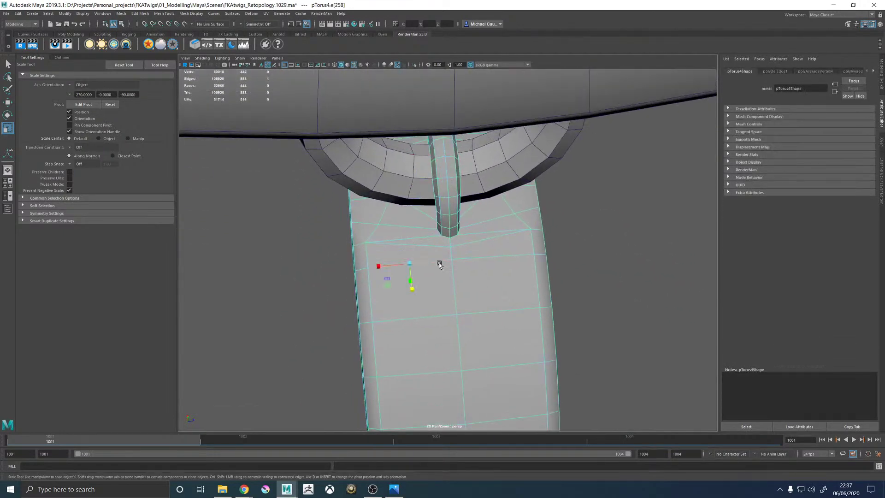
right_click_drag(589, 215, 579, 285, "shift")
left_click_drag(579, 286, 463, 203, "alt")
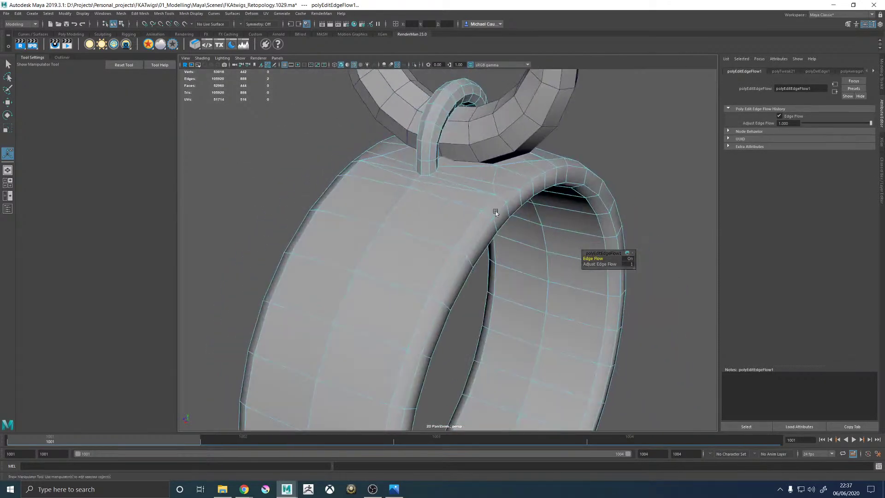
left_click(463, 204)
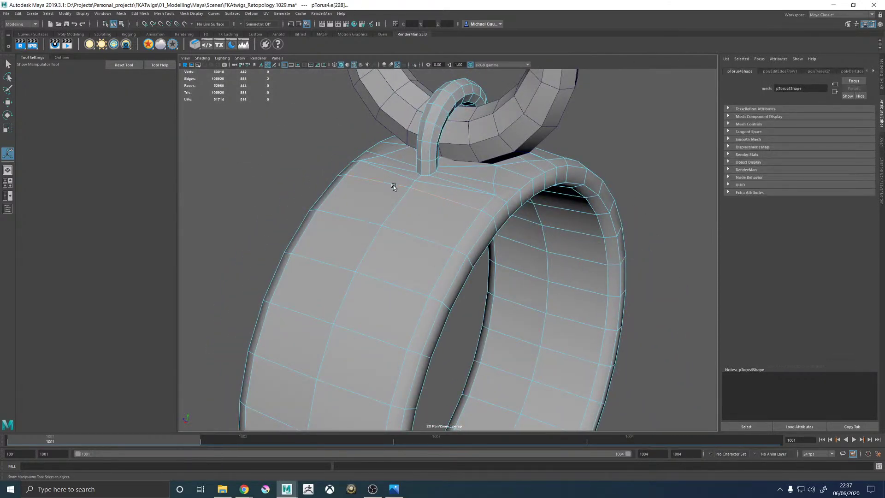
key("g")
left_click_drag(427, 184, 419, 187, "alt")
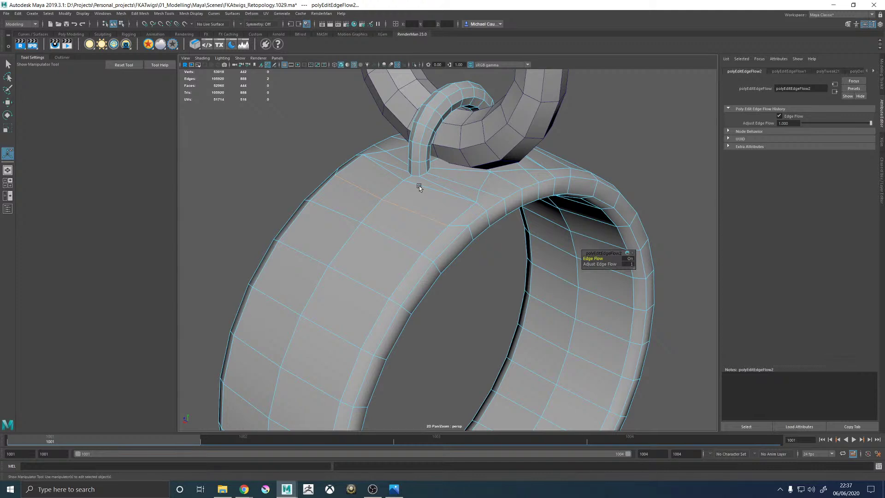
left_click_drag(420, 192, 419, 188, "alt")
middle_click_drag(418, 189, 435, 221, "alt")
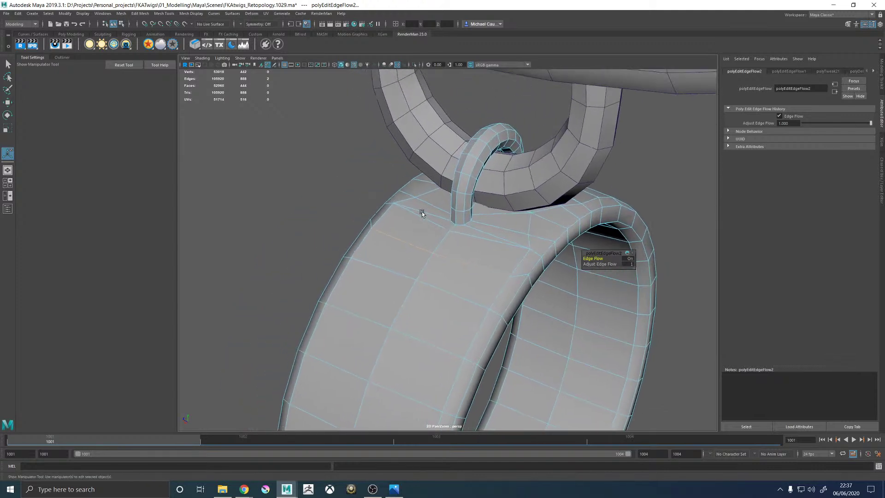
Step: Line up two vertices on the band's outer face beside the small loop with the Scale tool
right_click_drag(434, 221, 494, 235, "alt")
left_click_drag(494, 235, 456, 171, "alt")
right_click(455, 171)
right_click_drag(455, 170, 442, 163)
left_click(450, 162)
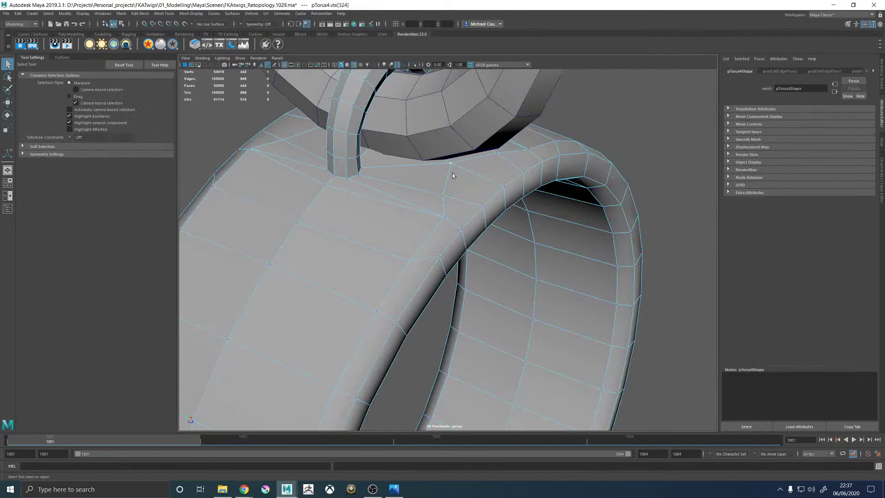
left_click(443, 195, "shift")
key("4")
left_click_drag(545, 174, 571, 173, "alt")
key("r")
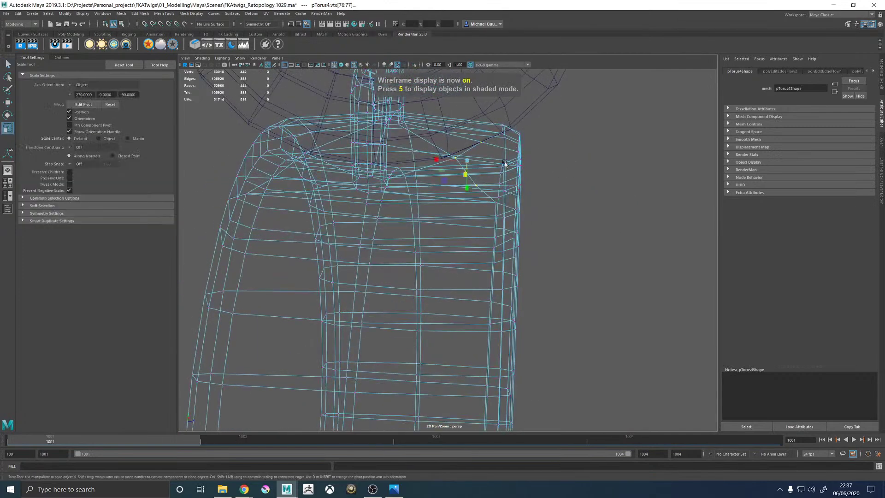
left_click(442, 161)
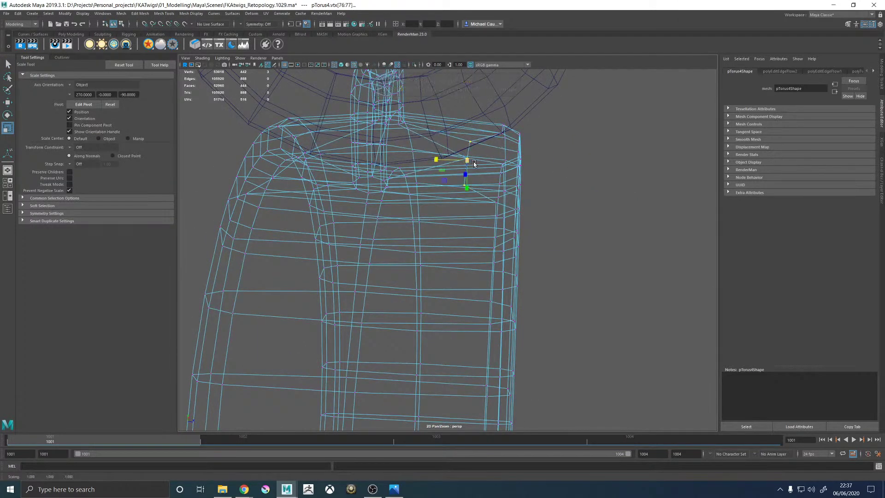
key("5")
Step: Scale the next pair of vertices between the small loop's feet and the band's rim
key("w")
left_click_drag(499, 162, 446, 210)
left_click(441, 211)
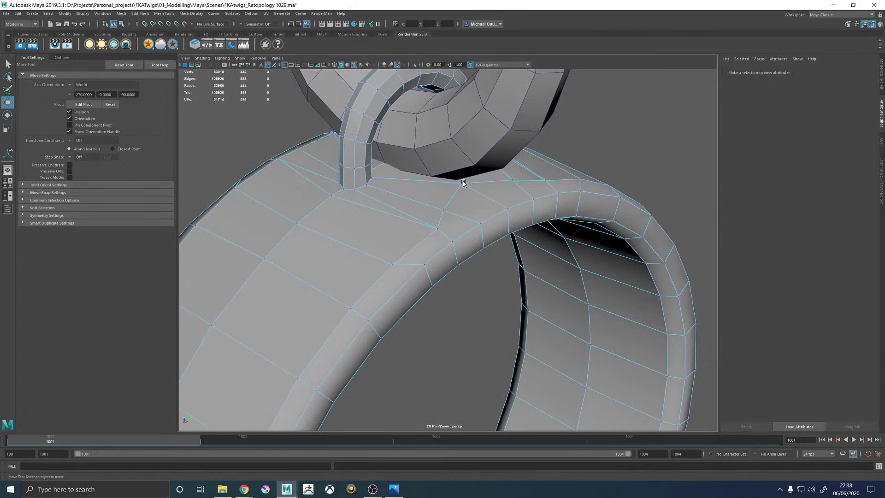
left_click(462, 184)
left_click(513, 180, "shift")
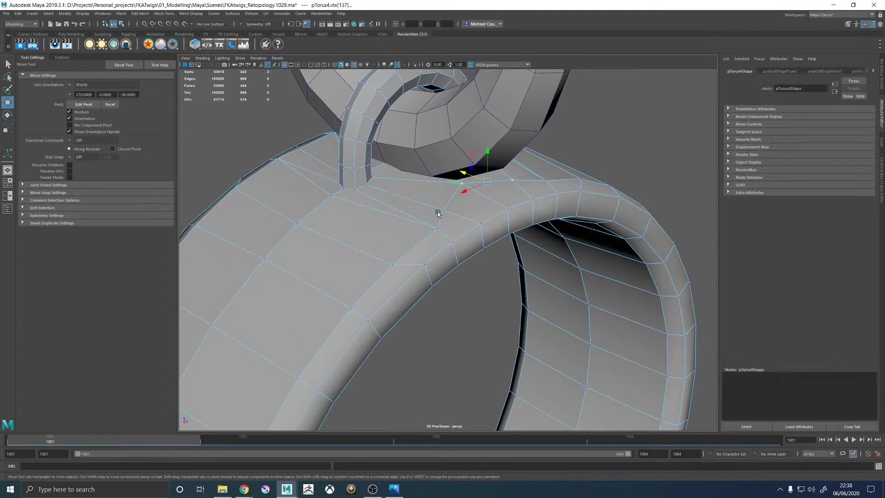
left_click(443, 209, "shift")
left_click_drag(429, 214, 457, 202, "alt")
key("r")
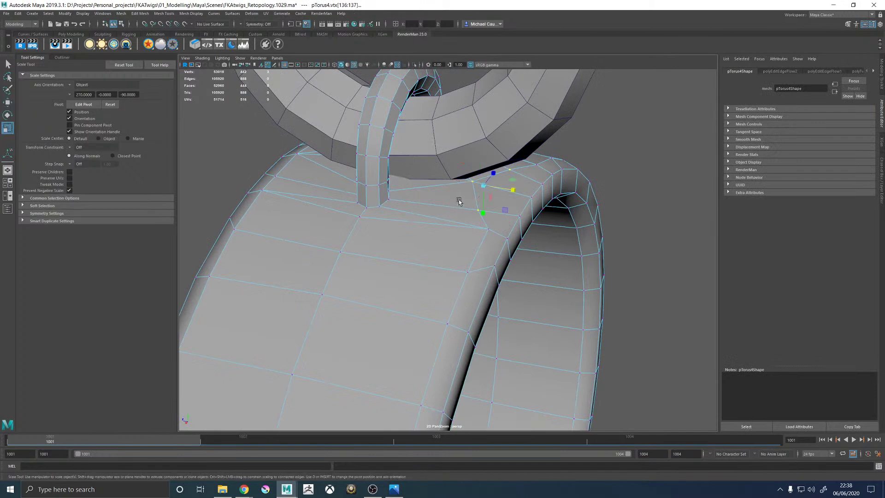
left_click_drag(514, 188, 512, 185, "alt")
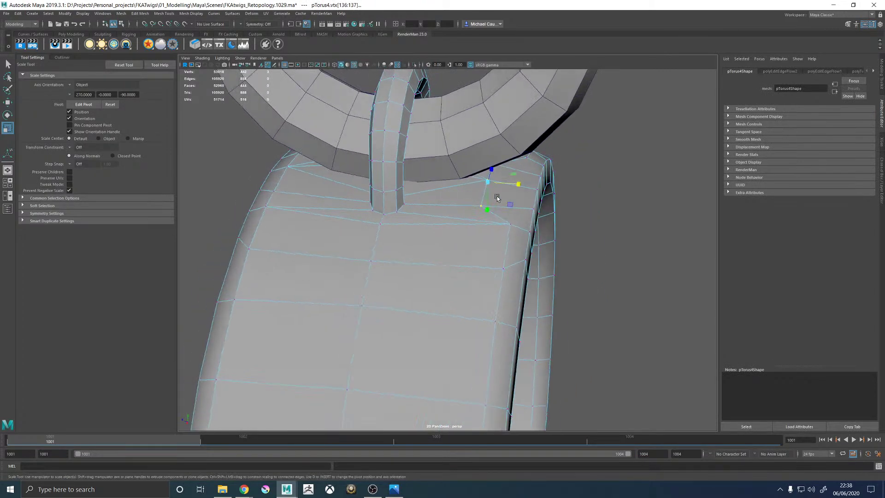
Step: Preview the pendant smoothed in object mode and examine the join between the small loop and the band
key("w")
left_click_drag(456, 180, 488, 183)
left_click(500, 218)
left_click_drag(500, 218, 418, 223, "alt")
right_click_drag(357, 243, 458, 188)
key("3")
left_click(632, 100)
scroll(599, 143, "down", 5)
left_click_drag(575, 183, 522, 192, "alt")
left_click(488, 233)
scroll(488, 233, "down", 3)
left_click_drag(489, 234, 530, 247, "alt")
left_click(570, 247)
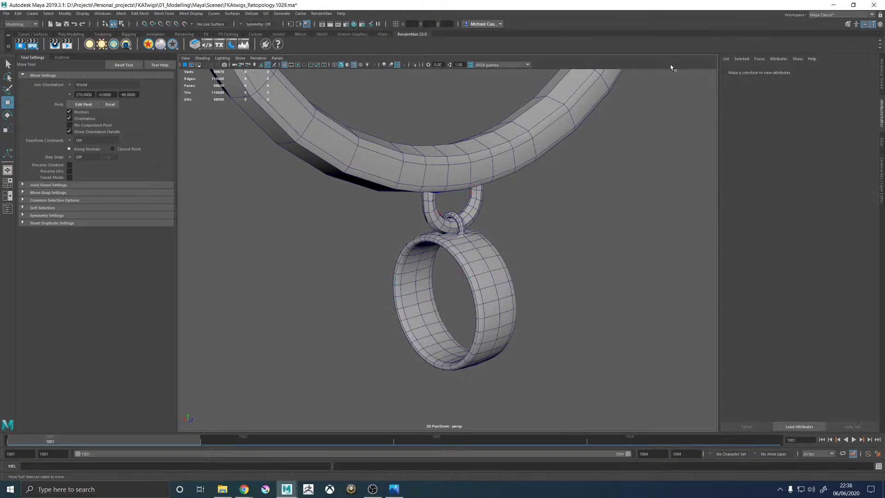
Step: Return the pendant to its unsmoothed display and delete its construction history
scroll(419, 246, "up", 6)
left_click(464, 256)
key("1")
left_click(604, 196)
left_click(498, 249)
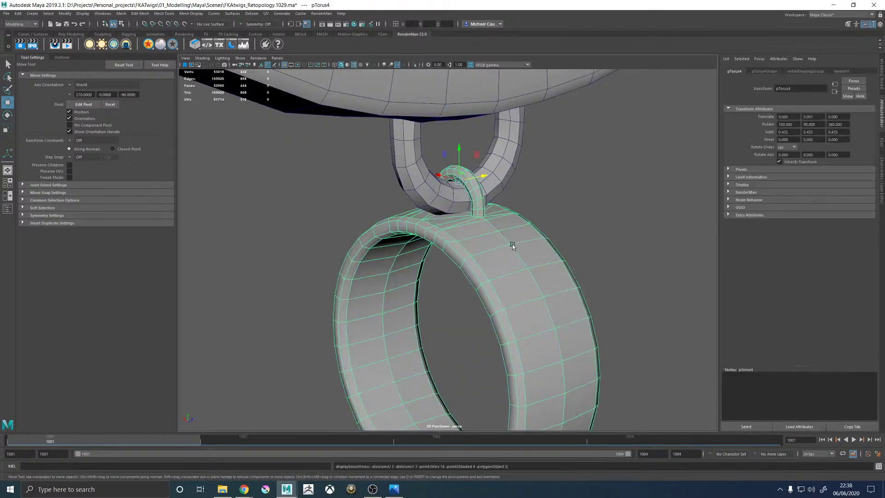
left_click(555, 233)
Step: Display the pendant and the main hoop smoothed, and examine them together from several sides
scroll(556, 232, "down", 5)
left_click(463, 265)
left_click(415, 177)
key("3")
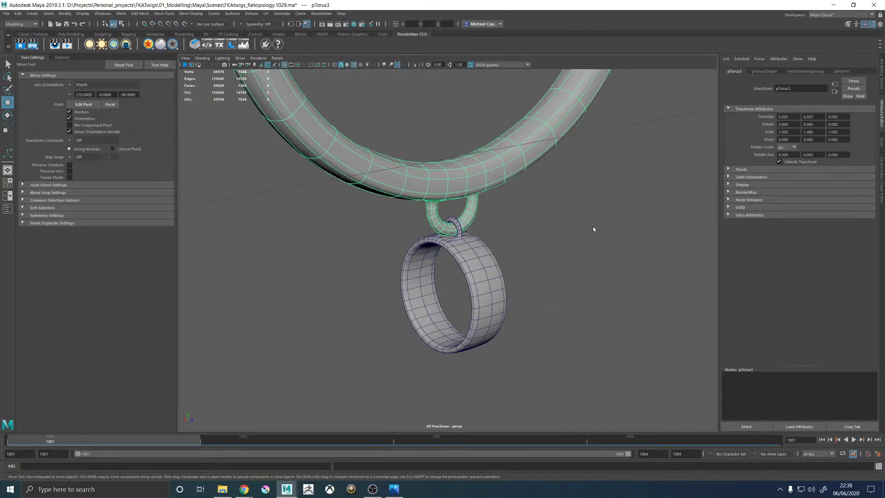
left_click(592, 228)
scroll(548, 244, "down", 5)
left_click_drag(508, 258, 503, 237, "alt")
scroll(513, 188, "up", 5)
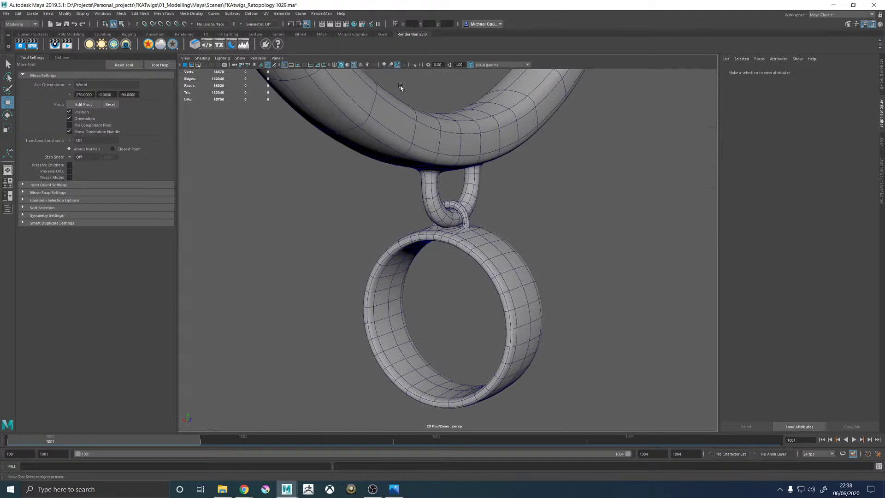
left_click_drag(459, 183, 482, 224, "alt")
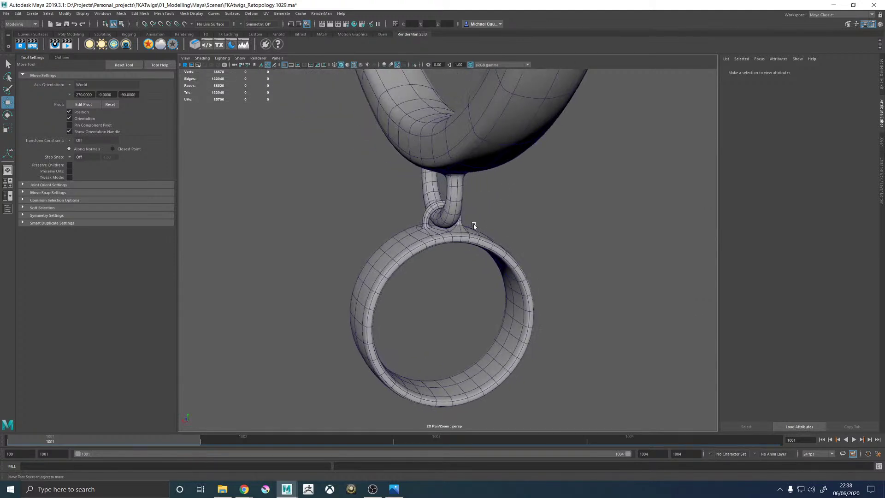
Step: Examine the unsmoothed topology around the small loop's feet up close, and return the pendant to the smoothed display
left_click(459, 227)
key("1")
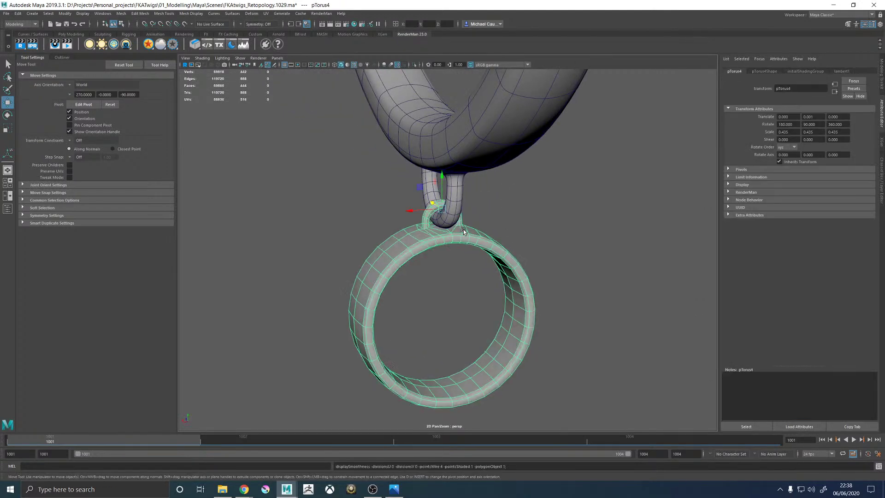
left_click_drag(453, 209, 507, 212, "alt")
right_click_drag(506, 212, 569, 282, "alt")
left_click_drag(337, 177, 569, 226, "alt")
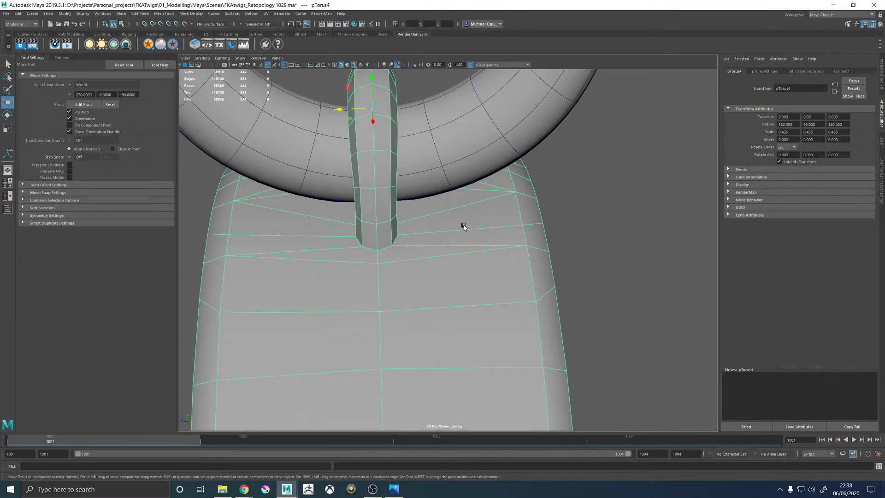
left_click_drag(488, 217, 457, 240, "alt")
key("3")
left_click(531, 213)
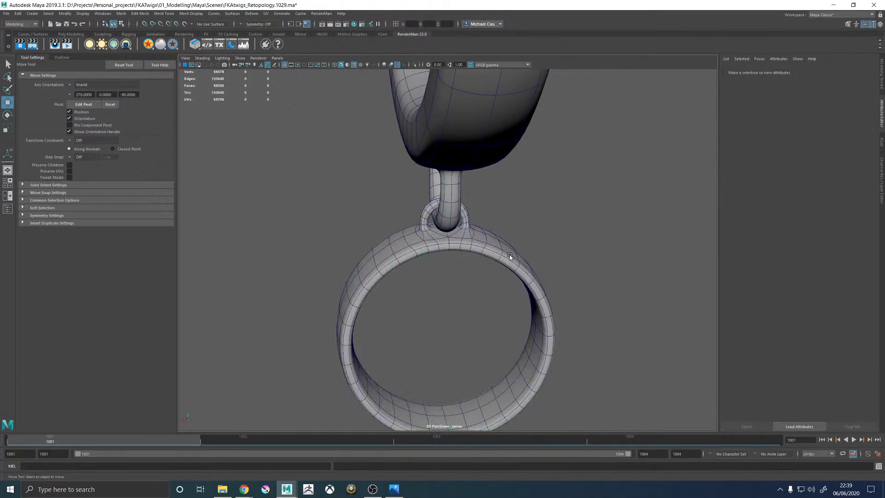
Step: Apply Edit Edge Flow to the crosswise edge loops of the unsmoothed band on both sides of the small loop, and return to object mode
right_click_drag(426, 234, 602, 309, "alt")
left_click(485, 239)
key("1")
left_click_drag(486, 239, 544, 242, "alt")
right_click_drag(544, 242, 541, 196)
double_click(530, 240)
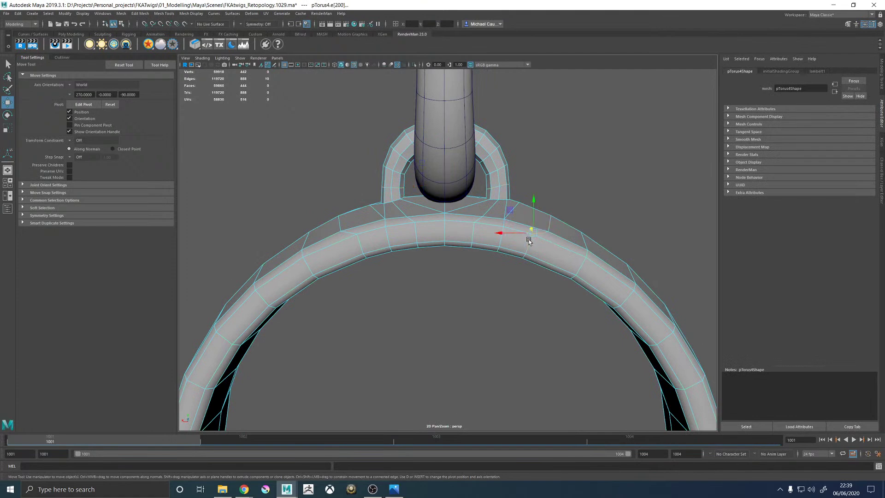
double_click(360, 243, "shift")
right_click_drag(338, 152, 333, 218, "shift")
left_click_drag(381, 221, 359, 242, "alt")
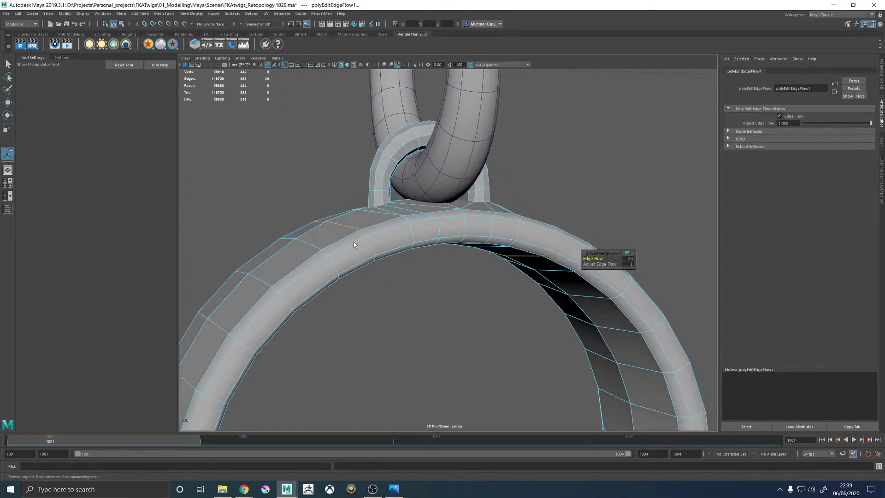
key("F8")
key("q")
left_click(607, 158)
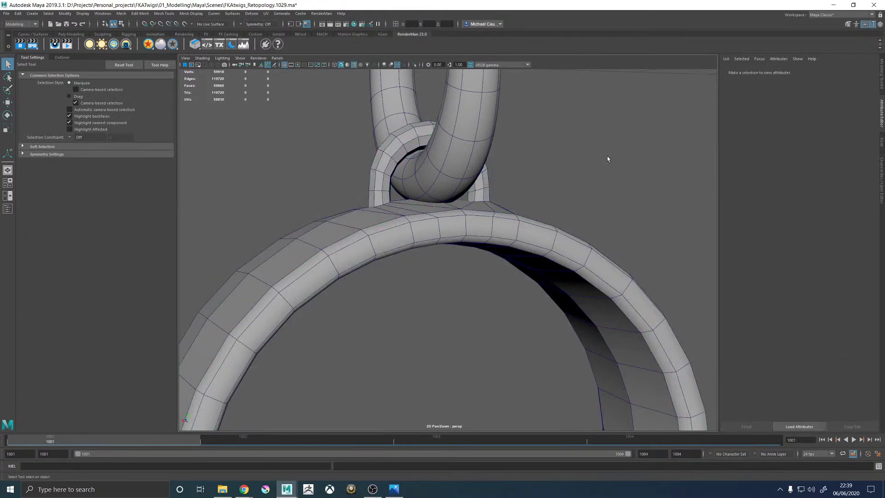
Step: Scale the edge loops beside both rims, on the band's outer and inner faces, closer to its centre line
left_click_drag(364, 207, 422, 194, "alt")
left_click(370, 261)
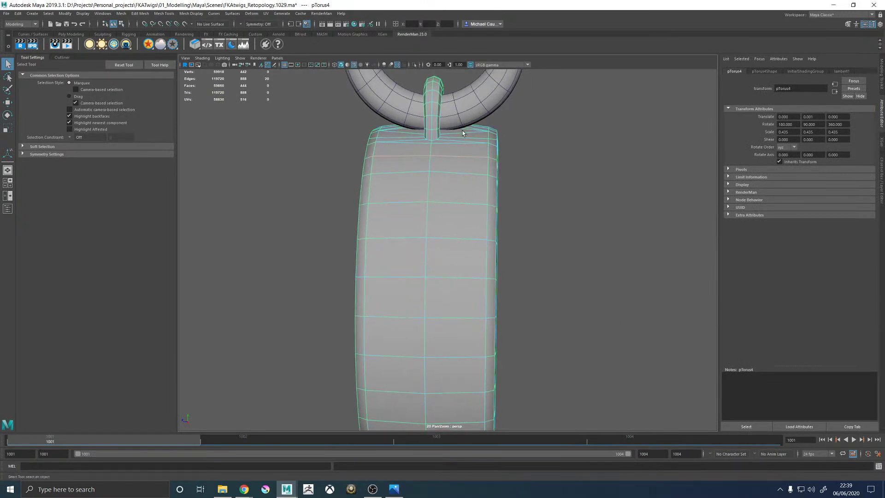
key("F10")
double_click(487, 157)
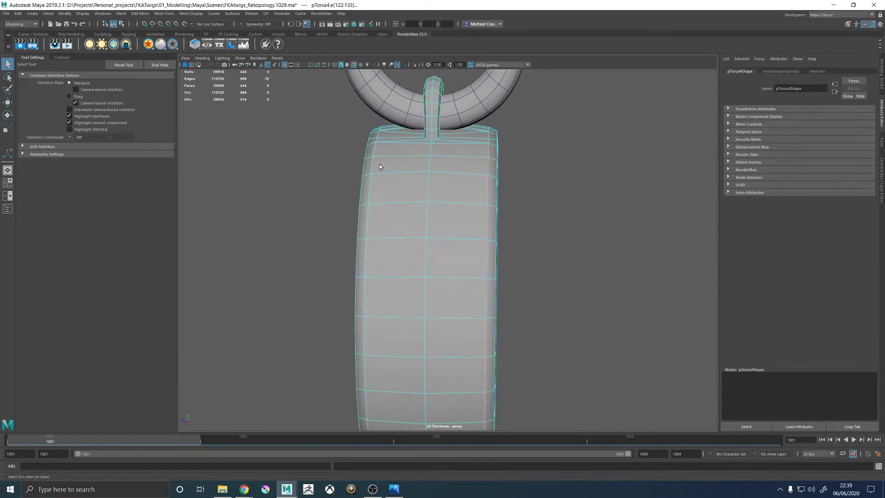
double_click(372, 164, "shift")
left_click_drag(372, 164, 387, 178, "alt")
left_click(383, 182, "shift")
left_click_drag(480, 180, 402, 155, "alt")
left_click(361, 163, "shift")
left_click(369, 188, "shift")
left_click_drag(369, 189, 366, 175, "alt")
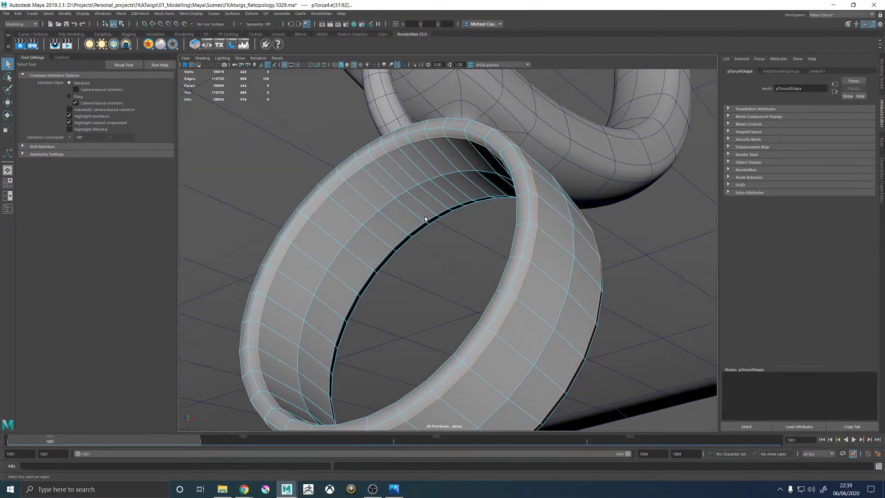
mouse_move(462, 213)
left_mouse_down("alt")
mouse_move(389, 232)
mouse_move(459, 222)
left_mouse_up("alt")
key("r")
left_click_drag(466, 302, 446, 303)
left_click_drag(406, 262, 350, 193, "alt")
Step: Insert edge loops around the band beside both rims, on its outer and inner faces, with the Multi-Cut tool
key("w")
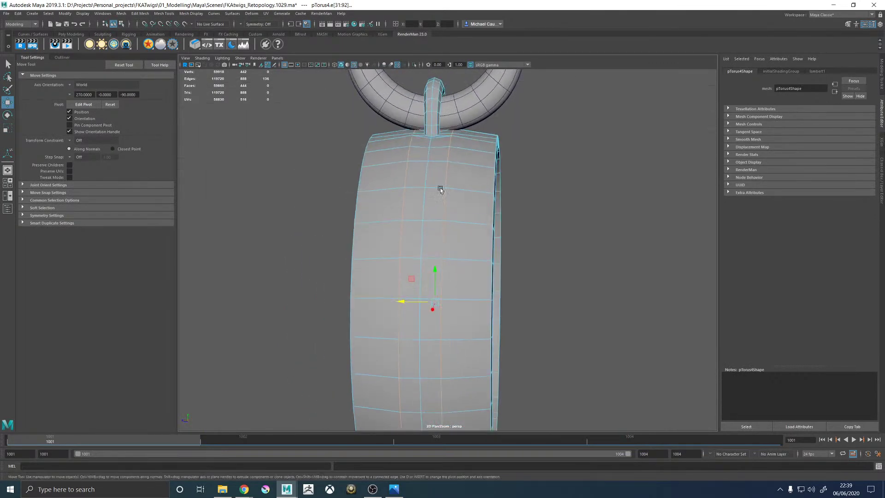
right_click_drag(480, 144, 480, 146, "shift")
left_click(439, 144)
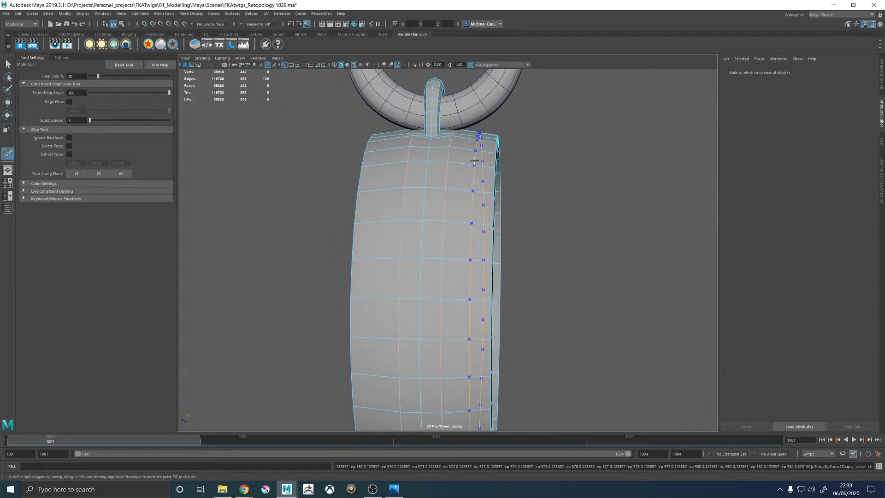
mouse_move(455, 168)
left_mouse_down("alt")
mouse_move(445, 167)
mouse_move(474, 166)
mouse_move(464, 171)
left_mouse_up("alt")
left_click(490, 148, "ctrl")
left_click(375, 144, "ctrl")
left_click_drag(375, 145, 451, 175, "alt")
left_click(387, 161, "ctrl")
left_click(482, 182, "ctrl")
Step: Select the newly inserted edge loops beside both rims on the band's outer and inner faces
key("w")
double_click(485, 165)
left_click(381, 171, "shift")
mouse_move(381, 170)
left_mouse_down("alt")
mouse_move(356, 179)
mouse_move(391, 173)
left_mouse_up("alt")
key("ctrl+z")
key("ctrl+z")
double_click(392, 175, "shift")
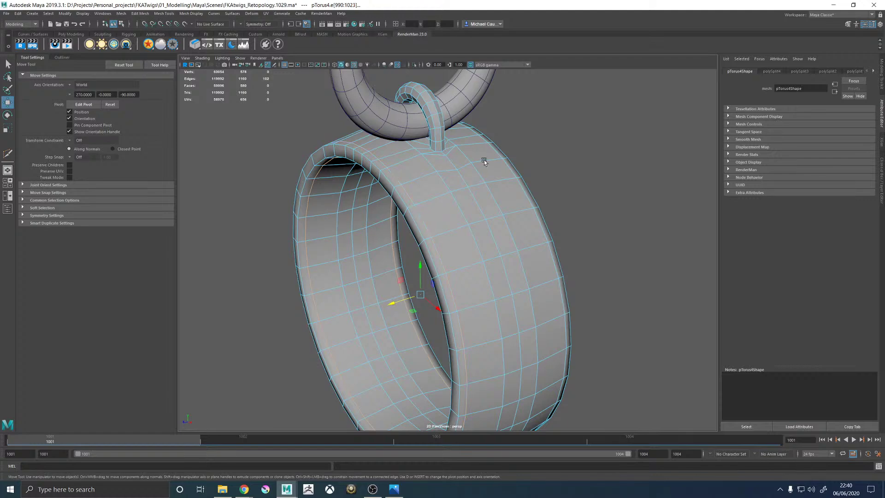
double_click(492, 152, "shift")
Step: Insert further edge loops around the outer and inner faces to divide the band's width more evenly, and return to object mode
left_click_drag(556, 172, 398, 155, "alt")
middle_click_drag(355, 142, 356, 142, "ctrl")
left_click_drag(338, 161, 446, 184, "alt")
right_click_drag(447, 184, 399, 182, "shift")
left_click(468, 185, "ctrl")
left_click_drag(468, 184, 405, 205, "alt")
left_click(382, 182, "ctrl")
right_click_drag(420, 226, 448, 192)
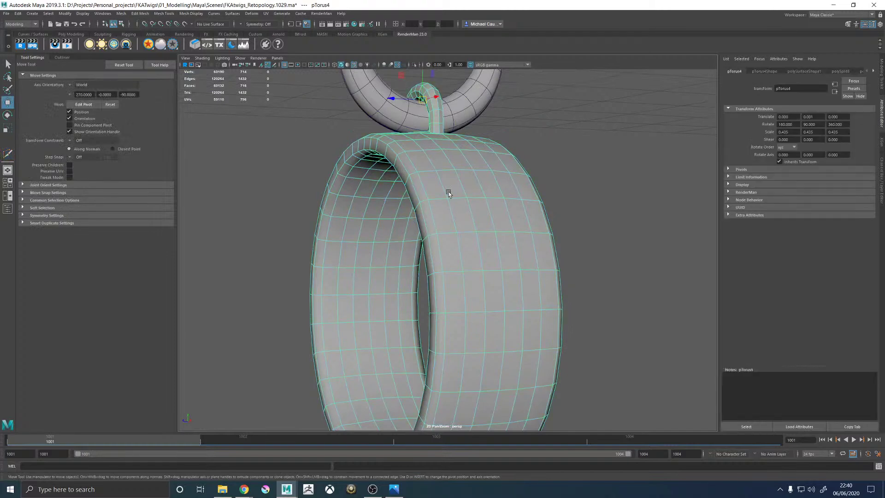
Step: Preview the pendant with its added edge loops smoothed, and examine the band from both sides
scroll(557, 196, "down", 5)
left_click(557, 195)
left_click_drag(527, 235, 374, 238, "alt")
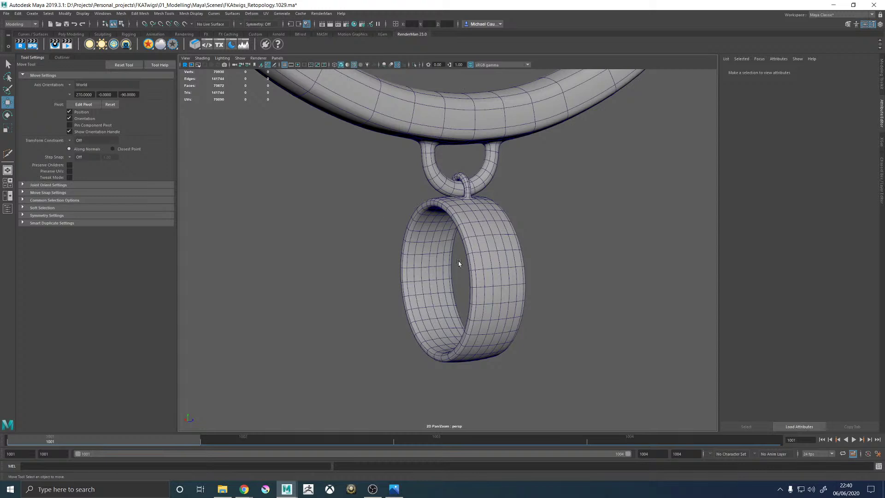
Step: Return the pendant to the unsmoothed display and delete its history
left_click(461, 245)
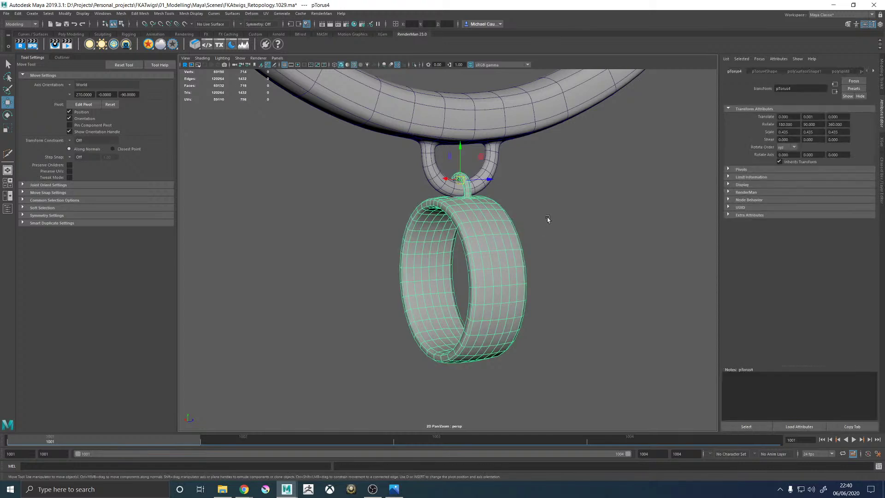
key("Delete")
left_click_drag(477, 249, 440, 99, "alt")
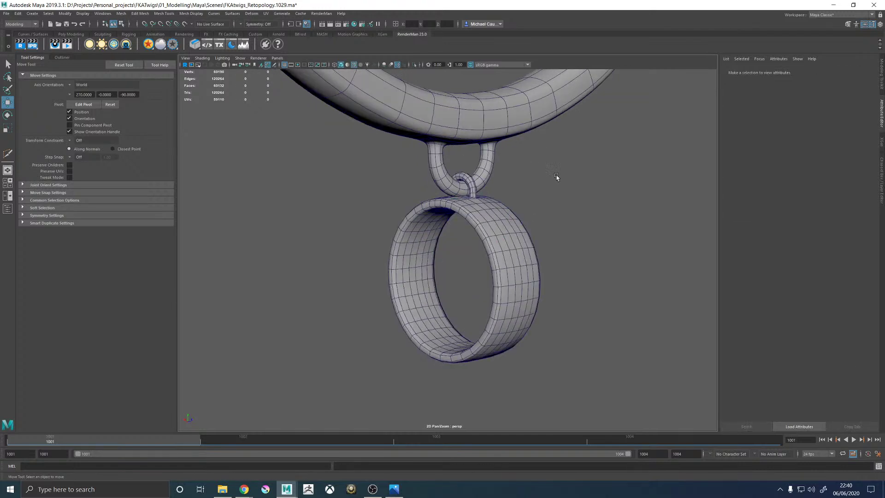
left_click_drag(553, 174, 535, 208, "alt")
Step: Apply Edit Edge Flow to the edge loops midway between the centre line and rims on the band's outer and inner faces, and return to object mode
left_click(520, 232)
right_click_drag(521, 231, 627, 290, "alt")
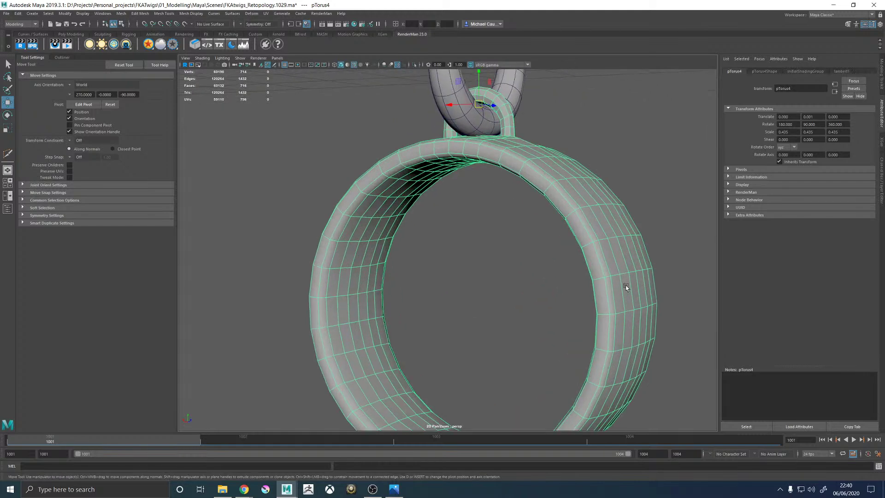
left_click_drag(626, 290, 559, 247, "alt")
right_click_drag(479, 208, 502, 221, "alt")
left_click_drag(501, 221, 450, 232, "alt")
right_click_drag(451, 231, 425, 190)
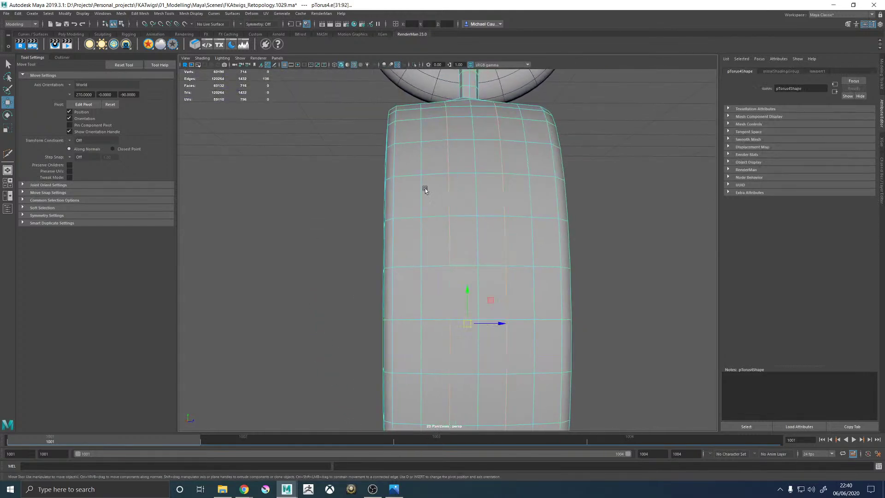
double_click(422, 193)
double_click(533, 196, "shift")
left_click(532, 195)
double_click(530, 205)
double_click(420, 193, "shift")
left_click_drag(415, 194, 498, 165, "alt")
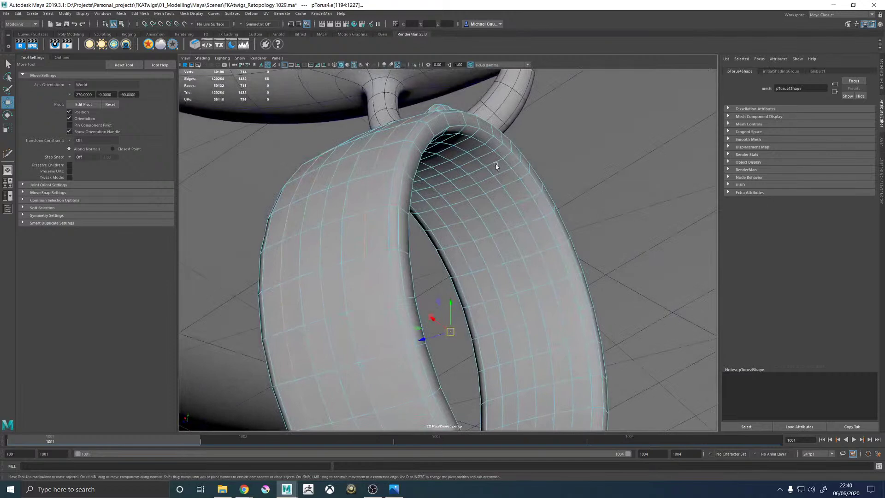
left_click_drag(390, 186, 376, 204, "alt")
double_click(377, 168, "shift")
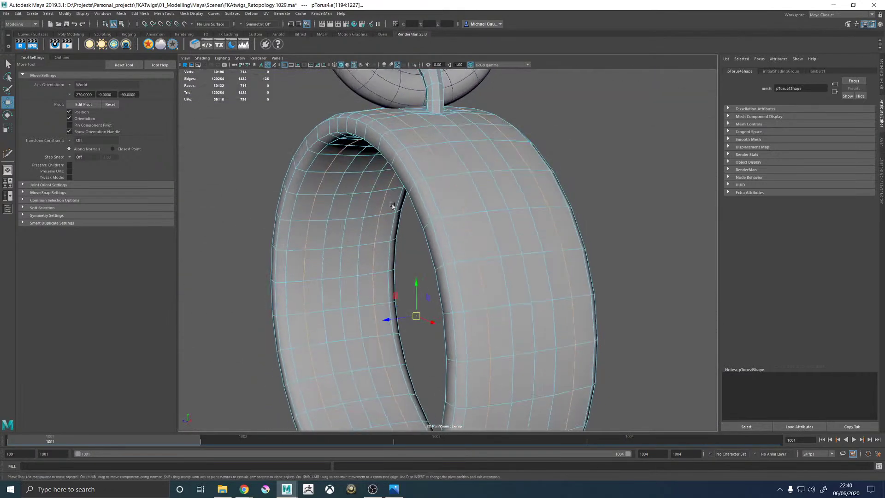
scroll(390, 198, "down", 3)
right_click(557, 161, "shift")
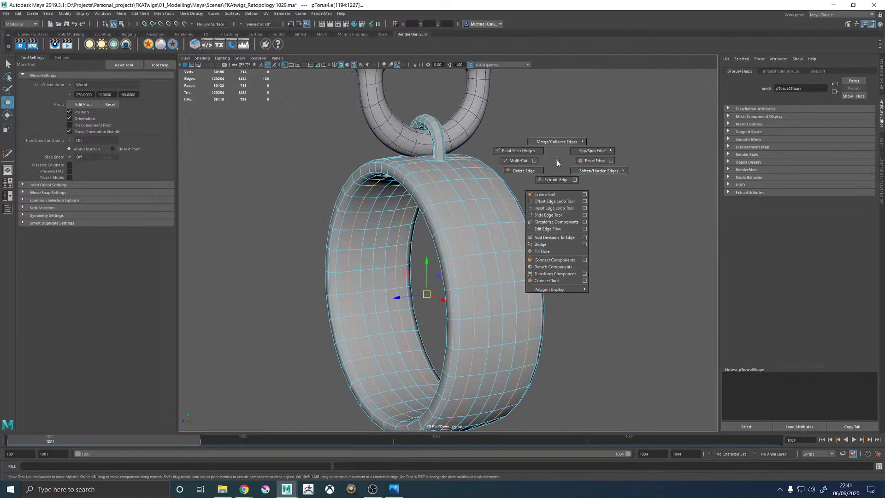
left_click(548, 229)
left_click_drag(510, 228, 488, 222, "alt")
key("q")
key("F8")
Step: Display the finished pendant smoothed, examine it beside the hoop, and select it with the Move tool
left_click(484, 215)
left_click(598, 168)
scroll(558, 188, "down", 5)
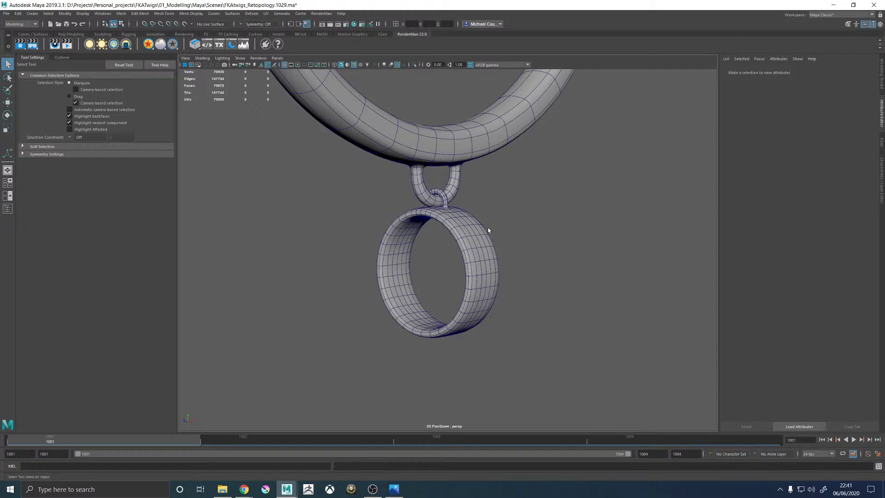
key("w")
left_click(483, 245)
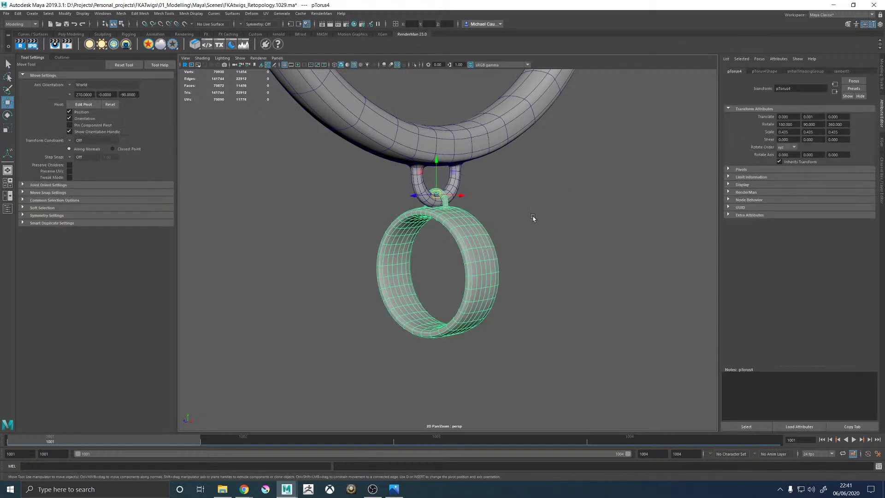
Step: Turn off wireframe on shaded and return the pendant to its unsmoothed display to work on the band's rim
left_click(379, 82)
left_click(353, 64)
mouse_move(389, 134)
left_mouse_down("alt")
mouse_move(520, 134)
mouse_move(500, 139)
left_mouse_up("alt")
right_click_drag(500, 139, 503, 225, "alt")
left_click(503, 225)
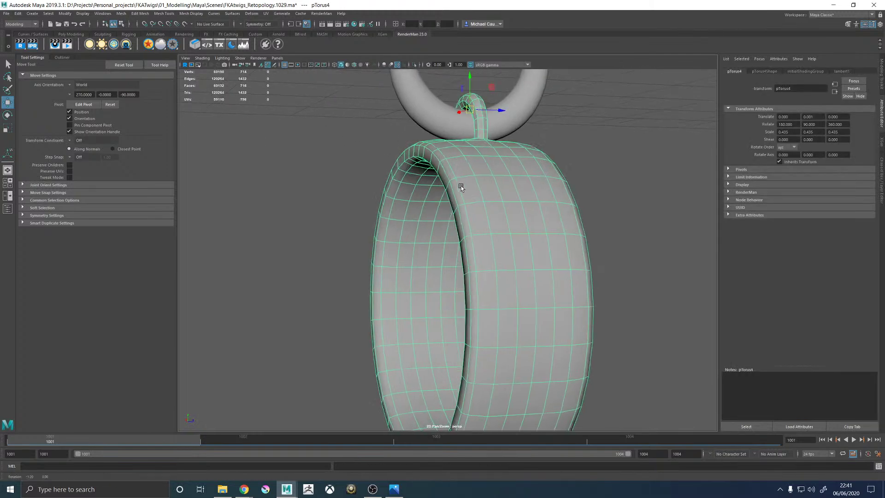
left_click_drag(460, 186, 497, 185, "alt")
middle_click_drag(507, 171, 480, 234, "alt")
right_click_drag(480, 234, 534, 259, "alt")
left_click_drag(535, 259, 411, 180, "alt")
Step: Insert an edge loop around the rim face on each side of the band with the Multi-Cut tool
right_click(411, 181, "shift")
right_click_drag(412, 183, 373, 180, "shift")
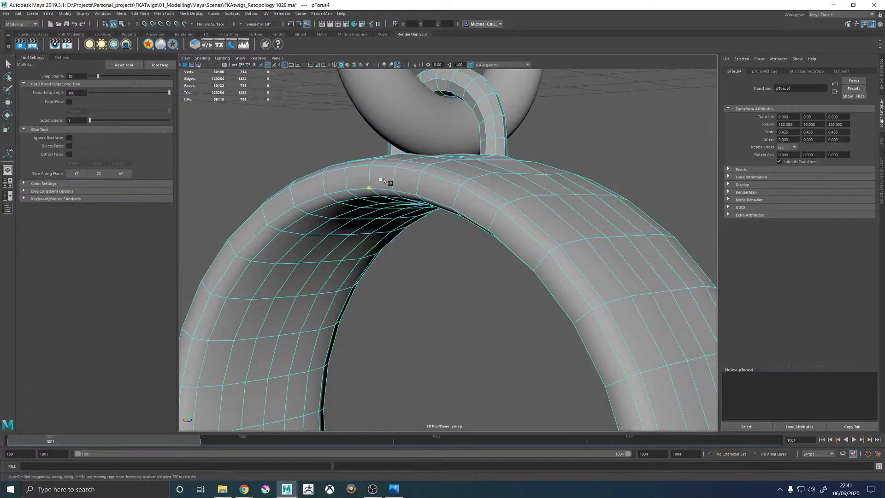
left_click(377, 180, "ctrl")
mouse_move(585, 198)
left_mouse_down("alt")
mouse_move(461, 188)
mouse_move(460, 167)
mouse_move(445, 161)
mouse_move(456, 185)
mouse_move(548, 216)
mouse_move(581, 200)
left_mouse_up("alt")
left_click(480, 186, "ctrl")
key("ctrl+z")
Step: Bevel the edge loops along the band's inner and outer rim corners with a fraction of 0.28
key("w")
double_click(465, 198)
left_click(462, 217, "shift")
left_click(508, 221, "shift")
double_click(474, 221)
left_click_drag(474, 221, 527, 161, "alt")
double_click(482, 212, "shift")
double_click(449, 164, "shift")
double_click(515, 132, "shift")
right_click_drag(527, 161, 349, 184, "alt")
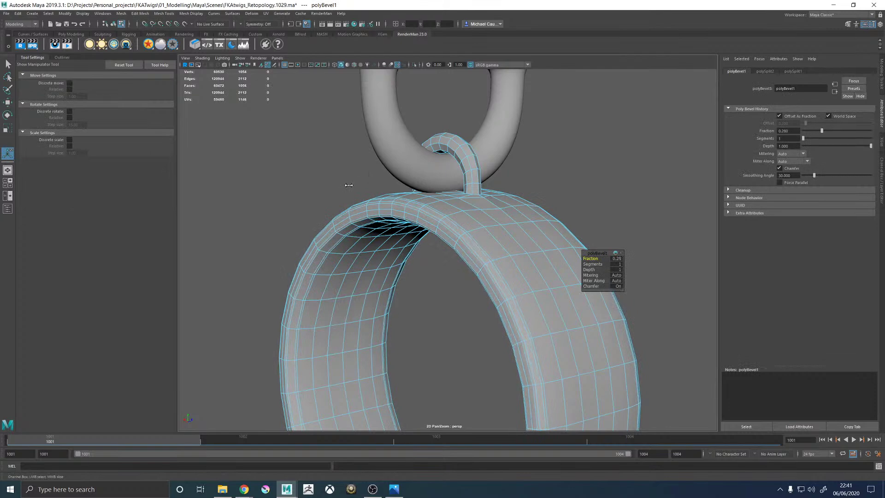
Step: Preview the beveled pendant smoothed in object mode, examine it from the side, and return it to the unsmoothed display
key("q")
left_click(569, 190)
key("3")
right_click_drag(528, 254, 645, 164)
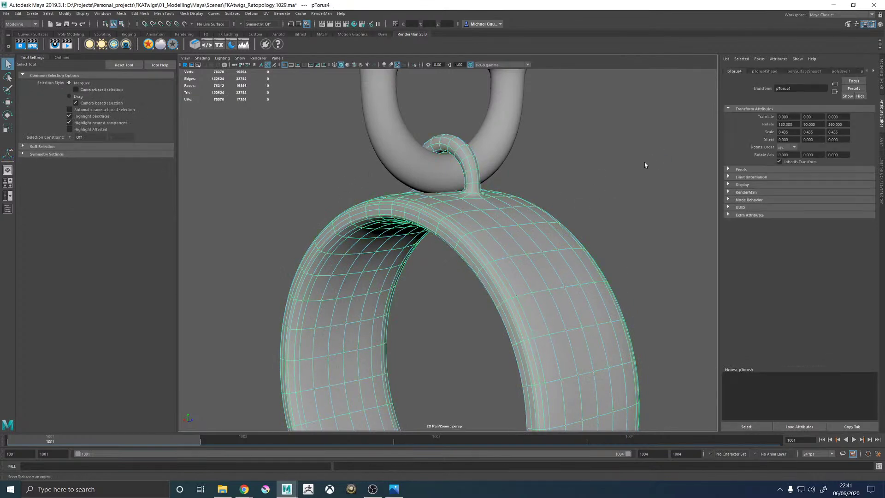
scroll(632, 170, "down", 5)
left_click(614, 179)
left_click_drag(539, 222, 594, 226, "alt")
scroll(552, 233, "down", 6)
left_click_drag(533, 258, 422, 251, "alt")
scroll(429, 247, "up", 5)
left_click(441, 249)
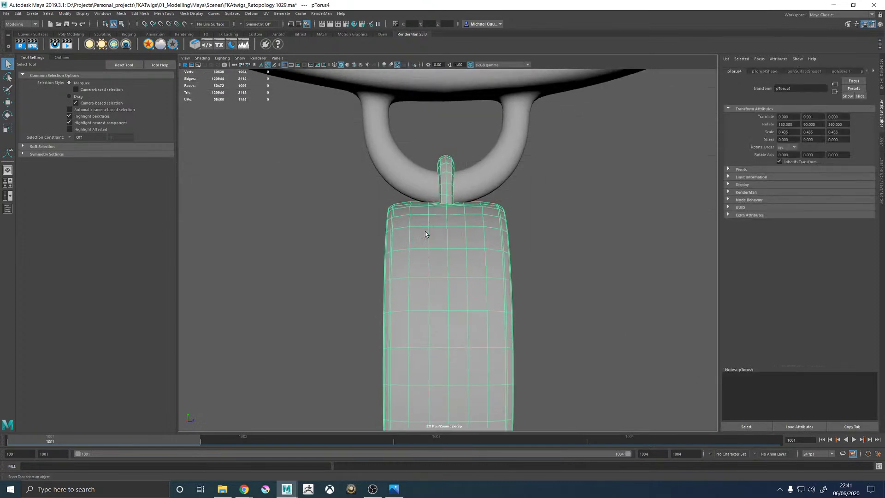
Step: Delete the edge loops nearest the rims on both the outer and inner faces of the band
key("F10")
double_click(410, 243)
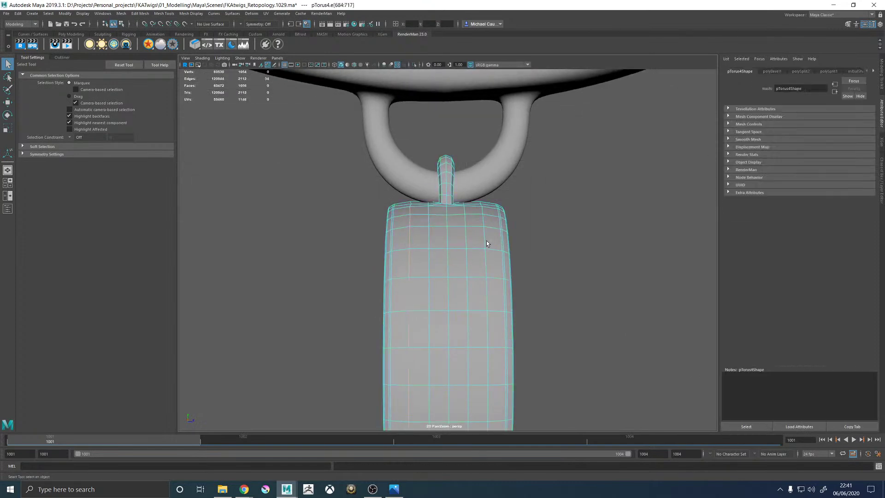
left_click_drag(485, 244, 529, 218, "alt")
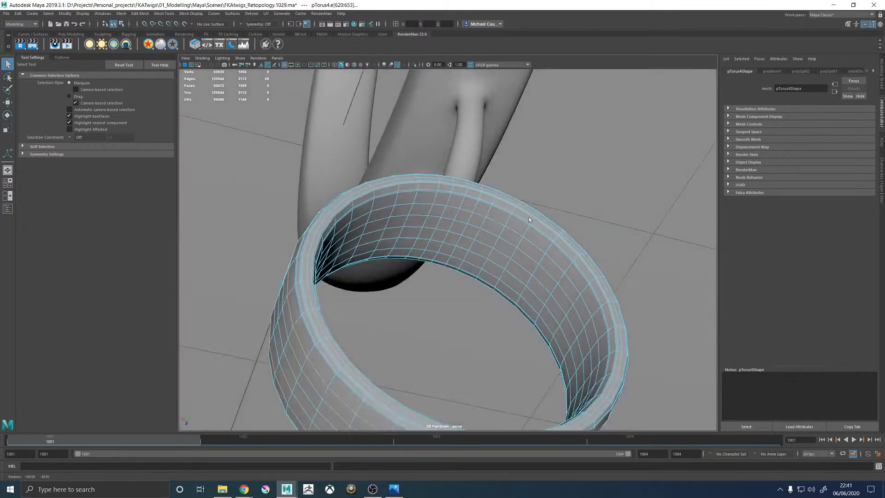
double_click(454, 207, "shift")
key("ctrl+Delete")
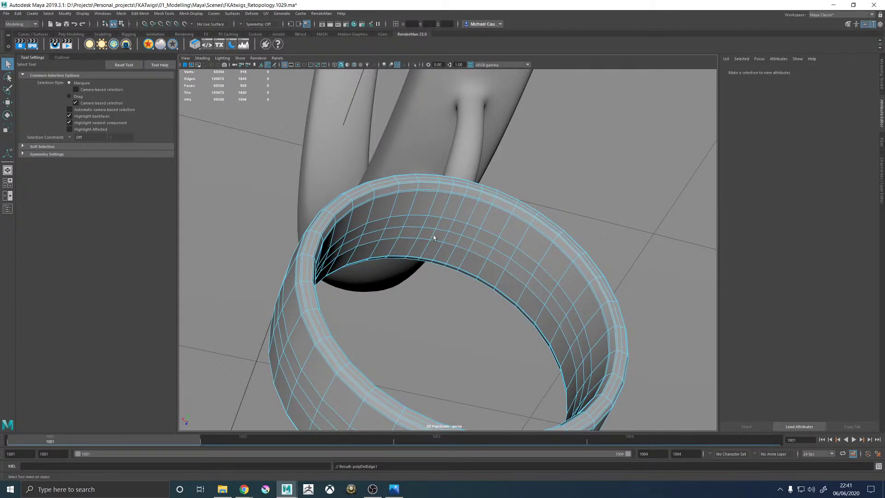
Step: Delete the three remaining edge loops on the band's inner face and return to object mode
left_click_drag(434, 236, 447, 235, "alt")
double_click(475, 229)
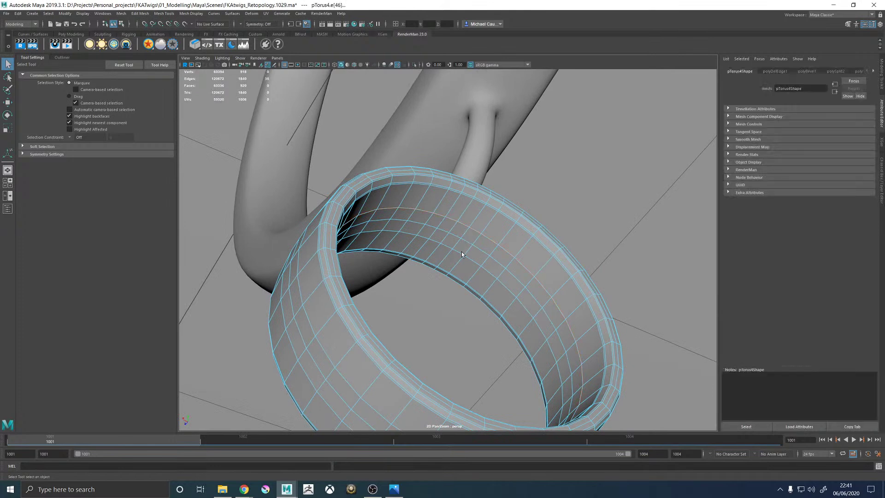
key("ctrl+Delete")
mouse_move(485, 225)
right_mouse_down("shift")
mouse_move(444, 222)
mouse_move(475, 233)
right_mouse_up("shift")
double_click(467, 243)
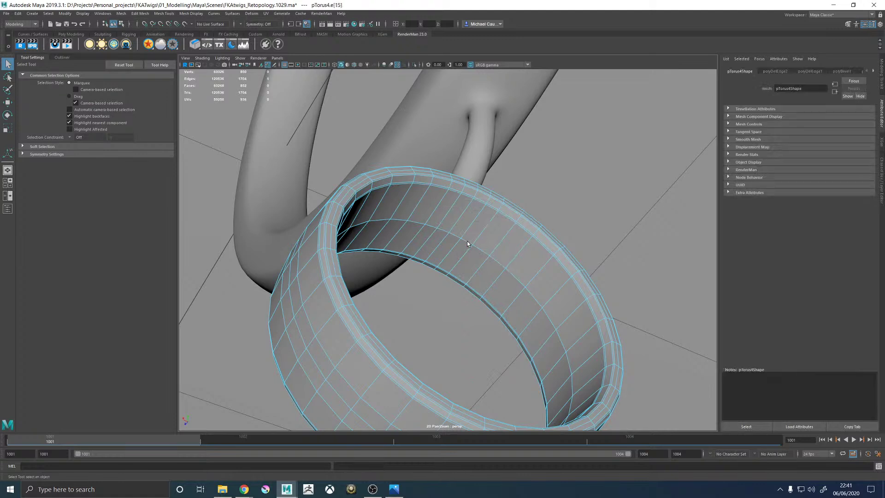
key("ctrl+Delete")
mouse_move(483, 232)
right_mouse_down("shift")
mouse_move(446, 232)
mouse_move(487, 233)
mouse_move(480, 235)
right_mouse_up("shift")
right_click_drag(480, 236, 486, 194)
key("ctrl+z")
right_click_drag(547, 195, 634, 103)
key("Delete")
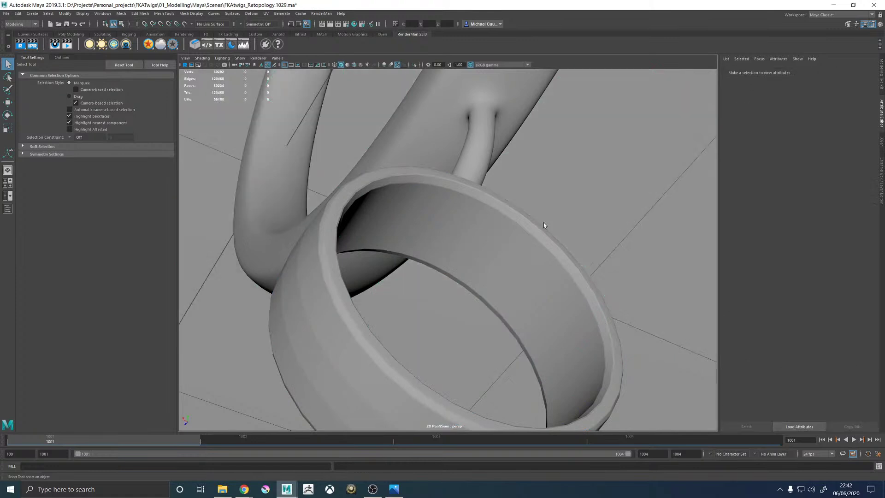
Step: Insert three evenly spaced edge loops around the band's inner face with the Multi-Cut tool
left_click(525, 256)
right_click_drag(491, 254, 447, 254, "shift")
left_click(498, 248, "ctrl")
left_click(503, 230, "ctrl")
middle_click(482, 262, "ctrl")
left_click_drag(496, 246, 440, 275, "alt")
key("w")
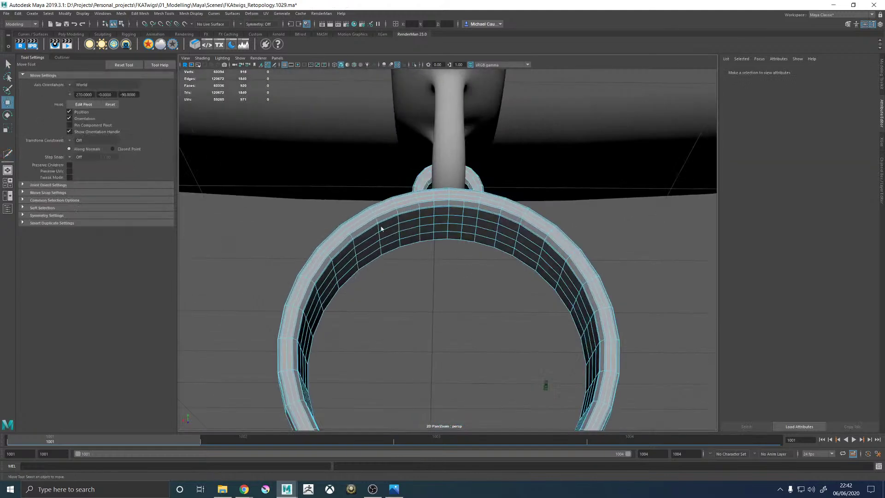
Step: Preview the re-cut pendant smoothed beneath the hoop, and switch it back to the unsmoothed display
right_click_drag(374, 237, 410, 217)
key("3")
scroll(594, 255, "down", 3)
left_click(595, 255)
left_click_drag(594, 255, 540, 313, "alt")
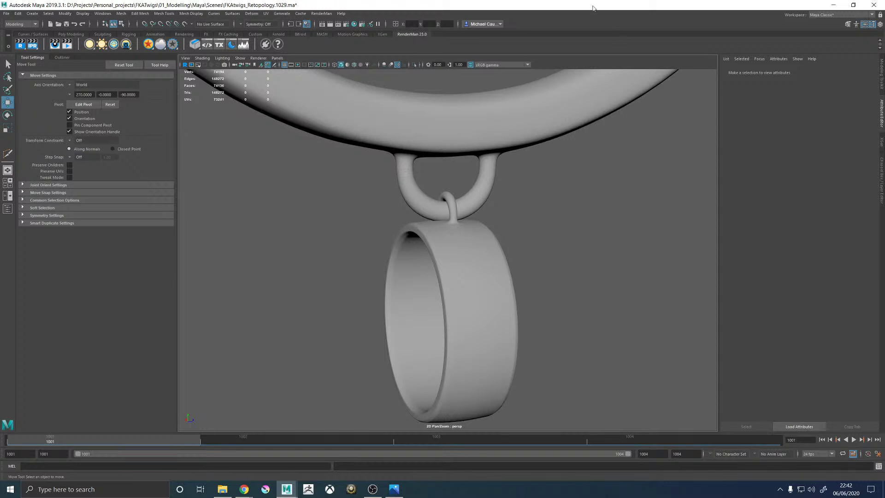
left_click(453, 277)
key("1")
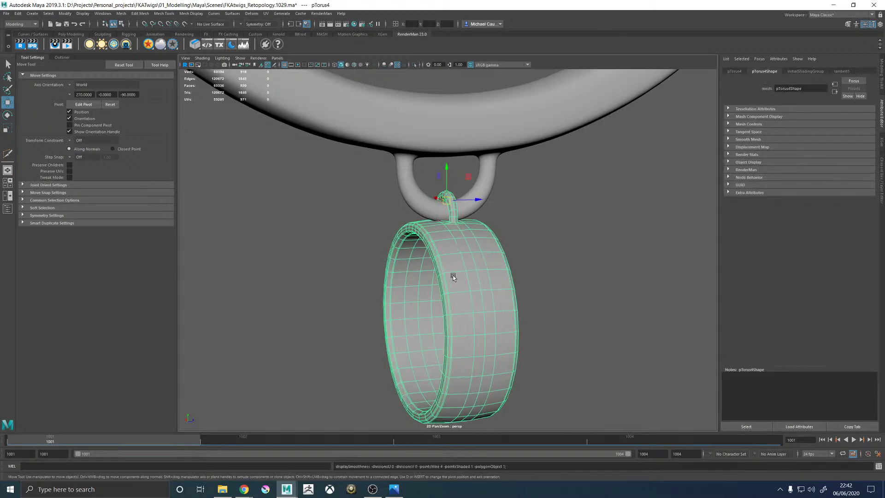
Step: Examine the band's inner and outer faces from several angles, comparing the smoothed and unsmoothed displays
left_click_drag(422, 268, 472, 268, "alt")
right_click_drag(471, 268, 649, 297, "alt")
middle_click_drag(546, 165, 497, 276, "alt")
right_click_drag(498, 276, 618, 287, "alt")
middle_click_drag(325, 308, 486, 242, "alt")
left_click_drag(486, 242, 406, 269, "alt")
scroll(530, 290, "up", 5)
key("3")
left_click(409, 229)
left_click_drag(409, 229, 498, 263, "alt")
left_click(498, 263)
key("1")
Step: Inspect the ring opening from the front and from farther away, and select the pendant to check its inner wall closely
left_click_drag(389, 298, 533, 263, "alt")
right_click_drag(582, 259, 258, 251, "alt")
left_click(452, 308)
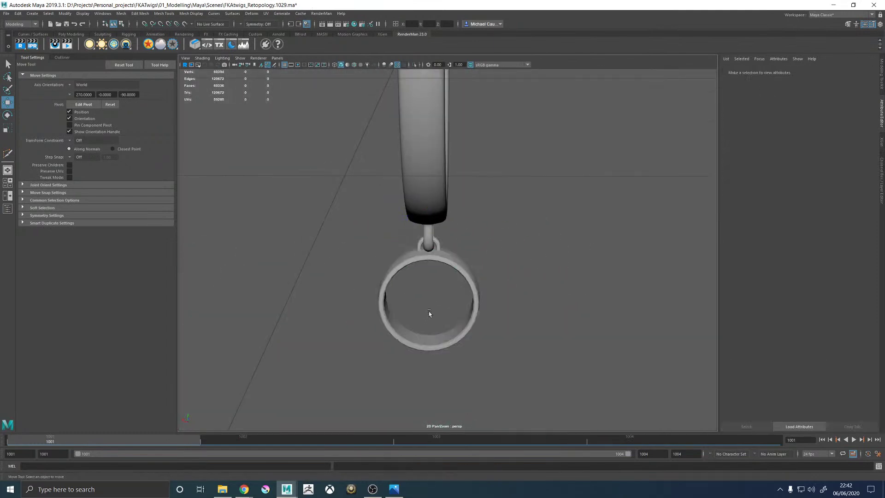
right_click_drag(378, 276, 674, 405, "alt")
left_click_drag(542, 304, 451, 300, "alt")
left_click(452, 300)
scroll(502, 306, "down", 15)
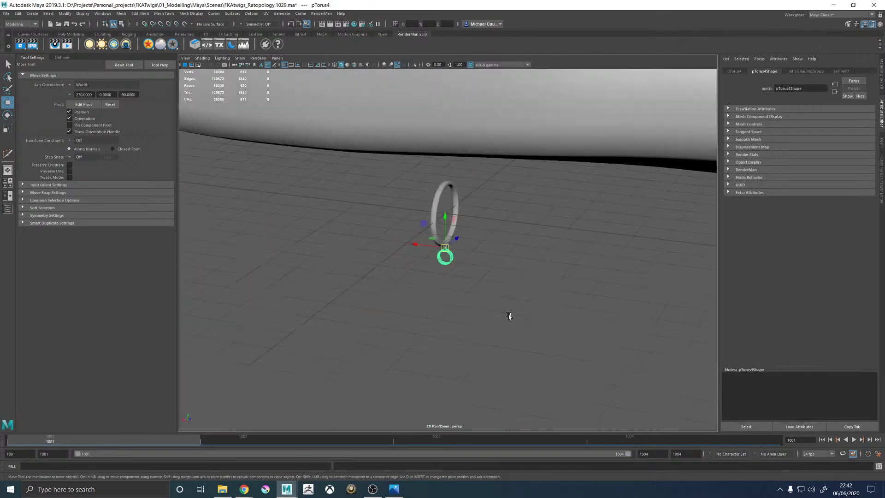
left_click(508, 314)
left_click_drag(509, 314, 380, 235, "alt")
right_click_drag(379, 235, 594, 313, "alt")
right_click_drag(404, 277, 585, 313, "alt")
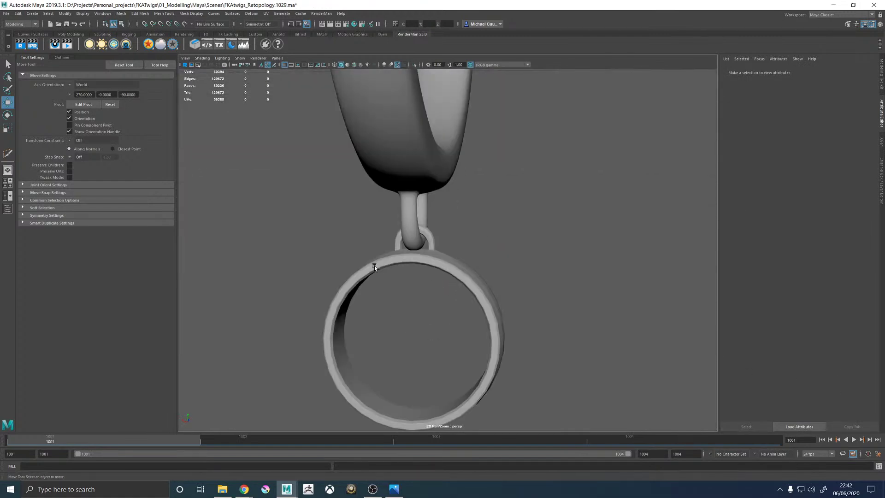
left_click(388, 259)
middle_click_drag(386, 268, 433, 240, "alt")
right_click_drag(433, 239, 507, 282, "alt")
left_click_drag(508, 282, 451, 249, "alt")
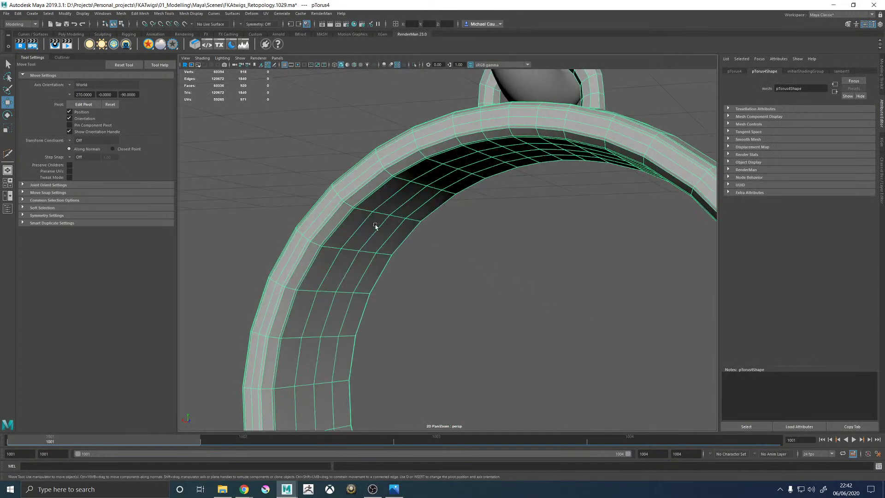
Step: Select the face loops around the band's inner wall and scale them inward to thicken the ring
right_click_drag(391, 224, 400, 167)
left_click_drag(387, 206, 376, 165, "alt")
right_click_drag(376, 171, 379, 175)
double_click(395, 174)
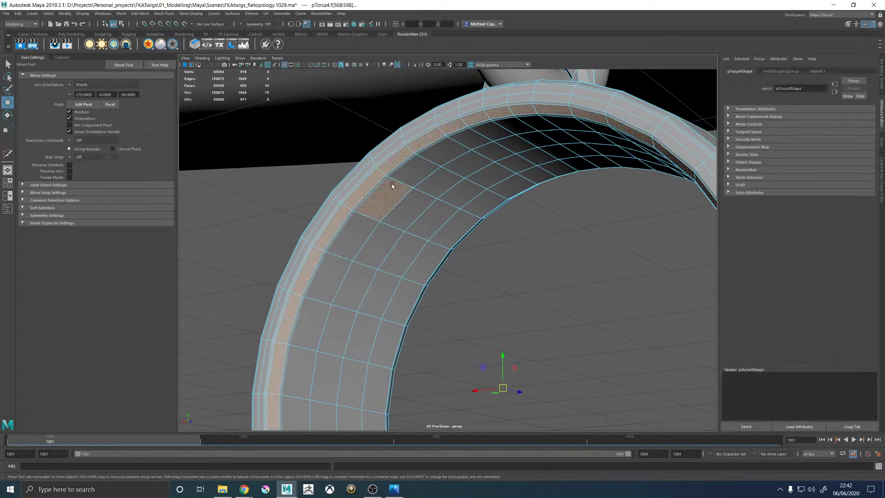
double_click(417, 174, "shift")
double_click(454, 200, "shift")
left_click_drag(589, 233, 566, 152, "alt")
left_click(534, 151, "shift")
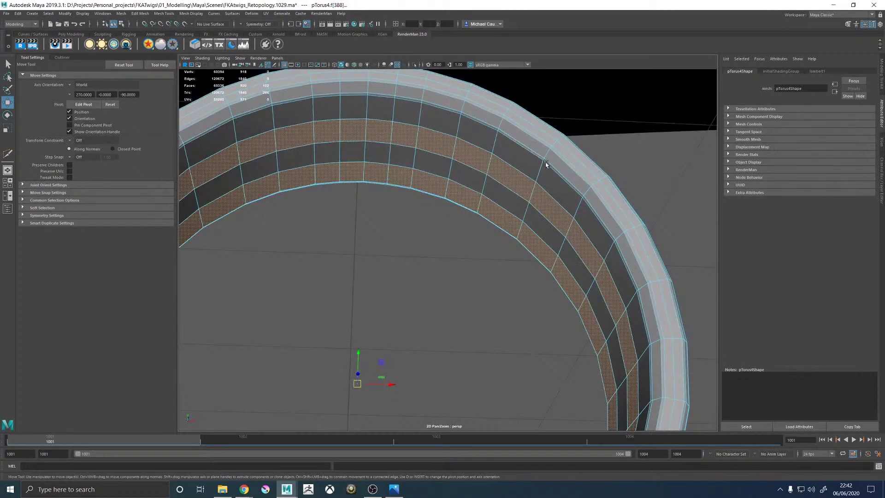
double_click(549, 165, "shift")
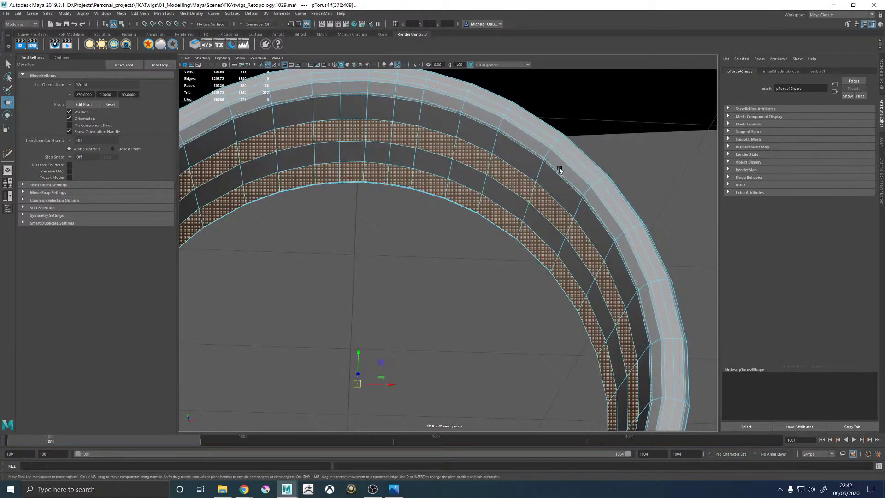
double_click(541, 146, "shift")
double_click(548, 145, "shift")
mouse_move(448, 160)
left_mouse_down("alt")
mouse_move(434, 170)
mouse_move(448, 171)
left_mouse_up("alt")
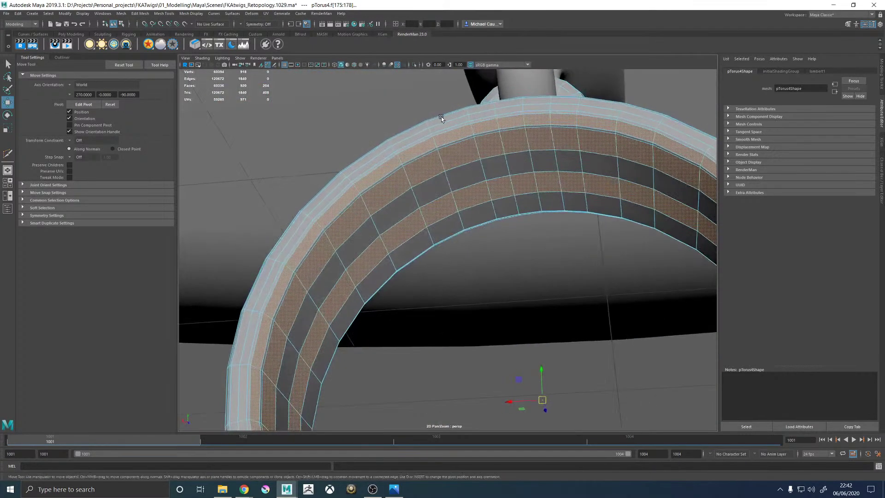
double_click(473, 121, "shift")
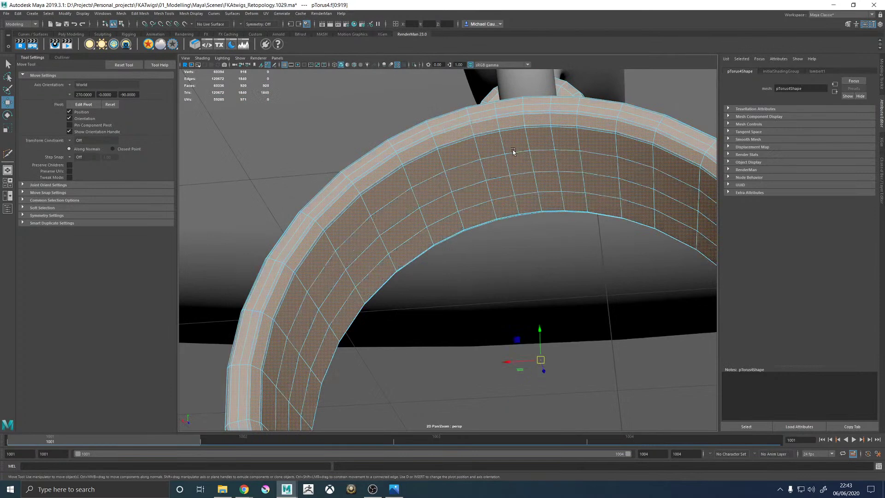
key("ctrl+z")
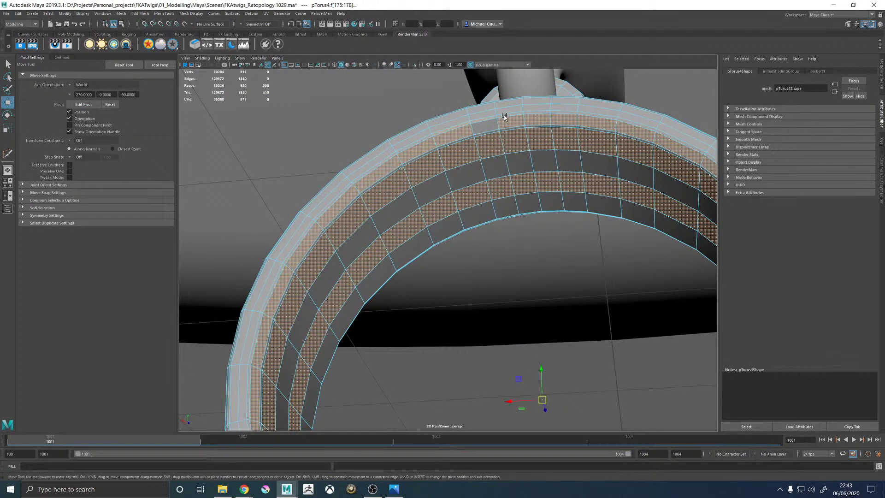
right_click_drag(507, 125, 446, 205, "alt")
left_click_drag(446, 206, 471, 235, "alt")
key("r")
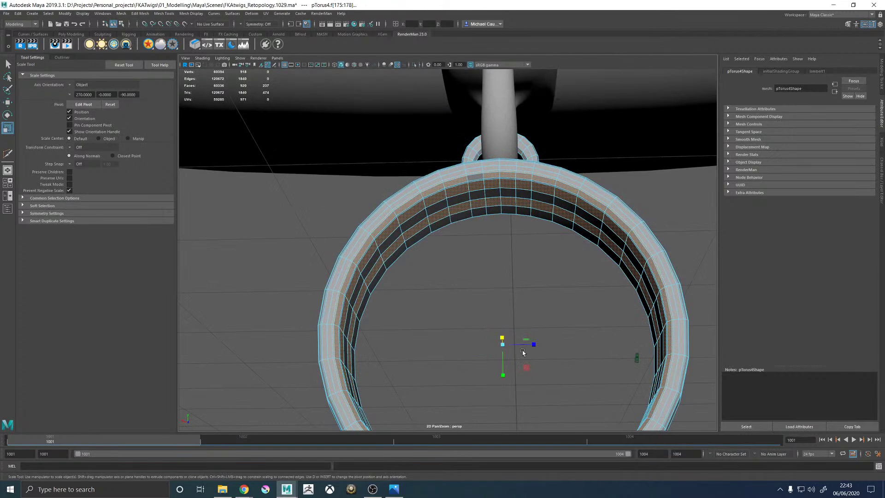
mouse_move(526, 368)
left_mouse_down()
mouse_move(513, 364)
mouse_move(525, 368)
left_mouse_up()
Step: Examine the thickened ring, compare it with the stone setting in the Photos reference image, and return to Maya
left_click_drag(541, 275, 456, 258, "alt")
right_click_drag(456, 258, 322, 253, "alt")
left_click_drag(323, 253, 477, 241, "alt")
right_click_drag(477, 241, 433, 266)
left_click(553, 183)
left_click_drag(433, 266, 466, 298, "alt")
left_click(393, 488)
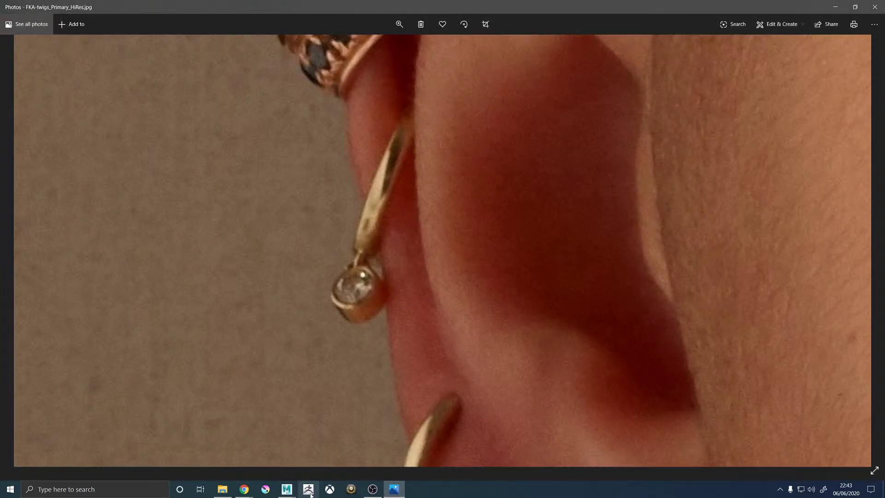
mouse_move(286, 489)
left_click(326, 467)
right_click_drag(475, 250, 575, 282, "alt")
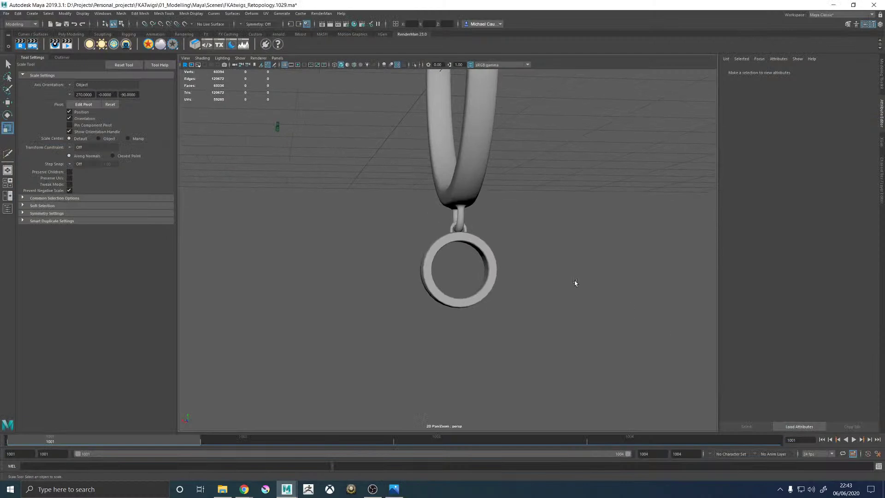
Step: Apply Edit Edge Flow to the edge loops along the thickened rims, and return to object mode
left_click_drag(562, 282, 512, 265, "alt")
right_click_drag(513, 265, 555, 314, "alt")
left_click(401, 256)
mouse_move(403, 256)
left_mouse_down("alt")
mouse_move(450, 263)
mouse_move(456, 275)
mouse_move(405, 267)
left_mouse_up("alt")
right_click_drag(405, 267, 452, 262, "alt")
key("F10")
double_click(445, 229)
double_click(414, 232)
left_click_drag(356, 223, 644, 189, "alt")
right_click(649, 179, "shift")
right_click_drag(649, 186, 645, 248, "shift")
left_click_drag(507, 212, 471, 200, "alt")
key("F8")
Step: Preview the thickened pendant smoothed, return it to the unsmoothed display, and deselect it
key("3")
scroll(572, 201, "down", 5)
left_click(573, 201)
left_click_drag(471, 247, 489, 272, "alt")
left_click(474, 248)
left_click(501, 270)
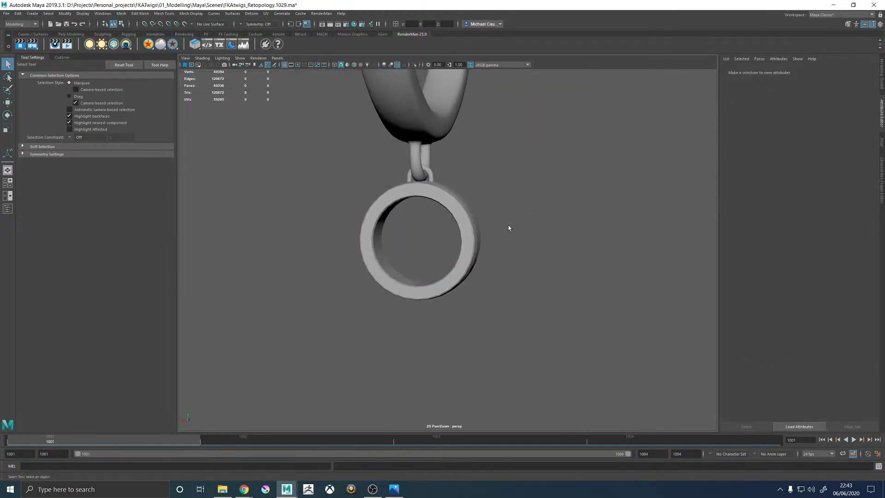
Step: Create a polygon sphere as the base for the stone and bring it fully into view
right_click(553, 248, "shift")
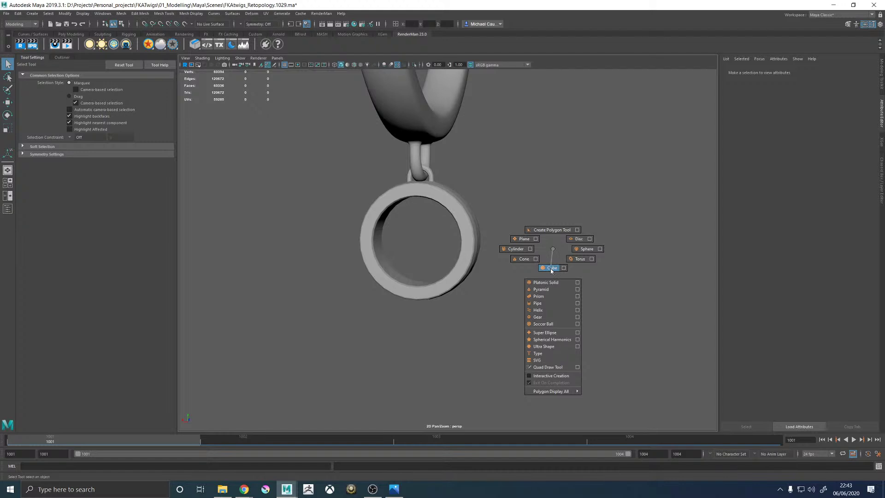
left_click_drag(465, 281, 574, 272, "alt")
right_click_drag(575, 272, 533, 169, "alt")
middle_click_drag(533, 170, 534, 303, "alt")
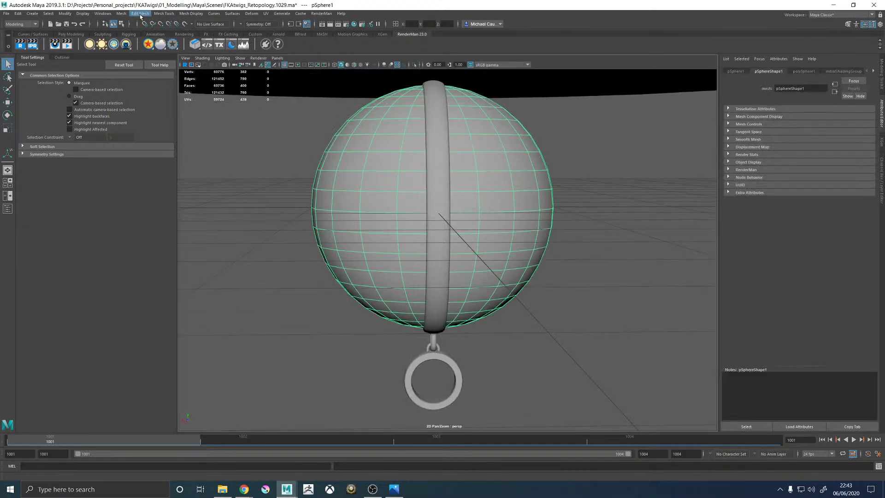
Step: Apply Reduce to the sphere with the reduction method set to Triangle limit
left_click(121, 13)
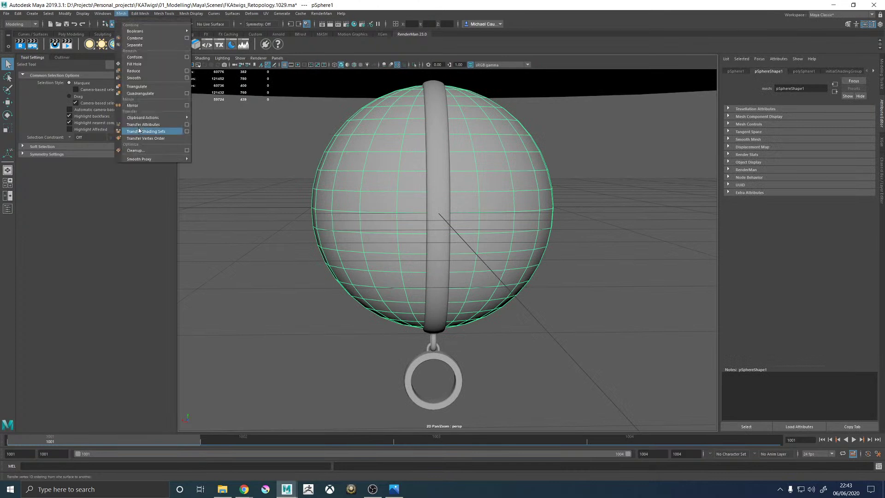
left_click(138, 71)
left_click_drag(636, 263, 865, 246)
left_click(631, 258)
left_click(645, 277)
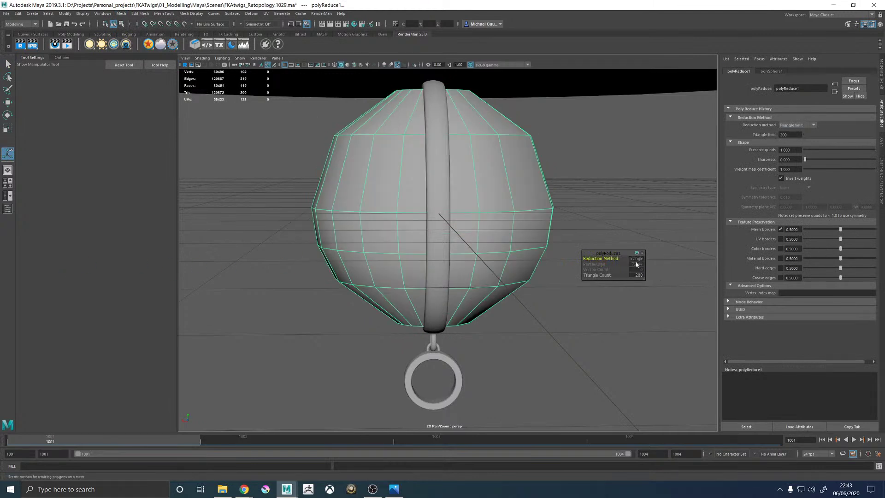
Step: Try lowering the sphere reduction's triangle count, and undo the change
left_click_drag(599, 276, 2, 276)
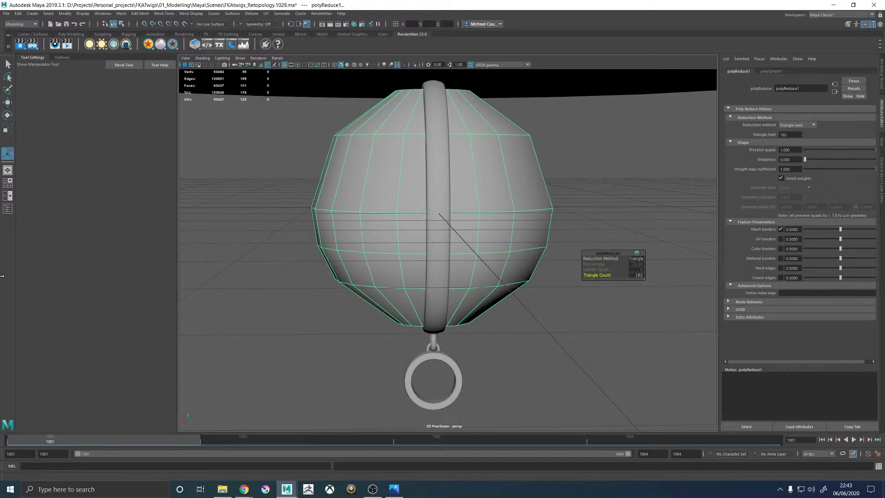
left_click(648, 277)
left_click(449, 209)
key("ctrl+z")
key("ctrl+z")
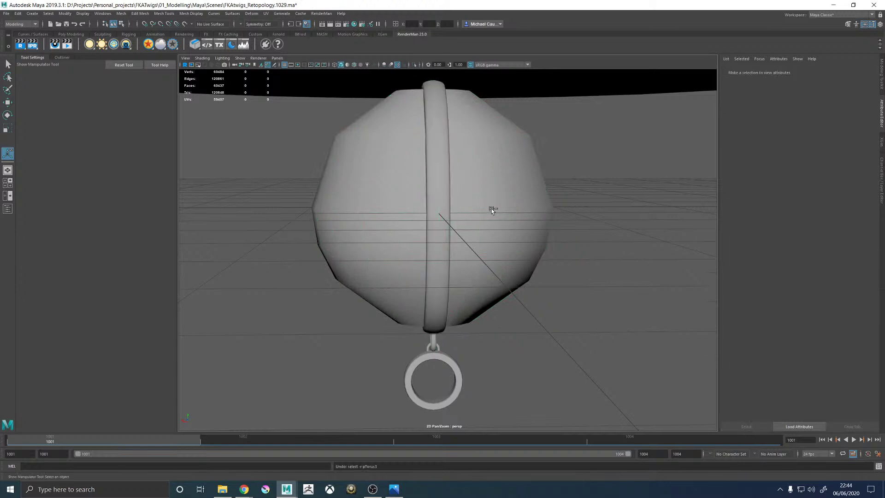
key("ctrl+z")
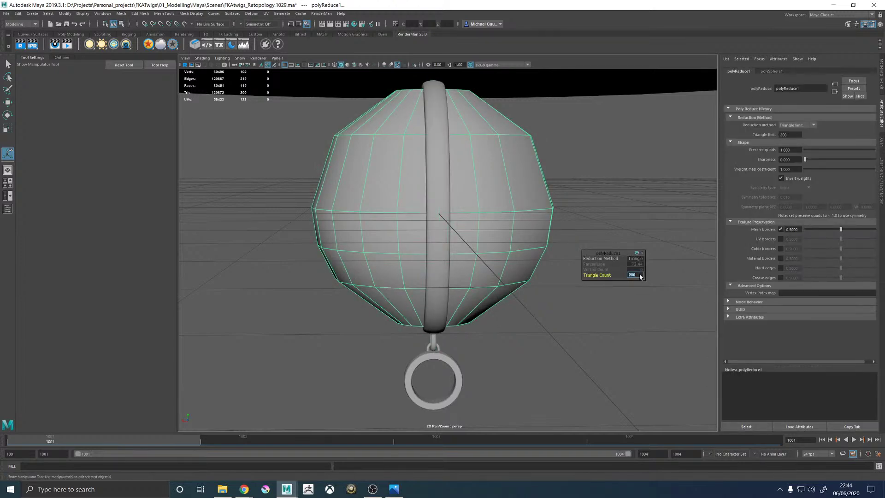
Step: Try triangle counts of 20 and 30 for the sphere's reduction, checking the faceted shape against the hoop
left_click(640, 275)
type("10")
key("Return")
left_click_drag(454, 30, 650, 295, "alt")
left_click(640, 276)
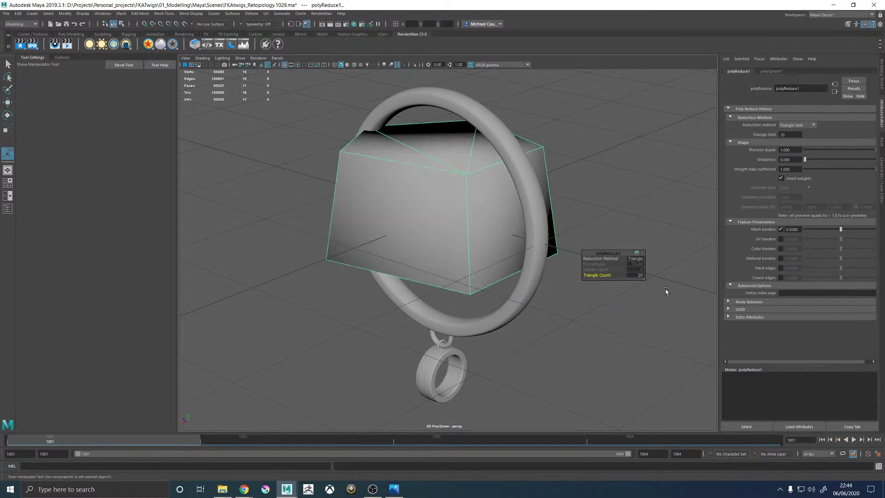
left_click(639, 275)
type("30")
key("Return")
left_click_drag(377, 103, 559, 275, "alt")
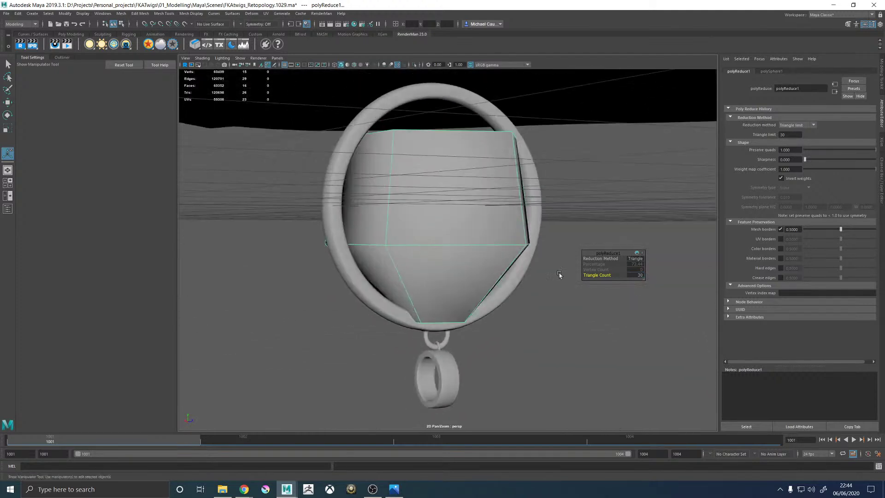
Step: Set the sphere reduction's triangle count to 40
left_click(634, 277)
type("40")
key("Return")
left_click_drag(523, 169, 496, 167, "alt")
Step: Select the reduced sphere and isolate it in the viewport
key("w")
left_click(408, 158)
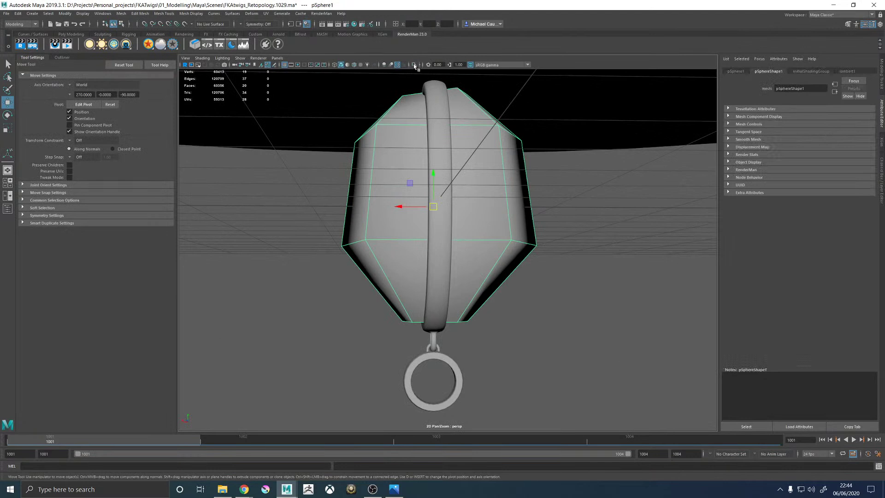
left_click(413, 64)
left_click_drag(370, 161, 428, 182, "alt")
right_click_drag(464, 138, 464, 157)
Step: Bevel all faces of the reduced sphere with 2 segments and a fraction of 0.27
double_click(455, 140)
right_click(444, 158, "shift")
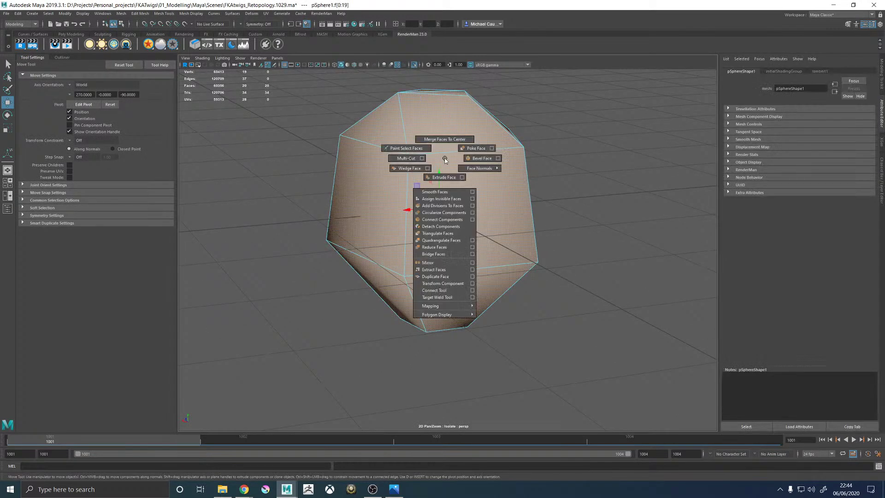
left_click(475, 159)
type("2")
key("Return")
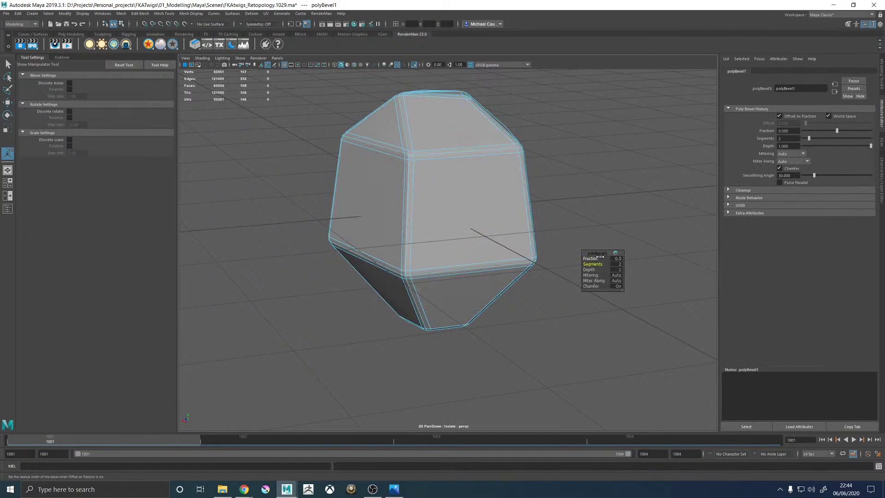
left_click_drag(599, 259, 589, 258)
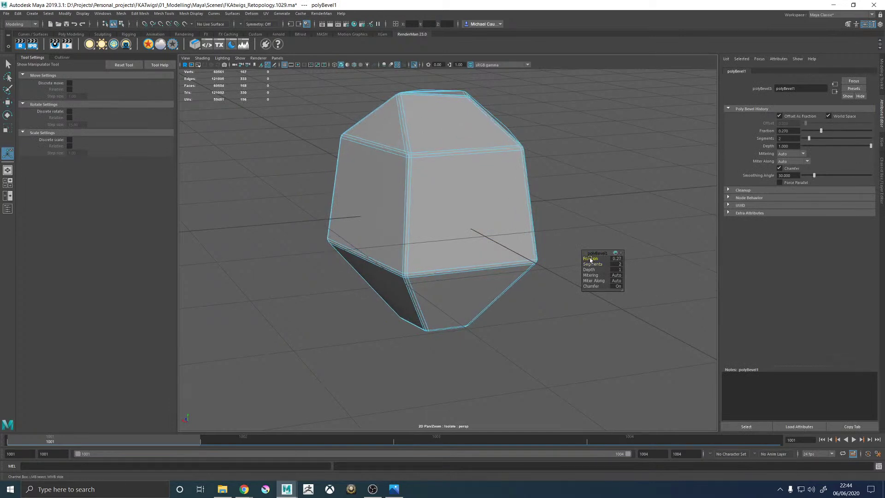
key("q")
Step: Examine the bevelled stone from several sides, especially the narrow facets at its end
left_click(509, 105)
scroll(516, 198, "down", 5)
left_click_drag(515, 199, 500, 231, "alt")
left_click(484, 232)
left_click(502, 251)
scroll(503, 270, "down", 4)
left_click_drag(503, 270, 473, 270, "alt")
scroll(493, 290, "up", 8)
left_click(424, 204)
left_click_drag(422, 214, 473, 234, "alt")
right_click_drag(413, 207, 591, 238, "alt")
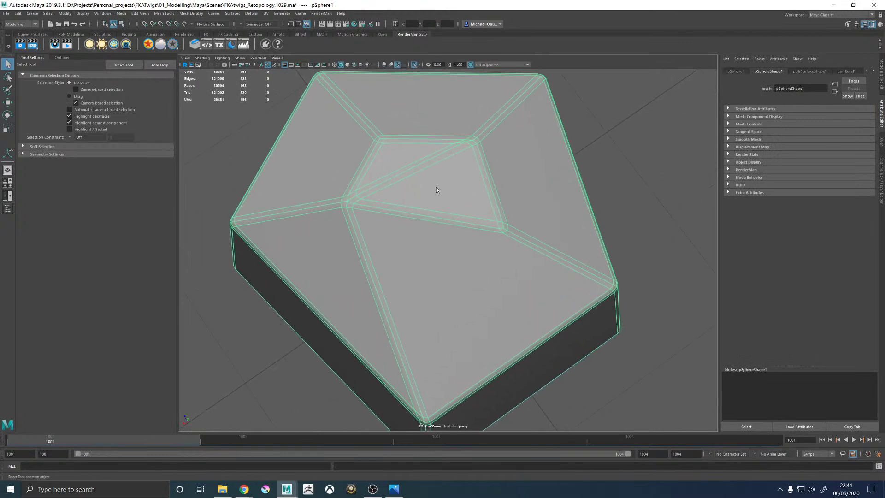
middle_click_drag(437, 190, 440, 204, "alt")
Step: Try cutting extra edges around the bevelled stone's end facets with Multi-Cut, and undo the cuts
scroll(413, 190, "up", 4)
right_click_drag(423, 139, 394, 135, "shift")
right_click_drag(551, 196, 414, 241, "alt")
left_click_drag(415, 241, 372, 168, "alt")
right_click_drag(371, 167, 359, 200, "alt")
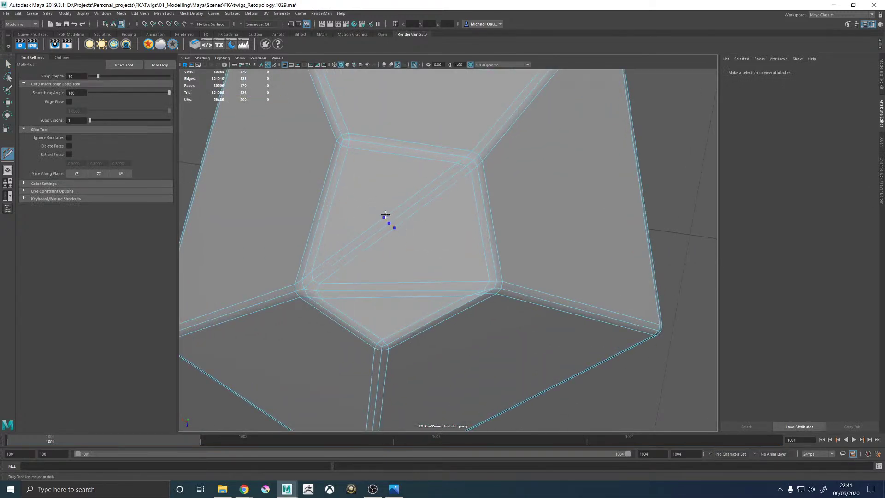
left_click_drag(512, 129, 490, 167, "alt")
right_click_drag(489, 168, 256, 188, "alt")
left_click_drag(256, 188, 403, 230, "alt")
key("w")
left_click(539, 151)
right_click_drag(540, 150, 474, 256, "alt")
left_click_drag(474, 256, 389, 232, "alt")
left_click(475, 224)
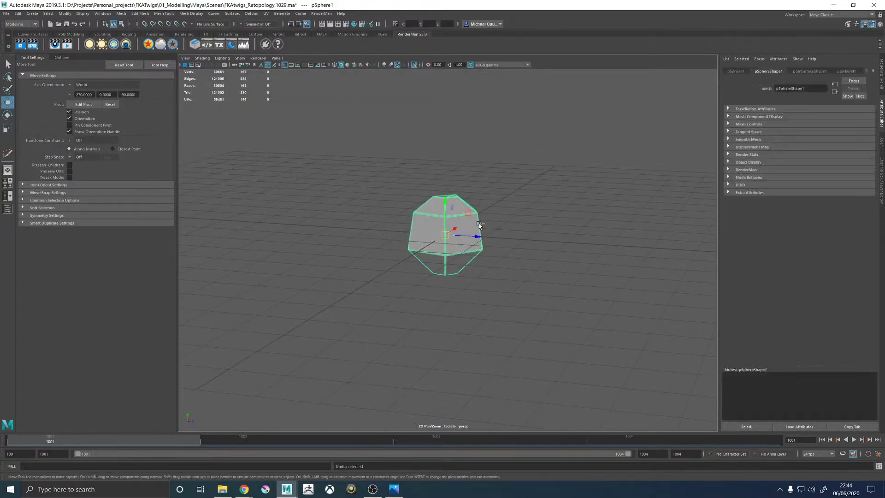
Step: Remove the sphere-based stone from the scene and show the rest of the jewellery again
key("ctrl+z")
key("ctrl+z")
key("ctrl+z")
double_click(443, 223)
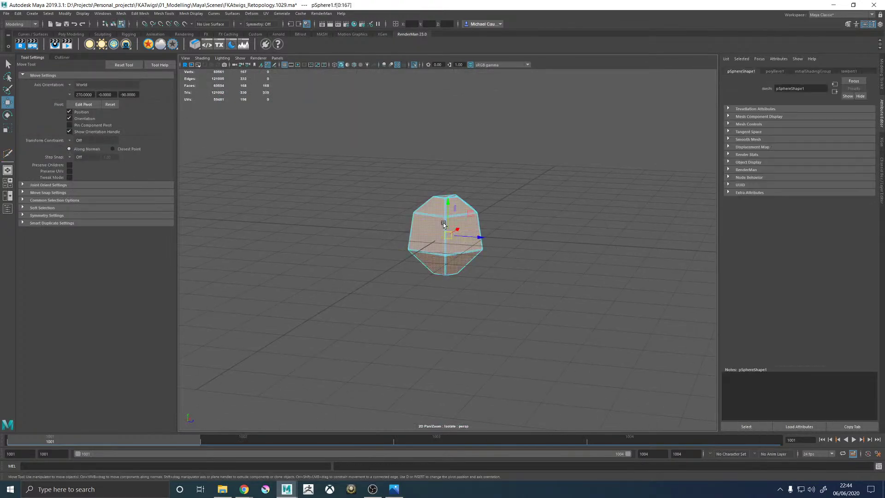
key("ctrl+z")
key("ctrl+z")
key("ctrl+z")
key("ctrl+z")
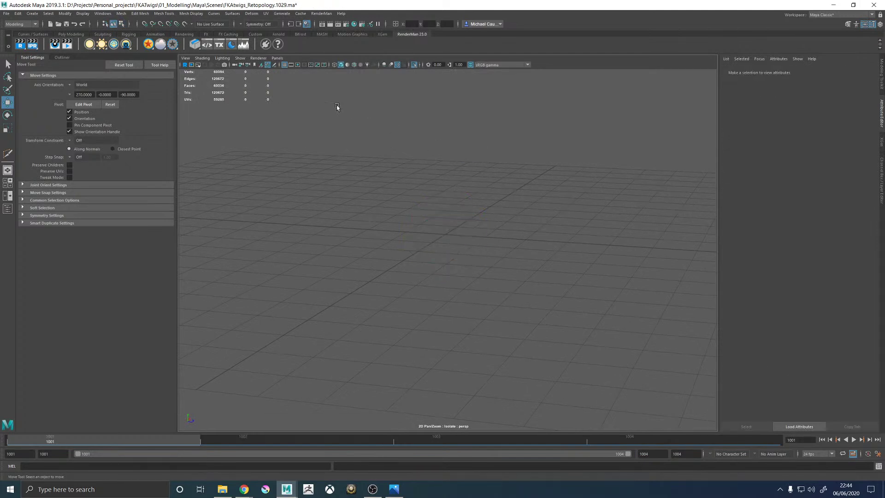
left_click(413, 65)
Step: Insert supporting edge loops around the outer rims of the ring-shaped pendant
left_click_drag(332, 302, 406, 205, "alt")
middle_click_drag(406, 205, 407, 176, "alt")
right_click_drag(407, 176, 660, 310, "alt")
right_click(505, 214, "shift")
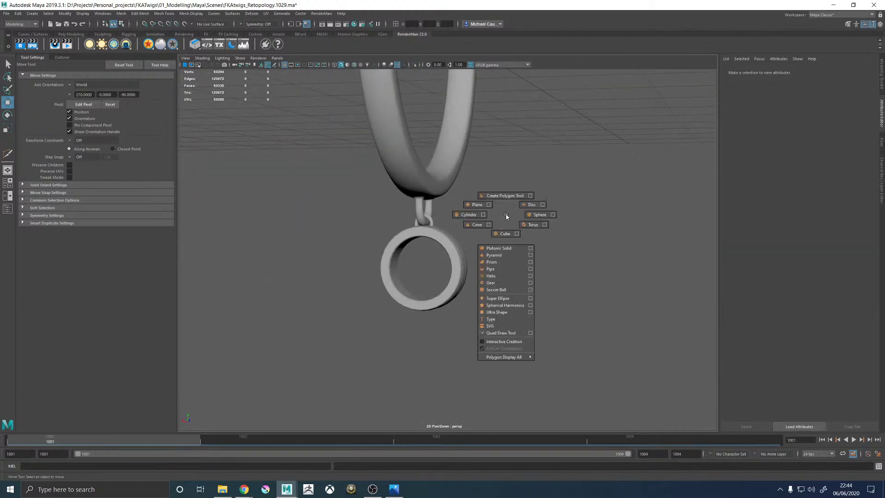
left_click_drag(505, 215, 459, 245, "alt")
left_click(437, 264)
right_click_drag(436, 264, 478, 253, "alt")
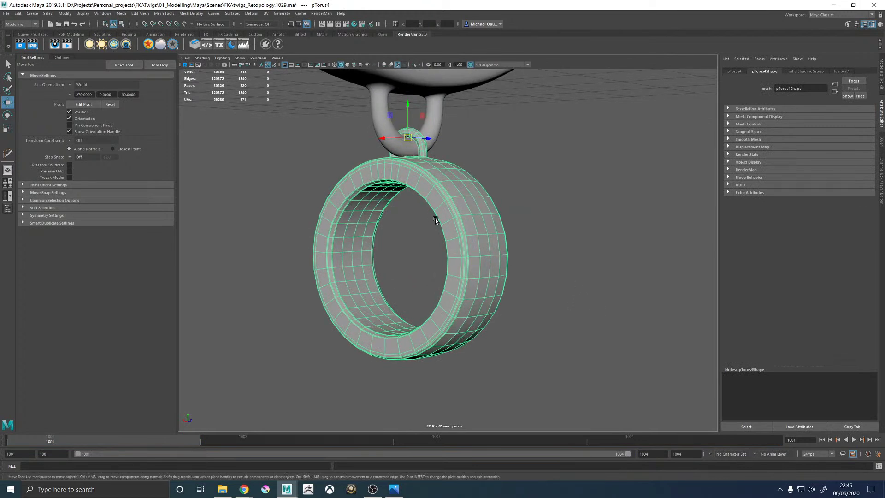
right_click_drag(448, 202, 422, 201, "shift")
left_click(466, 195, "ctrl")
left_click_drag(488, 206, 400, 210, "alt")
left_click(437, 200, "ctrl")
Step: Check the reinforced ring pendant from several angles in smoothed preview, and return it to the unsmoothed display
key("w")
left_click(645, 177)
right_click_drag(645, 176, 471, 239, "alt")
left_click_drag(472, 239, 559, 247, "alt")
left_click(413, 213)
right_click_drag(413, 213, 475, 245, "alt")
key("1")
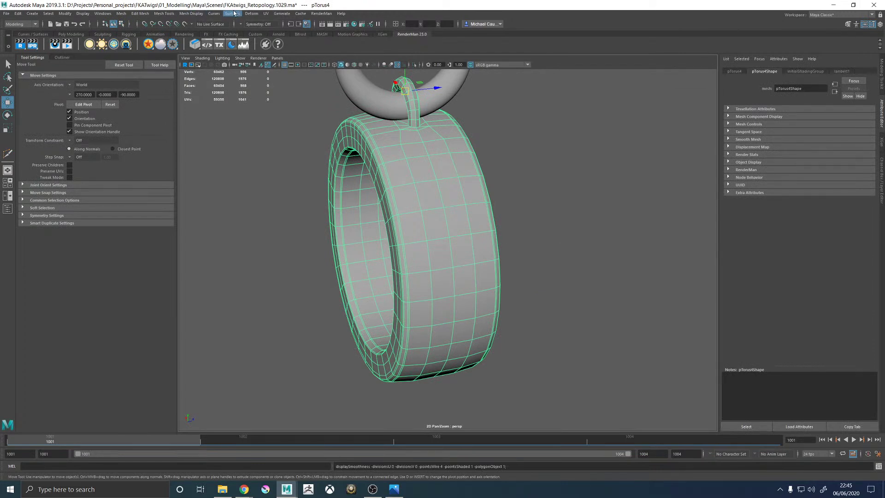
Step: Apply Soften Edge to the ring pendant, deselect it, and check its shading
left_click(191, 13)
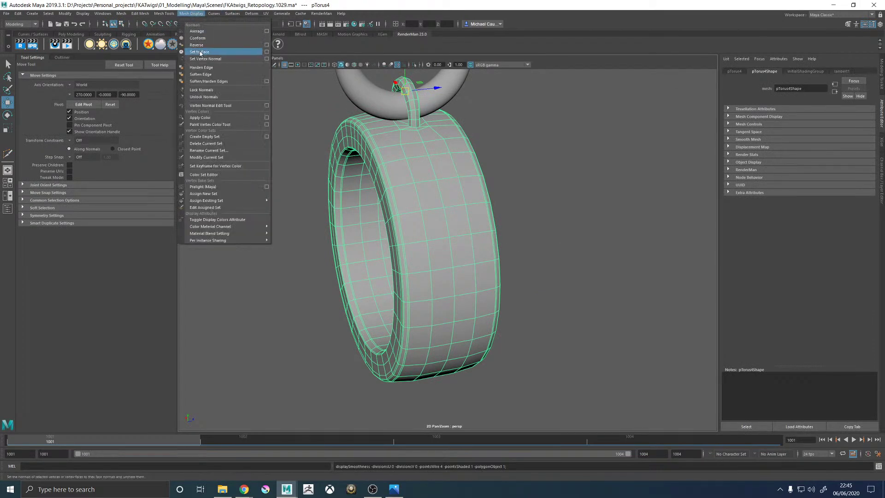
left_click(202, 75)
left_click(564, 155)
right_click_drag(565, 154, 502, 222, "alt")
left_click_drag(502, 222, 553, 210, "alt")
right_click_drag(553, 211, 118, 210, "alt")
left_click_drag(101, 219, 417, 217, "alt")
right_click_drag(417, 216, 781, 333, "alt")
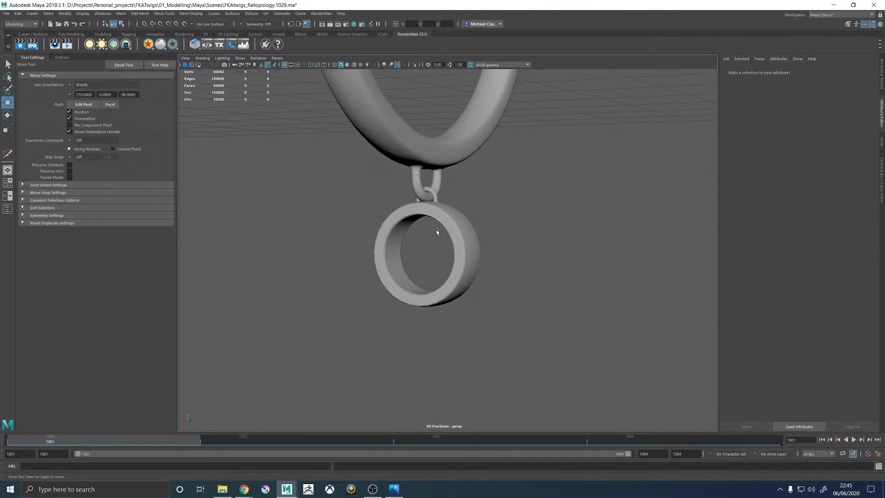
Step: Scale the ring pendant down slightly and uniformly from its connecting loop, then deselect it
left_click(451, 226)
right_click_drag(397, 208, 451, 207, "alt")
left_click_drag(361, 184, 422, 179, "alt")
key("r")
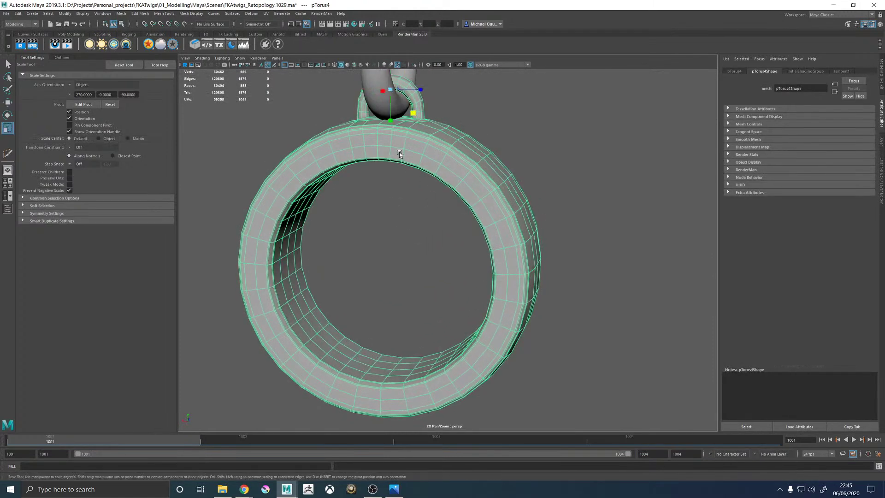
left_click_drag(389, 92, 328, 97)
right_click_drag(488, 235, 373, 194, "alt")
left_click_drag(374, 193, 363, 186, "alt")
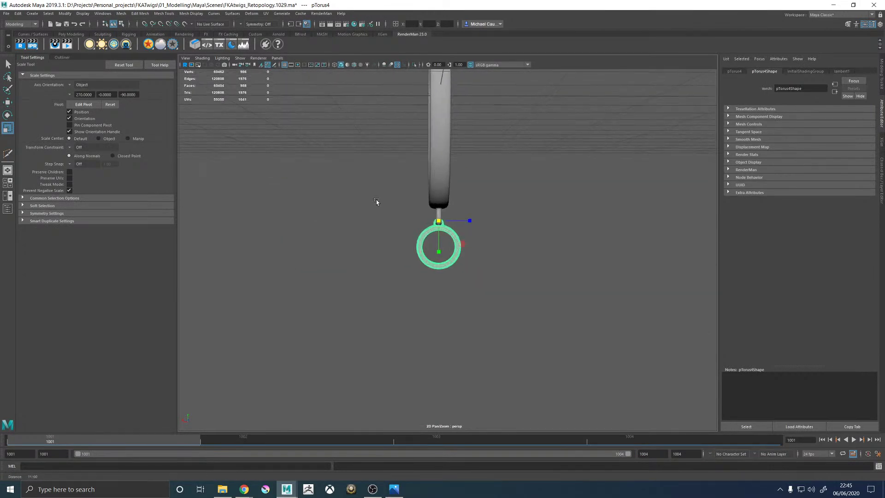
right_click_drag(362, 186, 599, 282, "alt")
left_click(567, 226)
left_click(482, 215)
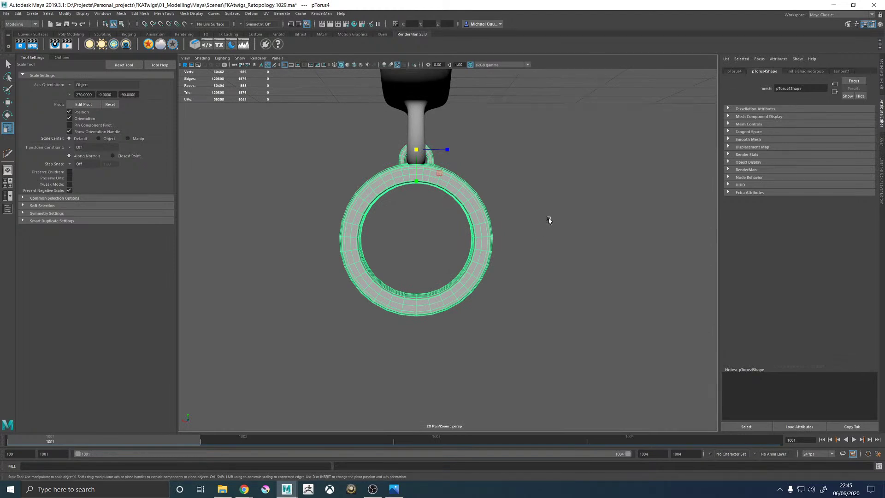
left_click(540, 256)
left_click_drag(543, 258, 521, 249, "alt")
Step: Create a polygon cylinder as the new base for the stone and isolate it together with the jewellery
right_click(498, 193, "shift")
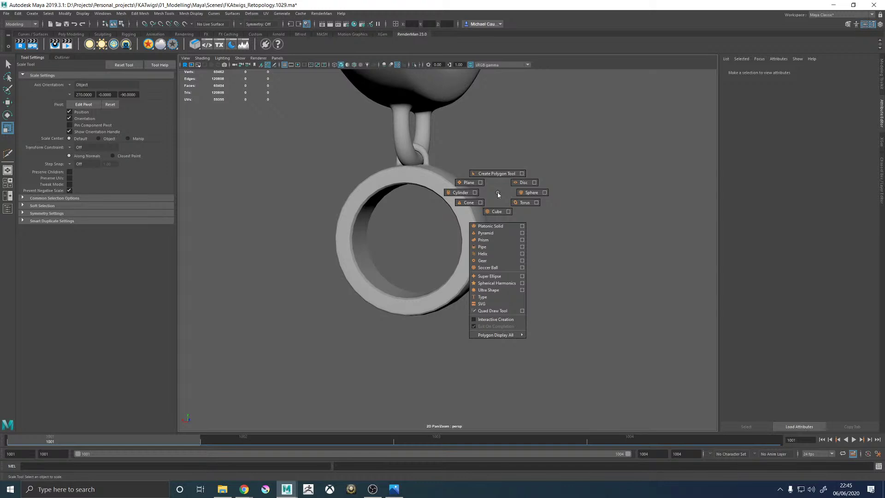
right_click_drag(497, 193, 456, 193, "shift")
right_click_drag(592, 213, 554, 192, "alt")
left_click_drag(554, 193, 529, 189, "alt")
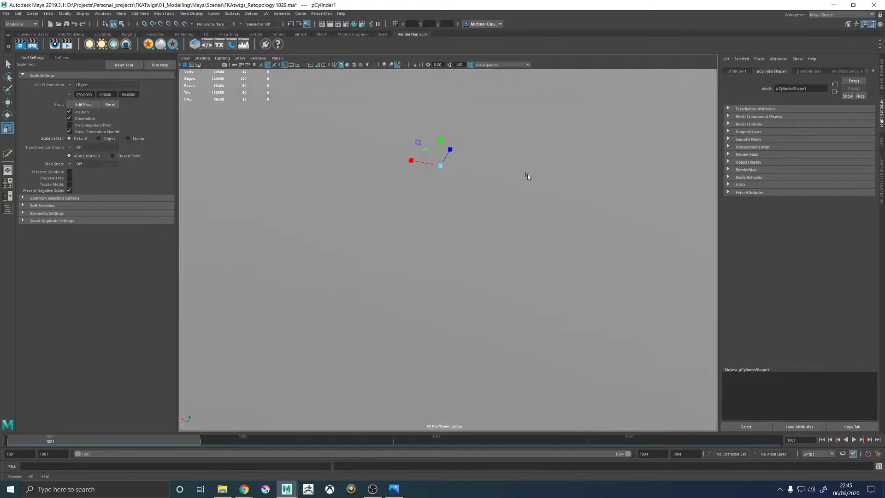
scroll(528, 178, "down", 3)
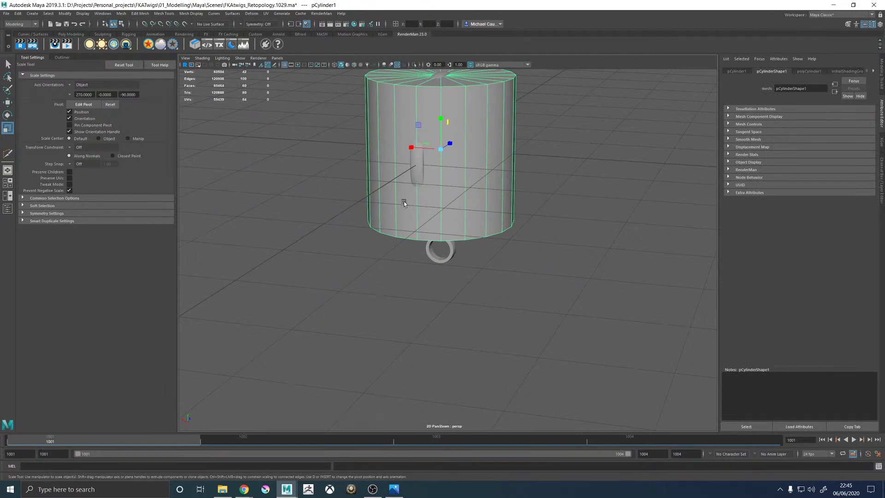
left_click_drag(339, 146, 612, 330)
left_click(414, 65)
left_click(601, 189)
left_click(491, 118)
middle_click_drag(491, 119, 491, 283, "alt")
scroll(602, 279, "up", 3)
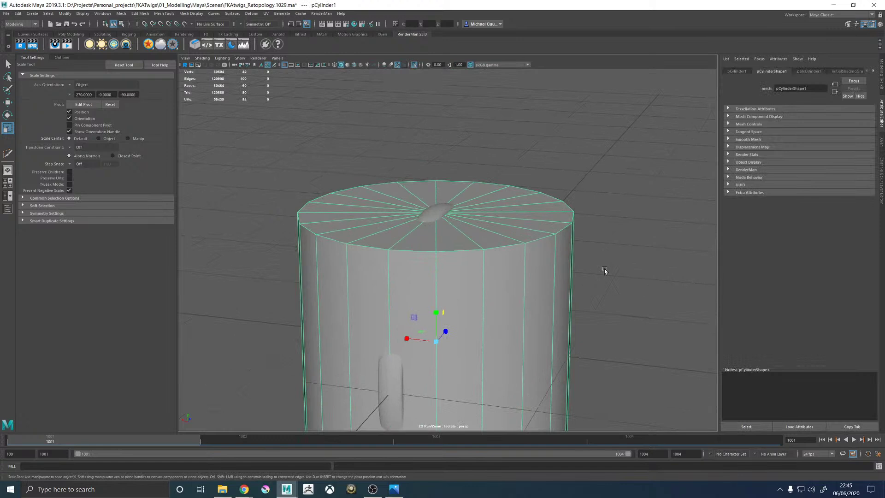
Step: Set the cylinder's axis subdivisions to 8
left_click(808, 71)
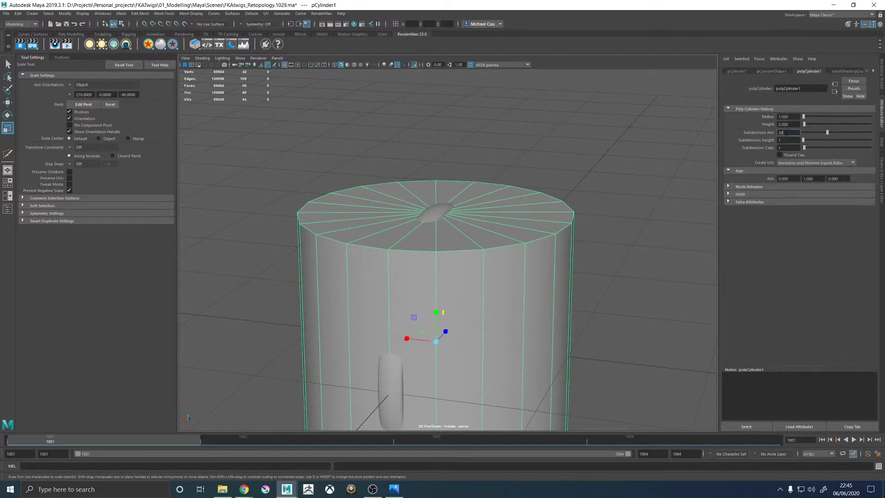
type("8")
key("Return")
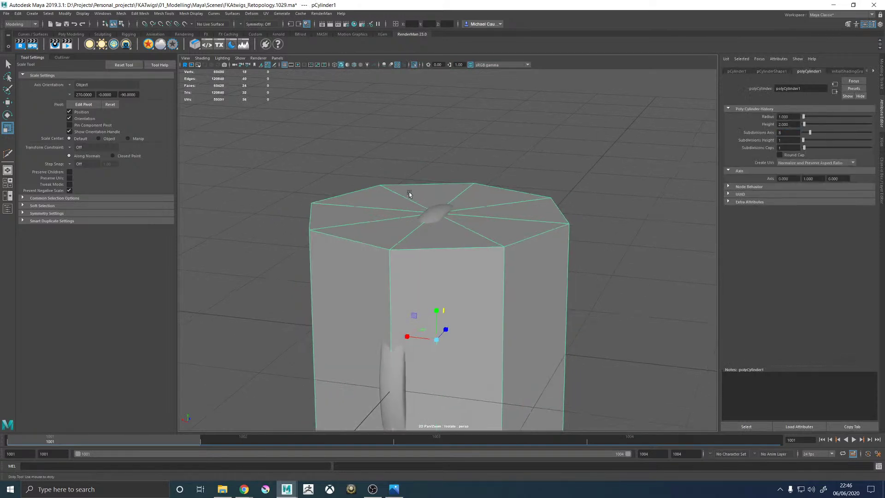
Step: Rotate the cylinder with 15-degree snapping so it lies horizontally with its octagonal cap facing the ring's opening
scroll(462, 249, "down", 4)
key("e")
left_click_drag(401, 262, 365, 318)
key("ctrl+z")
key("j")
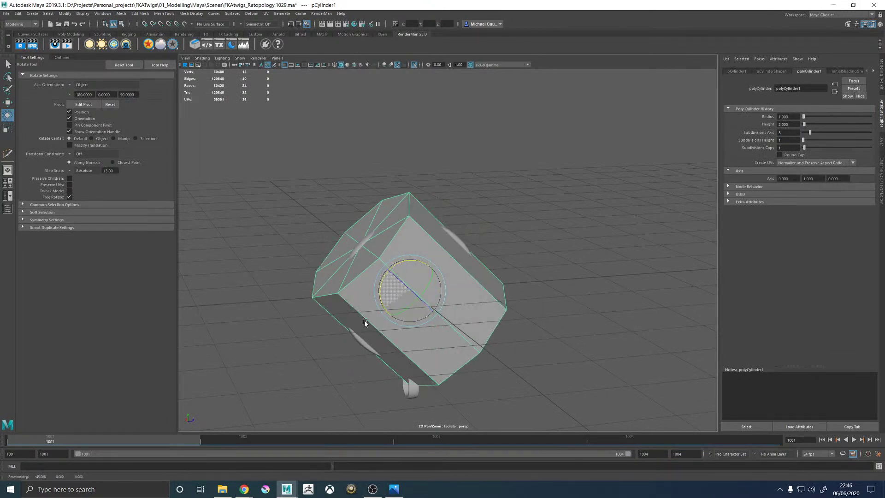
left_click_drag(370, 363, 409, 355)
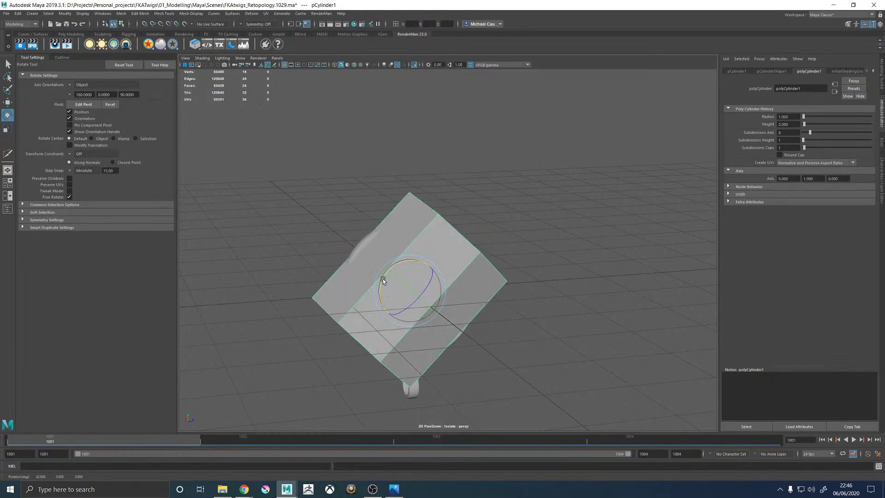
left_click_drag(382, 276, 402, 252)
left_click_drag(379, 296, 337, 239, "alt")
Step: Move the cylinder down to the ring pendant below the hoop
key("r")
key("w")
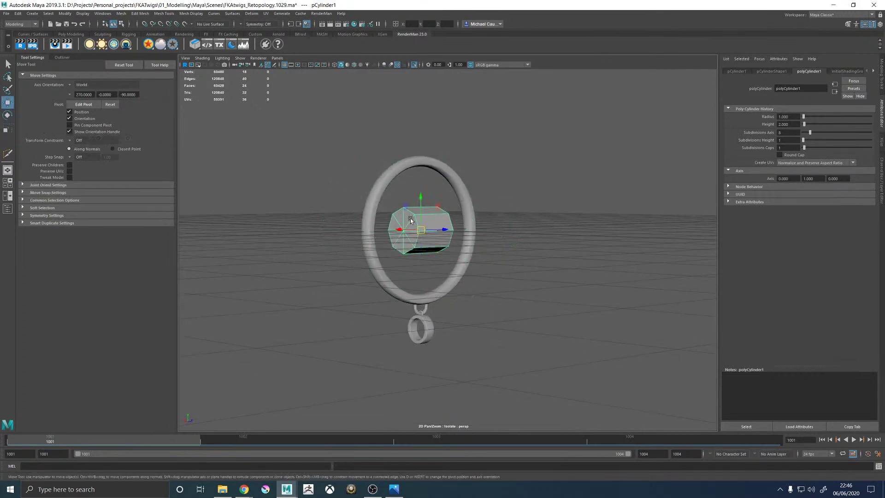
left_click_drag(423, 193, 421, 294)
Step: Scale the cylinder to fit inside the ring pendant and centre it vertically in the opening
key("r")
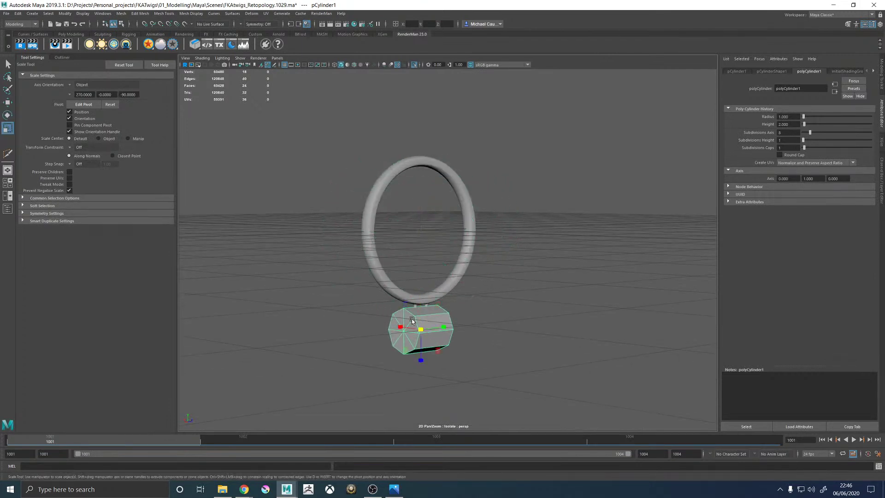
left_click_drag(420, 328, 586, 319)
key("f")
right_click_drag(586, 319, 381, 318, "alt")
left_click_drag(380, 318, 428, 313, "alt")
left_click_drag(427, 274, 361, 245, "alt")
mouse_move(448, 249)
left_mouse_down()
mouse_move(456, 251)
mouse_move(455, 241)
mouse_move(435, 235)
mouse_move(455, 239)
left_mouse_up()
scroll(456, 241, "up", 3)
key("w")
right_click_drag(434, 219, 434, 237)
Step: Bevel the rims at both ends of the cylinder with 1 segment and a fraction of 0.44
left_click(414, 191)
double_click(383, 221, "shift")
right_click_drag(584, 138, 614, 142, "shift")
middle_click_drag(608, 154, 591, 158)
left_click_drag(590, 158, 259, 202)
right_click_drag(258, 202, 442, 206, "alt")
key("q")
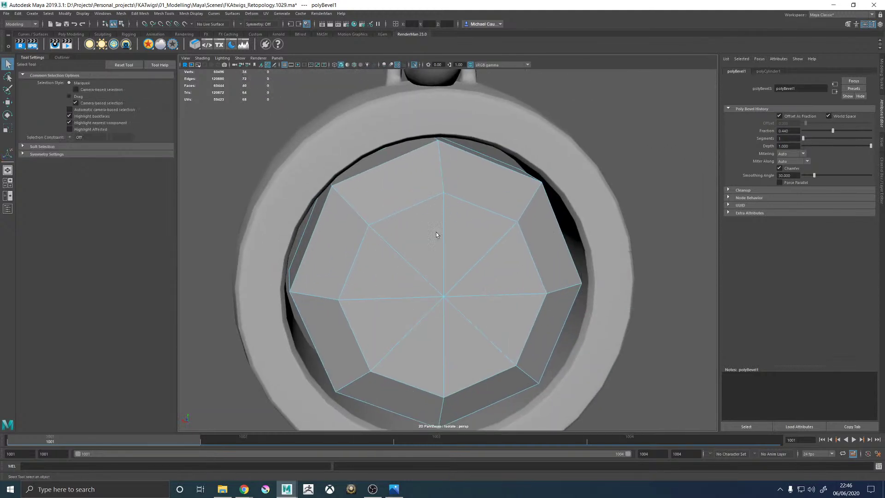
Step: Try bevelling all faces of the stone with a fraction of 0.5, and undo the bevel
double_click(425, 205)
right_click(422, 201, "shift")
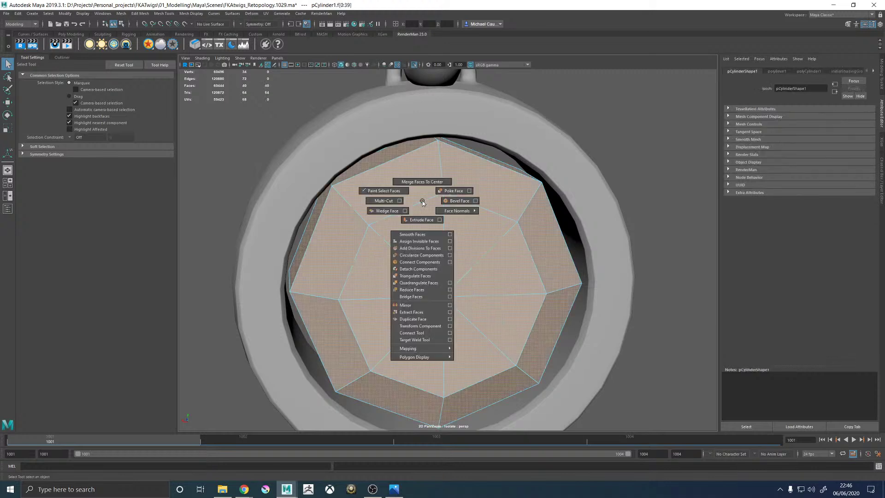
left_click(456, 201)
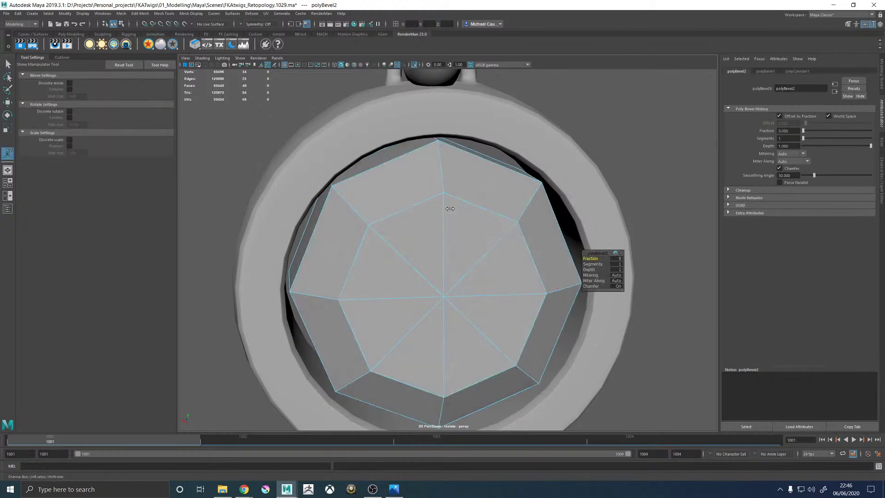
left_click_drag(454, 210, 456, 211)
key("ctrl+z")
key("ctrl+z")
key("ctrl+z")
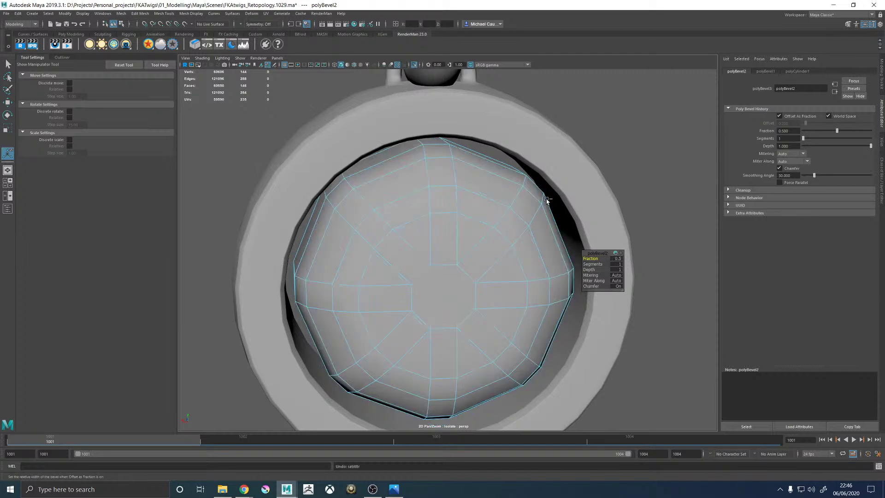
Step: Pull the centre vertex of the stone's front face outward so that the facets rise to a shallow point
key("q")
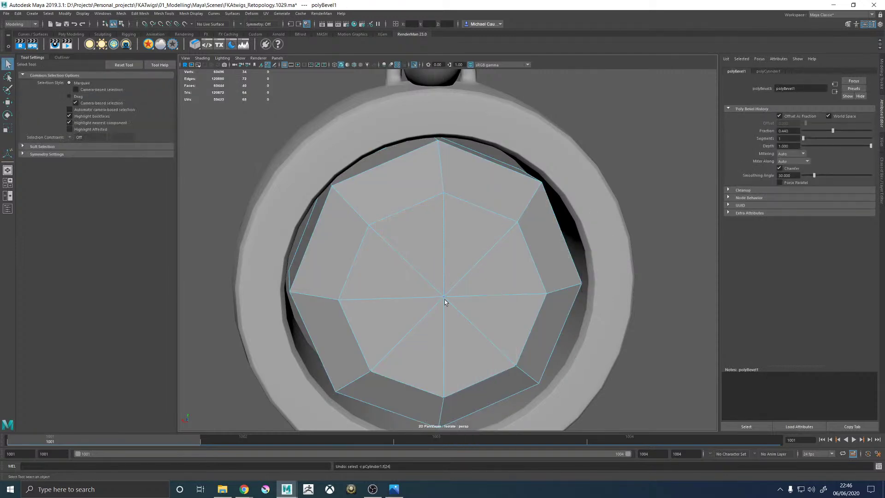
left_click(445, 298)
left_click_drag(445, 299, 458, 268, "alt")
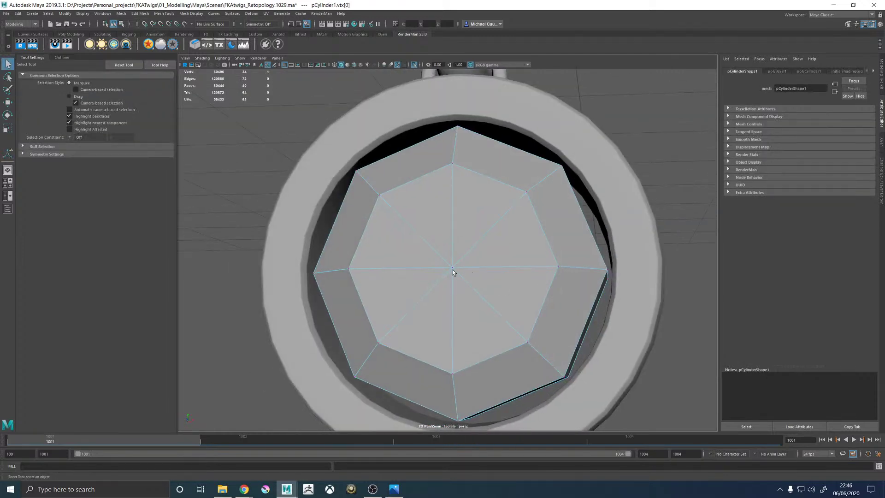
key("w")
left_click_drag(489, 253, 352, 255, "alt")
right_click_drag(385, 198, 389, 244)
Step: Bevel all edges of the stone very narrowly with 2 segments
double_click(402, 189)
right_click_drag(402, 189, 443, 190, "shift")
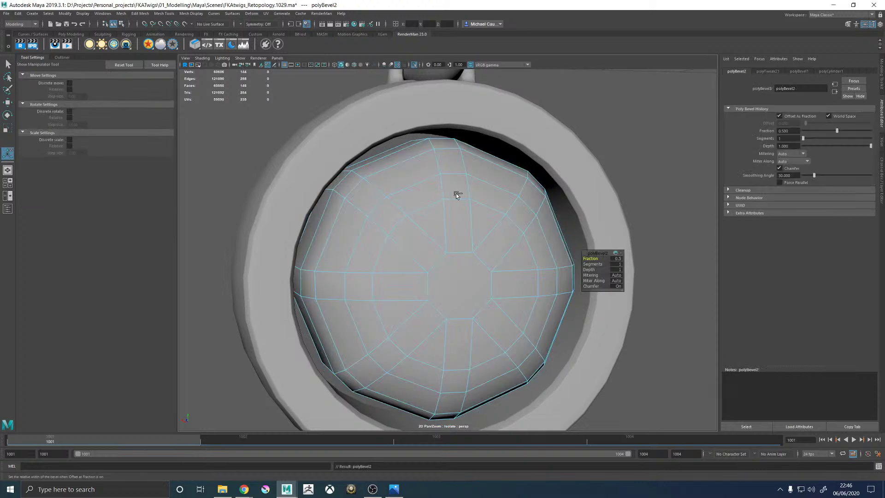
middle_click_drag(457, 195, 443, 196)
left_click(616, 264)
type("2")
key("Return")
left_click_drag(592, 259, 591, 259)
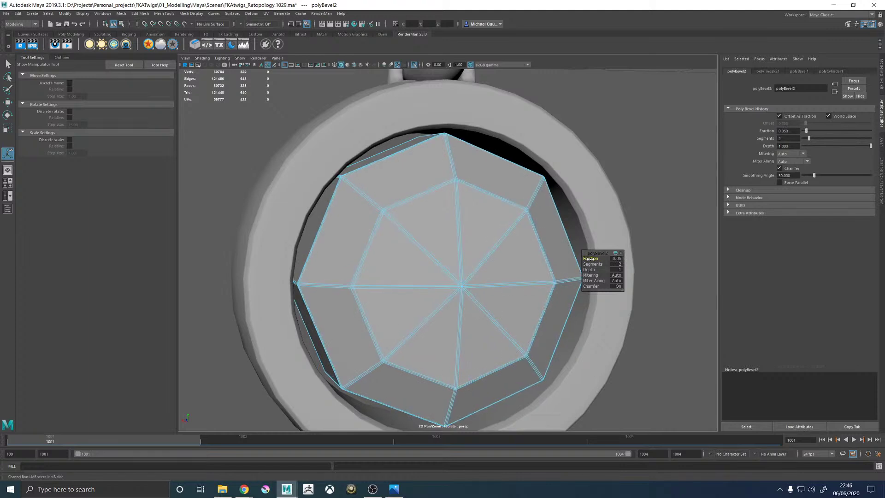
Step: Insert centred edge loops through the middle of the stone's rim facets all the way around with Multi-Cut
scroll(504, 260, "down", 5)
scroll(494, 166, "up", 6)
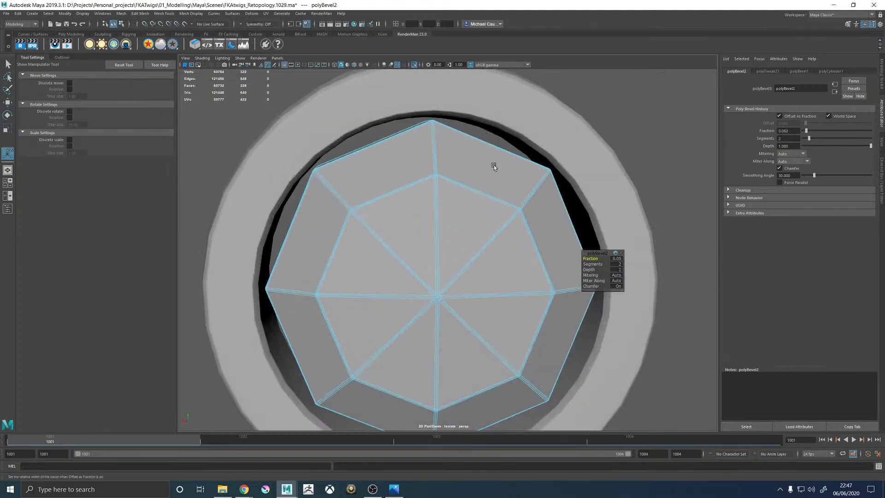
right_click_drag(494, 165, 455, 165, "shift")
left_click(481, 186)
right_click_drag(474, 211, 443, 173, "shift")
right_click(474, 189, "shift")
key("ctrl+z")
middle_click(403, 163, "ctrl")
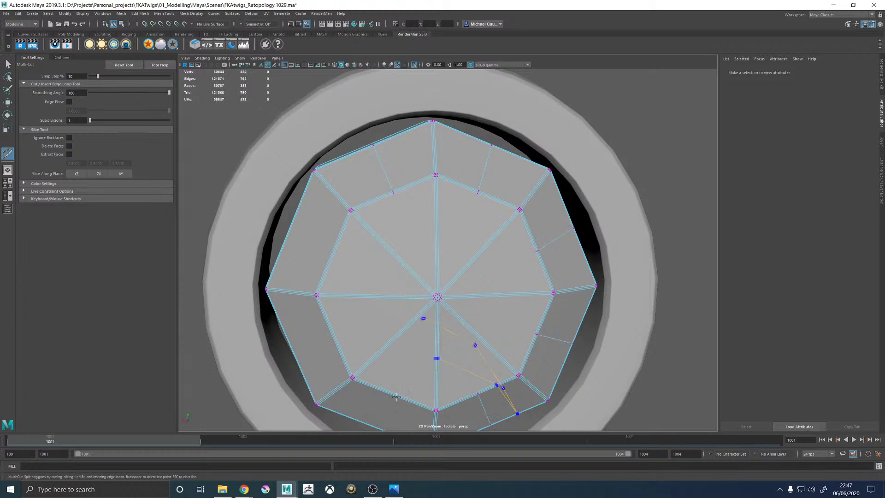
scroll(415, 396, "up", 2)
middle_click(303, 277, "ctrl")
scroll(296, 259, "down", 5)
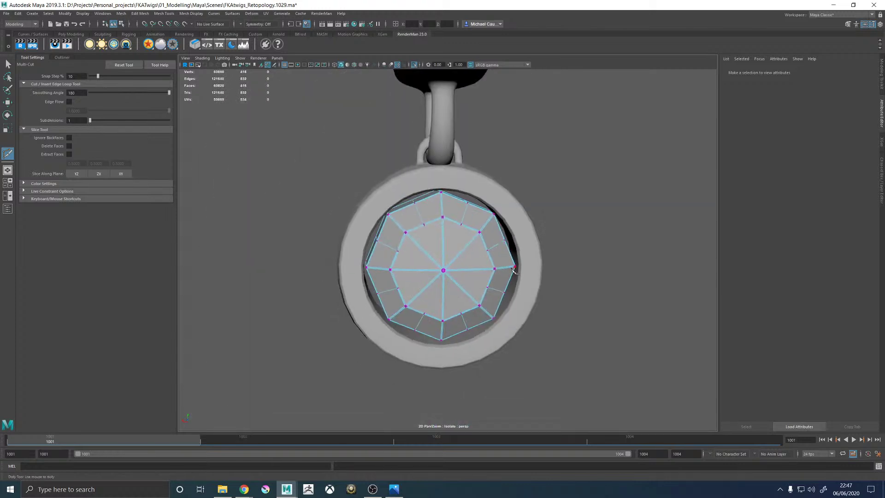
Step: Show the stone in smooth preview and examine how its bevelled facets look inside the ring setting
left_click_drag(470, 267, 435, 267, "alt")
key("w")
right_click_drag(435, 267, 466, 224)
key("3")
left_click(655, 200)
right_click_drag(654, 200, 613, 199, "alt")
left_click_drag(613, 199, 671, 222, "alt")
right_click_drag(671, 221, 227, 232, "alt")
left_click_drag(228, 232, 359, 238, "alt")
scroll(358, 238, "up", 10)
left_click(427, 256)
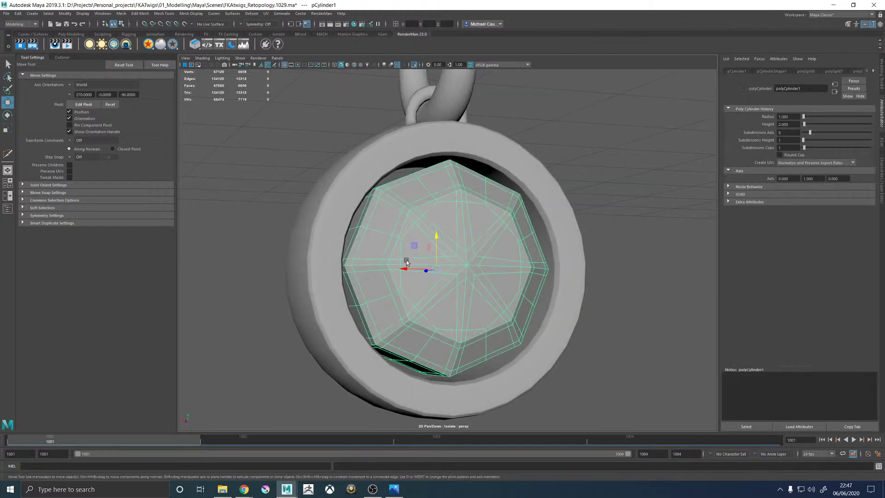
Step: Isolate the stone, try an edge loop around the middle of its side wall, then undo it and leave isolation
left_click(414, 64)
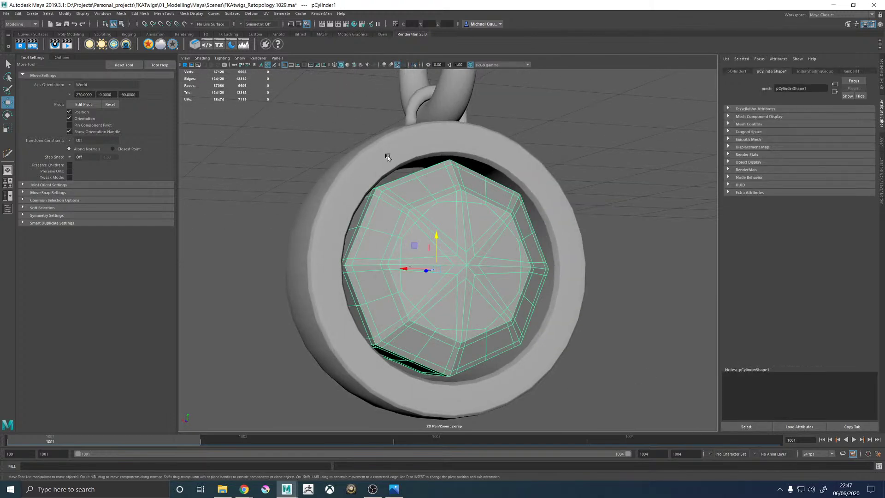
left_click_drag(389, 150, 410, 162, "alt")
left_click(414, 65)
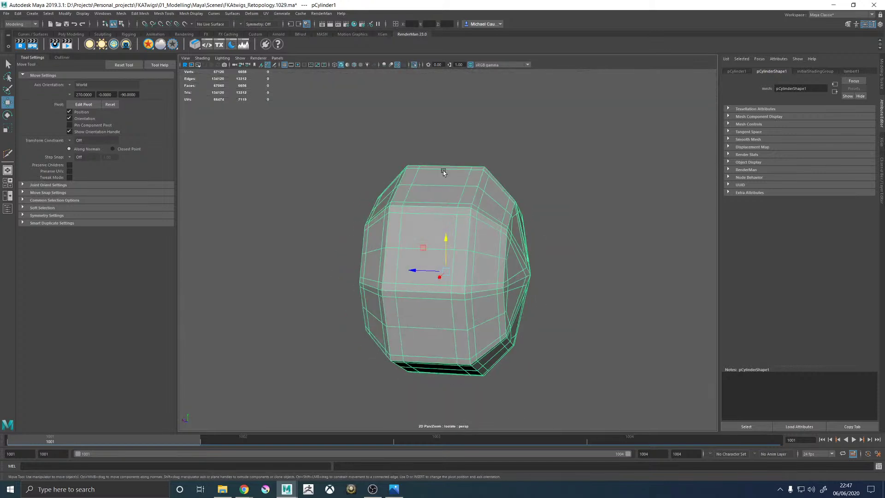
right_click_drag(452, 204, 425, 204, "shift")
middle_click(429, 206, "ctrl")
key("w")
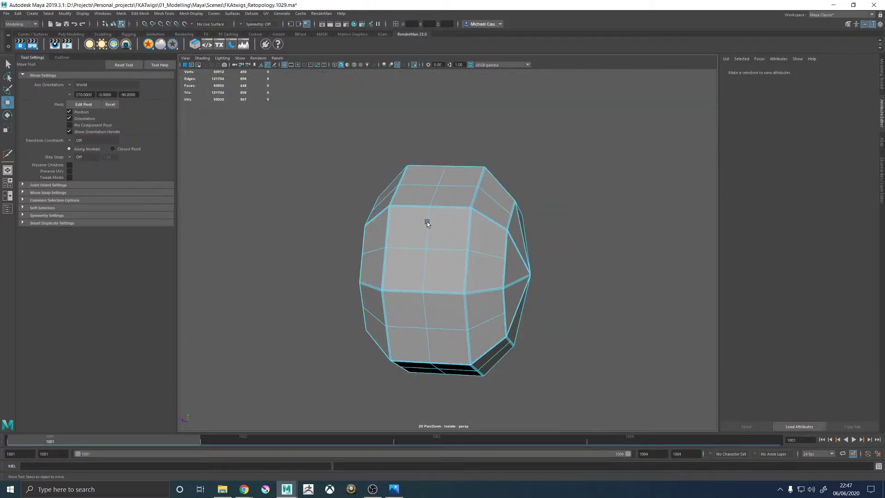
left_click_drag(580, 186, 547, 180, "alt")
key("ctrl+z")
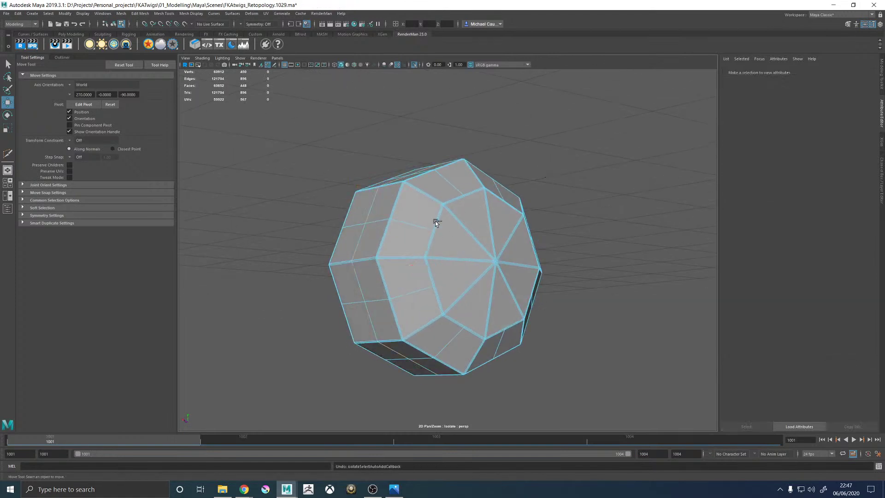
left_click(453, 215)
left_click(415, 66)
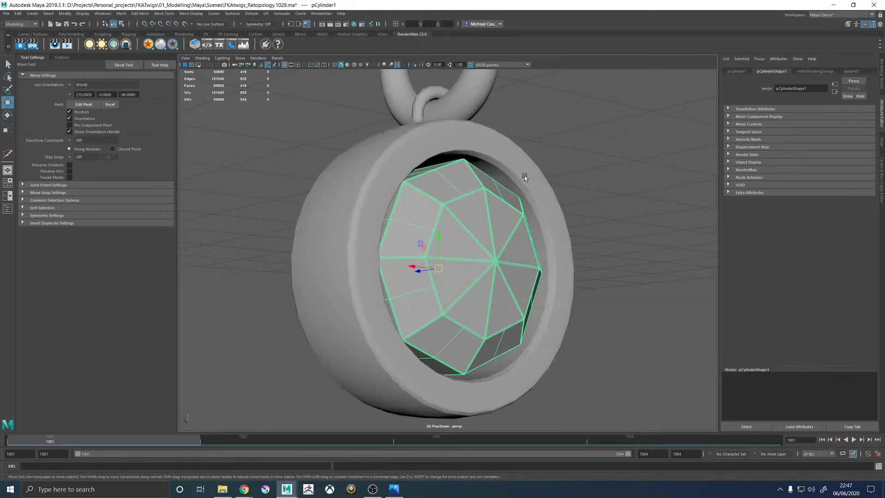
Step: Adjust the stone's uniform scale slightly to fit the ring opening and check it against the whole earring
left_click_drag(434, 203, 459, 207, "alt")
key("r")
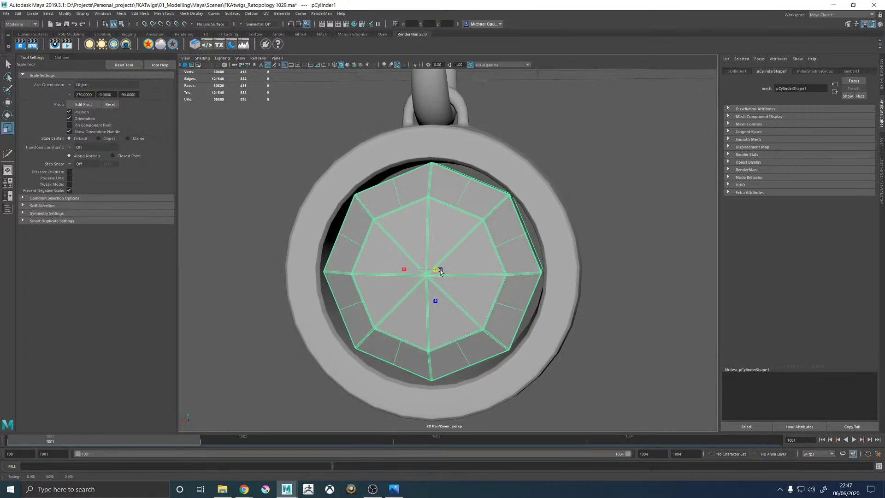
scroll(325, 212, "down", 5)
left_click_drag(479, 228, 469, 232, "alt")
left_click(563, 211)
scroll(555, 218, "down", 5)
left_click_drag(550, 221, 495, 233, "alt")
right_click_drag(495, 233, 150, 268, "alt")
left_click_drag(150, 269, 433, 281, "alt")
right_click_drag(433, 281, 440, 229, "alt")
left_click(430, 249)
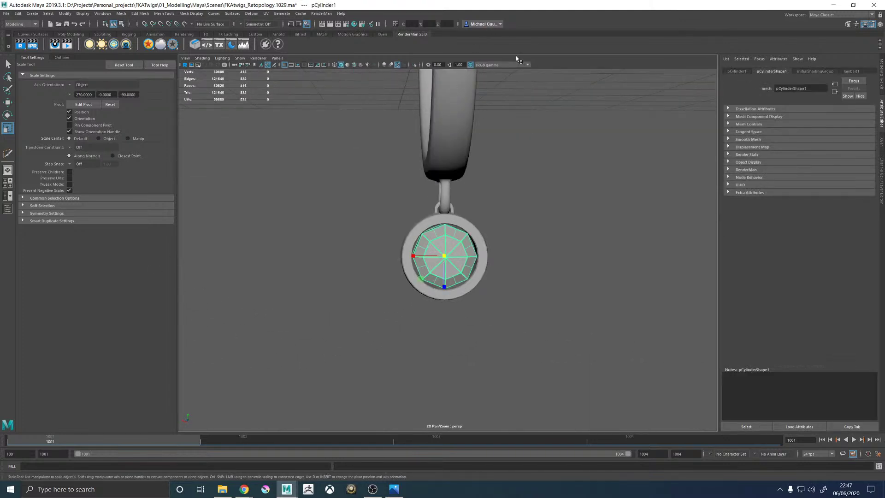
Step: Isolate the stone, insert a centred edge loop around its side wall, and show the other objects again
key("ctrl+1")
key("f")
right_click_drag(421, 180, 380, 253, "shift")
middle_click(378, 203, "ctrl")
key("w")
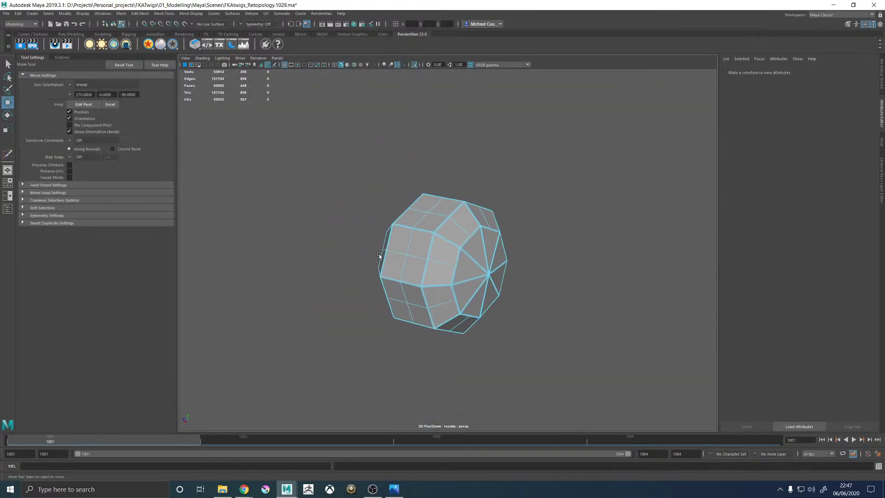
right_click_drag(445, 260, 480, 229)
left_click(414, 66)
Step: Bevel both edge loops where the U-shaped link joins the large hoop with a fraction of 0.39 and 2 segments
left_click(395, 192)
left_click_drag(395, 192, 573, 198, "alt")
scroll(522, 234, "up", 3)
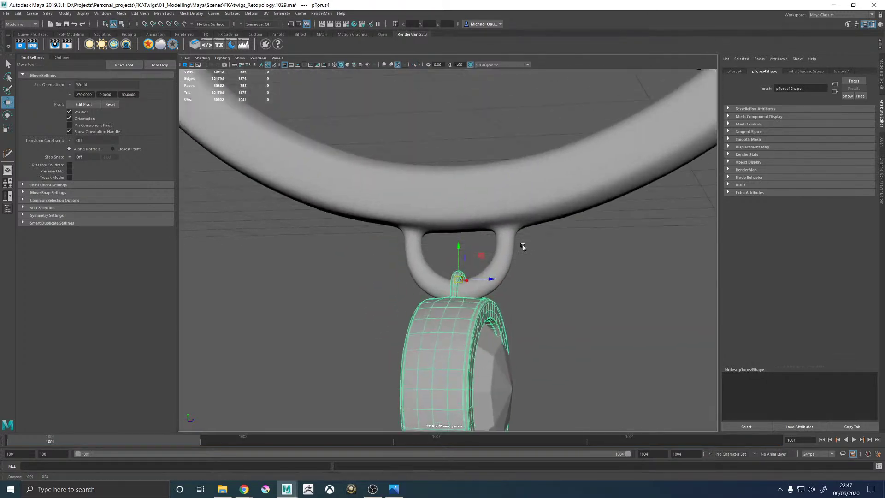
left_click(496, 209)
scroll(585, 231, "up", 4)
left_click_drag(585, 230, 588, 216, "alt")
right_click_drag(572, 206, 578, 198)
left_click_drag(514, 210, 372, 228, "alt")
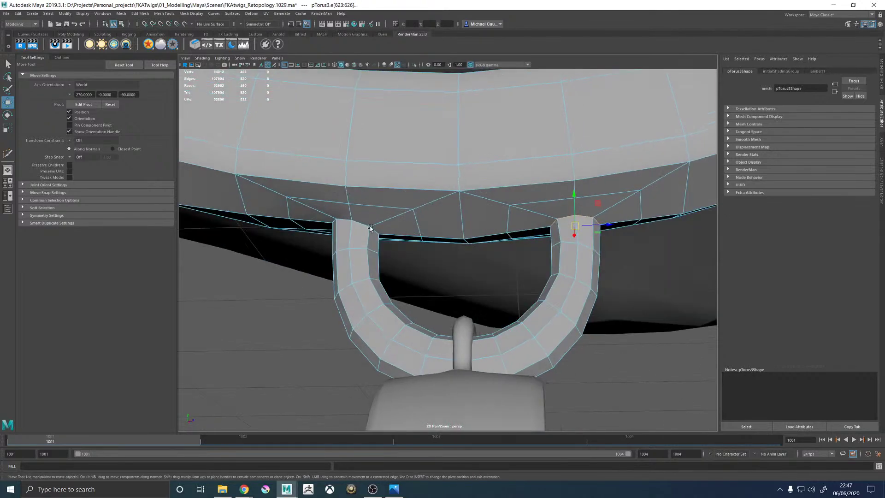
right_click(237, 285, "shift")
left_click(265, 286)
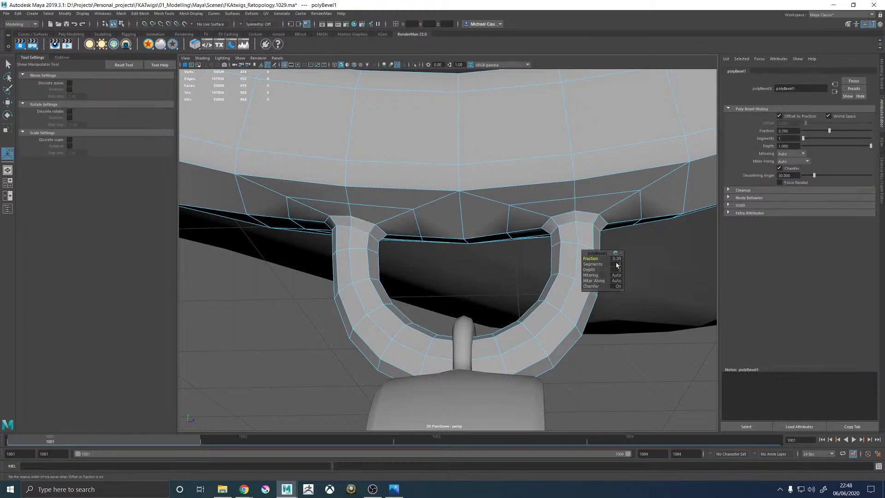
type("2")
key("Return")
left_click_drag(423, 213, 465, 234, "alt")
key("q")
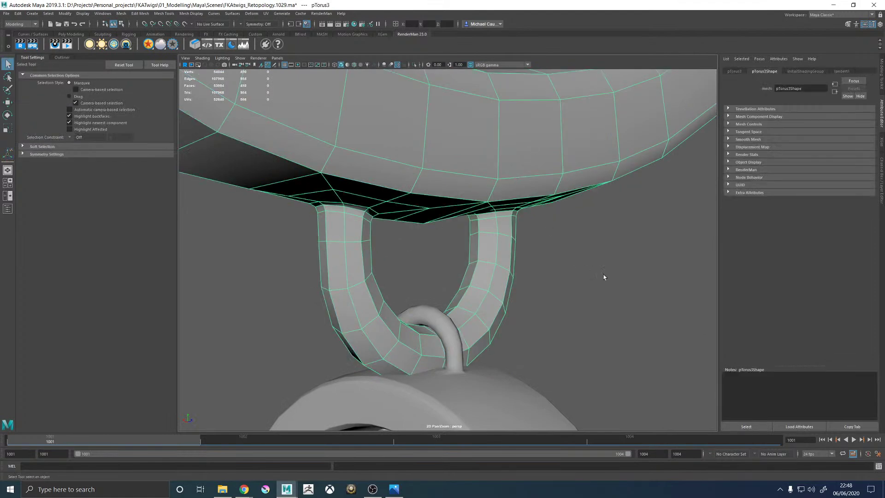
Step: Select all parts of the earring together: the hoop with its link, the ring setting and the stone
scroll(591, 276, "down", 12)
left_click_drag(305, 169, 707, 411)
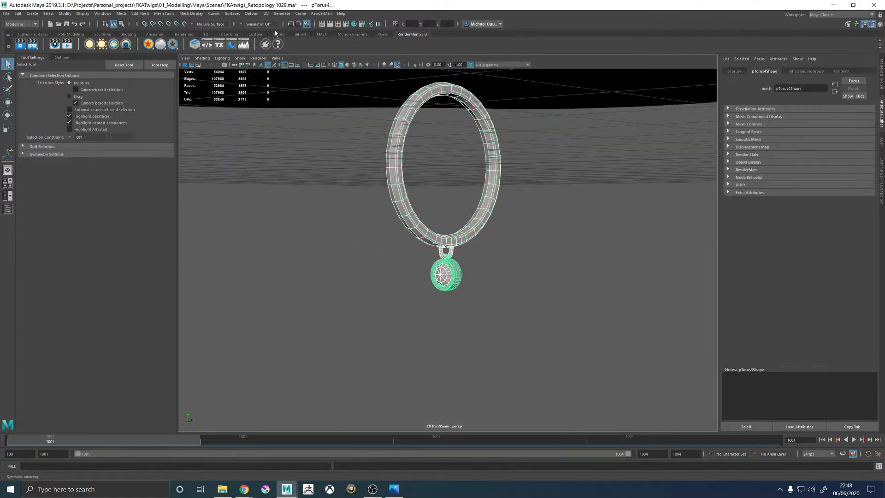
left_click_drag(487, 170, 513, 161, "alt")
right_click_drag(514, 162, 365, 186, "alt")
left_click_drag(365, 186, 401, 191, "alt")
right_click_drag(401, 191, 657, 387, "alt")
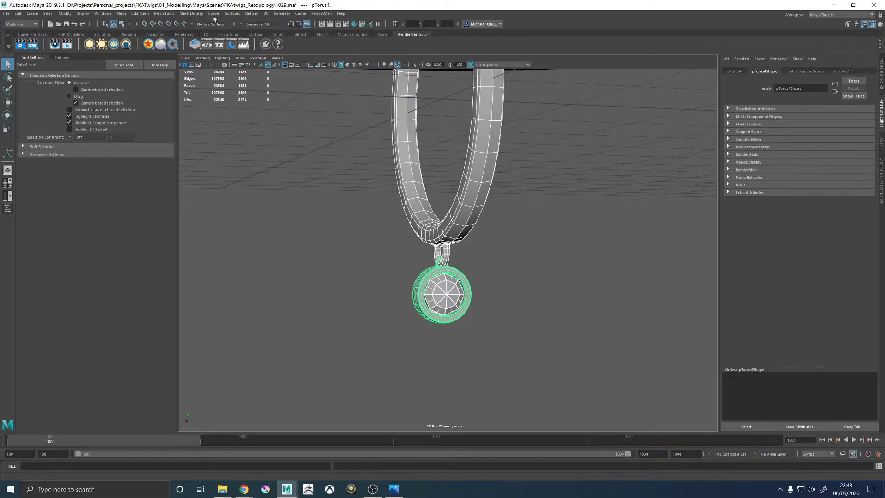
Step: Soften the edge normals on all selected earring parts
left_click(191, 14)
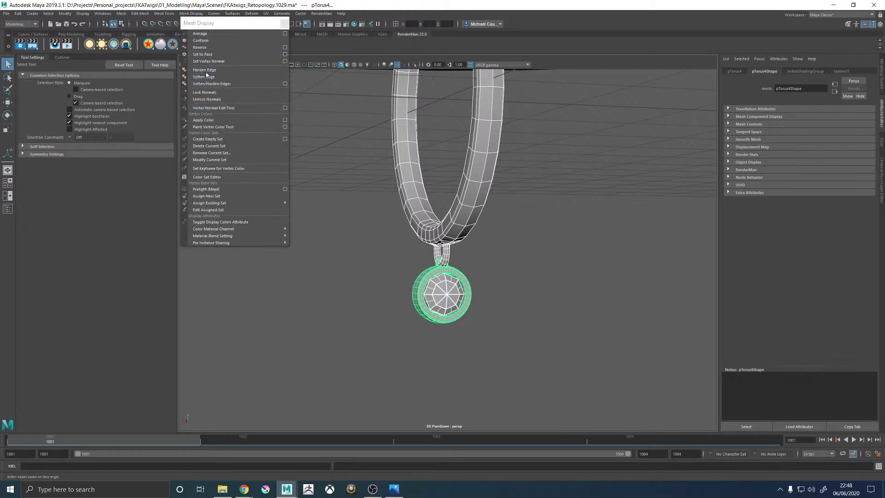
left_click(198, 23)
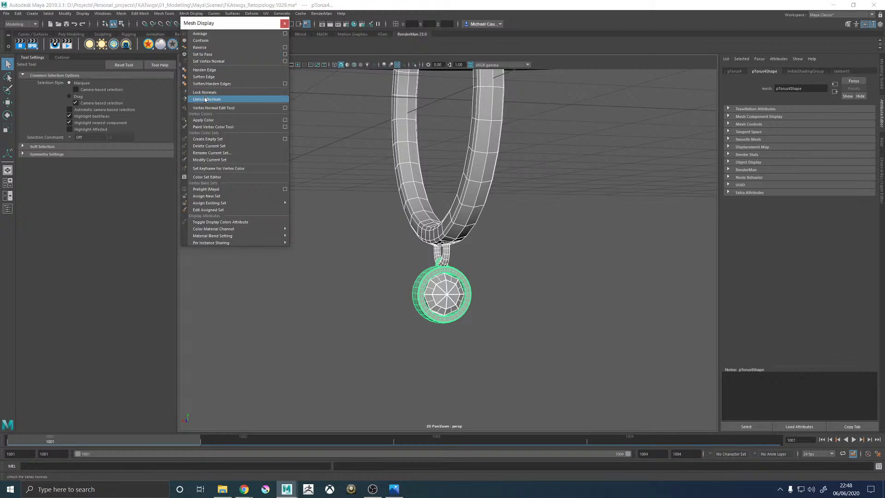
left_click(203, 77)
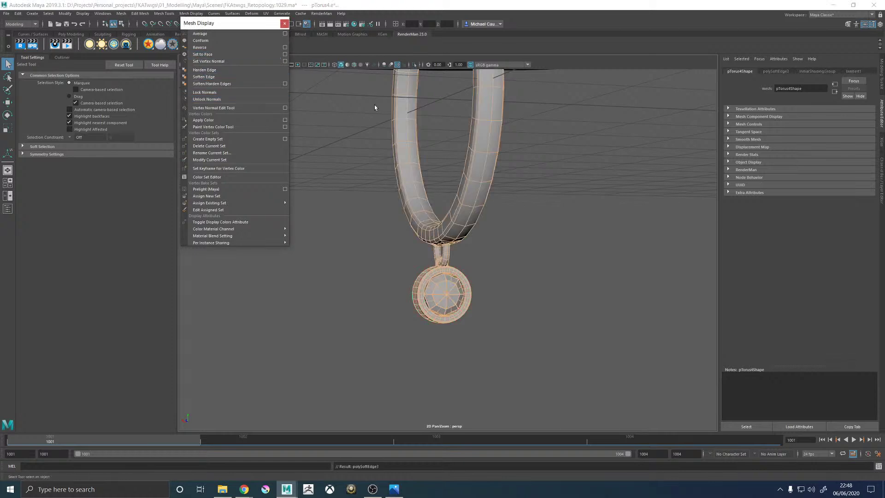
left_click(284, 23)
Step: Examine the softened shading of the hoop, link, ring setting and stone from several angles and distances
left_click(465, 270)
left_click_drag(513, 214, 441, 209, "alt")
right_click_drag(440, 210, 377, 217, "alt")
left_click_drag(377, 217, 374, 218, "alt")
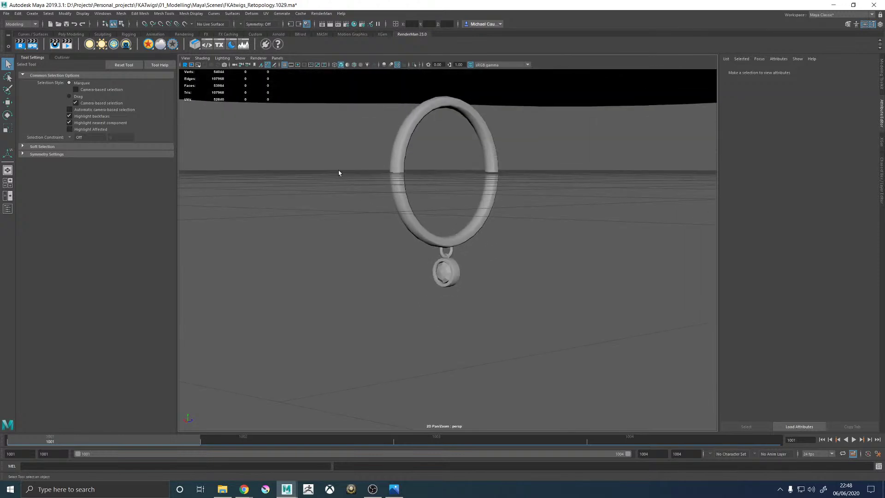
left_click_drag(339, 171, 549, 353)
right_click_drag(549, 225, 603, 393)
left_click(579, 345)
scroll(462, 285, "up", 5)
left_click_drag(396, 273, 436, 230, "alt")
left_click(436, 230)
left_click(555, 244)
left_click_drag(446, 275, 553, 299, "alt")
scroll(553, 299, "up", 5)
left_click(423, 214)
right_click_drag(604, 246, 419, 274, "alt")
Step: Switch to the UV Editing workspace and frame the ring setting through the persp camera in its 3D view
left_click(457, 276)
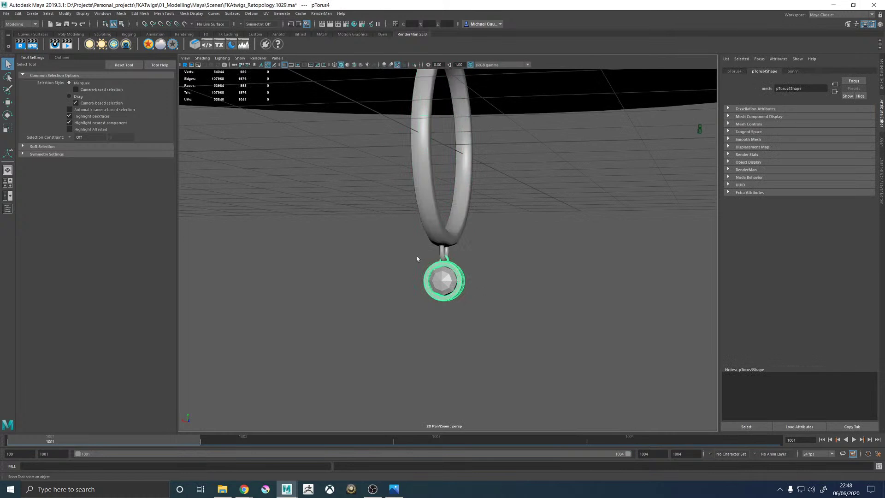
left_click_drag(442, 285, 322, 172, "alt")
left_click(822, 15)
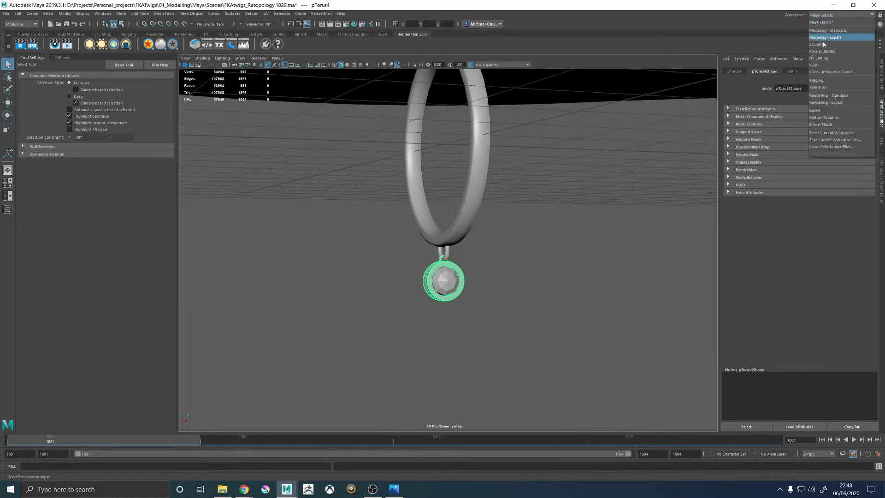
left_click(819, 58)
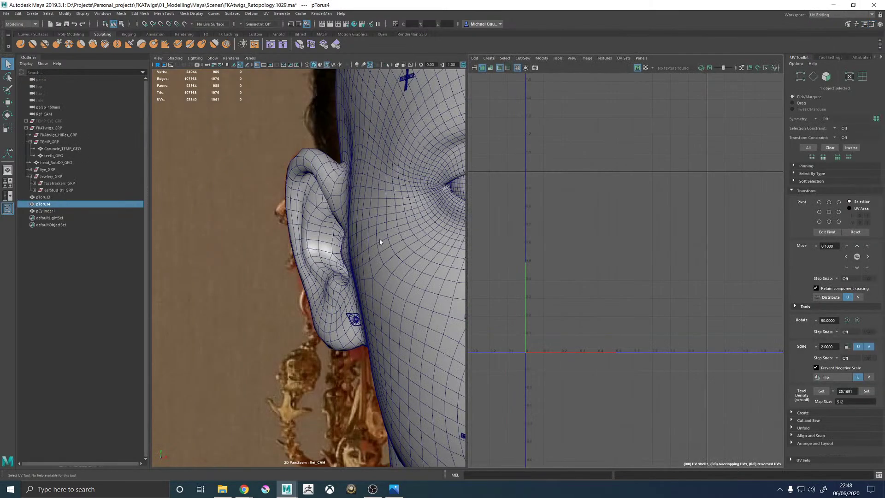
left_click(250, 58)
mouse_move(272, 69)
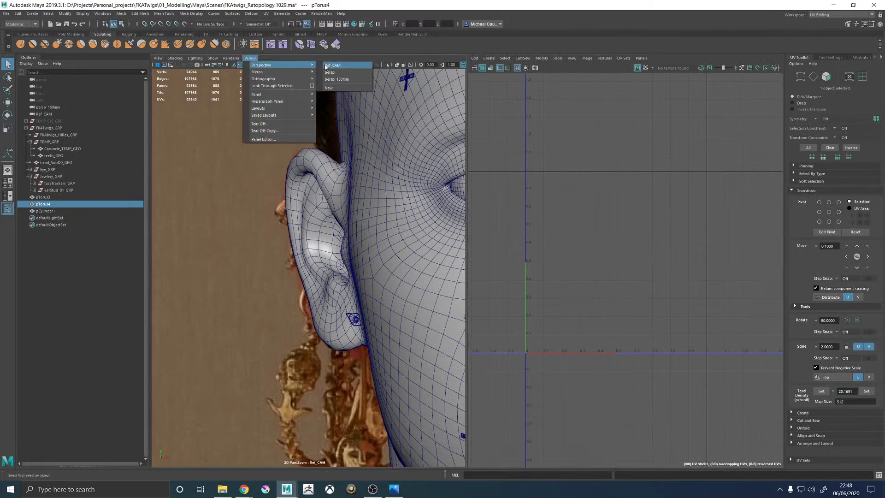
left_click(341, 69)
key("f")
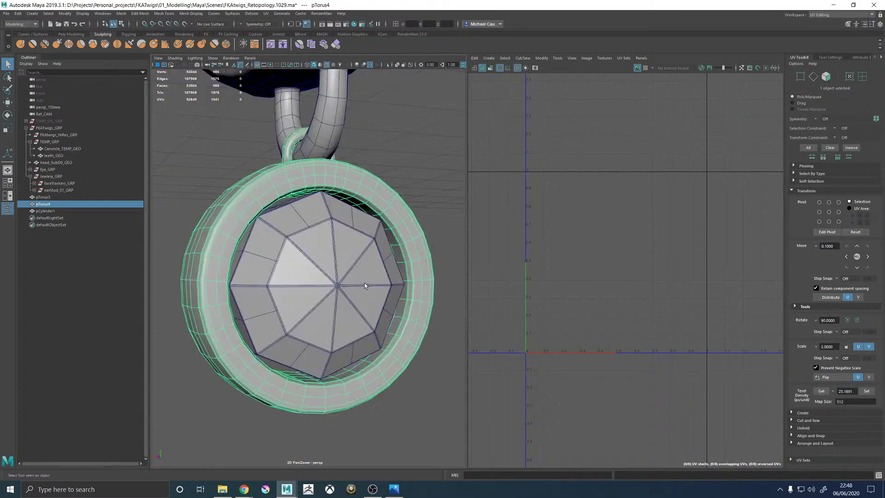
scroll(349, 263, "down", 5)
left_click_drag(349, 263, 378, 259, "alt")
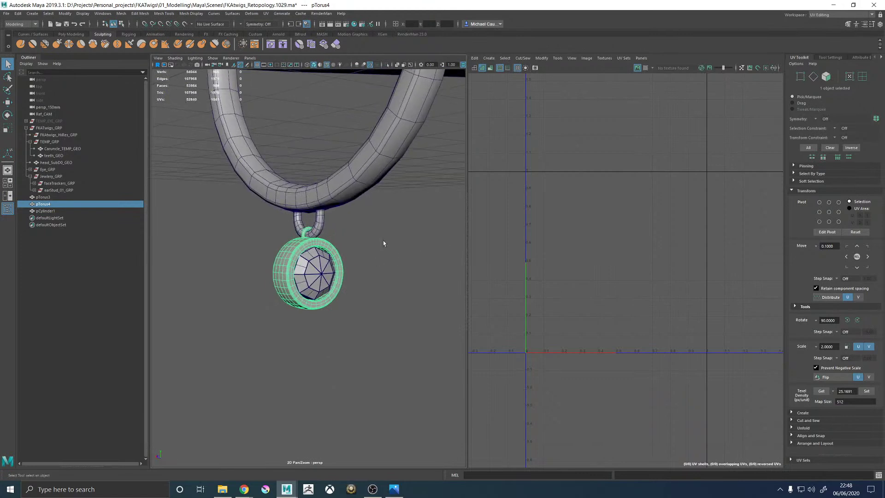
Step: Select all the earring parts together and apply a planar UV projection to them
left_click_drag(226, 171, 374, 311)
right_click_drag(393, 273, 454, 356, "shift")
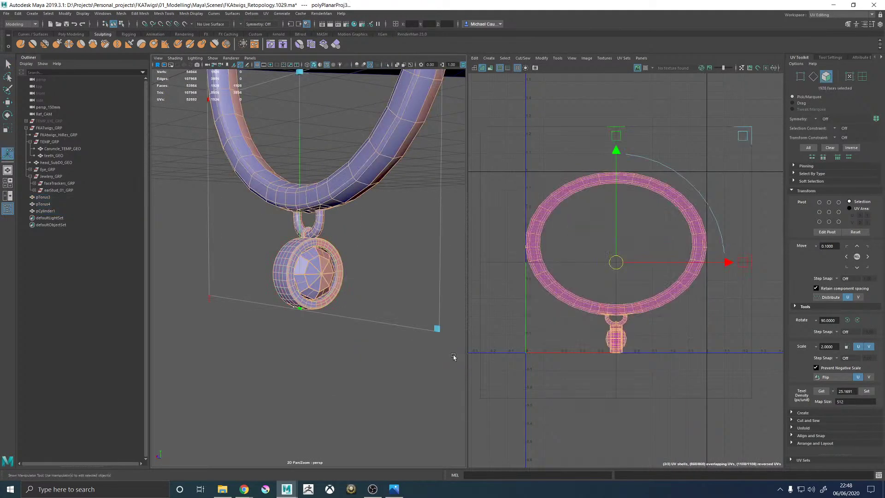
key("q")
left_click(342, 275)
scroll(272, 268, "up", 5)
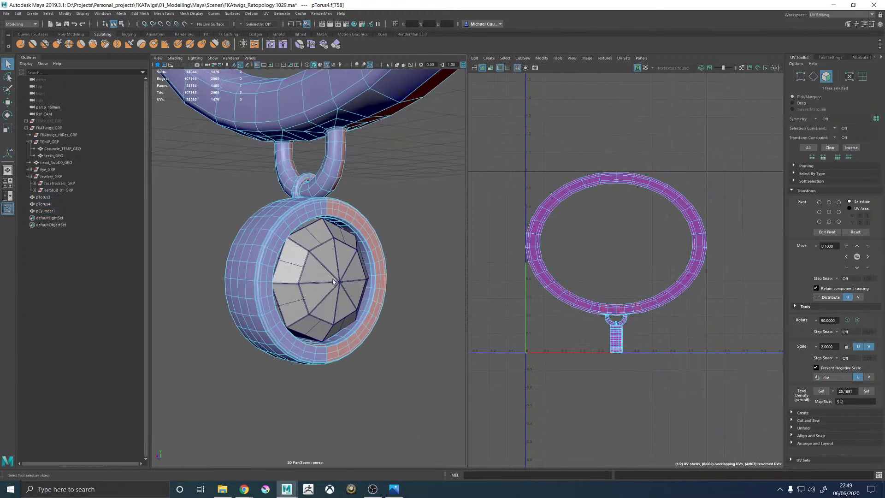
Step: Isolate the stone and cut its UVs along the centred edge loop around its side wall
left_click(305, 277)
left_click(383, 66)
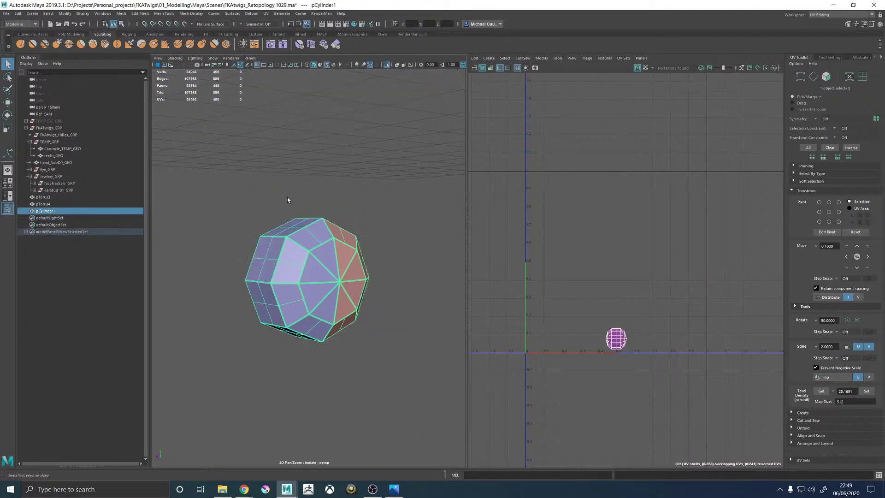
double_click(273, 233)
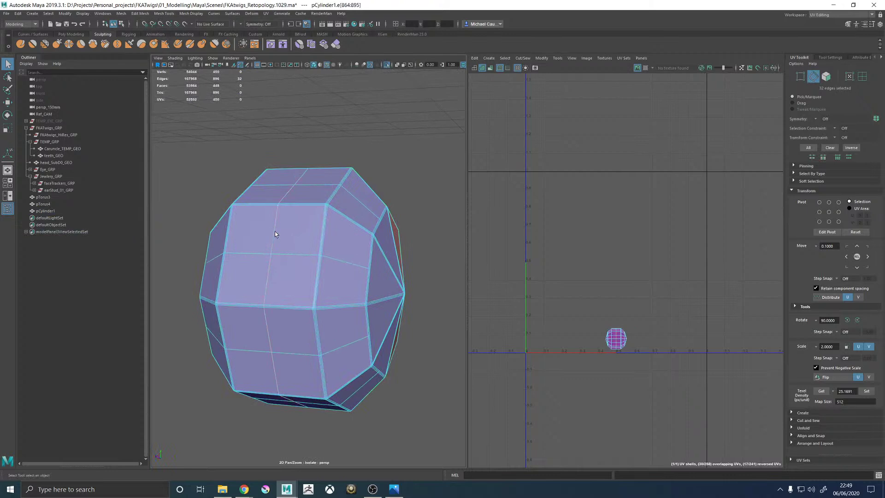
right_click(648, 243, "shift")
right_click_drag(622, 254, 621, 256, "shift")
Step: Unfold the stone's UVs, lay out both round shells in the UV square, and show the other objects again
right_click_drag(604, 292, 665, 304)
left_click_drag(540, 251, 680, 367)
right_click_drag(564, 260, 555, 261, "shift")
right_click_drag(686, 269, 549, 345, "shift")
key("F8")
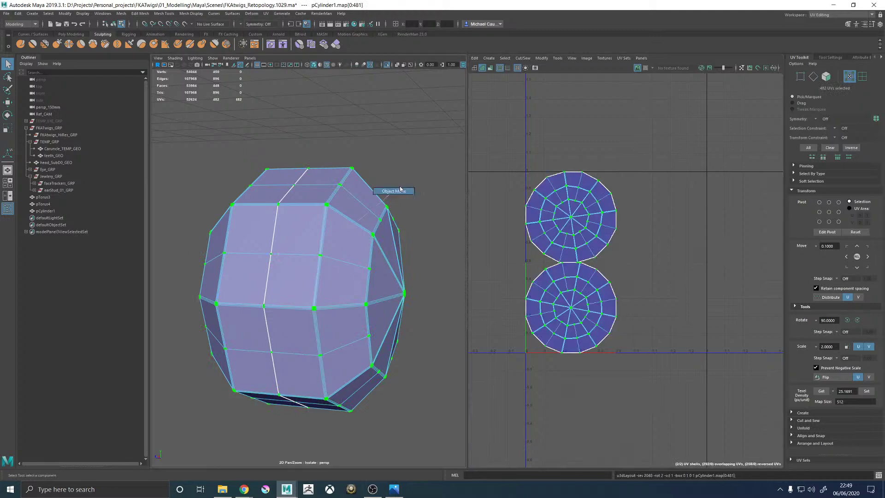
left_click(388, 66)
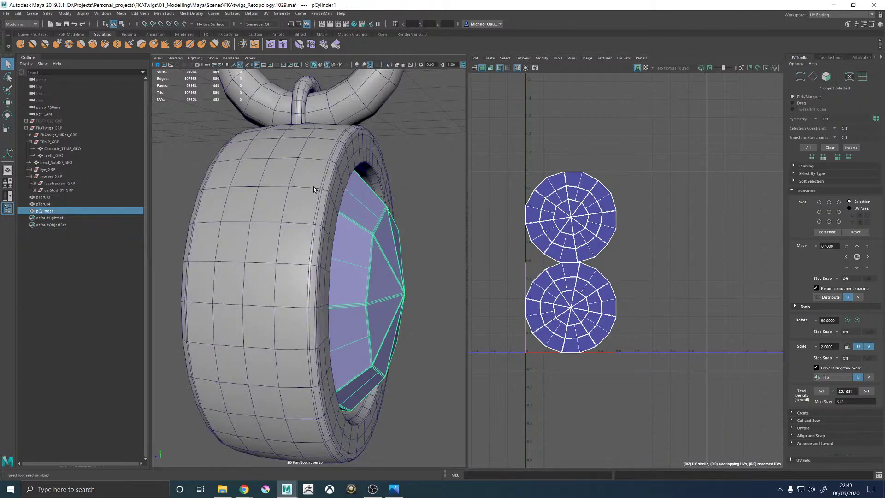
Step: Select the ring setting, inspect the edges around its link, and isolate it in the 3D view
left_click(317, 199)
left_click_drag(318, 204, 303, 171, "alt")
middle_click_drag(302, 171, 344, 240, "alt")
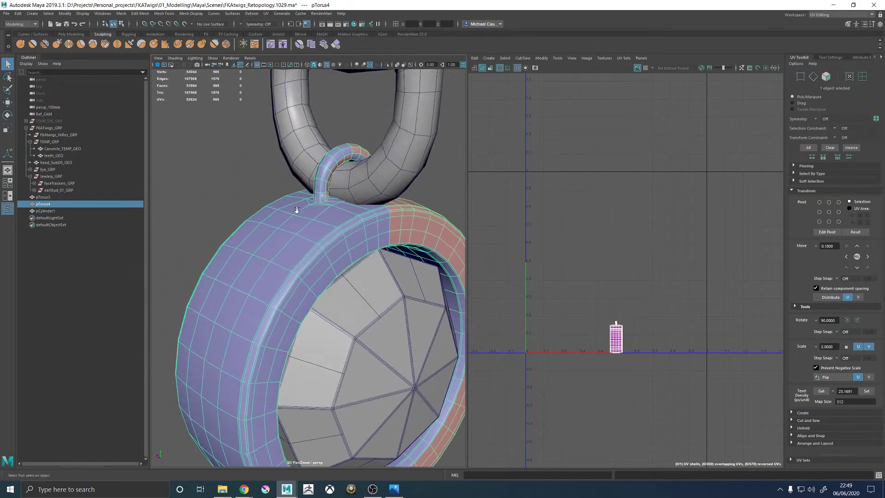
right_click_drag(286, 242, 325, 256, "alt")
key("F10")
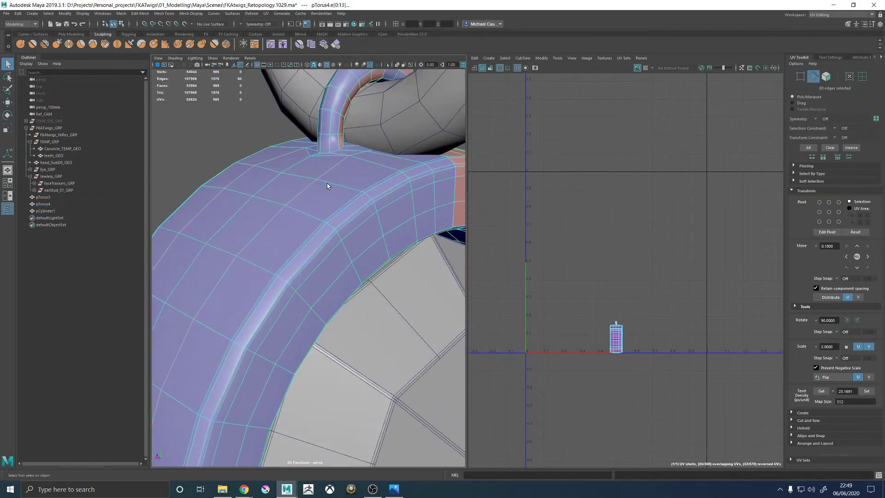
left_click_drag(354, 203, 318, 153, "alt")
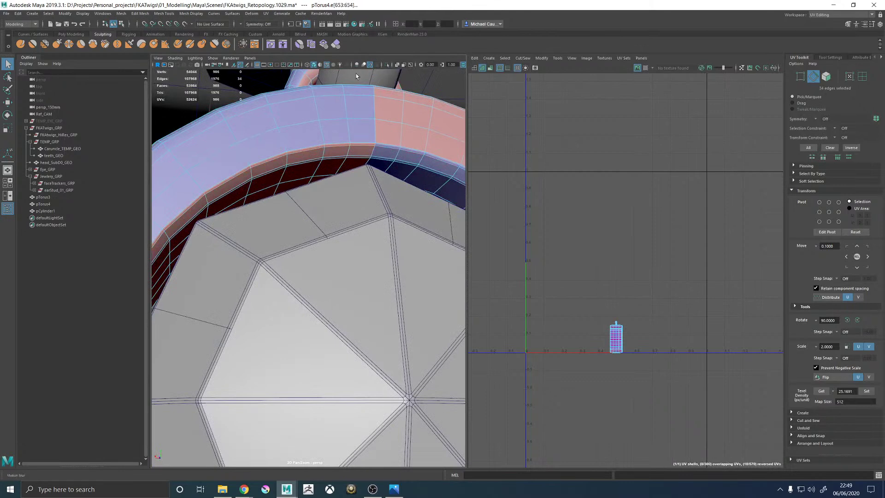
key("F8")
left_click(388, 68)
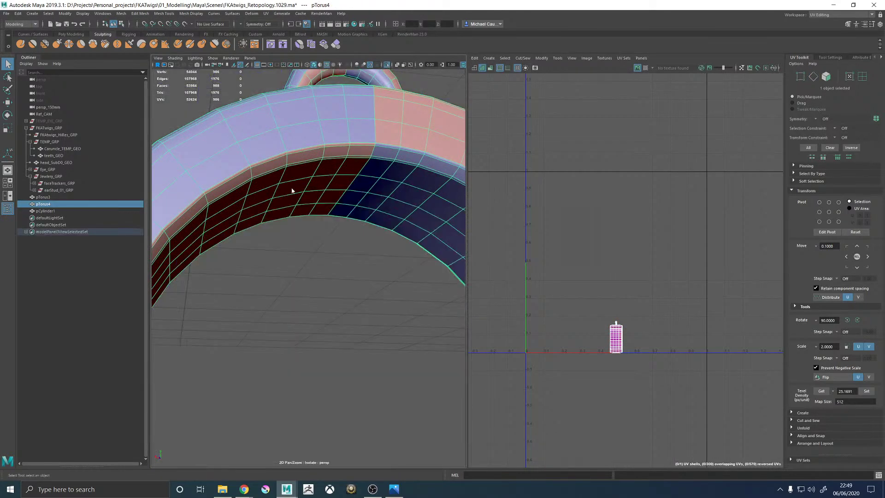
Step: Select the edge loops around the ring setting's inner rim as UV seams and check them in wireframe
key("F10")
double_click(310, 160)
left_click_drag(297, 175, 319, 189, "alt")
double_click(276, 207, "shift")
left_click_drag(358, 212, 286, 169, "alt")
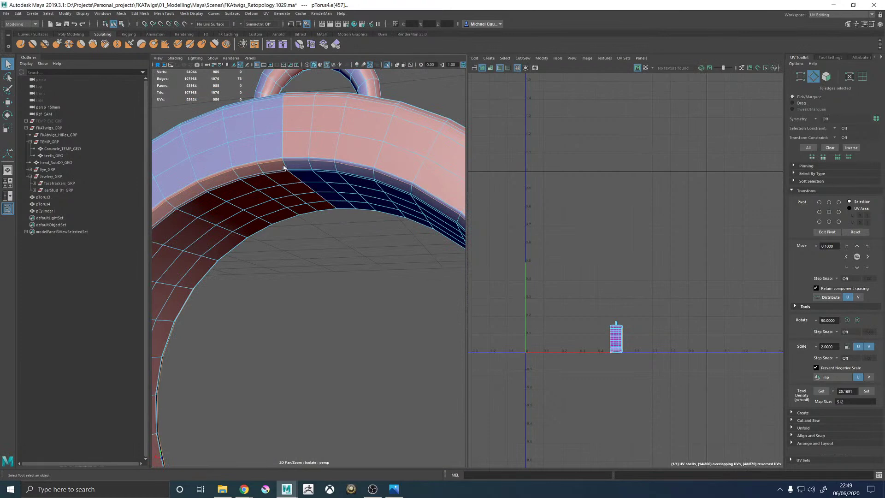
key("4")
scroll(283, 166, "down", 8)
scroll(305, 192, "up", 5)
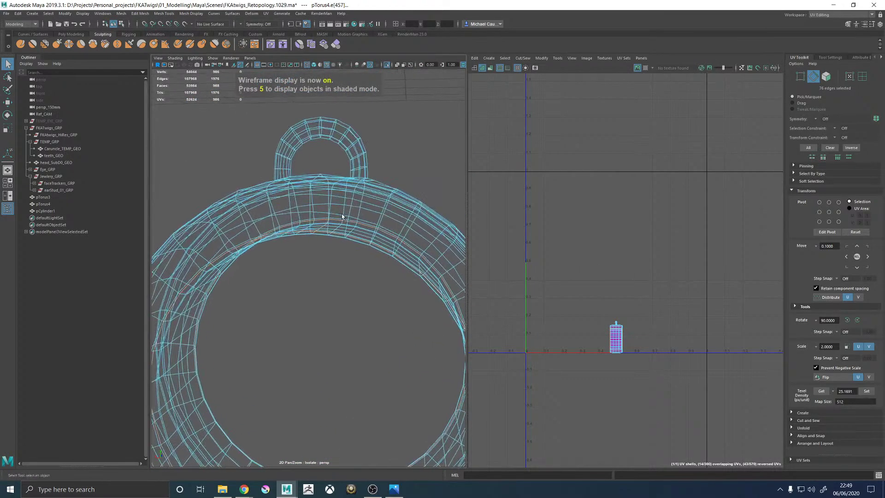
key("5")
left_click_drag(343, 217, 323, 221, "alt")
mouse_move(322, 221)
right_mouse_down("alt")
mouse_move(382, 260)
mouse_move(324, 214)
right_mouse_up("alt")
left_click_drag(323, 213, 305, 216, "alt")
key("f")
Step: Add the edges around the small link's feet to the seam selection and cut the ring setting's UVs along it
middle_click_drag(340, 206, 323, 295, "alt")
right_click_drag(323, 249, 355, 263, "alt")
left_click_drag(339, 207, 338, 230, "alt")
right_click_drag(337, 229, 356, 239, "alt")
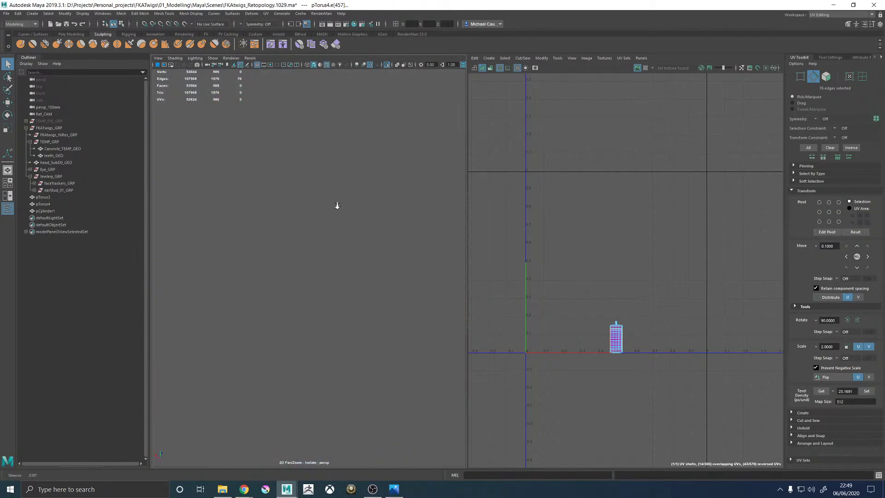
right_click_drag(340, 205, 317, 206, "alt")
double_click(341, 201, "shift")
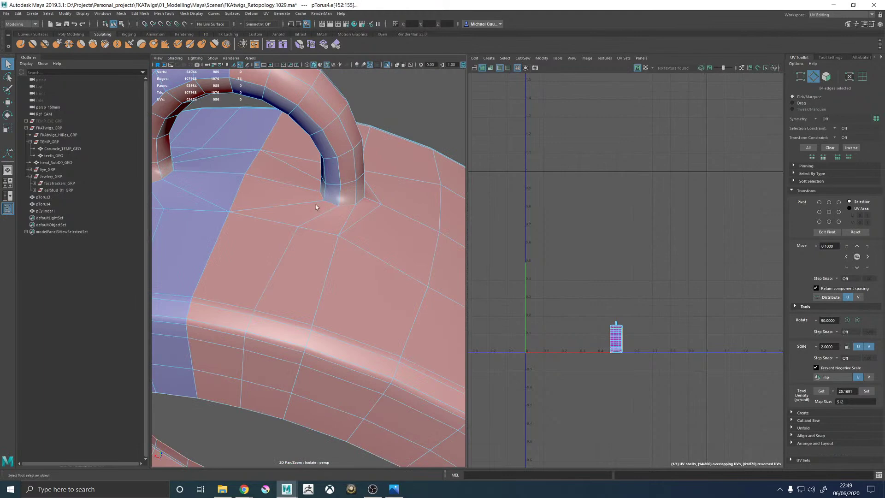
left_click_drag(339, 198, 289, 208, "alt")
right_click_drag(345, 194, 293, 195, "alt")
left_click_drag(293, 195, 306, 204, "alt")
right_click_drag(306, 204, 372, 227, "alt")
left_click_drag(372, 227, 289, 252, "alt")
right_click_drag(288, 253, 336, 258, "alt")
left_click_drag(337, 258, 295, 235, "alt")
right_click_drag(321, 314, 282, 304, "alt")
left_click_drag(282, 305, 329, 311, "alt")
right_click_drag(329, 311, 366, 316, "alt")
middle_click_drag(384, 323, 354, 295, "alt")
scroll(431, 307, "down", 6)
left_click_drag(343, 291, 368, 292, "alt")
right_click(583, 218, "shift")
right_click_drag(575, 224, 556, 235, "shift")
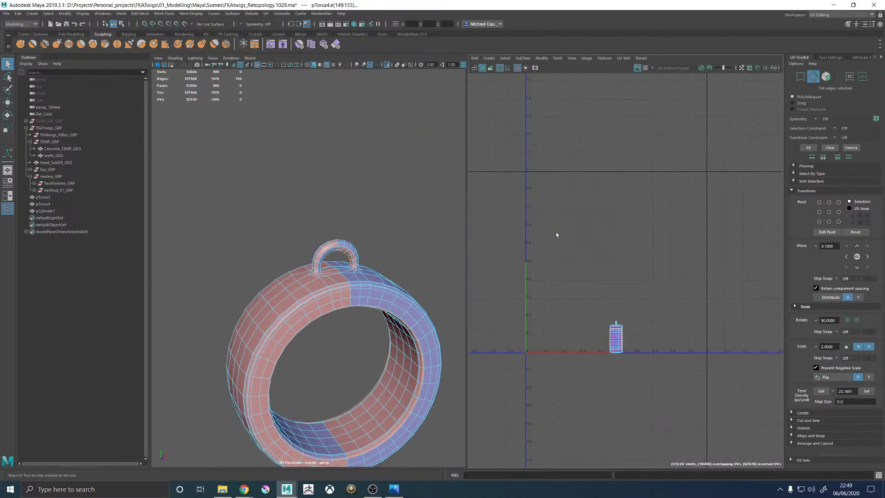
Step: Select the edge loops across the ring setting's band near the small link and apply Edit Edge Flow
left_click_drag(370, 275, 262, 284, "alt")
right_click_drag(295, 294, 371, 312, "alt")
middle_click_drag(335, 332, 352, 261, "alt")
left_click_drag(353, 271, 295, 322, "alt")
key("w")
left_click(310, 270)
double_click(331, 266)
left_click_drag(289, 263, 255, 287, "alt")
double_click(303, 284, "shift")
right_click_drag(242, 151, 234, 217, "shift")
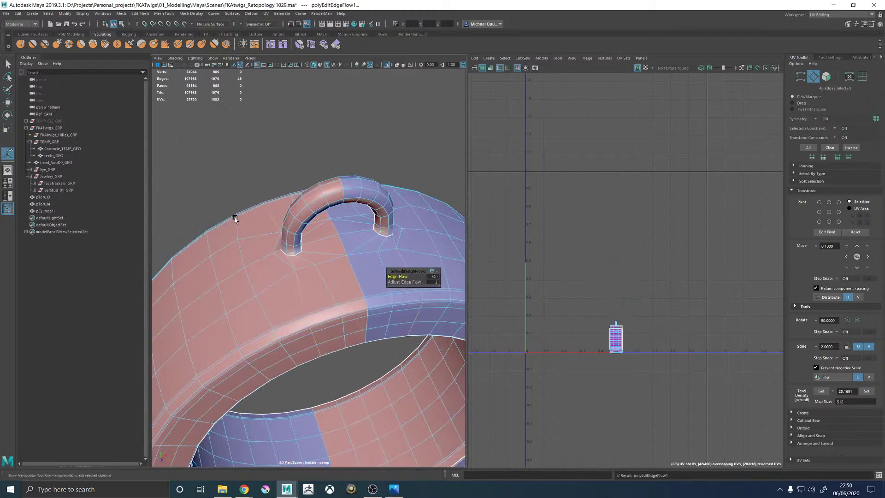
Step: Scale and move the four vertices around the small link's feet to even out the ring setting's surface
left_click_drag(282, 257, 273, 253, "alt")
right_click_drag(271, 287, 251, 290)
left_click_drag(270, 299, 358, 272, "alt")
left_click(290, 264, "shift")
left_click(376, 295, "shift")
left_click(345, 269, "shift")
key("r")
left_click_drag(284, 267, 313, 175)
key("w")
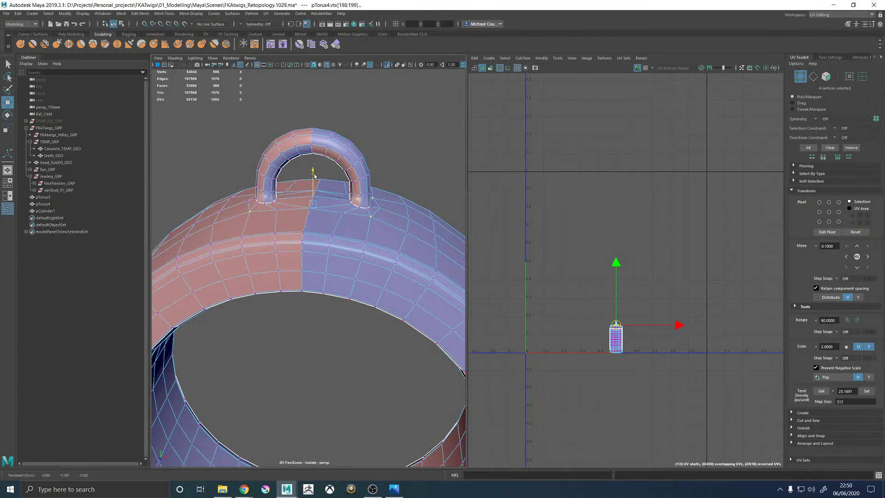
right_click_drag(325, 242, 320, 224)
double_click(318, 231)
right_click(318, 231, "shift")
left_click(353, 233)
key("ctrl+z")
Step: Insert an additional edge loop across the ring setting's band near the small link
left_click_drag(313, 216, 329, 288, "alt")
mouse_move(312, 277)
right_mouse_down("alt")
mouse_move(292, 276)
mouse_move(299, 276)
right_mouse_up("alt")
left_click(317, 273, "shift")
left_click(320, 255, "shift")
right_click(329, 200, "shift")
left_click(365, 200)
middle_click_drag(336, 211, 337, 221)
right_click_drag(337, 221, 311, 230, "alt")
left_click_drag(312, 272, 318, 242, "alt")
left_click_drag(310, 192, 286, 248, "alt")
right_click_drag(286, 249, 316, 219, "alt")
middle_click_drag(316, 220, 297, 270, "alt")
left_click_drag(296, 210, 297, 310, "alt")
middle_click_drag(293, 410, 297, 316, "alt")
key("q")
right_click_drag(297, 315, 376, 207)
left_click(376, 207)
Step: Apply Edit Edge Flow to the edge loops across the band beside the small link, one after another
right_click_drag(352, 251, 343, 274, "alt")
left_click_drag(343, 274, 330, 300, "alt")
right_click_drag(285, 320, 330, 348, "alt")
middle_click_drag(330, 348, 328, 295, "alt")
mouse_move(329, 295)
right_mouse_down("alt")
mouse_move(357, 312)
mouse_move(318, 288)
right_mouse_up("alt")
left_click(329, 300)
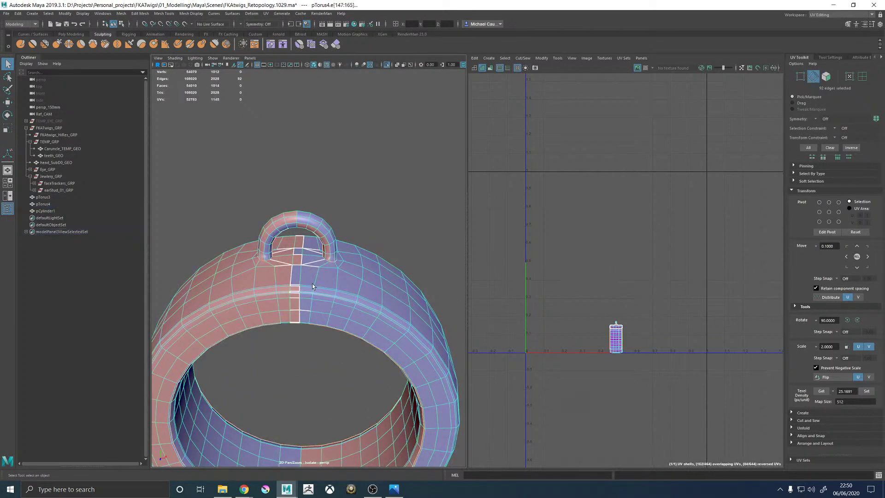
double_click(315, 279)
right_click_drag(348, 194, 344, 261, "shift")
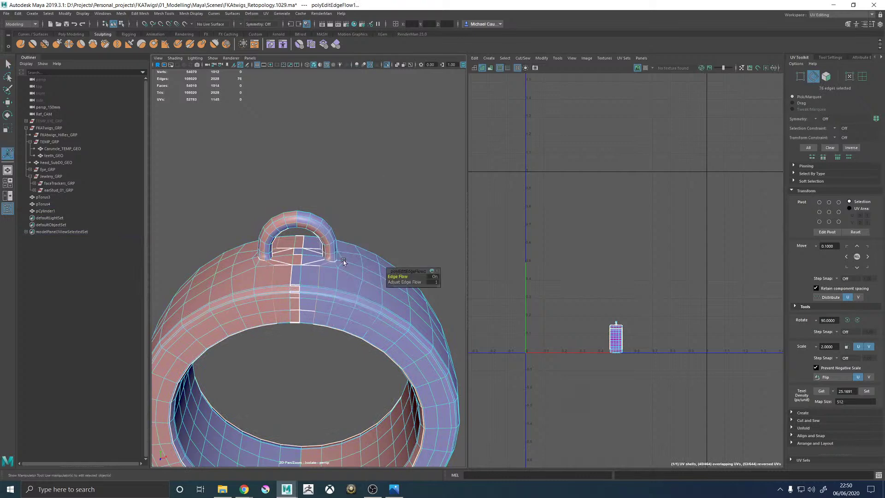
left_click_drag(323, 274, 296, 300, "alt")
double_click(296, 301)
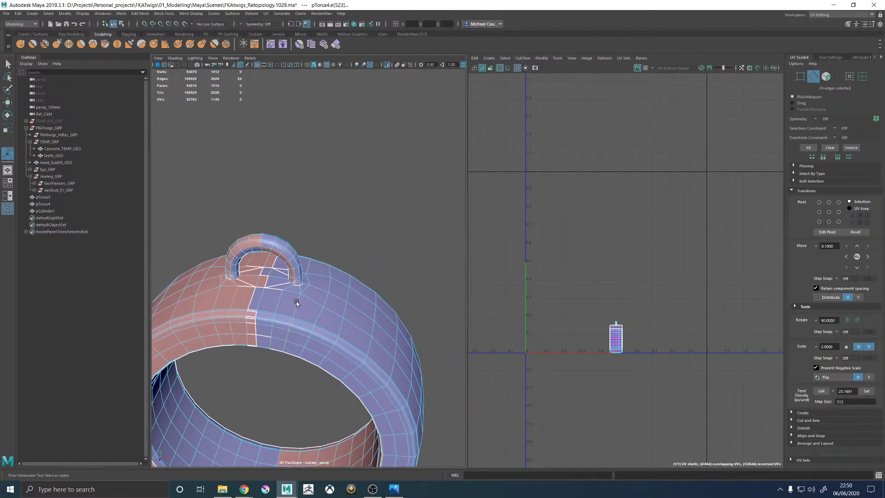
key("g")
double_click(319, 312)
key("g")
key("ctrl+z")
key("ctrl+y")
Step: Return the ring setting to object mode and apply a fresh planar UV projection to it
right_click_drag(273, 290, 339, 300)
left_click(342, 188)
left_click(285, 289)
left_click_drag(288, 289, 305, 282, "alt")
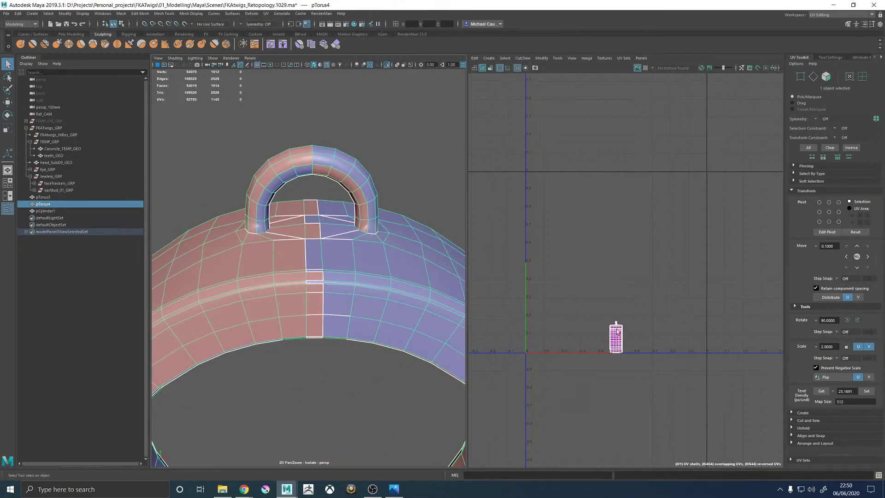
right_click_drag(348, 238, 408, 324, "shift")
key("F8")
Step: Select the edge loops along both rims of the ring setting's inner band as UV seams
left_click_drag(230, 278, 256, 289, "alt")
right_click_drag(256, 289, 322, 280, "alt")
left_click_drag(322, 281, 275, 259, "alt")
right_click_drag(275, 260, 291, 290, "alt")
key("F10")
double_click(278, 267)
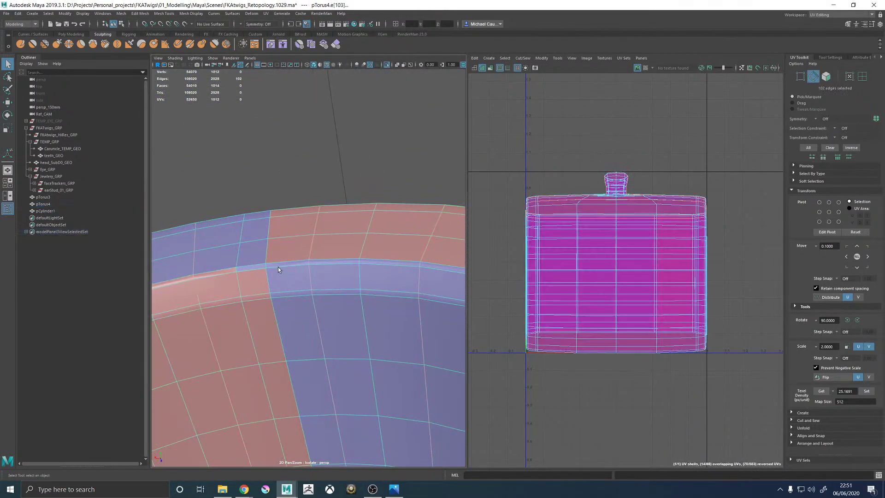
left_click(268, 278, "shift")
left_click_drag(298, 334, 275, 278, "alt")
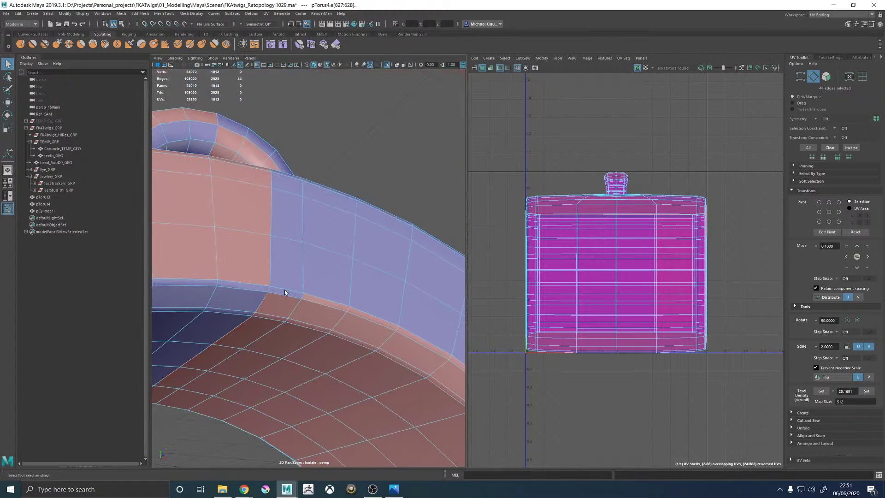
left_click_drag(309, 294, 276, 291, "alt")
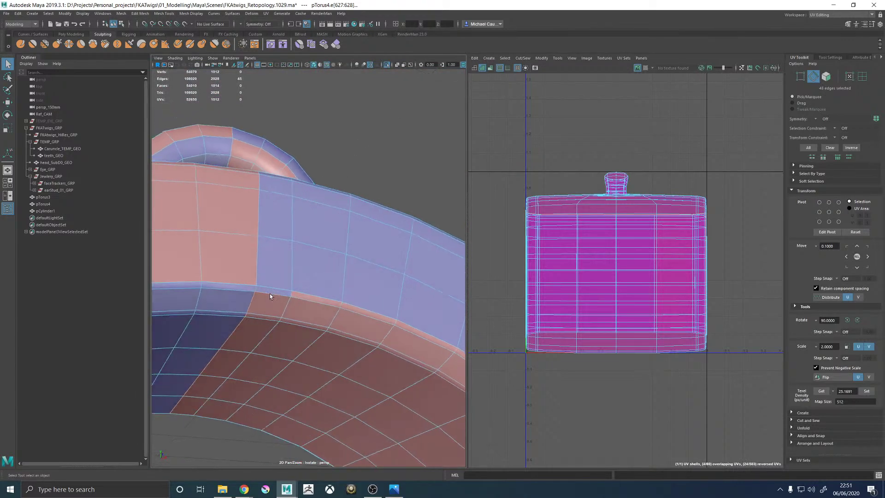
left_click(257, 286, "ctrl")
Step: Add the small link's seam edges, including the loops around its feet, to the rim selection and cut the UVs
left_click_drag(257, 264, 322, 262, "alt")
double_click(329, 270, "shift")
left_click_drag(253, 259, 323, 240, "alt")
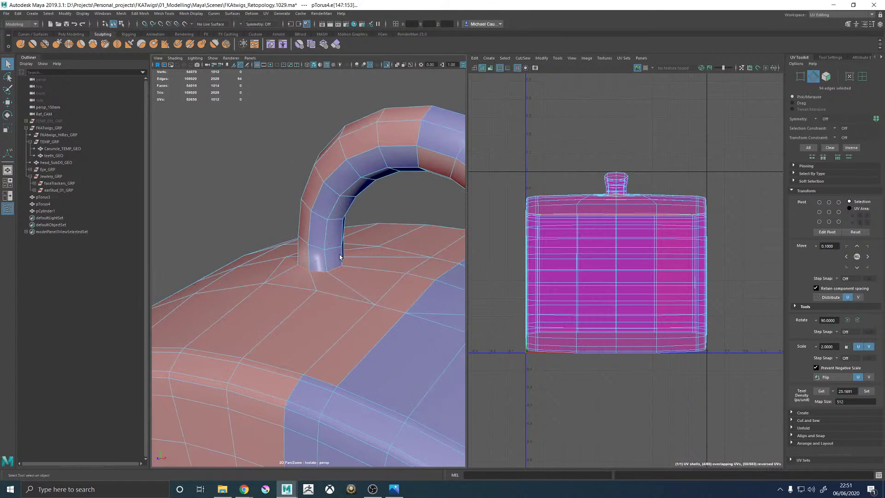
left_click_drag(372, 269, 433, 289, "ctrl")
right_click_drag(433, 289, 310, 282, "alt")
left_click_drag(310, 282, 398, 285, "alt")
left_click_drag(311, 280, 397, 274, "alt")
right_click_drag(563, 135, 542, 148, "shift")
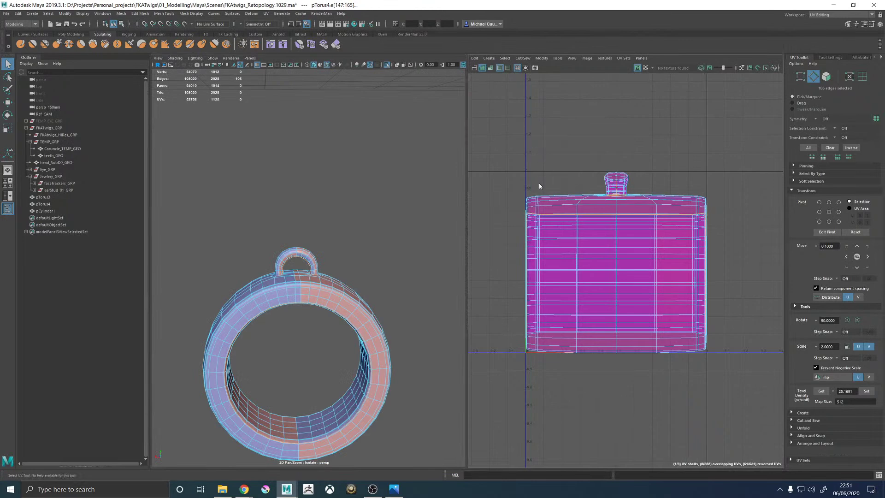
Step: Select all UVs of the ring setting, then unfold and lay out its shells
right_click_drag(538, 184, 568, 185)
scroll(582, 194, "down", 5)
left_click_drag(521, 159, 746, 385)
right_click_drag(746, 384, 354, 259, "shift")
right_click_drag(545, 325, 689, 300, "shift")
key("f")
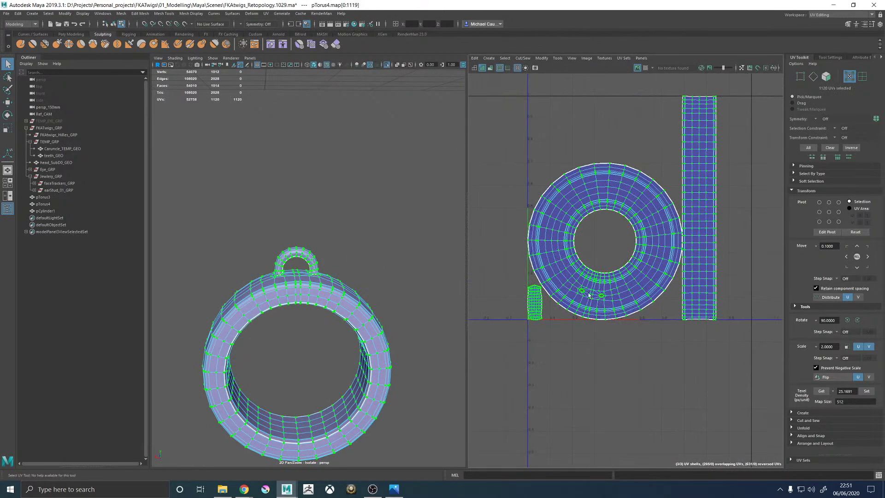
Step: Try to cut the UVs along the edge loop across the band between the small link's feet
left_click_drag(306, 293, 294, 276, "alt")
right_click_drag(247, 276, 314, 333, "alt")
left_click_drag(278, 334, 275, 270, "alt")
scroll(286, 279, "up", 4)
right_click_drag(271, 268, 244, 221)
double_click(233, 244)
scroll(271, 236, "down", 5)
left_click_drag(273, 234, 279, 259, "alt")
scroll(313, 316, "up", 5)
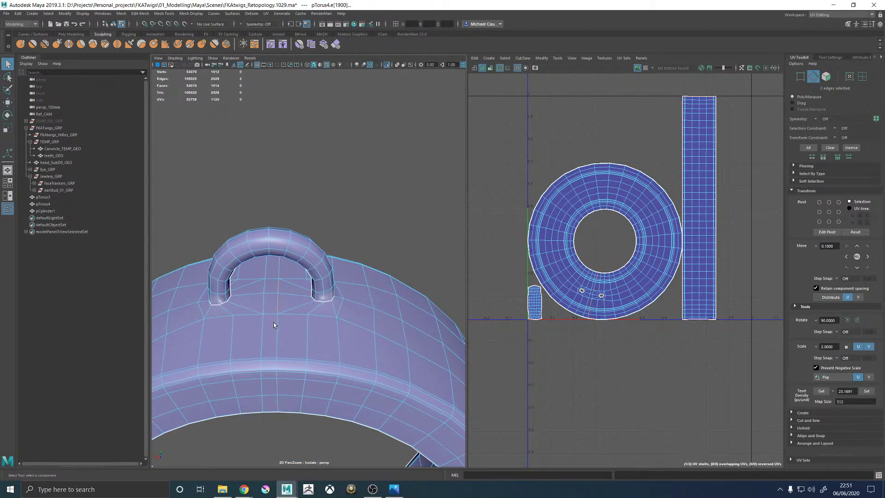
double_click(276, 322)
right_click(542, 144, "shift")
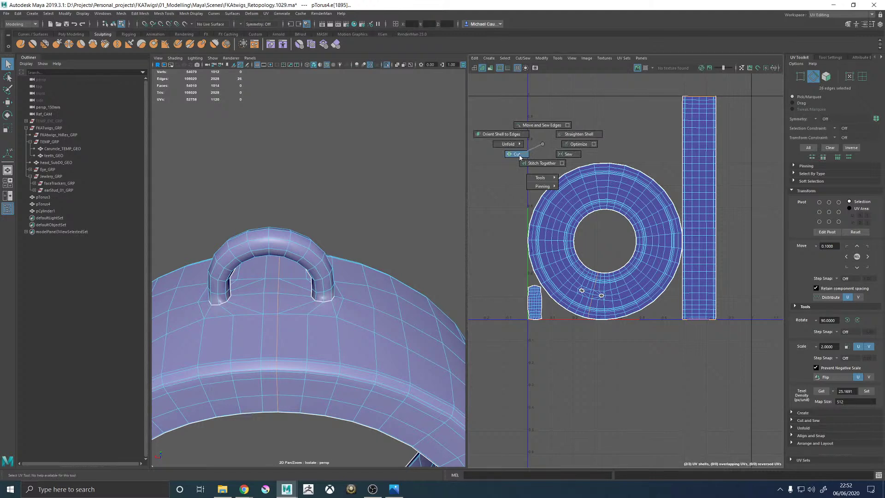
Step: Sew the UV seam that crosses the ring setting's inner band below the small link
left_click_drag(386, 279, 391, 230, "alt")
left_click(292, 225)
left_click_drag(256, 291, 351, 269, "alt")
double_click(303, 237)
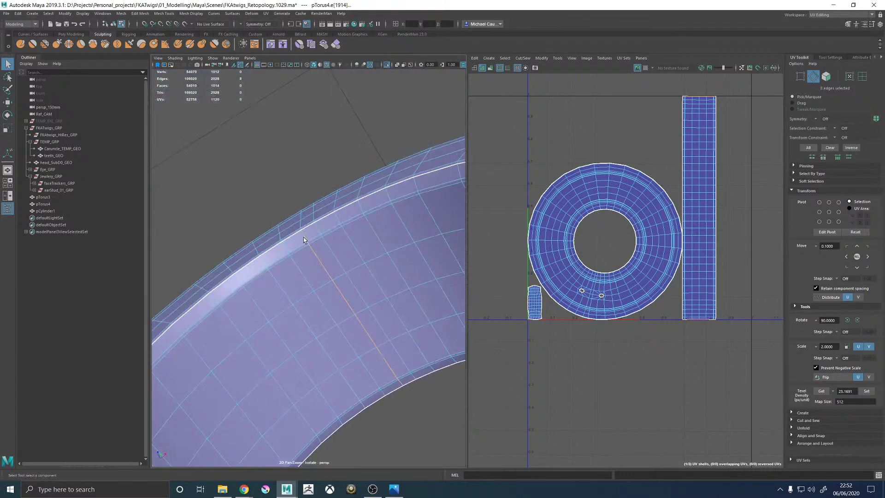
right_click_drag(623, 107, 624, 86, "shift")
scroll(408, 246, "down", 10)
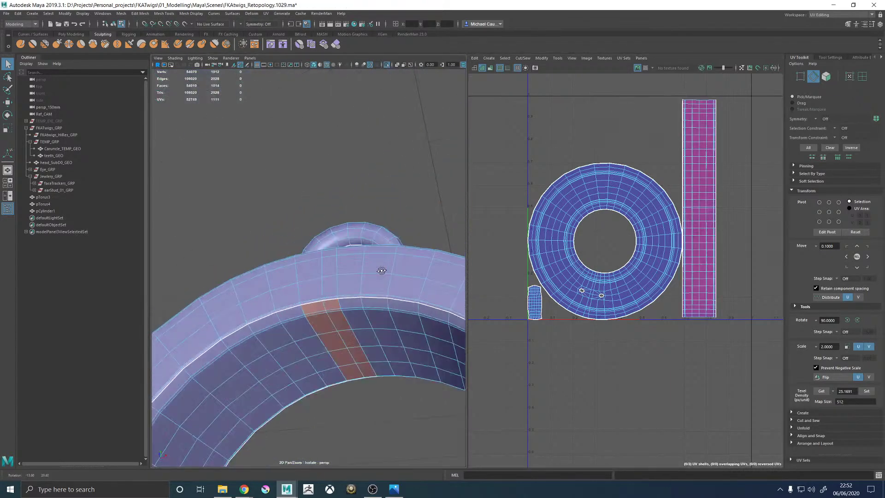
Step: Cut the UVs along the cross-section edge loop of the ring setting opposite the small link
double_click(349, 373)
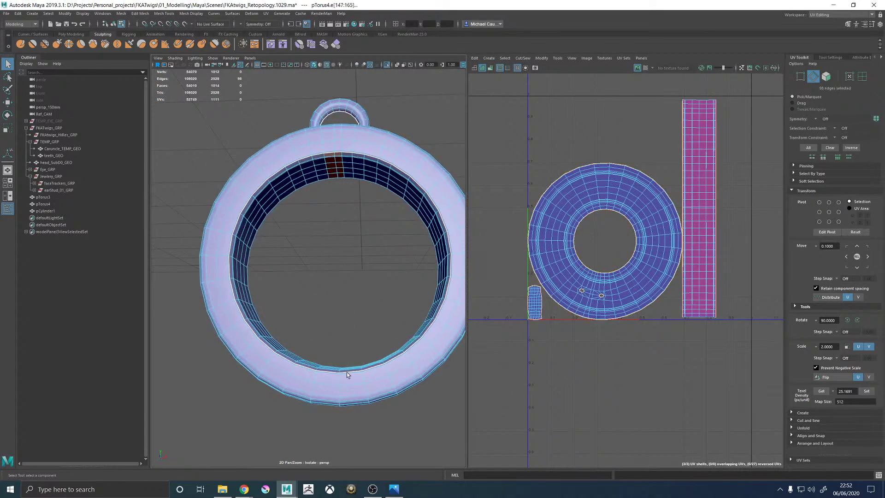
double_click(339, 379)
right_click_drag(613, 342, 586, 353, "shift")
Step: Select all UVs of the ring setting, unfold them into straight strips and lay out the shells
right_click_drag(621, 201, 638, 205)
scroll(623, 216, "down", 5)
left_click_drag(691, 150, 562, 276)
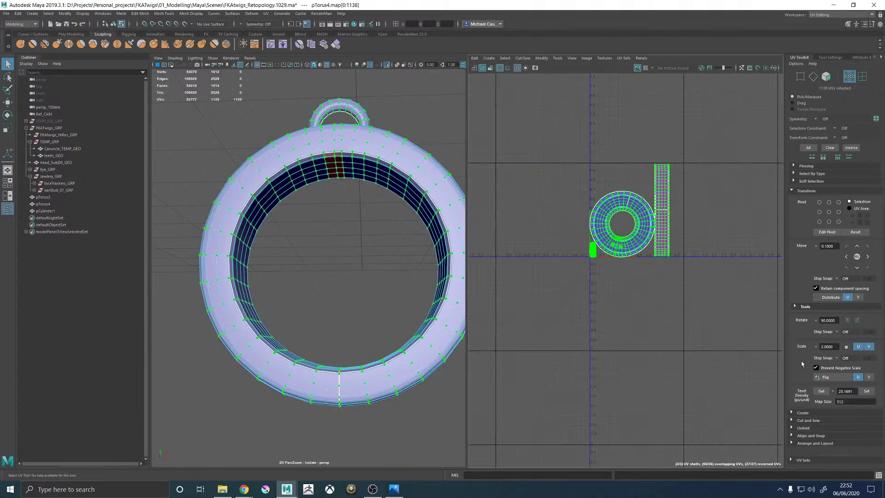
right_click_drag(495, 225, 529, 335, "shift")
key("ctrl+l")
scroll(612, 266, "up", 6)
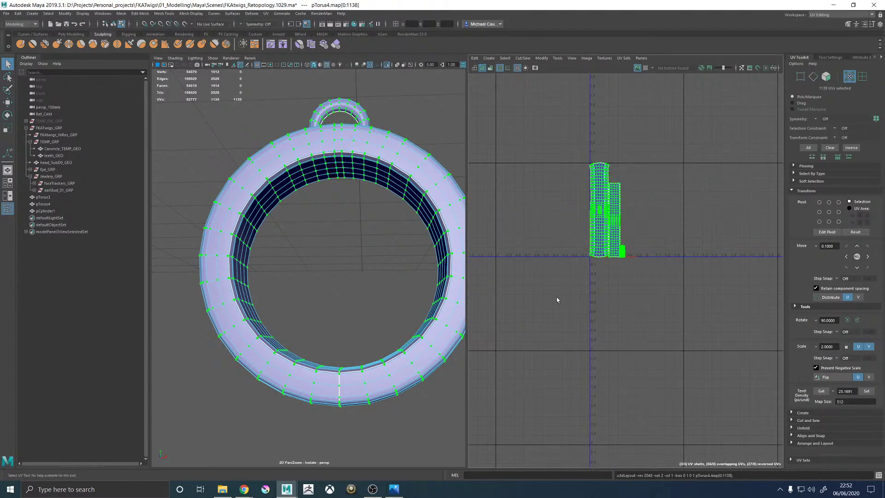
middle_click_drag(630, 180, 631, 273, "alt")
scroll(559, 243, "up", 4)
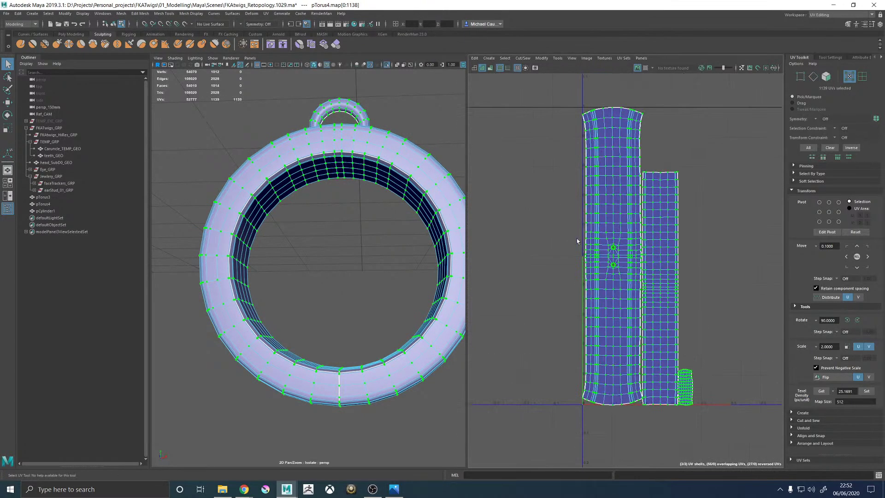
middle_click_drag(656, 228, 586, 227, "alt")
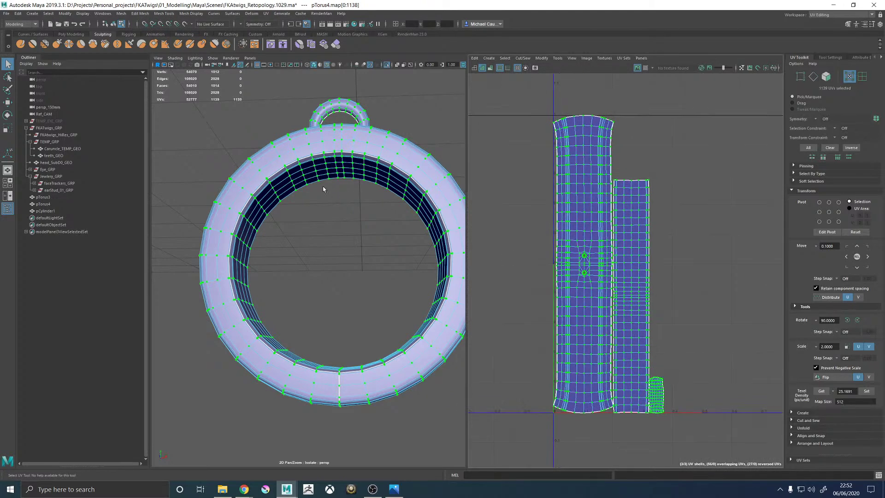
Step: Inspect the ring setting from several sides with the checker map for UV stretching, then turn the checker off
key("F8")
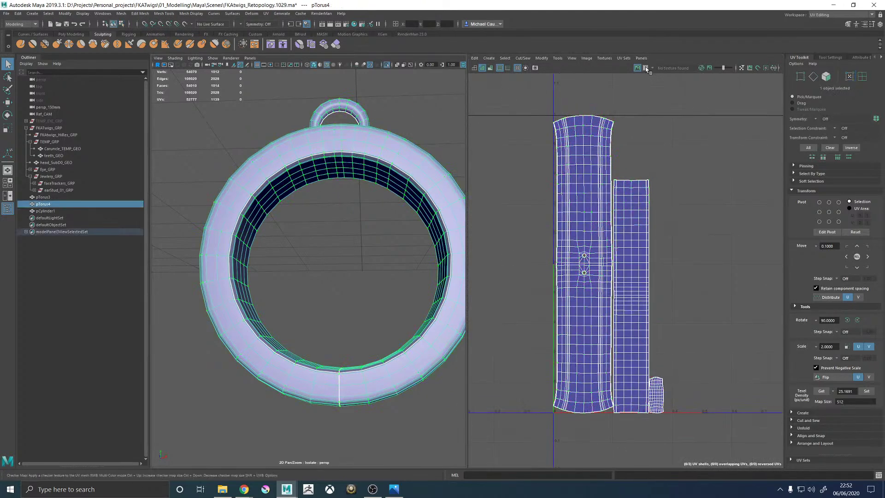
left_click(645, 68)
left_click_drag(376, 142, 460, 172, "alt")
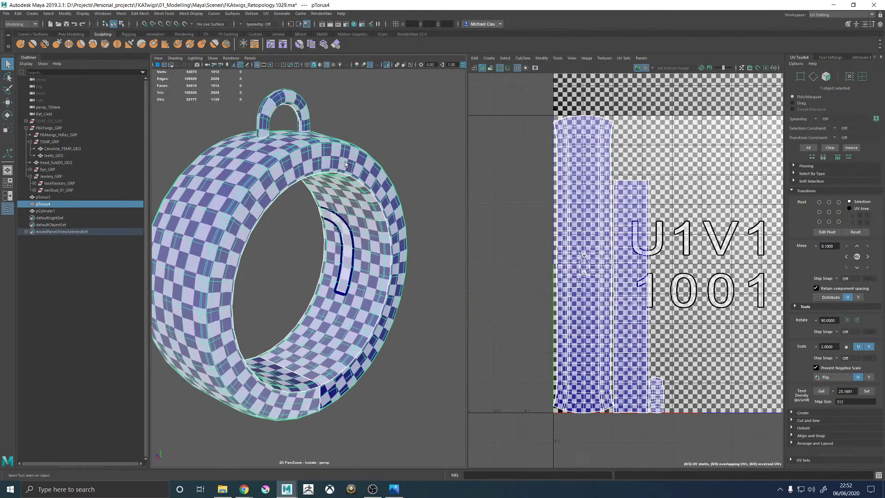
left_click_drag(346, 163, 239, 145, "alt")
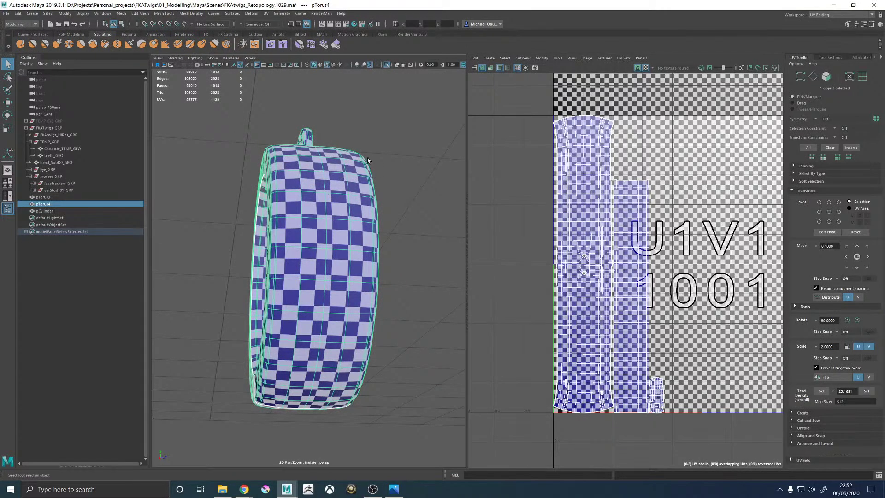
left_click_drag(367, 158, 461, 164, "alt")
left_click(645, 68)
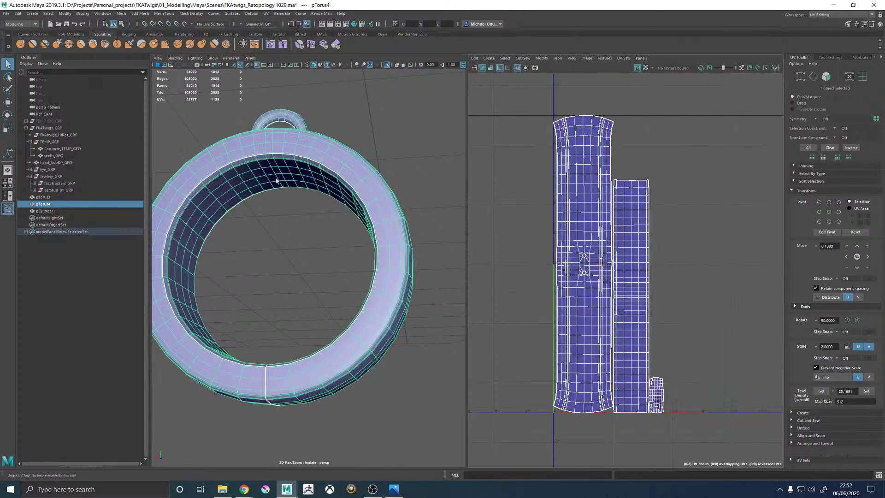
Step: Take the ring setting out of isolation and select the hoop above it
left_click(387, 65)
left_click(387, 65)
left_click(387, 64)
middle_click_drag(219, 217, 243, 289, "alt")
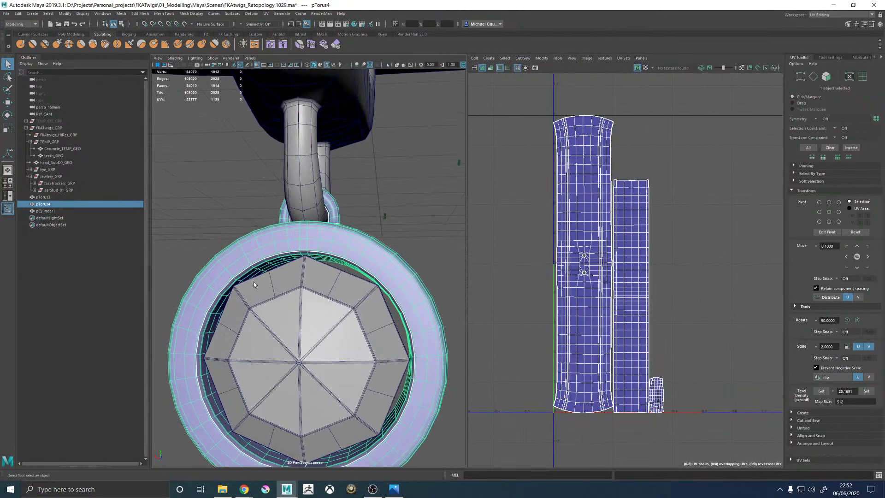
left_click(311, 203)
Step: Bevel the hoop's cross-section edge loop above its small link with a fraction of 0.31
middle_click_drag(252, 168, 245, 249, "alt")
left_click_drag(245, 250, 348, 249, "alt")
right_click_drag(304, 256, 340, 261, "alt")
right_click_drag(301, 180, 298, 134)
left_click(280, 206)
right_click_drag(281, 206, 308, 178)
middle_click_drag(301, 180, 297, 181)
right_click_drag(401, 187, 247, 200, "alt")
left_click_drag(247, 200, 244, 231, "alt")
right_click_drag(245, 231, 323, 274, "alt")
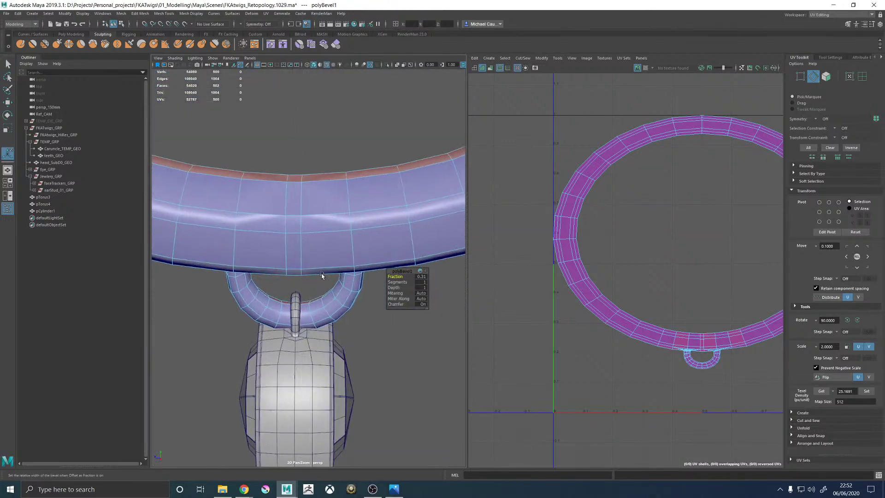
key("q")
Step: Apply Edit Edge Flow to the two bevelled edge loops above the hoop's small link
left_click(301, 247)
right_click_drag(315, 148, 308, 206, "shift")
left_click_drag(303, 219, 294, 179, "alt")
key("ctrl+z")
right_click_drag(301, 159, 292, 227, "shift")
left_click_drag(300, 211, 304, 238, "alt")
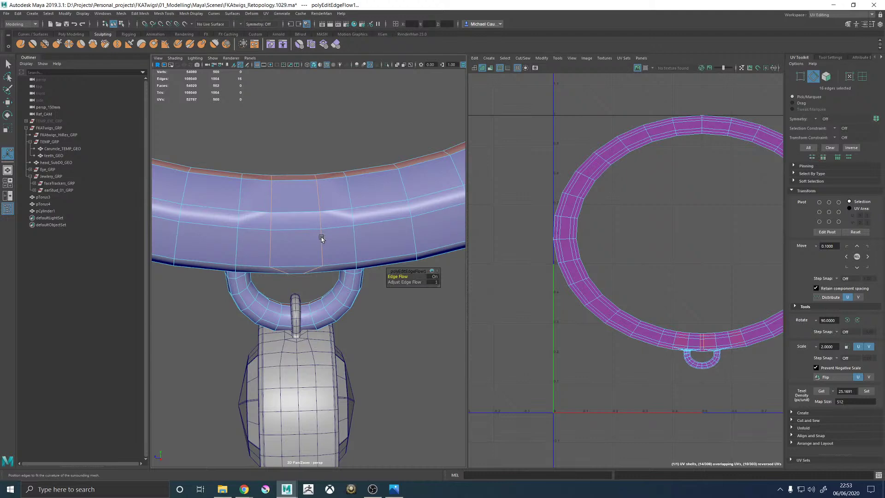
Step: Scale the two edge loops above the small link slightly closer together and return the hoop to object mode
left_click(321, 239)
double_click(270, 237)
mouse_move(275, 247)
left_mouse_down("alt")
mouse_move(319, 232)
mouse_move(298, 261)
mouse_move(276, 250)
left_mouse_up("alt")
left_click_drag(258, 274, 299, 249, "alt")
left_click_drag(298, 249, 323, 267, "alt")
key("r")
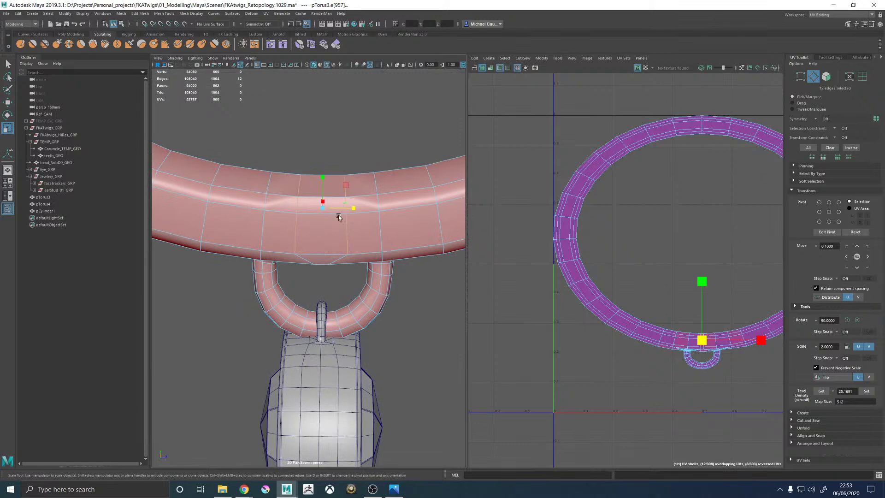
key("F8")
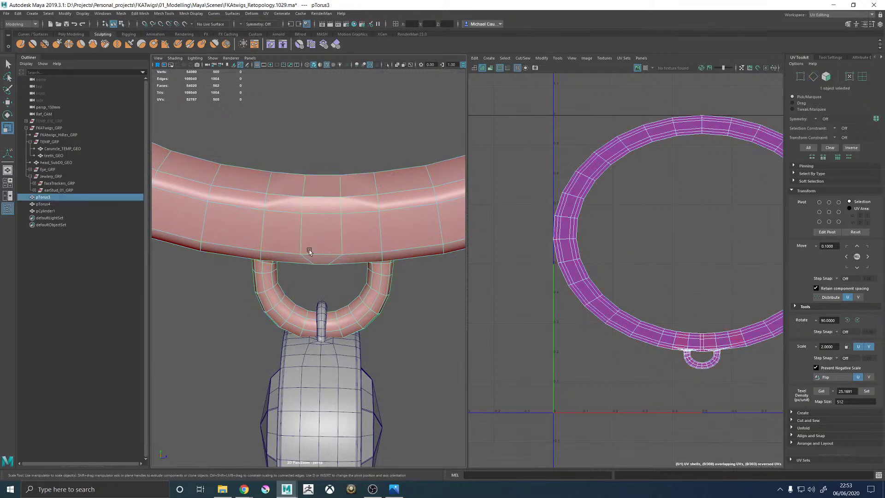
Step: Preview the hoop with smooth display, return it to the unsmoothed mesh and examine its link area
scroll(308, 254, "down", 5)
key("3")
scroll(300, 280, "up", 3)
key("1")
left_click_drag(360, 283, 341, 256, "alt")
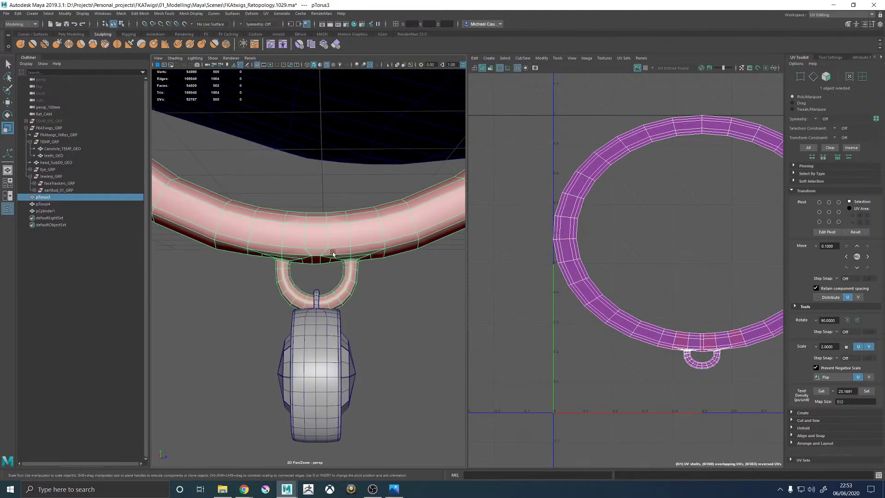
left_click(310, 182)
left_click_drag(282, 206, 327, 219, "alt")
left_click(327, 219)
middle_click_drag(542, 239, 564, 242, "alt")
Step: Select the edge loops around both feet of the hoop's small link as UV seams
left_click_drag(293, 221, 360, 216, "alt")
scroll(342, 246, "up", 4)
right_click(360, 216)
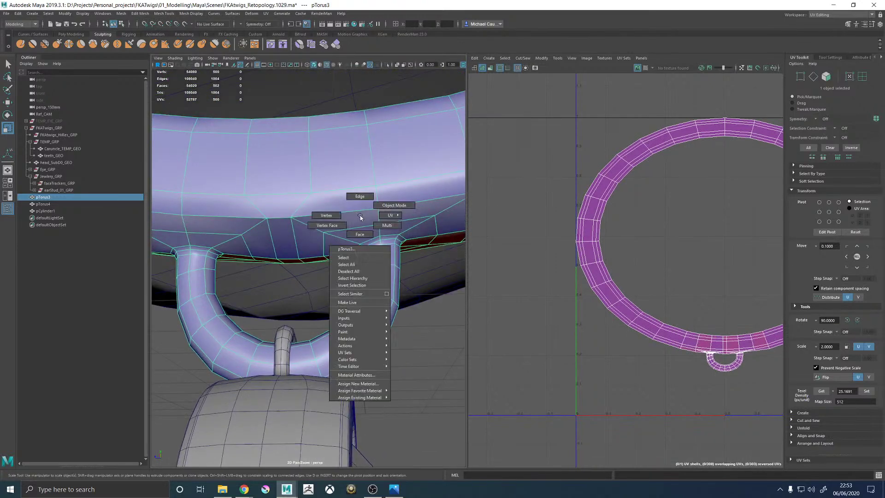
left_click(333, 216)
double_click(373, 243)
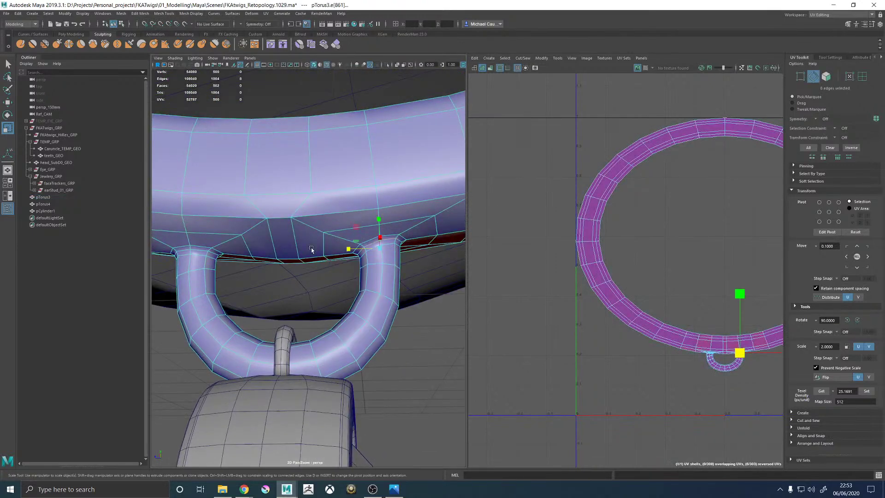
double_click(203, 252, "shift")
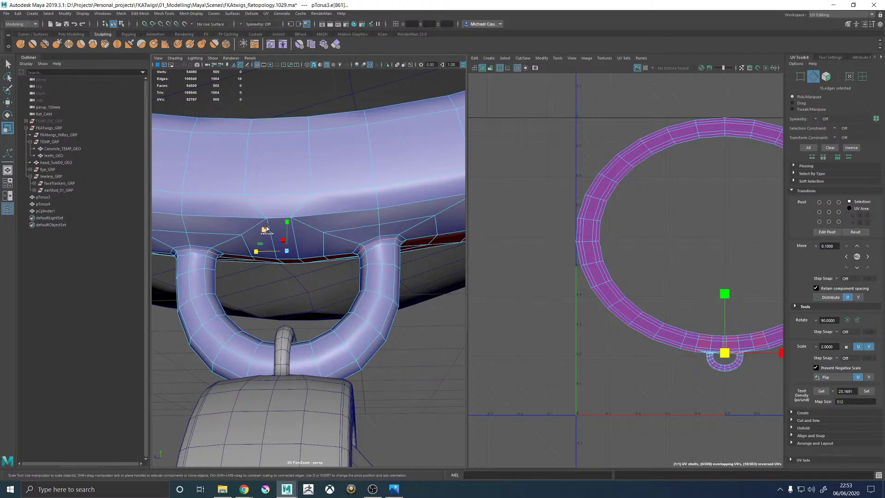
Step: Add the hoop's inner lengthwise loop and the cross-section loop opposite the link to the seam selection and cut the UVs
scroll(256, 208, "down", 3)
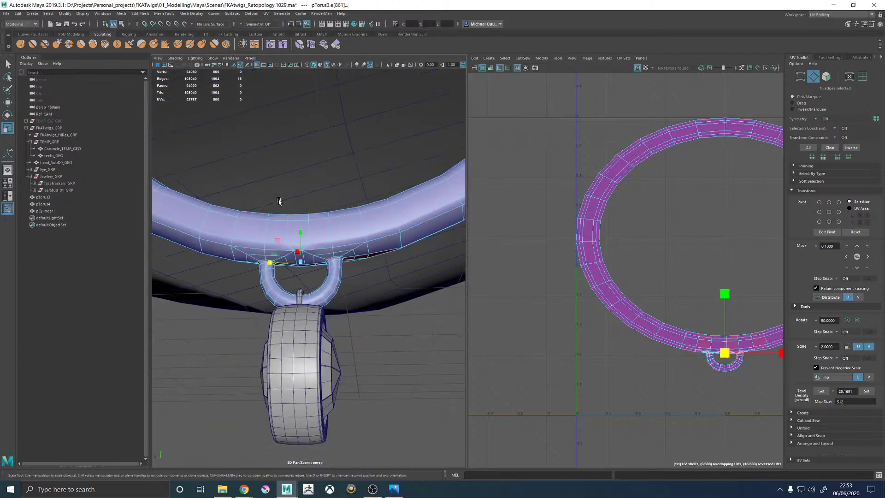
left_click_drag(306, 201, 291, 227, "alt")
left_click_drag(271, 229, 299, 228, "alt")
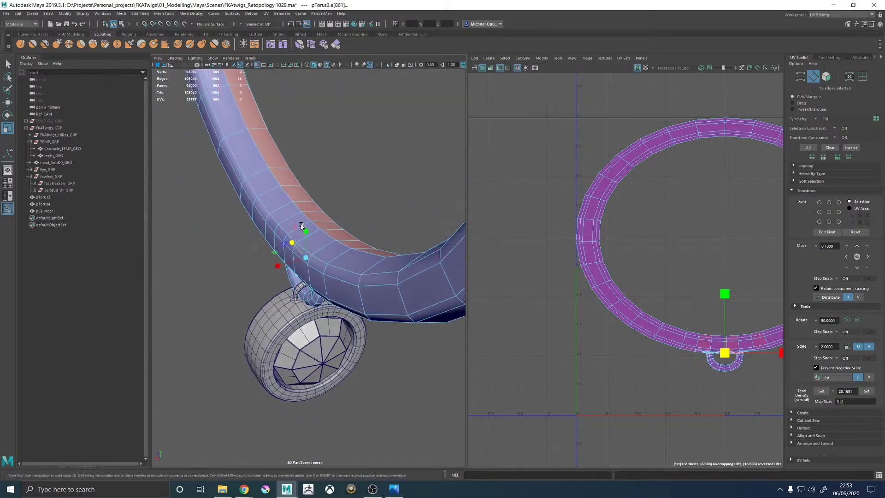
double_click(305, 216, "shift")
right_click_drag(305, 215, 272, 177, "alt")
middle_click_drag(271, 177, 291, 341, "alt")
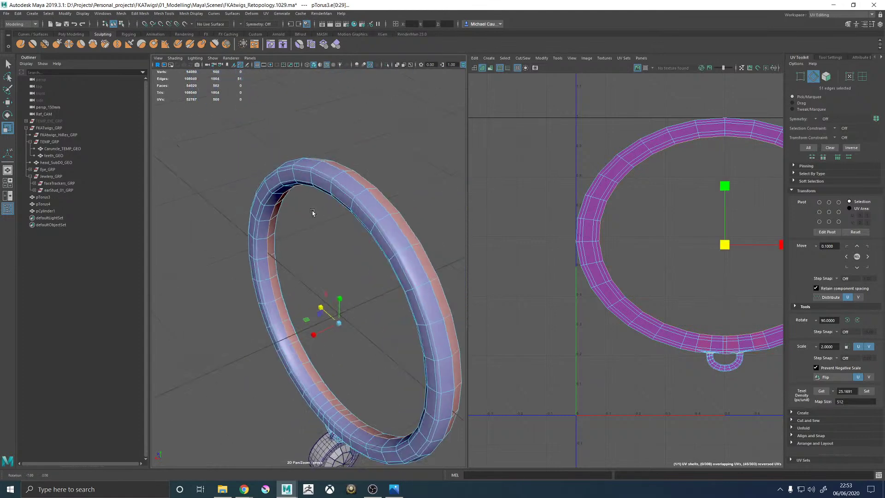
left_click_drag(306, 213, 356, 195, "alt")
middle_click_drag(365, 156, 272, 267, "alt")
right_click_drag(271, 267, 362, 269, "alt")
double_click(280, 212, "shift")
right_click(670, 201, "shift")
left_click(650, 209)
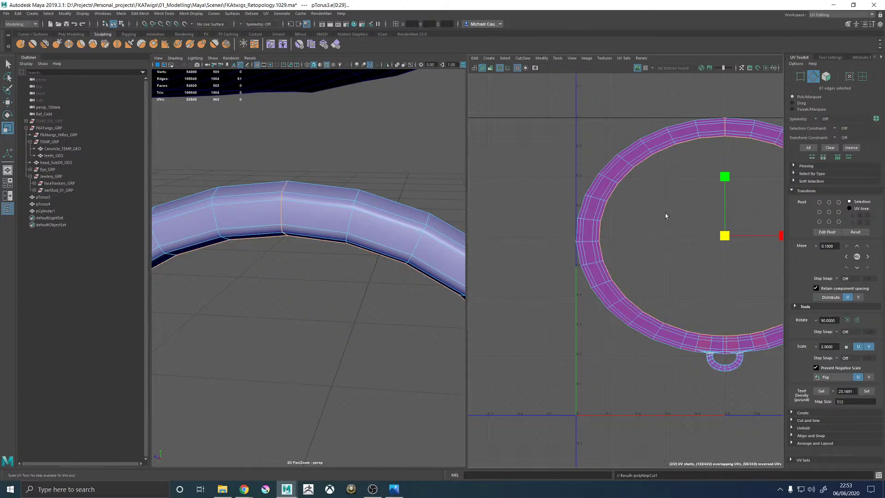
Step: Select all UVs of the hoop, then unfold and lay out its shells
right_click_drag(629, 193, 767, 195)
right_click_drag(686, 230, 608, 180, "alt")
left_click_drag(570, 116, 855, 411)
middle_click_drag(750, 299, 656, 311, "alt")
Step: Cut a lengthwise UV seam along the inside of the hoop's small link from foot to foot
middle_click_drag(377, 397, 401, 105, "alt")
middle_click_drag(318, 387, 310, 140, "alt")
right_click_drag(310, 140, 391, 217, "alt")
left_click_drag(295, 332, 329, 233, "alt")
middle_click_drag(333, 130, 329, 197, "alt")
right_click_drag(312, 209, 310, 204)
left_click(309, 206)
double_click(317, 195)
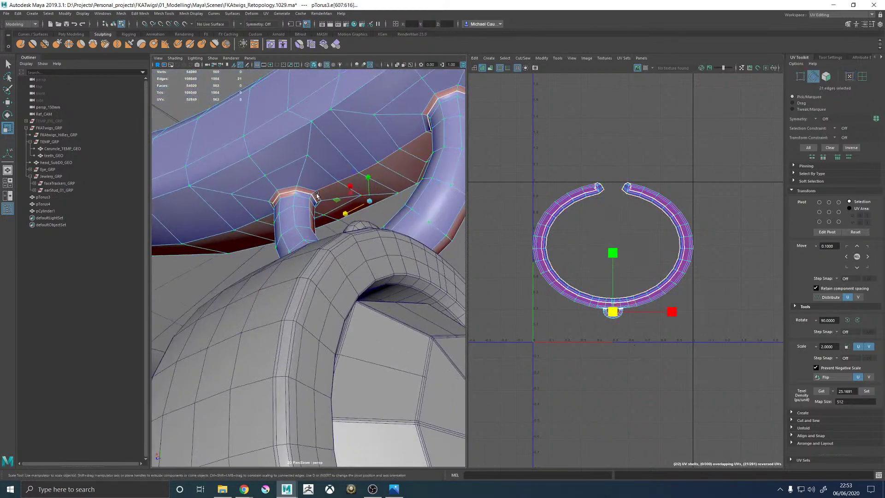
middle_click_drag(386, 168, 310, 212, "alt")
right_click_drag(221, 185, 266, 201, "alt")
middle_click_drag(269, 197, 324, 199, "alt")
left_click(253, 216, "ctrl")
left_click_drag(298, 220, 414, 199, "alt")
middle_click_drag(415, 199, 341, 197, "alt")
left_click_drag(341, 198, 294, 220, "alt")
double_click(305, 223, "ctrl")
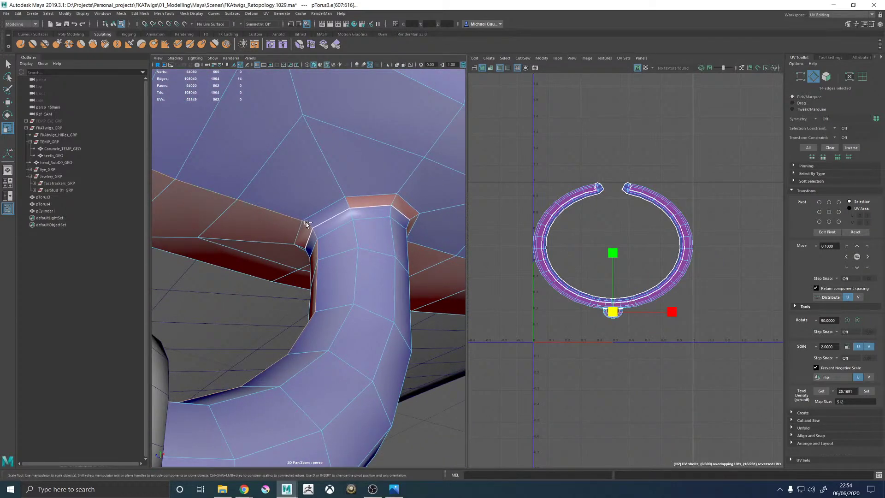
right_click_drag(670, 172, 642, 185, "shift")
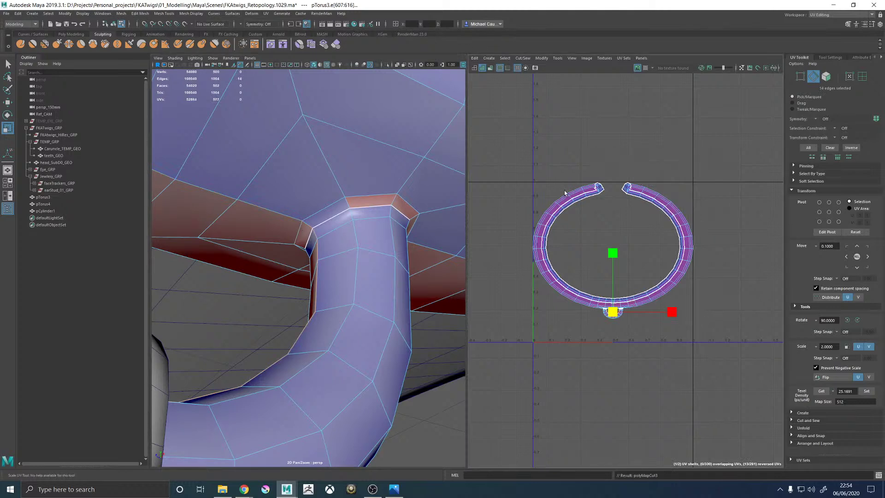
Step: Select all UVs of the hoop again, unfold and lay out its shells including the newly cut link, and return to object mode
right_click_drag(565, 193, 689, 191)
scroll(650, 196, "down", 4)
left_click_drag(545, 157, 700, 271)
right_click_drag(685, 170, 466, 170, "shift")
right_click_drag(576, 148, 509, 302, "shift")
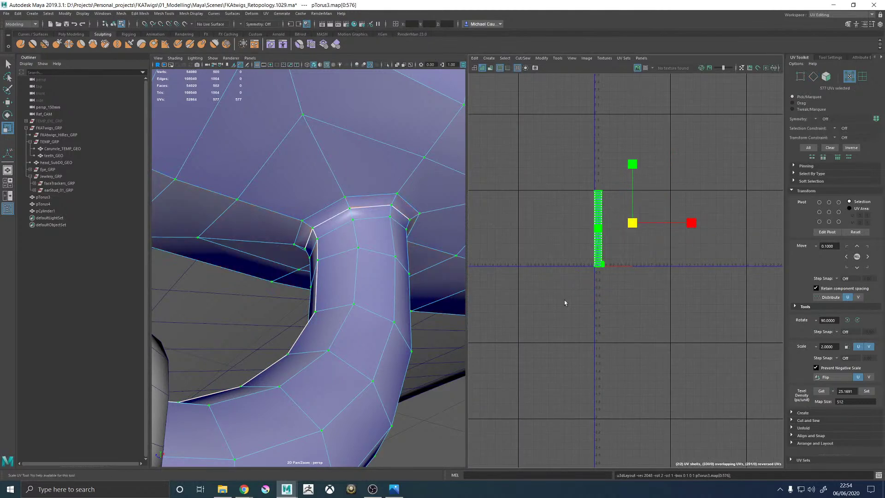
right_click_drag(322, 235, 371, 196)
scroll(402, 290, "down", 8)
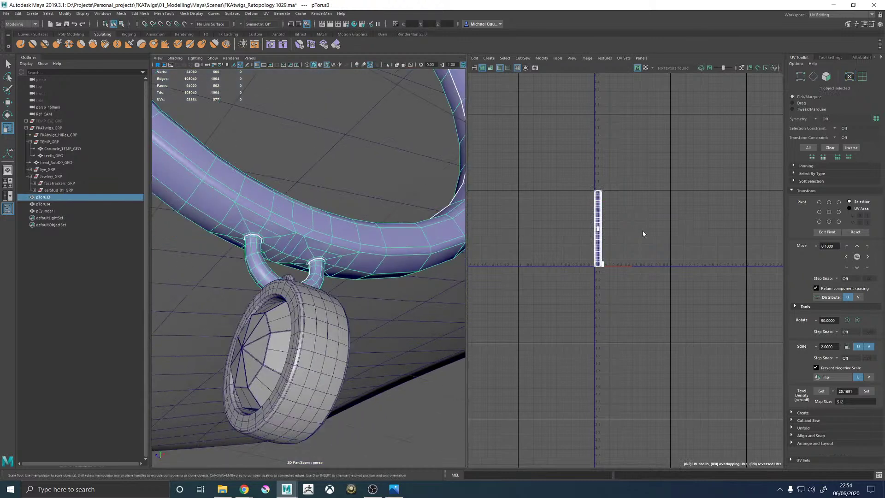
scroll(596, 233, "up", 5)
scroll(596, 233, "up", 4)
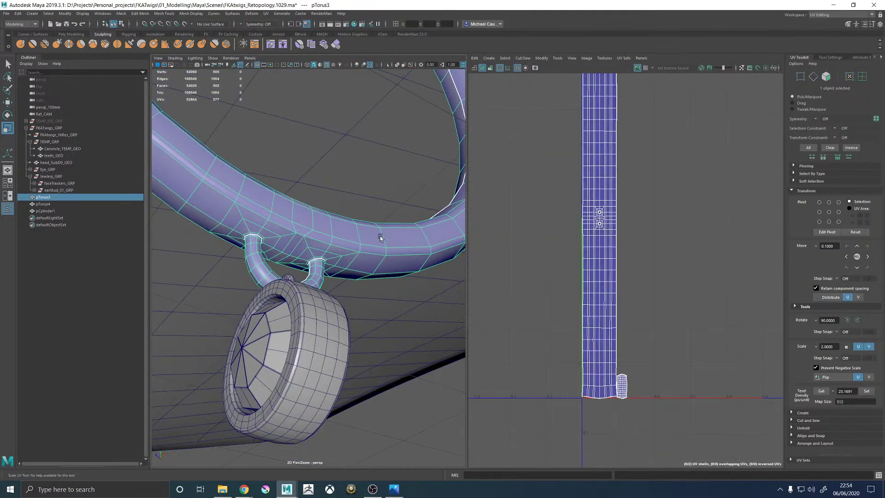
Step: Select the hoop, ring setting and stone together and compare how their UV shells overlap in the UV tile
scroll(544, 305, "down", 5)
left_click_drag(406, 283, 385, 182, "alt")
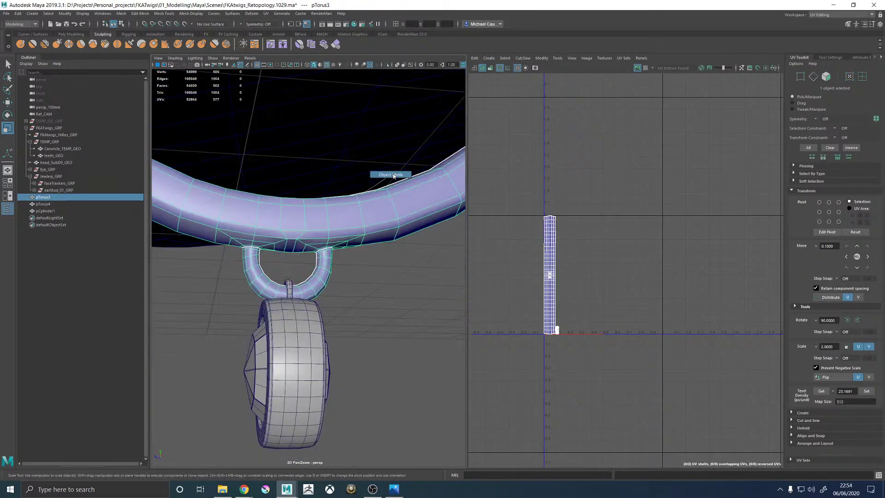
left_click(313, 332)
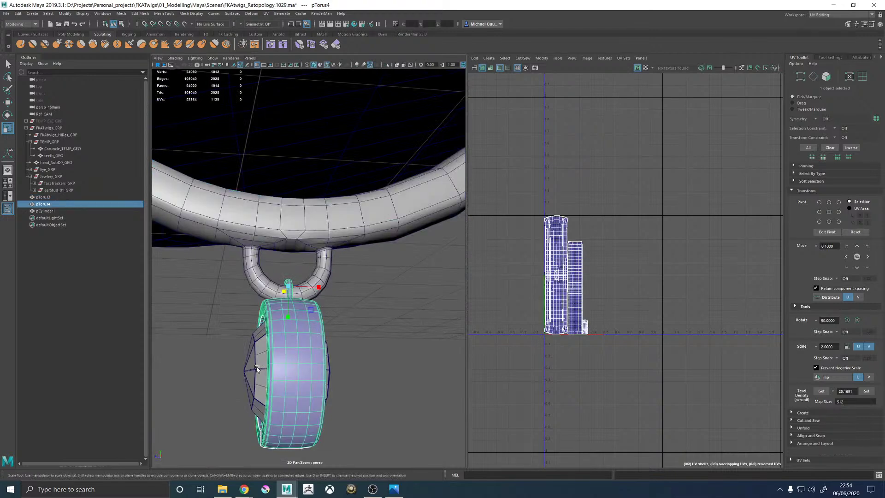
left_click(282, 235, "shift")
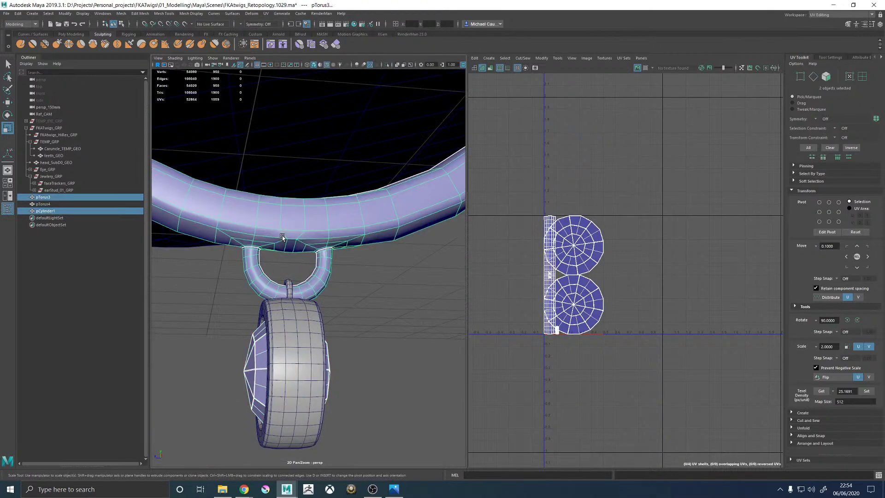
left_click(289, 354, "shift")
right_click_drag(585, 248, 575, 246)
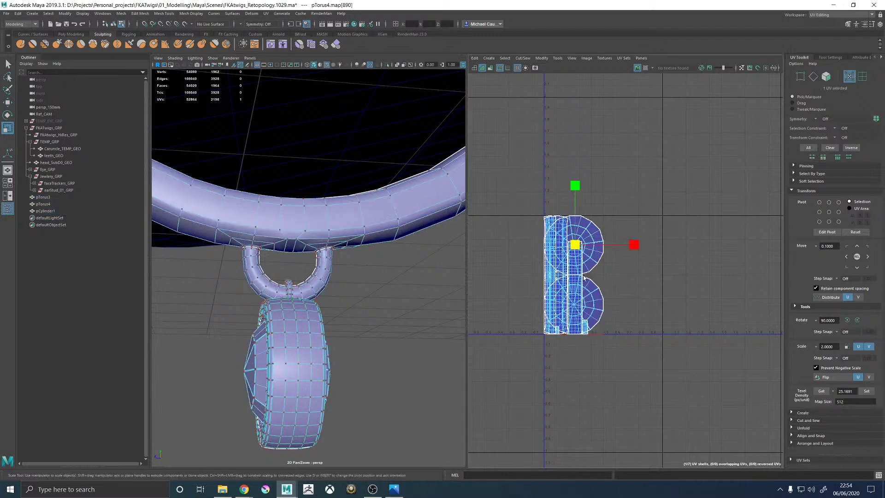
left_click_drag(505, 192, 693, 383)
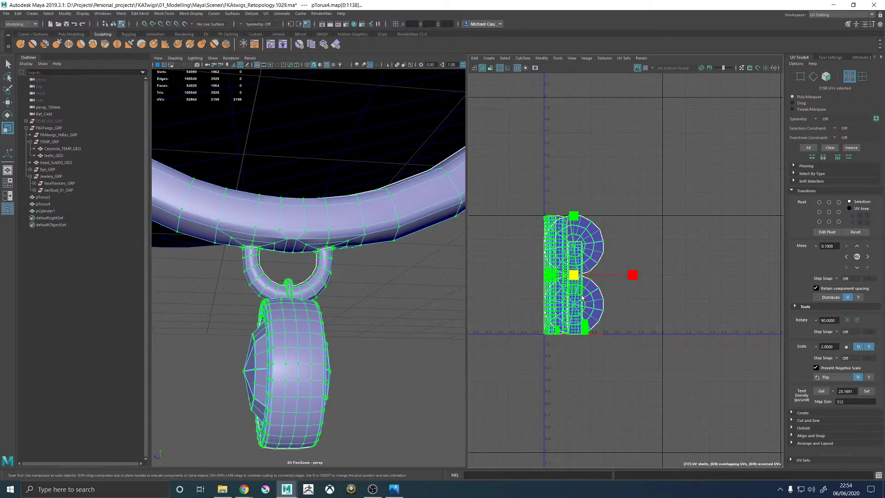
Step: Move all of the stone's UV shells to the right side of the 0–1 tile and scale them down slightly to fit
left_click(255, 361)
right_click_drag(247, 367, 282, 323)
left_click(245, 369)
right_click_drag(626, 225, 689, 225)
left_click_drag(523, 192, 694, 402)
key("w")
left_click_drag(629, 277, 692, 280)
key("r")
left_click_drag(637, 275, 638, 253)
key("w")
double_click(634, 249)
Step: Move the ring setting's UV shells beside the stone's shells and scale them down slightly
left_click(302, 349)
right_click_drag(526, 242, 555, 242)
left_click_drag(490, 178, 639, 357)
left_click_drag(626, 275, 671, 277)
key("r")
left_click_drag(608, 275, 601, 275)
key("F8")
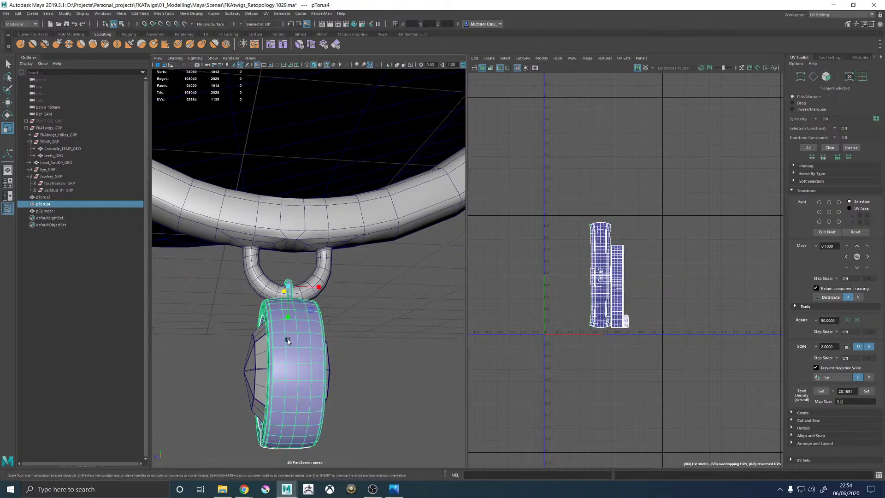
Step: With all three earring parts selected, scale the hoop's UV shells down slightly and shift them inside the left edge of the 0–1 tile
left_click(255, 359, "shift")
left_click(280, 228, "shift")
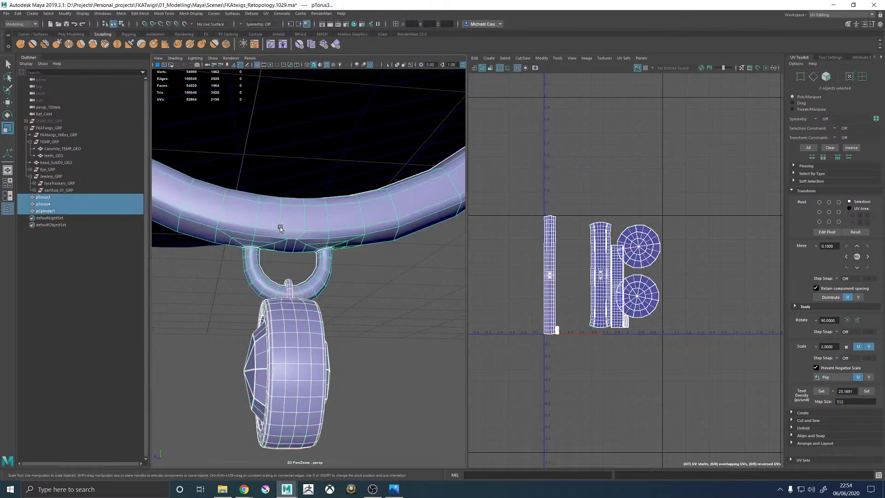
scroll(606, 293, "up", 3)
right_click_drag(591, 265, 620, 265)
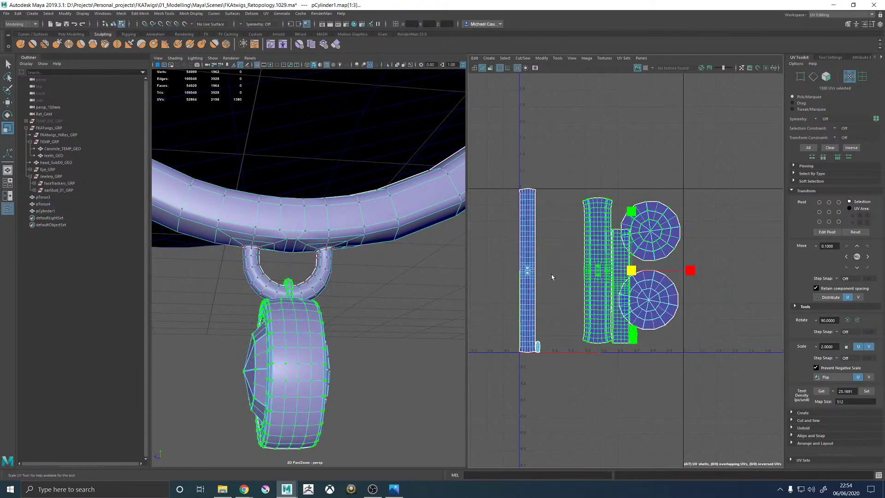
left_click_drag(492, 163, 575, 397)
key("w")
left_click_drag(589, 270, 601, 271)
key("r")
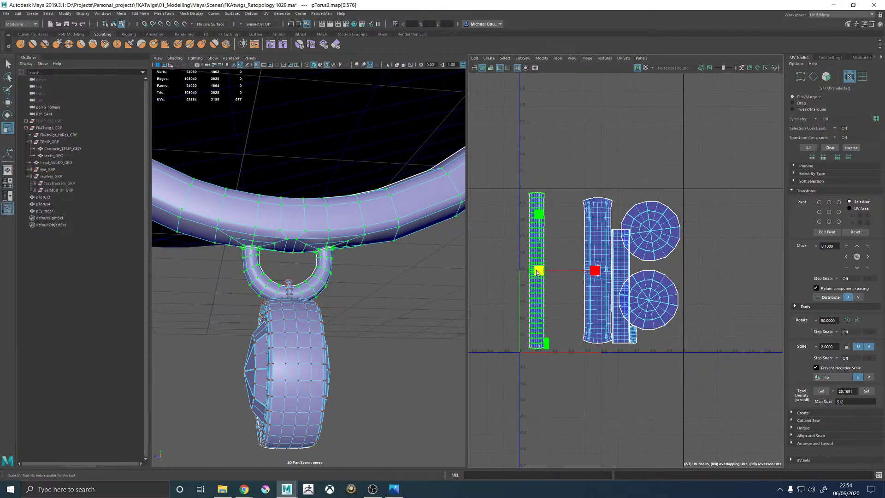
Step: Select the ring setting's UV shells and shift them left, clear of the stone's shells
left_click(595, 258)
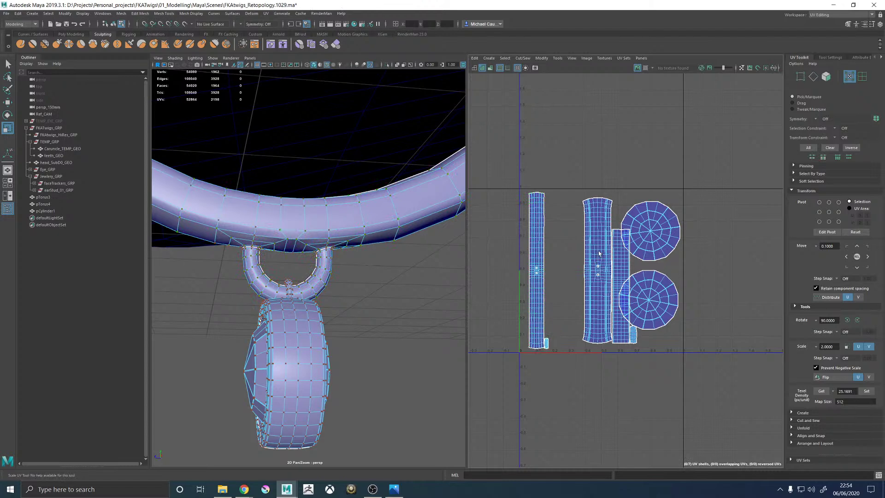
double_click(602, 261)
left_click(636, 341, "shift")
key("w")
left_click_drag(673, 271, 648, 271)
right_click_drag(312, 316, 361, 243)
Step: Rename the hoop mesh to earRing_A_GEO and the ring setting mesh to earRing_B_GEO
left_click(283, 344)
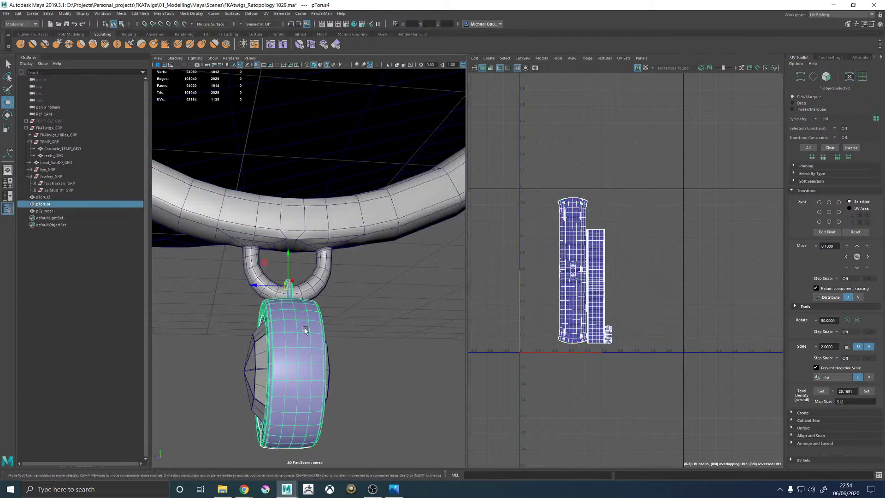
scroll(295, 311, "down", 6)
left_click_drag(294, 310, 315, 294, "alt")
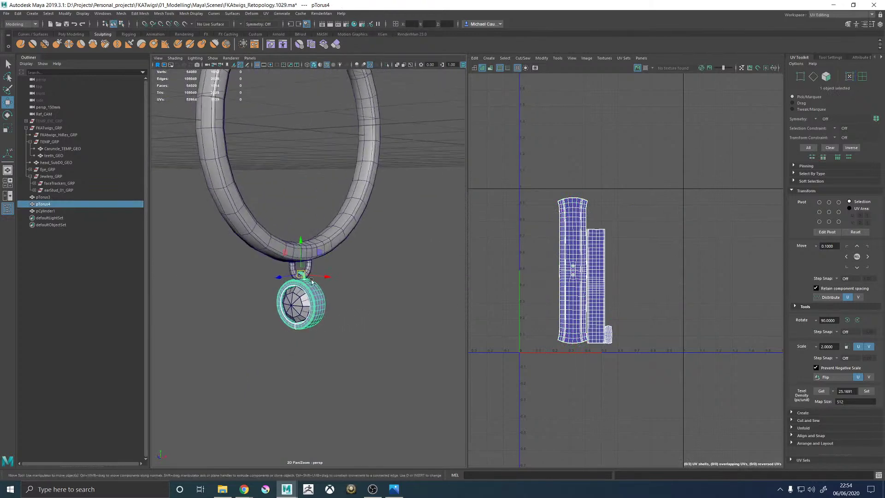
left_click(43, 197)
double_click(50, 198)
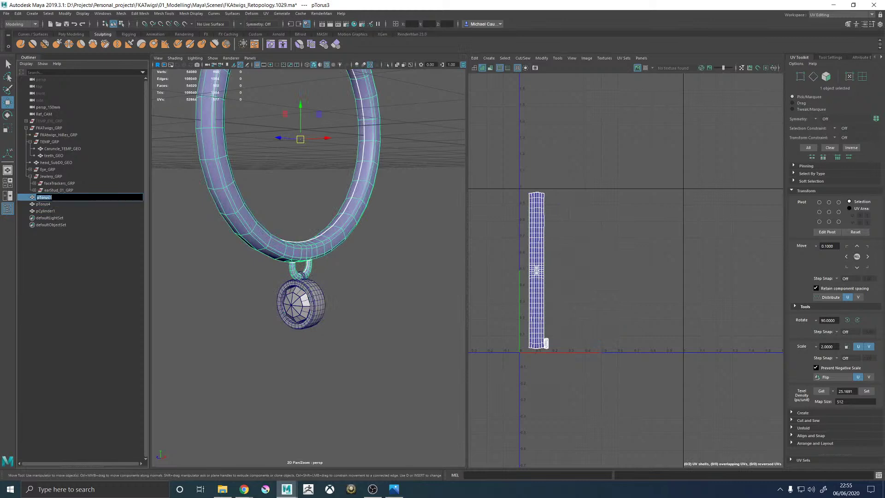
type("earRing_A_GEO")
key("ctrl+a")
key("ctrl+c")
double_click(46, 204)
key("ctrl+v")
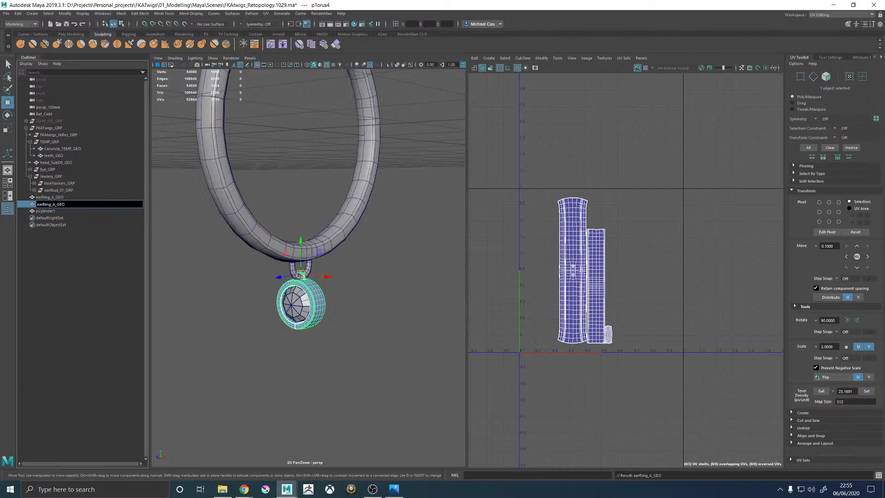
Step: Rename the stone mesh to earRing_Diamond_GEO
double_click(64, 211)
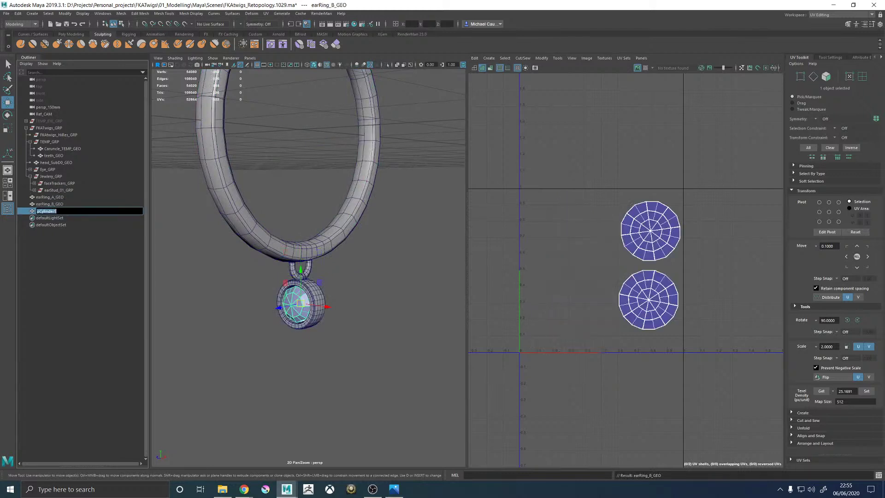
key("ctrl+v")
key("Left")
key("Left")
key("Left")
key("Left")
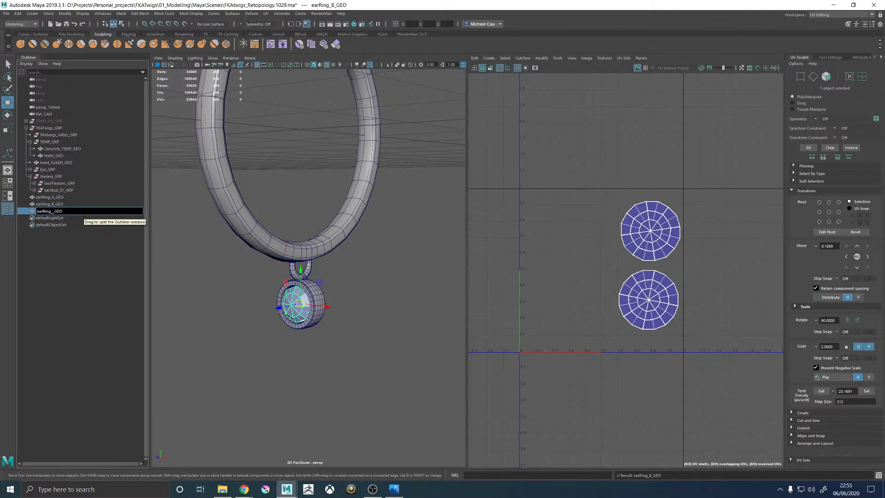
type("Diamond")
key("Return")
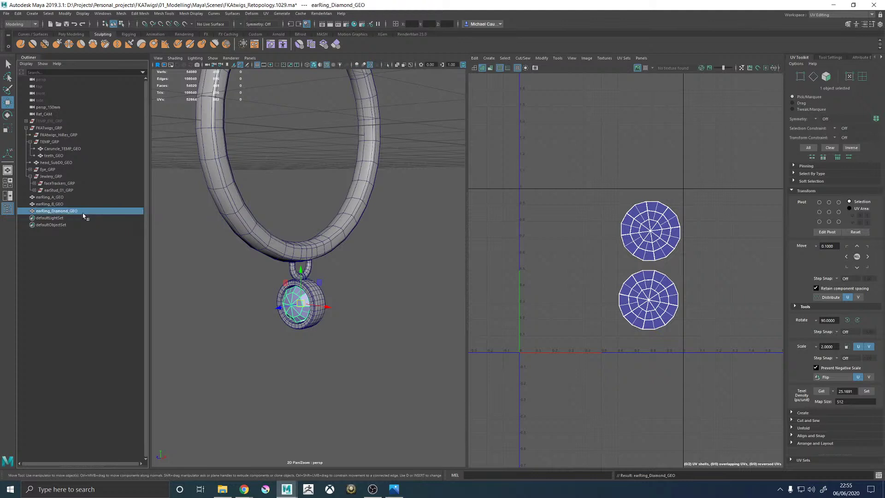
Step: Group the three earring meshes and name the group earRing_A_01_GRP
left_click(47, 197, "shift")
key("ctrl+g")
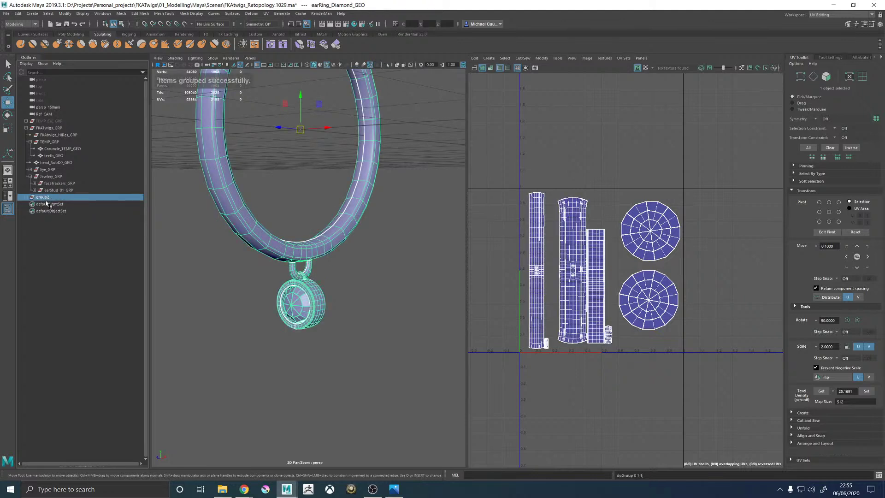
double_click(47, 198)
type("ear")
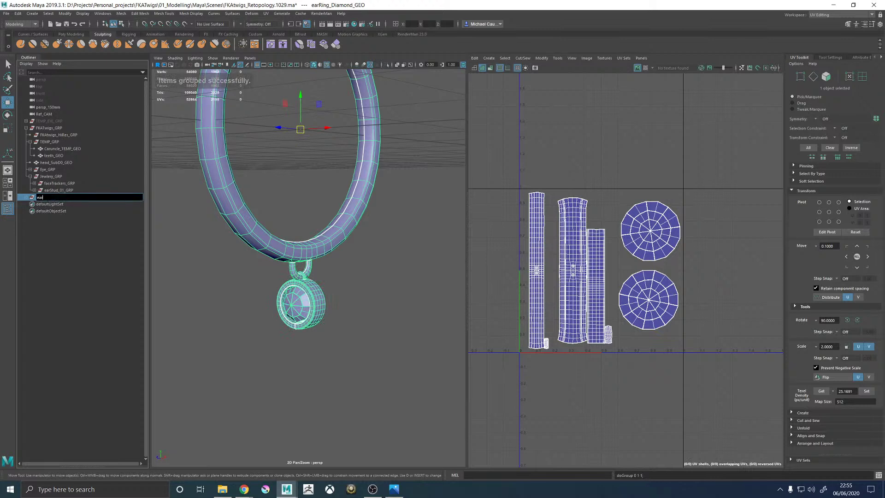
type("Ring_01")
key("Return")
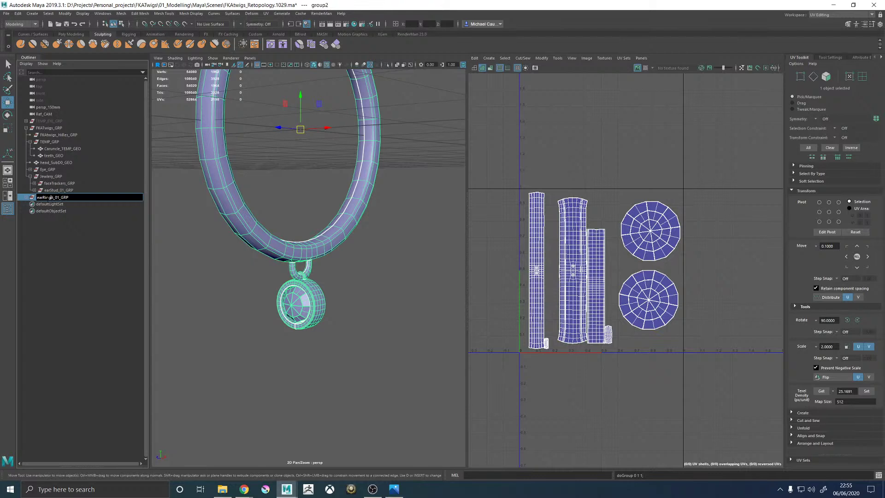
type("_")
key("Return")
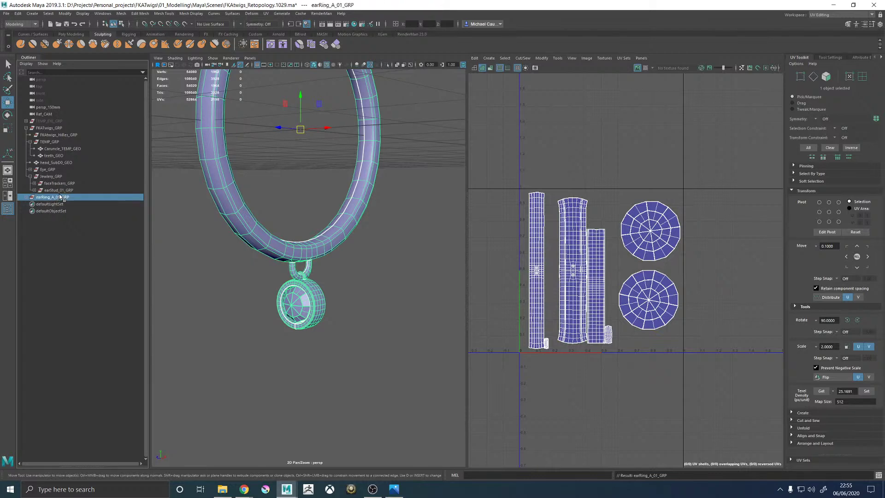
Step: Rename the ear stud group to earStud_A_01_GRP
left_click(59, 191)
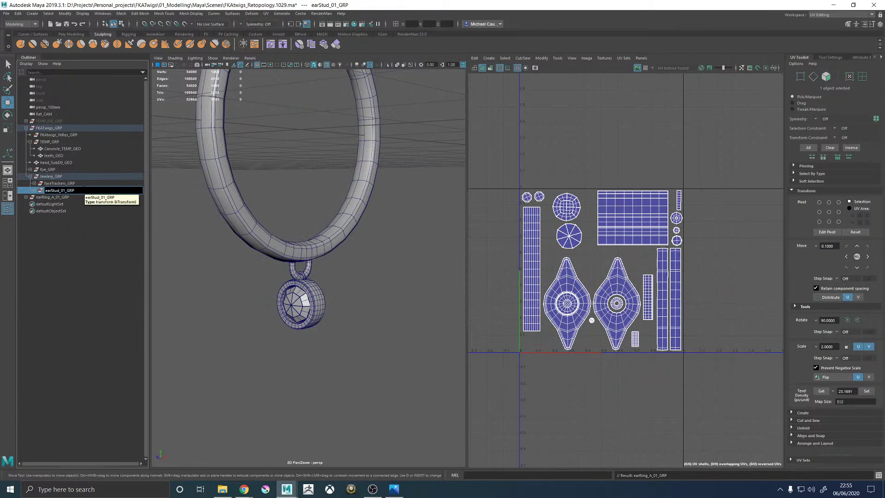
key("BackSpace")
type("A_")
key("Return")
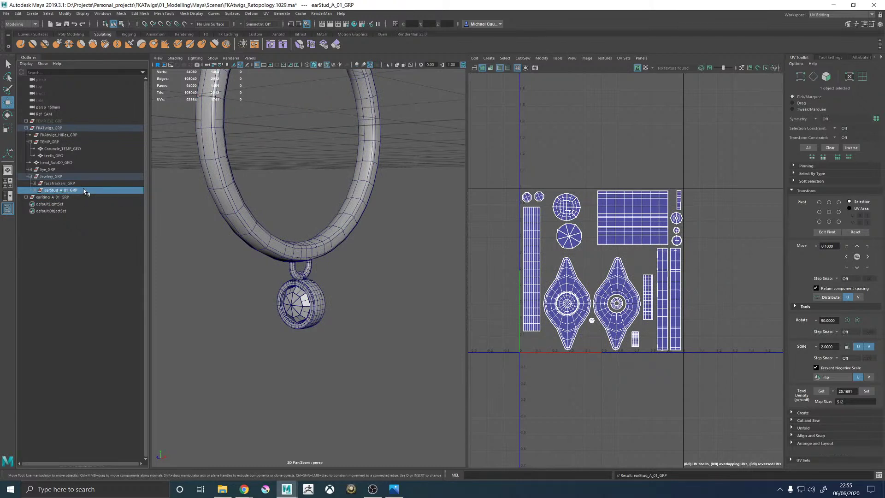
Step: Rename the stud group's diamond and gold meshes to earStud_A_Diamond_GEO and earStud_A_Gold_GEO
left_click(34, 190)
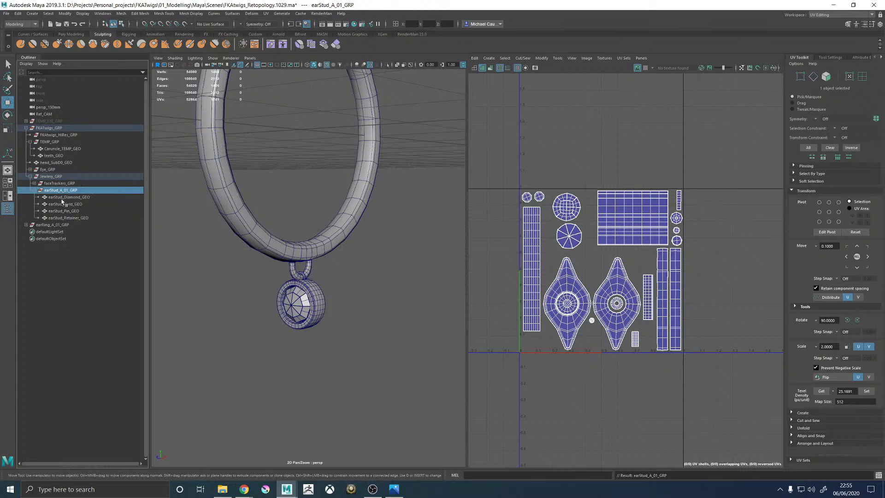
double_click(64, 198)
left_click(64, 197)
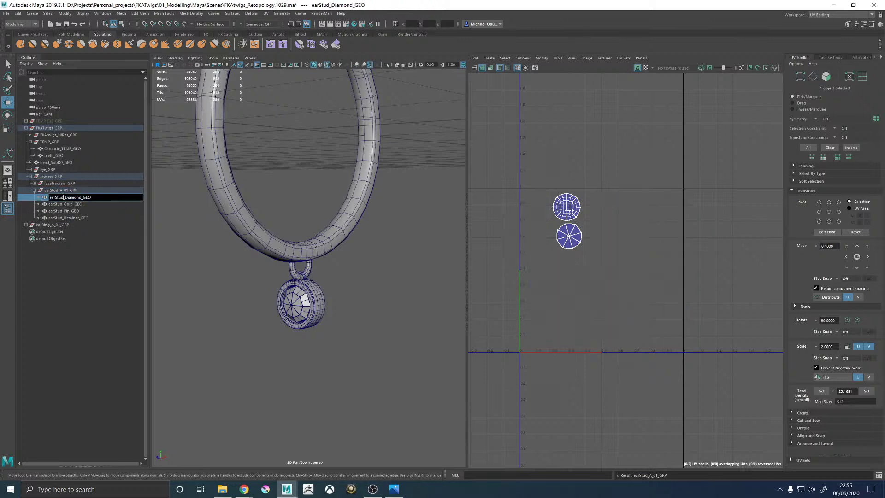
type("_A")
key("Return")
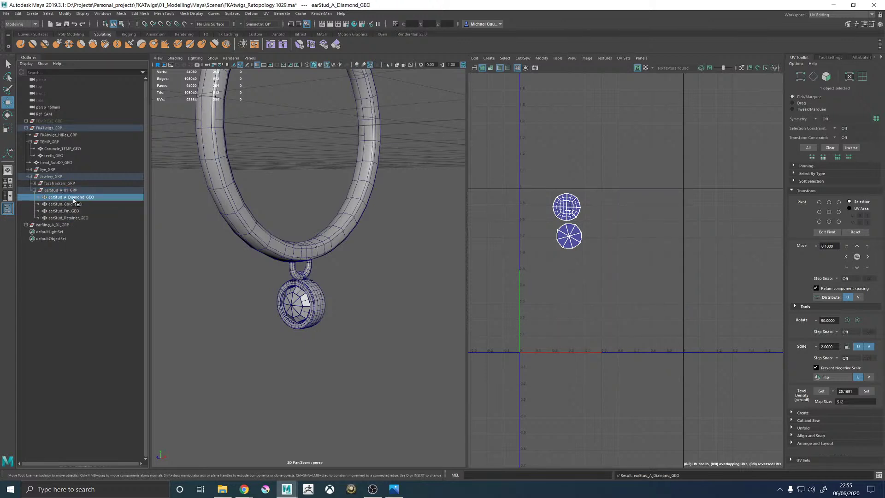
double_click(64, 204)
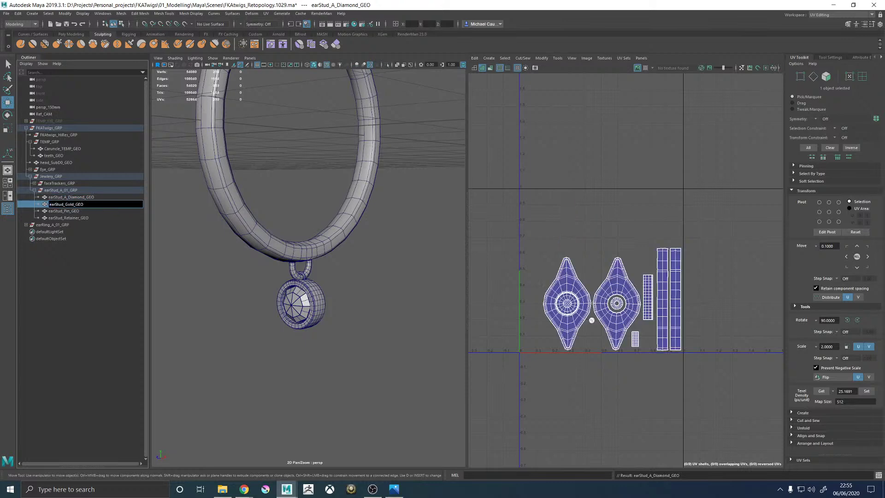
type("_A")
key("Return")
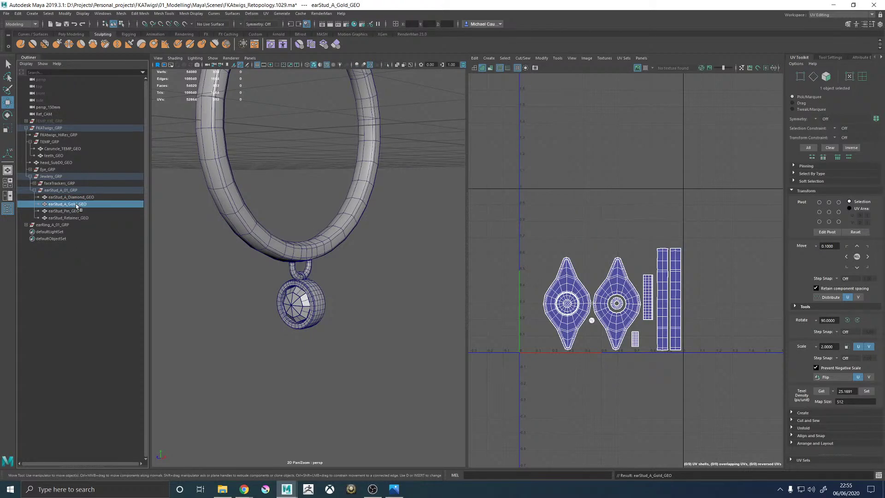
Step: Rename the ear stud's pin and retainer meshes to earStud_A_Pin_GEO and earStud_A_Retainer_GEO
double_click(63, 212)
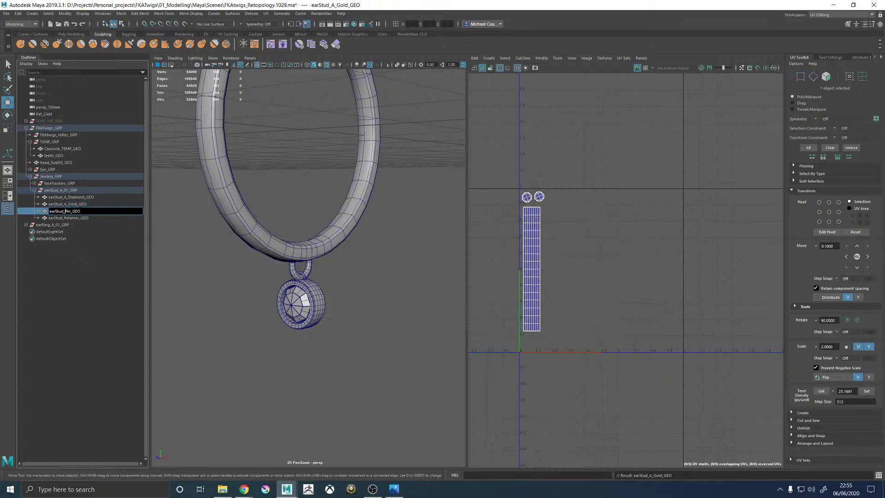
type("_A")
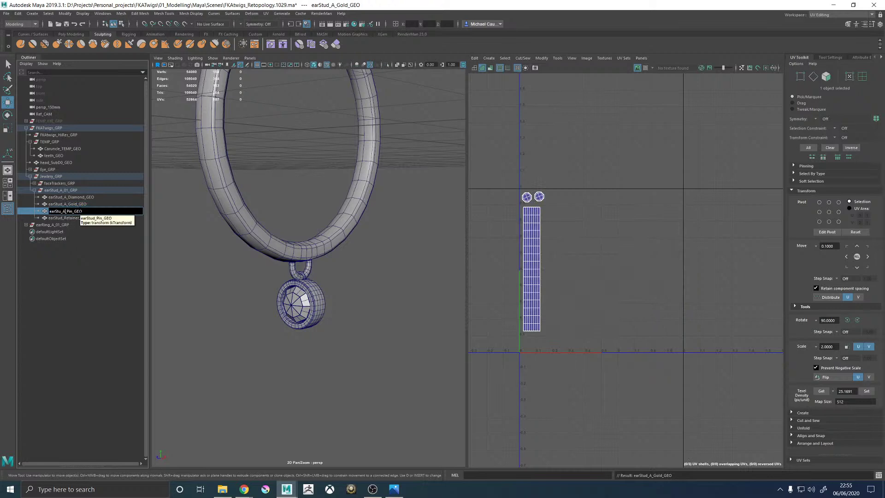
type("d")
type("A_")
key("Return")
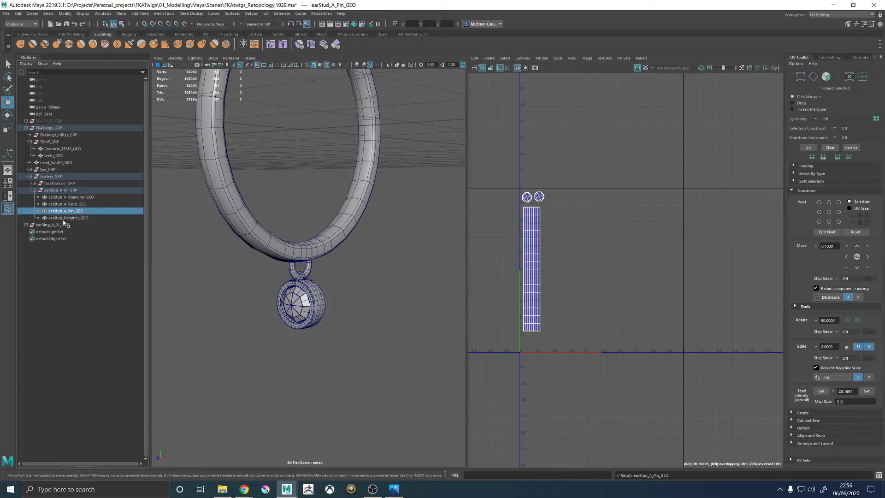
double_click(63, 219)
left_click(62, 219)
type("_A")
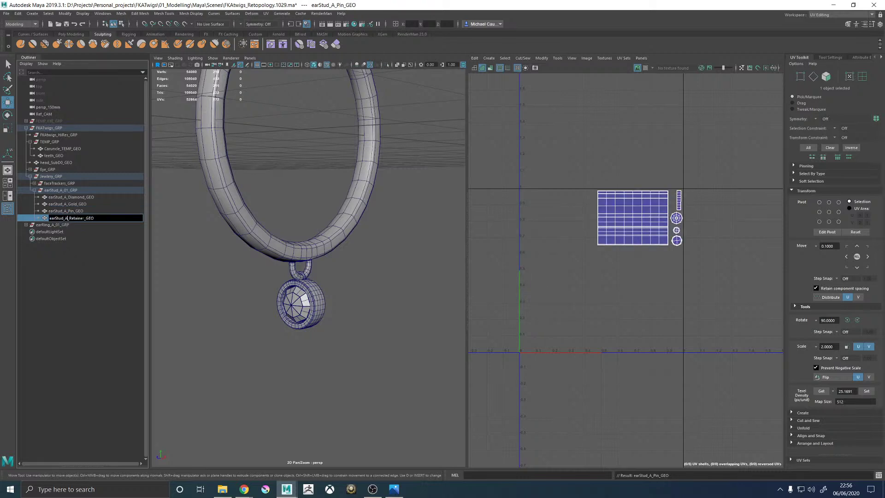
key("Return")
Step: Save an incremental version of the scene and select the earRing_A_01_GRP group
left_click(63, 224)
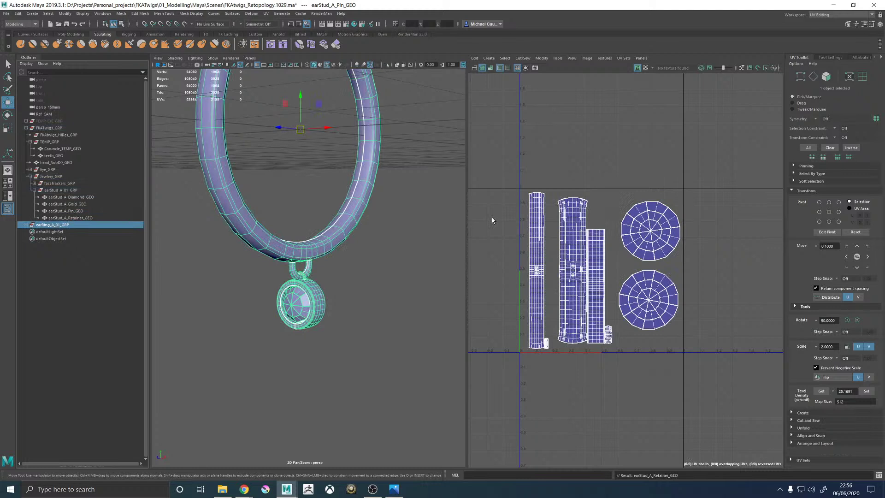
key("ctrl+alt+s")
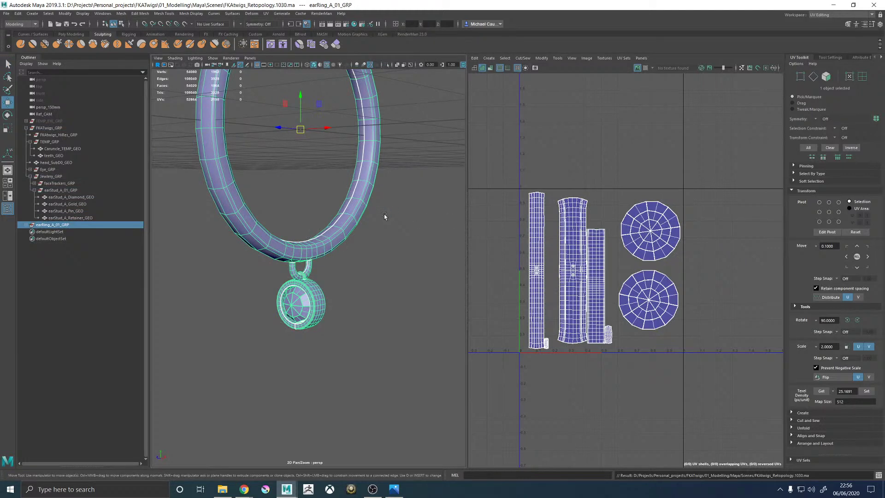
scroll(370, 212, "down", 5)
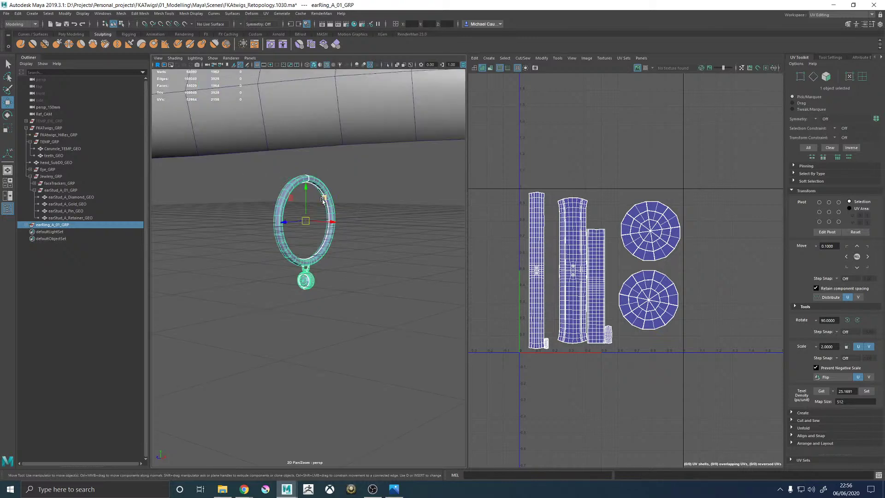
left_click(305, 261)
left_click(67, 225)
right_click_drag(375, 237, 279, 236, "alt")
left_click_drag(280, 237, 330, 235, "alt")
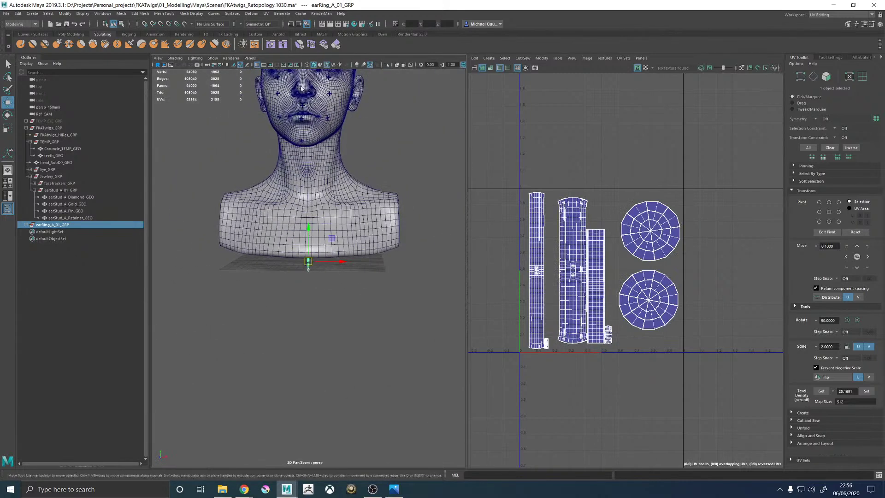
Step: Switch the workspace to Maya Classic with two perspective views of the bust side by side
left_click(819, 16)
left_click(821, 22)
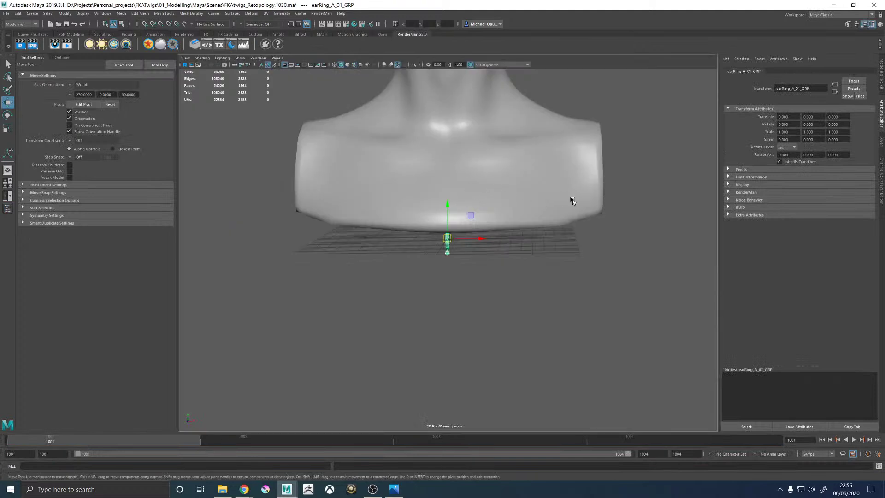
right_click_drag(571, 200, 515, 201, "alt")
key("space")
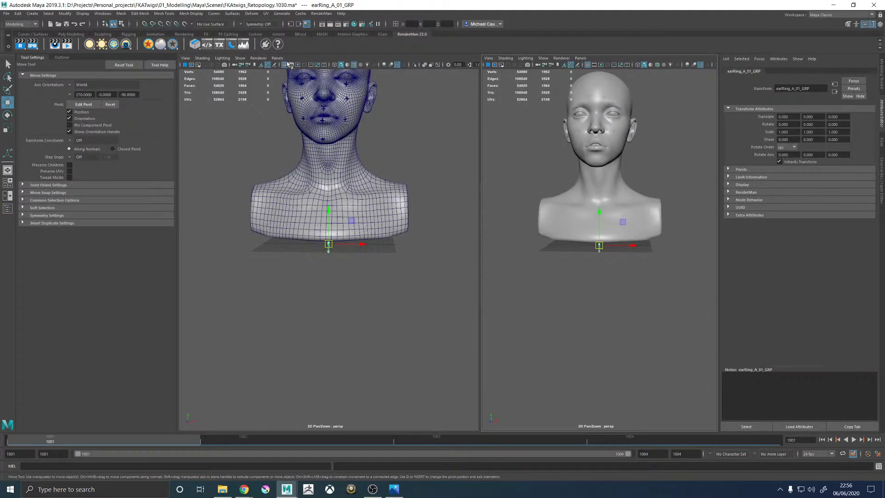
Step: Look through Ref_CAM in the wireframe-on-shaded viewport and display the Outliner
left_click(277, 58)
mouse_move(291, 65)
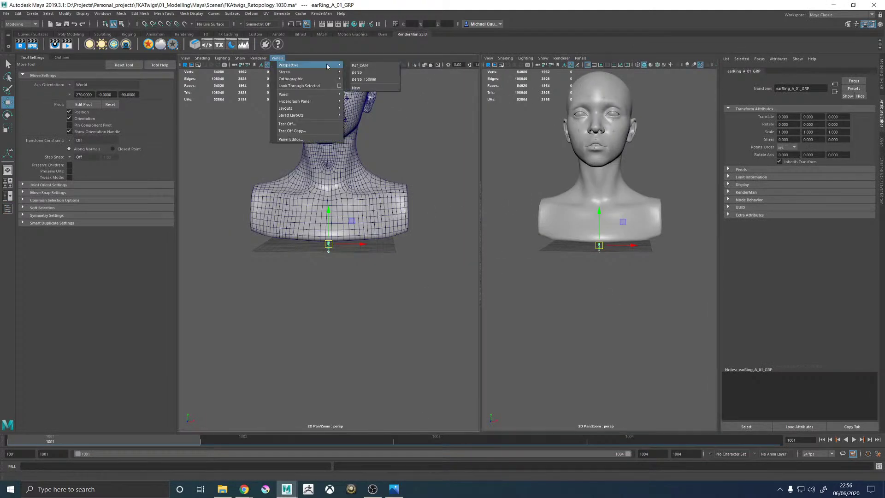
left_click(361, 66)
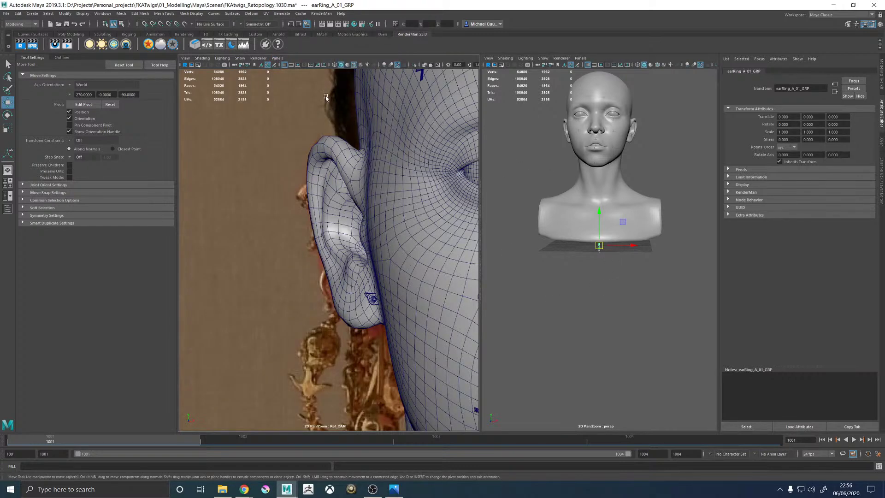
left_click(8, 209)
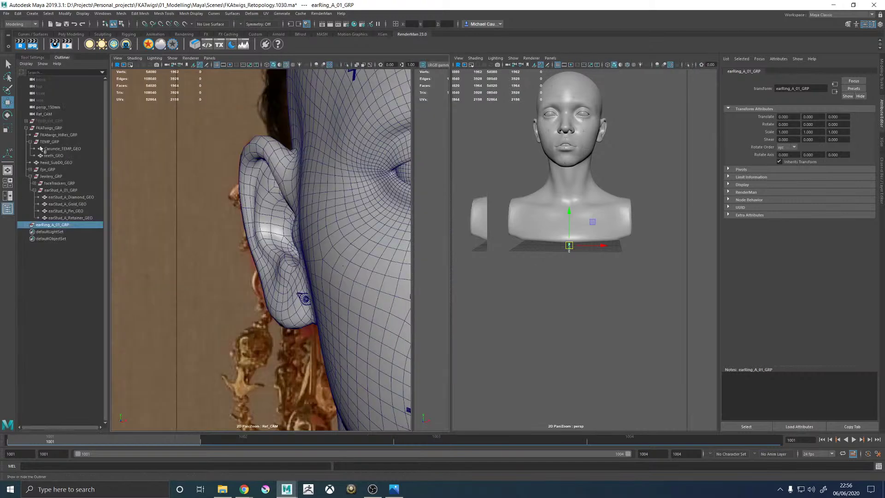
Step: Hide FKATwigs_GRP temporarily and examine the ear's hoops in the reference image and the high-resolution photo
left_click(49, 128)
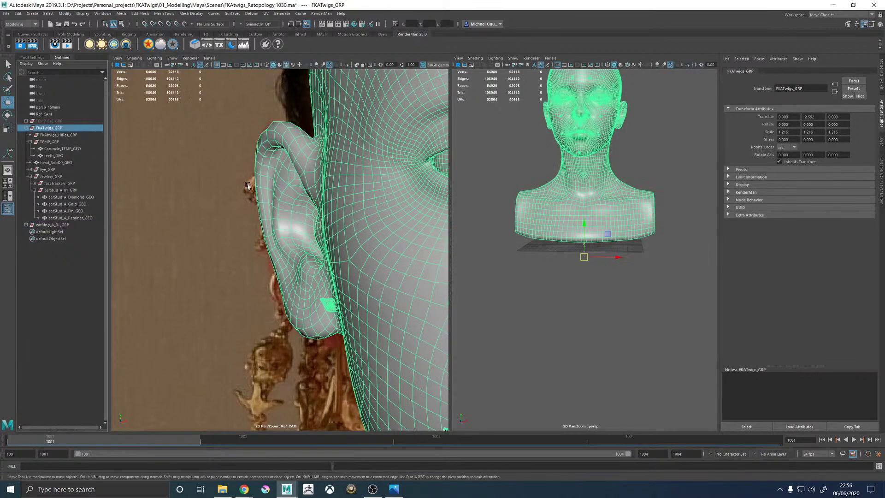
key("h")
key("h")
key("h")
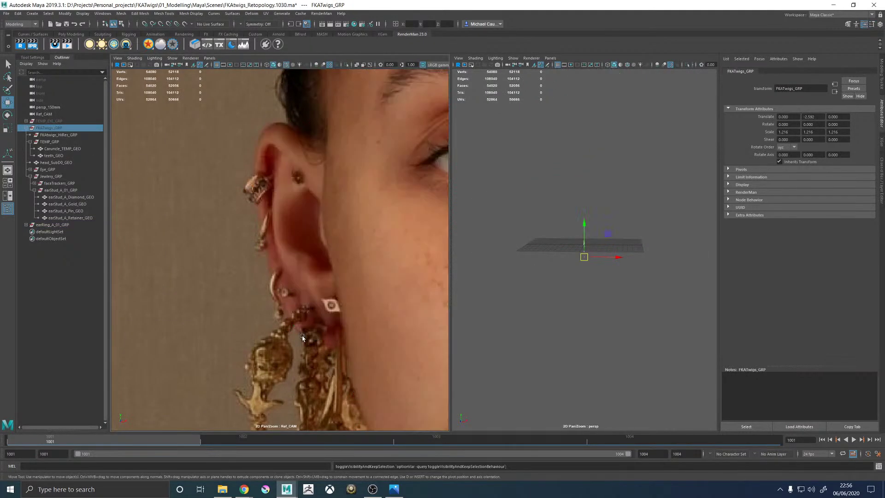
left_click(394, 489)
left_click_drag(420, 406, 378, 272)
mouse_move(286, 489)
left_click(323, 450)
key("h")
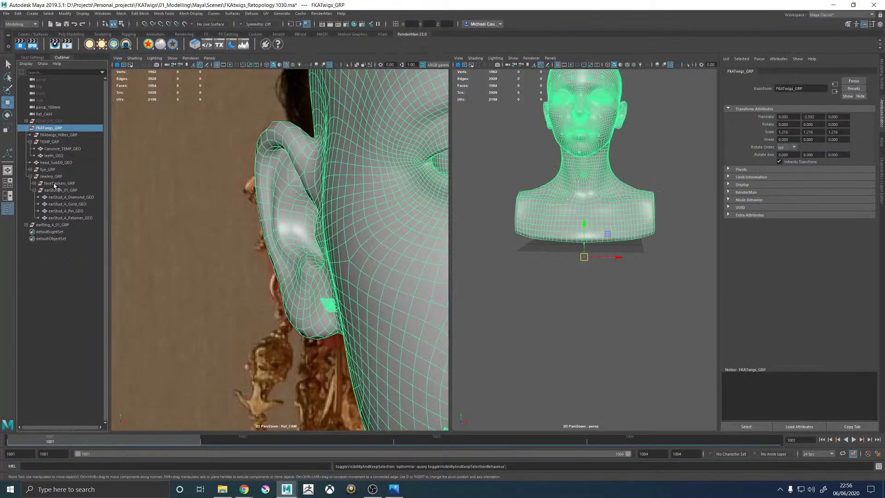
Step: Move earRing_A_01_GRP up to the head's ear and scale it uniformly to about 0.526
left_click(49, 224)
left_click_drag(599, 222, 527, 114)
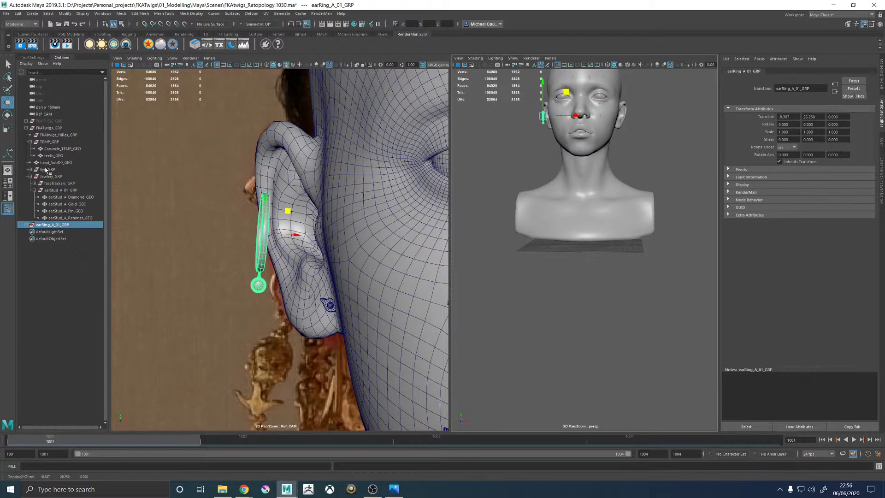
left_click_drag(560, 180, 596, 128, "alt")
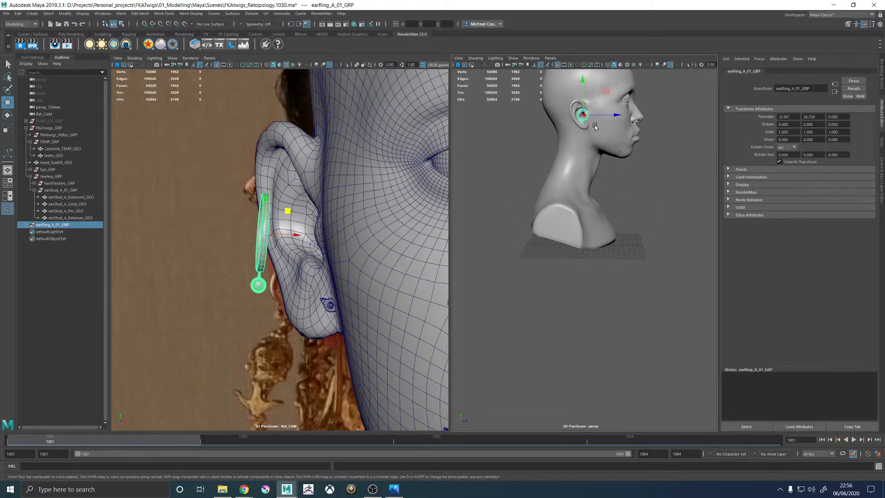
key("f")
scroll(595, 127, "down", 6)
left_click_drag(618, 240, 483, 246)
key("r")
left_click_drag(576, 221, 497, 215, "alt")
Step: Rotate the earring group about -16.8° around Z and position it on the ear's outer rim
key("e")
left_click_drag(566, 209, 575, 206)
key("w")
left_click_drag(577, 238, 586, 231)
left_click(584, 233)
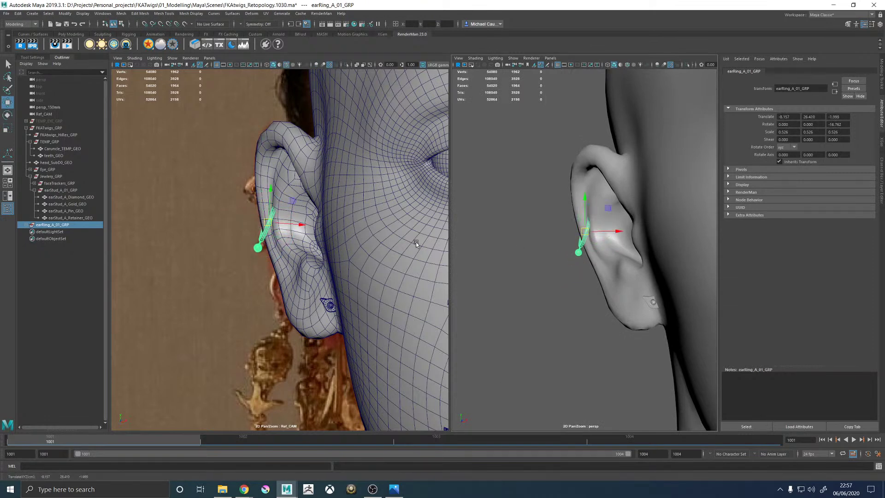
Step: Display the Ref_CAM view in wireframe and hide FKATwigs_GRP so only the earring overlays the reference image
key("4")
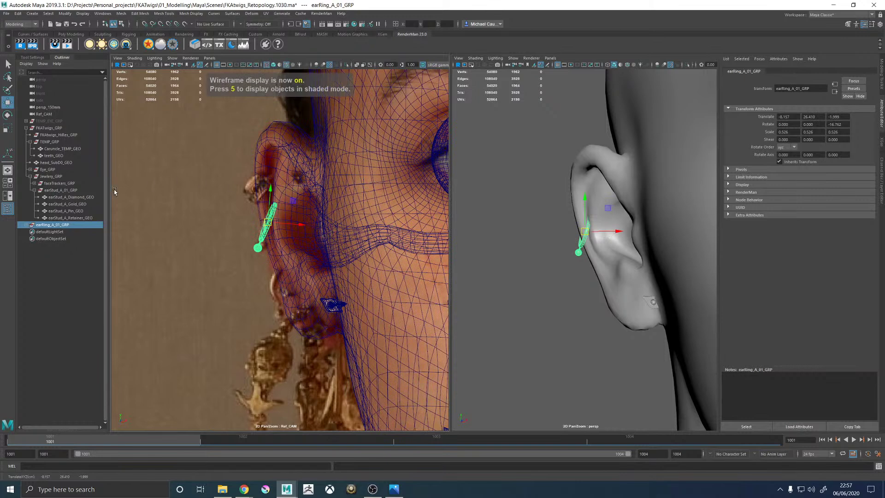
left_click(48, 128)
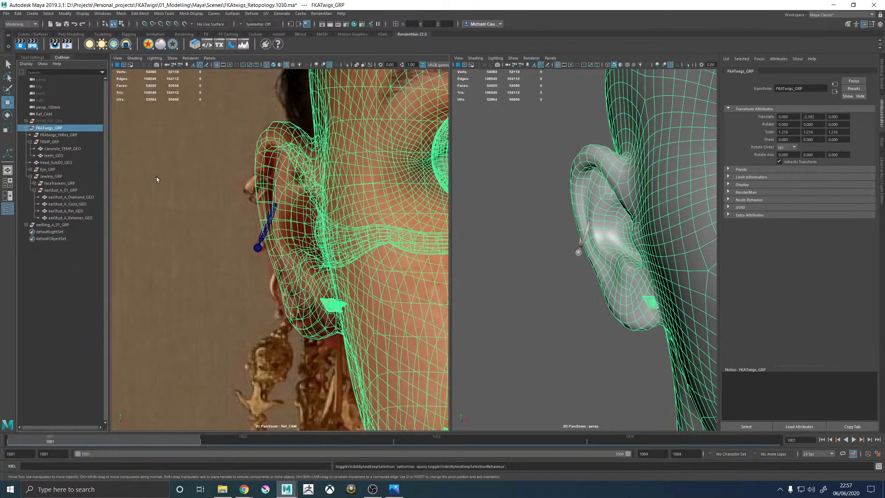
key("h")
left_click(591, 231)
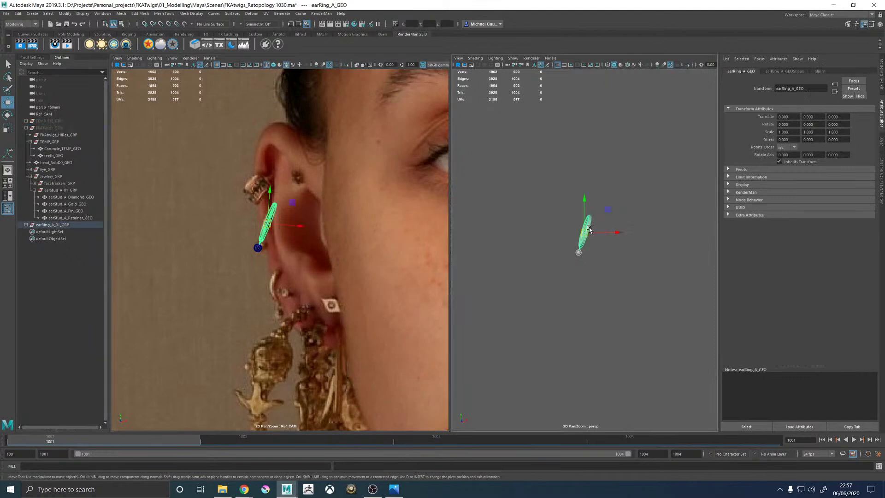
Step: Rotate earRing_A_01_GRP to about -13.4° in X and -9.2° in Y, matching the hoop in the reference photo
left_click(51, 225)
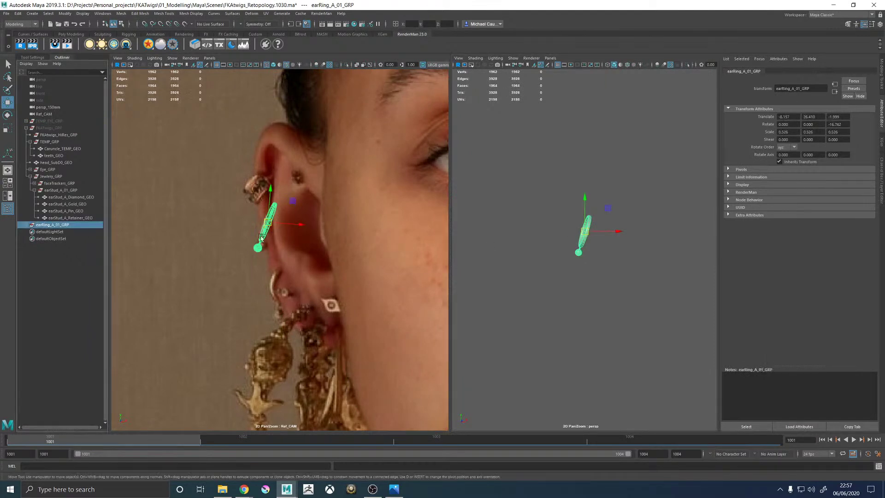
key("e")
left_click_drag(574, 228, 569, 228)
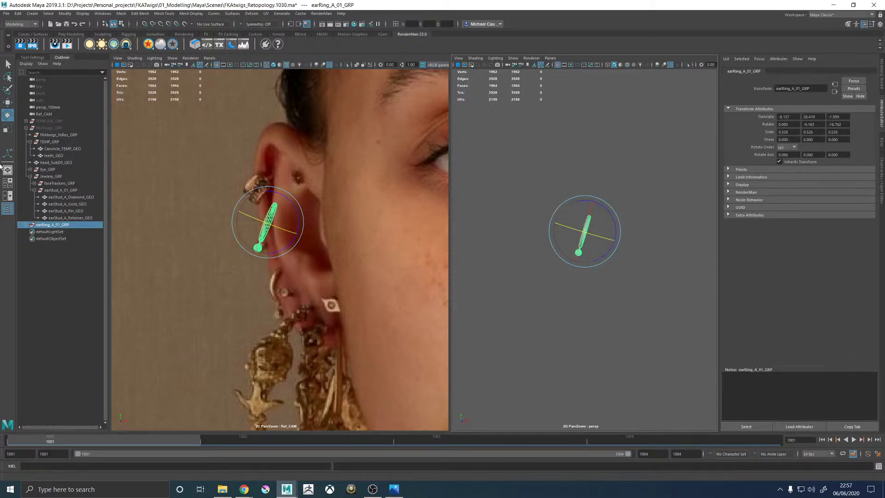
left_click(394, 489)
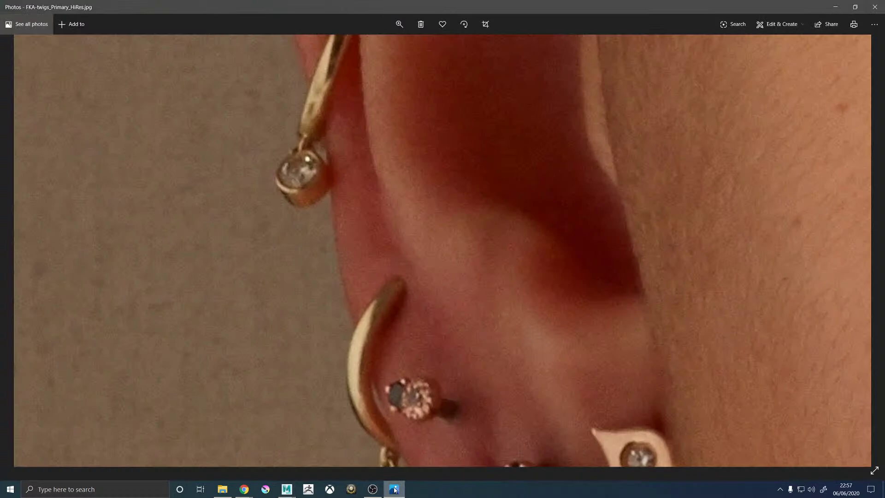
left_click(286, 489)
left_click(310, 457)
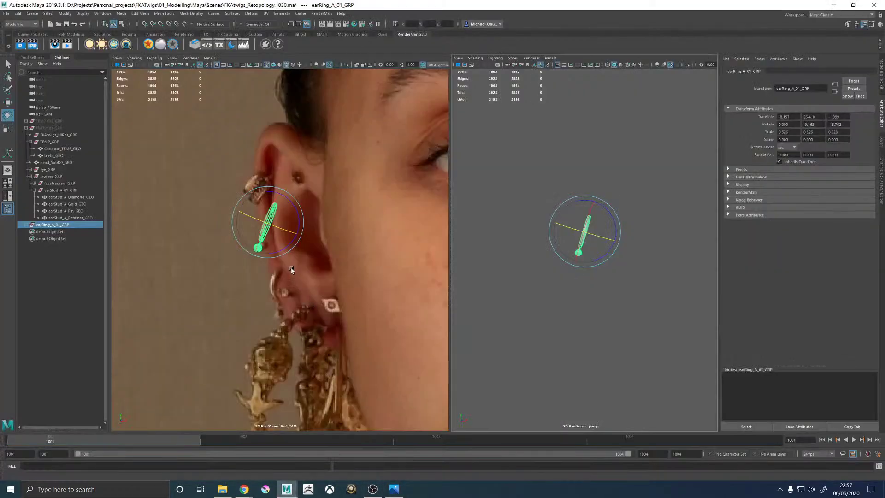
left_click_drag(582, 220, 591, 214)
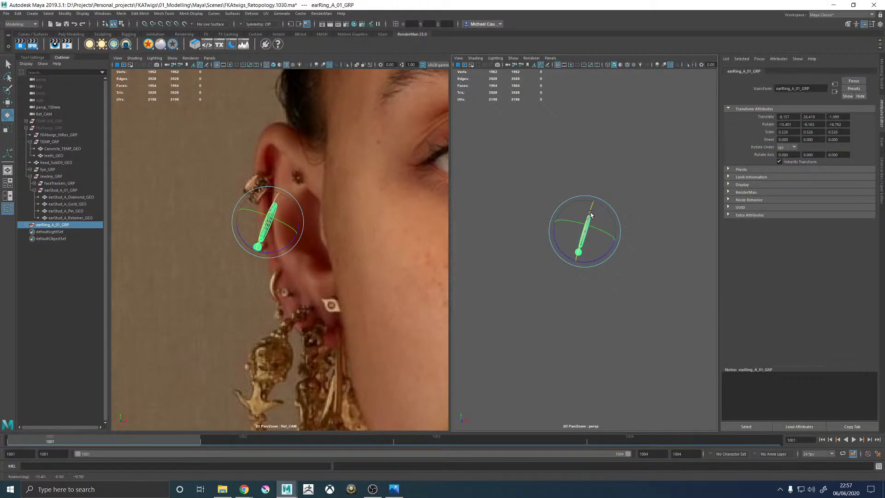
Step: Show FKATwigs_GRP again and inspect how the earring sits on the ear from several angles
left_click_drag(526, 254, 597, 255, "alt")
middle_click_drag(485, 256, 547, 253, "alt")
right_click_drag(548, 254, 691, 285, "alt")
left_click_drag(691, 285, 581, 271, "alt")
right_click_drag(581, 271, 446, 239, "alt")
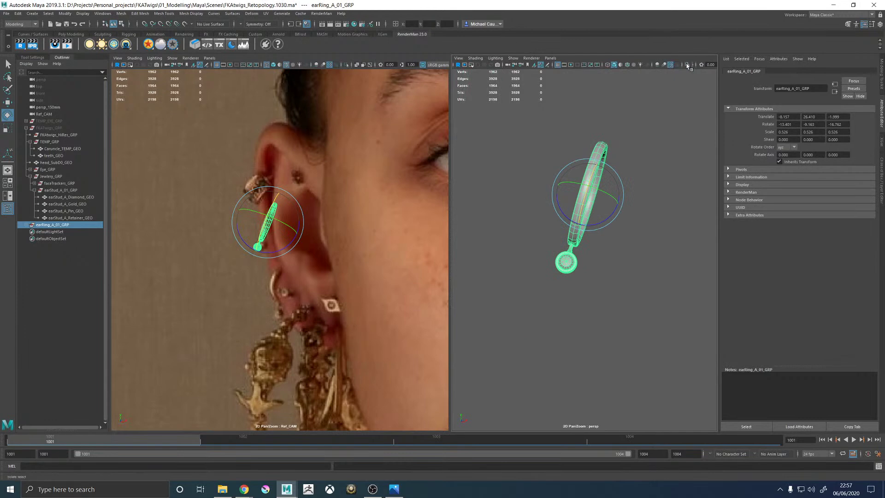
left_click(51, 128)
key("shift+h")
left_click_drag(582, 228, 552, 228, "alt")
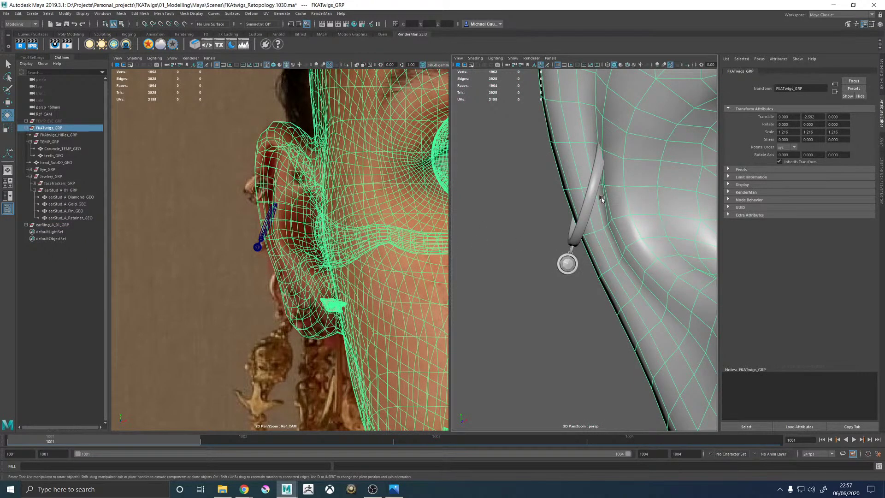
scroll(570, 224, "down", 5)
left_click(542, 242)
scroll(583, 260, "down", 5)
left_click_drag(583, 261, 533, 253, "alt")
scroll(573, 262, "up", 10)
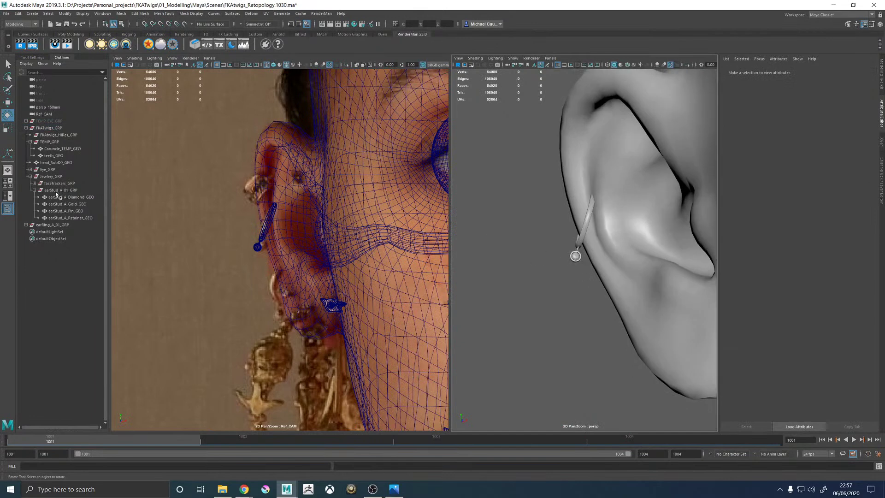
Step: Parent earRing_A_01_GRP under the jewellery group and collapse the earStud_A_01_GRP hierarchy
left_click(58, 224)
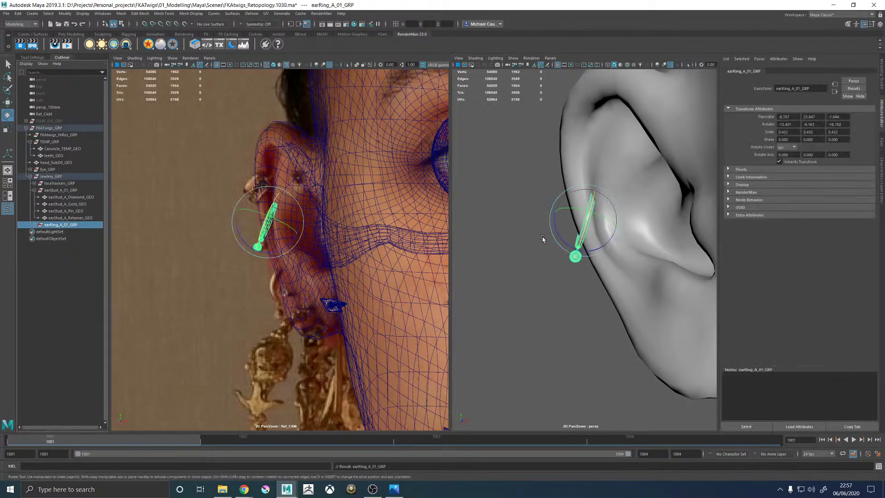
left_click(35, 190)
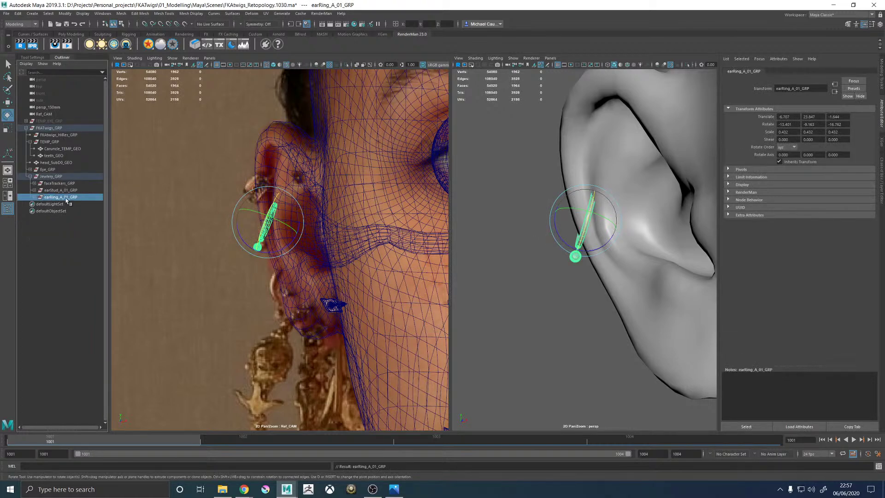
Step: Duplicate the earring group and place the copy lower on the ear's outer rim, above the lobe
key("ctrl+d")
key("w")
left_click_drag(582, 224, 723, 292)
mouse_move(585, 305)
left_mouse_down()
mouse_move(609, 297)
mouse_move(577, 288)
left_mouse_up()
right_click_drag(577, 288, 651, 315, "alt")
Step: Move the duplicated earring's pivot to the top of its hoop, isolating the group temporarily to place it
key("d")
left_click_drag(666, 387, 643, 332)
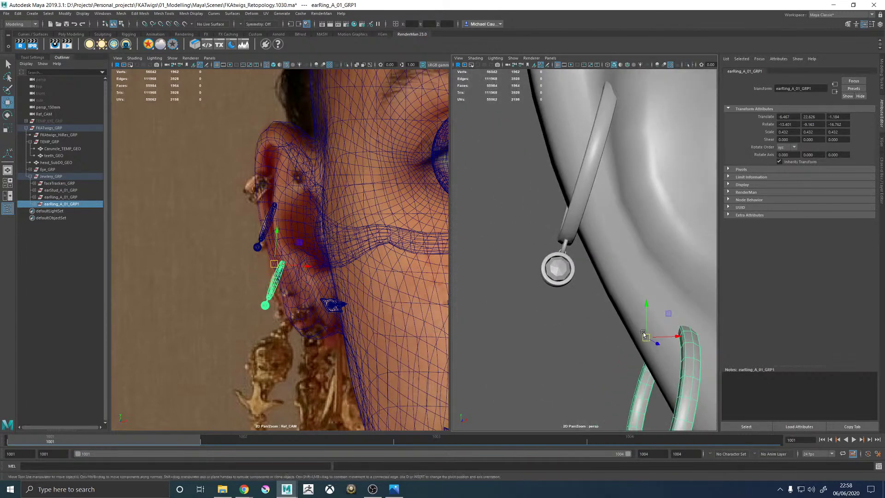
left_click(687, 65)
mouse_move(588, 251)
left_mouse_down("alt")
mouse_move(552, 252)
mouse_move(583, 247)
left_mouse_up("alt")
key("d")
left_click_drag(634, 288, 561, 323)
left_click(687, 64)
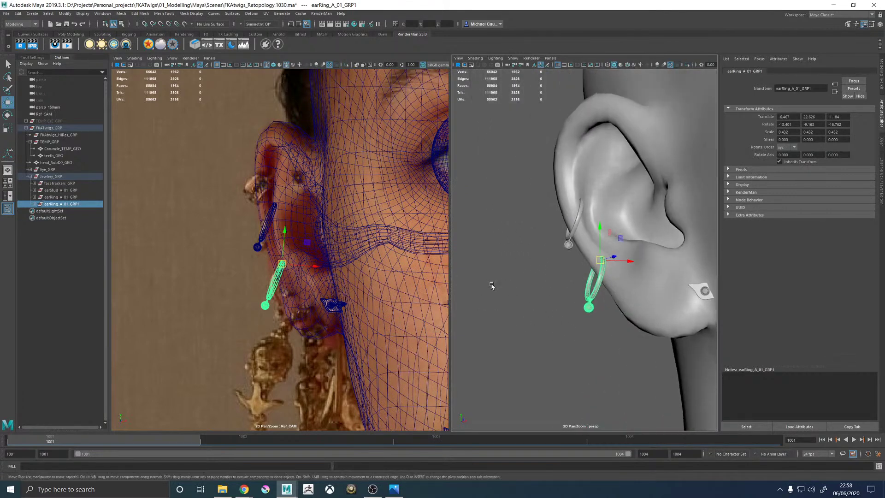
Step: Toggle the visibility of FKATwigs_GRP off and on to compare the second earring's placement with the reference image
left_click(50, 127)
key("h")
key("h")
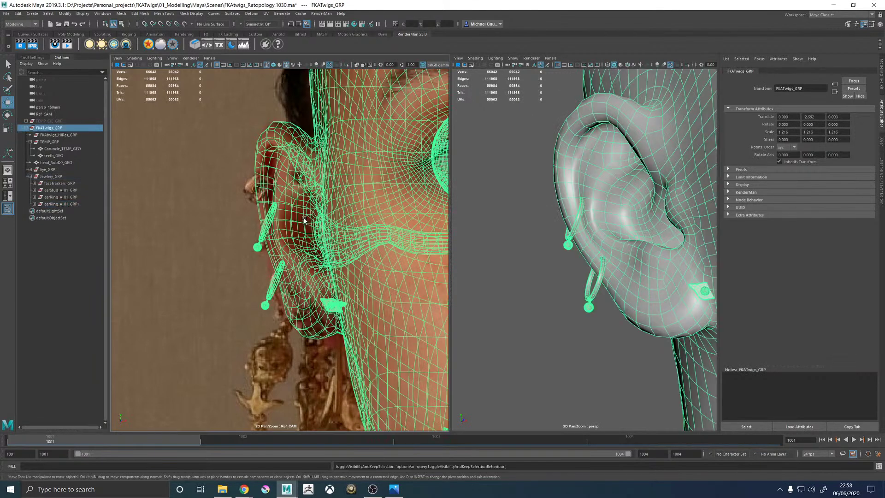
Step: Rename the duplicated earring group as earRing_A_02_GRP
left_click(54, 203)
double_click(69, 199)
double_click(70, 203)
left_click(81, 205)
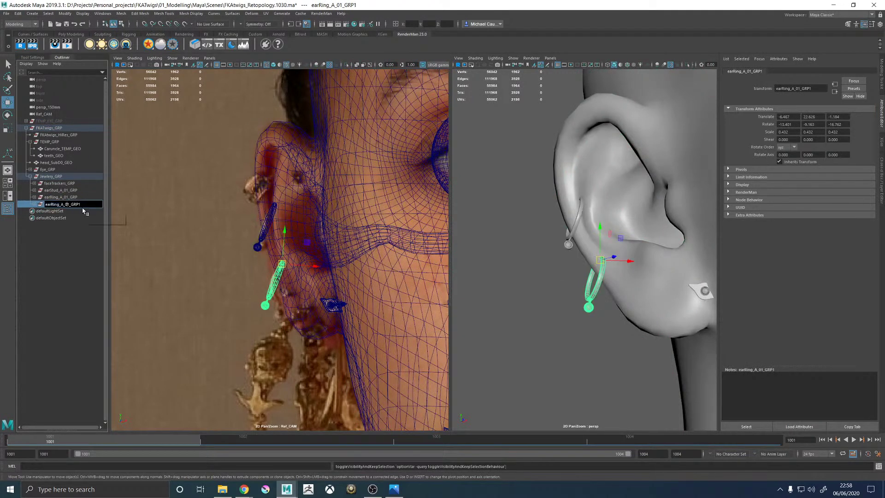
key("Right")
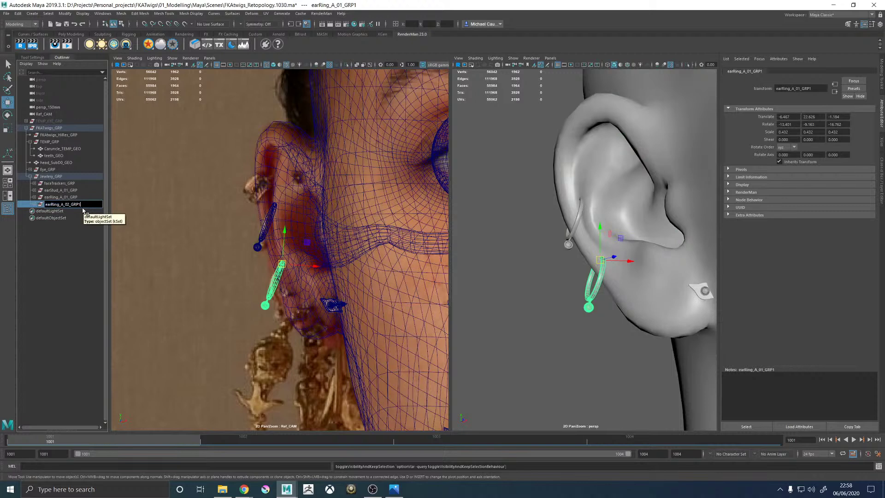
key("Return")
Step: Rotate the lower earring to about -10, -23, -6 degrees, opening its hoop towards the front, and compare it with the reference photo
key("e")
left_click_drag(601, 244, 555, 269)
key("w")
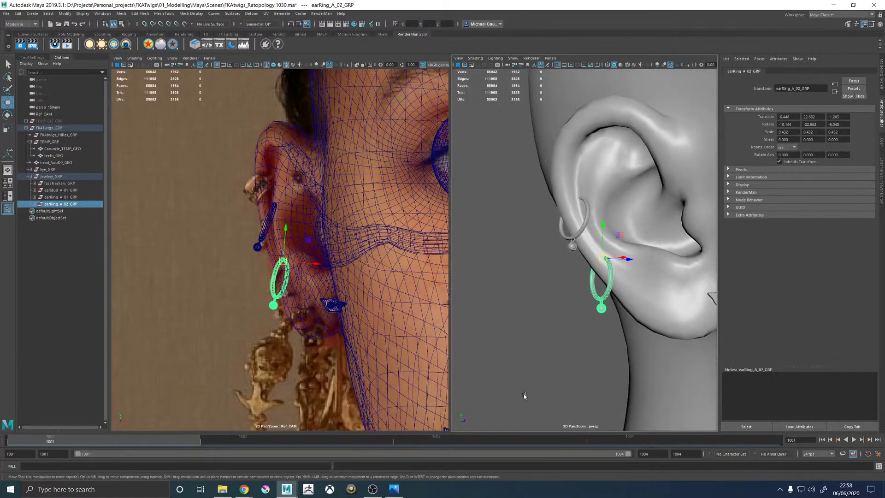
left_click(398, 491)
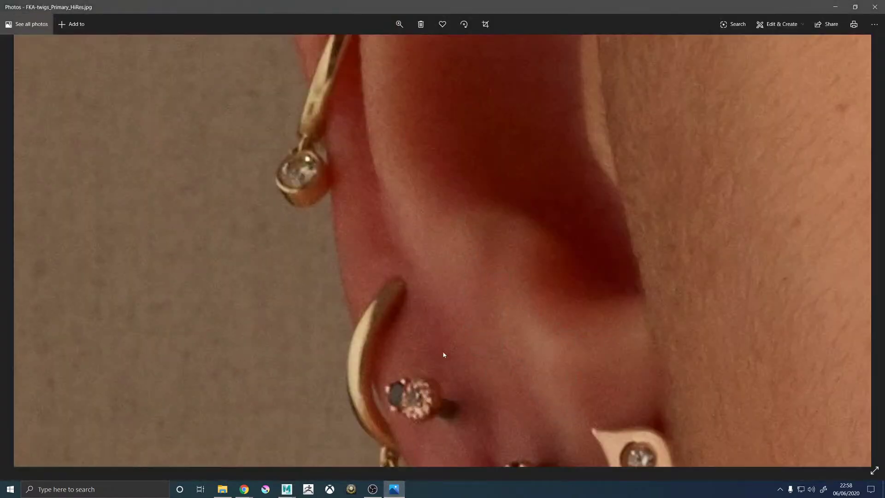
left_click(287, 488)
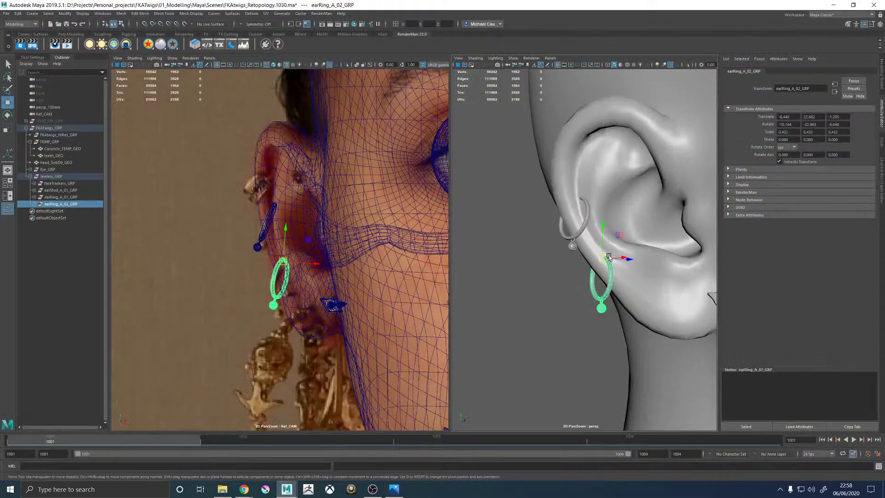
Step: Lower earRing_A_02_GRP to about 22.57 in Y and rotate it to about -16, -34.5, 6.6 degrees against the reference image
right_click_drag(593, 218, 424, 222, "alt")
left_click_drag(631, 232, 563, 235, "alt")
left_click(567, 259)
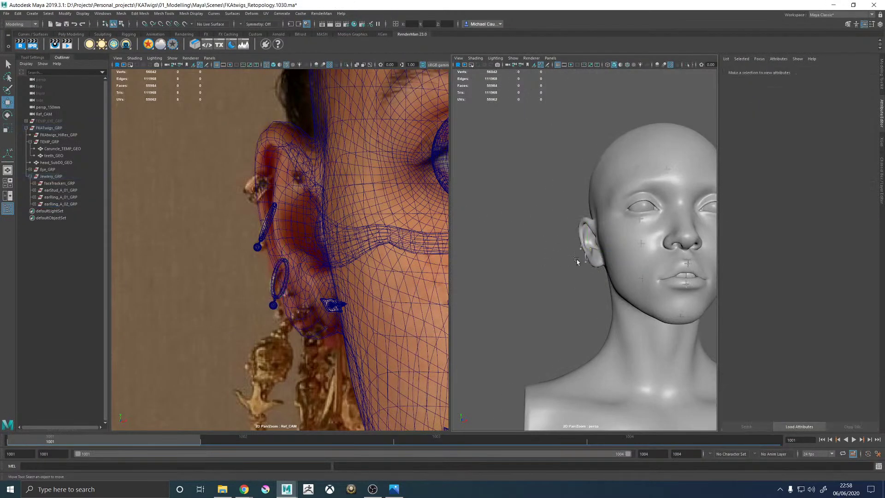
middle_click_drag(600, 260, 550, 259, "alt")
mouse_move(550, 259)
left_mouse_down("alt")
mouse_move(701, 259)
mouse_move(534, 263)
mouse_move(537, 256)
left_mouse_up("alt")
left_click(274, 277)
left_click(54, 205)
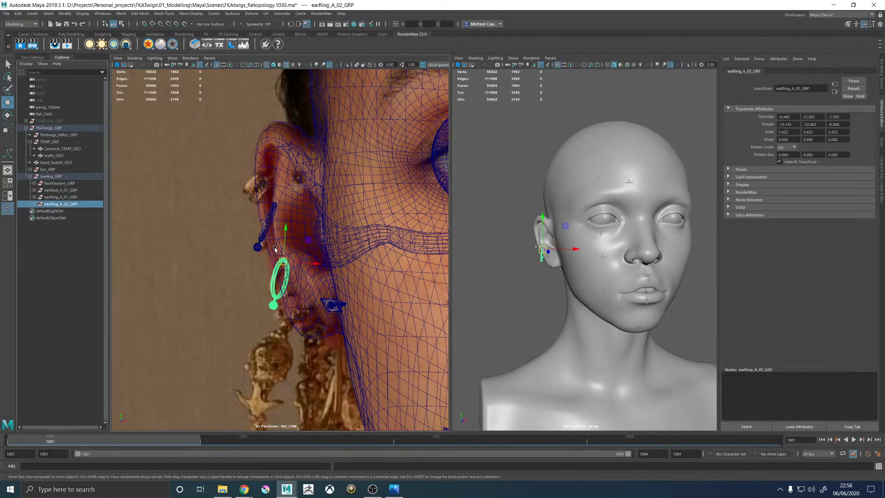
left_click_drag(284, 231, 285, 237)
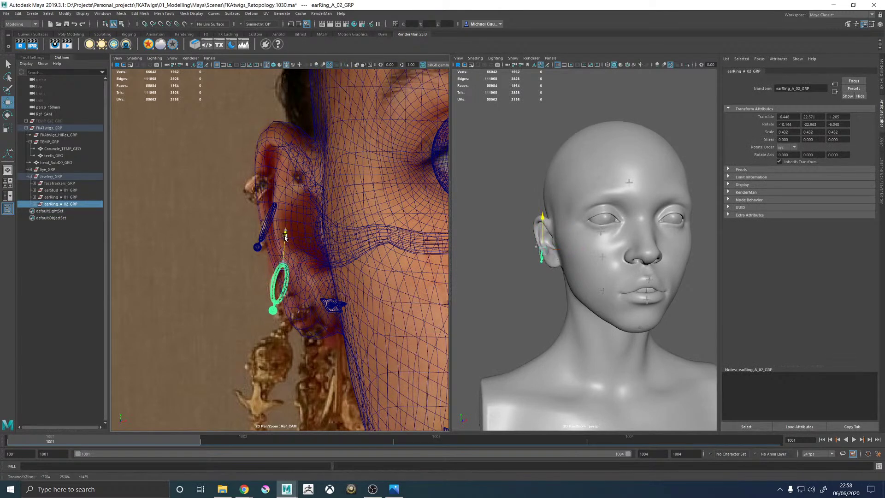
key("e")
mouse_move(291, 267)
left_mouse_down()
mouse_move(308, 257)
mouse_move(283, 263)
left_mouse_up()
Step: Scale the lower earring up uniformly to about 0.456 so its hoop wraps around the ear's rim
left_click_drag(491, 264, 586, 259, "alt")
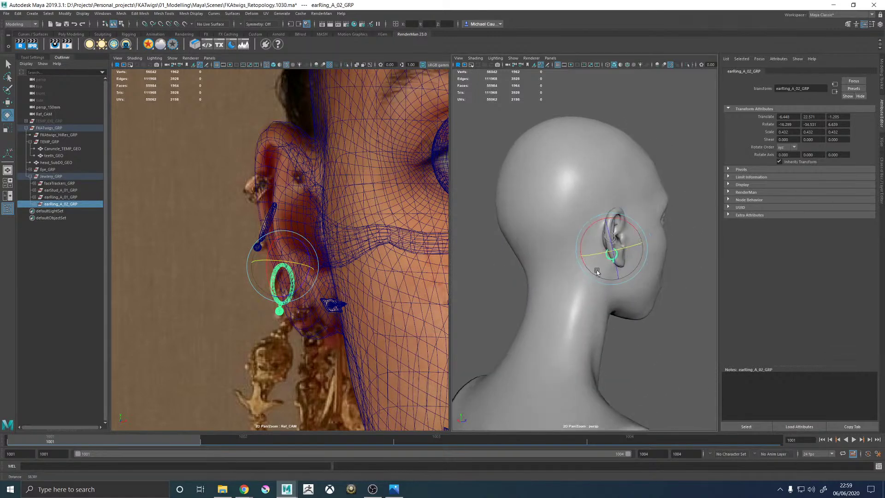
right_click_drag(586, 259, 665, 274, "alt")
middle_click_drag(666, 275, 572, 268, "alt")
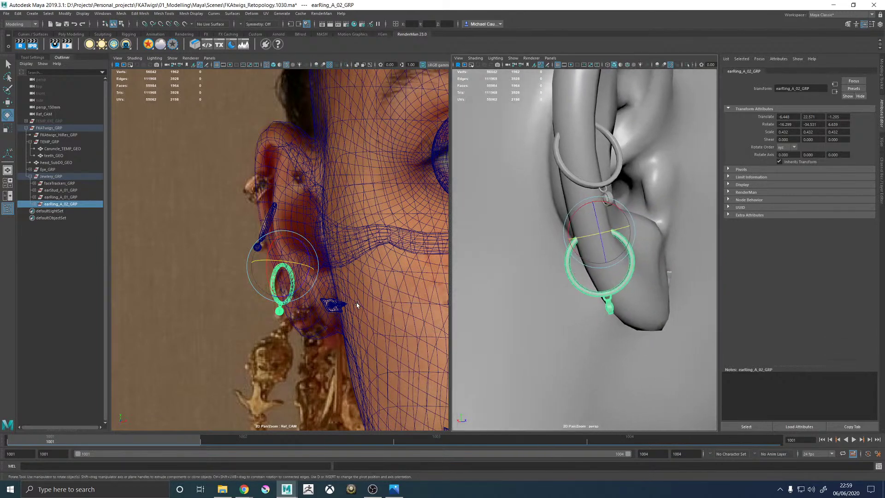
key("r")
left_click_drag(601, 232, 603, 233)
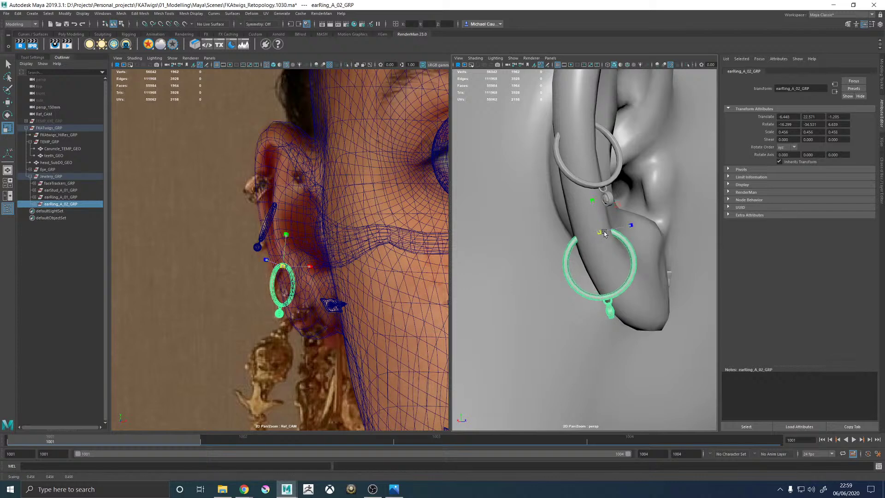
right_click_drag(674, 225, 529, 225, "alt")
left_click_drag(529, 225, 474, 258, "alt")
left_click(478, 288)
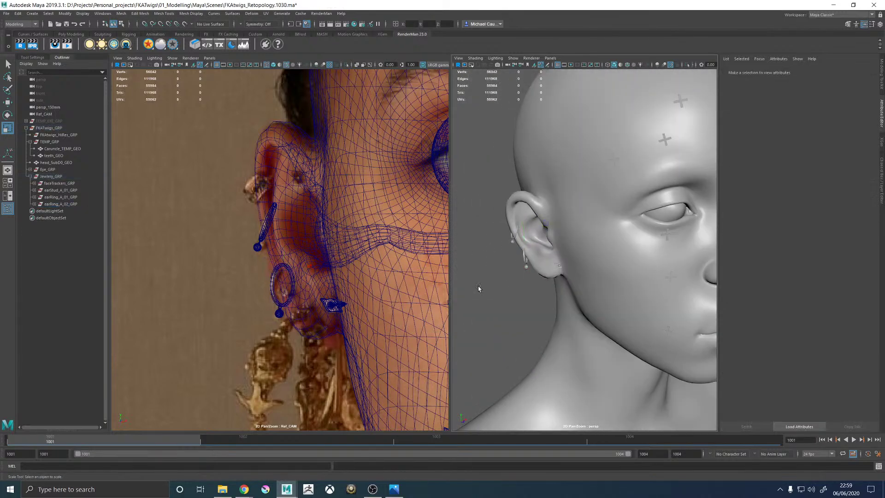
scroll(479, 288, "down", 5)
Step: Freeze the transformations of both earring groups and save the scene as a new incremental version
left_click(67, 204)
left_click(66, 198, "ctrl")
left_click(68, 14)
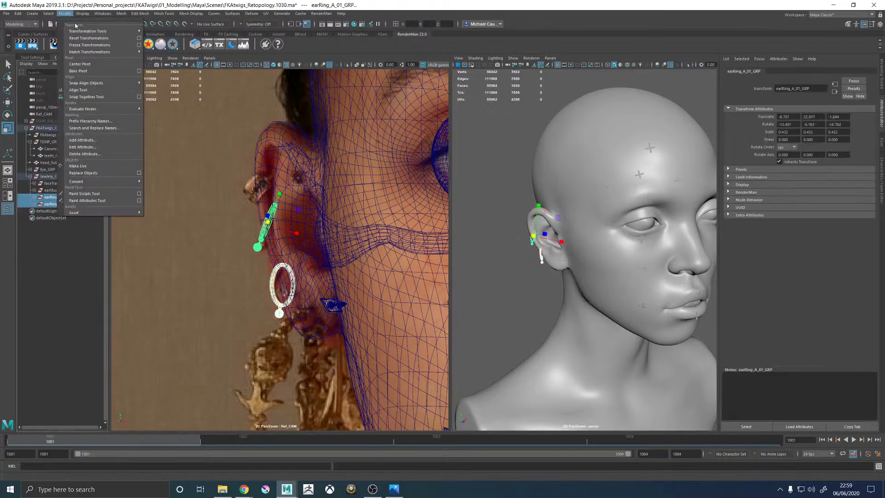
left_click(81, 46)
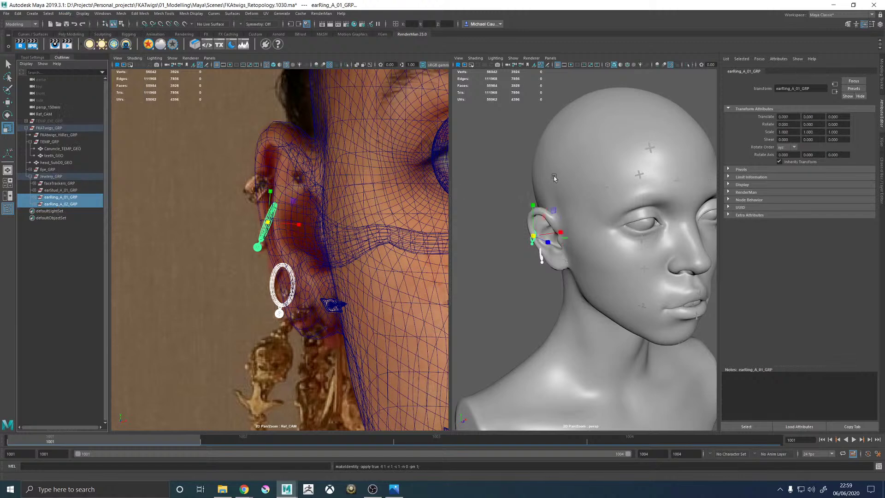
left_click(549, 131)
key("ctrl+alt+s")
Step: Rotate earRing_A_01_GRP slightly to match the reference image and freeze its transformations
right_click_drag(594, 191, 511, 187, "alt")
left_click(513, 189)
left_click_drag(555, 215, 533, 225, "alt")
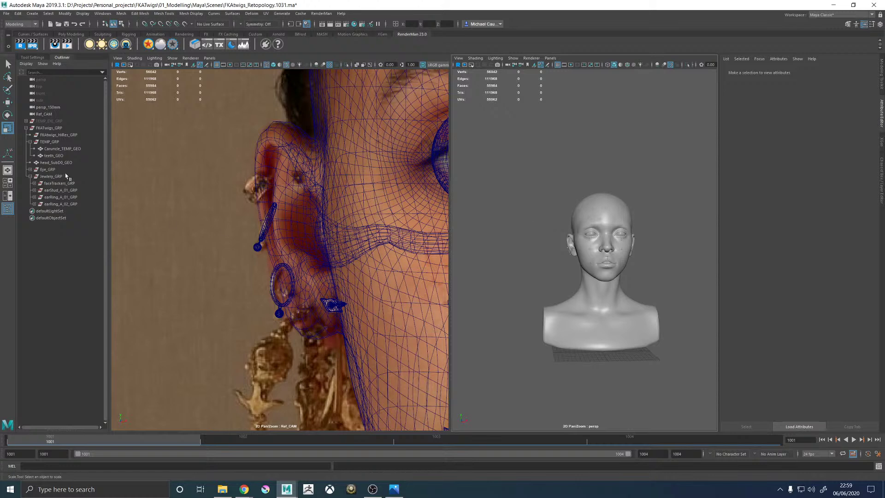
left_click(64, 197)
key("e")
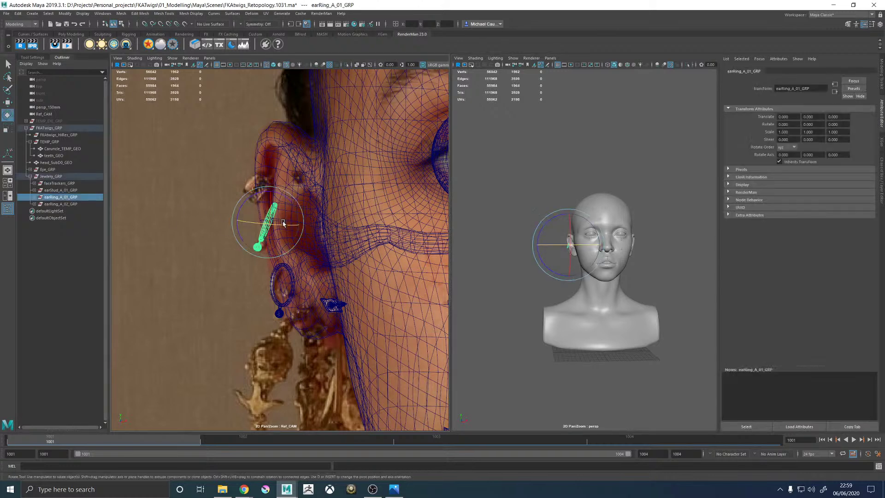
left_click_drag(283, 225, 292, 207)
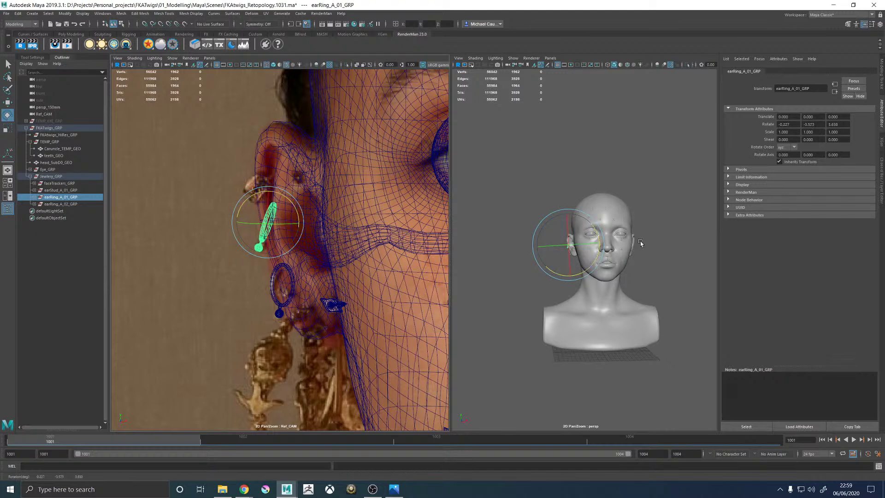
left_click_drag(553, 239, 623, 240, "alt")
right_click_drag(623, 239, 704, 285, "alt")
left_click_drag(511, 236, 629, 239, "alt")
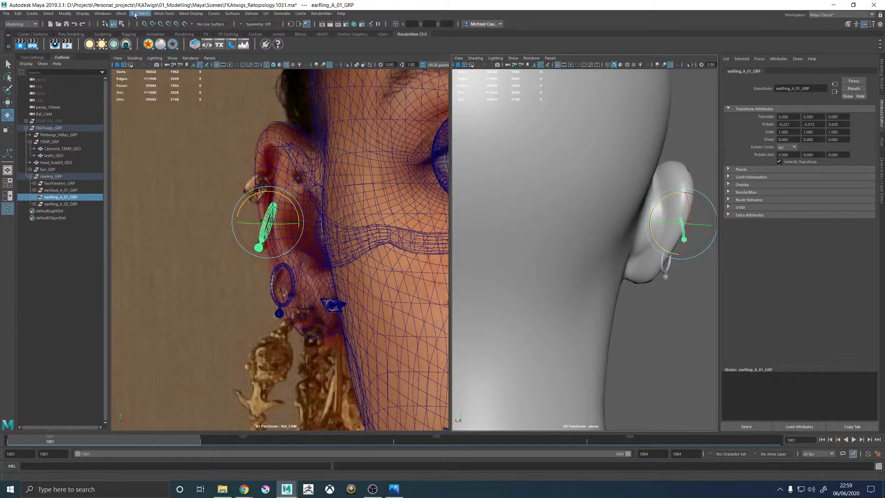
left_click(59, 15)
left_click(76, 45)
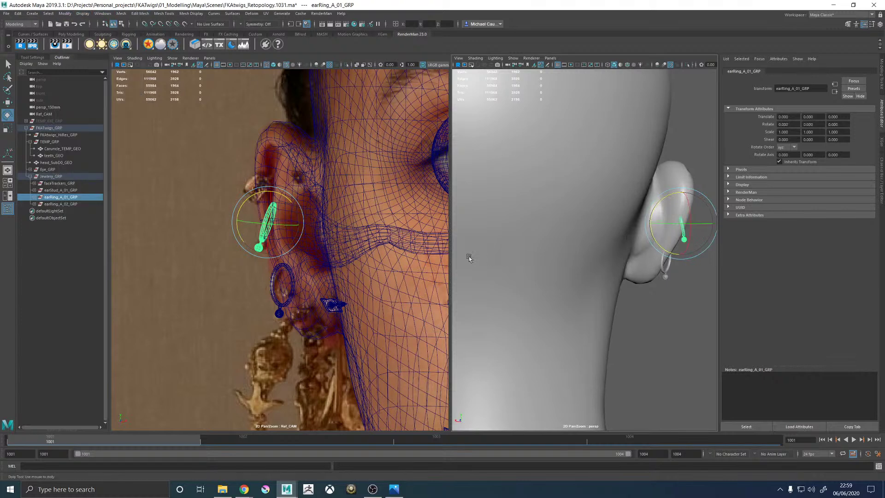
Step: Examine the earrings on the whole head in a maximized perspective view, and switch to Chrome
right_click_drag(514, 258, 519, 295, "alt")
left_click(654, 311)
left_click_drag(655, 311, 511, 309, "alt")
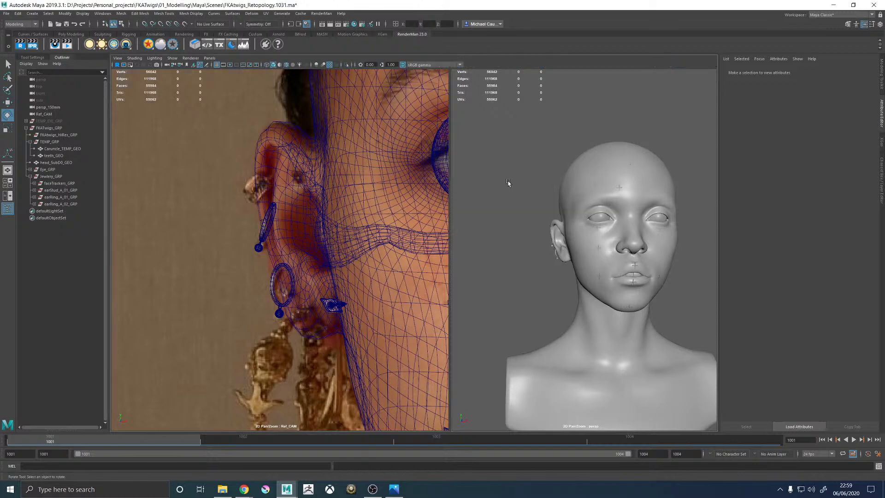
key("space")
left_click_drag(394, 187, 355, 233, "alt")
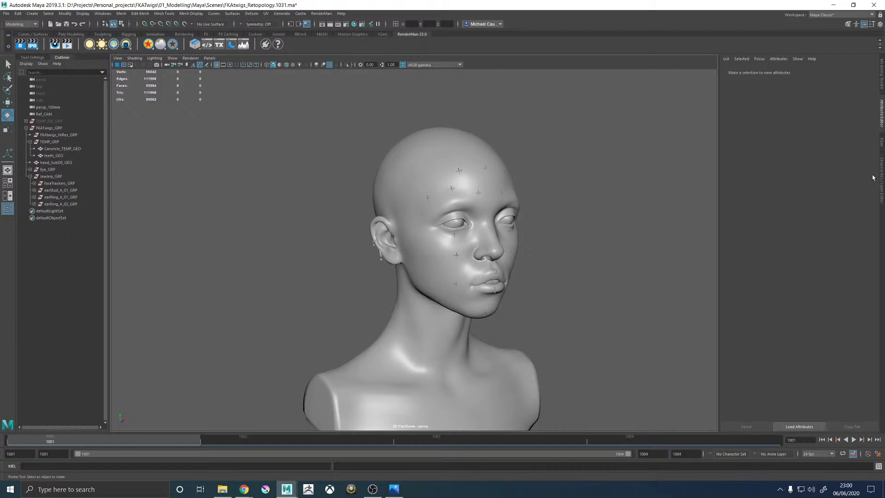
key("alt+Tab")
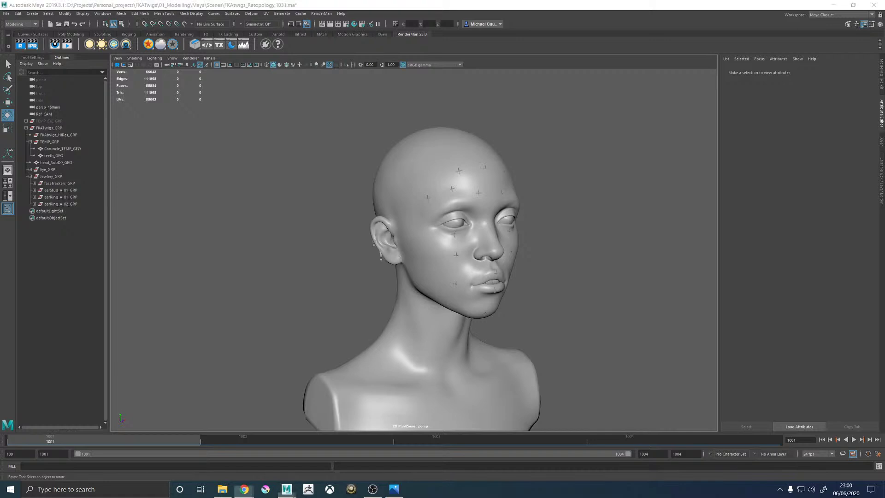